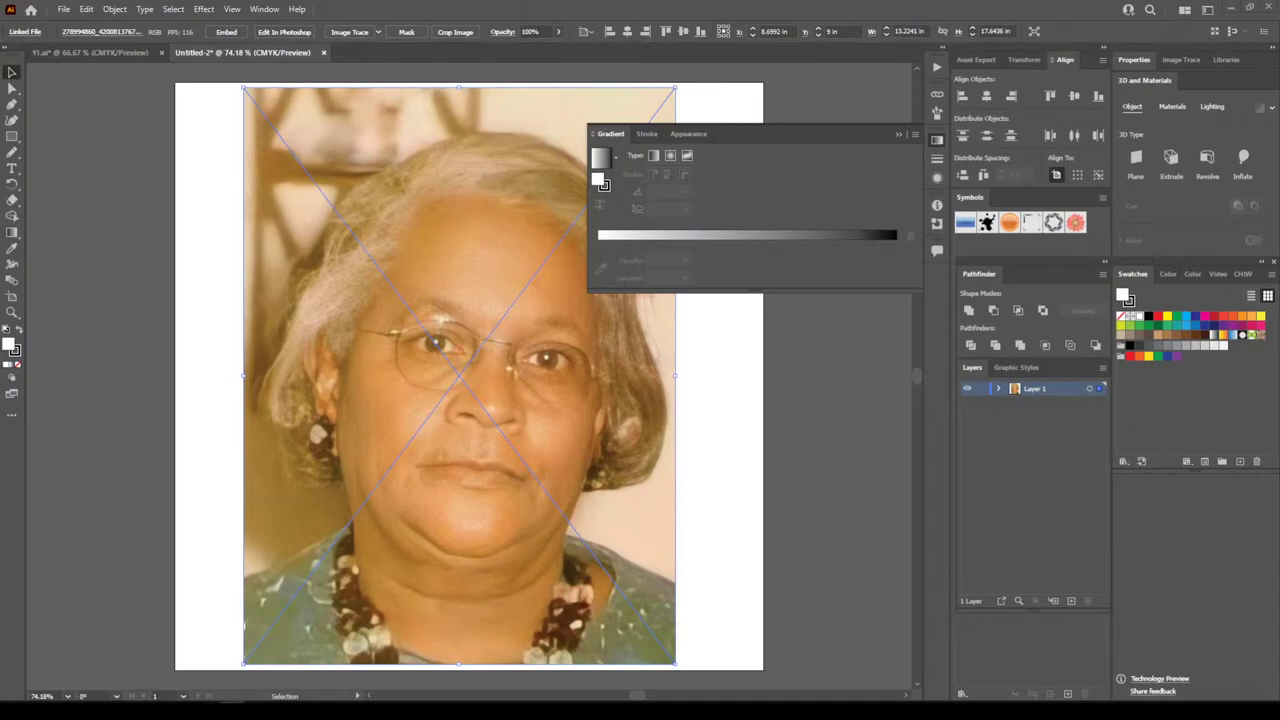
Lower the placed portrait photo's opacity to 66%
click(559, 32)
click(559, 32)
click(559, 32)
mouse_move(556, 48)
mouse_down()
mouse_move(522, 48)
mouse_move(539, 48)
mouse_up()
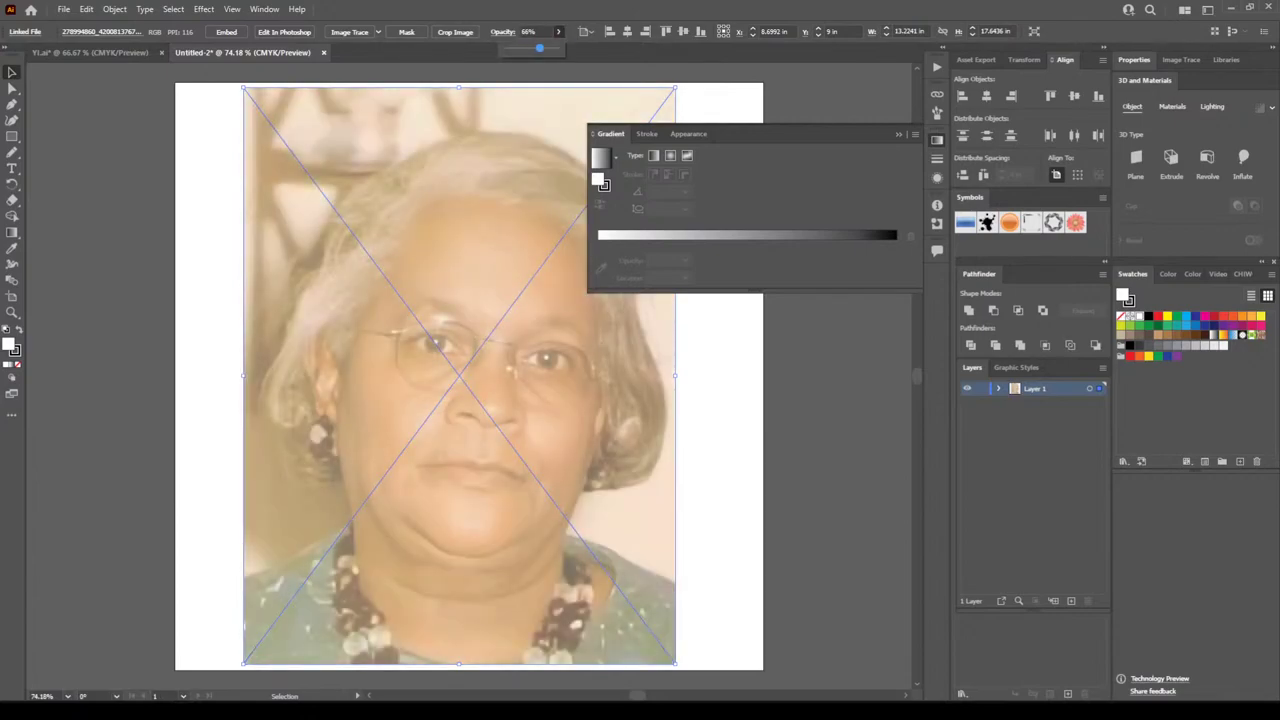
Lock the photo's layer and add a new layer above it, collapsing the floating Gradient panel
click(981, 388)
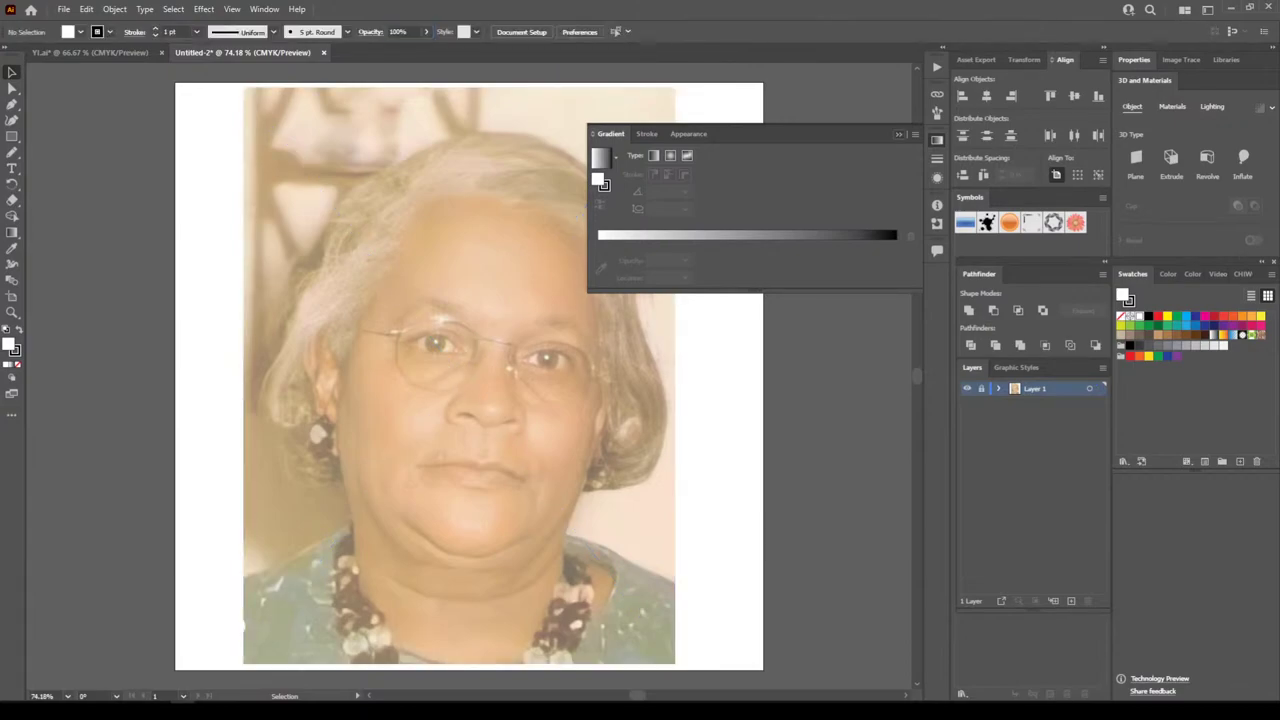
click(898, 134)
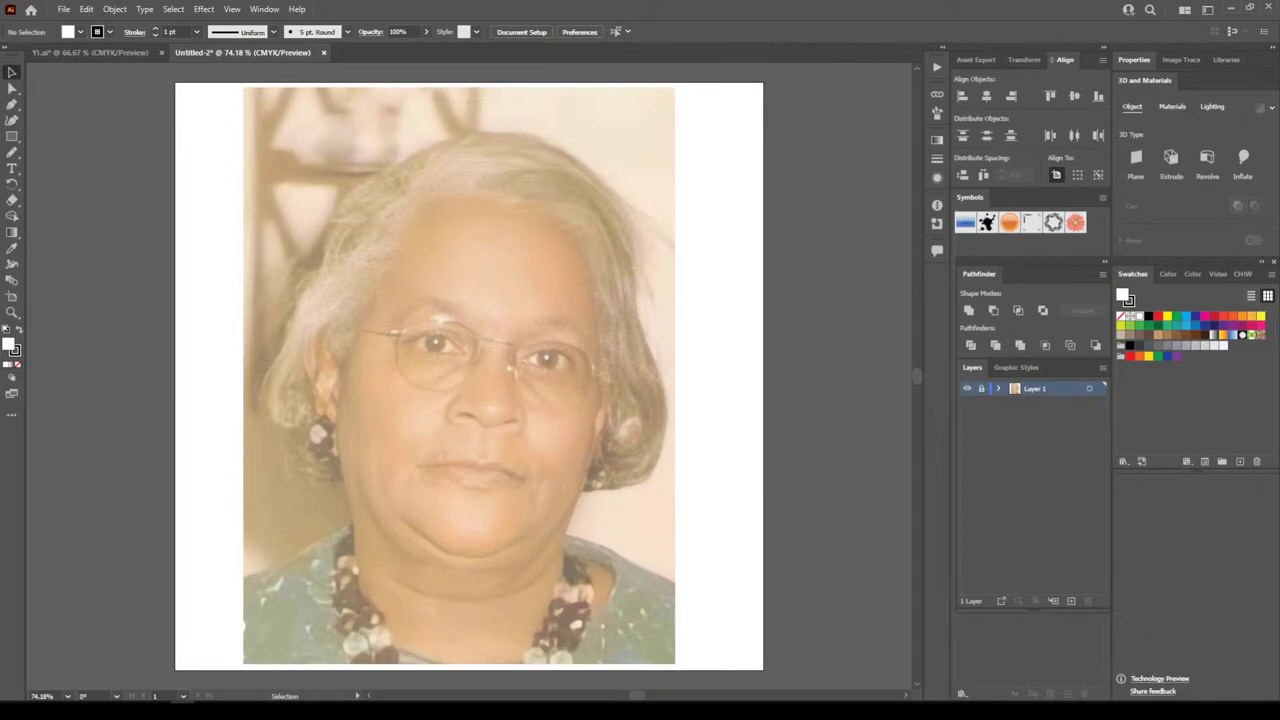
click(1071, 601)
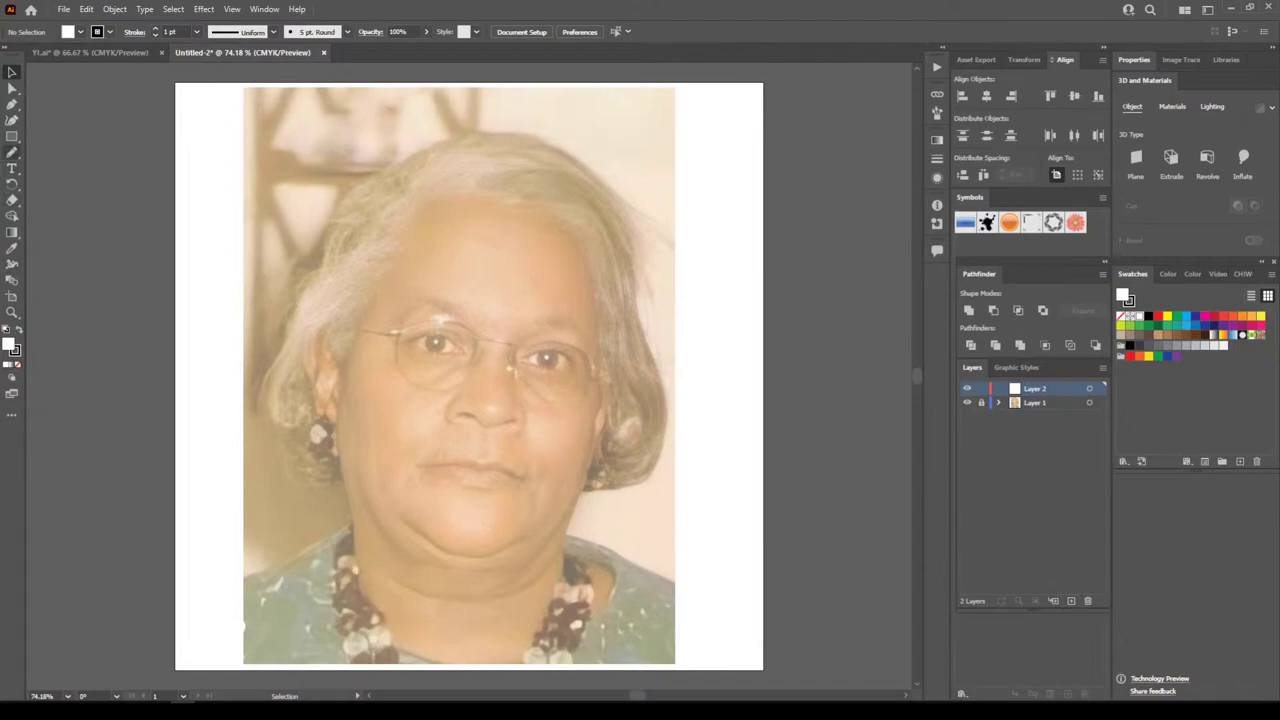
drag(12, 152, 60, 152)
click(151, 191)
drag(153, 362, 154, 333)
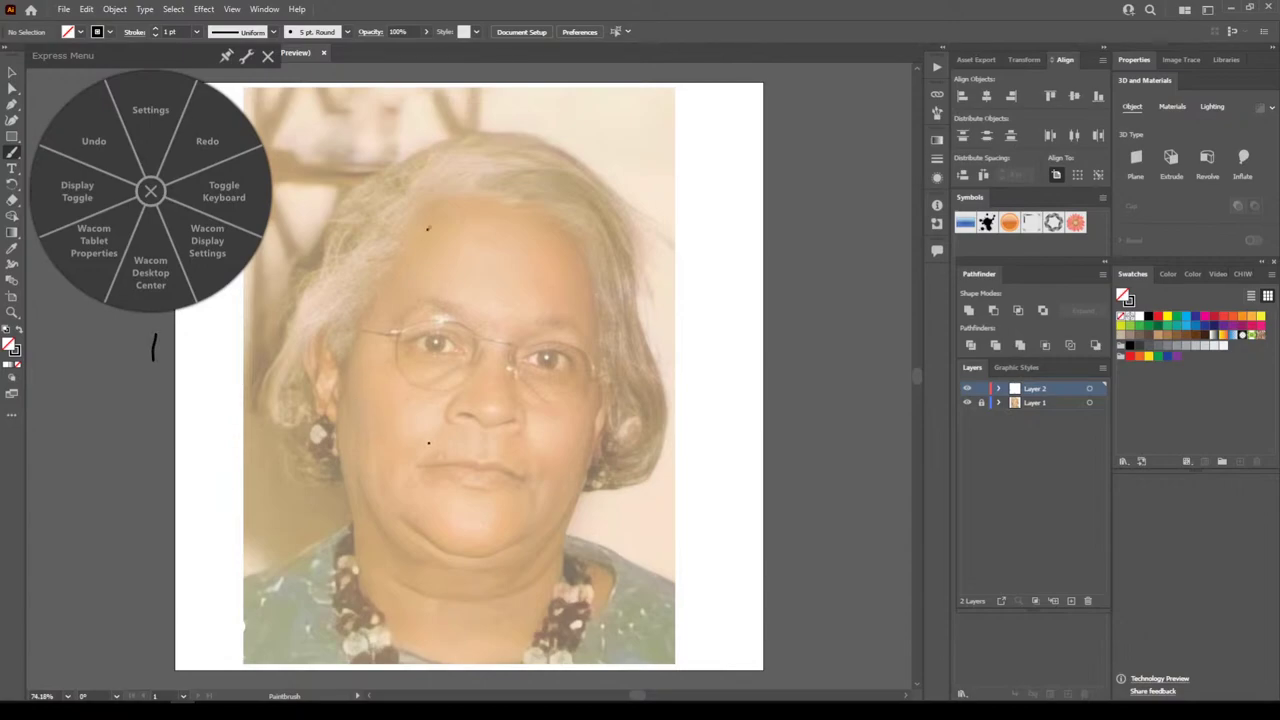
key(v)
click(268, 56)
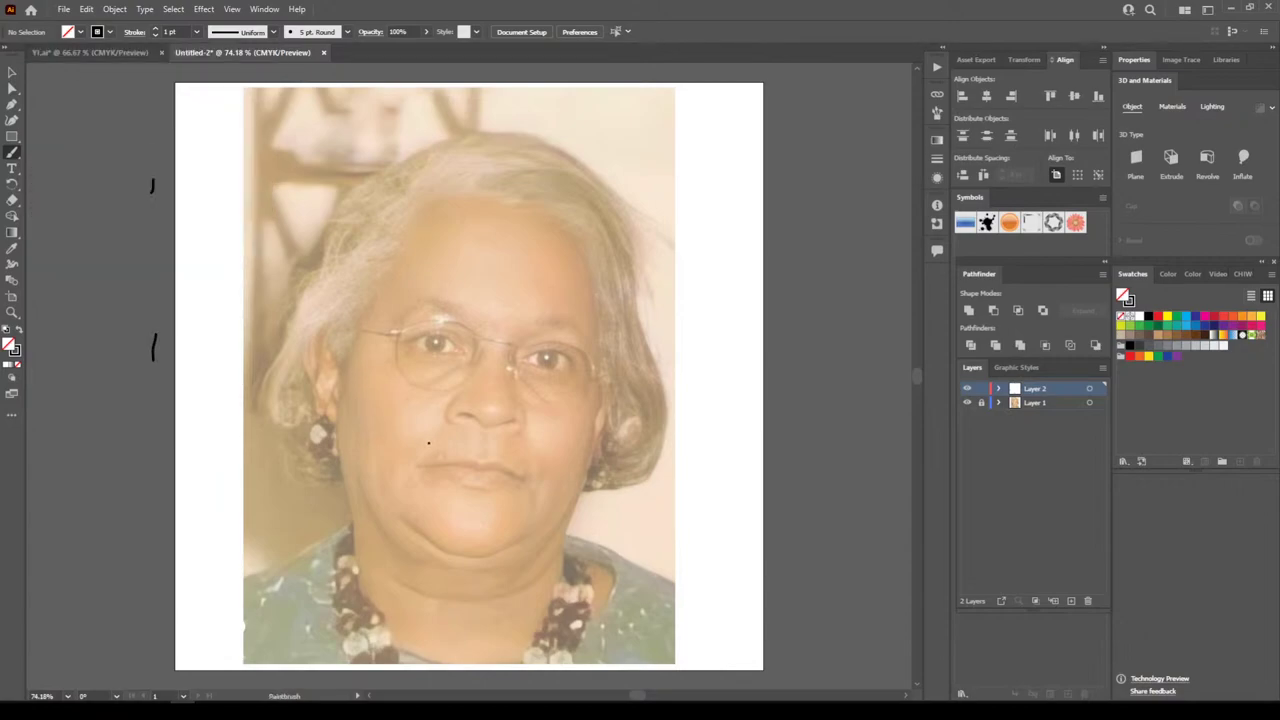
key(v)
key(ctrl+a)
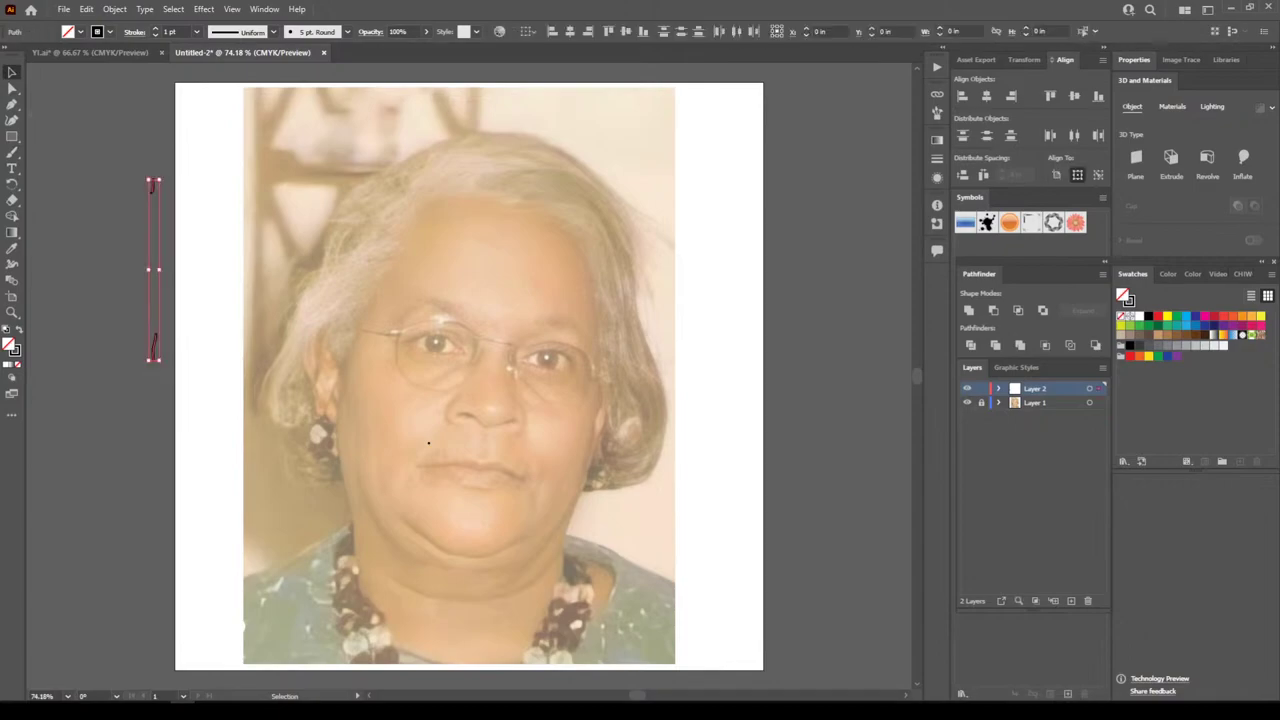
key(Delete)
Create a new calligraphic brush with a size of 3 pt controlled by Pressure, leaving the size variation at 0 pt
click(347, 32)
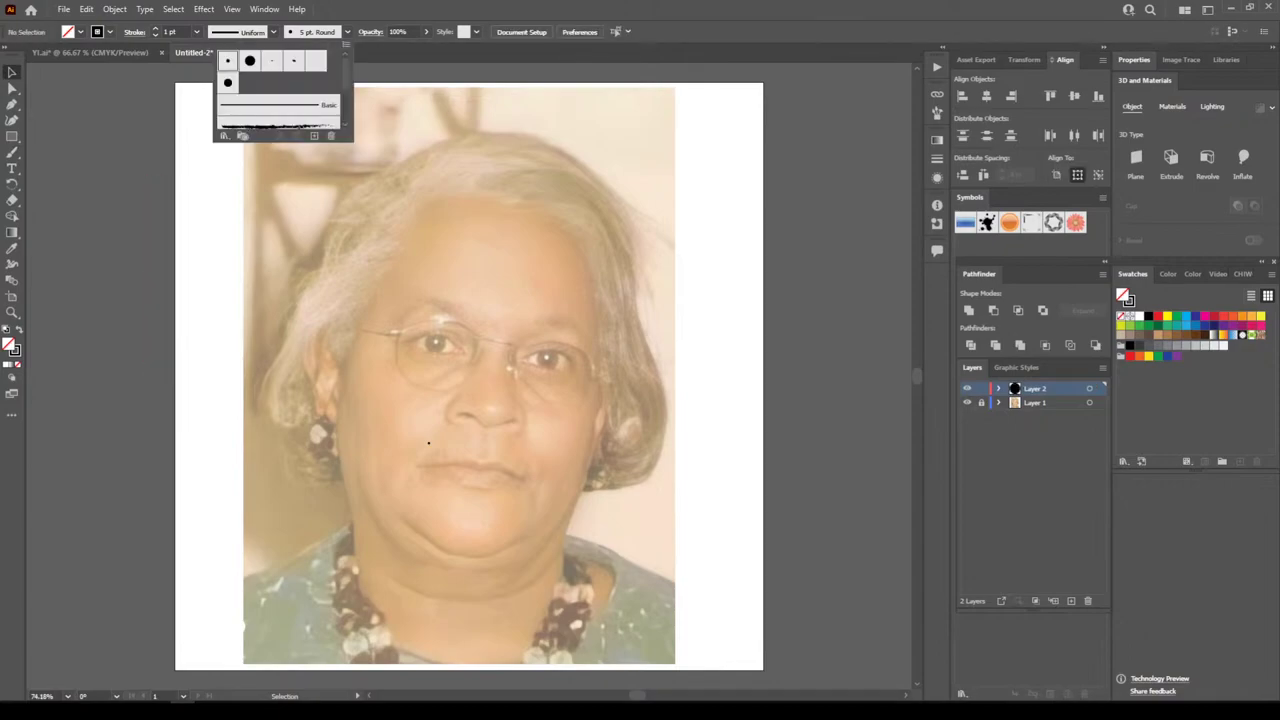
click(314, 136)
click(606, 452)
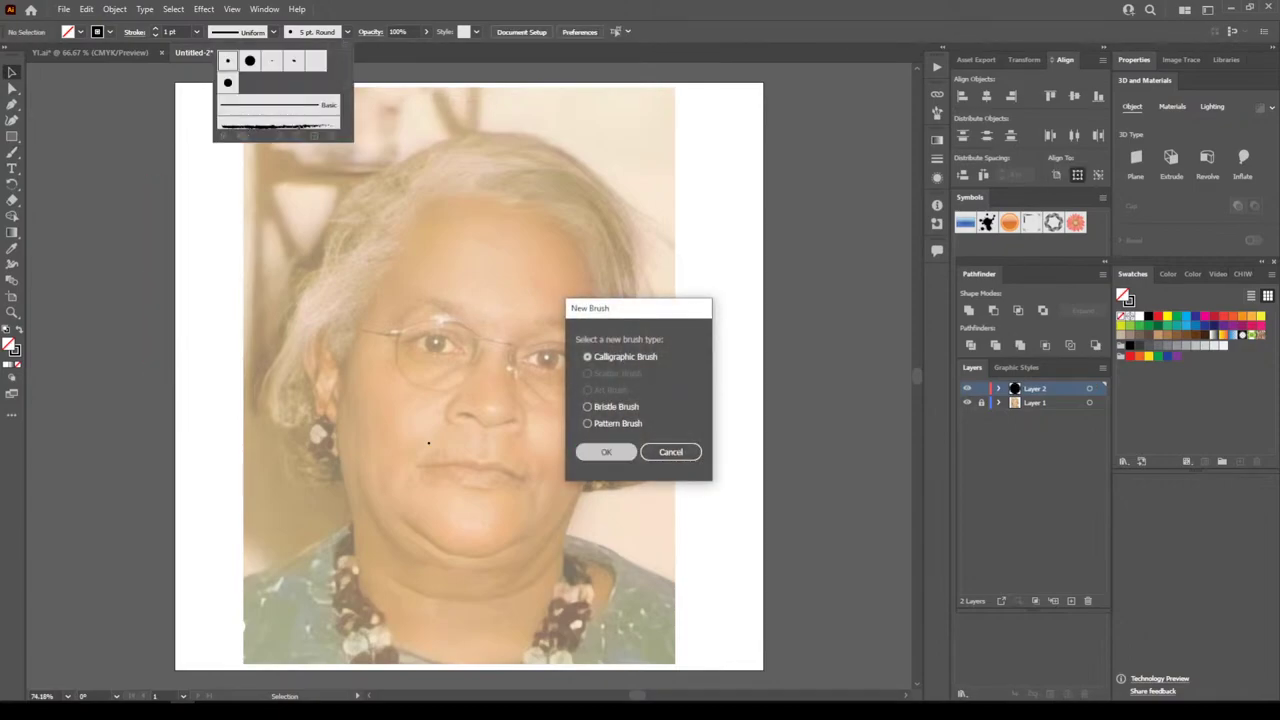
click(678, 437)
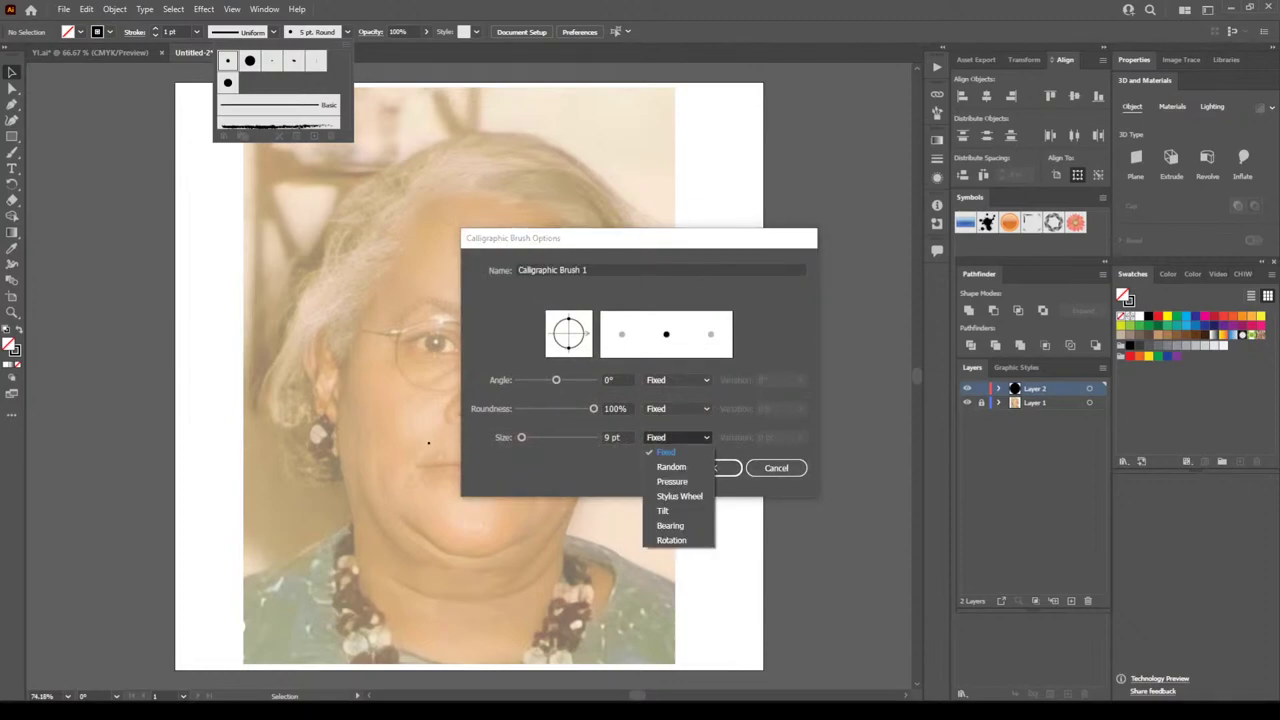
click(673, 482)
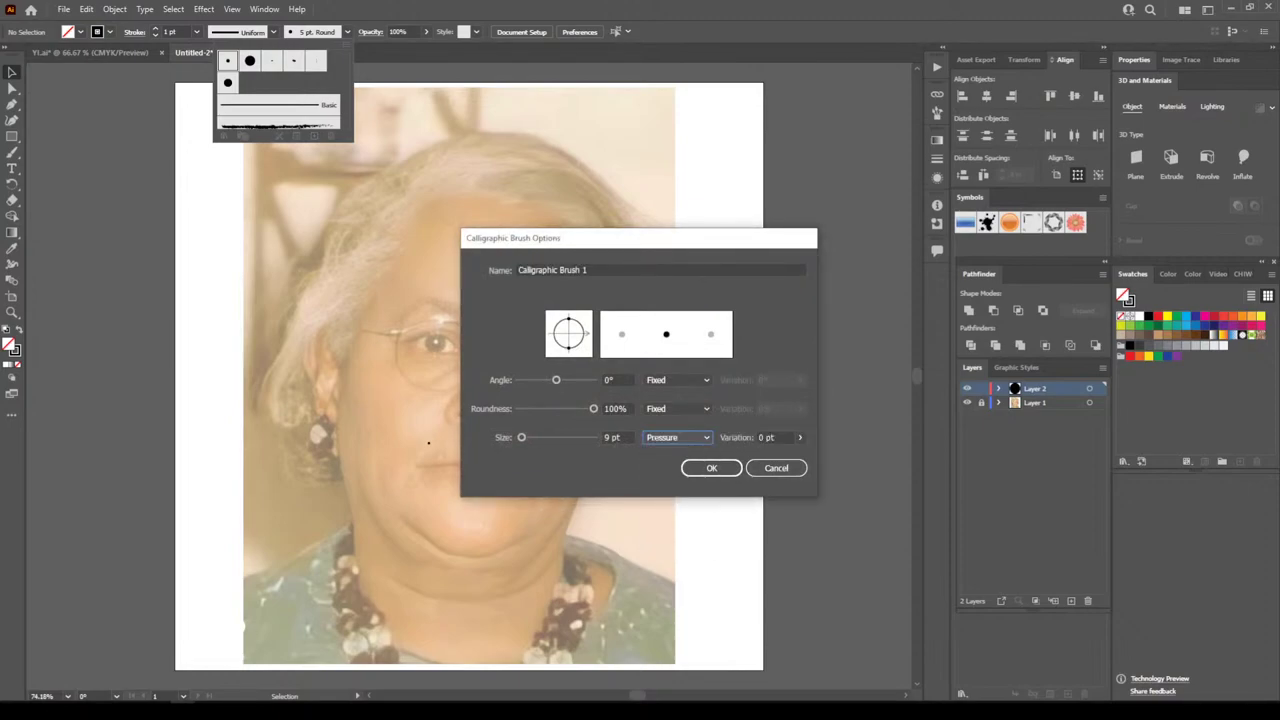
key(shift+Tab)
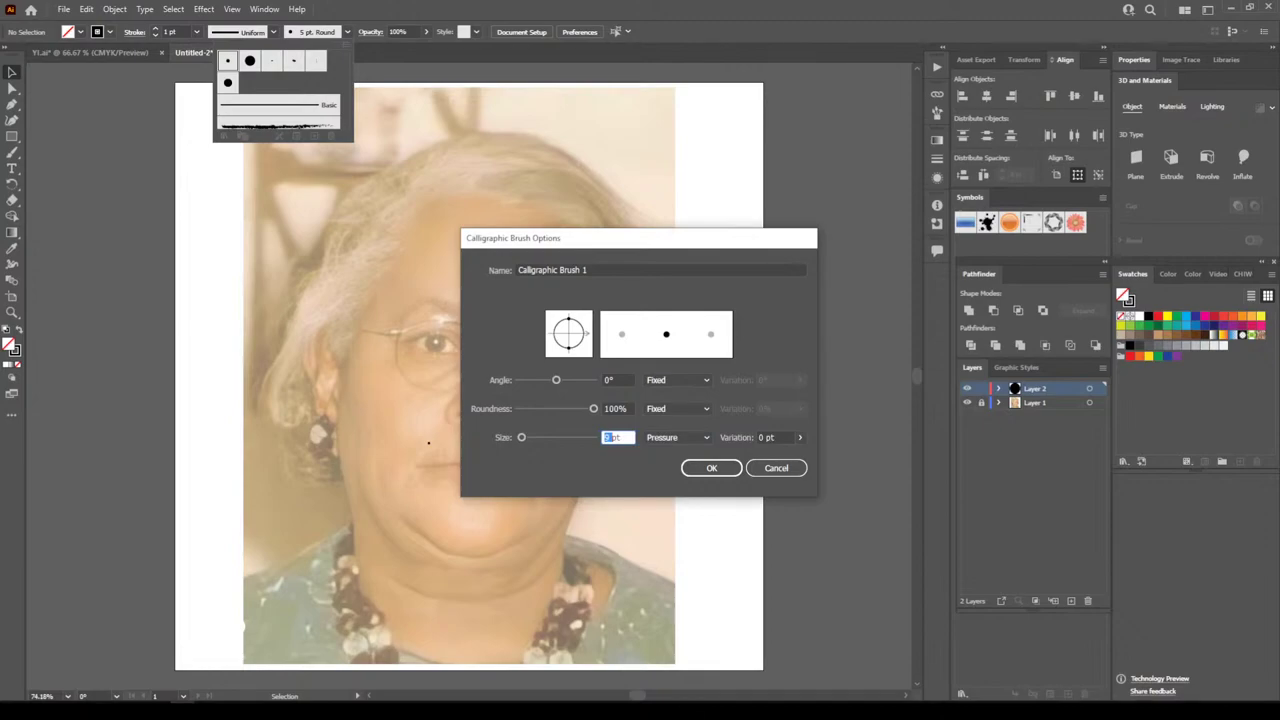
text(3)
key(Tab)
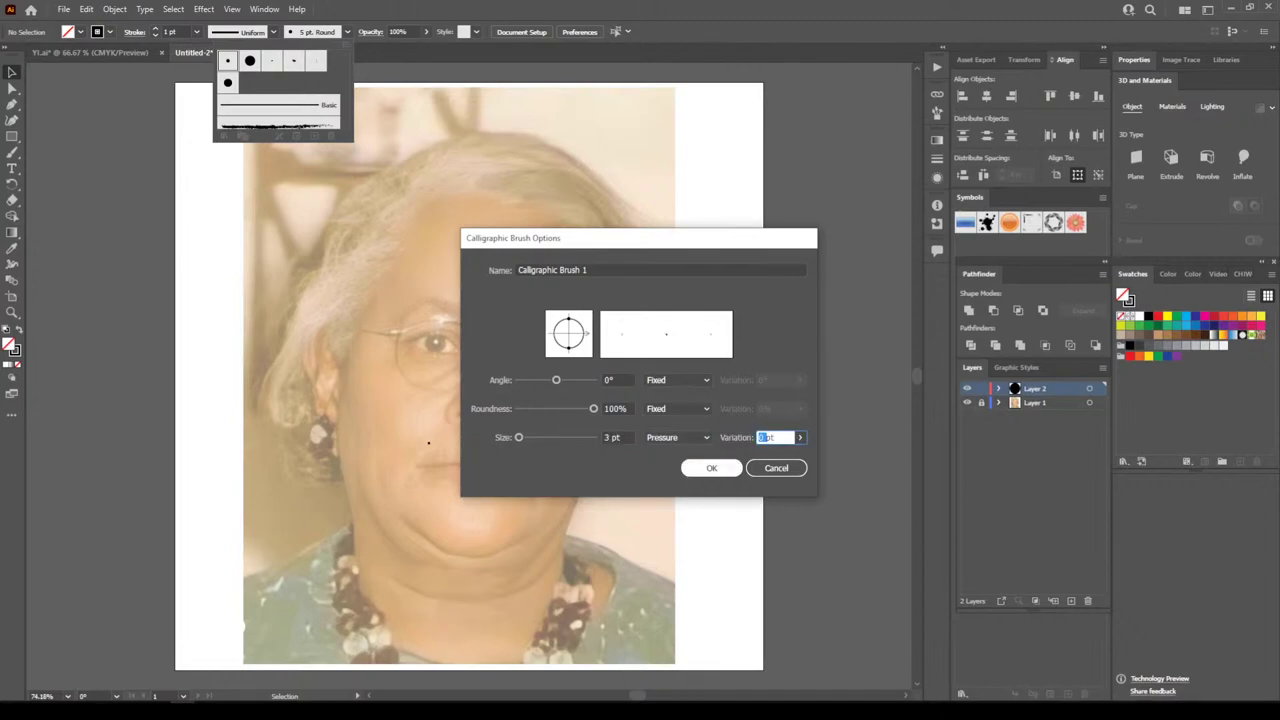
key(Return)
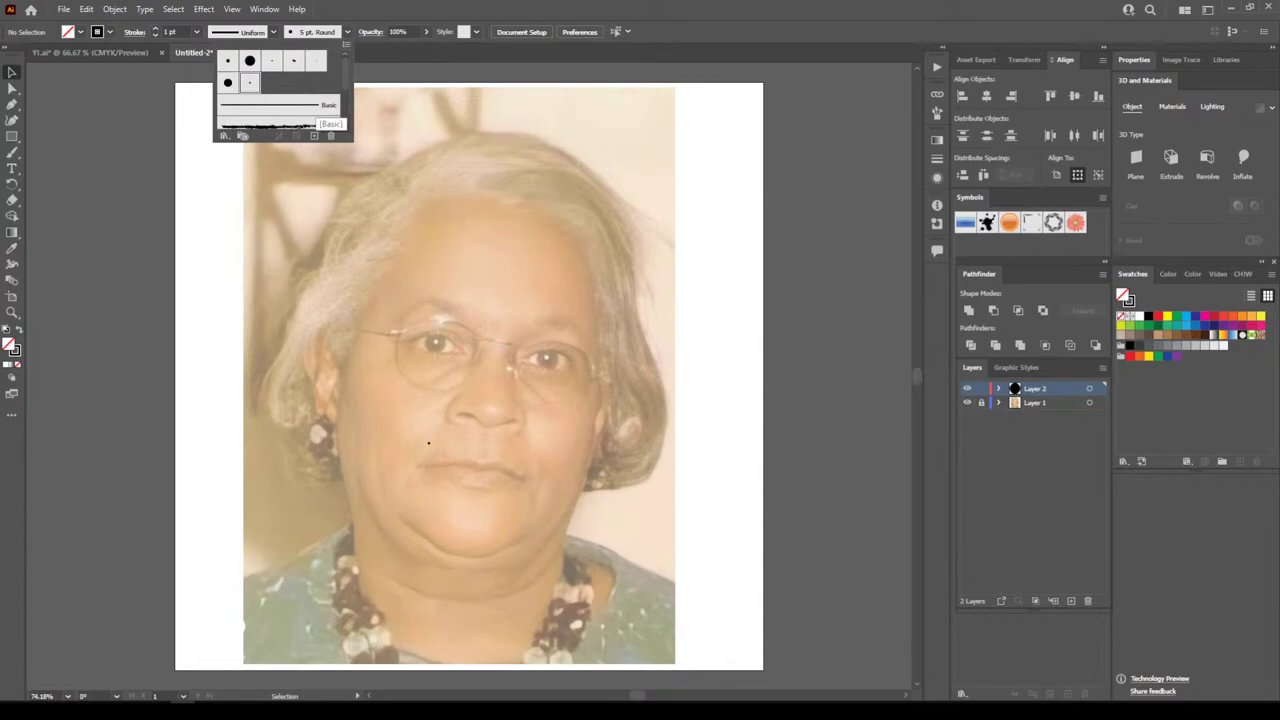
Create and choose a second calligraphic brush with 3 pt size controlled by Pressure and a variation of 3 pt
click(314, 135)
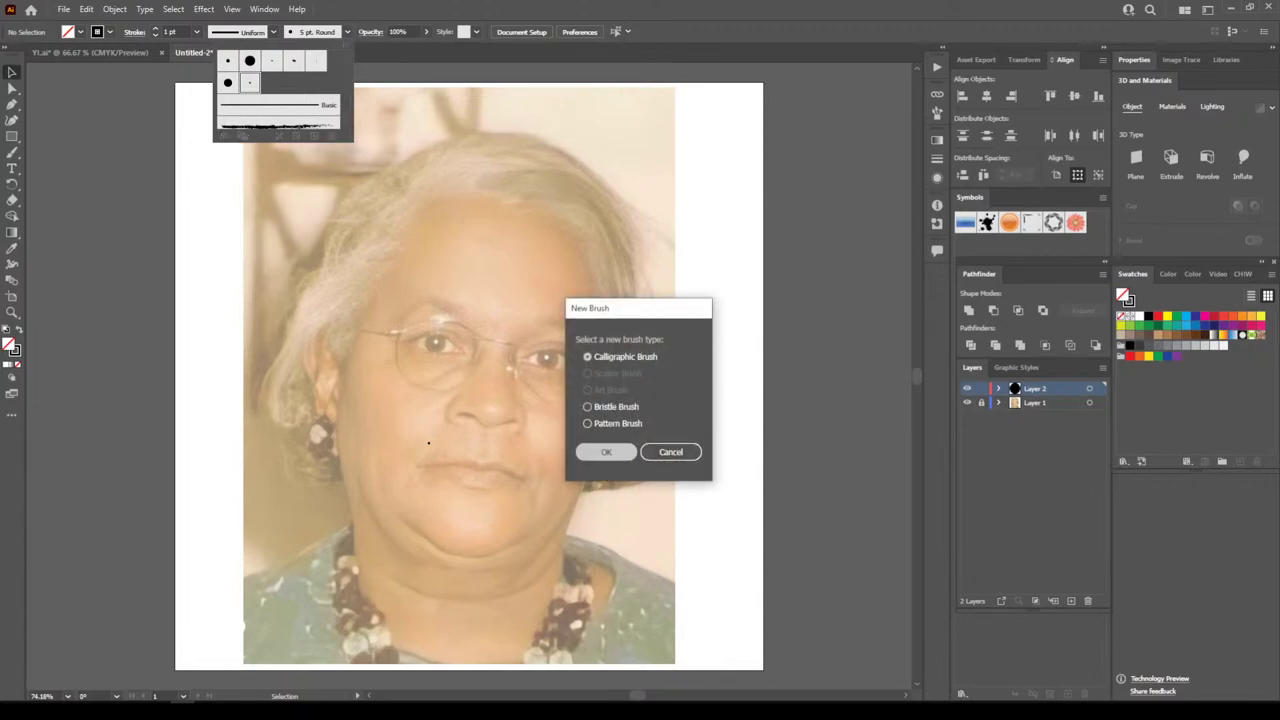
click(606, 452)
click(678, 437)
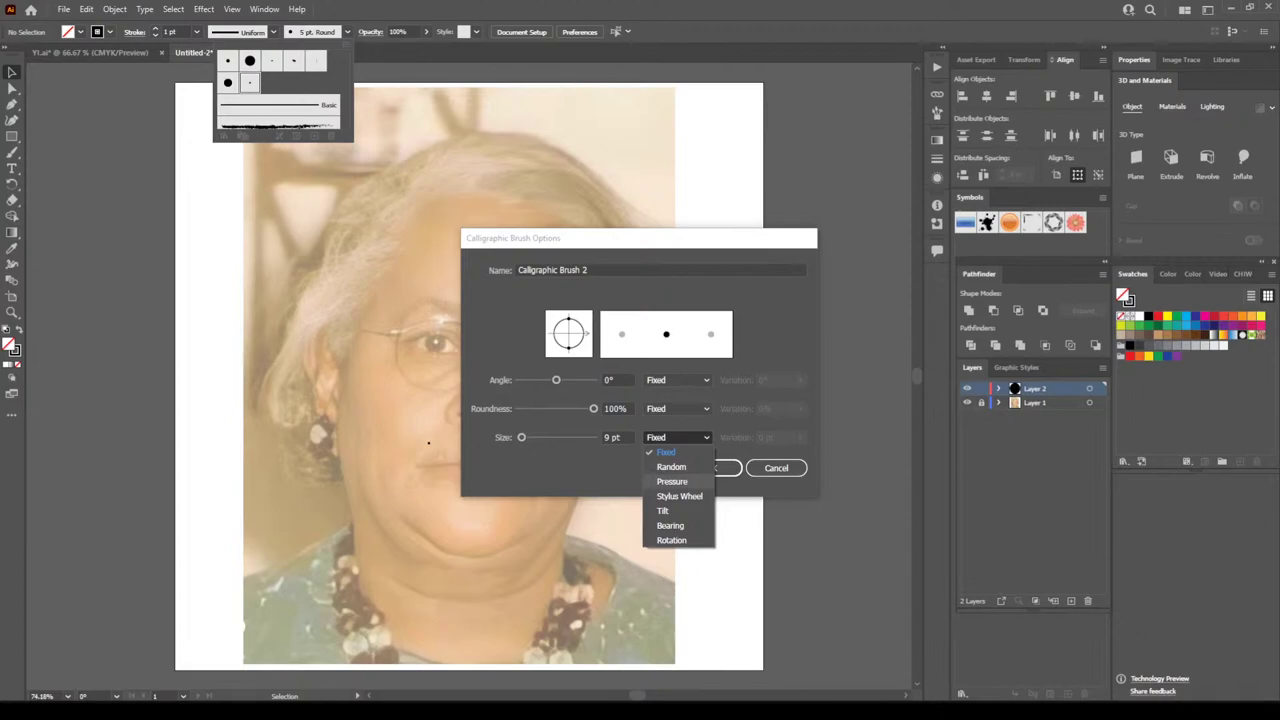
click(672, 482)
double_click(609, 437)
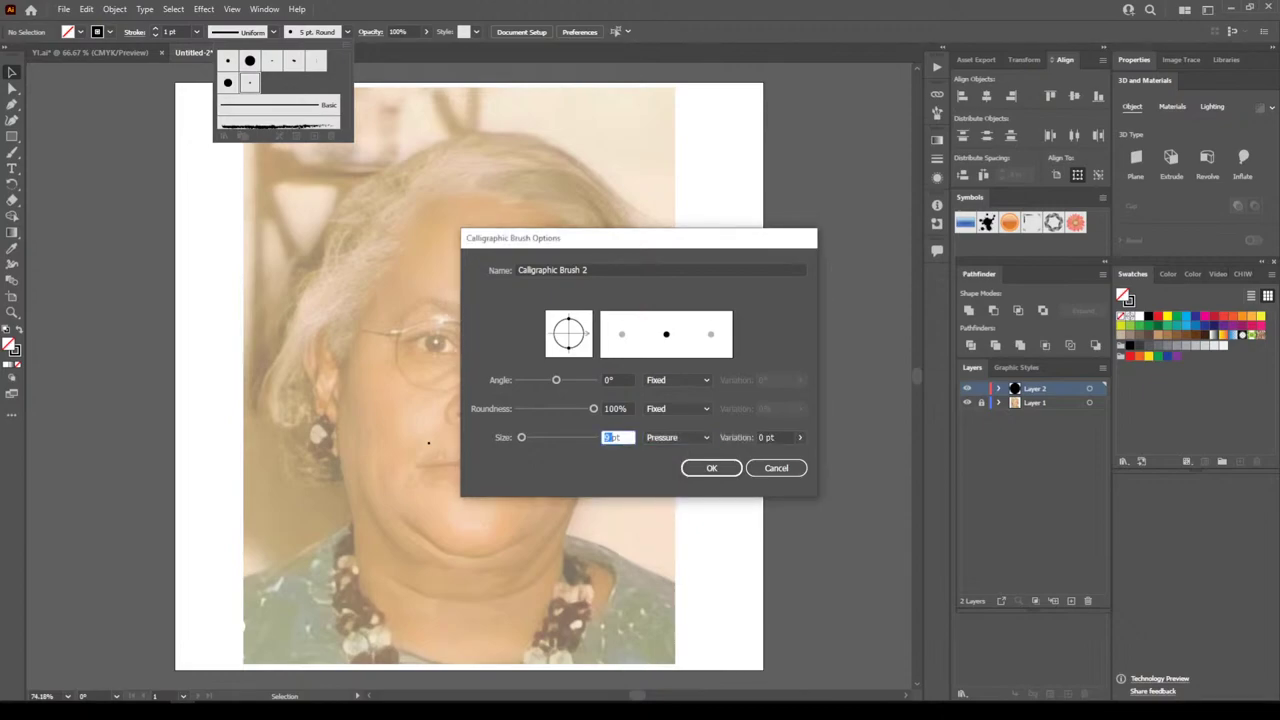
text(3)
key(Tab)
text(3pt)
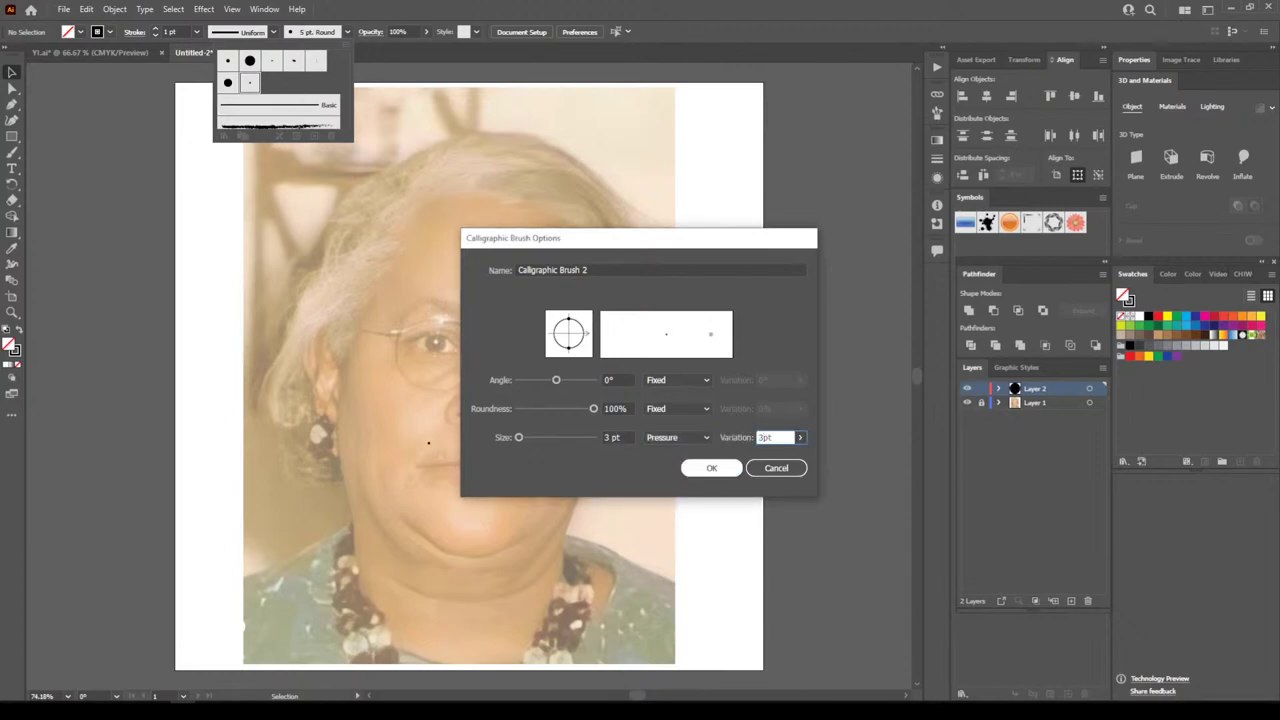
key(Return)
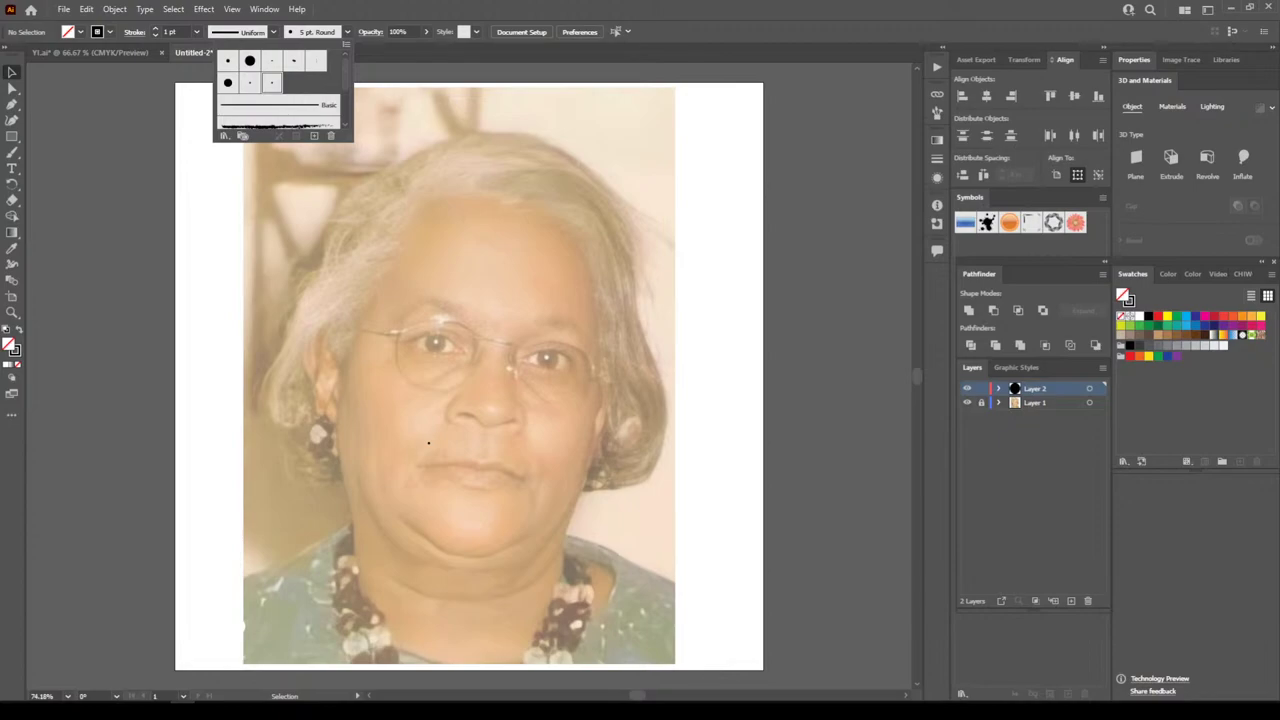
click(272, 83)
Delete the stray brush dot on the face and paint a few test strokes on the pasteboard beside the artboard
click(428, 442)
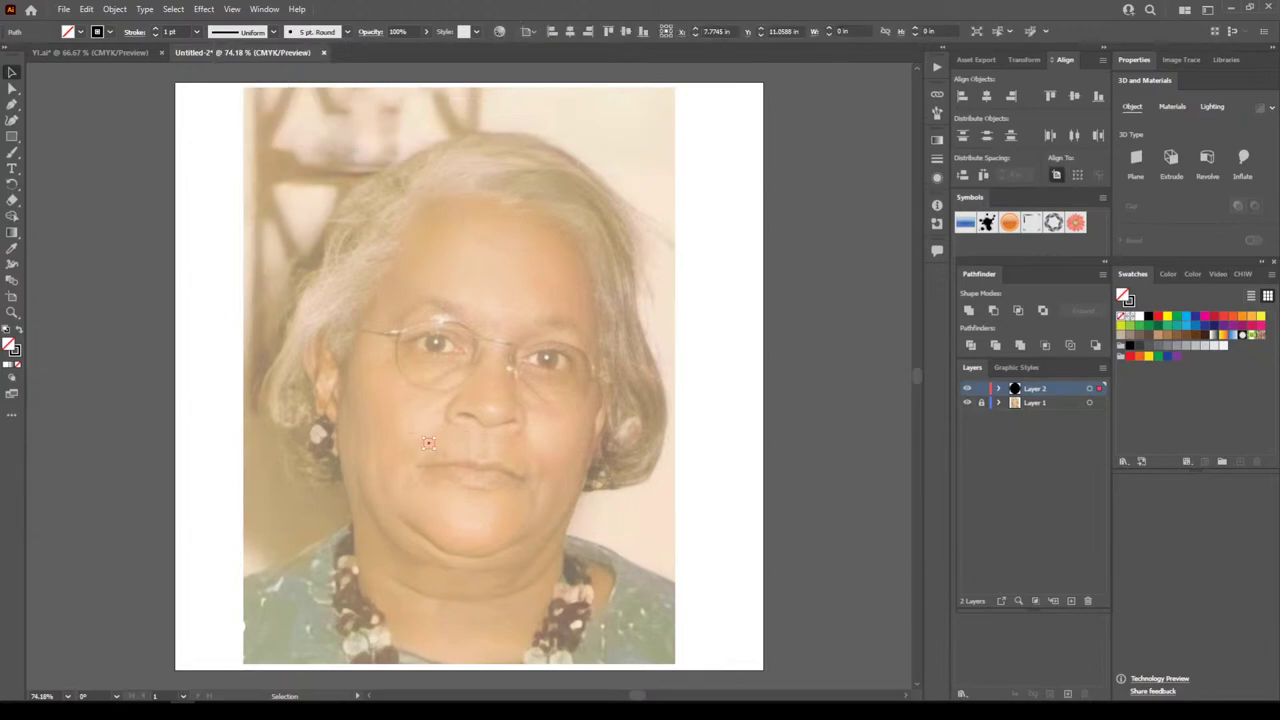
key(Delete)
key(b)
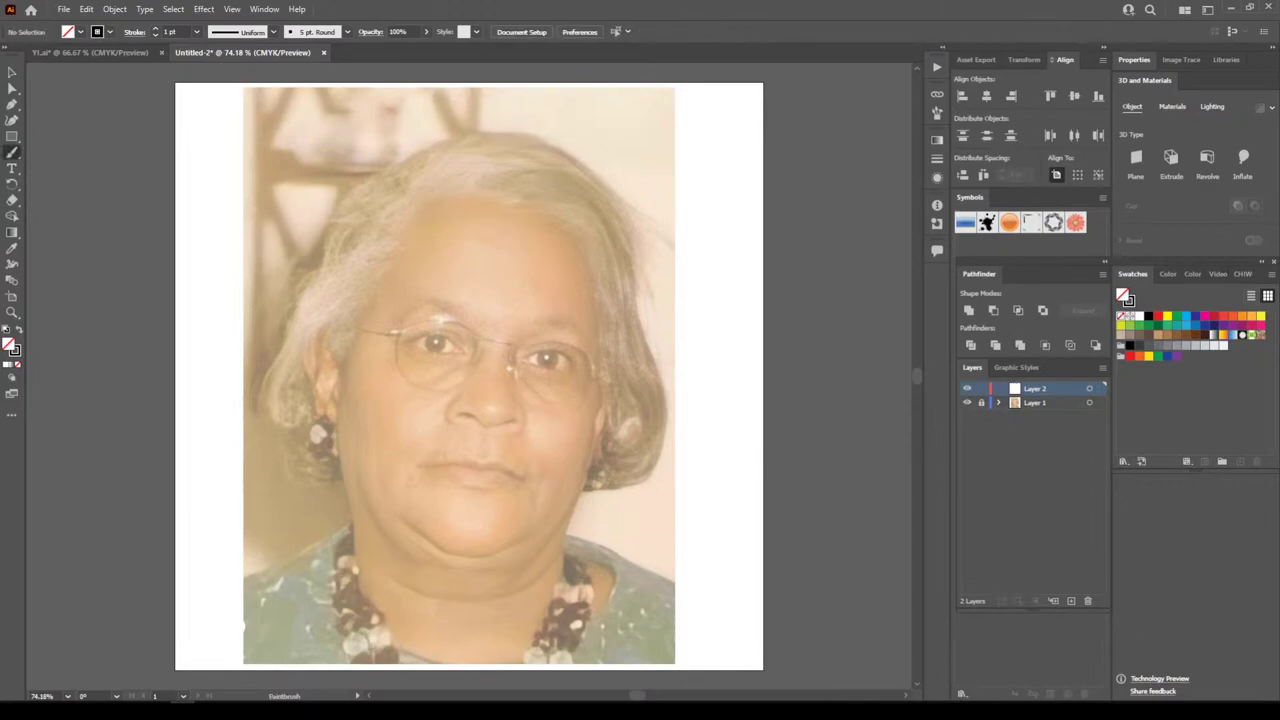
mouse_move(146, 188)
mouse_down()
mouse_move(150, 133)
mouse_move(157, 187)
mouse_up()
mouse_move(137, 221)
mouse_down()
mouse_move(137, 246)
mouse_move(123, 155)
mouse_up()
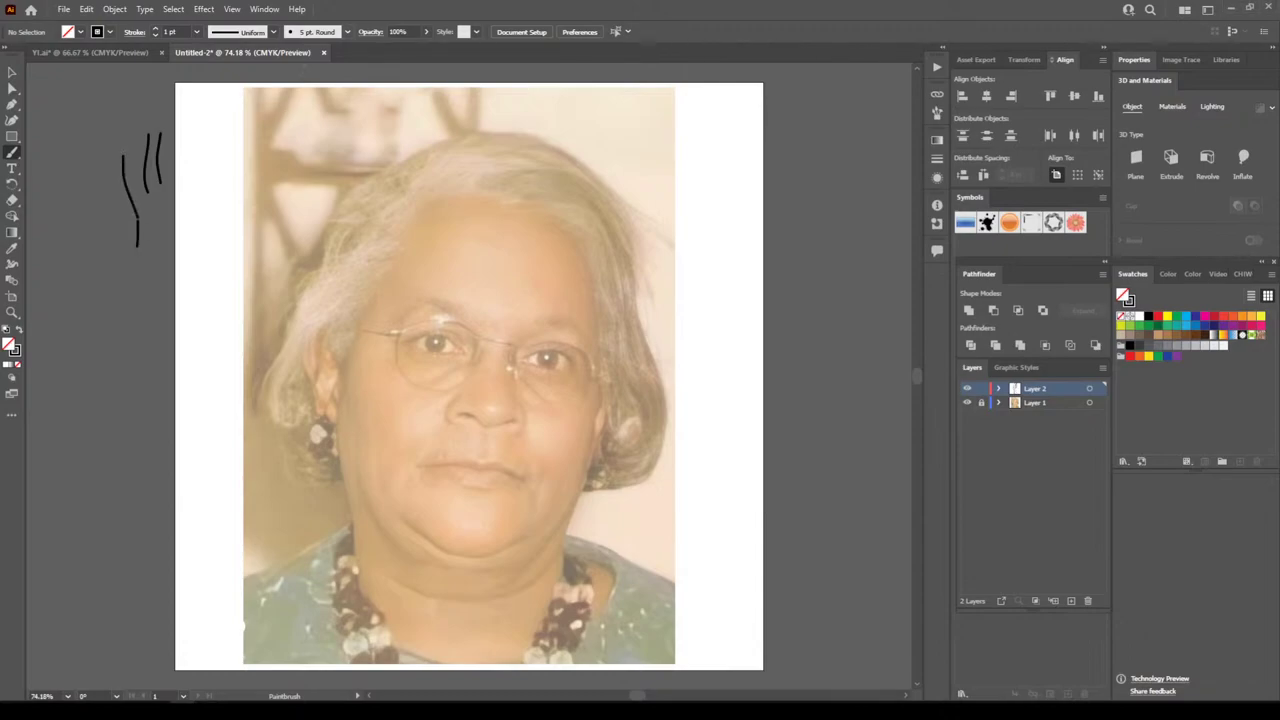
Create a third calligraphic brush with 3 pt size controlled by Pressure and a variation of 3 pt
click(348, 31)
click(314, 135)
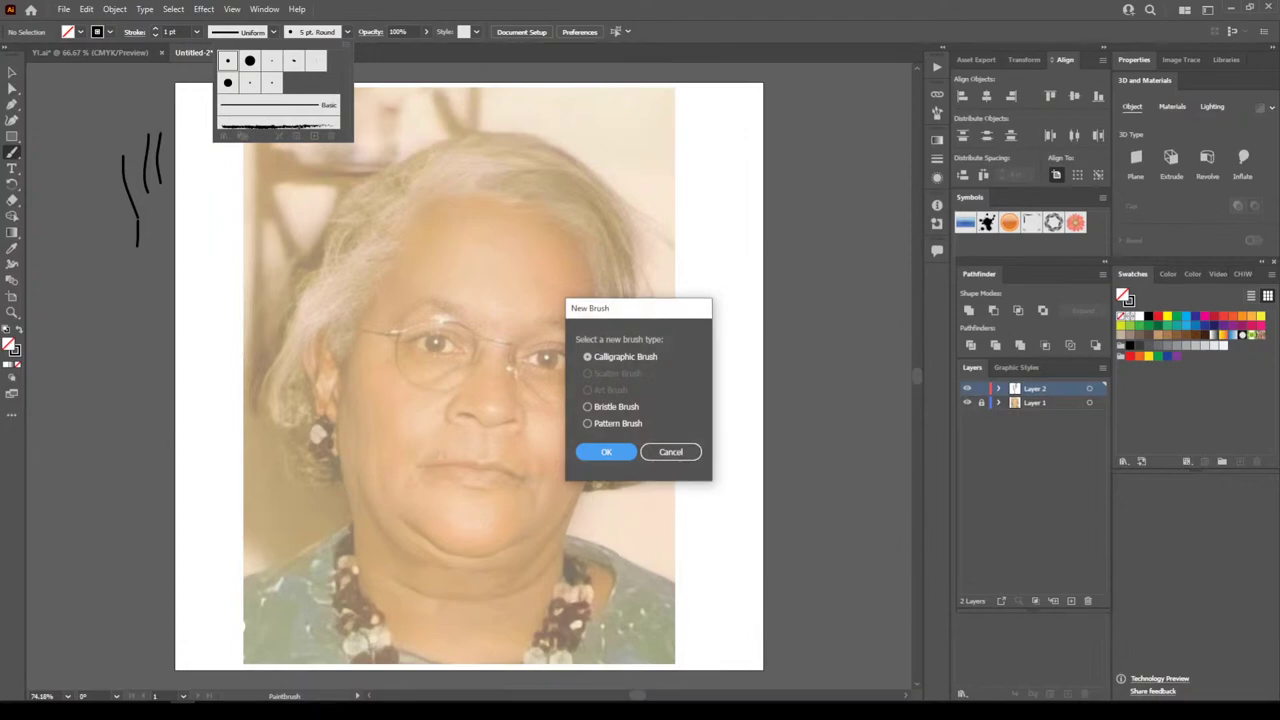
key(Return)
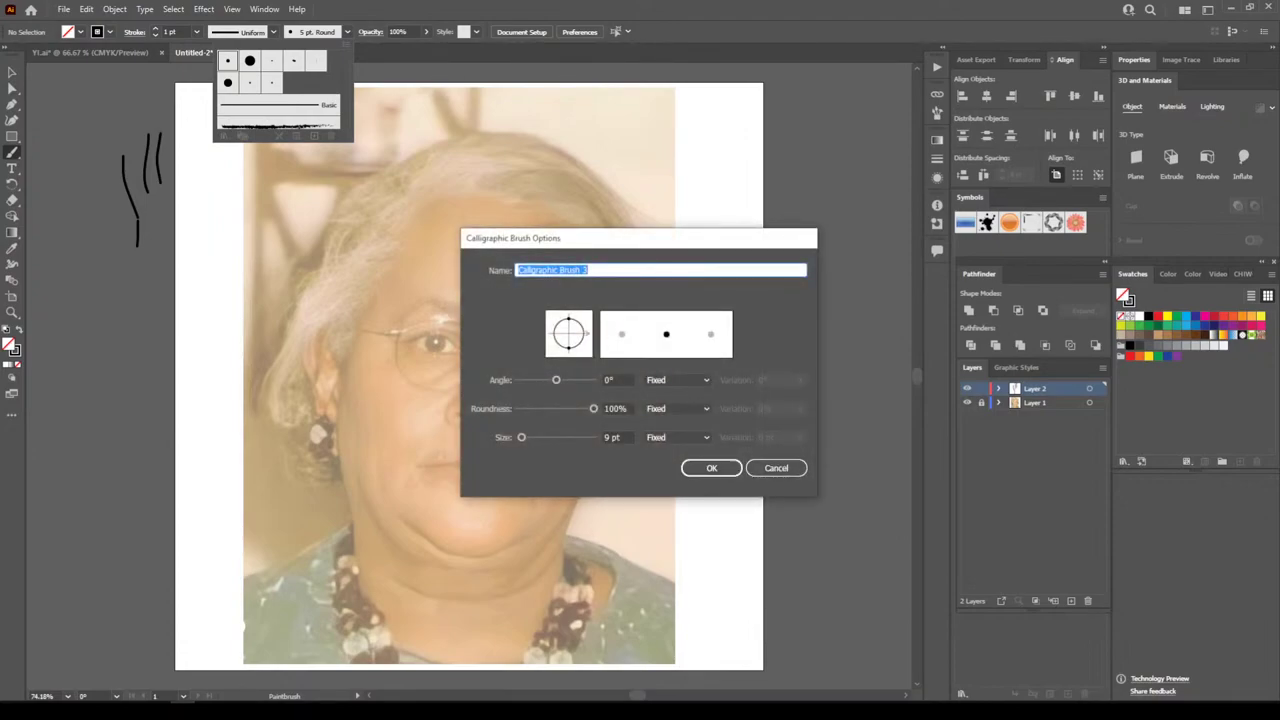
click(678, 437)
click(662, 480)
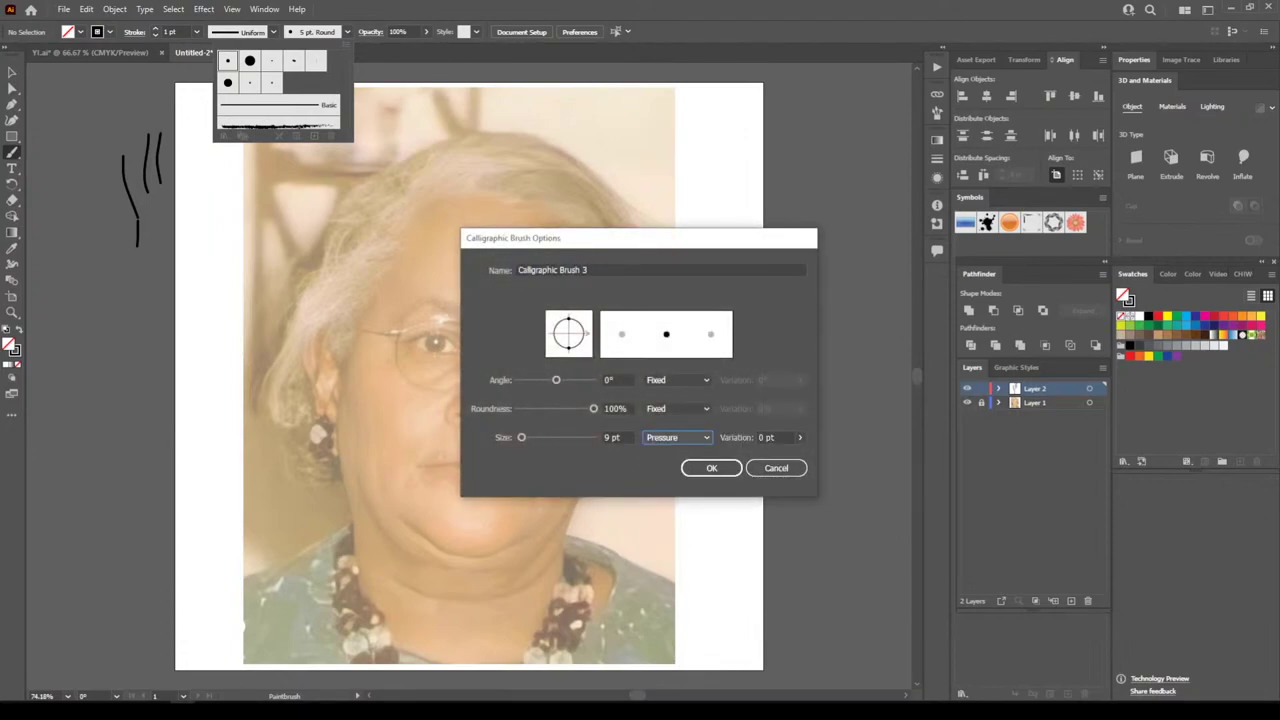
double_click(608, 437)
text(3)
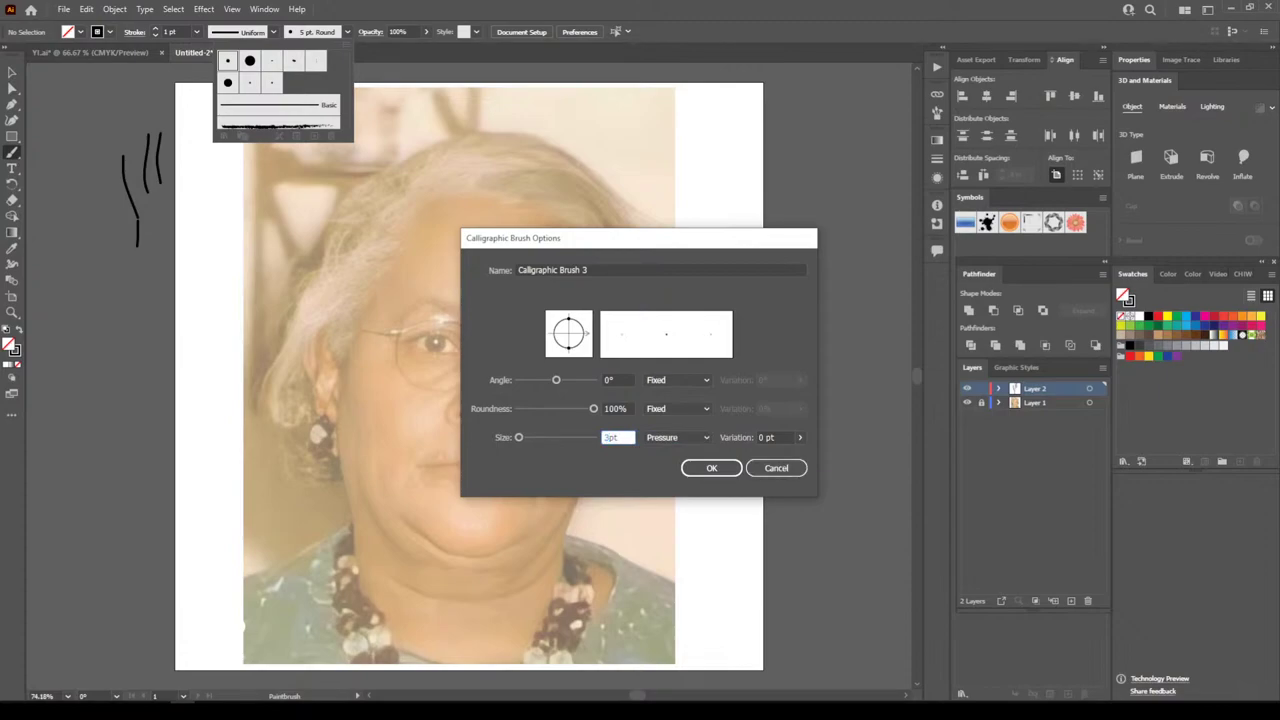
key(Tab)
click(711, 468)
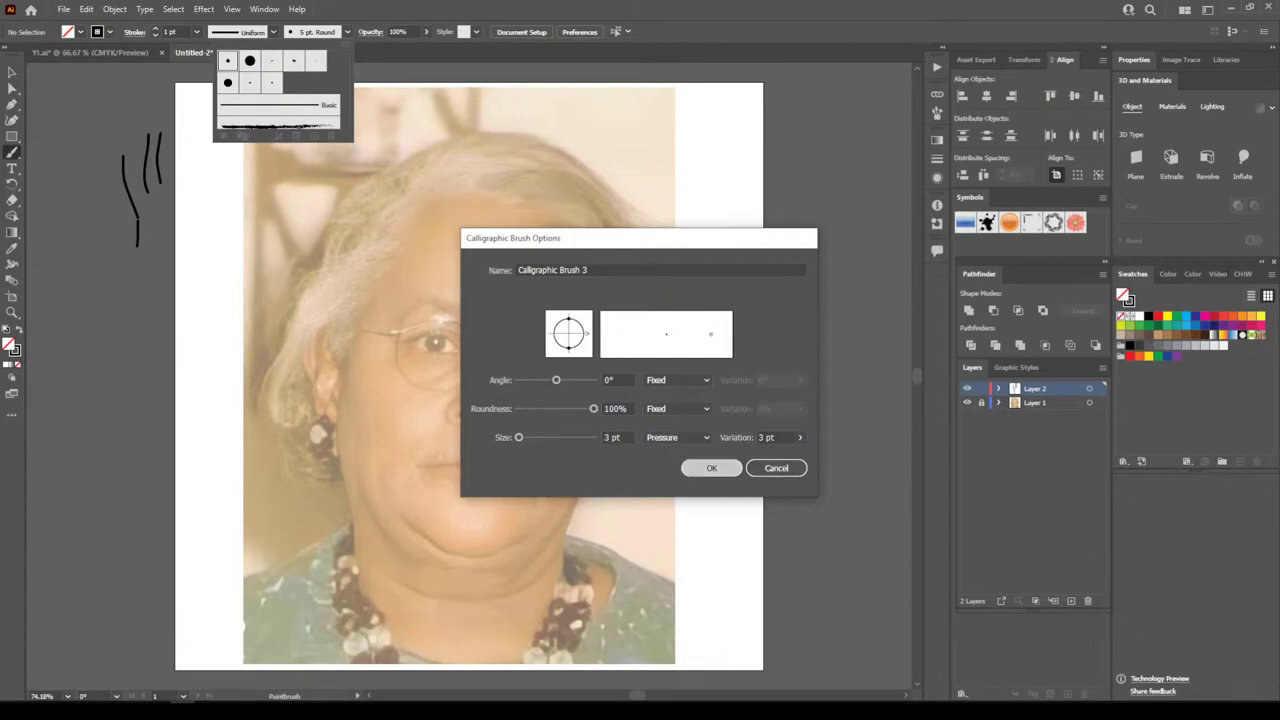
Test the new calligraphic brush beside the artboard and delete all the test strokes there
mouse_move(118, 228)
mouse_down()
mouse_move(114, 150)
mouse_move(97, 268)
mouse_up()
click(12, 72)
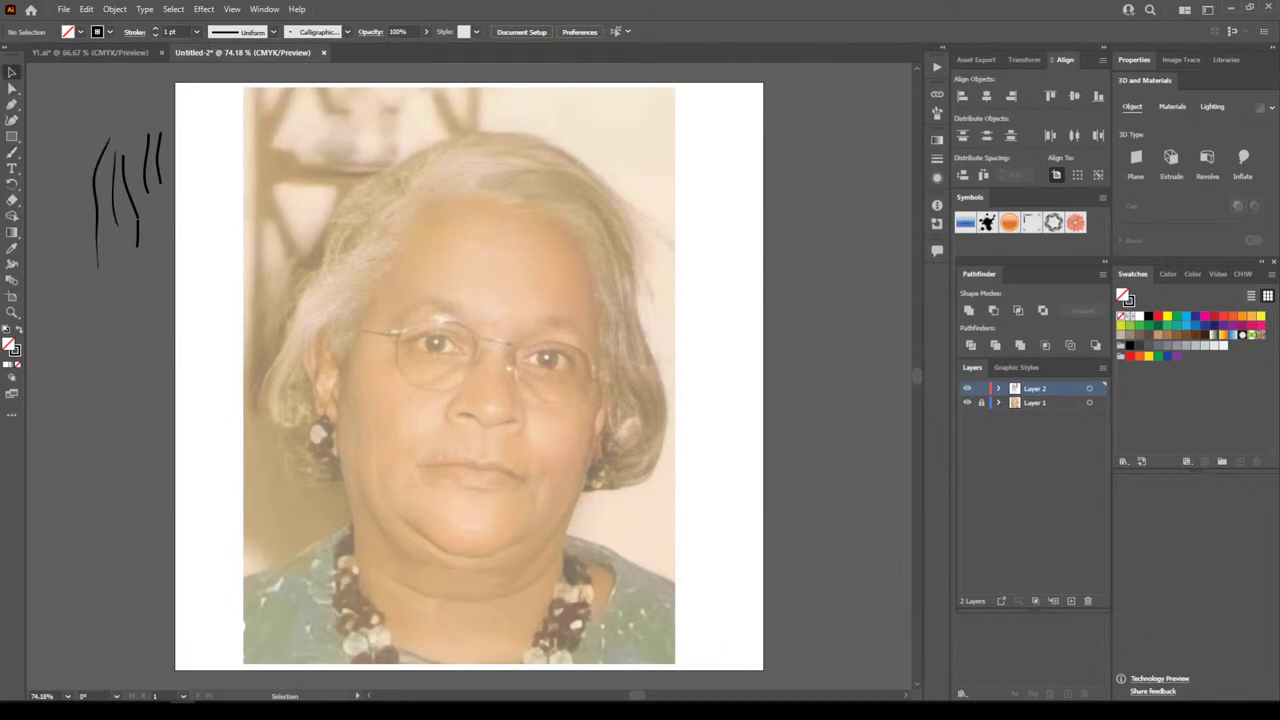
mouse_move(72, 96)
mouse_down()
mouse_move(184, 220)
mouse_move(155, 212)
mouse_move(146, 143)
mouse_move(134, 158)
mouse_up()
key(Delete)
Set the Paintbrush stroke weight to 0.75 pt and try it with strokes beside the artboard
key(b)
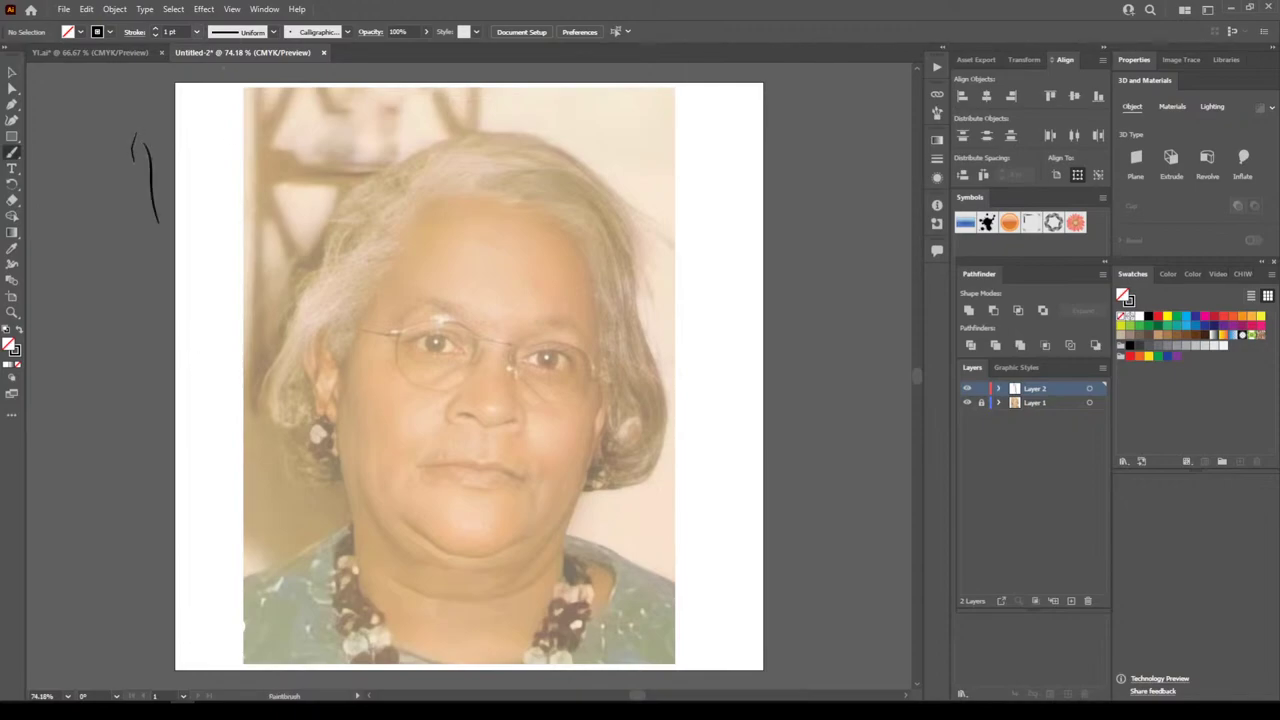
click(198, 31)
click(212, 75)
drag(165, 93, 152, 152)
Trace the curved lower contour of the chin with one tapered Paintbrush stroke
scroll(469, 376, down, 2)
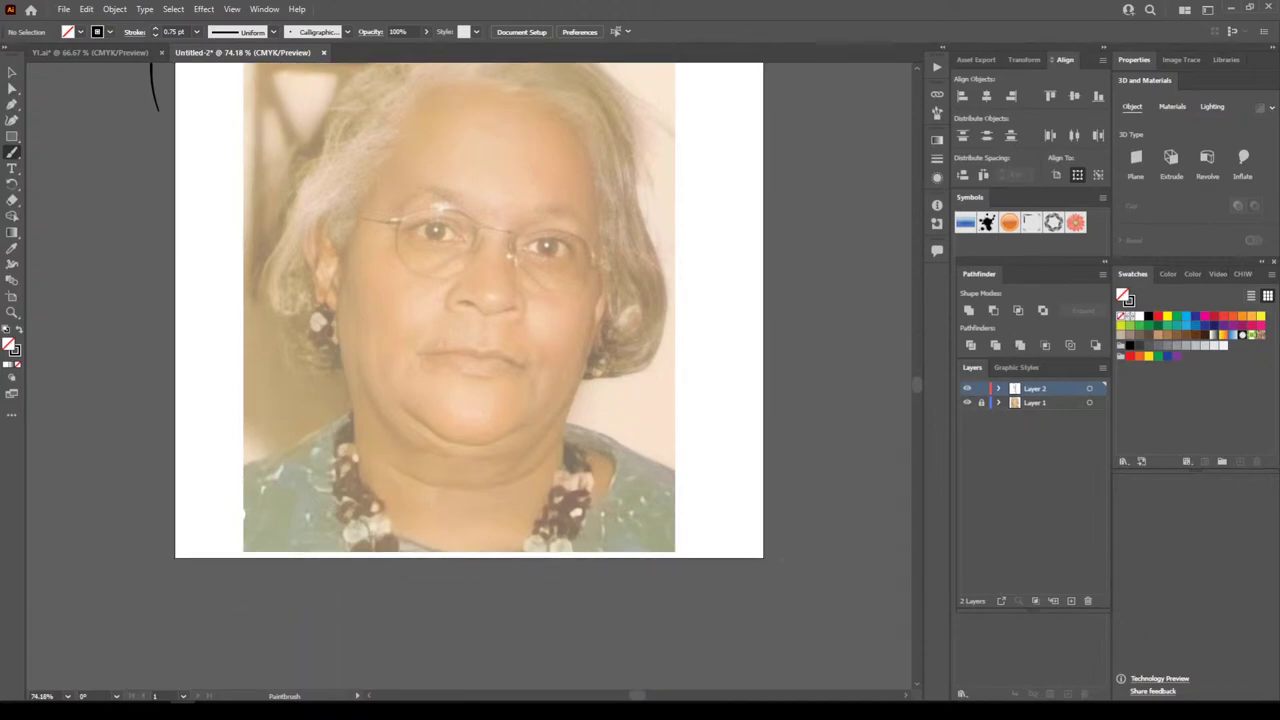
key(ctrl+plus)
key(ctrl+plus)
key(ctrl+plus)
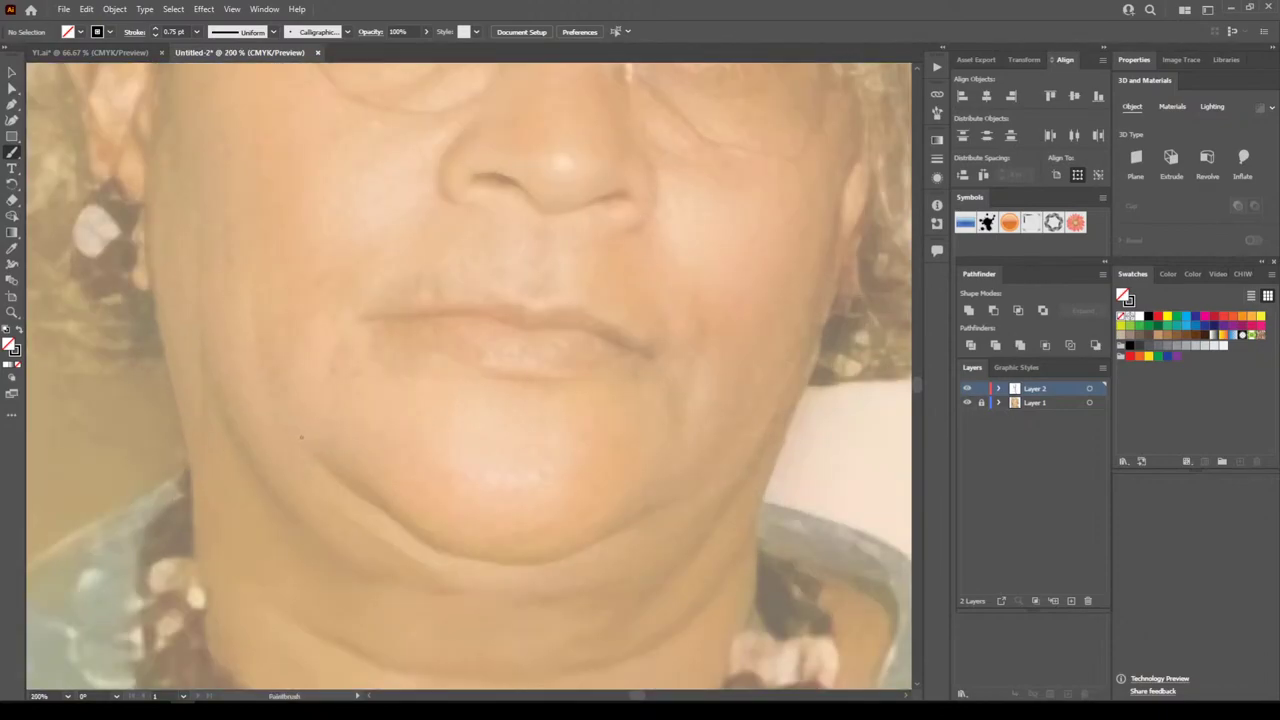
mouse_move(311, 457)
mouse_down()
mouse_move(424, 543)
mouse_move(490, 568)
mouse_move(553, 563)
mouse_move(663, 510)
mouse_up()
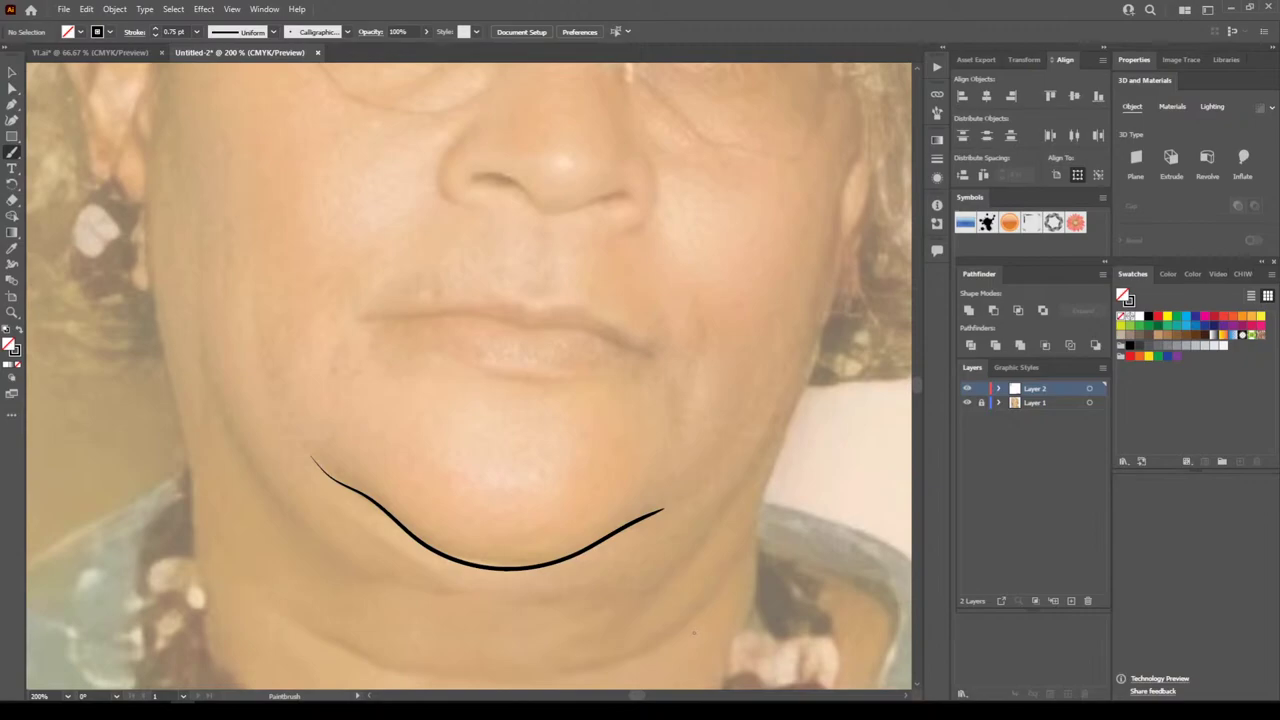
Trace the line between the lips and the upper lip's outline with the Paintbrush
key(ctrl+minus)
key(ctrl+minus)
key(ctrl+minus)
key(ctrl+plus)
key(ctrl+plus)
key(ctrl+plus)
key(ctrl+plus)
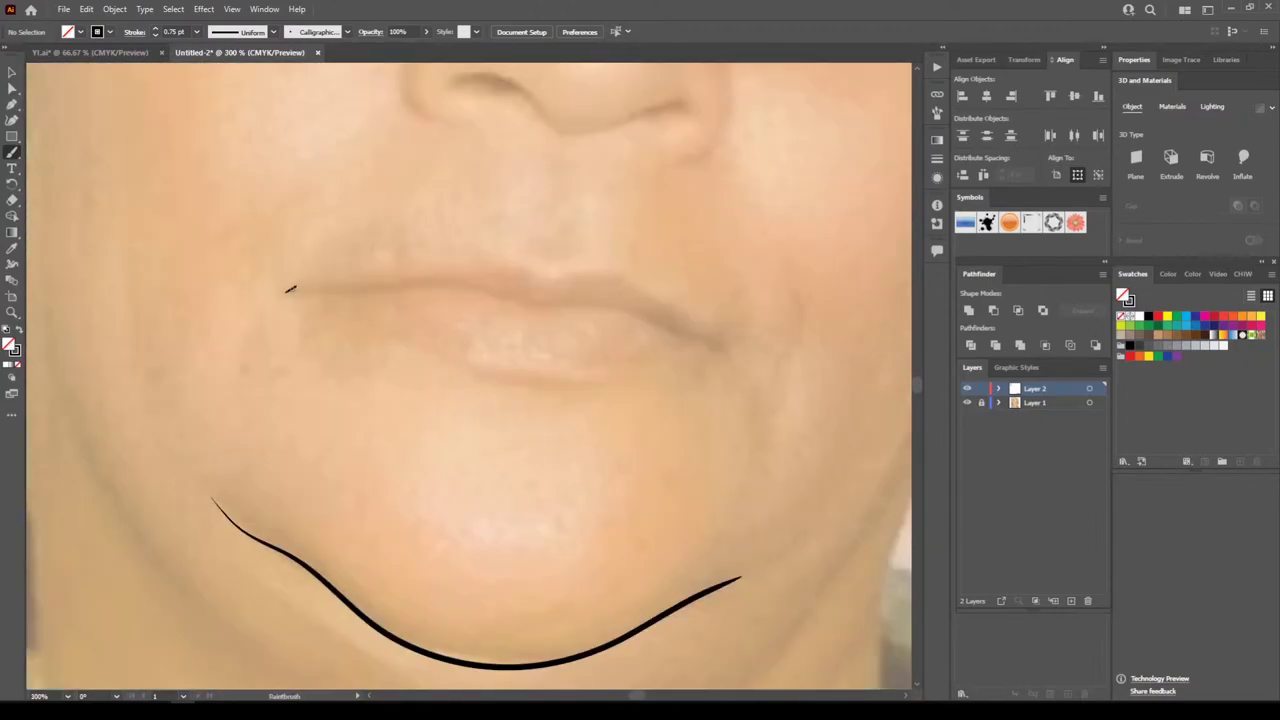
mouse_move(288, 290)
mouse_down()
mouse_move(470, 282)
mouse_move(617, 304)
mouse_move(718, 340)
mouse_up()
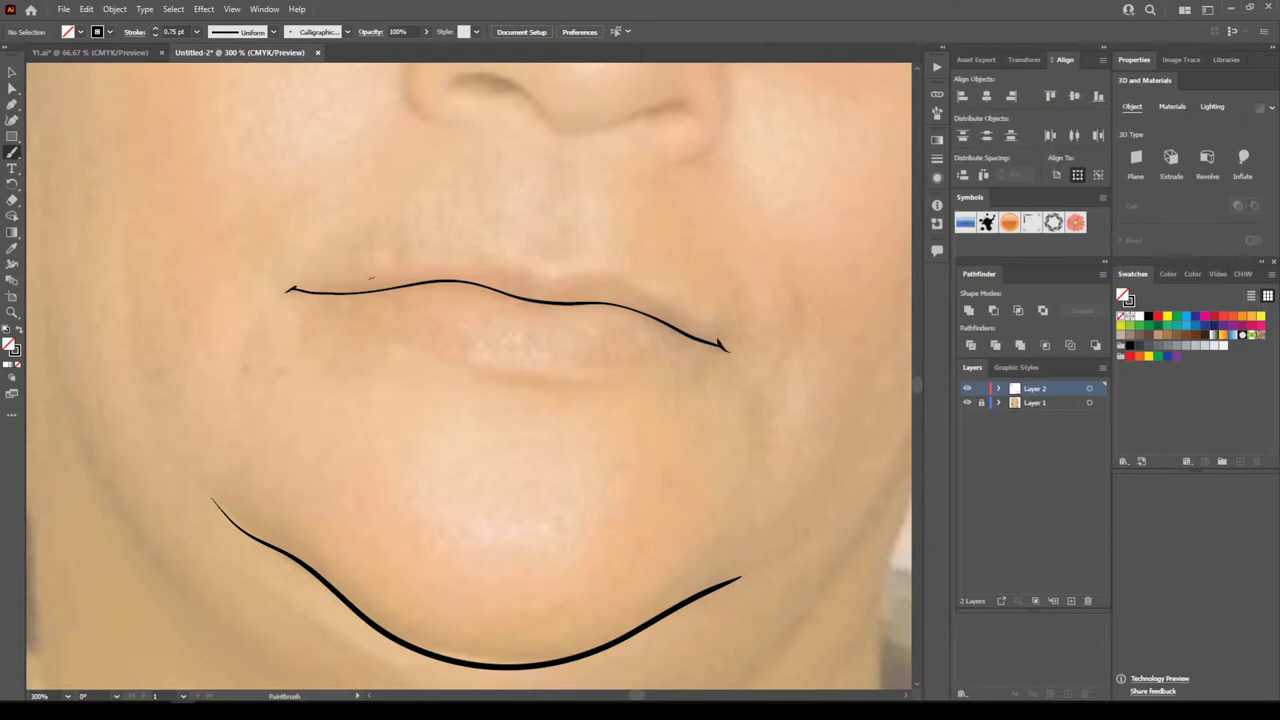
mouse_move(370, 277)
mouse_down()
mouse_move(483, 254)
mouse_move(546, 274)
mouse_move(605, 270)
mouse_move(662, 302)
mouse_up()
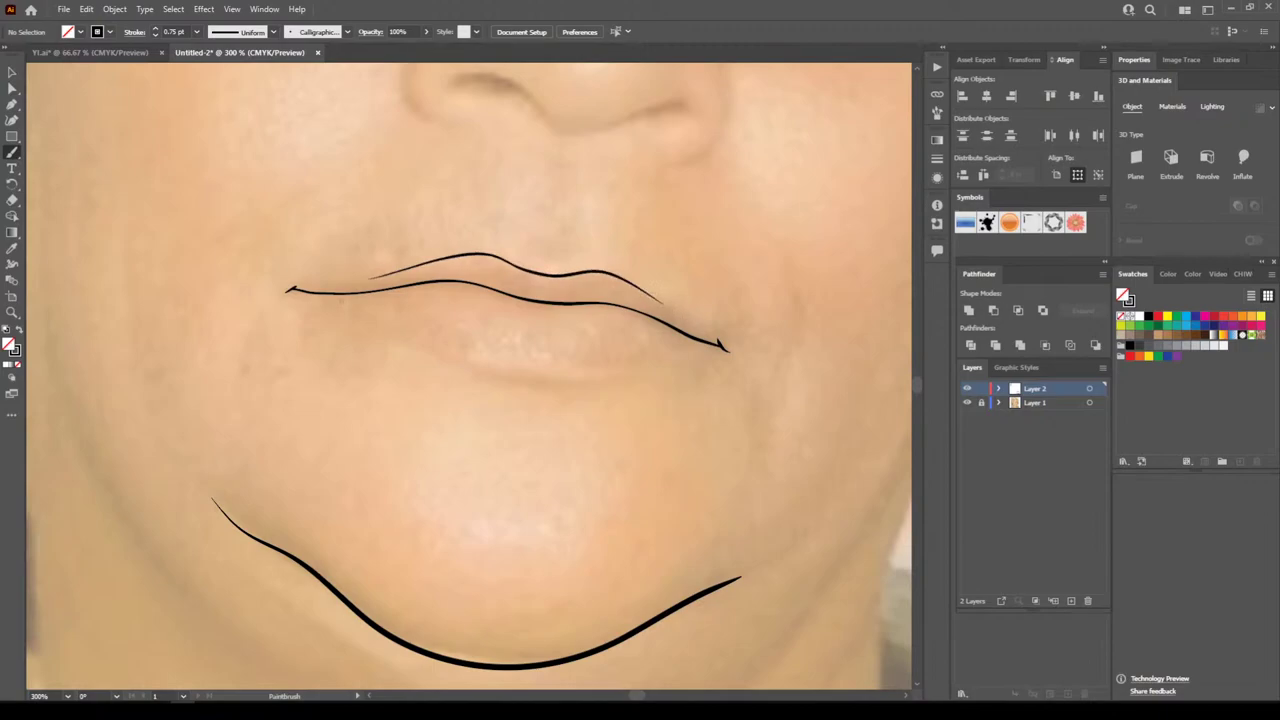
Trace the lower lip's outline with one tapered Paintbrush stroke beneath the mouth line
drag(340, 307, 376, 316)
mouse_move(461, 359)
mouse_down()
mouse_move(556, 379)
mouse_move(665, 365)
mouse_up()
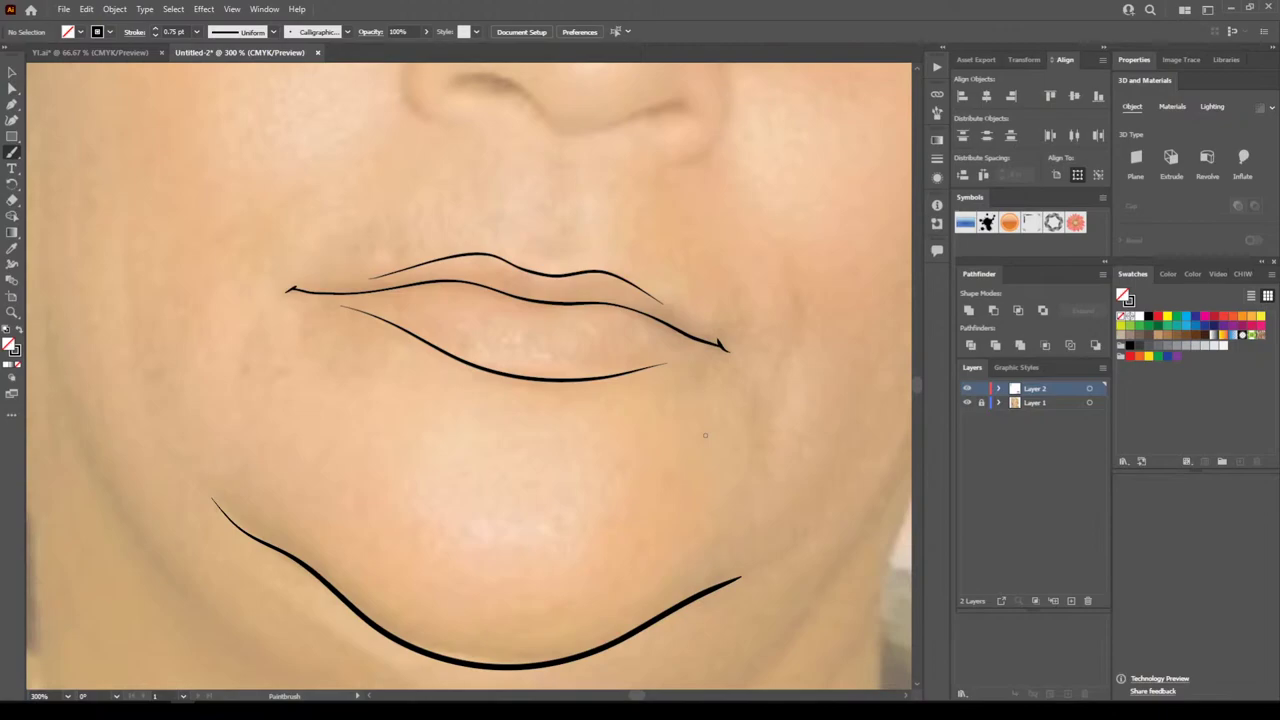
Trace both nostrils and the curved underside of the nose tip with the Paintbrush, filling the nostril openings with thicker strokes
key(ctrl+minus)
key(ctrl+minus)
drag(705, 435, 705, 512)
key(ctrl+equal)
key(ctrl+equal)
key(ctrl+equal)
drag(738, 463, 717, 518)
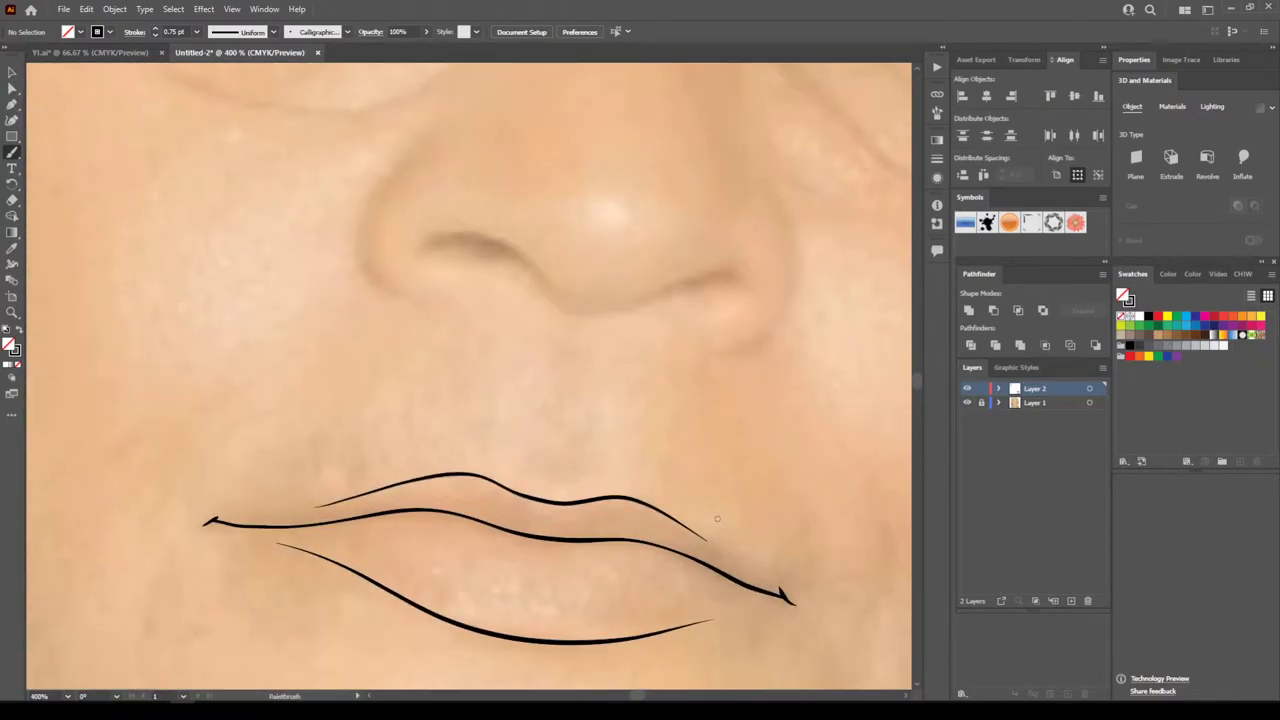
mouse_move(430, 243)
mouse_down()
mouse_move(505, 242)
mouse_move(534, 268)
mouse_up()
mouse_move(436, 240)
mouse_down()
mouse_move(504, 244)
mouse_move(448, 238)
mouse_up()
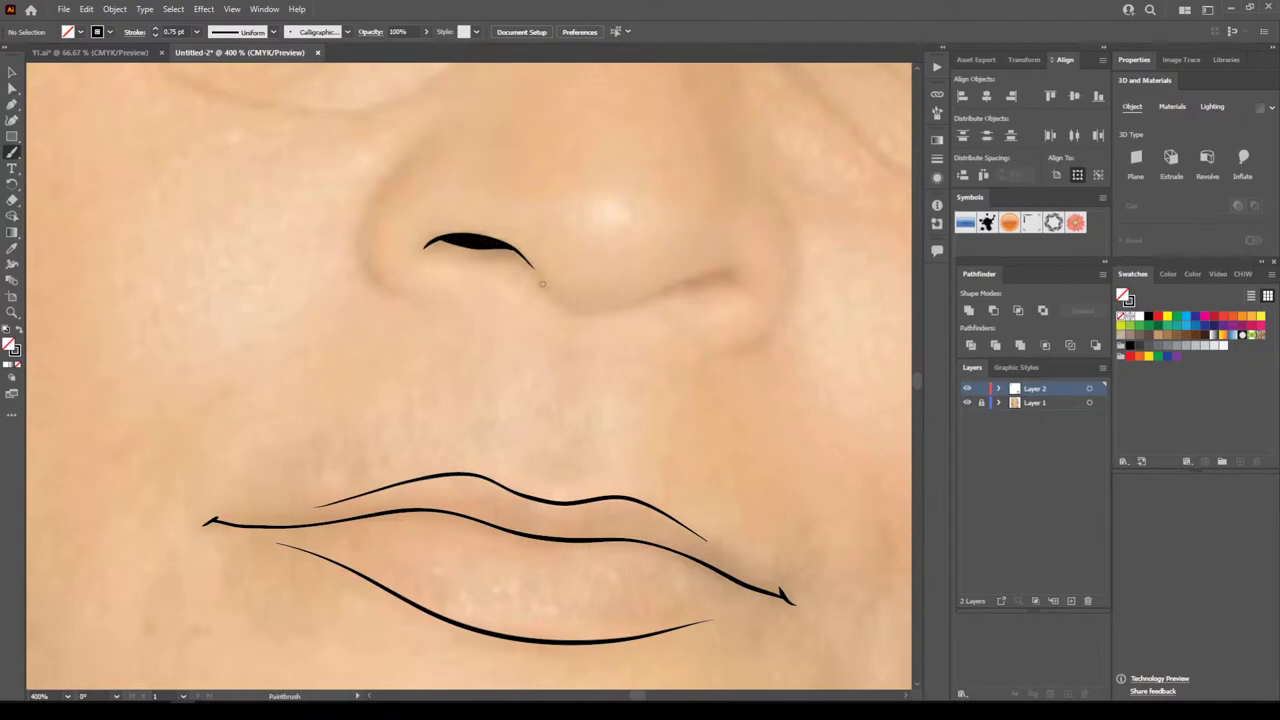
mouse_move(564, 302)
mouse_down()
mouse_move(624, 306)
mouse_move(682, 281)
mouse_move(742, 281)
mouse_move(708, 278)
mouse_up()
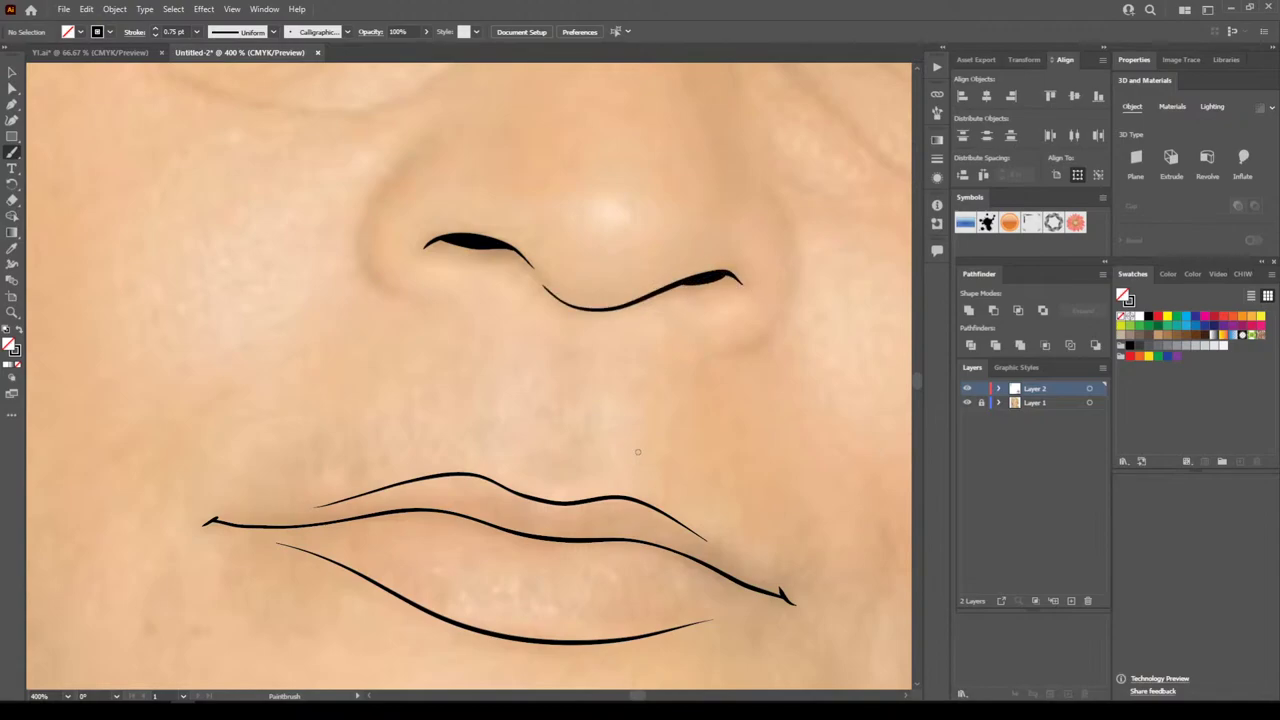
Trace the outer curves of both nose wings with one tapered stroke on each side
key(ctrl+minus)
key(ctrl+minus)
ctrl+click(492, 319)
ctrl+click(492, 319)
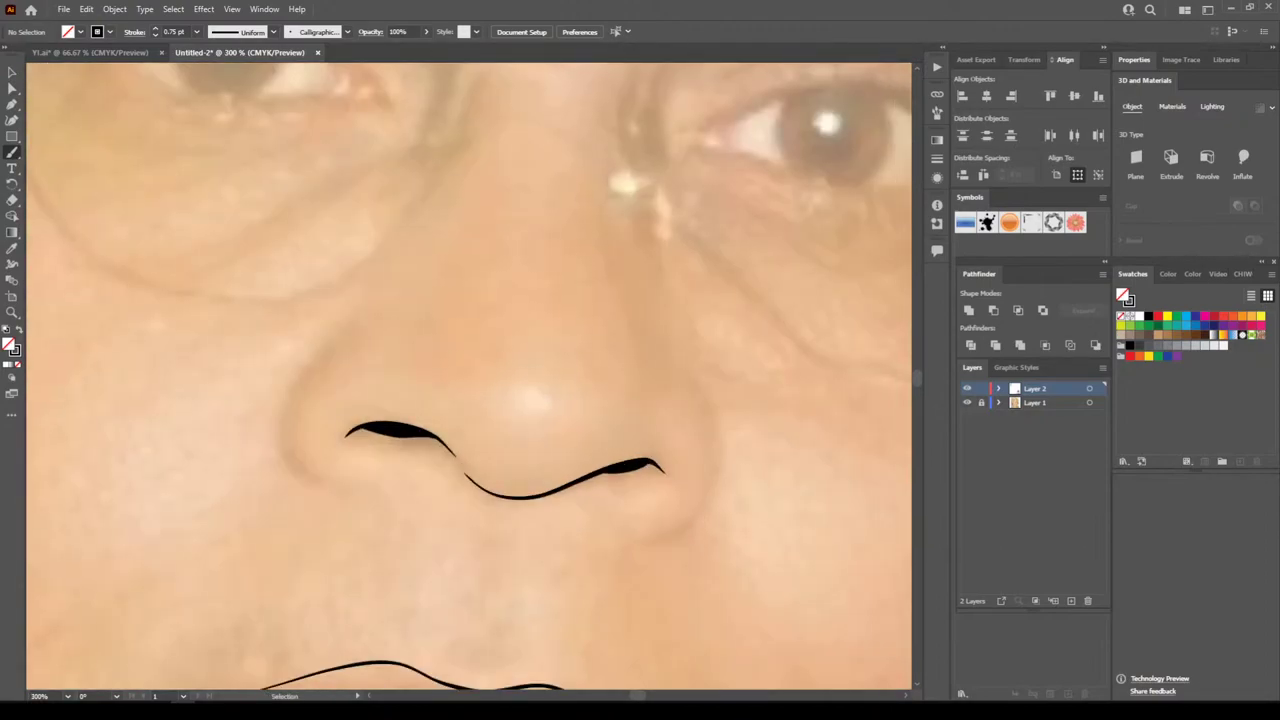
mouse_move(313, 476)
mouse_down()
mouse_move(282, 424)
mouse_move(286, 394)
mouse_move(350, 320)
mouse_up()
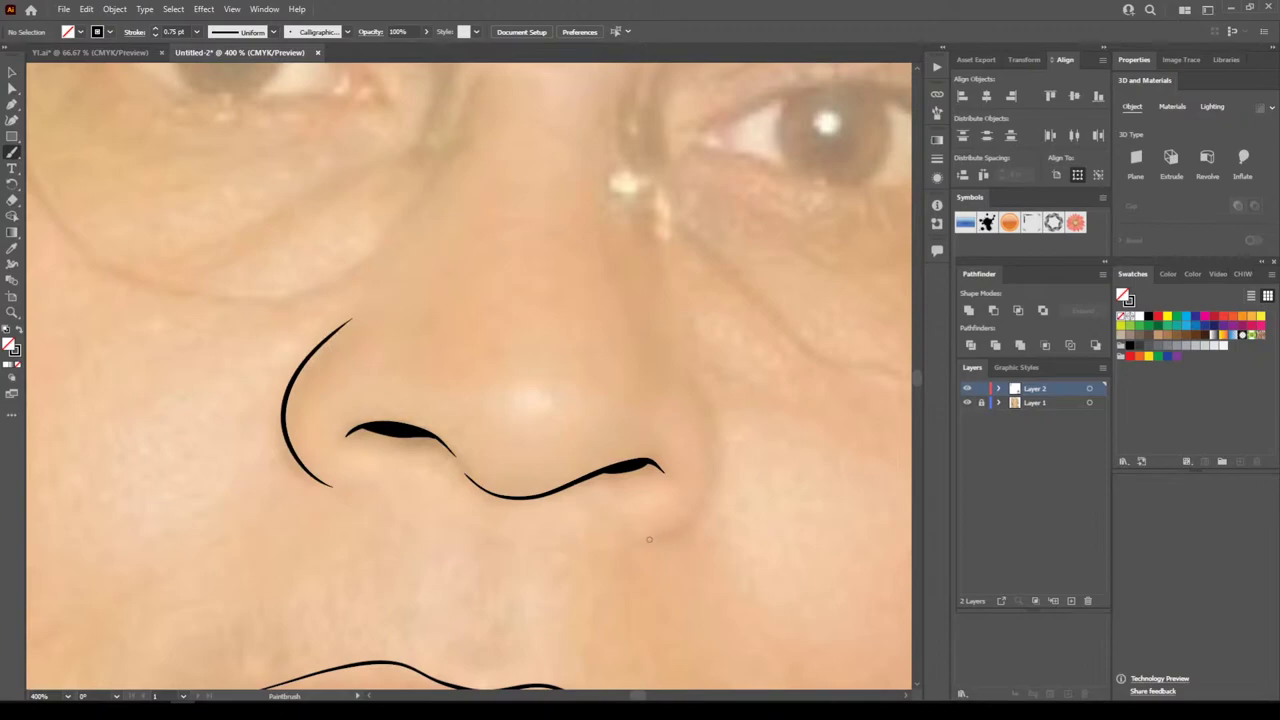
mouse_move(630, 538)
mouse_down()
mouse_move(668, 532)
mouse_move(714, 481)
mouse_move(718, 440)
mouse_move(697, 382)
mouse_up()
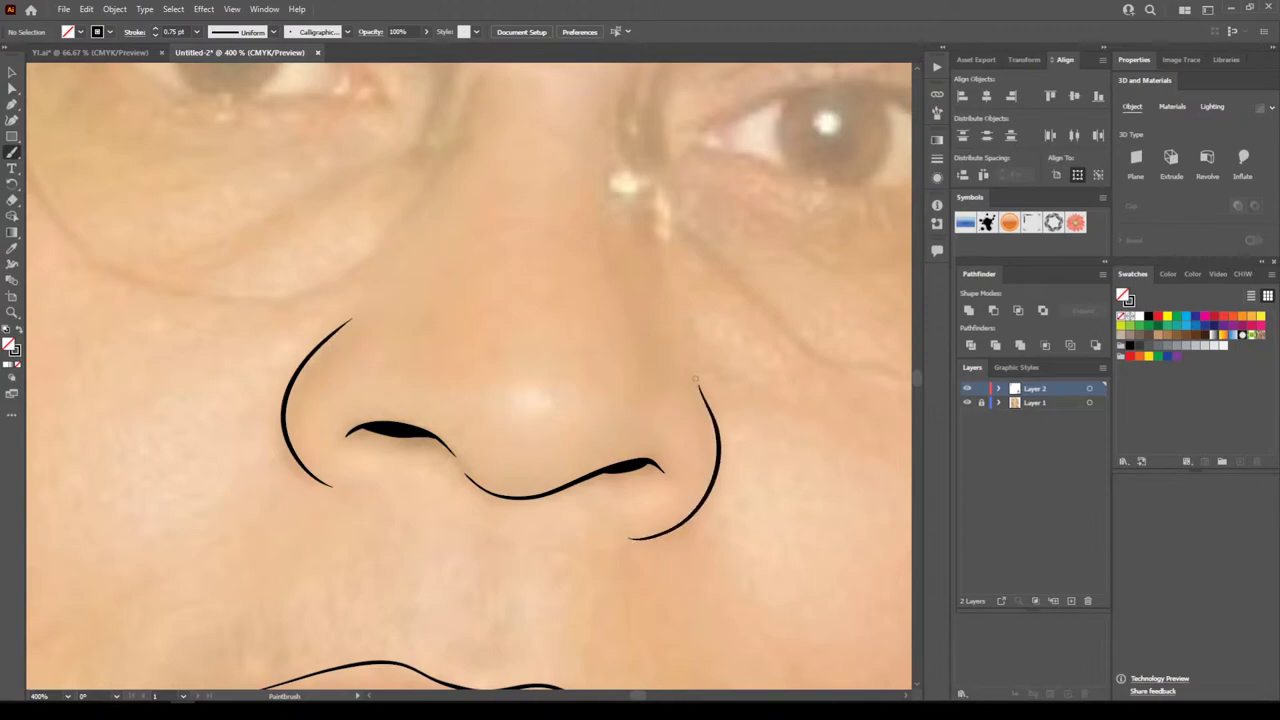
Trace two short lines along the right side of the nose bridge and the fold at the left eye's inner corner
scroll(860, 578, down, 2)
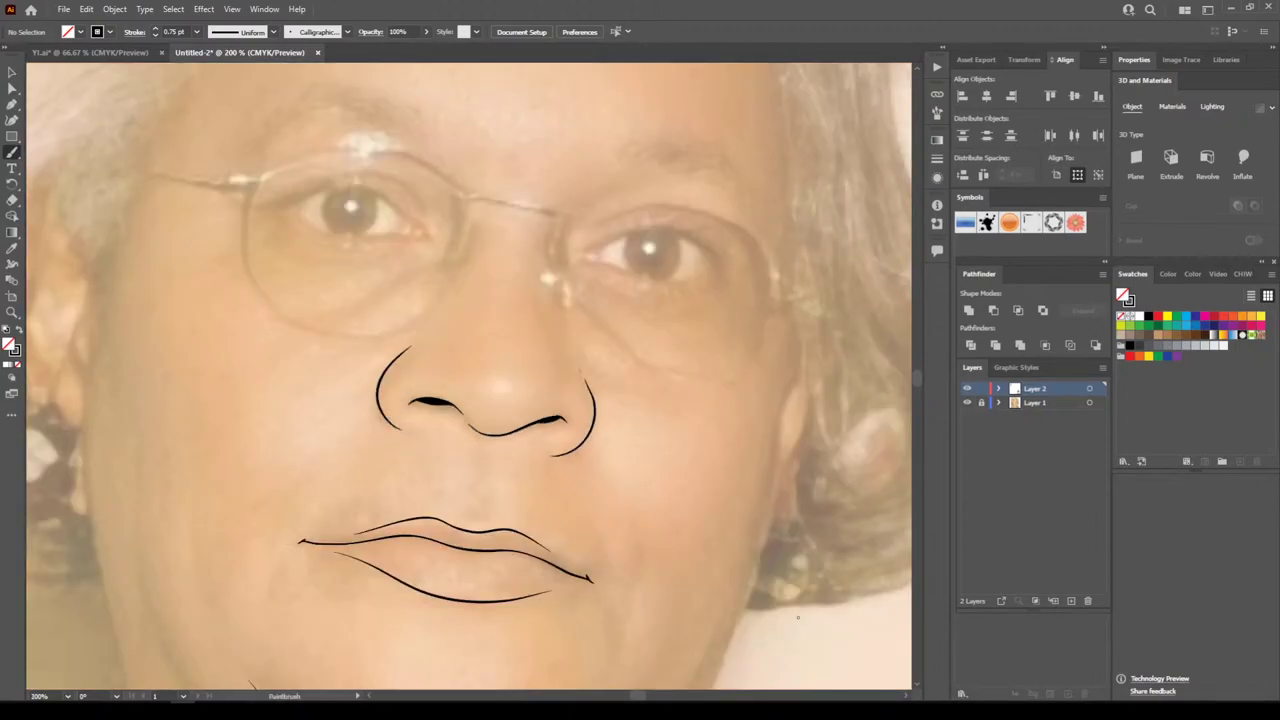
scroll(797, 650, up, 2)
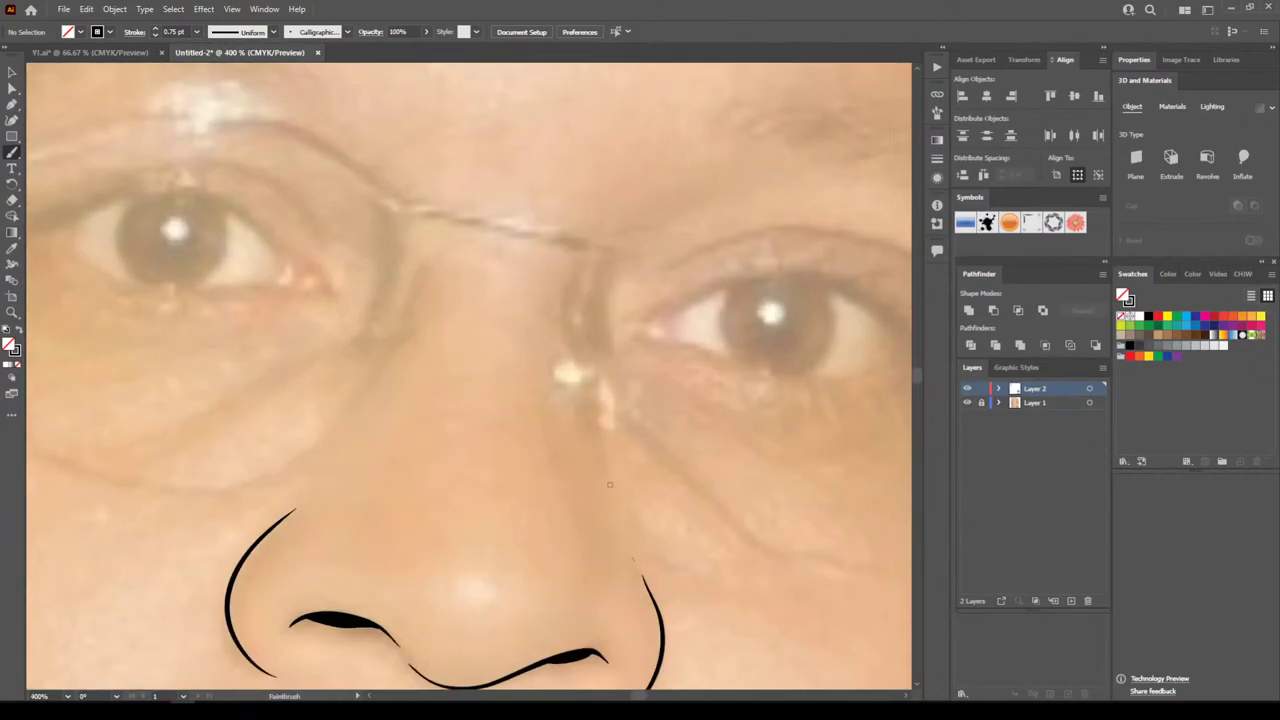
drag(601, 452, 586, 403)
mouse_move(570, 348)
mouse_down()
mouse_move(565, 292)
mouse_move(580, 266)
mouse_up()
mouse_move(285, 383)
mouse_down()
mouse_move(336, 352)
mouse_move(373, 298)
mouse_up()
Hide the photo layer to review the line art on its own, and show the photo again
key(ctrl+minus)
key(ctrl+minus)
key(ctrl+minus)
key(ctrl+minus)
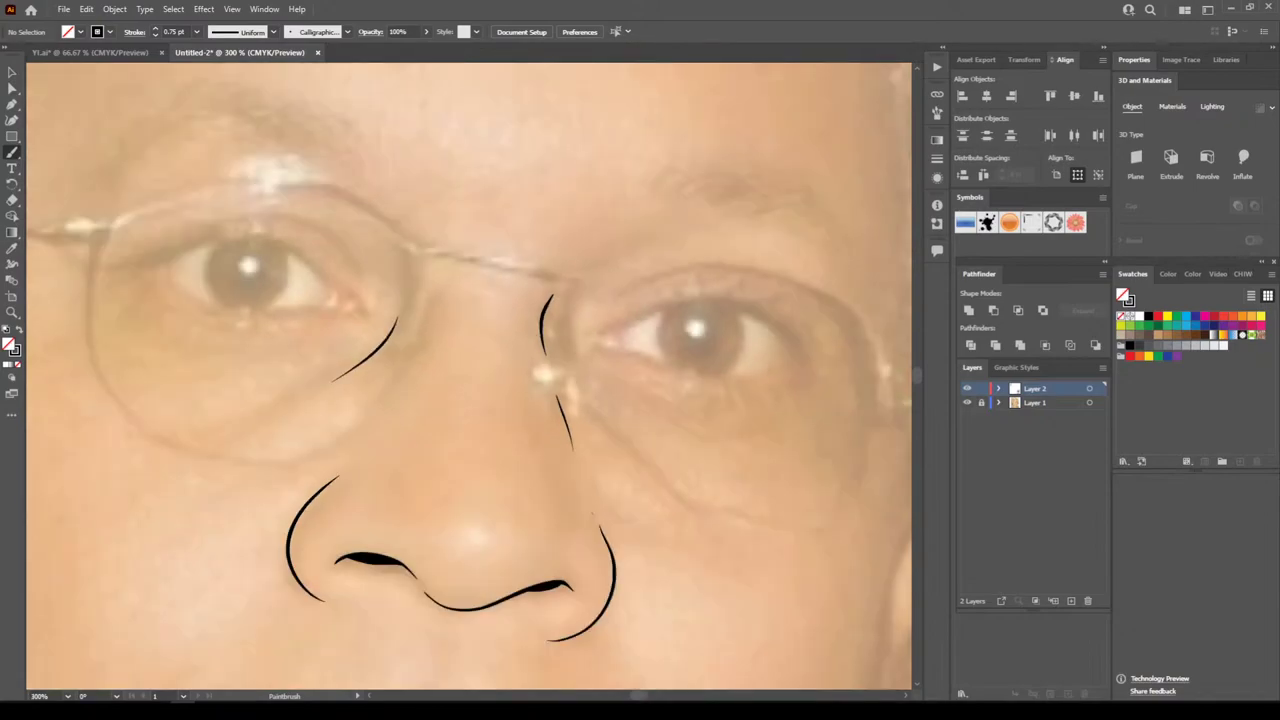
scroll(816, 566, down, 2)
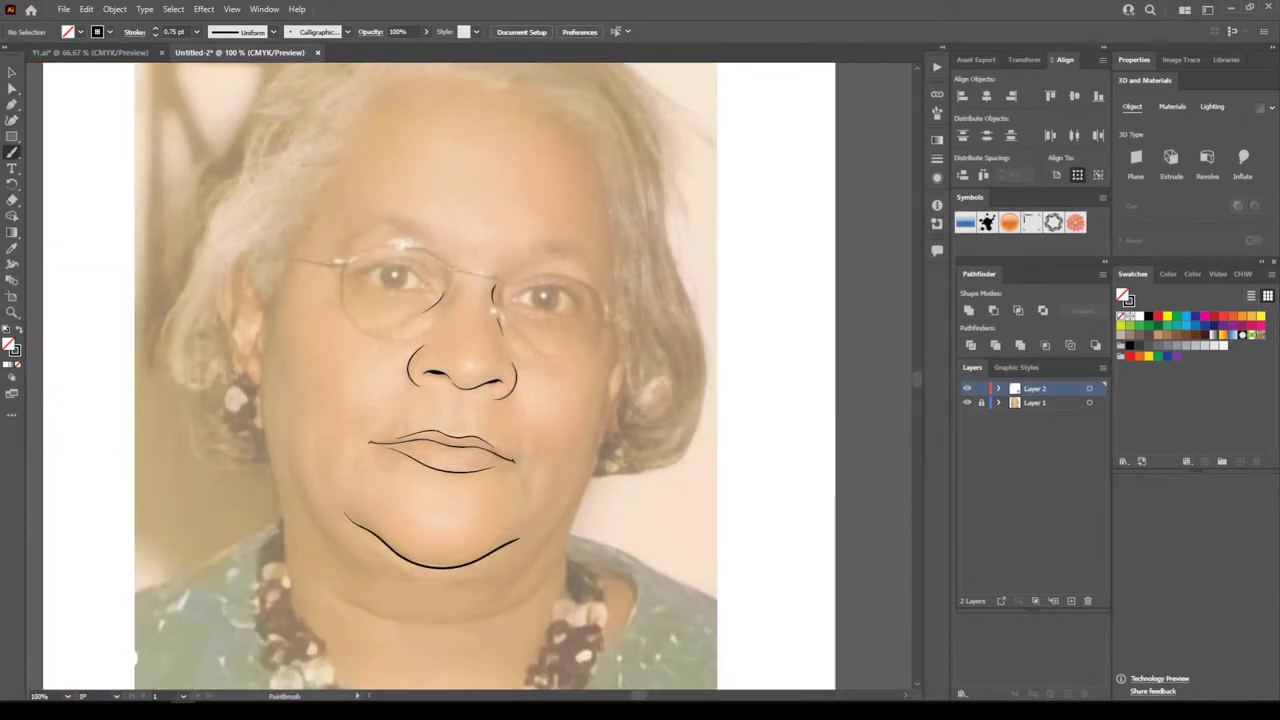
click(966, 402)
click(966, 402)
Trace the cheek and jaw fold lines on both sides of the chin with tapered strokes
key(ctrl+plus)
key(ctrl+plus)
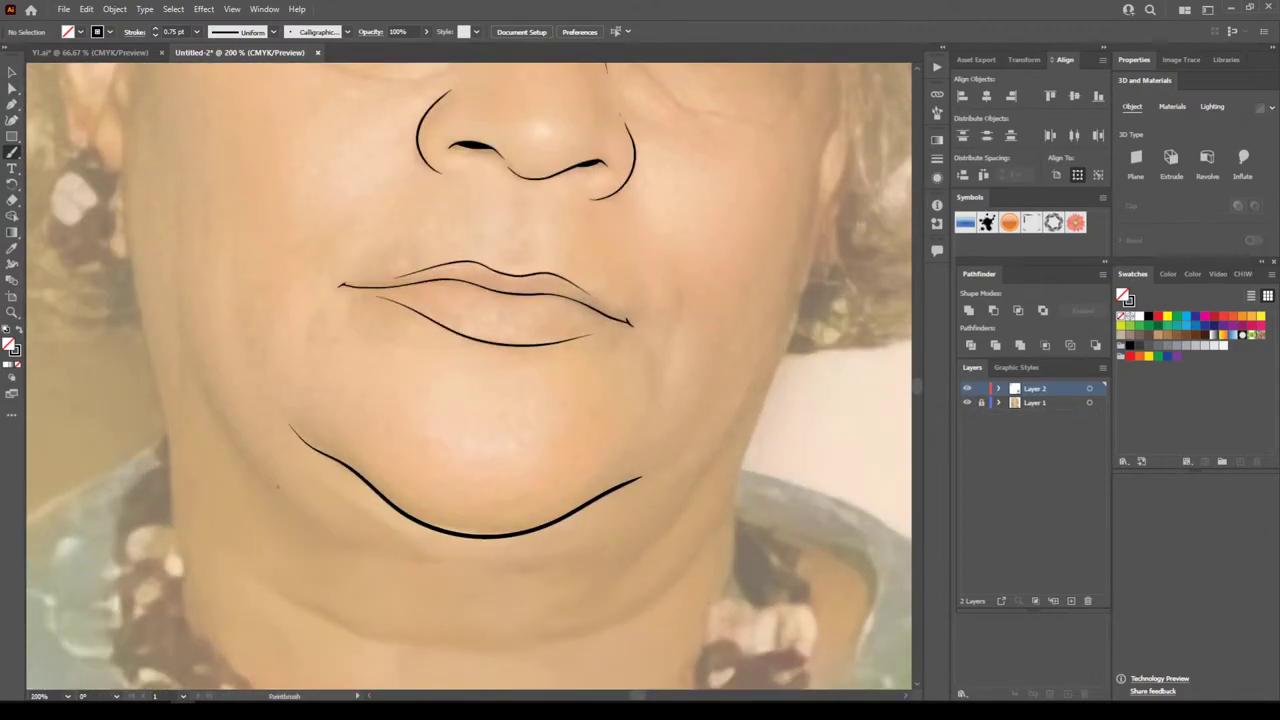
mouse_move(268, 478)
mouse_down()
mouse_move(230, 440)
mouse_move(175, 322)
mouse_up()
drag(665, 525, 724, 447)
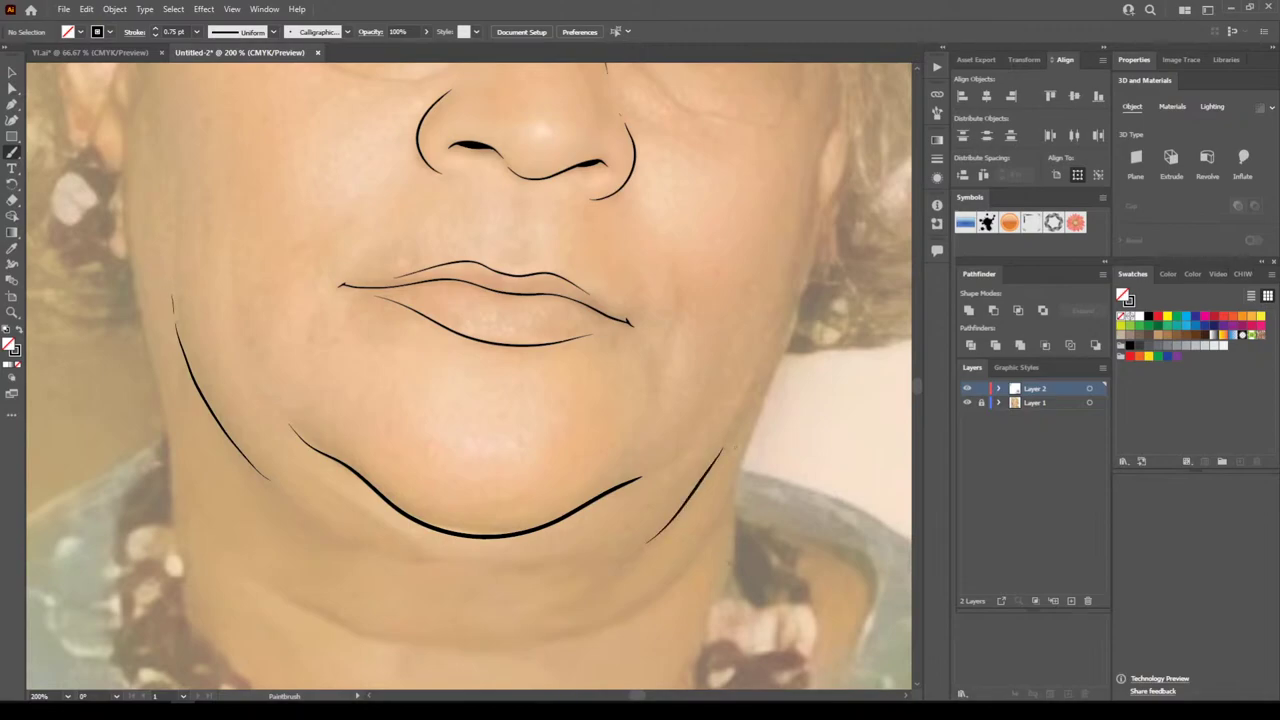
Trace the face's right outer contour from below the jaw up to the ear with the Paintbrush
key(ctrl+minus)
key(ctrl+minus)
key(ctrl+minus)
scroll(469, 376, right, 1)
scroll(469, 376, up, 2)
key(ctrl+plus)
key(ctrl+plus)
key(ctrl+plus)
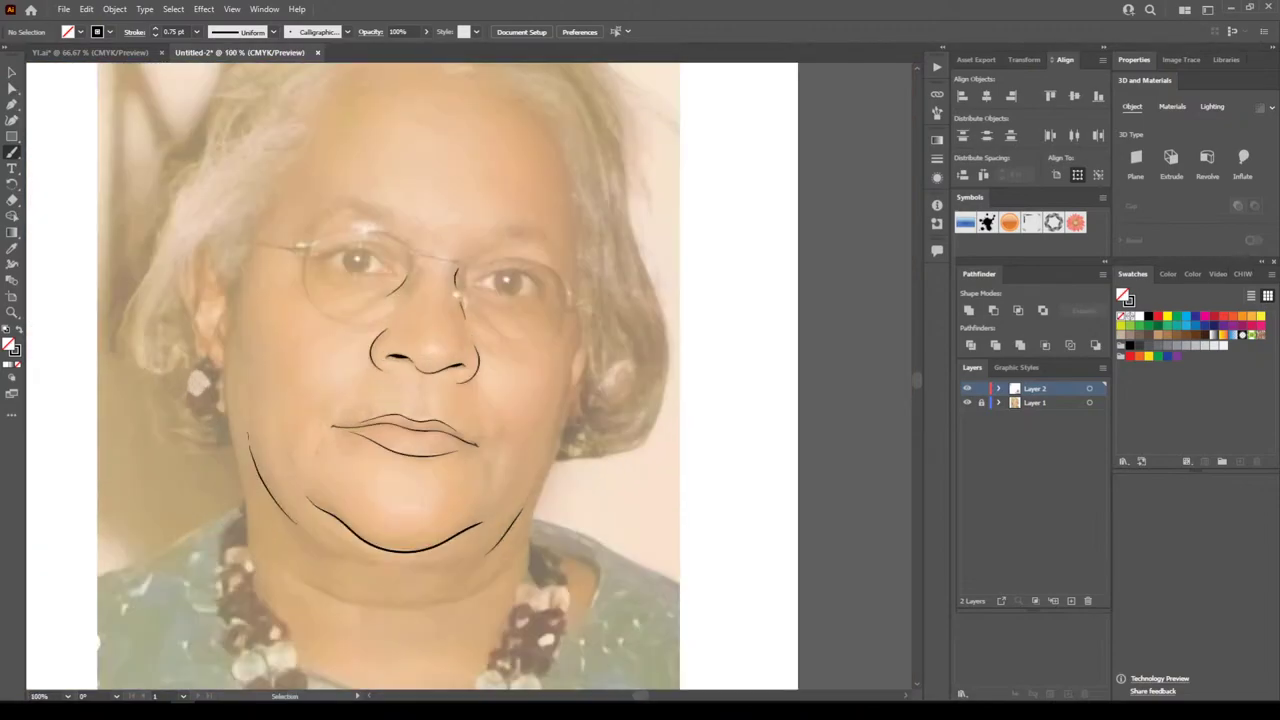
scroll(450, 380, down, 3)
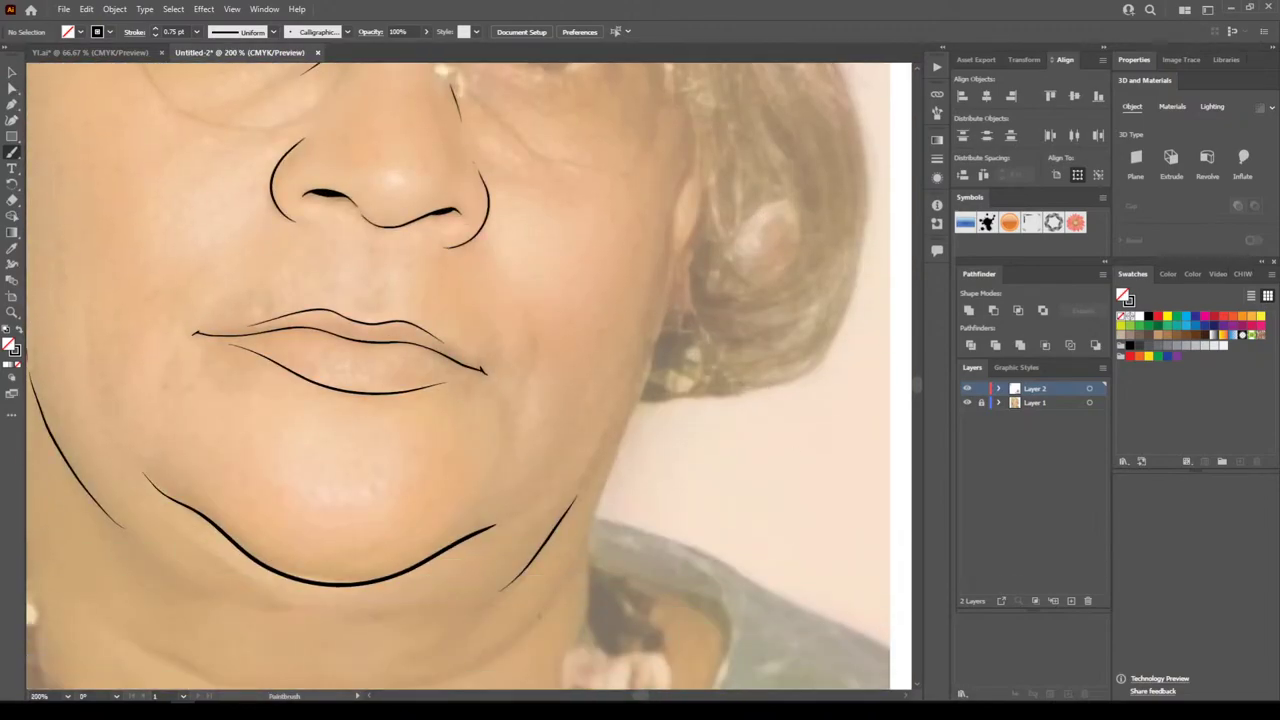
mouse_move(505, 646)
mouse_down()
mouse_move(574, 560)
mouse_move(596, 506)
mouse_move(642, 382)
mouse_move(685, 174)
mouse_up()
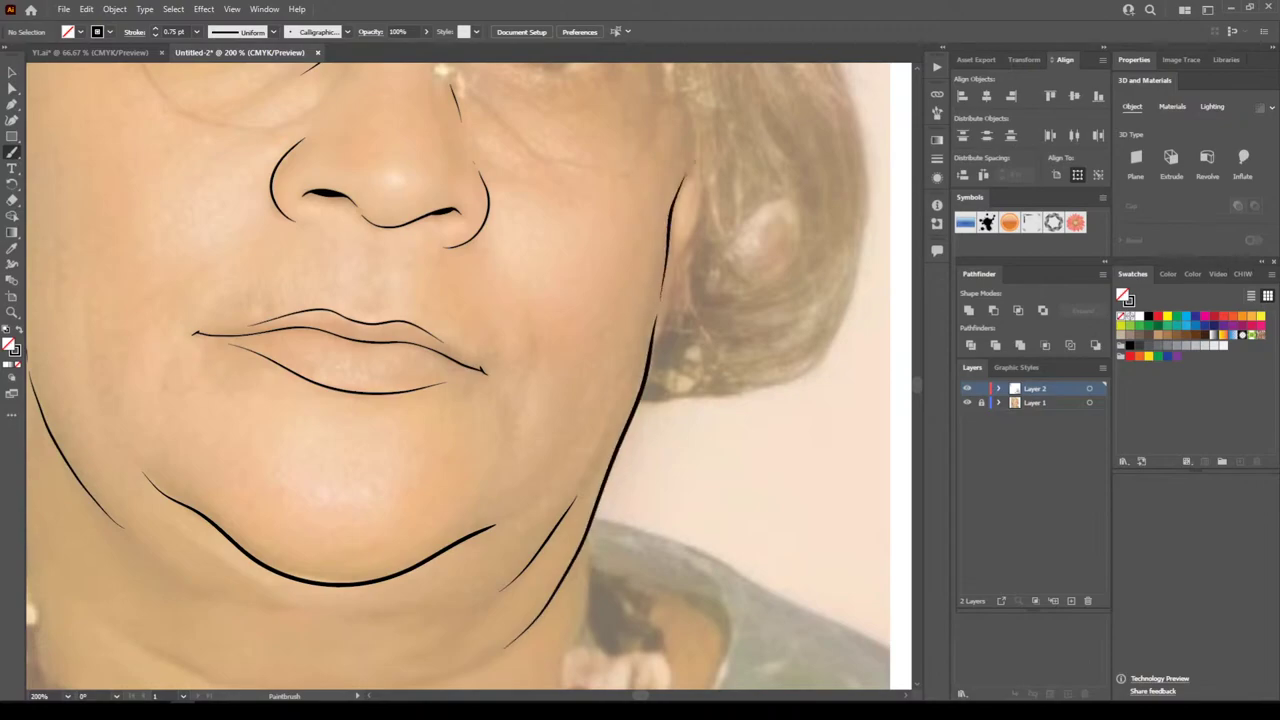
Trace the face's left outer contour between the neck and the ear with the Paintbrush
key(ctrl+minus)
key(ctrl+minus)
key(ctrl+minus)
scroll(896, 527, left, 5)
key(ctrl+equal)
key(ctrl+equal)
key(ctrl+equal)
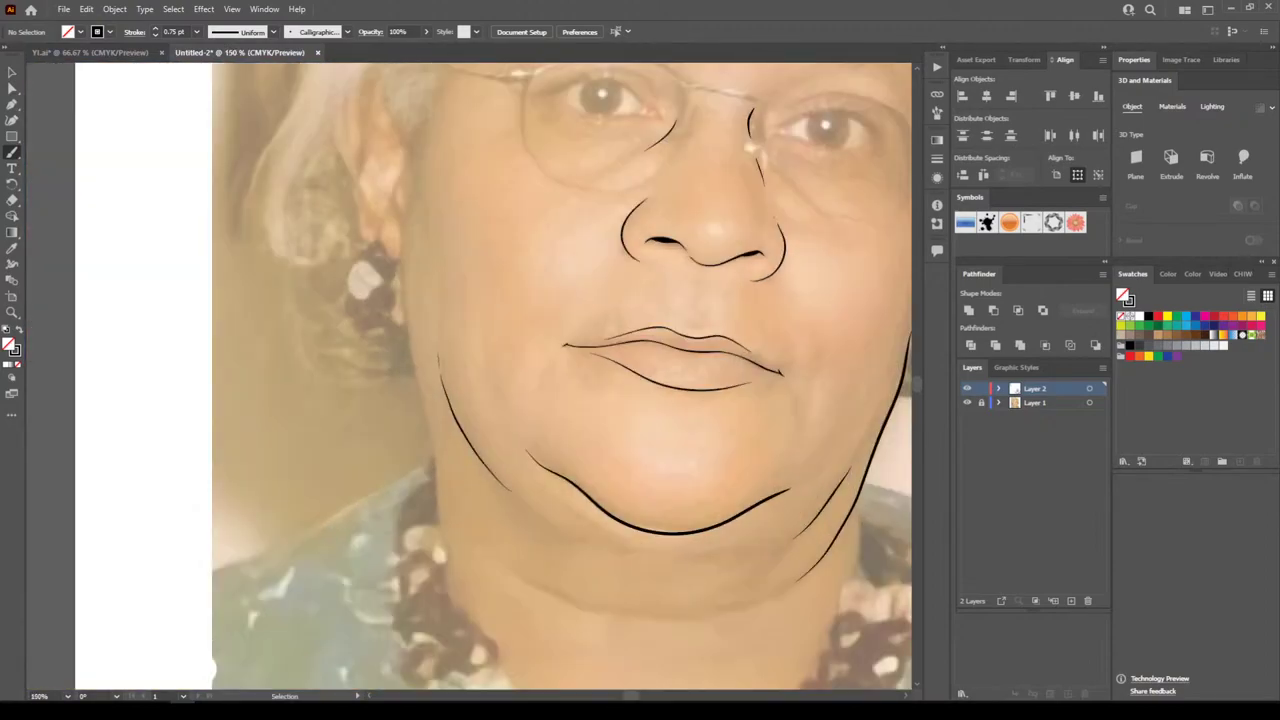
mouse_move(445, 540)
mouse_down()
mouse_move(385, 302)
mouse_move(383, 128)
mouse_up()
Trace the upper eyelid of the left eye in the photo with one stroke from outer to inner corner
key(ctrl+minus)
key(ctrl+minus)
key(ctrl+minus)
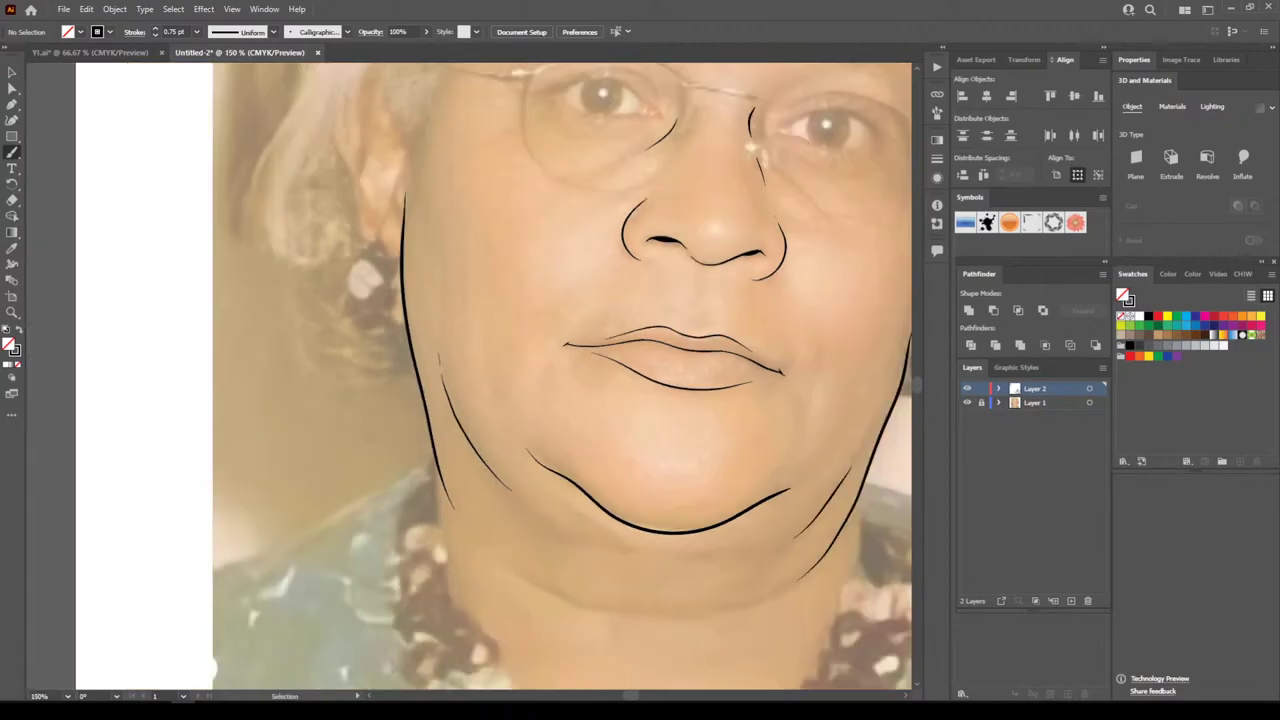
scroll(584, 465, up, 2)
key(ctrl+equal)
key(ctrl+equal)
scroll(588, 505, right, 1)
scroll(588, 505, up, 1)
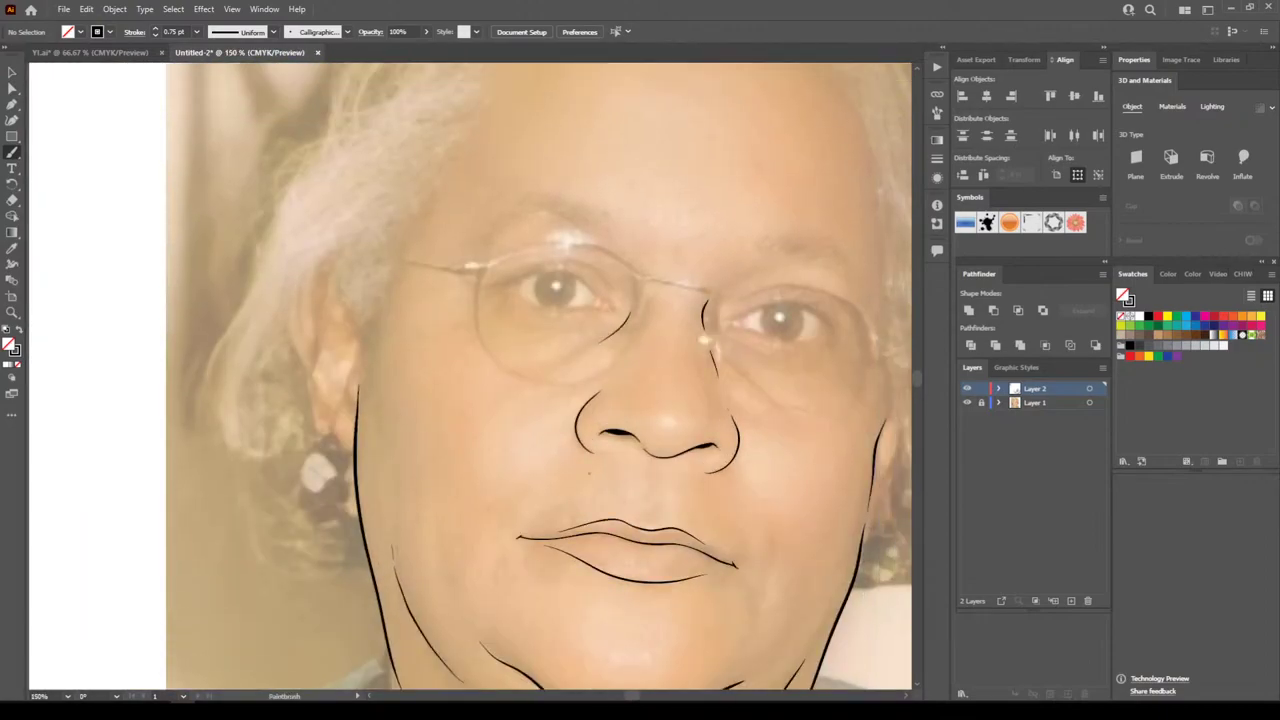
key(ctrl+equal)
key(ctrl+equal)
scroll(588, 505, right, 3)
key(ctrl+equal)
scroll(588, 505, up, 2)
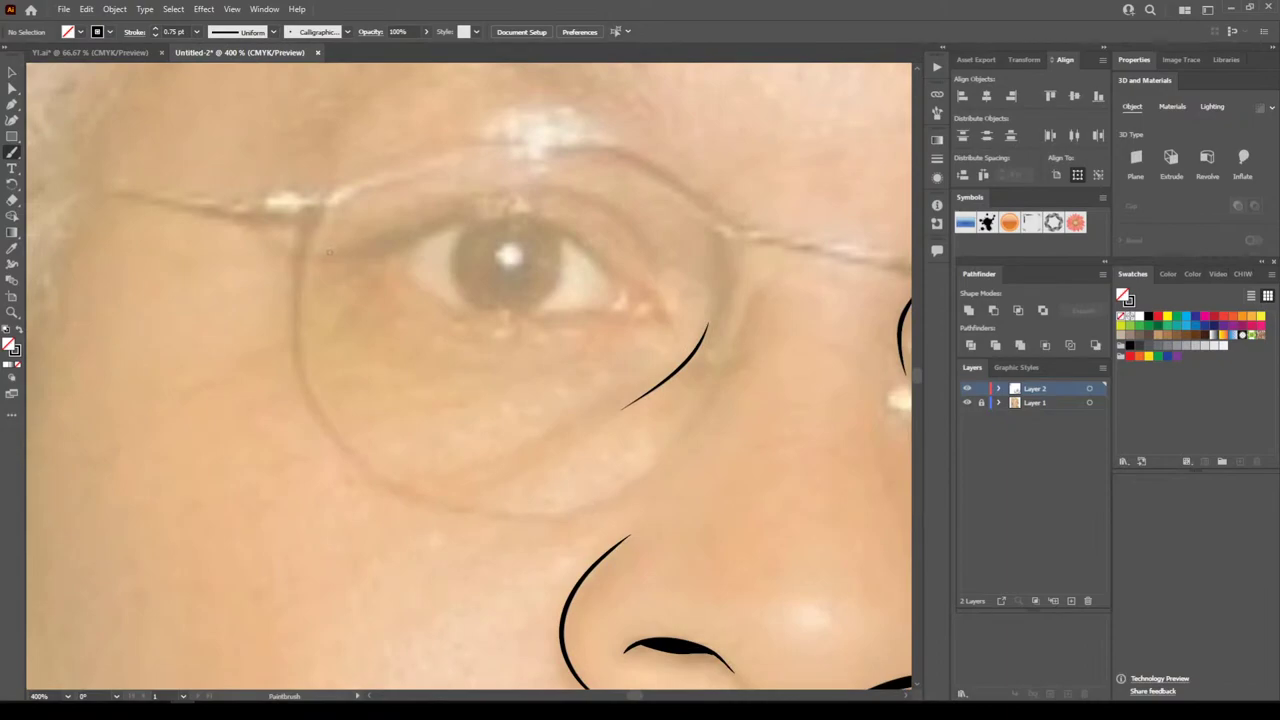
mouse_move(332, 258)
mouse_down()
mouse_move(459, 216)
mouse_move(518, 211)
mouse_move(663, 313)
mouse_up()
Thicken the left eye's upper lid line, and trace its lower lid and inner corner
scroll(424, 354, up, 1)
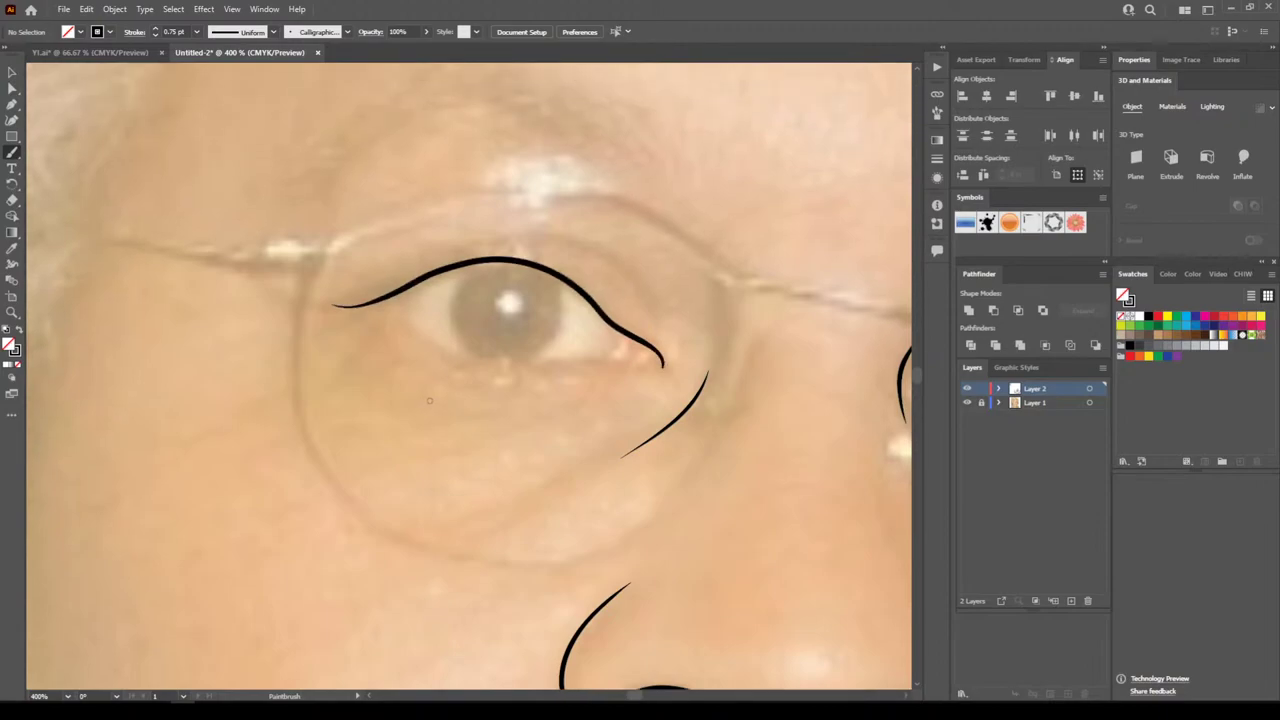
key(ctrl+=)
mouse_move(320, 265)
mouse_down()
mouse_move(508, 211)
mouse_move(592, 230)
mouse_move(675, 292)
mouse_move(605, 232)
mouse_move(535, 205)
mouse_move(447, 213)
mouse_up()
mouse_move(322, 266)
mouse_down()
mouse_move(491, 347)
mouse_move(760, 358)
mouse_up()
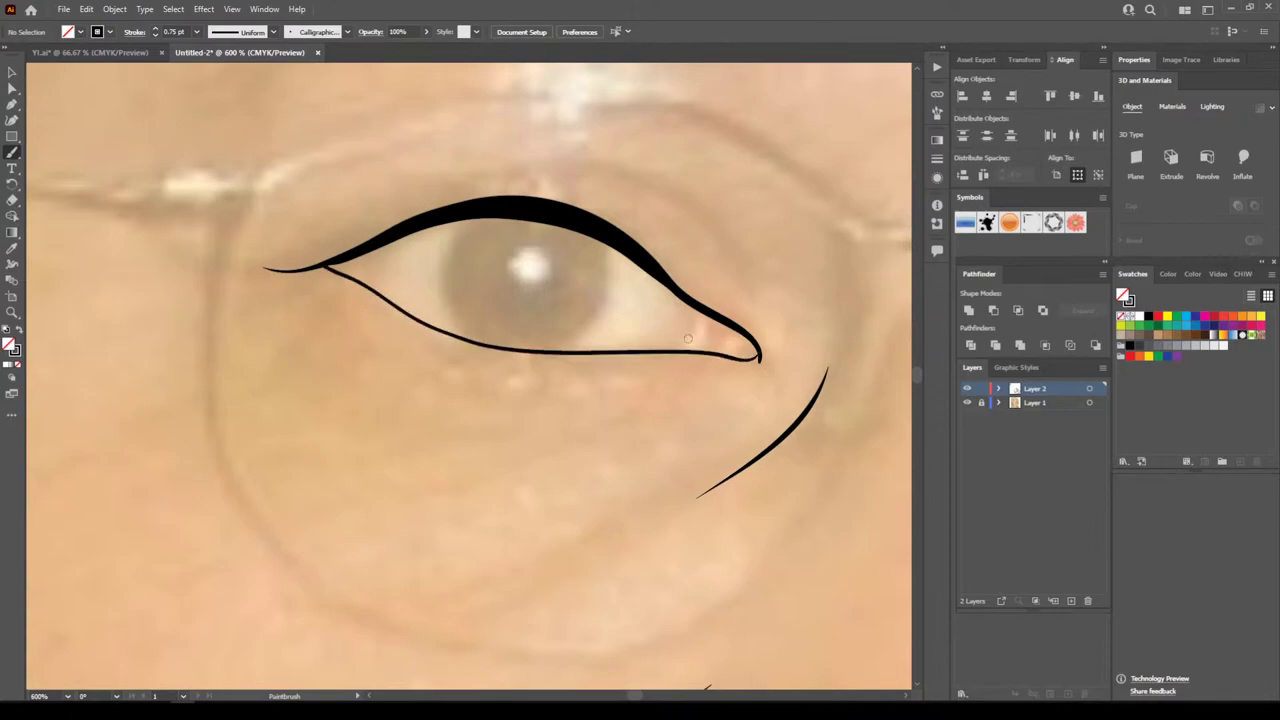
mouse_move(680, 348)
mouse_down()
mouse_move(706, 322)
mouse_move(690, 299)
mouse_up()
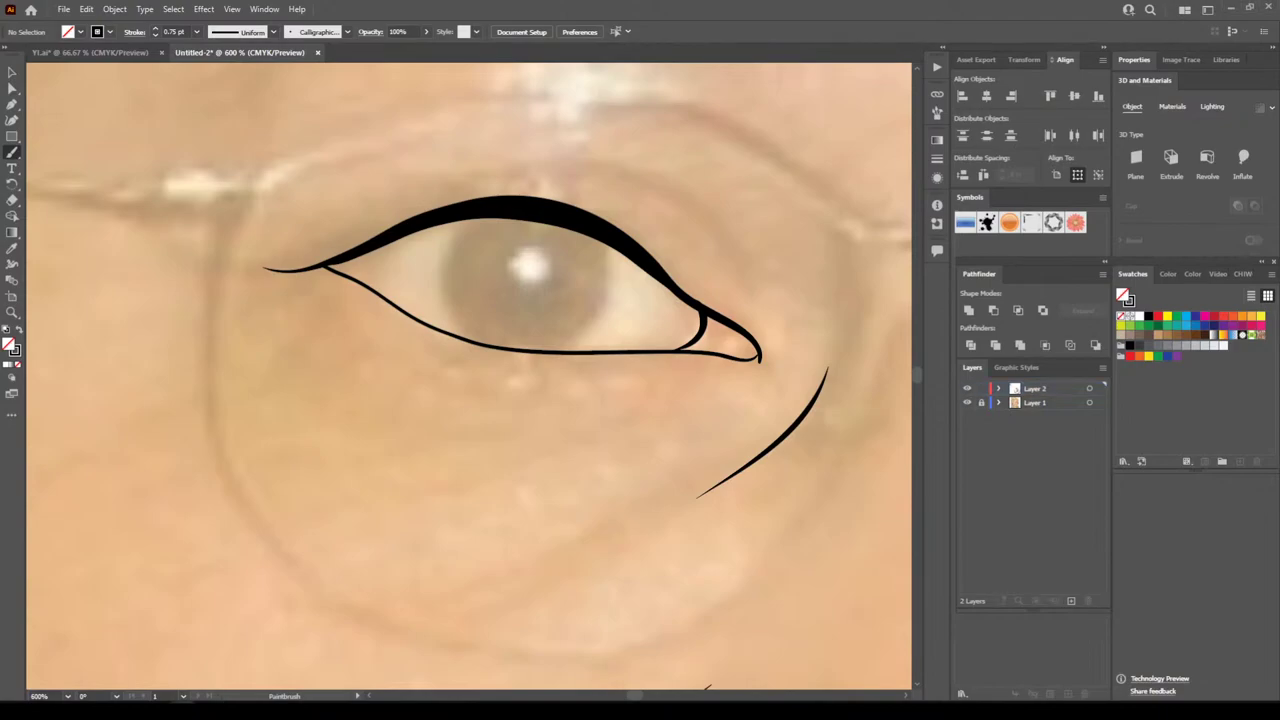
Trace the upper and lower eyelids of the right eye in the photo with the Paintbrush
key(ctrl+minus)
key(ctrl+minus)
key(ctrl+minus)
key(ctrl+minus)
scroll(904, 579, right, 4)
key(ctrl+equal)
key(ctrl+equal)
key(ctrl+plus)
key(ctrl+plus)
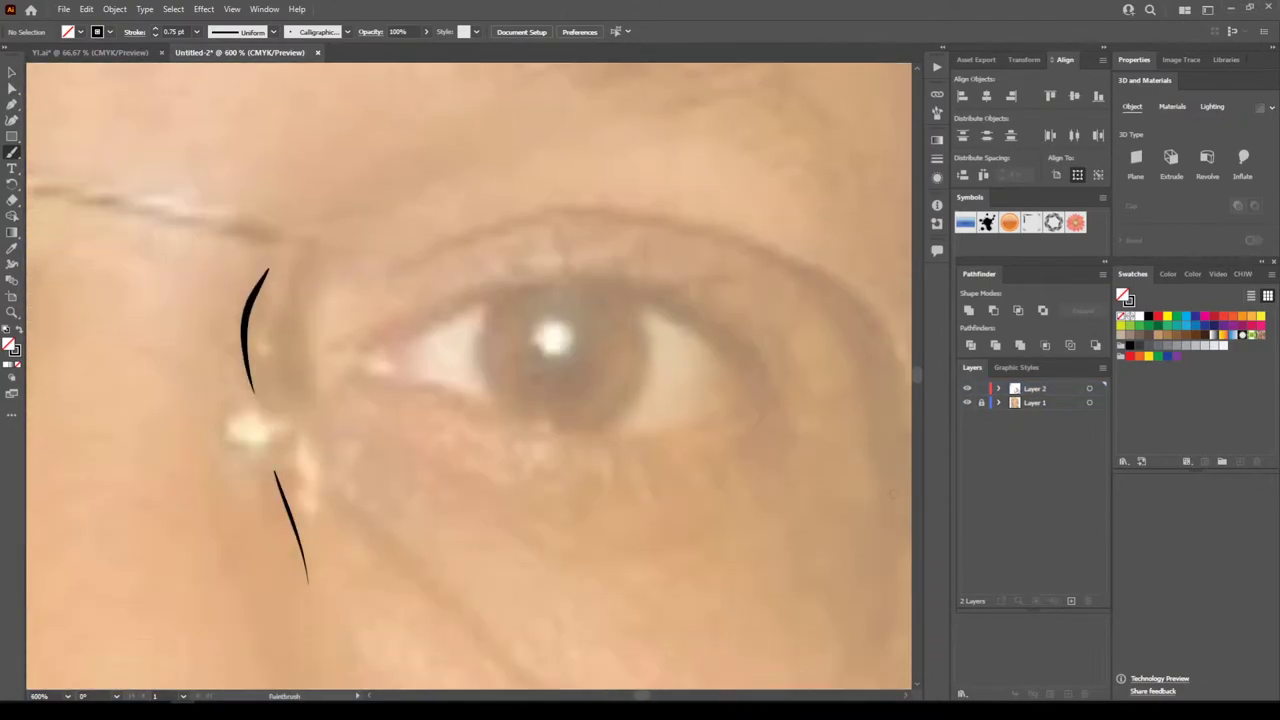
mouse_move(356, 336)
mouse_down()
mouse_move(476, 280)
mouse_move(556, 266)
mouse_move(660, 292)
mouse_move(738, 341)
mouse_move(775, 395)
mouse_move(803, 409)
mouse_up()
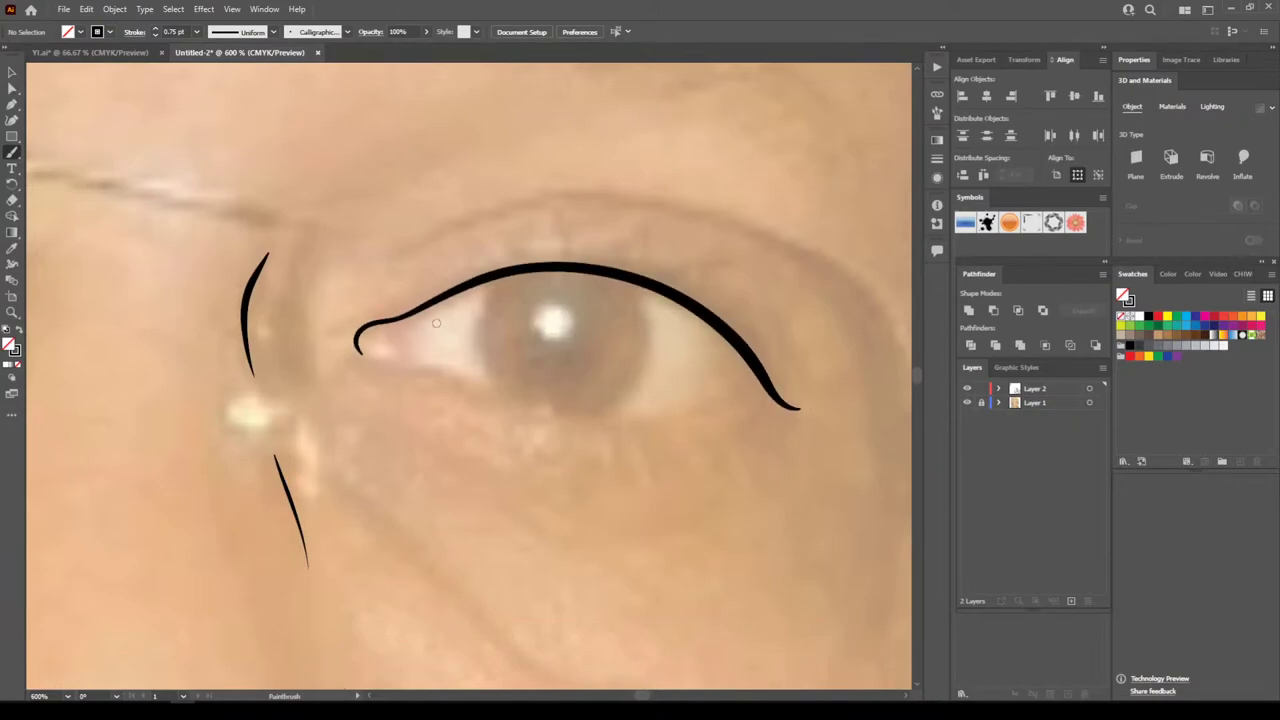
mouse_move(357, 342)
mouse_down()
mouse_move(567, 412)
mouse_move(697, 412)
mouse_move(766, 388)
mouse_up()
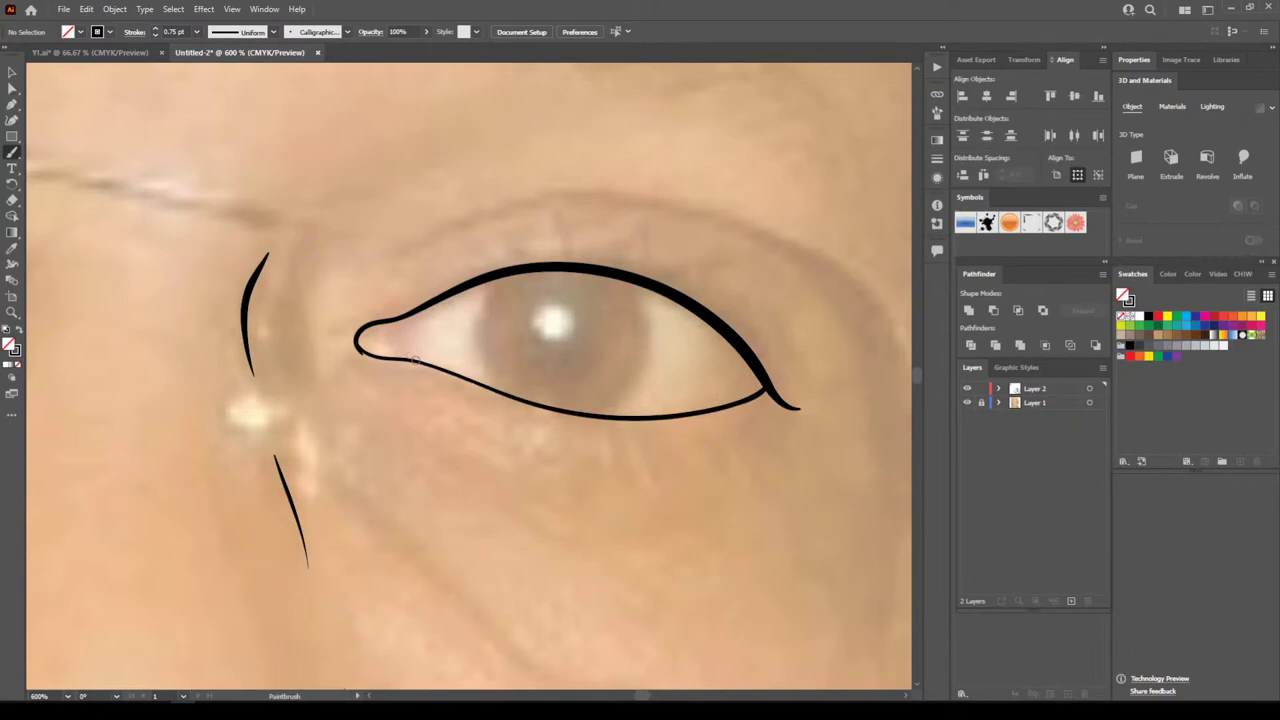
Trace the right eye's inner corner and both sides of its iris between the lids
drag(403, 357, 424, 308)
mouse_move(508, 398)
mouse_down()
mouse_move(482, 366)
mouse_move(476, 308)
mouse_move(502, 272)
mouse_up()
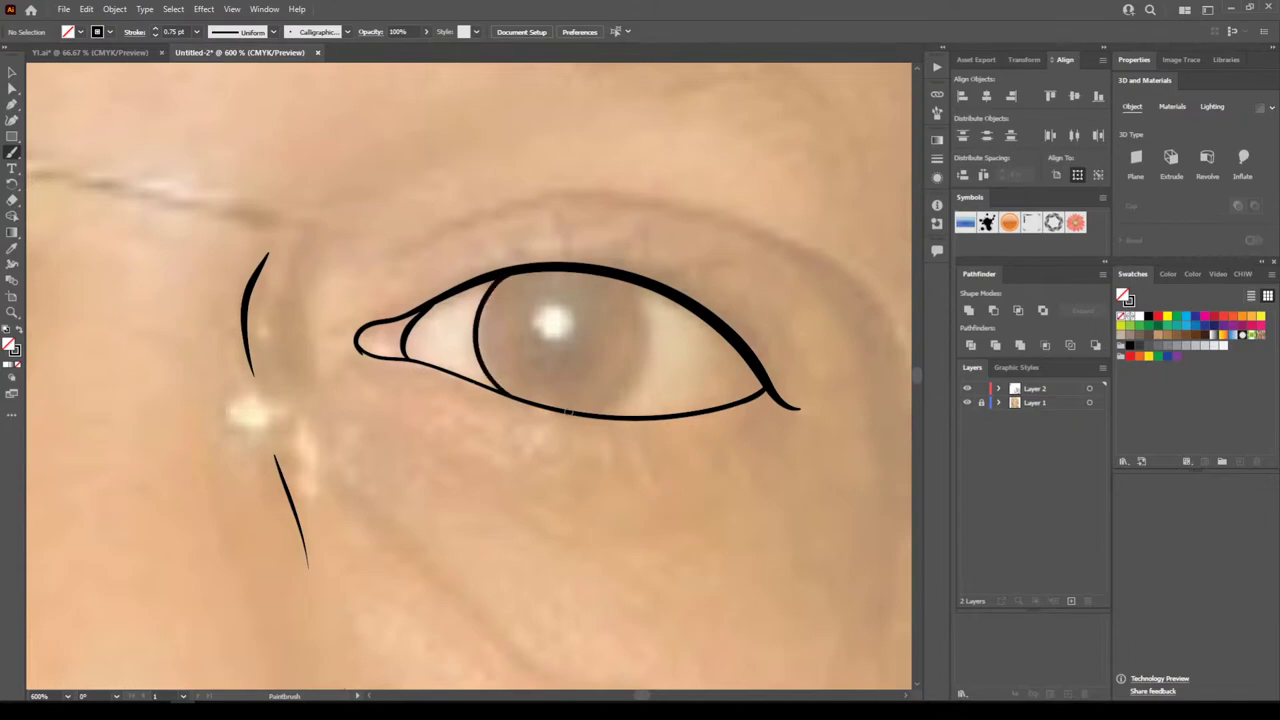
mouse_move(580, 412)
mouse_down()
mouse_move(633, 389)
mouse_move(649, 356)
mouse_move(626, 280)
mouse_up()
Trace both sides of the left eye's iris between the upper and lower lids
key(ctrl+minus)
key(ctrl+minus)
key(ctrl+minus)
key(ctrl+minus)
drag(468, 376, 511, 340)
key(ctrl+equal)
key(ctrl+equal)
key(ctrl+equal)
scroll(518, 427, up, 2)
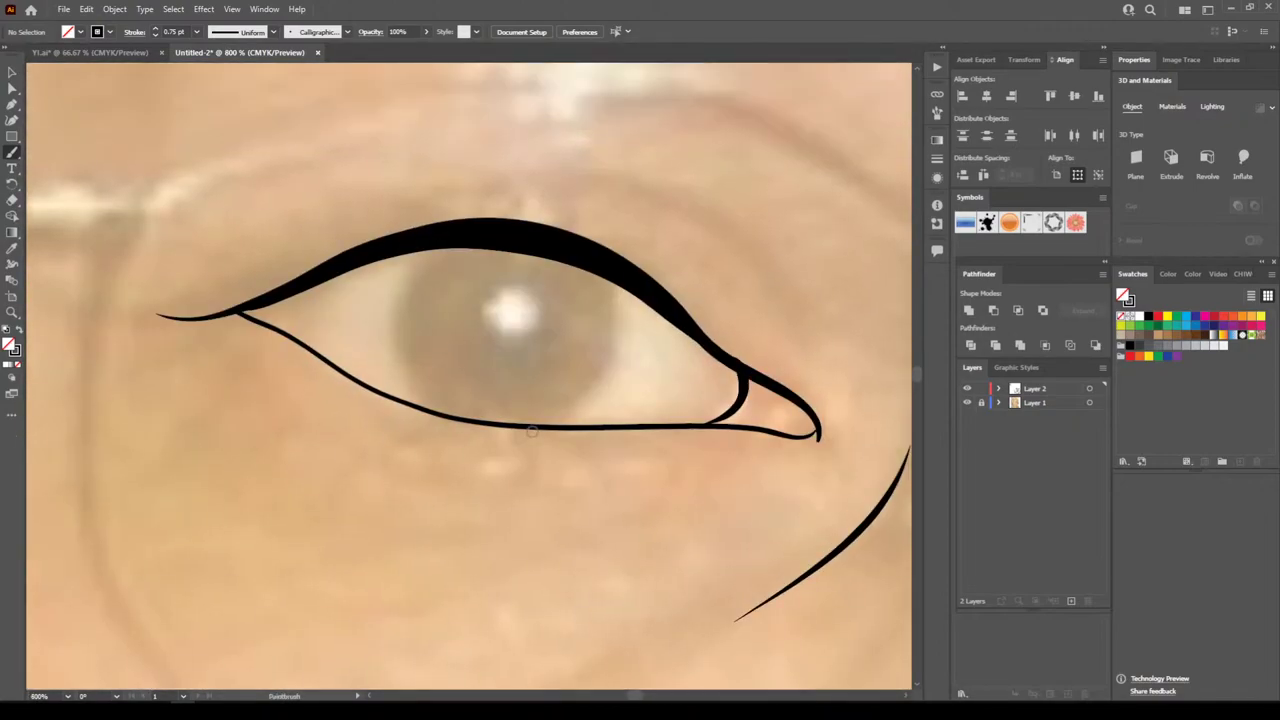
mouse_move(516, 427)
mouse_down()
mouse_move(583, 401)
mouse_move(612, 342)
mouse_move(606, 272)
mouse_up()
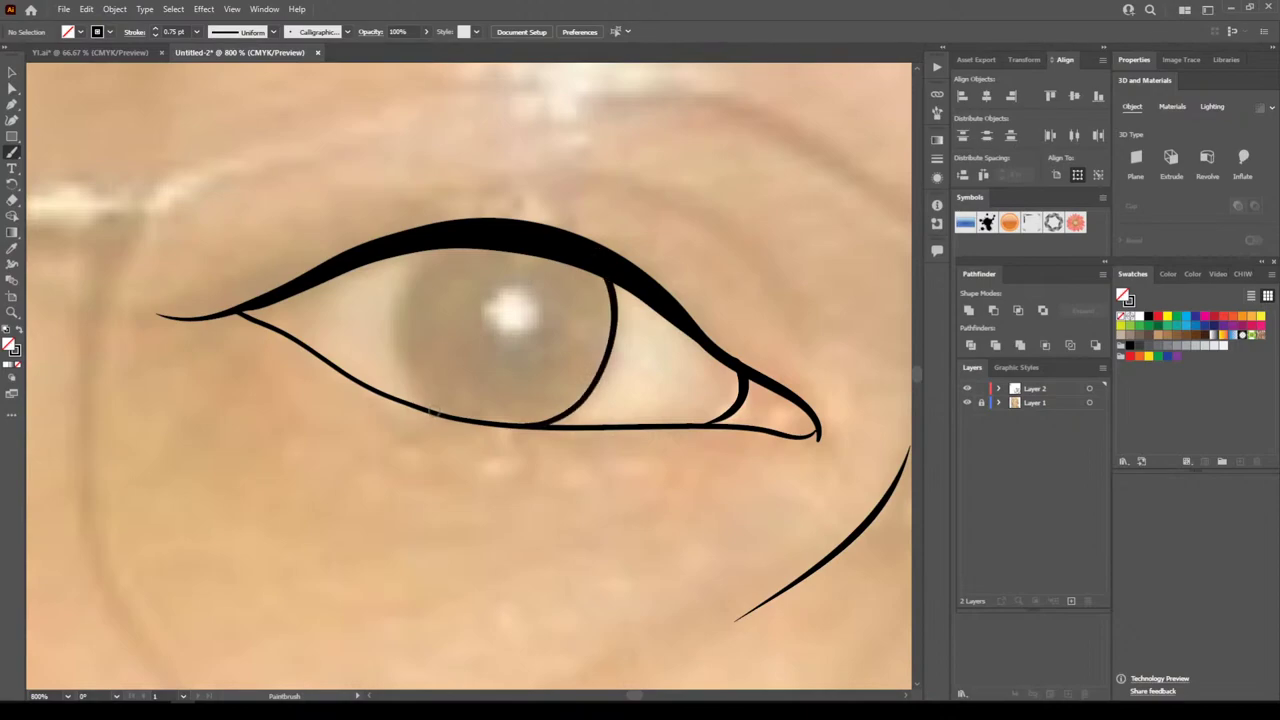
mouse_move(440, 414)
mouse_down()
mouse_move(409, 399)
mouse_move(385, 346)
mouse_move(397, 276)
mouse_move(444, 238)
mouse_up()
Trace the eyelid crease above the right eye with the Paintbrush
key(ctrl+minus)
key(ctrl+minus)
key(ctrl+minus)
key(ctrl+minus)
key(ctrl+minus)
key(ctrl+minus)
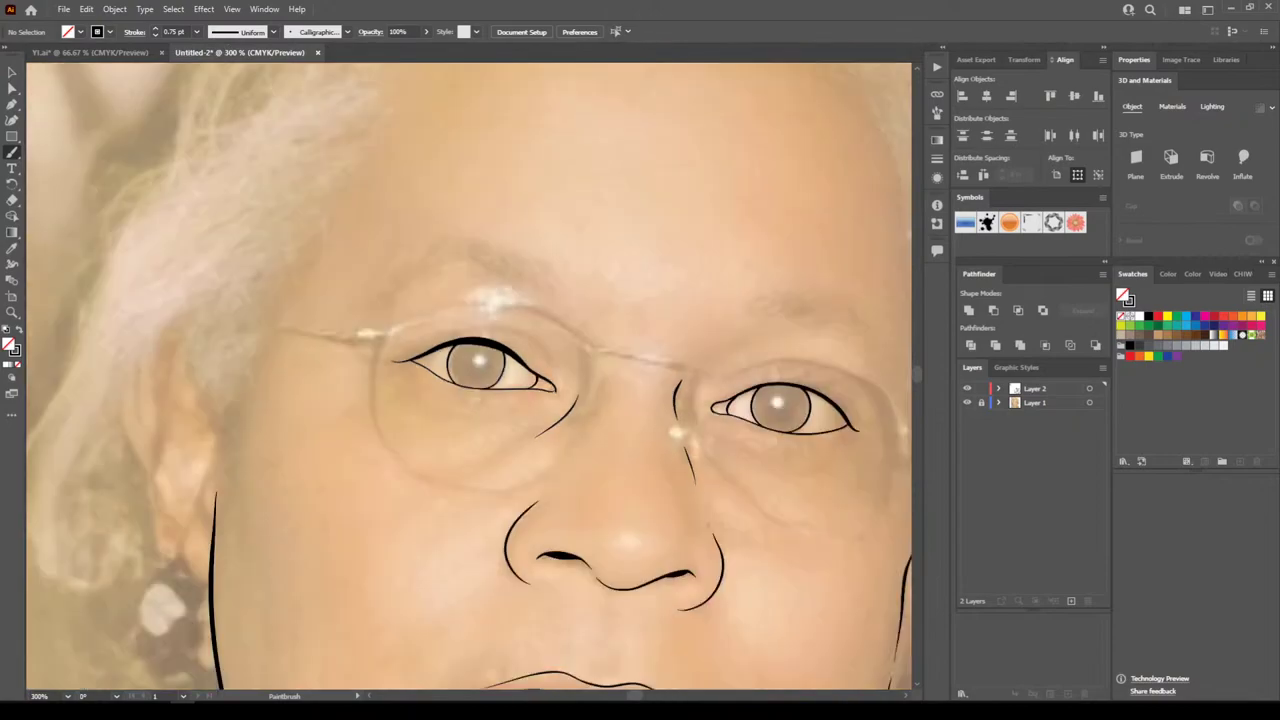
scroll(469, 376, right, 1)
key(ctrl+plus)
key(ctrl+plus)
key(ctrl+plus)
key(ctrl+plus)
scroll(469, 376, right, 6)
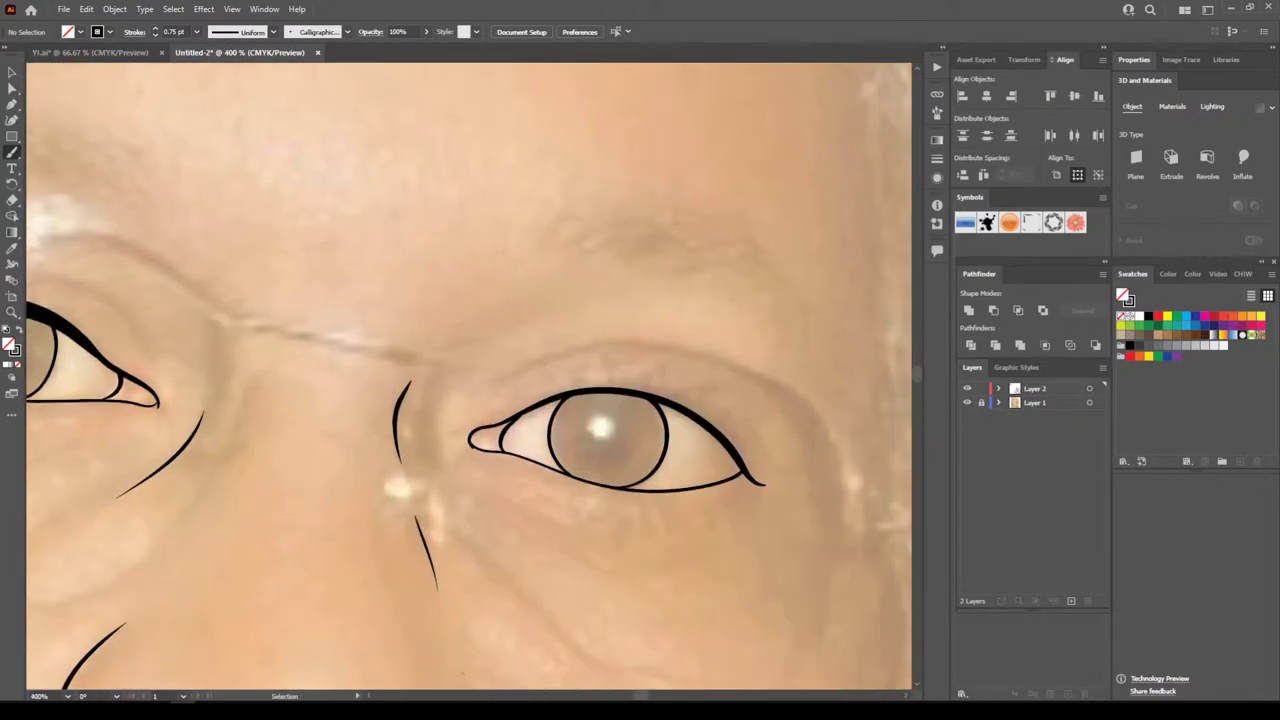
scroll(828, 336, down, 1)
mouse_move(776, 390)
mouse_down()
mouse_move(726, 304)
mouse_move(679, 282)
mouse_move(582, 279)
mouse_move(500, 322)
mouse_up()
Try to trace the eyelid crease above the left eye, and undo the stroke
key(ctrl+minus)
key(ctrl+minus)
key(ctrl+minus)
scroll(540, 520, left, 5)
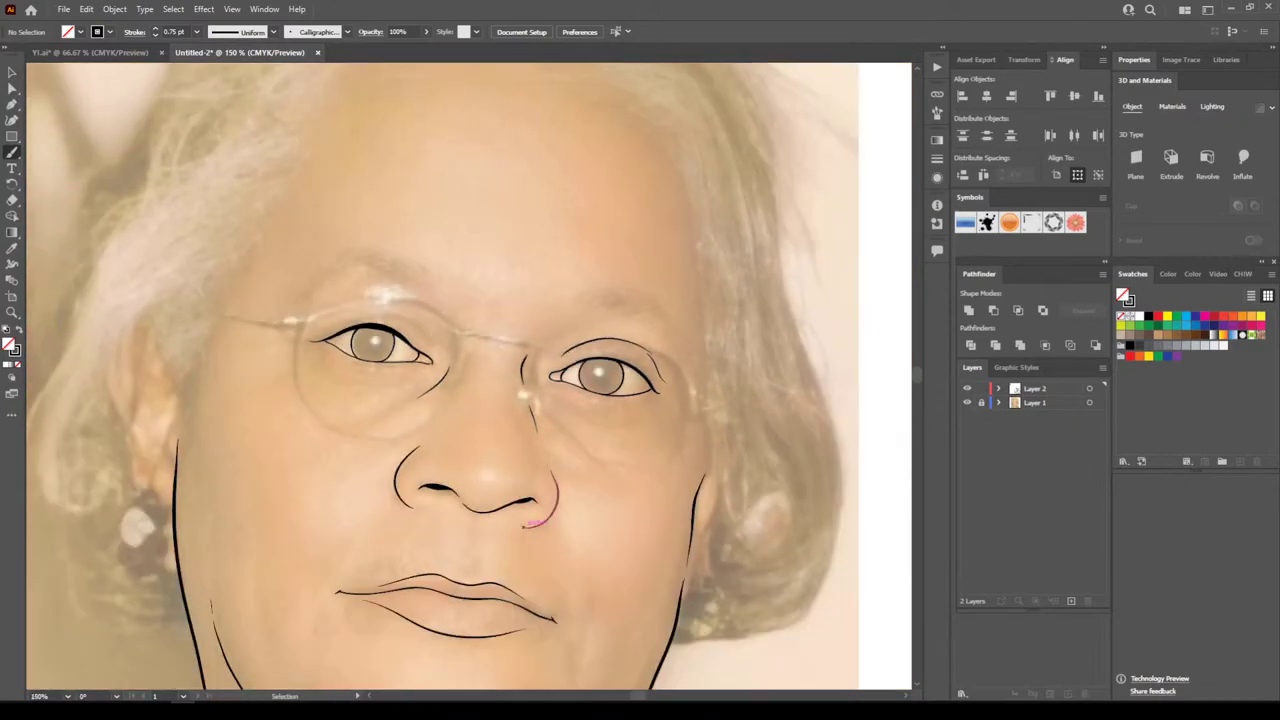
key(ctrl+plus)
key(ctrl+plus)
key(ctrl+plus)
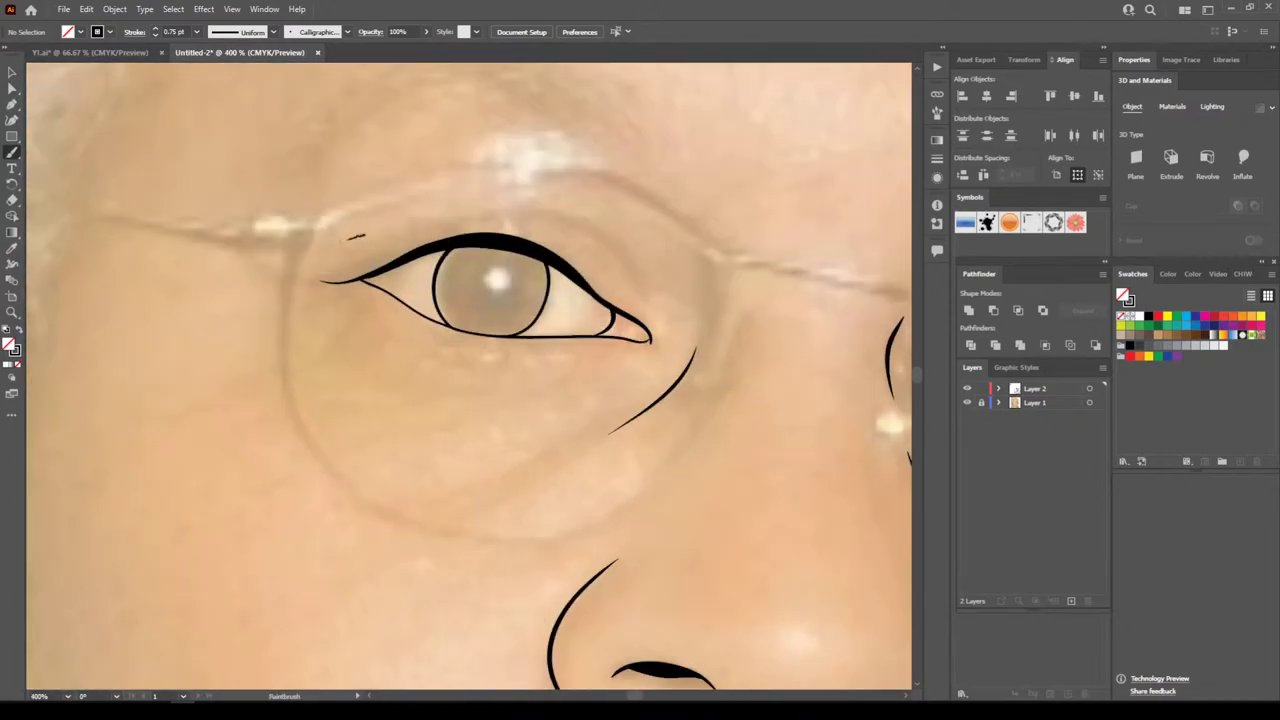
mouse_move(352, 237)
mouse_down()
mouse_move(431, 203)
mouse_move(498, 196)
mouse_up()
key(ctrl+z)
Raise the Paintbrush tool's fidelity to the middle setting between Accurate and Smooth
double_click(12, 152)
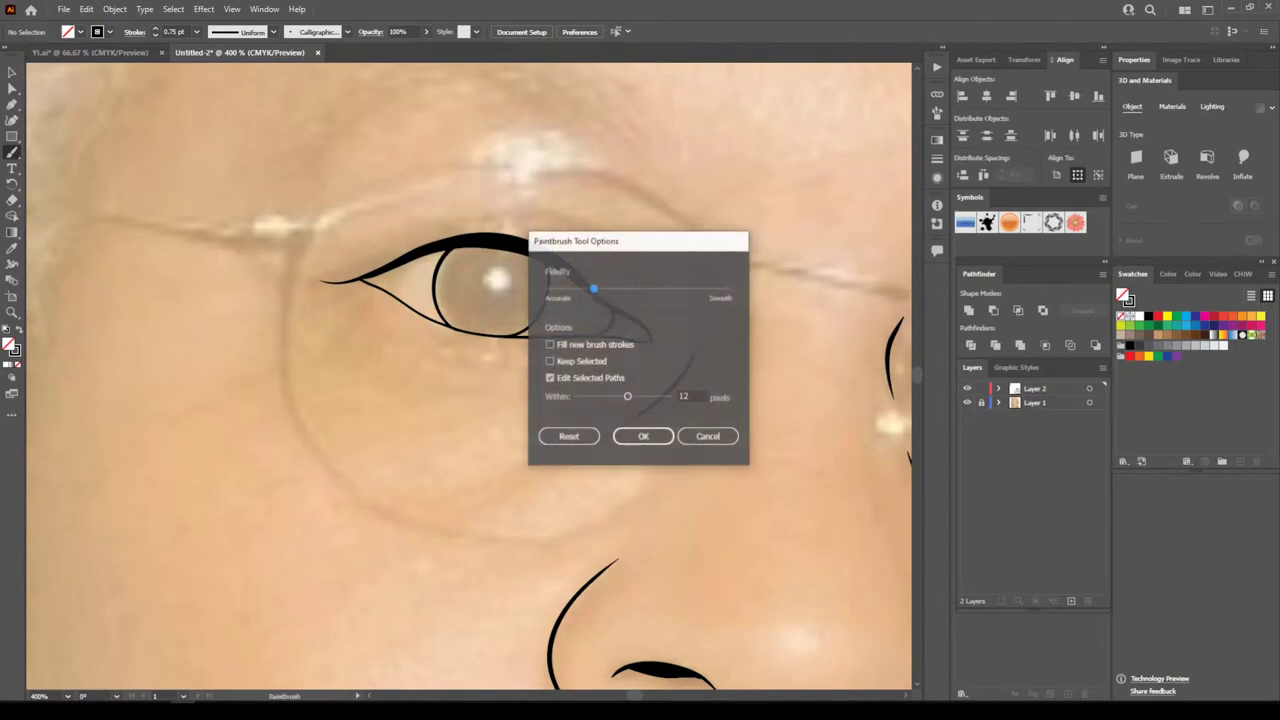
drag(594, 288, 639, 288)
click(660, 436)
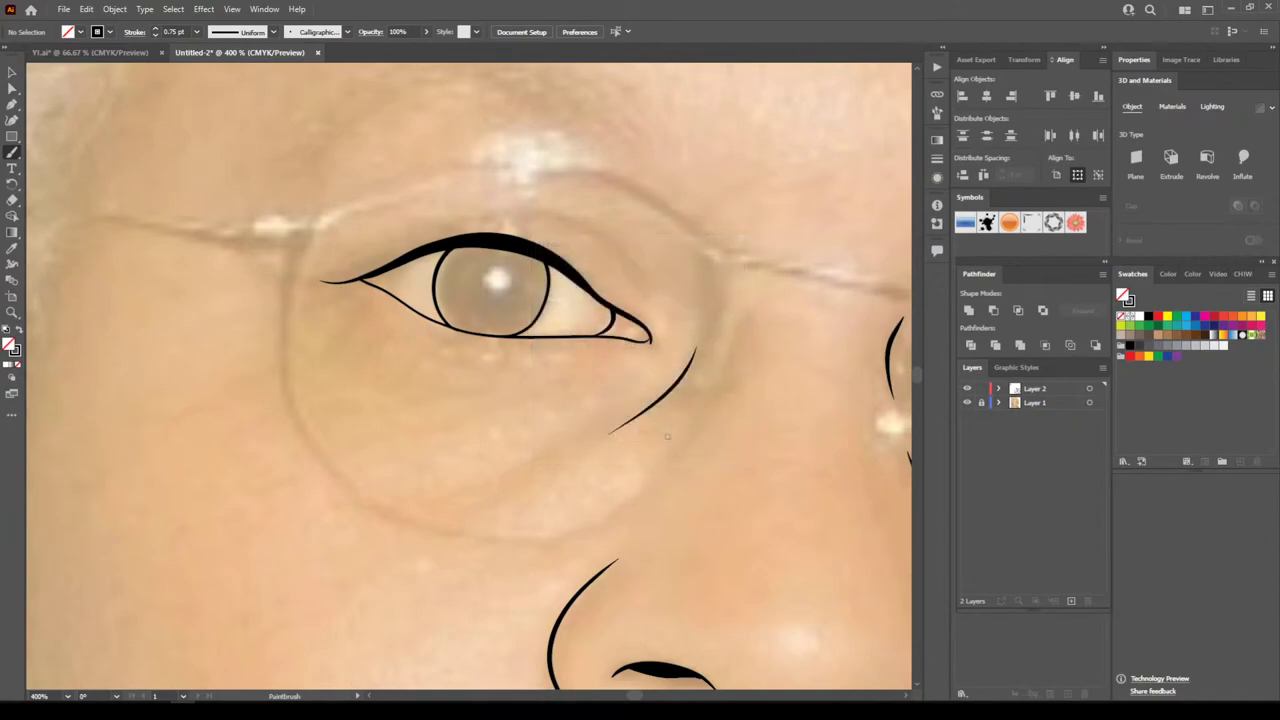
Trace the eyelid crease above the left eye with the Paintbrush, from the outer corner over to the inner side
mouse_move(334, 257)
mouse_down()
mouse_move(462, 209)
mouse_move(586, 214)
mouse_move(631, 245)
mouse_move(649, 284)
mouse_up()
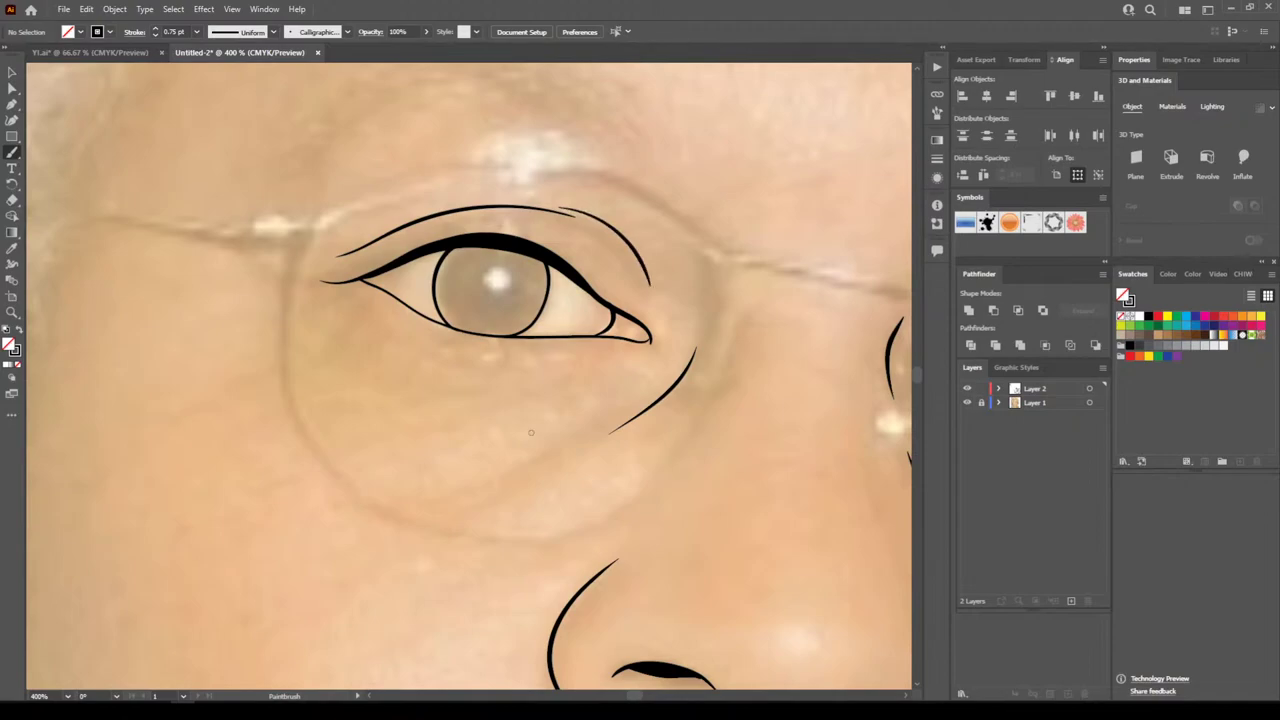
scroll(531, 432, down, 5)
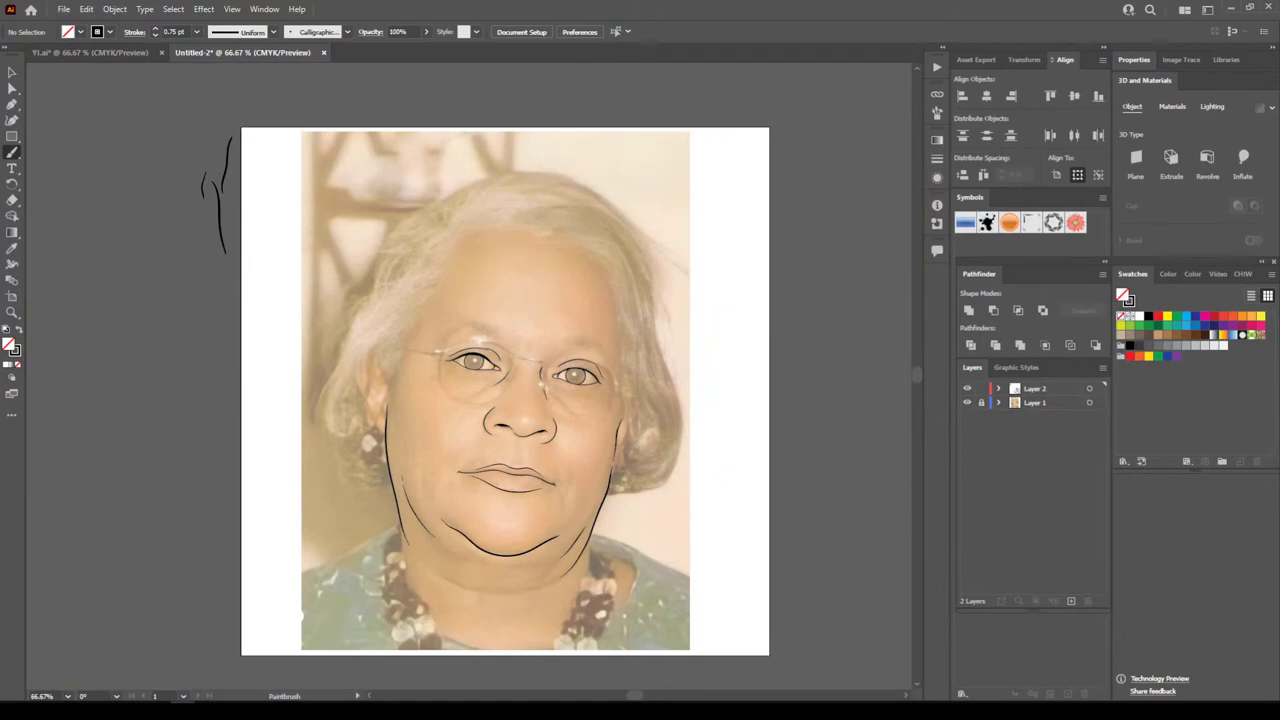
Hide the photo layer to check the linework of the eyes, nose and mouth, and show the photo again
click(967, 402)
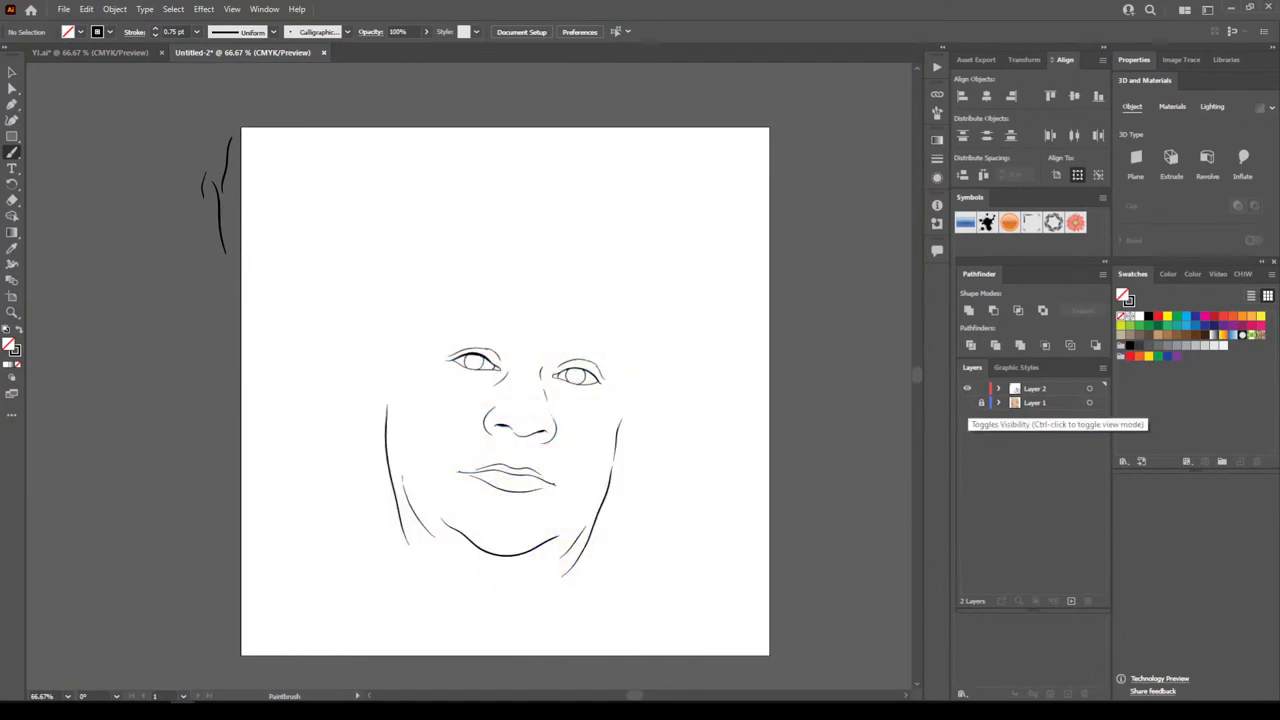
key(ctrl+minus)
key(ctrl+equal)
key(ctrl+equal)
click(967, 402)
Trace the front edge of the left ear and its lobe with Paintbrush strokes beside the jawline
key(ctrl+equal)
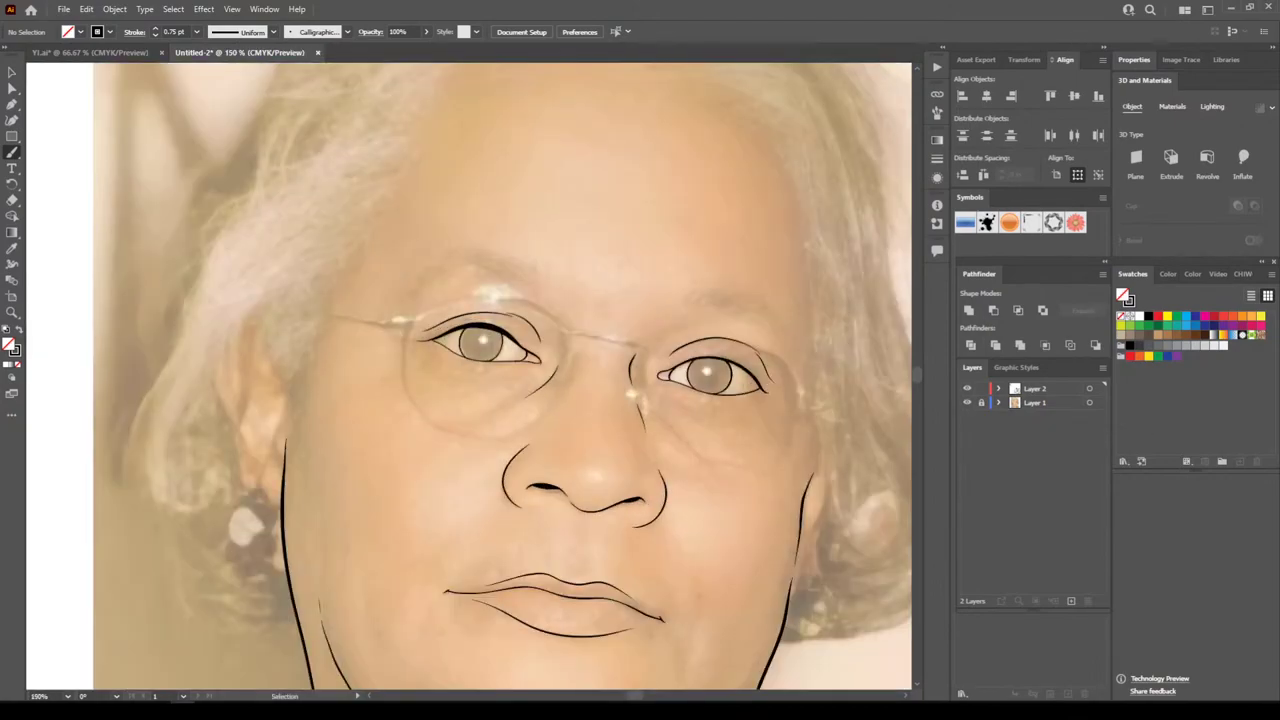
scroll(469, 376, down, 3)
key(ctrl+minus)
key(ctrl+minus)
scroll(415, 402, up, 2)
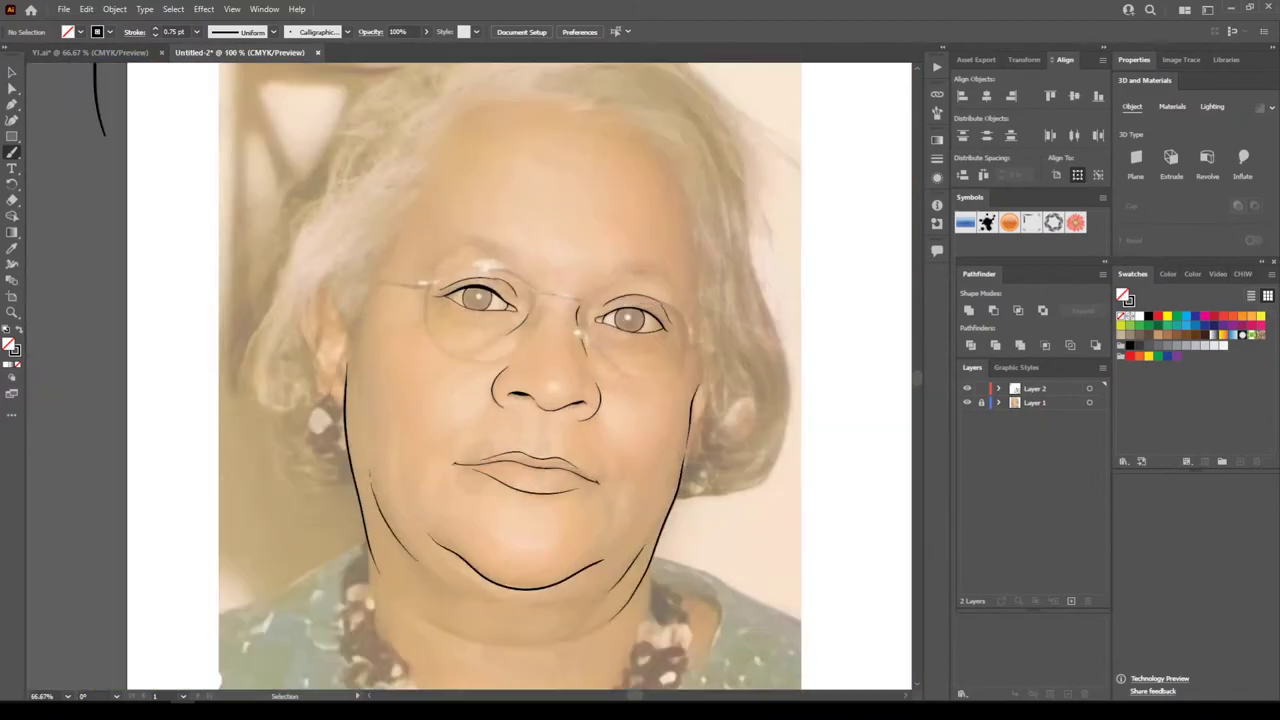
scroll(340, 350, up, 2)
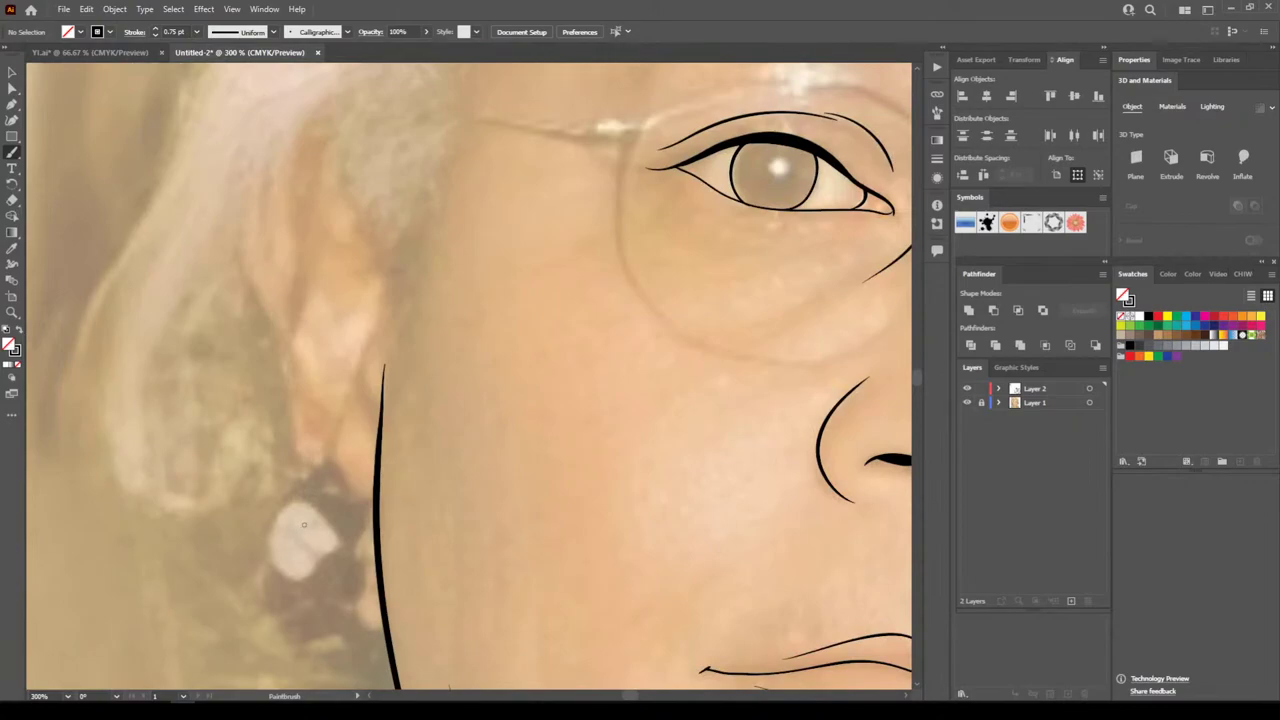
scroll(304, 524, down, 2)
scroll(320, 520, up, 3)
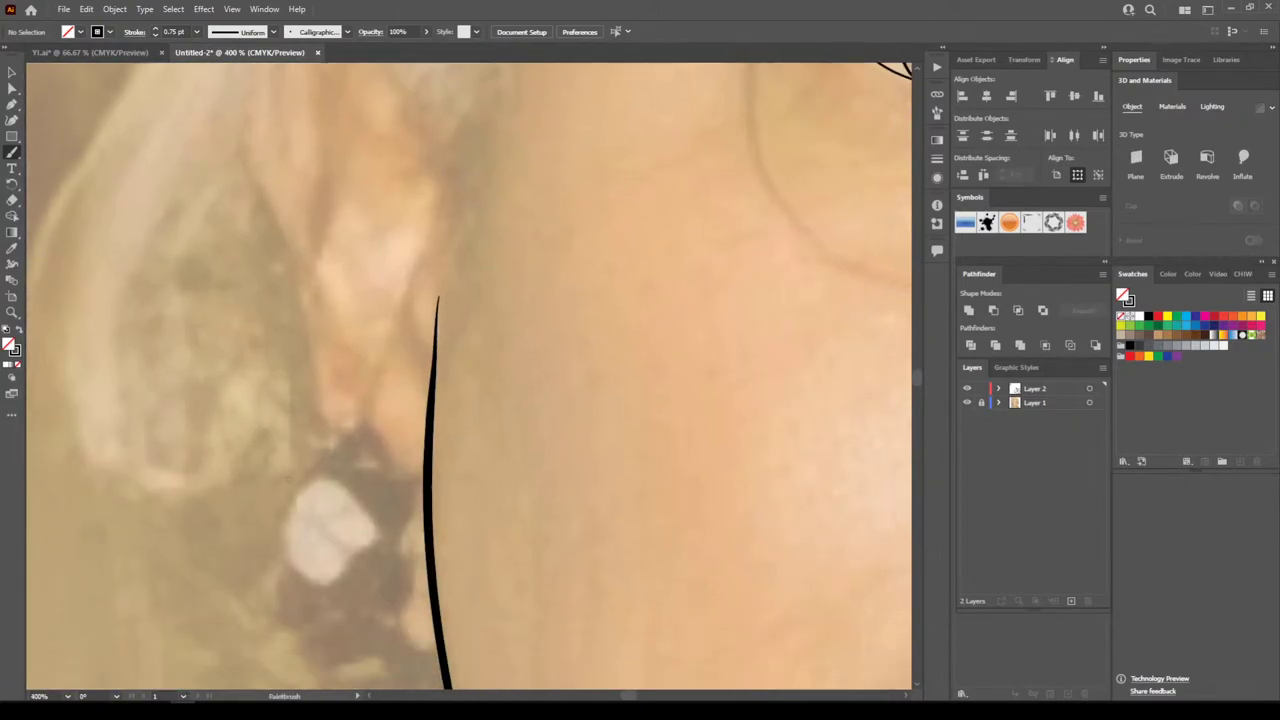
scroll(470, 376, down, 1)
mouse_move(440, 617)
mouse_down()
mouse_move(415, 619)
mouse_move(389, 597)
mouse_move(362, 520)
mouse_move(404, 438)
mouse_move(398, 399)
mouse_move(430, 357)
mouse_move(428, 302)
mouse_up()
scroll(273, 455, up, 2)
scroll(273, 455, up, 2)
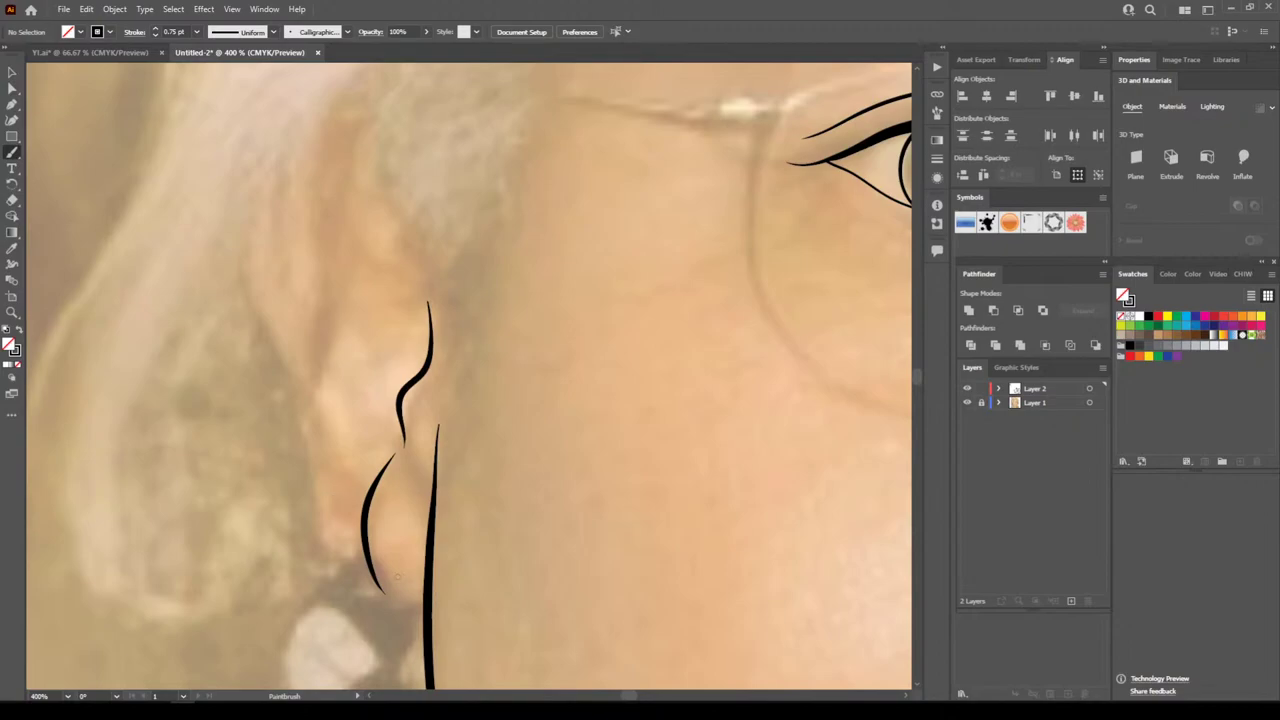
Trace the left ear's inner folds and its outer contour down to the lobe
key(ctrl+minus)
key(ctrl+minus)
key(ctrl+minus)
key(ctrl+equal)
key(ctrl+equal)
scroll(363, 466, up, 3)
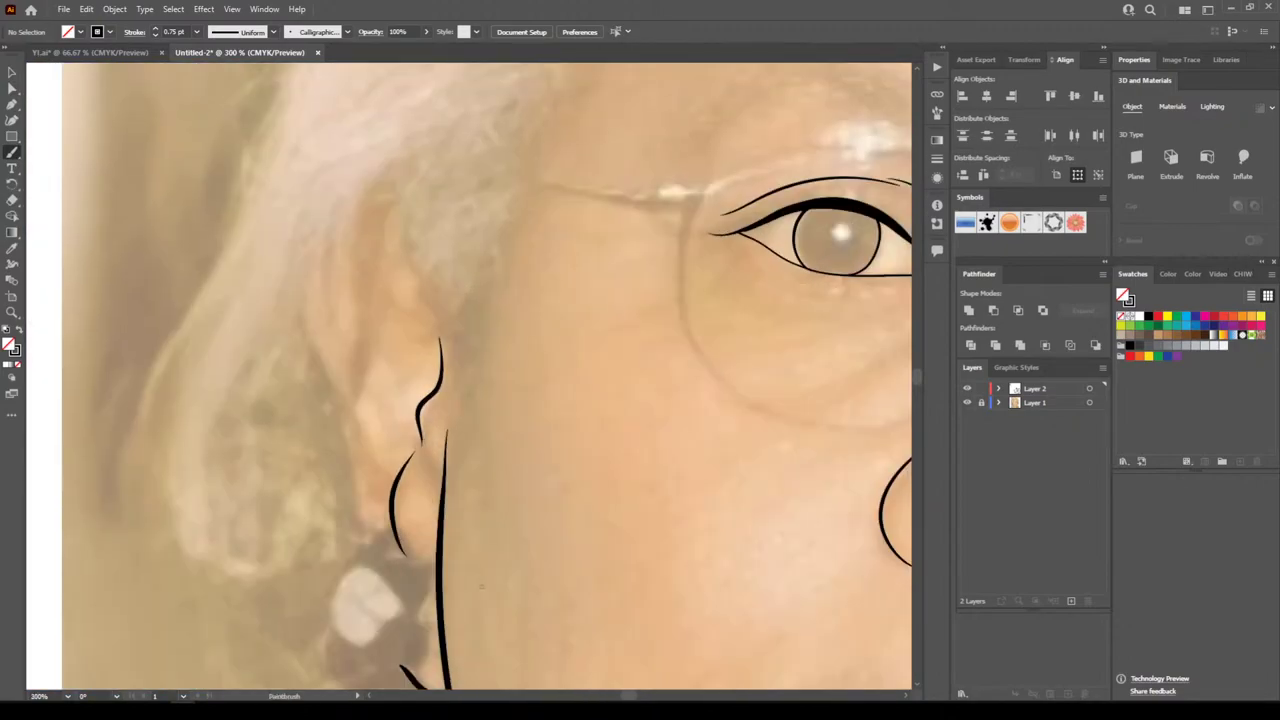
mouse_move(378, 493)
mouse_down()
mouse_move(347, 422)
mouse_move(366, 349)
mouse_move(358, 263)
mouse_up()
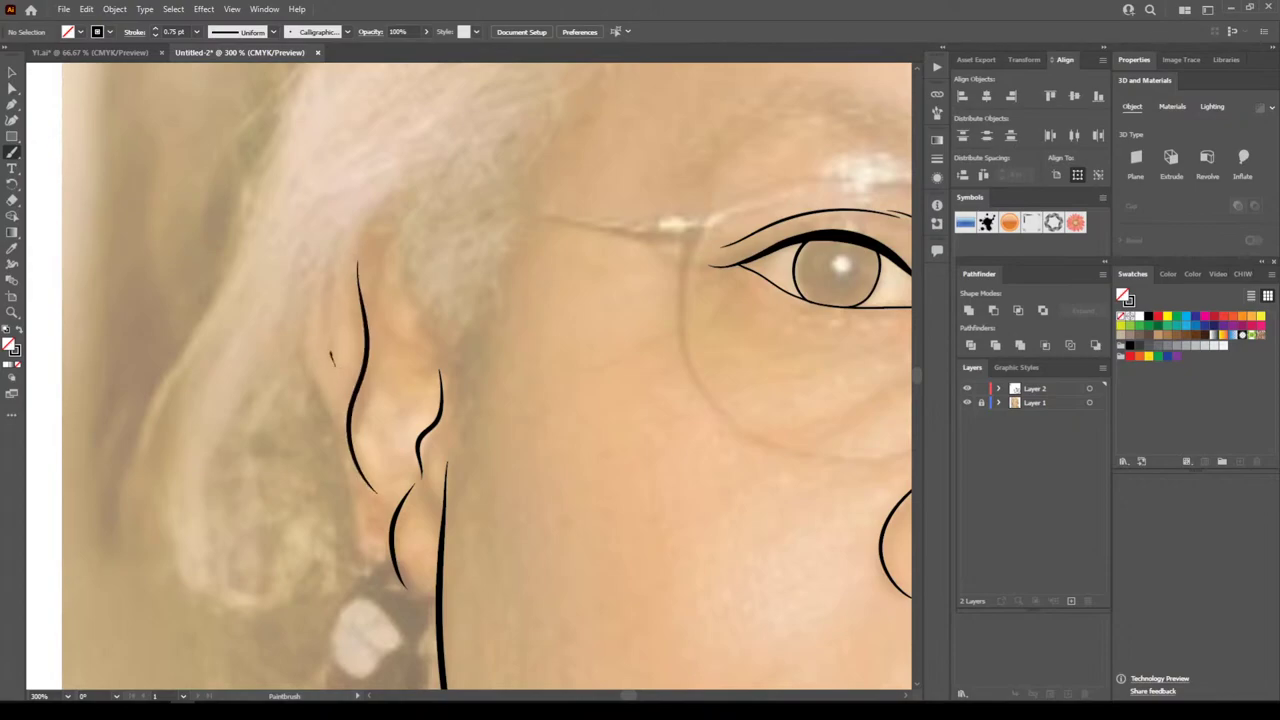
drag(331, 357, 326, 276)
drag(363, 567, 306, 293)
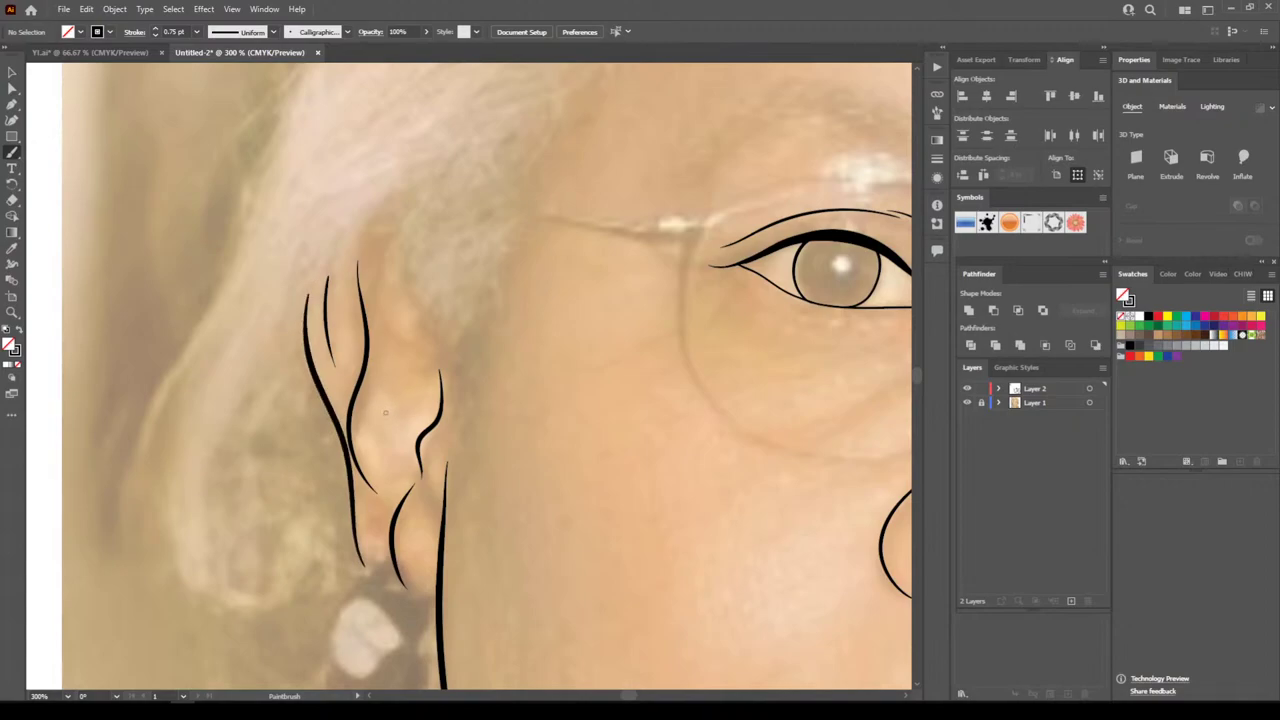
mouse_move(389, 384)
mouse_down()
mouse_move(391, 357)
mouse_move(434, 355)
mouse_up()
Hide the photo layer to check the face with the left ear's linework, and restore the photo's visibility
key(ctrl+0)
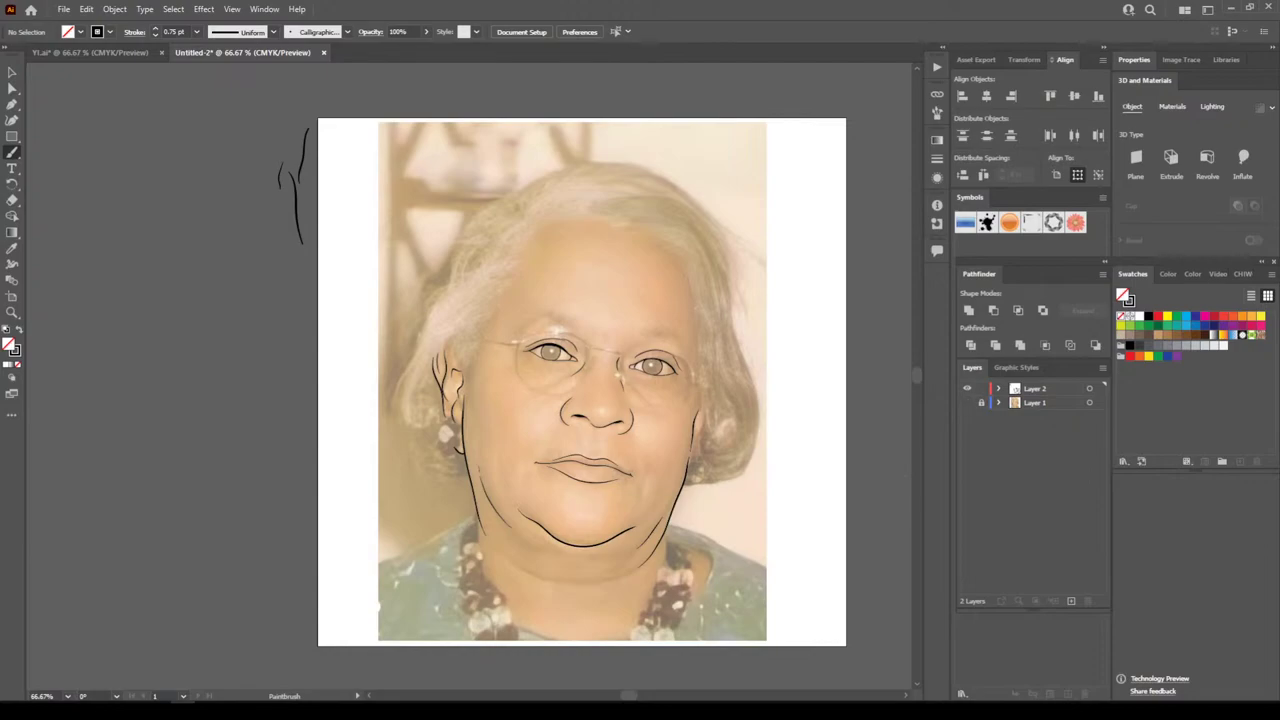
key(ctrl+minus)
key(ctrl+equal)
key(ctrl+equal)
click(967, 403)
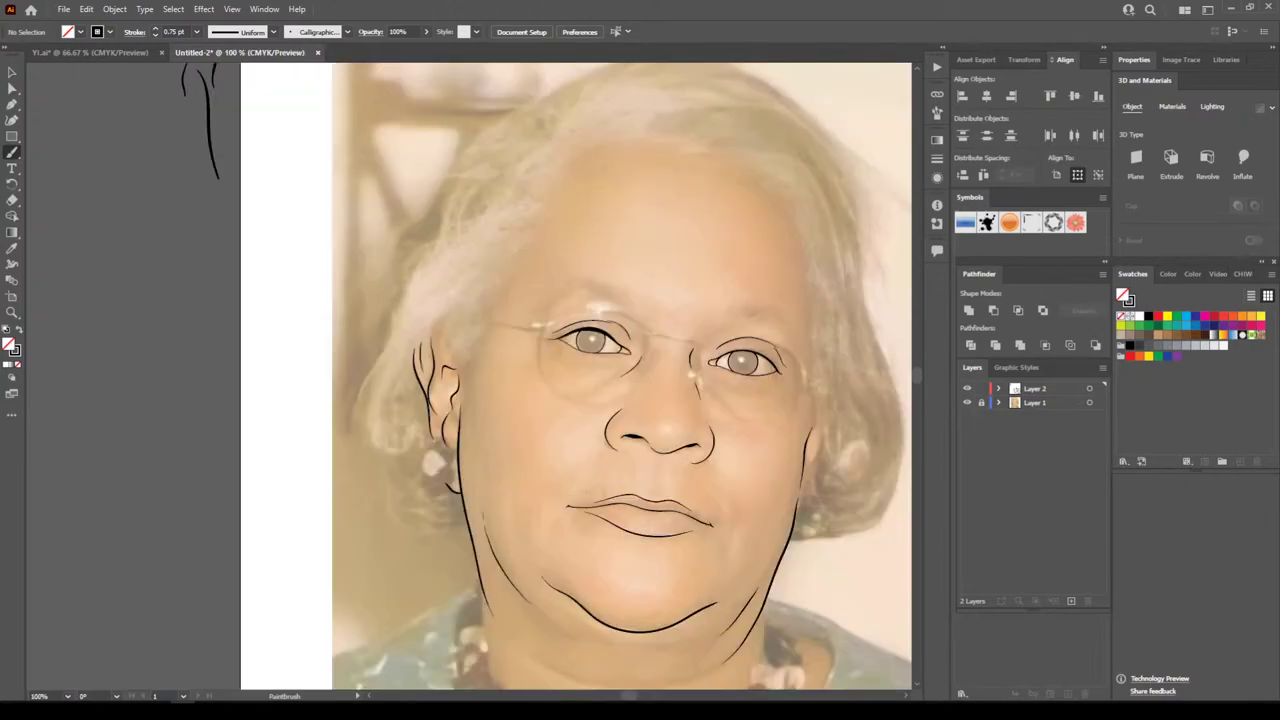
Trace the outer edge and inner folds of the right ear beside the jawline
key(ctrl+plus)
key(ctrl+plus)
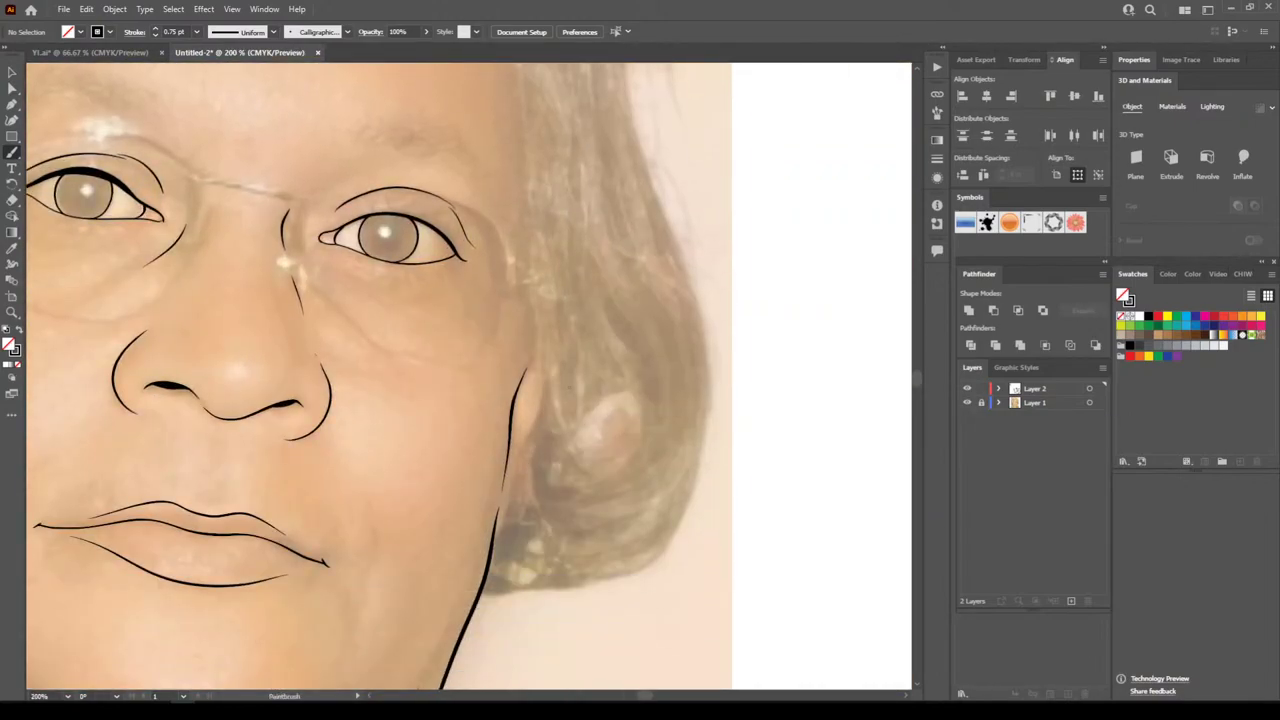
drag(519, 448, 545, 382)
drag(532, 438, 533, 435)
key(ctrl+minus)
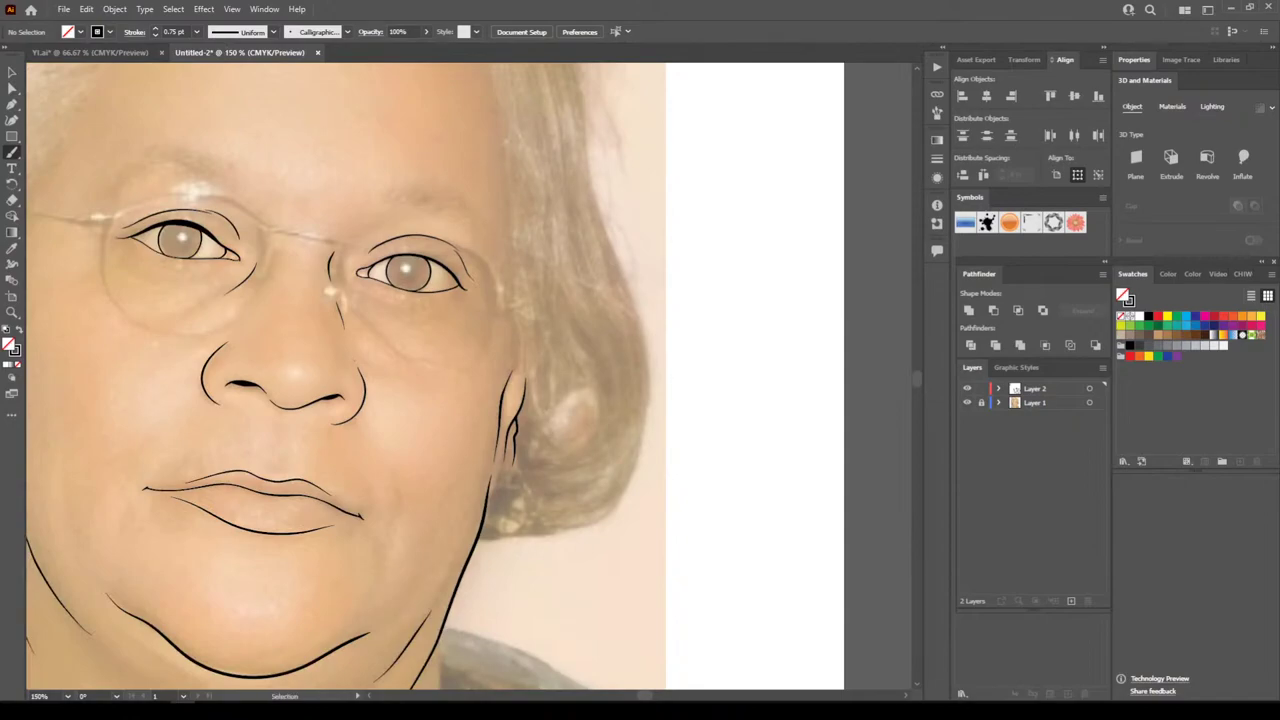
key(ctrl+minus)
key(ctrl+minus)
key(ctrl+plus)
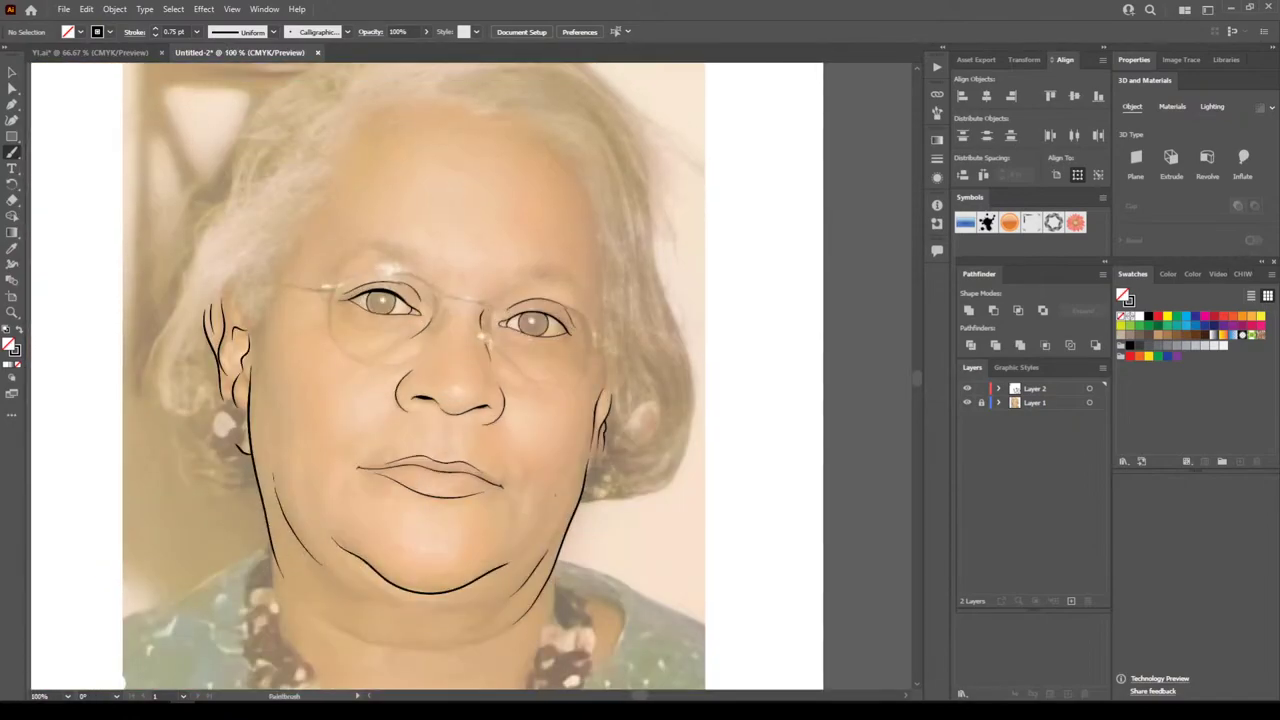
key(ctrl+minus)
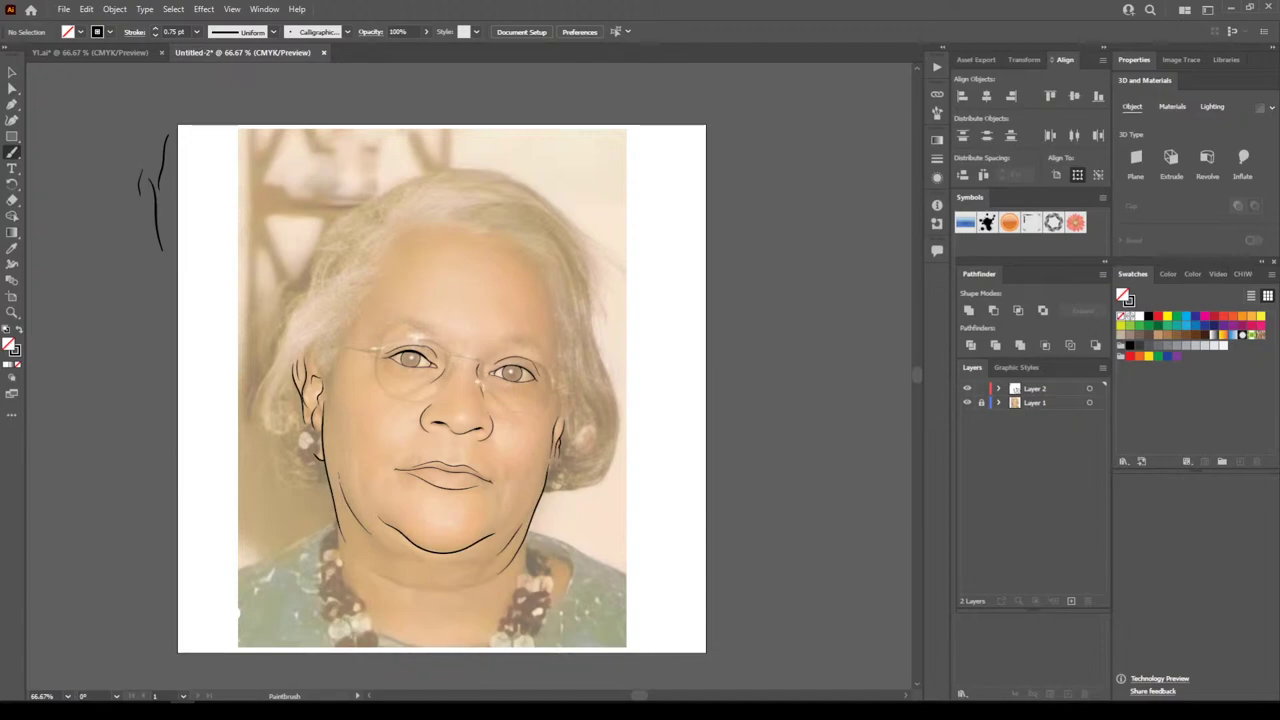
Try to trace the neck contour in one stroke from the right jaw around to the left jaw, and undo it
scroll(442, 388, down, 5)
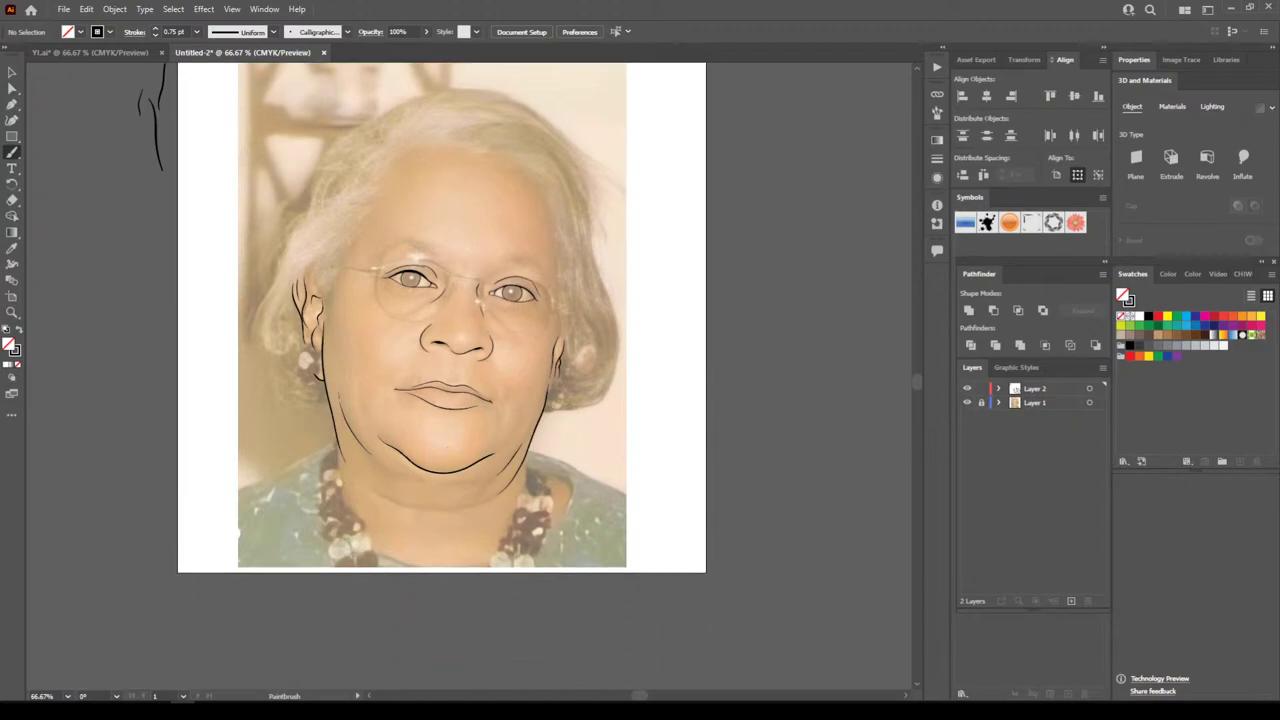
key(ctrl+equal)
key(ctrl+equal)
key(ctrl+equal)
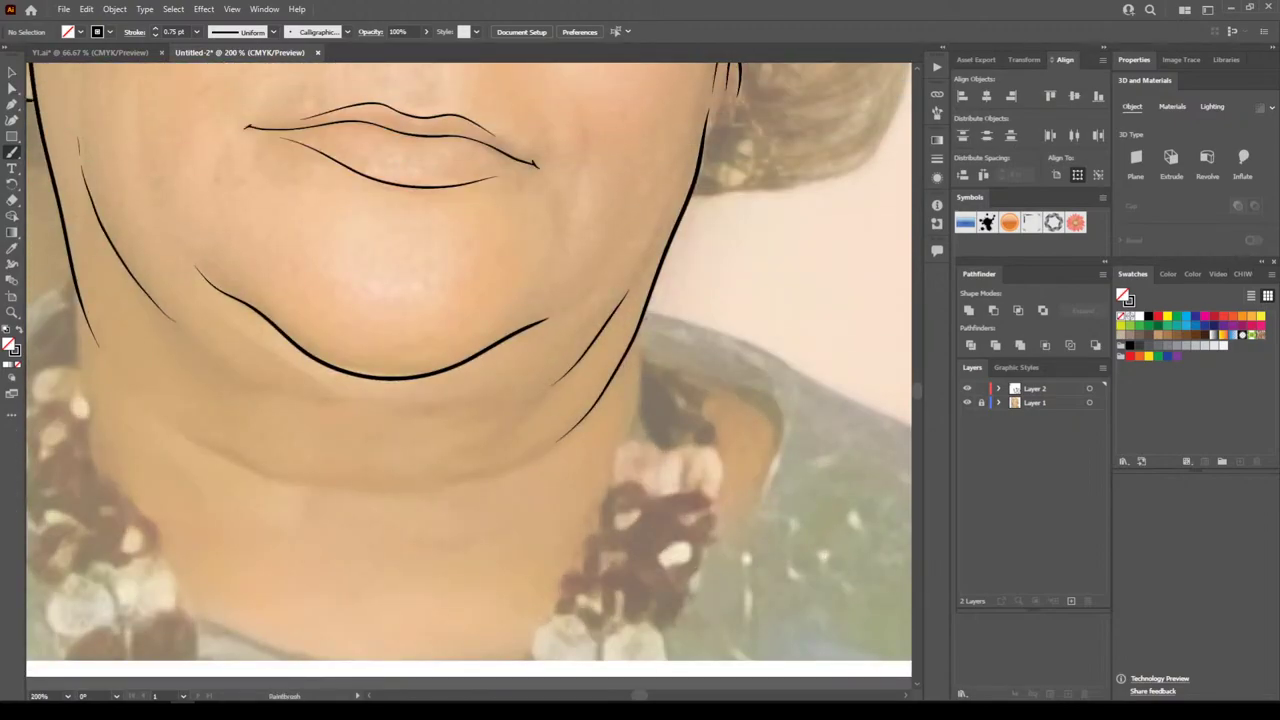
mouse_move(641, 314)
mouse_down()
mouse_move(636, 422)
mouse_move(556, 515)
mouse_move(445, 563)
mouse_move(326, 568)
mouse_move(207, 527)
mouse_move(139, 468)
mouse_move(96, 394)
mouse_move(66, 250)
mouse_up()
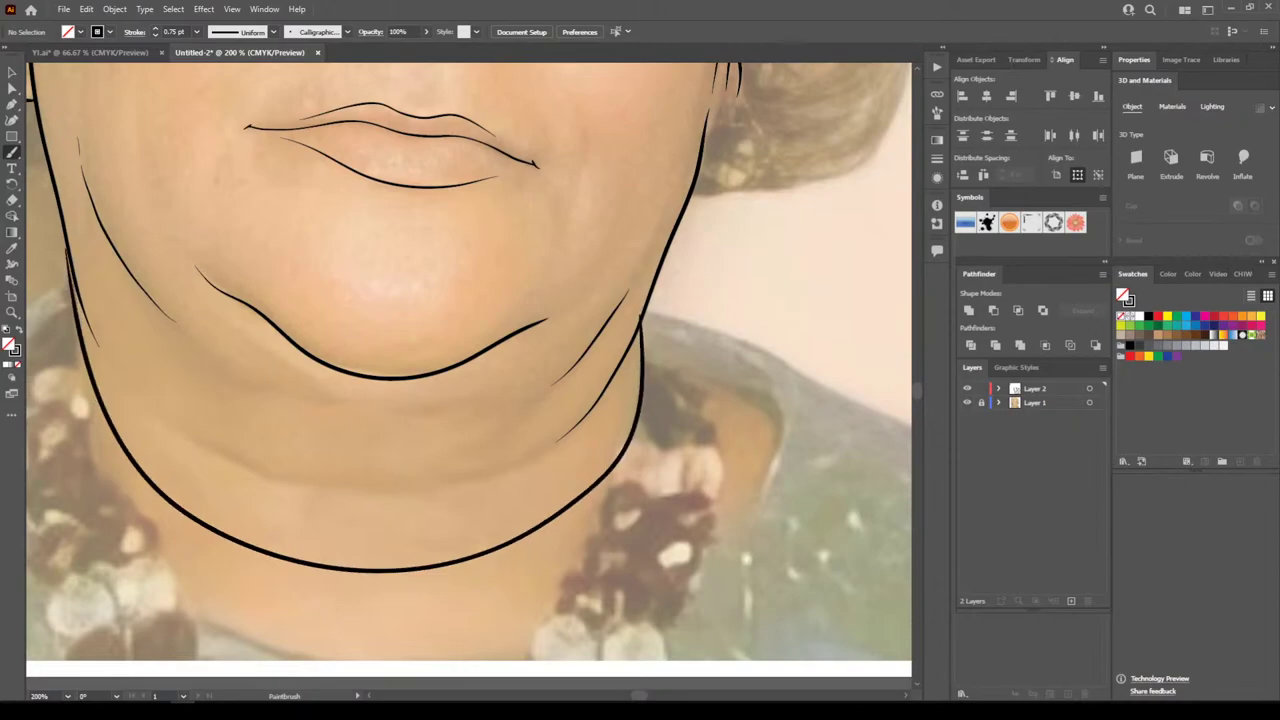
key(ctrl+minus)
key(ctrl+minus)
key(ctrl+minus)
key(ctrl+minus)
scroll(469, 370, left, 7)
key(ctrl+plus)
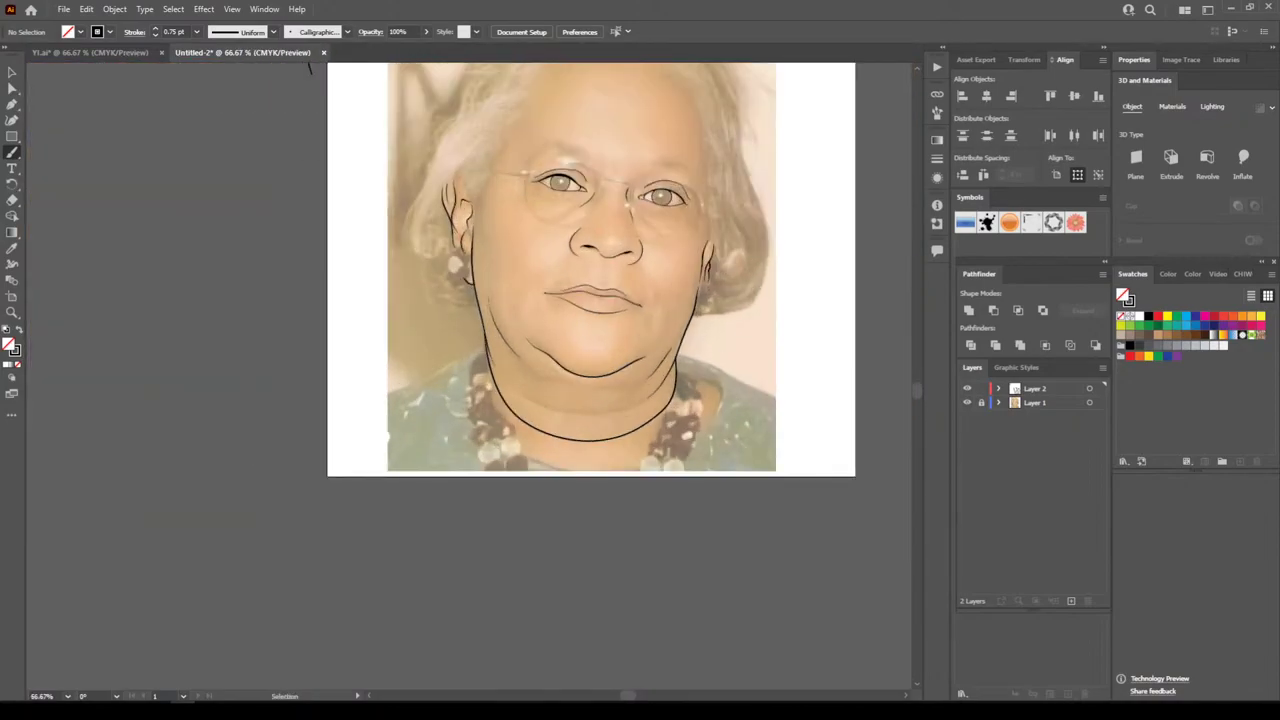
key(ctrl+plus)
key(ctrl+plus)
scroll(469, 370, right, 5)
key(ctrl+plus)
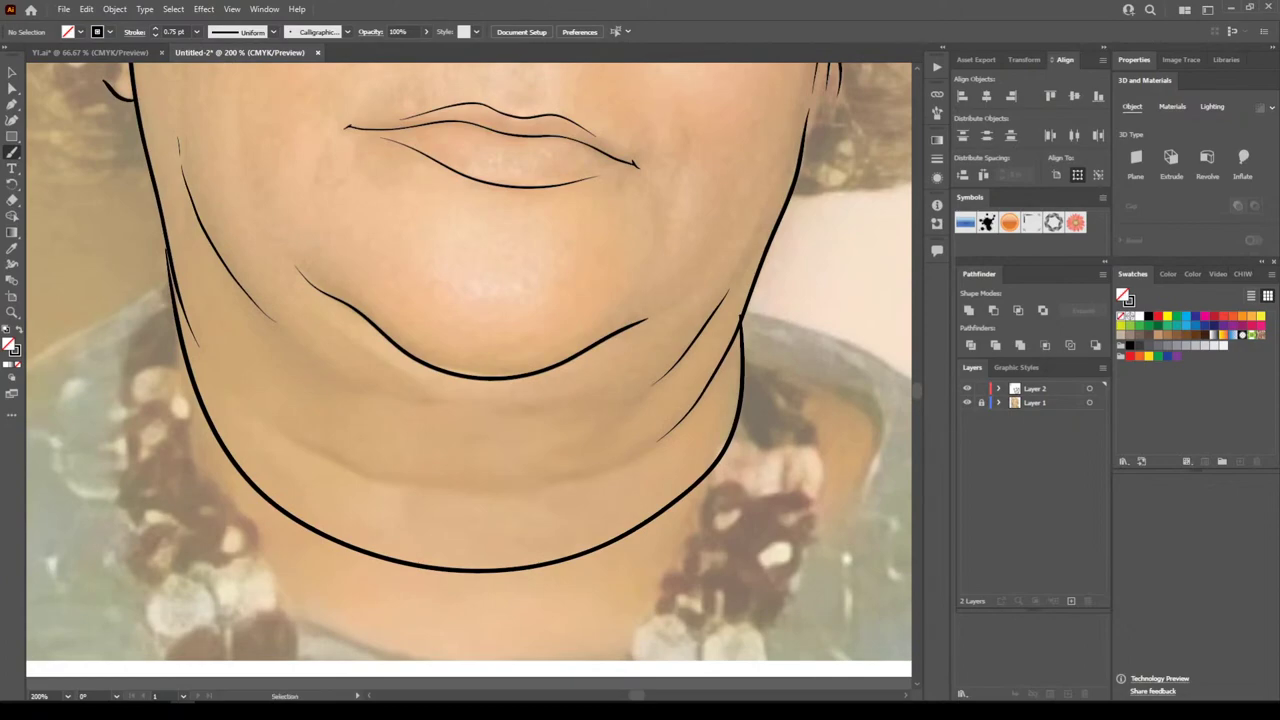
key(ctrl+z)
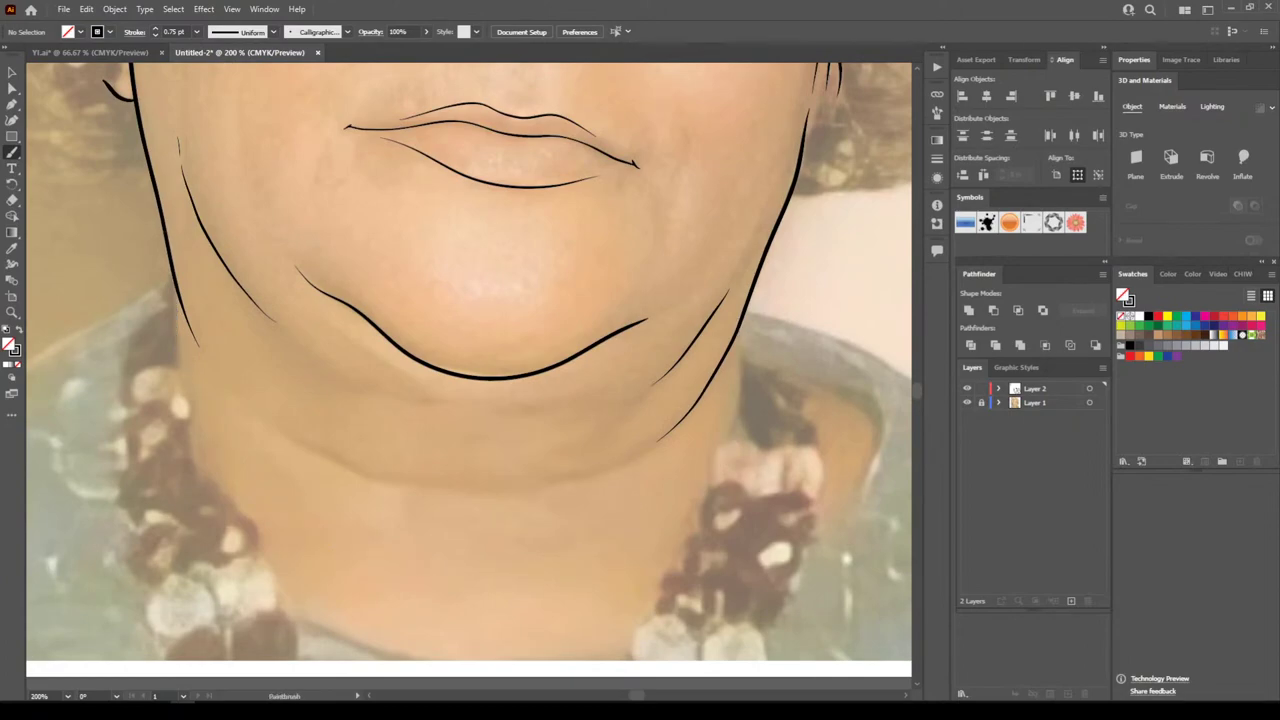
Trace the double chin's lower contour from jaw to jaw, and add two short crease strokes between it and the chin
mouse_move(163, 235)
mouse_down()
mouse_move(187, 370)
mouse_move(223, 425)
mouse_move(297, 475)
mouse_move(434, 514)
mouse_move(514, 511)
mouse_move(623, 481)
mouse_move(688, 430)
mouse_move(745, 314)
mouse_up()
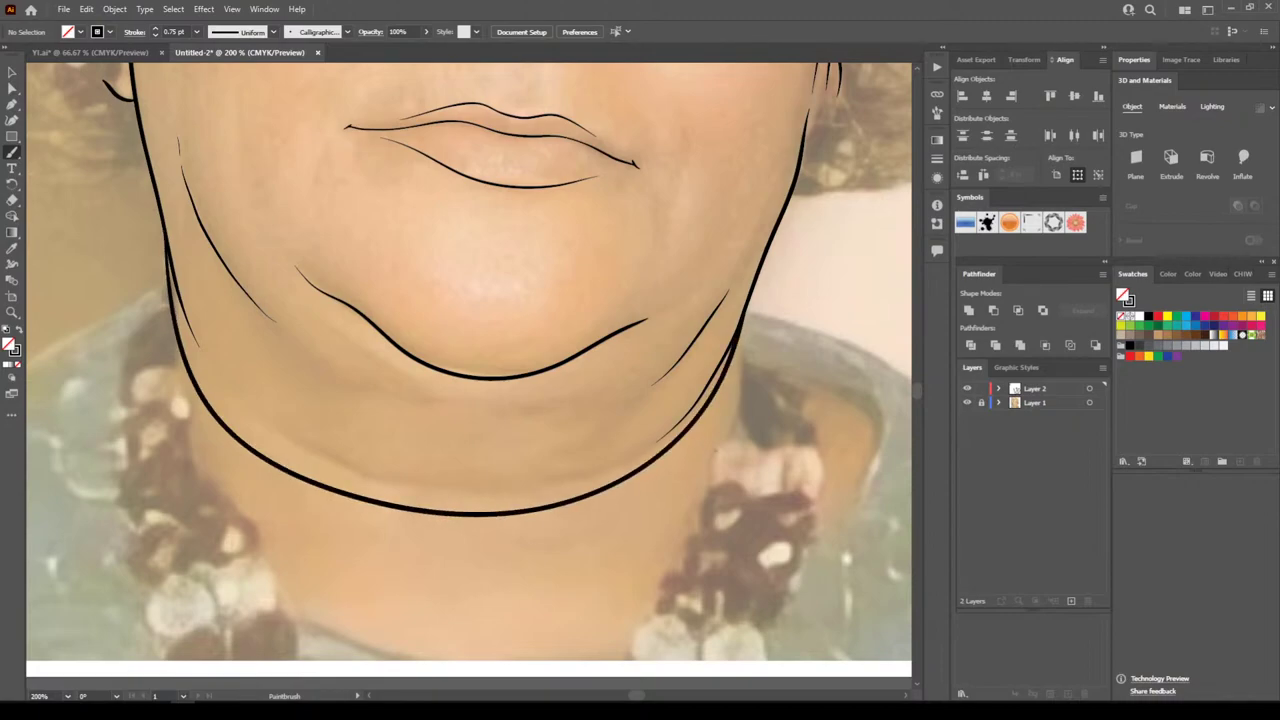
key(ctrl+minus)
key(ctrl+plus)
key(ctrl+plus)
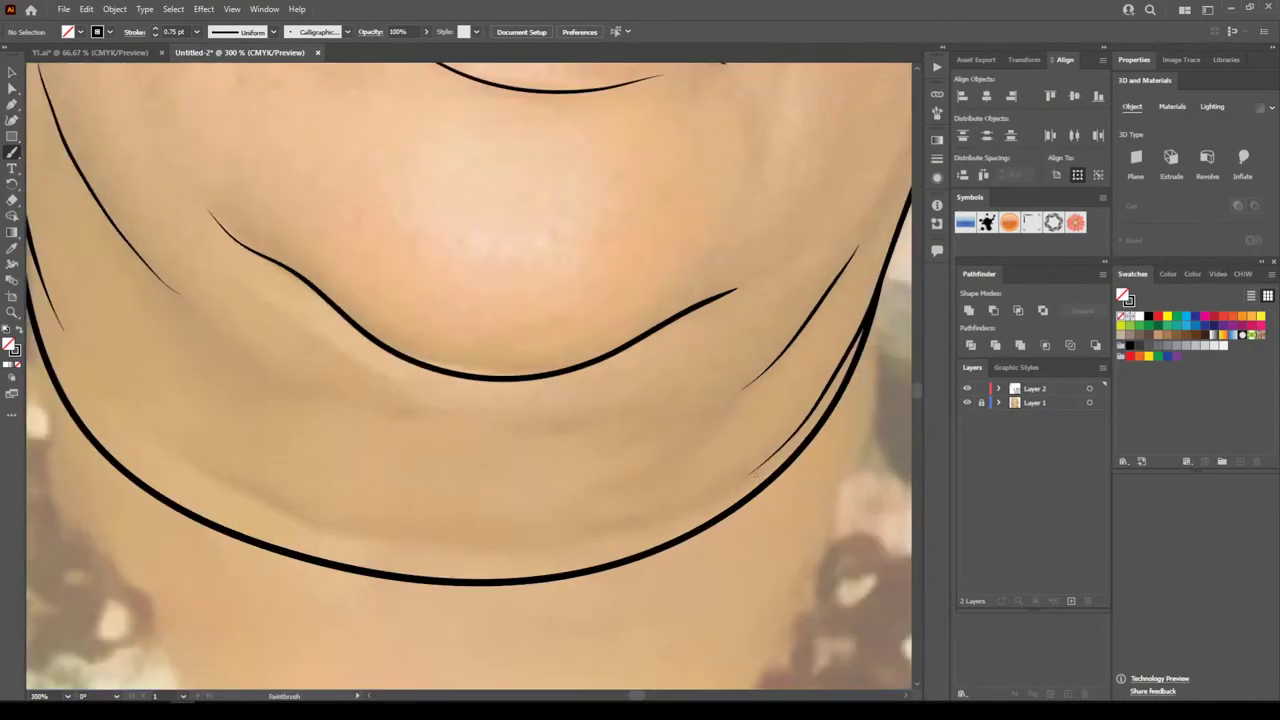
mouse_move(226, 480)
mouse_down()
mouse_move(304, 518)
mouse_move(468, 552)
mouse_move(580, 540)
mouse_up()
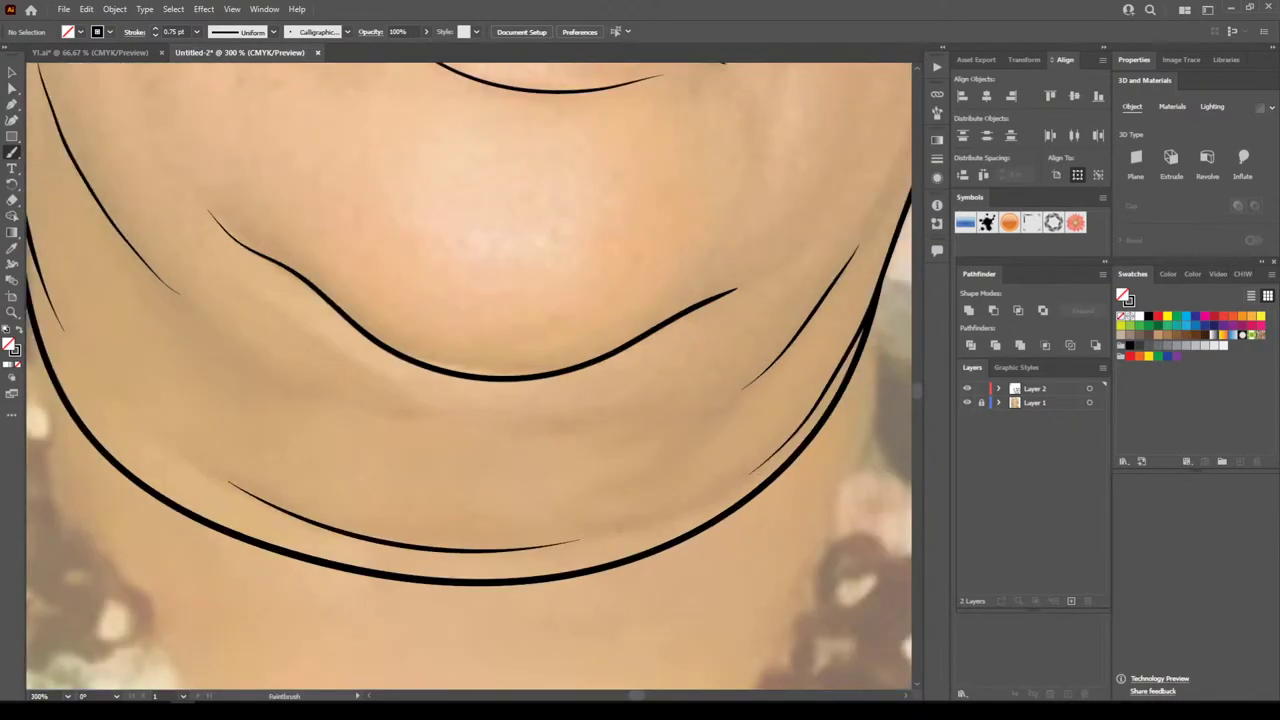
drag(372, 407, 494, 420)
key(ctrl+minus)
key(ctrl+minus)
key(ctrl+minus)
key(ctrl+minus)
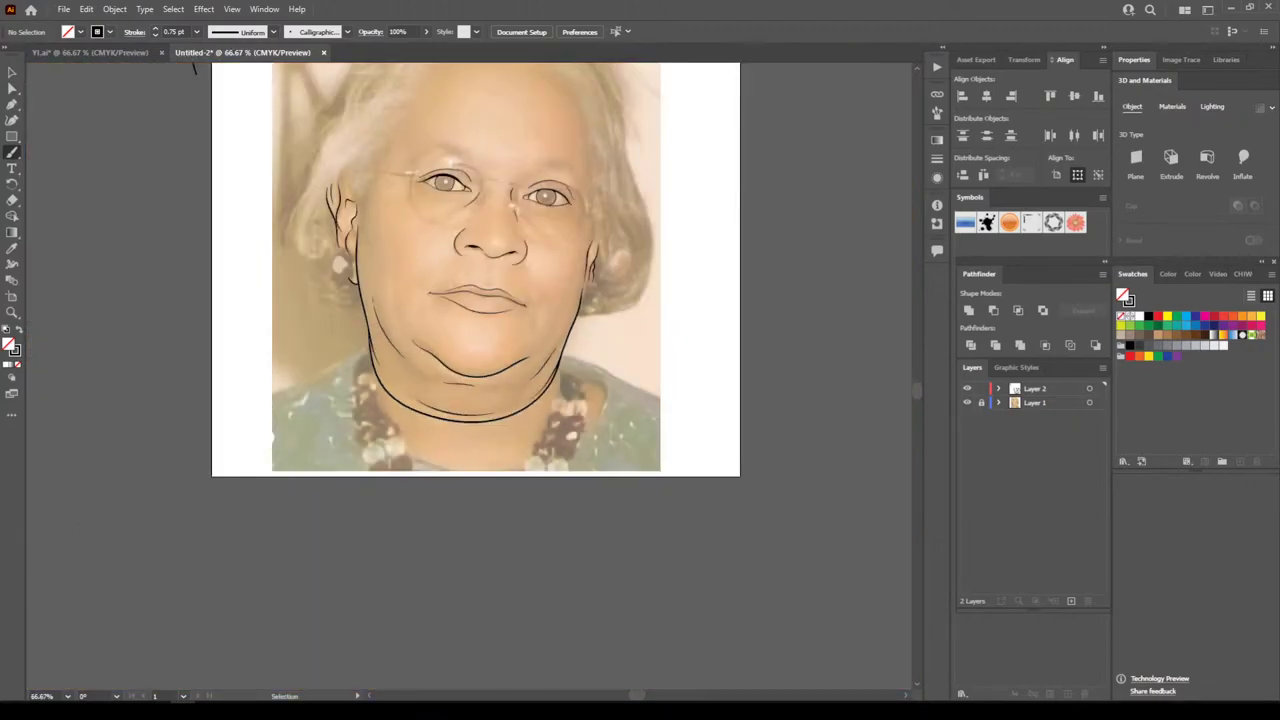
Examine the whole face's line art, including the ears and double chin, with the photo layer hidden, and show the photo again
scroll(666, 486, up, 3)
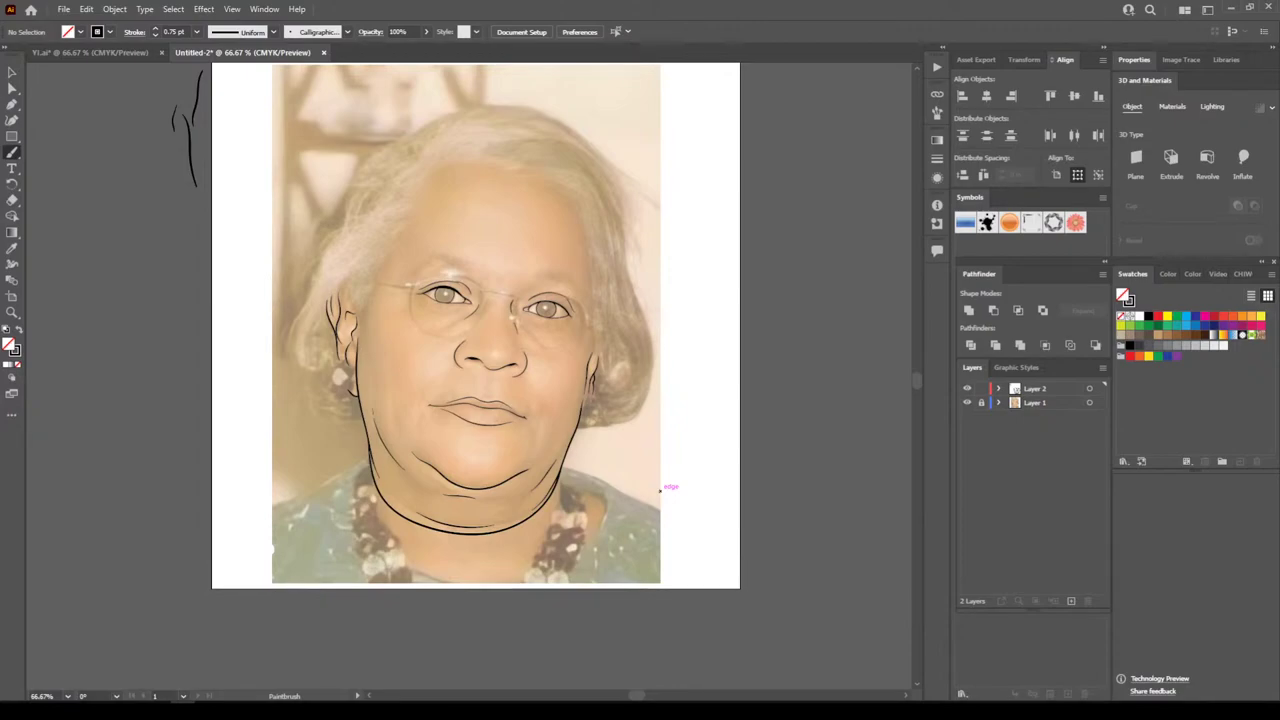
key(ctrl+minus)
scroll(660, 491, up, 1)
key(ctrl+plus)
key(ctrl+plus)
key(ctrl+plus)
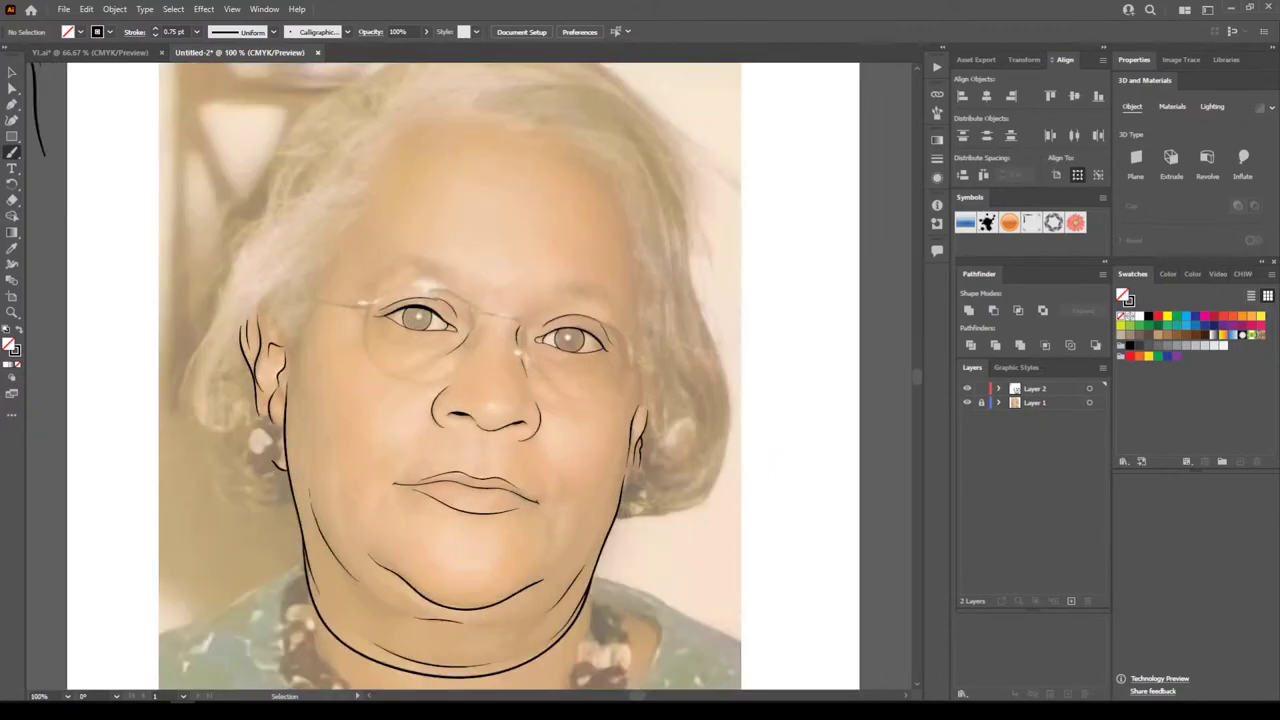
key(ctrl+minus)
click(966, 402)
key(ctrl+minus)
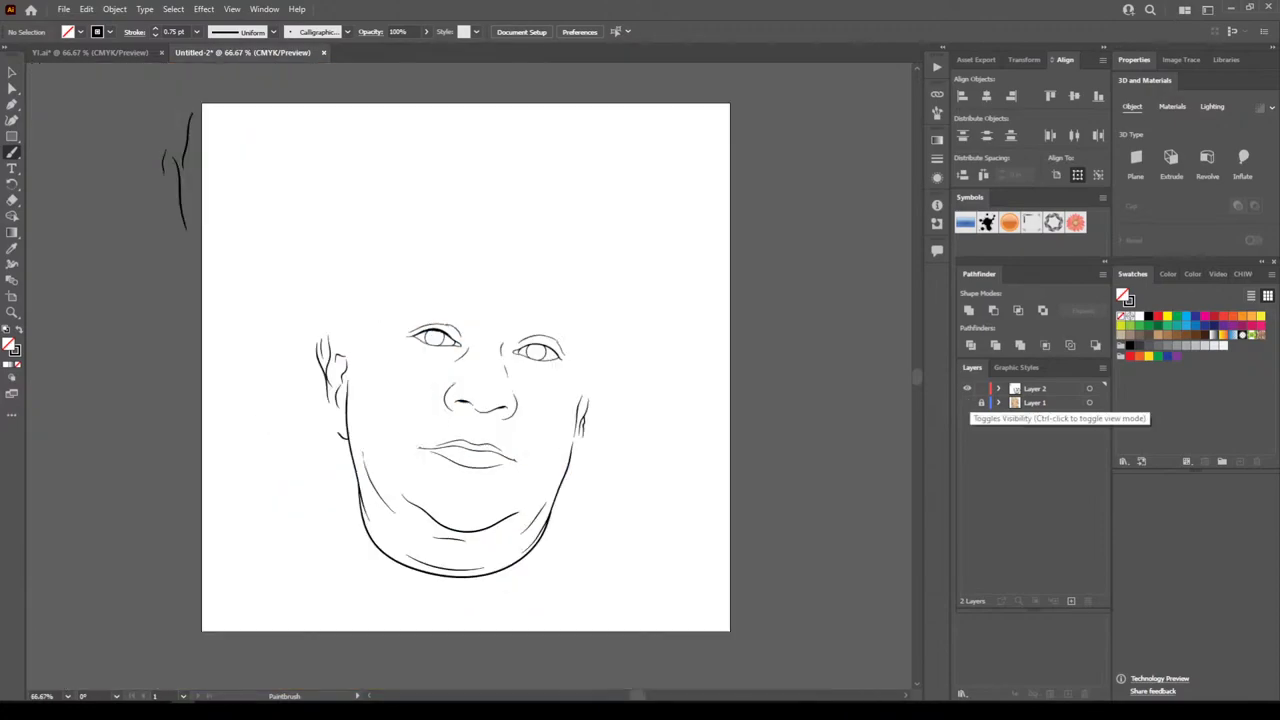
key(ctrl+minus)
key(ctrl+plus)
key(ctrl+plus)
key(ctrl+plus)
click(966, 402)
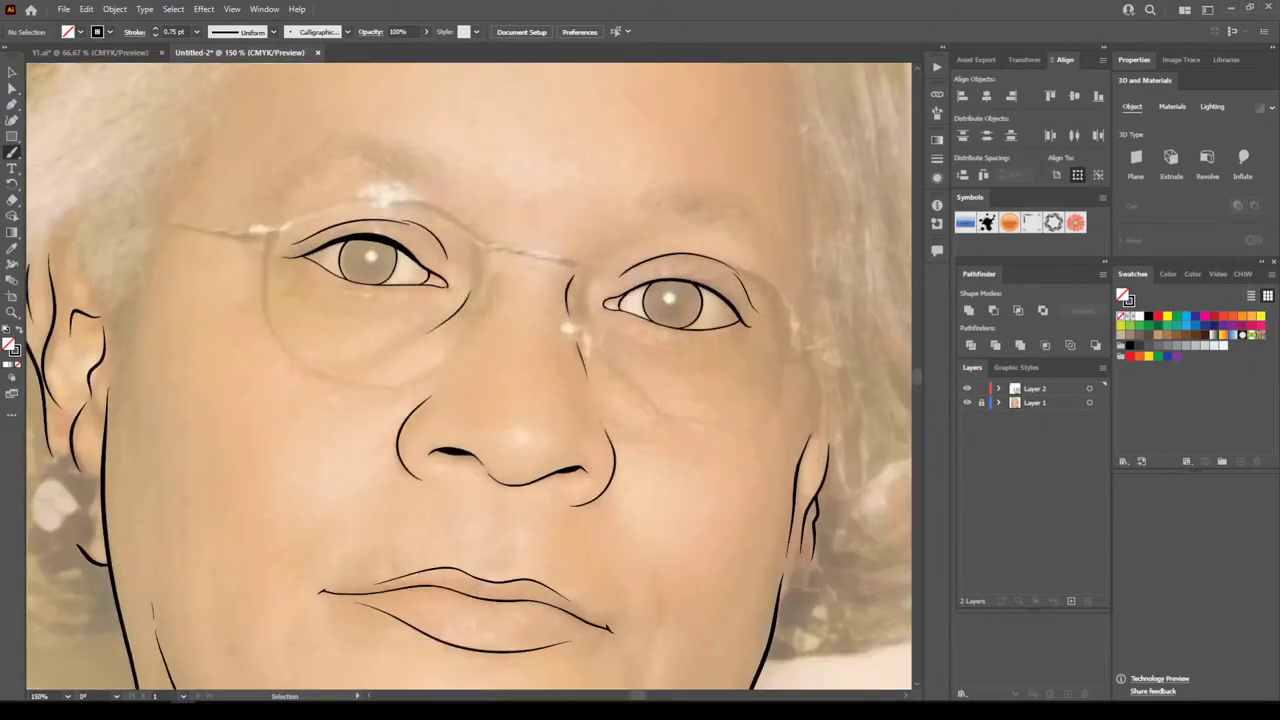
Trace the glasses' lens outline around the left eye with the Paintbrush
key(ctrl+plus)
key(ctrl+plus)
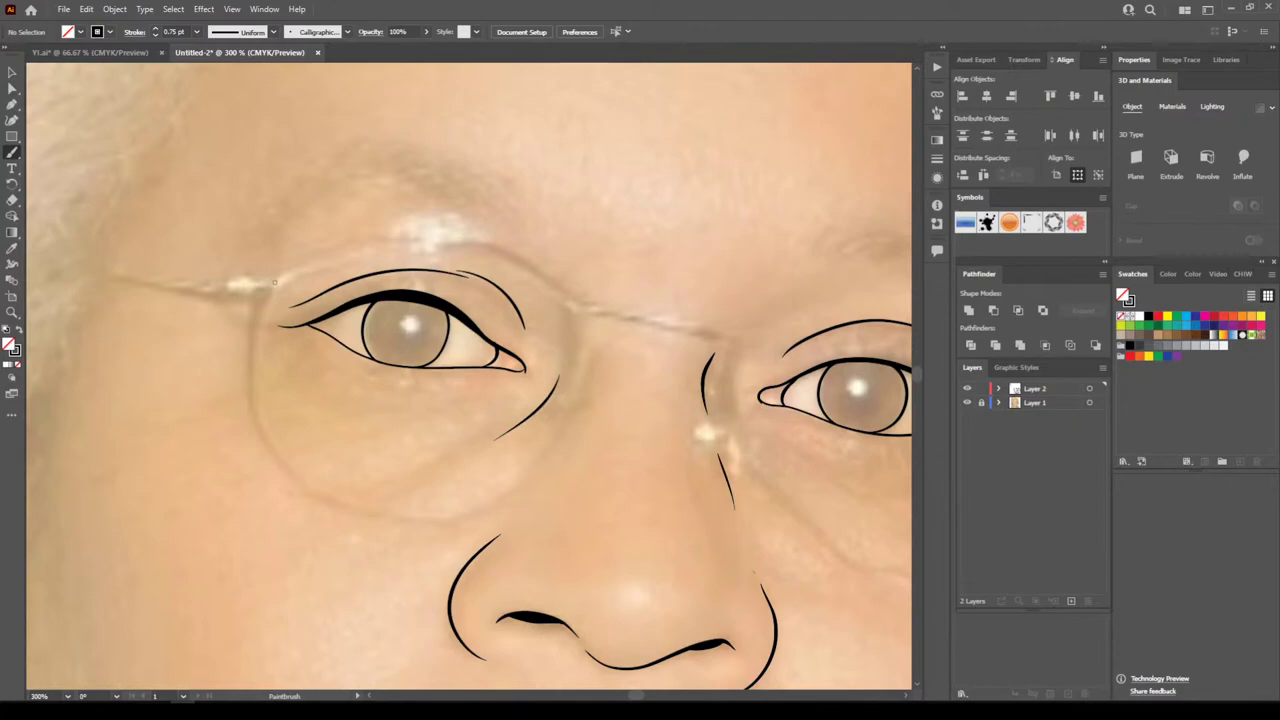
mouse_move(268, 288)
mouse_down()
mouse_move(258, 396)
mouse_move(278, 448)
mouse_move(330, 489)
mouse_move(436, 506)
mouse_move(516, 490)
mouse_move(550, 450)
mouse_move(575, 384)
mouse_move(578, 310)
mouse_move(434, 258)
mouse_move(322, 266)
mouse_move(263, 293)
mouse_up()
key(ctrl+minus)
key(ctrl+minus)
key(ctrl+minus)
key(ctrl+minus)
key(ctrl+minus)
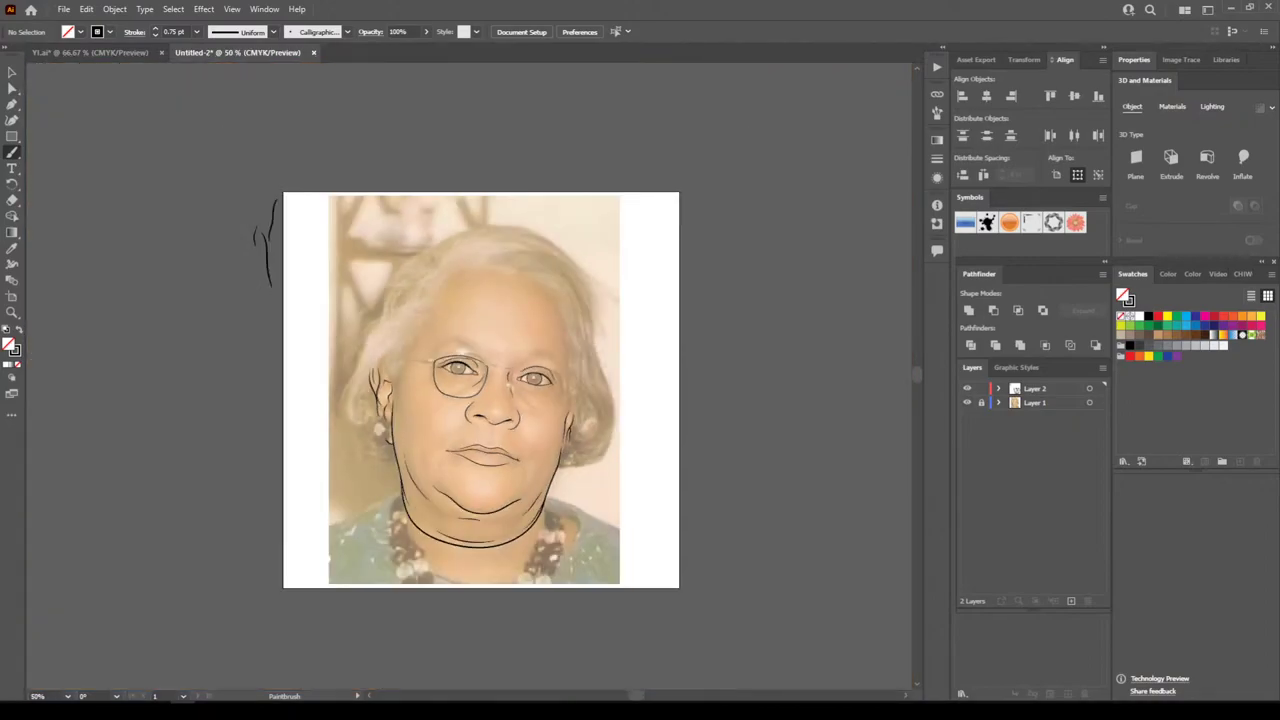
key(ctrl+plus)
key(ctrl+plus)
key(ctrl+plus)
key(ctrl+plus)
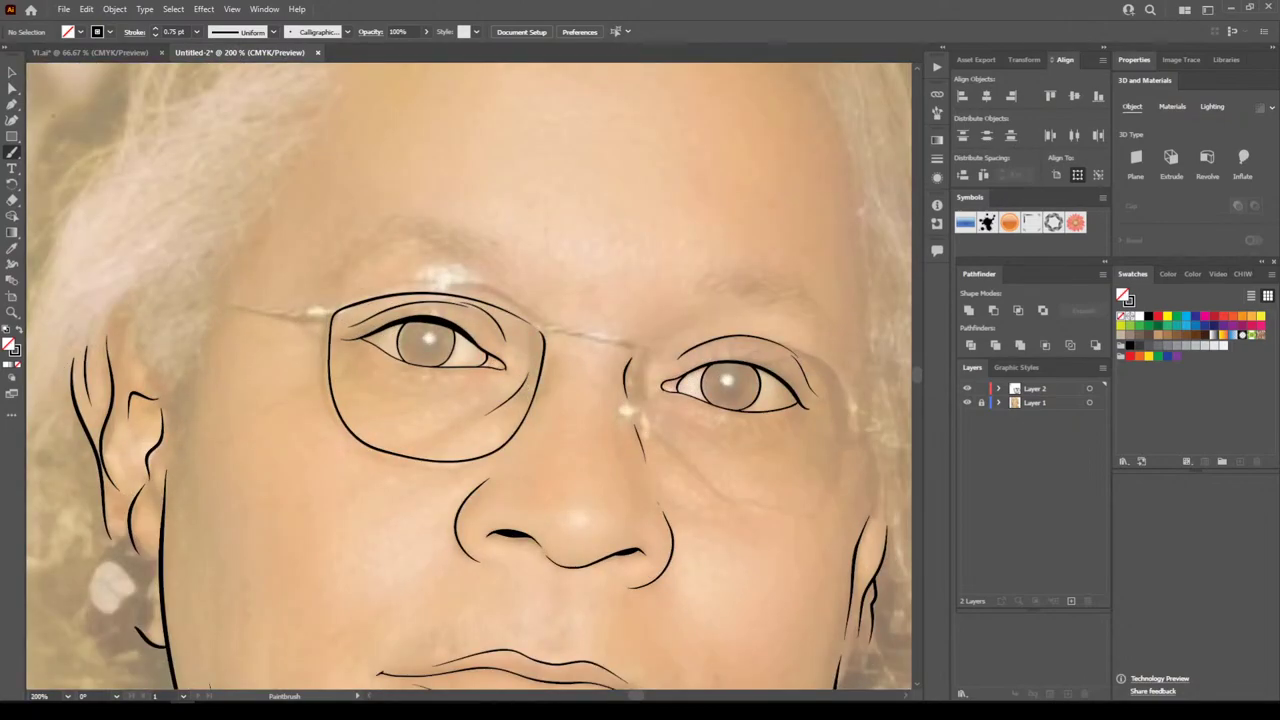
Try another freehand stroke near the left lens, and undo it together with the lens outline strokes
drag(273, 212, 333, 314)
key(ctrl+z)
key(ctrl+z)
key(ctrl+z)
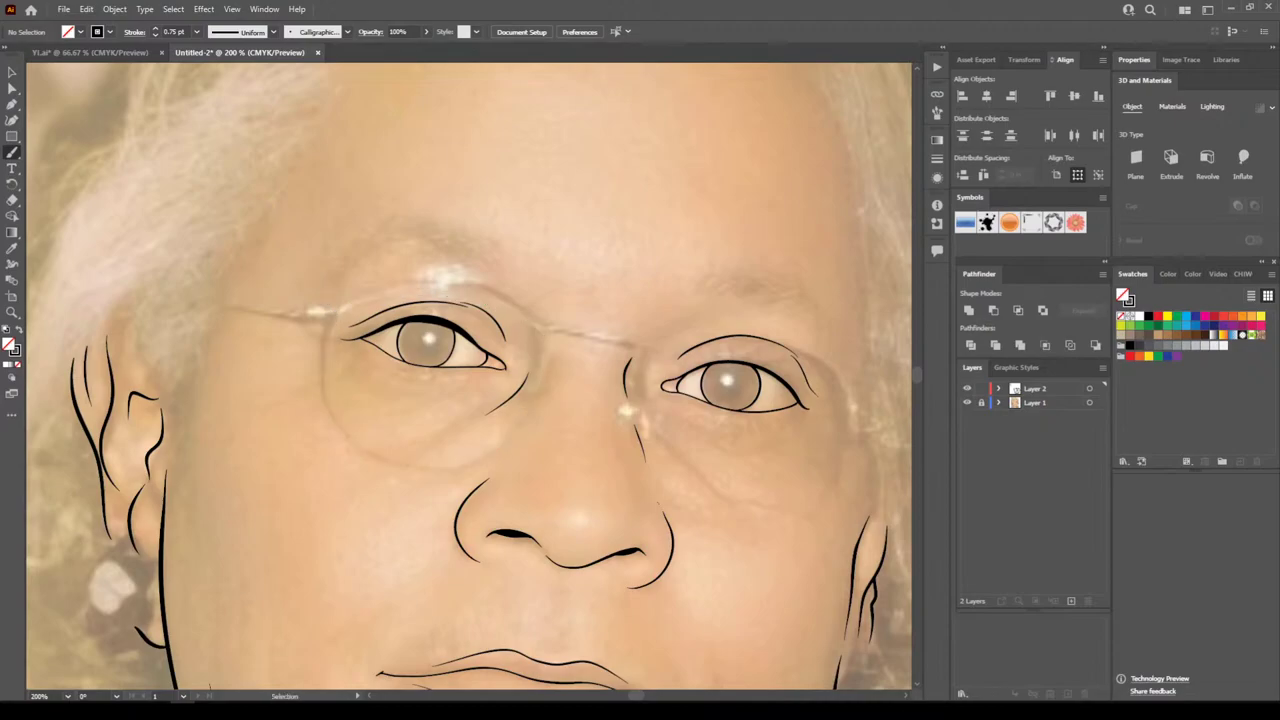
Try tracing the lens outline around the left eye freehand, and undo the strokes
key(ctrl+minus)
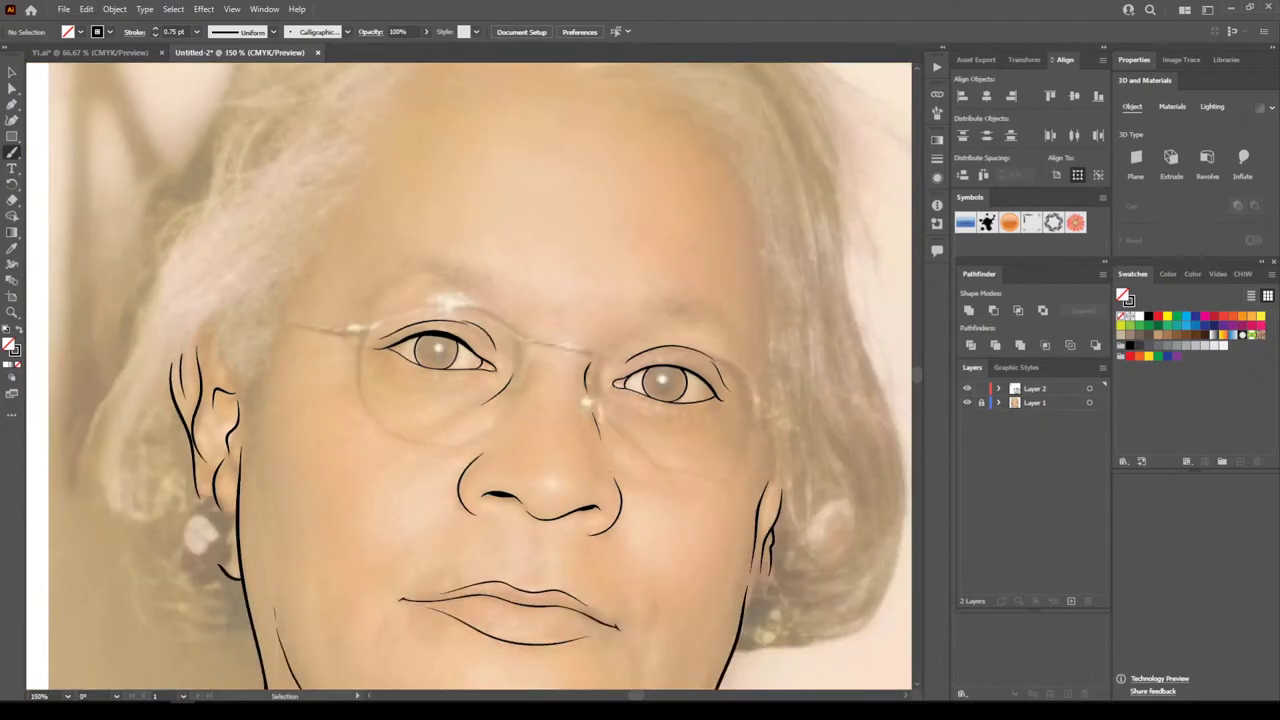
key(ctrl+plus)
key(ctrl+plus)
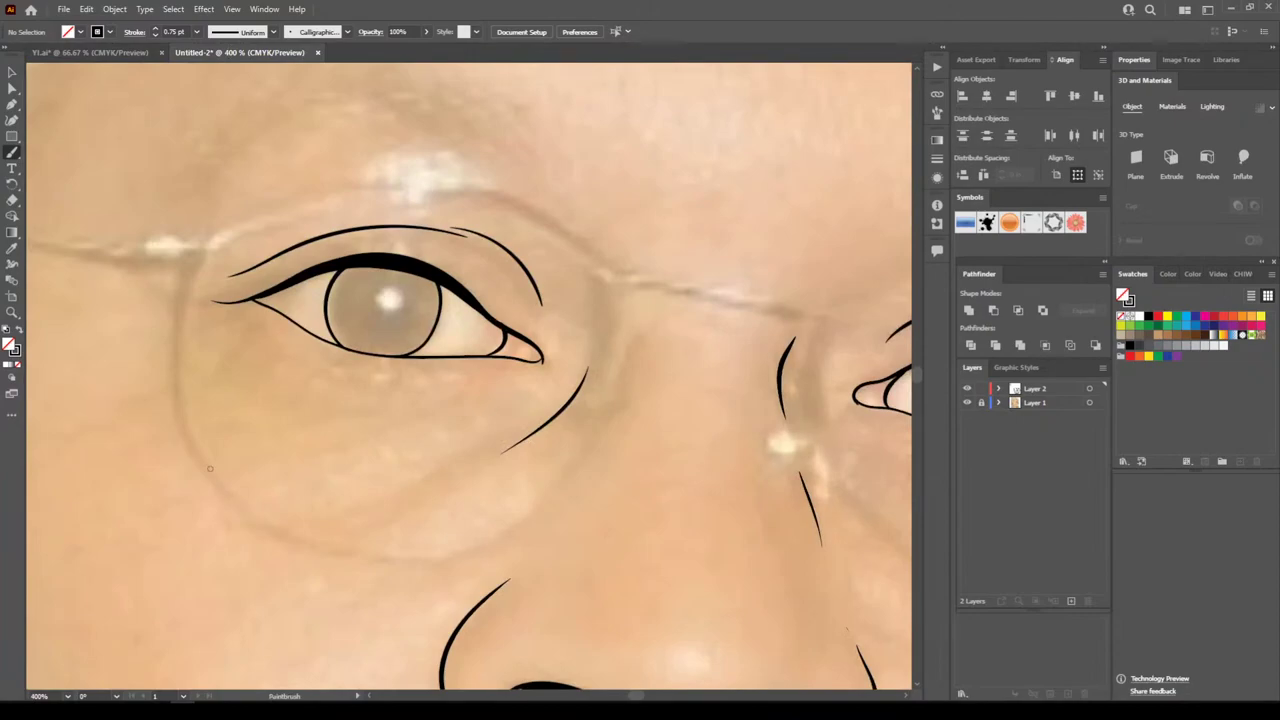
mouse_move(240, 502)
mouse_down()
mouse_move(182, 380)
mouse_move(191, 279)
mouse_move(214, 228)
mouse_move(328, 199)
mouse_move(442, 201)
mouse_move(561, 241)
mouse_move(622, 288)
mouse_move(584, 430)
mouse_move(550, 490)
mouse_move(505, 522)
mouse_move(407, 544)
mouse_move(322, 535)
mouse_move(236, 510)
mouse_move(198, 448)
mouse_up()
key(ctrl+z)
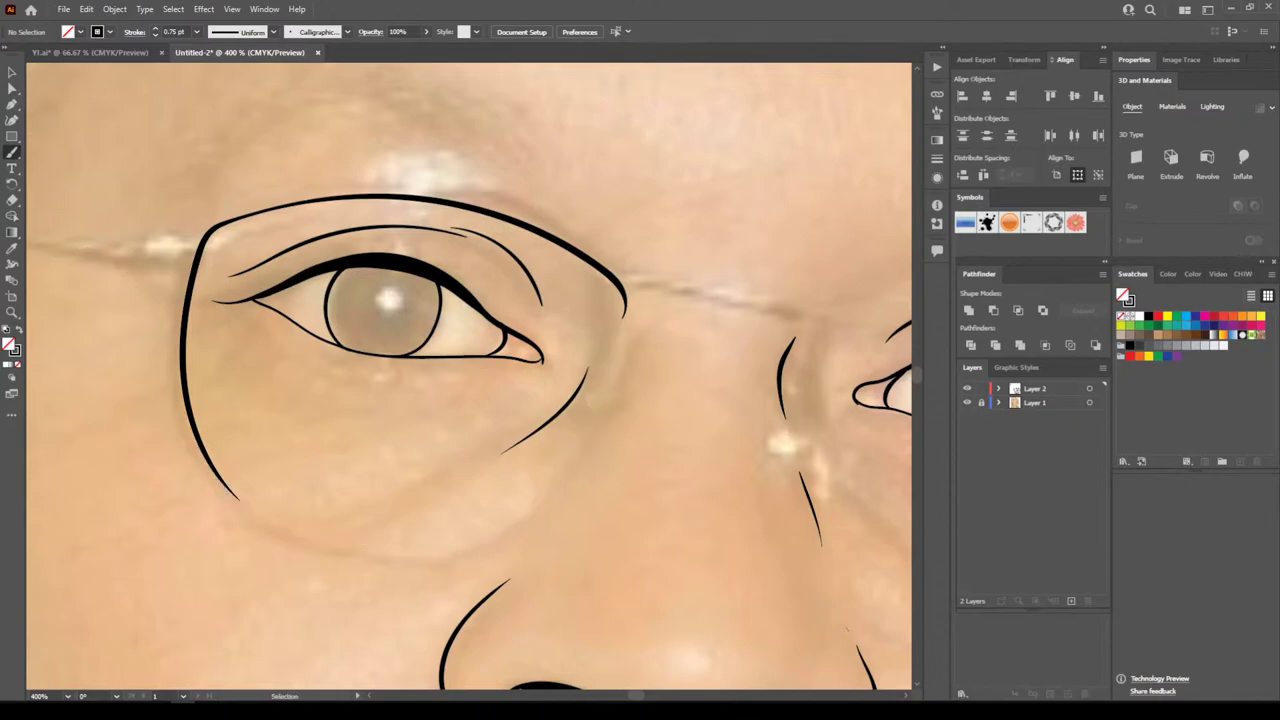
key(ctrl+z)
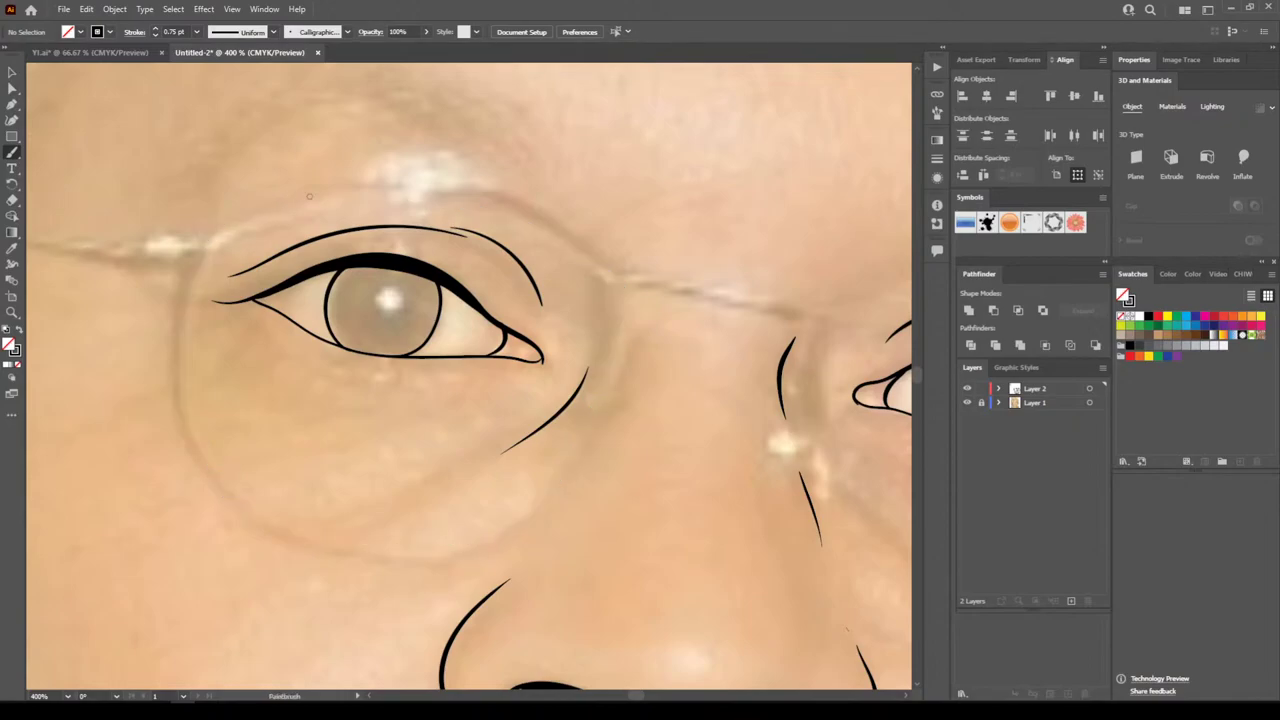
Trace the lens outline around the left eye with the Paintbrush, and review the line art with the photo layer hidden
mouse_move(325, 196)
mouse_down()
mouse_move(242, 204)
mouse_move(196, 244)
mouse_move(192, 330)
mouse_move(198, 420)
mouse_move(226, 484)
mouse_move(326, 537)
mouse_move(484, 542)
mouse_move(550, 510)
mouse_move(600, 426)
mouse_move(628, 292)
mouse_move(595, 254)
mouse_move(493, 205)
mouse_move(312, 188)
mouse_move(208, 216)
mouse_move(346, 190)
mouse_move(465, 203)
mouse_up()
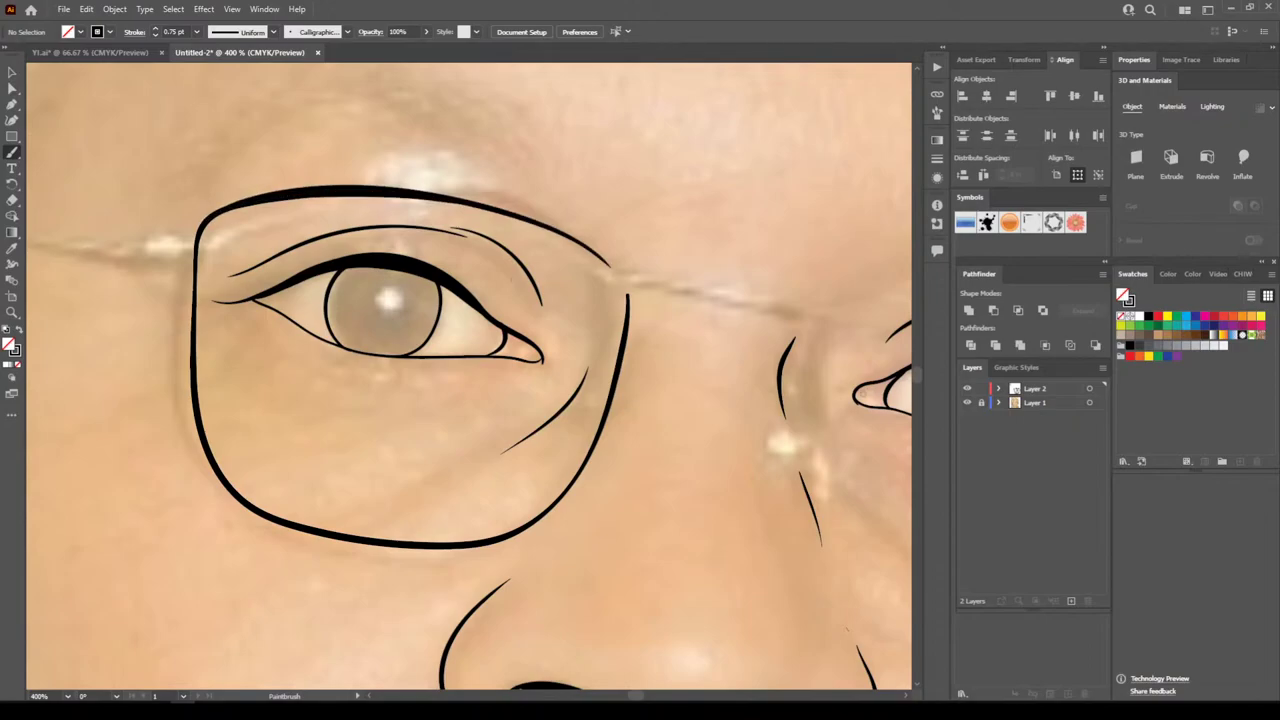
key(ctrl+minus)
key(ctrl+minus)
key(ctrl+minus)
key(ctrl+minus)
key(ctrl+minus)
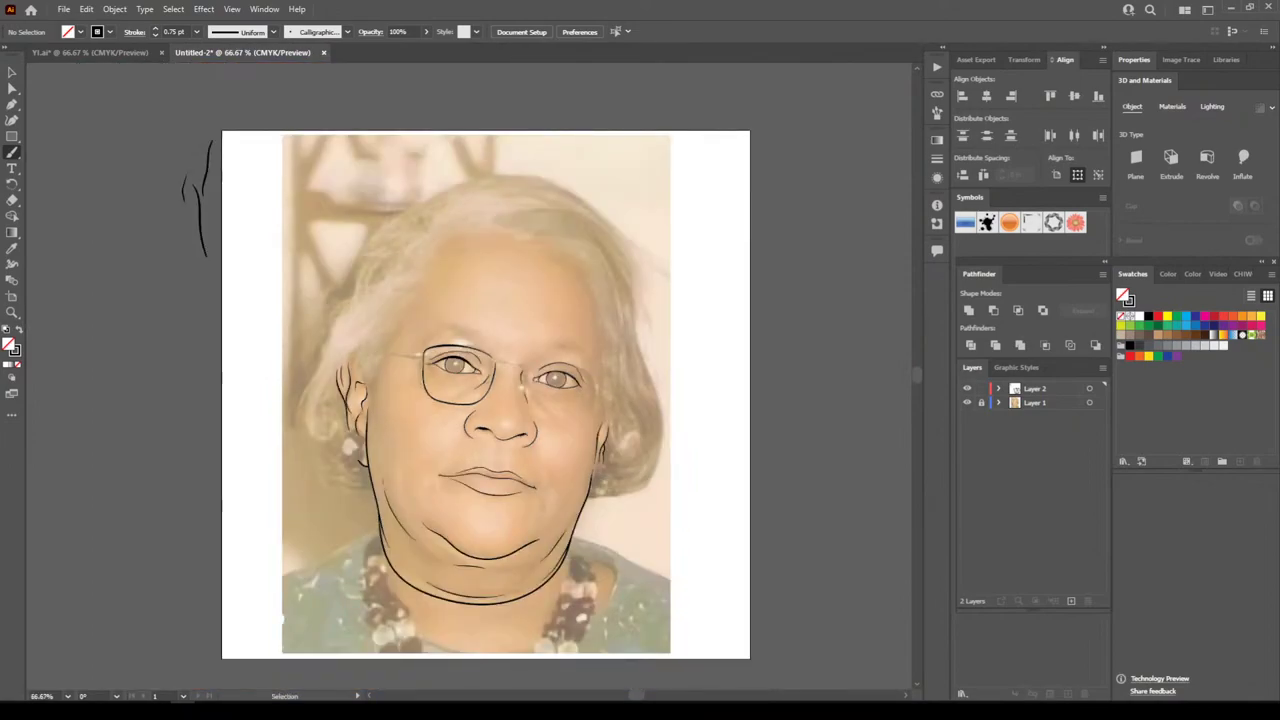
click(966, 402)
key(ctrl+minus)
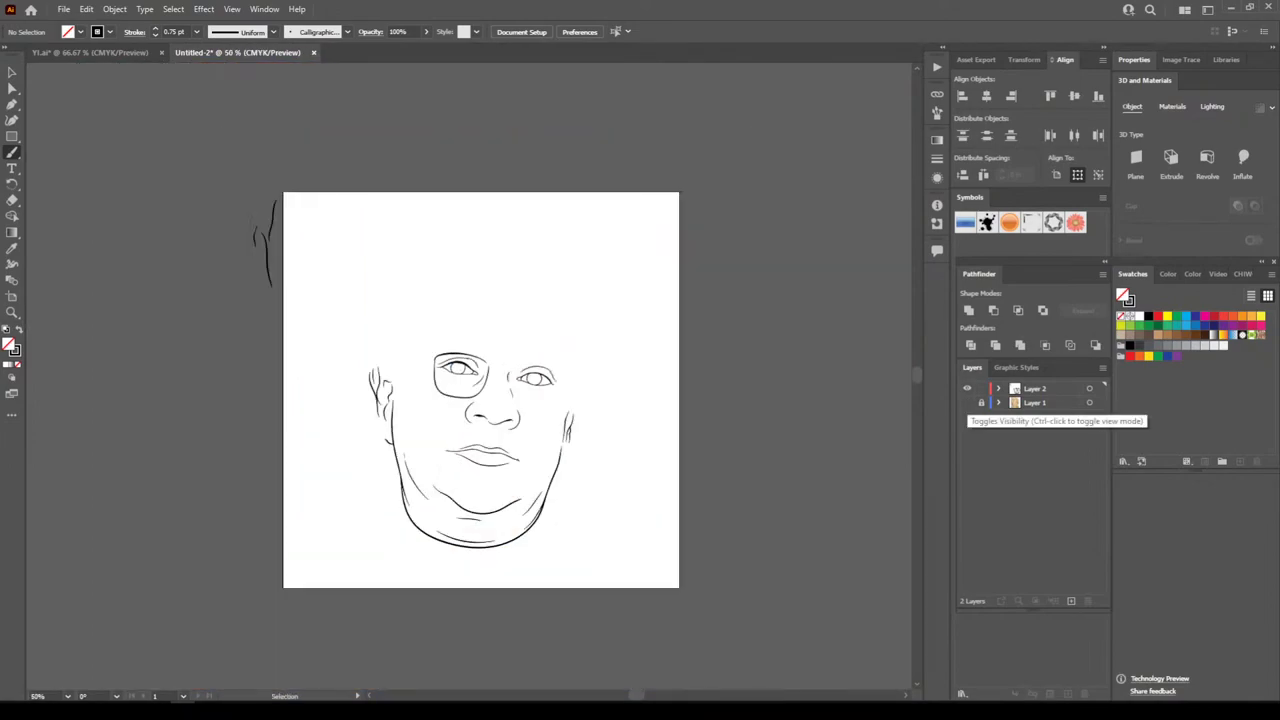
key(ctrl+plus)
key(ctrl+plus)
key(ctrl+plus)
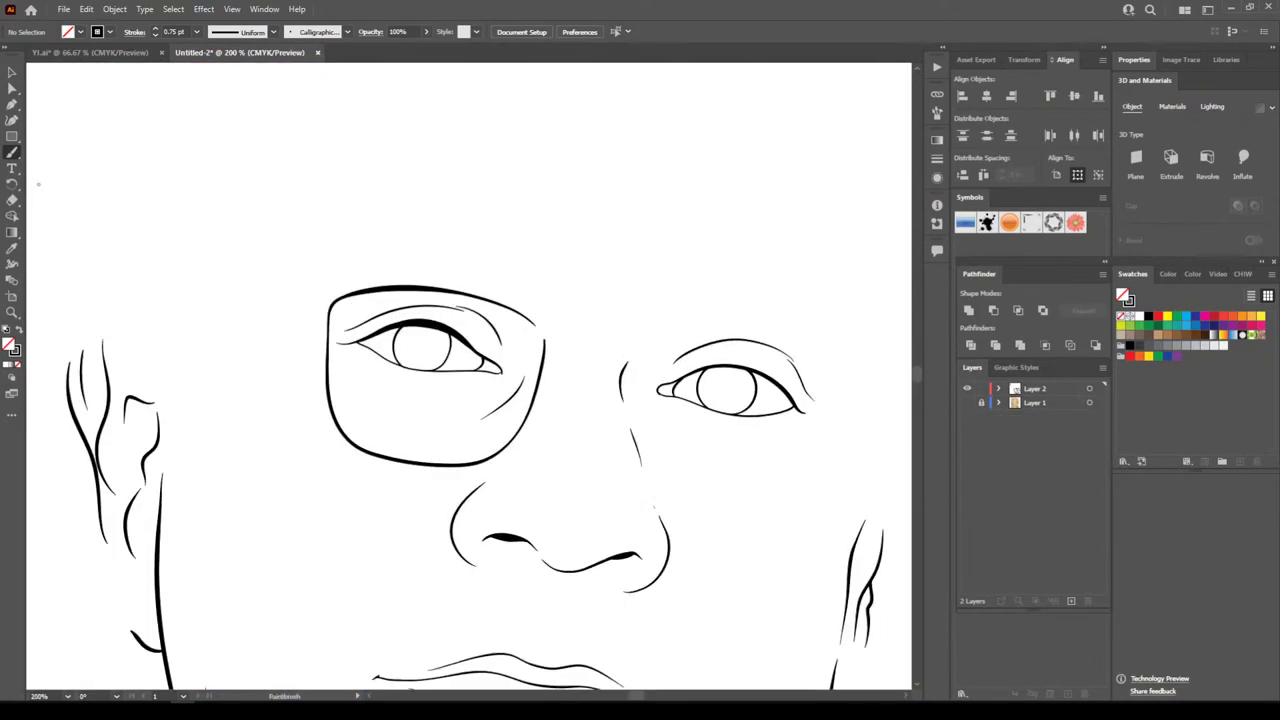
Duplicate the main lens outline path from the left eye and place the copy around the right eye
key(v)
drag(297, 436, 333, 402)
click(296, 264)
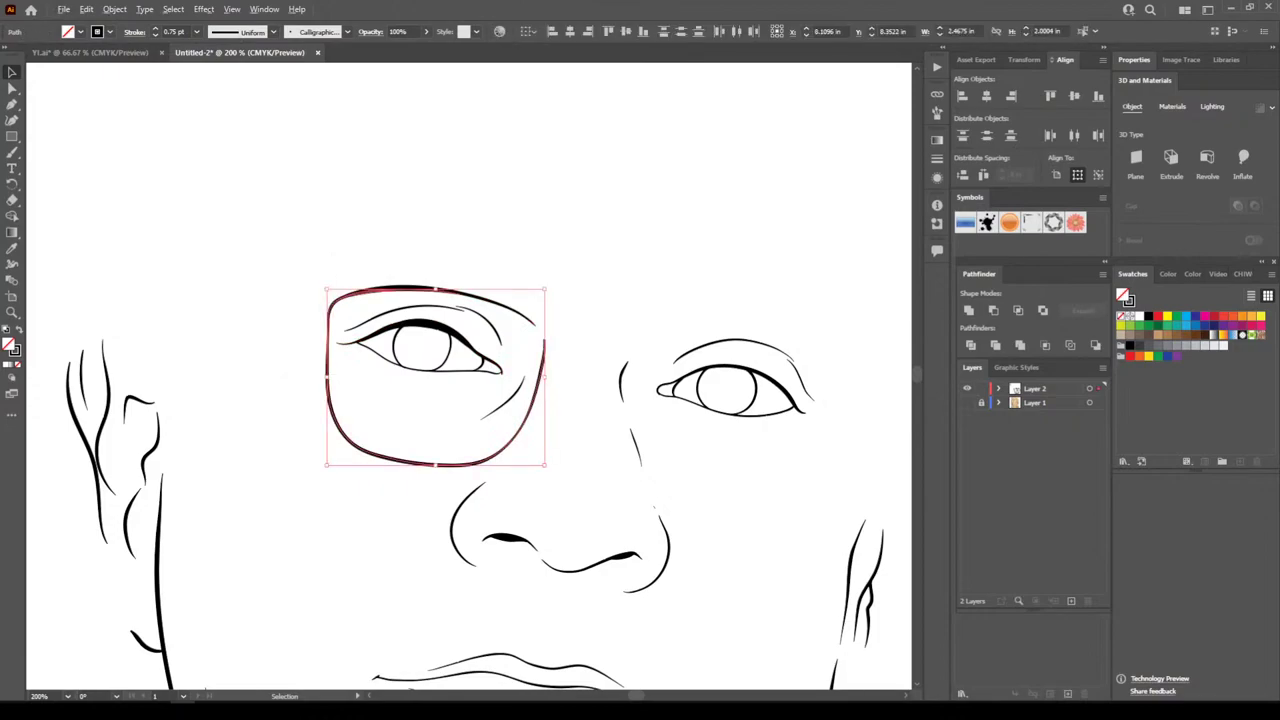
drag(375, 288, 690, 322)
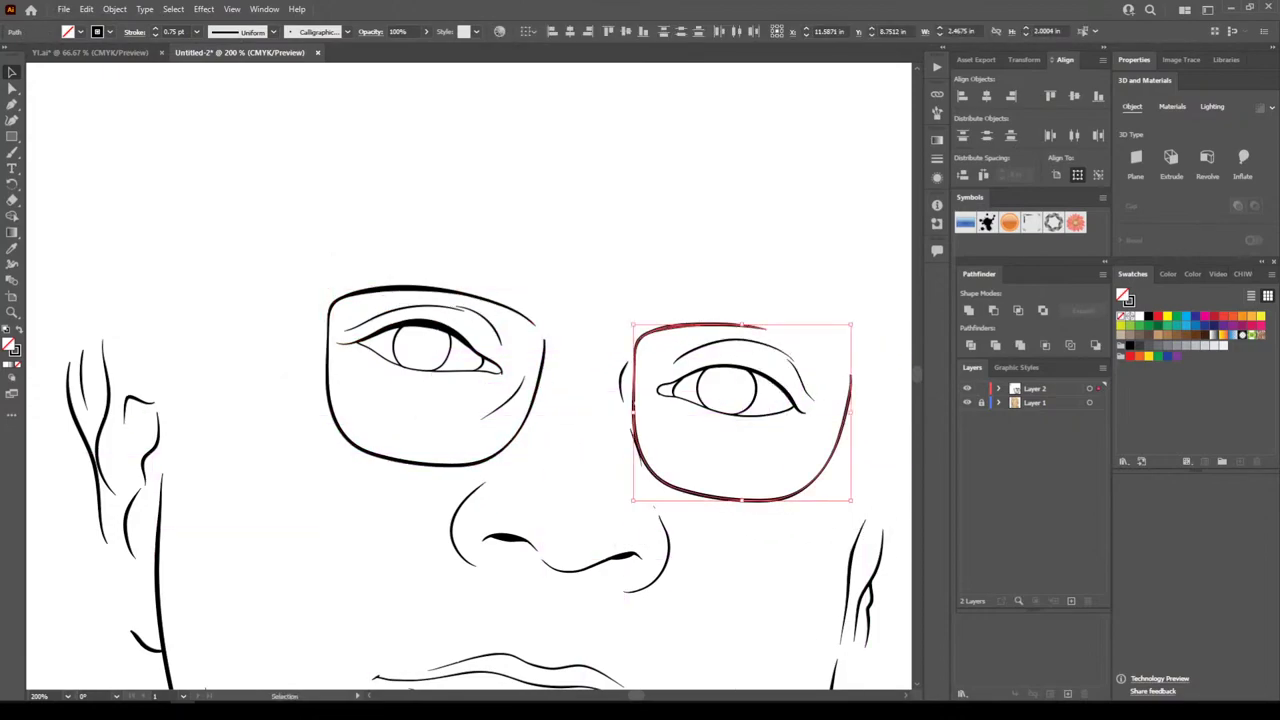
Show the photo layer again, and rotate the copied lens outline slightly clockwise and lower it to fit the photo's right lens
click(967, 403)
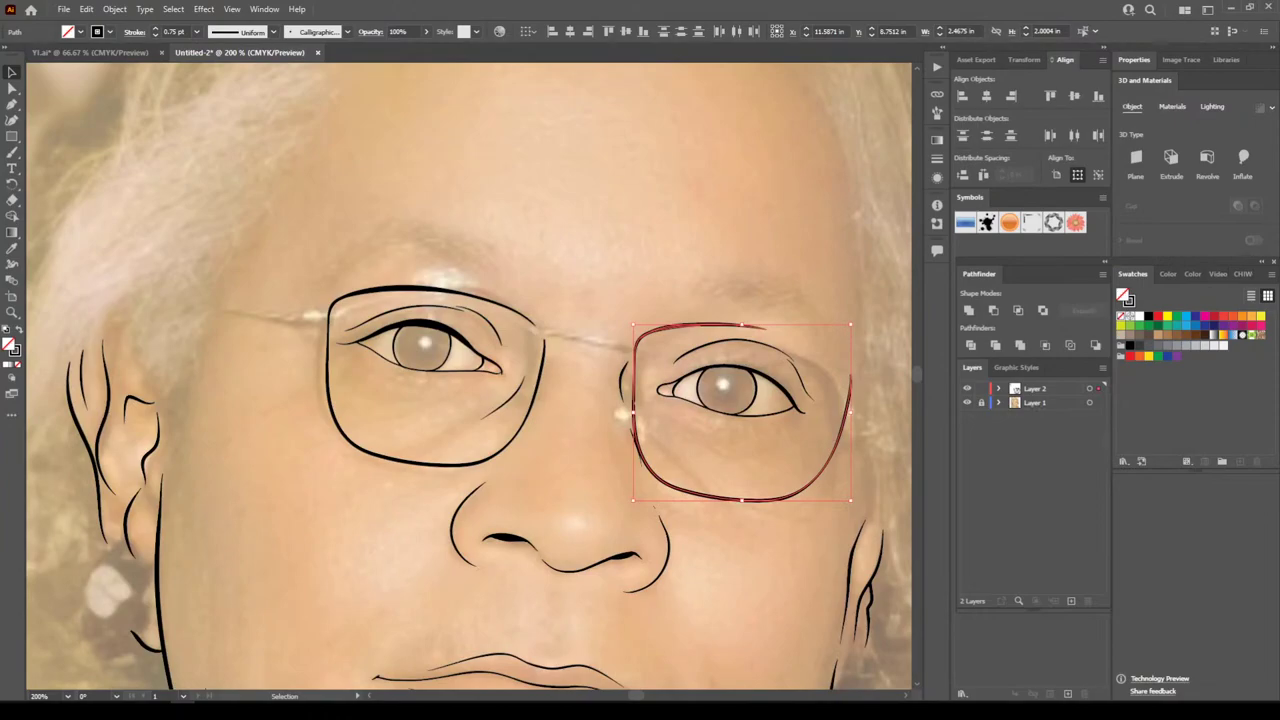
drag(860, 313, 868, 321)
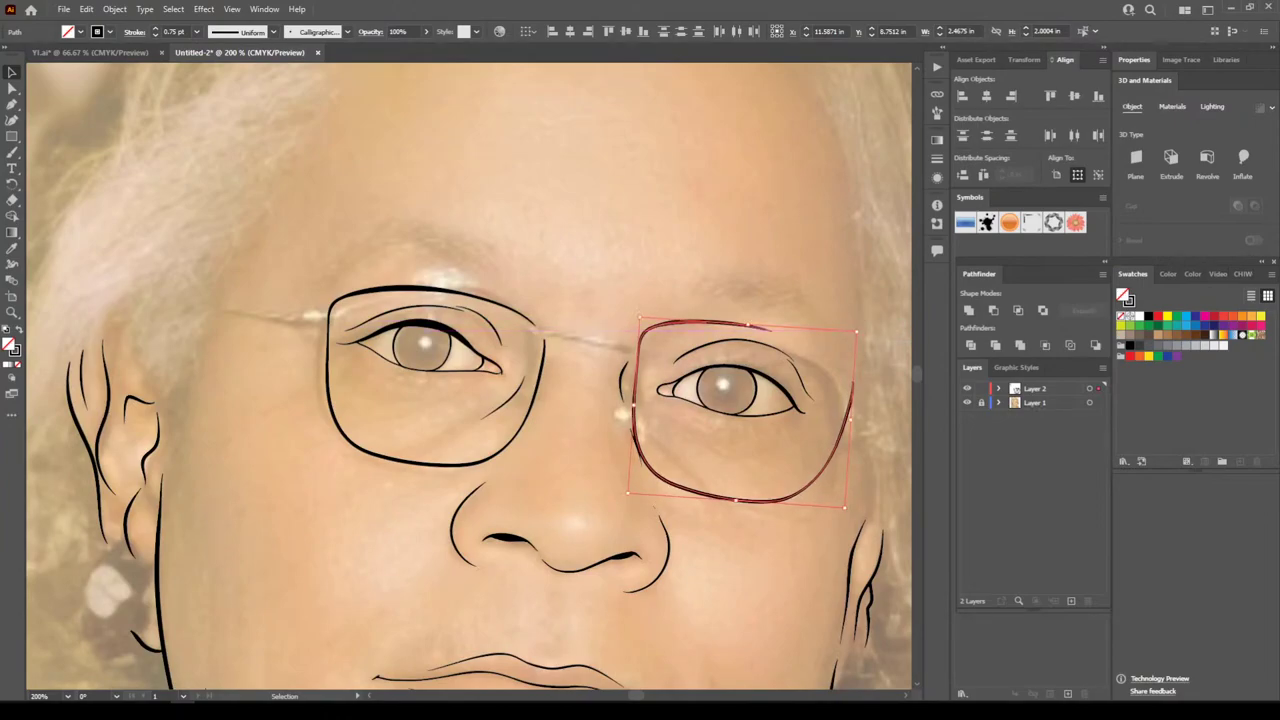
drag(703, 323, 707, 341)
click(721, 412)
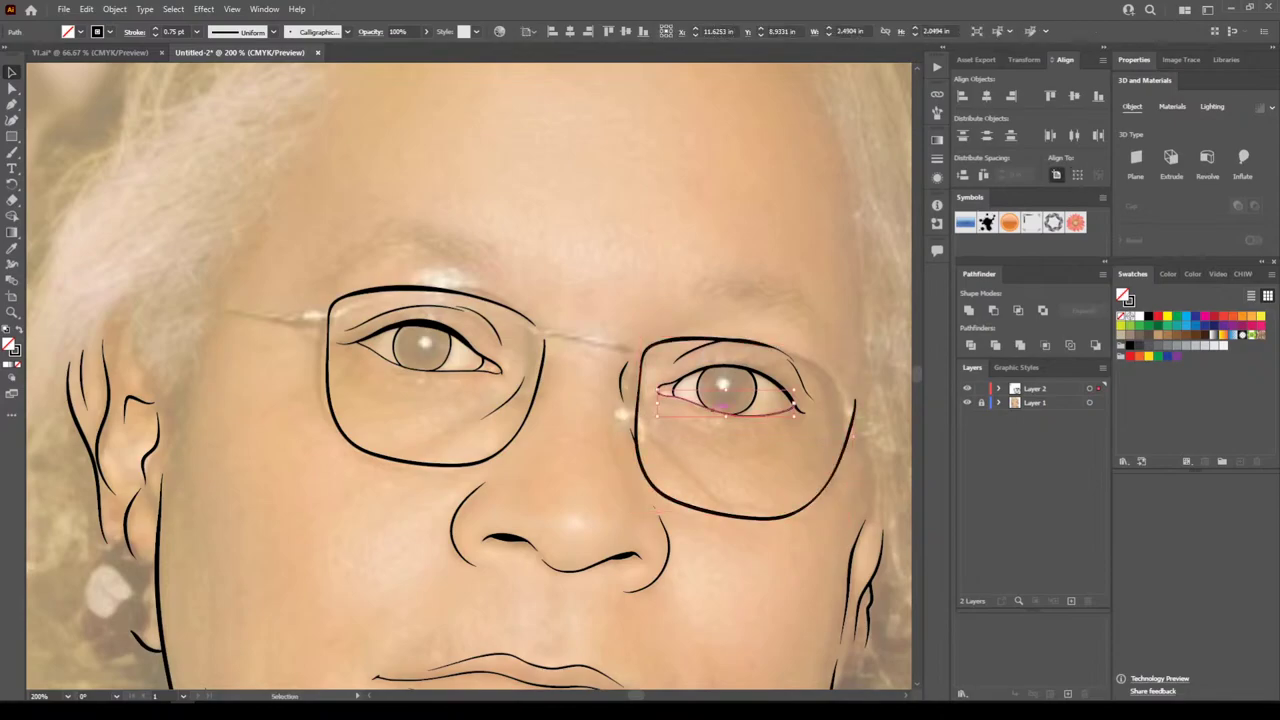
Deselect everything and examine both lens outlines against the whole face, with the photo layer hidden and shown again
key(ctrl+minus)
key(ctrl+minus)
key(ctrl+minus)
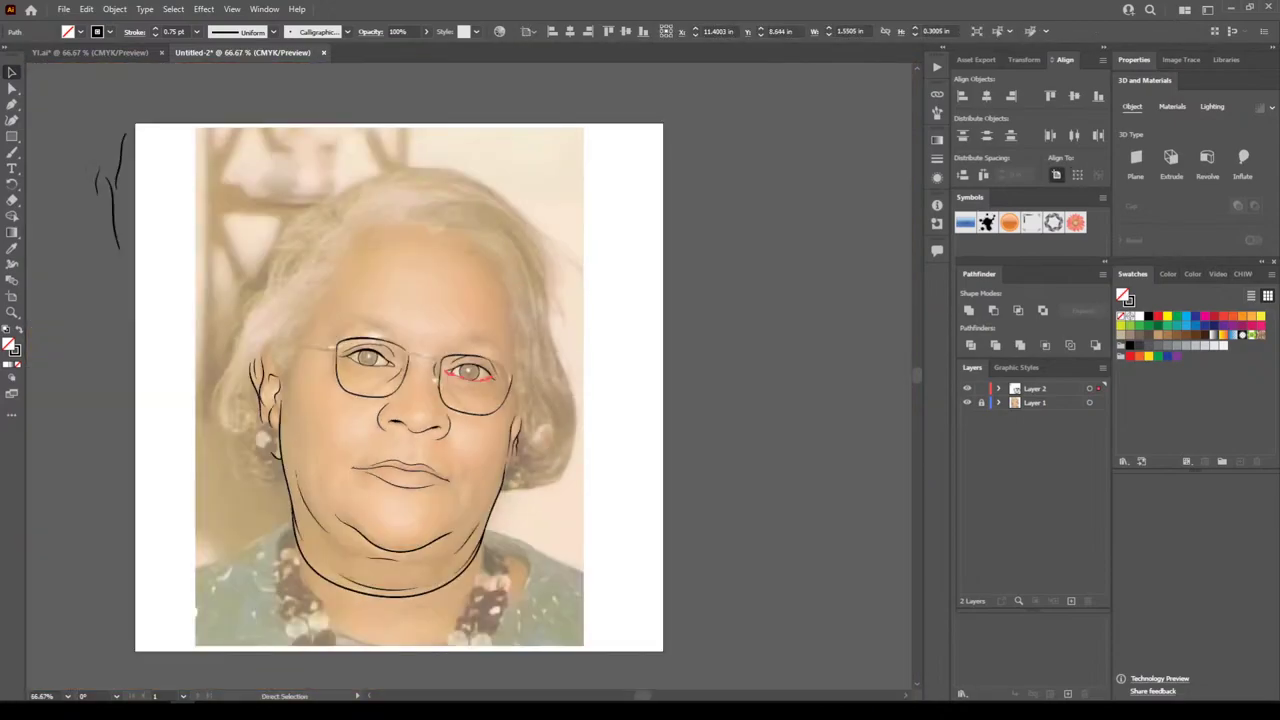
scroll(469, 376, left, 3)
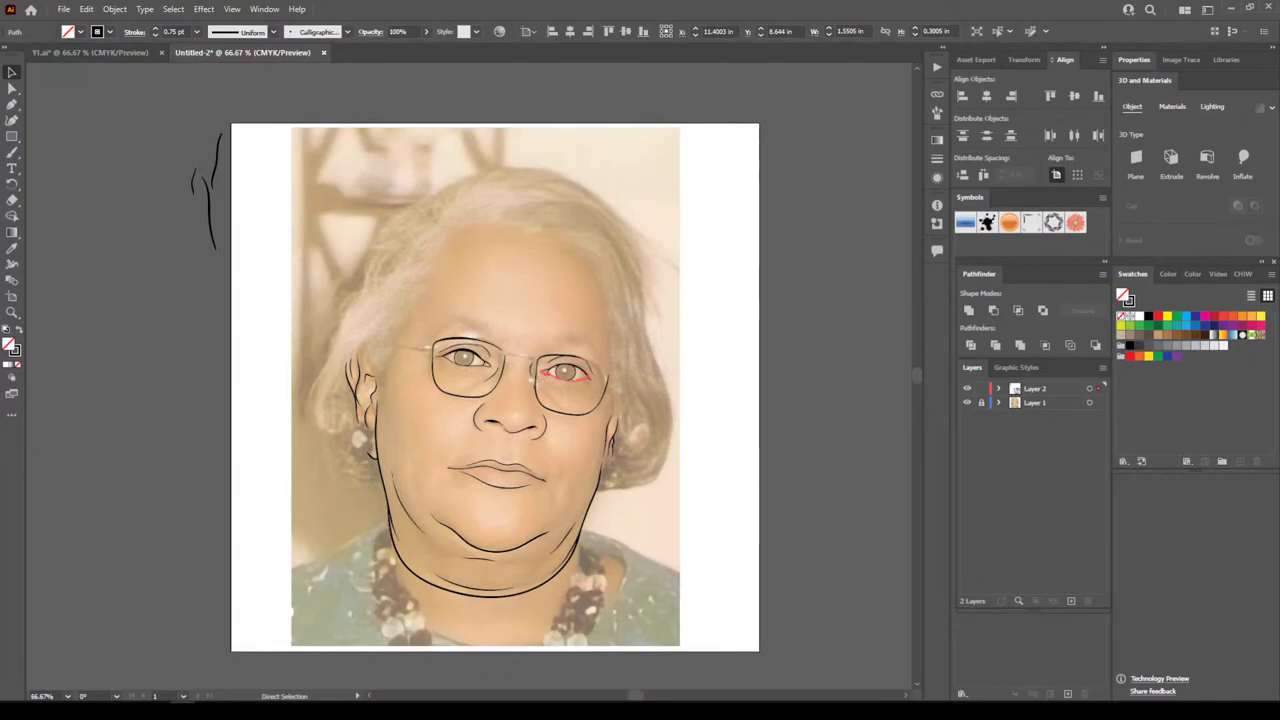
key(ctrl+plus)
key(ctrl+plus)
scroll(469, 376, left, 2)
key(v)
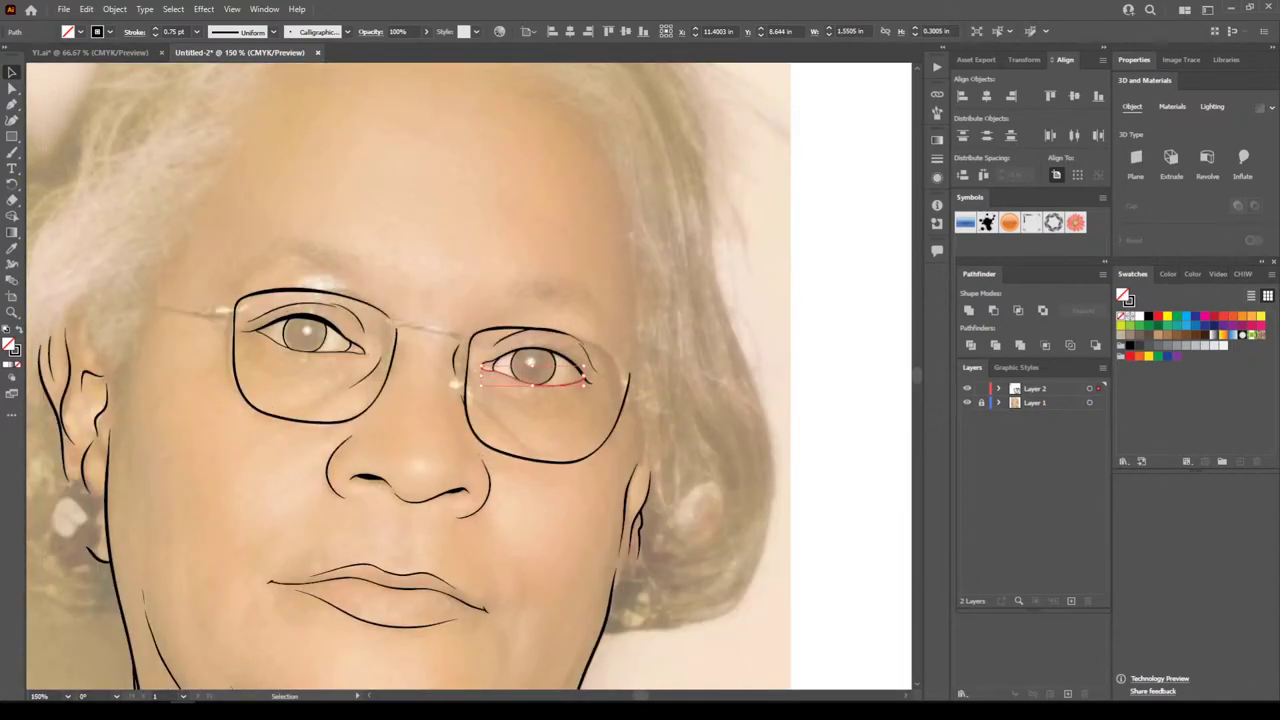
key(ctrl+shift+a)
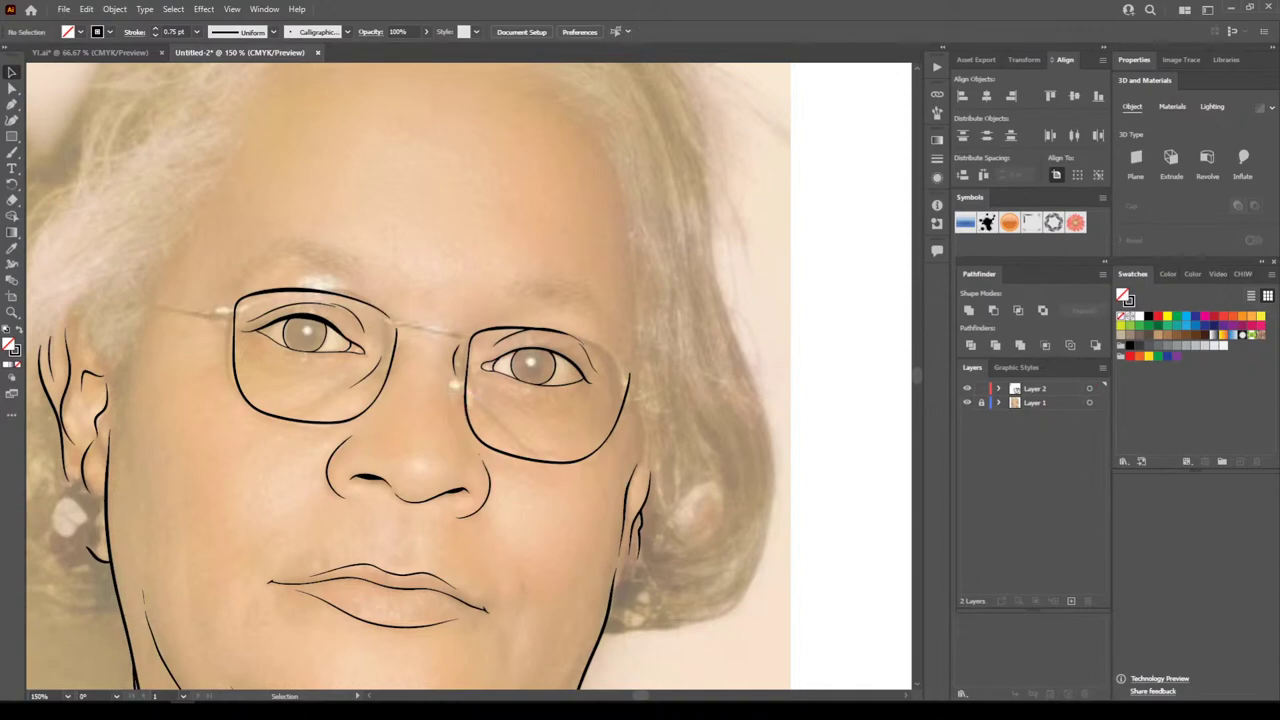
click(966, 402)
key(ctrl+minus)
key(ctrl+minus)
key(ctrl+minus)
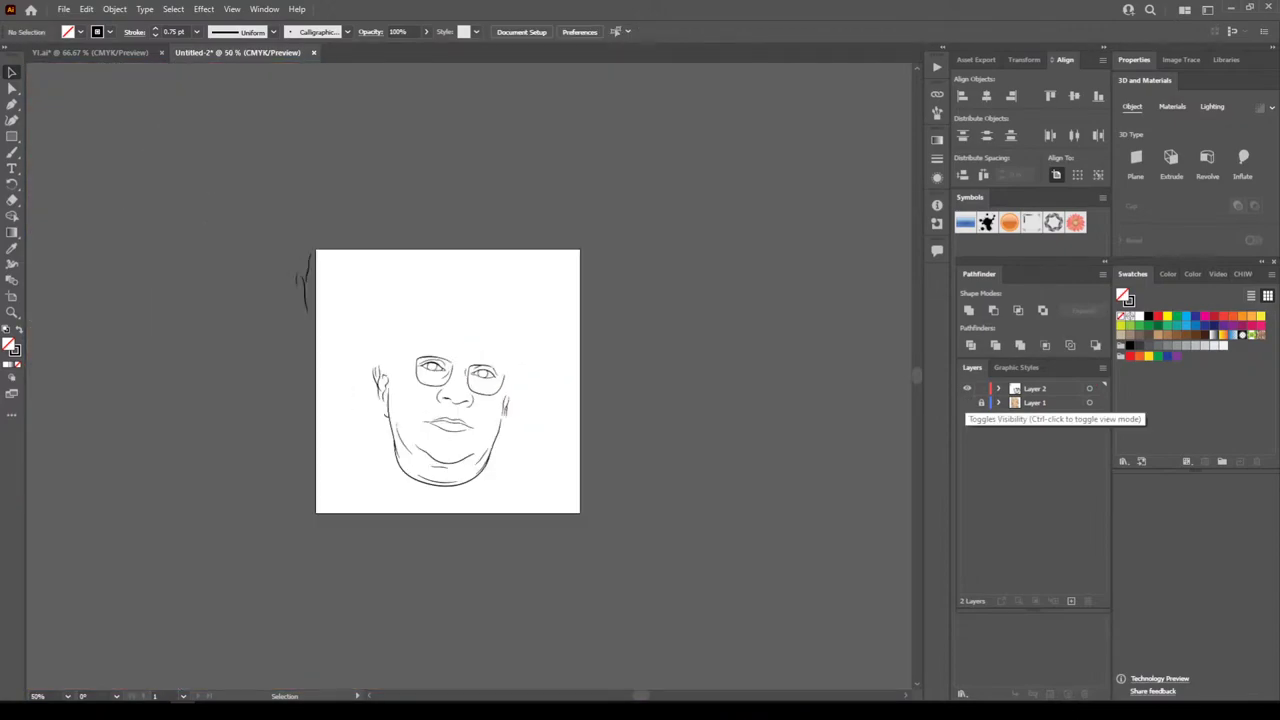
key(ctrl+plus)
key(ctrl+plus)
key(ctrl+plus)
key(ctrl+plus)
click(966, 402)
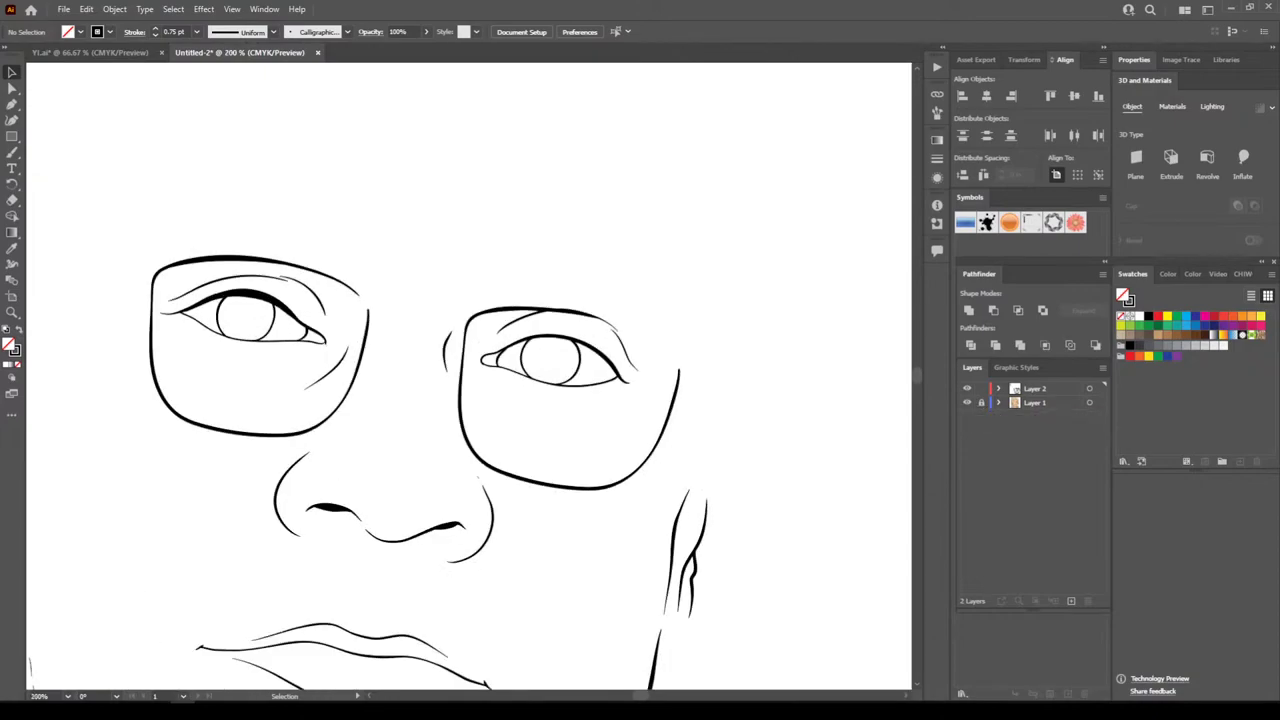
key(ctrl+plus)
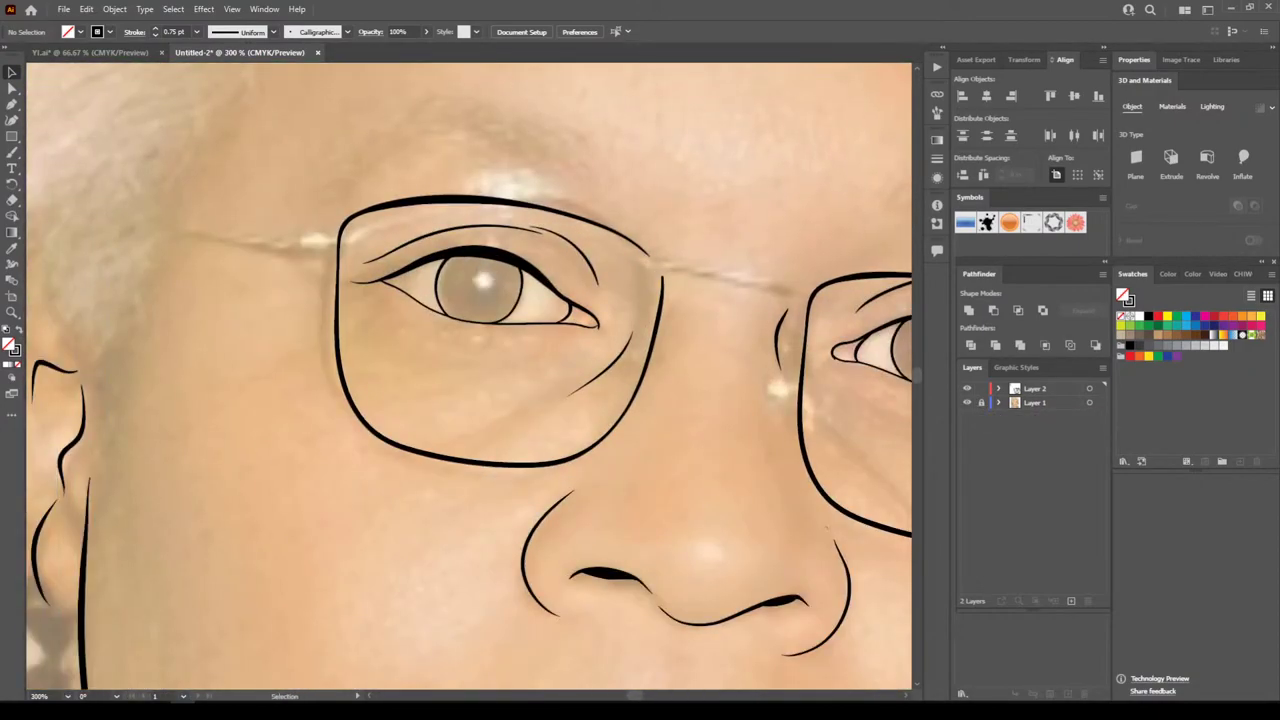
Try tracing an outer rim line along the sides and underside of the left lens with the Paintbrush, and undo it
key(b)
mouse_move(328, 278)
mouse_down()
mouse_move(332, 379)
mouse_move(351, 427)
mouse_move(408, 461)
mouse_move(506, 473)
mouse_move(568, 471)
mouse_move(610, 449)
mouse_move(660, 356)
mouse_move(672, 282)
mouse_up()
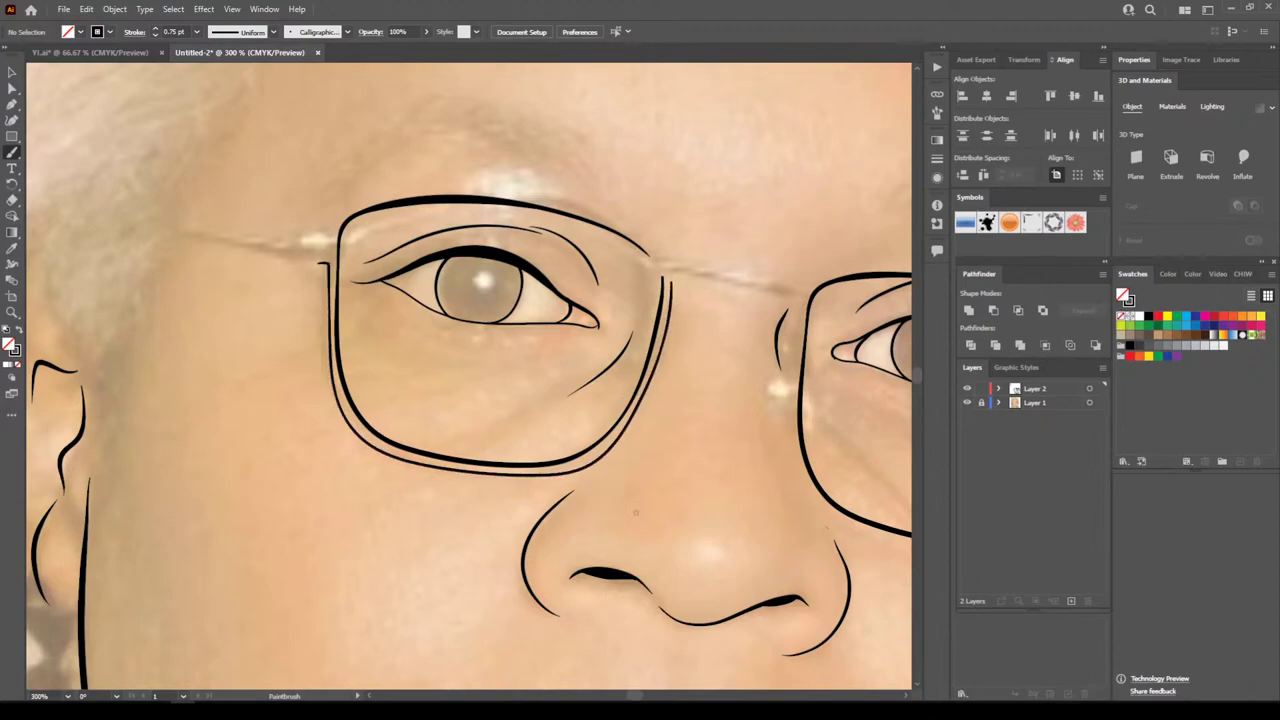
key(ctrl+minus)
key(ctrl+minus)
key(ctrl+minus)
key(ctrl+minus)
key(ctrl+equal)
key(ctrl+equal)
key(ctrl+equal)
key(ctrl+equal)
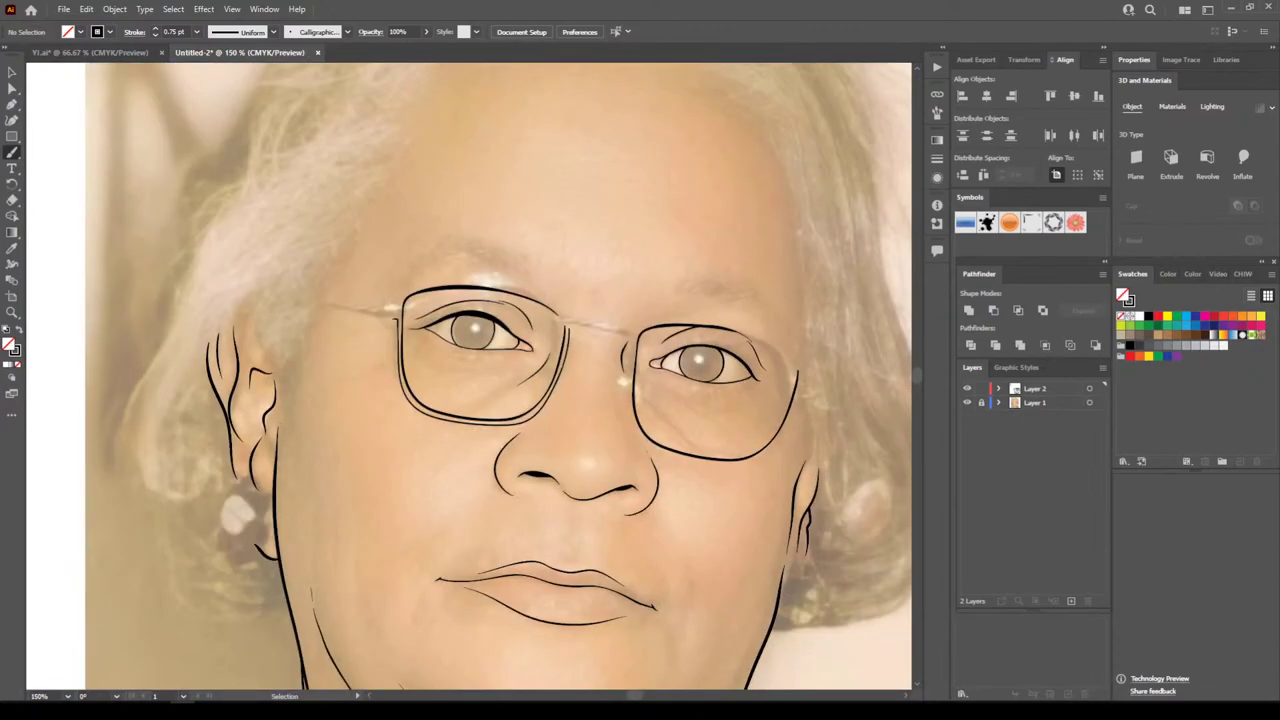
key(ctrl+plus)
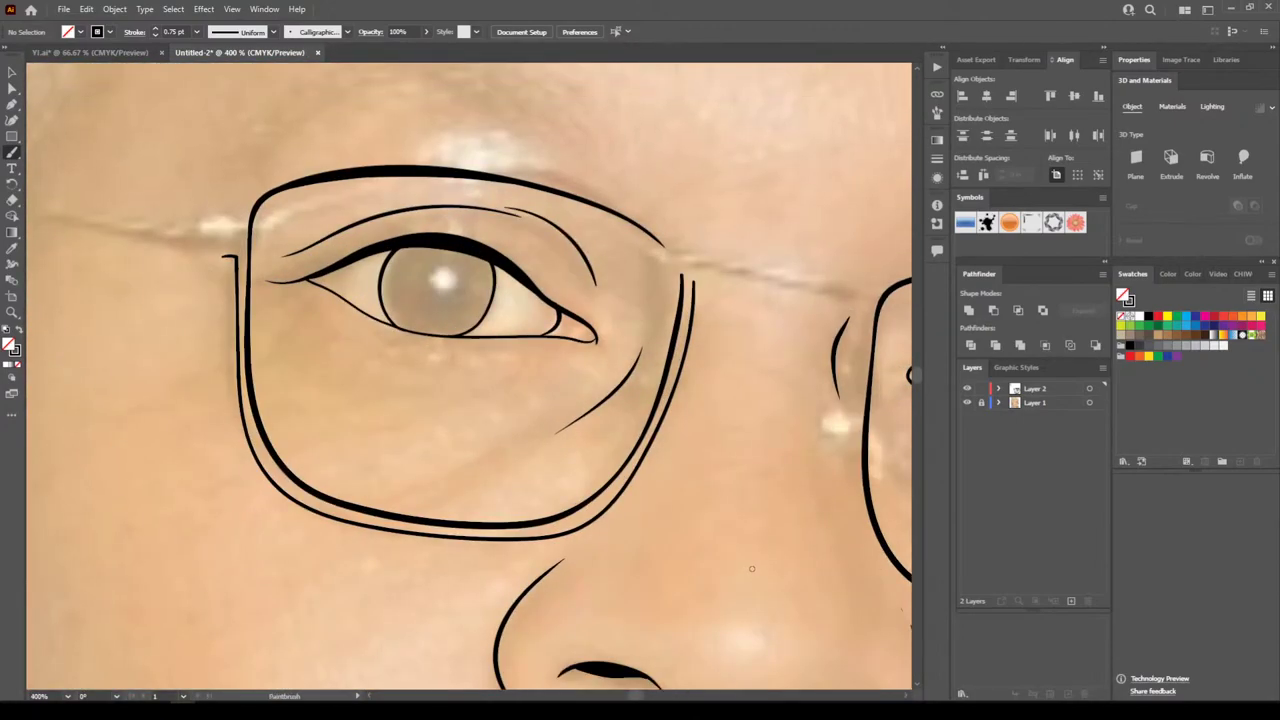
key(ctrl+z)
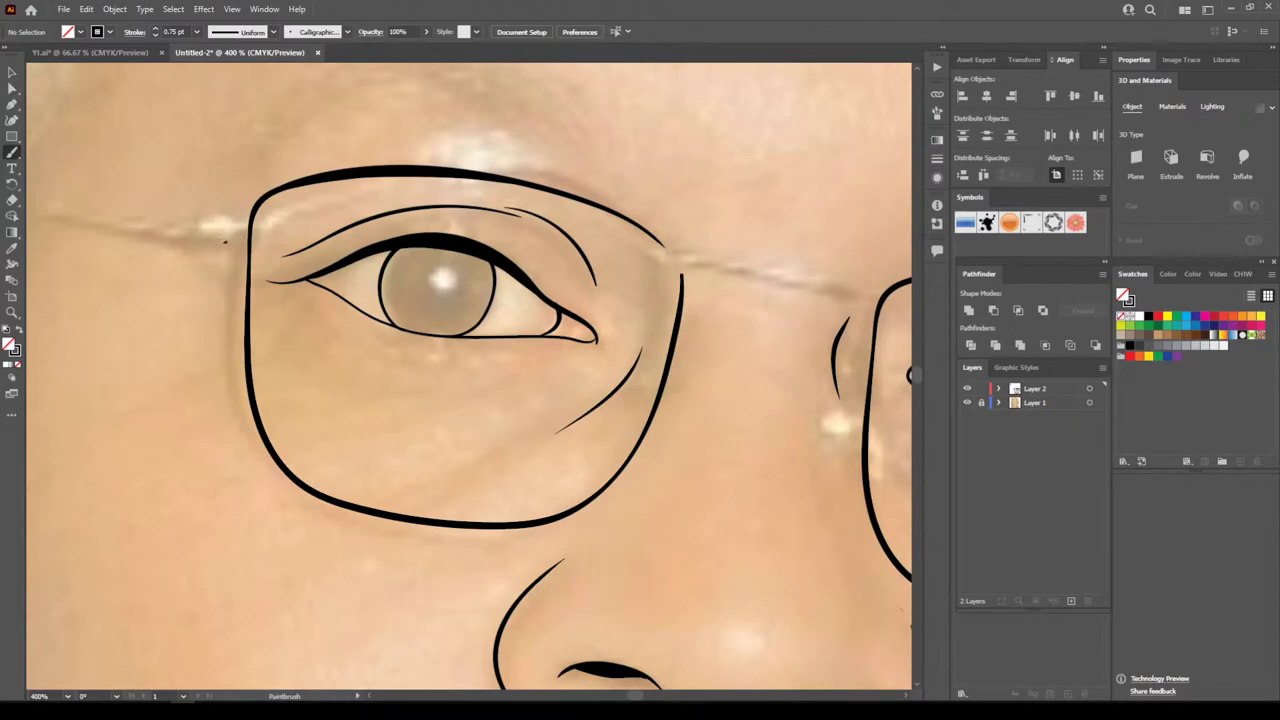
Draw an outer rim line just outside the left lens outline, running down the outer side, underneath and up to the nose bridge
mouse_move(230, 244)
mouse_down()
mouse_move(250, 432)
mouse_move(266, 467)
mouse_move(324, 510)
mouse_move(468, 534)
mouse_move(557, 529)
mouse_move(616, 493)
mouse_move(662, 416)
mouse_up()
drag(680, 362, 696, 272)
key(ctrl+minus)
key(ctrl+minus)
key(ctrl+minus)
key(ctrl+minus)
key(ctrl+minus)
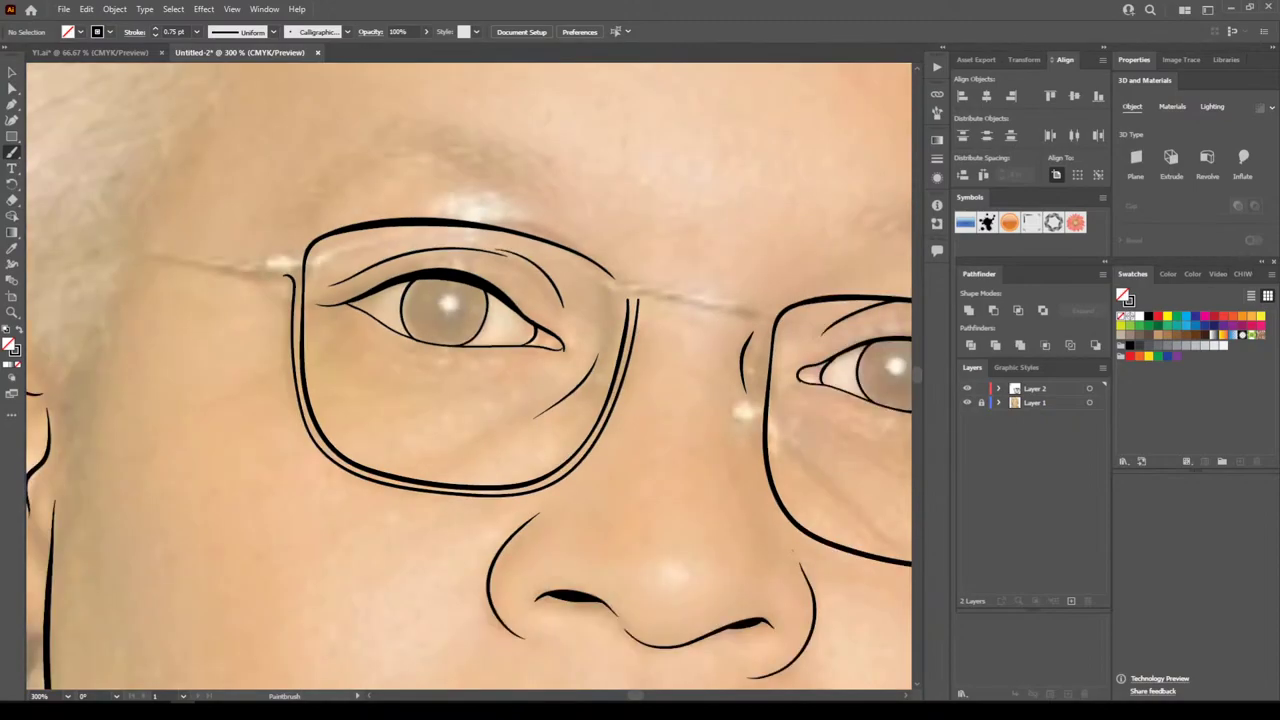
Draw a parallel outer rim line just outside the right lens, from the nose bridge around the underside to the temple side
scroll(480, 368, down, 1)
key(ctrl+plus)
key(ctrl+plus)
key(ctrl+plus)
key(ctrl+plus)
key(ctrl+plus)
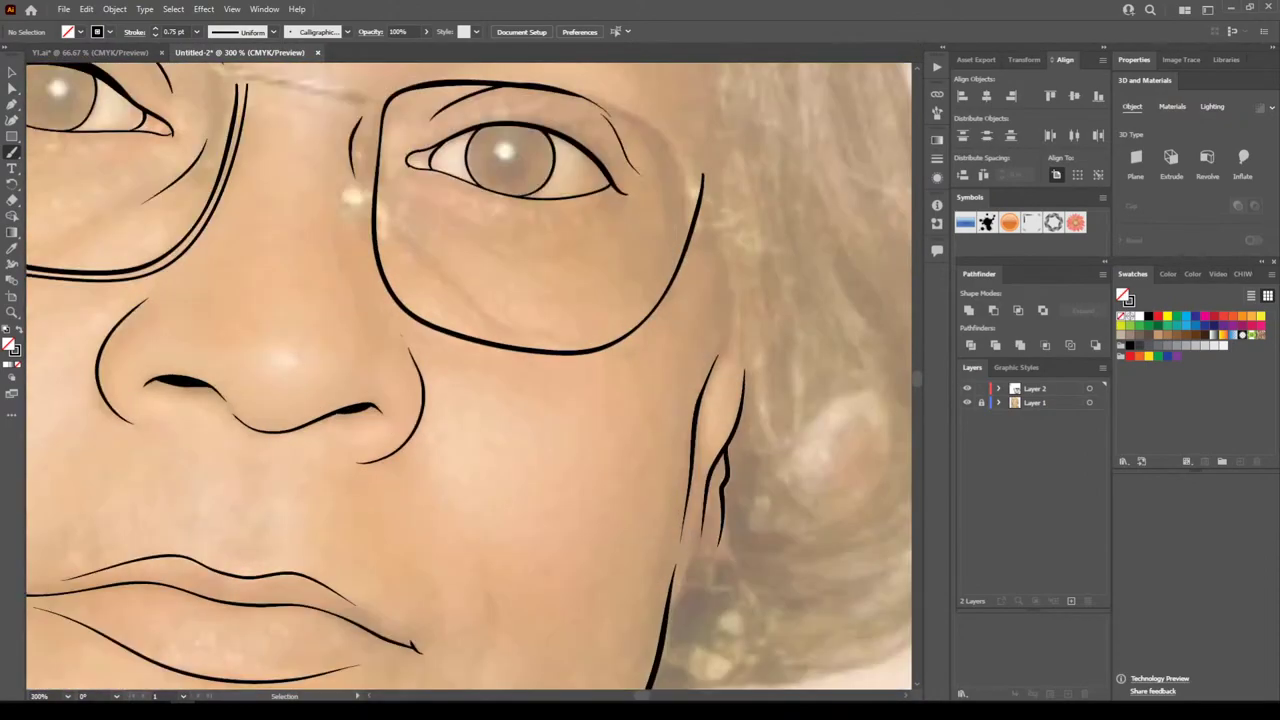
key(b)
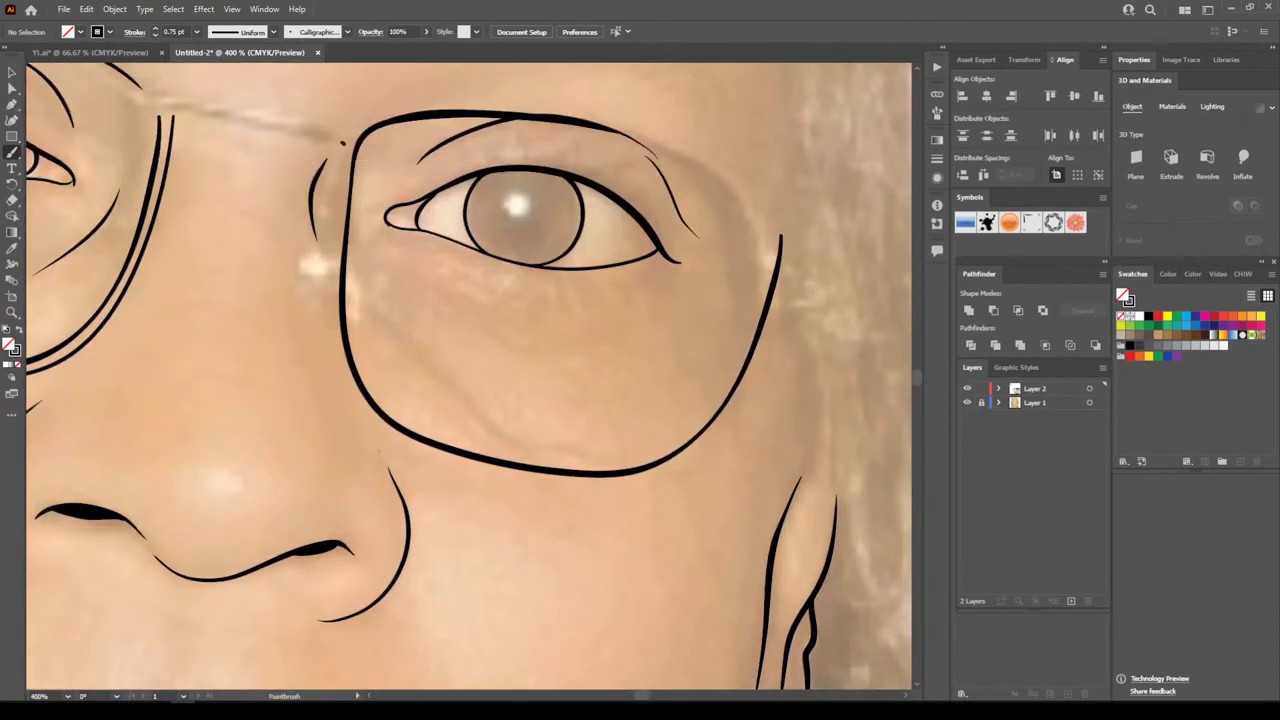
mouse_move(342, 166)
mouse_down()
mouse_move(329, 293)
mouse_move(341, 373)
mouse_move(381, 431)
mouse_move(467, 468)
mouse_move(604, 484)
mouse_move(694, 452)
mouse_move(750, 381)
mouse_move(794, 236)
mouse_up()
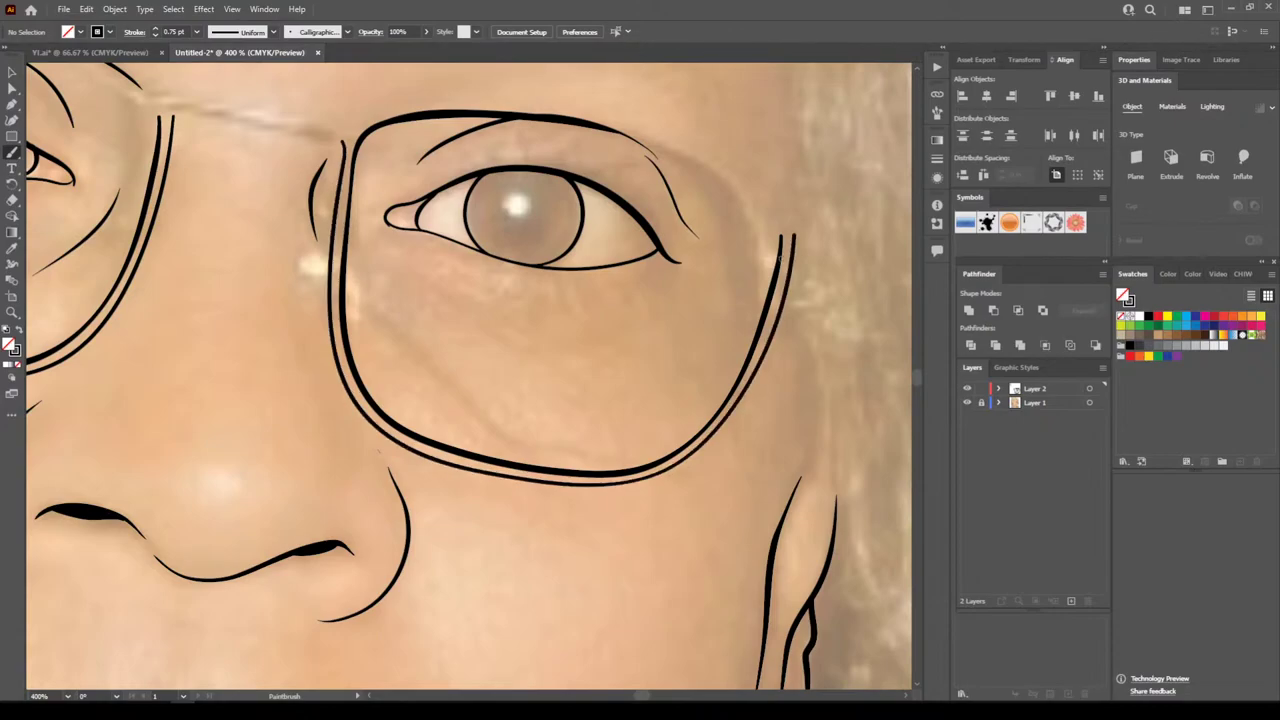
Close the right lens's inner outline with thick strokes from its upper edge around the temple-side corner
key(ctrl+minus)
key(ctrl+minus)
key(ctrl+minus)
key(ctrl+minus)
scroll(469, 376, left, 1)
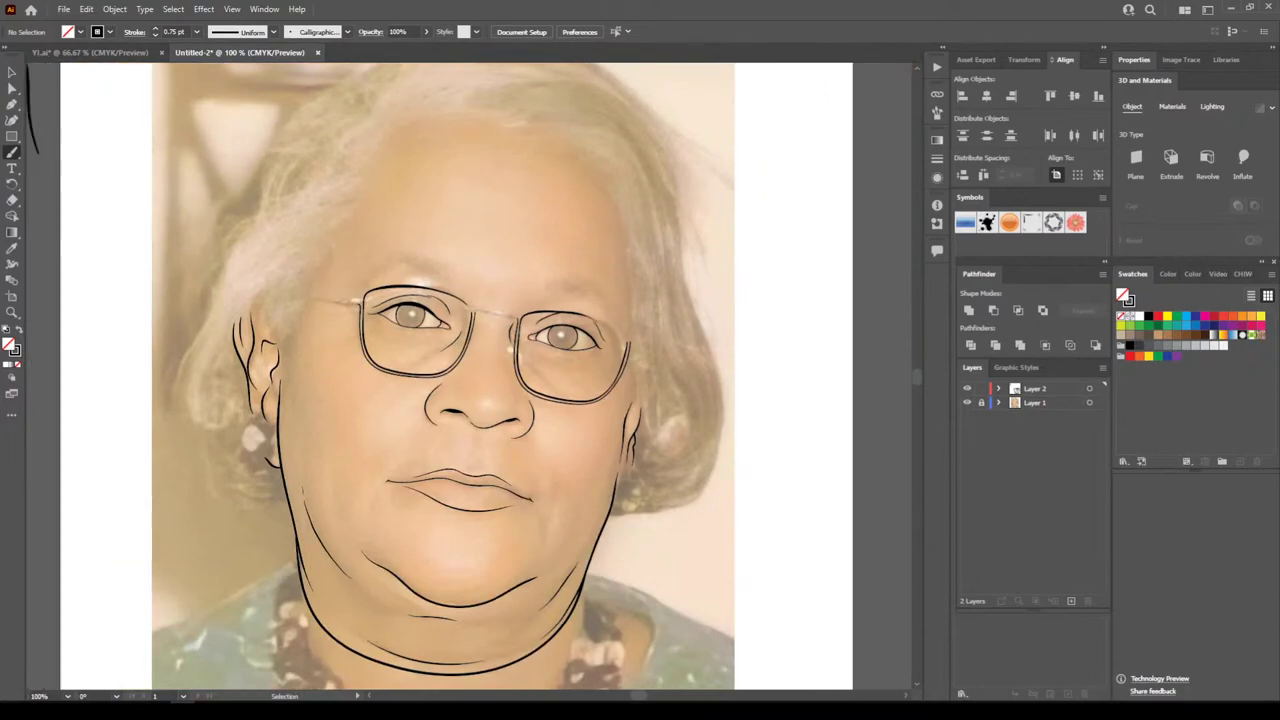
key(ctrl+plus)
key(ctrl+plus)
key(ctrl+plus)
key(ctrl+plus)
scroll(469, 376, right, 7)
scroll(469, 376, up, 2)
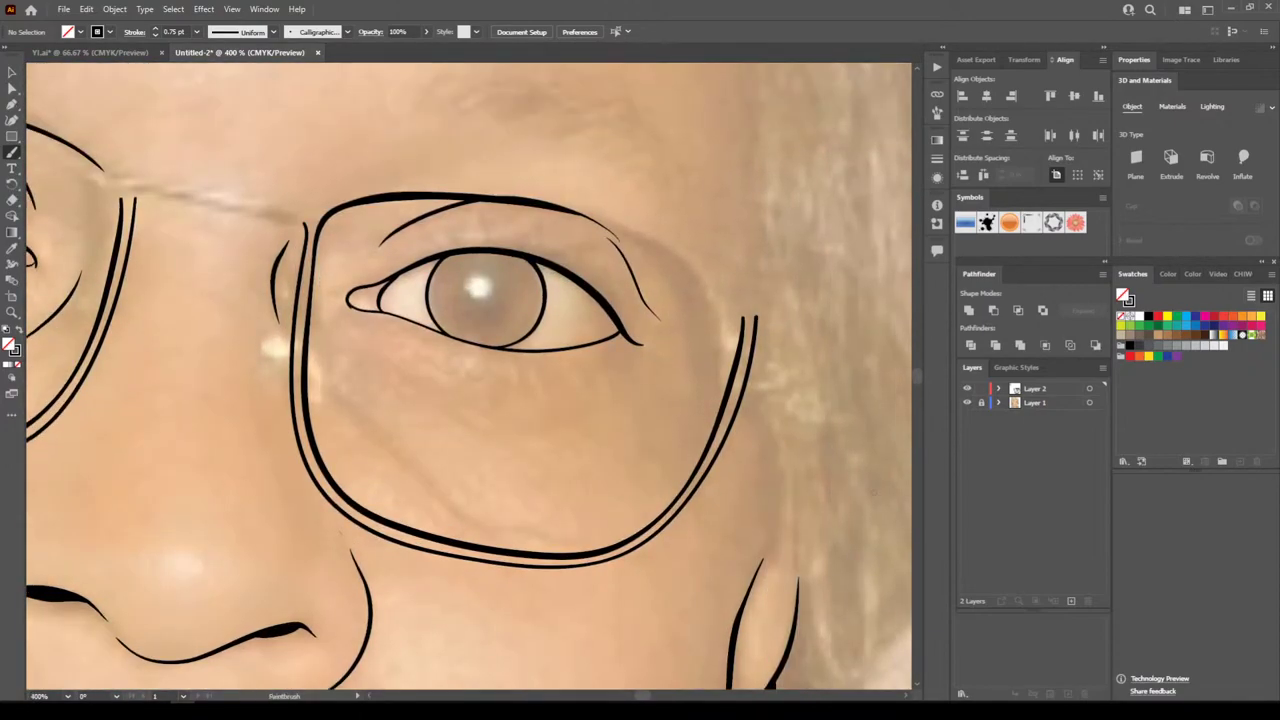
scroll(564, 205, up, 1)
key(ctrl+plus)
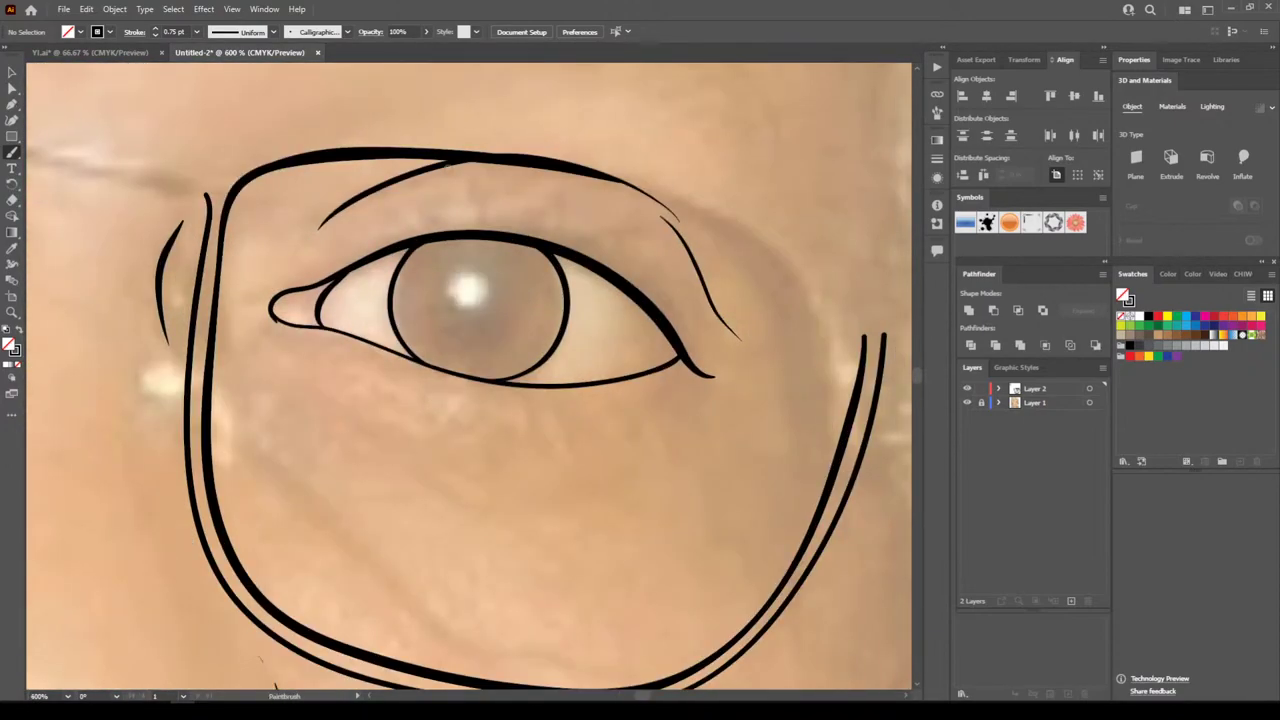
mouse_move(406, 152)
mouse_down()
mouse_move(653, 183)
mouse_move(803, 248)
mouse_move(857, 316)
mouse_move(847, 421)
mouse_up()
mouse_move(841, 454)
mouse_down()
mouse_move(860, 385)
mouse_move(859, 299)
mouse_move(776, 222)
mouse_move(666, 182)
mouse_move(482, 155)
mouse_up()
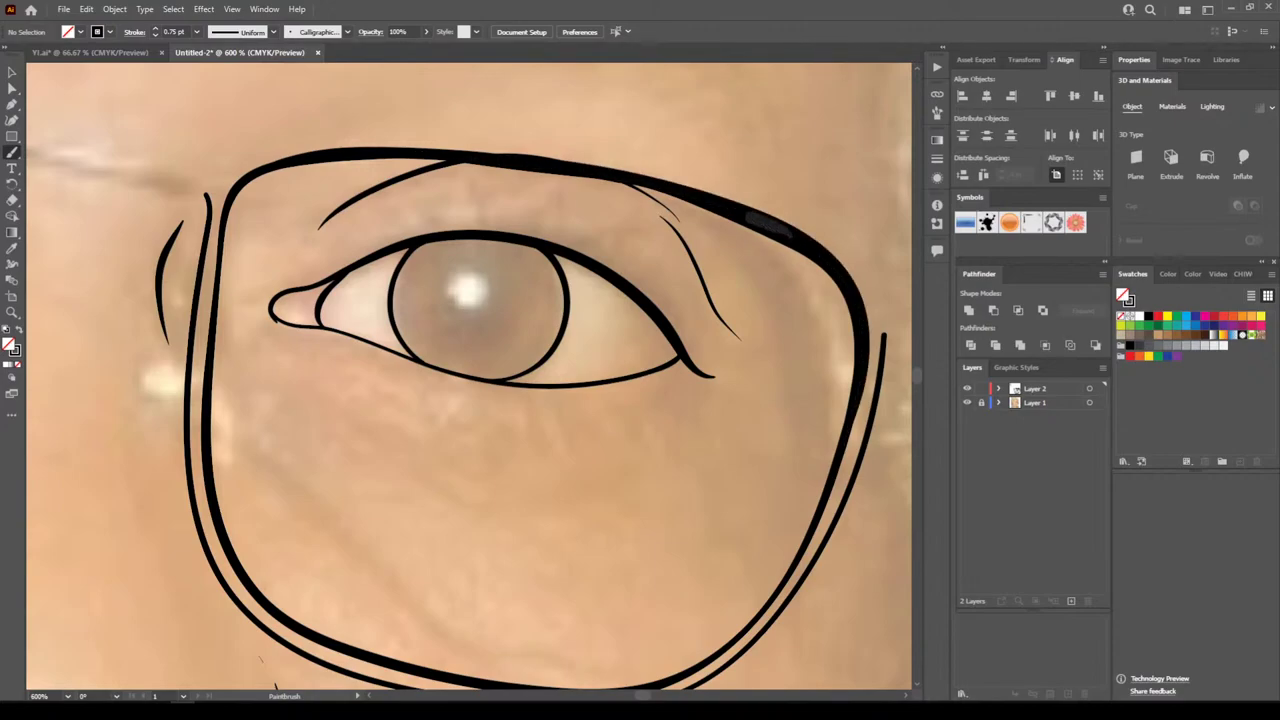
Draw the outer rim's upper line over the right lens, from the nose bridge around the temple-side corner
mouse_move(216, 174)
mouse_down()
mouse_move(295, 139)
mouse_move(429, 134)
mouse_move(722, 183)
mouse_move(812, 220)
mouse_move(862, 261)
mouse_move(883, 306)
mouse_move(882, 390)
mouse_up()
key(ctrl+minus)
key(ctrl+minus)
key(ctrl+minus)
key(ctrl+minus)
key(ctrl+minus)
key(ctrl+minus)
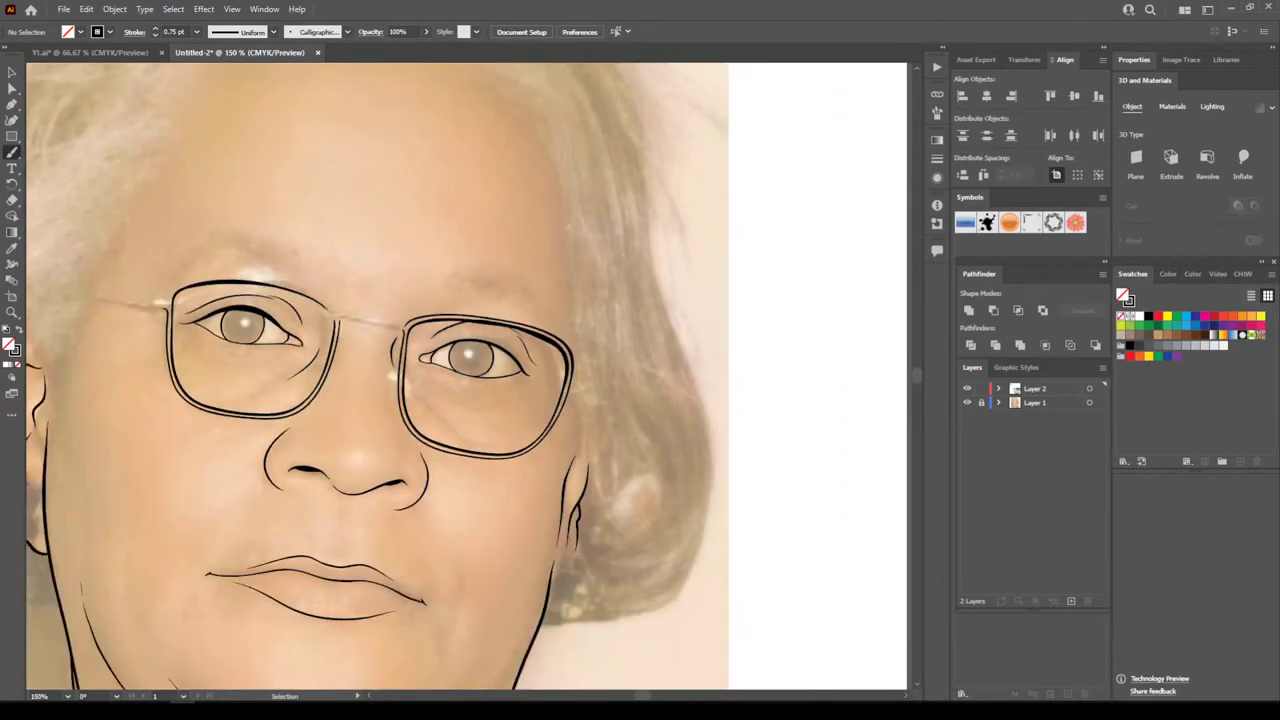
Draw the outer rim's upper line over the left lens, from the temple hinge to the nose bridge
key(ctrl+plus)
key(ctrl+plus)
key(ctrl+plus)
key(ctrl+plus)
key(ctrl+plus)
scroll(469, 376, up, 2)
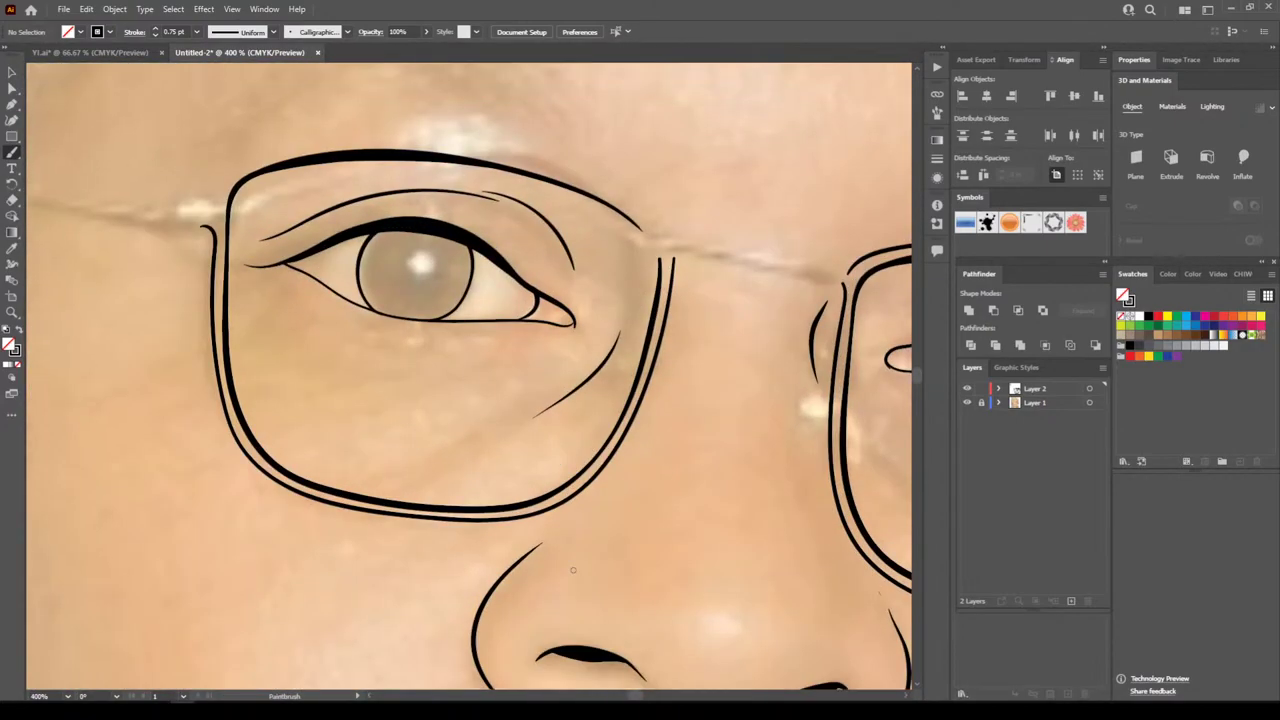
mouse_move(200, 213)
mouse_down()
mouse_move(285, 166)
mouse_move(420, 157)
mouse_move(556, 185)
mouse_move(673, 252)
mouse_up()
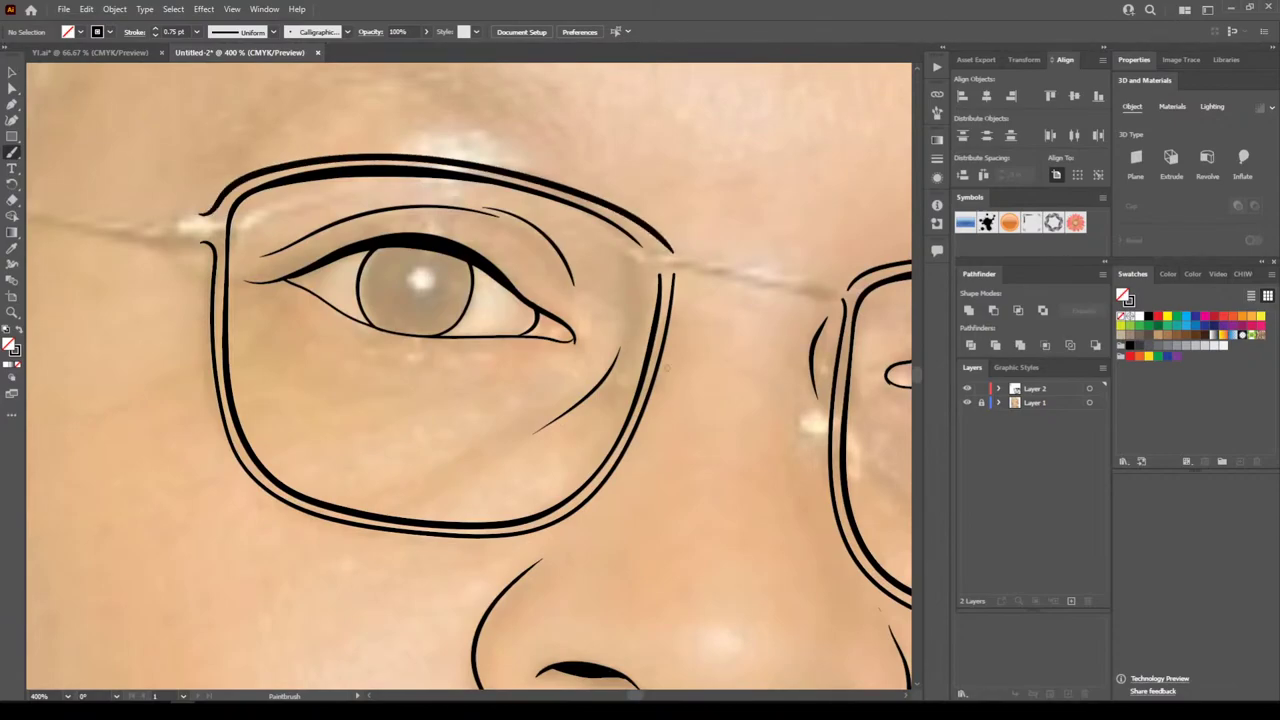
Hide the photo layer to check the line art with both lens frames on its own, and show the photo again
key(ctrl+minus)
key(ctrl+minus)
key(ctrl+minus)
key(ctrl+minus)
key(ctrl+minus)
key(ctrl+minus)
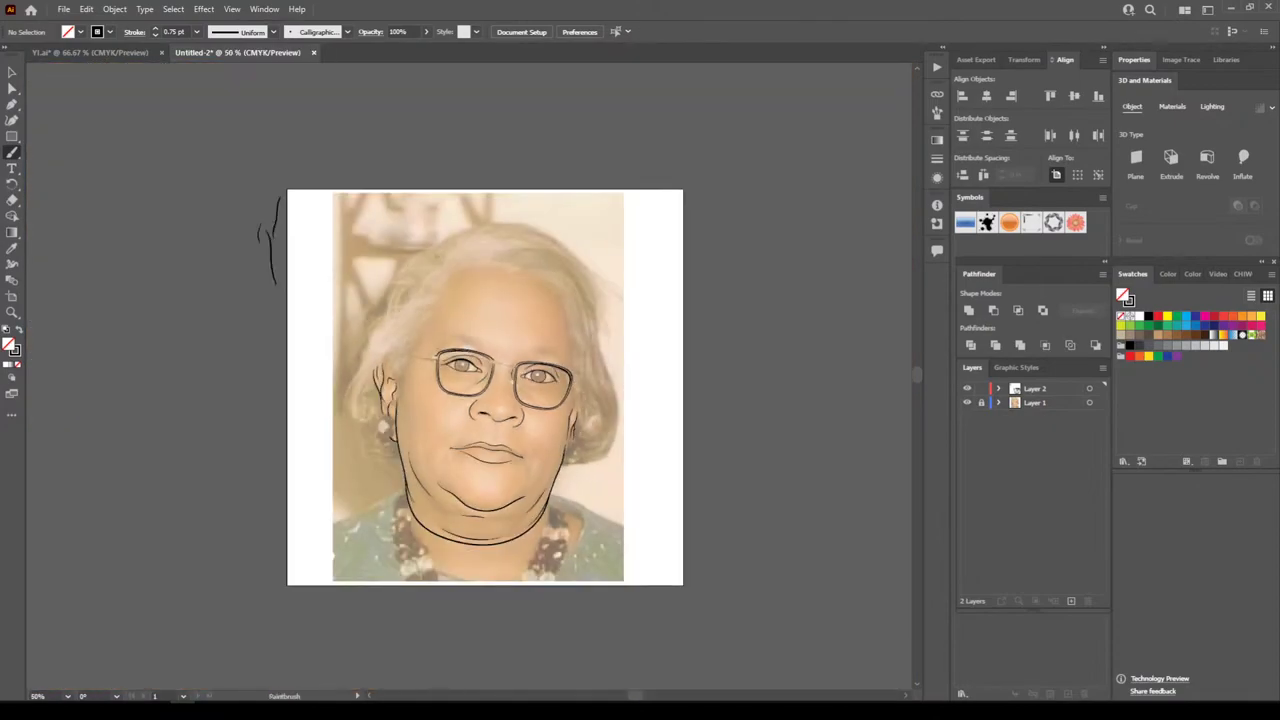
key(ctrl+plus)
key(ctrl+plus)
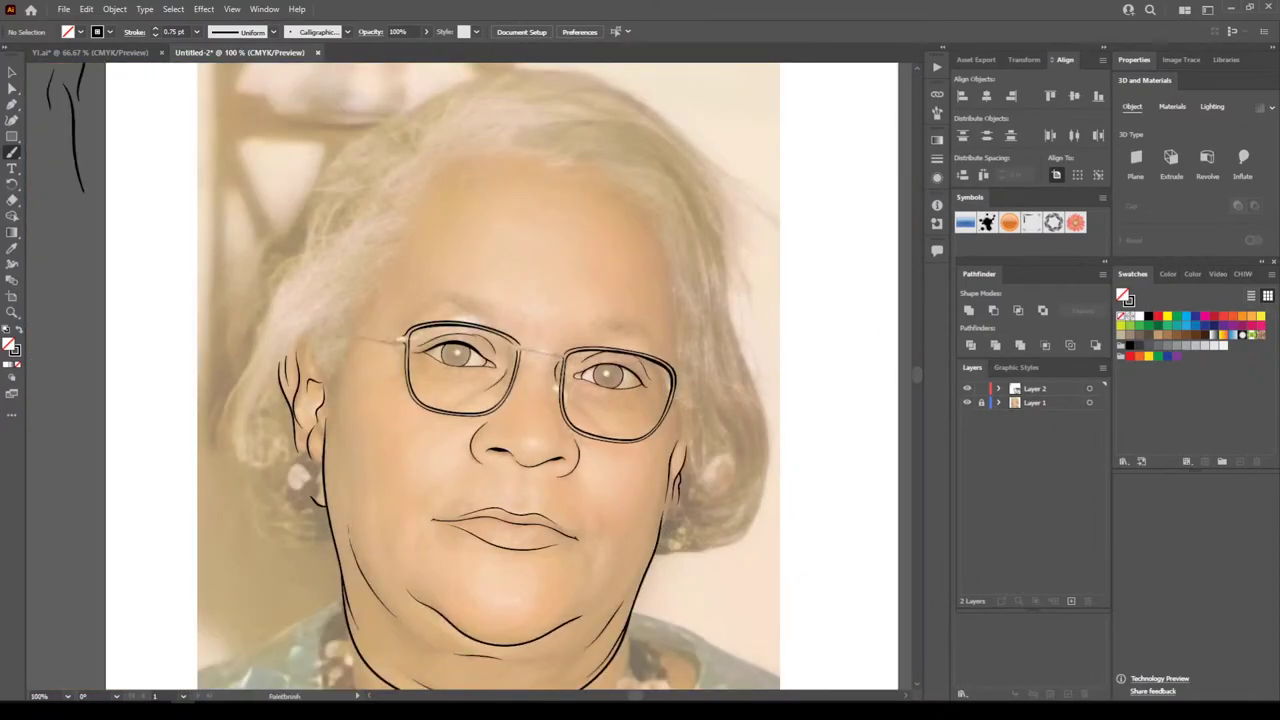
click(966, 402)
key(ctrl+minus)
key(ctrl+minus)
key(ctrl+minus)
key(ctrl+plus)
key(ctrl+plus)
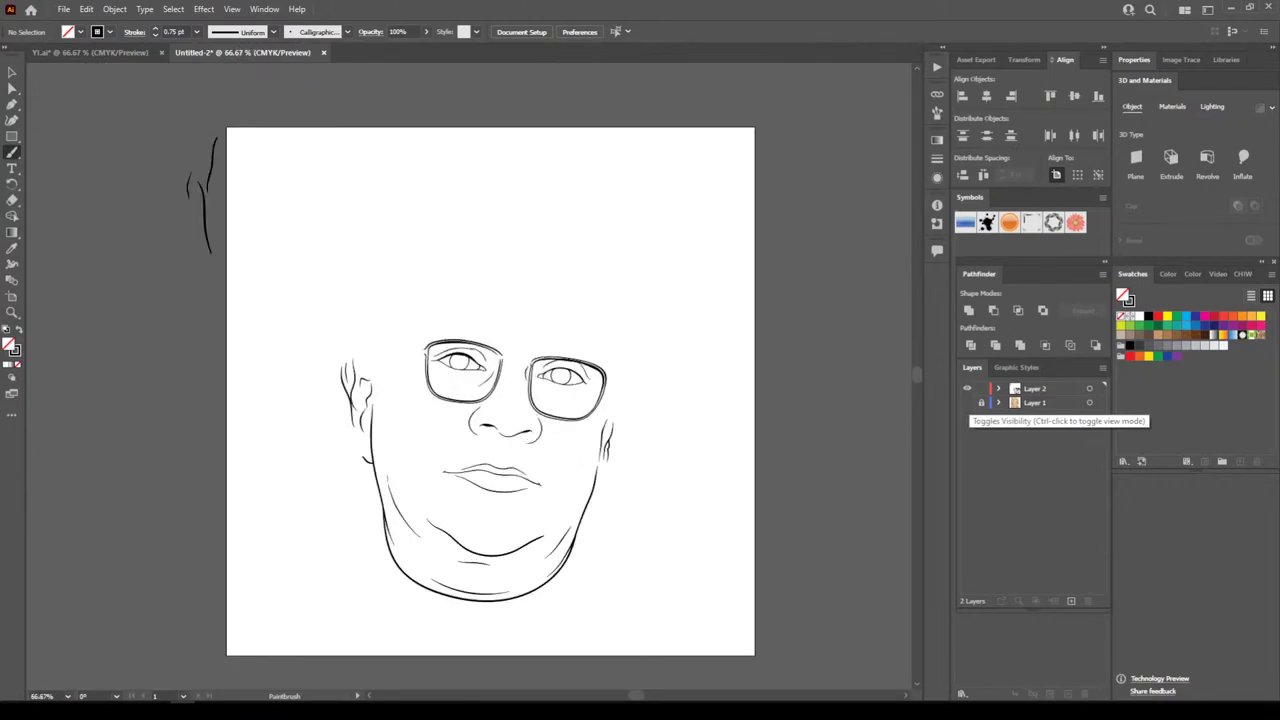
key(ctrl+plus)
click(966, 402)
Draw thin crease lines under both eyes, inside the glasses lenses
key(ctrl+plus)
key(ctrl+plus)
key(ctrl+plus)
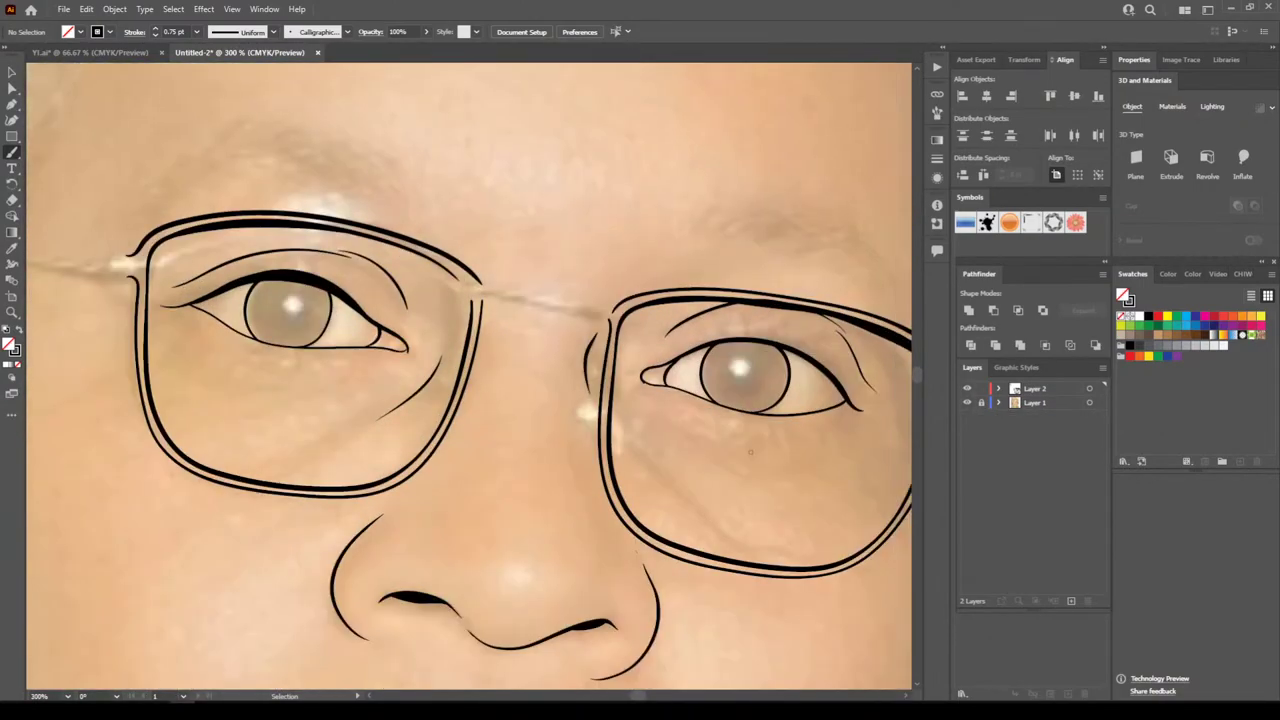
scroll(469, 380, down, 1)
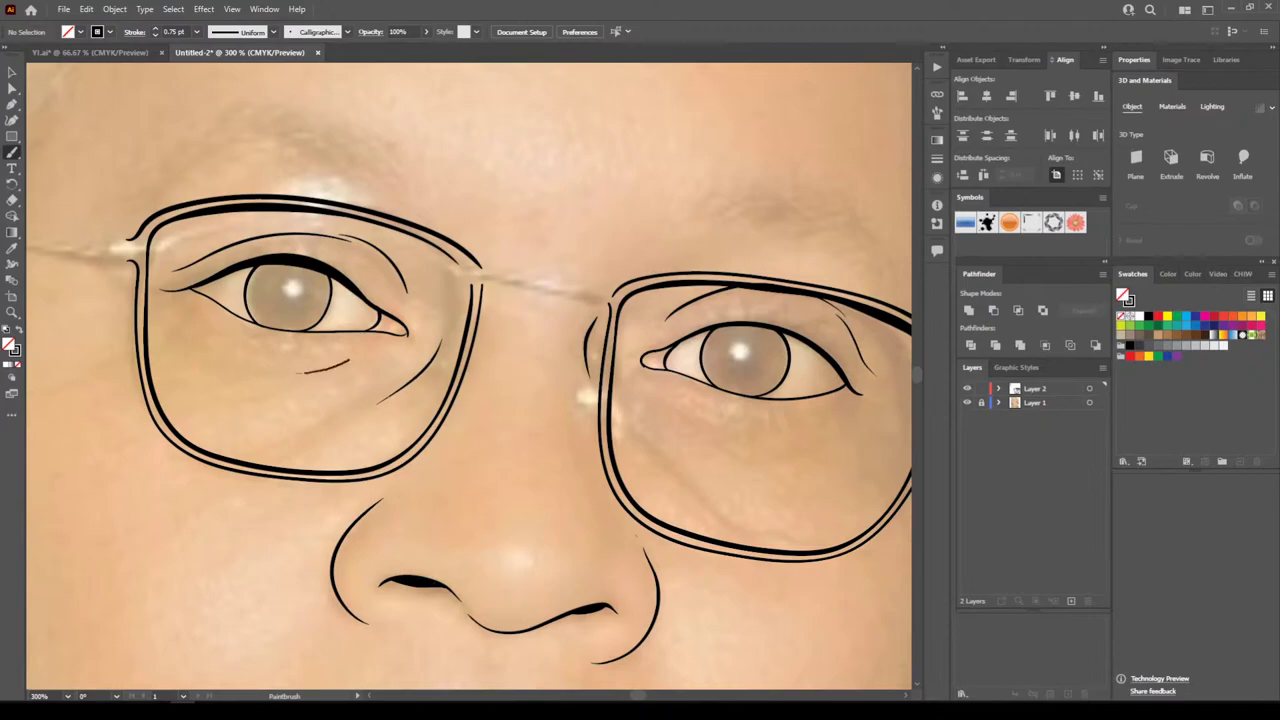
drag(375, 352, 378, 351)
drag(662, 406, 646, 389)
drag(662, 456, 612, 400)
Check the under-eye creases with the photo layer hidden, and restore the photo layer's visibility
key(ctrl+1)
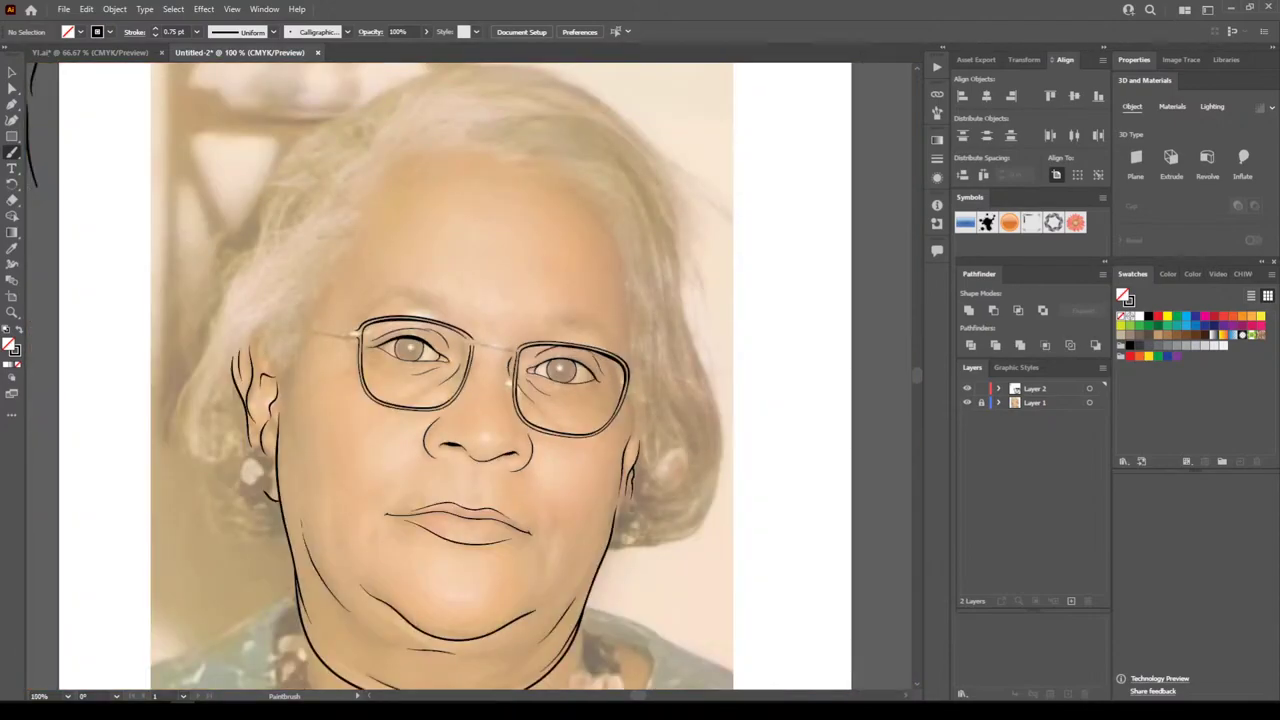
click(967, 402)
key(ctrl+minus)
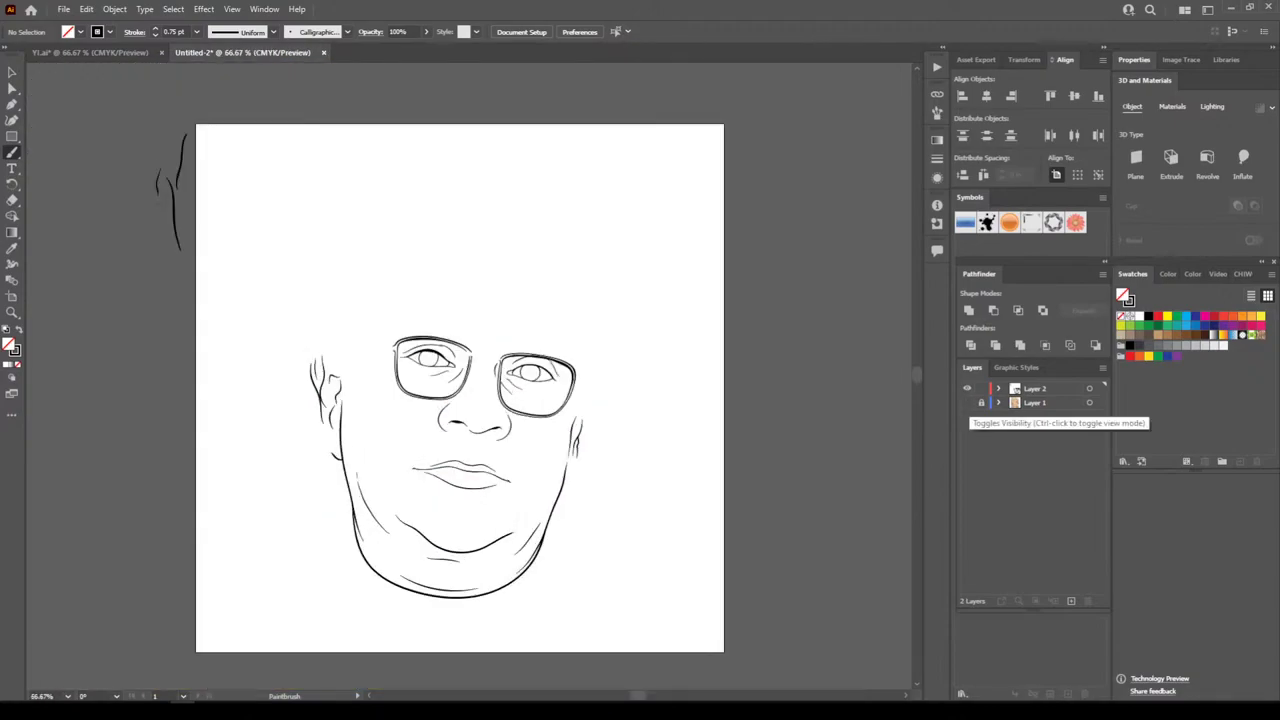
key(ctrl+plus)
key(ctrl+plus)
key(ctrl+plus)
key(ctrl+plus)
key(ctrl+plus)
key(ctrl+plus)
click(967, 402)
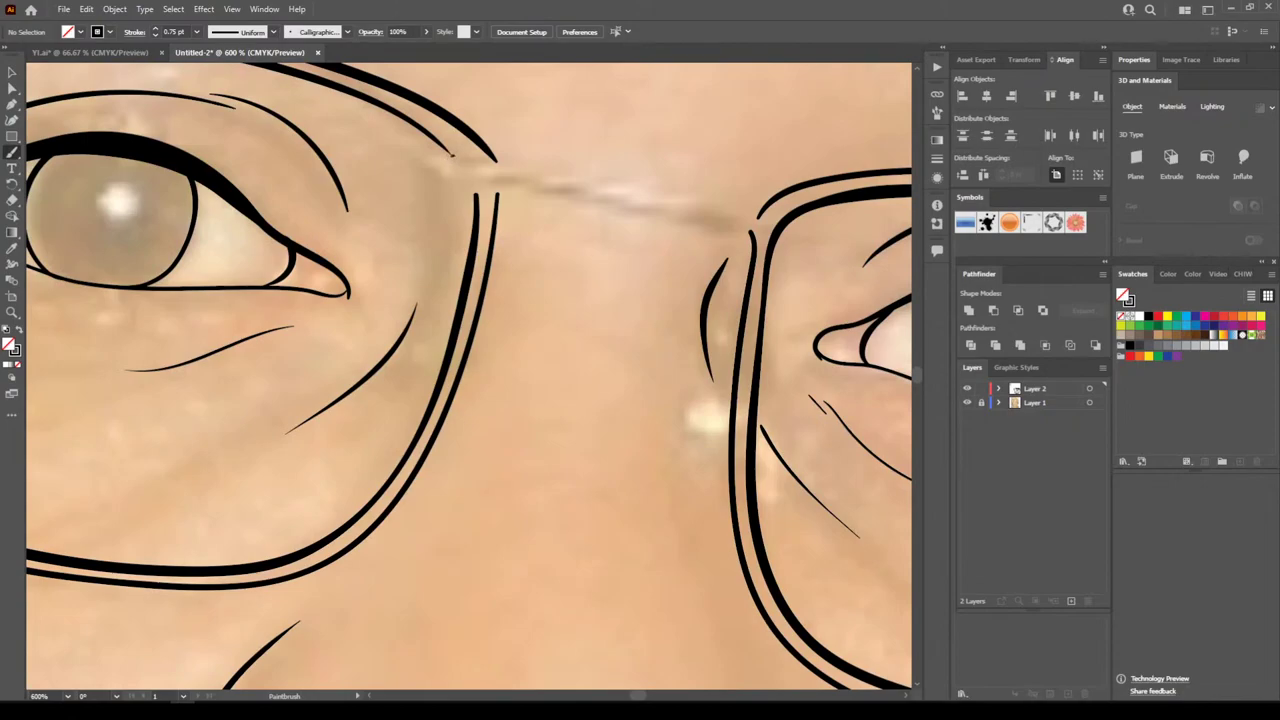
Draw the double-lined nose bridge between the two lenses and thicken its joints with the frames at both ends
mouse_move(451, 156)
mouse_down()
mouse_move(446, 177)
mouse_move(757, 230)
mouse_move(676, 196)
mouse_move(462, 158)
mouse_up()
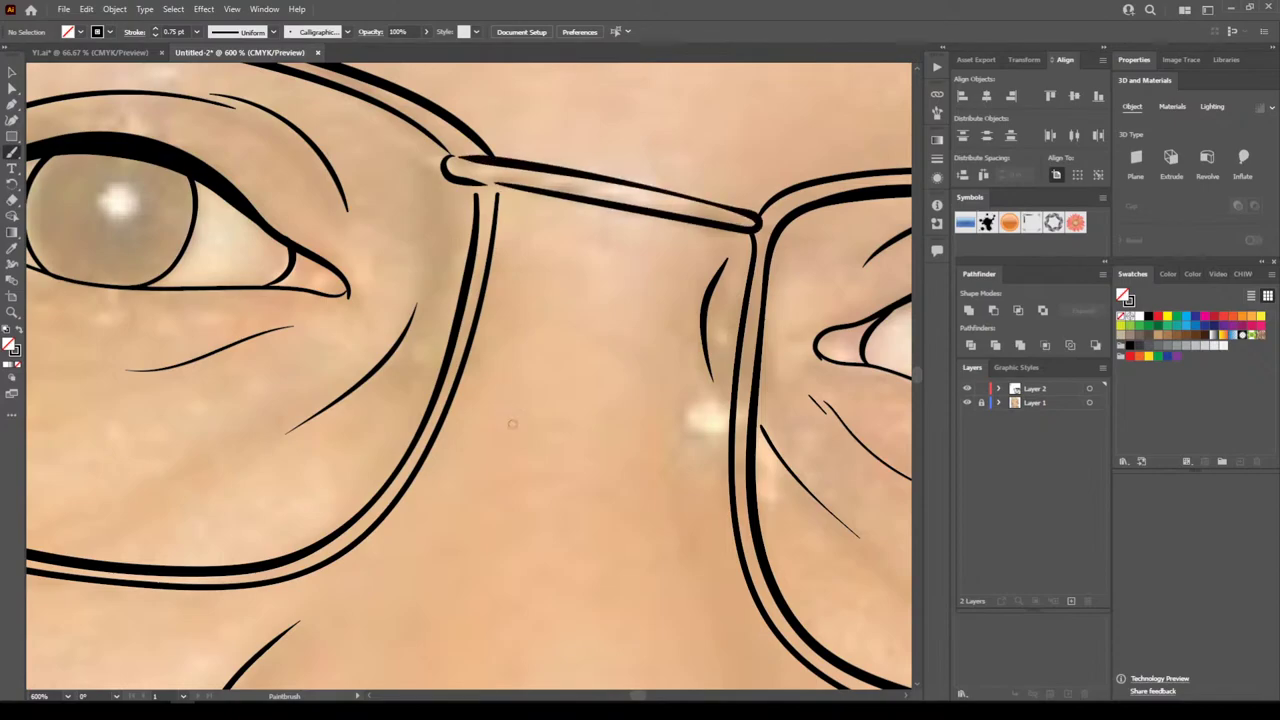
scroll(512, 424, down, 1)
scroll(512, 424, up, 2)
drag(512, 424, 513, 504)
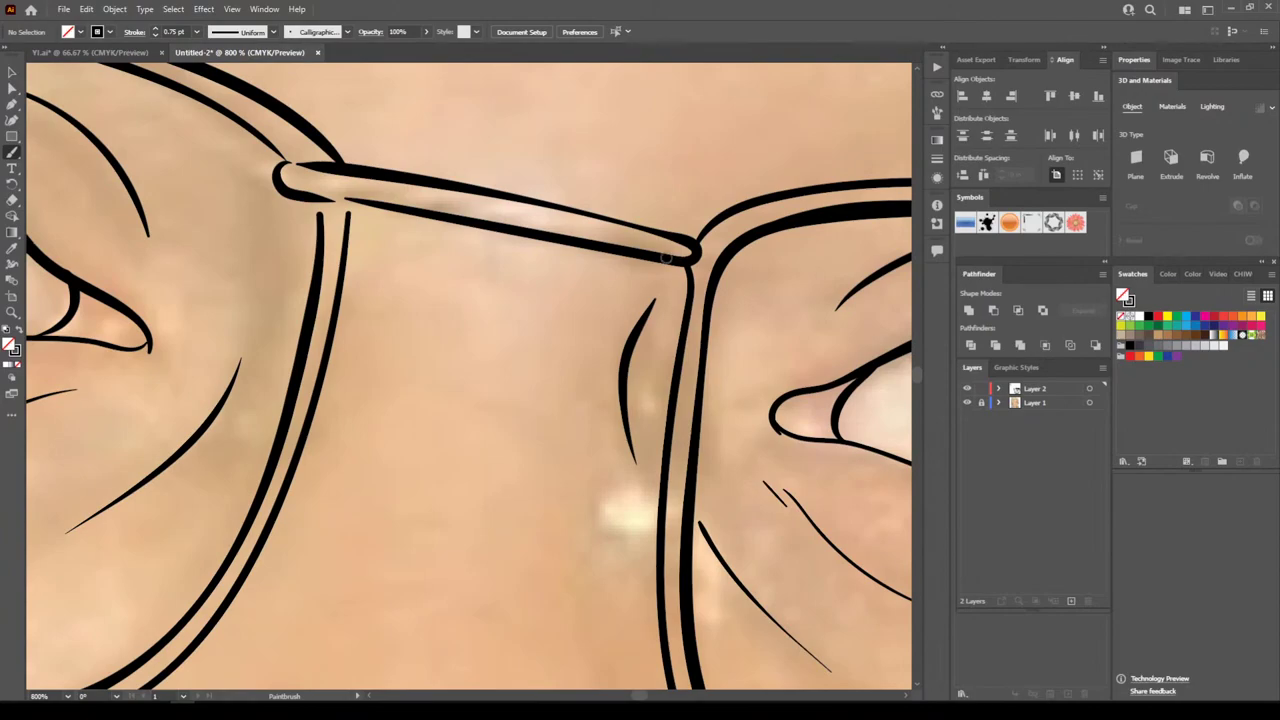
mouse_move(660, 261)
mouse_down()
mouse_move(691, 291)
mouse_move(696, 251)
mouse_move(689, 296)
mouse_move(708, 238)
mouse_up()
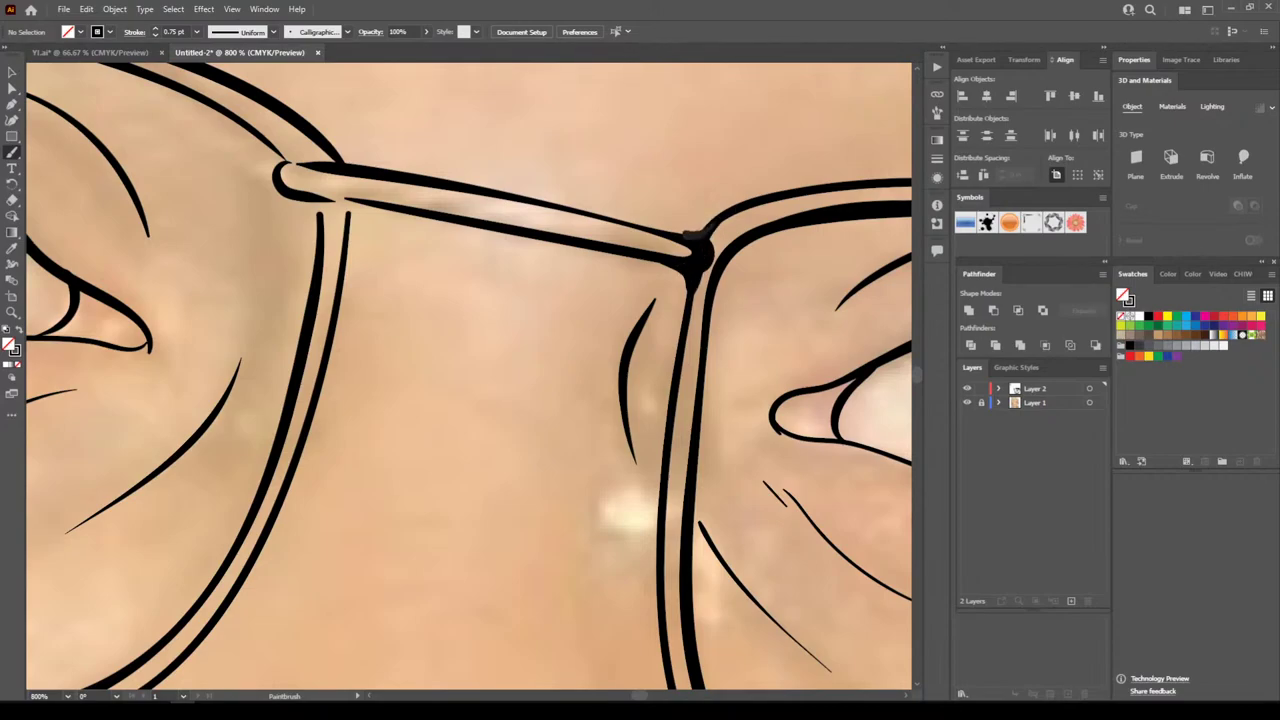
drag(688, 236, 594, 218)
mouse_move(349, 238)
mouse_down()
mouse_move(366, 206)
mouse_move(398, 207)
mouse_move(351, 230)
mouse_move(348, 254)
mouse_move(231, 117)
mouse_up()
drag(285, 190, 300, 162)
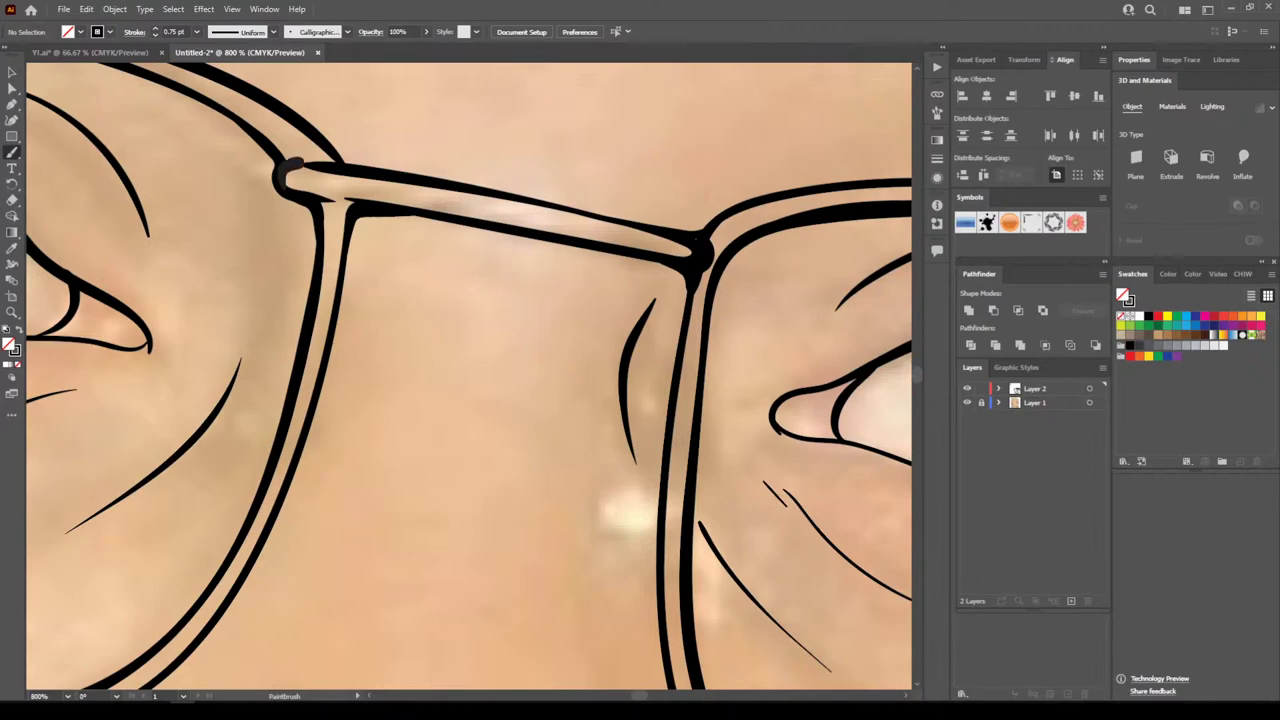
Smooth the bridge's joint with the right lens by adding strokes below it and along the outer rim's upper corner
key(ctrl+minus)
key(ctrl+minus)
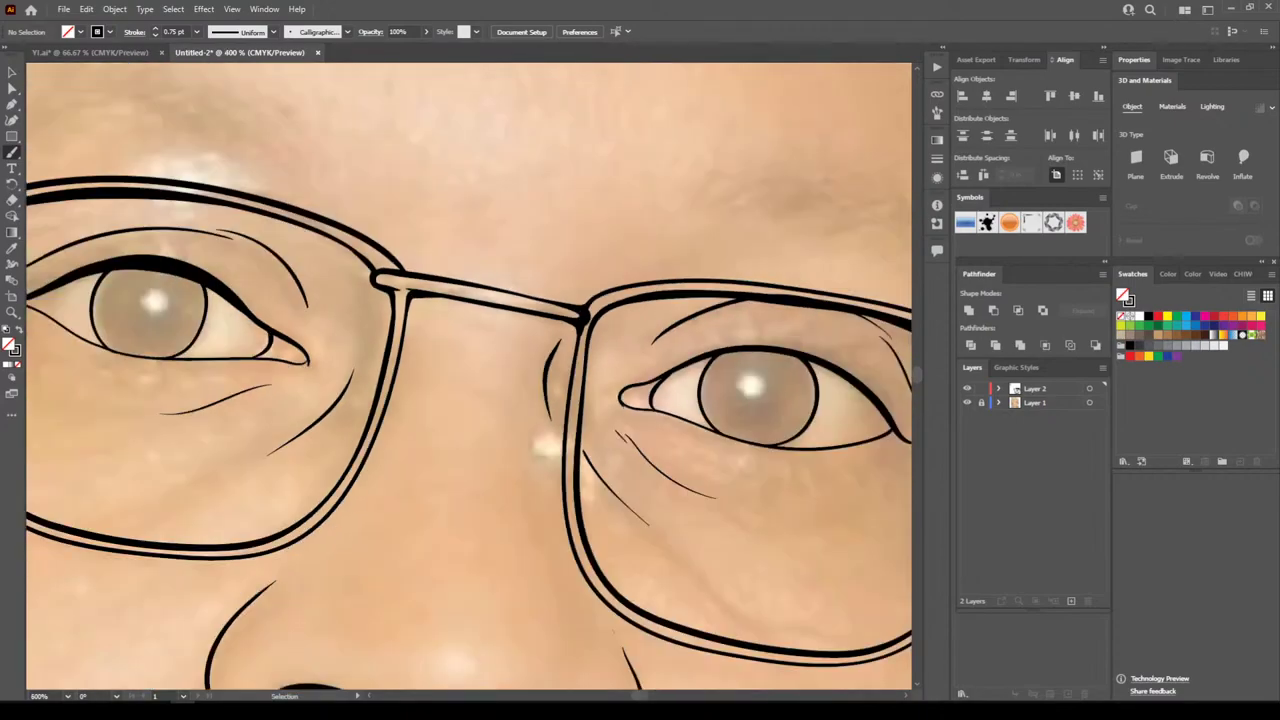
key(ctrl+plus)
key(ctrl+plus)
key(ctrl+plus)
drag(817, 461, 819, 526)
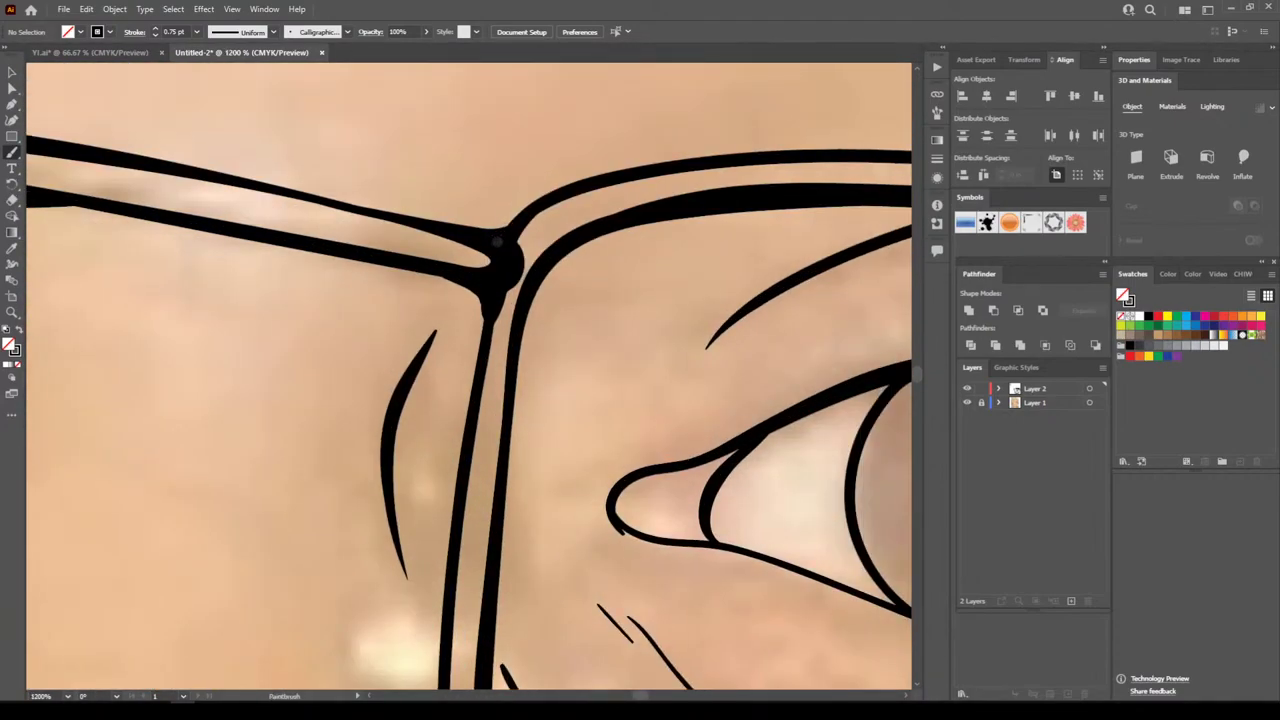
scroll(480, 254, up, 3)
mouse_move(478, 470)
mouse_down()
mouse_move(477, 394)
mouse_move(340, 355)
mouse_up()
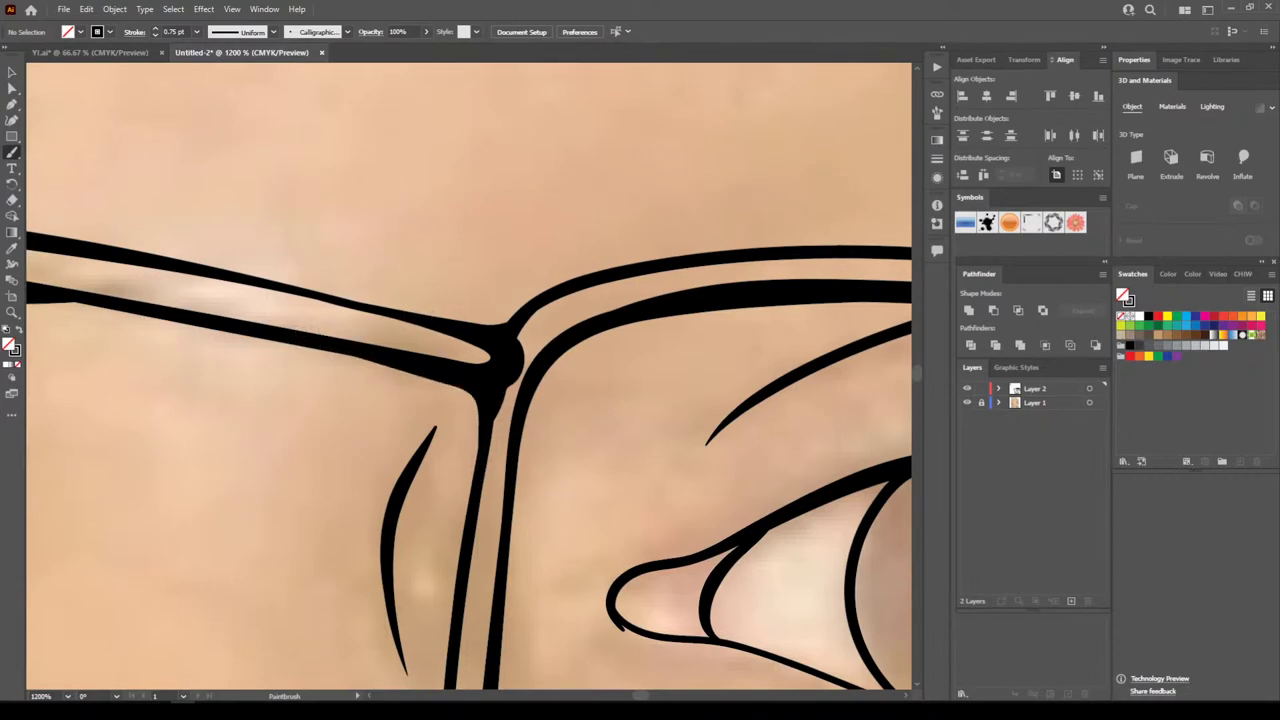
mouse_move(445, 326)
mouse_down()
mouse_move(500, 316)
mouse_move(562, 276)
mouse_move(734, 255)
mouse_up()
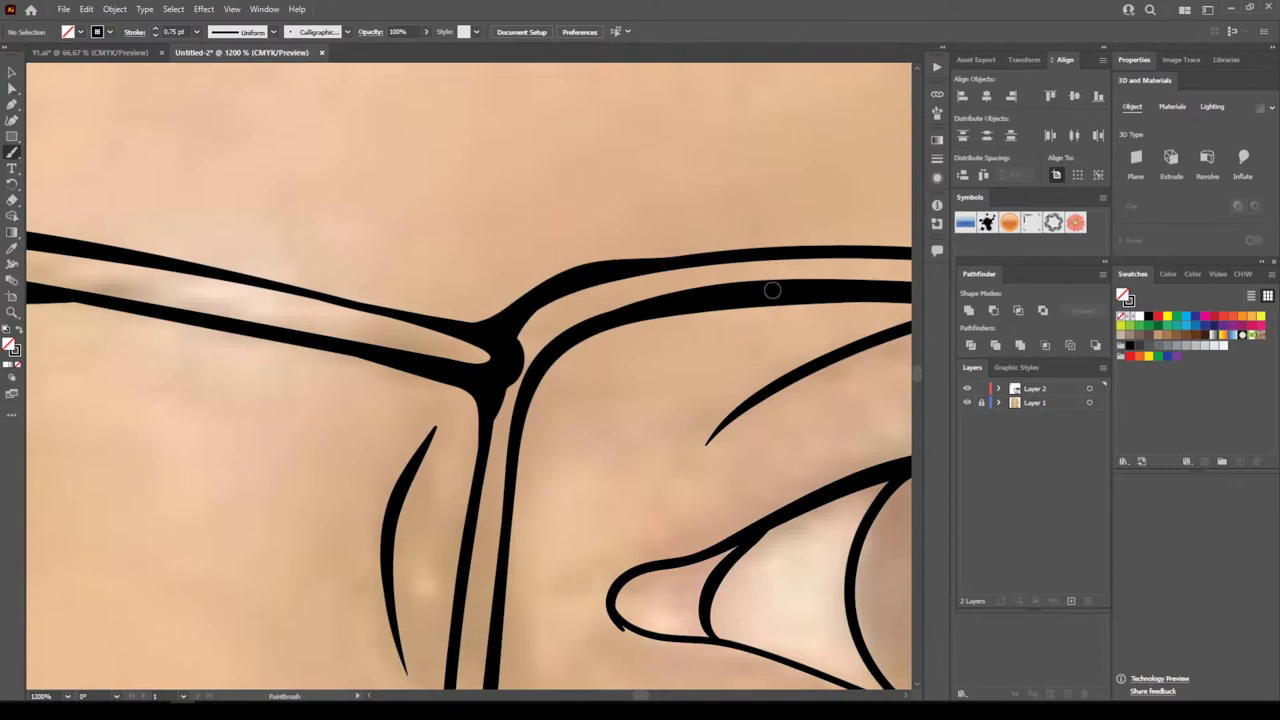
Hide the photo layer to examine the finished nose bridge in the line art, and show the photo again
key(ctrl+minus)
key(ctrl+minus)
key(ctrl+minus)
key(ctrl+minus)
key(ctrl+minus)
key(ctrl+minus)
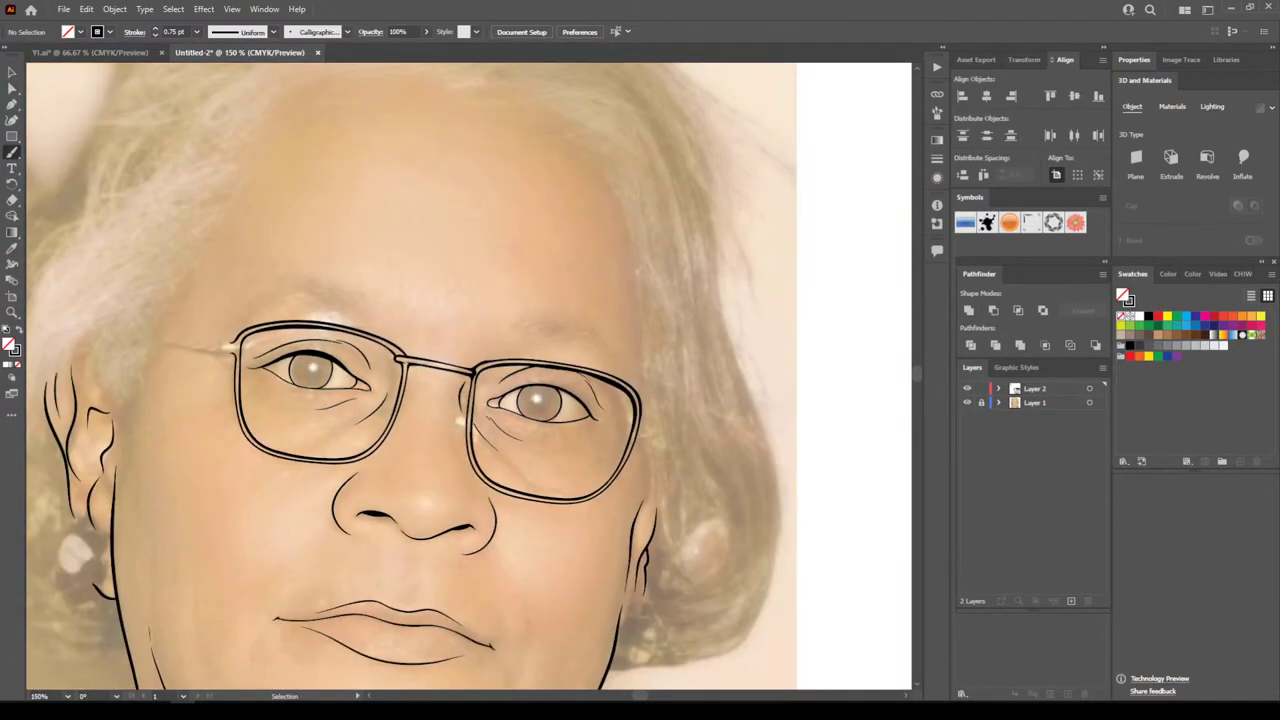
key(ctrl+minus)
key(ctrl+minus)
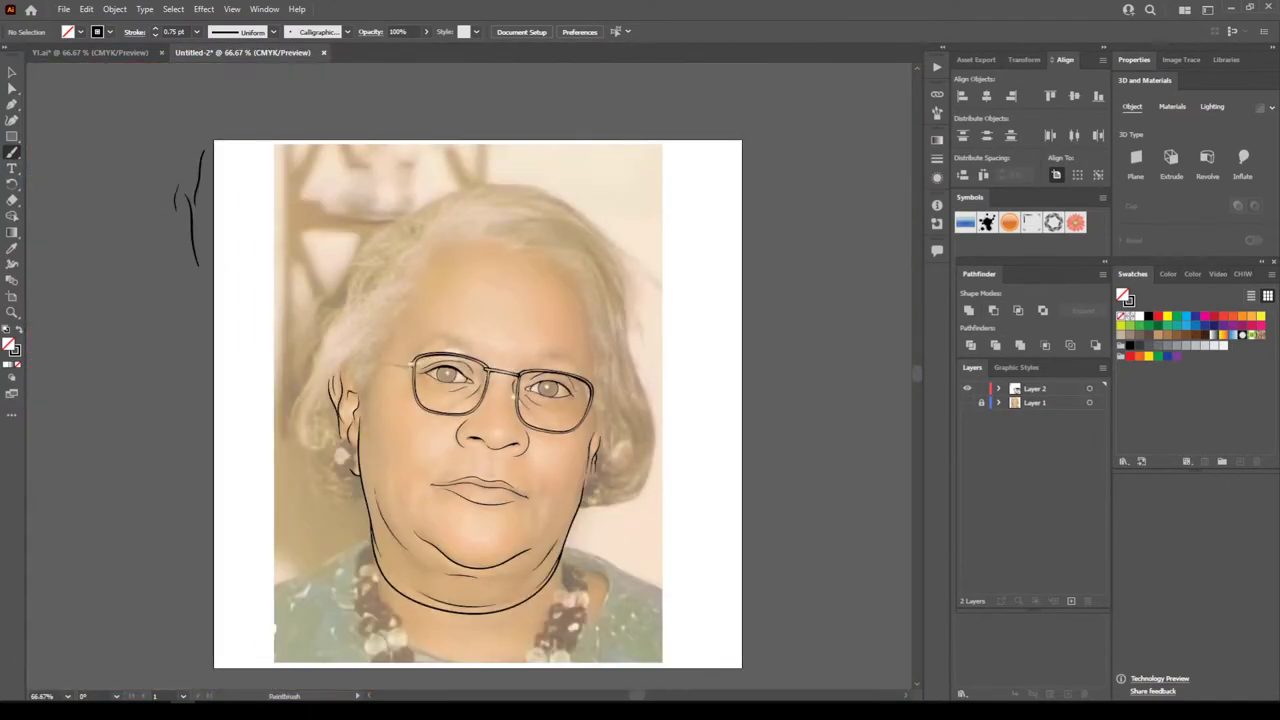
click(967, 402)
key(ctrl+minus)
key(ctrl+minus)
key(ctrl+plus)
key(ctrl+plus)
key(ctrl+plus)
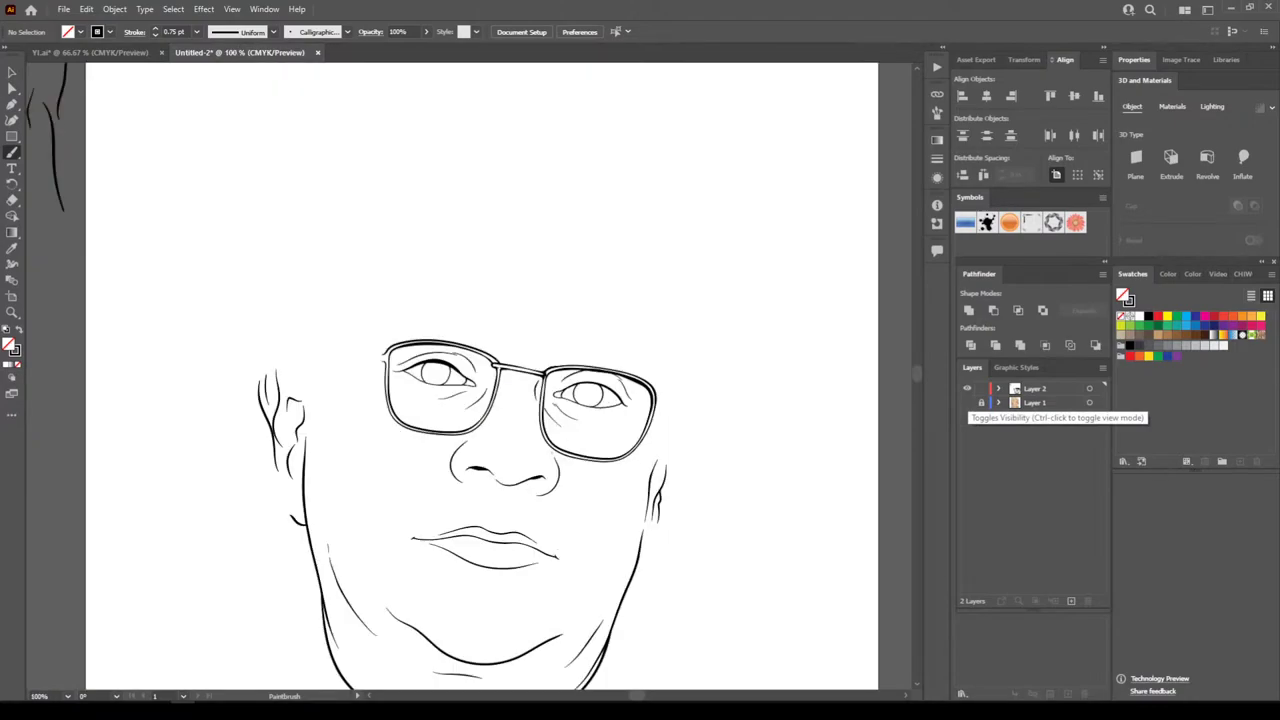
click(967, 402)
Draw the double-lined temple arm from the left lens's hinge to the hairline and close its end
key(ctrl+plus)
key(ctrl+plus)
key(ctrl+plus)
key(ctrl+plus)
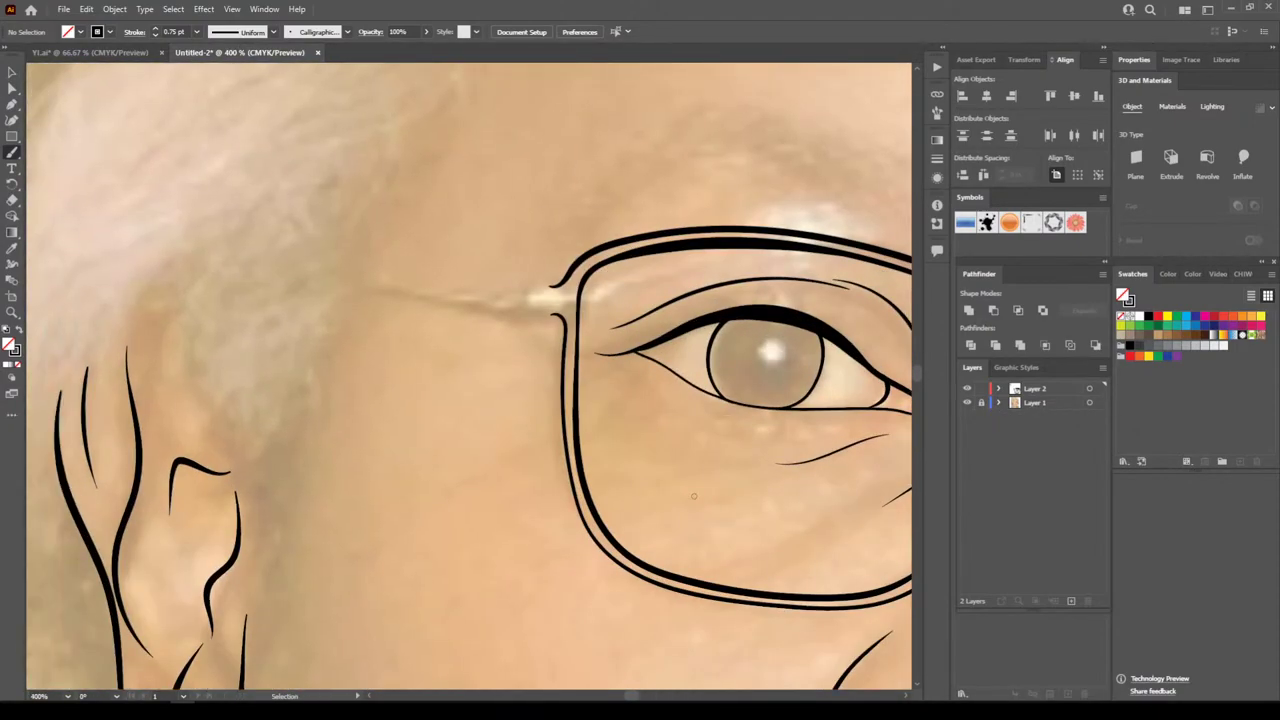
drag(694, 496, 694, 528)
mouse_move(328, 314)
mouse_down()
mouse_move(565, 353)
mouse_move(550, 318)
mouse_move(327, 301)
mouse_move(330, 316)
mouse_move(337, 294)
mouse_up()
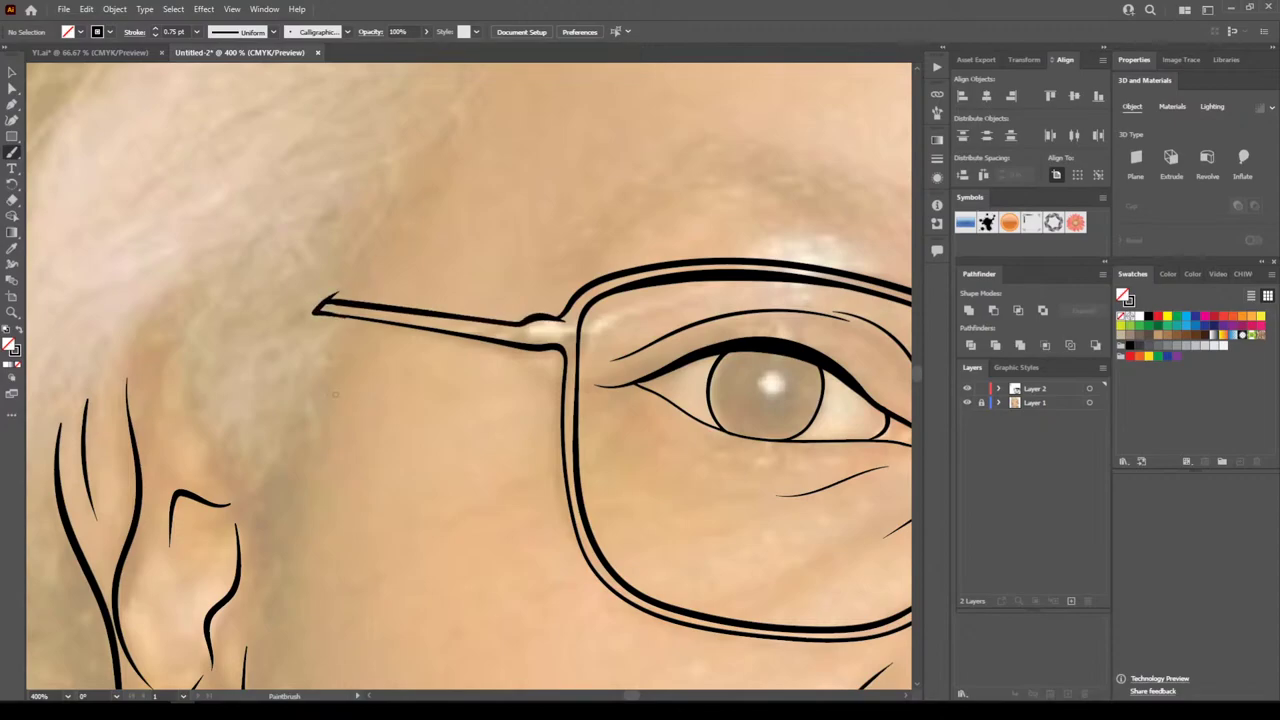
Check the glasses with the temple arm against a blank background by hiding the photo layer, and show it again
key(ctrl+minus)
key(ctrl+minus)
key(ctrl+minus)
key(ctrl+minus)
key(ctrl+minus)
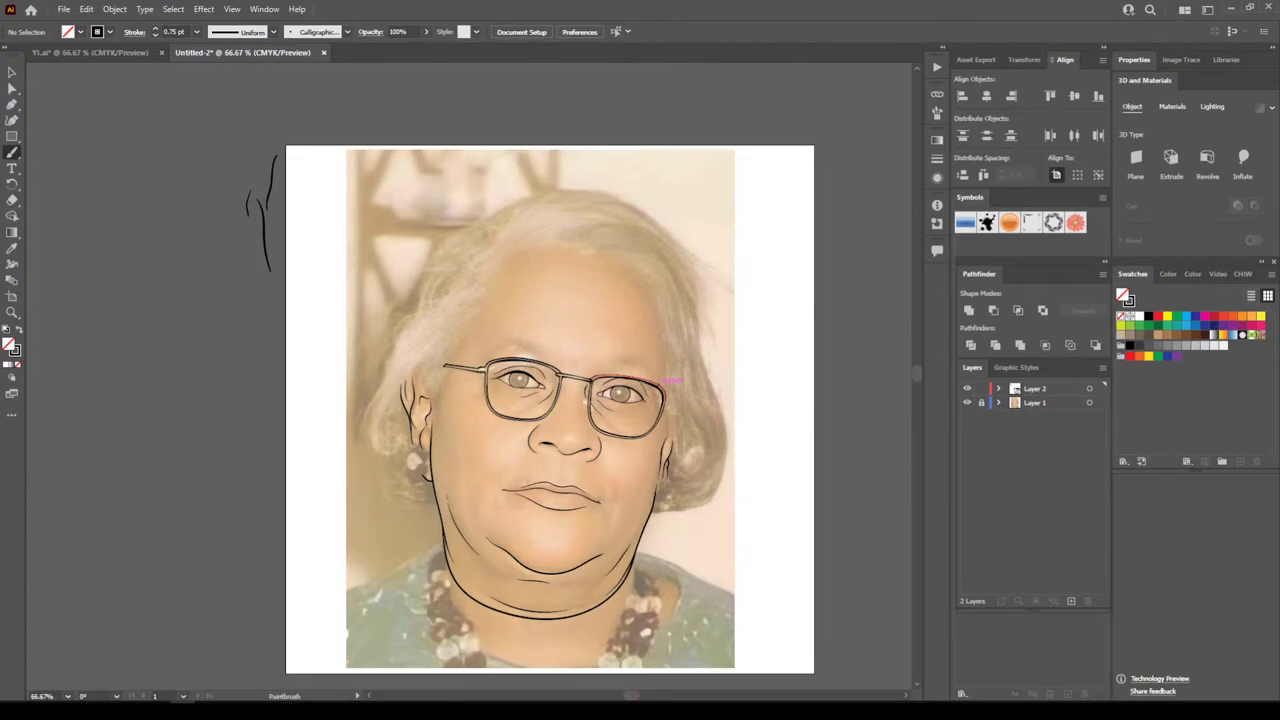
click(967, 402)
key(ctrl+minus)
key(ctrl+minus)
key(ctrl+plus)
key(ctrl+plus)
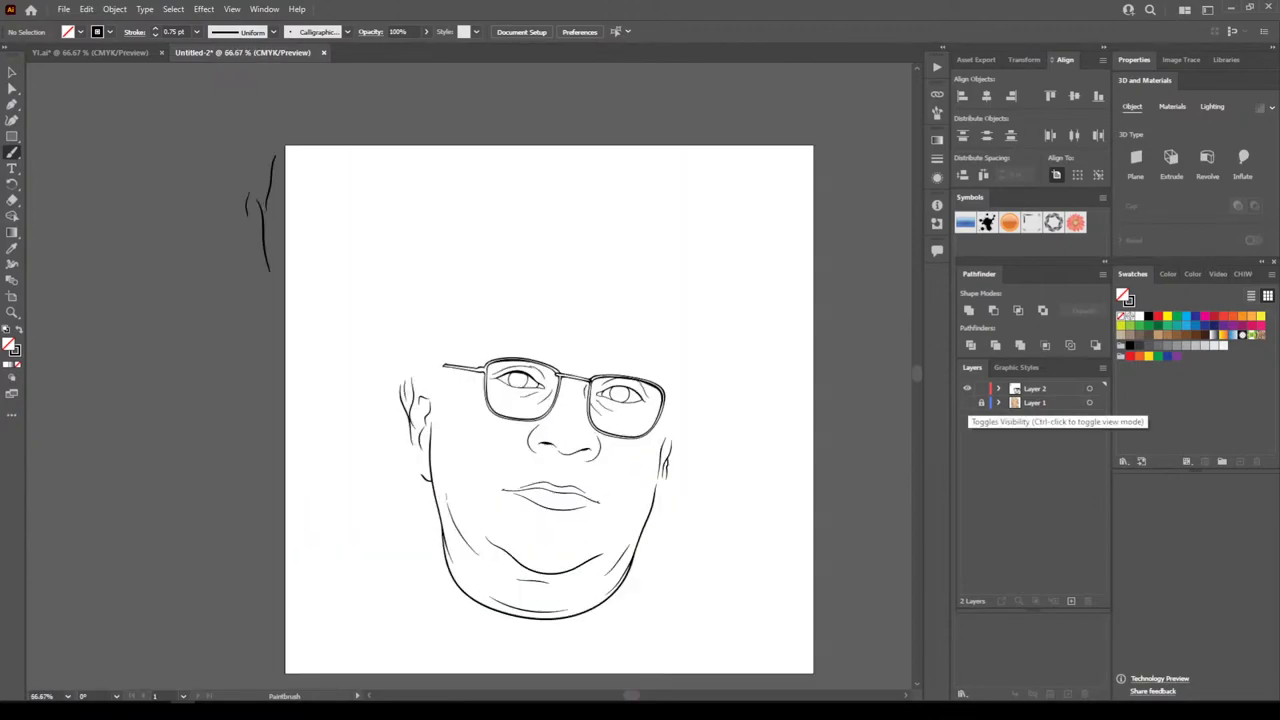
key(ctrl+plus)
click(967, 402)
Set the brush stroke to 0.25 pt and draw fine hairs for the left eyebrow from its inner end to its tail
key(ctrl+plus)
key(ctrl+plus)
key(ctrl+plus)
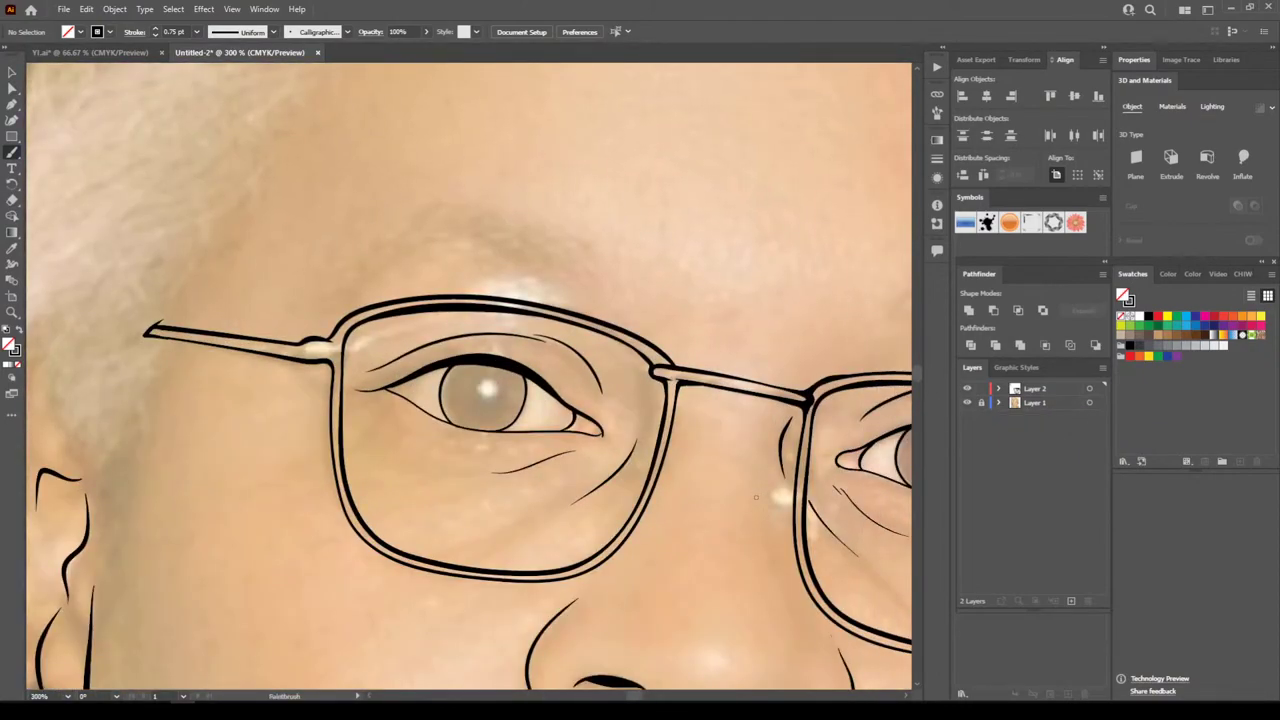
click(196, 31)
click(215, 46)
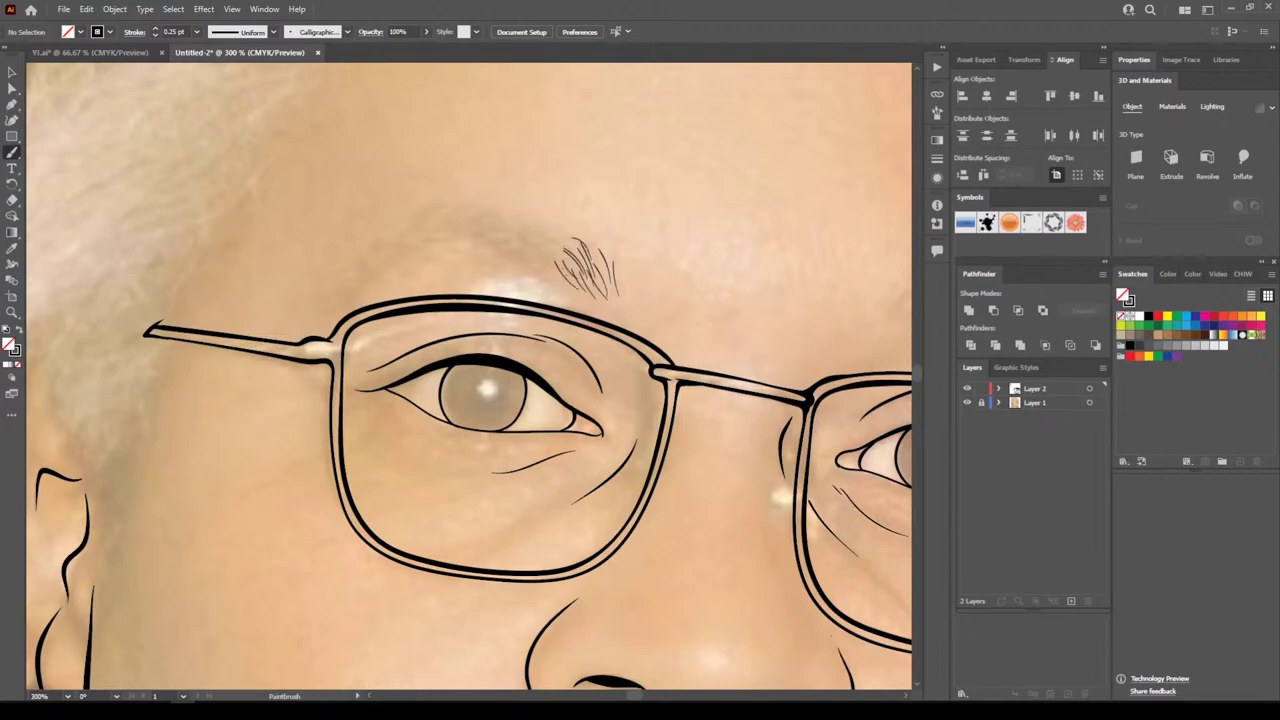
drag(548, 272, 520, 257)
drag(545, 276, 496, 250)
drag(382, 254, 428, 246)
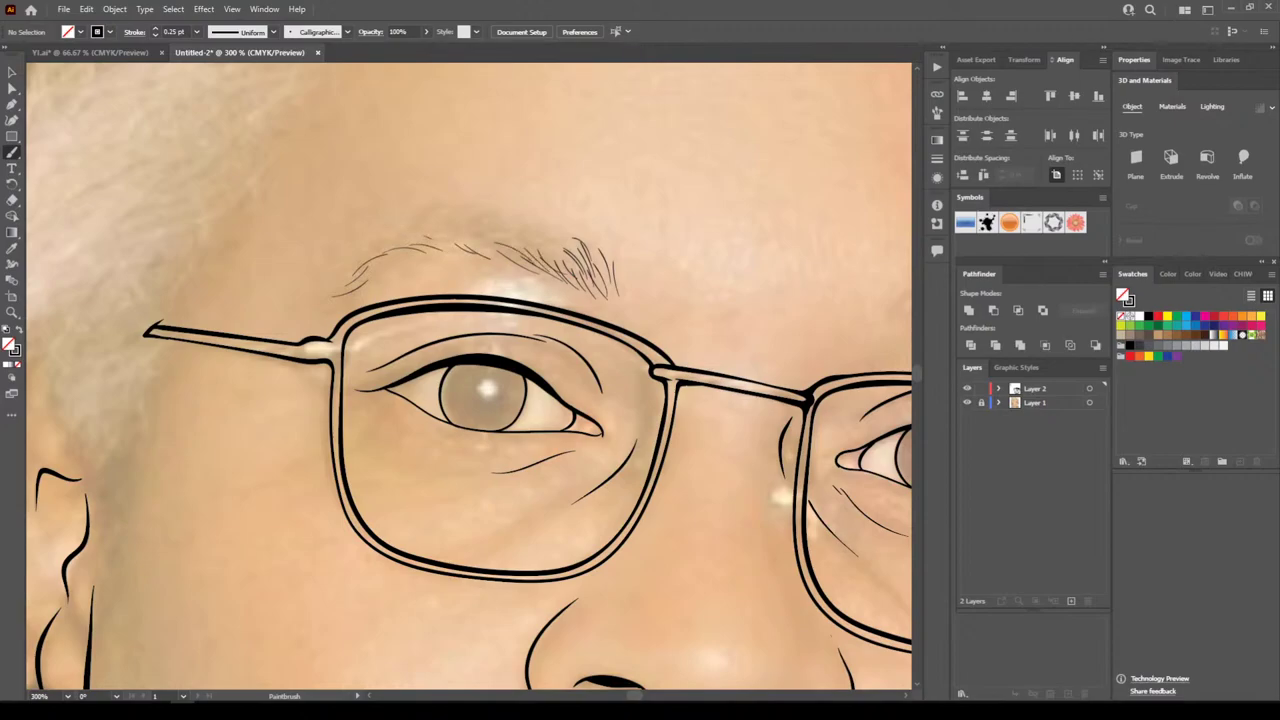
Add hair strokes along the left eyebrow's upper edge and fill its thin middle section
mouse_move(567, 260)
mouse_down()
mouse_move(532, 240)
mouse_move(544, 233)
mouse_move(545, 257)
mouse_move(521, 244)
mouse_up()
drag(544, 249, 489, 229)
drag(517, 233, 442, 229)
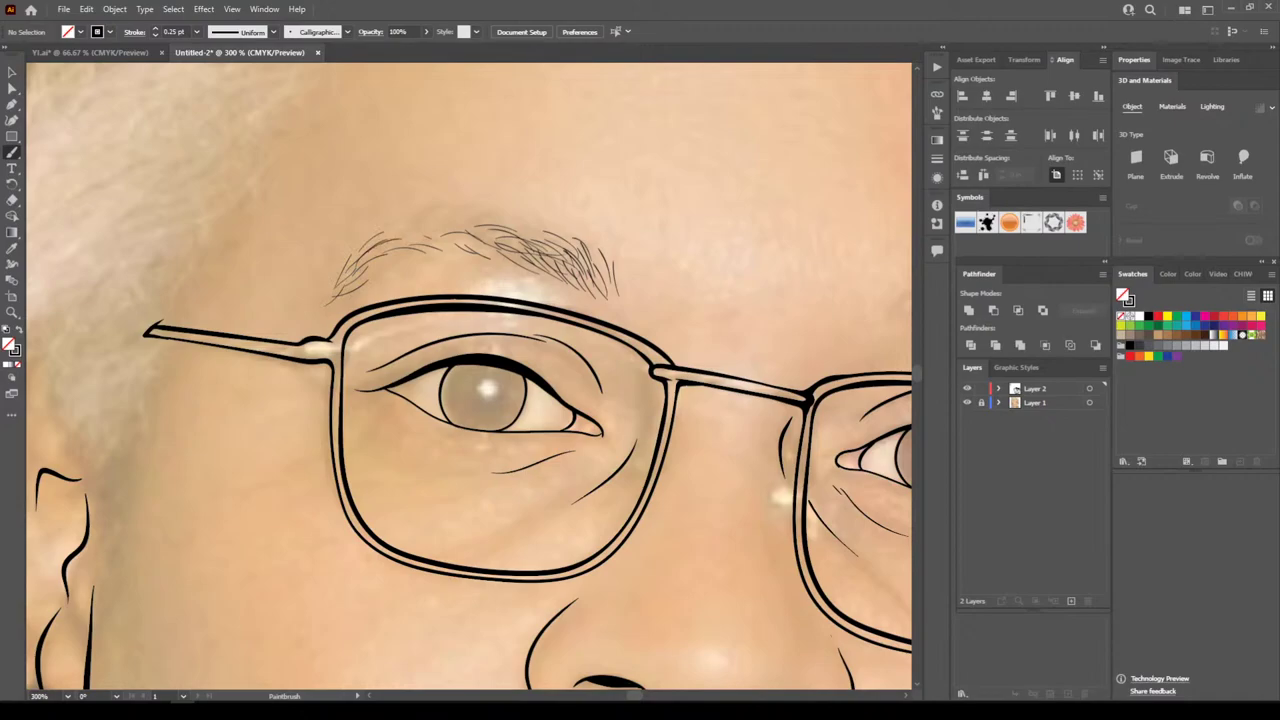
drag(447, 250, 409, 236)
drag(495, 251, 453, 237)
mouse_move(467, 245)
mouse_down()
mouse_move(449, 236)
mouse_move(478, 230)
mouse_up()
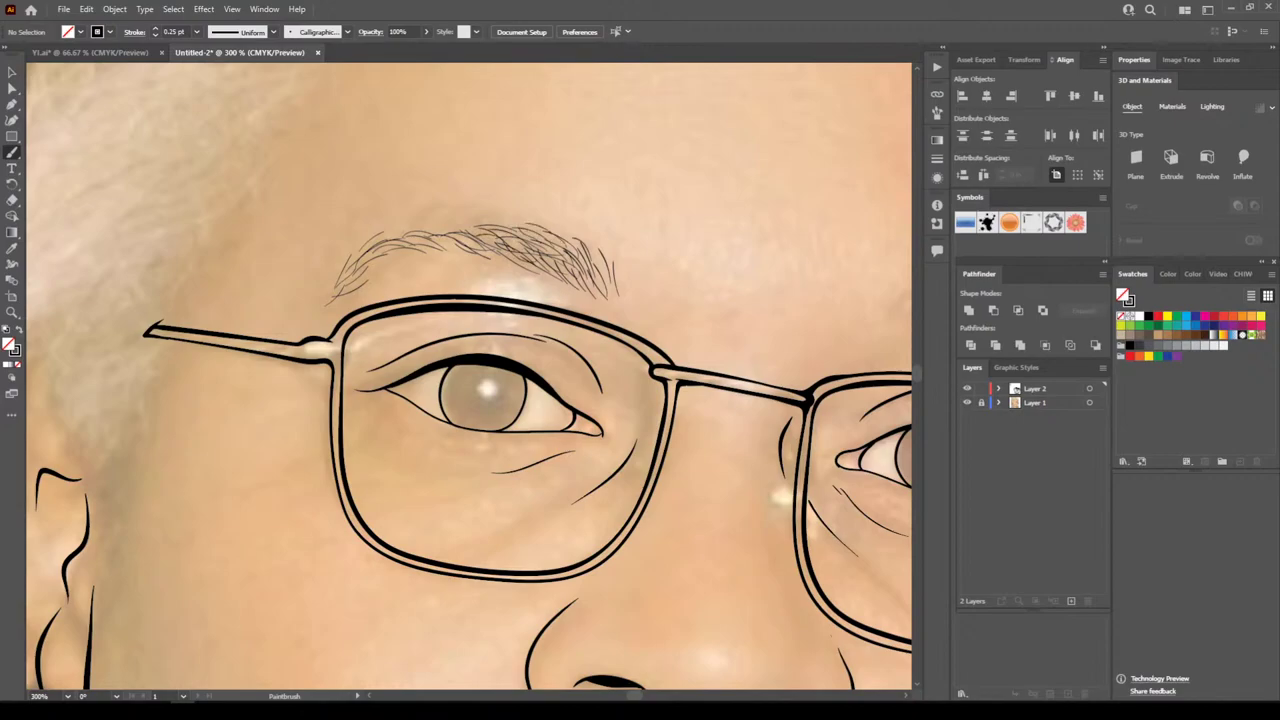
drag(484, 230, 442, 218)
drag(472, 234, 428, 226)
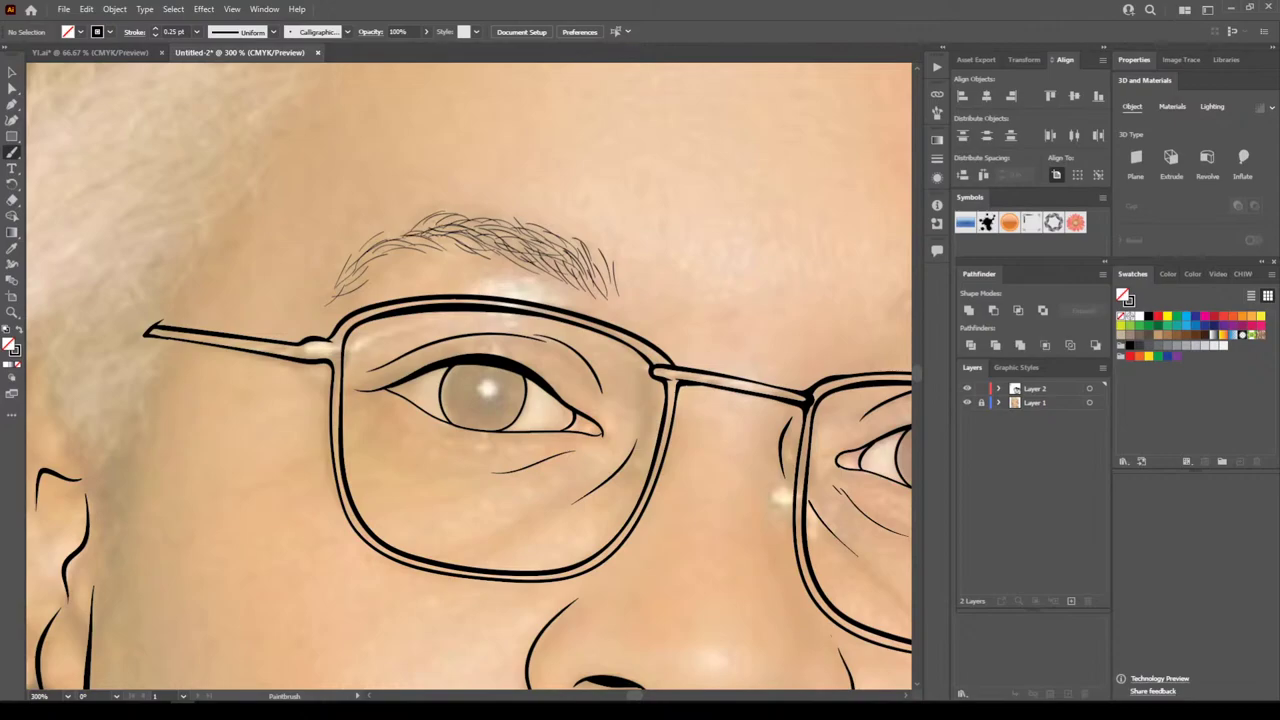
Thicken the left eyebrow's arch and outer part with overlapping fine hair strokes
drag(426, 228, 396, 213)
drag(418, 240, 383, 211)
drag(496, 222, 400, 205)
drag(420, 235, 389, 208)
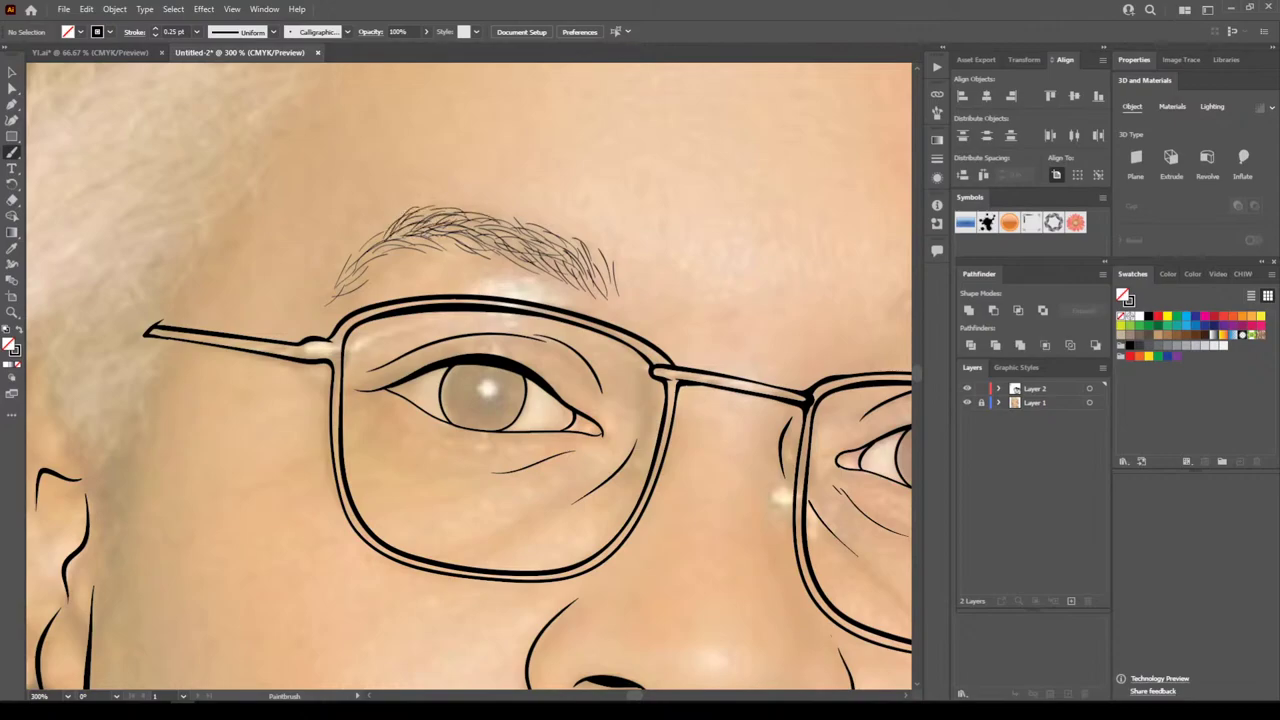
drag(360, 254, 392, 219)
drag(357, 249, 382, 223)
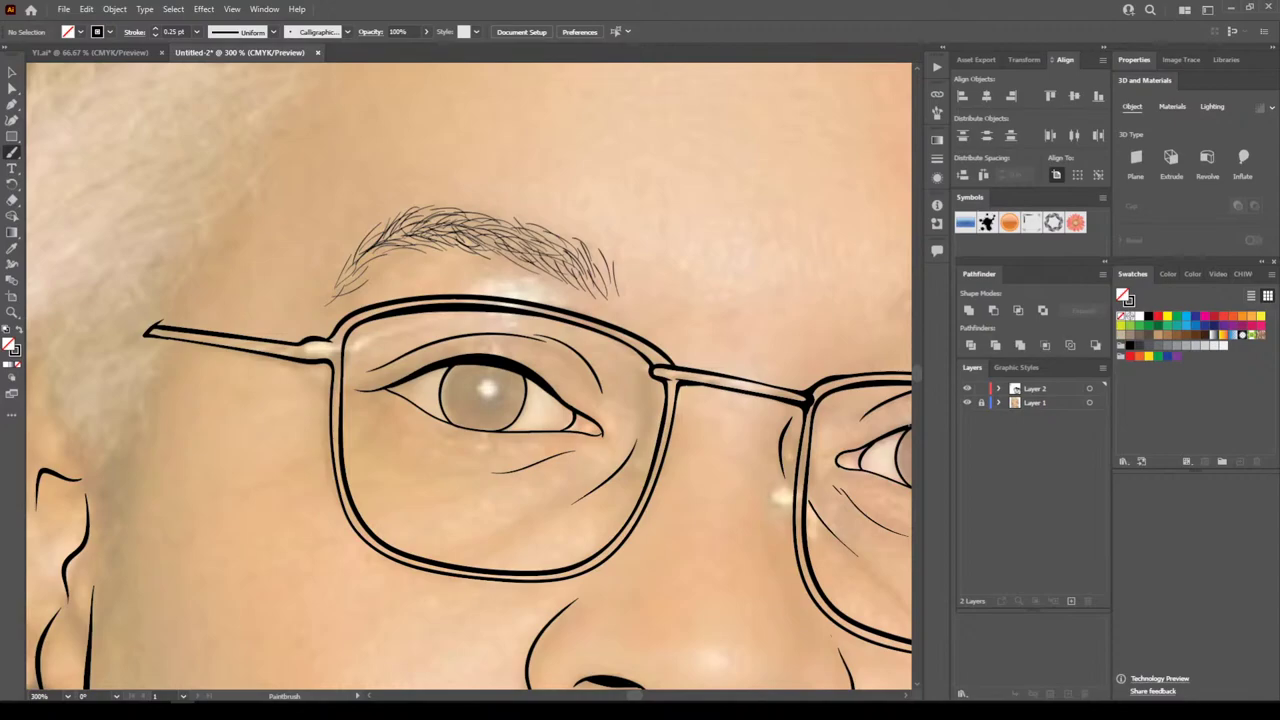
Hide the photo layer to review the left eyebrow in the line art, and show the photo again
key(ctrl+minus)
key(ctrl+minus)
key(ctrl+minus)
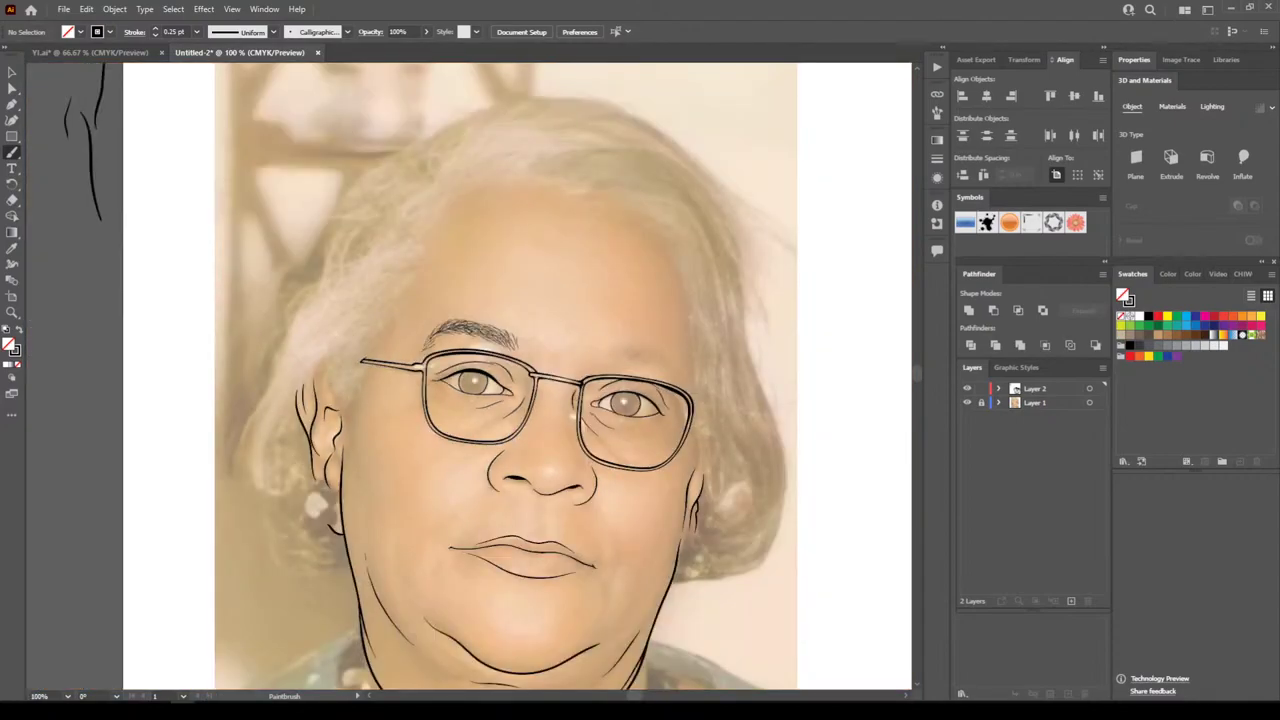
click(966, 402)
key(ctrl+minus)
key(ctrl+minus)
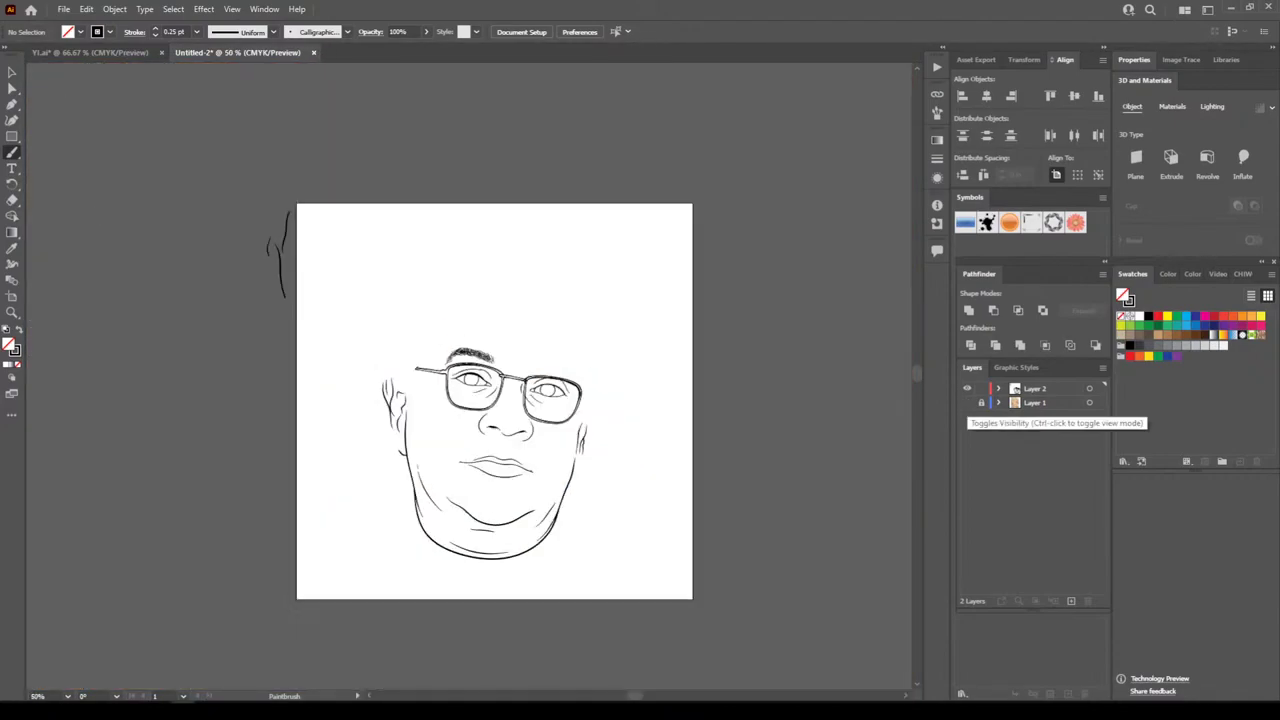
key(ctrl+plus)
key(ctrl+plus)
click(966, 402)
key(ctrl+plus)
key(ctrl+plus)
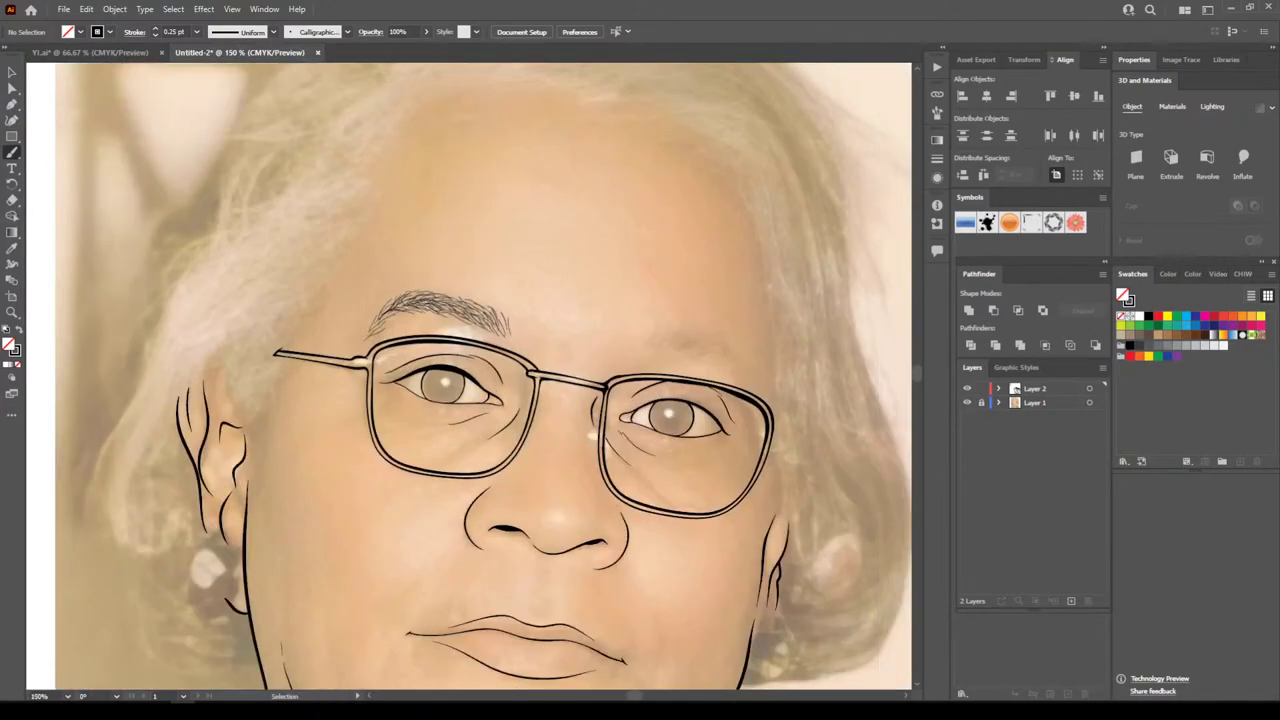
scroll(469, 376, right, 4)
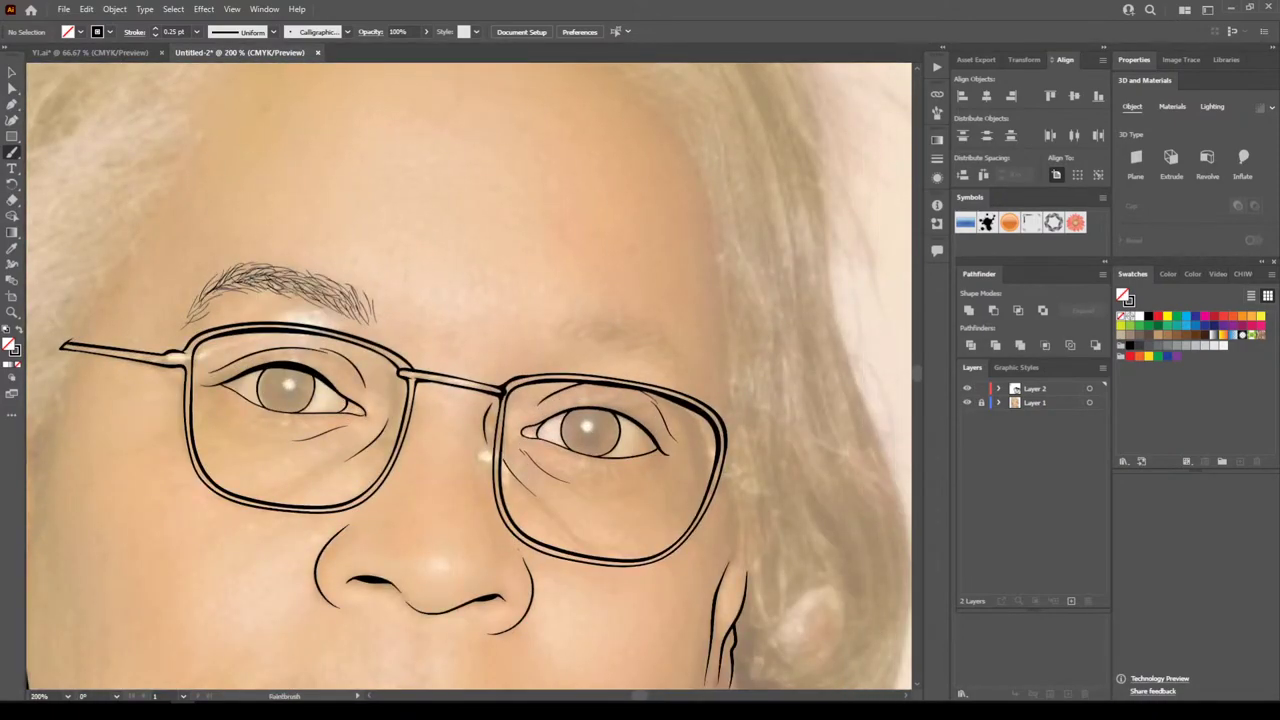
Add a last hair at the left eyebrow's inner end and draw fine hairs along the right eyebrow's lower edge
drag(379, 320, 371, 292)
key(ctrl+minus)
key(ctrl+minus)
scroll(469, 376, right, 1)
key(ctrl+equal)
key(ctrl+equal)
scroll(469, 376, right, 1)
key(ctrl+equal)
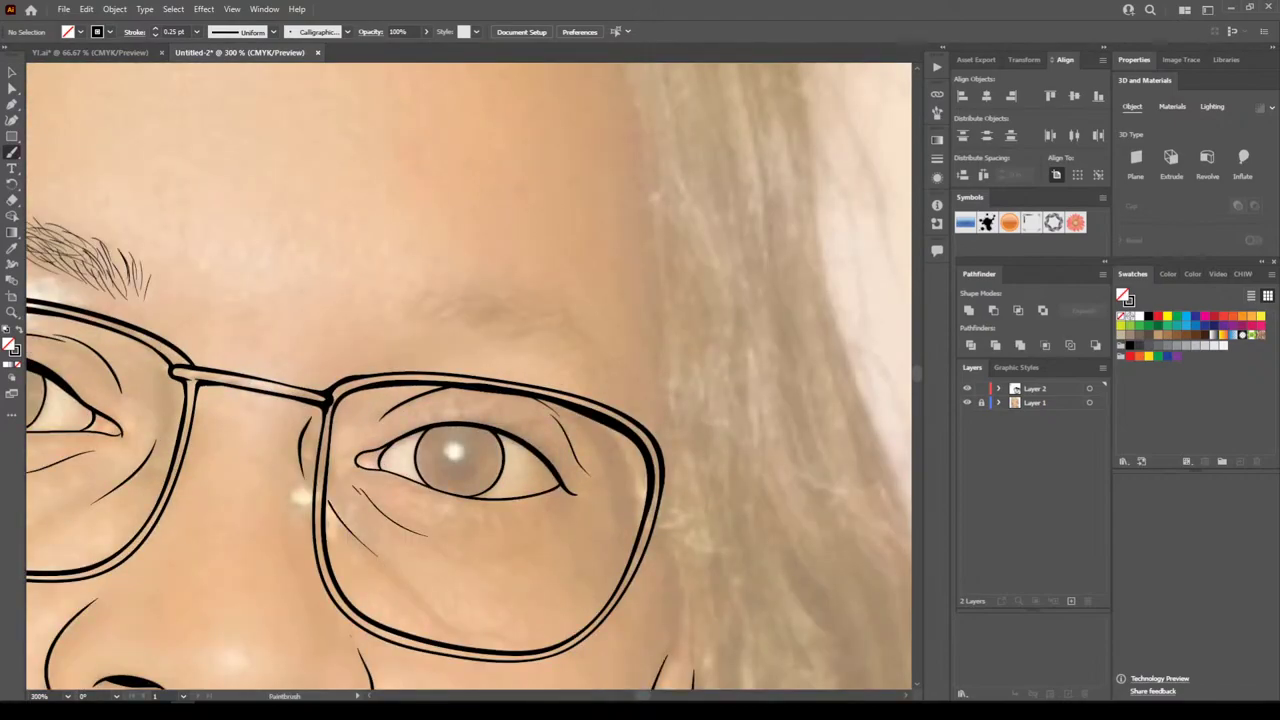
mouse_move(583, 361)
mouse_down()
mouse_move(607, 378)
mouse_move(595, 361)
mouse_up()
mouse_move(563, 347)
mouse_down()
mouse_move(587, 355)
mouse_move(577, 341)
mouse_up()
drag(537, 342, 560, 340)
drag(522, 334, 550, 334)
mouse_move(506, 326)
mouse_down()
mouse_move(544, 330)
mouse_move(532, 332)
mouse_up()
mouse_move(496, 316)
mouse_down()
mouse_move(524, 328)
mouse_move(506, 320)
mouse_up()
mouse_move(458, 312)
mouse_down()
mouse_move(496, 326)
mouse_move(460, 320)
mouse_up()
drag(422, 310, 438, 318)
mouse_move(406, 306)
mouse_down()
mouse_move(438, 322)
mouse_move(424, 320)
mouse_up()
mouse_move(386, 316)
mouse_down()
mouse_move(414, 324)
mouse_move(397, 309)
mouse_up()
mouse_move(376, 326)
mouse_down()
mouse_move(386, 316)
mouse_move(373, 293)
mouse_up()
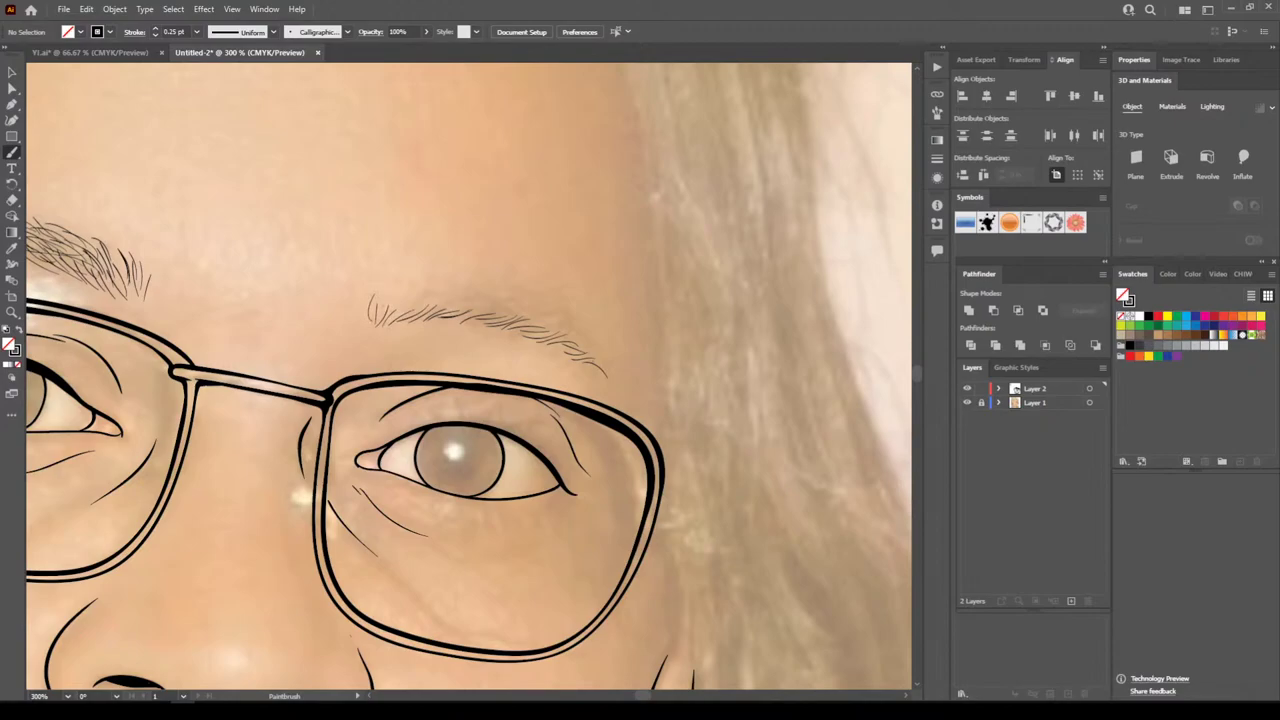
Draw fine hair strokes along the right eyebrow's upper edge from its tail to its inner end
drag(591, 353, 598, 365)
mouse_move(566, 339)
mouse_down()
mouse_move(595, 359)
mouse_move(583, 333)
mouse_up()
mouse_move(545, 327)
mouse_down()
mouse_move(576, 321)
mouse_move(560, 314)
mouse_up()
mouse_move(522, 302)
mouse_down()
mouse_move(560, 312)
mouse_move(542, 308)
mouse_move(548, 320)
mouse_up()
mouse_move(514, 316)
mouse_down()
mouse_move(552, 324)
mouse_move(532, 308)
mouse_up()
mouse_move(504, 308)
mouse_down()
mouse_move(548, 318)
mouse_move(512, 304)
mouse_up()
drag(472, 290, 516, 314)
drag(464, 302, 494, 304)
drag(458, 302, 474, 310)
drag(456, 286, 472, 292)
mouse_move(426, 278)
mouse_down()
mouse_move(458, 296)
mouse_move(442, 296)
mouse_up()
mouse_move(410, 282)
mouse_down()
mouse_move(436, 298)
mouse_move(426, 294)
mouse_up()
mouse_move(390, 284)
mouse_down()
mouse_move(418, 296)
mouse_move(400, 290)
mouse_up()
drag(386, 298, 389, 285)
Fill the right eyebrow's inner half with upward-slanting fine hair strokes
mouse_move(377, 303)
mouse_down()
mouse_move(389, 289)
mouse_move(449, 293)
mouse_up()
mouse_move(427, 307)
mouse_down()
mouse_move(451, 299)
mouse_move(438, 294)
mouse_up()
drag(400, 312, 420, 292)
drag(394, 314, 410, 290)
drag(388, 312, 394, 294)
drag(378, 314, 392, 294)
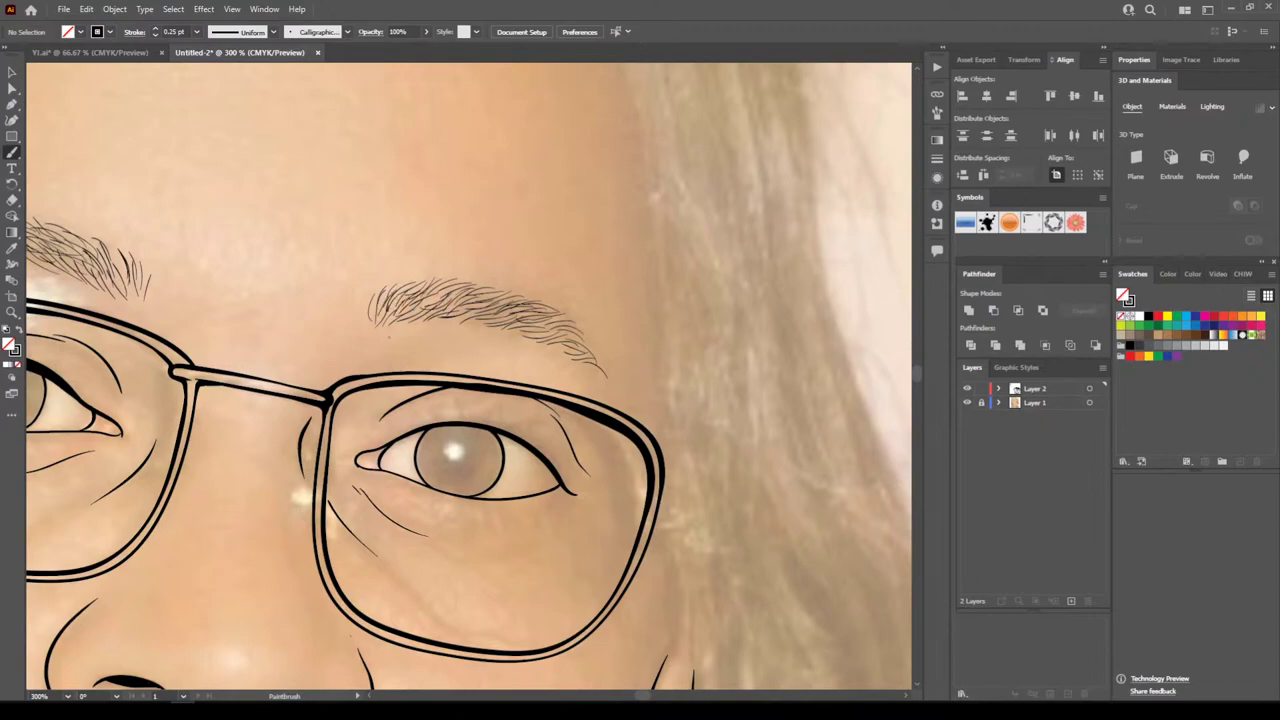
Add two more hairs to the right eyebrow and a short crease line above the glasses' right lens at its inner corner
key(ctrl+minus)
key(ctrl+minus)
key(ctrl+minus)
key(ctrl+minus)
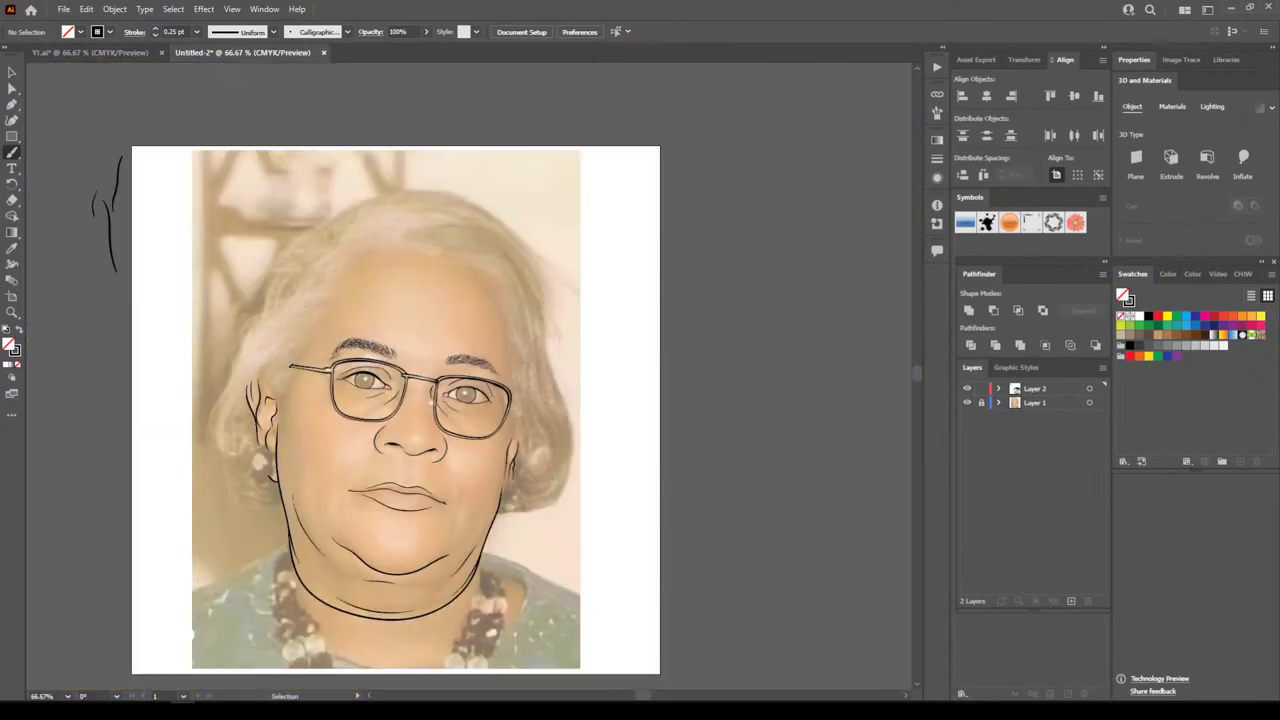
key(ctrl+plus)
key(ctrl+plus)
key(ctrl+plus)
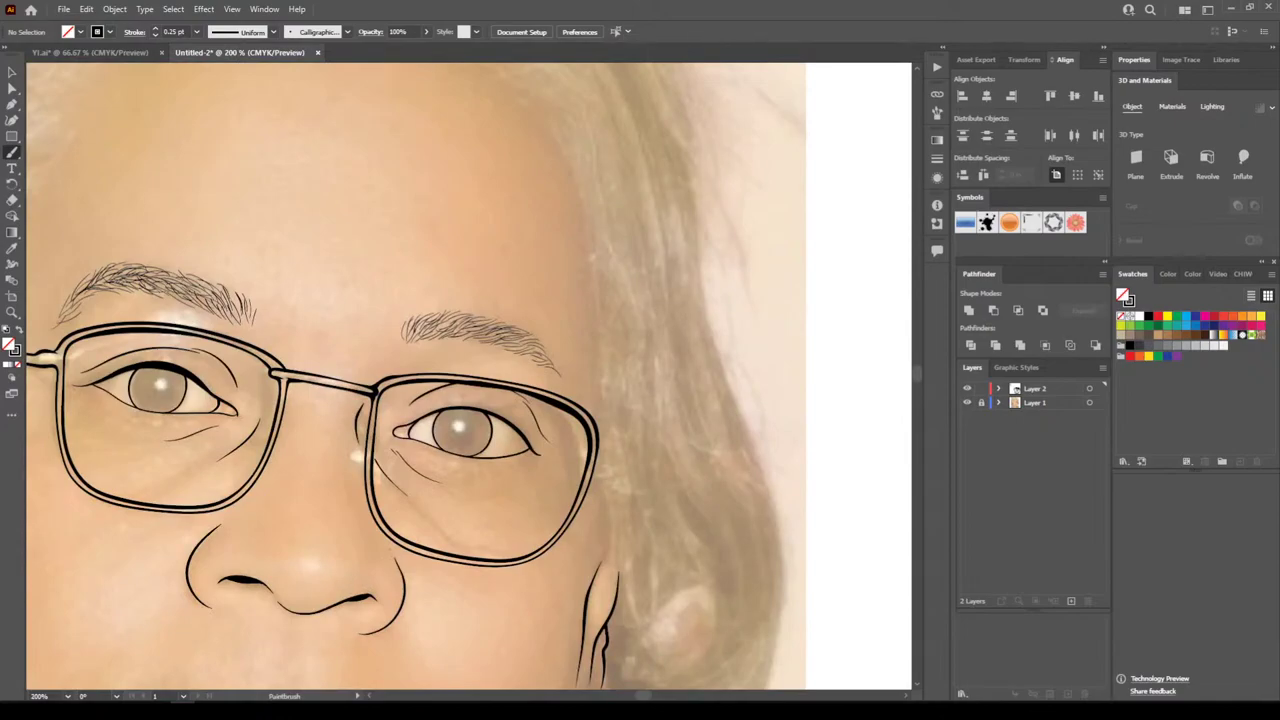
drag(486, 317, 512, 321)
mouse_move(410, 324)
mouse_down()
mouse_move(430, 311)
mouse_move(413, 312)
mouse_up()
drag(409, 359, 372, 379)
key(ctrl+minus)
key(ctrl+minus)
key(ctrl+minus)
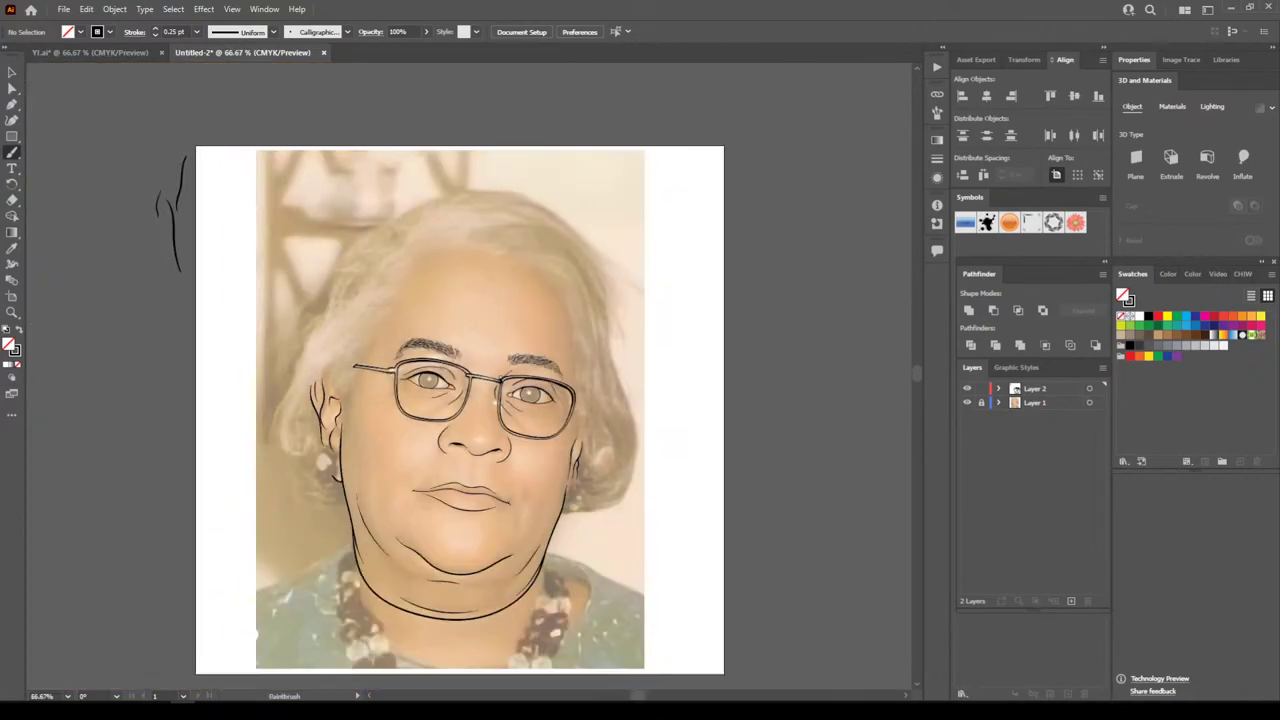
Draw a short curved philtrum line between the nose and the upper lip
key(ctrl+plus)
key(ctrl+plus)
key(ctrl+plus)
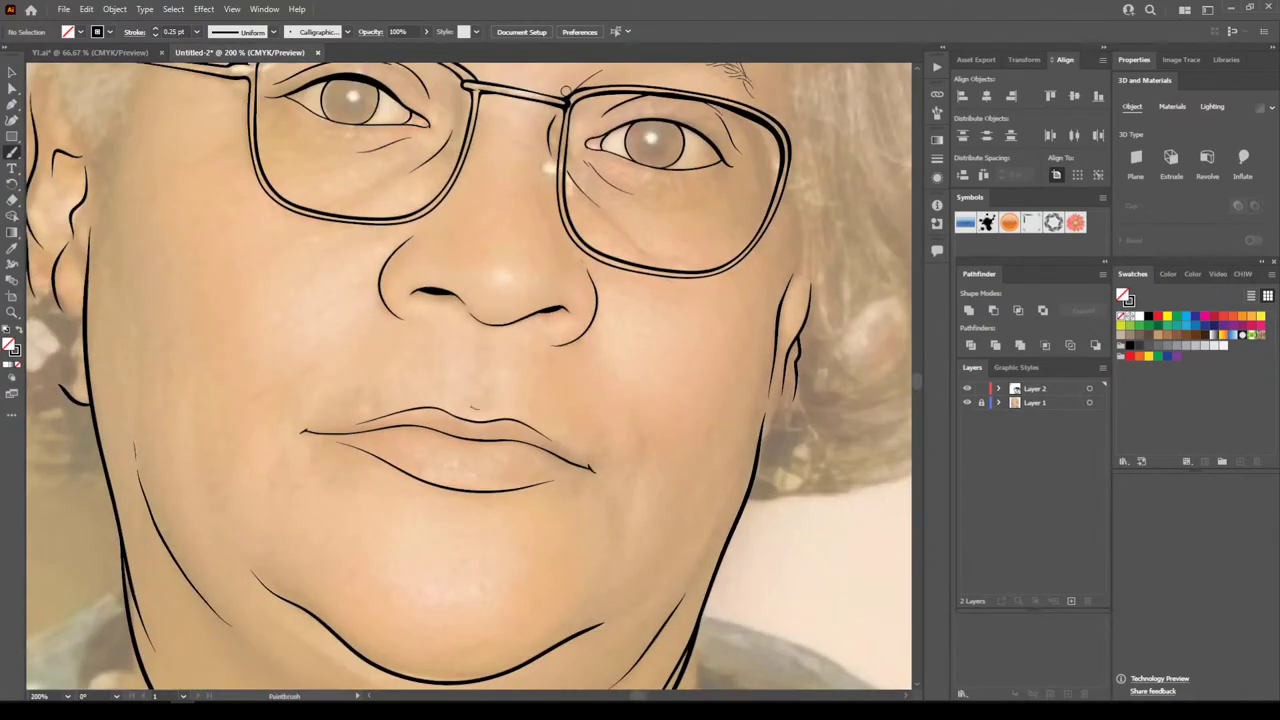
drag(470, 373, 470, 400)
drag(765, 519, 786, 455)
Extend the upper and lower lip outlines to meet at the left corner of the mouth
key(ctrl+plus)
key(ctrl+plus)
key(ctrl+plus)
key(ctrl+plus)
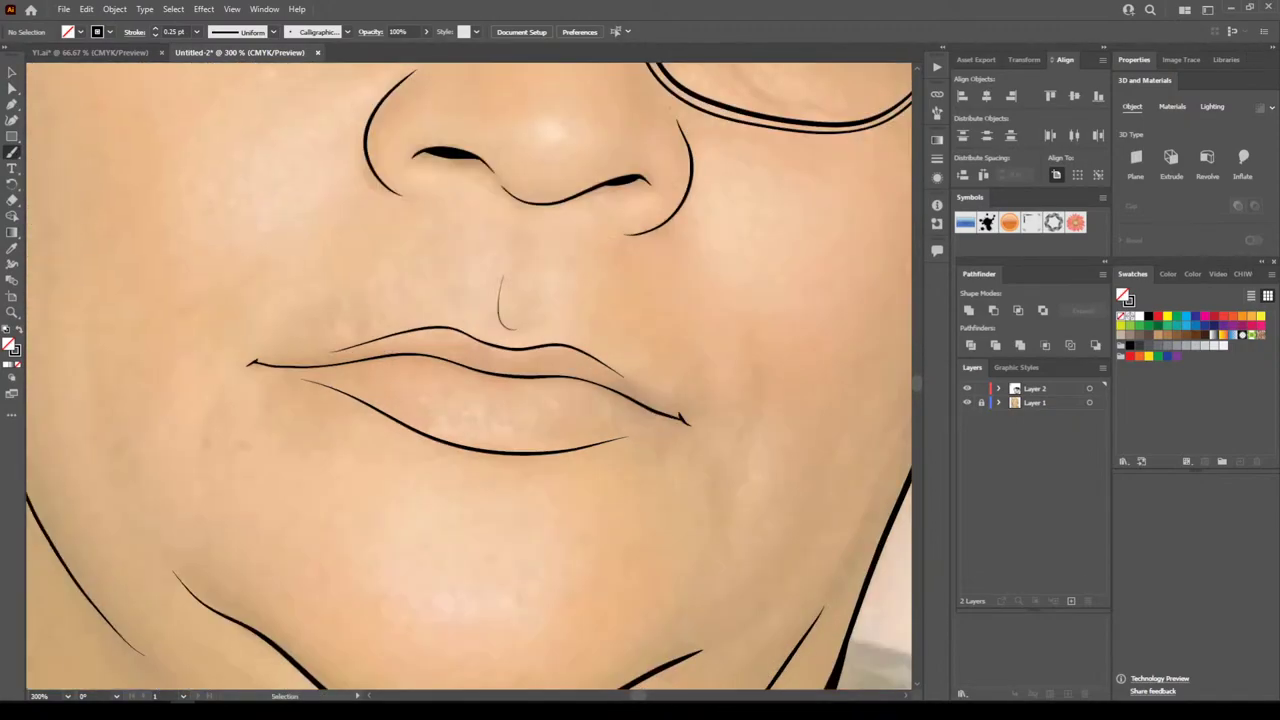
drag(366, 564, 674, 566)
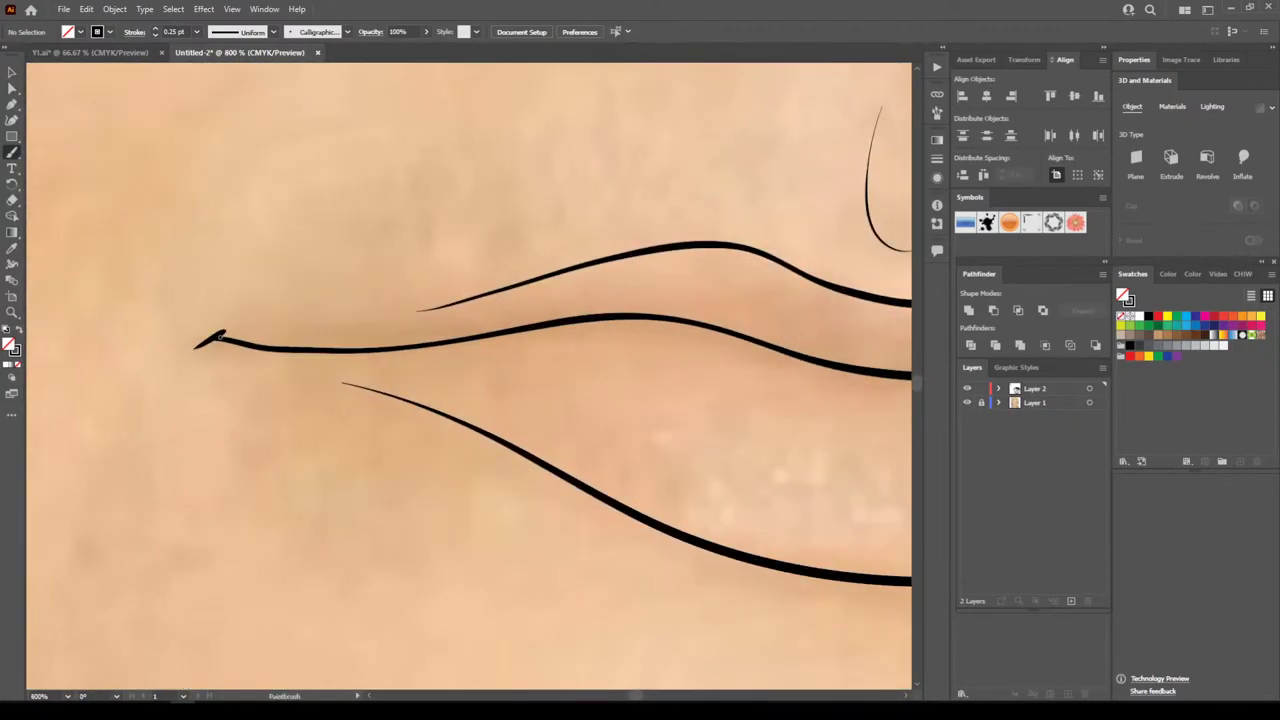
drag(218, 336, 505, 292)
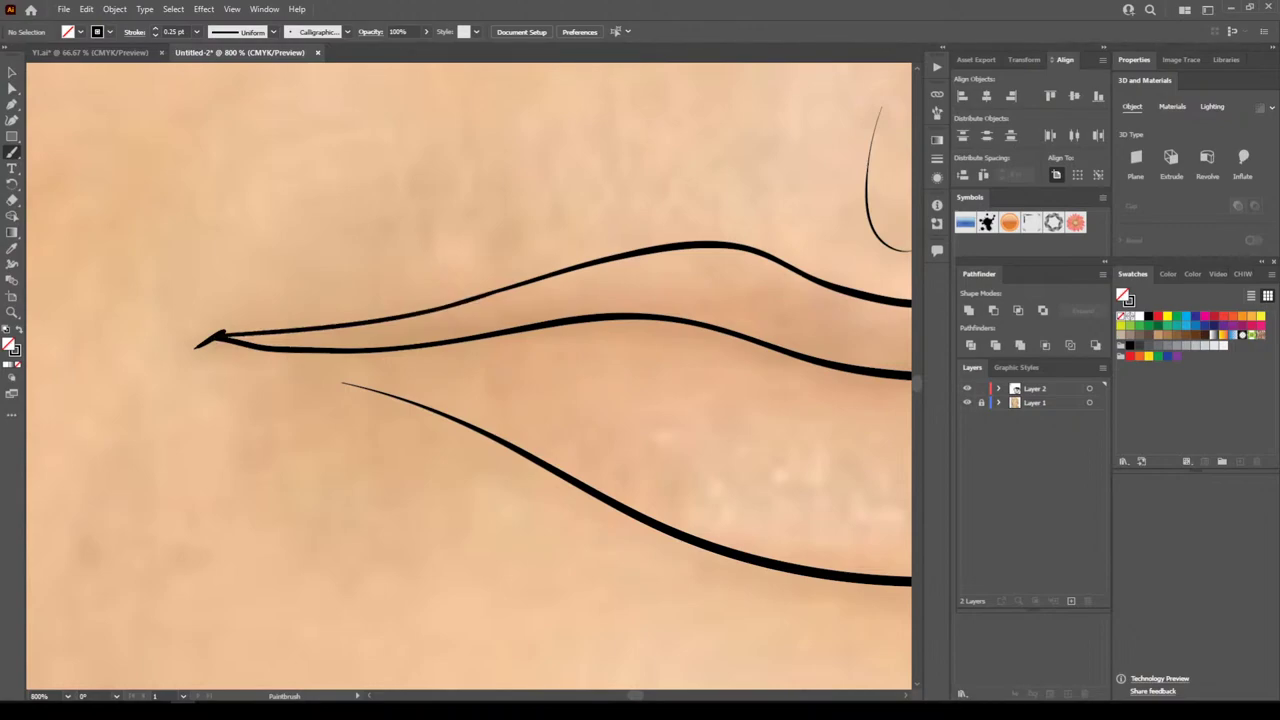
mouse_move(214, 342)
mouse_down()
mouse_move(398, 400)
mouse_move(544, 466)
mouse_up()
key(ctrl+minus)
key(ctrl+minus)
key(ctrl+minus)
scroll(638, 509, right, 5)
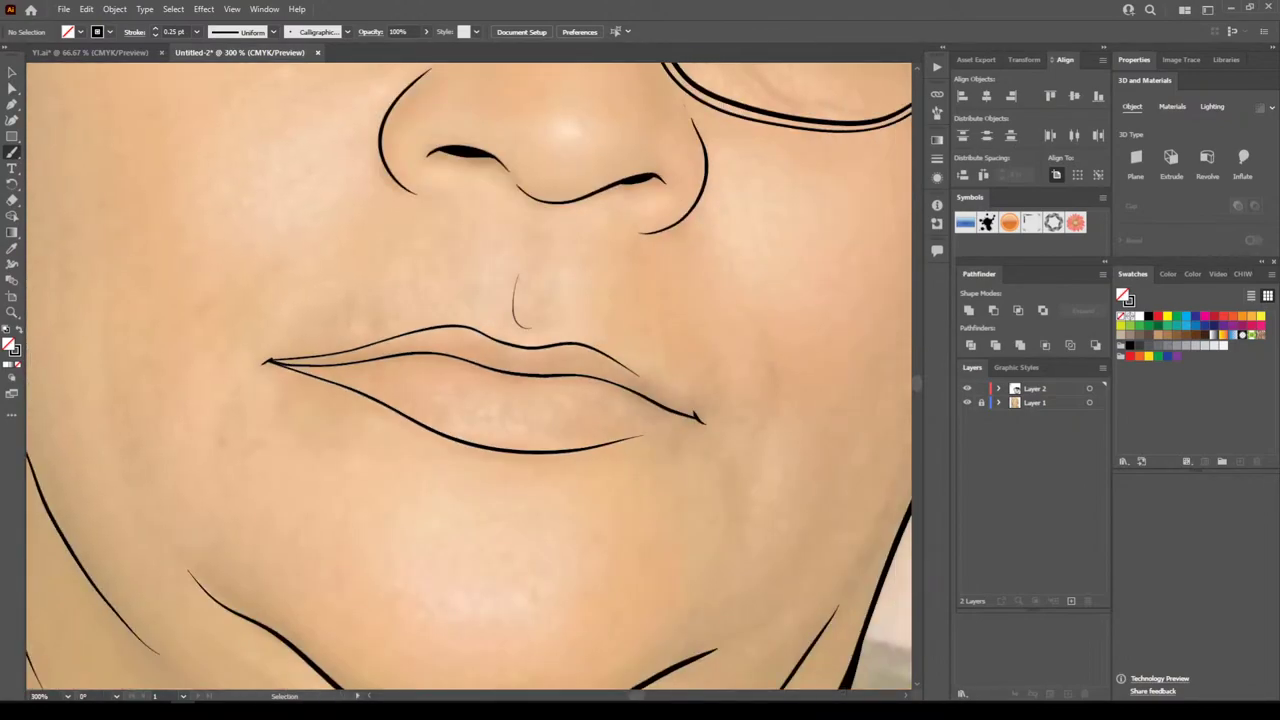
Extend the lower and upper lip outlines to meet at the right corner of the mouth
key(ctrl+plus)
key(ctrl+plus)
key(ctrl+plus)
drag(488, 556, 722, 493)
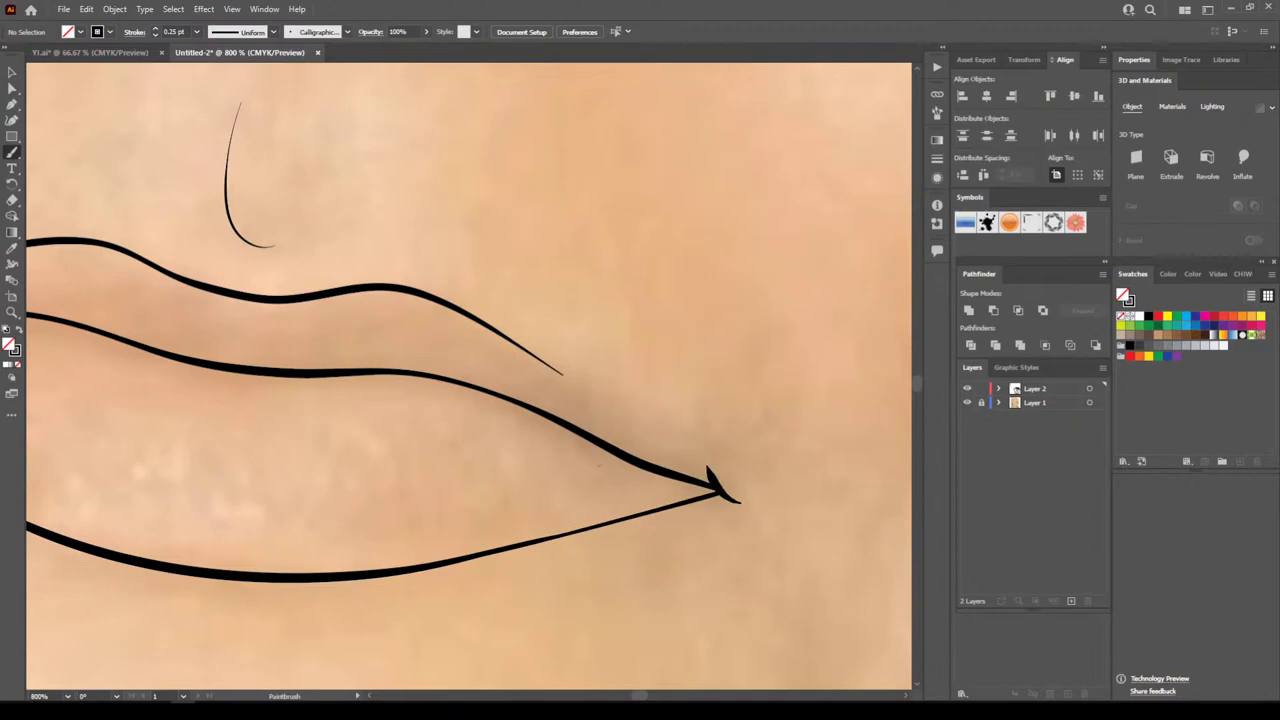
mouse_move(432, 298)
mouse_down()
mouse_move(538, 356)
mouse_move(718, 488)
mouse_up()
key(ctrl+minus)
key(ctrl+minus)
key(ctrl+minus)
key(ctrl+minus)
key(ctrl+minus)
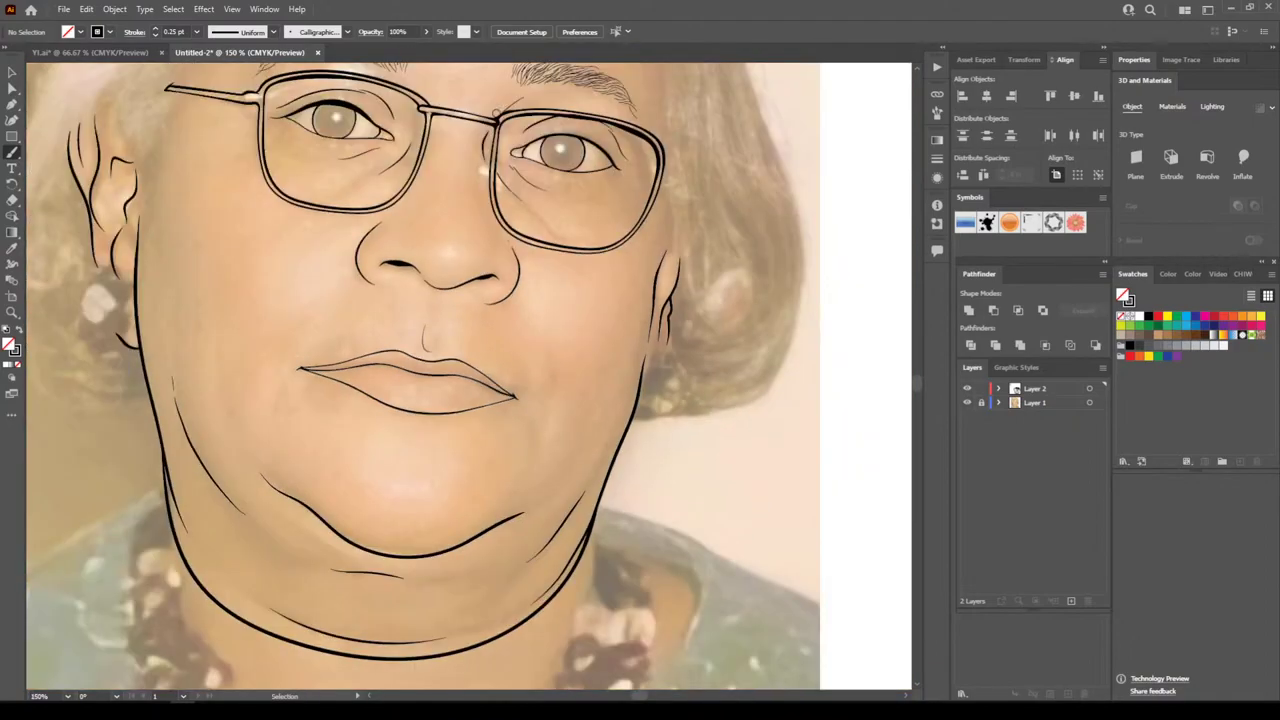
Hide the photo layer and review the line art on its own
key(ctrl+equal)
key(ctrl+minus)
key(ctrl+minus)
scroll(441, 376, up, 3)
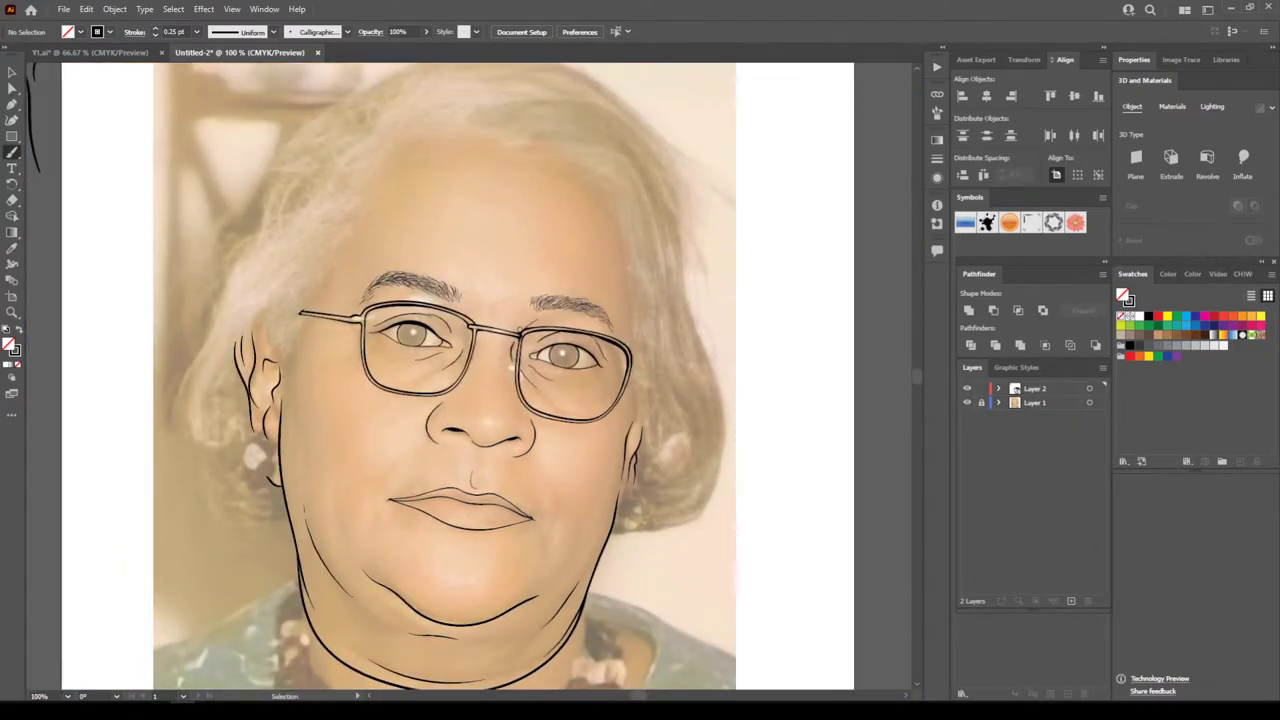
key(ctrl+minus)
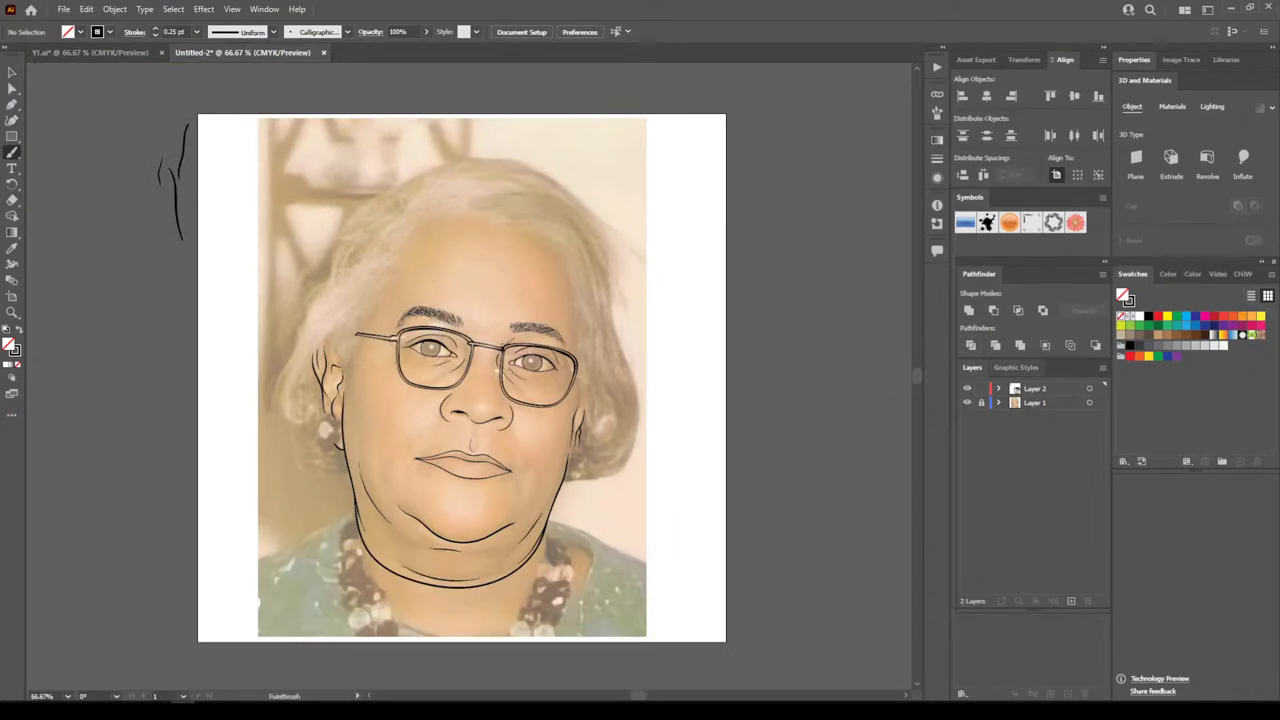
click(966, 402)
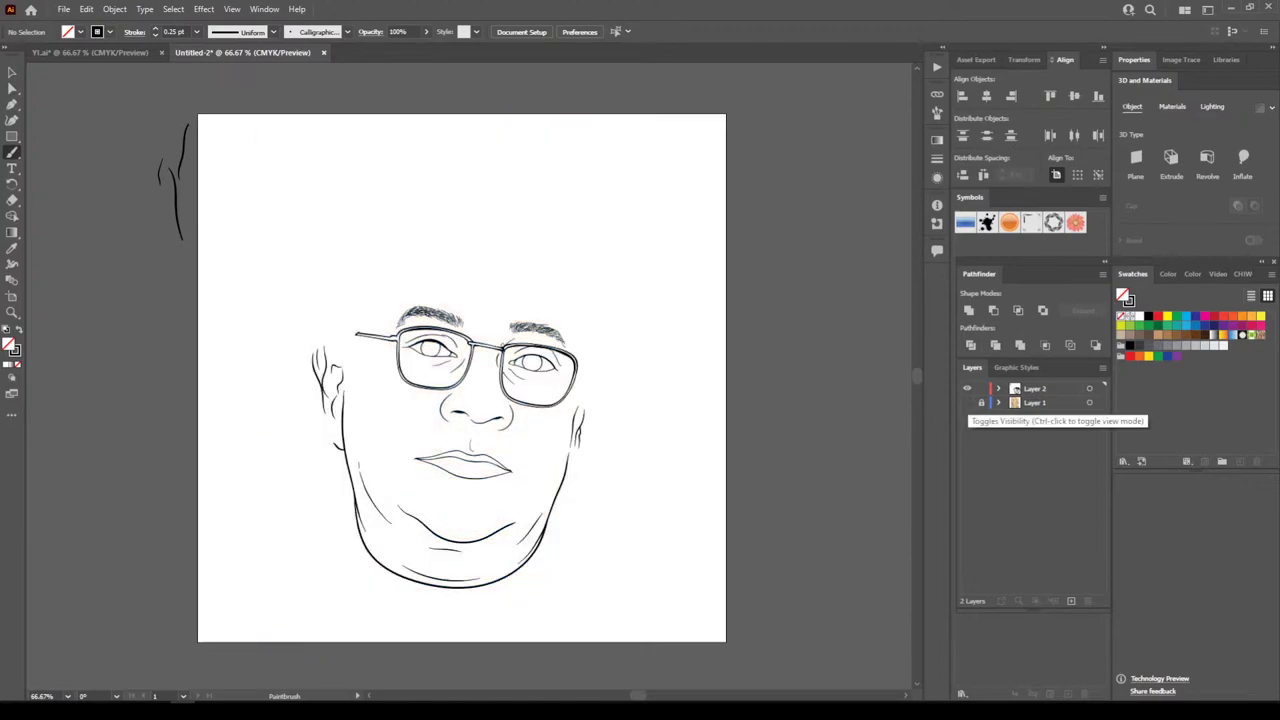
key(ctrl+minus)
key(ctrl+plus)
key(ctrl+plus)
key(ctrl+plus)
scroll(545, 322, up, 1)
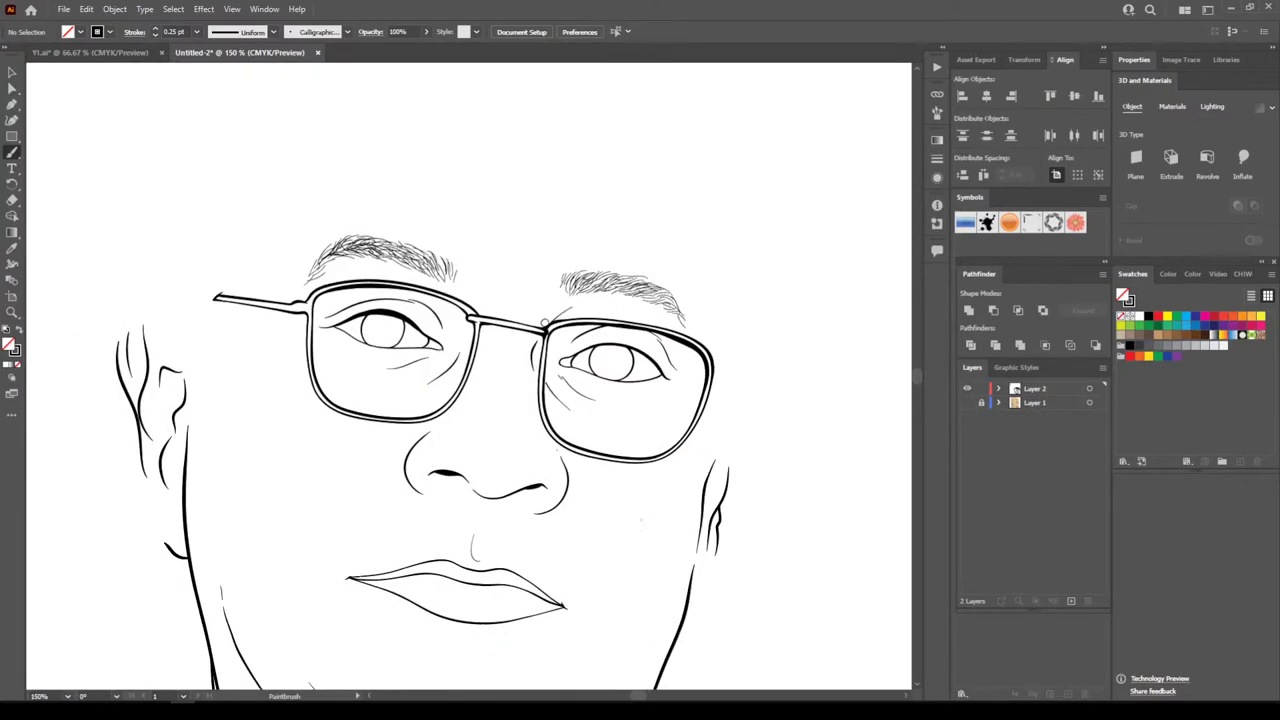
Fill the left iris with a solid black Pencil shape that has no stroke
scroll(442, 394, up, 2)
scroll(442, 394, left, 2)
key(ctrl+plus)
key(ctrl+plus)
key(ctrl+plus)
scroll(442, 394, left, 3)
key(ctrl+plus)
key(ctrl+plus)
key(ctrl+plus)
key(ctrl+plus)
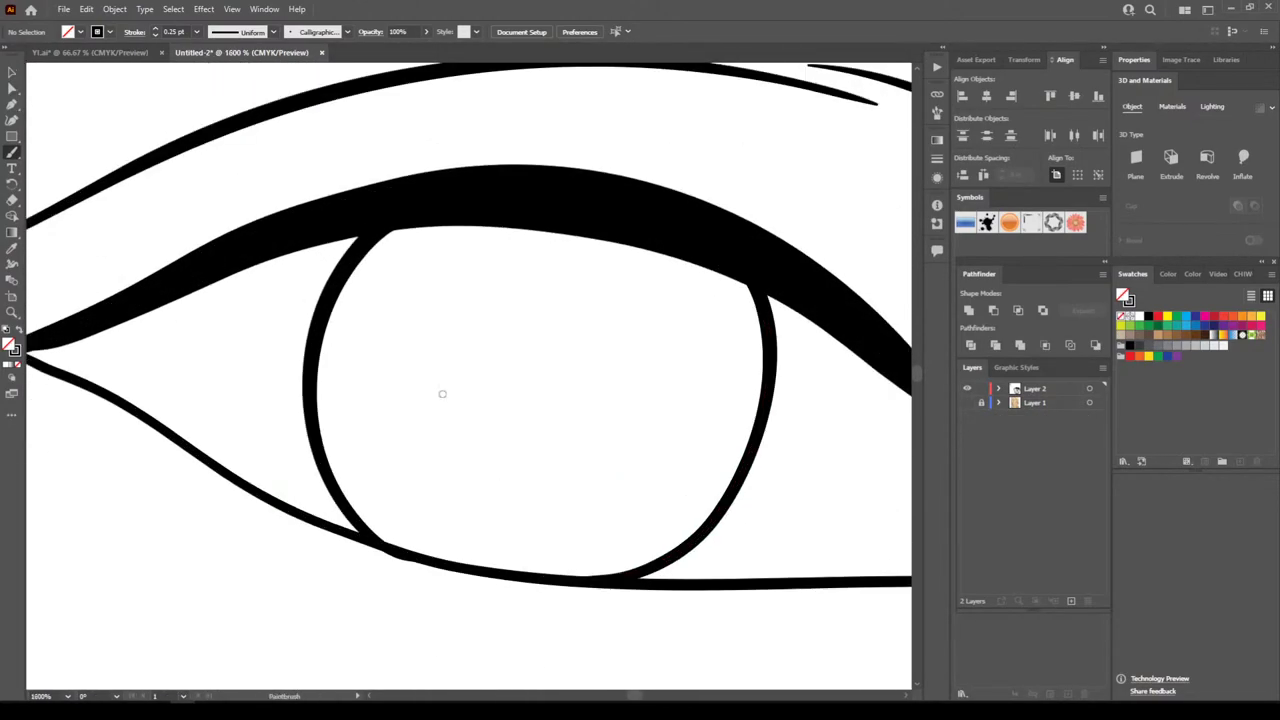
right_click(12, 153)
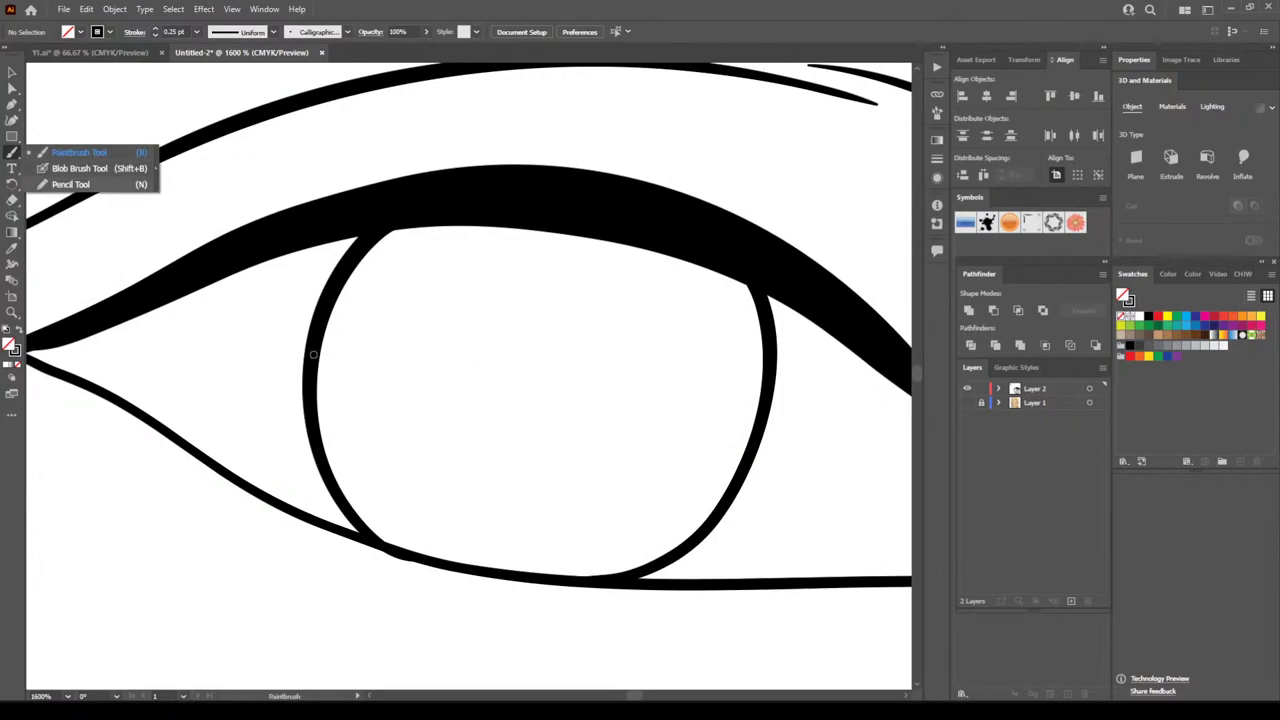
click(71, 185)
click(18, 330)
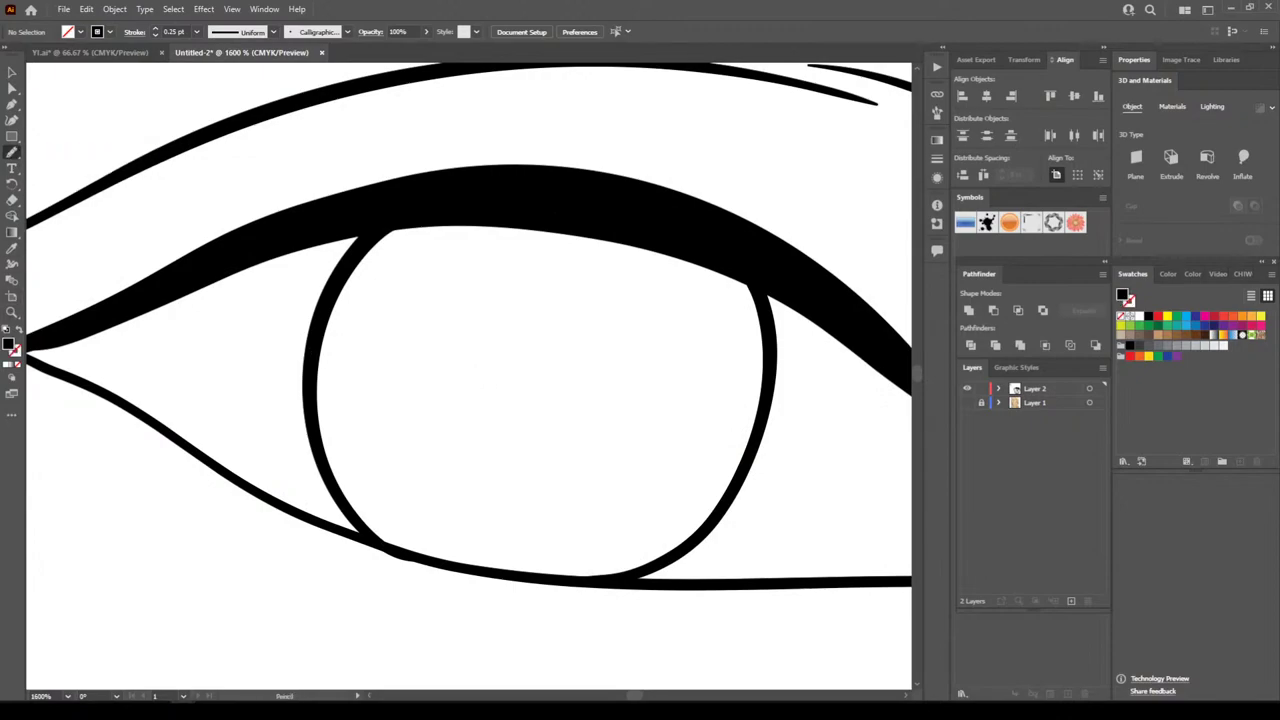
mouse_move(410, 212)
mouse_down()
mouse_move(366, 250)
mouse_move(306, 390)
mouse_move(336, 503)
mouse_move(400, 552)
mouse_move(518, 575)
mouse_move(630, 572)
mouse_move(696, 534)
mouse_move(766, 400)
mouse_move(690, 226)
mouse_move(476, 187)
mouse_up()
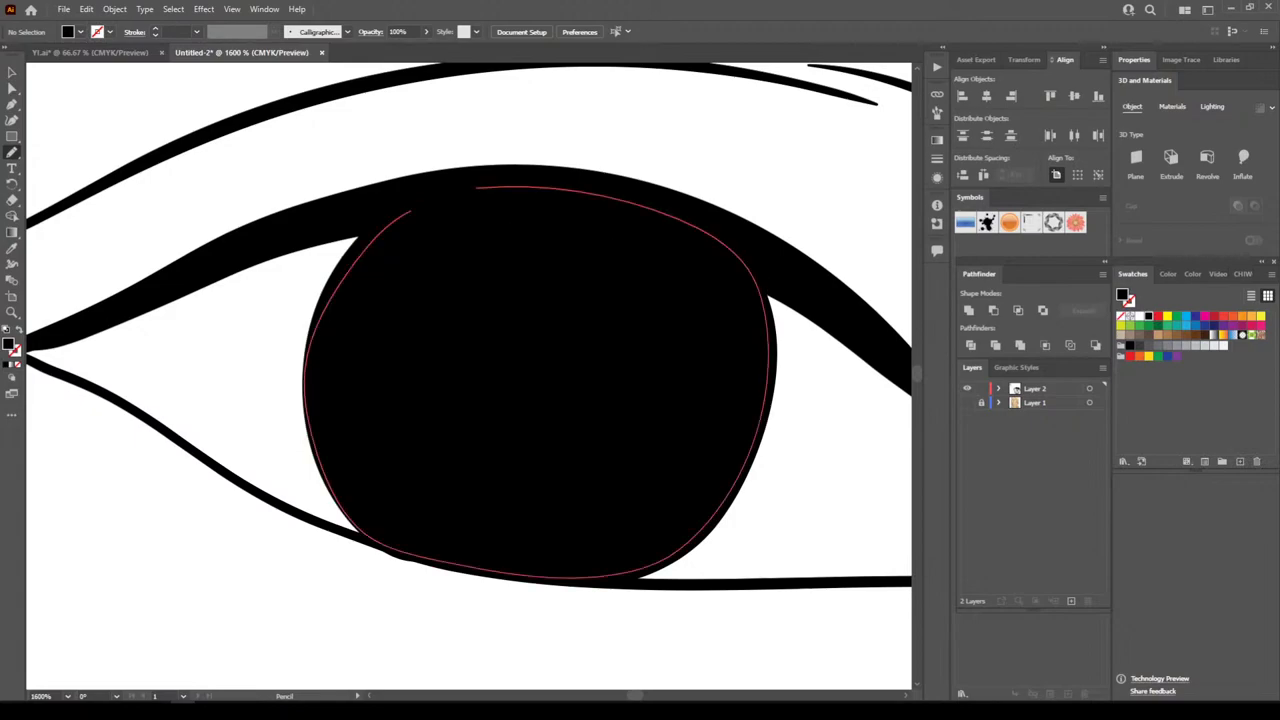
scroll(399, 376, down, 15)
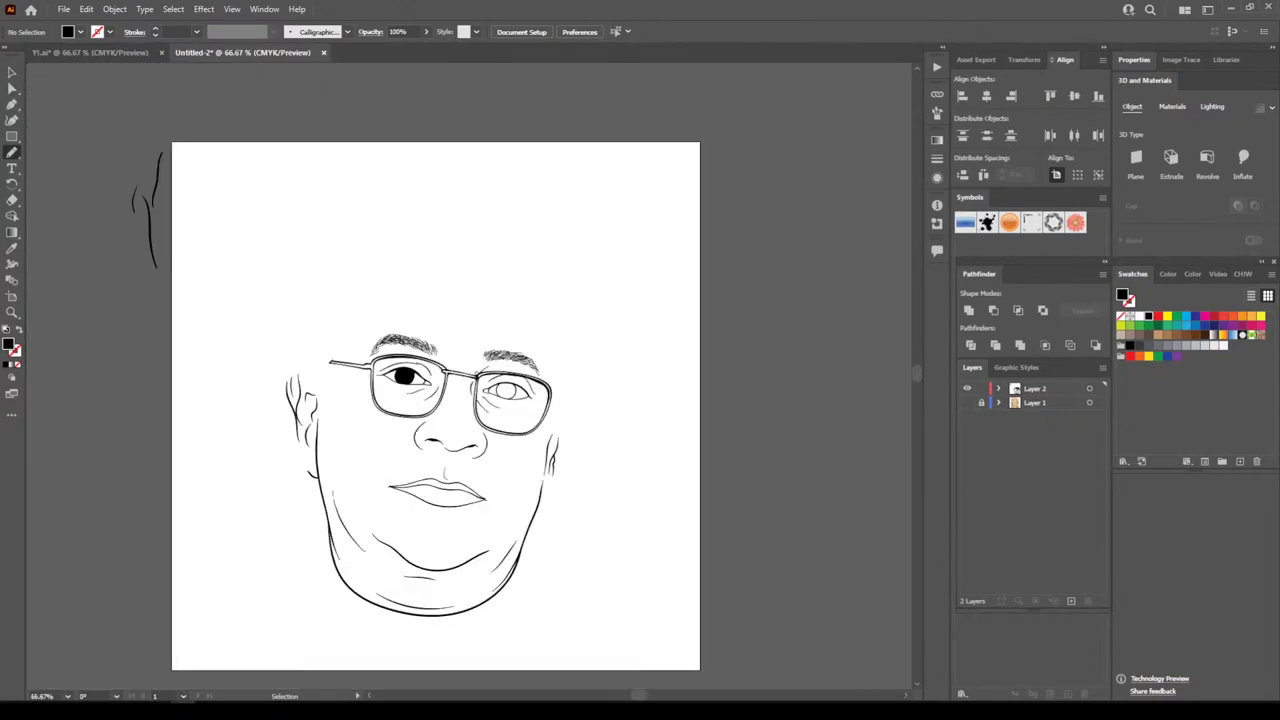
Fill the right iris with a solid black Pencil shape and touch up its lower edge
scroll(509, 386, up, 12)
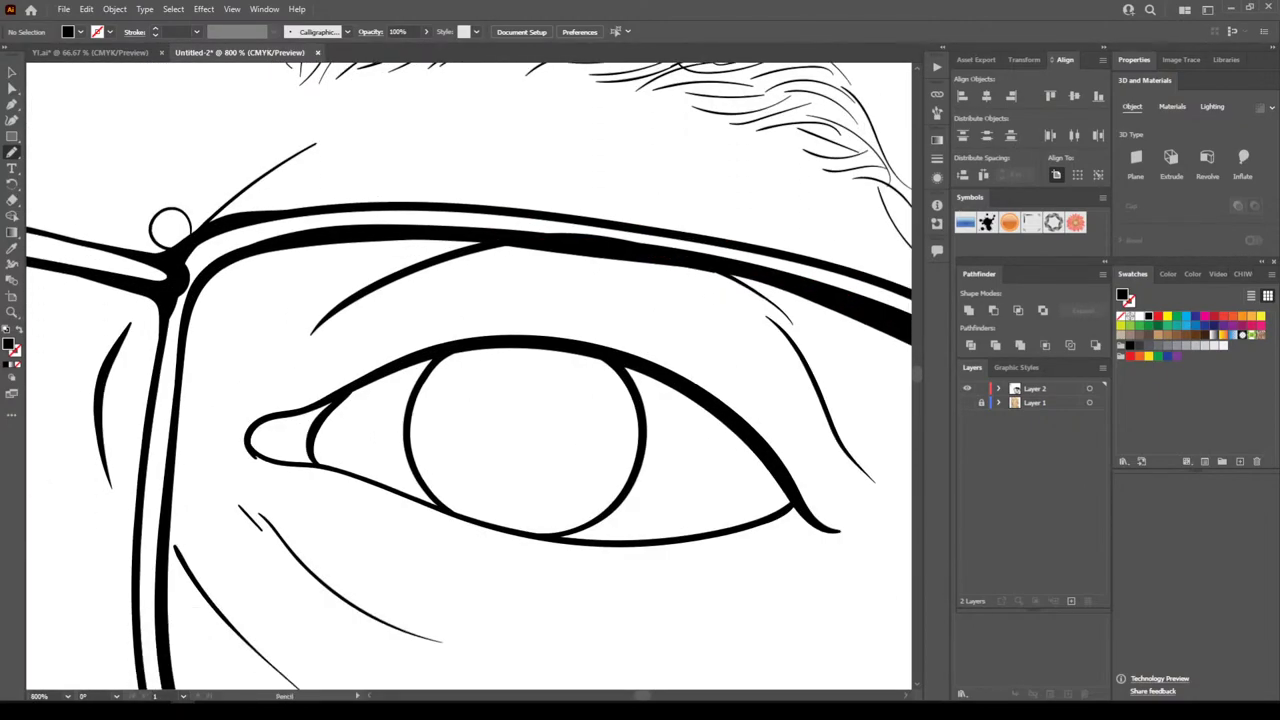
mouse_move(455, 347)
mouse_down()
mouse_move(413, 395)
mouse_move(416, 475)
mouse_move(456, 512)
mouse_move(501, 527)
mouse_move(606, 522)
mouse_move(636, 485)
mouse_move(644, 420)
mouse_move(621, 368)
mouse_move(576, 340)
mouse_move(455, 347)
mouse_up()
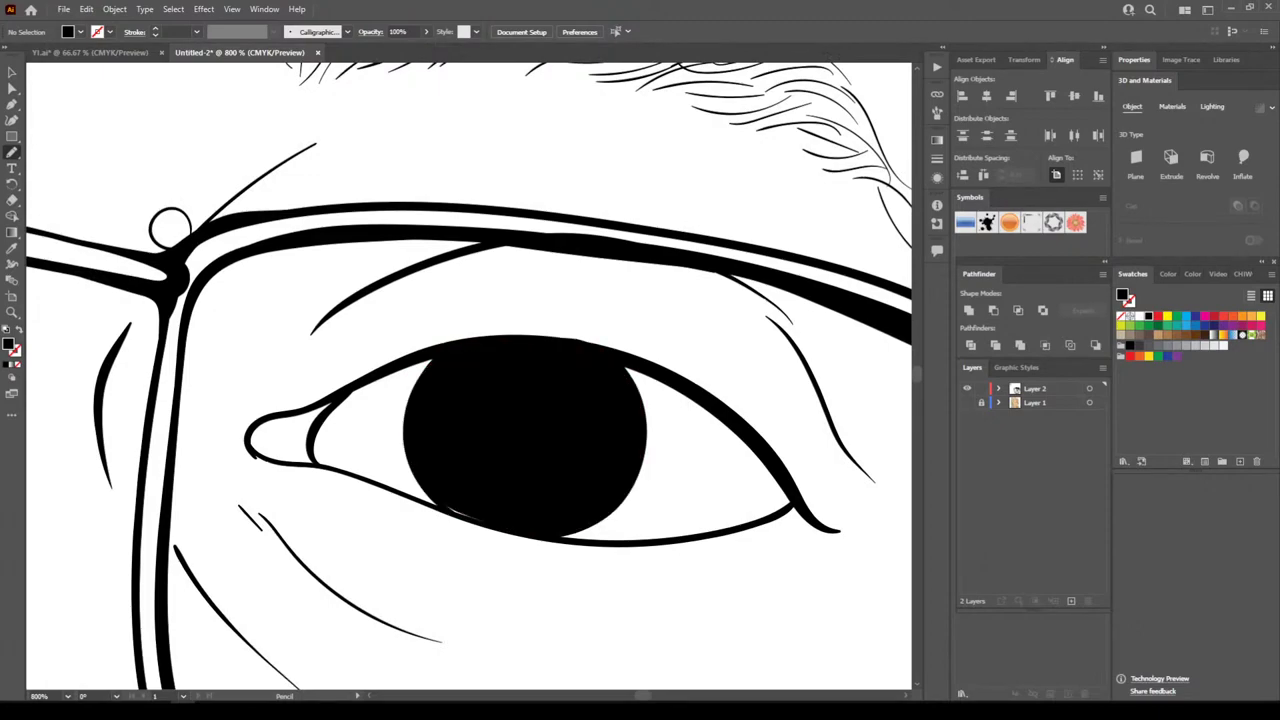
mouse_move(432, 475)
mouse_down()
mouse_move(454, 511)
mouse_move(477, 505)
mouse_move(433, 476)
mouse_up()
Show the photo layer again and draw solid black eyelashes along the right eye's upper lid
click(967, 403)
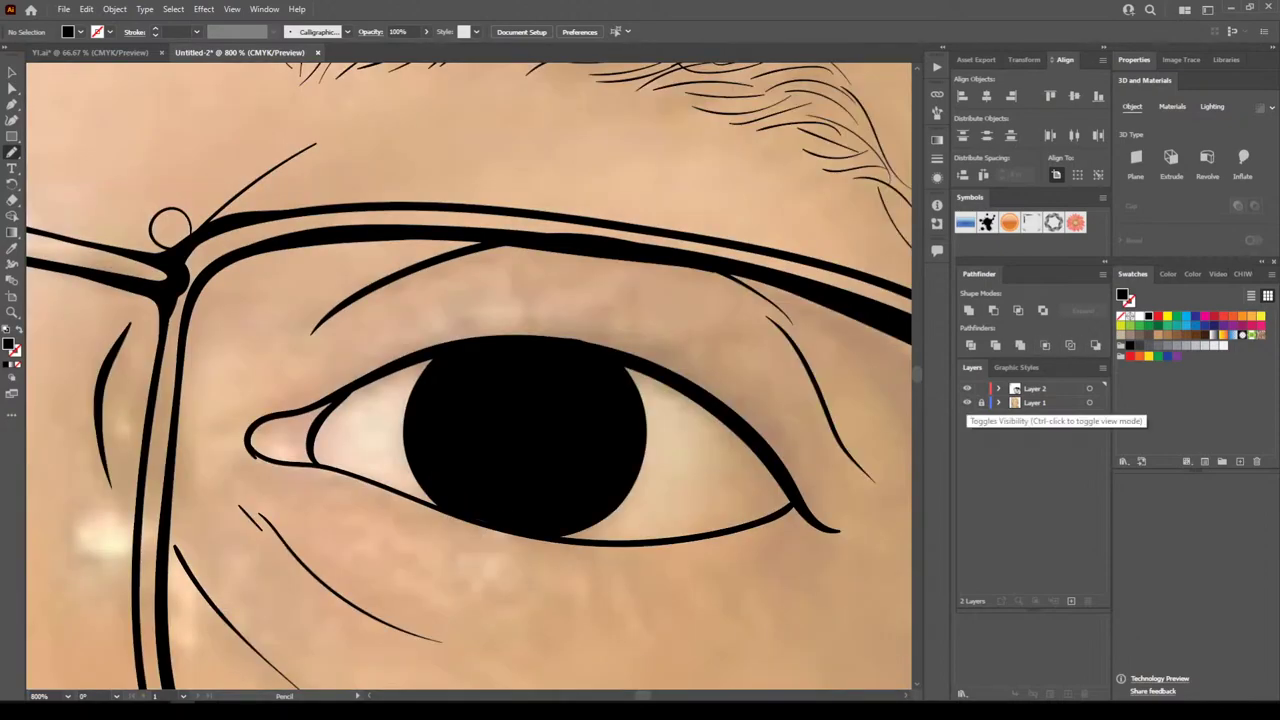
mouse_move(625, 356)
mouse_down()
mouse_move(775, 450)
mouse_move(616, 353)
mouse_up()
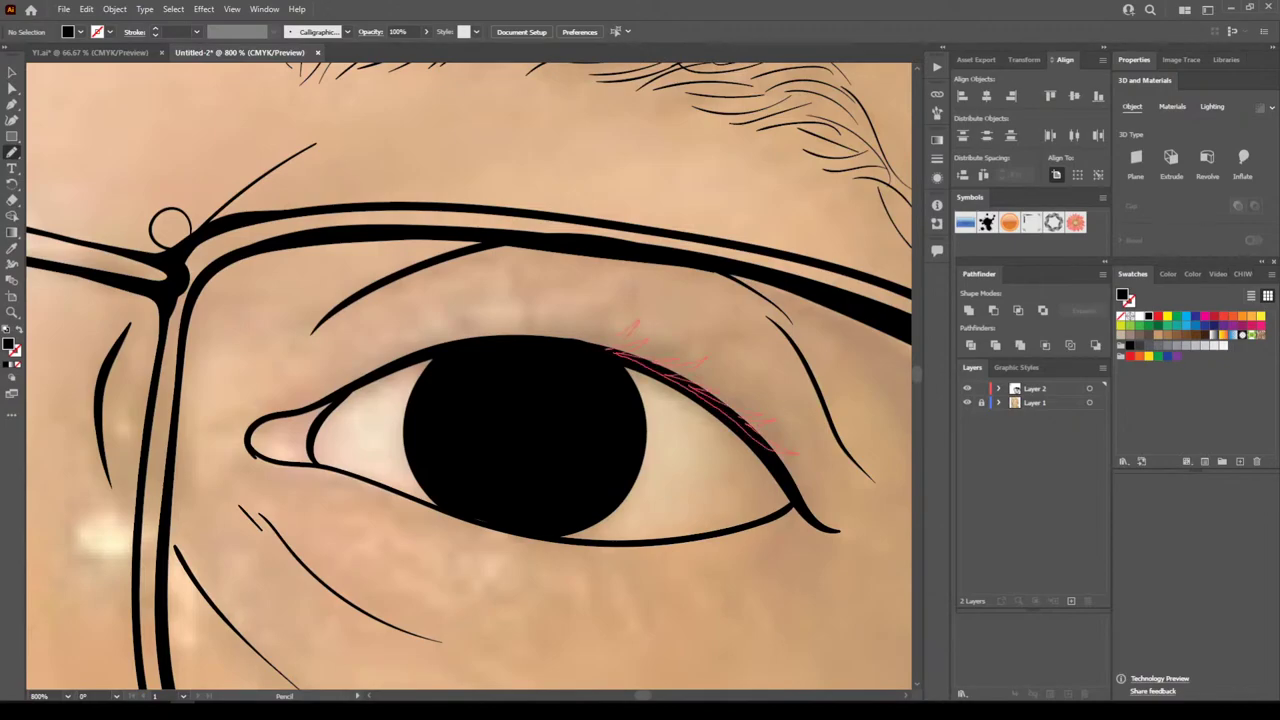
mouse_move(592, 300)
mouse_down()
mouse_move(566, 330)
mouse_move(488, 338)
mouse_move(450, 321)
mouse_up()
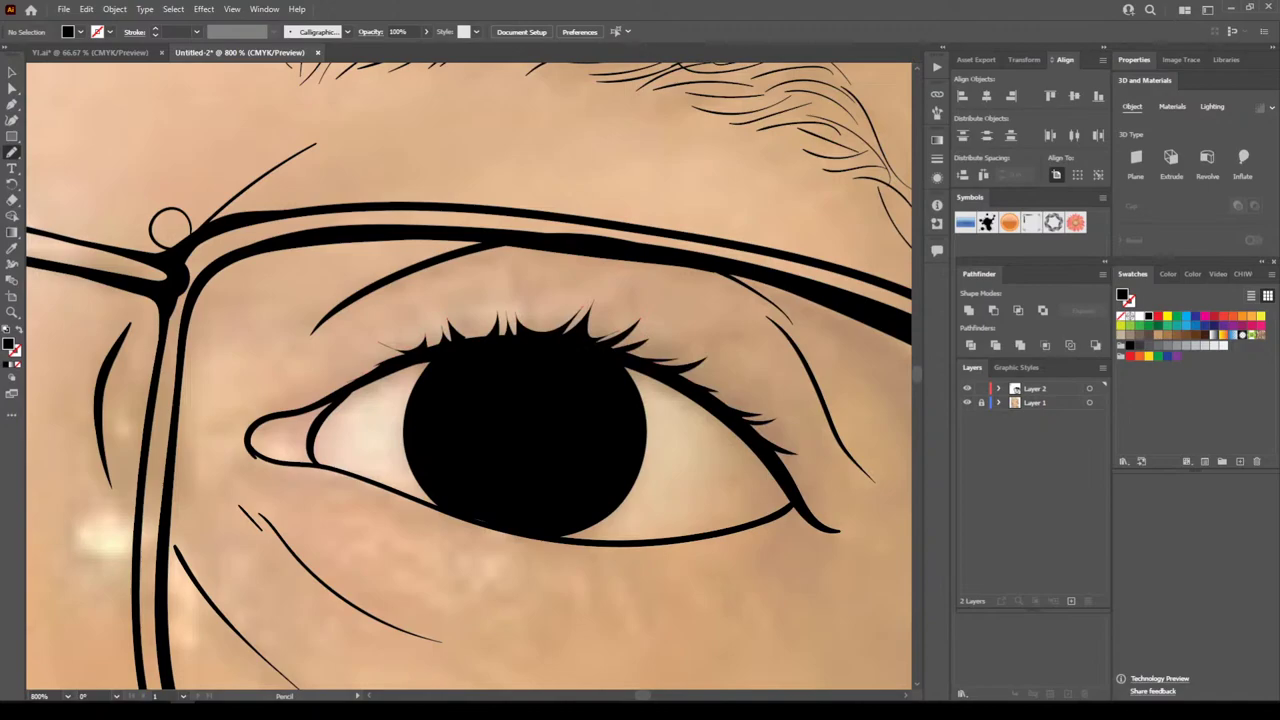
Add a further eyelash shape near the inner corner of the right eye's upper lid
key(ctrl+minus)
key(ctrl+minus)
key(ctrl+minus)
key(ctrl+minus)
key(ctrl+minus)
key(ctrl+minus)
scroll(672, 518, left, 3)
key(ctrl+equal)
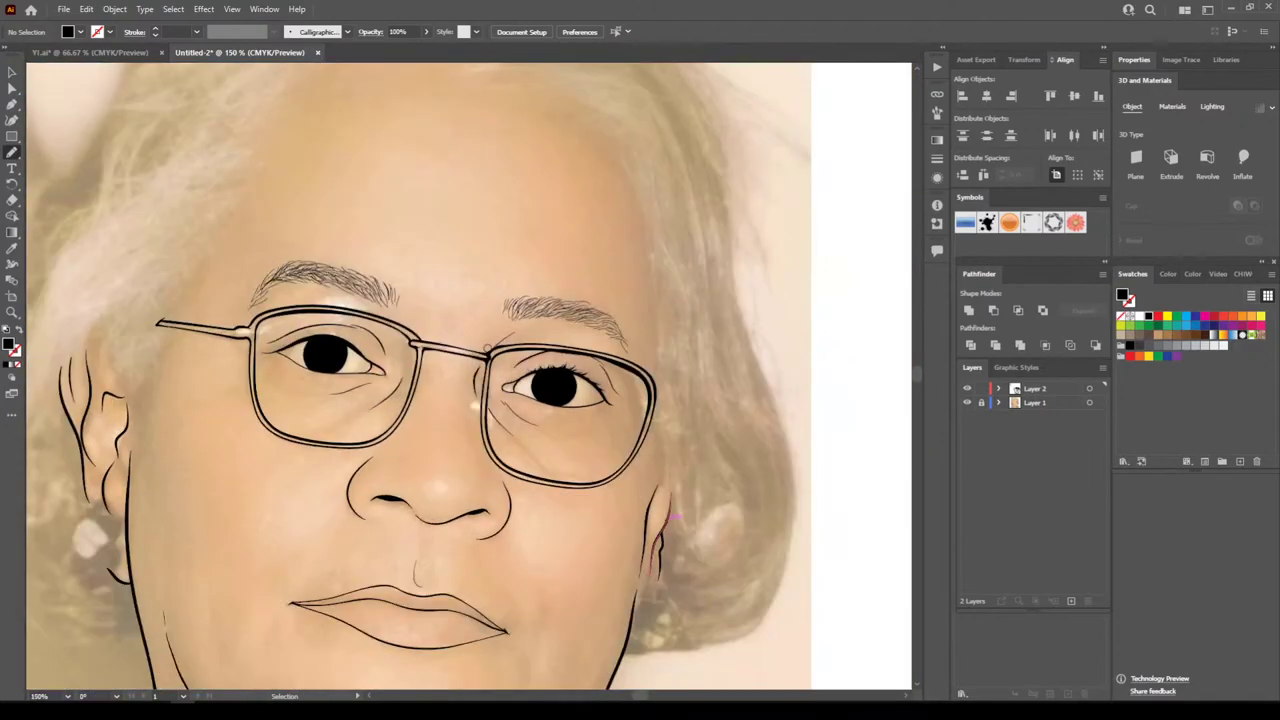
key(ctrl+plus)
key(ctrl+plus)
key(ctrl+plus)
key(ctrl+plus)
key(ctrl+plus)
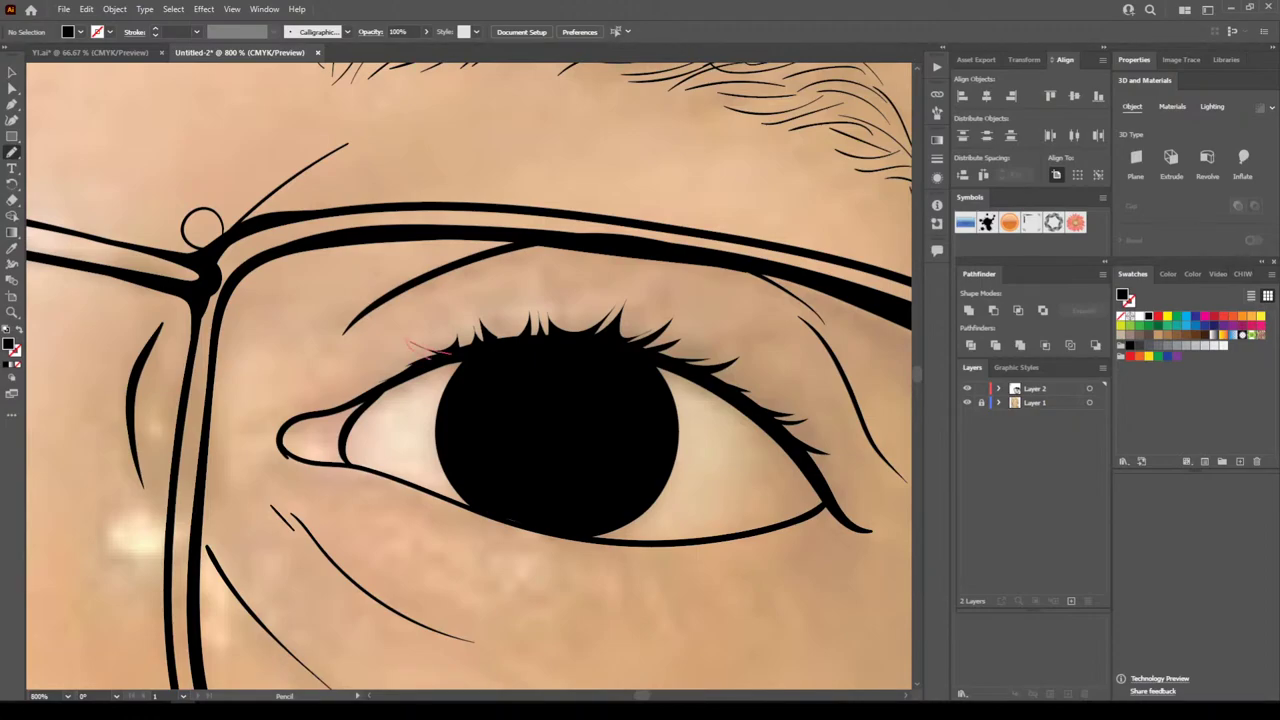
drag(452, 353, 456, 356)
Draw solid black eyelashes along the left eye's upper lid from the outer corner past the iris
key(ctrl+minus)
key(ctrl+minus)
key(ctrl+minus)
key(ctrl+minus)
key(ctrl+minus)
key(ctrl+minus)
scroll(469, 376, left, 3)
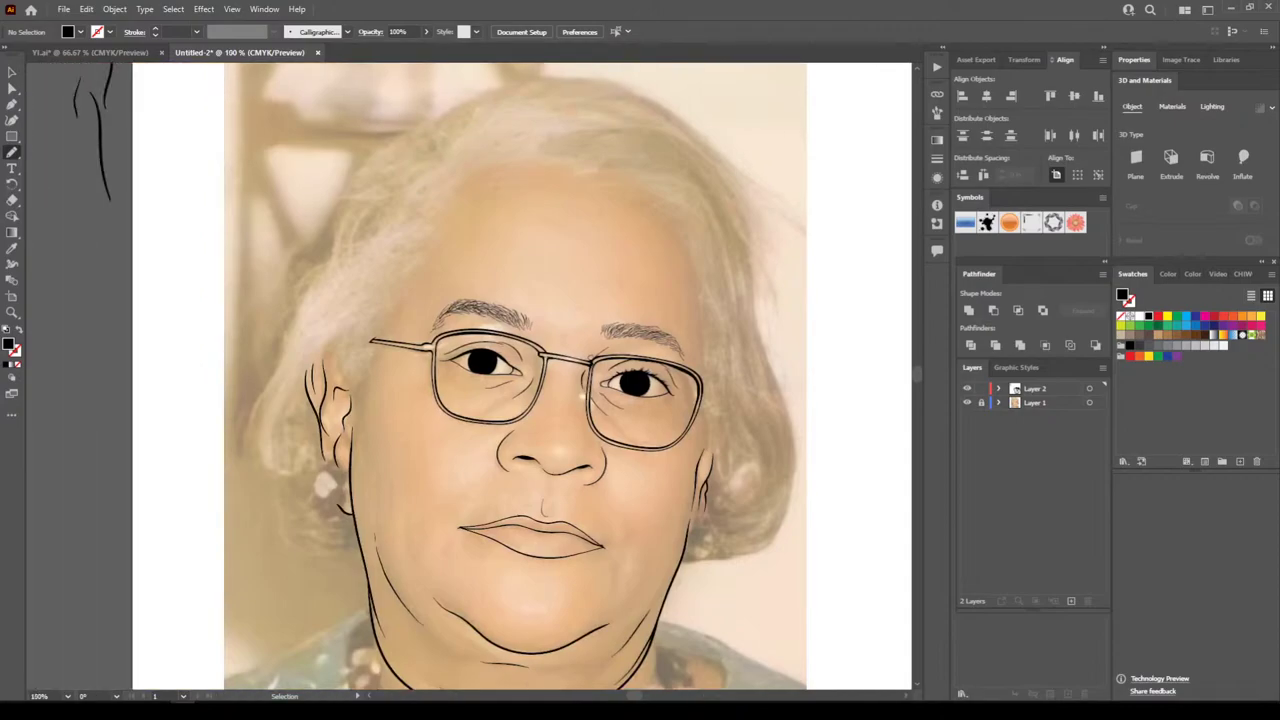
key(ctrl+plus)
key(ctrl+plus)
key(ctrl+plus)
key(ctrl+plus)
key(ctrl+plus)
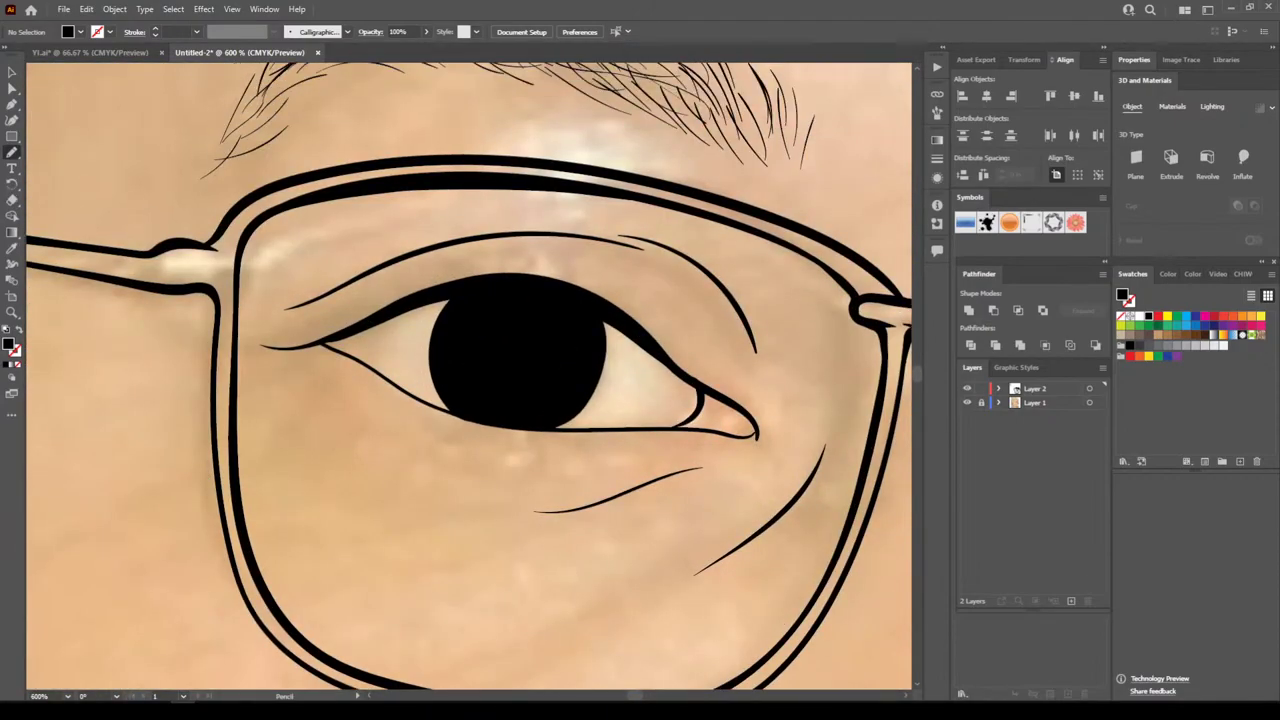
mouse_move(356, 325)
mouse_down()
mouse_move(337, 335)
mouse_move(386, 313)
mouse_up()
mouse_move(458, 280)
mouse_down()
mouse_move(553, 274)
mouse_move(605, 296)
mouse_move(449, 300)
mouse_move(326, 339)
mouse_up()
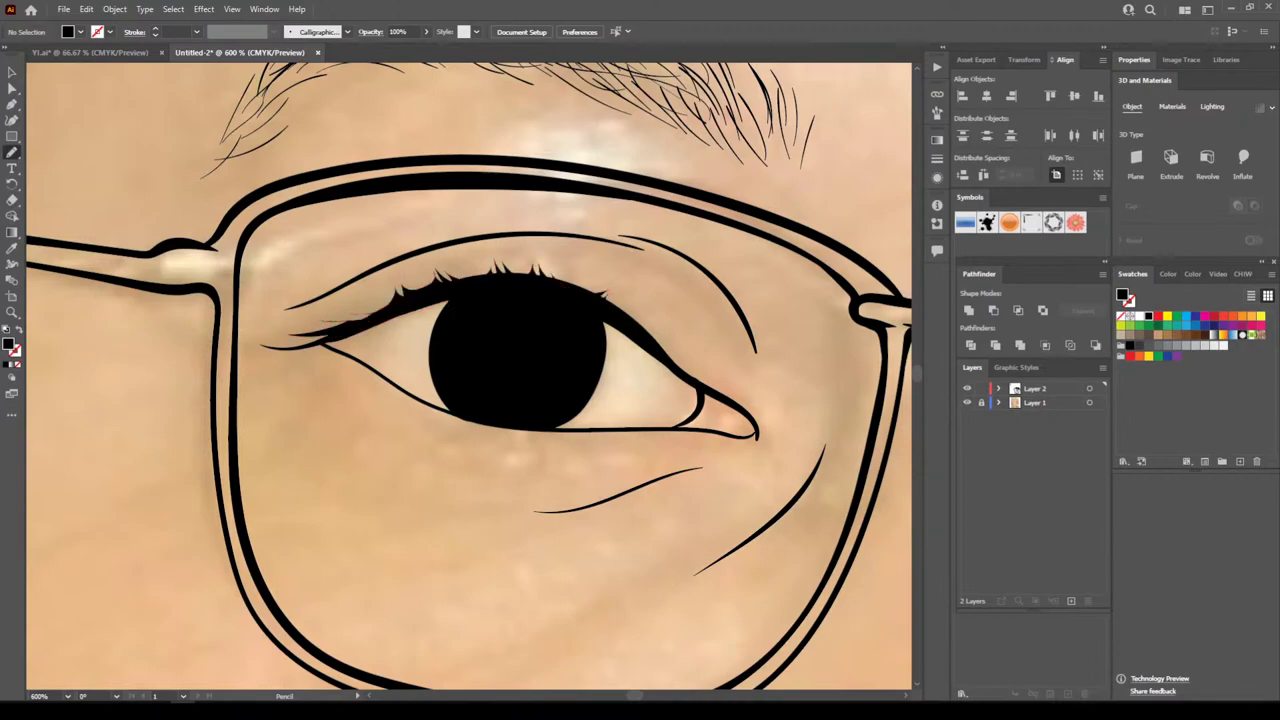
Hide the photo layer to review the line art with the filled irises and eyelashes
key(ctrl+minus)
key(ctrl+minus)
key(ctrl+minus)
key(ctrl+minus)
key(ctrl+minus)
key(ctrl+minus)
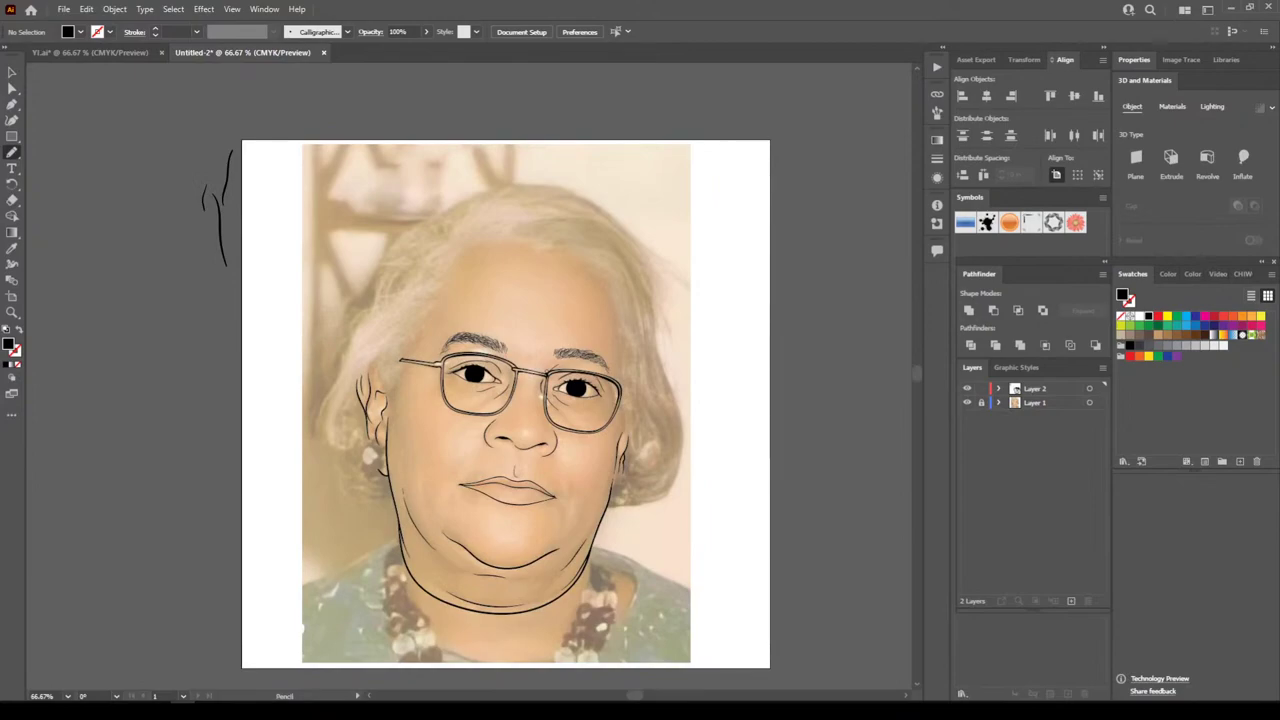
click(966, 402)
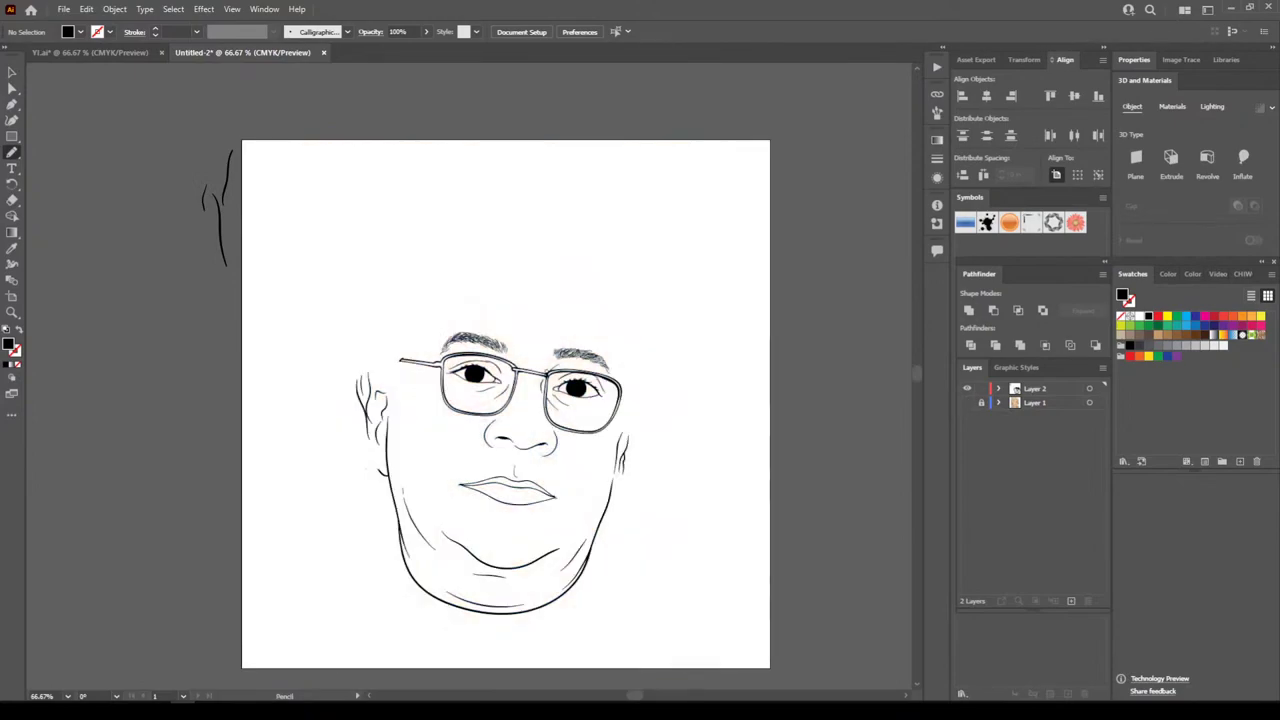
key(ctrl+minus)
key(ctrl+minus)
key(ctrl+plus)
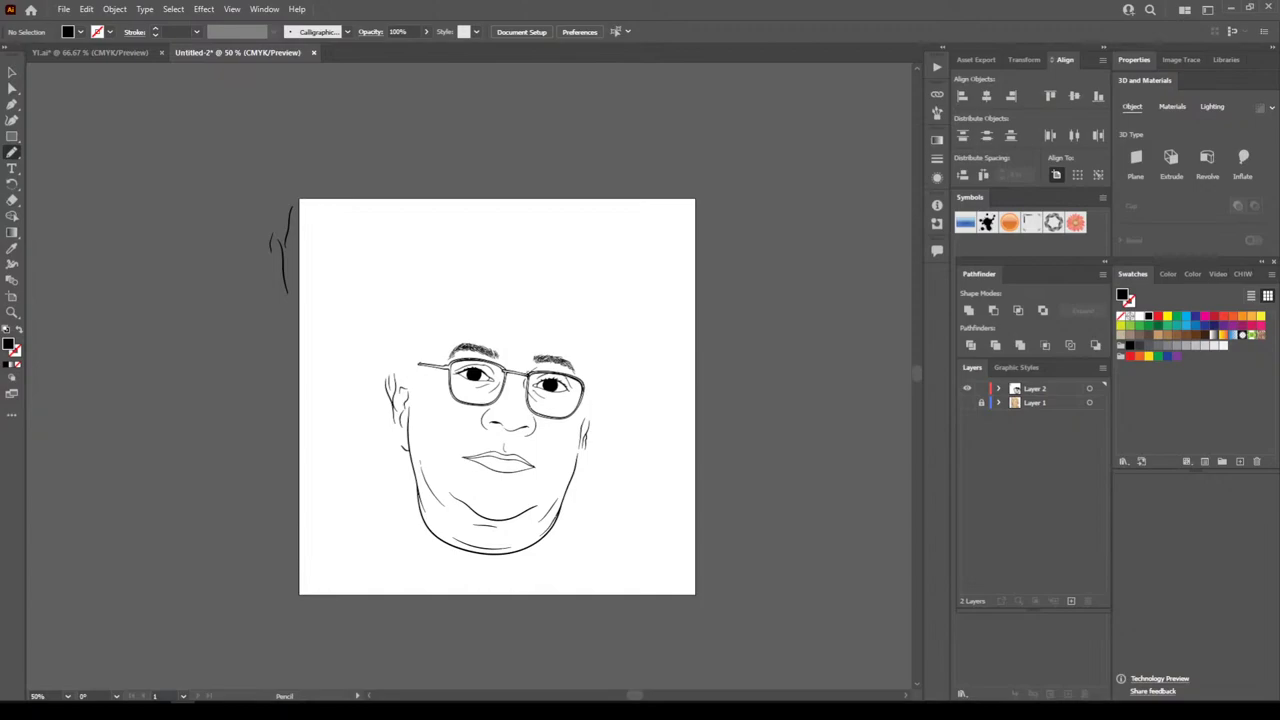
Show the photo layer again and draw a solid black earring around its pale bead on the ear at the picture's left
click(967, 402)
key(ctrl+minus)
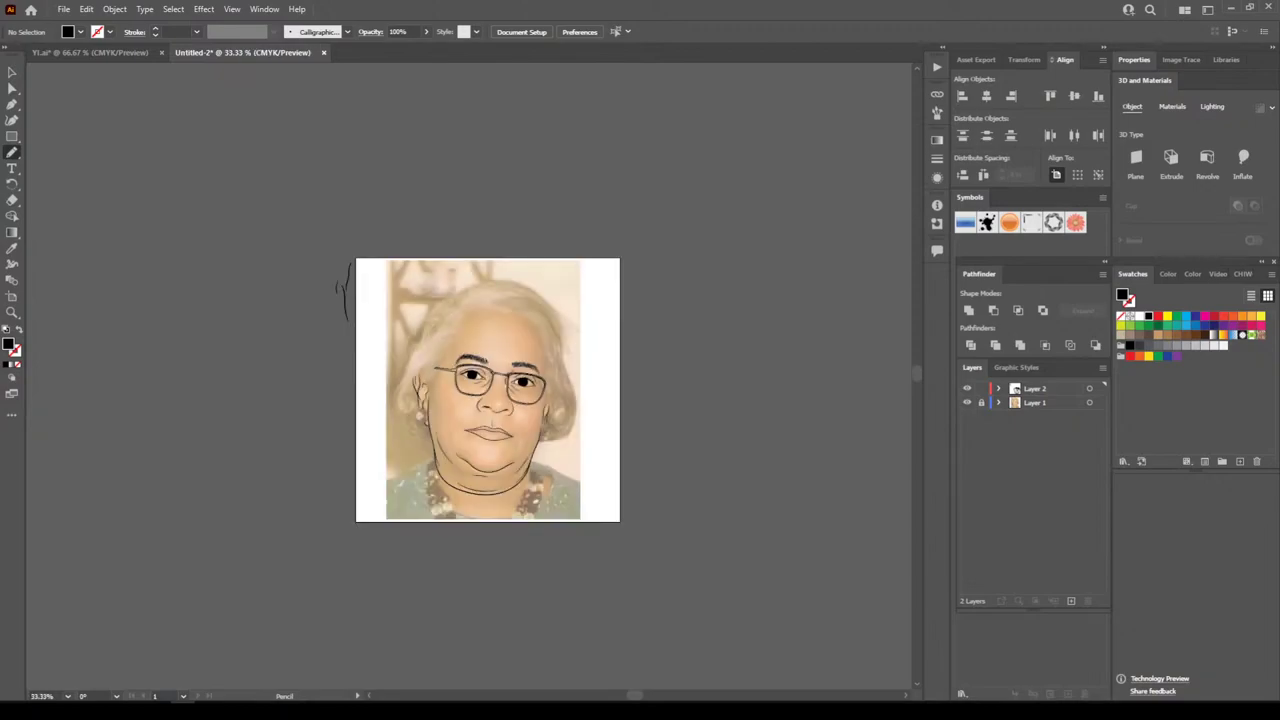
key(ctrl+plus)
key(ctrl+plus)
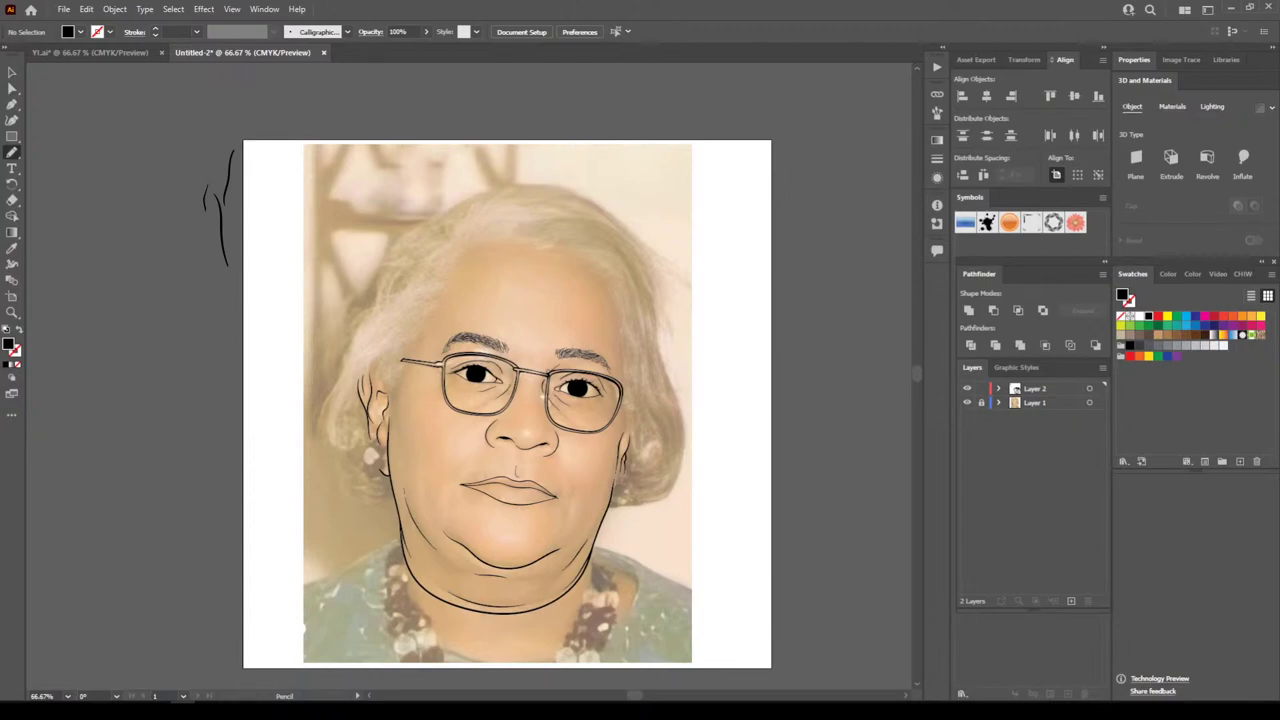
scroll(470, 376, down, 3)
key(ctrl+plus)
key(ctrl+plus)
scroll(470, 376, left, 8)
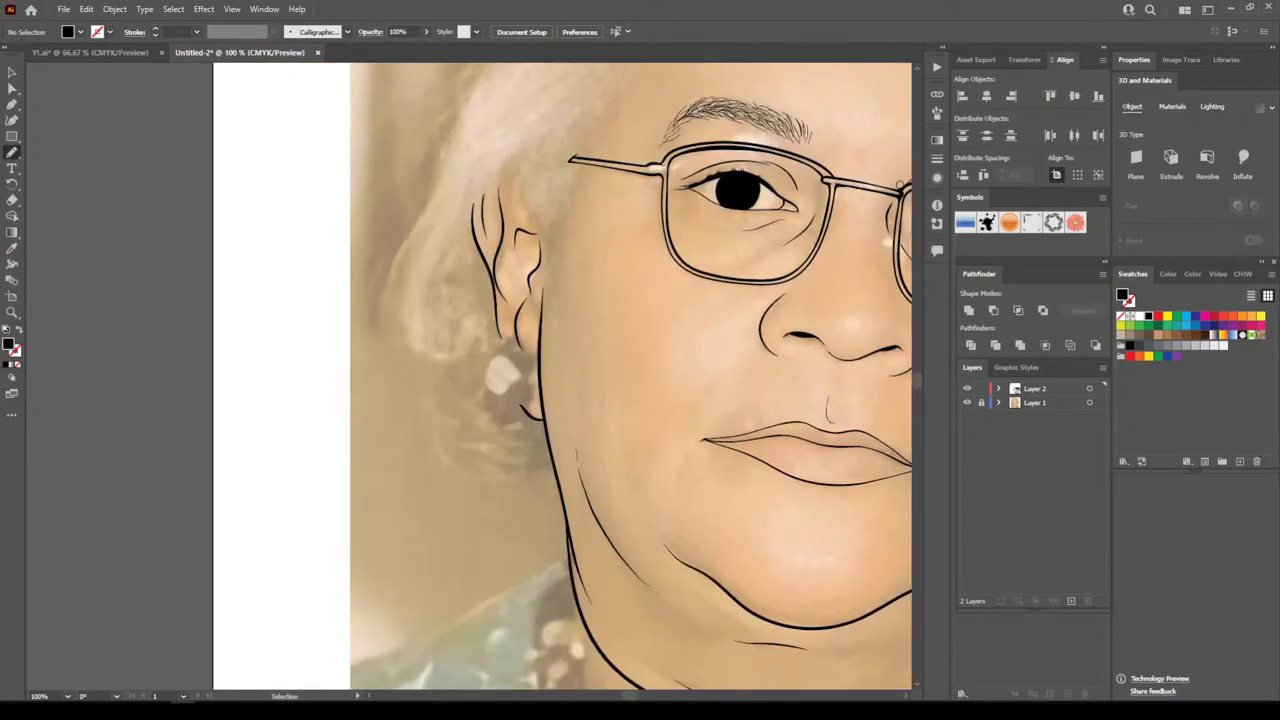
key(ctrl+plus)
key(ctrl+plus)
scroll(470, 376, right, 3)
key(ctrl+plus)
key(ctrl+plus)
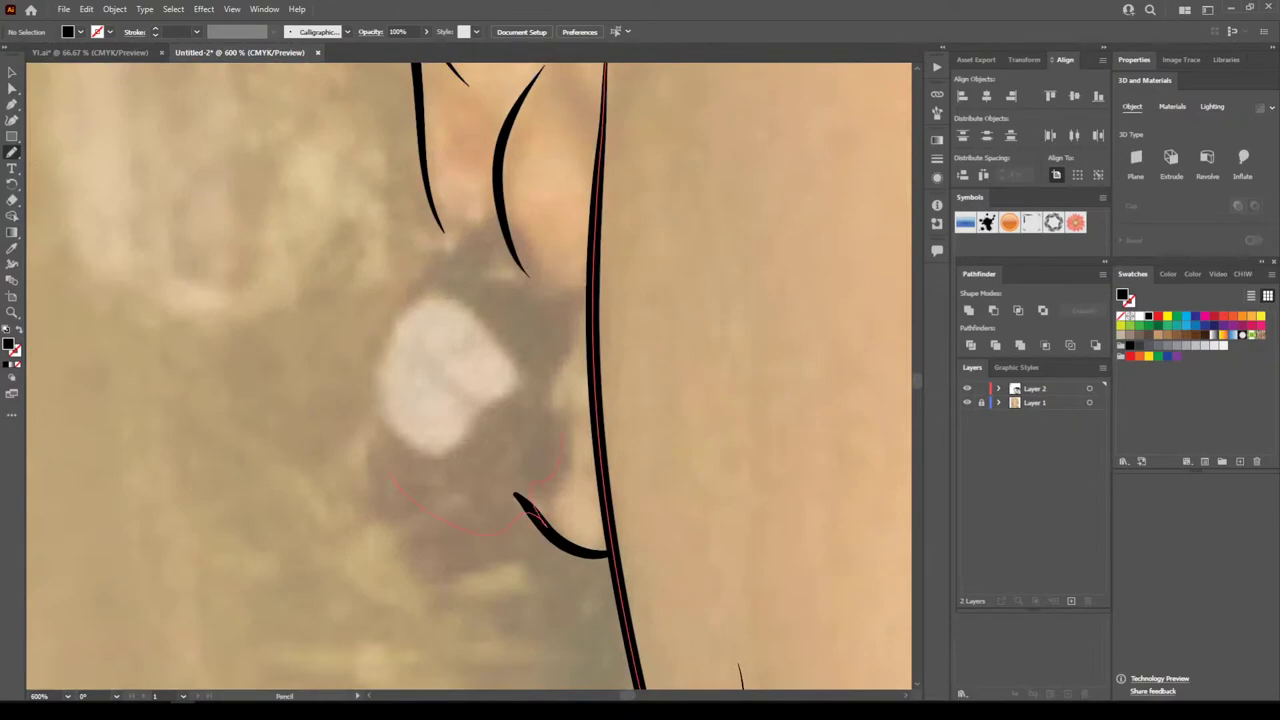
mouse_move(518, 264)
mouse_down()
mouse_move(501, 207)
mouse_move(474, 194)
mouse_move(428, 204)
mouse_up()
drag(500, 350, 445, 448)
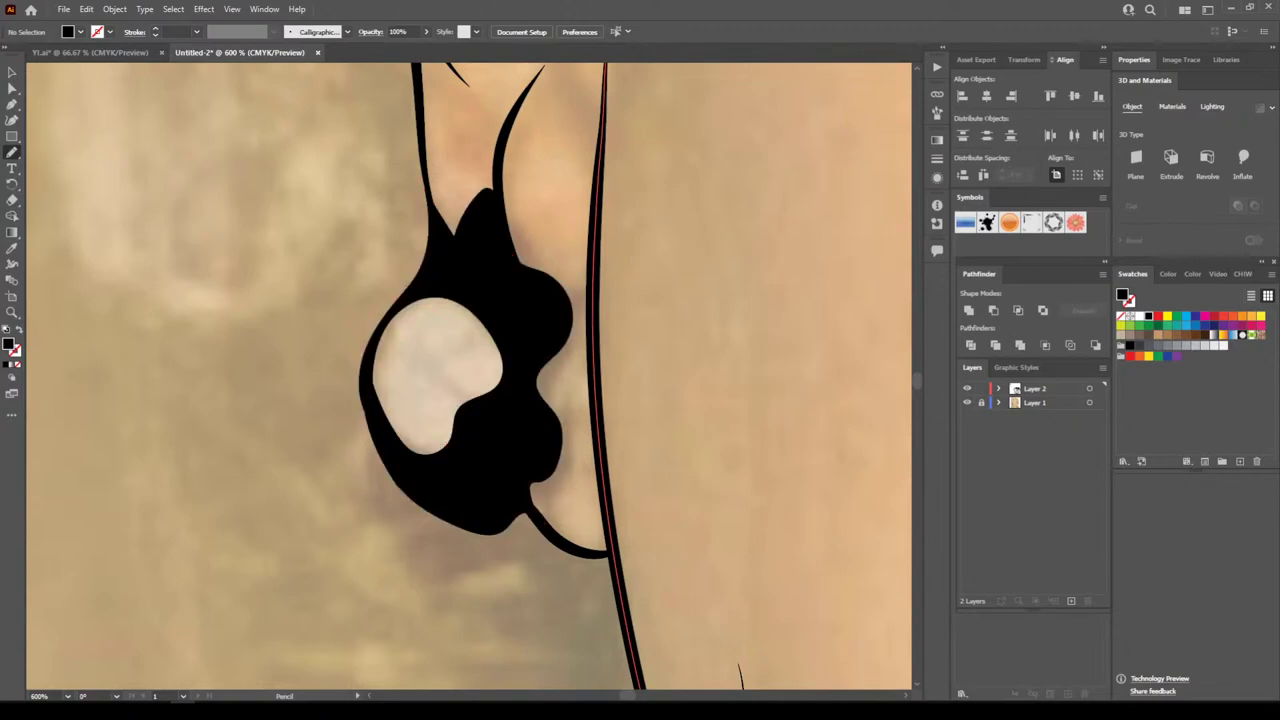
Draw a solid black earring with an open oval centre below the ear at the picture's right
key(ctrl+minus)
key(ctrl+minus)
key(ctrl+minus)
key(ctrl+minus)
key(ctrl+minus)
scroll(469, 376, right, 3)
key(ctrl+minus)
scroll(469, 376, right, 3)
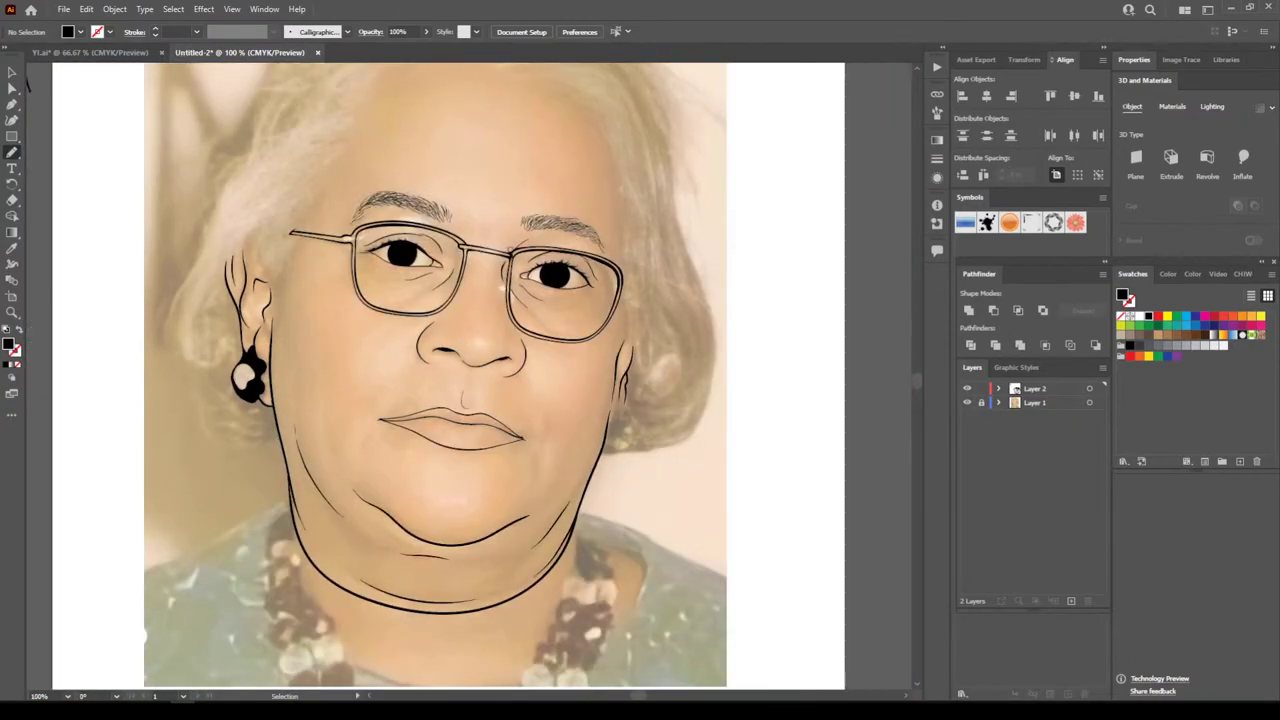
key(ctrl+equal)
key(ctrl+equal)
key(ctrl+equal)
scroll(469, 376, right, 5)
key(ctrl+plus)
key(ctrl+plus)
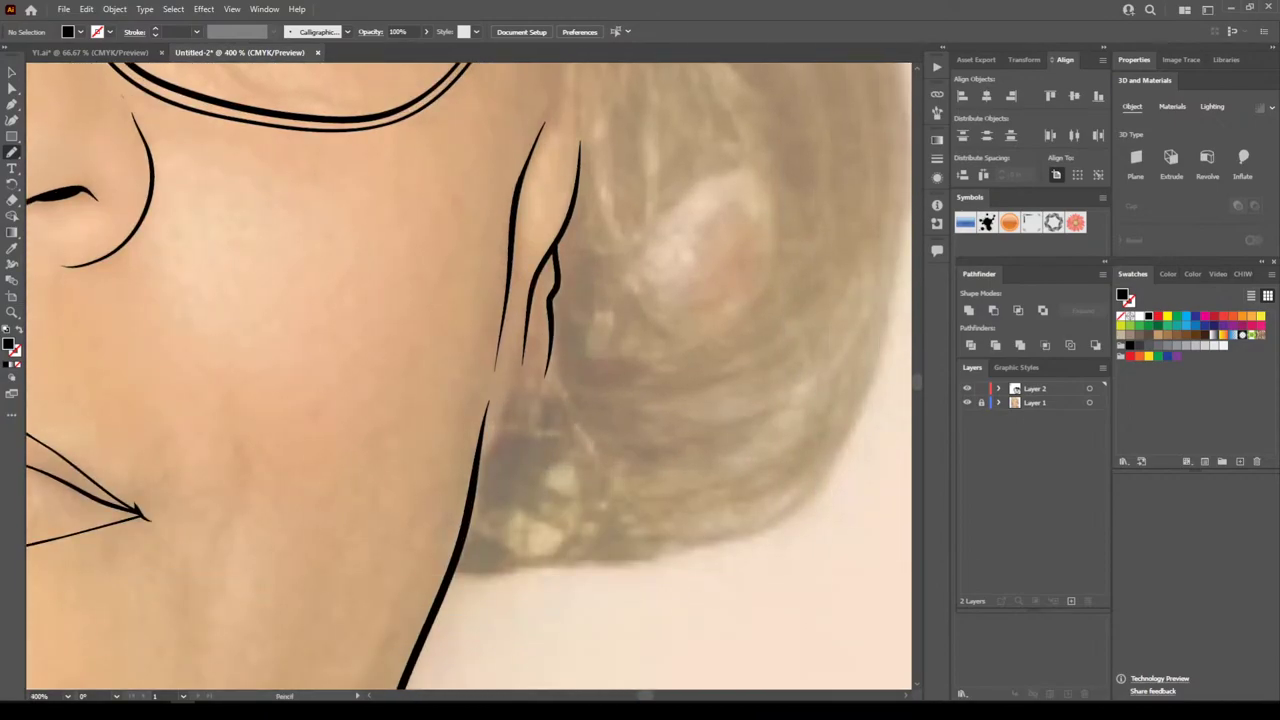
drag(545, 376, 550, 353)
mouse_move(477, 495)
mouse_down()
mouse_move(467, 520)
mouse_move(562, 532)
mouse_move(514, 529)
mouse_up()
drag(560, 515, 550, 350)
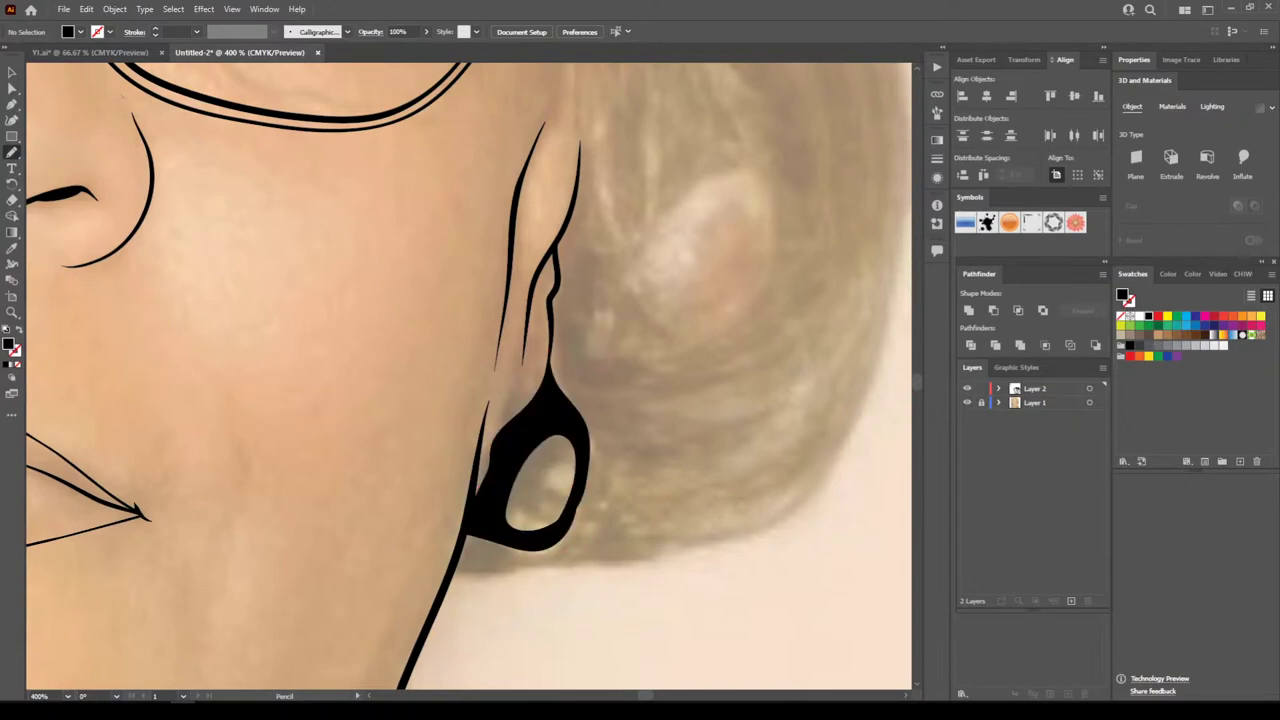
Hide the photo layer to review the line art with both earrings, and show the photo again
key(ctrl+minus)
key(ctrl+minus)
key(ctrl+minus)
key(ctrl+minus)
key(ctrl+minus)
scroll(469, 376, left, 3)
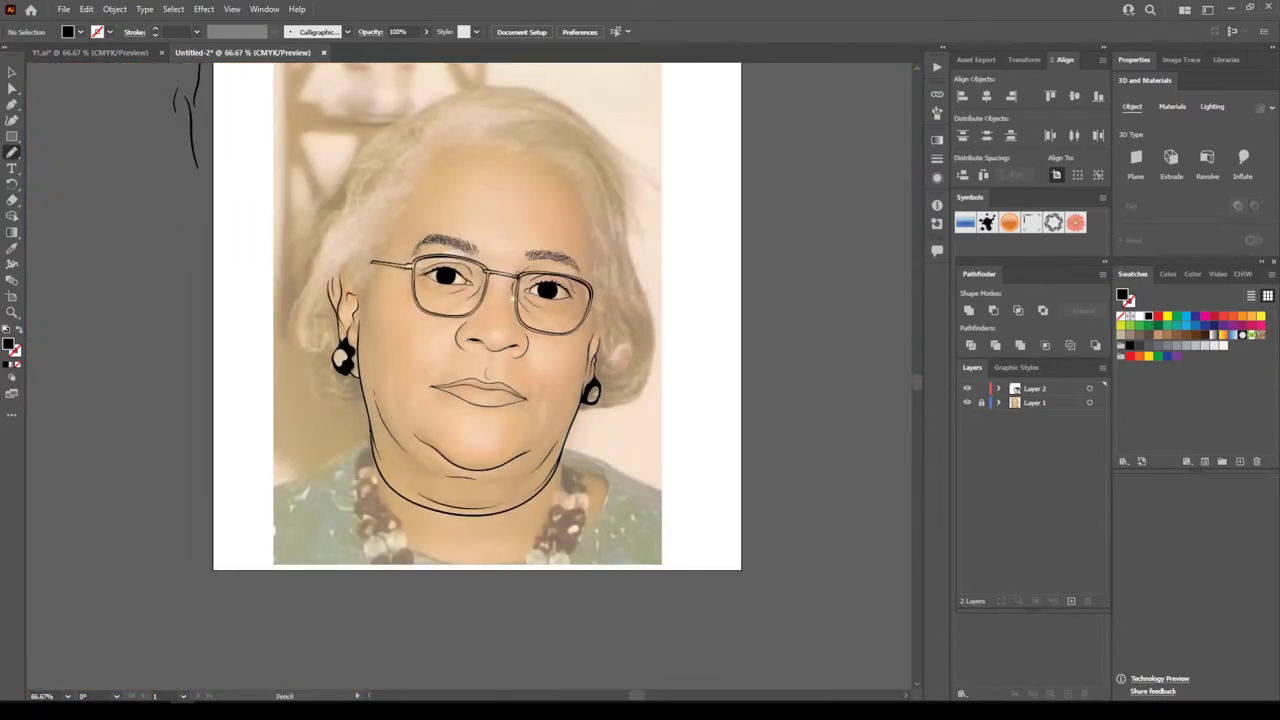
click(966, 402)
key(ctrl+minus)
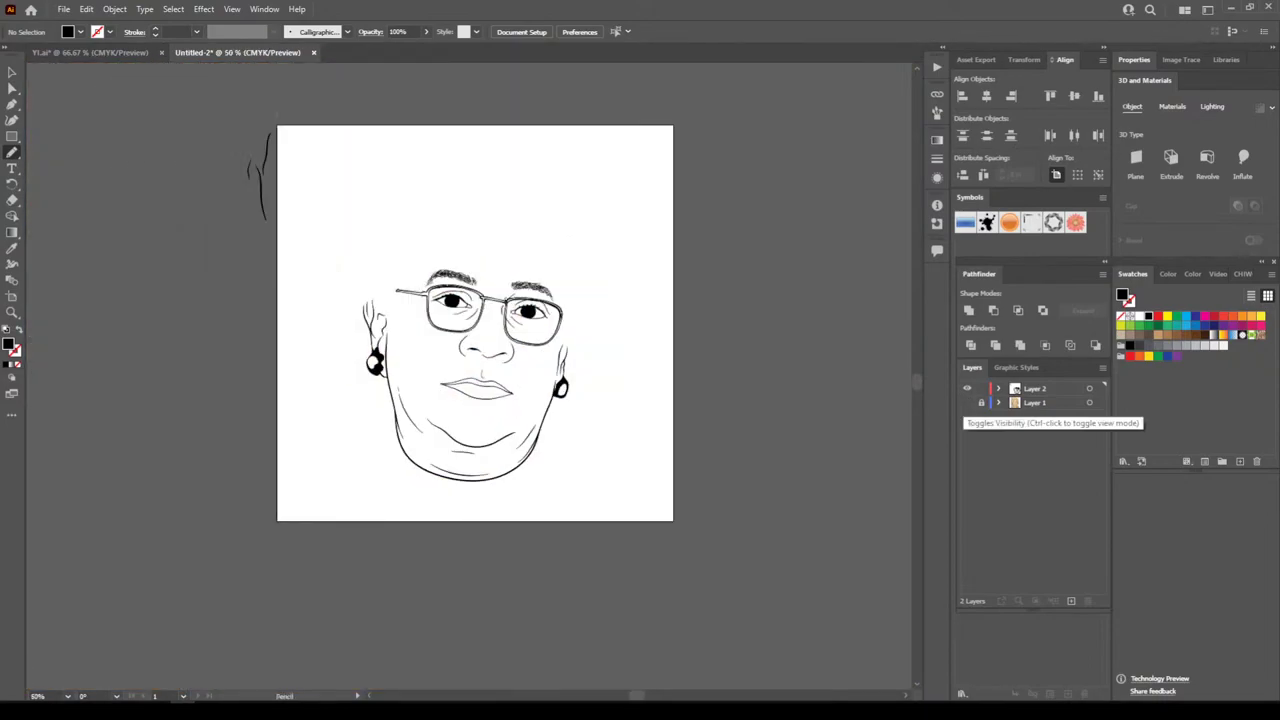
key(ctrl+plus)
key(ctrl+plus)
click(966, 402)
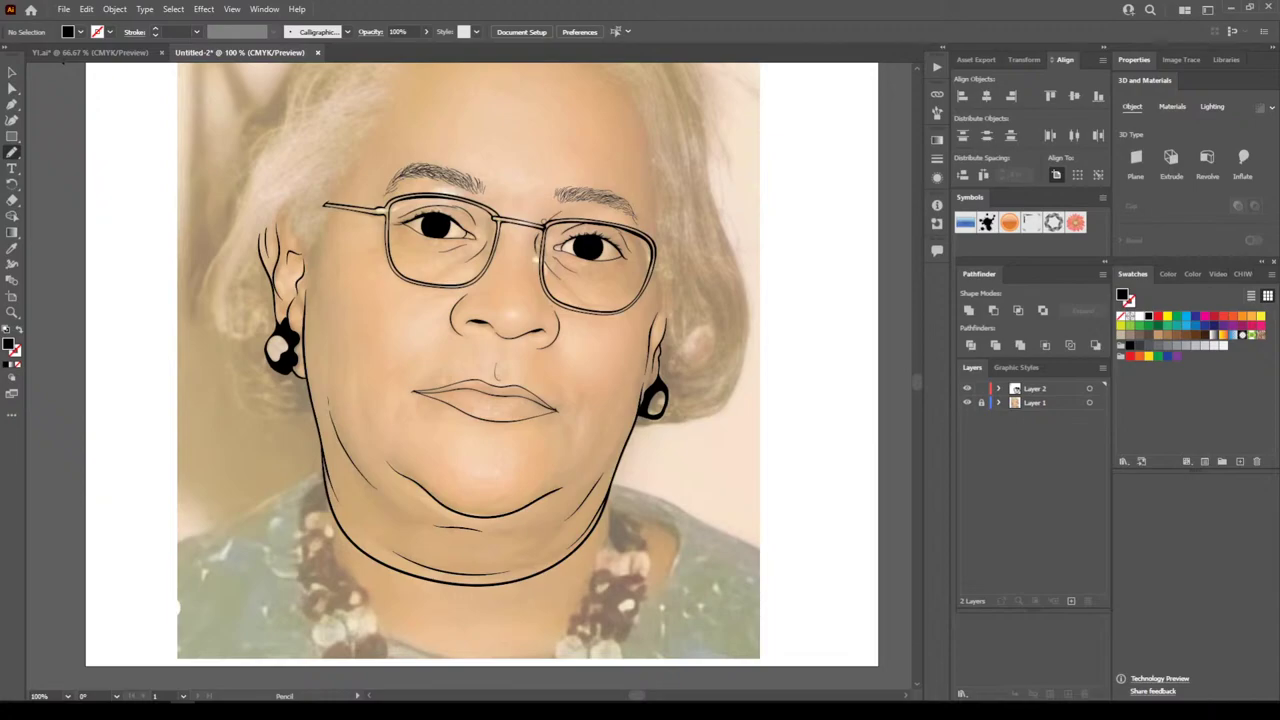
Switch to the Paintbrush and draw a black curved outline around the upper rim of the ear at the picture's left
key(ctrl+minus)
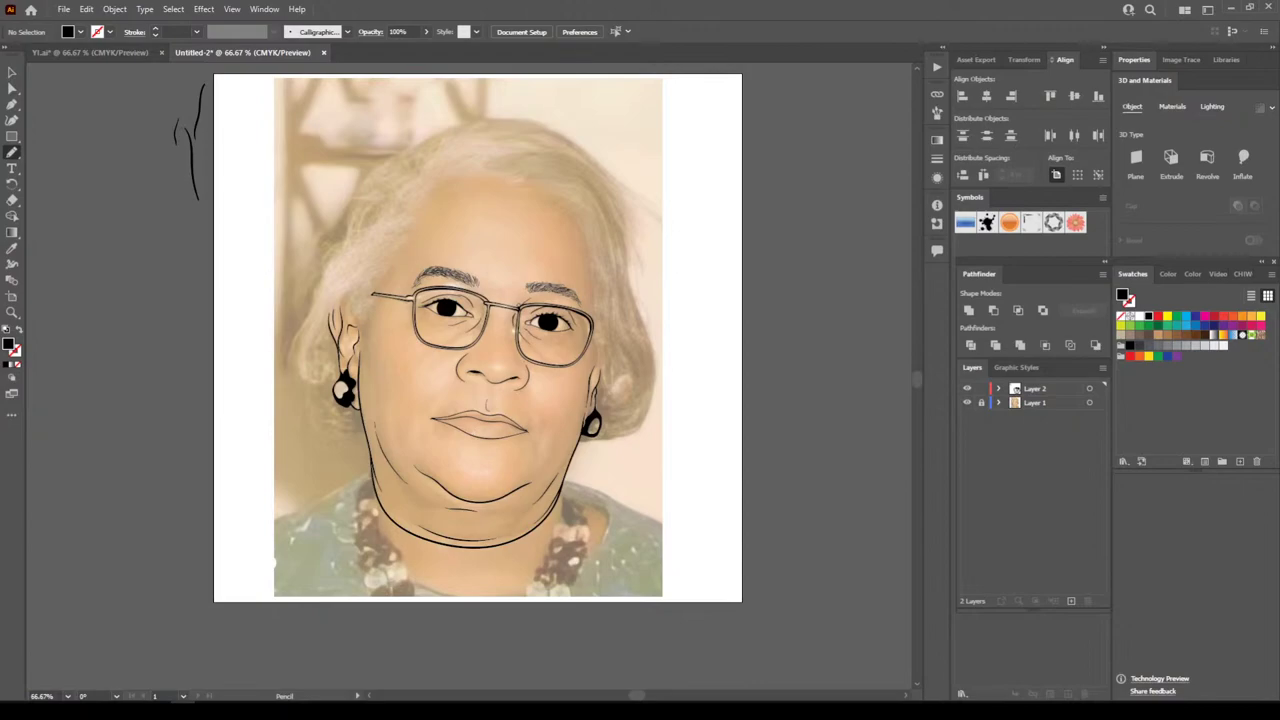
key(ctrl+minus)
key(ctrl+plus)
key(ctrl+plus)
scroll(469, 376, left, 3)
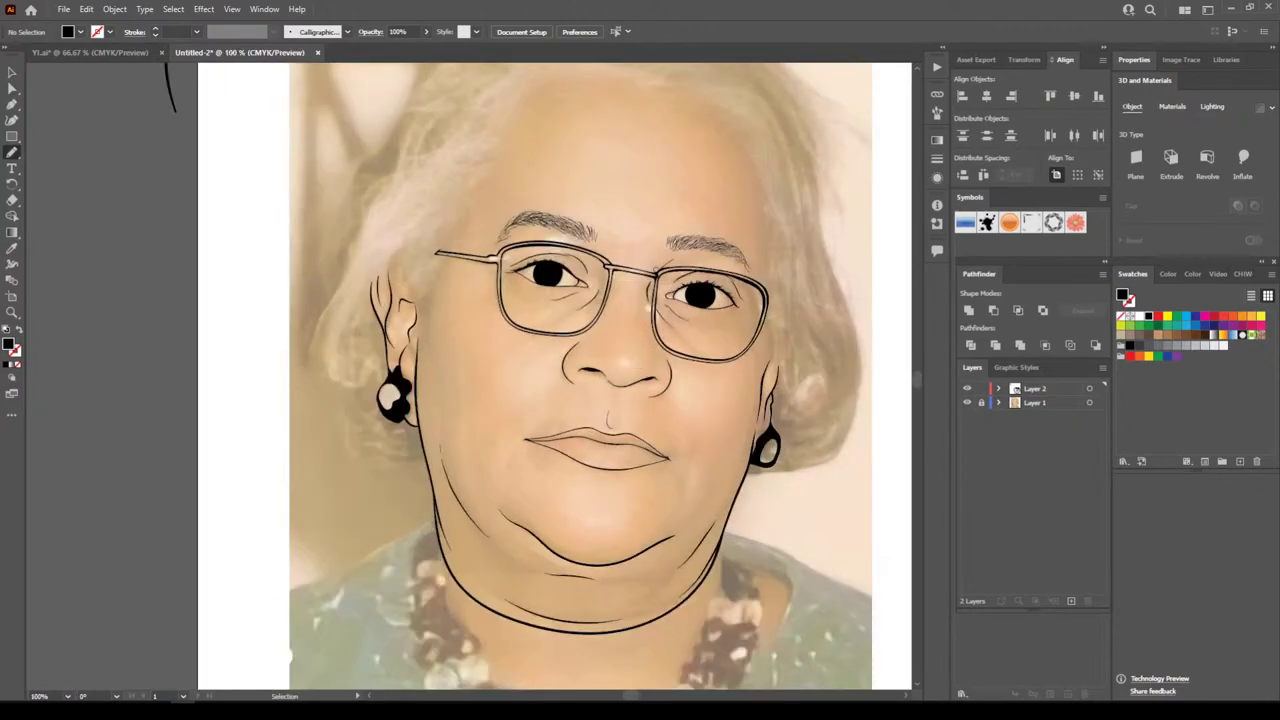
key(ctrl+plus)
key(ctrl+plus)
key(ctrl+plus)
scroll(469, 376, up, 2)
scroll(510, 376, up, 3)
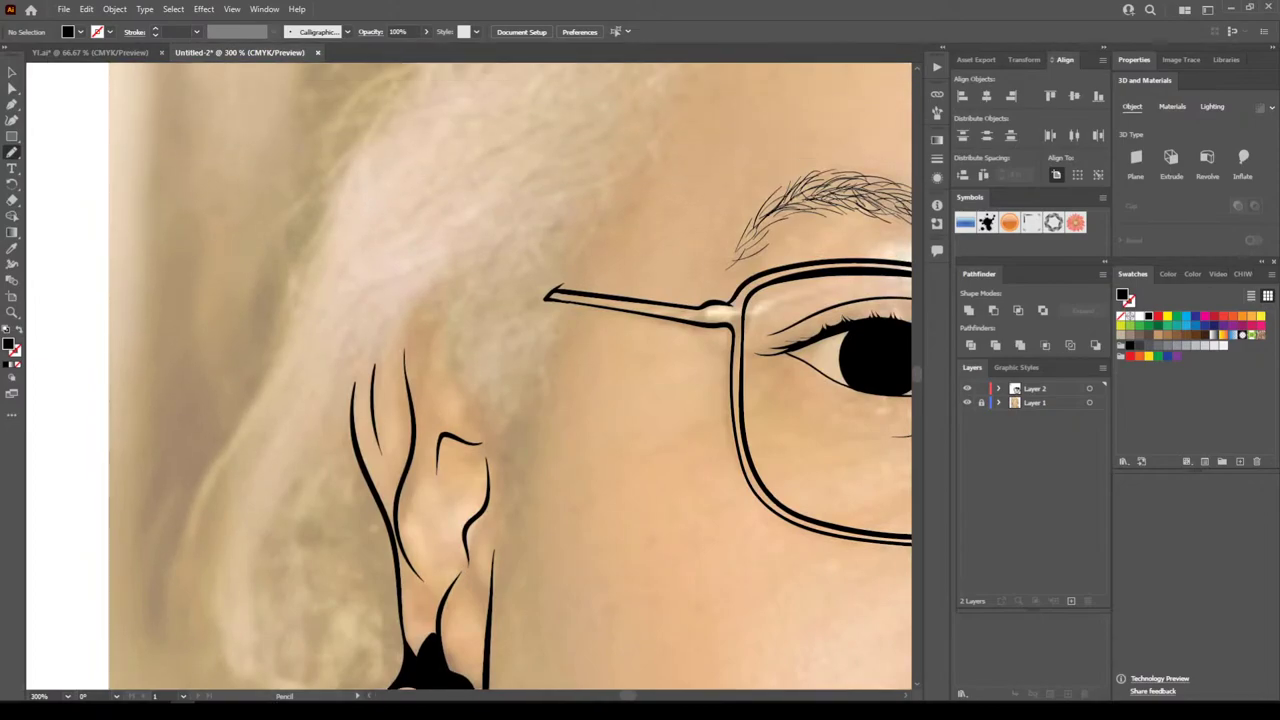
right_click(12, 153)
click(76, 153)
mouse_move(358, 460)
mouse_down()
mouse_move(365, 343)
mouse_move(406, 272)
mouse_move(438, 248)
mouse_move(484, 272)
mouse_up()
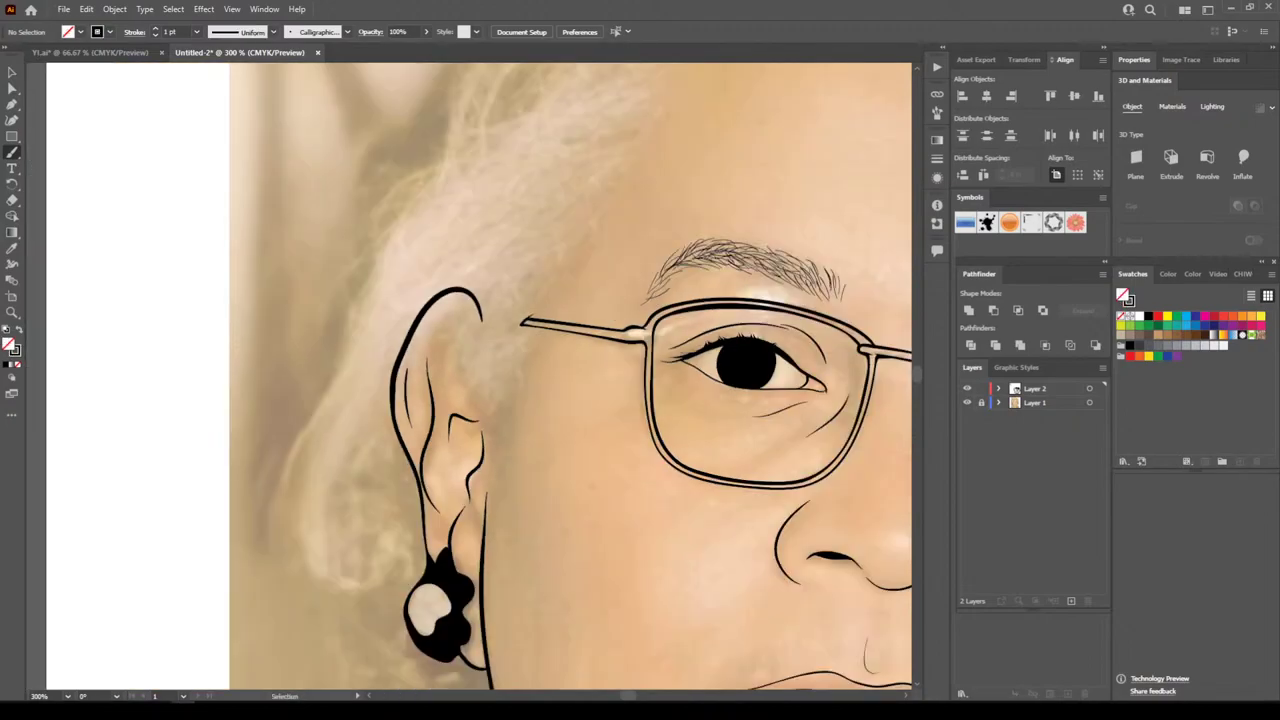
Brush a long contour from the earring at the picture's right up past the glasses to the temple
key(ctrl+minus)
key(ctrl+minus)
scroll(469, 376, right, 5)
key(ctrl+plus)
key(ctrl+plus)
scroll(469, 376, right, 8)
scroll(734, 519, down, 4)
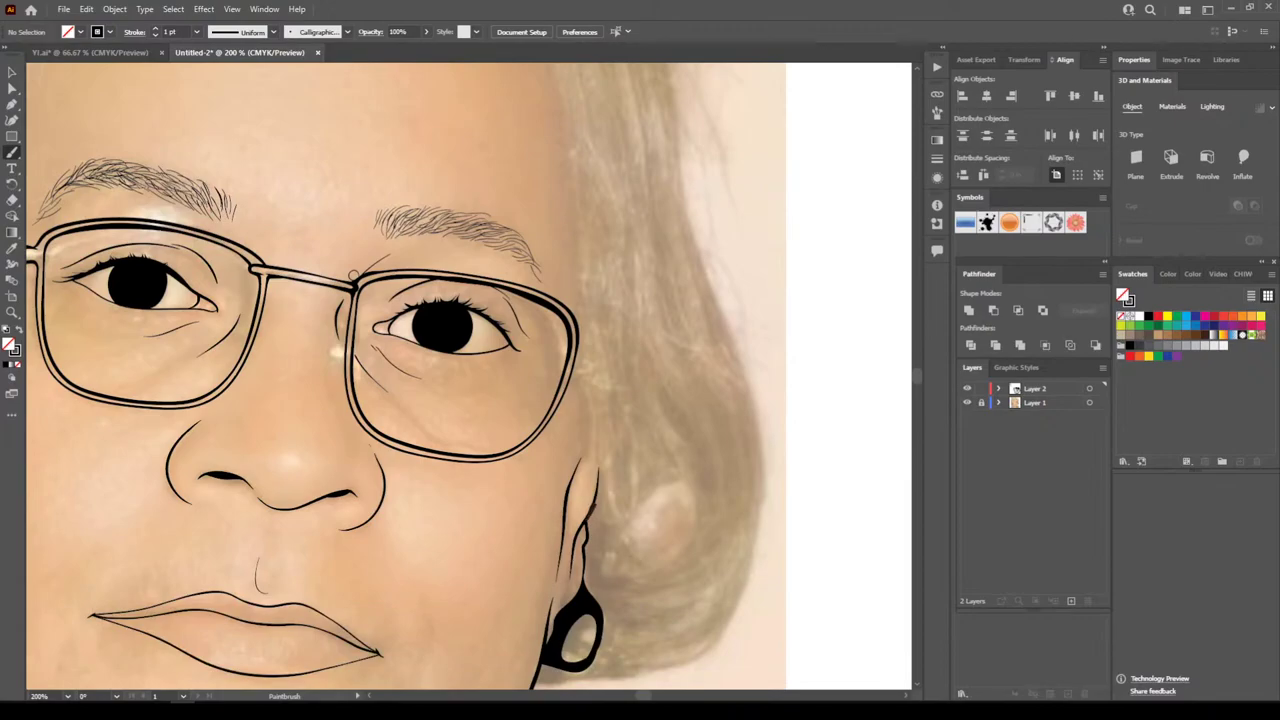
drag(586, 592, 598, 505)
key(ctrl+z)
mouse_move(583, 588)
mouse_down()
mouse_move(617, 277)
mouse_move(597, 126)
mouse_up()
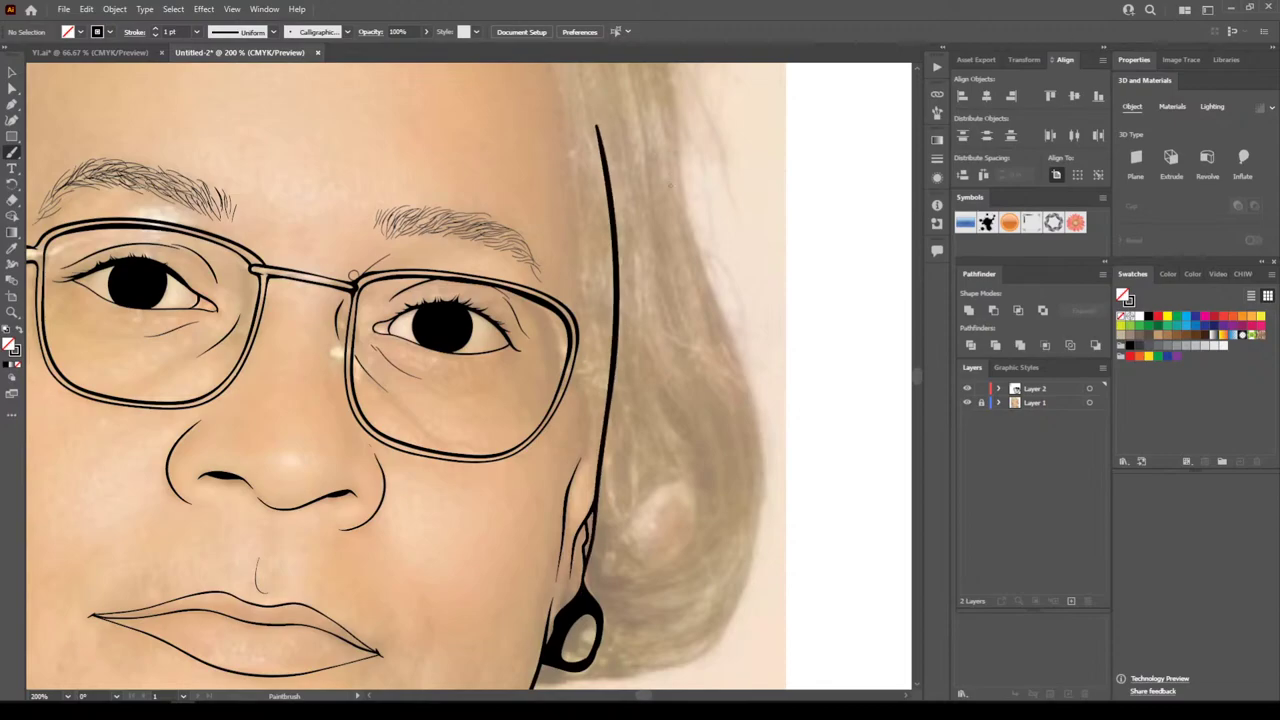
Brush the head outline in one arc from the top of the left-hand ear over the crown to the opposite temple contour
key(ctrl+0)
key(ctrl+equal)
key(ctrl+equal)
key(ctrl+equal)
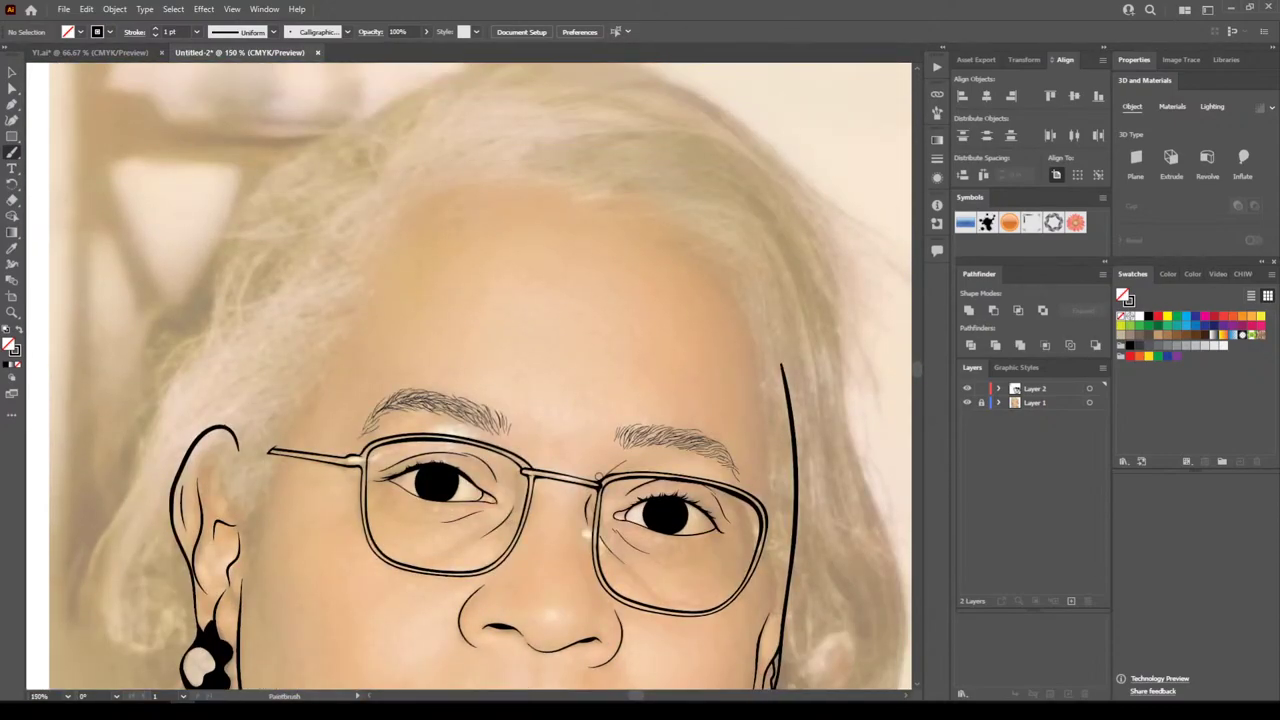
mouse_move(228, 428)
mouse_down()
mouse_move(240, 348)
mouse_move(296, 240)
mouse_move(396, 146)
mouse_move(542, 115)
mouse_move(668, 152)
mouse_move(750, 242)
mouse_move(796, 452)
mouse_up()
key(ctrl+minus)
key(ctrl+minus)
key(ctrl+minus)
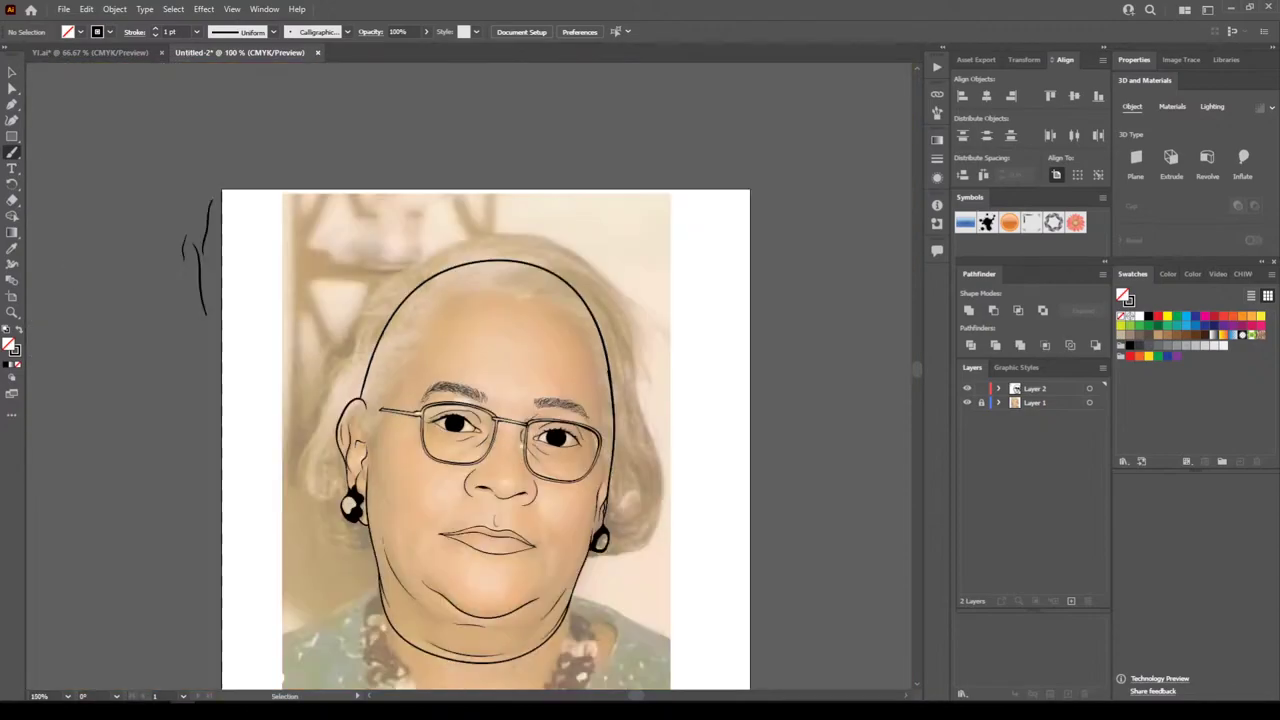
Lock the line-art layer, Layer 2, and add a new layer above it
scroll(599, 477, down, 2)
key(ctrl+equal)
key(ctrl+equal)
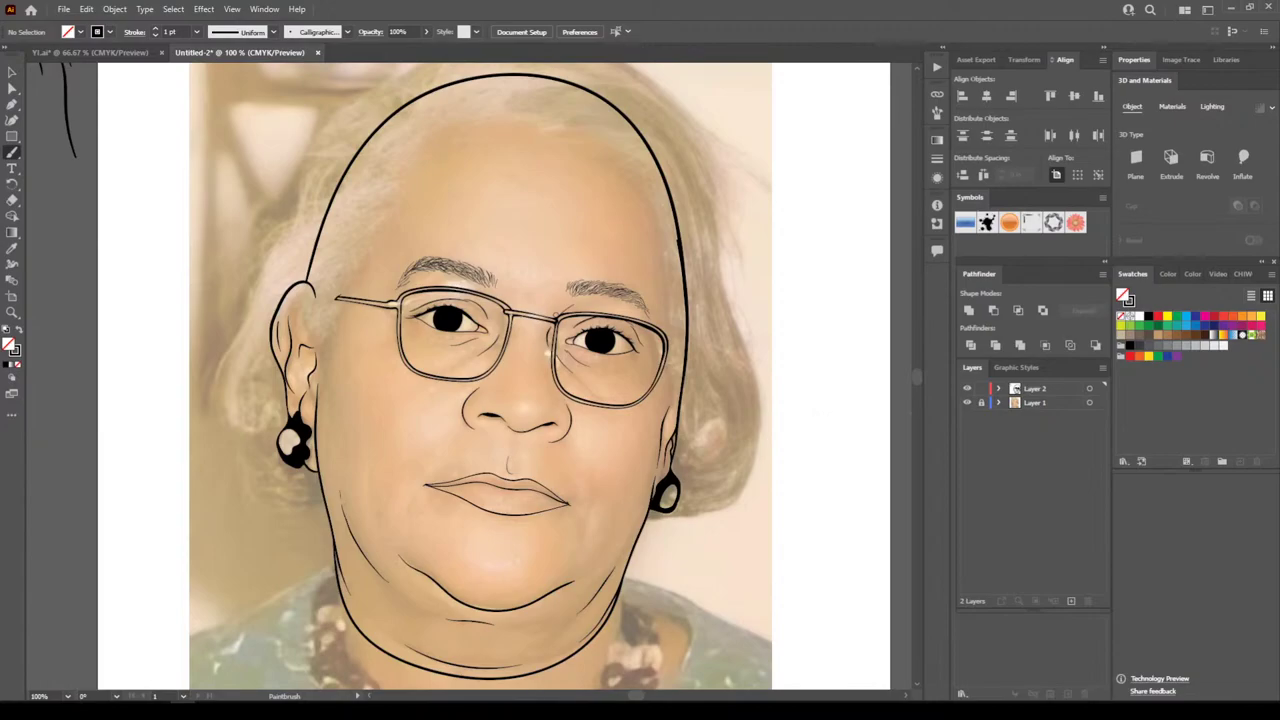
click(981, 388)
click(1071, 601)
Set the fill colour to the dark greyish brown #564B47
double_click(15, 351)
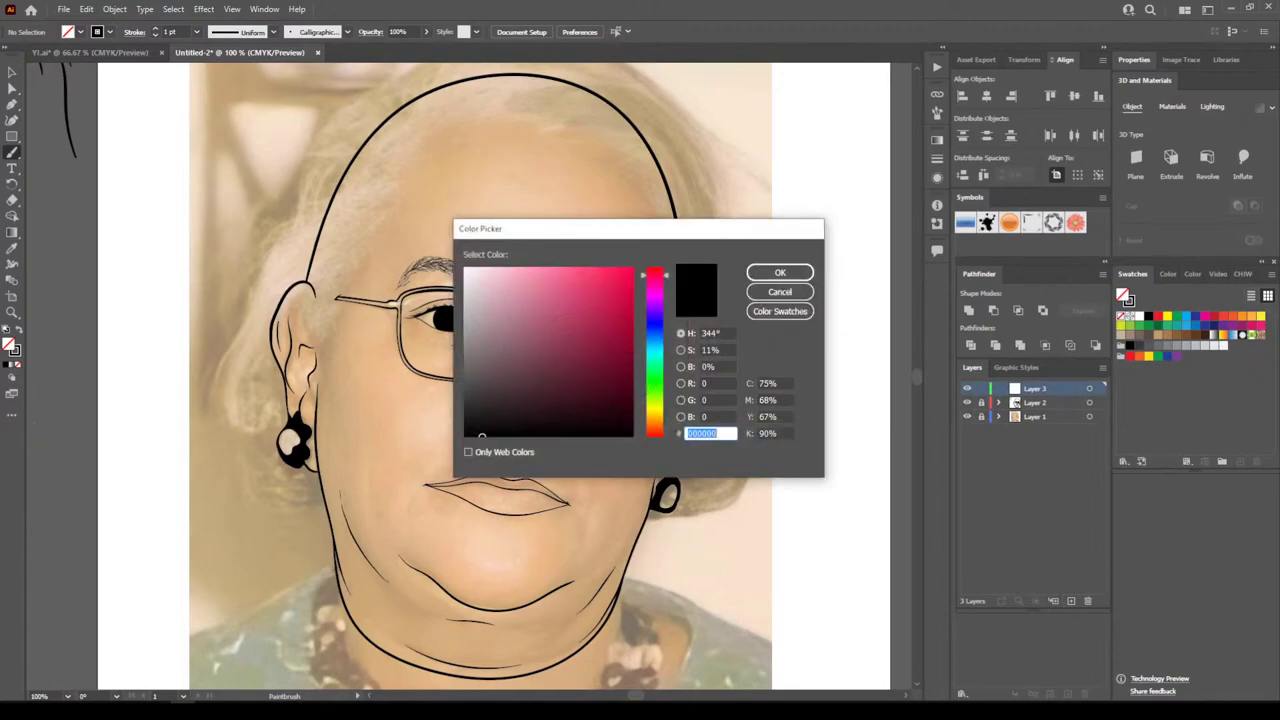
mouse_move(522, 348)
mouse_down()
mouse_move(514, 371)
mouse_move(476, 374)
mouse_move(474, 388)
mouse_up()
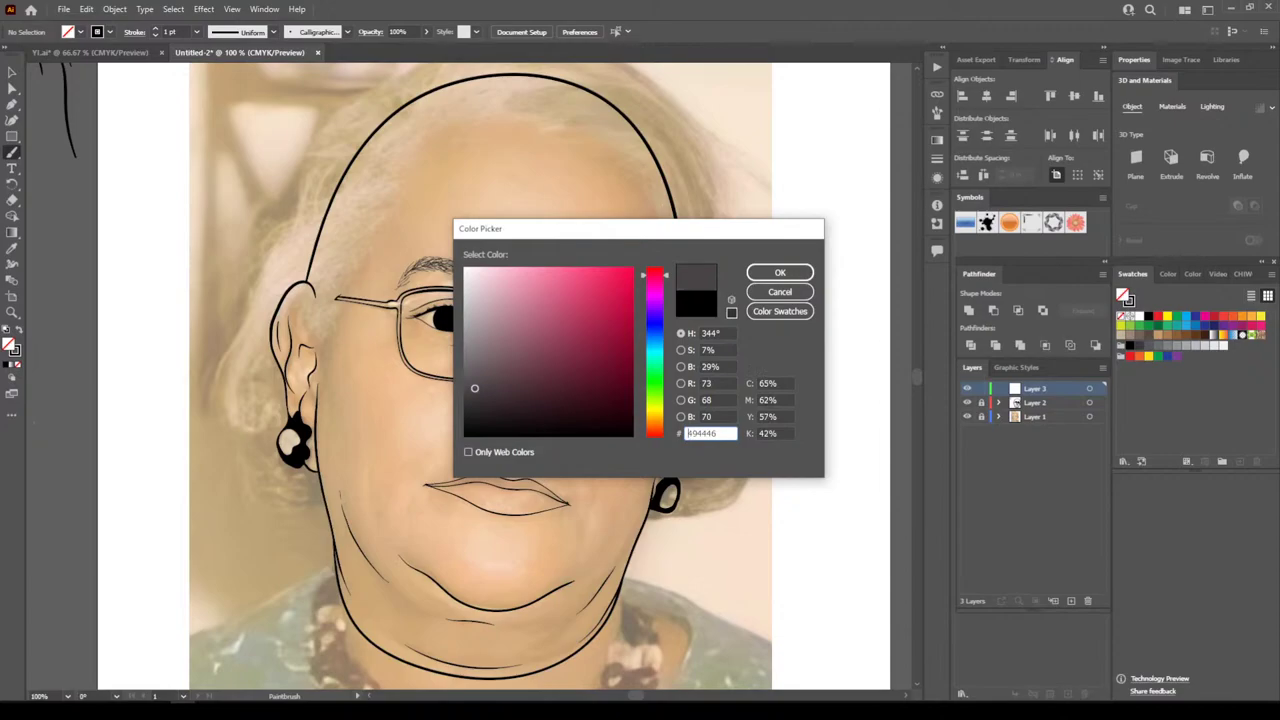
drag(656, 275, 653, 427)
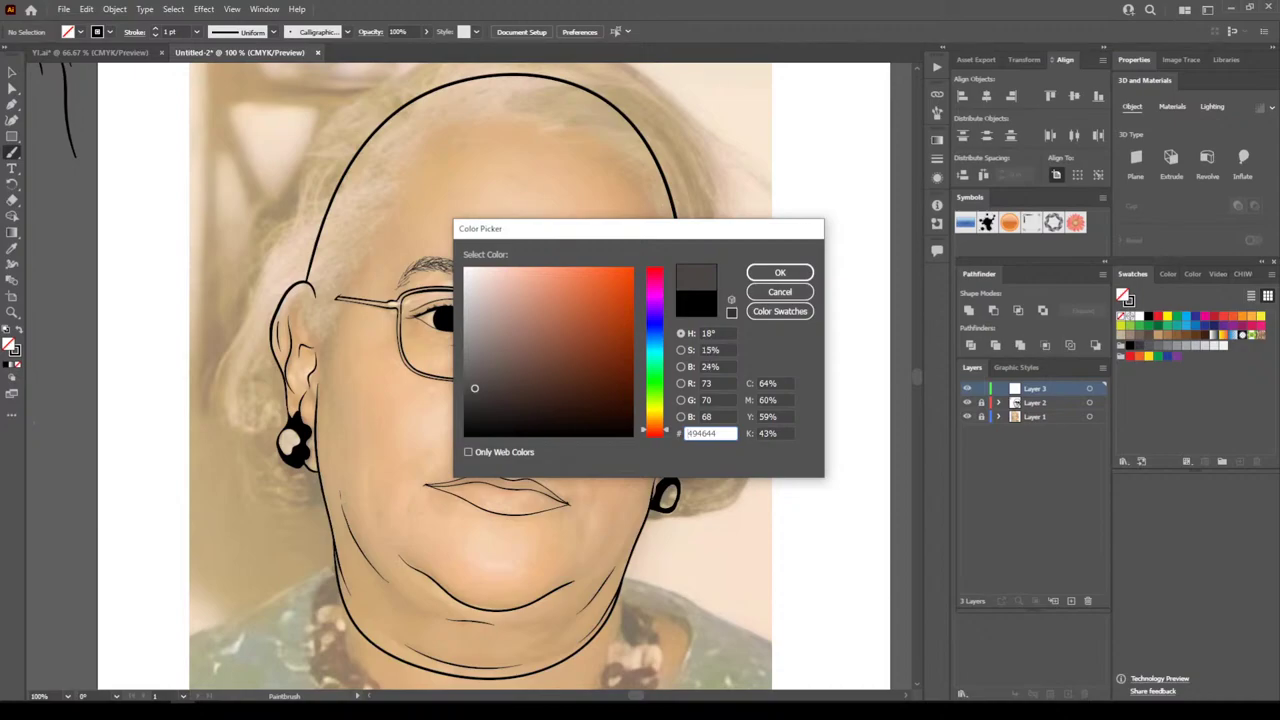
mouse_move(474, 388)
mouse_down()
mouse_move(488, 399)
mouse_move(468, 389)
mouse_up()
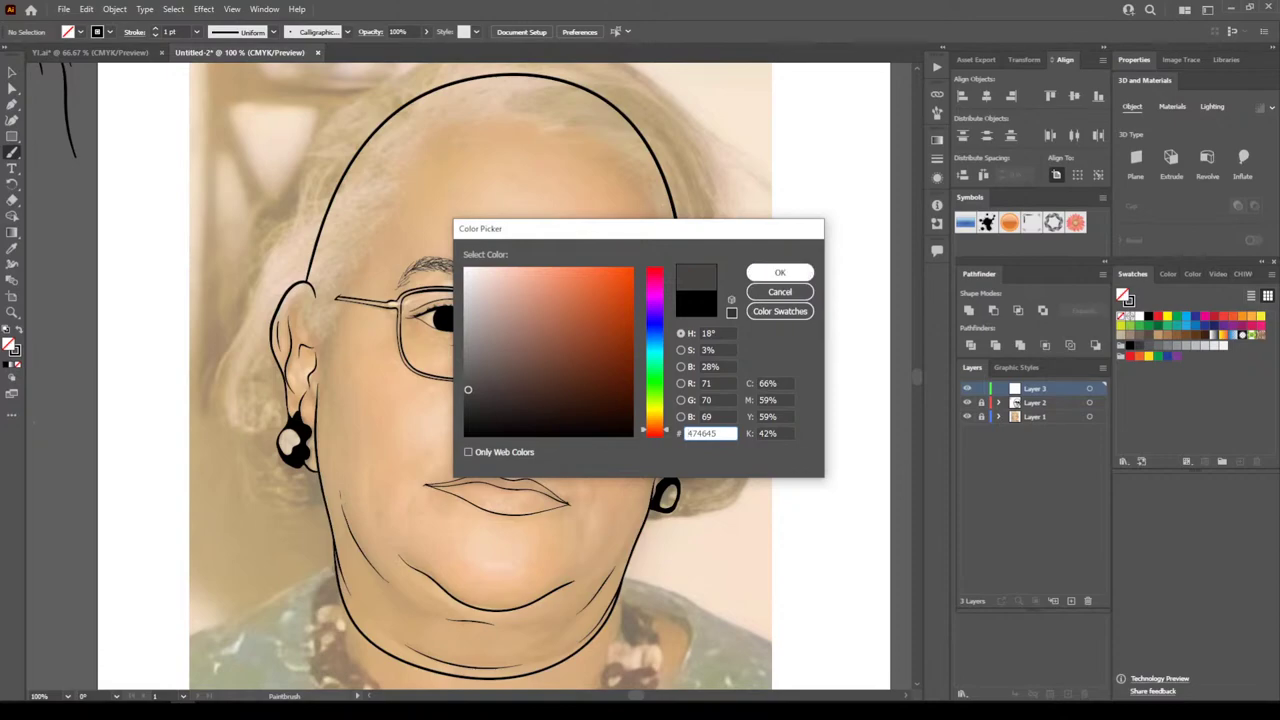
drag(474, 381, 493, 379)
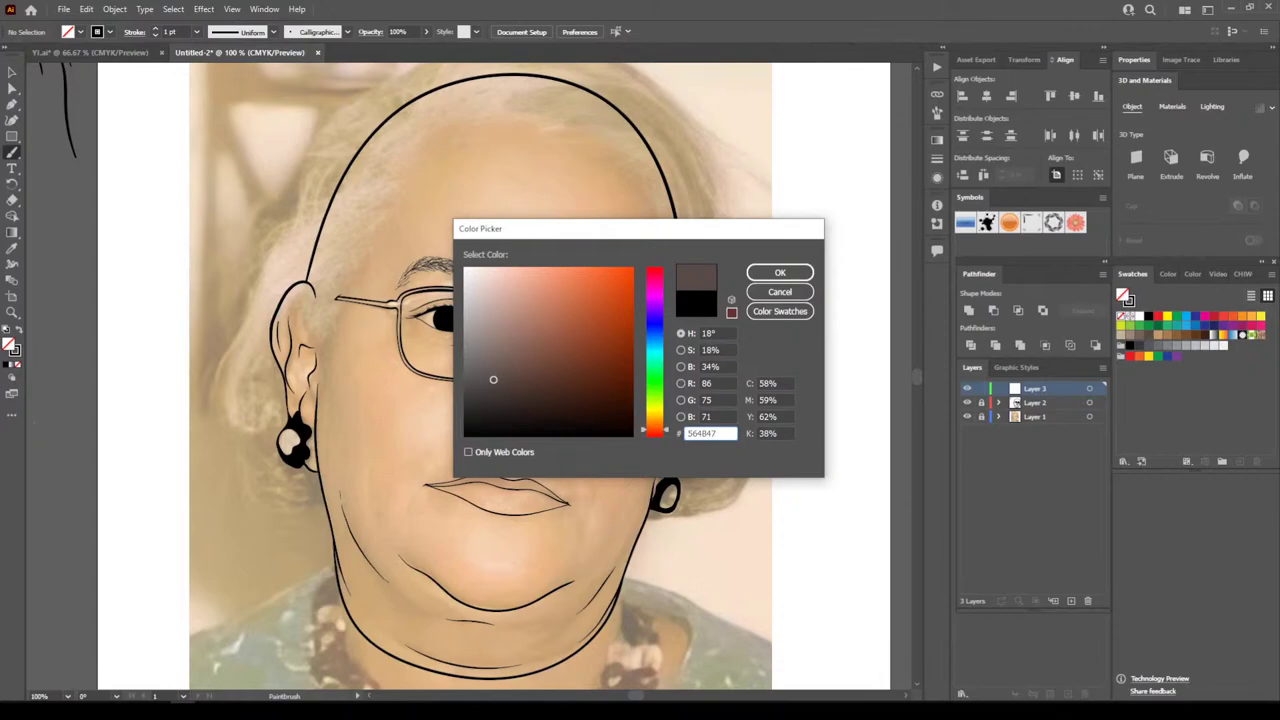
click(780, 272)
scroll(640, 300, down, 2)
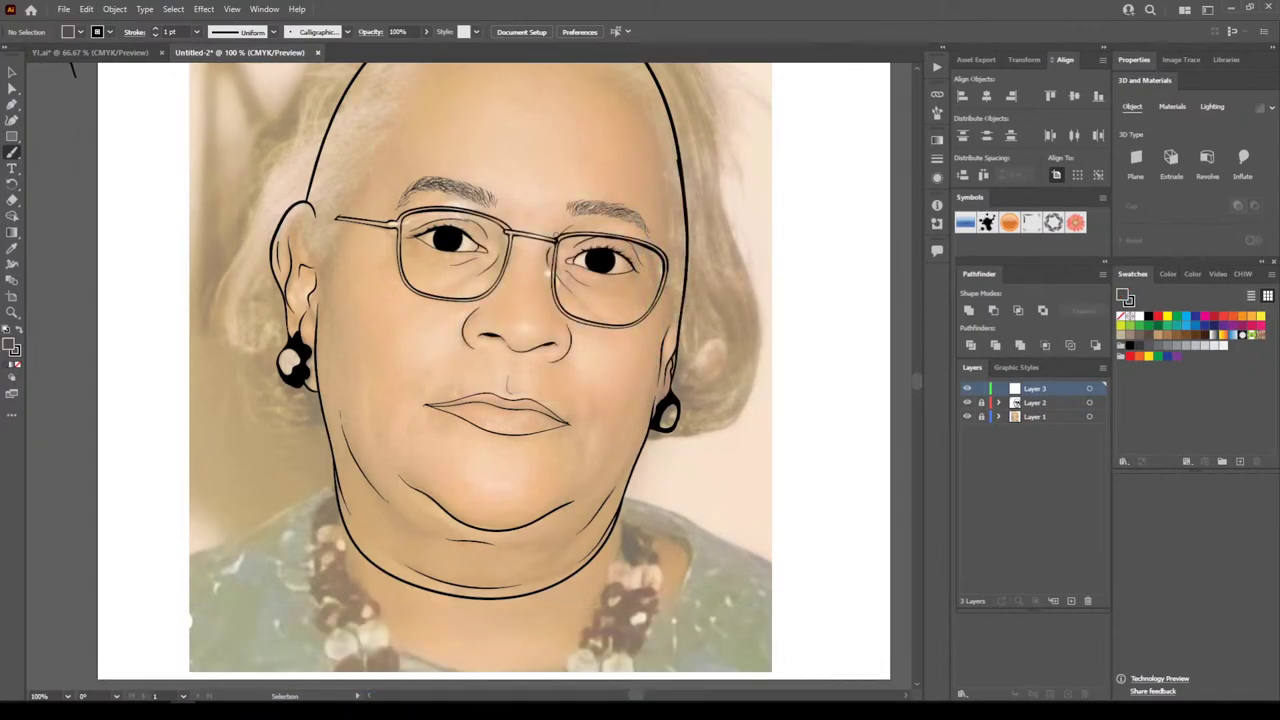
key(ctrl+plus)
key(ctrl+plus)
scroll(371, 95, right, 3)
scroll(600, 385, up, 1)
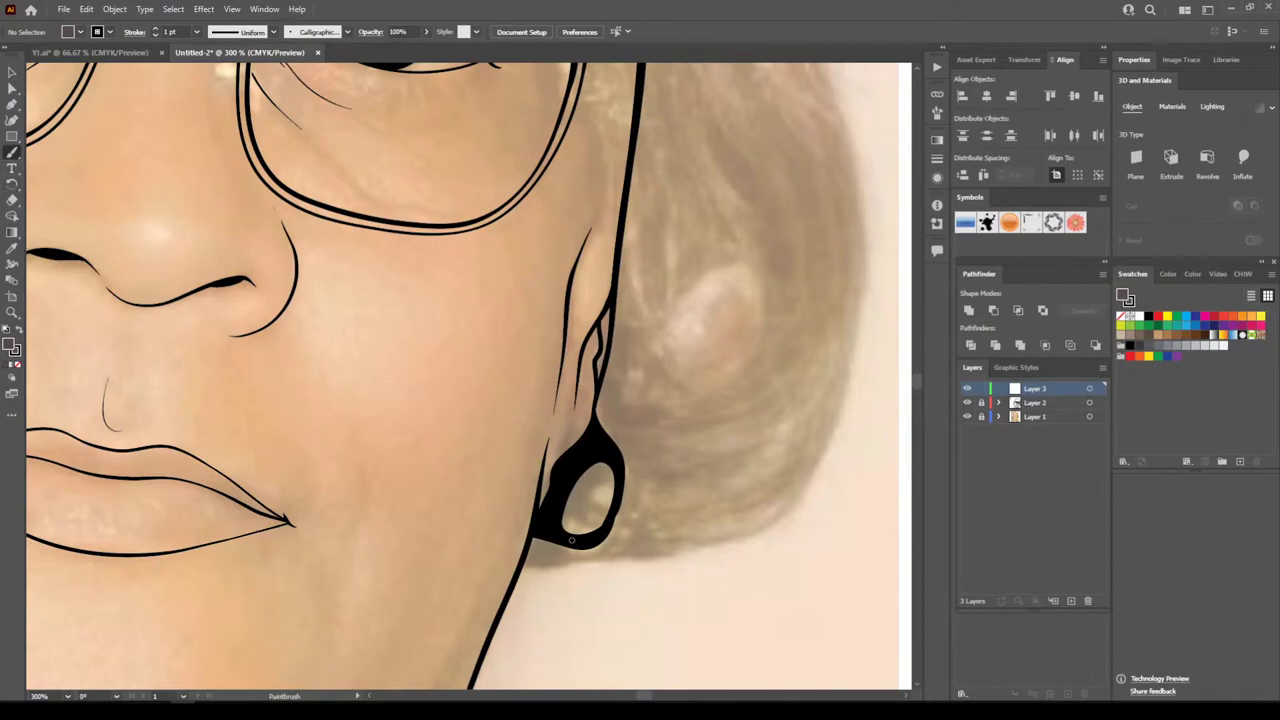
drag(635, 376, 628, 496)
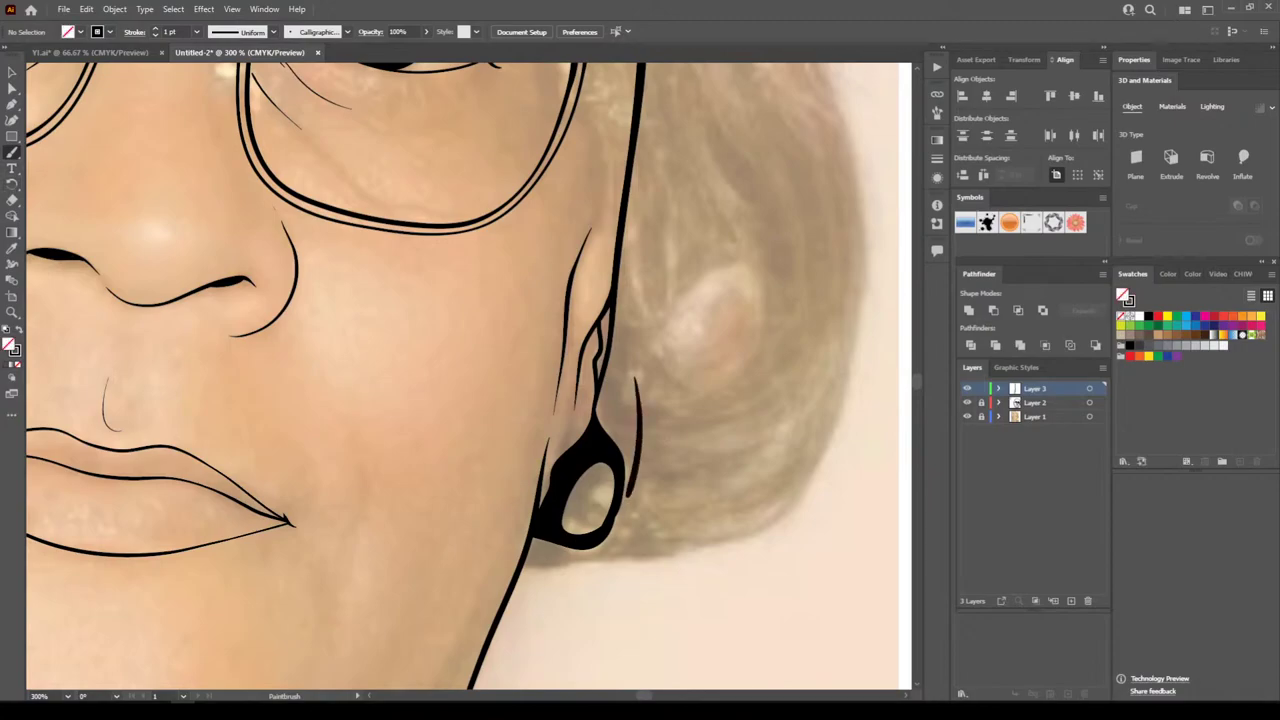
key(ctrl+z)
Remove the stroke colour and draw a brown-filled hair shape with the Pencil beside the ear and earring at the picture's right
click(15, 351)
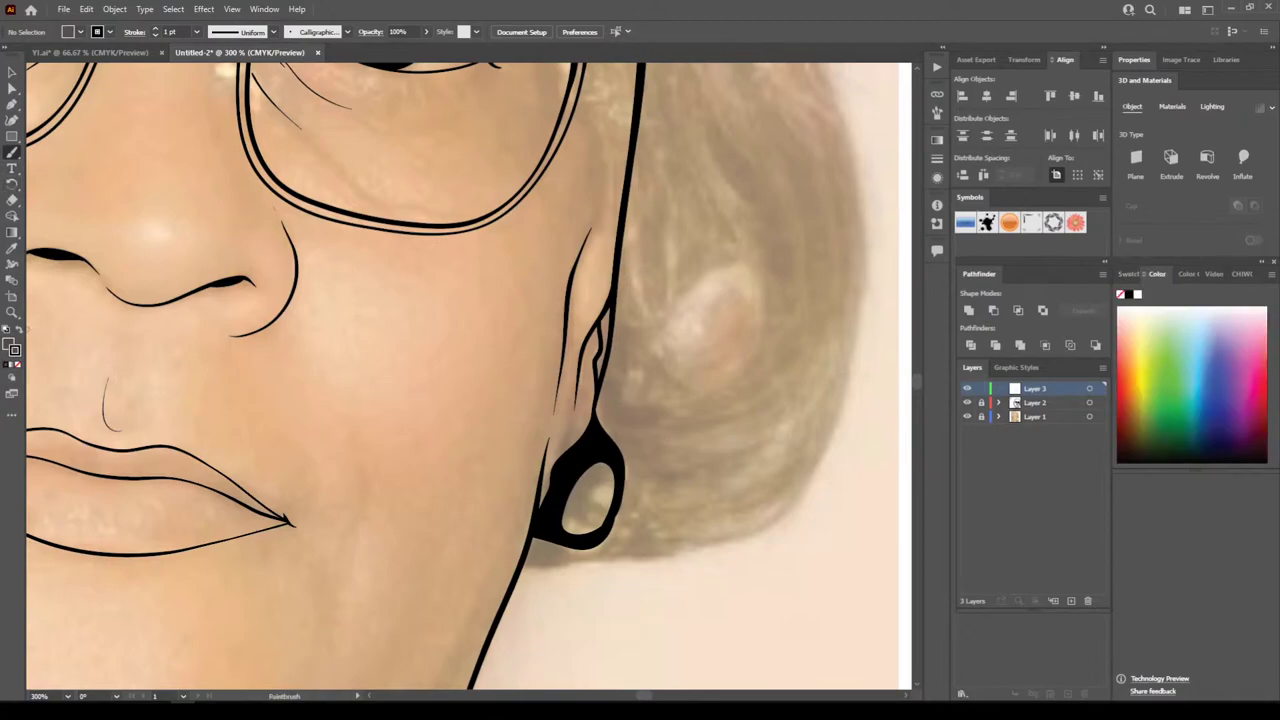
key(slash)
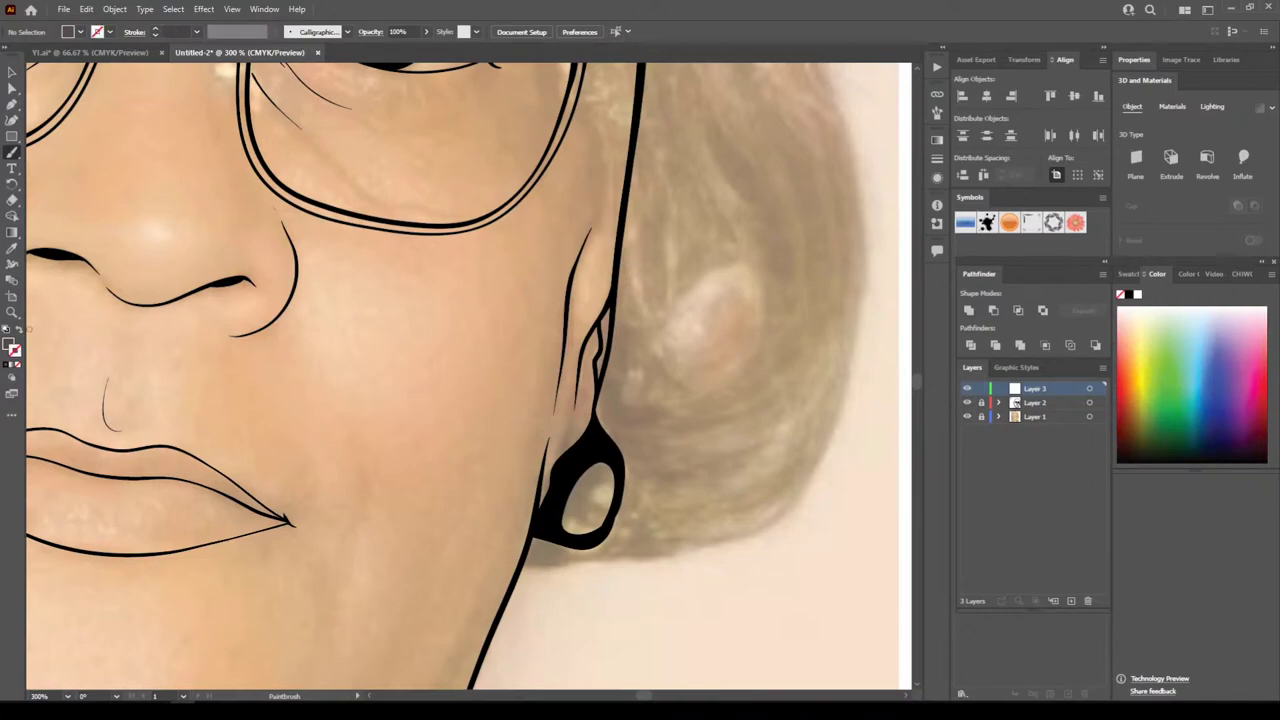
mouse_move(12, 152)
mouse_down()
mouse_move(60, 168)
mouse_move(60, 186)
mouse_up()
mouse_move(536, 538)
mouse_down()
mouse_move(604, 541)
mouse_move(534, 545)
mouse_move(616, 516)
mouse_move(620, 460)
mouse_move(600, 437)
mouse_move(600, 390)
mouse_move(636, 130)
mouse_move(761, 166)
mouse_move(829, 322)
mouse_up()
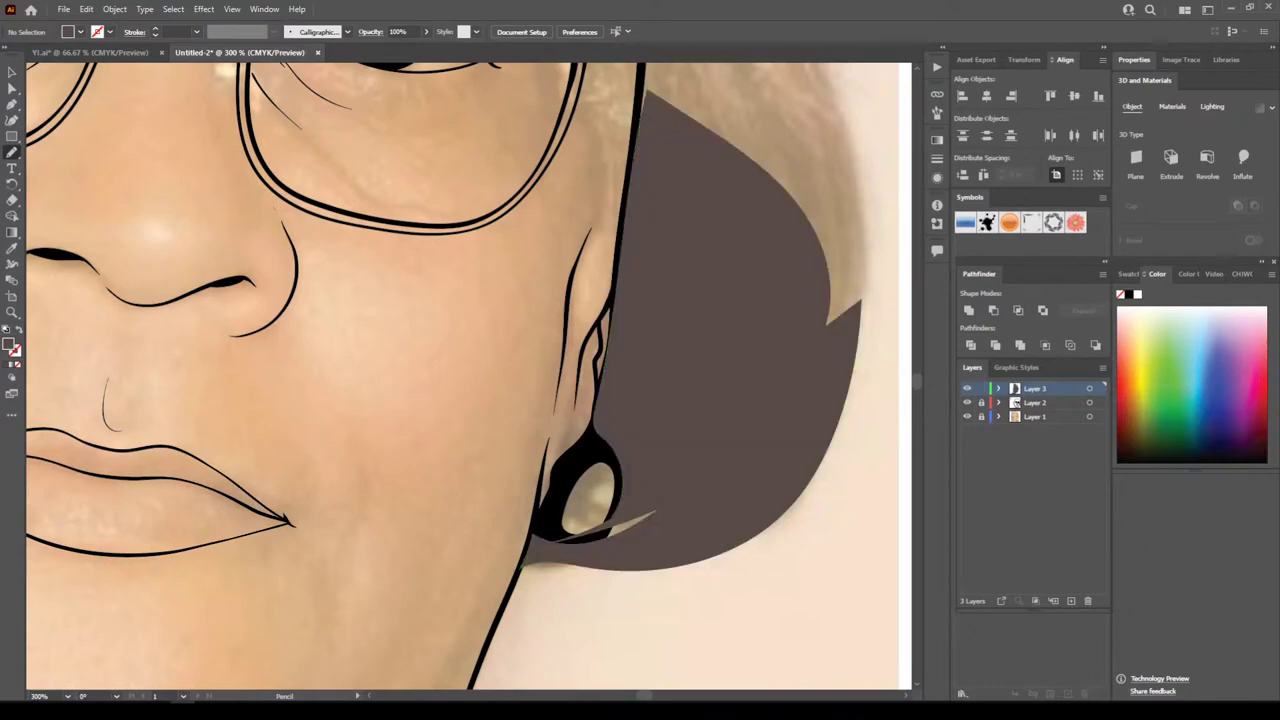
Rework the brown hair shape beneath the right-hand earring with the Pencil to close the sliver-shaped gap
key(ctrl+minus)
key(ctrl+minus)
key(ctrl+minus)
key(ctrl+minus)
key(ctrl+plus)
key(ctrl+plus)
key(ctrl+plus)
key(ctrl+plus)
key(ctrl+plus)
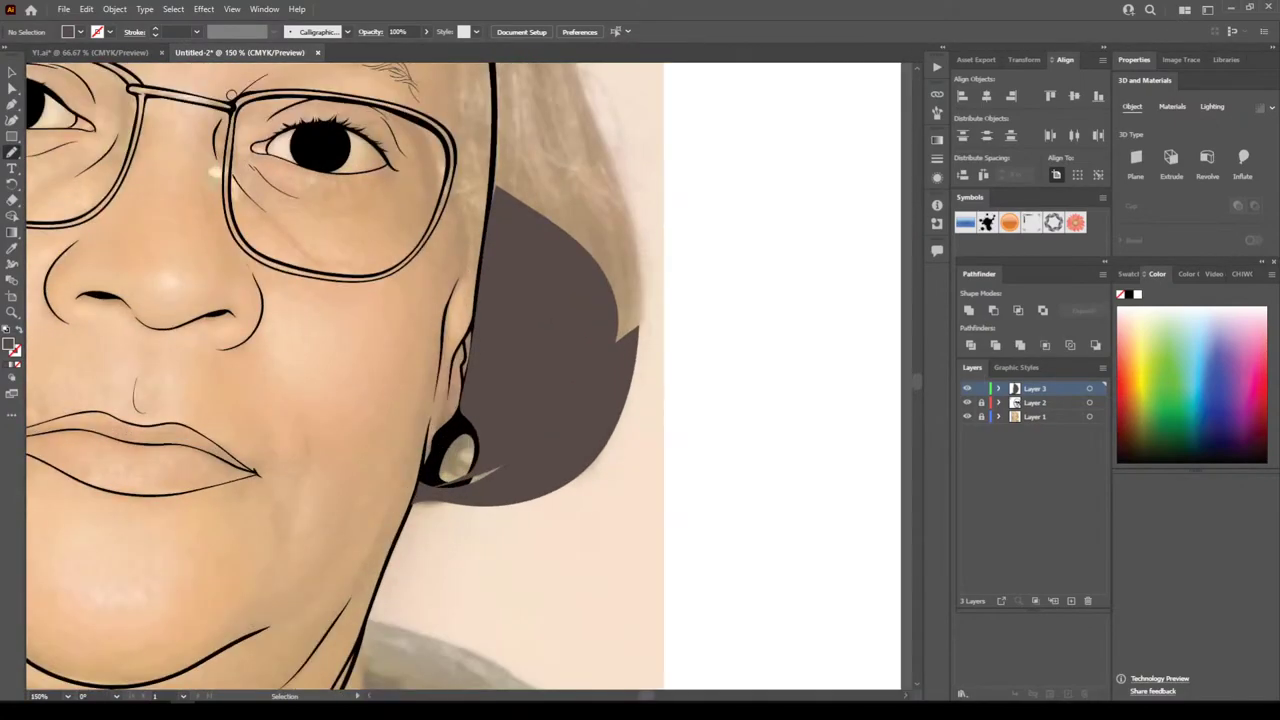
scroll(470, 480, up, 1)
mouse_move(507, 628)
mouse_down()
mouse_move(540, 612)
mouse_move(562, 520)
mouse_move(513, 490)
mouse_move(420, 652)
mouse_up()
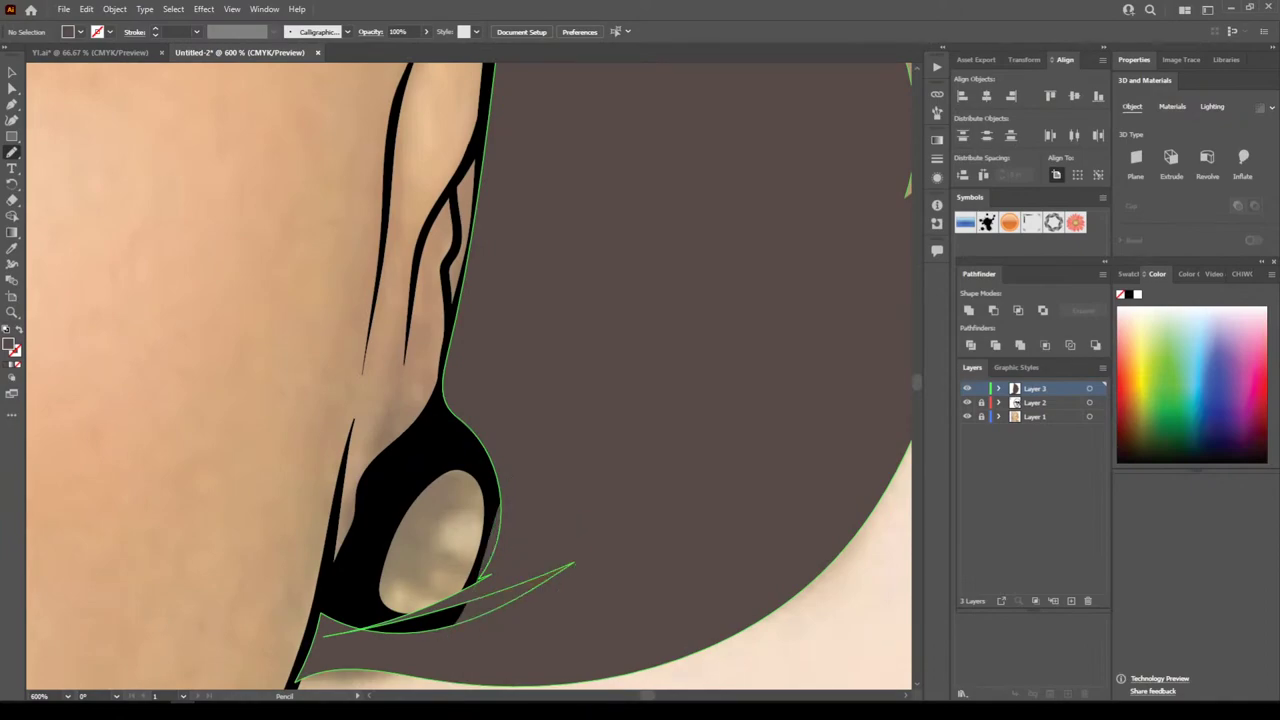
scroll(465, 445, down, 7)
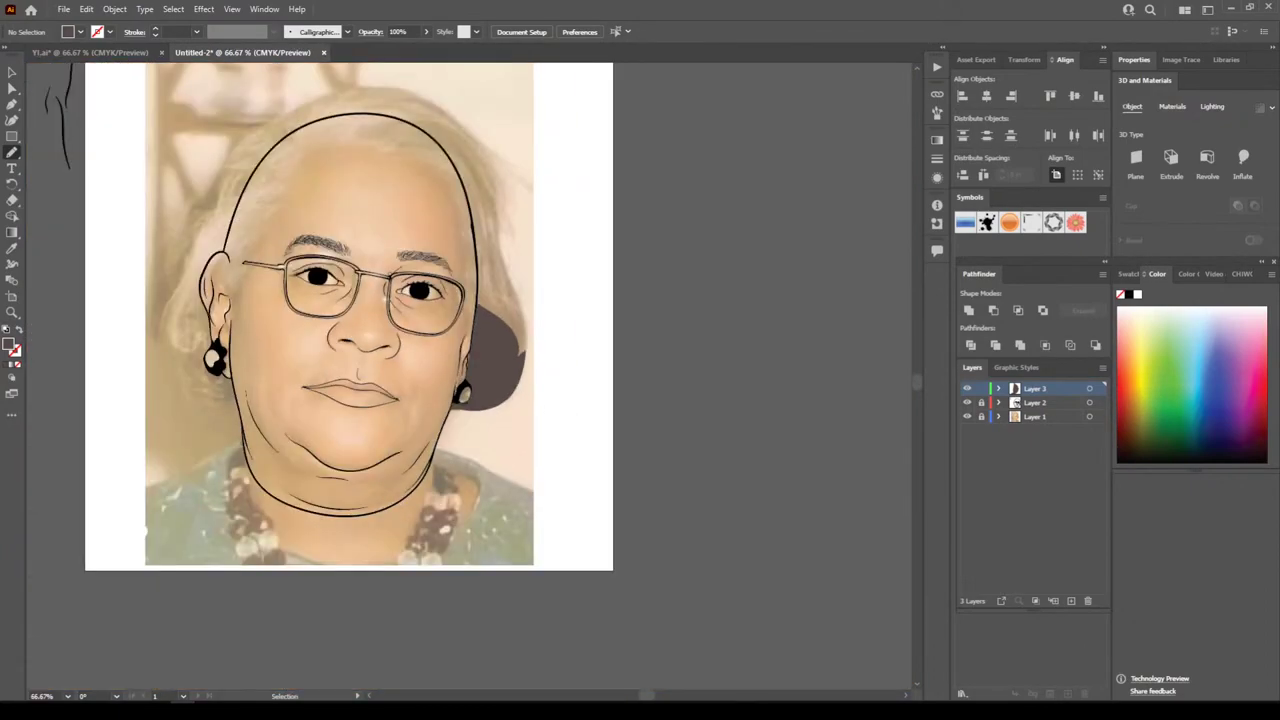
scroll(472, 374, up, 4)
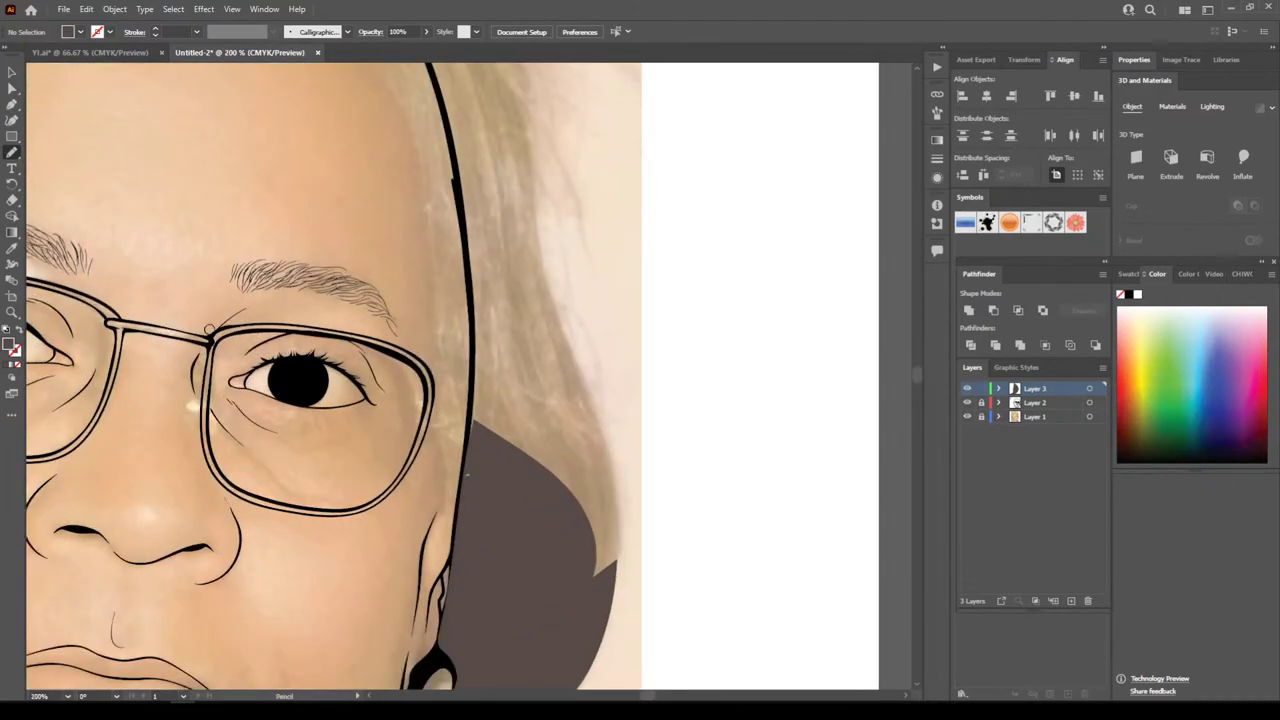
Draw a brown-filled hair strip with the Pencil from the ear up along the temple at the picture's right
drag(466, 476, 458, 490)
mouse_move(411, 88)
mouse_down()
mouse_move(508, 474)
mouse_move(468, 478)
mouse_up()
key(ctrl+minus)
key(ctrl+minus)
key(ctrl+minus)
Draw a tapering brown hair section with the Pencil along the outer hair edge at the picture's right, rising from the lower hair mass
key(ctrl+plus)
key(ctrl+plus)
key(ctrl+plus)
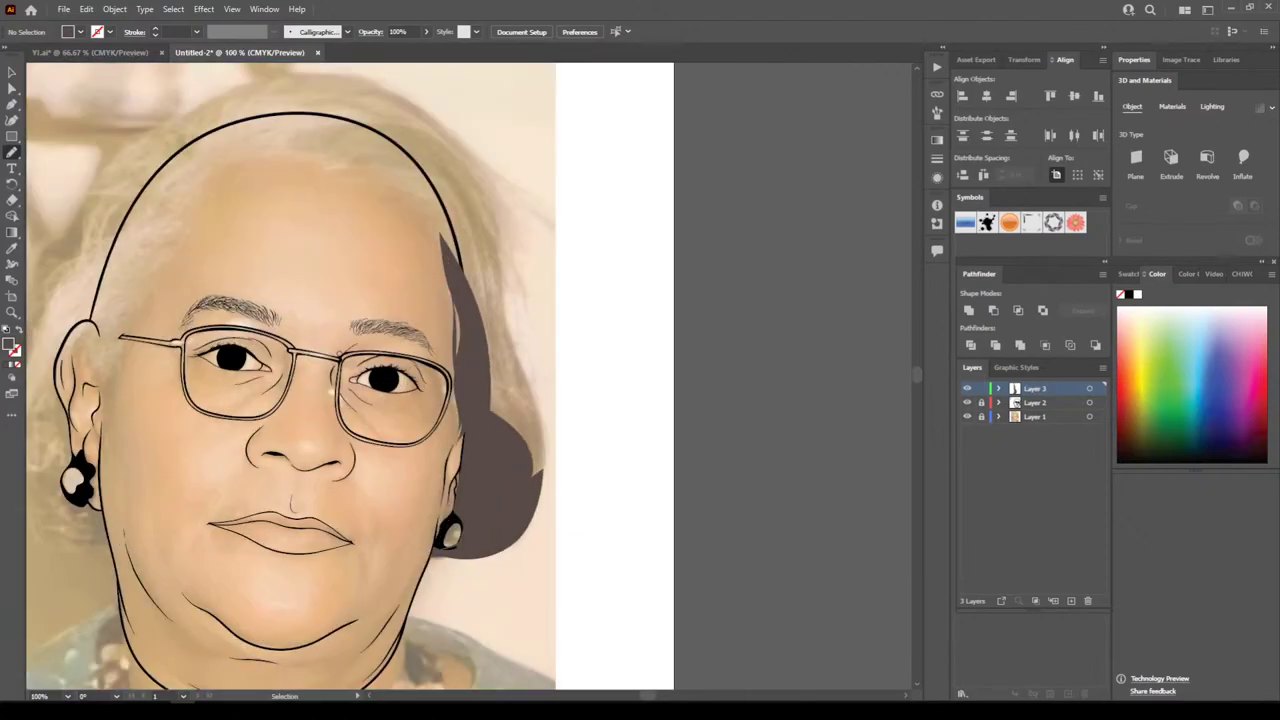
scroll(470, 376, up, 1)
mouse_move(554, 597)
mouse_down()
mouse_move(566, 643)
mouse_move(583, 644)
mouse_move(595, 601)
mouse_up()
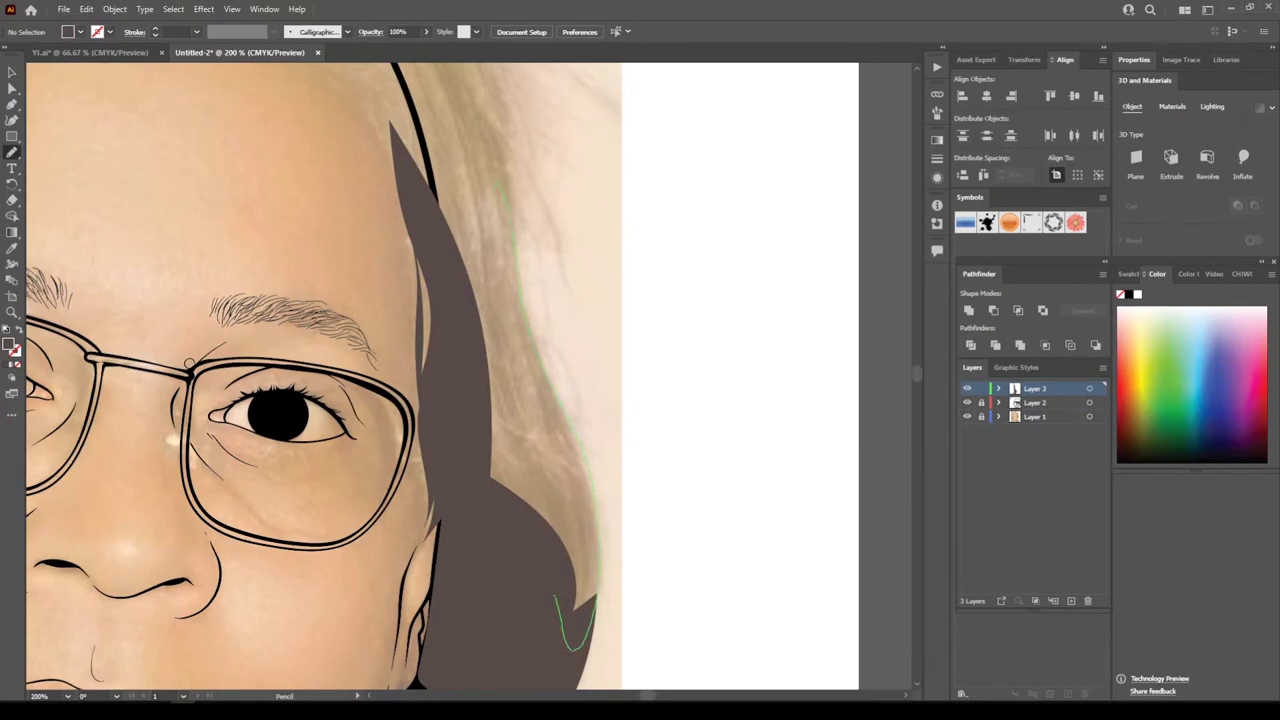
drag(497, 183, 553, 597)
key(ctrl+minus)
key(ctrl+minus)
key(ctrl+minus)
key(ctrl+minus)
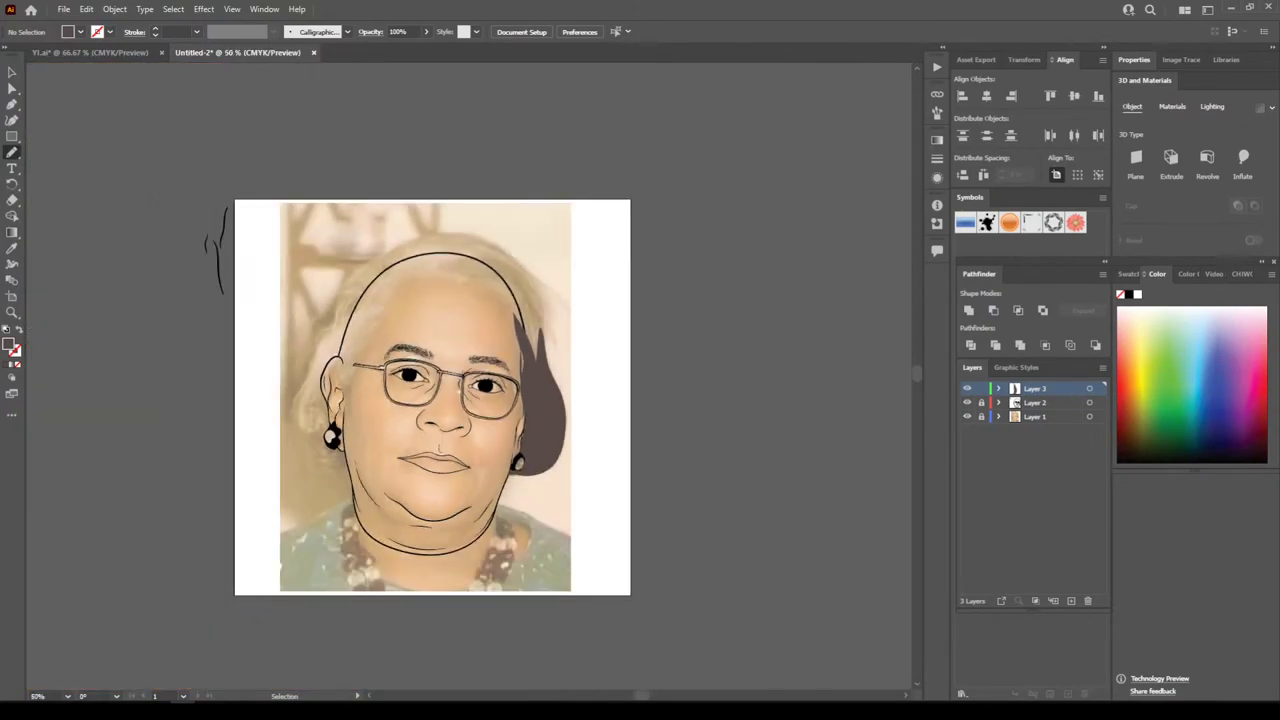
Draw a brown hair shape with a jagged hairline from the top of the forehead down to the temple at the picture's right
key(ctrl+plus)
key(ctrl+plus)
scroll(673, 592, up, 2)
key(ctrl+plus)
scroll(673, 591, up, 3)
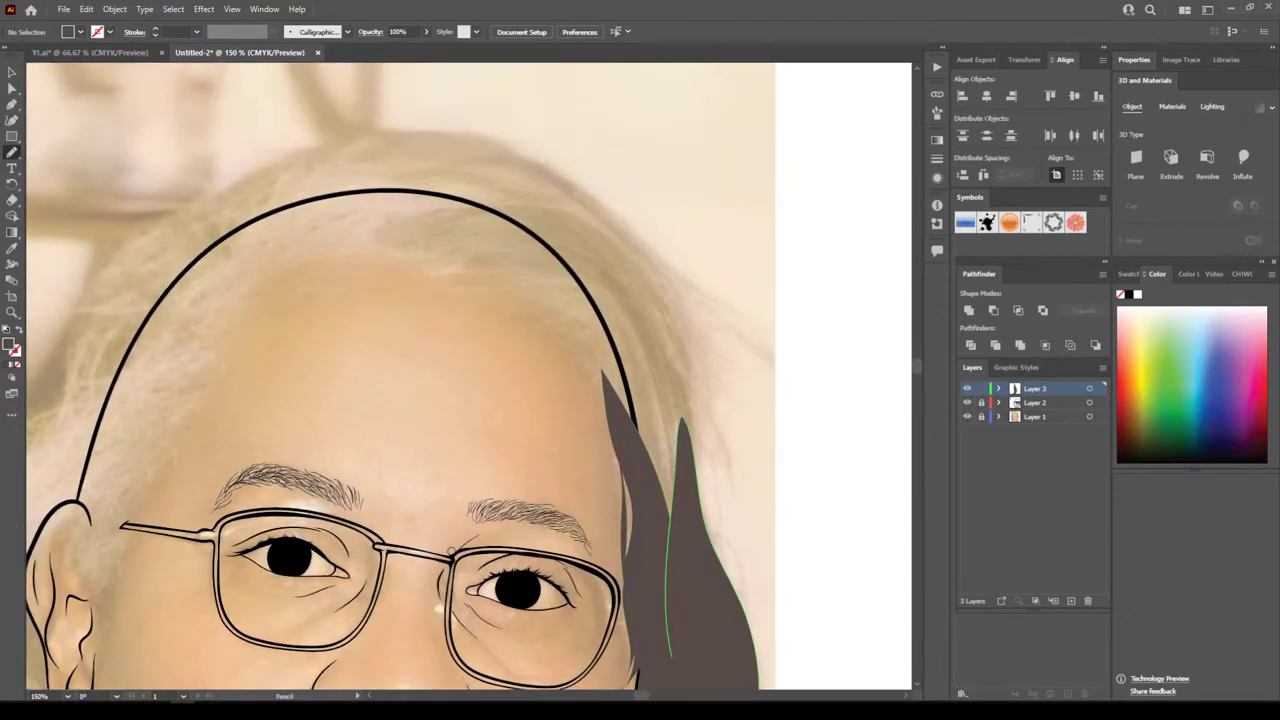
drag(602, 380, 613, 403)
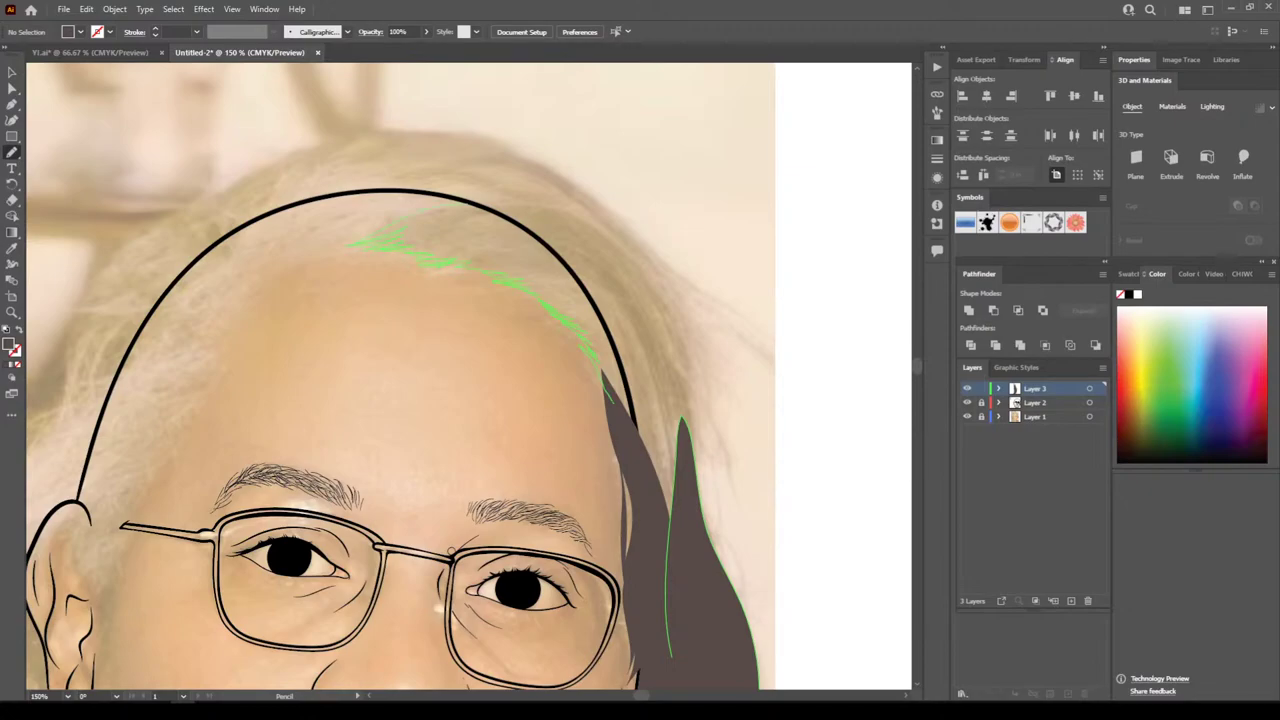
drag(468, 203, 599, 265)
mouse_move(671, 490)
mouse_down()
mouse_move(647, 493)
mouse_move(613, 404)
mouse_up()
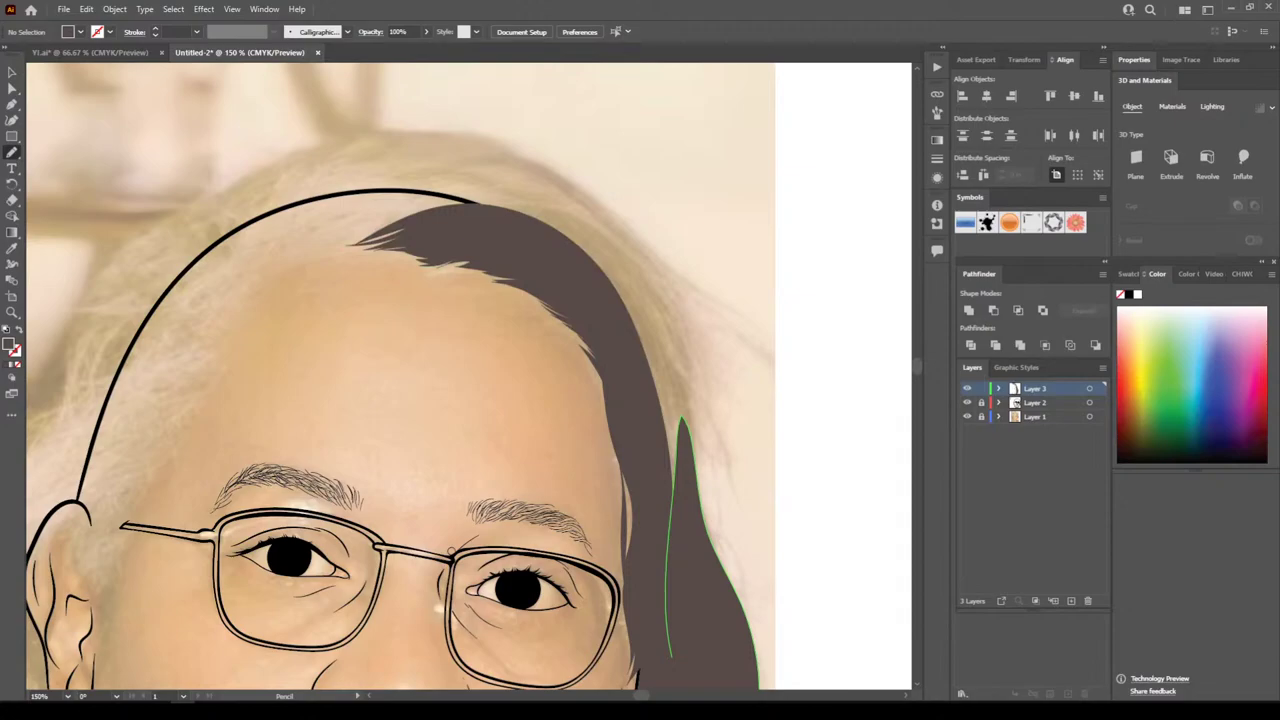
key(ctrl+minus)
key(ctrl+minus)
key(ctrl+minus)
key(ctrl+minus)
scroll(469, 376, left, 1)
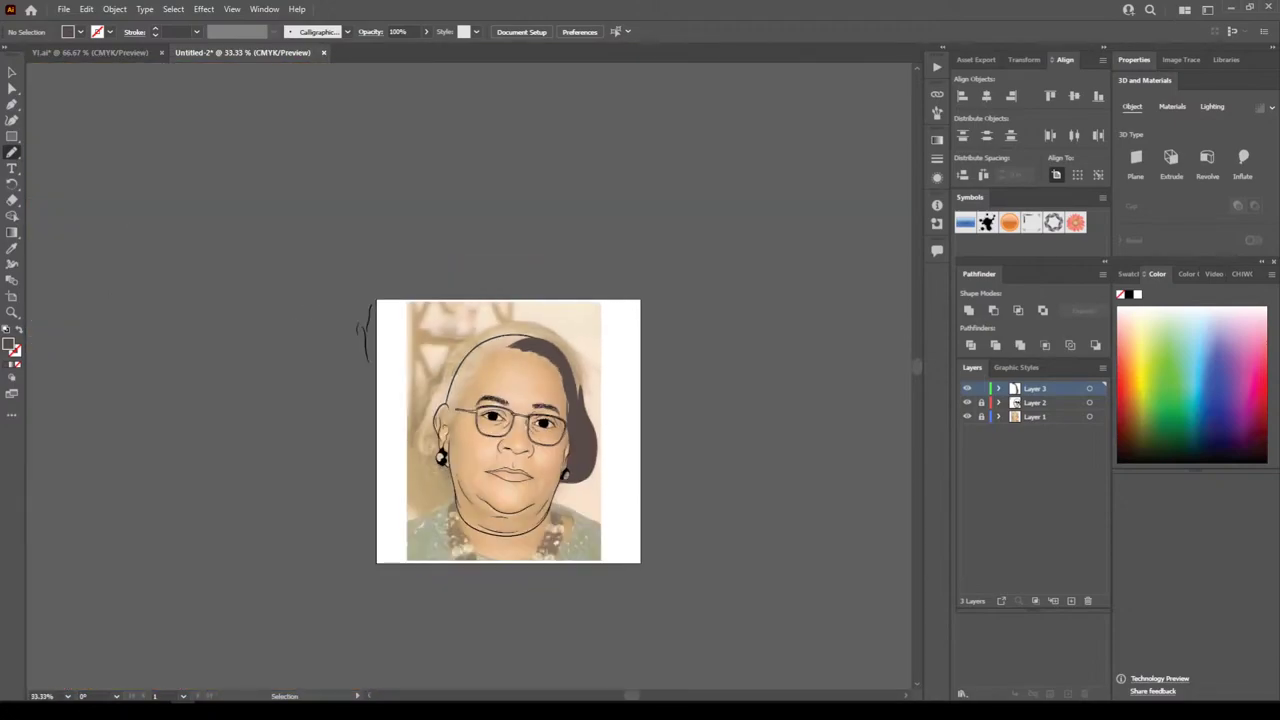
Raise the reference photo's opacity to 91%, lock Layer 1 again and unlock Layer 3
key(ctrl+equal)
key(ctrl+equal)
key(ctrl+equal)
key(ctrl+equal)
key(ctrl+equal)
scroll(469, 376, down, 1)
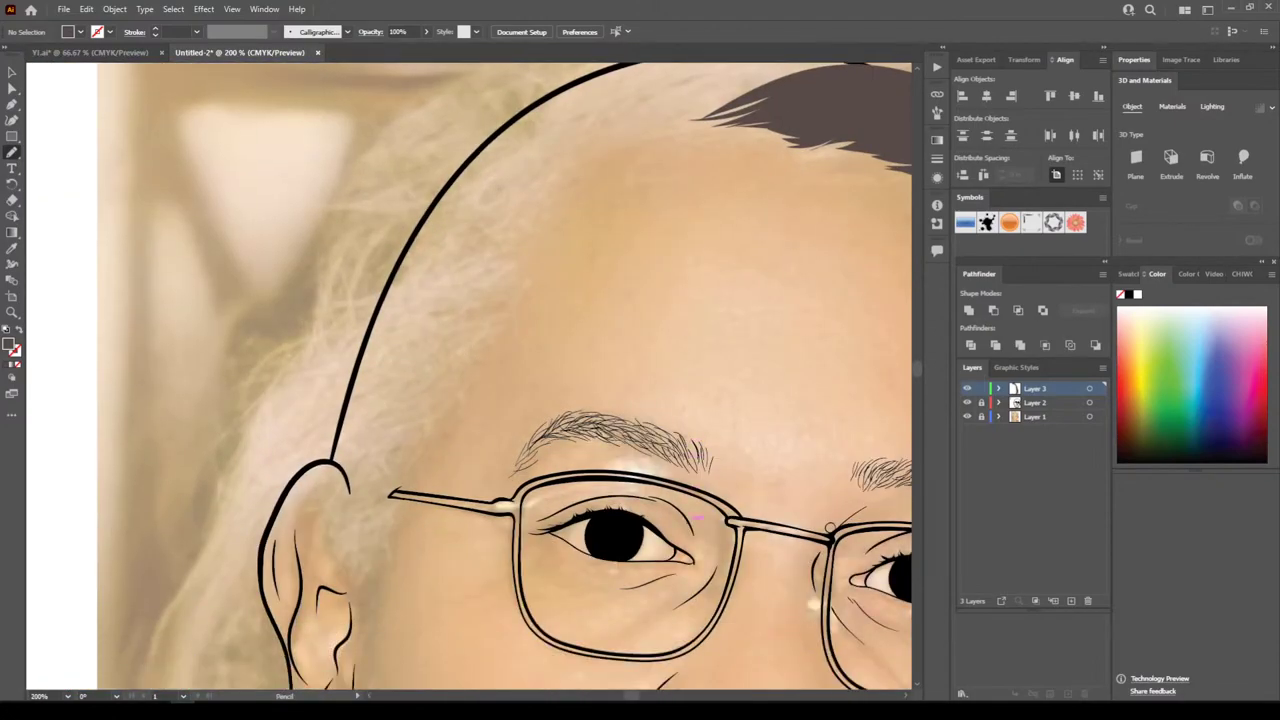
key(ctrl+minus)
key(ctrl+minus)
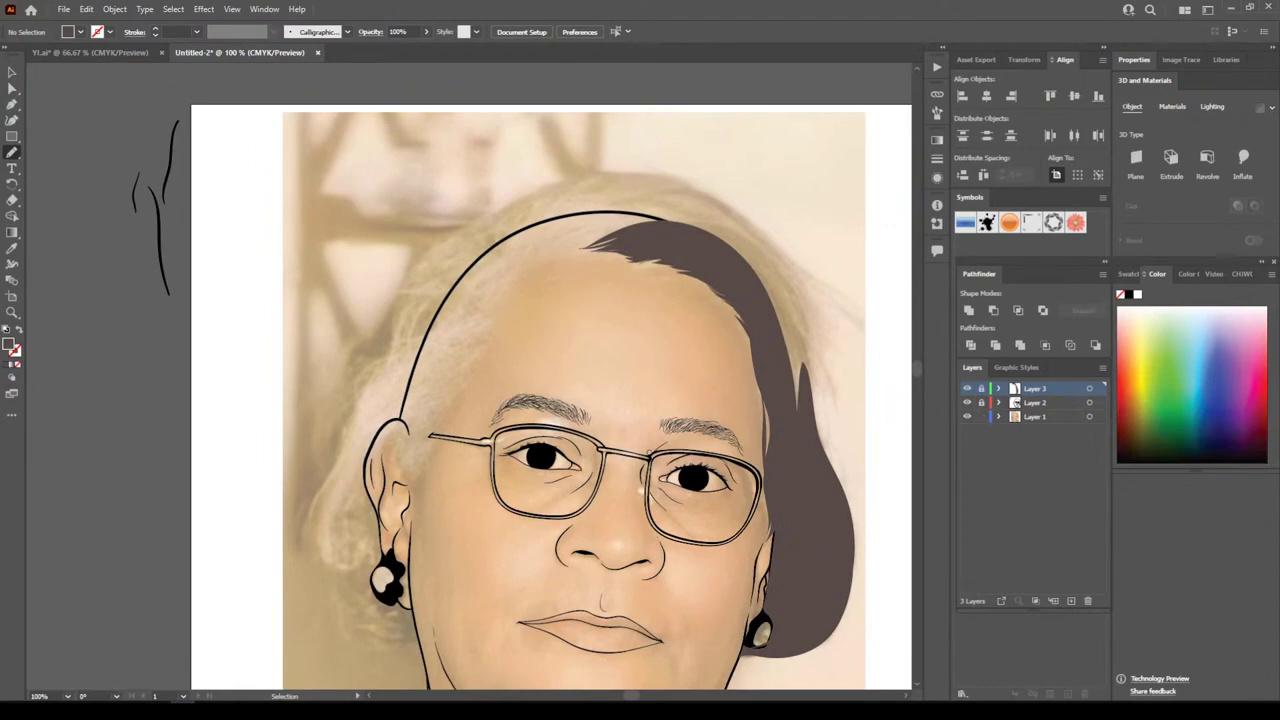
click(12, 72)
click(400, 260)
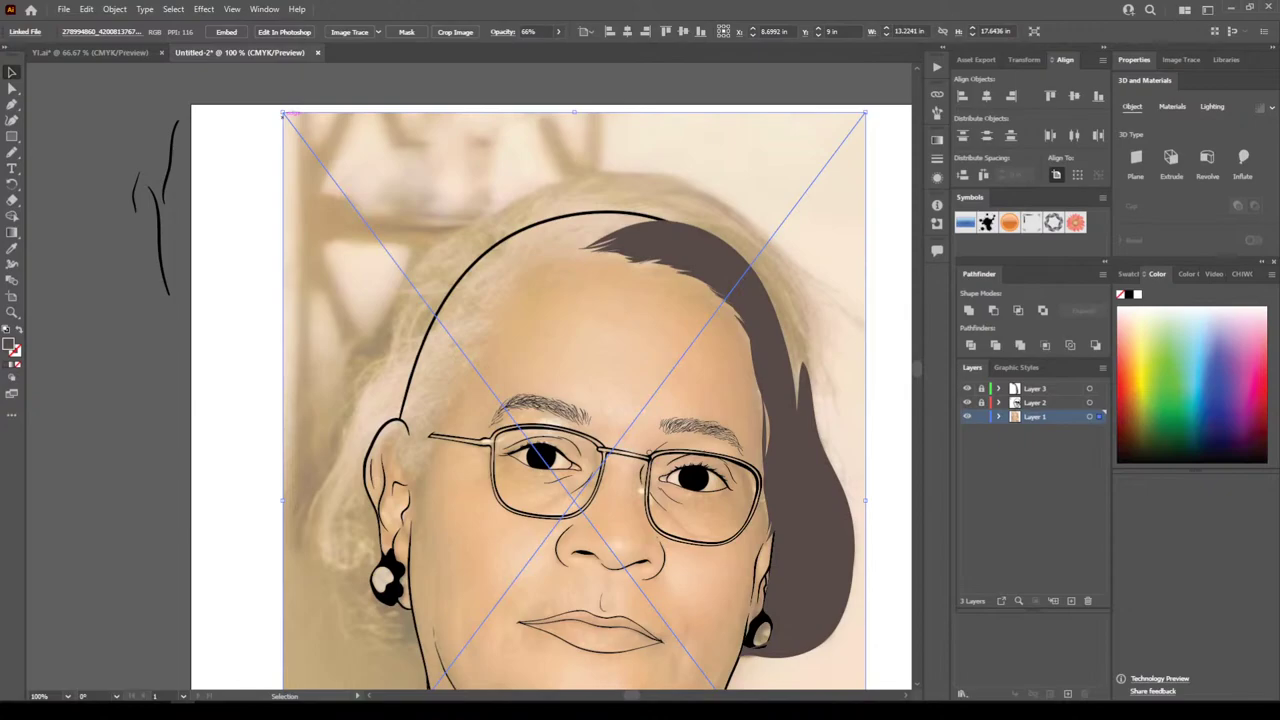
click(558, 32)
drag(539, 47, 552, 47)
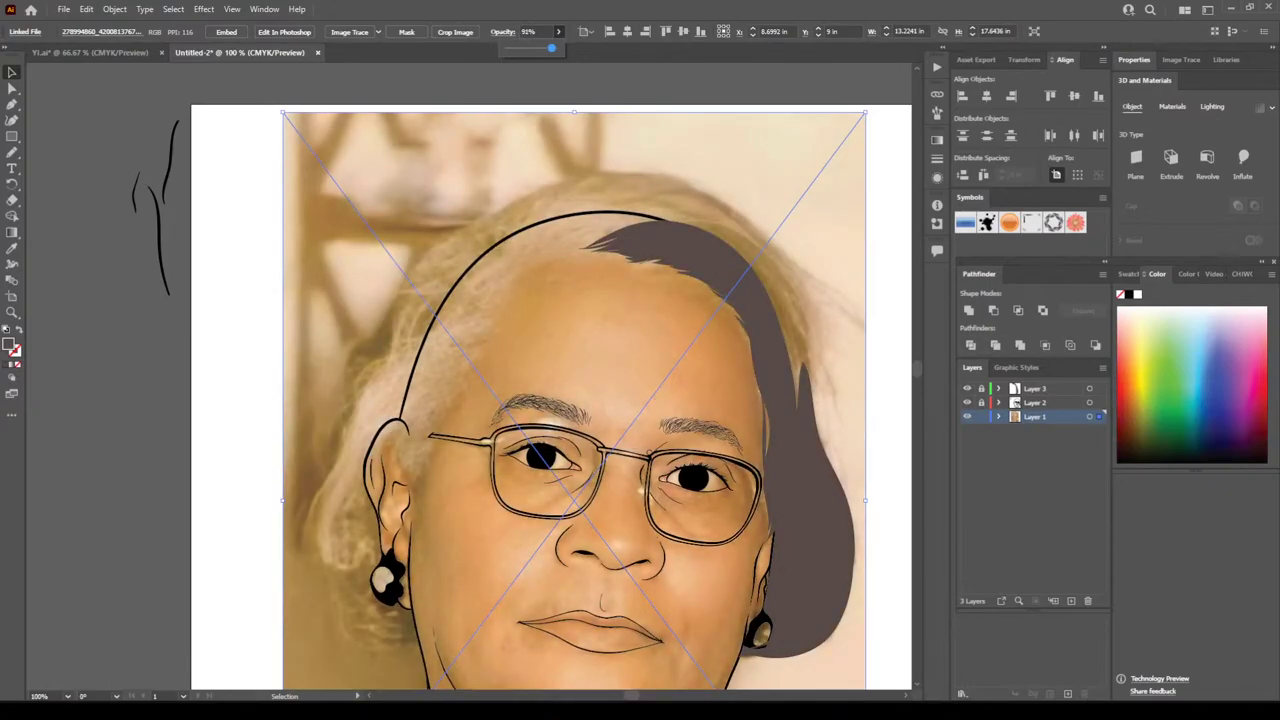
click(981, 417)
click(981, 389)
scroll(793, 419, down, 2)
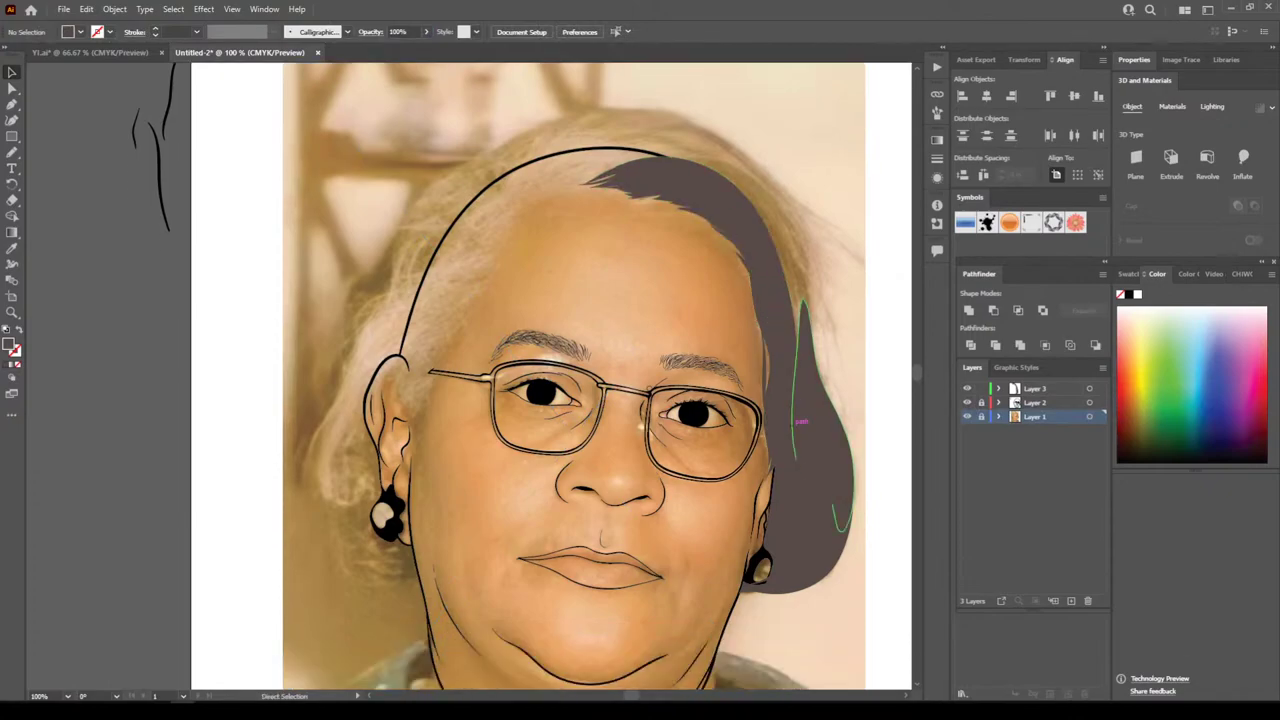
key(ctrl+minus)
key(ctrl+plus)
key(ctrl+plus)
scroll(793, 419, up, 3)
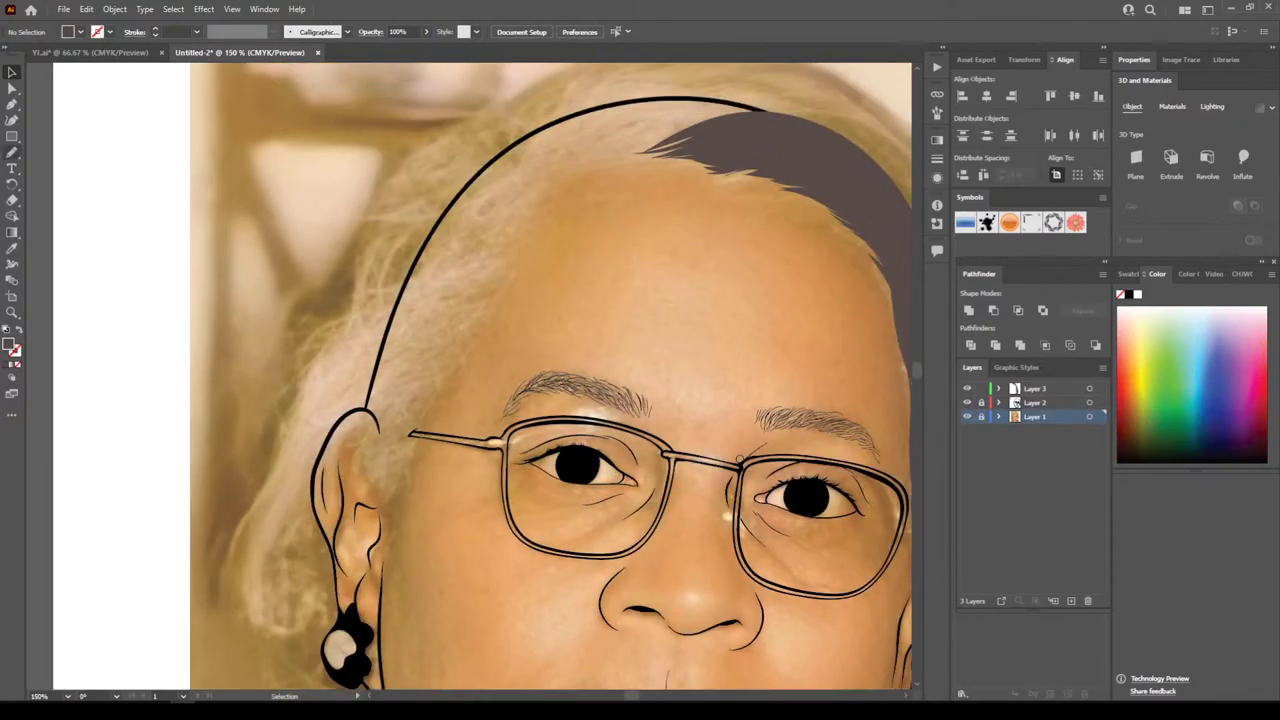
key(n)
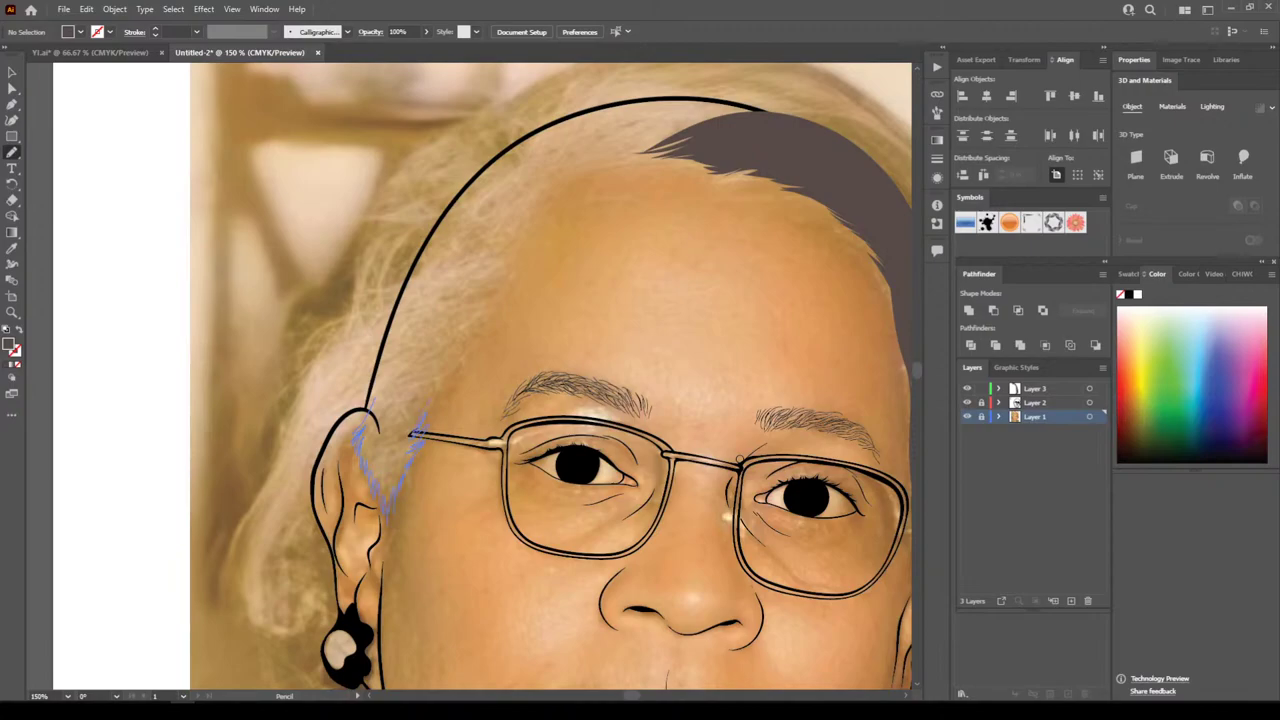
drag(443, 389, 459, 368)
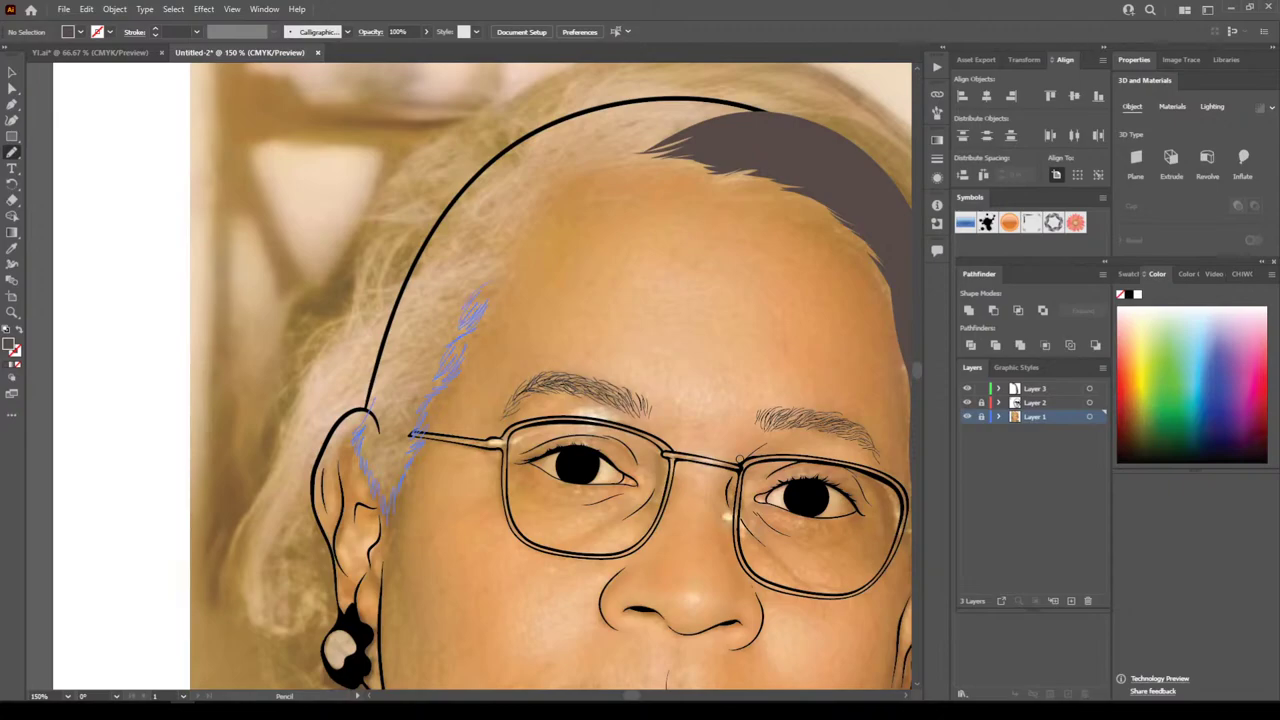
mouse_move(501, 276)
mouse_down()
mouse_move(508, 259)
mouse_move(478, 263)
mouse_move(386, 328)
mouse_move(368, 406)
mouse_up()
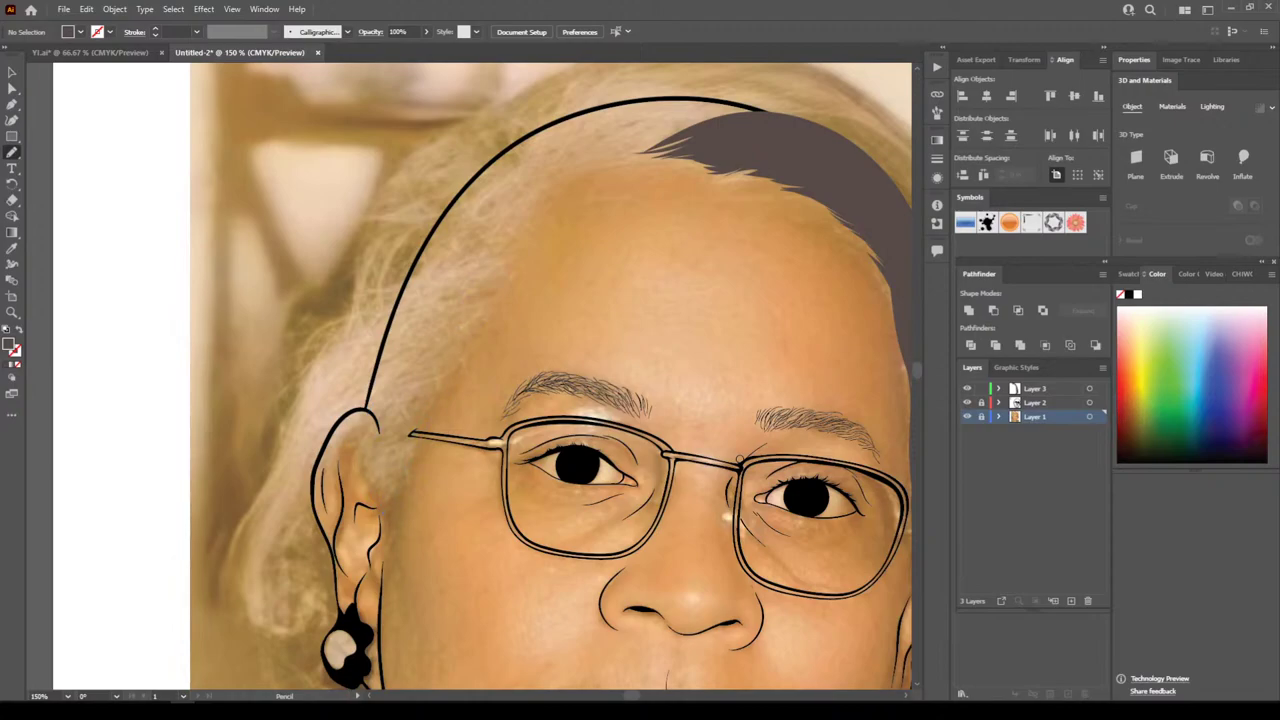
Make Layer 3 active and draw a jagged brown sideburn with the Pencil above and in front of the ear at the picture's left
click(1048, 388)
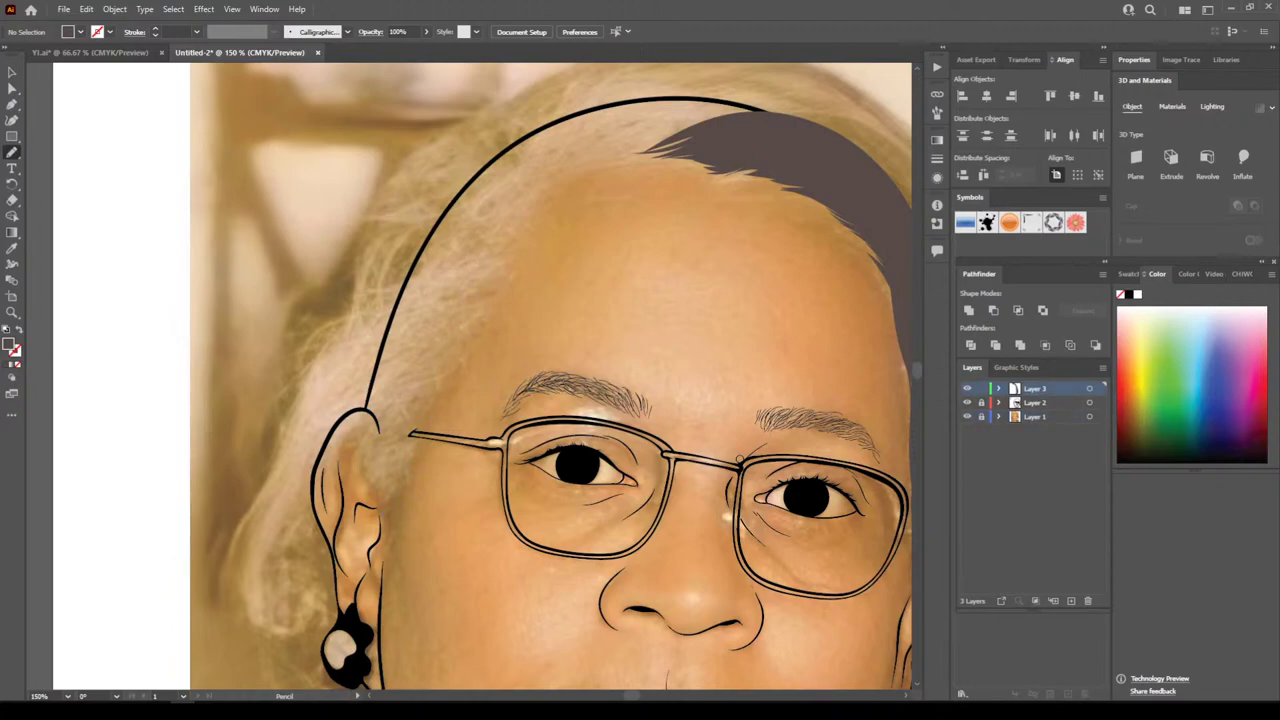
mouse_move(357, 423)
mouse_down()
mouse_move(347, 447)
mouse_move(388, 528)
mouse_move(438, 388)
mouse_move(470, 346)
mouse_up()
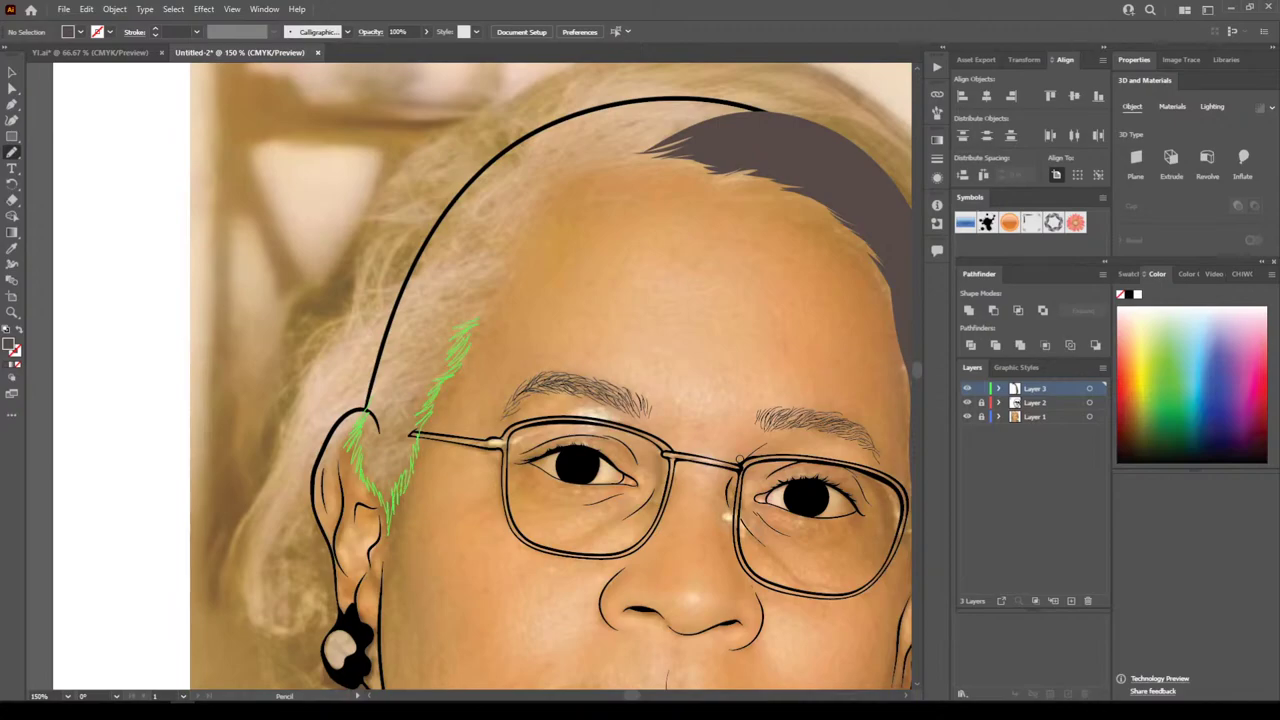
drag(480, 318, 489, 305)
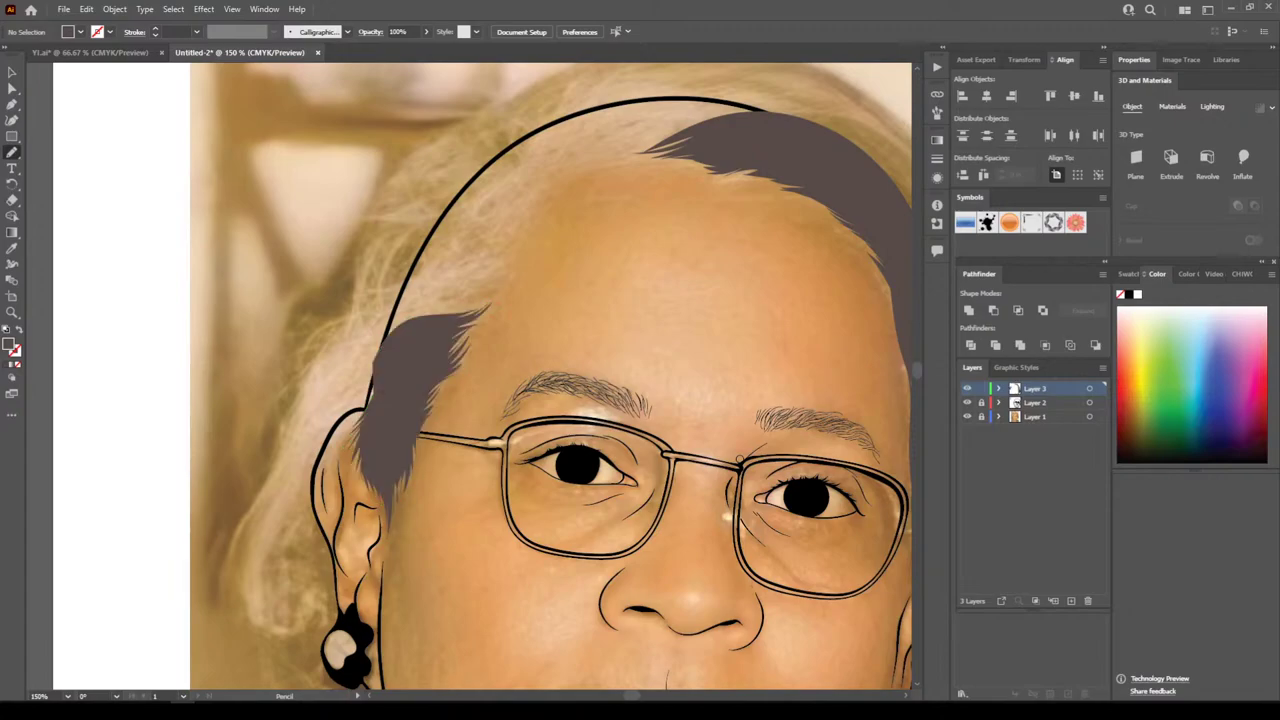
key(ctrl+minus)
key(ctrl+minus)
key(ctrl+minus)
Draw a brown hair shape with a spiky hairline across the forehead, joining the left sideburn to the hair at the top
key(ctrl+equal)
key(ctrl+equal)
key(ctrl+equal)
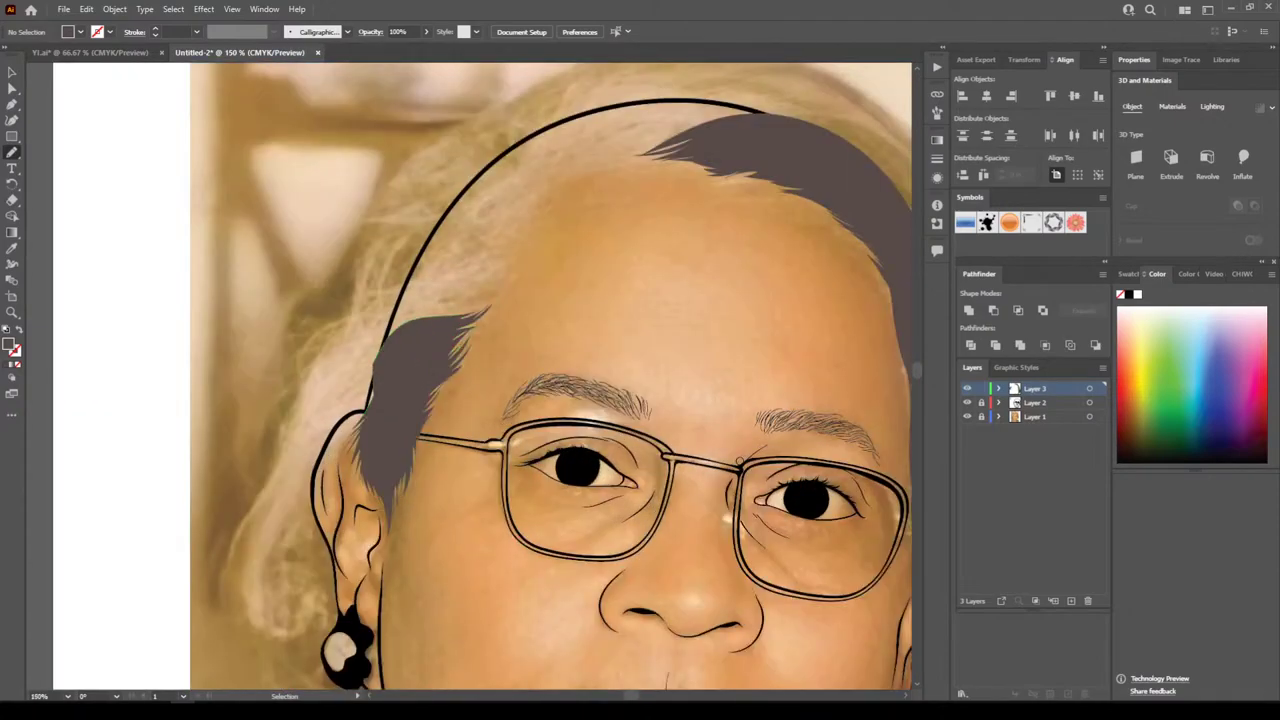
key(ctrl+equal)
scroll(469, 376, up, 2)
mouse_move(440, 403)
mouse_down()
mouse_move(494, 377)
mouse_move(471, 381)
mouse_move(498, 355)
mouse_up()
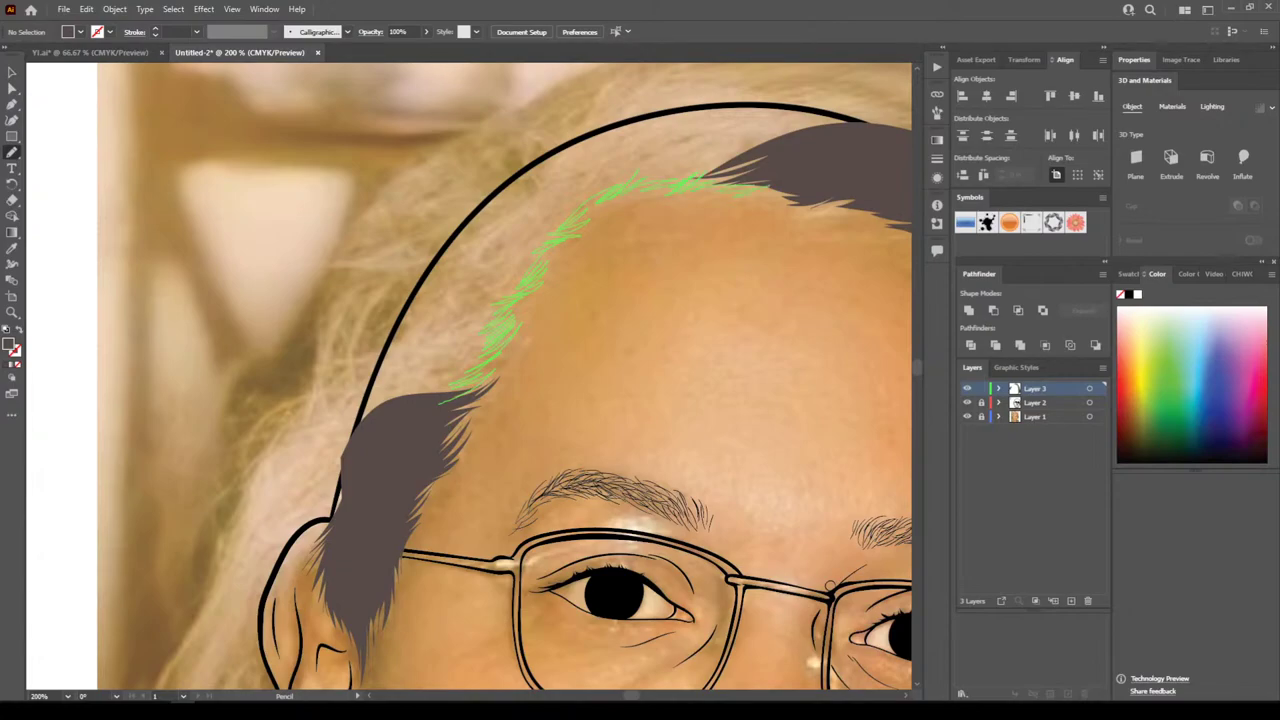
mouse_move(780, 199)
mouse_down()
mouse_move(880, 188)
mouse_move(818, 126)
mouse_move(408, 310)
mouse_move(440, 404)
mouse_up()
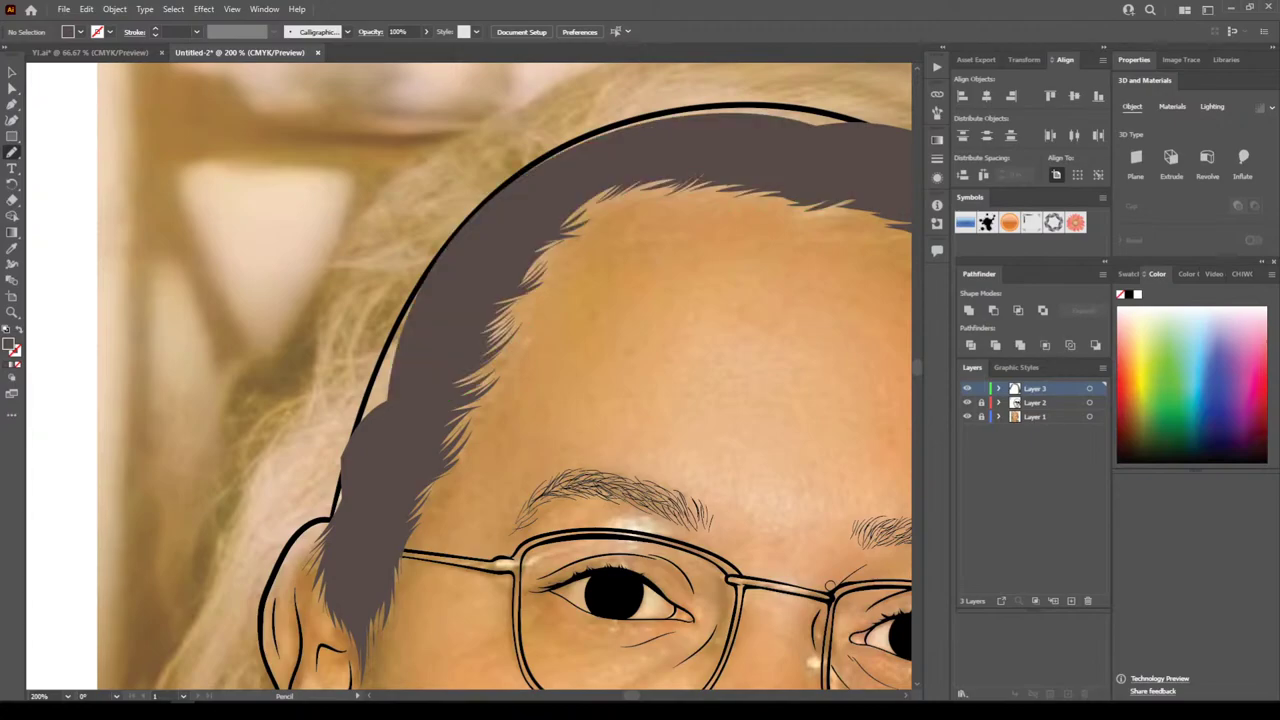
scroll(829, 585, down, 5)
Draw a brown outer hair shape with loose strands beyond the head outline, from above the left ear up towards the crown
scroll(690, 530, up, 4)
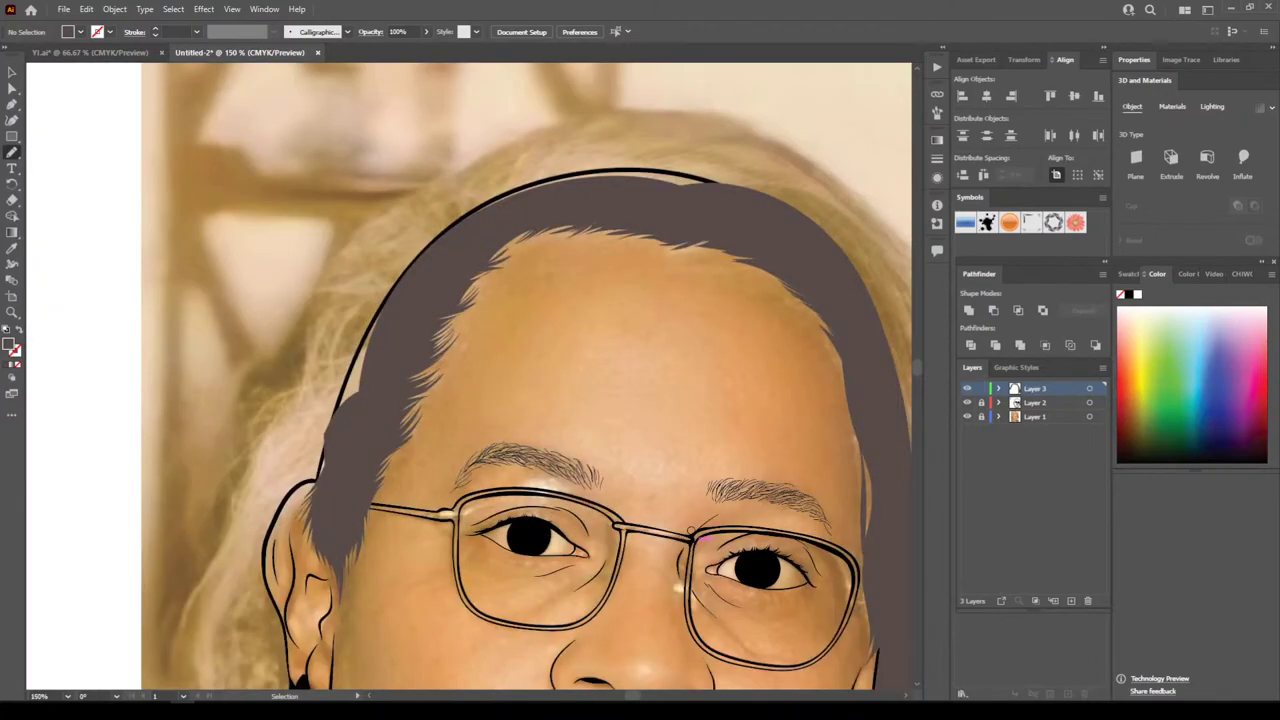
scroll(690, 530, right, 1)
mouse_move(367, 360)
mouse_down()
mouse_move(314, 404)
mouse_move(310, 390)
mouse_up()
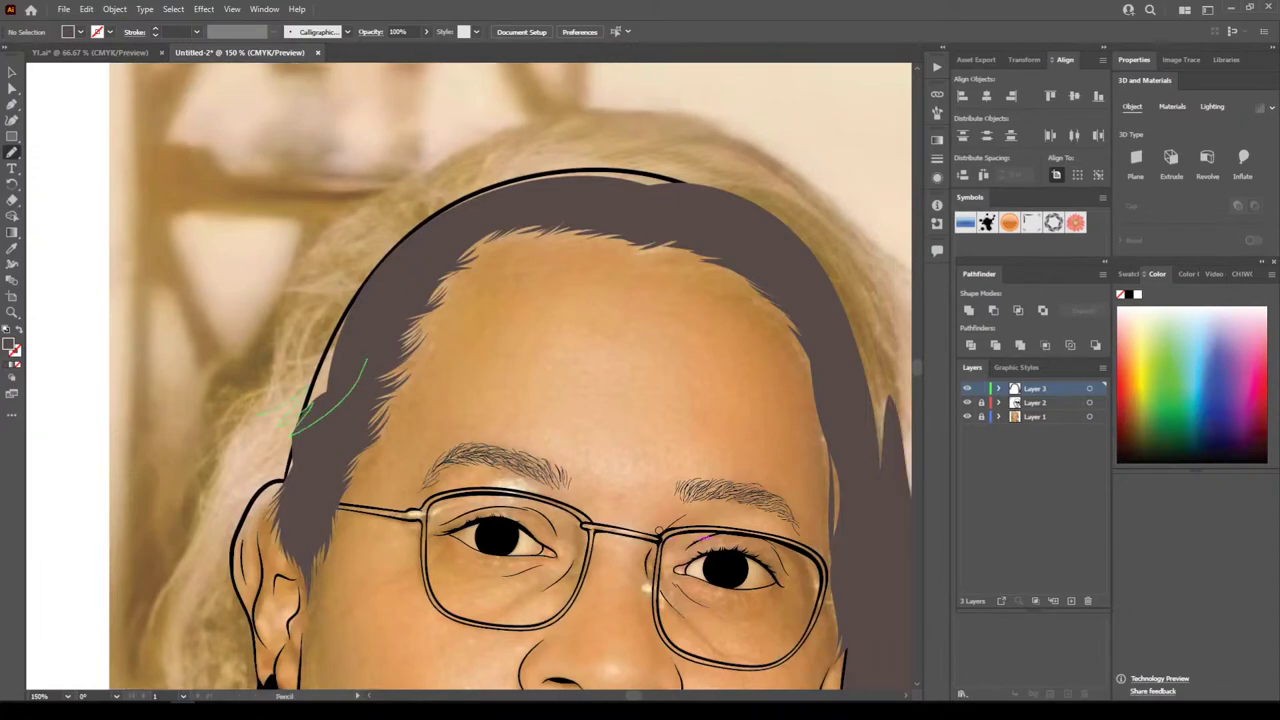
drag(277, 350, 297, 296)
drag(364, 204, 378, 189)
drag(500, 152, 368, 359)
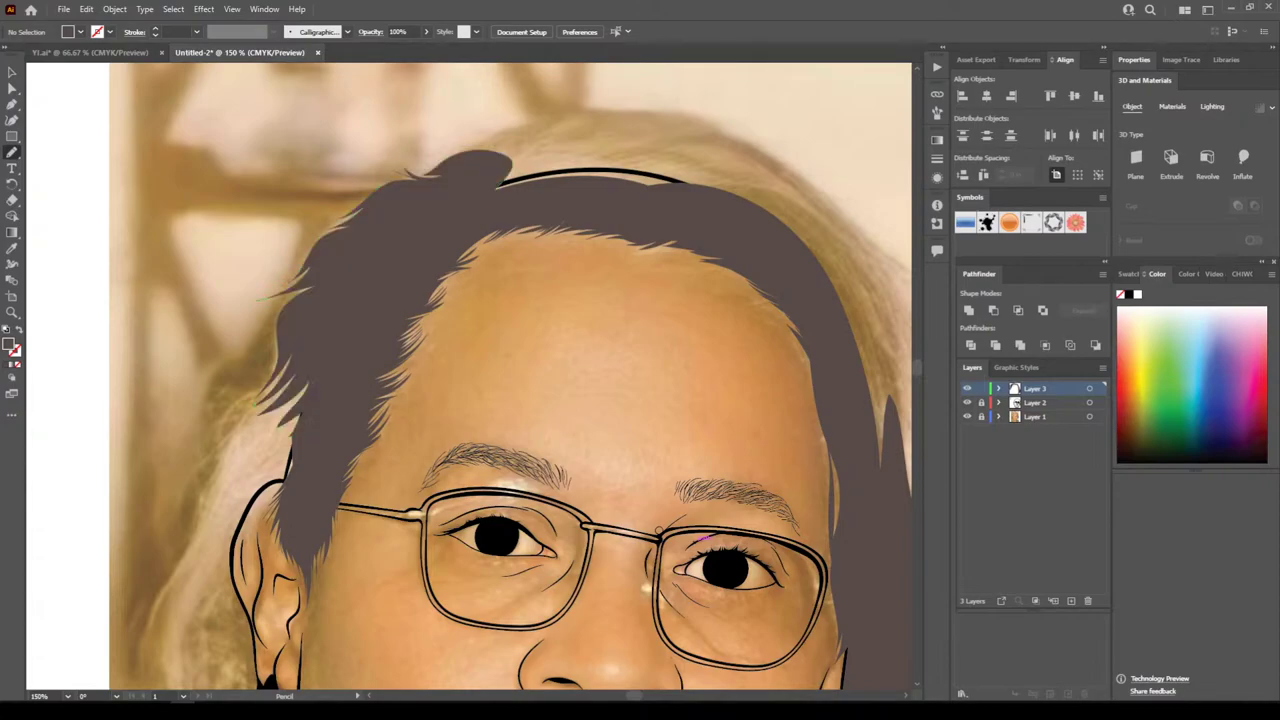
key(ctrl+minus)
key(ctrl+minus)
key(ctrl+minus)
Draw a brown outer hair shape with wispy strands along the upper side of the head at the picture's right
scroll(706, 500, right, 3)
key(ctrl+equal)
key(ctrl+equal)
key(ctrl+equal)
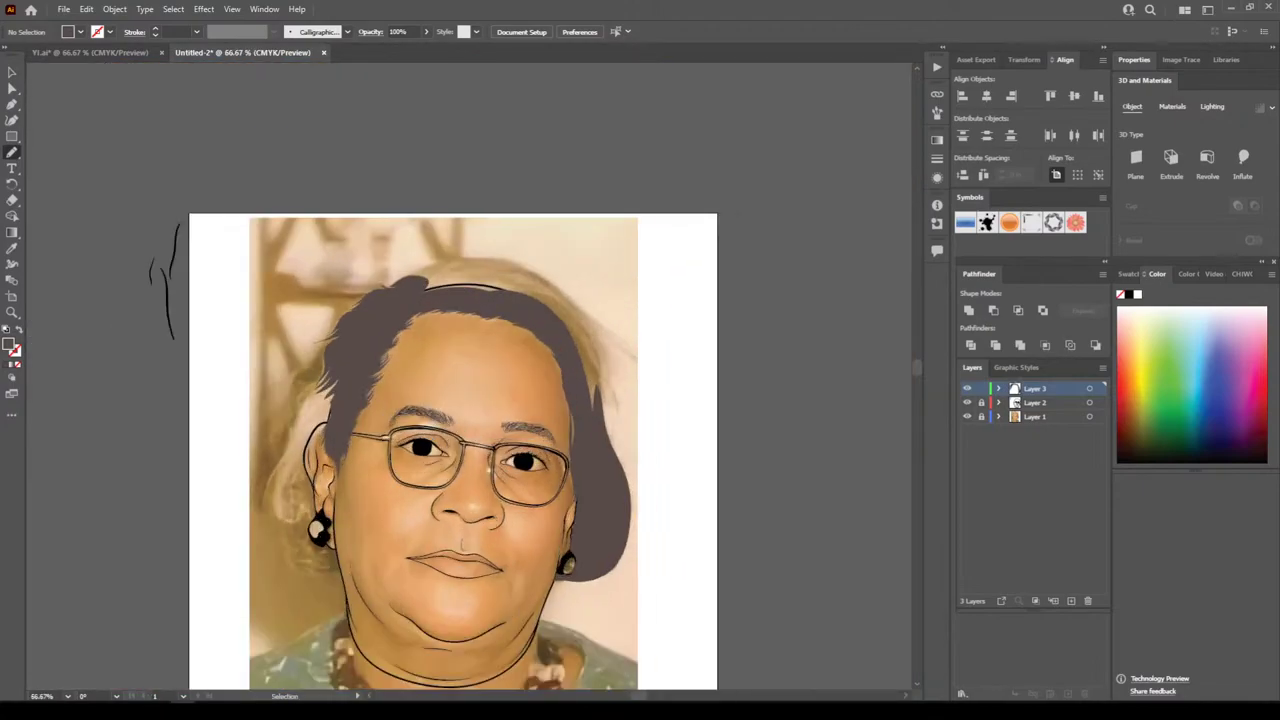
scroll(420, 375, up, 2)
mouse_move(675, 390)
mouse_down()
mouse_move(712, 544)
mouse_move(737, 494)
mouse_up()
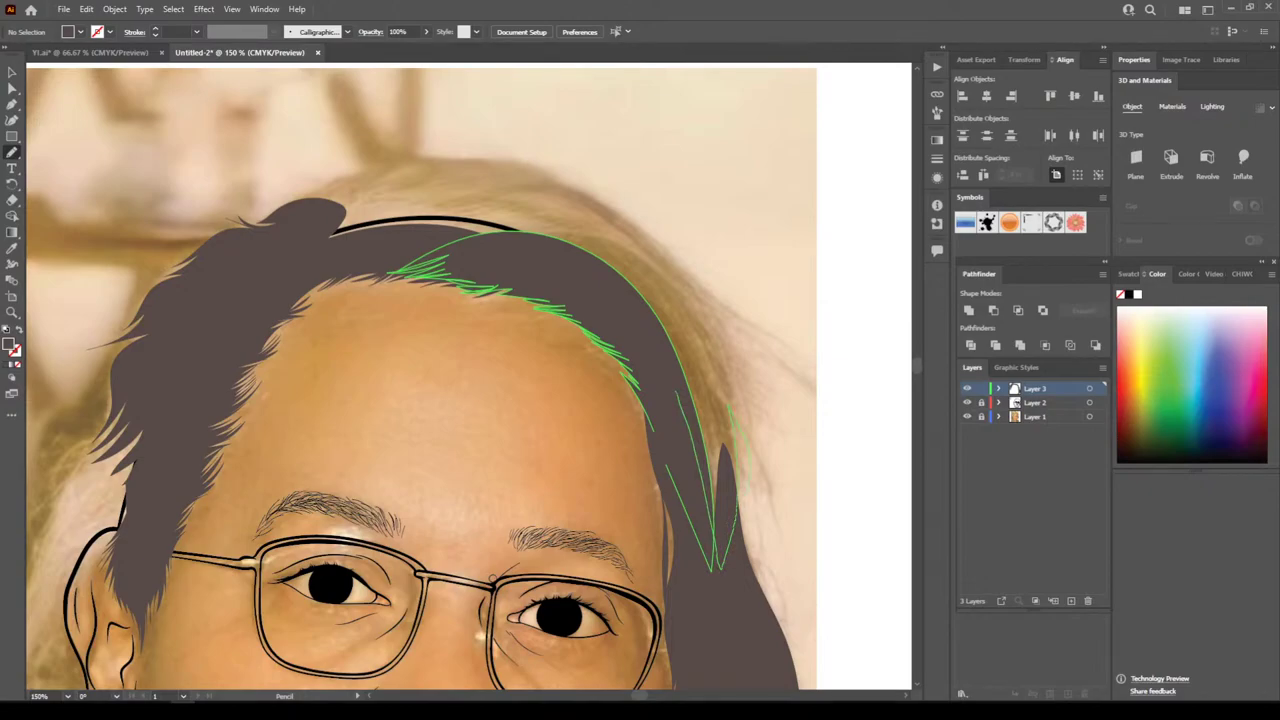
drag(731, 402, 716, 365)
mouse_move(690, 281)
mouse_down()
mouse_move(667, 332)
mouse_move(703, 490)
mouse_up()
key(ctrl+minus)
key(ctrl+minus)
key(ctrl+minus)
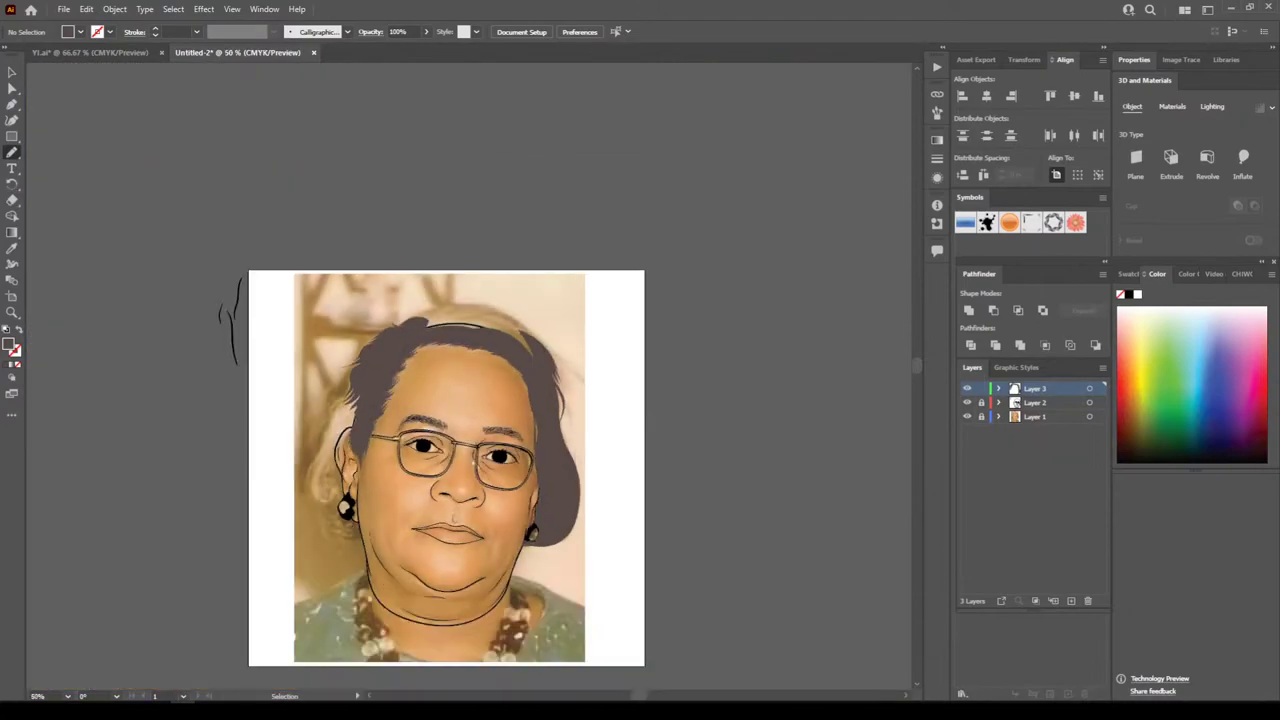
Draw a brown hair shape over the crown with the Pencil, filling the area between the left and right outer hair sections
key(ctrl+plus)
key(ctrl+plus)
key(ctrl+plus)
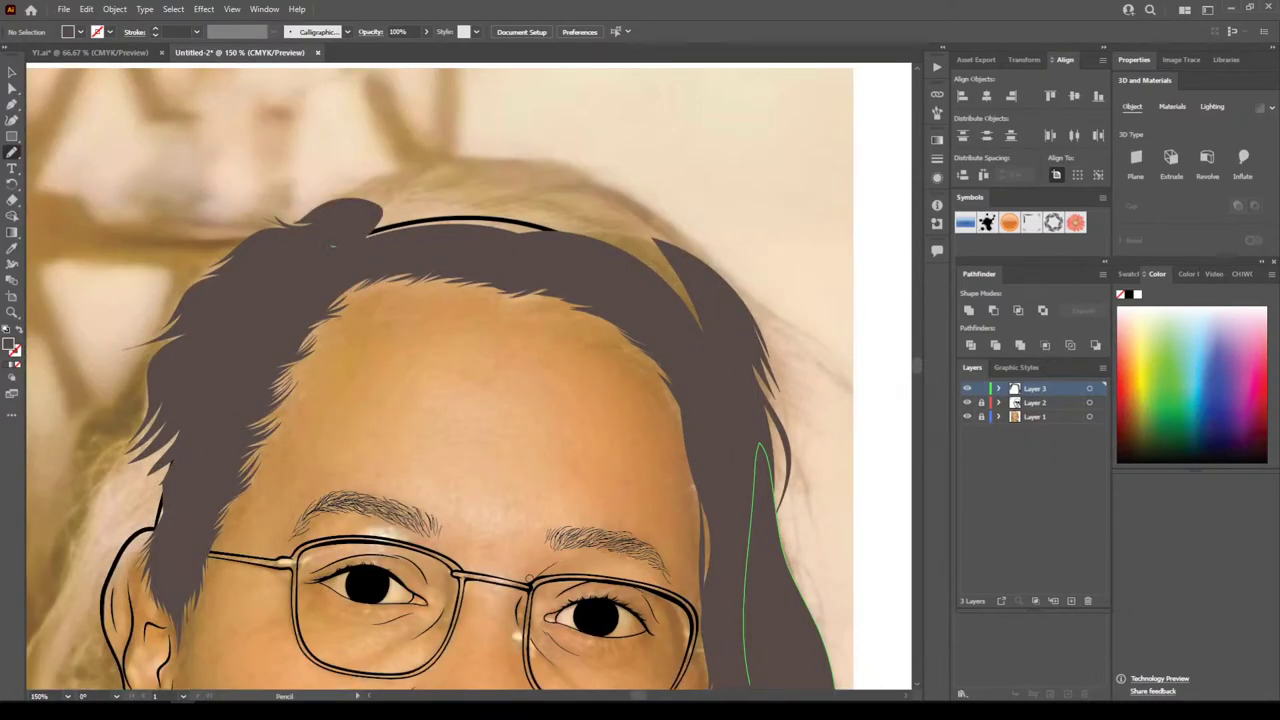
mouse_move(333, 243)
mouse_down()
mouse_move(469, 237)
mouse_move(615, 277)
mouse_move(713, 354)
mouse_move(703, 287)
mouse_move(723, 306)
mouse_move(696, 268)
mouse_move(723, 292)
mouse_move(668, 240)
mouse_up()
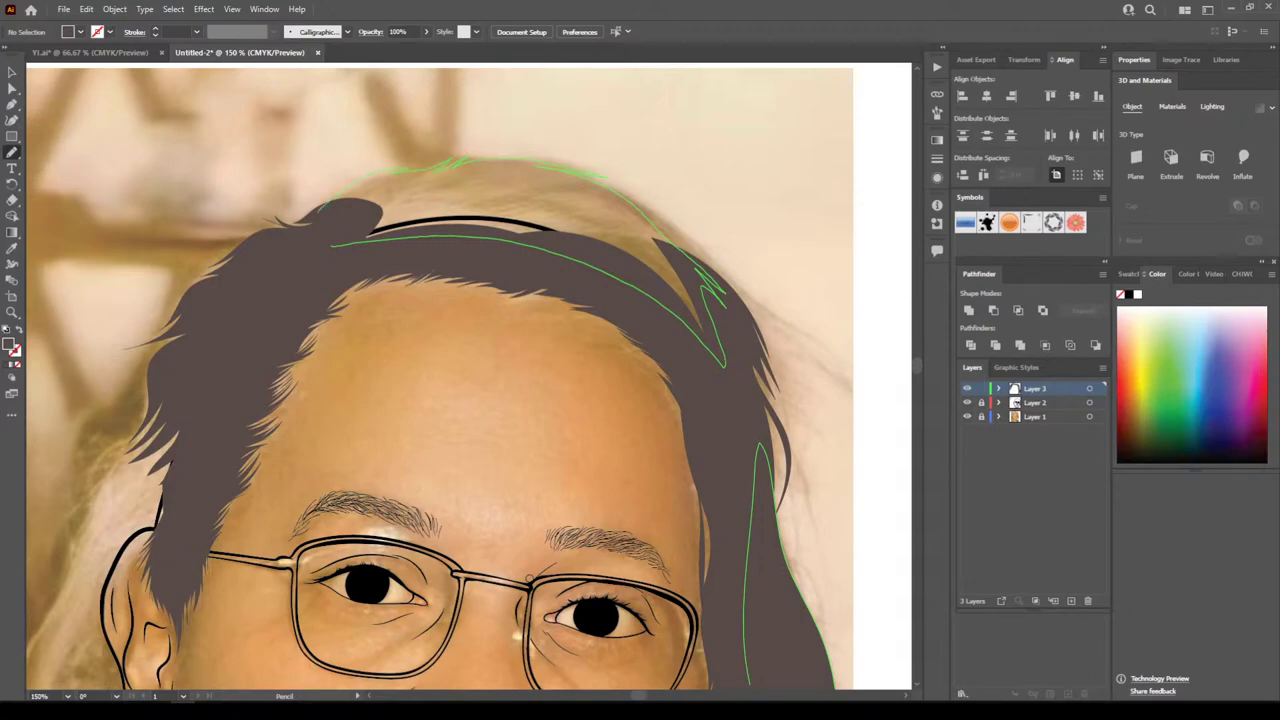
drag(322, 211, 331, 243)
key(ctrl+minus)
key(ctrl+minus)
key(ctrl+minus)
key(ctrl+minus)
key(ctrl+minus)
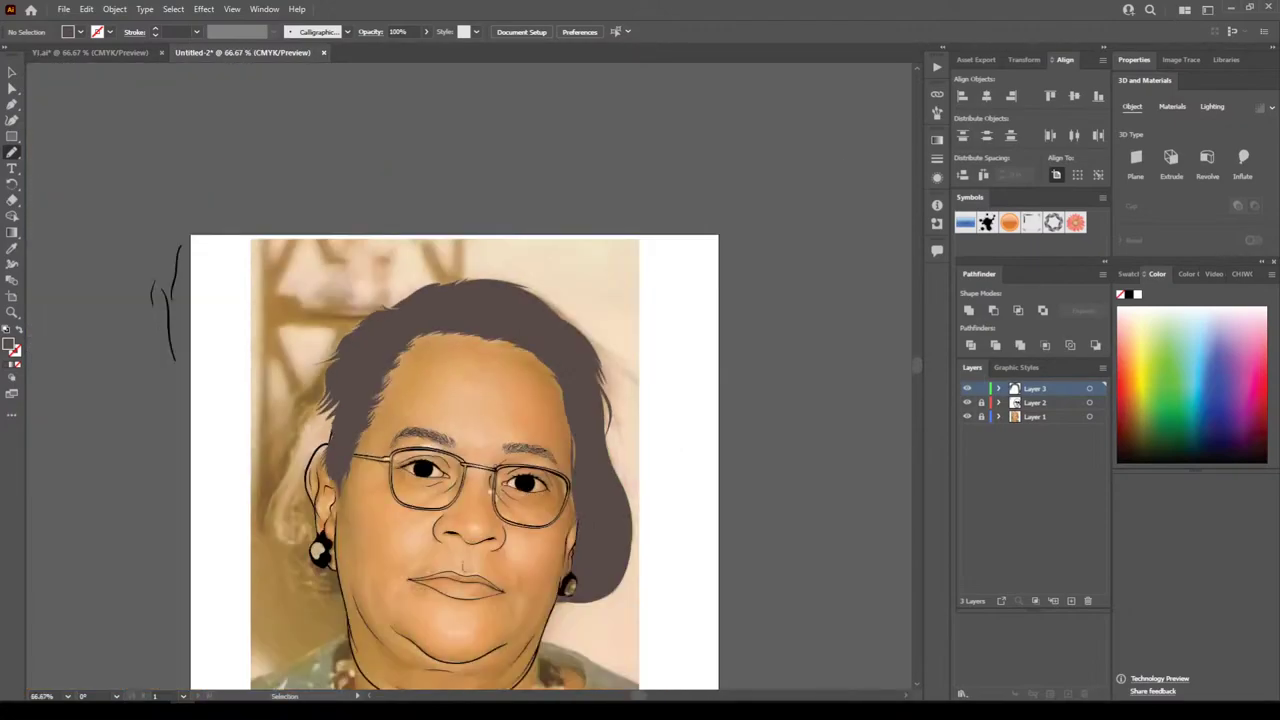
Fill the sliver-shaped gap in the brown hair along the temple beside the glasses at the picture's right with a Pencil shape
scroll(511, 424, left, 2)
scroll(511, 392, down, 2)
key(ctrl+plus)
key(ctrl+plus)
key(ctrl+plus)
scroll(470, 376, right, 3)
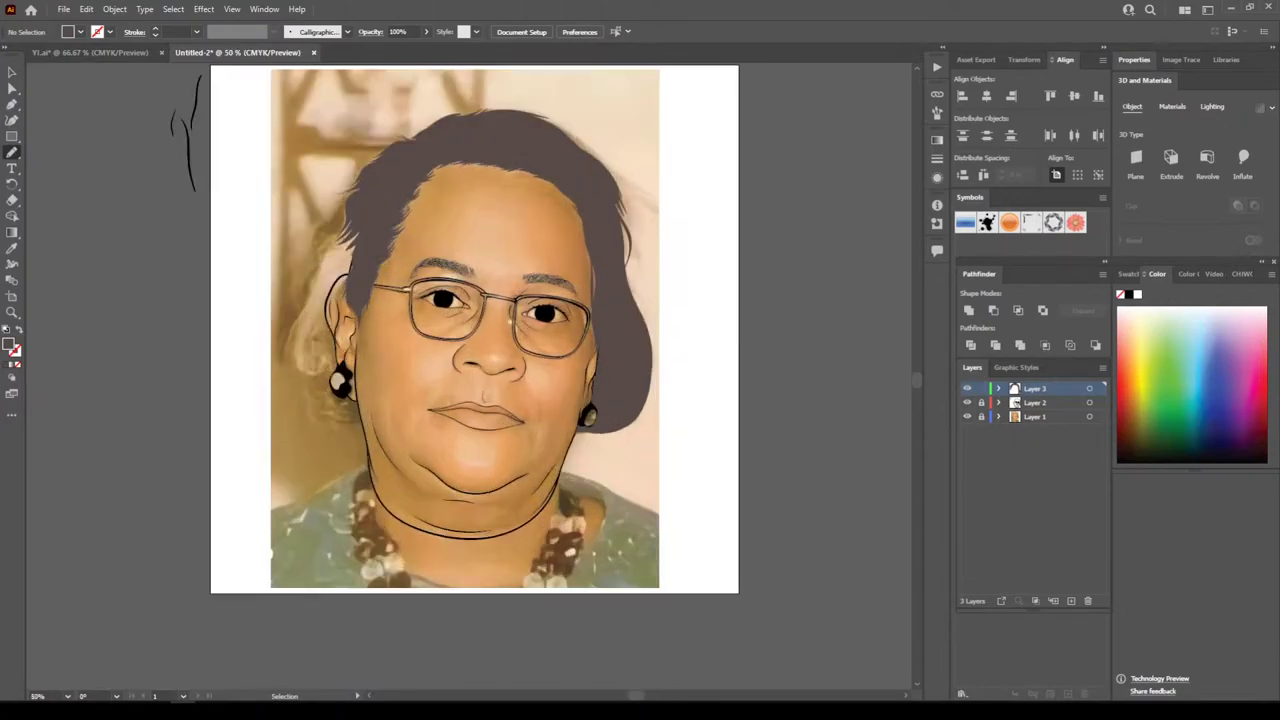
key(ctrl+plus)
scroll(470, 376, right, 3)
scroll(470, 376, up, 4)
key(ctrl+plus)
key(ctrl+plus)
key(ctrl+plus)
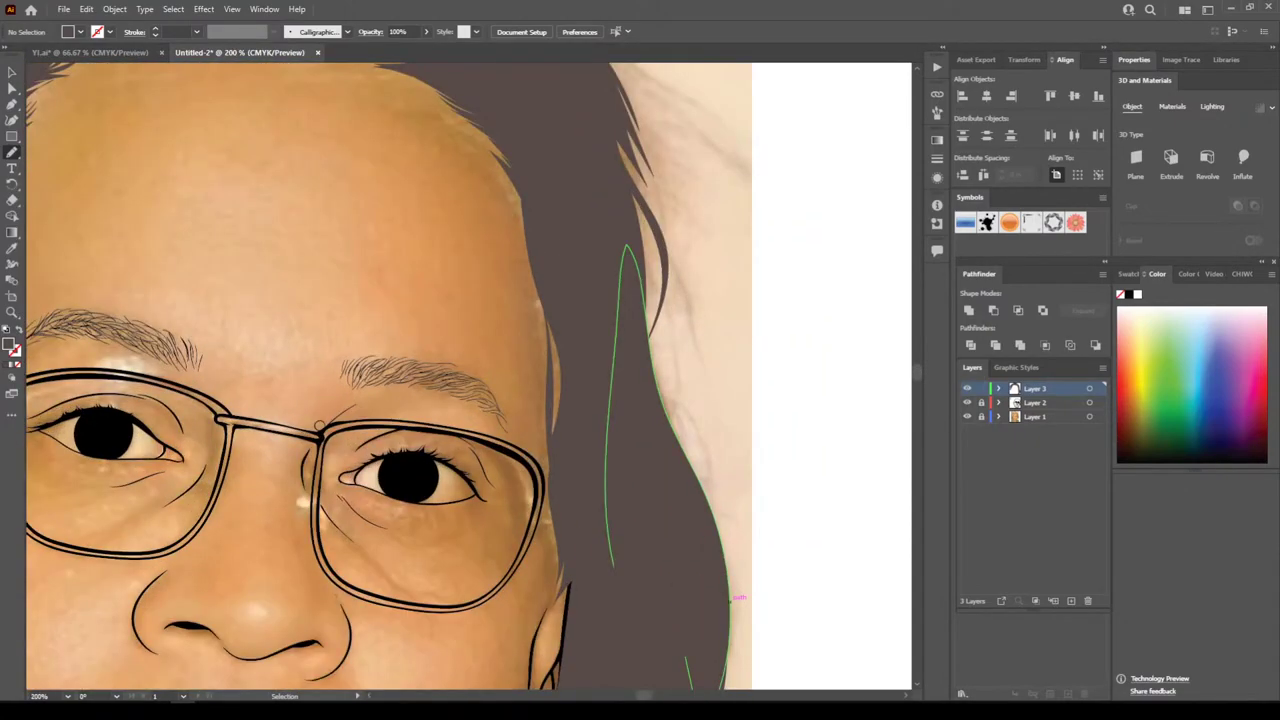
scroll(470, 376, up, 1)
scroll(468, 376, down, 2)
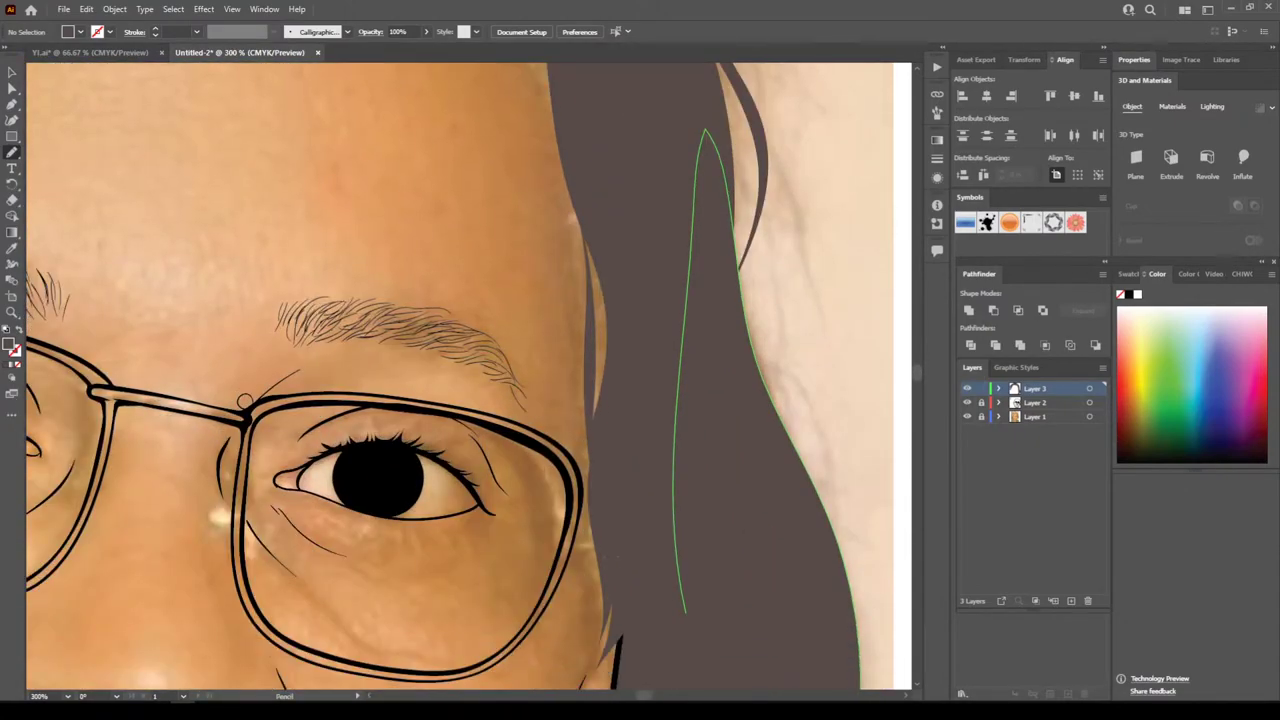
mouse_move(604, 556)
mouse_down()
mouse_move(609, 608)
mouse_move(591, 654)
mouse_move(602, 598)
mouse_move(587, 521)
mouse_move(585, 240)
mouse_move(548, 100)
mouse_move(584, 166)
mouse_move(606, 556)
mouse_up()
scroll(606, 540, up, 3)
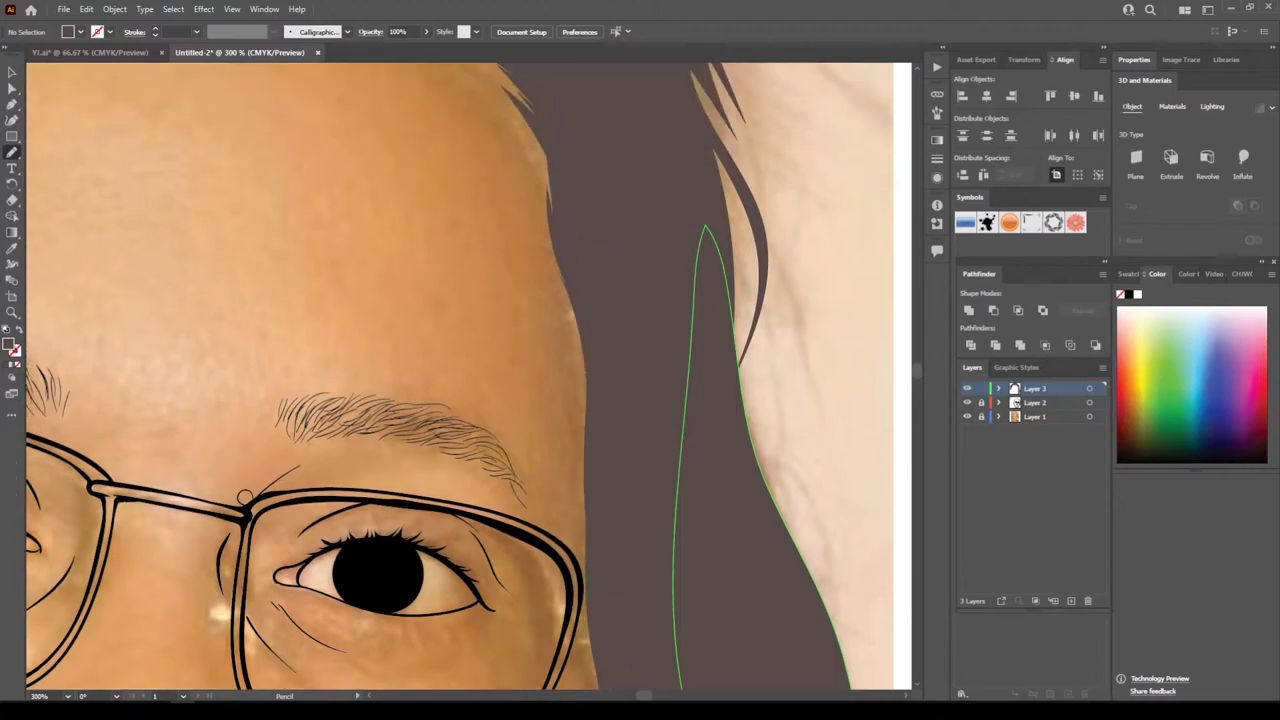
Draw a small brown Pencil shape along the forehead hairline at the picture's right
mouse_move(553, 384)
mouse_down()
mouse_move(514, 274)
mouse_move(548, 345)
mouse_up()
key(ctrl+minus)
key(ctrl+minus)
key(ctrl+minus)
key(ctrl+minus)
key(ctrl+minus)
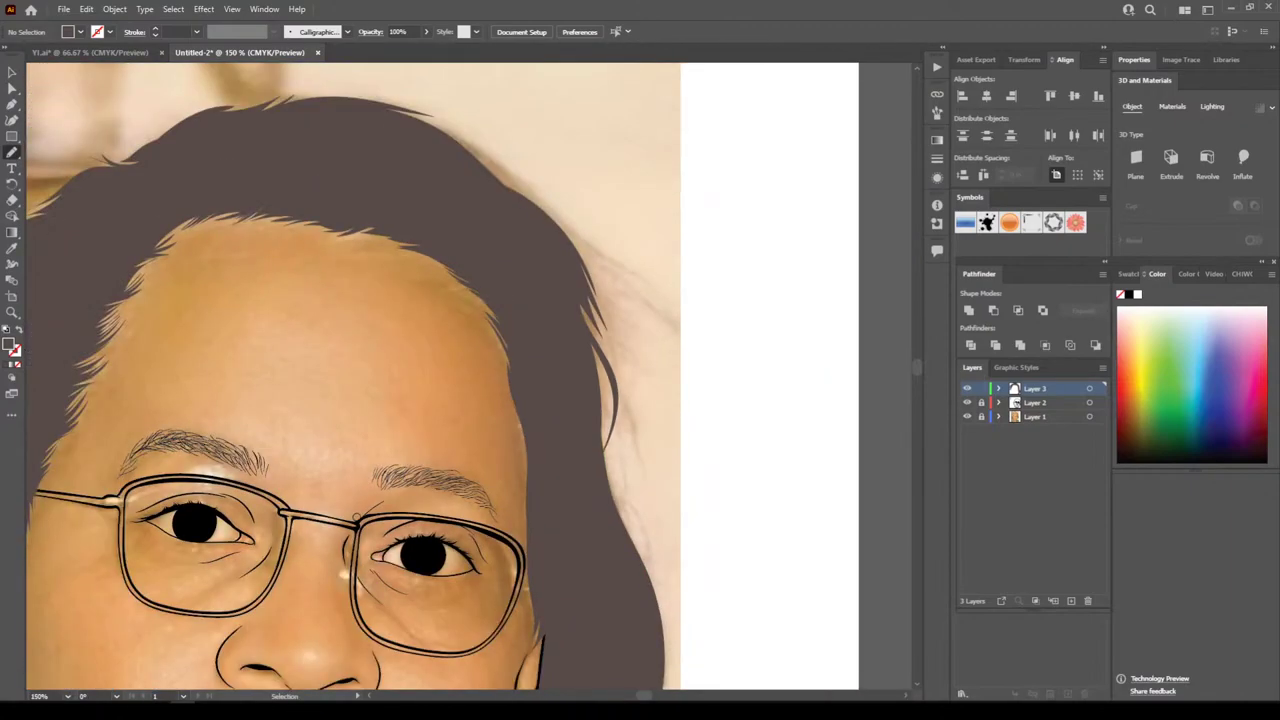
Hide the photo on Layer 1 temporarily to examine the brown hair against the line art, and show it again
scroll(469, 376, left, 5)
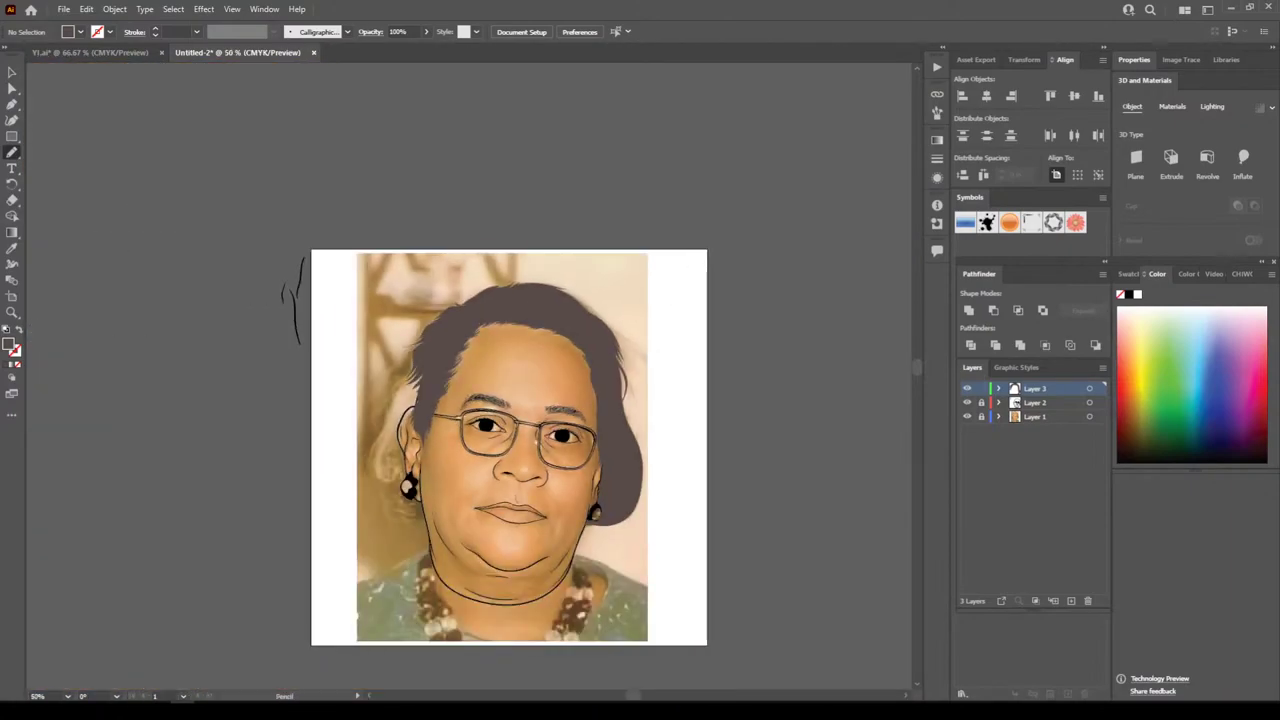
click(967, 416)
key(ctrl+minus)
key(ctrl+minus)
key(ctrl+plus)
key(ctrl+plus)
key(ctrl+plus)
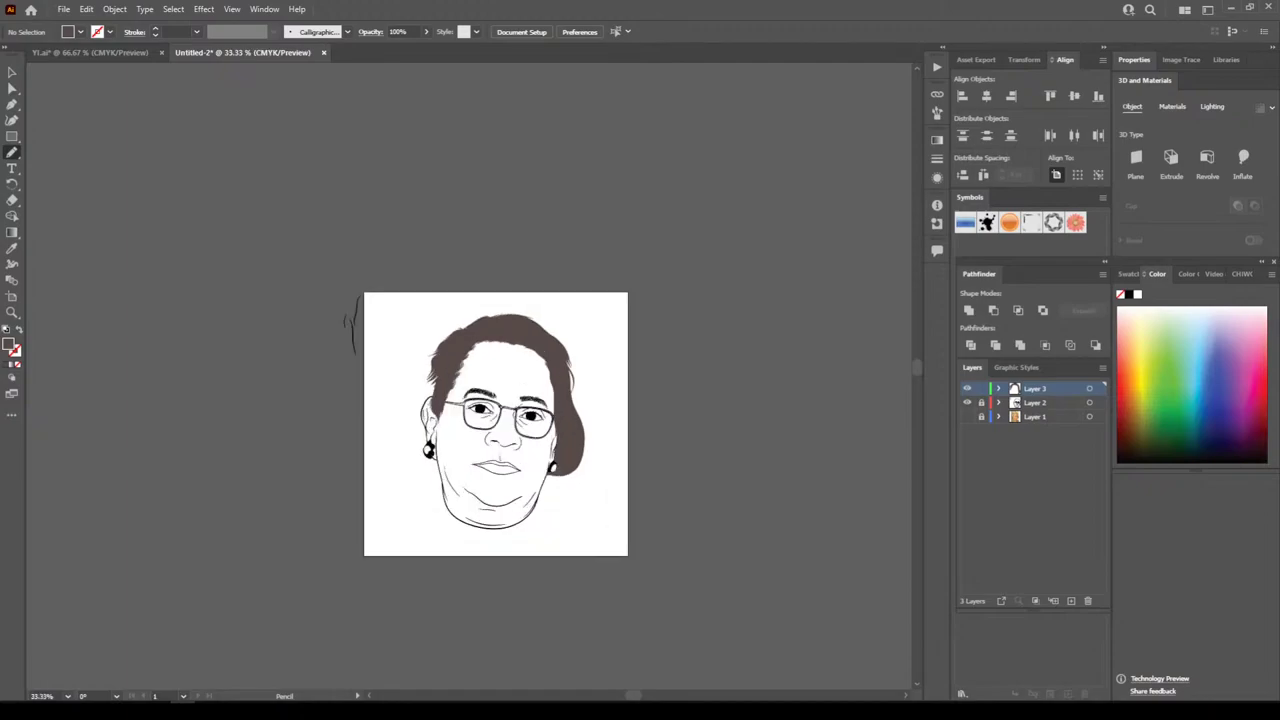
key(ctrl+plus)
click(967, 416)
Draw a brown hair shape with wispy edges behind the ear at the picture's left, from above the ear down to the earring
scroll(469, 376, down, 5)
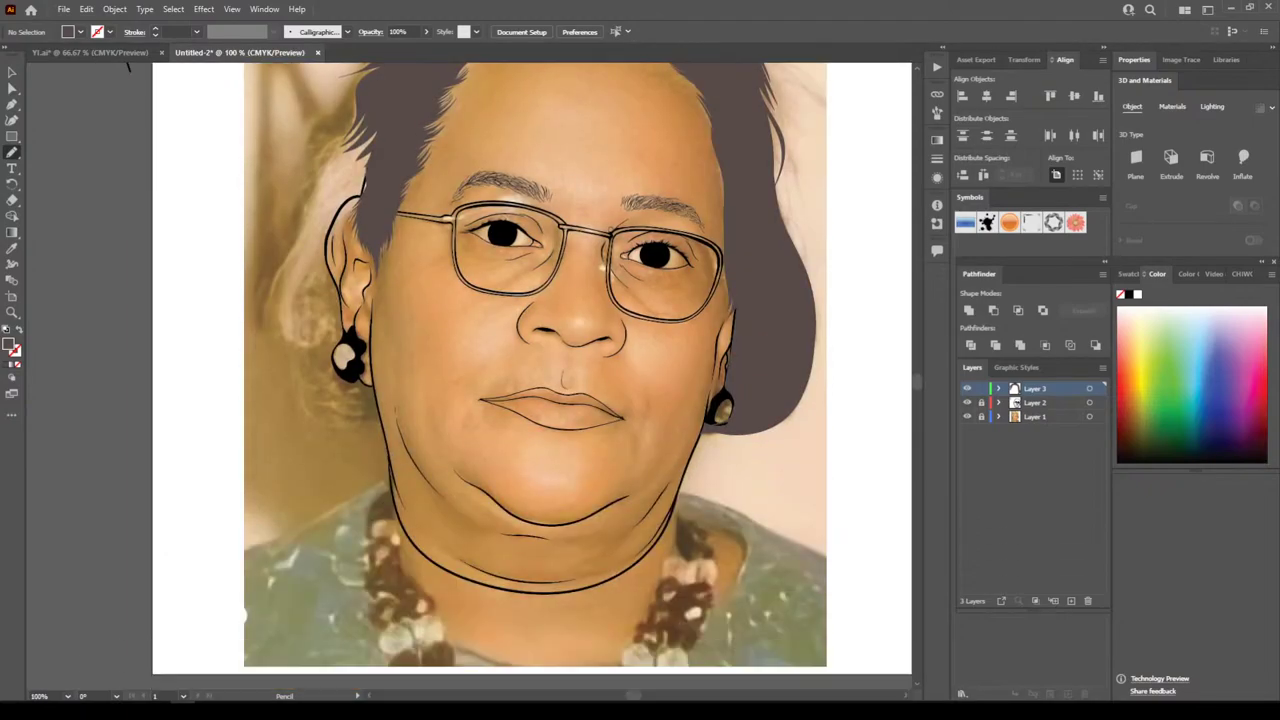
key(ctrl+plus)
key(ctrl+plus)
scroll(469, 376, left, 3)
scroll(469, 376, left, 3)
scroll(469, 376, up, 6)
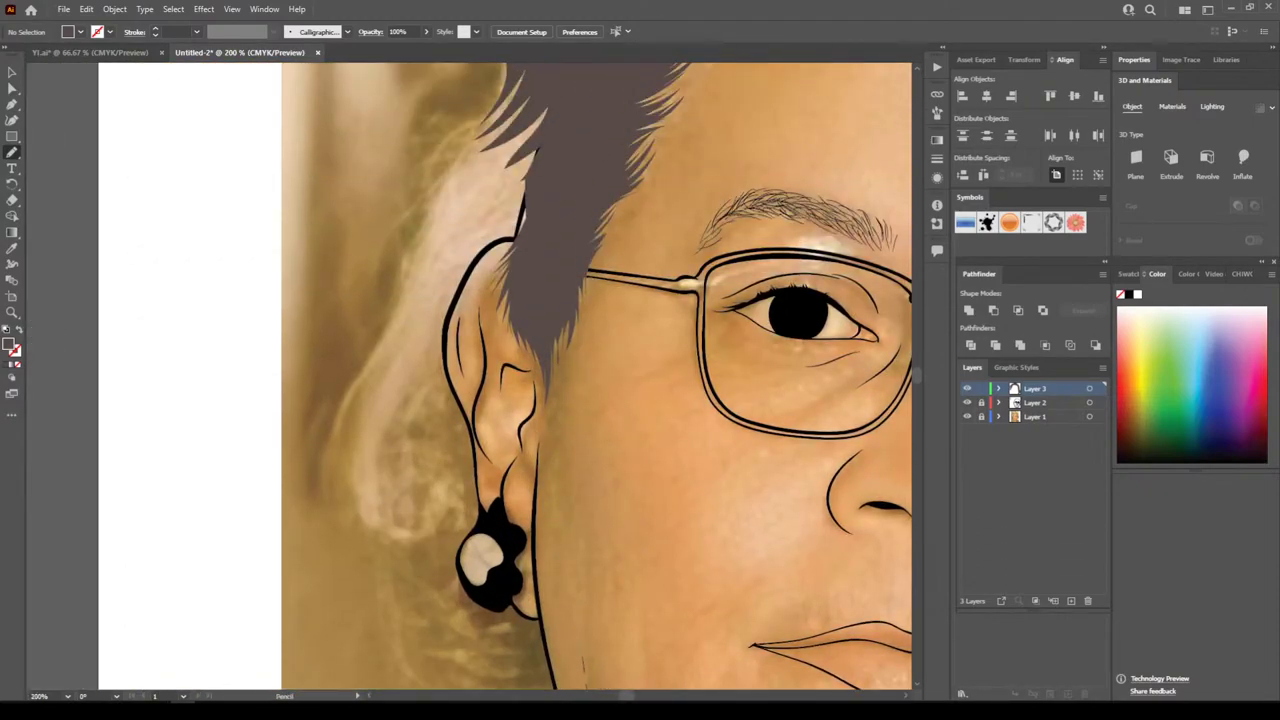
mouse_move(498, 242)
mouse_down()
mouse_move(463, 285)
mouse_move(444, 345)
mouse_move(480, 520)
mouse_up()
mouse_move(396, 472)
mouse_down()
mouse_move(367, 432)
mouse_move(358, 378)
mouse_move(417, 225)
mouse_move(404, 254)
mouse_up()
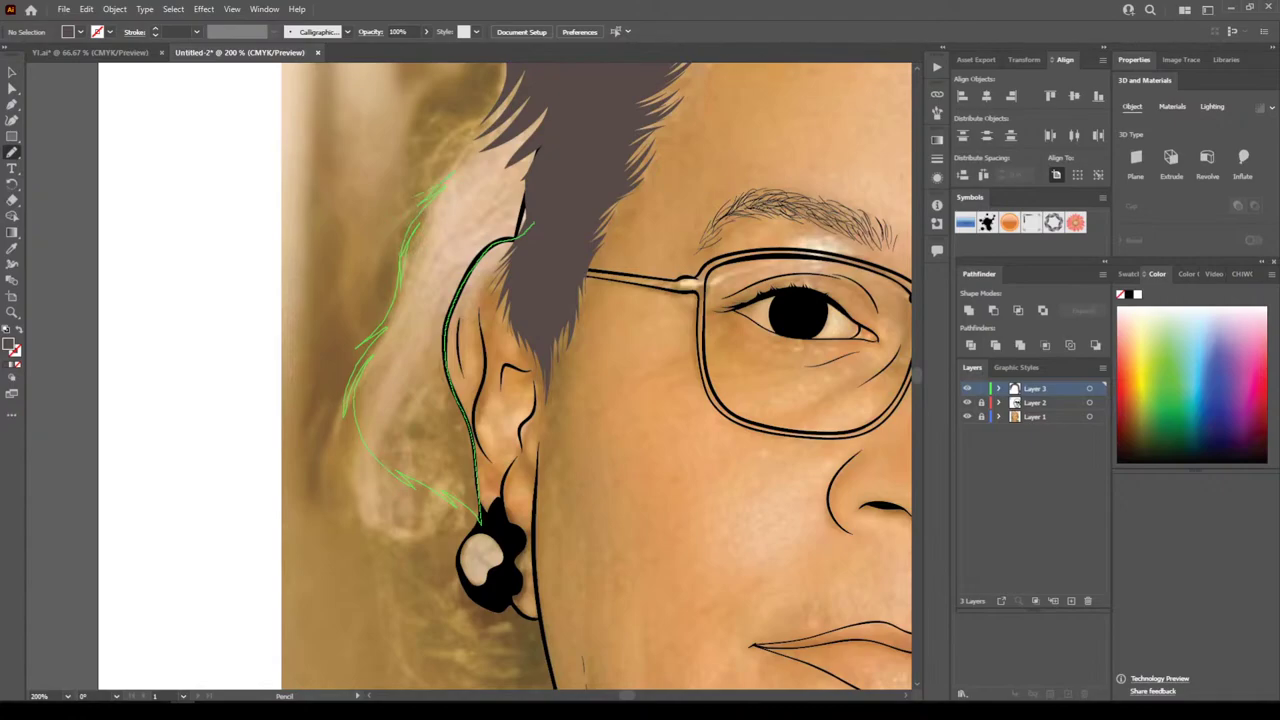
drag(398, 198, 430, 186)
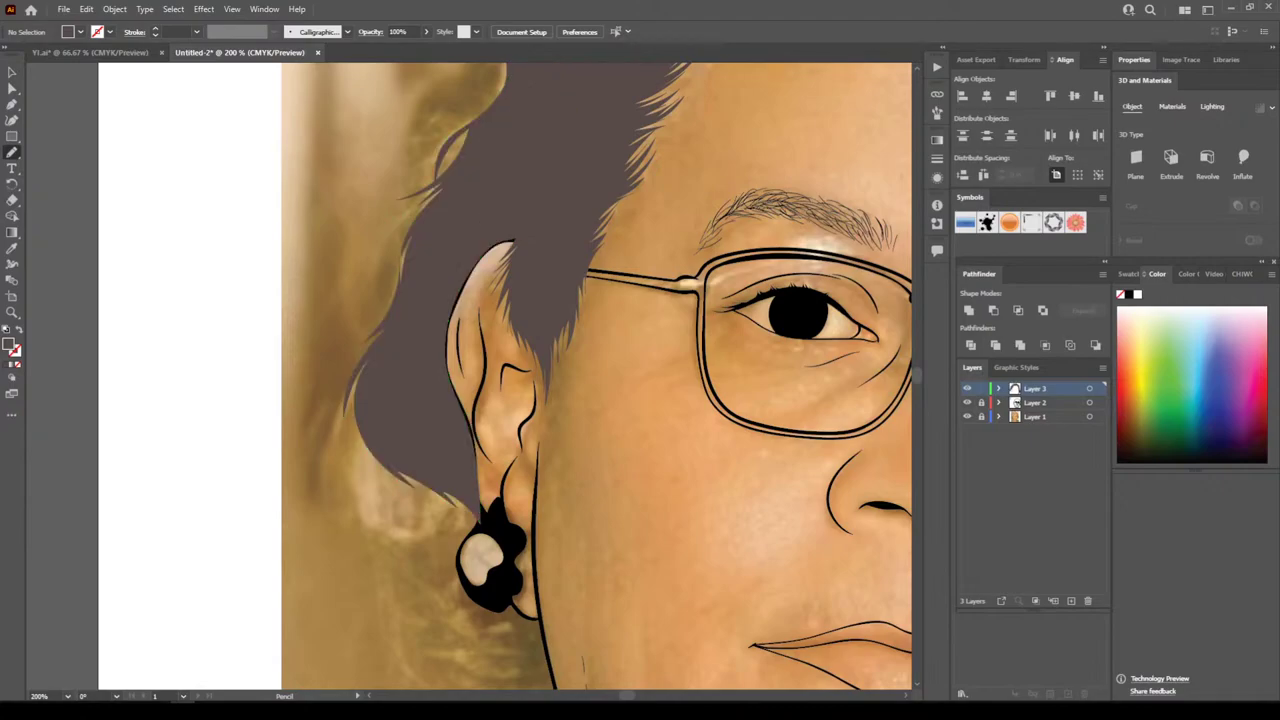
Draw a brown lower hair shape with loose strands at the picture's left, curving behind the earring and down to the jawline
key(ctrl+minus)
key(ctrl+minus)
key(ctrl+minus)
key(ctrl+minus)
scroll(560, 360, down, 1)
key(ctrl+plus)
key(ctrl+plus)
key(ctrl+plus)
key(ctrl+plus)
key(ctrl+plus)
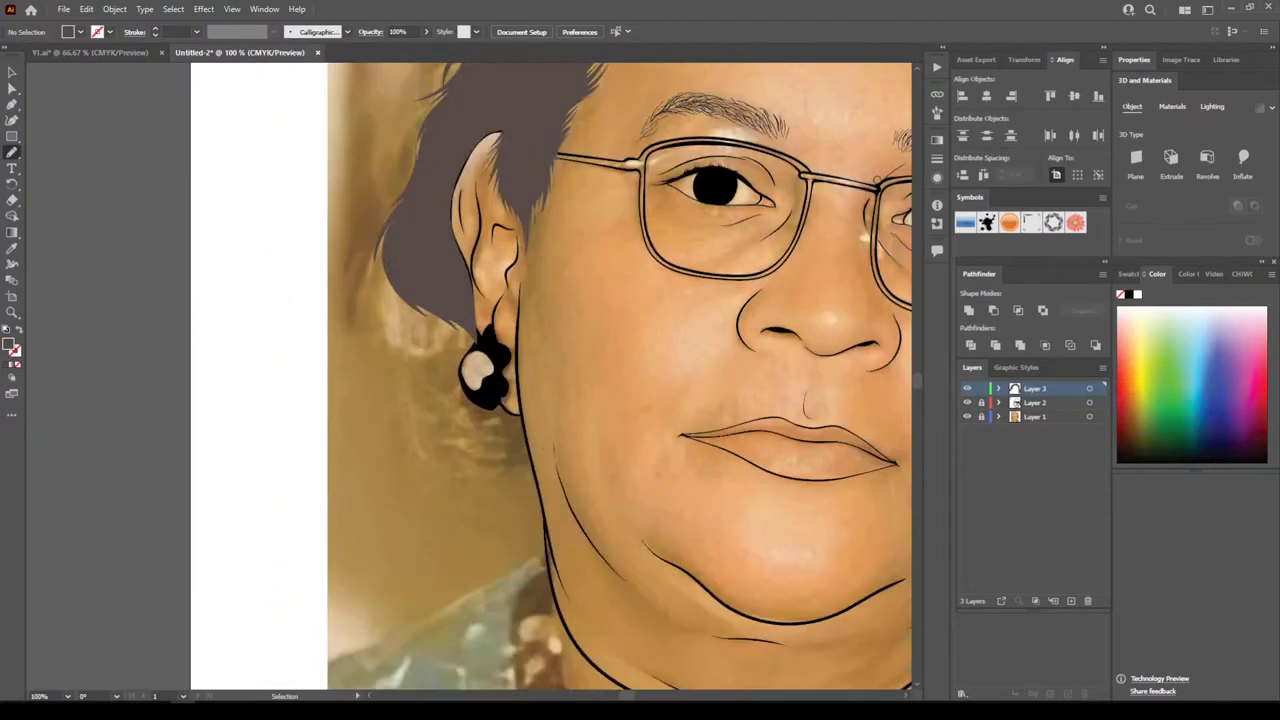
scroll(550, 376, up, 2)
mouse_move(320, 104)
mouse_down()
mouse_move(265, 212)
mouse_move(272, 268)
mouse_move(319, 308)
mouse_move(330, 88)
mouse_move(287, 210)
mouse_move(296, 326)
mouse_move(344, 386)
mouse_move(326, 388)
mouse_move(351, 540)
mouse_move(402, 597)
mouse_move(400, 570)
mouse_move(487, 586)
mouse_move(407, 598)
mouse_move(462, 612)
mouse_move(537, 577)
mouse_move(504, 610)
mouse_move(567, 592)
mouse_move(585, 570)
mouse_move(571, 487)
mouse_move(483, 459)
mouse_move(459, 432)
mouse_move(449, 386)
mouse_move(484, 340)
mouse_move(356, 88)
mouse_up()
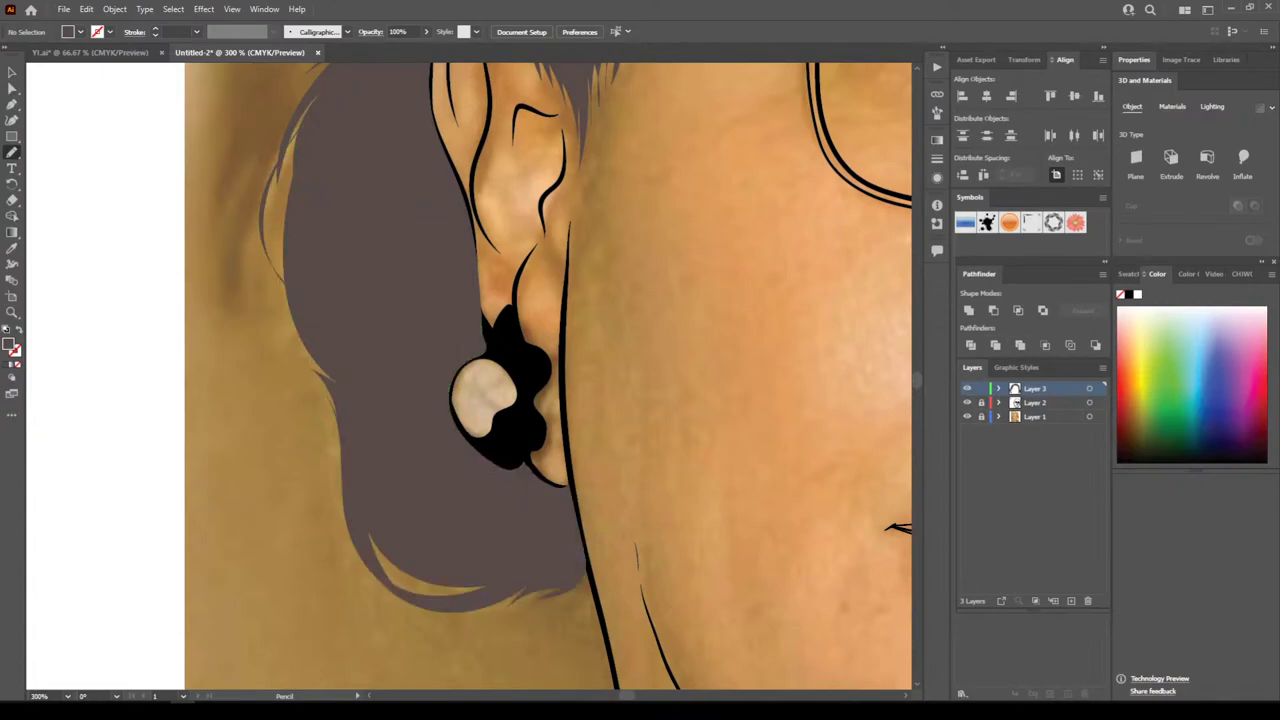
Toggle the photo on Layer 1 off and on to examine the hair outline on both sides of the head
key(ctrl+minus)
key(ctrl+minus)
key(ctrl+minus)
key(ctrl+minus)
key(ctrl+minus)
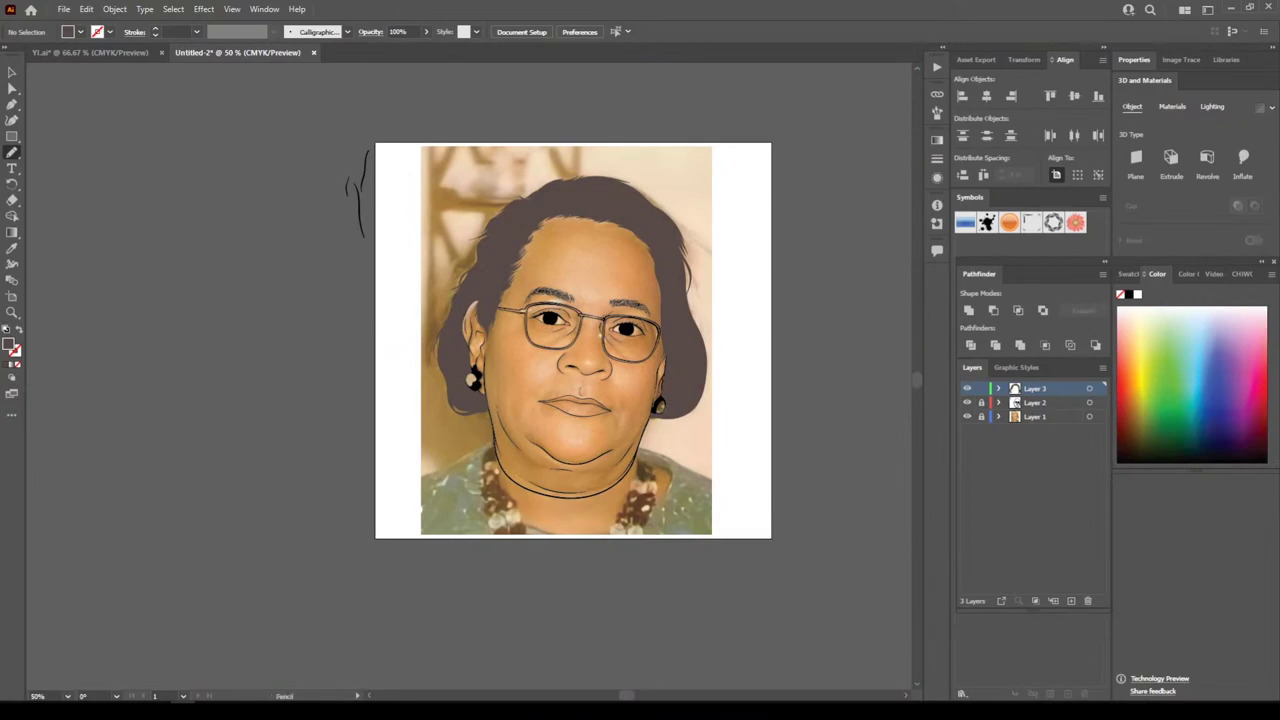
click(966, 416)
key(ctrl+minus)
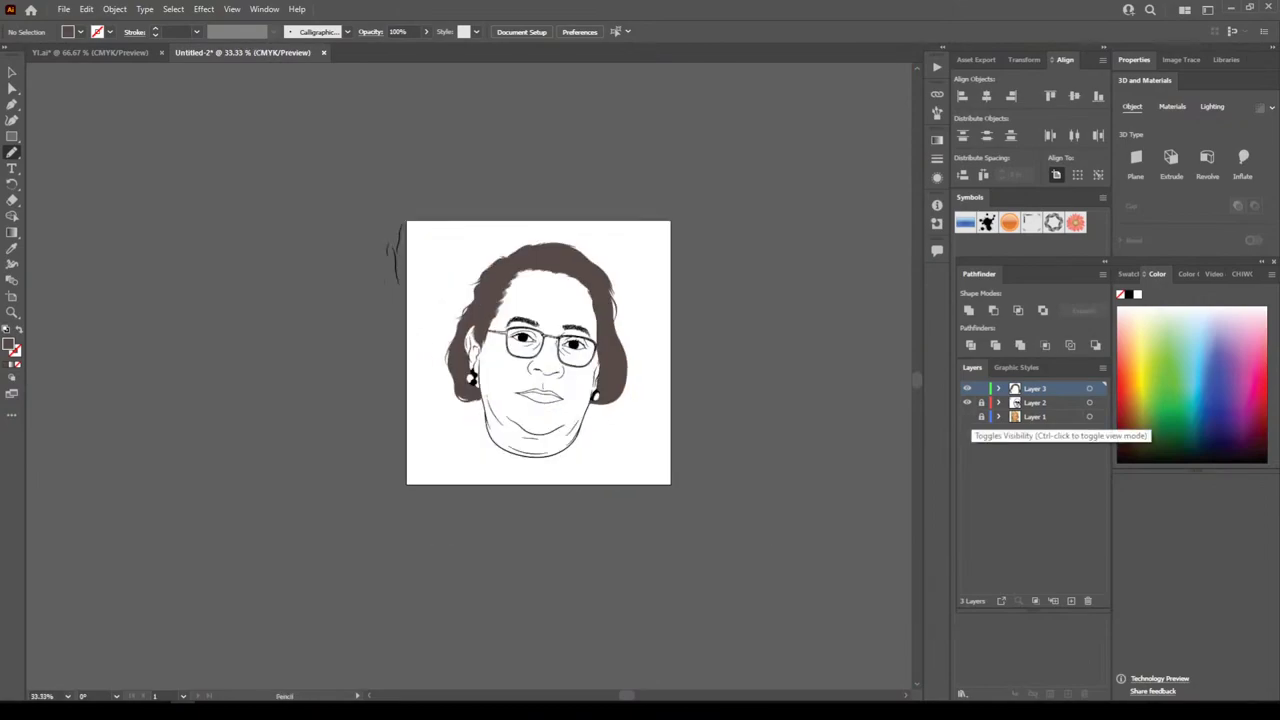
key(ctrl+plus)
key(ctrl+plus)
click(966, 416)
key(ctrl+plus)
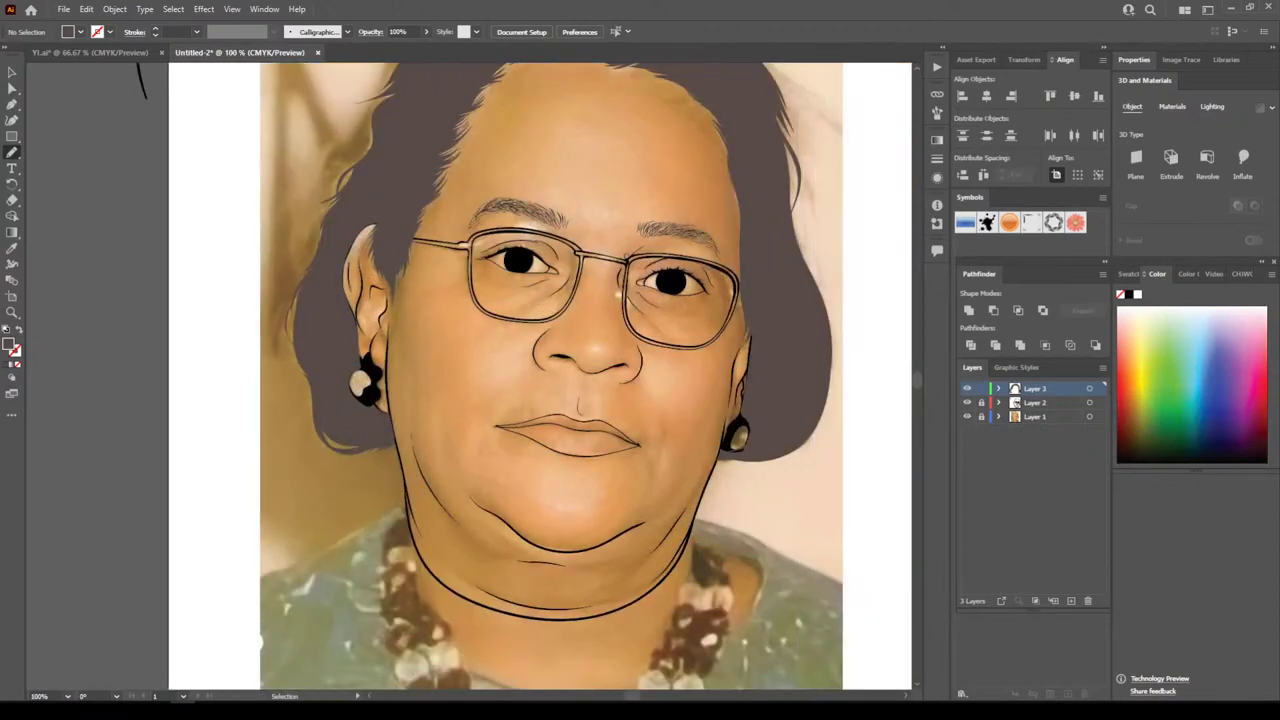
Expand all the brown hair shapes and combine them with Pathfinder Merge
right_click(12, 152)
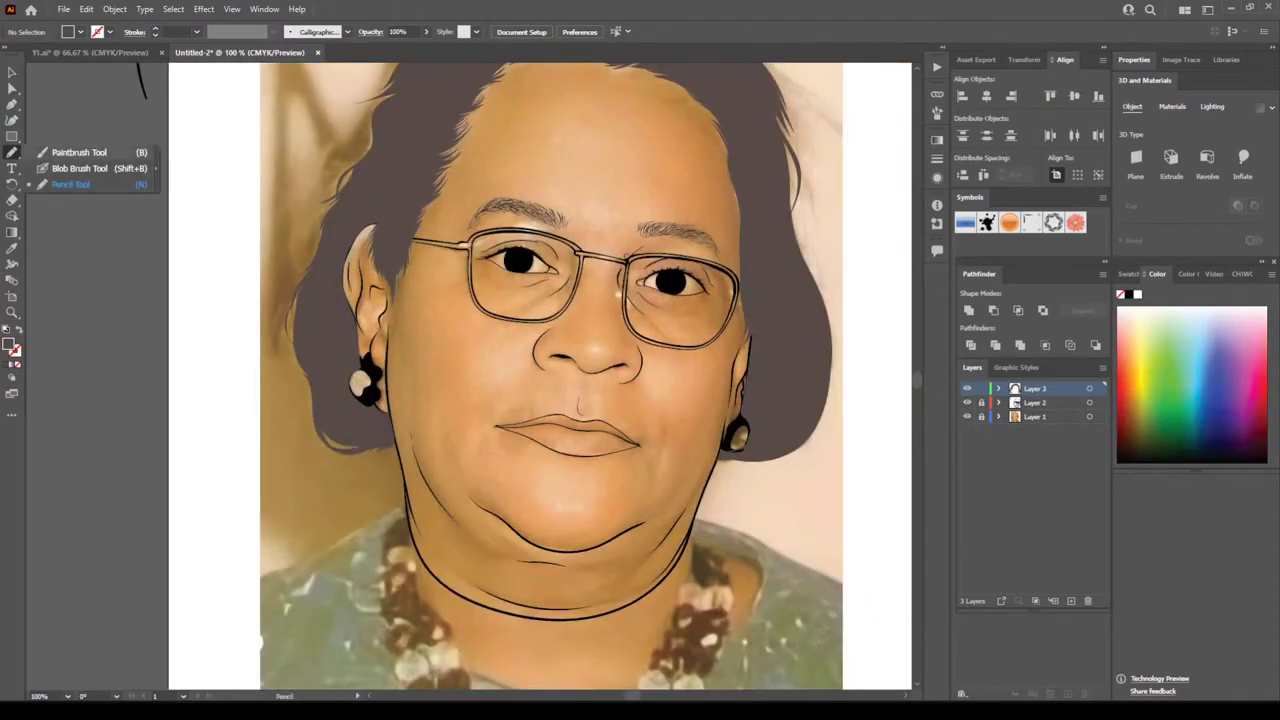
click(68, 152)
key(ctrl+minus)
key(v)
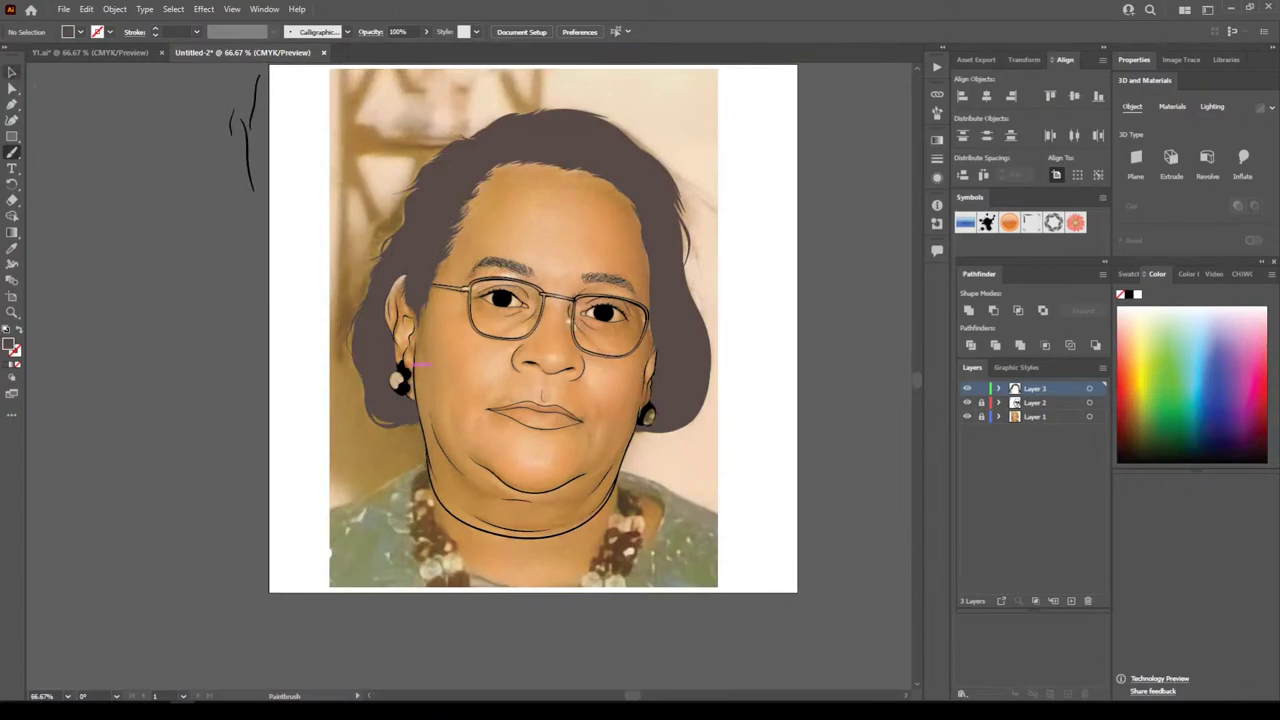
drag(318, 97, 770, 362)
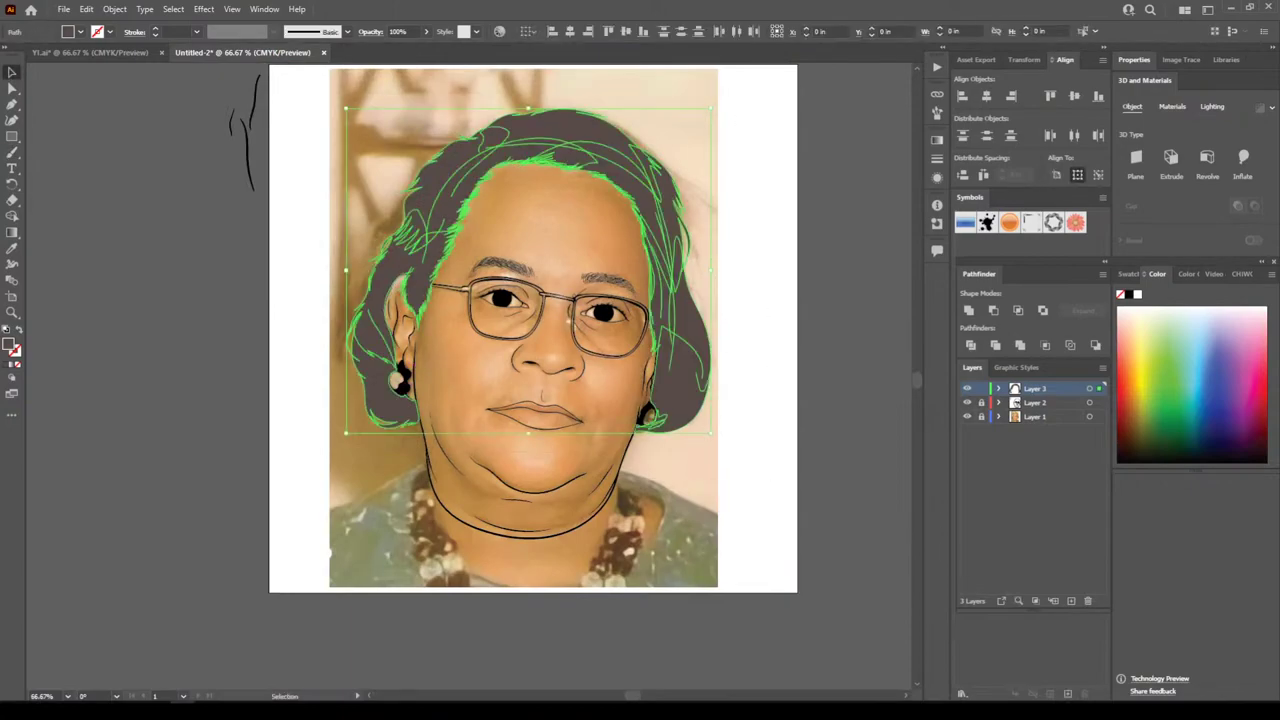
click(115, 9)
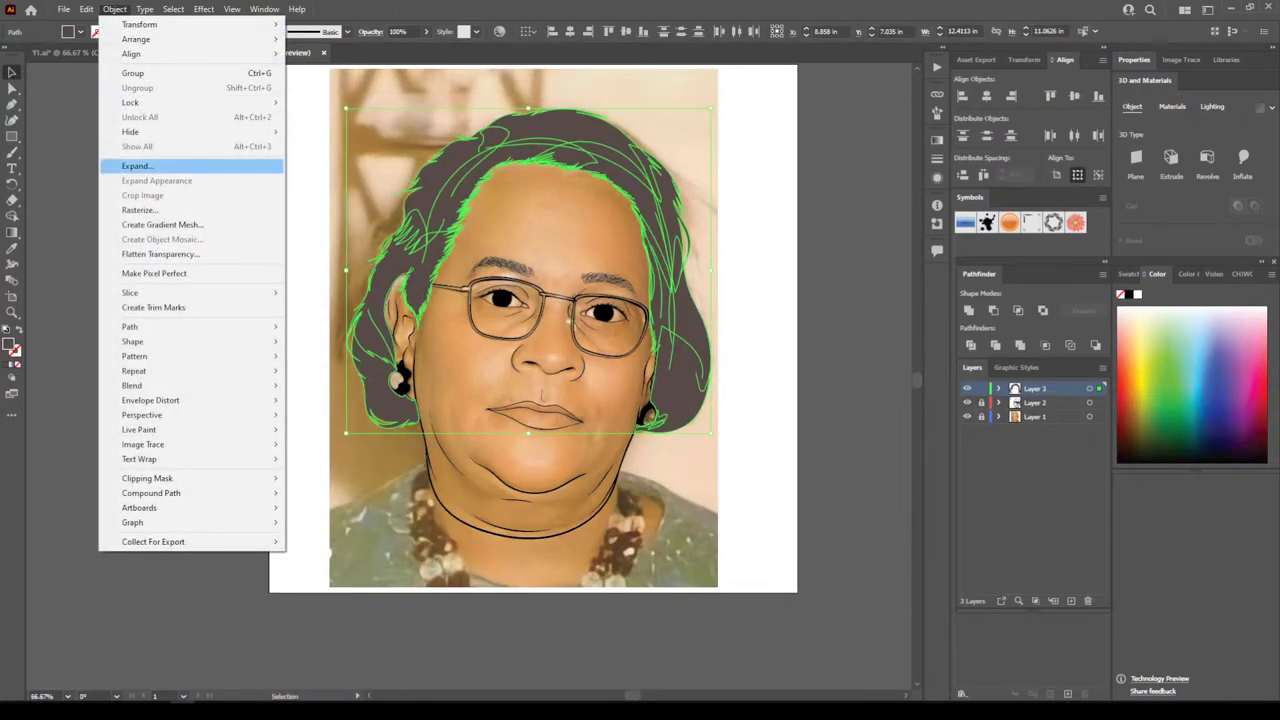
click(138, 166)
click(1020, 345)
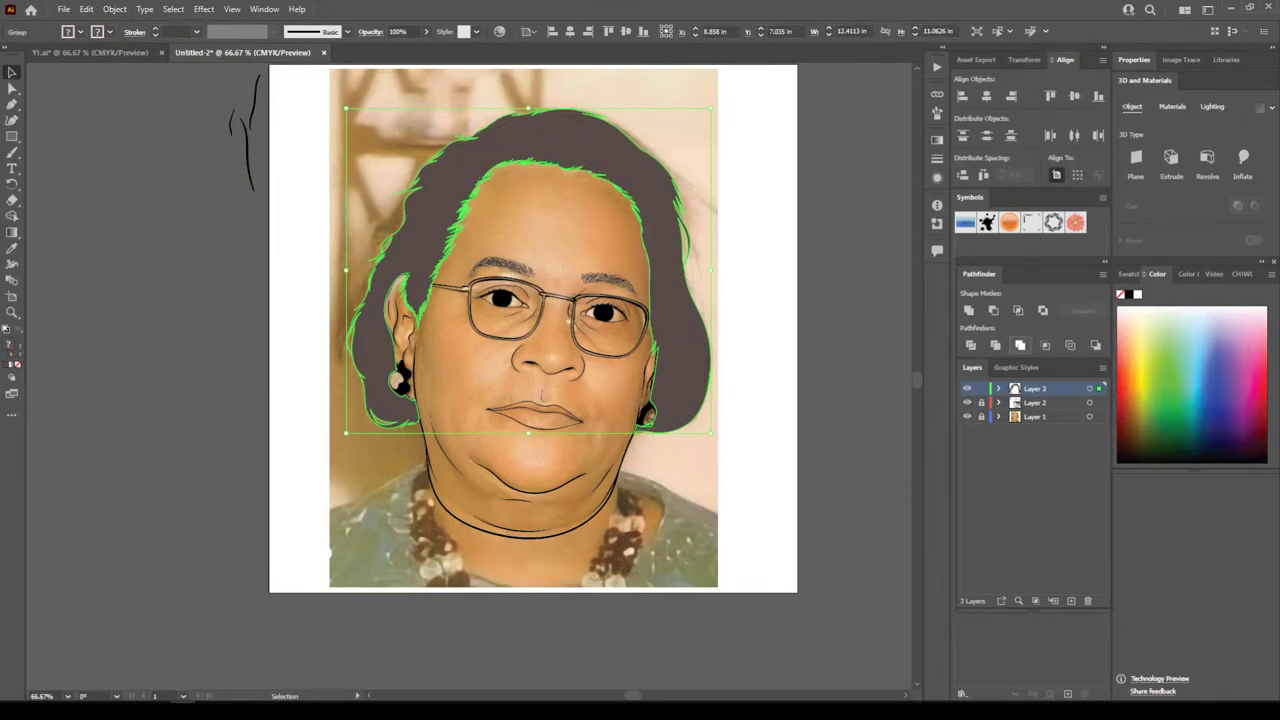
key(ctrl+shift+a)
Paint loose 1 pt brown strands with the Paintbrush along the lower outer hair edge behind the ear at the picture's left
key(ctrl+1)
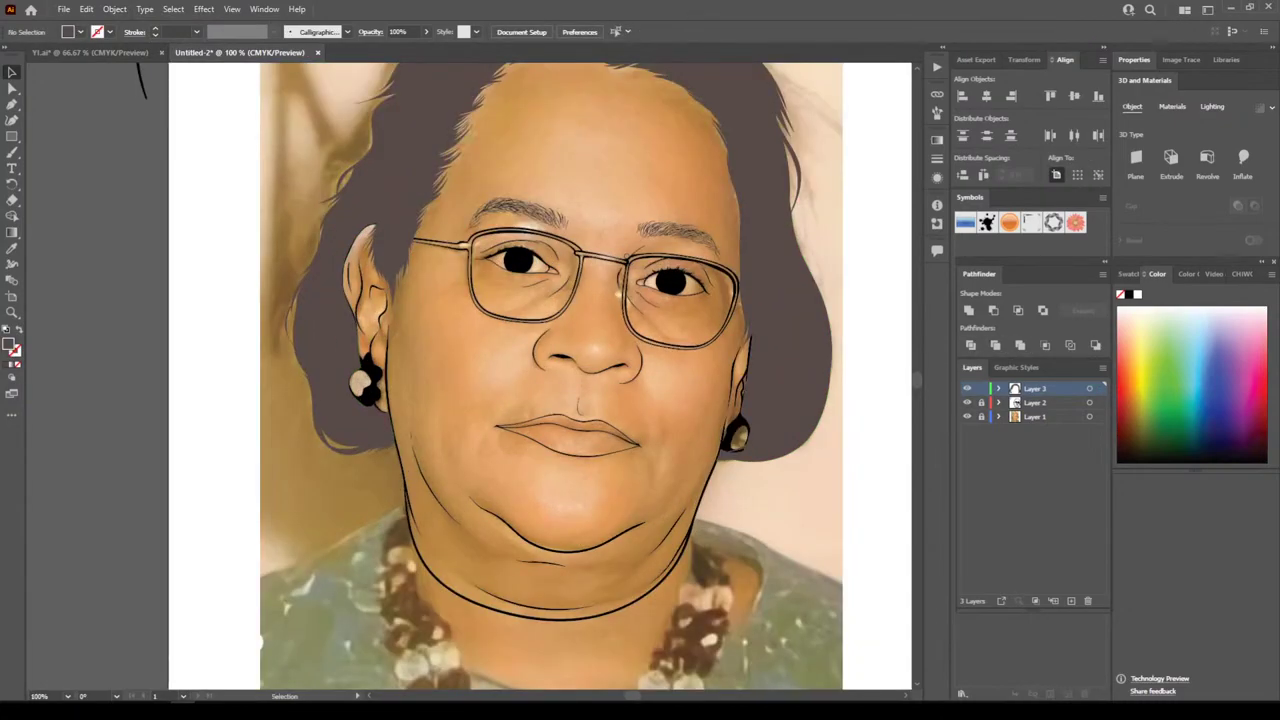
right_click(12, 152)
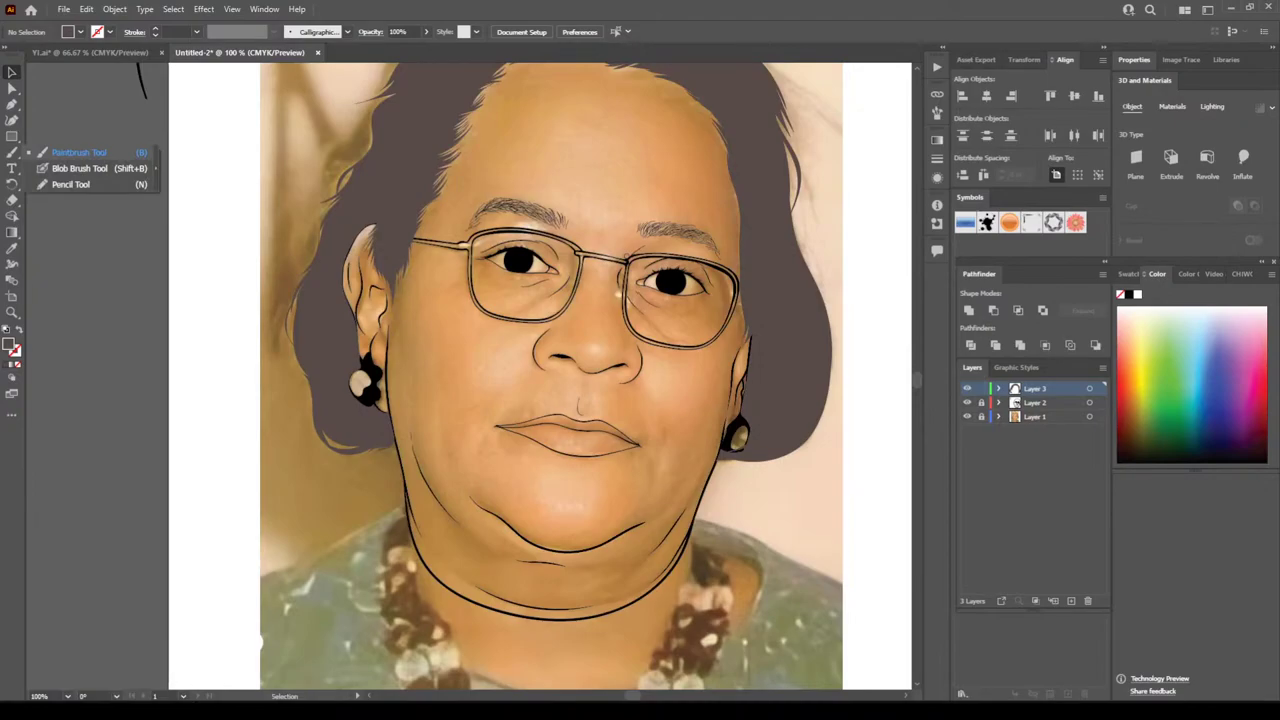
key(Escape)
key(i)
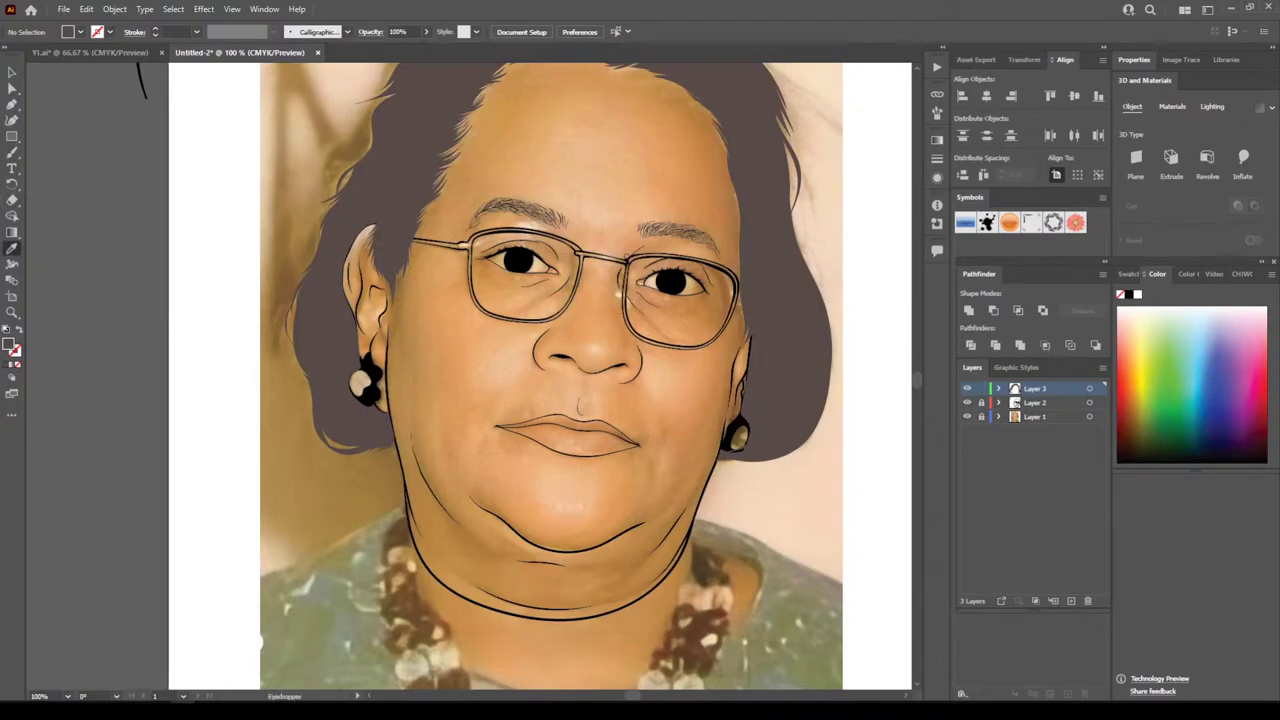
click(12, 152)
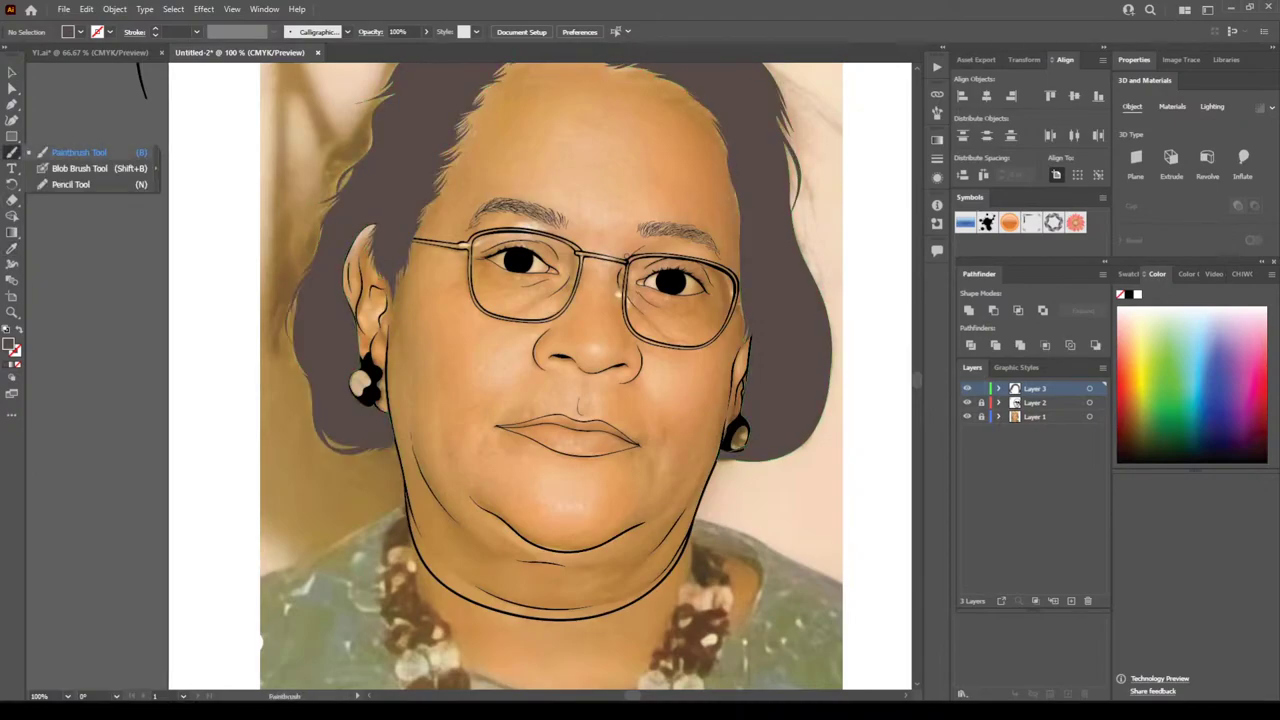
key(ctrl+plus)
key(ctrl+plus)
scroll(83, 680, left, 3)
scroll(83, 680, up, 1)
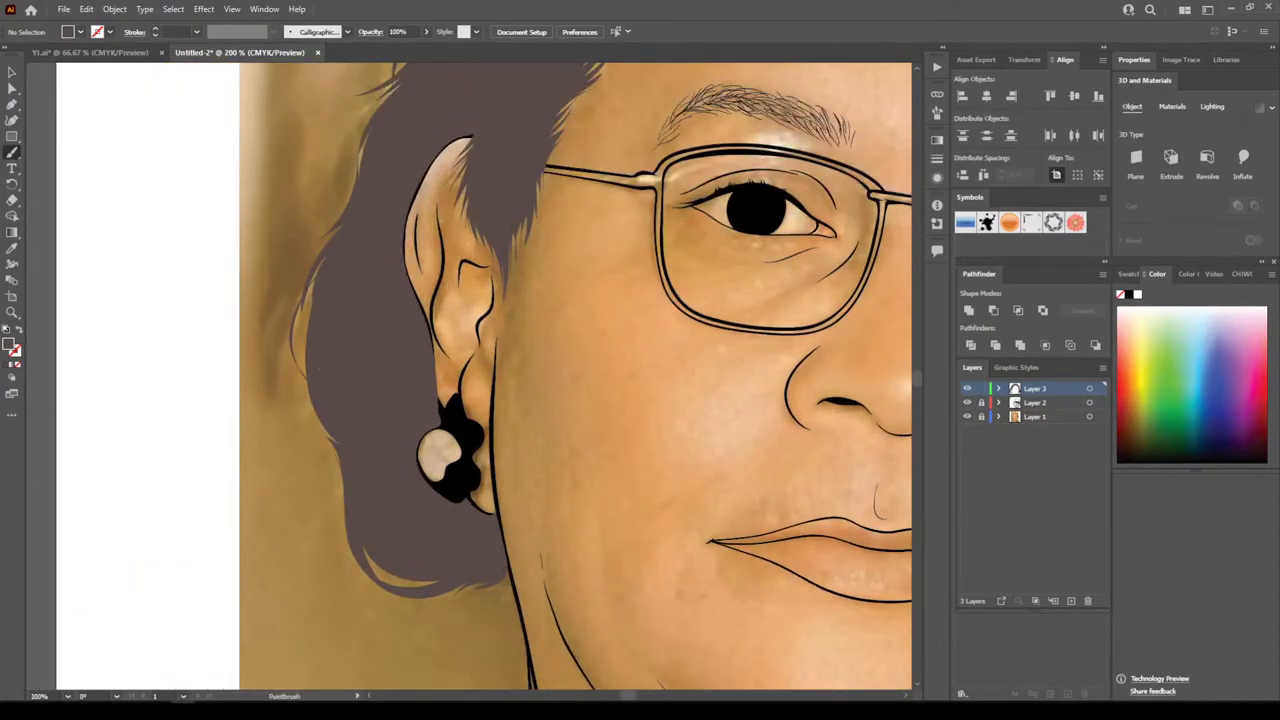
mouse_move(319, 369)
mouse_down()
mouse_move(300, 305)
mouse_move(314, 276)
mouse_move(288, 358)
mouse_move(312, 399)
mouse_up()
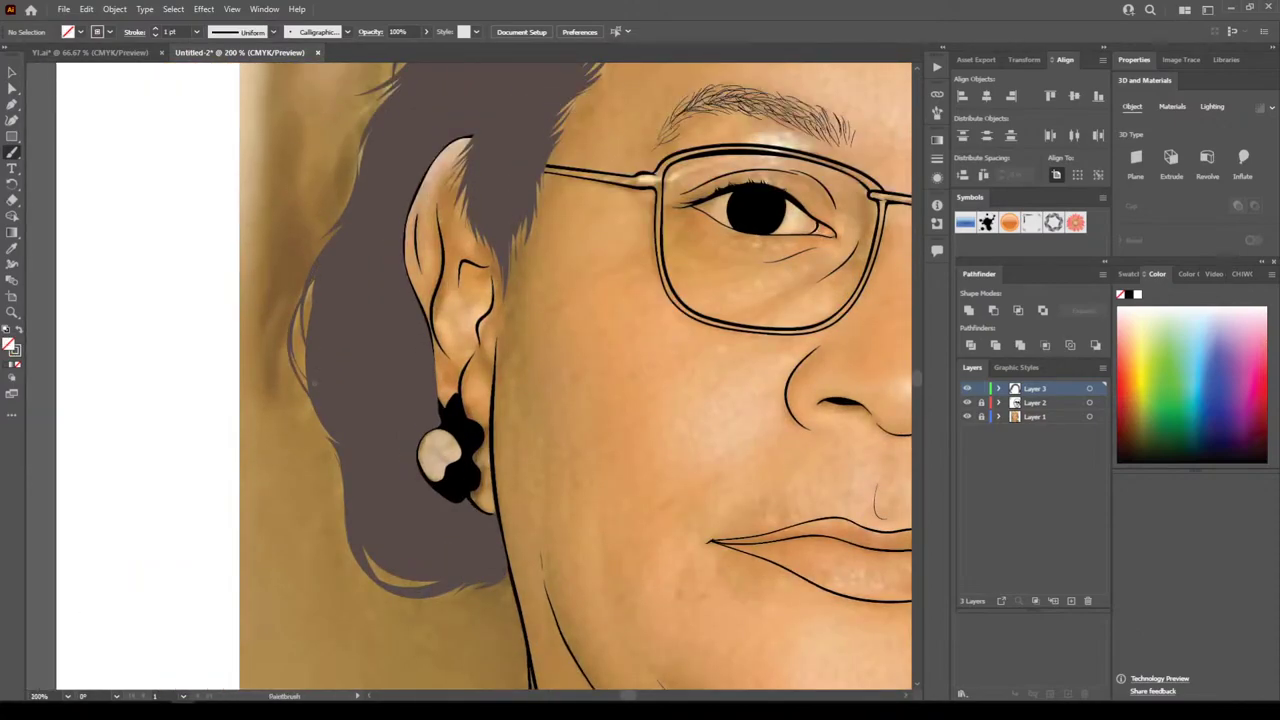
drag(313, 292, 307, 368)
mouse_move(460, 589)
mouse_down()
mouse_move(361, 569)
mouse_move(406, 583)
mouse_move(328, 479)
mouse_move(335, 449)
mouse_move(315, 417)
mouse_up()
mouse_move(341, 469)
mouse_down()
mouse_move(309, 403)
mouse_move(323, 437)
mouse_up()
Paint thin brown Paintbrush strands around the lower outer hair edge at the picture's right, from below the earring up to eye level
key(ctrl+minus)
key(ctrl+minus)
key(ctrl+minus)
key(ctrl+minus)
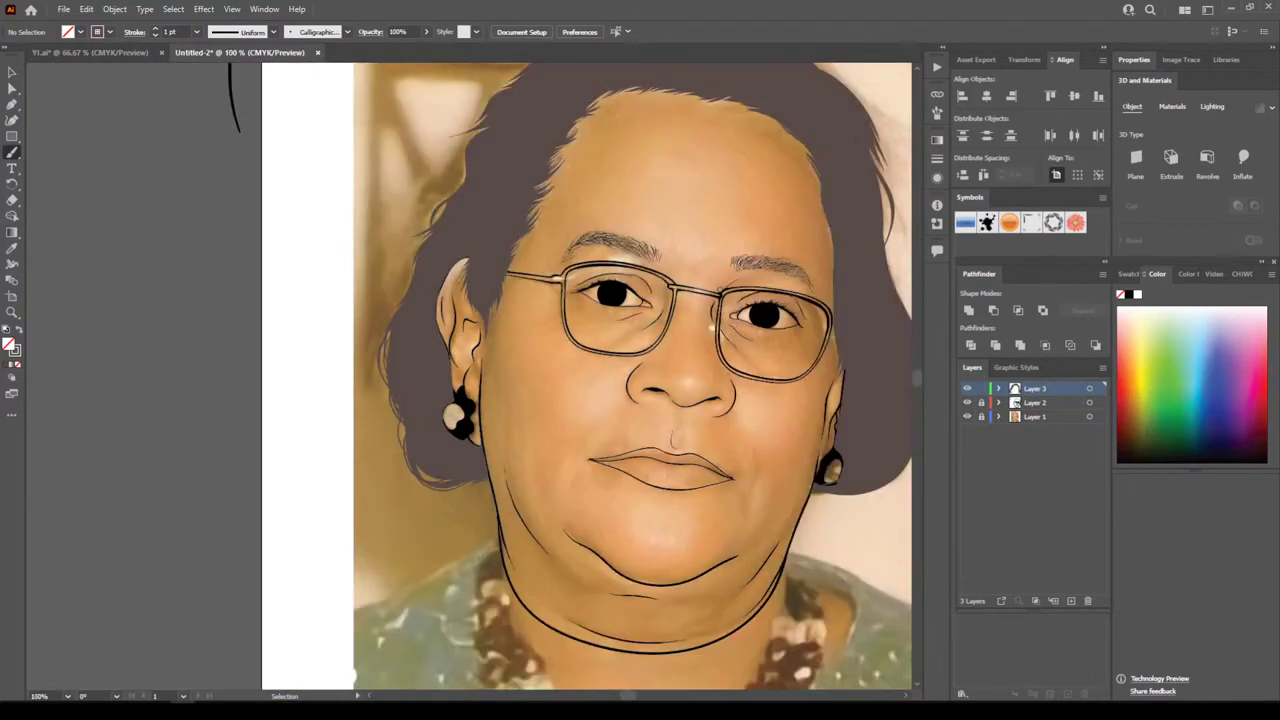
scroll(751, 653, right, 3)
key(ctrl+equal)
key(ctrl+equal)
scroll(730, 560, right, 3)
key(ctrl+equal)
key(ctrl+equal)
scroll(706, 497, right, 3)
scroll(706, 497, down, 2)
scroll(706, 496, down, 2)
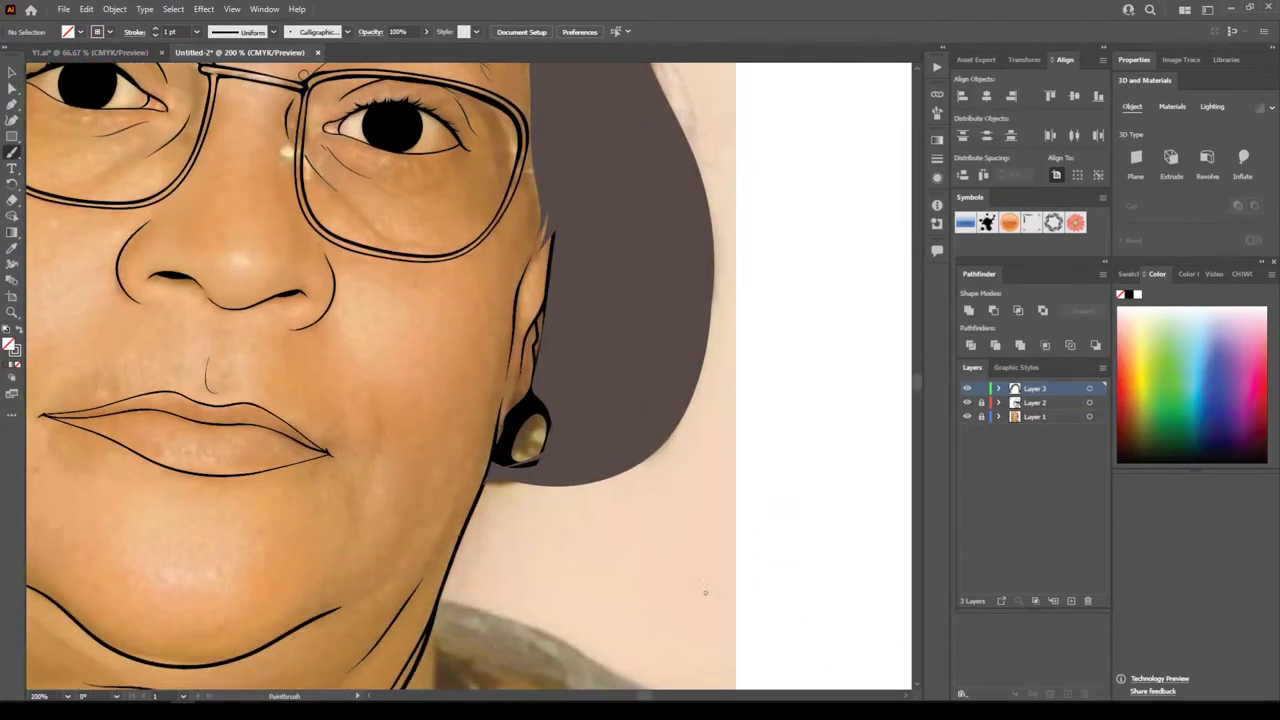
mouse_move(509, 483)
mouse_down()
mouse_move(582, 486)
mouse_move(655, 454)
mouse_up()
mouse_move(706, 350)
mouse_down()
mouse_move(696, 420)
mouse_move(644, 465)
mouse_up()
drag(686, 418, 713, 293)
drag(698, 386, 709, 192)
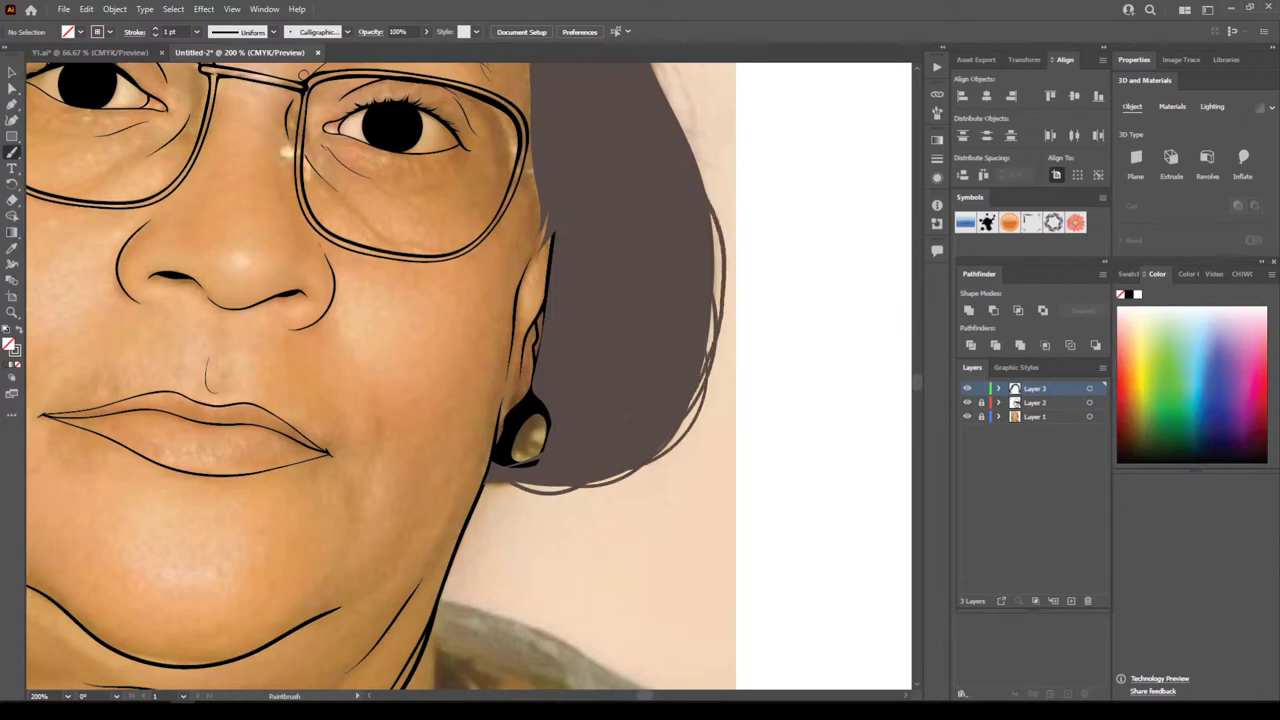
drag(707, 346, 686, 133)
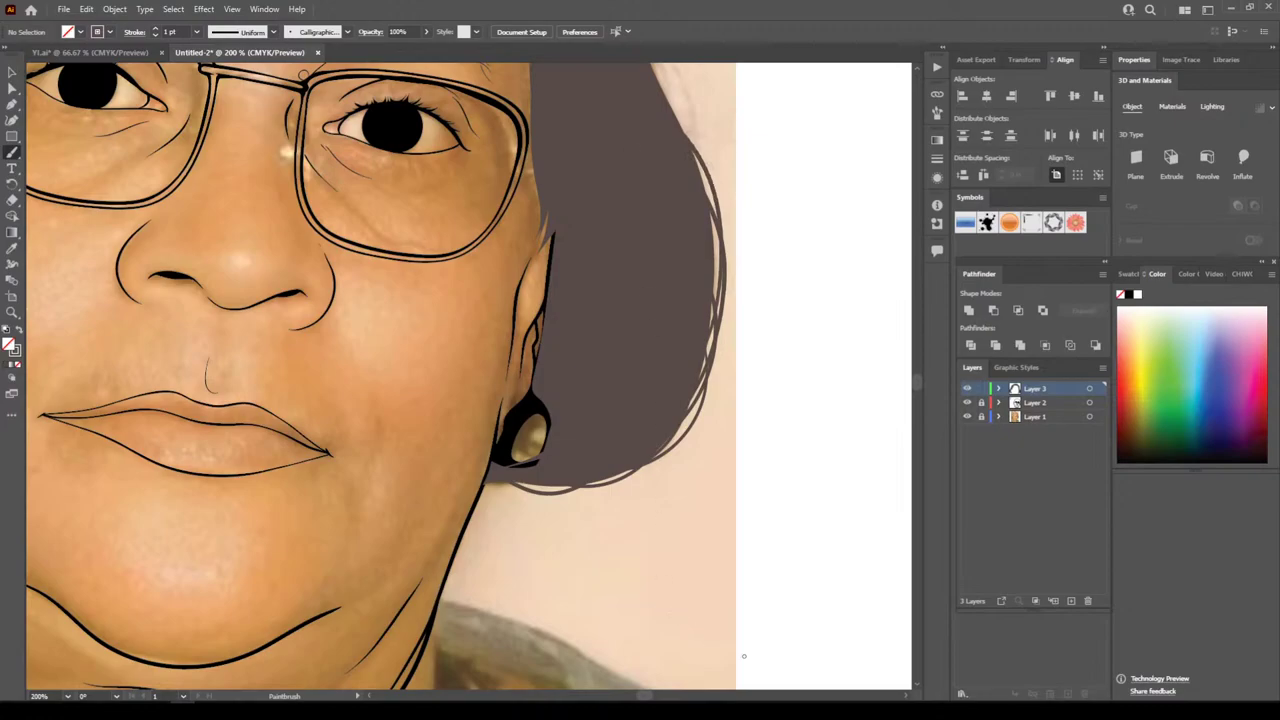
Turn the Layer 1 photo off and back on to examine the painted strands along the lower hair edges
key(ctrl+minus)
key(ctrl+minus)
key(ctrl+minus)
key(ctrl+minus)
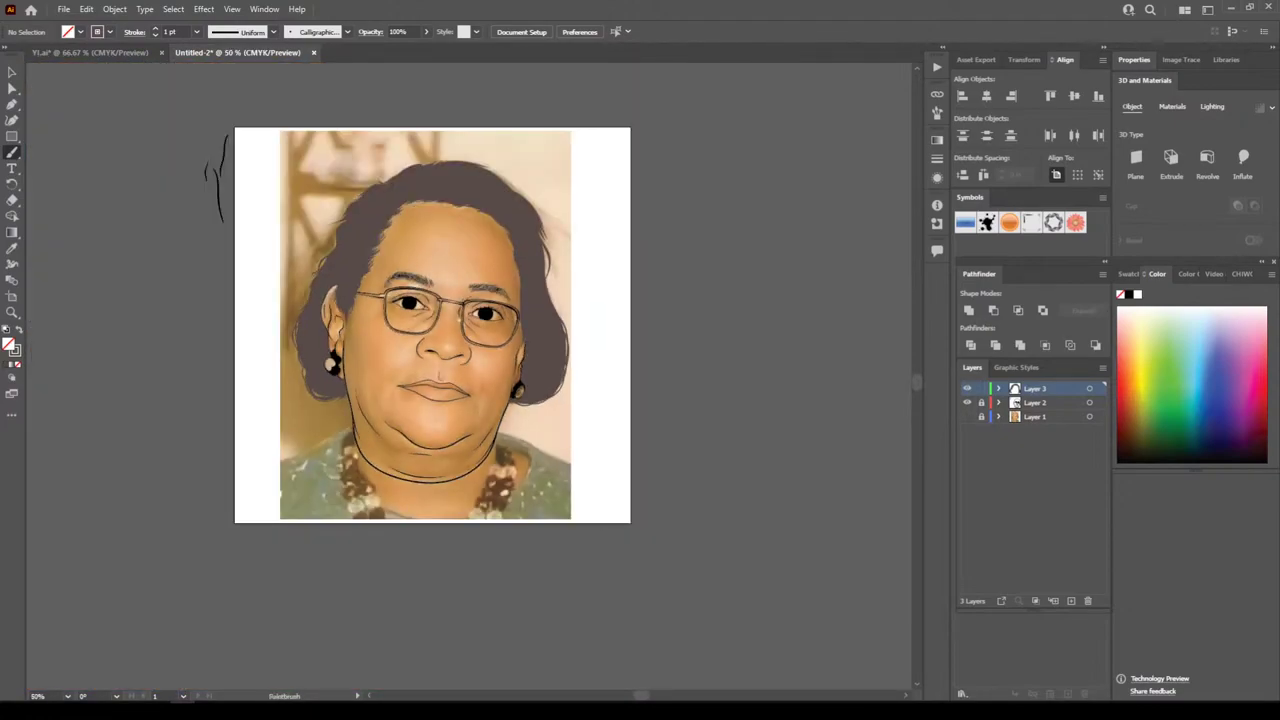
click(966, 416)
key(ctrl+minus)
key(ctrl+plus)
key(ctrl+plus)
key(ctrl+plus)
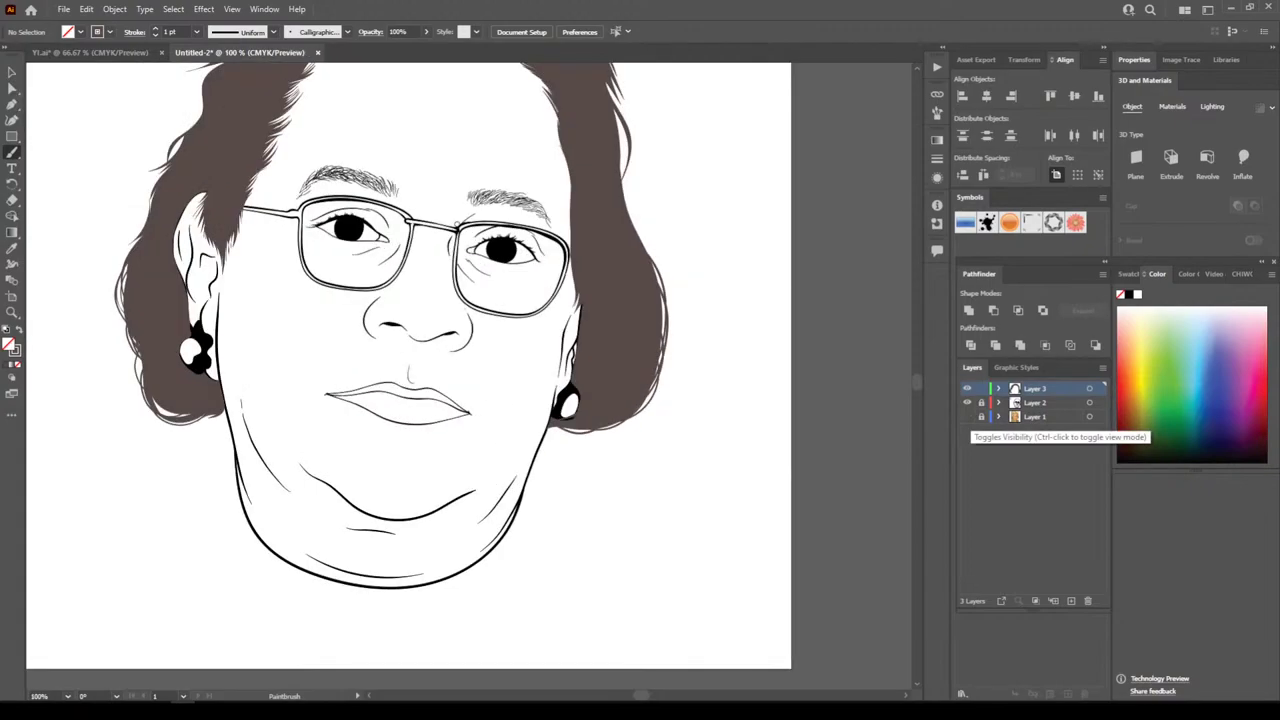
click(966, 416)
Paint a cluster of fine brown flyaway strands along the outer hair edge at the picture's right, level with the forehead and glasses
key(ctrl+plus)
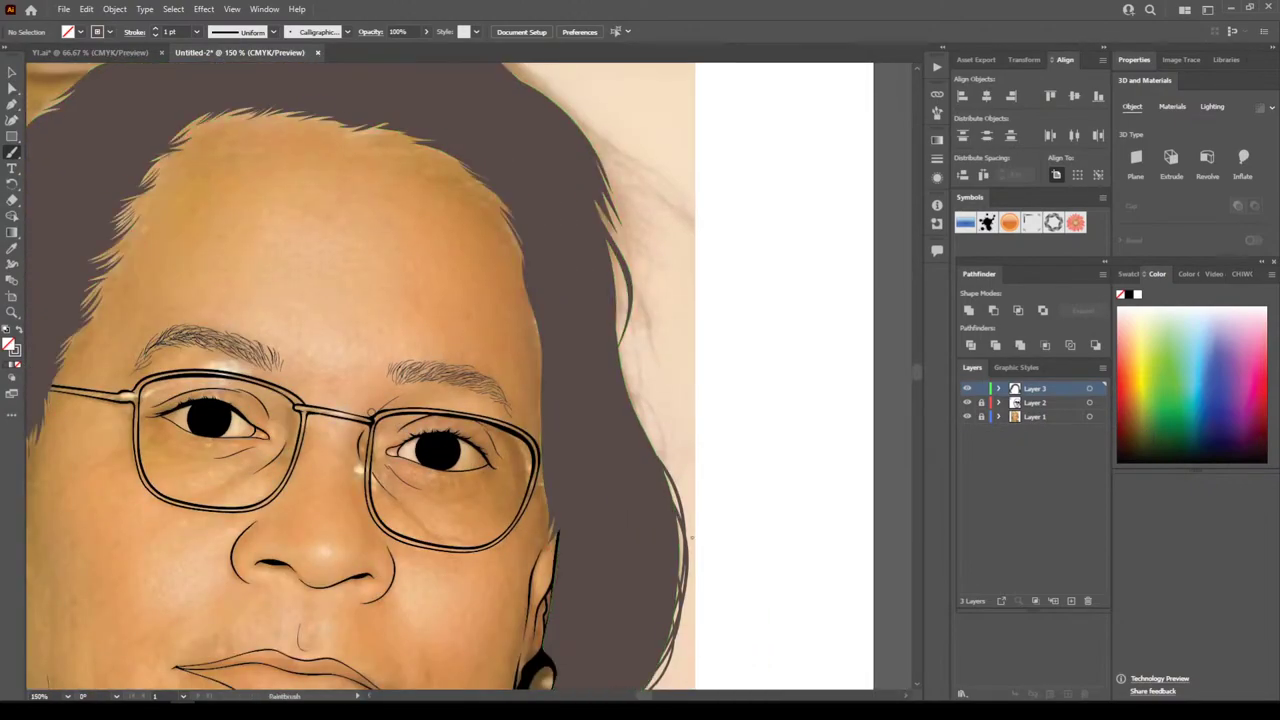
scroll(468, 380, up, 1)
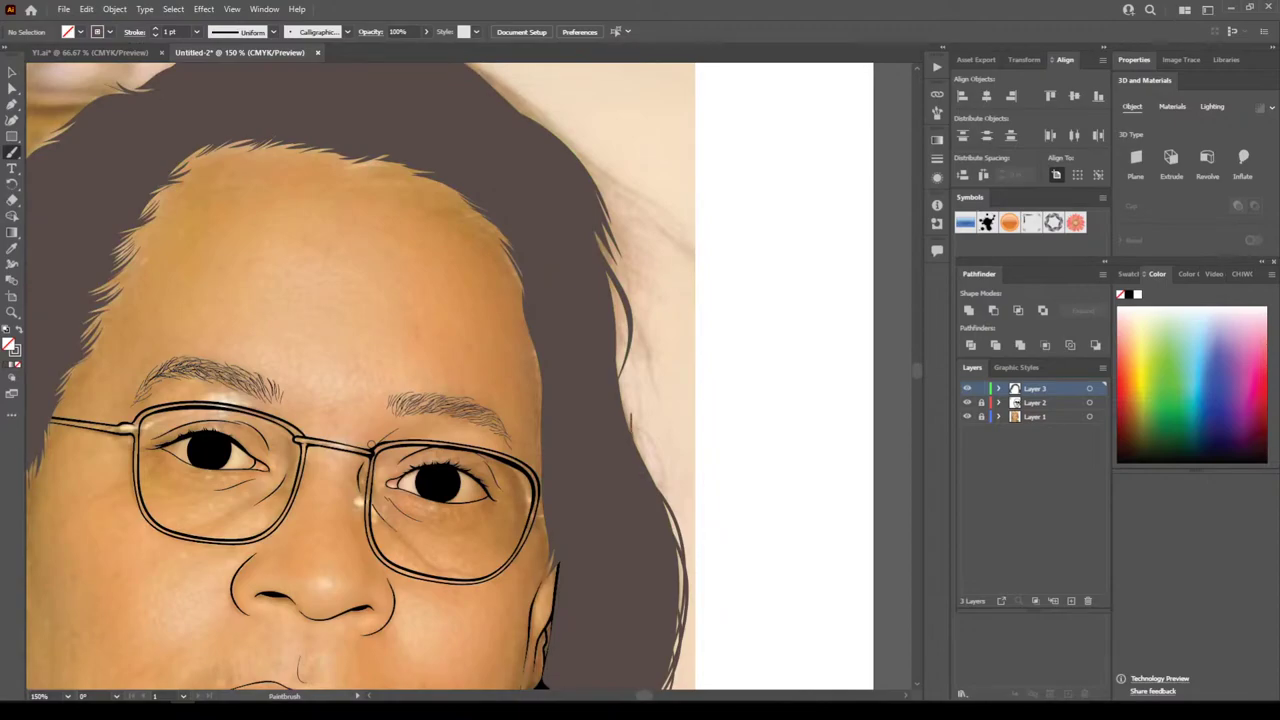
drag(631, 414, 611, 287)
drag(619, 384, 616, 290)
drag(620, 342, 607, 273)
drag(643, 364, 597, 234)
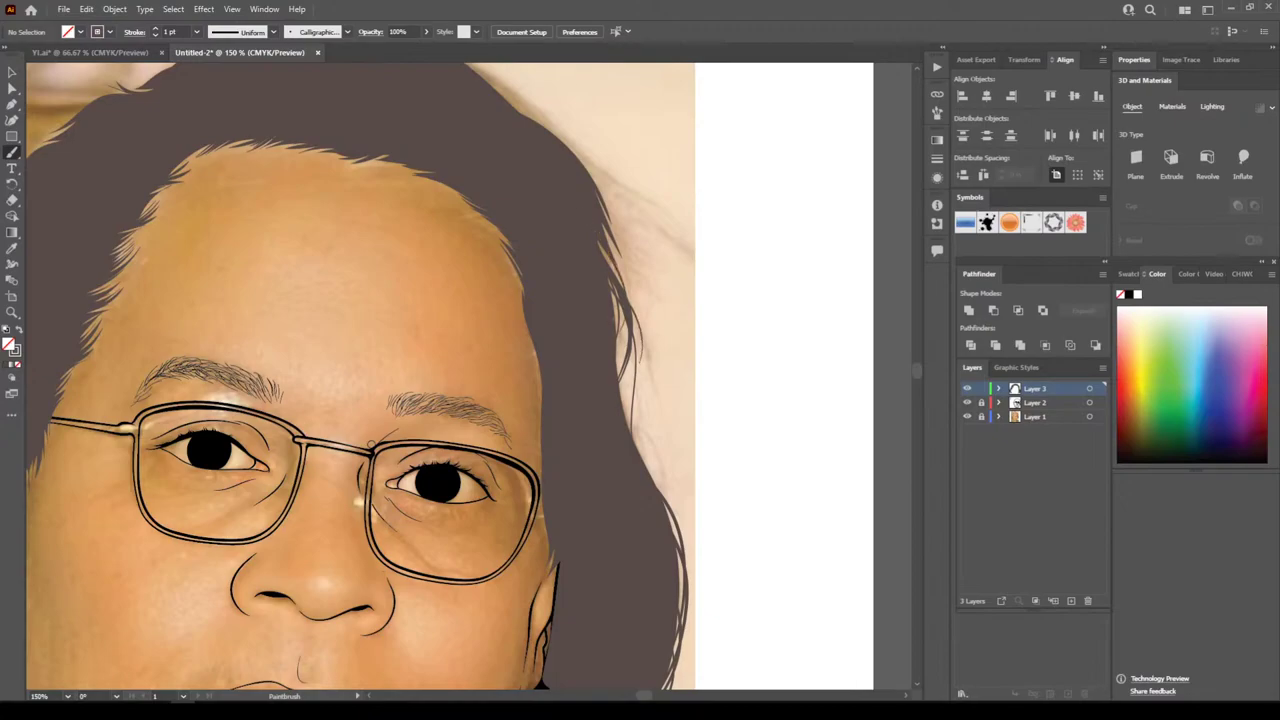
drag(628, 290, 603, 226)
drag(643, 312, 608, 224)
drag(638, 272, 610, 214)
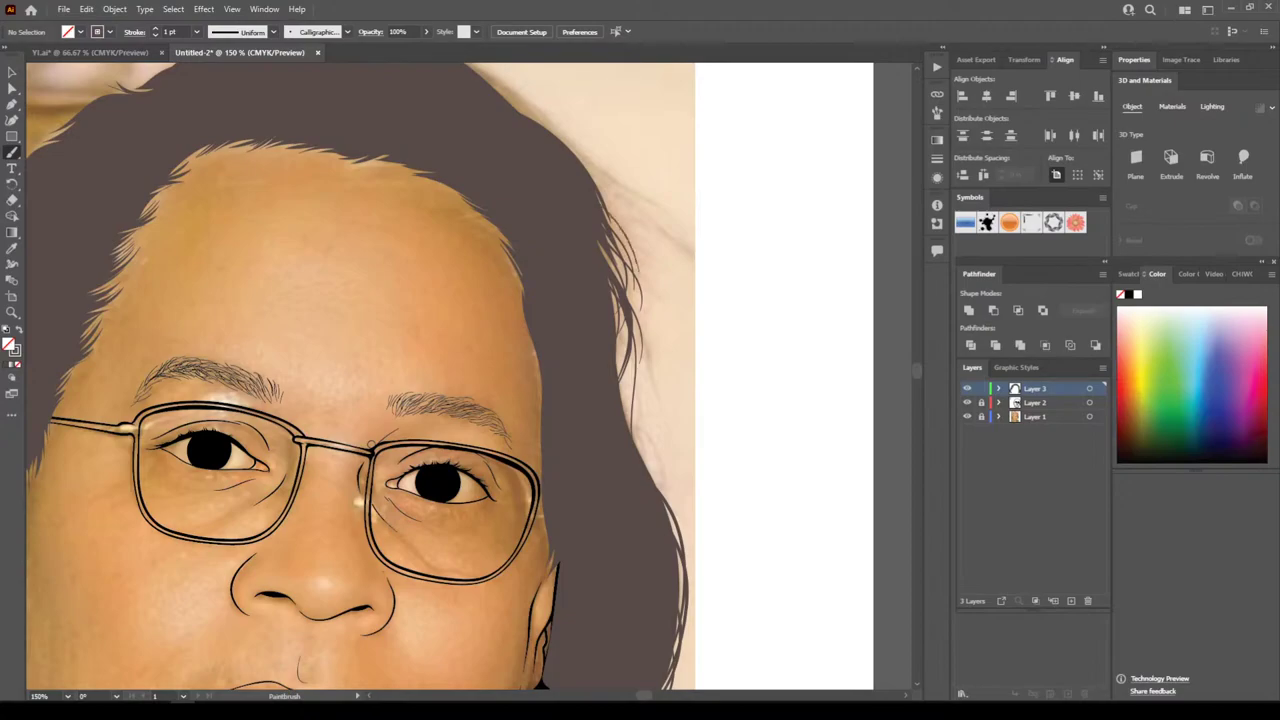
Paint longer loose brown strands sweeping outward from the upper hair edge at the picture's right, and another edge stroke towards the crown
scroll(620, 240, up, 3)
drag(645, 392, 598, 292)
mouse_move(680, 364)
mouse_down()
mouse_move(658, 324)
mouse_move(600, 286)
mouse_up()
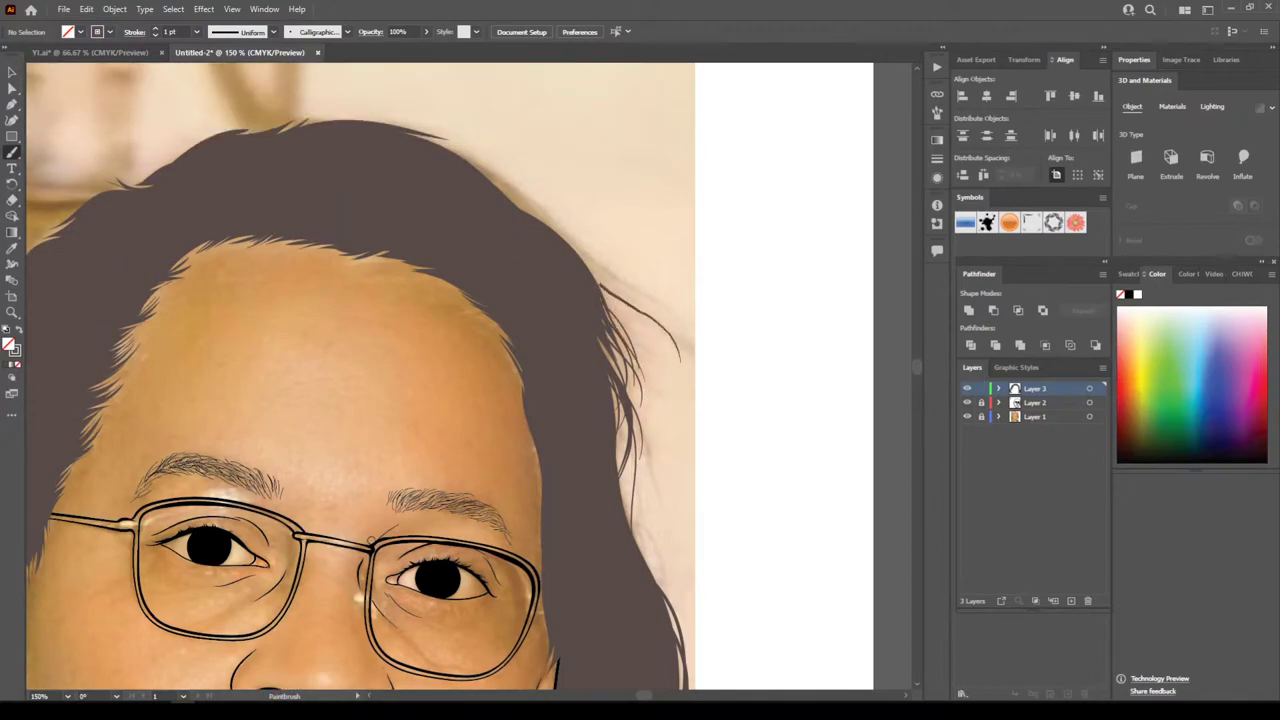
drag(656, 320, 588, 267)
drag(635, 333, 578, 252)
mouse_move(618, 330)
mouse_down()
mouse_move(578, 250)
mouse_move(492, 184)
mouse_up()
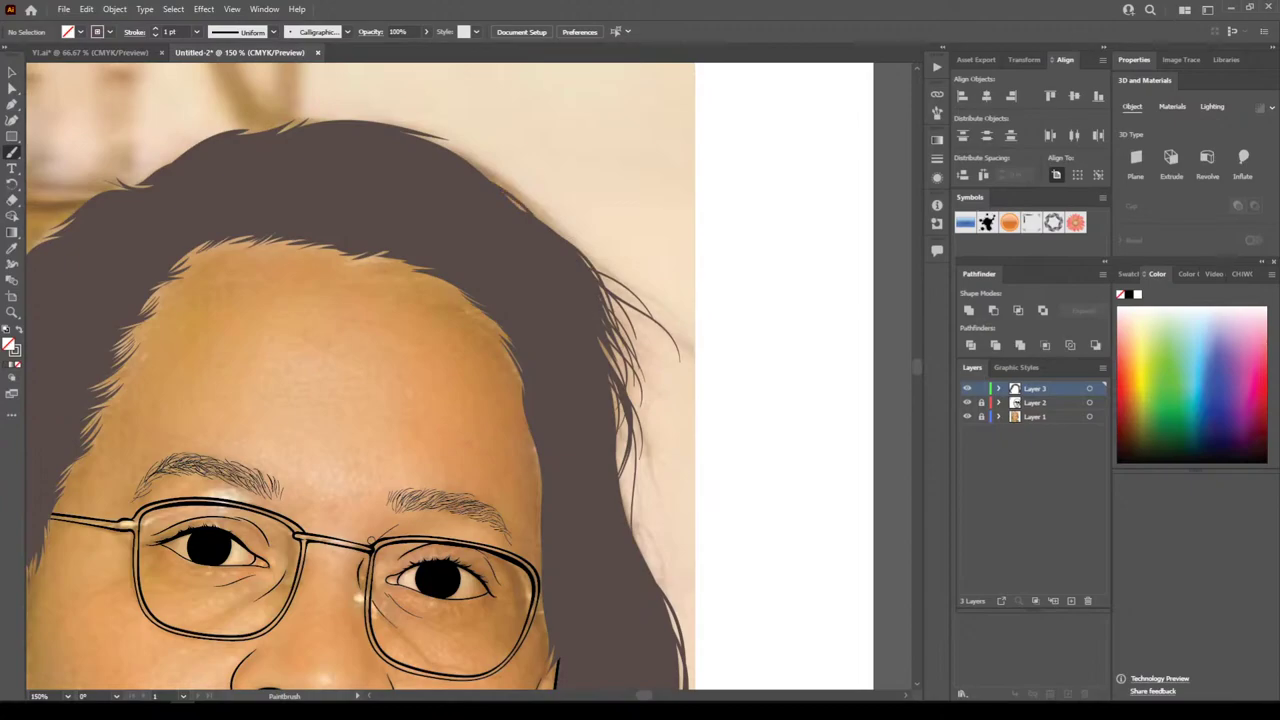
Paint thin brown strands along the upper outer hair edge at the picture's right, running up towards the crown
drag(558, 234, 465, 159)
drag(512, 194, 476, 168)
Turn the Layer 1 photo off and back on to examine the whole hair shape against the line art
key(ctrl+minus)
key(ctrl+minus)
key(ctrl+minus)
key(ctrl+minus)
key(ctrl+equal)
key(ctrl+equal)
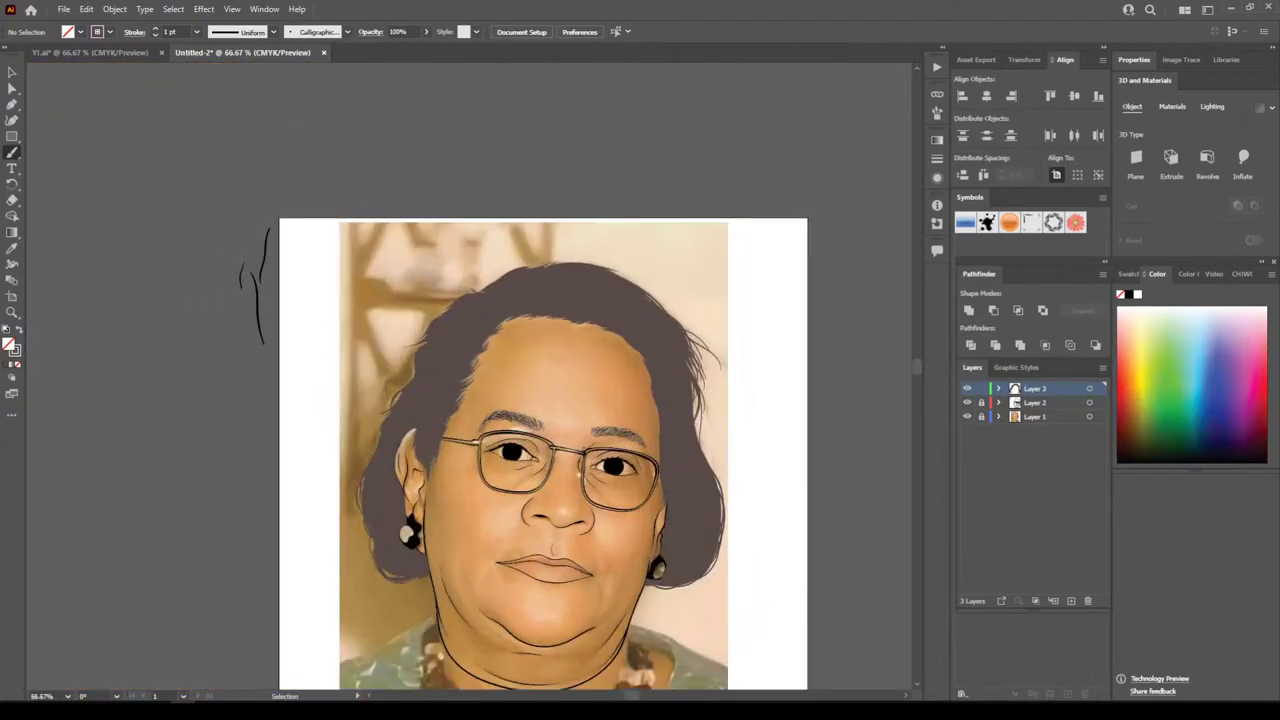
click(966, 416)
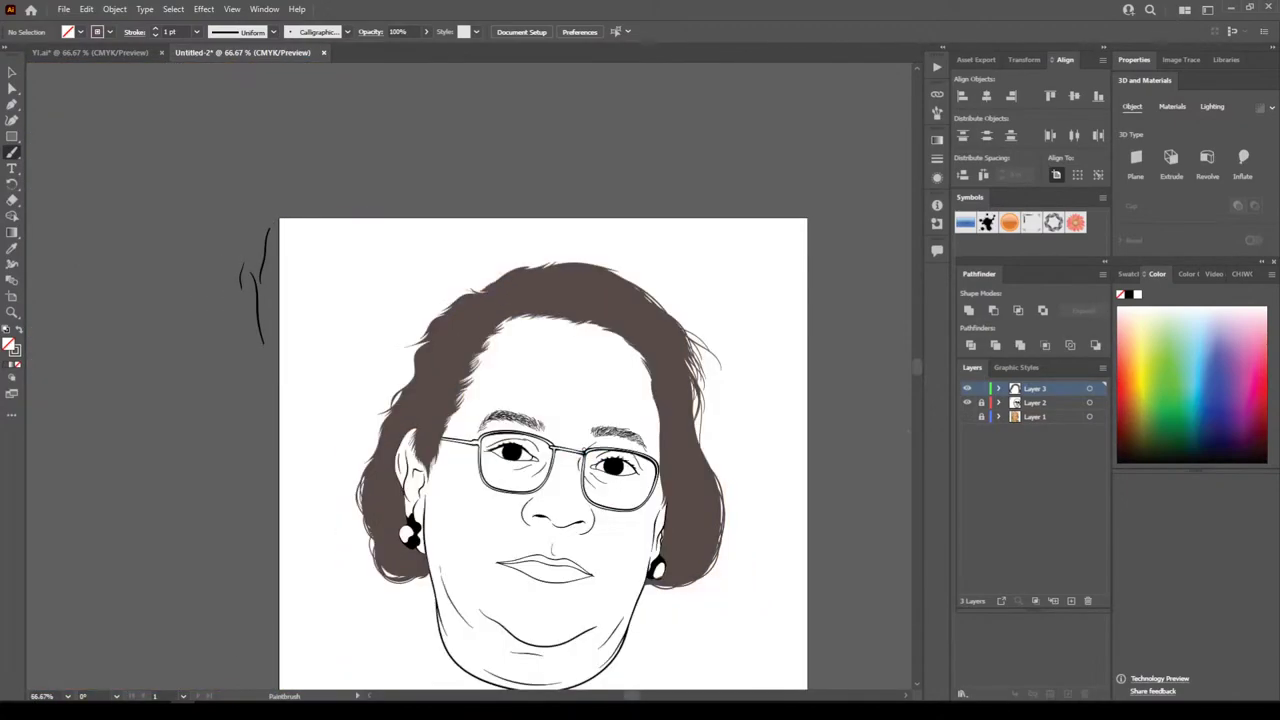
key(ctrl+minus)
key(ctrl+minus)
key(ctrl+equal)
key(ctrl+equal)
key(ctrl+equal)
click(966, 416)
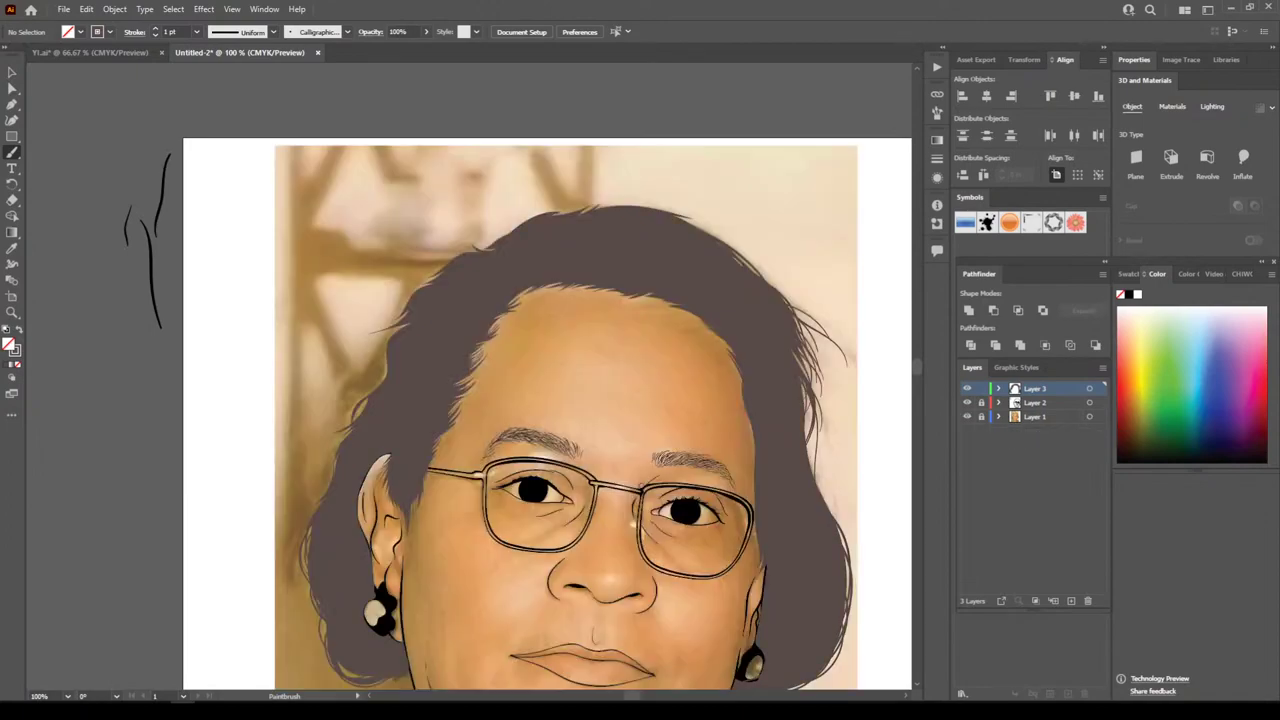
Paint fine brown flyaway strands along the outer hair edge at the picture's left, from above the ear up to the crown
key(ctrl+equal)
key(ctrl+equal)
scroll(578, 376, up, 2)
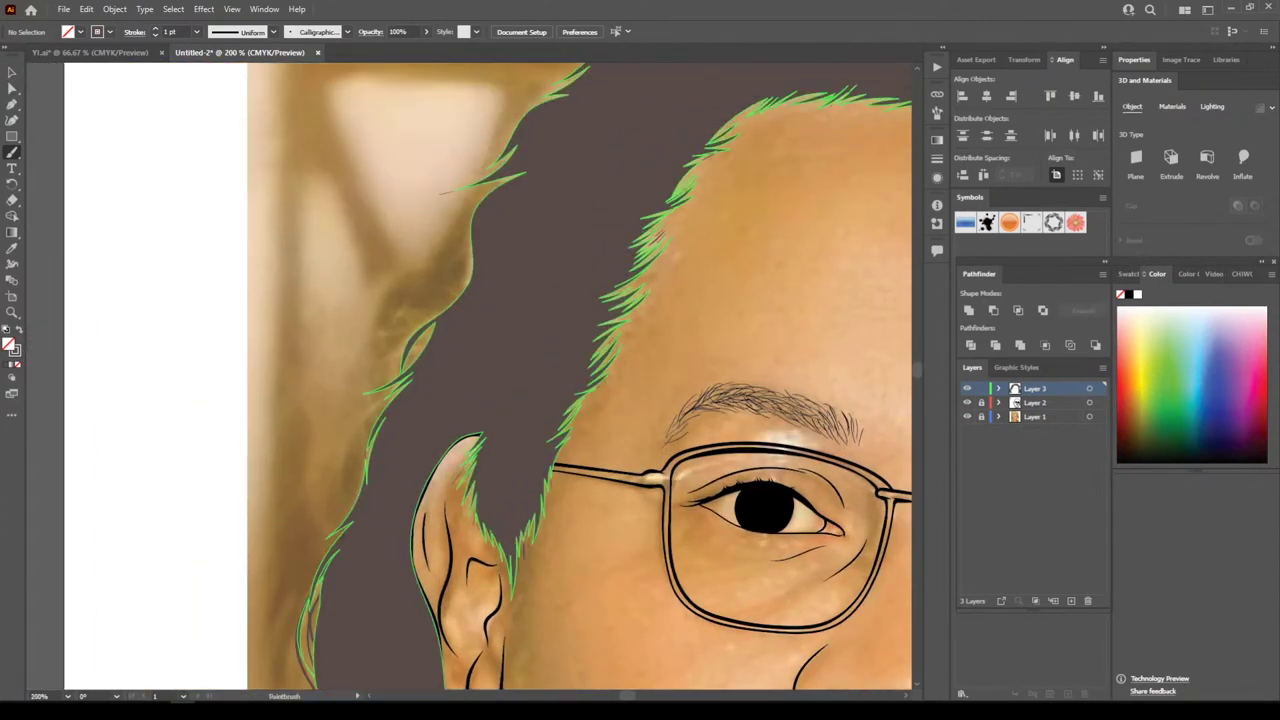
scroll(578, 376, up, 3)
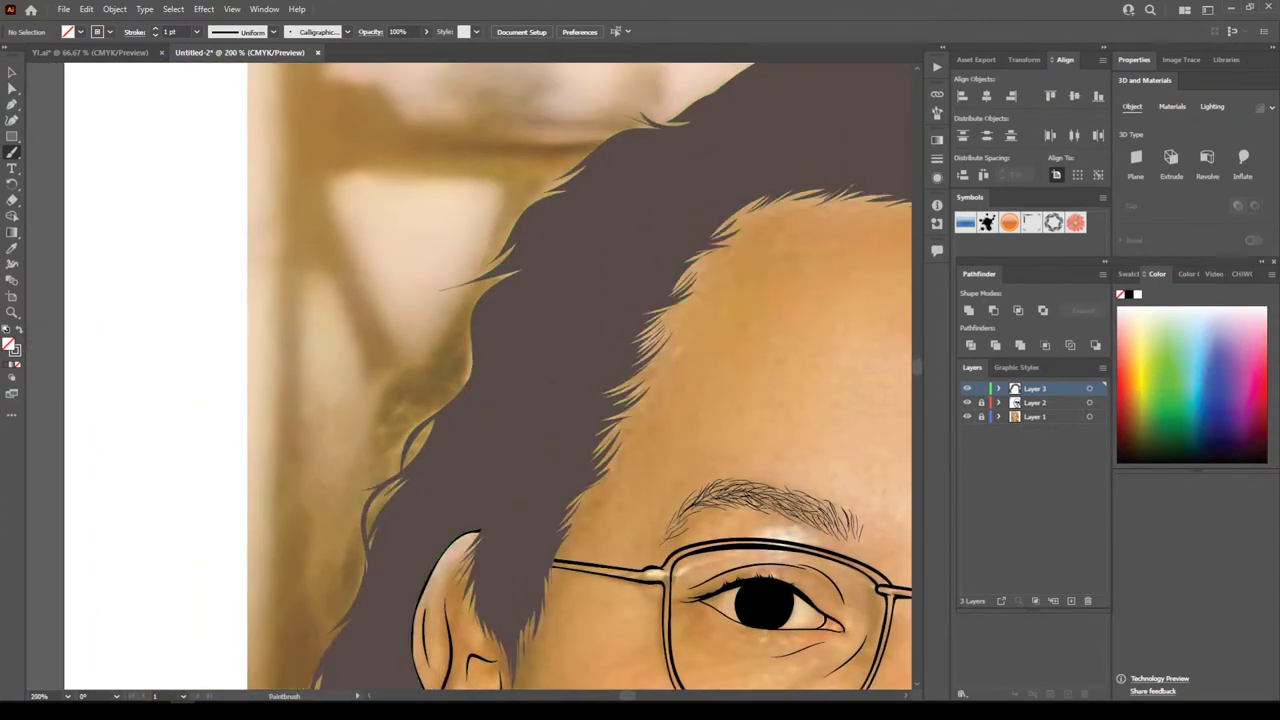
mouse_move(402, 448)
mouse_down()
mouse_move(488, 372)
mouse_move(463, 305)
mouse_move(480, 275)
mouse_move(446, 310)
mouse_move(451, 288)
mouse_move(552, 238)
mouse_move(469, 260)
mouse_up()
drag(516, 224, 550, 187)
drag(530, 196, 570, 180)
scroll(605, 175, up, 2)
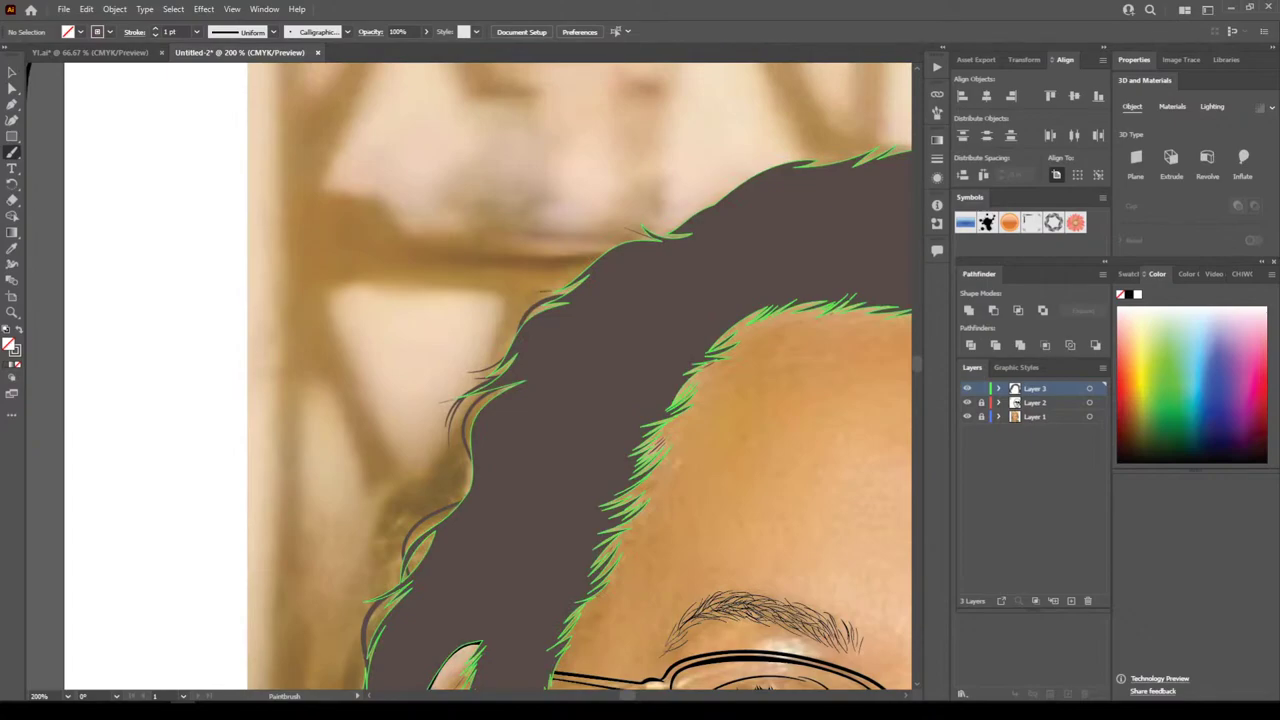
mouse_move(582, 275)
mouse_down()
mouse_move(654, 240)
mouse_move(605, 232)
mouse_move(842, 152)
mouse_up()
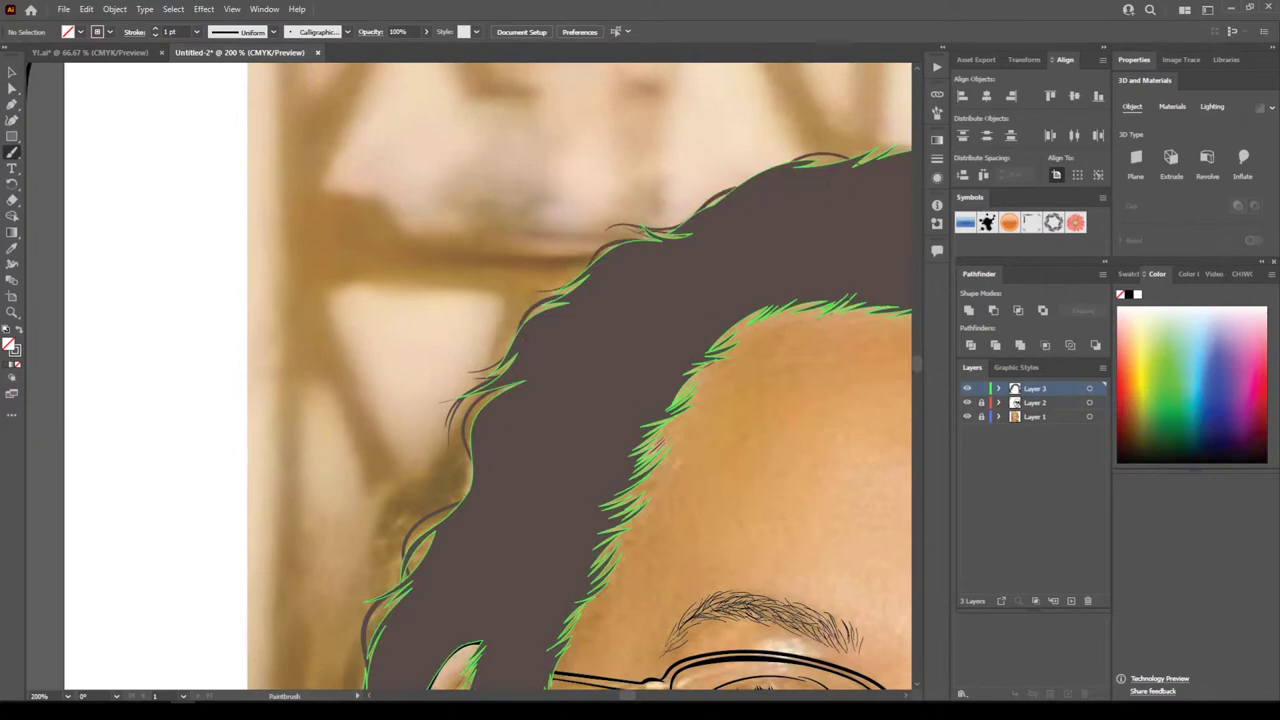
Select the hair shape with all its painted strands, expand the appearance and merge everything with Pathfinder Merge
key(ctrl+minus)
key(ctrl+minus)
key(ctrl+minus)
key(ctrl+minus)
key(ctrl+minus)
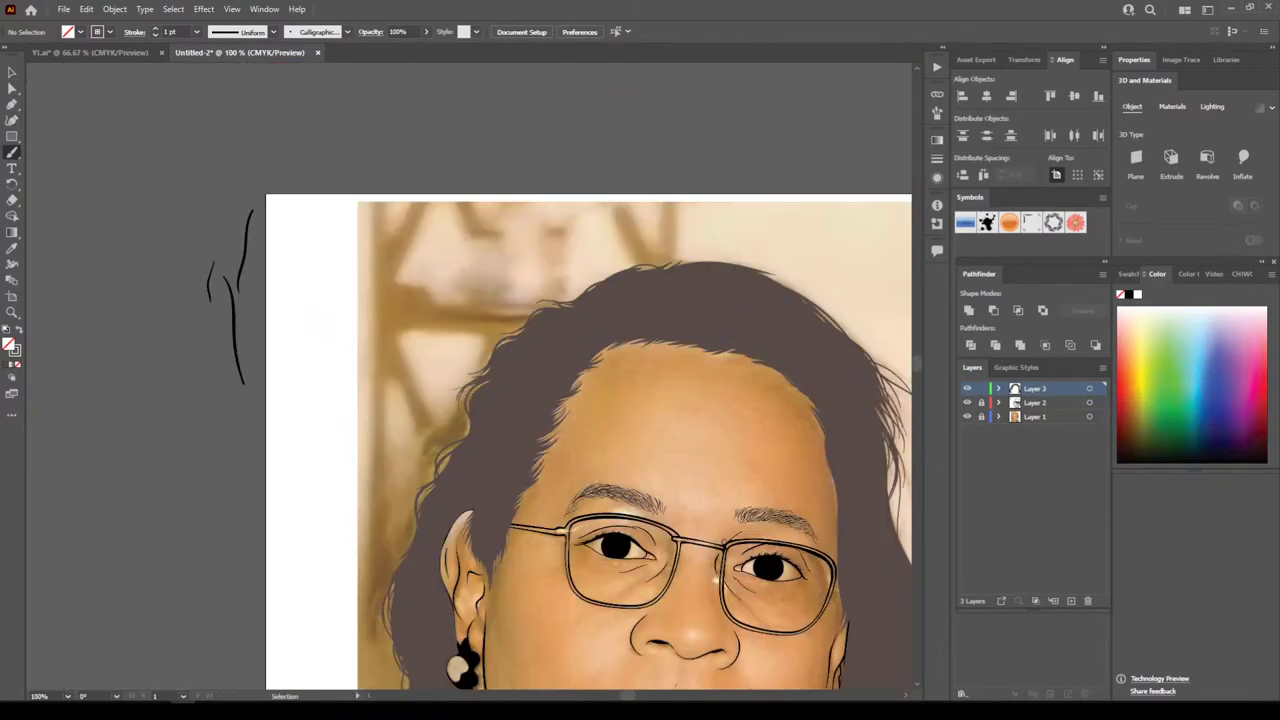
scroll(704, 480, down, 1)
key(ctrl+equal)
key(ctrl+plus)
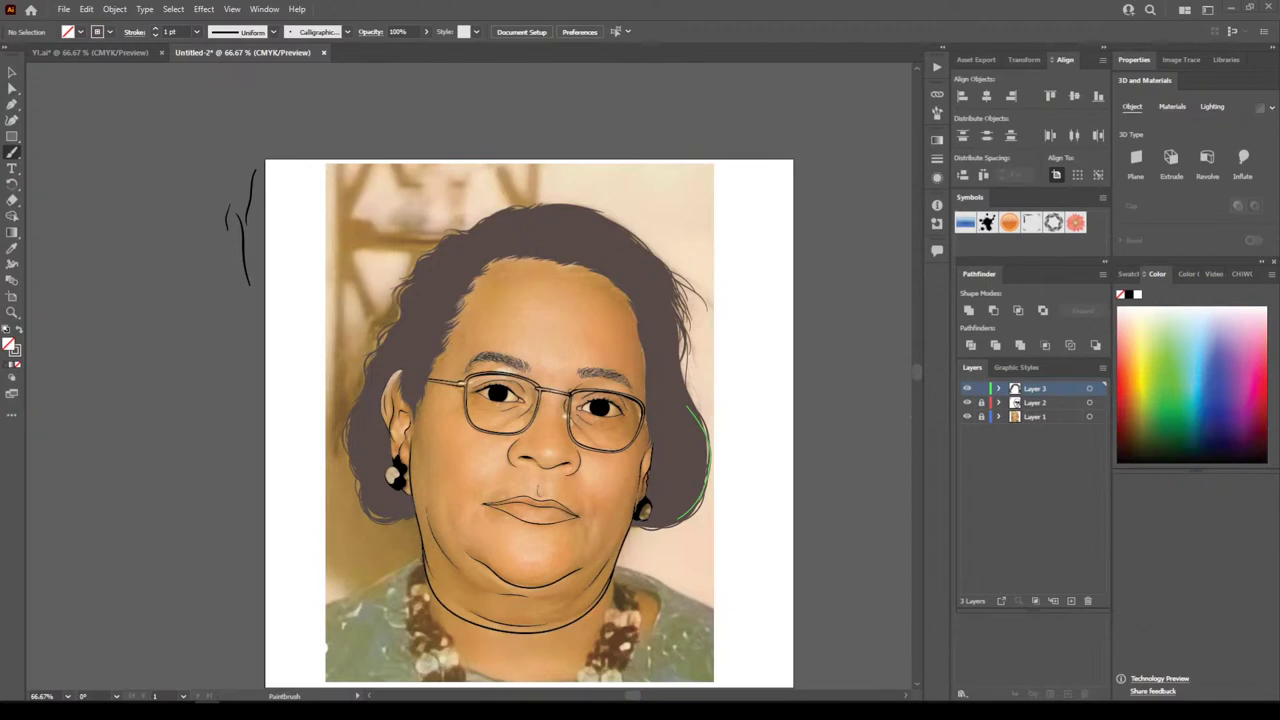
key(v)
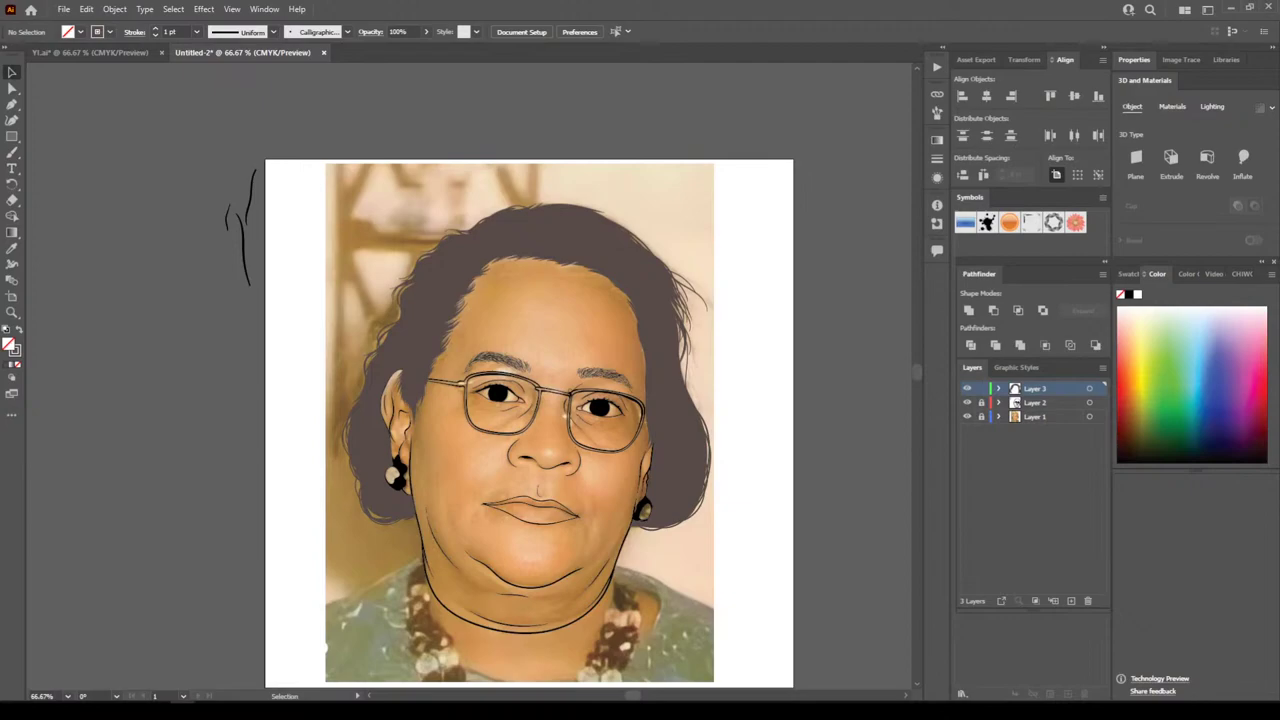
drag(313, 159, 749, 555)
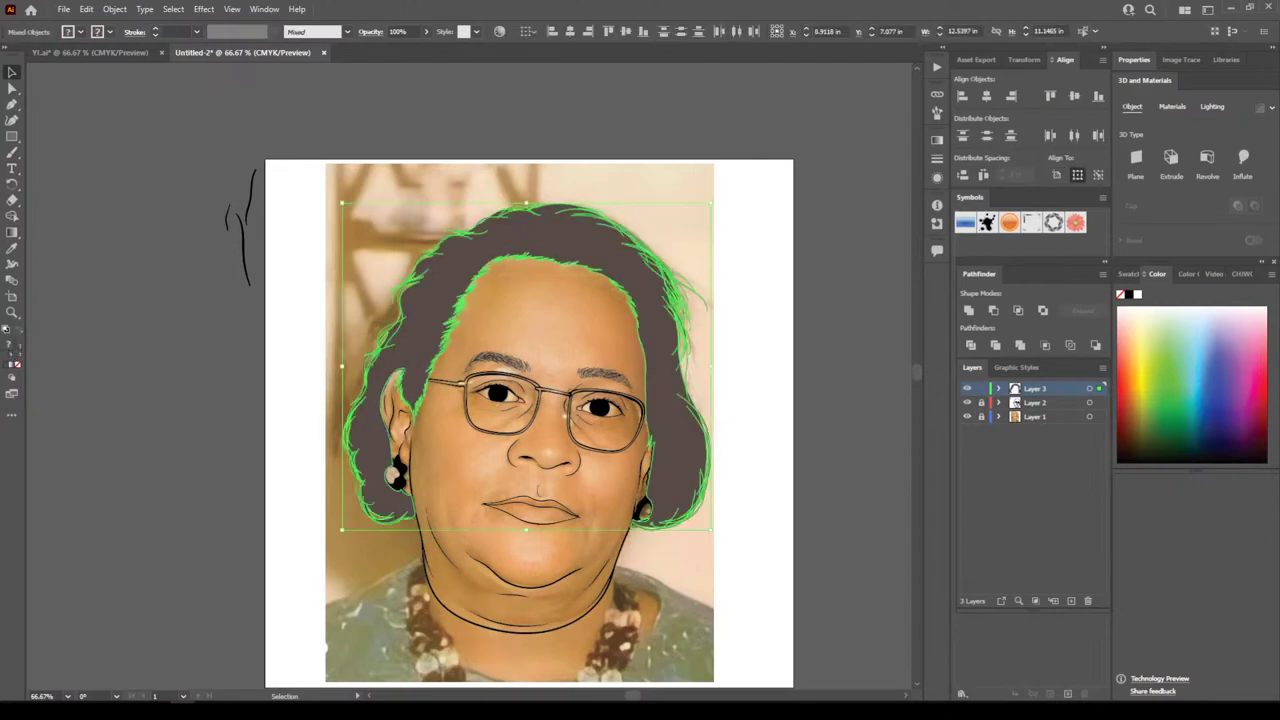
click(114, 9)
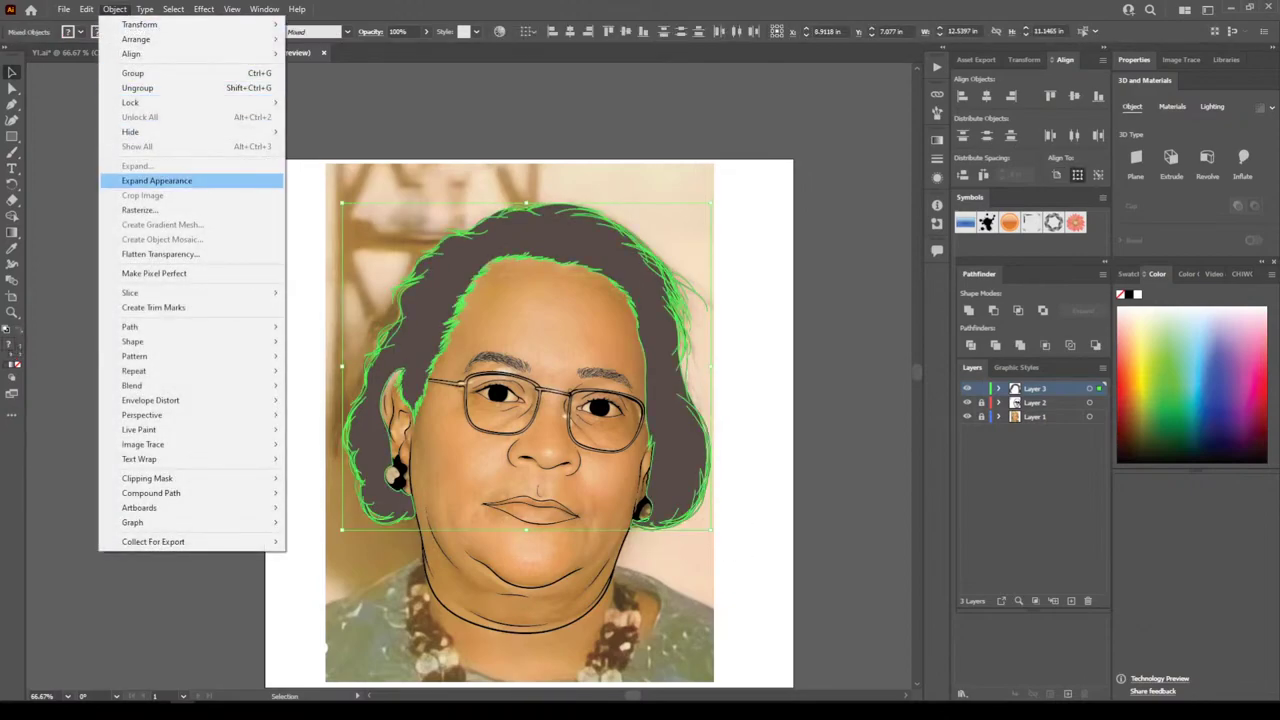
click(150, 177)
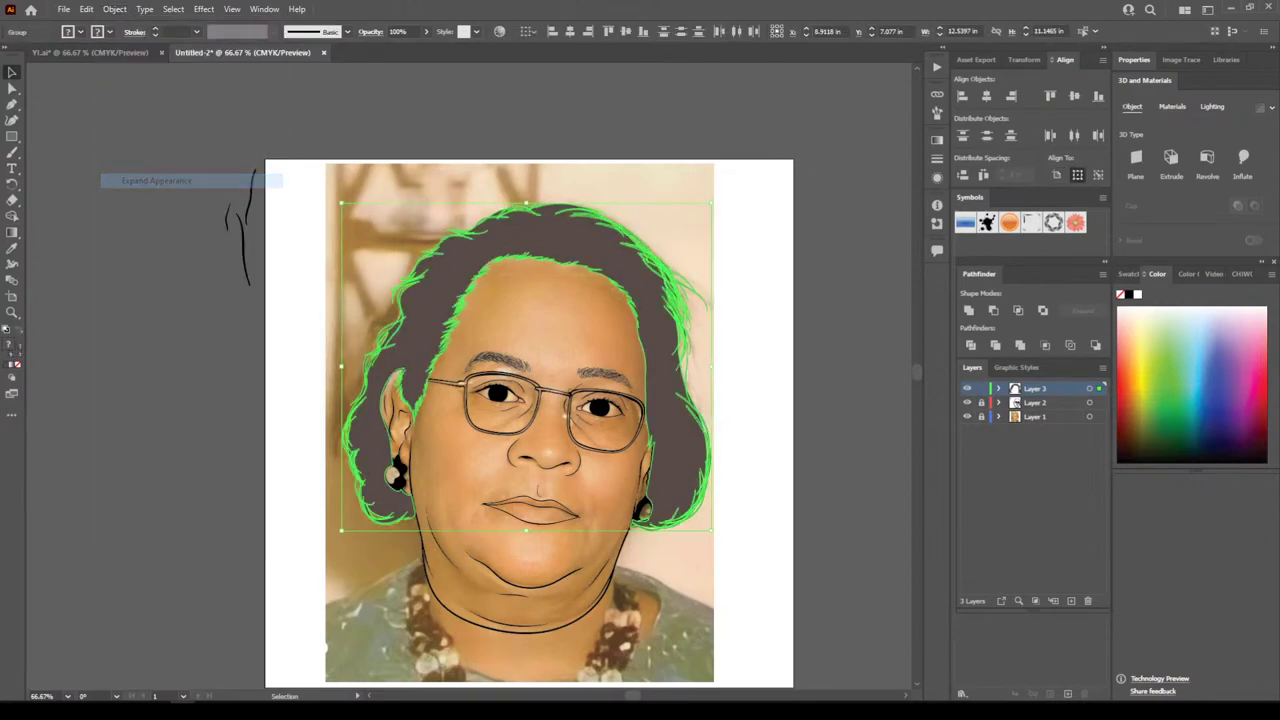
click(1020, 345)
key(ctrl+shift+a)
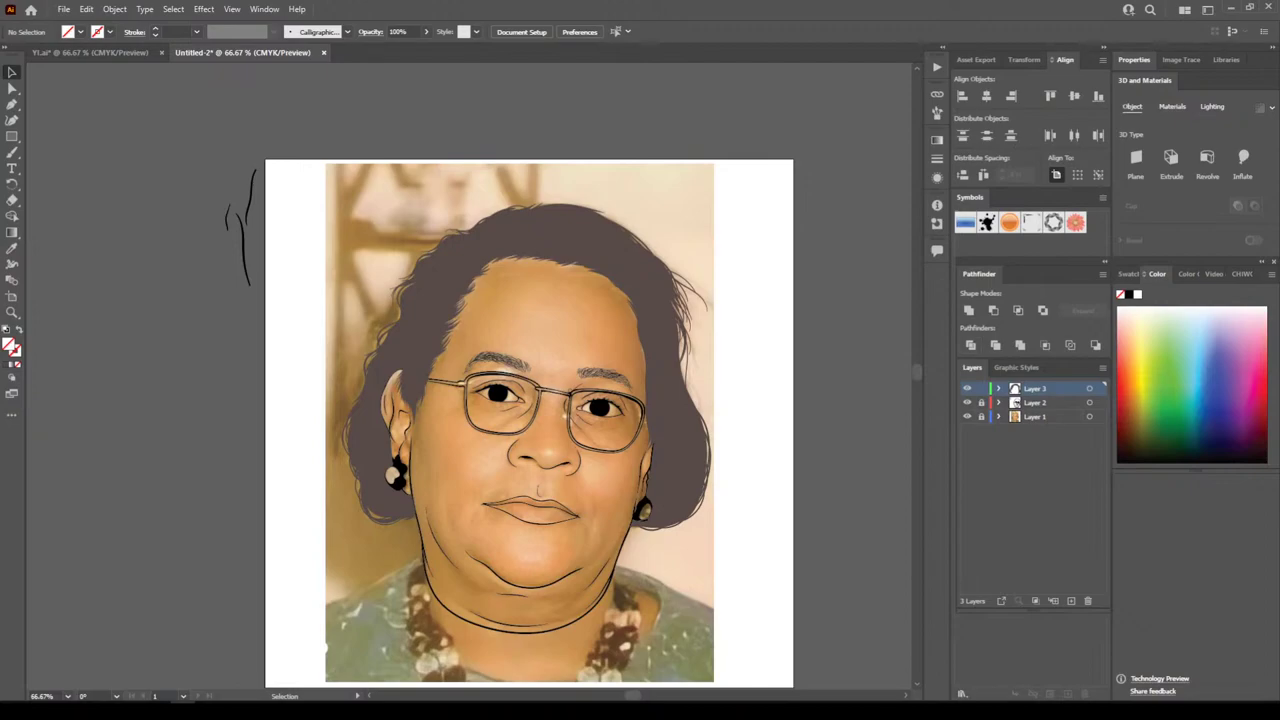
Lock the hair on Layer 3 and hide the Layer 1 photo
key(ctrl+minus)
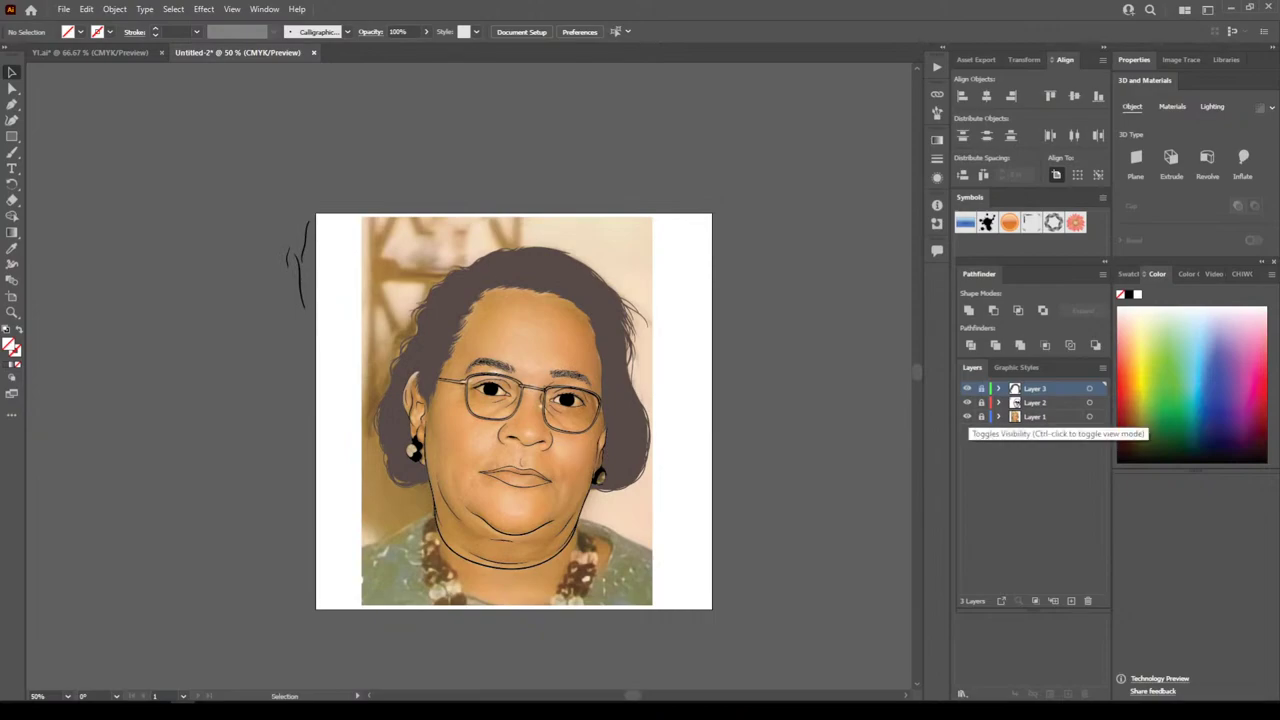
click(966, 416)
key(ctrl+minus)
key(ctrl+plus)
key(ctrl+plus)
key(ctrl+plus)
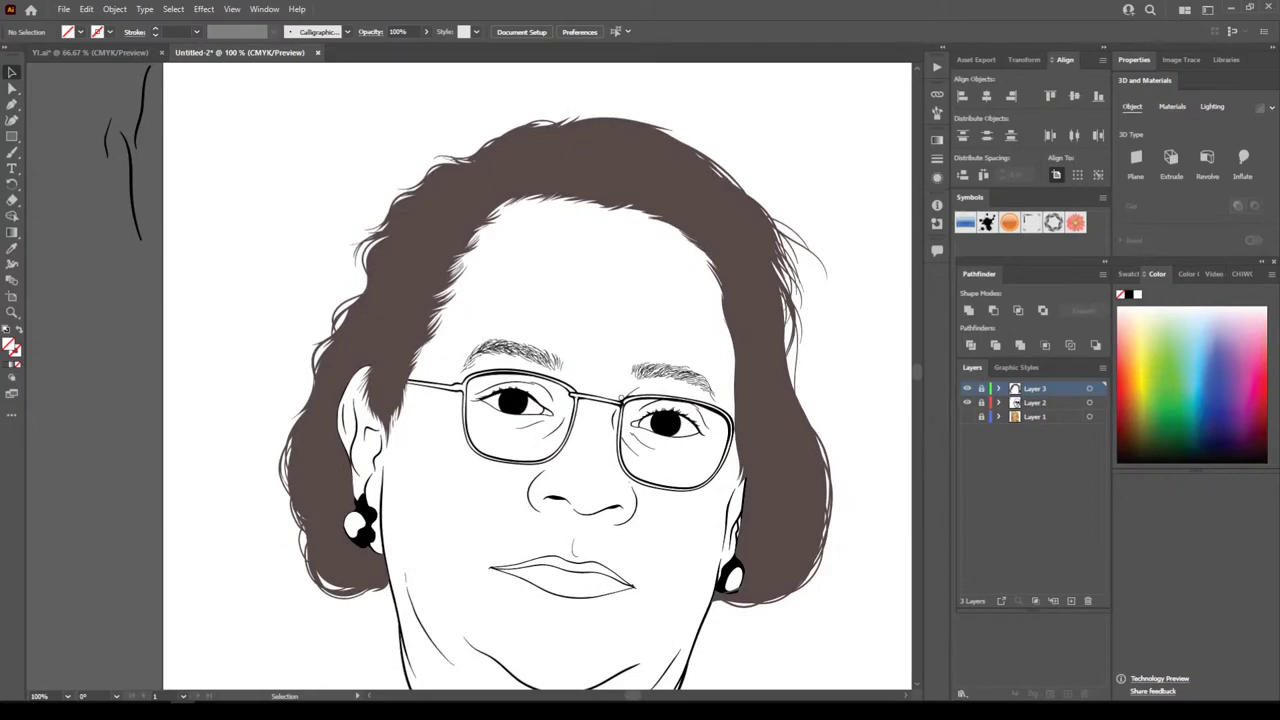
Unlock Layer 2 and erase the stray small circle above the end of the glasses' bridge
scroll(627, 384, up, 5)
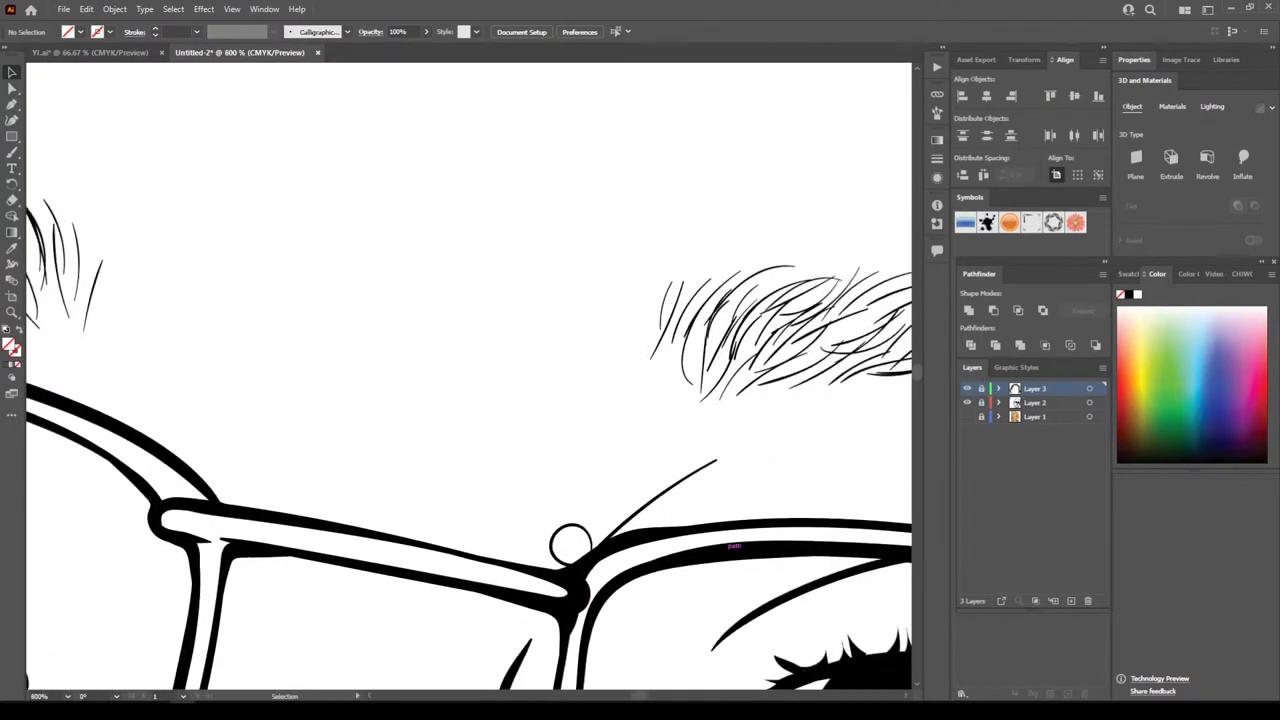
scroll(469, 376, right, 2)
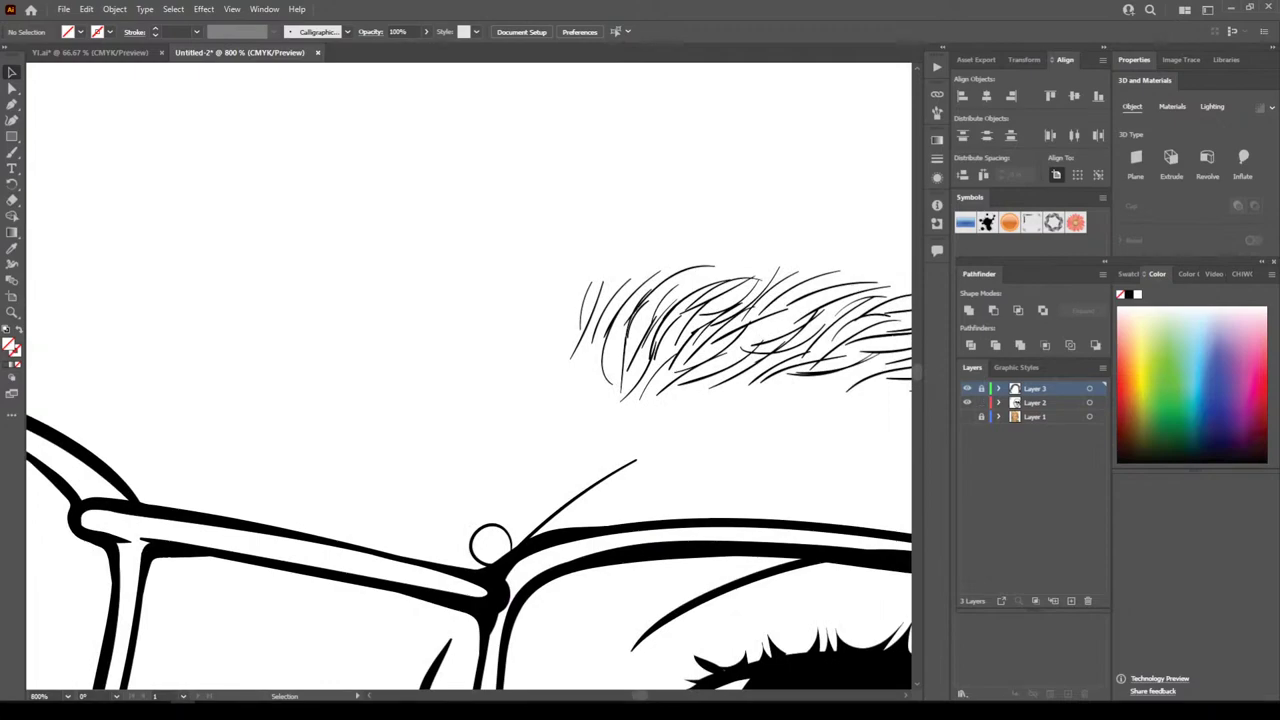
key(r)
key(shift+e)
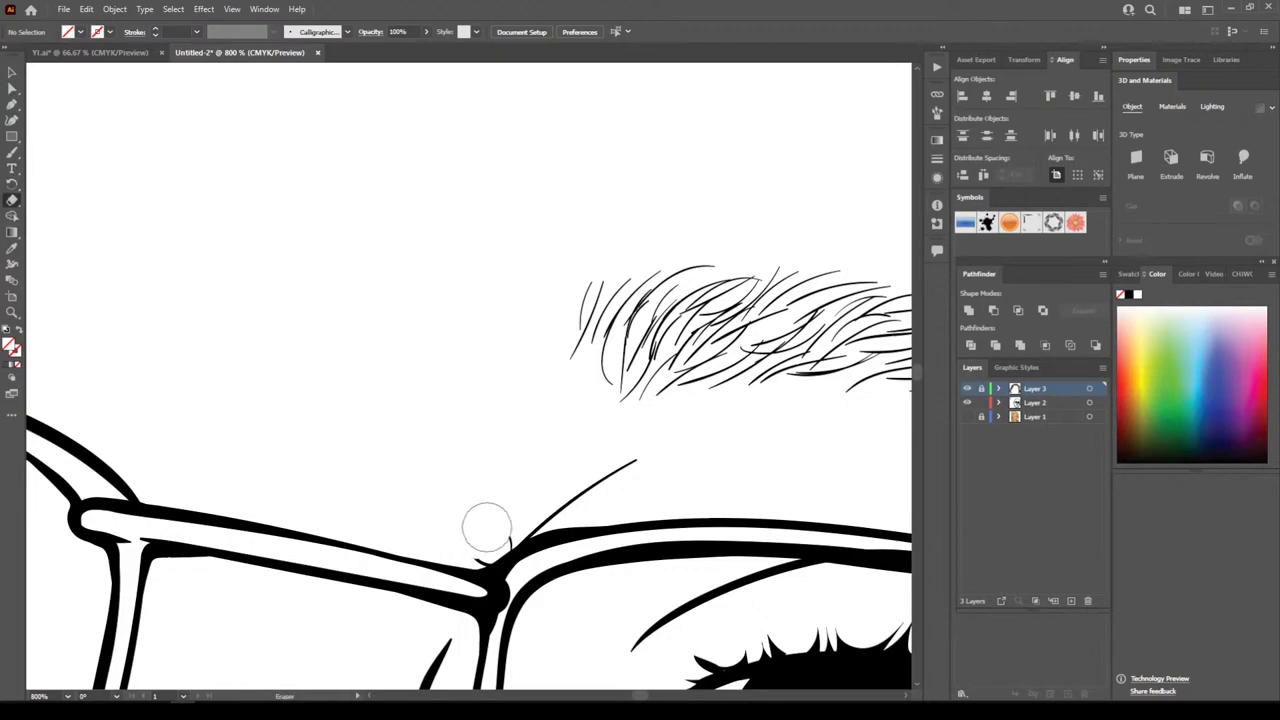
drag(494, 530, 494, 529)
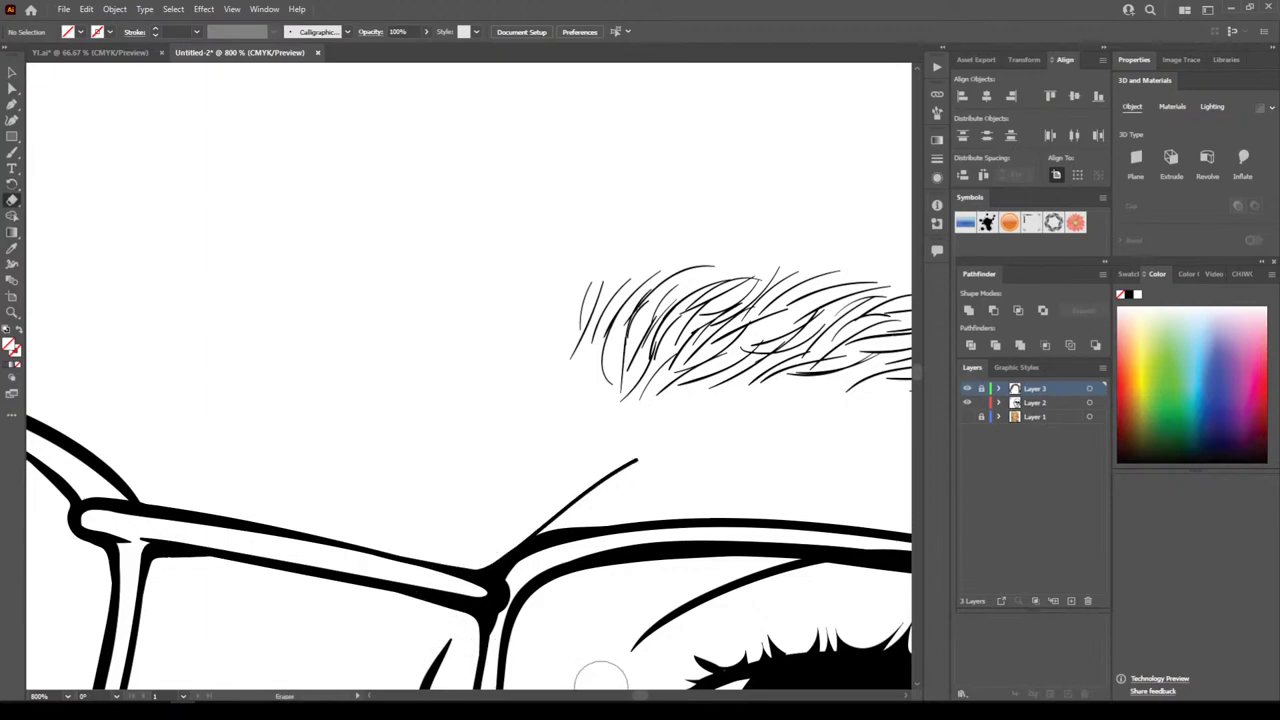
Paint a longer black Paintbrush line on Layer 2 from the glasses' bridge corner up towards the eyebrow at the picture's right
key(ctrl+minus)
key(ctrl+minus)
key(ctrl+minus)
key(ctrl+minus)
scroll(612, 679, right, 2)
key(ctrl+equal)
key(ctrl+equal)
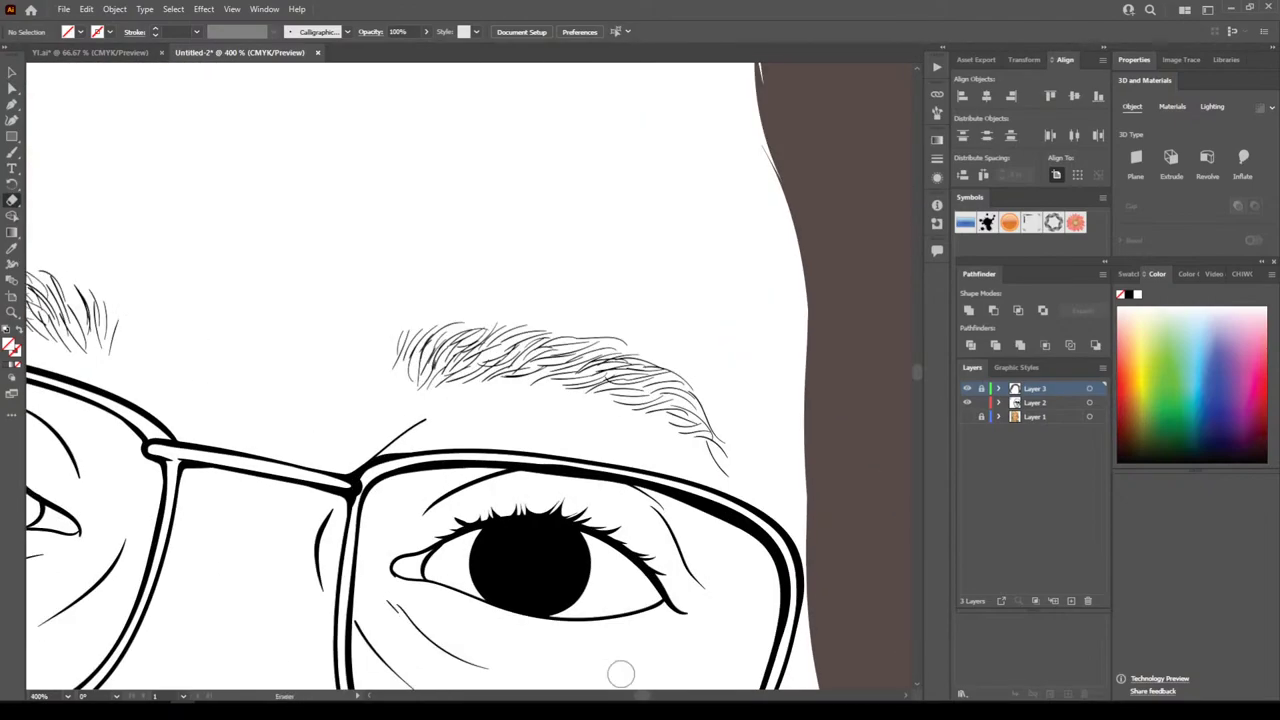
key(b)
key(d)
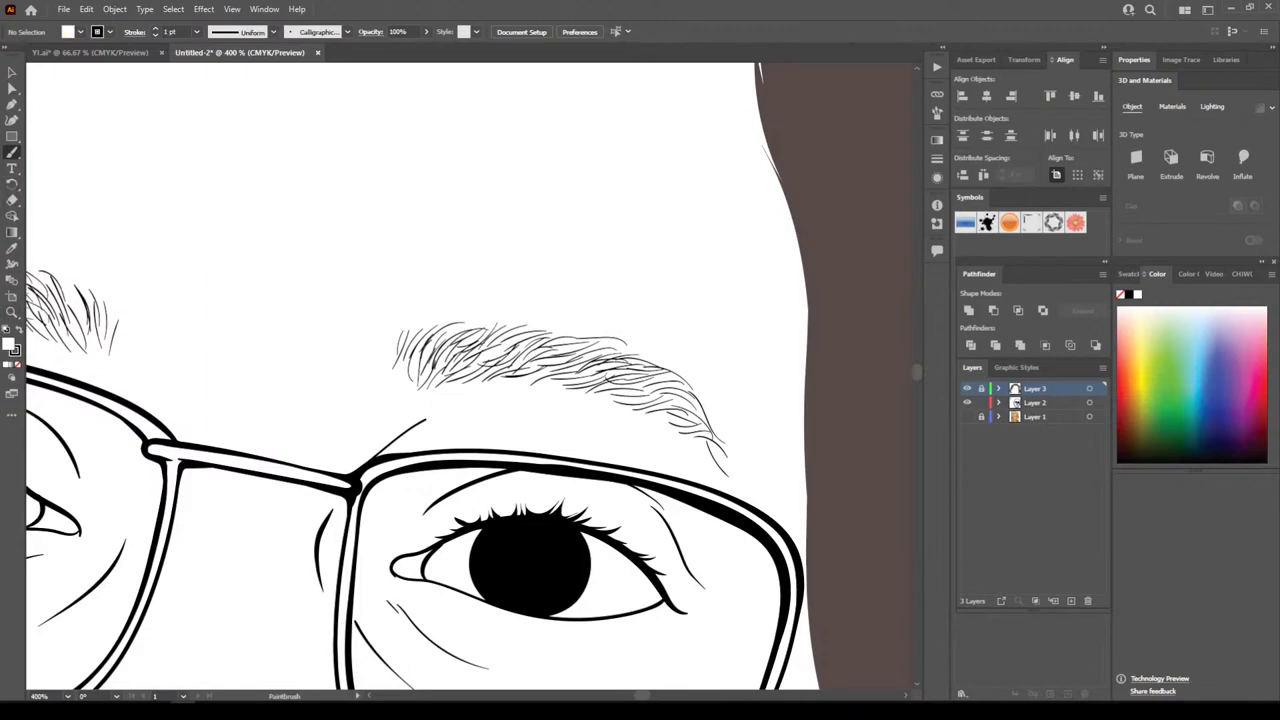
click(1036, 403)
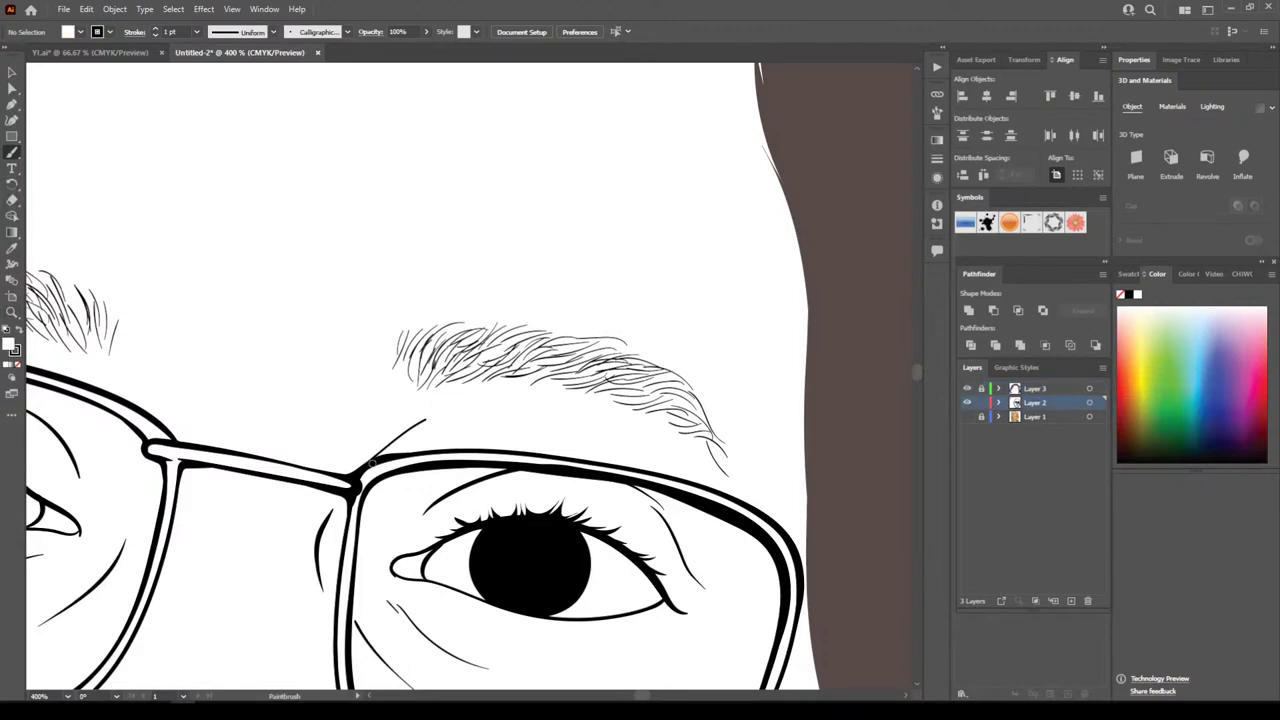
drag(426, 420, 447, 406)
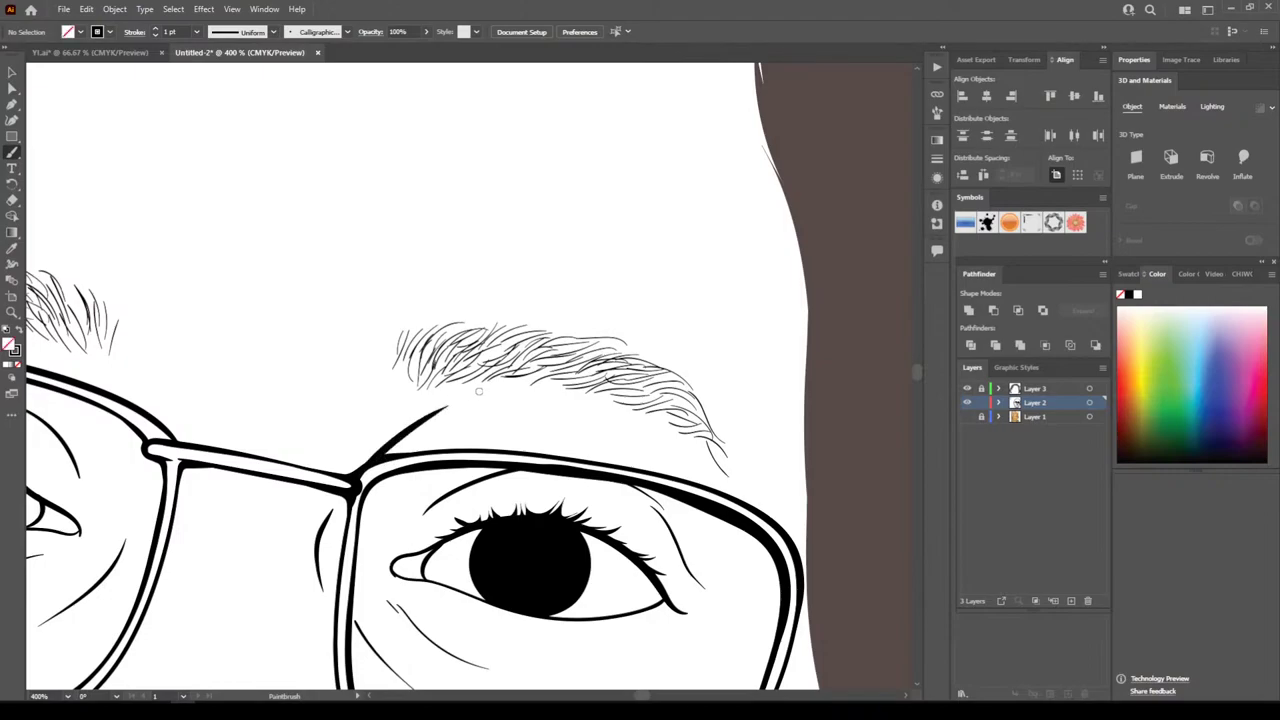
Paint a short black stroke between the outer edge of the glasses' frame and the hair at the picture's right
key(ctrl+minus)
key(ctrl+minus)
key(ctrl+minus)
key(ctrl+minus)
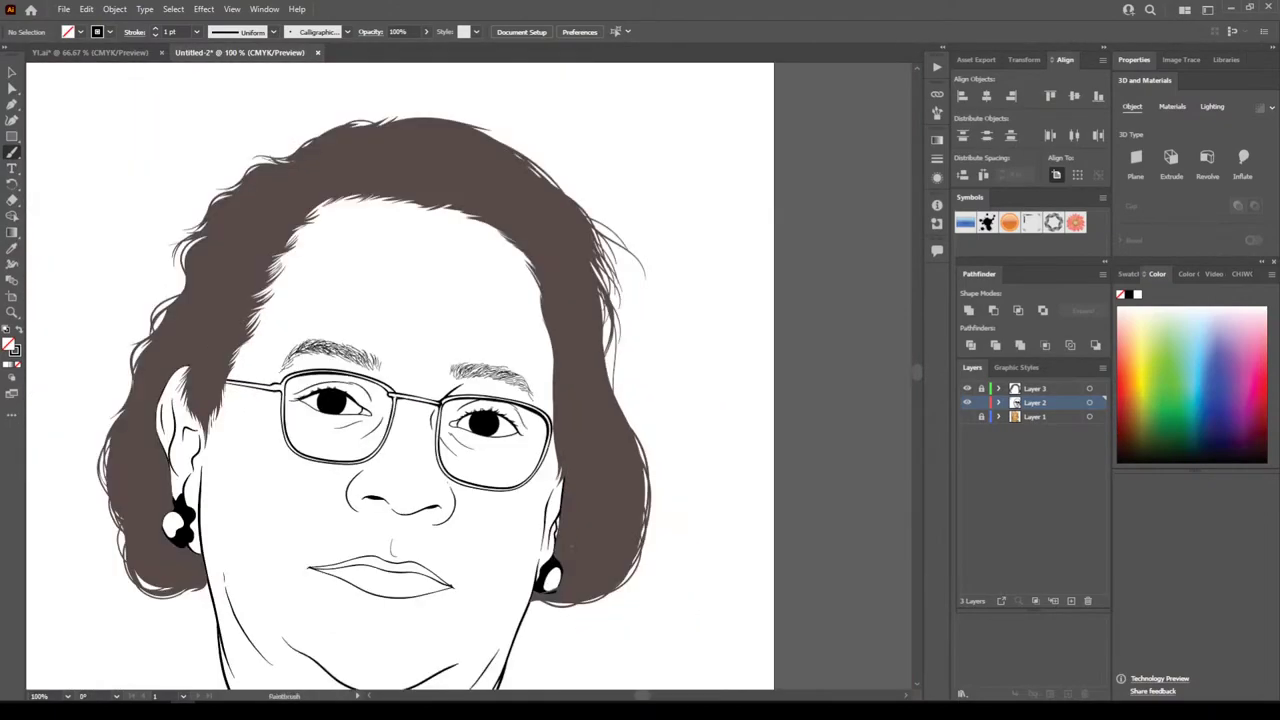
scroll(652, 583, down, 2)
scroll(652, 583, right, 3)
key(ctrl+equal)
key(ctrl+equal)
key(ctrl+equal)
key(ctrl+equal)
scroll(490, 300, up, 3)
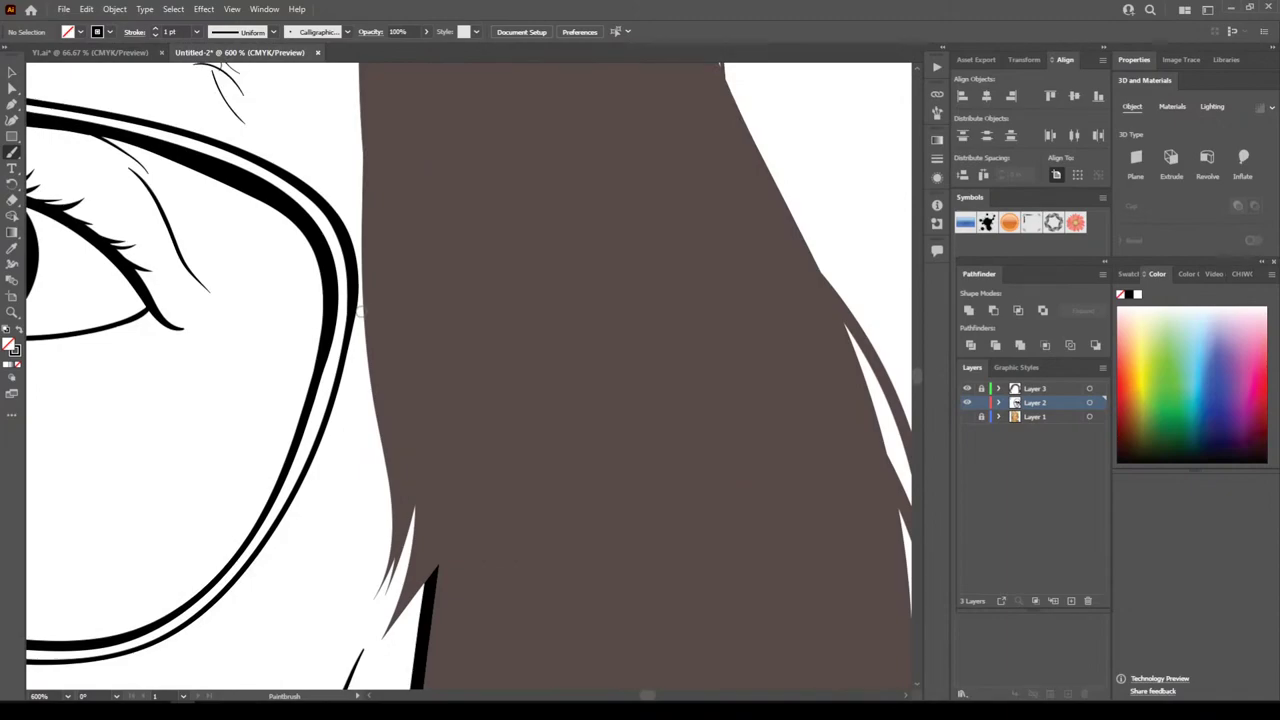
mouse_move(354, 328)
mouse_down()
mouse_move(388, 328)
mouse_move(393, 303)
mouse_move(354, 262)
mouse_up()
key(ctrl+z)
Examine the complete portrait line art, turning the Layer 1 photo on and off for comparison
key(ctrl+minus)
key(ctrl+minus)
key(ctrl+minus)
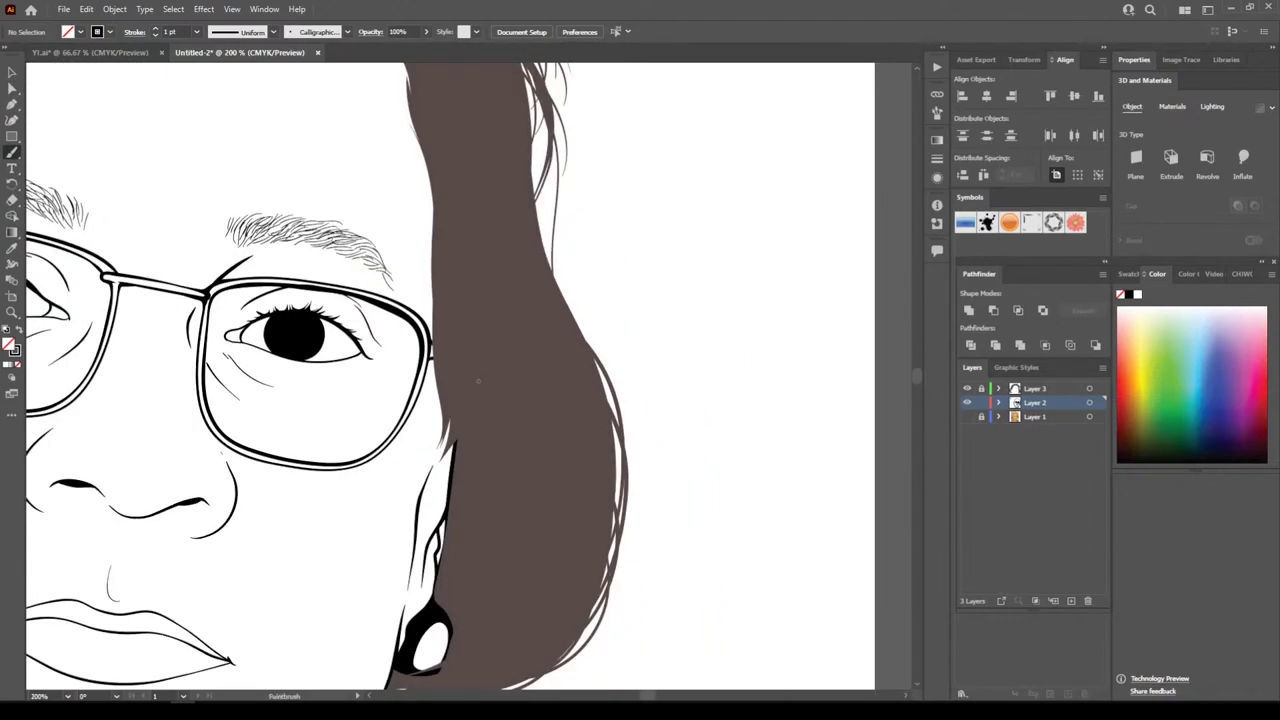
key(ctrl+minus)
key(ctrl+minus)
key(ctrl+minus)
key(ctrl+minus)
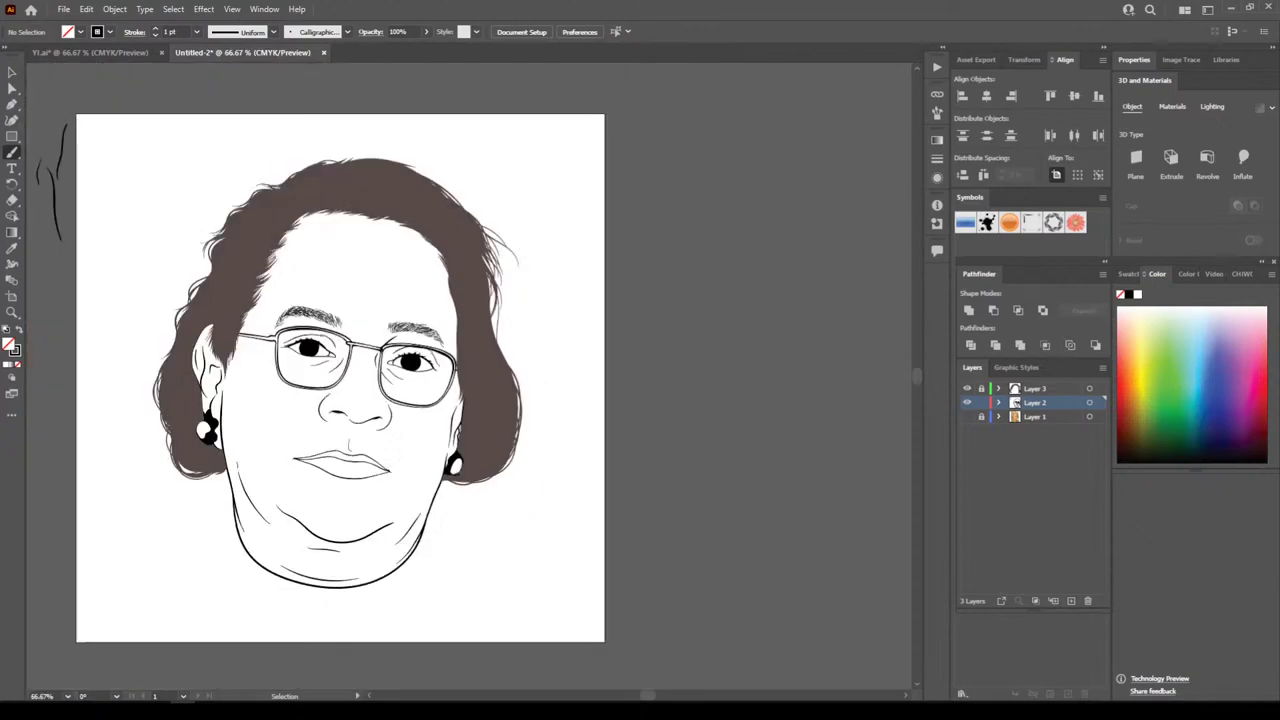
scroll(468, 376, down, 3)
key(ctrl+plus)
key(ctrl+plus)
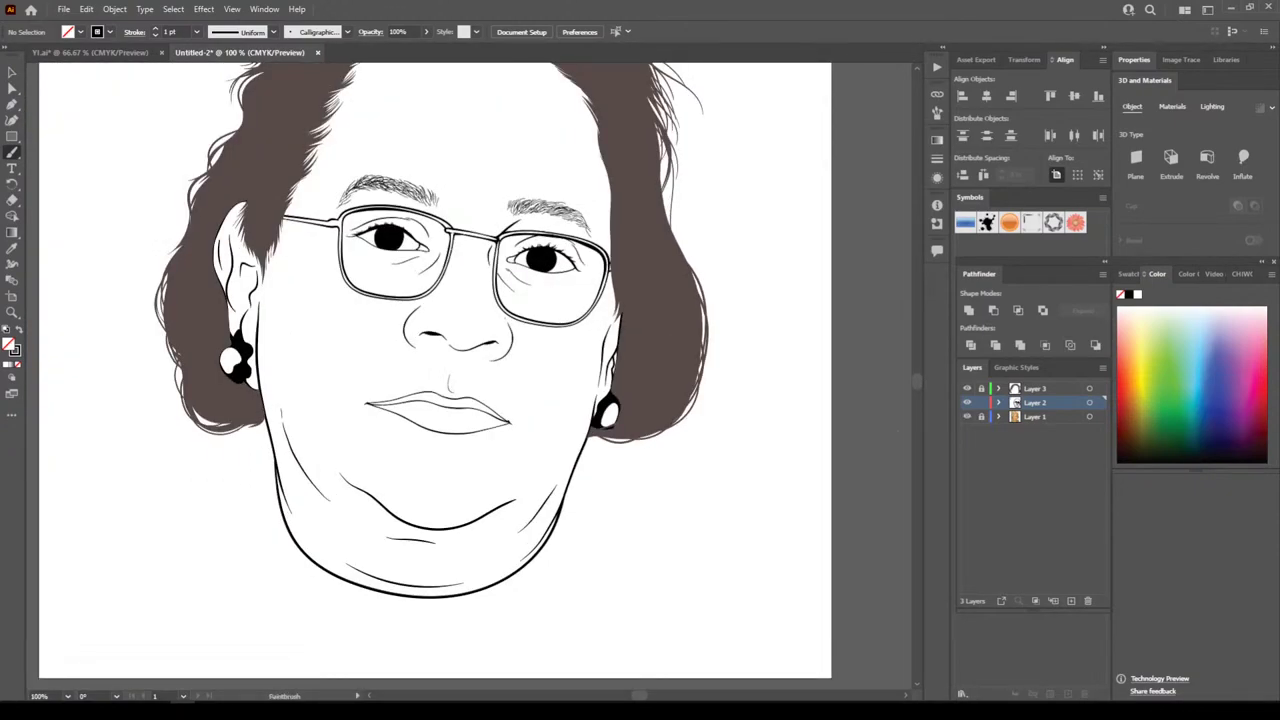
click(966, 416)
click(966, 416)
key(ctrl+minus)
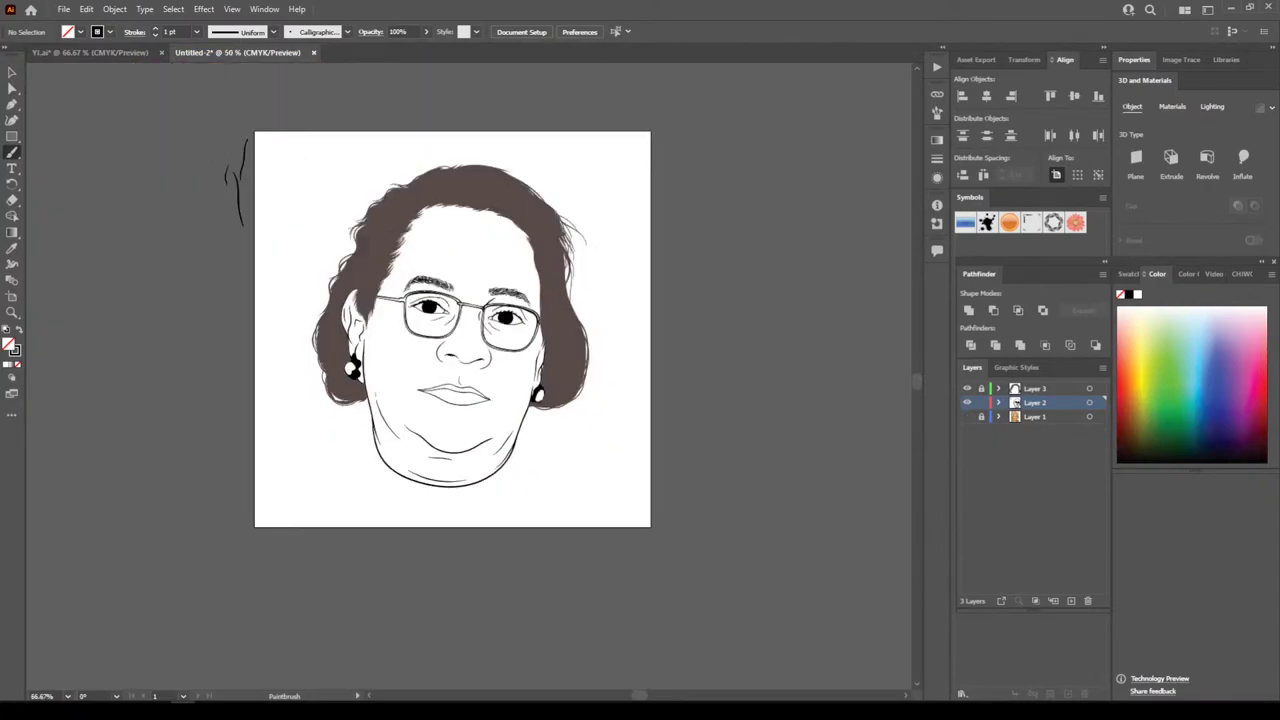
Select all the line art on Layer 2, expand its appearance and merge the shapes with Pathfinder Merge
key(v)
key(ctrl+a)
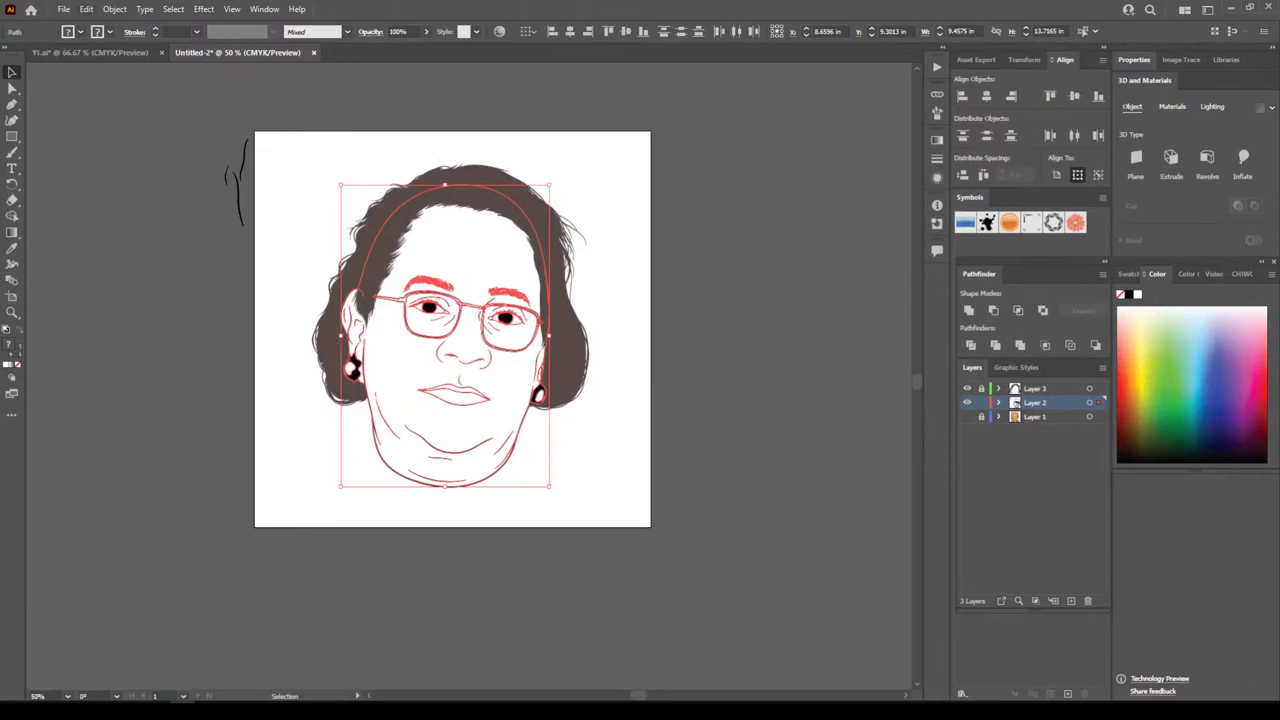
click(63, 9)
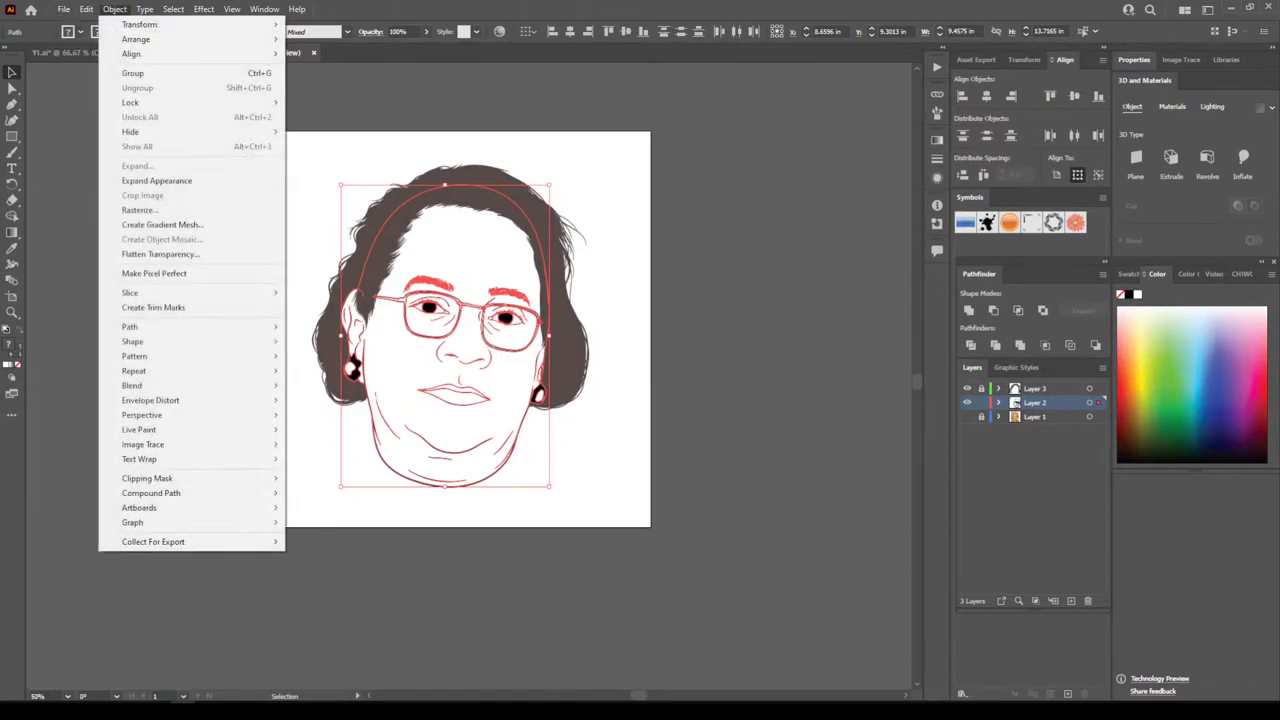
mouse_move(114, 9)
click(157, 180)
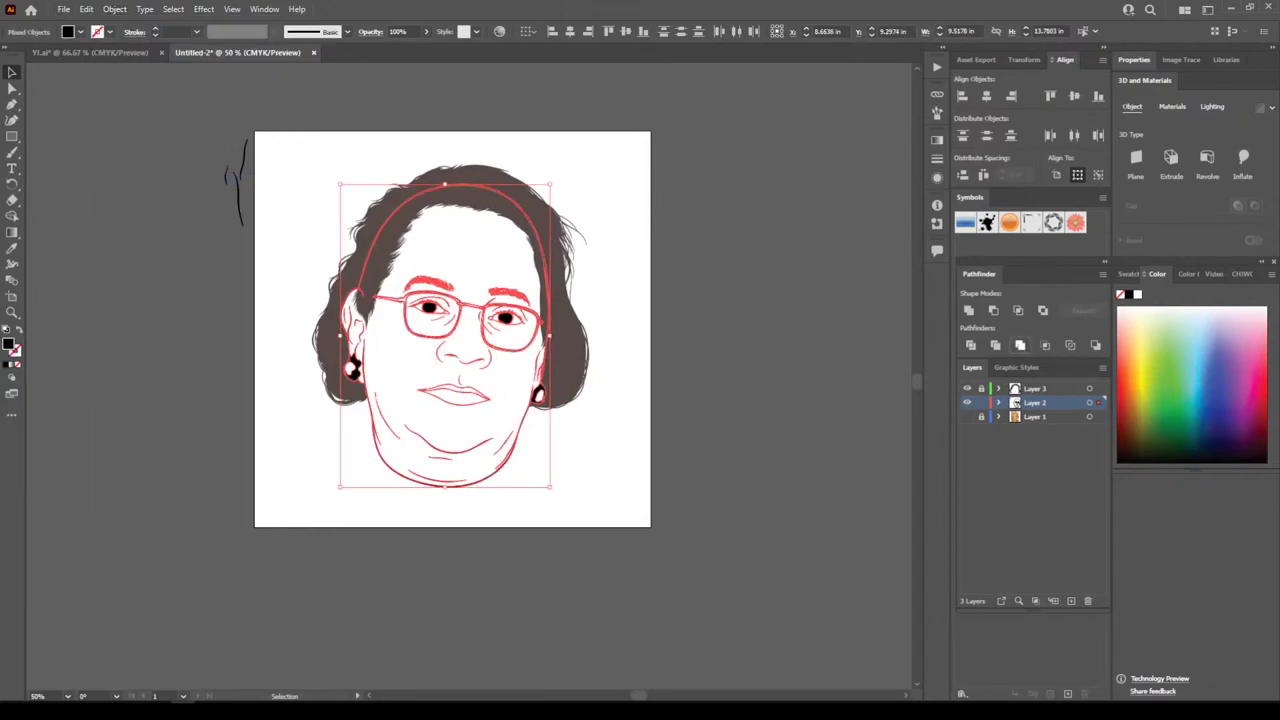
key(ctrl+shift+a)
Paint a curved black Paintbrush stroke from the ear's inner fold line up to the hair at the picture's left
key(ctrl+plus)
key(ctrl+plus)
key(ctrl+plus)
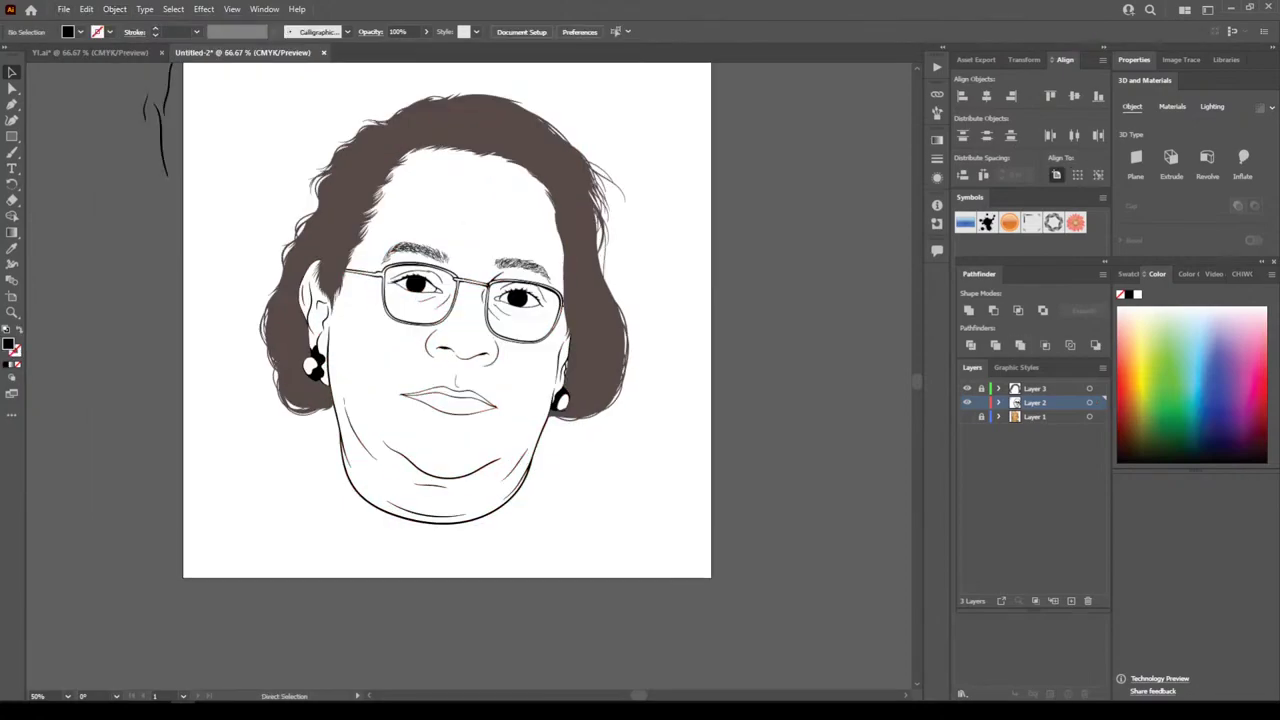
key(ctrl+plus)
scroll(469, 376, left, 3)
scroll(469, 376, up, 4)
key(ctrl+plus)
key(ctrl+plus)
key(ctrl+plus)
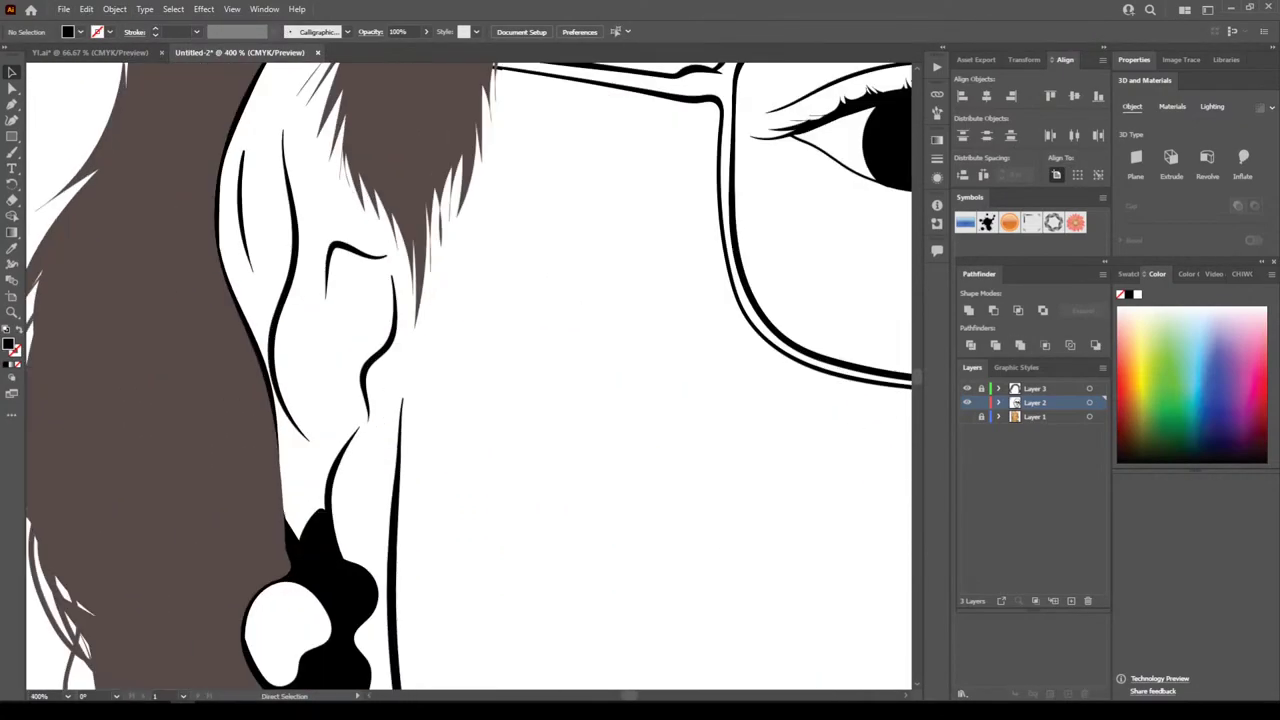
scroll(469, 376, up, 1)
scroll(507, 375, up, 4)
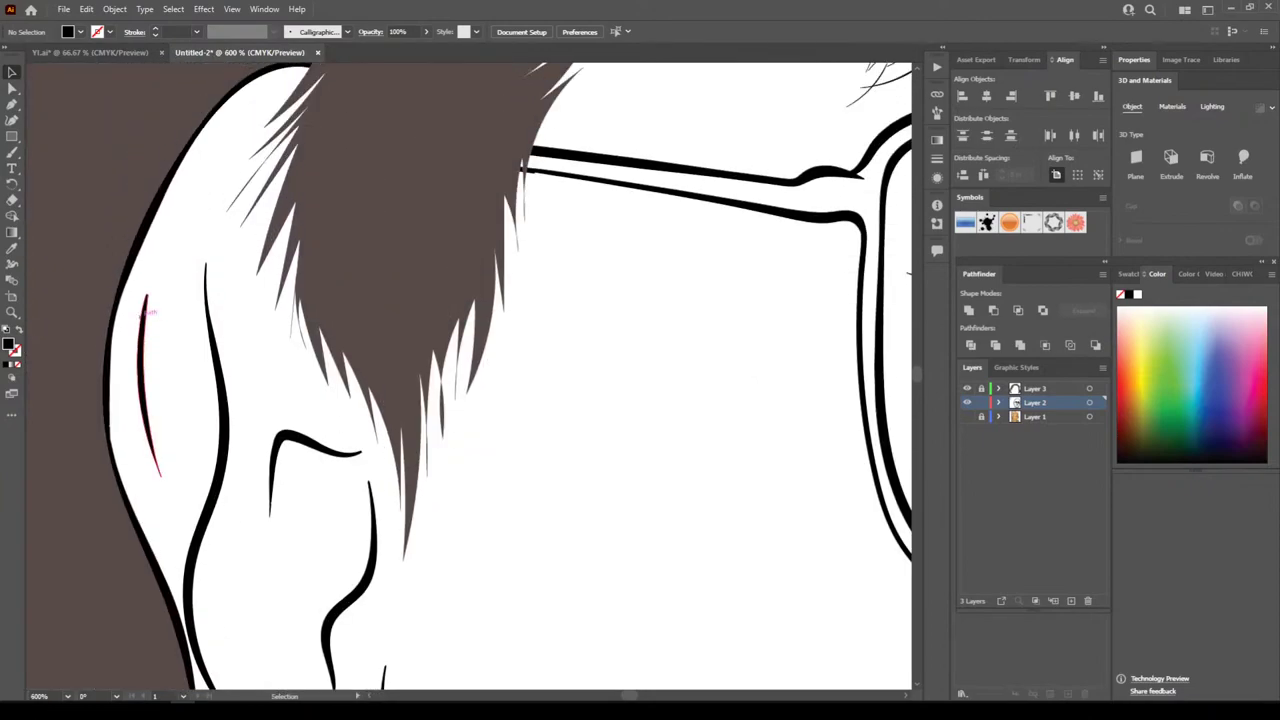
key(b)
mouse_move(145, 378)
mouse_down()
mouse_move(157, 293)
mouse_move(182, 250)
mouse_move(259, 182)
mouse_move(310, 168)
mouse_up()
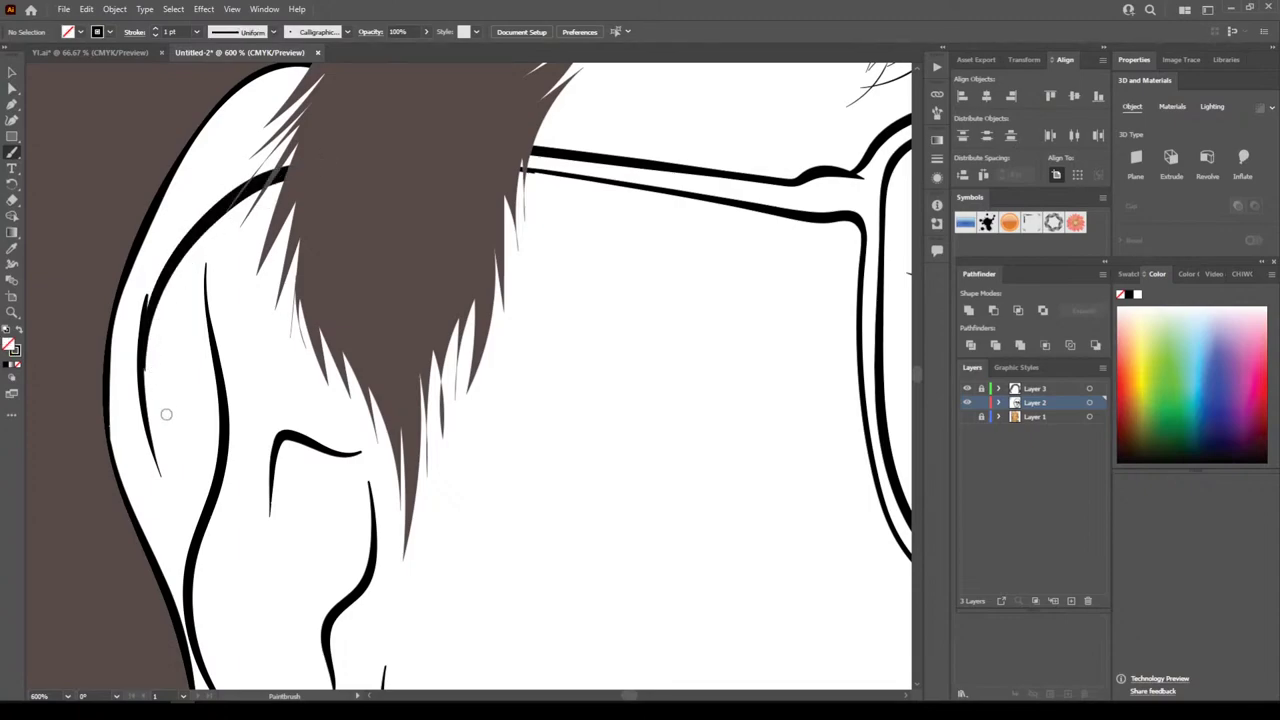
Thicken the upper ear fold with more black strokes into the hair and extend the inner ear line upward
scroll(167, 415, up, 3)
scroll(183, 367, up, 1)
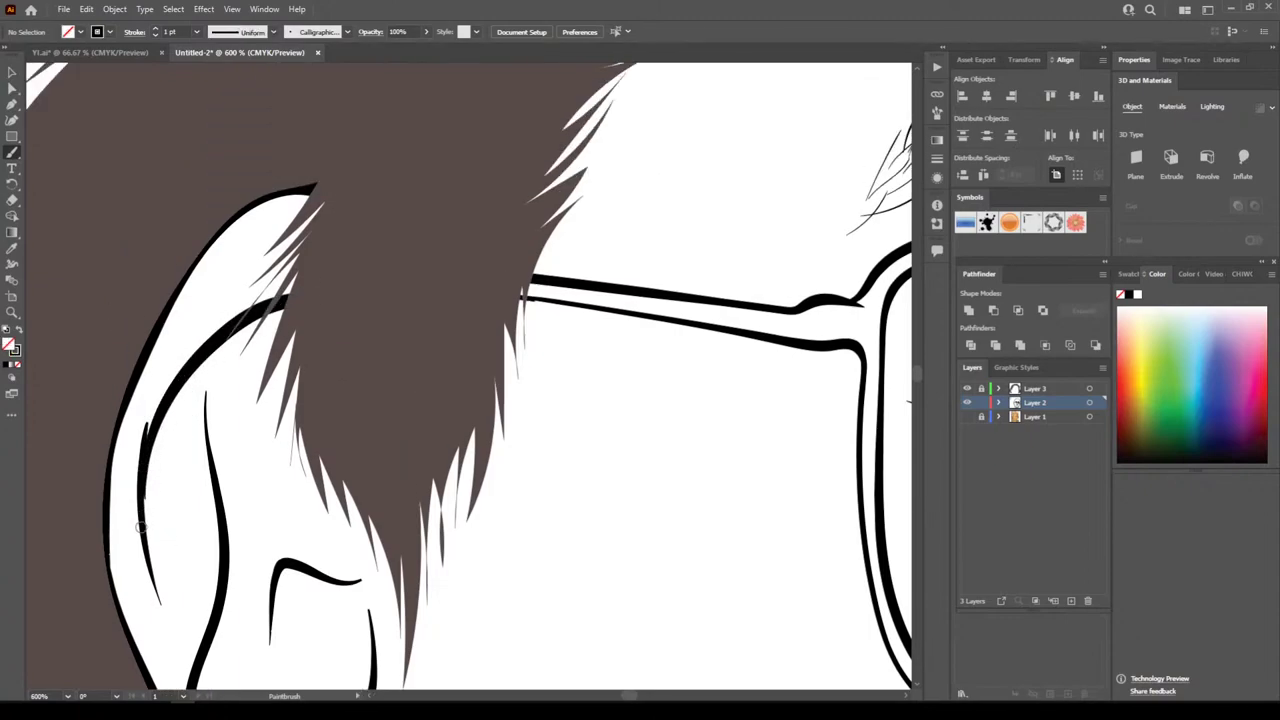
mouse_move(155, 445)
mouse_down()
mouse_move(172, 370)
mouse_move(260, 271)
mouse_move(348, 243)
mouse_up()
mouse_move(306, 284)
mouse_down()
mouse_move(192, 356)
mouse_move(308, 289)
mouse_move(264, 275)
mouse_move(296, 264)
mouse_up()
mouse_move(212, 488)
mouse_down()
mouse_move(244, 340)
mouse_move(312, 288)
mouse_up()
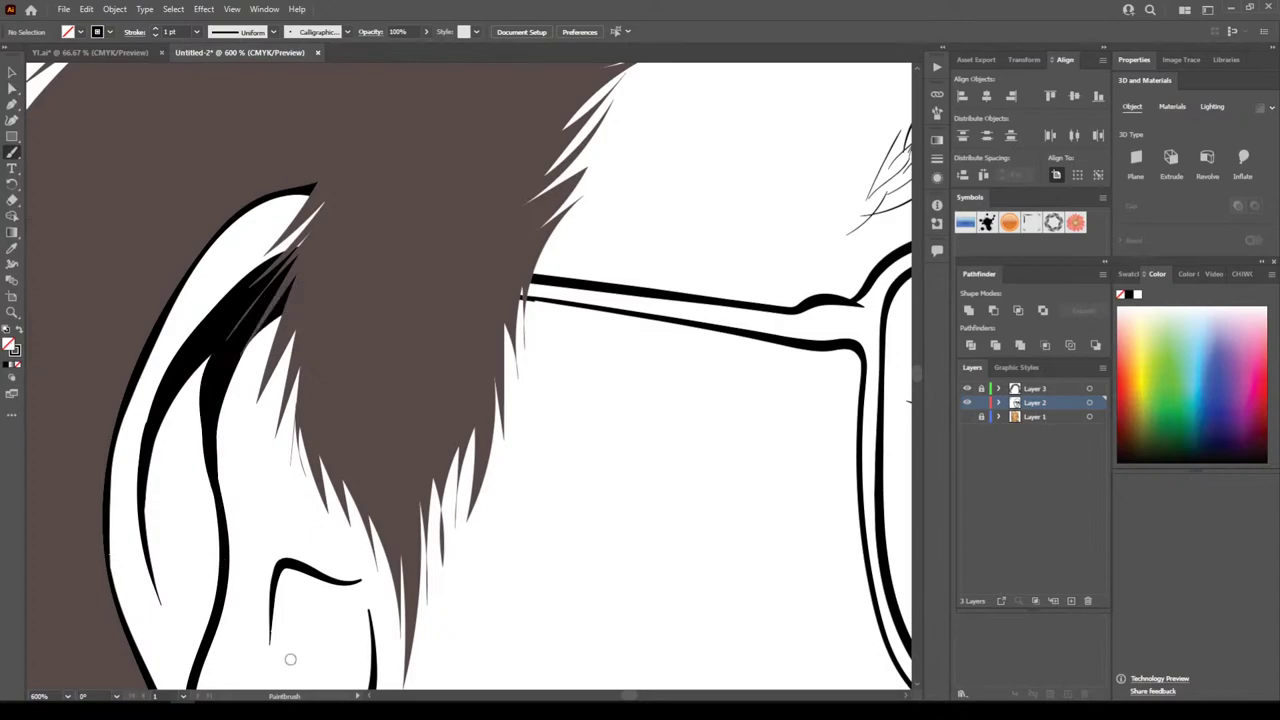
Paint one more black stroke inside the ear at the picture's left, running up to the sideburn hair
key(ctrl+minus)
key(ctrl+minus)
key(ctrl+minus)
key(ctrl+minus)
key(ctrl+minus)
key(ctrl+minus)
key(ctrl+minus)
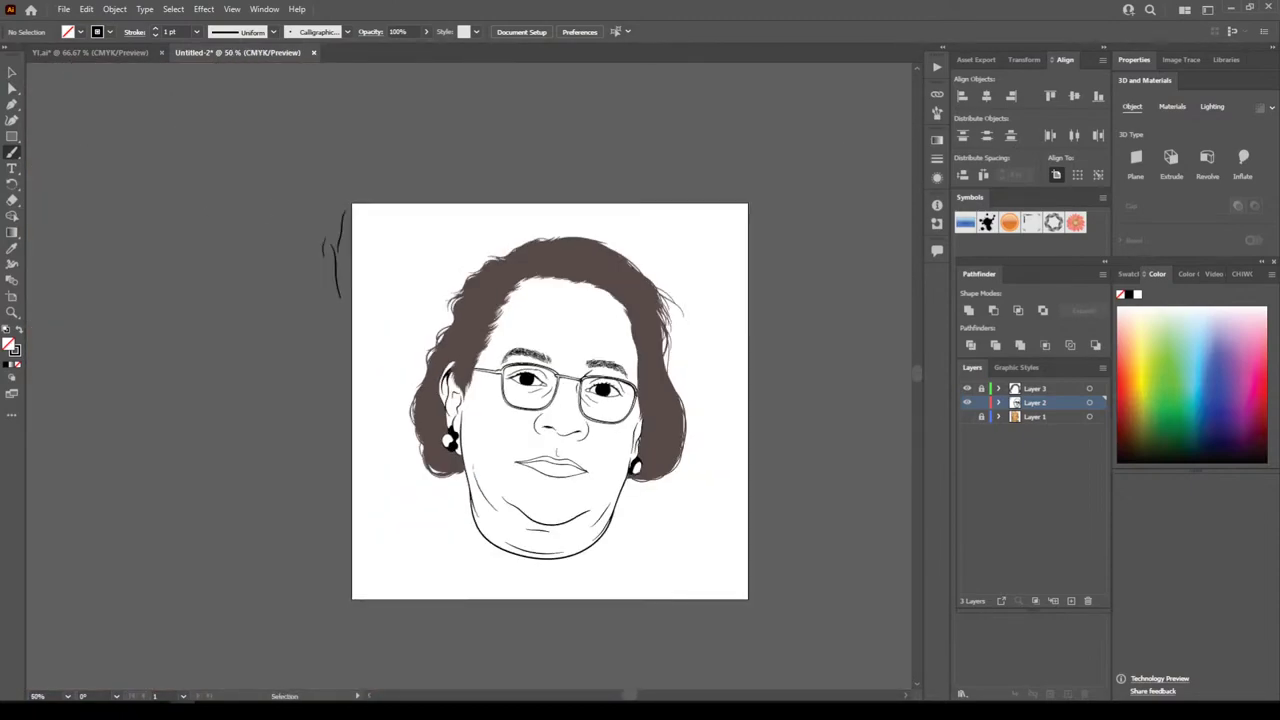
key(ctrl+plus)
key(ctrl+plus)
key(ctrl+plus)
key(ctrl+plus)
key(ctrl+plus)
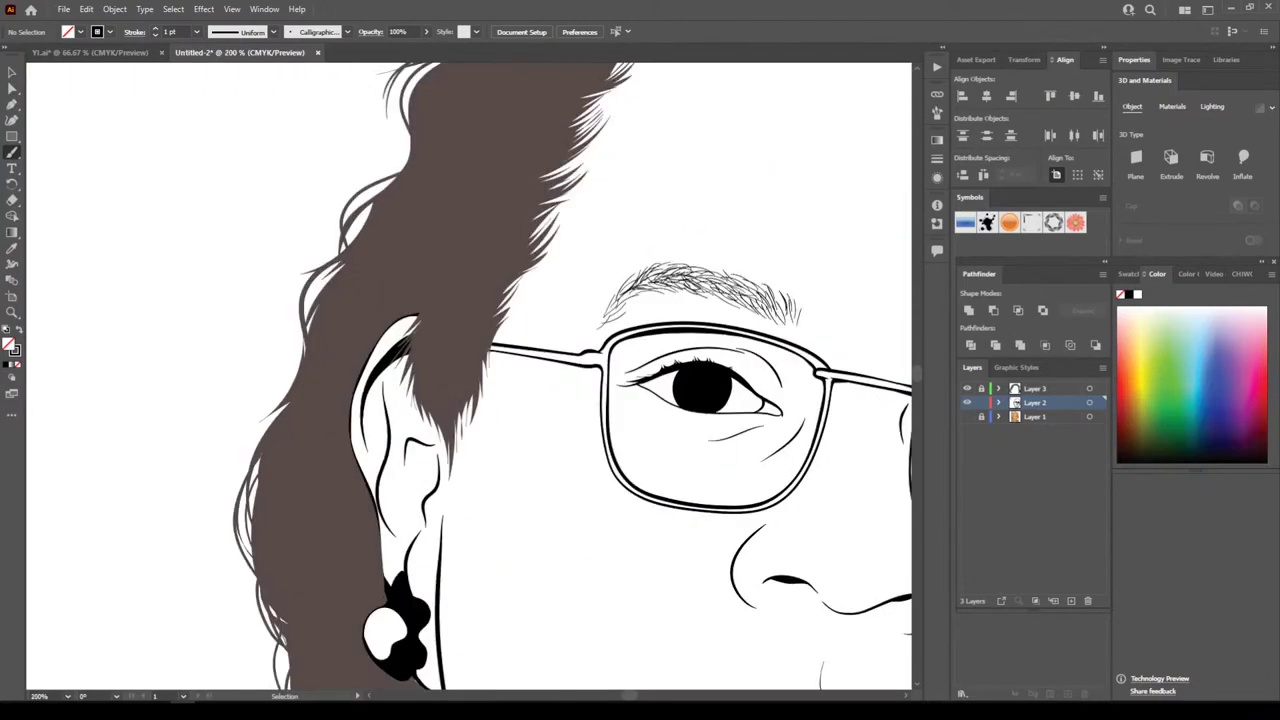
mouse_move(355, 456)
mouse_down()
mouse_move(366, 362)
mouse_move(386, 336)
mouse_up()
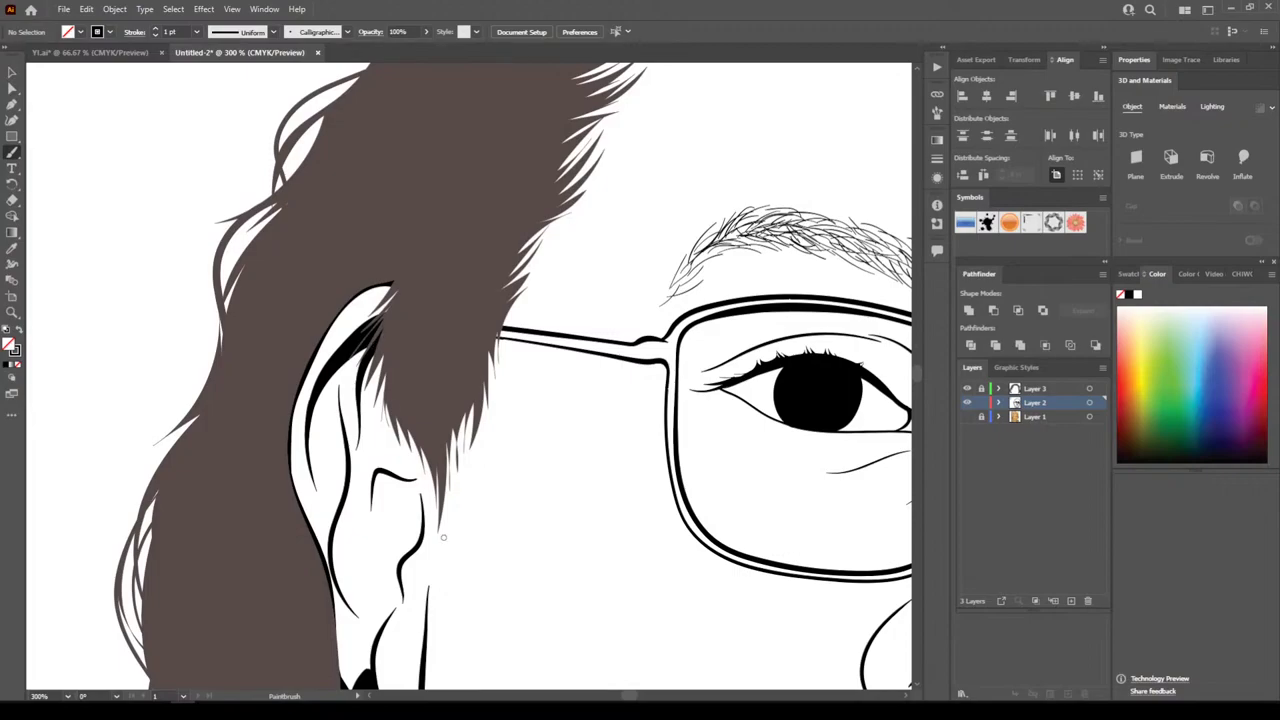
Delete the stray brush strokes lying outside the artboard at the picture's left
key(ctrl+minus)
key(ctrl+minus)
key(ctrl+minus)
key(ctrl+minus)
key(ctrl+minus)
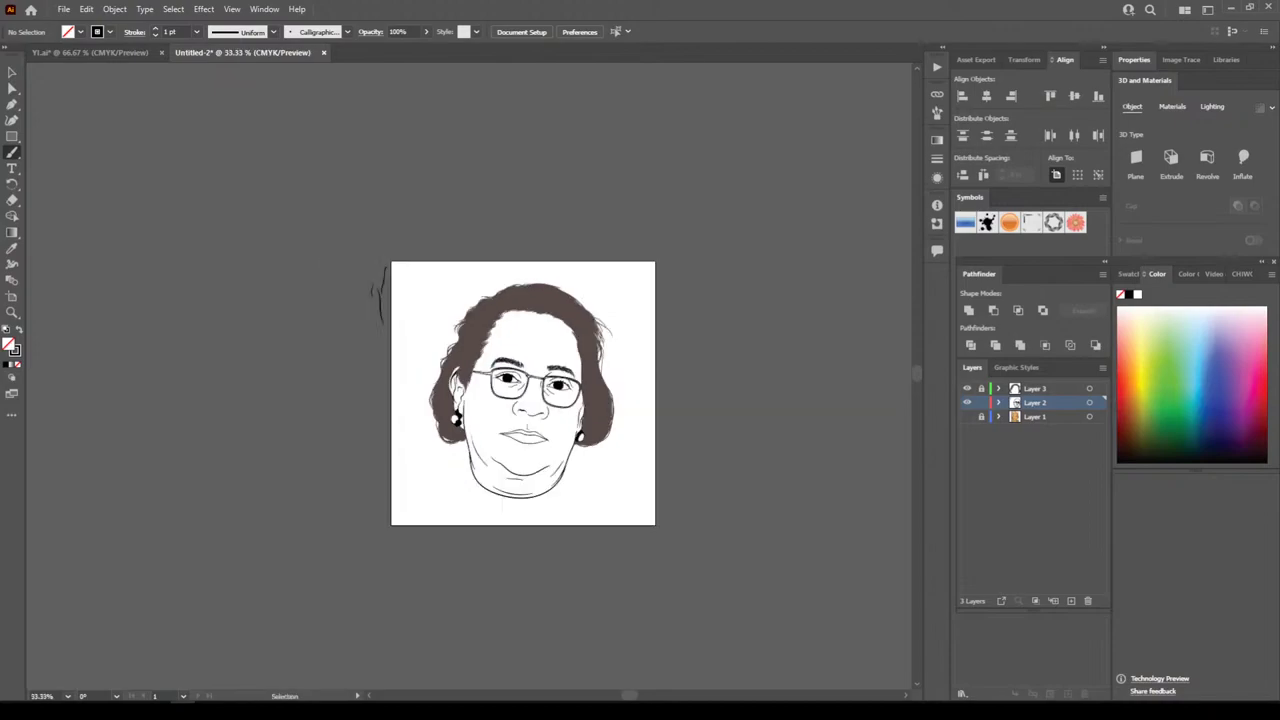
key(ctrl+plus)
key(v)
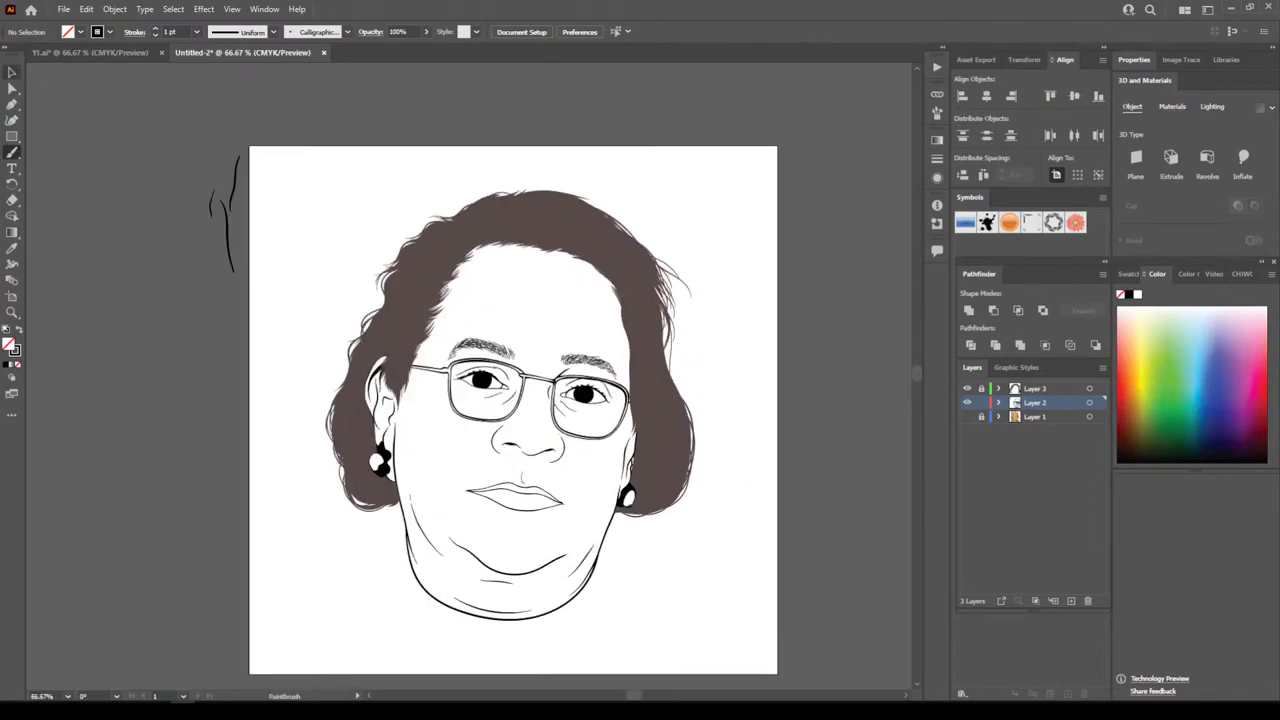
key(ctrl+a)
key(Delete)
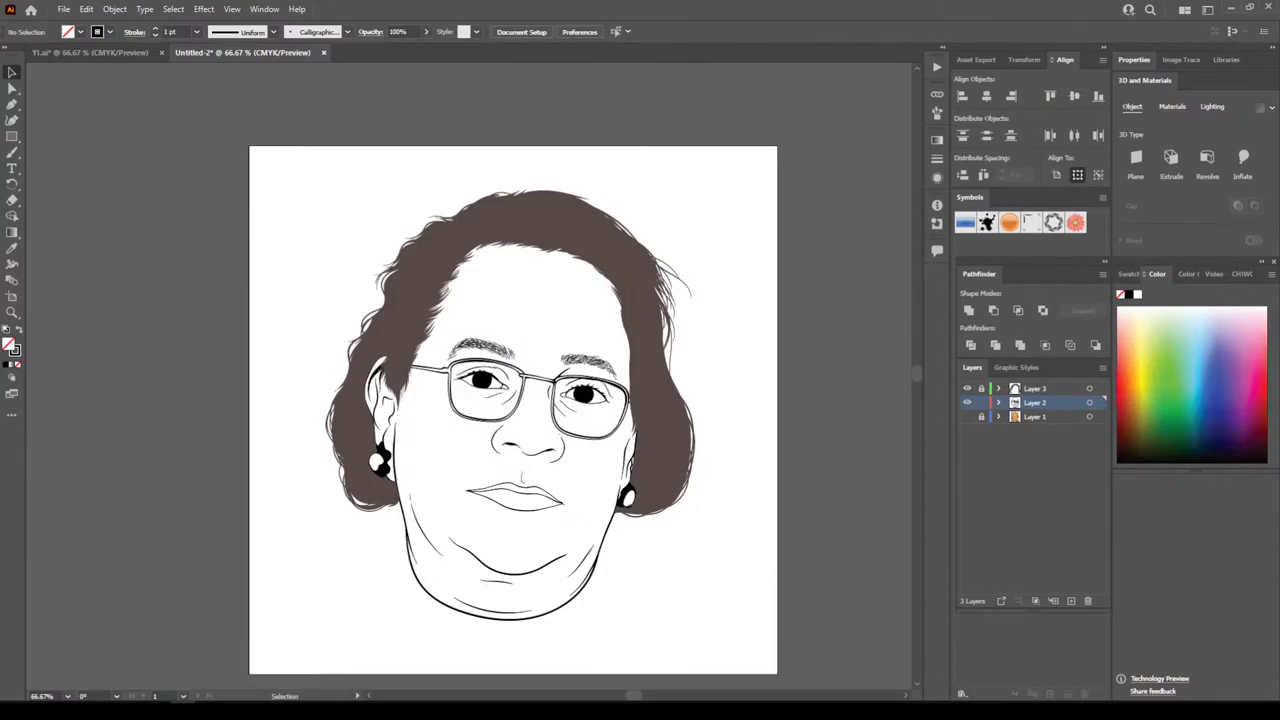
Select all the line art on Layer 2, expand its appearance again and merge it with Pathfinder Merge
key(ctrl+a)
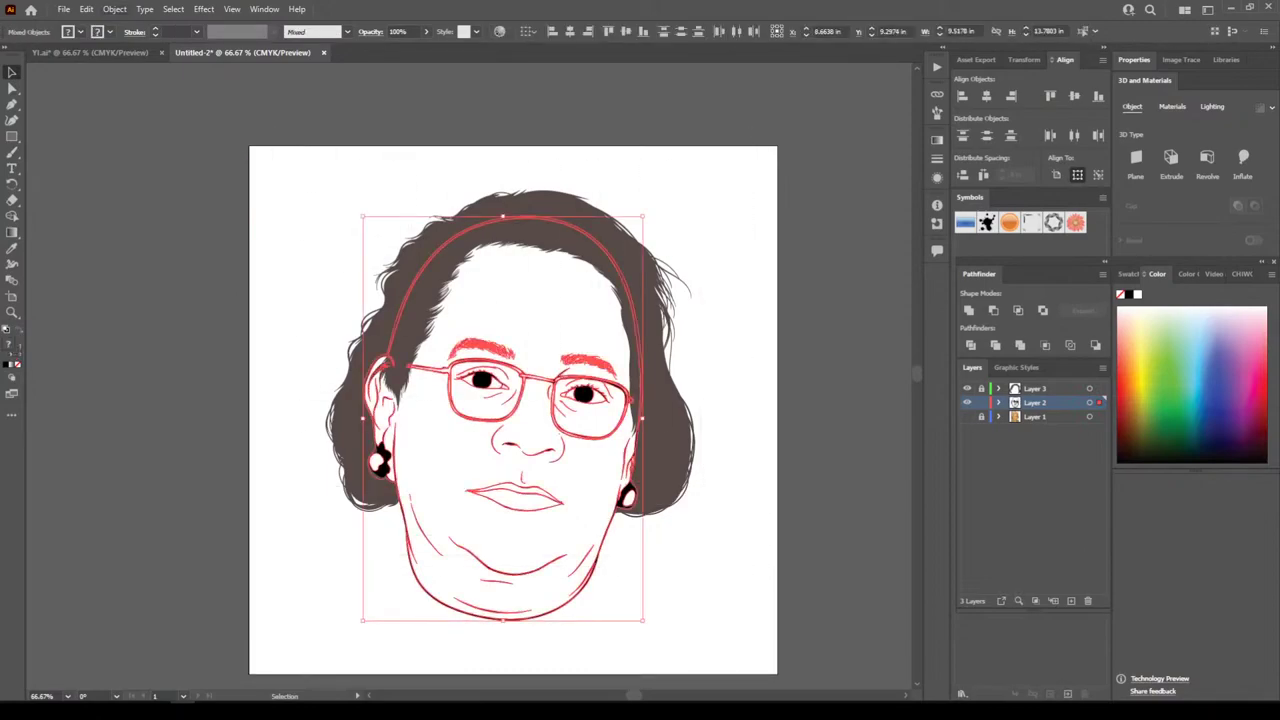
click(114, 9)
click(1020, 345)
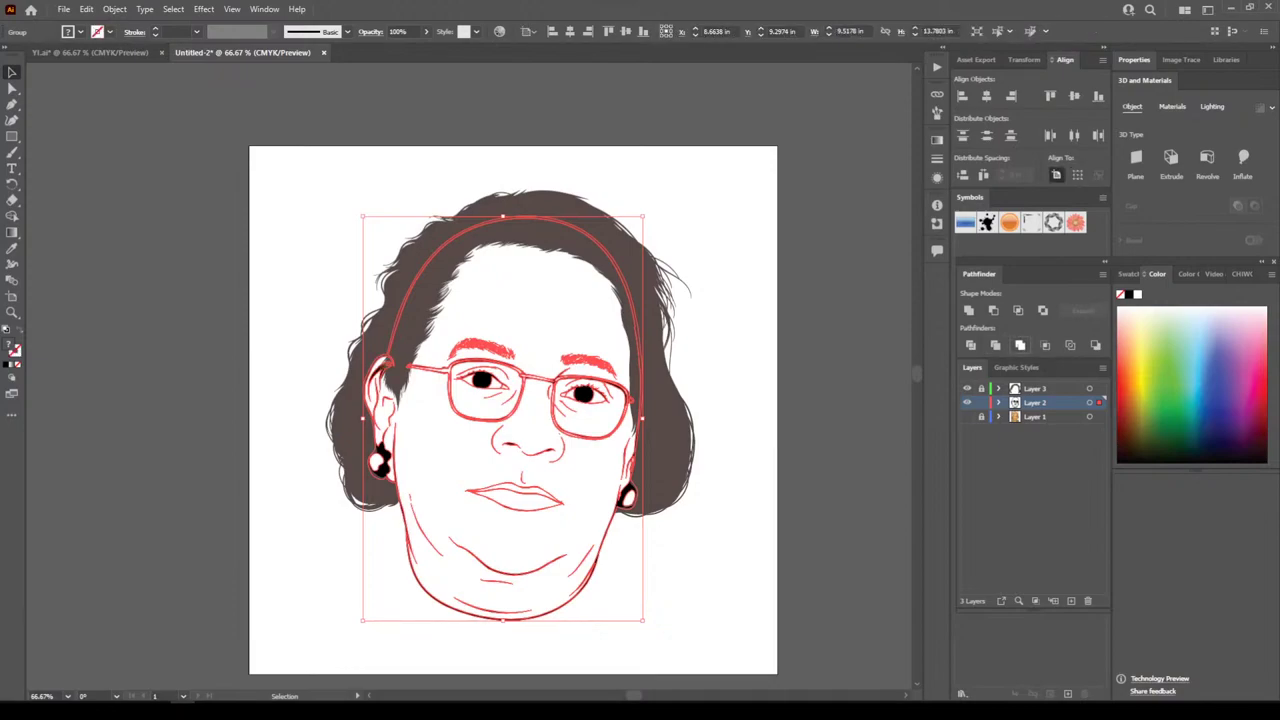
click(483, 257)
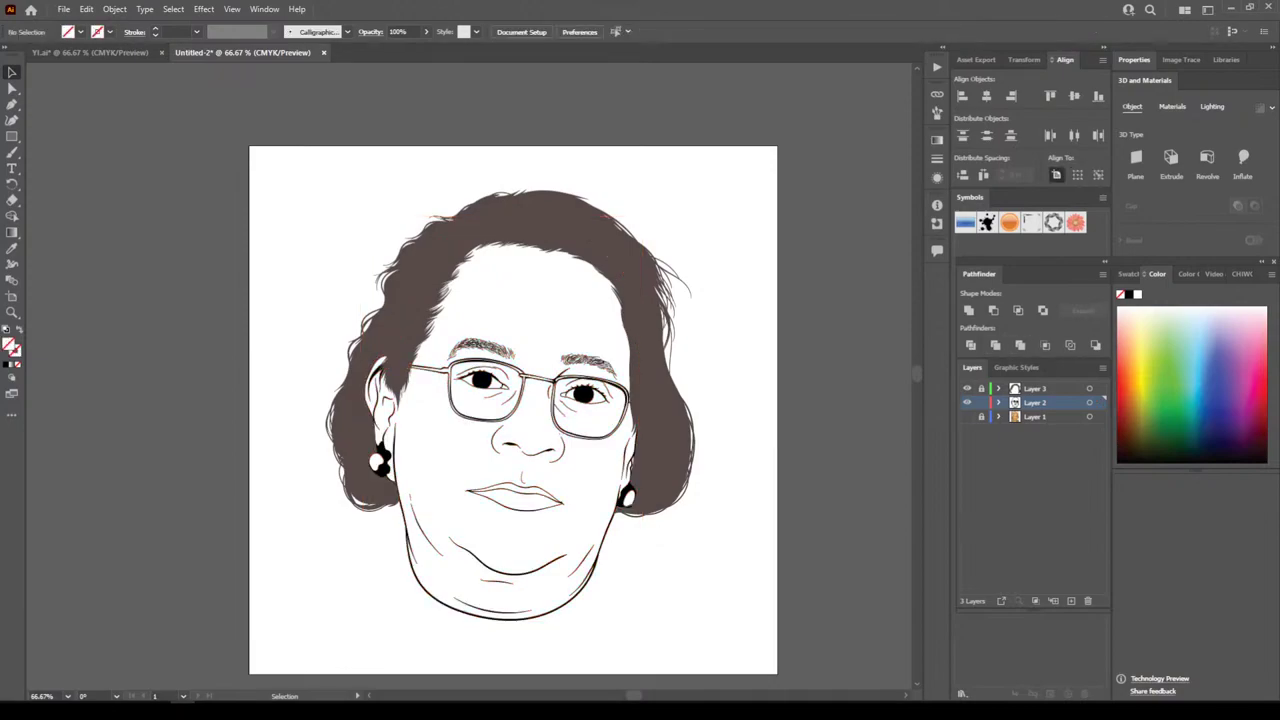
Duplicate Layer 2 and lock the copy
drag(1035, 403, 1071, 601)
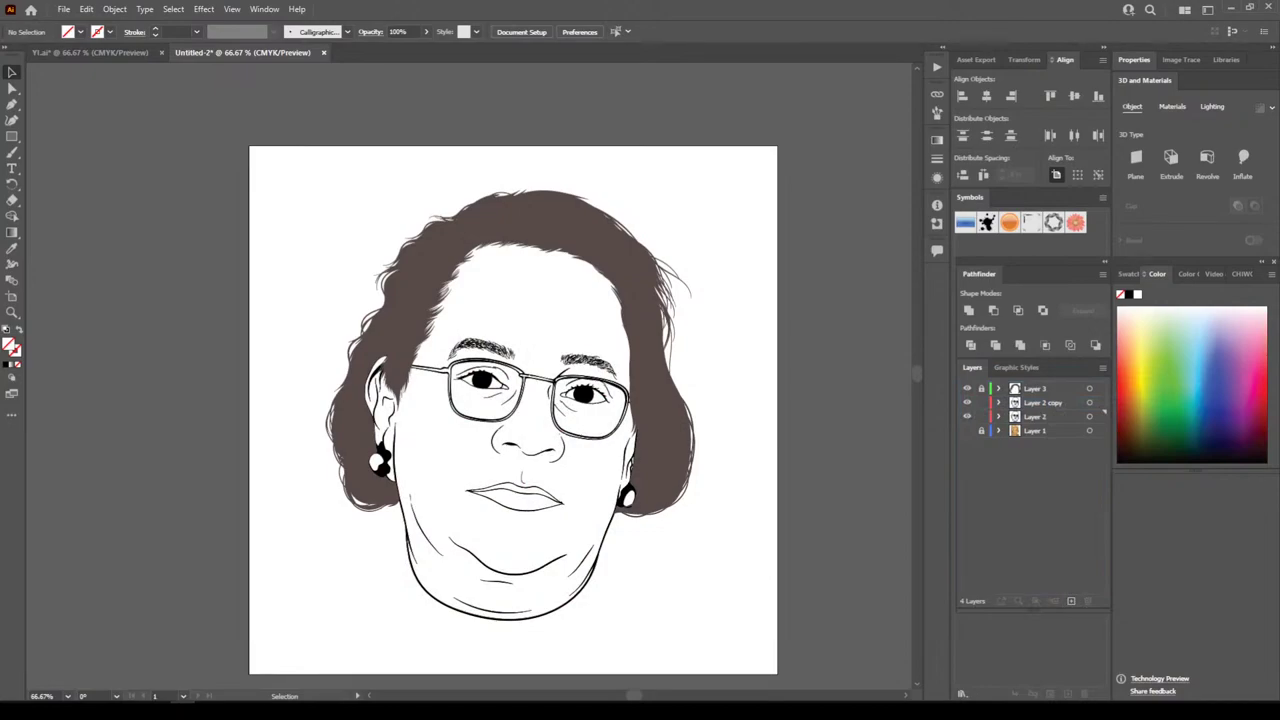
click(981, 403)
Load the CHIWORLD SKIN TONES #1 swatches and draw an orange-filled rectangle of about 19.2 by 17.5 in over the portrait on Layer 2
click(1128, 274)
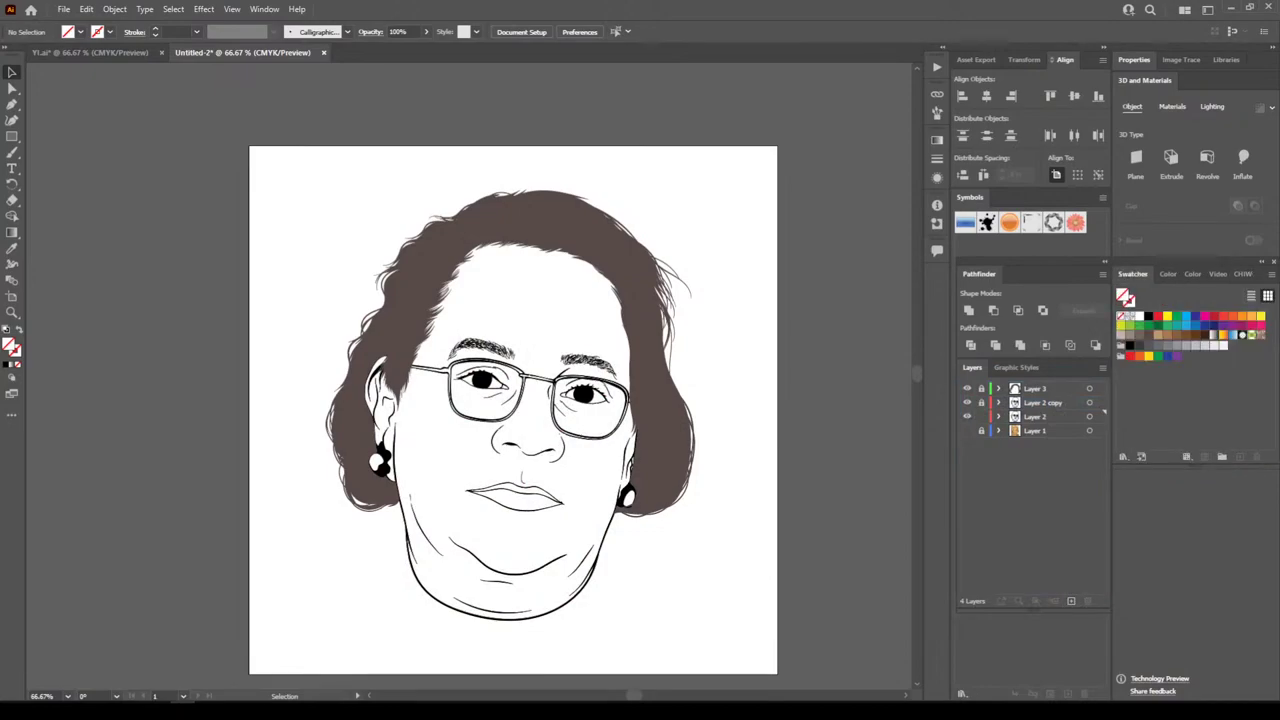
click(1123, 459)
click(1186, 420)
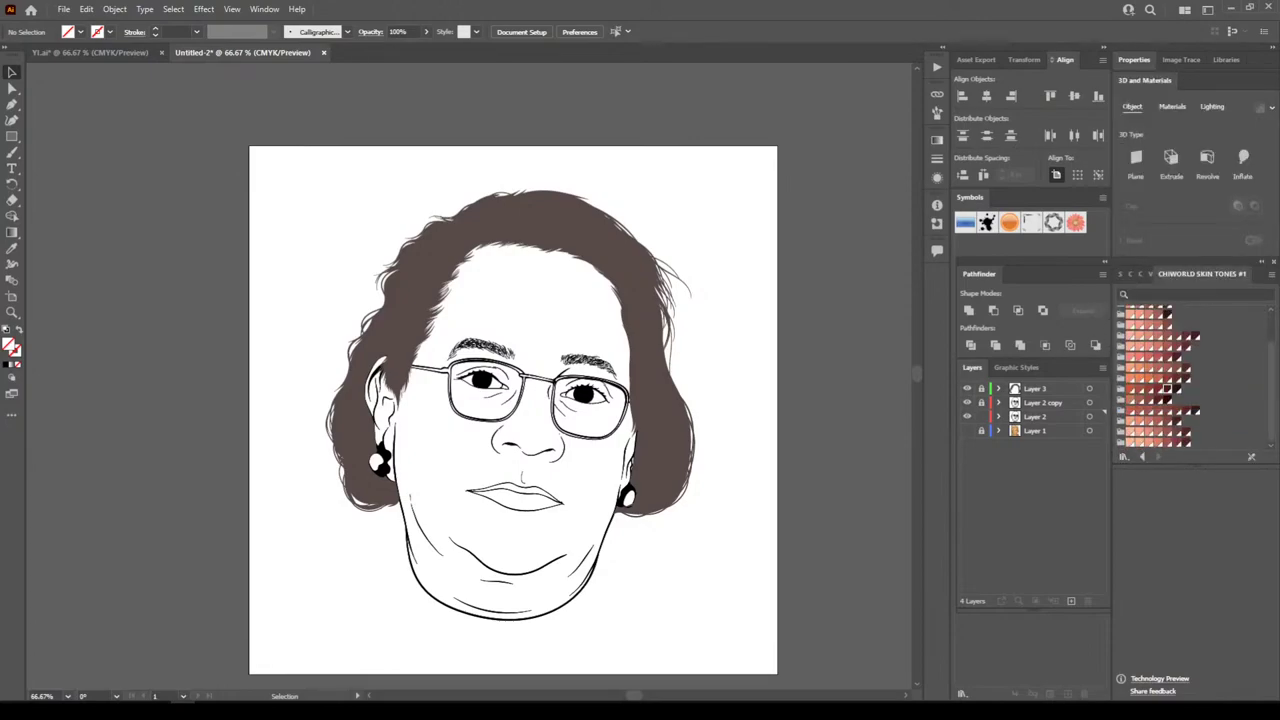
click(1167, 389)
click(12, 137)
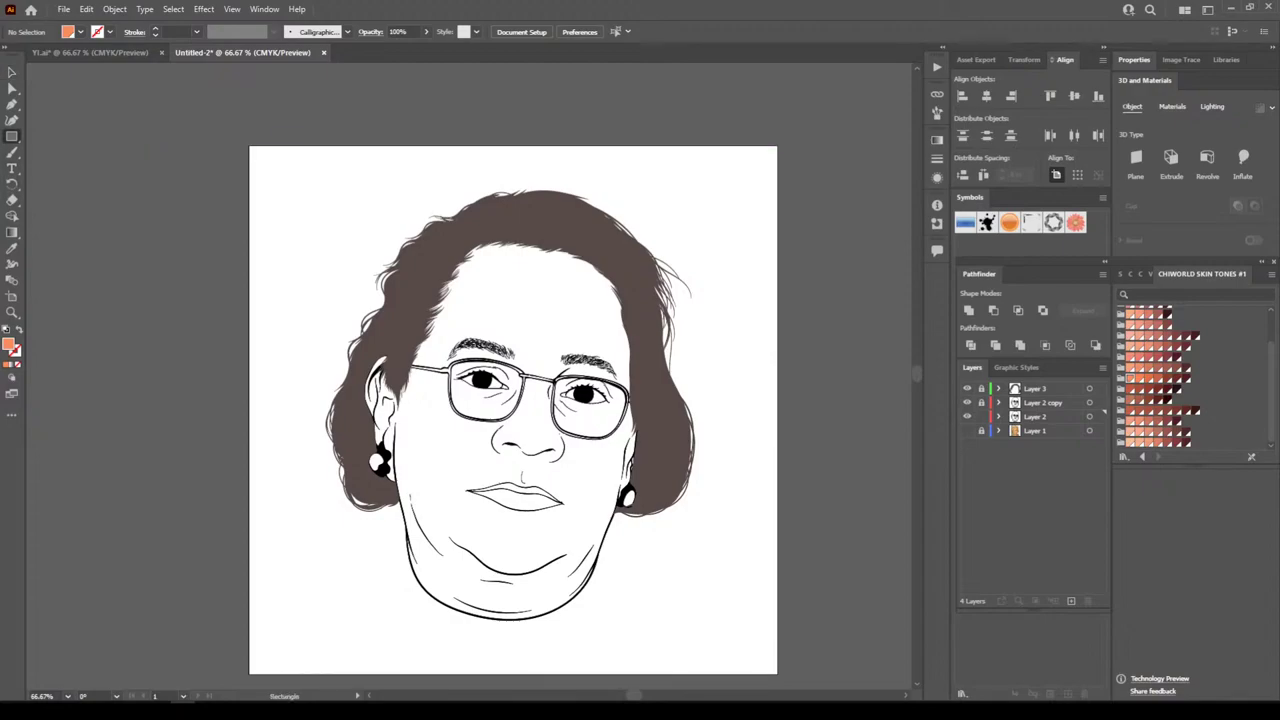
drag(253, 142, 818, 653)
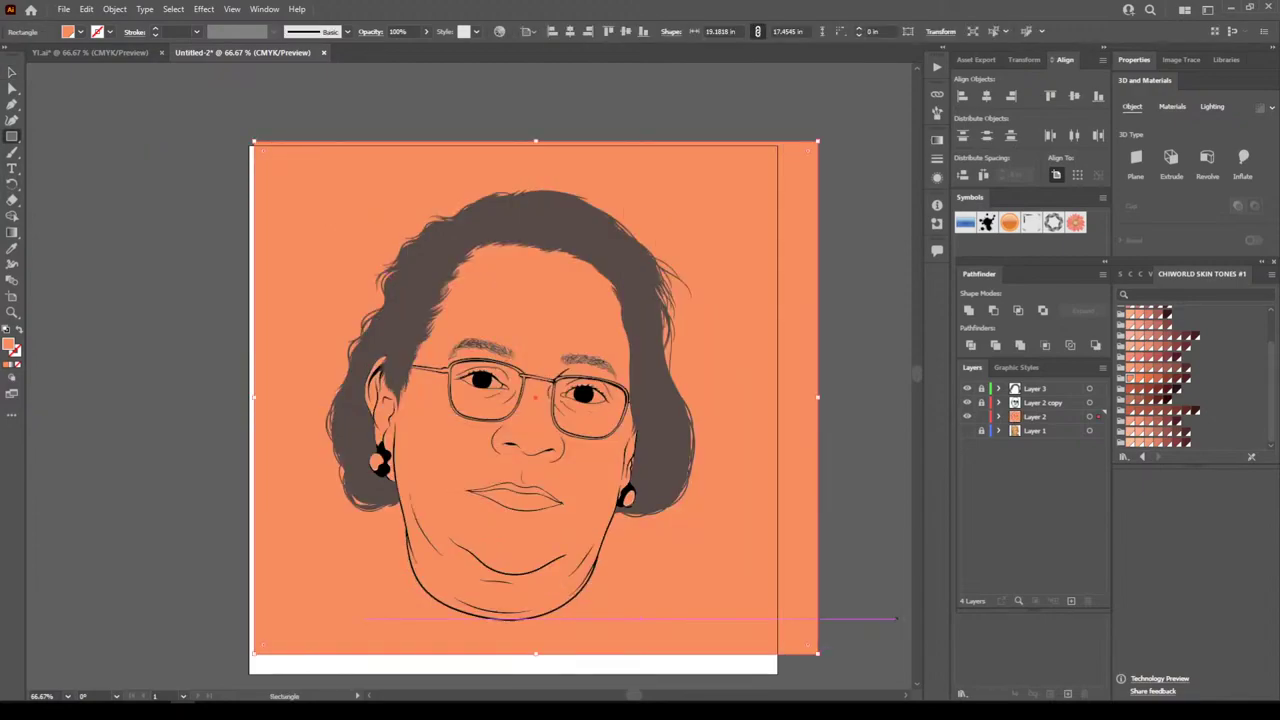
Try several skin-tone swatches on the rectangle and fill it with a medium orange skin tone
click(1139, 442)
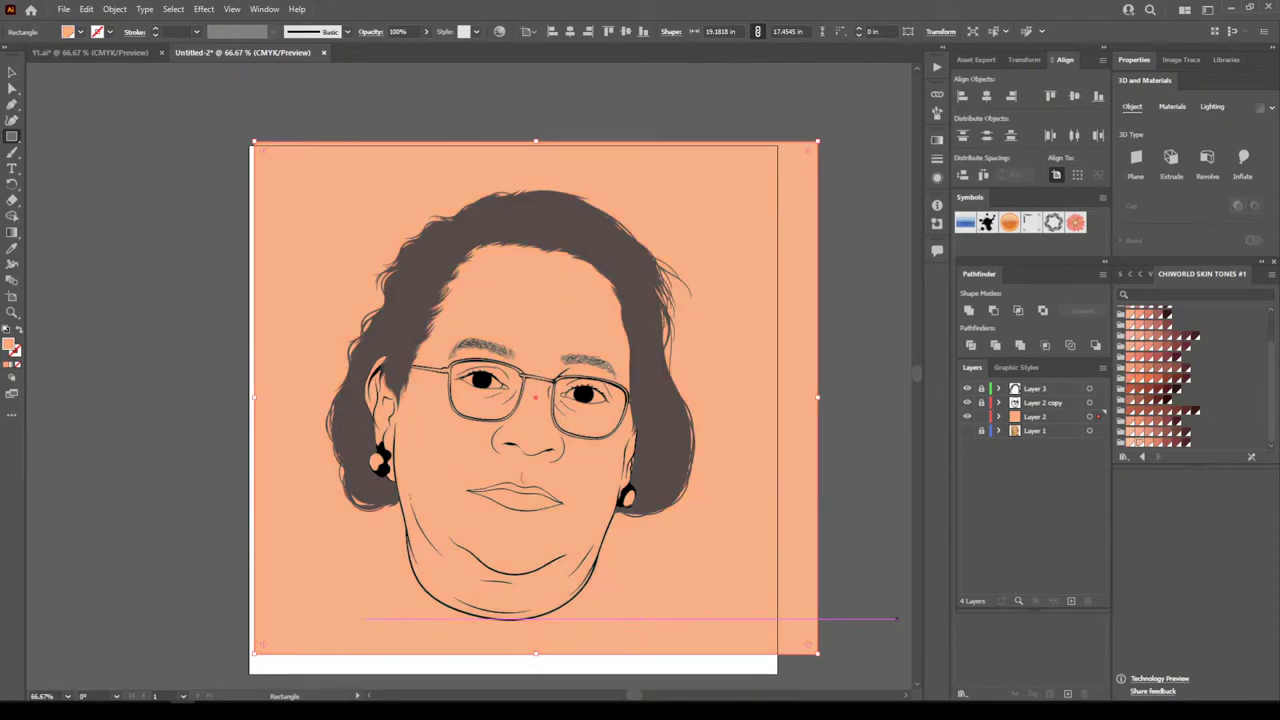
click(1139, 436)
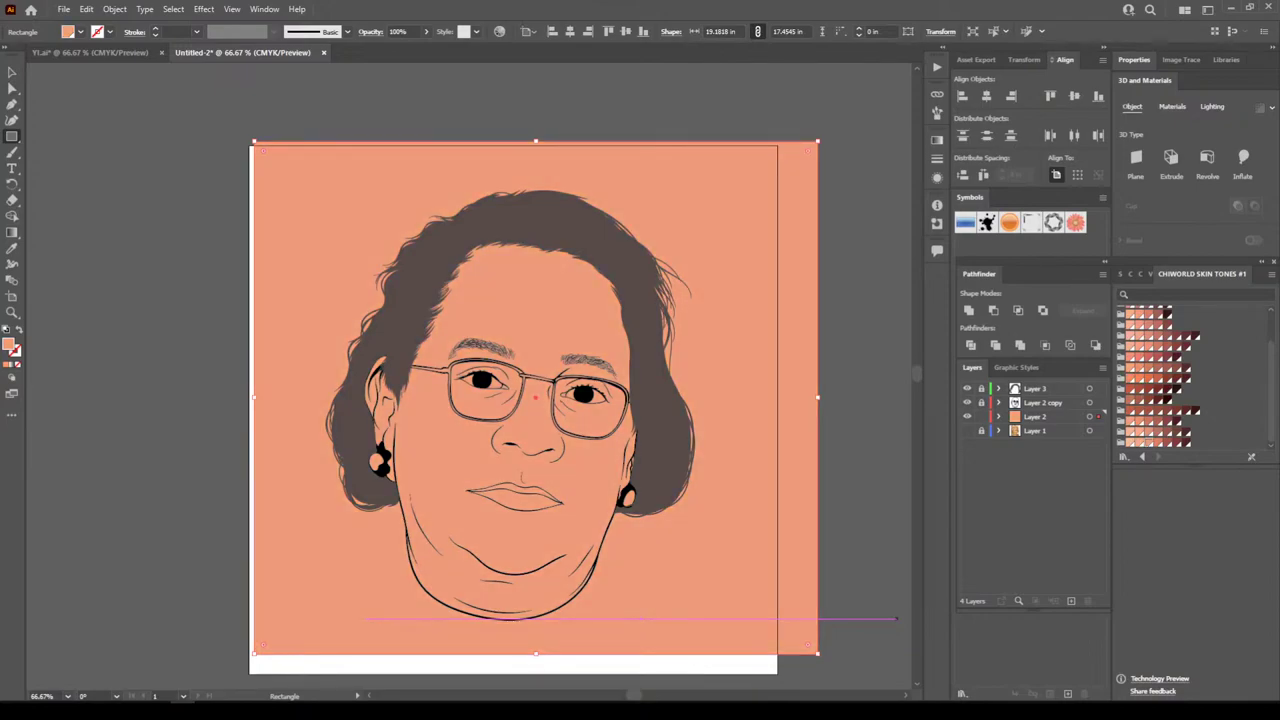
click(1131, 369)
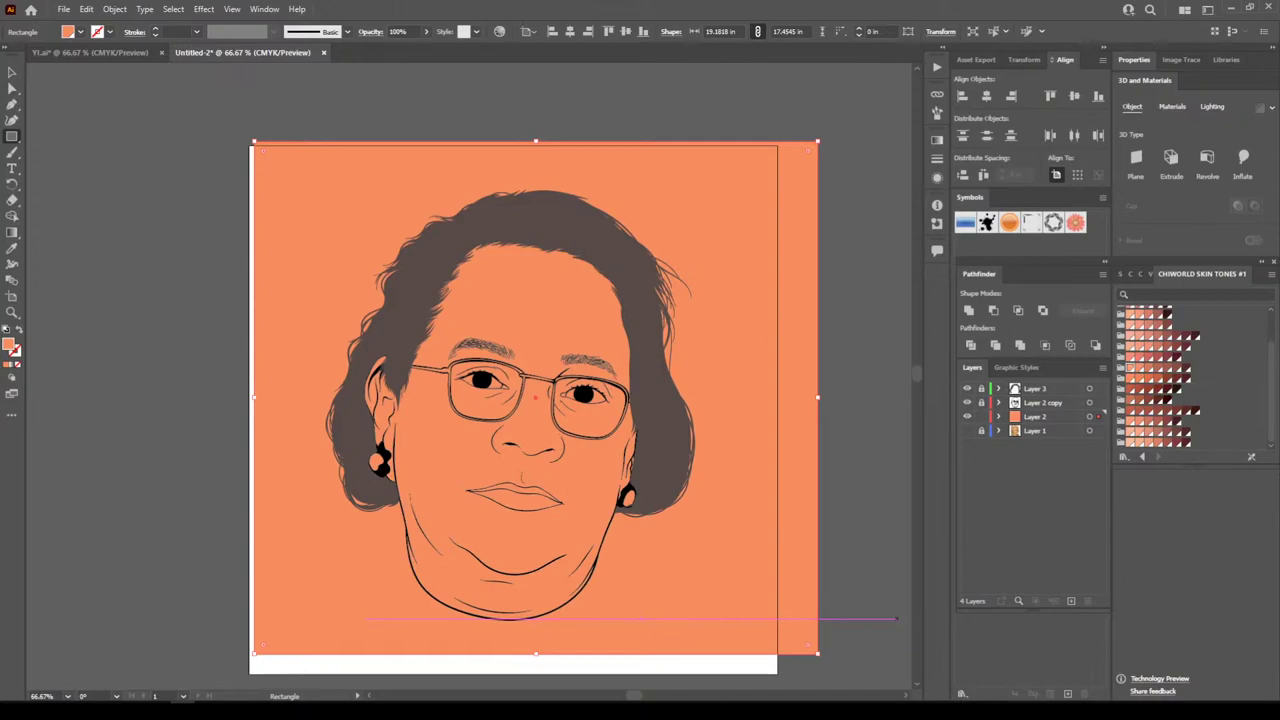
click(1131, 369)
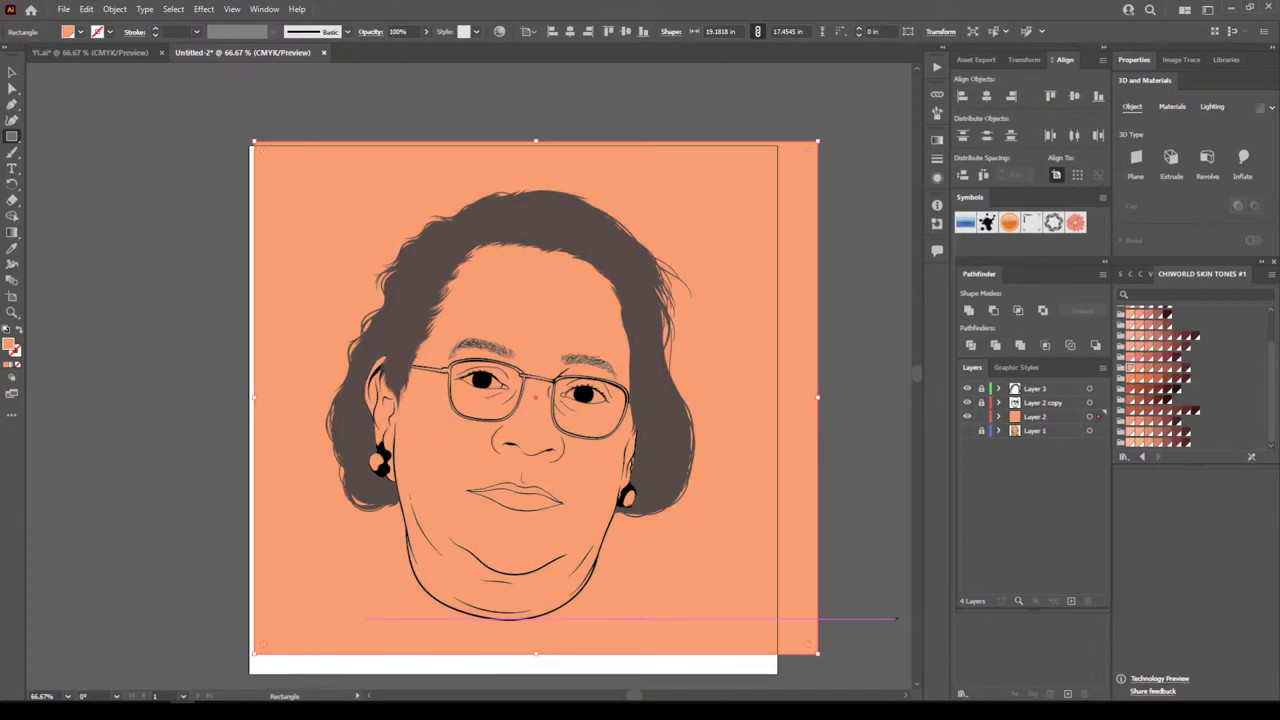
click(1134, 367)
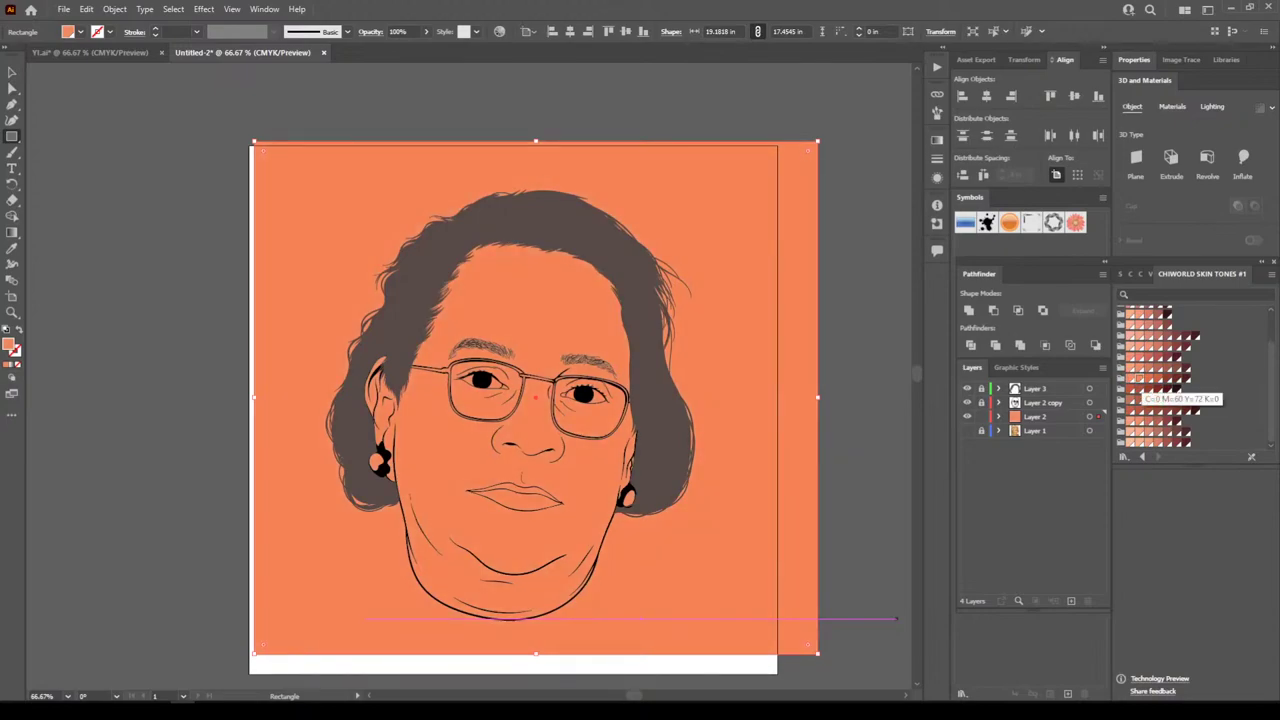
click(1131, 378)
scroll(1133, 378, up, 2)
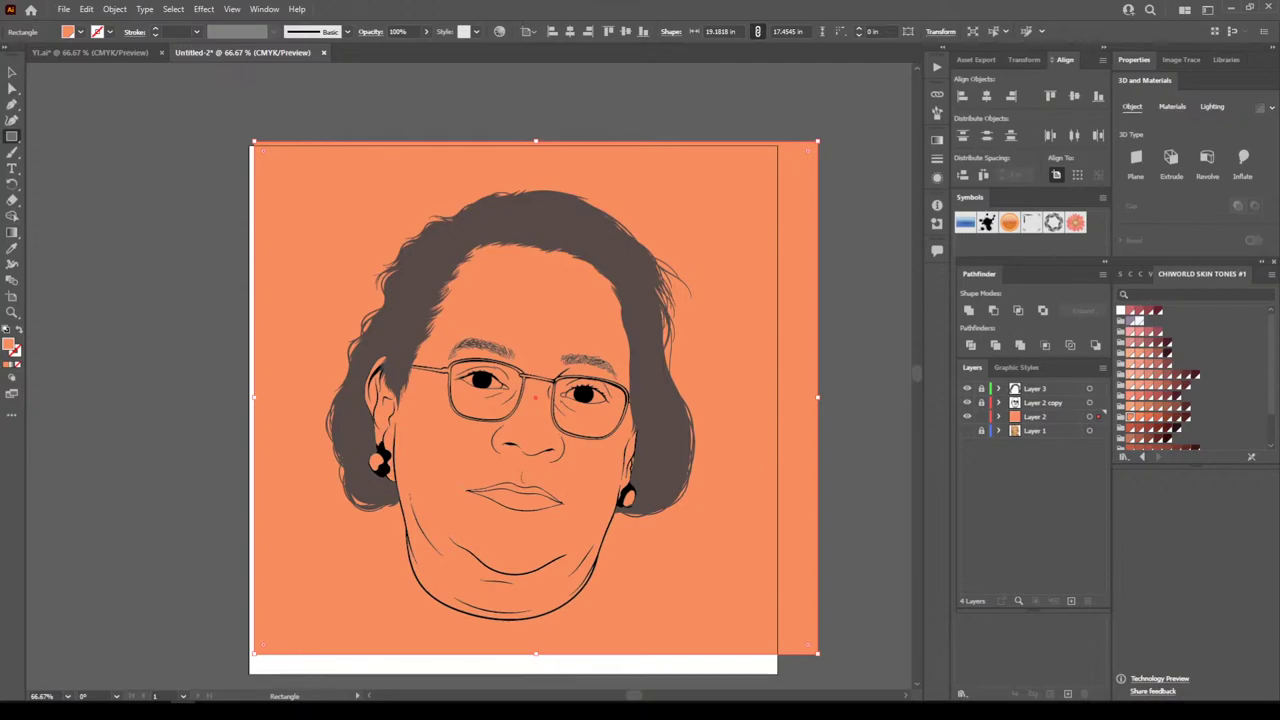
Send the orange rectangle to the back of Layer 2, behind the line art
key(v)
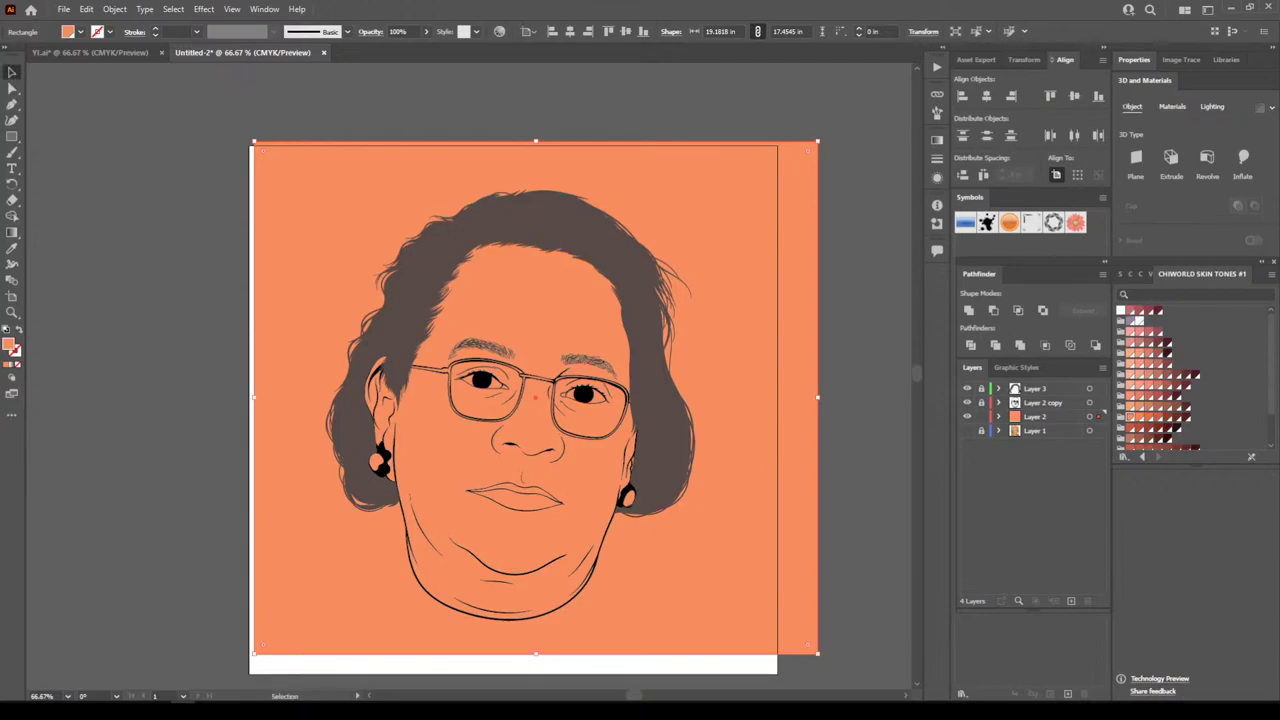
right_click(377, 189)
mouse_move(440, 431)
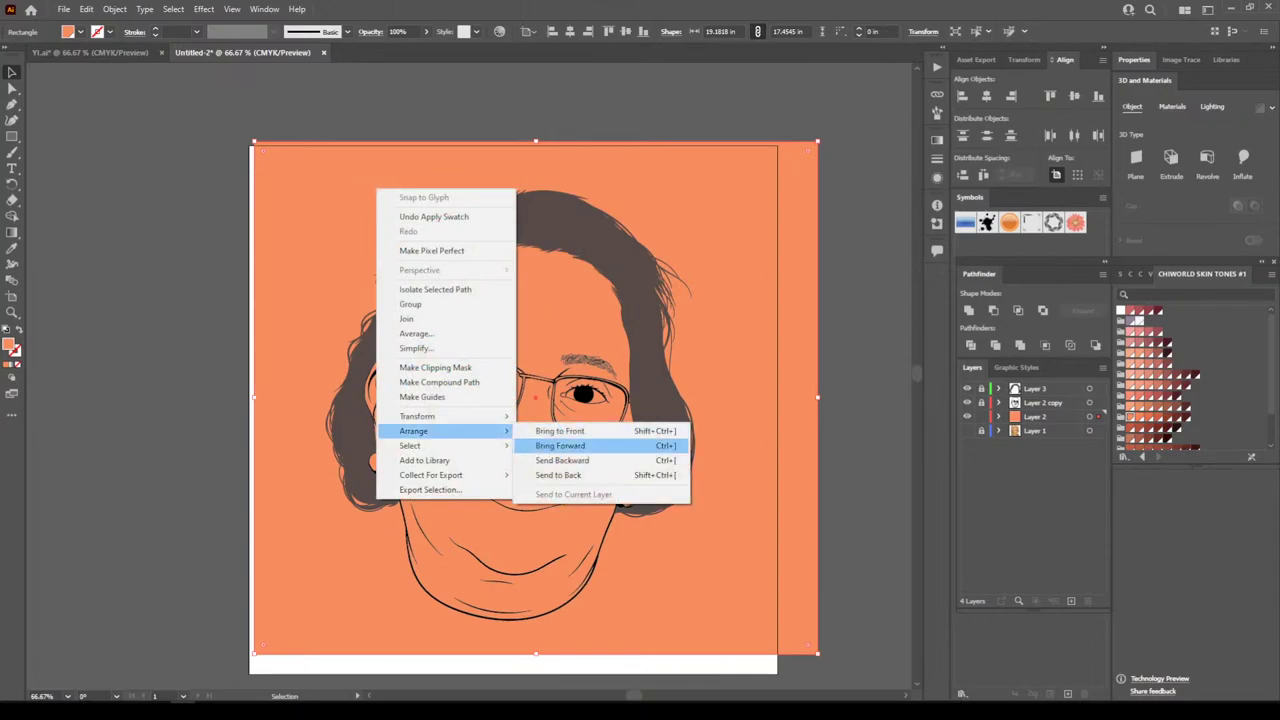
click(558, 475)
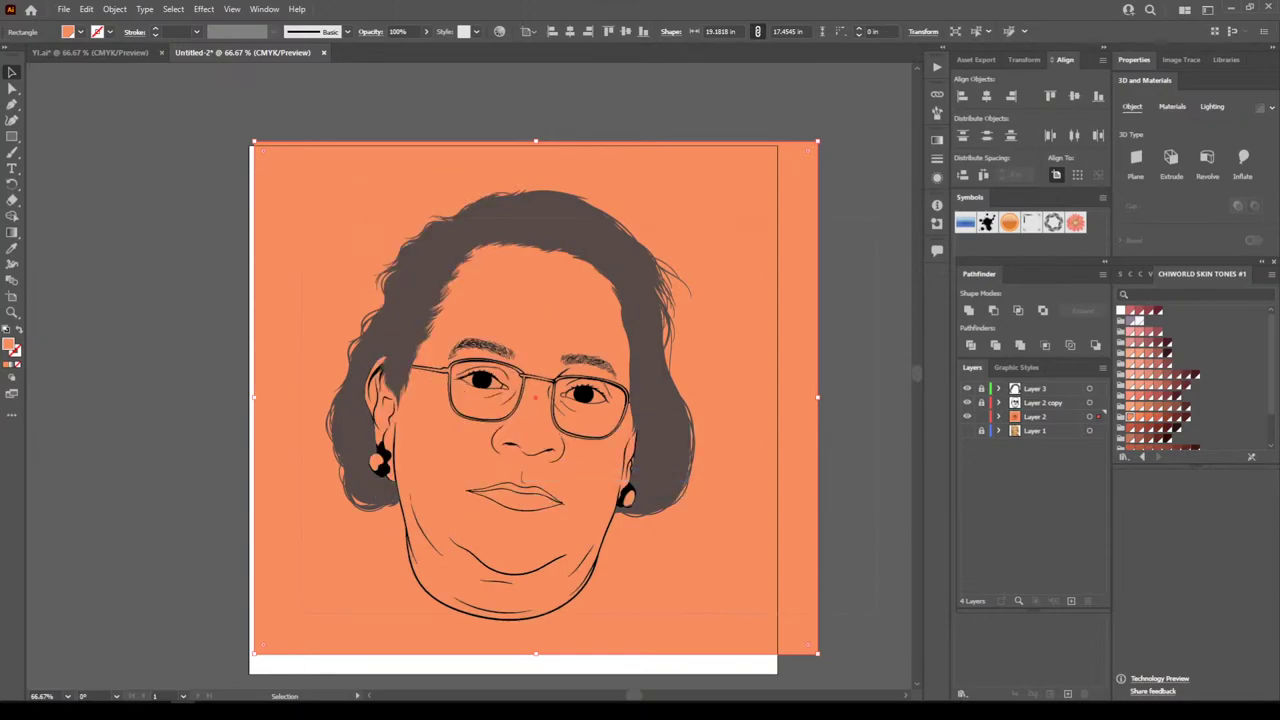
Merge the rectangle with the Layer 2 line art, isolate the resulting group and delete the orange area outside the face
key(ctrl+a)
click(1020, 345)
right_click(814, 457)
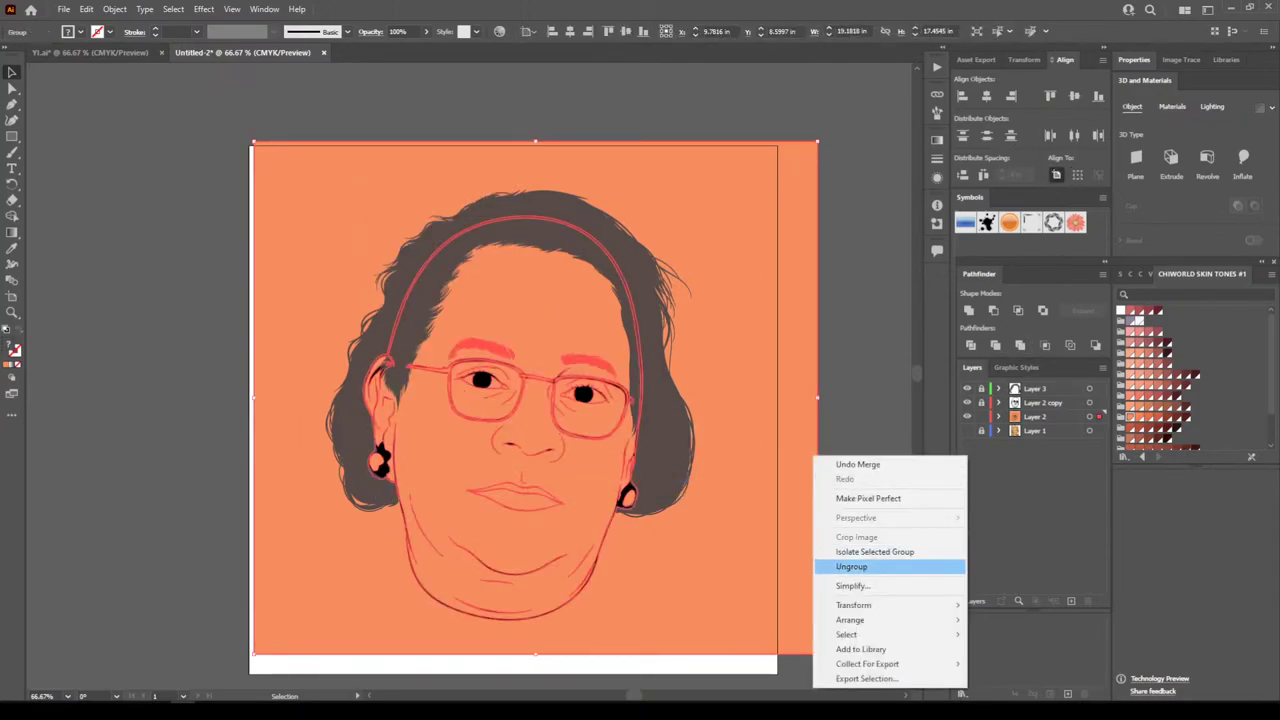
click(875, 551)
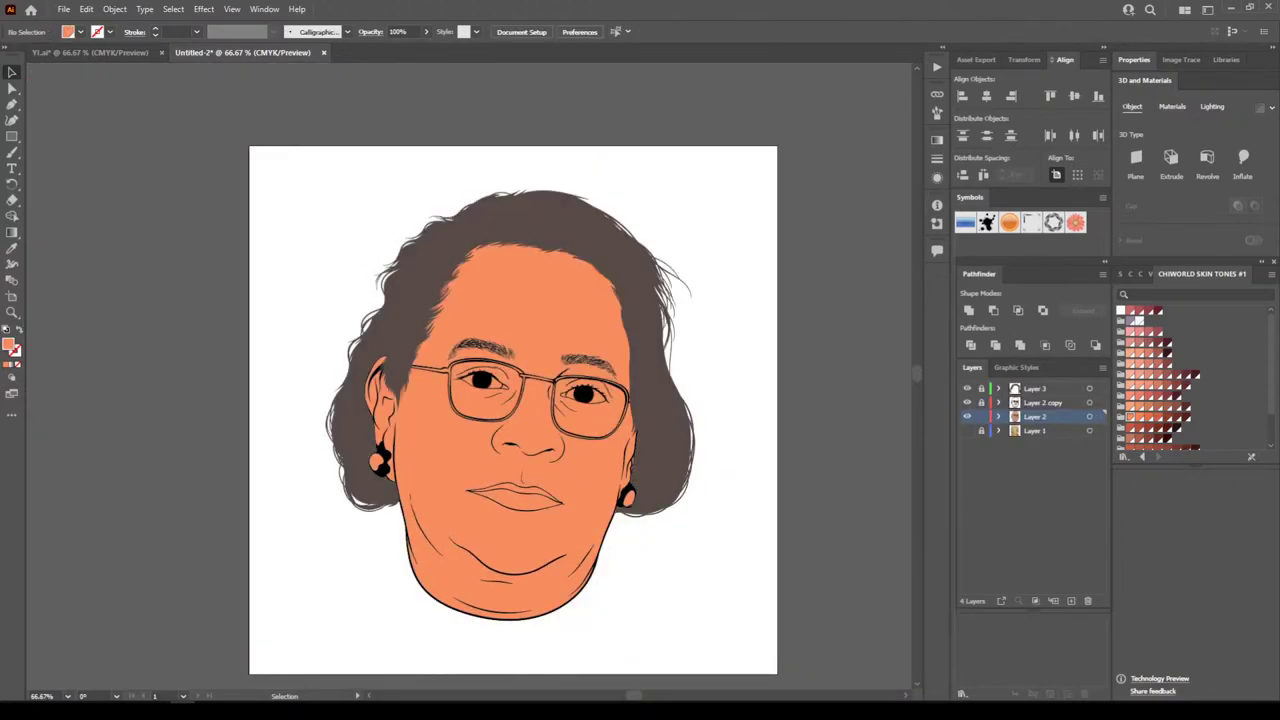
Lock the black line-art paths inside Layer 2's group, leaving the group itself and its orange fill shapes unlocked
key(ctrl+minus)
key(ctrl+minus)
key(ctrl+plus)
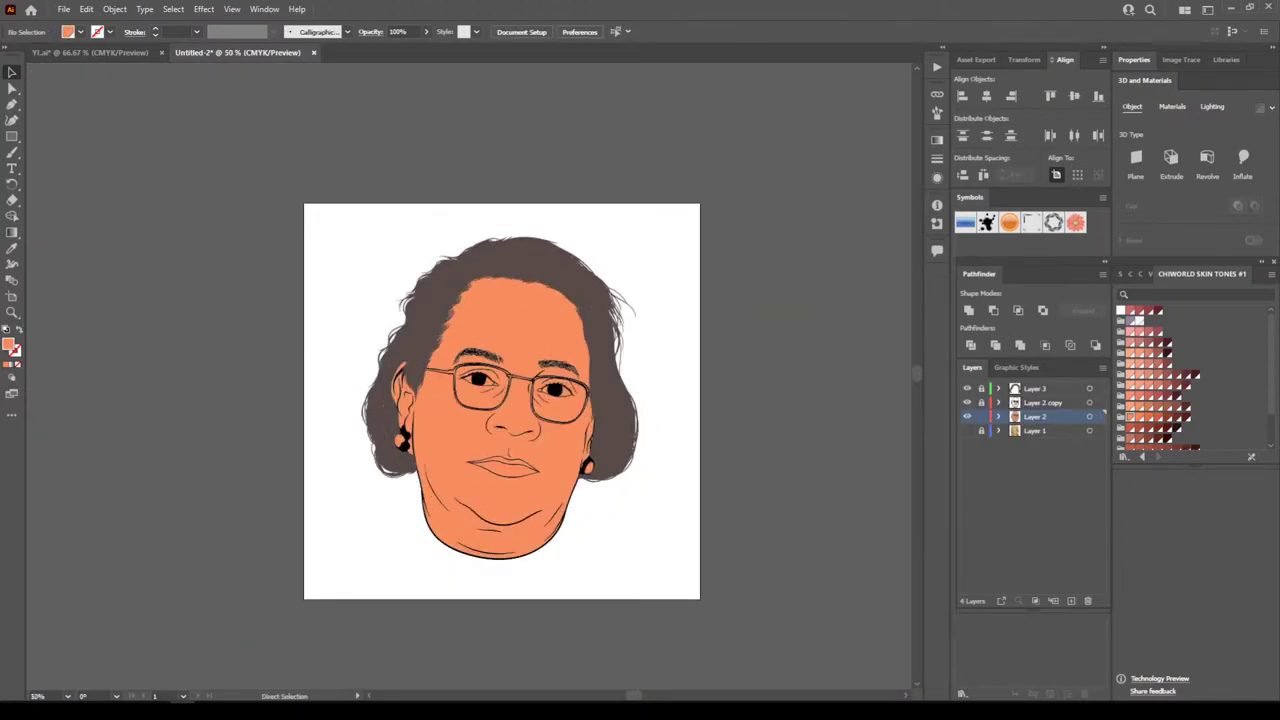
key(ctrl+plus)
key(ctrl+plus)
key(ctrl+plus)
key(ctrl+plus)
scroll(469, 376, down, 6)
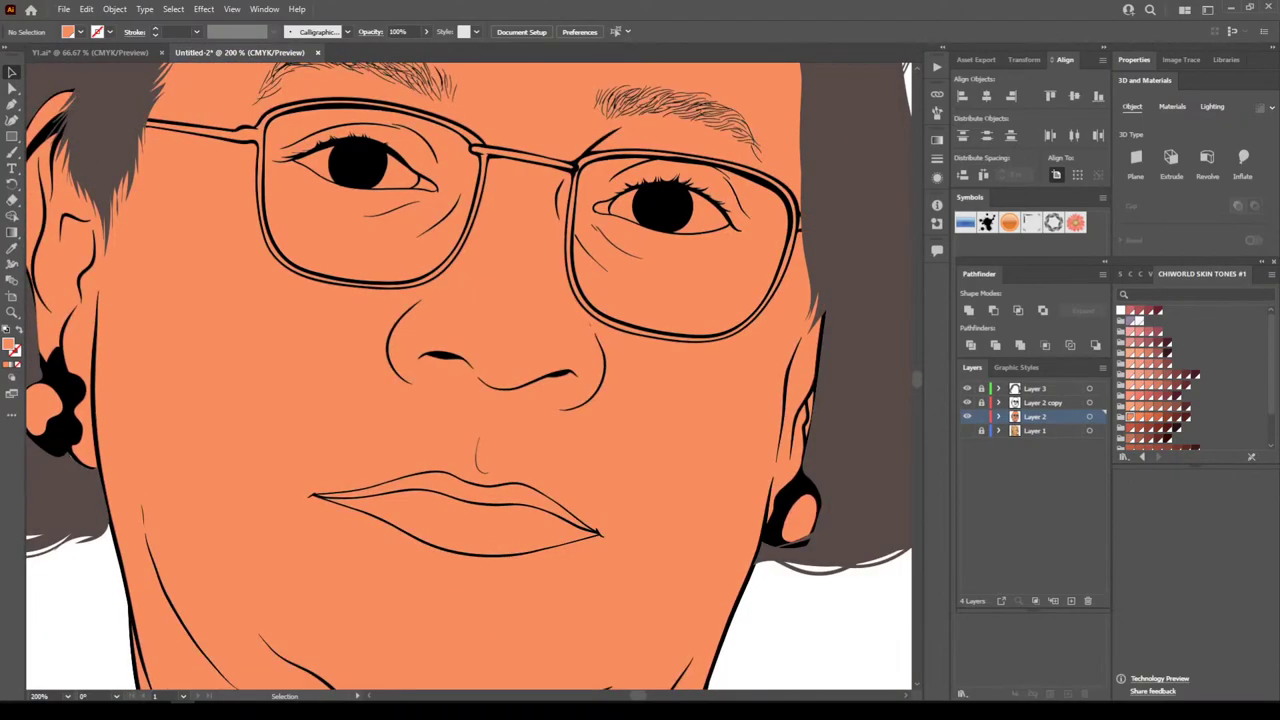
click(997, 416)
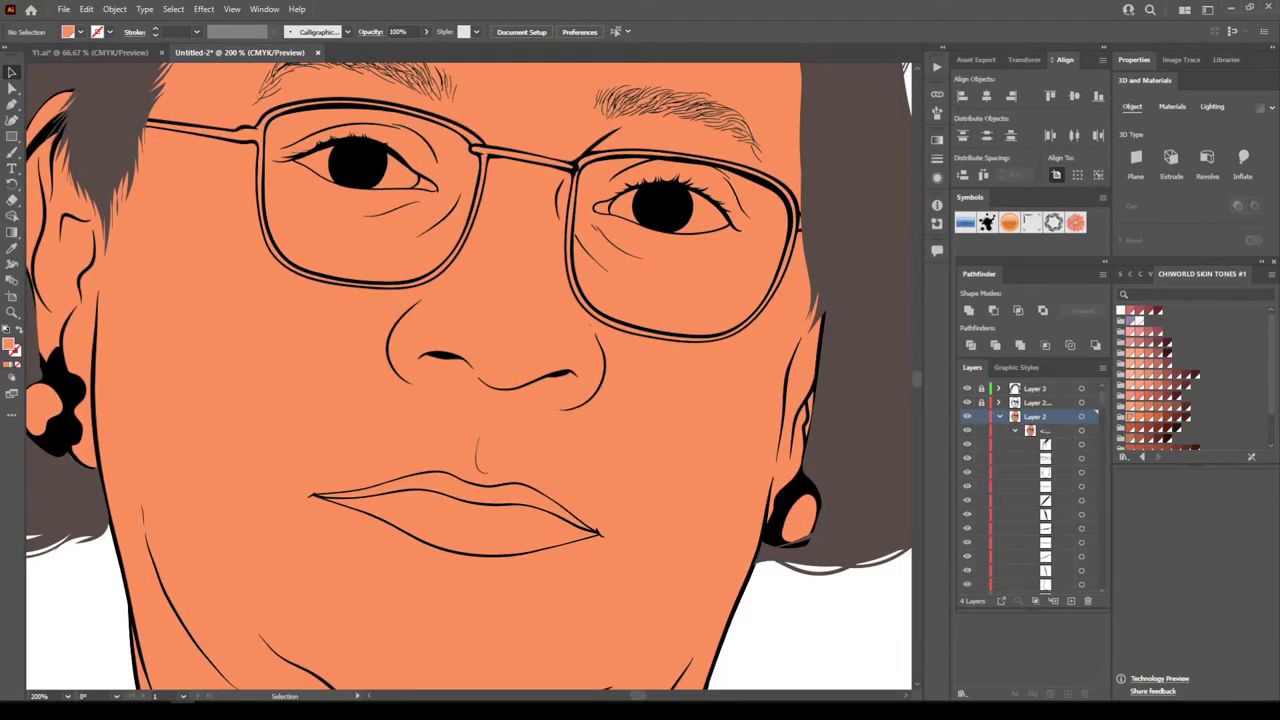
scroll(1030, 485, down, 8)
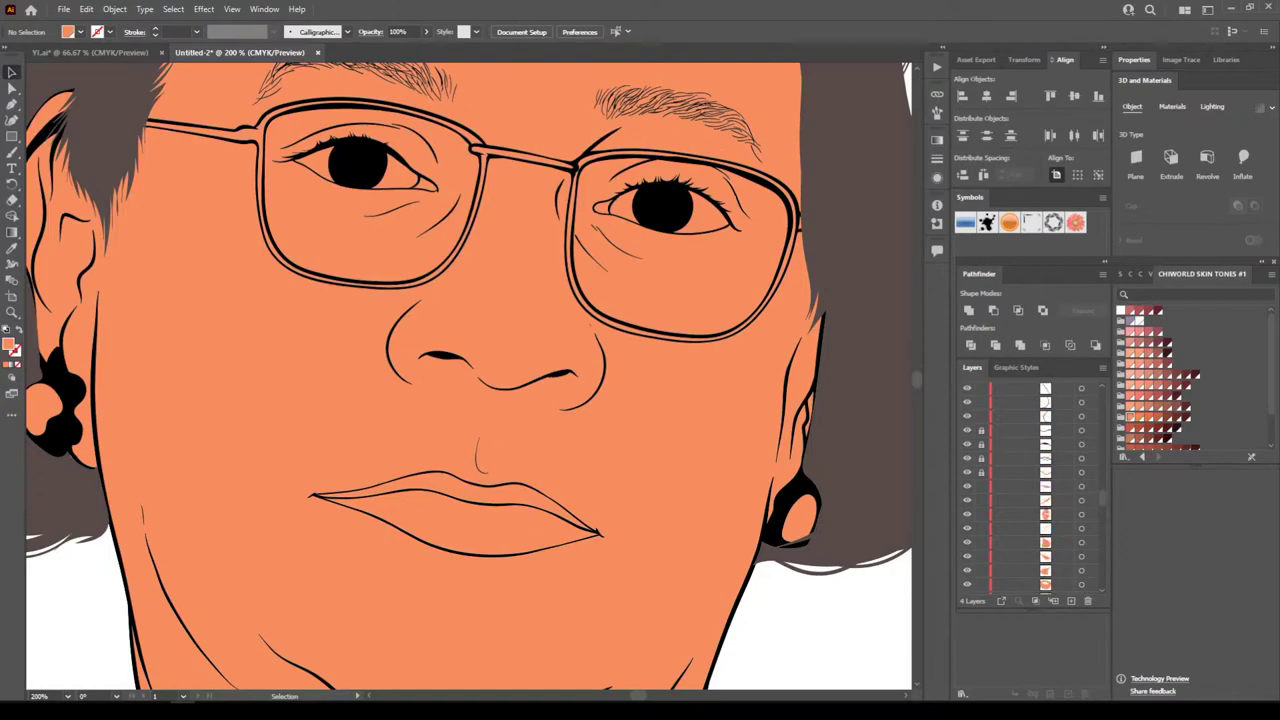
scroll(1030, 485, up, 8)
scroll(1030, 490, up, 5)
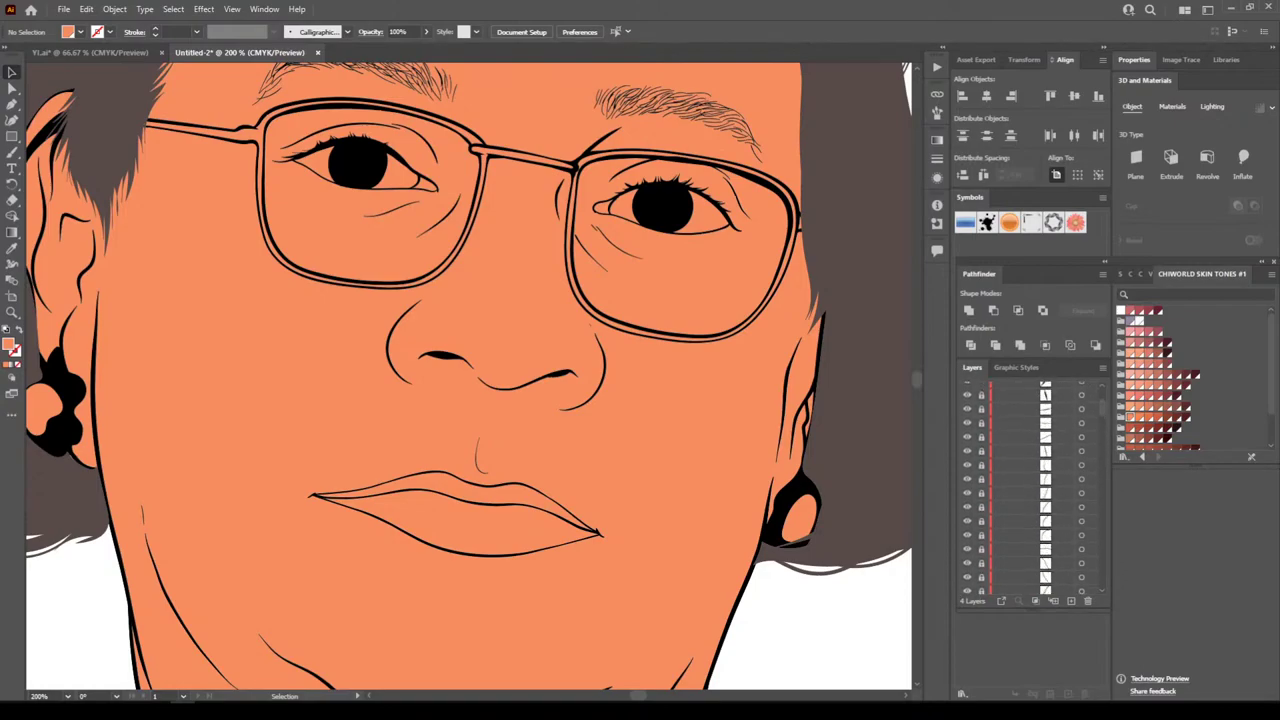
click(981, 430)
click(981, 416)
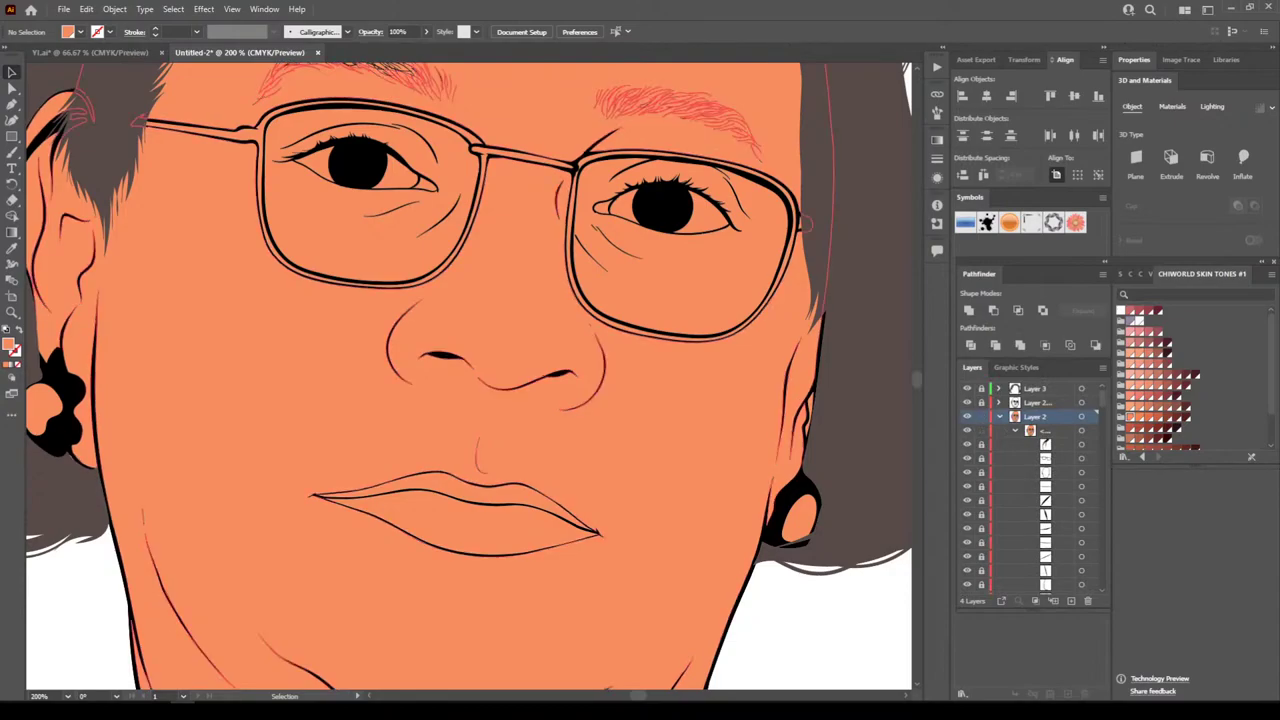
Isolate the Layer 2 face group and fill the upper lip shape with a rose-pink swatch from CHIWORLD SKIN TONES #1
click(515, 237)
right_click(515, 237)
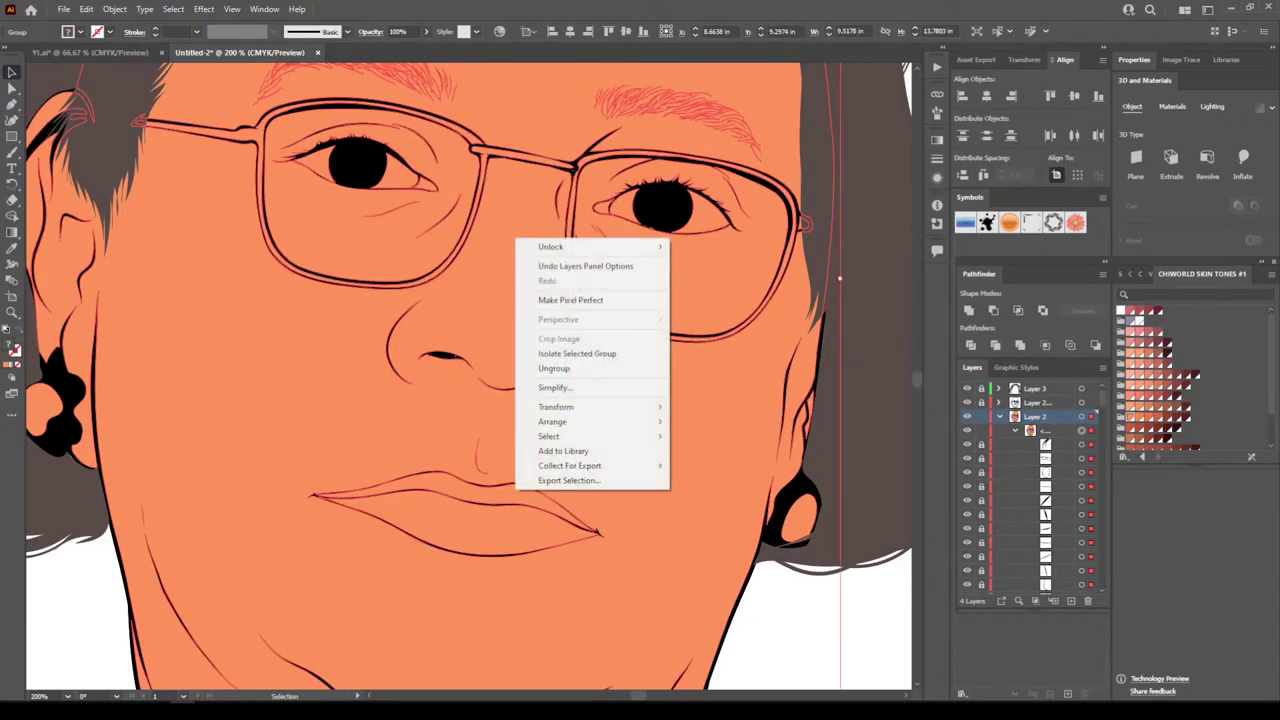
click(577, 353)
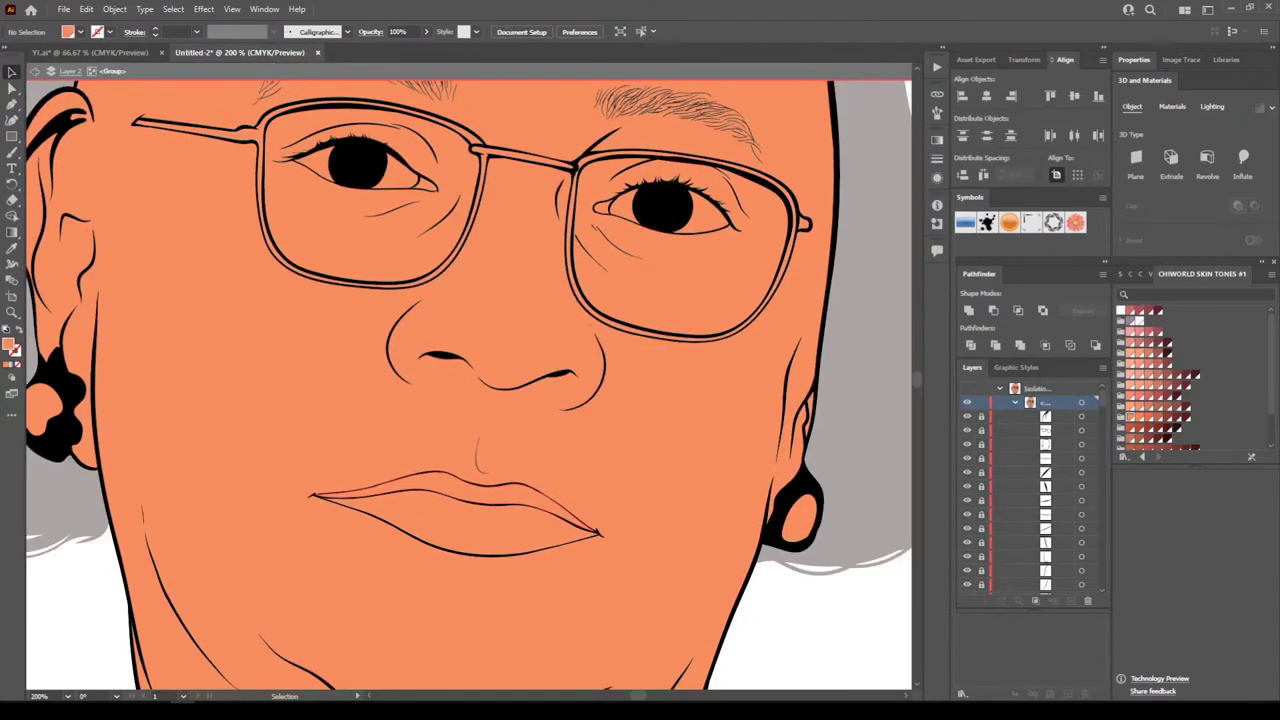
click(599, 533)
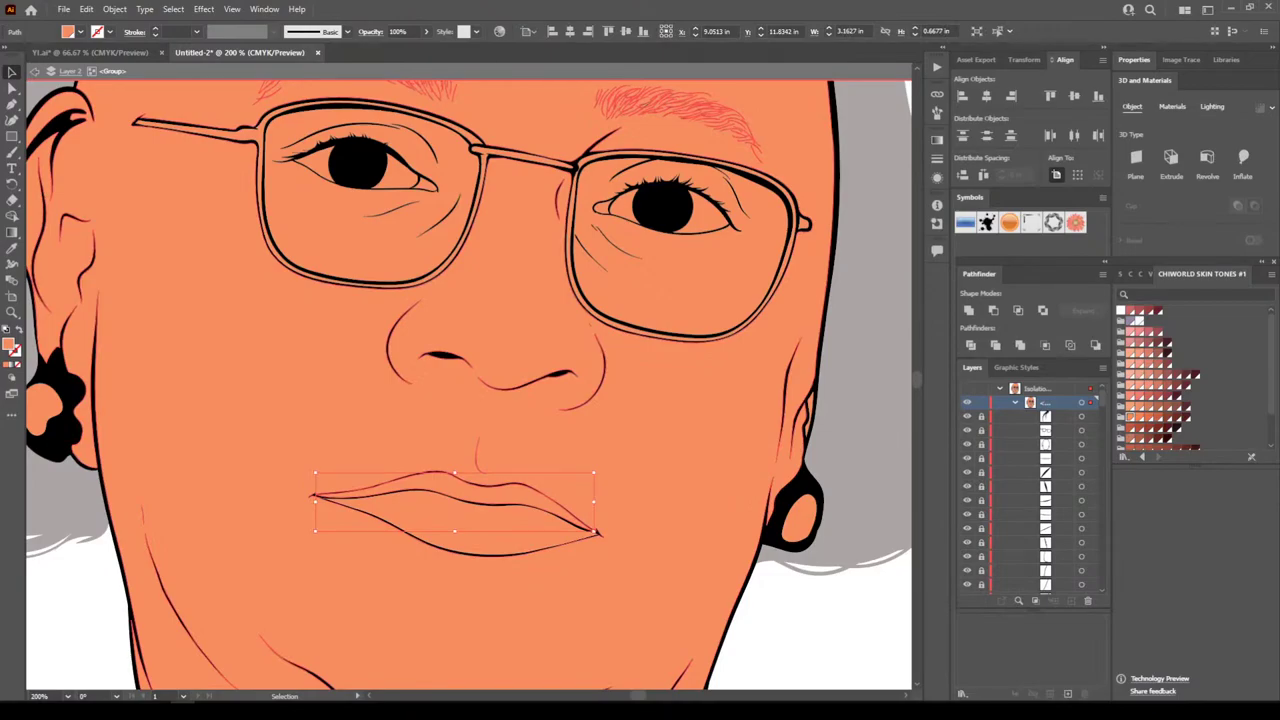
click(1149, 332)
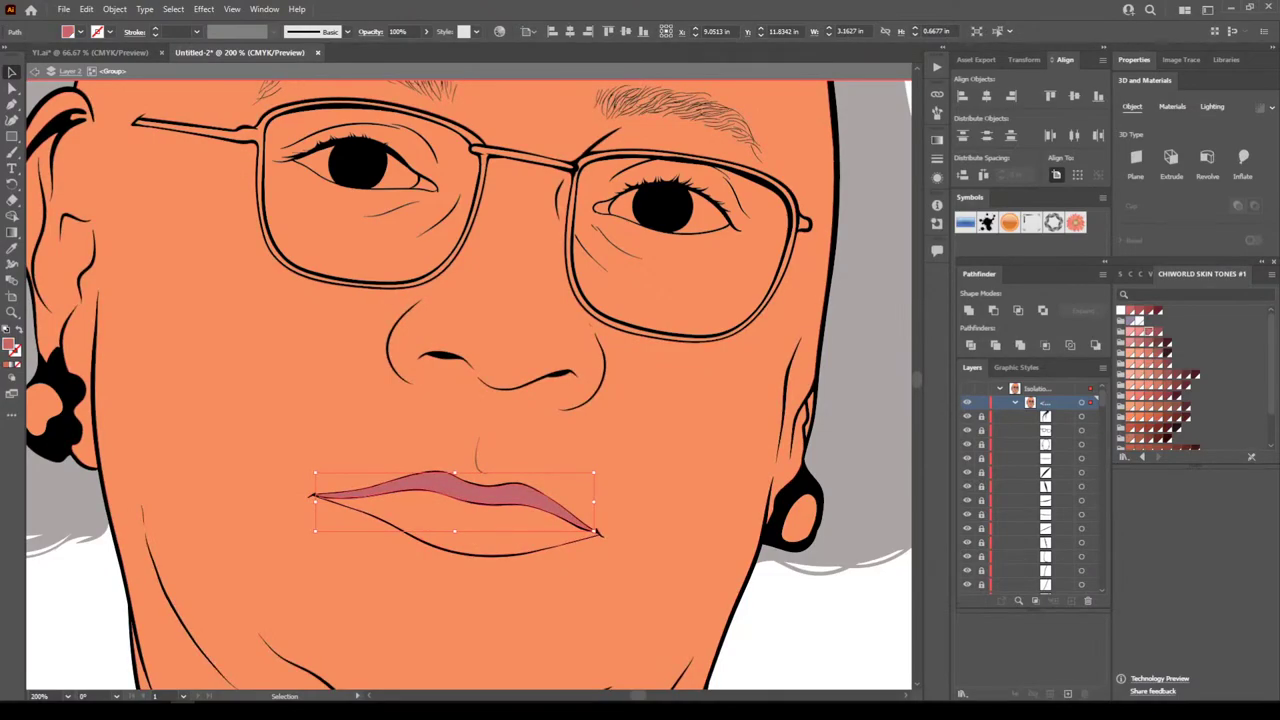
Fill the lower lip with a lighter pink from the CHIWORLD skin tone swatches
click(600, 533)
click(1140, 331)
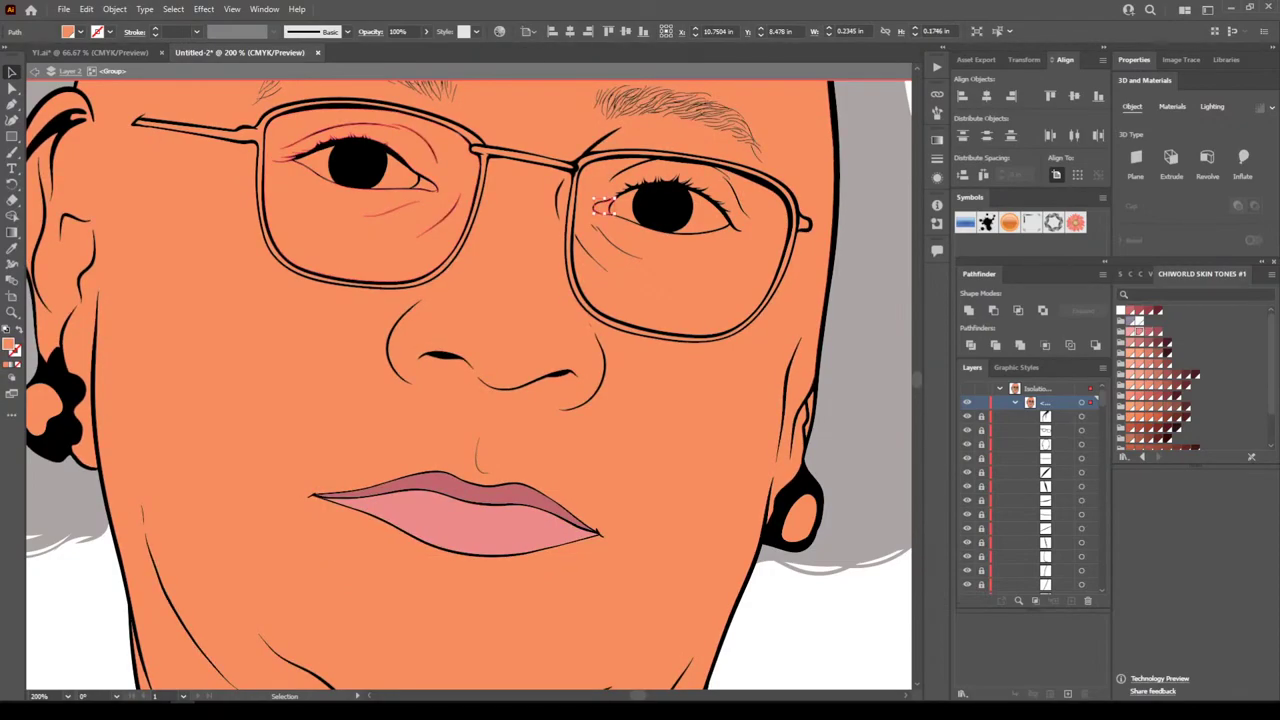
Fill the inner corners of both eyes with pink and both eyeball areas with white
click(601, 205)
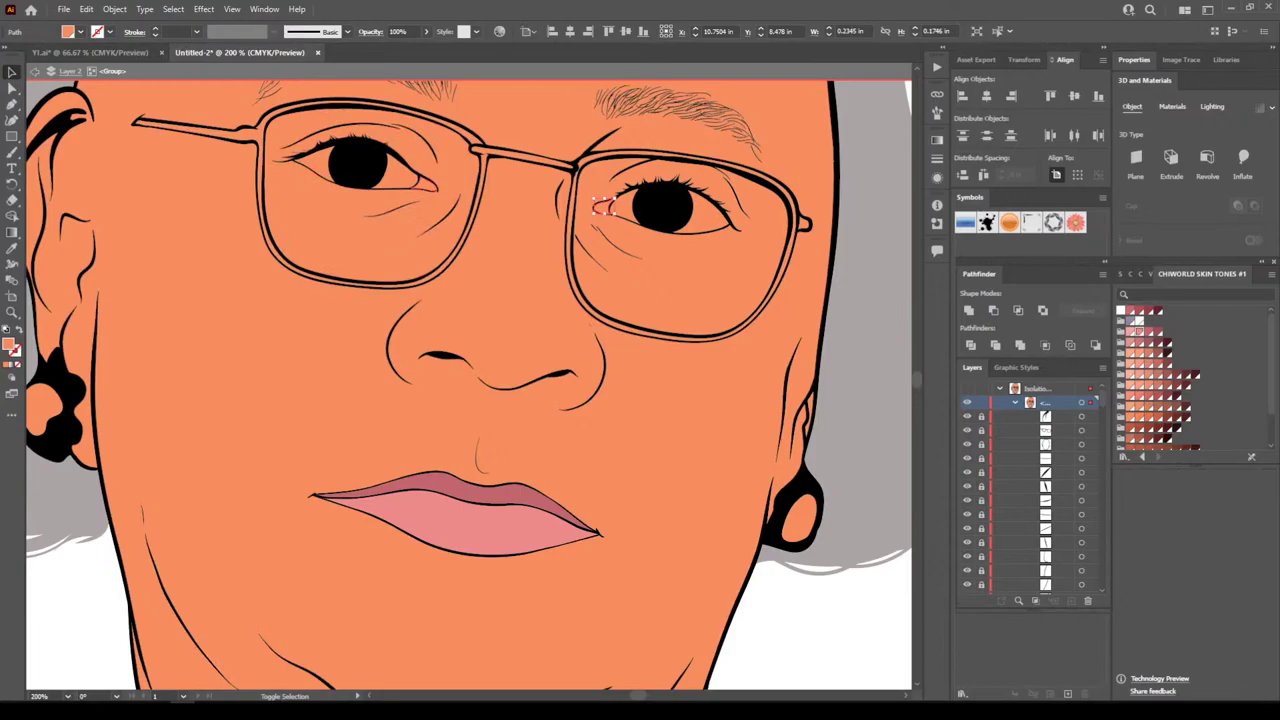
shift+click(426, 185)
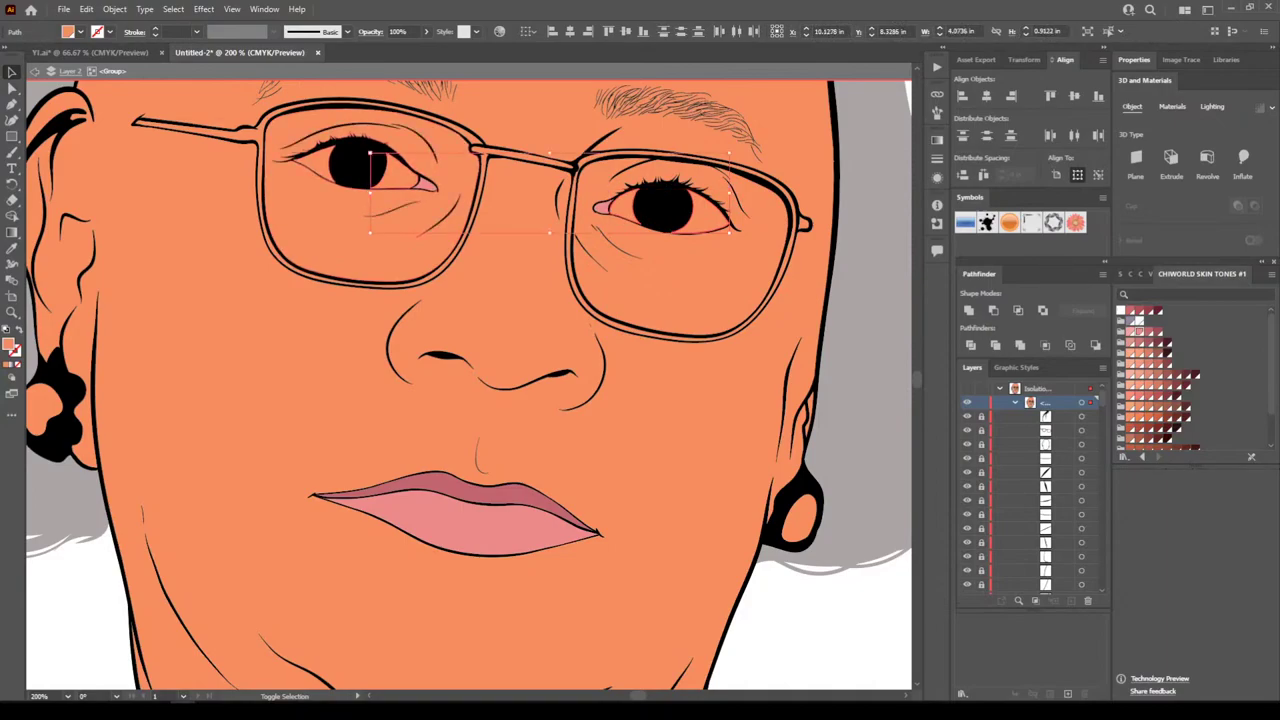
shift+click(318, 171)
click(1138, 321)
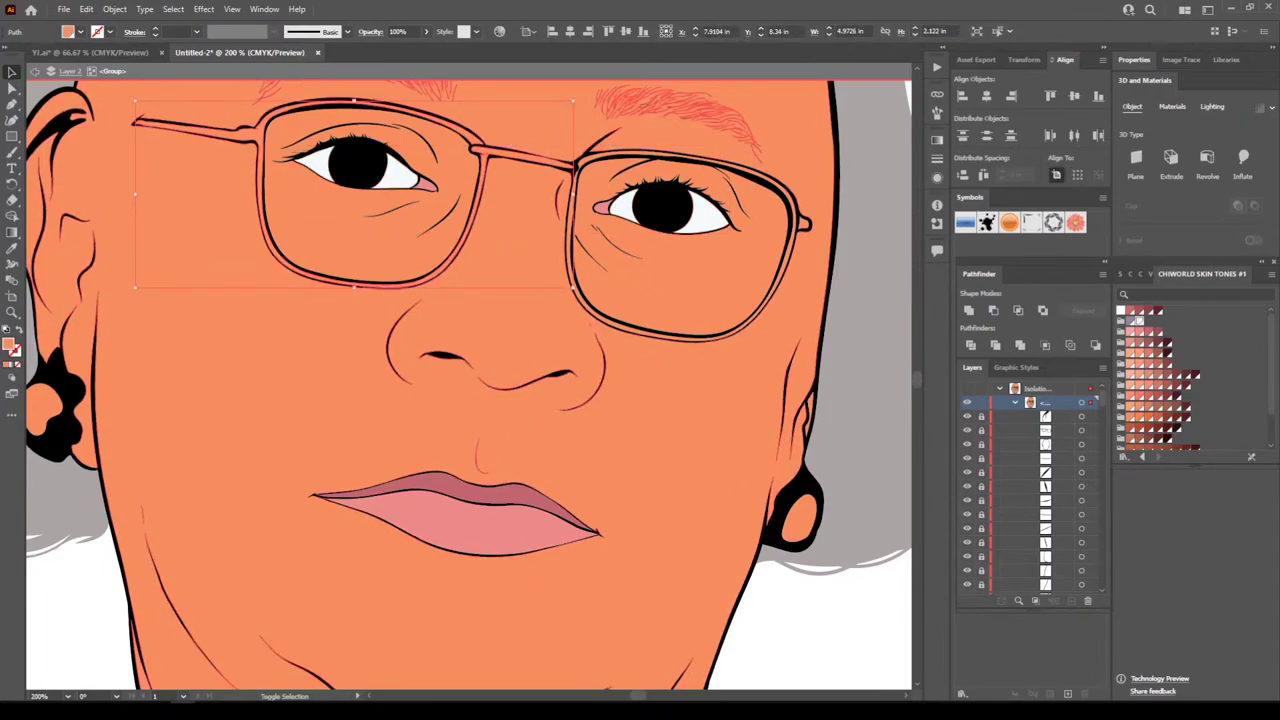
Fill all parts of the glasses frame with the colour D8BFB6 and leave the isolated group
click(264, 200)
shift+click(650, 162)
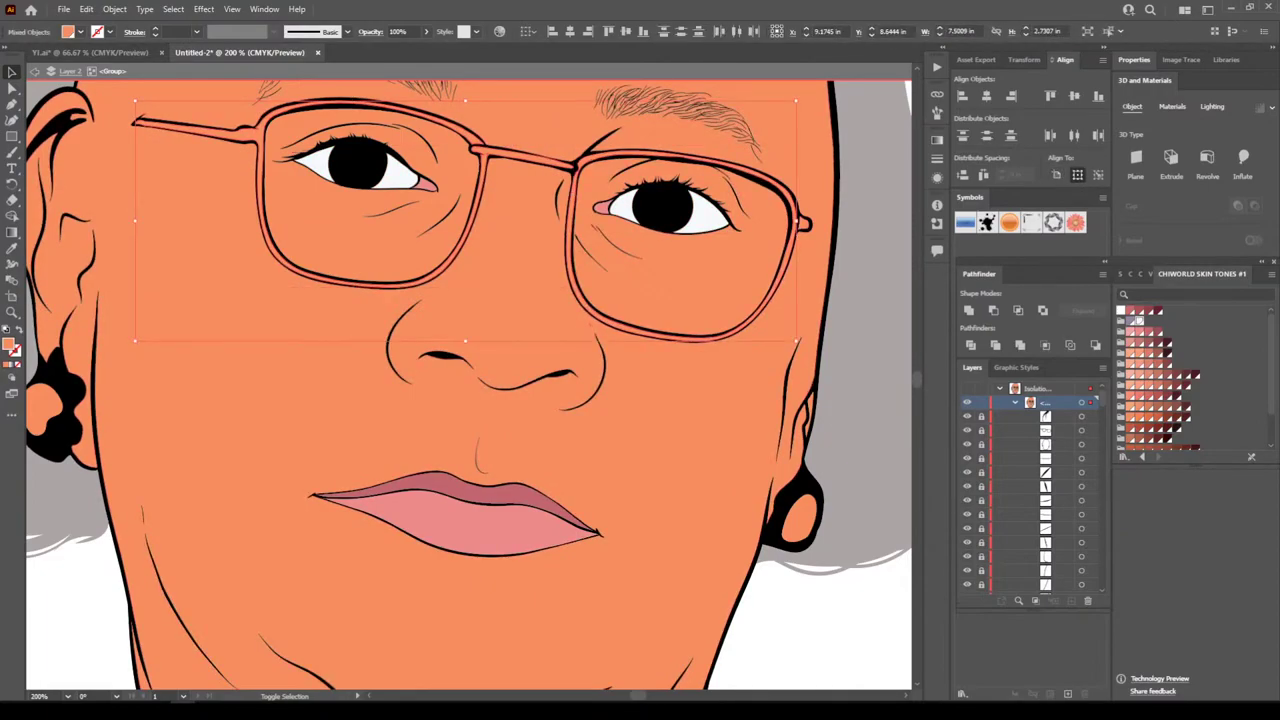
shift+click(806, 222)
double_click(8, 344)
text(D8BFB6)
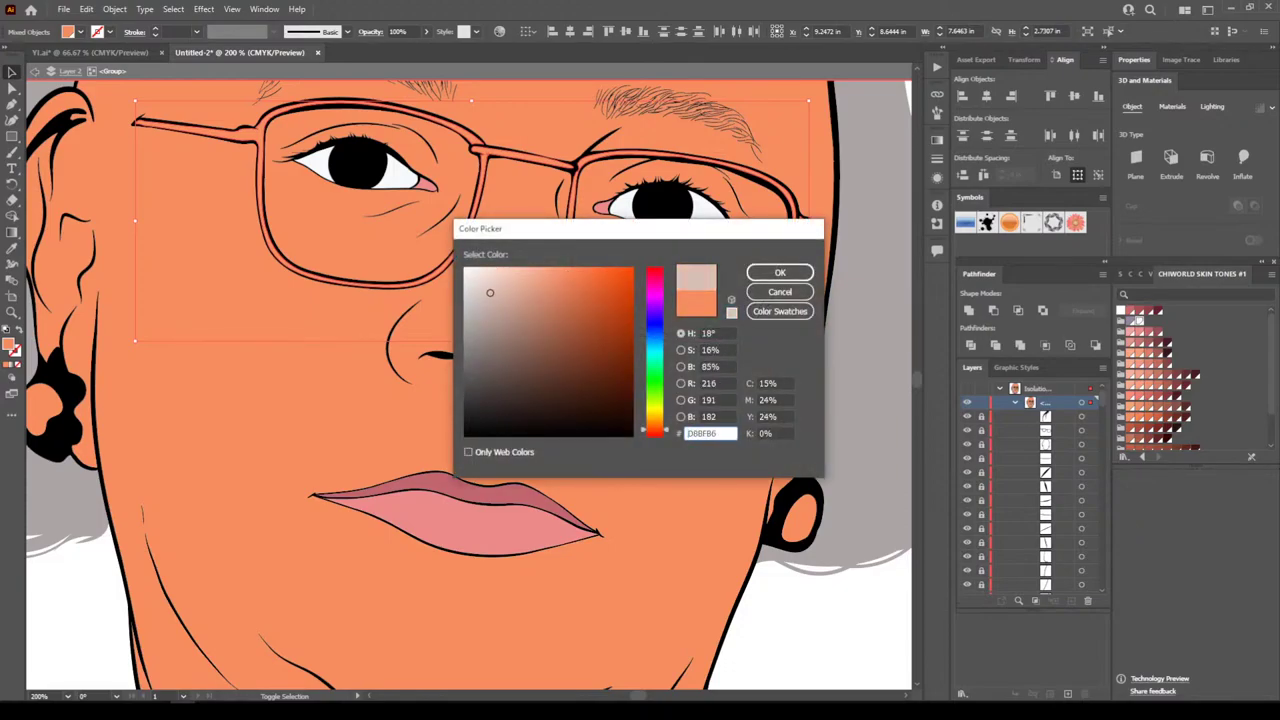
key(Return)
key(Escape)
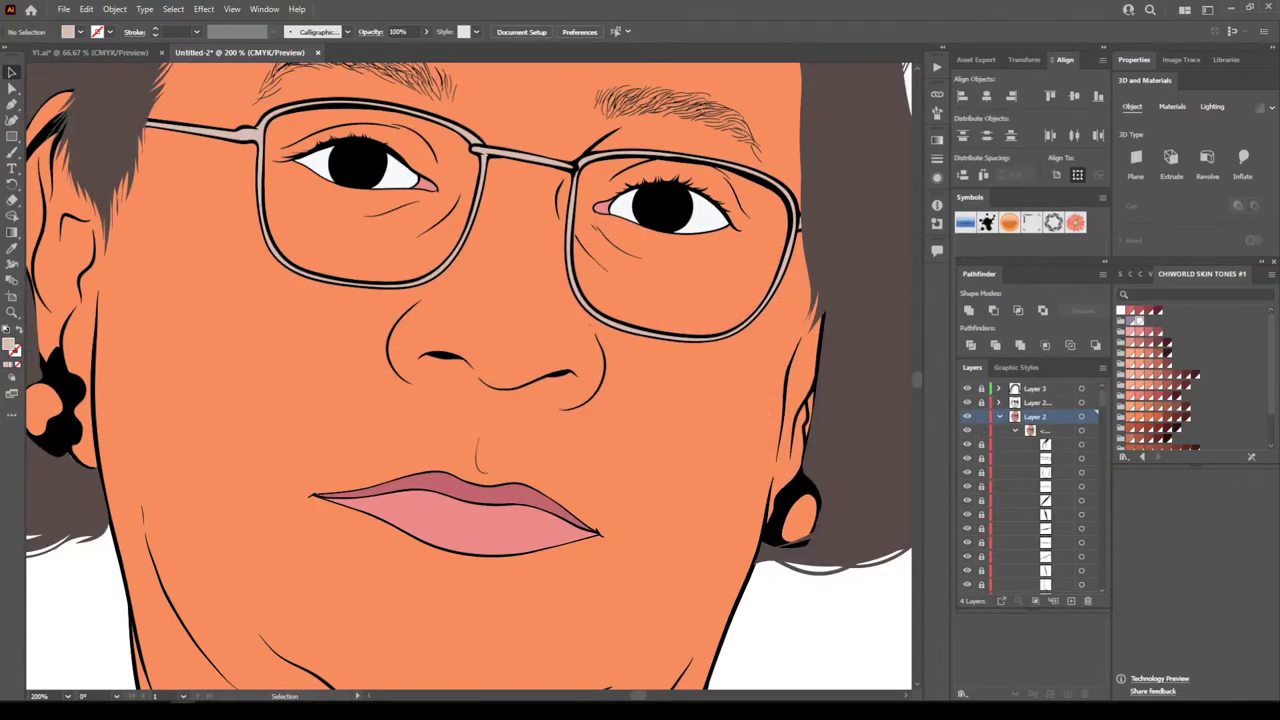
Isolate the face group, fill the inner shapes of both earrings with white, and leave isolation
key(ctrl+minus)
key(ctrl+minus)
key(ctrl+minus)
key(ctrl+minus)
key(ctrl+minus)
key(ctrl+equal)
key(ctrl+plus)
key(ctrl+plus)
key(ctrl+plus)
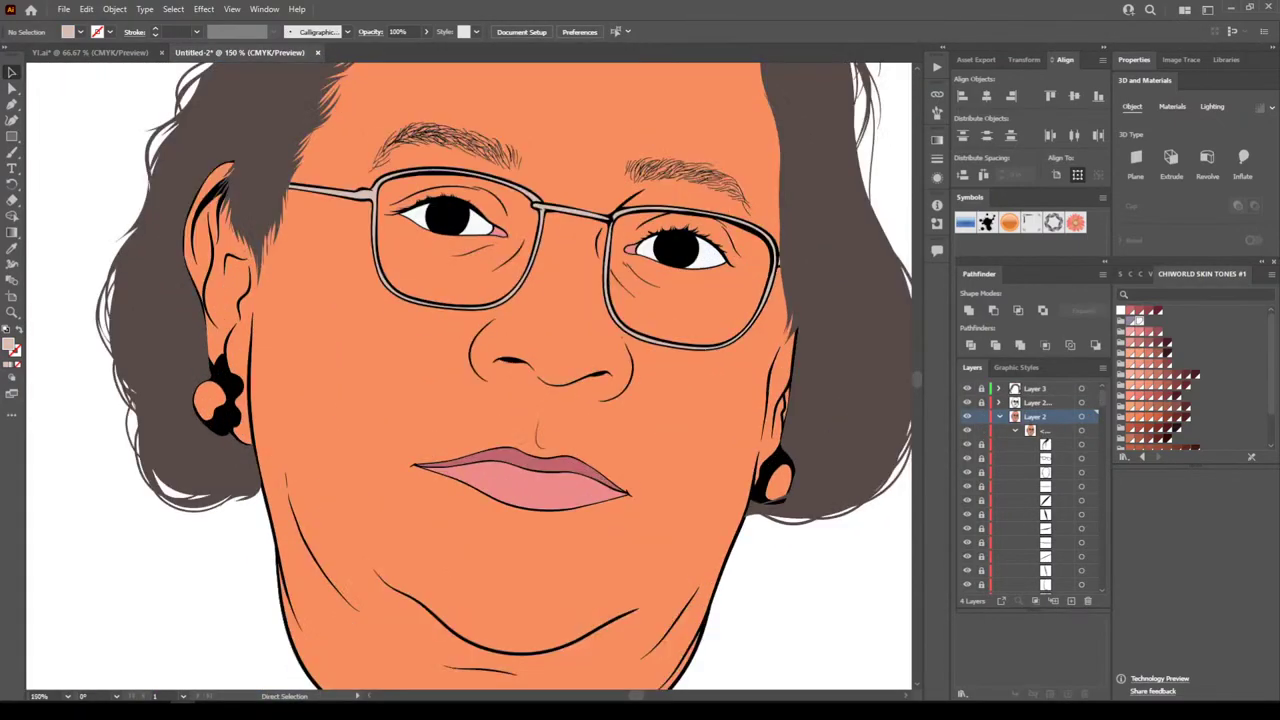
click(777, 244)
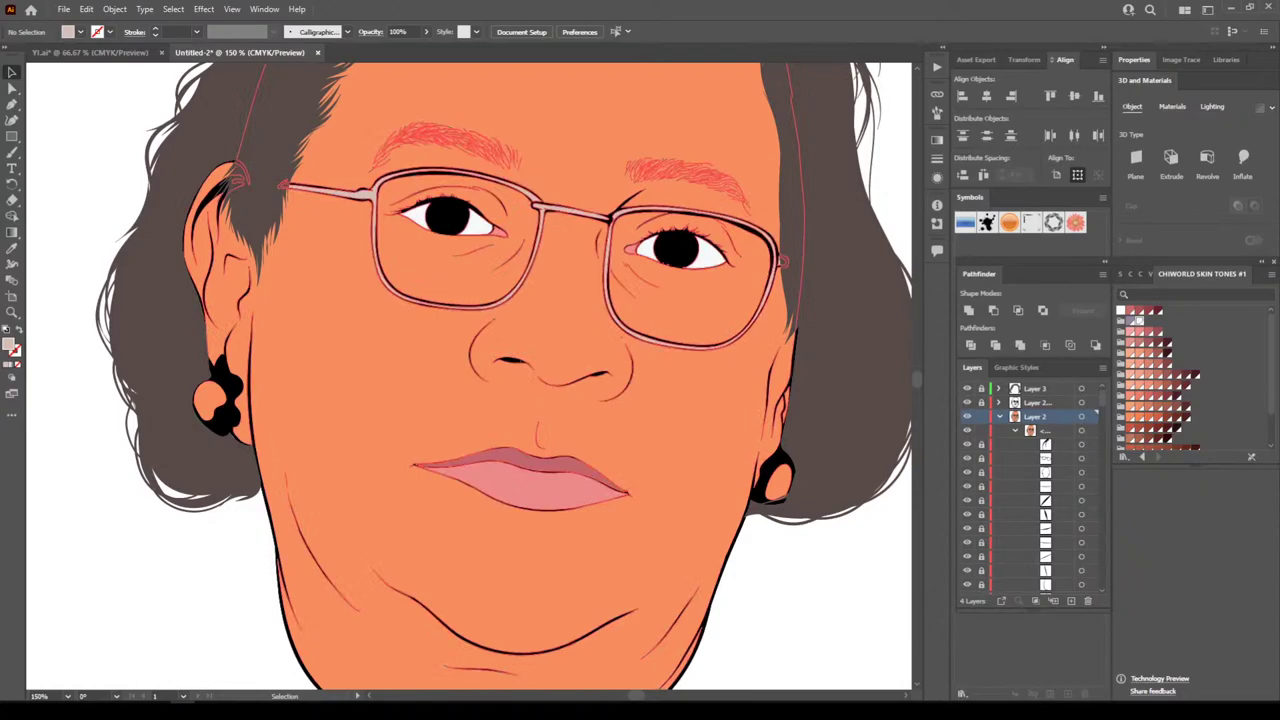
right_click(779, 240)
click(840, 352)
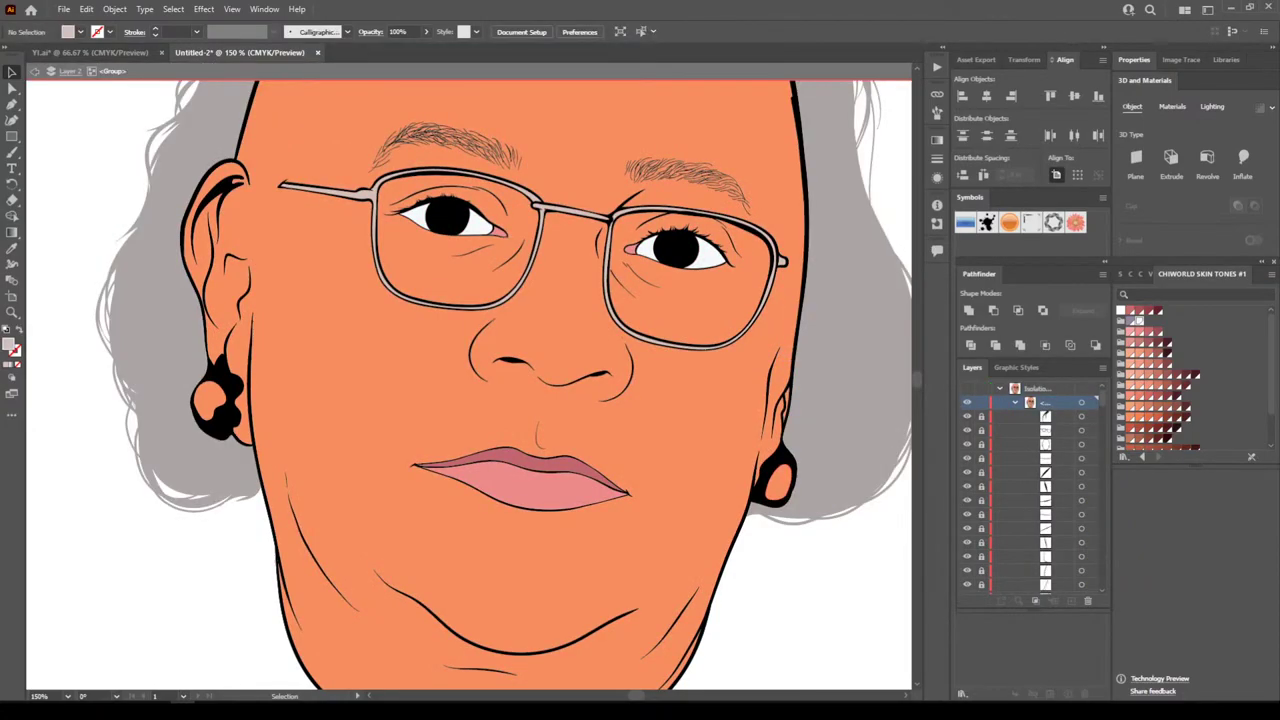
click(778, 478)
shift+click(210, 402)
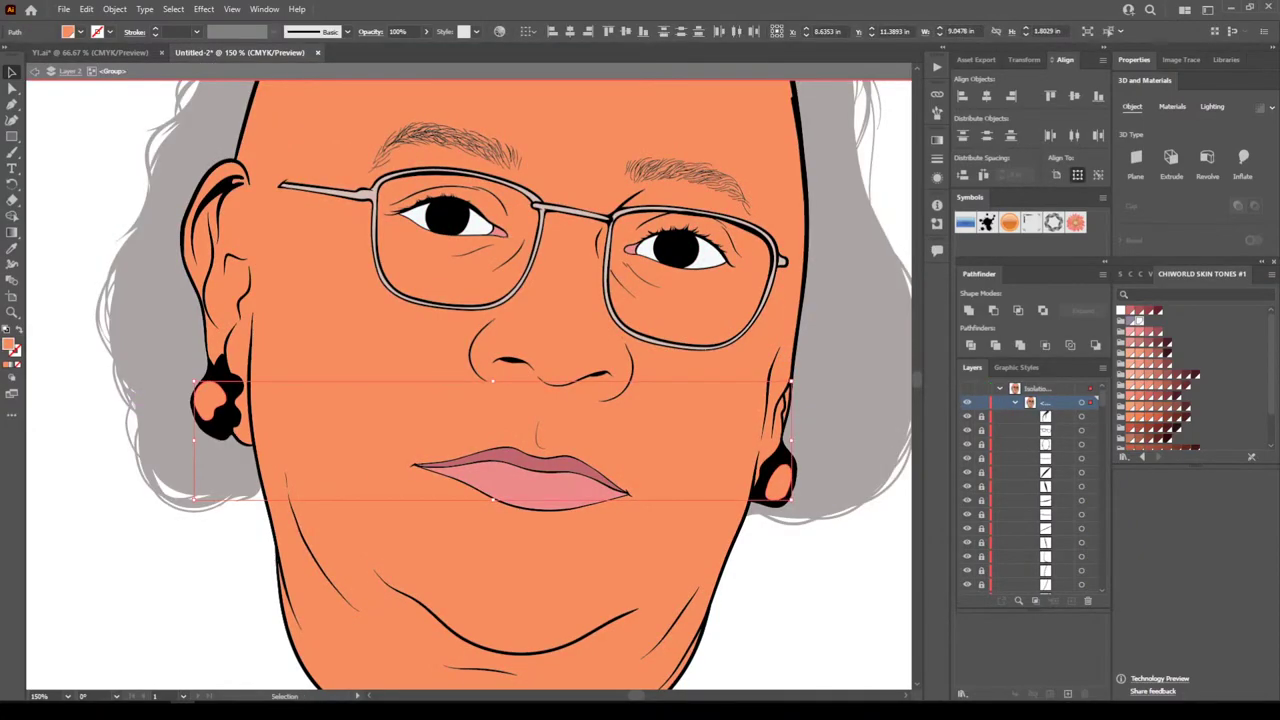
click(1139, 321)
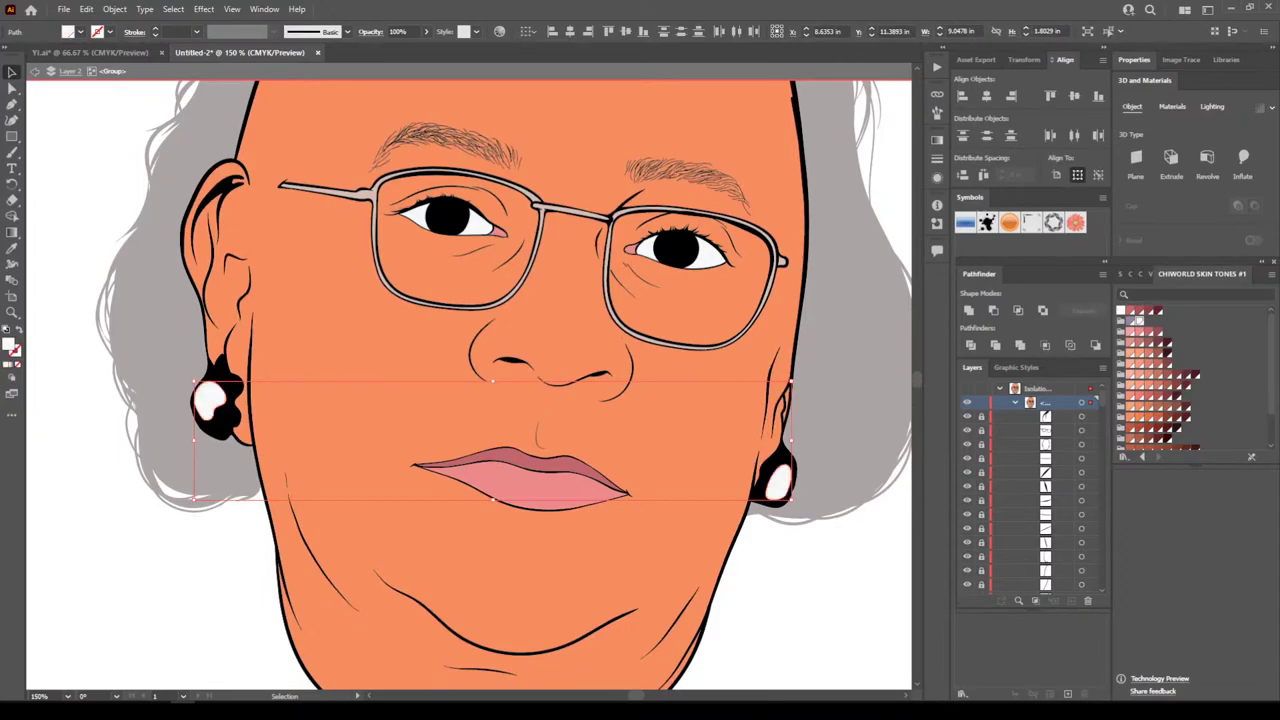
key(Escape)
Collapse and lock Layer 2, and add a new layer directly above it
key(ctrl+minus)
key(ctrl+minus)
key(ctrl+minus)
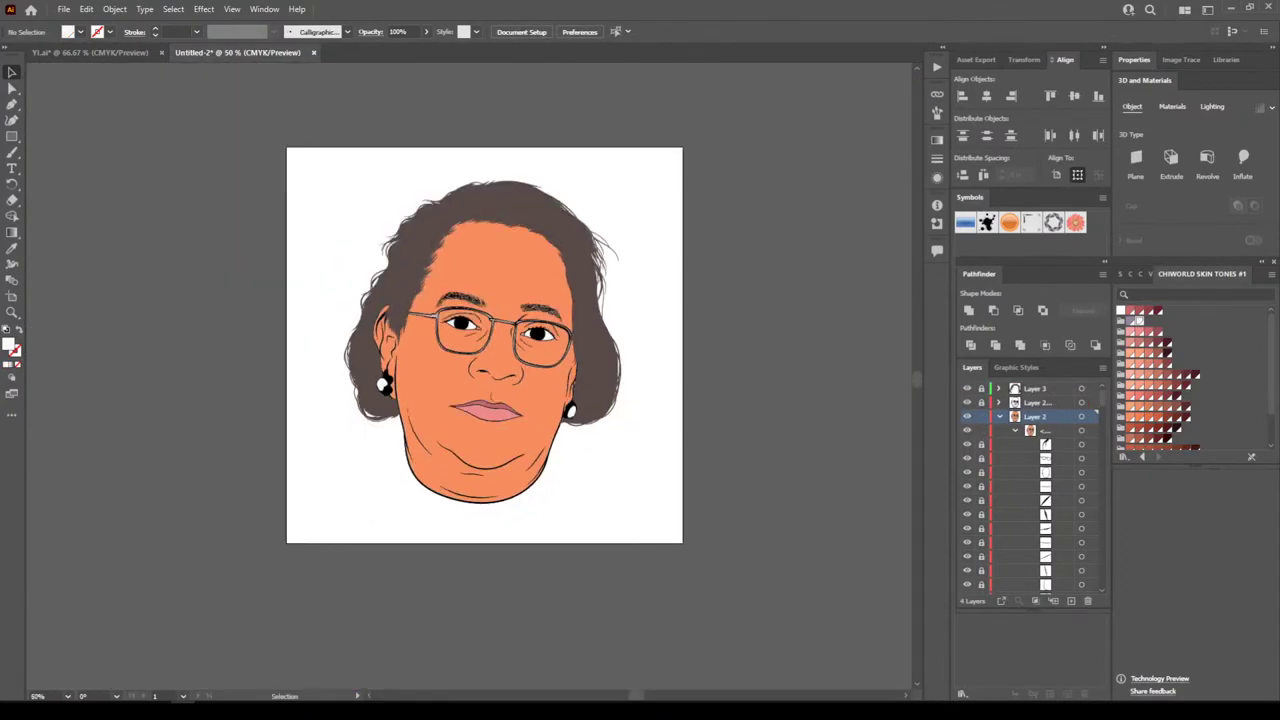
key(ctrl+plus)
key(ctrl+plus)
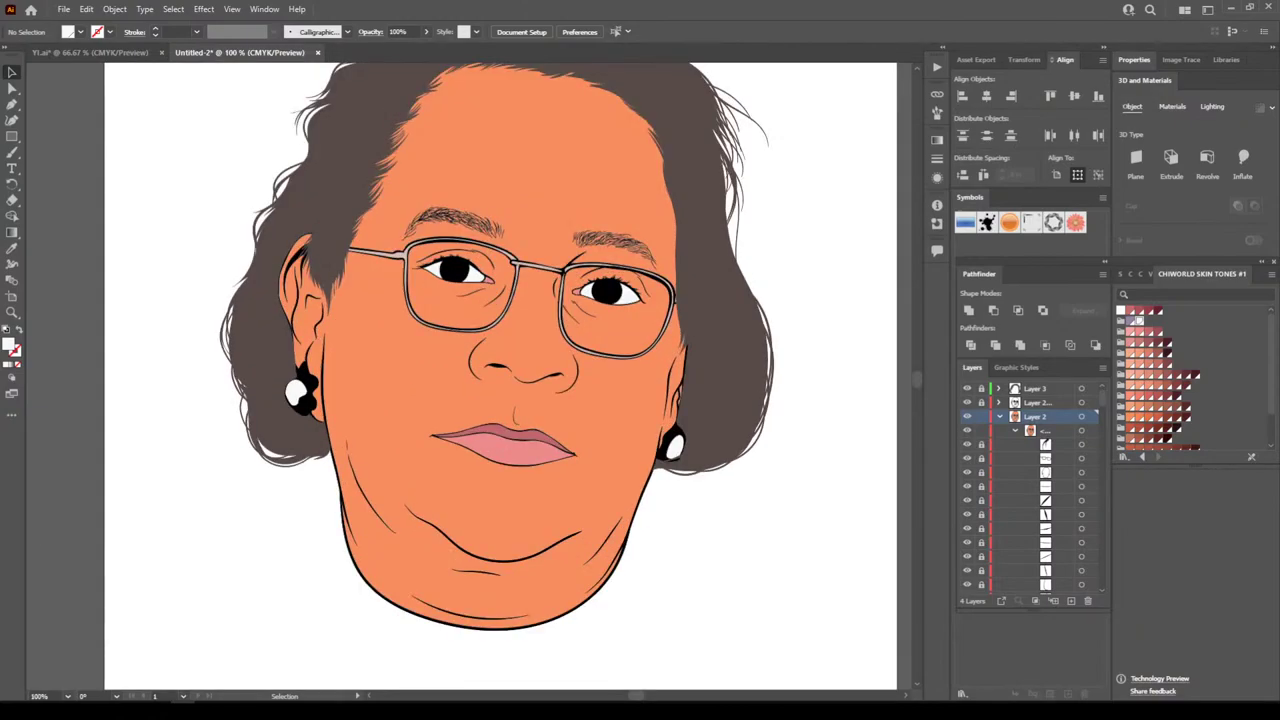
click(999, 416)
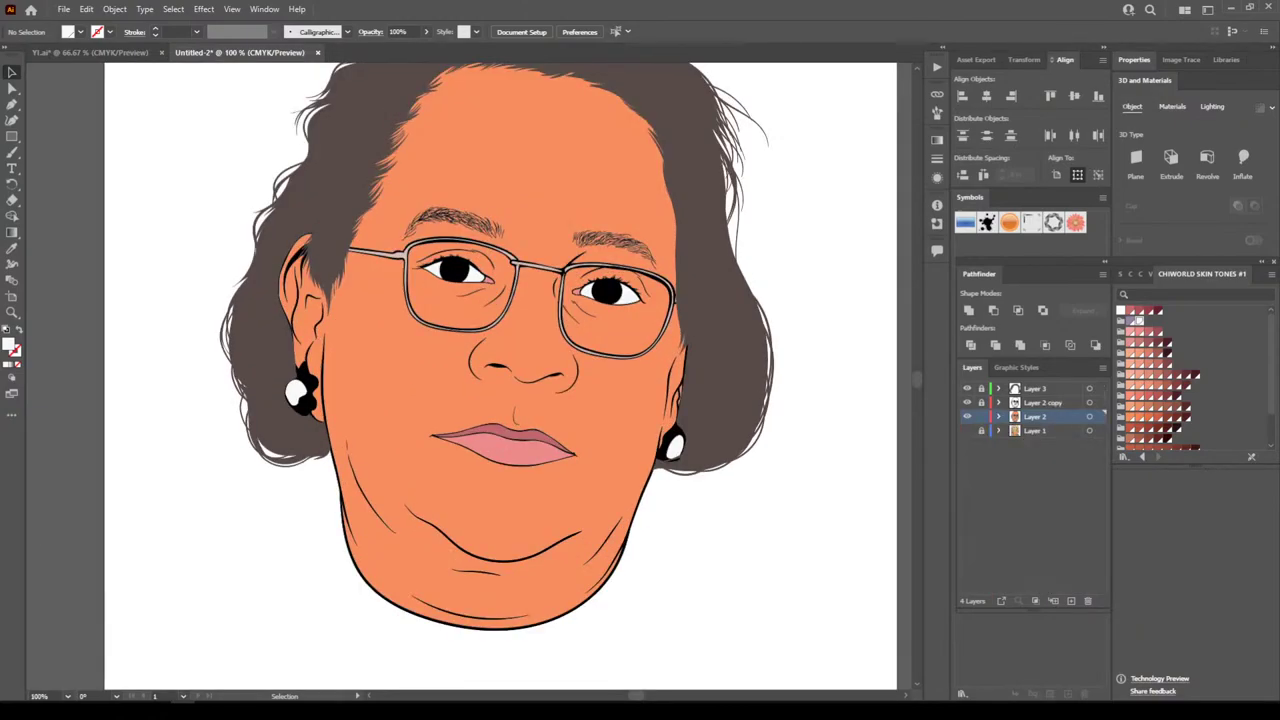
click(981, 416)
click(1072, 600)
Draw a pointed light-orange shadow, about 3.1 by 2.5 in, with the Pencil tool across the right end of the chin crease and jaw
click(1139, 417)
key(ctrl+plus)
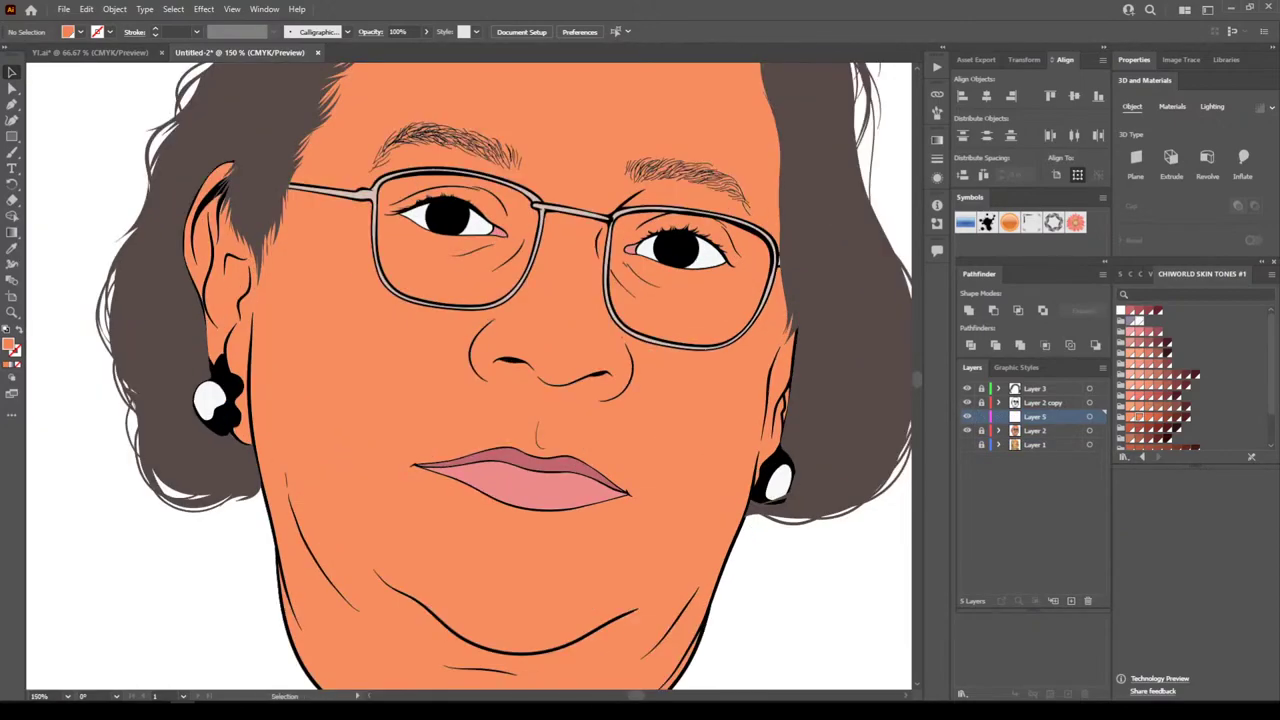
scroll(686, 520, down, 7)
key(ctrl+plus)
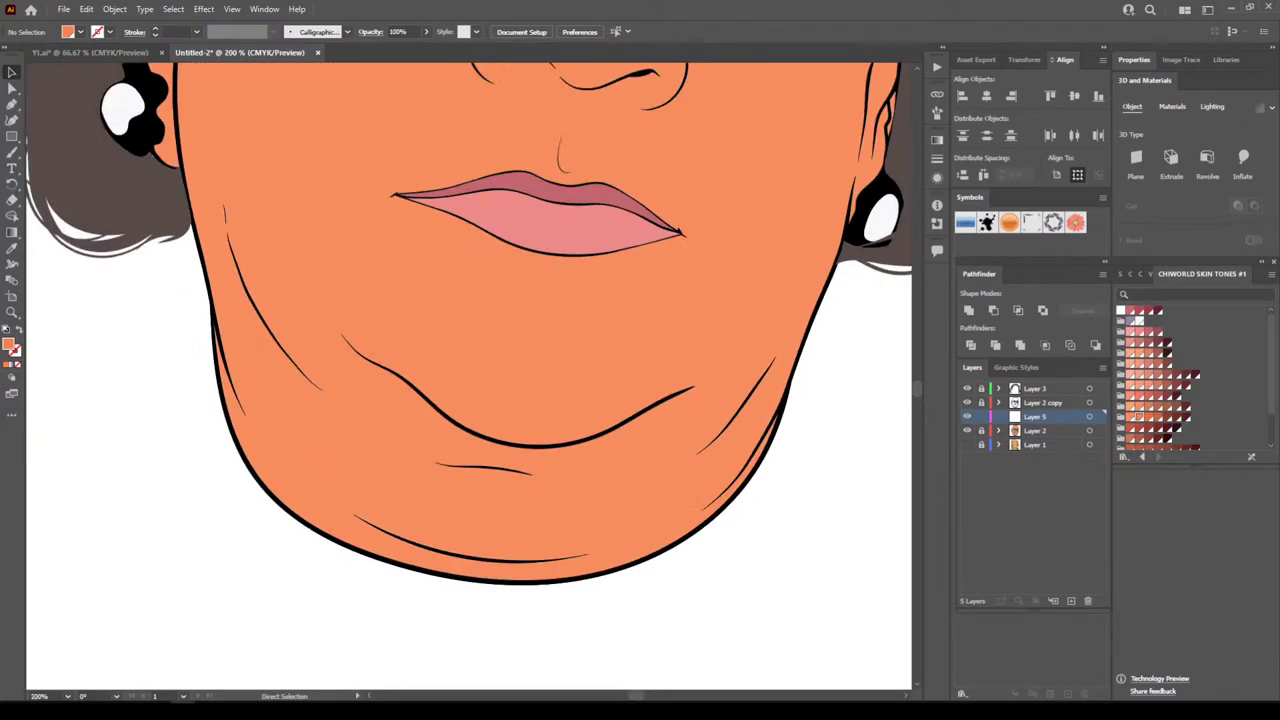
scroll(686, 520, right, 4)
key(ctrl+plus)
mouse_move(12, 153)
mouse_down()
mouse_move(70, 168)
mouse_move(72, 185)
mouse_up()
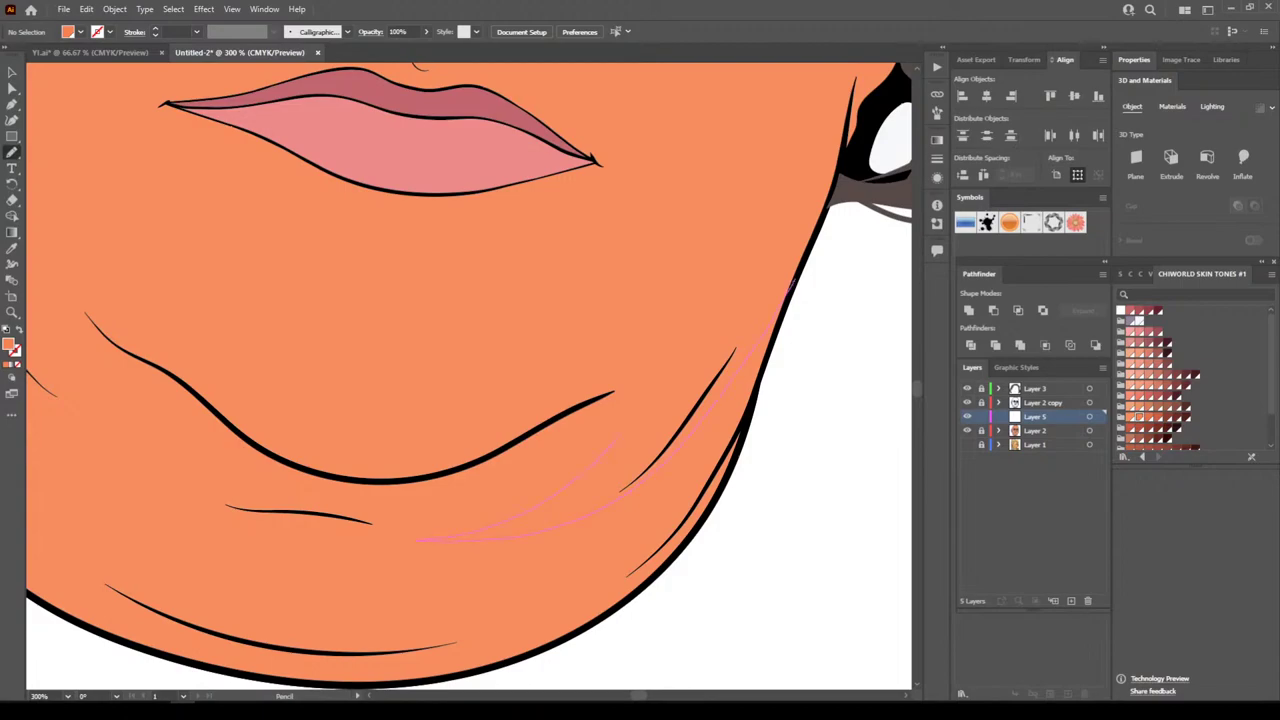
drag(530, 436, 434, 476)
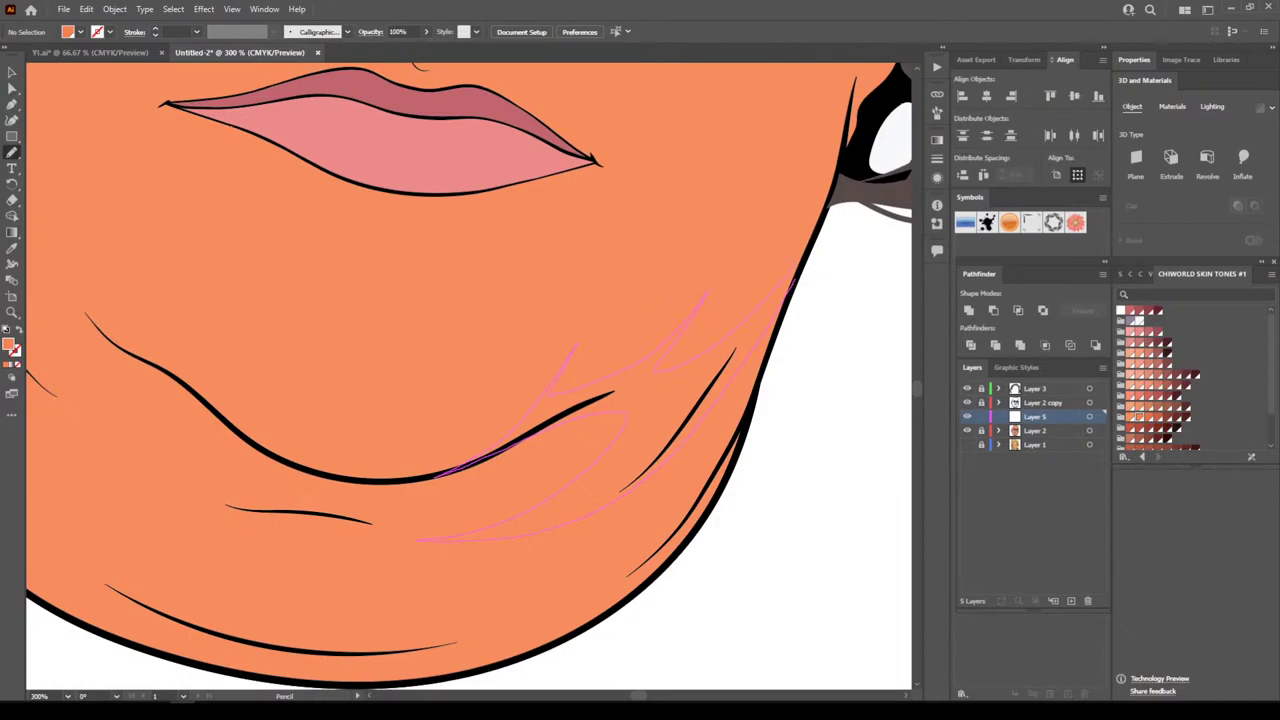
Recolour the jaw shadow shape with a darker orange skin tone swatch
key(ctrl+shift+a)
key(ctrl+1)
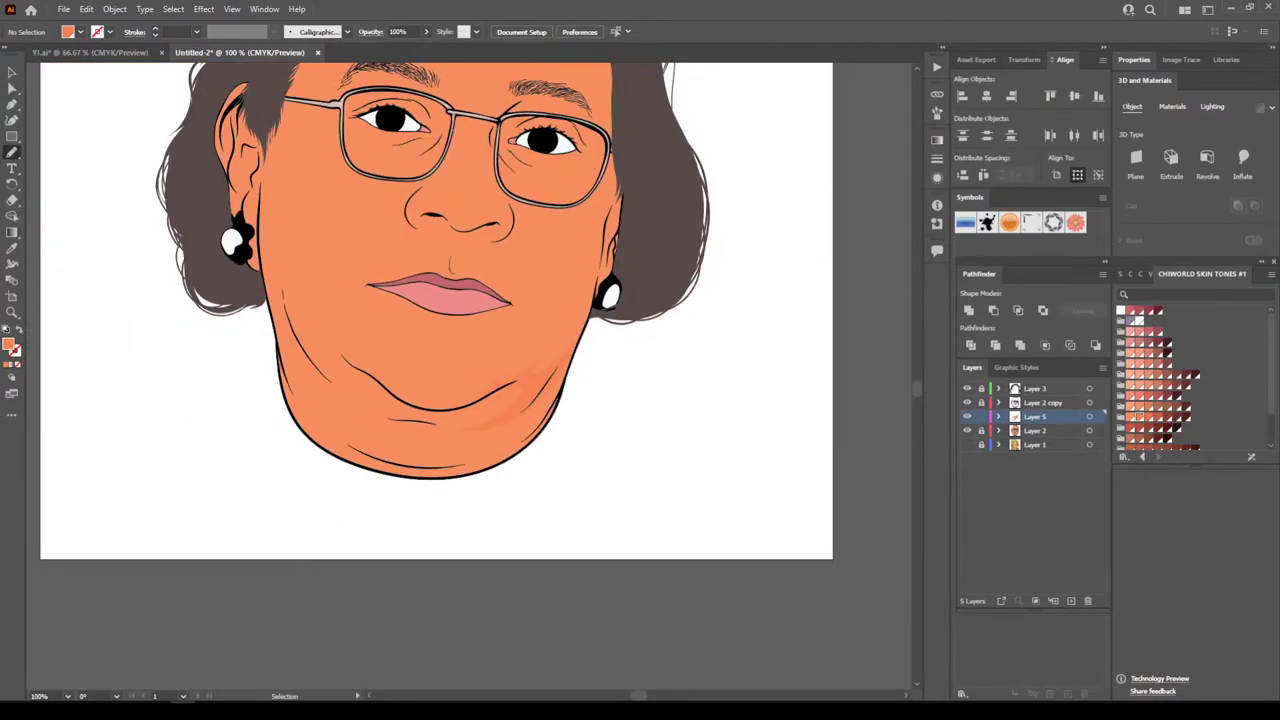
key(ctrl+minus)
key(ctrl+equal)
key(ctrl+equal)
key(ctrl+equal)
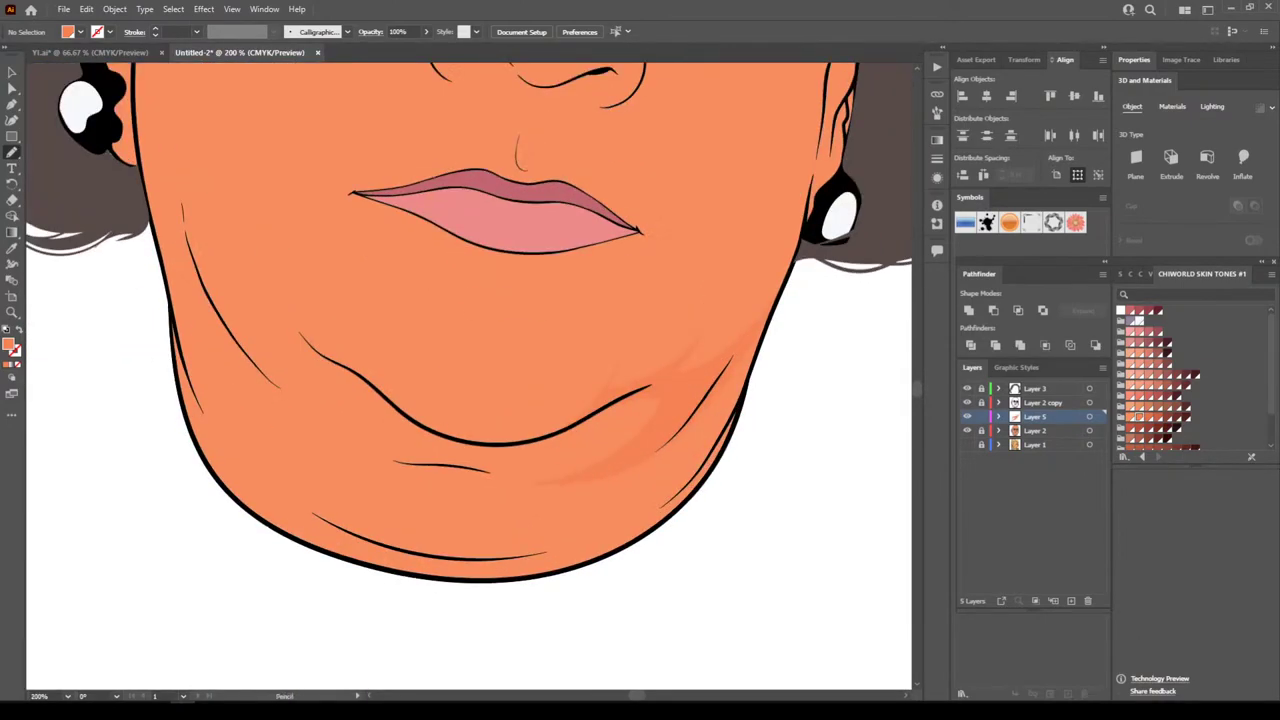
key(v)
drag(791, 267, 518, 484)
click(1148, 417)
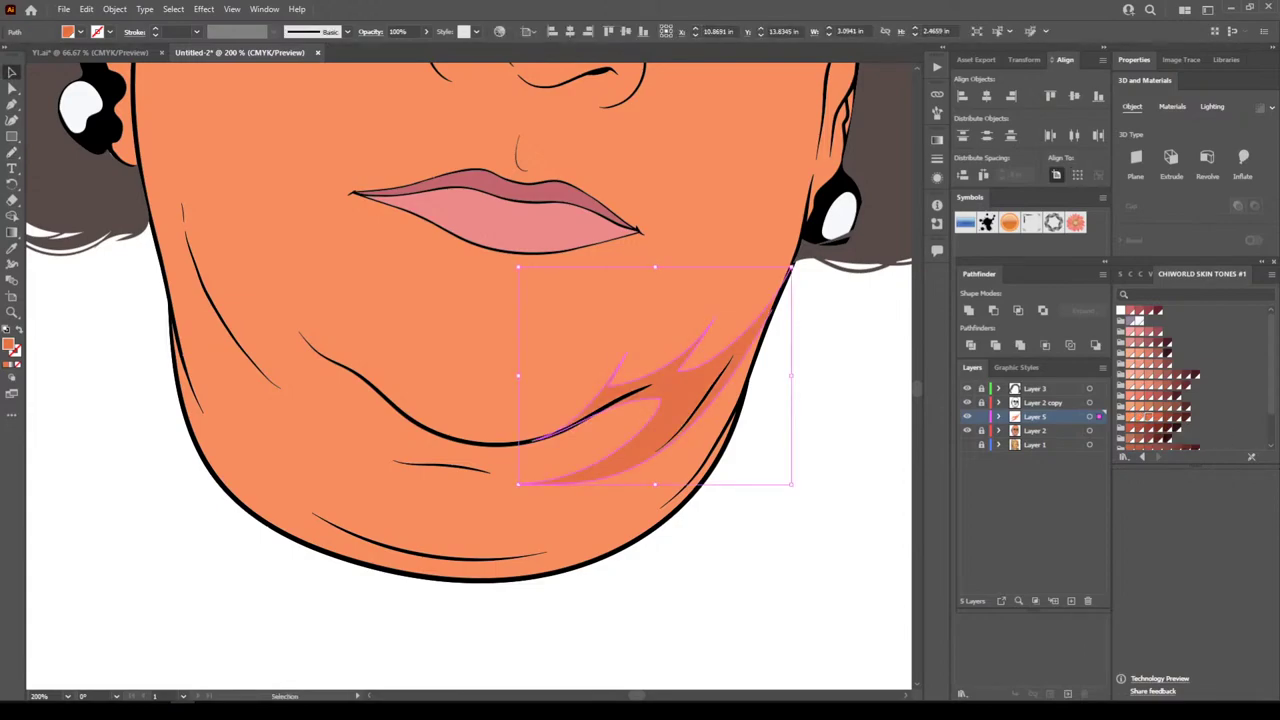
Draw a darker orange shadow with the Pencil tool along the main chin crease, joining it to the jaw shadow
key(ctrl+shift+a)
key(ctrl+minus)
key(ctrl+minus)
key(ctrl+minus)
key(ctrl+plus)
key(ctrl+plus)
key(ctrl+plus)
key(ctrl+plus)
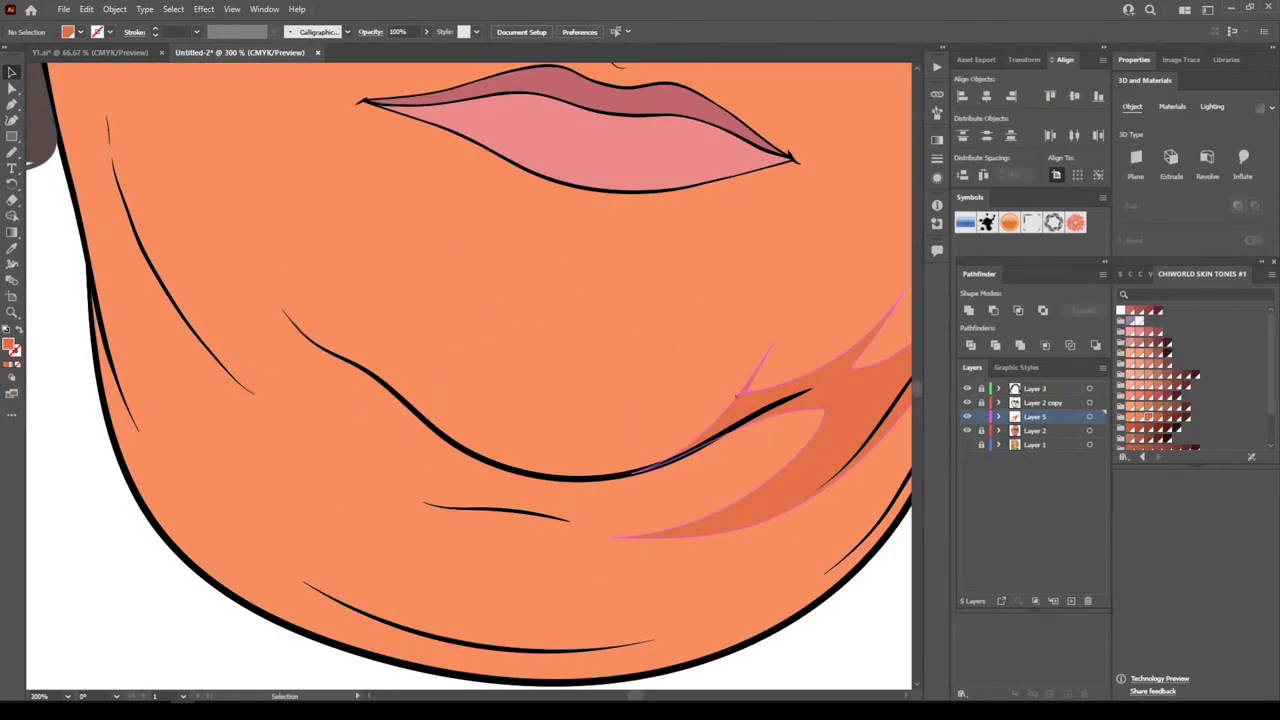
key(n)
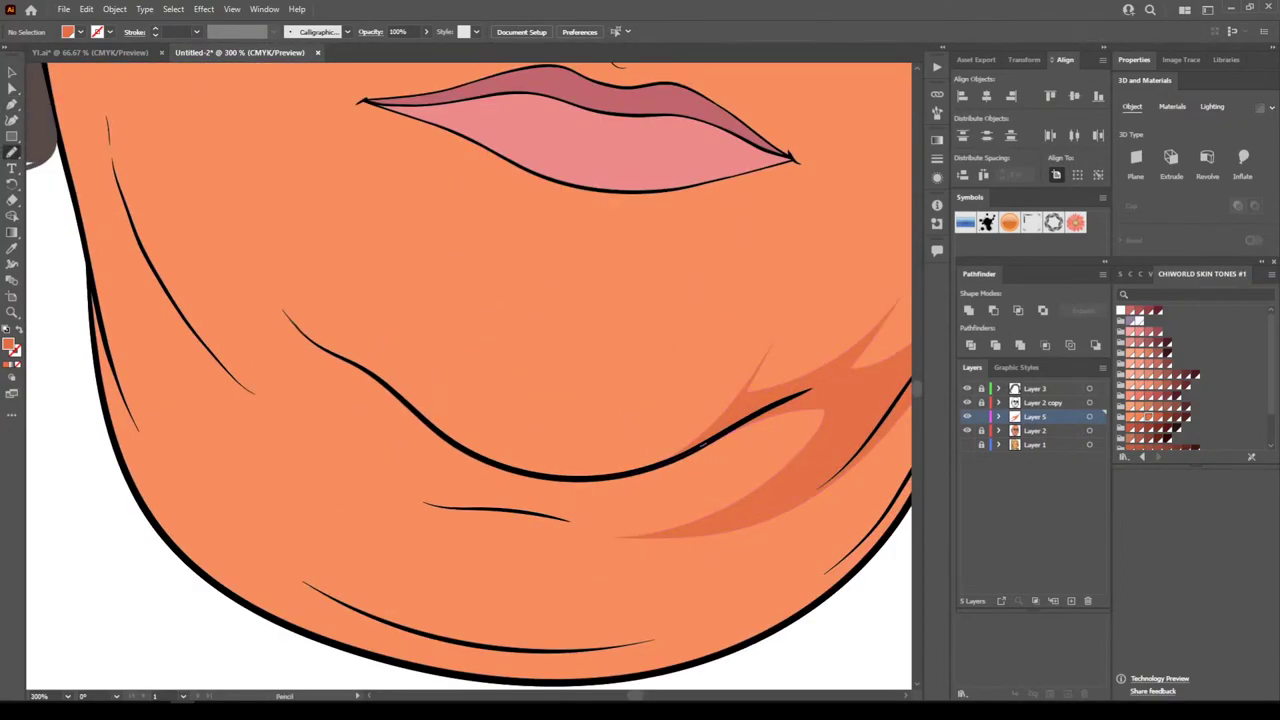
drag(703, 445, 722, 431)
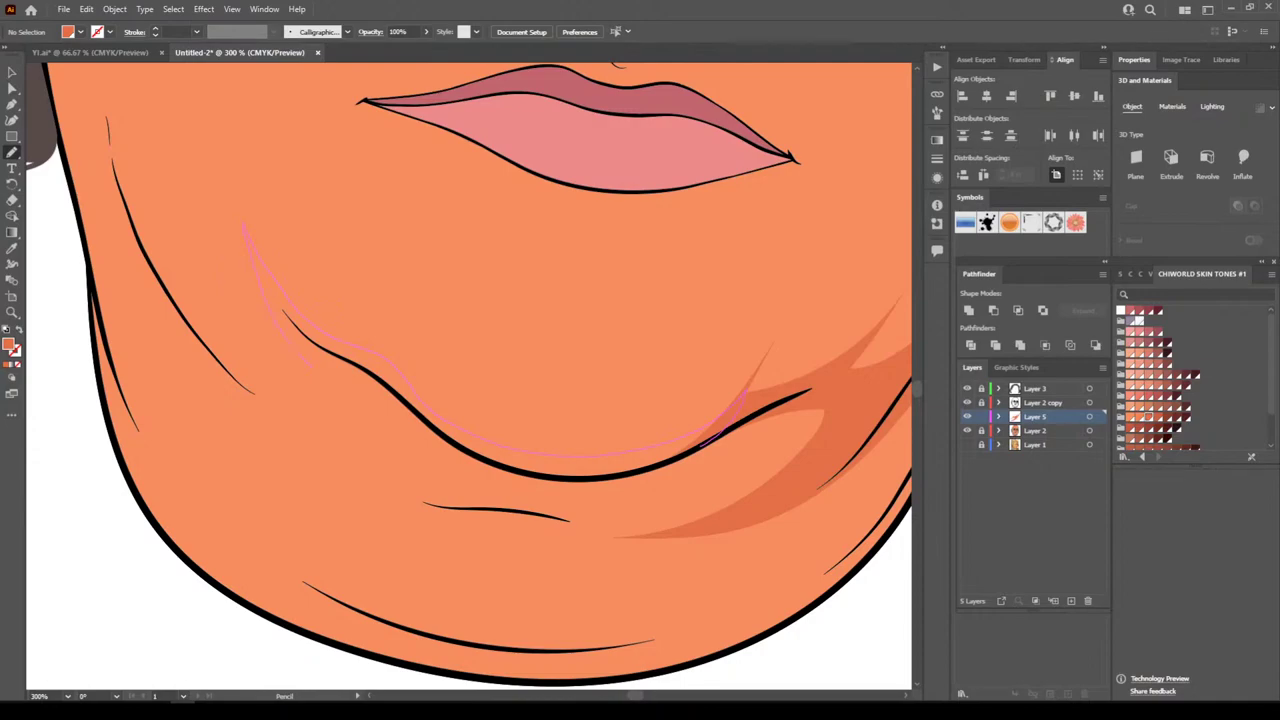
mouse_move(545, 486)
mouse_down()
mouse_move(788, 421)
mouse_move(660, 462)
mouse_up()
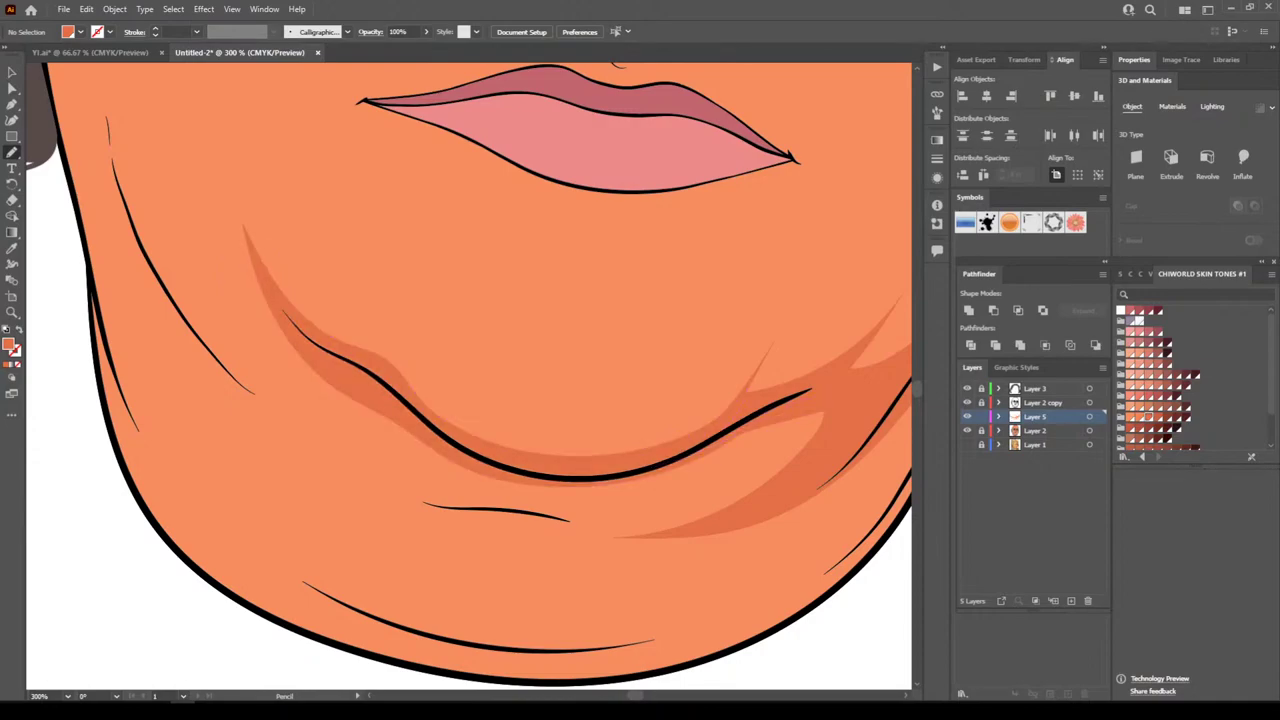
Draw a narrow shadow shape with the Pencil tool around the short crease below the main chin fold
key(ctrl+minus)
key(ctrl+minus)
key(ctrl+minus)
key(ctrl+minus)
key(ctrl+minus)
scroll(469, 375, down, 1)
key(ctrl+plus)
key(ctrl+plus)
scroll(469, 375, right, 1)
key(ctrl+plus)
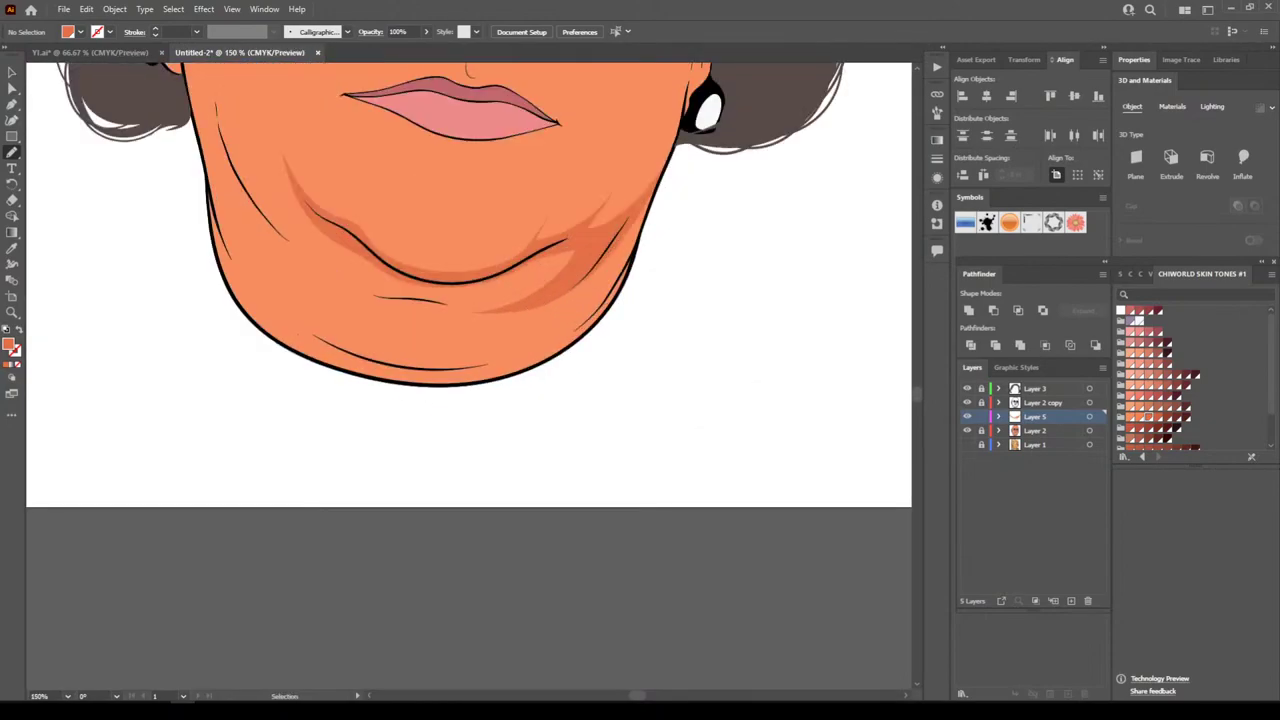
key(ctrl+plus)
key(ctrl+plus)
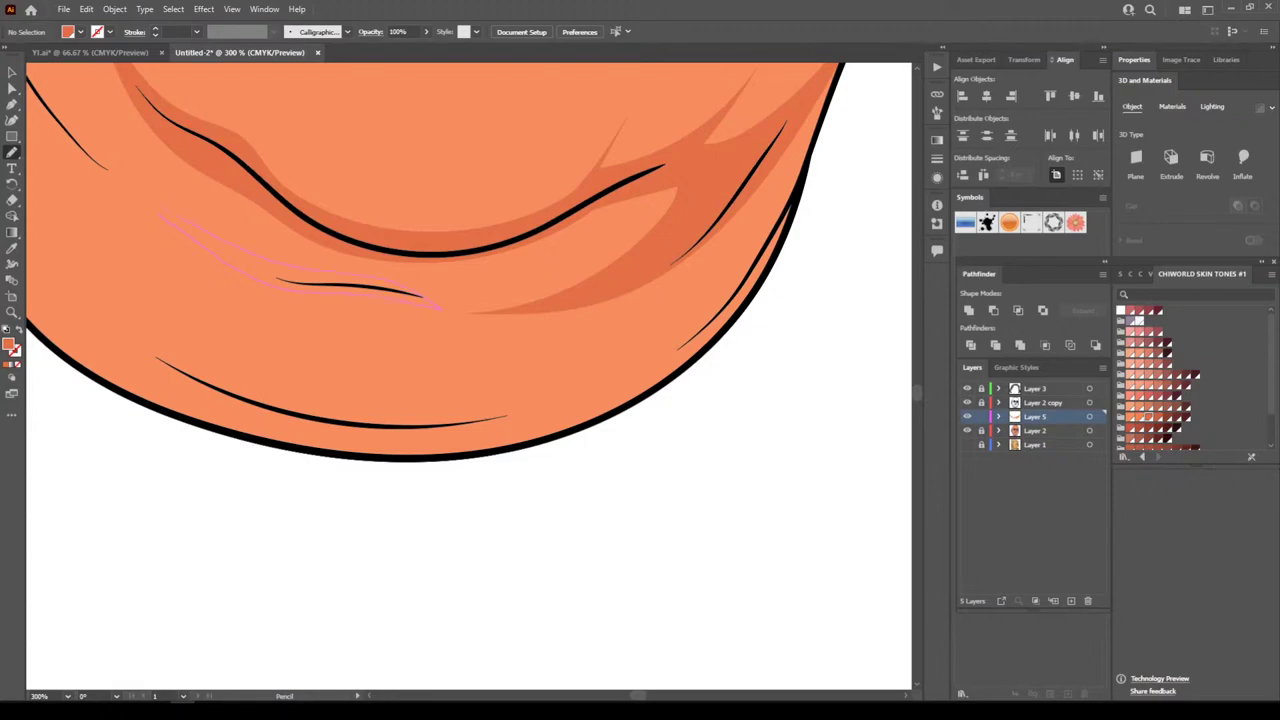
drag(160, 214, 181, 218)
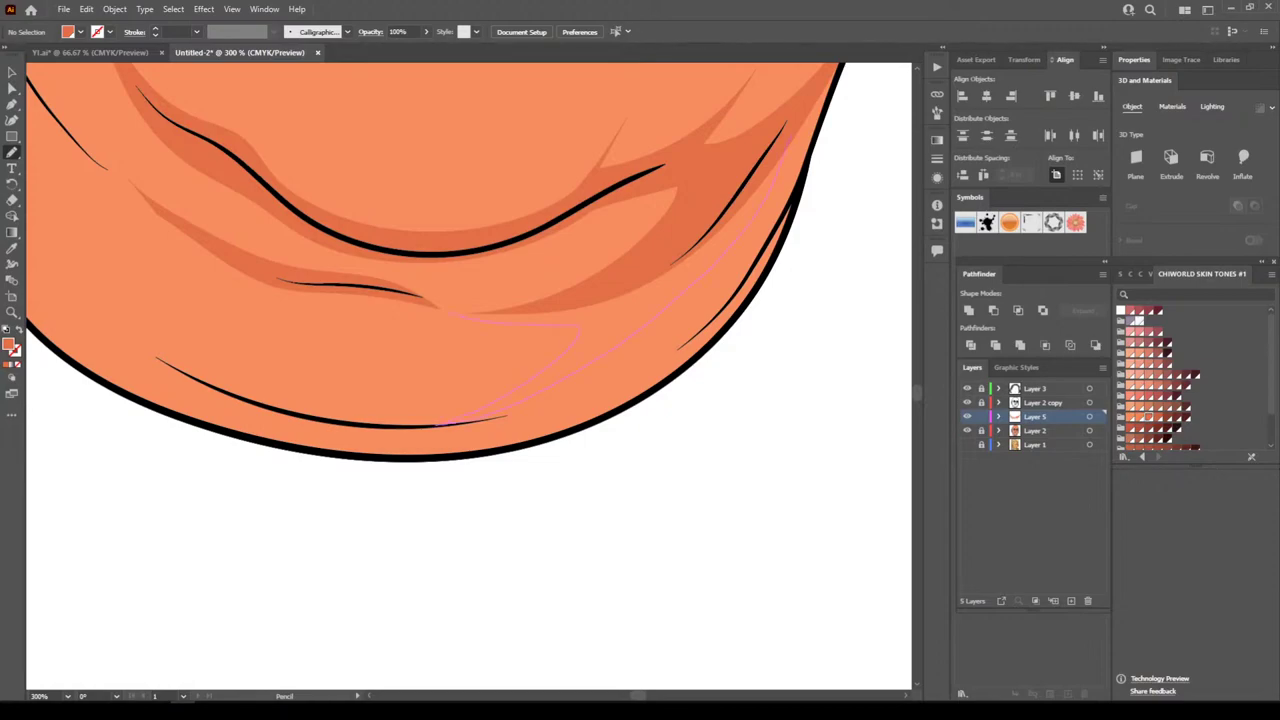
Extend the right jaw shadow with Pencil shapes reaching down to the lowest chin line and along the outer jaw edge
mouse_move(612, 222)
mouse_down()
mouse_move(574, 207)
mouse_move(655, 178)
mouse_up()
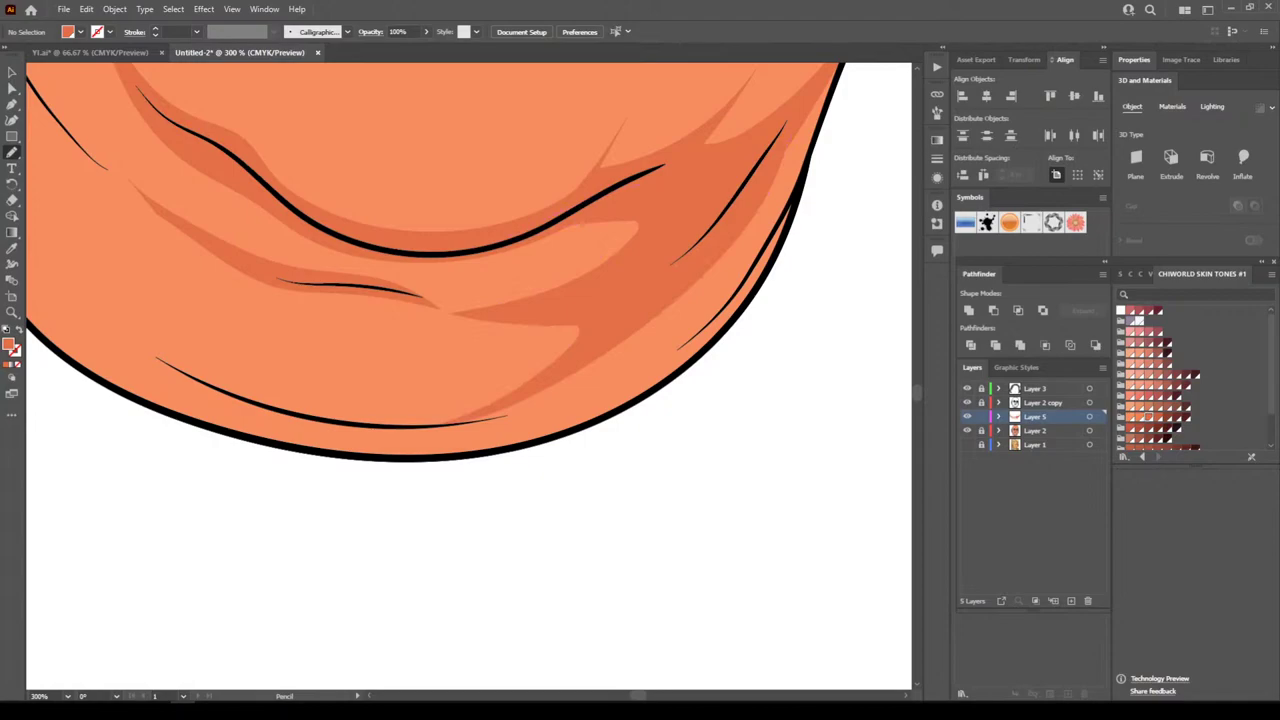
scroll(450, 295, up, 2)
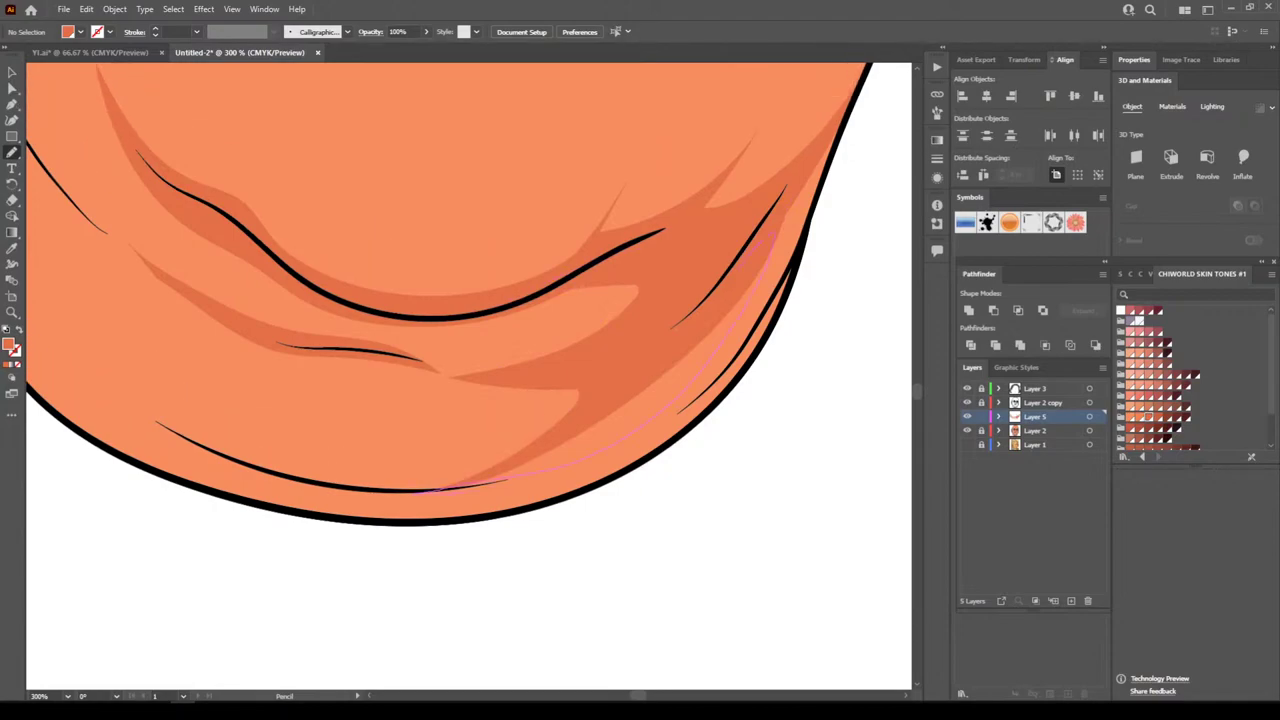
mouse_move(680, 420)
mouse_down()
mouse_move(764, 340)
mouse_move(848, 112)
mouse_up()
Draw a shadow with the Pencil tool along the lowest chin line, between the crease and the face outline
key(ctrl+minus)
key(ctrl+minus)
key(ctrl+minus)
key(ctrl+minus)
key(ctrl+minus)
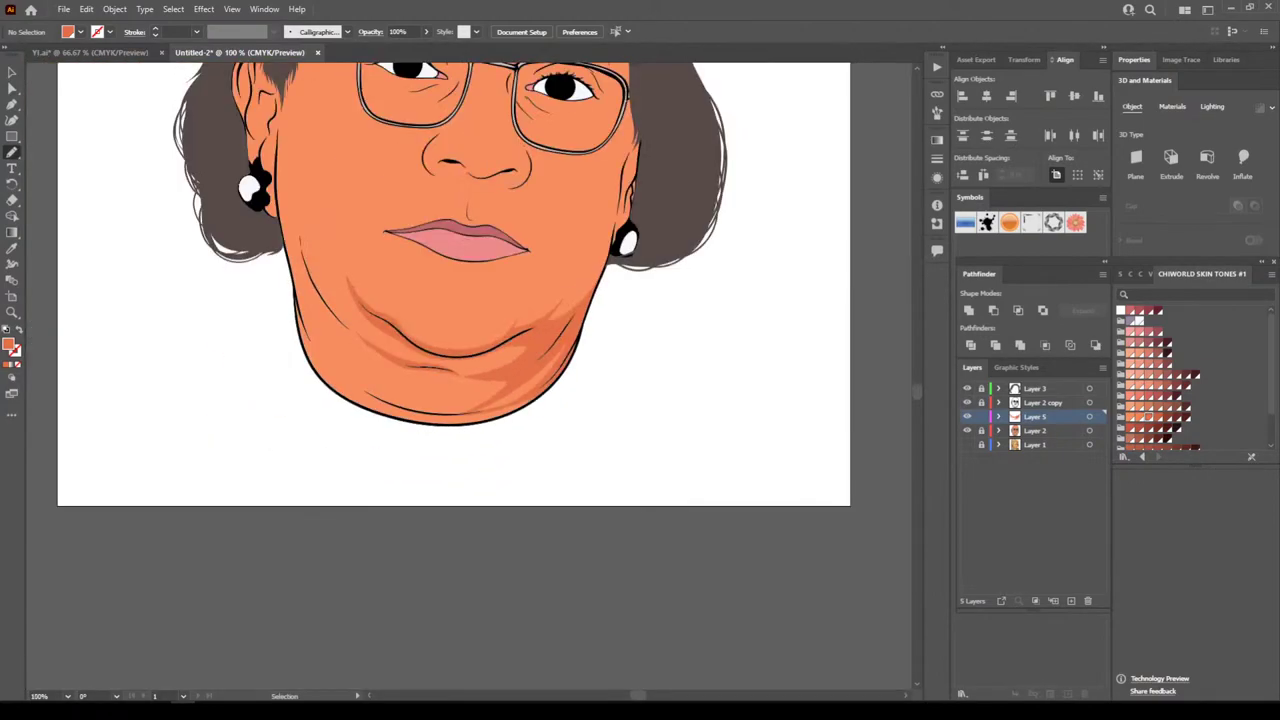
key(ctrl+equal)
key(ctrl+equal)
key(ctrl+plus)
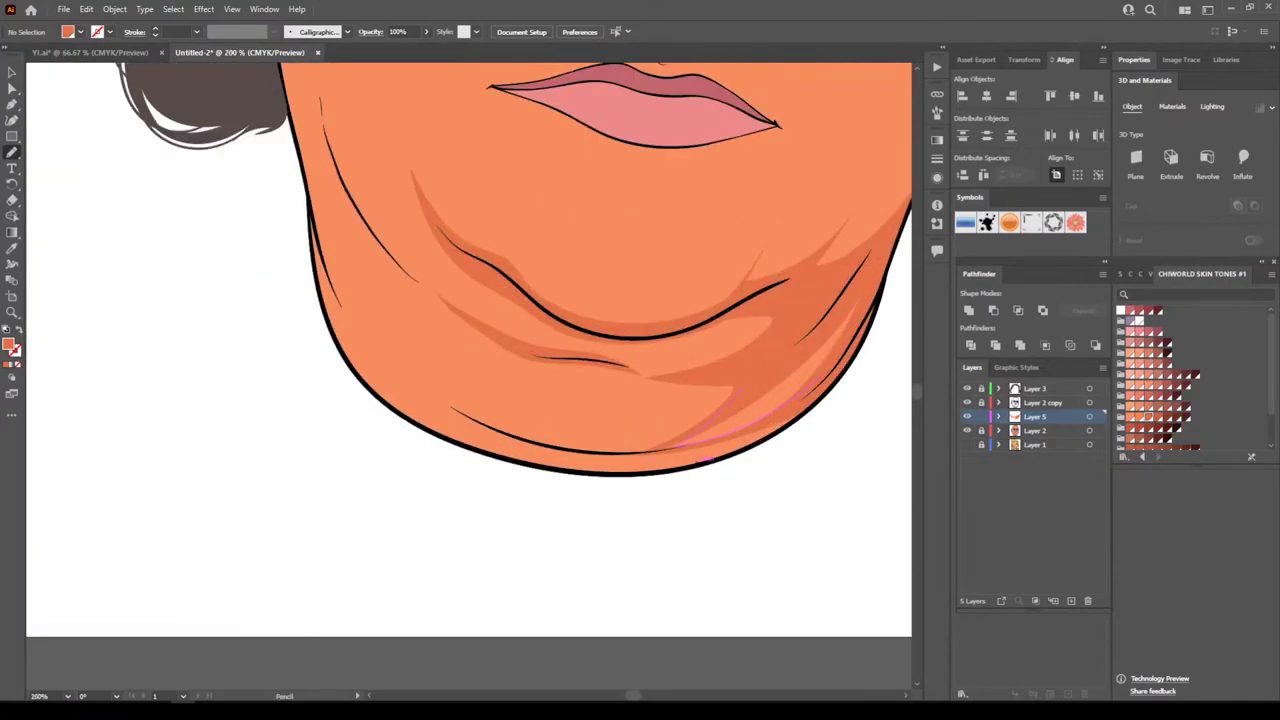
drag(560, 440, 468, 418)
drag(622, 468, 706, 462)
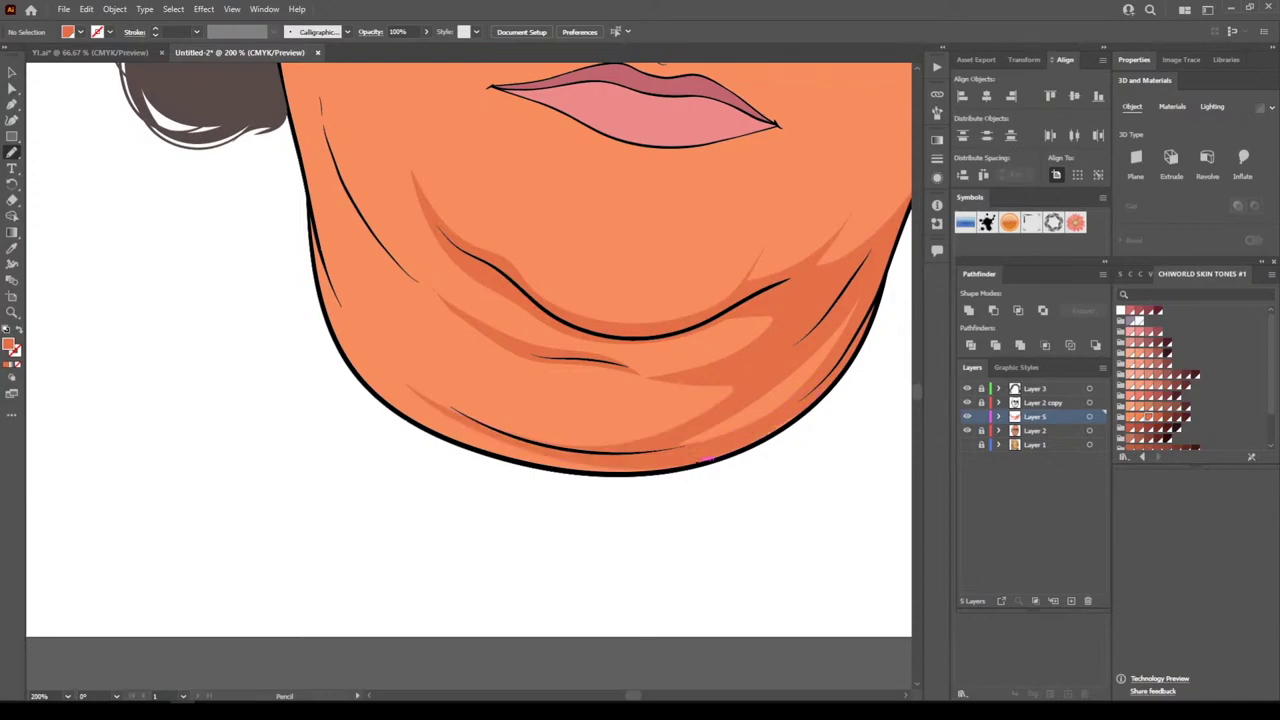
key(ctrl+minus)
key(ctrl+minus)
key(ctrl+minus)
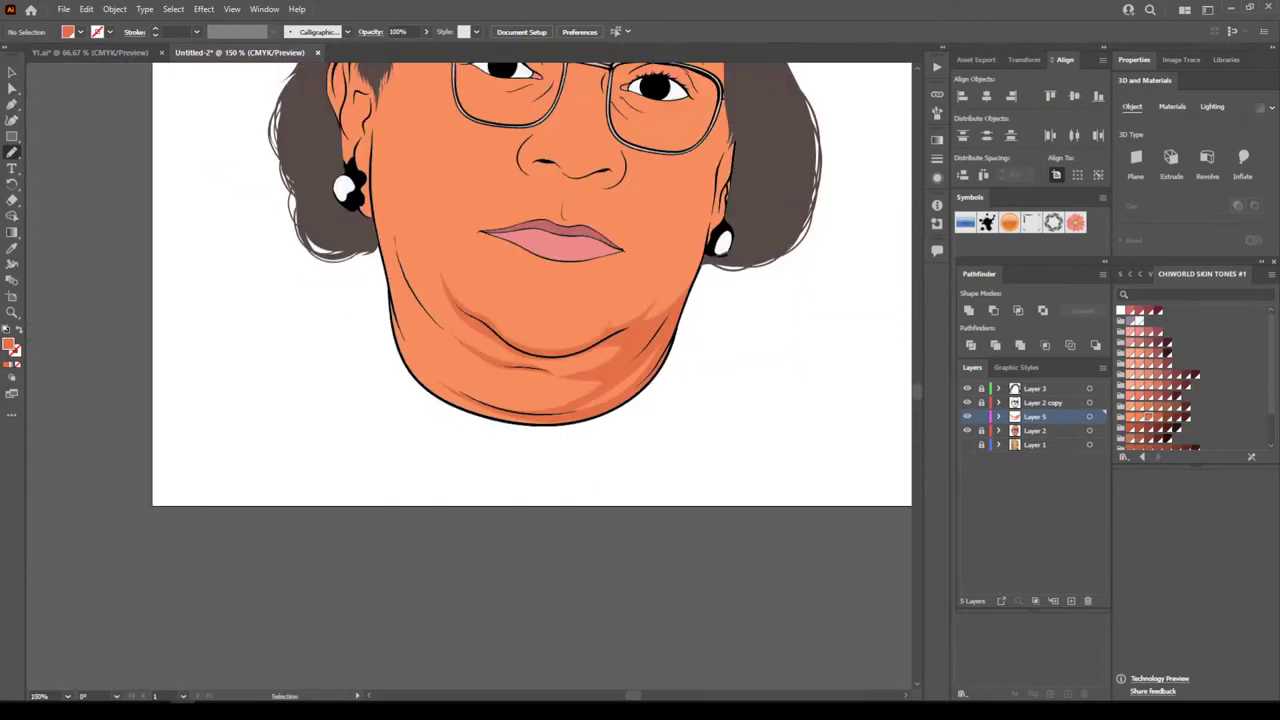
Draw a darker orange Pencil shadow around the lowest chin line, extending it left past the crease towards the jaw
key(ctrl+equal)
key(ctrl+equal)
key(ctrl+equal)
key(ctrl+equal)
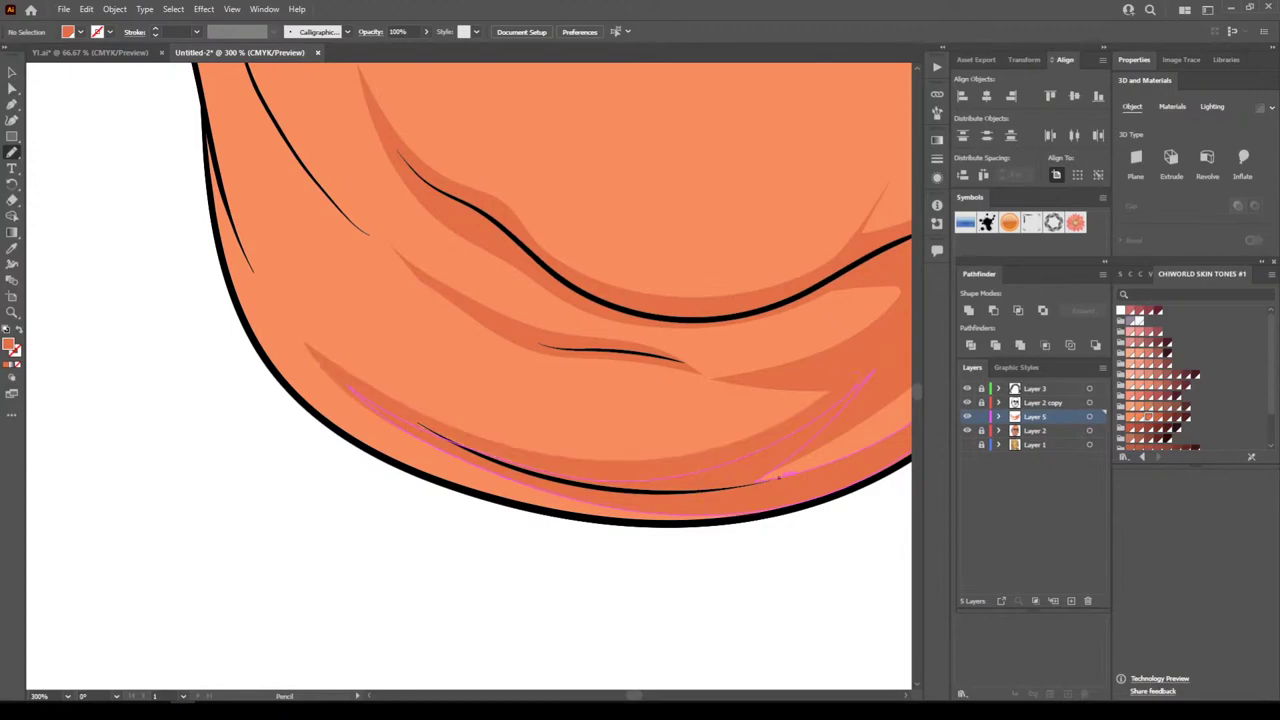
key(ctrl+minus)
key(ctrl+minus)
key(ctrl+minus)
key(ctrl+minus)
key(ctrl+minus)
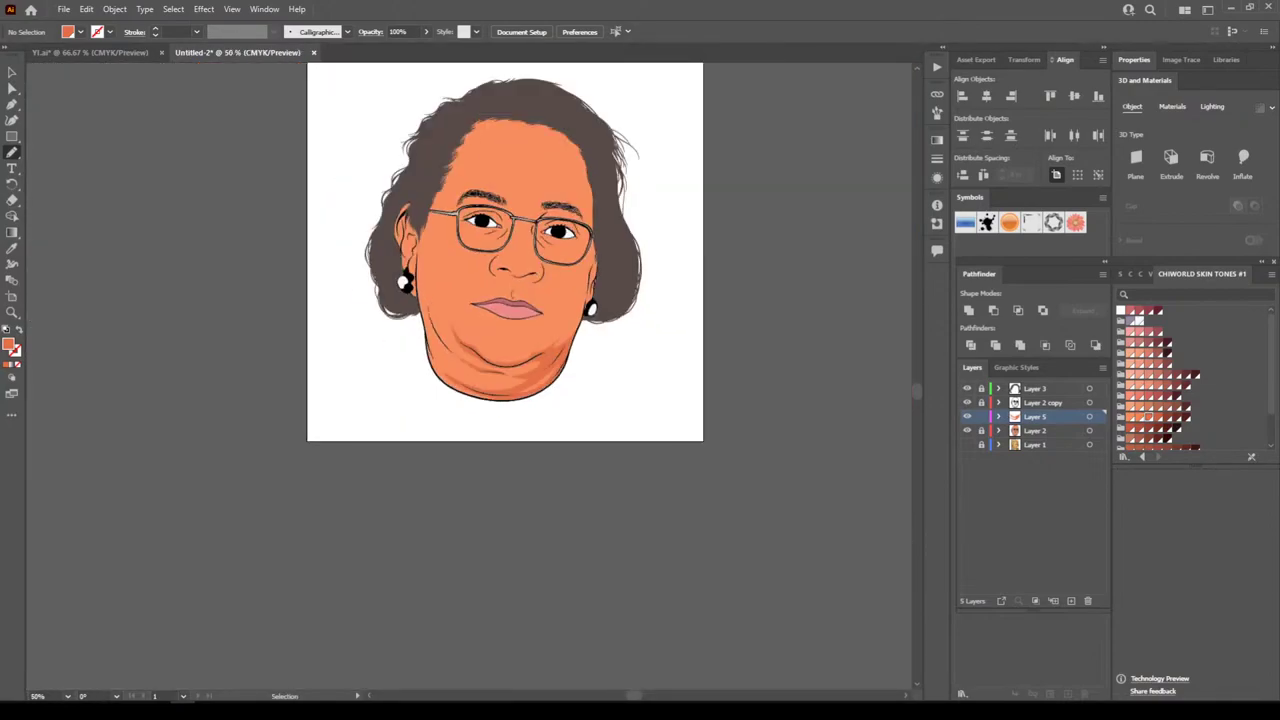
Draw a Pencil shadow along the left jaw creases, joining it to the chin-fold shadows and the face outline
key(ctrl+equal)
scroll(510, 340, up, 4)
scroll(510, 340, up, 3)
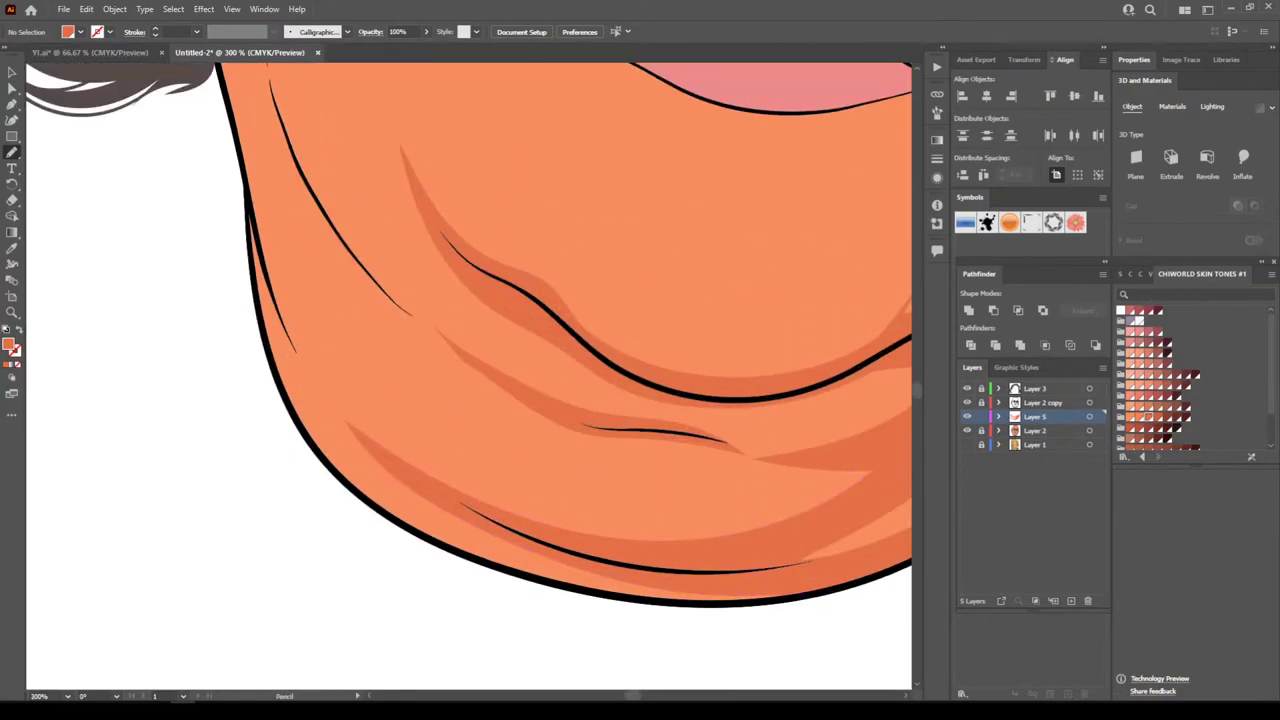
scroll(520, 380, up, 1)
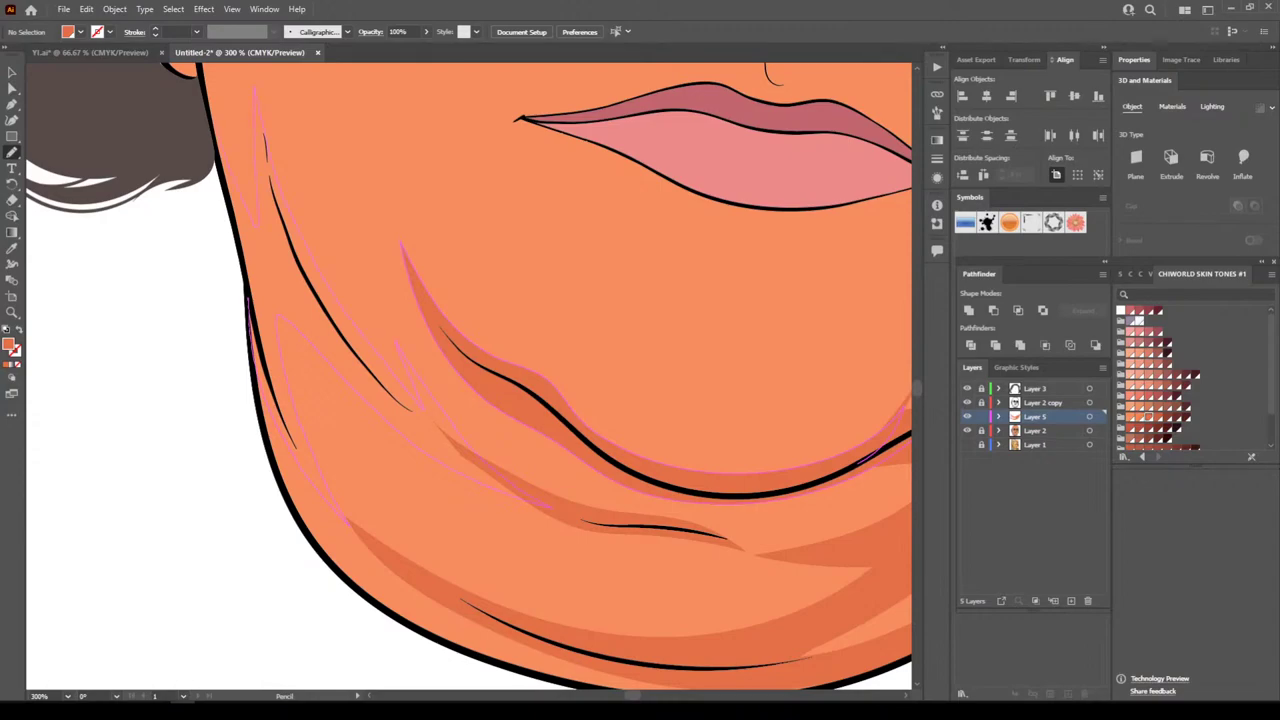
drag(213, 122, 251, 318)
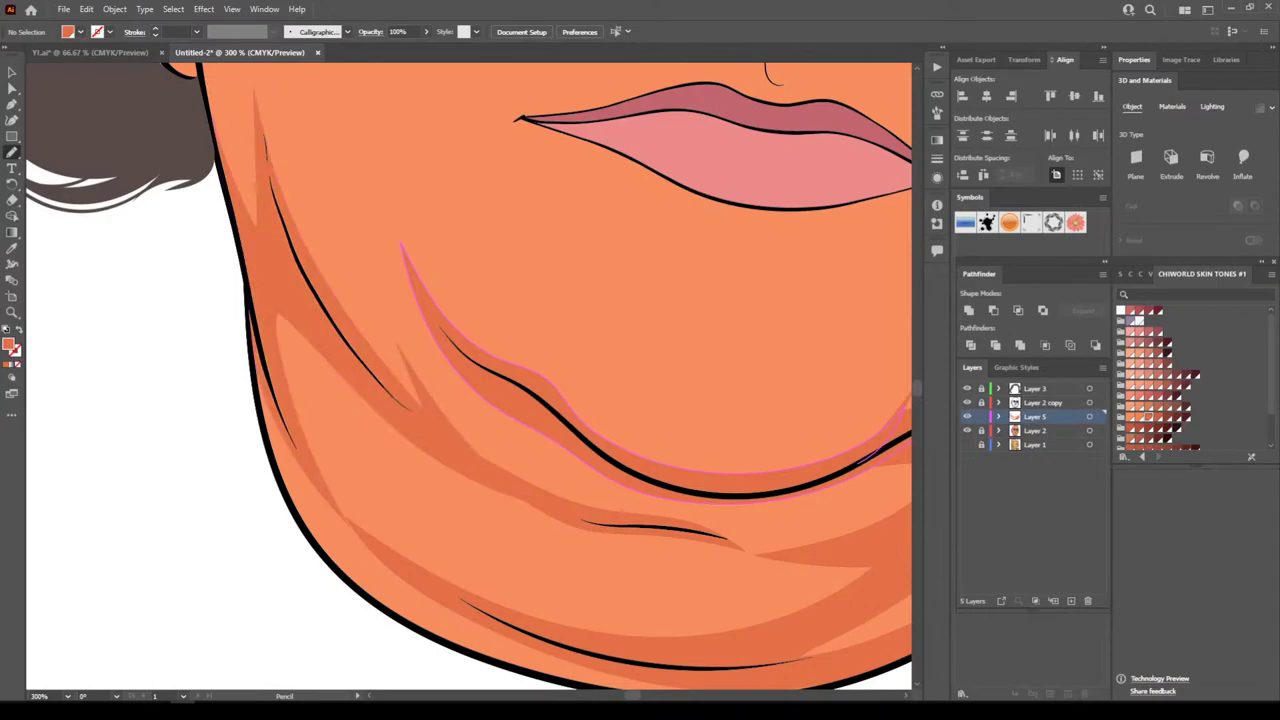
key(ctrl+minus)
key(ctrl+minus)
key(ctrl+minus)
key(ctrl+minus)
key(ctrl+minus)
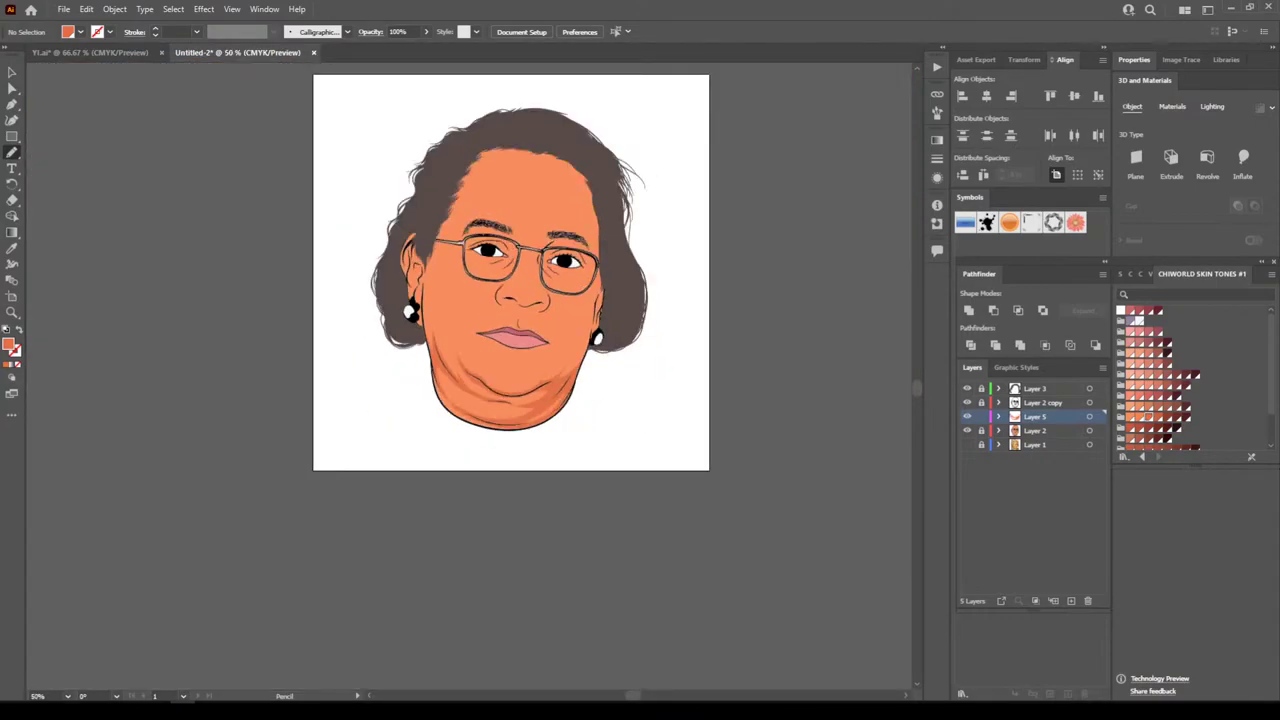
Extend the left jaw shadow with the Pencil tool up the cheek edge beside the ear to the sideburn
key(ctrl+plus)
key(ctrl+plus)
key(ctrl+plus)
scroll(838, 406, up, 5)
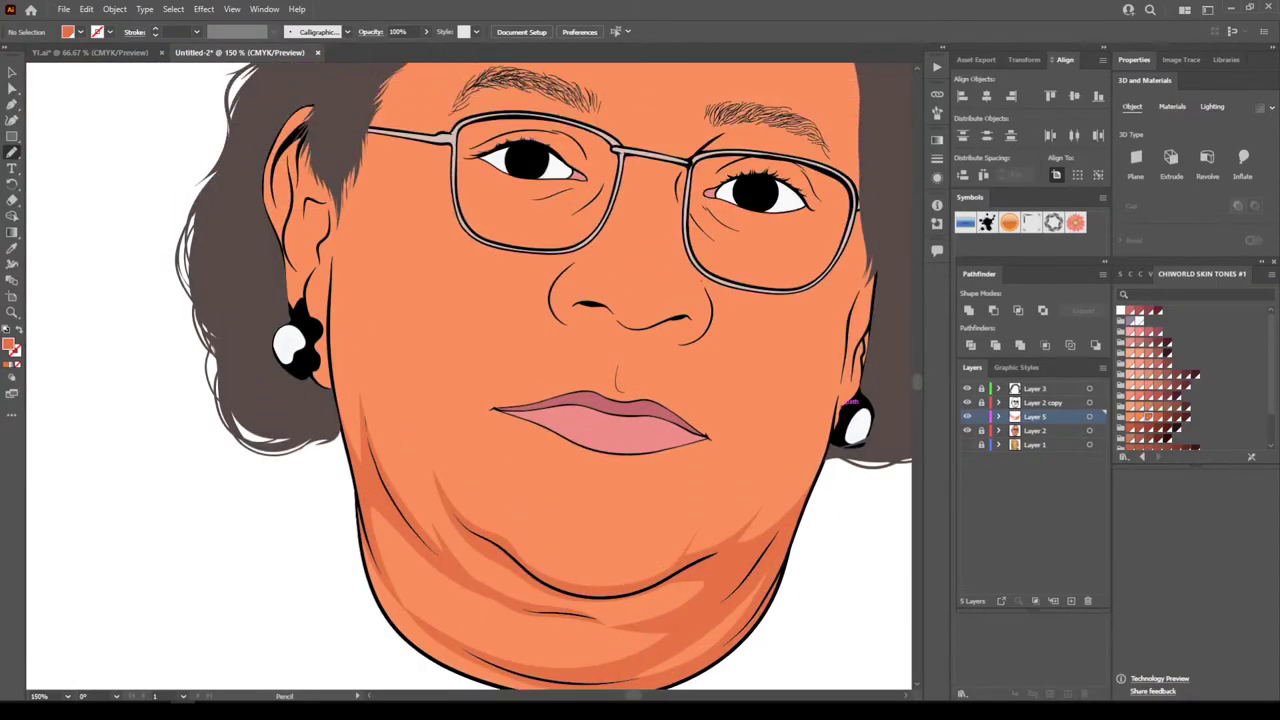
scroll(469, 375, up, 1)
mouse_move(405, 562)
mouse_down()
mouse_move(374, 500)
mouse_move(356, 402)
mouse_up()
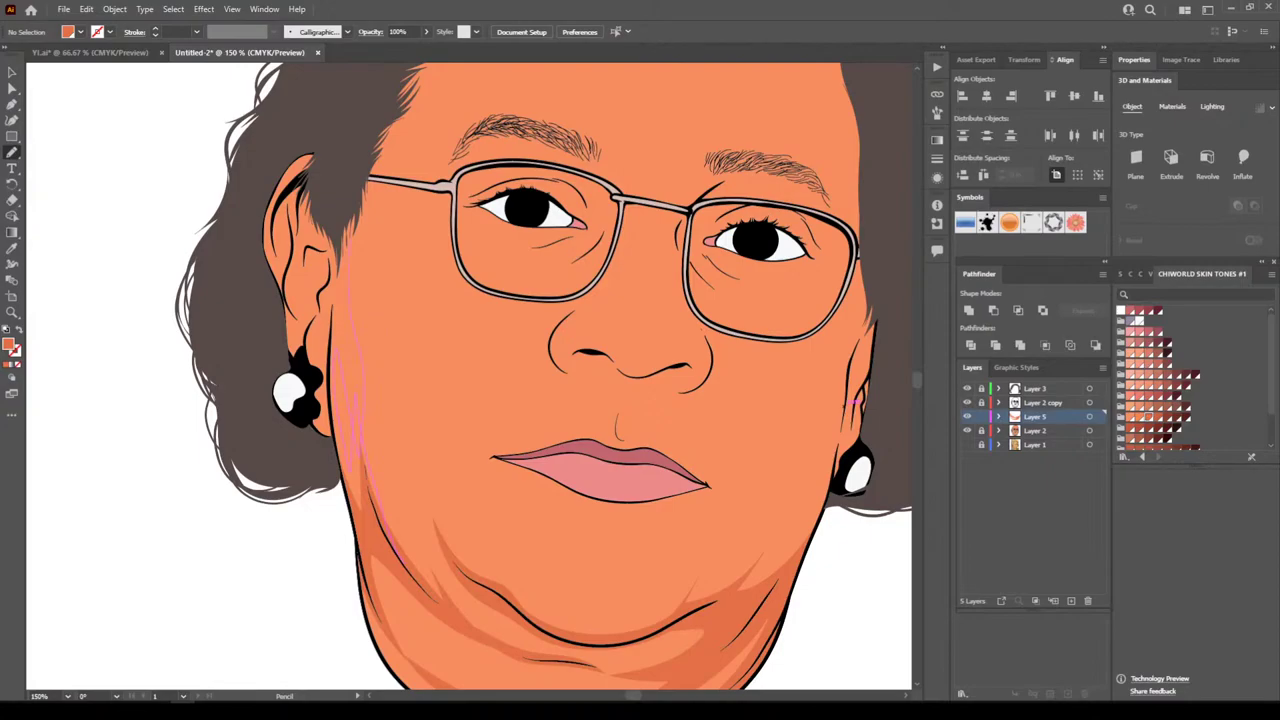
mouse_move(357, 167)
mouse_down()
mouse_move(334, 300)
mouse_move(333, 446)
mouse_up()
drag(374, 545, 404, 561)
key(ctrl+minus)
key(ctrl+minus)
key(ctrl+minus)
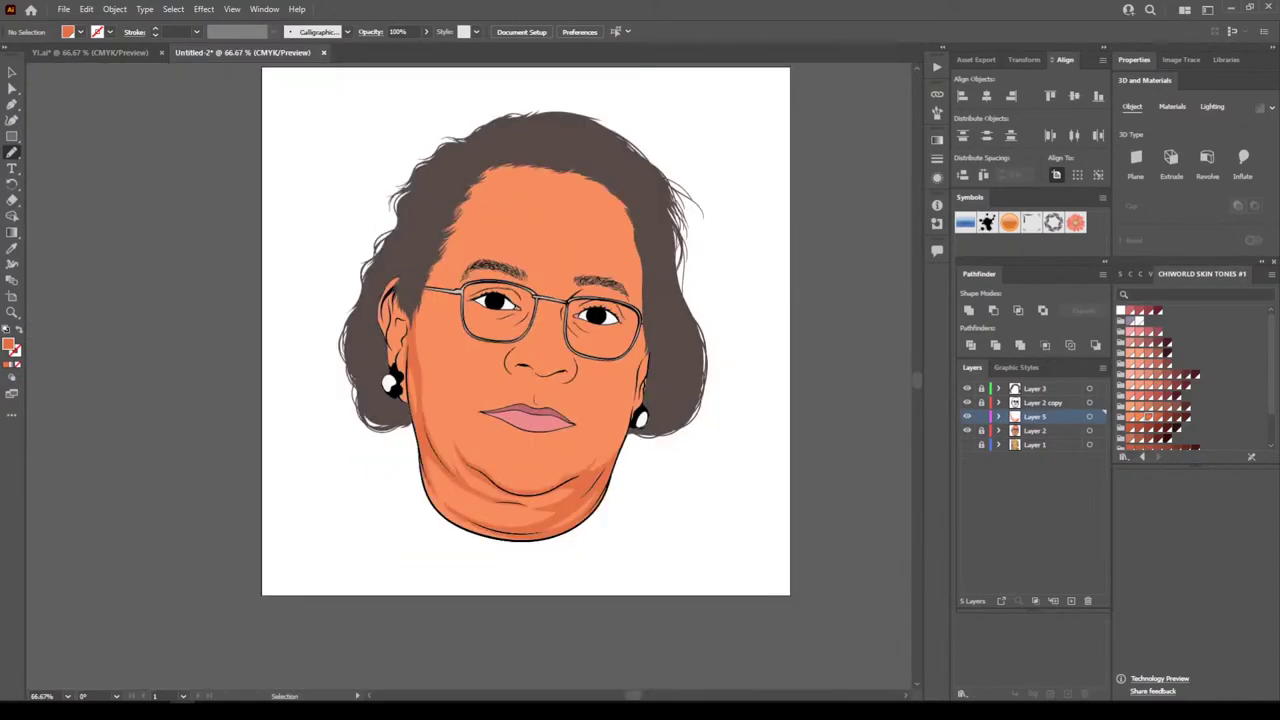
Draw jagged Pencil shadows along the left hairline, from the sideburn past the temple to the top of the forehead
key(ctrl+equal)
key(ctrl+equal)
scroll(853, 402, up, 3)
key(ctrl+equal)
key(ctrl+equal)
scroll(469, 376, up, 4)
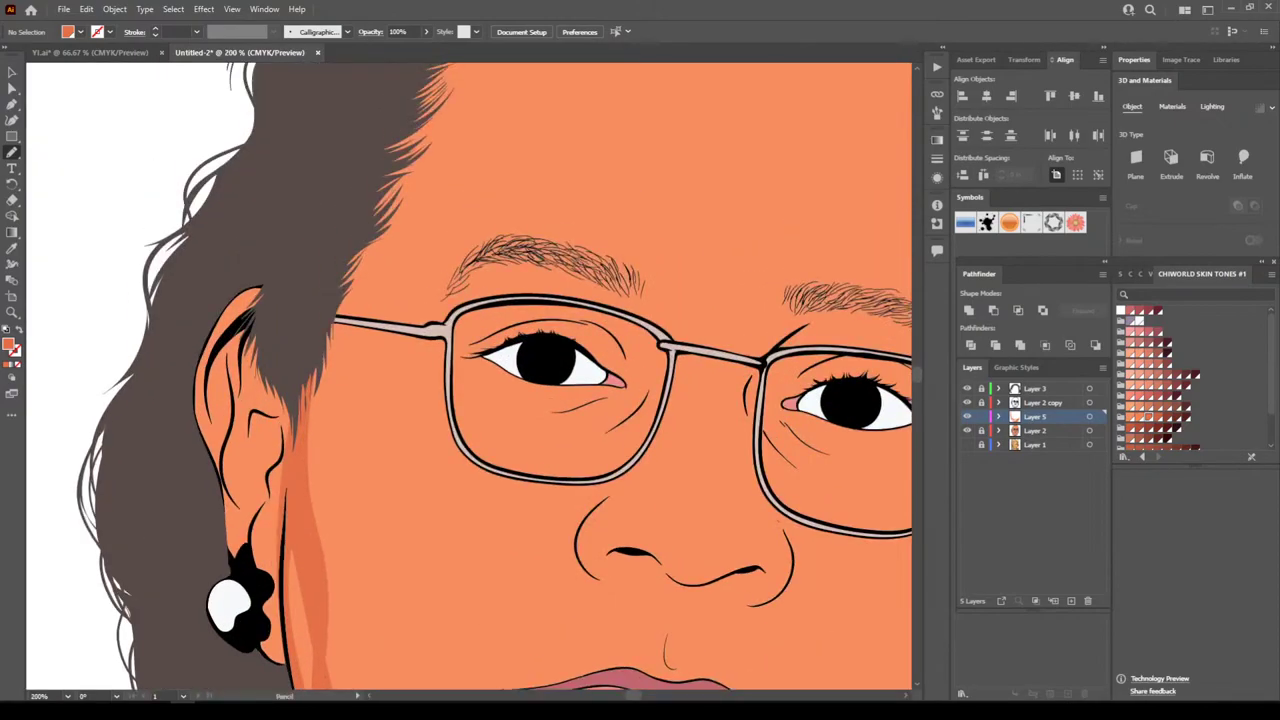
mouse_move(304, 404)
mouse_down()
mouse_move(302, 500)
mouse_move(331, 460)
mouse_up()
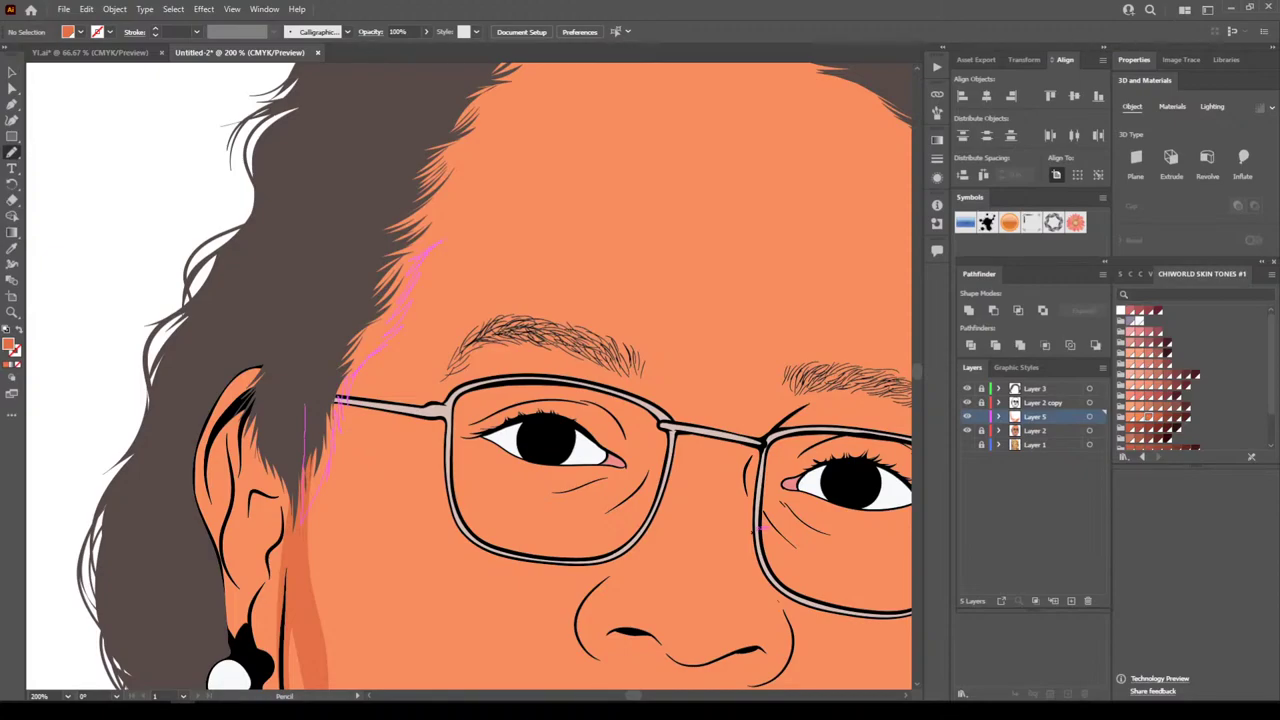
scroll(470, 376, up, 4)
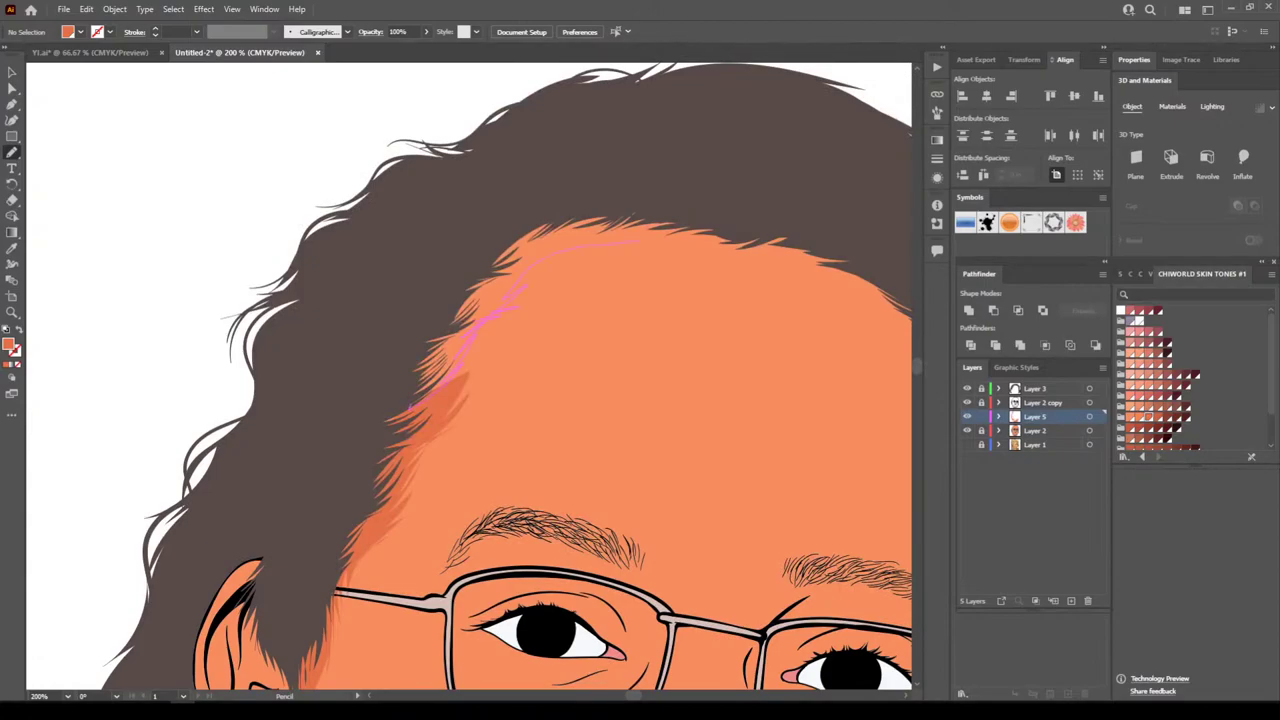
mouse_move(640, 240)
mouse_down()
mouse_move(390, 373)
mouse_move(410, 408)
mouse_move(555, 265)
mouse_up()
key(ctrl+minus)
key(ctrl+minus)
key(ctrl+minus)
key(ctrl+minus)
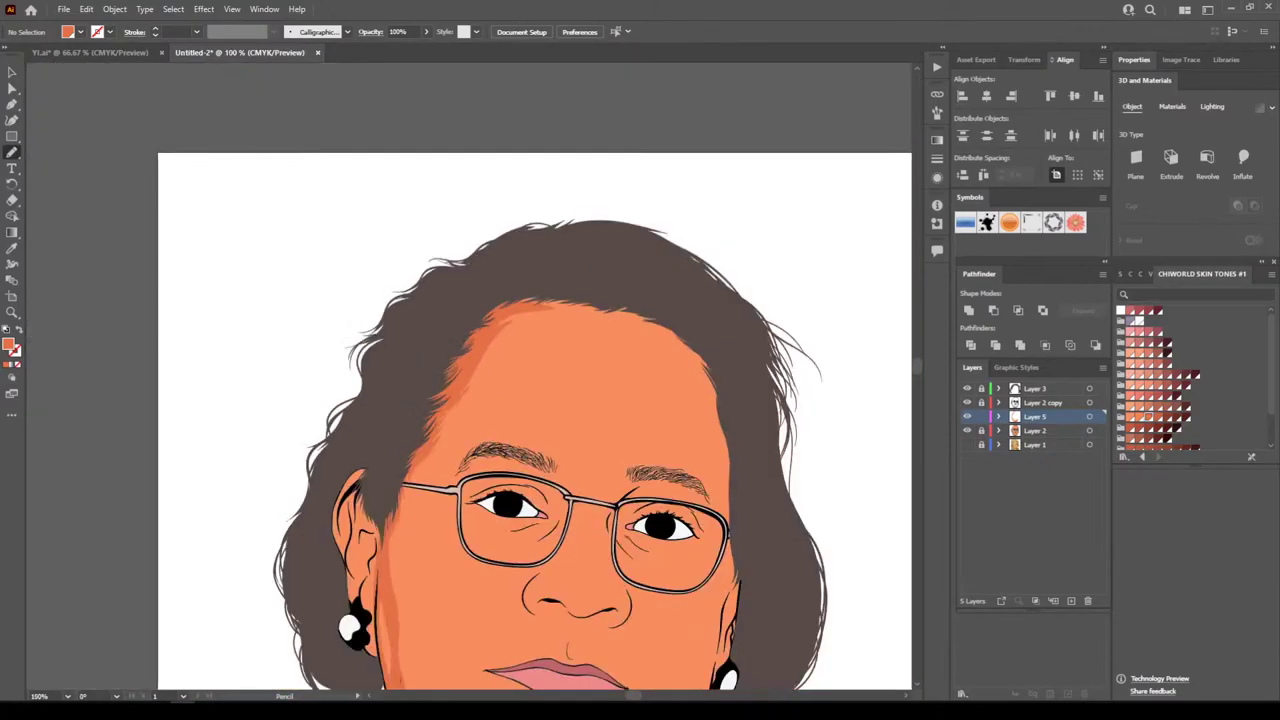
scroll(470, 376, down, 2)
key(ctrl+equal)
key(ctrl+equal)
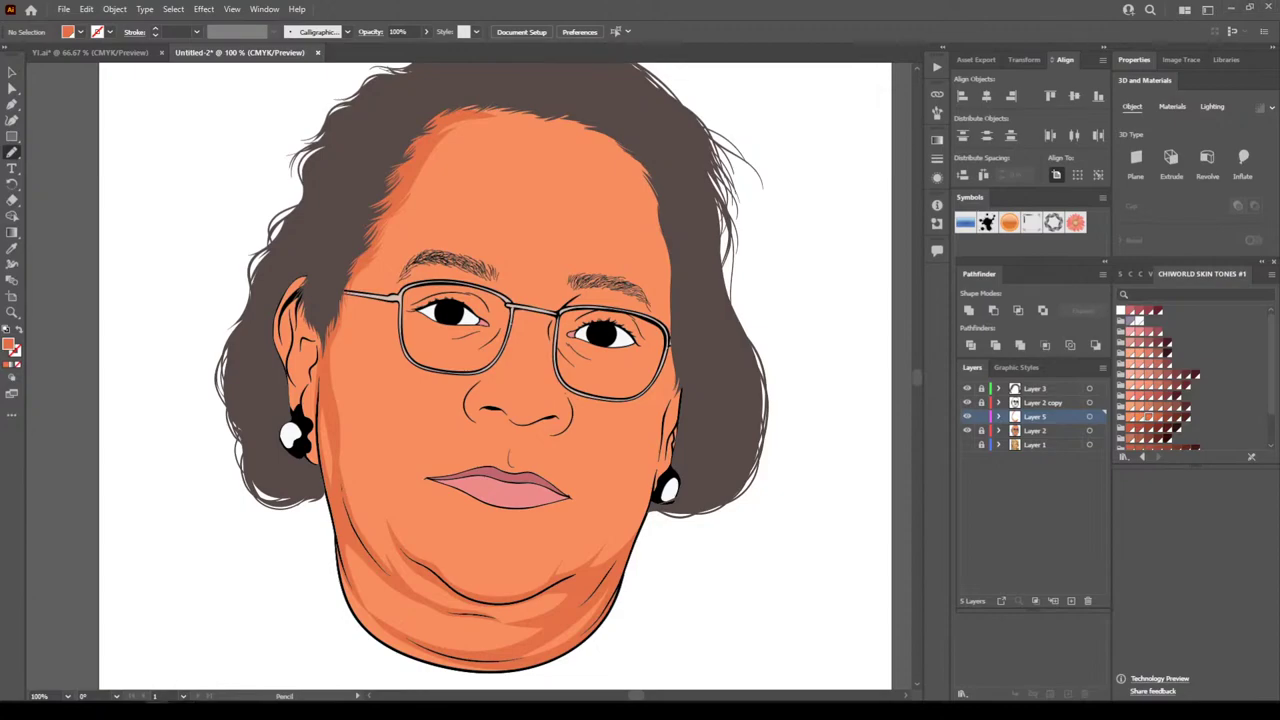
key(ctrl+minus)
key(ctrl+minus)
key(ctrl+minus)
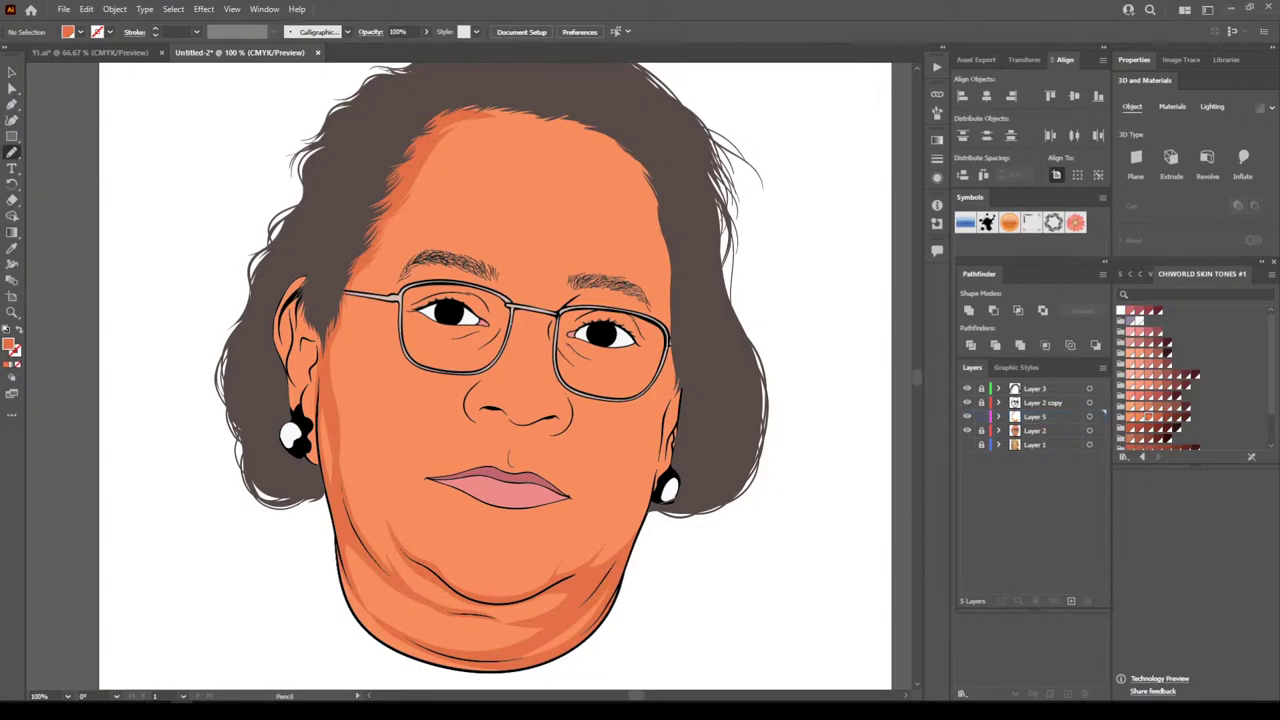
Draw a darker orange shadow with the Pencil tool beneath the right nostril, tapering along the nose base line
key(ctrl+plus)
key(ctrl+plus)
key(ctrl+plus)
key(ctrl+plus)
key(ctrl+plus)
key(ctrl+plus)
key(ctrl+plus)
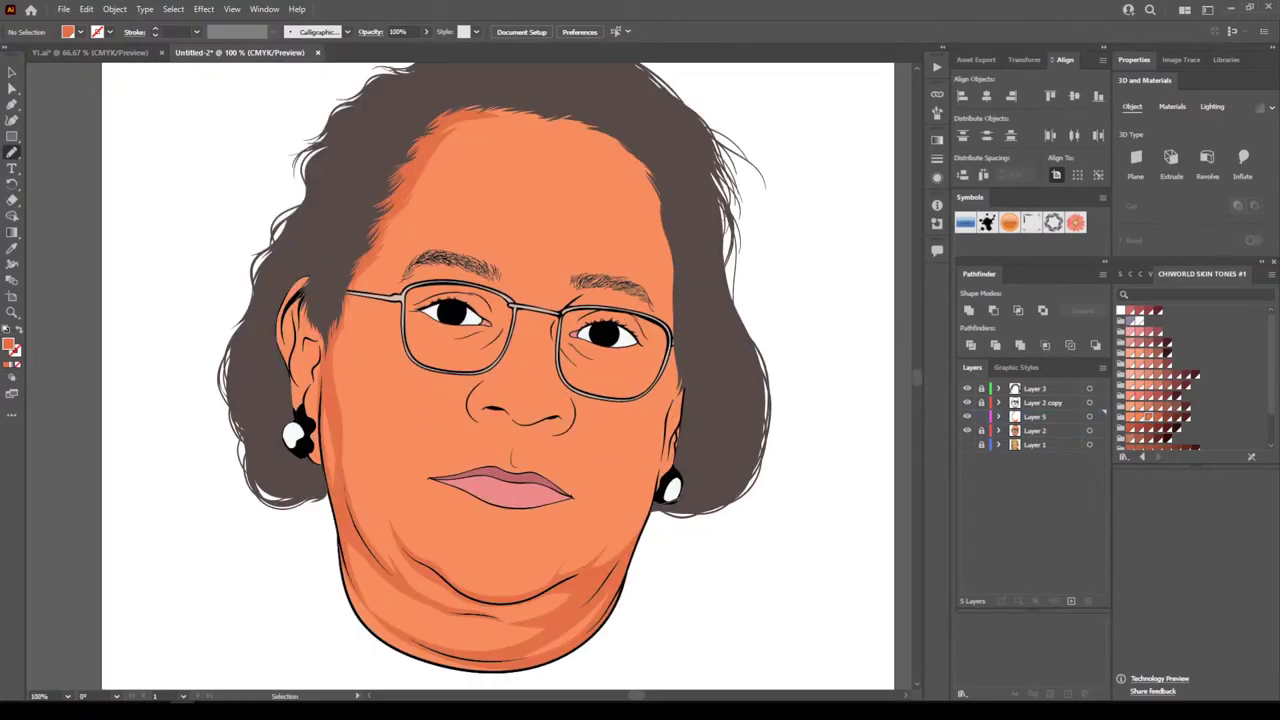
key(ctrl+plus)
scroll(469, 376, left, 3)
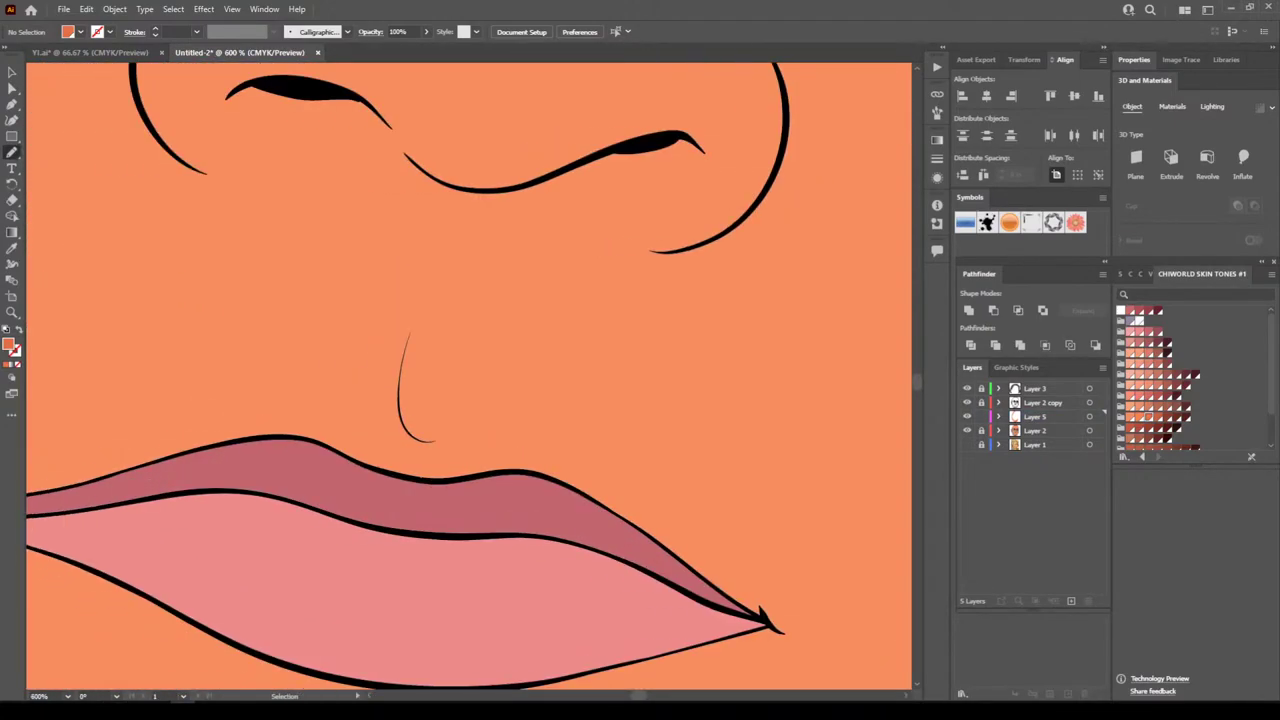
scroll(469, 376, up, 5)
drag(598, 297, 571, 311)
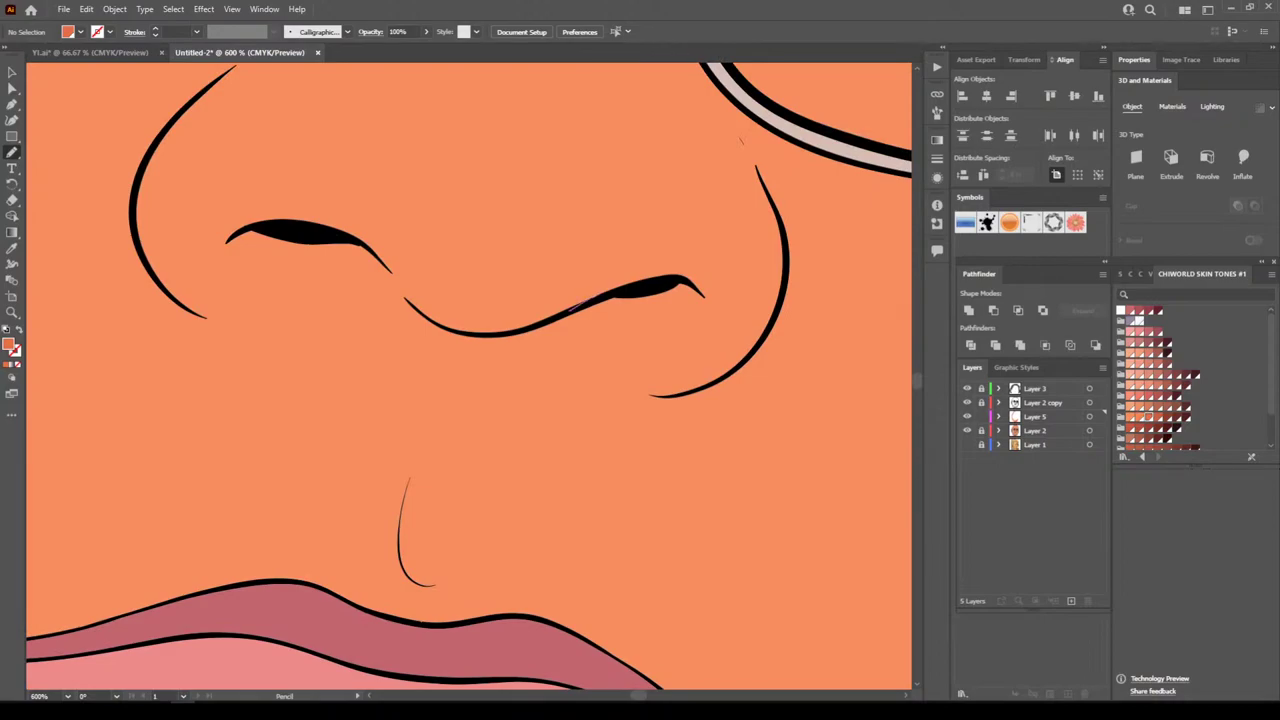
drag(673, 275, 688, 279)
drag(565, 319, 495, 333)
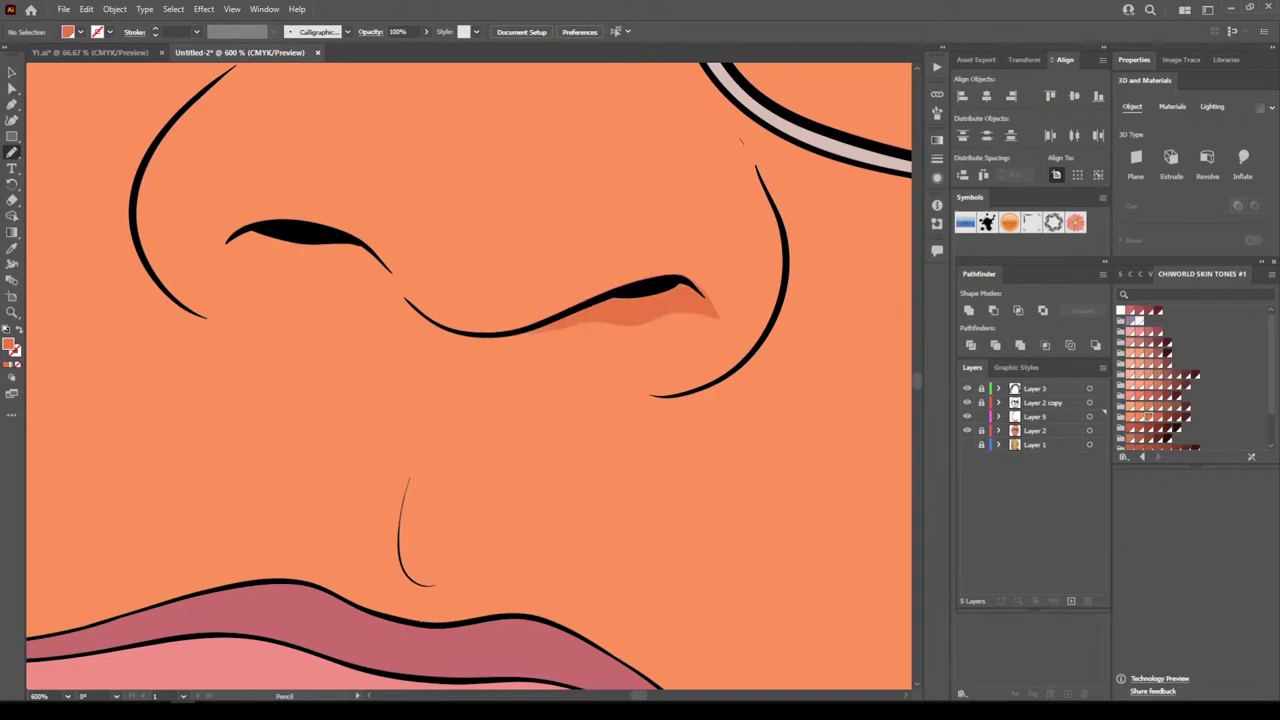
Draw a Pencil shadow under the left nostril and along the nose base, joining it to the right nostril's shadow
drag(326, 224, 255, 221)
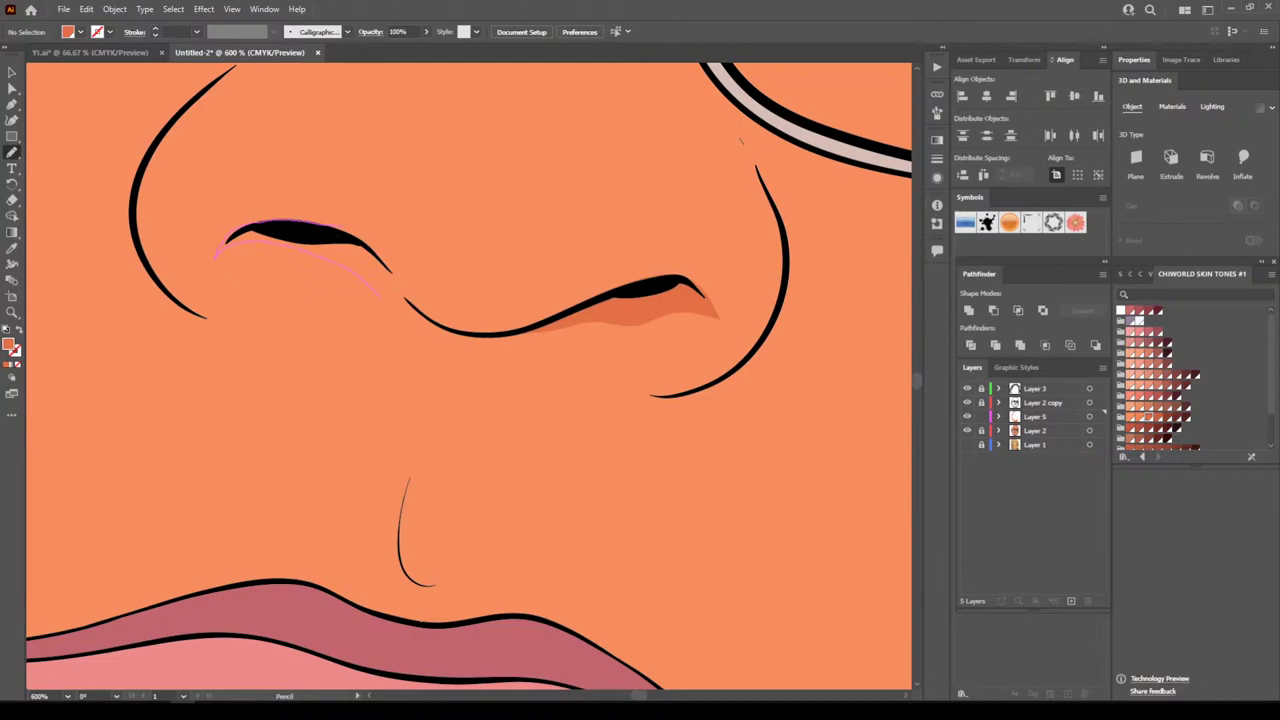
drag(625, 289, 480, 317)
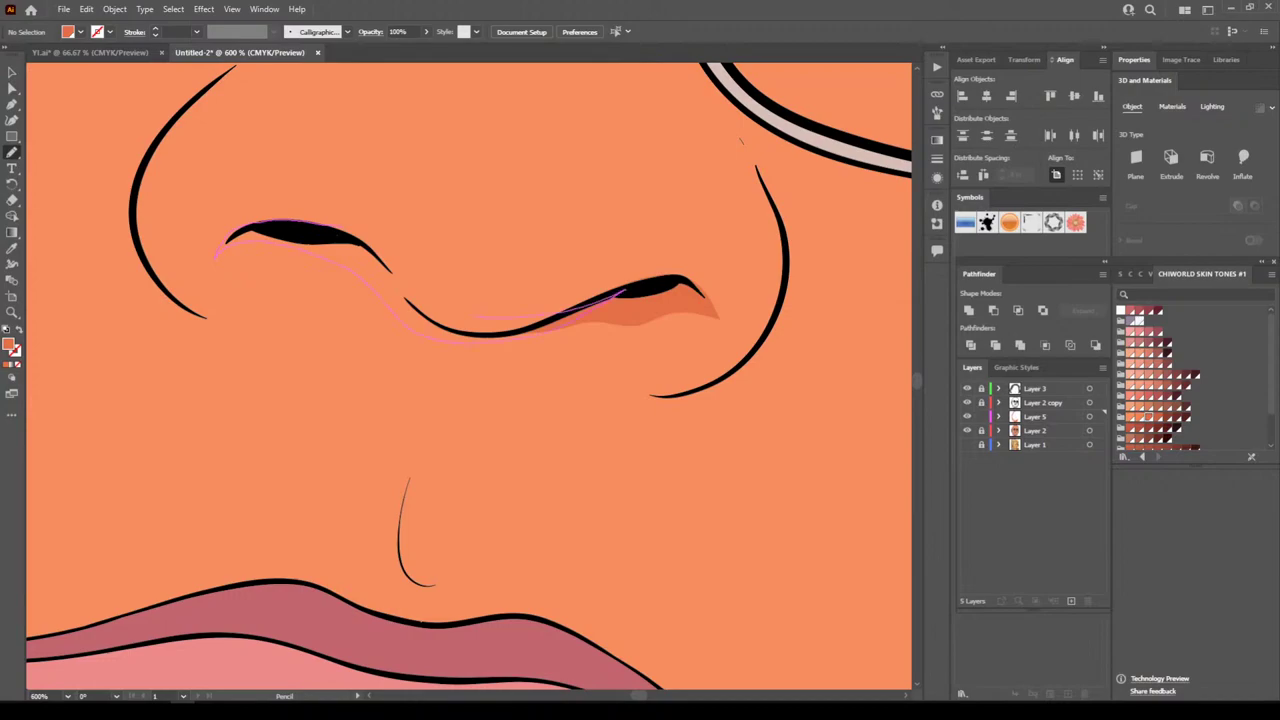
drag(618, 293, 625, 289)
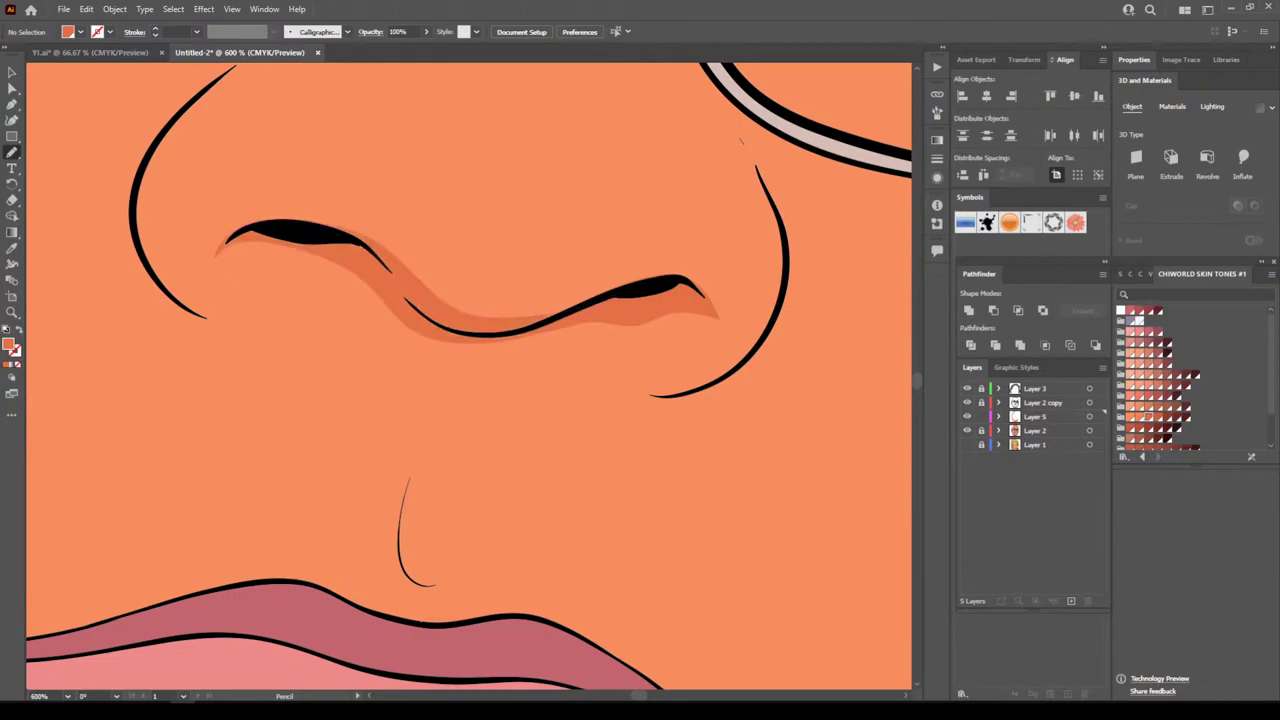
Draw a curved Pencil shadow around the outer line of the left nose wing
key(ctrl+minus)
key(ctrl+minus)
key(ctrl+minus)
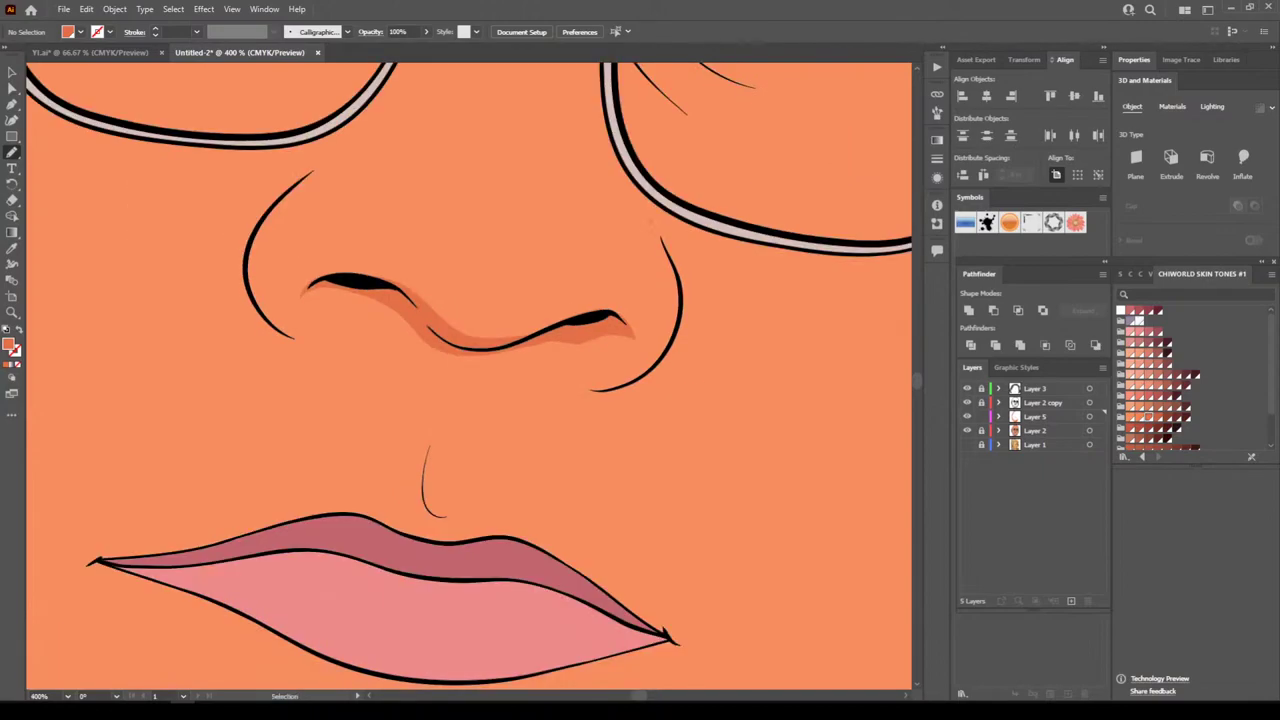
scroll(469, 376, left, 3)
key(ctrl+equal)
key(ctrl+equal)
key(ctrl+equal)
scroll(468, 376, up, 2)
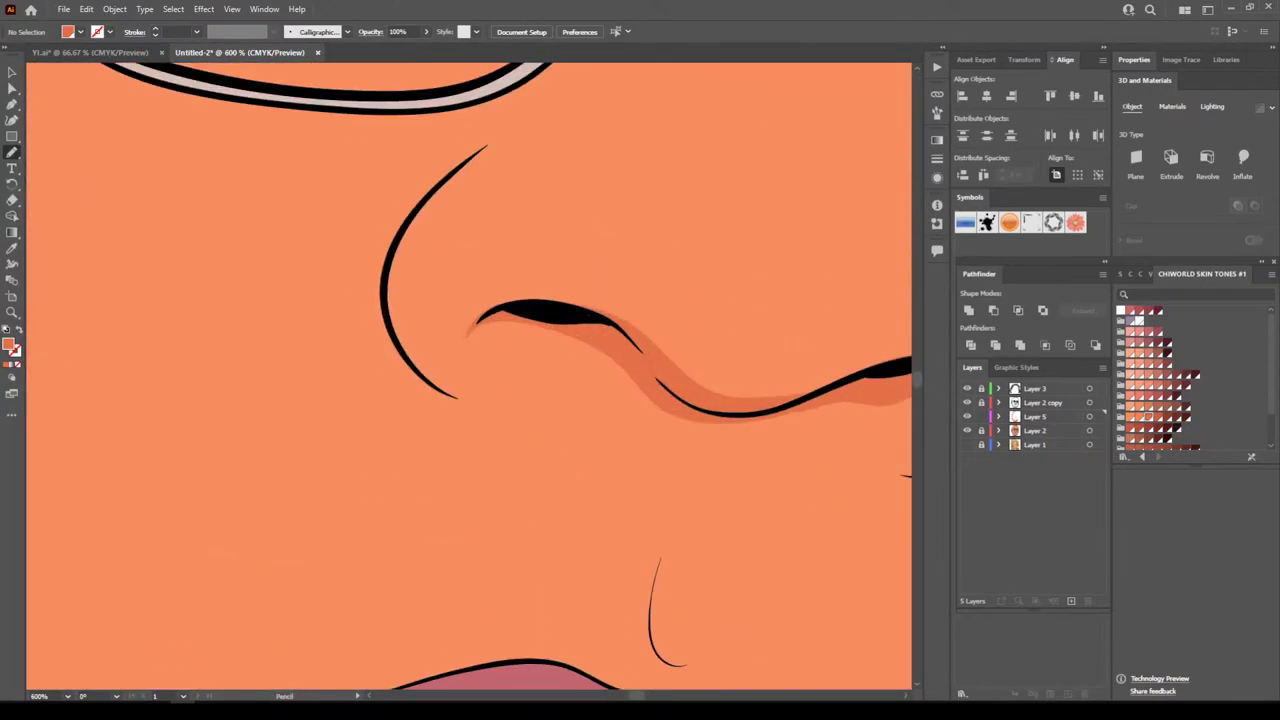
drag(388, 322, 440, 380)
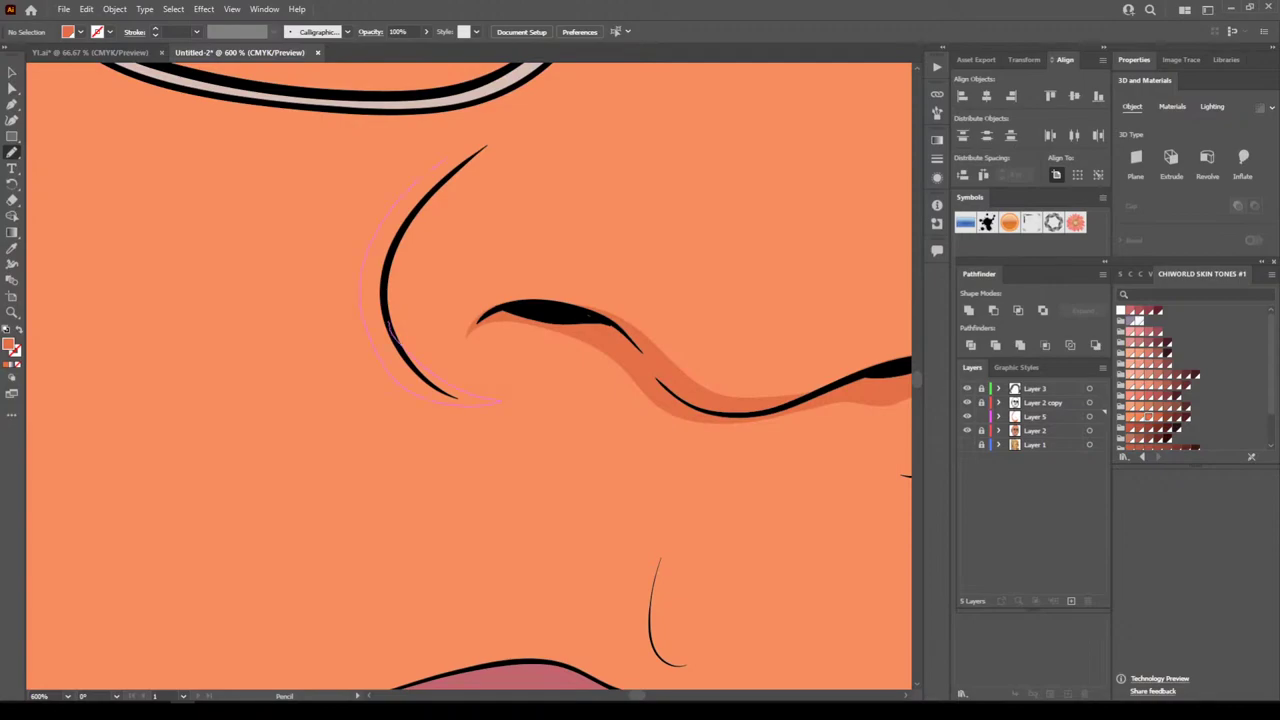
scroll(468, 376, down, 6)
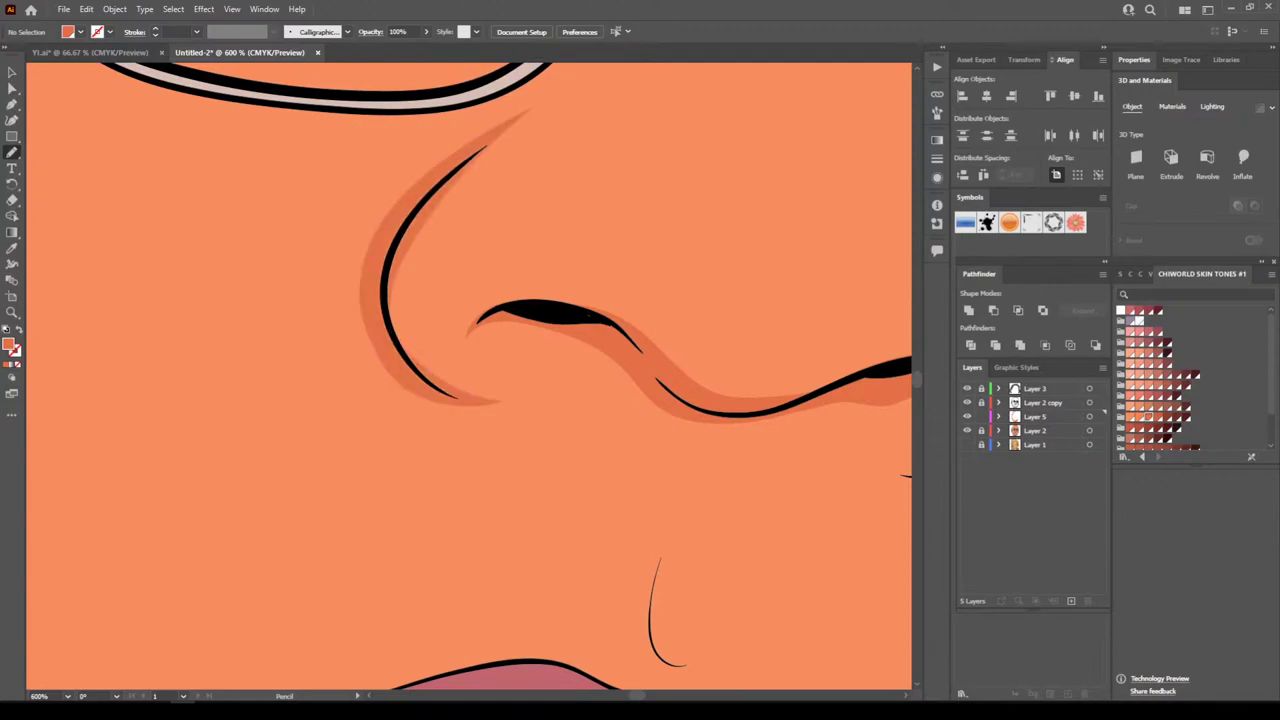
Draw a curved Pencil shadow around the right nose wing, reaching up to the glasses rim
scroll(503, 364, up, 5)
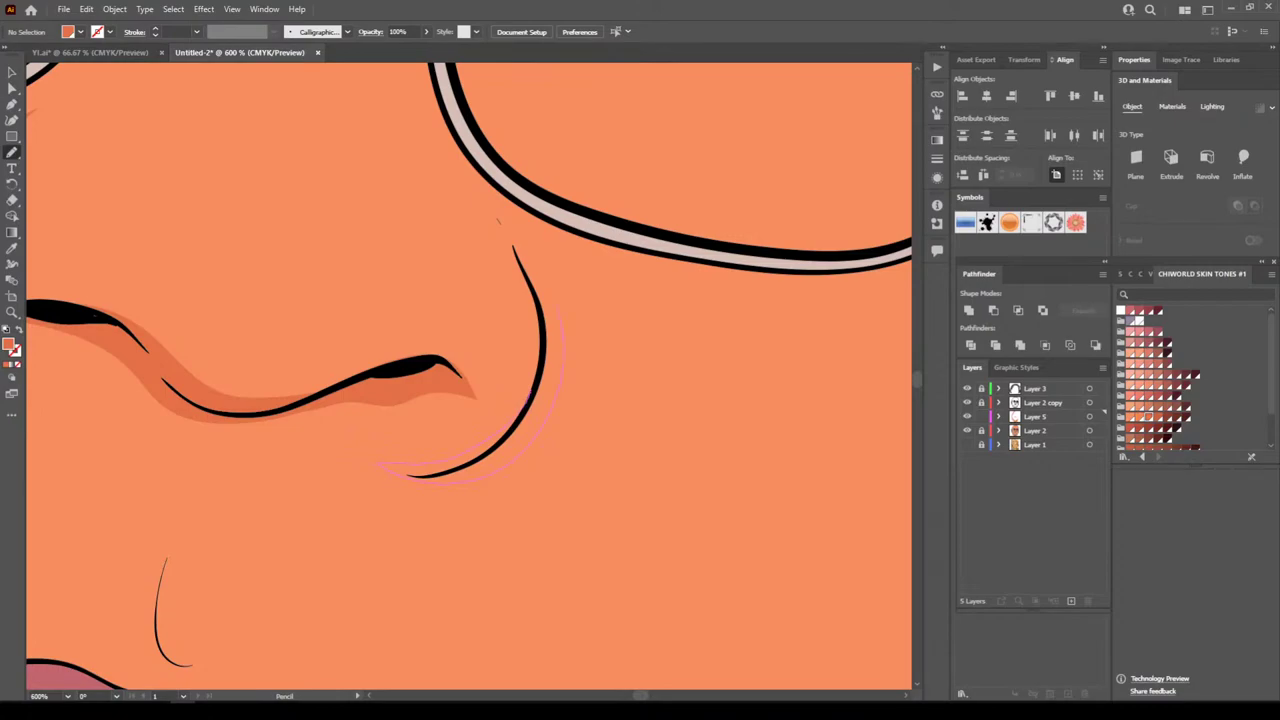
drag(496, 190, 491, 178)
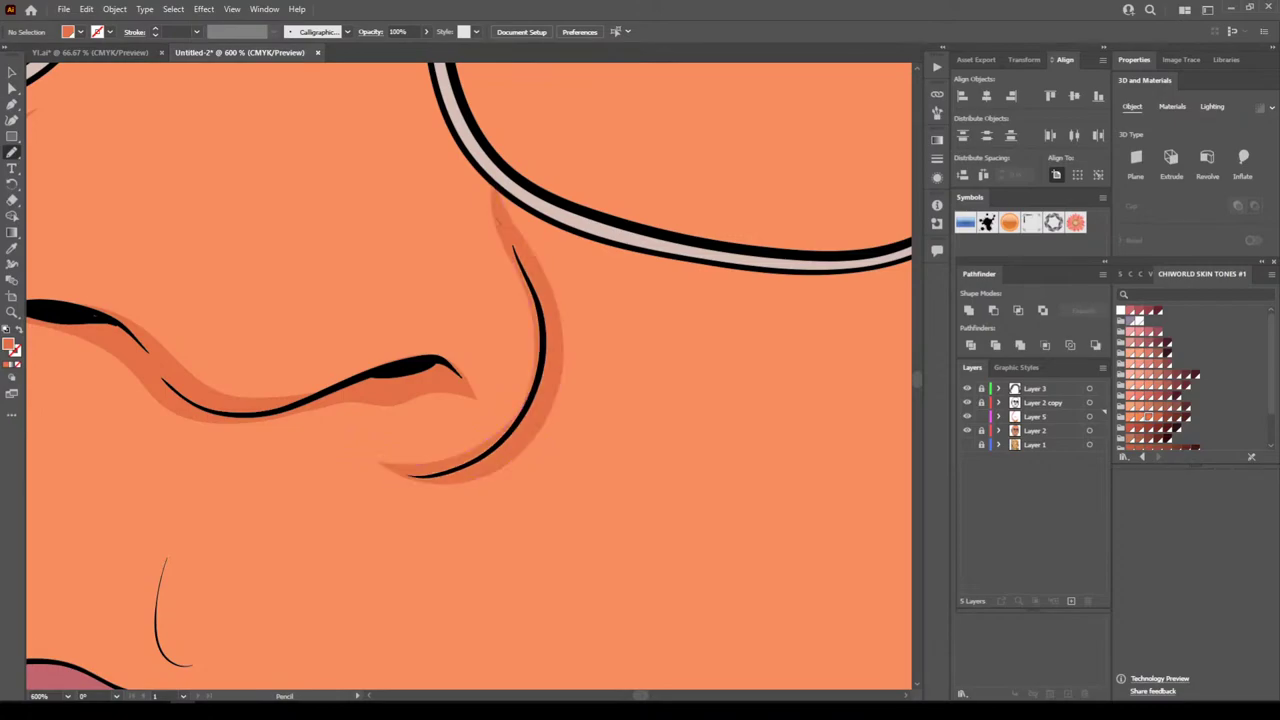
scroll(468, 376, down, 6)
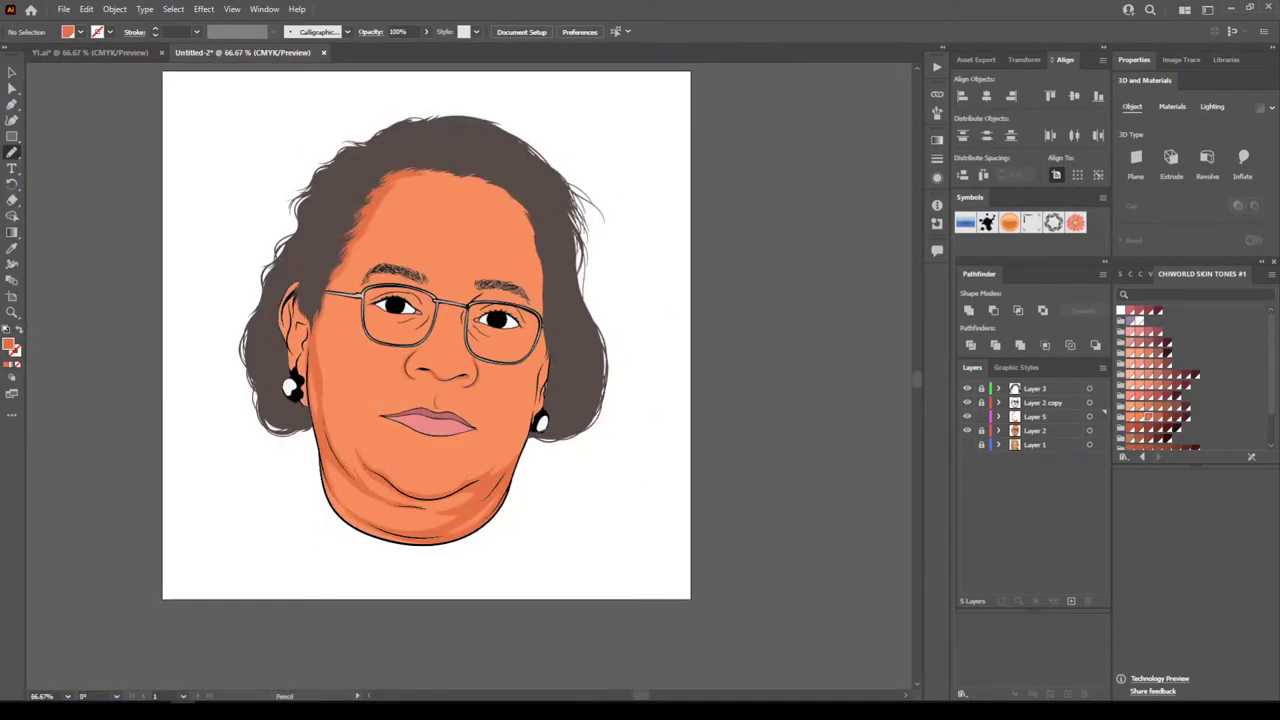
Draw a Pencil shadow down the right side of the nose bridge, behind the glasses rim, joining the right wing shadow
scroll(468, 376, up, 2)
scroll(566, 521, up, 4)
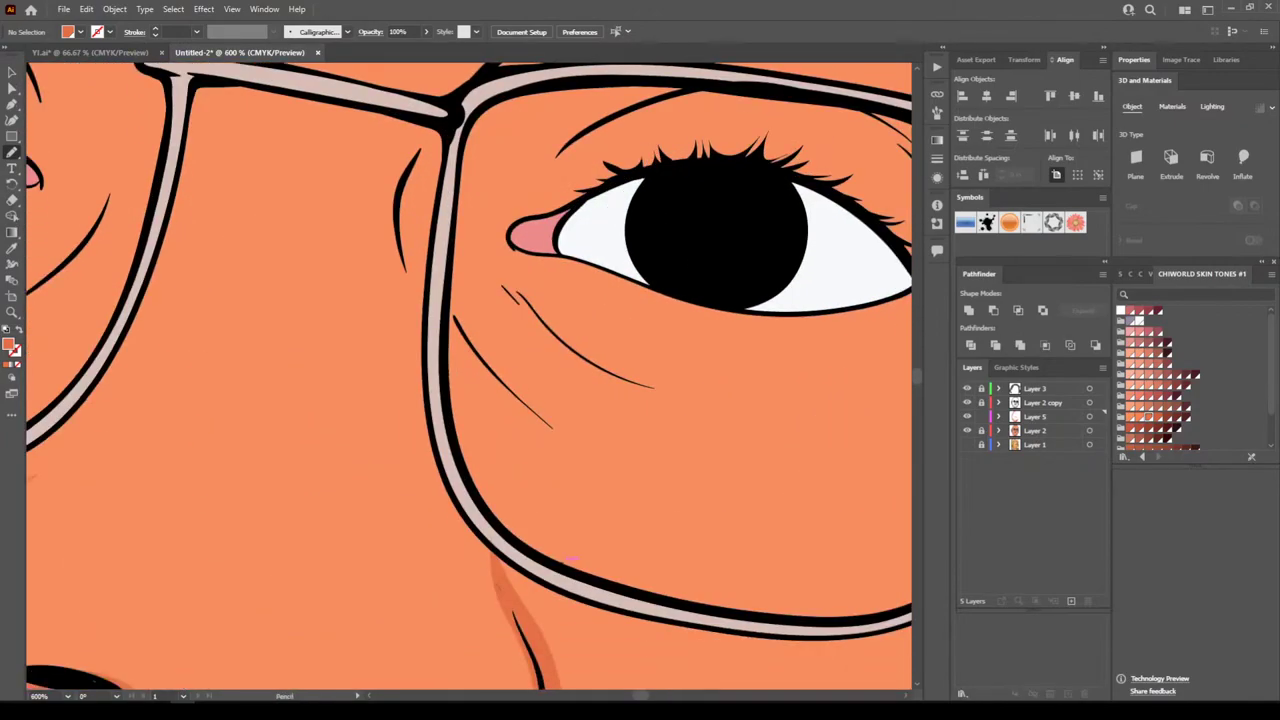
scroll(567, 522, down, 1)
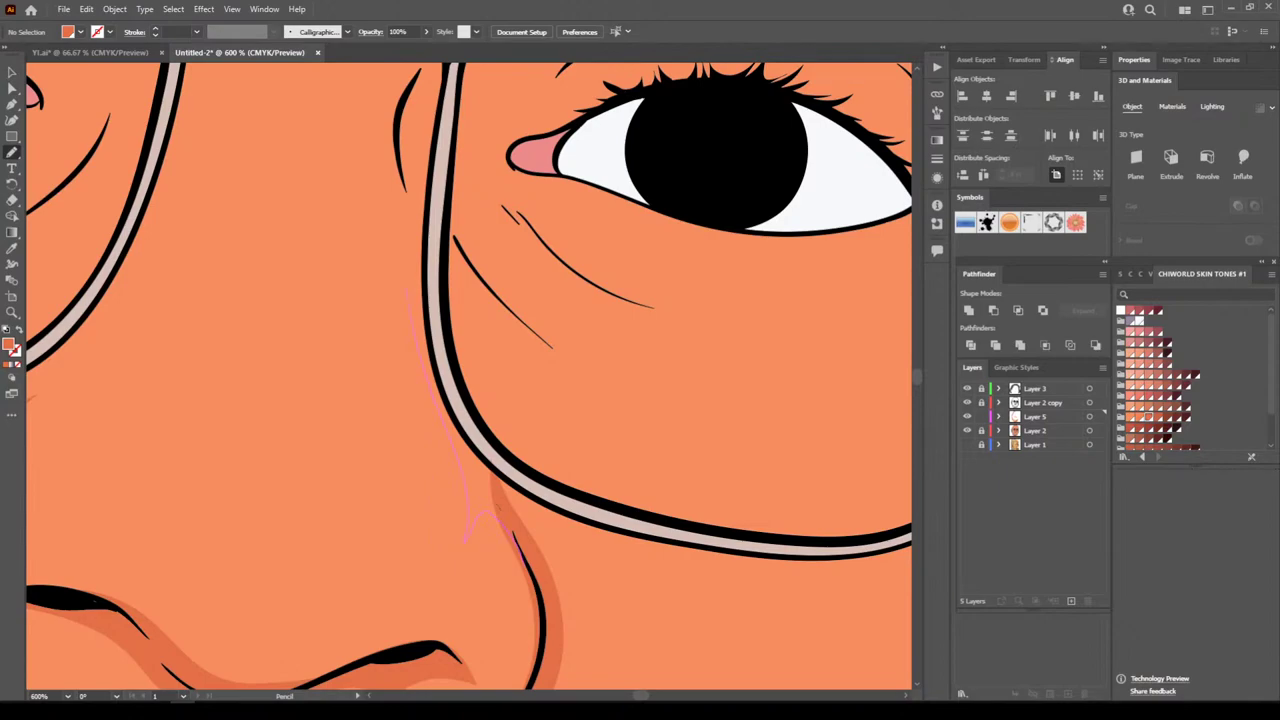
drag(400, 118, 498, 456)
key(ctrl+minus)
key(ctrl+minus)
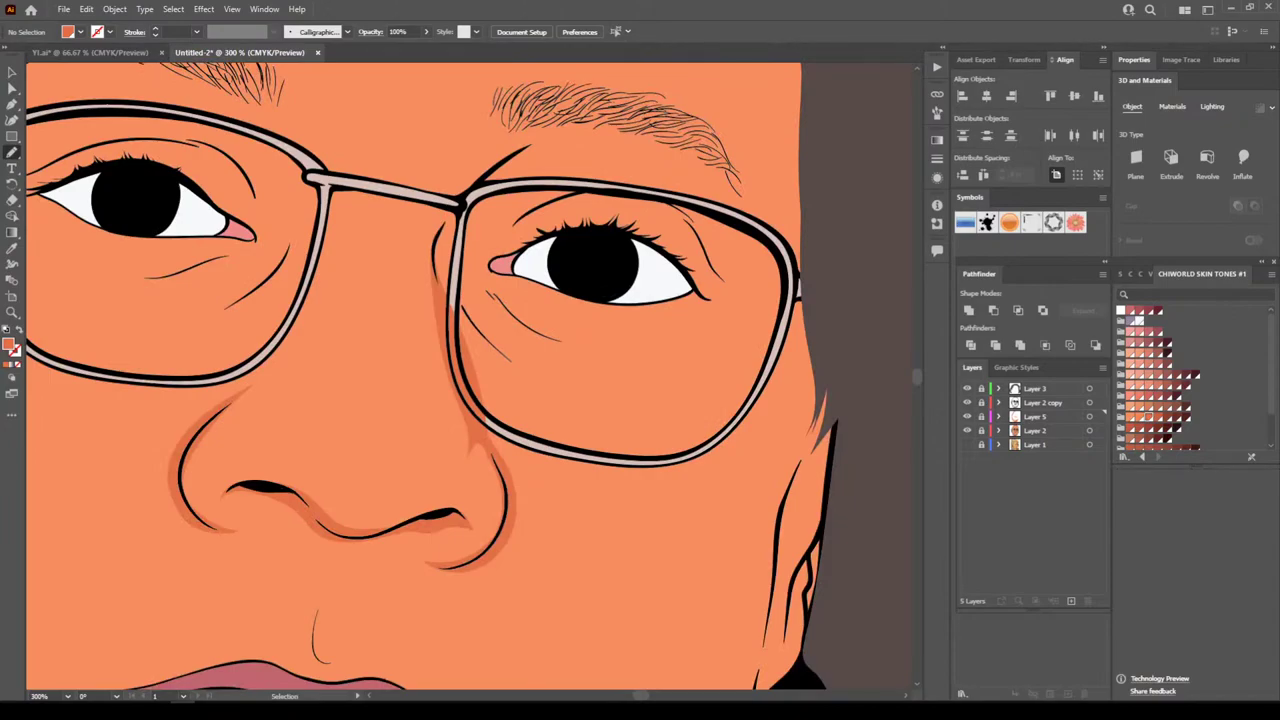
Duplicate Layer 2, place the copy directly above Layer 5, and hide the original Layer 2
drag(1045, 431, 1071, 601)
drag(1045, 431, 1046, 410)
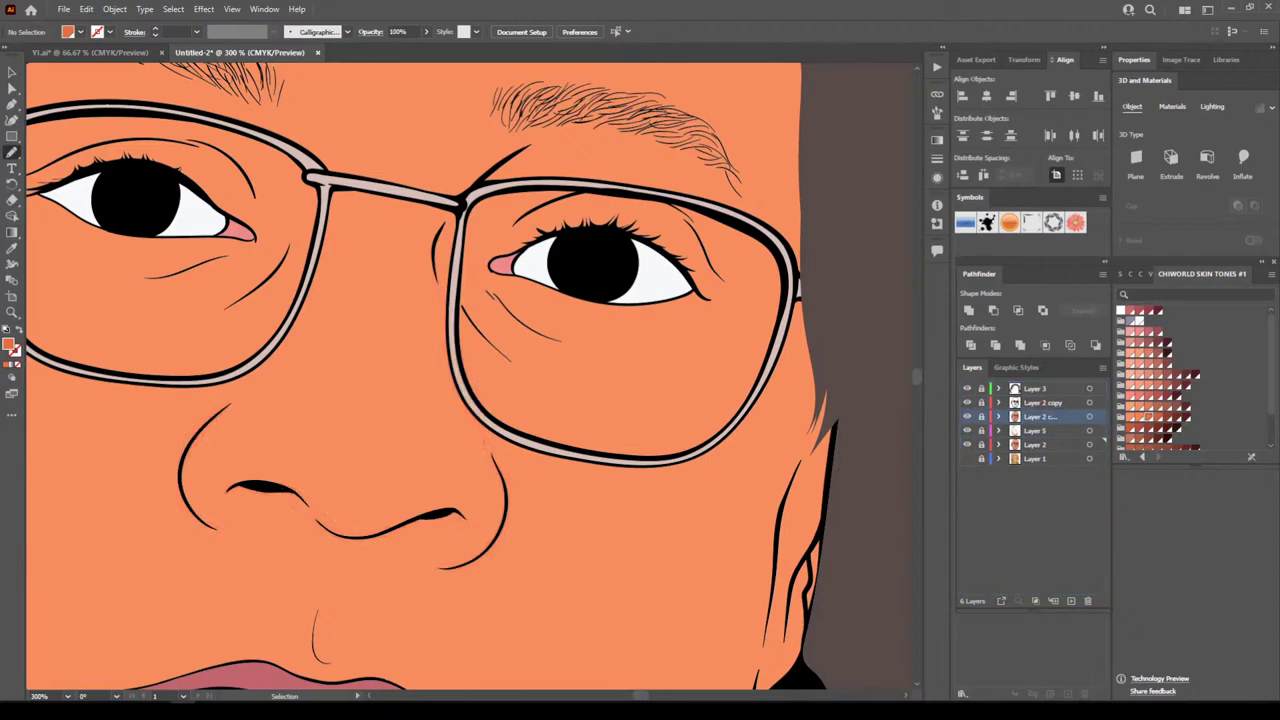
click(967, 444)
key(ctrl+minus)
key(ctrl+minus)
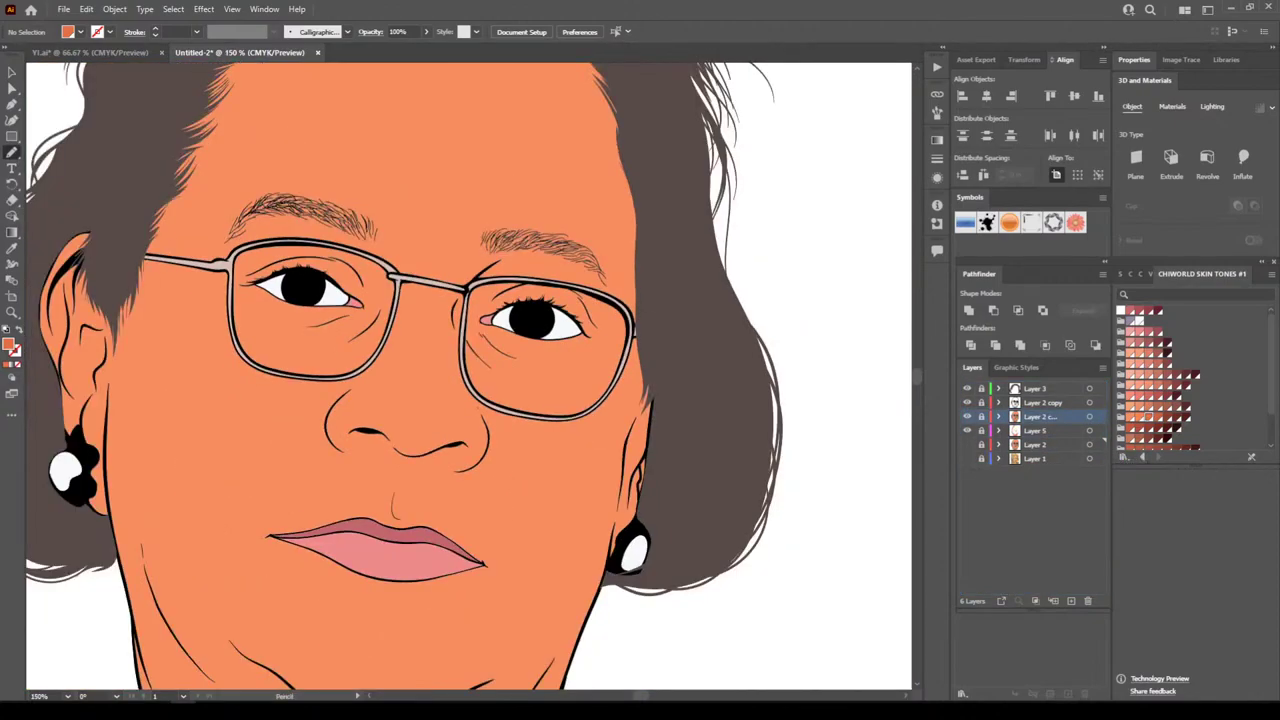
Unlock the Layer 2 duplicate above Layer 5 and delete its base skin fill with the Direct Selection tool
click(981, 416)
click(12, 89)
click(230, 430)
key(Delete)
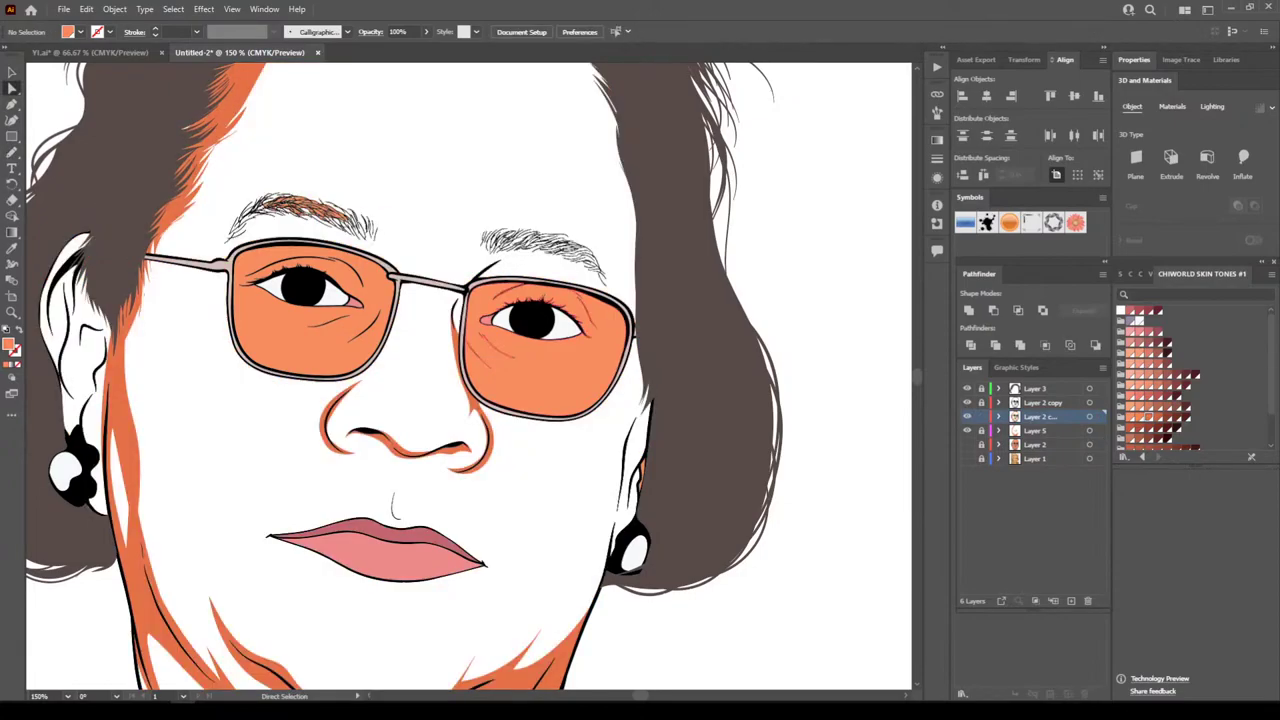
Delete the remaining skin fill inside the glasses lenses on the Layer 2 duplicate above Layer 5
click(545, 364)
key(Delete)
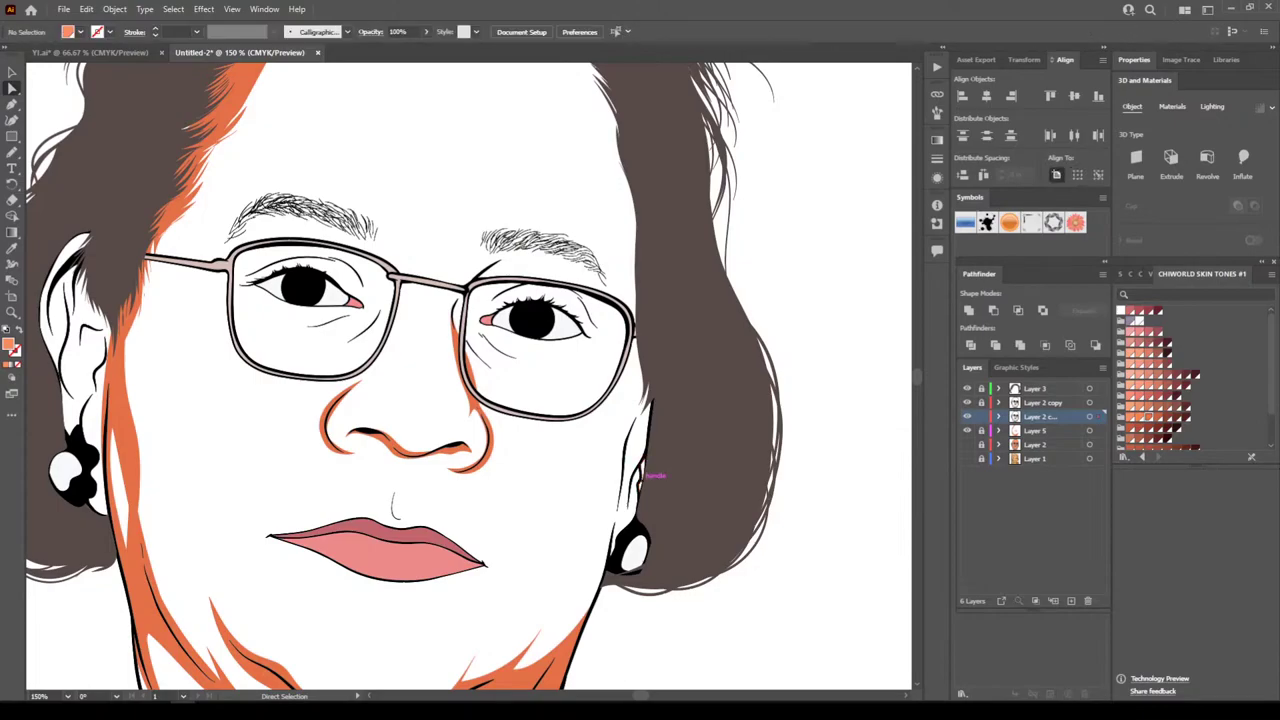
key(ctrl+0)
key(a)
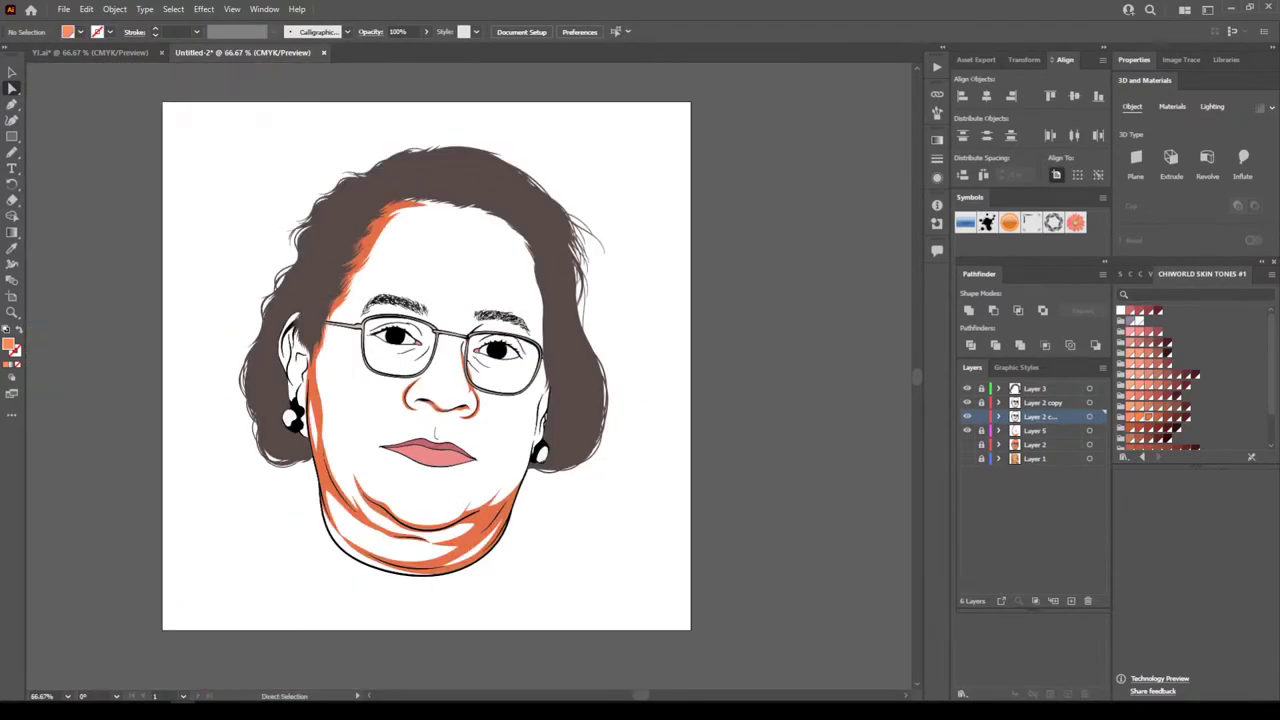
Show the original Layer 2 again, then unlock Layer 5 and make it the active layer
click(967, 445)
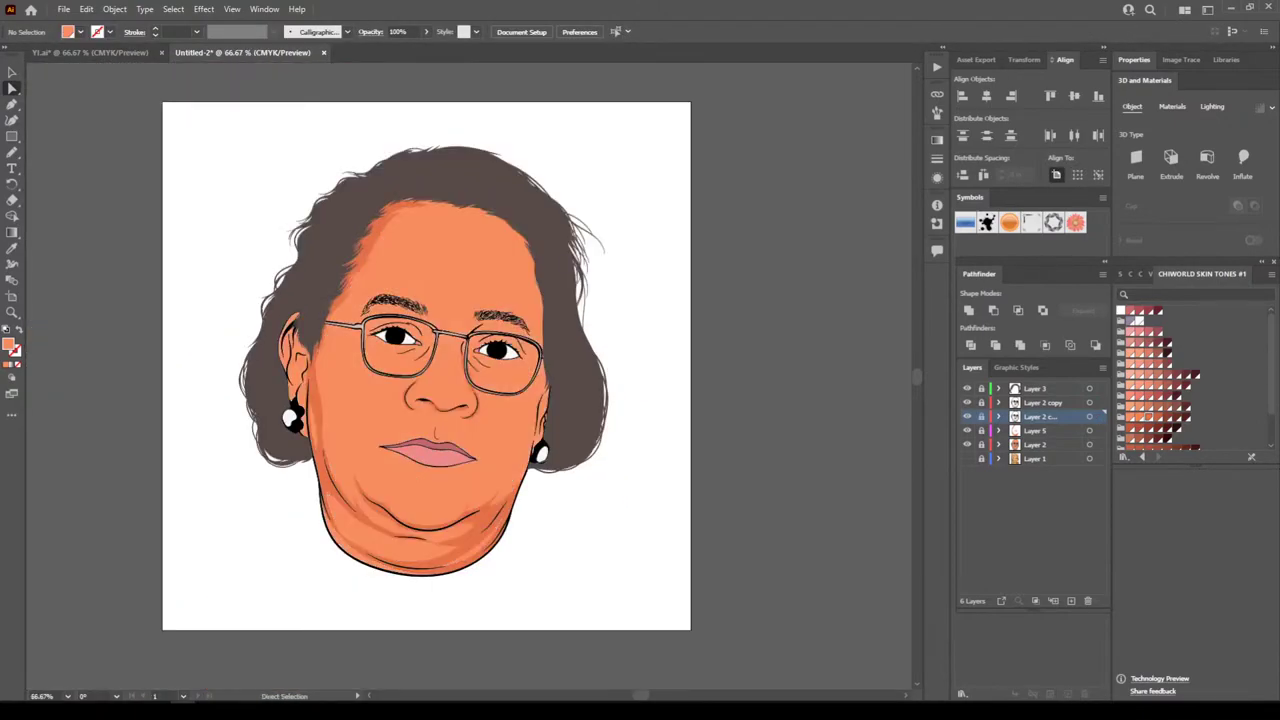
click(981, 431)
click(1036, 431)
key(ctrl+minus)
key(ctrl+plus)
key(ctrl+plus)
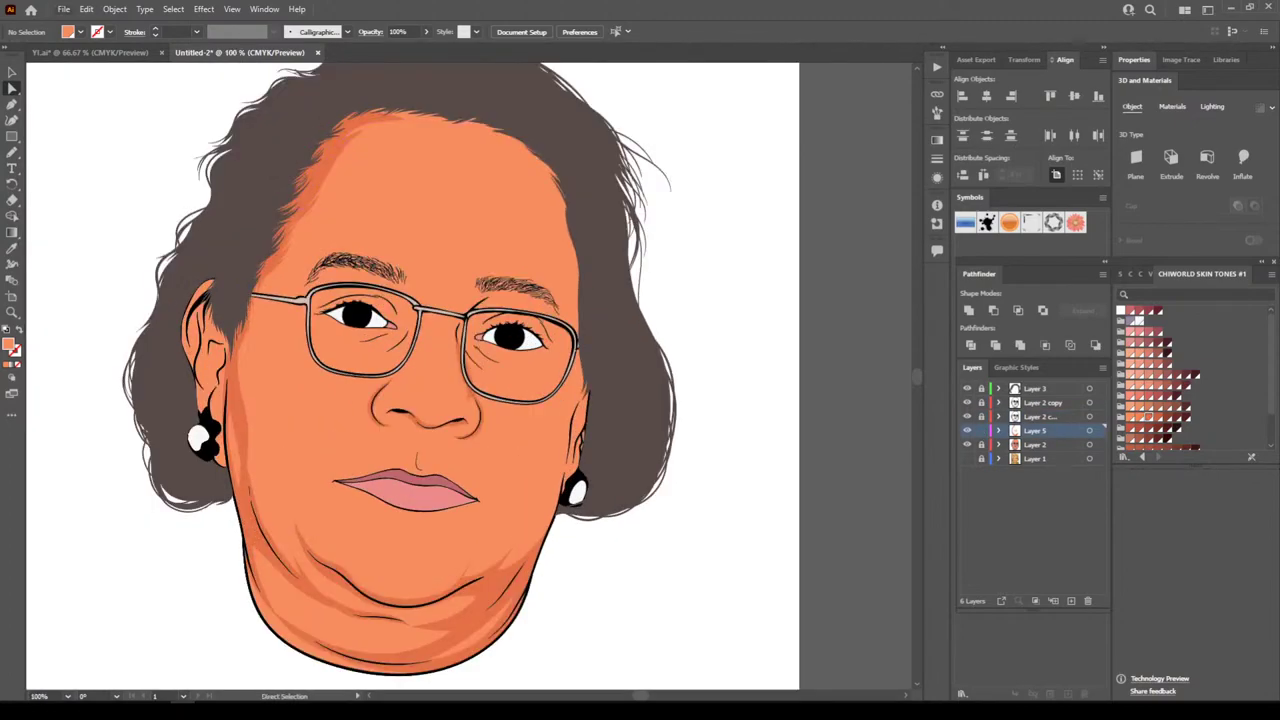
Save the document as lady in the customer work folder, in Adobe Illustrator format with the Illustrator 2020 version
click(63, 9)
click(90, 132)
text(lady)
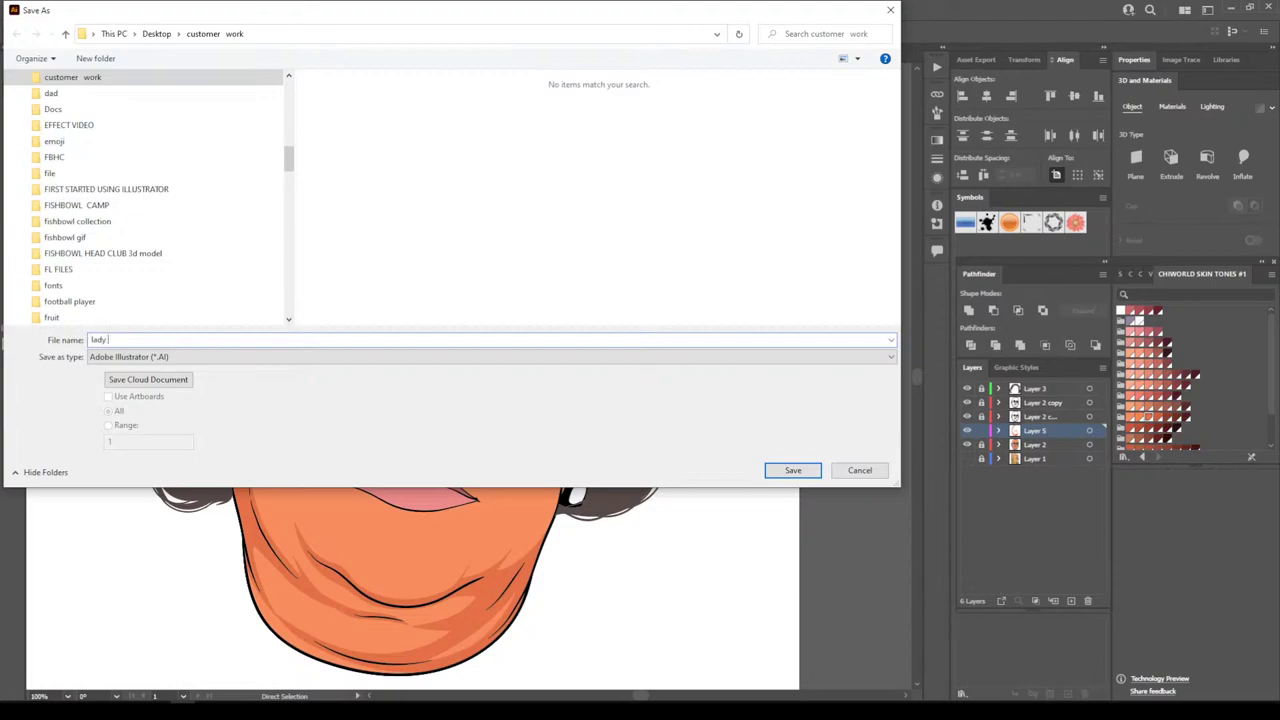
key(Return)
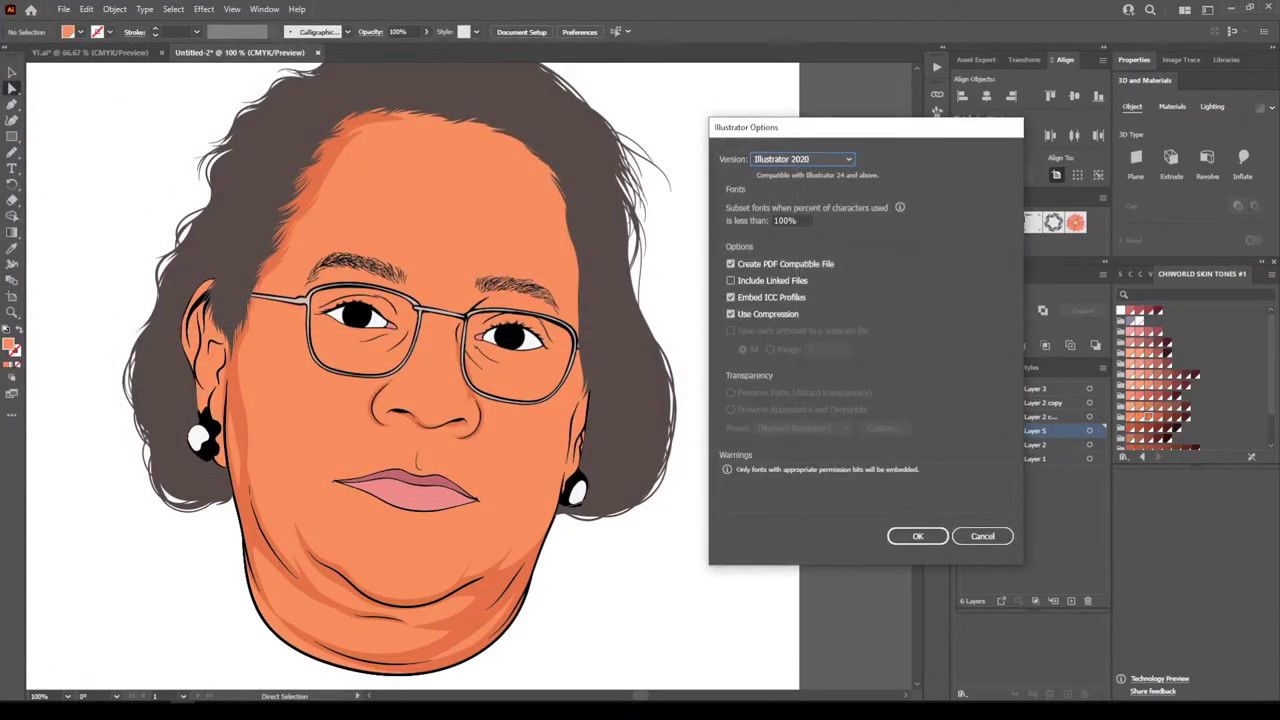
key(Return)
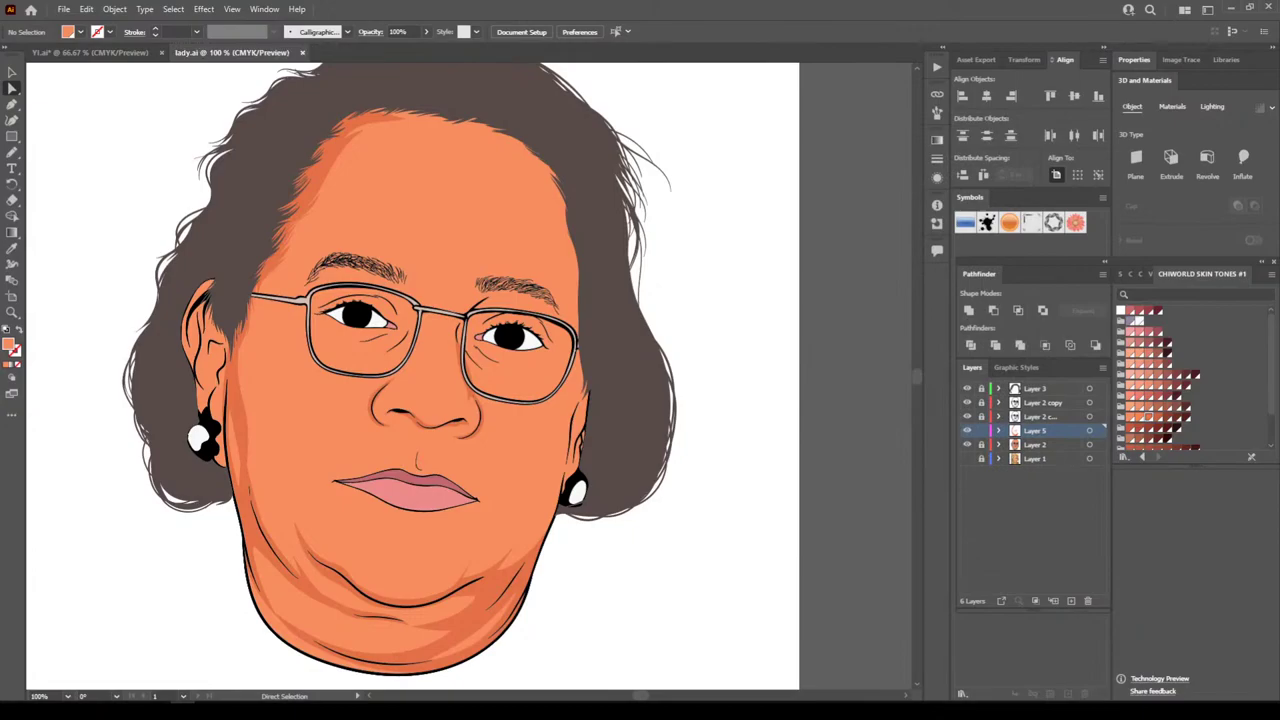
Draw a Pencil shadow shape around the inner corner of the right eye, following the under-eye creases and reaching up toward the eyebrow
click(12, 152)
key(ctrl+minus)
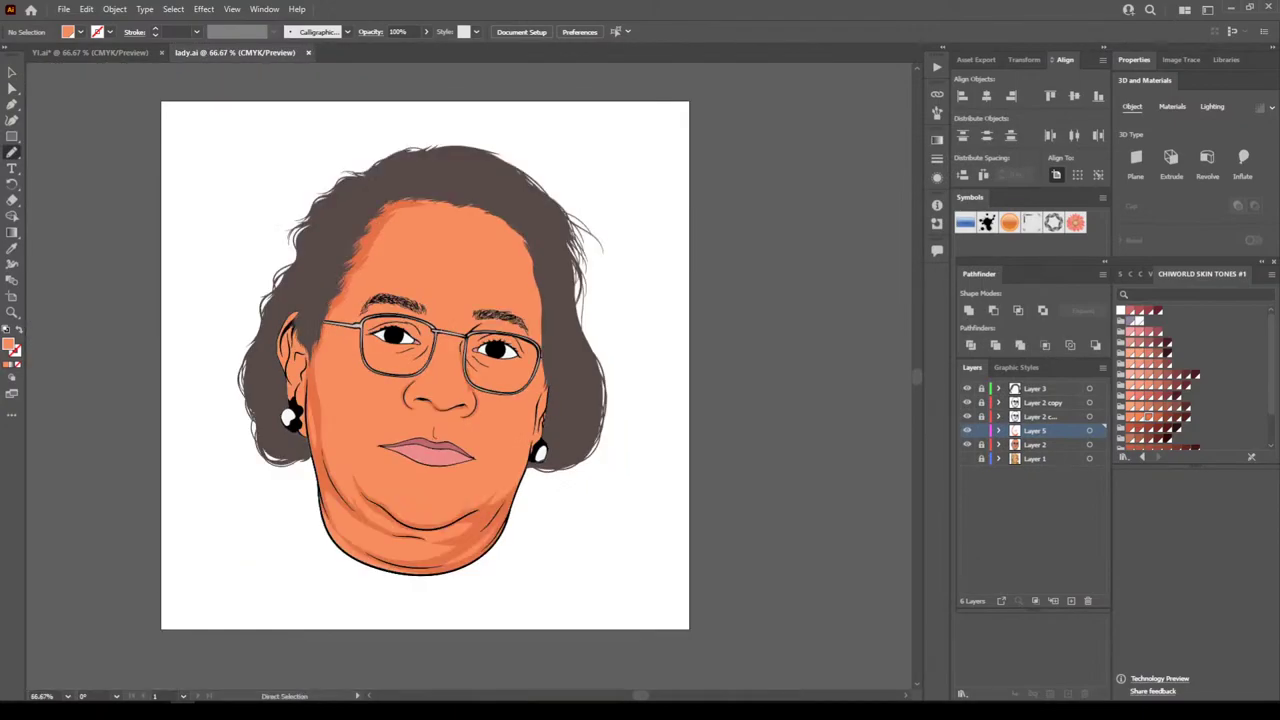
scroll(457, 381, left, 1)
scroll(457, 381, up, 2)
scroll(457, 381, left, 3)
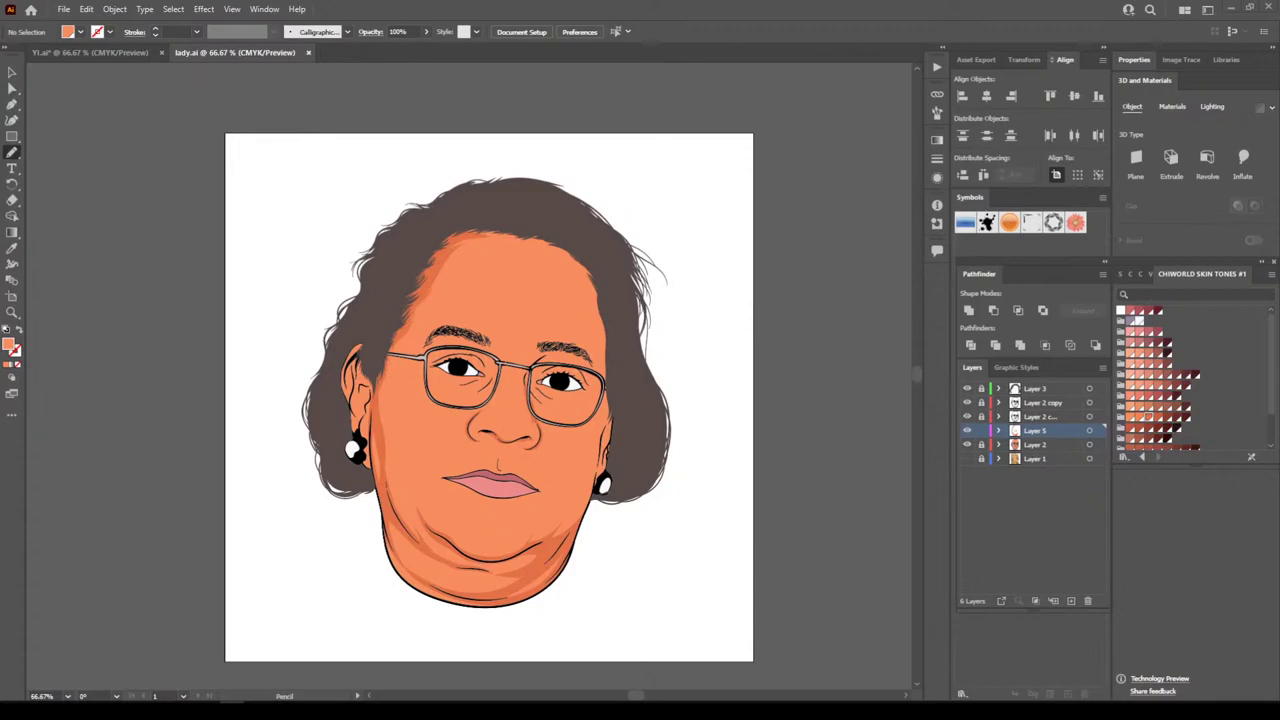
key(ctrl+plus)
key(ctrl+plus)
key(ctrl+plus)
scroll(469, 376, right, 9)
scroll(469, 376, down, 6)
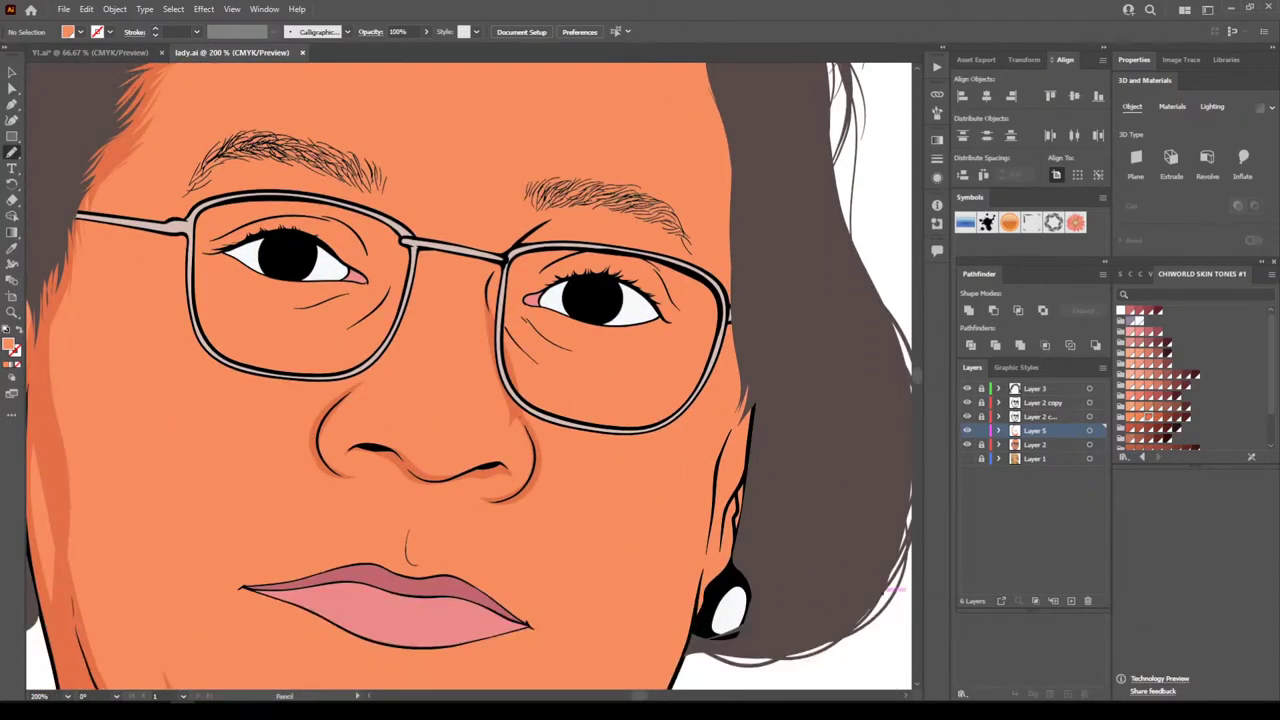
scroll(469, 376, right, 4)
key(ctrl+plus)
key(ctrl+plus)
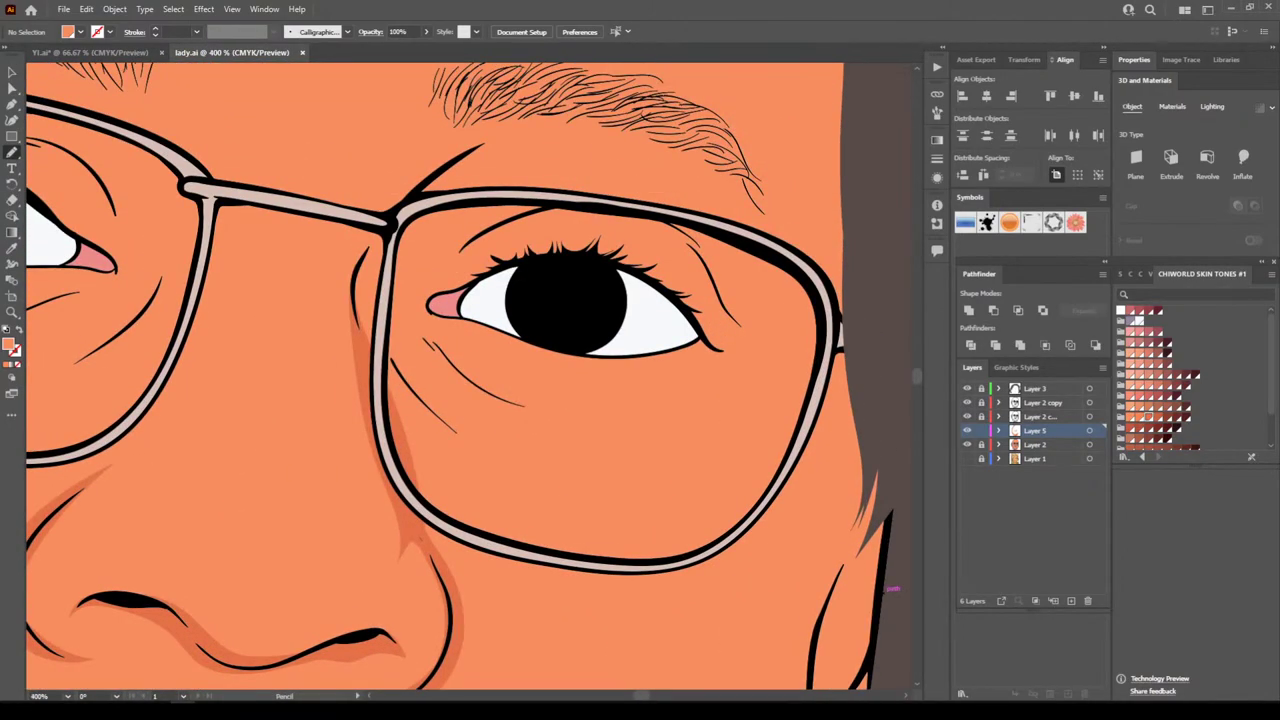
mouse_move(373, 383)
mouse_down()
mouse_move(385, 424)
mouse_move(381, 381)
mouse_up()
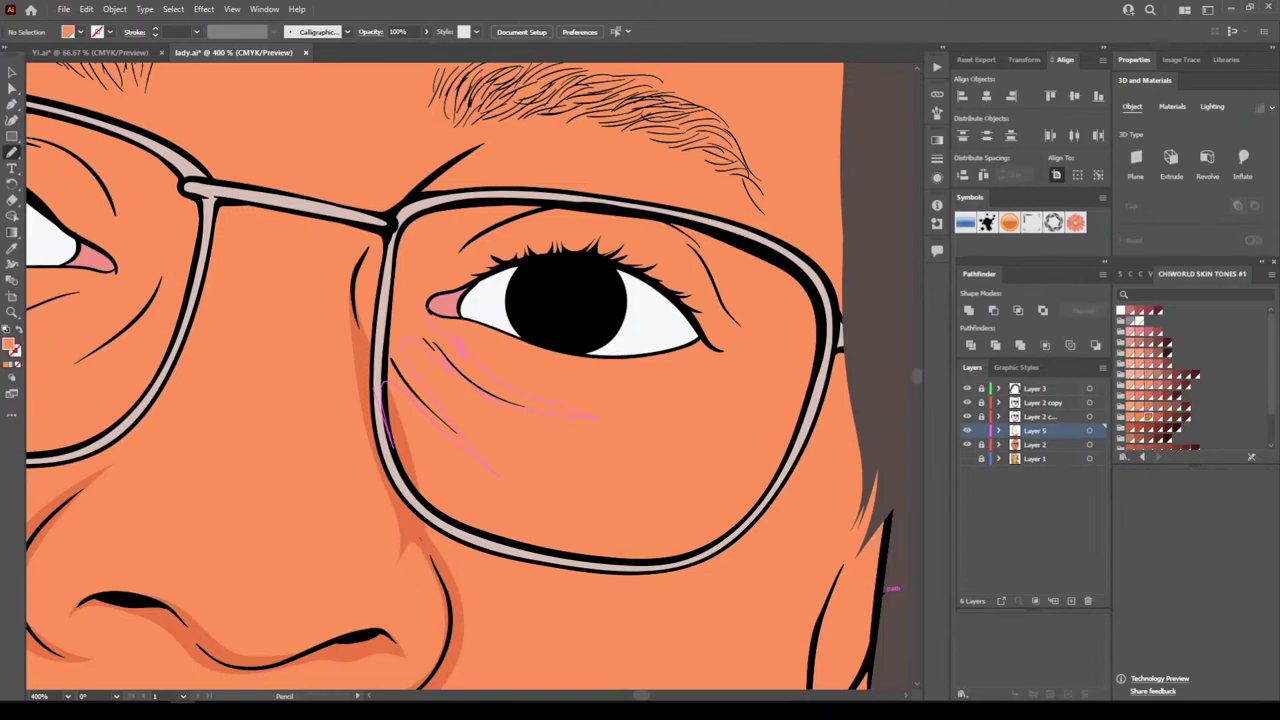
drag(470, 290, 536, 259)
drag(460, 246, 562, 205)
mouse_move(398, 190)
mouse_down()
mouse_move(355, 310)
mouse_move(393, 447)
mouse_up()
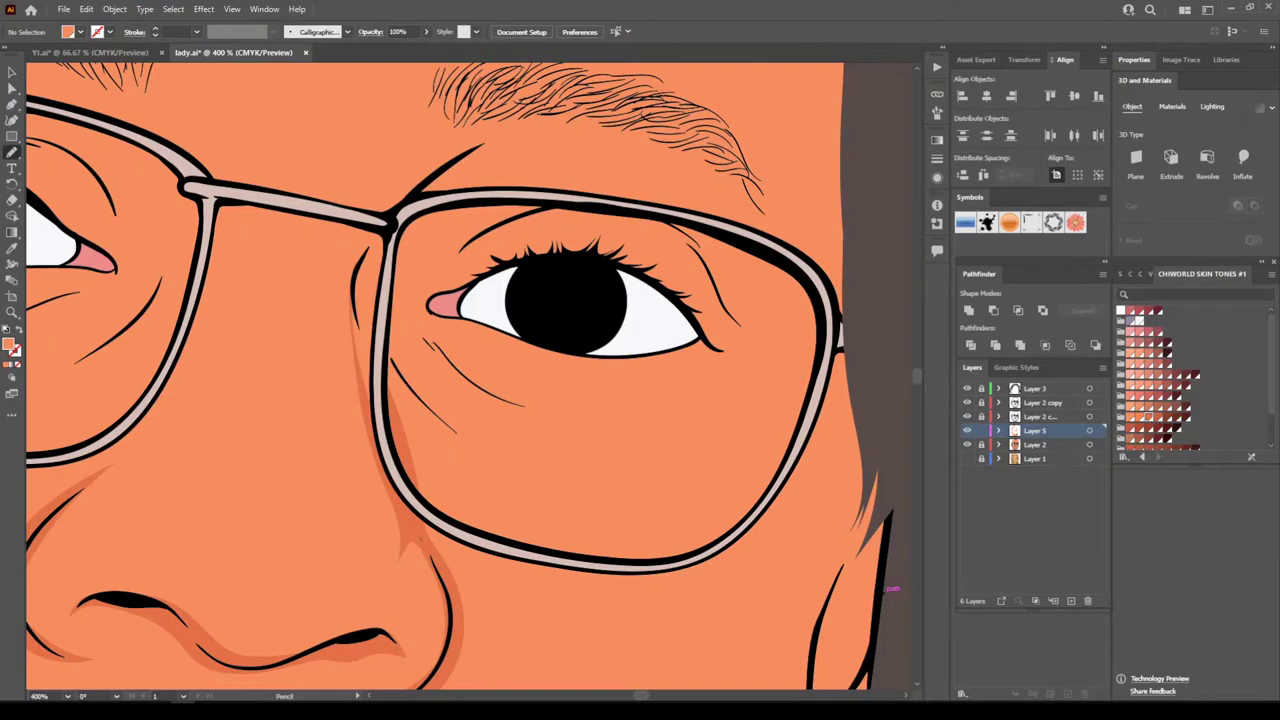
Draw a Pencil shape behind the right lens's inner rim, joining the nose-bridge crease to the inner-eye shadow
key(ctrl+minus)
key(ctrl+minus)
key(ctrl+minus)
scroll(884, 591, down, 3)
key(ctrl+equal)
key(ctrl+equal)
key(ctrl+equal)
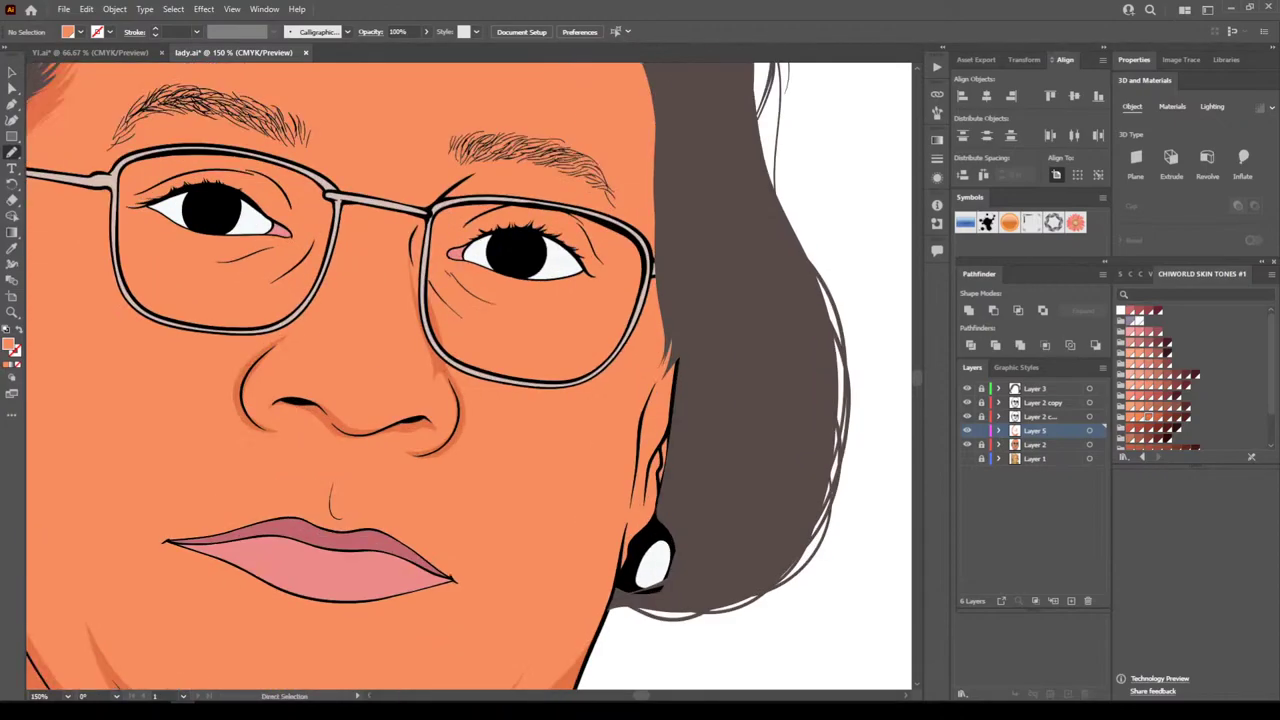
scroll(470, 375, up, 3)
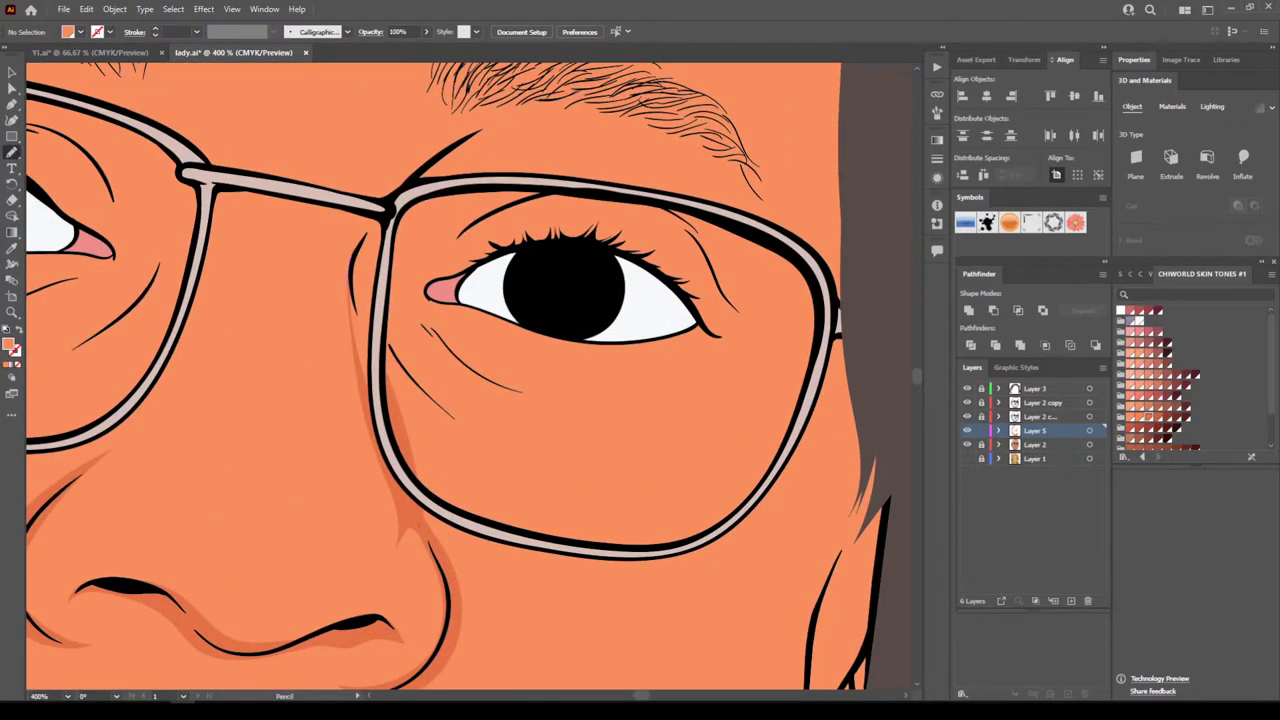
drag(368, 400, 398, 464)
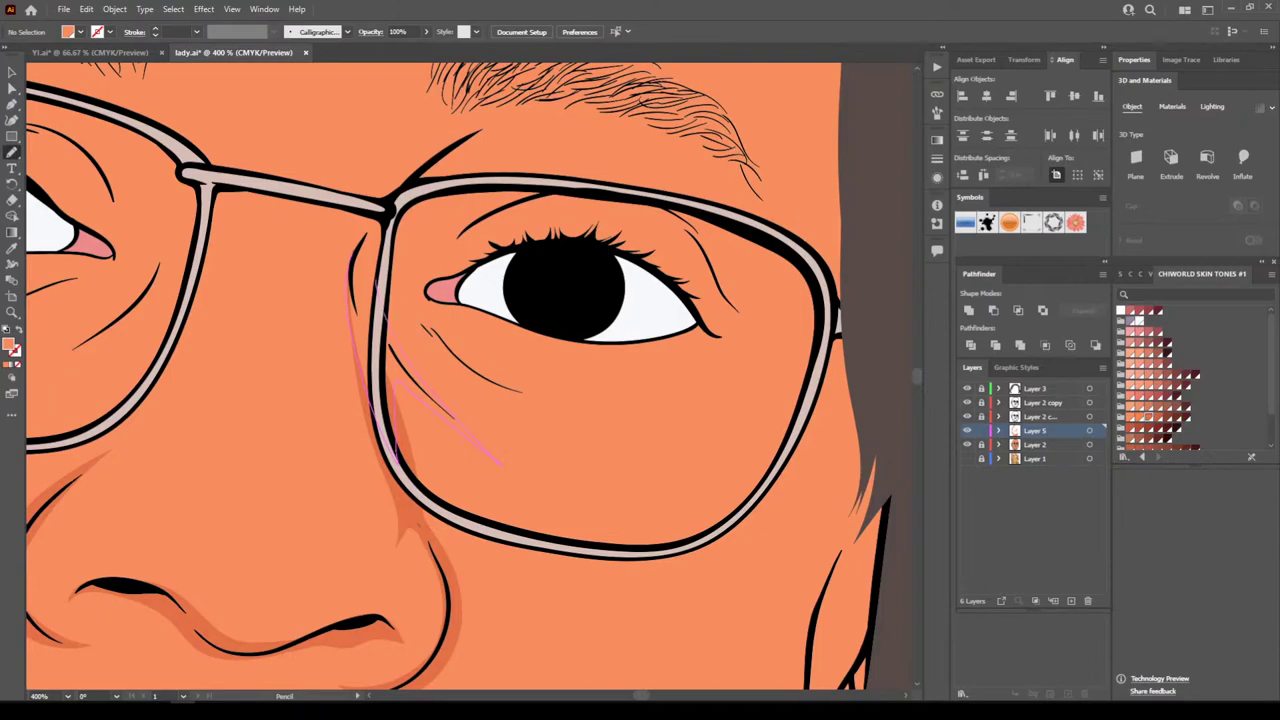
mouse_move(348, 272)
mouse_down()
mouse_move(384, 217)
mouse_move(376, 281)
mouse_up()
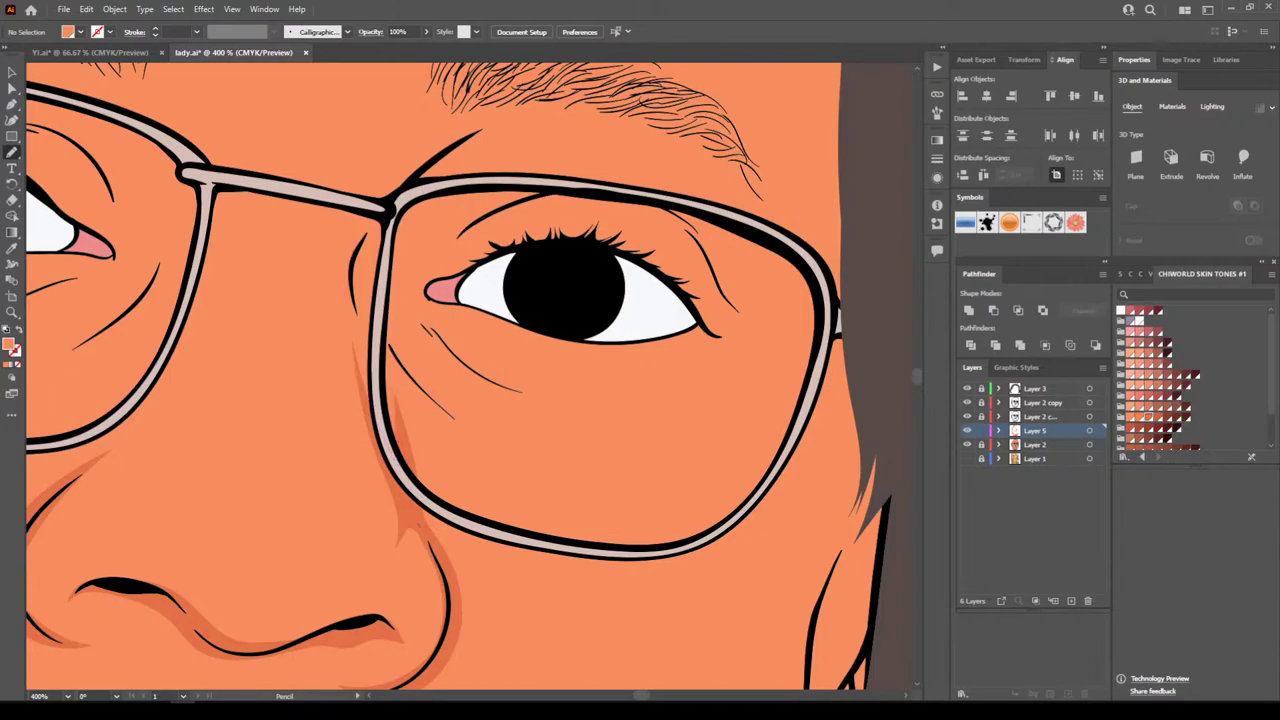
Select the new shadow shapes around the right eye's inner corner and match their fill to the nose shadow with the Eyedropper
key(v)
drag(328, 200, 478, 405)
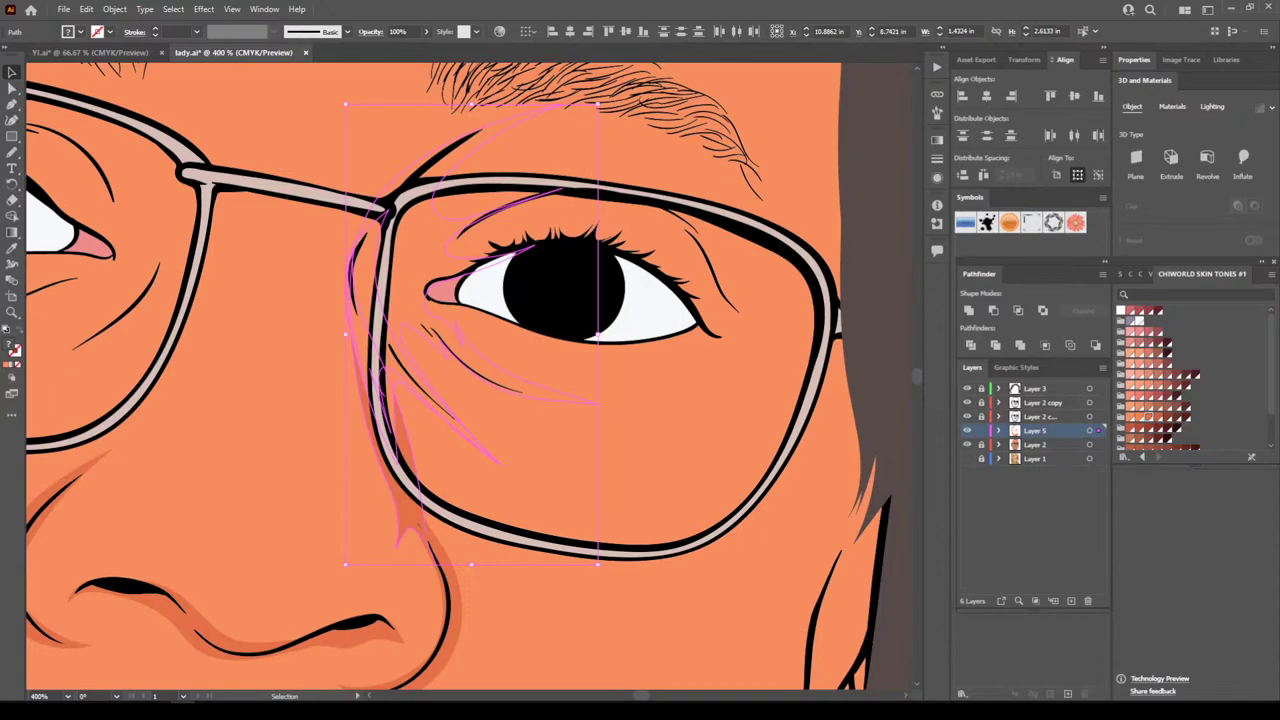
click(12, 248)
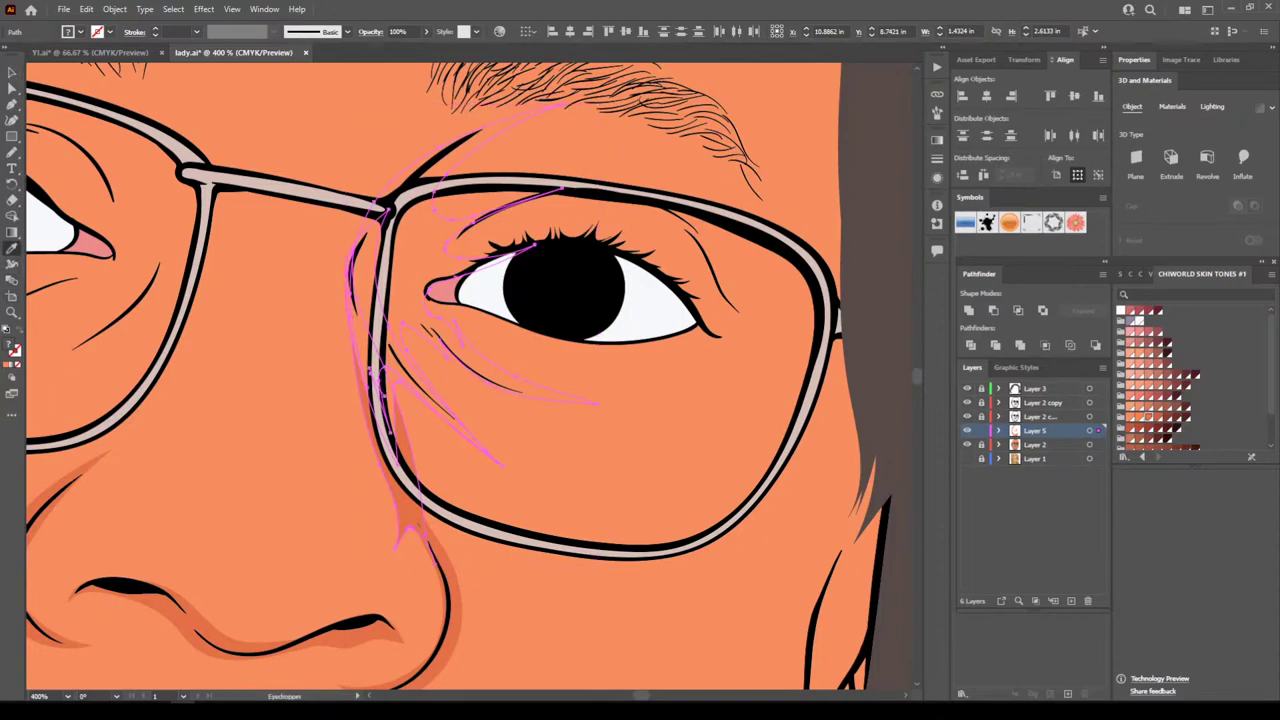
click(410, 512)
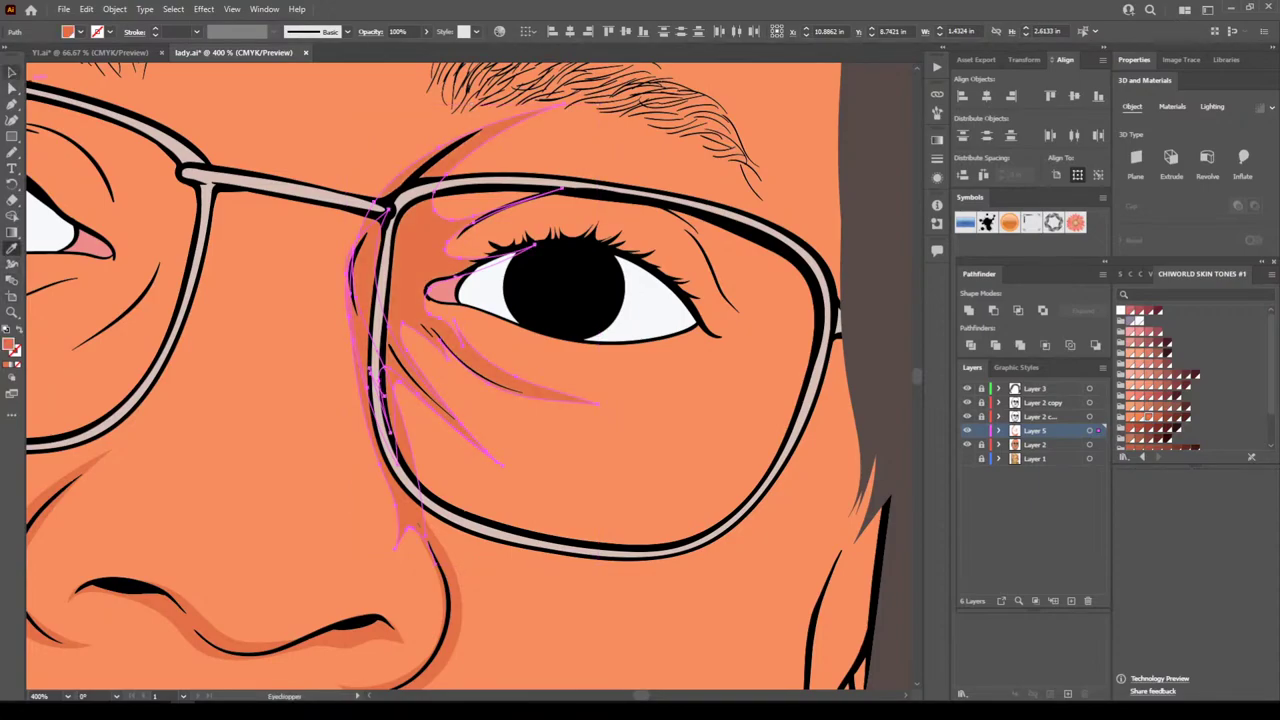
click(12, 72)
key(ctrl+shift+a)
Draw a Pencil shadow around the inner corner of the left eye, covering the under-eye creases, upper lid fold and rim side
key(ctrl+minus)
key(ctrl+minus)
key(ctrl+minus)
key(ctrl+minus)
key(ctrl+minus)
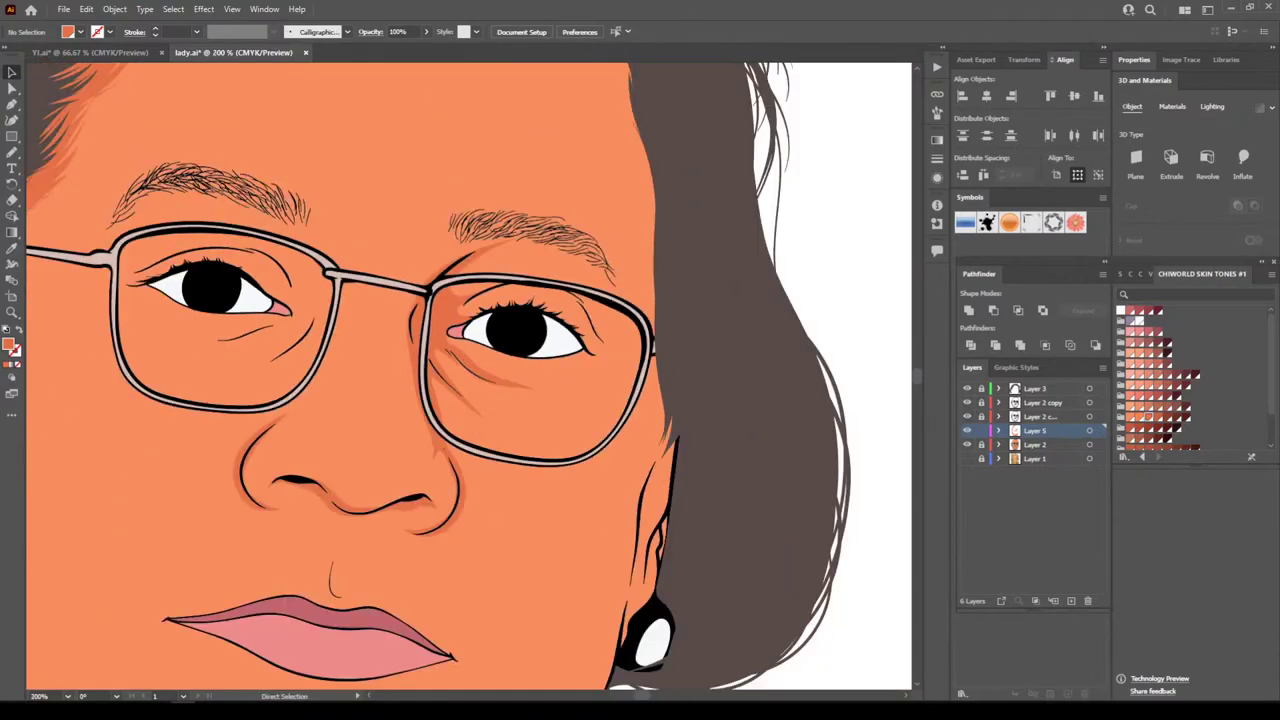
scroll(470, 376, left, 1)
key(ctrl+plus)
key(ctrl+plus)
key(ctrl+plus)
key(ctrl+plus)
key(ctrl+plus)
key(ctrl+plus)
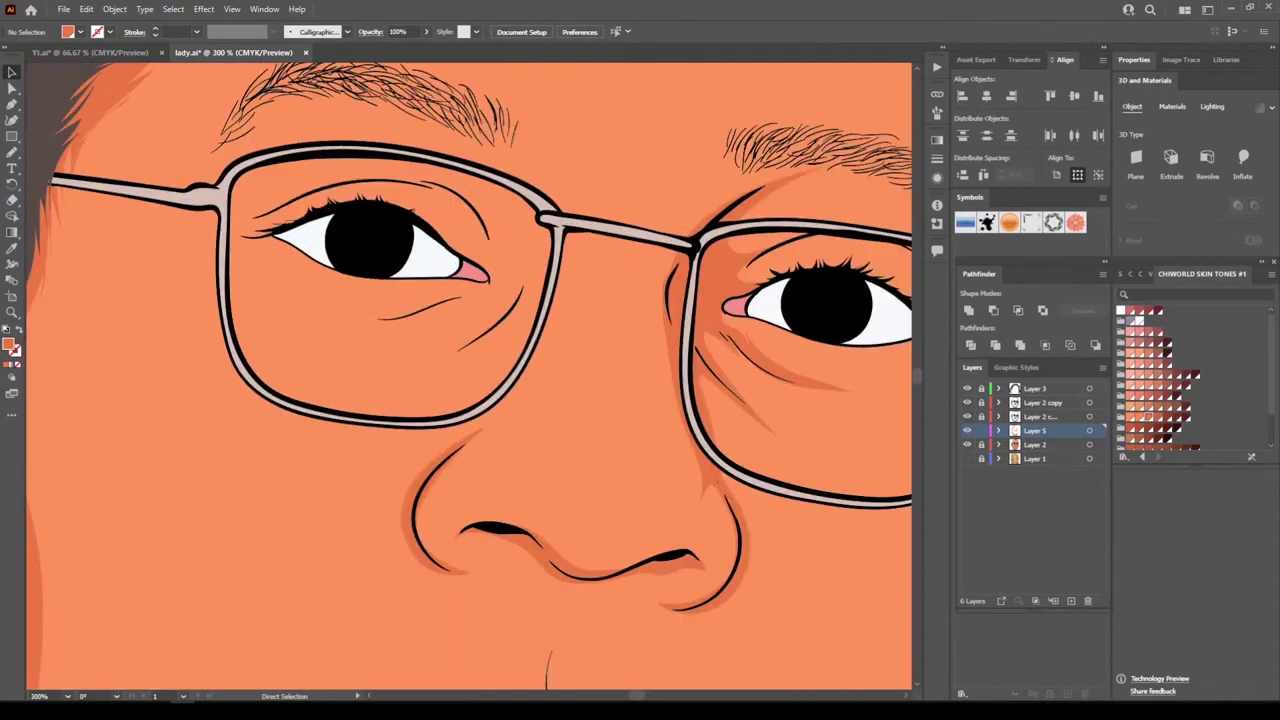
scroll(469, 376, up, 1)
key(n)
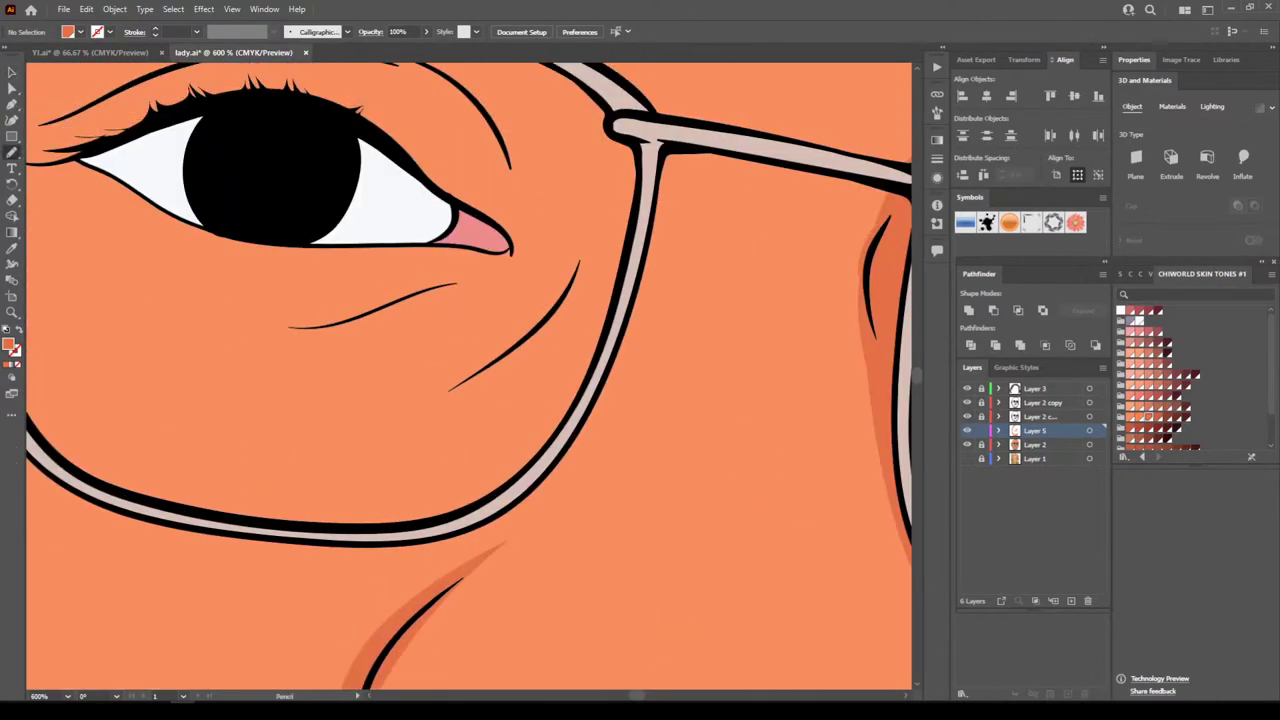
scroll(469, 375, up, 1)
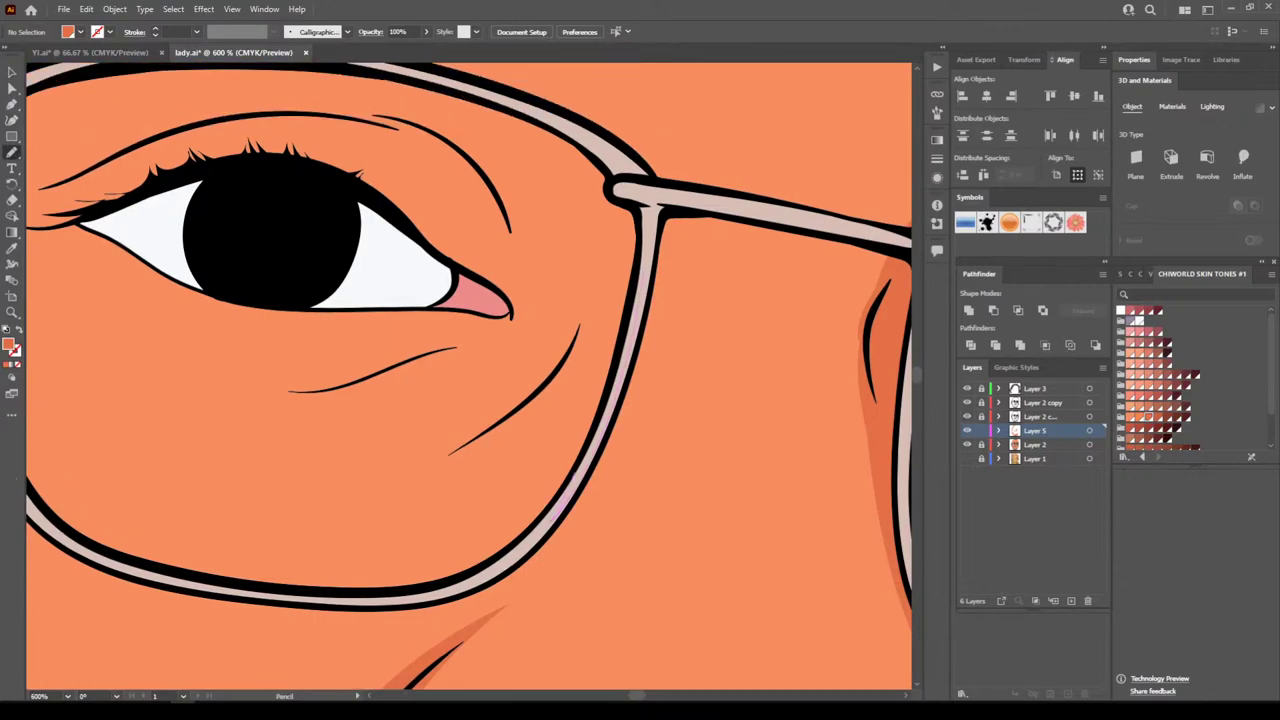
drag(574, 474, 594, 398)
drag(560, 333, 468, 348)
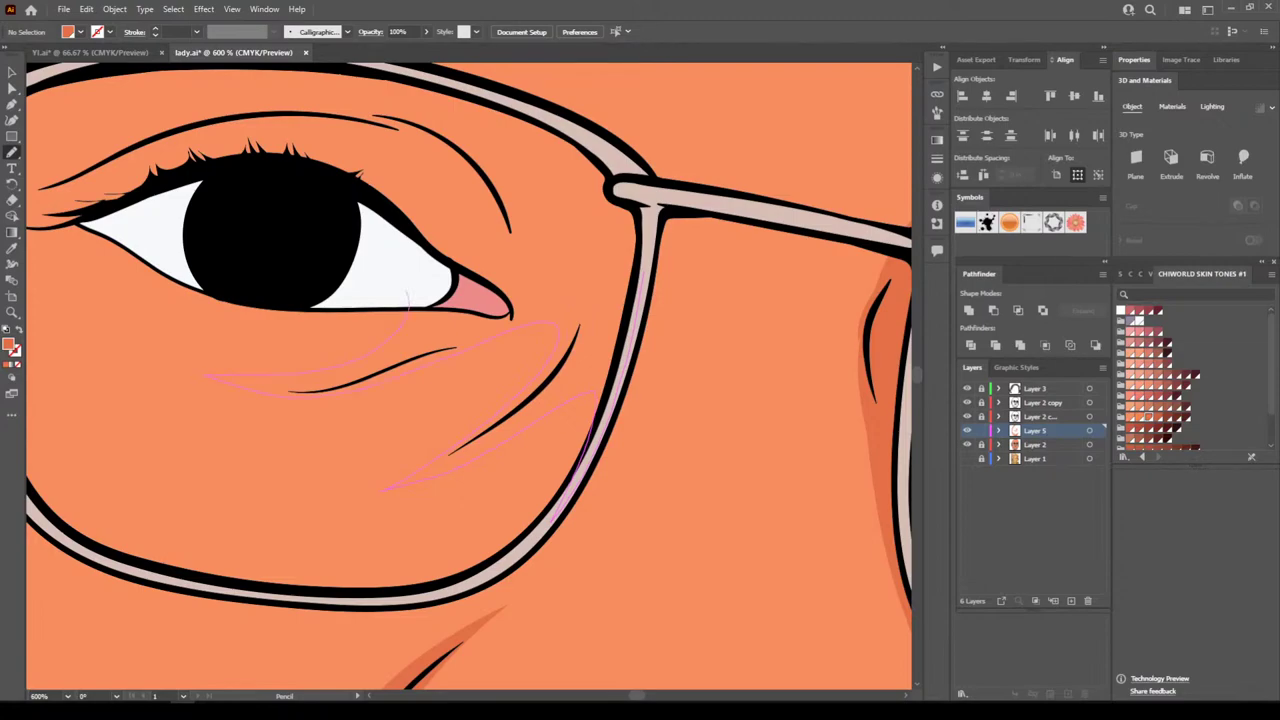
mouse_move(406, 294)
mouse_down()
mouse_move(341, 260)
mouse_move(408, 275)
mouse_up()
drag(310, 116, 244, 113)
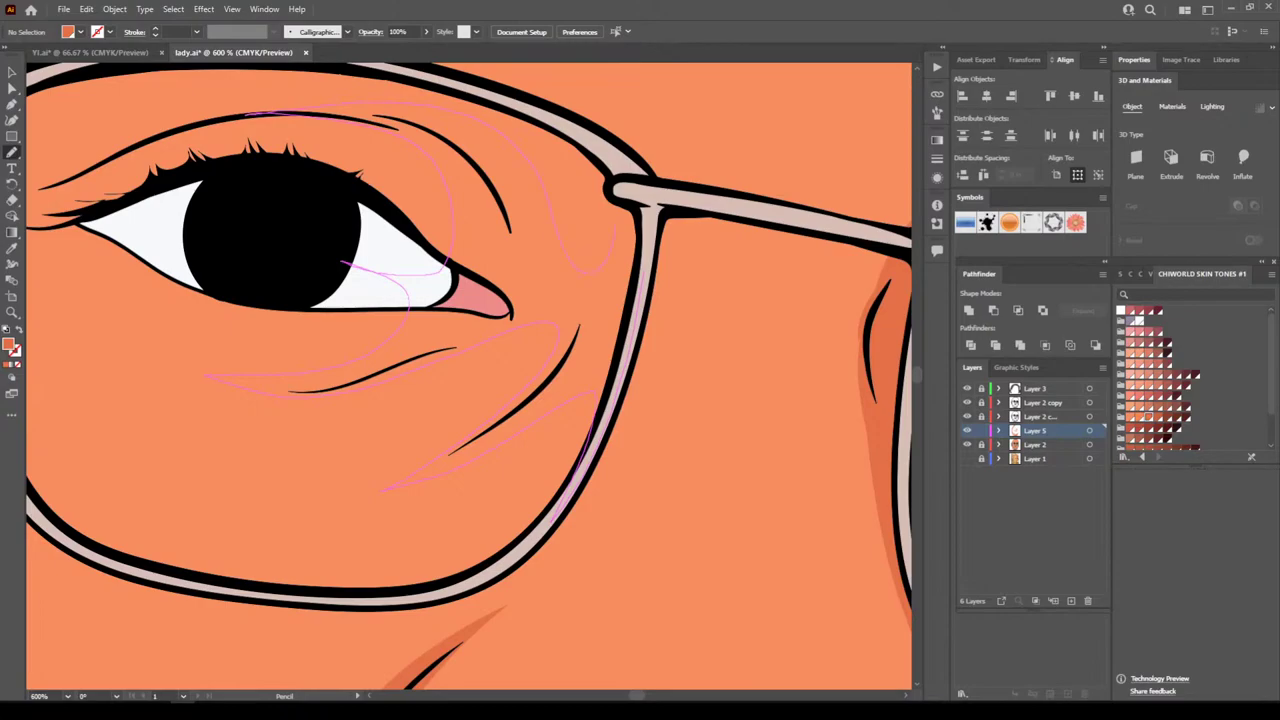
mouse_move(615, 221)
mouse_down()
mouse_move(589, 149)
mouse_move(645, 240)
mouse_up()
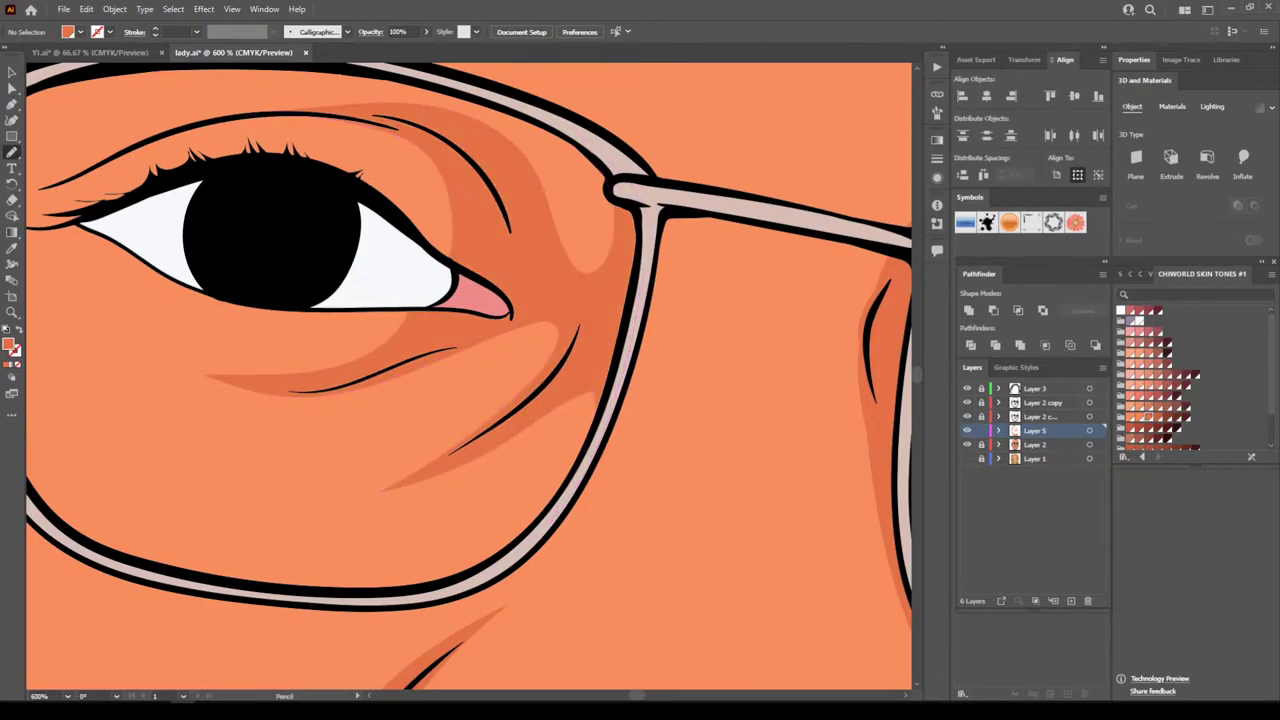
Examine the eye and nose shading up close and across the whole portrait
key(ctrl+minus)
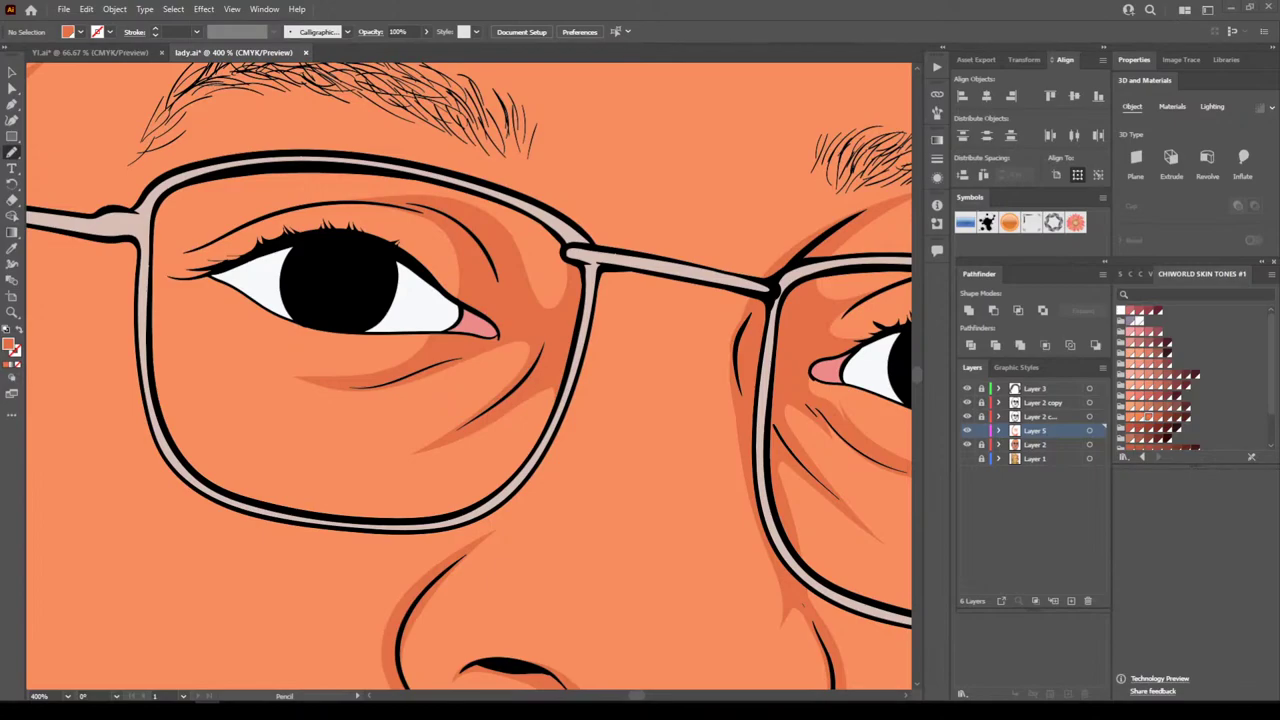
key(ctrl+minus)
key(ctrl+minus)
key(ctrl+minus)
key(ctrl+minus)
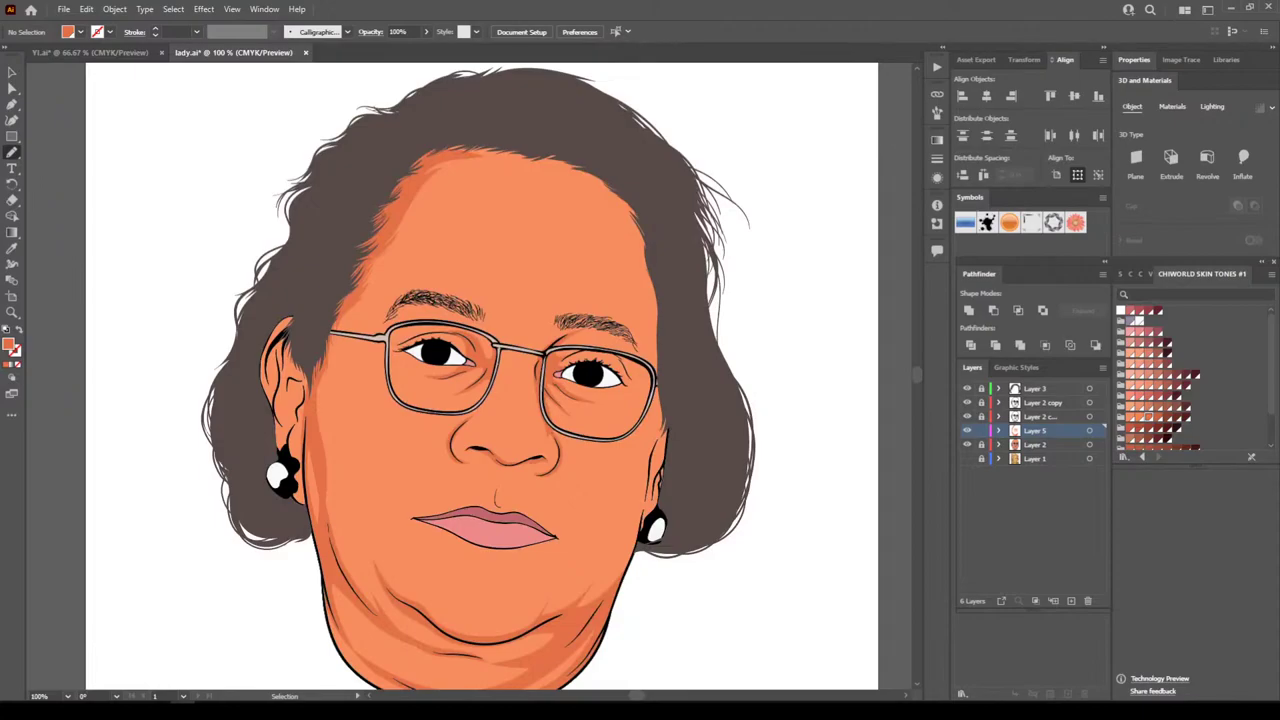
key(ctrl+minus)
key(ctrl+minus)
key(ctrl+plus)
key(ctrl+plus)
key(ctrl+plus)
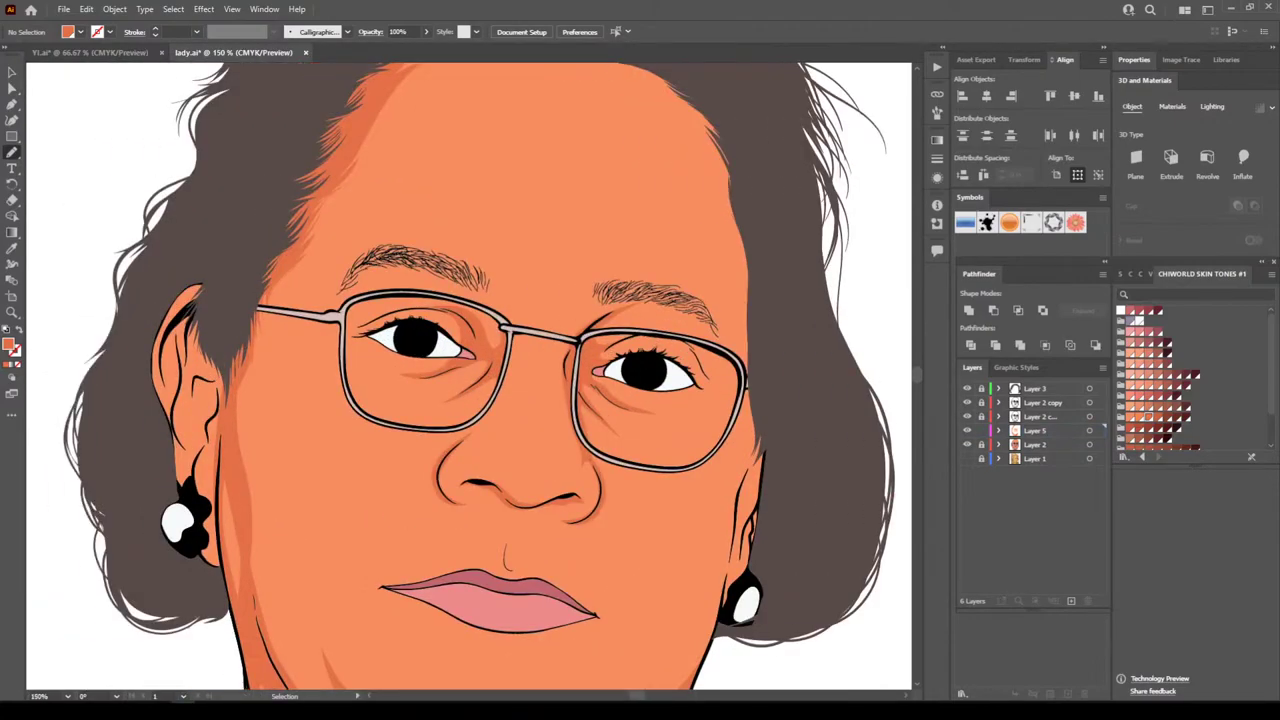
scroll(469, 376, left, 3)
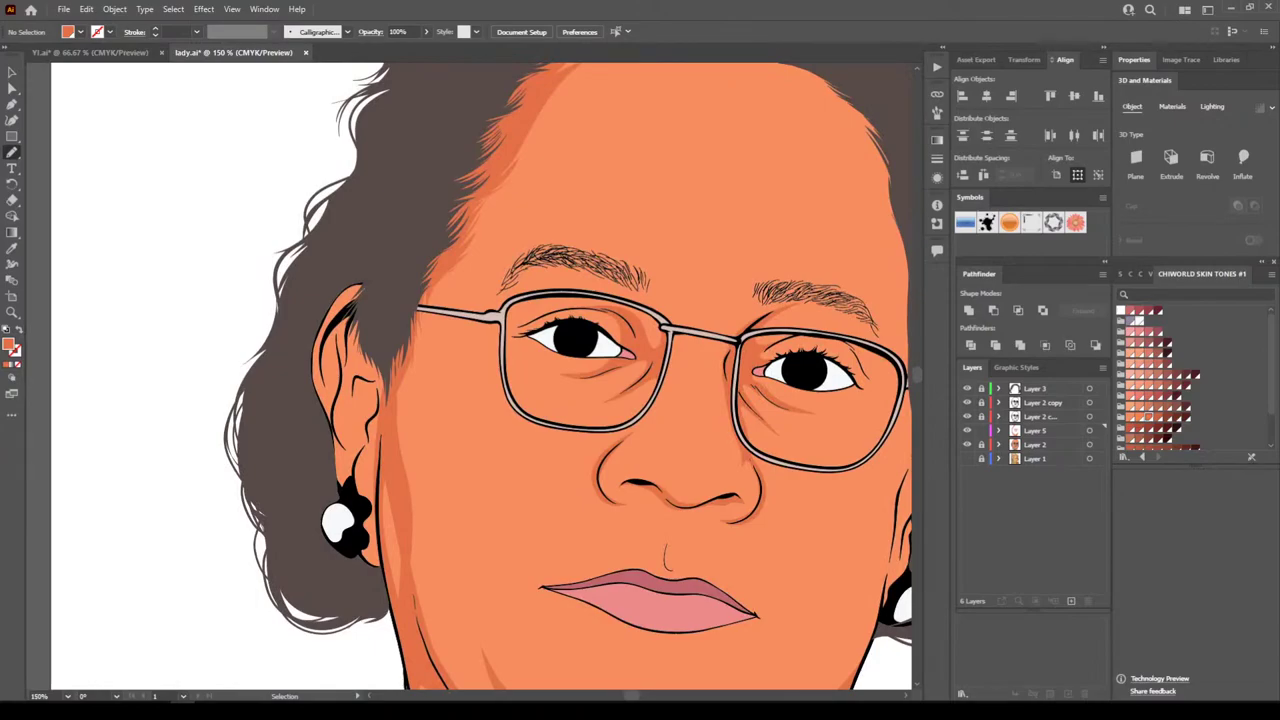
key(ctrl+minus)
key(ctrl+minus)
scroll(469, 376, down, 3)
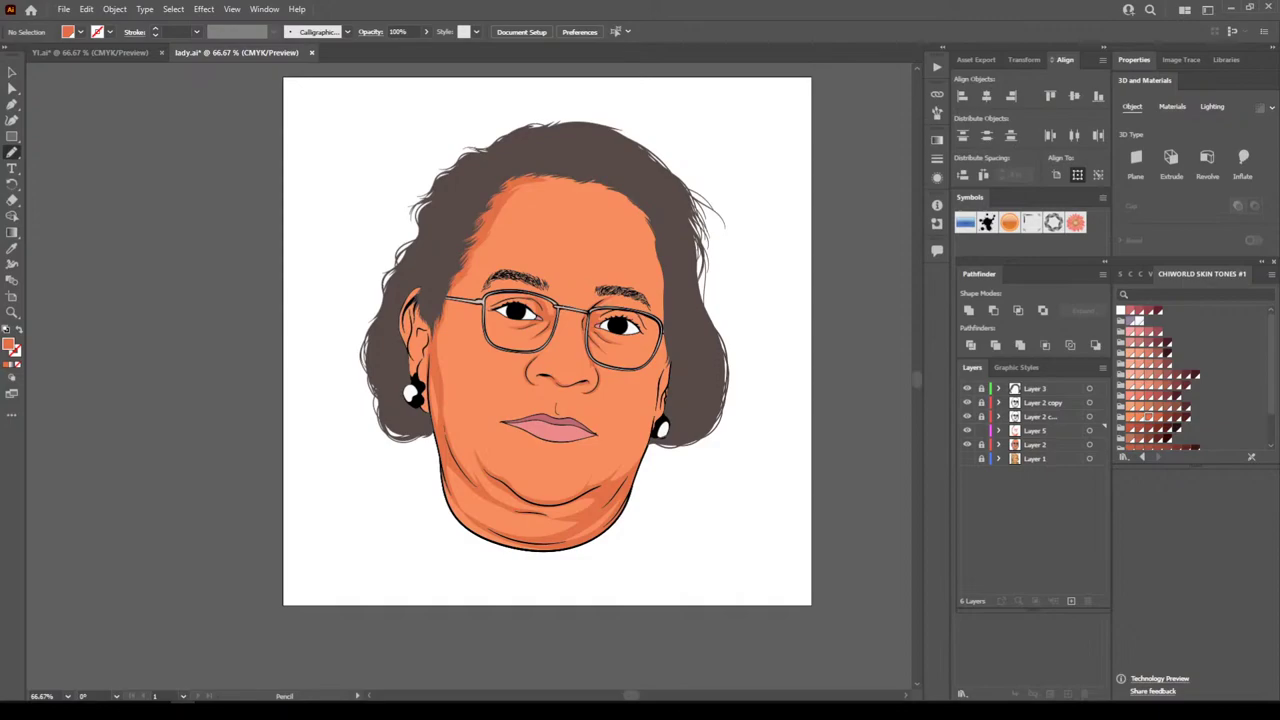
Select all the skin shadow shapes on Layer 5 and recolour them with a darker skin-tone swatch
key(v)
mouse_move(359, 103)
mouse_down()
mouse_move(620, 320)
mouse_move(773, 559)
mouse_up()
key(ctrl+plus)
key(ctrl+plus)
key(v)
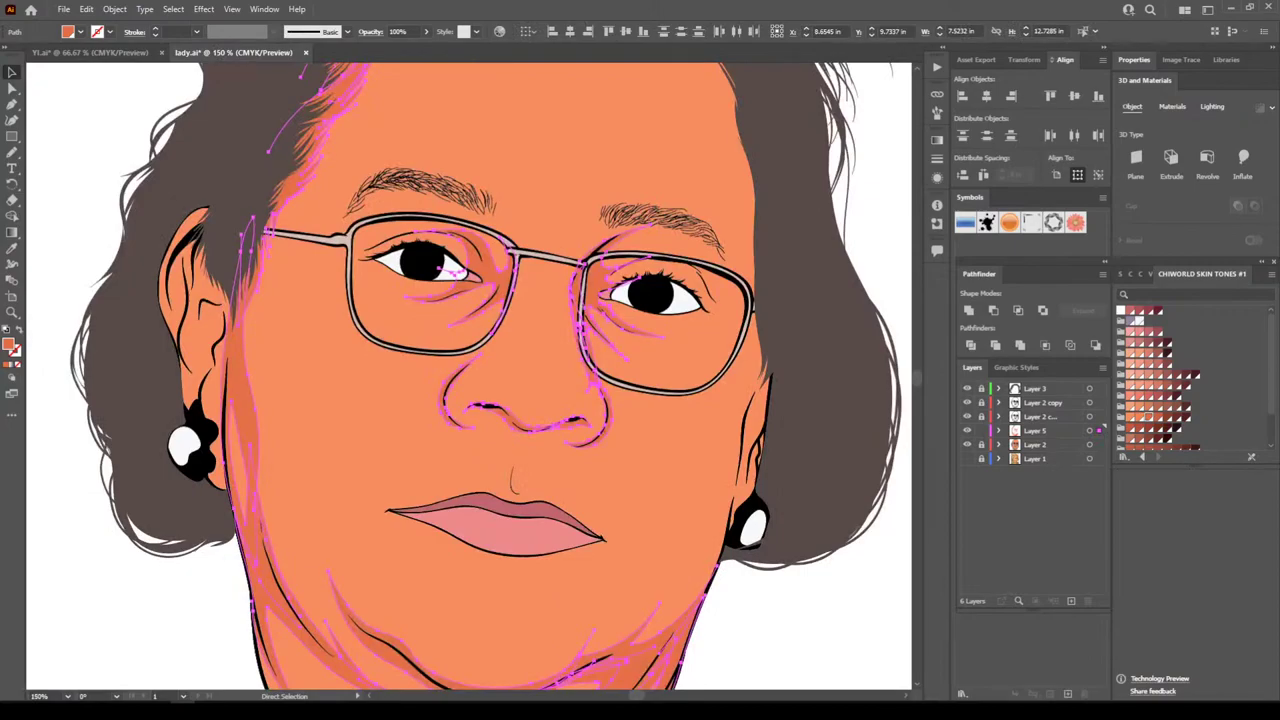
scroll(486, 376, down, 2)
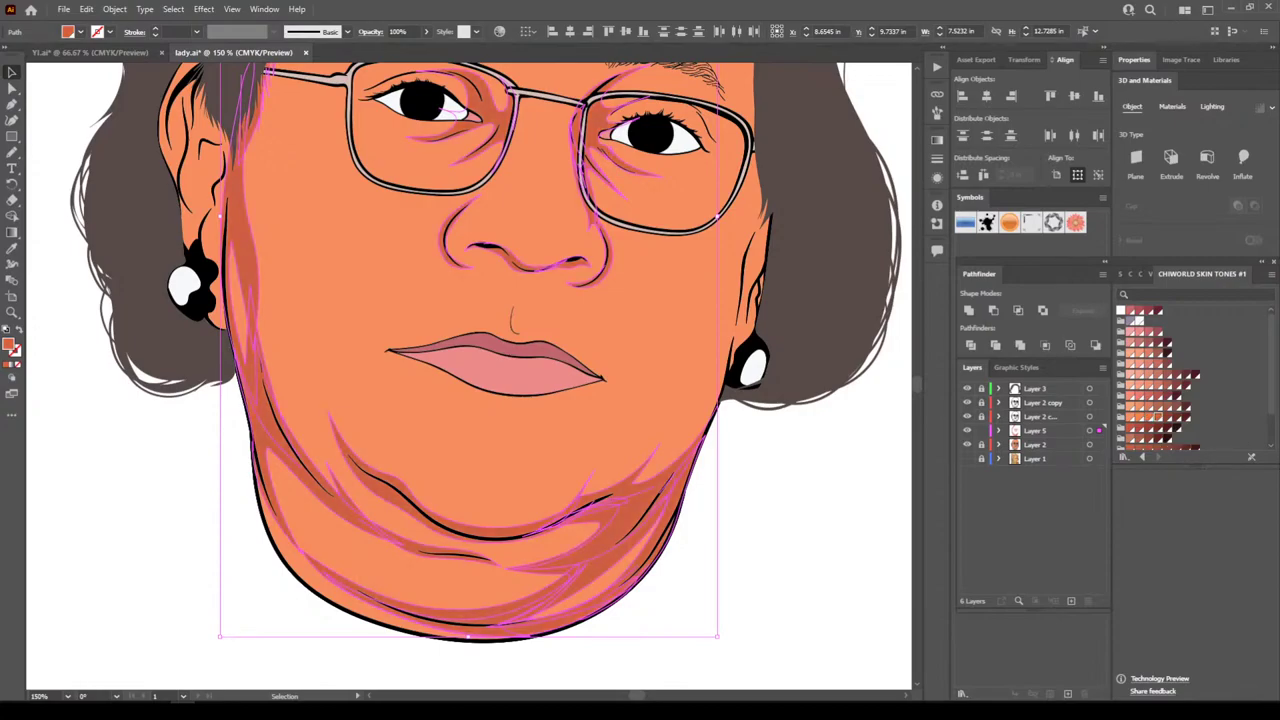
key(ctrl+shift+a)
key(a)
key(ctrl+0)
key(ctrl+1)
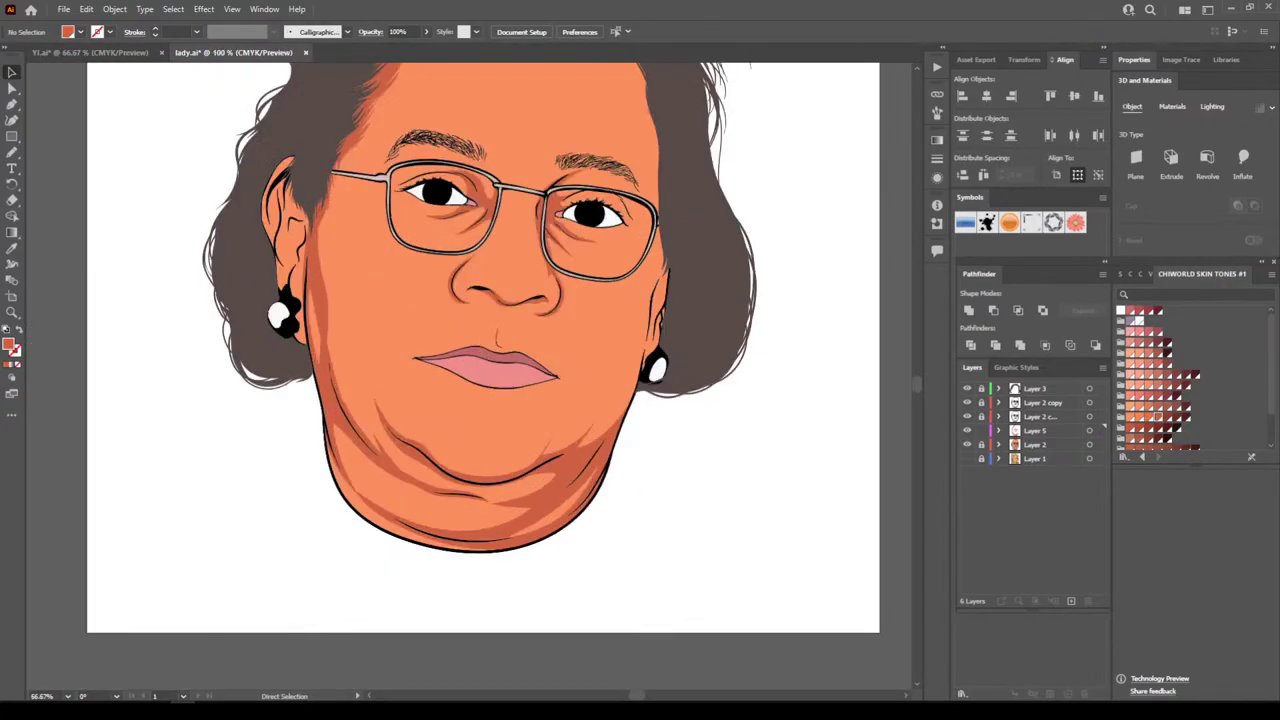
Draw Pencil shadows on the right ear's folds and lobe, and along the cheek edge up to the hair
key(v)
scroll(483, 371, up, 1)
scroll(645, 350, up, 4)
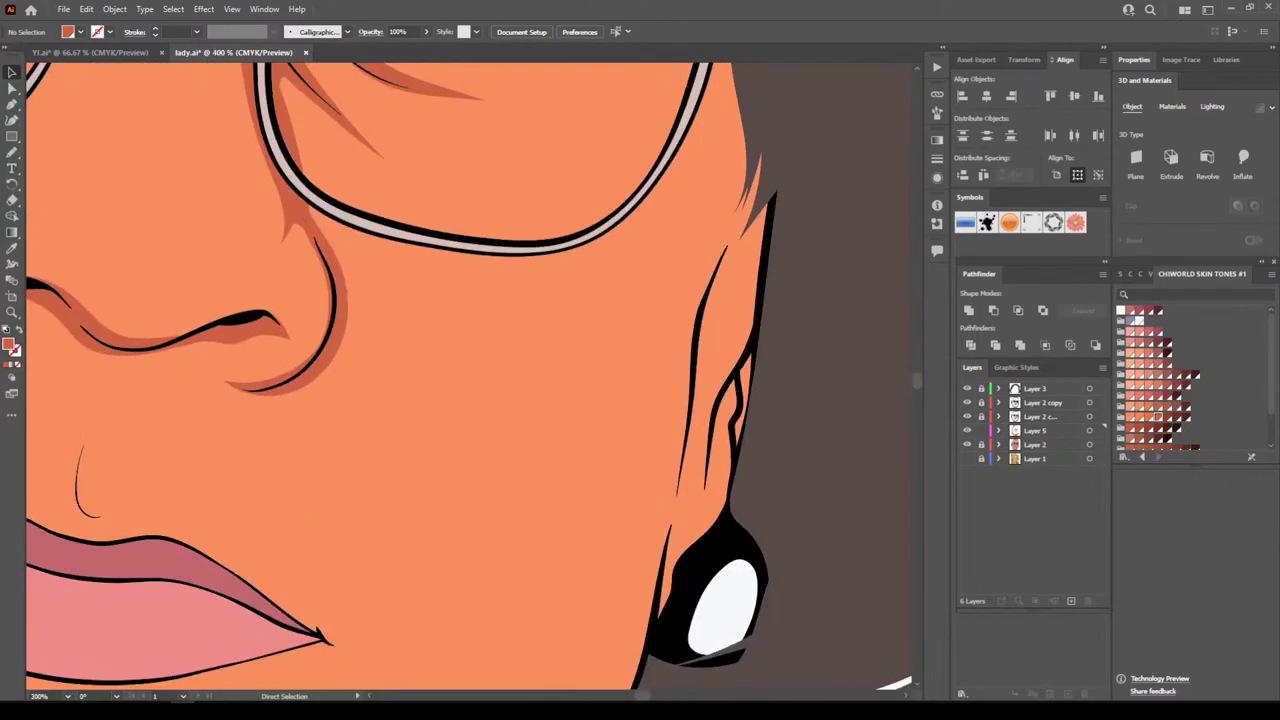
scroll(635, 355, right, 2)
scroll(635, 355, down, 1)
key(n)
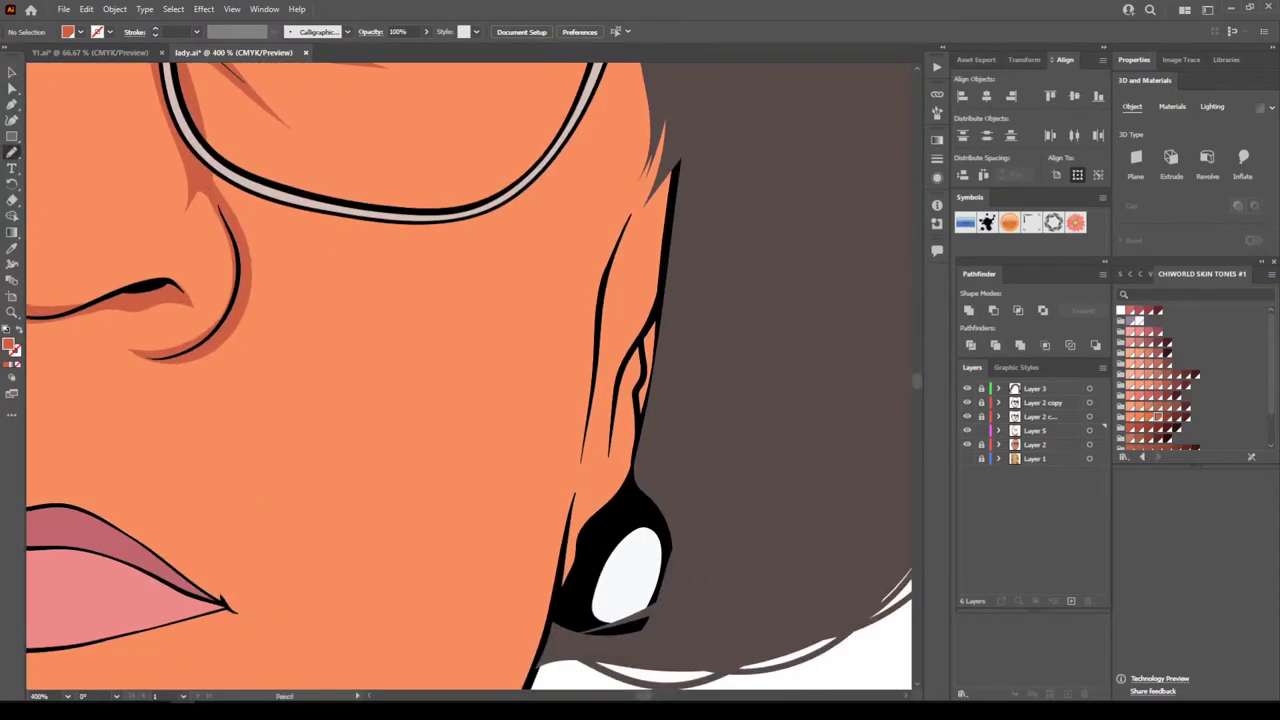
mouse_move(562, 602)
mouse_down()
mouse_move(630, 479)
mouse_move(640, 336)
mouse_up()
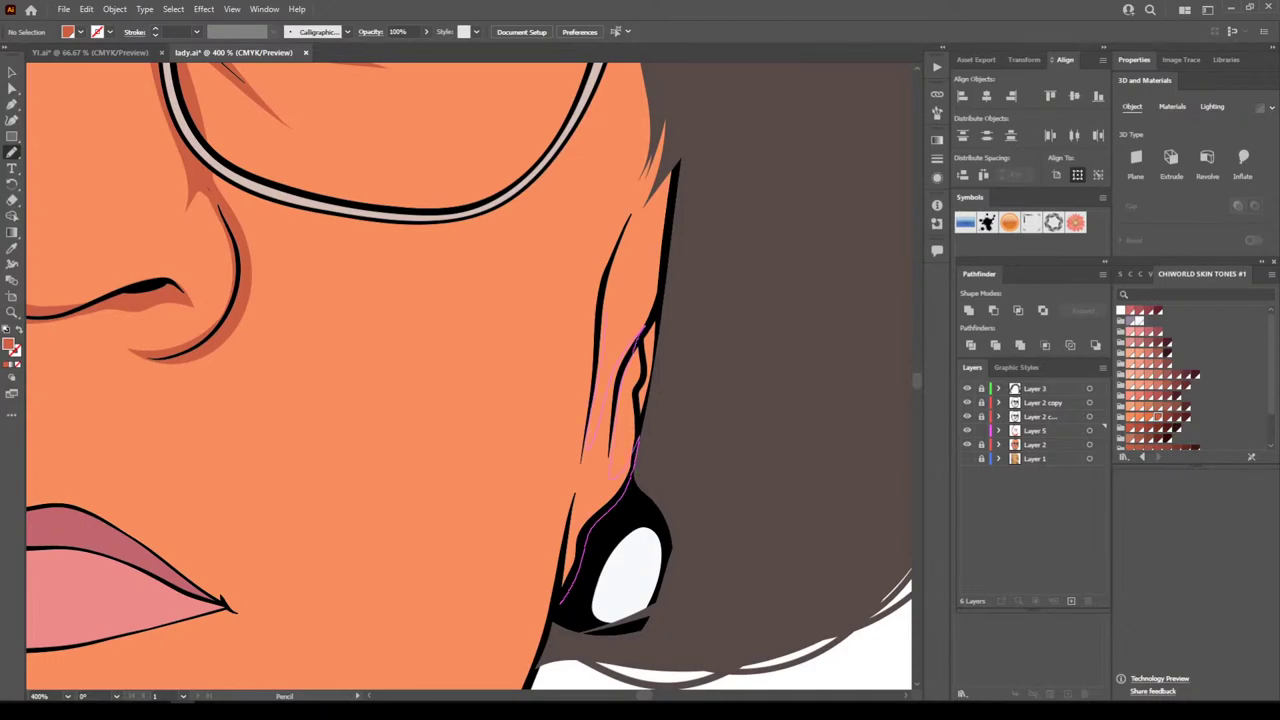
mouse_move(650, 322)
mouse_down()
mouse_move(684, 192)
mouse_move(660, 72)
mouse_move(646, 74)
mouse_up()
drag(562, 540, 557, 604)
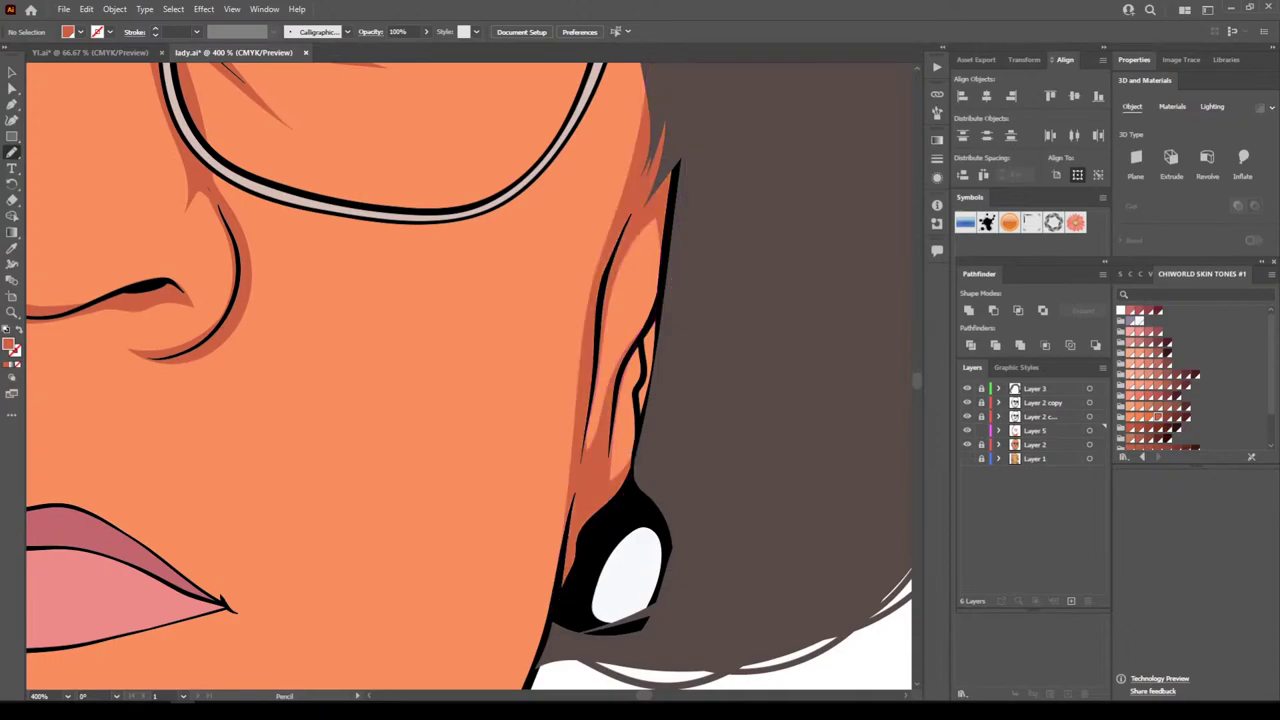
Draw Pencil shadows at the right eye's outer corner, along its upper lid crease and beneath the lens's upper rim
key(ctrl+minus)
key(ctrl+minus)
key(ctrl+minus)
key(ctrl+minus)
key(ctrl+minus)
scroll(469, 376, up, 1)
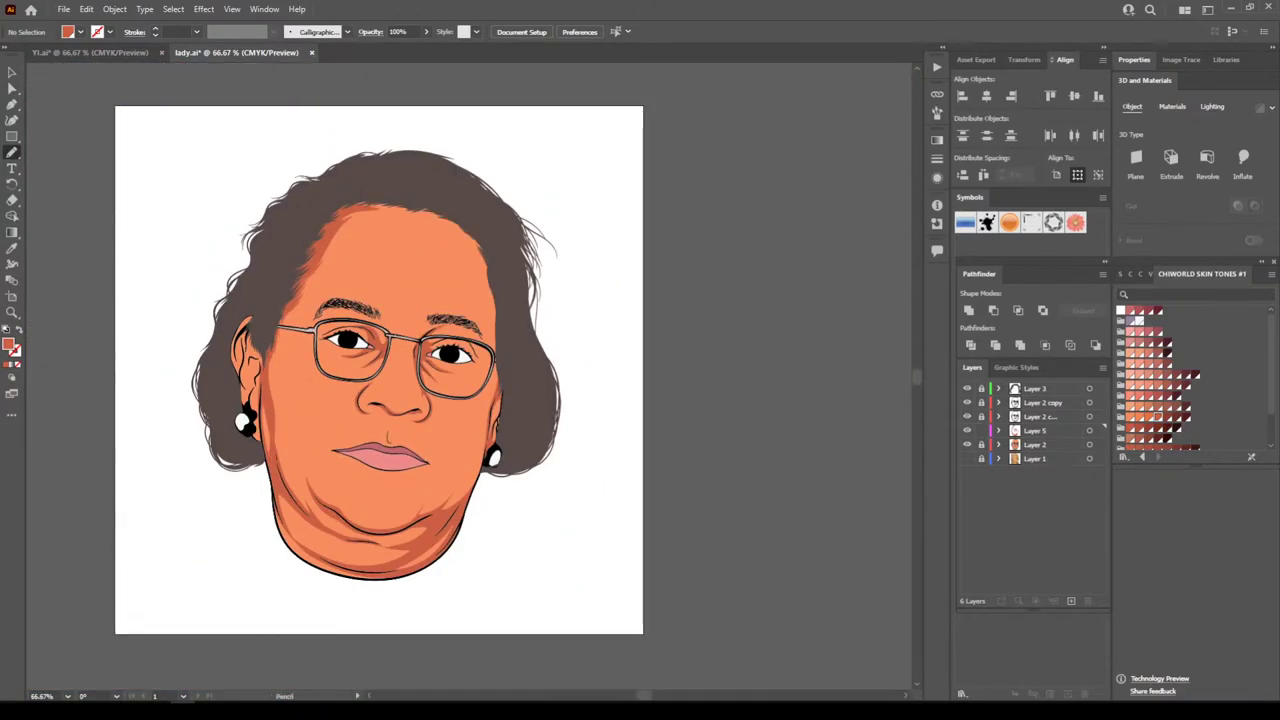
key(ctrl+equal)
key(ctrl+equal)
scroll(469, 376, right, 1)
key(ctrl+equal)
key(ctrl+equal)
key(ctrl+equal)
scroll(469, 376, left, 2)
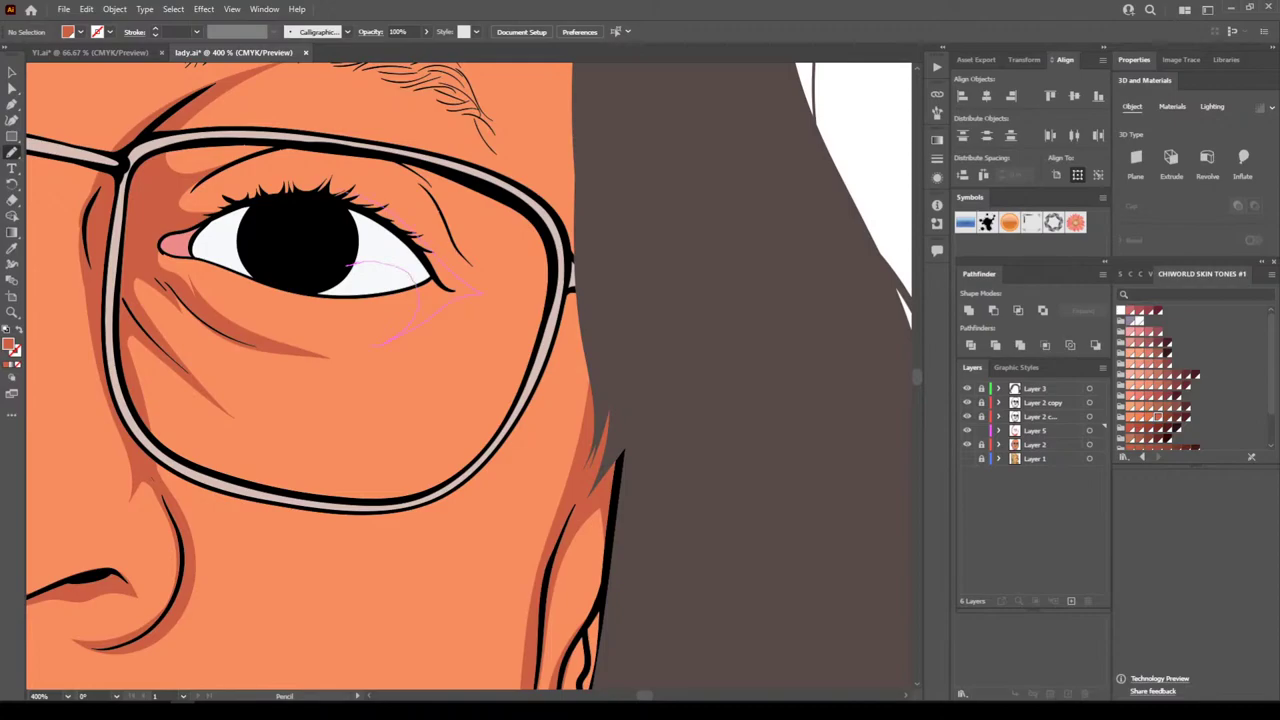
drag(346, 265, 220, 214)
drag(364, 148, 390, 162)
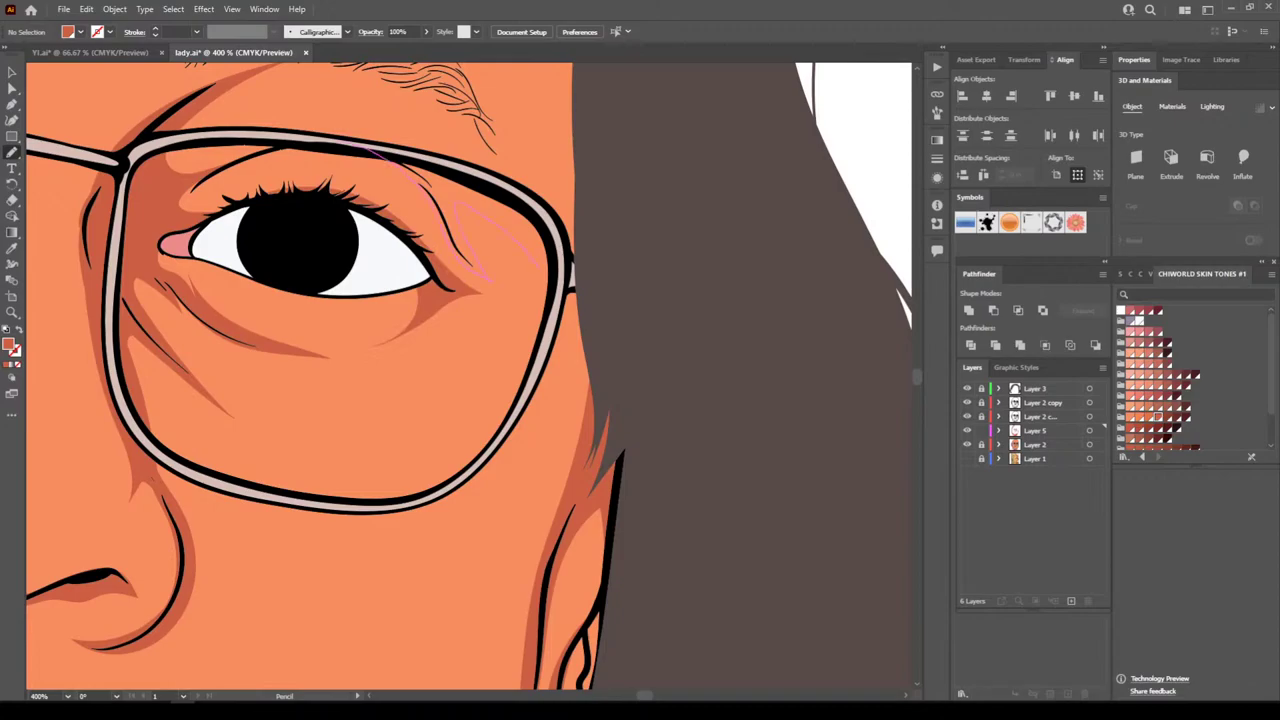
mouse_move(535, 265)
mouse_down()
mouse_move(551, 305)
mouse_move(446, 175)
mouse_move(366, 149)
mouse_up()
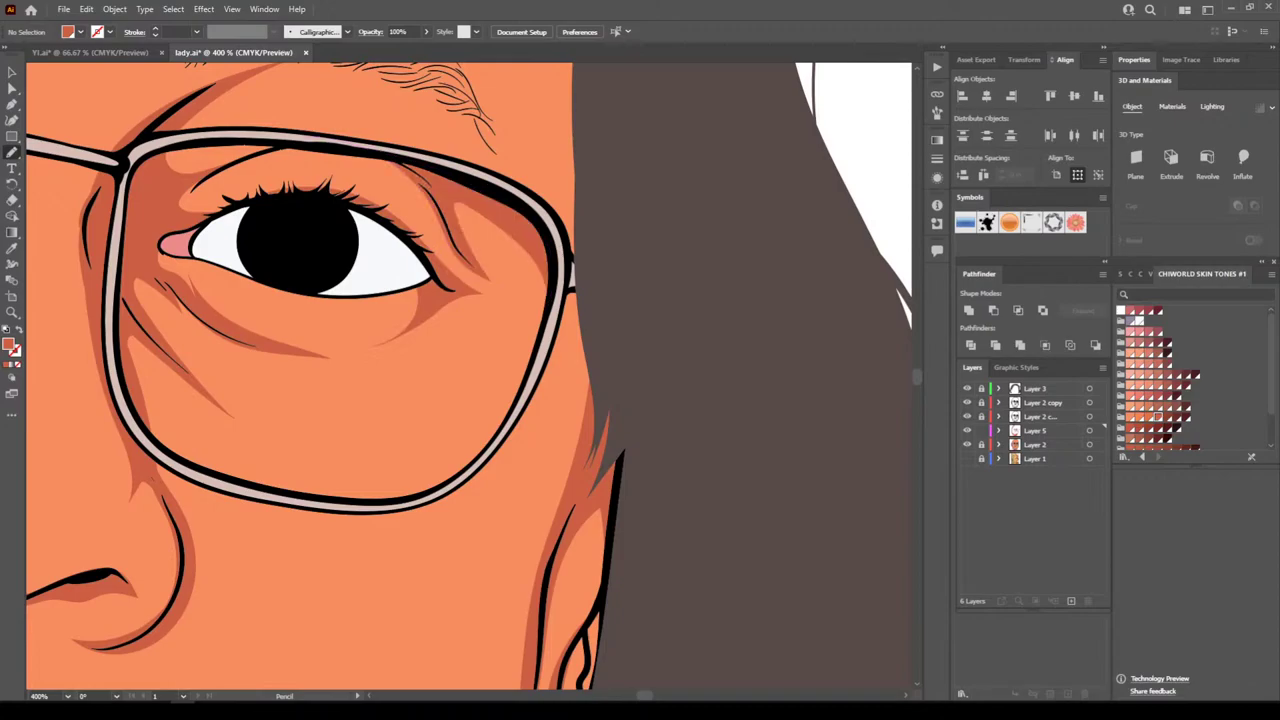
Draw a Pencil shadow around the left eye's outer corner, running along the upper lid crease and tapering below the lashes
key(ctrl+minus)
key(ctrl+minus)
key(ctrl+minus)
key(ctrl+minus)
scroll(469, 376, left, 4)
key(ctrl+plus)
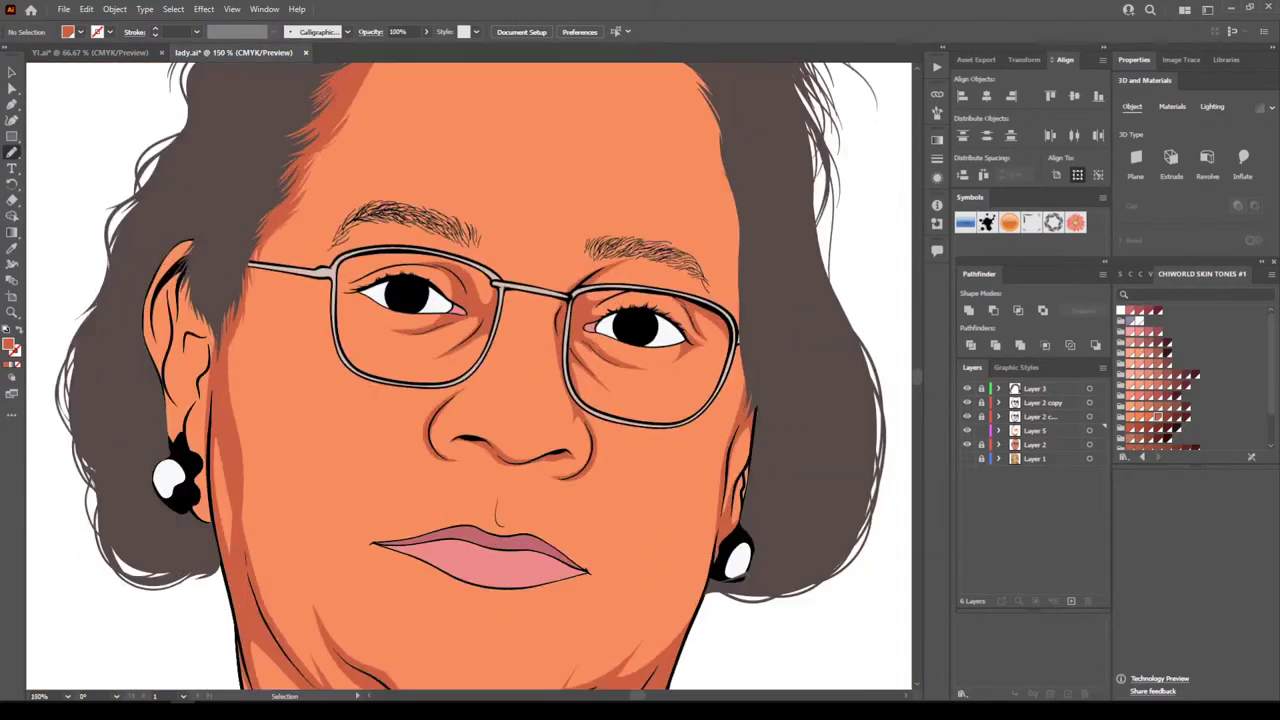
scroll(345, 347, up, 6)
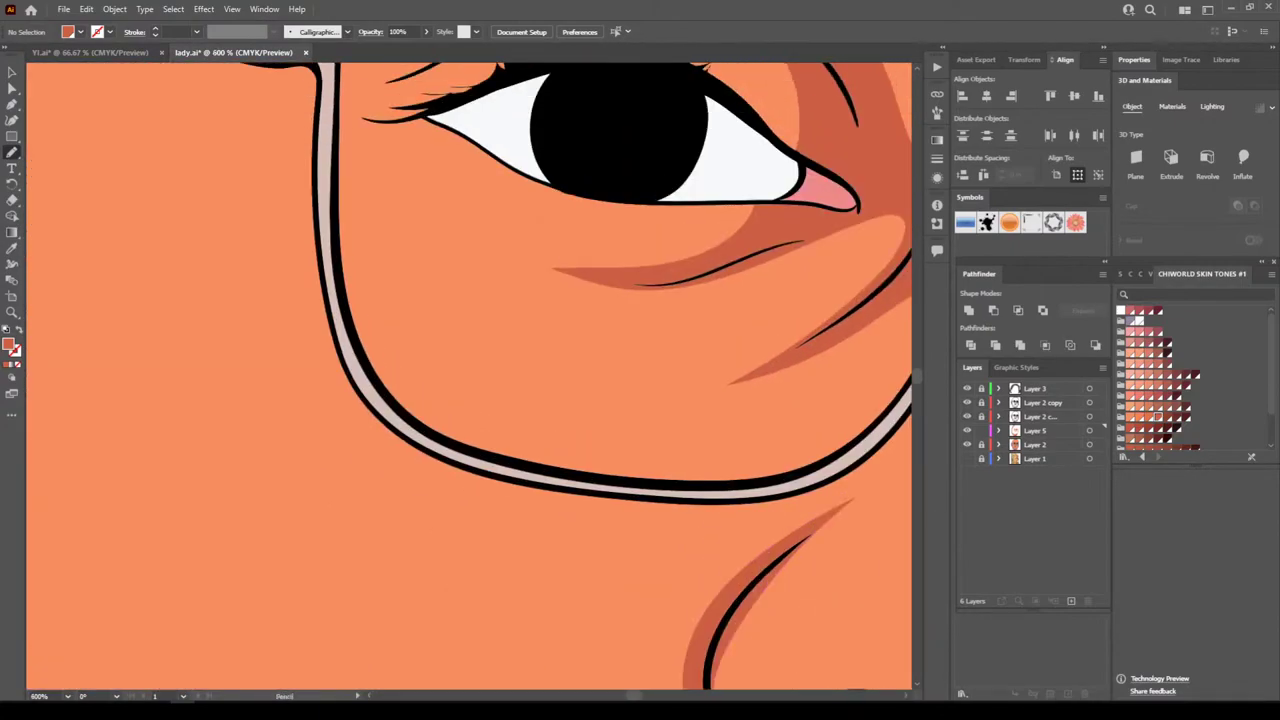
scroll(469, 375, up, 2)
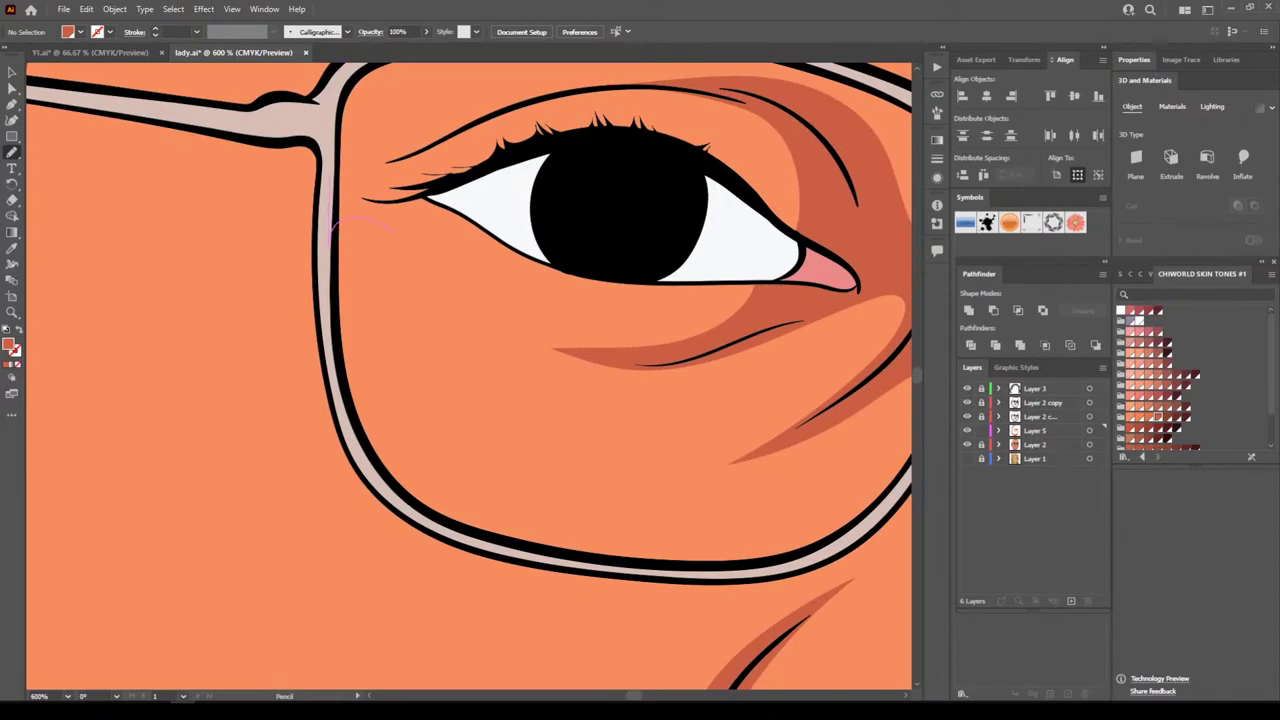
mouse_move(457, 258)
mouse_down()
mouse_move(442, 205)
mouse_move(577, 143)
mouse_move(427, 173)
mouse_move(452, 140)
mouse_move(567, 92)
mouse_move(672, 86)
mouse_up()
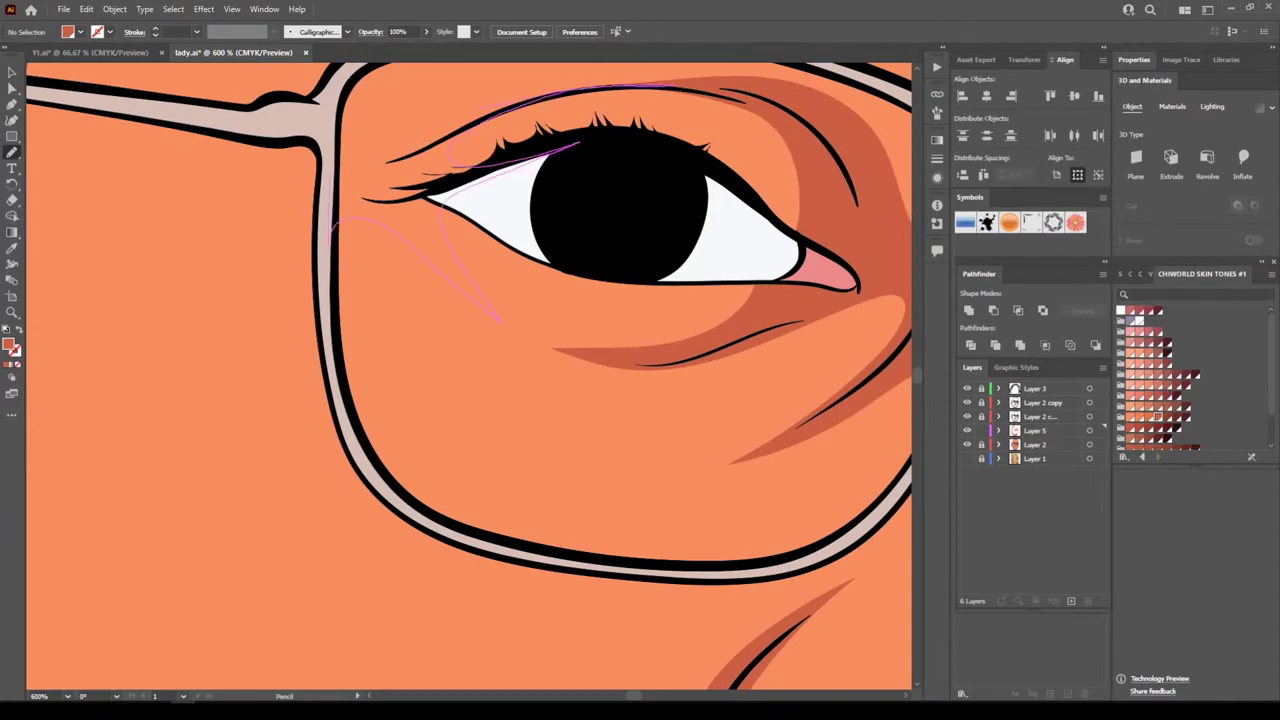
drag(365, 70, 333, 170)
Extend the left eye's shading with a Pencil shadow beneath the upper outer corner of the lens rim
scroll(469, 375, up, 5)
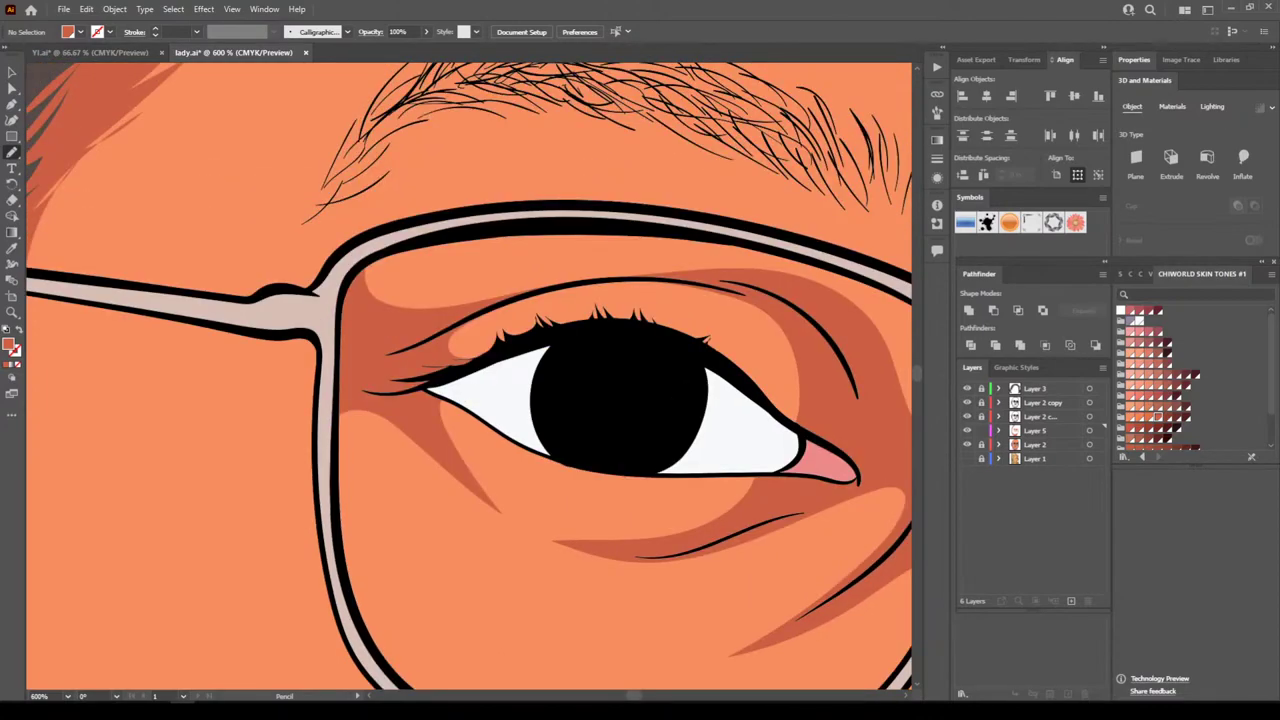
mouse_move(362, 262)
mouse_down()
mouse_move(628, 203)
mouse_move(472, 214)
mouse_move(369, 273)
mouse_up()
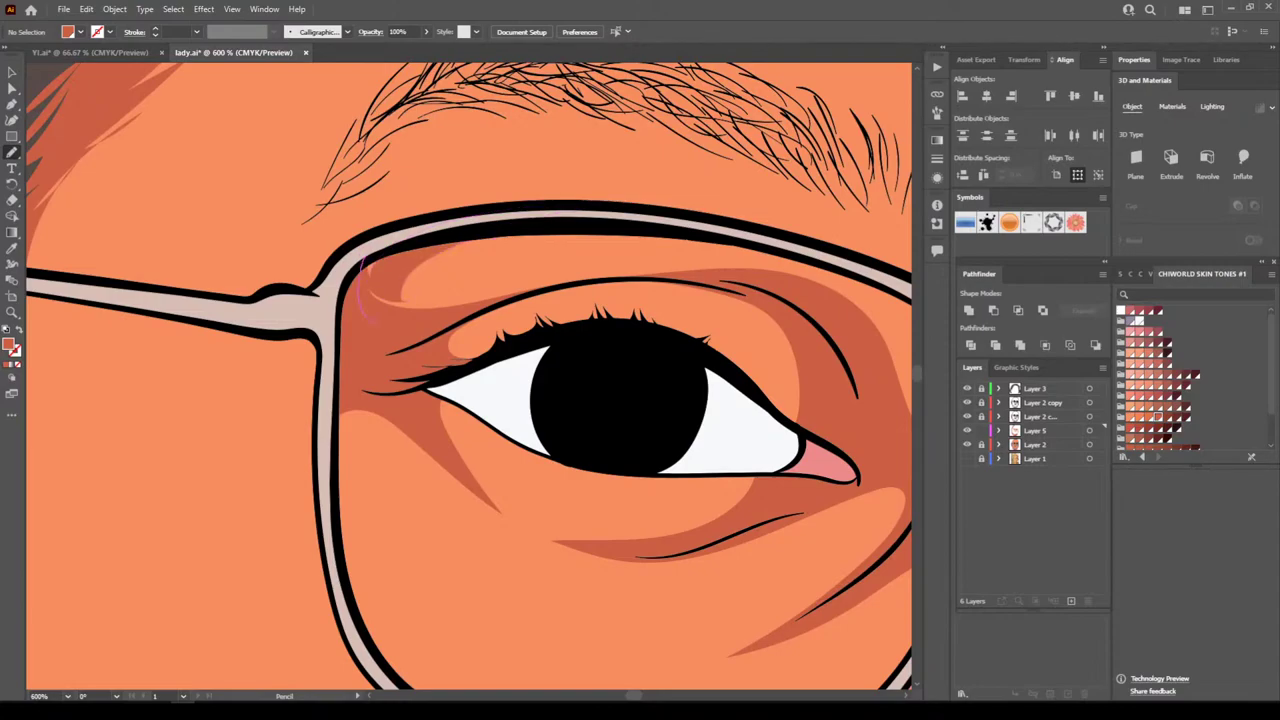
drag(375, 320, 414, 323)
mouse_move(479, 251)
mouse_down()
mouse_move(640, 232)
mouse_move(370, 268)
mouse_up()
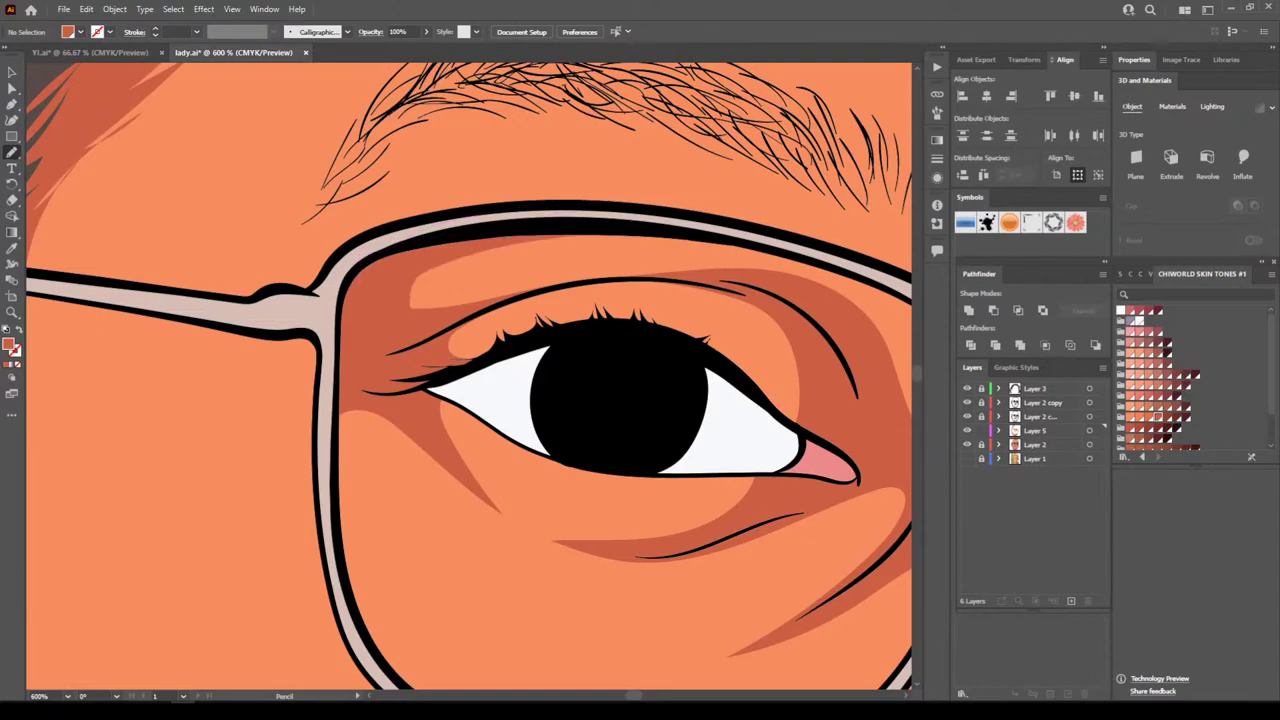
Draw a cast shadow with the Pencil beneath the left temple arm of the glasses, from the hairline to the lens rim
key(ctrl+minus)
key(ctrl+minus)
key(ctrl+minus)
key(ctrl+minus)
drag(469, 376, 485, 344)
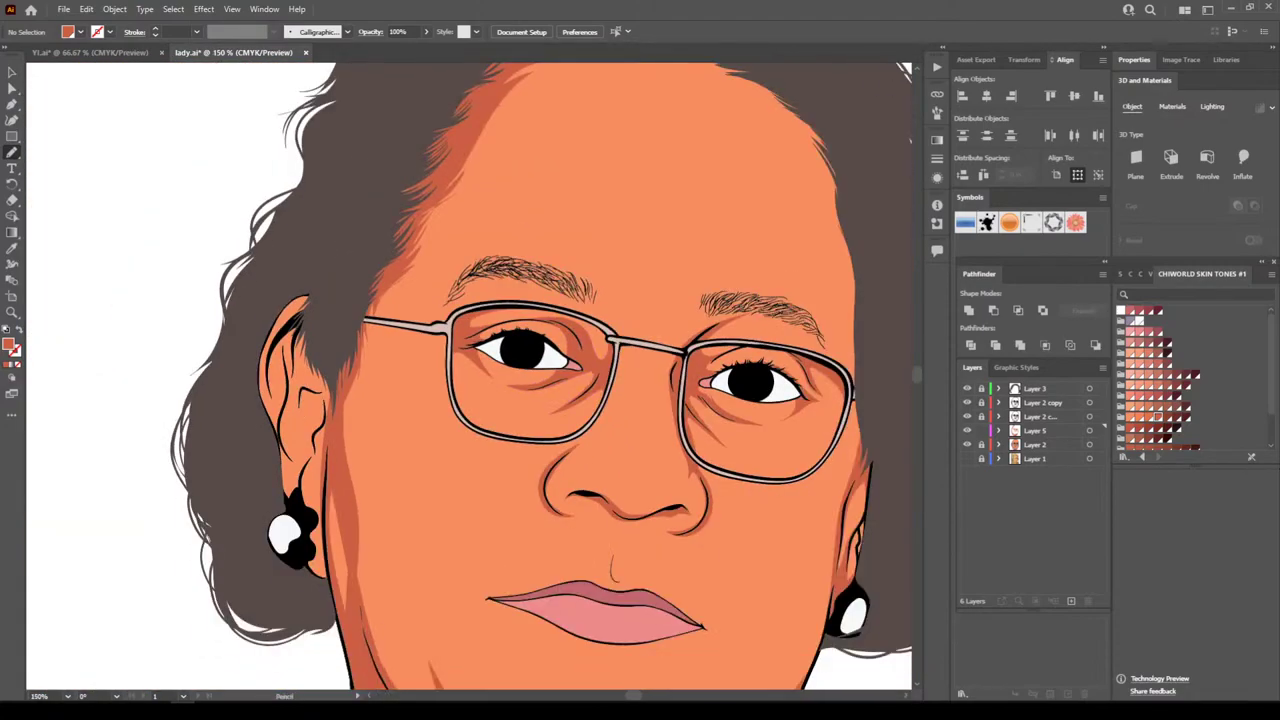
key(ctrl+plus)
key(ctrl+plus)
key(ctrl+plus)
key(ctrl+plus)
key(ctrl+plus)
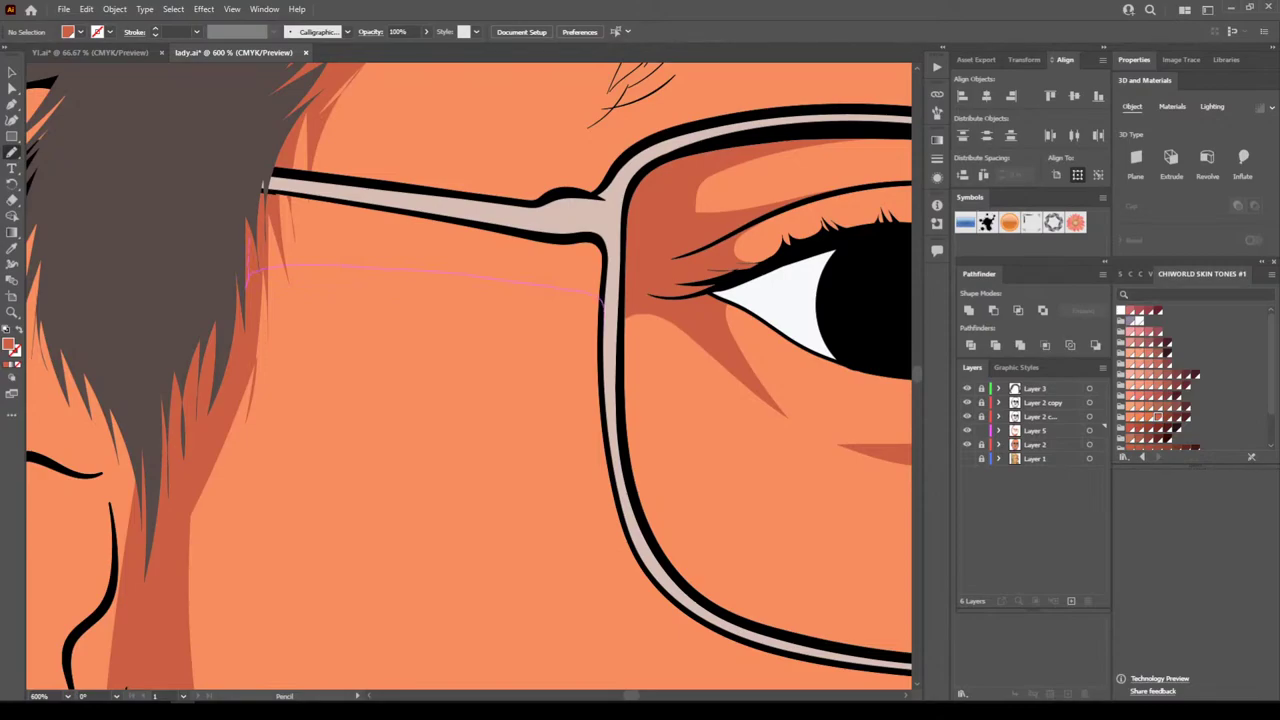
drag(247, 236, 250, 219)
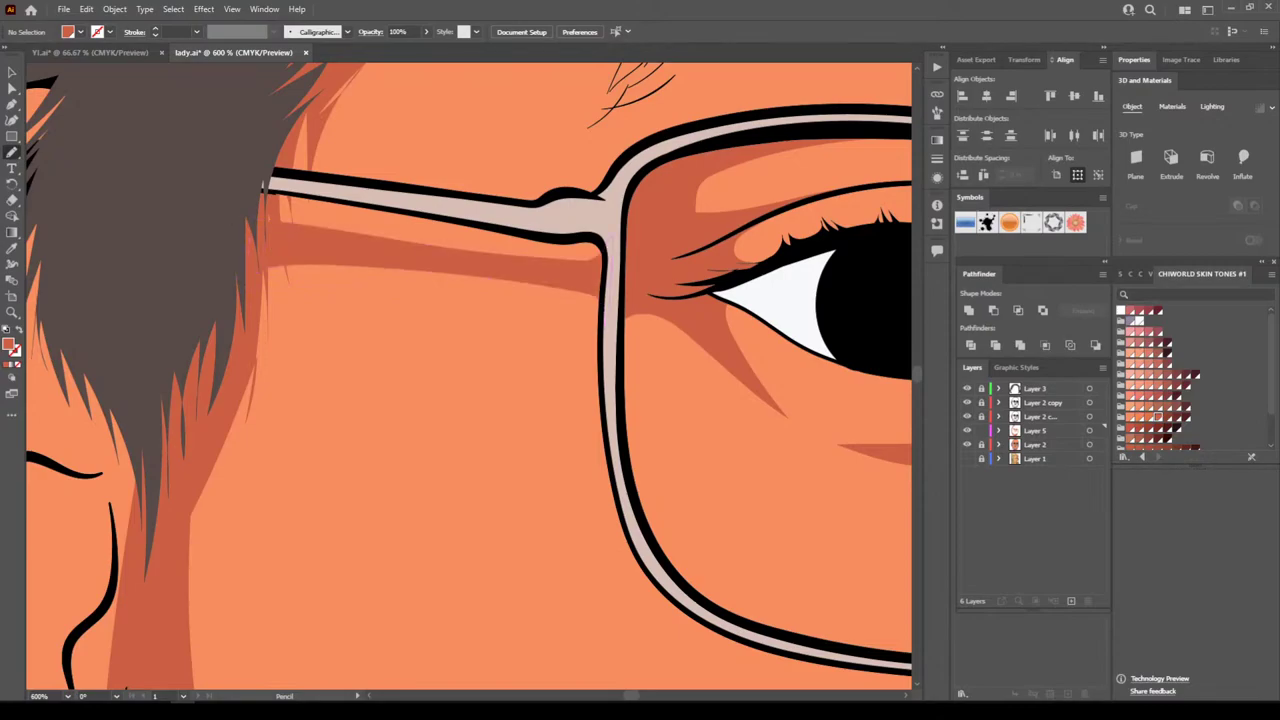
Draw a jagged Pencil shadow along the hairline across the top of the forehead and down to the right temple
key(ctrl+1)
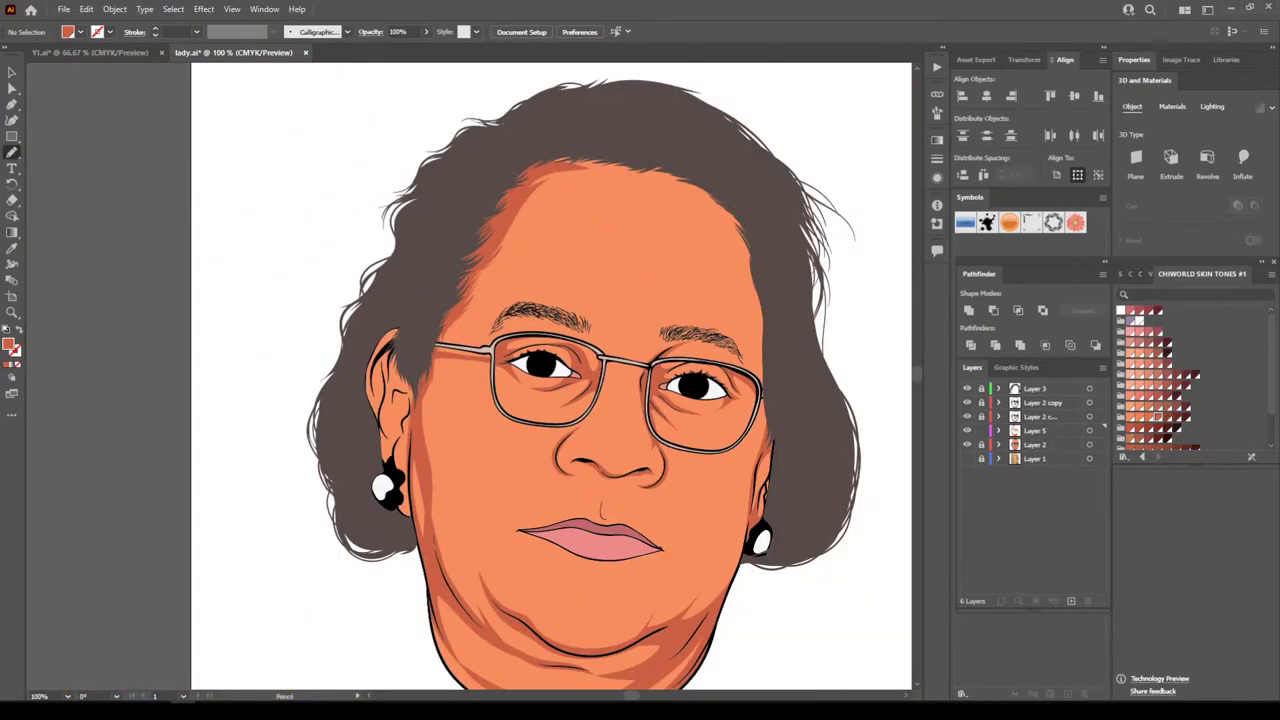
key(ctrl+plus)
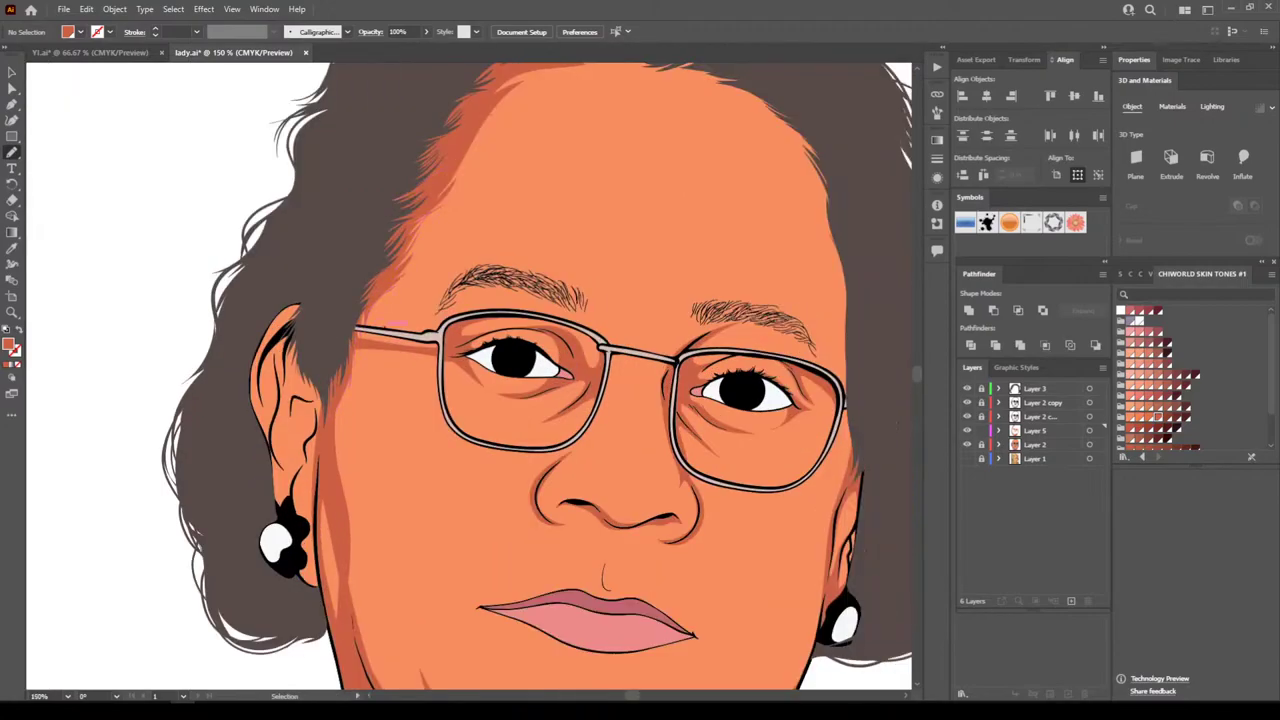
scroll(469, 376, up, 2)
key(ctrl+plus)
scroll(469, 376, up, 2)
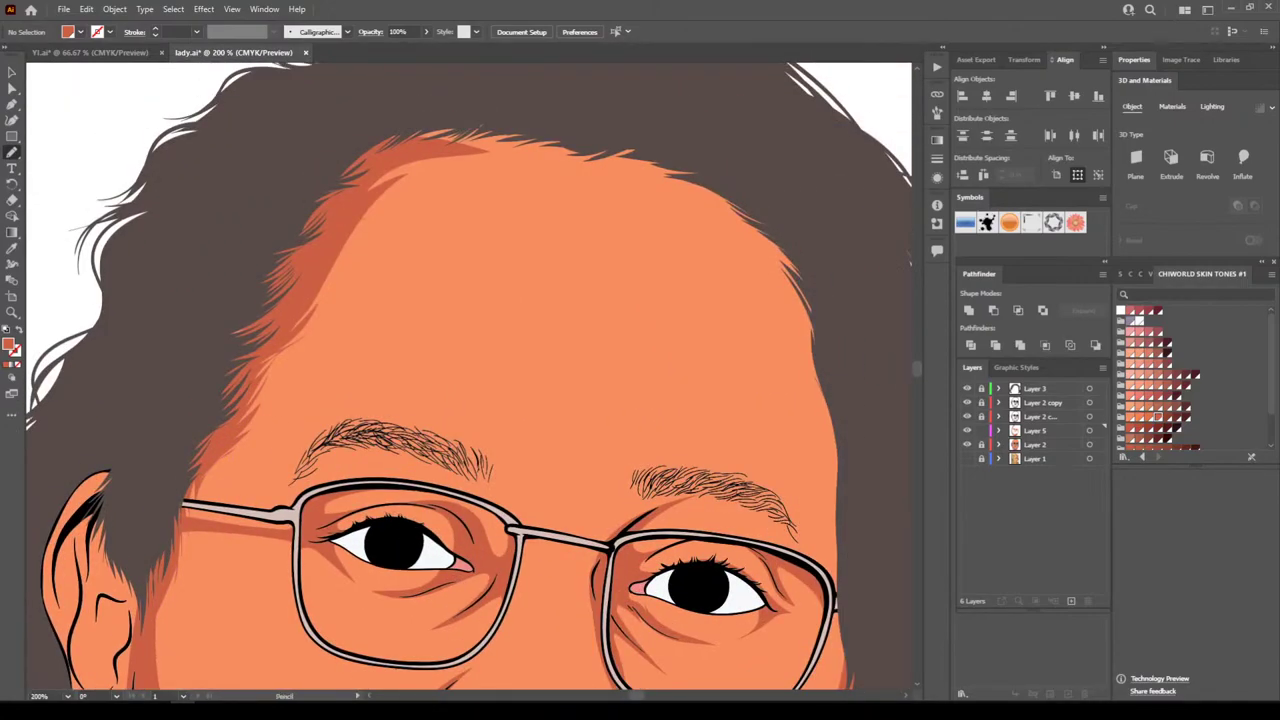
drag(358, 158, 395, 117)
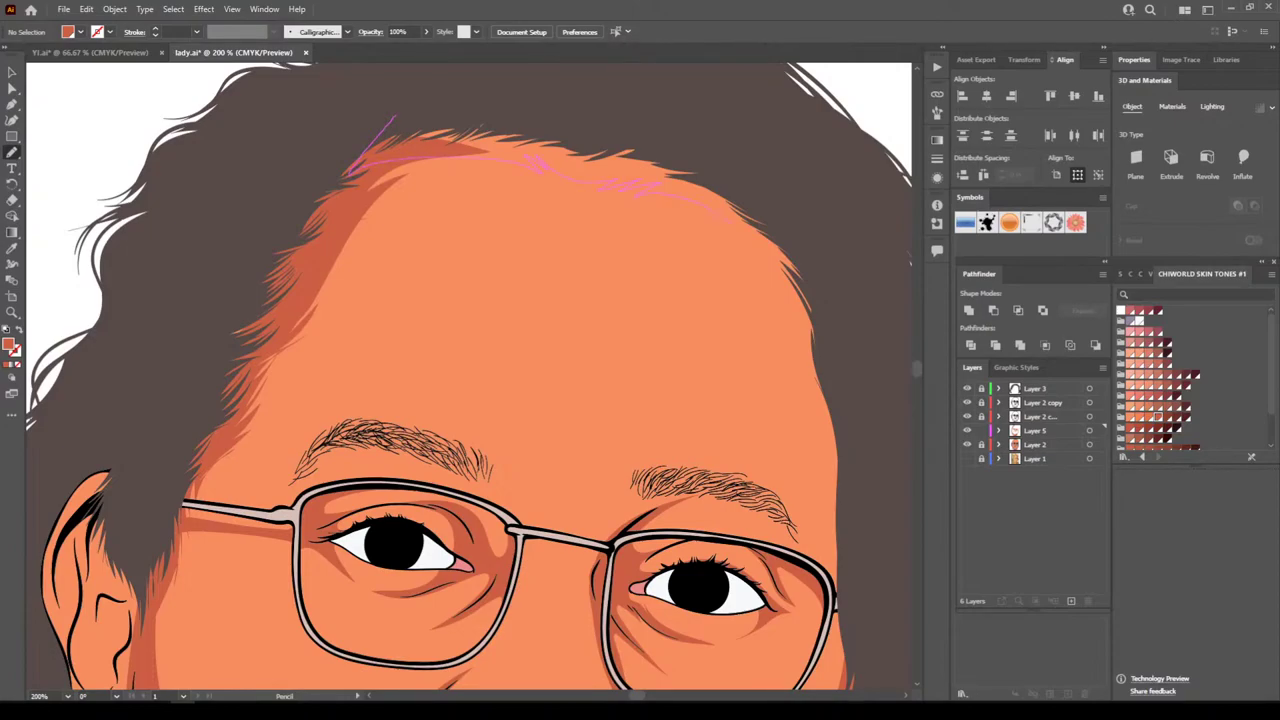
mouse_move(819, 390)
mouse_down()
mouse_move(838, 546)
mouse_move(843, 298)
mouse_move(395, 116)
mouse_up()
Draw a Pencil cast shadow along the lower outer rim of the right lens and the cheek beside the hair
key(ctrl+minus)
key(ctrl+minus)
key(ctrl+minus)
key(ctrl+minus)
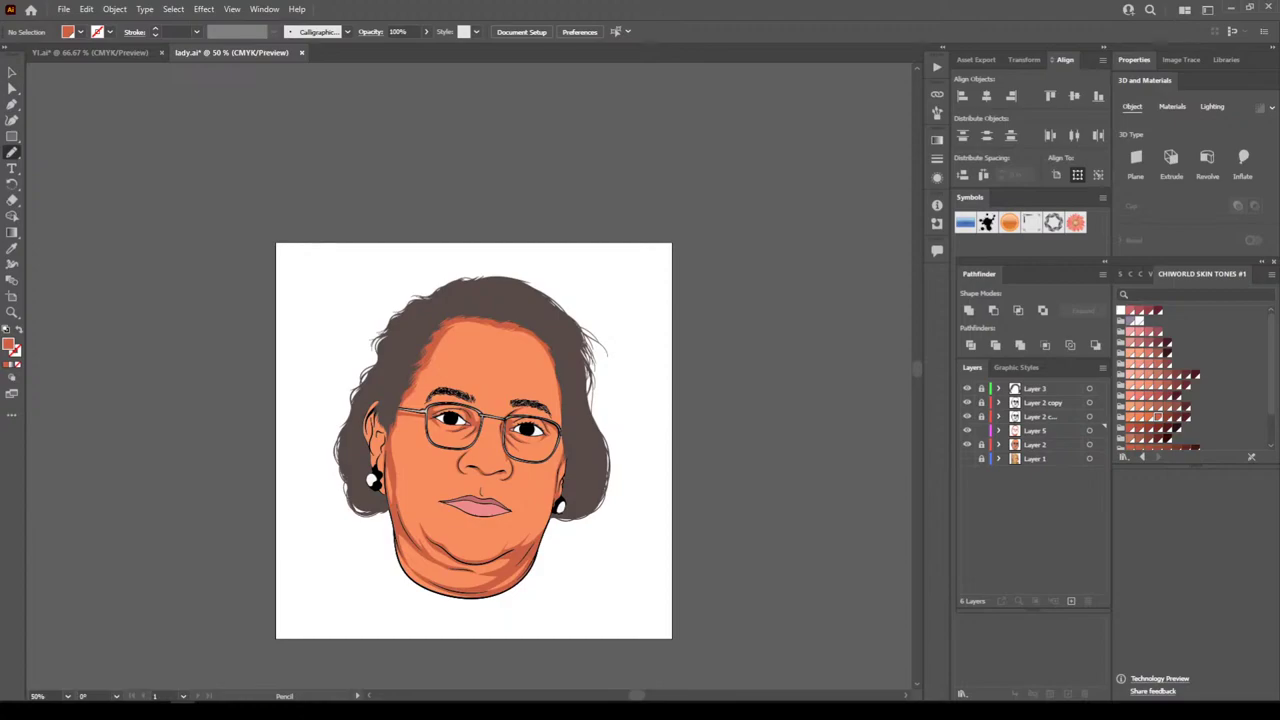
key(ctrl+plus)
key(ctrl+plus)
key(ctrl+plus)
key(ctrl+plus)
key(ctrl+plus)
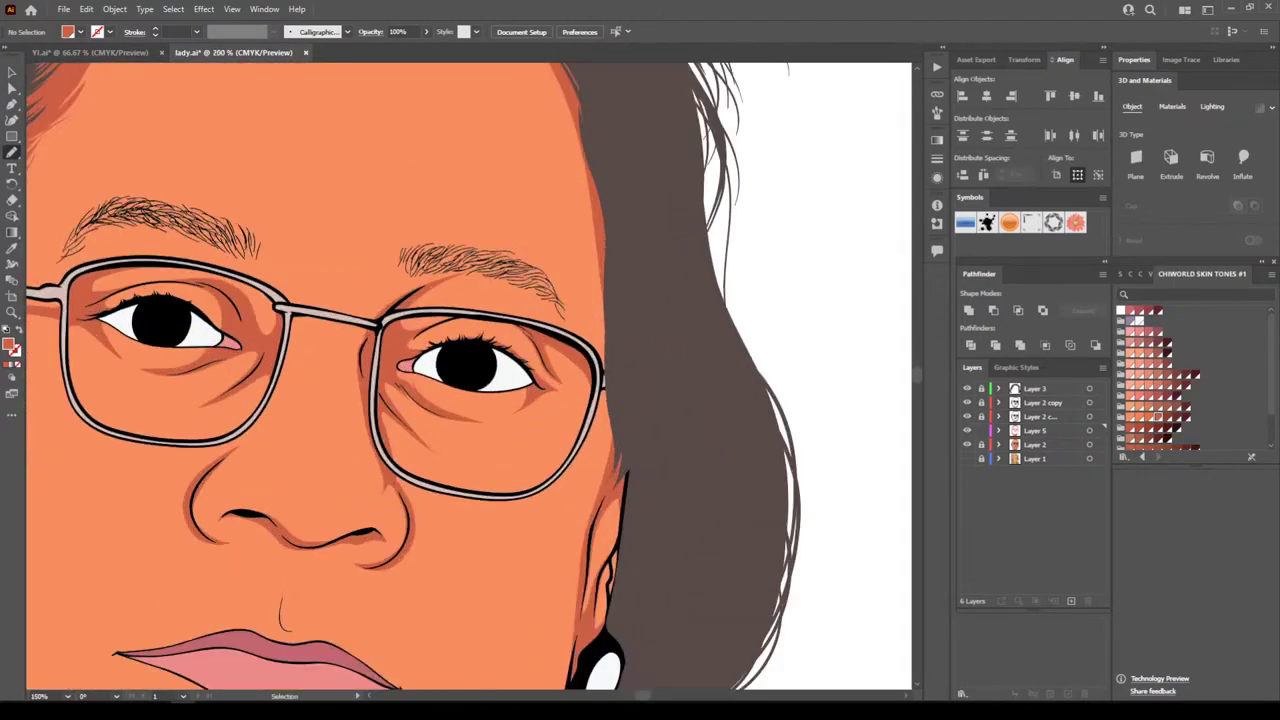
key(ctrl+plus)
drag(608, 388, 605, 465)
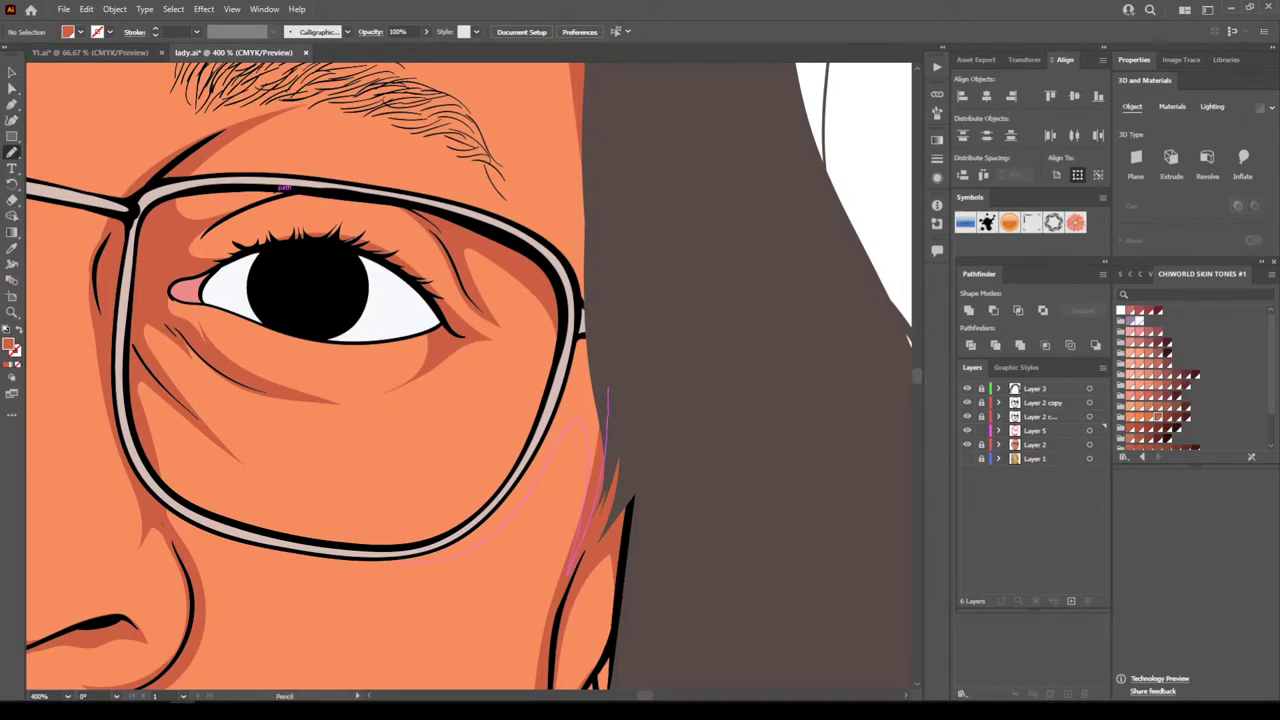
mouse_move(322, 551)
mouse_down()
mouse_move(444, 534)
mouse_move(542, 399)
mouse_up()
drag(486, 230, 548, 257)
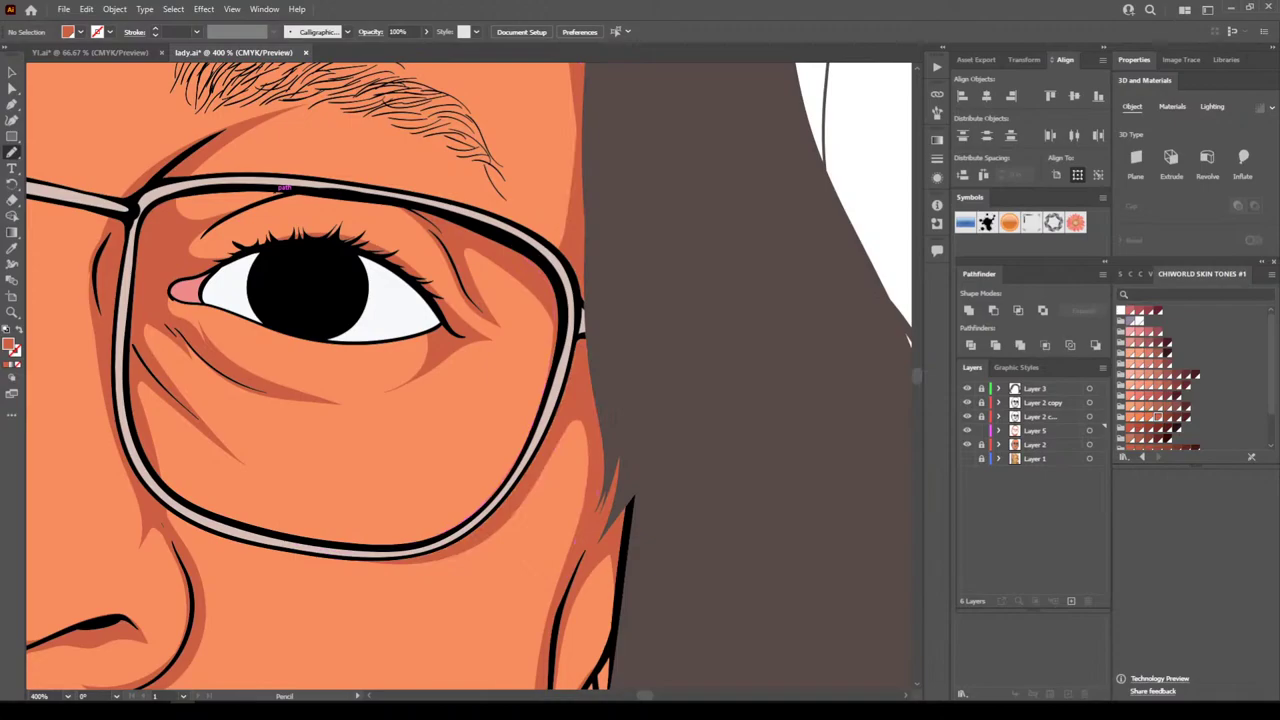
Draw a Pencil shadow on the left earlobe beside the earring
key(ctrl+minus)
key(ctrl+minus)
key(ctrl+minus)
key(ctrl+minus)
key(ctrl+minus)
key(ctrl+minus)
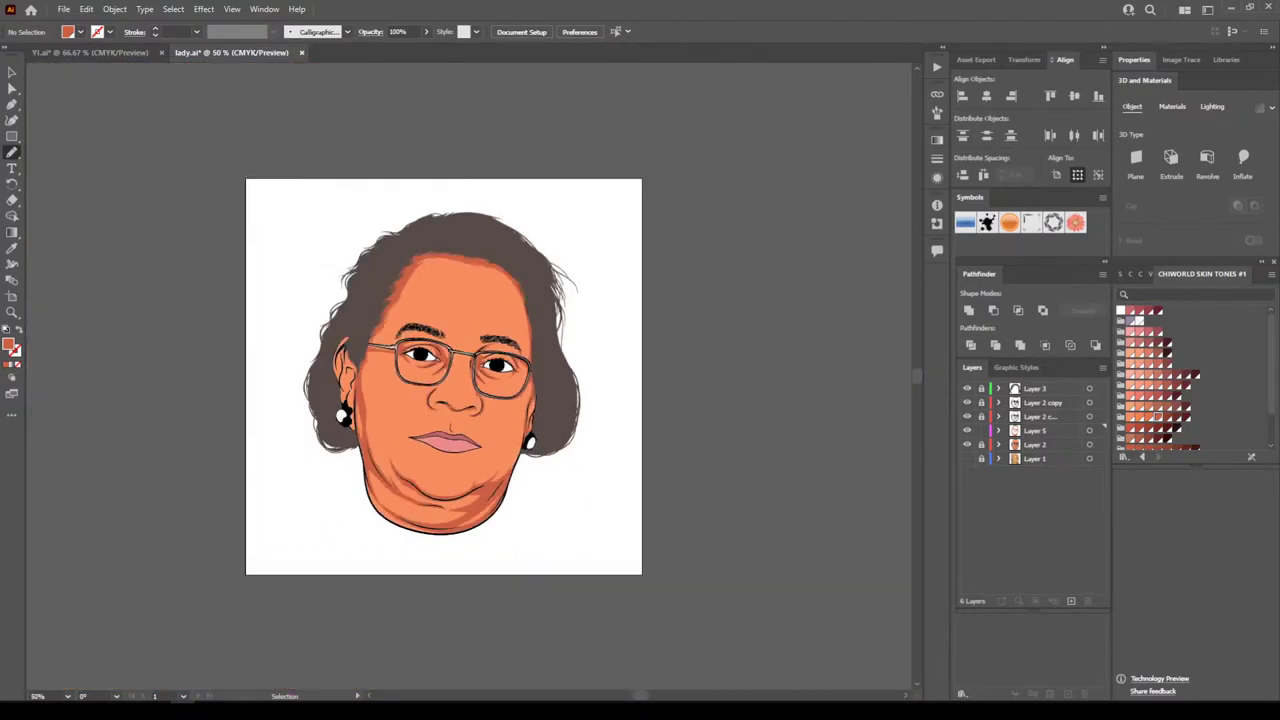
key(ctrl+equal)
key(ctrl+equal)
key(ctrl+equal)
key(ctrl+equal)
scroll(469, 376, left, 5)
key(ctrl+equal)
scroll(469, 376, down, 6)
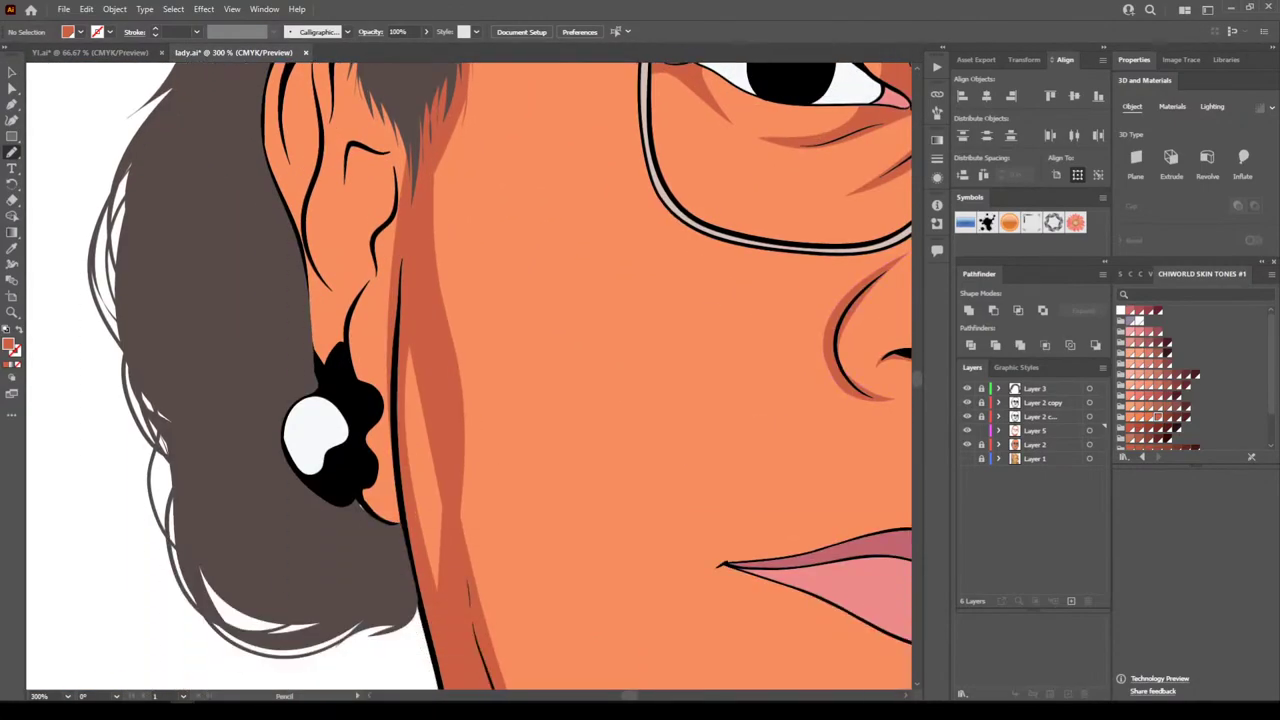
mouse_move(392, 548)
mouse_down()
mouse_move(397, 456)
mouse_move(353, 522)
mouse_move(390, 547)
mouse_move(350, 481)
mouse_move(363, 537)
mouse_move(361, 496)
mouse_up()
scroll(390, 540, up, 1)
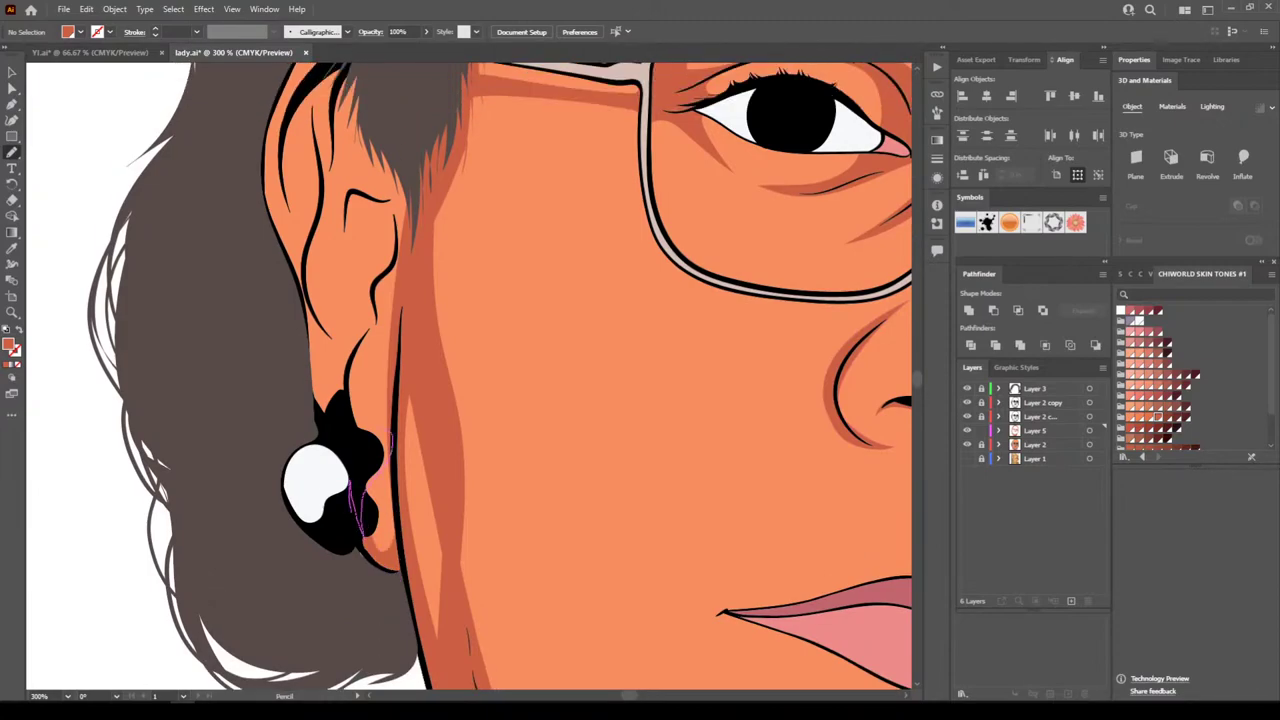
Draw Pencil shadows through the left ear's inner folds, along its upper rim and under the overlapping hair strands
drag(394, 426, 400, 356)
drag(408, 206, 390, 152)
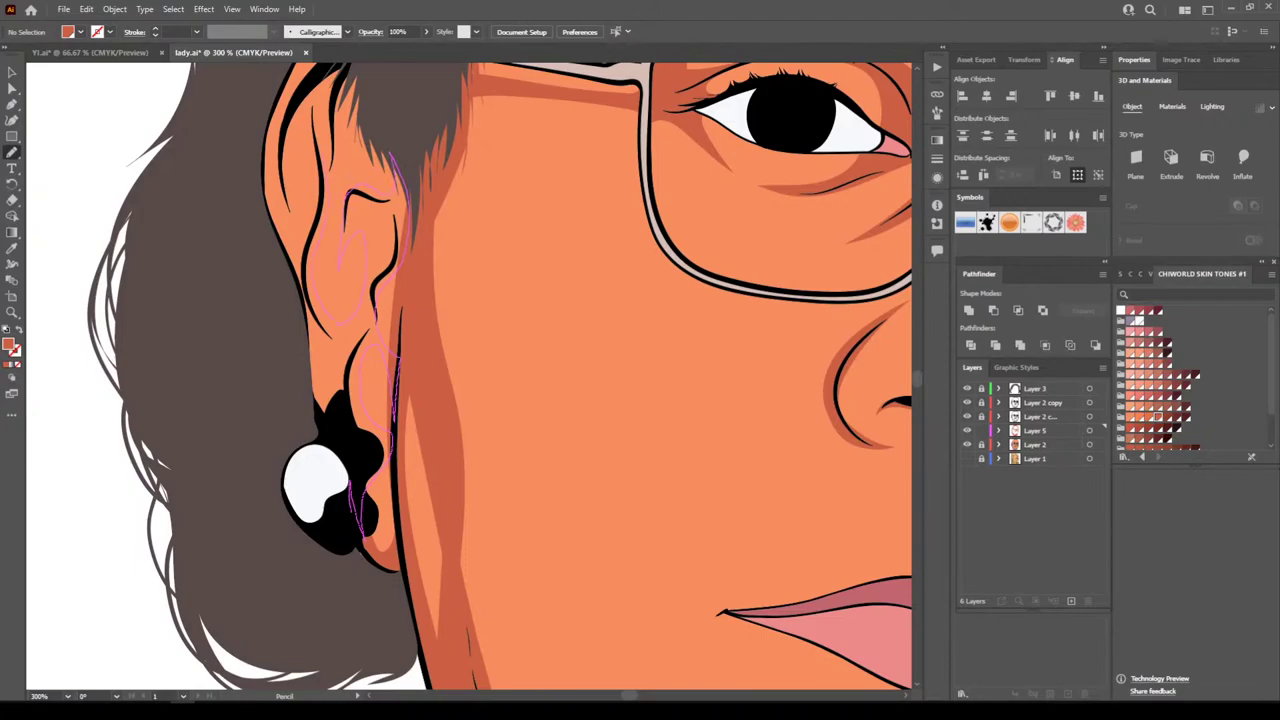
mouse_move(331, 120)
mouse_down()
mouse_move(335, 68)
mouse_move(300, 90)
mouse_move(280, 190)
mouse_up()
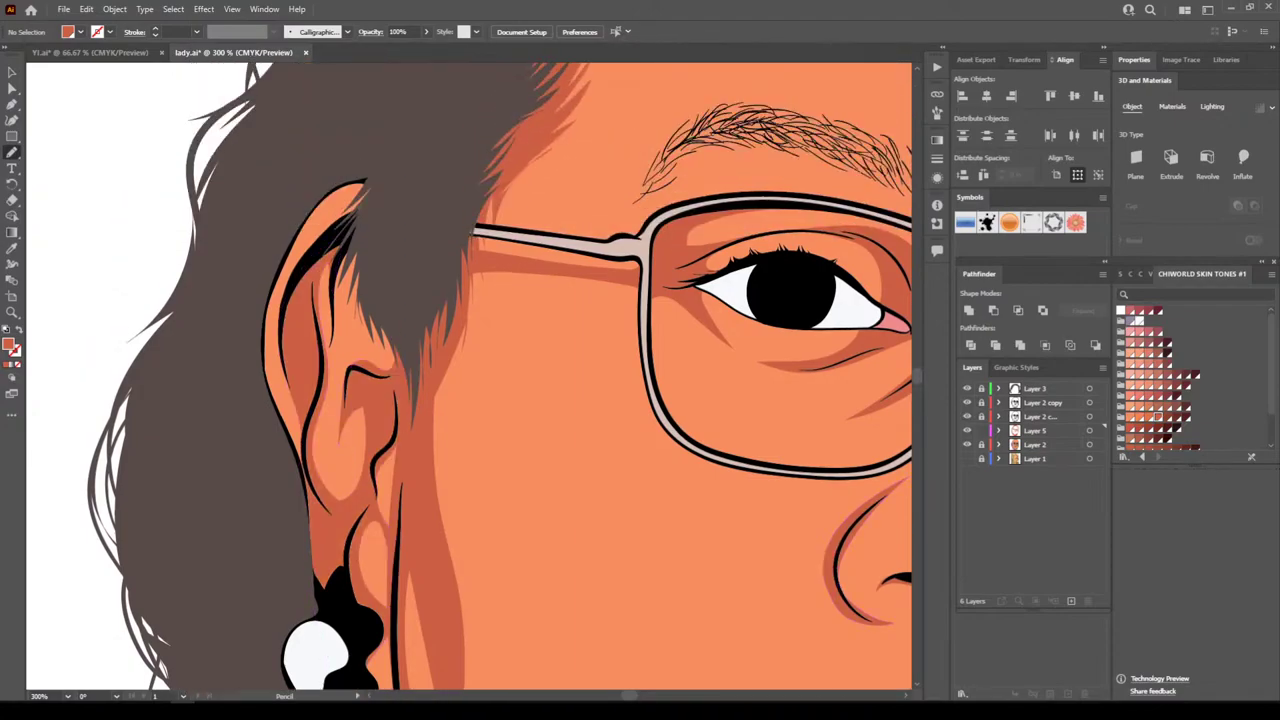
mouse_move(332, 245)
mouse_down()
mouse_move(321, 198)
mouse_move(333, 166)
mouse_move(392, 187)
mouse_move(410, 364)
mouse_up()
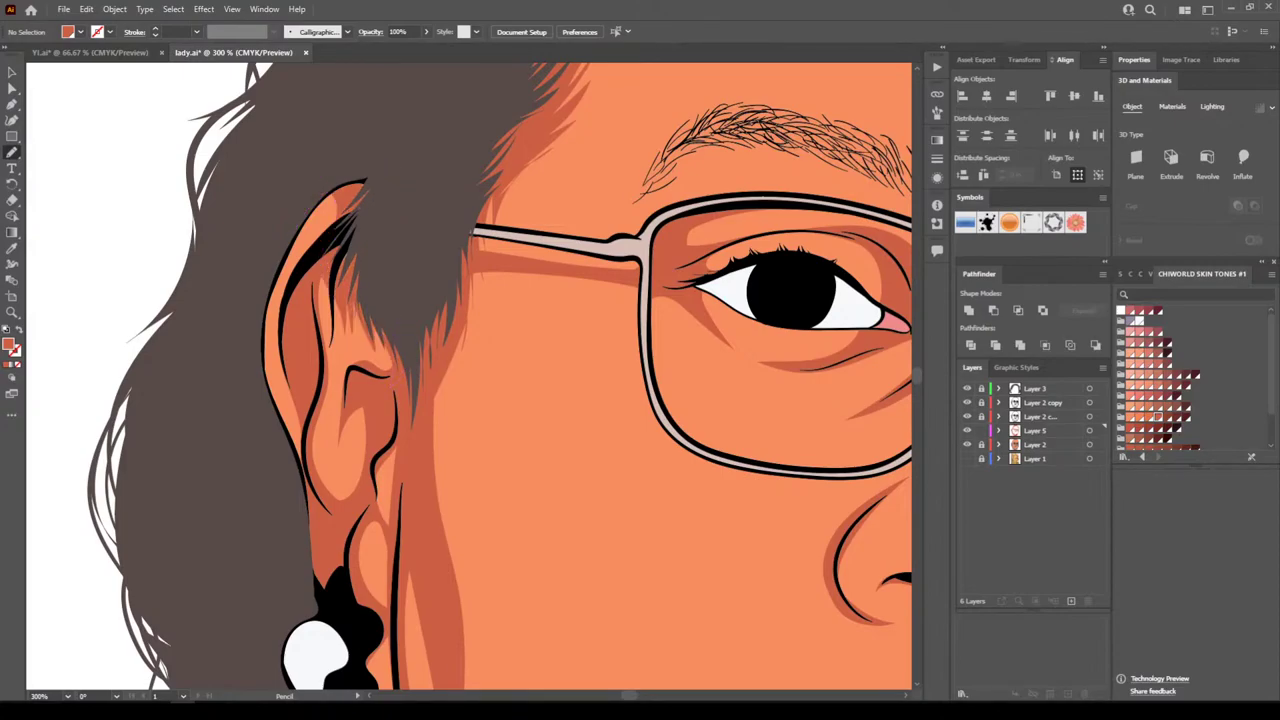
Draw a Pencil cast shadow following the left lens rim, along its inner side edges and beneath its lower edge
key(ctrl+minus)
key(ctrl+minus)
key(ctrl+minus)
scroll(469, 376, down, 1)
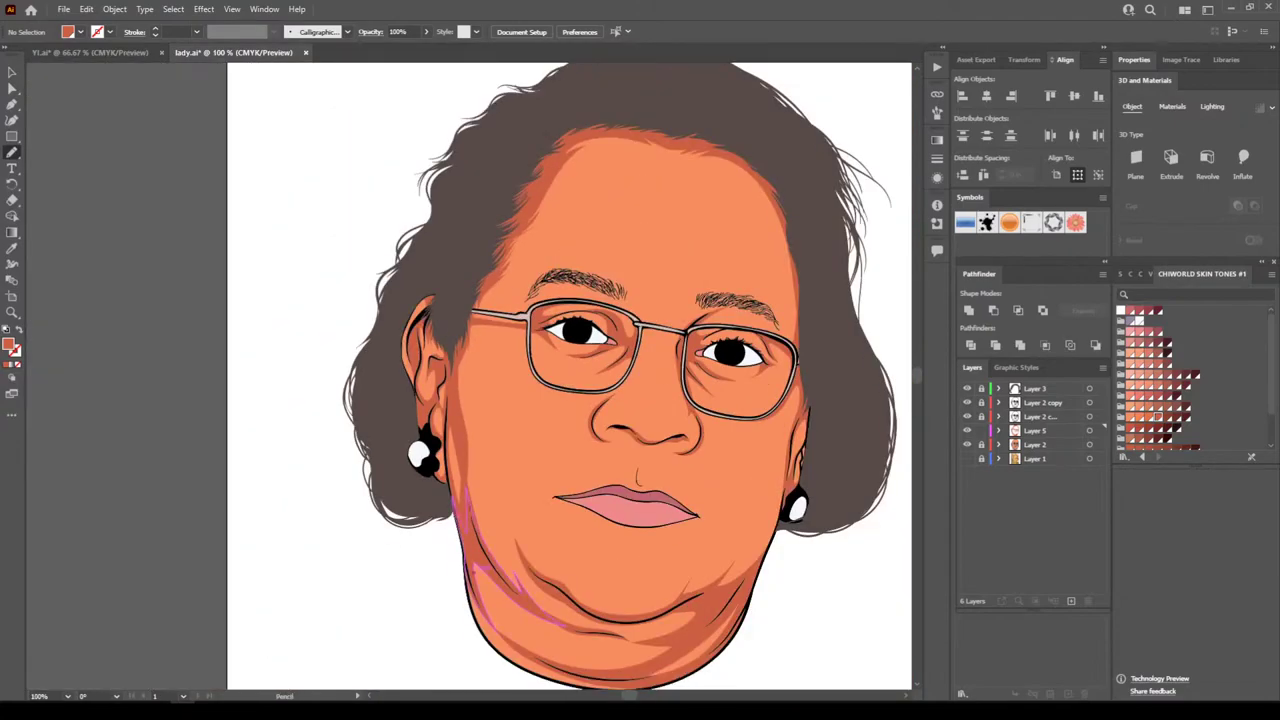
key(ctrl+equal)
scroll(469, 376, down, 3)
scroll(469, 376, right, 3)
key(ctrl+equal)
key(ctrl+equal)
scroll(469, 376, right, 3)
key(ctrl+equal)
scroll(469, 376, up, 4)
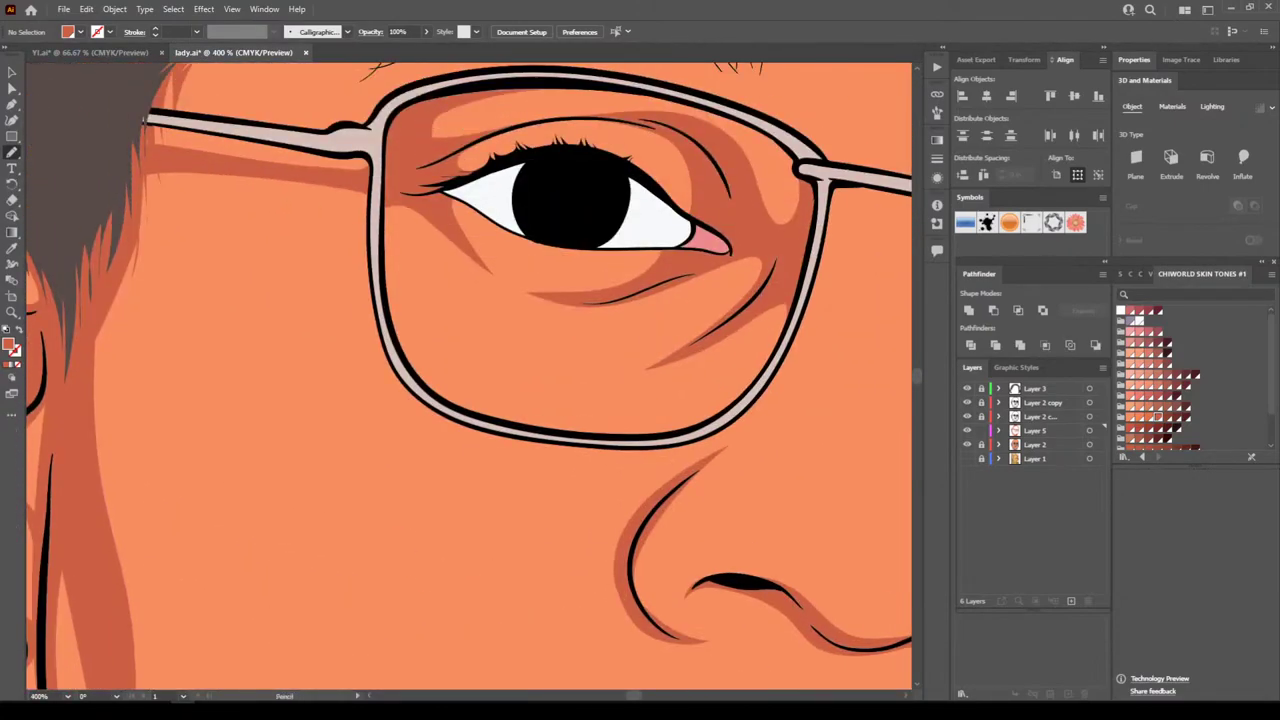
mouse_move(396, 234)
mouse_down()
mouse_move(419, 386)
mouse_move(504, 432)
mouse_move(640, 433)
mouse_up()
mouse_move(794, 284)
mouse_down()
mouse_move(713, 419)
mouse_move(645, 450)
mouse_up()
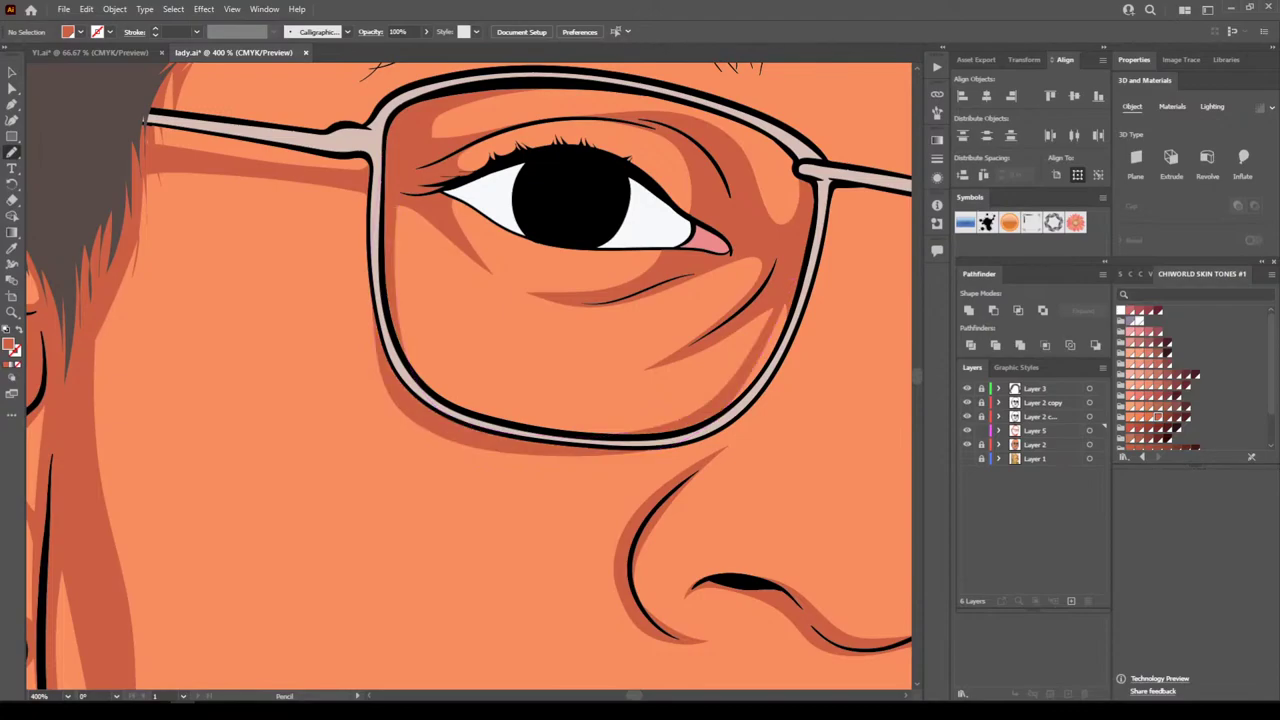
Draw a Pencil shadow inside the right lens along its outer side edge and lower rim
key(ctrl+minus)
key(ctrl+minus)
key(ctrl+minus)
key(ctrl+minus)
key(ctrl+minus)
key(ctrl+equal)
key(ctrl+equal)
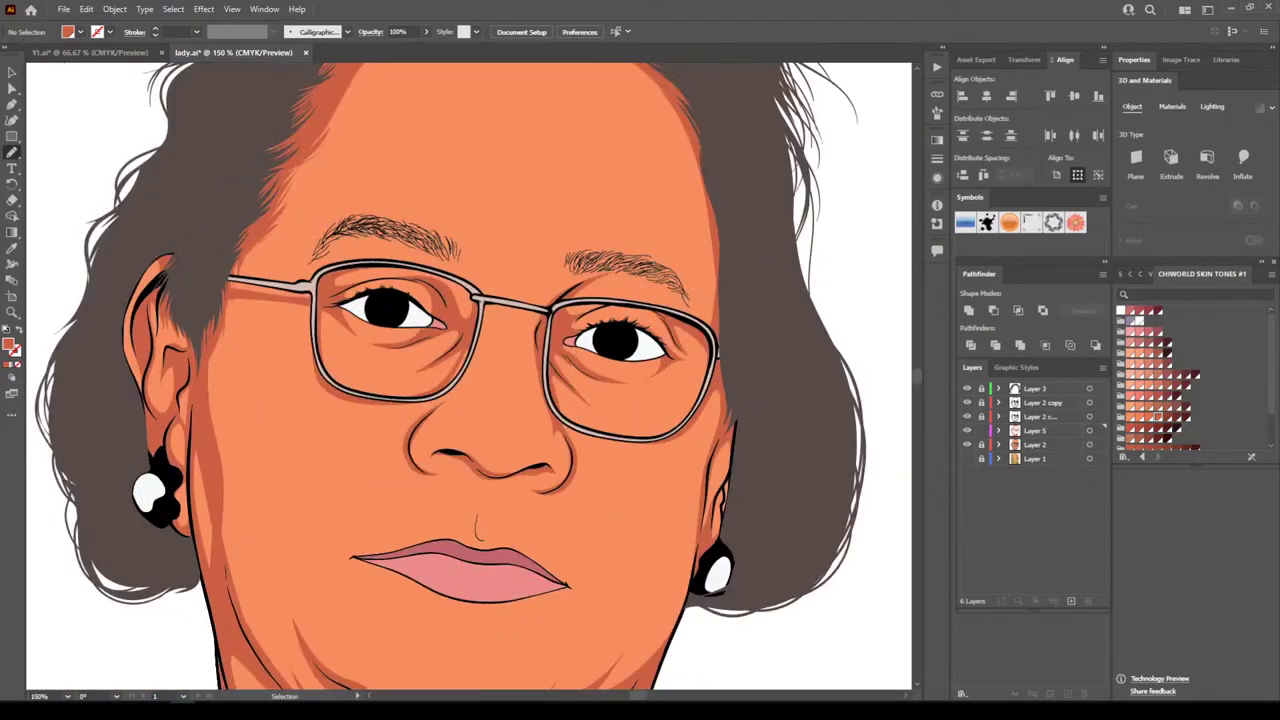
key(ctrl+plus)
key(ctrl+plus)
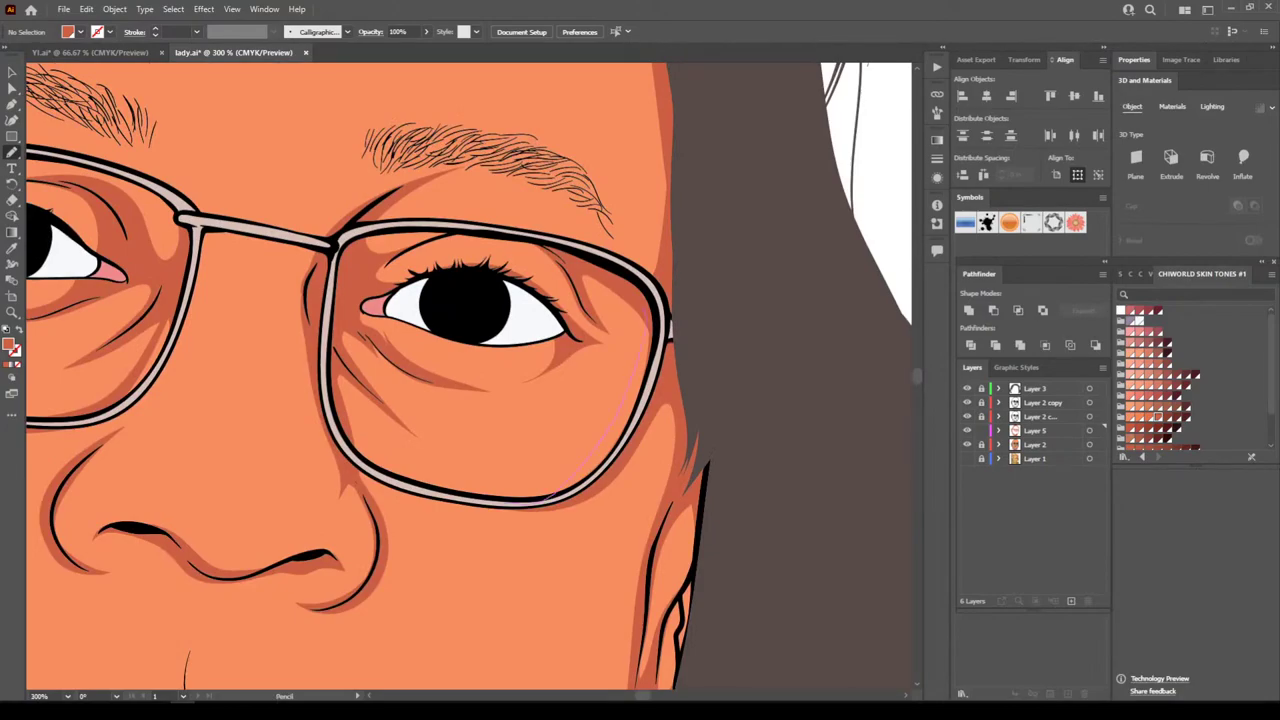
drag(547, 498, 486, 498)
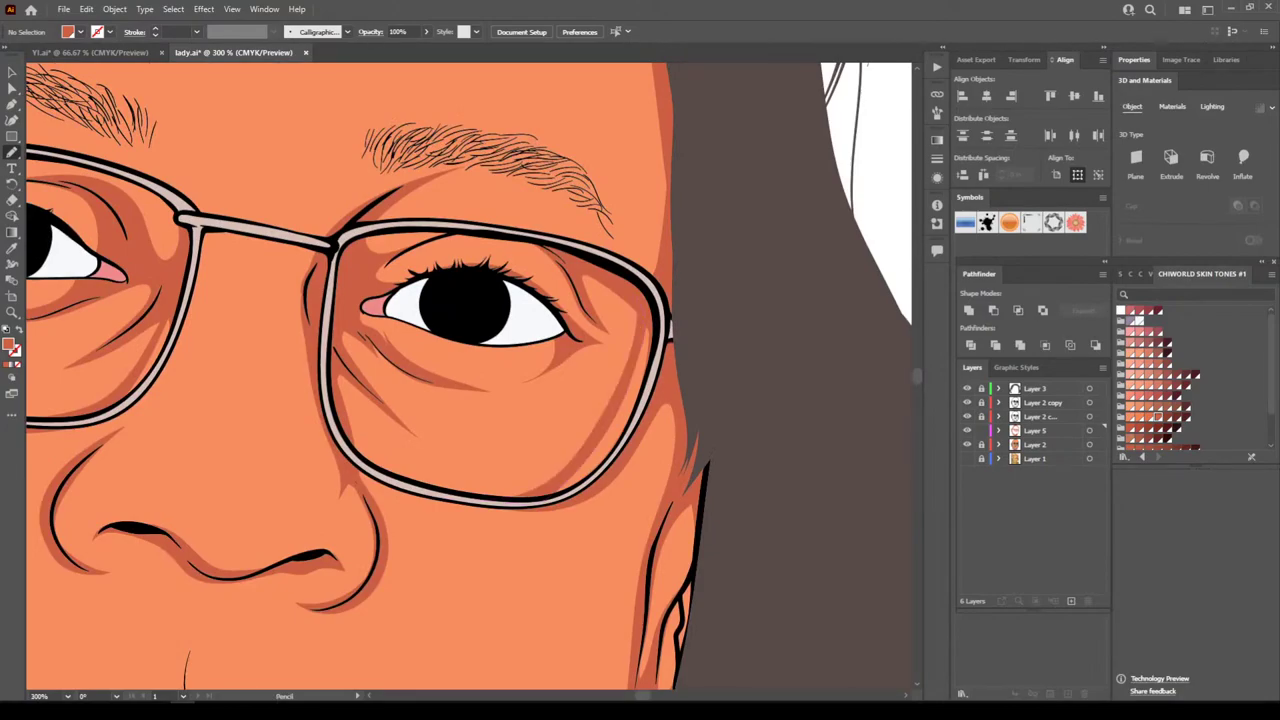
Draw a Pencil cast shadow beneath the bridge of the glasses across the top of the nose
drag(190, 255, 184, 281)
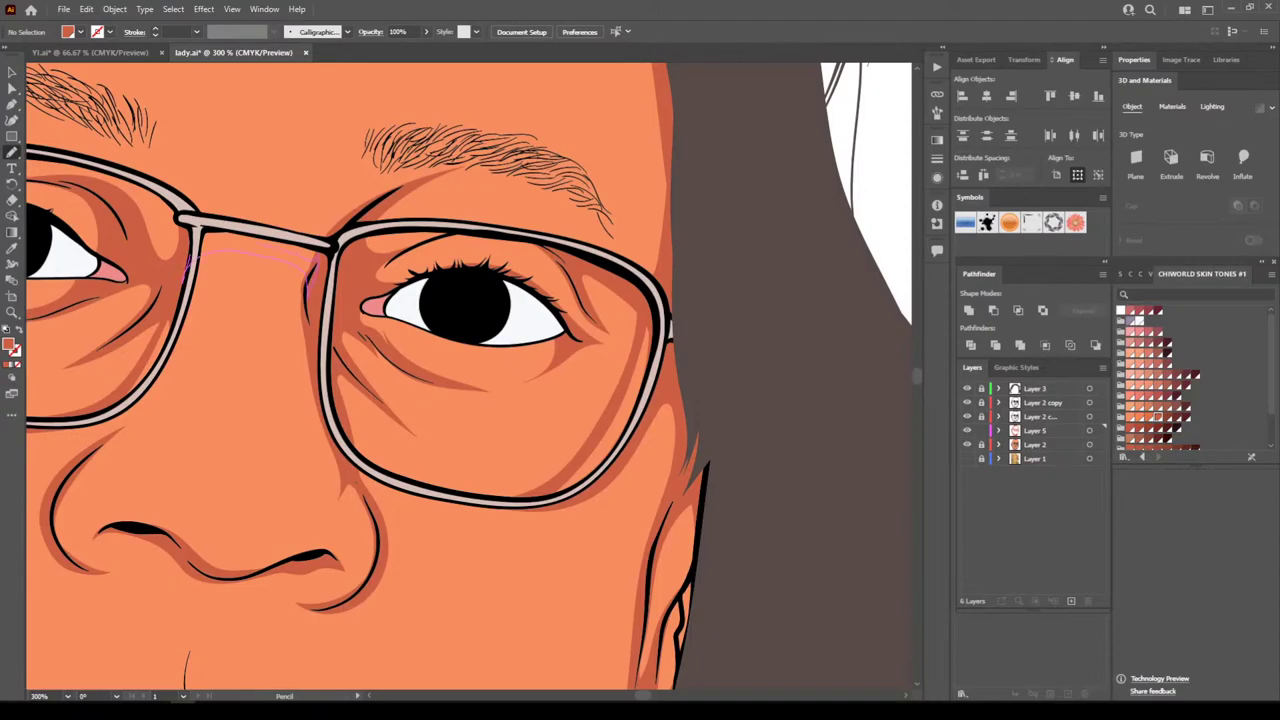
drag(310, 272, 312, 276)
key(ctrl+0)
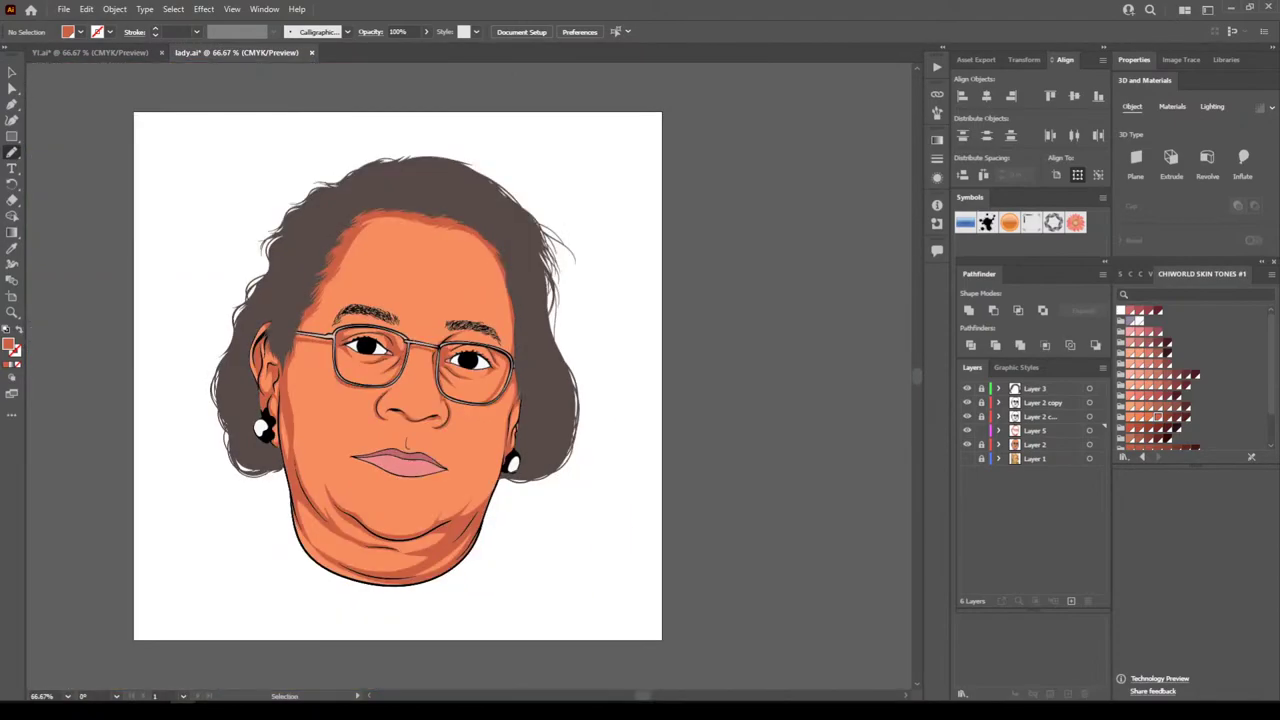
key(ctrl+1)
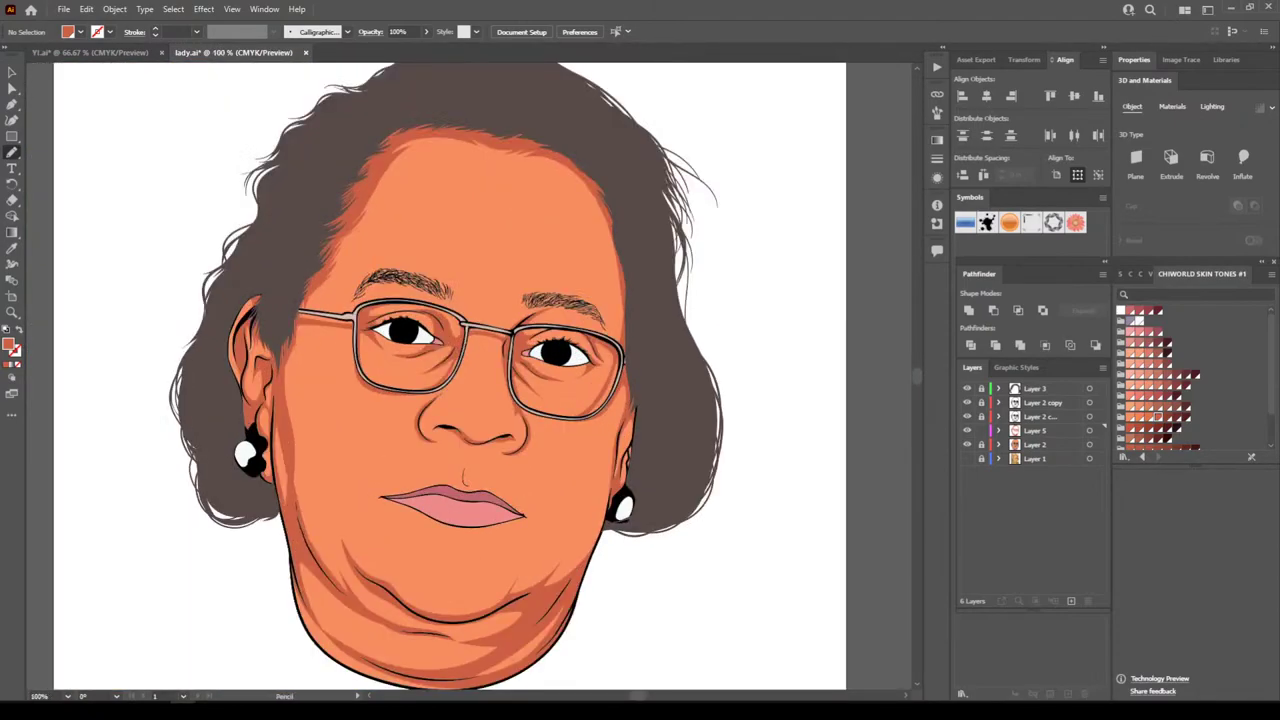
Extend the bridge shadow down the side of the nose beside the left lens's inner rim
key(ctrl+equal)
key(ctrl+equal)
key(ctrl+equal)
key(ctrl+equal)
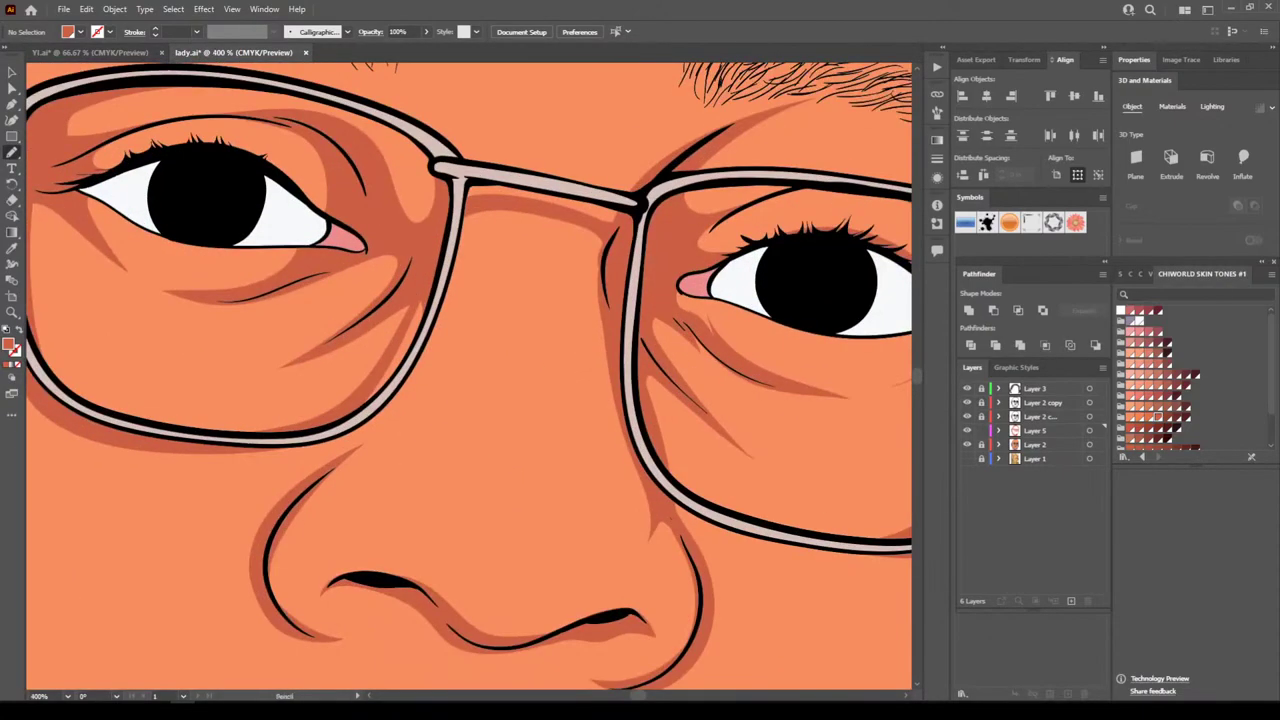
mouse_move(432, 283)
mouse_down()
mouse_move(388, 404)
mouse_move(433, 329)
mouse_up()
drag(474, 233, 434, 282)
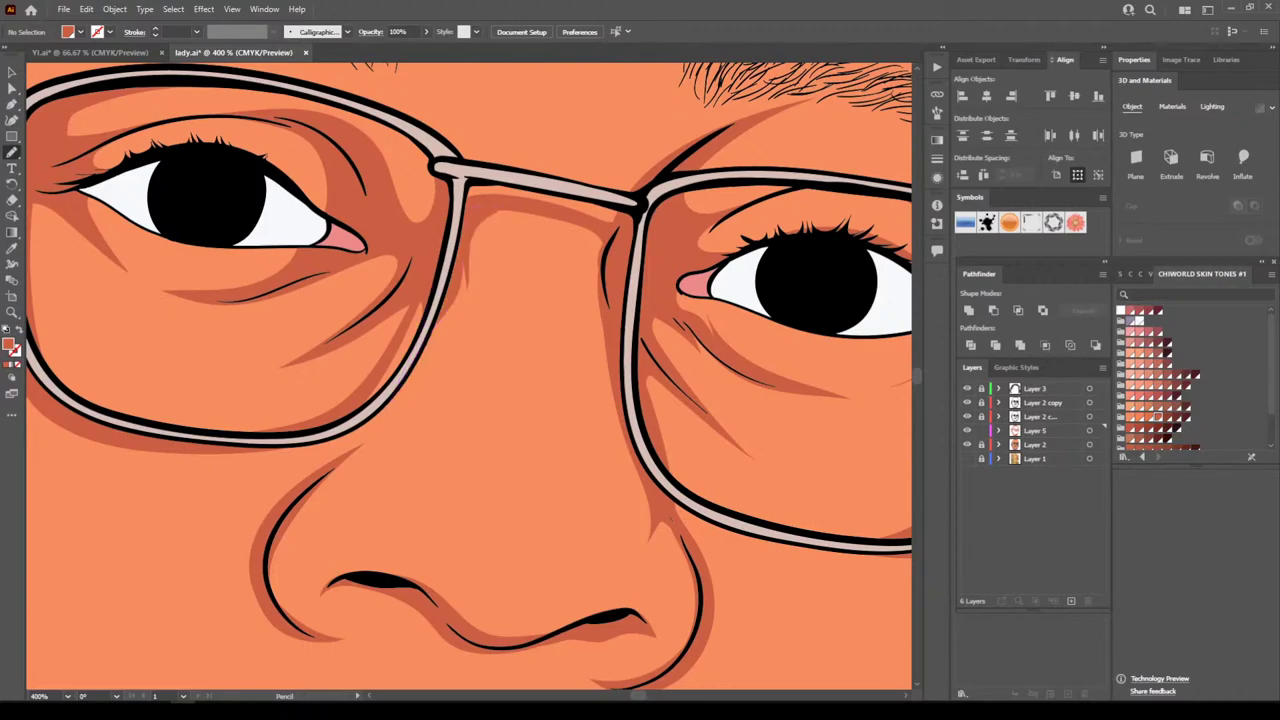
Draw a small Pencil shadow around the right corner of the mouth
key(ctrl+minus)
key(ctrl+minus)
key(ctrl+minus)
key(ctrl+minus)
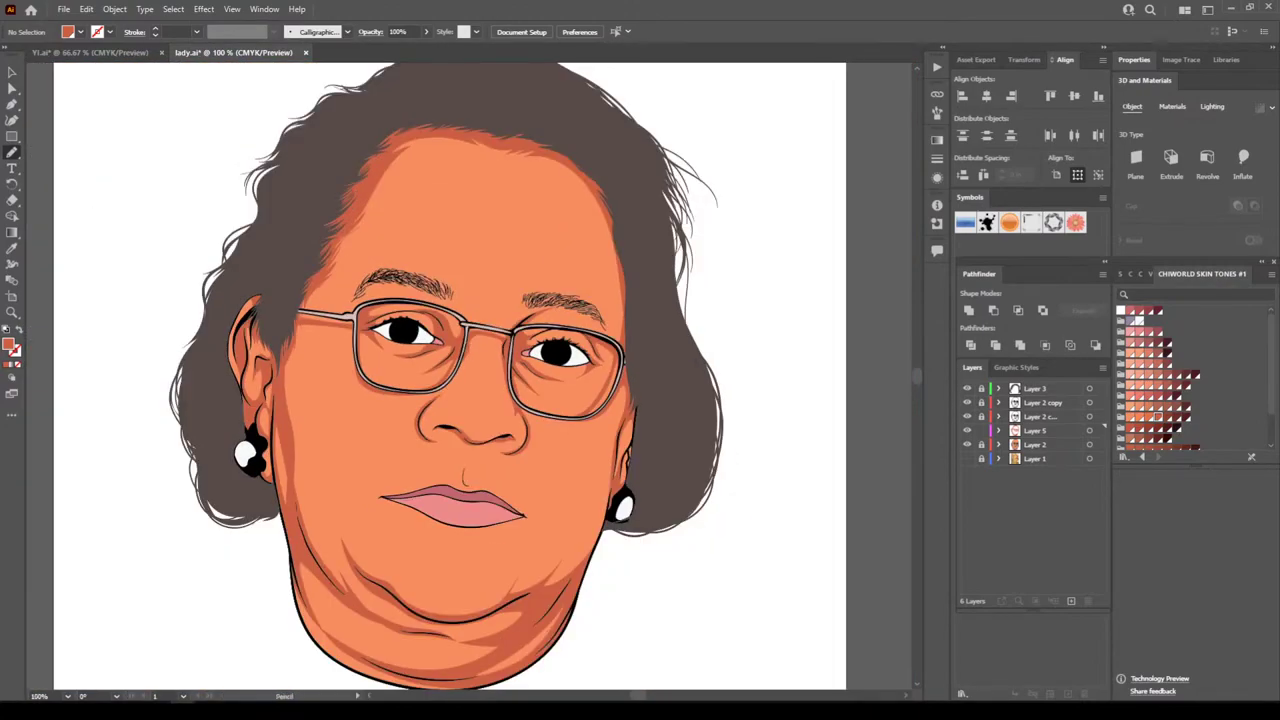
scroll(480, 376, down, 3)
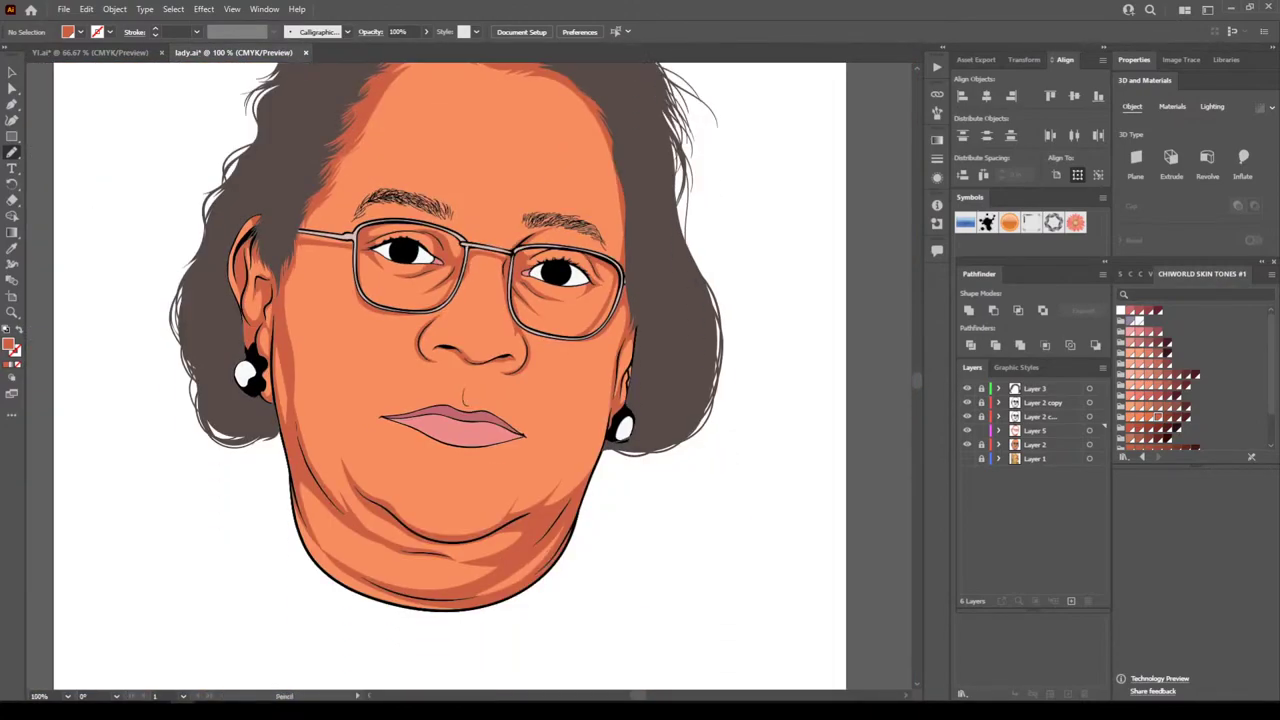
scroll(500, 378, up, 5)
scroll(468, 376, up, 2)
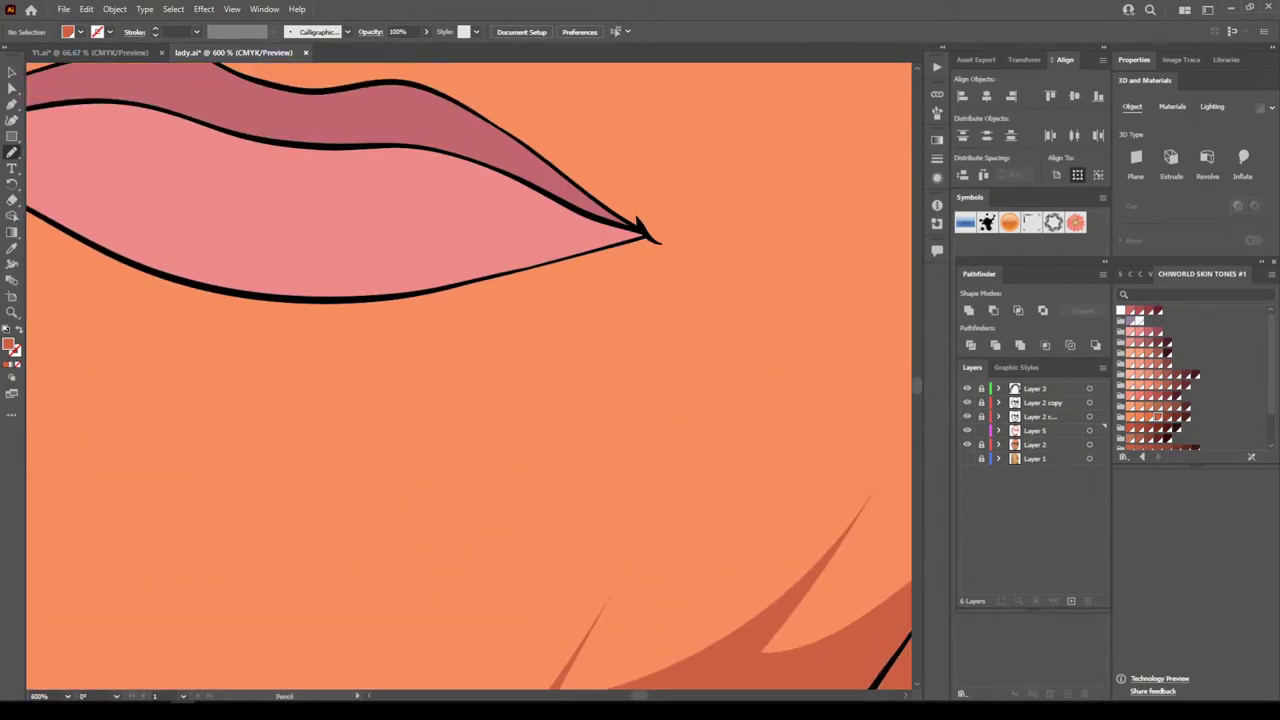
drag(678, 274, 622, 220)
Draw a small Pencil shadow around the left corner of the mouth
scroll(470, 375, down, 6)
scroll(470, 375, up, 4)
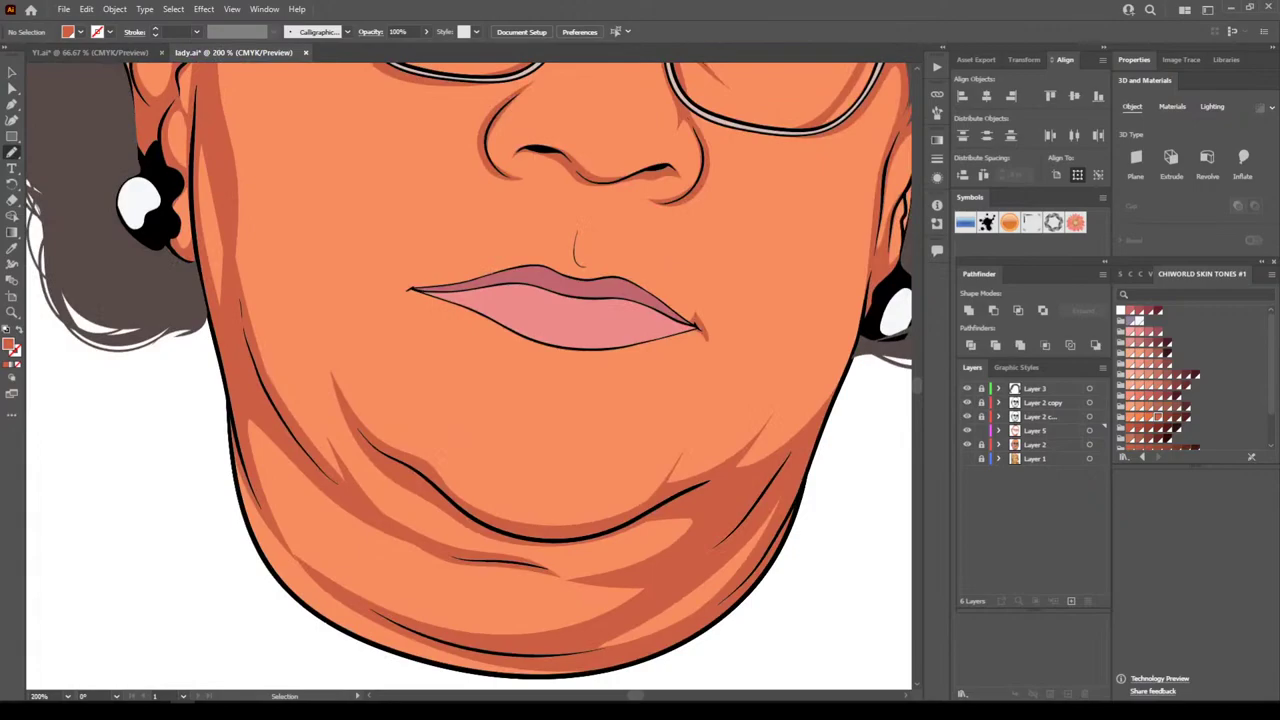
mouse_move(365, 201)
mouse_down()
mouse_move(389, 207)
mouse_move(323, 227)
mouse_up()
key(ctrl+minus)
key(ctrl+minus)
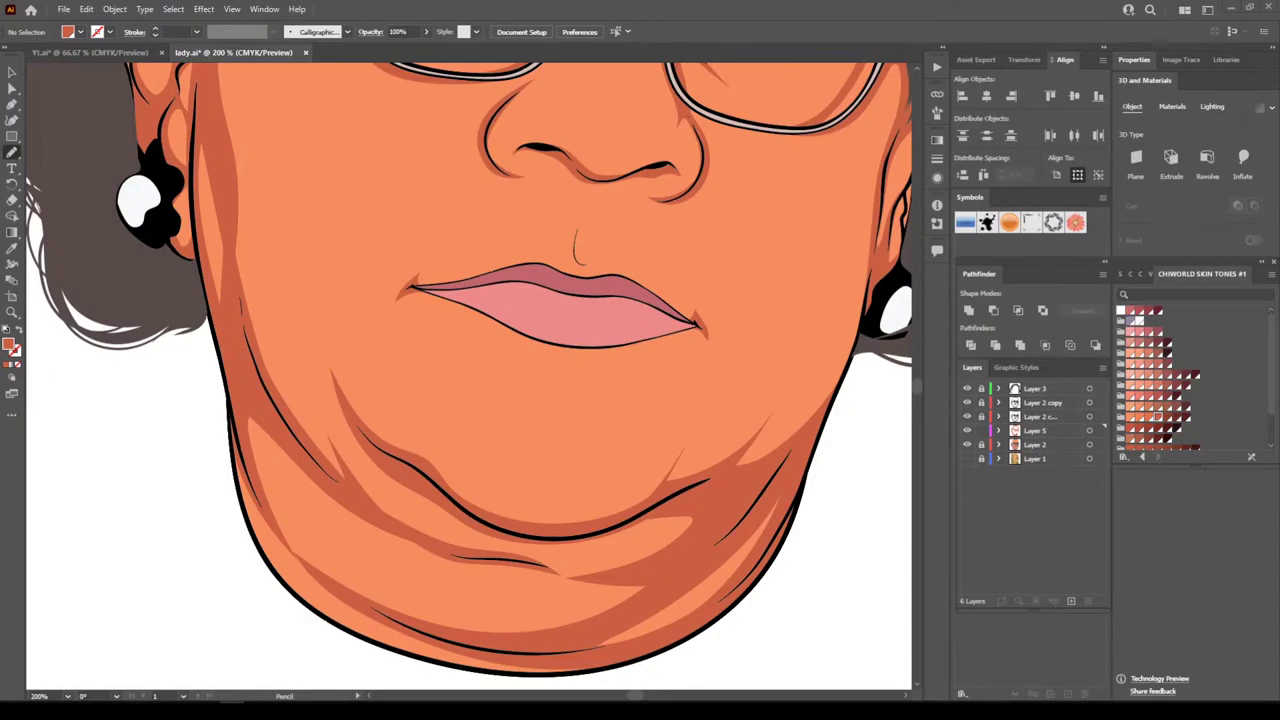
key(ctrl+minus)
key(ctrl+minus)
key(ctrl+minus)
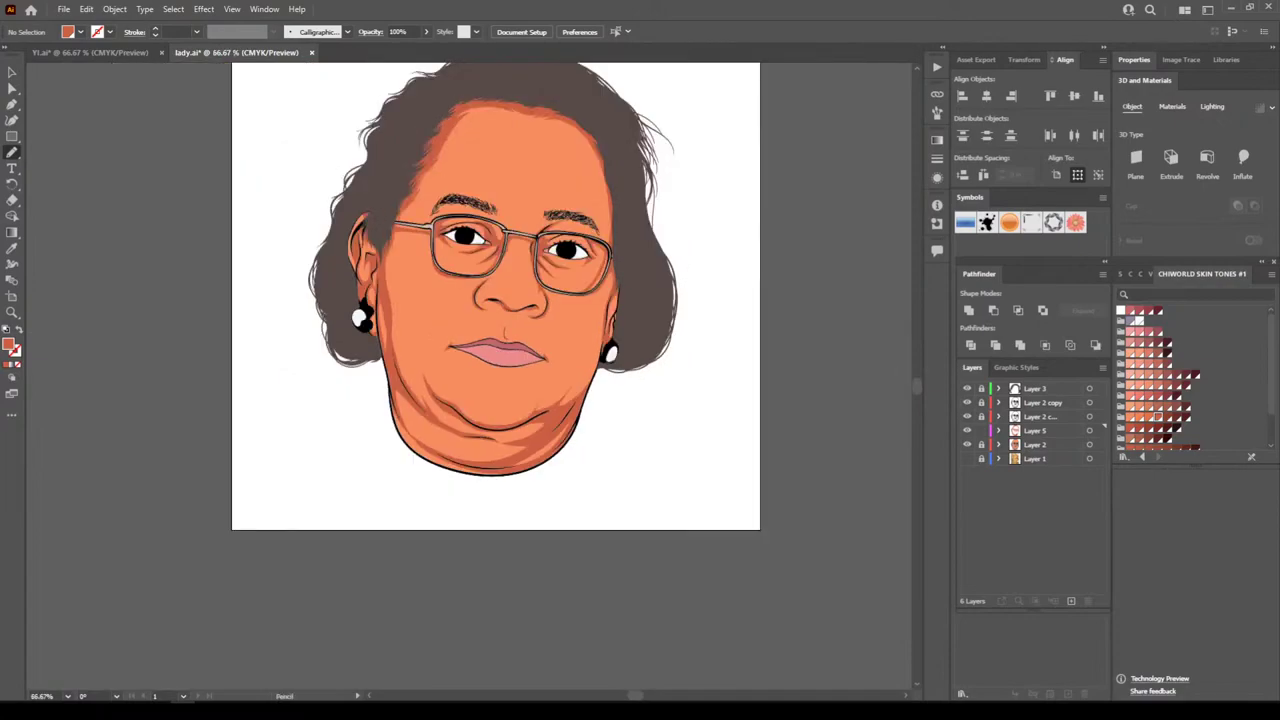
Lock Layer 5, add a new layer directly above Layer 2 and pick a lighter orange skin-tone swatch as fill
click(981, 430)
click(1036, 445)
click(1071, 601)
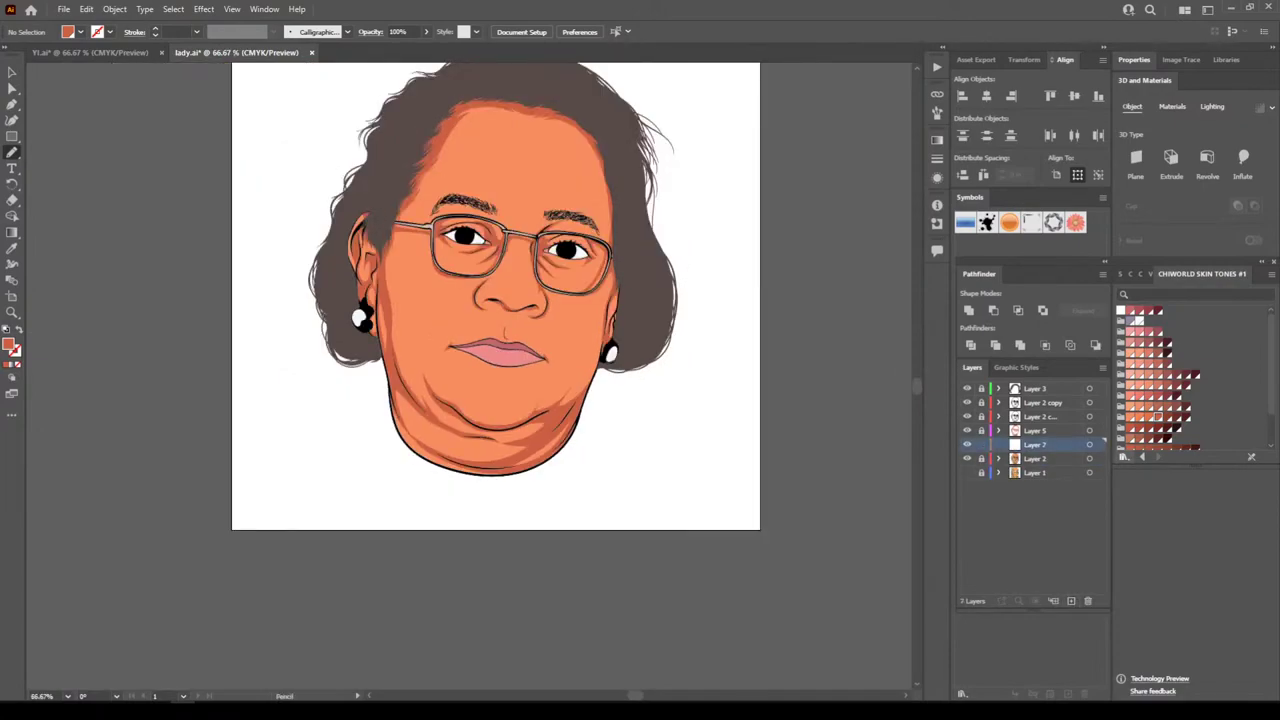
click(1149, 417)
Draw a Pencil mid-tone along the lower right jaw beside the dark shadows
key(ctrl+minus)
key(ctrl+minus)
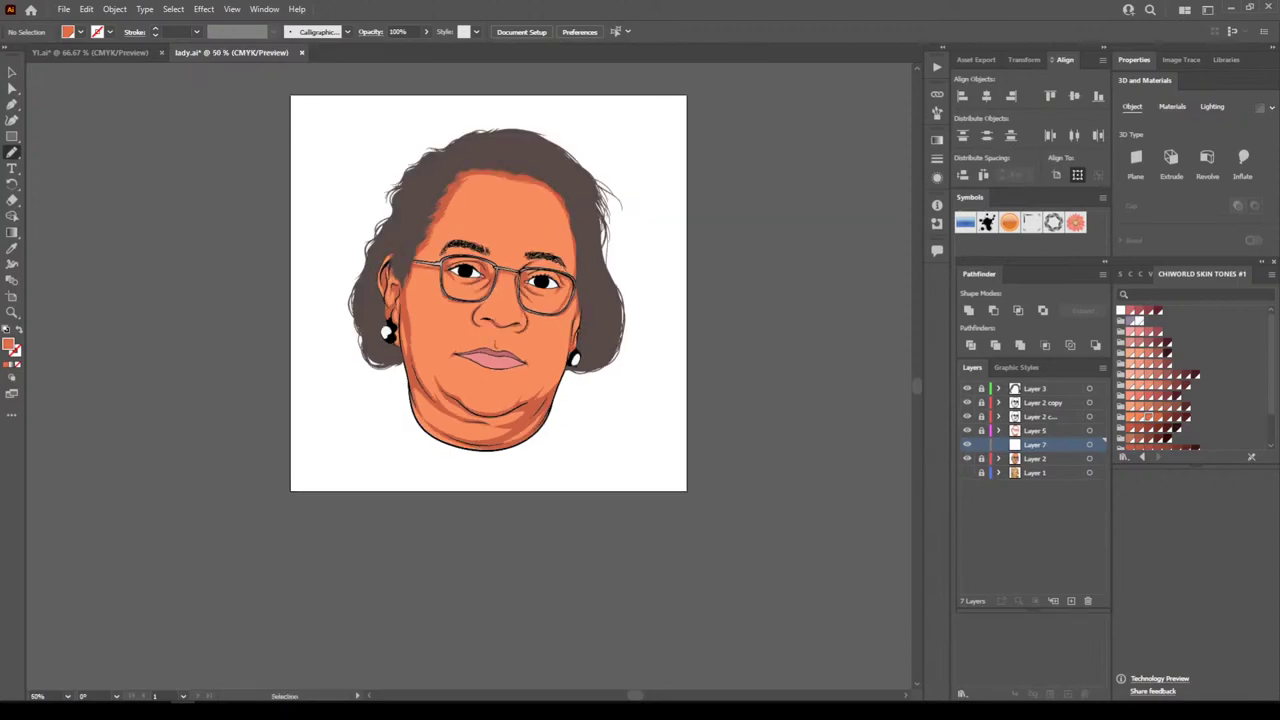
scroll(482, 320, down, 1)
key(ctrl+plus)
key(ctrl+plus)
key(ctrl+plus)
key(ctrl+plus)
drag(560, 300, 463, 345)
scroll(470, 300, up, 1)
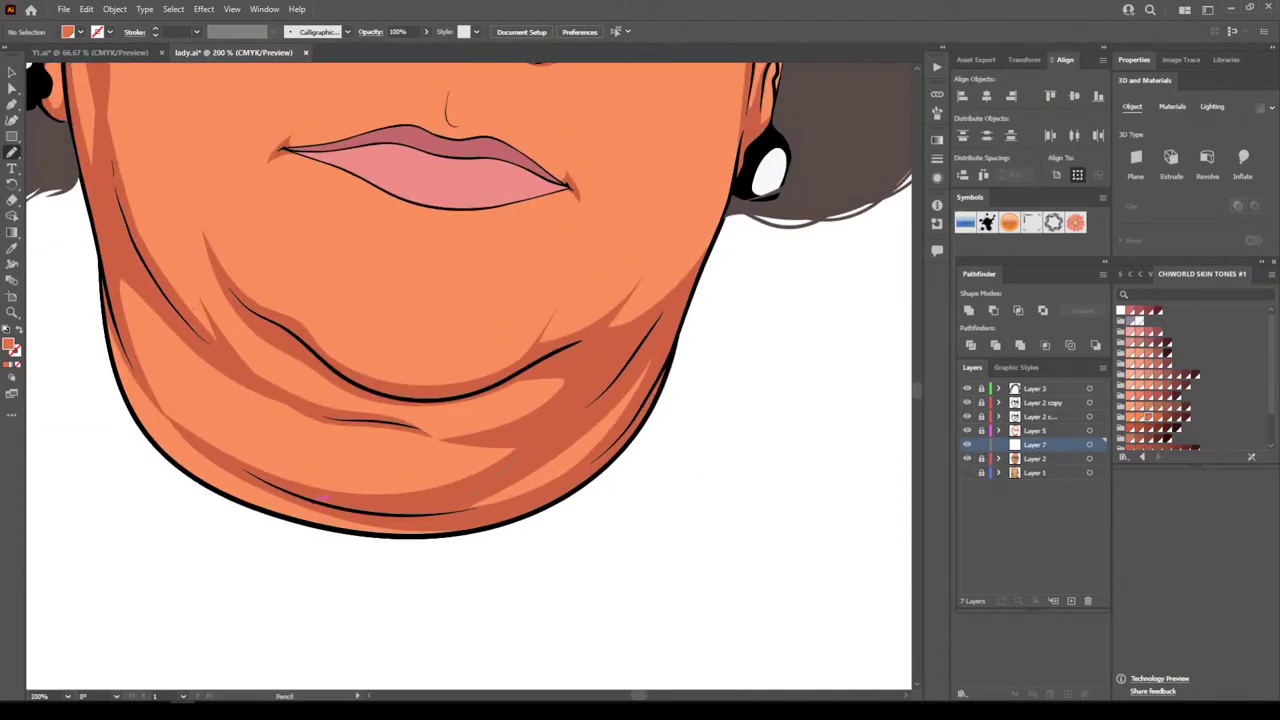
drag(648, 368, 478, 505)
key(ctrl+minus)
key(ctrl+minus)
key(ctrl+minus)
key(ctrl+minus)
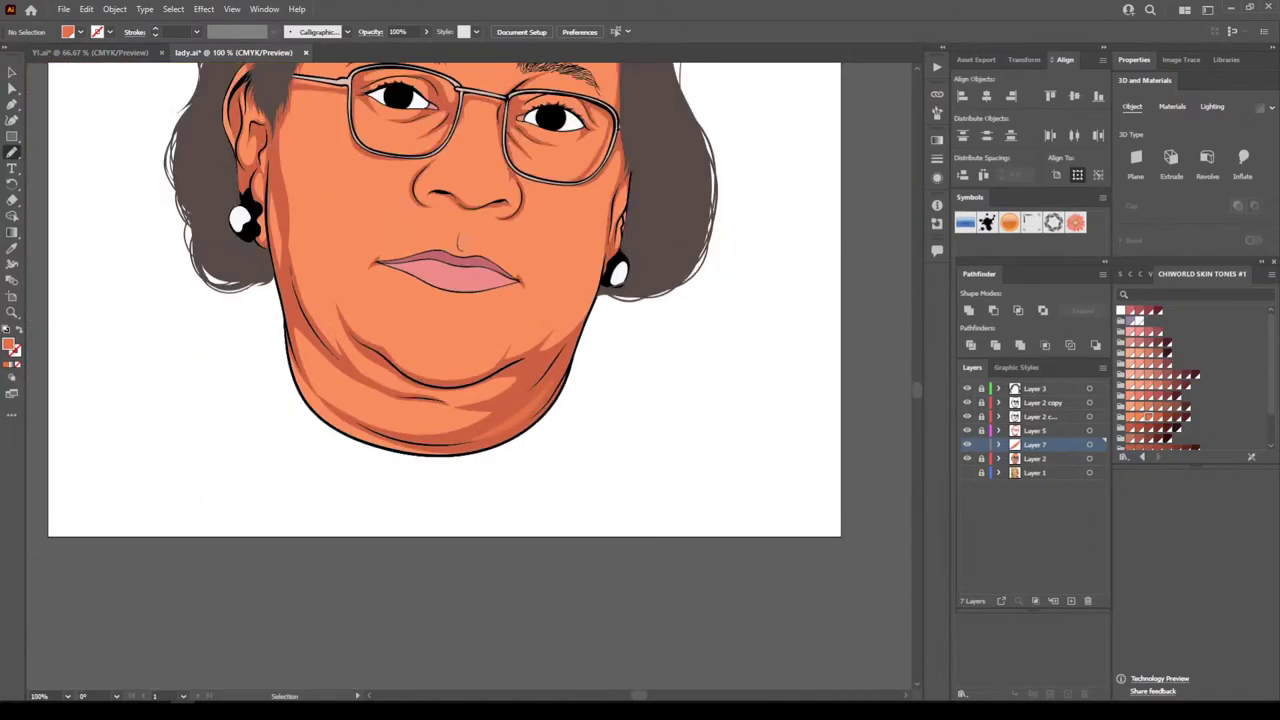
Draw Pencil mid-tones beneath the chin crease and around the right part of the double chin's light areas
key(ctrl+plus)
key(ctrl+plus)
key(ctrl+plus)
key(ctrl+plus)
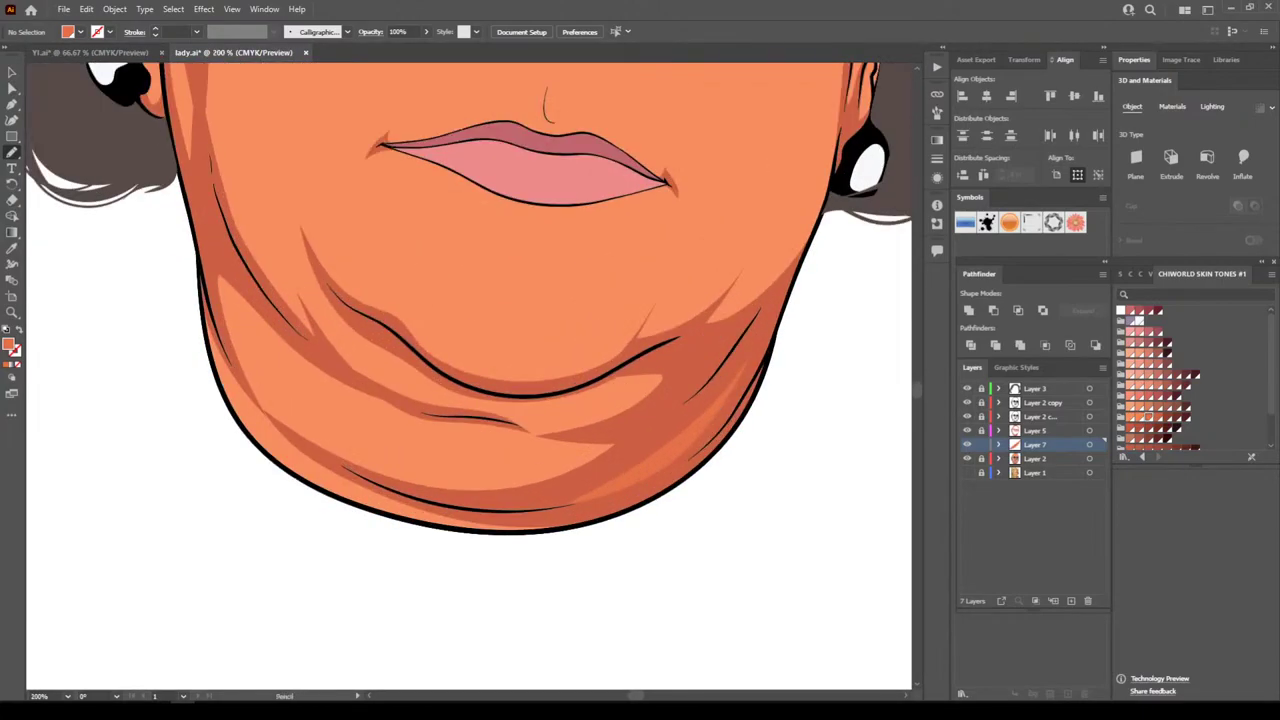
drag(480, 508, 399, 494)
mouse_move(588, 386)
mouse_down()
mouse_move(664, 380)
mouse_move(644, 438)
mouse_up()
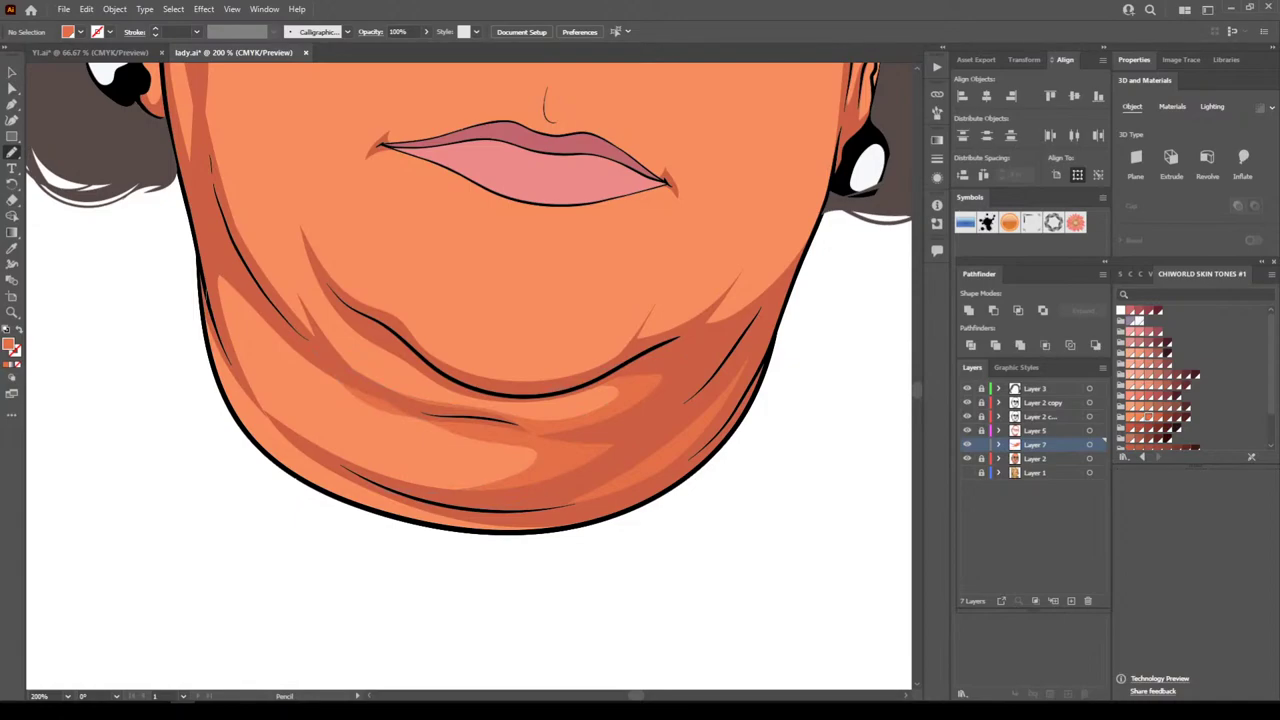
Draw Pencil mid-tones along the left jaw and across the left part of the double chin
mouse_move(220, 380)
mouse_down()
mouse_move(245, 427)
mouse_move(303, 479)
mouse_move(364, 506)
mouse_up()
mouse_move(440, 483)
mouse_down()
mouse_move(335, 440)
mouse_move(304, 408)
mouse_up()
mouse_move(256, 284)
mouse_down()
mouse_move(222, 216)
mouse_move(210, 276)
mouse_up()
key(ctrl+minus)
key(ctrl+minus)
key(ctrl+minus)
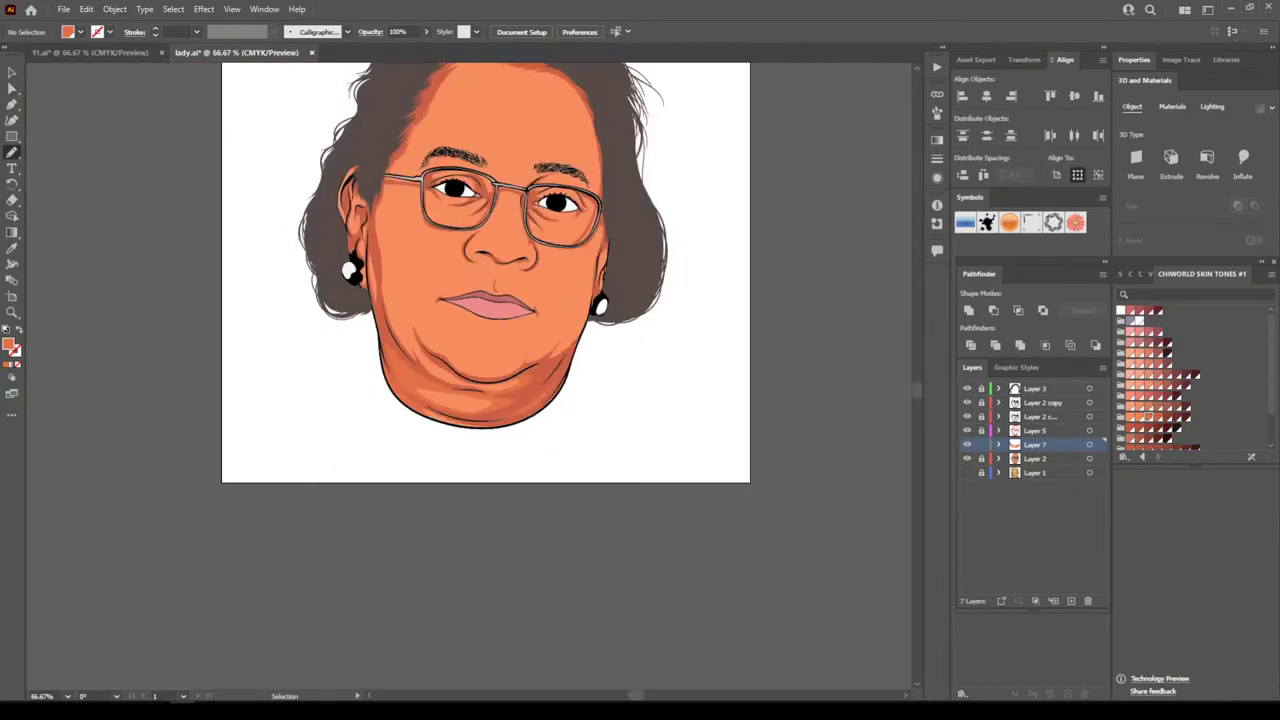
key(ctrl+minus)
Draw a Pencil mid-tone on the left earlobe beside the earring
key(ctrl+plus)
key(ctrl+plus)
key(ctrl+plus)
scroll(469, 376, up, 3)
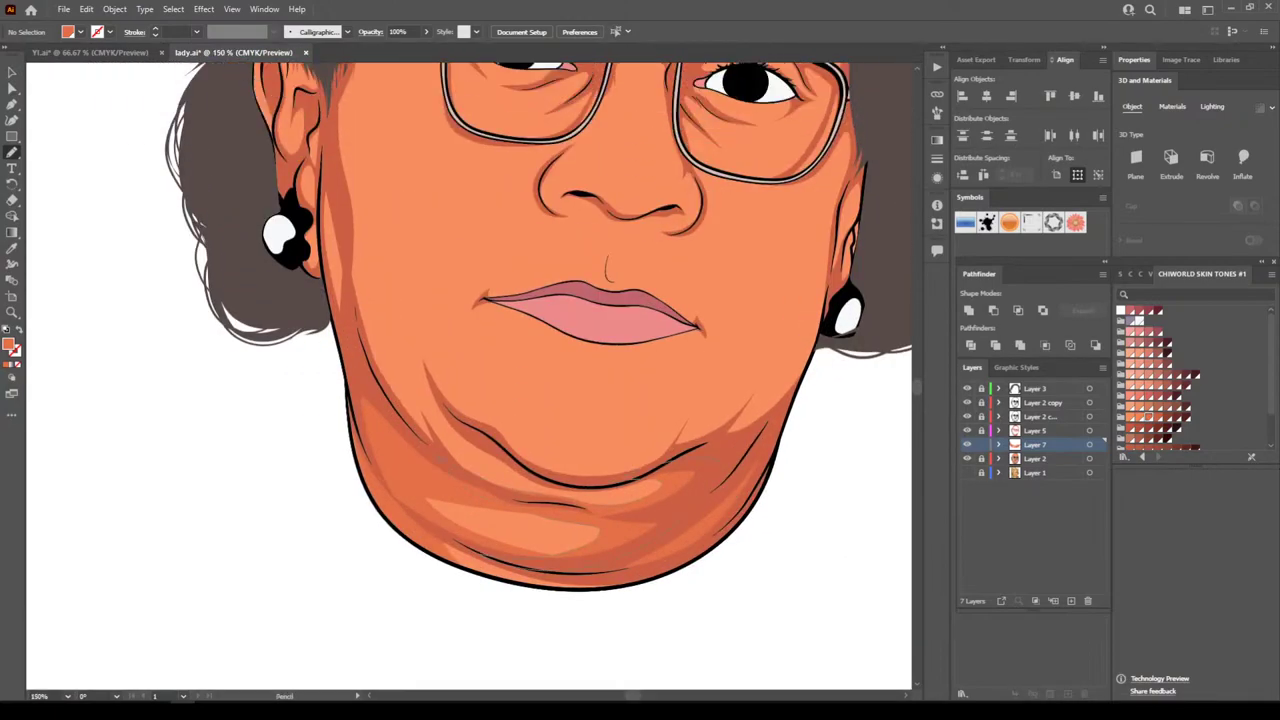
scroll(295, 270, up, 3)
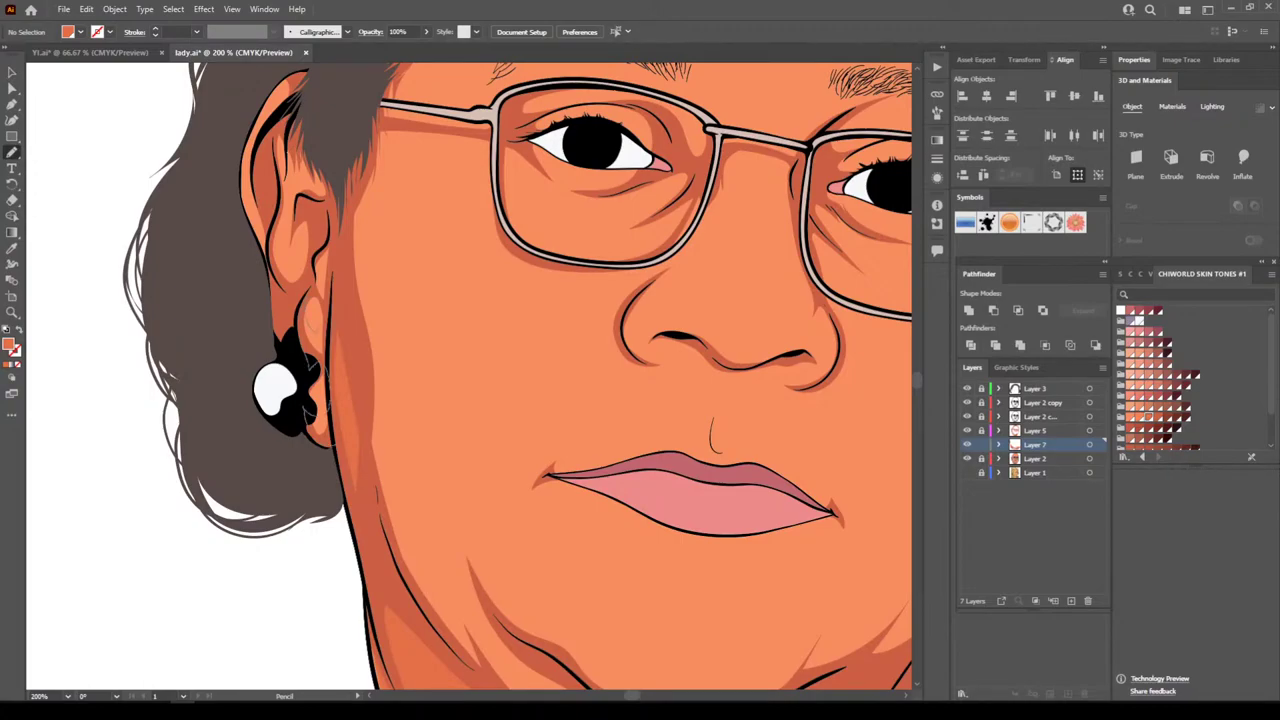
drag(328, 362, 327, 322)
Draw Pencil mid-tones in the left ear's lower inner area and beneath its central fold
scroll(710, 435, up, 1)
scroll(710, 435, down, 1)
scroll(363, 374, up, 2)
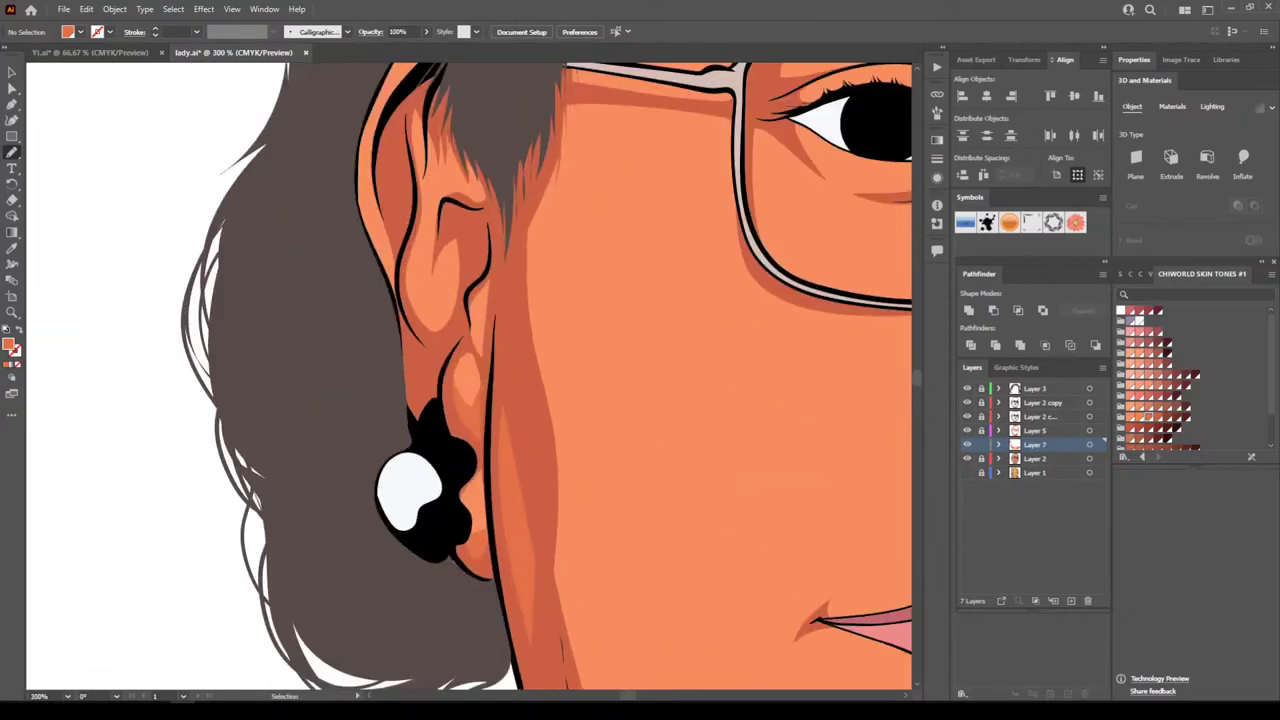
scroll(363, 374, up, 3)
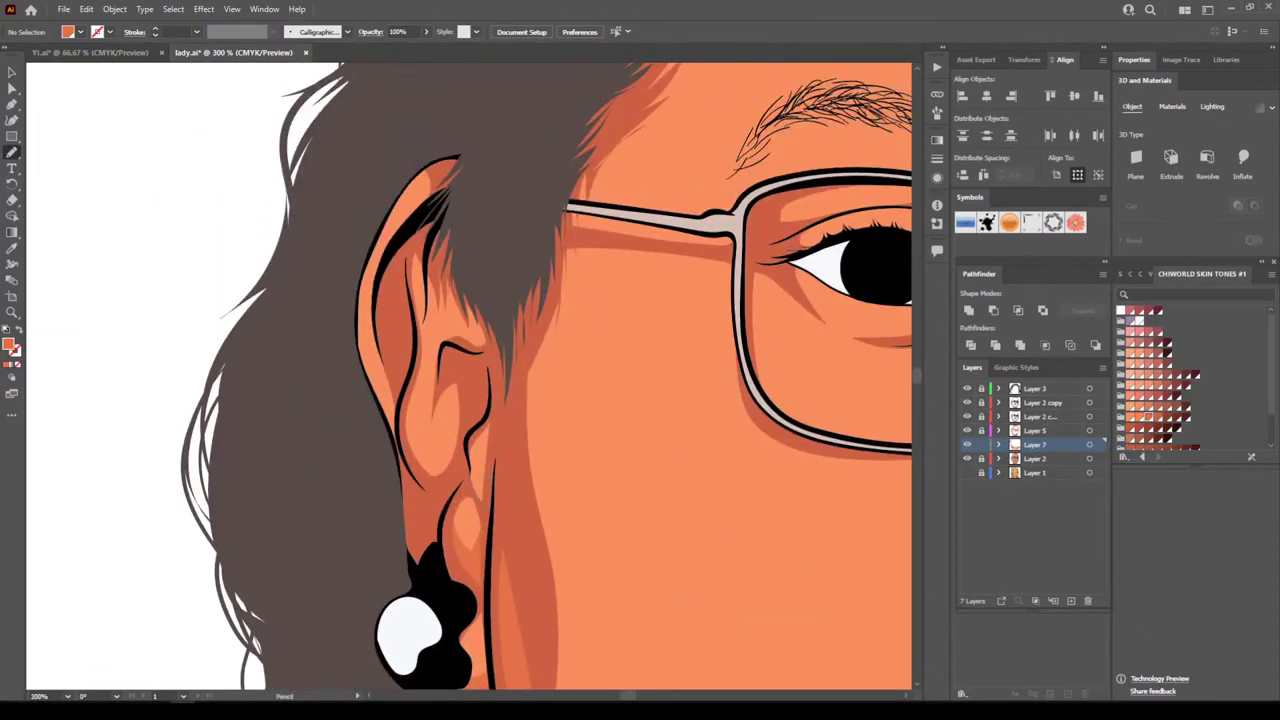
drag(472, 441, 481, 498)
mouse_move(455, 331)
mouse_down()
mouse_move(482, 290)
mouse_move(478, 358)
mouse_up()
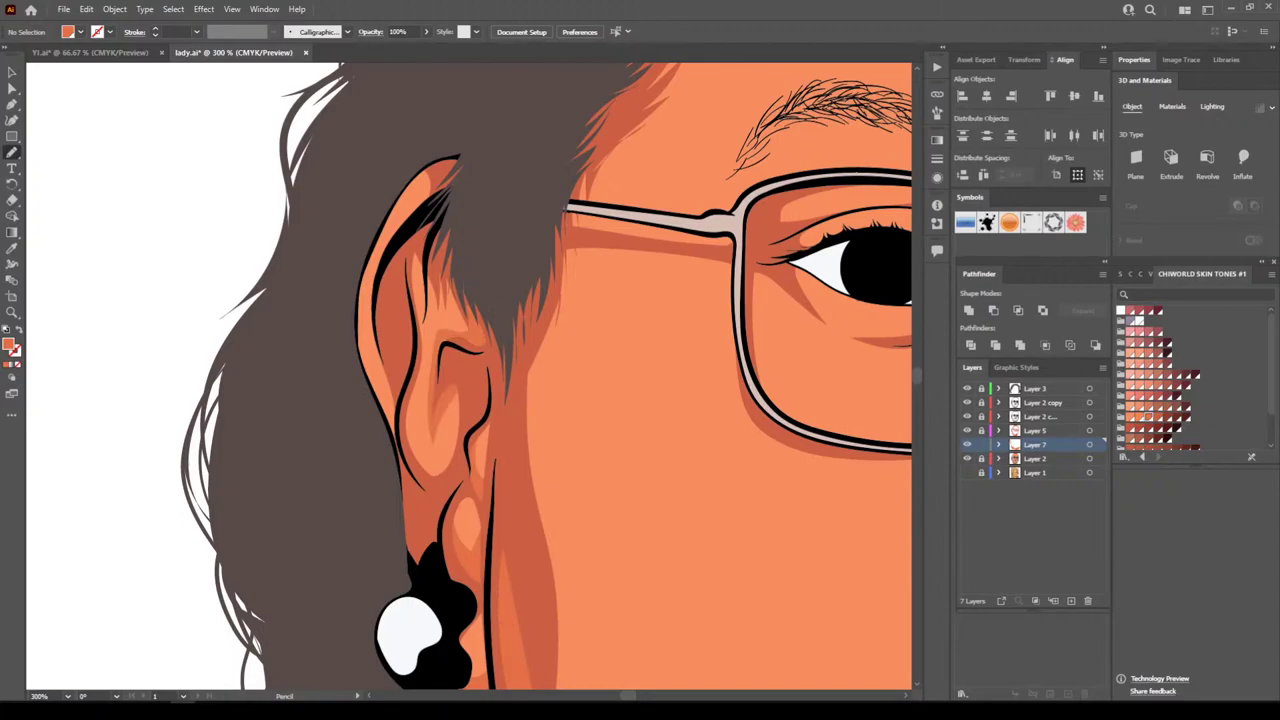
Draw Pencil mid-tones along the left ear's outer rim and in its upper folds beside the hair strands
mouse_move(398, 396)
mouse_down()
mouse_move(396, 472)
mouse_move(366, 362)
mouse_up()
mouse_move(372, 290)
mouse_down()
mouse_move(455, 145)
mouse_move(398, 396)
mouse_up()
mouse_move(427, 288)
mouse_down()
mouse_move(425, 312)
mouse_move(456, 325)
mouse_up()
key(ctrl+minus)
key(ctrl+minus)
key(ctrl+minus)
key(ctrl+minus)
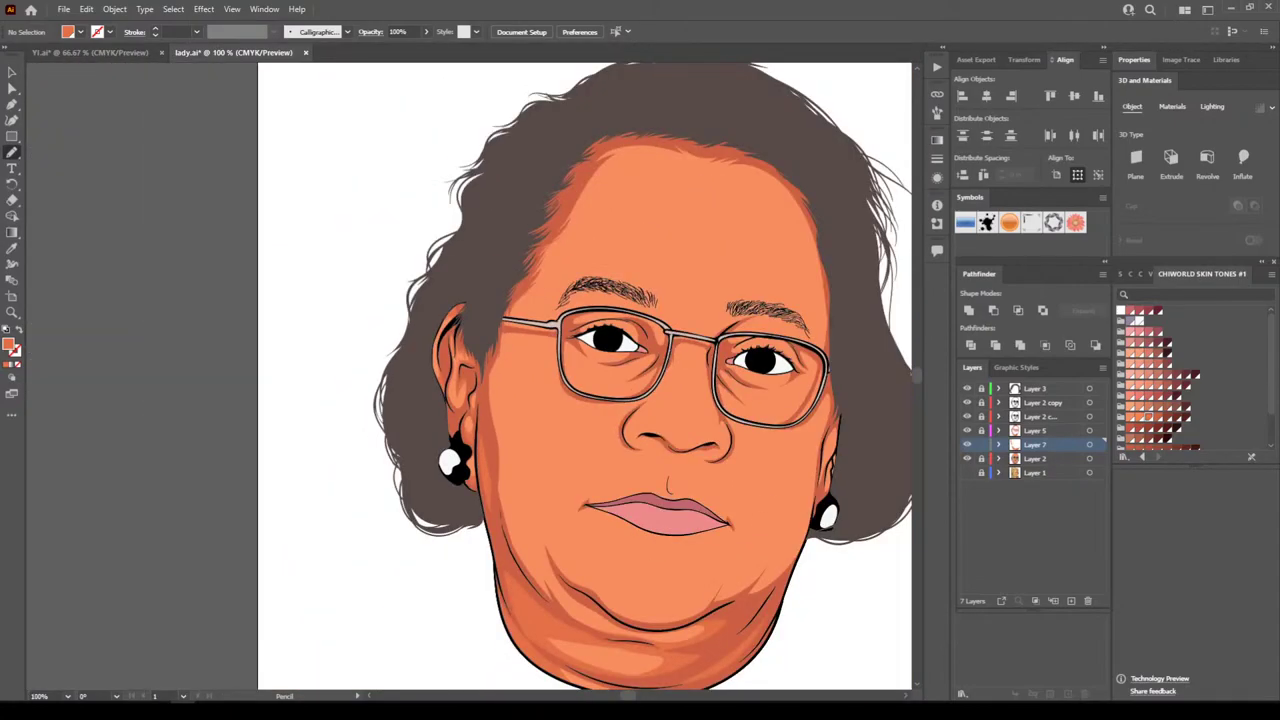
key(ctrl+minus)
key(ctrl+minus)
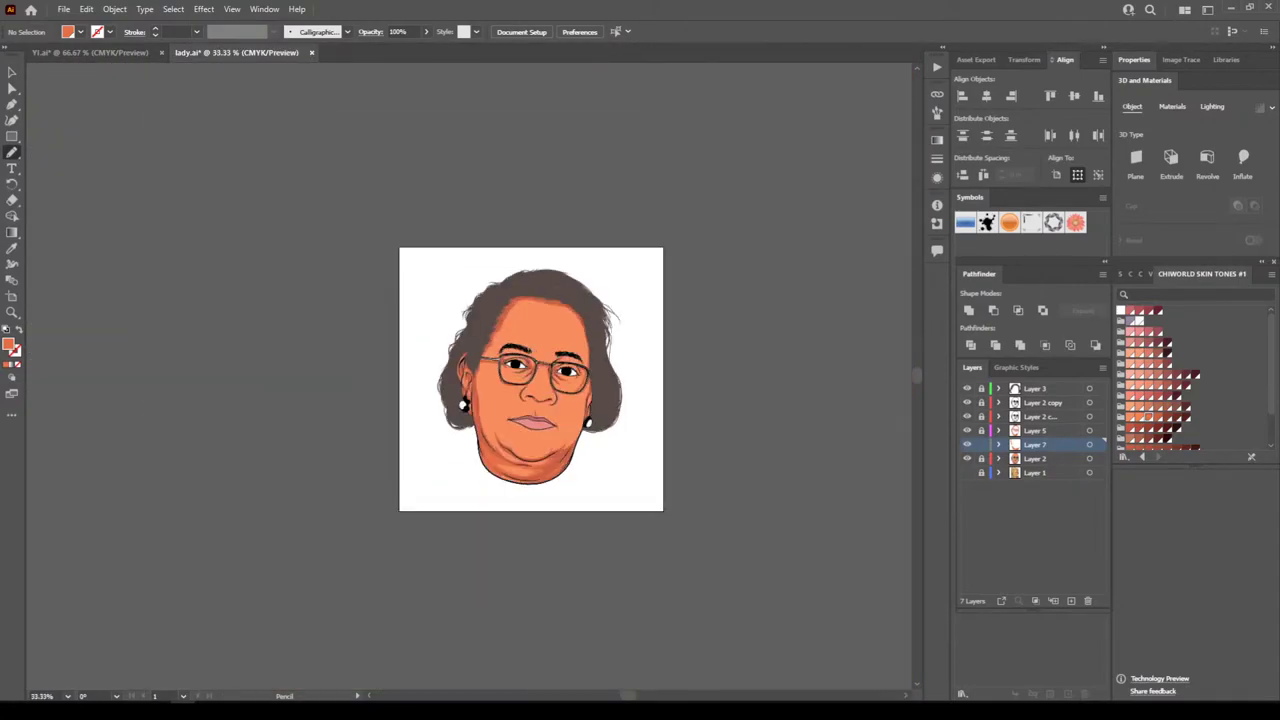
Draw Pencil mid-tones beneath the right eye's inner corner, along the creases and beside the inner lens rim
key(ctrl+plus)
key(ctrl+plus)
drag(593, 381, 577, 366)
key(ctrl+plus)
key(ctrl+plus)
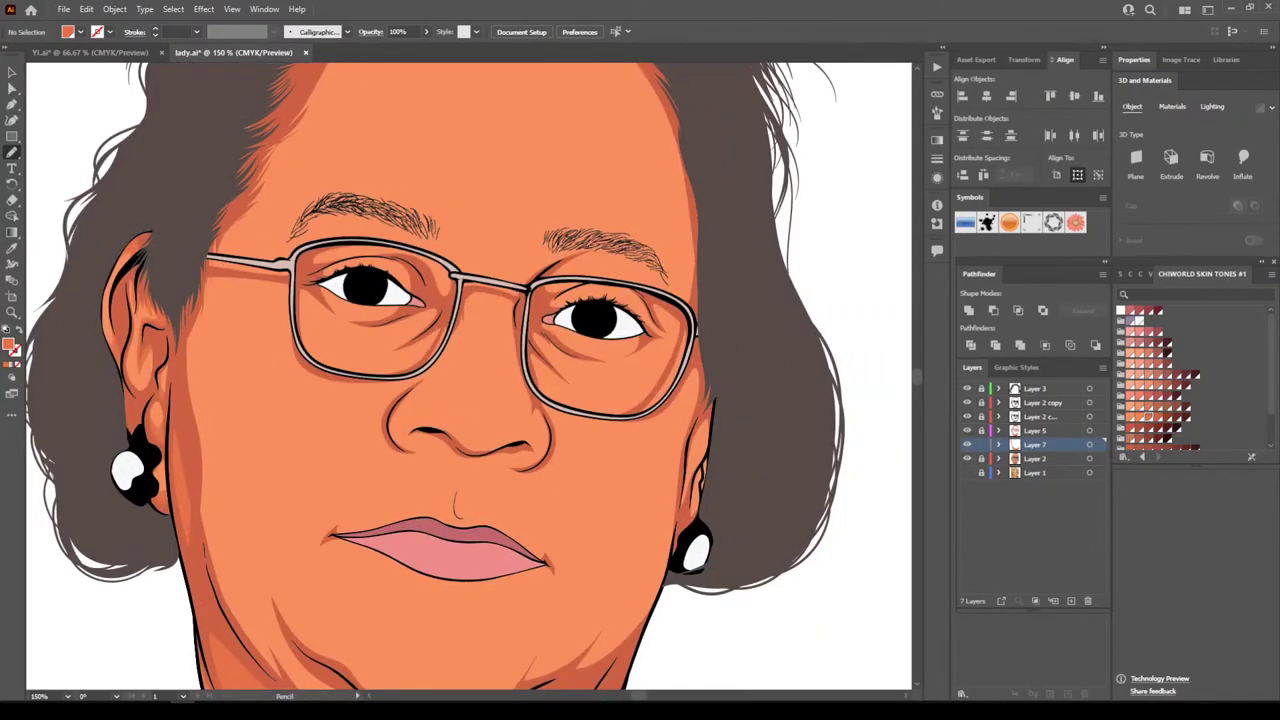
key(ctrl+plus)
key(ctrl+plus)
key(ctrl+plus)
key(ctrl+plus)
scroll(468, 376, up, 1)
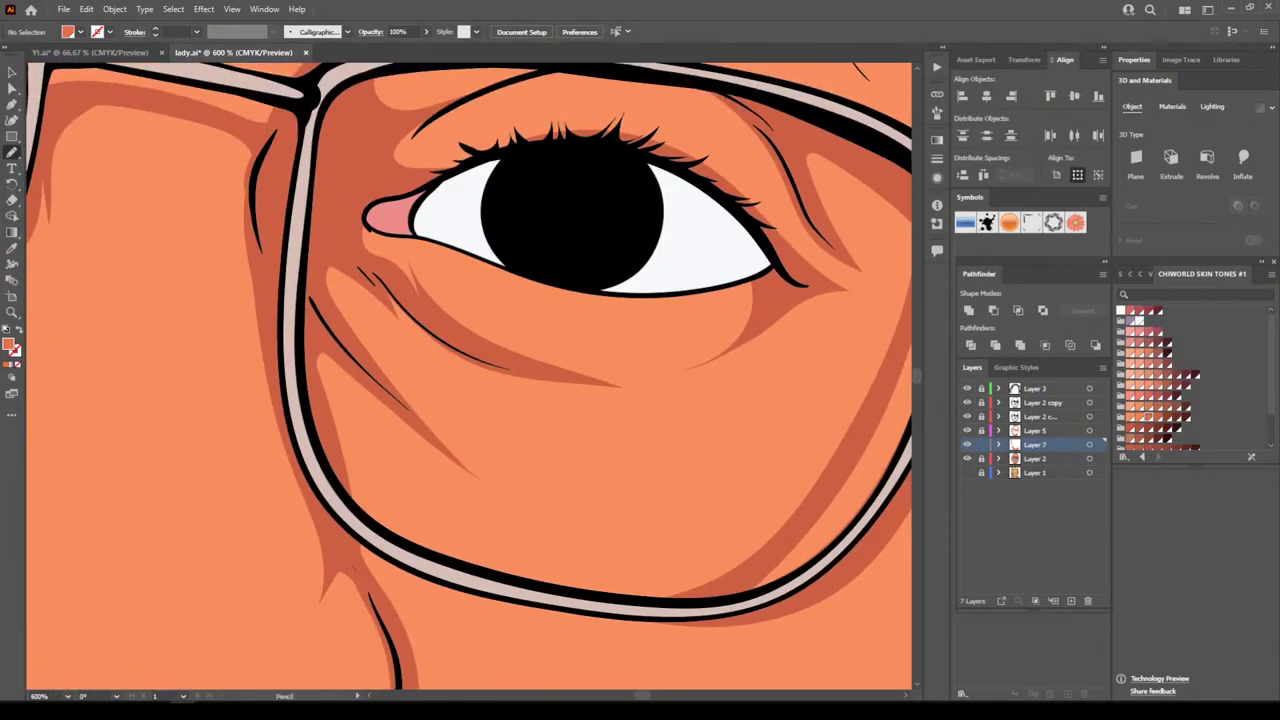
scroll(468, 376, down, 2)
mouse_move(302, 304)
mouse_down()
mouse_move(345, 482)
mouse_move(532, 548)
mouse_move(390, 463)
mouse_up()
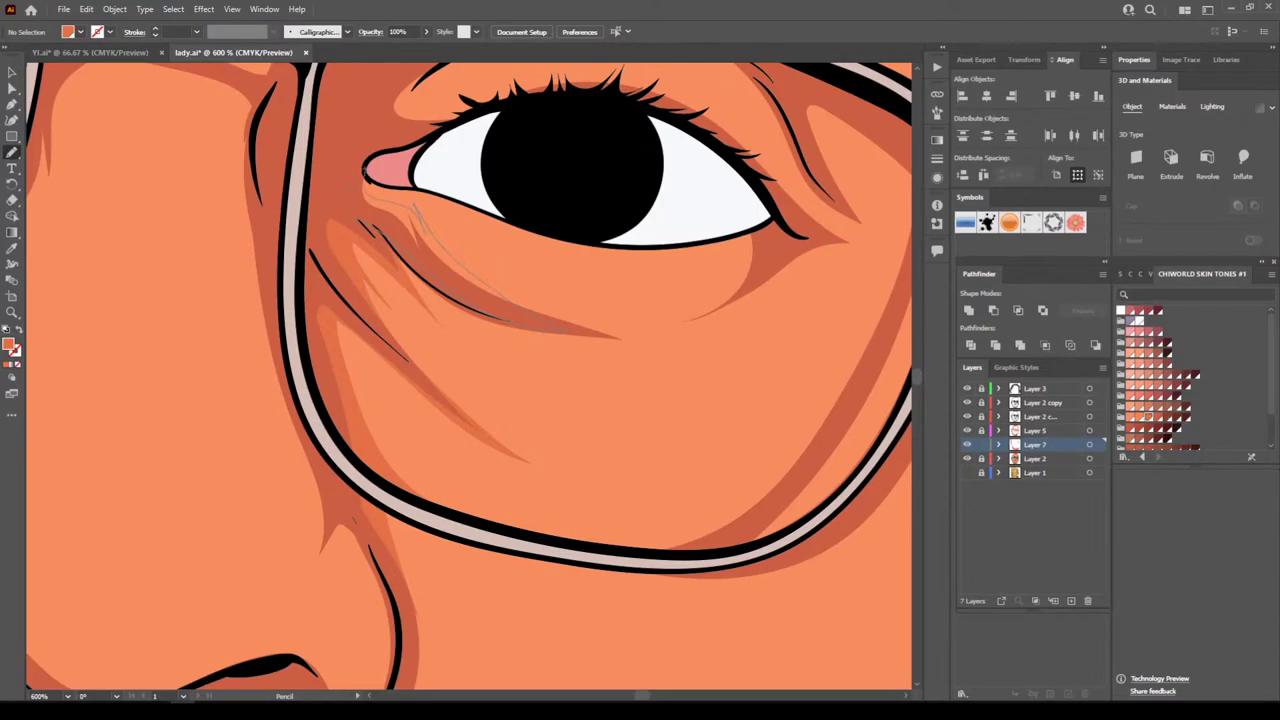
drag(366, 174, 364, 172)
Draw Pencil mid-tones over the right eye's upper lid and between its inner corner and the brow
scroll(366, 174, up, 5)
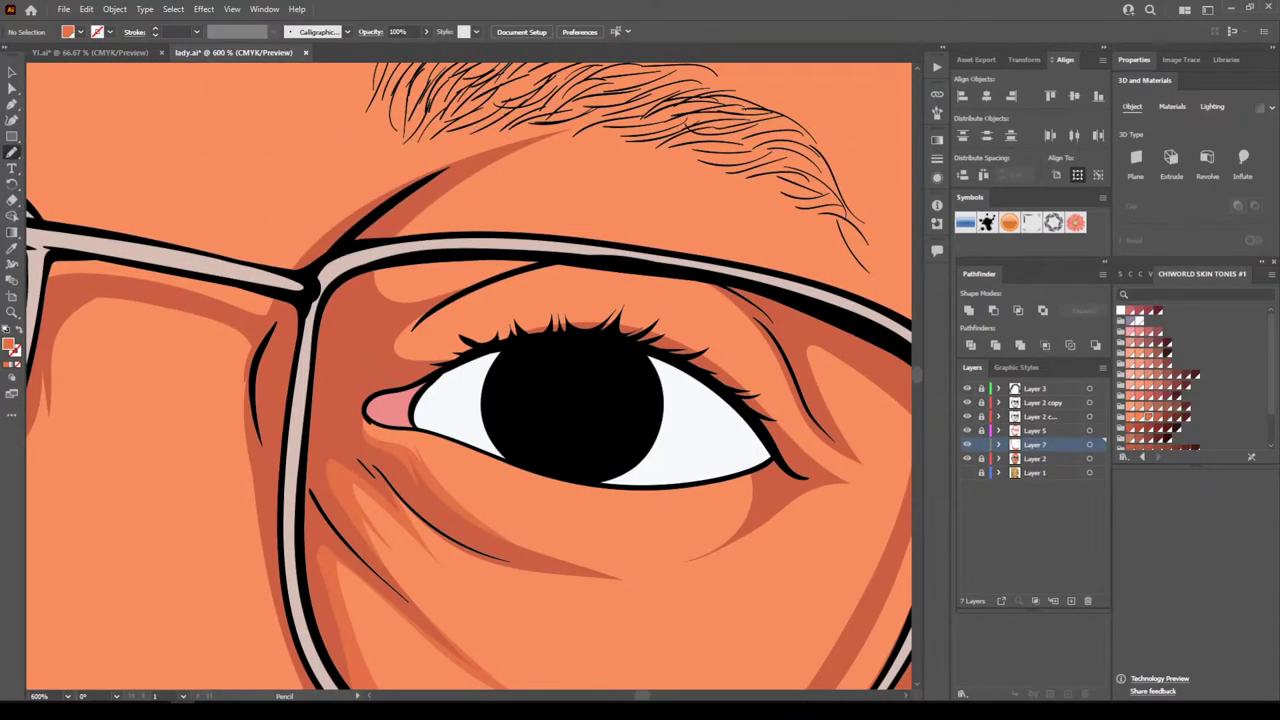
mouse_move(434, 382)
mouse_down()
mouse_move(586, 367)
mouse_move(762, 420)
mouse_up()
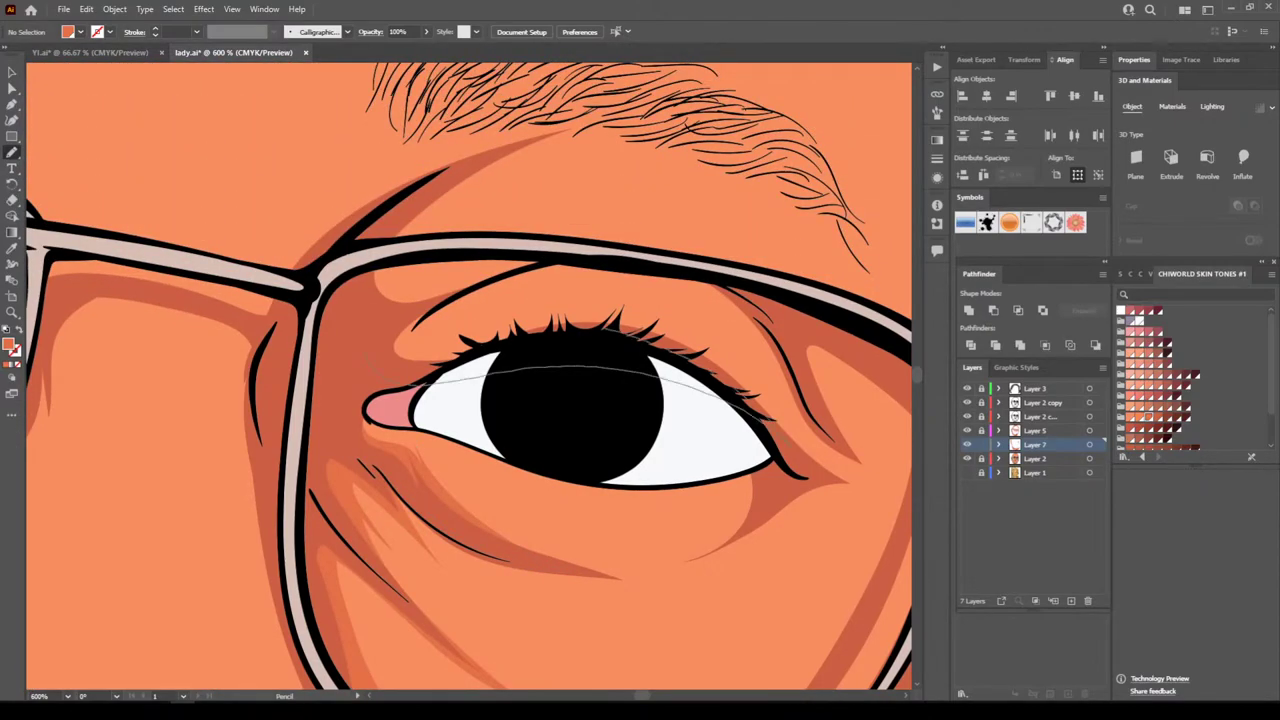
mouse_move(541, 277)
mouse_down()
mouse_move(627, 254)
mouse_move(462, 285)
mouse_move(422, 282)
mouse_up()
mouse_move(575, 134)
mouse_down()
mouse_move(436, 173)
mouse_move(434, 382)
mouse_up()
key(ctrl+minus)
key(ctrl+minus)
key(ctrl+minus)
key(ctrl+minus)
key(ctrl+minus)
key(ctrl+minus)
key(ctrl+minus)
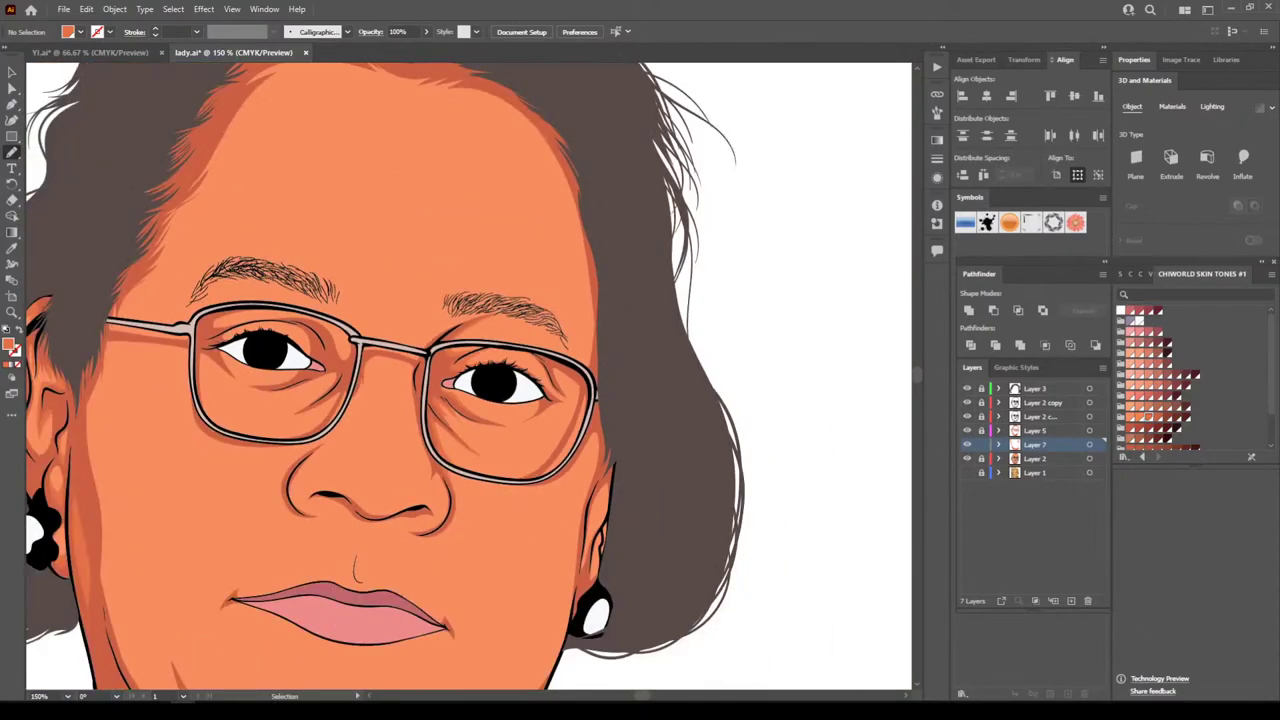
Draw Pencil mid-tones along the left eye's under-eye creases, inner lens rim, upper lid and inner corner
key(ctrl+plus)
key(ctrl+plus)
key(ctrl+plus)
key(ctrl+plus)
key(ctrl+plus)
key(ctrl+plus)
key(ctrl+plus)
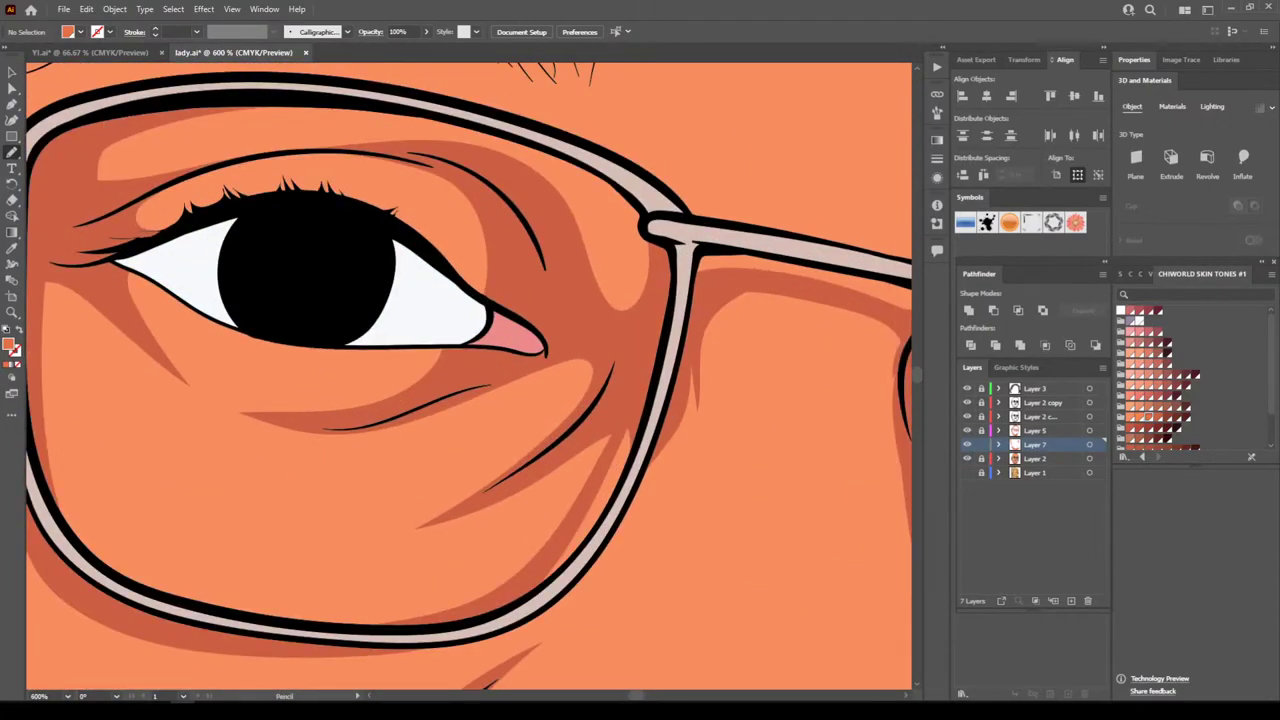
drag(650, 400, 603, 526)
drag(540, 495, 350, 553)
drag(425, 418, 312, 441)
mouse_move(446, 347)
mouse_down()
mouse_move(287, 287)
mouse_move(459, 274)
mouse_up()
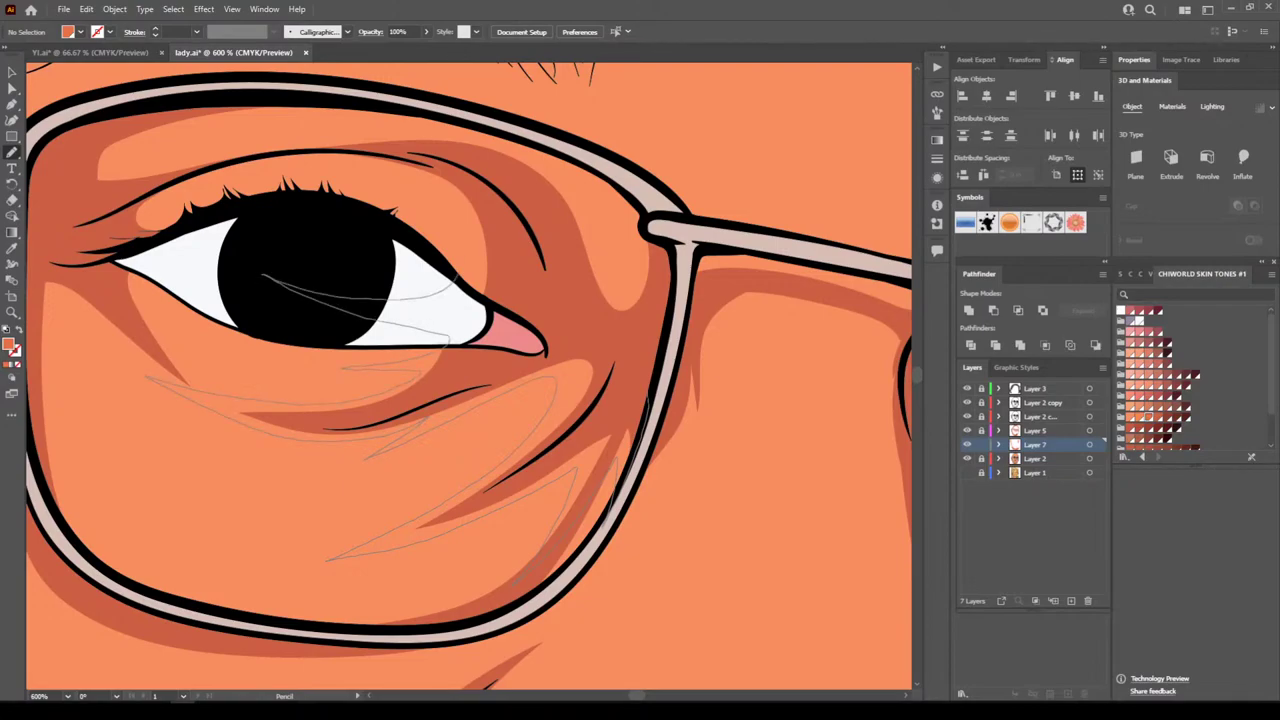
drag(352, 148, 274, 154)
mouse_move(574, 203)
mouse_down()
mouse_move(526, 130)
mouse_move(668, 257)
mouse_move(649, 394)
mouse_up()
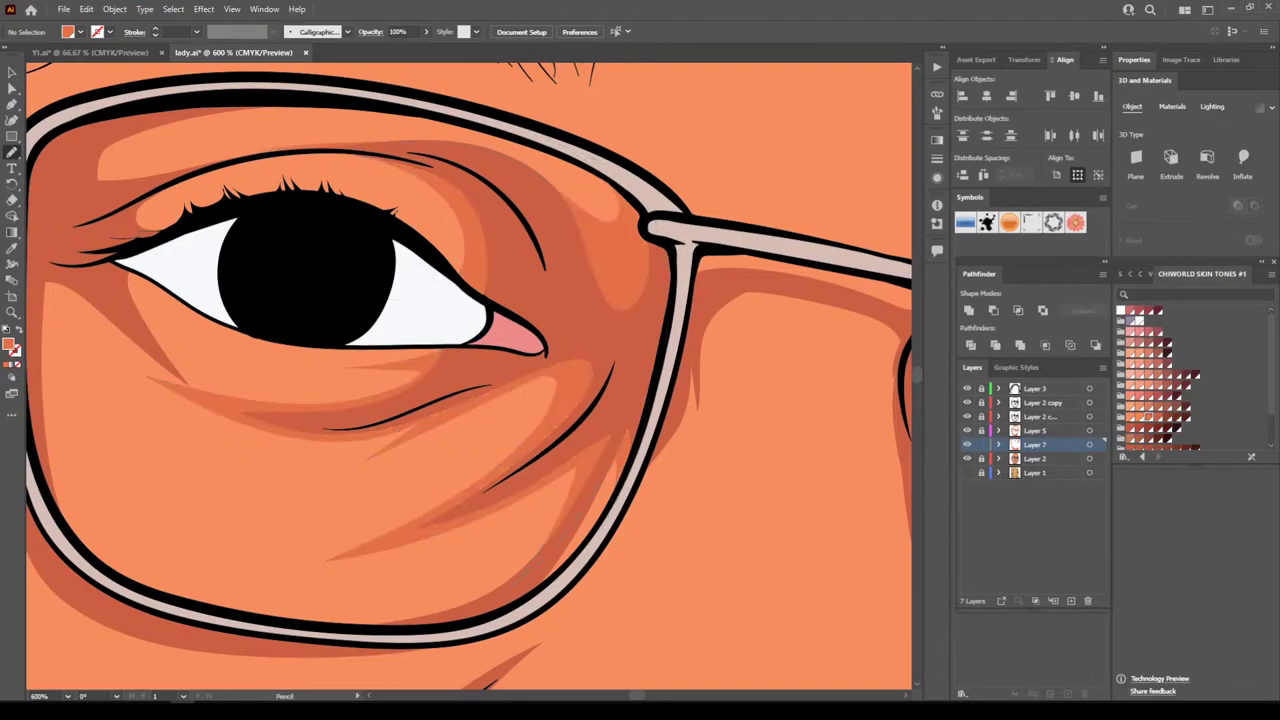
Draw Pencil mid-tones over the left eye's outer upper lid and between the eyebrow's outer end and the glasses hinge
key(ctrl+minus)
key(ctrl+minus)
key(ctrl+minus)
key(ctrl+minus)
key(ctrl+minus)
key(ctrl+minus)
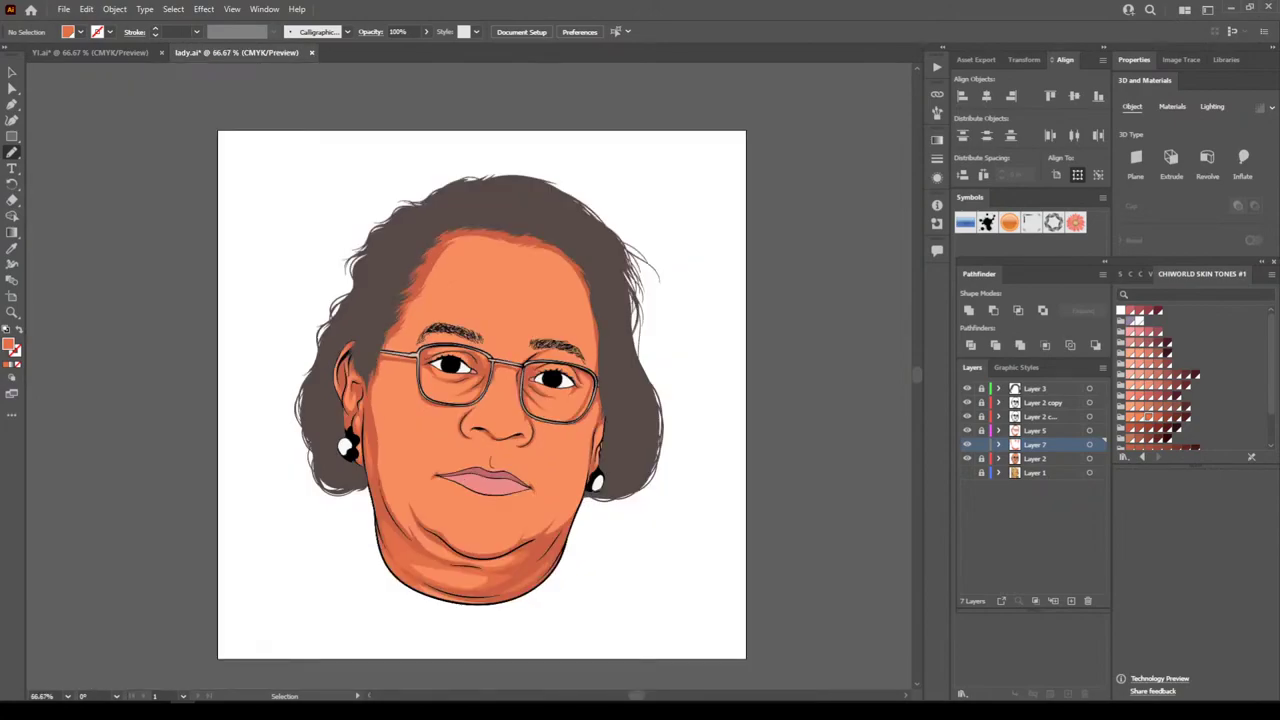
key(ctrl+plus)
key(ctrl+plus)
key(ctrl+plus)
key(ctrl+plus)
key(ctrl+plus)
scroll(468, 376, up, 3)
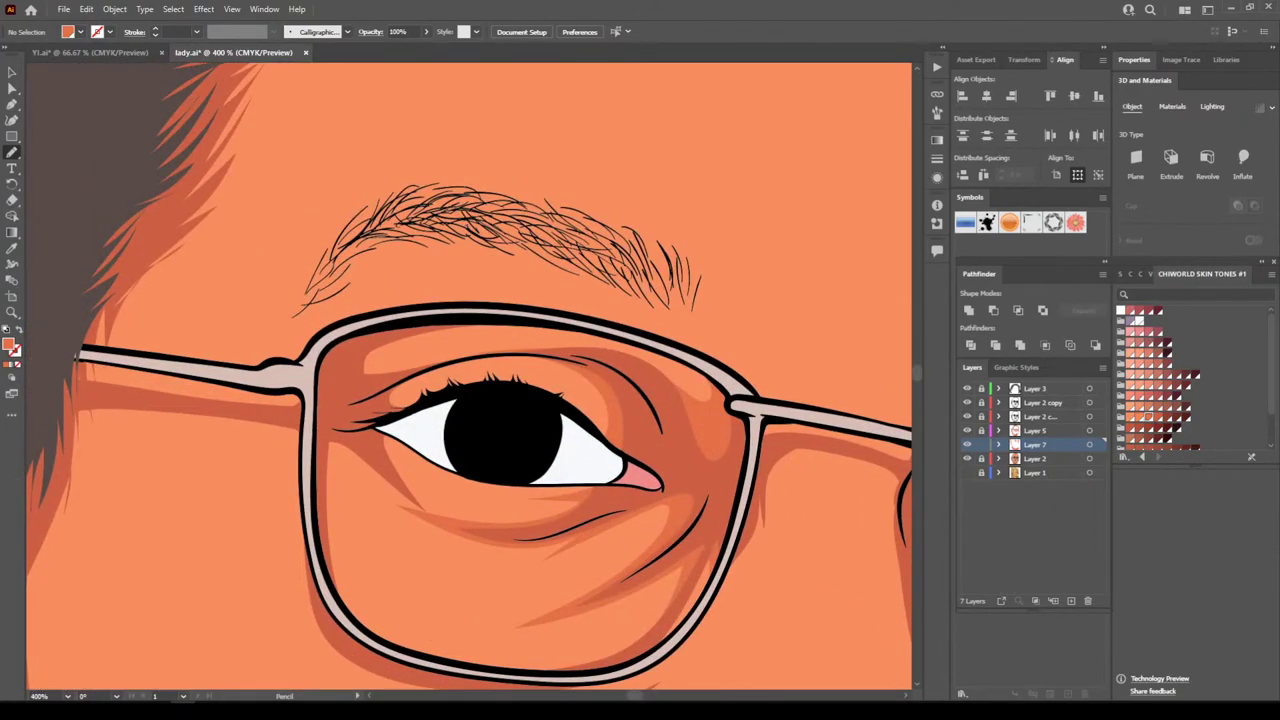
mouse_move(374, 424)
mouse_down()
mouse_move(497, 399)
mouse_move(428, 390)
mouse_move(540, 356)
mouse_move(528, 319)
mouse_move(605, 325)
mouse_move(521, 306)
mouse_move(363, 313)
mouse_up()
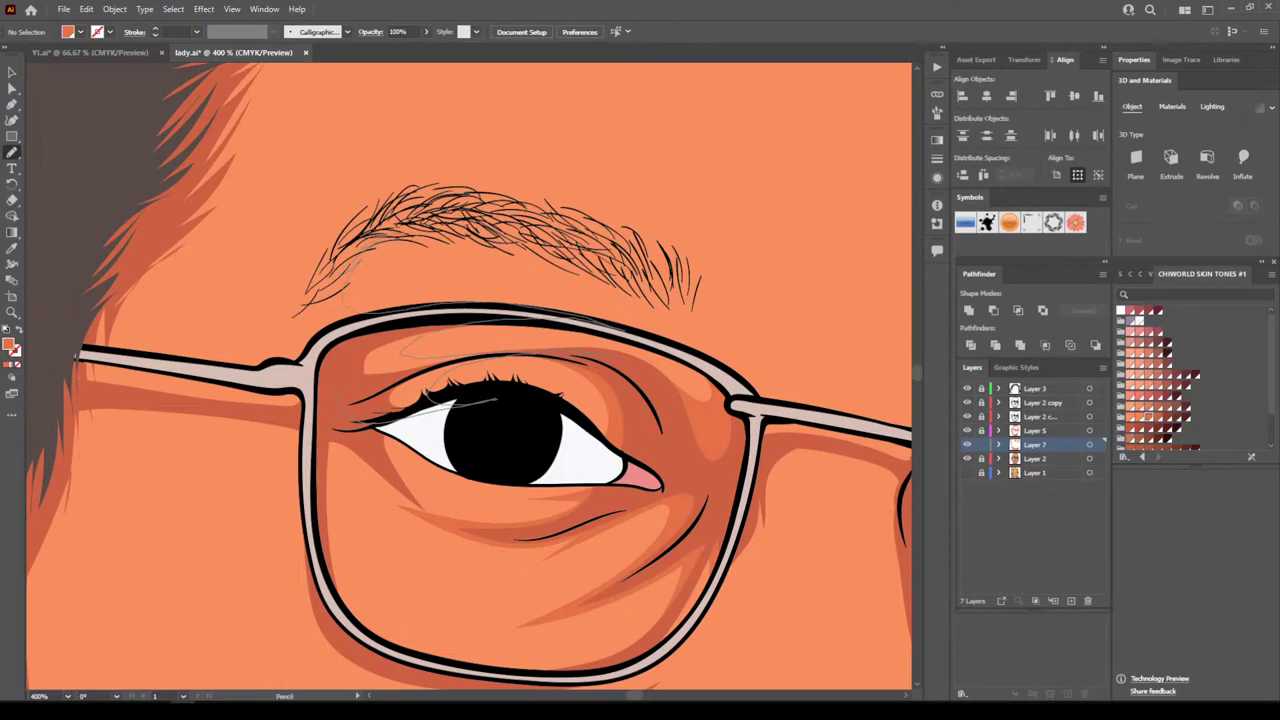
mouse_move(304, 296)
mouse_down()
mouse_move(267, 352)
mouse_move(302, 383)
mouse_move(295, 392)
mouse_up()
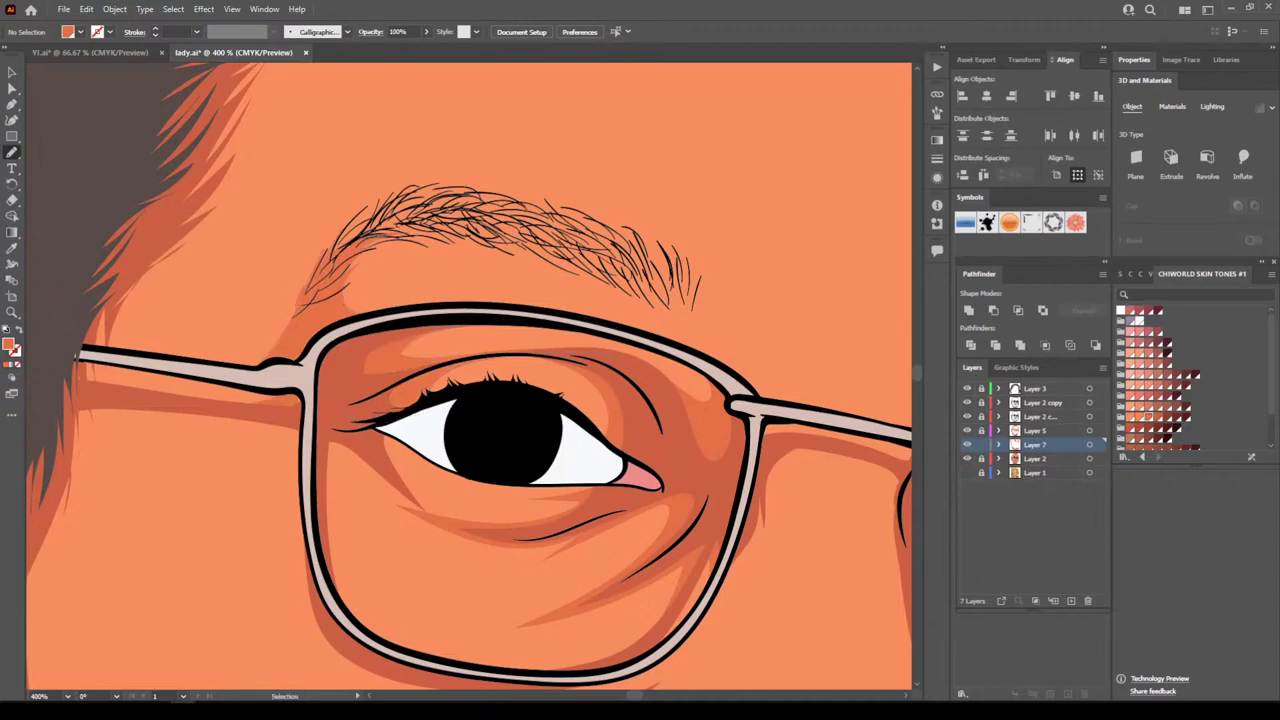
Draw a Pencil mid-tone down the nose's right side, from beside the right lens rim to the nostril wing
key(ctrl+minus)
key(ctrl+minus)
key(ctrl+minus)
key(ctrl+minus)
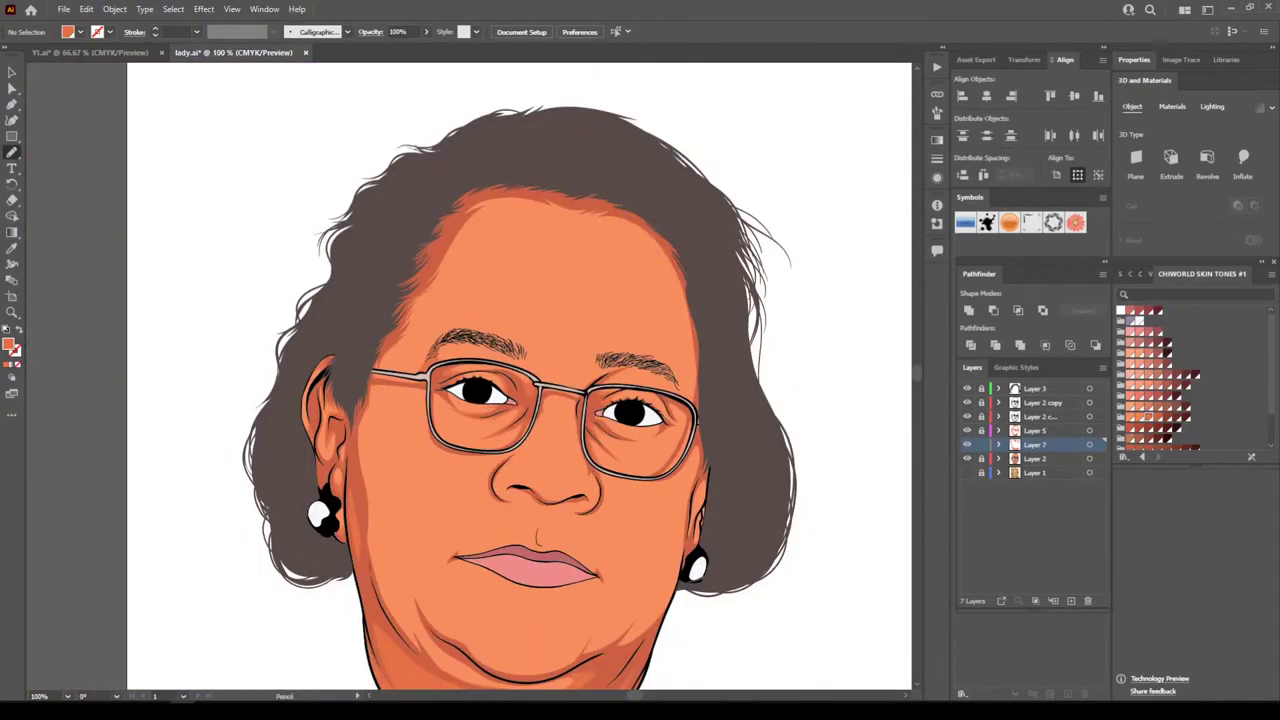
scroll(512, 505, down, 3)
scroll(540, 480, up, 3)
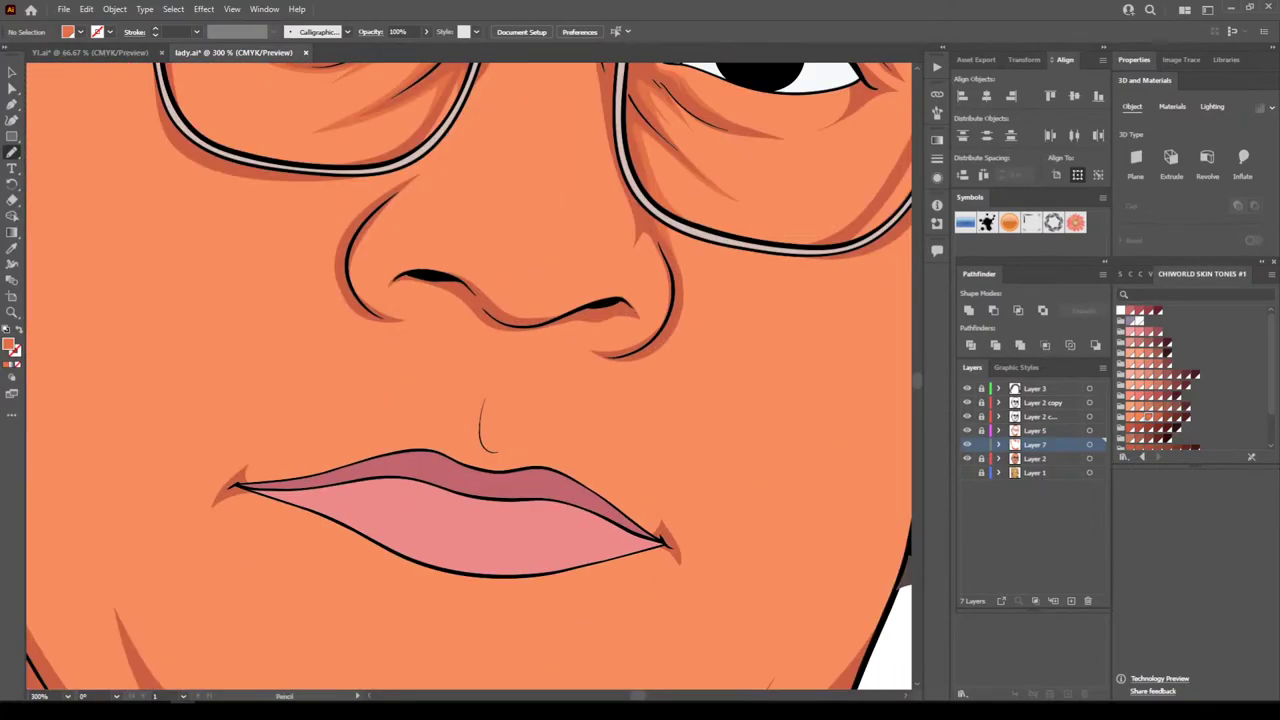
scroll(600, 400, up, 1)
scroll(600, 400, up, 2)
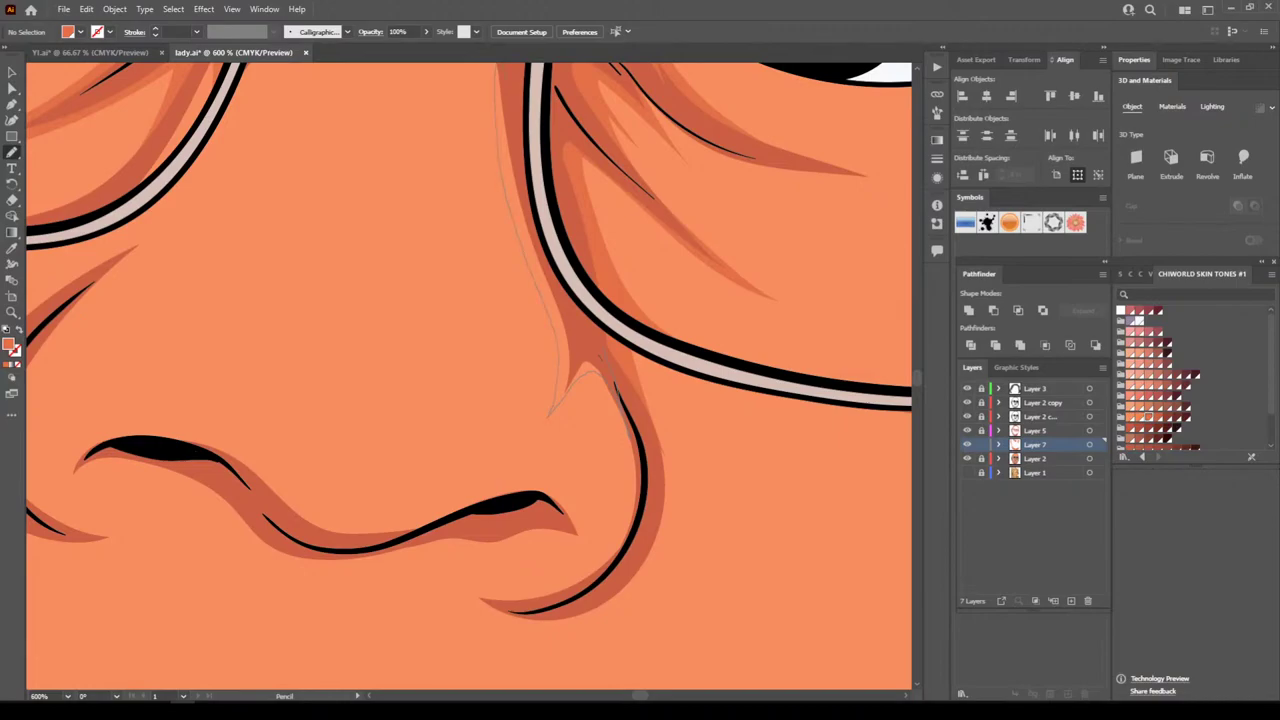
key(ctrl+1)
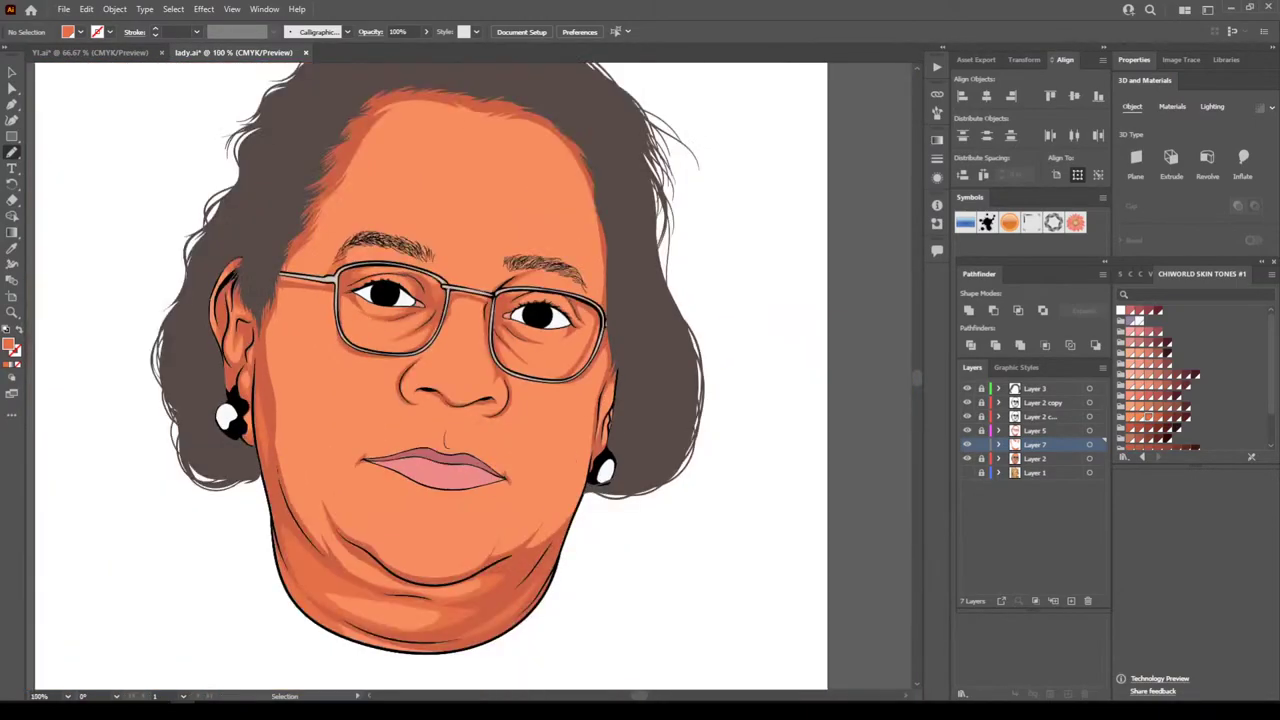
Lock Layer 7 and add a new layer directly above Layer 2
key(ctrl+0)
key(ctrl+1)
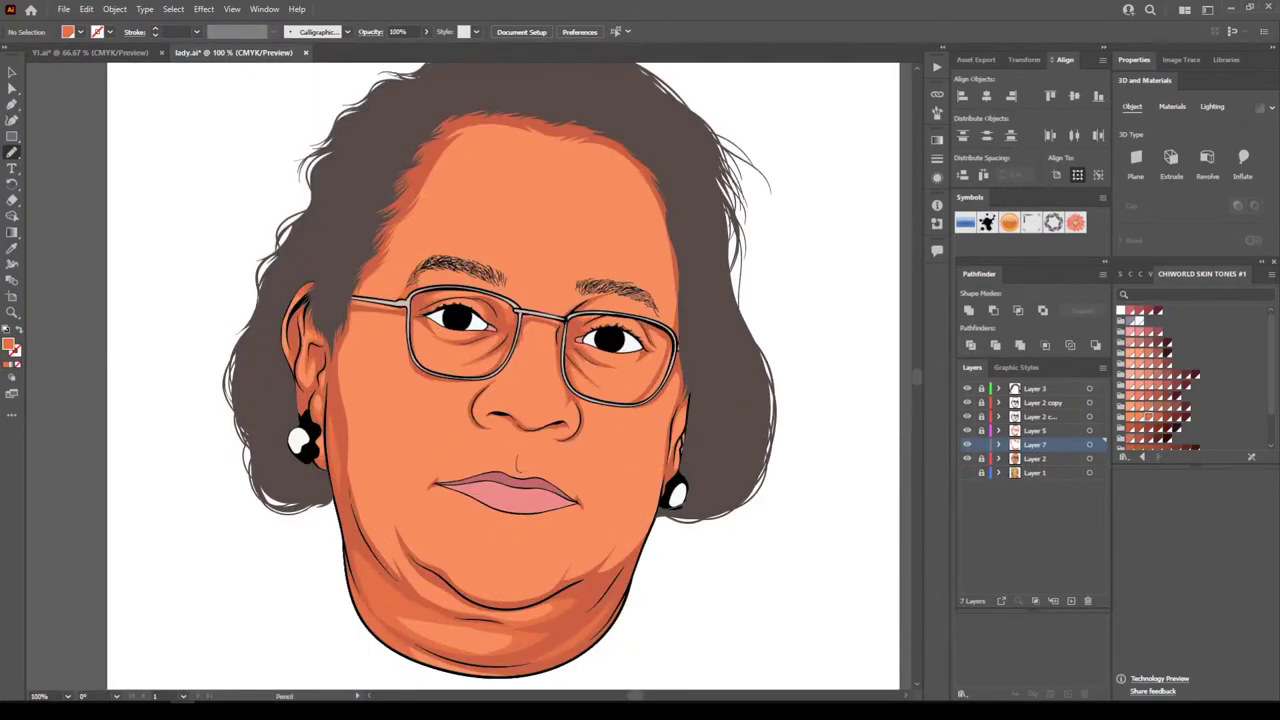
click(981, 445)
click(1040, 459)
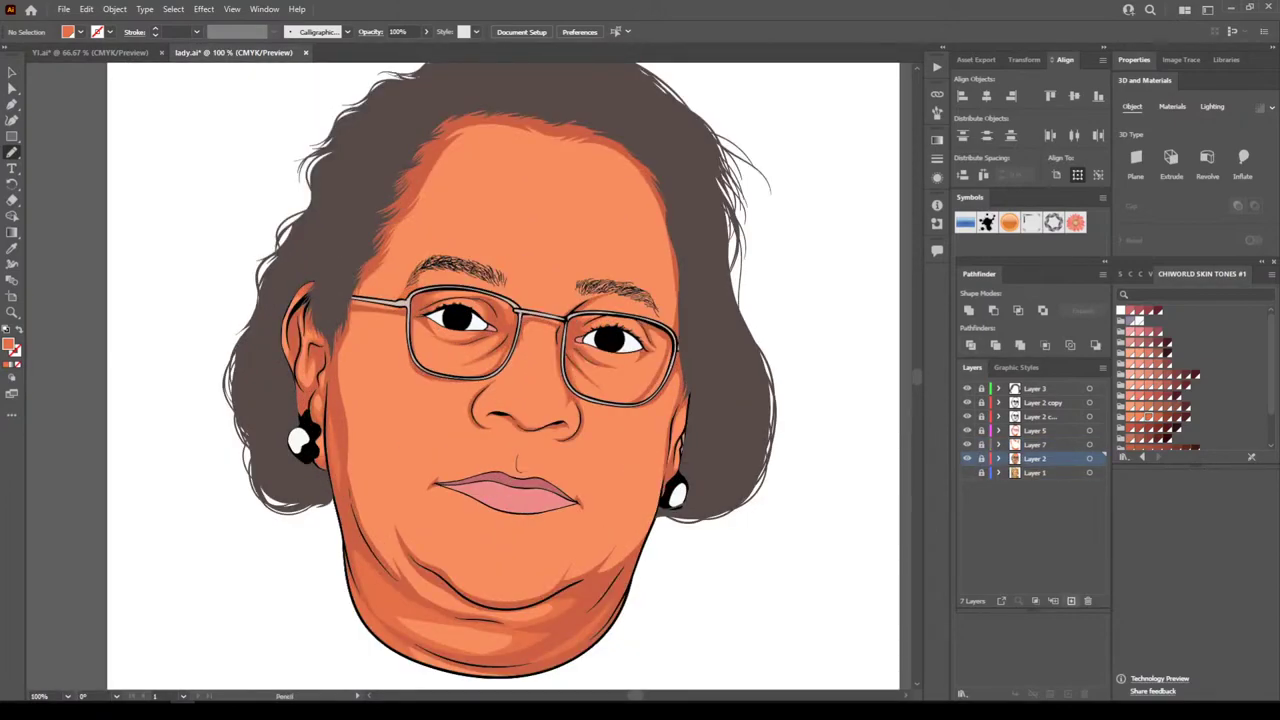
click(1071, 600)
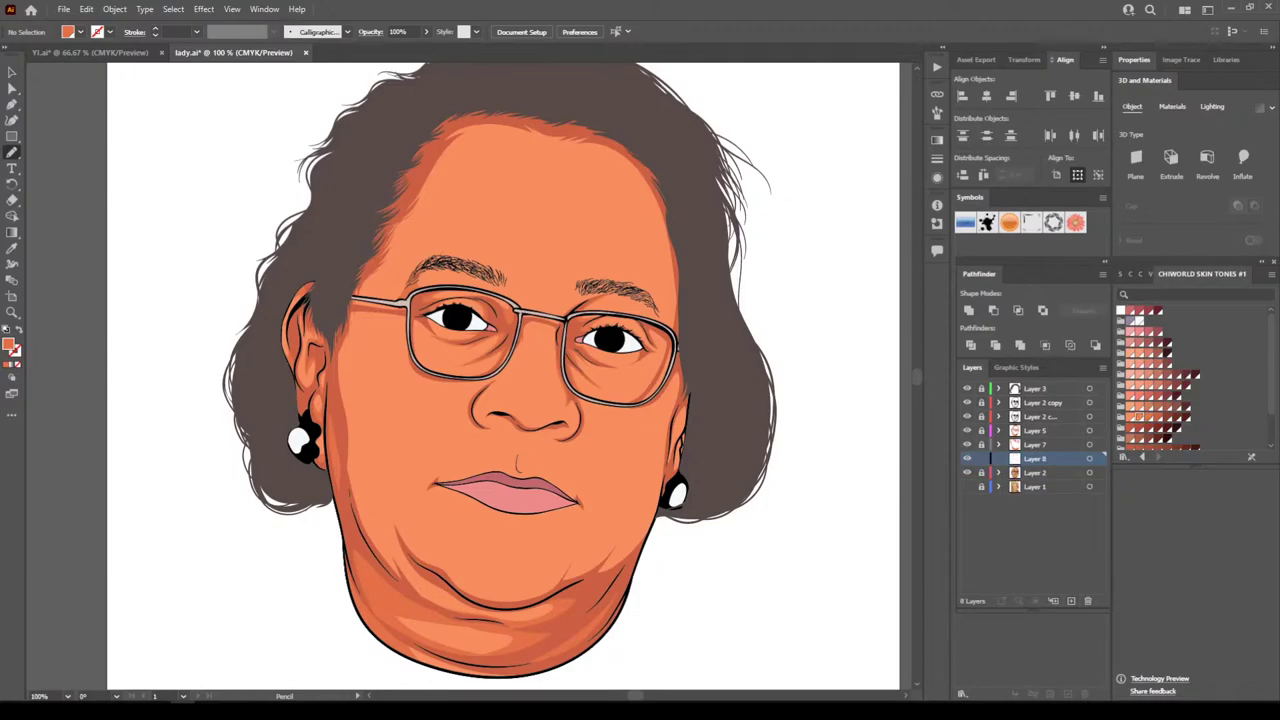
Draw lighter Pencil tones beneath the right nostril and across the nose tip between the two nostrils
key(ctrl+minus)
key(ctrl+minus)
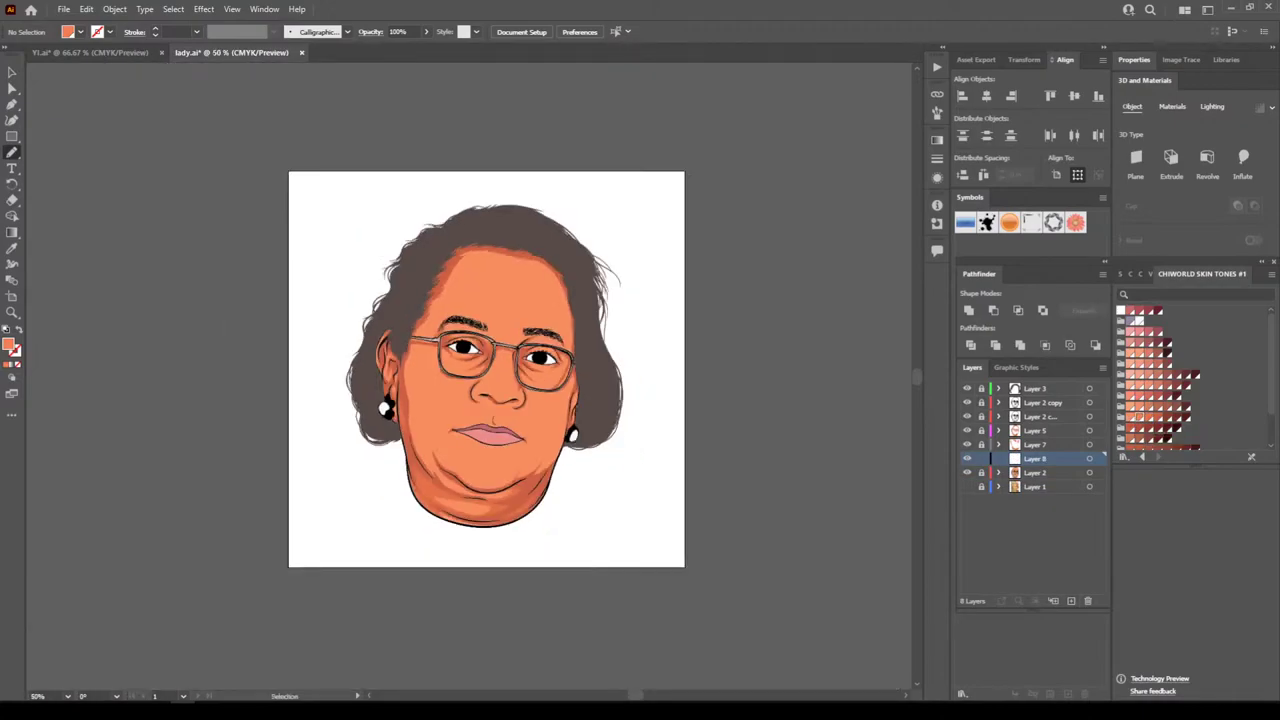
scroll(469, 376, down, 1)
key(ctrl+plus)
key(ctrl+plus)
key(ctrl+plus)
scroll(712, 519, up, 1)
scroll(716, 514, up, 4)
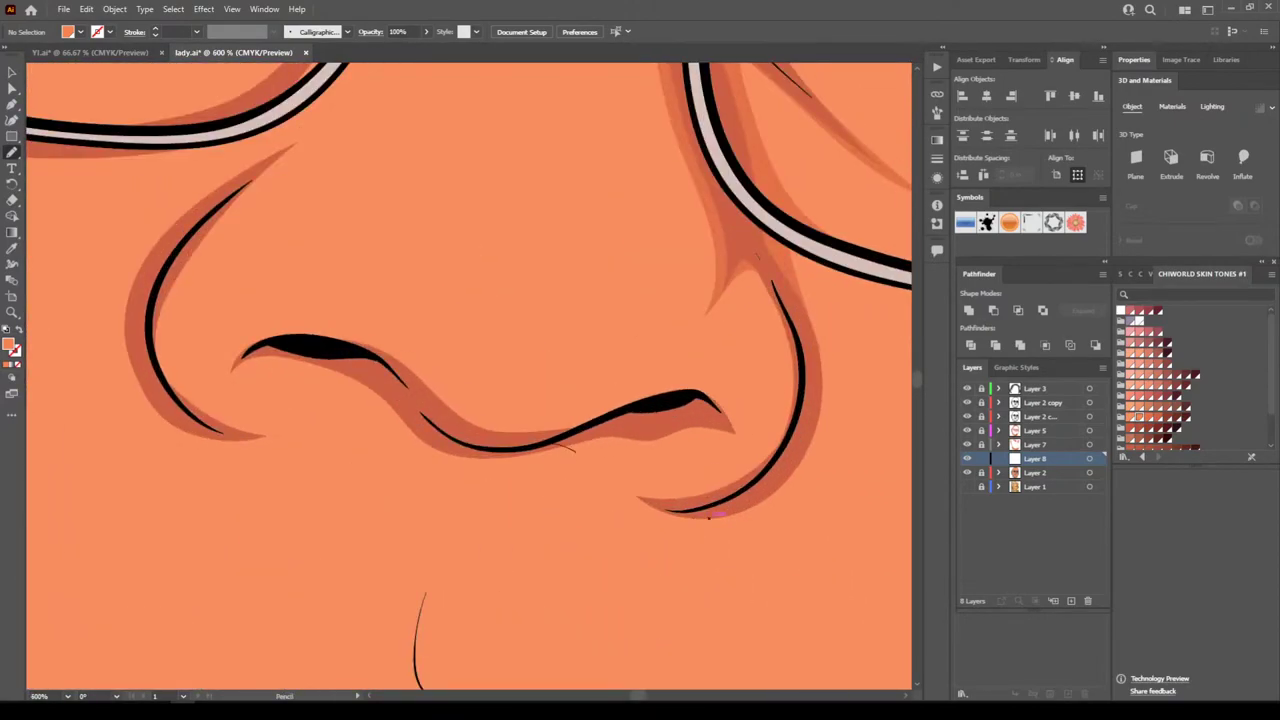
mouse_move(576, 452)
mouse_down()
mouse_move(670, 515)
mouse_move(766, 478)
mouse_up()
mouse_move(786, 424)
mouse_down()
mouse_move(652, 492)
mouse_move(594, 457)
mouse_up()
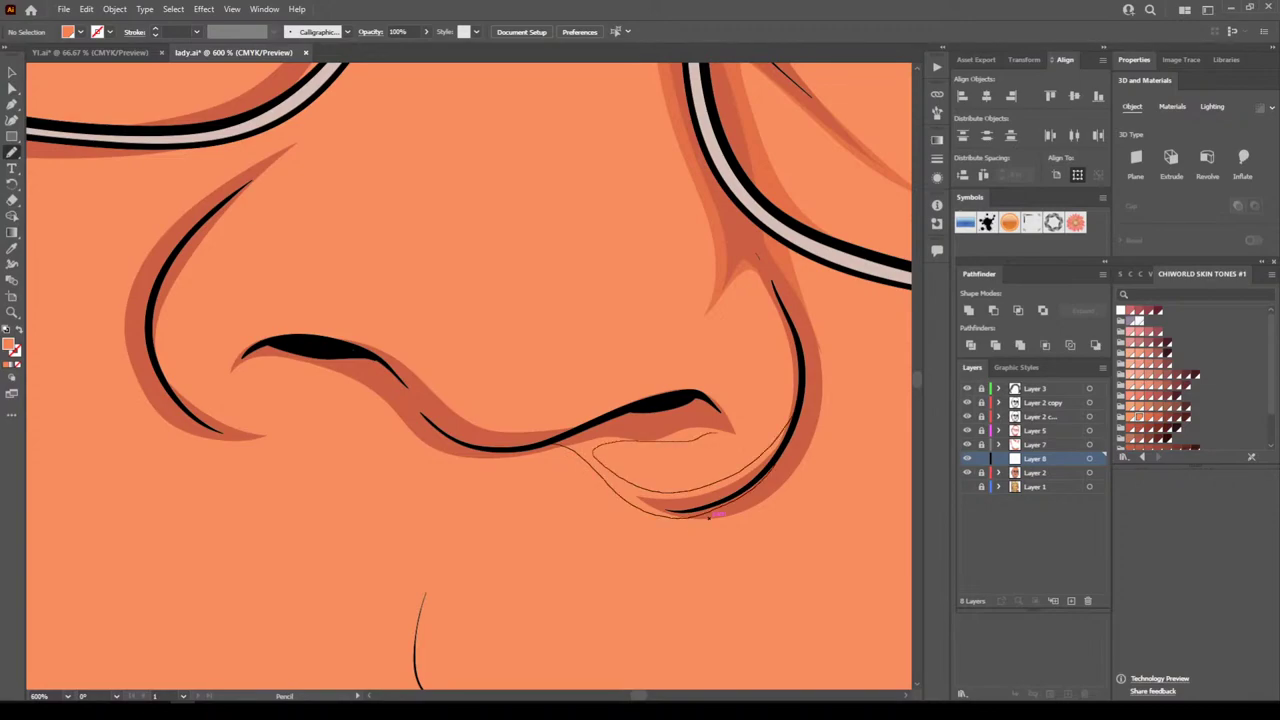
mouse_move(732, 408)
mouse_down()
mouse_move(709, 337)
mouse_move(677, 367)
mouse_move(690, 340)
mouse_move(647, 375)
mouse_move(570, 393)
mouse_move(525, 389)
mouse_move(467, 360)
mouse_move(557, 392)
mouse_move(382, 322)
mouse_move(314, 318)
mouse_move(516, 436)
mouse_up()
Select the new nose tone and set up Adjust Colors for it in CMYK mode with Convert and Preview enabled
key(ctrl+minus)
key(ctrl+minus)
key(ctrl+minus)
key(ctrl+minus)
key(ctrl+minus)
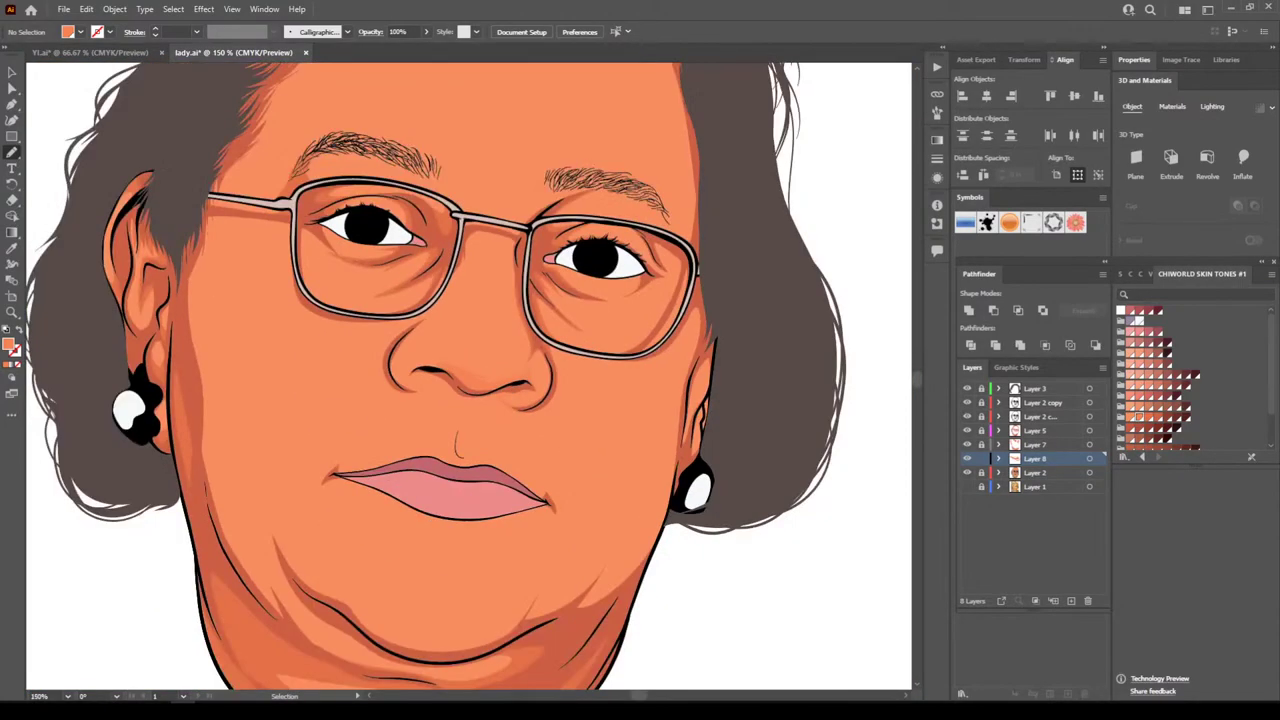
key(ctrl+plus)
key(ctrl+plus)
key(ctrl+plus)
key(ctrl+plus)
key(ctrl+plus)
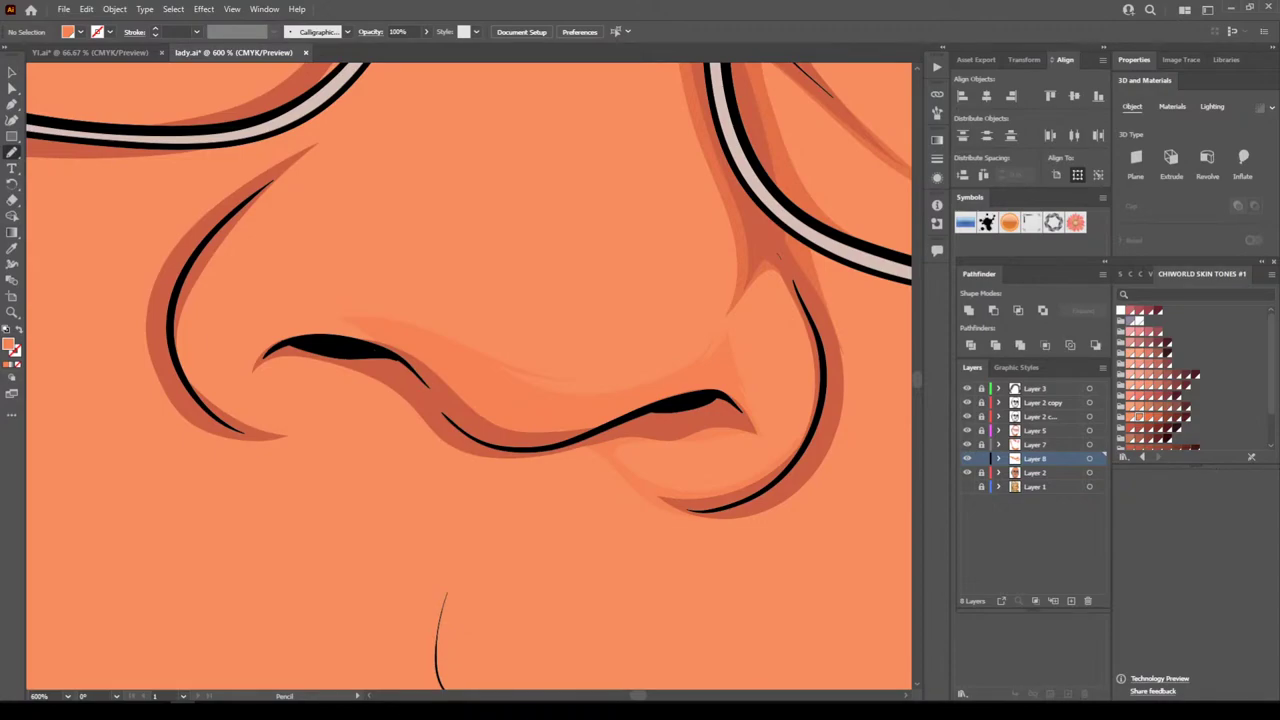
key(v)
click(590, 408)
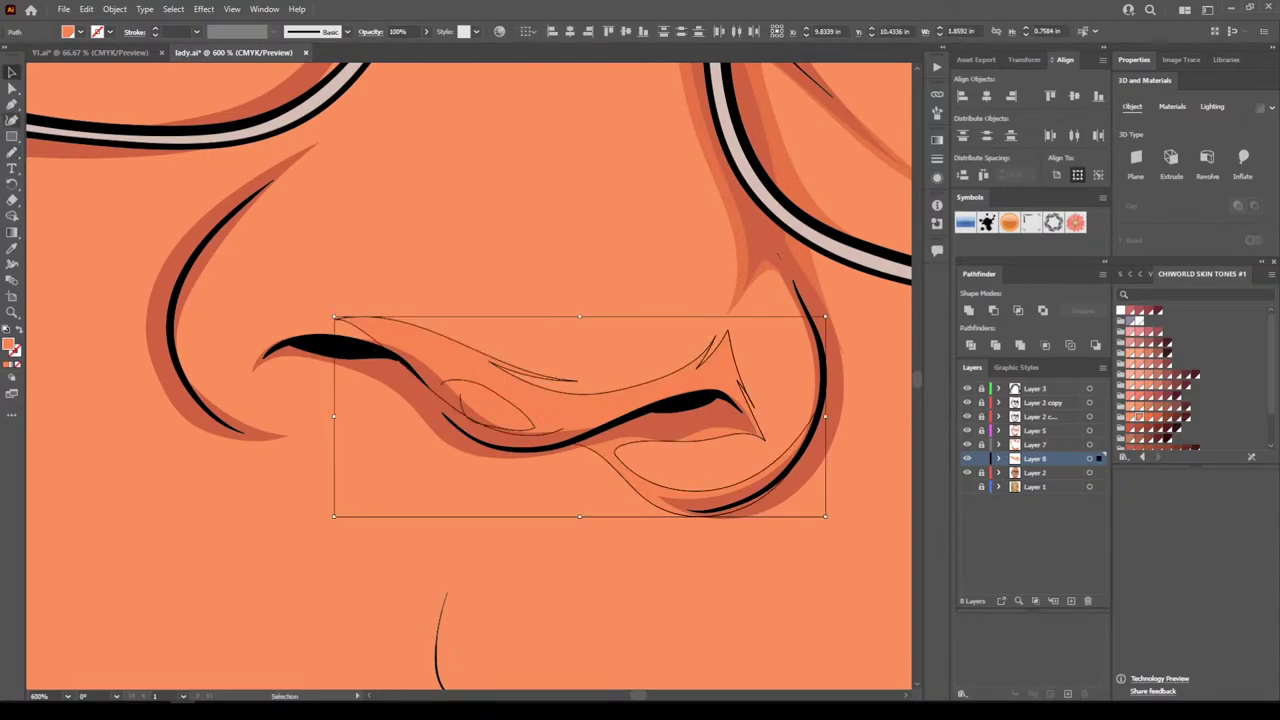
click(86, 9)
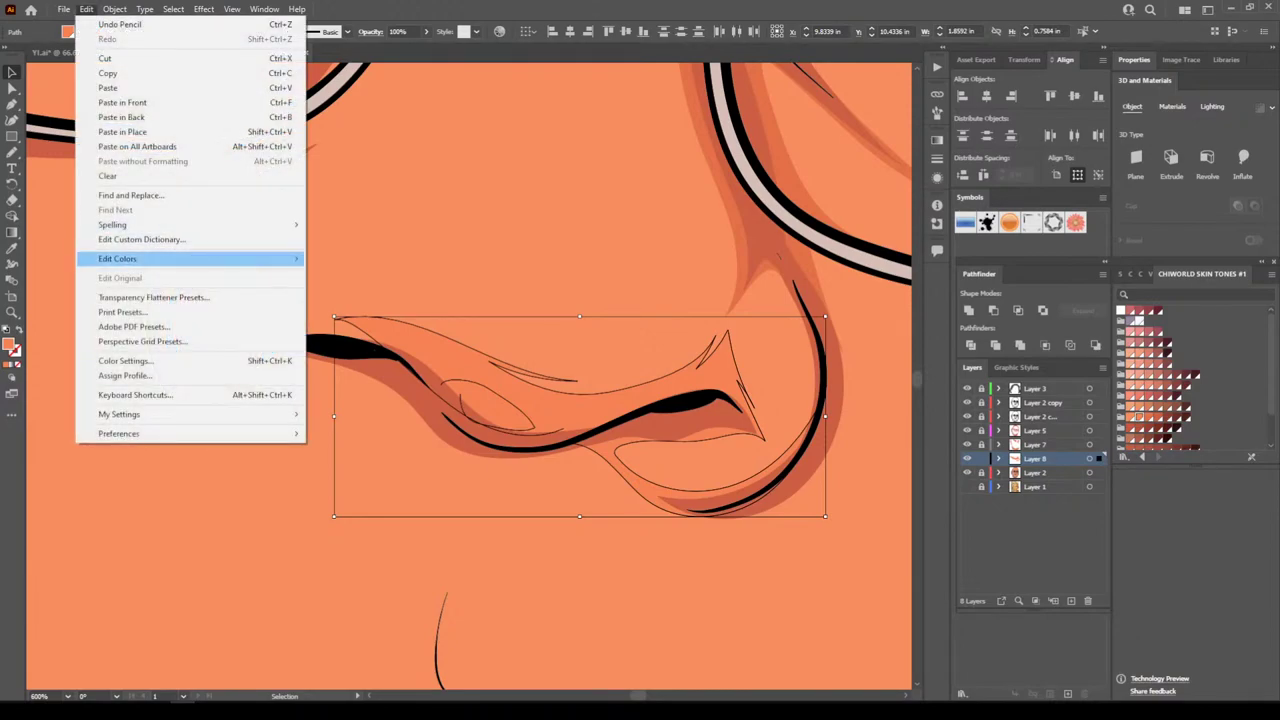
mouse_move(180, 258)
click(364, 292)
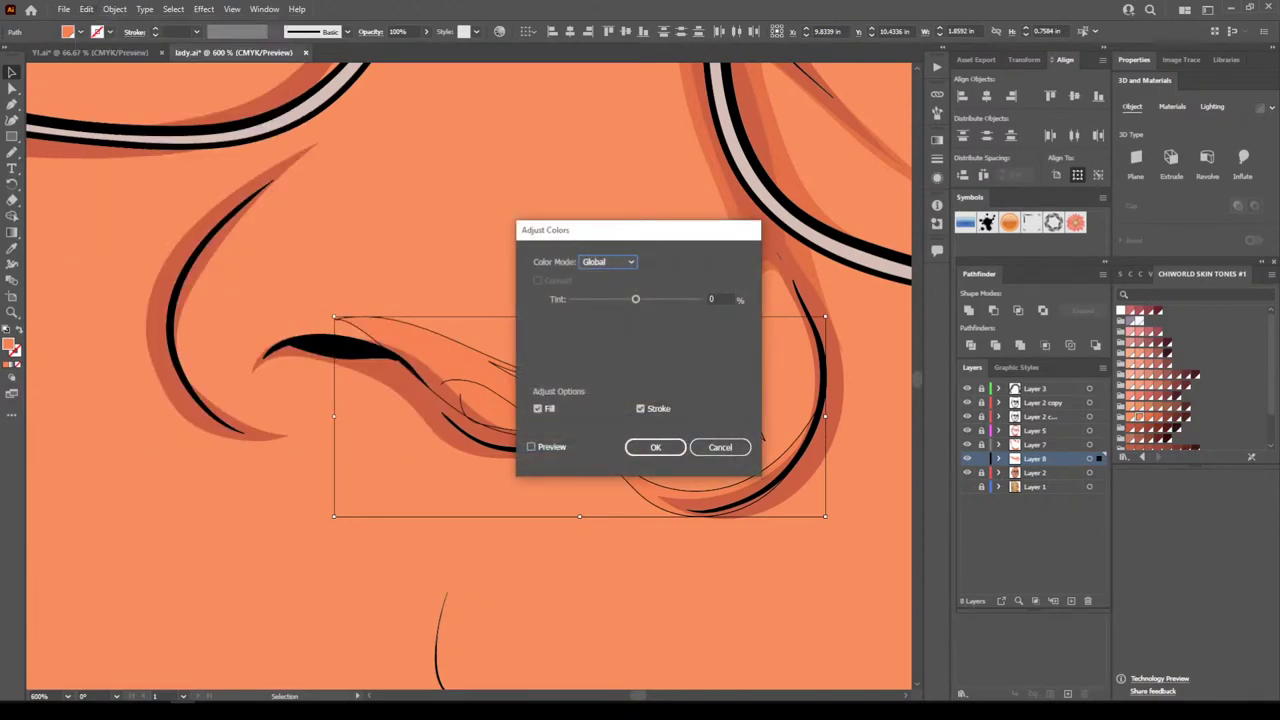
click(608, 262)
click(602, 306)
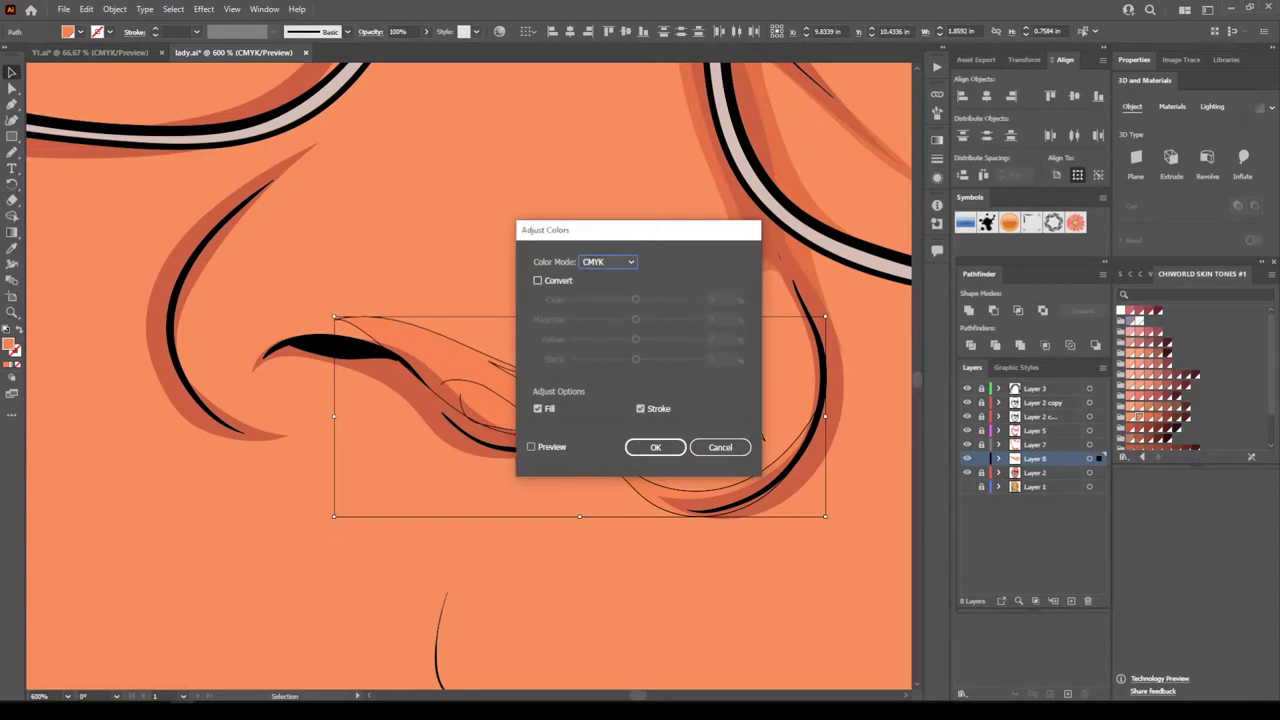
click(538, 281)
click(531, 446)
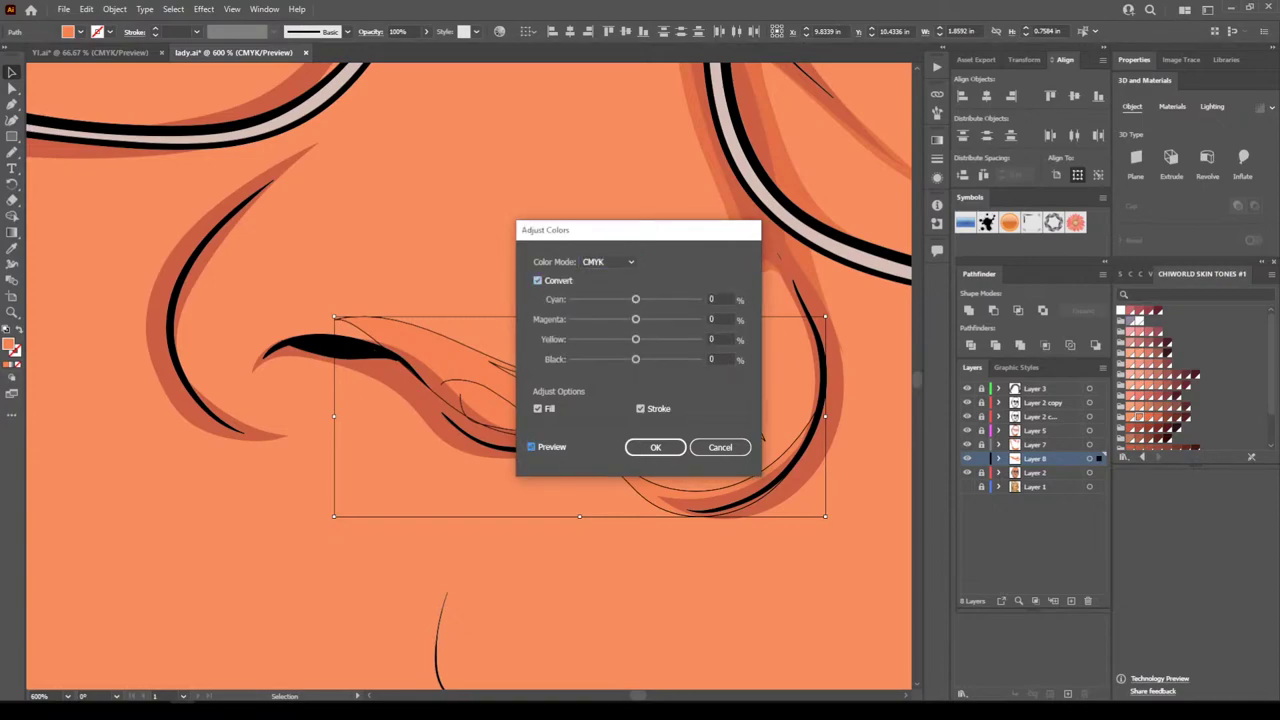
Adjust the nose tone's colour by Cyan 3%, Magenta 4%, Yellow 2% and Black -1%, leaving it deselected
drag(640, 230, 335, 236)
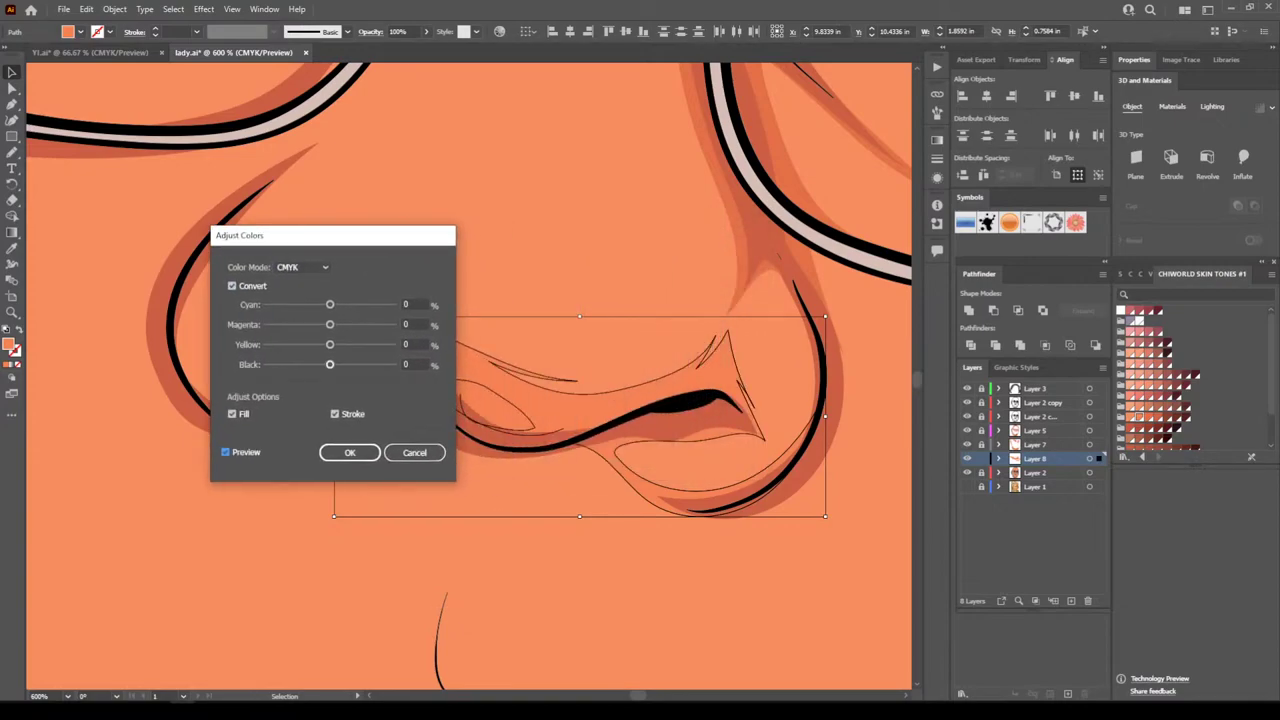
mouse_move(330, 364)
mouse_down()
mouse_move(332, 324)
mouse_move(338, 344)
mouse_up()
key(shift+Tab)
key(shift+Tab)
drag(331, 324, 326, 325)
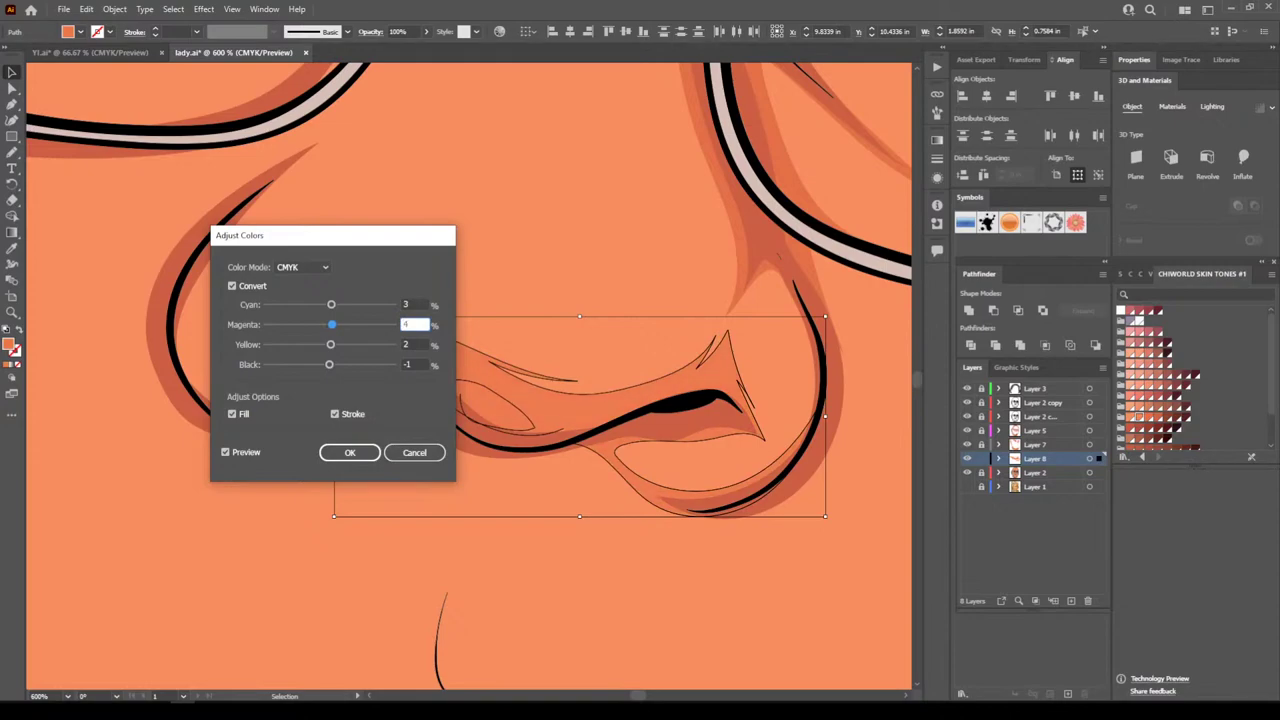
click(350, 452)
key(ctrl+shift+a)
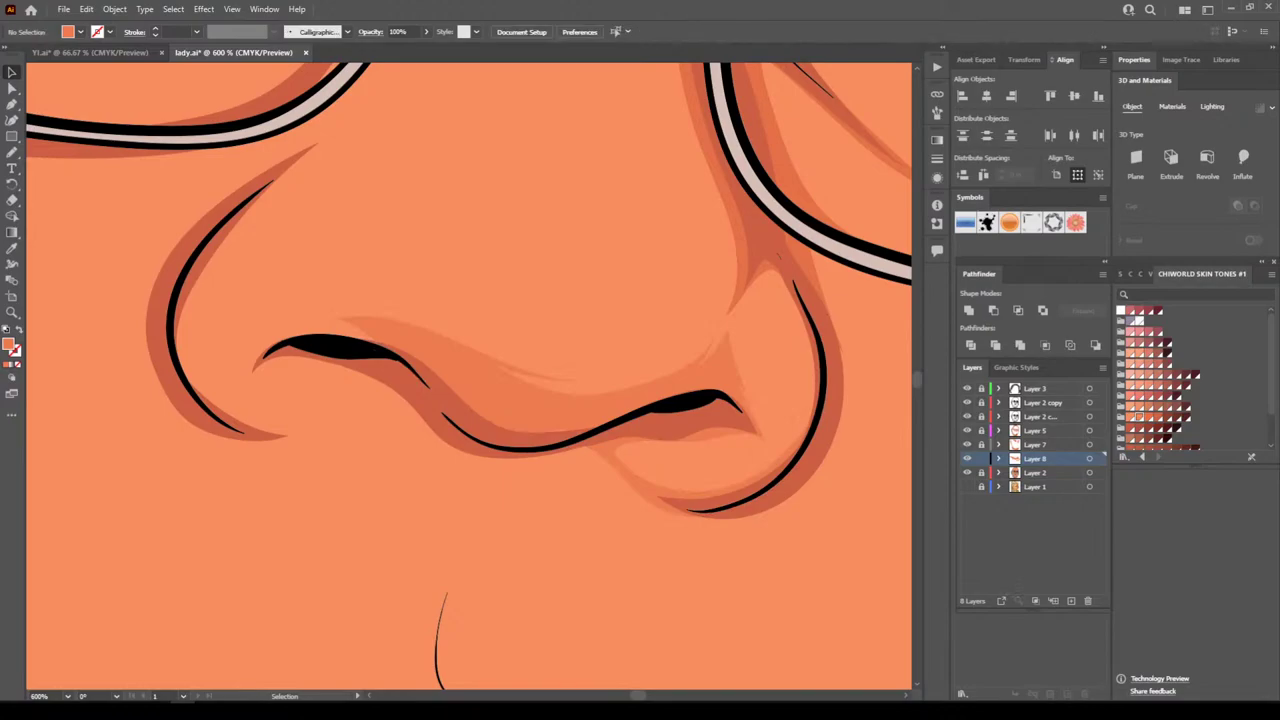
Draw lighter Pencil tones inside the left nostril wing's outline and beneath the left nostril
key(ctrl+minus)
key(ctrl+minus)
key(ctrl+minus)
key(ctrl+minus)
key(ctrl+minus)
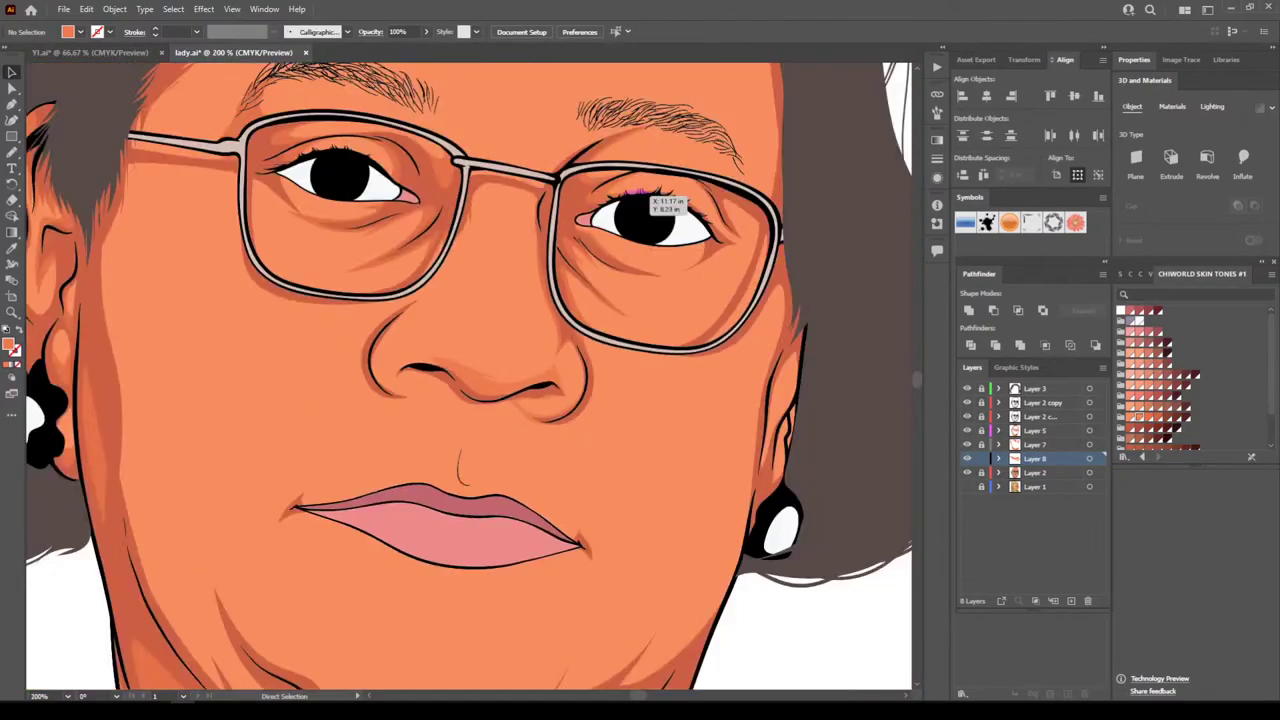
key(ctrl+plus)
key(ctrl+plus)
key(ctrl+plus)
key(ctrl+plus)
key(ctrl+plus)
key(ctrl+plus)
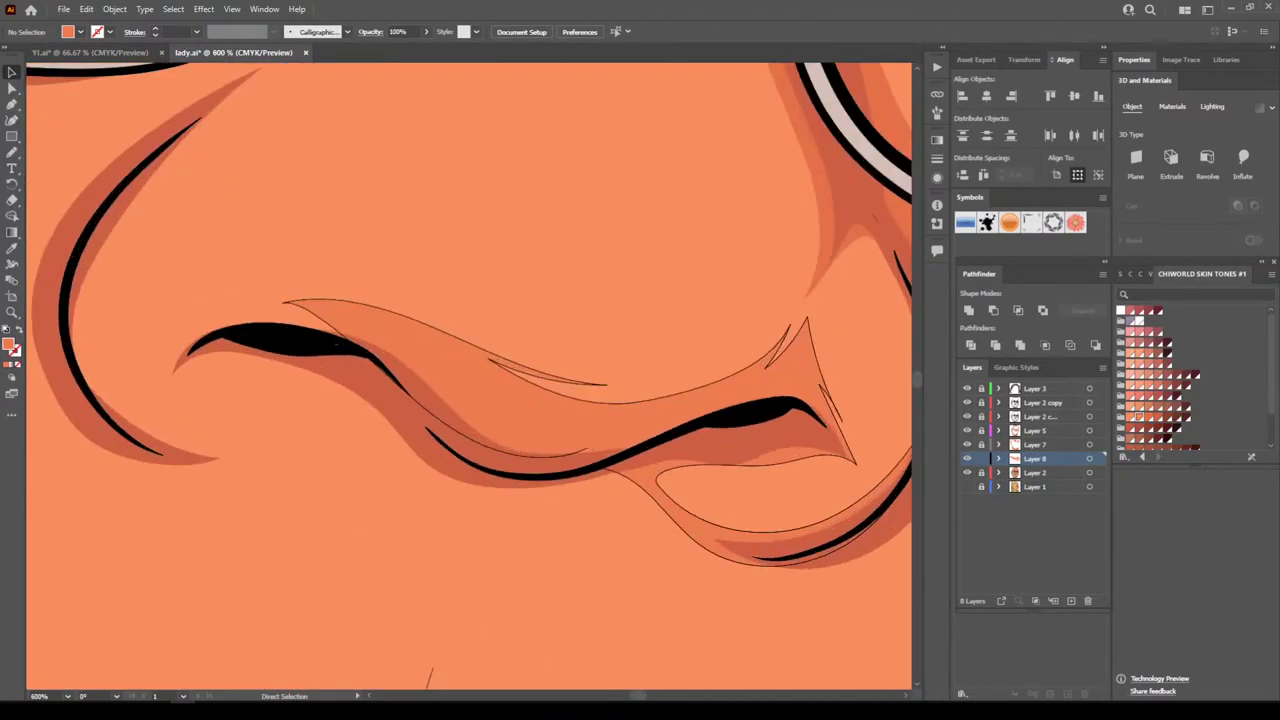
key(n)
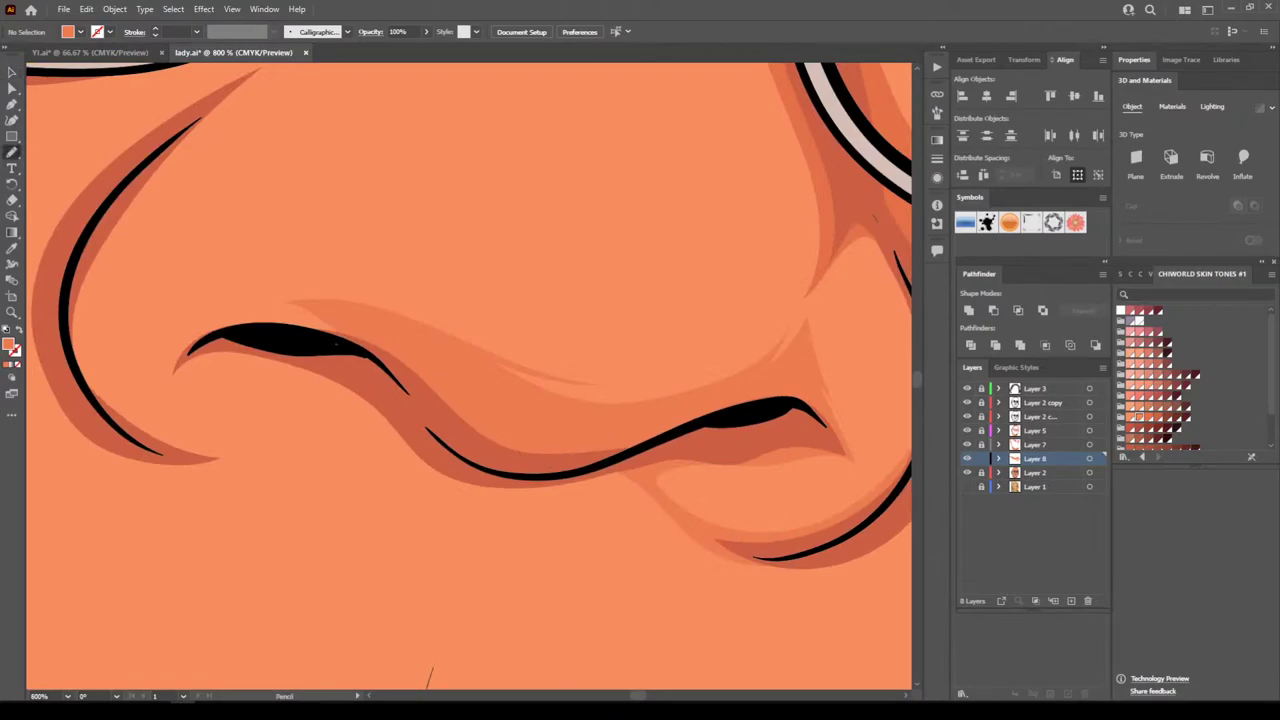
mouse_move(62, 352)
mouse_down()
mouse_move(100, 428)
mouse_move(212, 461)
mouse_move(326, 434)
mouse_move(218, 430)
mouse_move(222, 418)
mouse_move(160, 404)
mouse_up()
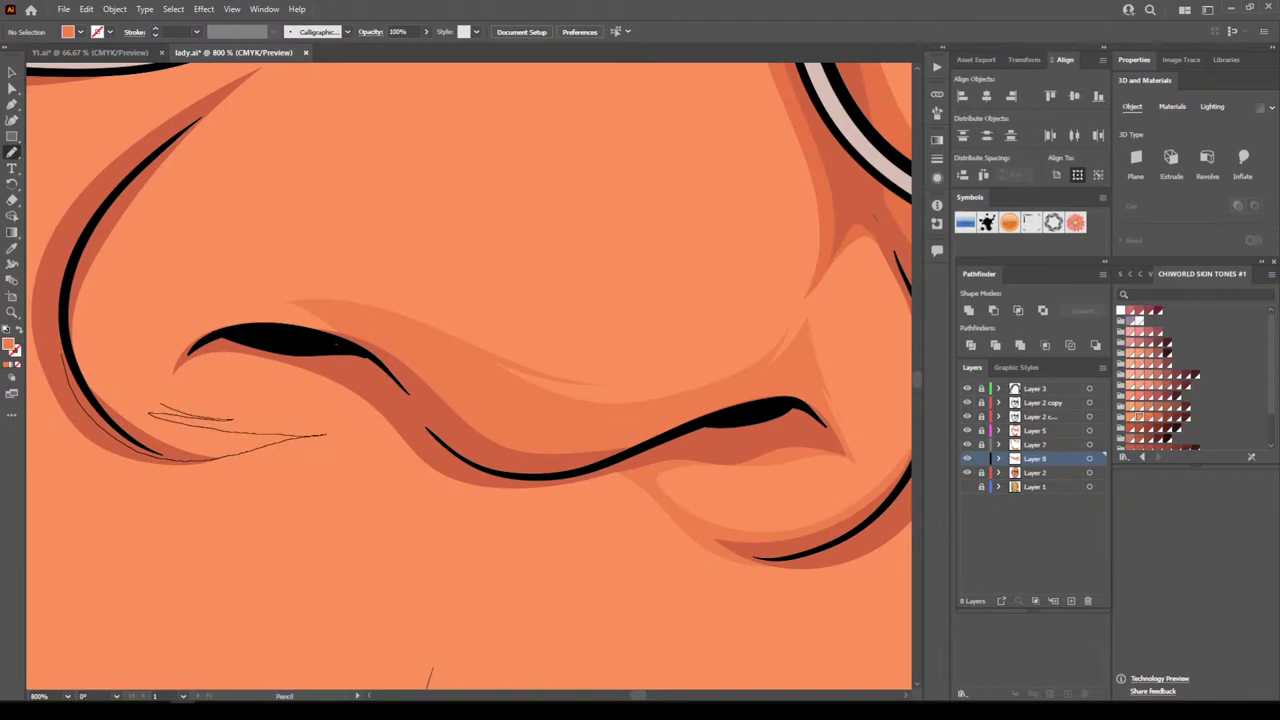
mouse_move(116, 350)
mouse_down()
mouse_move(112, 250)
mouse_move(210, 128)
mouse_move(204, 112)
mouse_move(158, 148)
mouse_up()
Draw a lighter Pencil tone inside the right nostril wing's outline, continuing with jagged edges up the right side of the nose
key(ctrl+minus)
key(ctrl+minus)
key(ctrl+minus)
key(ctrl+minus)
key(ctrl+minus)
key(ctrl+minus)
key(ctrl+minus)
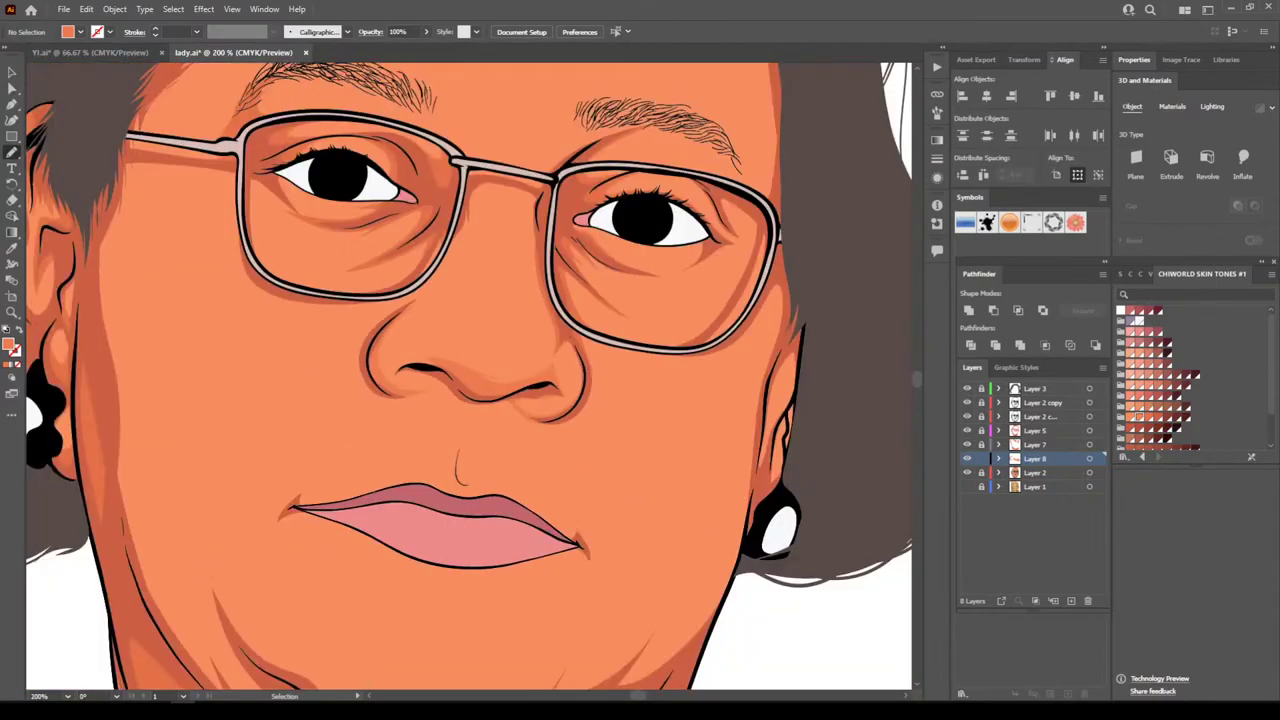
key(ctrl+plus)
key(ctrl+plus)
key(ctrl+plus)
key(ctrl+plus)
key(ctrl+plus)
key(ctrl+plus)
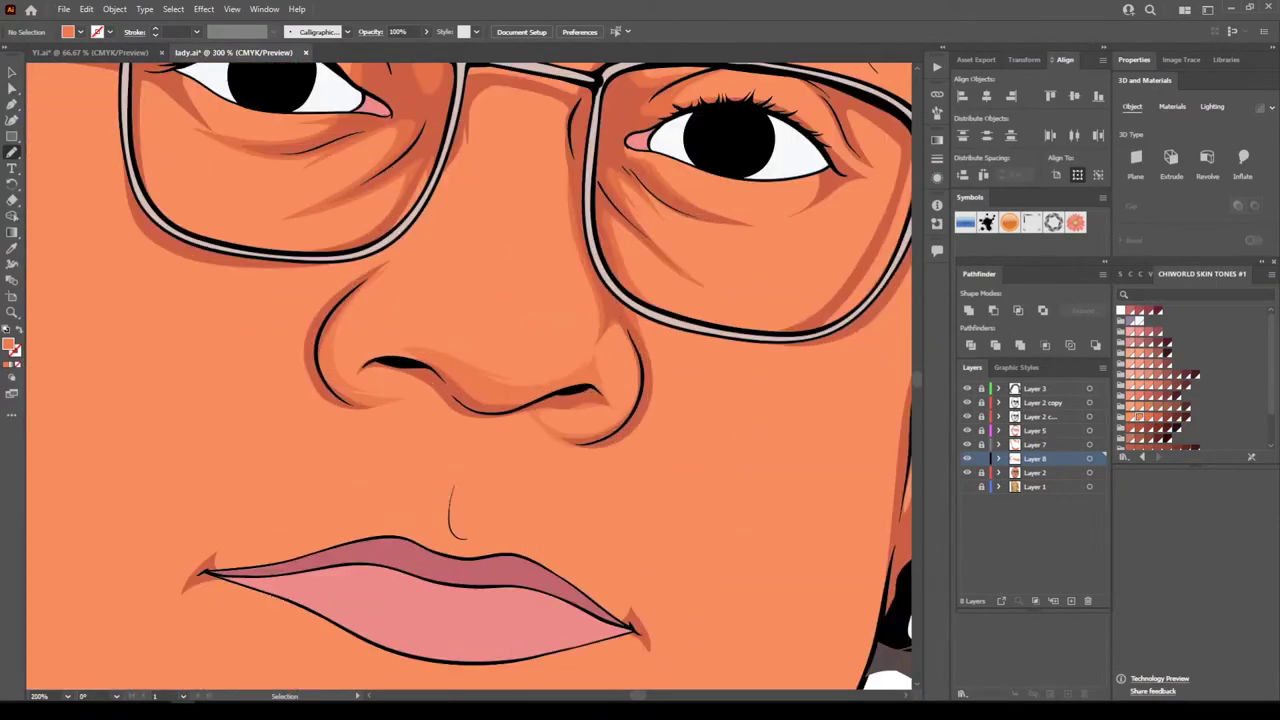
scroll(469, 376, up, 2)
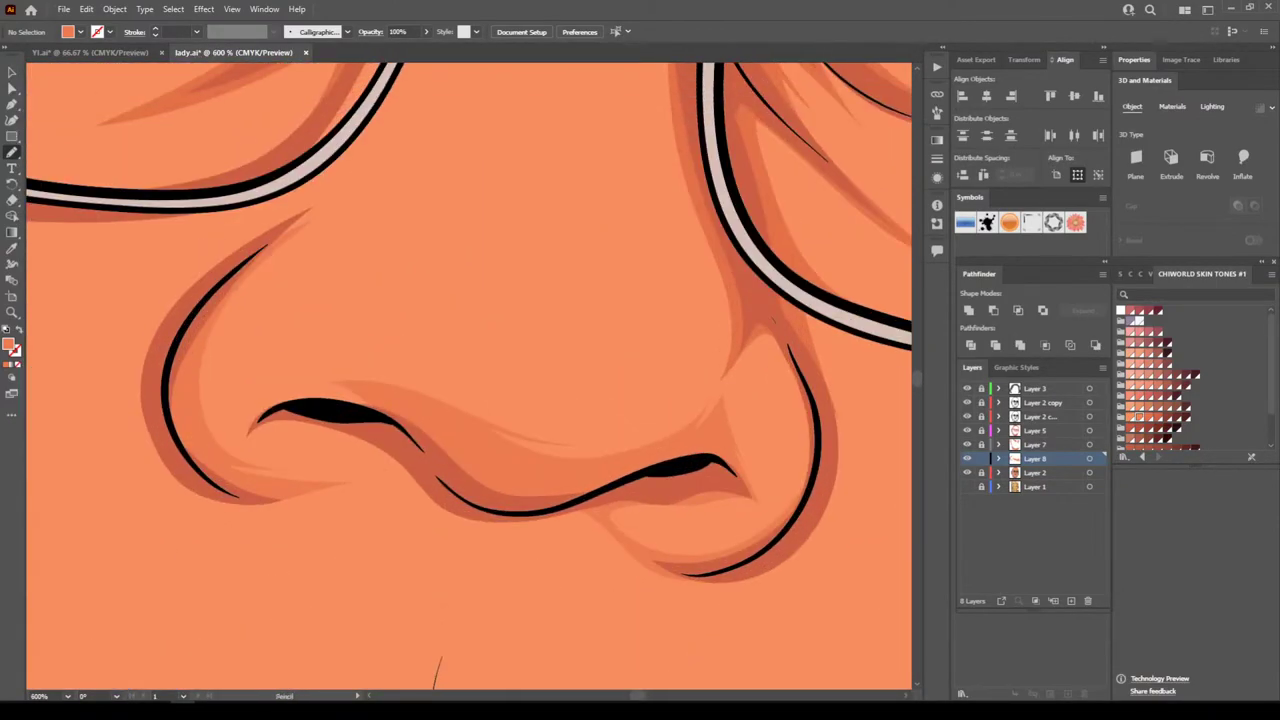
mouse_move(793, 516)
mouse_down()
mouse_move(801, 425)
mouse_move(785, 370)
mouse_move(764, 352)
mouse_move(746, 357)
mouse_move(712, 393)
mouse_move(728, 327)
mouse_move(702, 361)
mouse_move(696, 305)
mouse_up()
mouse_move(700, 356)
mouse_down()
mouse_move(695, 308)
mouse_move(628, 272)
mouse_move(656, 296)
mouse_up()
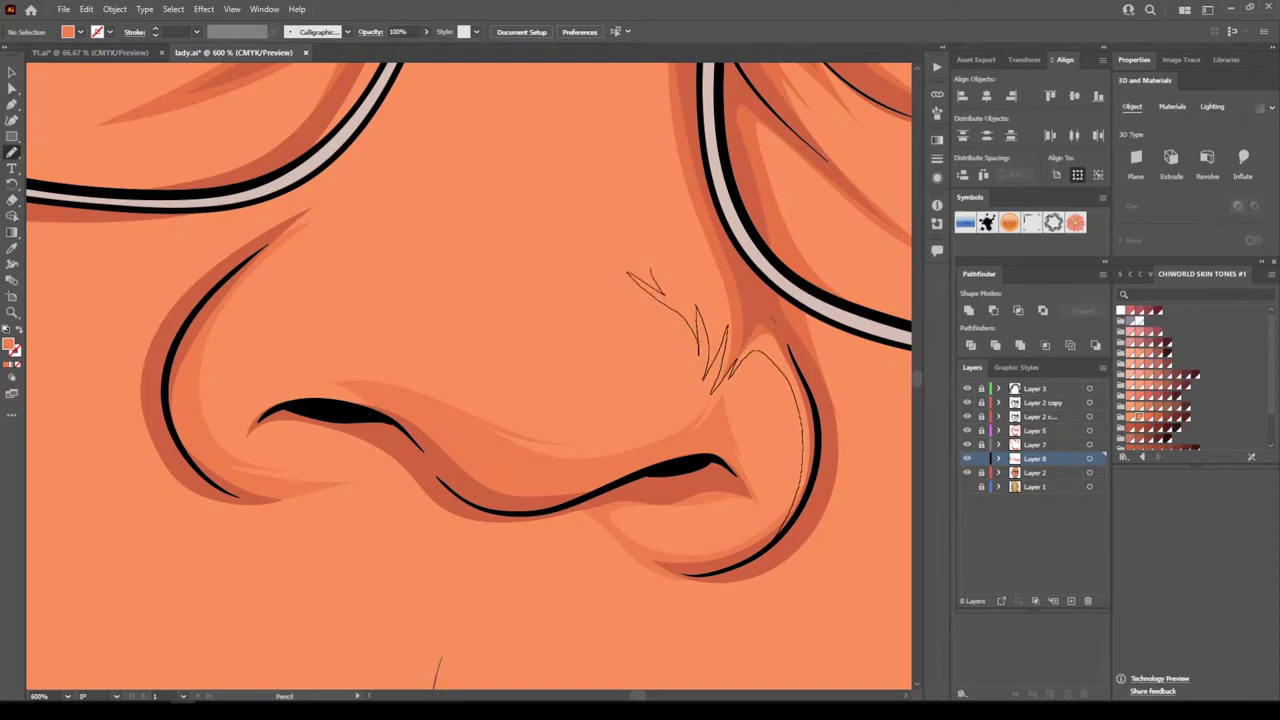
mouse_move(654, 242)
mouse_down()
mouse_move(664, 173)
mouse_move(676, 250)
mouse_up()
drag(668, 180, 656, 64)
drag(656, 64, 694, 150)
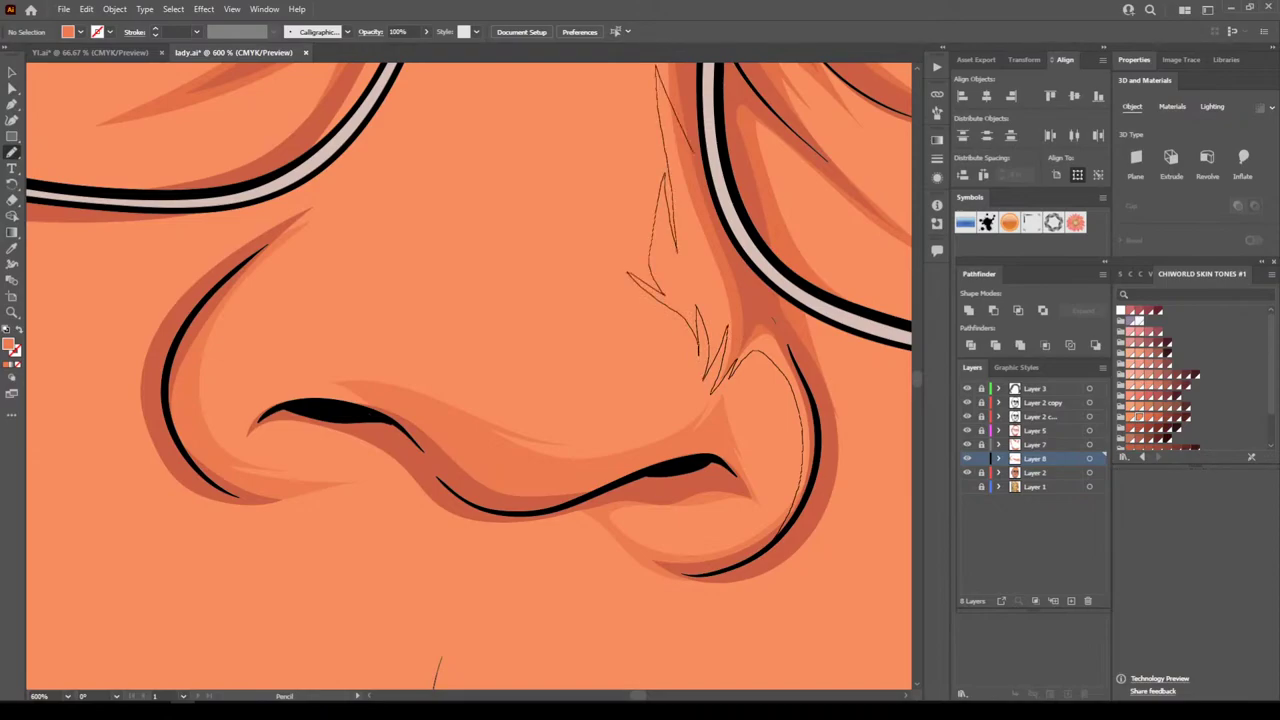
drag(700, 154, 748, 244)
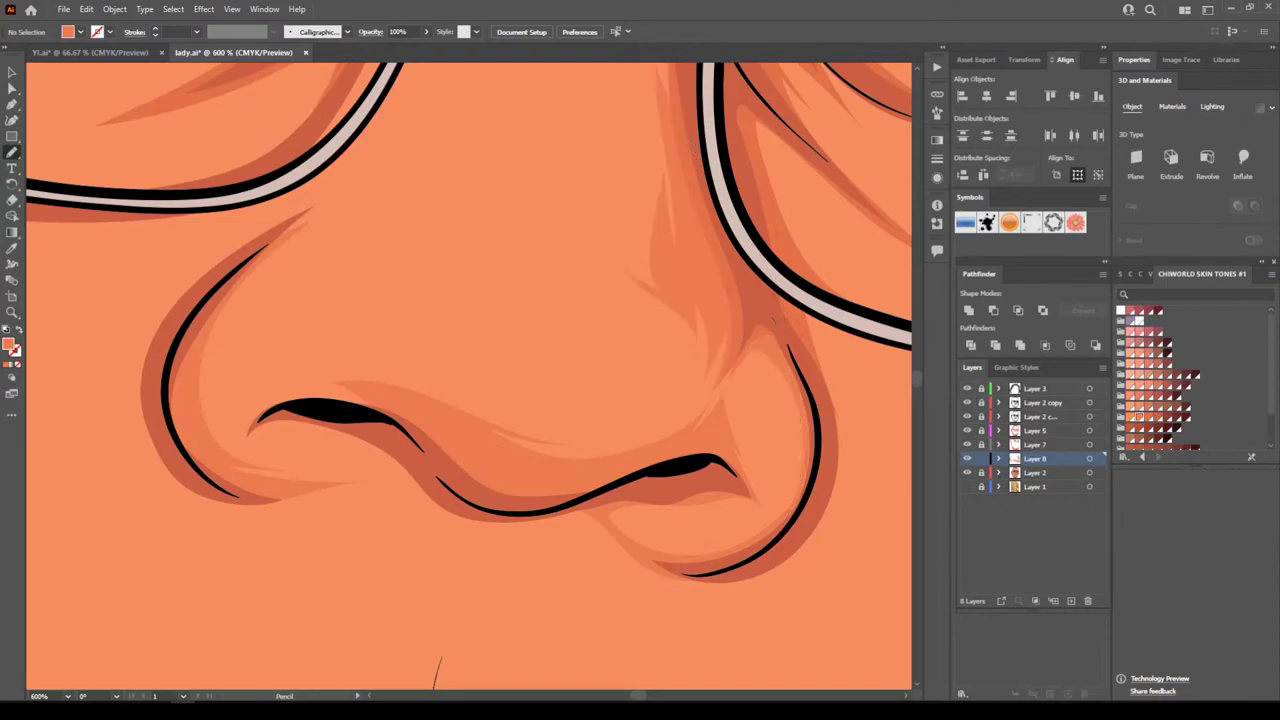
Draw a lighter Pencil tone along the left side of the nose, from the nostril wing up to the bridge beneath the glasses
key(ctrl+minus)
key(ctrl+minus)
key(ctrl+minus)
key(ctrl+minus)
key(ctrl+minus)
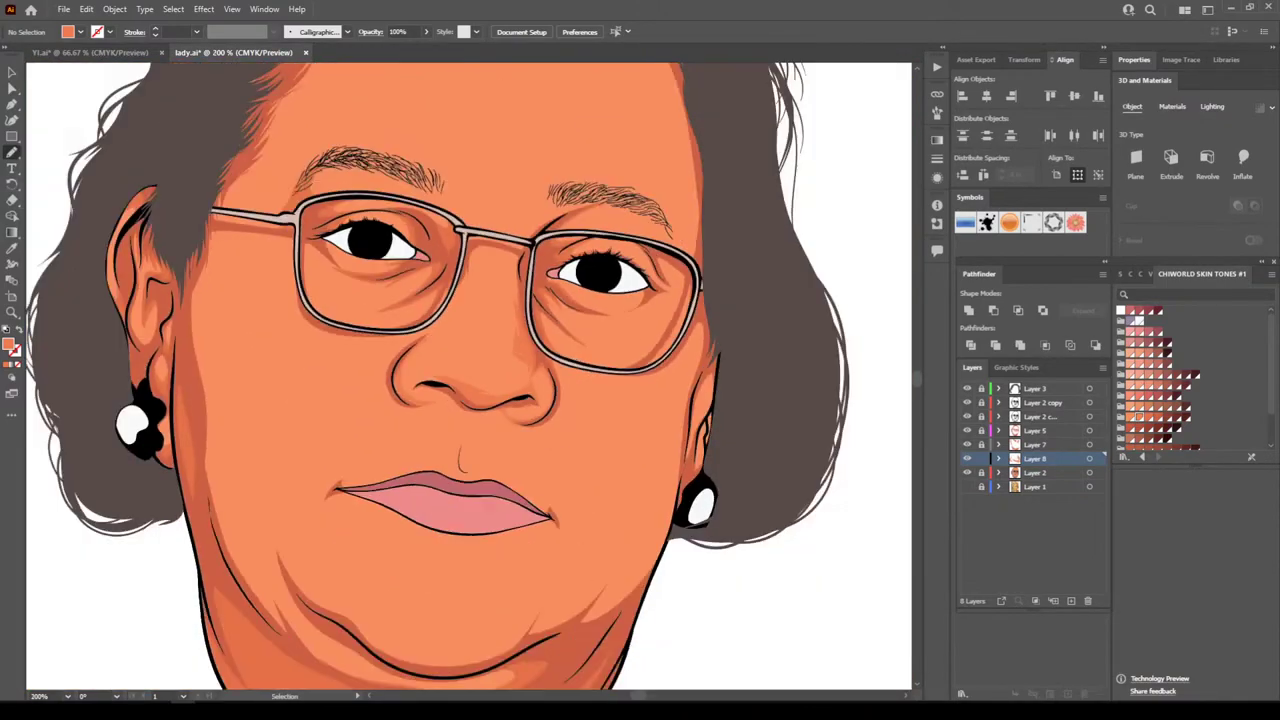
scroll(469, 376, up, 3)
key(ctrl+equal)
key(ctrl+equal)
key(ctrl+plus)
key(ctrl+plus)
scroll(778, 478, down, 3)
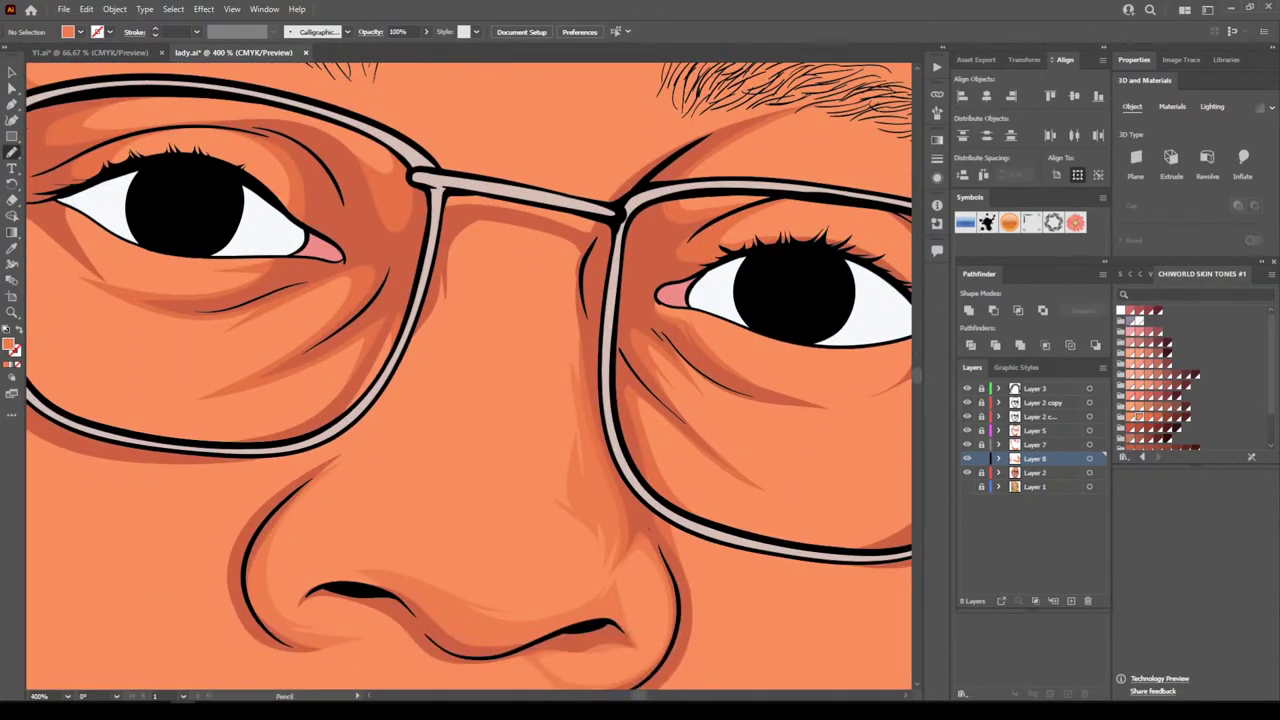
mouse_move(266, 468)
mouse_down()
mouse_move(326, 418)
mouse_move(400, 410)
mouse_move(424, 452)
mouse_move(408, 356)
mouse_move(466, 256)
mouse_move(426, 302)
mouse_move(470, 142)
mouse_move(420, 222)
mouse_up()
drag(362, 344, 328, 370)
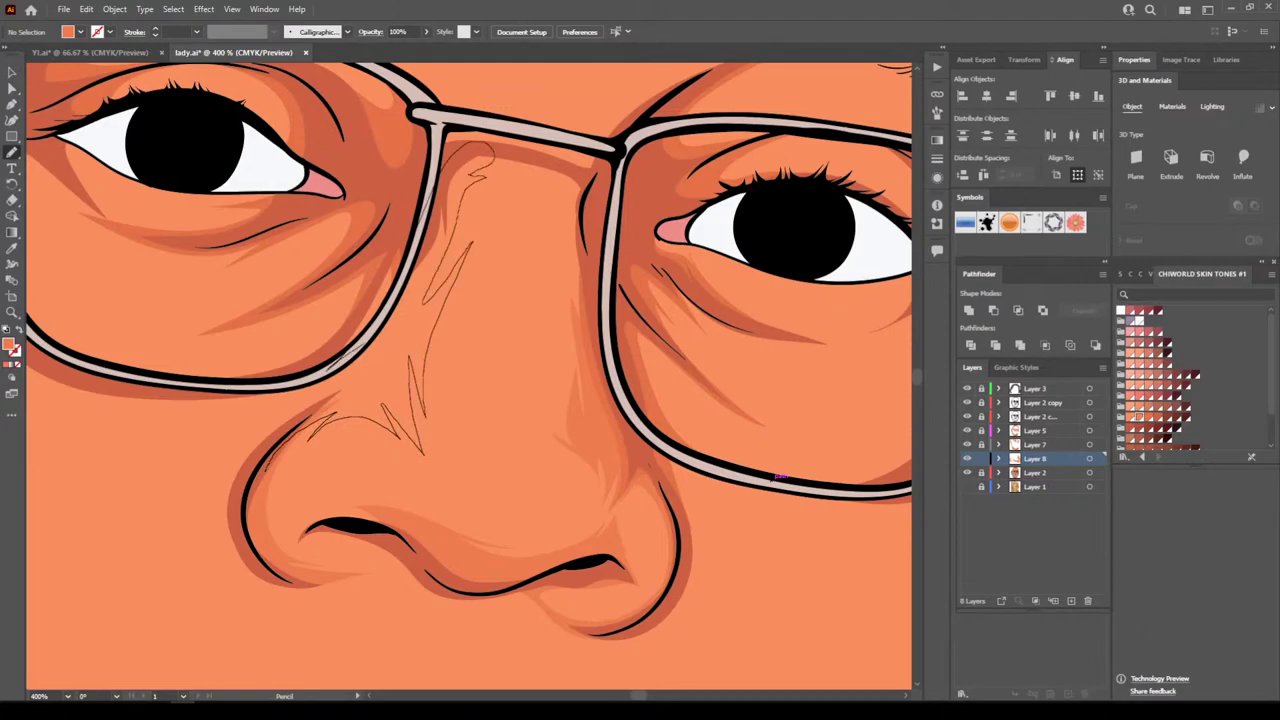
drag(358, 358, 320, 402)
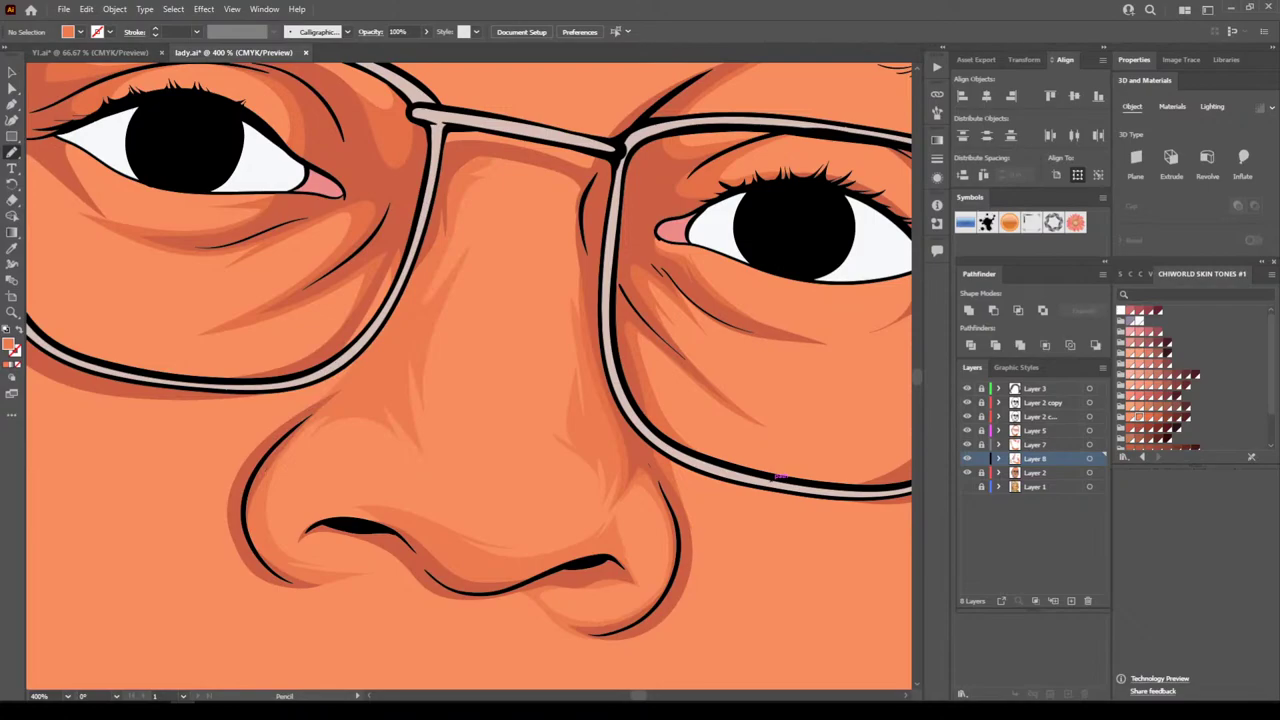
Draw lighter Pencil tones above the glasses bridge, between the frame and the inner ends of both eyebrows
key(ctrl+minus)
key(ctrl+minus)
key(ctrl+minus)
key(ctrl+minus)
key(ctrl+minus)
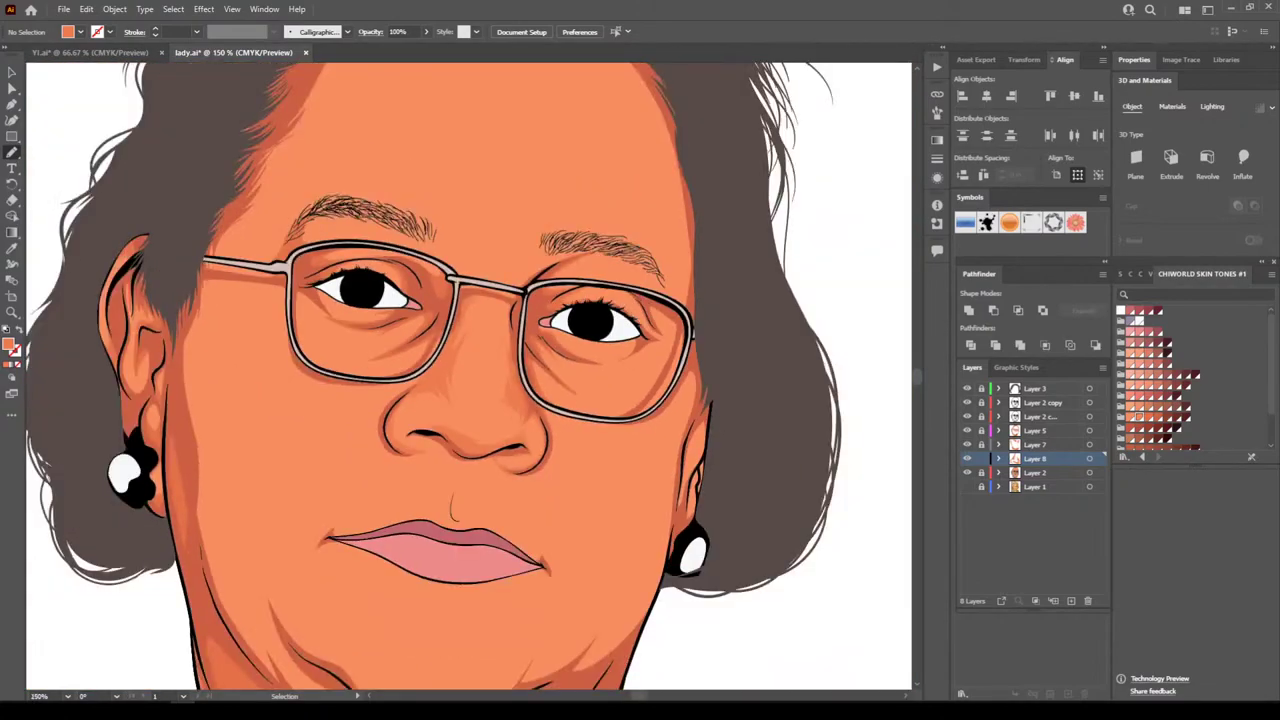
key(ctrl+plus)
key(ctrl+plus)
key(ctrl+plus)
key(ctrl+plus)
key(ctrl+plus)
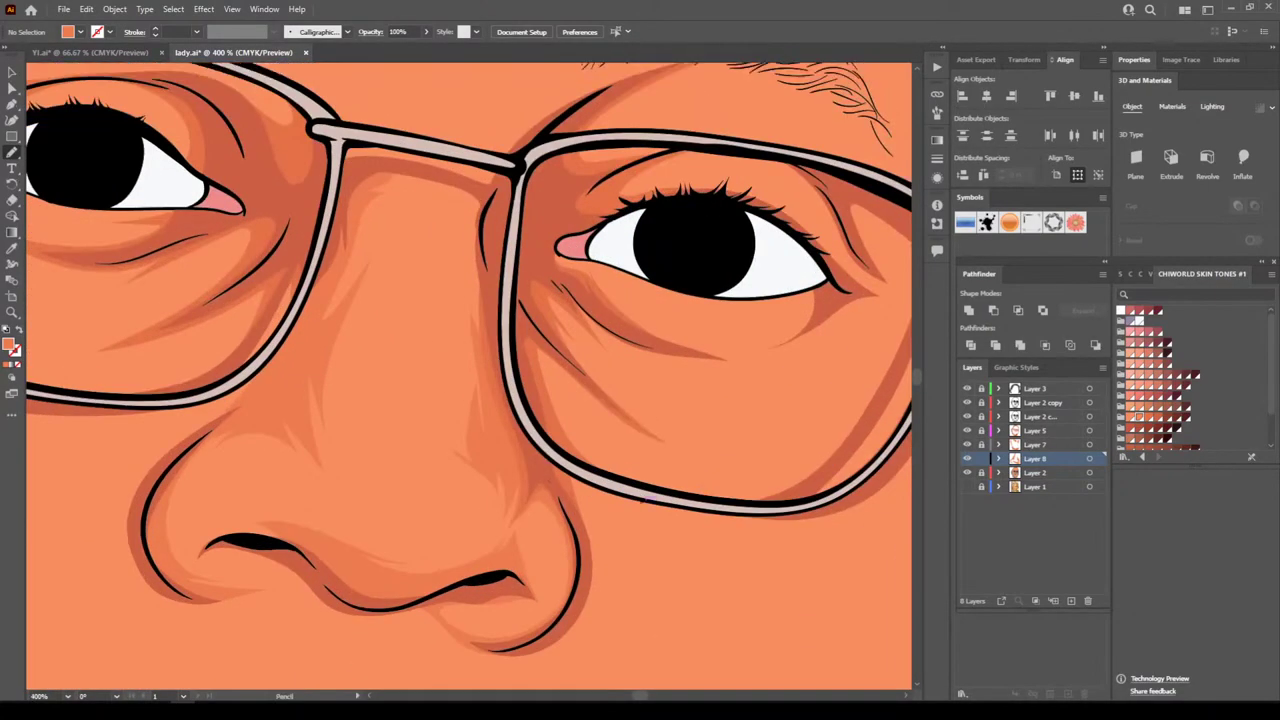
scroll(468, 376, up, 3)
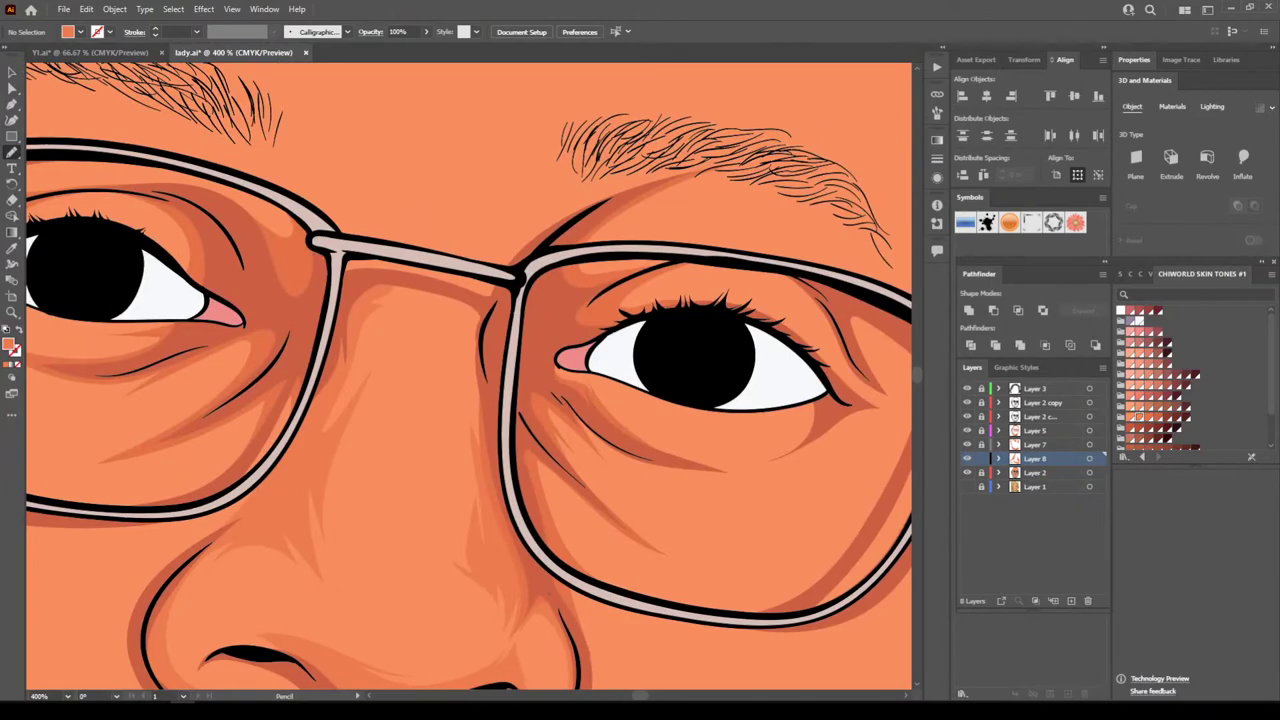
drag(484, 548, 459, 328)
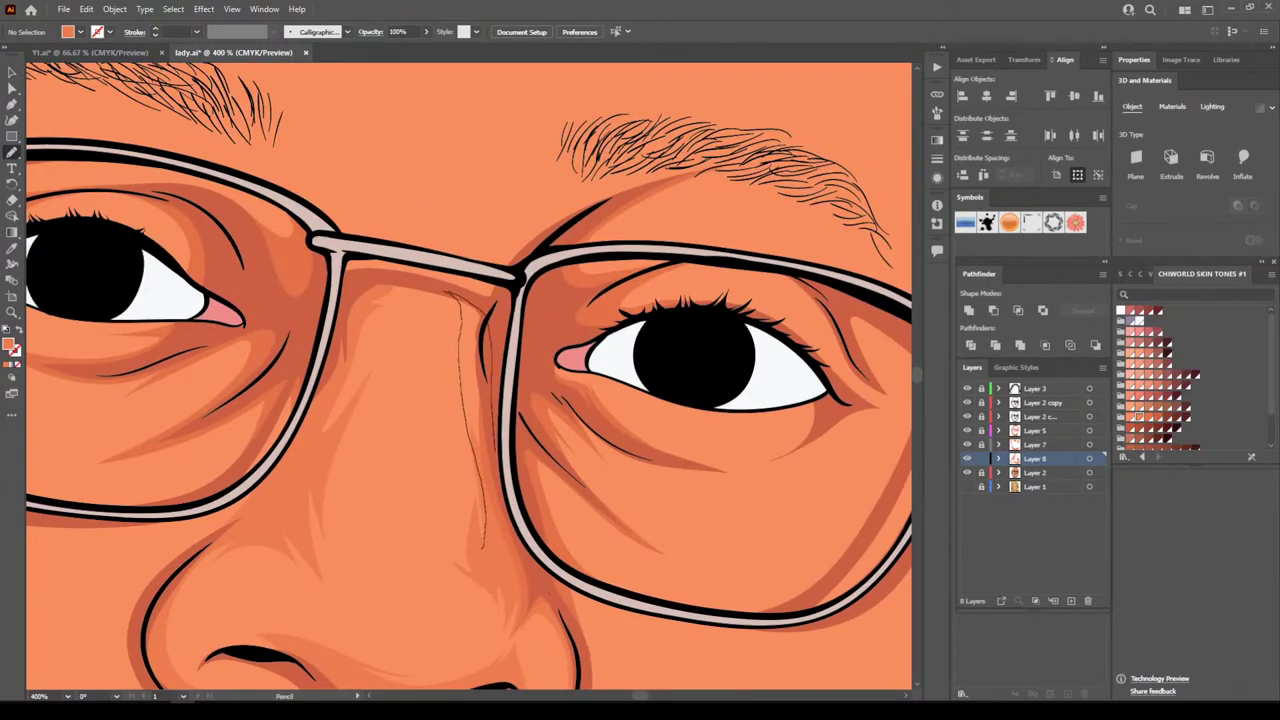
key(ctrl+z)
scroll(648, 498, up, 3)
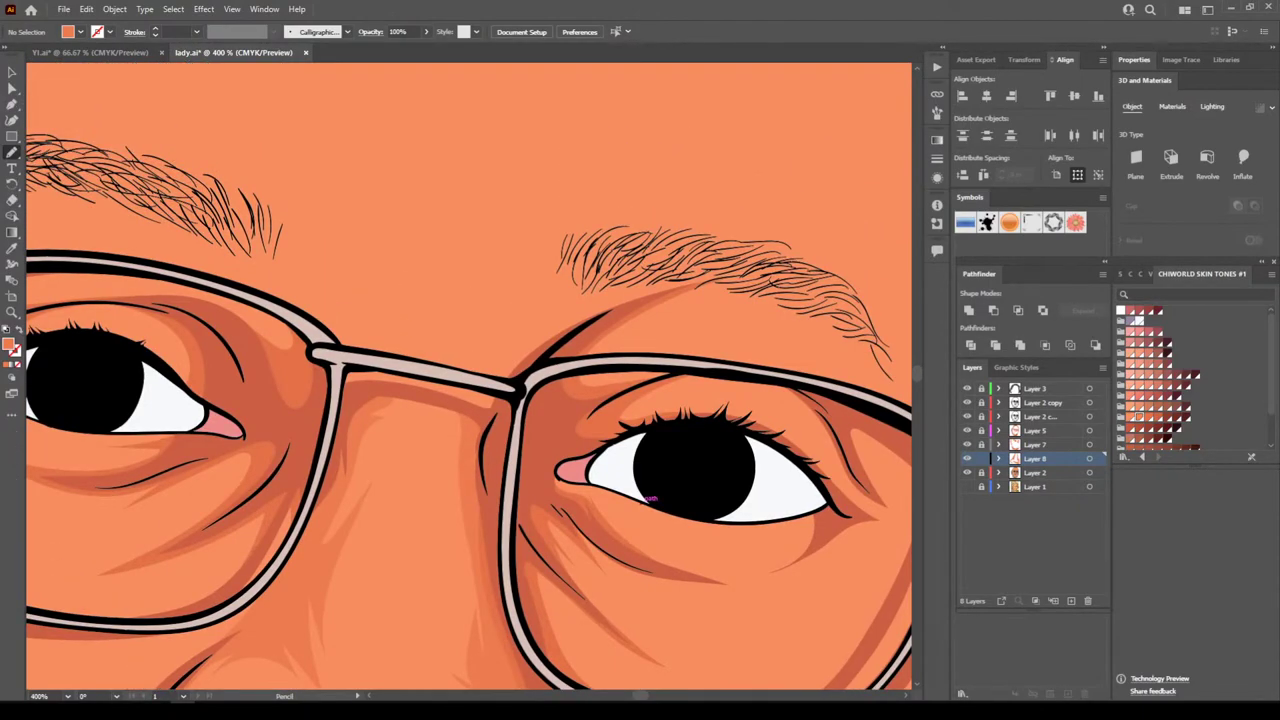
mouse_move(486, 370)
mouse_down()
mouse_move(524, 302)
mouse_move(720, 267)
mouse_move(488, 424)
mouse_up()
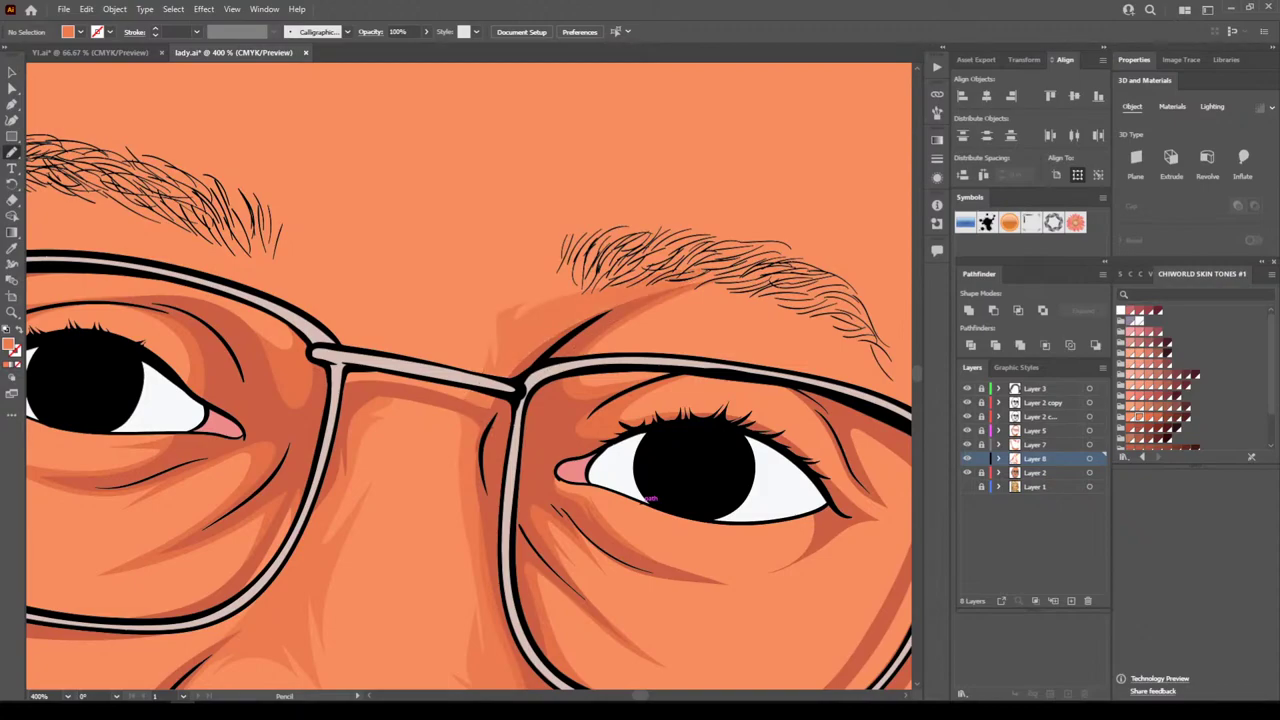
mouse_move(428, 392)
mouse_down()
mouse_move(390, 376)
mouse_move(246, 224)
mouse_move(200, 210)
mouse_move(242, 268)
mouse_move(235, 312)
mouse_move(205, 345)
mouse_up()
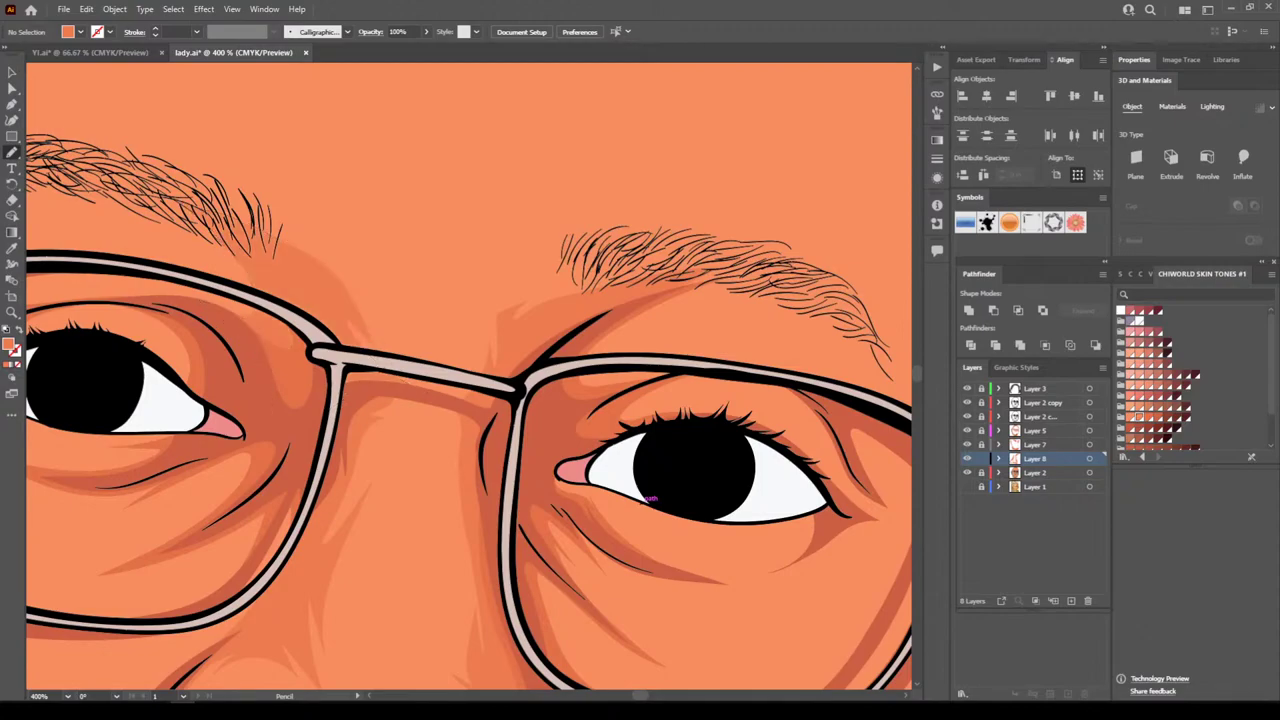
Draw a narrow, tapering lighter Pencil tone beneath the nose tip, reaching down towards the philtrum line
key(ctrl+minus)
key(ctrl+minus)
key(ctrl+minus)
key(ctrl+minus)
key(ctrl+minus)
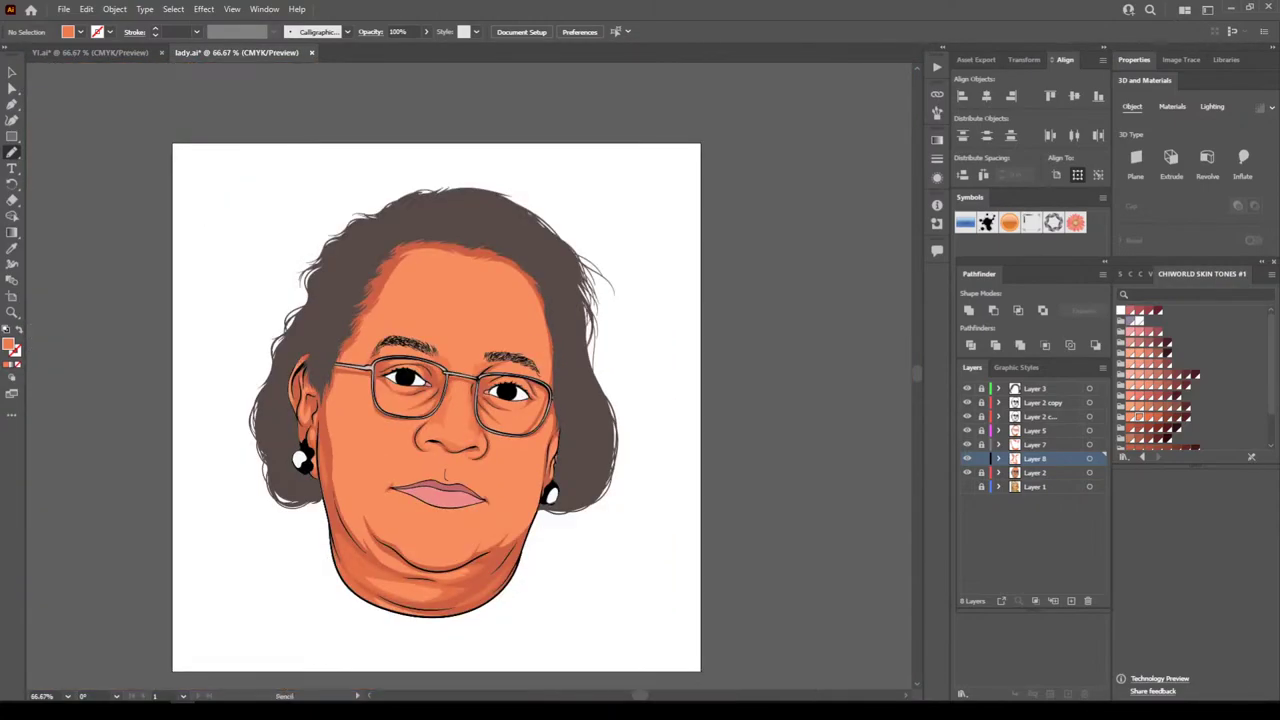
key(ctrl+equal)
key(ctrl+equal)
scroll(469, 376, down, 10)
key(ctrl+equal)
key(ctrl+equal)
key(ctrl+equal)
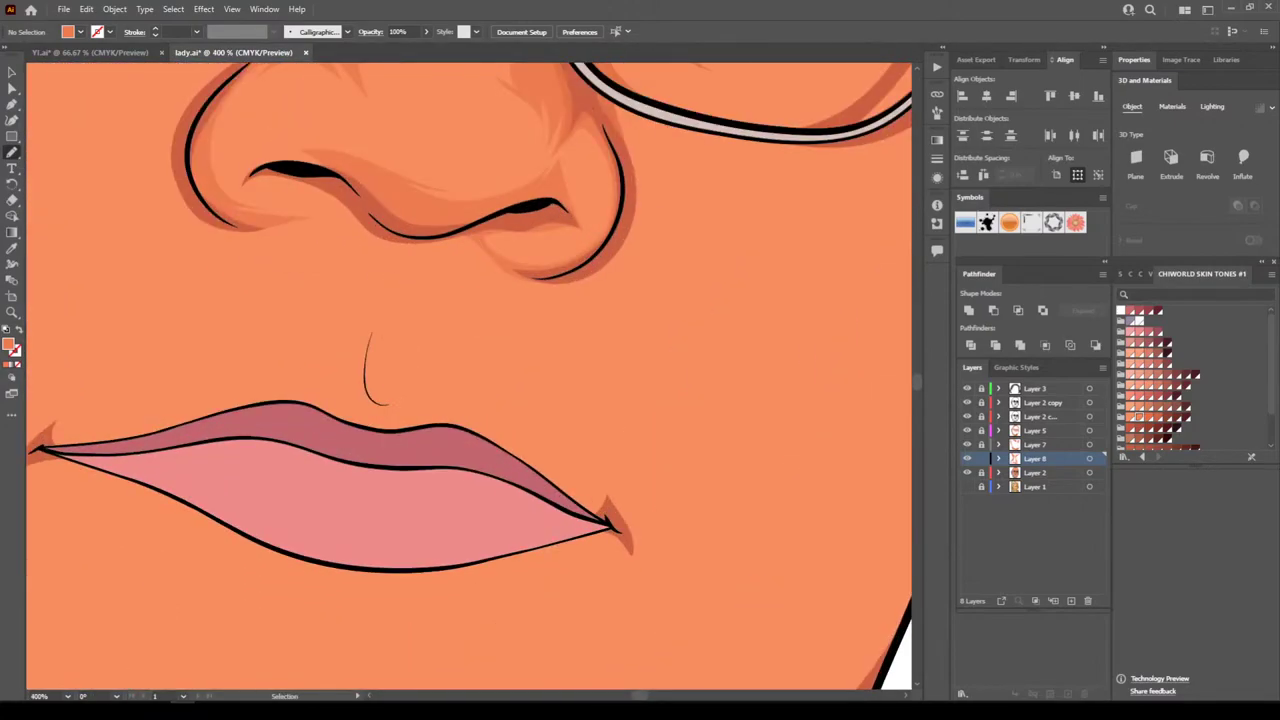
scroll(469, 376, up, 2)
mouse_move(383, 256)
mouse_down()
mouse_move(374, 348)
mouse_move(425, 272)
mouse_up()
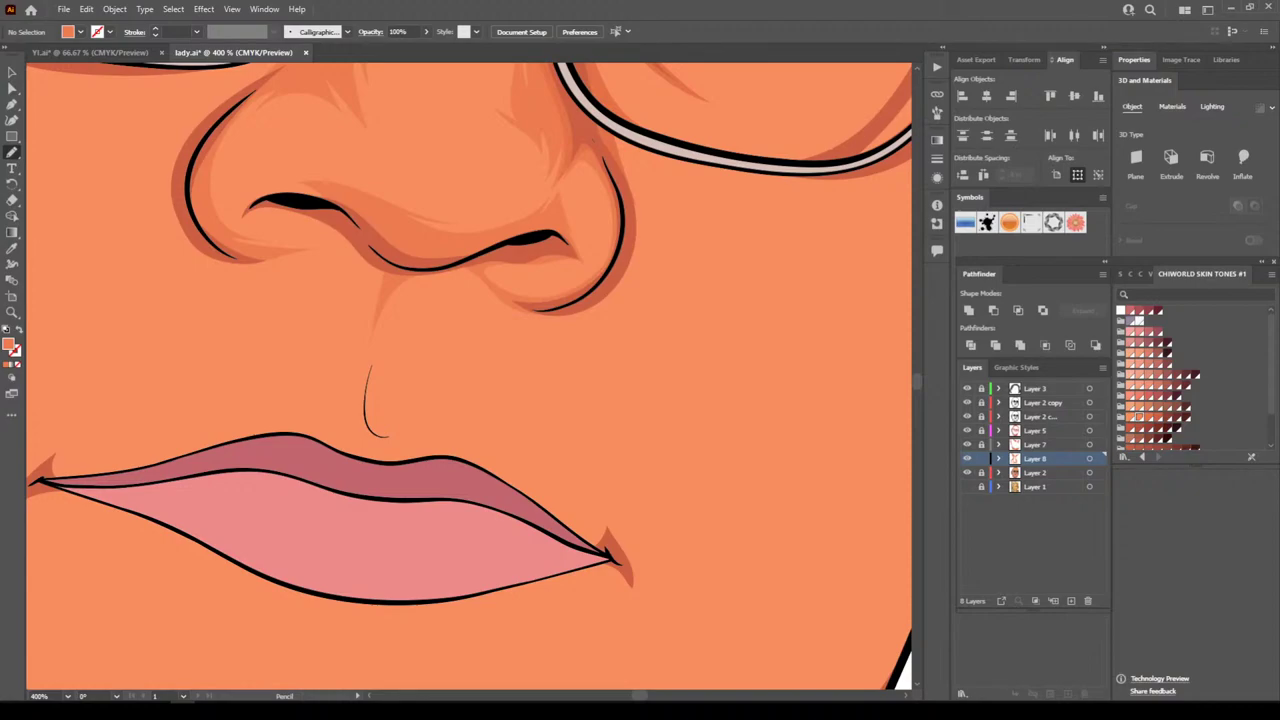
Draw a large lighter Pencil tone with jagged edges from beneath the right nostril wing down to the right mouth corner
scroll(469, 376, down, 1)
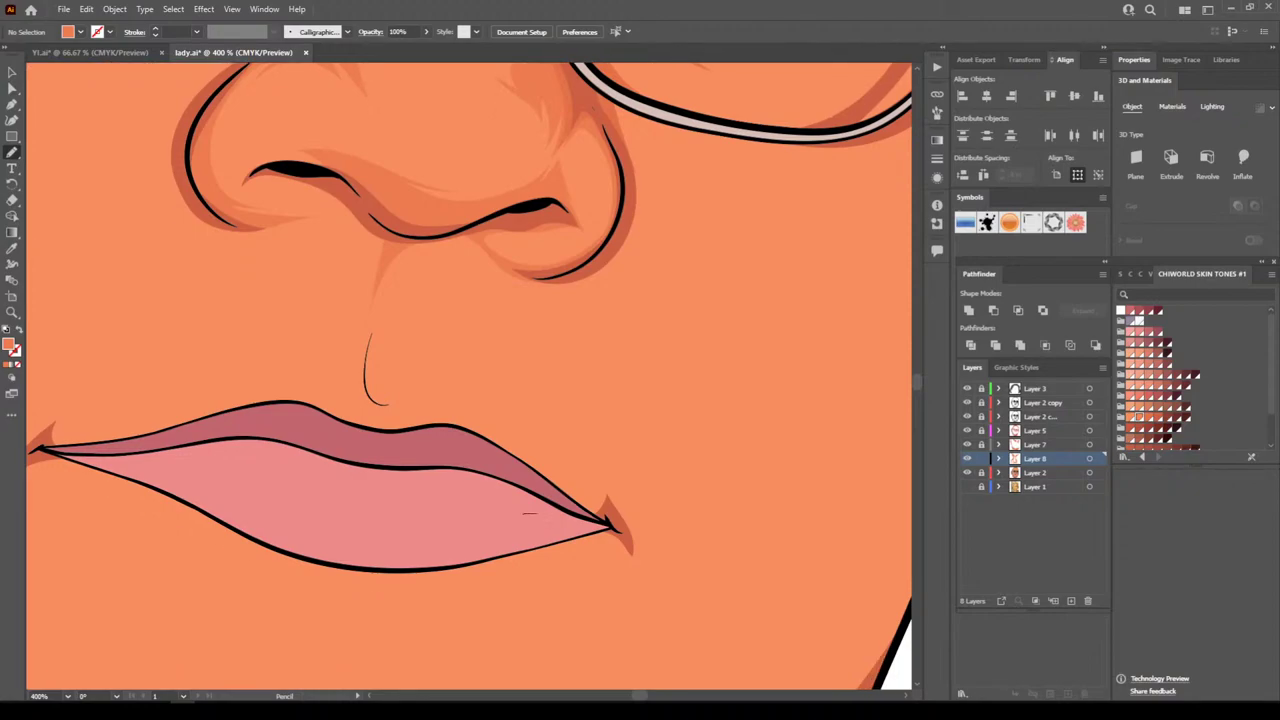
mouse_move(536, 513)
mouse_down()
mouse_move(641, 540)
mouse_move(613, 436)
mouse_move(609, 472)
mouse_move(573, 322)
mouse_move(591, 332)
mouse_move(604, 250)
mouse_up()
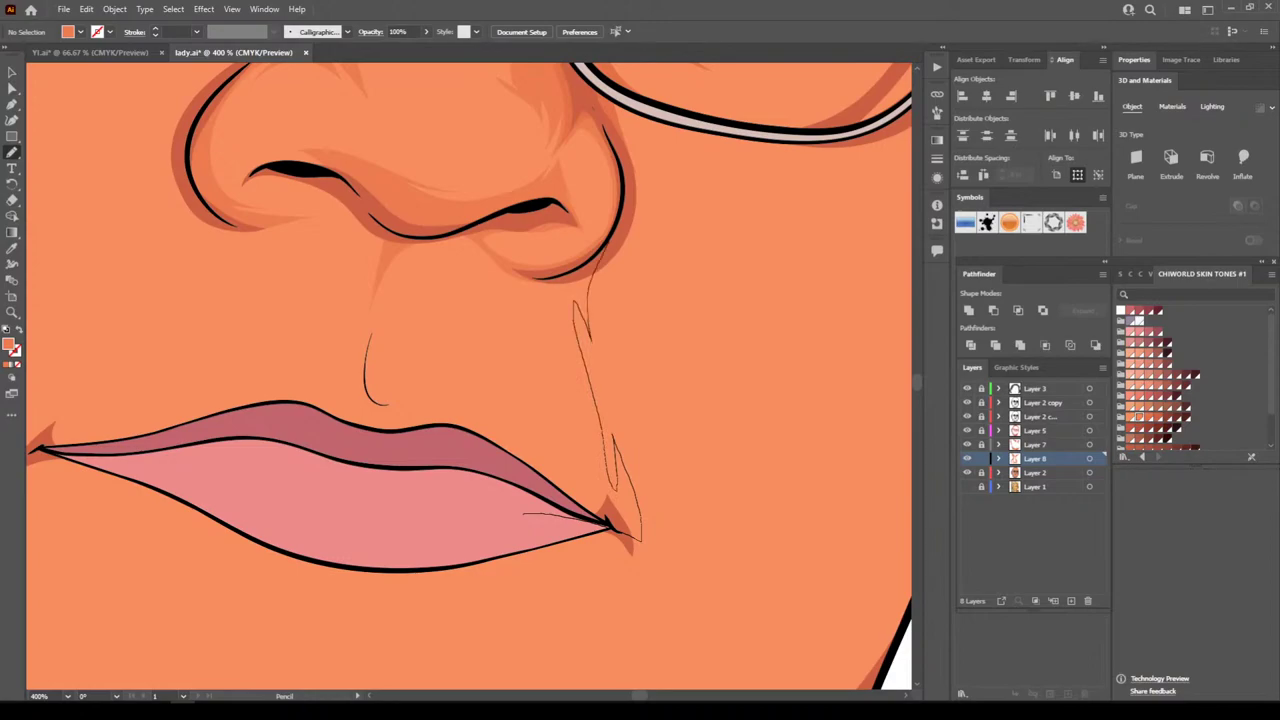
mouse_move(484, 245)
mouse_down()
mouse_move(460, 375)
mouse_move(583, 471)
mouse_move(545, 455)
mouse_move(524, 514)
mouse_up()
Draw a small lighter Pencil tone around the curved philtrum line above the upper lip
key(ctrl+minus)
key(ctrl+minus)
key(ctrl+minus)
key(ctrl+minus)
key(ctrl+minus)
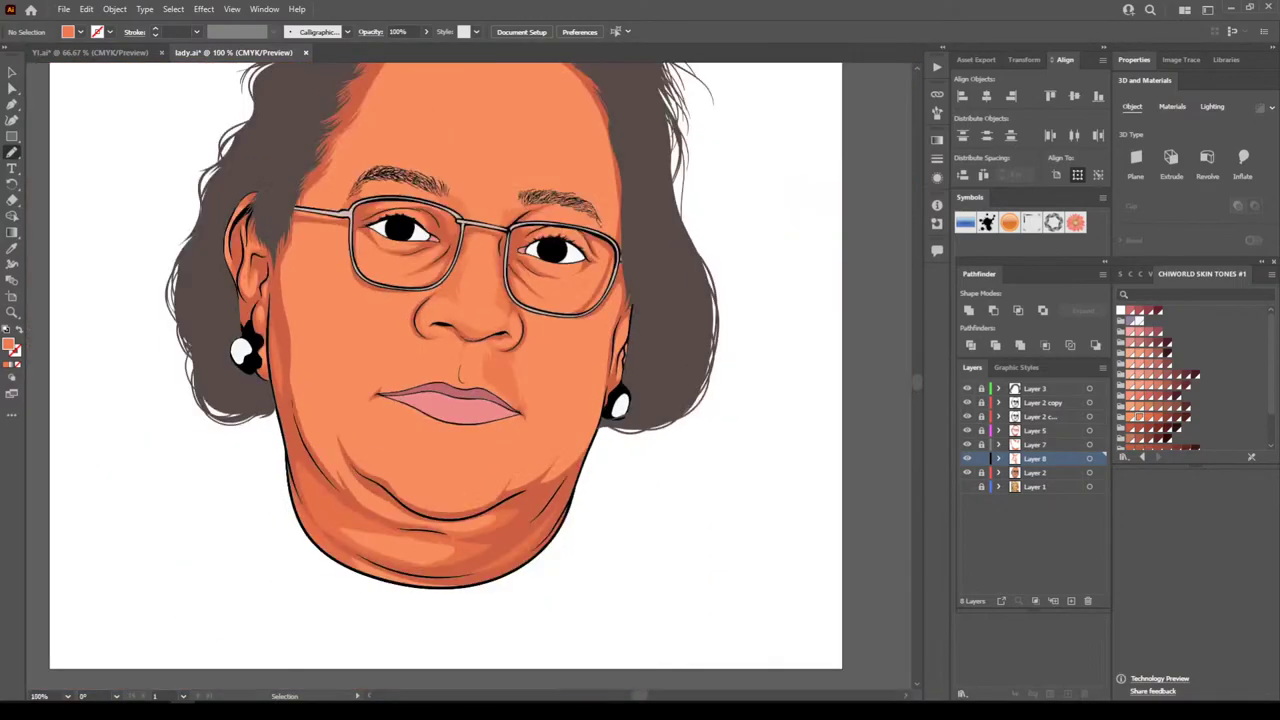
key(ctrl+equal)
key(ctrl+equal)
key(ctrl+equal)
key(ctrl+equal)
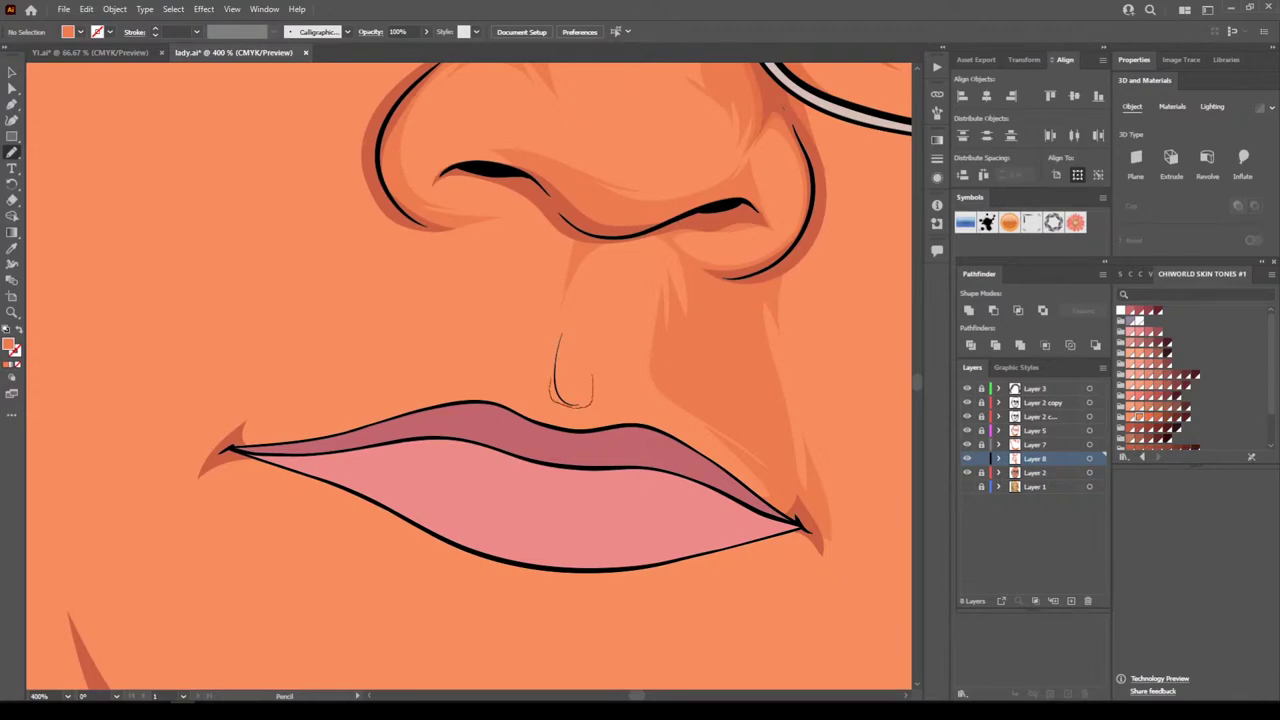
drag(556, 364, 559, 333)
mouse_move(565, 391)
mouse_down()
mouse_move(564, 343)
mouse_move(564, 392)
mouse_up()
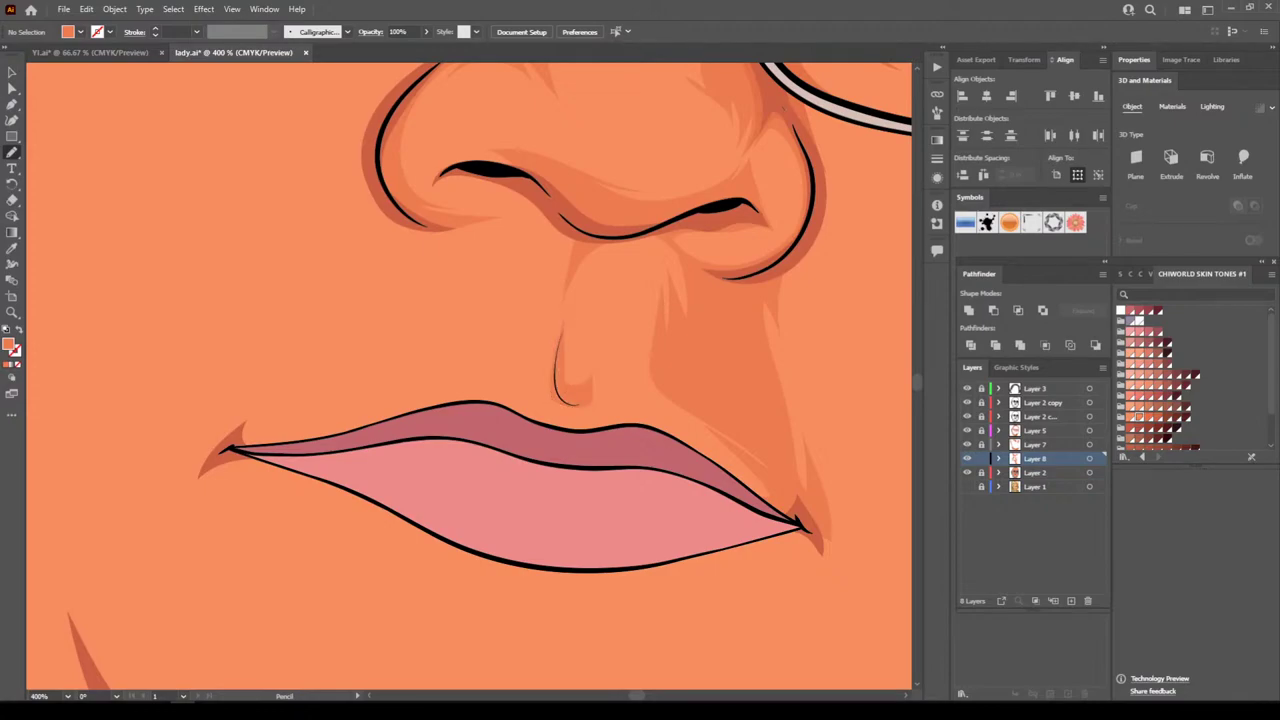
Draw a lighter Pencil tone around the left mouth corner, with points reaching up the cheek and down below the lip
key(ctrl+minus)
key(ctrl+minus)
key(ctrl+minus)
key(ctrl+equal)
key(ctrl+equal)
key(ctrl+equal)
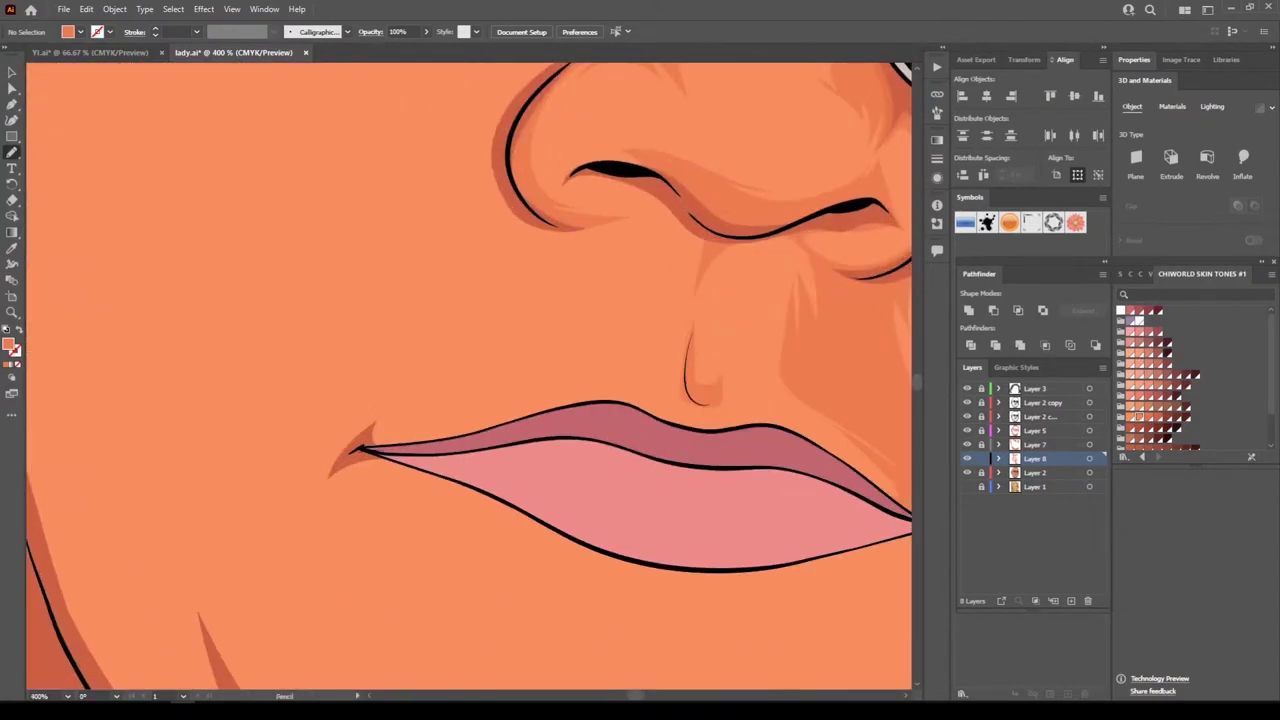
mouse_move(390, 452)
mouse_down()
mouse_move(462, 450)
mouse_move(422, 420)
mouse_move(476, 320)
mouse_move(336, 440)
mouse_move(320, 518)
mouse_move(332, 492)
mouse_move(366, 476)
mouse_up()
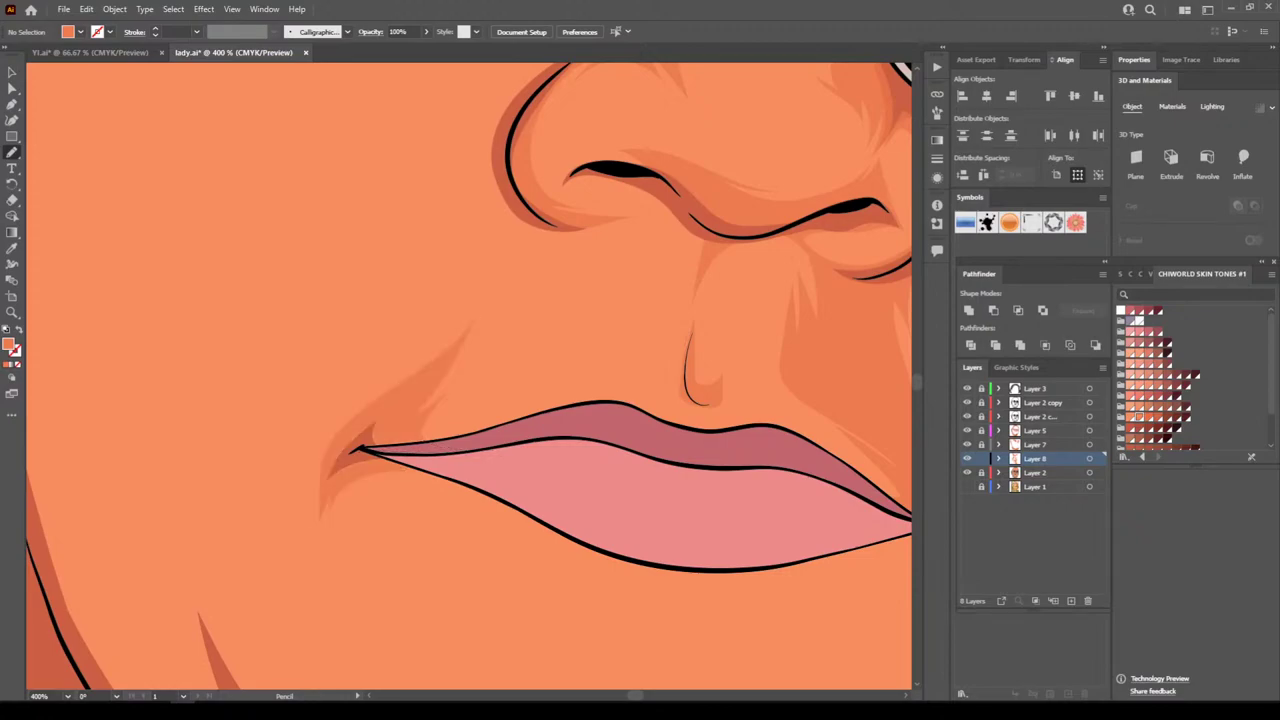
Draw lighter Pencil tones along the upper side of the chin crease and around the light patch beneath the chin
scroll(472, 376, down, 4)
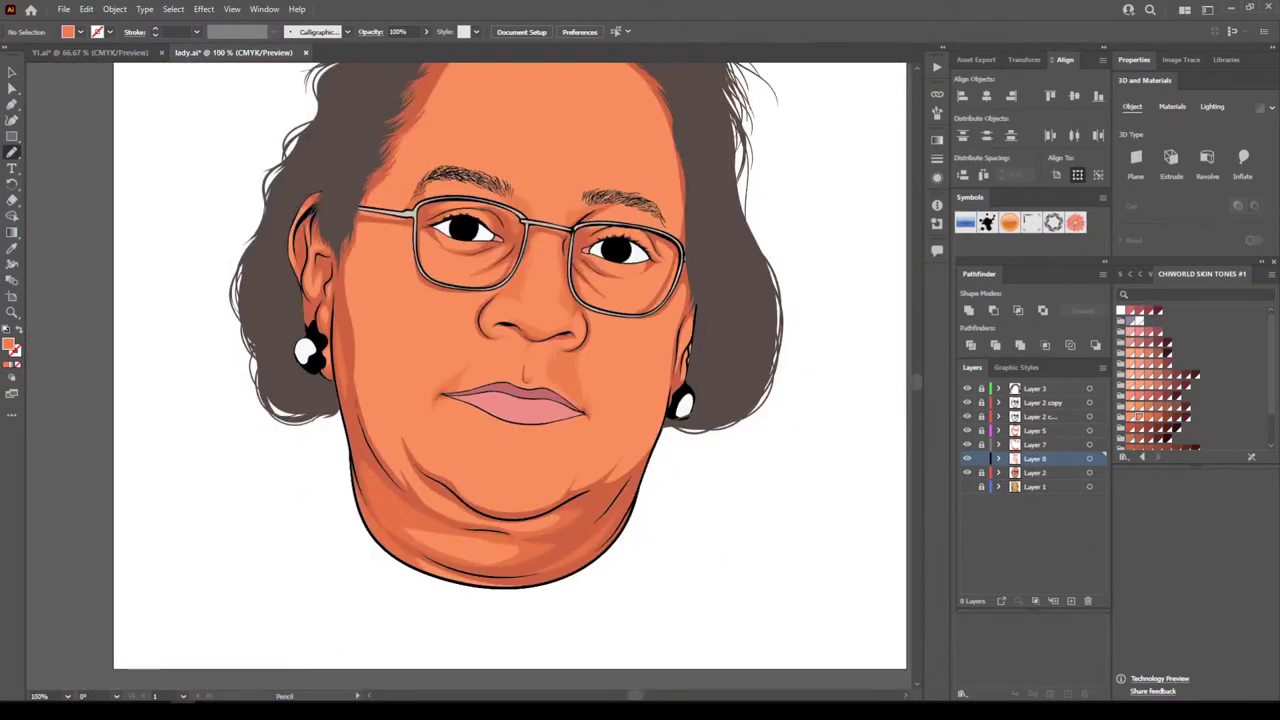
scroll(510, 370, down, 1)
scroll(522, 555, up, 5)
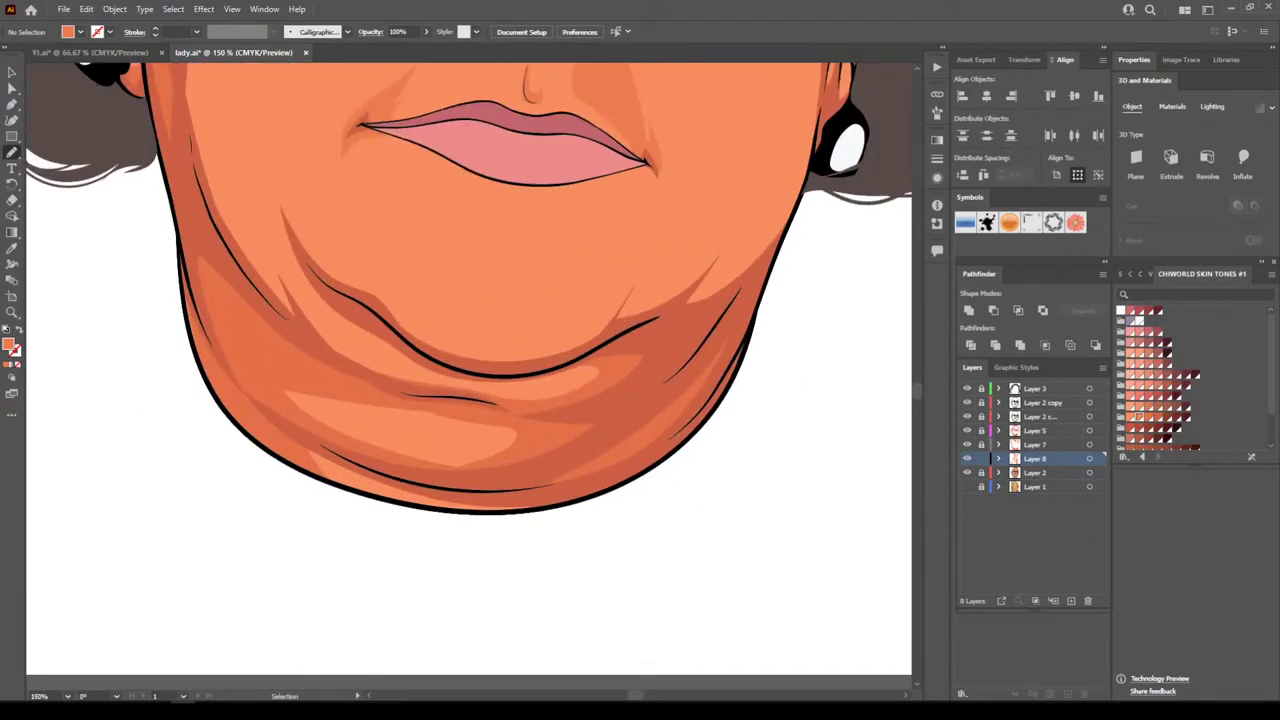
scroll(469, 376, up, 2)
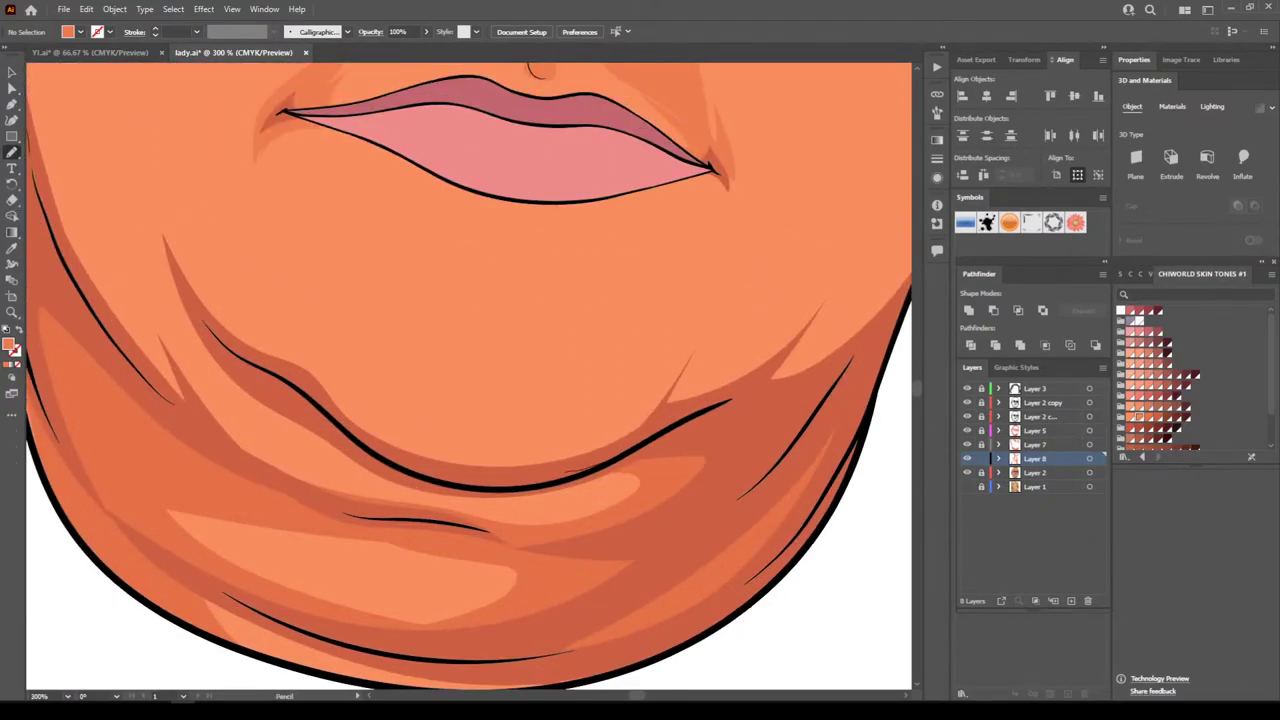
mouse_move(632, 444)
mouse_down()
mouse_move(712, 398)
mouse_move(692, 383)
mouse_move(716, 272)
mouse_move(598, 418)
mouse_move(606, 374)
mouse_move(418, 390)
mouse_move(405, 403)
mouse_move(338, 302)
mouse_move(298, 340)
mouse_move(234, 324)
mouse_move(158, 238)
mouse_move(286, 422)
mouse_move(460, 480)
mouse_move(544, 472)
mouse_move(414, 520)
mouse_up()
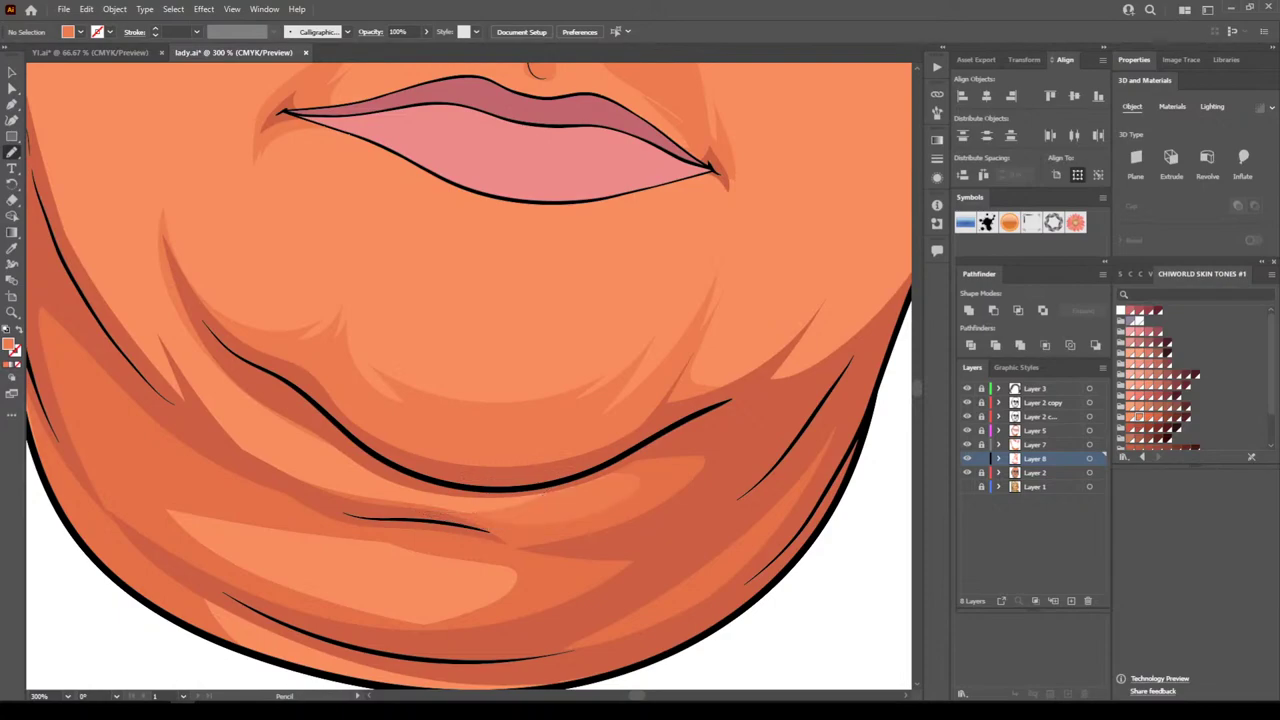
mouse_move(184, 538)
mouse_down()
mouse_move(318, 628)
mouse_move(530, 556)
mouse_move(464, 550)
mouse_move(404, 590)
mouse_move(268, 550)
mouse_move(214, 508)
mouse_move(186, 536)
mouse_up()
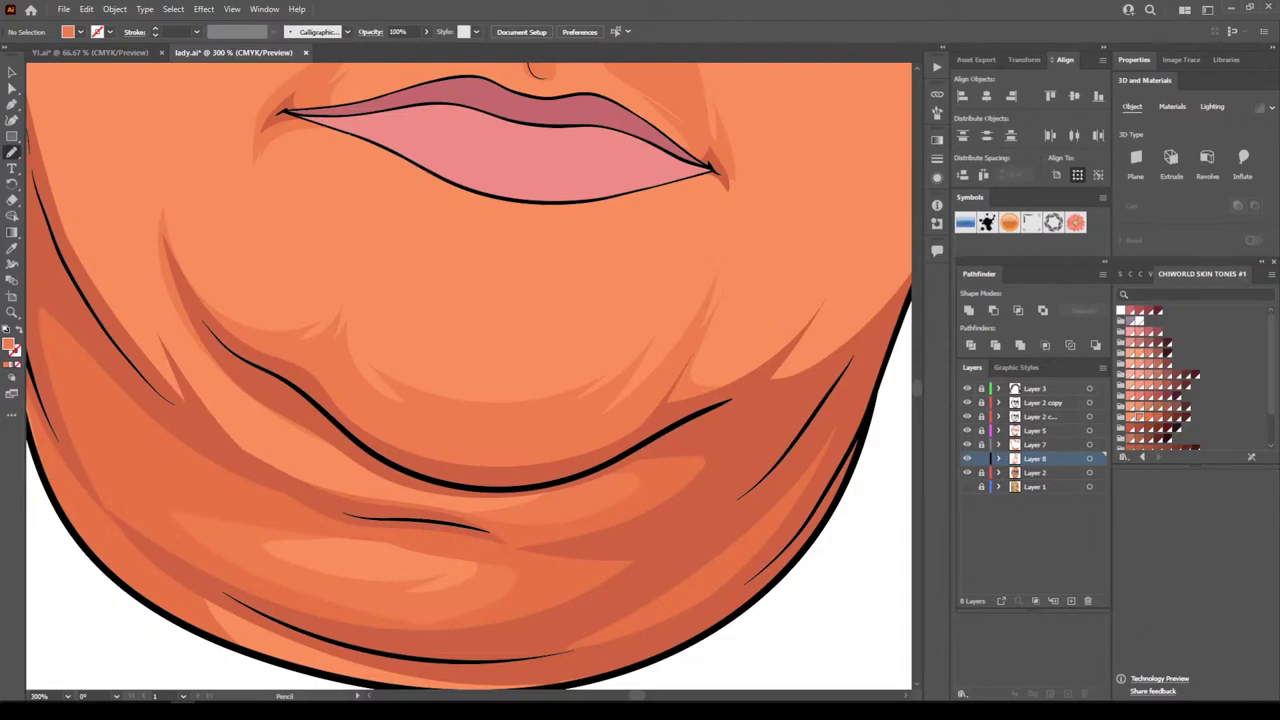
Draw a lighter Pencil tone along the left jaw crease and the fold beside the chin
key(ctrl+minus)
key(ctrl+minus)
key(ctrl+minus)
key(ctrl+minus)
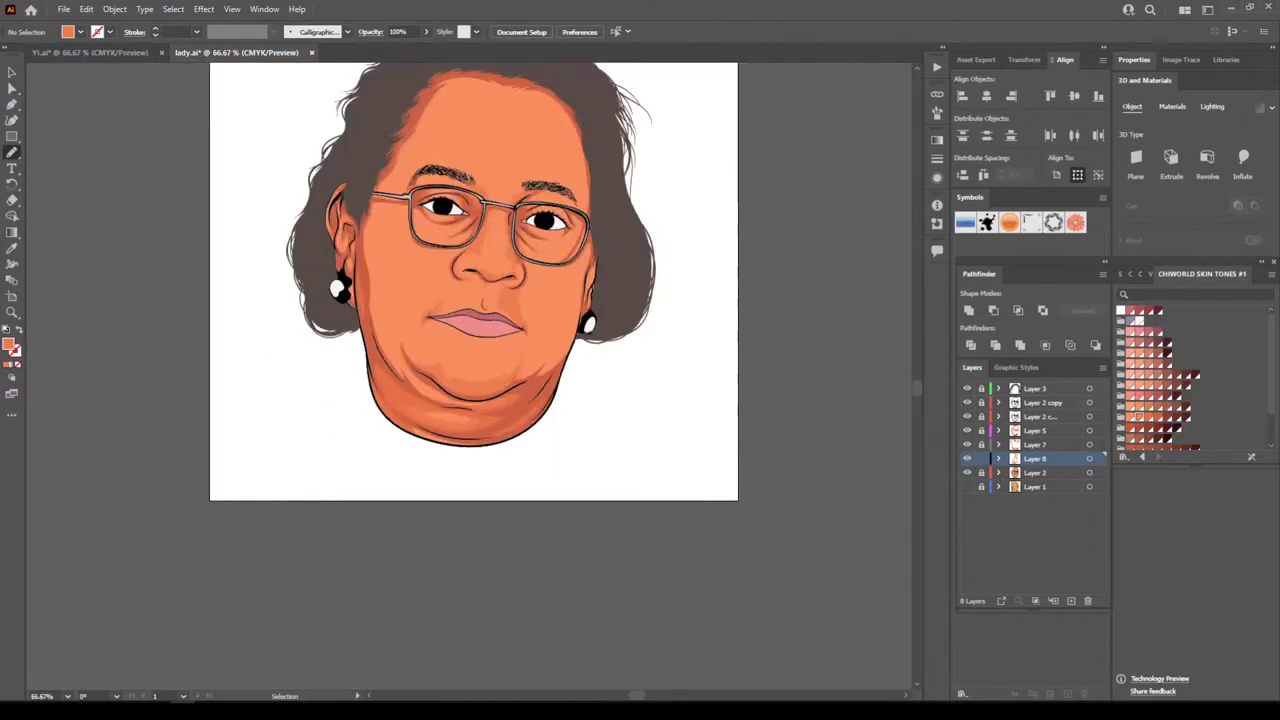
key(ctrl+equal)
key(ctrl+equal)
key(ctrl+equal)
scroll(523, 559, left, 1)
key(ctrl+equal)
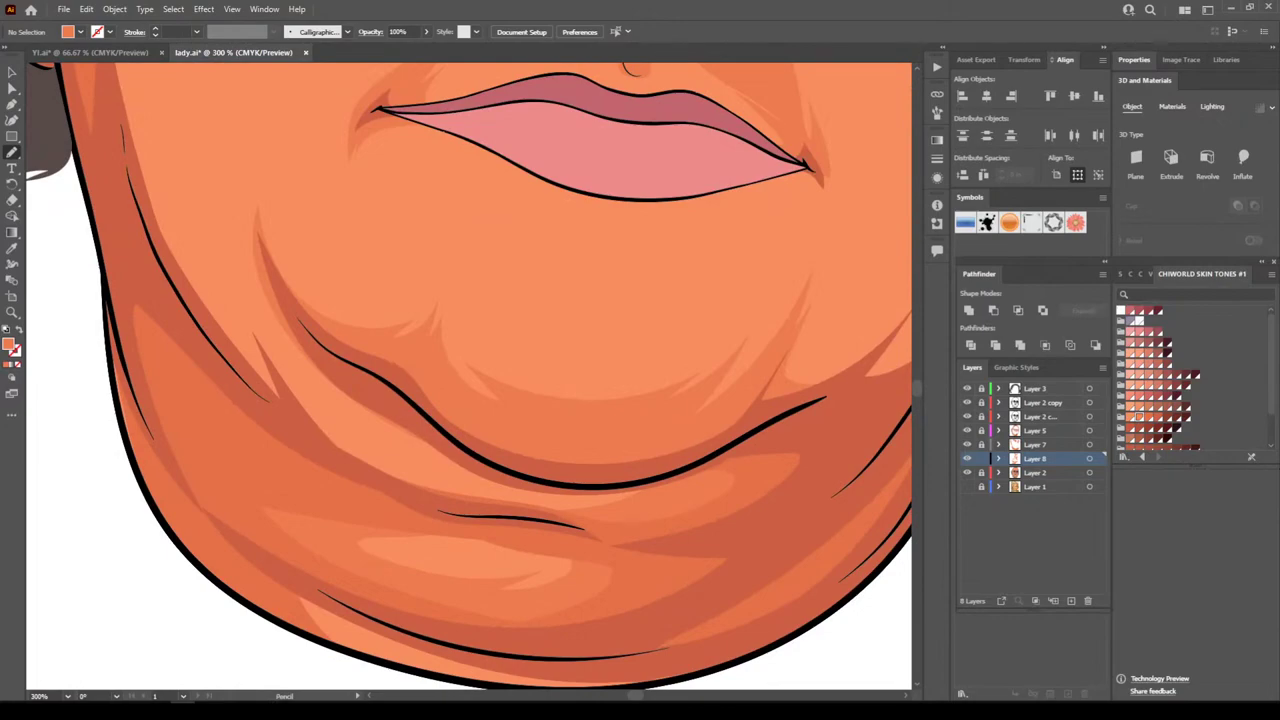
mouse_move(290, 428)
mouse_down()
mouse_move(434, 498)
mouse_move(548, 524)
mouse_move(350, 428)
mouse_move(452, 443)
mouse_move(311, 351)
mouse_move(264, 279)
mouse_move(294, 353)
mouse_move(226, 274)
mouse_move(224, 288)
mouse_move(124, 84)
mouse_move(268, 412)
mouse_up()
key(ctrl+minus)
key(ctrl+minus)
key(ctrl+minus)
key(ctrl+minus)
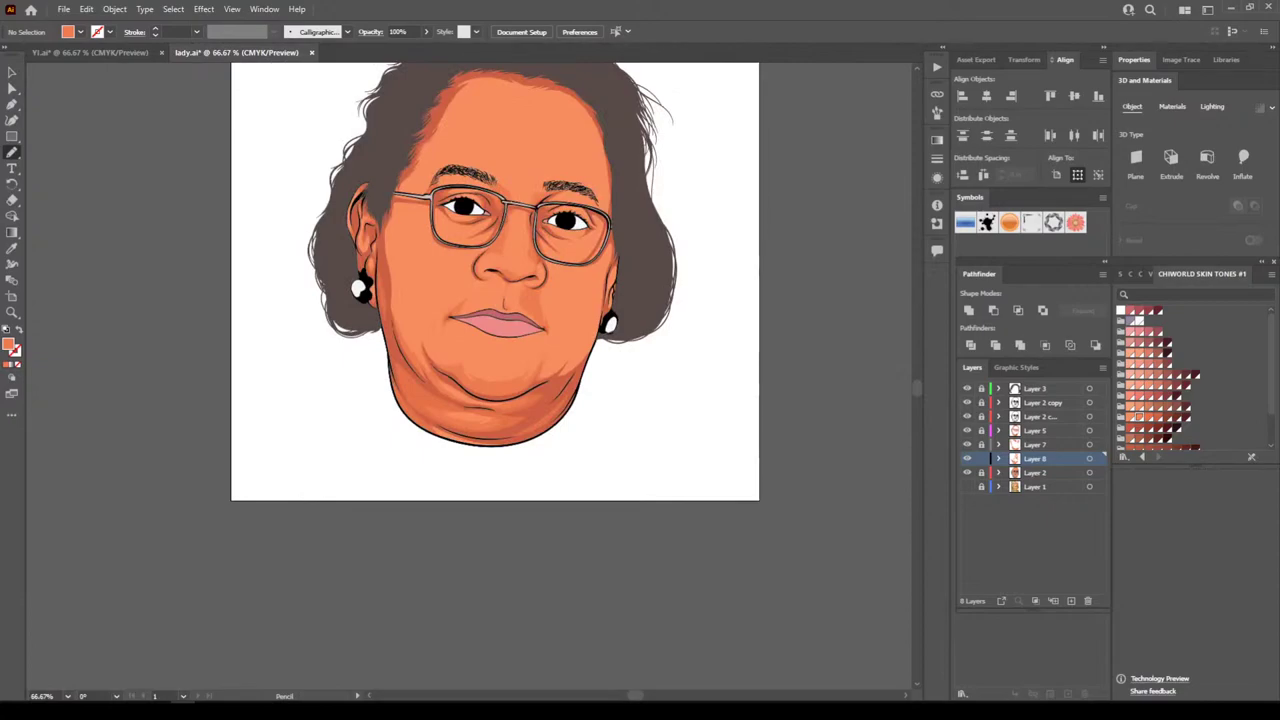
Draw lighter Pencil tones beside the right jaw crease and up along the right edge of the cheek to the ear
key(ctrl+plus)
key(ctrl+plus)
key(ctrl+plus)
scroll(469, 376, right, 6)
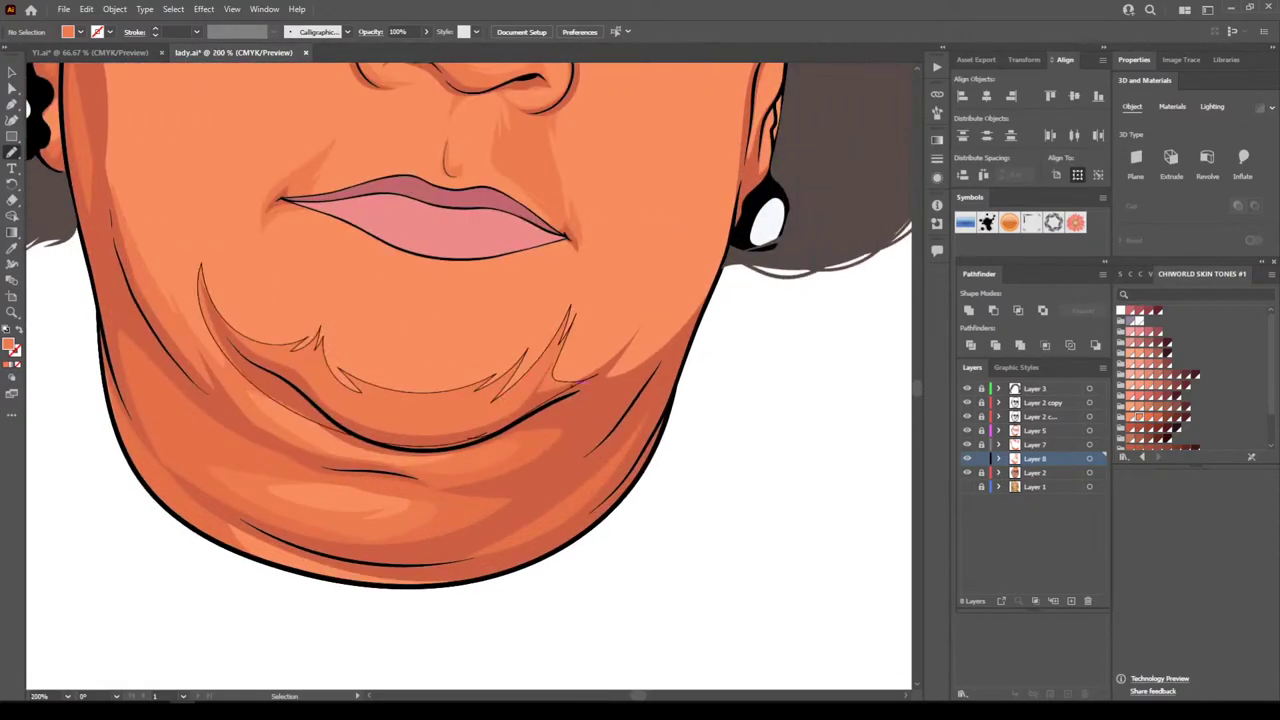
key(ctrl+plus)
scroll(468, 376, up, 4)
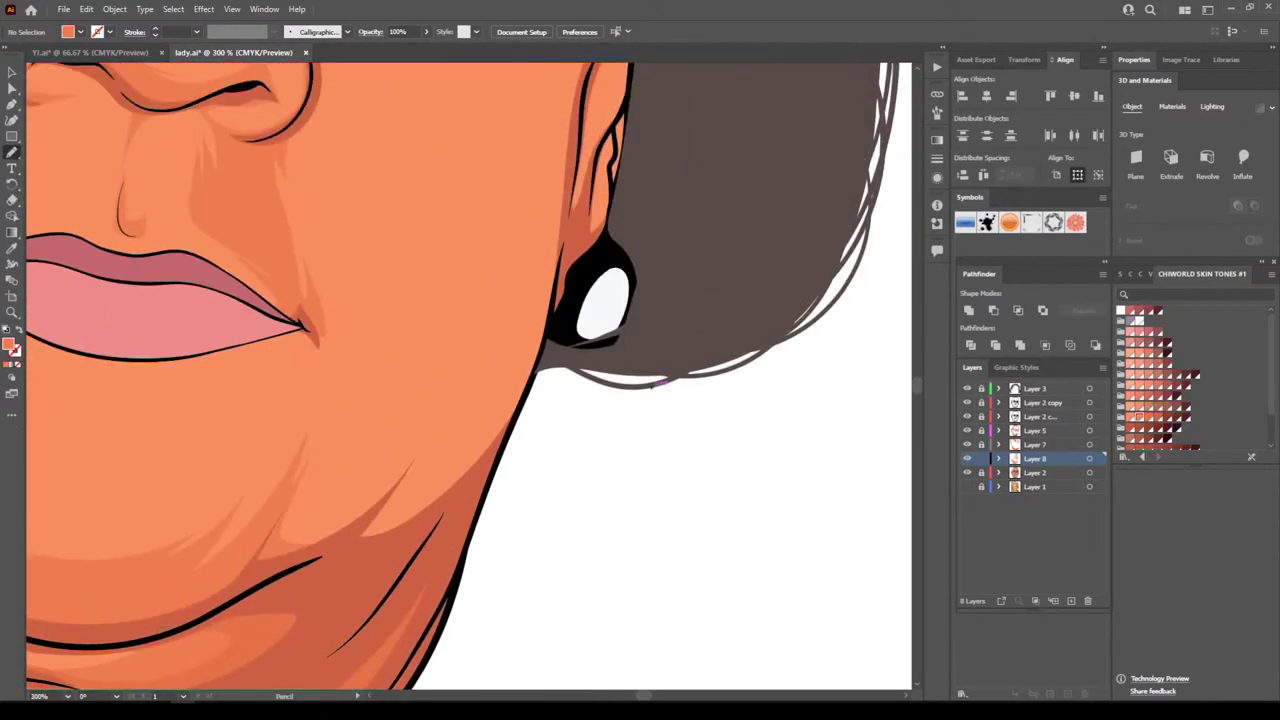
mouse_move(366, 478)
mouse_down()
mouse_move(461, 330)
mouse_move(402, 486)
mouse_move(272, 535)
mouse_up()
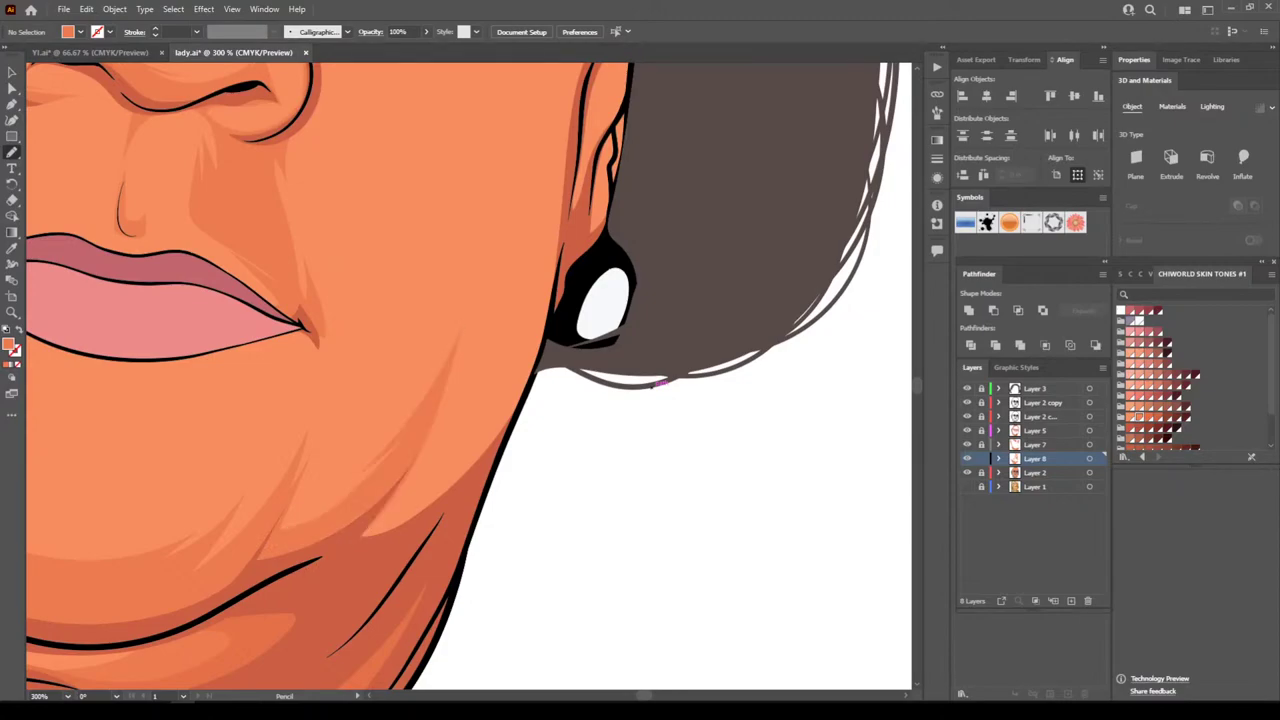
mouse_move(362, 520)
mouse_down()
mouse_move(431, 482)
mouse_move(508, 377)
mouse_move(574, 140)
mouse_up()
mouse_move(563, 245)
mouse_down()
mouse_move(438, 524)
mouse_move(362, 522)
mouse_up()
key(ctrl+minus)
key(ctrl+minus)
key(ctrl+minus)
key(ctrl+minus)
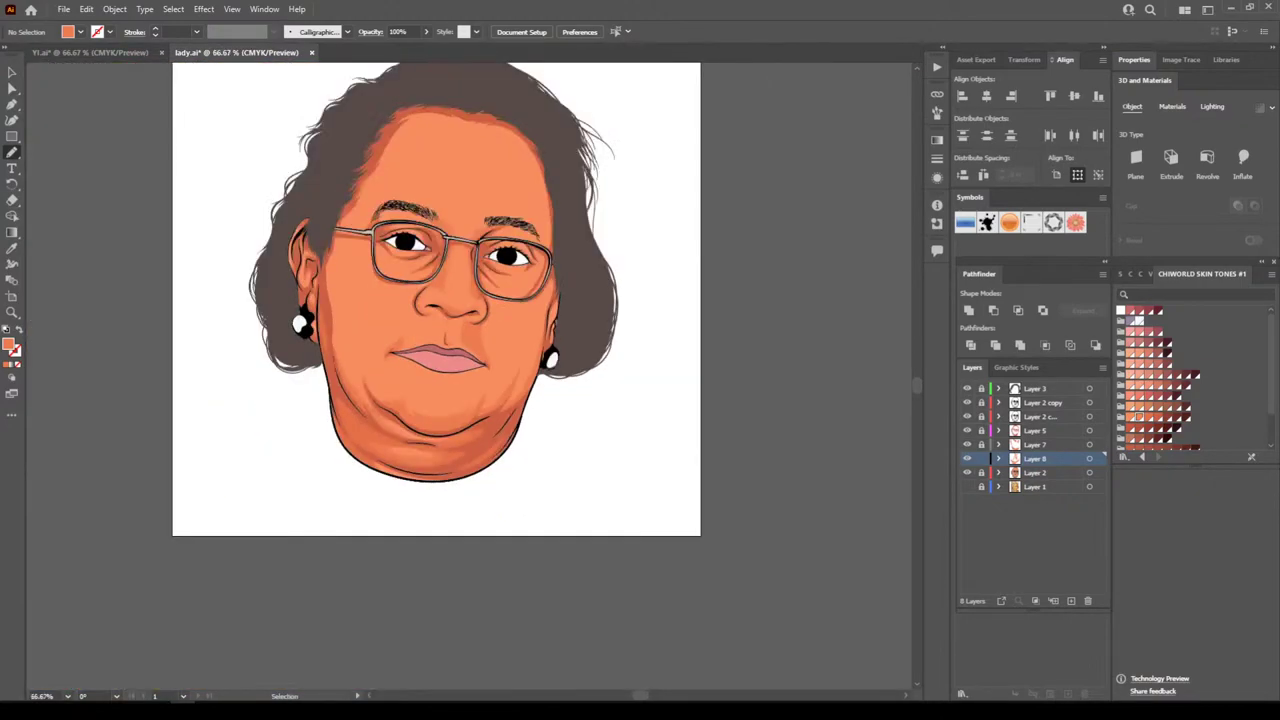
Draw a long lighter Pencil tone down the left side of the face from temple to jaw, with points reaching into the cheek
key(ctrl+minus)
scroll(469, 375, up, 2)
key(ctrl+plus)
key(ctrl+plus)
key(ctrl+plus)
scroll(469, 375, right, 1)
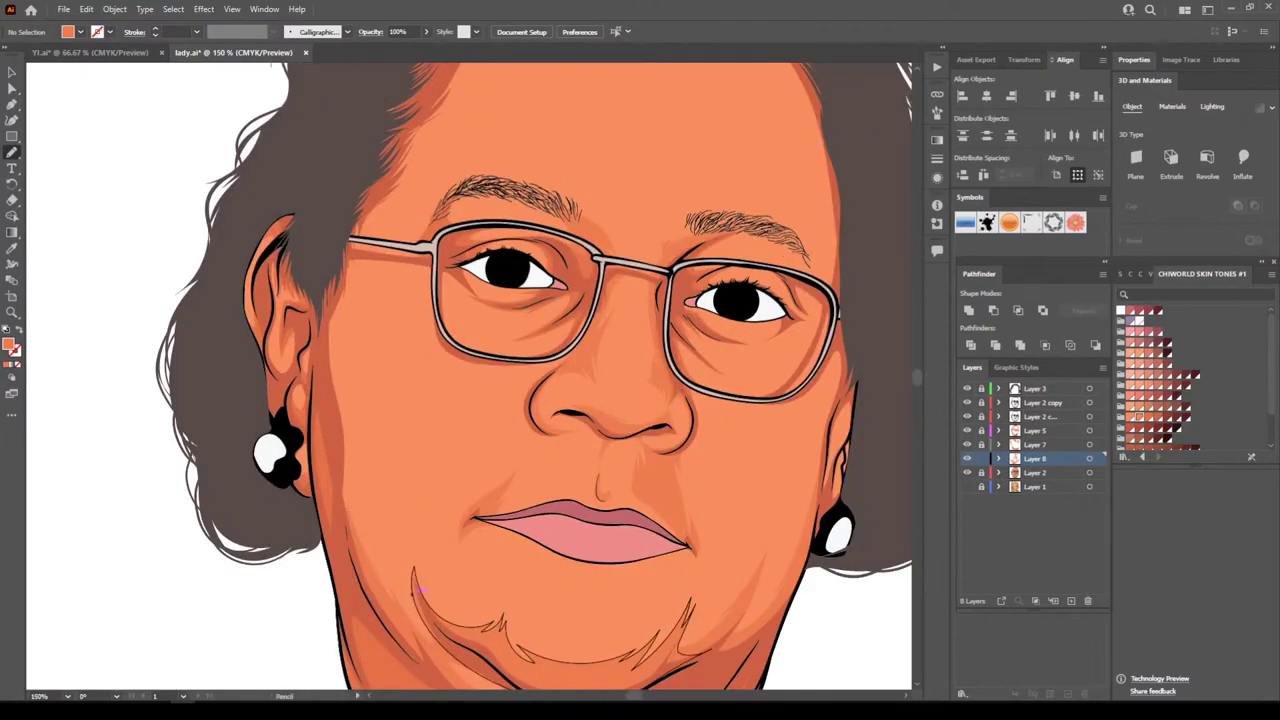
scroll(469, 375, down, 1)
mouse_move(338, 418)
mouse_down()
mouse_move(341, 478)
mouse_move(383, 552)
mouse_move(349, 193)
mouse_move(336, 412)
mouse_up()
key(ctrl+0)
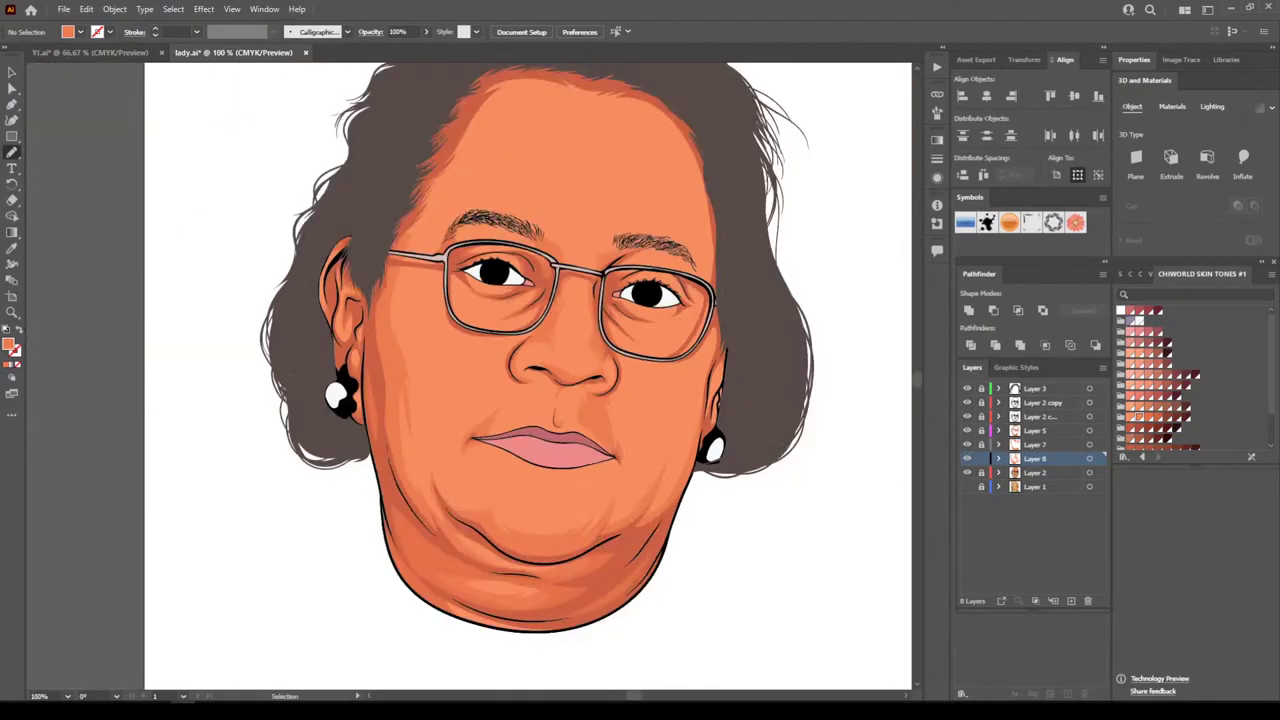
Draw a lighter Pencil tone around the folds beneath the left eye, with pointed ends reaching outward inside the lens
key(ctrl+1)
key(ctrl+plus)
key(ctrl+plus)
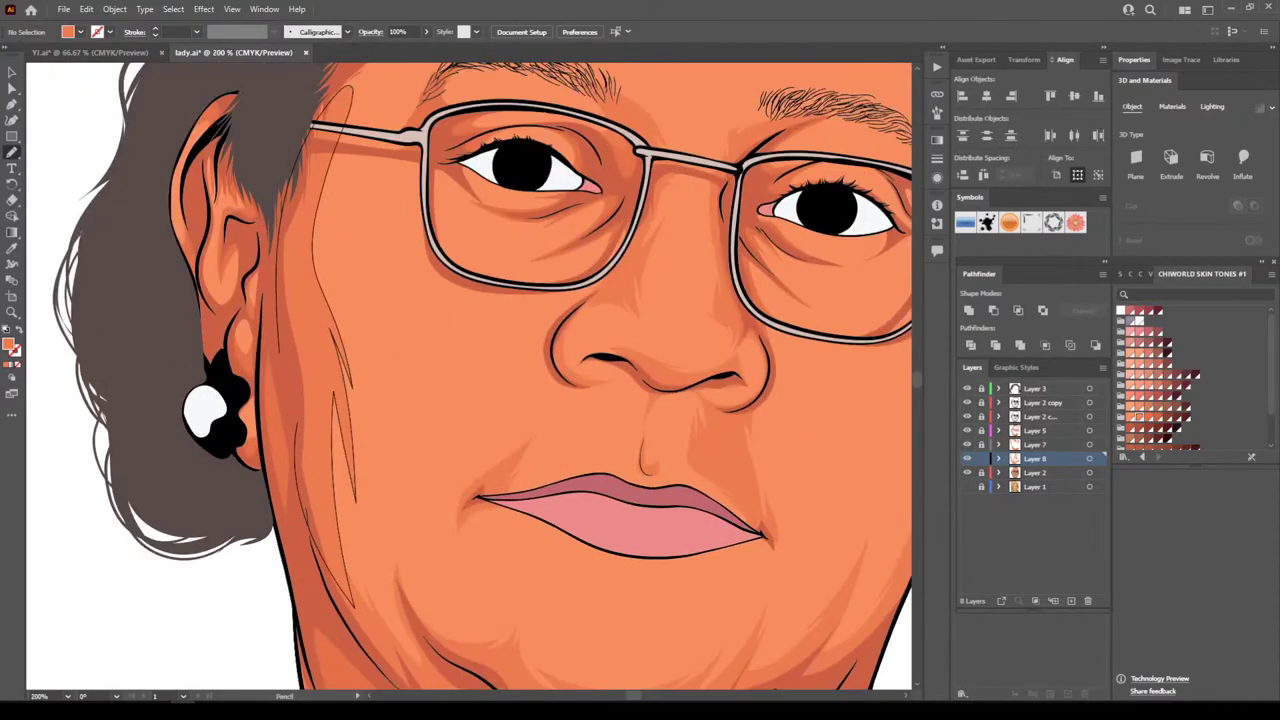
scroll(469, 376, up, 3)
key(ctrl+plus)
key(ctrl+plus)
key(ctrl+plus)
scroll(490, 310, up, 2)
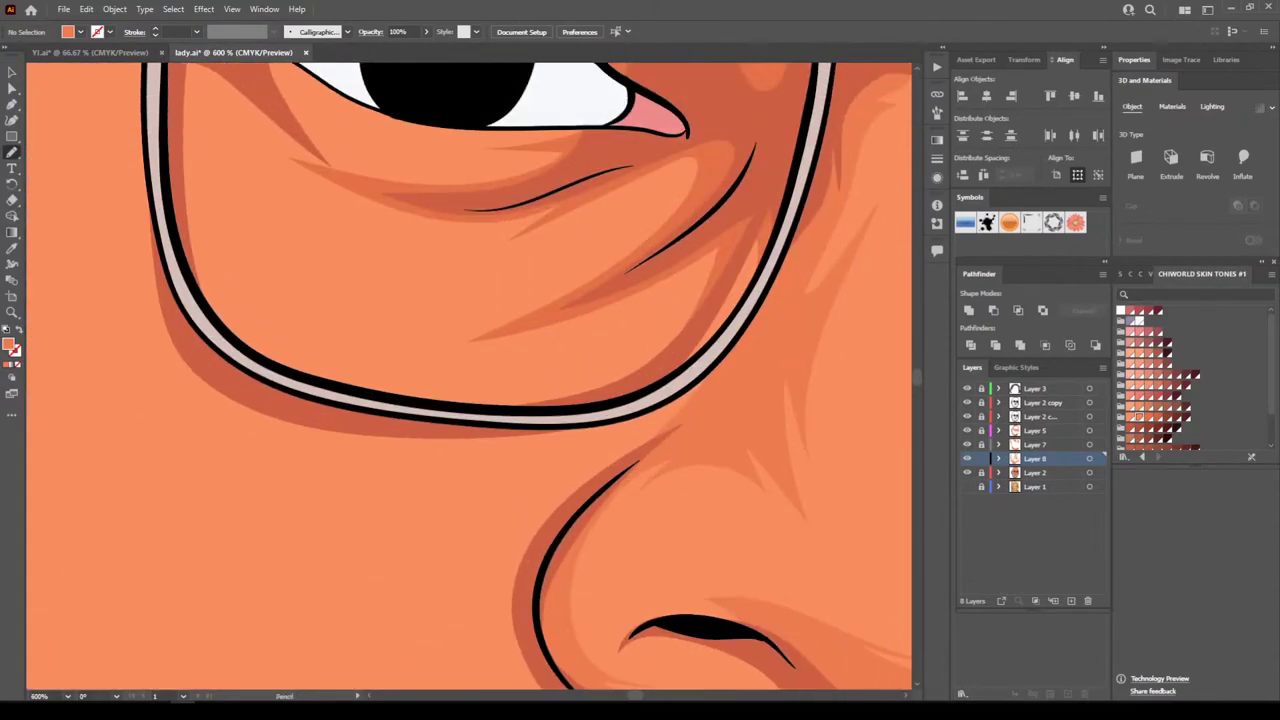
mouse_move(756, 284)
mouse_down()
mouse_move(640, 398)
mouse_move(609, 405)
mouse_move(701, 300)
mouse_move(688, 272)
mouse_move(558, 338)
mouse_move(453, 351)
mouse_move(592, 270)
mouse_move(506, 305)
mouse_move(607, 251)
mouse_move(667, 170)
mouse_move(428, 288)
mouse_move(508, 228)
mouse_move(386, 224)
mouse_move(318, 178)
mouse_move(498, 200)
mouse_move(752, 116)
mouse_move(770, 230)
mouse_up()
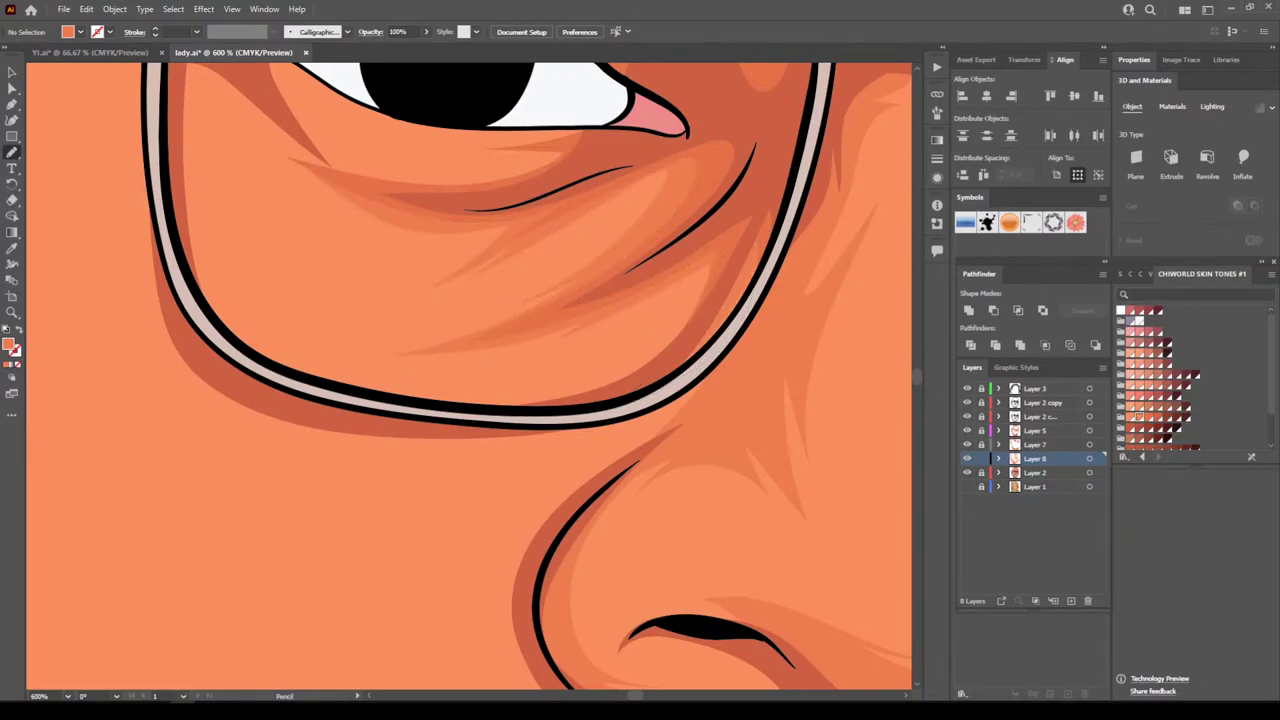
key(ctrl+minus)
key(ctrl+minus)
key(ctrl+minus)
key(ctrl+minus)
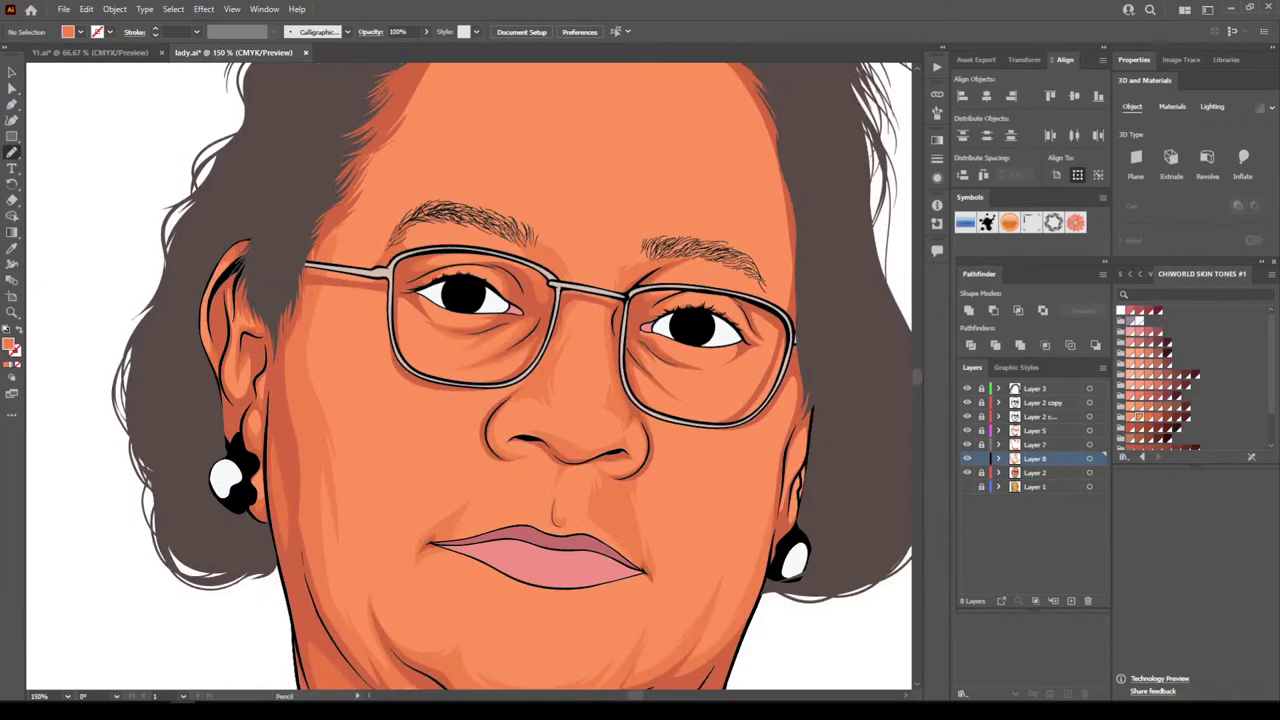
Draw a lighter Pencil tone around the folds beneath the right eye inside the glasses lens
key(ctrl+minus)
key(ctrl+minus)
key(ctrl+plus)
key(ctrl+plus)
key(ctrl+plus)
key(ctrl+plus)
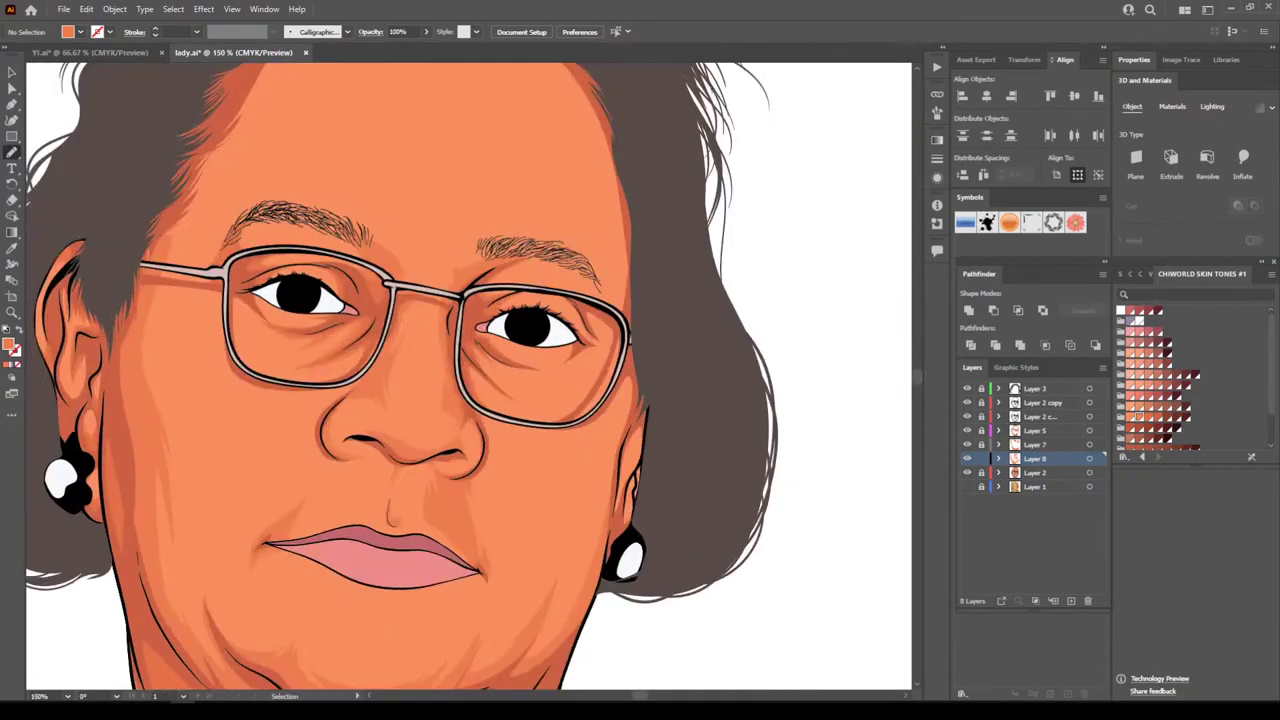
key(ctrl+plus)
mouse_move(329, 361)
mouse_down()
mouse_move(343, 434)
mouse_move(501, 507)
mouse_move(377, 384)
mouse_move(440, 423)
mouse_move(408, 380)
mouse_move(532, 410)
mouse_move(500, 392)
mouse_move(545, 390)
mouse_move(340, 298)
mouse_up()
key(ctrl+minus)
key(ctrl+minus)
key(ctrl+minus)
key(ctrl+minus)
scroll(469, 376, left, 3)
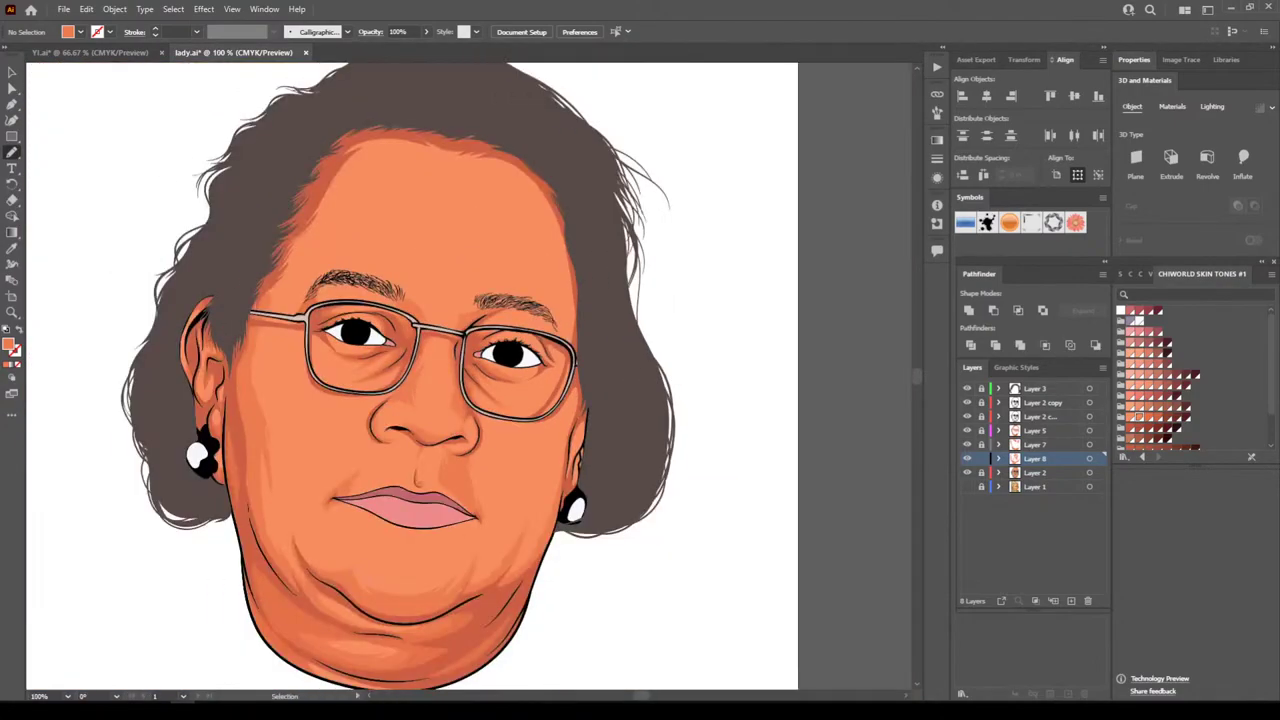
Draw lighter Pencil tones beneath both eyebrows, carrying the right one around the outer corner of the eye
key(ctrl+plus)
key(ctrl+plus)
scroll(800, 567, left, 2)
scroll(800, 567, up, 4)
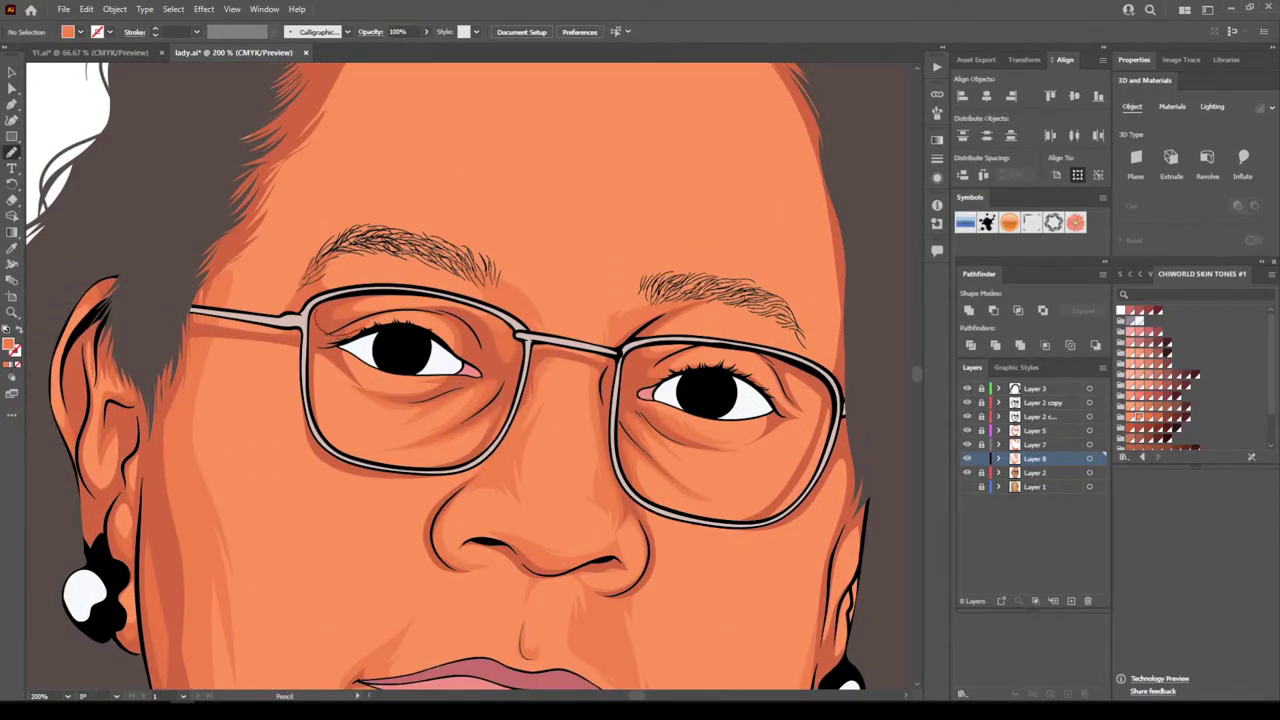
mouse_move(387, 322)
mouse_down()
mouse_move(425, 312)
mouse_move(362, 271)
mouse_move(374, 254)
mouse_move(424, 256)
mouse_move(492, 289)
mouse_move(498, 268)
mouse_move(423, 233)
mouse_move(304, 277)
mouse_move(318, 278)
mouse_up()
mouse_move(676, 303)
mouse_down()
mouse_move(730, 311)
mouse_move(748, 341)
mouse_up()
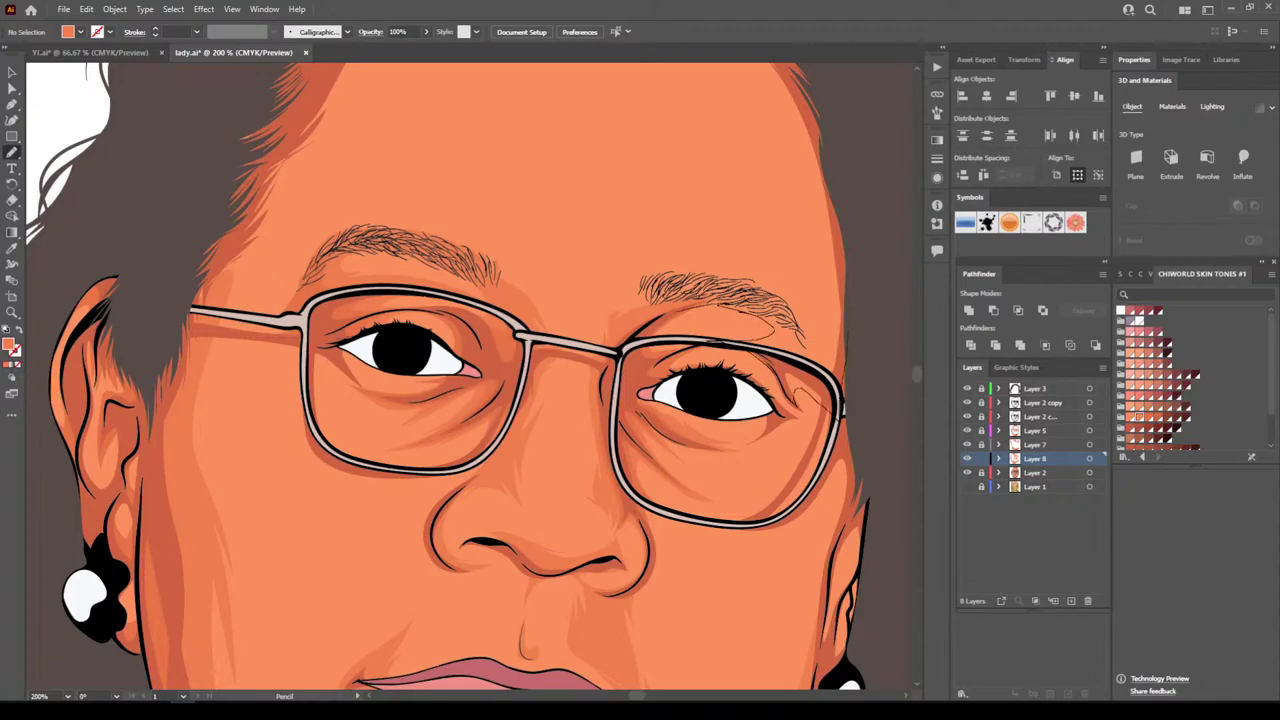
mouse_move(848, 333)
mouse_down()
mouse_move(813, 343)
mouse_move(773, 293)
mouse_move(666, 292)
mouse_move(676, 303)
mouse_up()
key(ctrl+0)
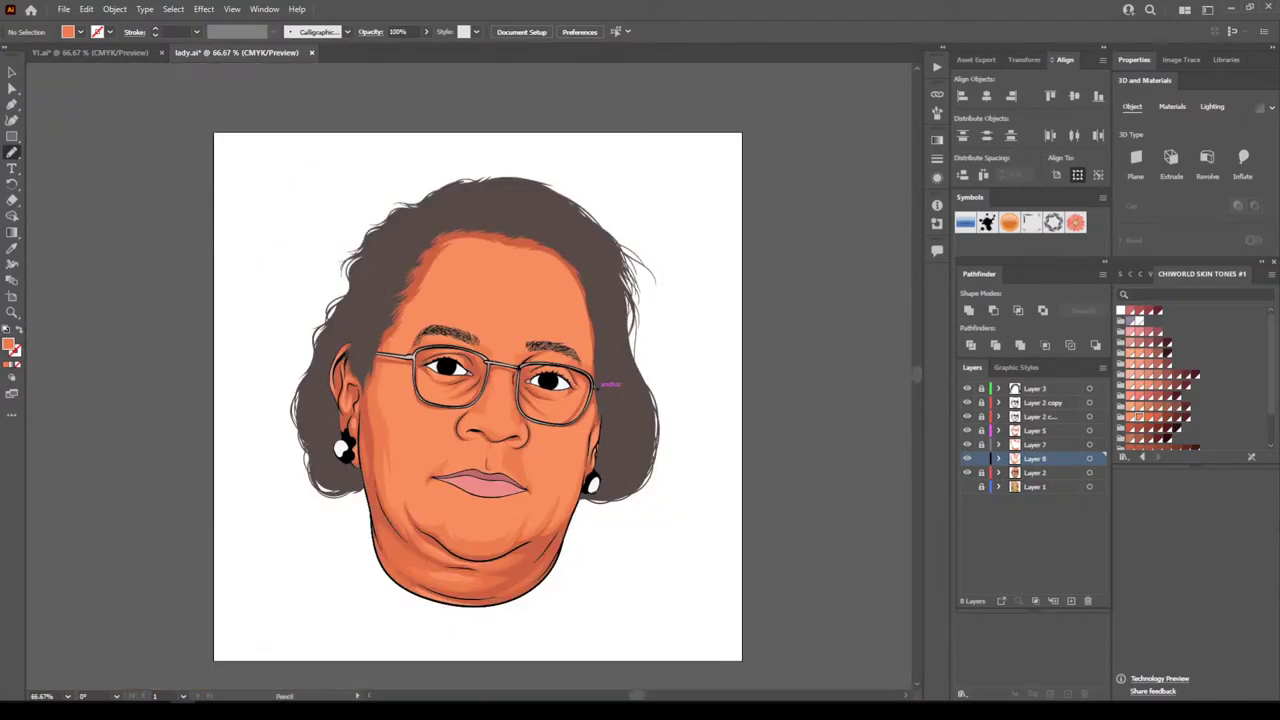
Draw a broad lighter Pencil tone down the left side of the forehead, curving in above the brow and around the temple
key(ctrl+plus)
key(ctrl+plus)
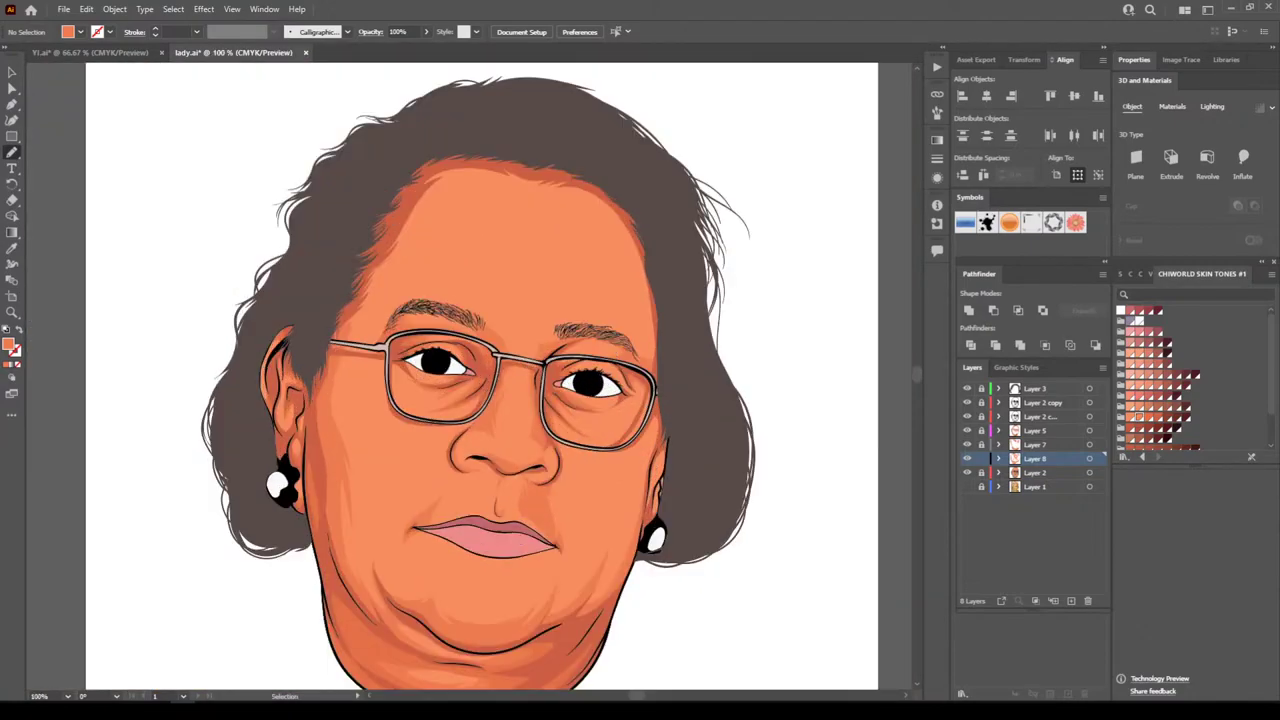
scroll(440, 470, up, 2)
drag(399, 495, 499, 518)
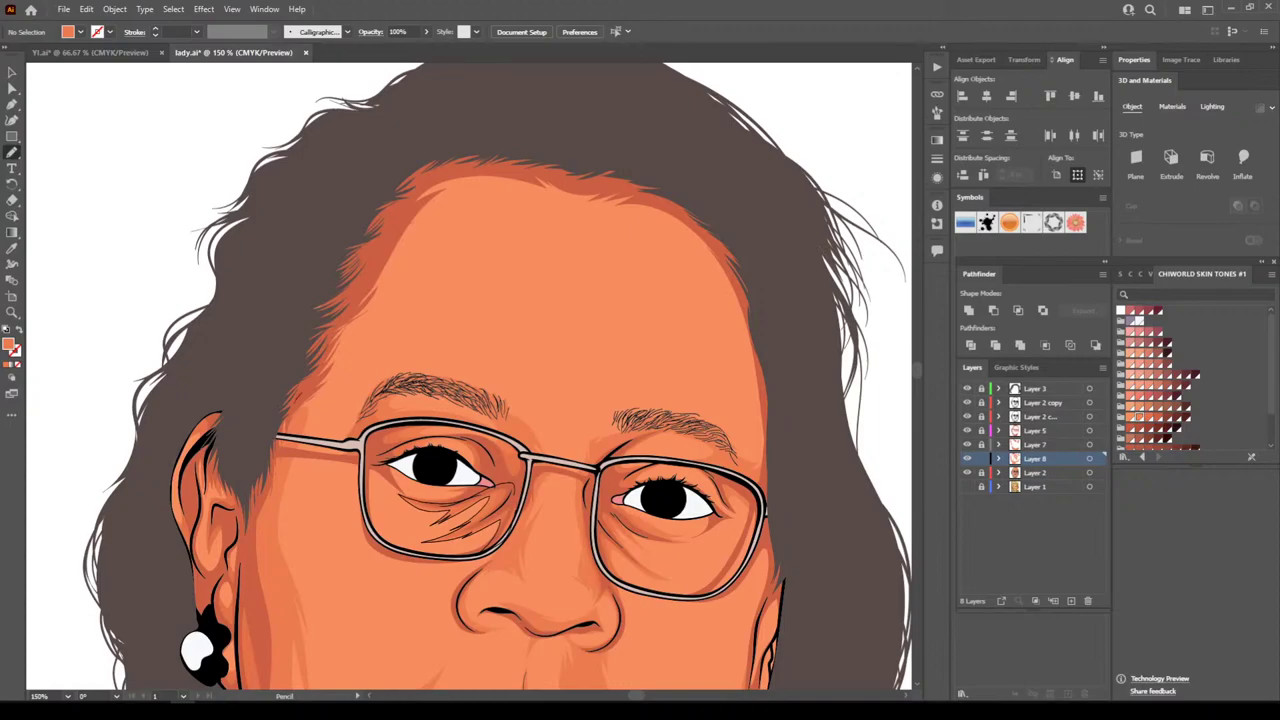
drag(282, 433, 294, 404)
mouse_move(274, 482)
mouse_down()
mouse_move(325, 399)
mouse_move(351, 389)
mouse_move(345, 439)
mouse_move(395, 348)
mouse_move(445, 328)
mouse_move(520, 345)
mouse_move(442, 289)
mouse_move(444, 224)
mouse_move(500, 182)
mouse_move(602, 198)
mouse_move(310, 316)
mouse_move(302, 392)
mouse_up()
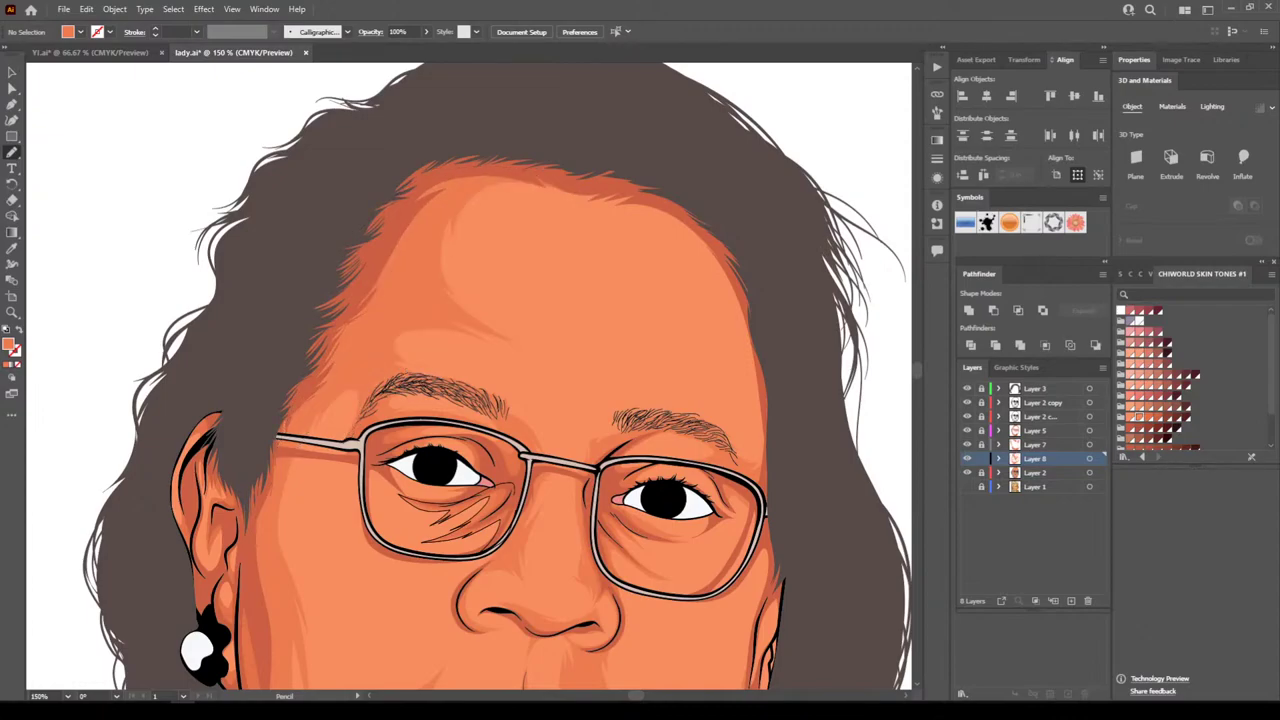
key(ctrl+minus)
key(ctrl+minus)
key(ctrl+minus)
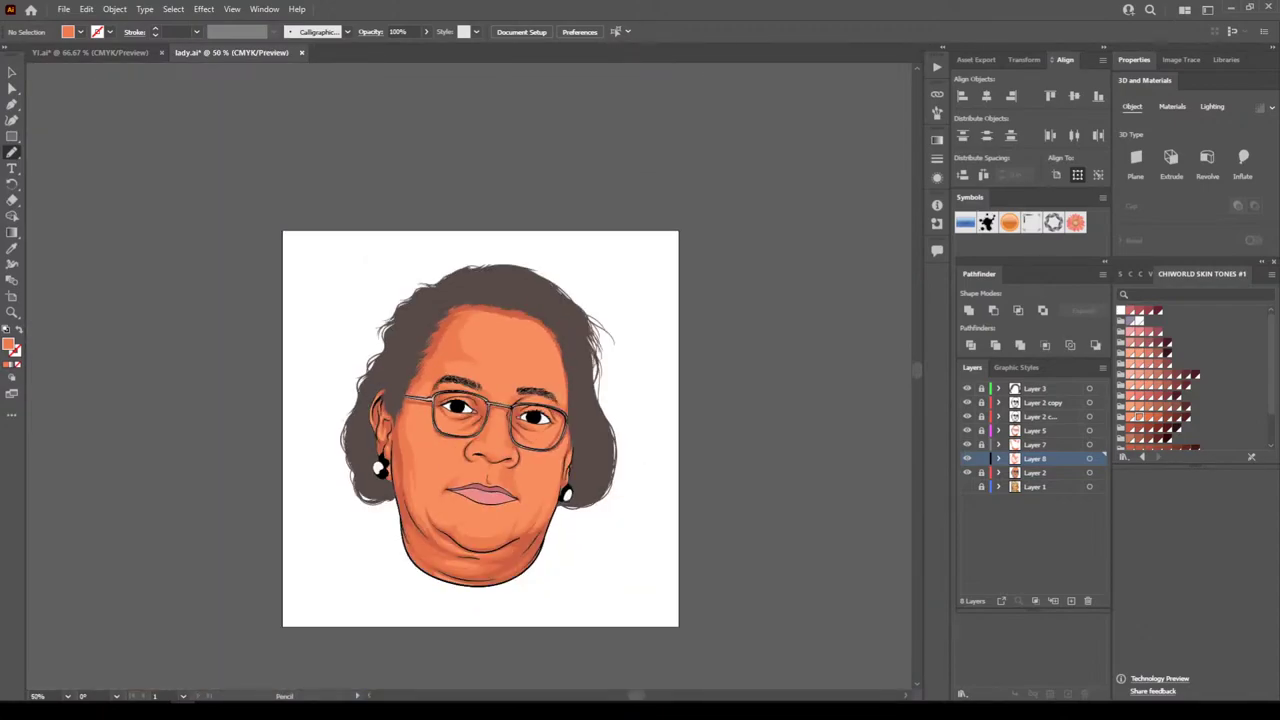
Draw a matching lighter Pencil tone down the right side of the forehead, with a point reaching in above the right brow
key(ctrl+plus)
key(ctrl+plus)
key(ctrl+plus)
key(ctrl+plus)
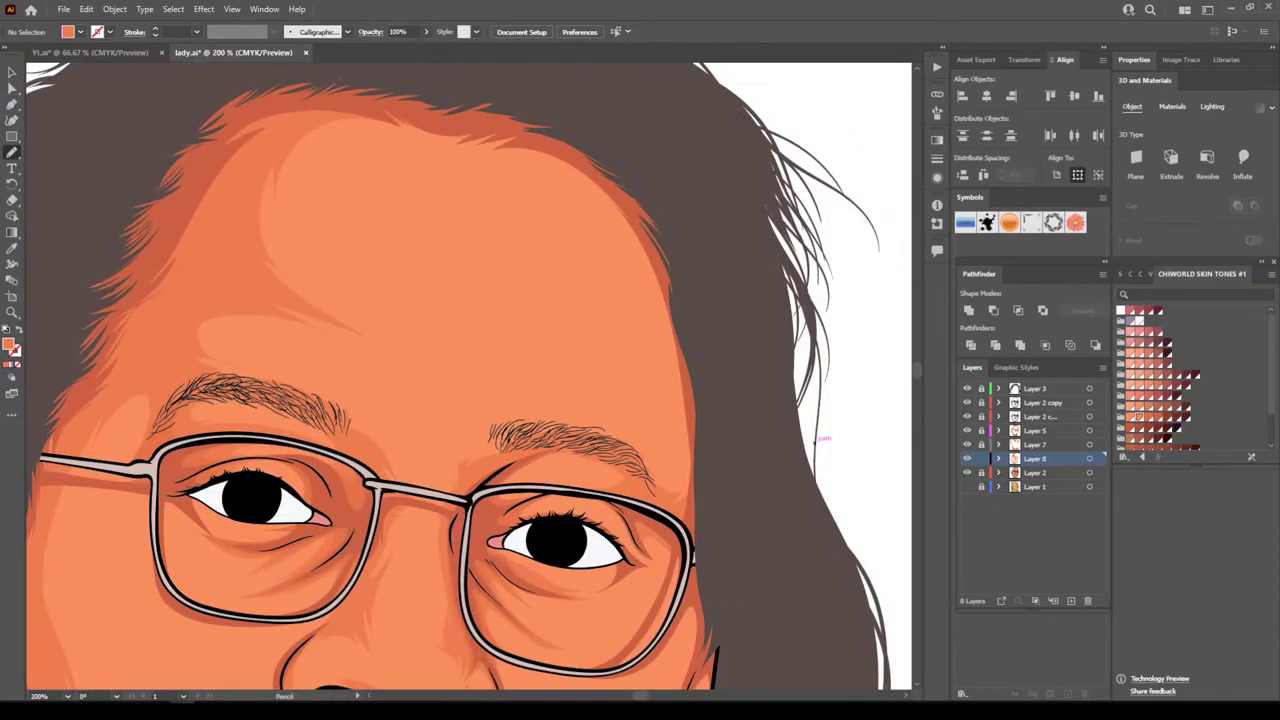
mouse_move(712, 418)
mouse_down()
mouse_move(689, 514)
mouse_move(628, 470)
mouse_move(683, 440)
mouse_move(671, 443)
mouse_move(630, 374)
mouse_move(556, 350)
mouse_move(614, 326)
mouse_move(600, 314)
mouse_move(624, 284)
mouse_move(610, 216)
mouse_move(513, 157)
mouse_move(312, 129)
mouse_move(332, 110)
mouse_move(687, 267)
mouse_move(711, 418)
mouse_up()
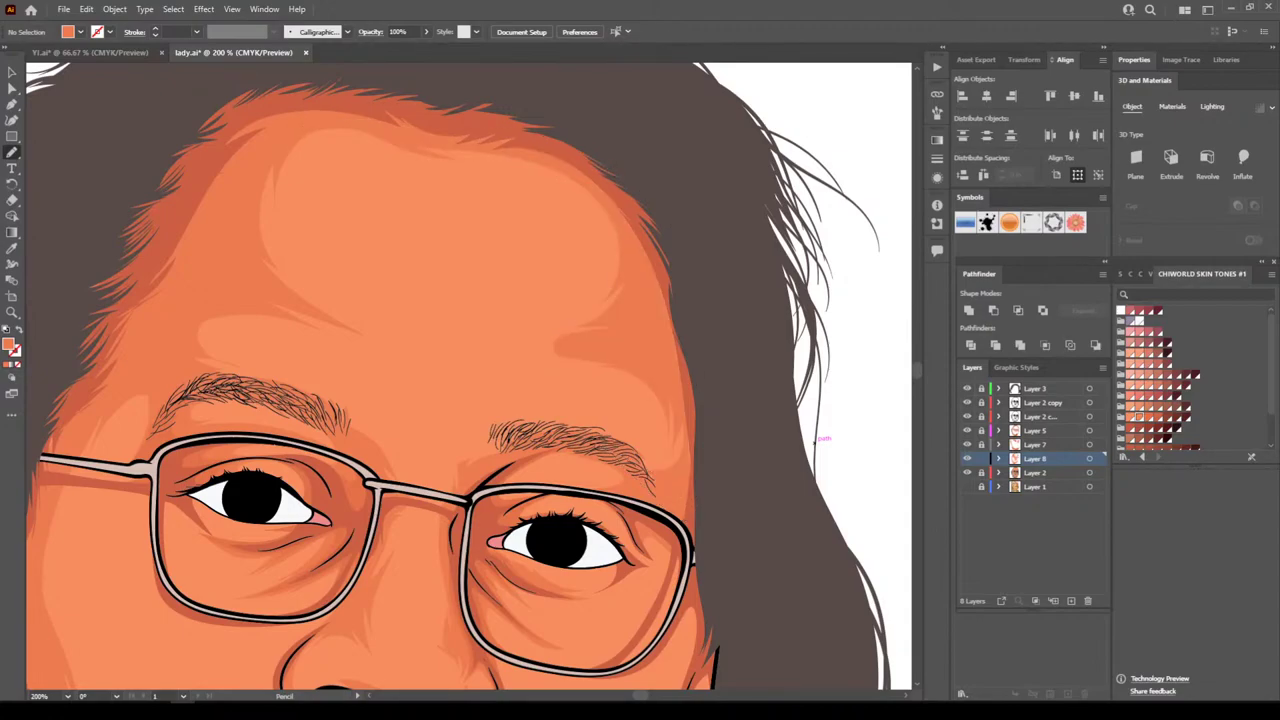
key(ctrl+minus)
key(ctrl+minus)
key(ctrl+minus)
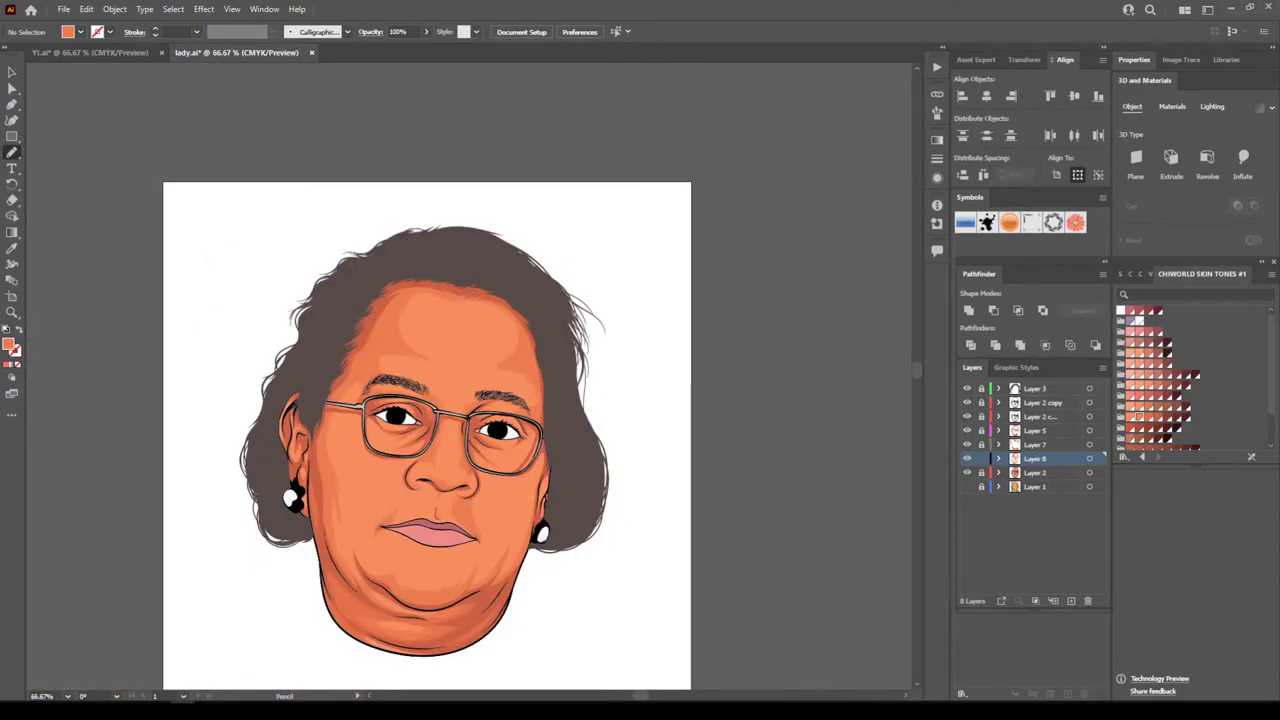
scroll(427, 403, down, 3)
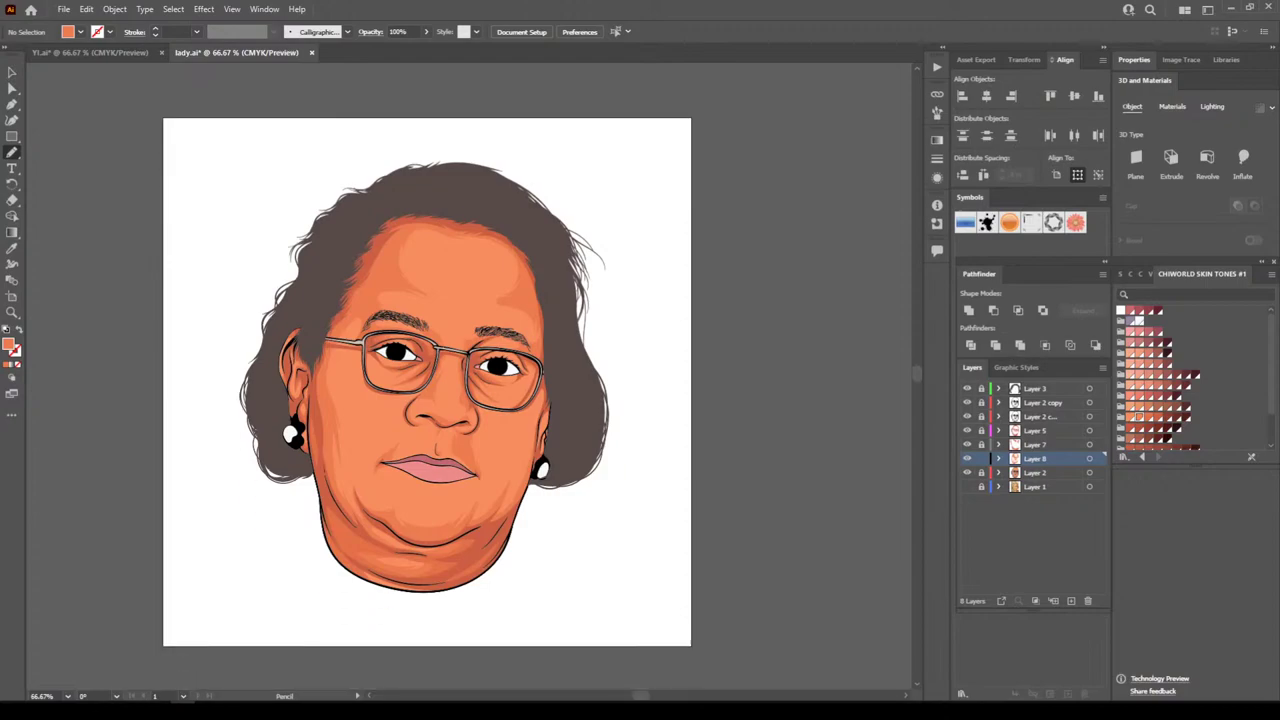
Draw lighter Pencil tones beneath the lower lip, with pointed ends on both sides
key(ctrl+plus)
key(ctrl+plus)
key(ctrl+plus)
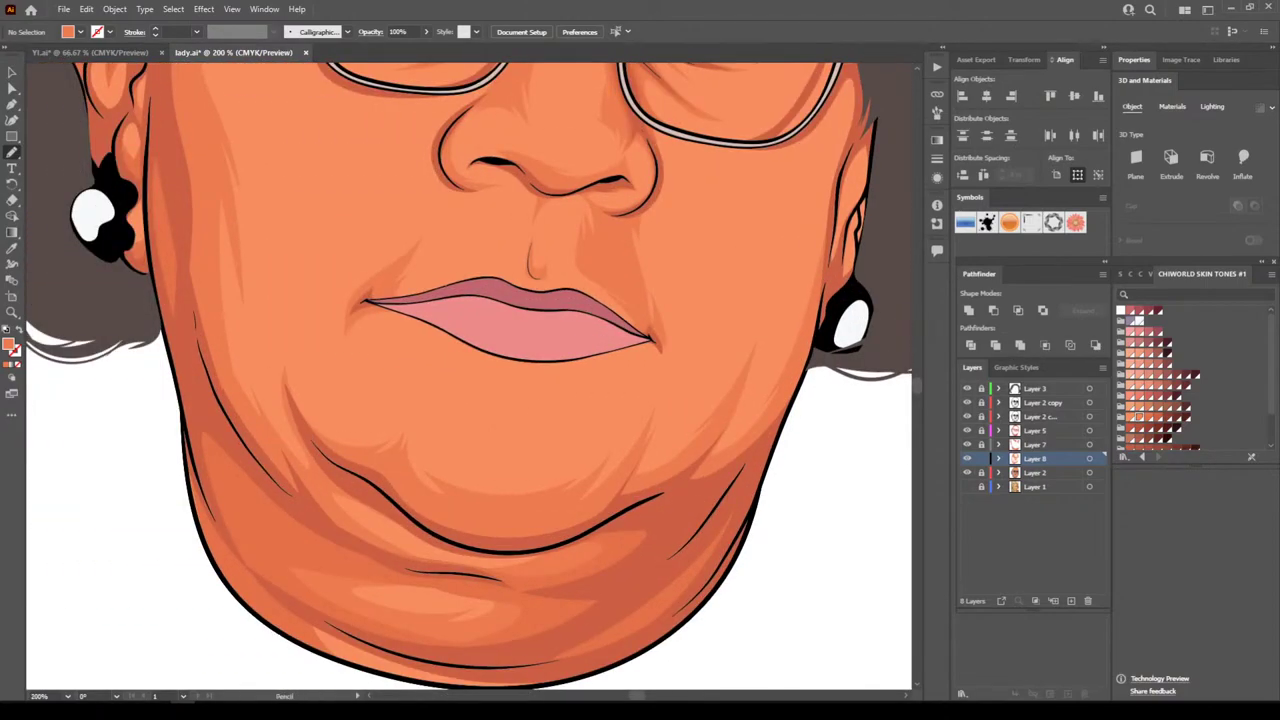
mouse_move(436, 314)
mouse_down()
mouse_move(478, 322)
mouse_move(468, 358)
mouse_move(596, 384)
mouse_move(646, 338)
mouse_up()
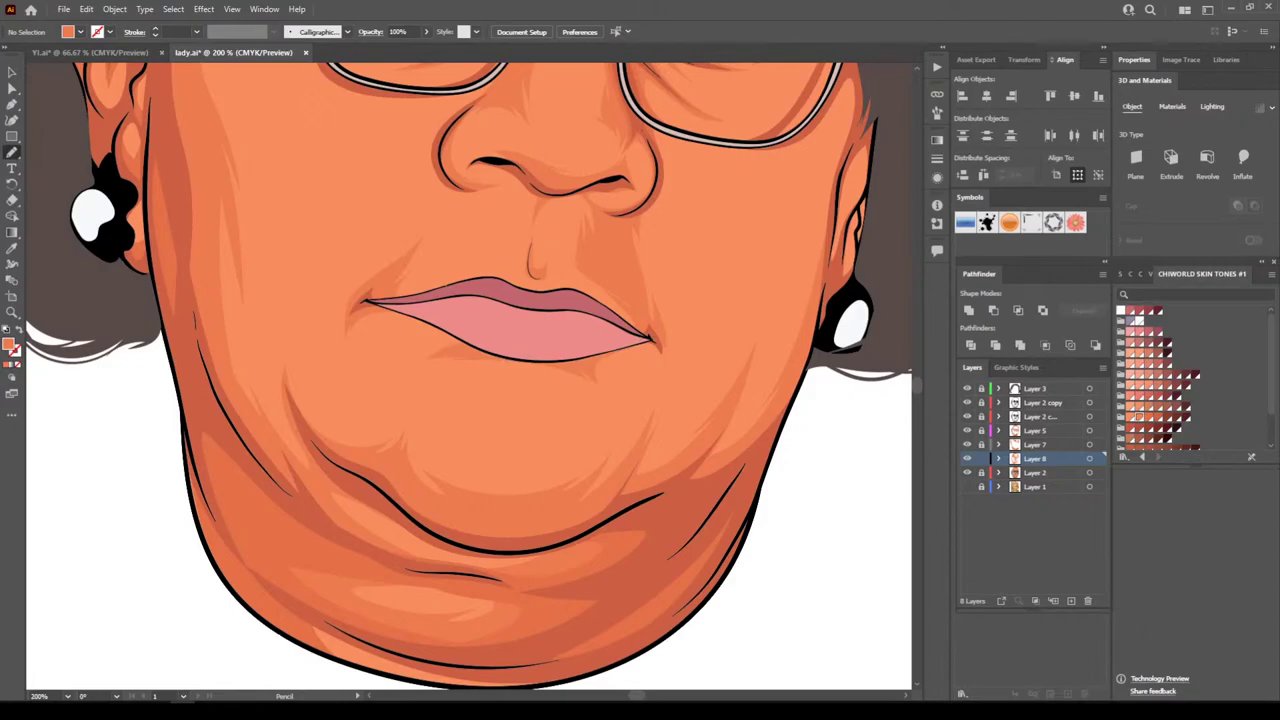
mouse_move(410, 316)
mouse_down()
mouse_move(368, 334)
mouse_move(347, 313)
mouse_move(375, 305)
mouse_up()
key(ctrl+minus)
key(ctrl+minus)
Draw a lighter Pencil tone around the right mouth corner, with points reaching up the cheek and down toward the chin
key(ctrl+equal)
key(ctrl+equal)
key(ctrl+equal)
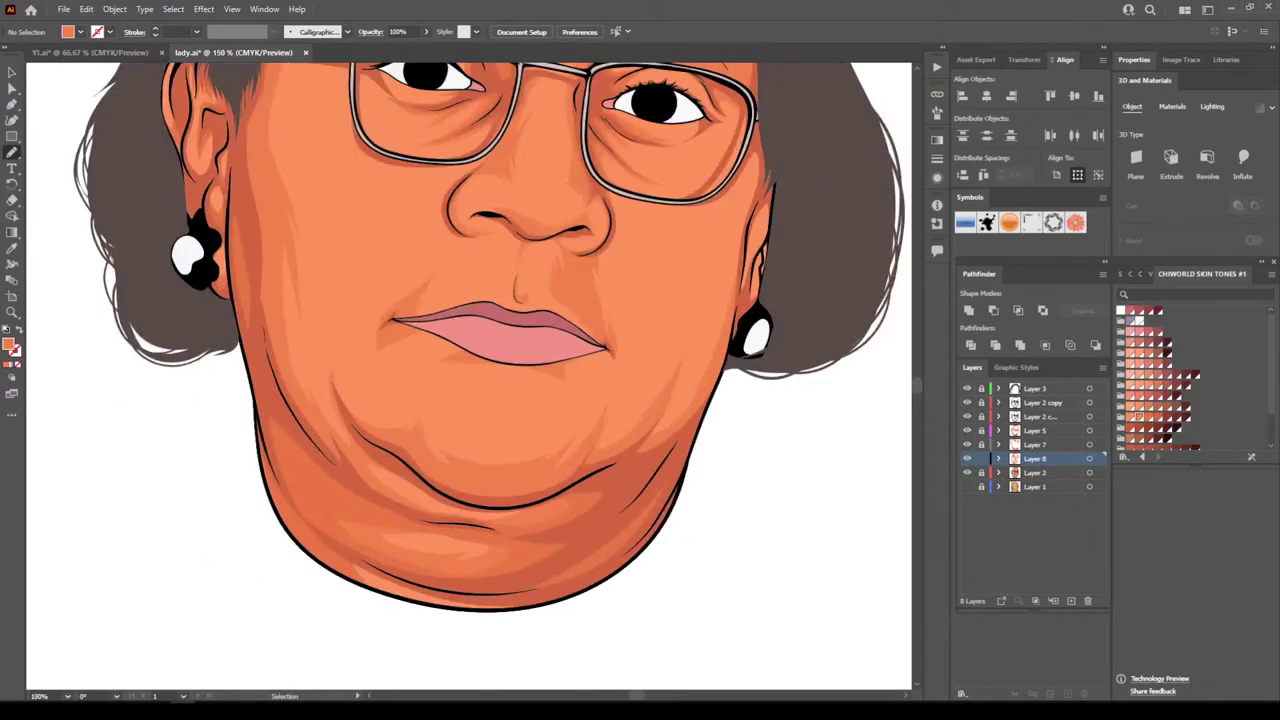
scroll(469, 376, right, 3)
key(ctrl+equal)
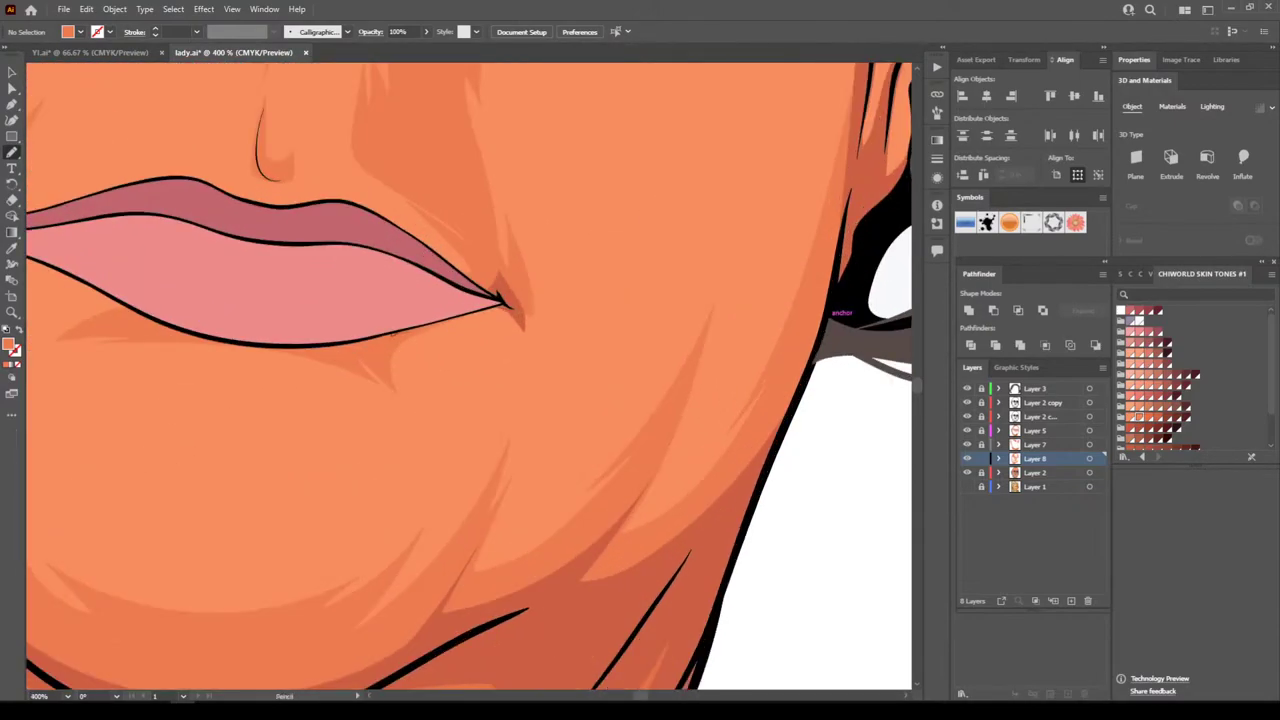
mouse_move(400, 331)
mouse_down()
mouse_move(500, 330)
mouse_move(522, 347)
mouse_move(538, 416)
mouse_move(577, 329)
mouse_move(584, 342)
mouse_move(610, 312)
mouse_move(601, 233)
mouse_move(570, 315)
mouse_move(528, 268)
mouse_move(504, 296)
mouse_up()
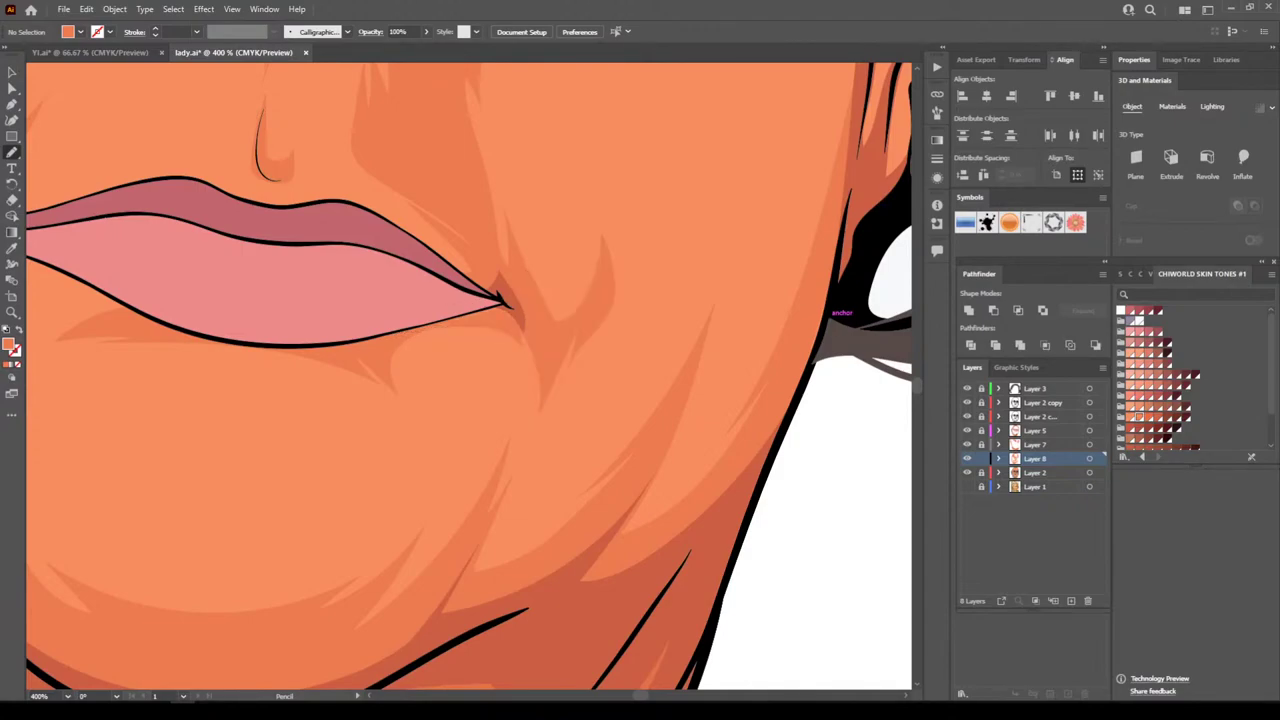
Lock Layer 8, add a new layer directly beneath it, and undo the last change so the new layer is left empty
key(ctrl+minus)
key(ctrl+minus)
key(ctrl+minus)
key(ctrl+minus)
key(ctrl+minus)
key(ctrl+minus)
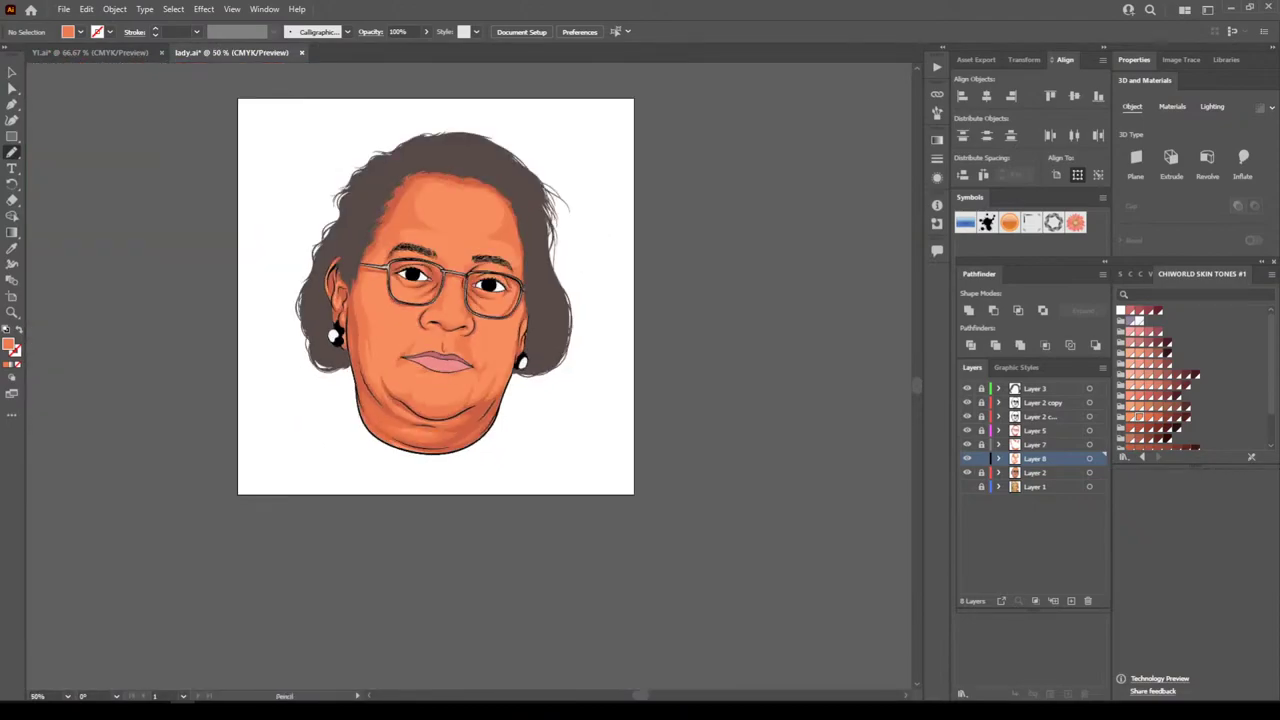
key(ctrl+plus)
key(ctrl+plus)
key(ctrl+plus)
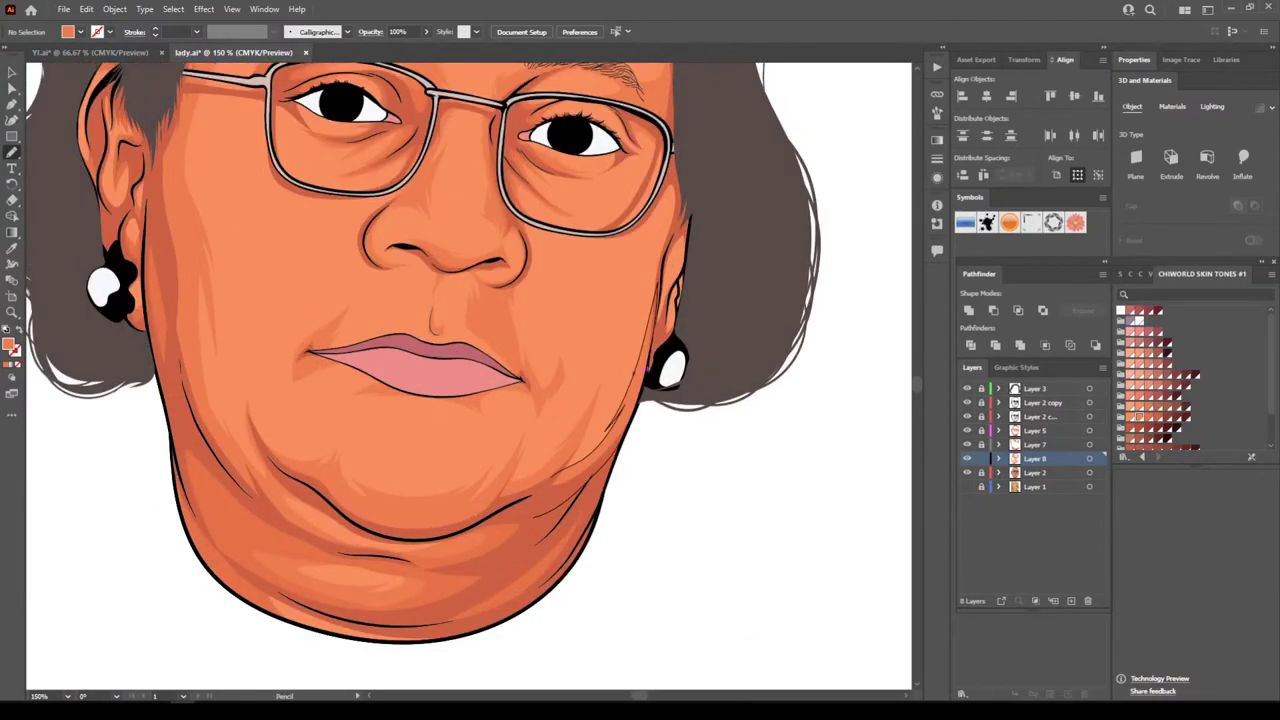
key(ctrl+l)
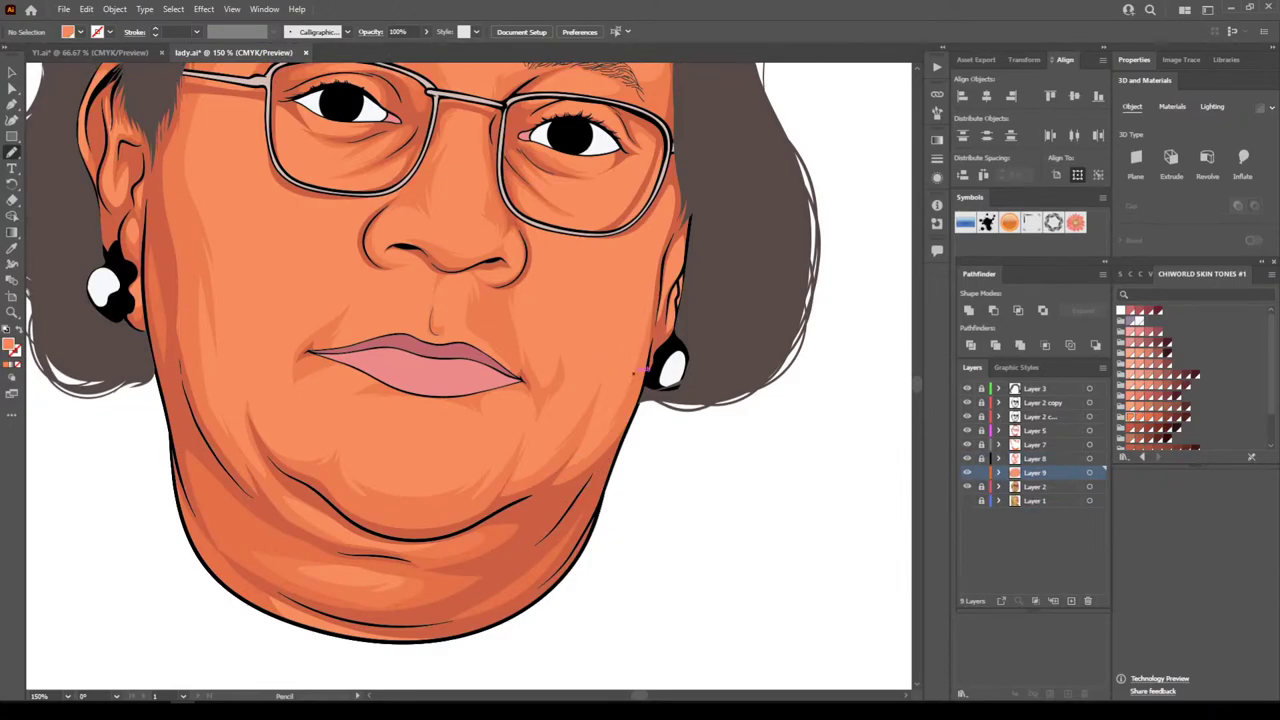
key(ctrl+z)
Set a slightly darker orange than the base skin fill and draw a Pencil tone between the brows, down across the glasses bridge
key(ctrl+minus)
key(ctrl+minus)
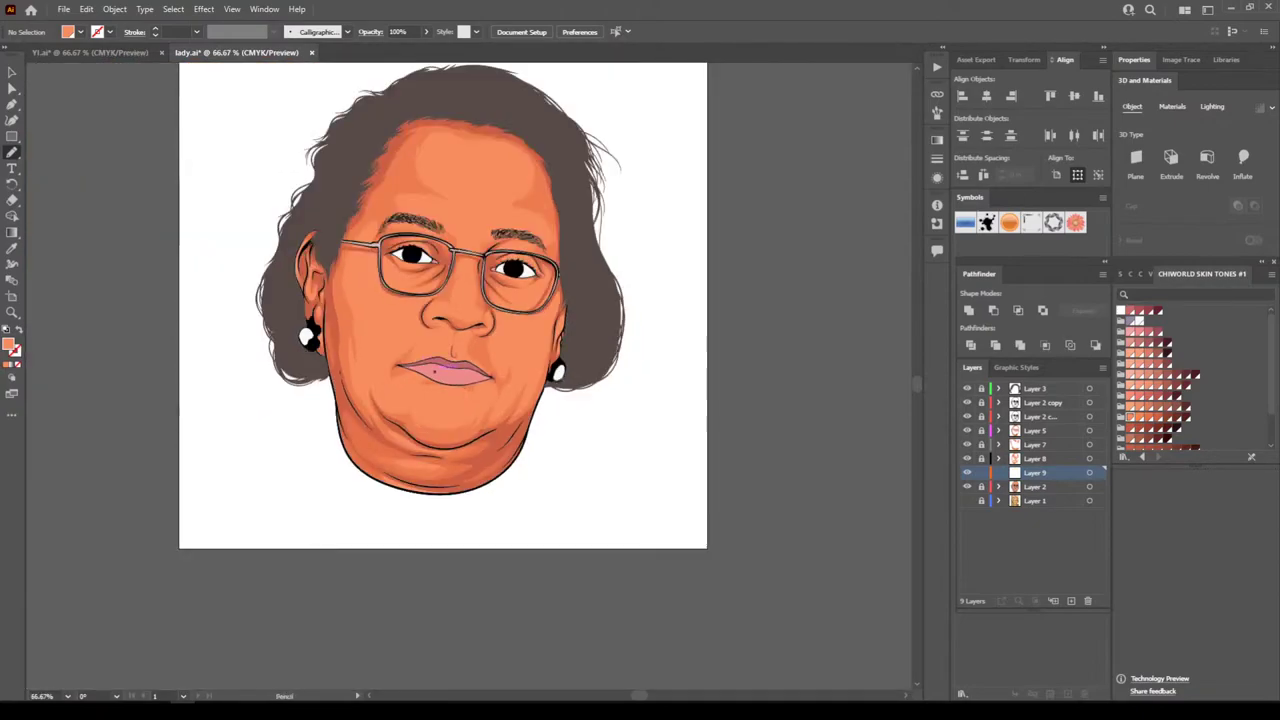
key(ctrl+plus)
key(ctrl+plus)
key(ctrl+plus)
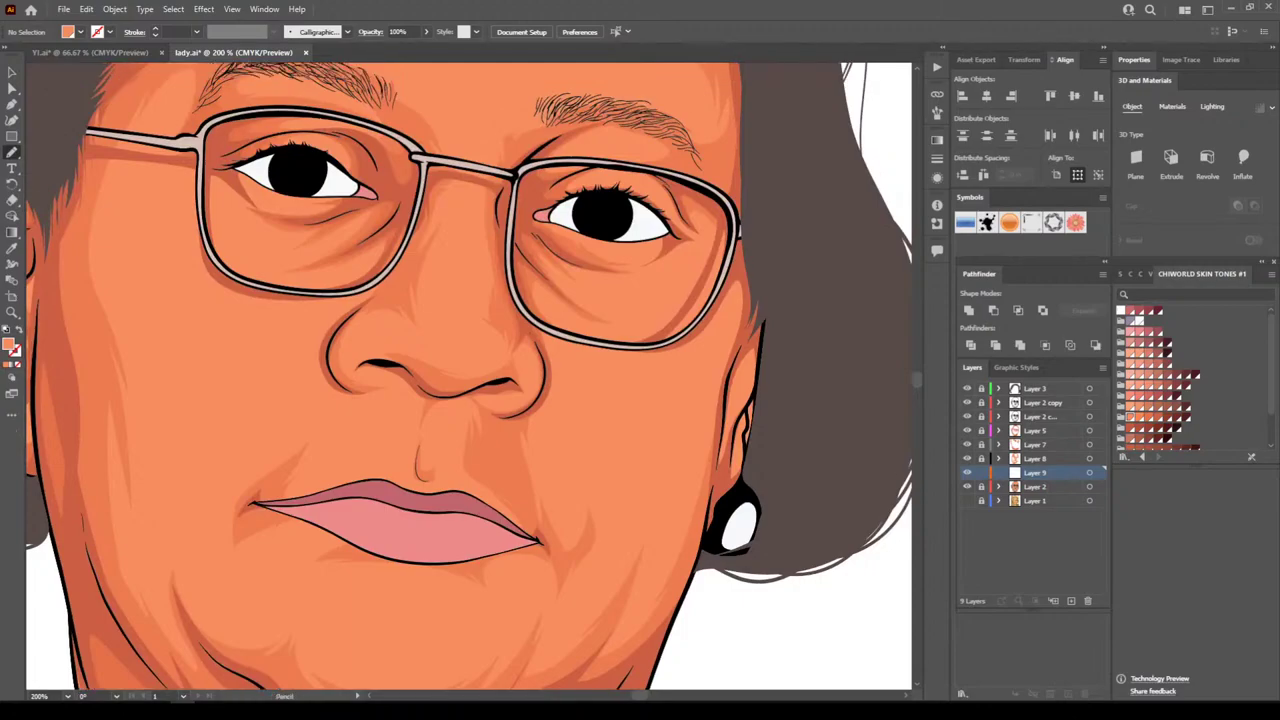
key(ctrl+plus)
key(ctrl+plus)
key(ctrl+plus)
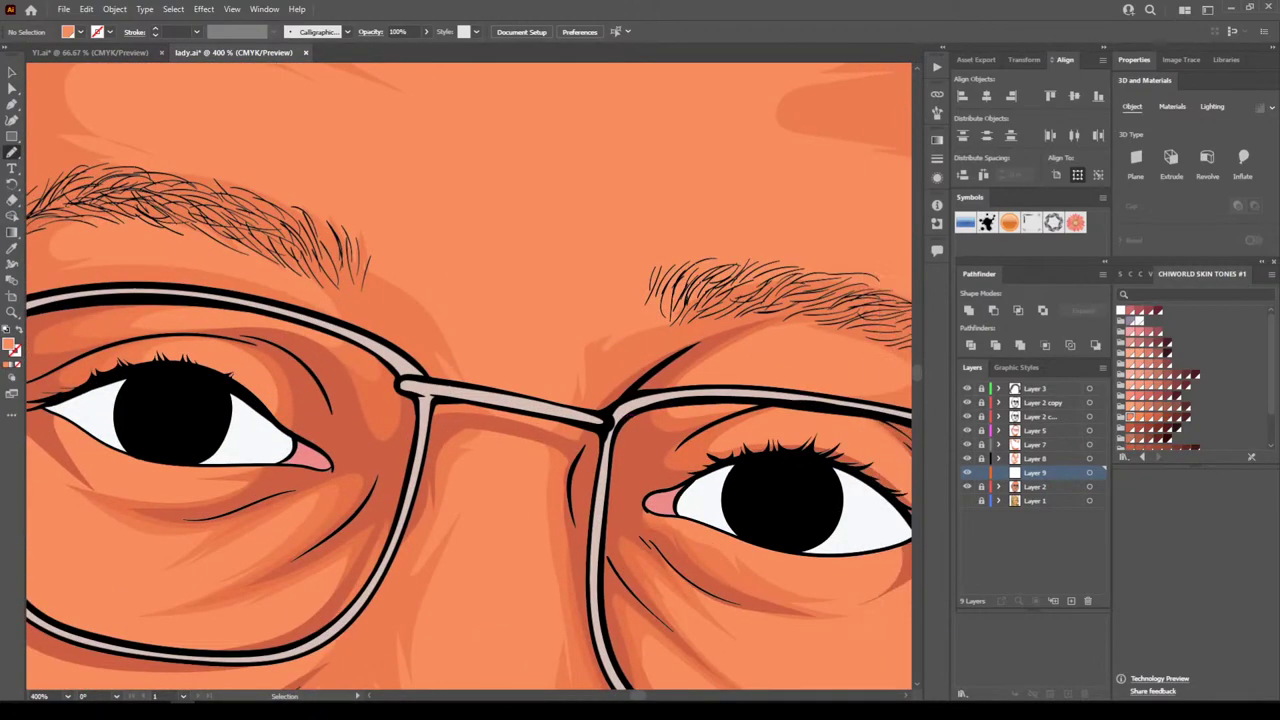
key(i)
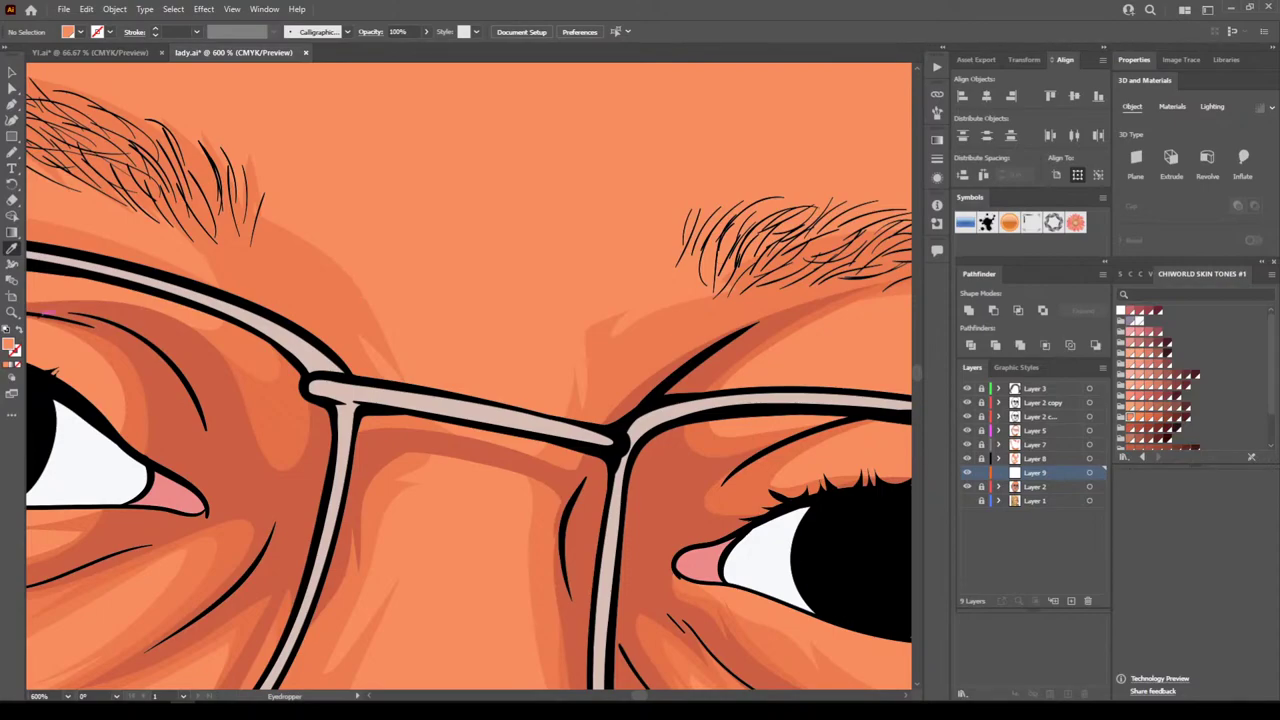
double_click(8, 344)
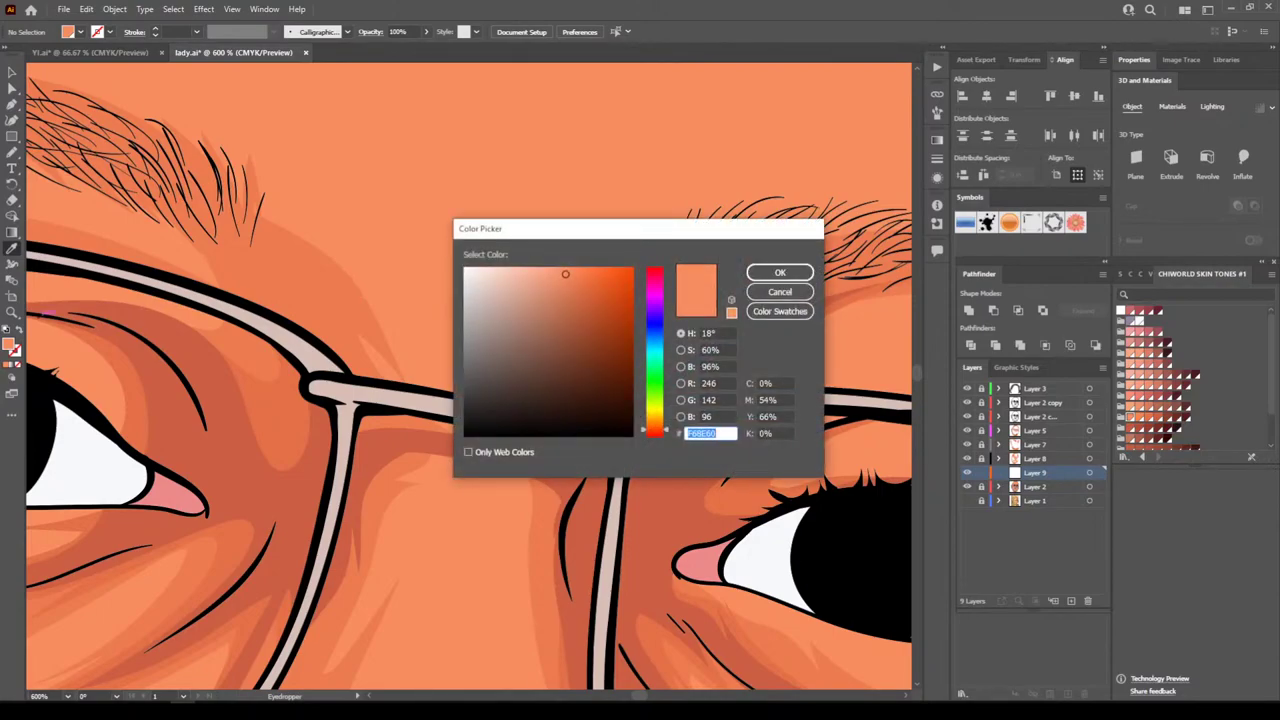
text(EA8057)
drag(568, 281, 568, 277)
click(780, 273)
key(n)
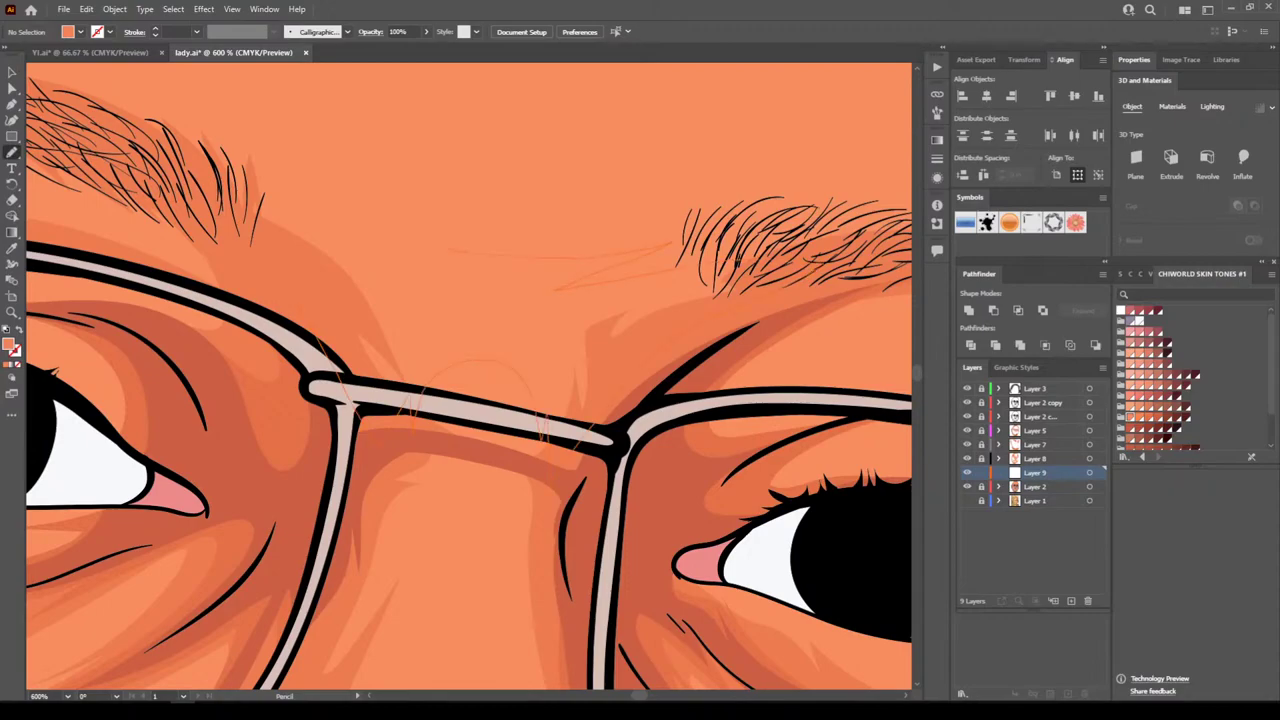
Try to recolour the tone between the brows by sampling the forehead skin and picking a slightly darker fill
key(ctrl+minus)
key(ctrl+minus)
key(ctrl+minus)
key(ctrl+minus)
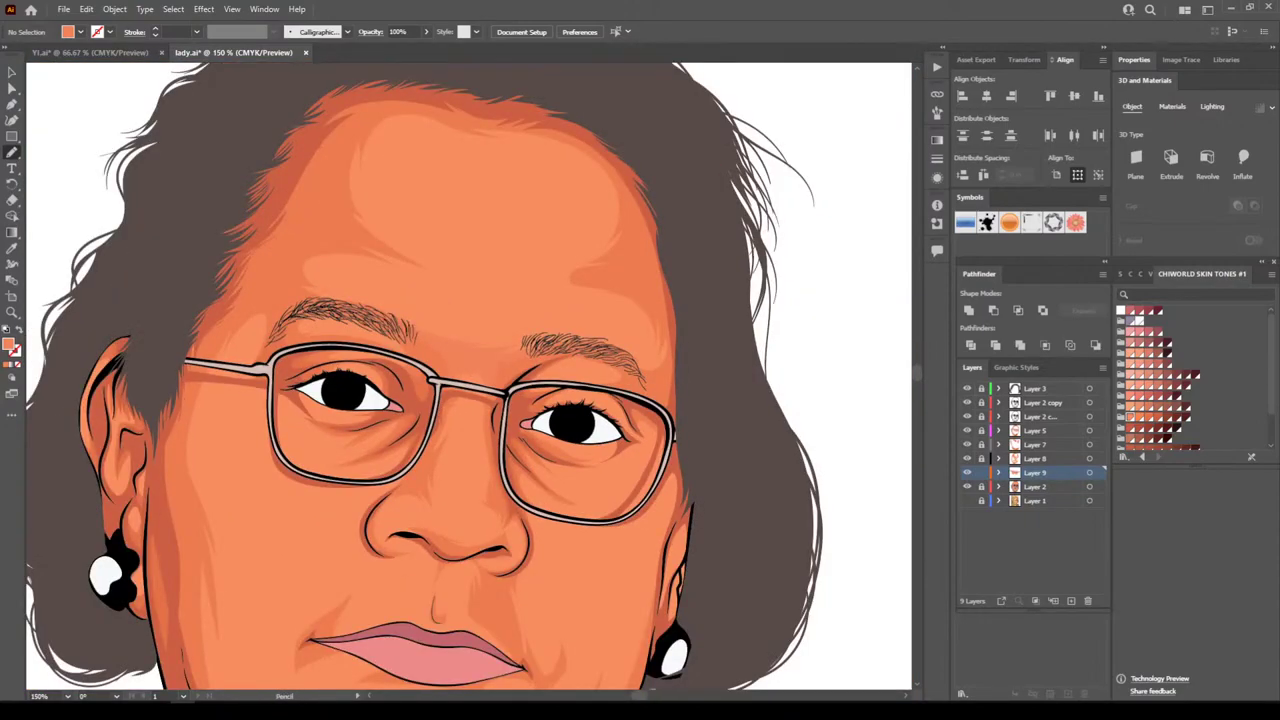
key(ctrl+plus)
key(ctrl+plus)
key(ctrl+plus)
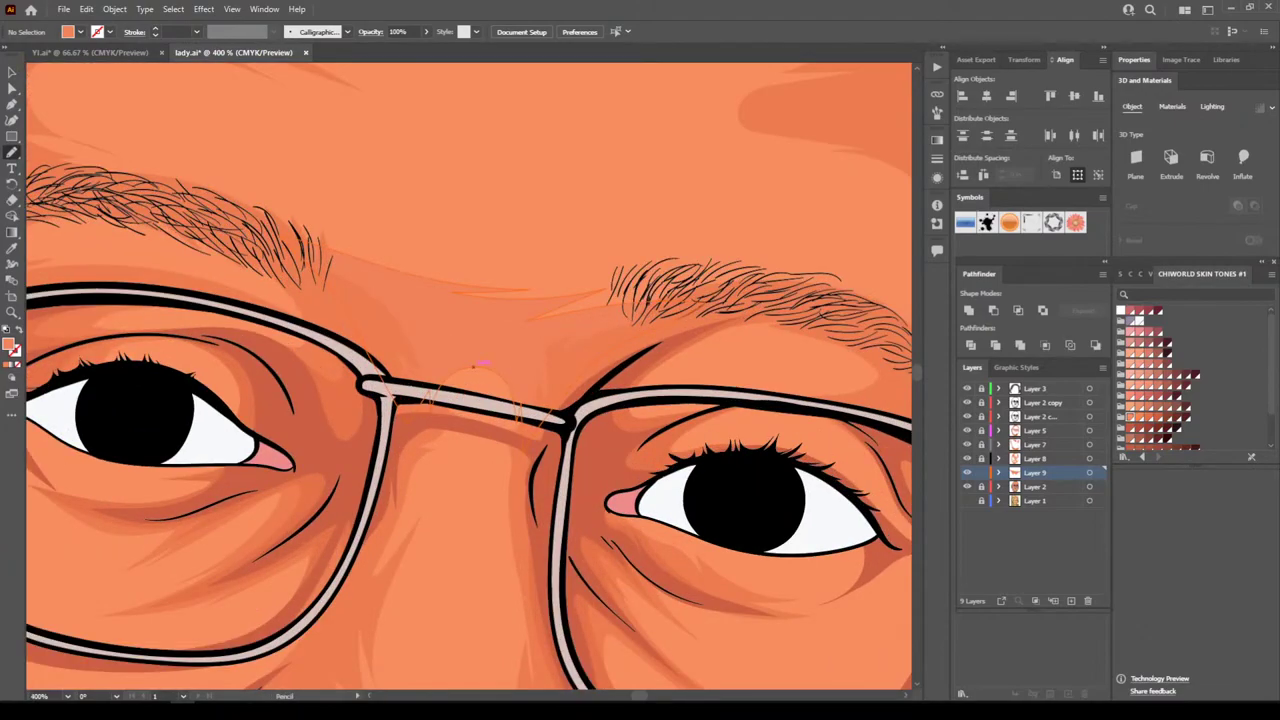
key(v)
click(468, 358)
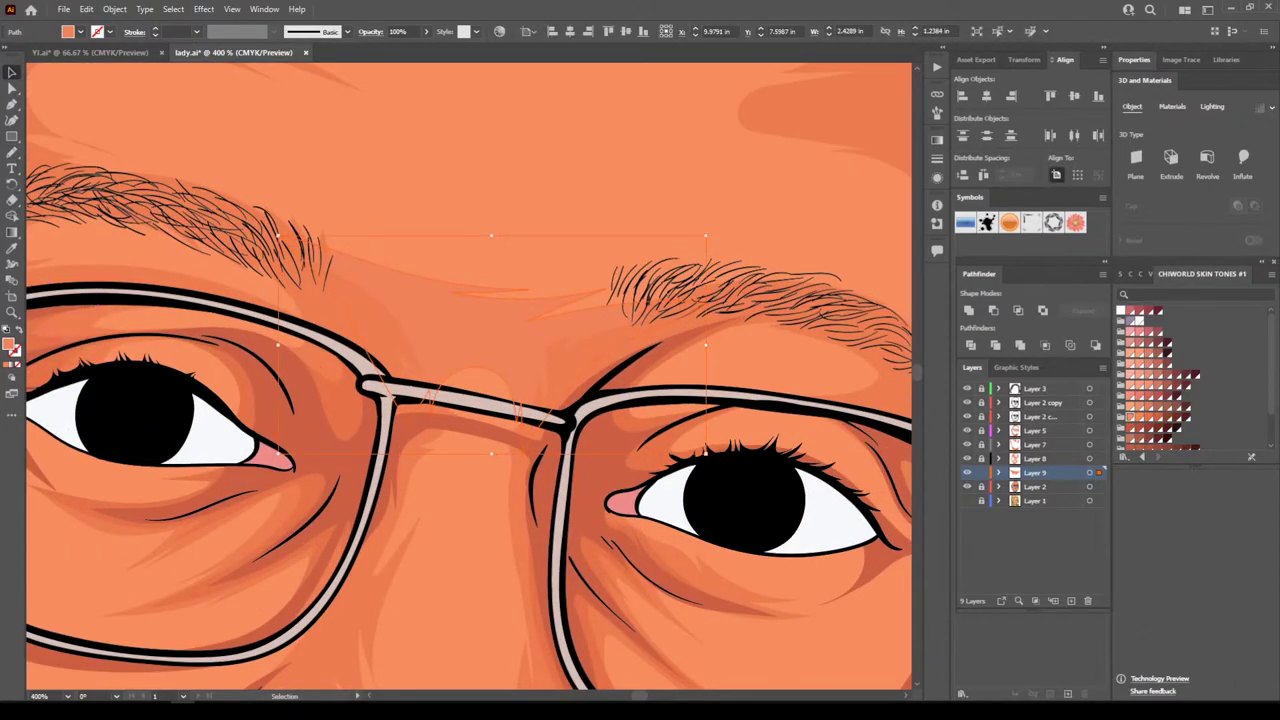
key(i)
click(440, 228)
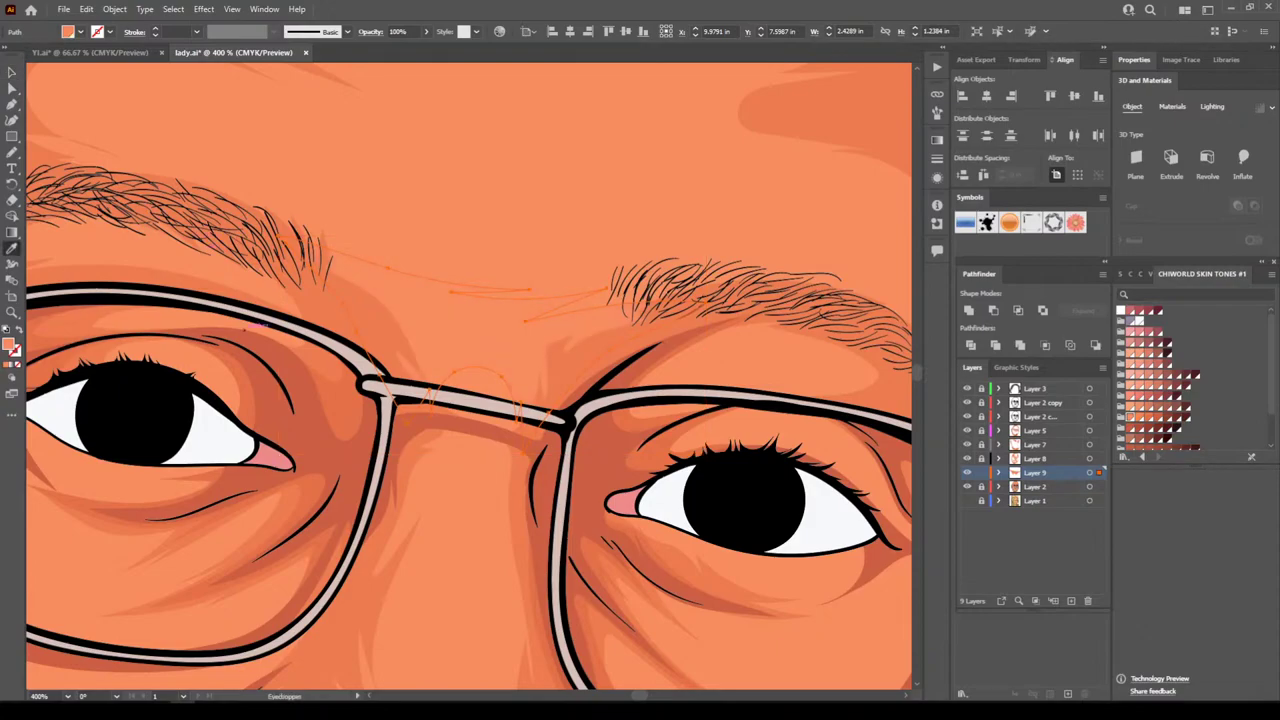
double_click(8, 344)
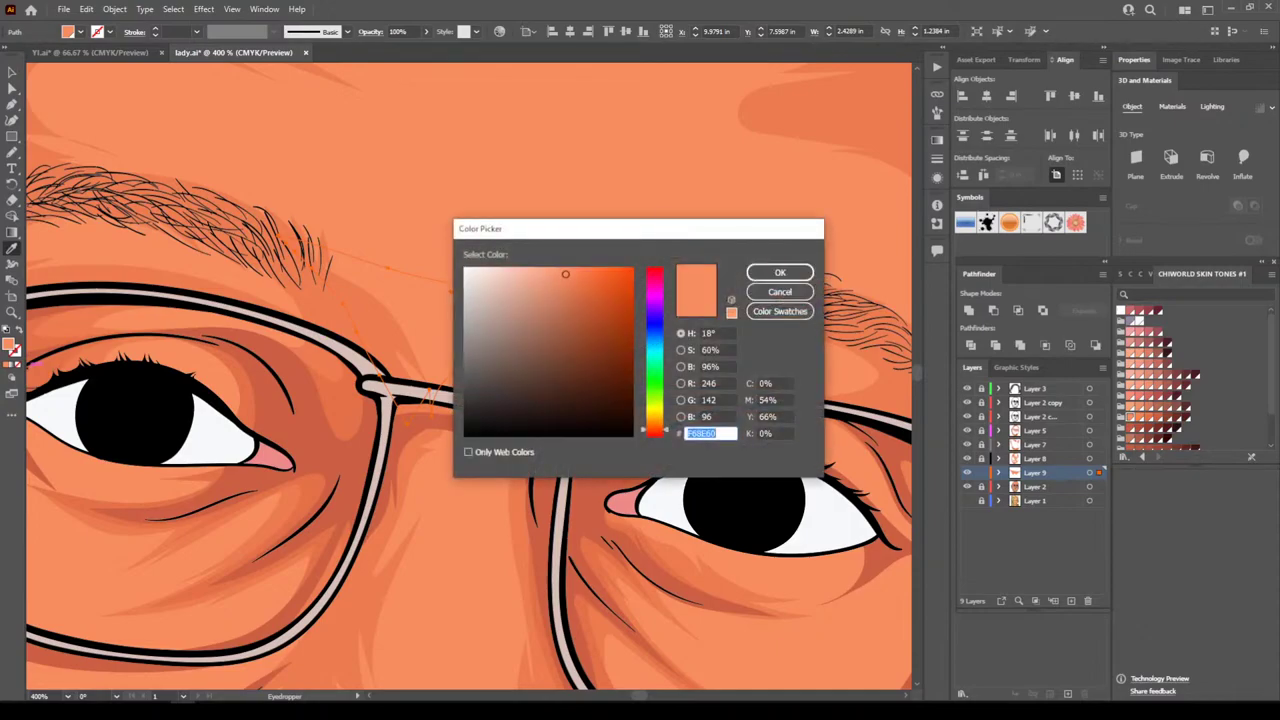
mouse_move(565, 274)
mouse_down()
mouse_move(566, 287)
mouse_move(570, 277)
mouse_up()
click(780, 272)
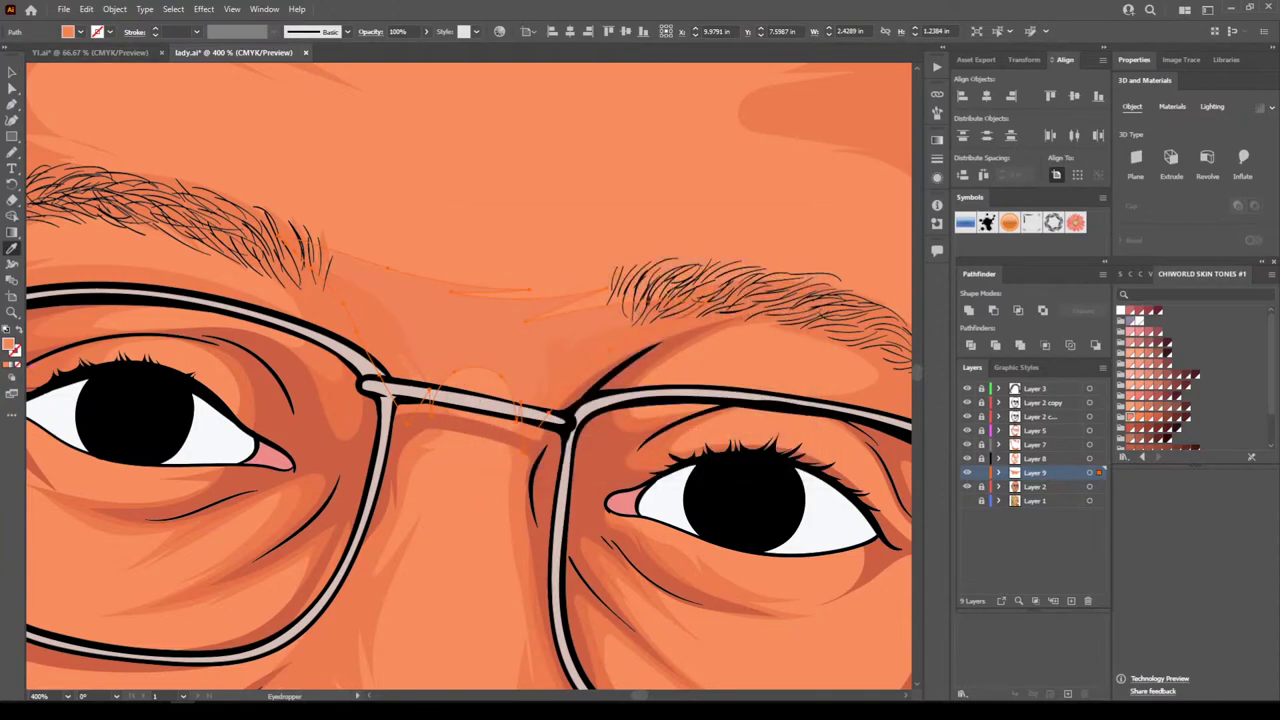
Try adjusting the tone's CMYK colour balance with Convert and Preview on, using Cyan -31%, Magenta -1% and Black -23%
click(86, 9)
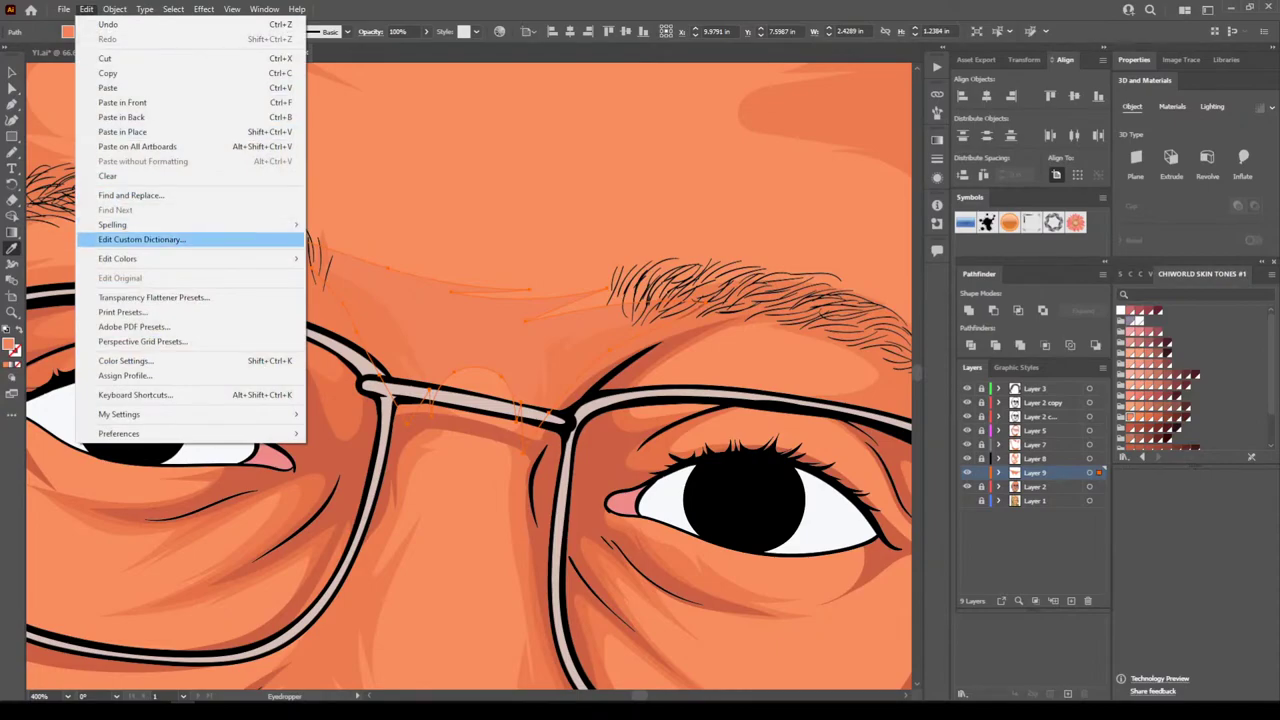
mouse_move(117, 258)
click(364, 292)
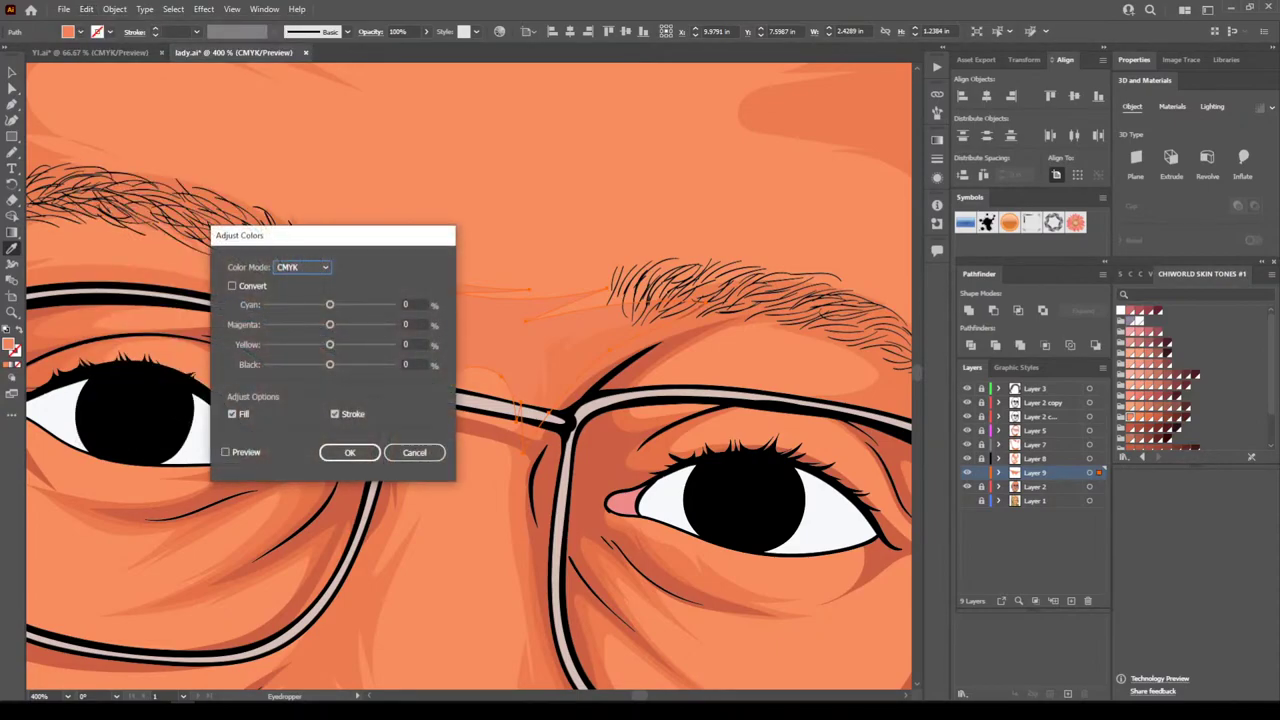
click(225, 452)
drag(330, 364, 315, 364)
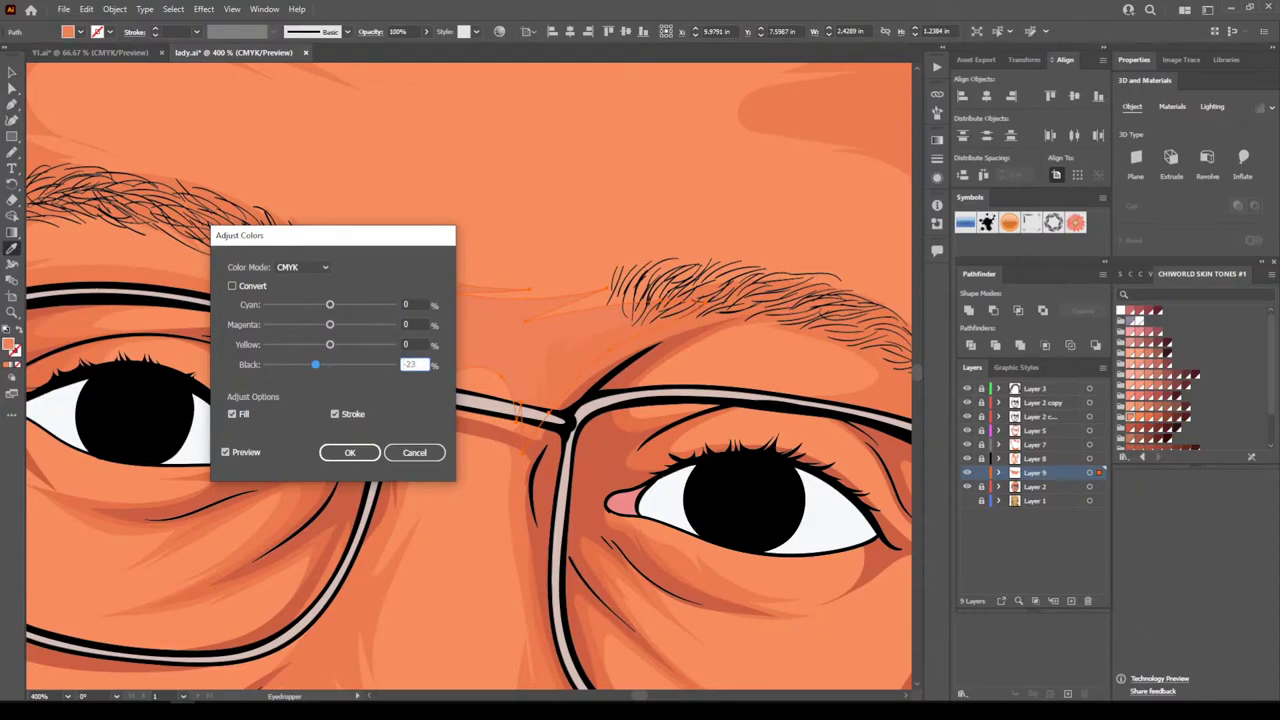
click(232, 286)
mouse_move(330, 304)
mouse_down()
mouse_move(305, 304)
mouse_move(329, 324)
mouse_up()
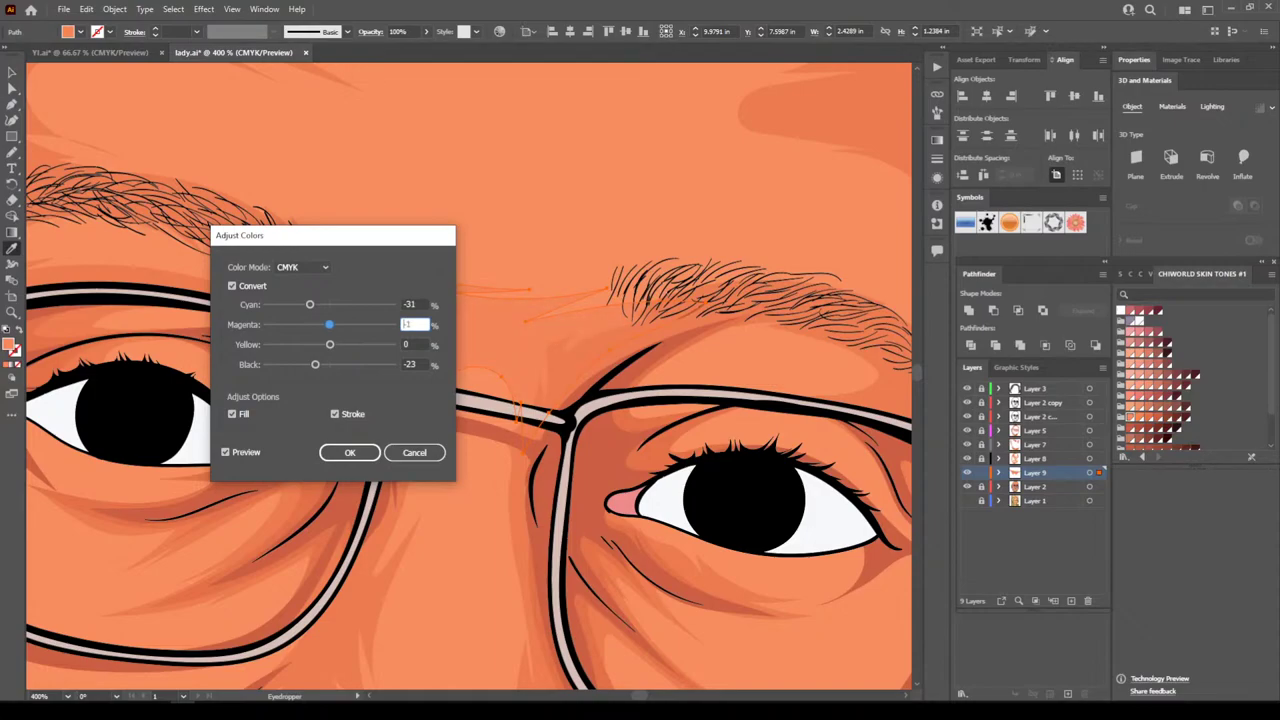
click(350, 452)
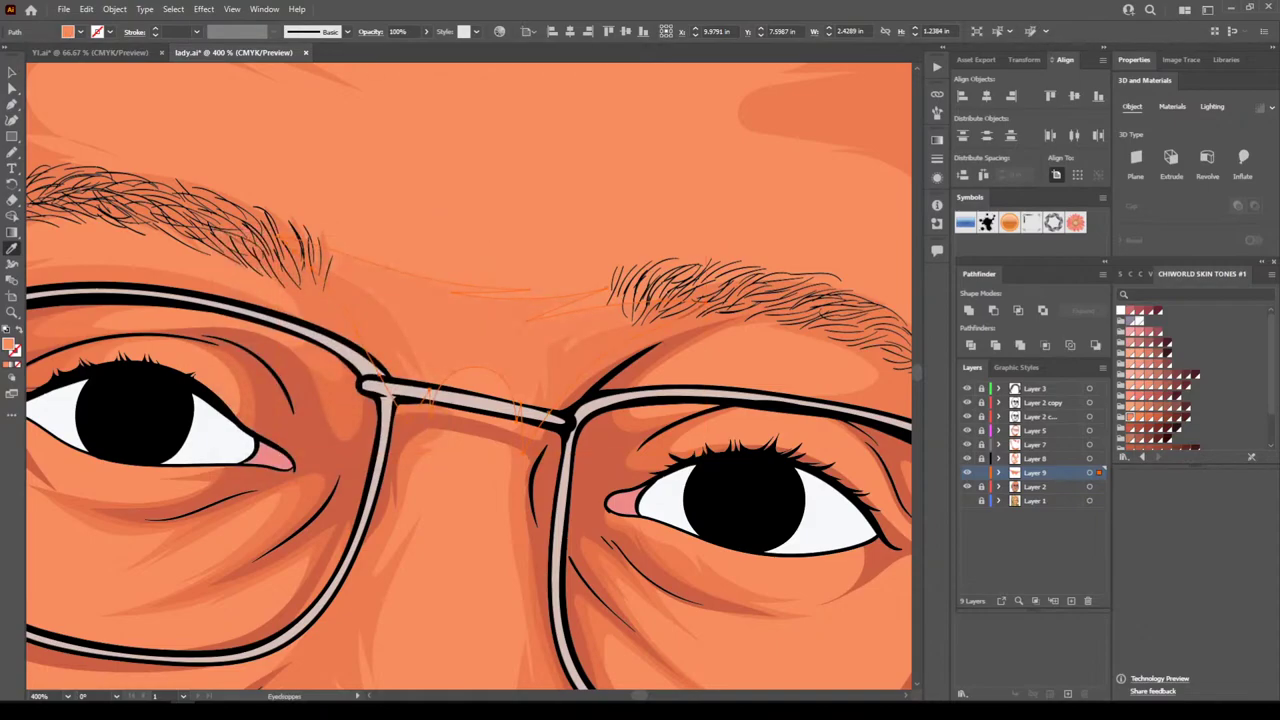
Examine the tone between the brows against the whole face and undo its colour changes
key(ctrl+minus)
key(ctrl+minus)
key(ctrl+minus)
key(ctrl+minus)
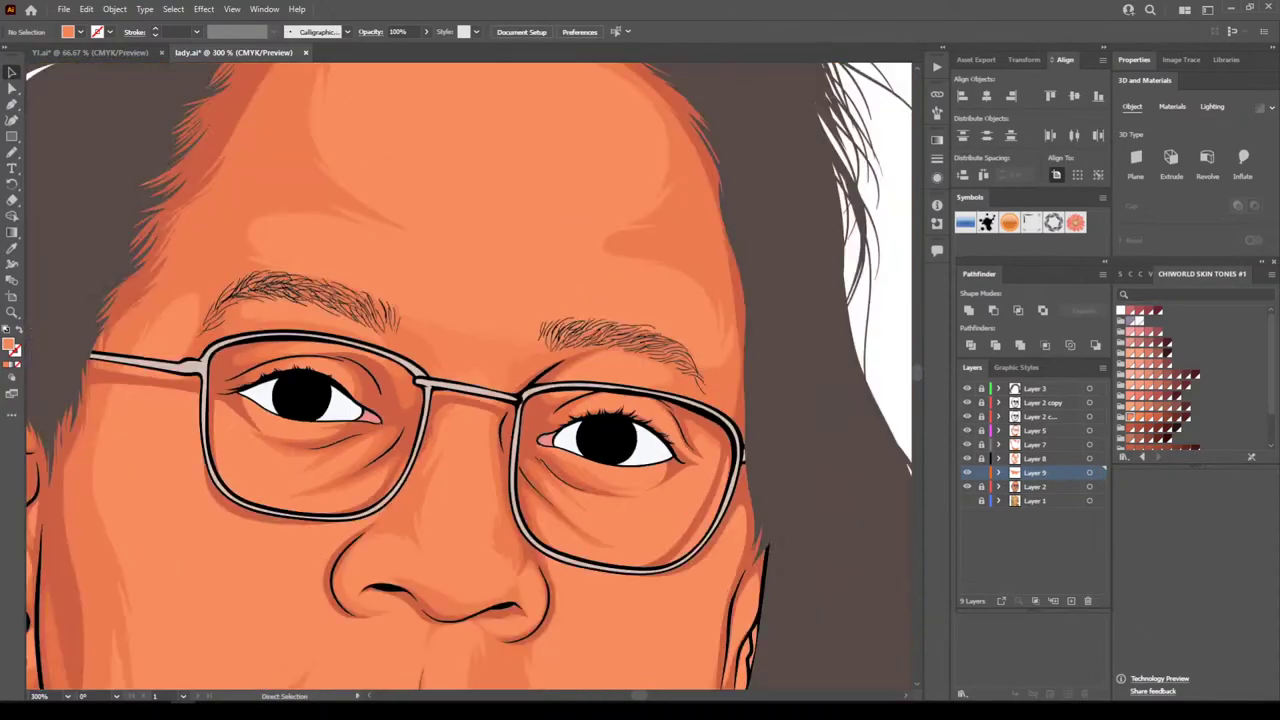
key(ctrl+plus)
key(ctrl+plus)
key(ctrl+plus)
key(ctrl+plus)
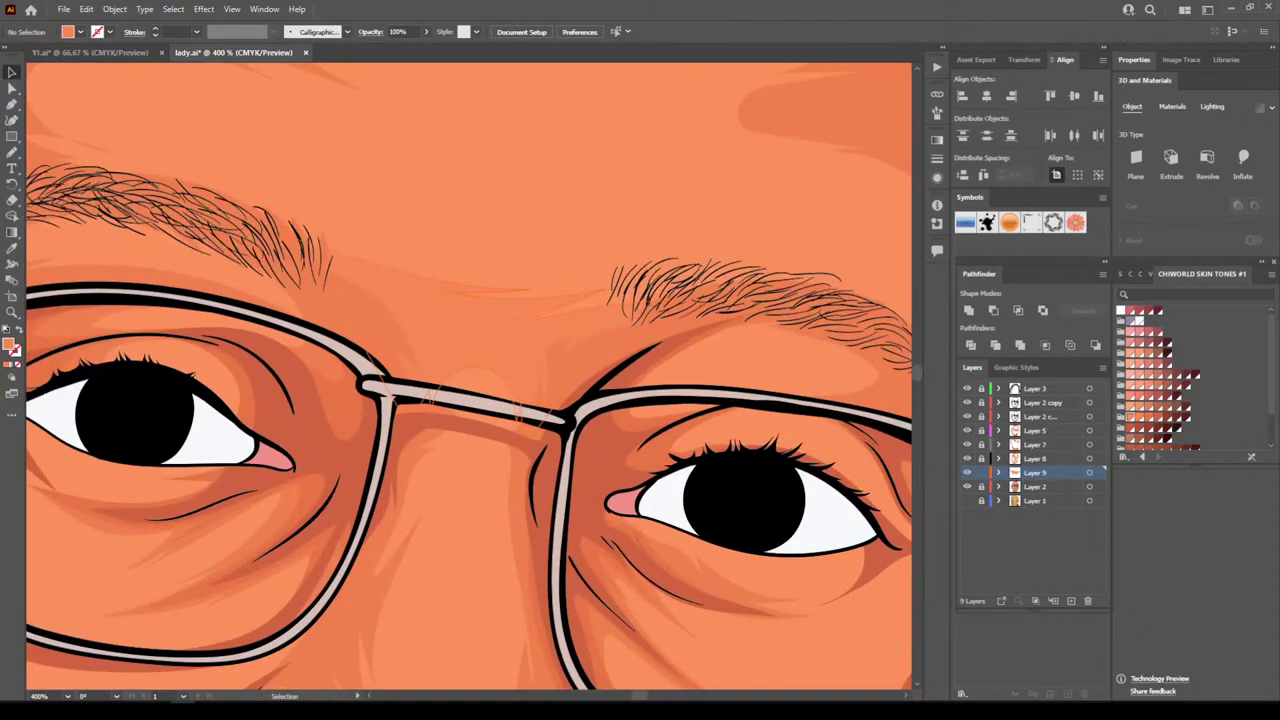
Adjust the brow-gap tone's CMYK colour balance with Convert and Preview on, to Cyan -6%, Magenta 0% and Yellow 1%, and deselect it
click(86, 9)
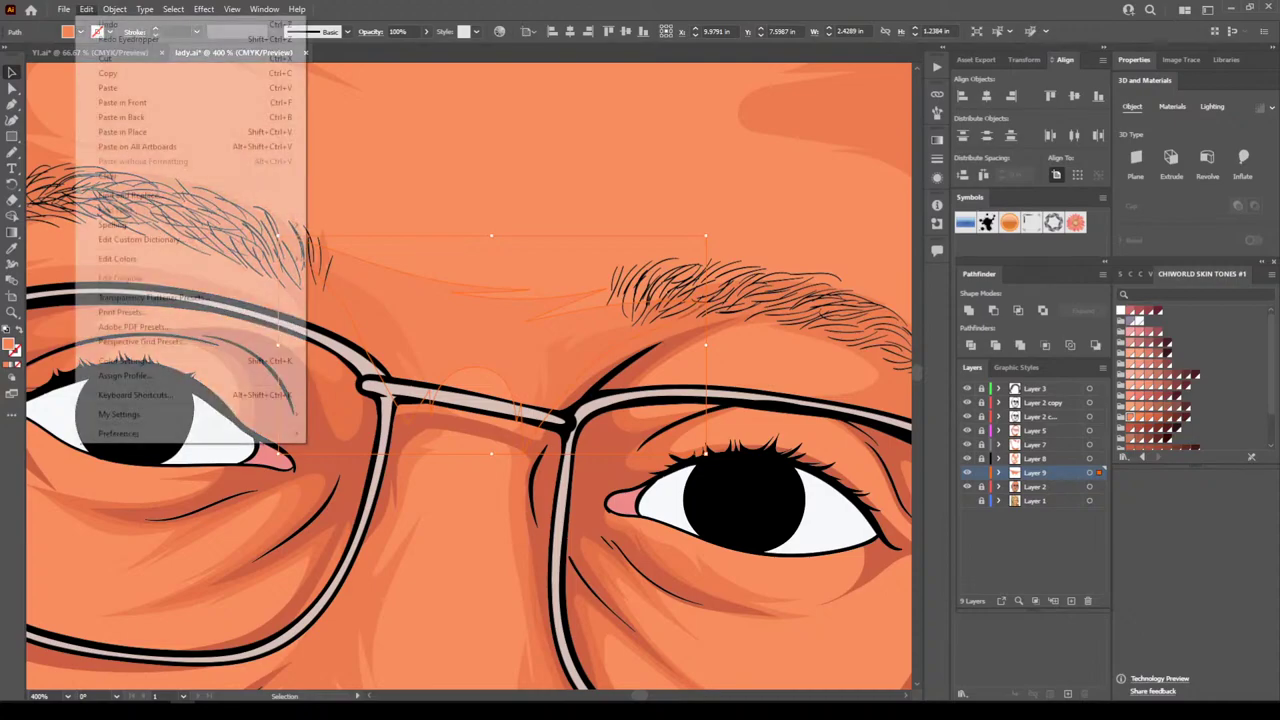
mouse_move(190, 258)
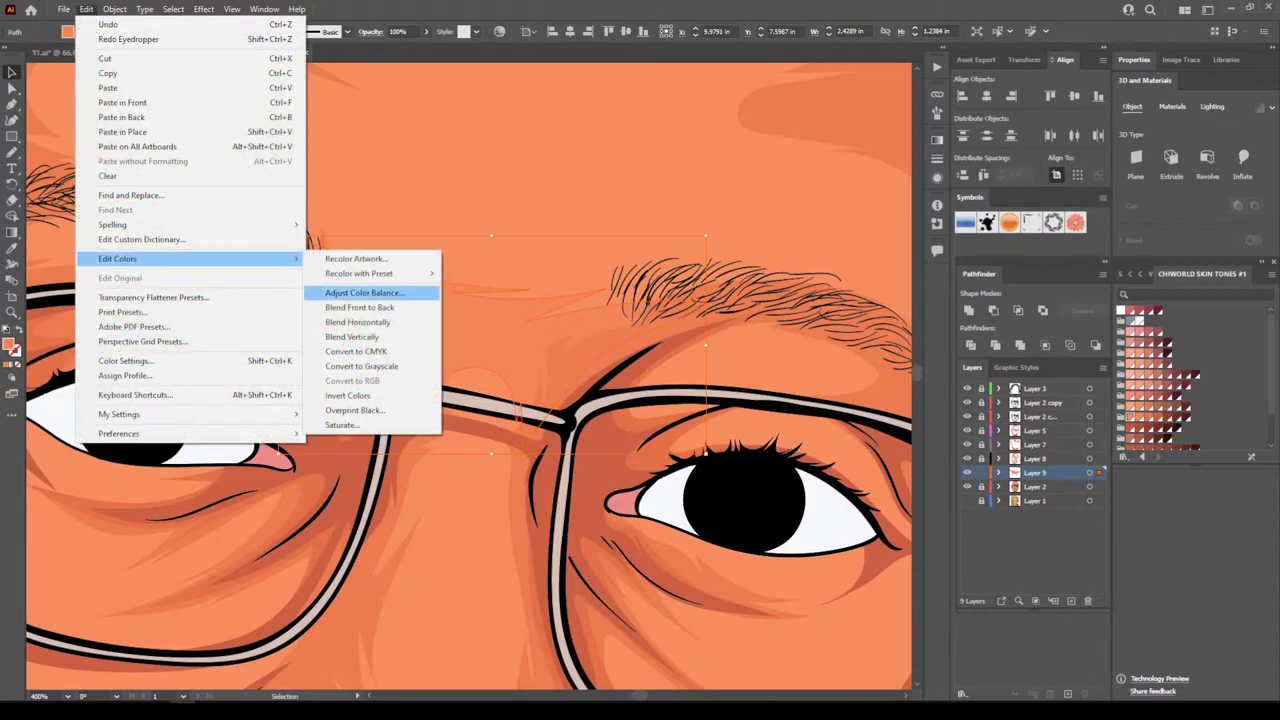
click(364, 292)
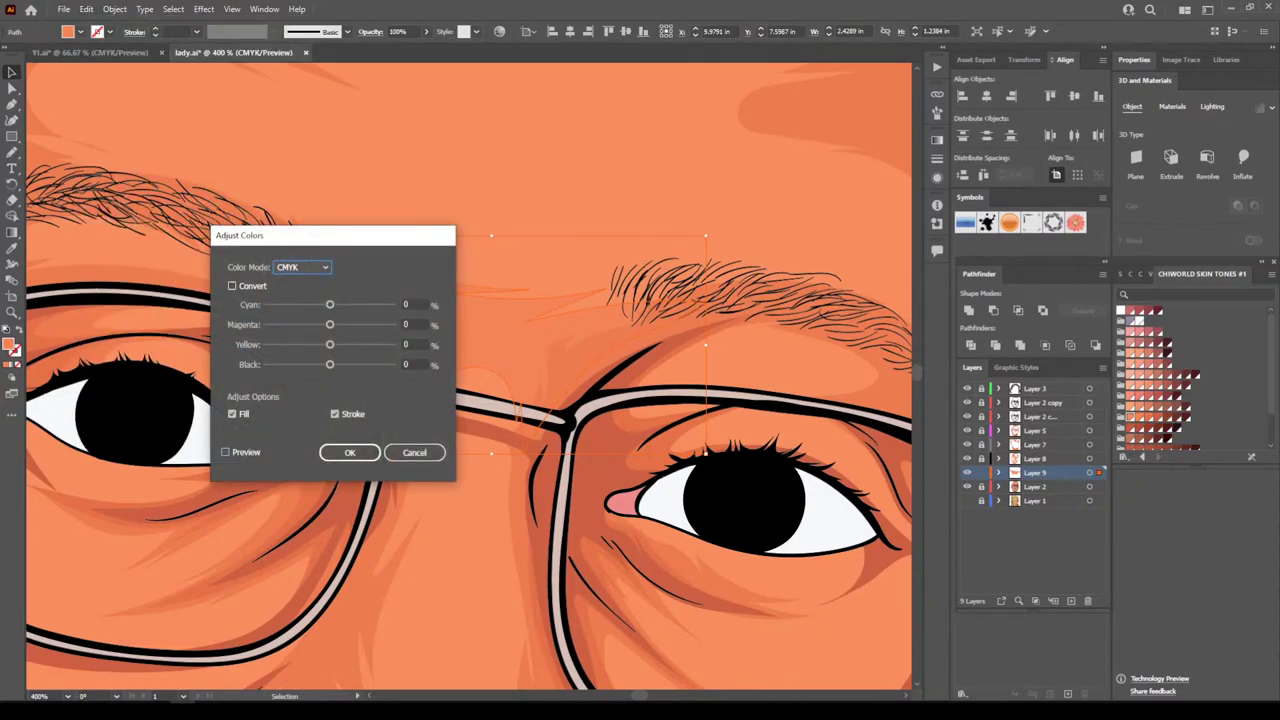
click(232, 286)
click(225, 452)
click(330, 325)
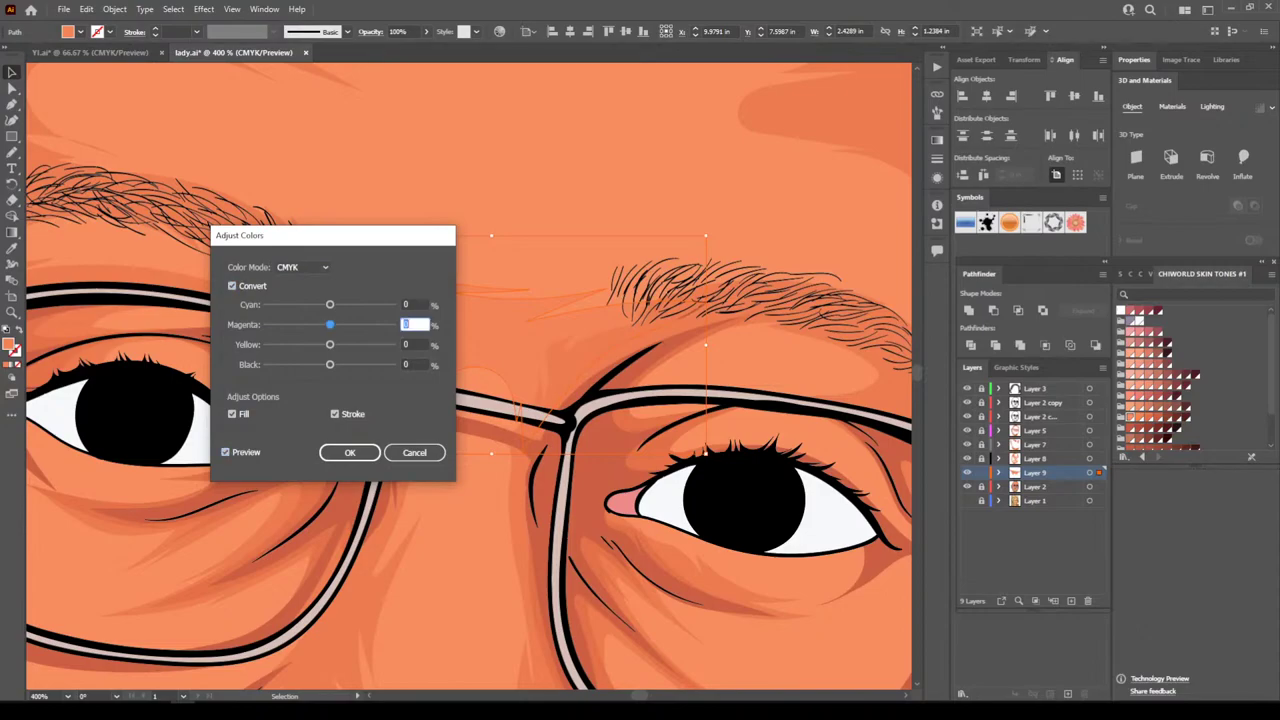
text(1)
click(330, 305)
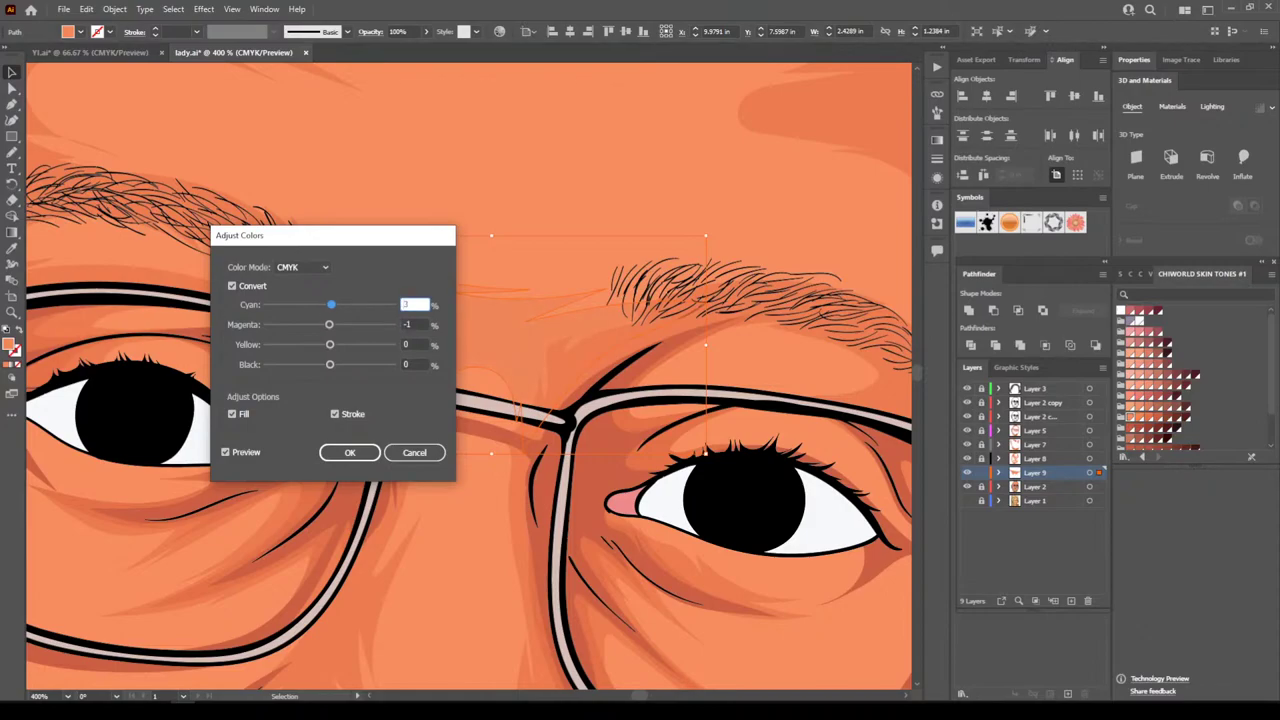
key(Down)
key(Down)
key(Tab)
key(Down)
key(Down)
key(Down)
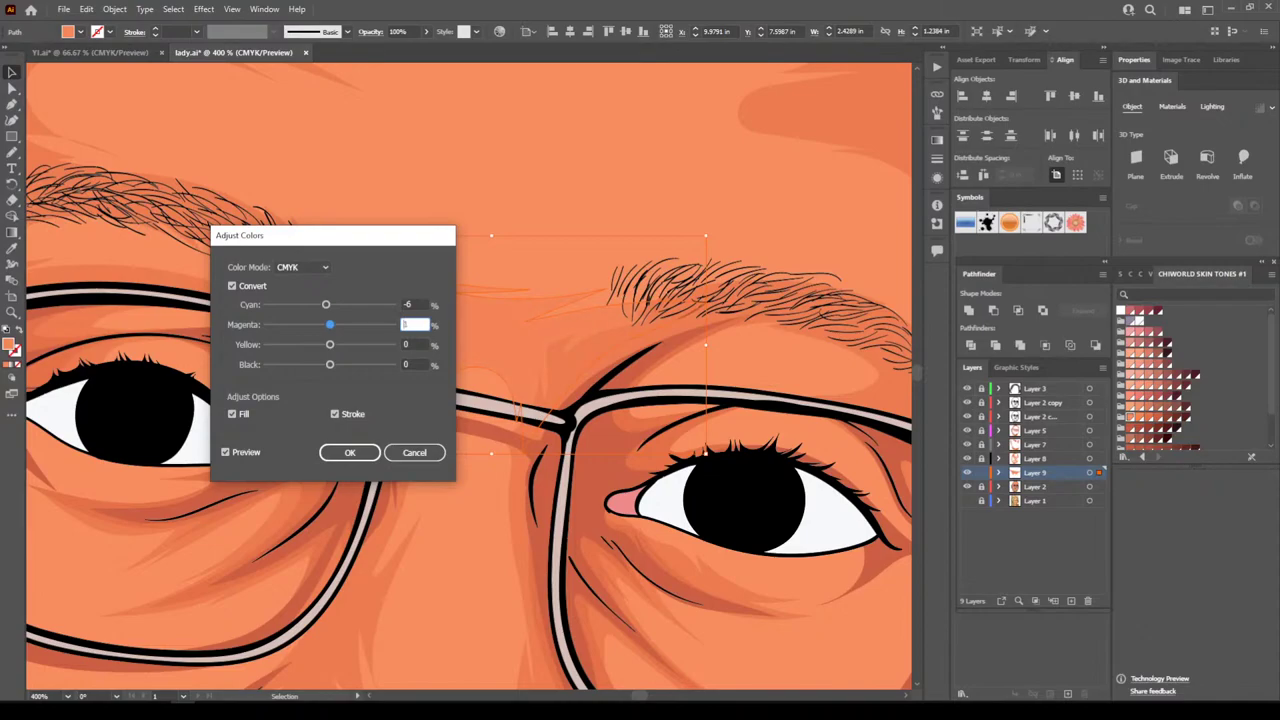
key(Tab)
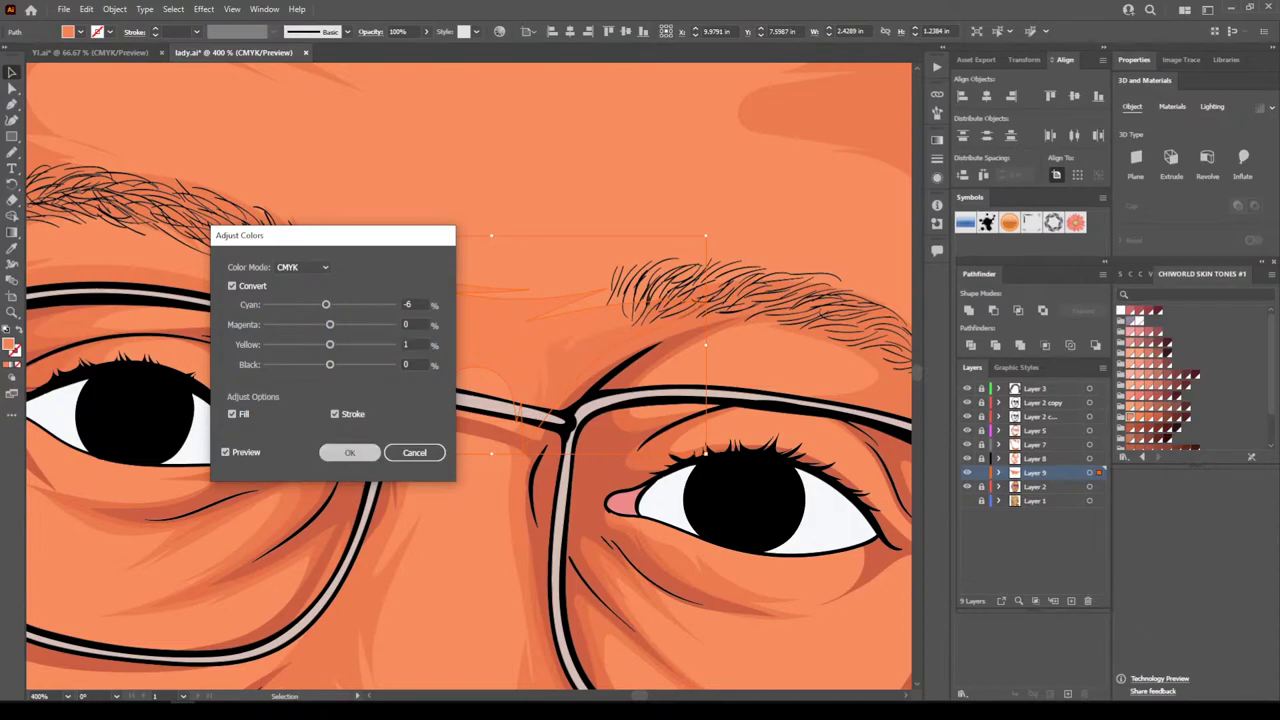
key(Return)
key(ctrl+shift+a)
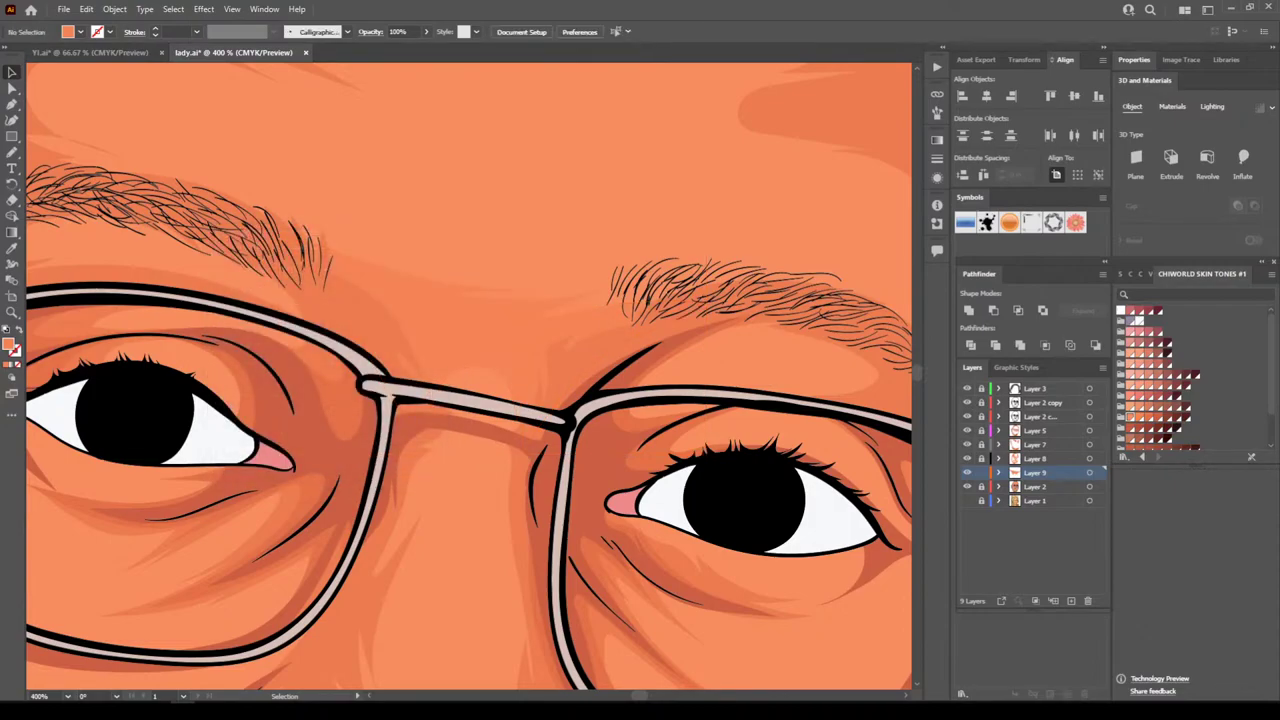
Draw Pencil tones in the same fill around the left nostril wing, across the nose tip and down the nose bridge
key(ctrl+minus)
key(ctrl+minus)
key(ctrl+minus)
key(ctrl+minus)
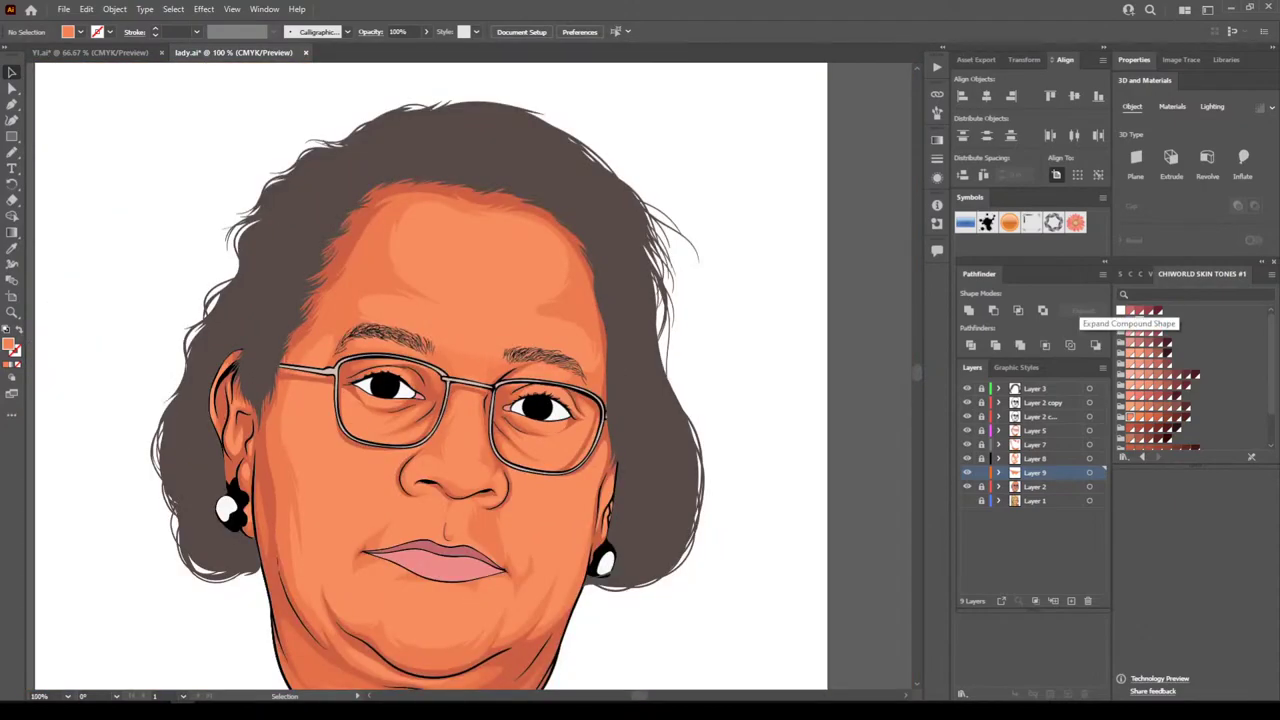
key(ctrl+plus)
key(ctrl+plus)
scroll(470, 376, down, 4)
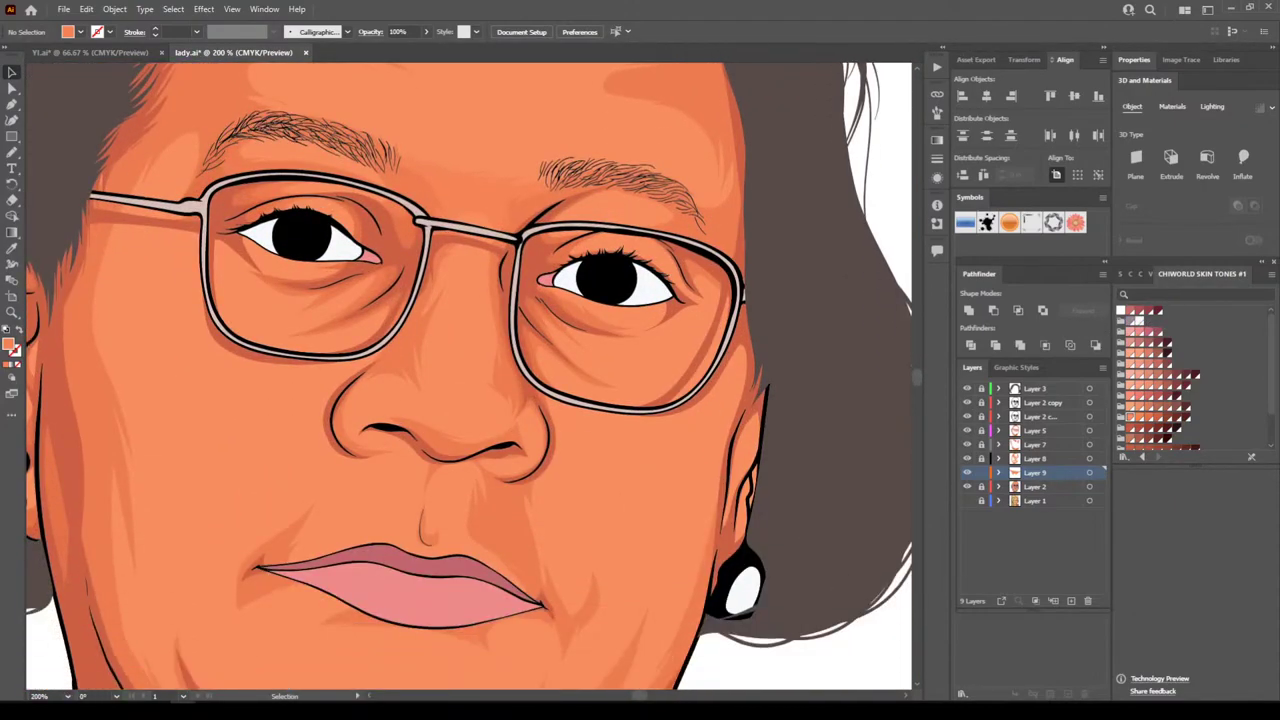
key(ctrl+plus)
key(ctrl+plus)
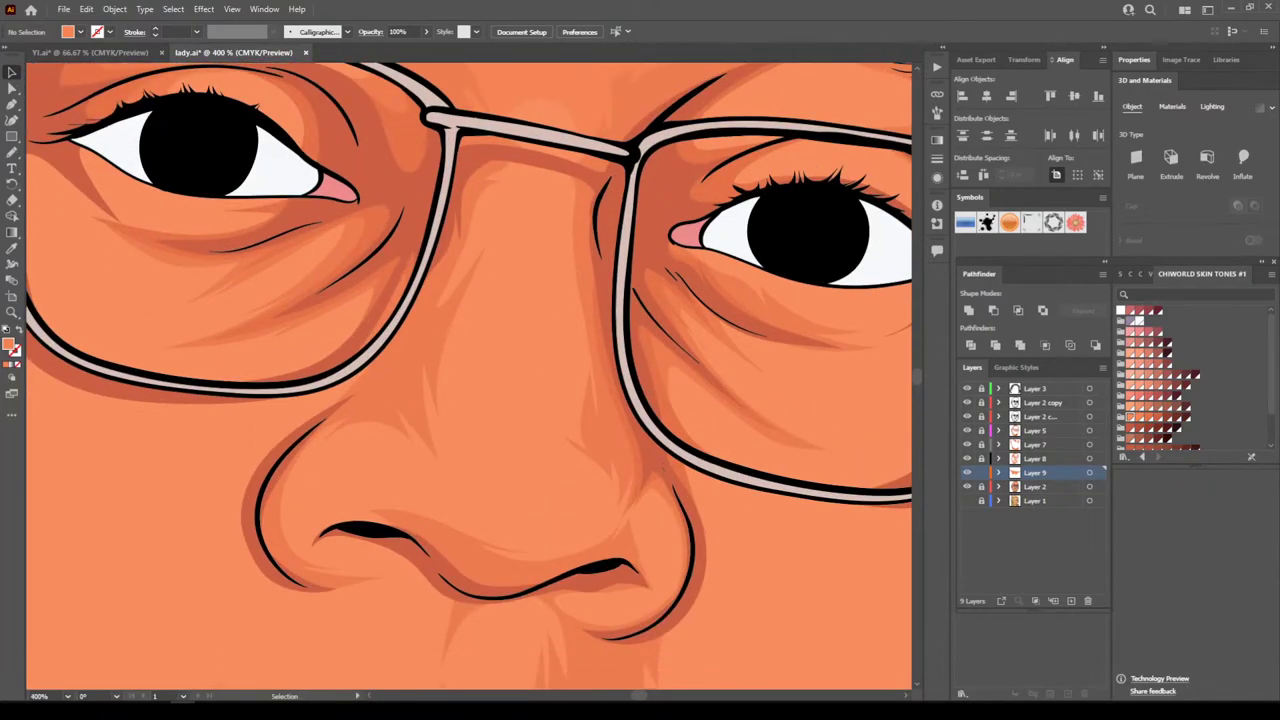
click(12, 152)
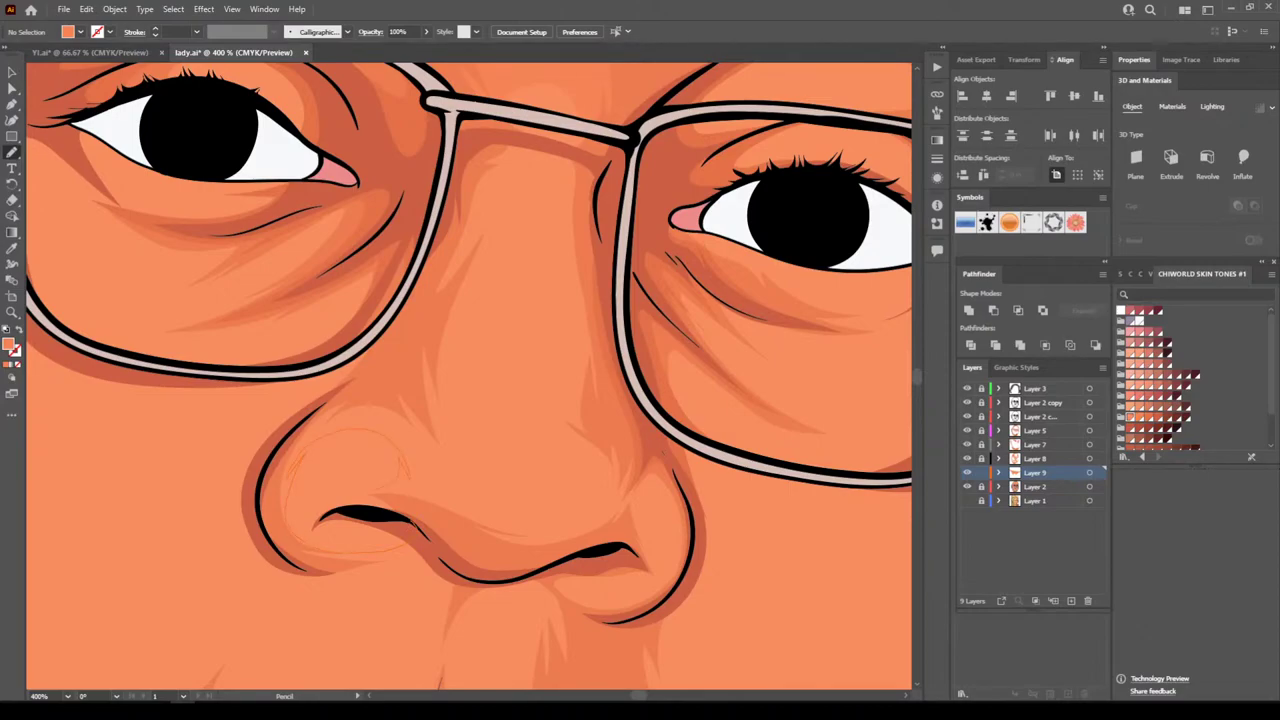
drag(325, 515, 408, 519)
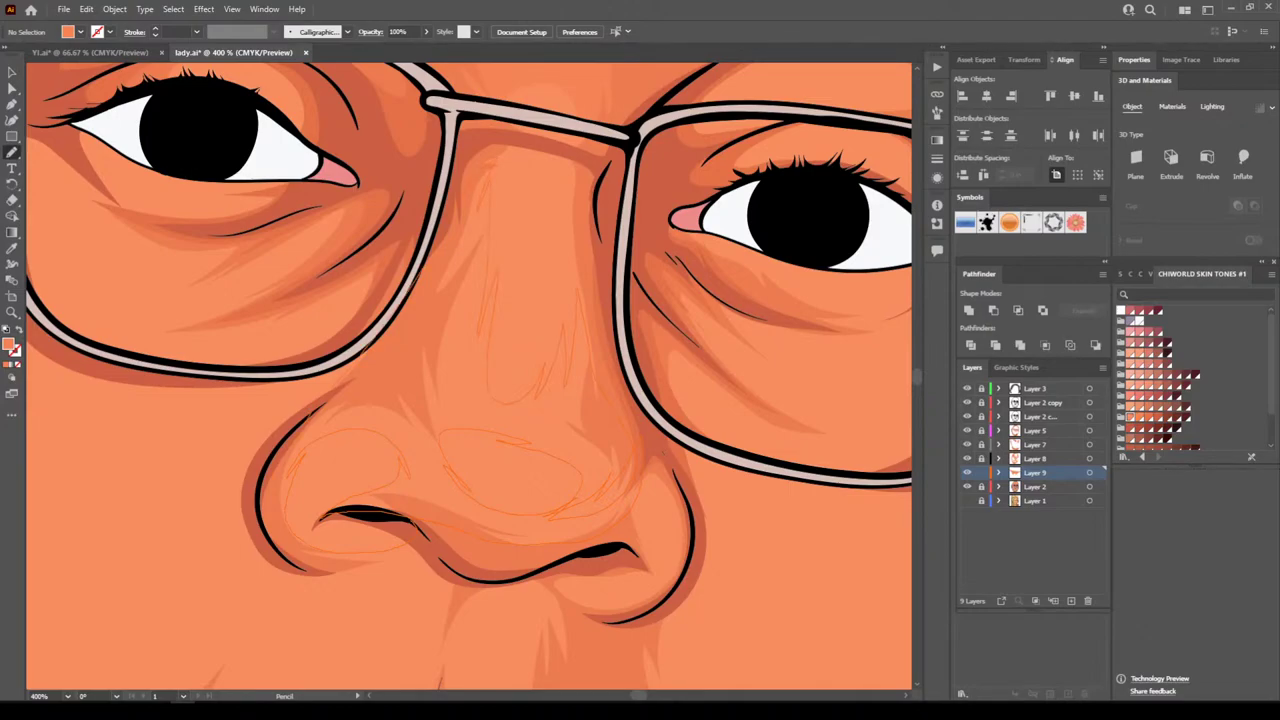
Examine the new nose tones from a wider view, ending close up on the nose bridge and glasses
key(ctrl+minus)
key(ctrl+minus)
key(ctrl+minus)
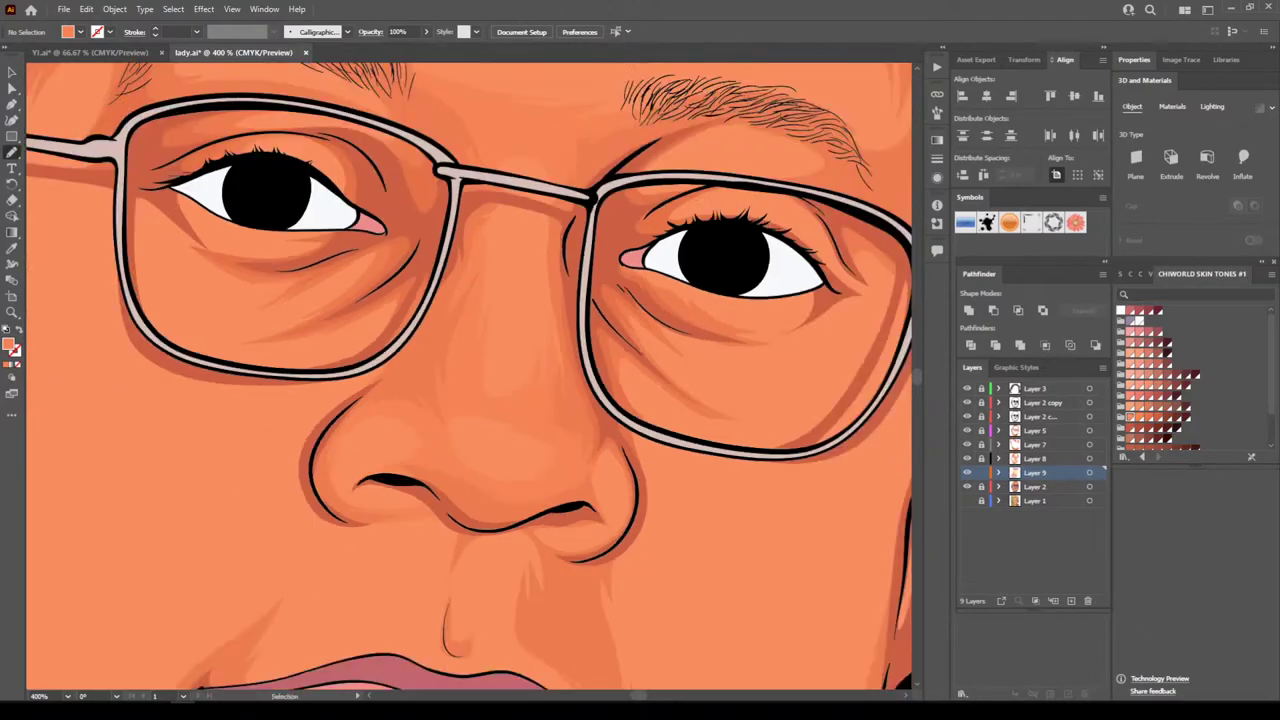
key(ctrl+plus)
key(ctrl+plus)
key(ctrl+plus)
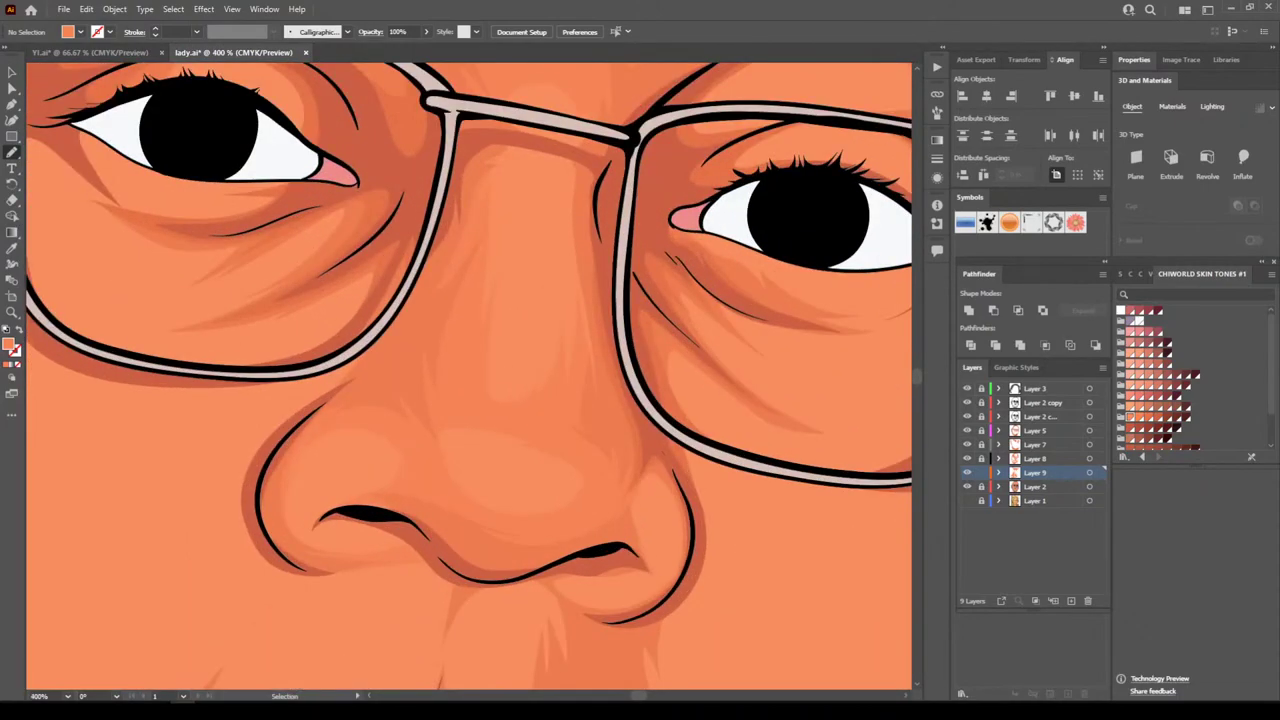
scroll(469, 376, up, 4)
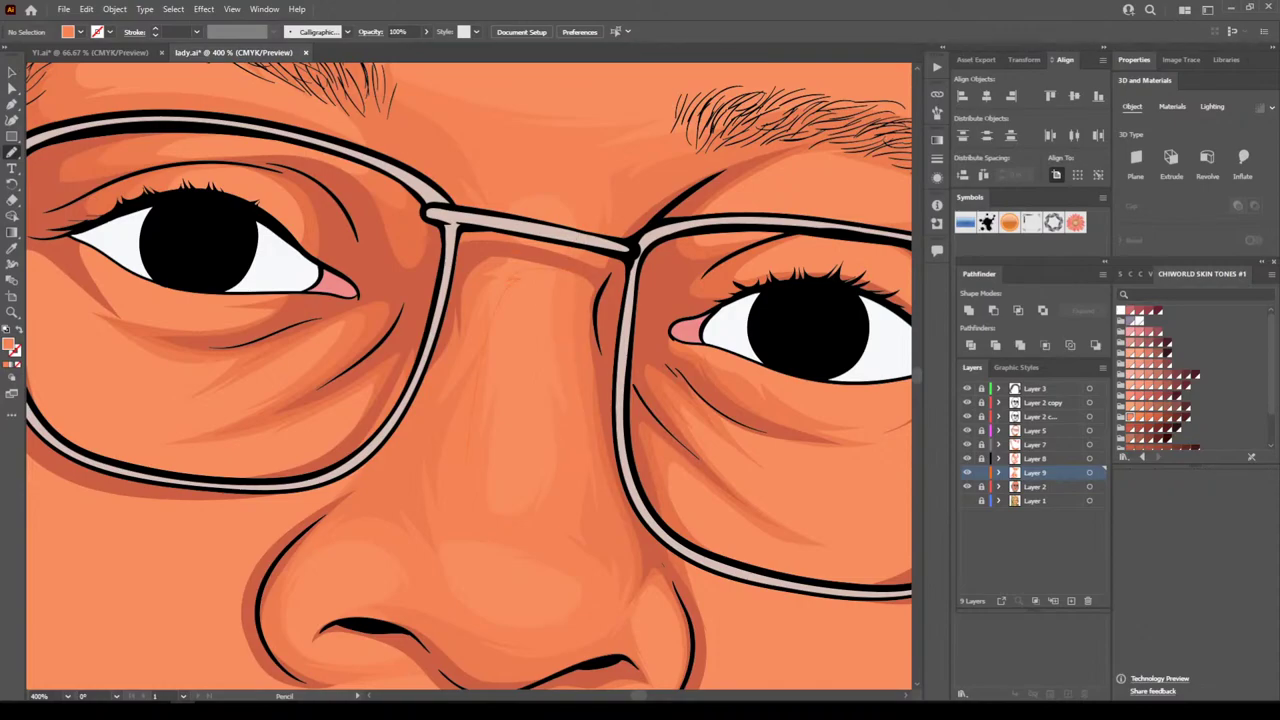
Draw Pencil tones in the same fill around the central forehead highlight and across the lower forehead above both brows
key(ctrl+minus)
key(ctrl+minus)
key(ctrl+minus)
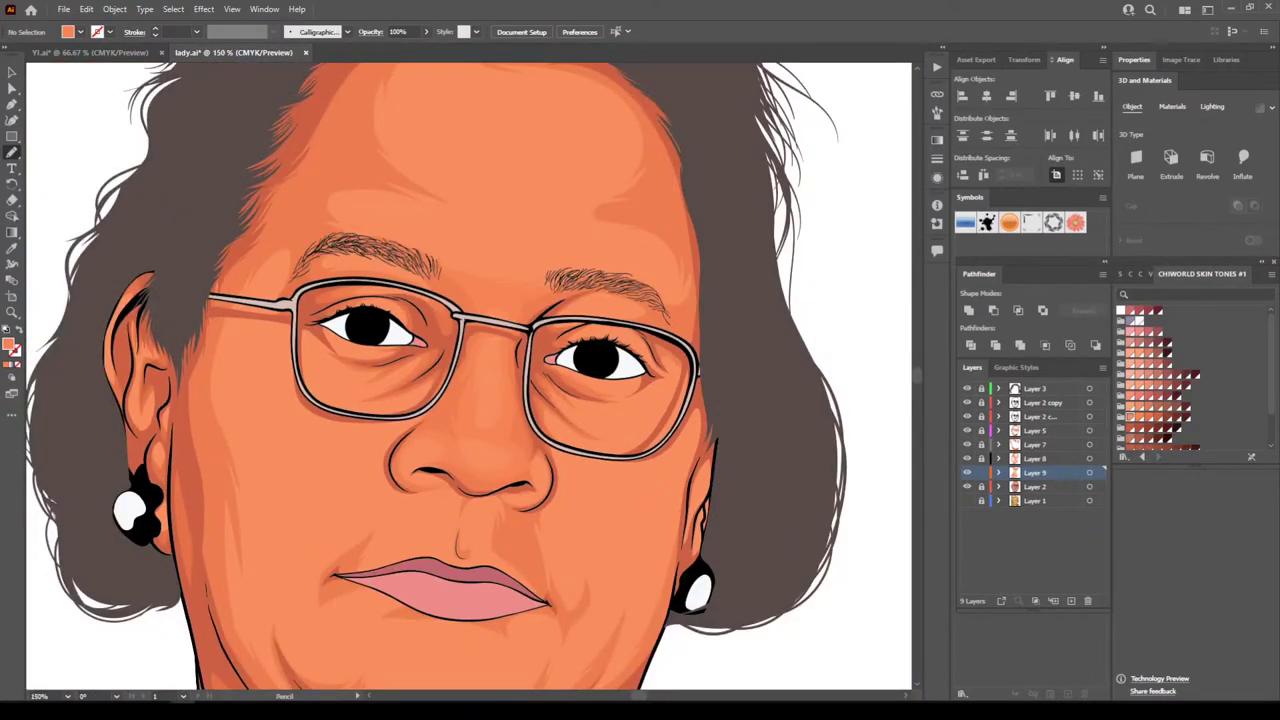
key(ctrl+plus)
key(ctrl+plus)
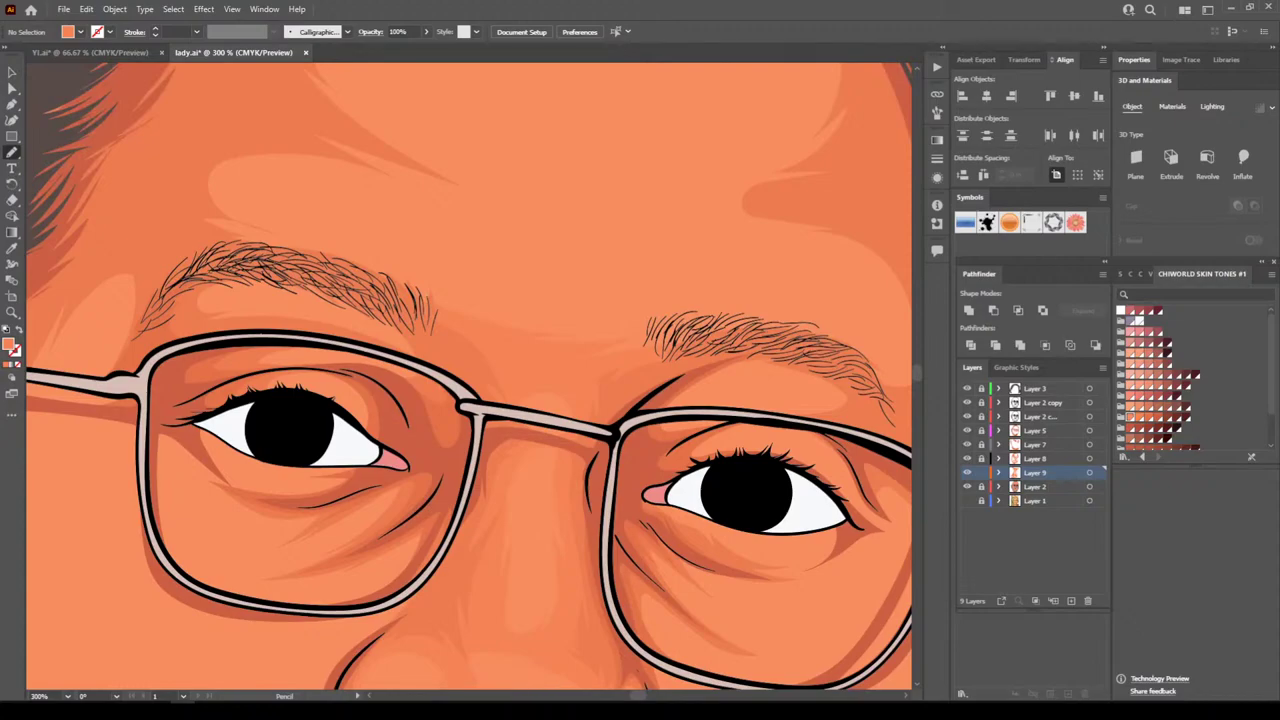
key(ctrl+minus)
scroll(757, 535, right, 3)
scroll(757, 535, up, 2)
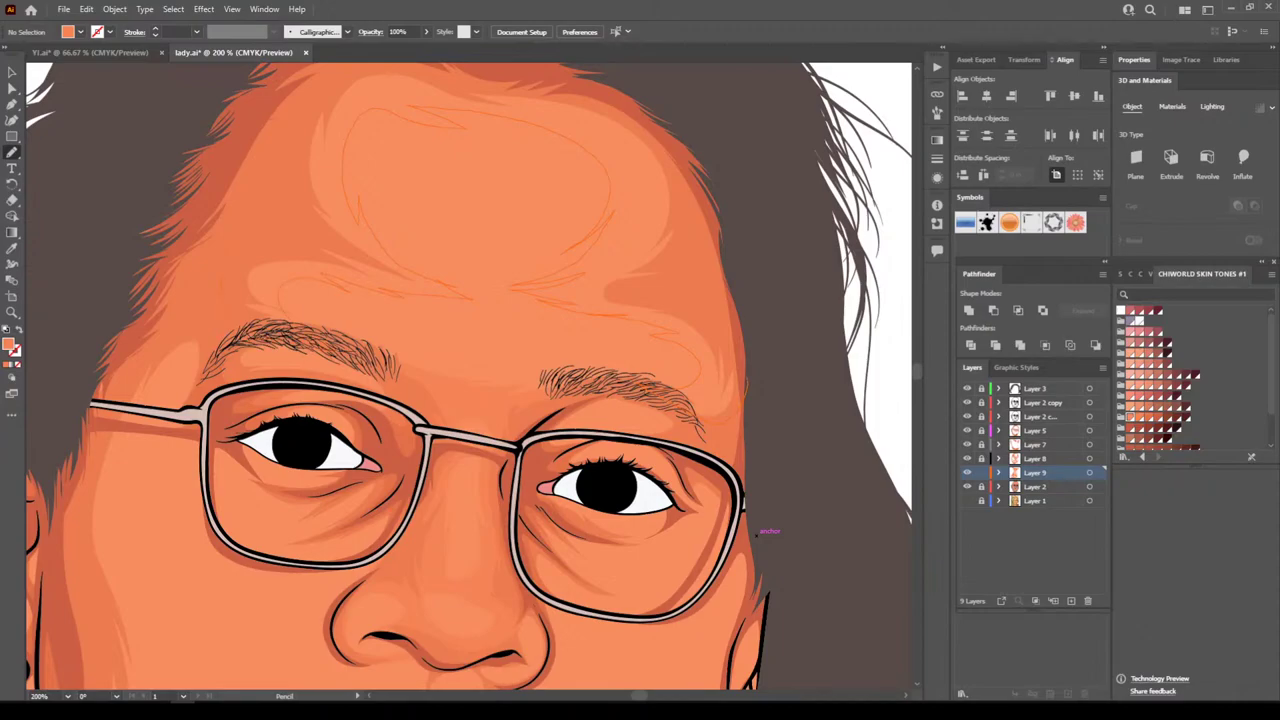
right_click(713, 152)
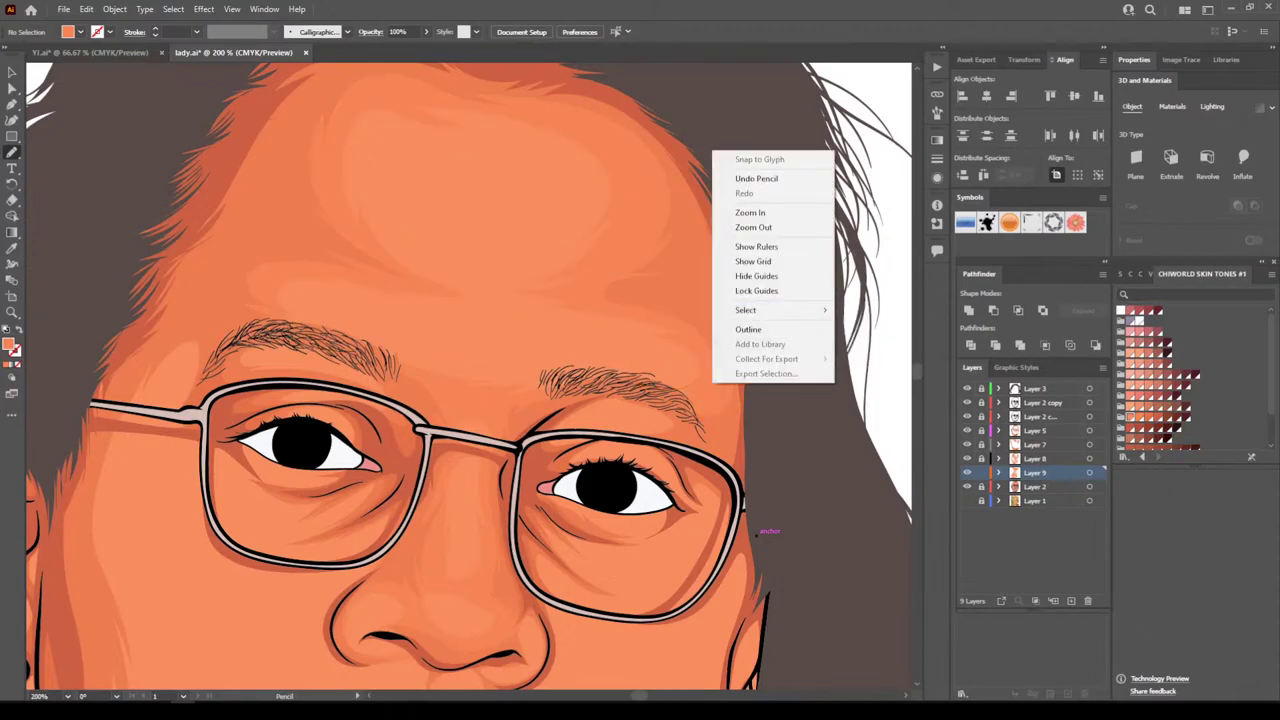
key(Escape)
key(ctrl+minus)
key(ctrl+minus)
key(ctrl+minus)
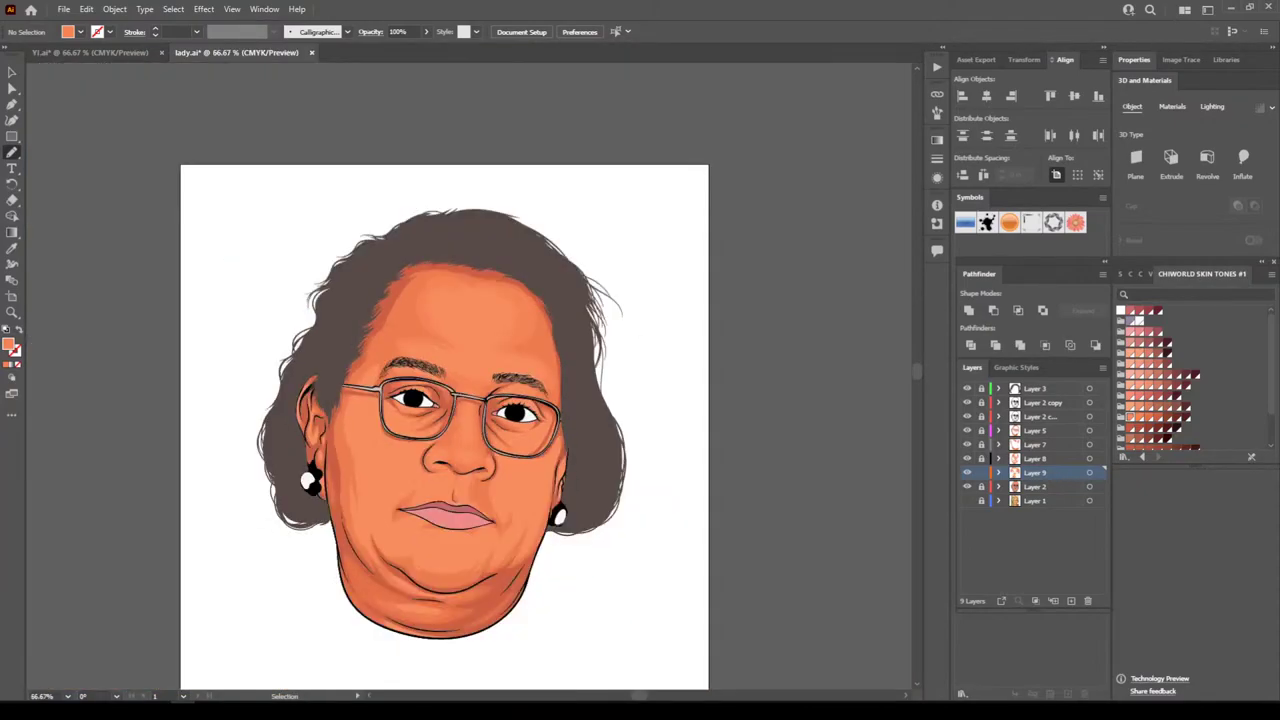
Draw a further Pencil tone in the same fill along the outer sides of the forehead
key(ctrl+plus)
key(ctrl+plus)
key(ctrl+plus)
key(ctrl+plus)
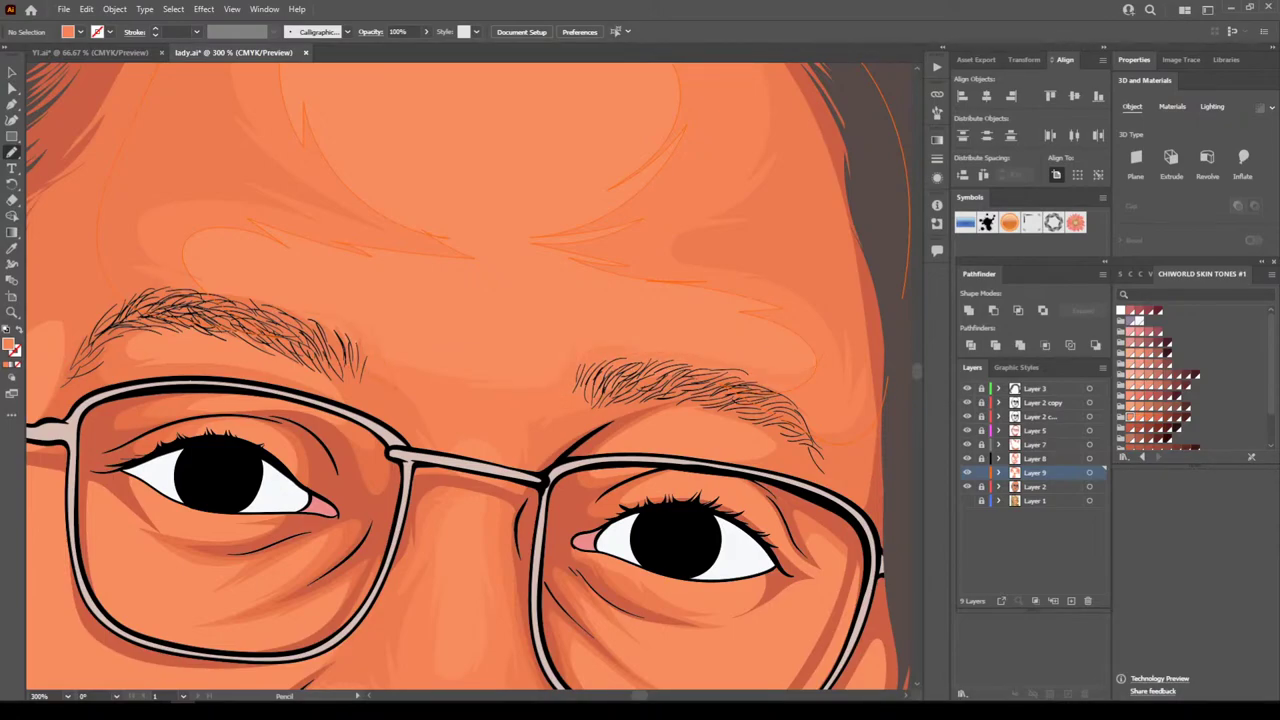
key(ctrl+minus)
key(ctrl+minus)
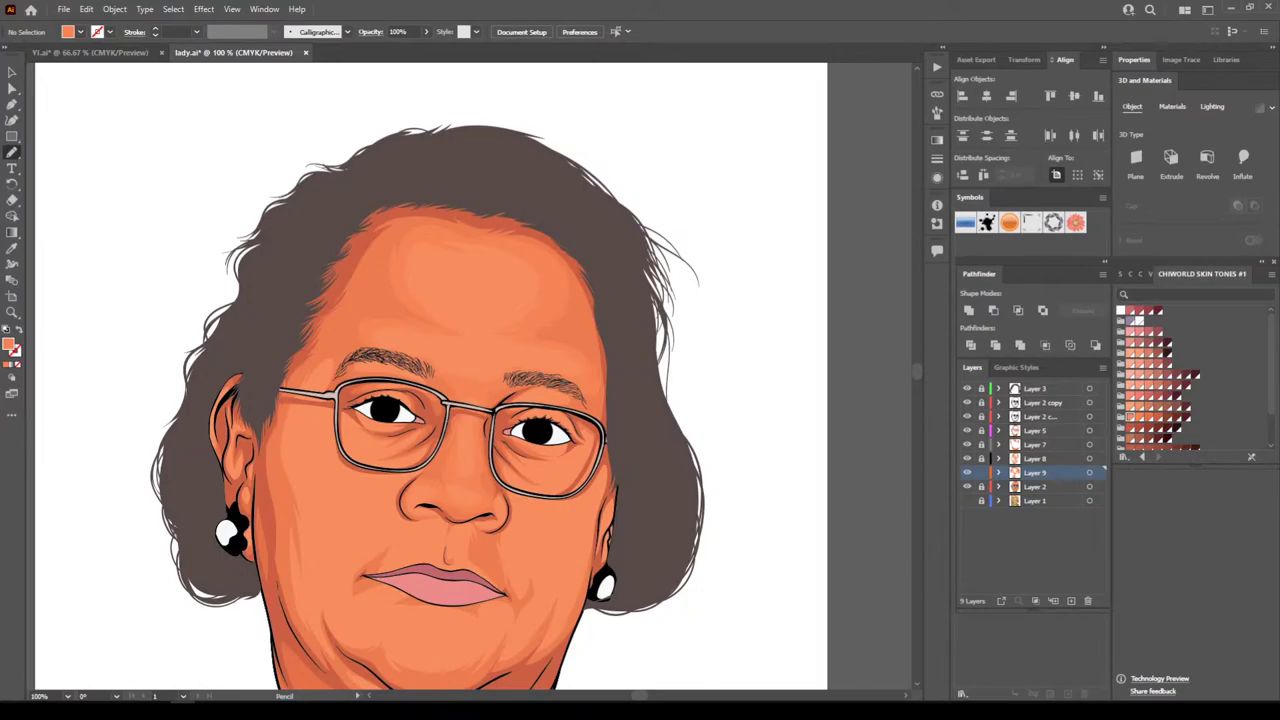
key(ctrl+minus)
Draw Pencil tones in the same fill around the left eye bag inside the glasses lens
key(ctrl+plus)
key(ctrl+plus)
key(ctrl+plus)
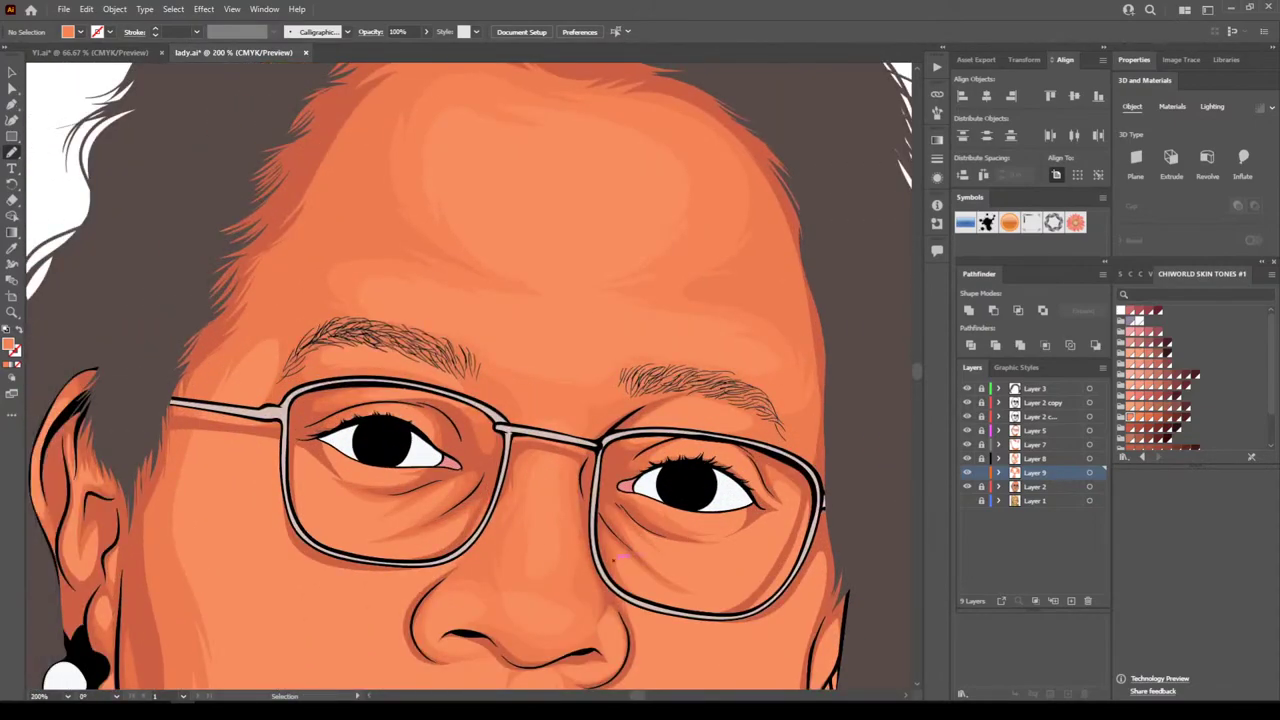
scroll(616, 558, left, 1)
scroll(616, 558, down, 3)
key(ctrl+plus)
key(ctrl+plus)
scroll(616, 558, left, 2)
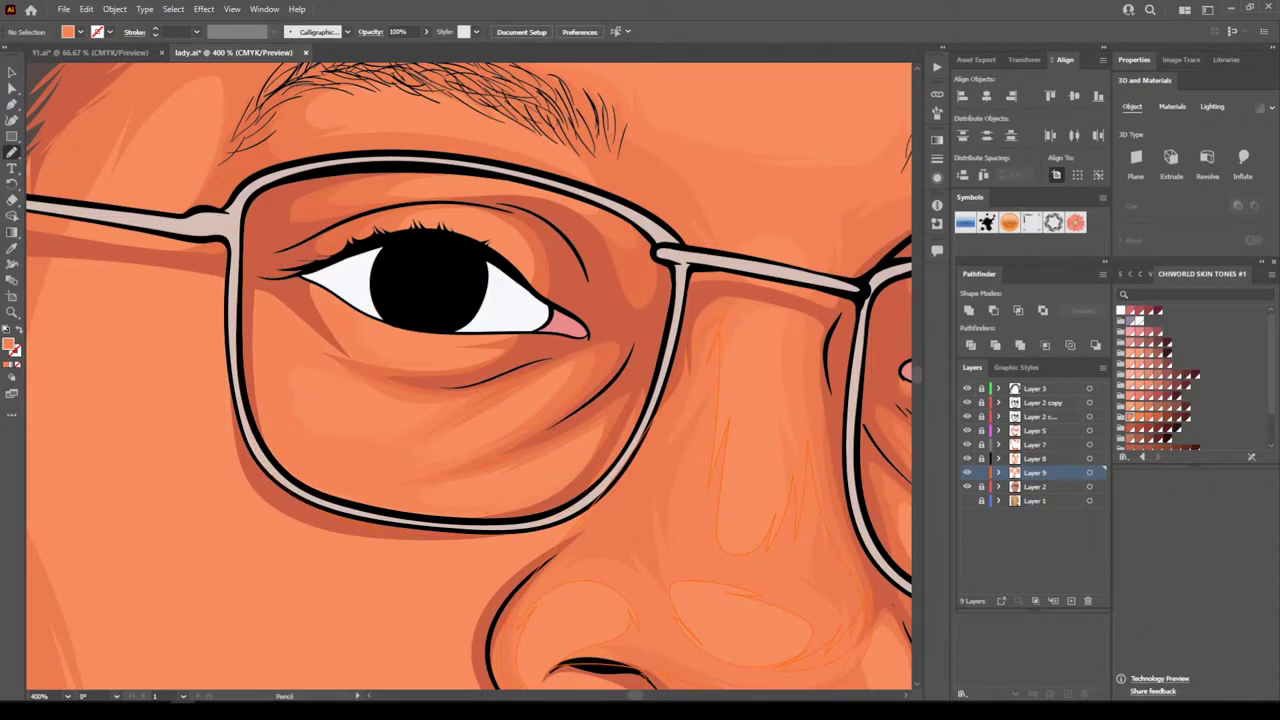
key(ctrl+minus)
key(ctrl+minus)
key(ctrl+minus)
key(ctrl+minus)
key(ctrl+minus)
scroll(469, 376, down, 1)
Draw a Pencil tone in the same fill beneath the right eye, following the eye bag inside the lens
key(ctrl+plus)
key(ctrl+plus)
key(ctrl+plus)
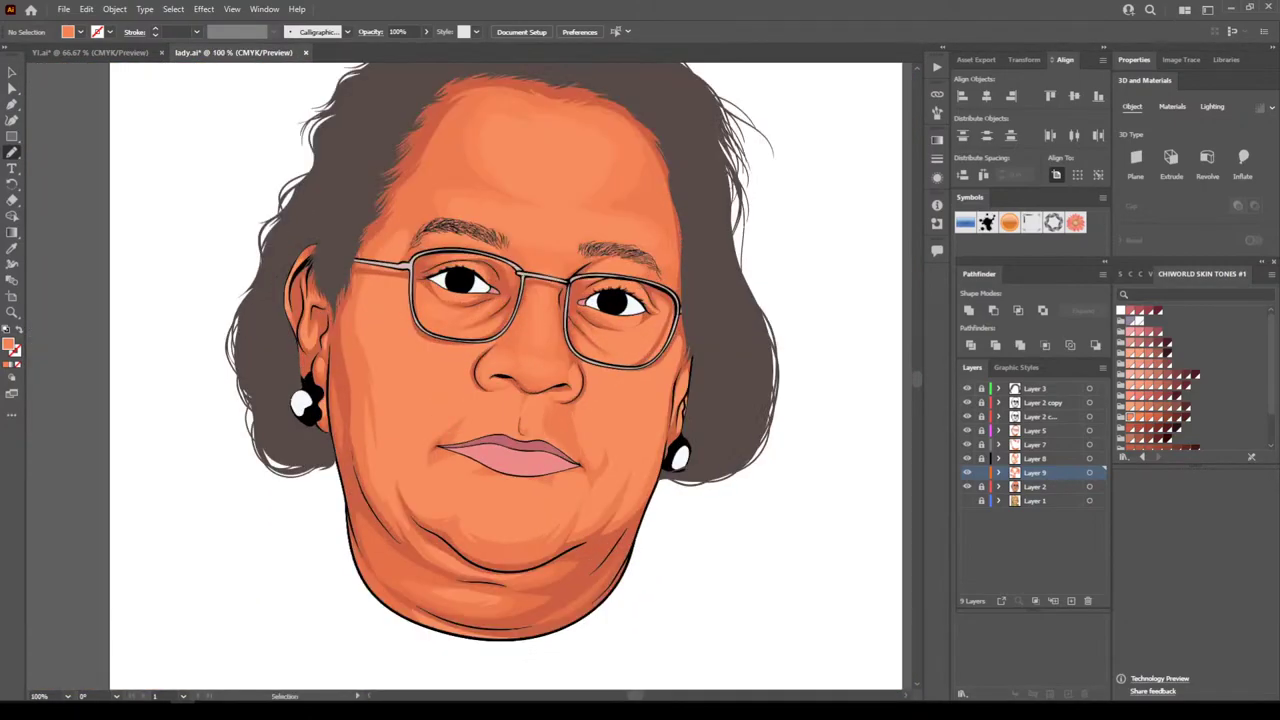
scroll(469, 376, right, 3)
key(ctrl+plus)
key(ctrl+plus)
scroll(784, 487, right, 4)
scroll(784, 487, up, 3)
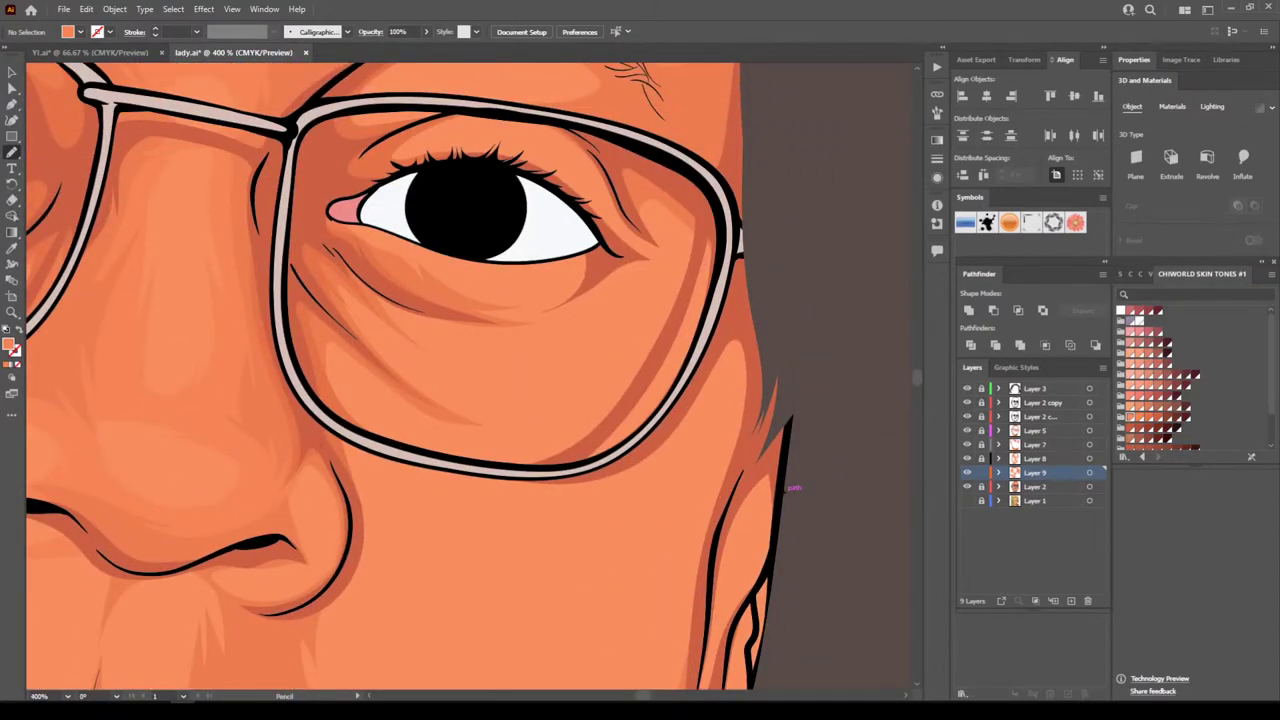
mouse_move(342, 420)
mouse_down()
mouse_move(412, 456)
mouse_move(584, 251)
mouse_up()
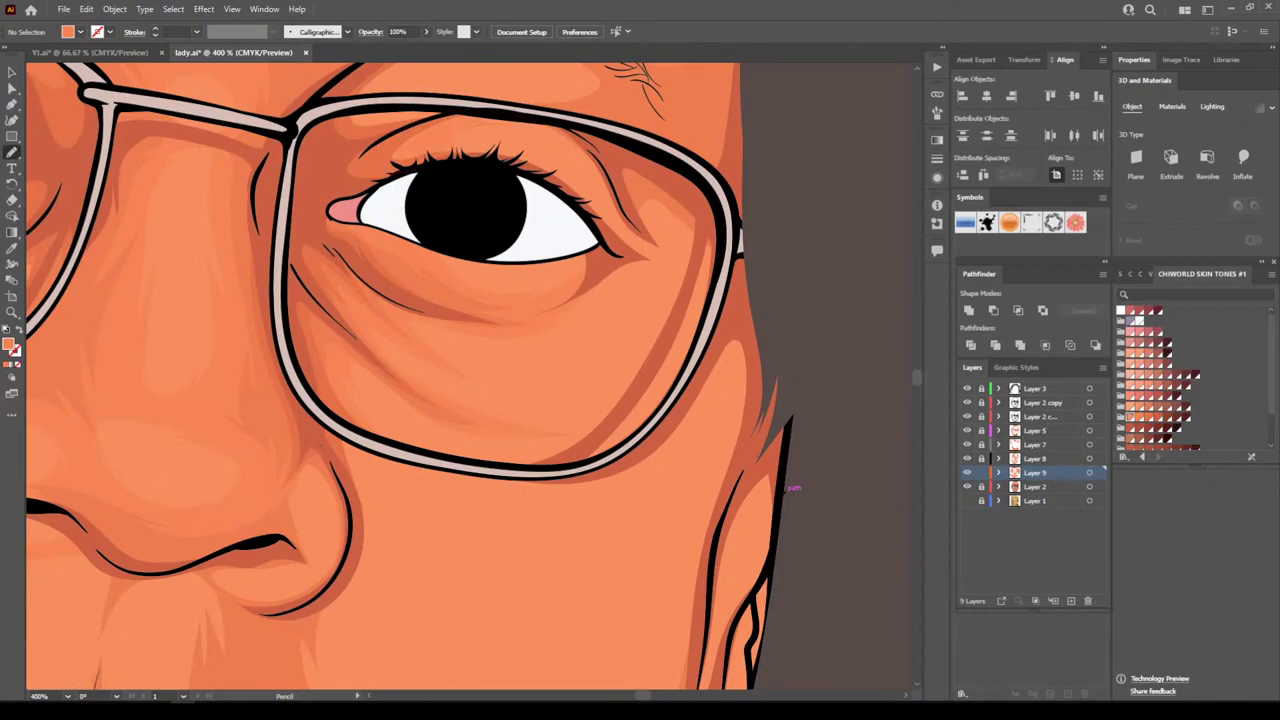
scroll(414, 375, up, 3)
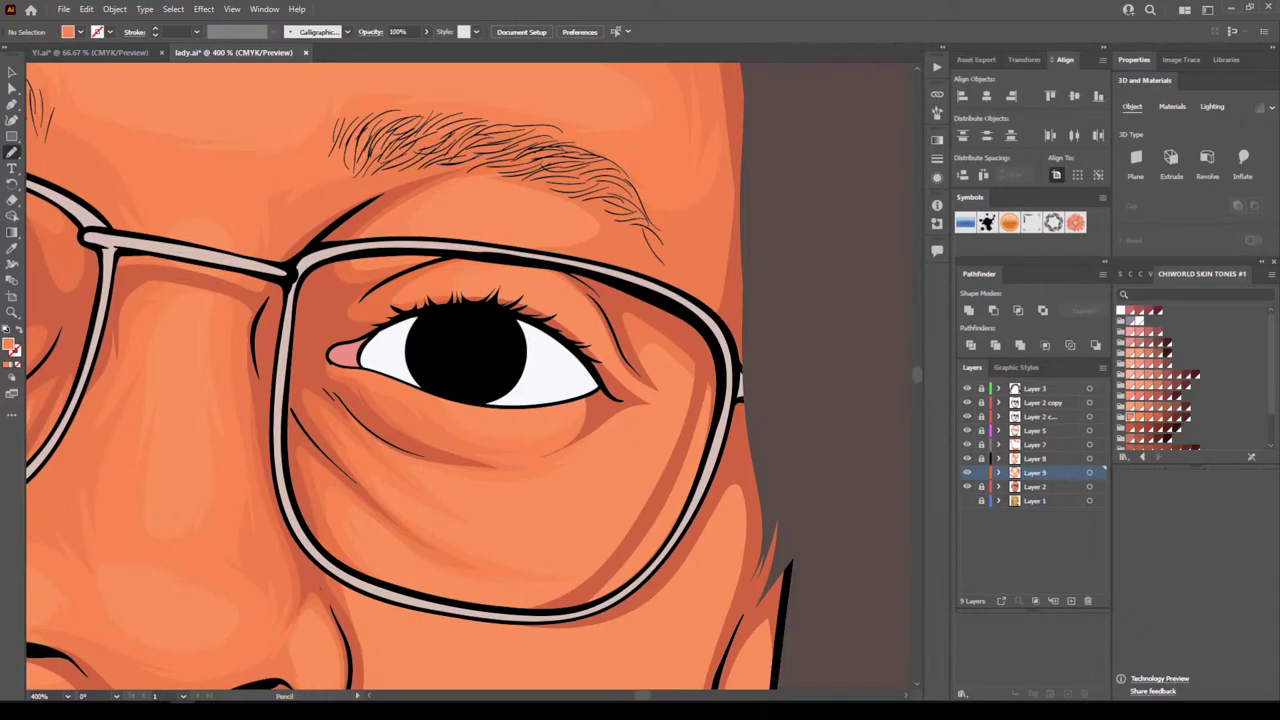
key(ctrl+minus)
key(ctrl+minus)
key(ctrl+minus)
key(ctrl+minus)
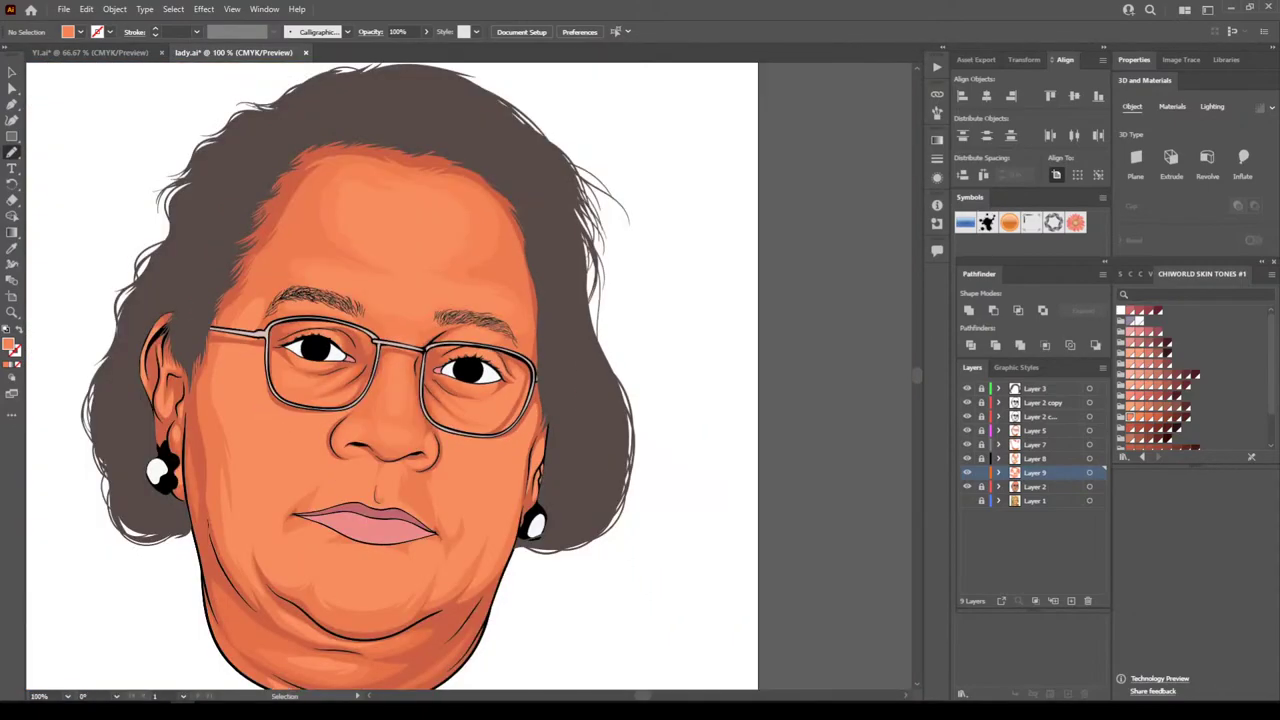
Draw a Pencil tone in the same fill near the outer corner of the right eye inside the lens
scroll(468, 376, down, 2)
key(ctrl+plus)
key(ctrl+plus)
key(ctrl+plus)
scroll(468, 376, right, 2)
scroll(468, 376, up, 2)
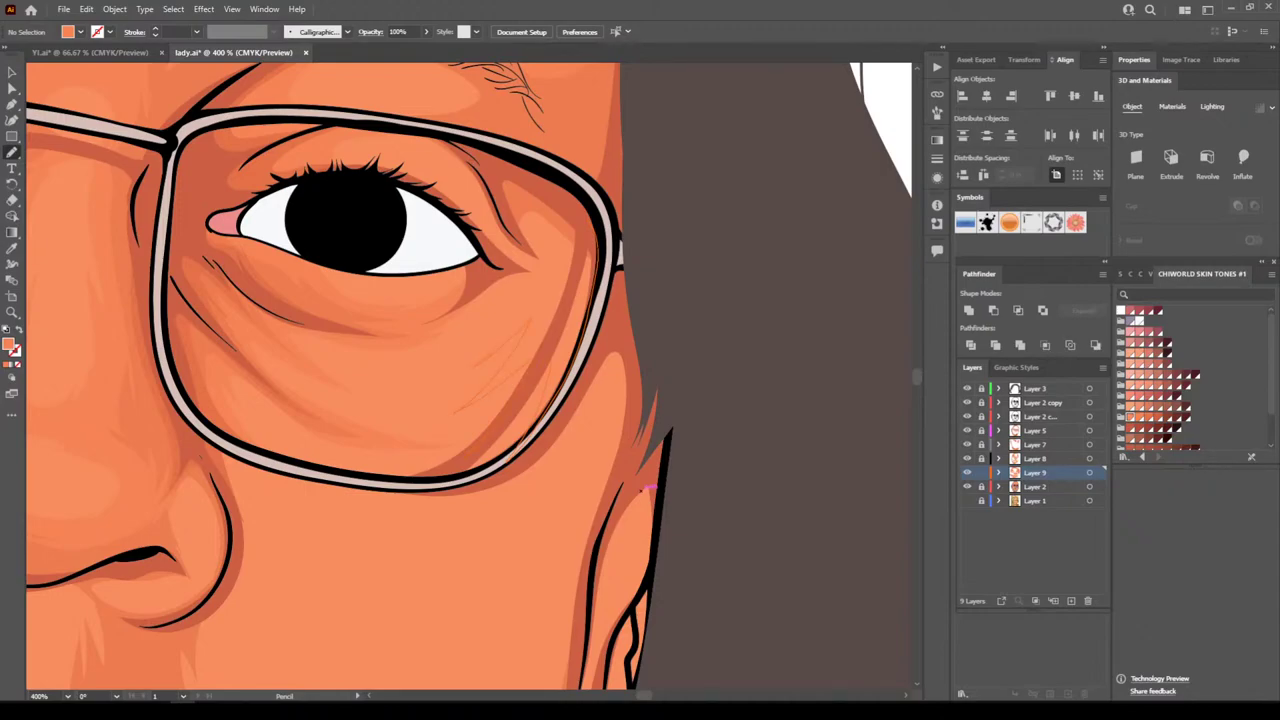
mouse_move(492, 268)
mouse_down()
mouse_move(448, 222)
mouse_move(365, 187)
mouse_move(472, 229)
mouse_up()
key(ctrl+minus)
key(ctrl+minus)
key(ctrl+minus)
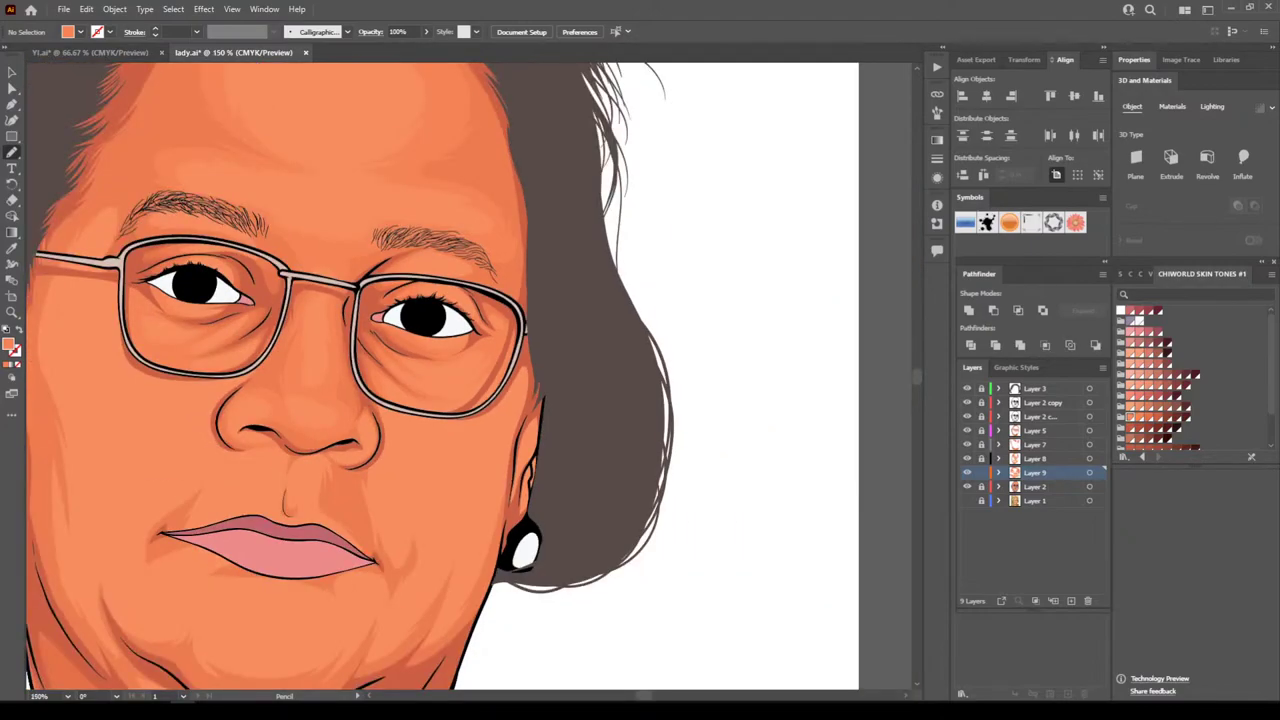
key(ctrl+minus)
Try Pencil tones around the left eye and along the right upper eyelid, undoing each one
key(ctrl+plus)
scroll(469, 376, left, 6)
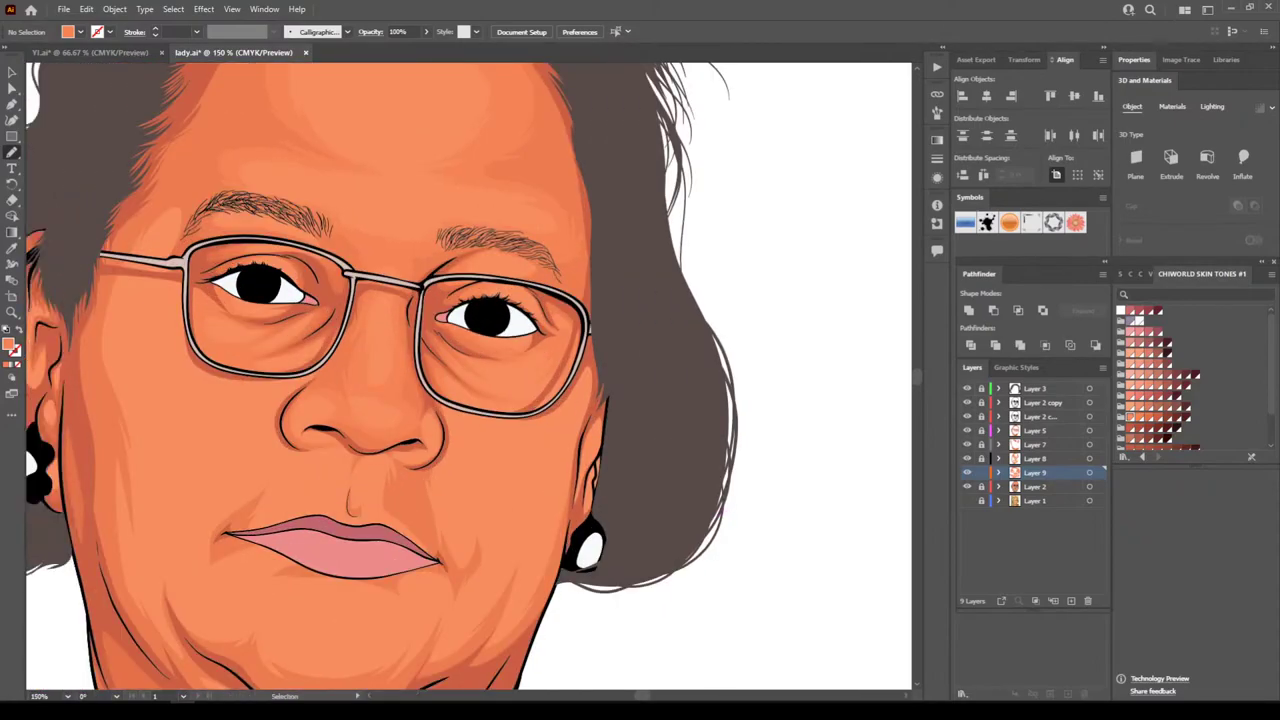
key(ctrl+plus)
key(ctrl+plus)
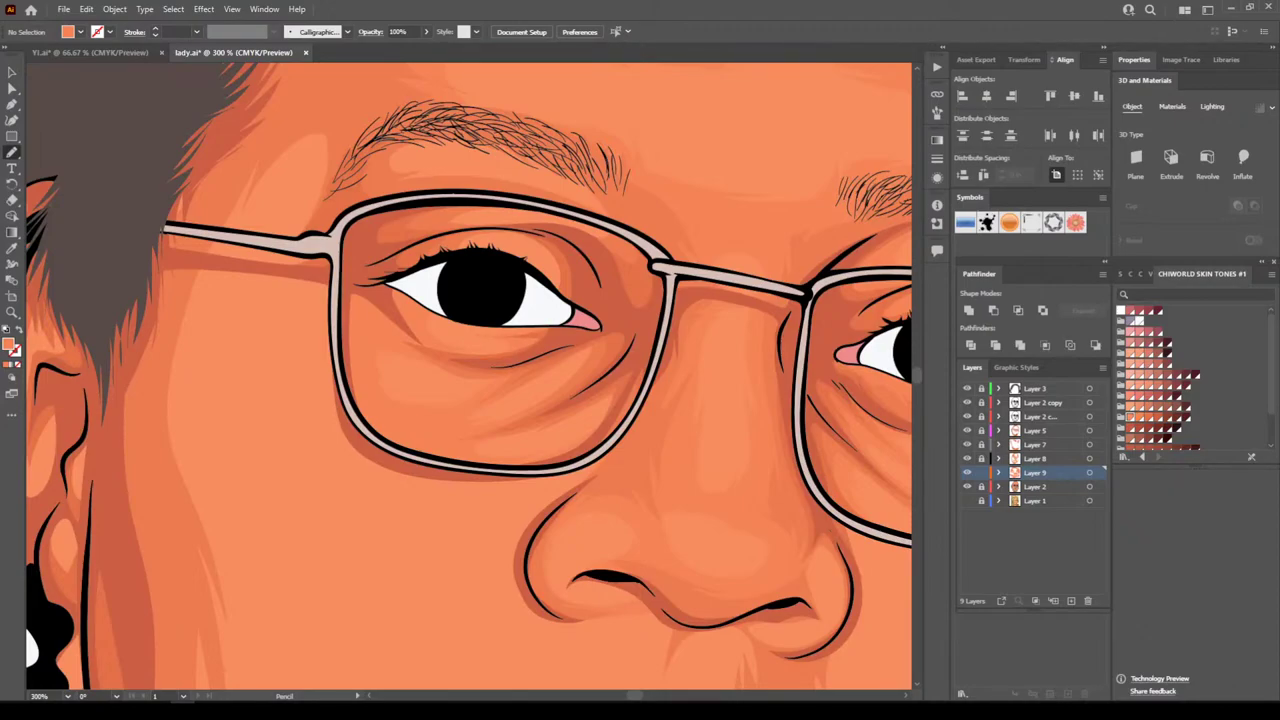
mouse_move(546, 289)
mouse_down()
mouse_move(503, 268)
mouse_move(536, 267)
mouse_up()
key(ctrl+z)
key(ctrl+minus)
key(ctrl+minus)
scroll(469, 376, right, 3)
key(ctrl+plus)
key(ctrl+plus)
key(ctrl+plus)
key(ctrl+plus)
scroll(469, 376, right, 3)
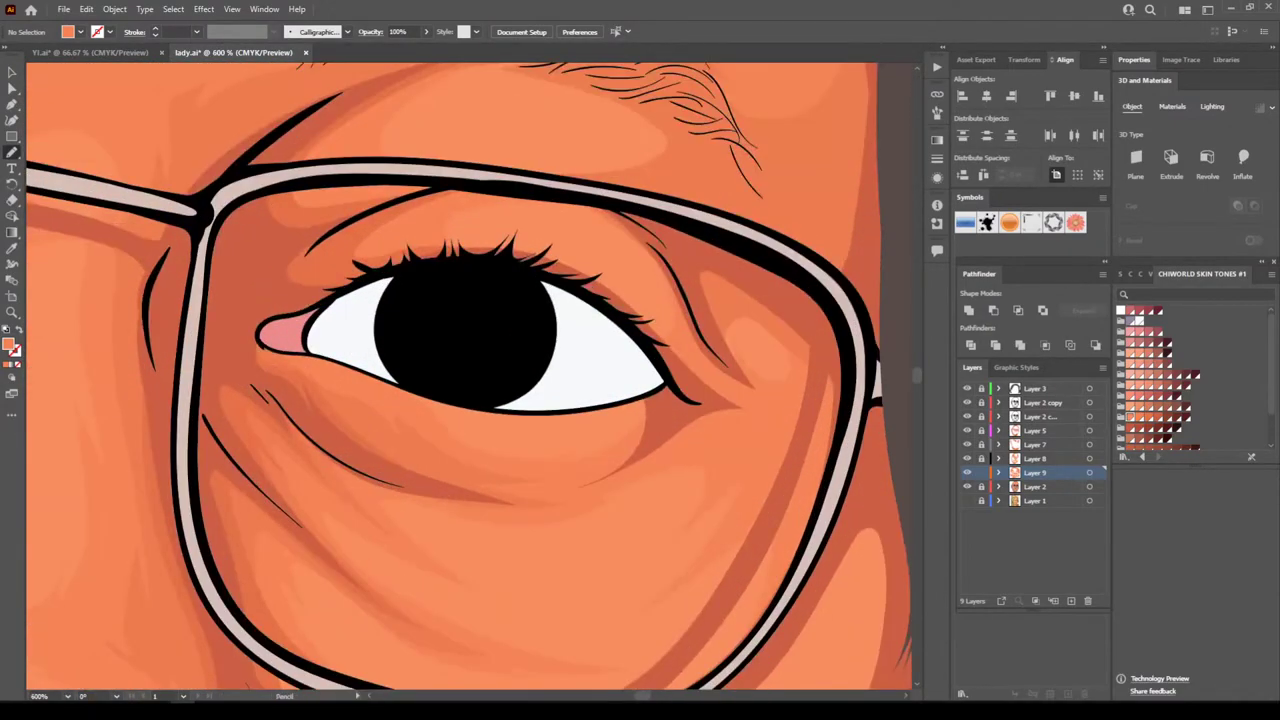
mouse_move(402, 265)
mouse_down()
mouse_move(444, 270)
mouse_move(667, 367)
mouse_up()
key(ctrl+z)
scroll(515, 452, down, 8)
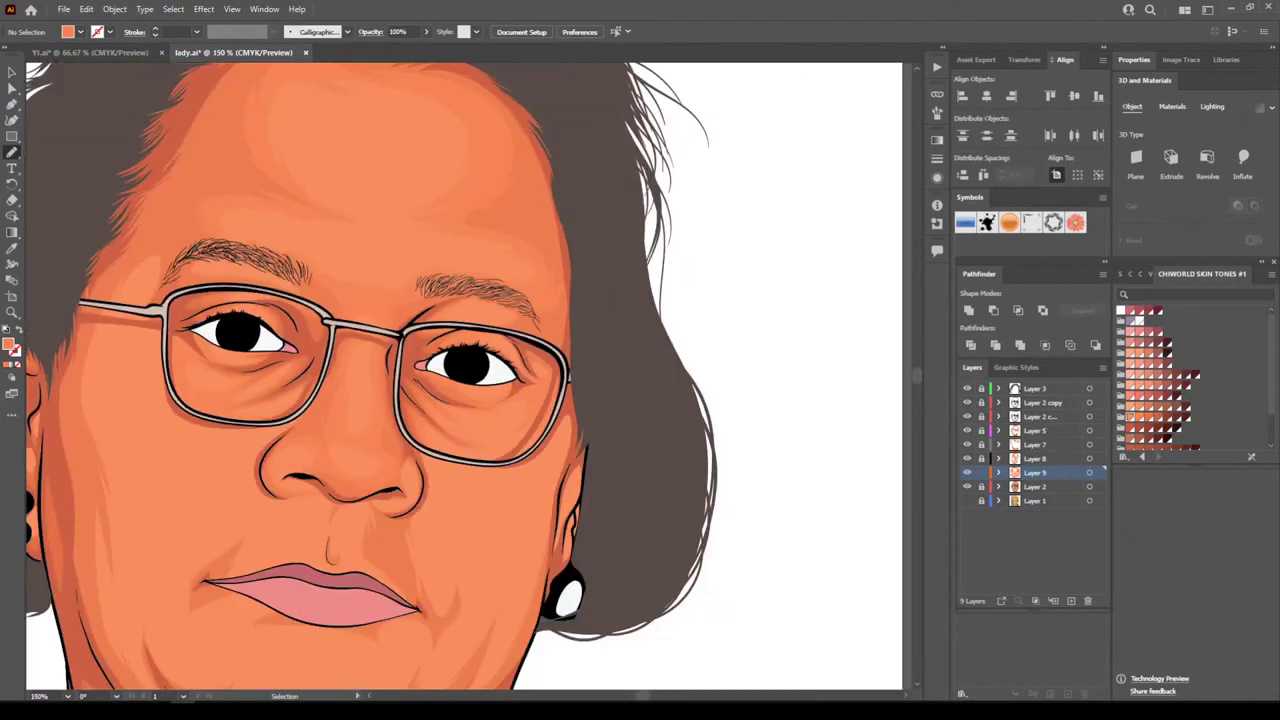
Draw a Pencil tone in the same fill from below the left nostril down around the left mouth corner
scroll(515, 452, down, 1)
scroll(515, 452, up, 4)
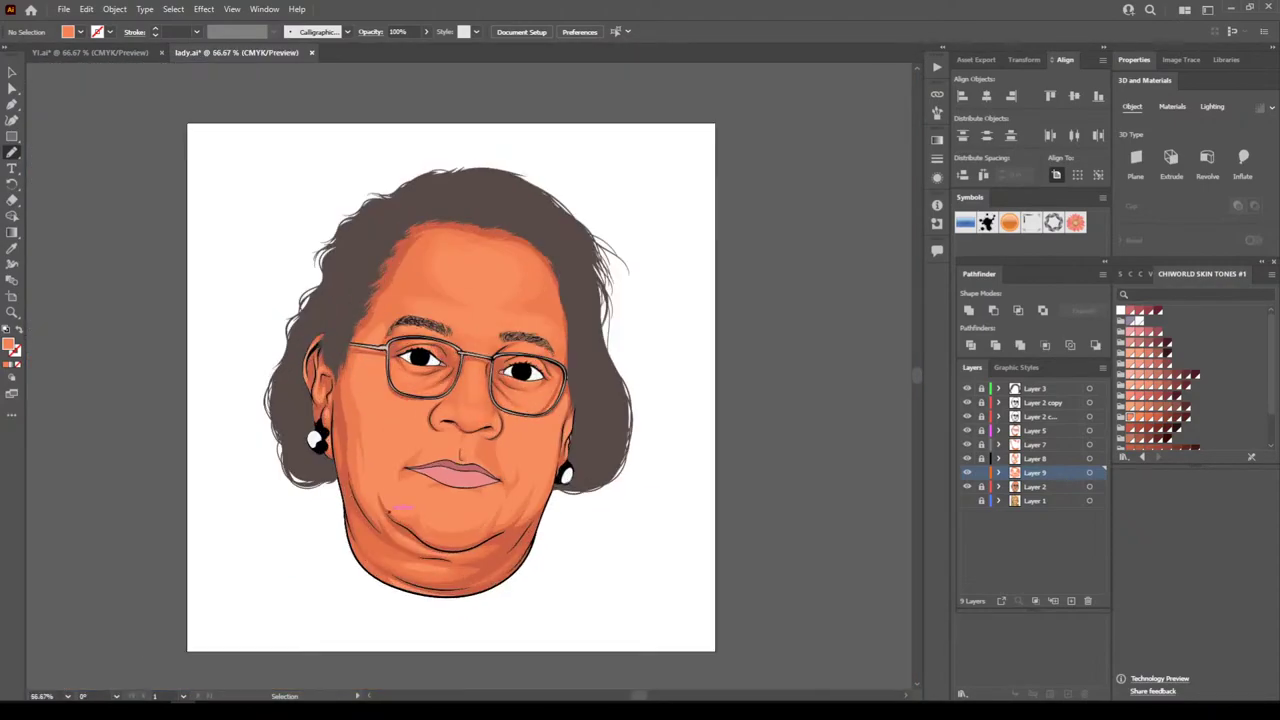
scroll(469, 376, down, 2)
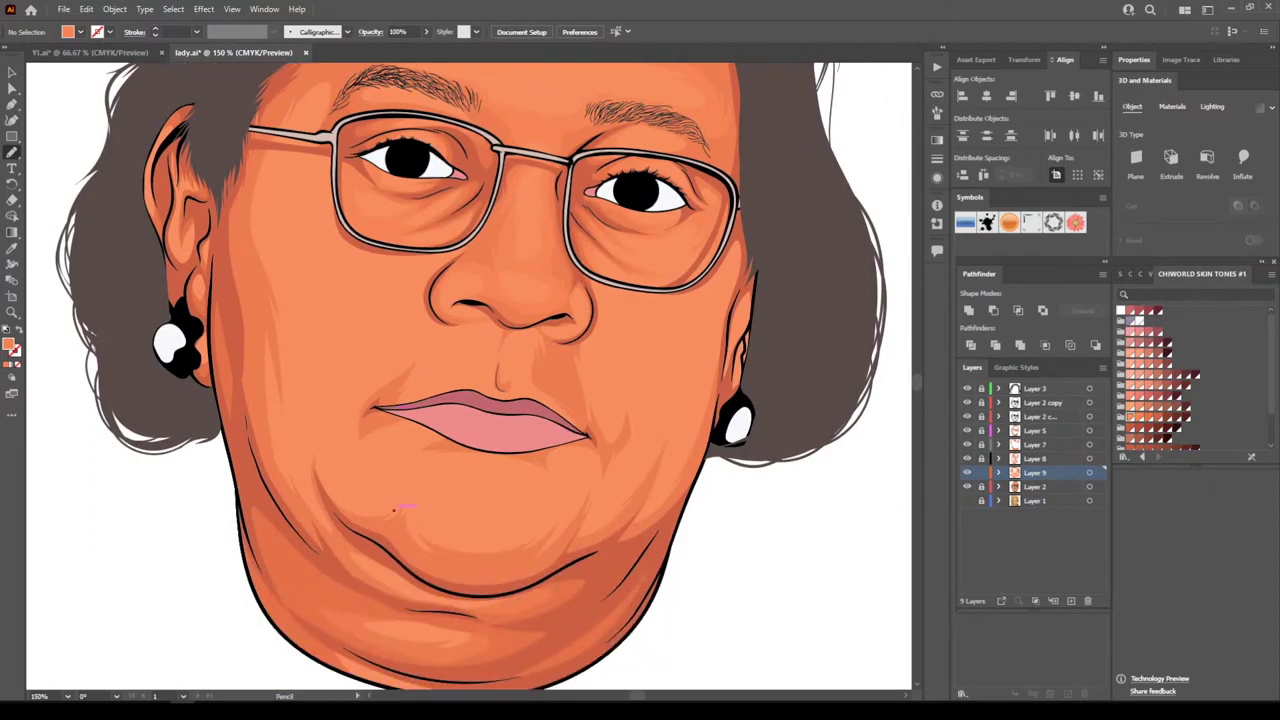
key(ctrl+equal)
scroll(469, 376, down, 1)
key(ctrl+equal)
key(ctrl+equal)
scroll(469, 376, up, 1)
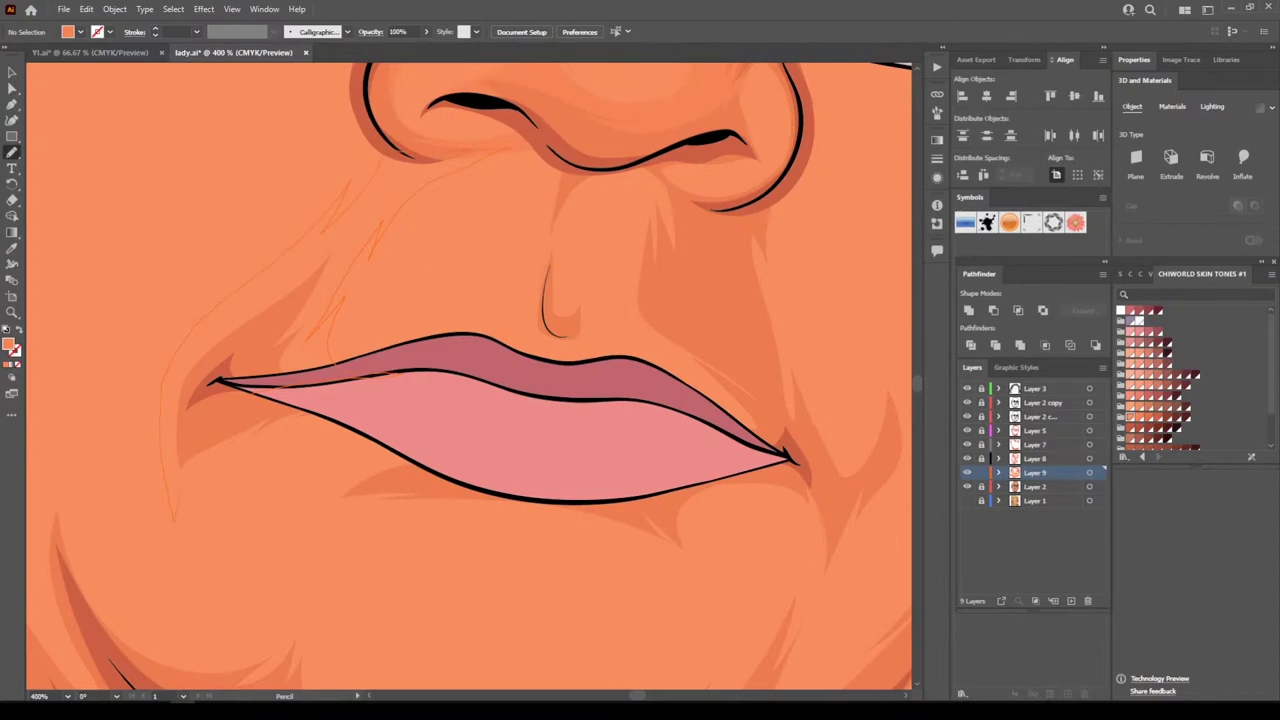
drag(335, 364, 400, 373)
key(ctrl+minus)
key(ctrl+minus)
key(ctrl+minus)
key(ctrl+minus)
key(ctrl+minus)
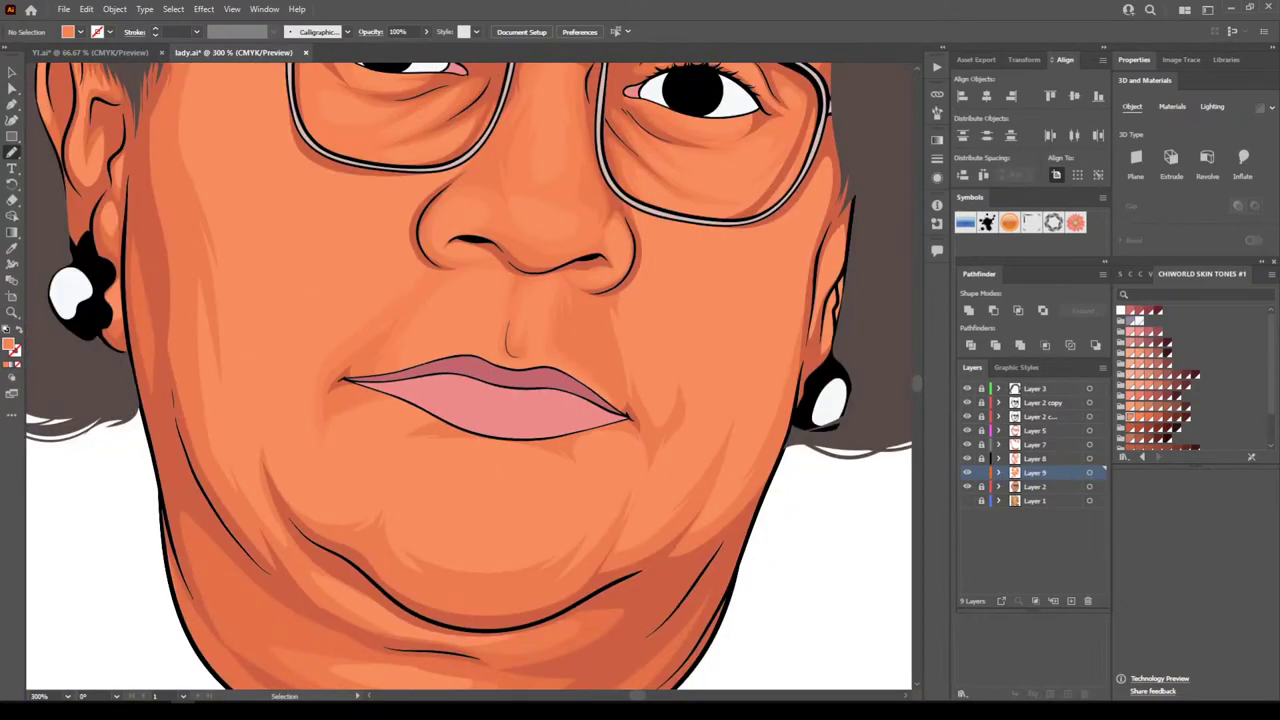
Draw Pencil tones in the same fill below both mouth corners and under the lower lip
key(ctrl+plus)
key(ctrl+plus)
key(ctrl+plus)
key(ctrl+plus)
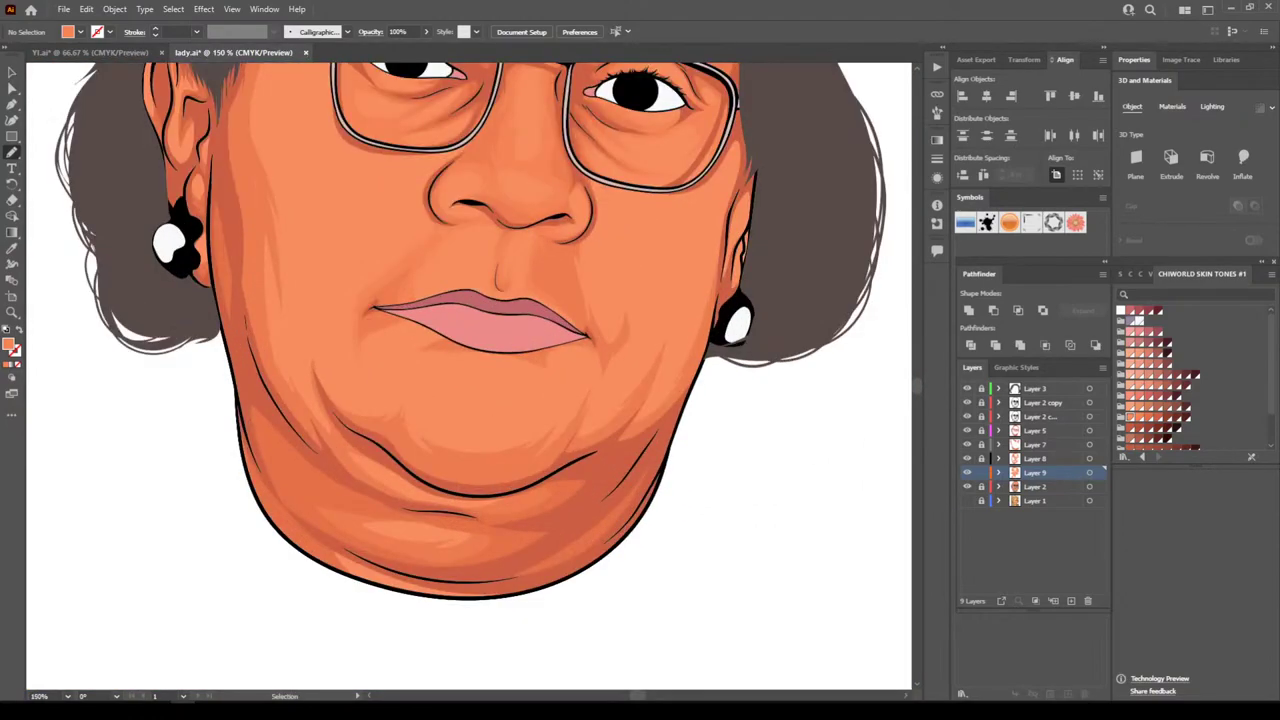
scroll(468, 376, left, 1)
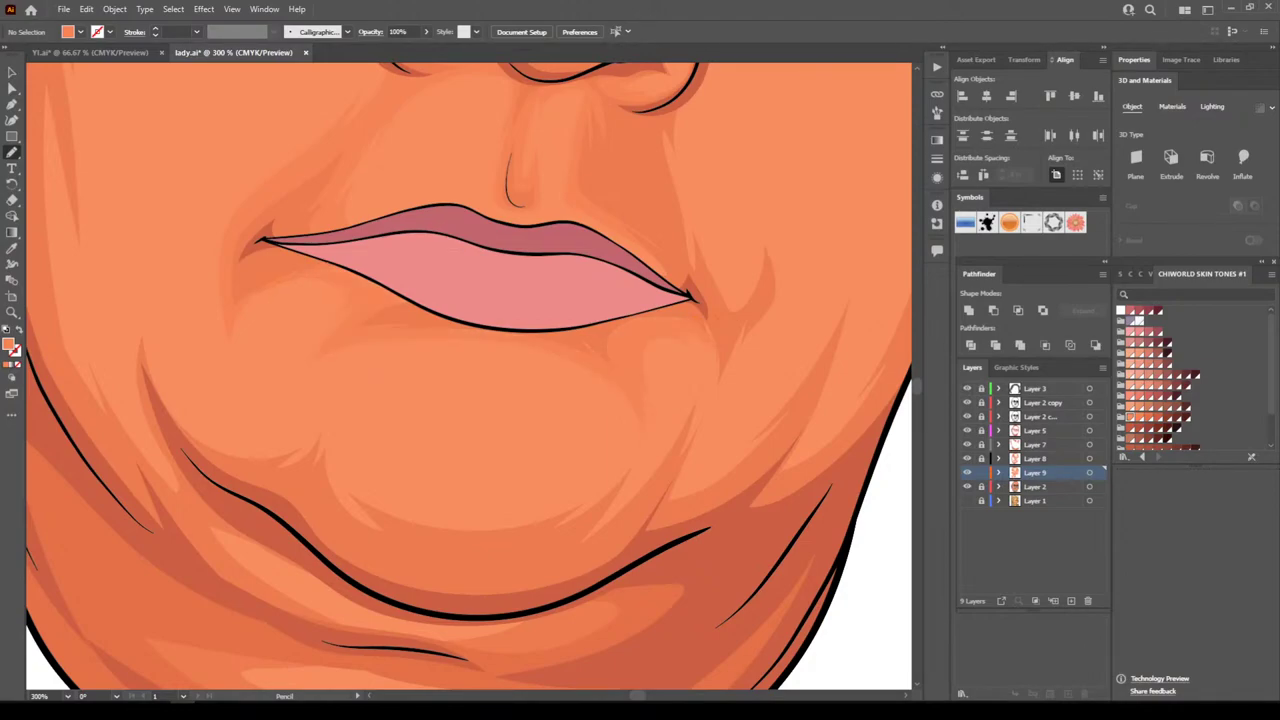
key(ctrl+minus)
key(ctrl+minus)
key(ctrl+minus)
key(ctrl+minus)
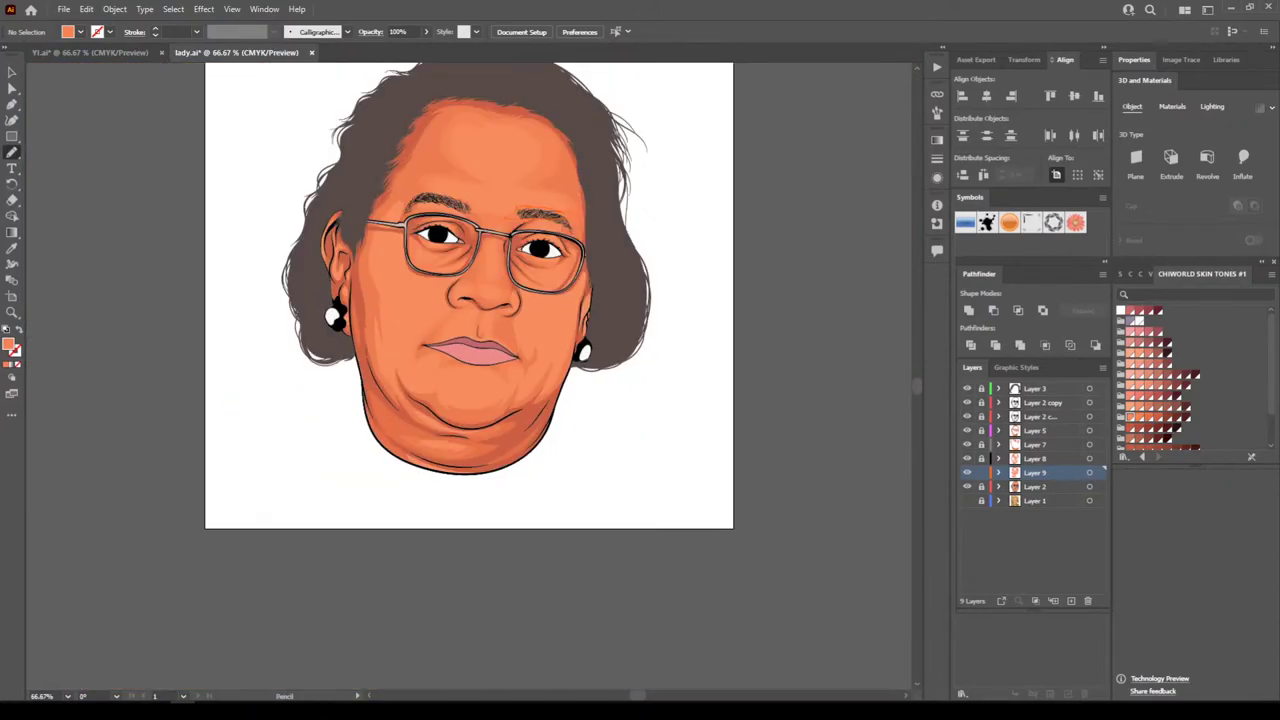
Draw a Pencil tone in the same fill across the lower edge of the double chin
key(ctrl+equal)
key(ctrl+equal)
key(ctrl+plus)
key(ctrl+plus)
scroll(632, 428, down, 3)
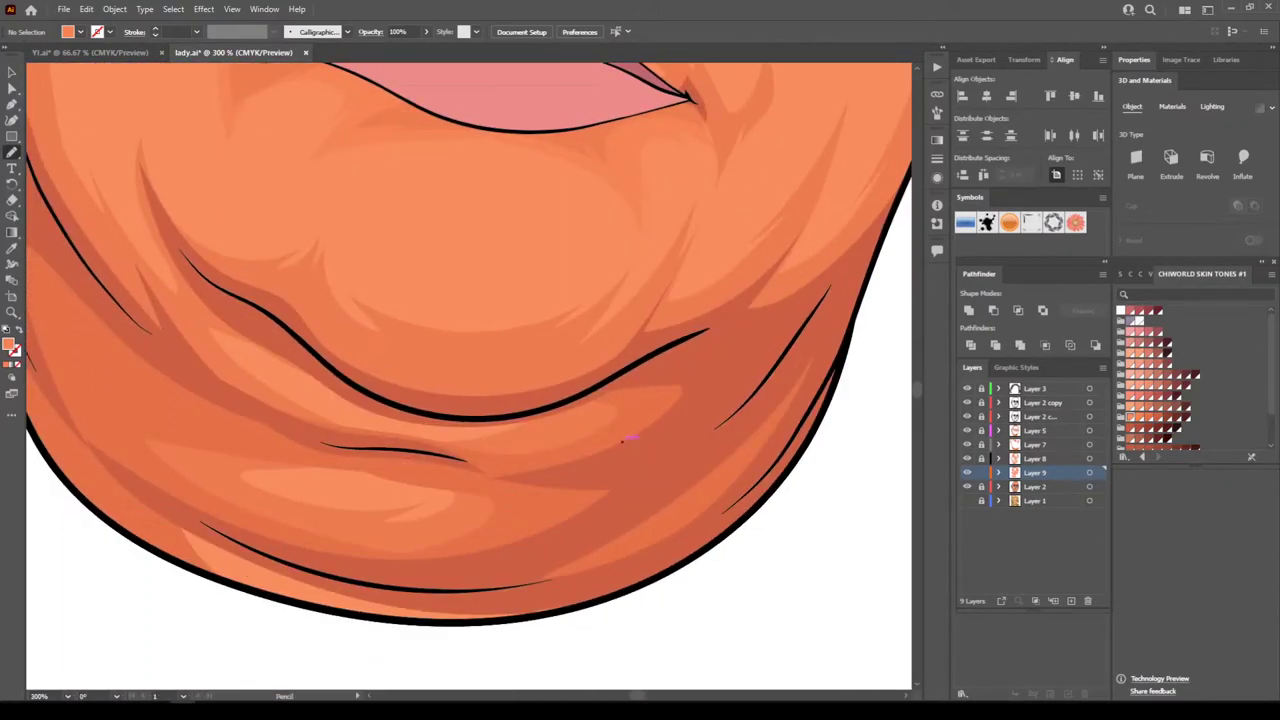
mouse_move(192, 566)
mouse_down()
mouse_move(312, 607)
mouse_move(444, 622)
mouse_move(608, 594)
mouse_up()
key(ctrl+minus)
key(ctrl+minus)
key(ctrl+minus)
key(ctrl+minus)
key(ctrl+minus)
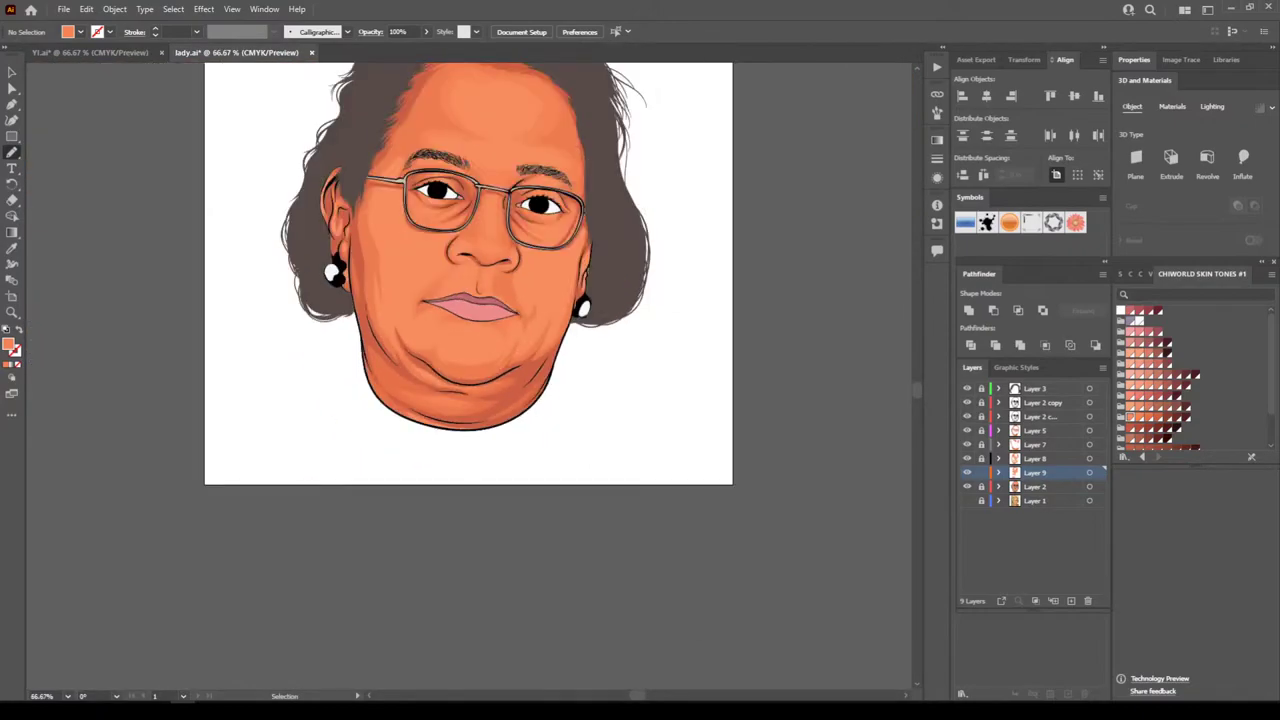
Draw a jagged Pencil tone in the same fill around the chin, from the left jowl to below the right mouth corner
key(ctrl+equal)
key(ctrl+equal)
key(ctrl+plus)
key(ctrl+plus)
key(ctrl+plus)
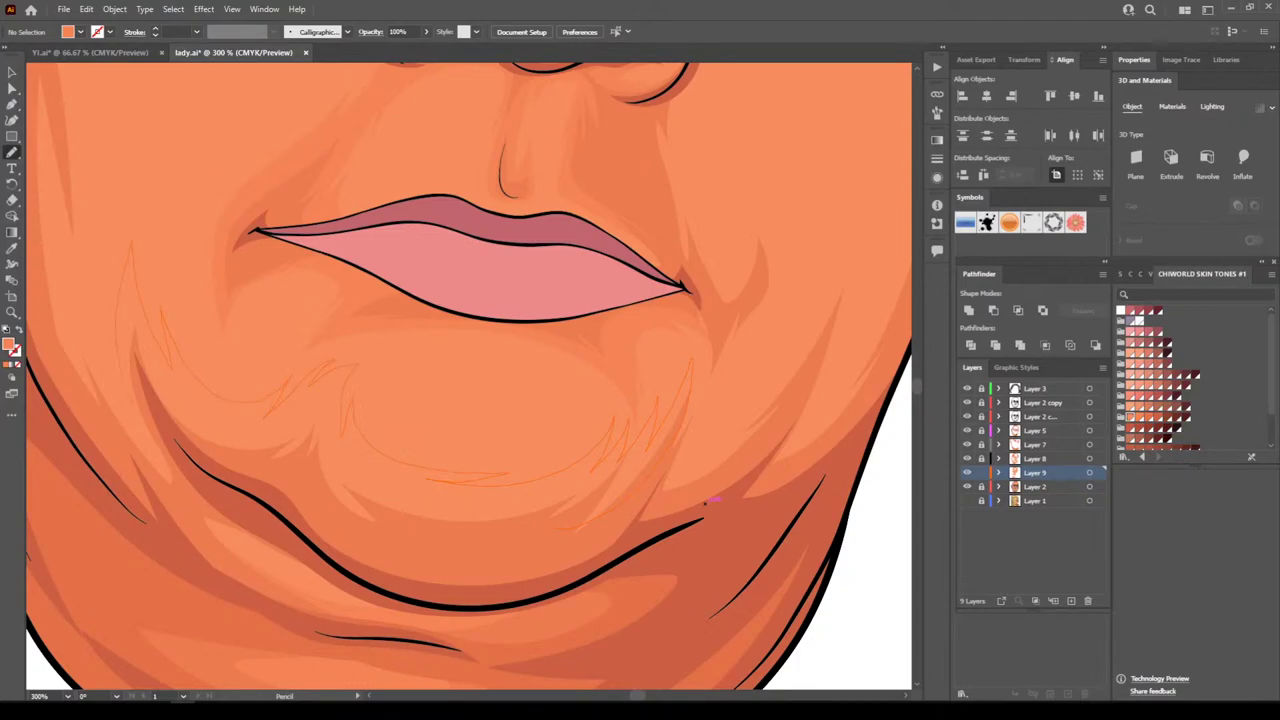
drag(557, 528, 120, 370)
key(ctrl+minus)
key(ctrl+minus)
key(ctrl+minus)
key(ctrl+minus)
key(ctrl+minus)
key(ctrl+minus)
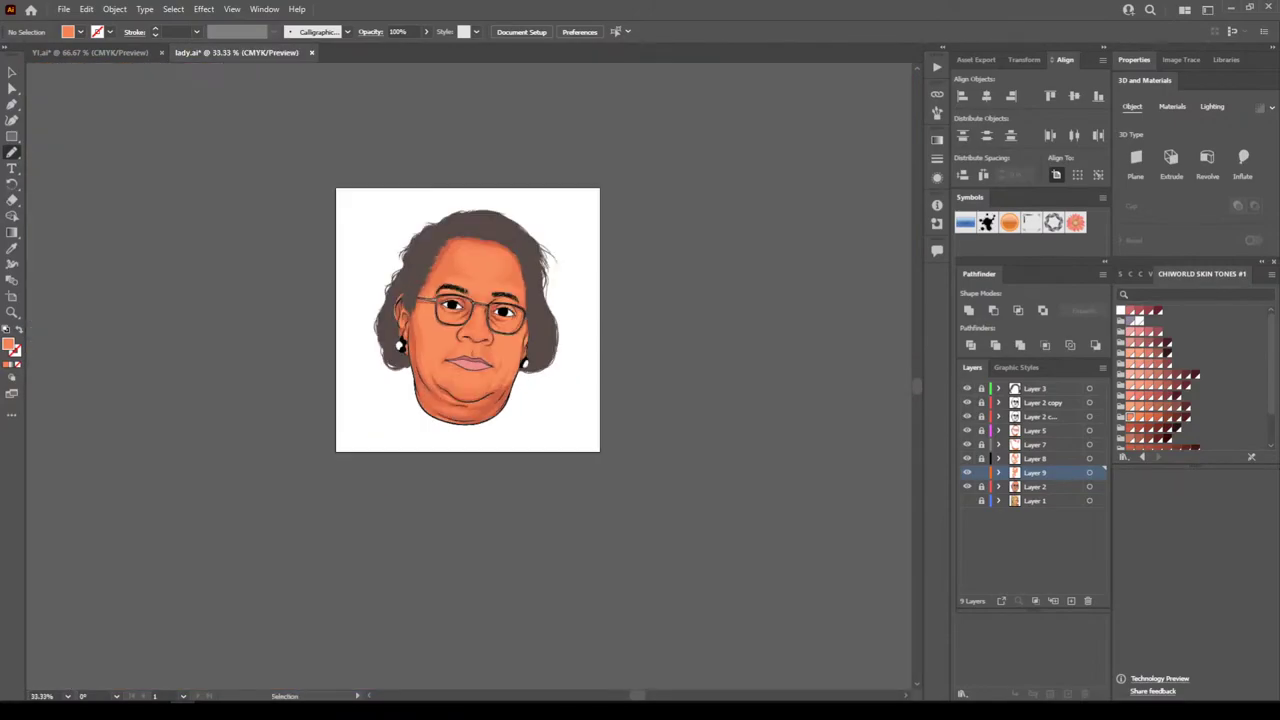
Draw Pencil tones with jagged edges in the same fill down the left cheek, from beside the glasses towards the jaw
scroll(705, 503, up, 1)
key(ctrl+equal)
key(ctrl+plus)
key(ctrl+plus)
key(ctrl+plus)
key(ctrl+plus)
key(ctrl+plus)
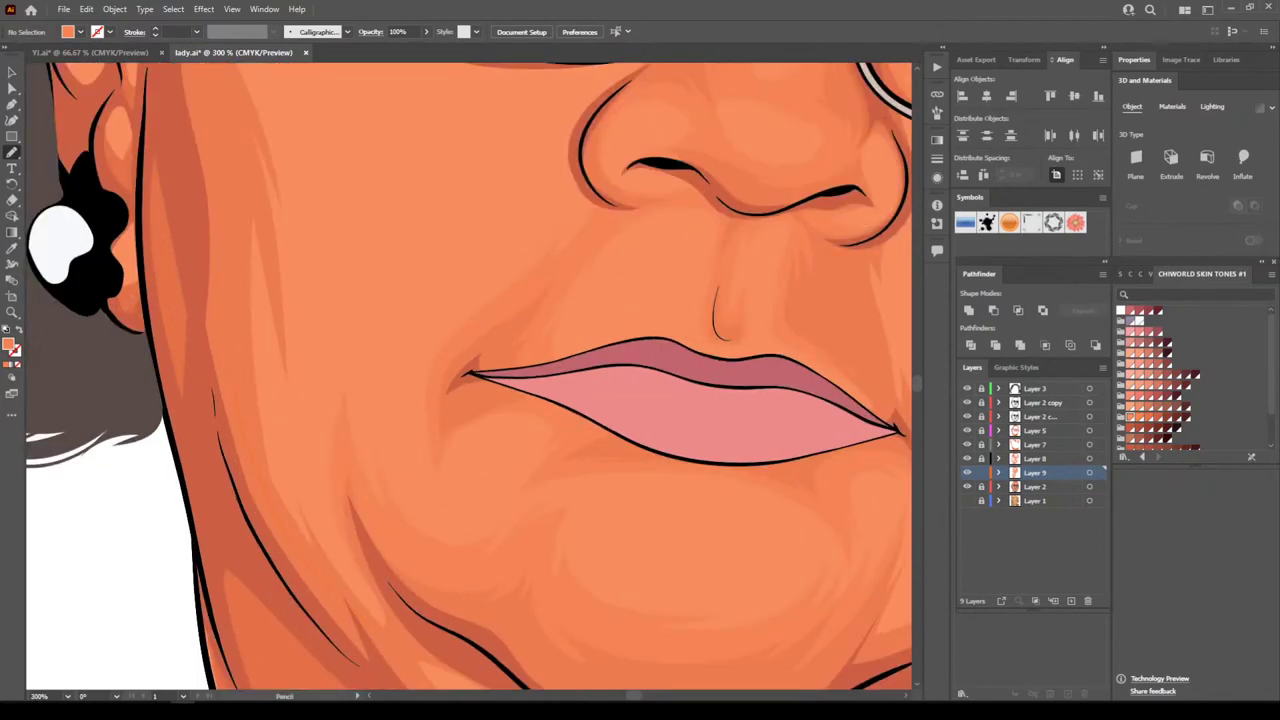
drag(282, 411, 312, 470)
scroll(678, 190, up, 3)
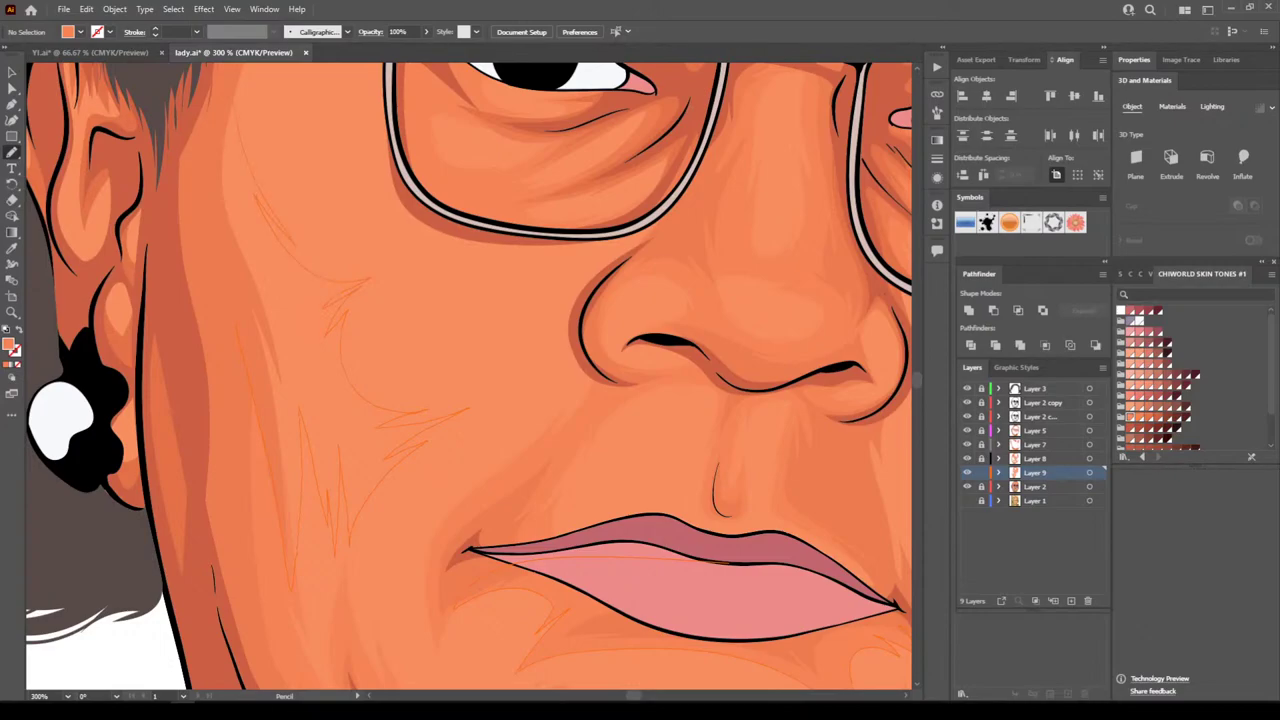
Examine the new cheek tones against the whole face and close up beside the nose and philtrum
key(ctrl+minus)
key(ctrl+minus)
key(ctrl+minus)
key(ctrl+minus)
key(ctrl+minus)
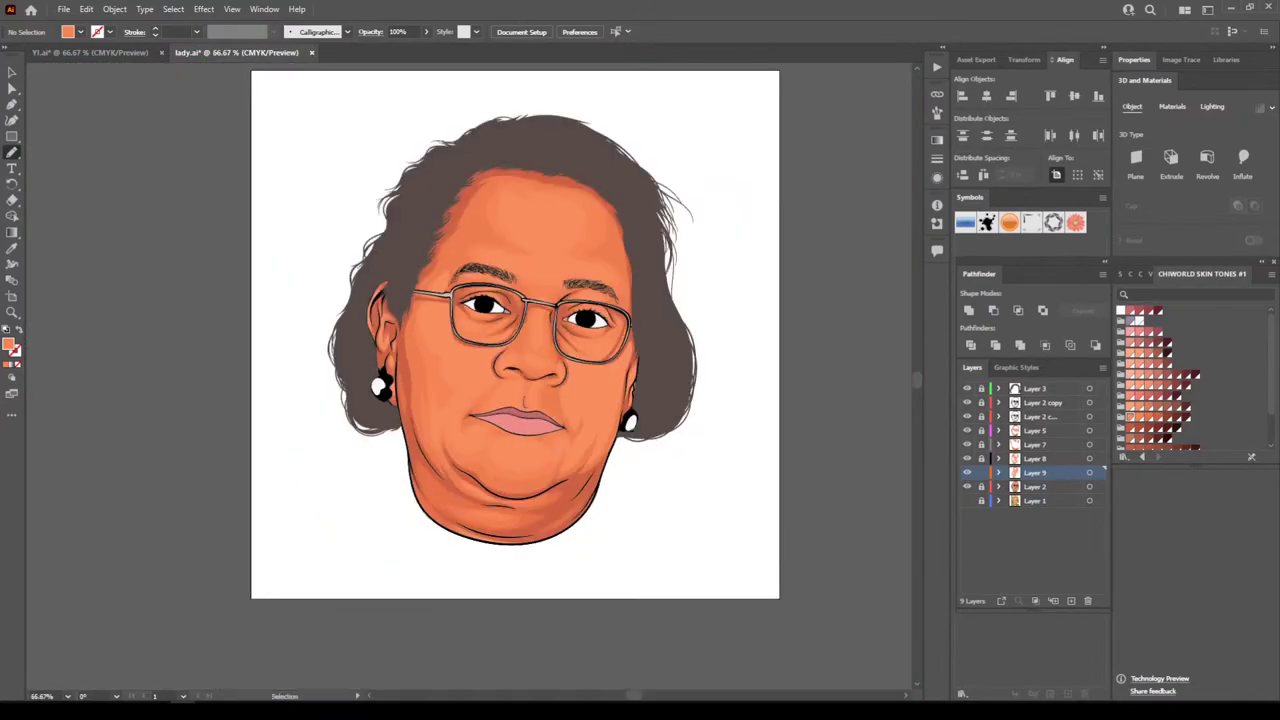
key(ctrl+plus)
key(ctrl+plus)
key(ctrl+equal)
key(ctrl+equal)
key(ctrl+equal)
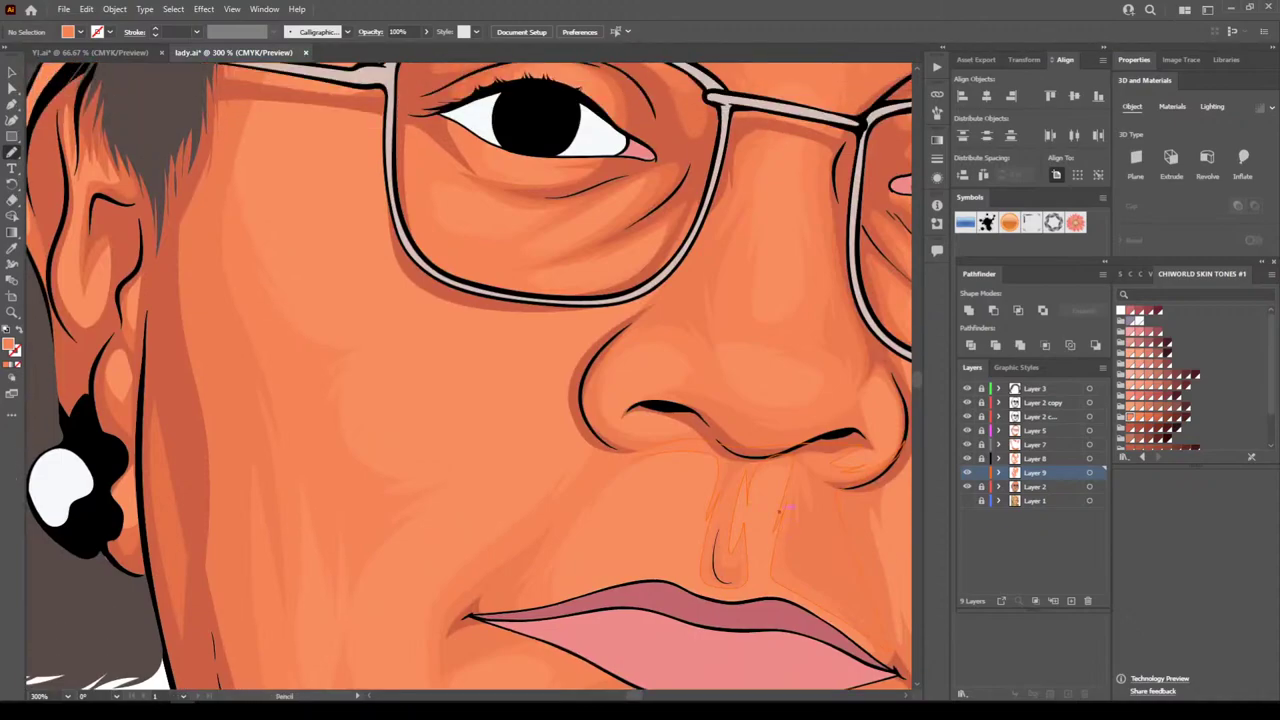
Undo the last Pencil stroke around the nose and philtrum
scroll(777, 479, up, 3)
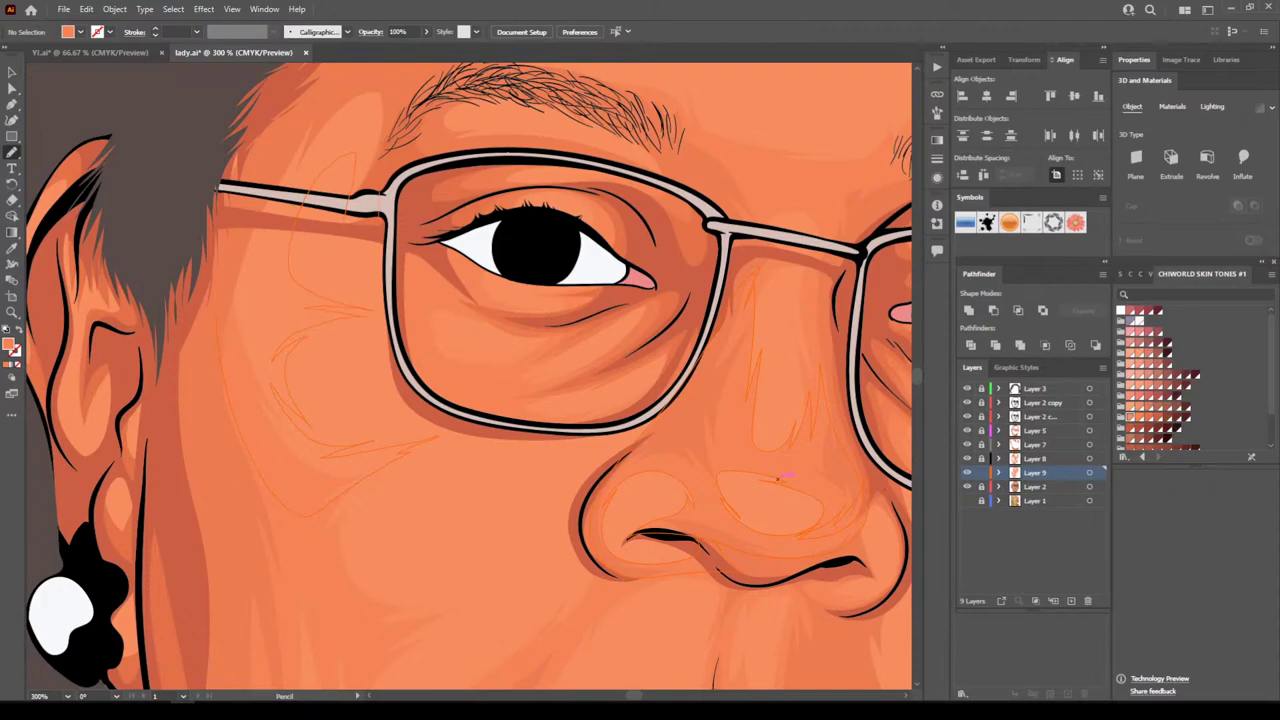
key(ctrl+z)
key(ctrl+minus)
key(ctrl+minus)
key(ctrl+minus)
key(ctrl+minus)
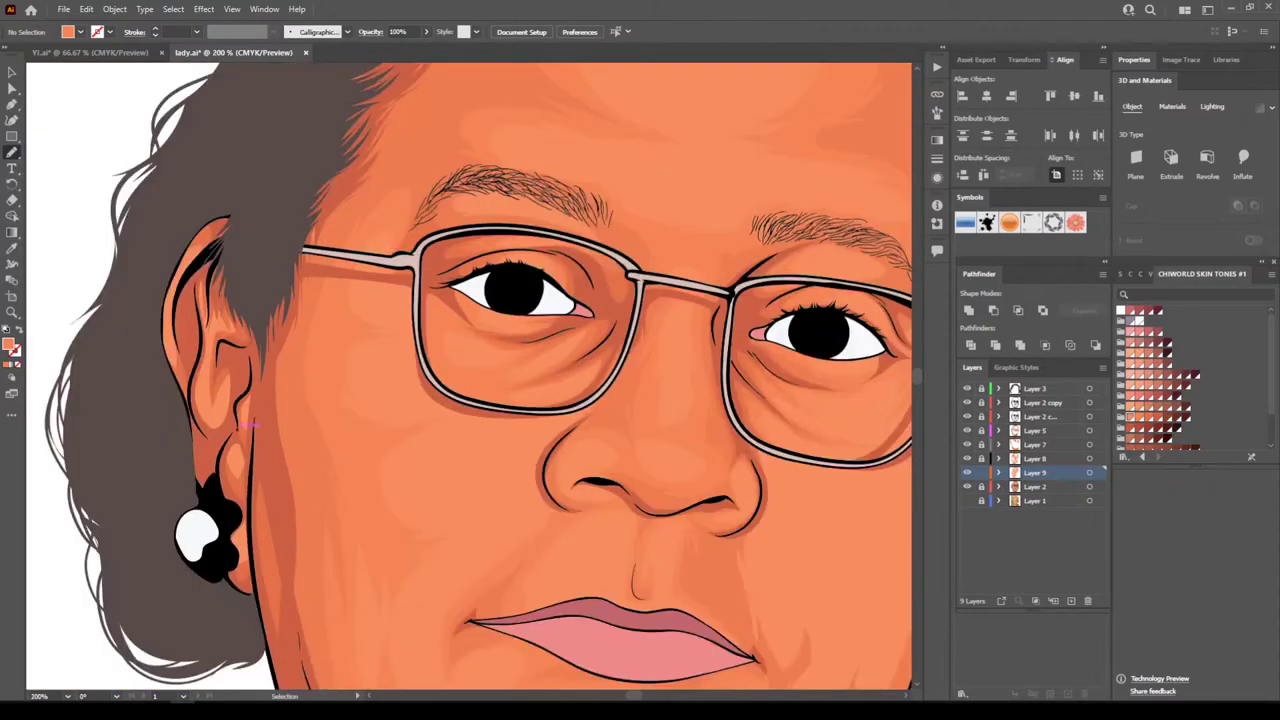
Examine the skin tones under the left eye close up and against the whole face
key(ctrl+plus)
key(ctrl+plus)
key(ctrl+plus)
key(ctrl+plus)
key(ctrl+plus)
key(ctrl+plus)
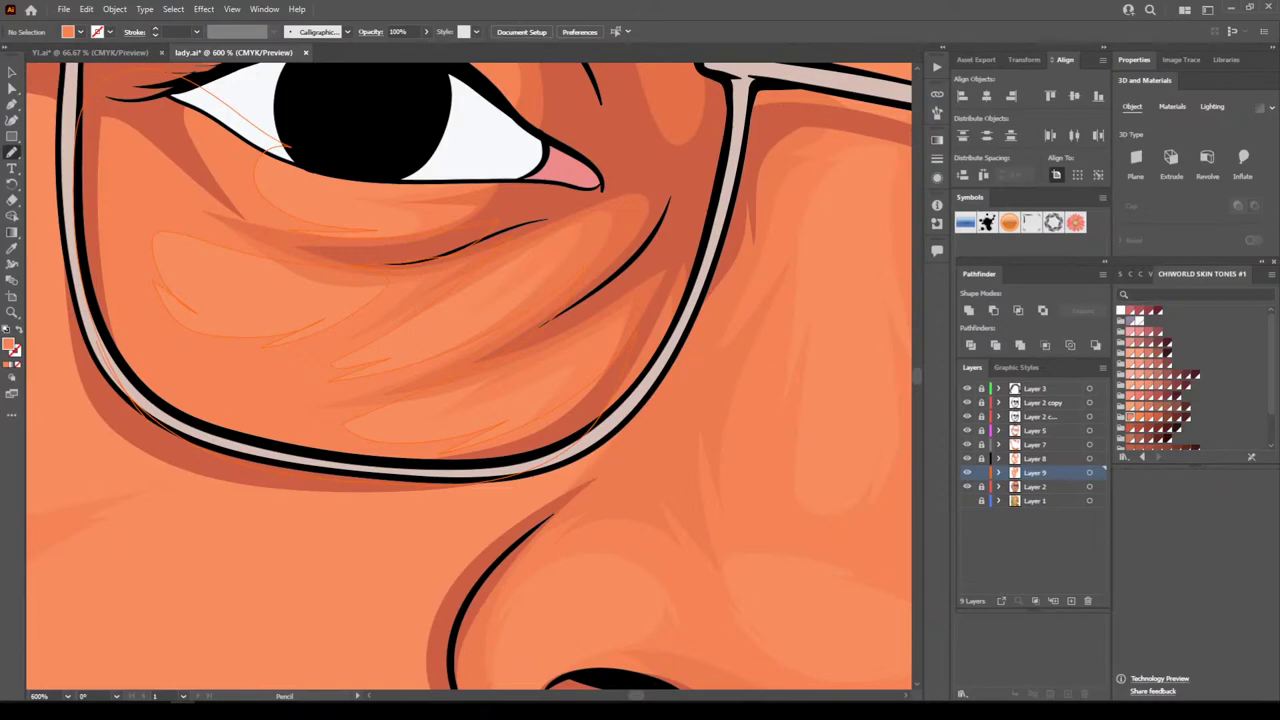
key(ctrl+minus)
key(ctrl+minus)
key(ctrl+minus)
key(ctrl+minus)
key(ctrl+minus)
scroll(469, 376, down, 4)
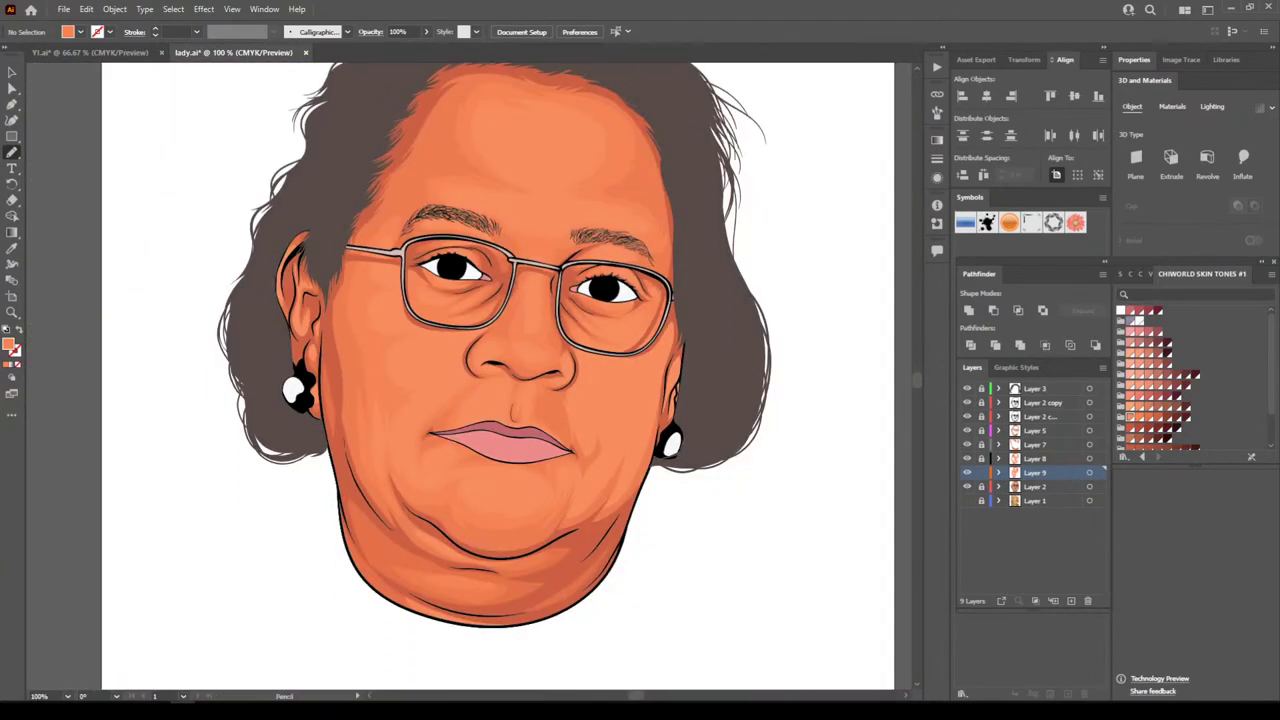
Draw a Pencil tone with jagged edges in the same fill beside the right mouth corner, running down towards the chin
key(ctrl+equal)
scroll(469, 376, right, 5)
scroll(581, 552, up, 3)
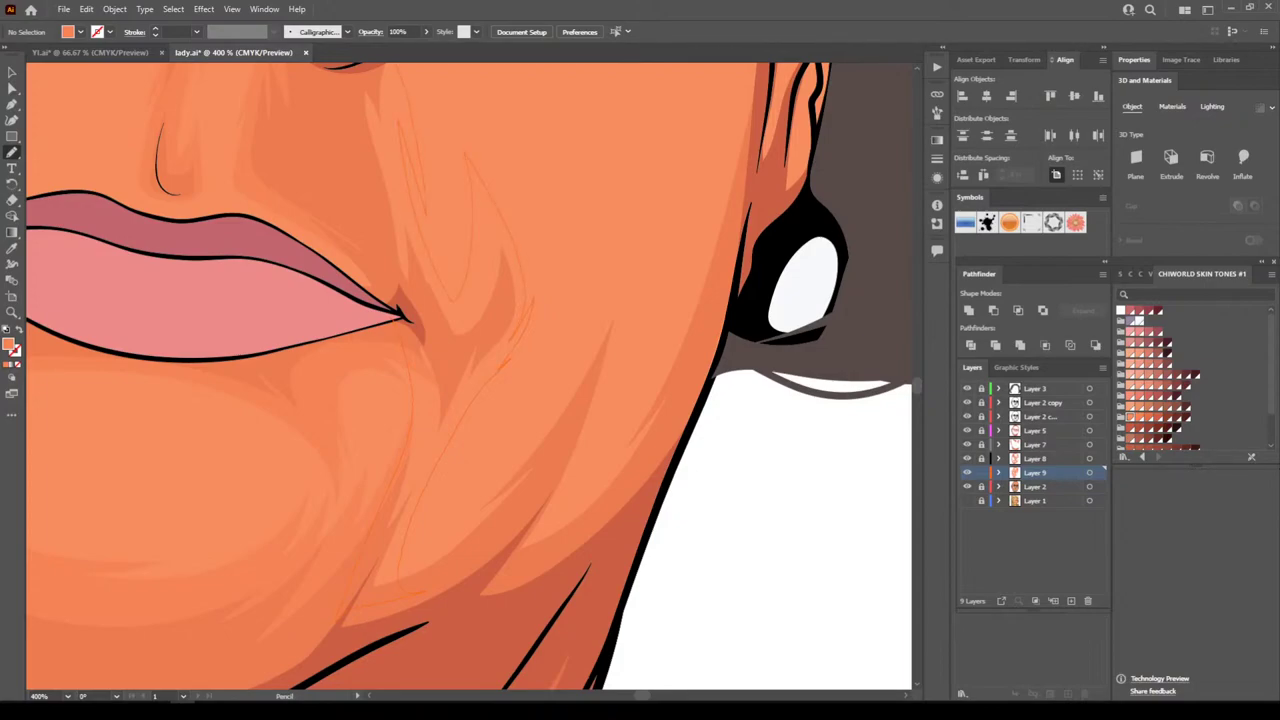
drag(511, 359, 504, 367)
key(ctrl+minus)
key(ctrl+minus)
key(ctrl+minus)
key(ctrl+minus)
key(ctrl+minus)
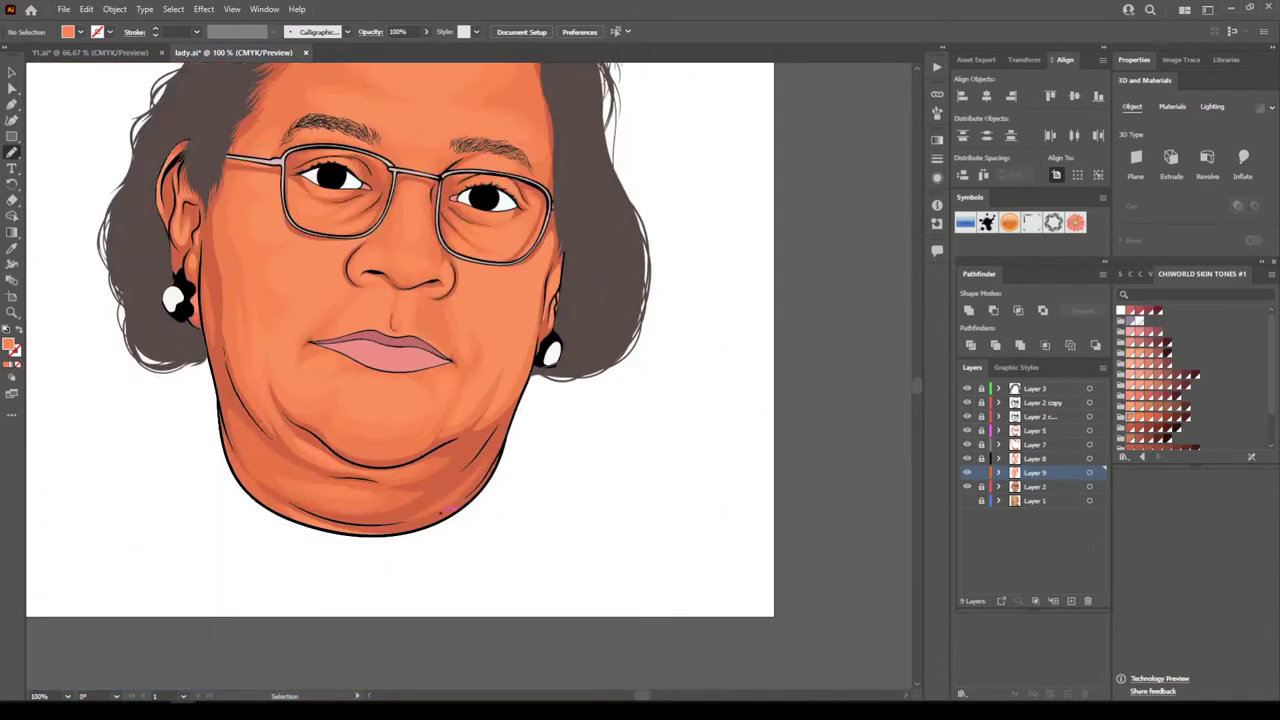
Draw jagged Pencil tones in the same fill on the right jowl, between the mouth corner and the jawline
key(ctrl+plus)
key(ctrl+plus)
key(ctrl+plus)
scroll(468, 375, up, 1)
key(ctrl+plus)
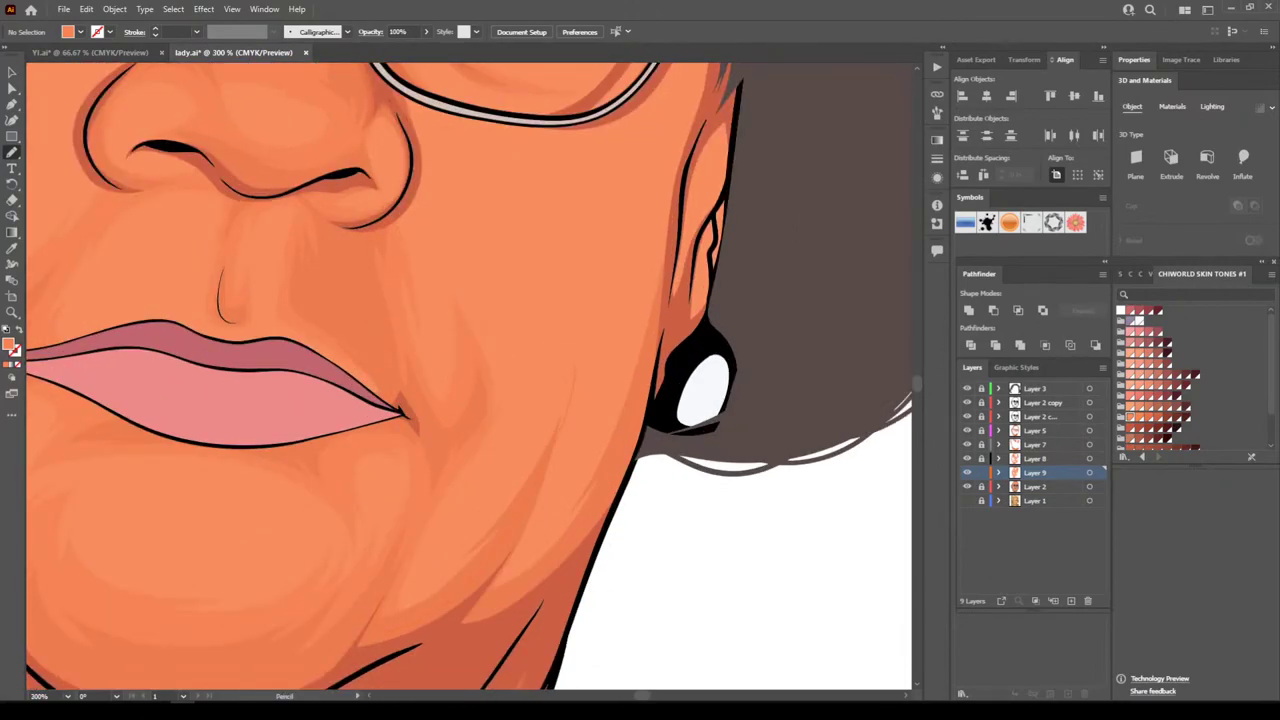
right_click(567, 384)
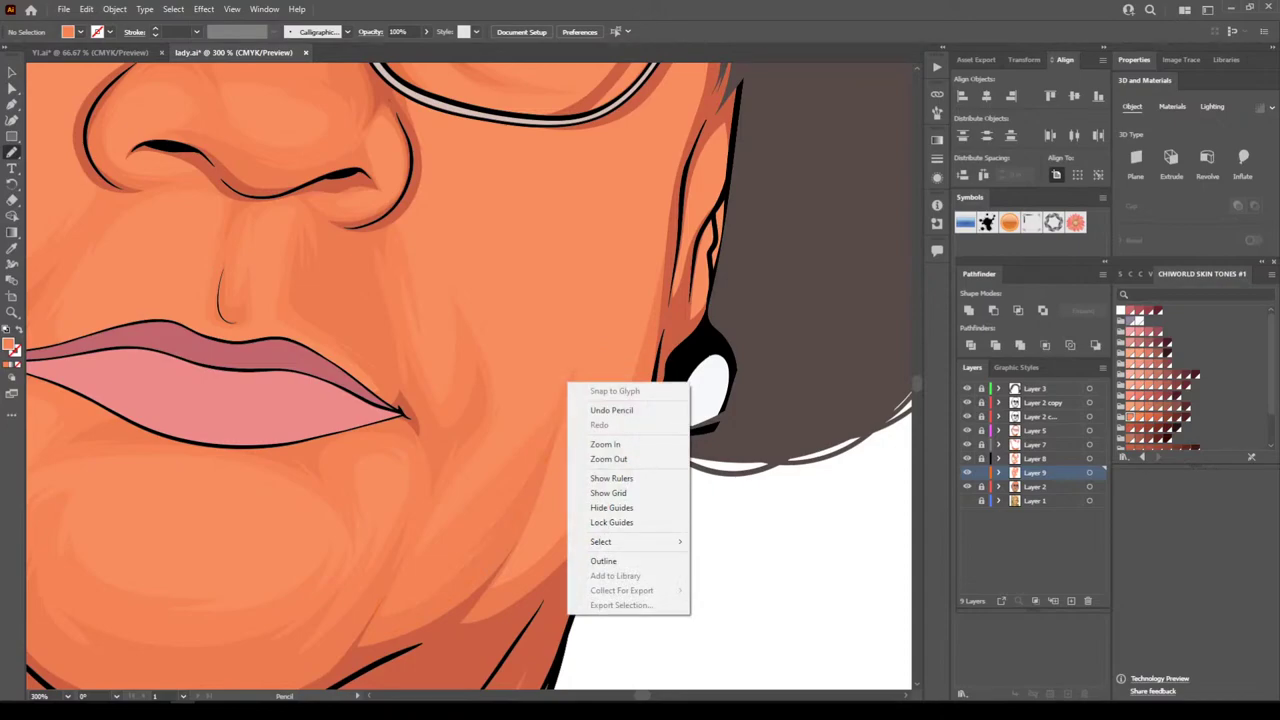
key(Escape)
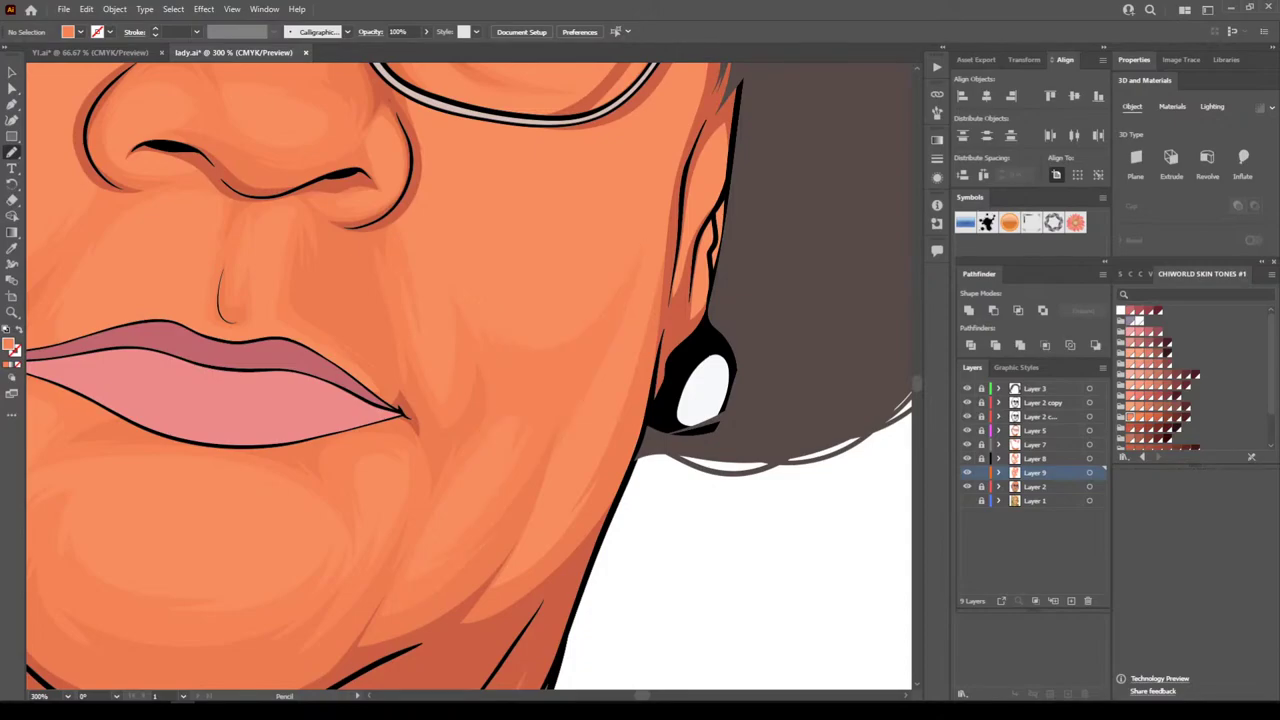
key(ctrl+minus)
key(ctrl+minus)
key(ctrl+minus)
key(ctrl+plus)
key(ctrl+plus)
key(ctrl+plus)
scroll(469, 376, right, 4)
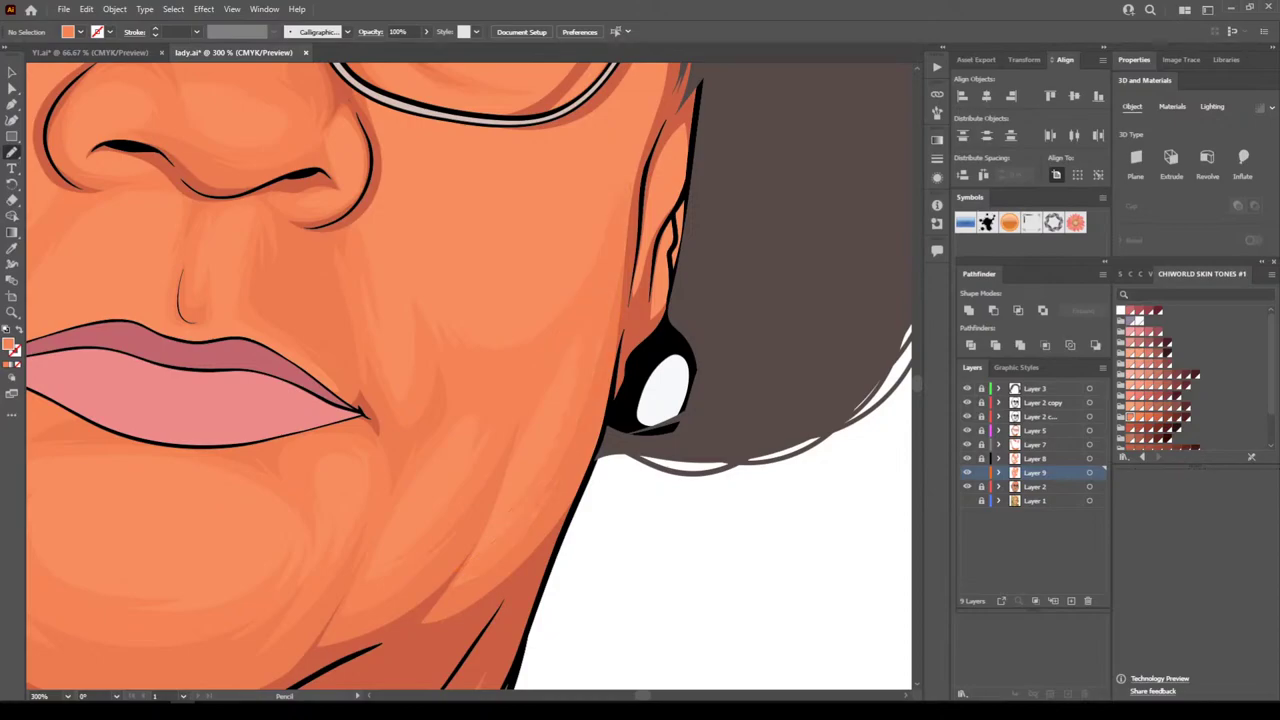
key(ctrl+minus)
key(ctrl+minus)
key(ctrl+minus)
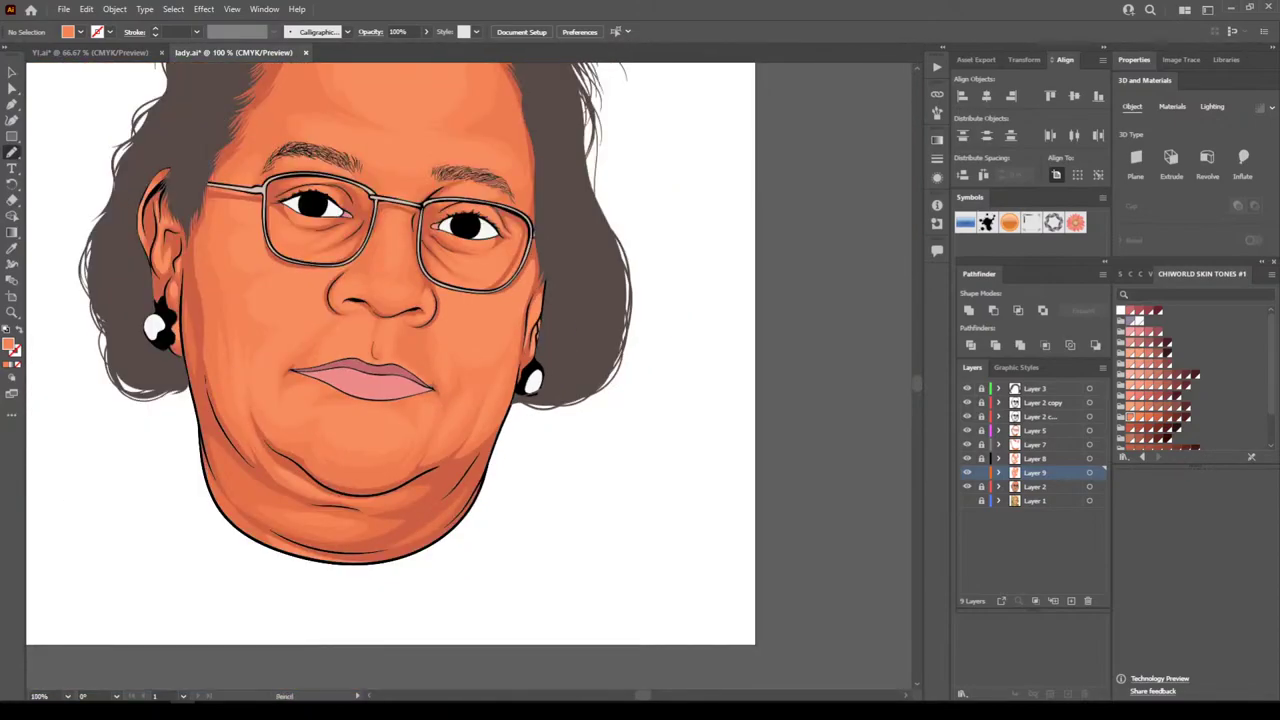
Draw a narrow pointed Pencil tone in the same fill from beside the right nostril down into the cheek
key(ctrl+plus)
key(ctrl+plus)
key(ctrl+plus)
key(ctrl+plus)
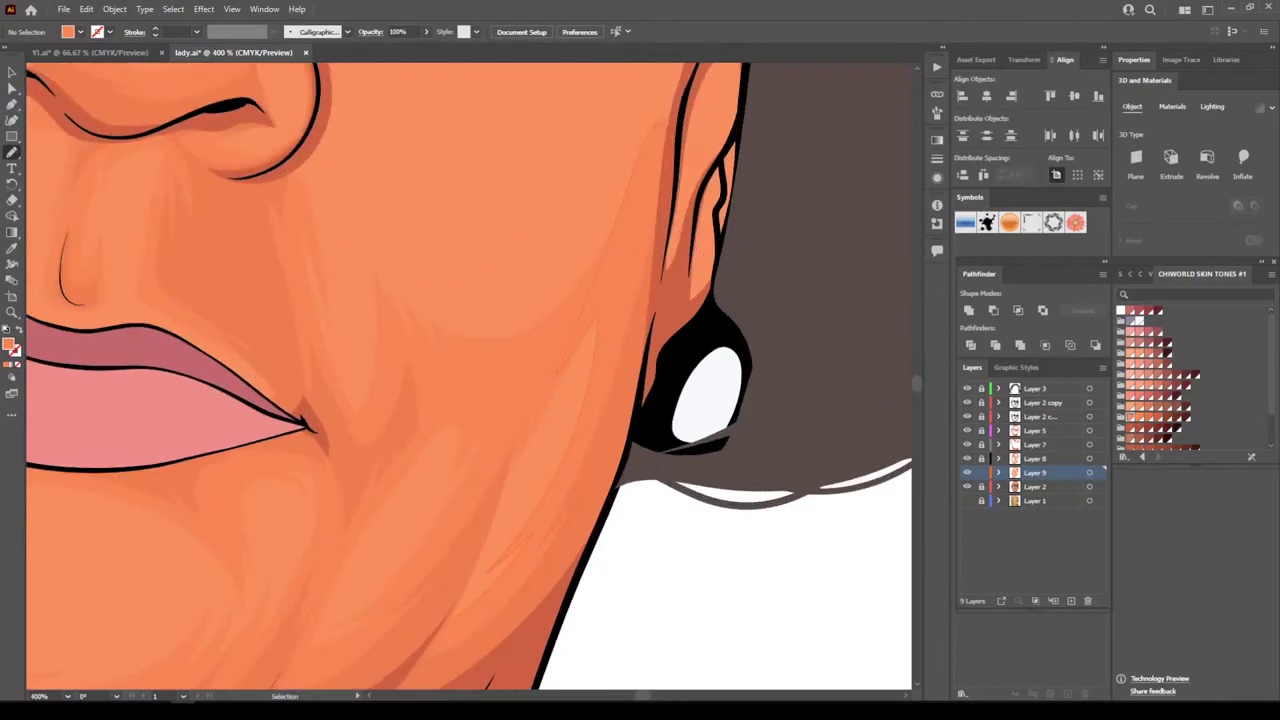
scroll(469, 376, up, 3)
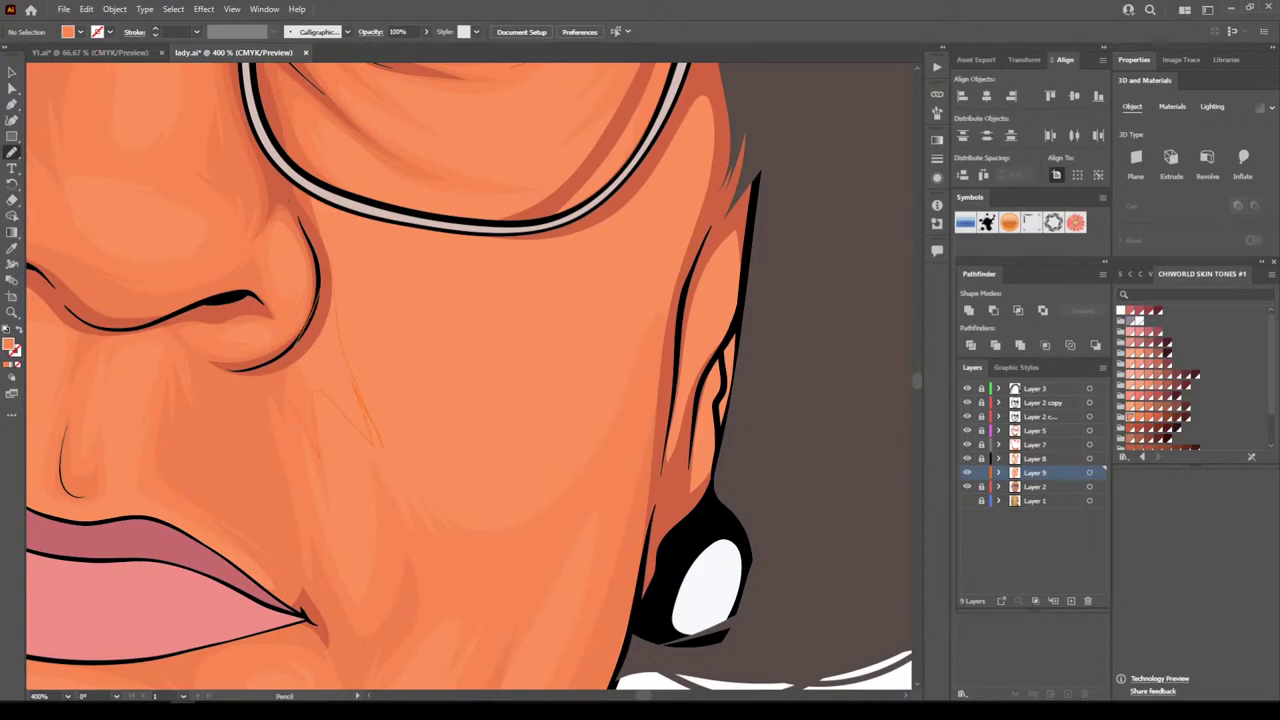
key(ctrl+minus)
key(ctrl+minus)
key(ctrl+minus)
key(ctrl+plus)
key(ctrl+plus)
key(ctrl+plus)
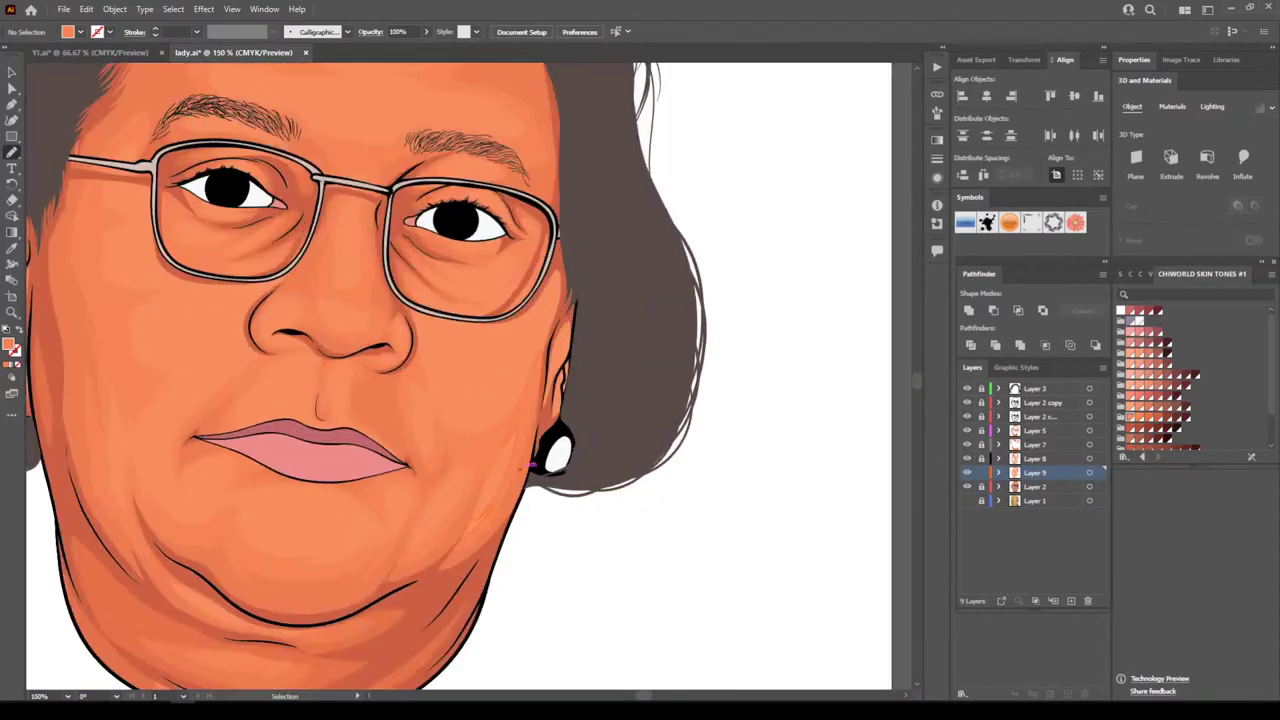
drag(317, 316, 321, 362)
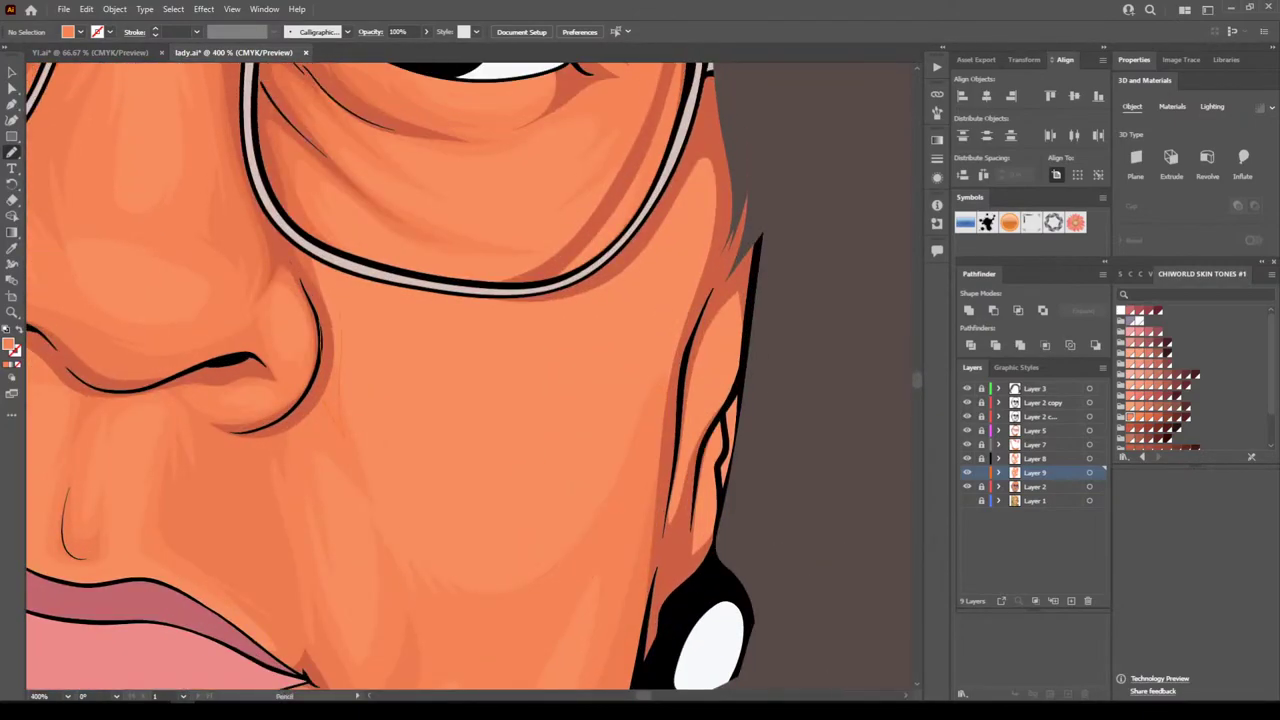
Draw a Pencil tone in the same fill along the upper right cheek, following the underside of the right lens
drag(304, 238, 292, 222)
mouse_move(669, 230)
mouse_down()
mouse_move(469, 288)
mouse_move(305, 232)
mouse_move(318, 260)
mouse_up()
key(ctrl+minus)
key(ctrl+minus)
key(ctrl+minus)
key(ctrl+minus)
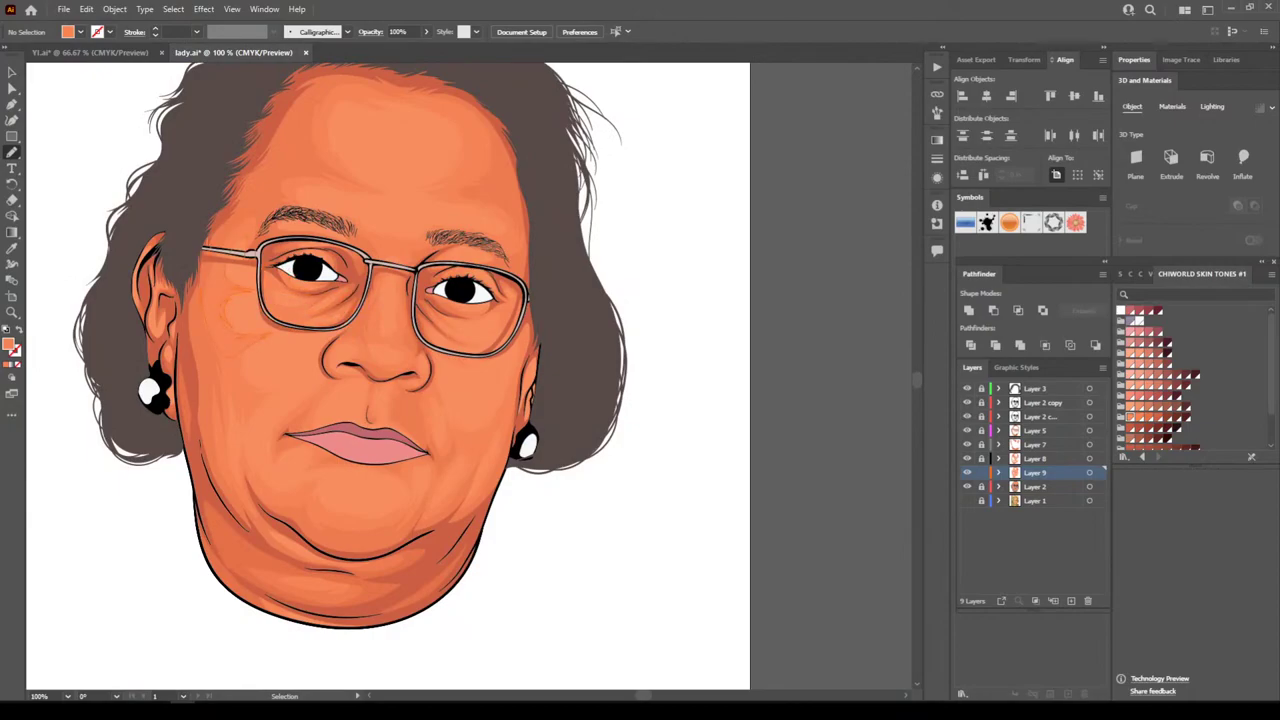
key(ctrl+plus)
key(ctrl+plus)
key(ctrl+plus)
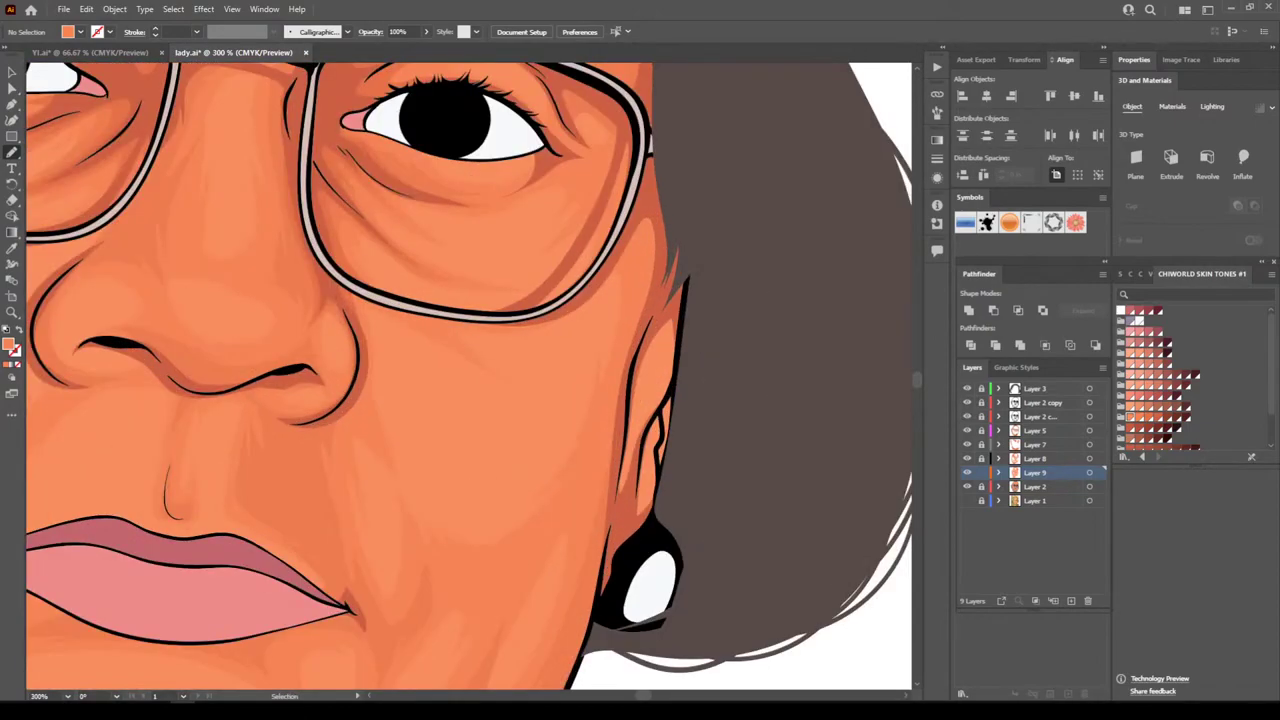
key(ctrl+plus)
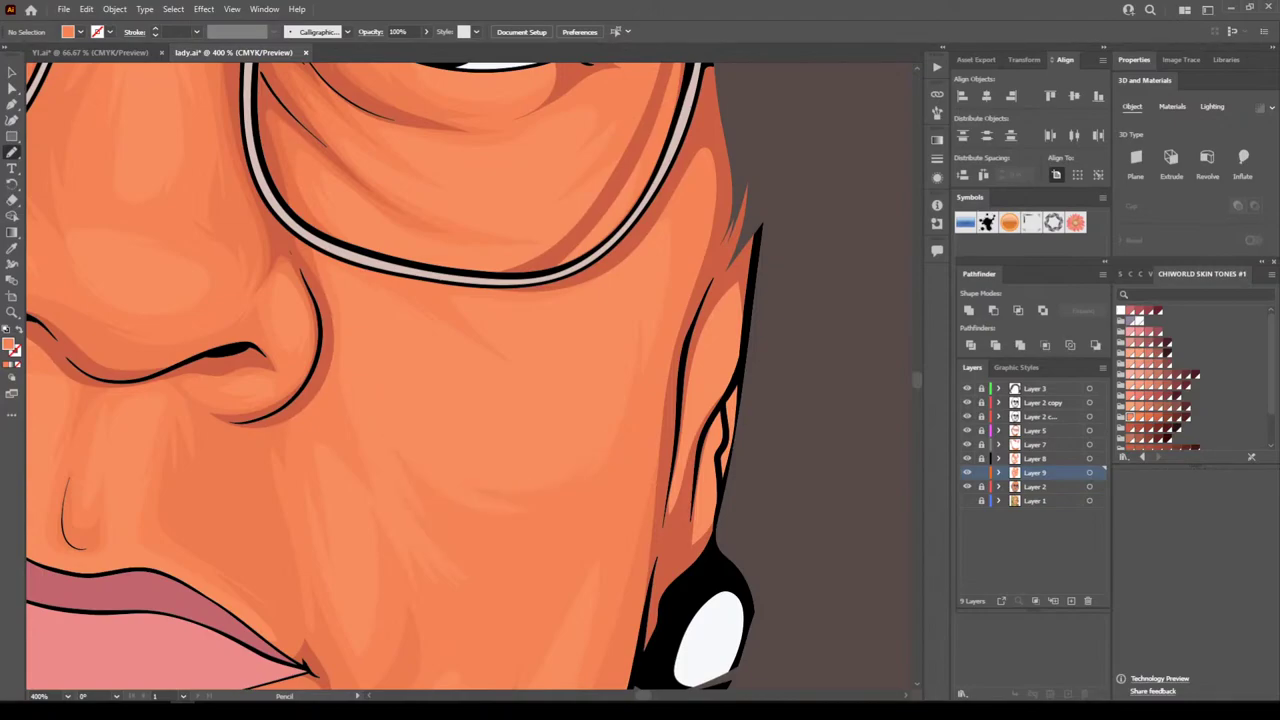
key(ctrl+minus)
key(ctrl+minus)
key(ctrl+minus)
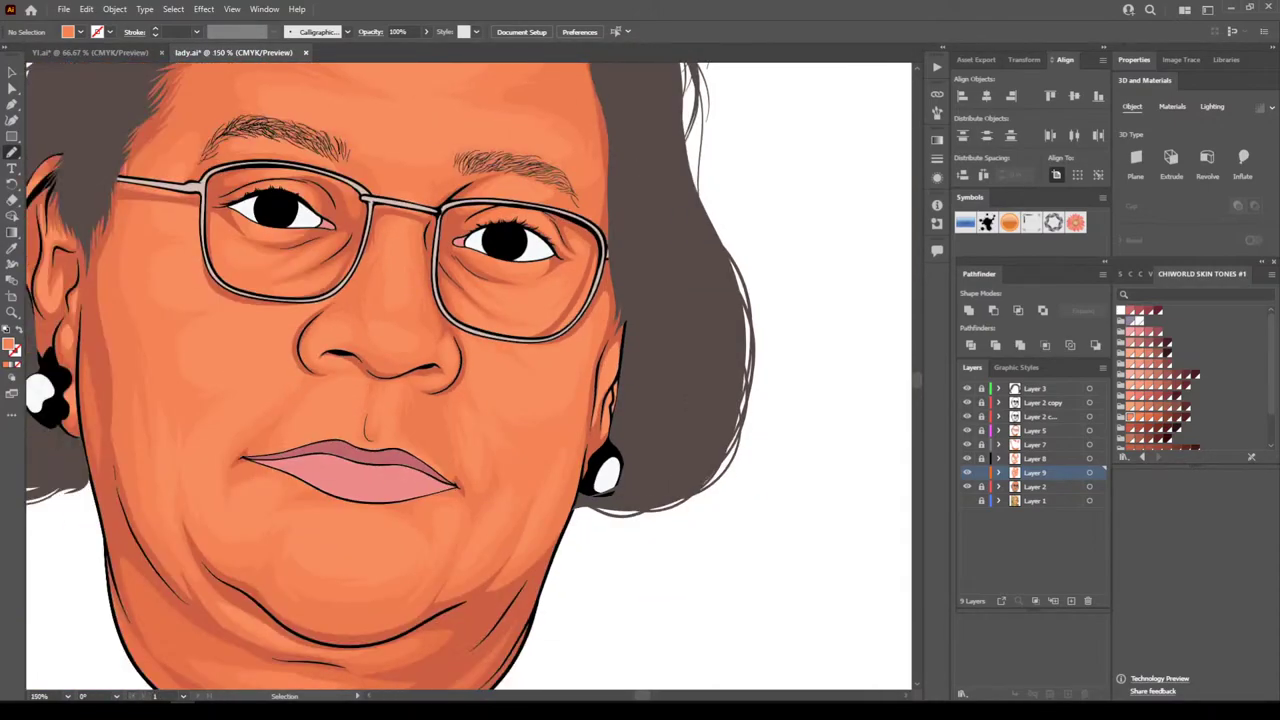
Draw jagged Pencil tones in the same fill across the smile fold, from the left nostril outward into the left cheek
scroll(469, 376, left, 2)
key(ctrl+plus)
key(ctrl+plus)
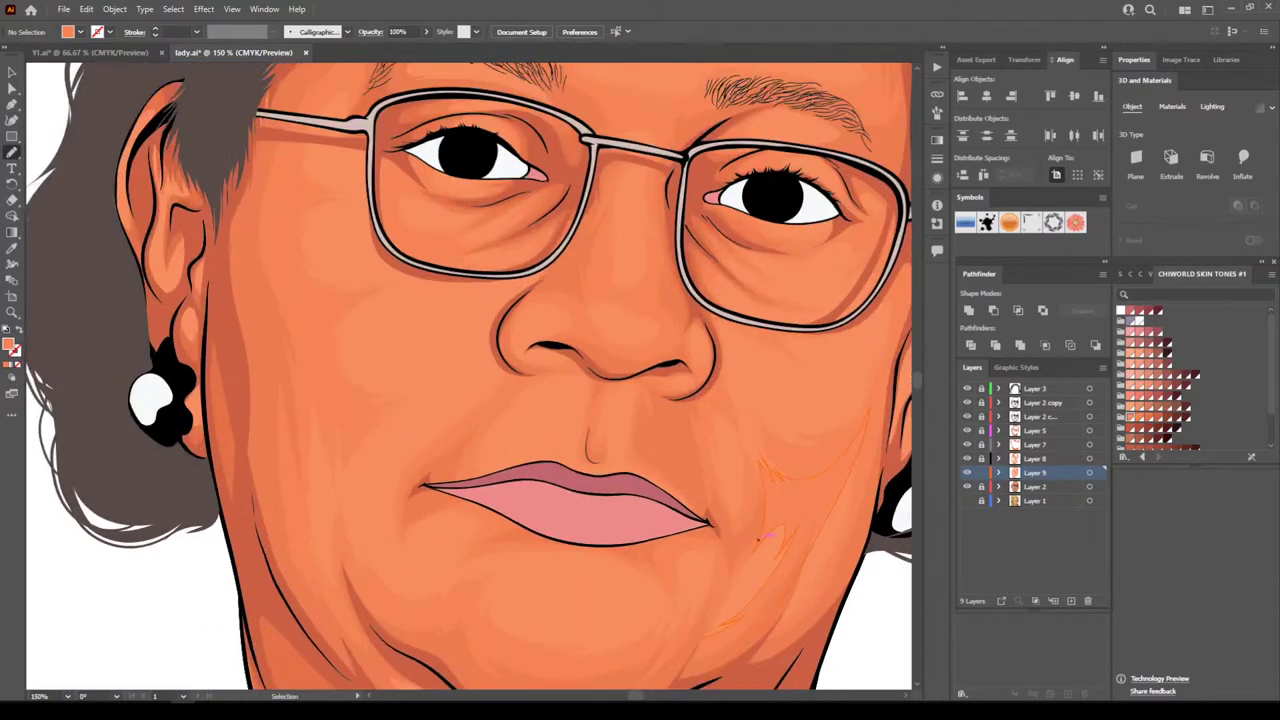
key(ctrl+plus)
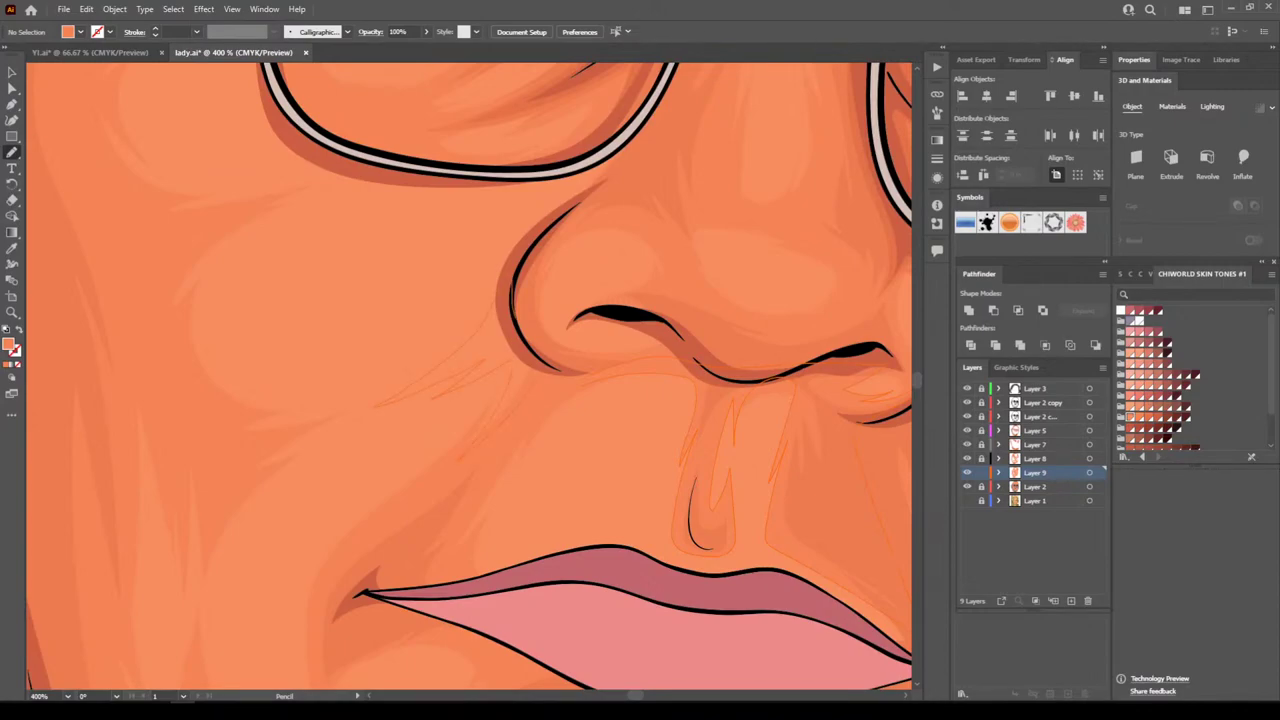
key(ctrl+minus)
key(ctrl+minus)
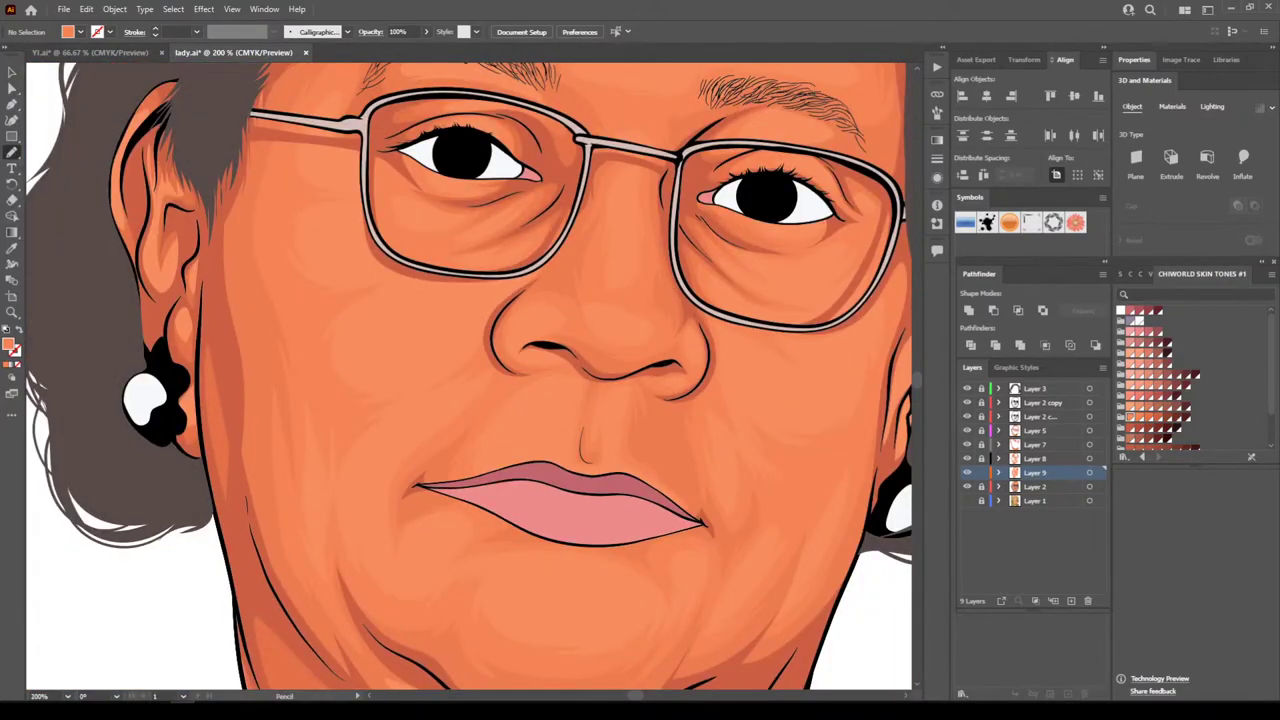
Examine the finished skin tones across the forehead, eyes, nose, cheeks and chin at several magnifications
scroll(469, 376, up, 3)
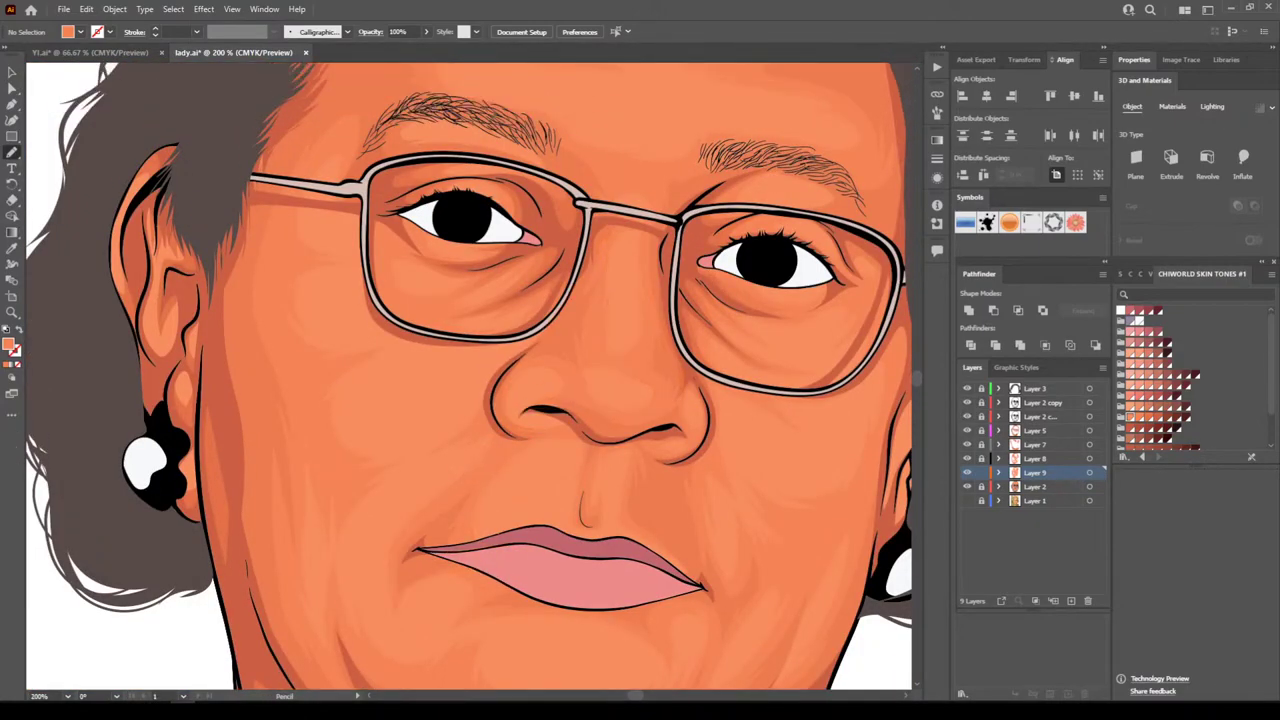
scroll(469, 376, down, 2)
scroll(513, 377, up, 2)
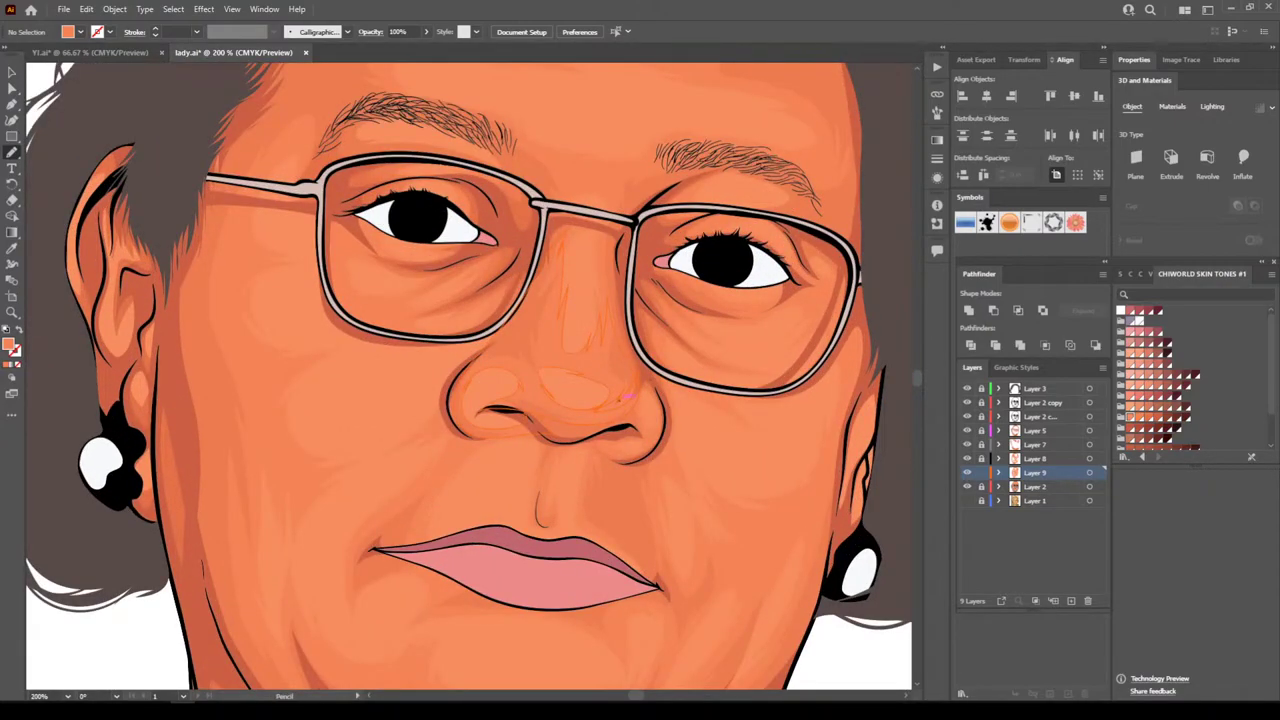
scroll(630, 420, down, 5)
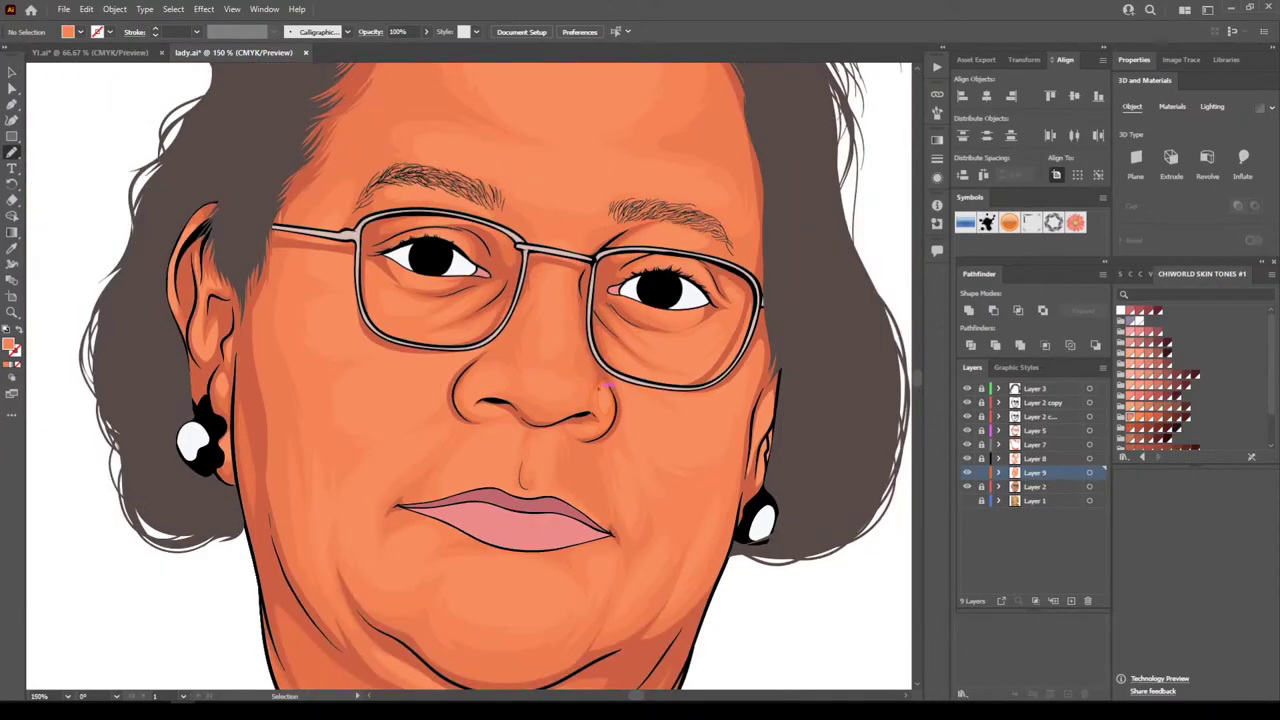
scroll(630, 420, up, 4)
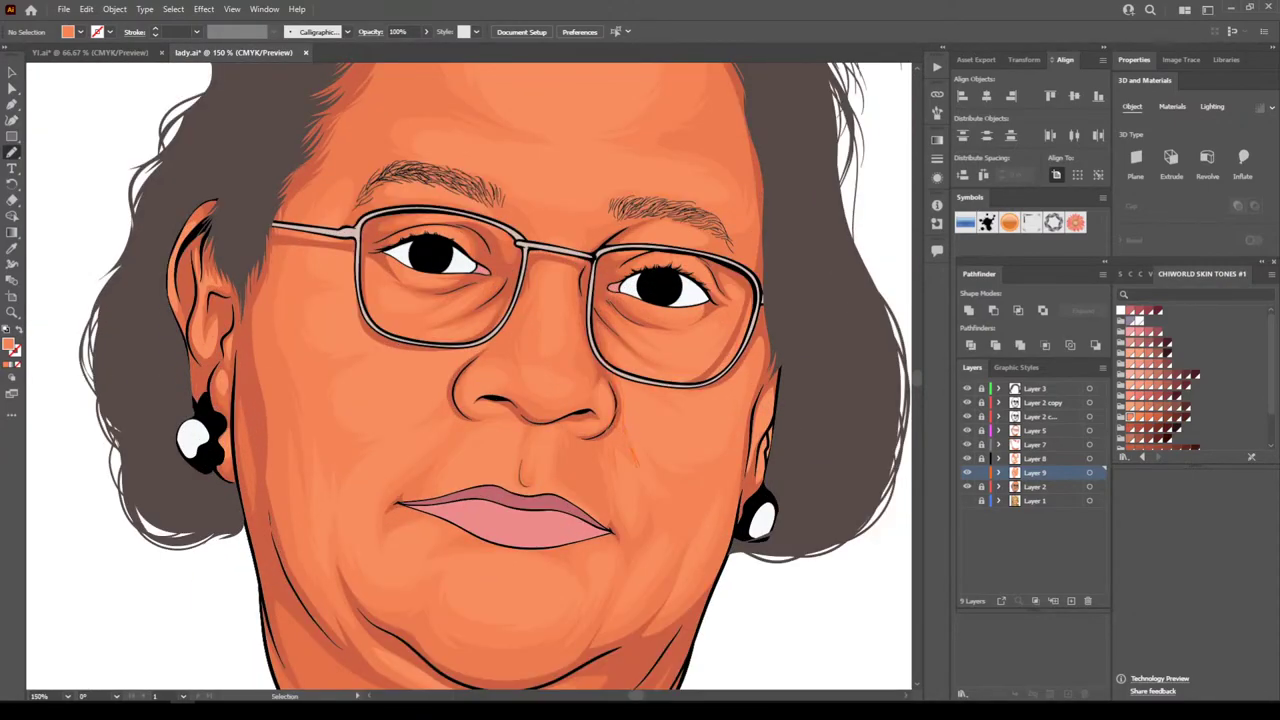
scroll(640, 445, left, 1)
scroll(469, 376, up, 3)
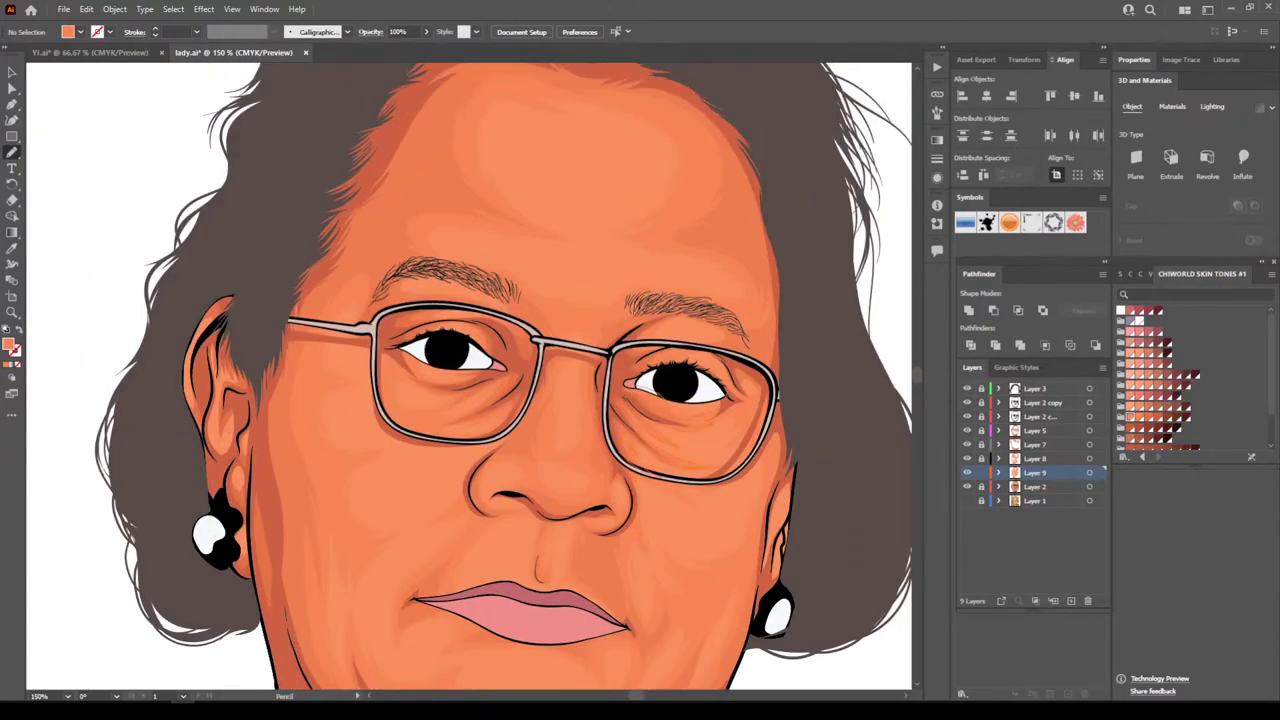
key(ctrl+equal)
key(ctrl+minus)
key(ctrl+minus)
key(ctrl+minus)
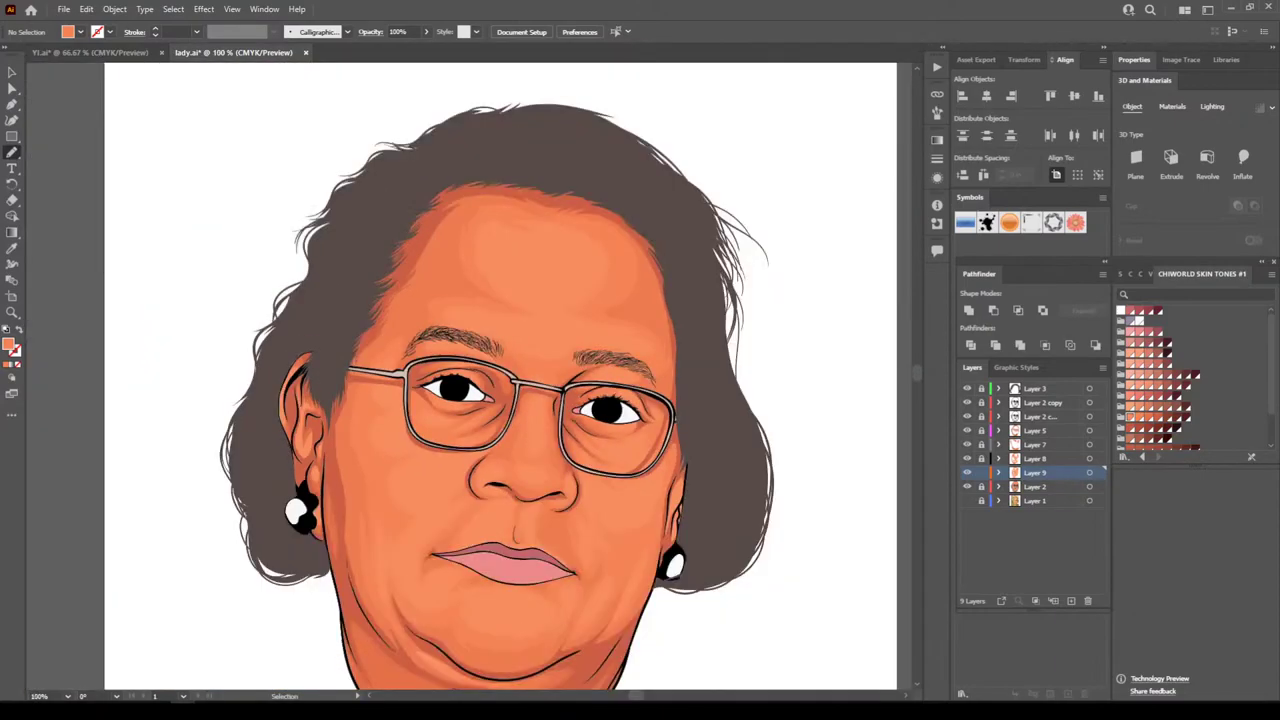
key(ctrl+equal)
key(ctrl+equal)
key(ctrl+equal)
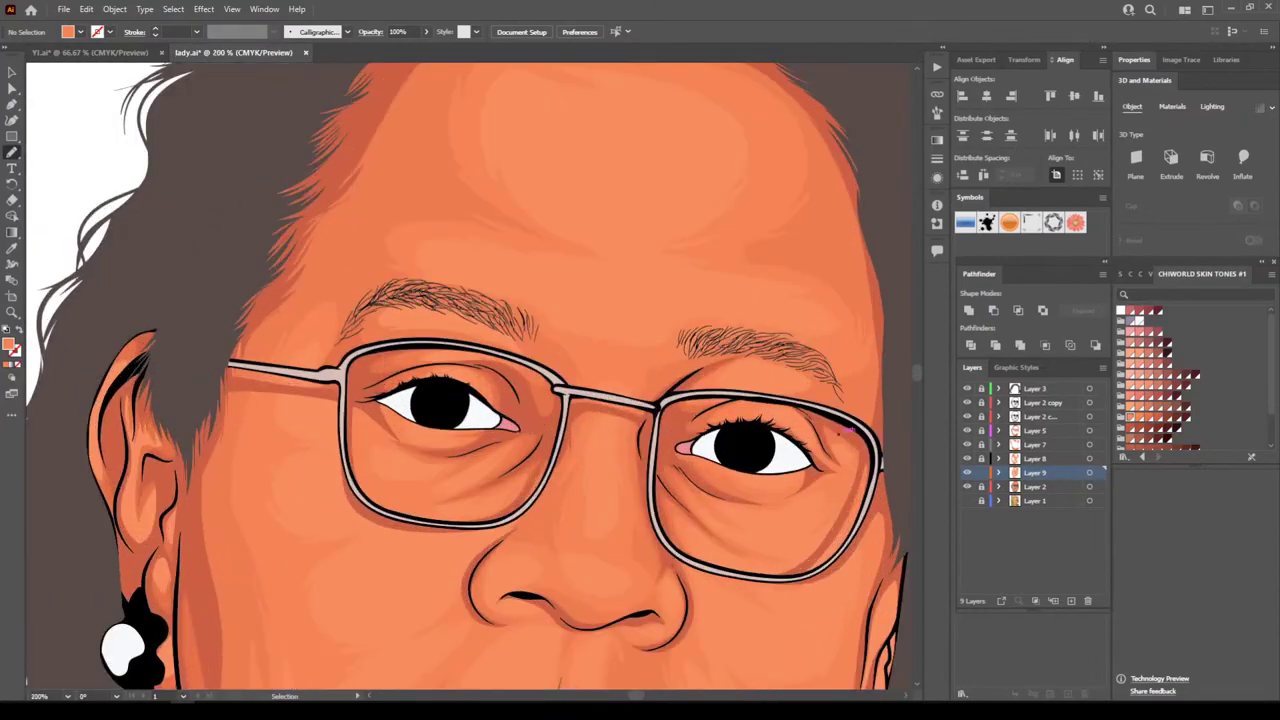
scroll(469, 376, right, 2)
key(ctrl+minus)
key(ctrl+minus)
scroll(469, 376, down, 3)
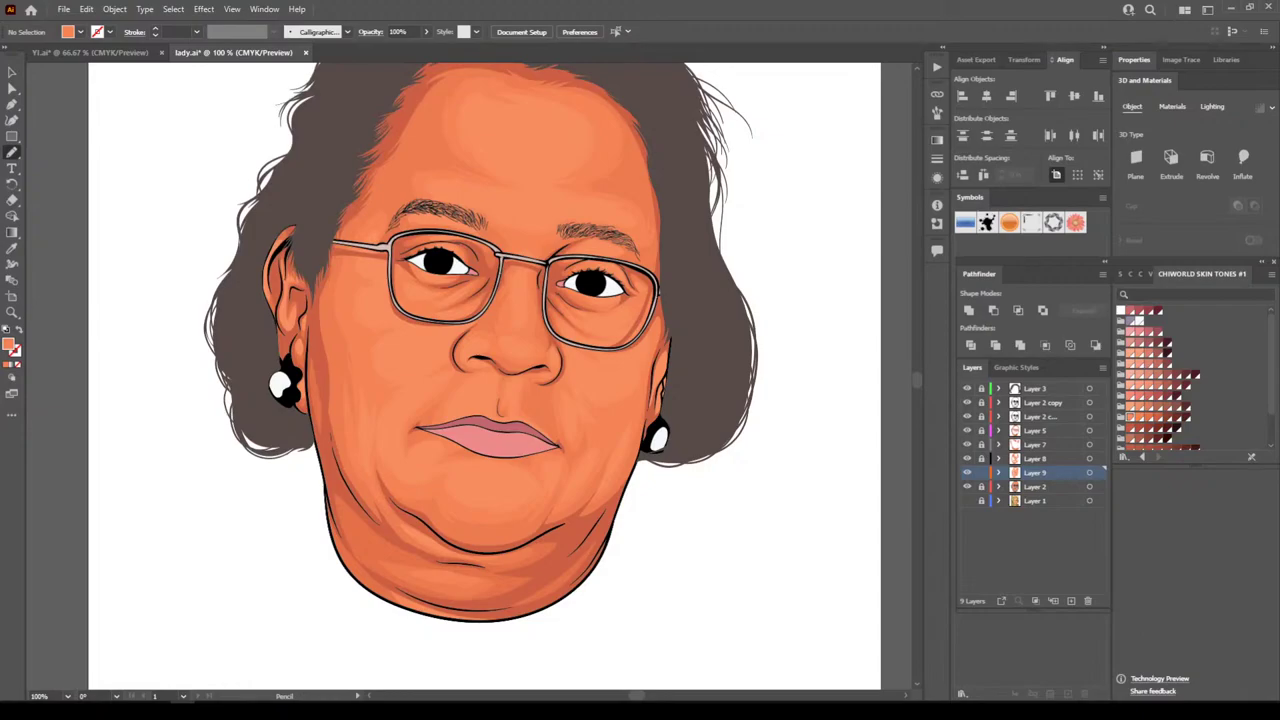
Lock Layer 9 and add a new layer directly above Layer 2
key(ctrl+equal)
click(982, 472)
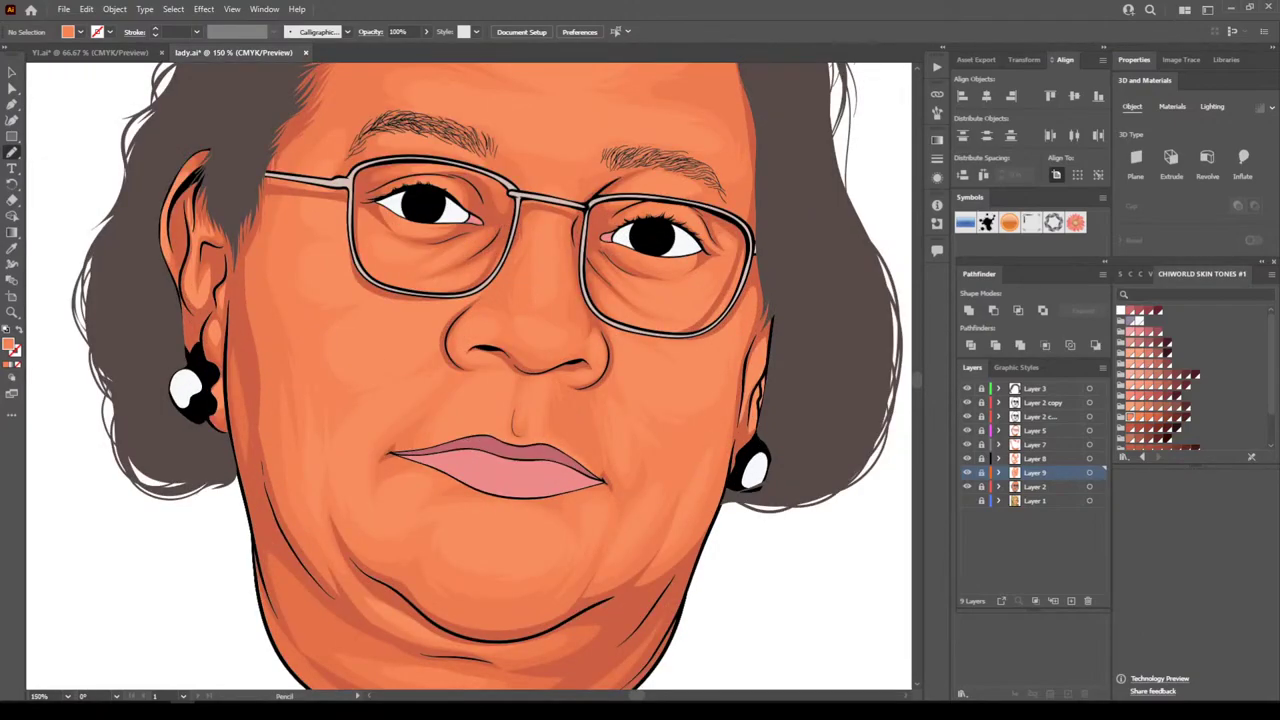
click(1071, 600)
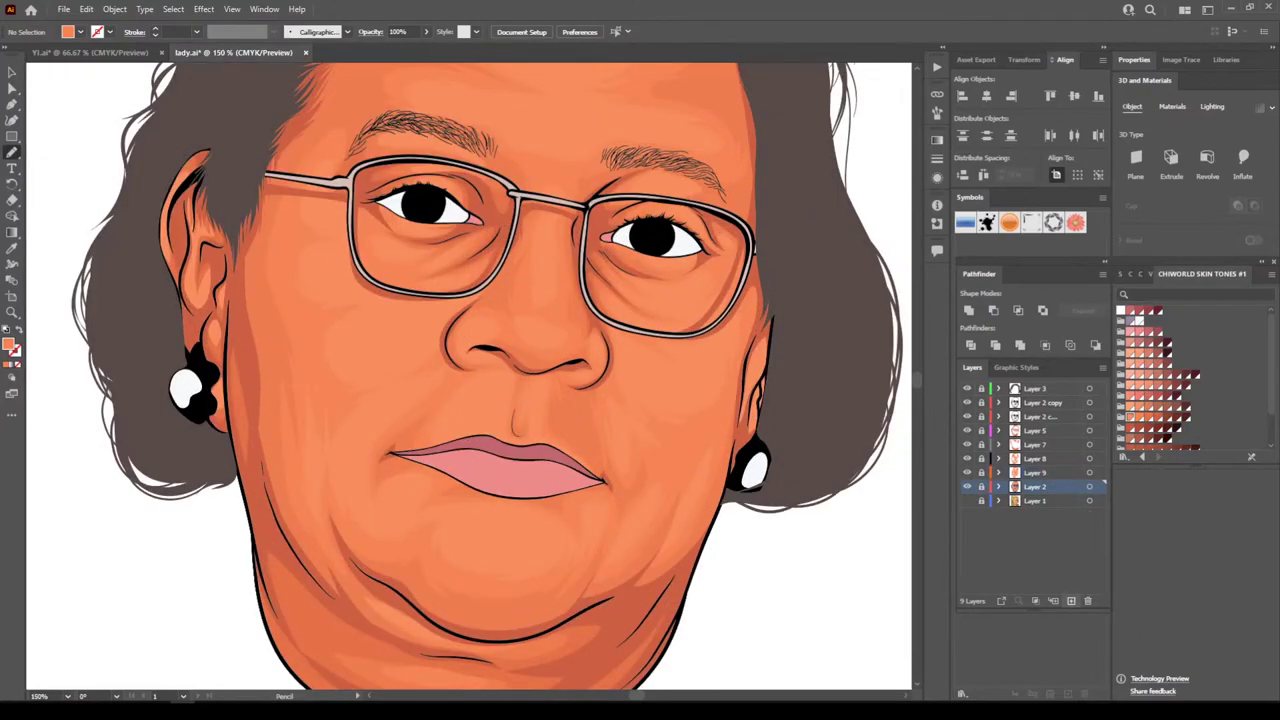
Set the fill to a lighter peach-orange skin tone for the highlights on Layer 10
key(ctrl+equal)
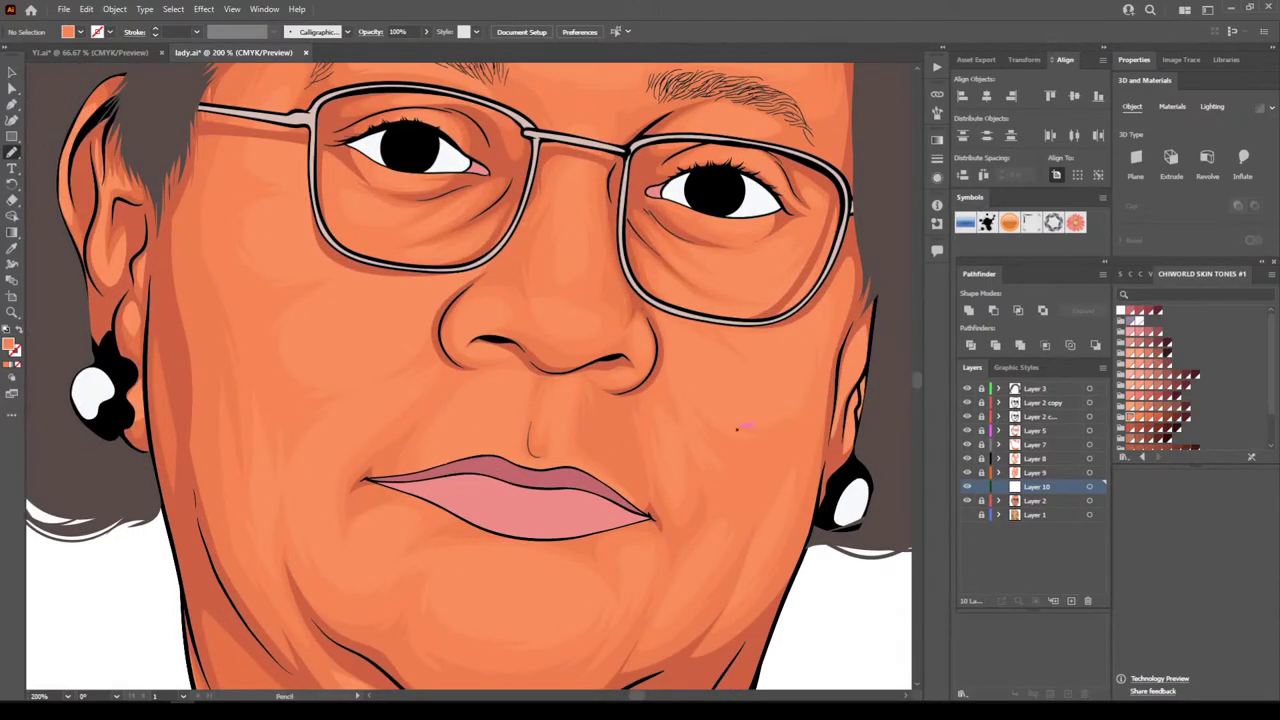
scroll(469, 376, down, 1)
key(i)
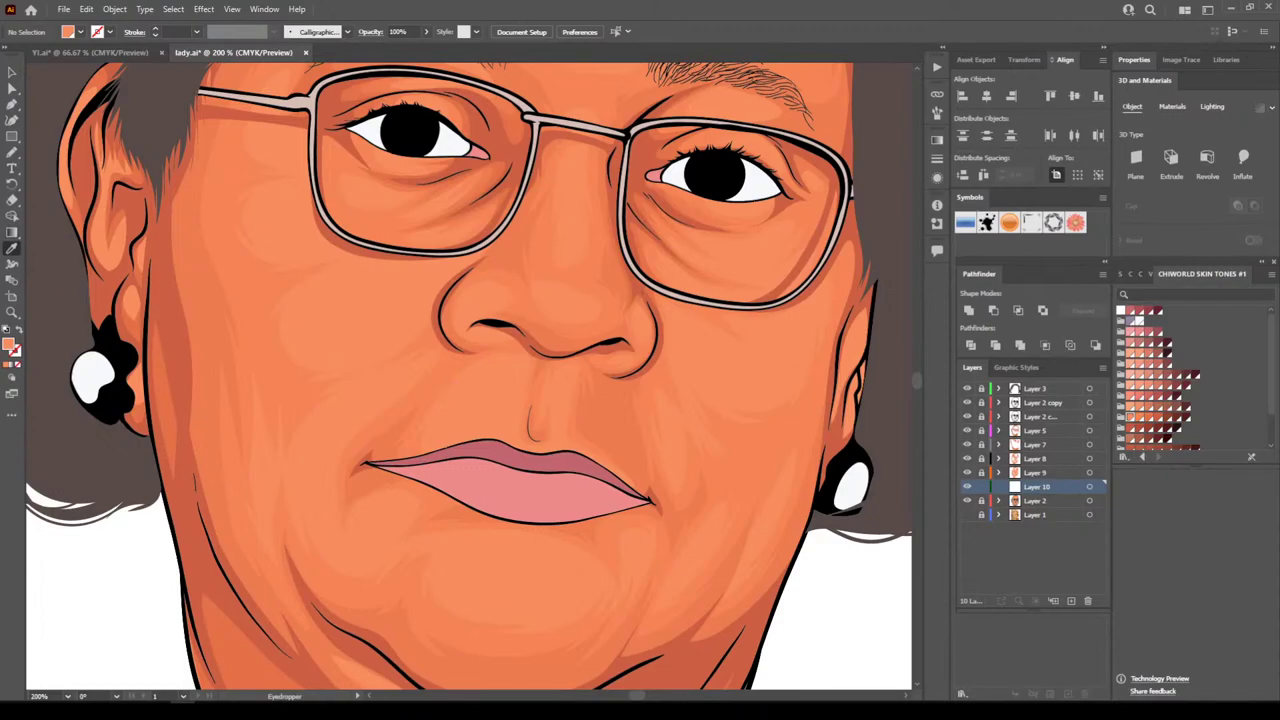
double_click(8, 344)
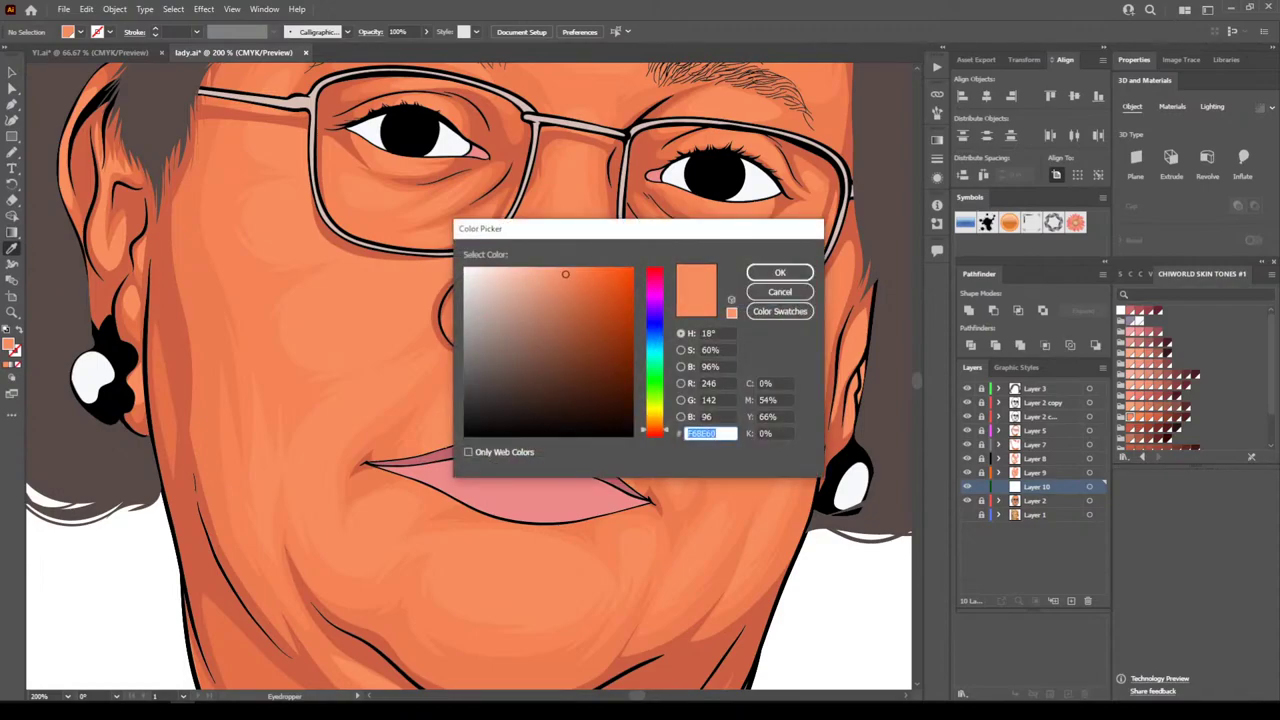
text(FF9873)
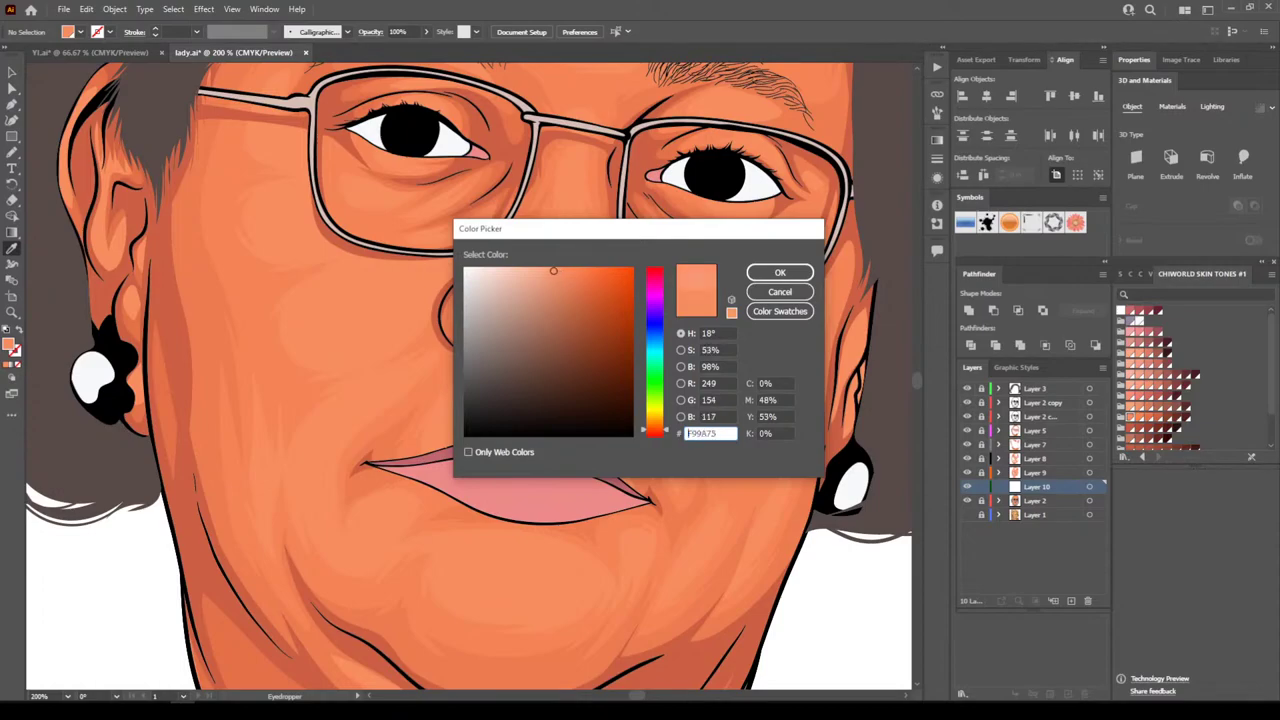
text(FFA273)
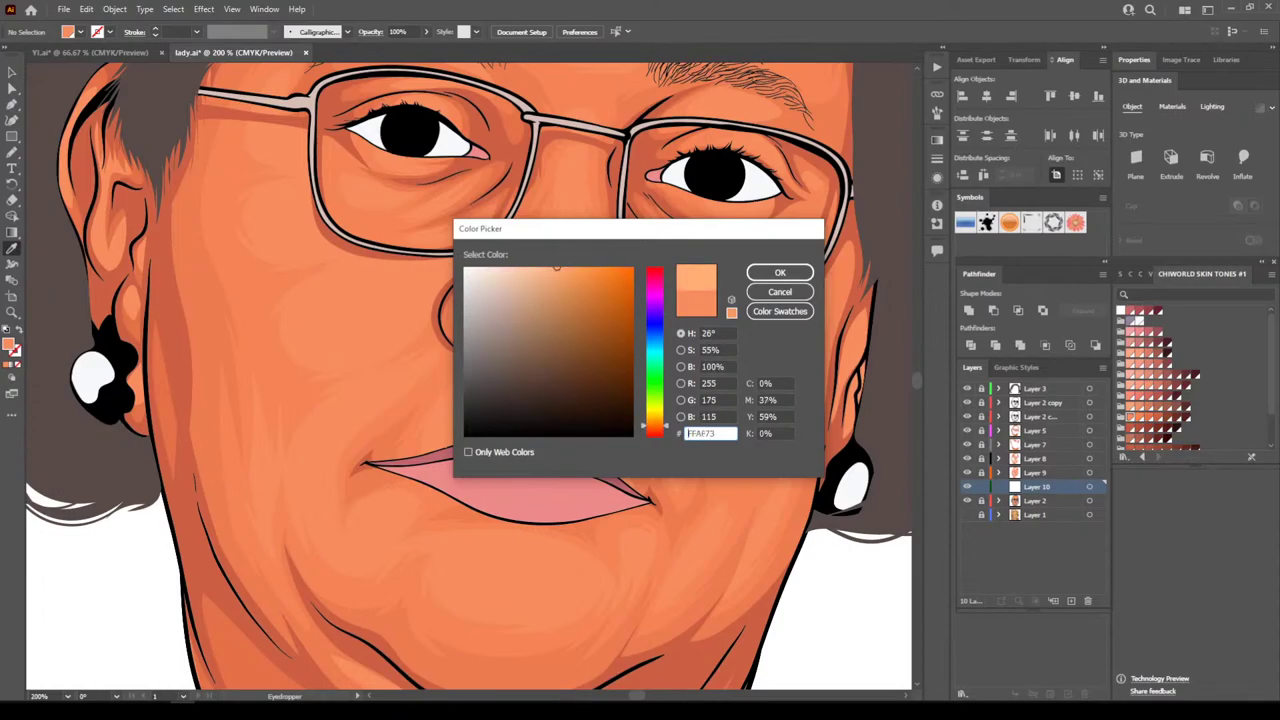
key(Return)
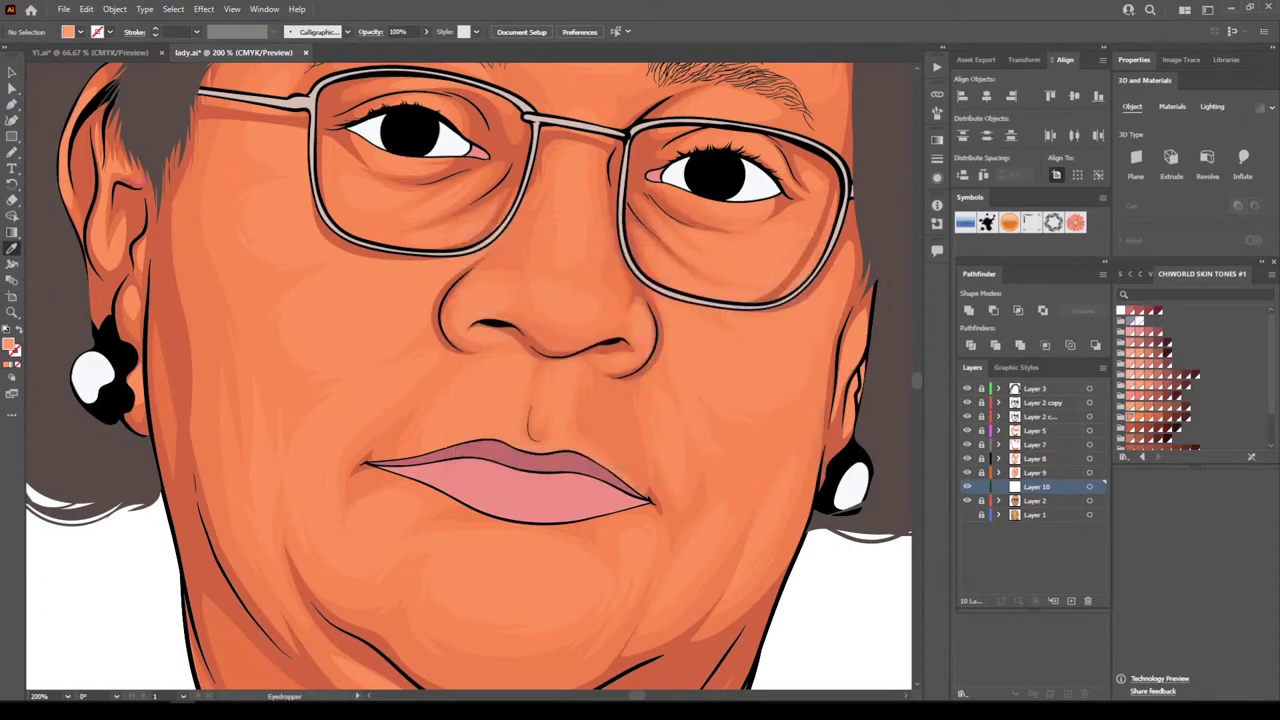
Draw a small rounded Pencil highlight with a jagged upper edge on the tip of the nose
key(n)
key(ctrl+equal)
key(ctrl+equal)
drag(606, 443, 502, 538)
key(ctrl+equal)
key(ctrl+equal)
drag(370, 360, 388, 420)
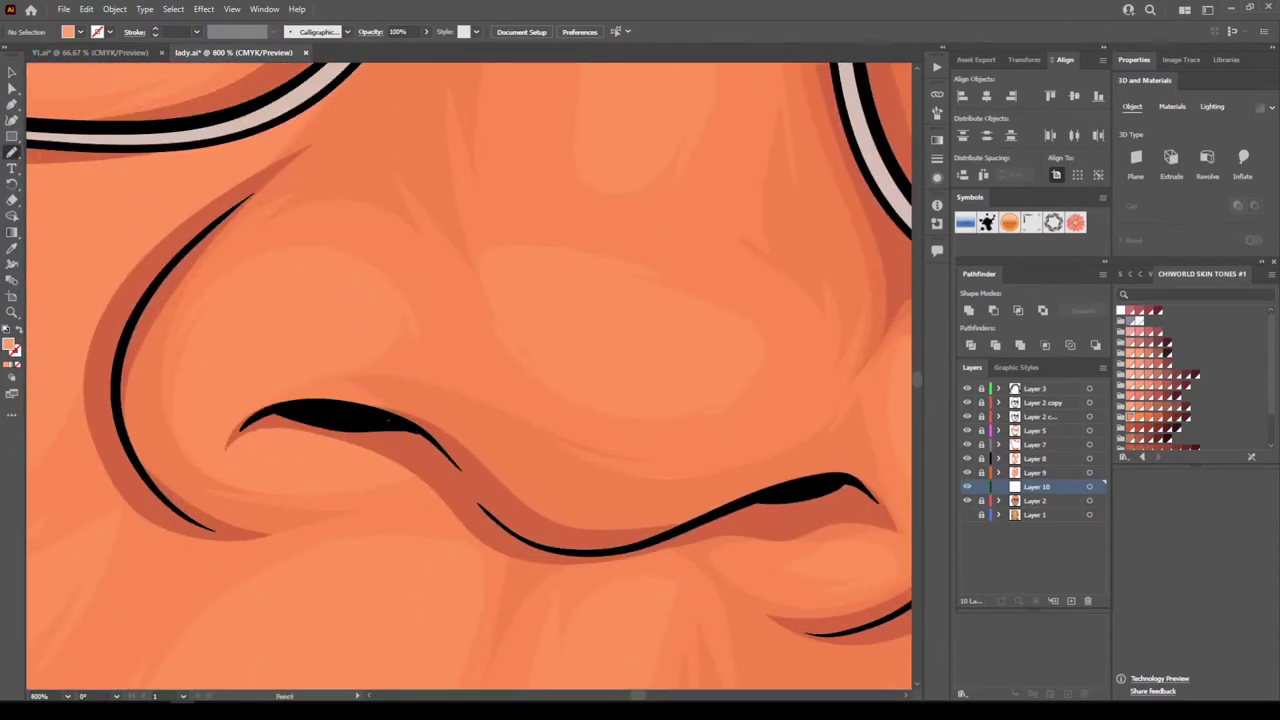
mouse_move(604, 314)
mouse_down()
mouse_move(536, 301)
mouse_move(598, 310)
mouse_move(524, 303)
mouse_move(526, 338)
mouse_move(598, 373)
mouse_move(638, 363)
mouse_move(652, 336)
mouse_move(604, 317)
mouse_move(666, 328)
mouse_move(558, 297)
mouse_up()
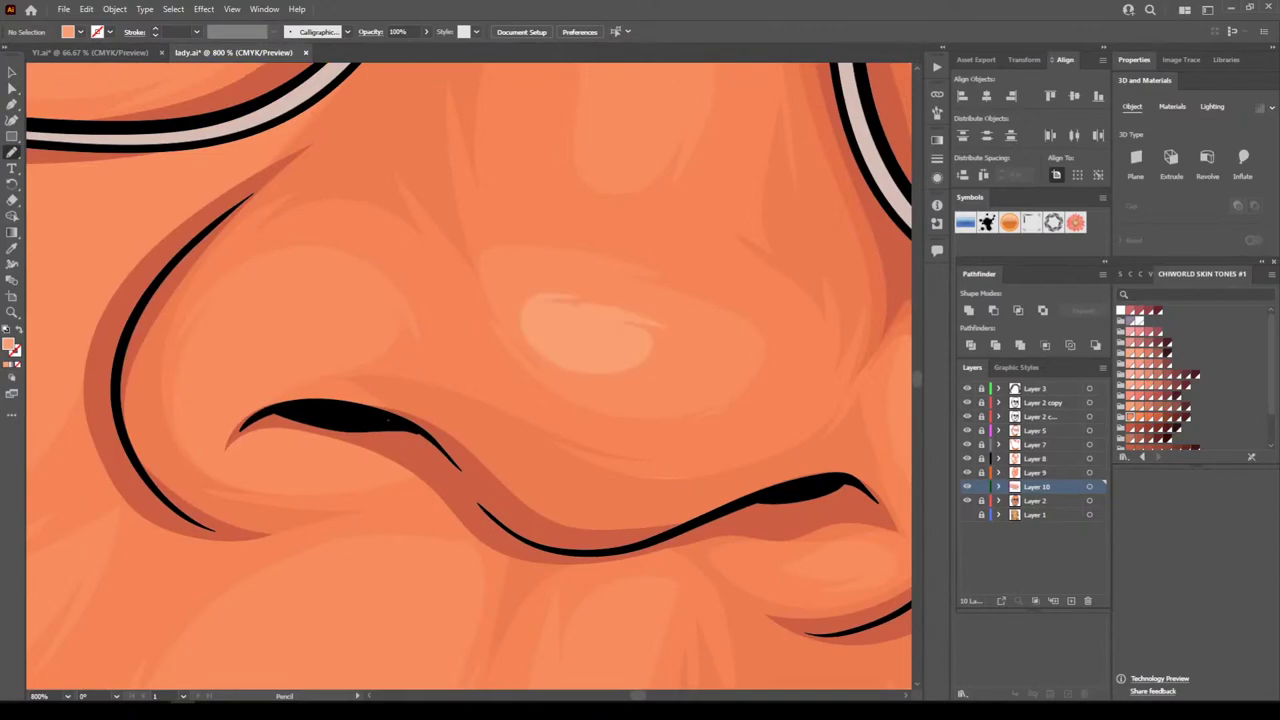
Draw a small rounded Pencil highlight in the same fill behind the bridge of the glasses, between the eyes
key(ctrl+minus)
key(ctrl+minus)
key(ctrl+minus)
key(ctrl+minus)
key(ctrl+minus)
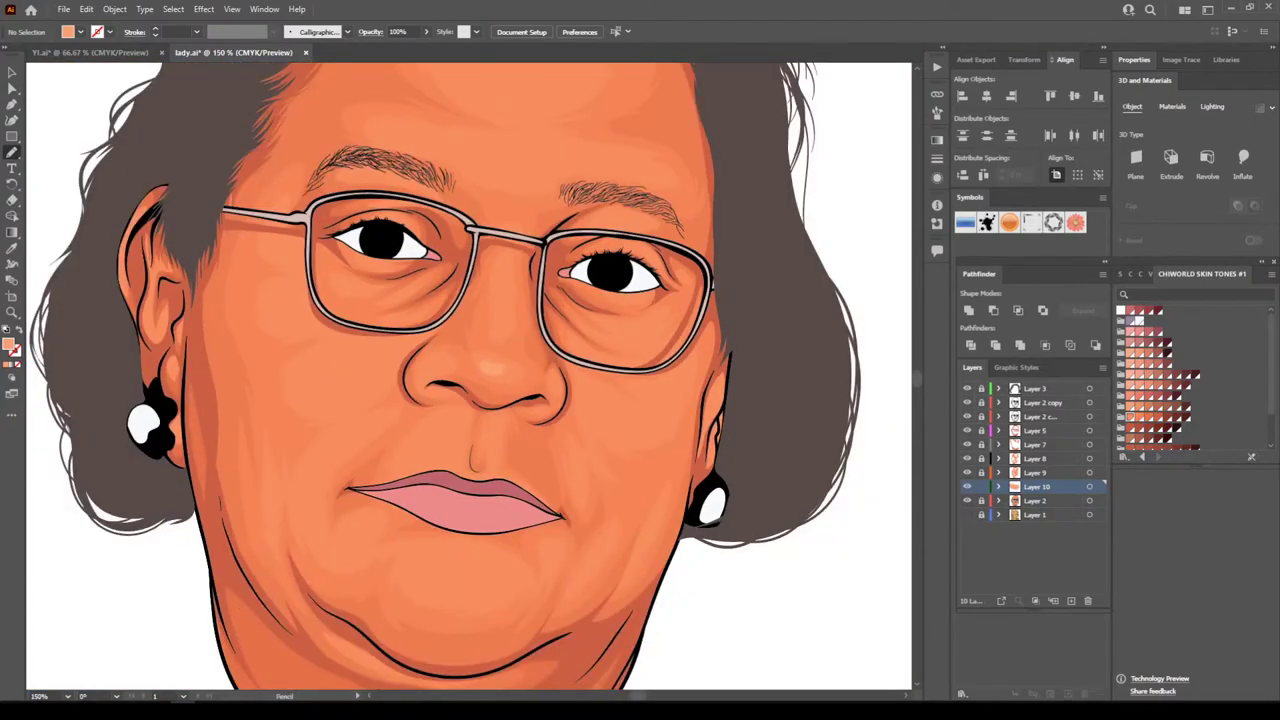
key(ctrl+plus)
key(ctrl+plus)
key(ctrl+plus)
key(ctrl+plus)
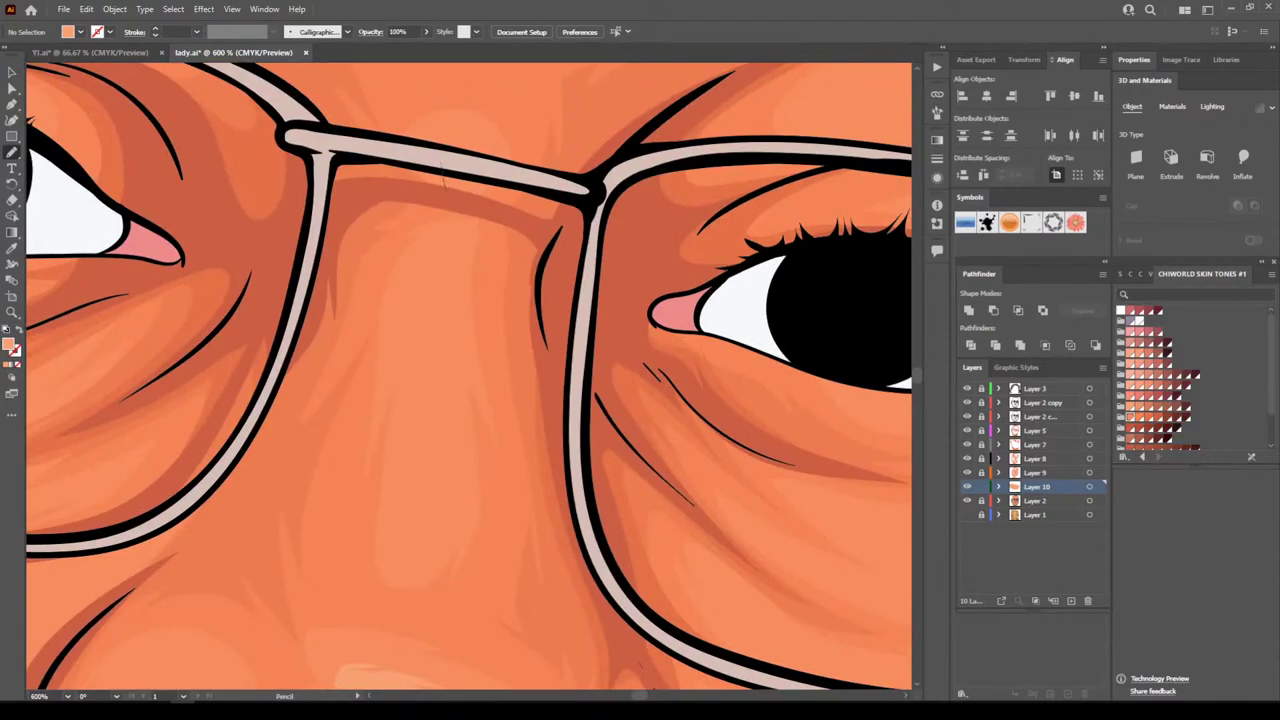
mouse_move(446, 182)
mouse_down()
mouse_move(480, 147)
mouse_move(438, 124)
mouse_up()
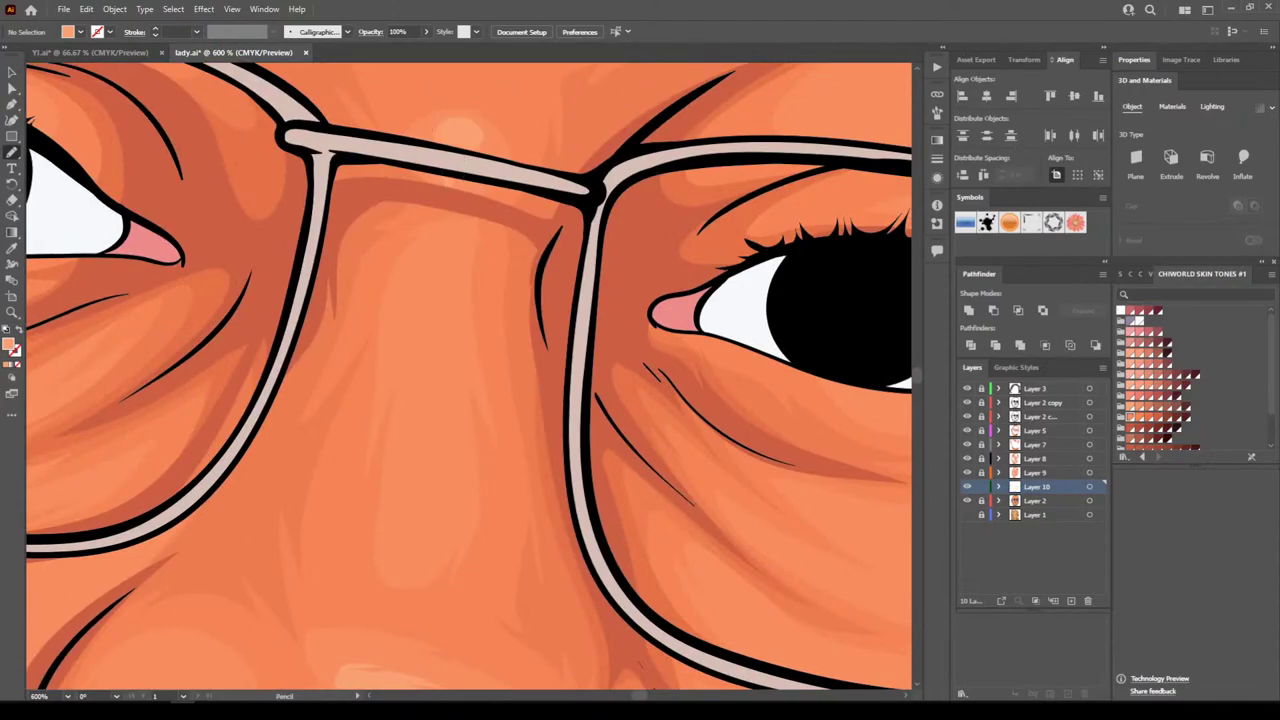
Draw a long tapering Pencil highlight with jagged ends across the lower forehead, just above and between the eyebrows
key(ctrl+minus)
key(ctrl+minus)
key(ctrl+minus)
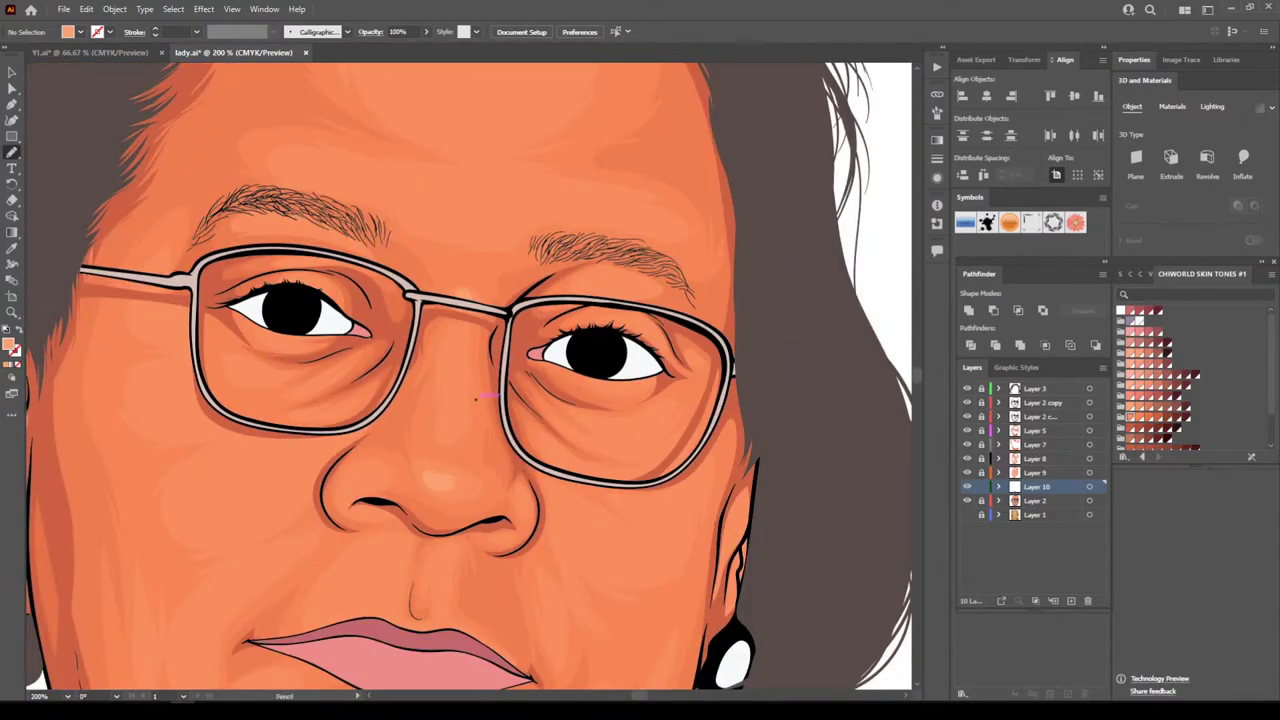
key(ctrl+plus)
key(ctrl+plus)
scroll(476, 399, up, 4)
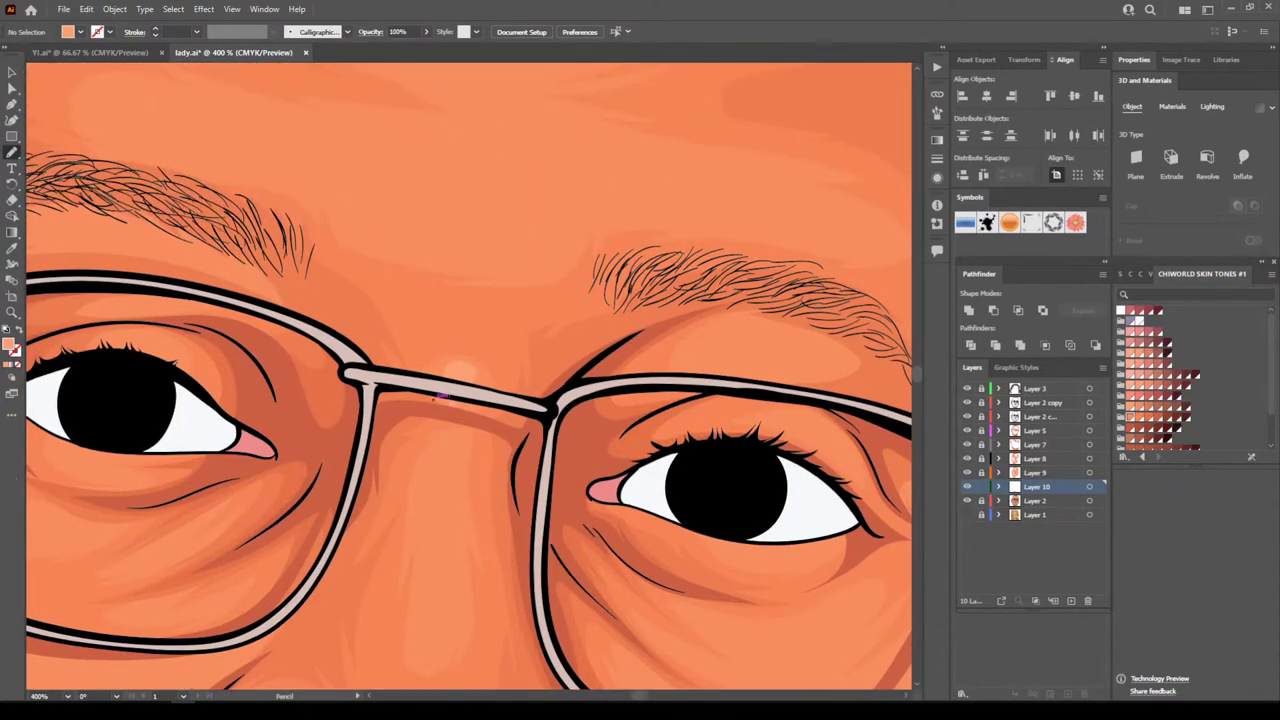
mouse_move(255, 239)
mouse_down()
mouse_move(316, 250)
mouse_move(355, 305)
mouse_move(388, 315)
mouse_move(584, 290)
mouse_move(572, 268)
mouse_move(392, 222)
mouse_move(462, 262)
mouse_move(290, 198)
mouse_move(300, 222)
mouse_move(199, 207)
mouse_move(298, 236)
mouse_up()
Examine the new highlights on the lower forehead, glasses bridge and nose tip at several magnifications
key(ctrl+minus)
key(ctrl+minus)
key(ctrl+minus)
key(ctrl+minus)
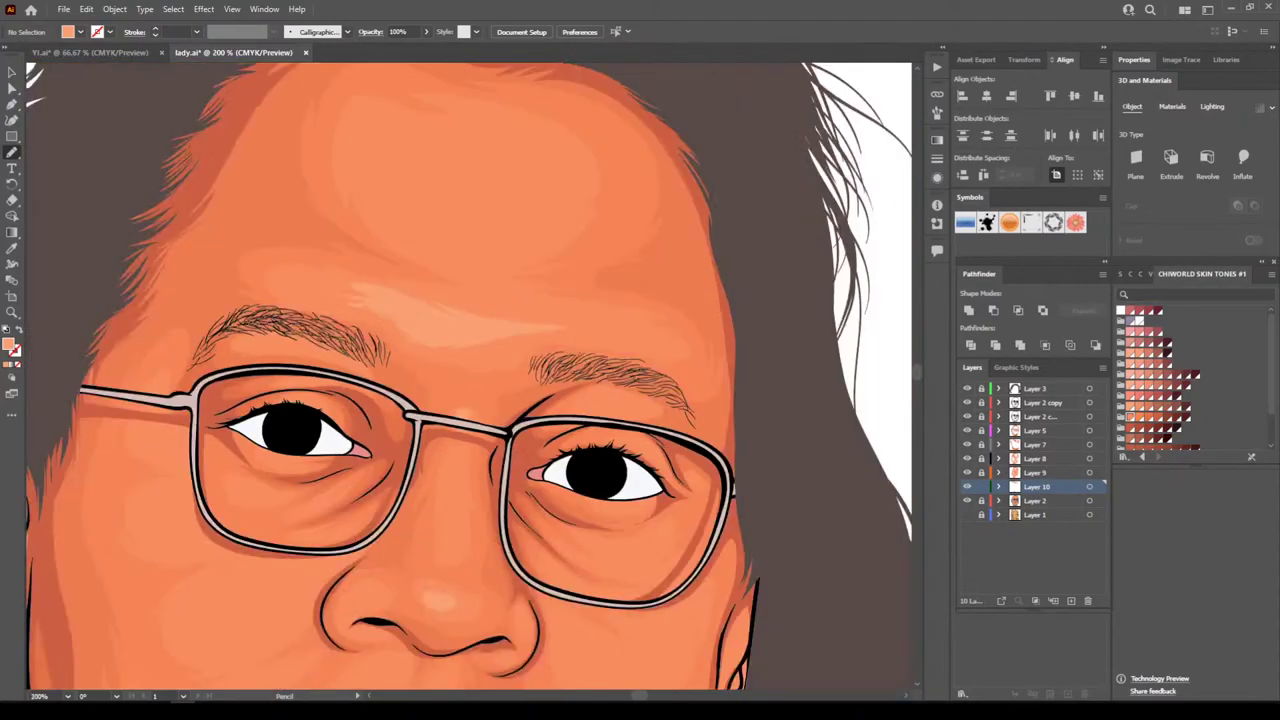
key(ctrl+equal)
key(ctrl+equal)
key(ctrl+equal)
scroll(469, 376, down, 1)
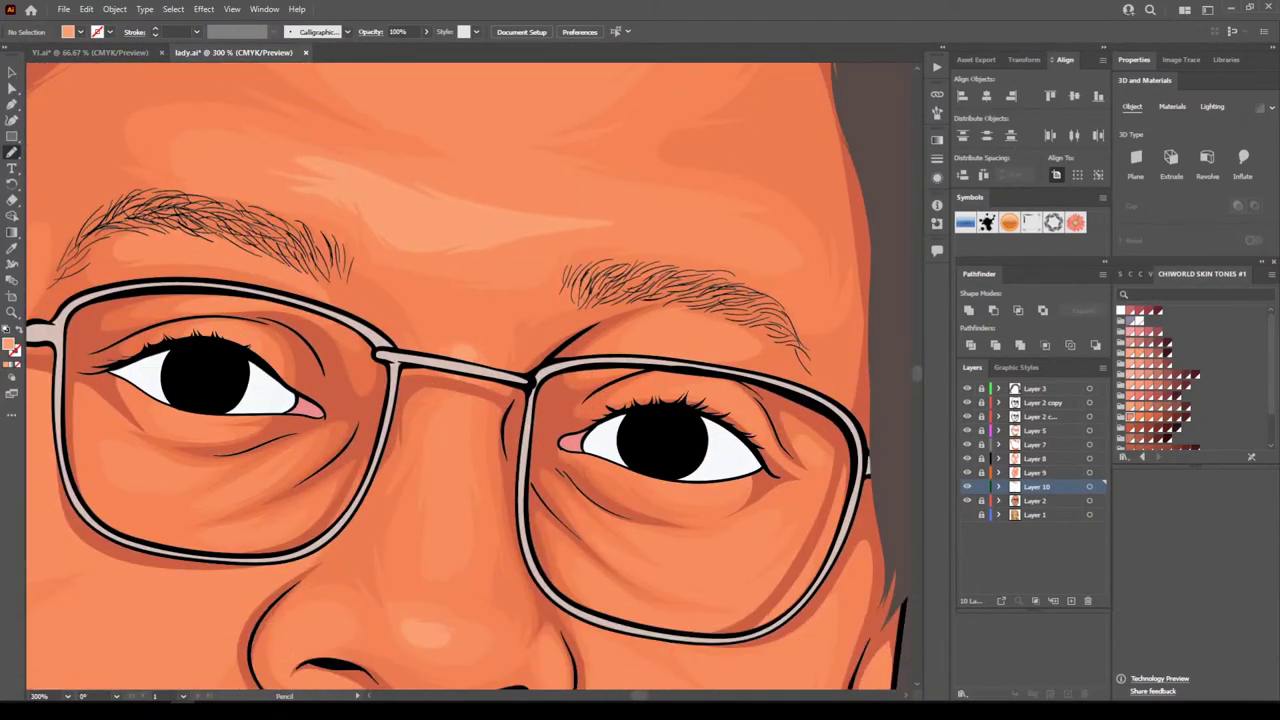
key(ctrl+minus)
key(v)
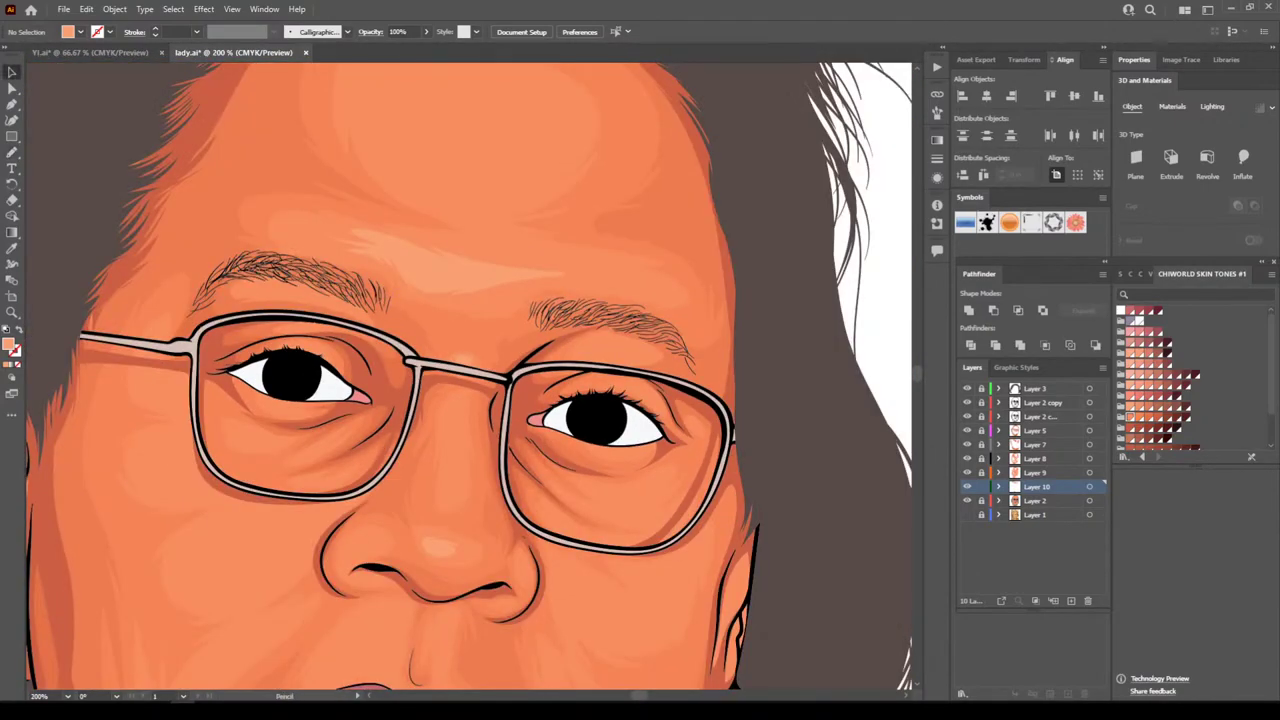
Select all highlight shapes on Layer 10 and apply the surrounding forehead skin tone to them with the Eyedropper
key(ctrl+a)
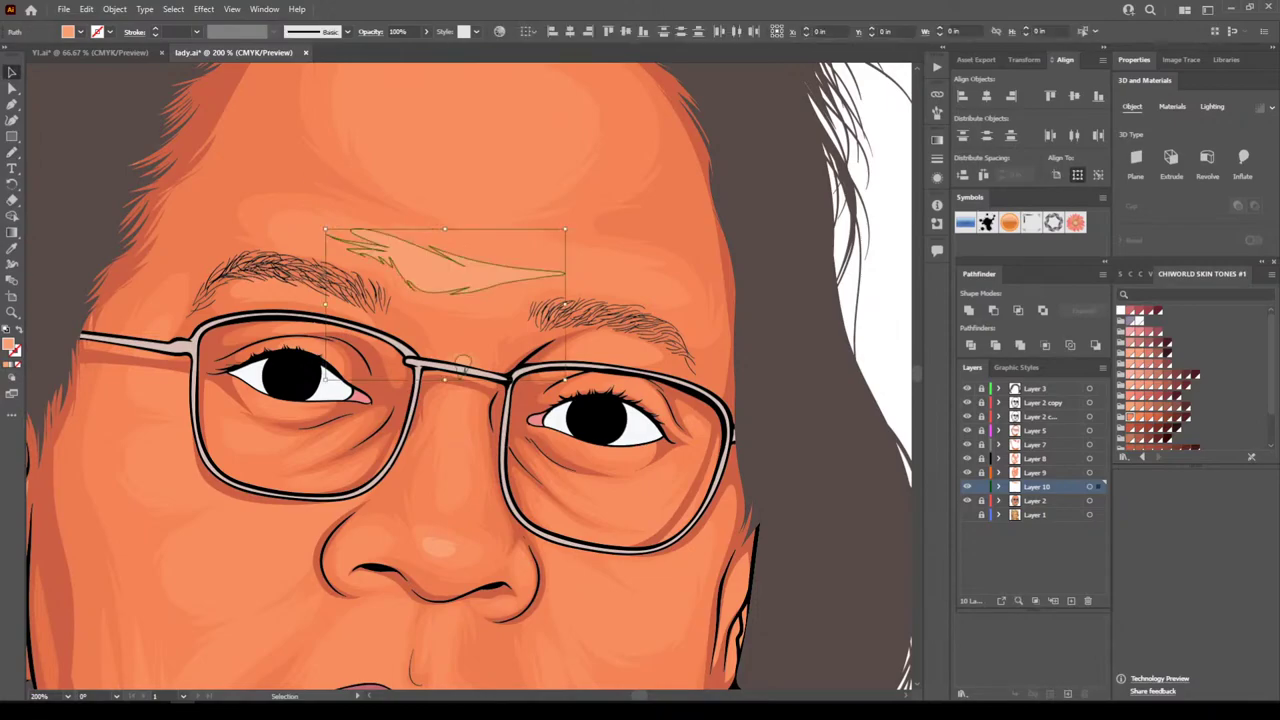
key(ctrl+equal)
key(ctrl+equal)
click(12, 248)
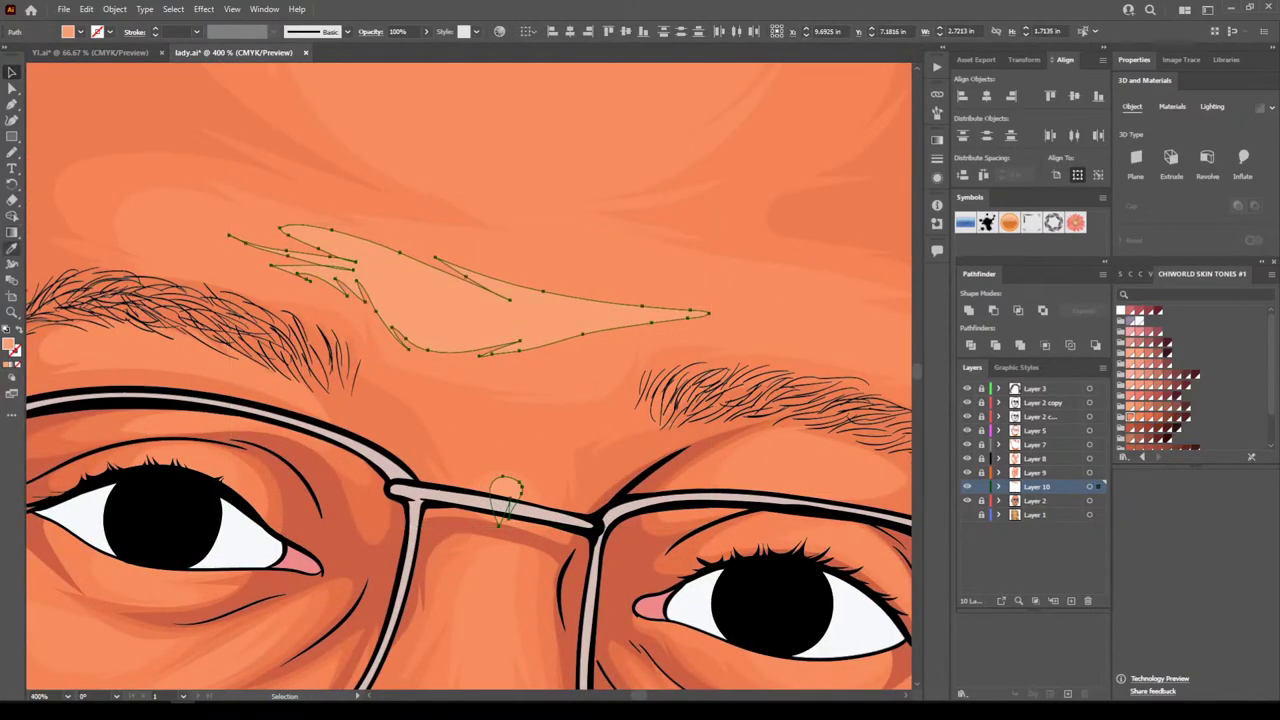
click(400, 195)
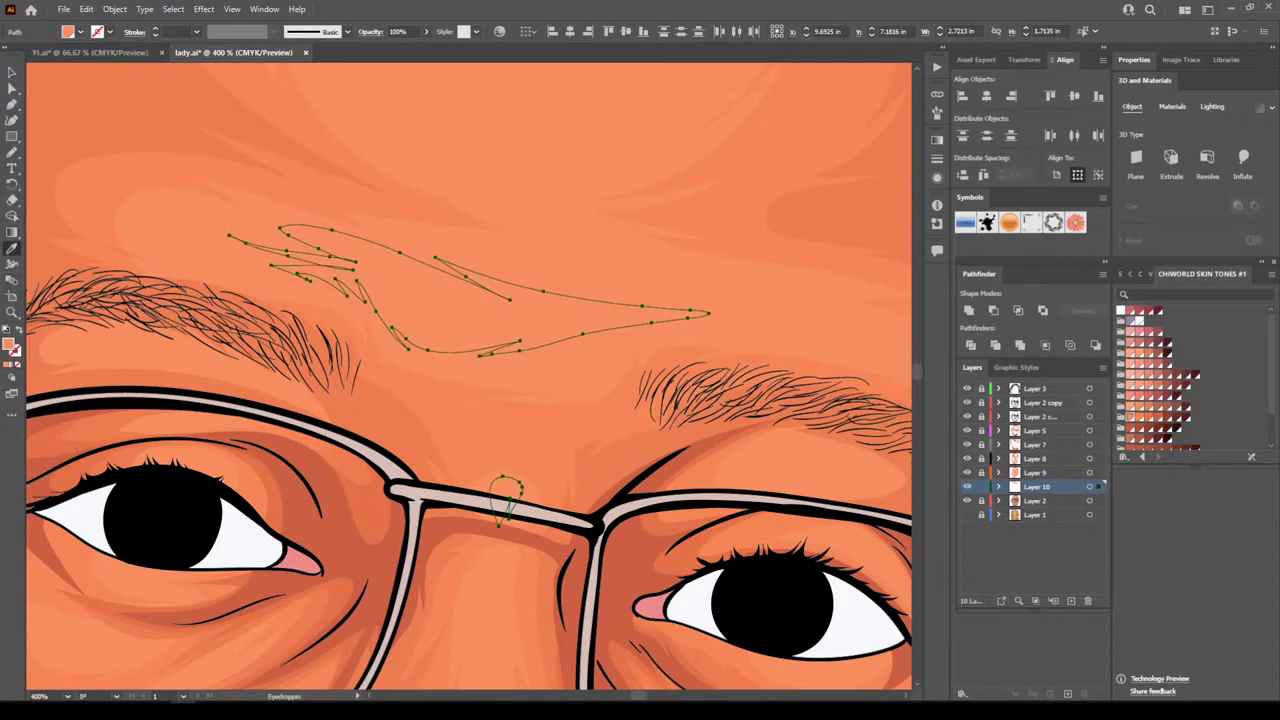
Open Adjust Colors for the selected highlight shapes, with preview on, CMYK color mode and Convert enabled
click(86, 9)
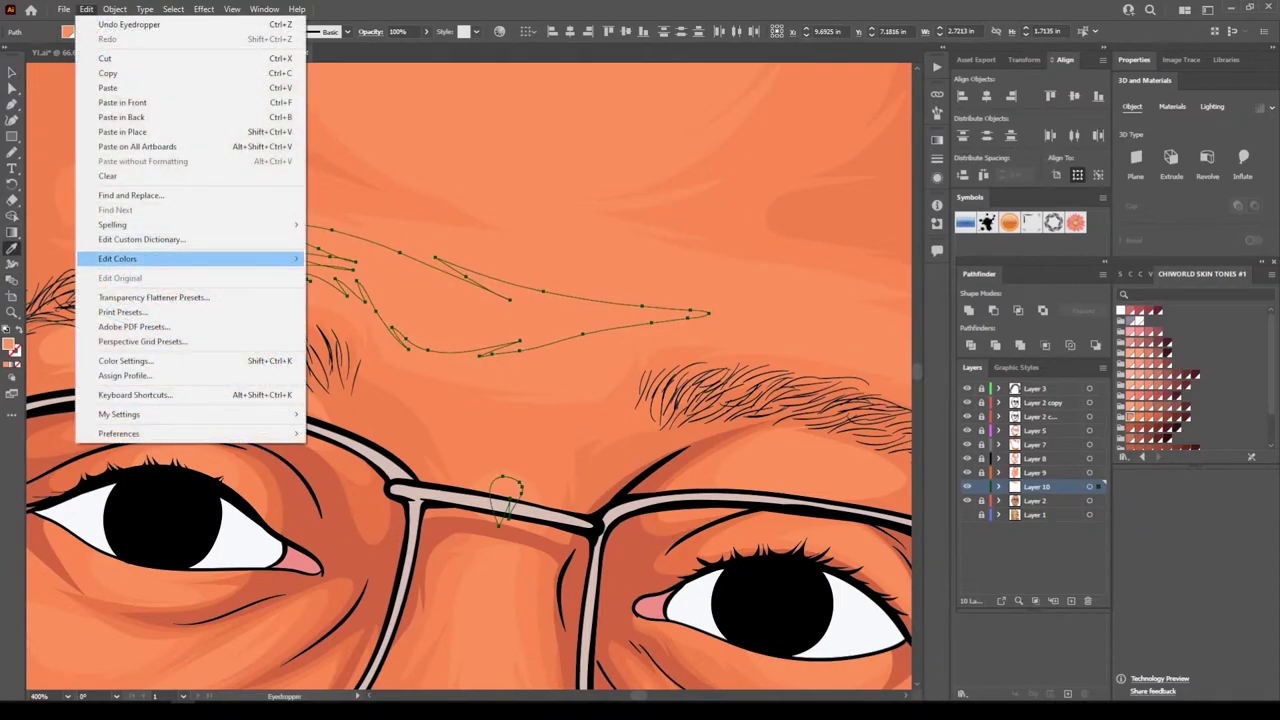
mouse_move(200, 258)
click(364, 292)
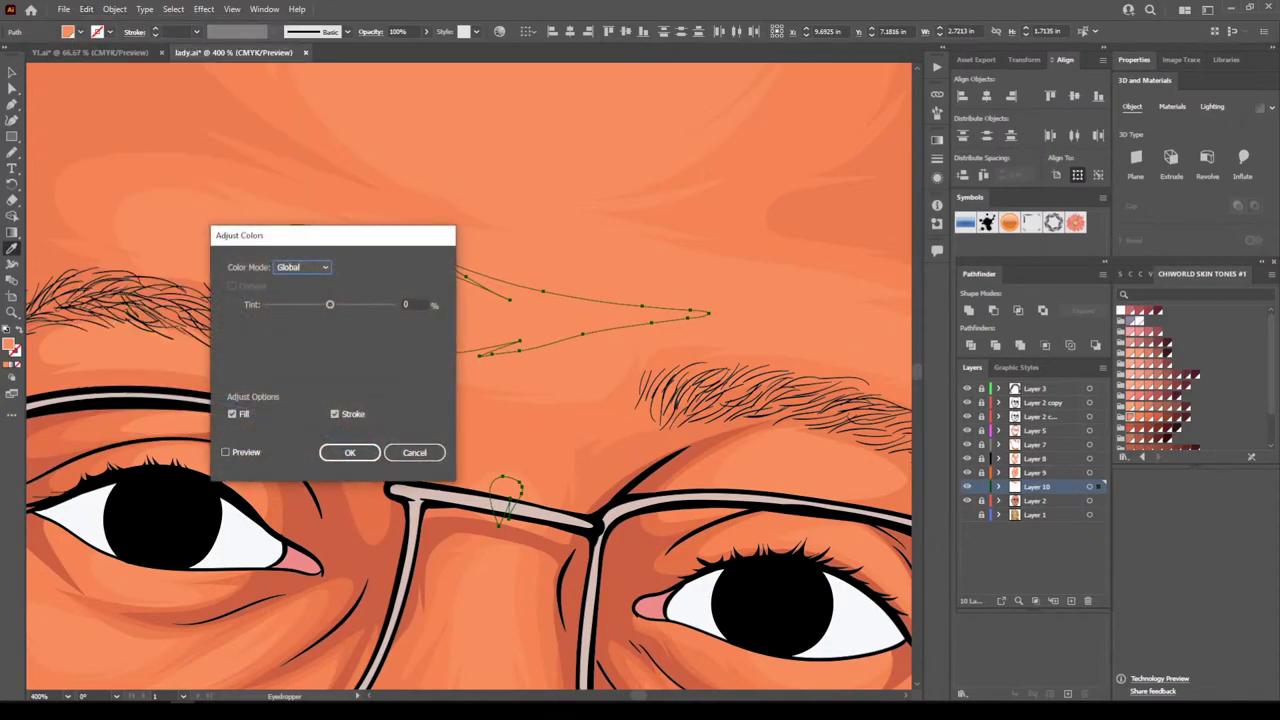
click(226, 453)
click(302, 267)
click(304, 311)
click(232, 286)
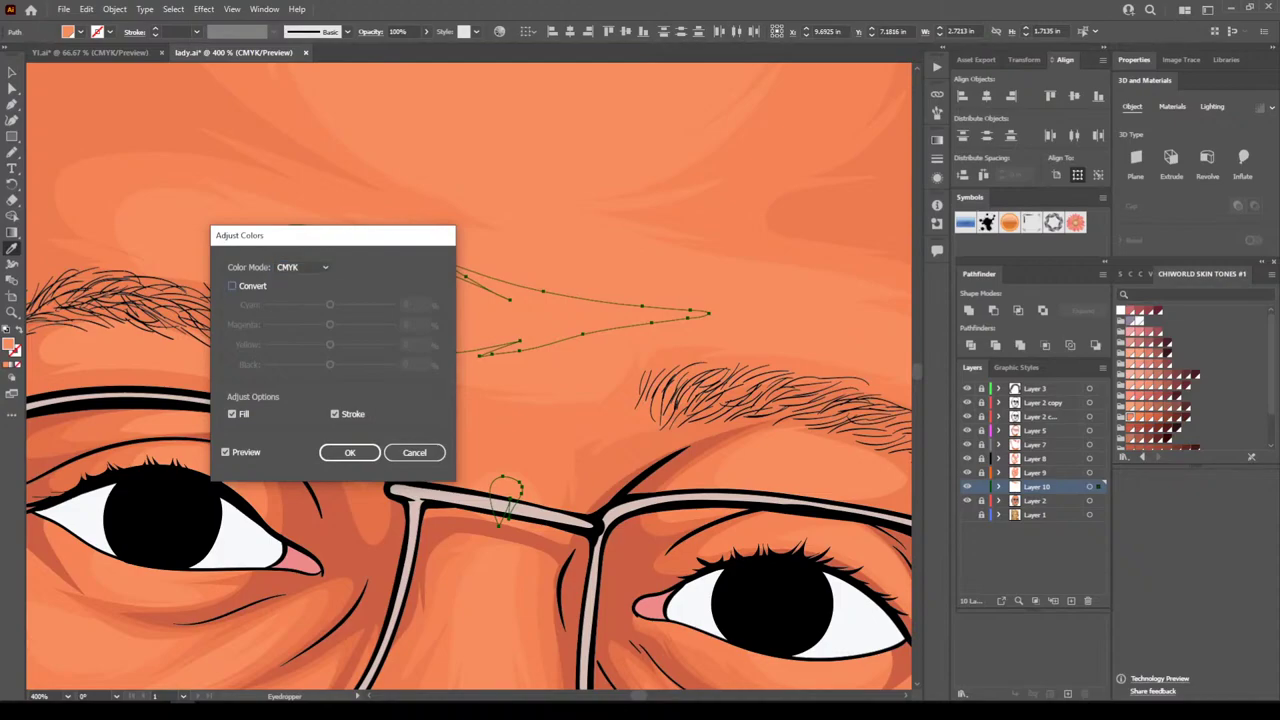
Lighten the selected highlight shapes by adjusting cyan to -19%, magenta to -7% and yellow to -6%, and apply the color adjustment
mouse_move(330, 304)
mouse_down()
mouse_move(346, 304)
mouse_move(332, 304)
mouse_up()
text(-15)
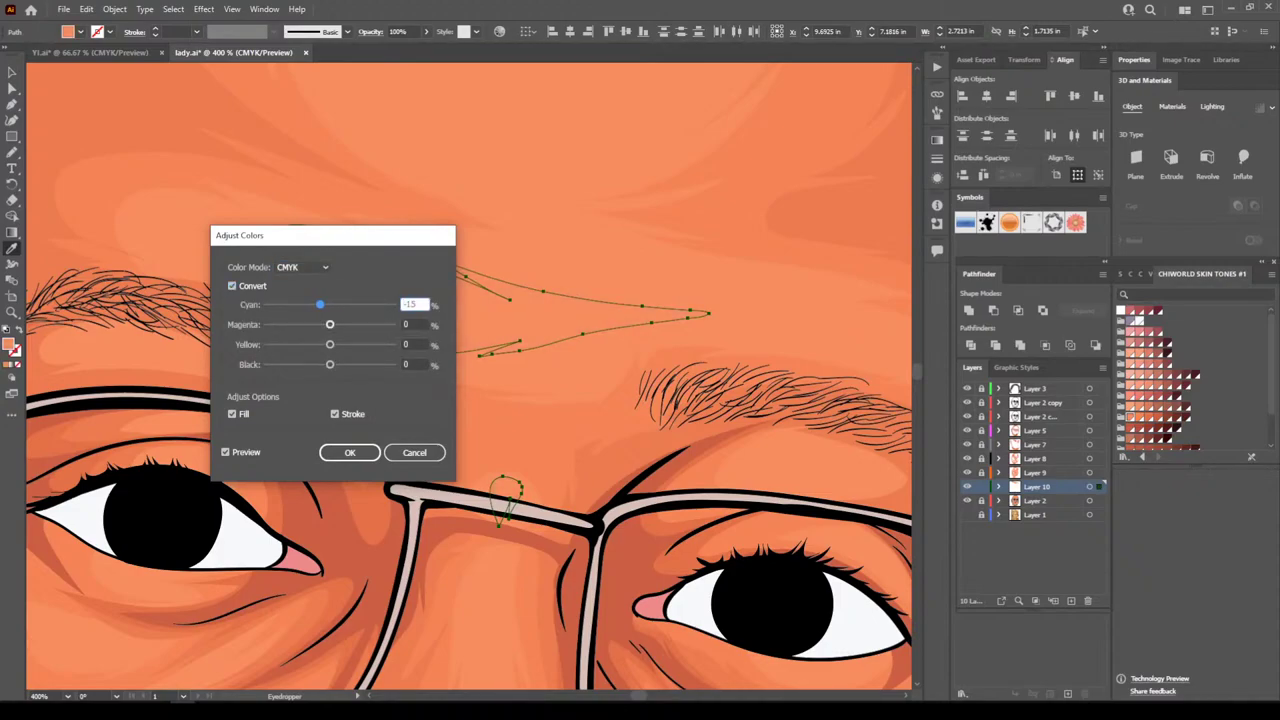
key(Tab)
text(-7)
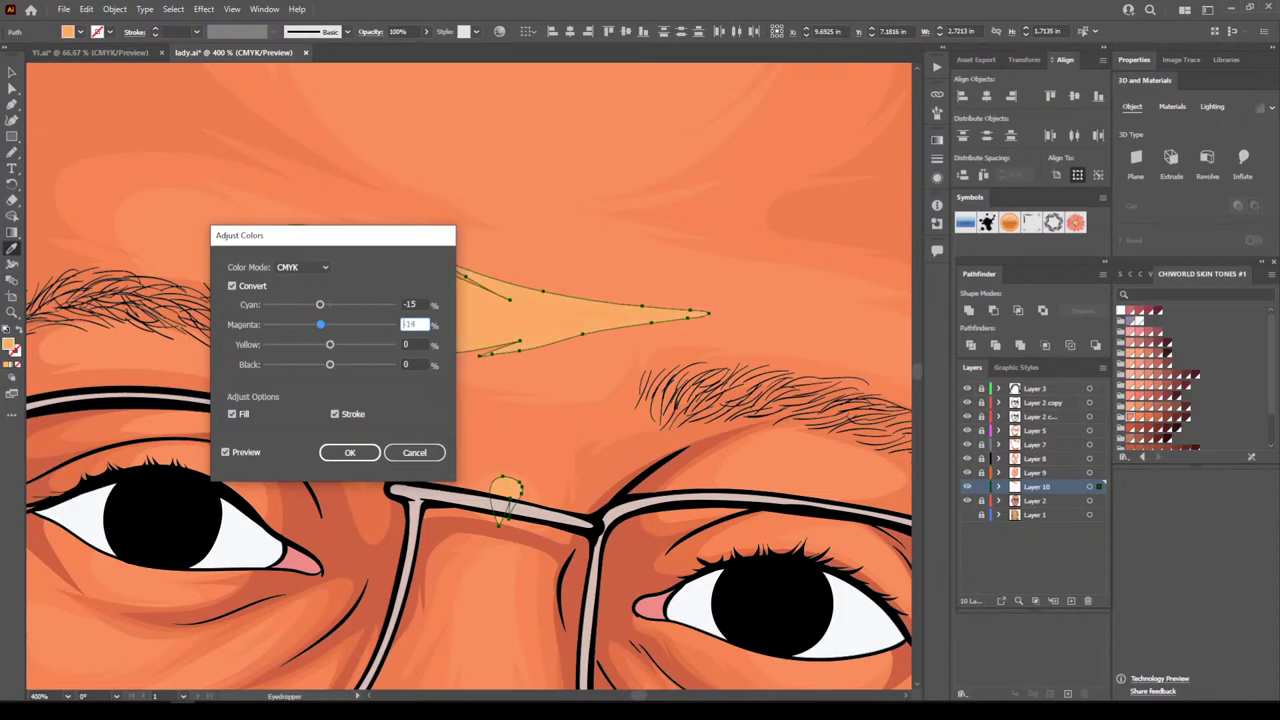
drag(320, 304, 316, 304)
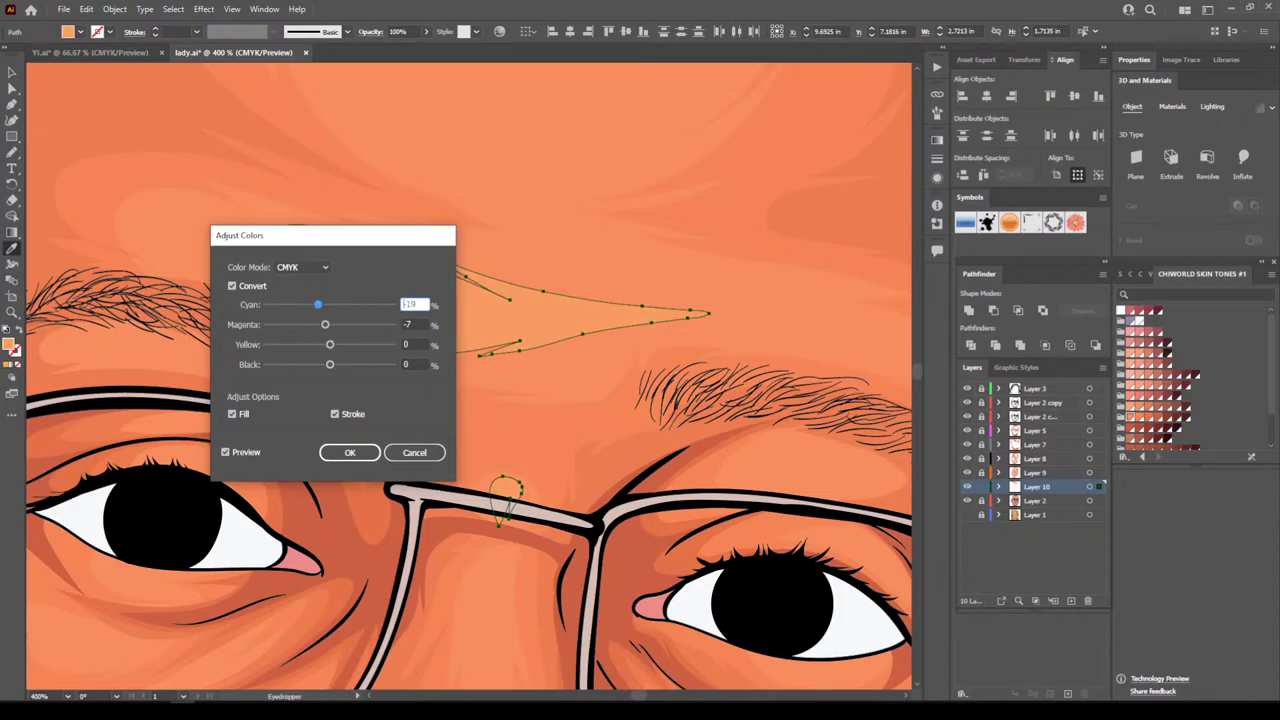
key(Tab)
key(Tab)
text(-6)
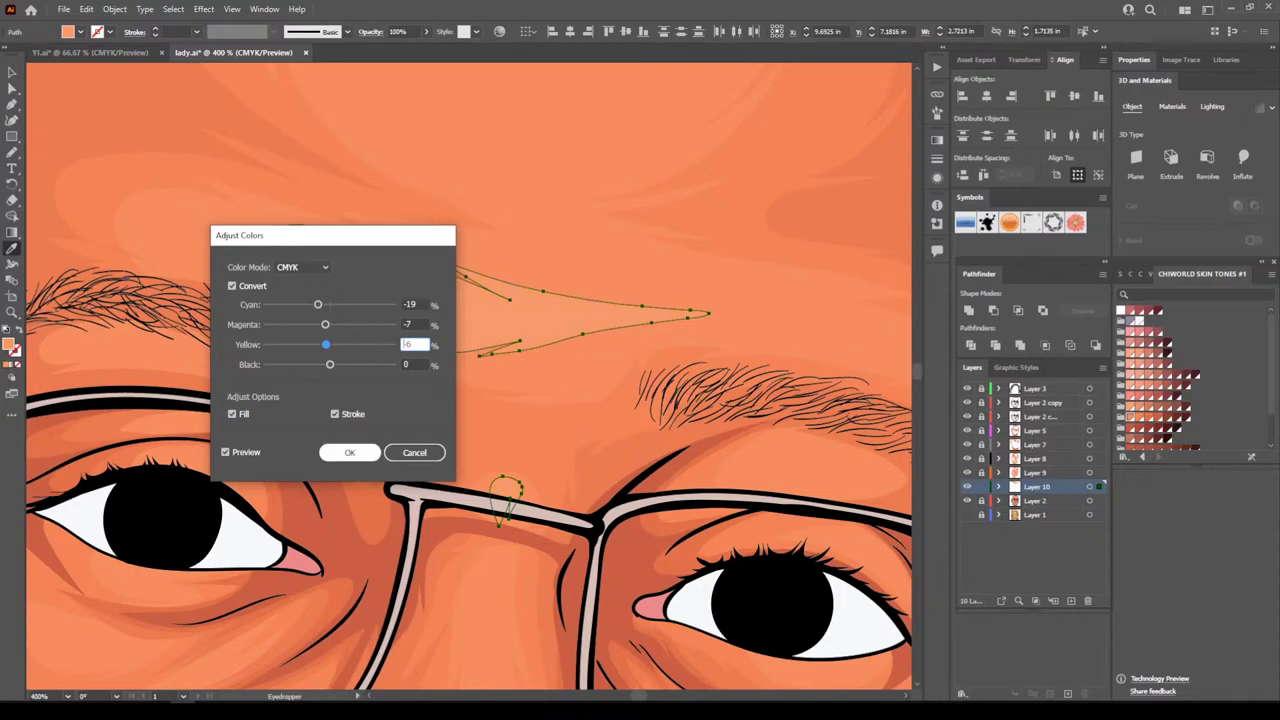
click(350, 453)
click(559, 419)
key(ctrl+minus)
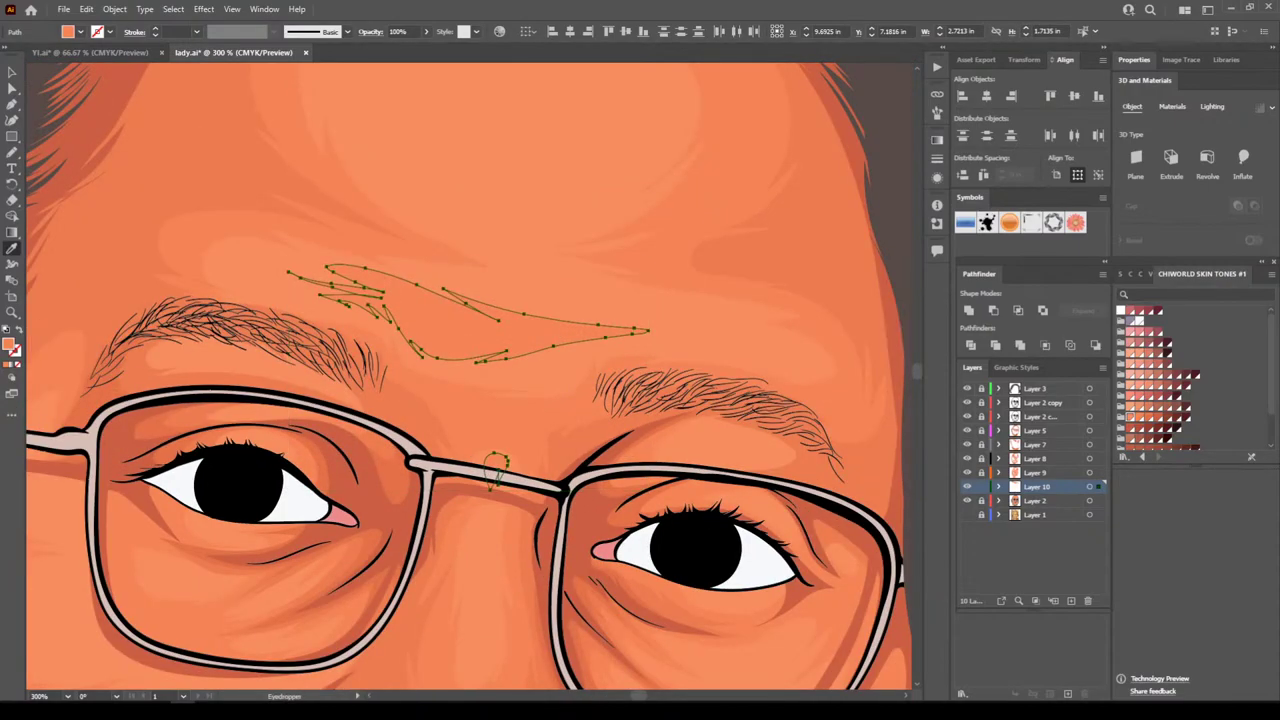
key(ctrl+z)
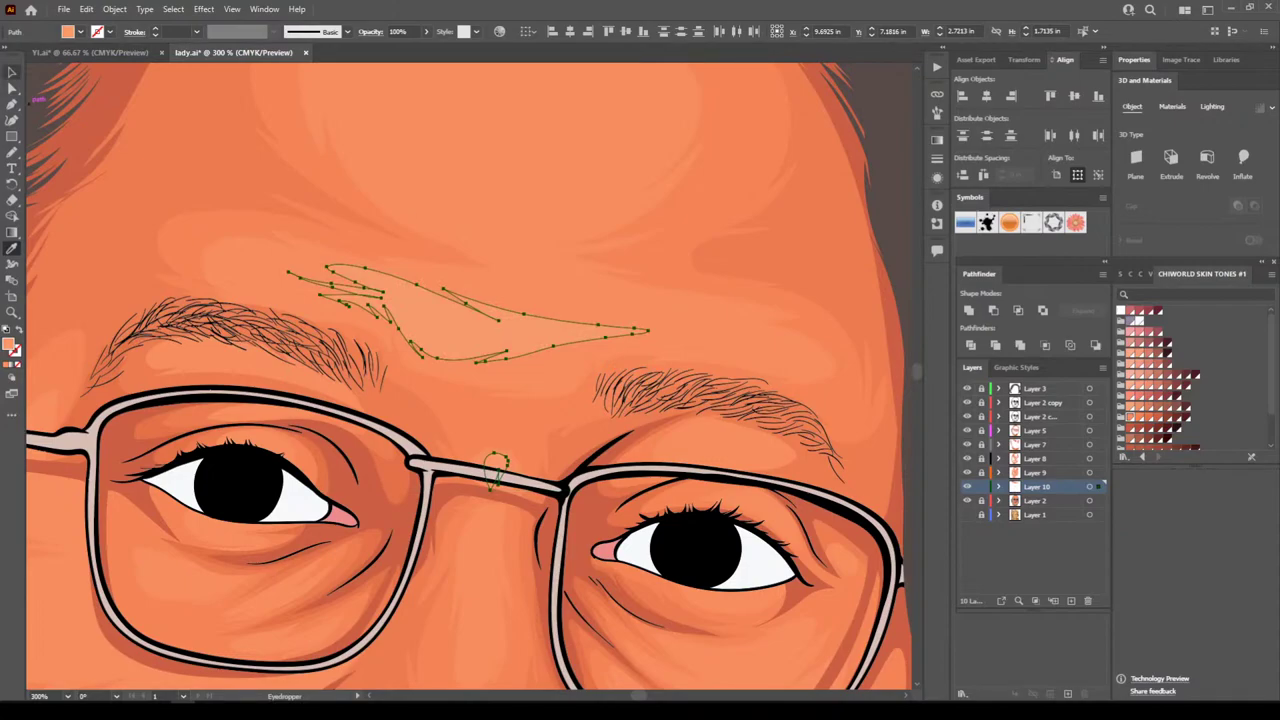
Deselect the shapes and draw light highlight shapes in the middle of the upper forehead with the Pencil tool
click(12, 73)
key(ctrl+shift+a)
key(ctrl+minus)
key(ctrl+minus)
key(ctrl+minus)
key(ctrl+plus)
key(ctrl+plus)
key(ctrl+plus)
key(ctrl+plus)
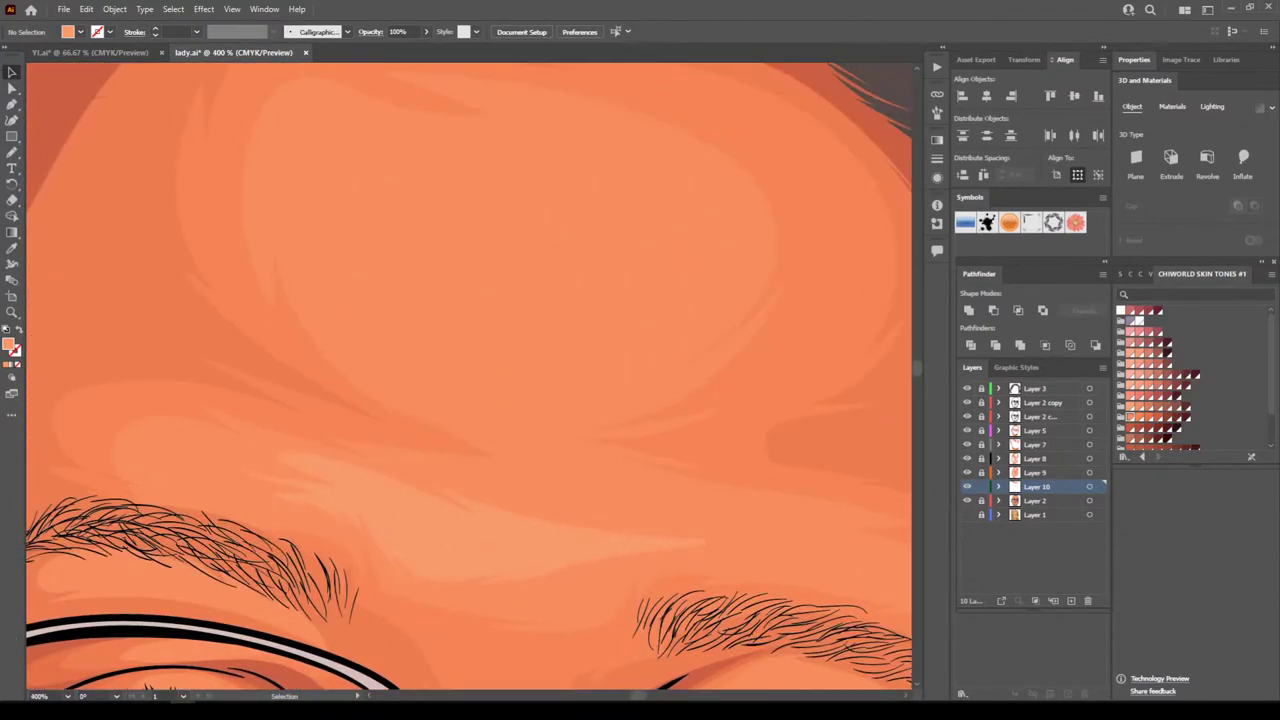
key(n)
drag(348, 356, 468, 419)
mouse_move(424, 378)
mouse_down()
mouse_move(476, 421)
mouse_move(496, 420)
mouse_move(456, 302)
mouse_move(504, 305)
mouse_move(361, 245)
mouse_move(582, 185)
mouse_move(356, 116)
mouse_move(300, 150)
mouse_move(286, 236)
mouse_move(384, 284)
mouse_move(350, 280)
mouse_move(349, 357)
mouse_up()
Draw a feathered light highlight shape on the chin below the lower lip with the Pencil tool
key(ctrl+minus)
key(ctrl+minus)
key(ctrl+minus)
key(ctrl+minus)
key(ctrl+minus)
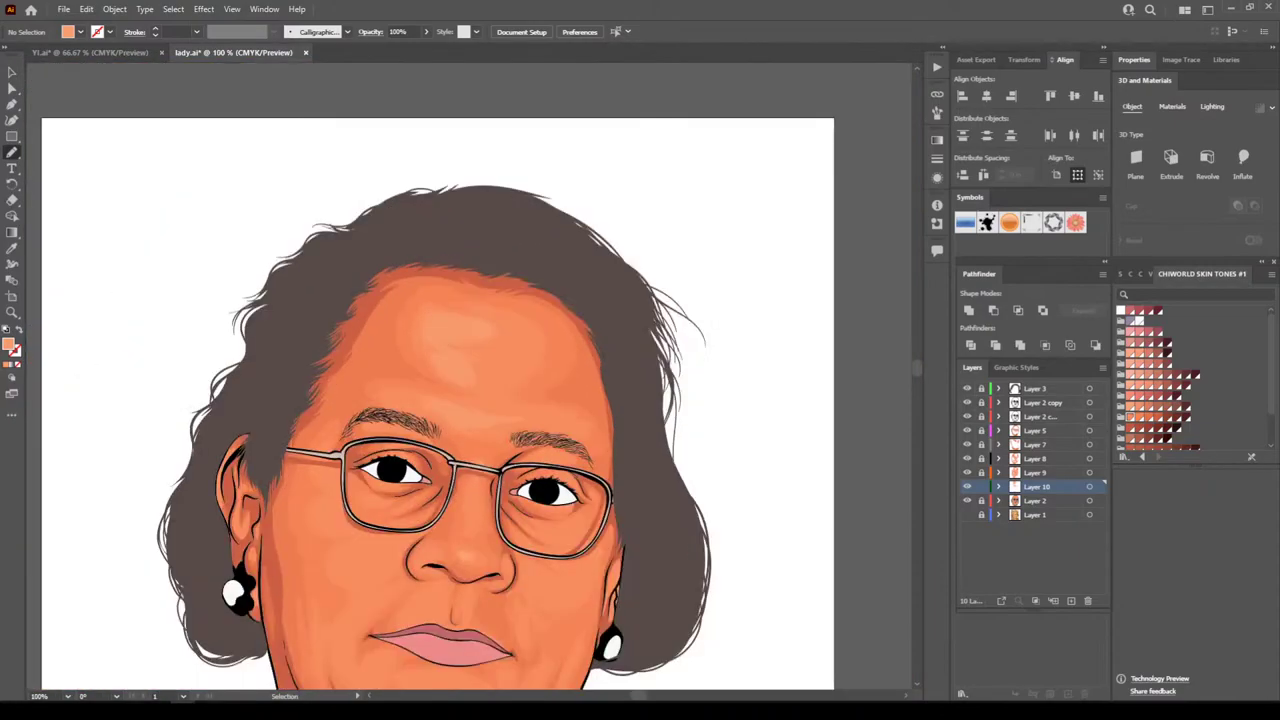
key(ctrl+plus)
key(ctrl+minus)
scroll(469, 376, down, 4)
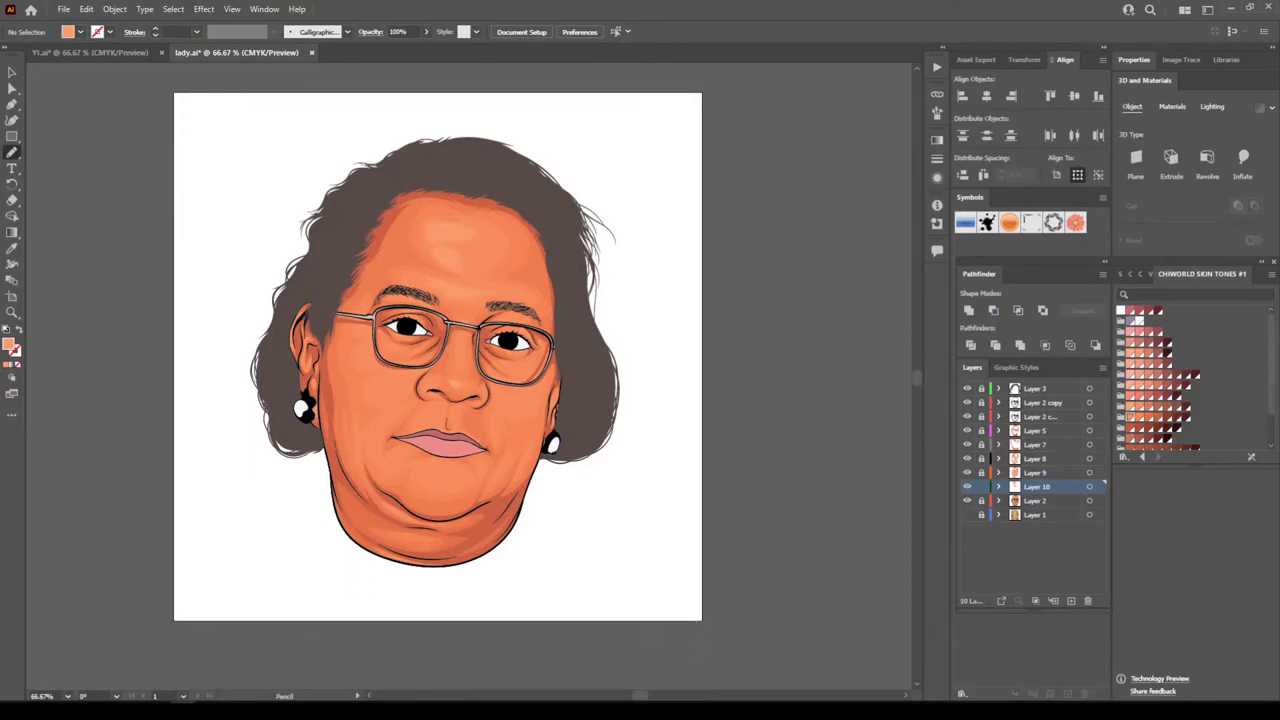
key(ctrl+plus)
key(ctrl+plus)
key(ctrl+plus)
key(ctrl+plus)
scroll(480, 323, up, 1)
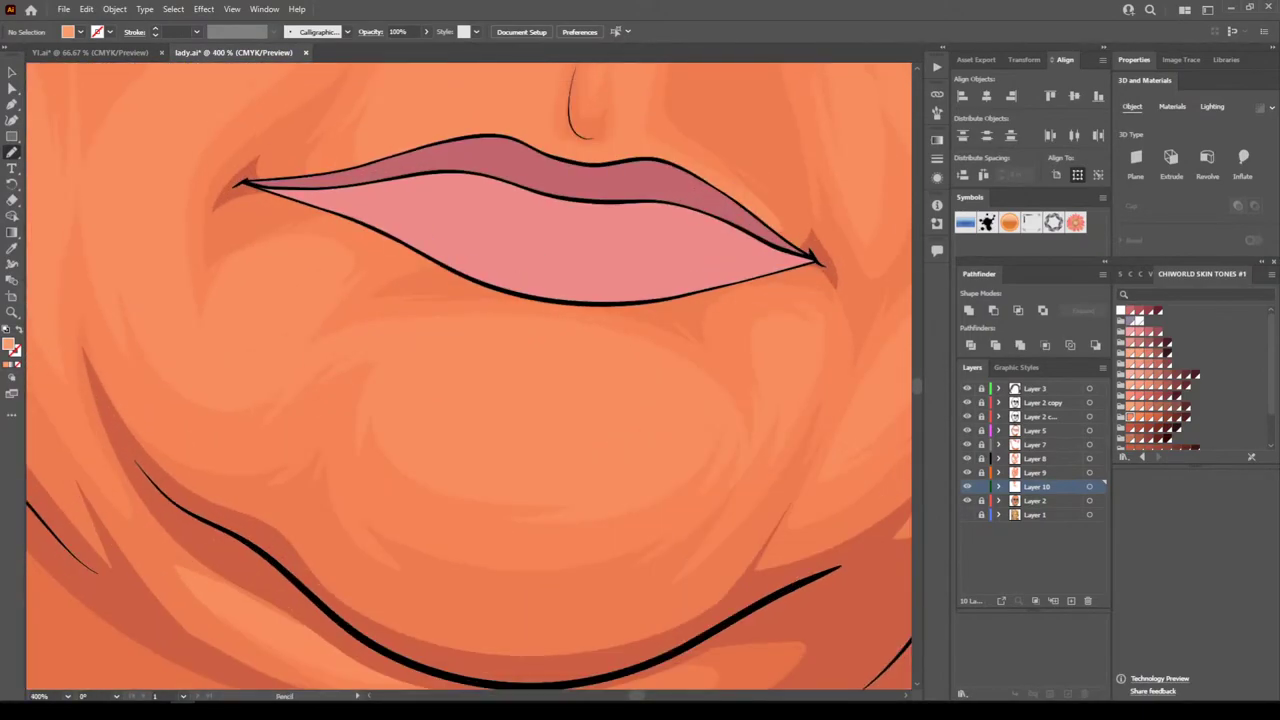
mouse_move(440, 340)
mouse_down()
mouse_move(412, 359)
mouse_move(399, 421)
mouse_move(458, 464)
mouse_move(566, 476)
mouse_move(586, 466)
mouse_move(458, 364)
mouse_move(530, 348)
mouse_move(488, 340)
mouse_move(402, 358)
mouse_move(399, 372)
mouse_up()
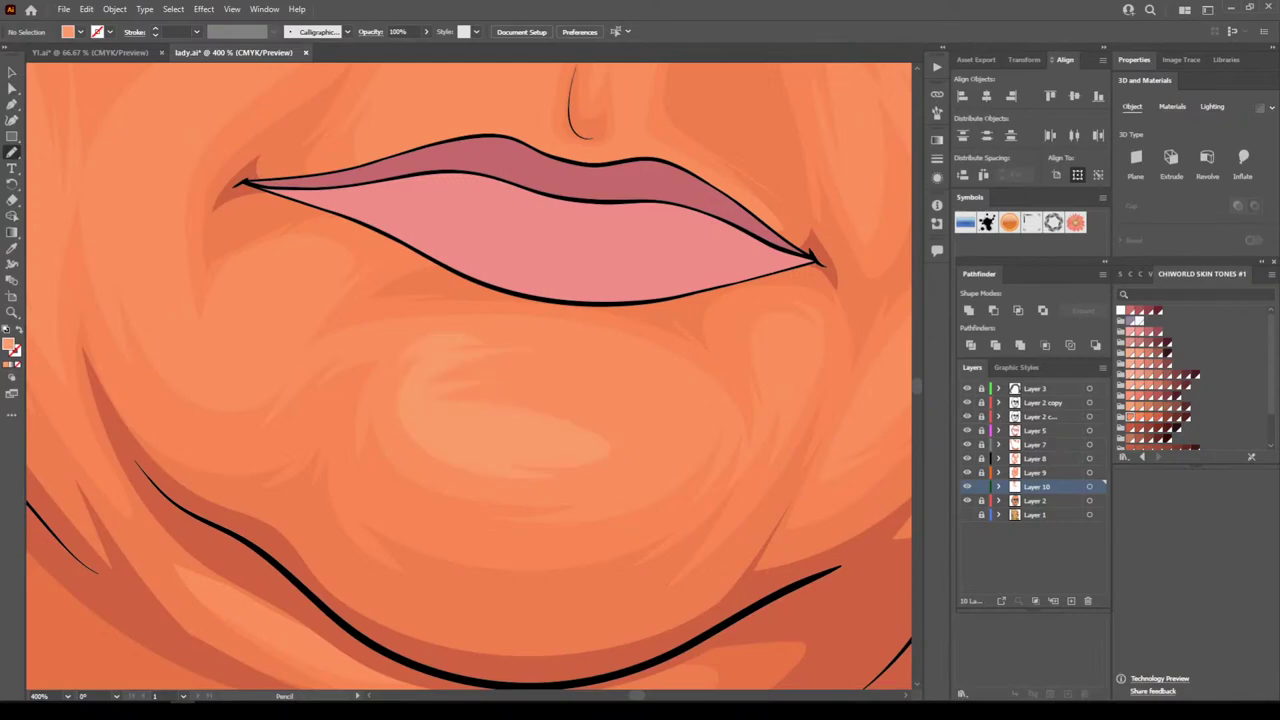
Draw narrow highlights in the philtrum groove and on the skin beside it, between the nose and upper lip
key(ctrl+minus)
key(ctrl+minus)
key(ctrl+minus)
key(ctrl+minus)
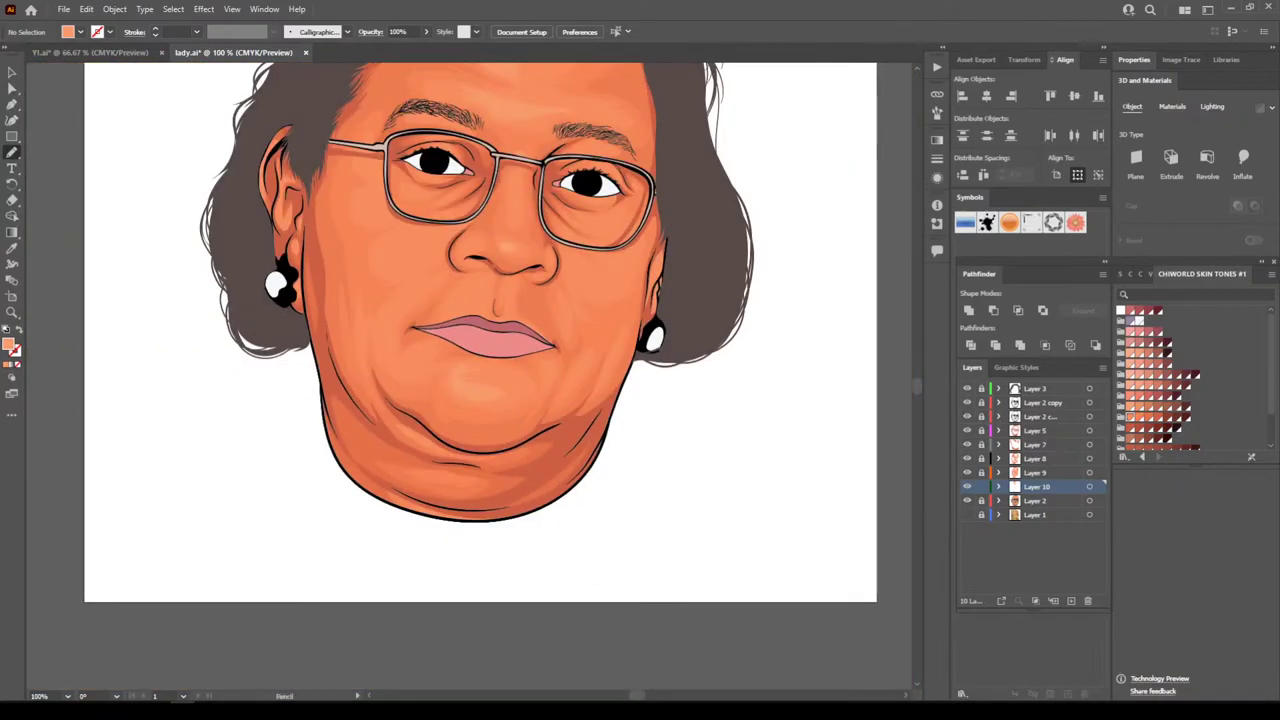
scroll(469, 376, up, 3)
key(ctrl+plus)
key(ctrl+plus)
key(ctrl+plus)
key(ctrl+plus)
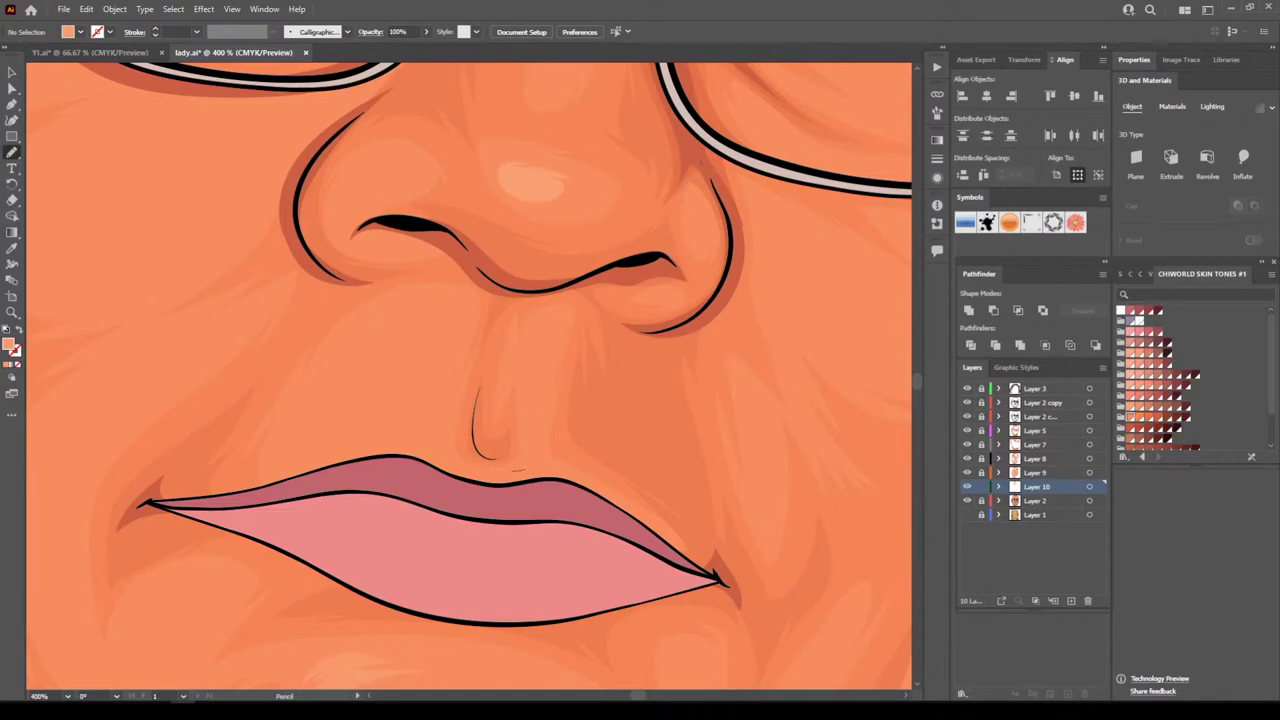
mouse_move(517, 468)
mouse_down()
mouse_move(560, 470)
mouse_move(544, 440)
mouse_move(540, 338)
mouse_move(527, 462)
mouse_move(513, 470)
mouse_up()
mouse_move(536, 469)
mouse_down()
mouse_move(495, 473)
mouse_move(536, 468)
mouse_up()
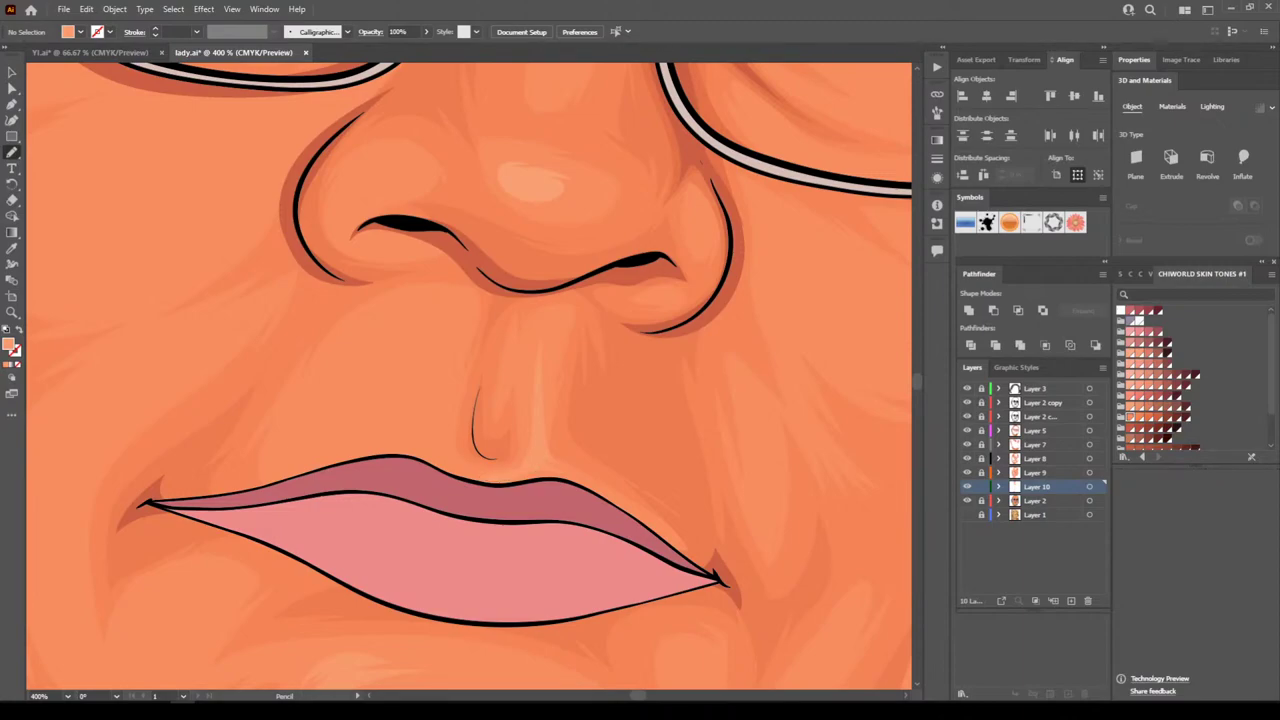
mouse_move(414, 412)
mouse_down()
mouse_move(444, 450)
mouse_move(461, 321)
mouse_move(394, 380)
mouse_move(404, 410)
mouse_move(409, 380)
mouse_up()
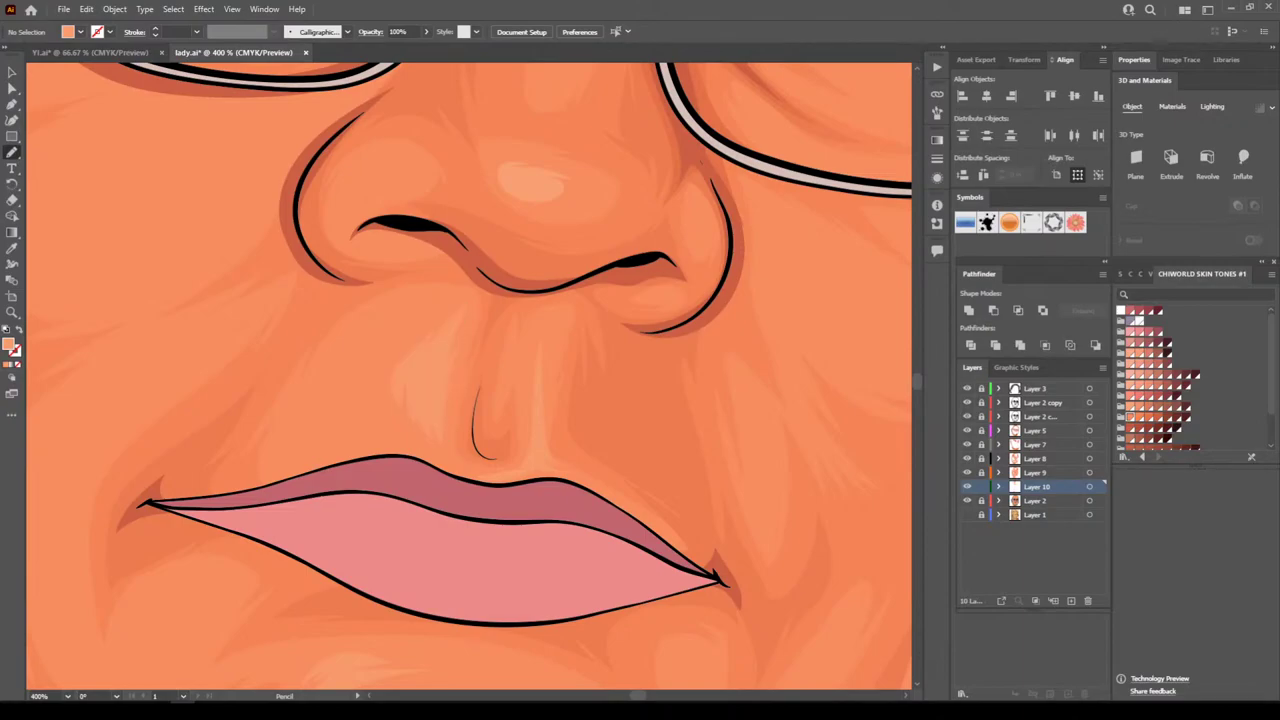
Draw a broad feathered highlight on the cheek below the left lens, tapering toward the nose
key(ctrl+minus)
key(ctrl+minus)
key(ctrl+minus)
key(ctrl+minus)
key(ctrl+minus)
key(ctrl+minus)
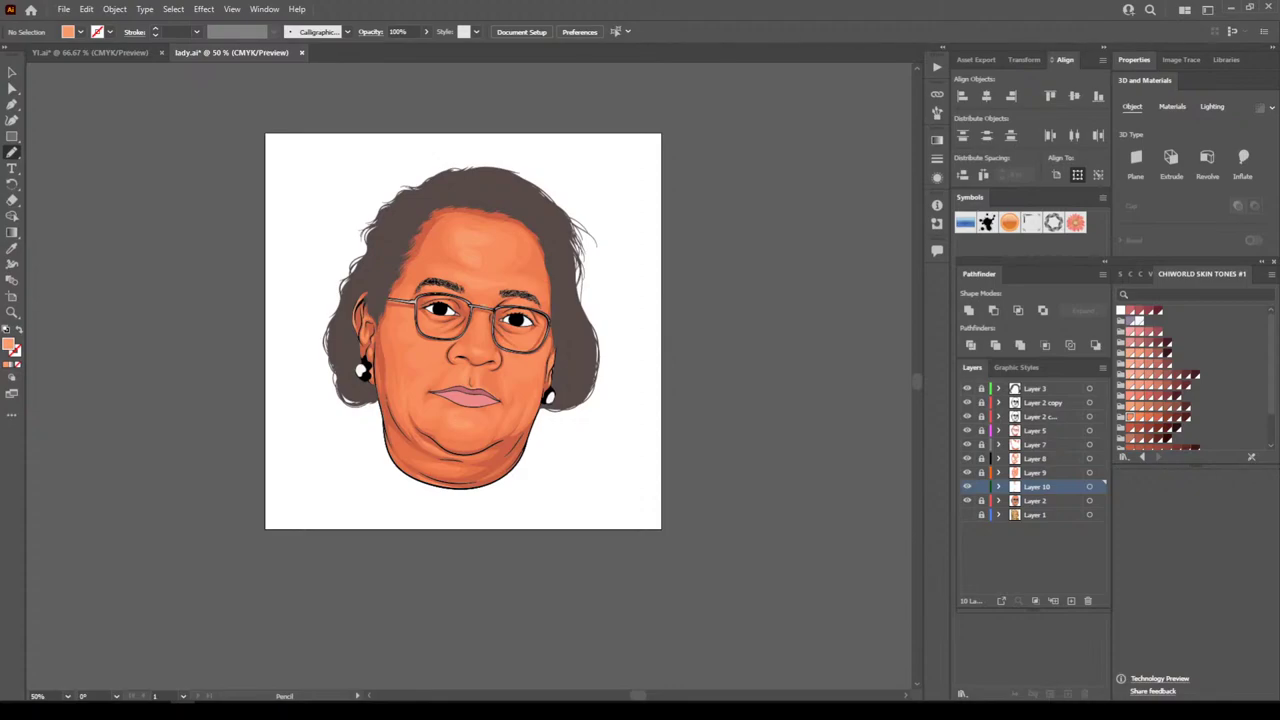
key(ctrl+plus)
key(ctrl+plus)
key(ctrl+plus)
key(ctrl+plus)
key(ctrl+plus)
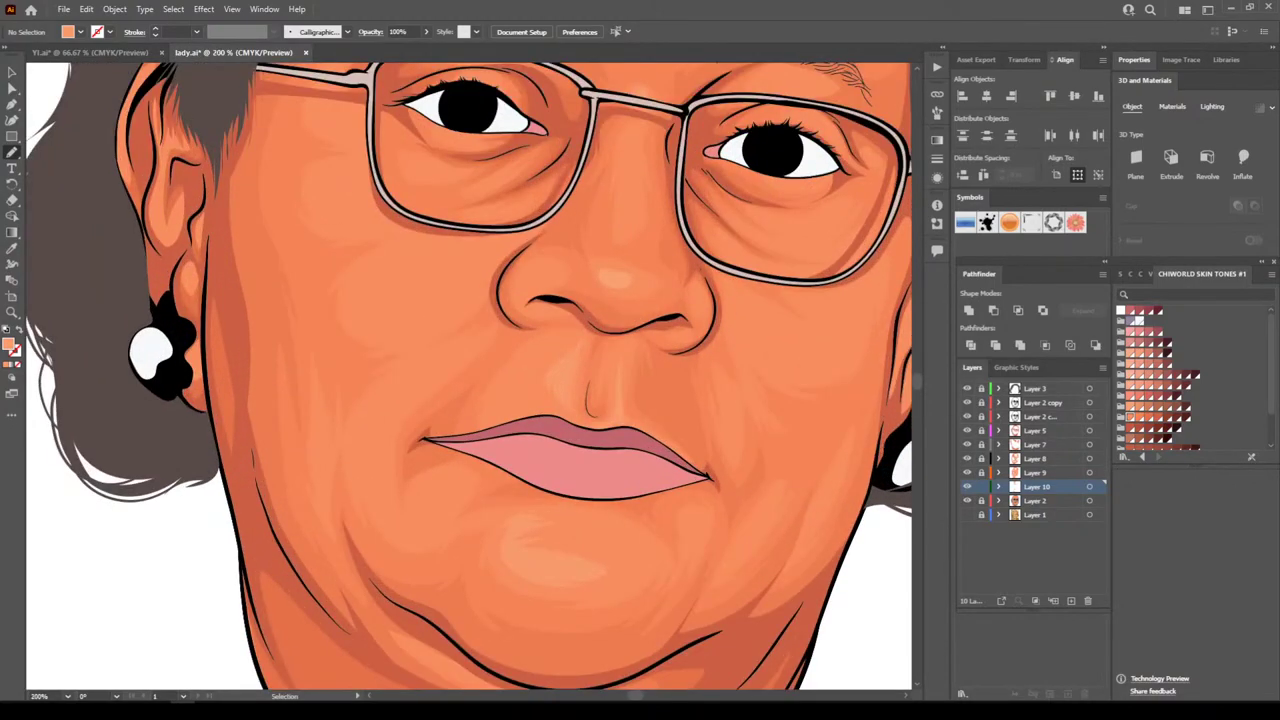
scroll(468, 380, up, 2)
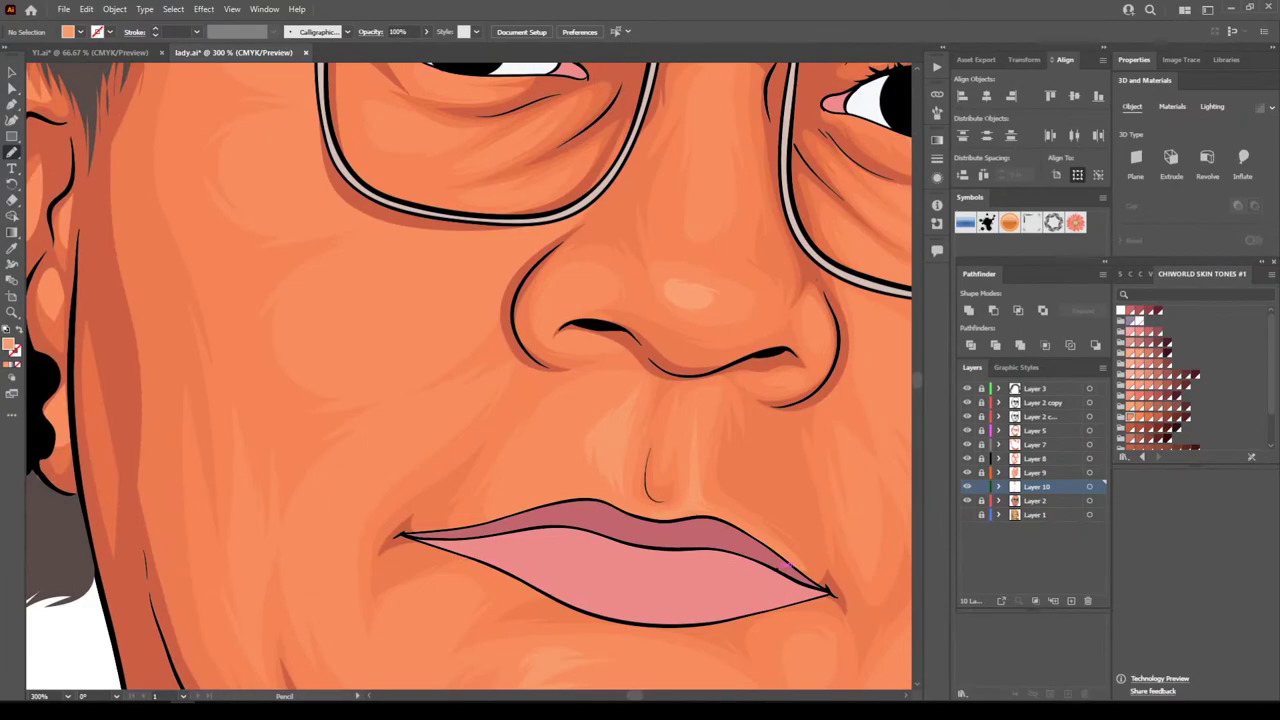
mouse_move(556, 226)
mouse_down()
mouse_move(494, 276)
mouse_move(454, 344)
mouse_move(408, 372)
mouse_move(378, 375)
mouse_move(342, 332)
mouse_move(328, 345)
mouse_move(396, 270)
mouse_move(398, 287)
mouse_move(554, 227)
mouse_up()
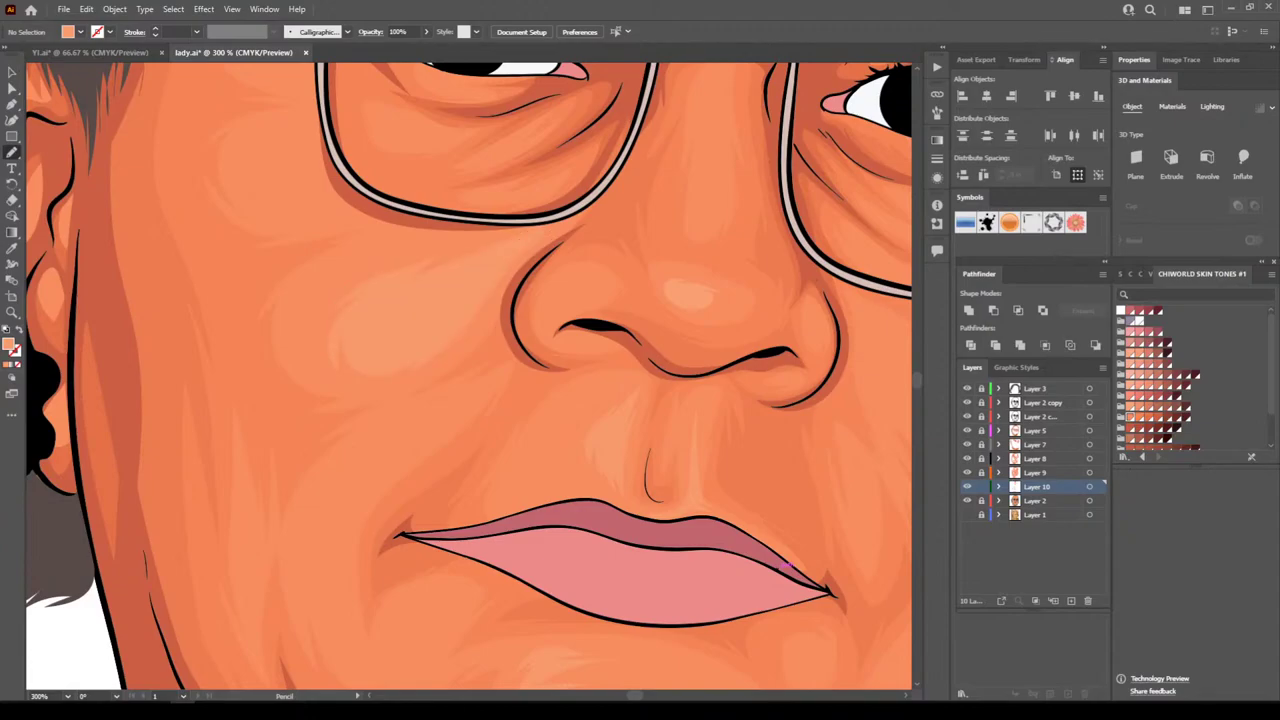
Draw further highlight shapes on the cheeks directly below the glasses frame, beside the nose
key(ctrl+minus)
key(ctrl+minus)
key(ctrl+minus)
key(ctrl+minus)
key(ctrl+equal)
key(ctrl+equal)
scroll(469, 375, right, 1)
key(ctrl+equal)
key(ctrl+equal)
scroll(469, 375, right, 2)
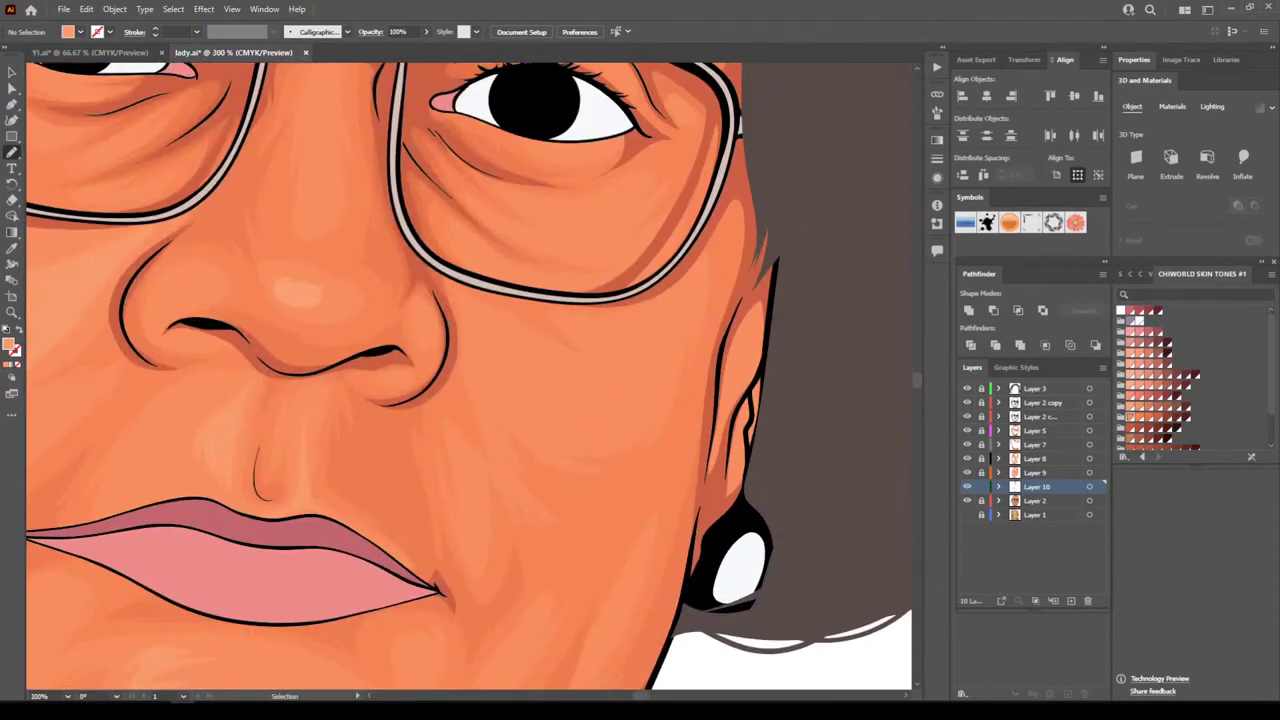
scroll(469, 375, left, 2)
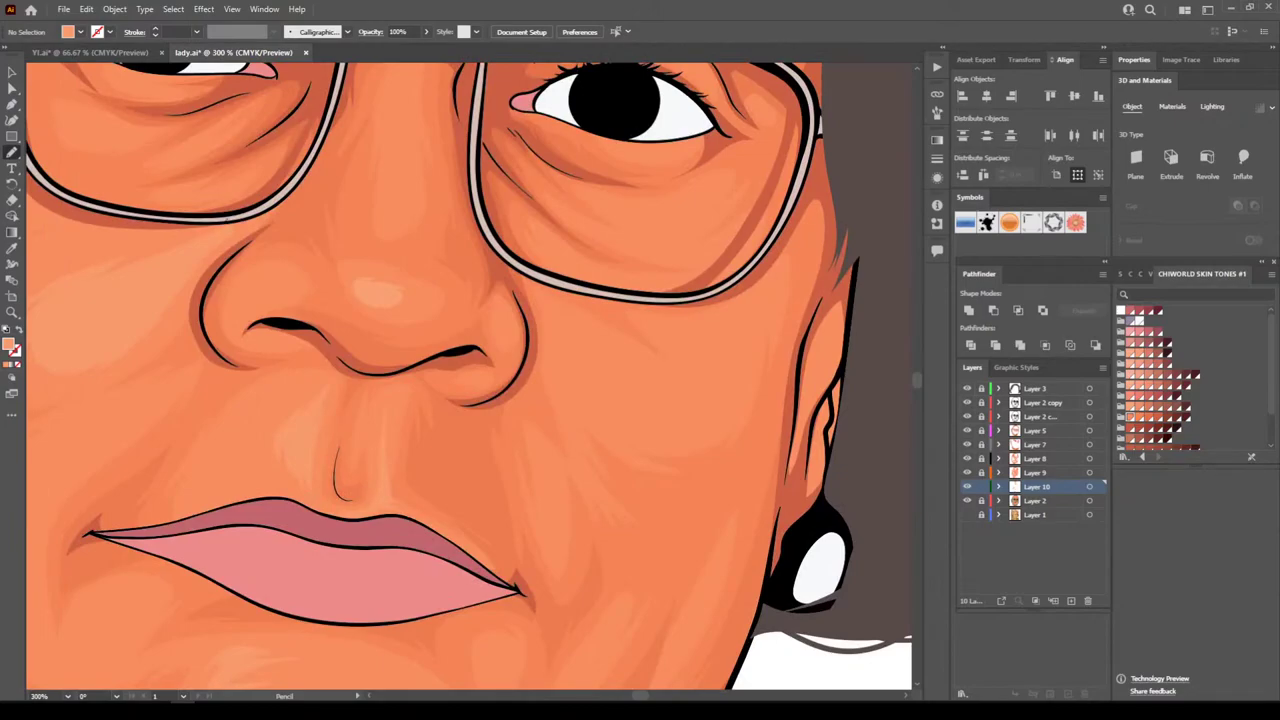
mouse_move(228, 219)
mouse_down()
mouse_move(228, 239)
mouse_move(261, 216)
mouse_up()
mouse_move(543, 314)
mouse_down()
mouse_move(626, 438)
mouse_move(608, 352)
mouse_move(532, 286)
mouse_up()
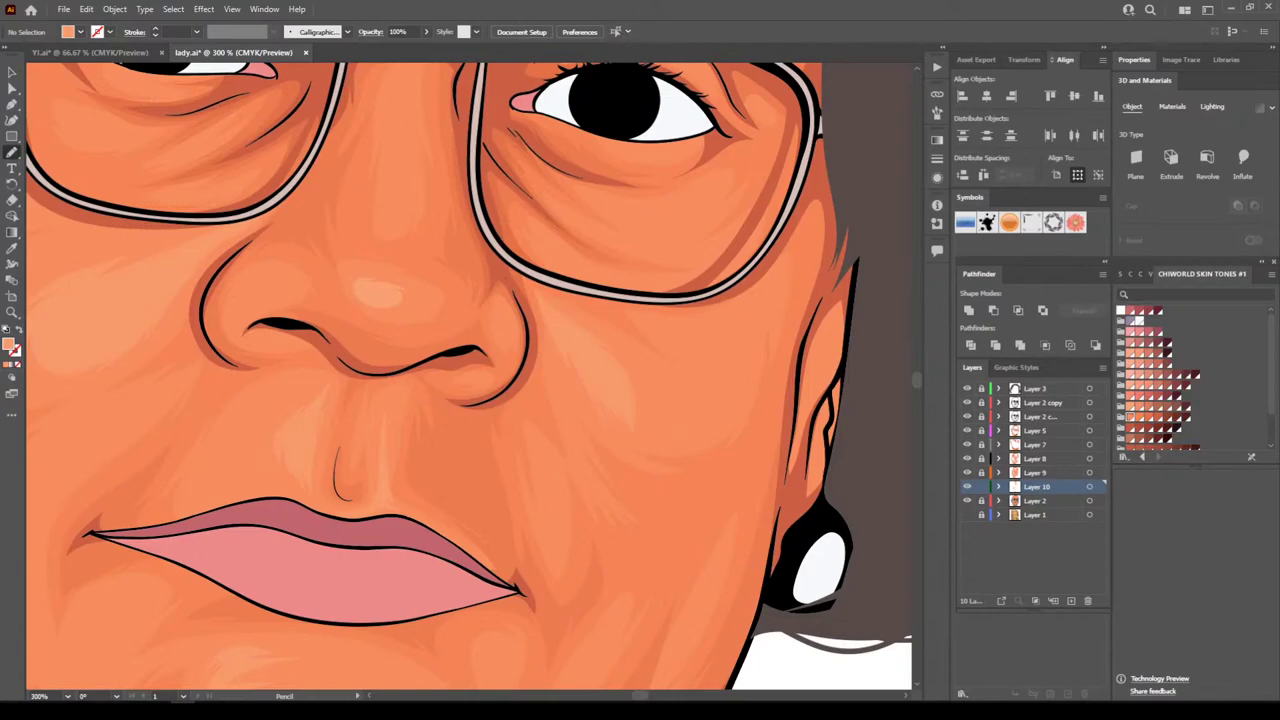
Review the portrait's highlights on the forehead, cheeks, nose and chin at several zoom levels
key(ctrl+minus)
key(ctrl+minus)
key(ctrl+minus)
key(ctrl+minus)
key(ctrl+minus)
scroll(469, 376, left, 1)
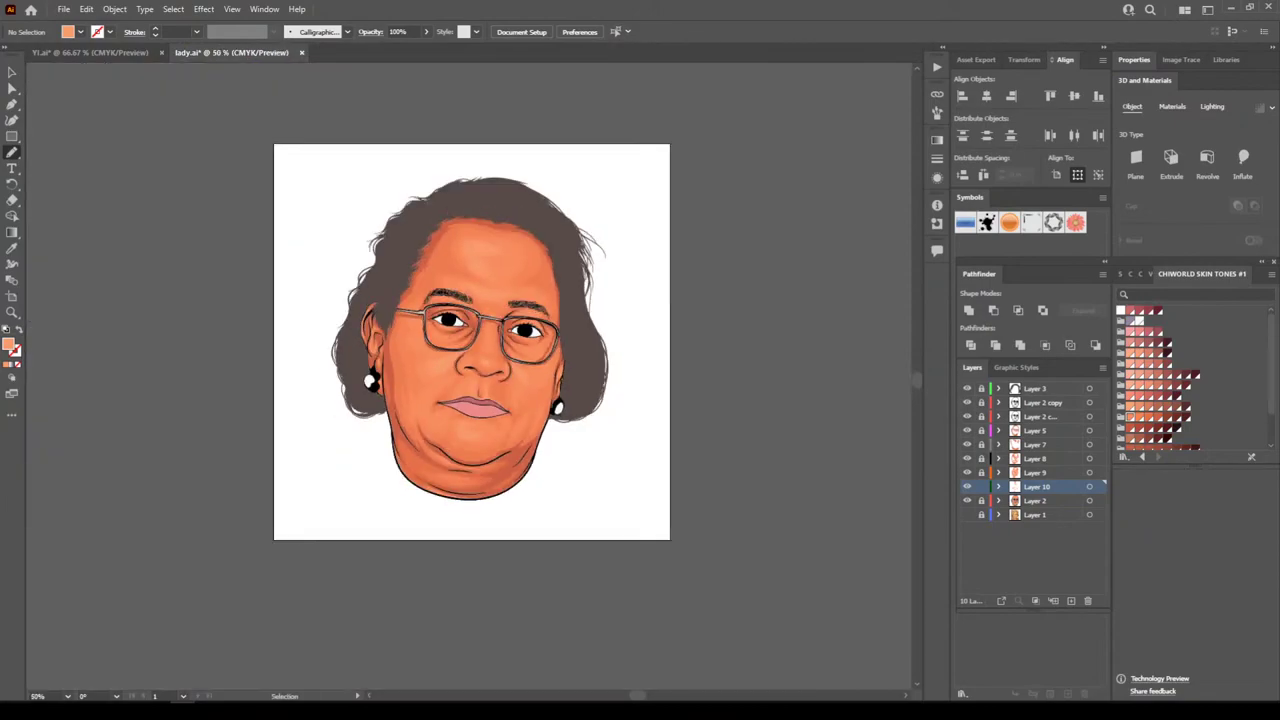
key(ctrl+equal)
key(ctrl+equal)
key(ctrl+equal)
scroll(469, 376, up, 1)
key(ctrl+equal)
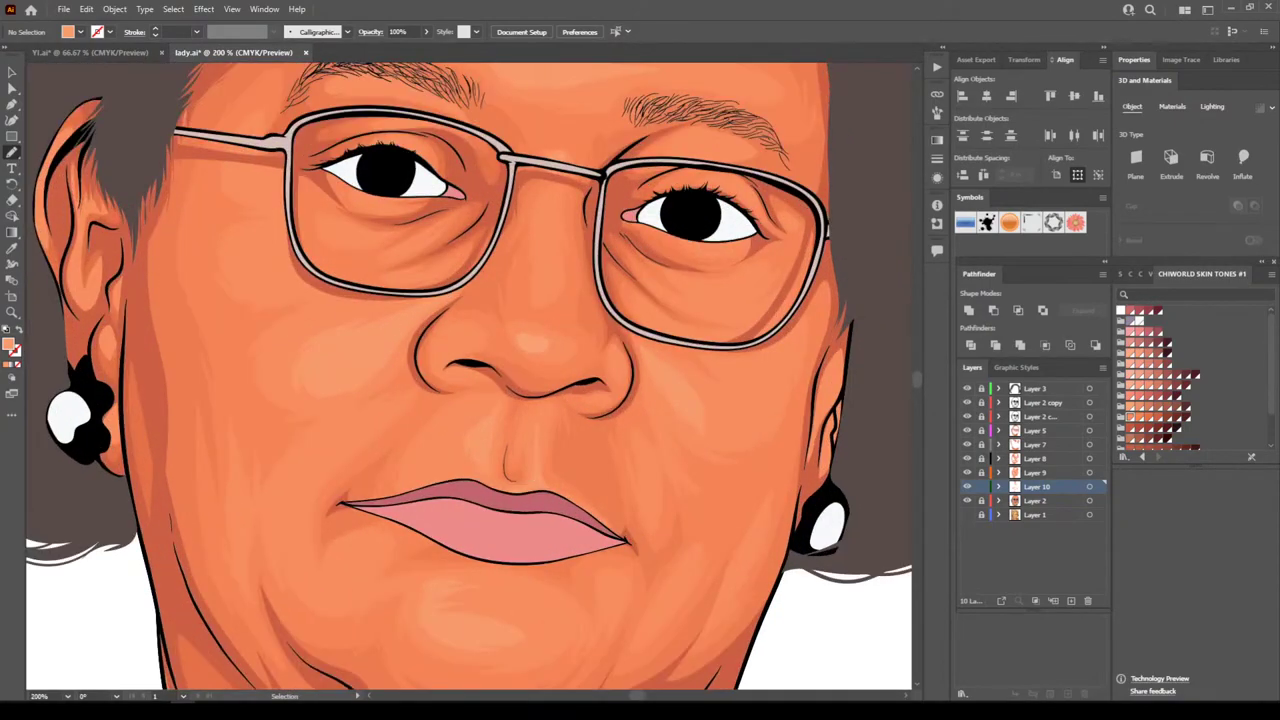
key(ctrl+minus)
key(ctrl+minus)
scroll(469, 376, up, 1)
key(ctrl+equal)
key(ctrl+equal)
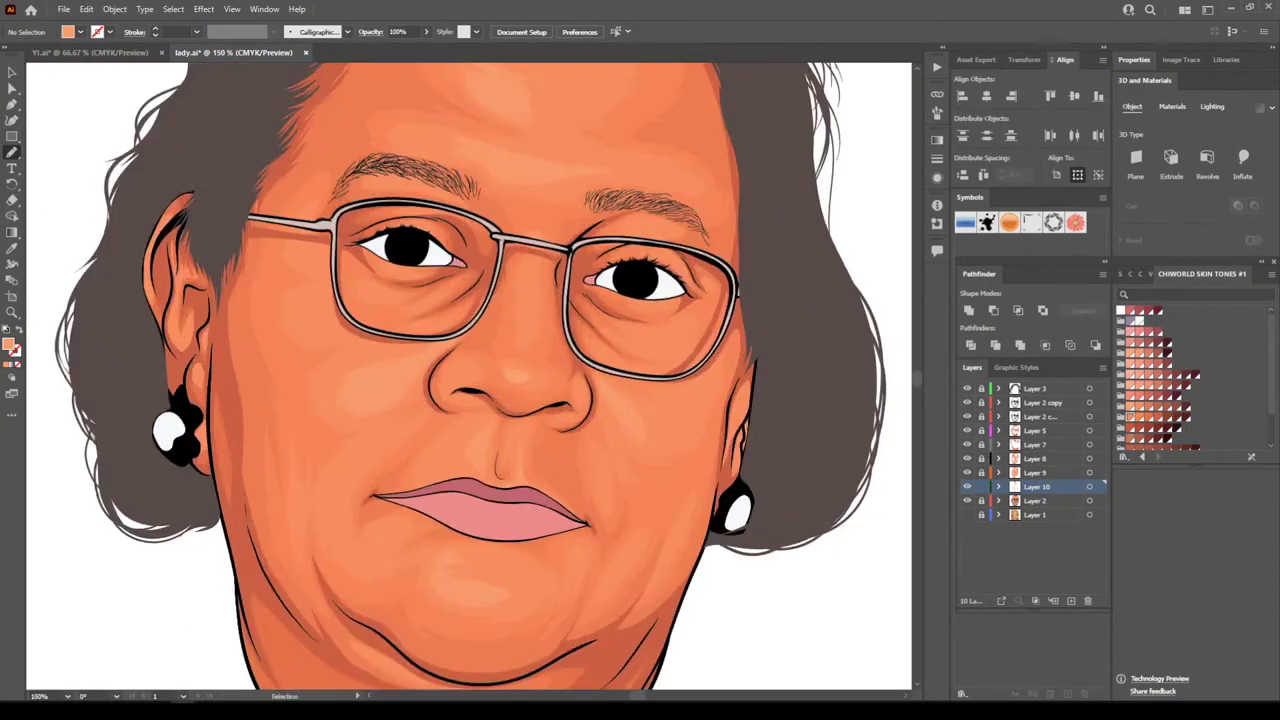
key(ctrl+minus)
key(ctrl+minus)
scroll(470, 375, up, 1)
key(ctrl+plus)
scroll(469, 376, up, 2)
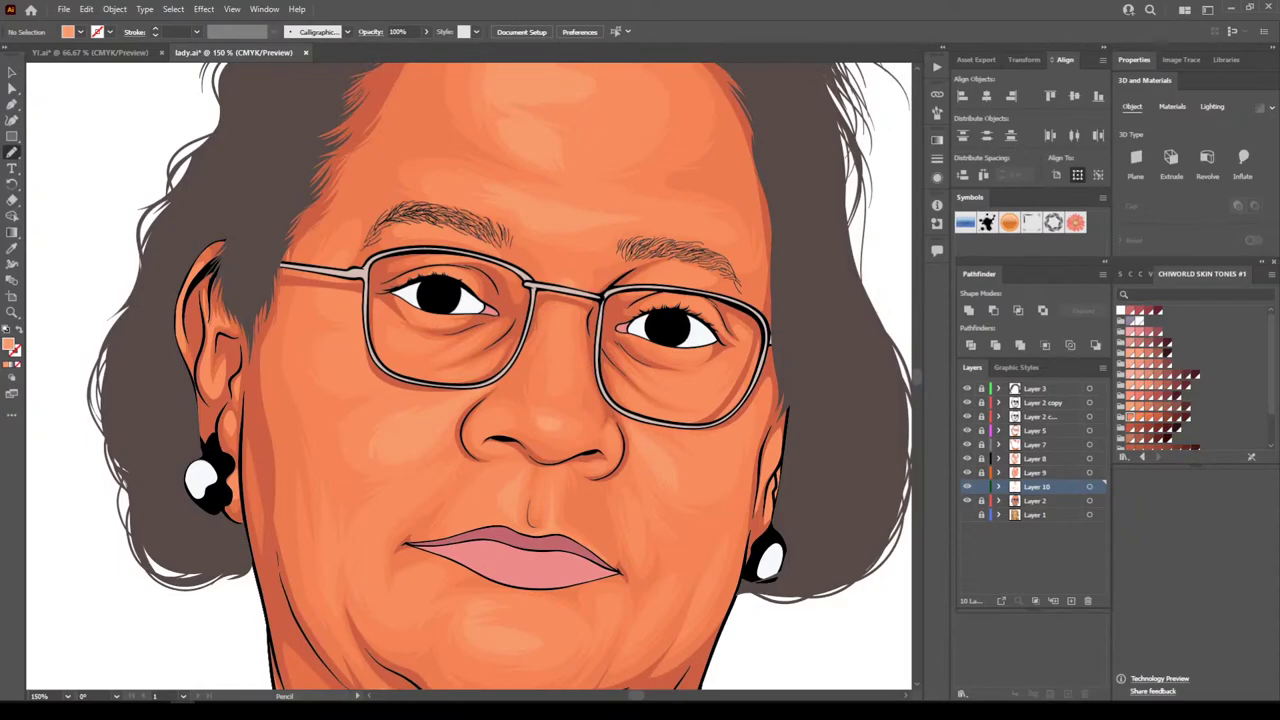
Lock Layer 10, then unlock Layer 5 and make it the active layer
click(981, 487)
click(981, 431)
click(1037, 431)
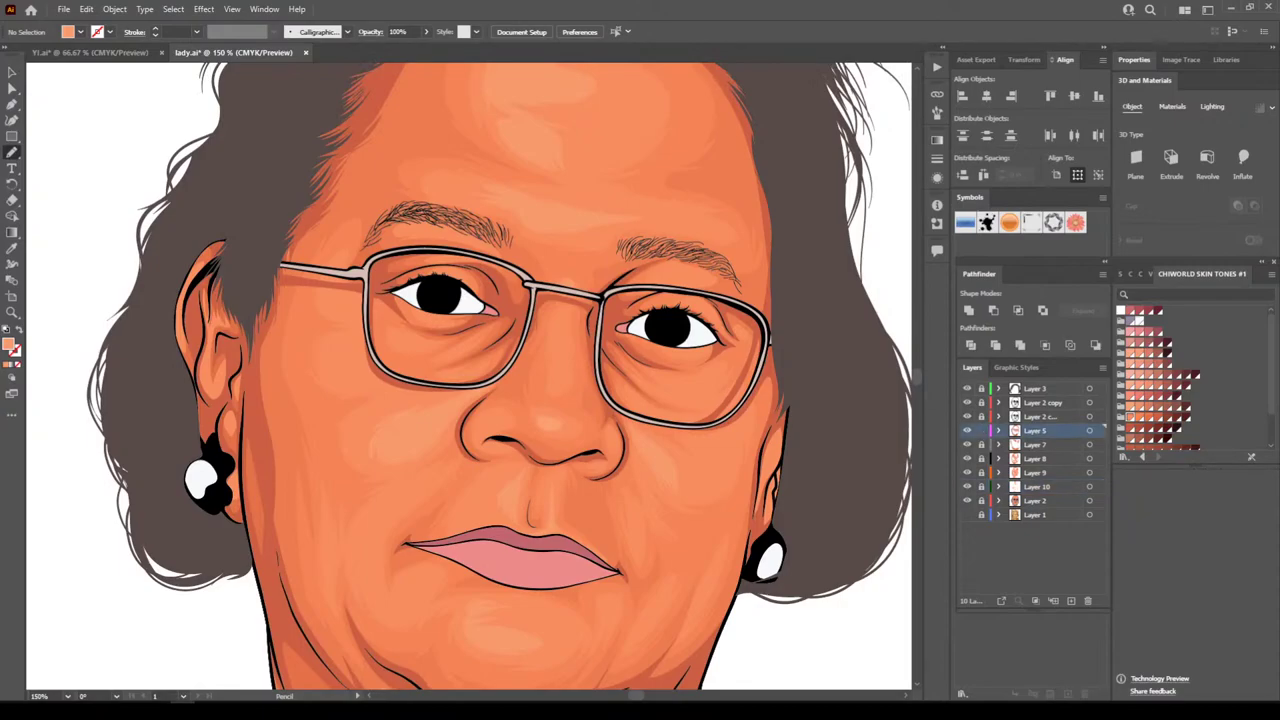
Hide and show Layer 5 to check which artwork it holds, and view the whole portrait
click(967, 431)
click(967, 431)
scroll(469, 376, down, 4)
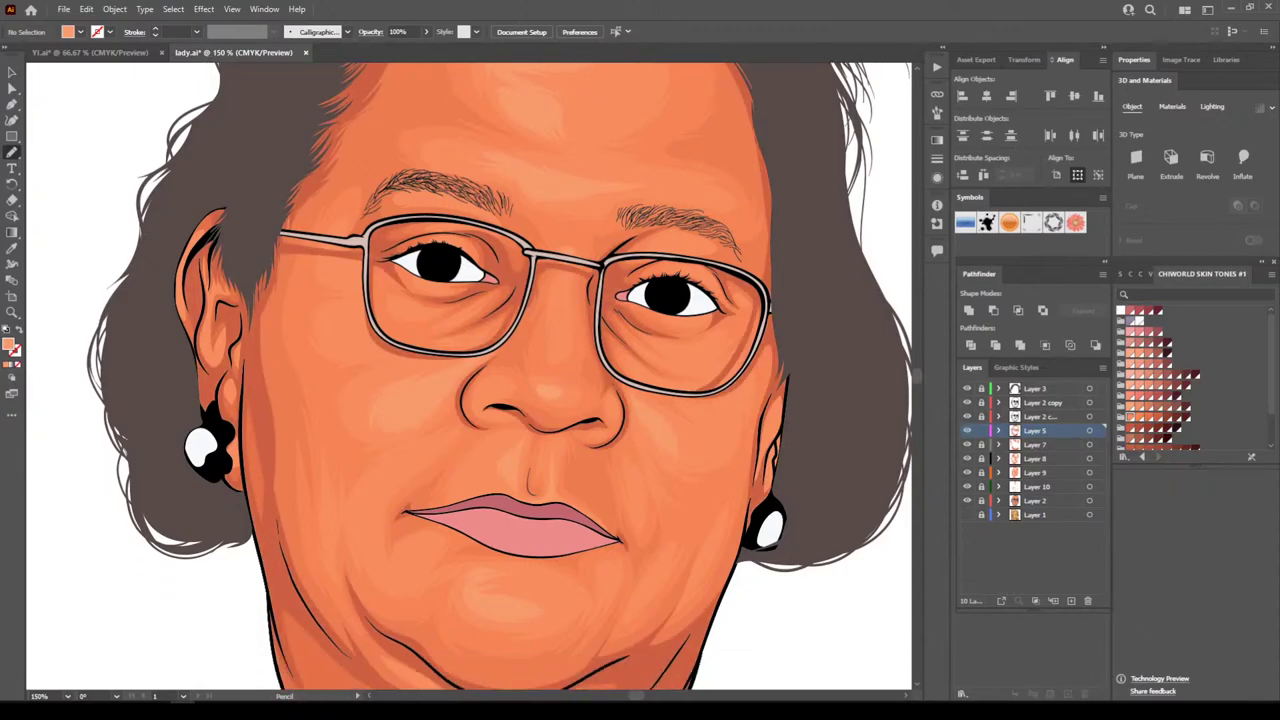
key(ctrl+minus)
key(ctrl+minus)
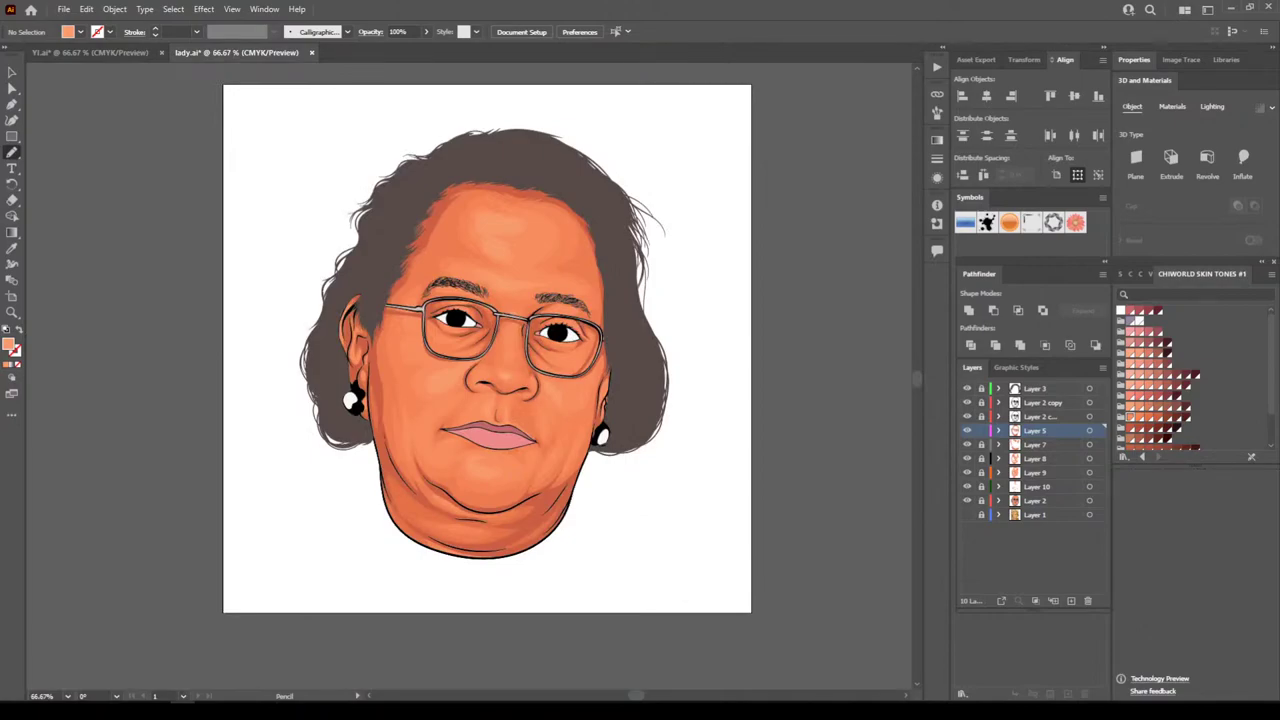
Sample the dark skin shadow colour beside the viewer's left earring with the Eyedropper and switch back to the Pencil tool
key(ctrl+1)
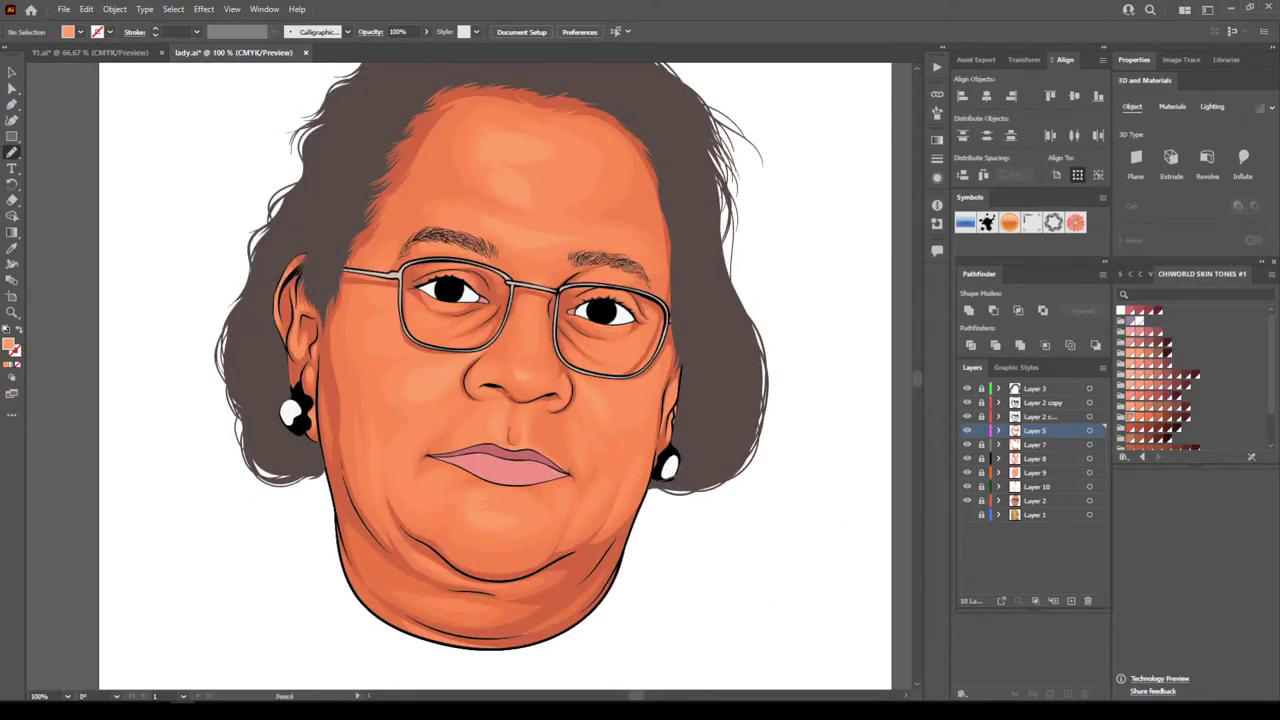
key(i)
click(325, 390)
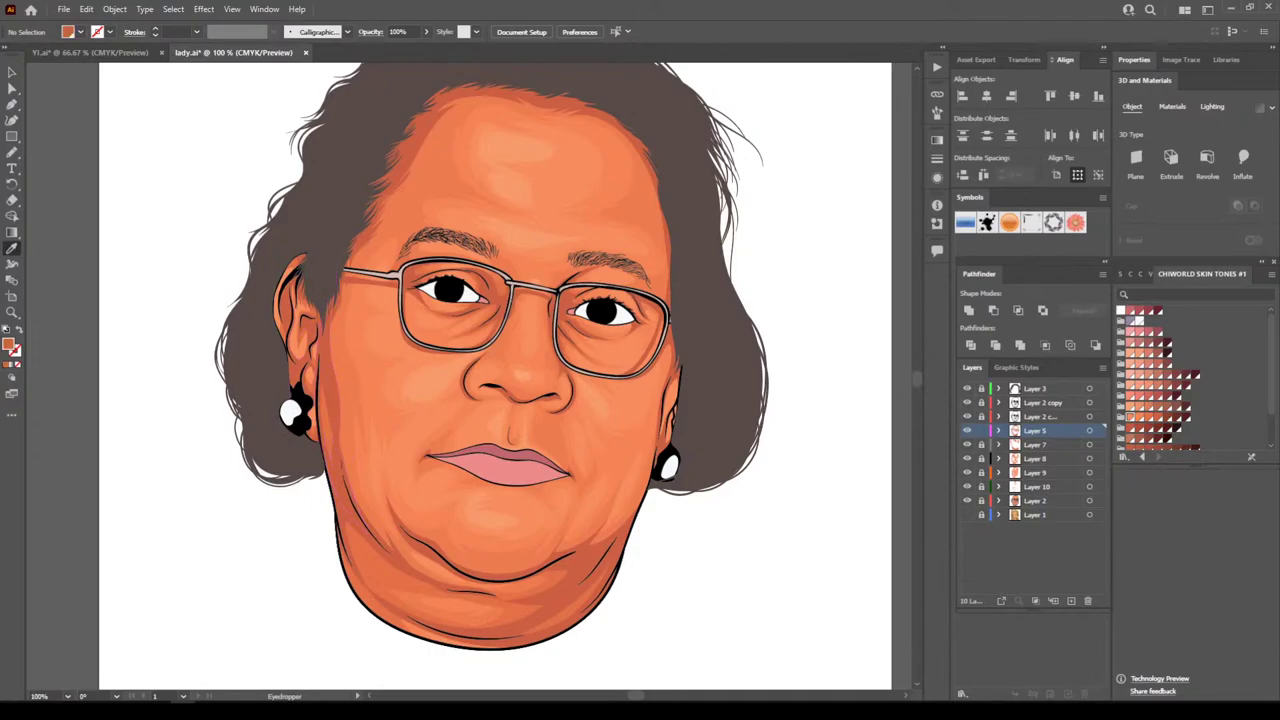
key(n)
key(ctrl+minus)
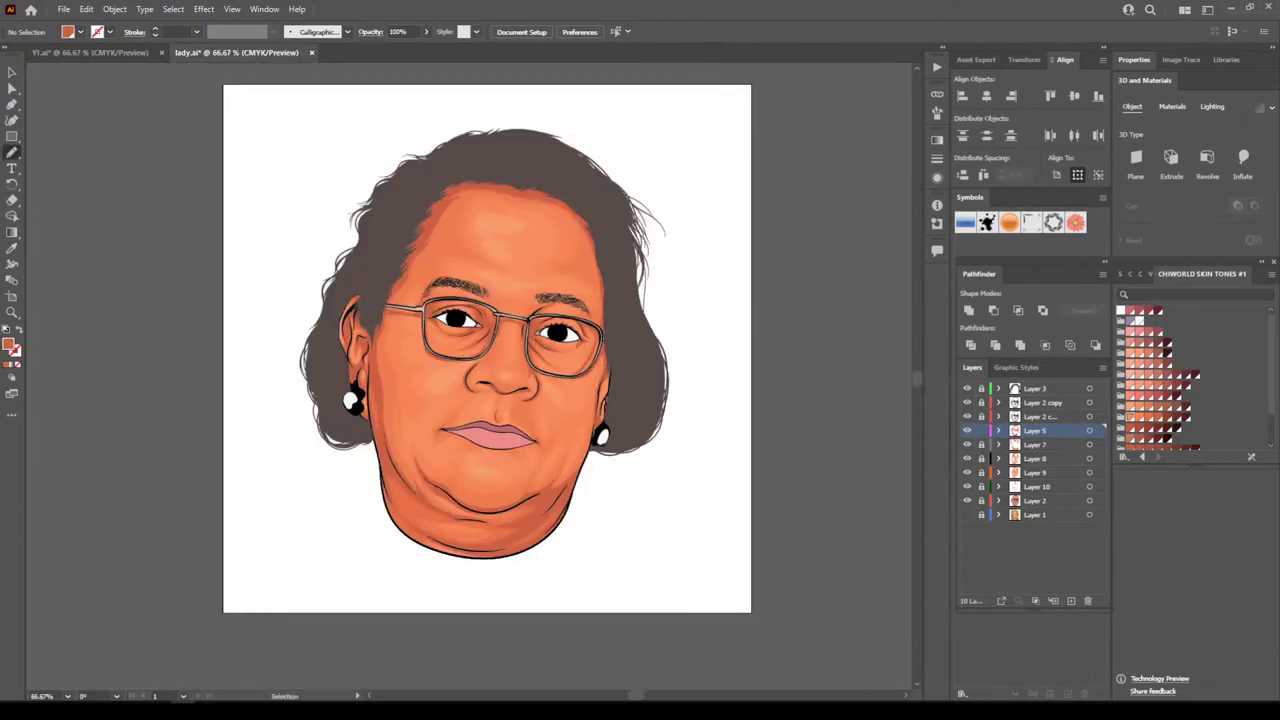
Draw a dark shadow shape down the side of the face in front of the viewer's left ear
scroll(469, 376, left, 3)
key(ctrl+plus)
key(ctrl+plus)
key(ctrl+plus)
key(ctrl+plus)
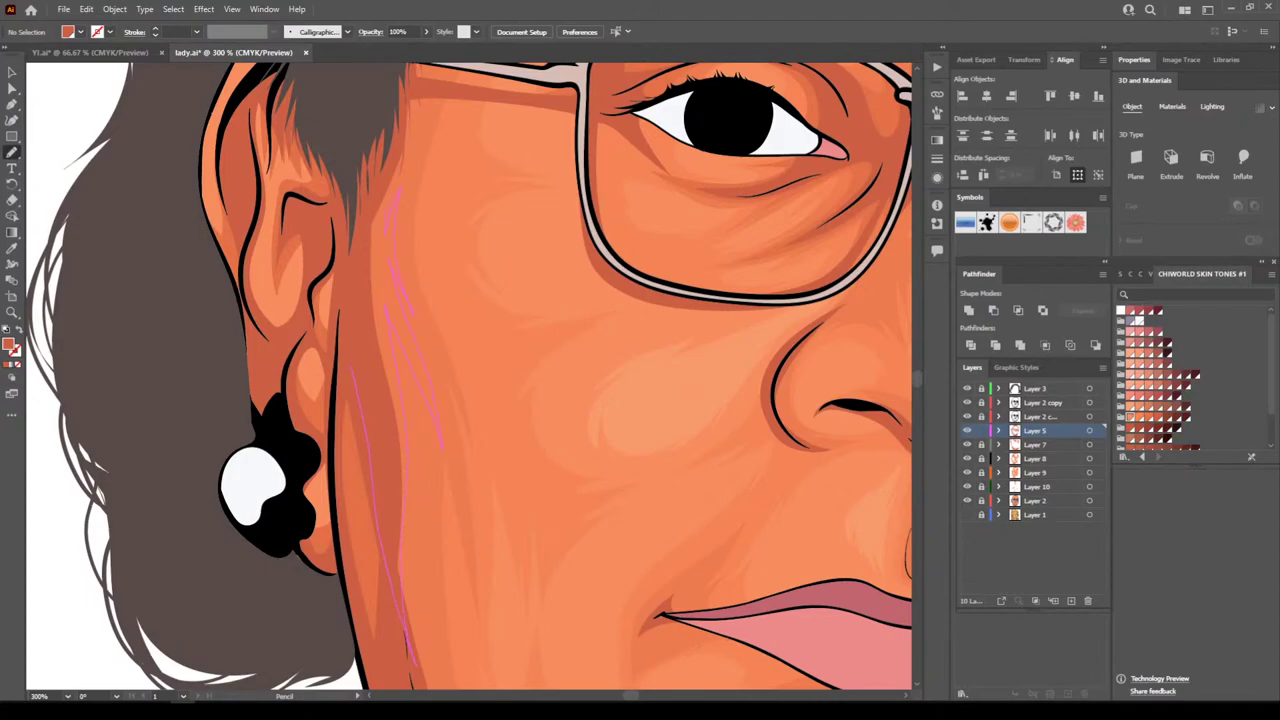
drag(391, 142, 351, 367)
Draw a dark shadow shape from the inner end of the viewer's left eyebrow down to the bridge of the glasses
key(ctrl+minus)
key(ctrl+minus)
key(ctrl+minus)
key(ctrl+minus)
key(ctrl+minus)
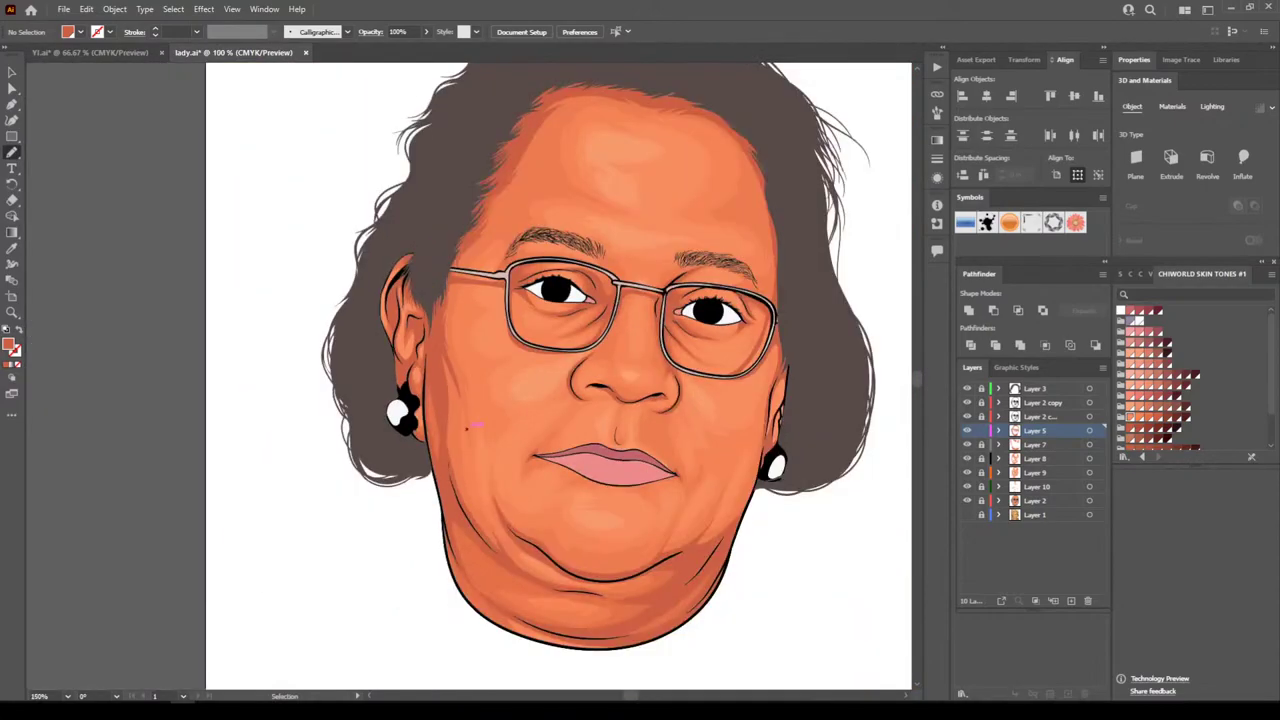
key(ctrl+equal)
key(ctrl+equal)
scroll(636, 469, right, 1)
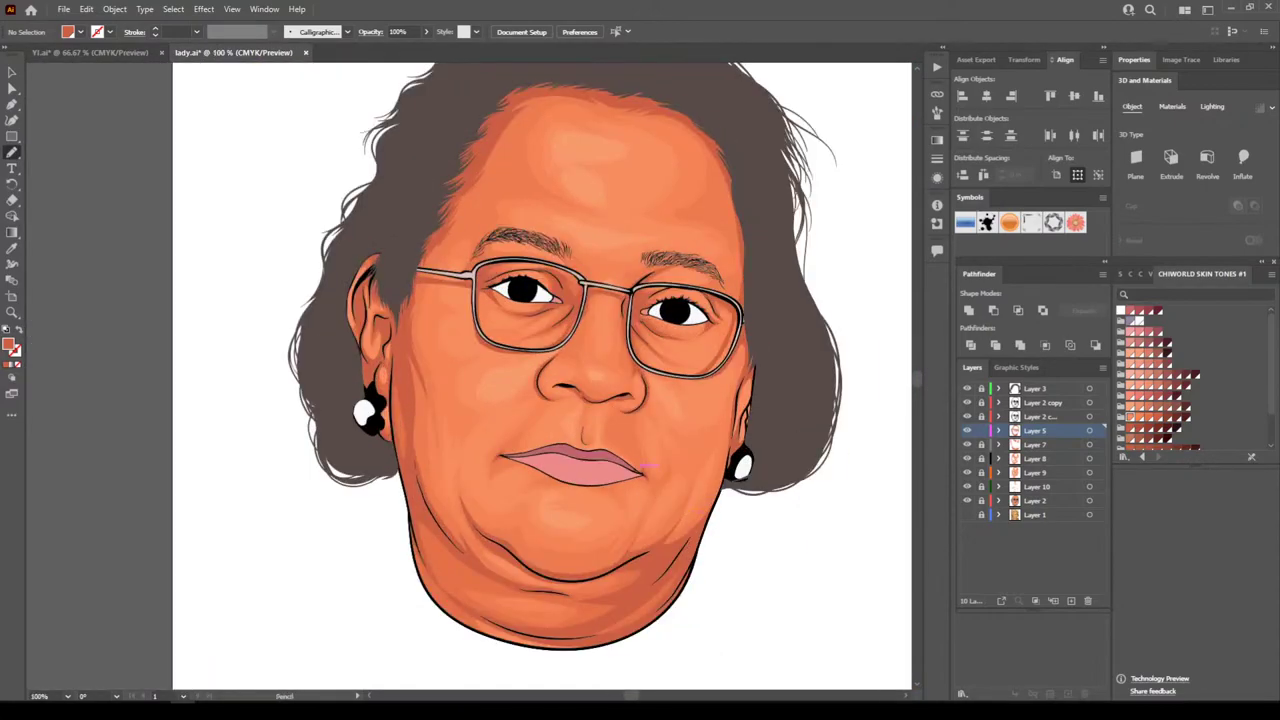
scroll(636, 469, up, 2)
key(ctrl+equal)
key(ctrl+equal)
key(ctrl+plus)
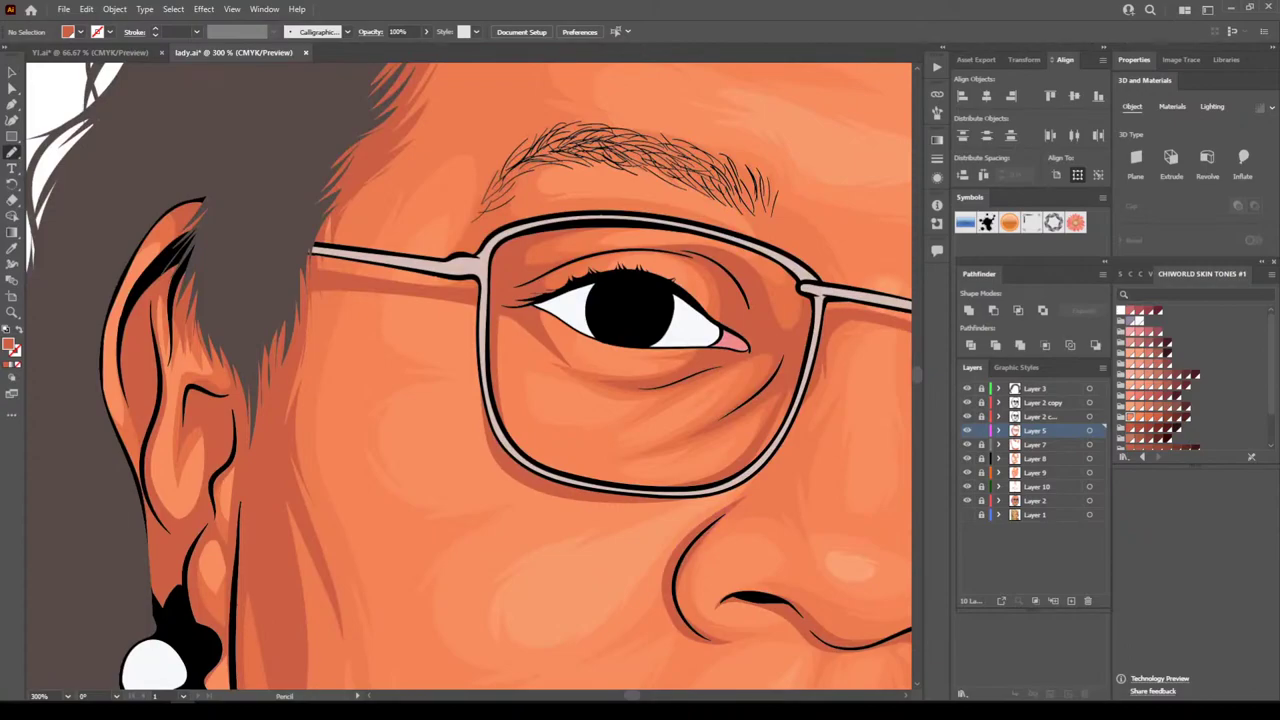
key(ctrl+plus)
key(ctrl+plus)
key(ctrl+plus)
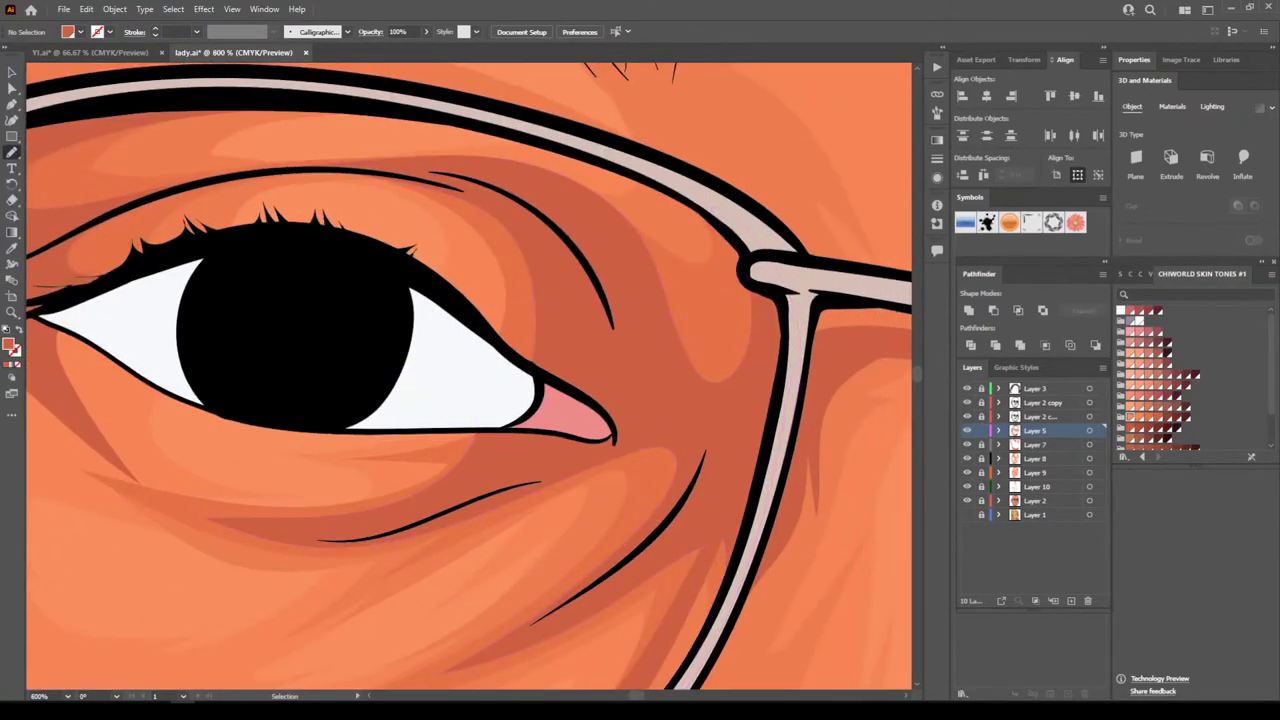
scroll(470, 375, up, 3)
drag(728, 560, 788, 503)
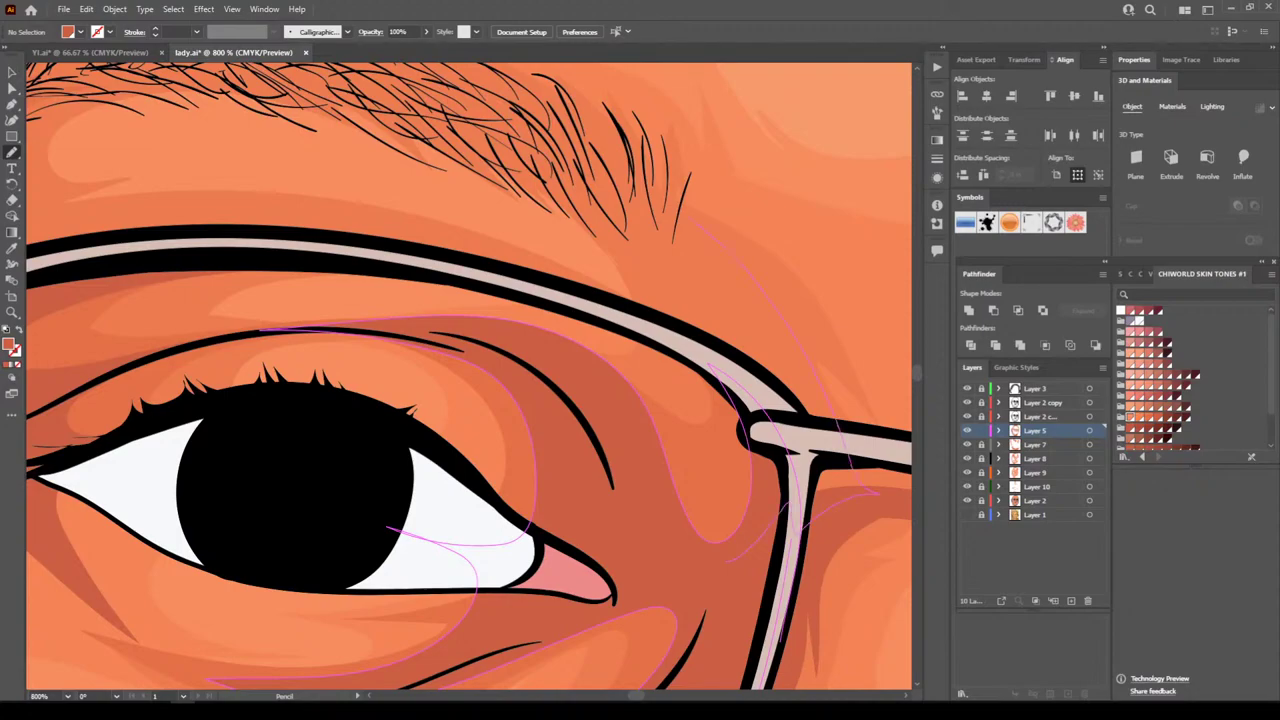
mouse_move(610, 132)
mouse_down()
mouse_move(590, 124)
mouse_move(588, 194)
mouse_move(564, 203)
mouse_move(524, 163)
mouse_up()
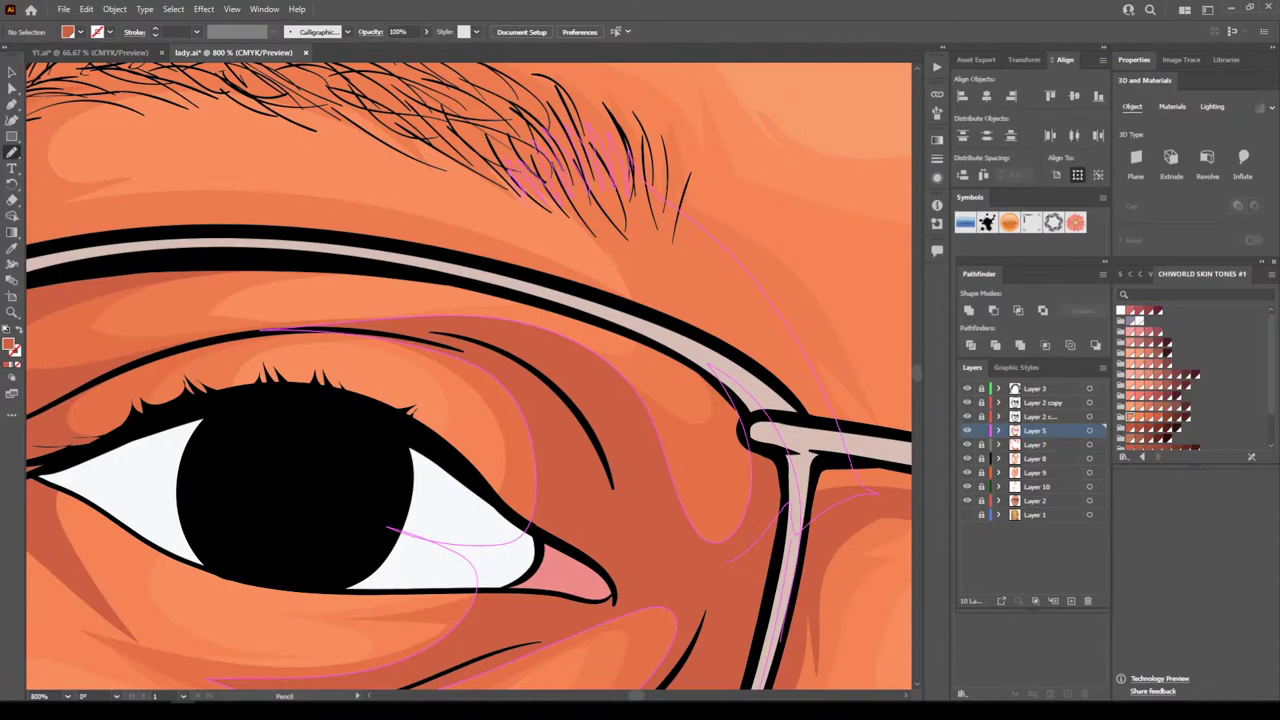
drag(583, 260, 614, 334)
drag(543, 357, 726, 561)
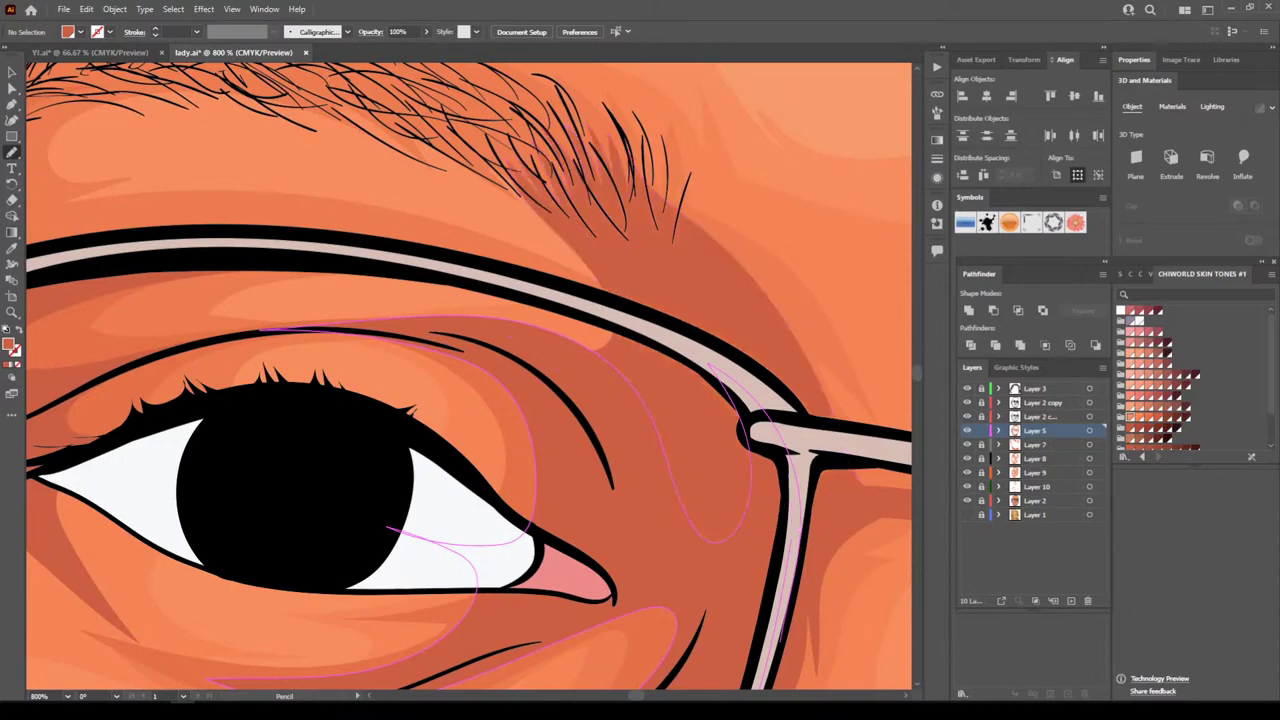
Draw a dark shadow shape from the glasses bridge up under the inner part of the viewer's right eyebrow
key(ctrl+minus)
key(ctrl+minus)
key(ctrl+minus)
key(ctrl+minus)
key(ctrl+minus)
key(ctrl+minus)
key(ctrl+minus)
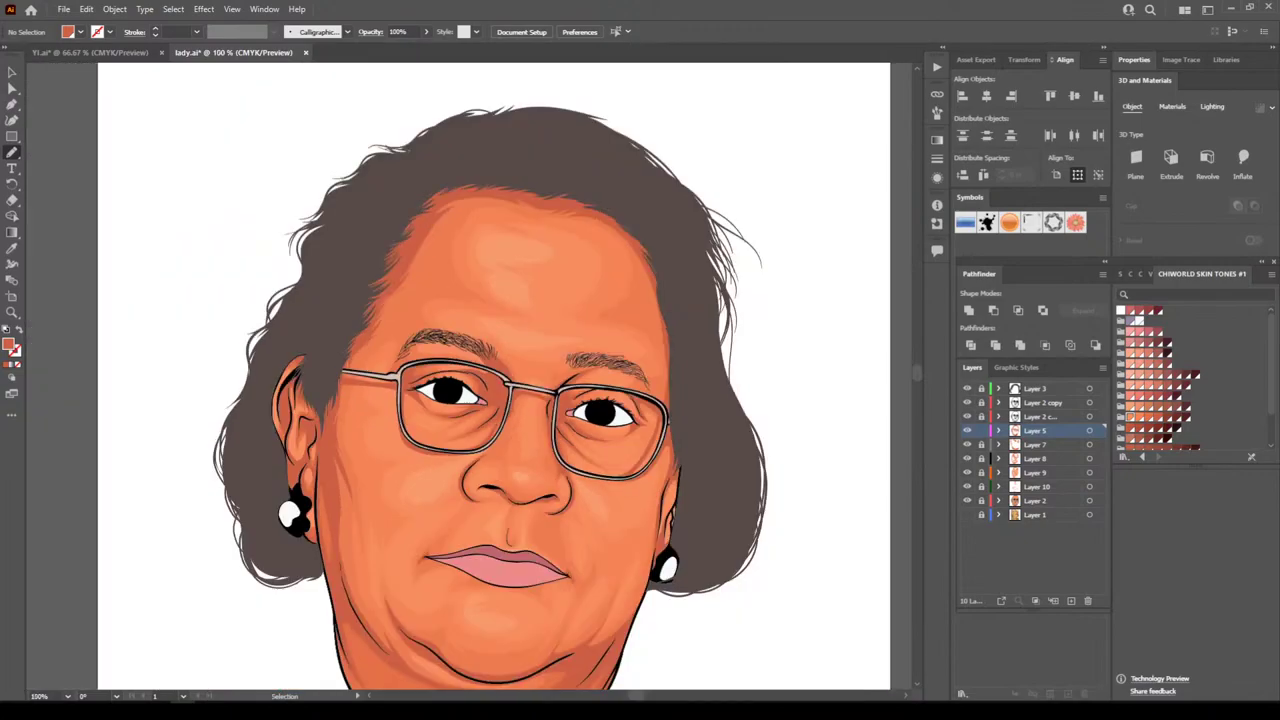
scroll(522, 413, up, 5)
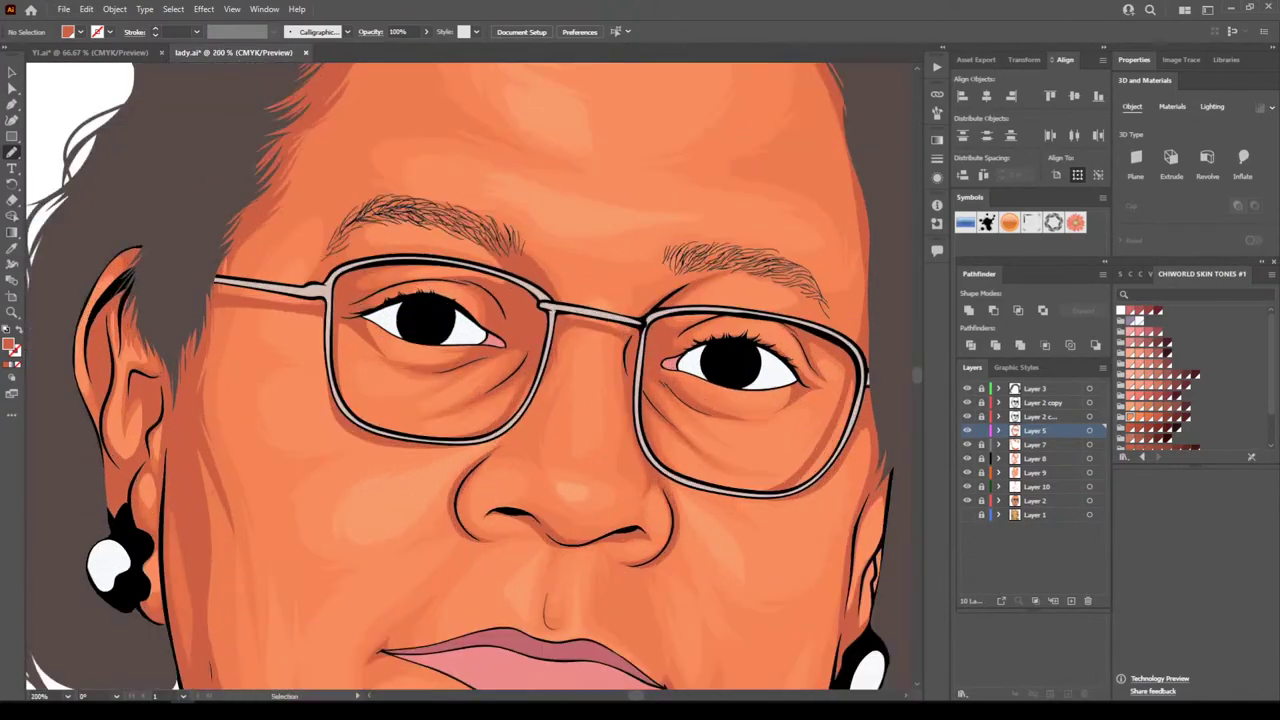
scroll(737, 304, up, 3)
scroll(469, 376, up, 3)
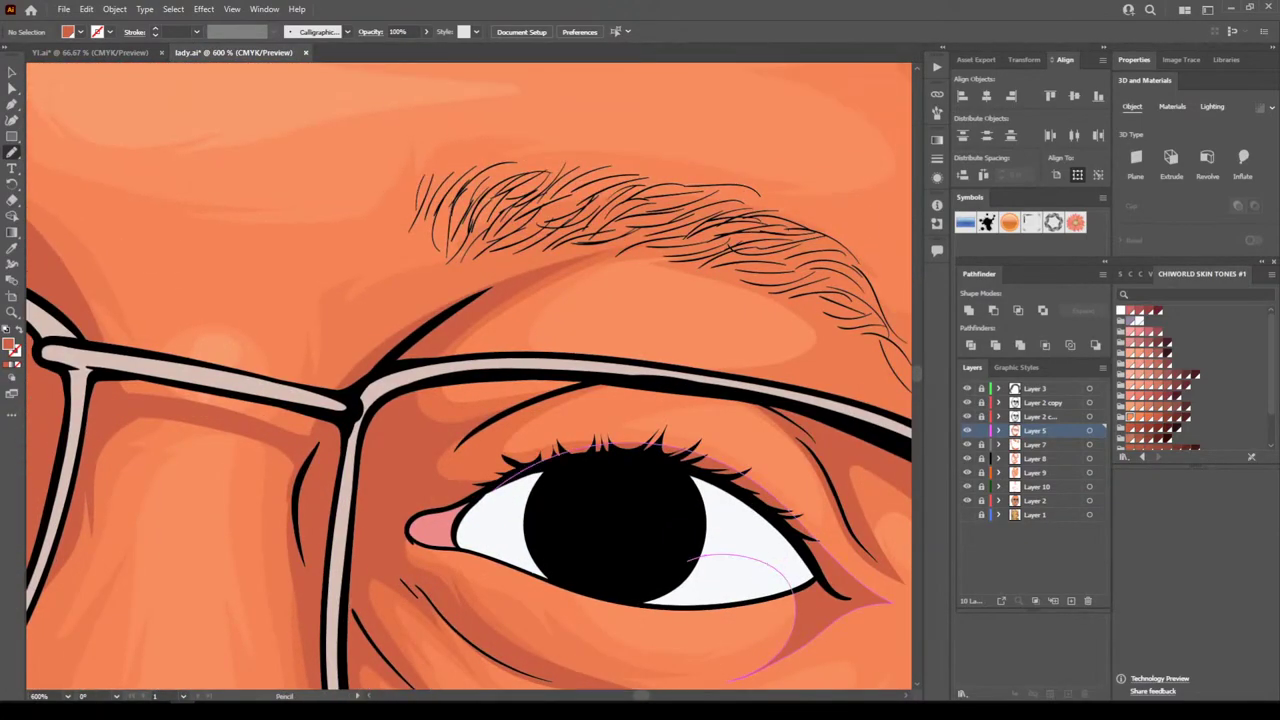
drag(407, 418, 470, 373)
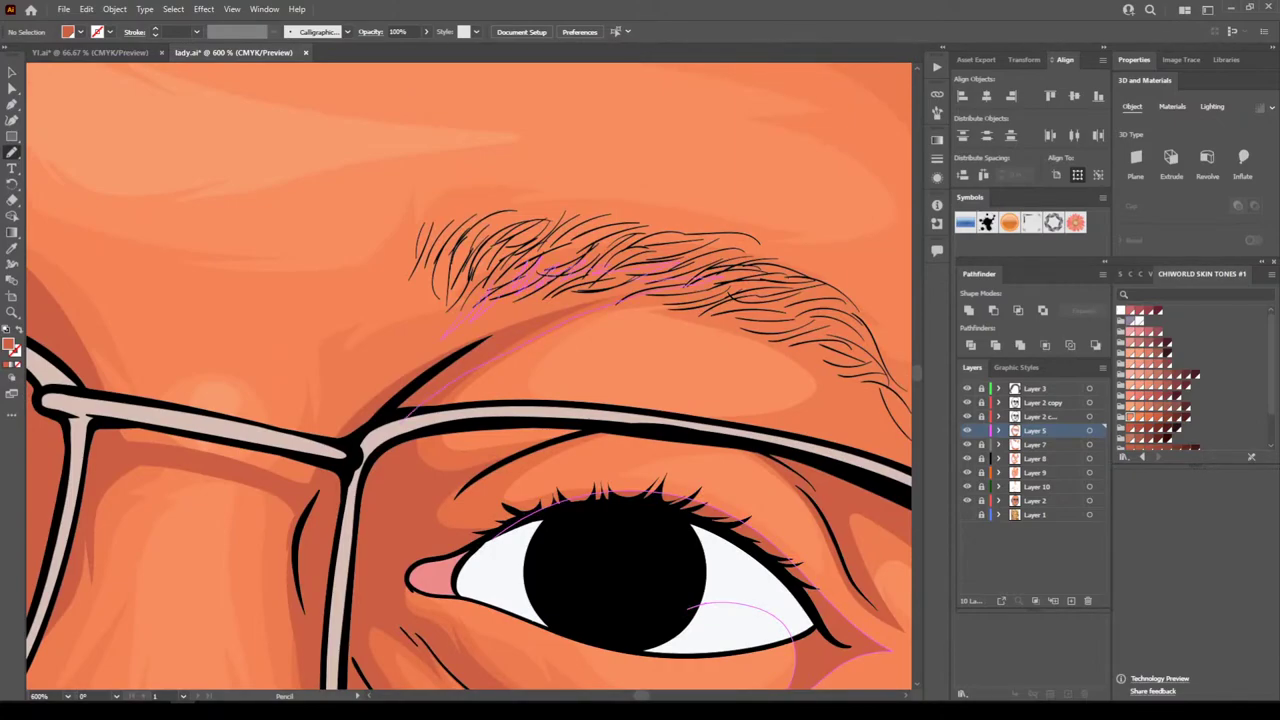
mouse_move(335, 408)
mouse_down()
mouse_move(316, 459)
mouse_move(407, 418)
mouse_up()
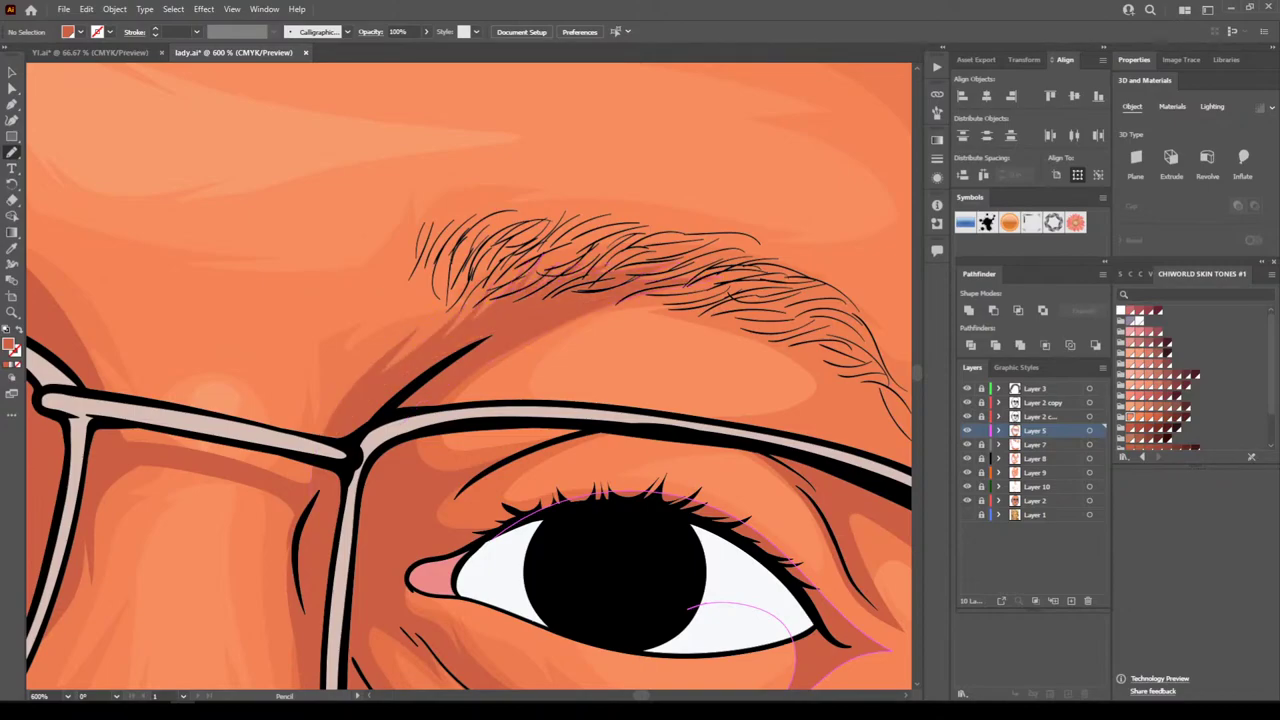
Draw a dark, feathered shadow shape through the outer half of the viewer's right eyebrow and down the temple behind the glasses frame
key(ctrl+minus)
key(ctrl+minus)
key(ctrl+minus)
key(ctrl+minus)
key(ctrl+minus)
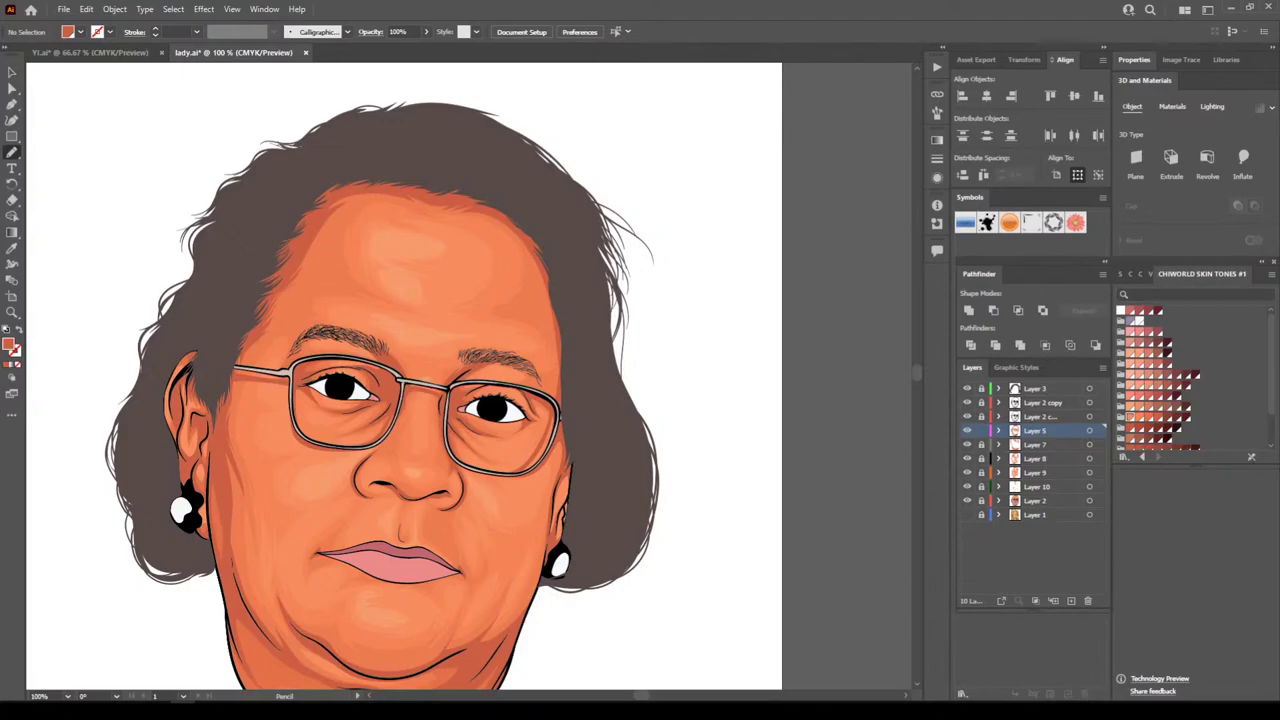
key(ctrl+minus)
key(ctrl+minus)
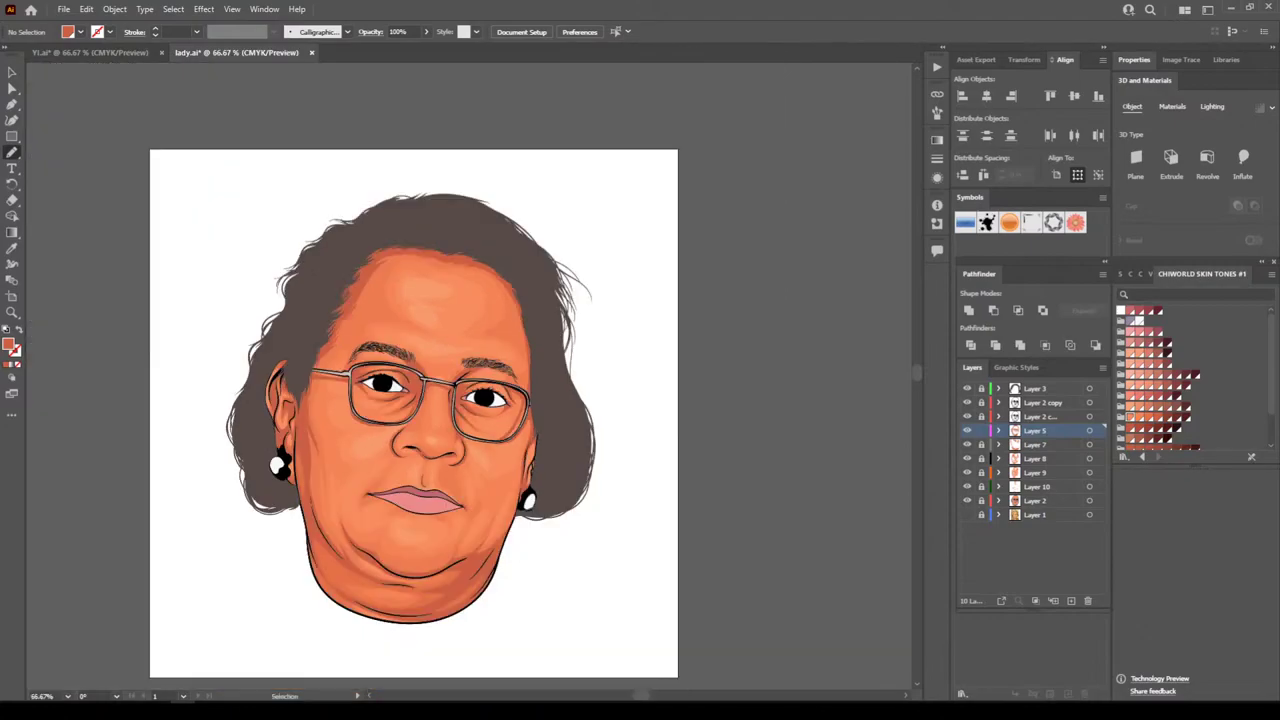
key(ctrl+equal)
key(ctrl+equal)
key(ctrl+equal)
scroll(614, 578, down, 1)
key(ctrl+equal)
key(ctrl+equal)
key(ctrl+equal)
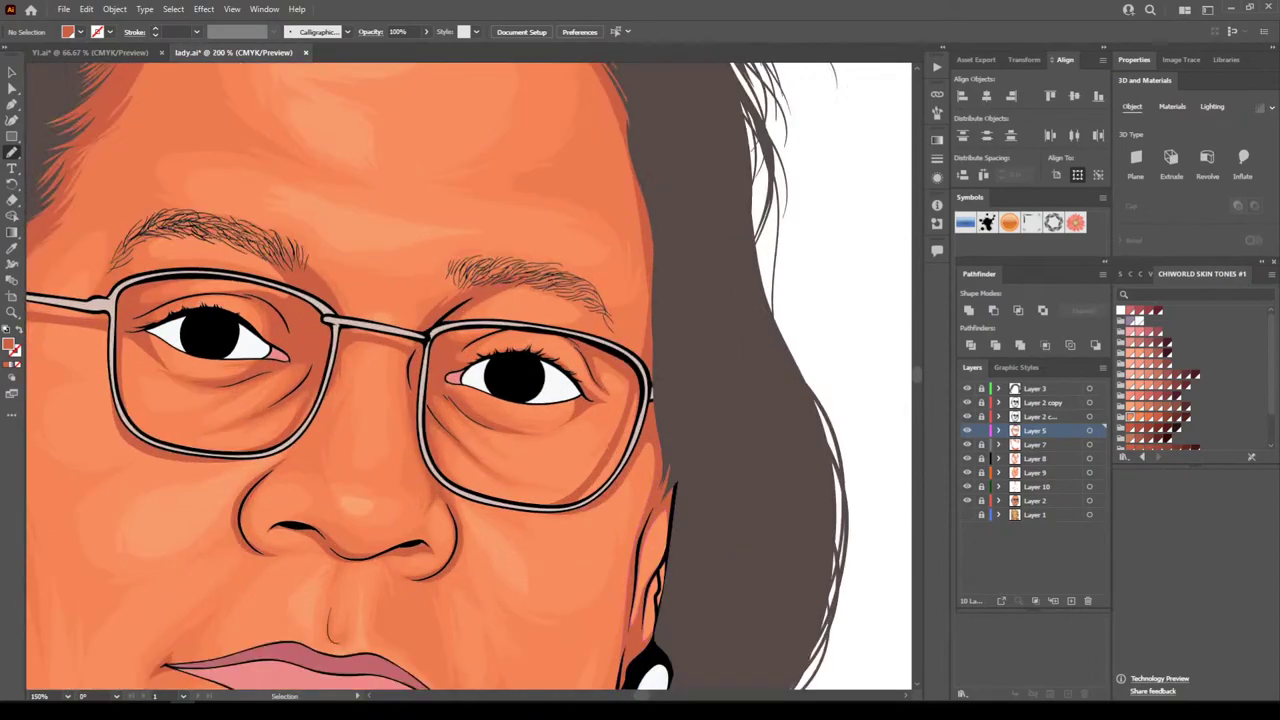
key(ctrl+equal)
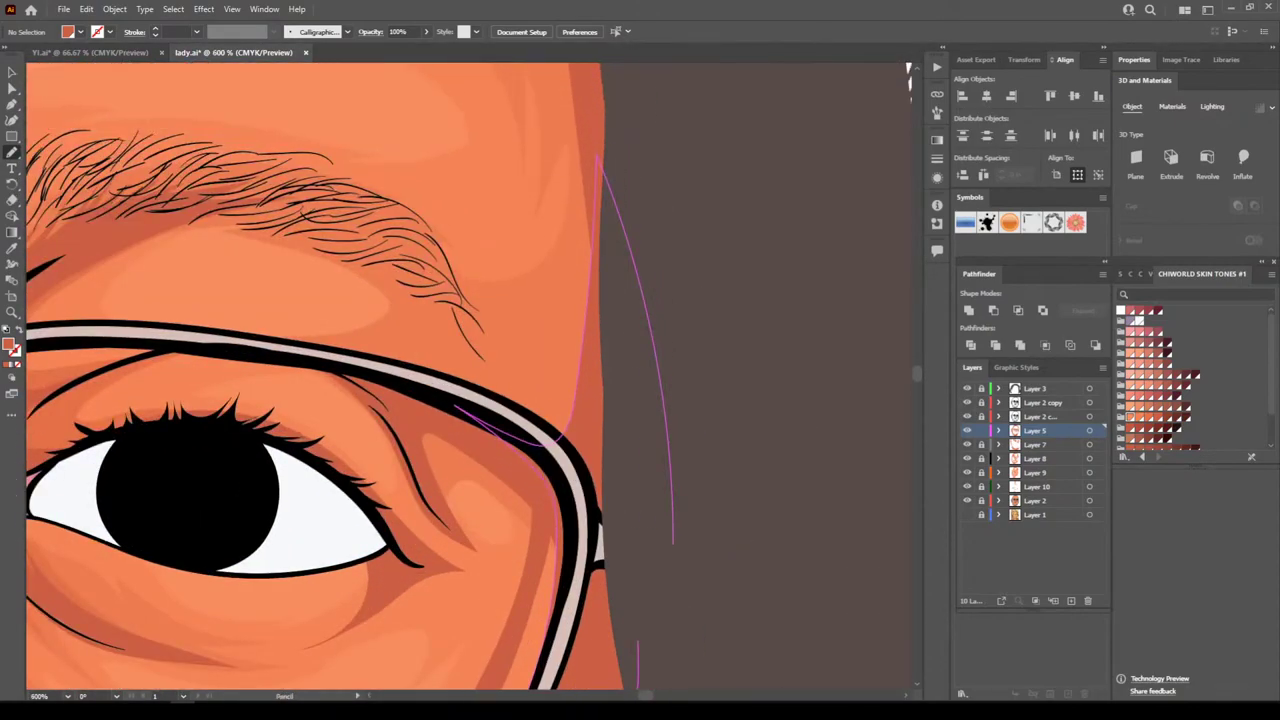
drag(455, 485, 264, 427)
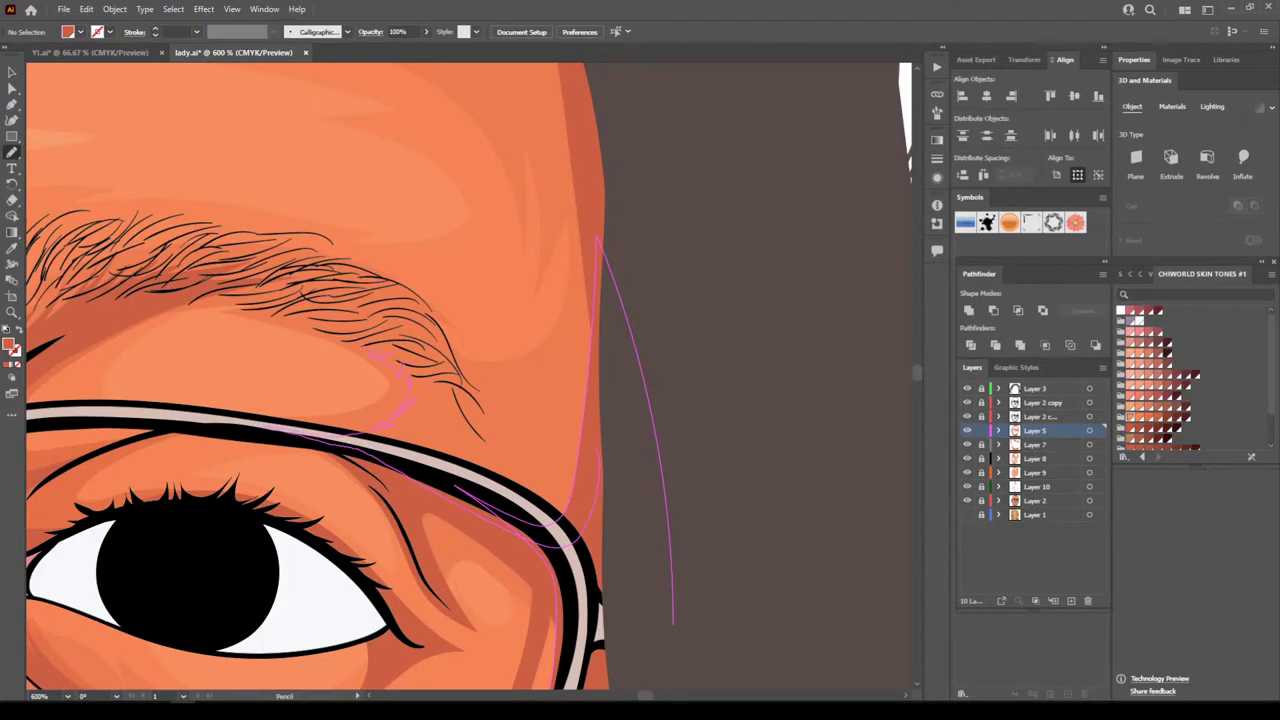
mouse_move(348, 323)
mouse_down()
mouse_move(232, 285)
mouse_move(254, 267)
mouse_move(312, 260)
mouse_up()
drag(398, 286, 416, 301)
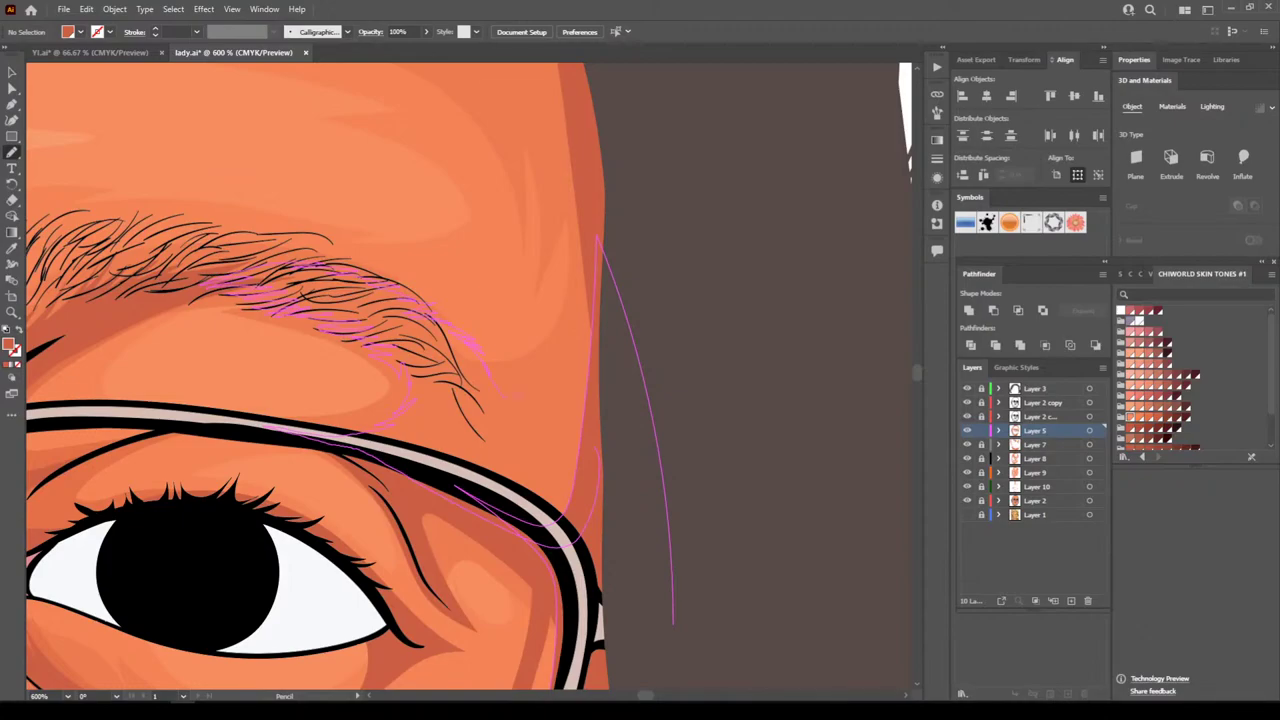
mouse_move(567, 305)
mouse_down()
mouse_move(590, 180)
mouse_move(598, 449)
mouse_up()
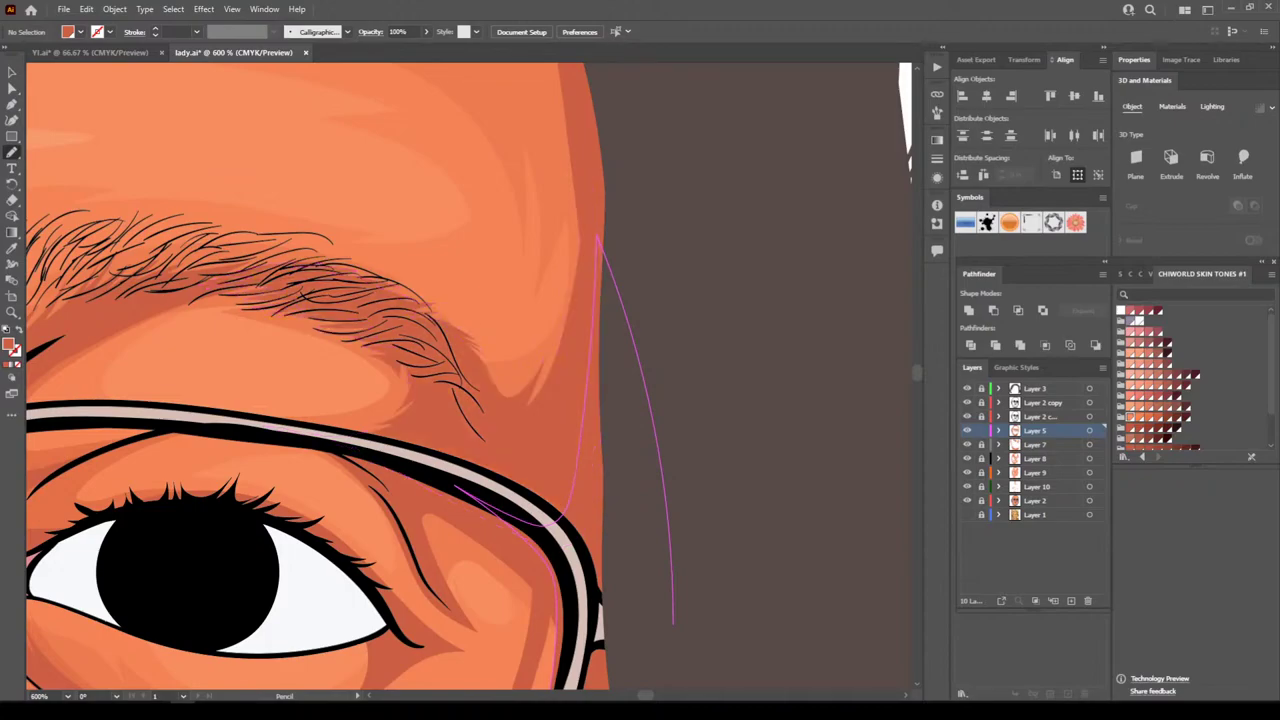
Fill in dark shading behind the hairs on the upper and inner parts of the viewer's right eyebrow
key(ctrl+minus)
key(ctrl+minus)
key(ctrl+minus)
key(ctrl+minus)
key(ctrl+minus)
scroll(469, 376, left, 3)
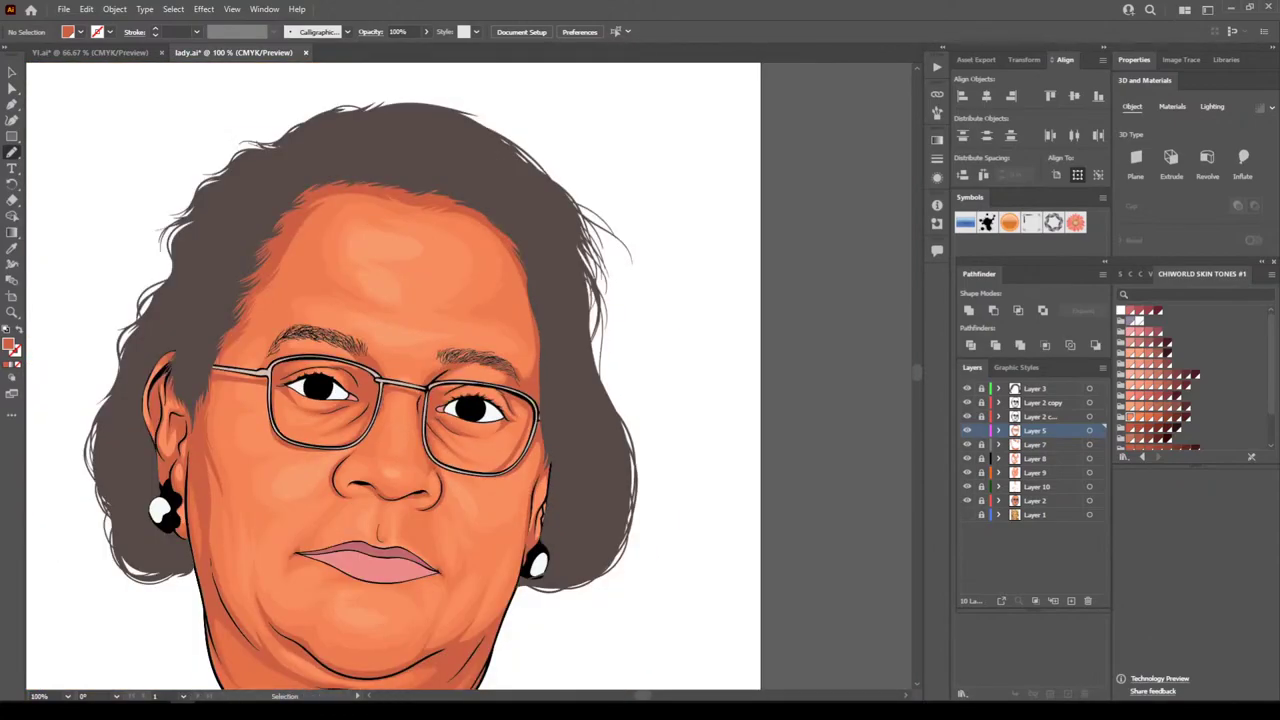
scroll(470, 379, up, 5)
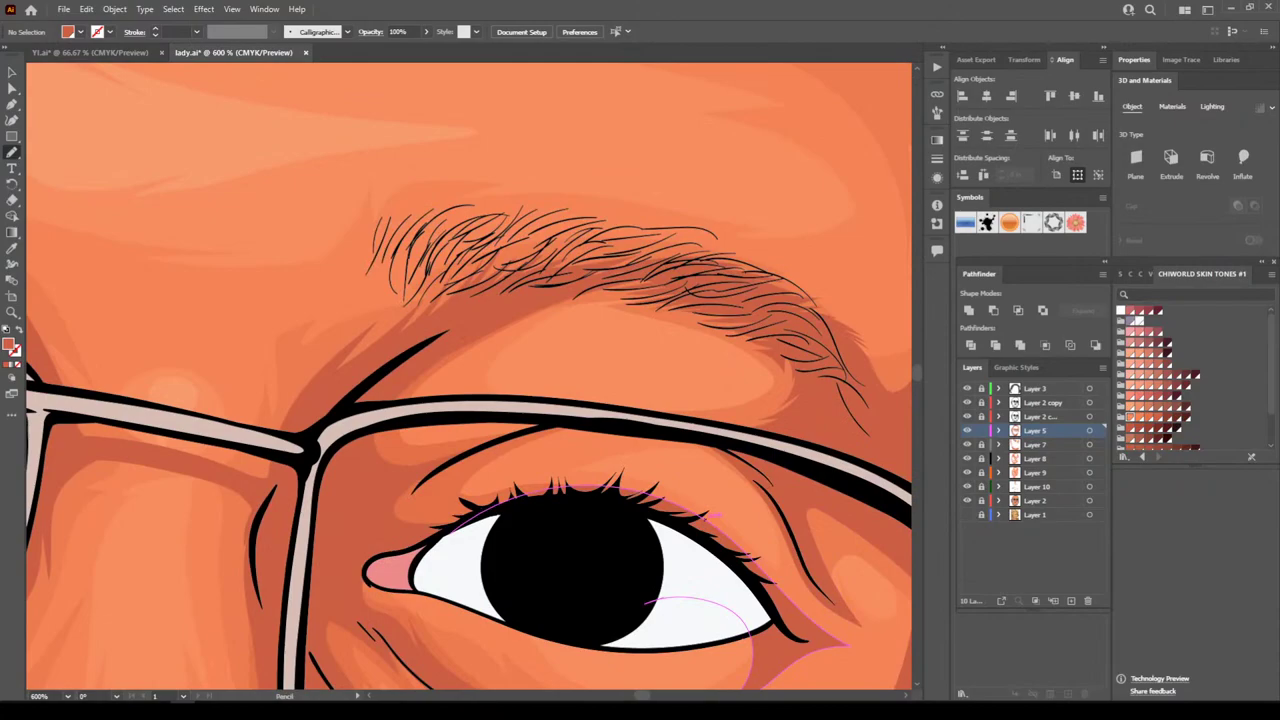
drag(662, 250, 680, 244)
drag(586, 244, 600, 238)
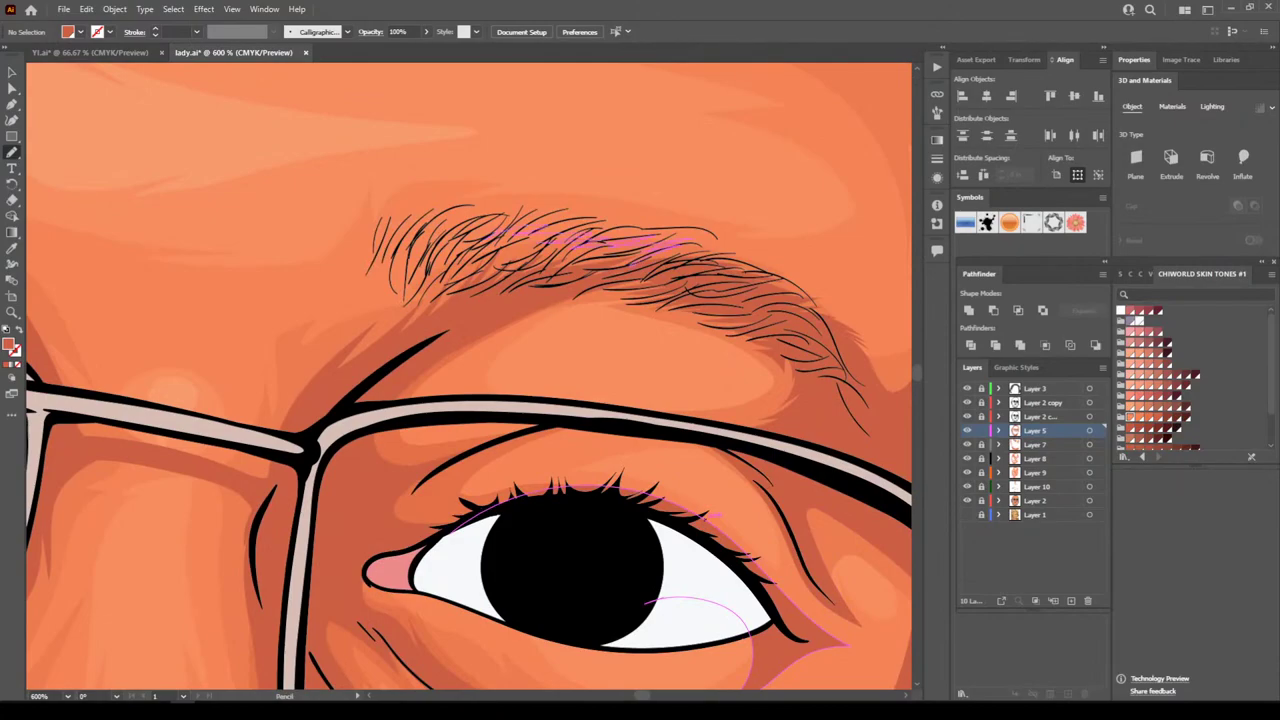
drag(448, 256, 456, 226)
drag(498, 292, 520, 285)
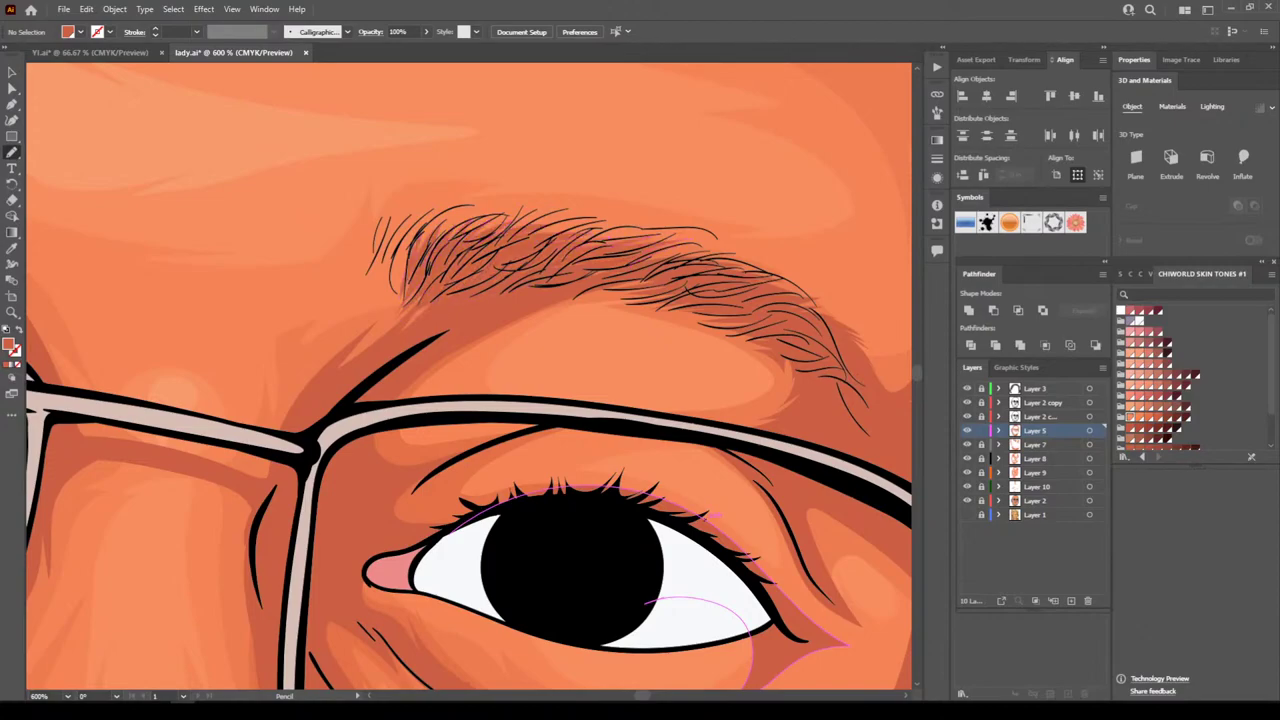
Draw a feathered dark shading shape behind the hairs along the whole length of the viewer's left eyebrow
key(ctrl+minus)
key(ctrl+minus)
key(ctrl+minus)
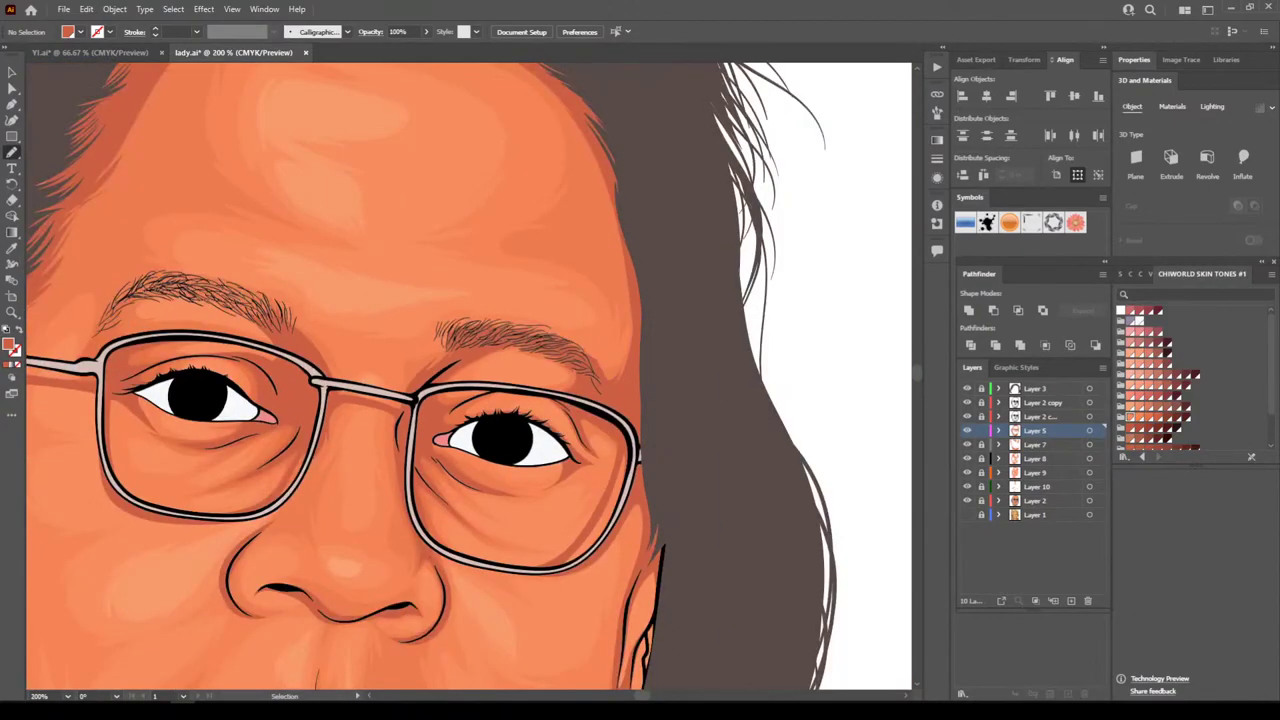
key(ctrl+minus)
key(ctrl+minus)
key(ctrl+minus)
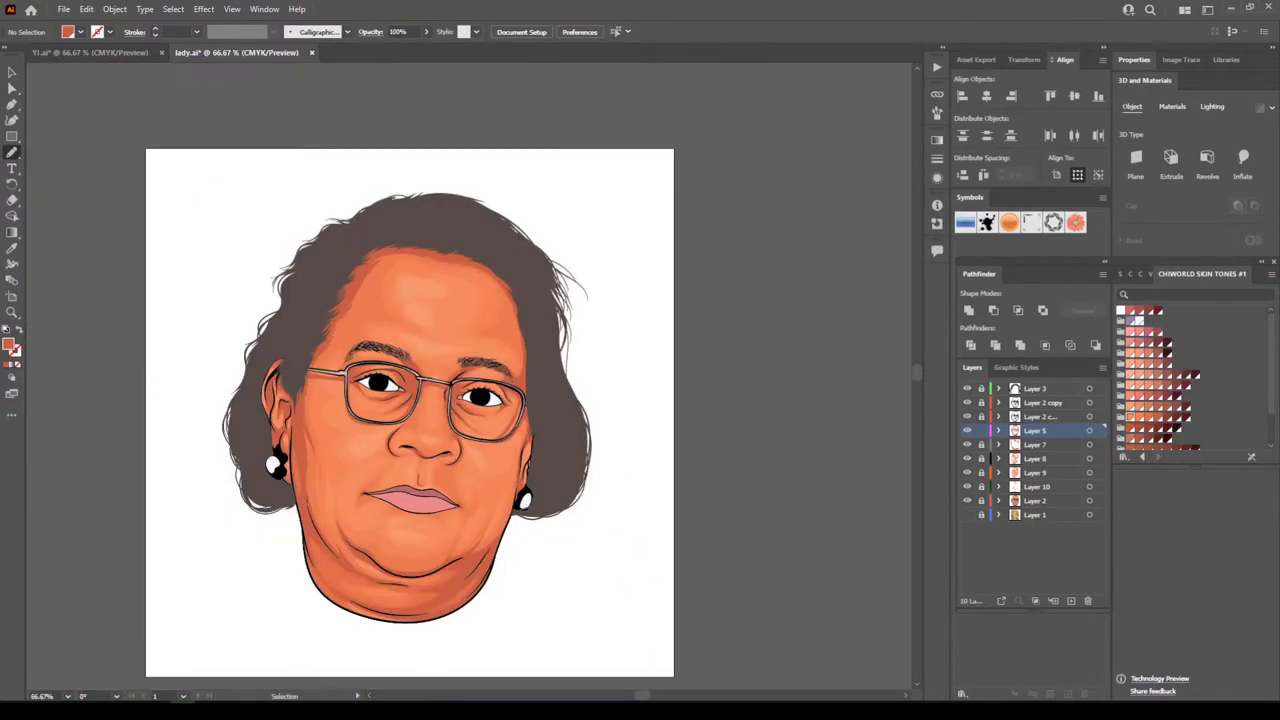
key(ctrl+plus)
key(ctrl+plus)
key(ctrl+plus)
key(ctrl+plus)
key(ctrl+plus)
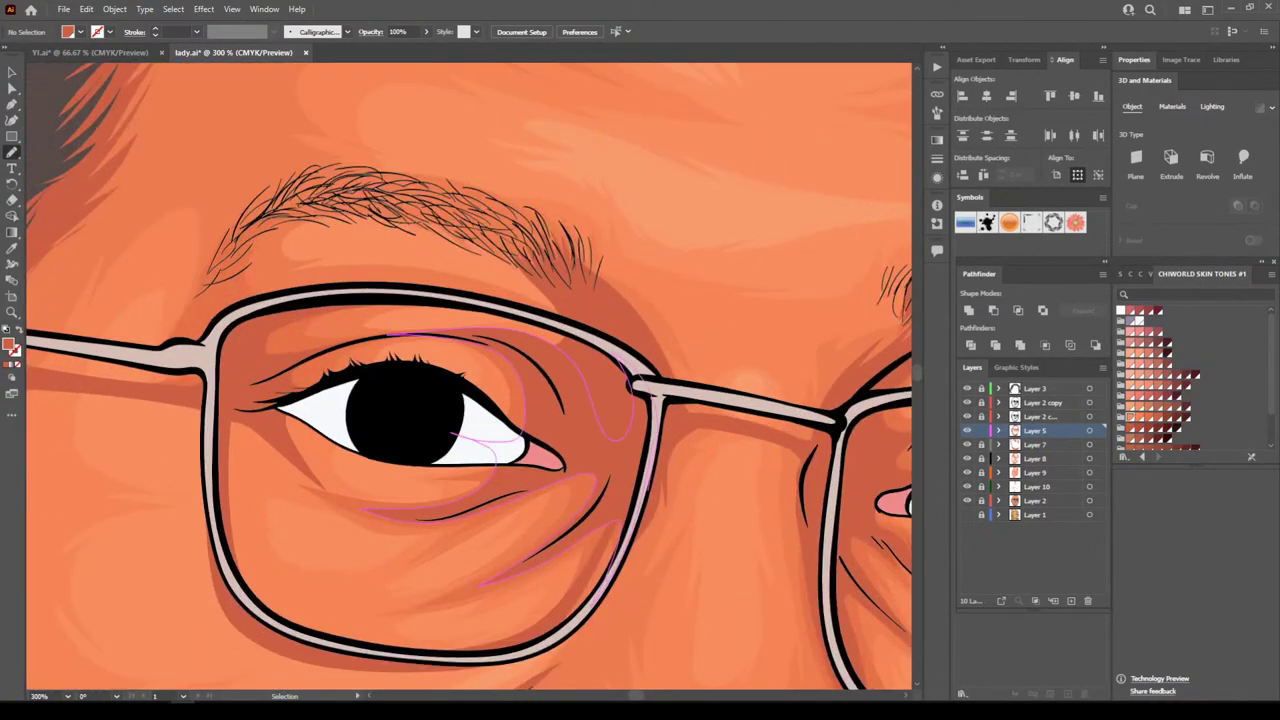
mouse_move(248, 355)
mouse_down()
mouse_move(295, 335)
mouse_move(320, 292)
mouse_up()
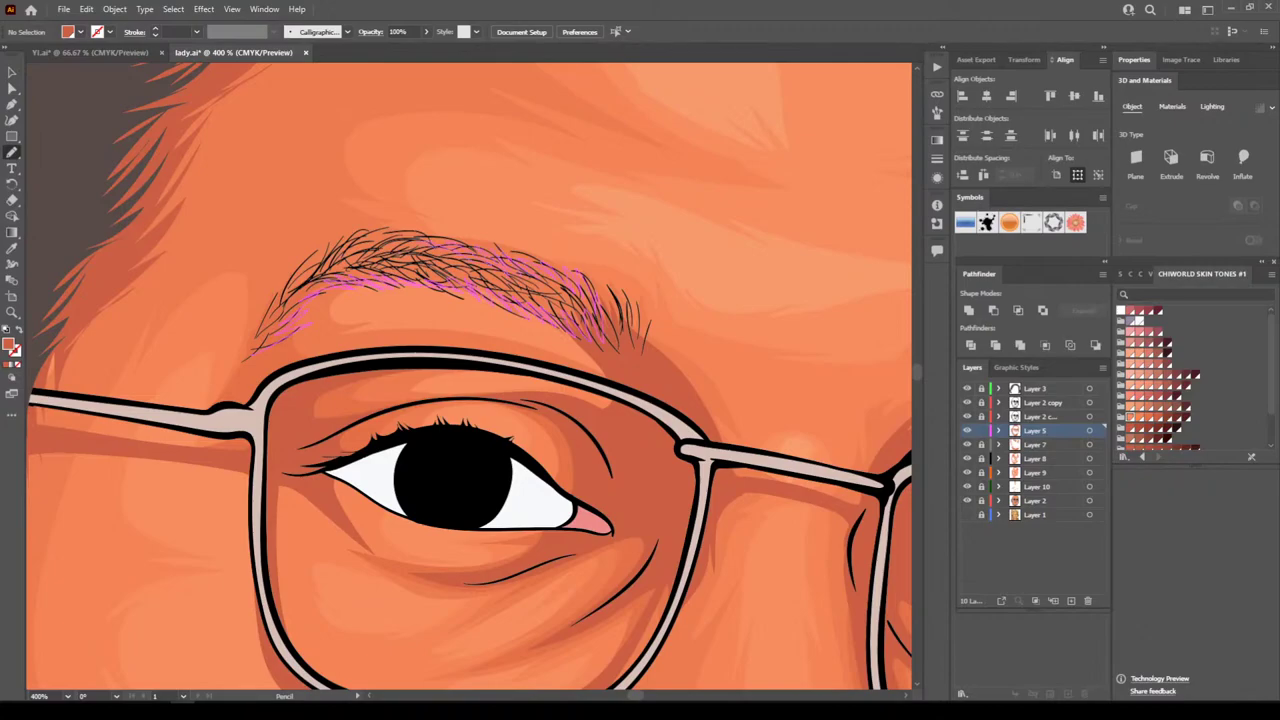
drag(420, 240, 363, 246)
drag(590, 341, 602, 344)
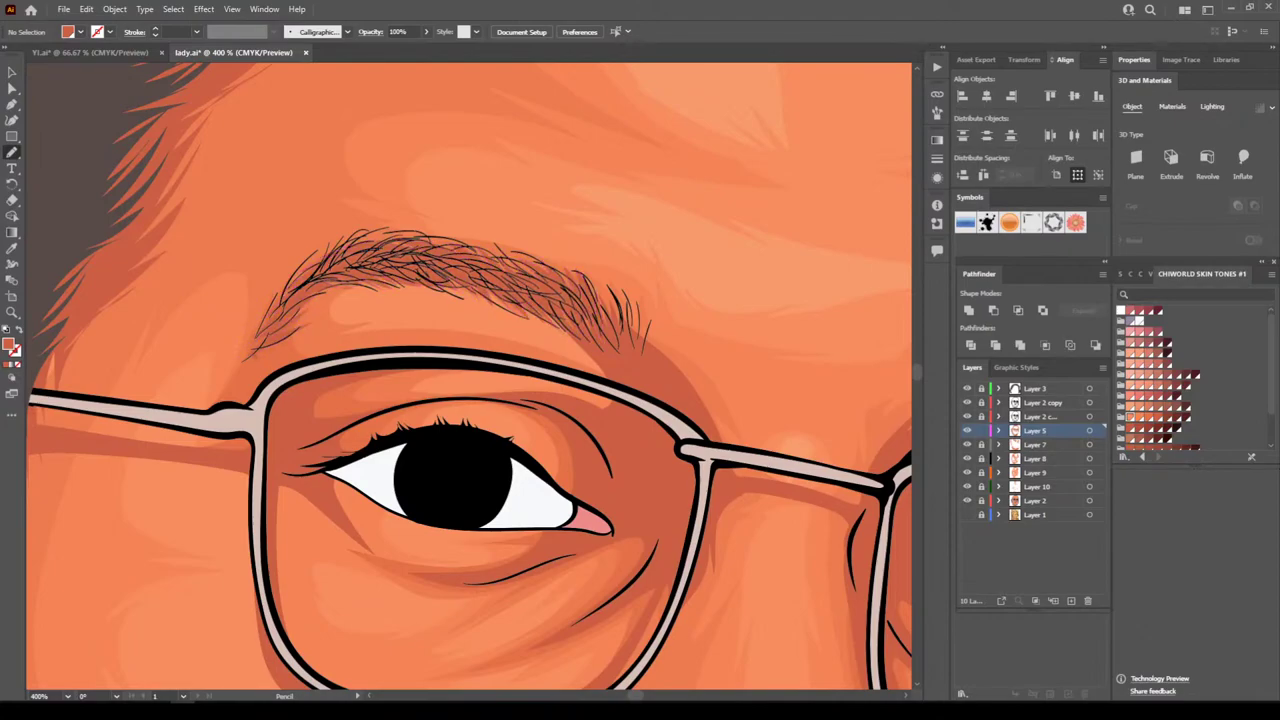
Review the eyebrow shading on the whole portrait and close up around the viewer's right eyebrow
key(ctrl+minus)
key(ctrl+minus)
key(ctrl+minus)
key(ctrl+minus)
key(ctrl+minus)
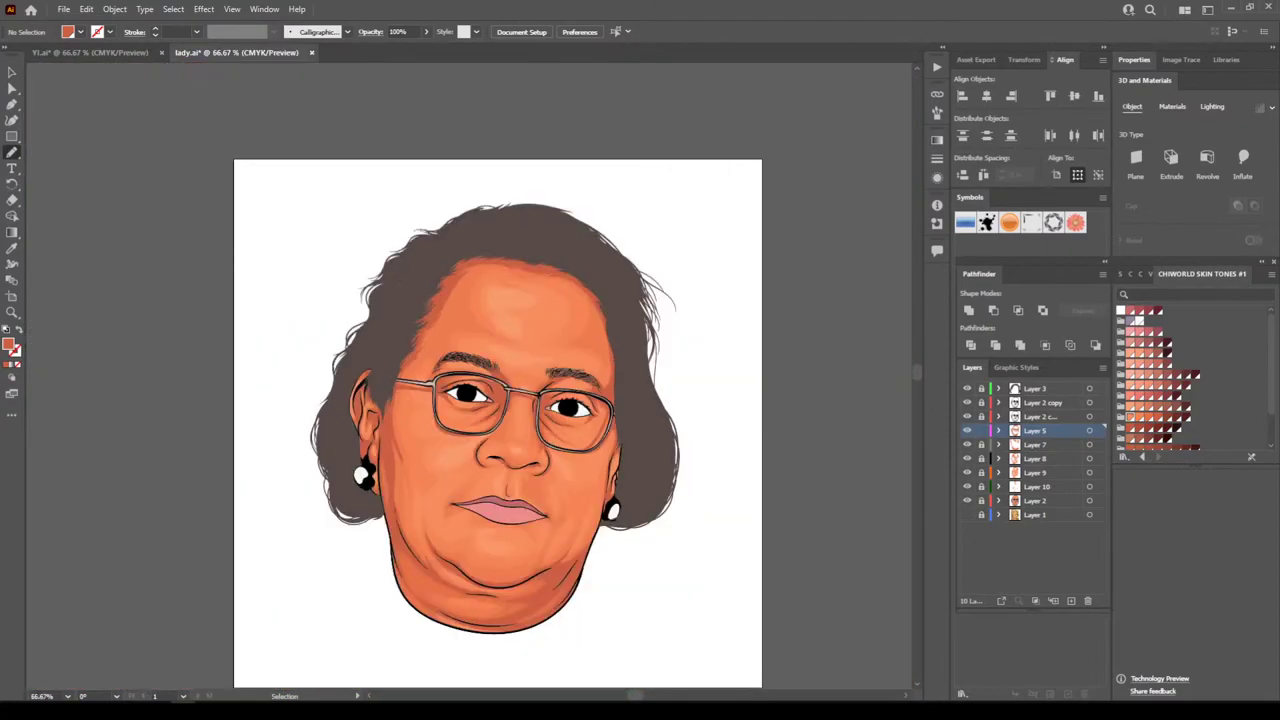
key(ctrl+equal)
key(ctrl+equal)
key(ctrl+plus)
key(ctrl+plus)
key(ctrl+plus)
key(ctrl+plus)
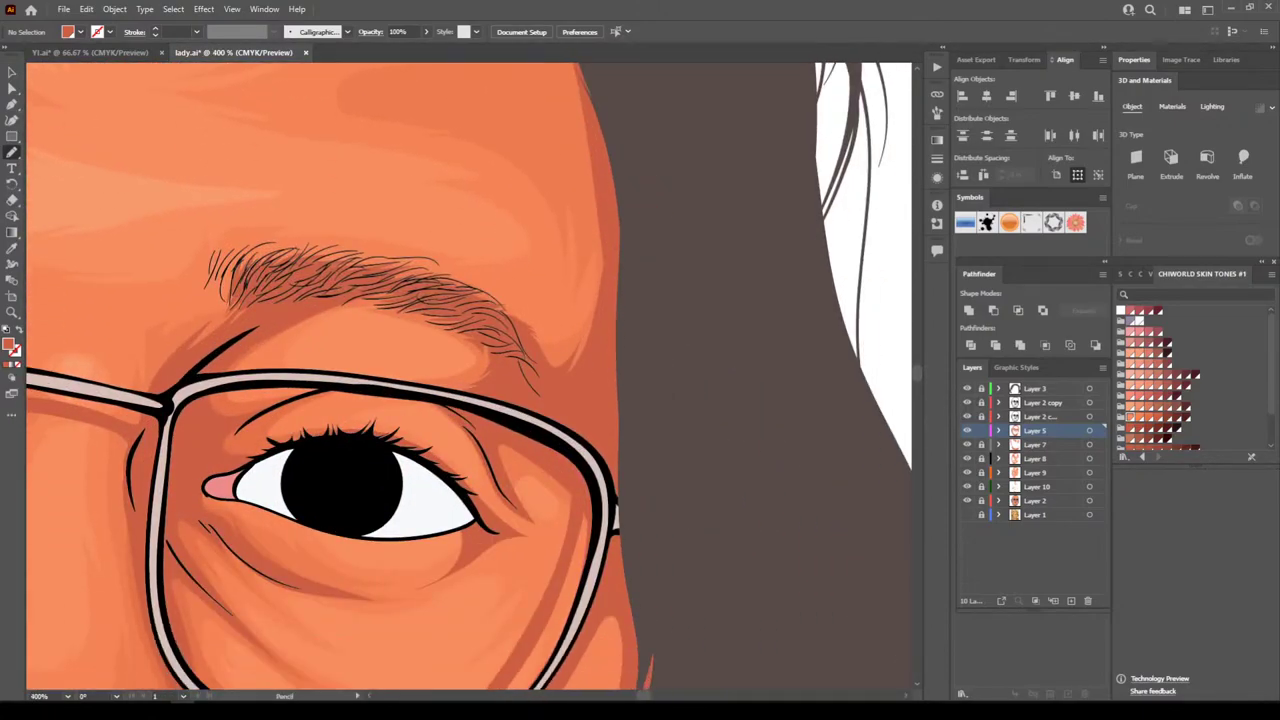
scroll(690, 420, left, 4)
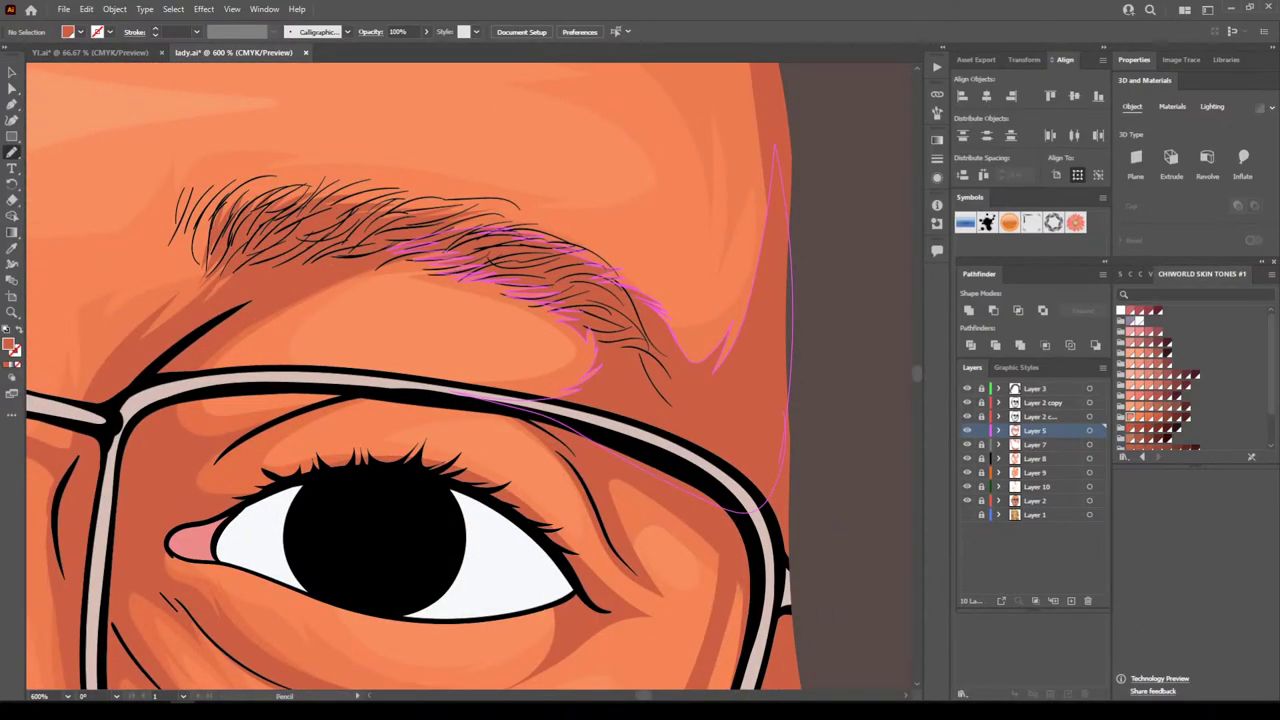
Draw dark shading along the upper lashes, inner corner and under-brow area of the viewer's right eye
mouse_move(178, 512)
mouse_down()
mouse_move(414, 476)
mouse_move(522, 510)
mouse_up()
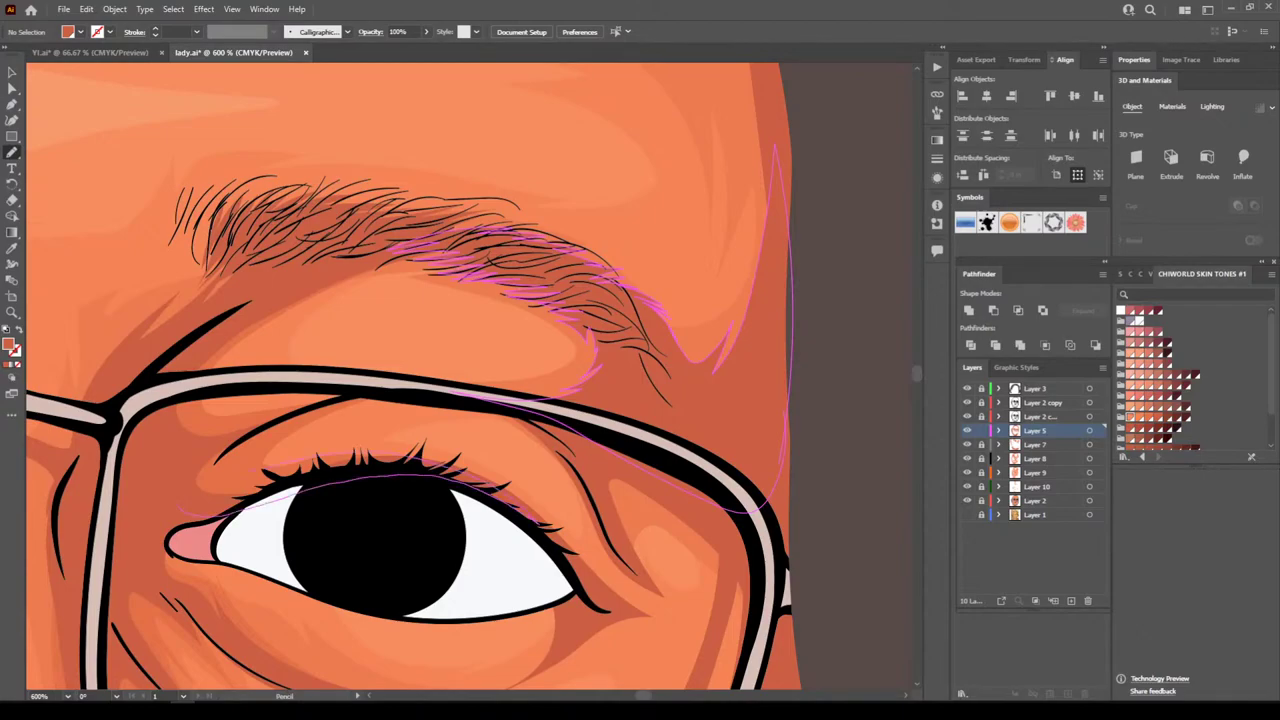
mouse_move(256, 468)
mouse_down()
mouse_move(384, 394)
mouse_move(180, 511)
mouse_up()
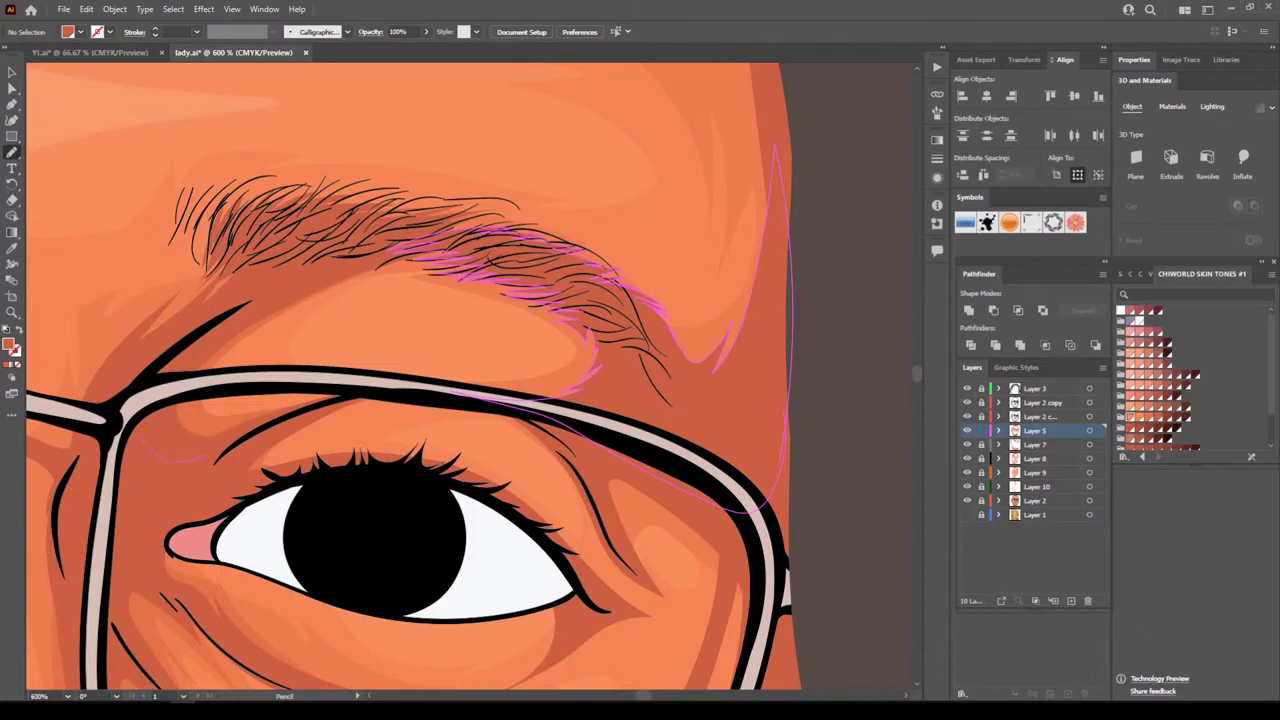
mouse_move(205, 458)
mouse_down()
mouse_move(290, 413)
mouse_move(246, 381)
mouse_move(145, 440)
mouse_up()
mouse_move(168, 394)
mouse_down()
mouse_move(268, 394)
mouse_move(232, 388)
mouse_up()
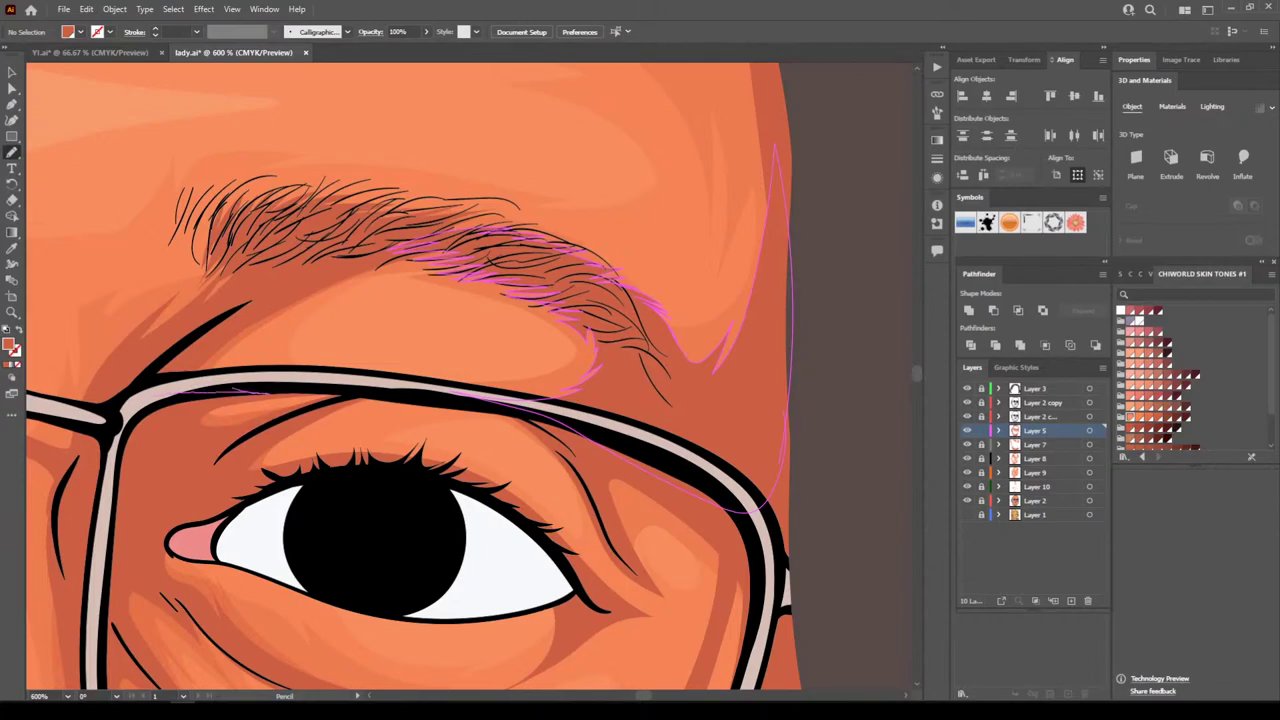
mouse_move(392, 260)
mouse_down()
mouse_move(450, 247)
mouse_move(440, 254)
mouse_up()
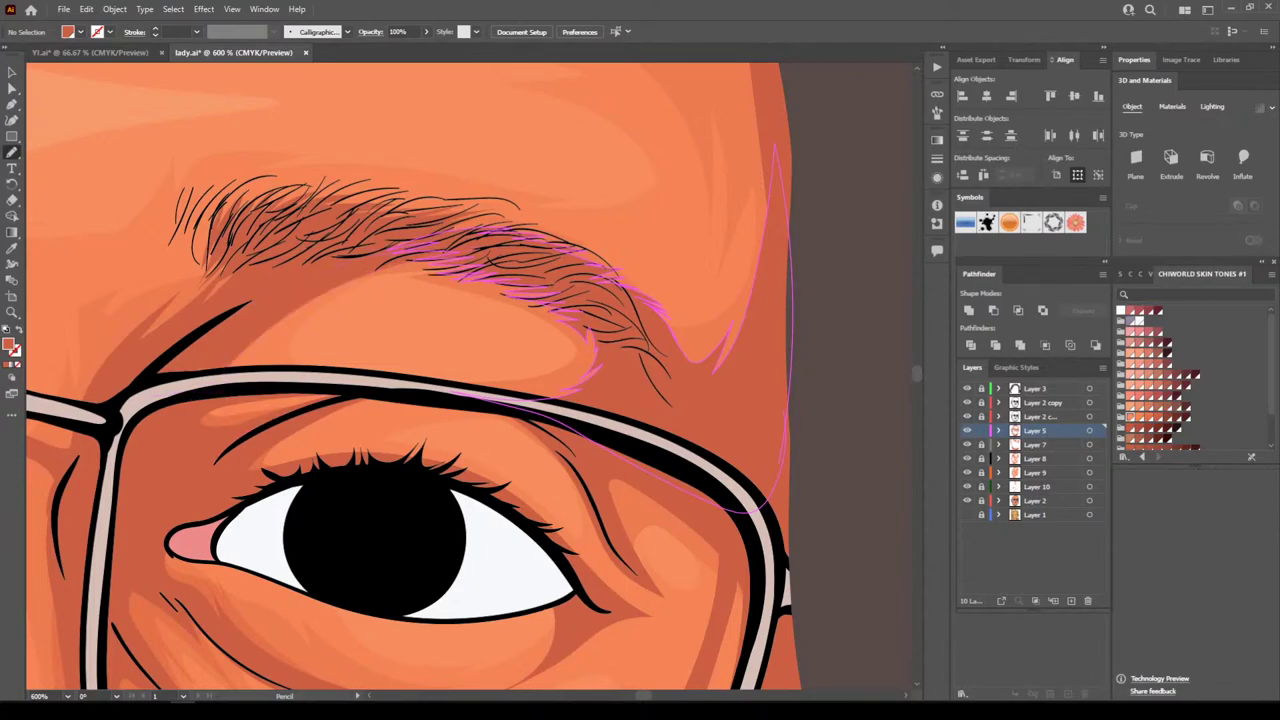
drag(304, 372, 275, 365)
drag(354, 298, 432, 254)
Draw a dark shadow shape from the eyelid crease of the viewer's left eye up through the inner socket to the eyebrow
key(ctrl+minus)
key(ctrl+minus)
key(ctrl+minus)
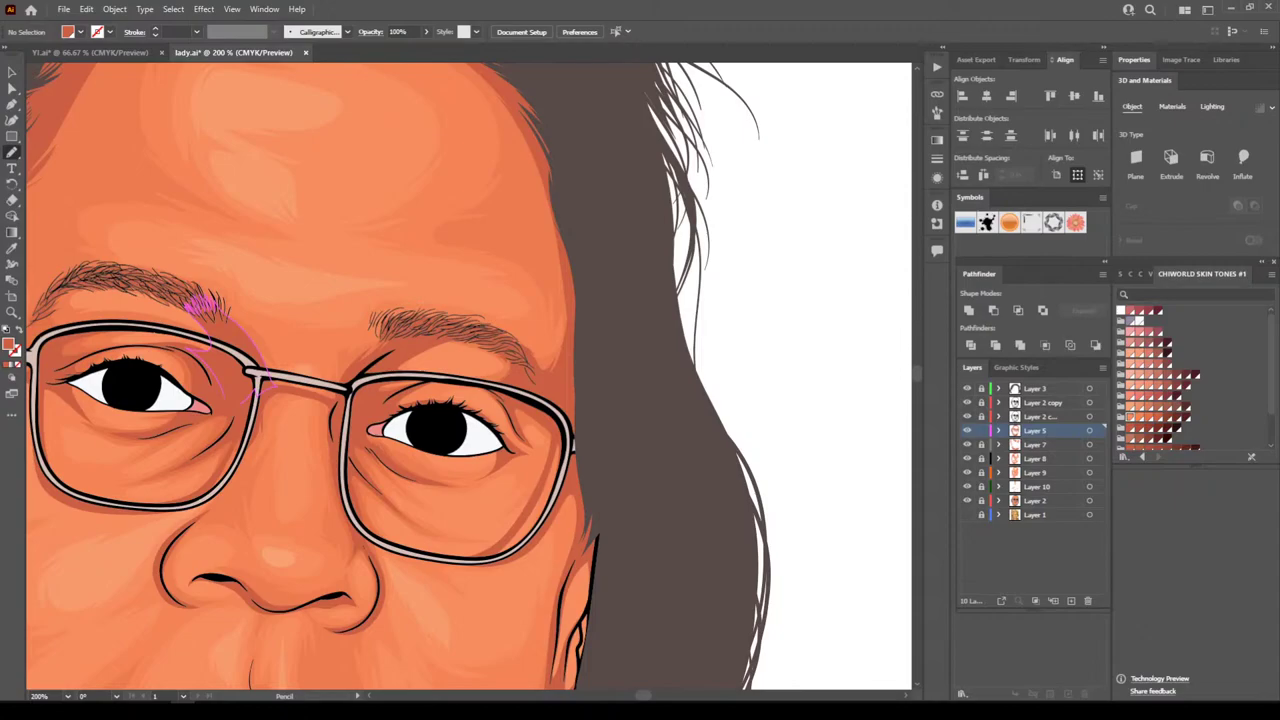
key(ctrl+minus)
key(ctrl+minus)
key(ctrl+plus)
key(ctrl+plus)
scroll(254, 484, left, 3)
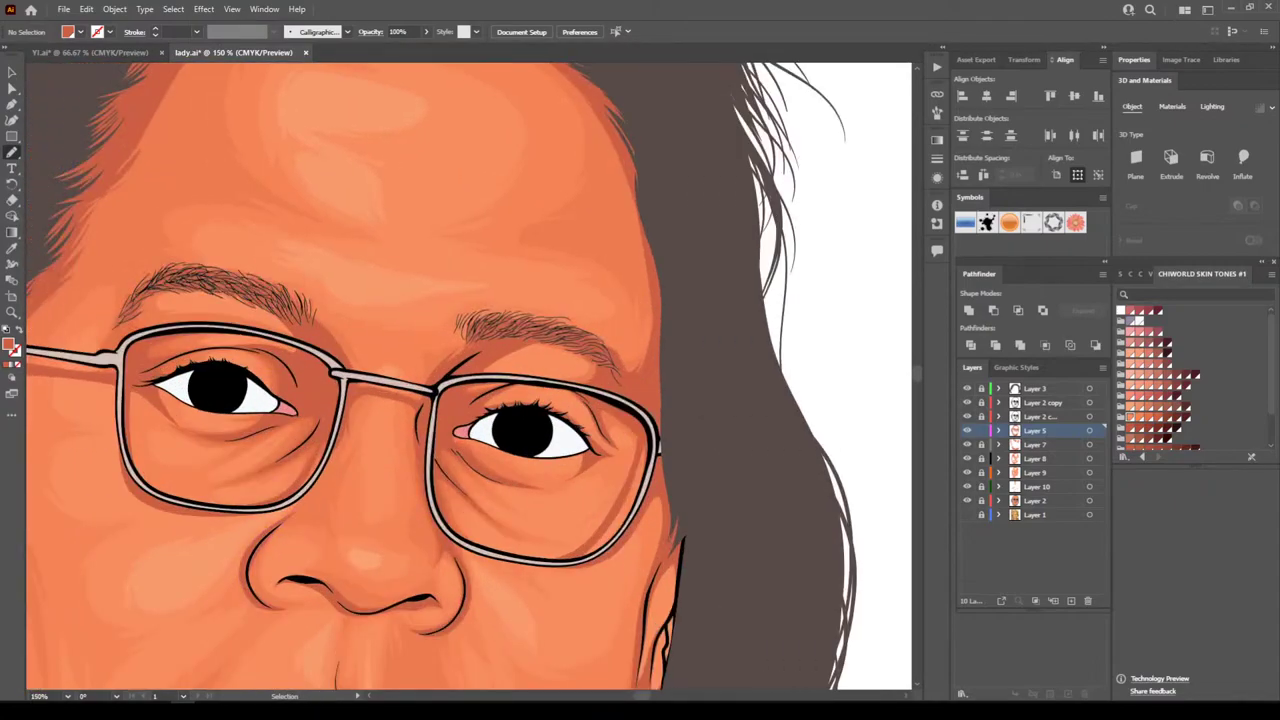
key(ctrl+plus)
scroll(254, 484, left, 3)
key(ctrl+plus)
key(ctrl+plus)
scroll(254, 484, left, 5)
key(ctrl+plus)
scroll(254, 484, left, 7)
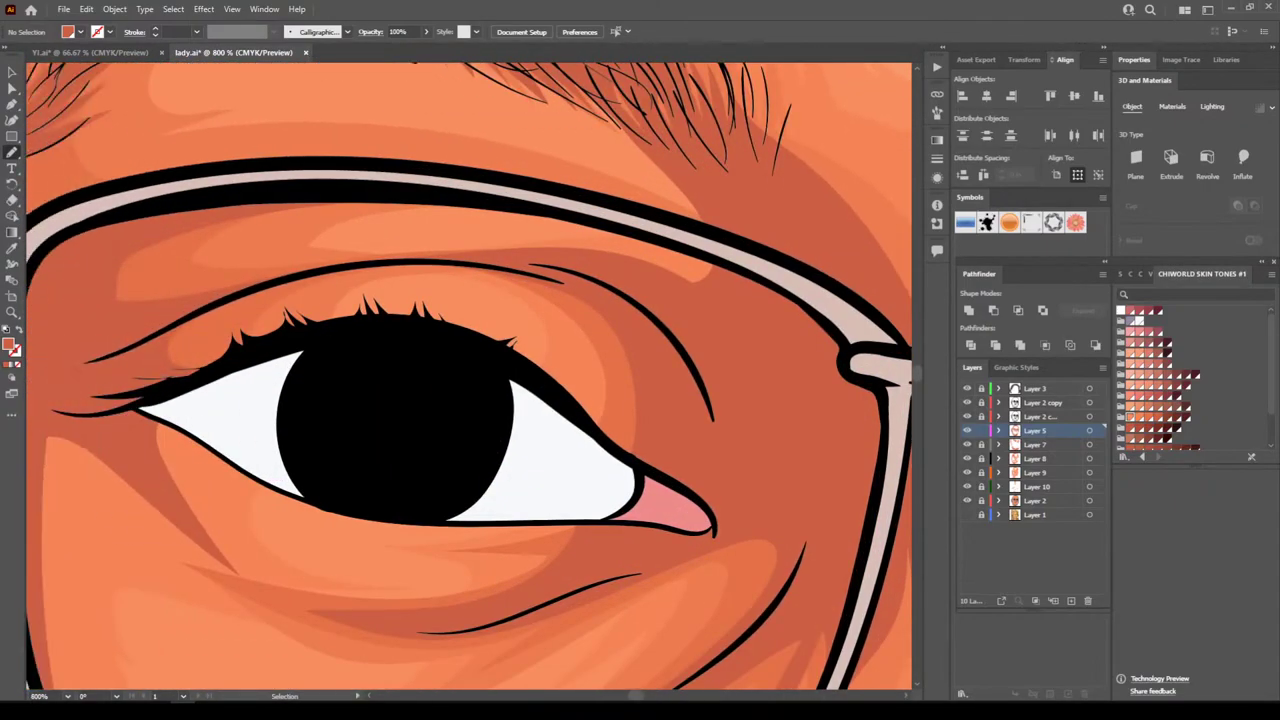
scroll(252, 486, up, 1)
mouse_move(622, 330)
mouse_down()
mouse_move(560, 317)
mouse_move(370, 317)
mouse_move(255, 340)
mouse_move(150, 391)
mouse_up()
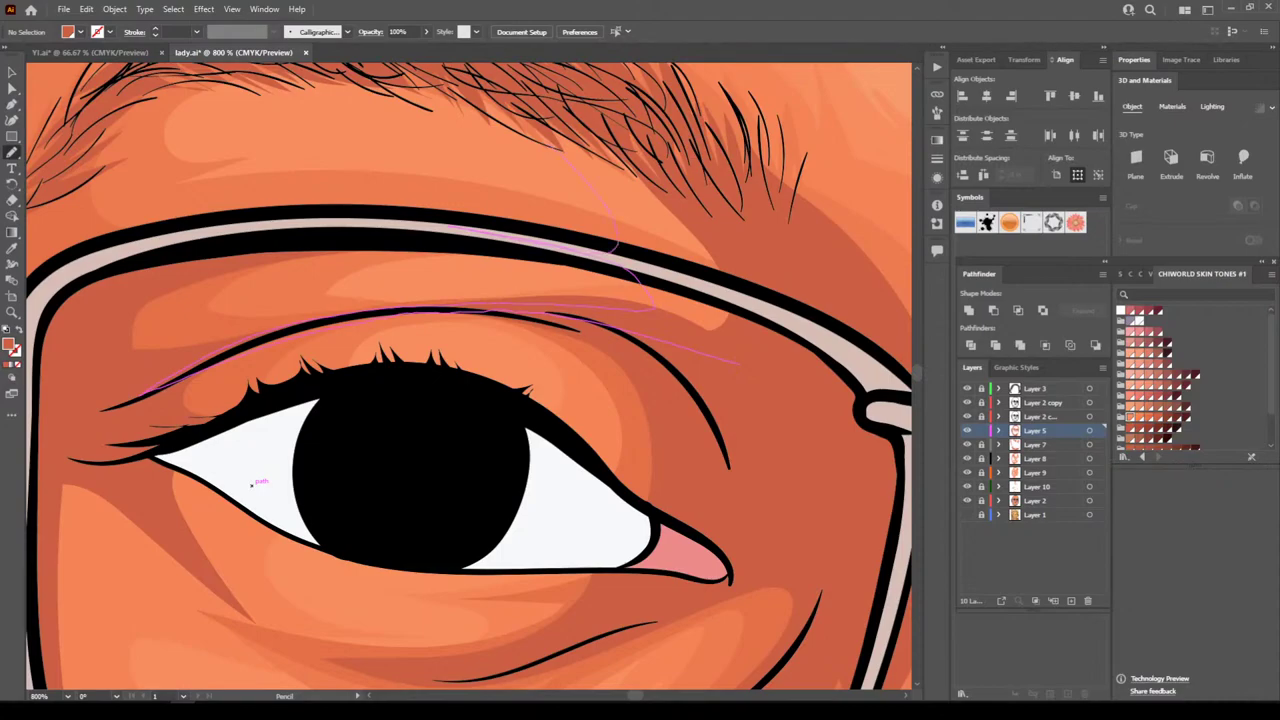
drag(598, 124, 738, 362)
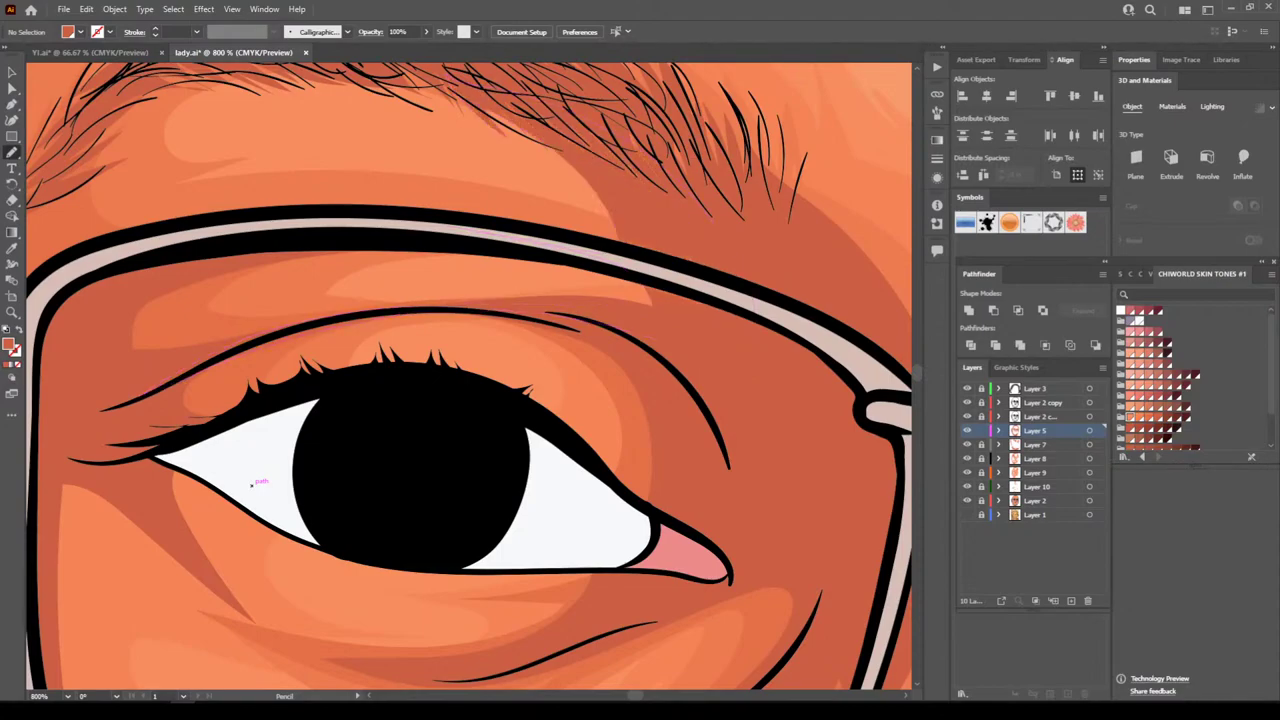
scroll(251, 484, up, 2)
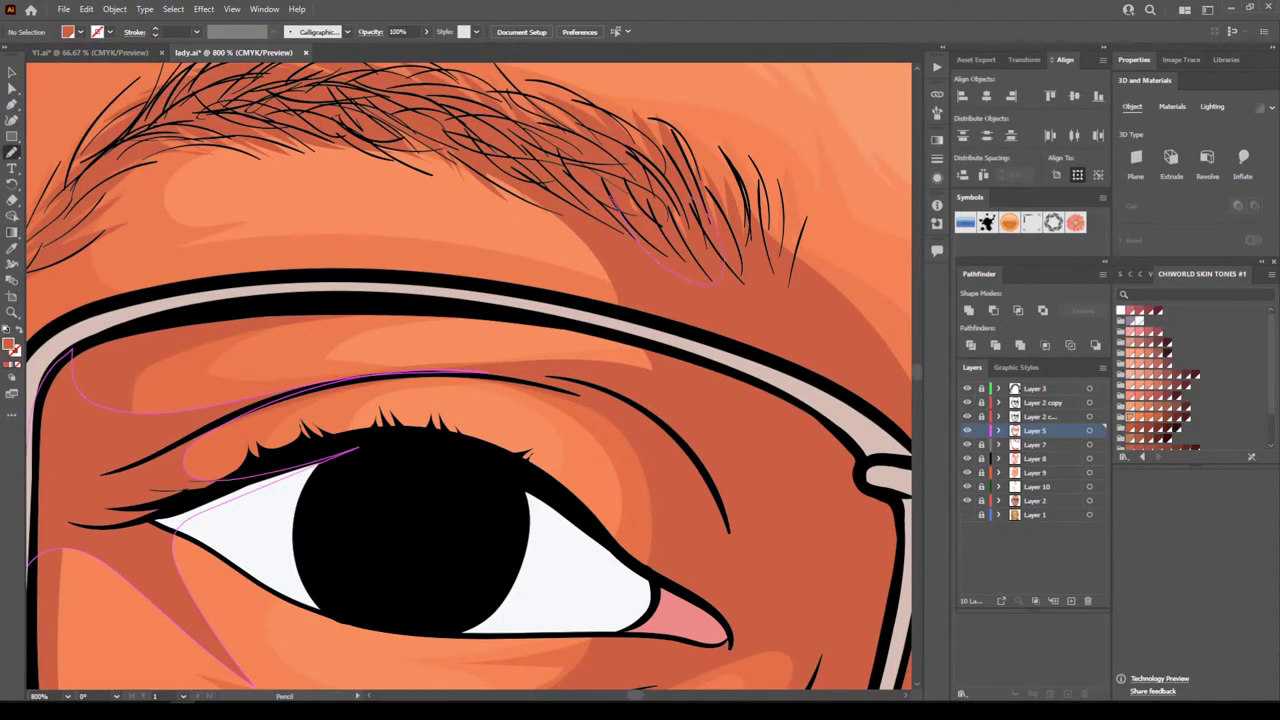
Draw a narrow feathered dark shading shape along the viewer's left temple hairline where the glasses arm meets the hair
key(ctrl+minus)
key(ctrl+minus)
key(ctrl+minus)
key(ctrl+minus)
key(ctrl+minus)
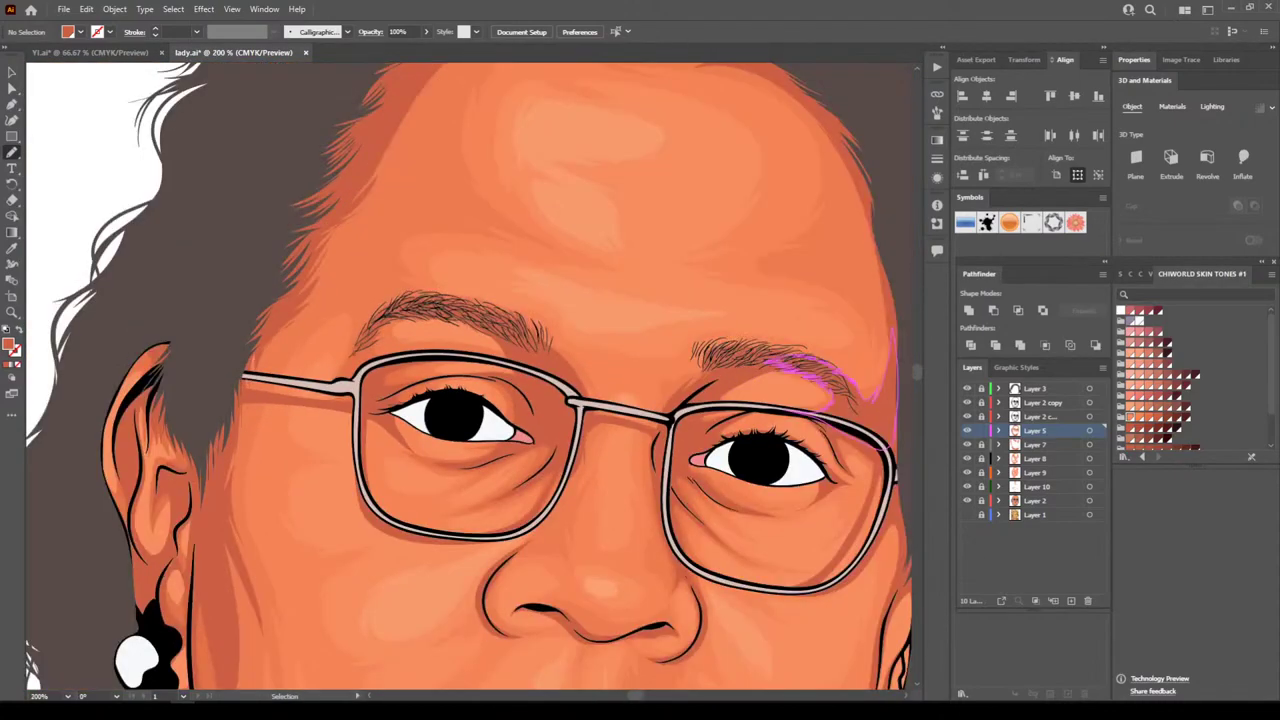
key(ctrl+minus)
key(ctrl+minus)
scroll(469, 376, down, 1)
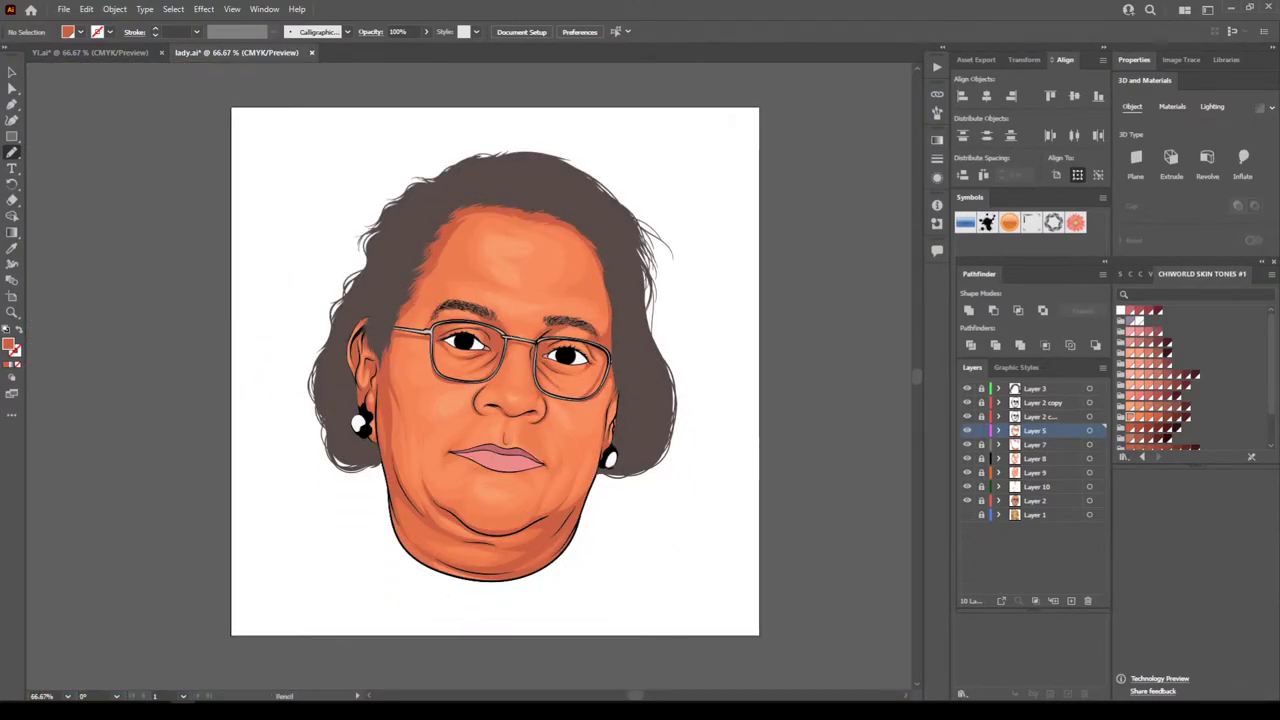
key(ctrl+equal)
key(ctrl+equal)
scroll(508, 376, up, 1)
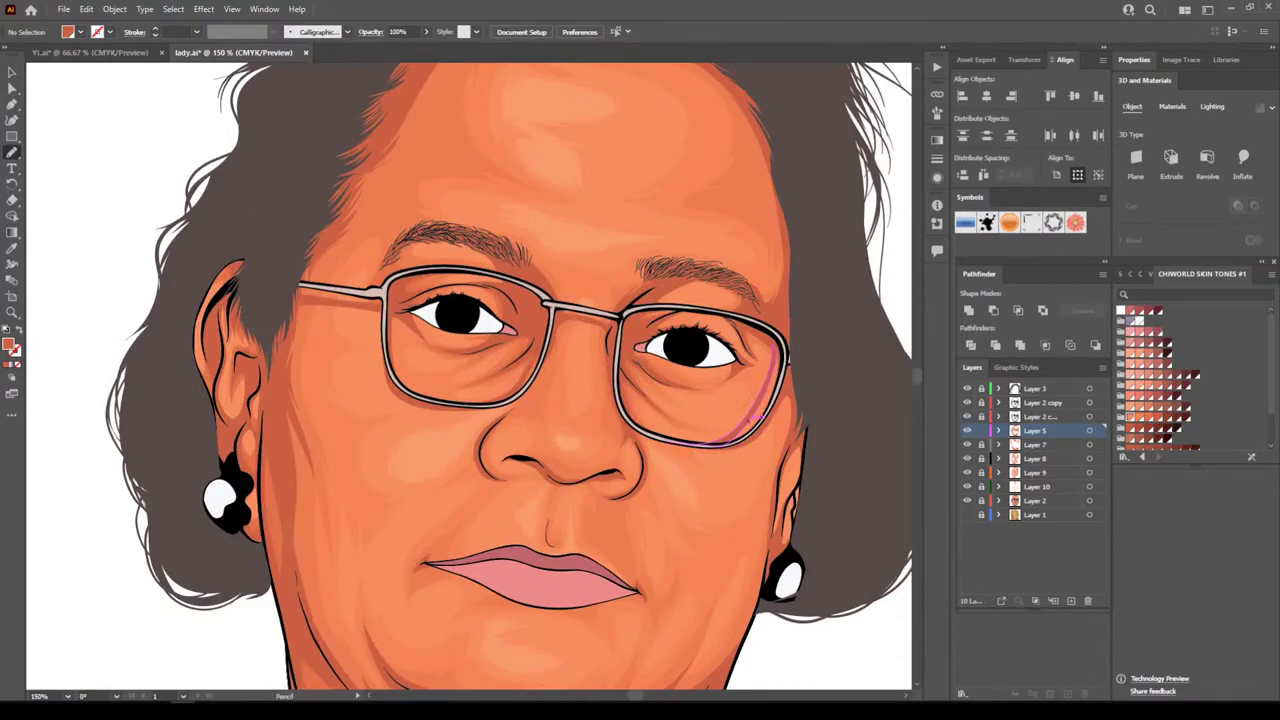
scroll(469, 376, up, 7)
key(ctrl+equal)
scroll(469, 376, left, 3)
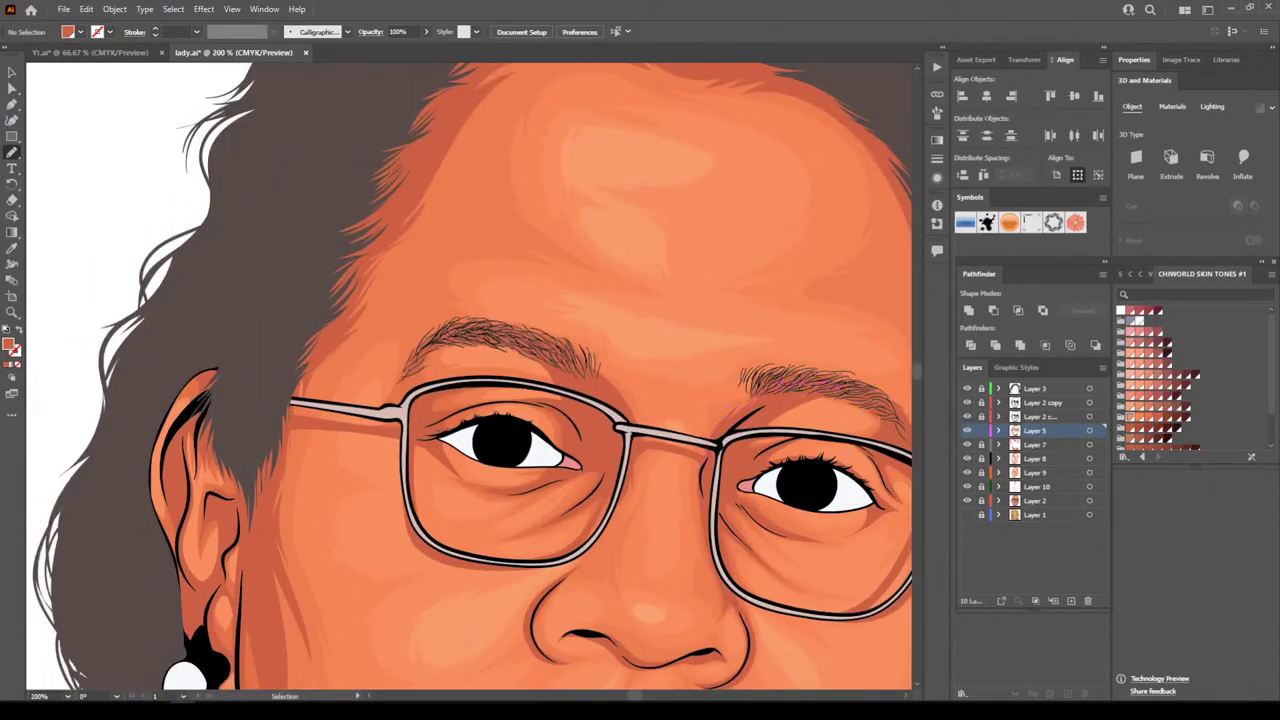
key(ctrl+plus)
drag(207, 503, 189, 596)
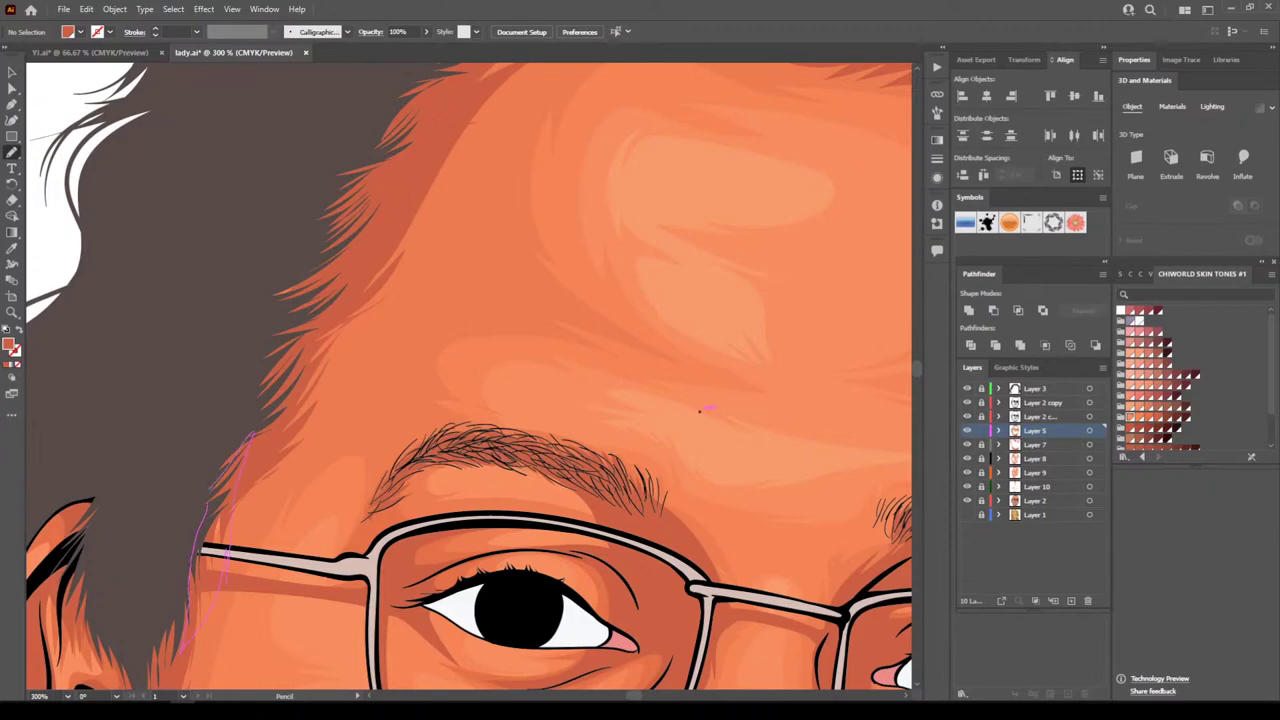
Draw a large feathered dark shadow from the viewer's left hairline across the side of the forehead down to the eyebrow
scroll(700, 410, up, 2)
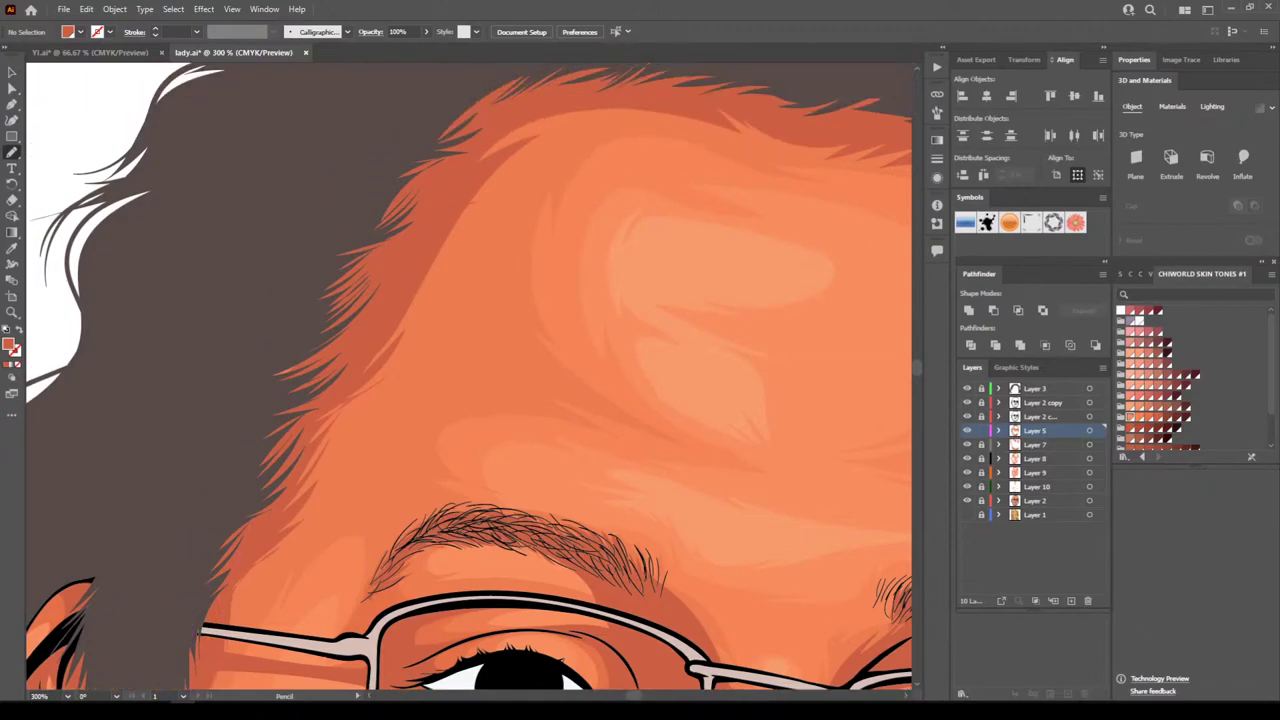
drag(416, 538, 468, 516)
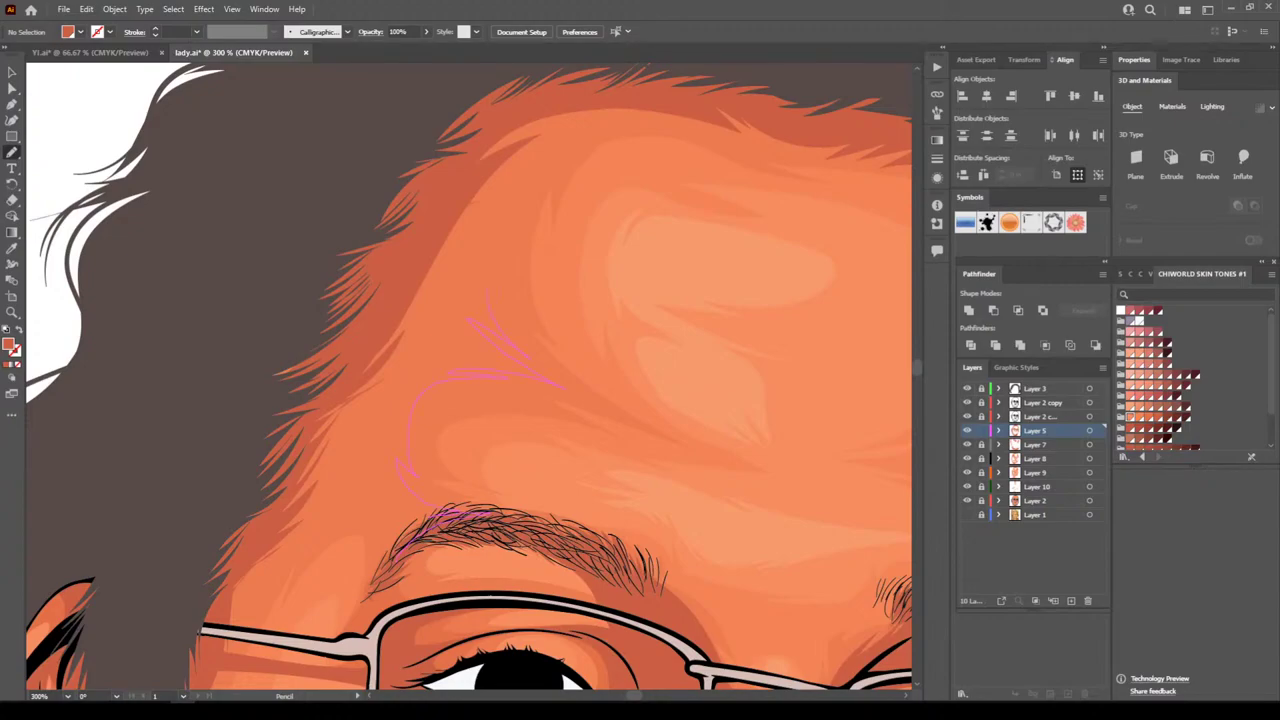
mouse_move(612, 100)
mouse_down()
mouse_move(490, 126)
mouse_move(380, 240)
mouse_move(214, 574)
mouse_up()
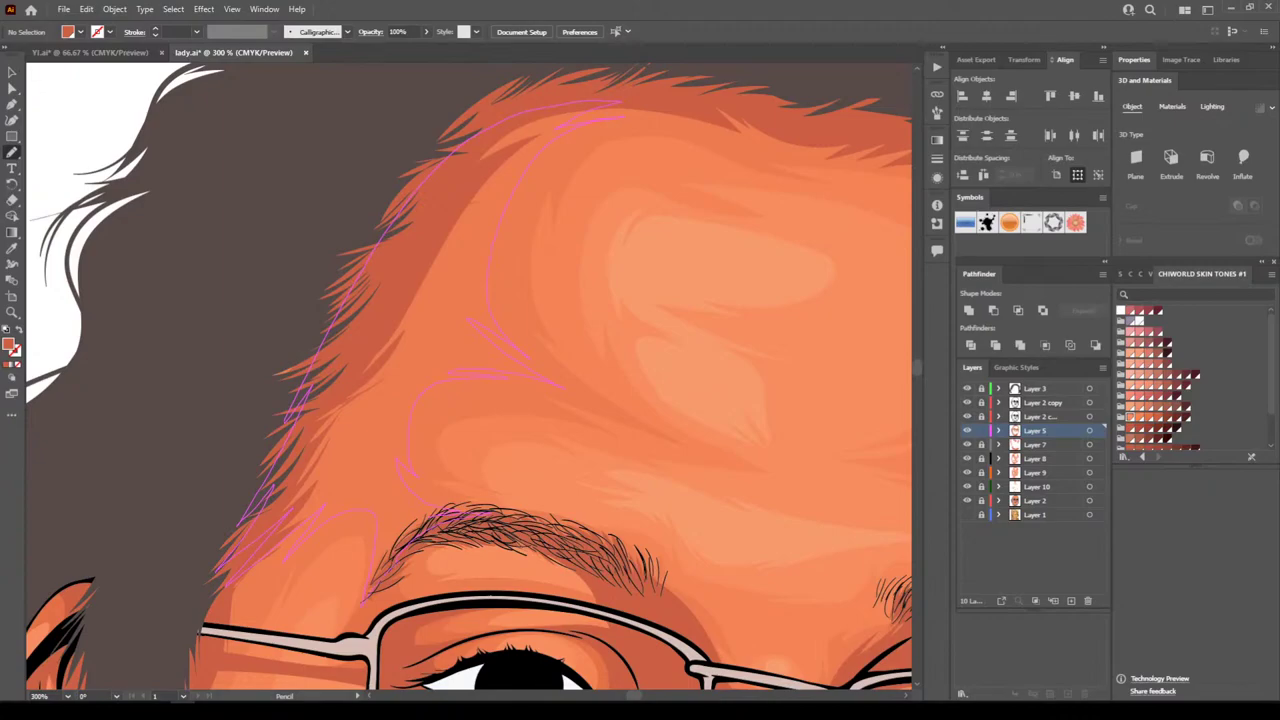
Review the shading on the whole portrait and on the viewer's left cheek between the ear and mouth
key(ctrl+minus)
key(ctrl+minus)
key(ctrl+minus)
key(ctrl+minus)
key(ctrl+minus)
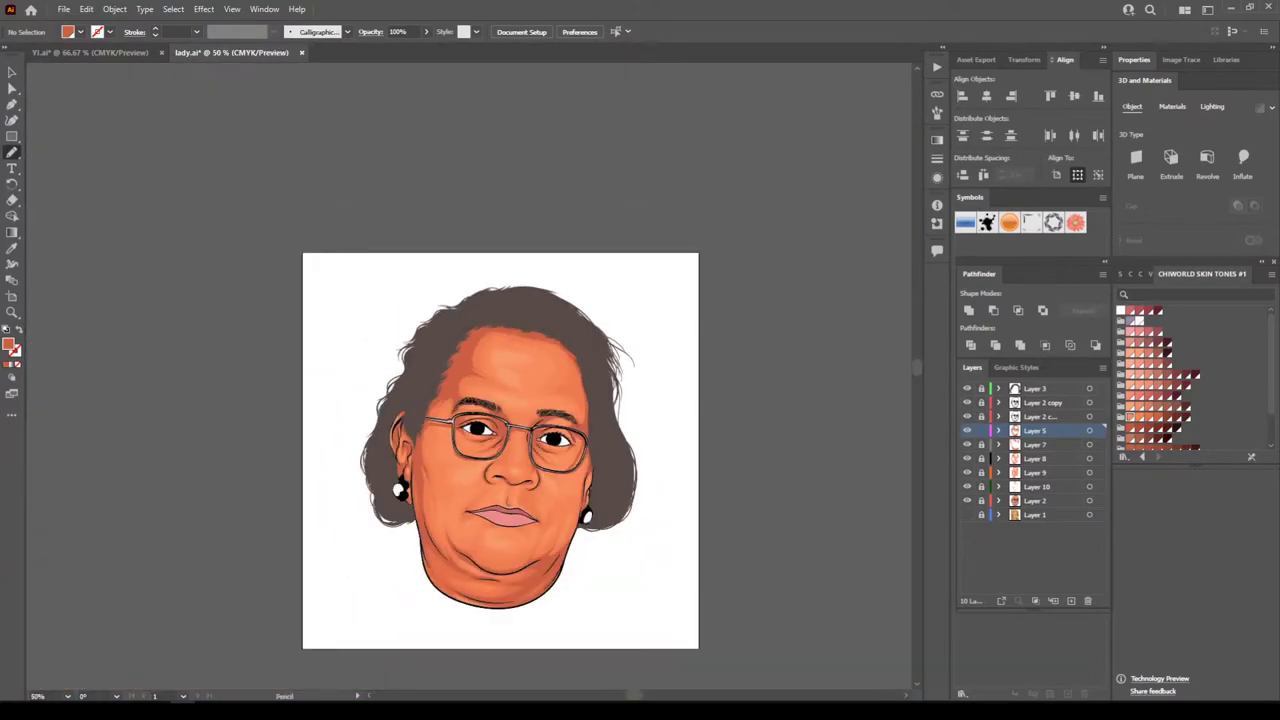
key(ctrl+minus)
key(ctrl+plus)
key(ctrl+plus)
key(ctrl+plus)
key(ctrl+plus)
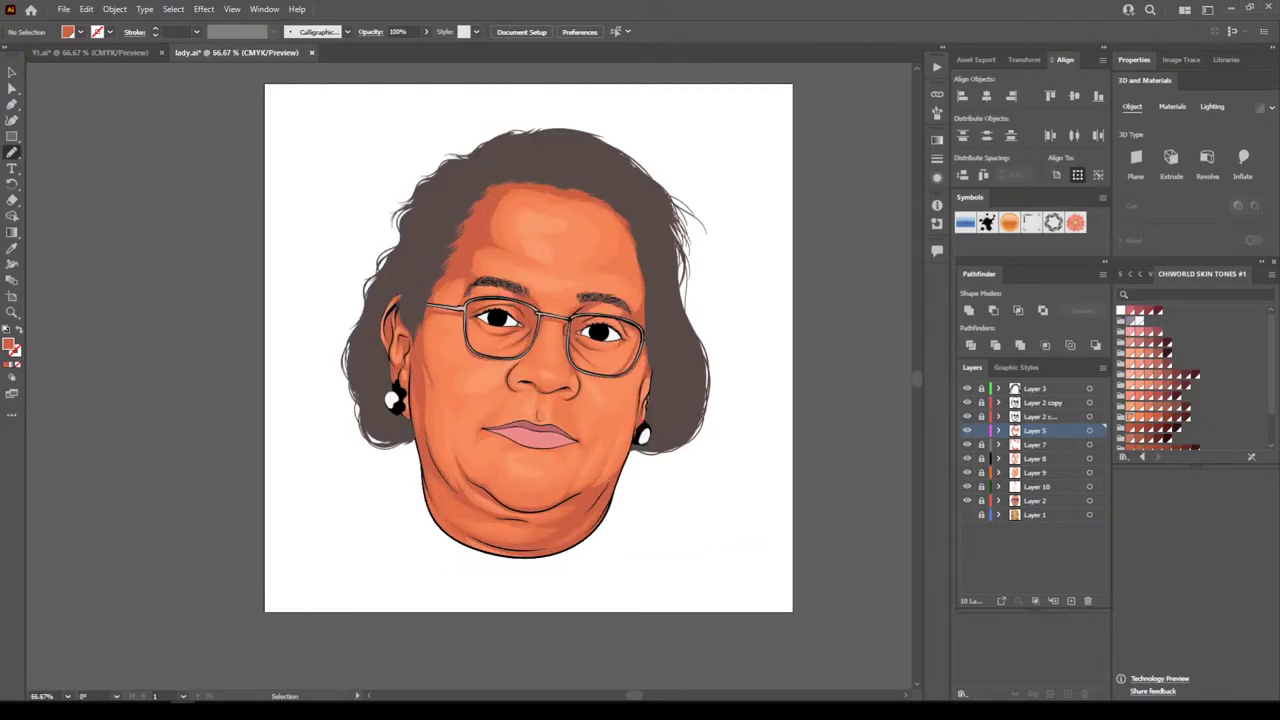
scroll(469, 376, down, 5)
key(ctrl+plus)
scroll(469, 376, right, 3)
key(ctrl+plus)
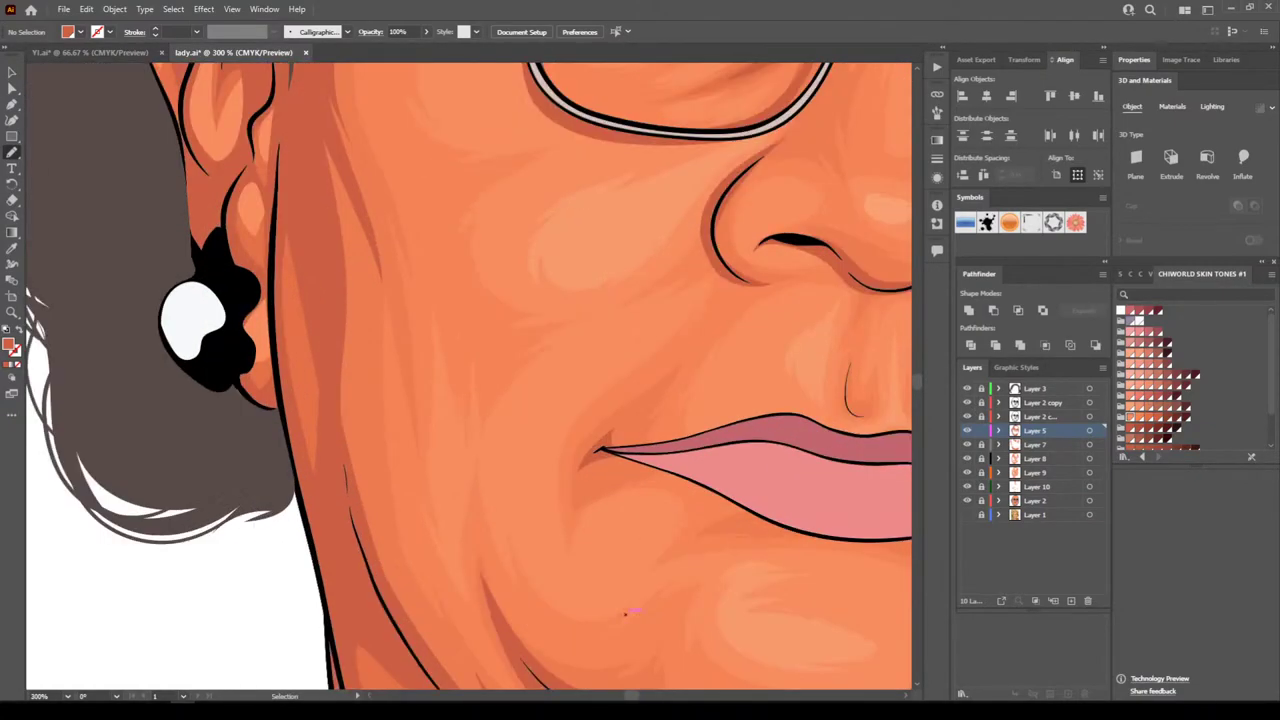
scroll(469, 376, right, 2)
scroll(469, 376, up, 2)
scroll(626, 612, up, 1)
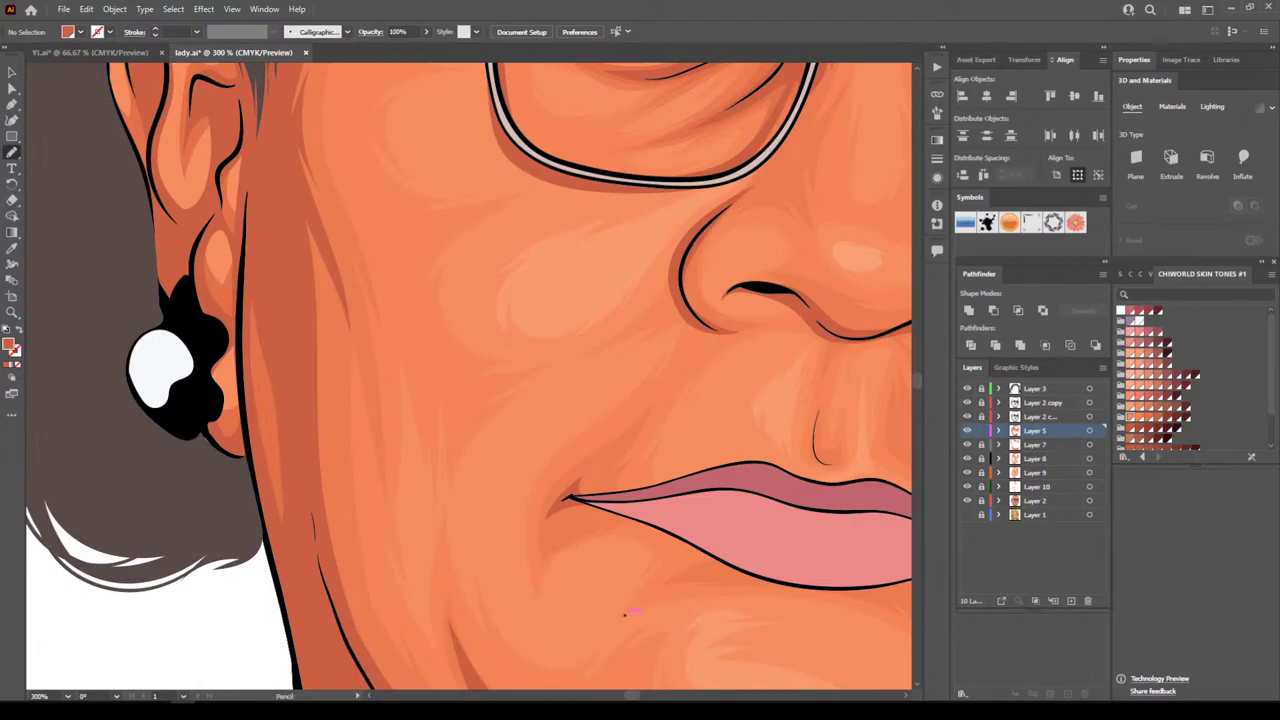
Draw a thin, curved dark shadow shape along the philtrum line between the nose and upper lip
key(ctrl+1)
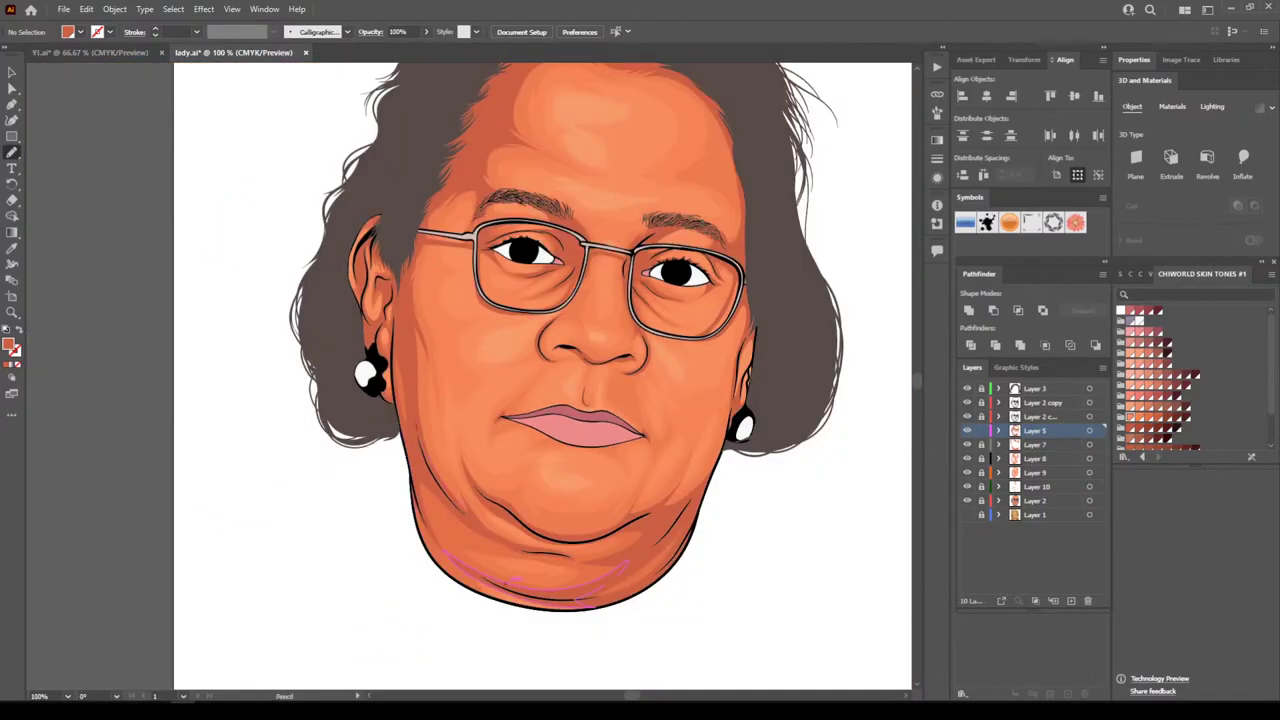
key(ctrl+equal)
key(ctrl+equal)
key(ctrl+equal)
key(ctrl+equal)
key(ctrl+equal)
key(ctrl+equal)
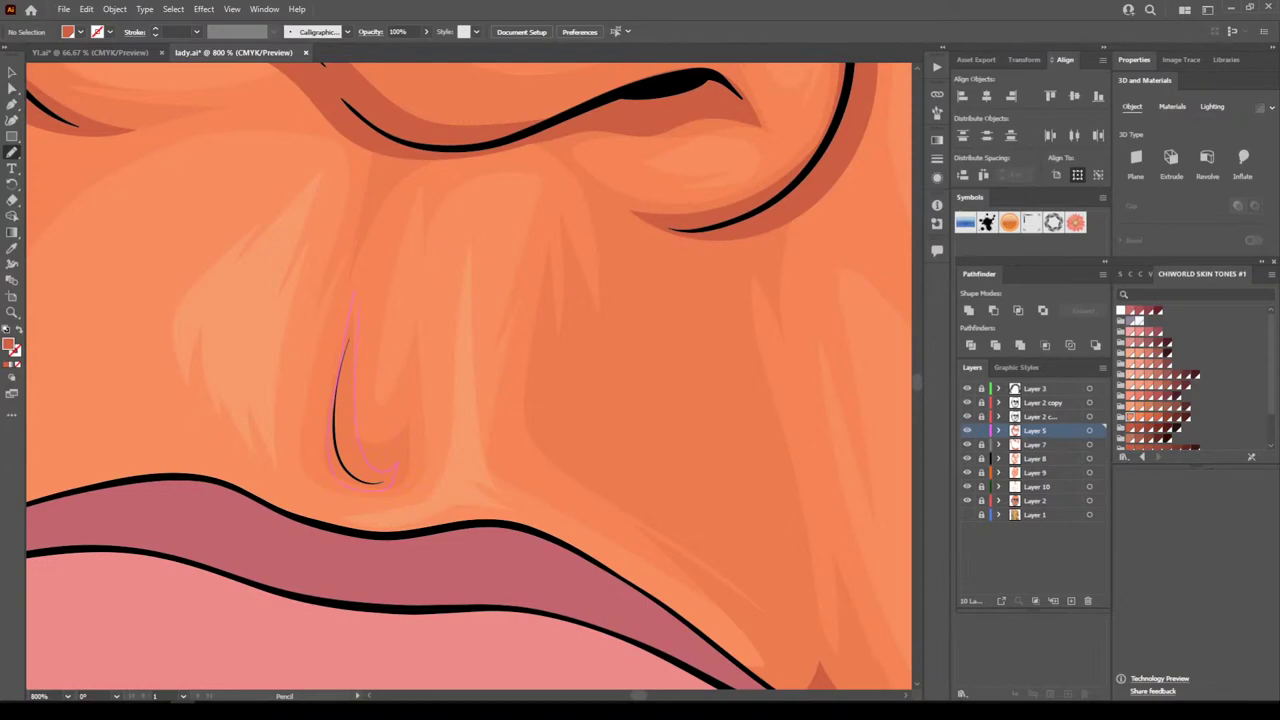
drag(397, 465, 398, 467)
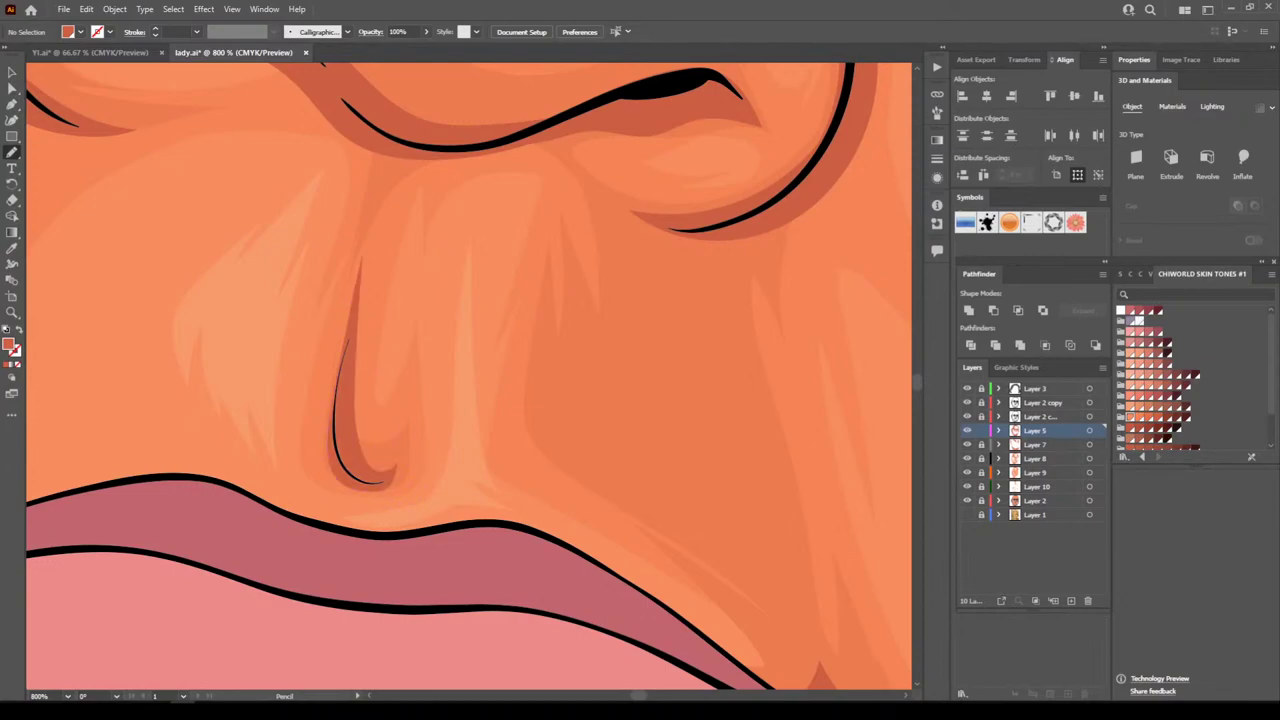
Draw a thin dark shading shape beneath the lower lash line of the viewer's right eye
key(ctrl+minus)
key(ctrl+minus)
key(ctrl+minus)
key(ctrl+minus)
key(ctrl+minus)
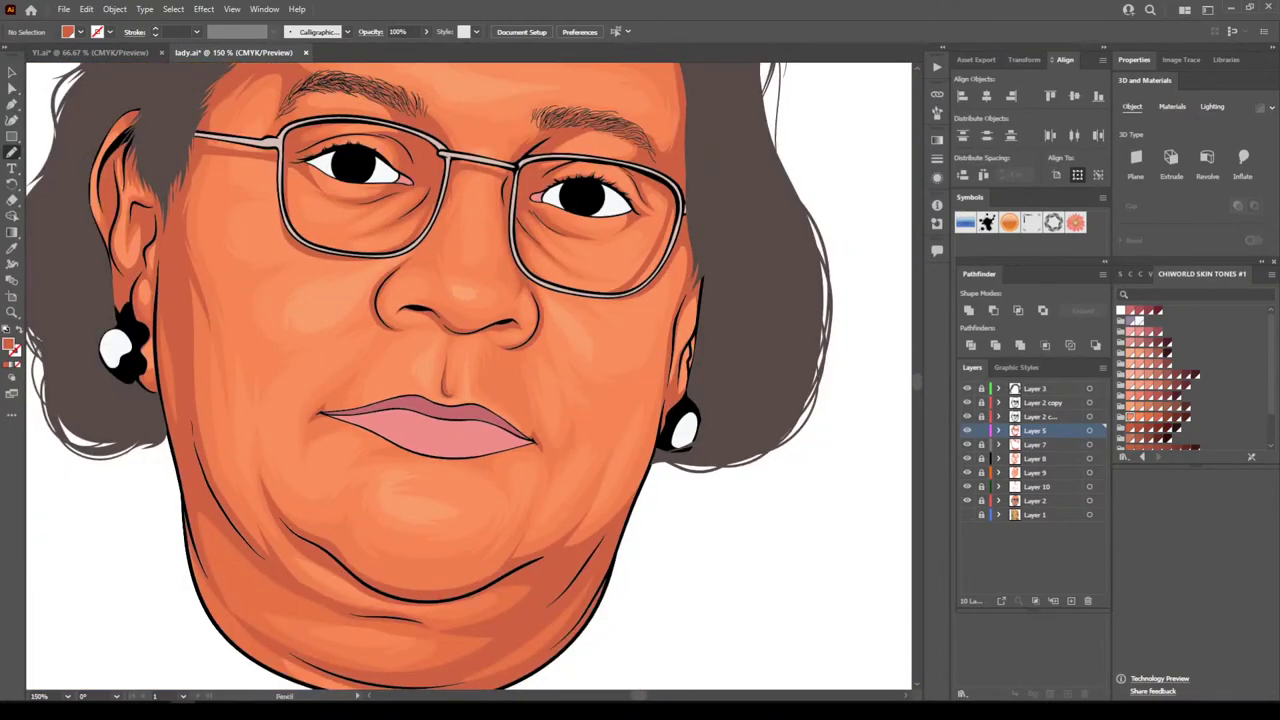
key(ctrl+plus)
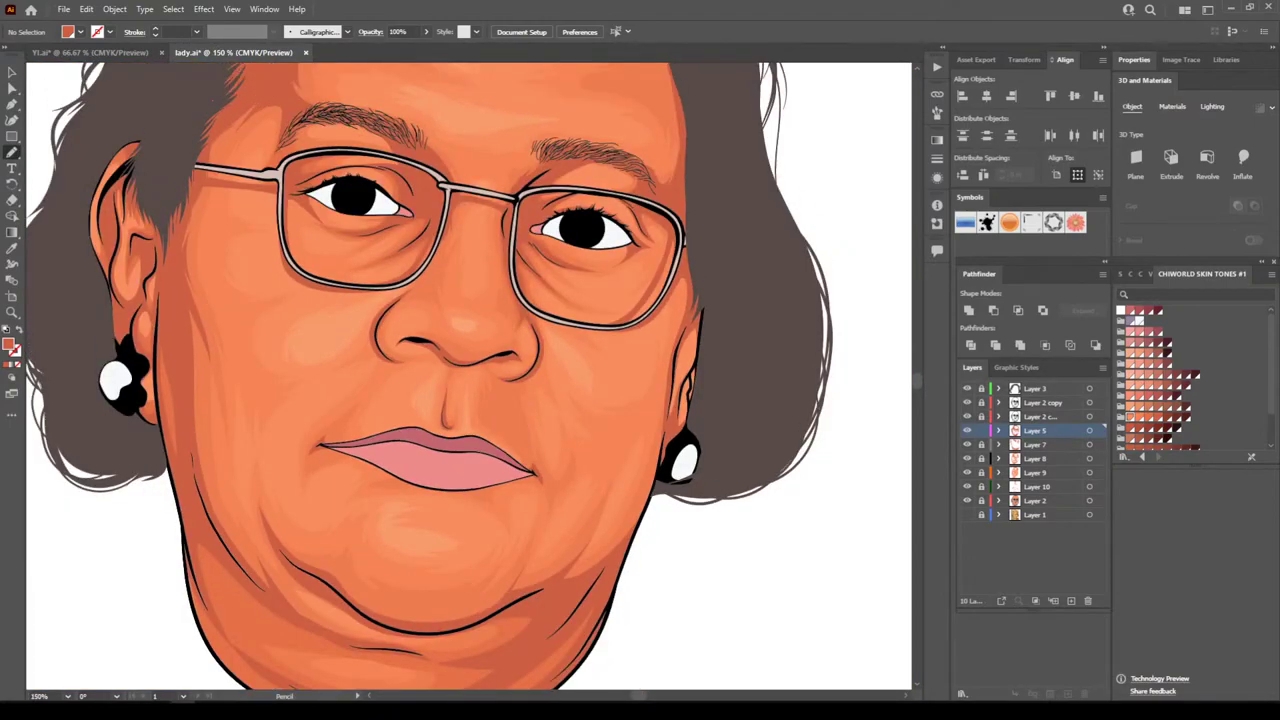
key(ctrl+plus)
key(ctrl+plus)
key(ctrl+plus)
scroll(469, 376, right, 2)
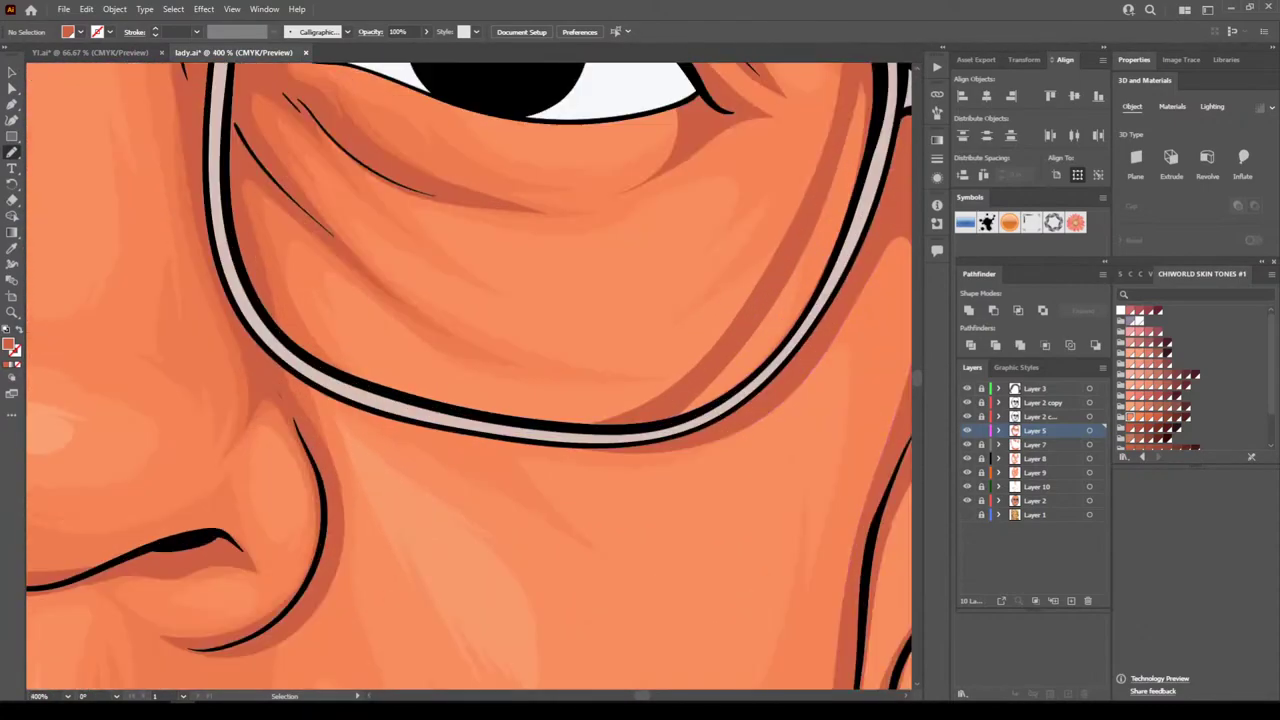
scroll(469, 376, up, 3)
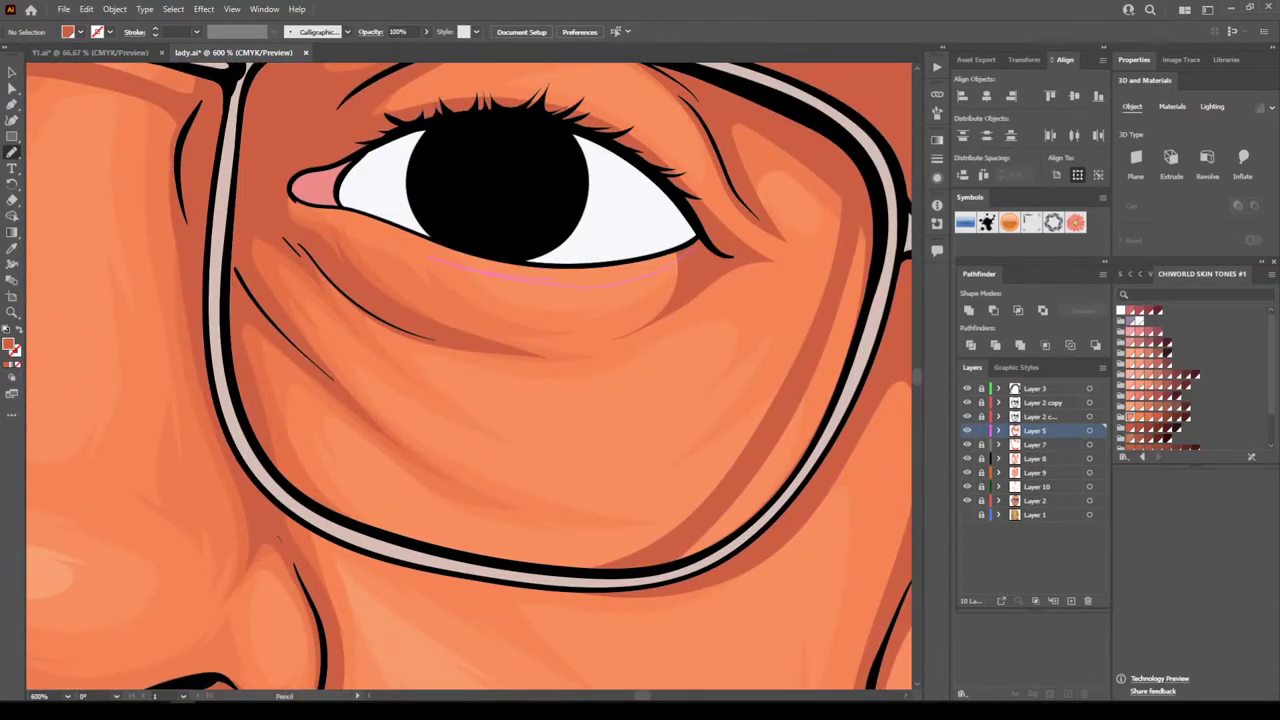
drag(696, 248, 430, 257)
Add a thin, tapered dark shadow beneath the outer lower lash line of the viewer's left eye
key(ctrl+minus)
key(ctrl+minus)
key(ctrl+minus)
key(ctrl+minus)
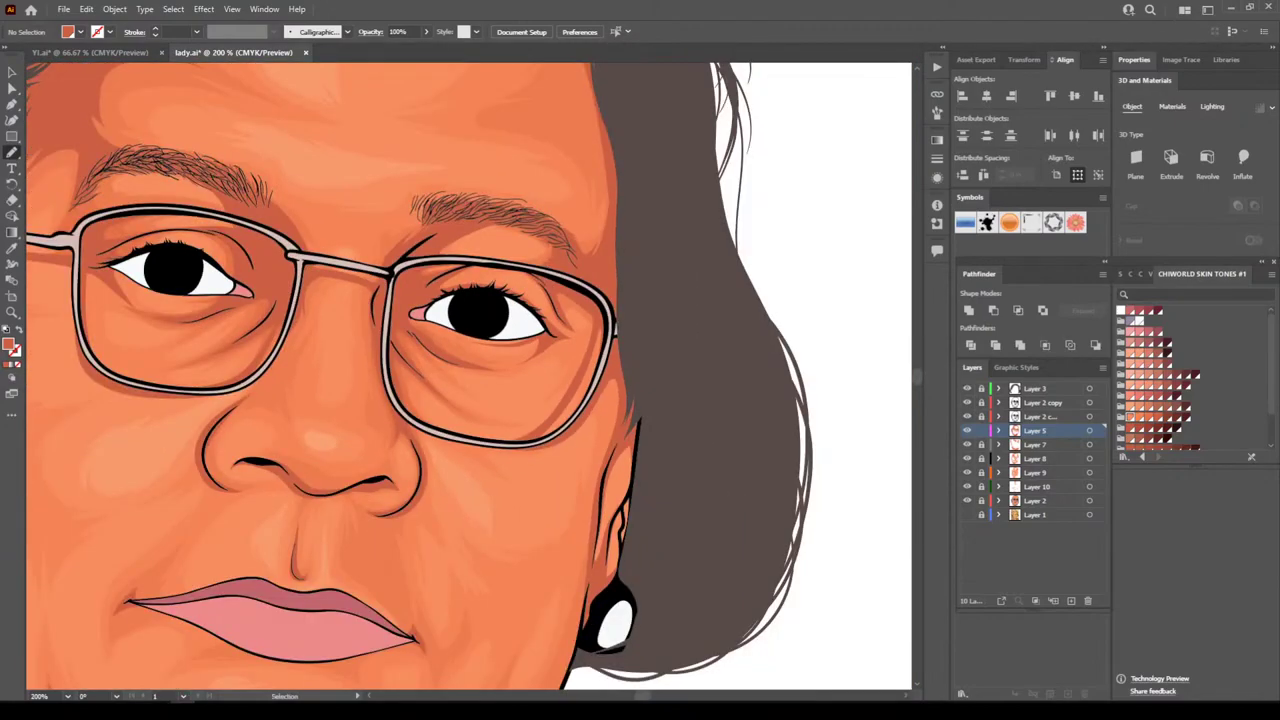
scroll(469, 376, left, 5)
key(ctrl+plus)
key(ctrl+plus)
key(ctrl+plus)
key(ctrl+plus)
key(ctrl+plus)
key(ctrl+plus)
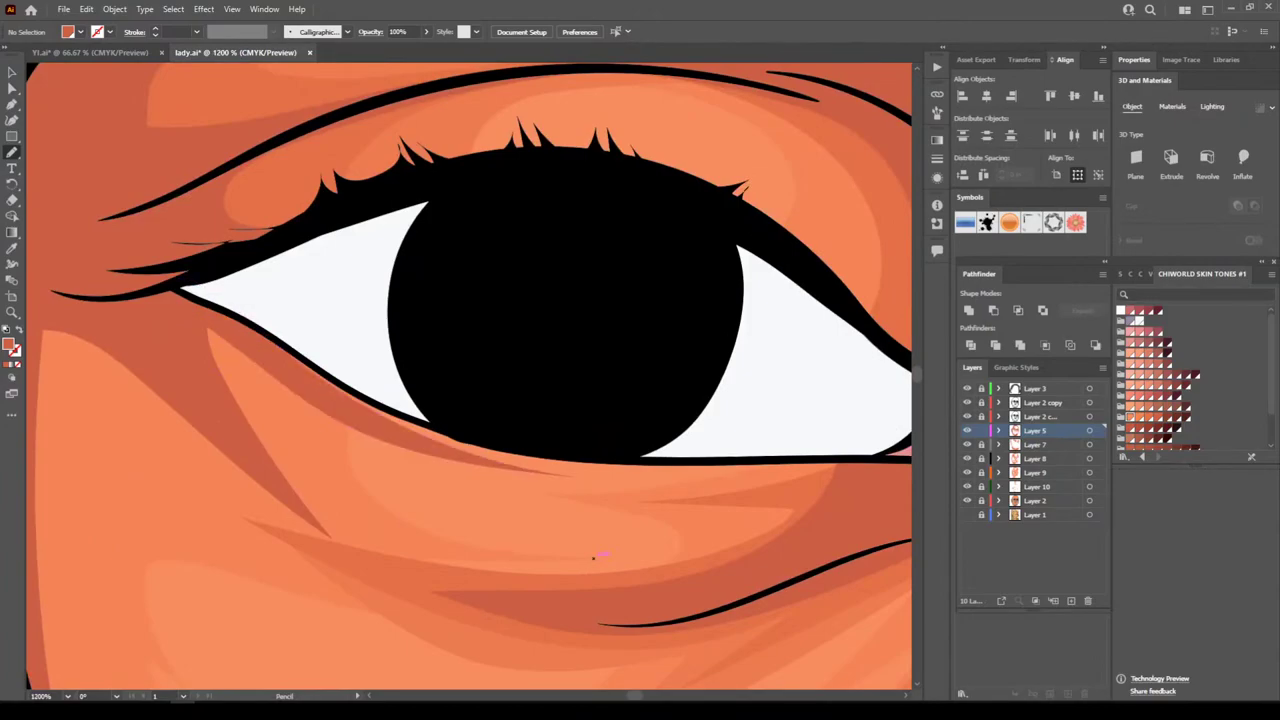
Draw a feathered dark shadow along the viewer's right edge of the forehead, from the hairline down to the temple
key(minus)
key(ctrl+minus)
key(ctrl+minus)
key(ctrl+minus)
key(ctrl+minus)
key(ctrl+minus)
key(ctrl+minus)
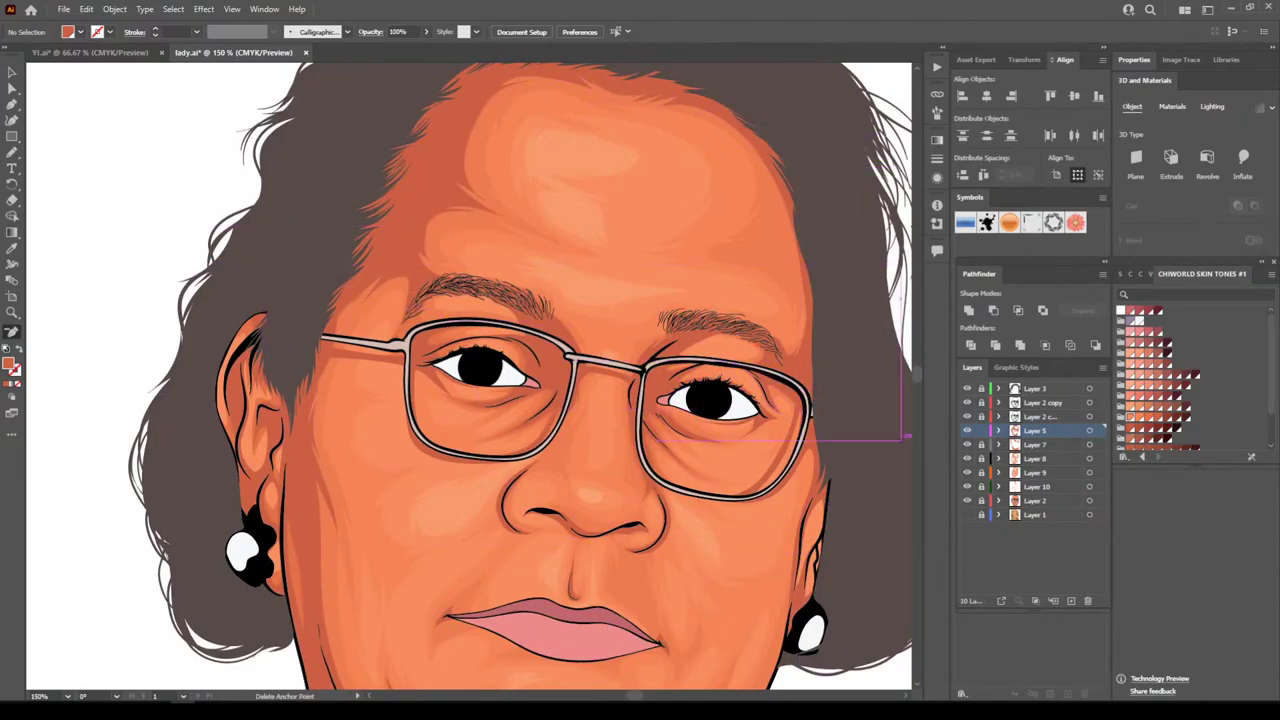
key(n)
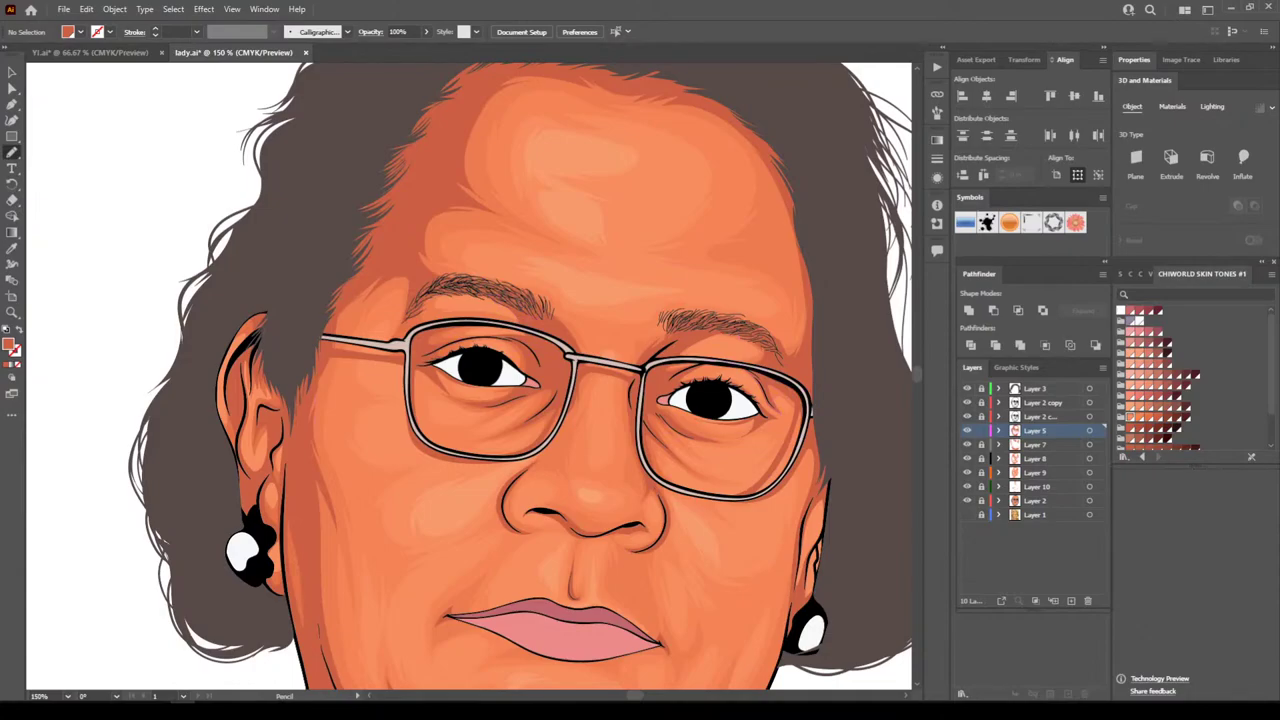
key(ctrl+equal)
scroll(469, 376, right, 3)
key(ctrl+equal)
scroll(469, 376, right, 6)
scroll(469, 376, up, 5)
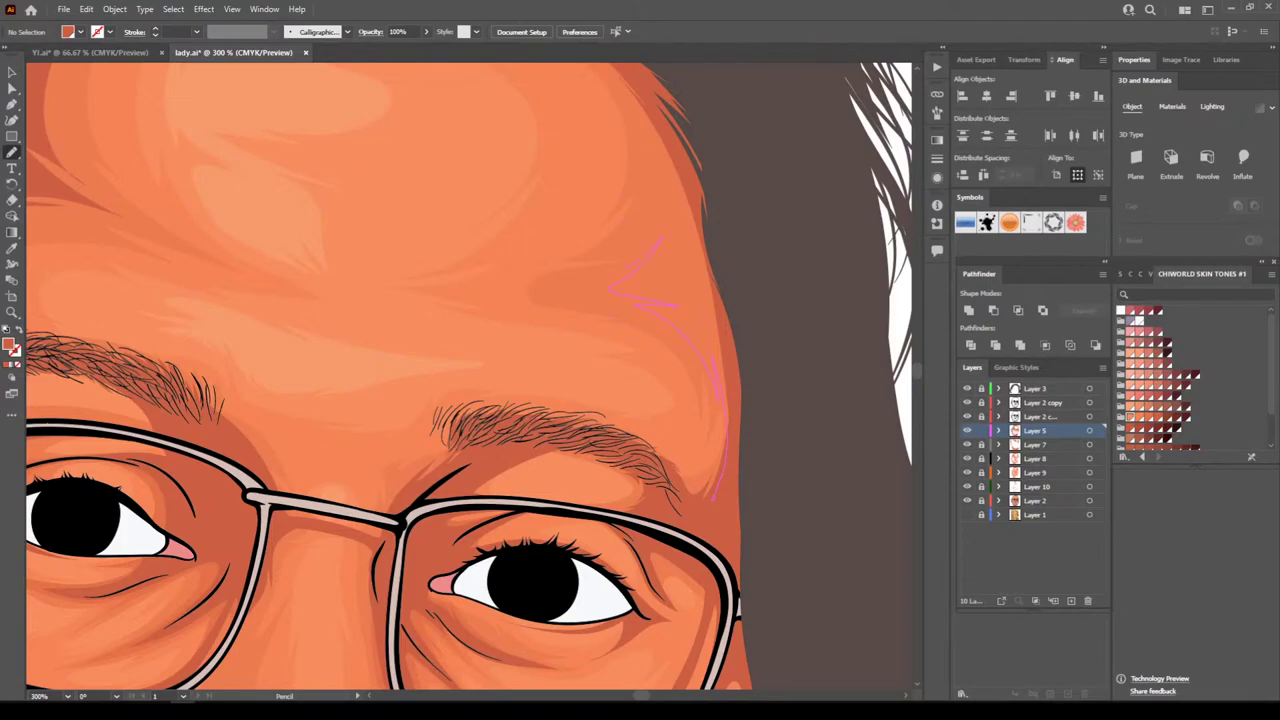
drag(713, 497, 713, 497)
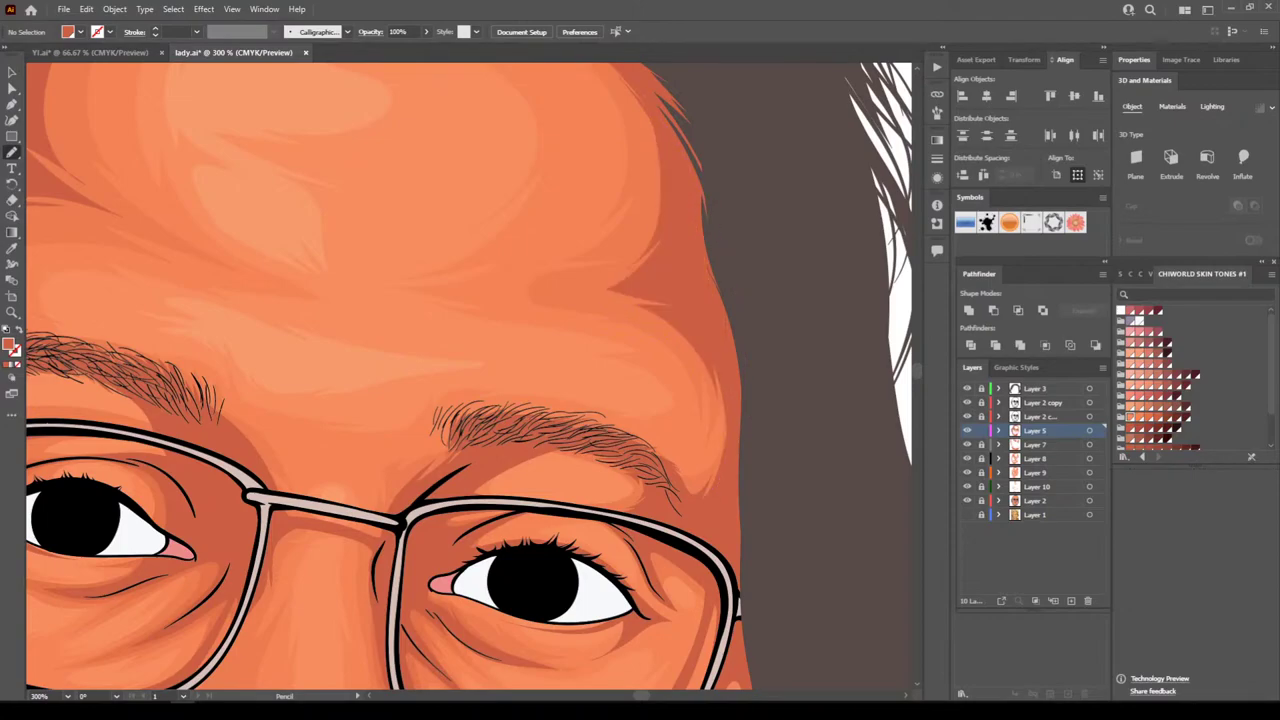
Draw a thin dark shadow along the nose-side lower rim of the glasses lens on the viewer's left
scroll(470, 380, down, 6)
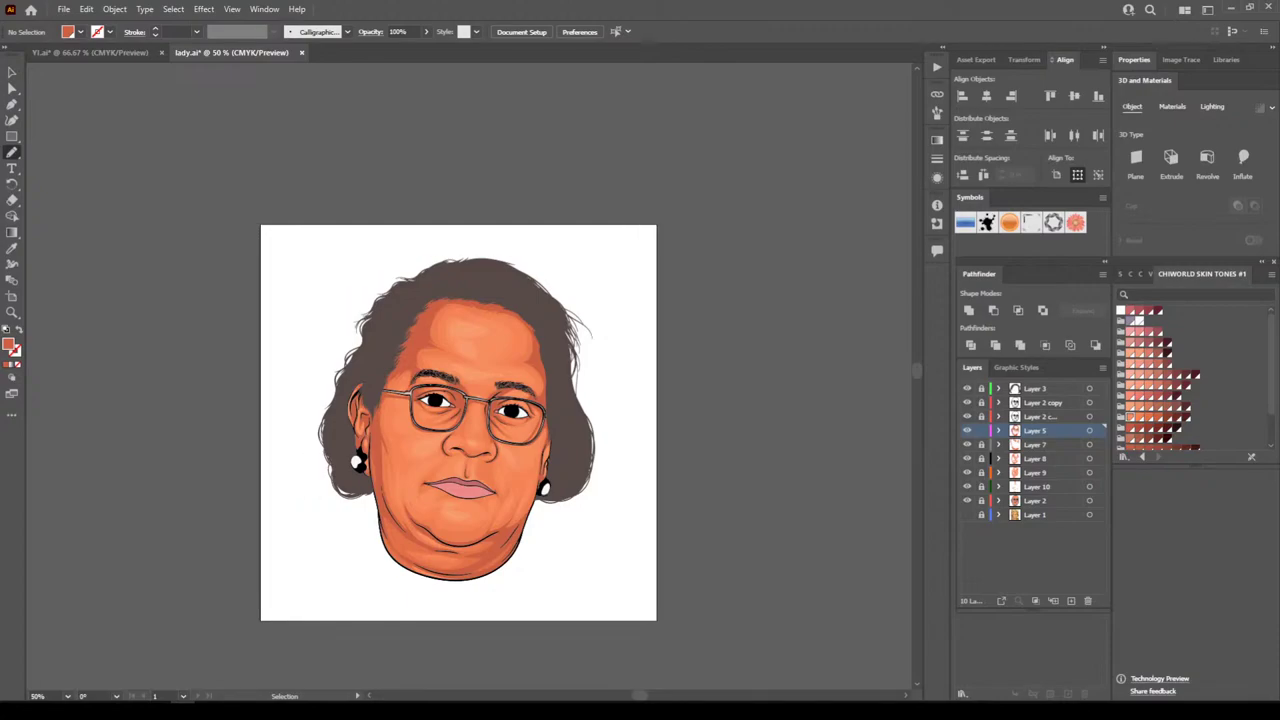
scroll(458, 430, up, 1)
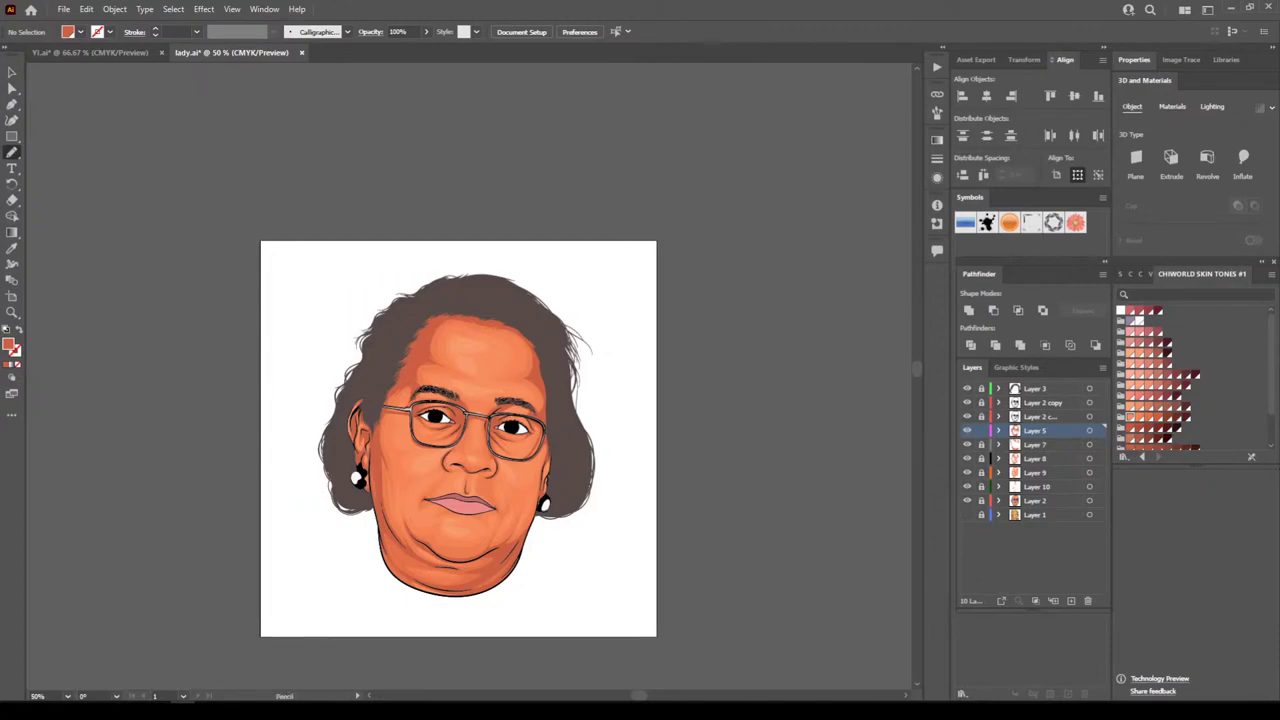
scroll(468, 438, up, 4)
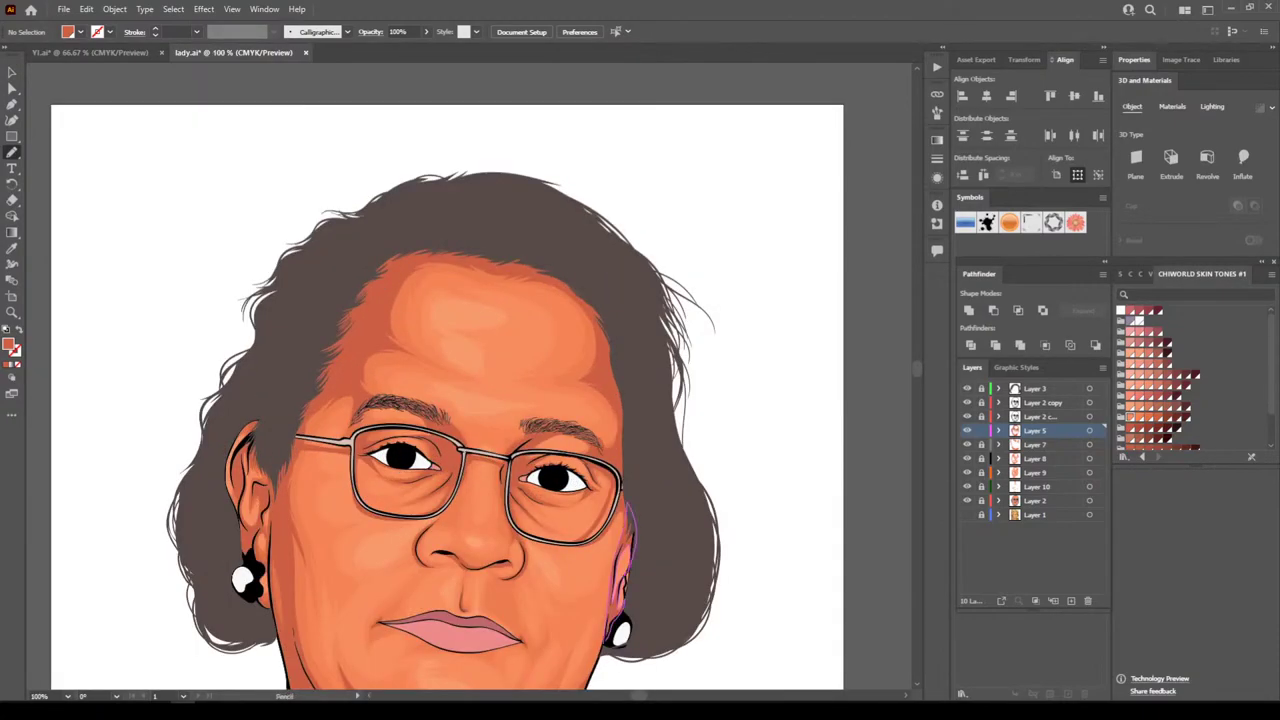
scroll(468, 377, down, 3)
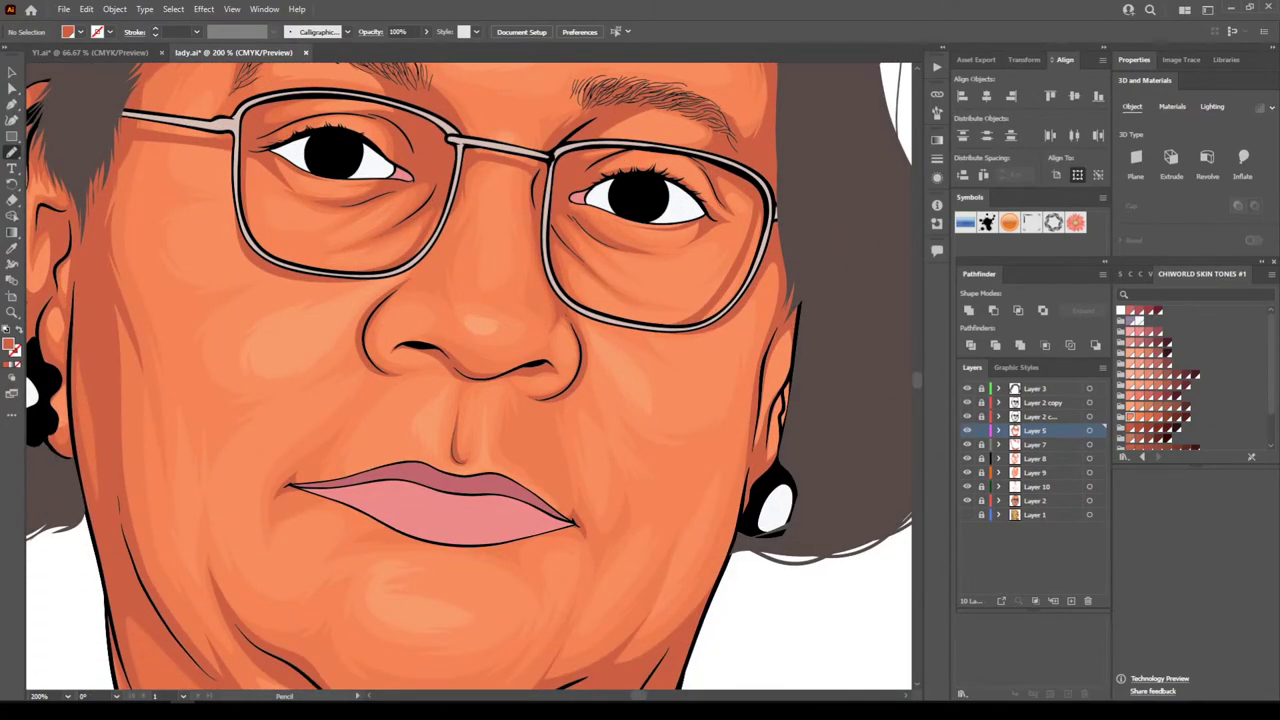
scroll(468, 380, up, 2)
scroll(468, 380, up, 3)
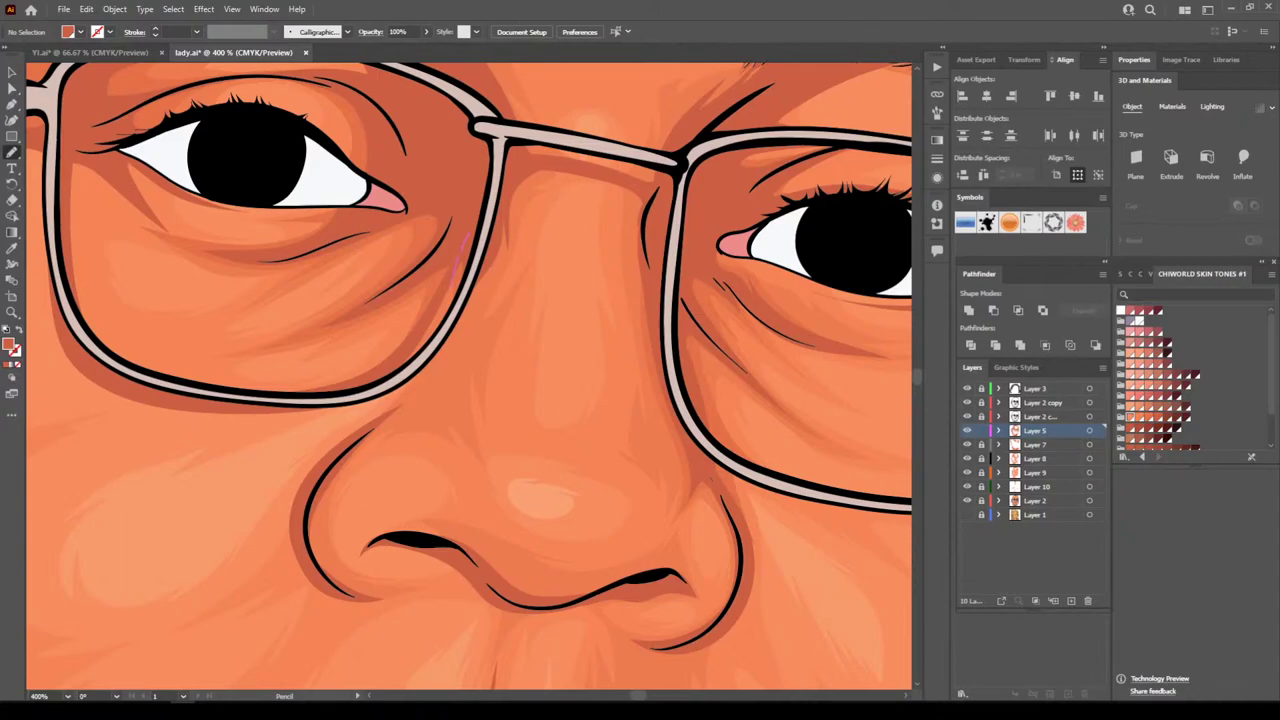
drag(450, 268, 396, 376)
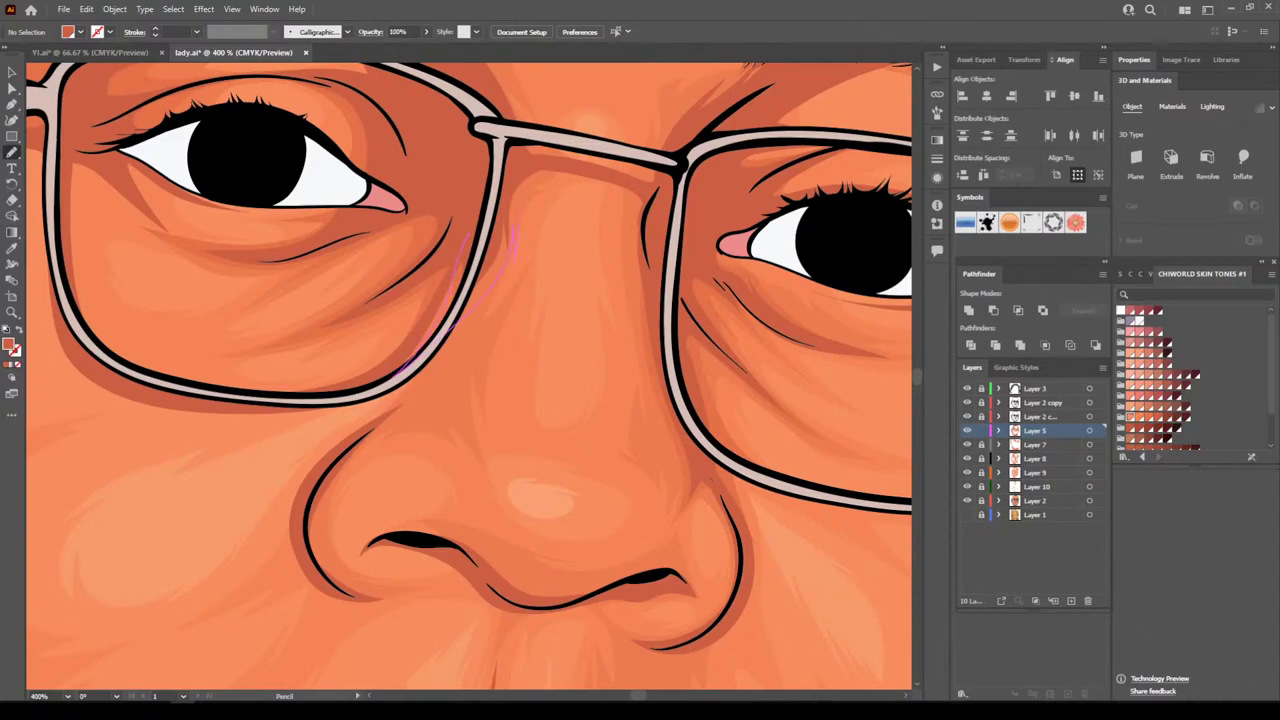
Draw a feathered dark shadow down the viewer's right cheek edge, from beside the glasses past the ear and earring to the jaw
key(ctrl+minus)
key(ctrl+minus)
key(ctrl+minus)
key(ctrl+minus)
key(ctrl+minus)
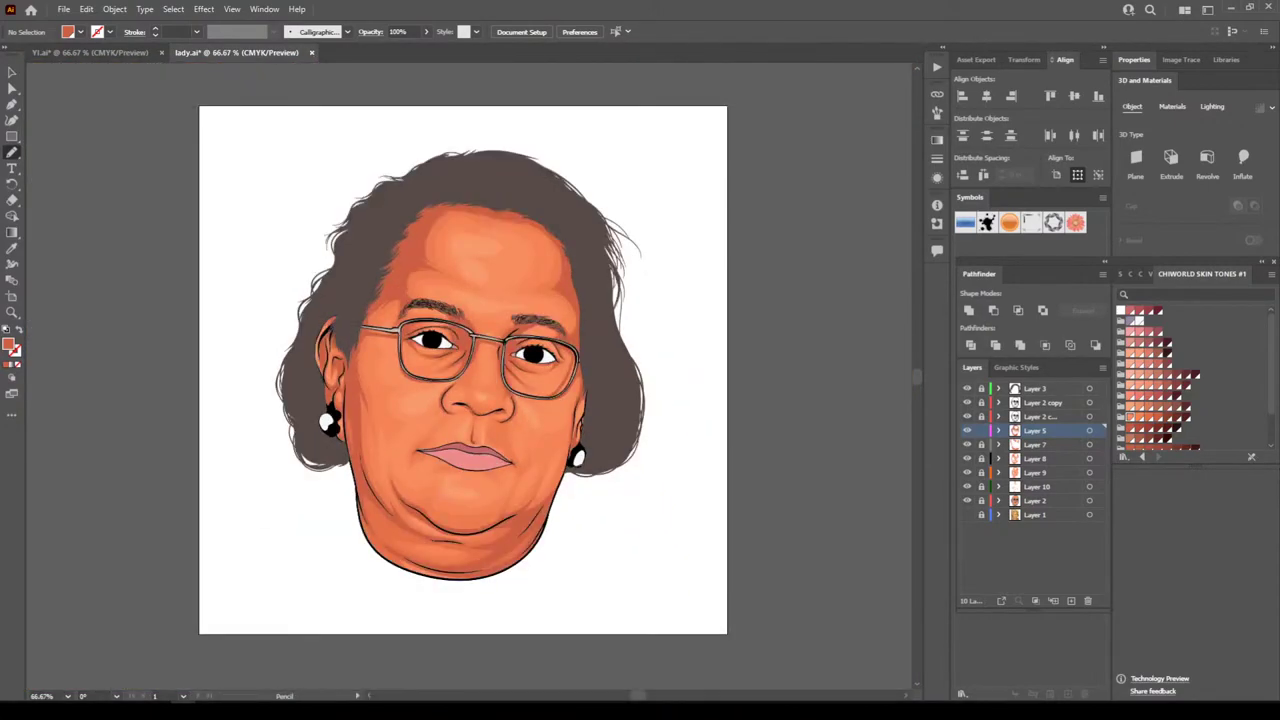
scroll(468, 368, up, 2)
key(ctrl+minus)
key(ctrl+minus)
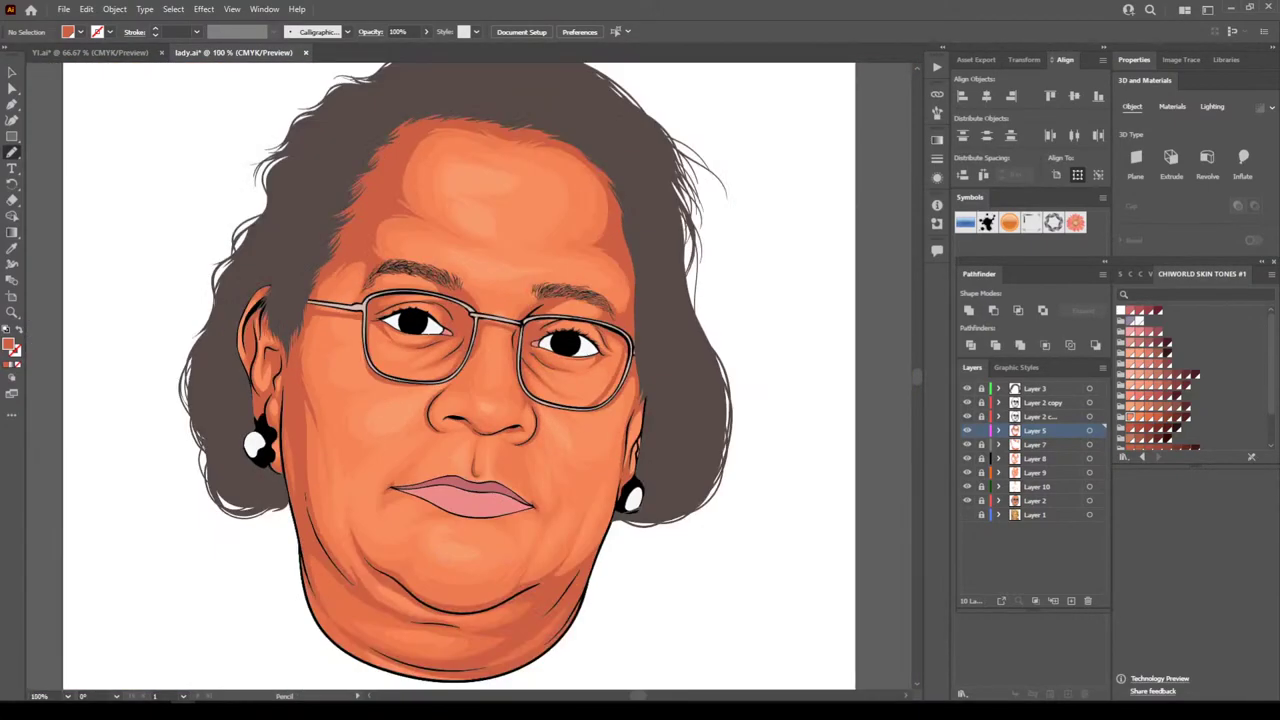
scroll(469, 376, down, 4)
key(ctrl+plus)
scroll(613, 360, up, 3)
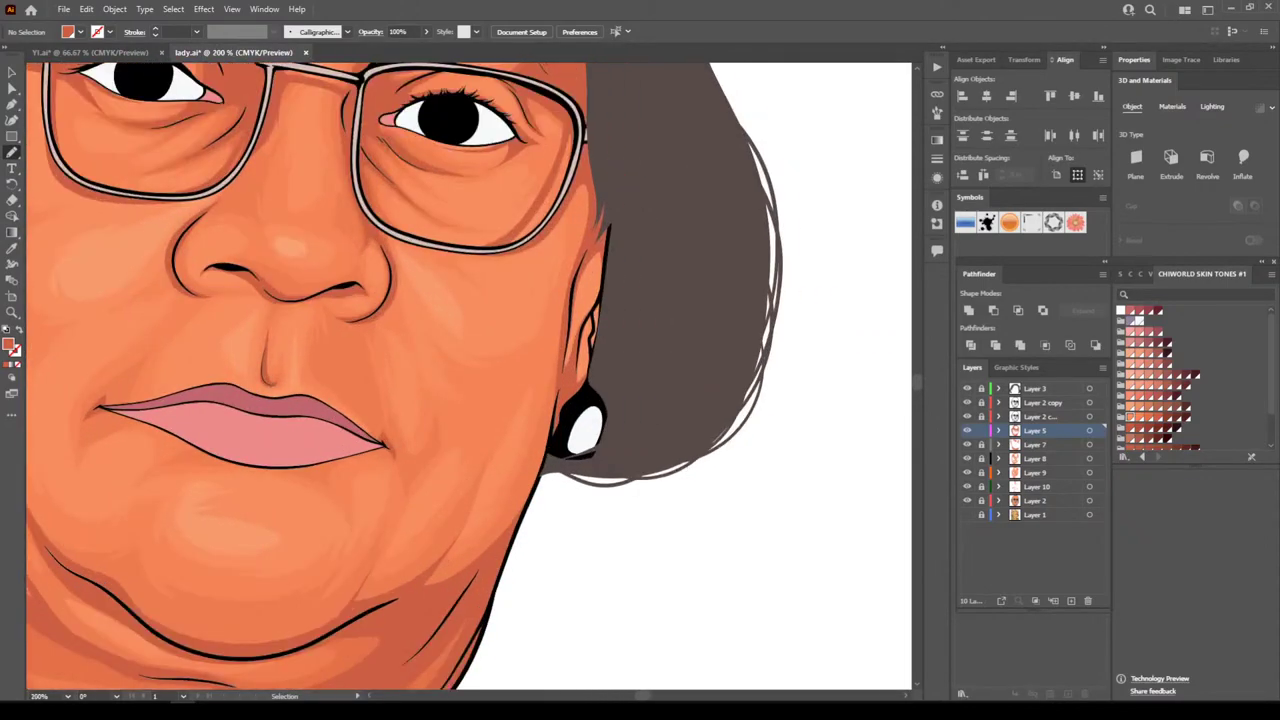
scroll(468, 375, up, 1)
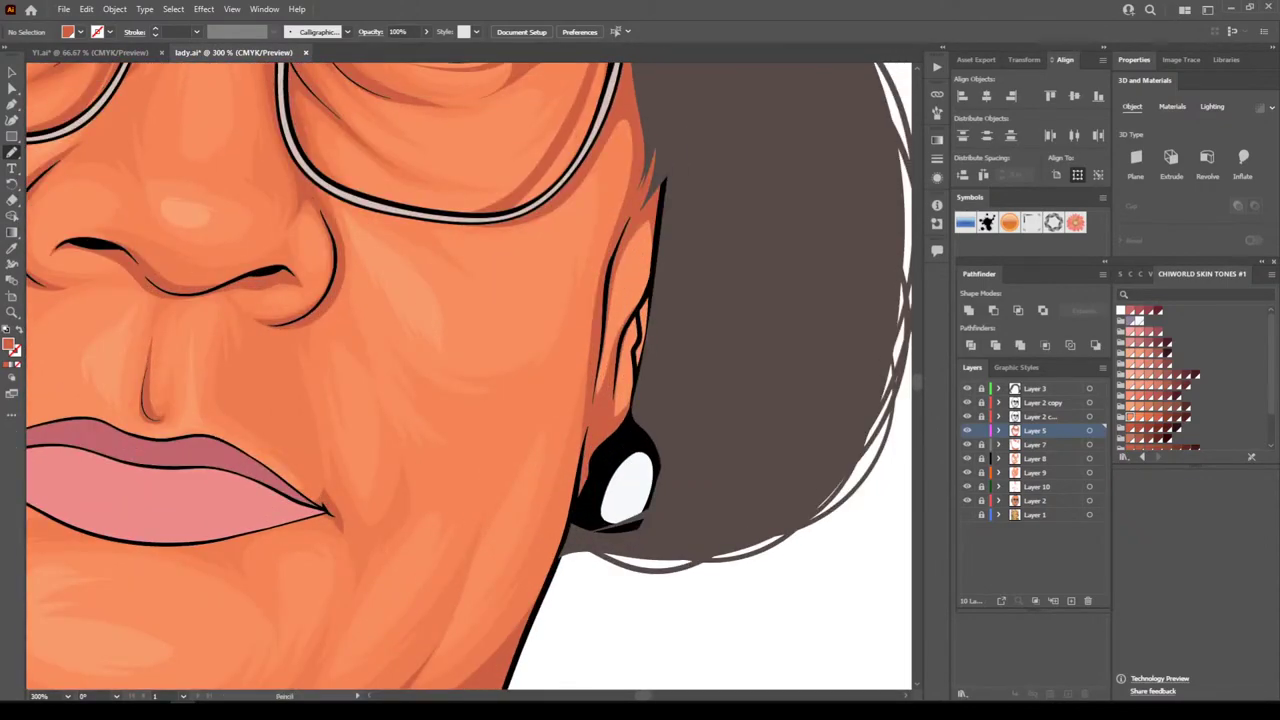
drag(590, 395, 535, 615)
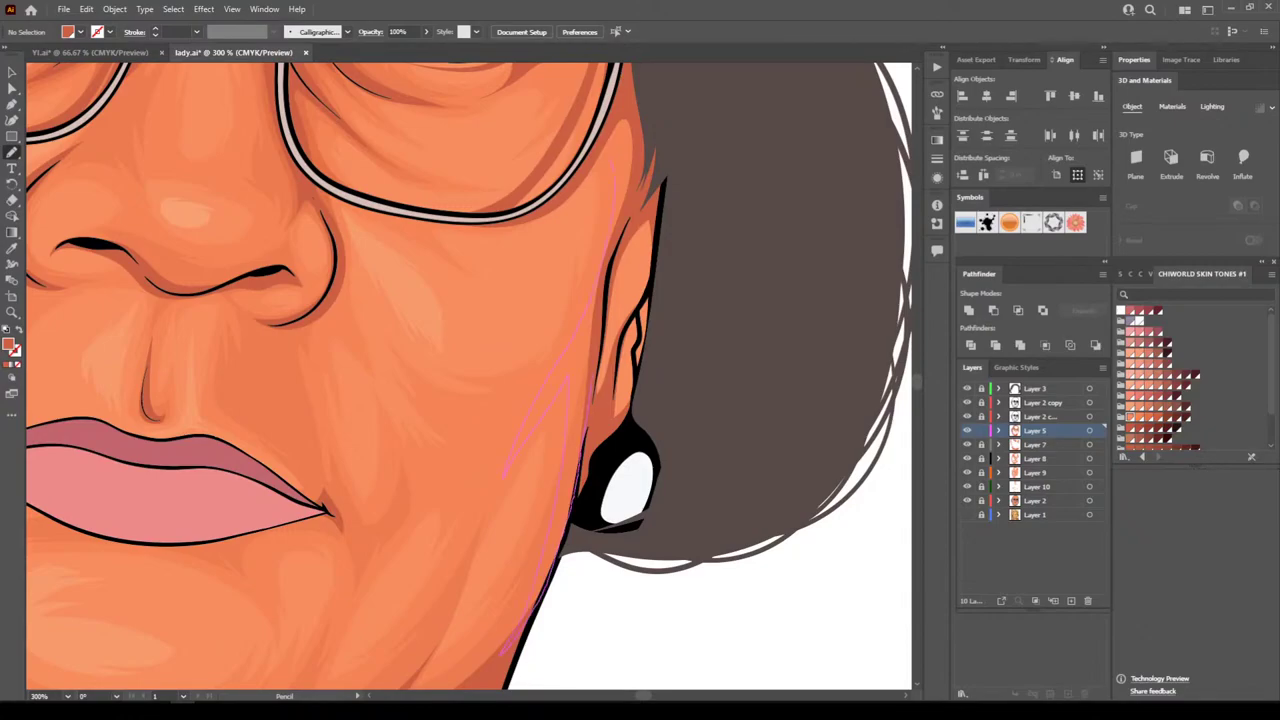
mouse_move(578, 178)
mouse_down()
mouse_move(645, 114)
mouse_move(591, 396)
mouse_up()
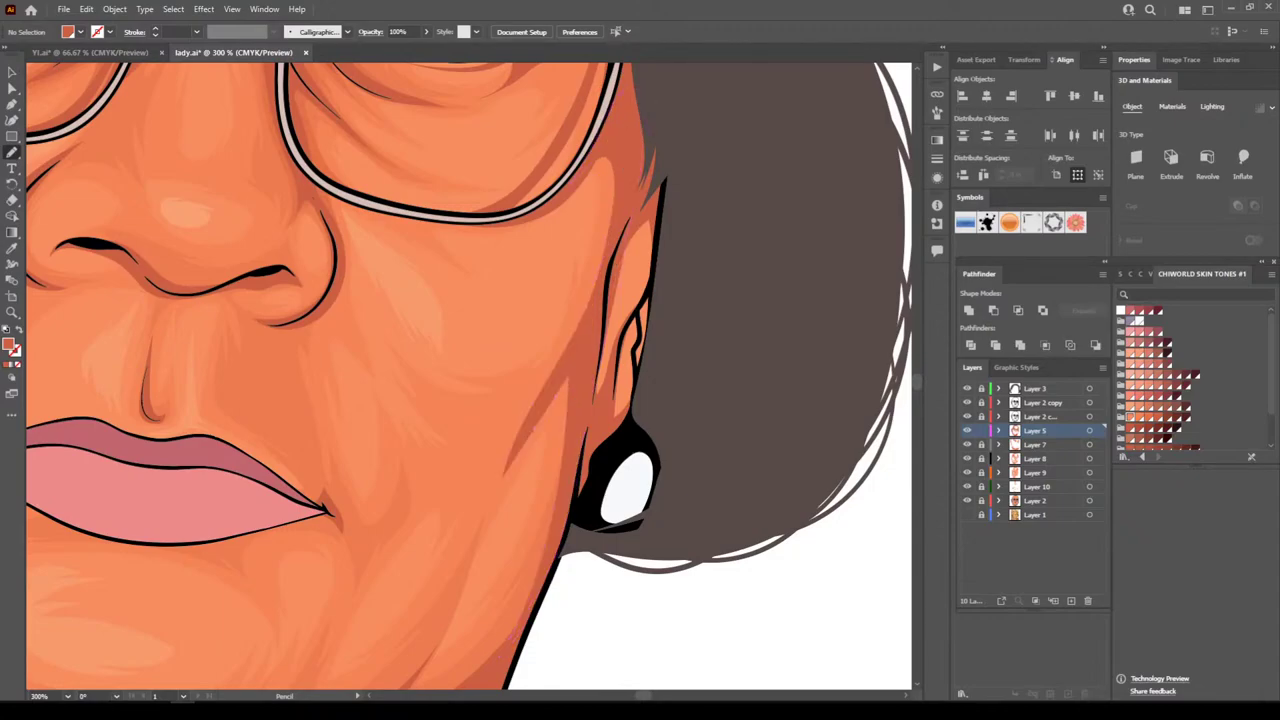
Examine the shading of the whole face, from the hairline to the chin
key(ctrl+minus)
key(ctrl+minus)
key(ctrl+minus)
key(ctrl+minus)
key(ctrl+minus)
scroll(469, 376, left, 2)
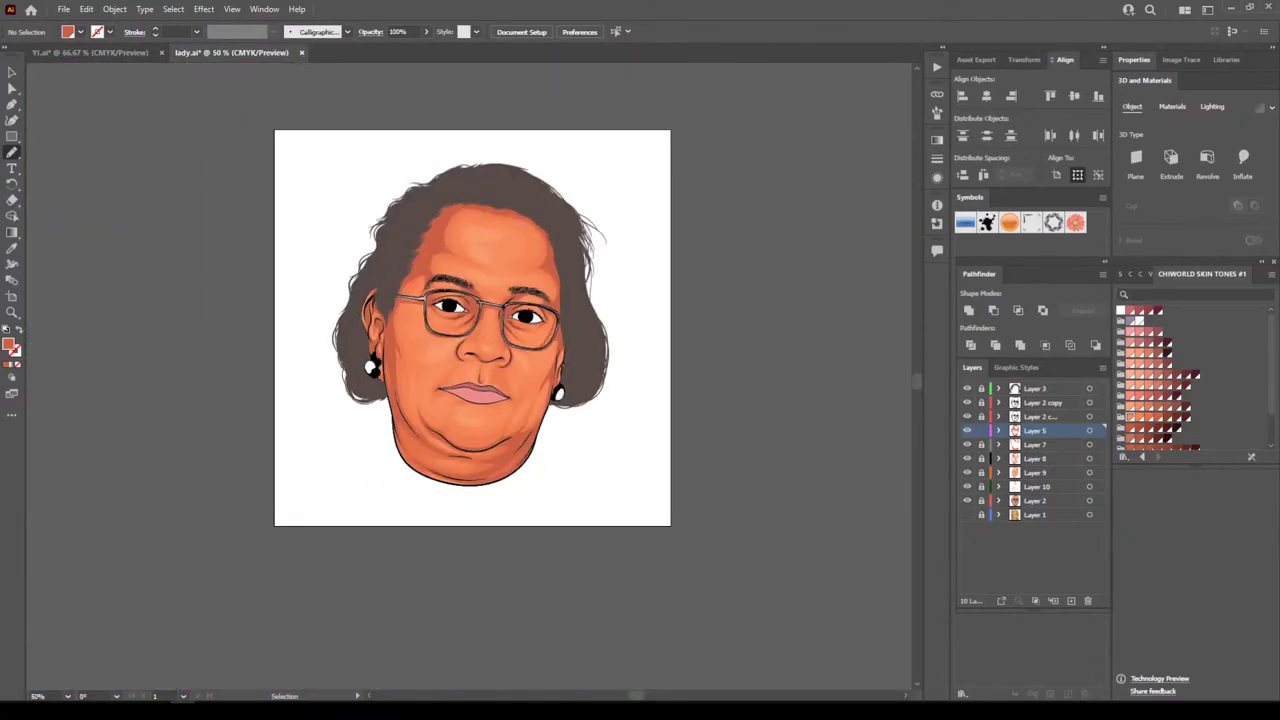
key(ctrl+plus)
key(ctrl+plus)
scroll(264, 202, up, 2)
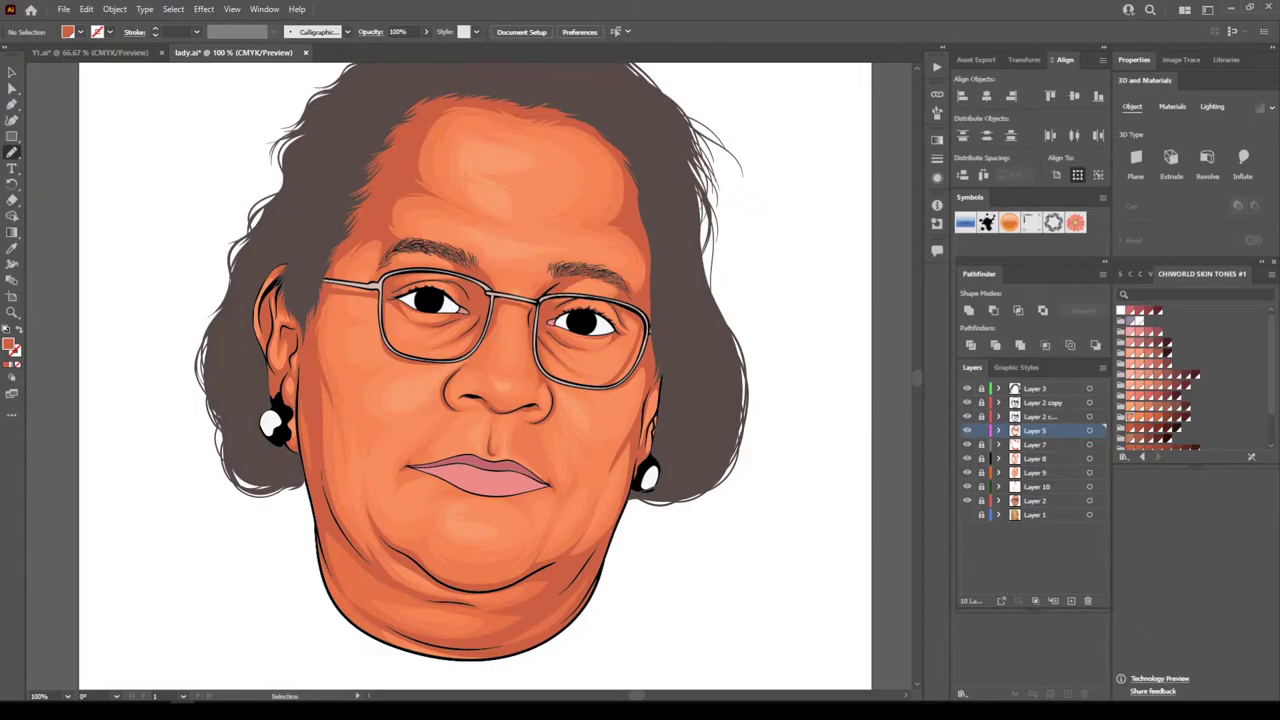
Add a new layer directly above the lower Layer 2 copy
key(ctrl+minus)
scroll(472, 376, up, 1)
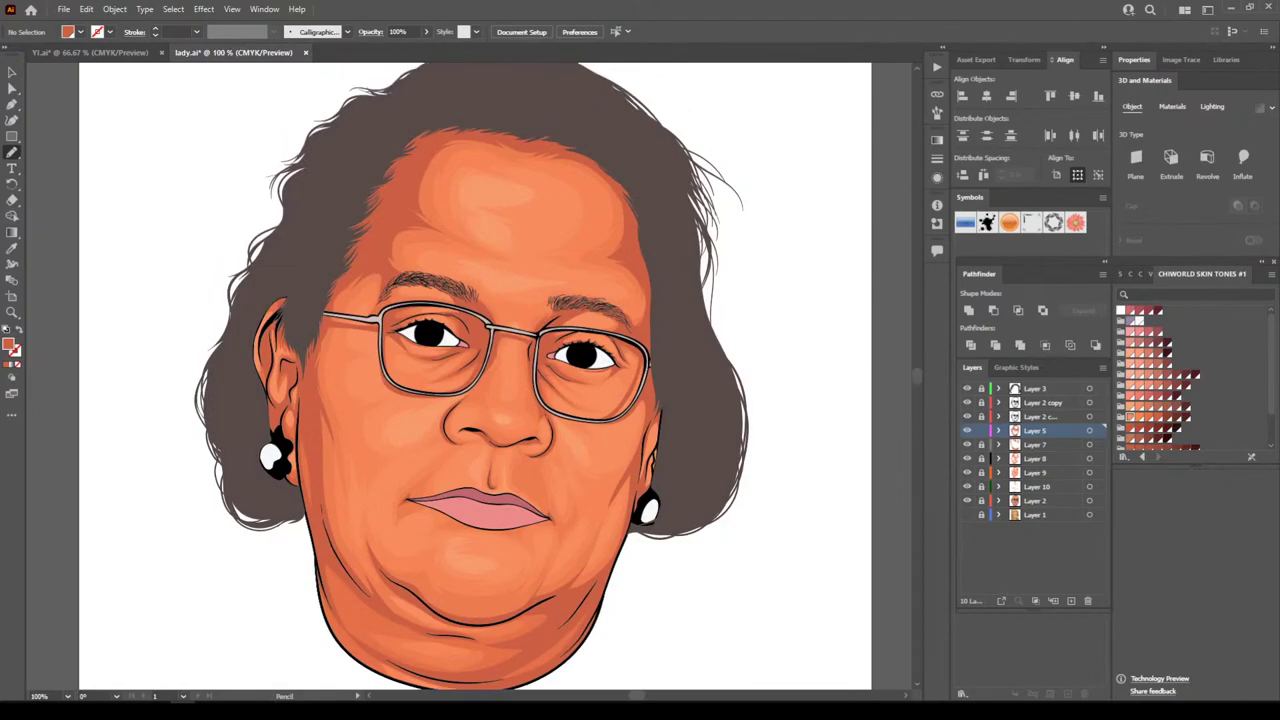
click(1042, 417)
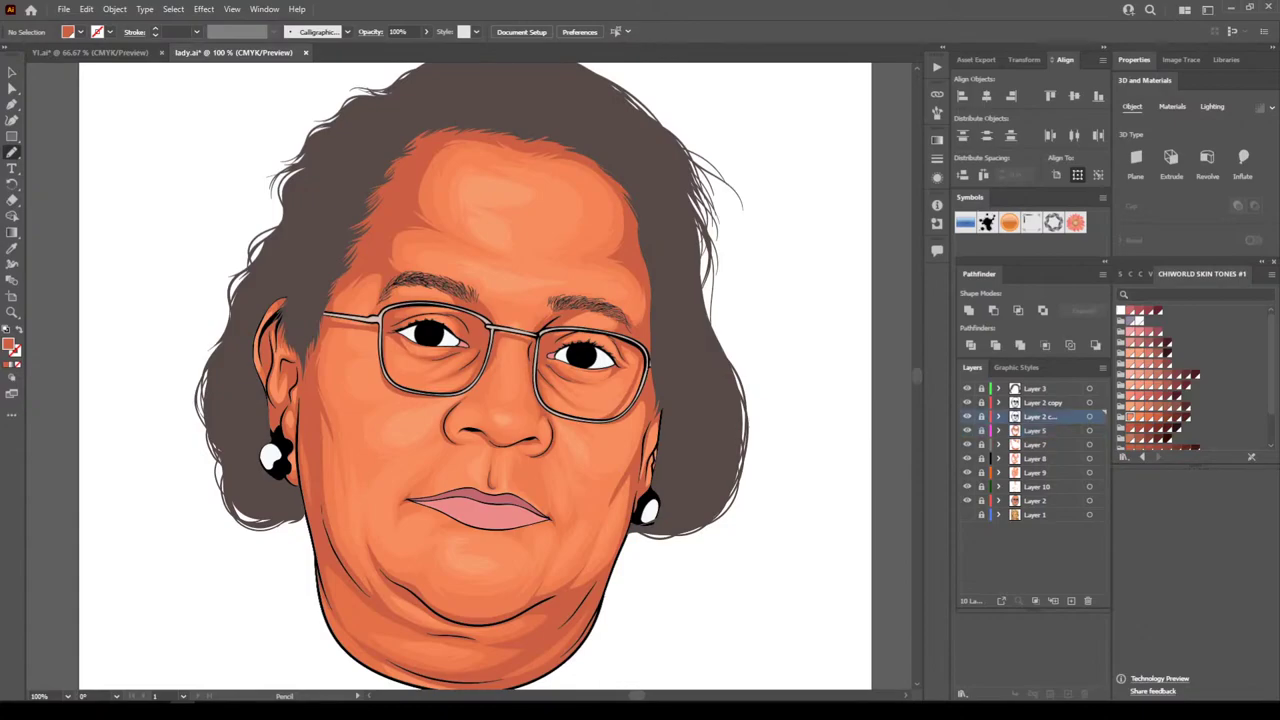
click(1071, 601)
Sample the nose-tip highlight's colour and lighten the fill to a paler peach
scroll(480, 380, down, 6)
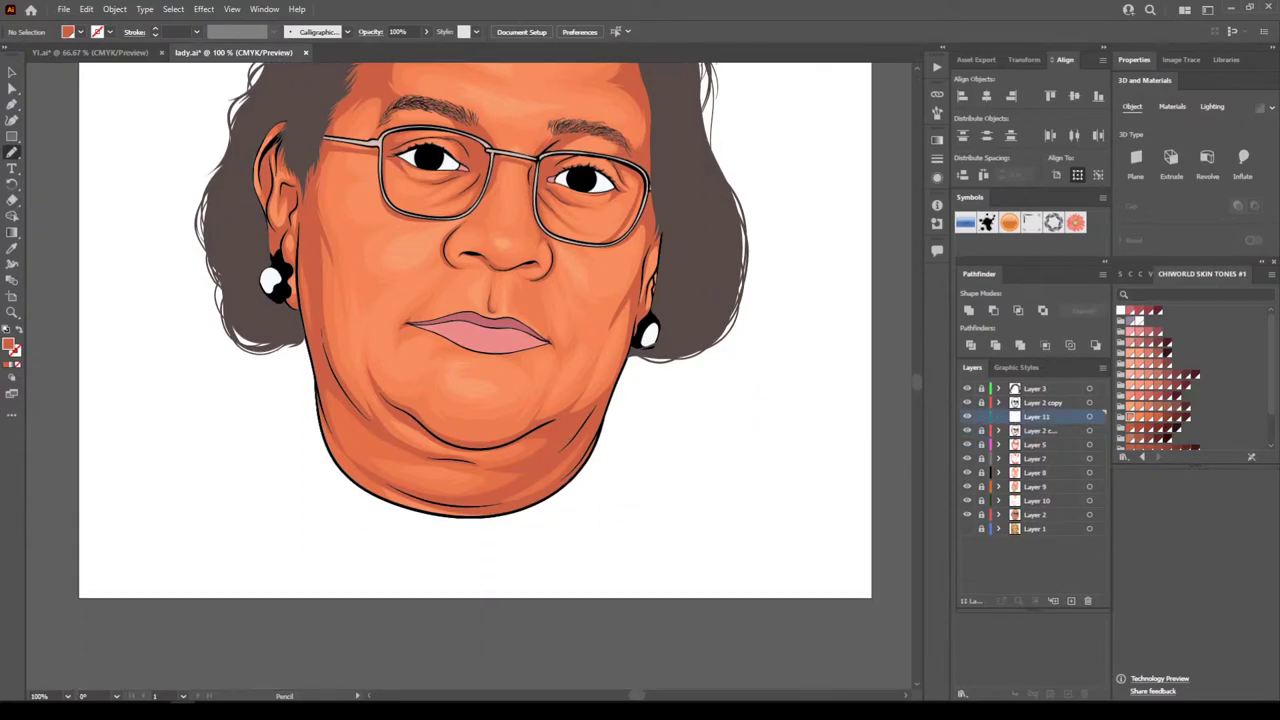
scroll(500, 380, up, 2)
scroll(560, 450, up, 5)
scroll(629, 591, up, 2)
key(ctrl+plus)
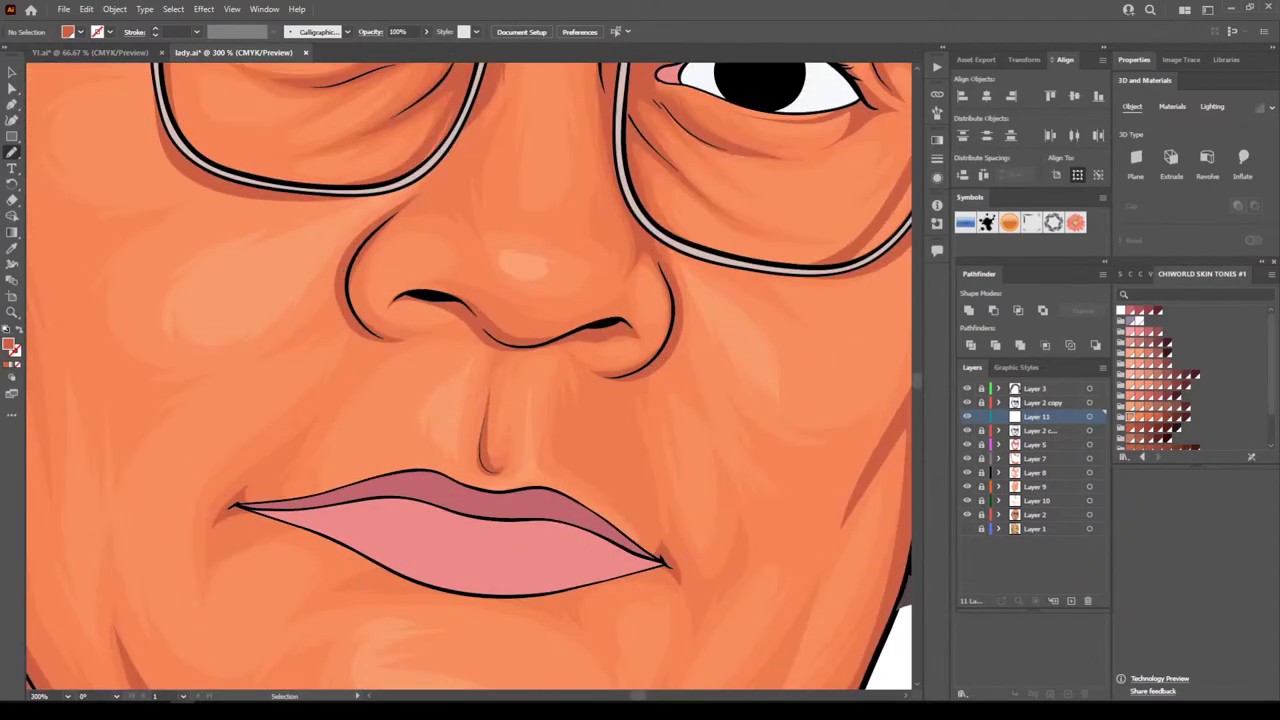
key(ctrl+plus)
scroll(560, 450, up, 3)
key(i)
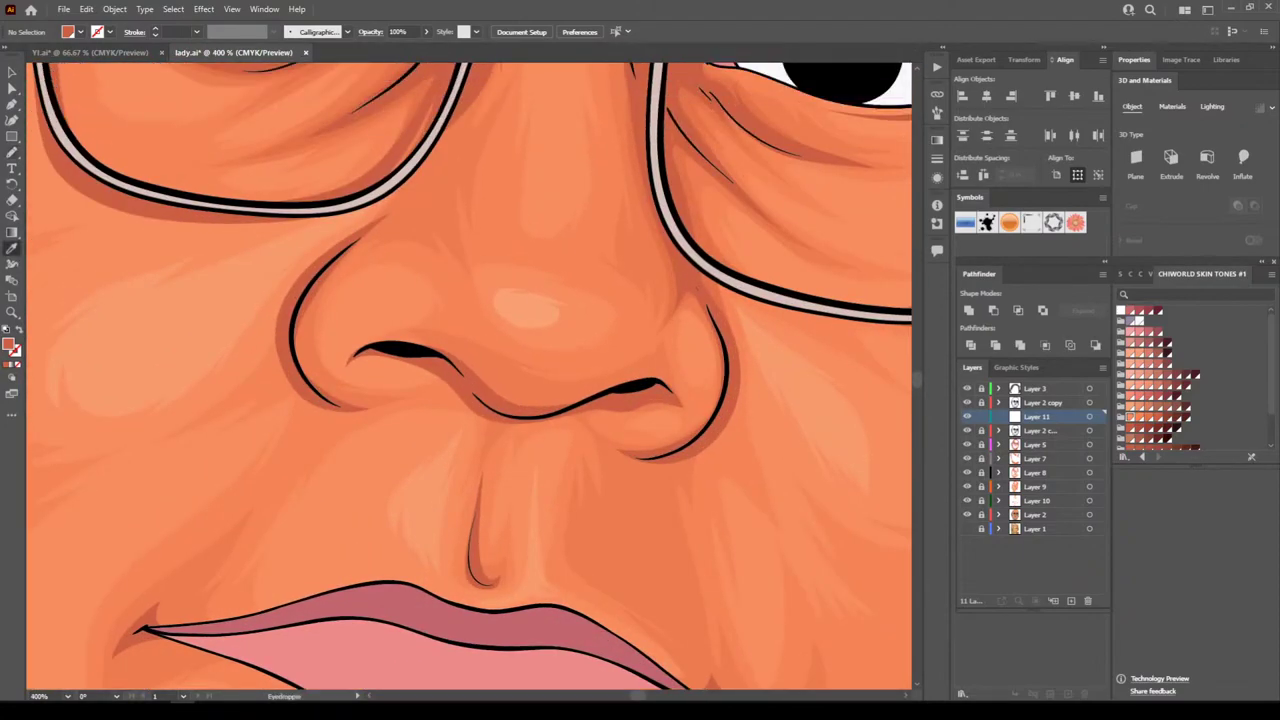
click(525, 308)
double_click(8, 344)
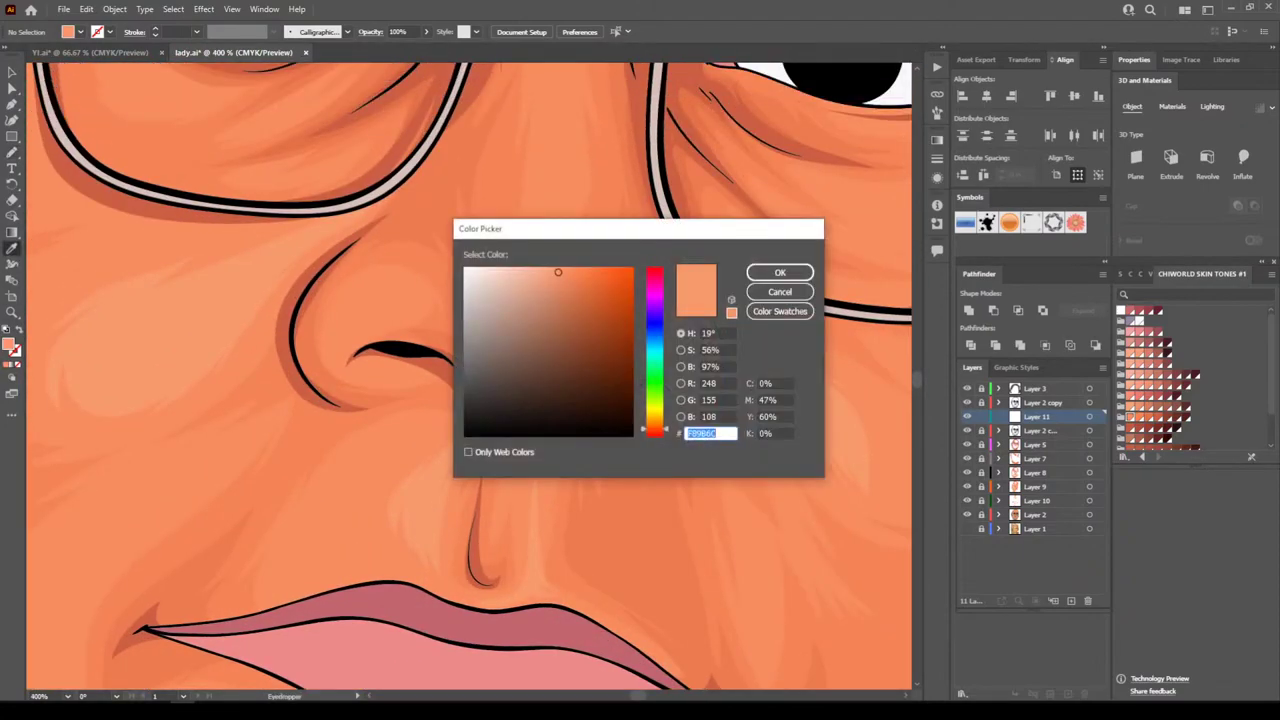
click(533, 269)
click(780, 272)
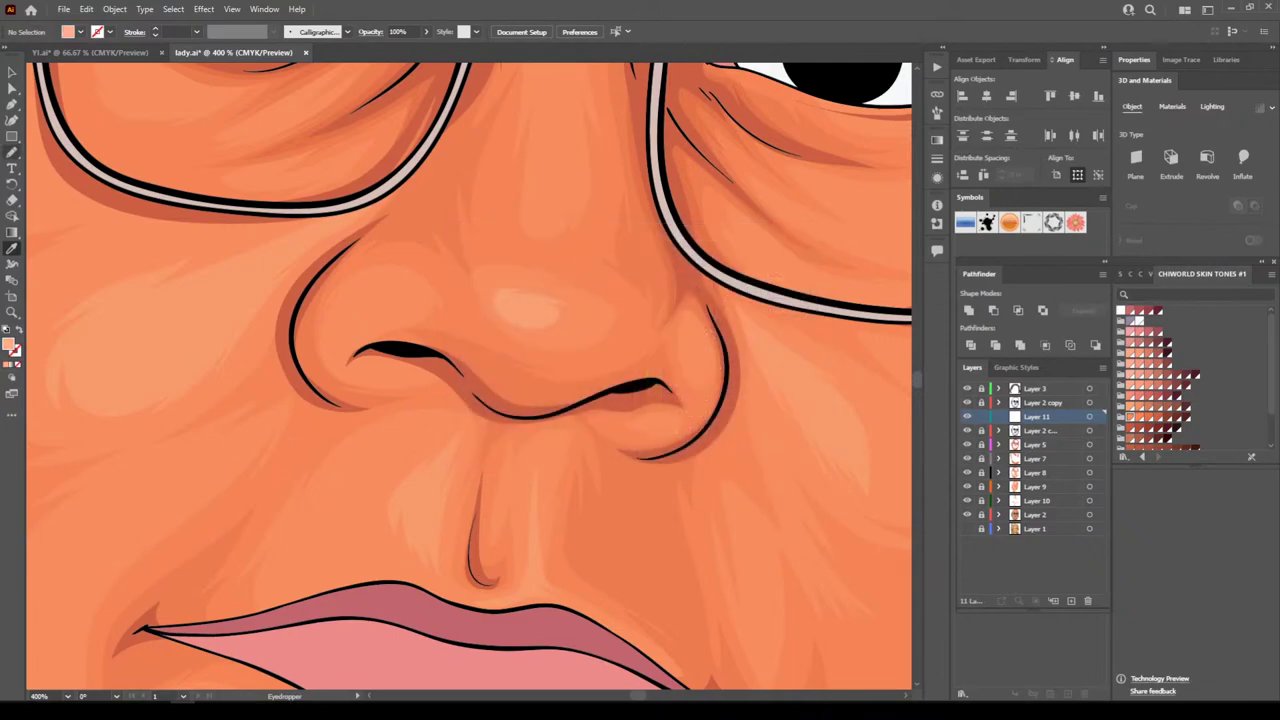
Draw a small pale peach highlight with the Pencil inside the existing light patch on the nose tip
key(n)
drag(541, 309, 505, 306)
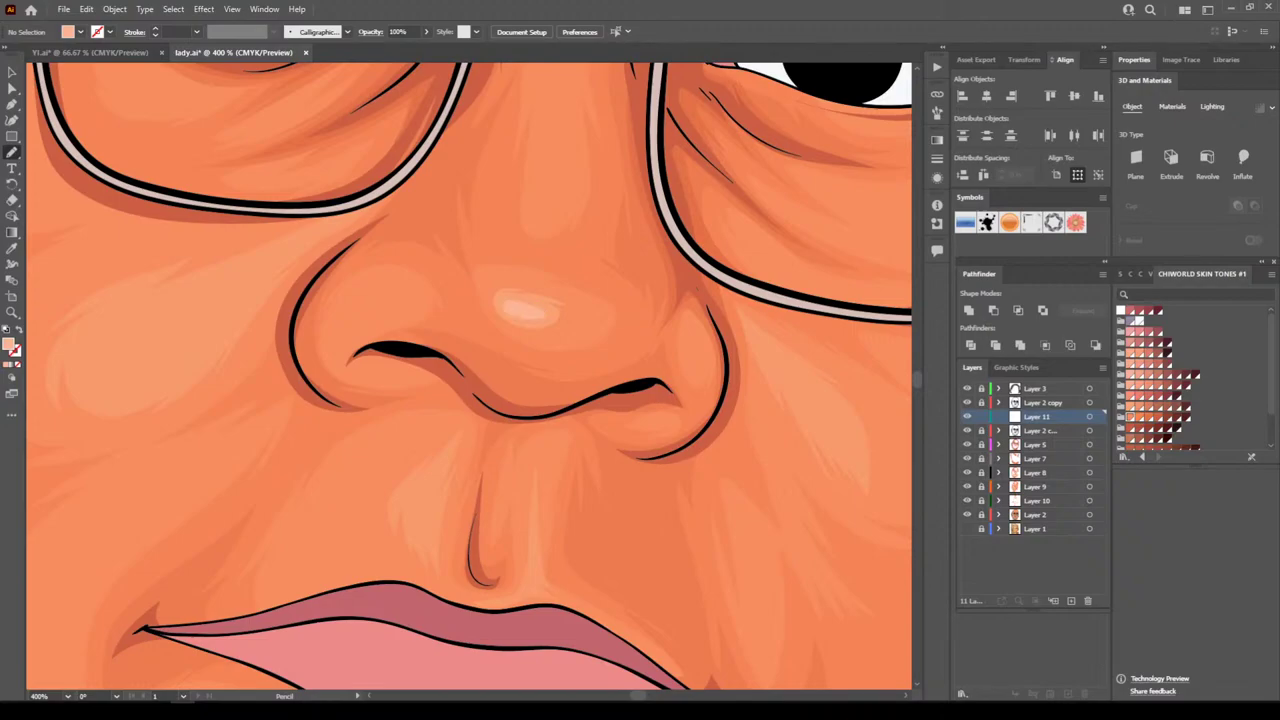
key(ctrl+minus)
key(ctrl+minus)
key(ctrl+minus)
key(ctrl+minus)
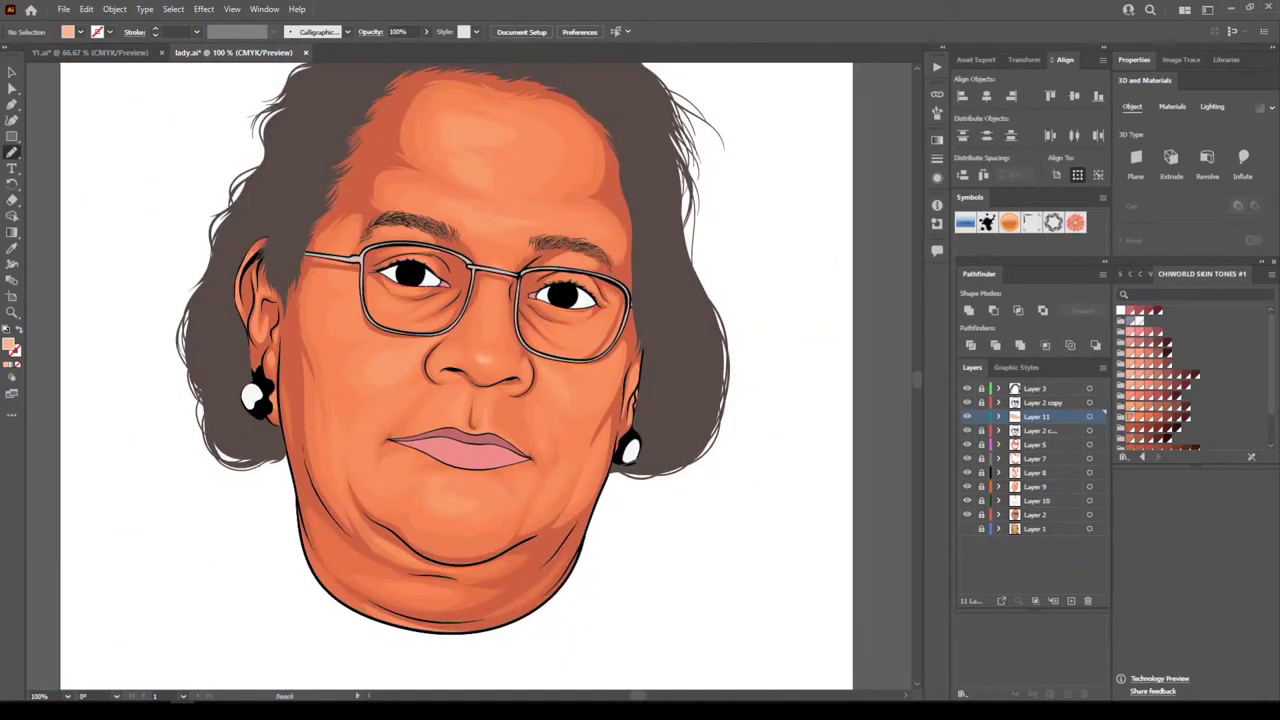
Draw tapered pale highlights on both cheeks, each running diagonally outward from beside the nose below the glasses
key(ctrl+equal)
key(ctrl+equal)
key(ctrl+equal)
drag(583, 448, 640, 416)
scroll(580, 495, down, 1)
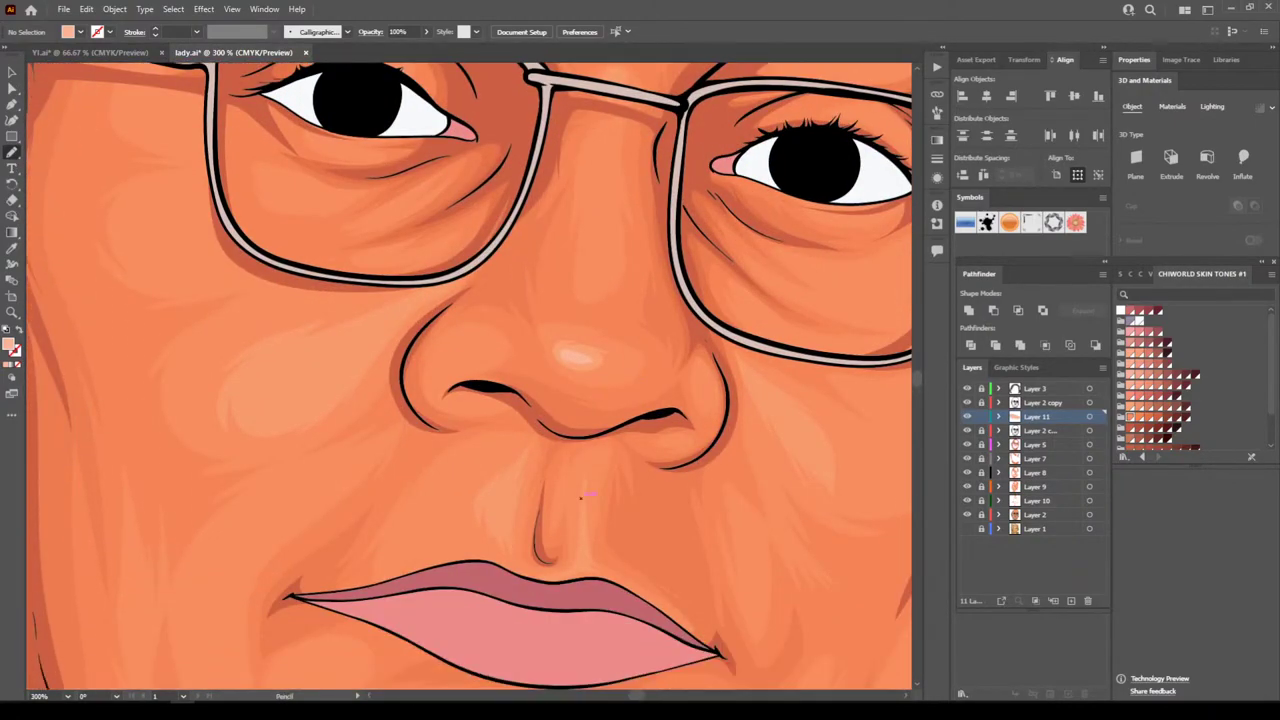
mouse_move(404, 310)
mouse_down()
mouse_move(307, 361)
mouse_move(292, 387)
mouse_move(356, 353)
mouse_up()
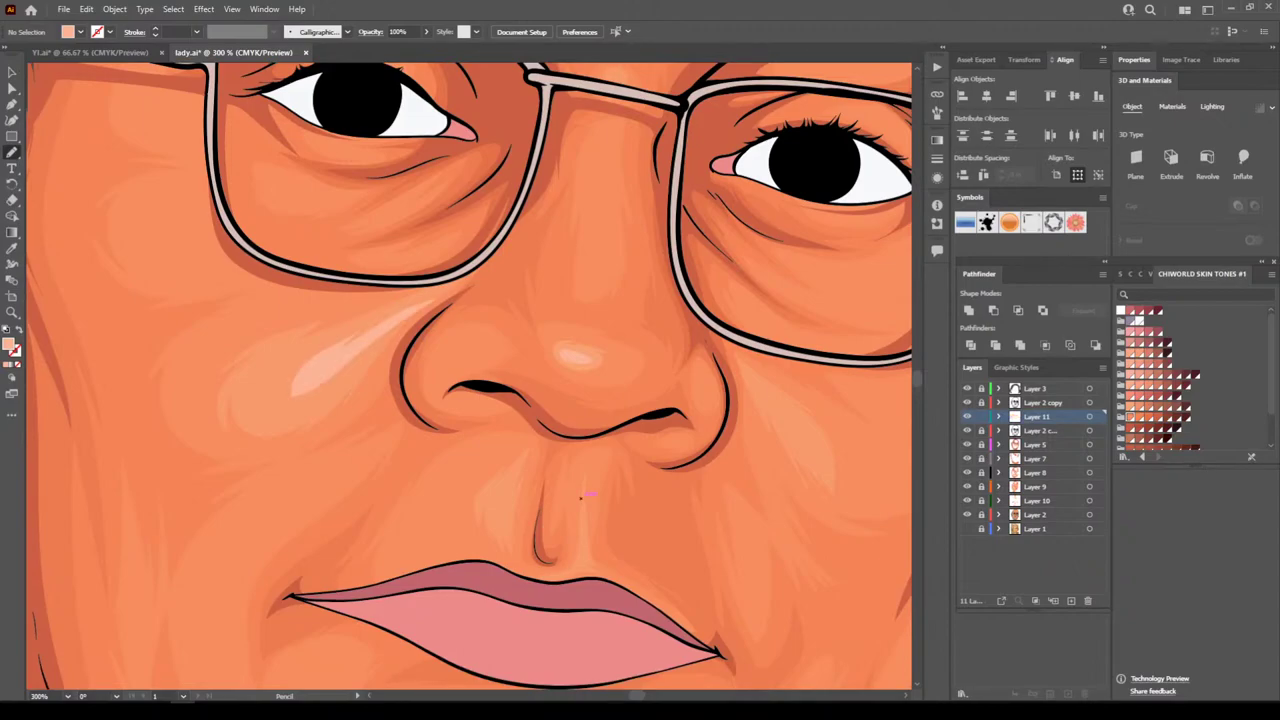
mouse_move(760, 390)
mouse_down()
mouse_move(804, 452)
mouse_move(752, 380)
mouse_up()
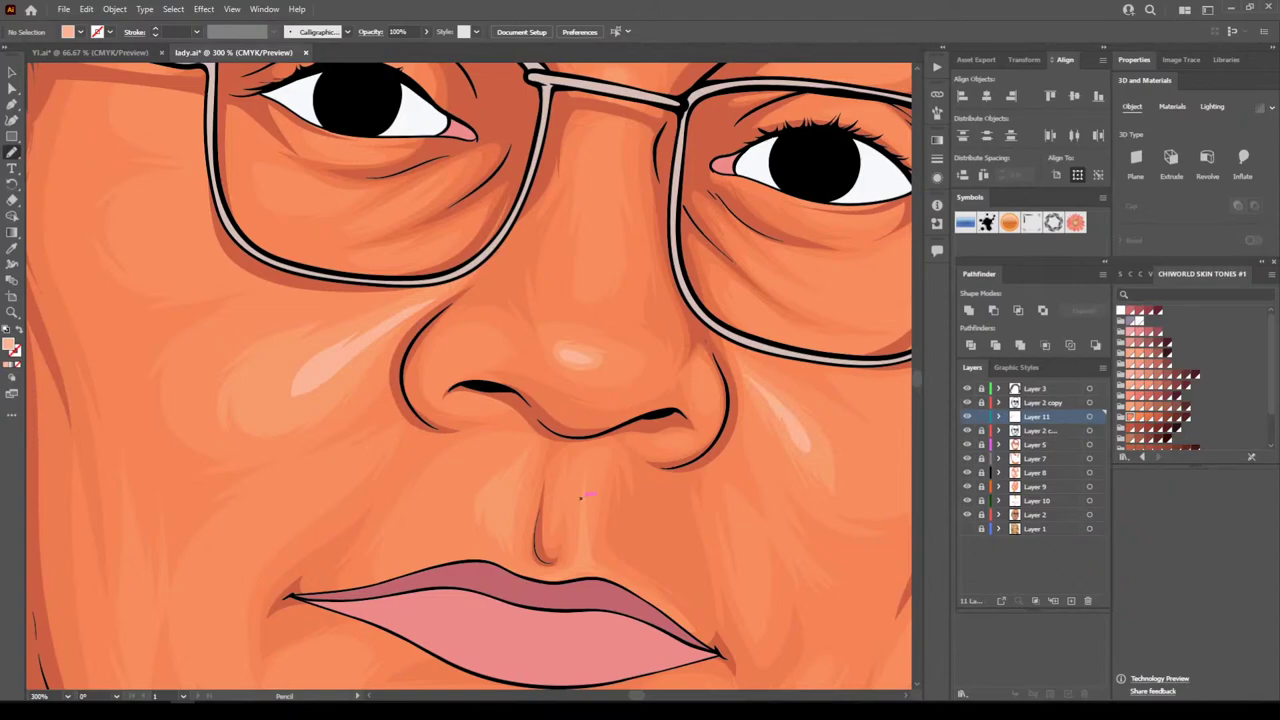
Select the two pale cheek highlights together and reduce their opacity to 50%
key(ctrl+minus)
key(ctrl+minus)
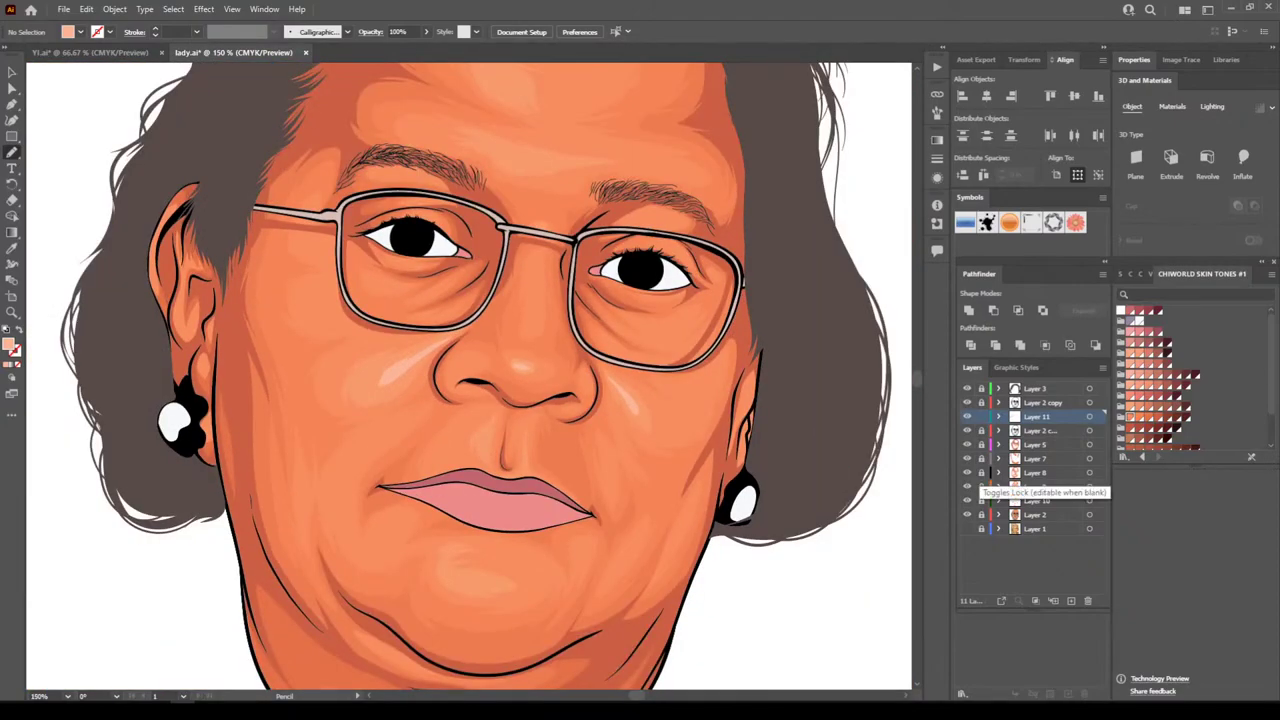
key(ctrl+minus)
key(ctrl+minus)
key(ctrl+plus)
key(ctrl+plus)
key(ctrl+plus)
key(ctrl+plus)
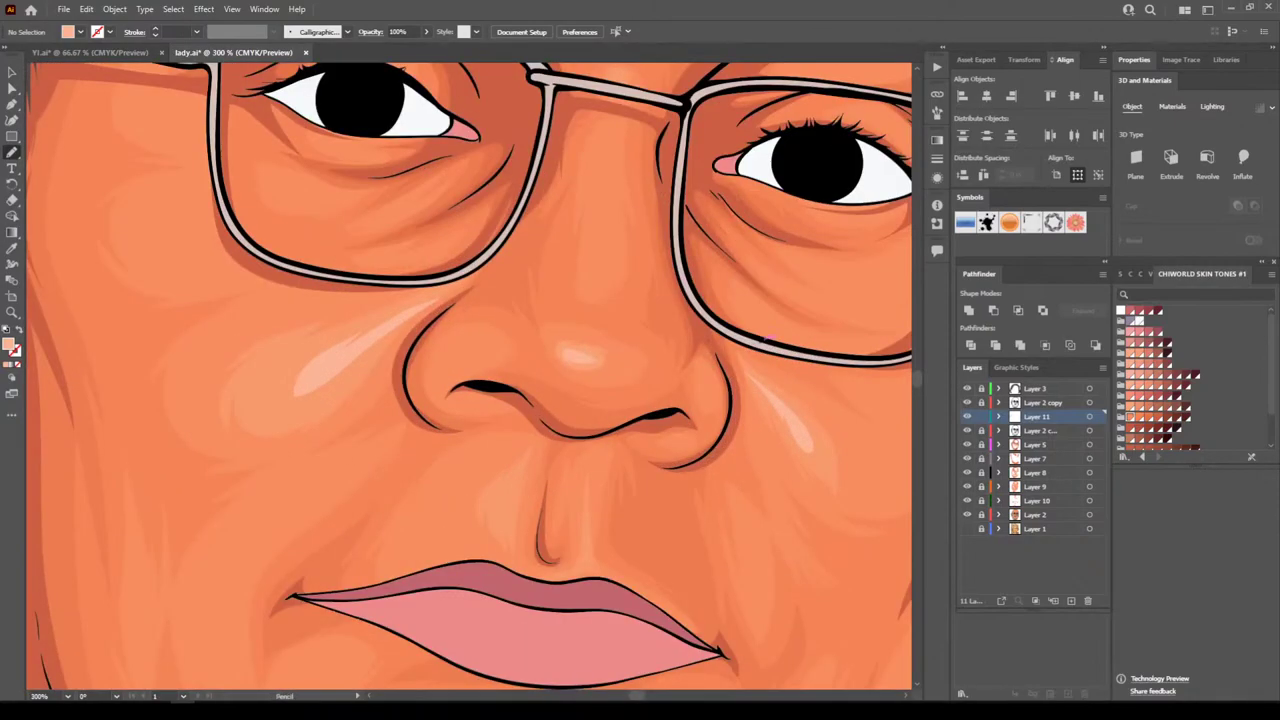
key(v)
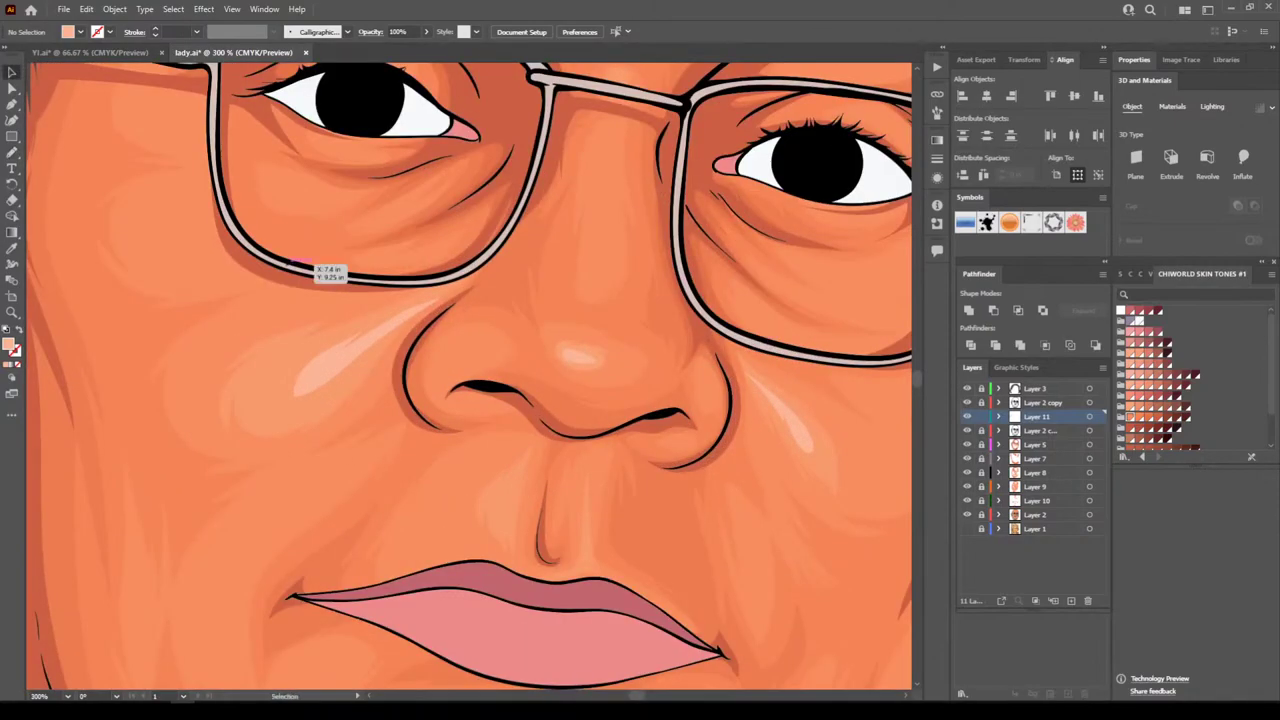
click(342, 353)
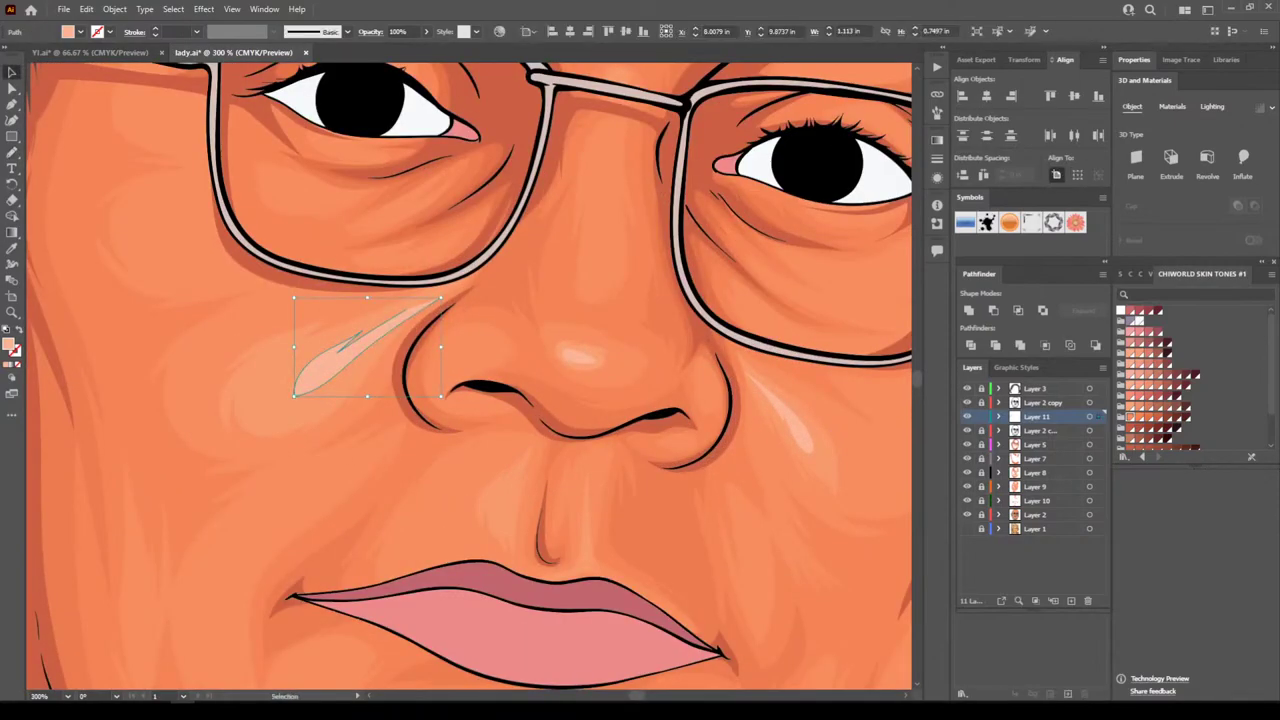
shift+click(798, 430)
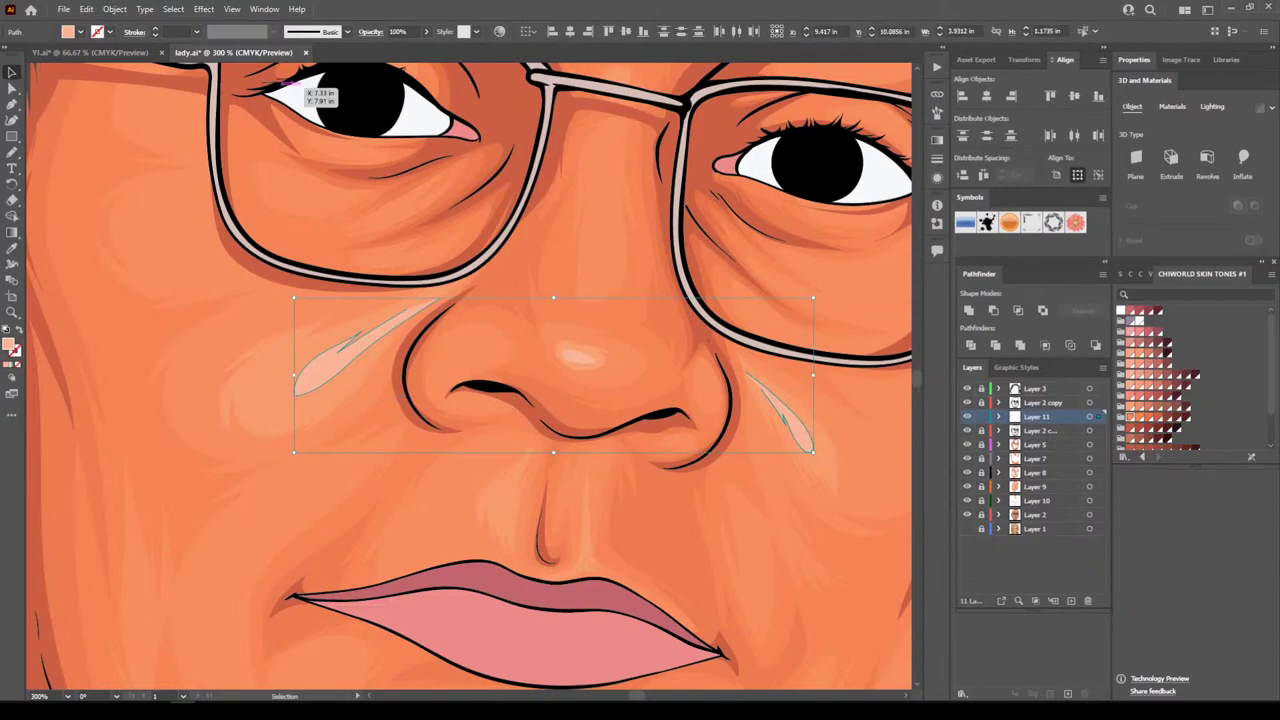
click(426, 32)
click(426, 32)
click(426, 32)
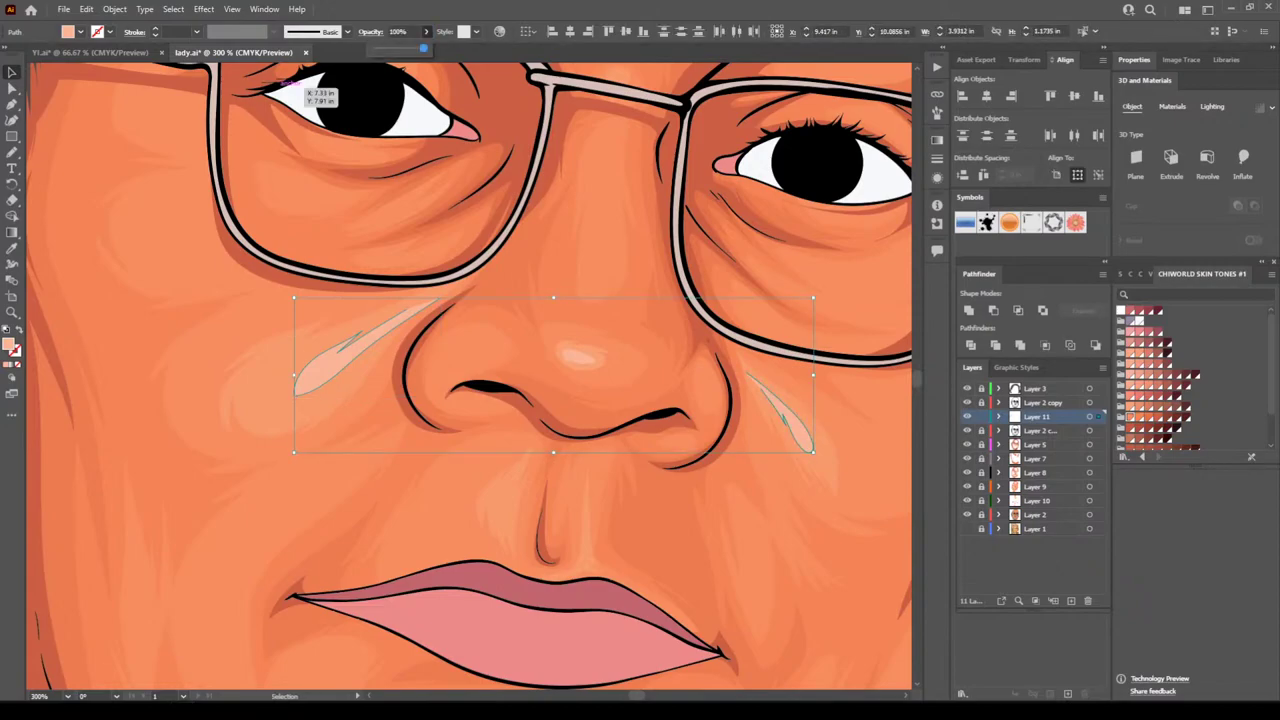
drag(424, 48, 399, 48)
click(301, 86)
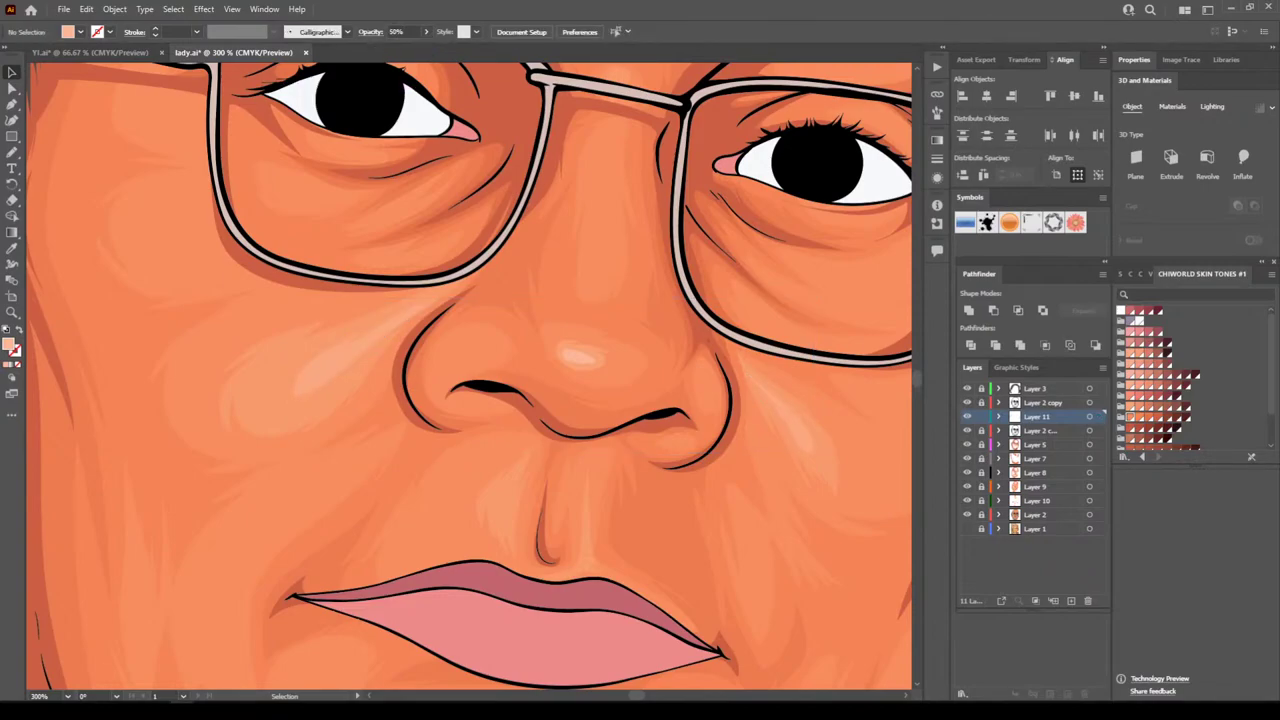
Draw a pale peach highlight about 0.89 in wide and 0.28 in high with the Pencil inside the chin's light patch
key(ctrl+minus)
key(ctrl+minus)
key(ctrl+minus)
scroll(469, 376, down, 6)
key(ctrl+plus)
key(ctrl+plus)
key(ctrl+plus)
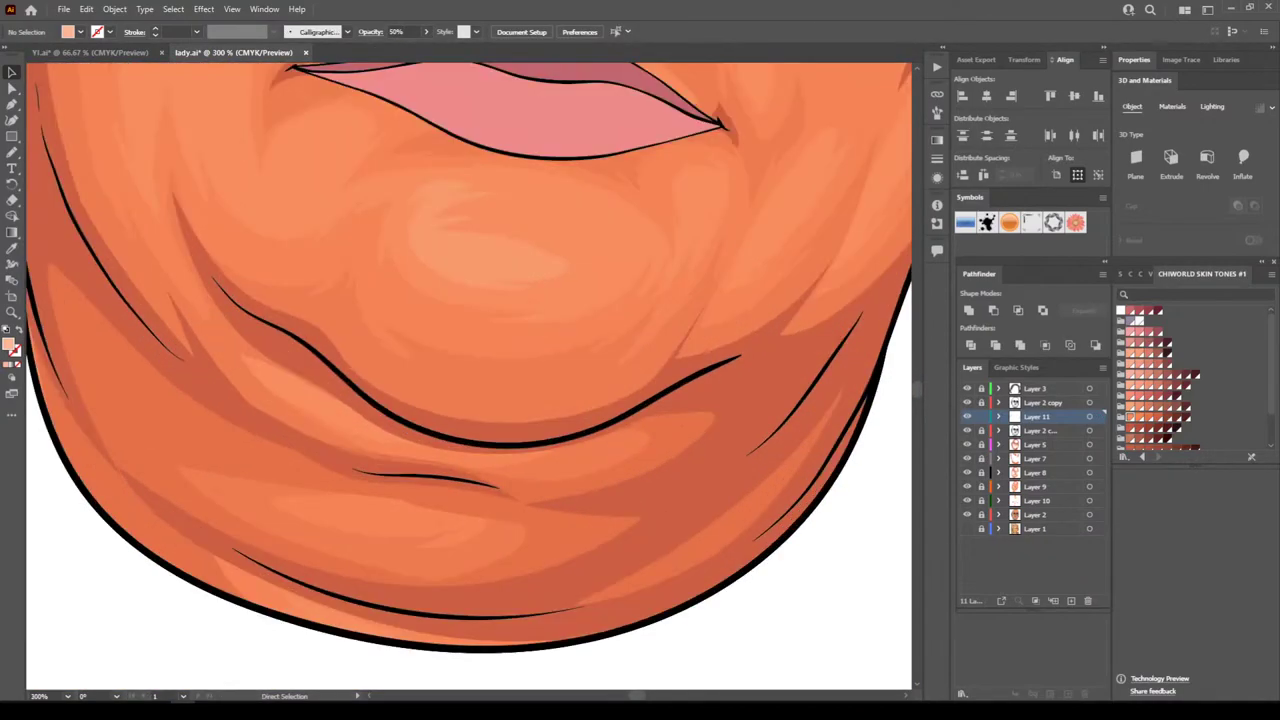
key(ctrl+plus)
scroll(469, 376, up, 3)
click(12, 152)
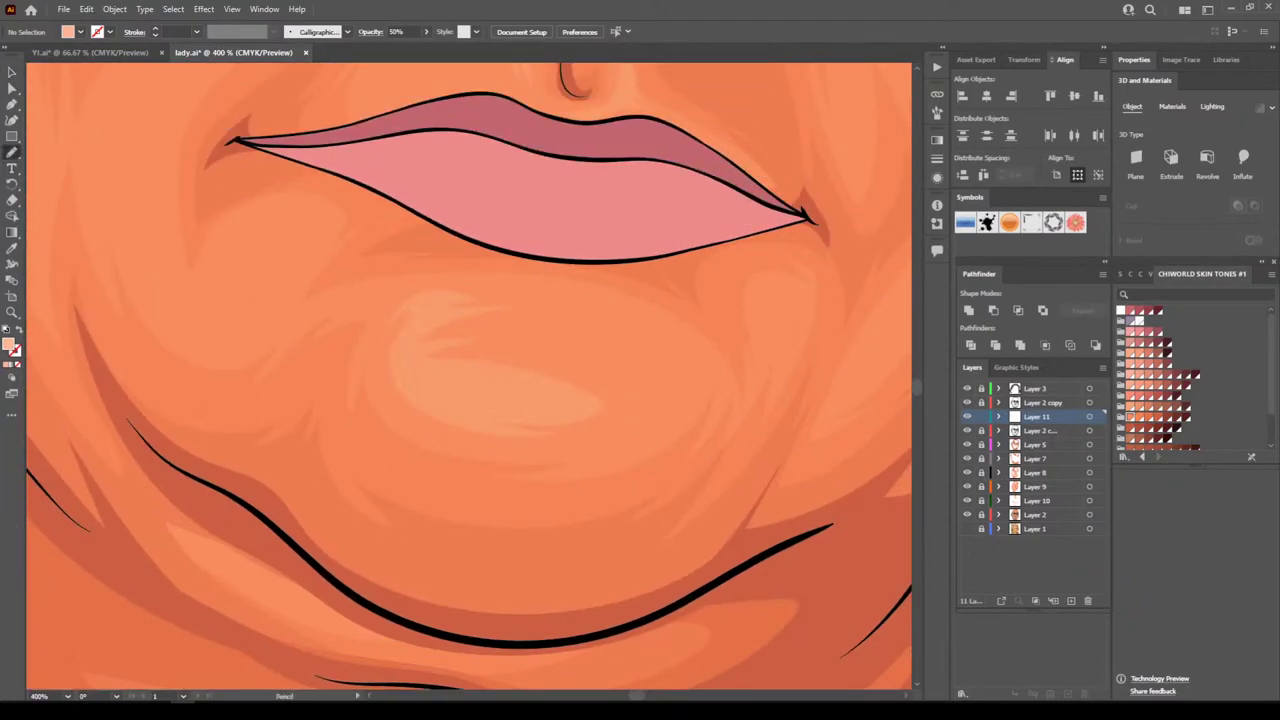
mouse_move(430, 387)
mouse_down()
mouse_move(543, 411)
mouse_move(570, 401)
mouse_move(460, 376)
mouse_move(496, 366)
mouse_move(430, 378)
mouse_up()
Reduce the opacity of the pale chin highlight to 47%
key(ctrl+minus)
key(ctrl+minus)
key(ctrl+minus)
key(ctrl+minus)
key(ctrl+minus)
key(ctrl+minus)
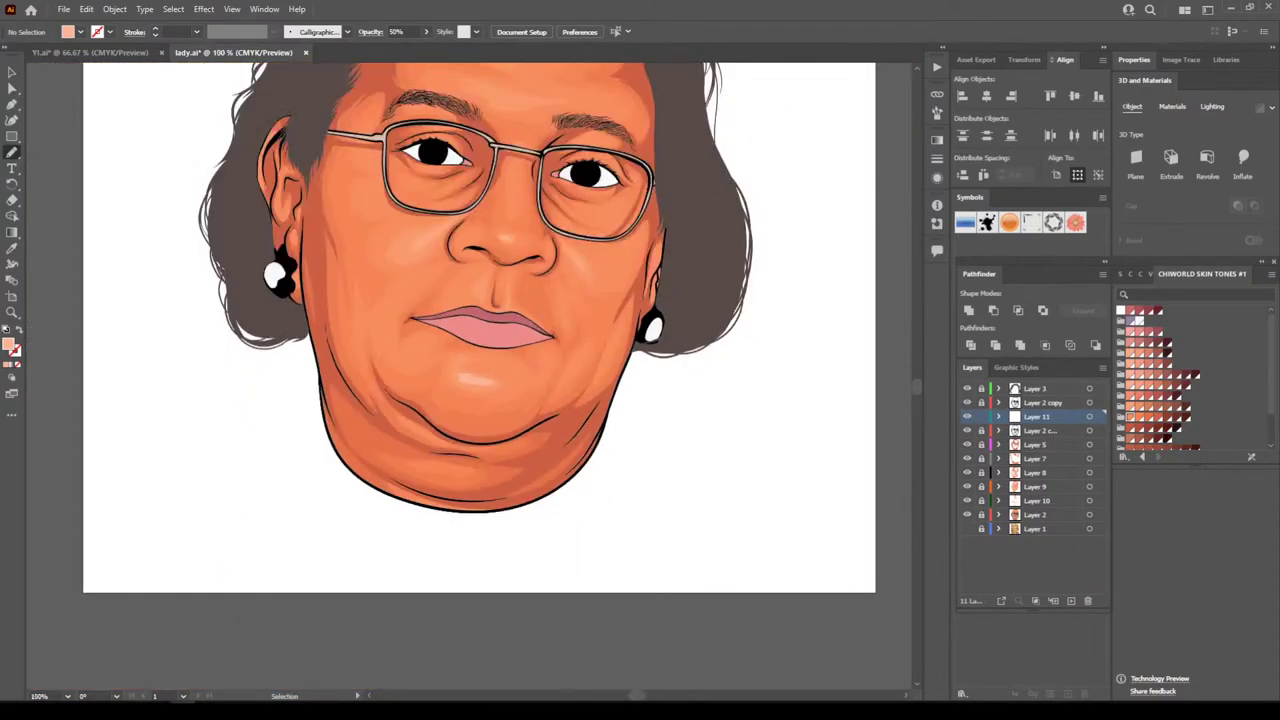
key(ctrl+plus)
key(ctrl+plus)
key(ctrl+plus)
scroll(469, 376, up, 3)
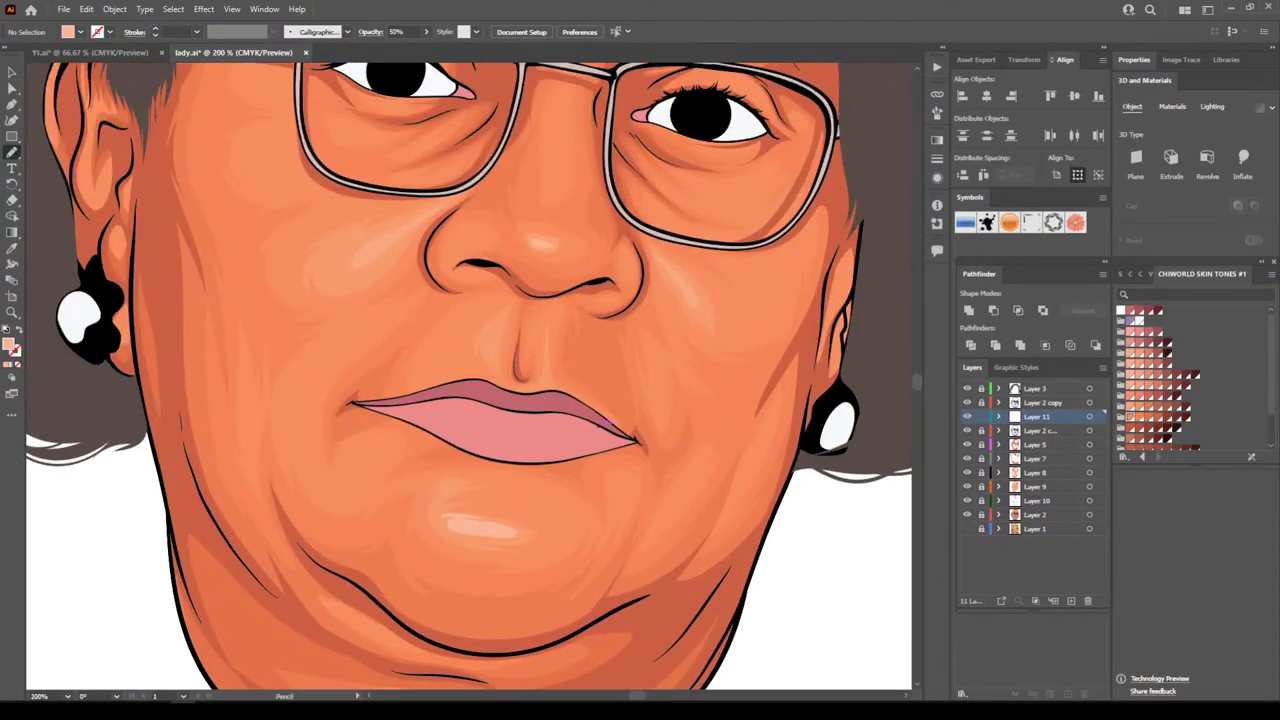
key(v)
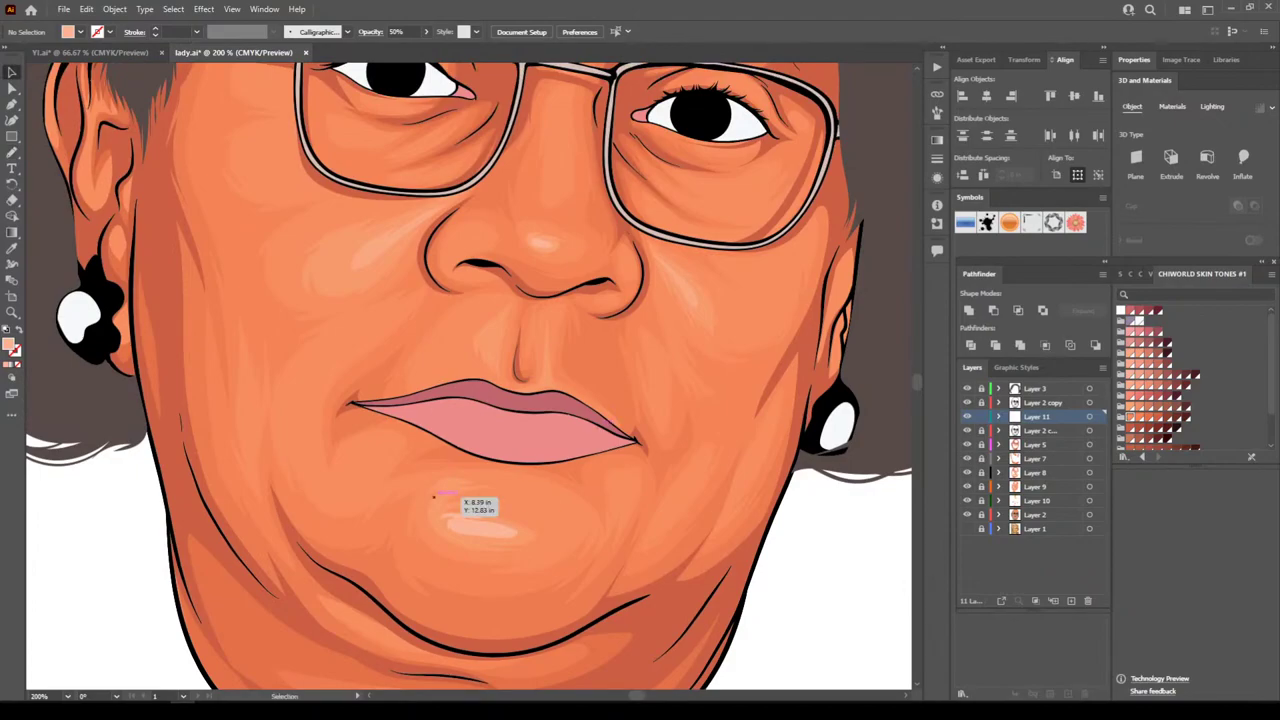
click(468, 520)
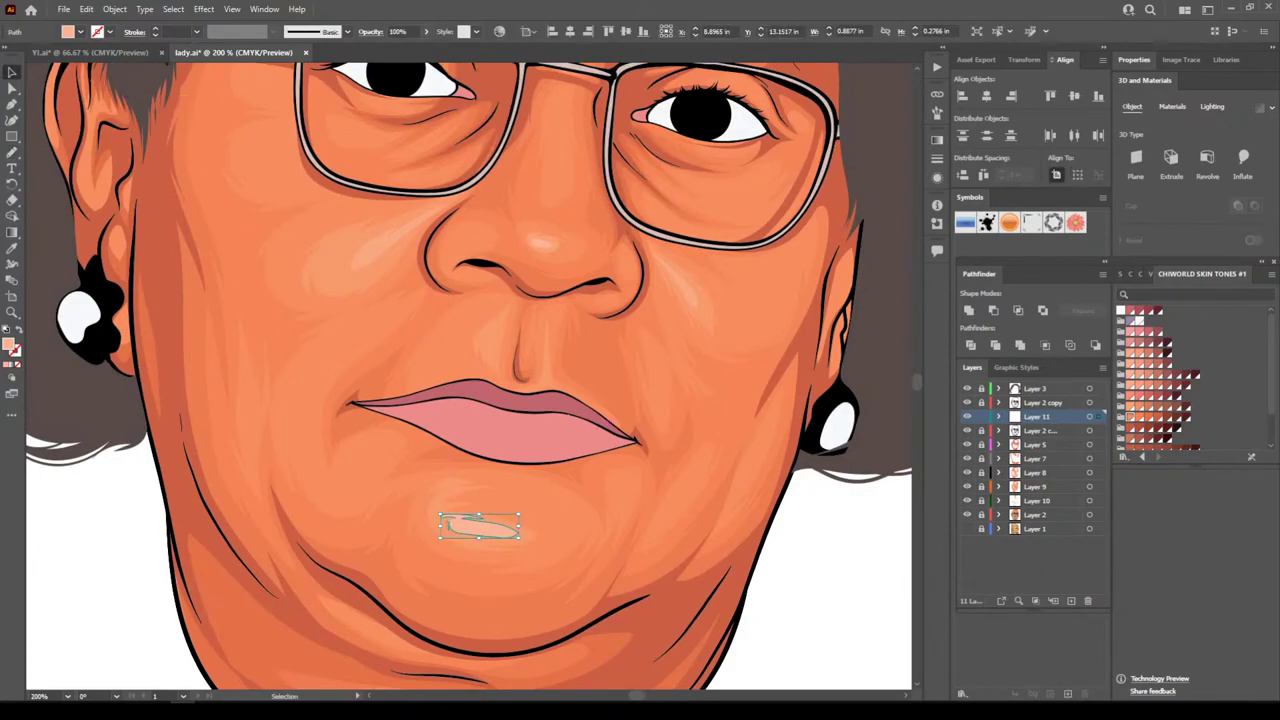
click(426, 31)
drag(423, 48, 397, 48)
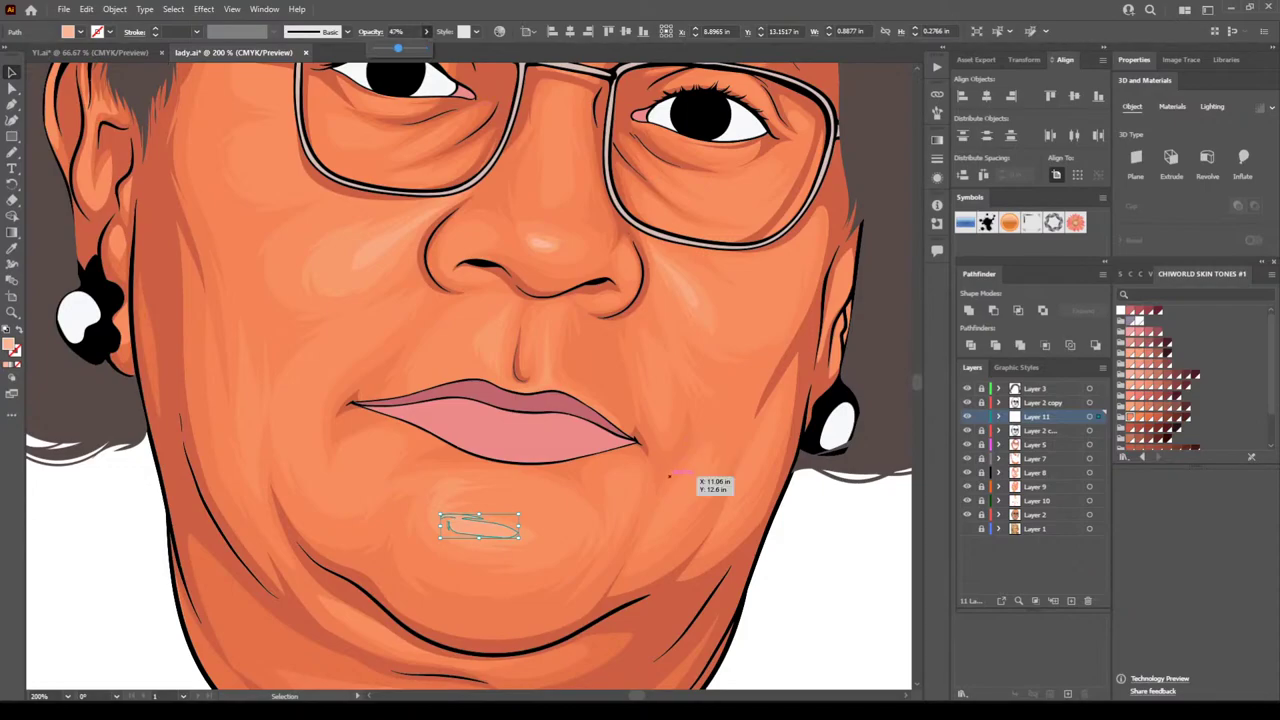
click(669, 476)
Draw a small rounded pale highlight about 0.10 by 0.13 in just above the bridge of the glasses with the Pencil
scroll(709, 451, up, 4)
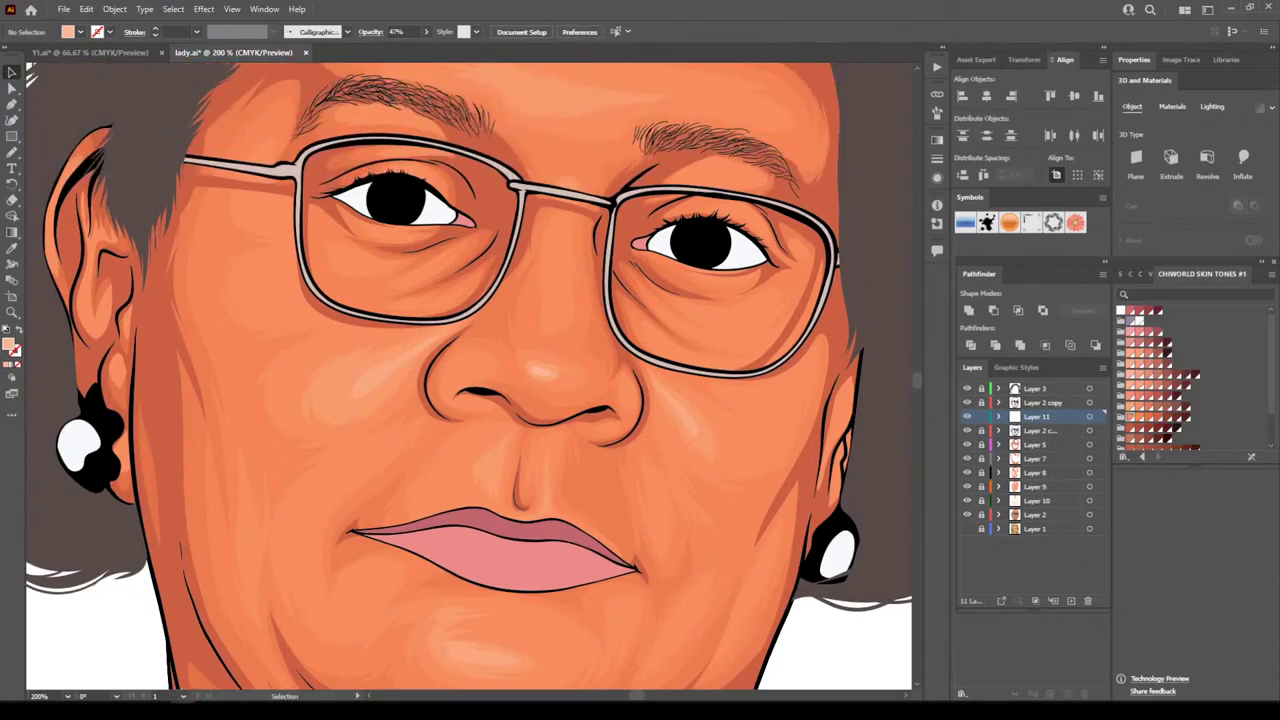
scroll(660, 430, up, 3)
scroll(660, 430, right, 3)
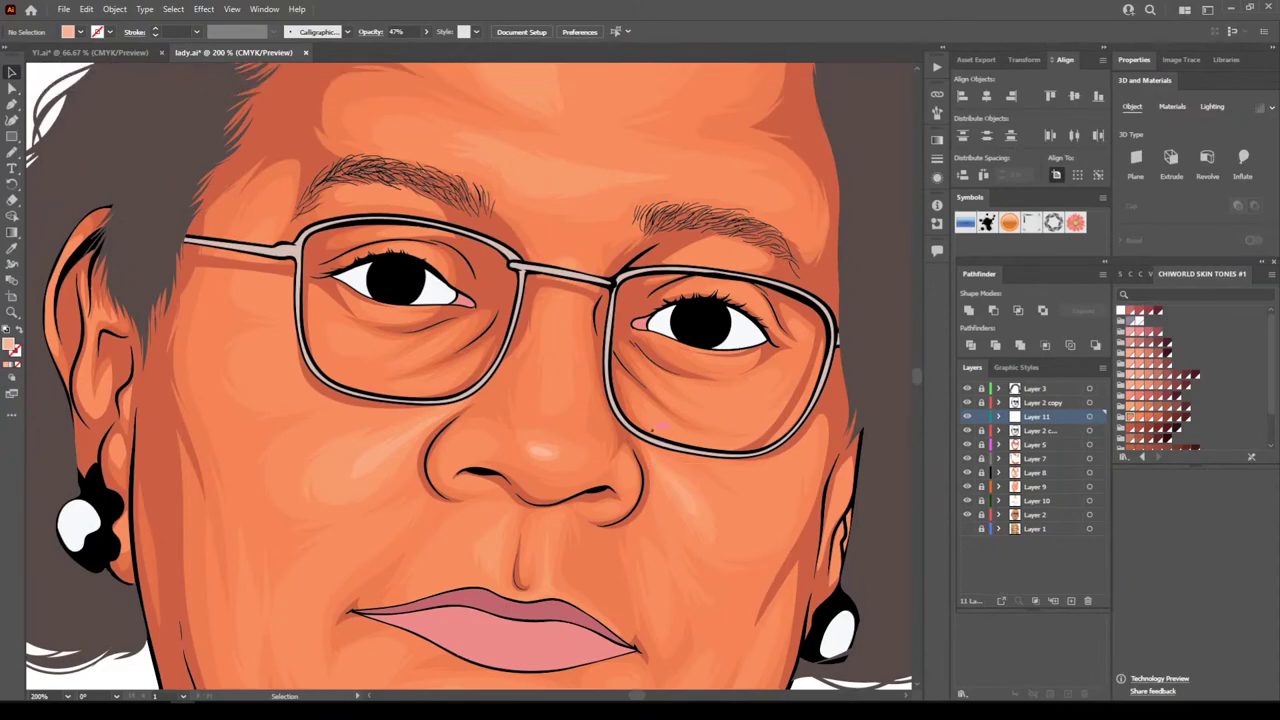
key(ctrl+plus)
key(ctrl+plus)
key(ctrl+plus)
key(ctrl+plus)
key(ctrl+plus)
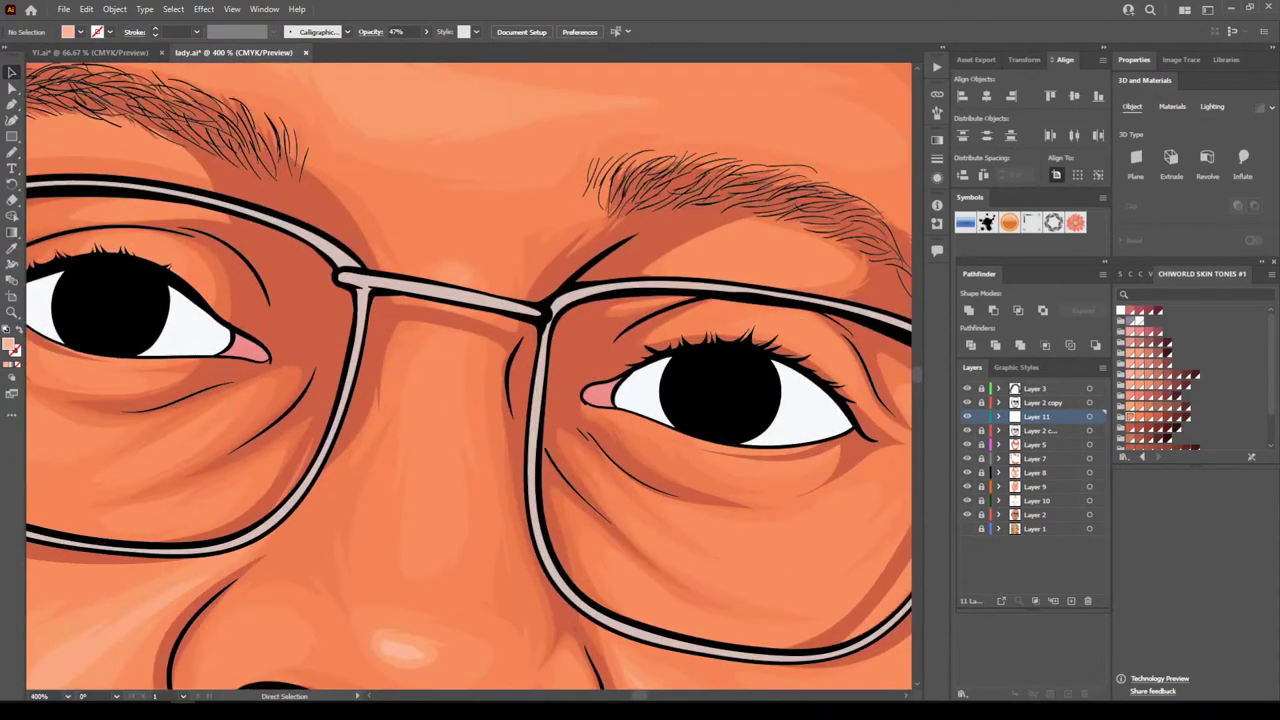
scroll(656, 427, up, 2)
key(n)
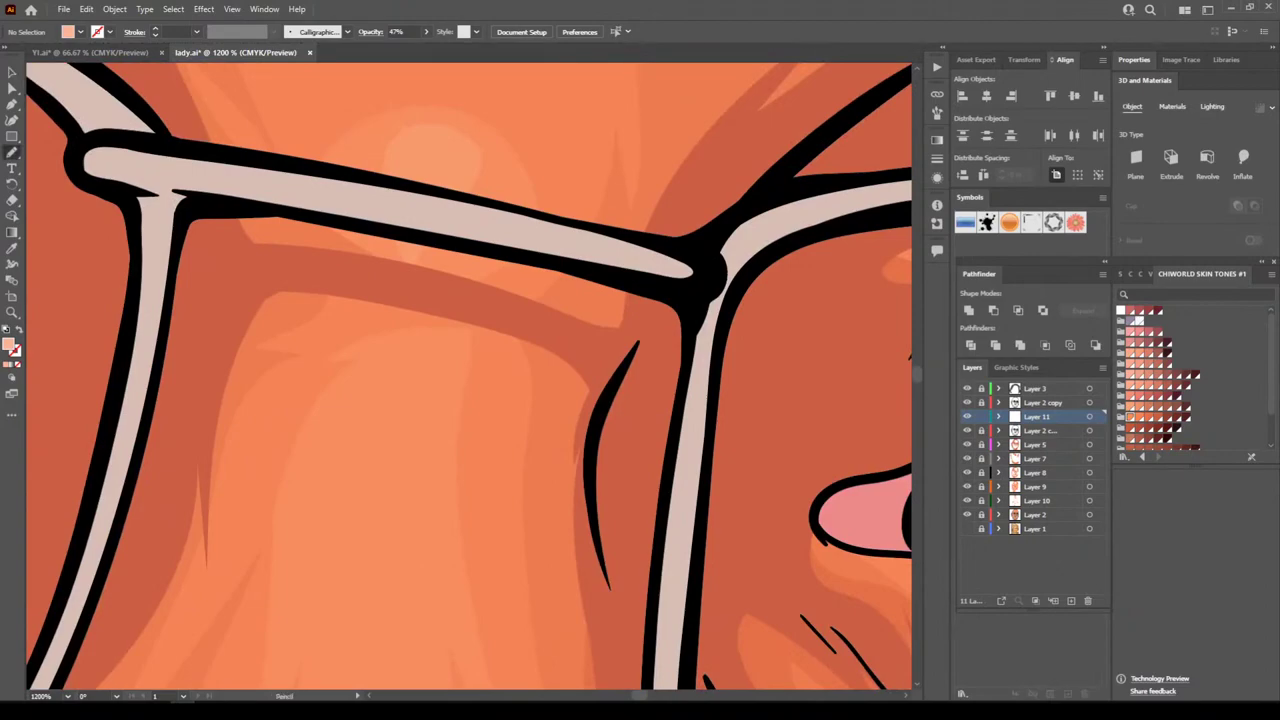
mouse_move(418, 131)
mouse_down()
mouse_move(446, 168)
mouse_move(420, 130)
mouse_up()
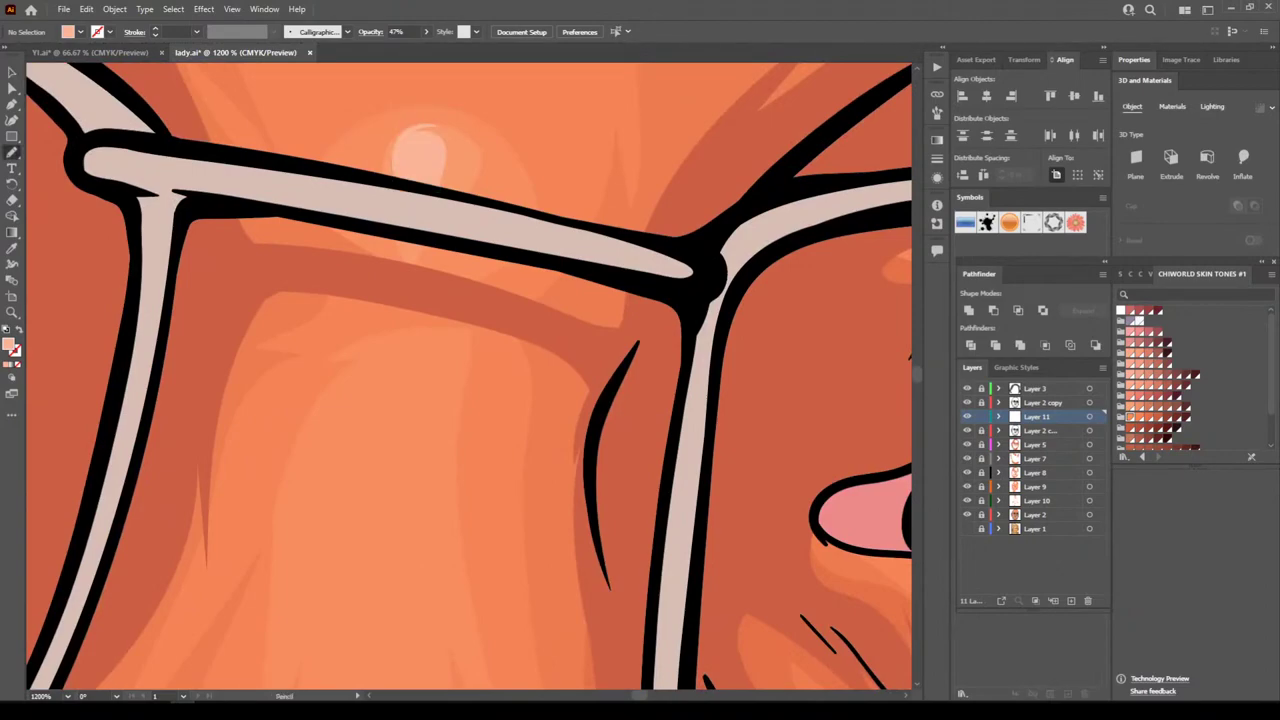
drag(421, 241, 404, 245)
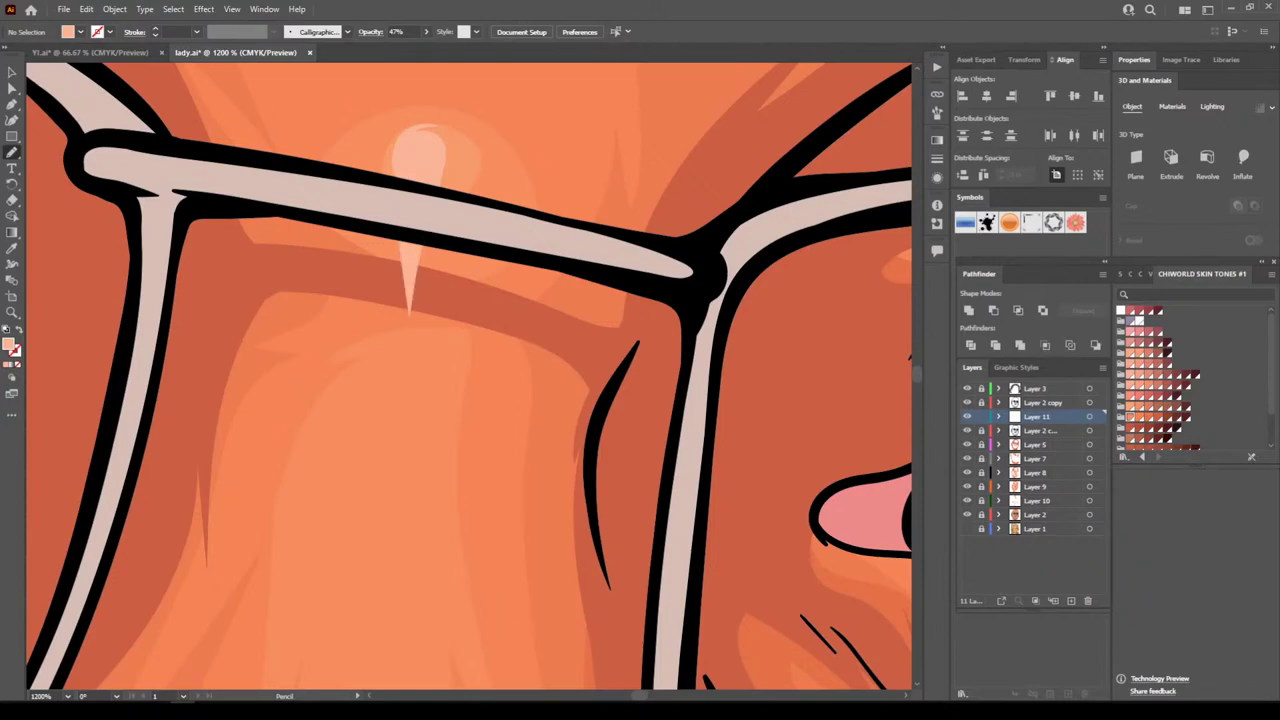
key(v)
click(410, 280)
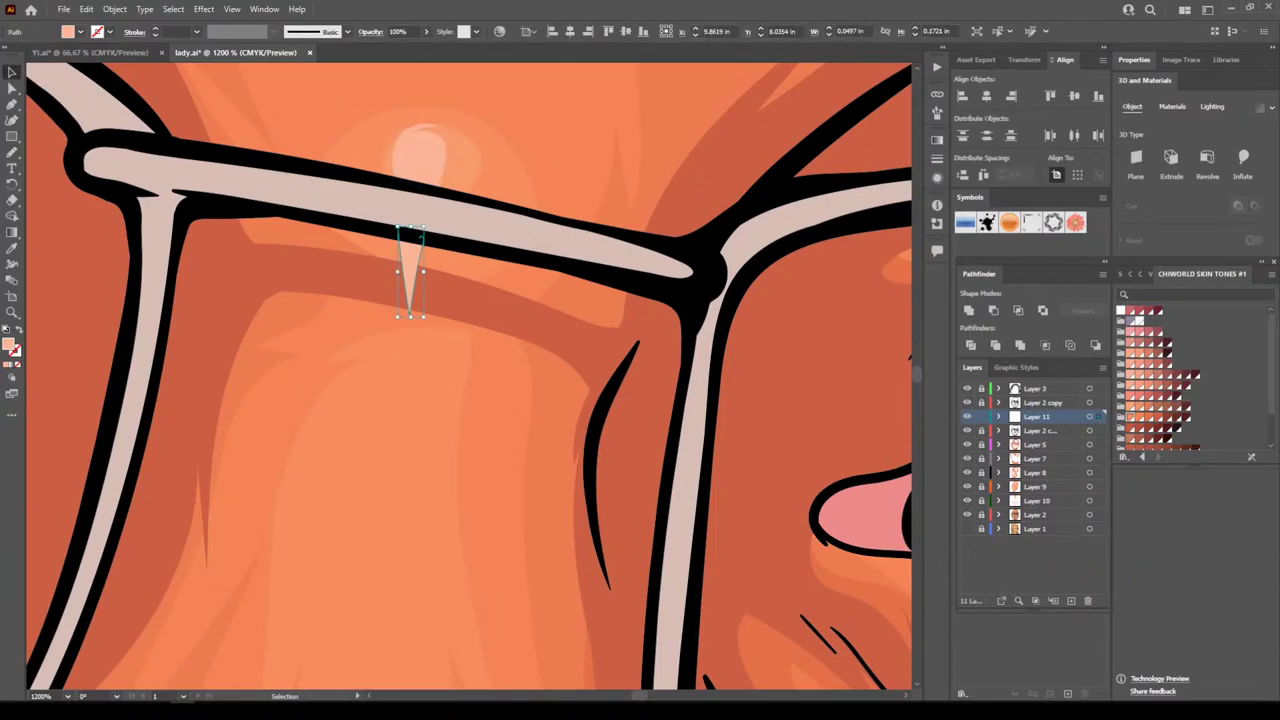
key(Delete)
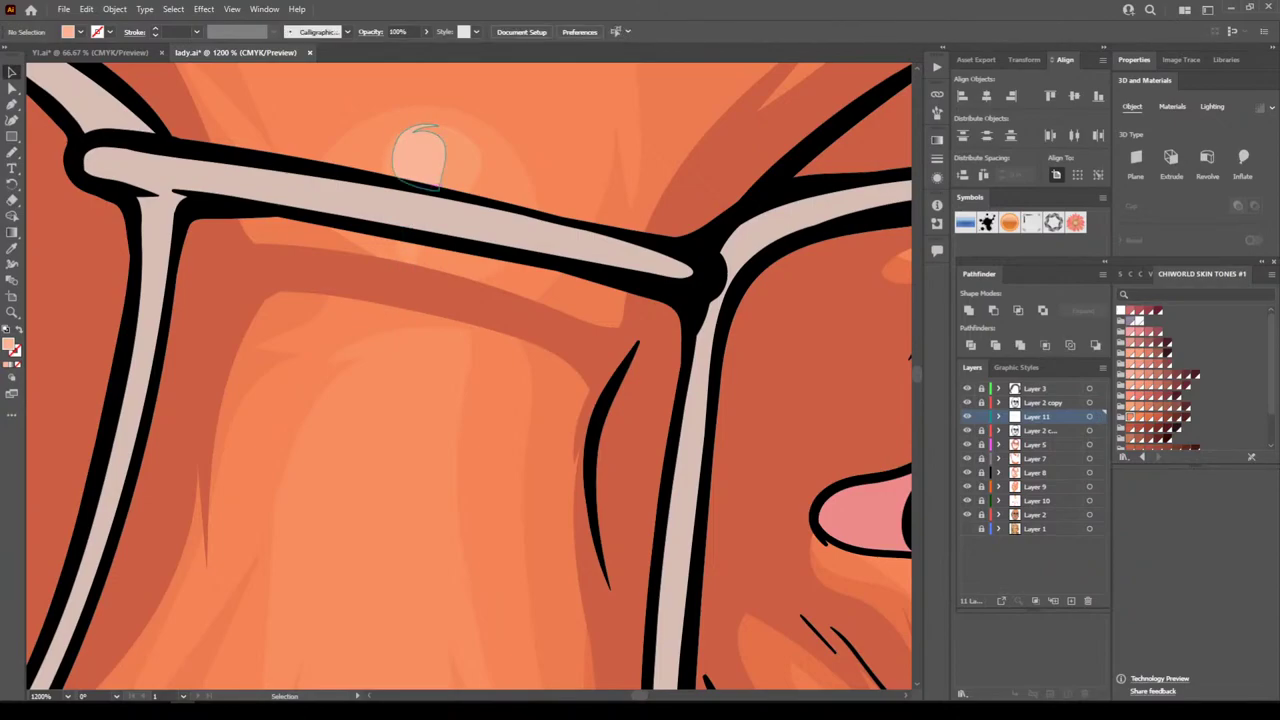
Reduce the opacity of the small rounded highlight above the glasses' bridge to 57%
click(420, 160)
click(426, 32)
drag(427, 48, 403, 48)
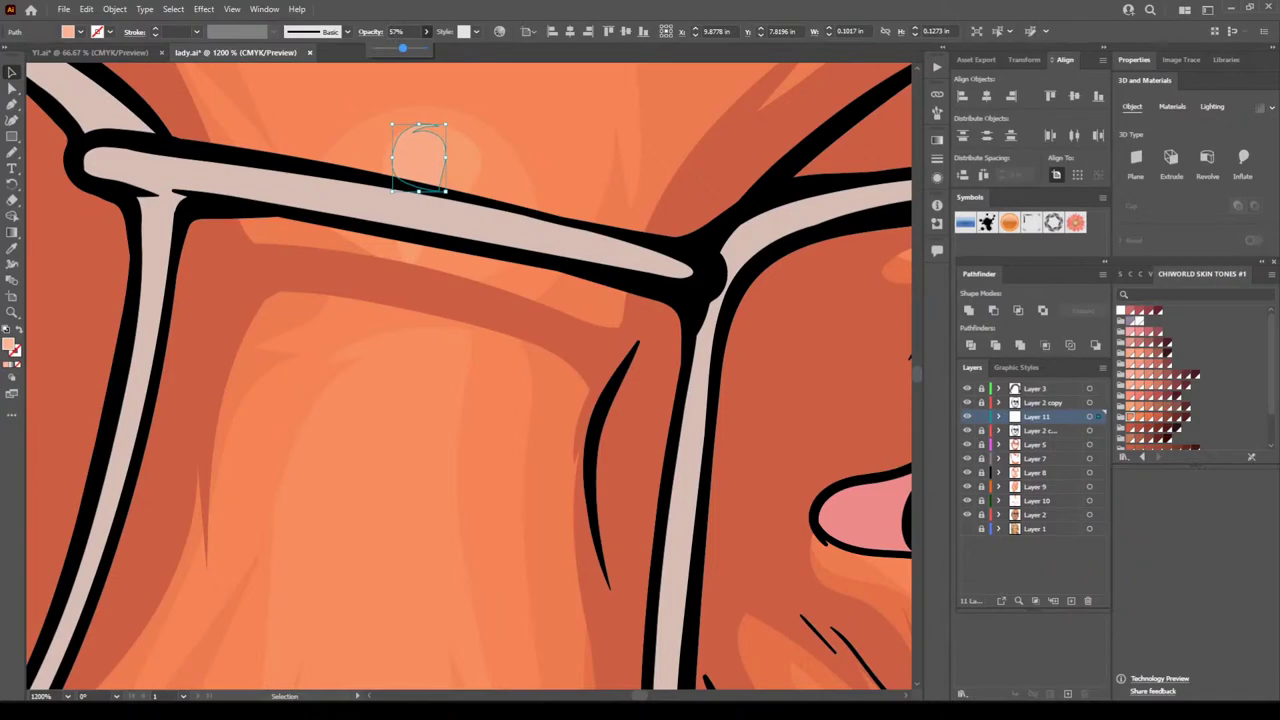
click(331, 409)
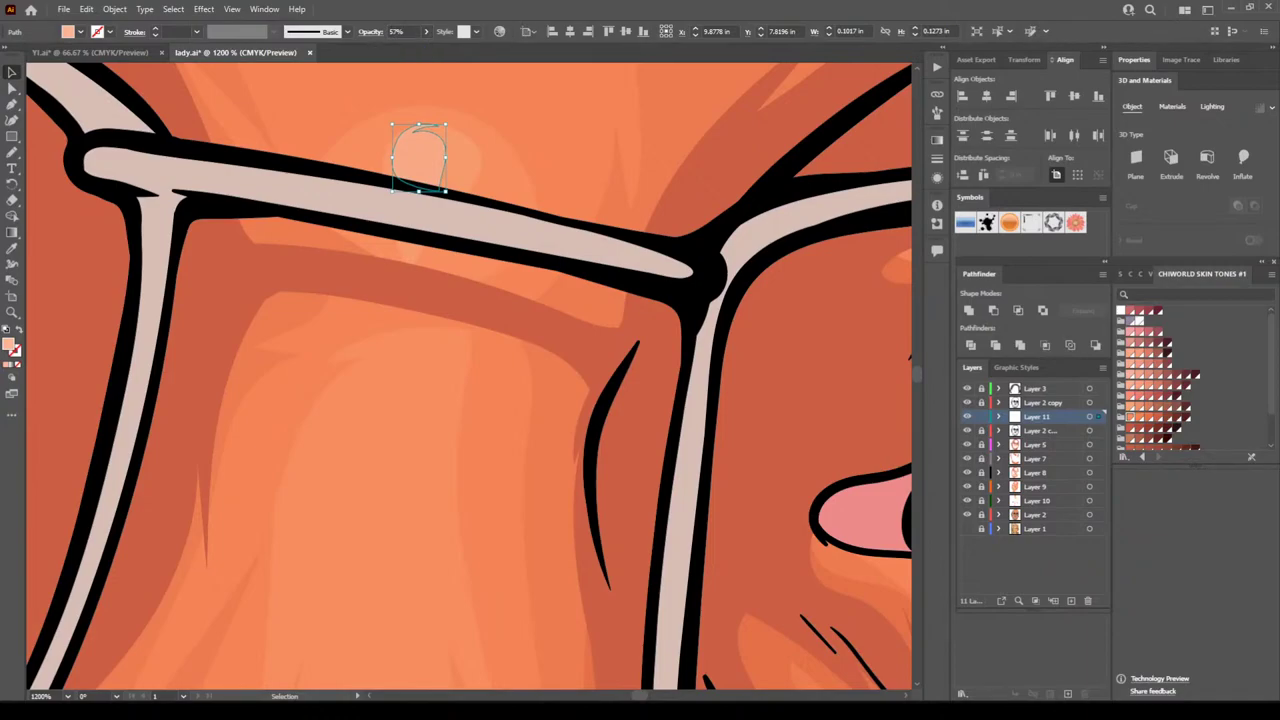
click(331, 409)
Draw a jagged, tapered pale highlight about 1.52 by 0.41 in across the lower forehead between the eyebrows with the Pencil
key(ctrl+minus)
key(ctrl+minus)
key(ctrl+minus)
key(ctrl+minus)
key(ctrl+minus)
key(ctrl+minus)
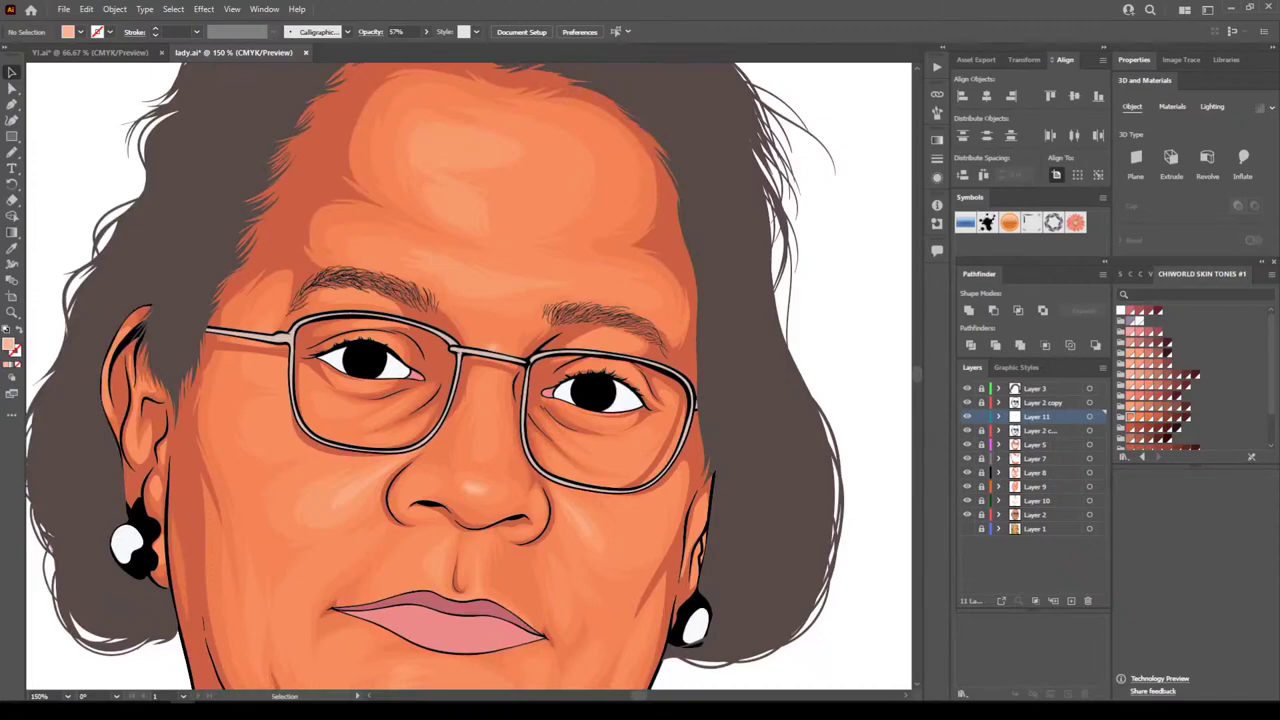
key(ctrl+plus)
key(ctrl+plus)
key(ctrl+plus)
key(ctrl+plus)
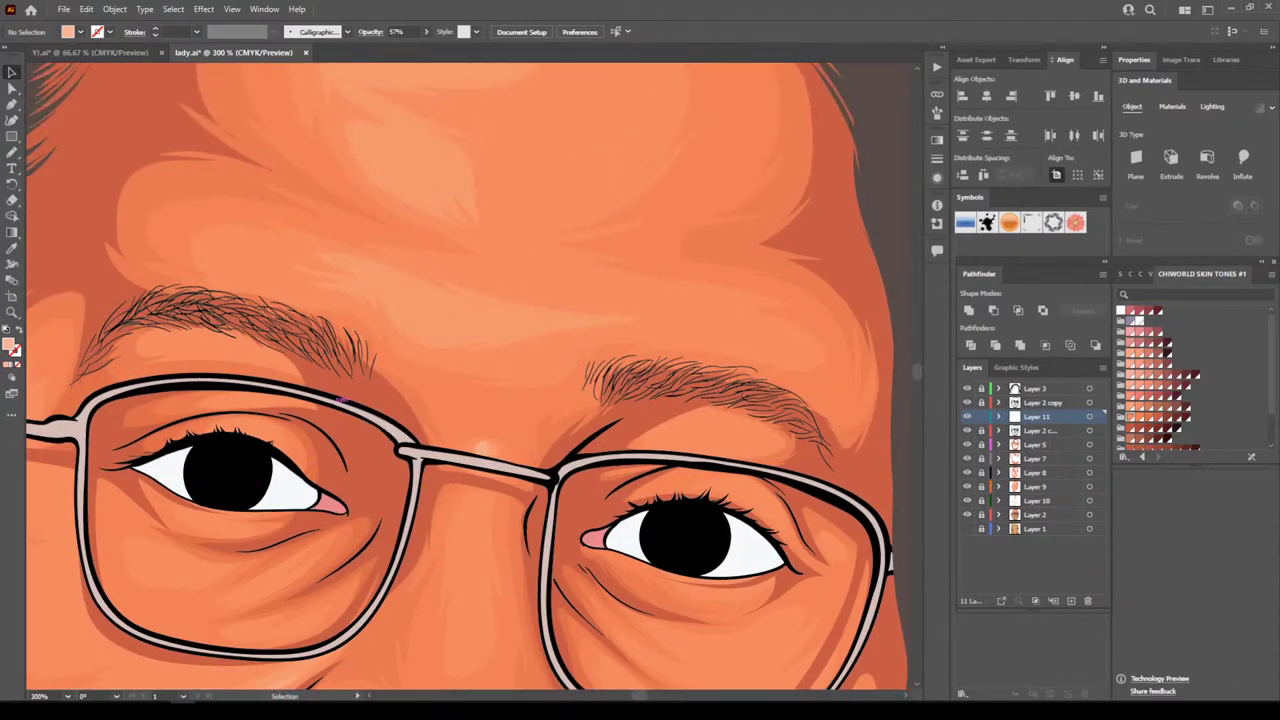
key(ctrl+plus)
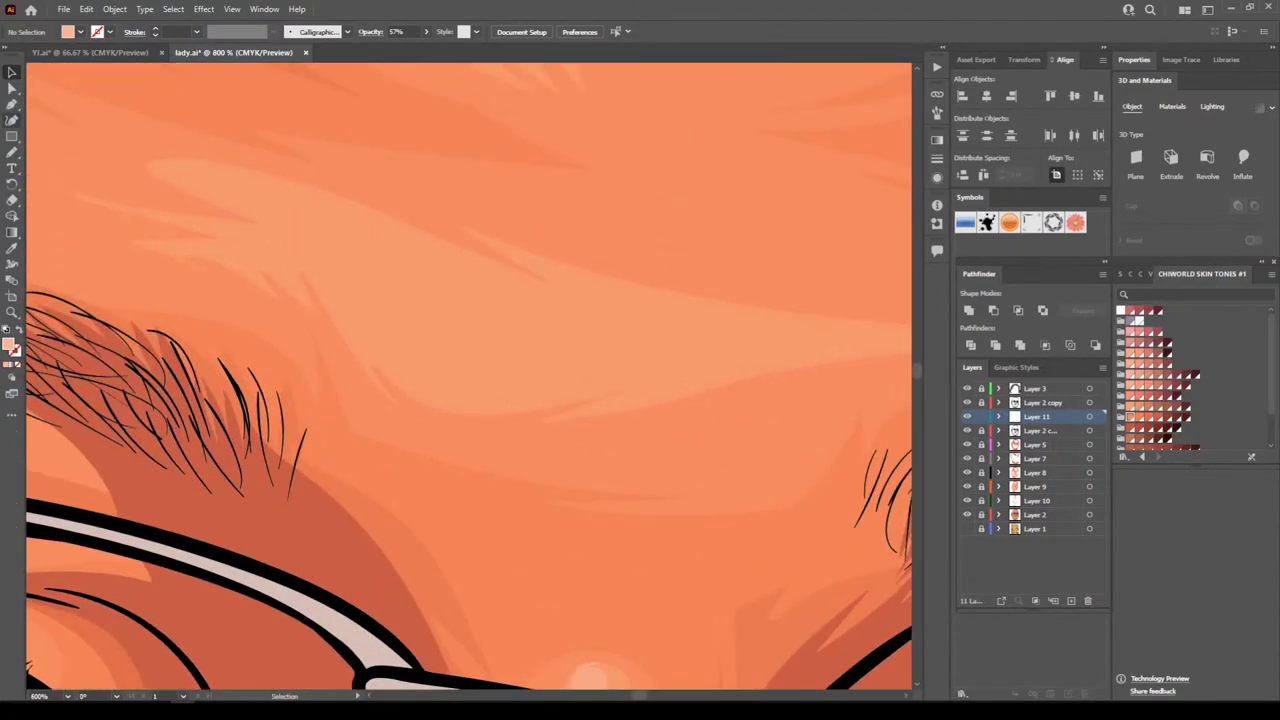
key(n)
mouse_move(262, 264)
mouse_down()
mouse_move(402, 355)
mouse_move(479, 368)
mouse_move(589, 363)
mouse_move(515, 353)
mouse_move(744, 342)
mouse_move(369, 227)
mouse_move(452, 277)
mouse_move(227, 237)
mouse_move(297, 252)
mouse_move(262, 262)
mouse_up()
Reduce the opacity of the tapered forehead highlight to 53%
key(ctrl+minus)
key(ctrl+minus)
key(ctrl+minus)
key(ctrl+minus)
key(ctrl+minus)
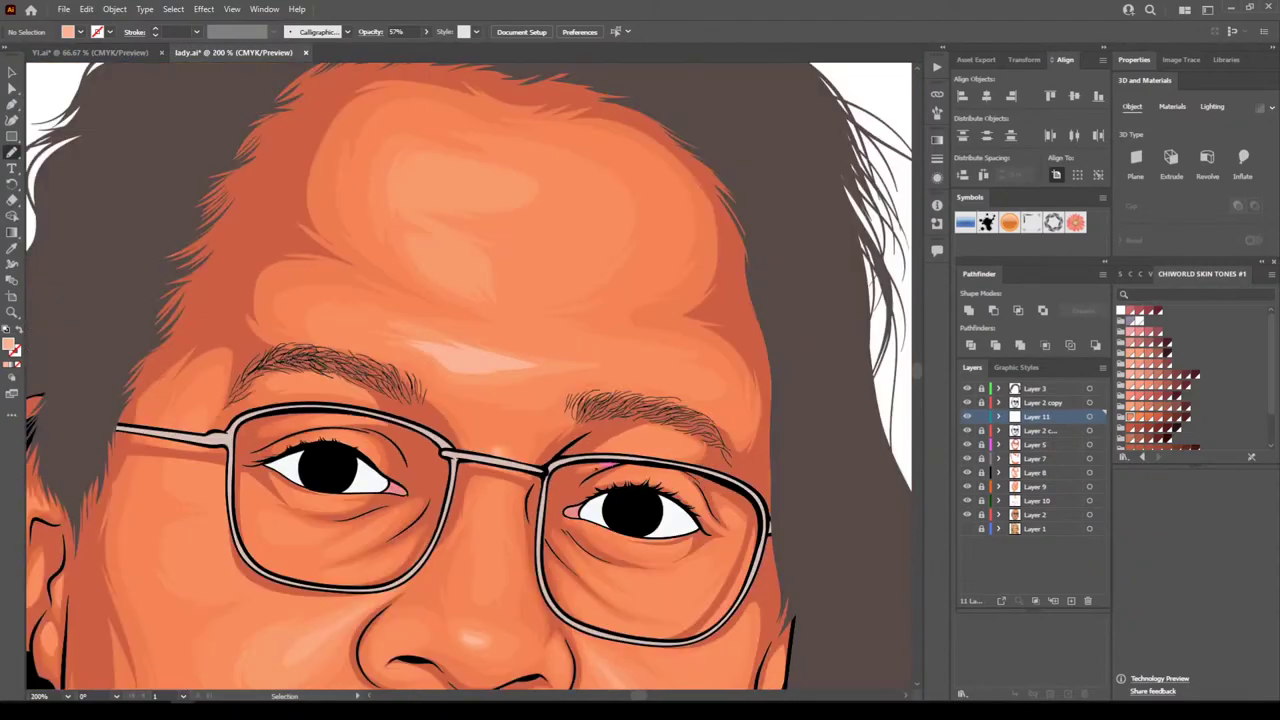
key(ctrl+plus)
key(ctrl+plus)
key(ctrl+plus)
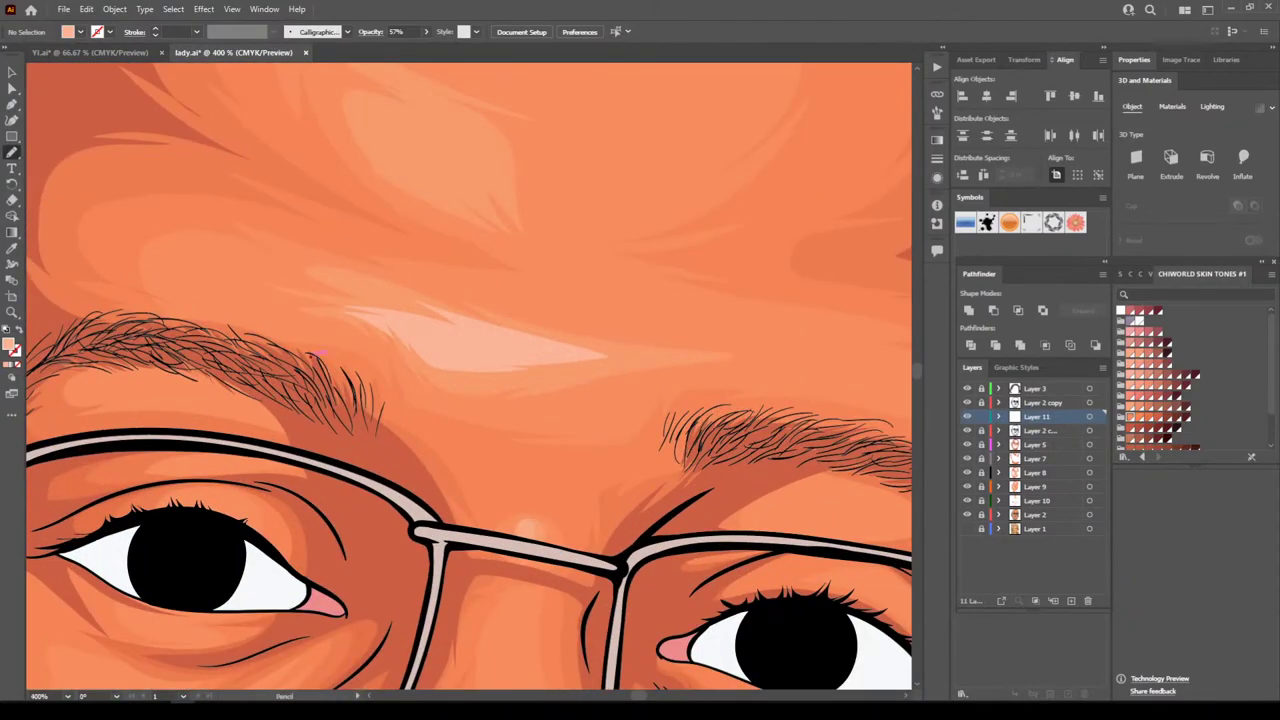
key(v)
click(462, 345)
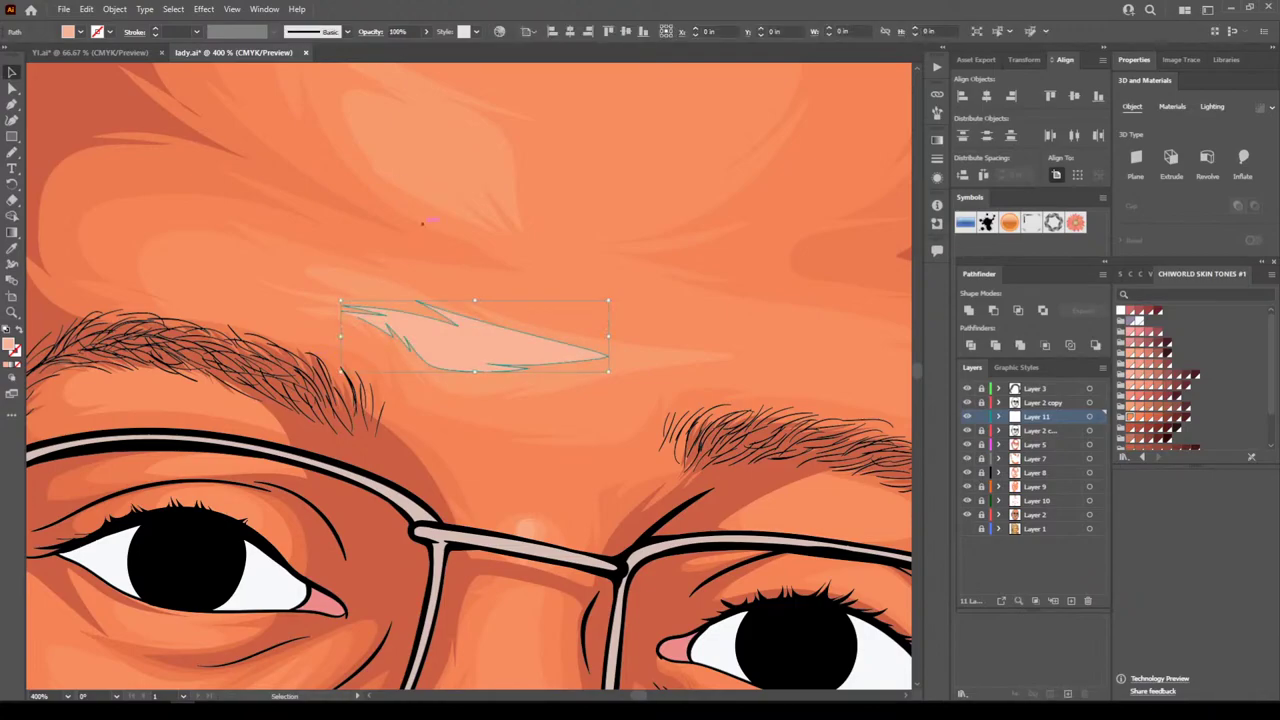
click(426, 32)
drag(426, 48, 401, 48)
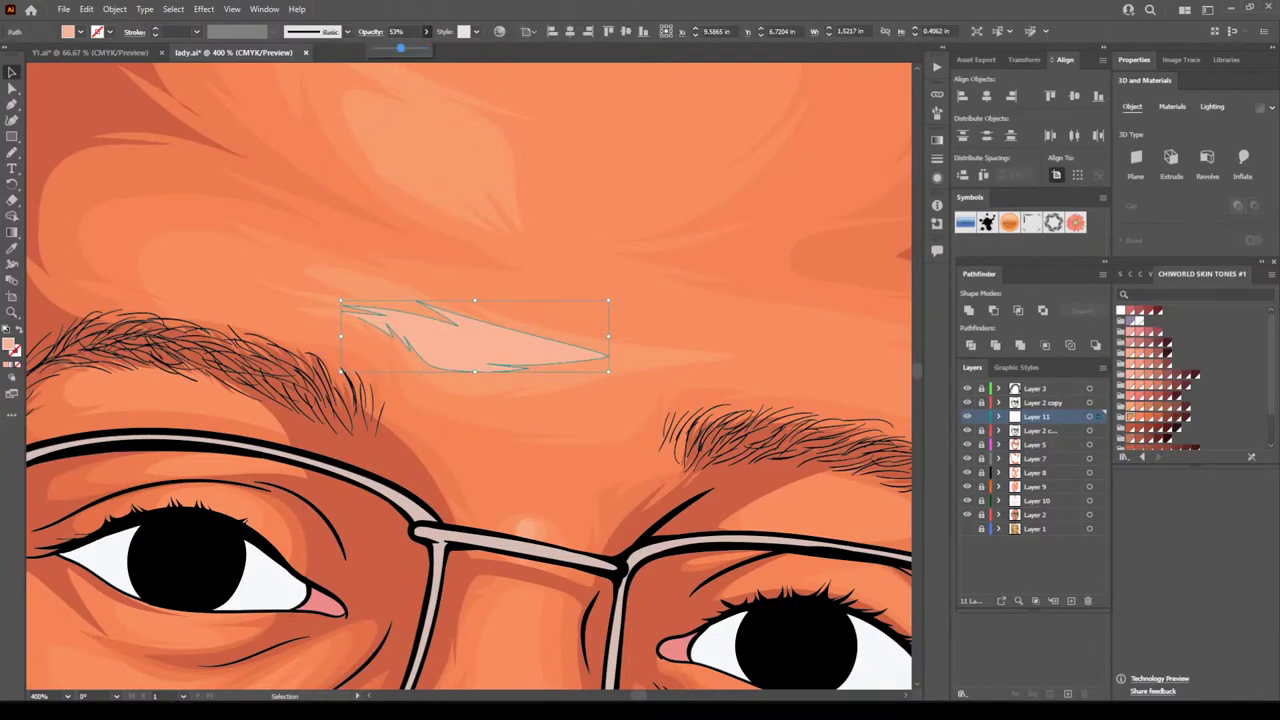
click(678, 427)
Draw a thin pale highlight about 0.44 by 0.13 in on the upper eyelid of the eye at the picture's left
key(ctrl+minus)
key(ctrl+minus)
key(ctrl+minus)
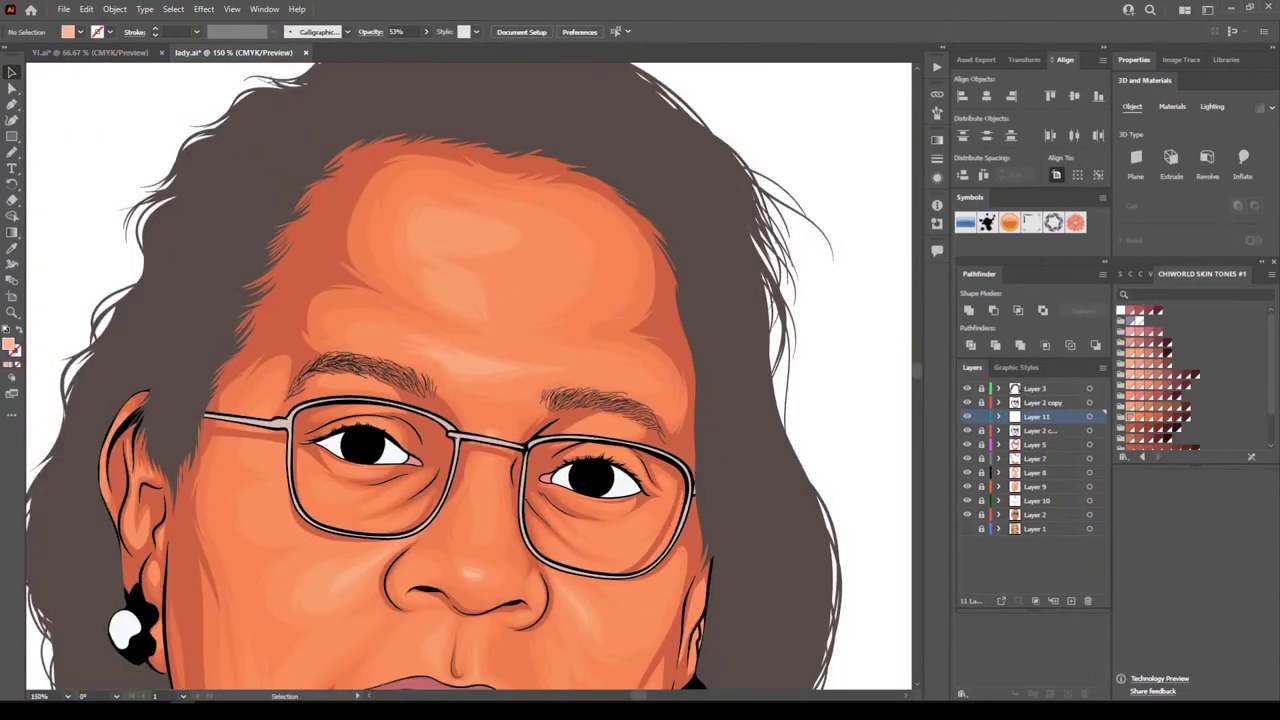
key(ctrl+minus)
key(ctrl+minus)
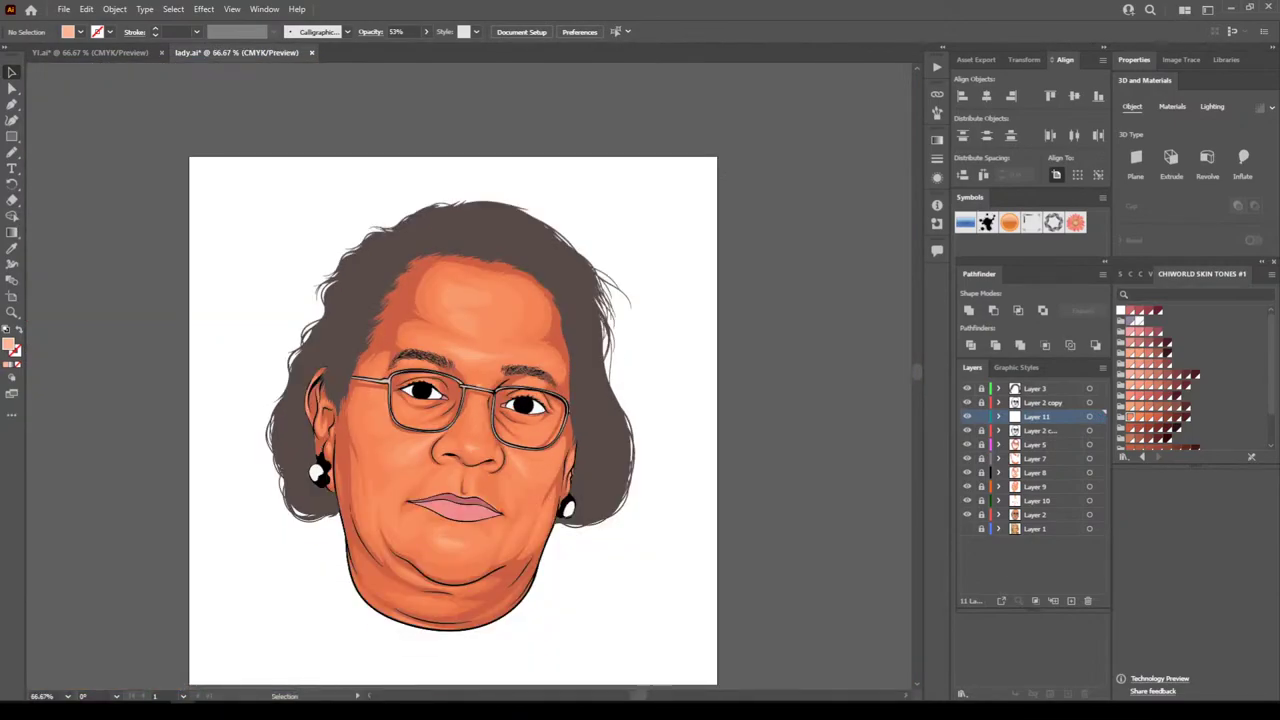
key(ctrl+plus)
key(ctrl+plus)
key(ctrl+plus)
key(ctrl+plus)
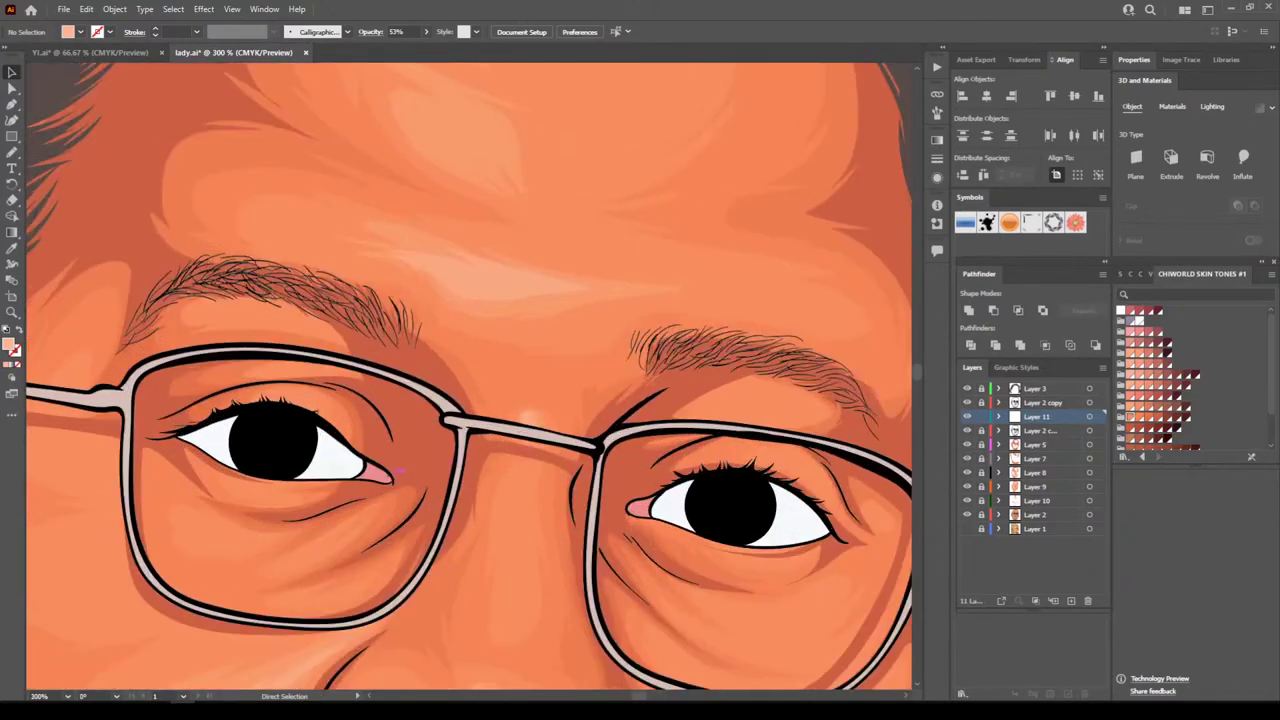
key(ctrl+plus)
key(ctrl+plus)
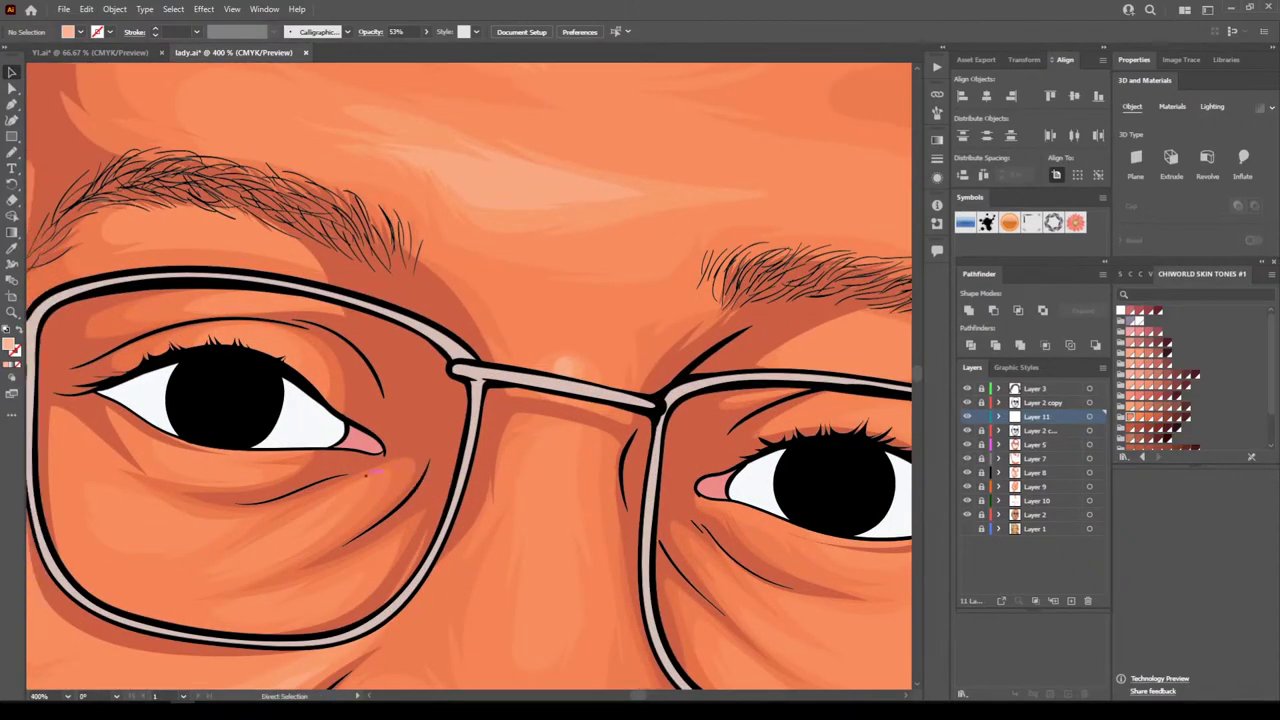
key(ctrl+plus)
key(ctrl+plus)
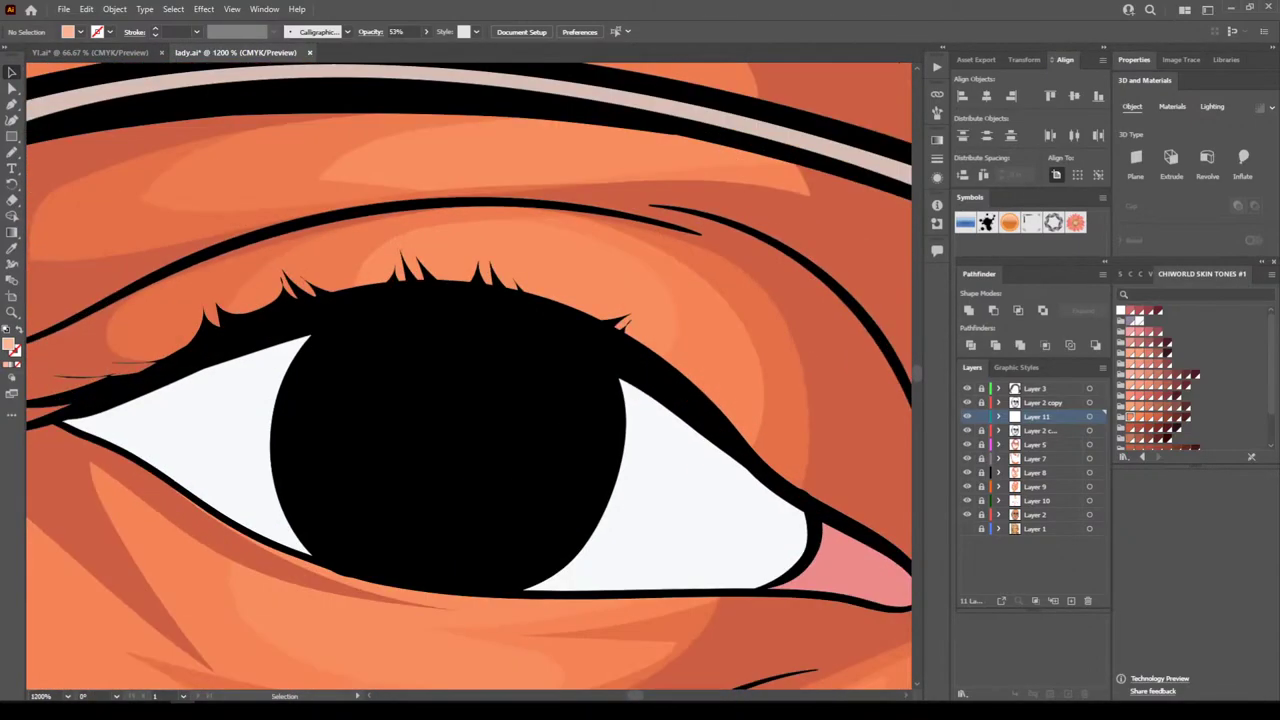
key(n)
drag(462, 245, 505, 243)
Draw a matching tapered pale highlight on the upper eyelid of the other eye, just above the lashes
key(ctrl+minus)
key(ctrl+minus)
key(ctrl+minus)
key(ctrl+minus)
key(ctrl+minus)
key(ctrl+minus)
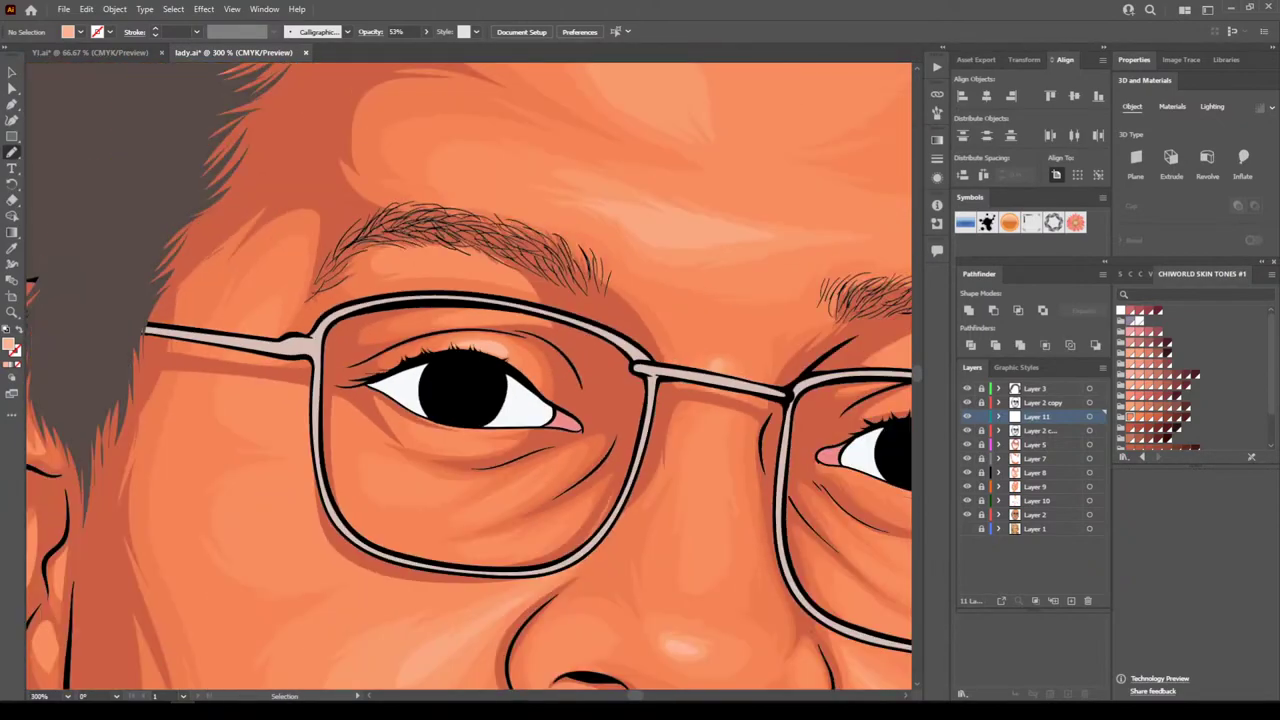
scroll(824, 606, right, 2)
key(ctrl+plus)
key(ctrl+plus)
key(ctrl+plus)
key(ctrl+plus)
key(ctrl+plus)
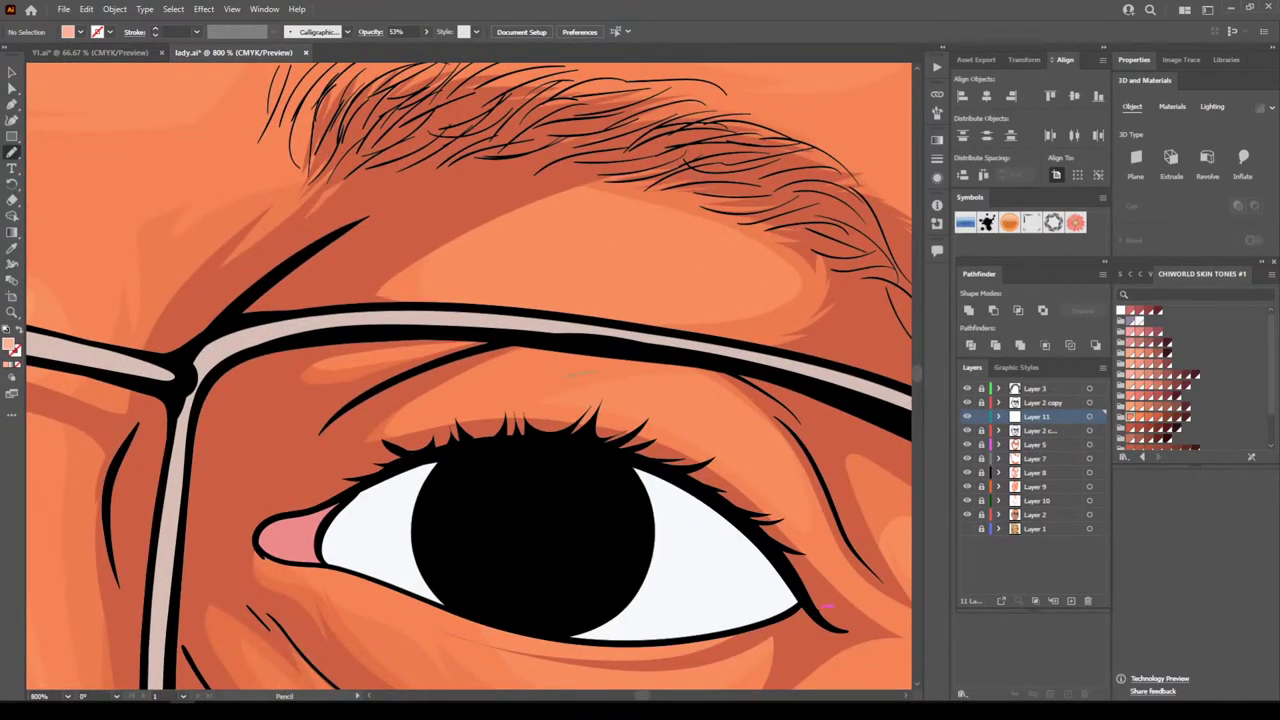
drag(538, 402, 570, 405)
Reduce the opacity of both pale upper-eyelid highlights to 47%
key(ctrl+minus)
key(ctrl+minus)
key(ctrl+minus)
key(ctrl+minus)
key(ctrl+minus)
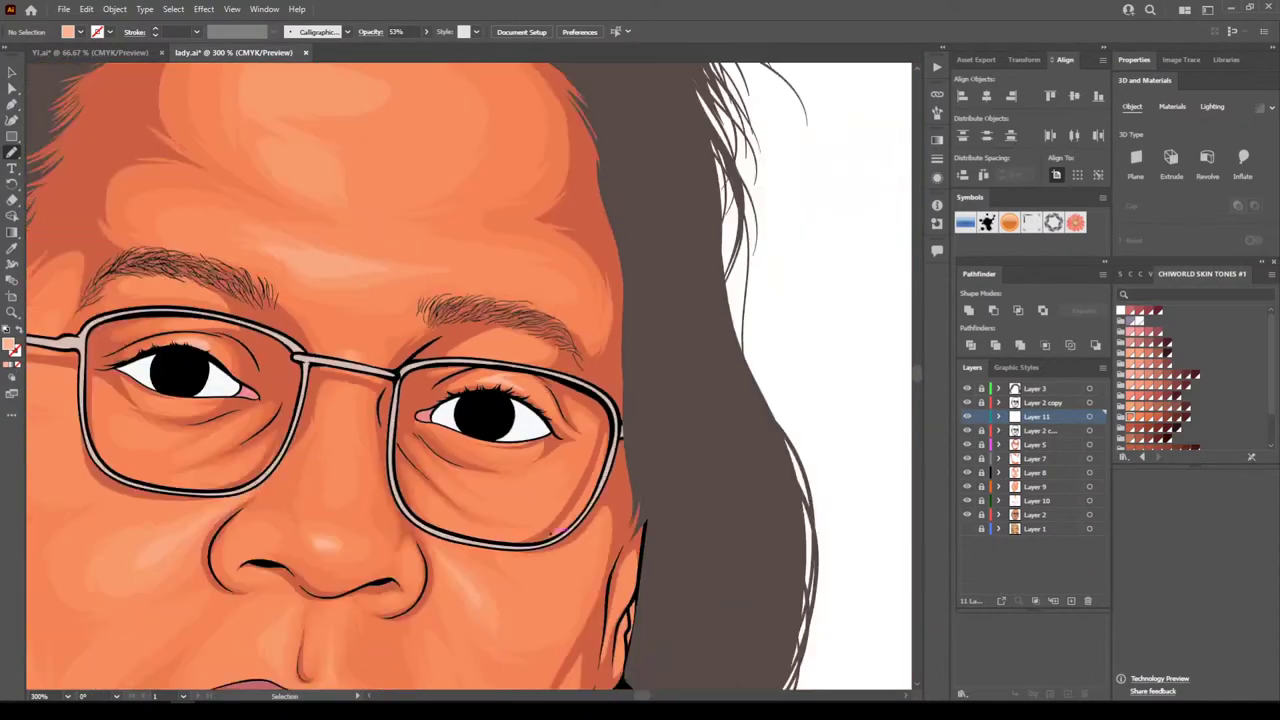
key(ctrl+plus)
key(ctrl+plus)
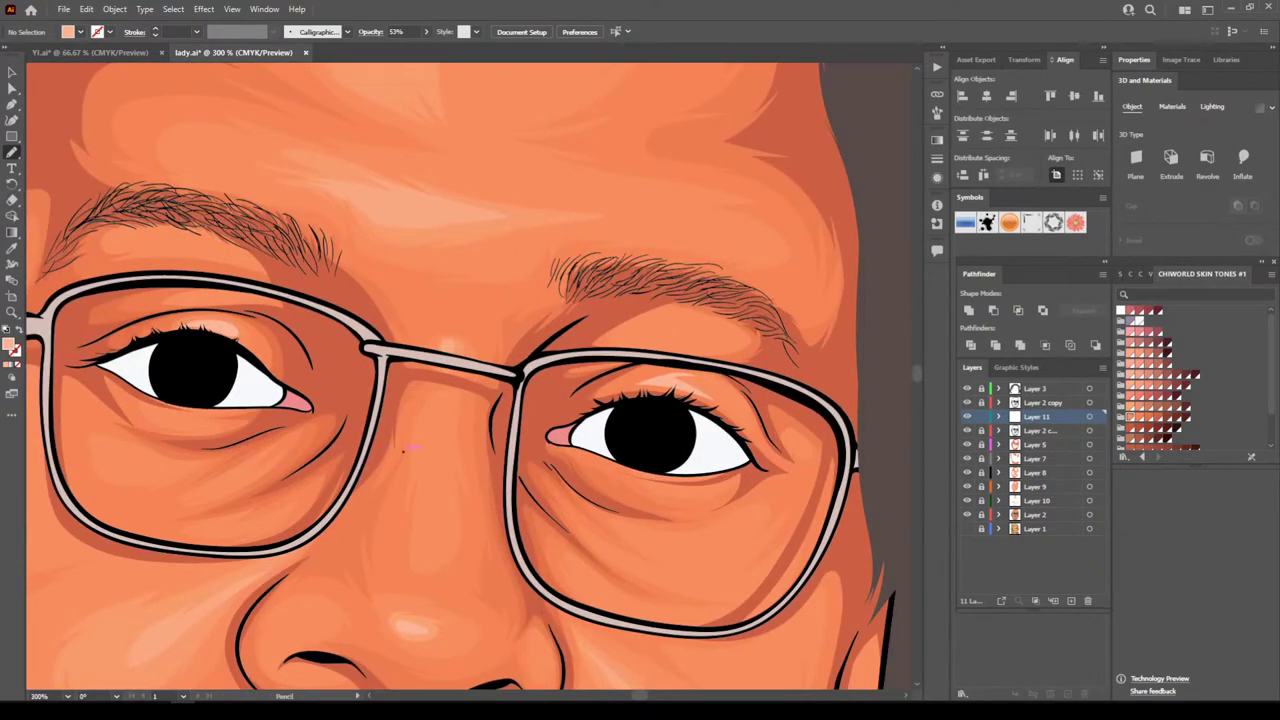
key(v)
click(237, 329)
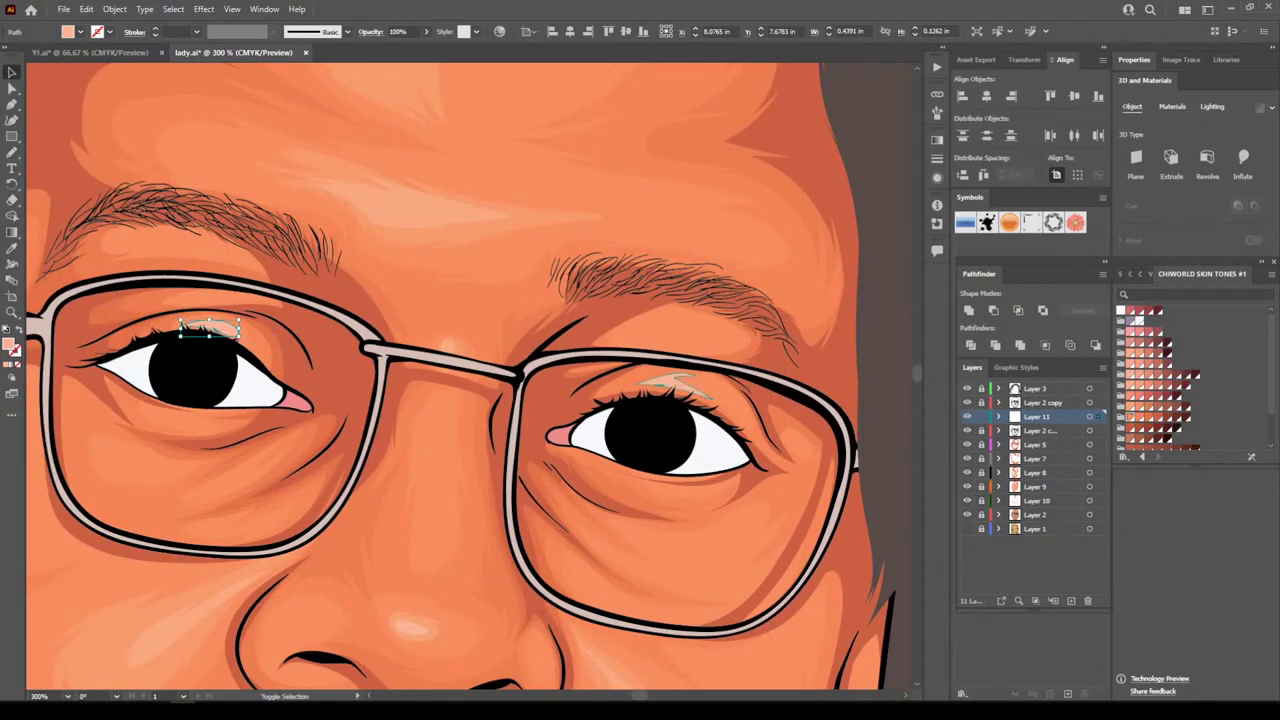
shift+click(682, 384)
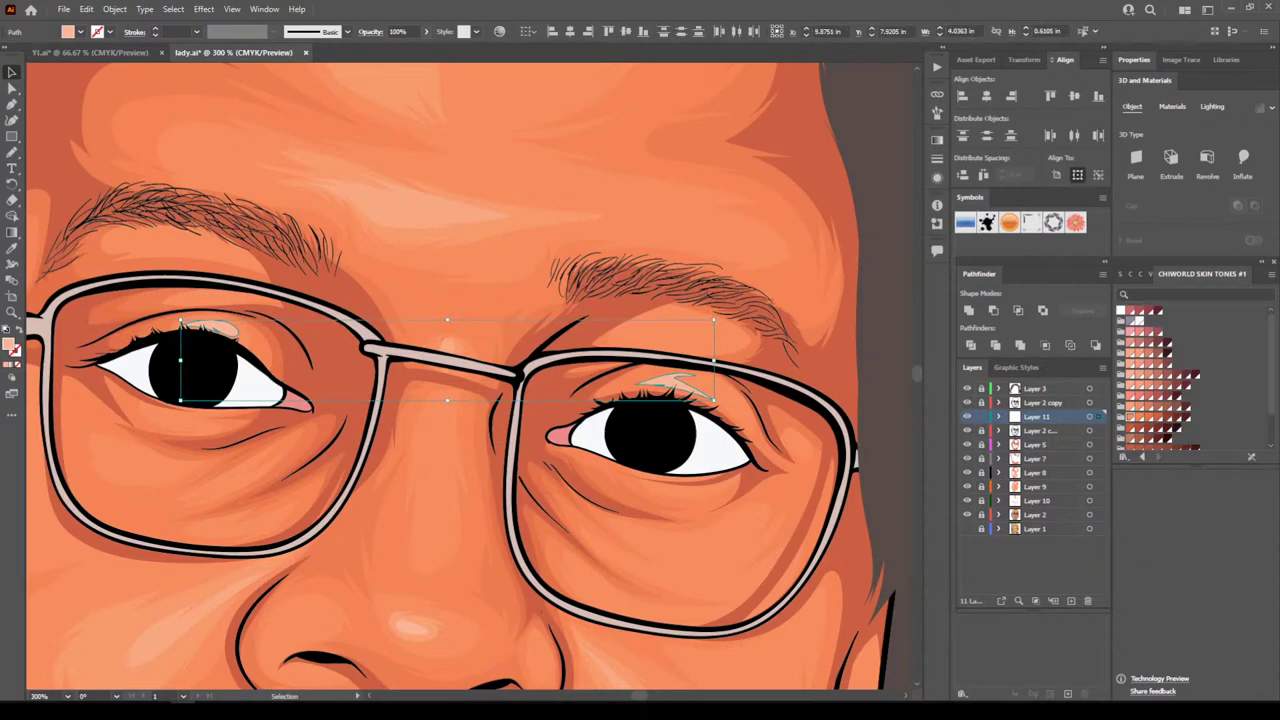
click(400, 31)
click(426, 31)
drag(427, 47, 398, 47)
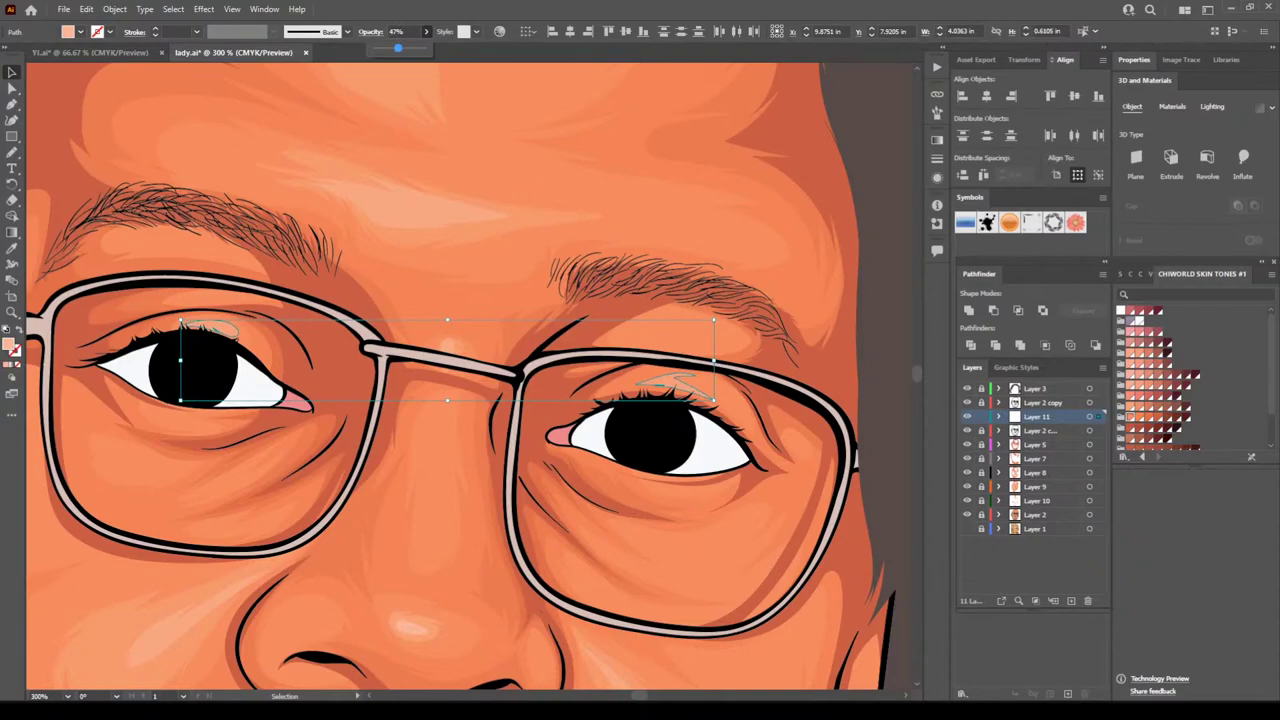
key(ctrl+shift+a)
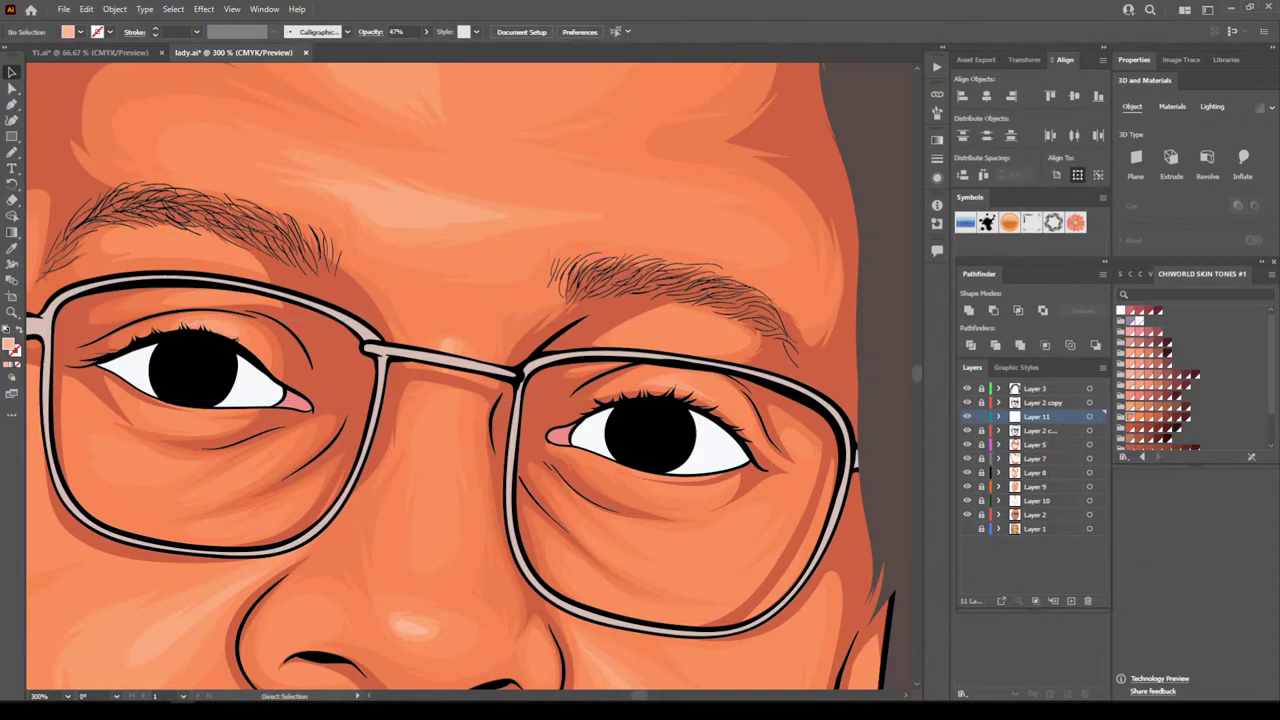
Examine how the softened eyelid and forehead highlights blend with the face at several magnifications
key(ctrl+minus)
key(ctrl+minus)
key(ctrl+minus)
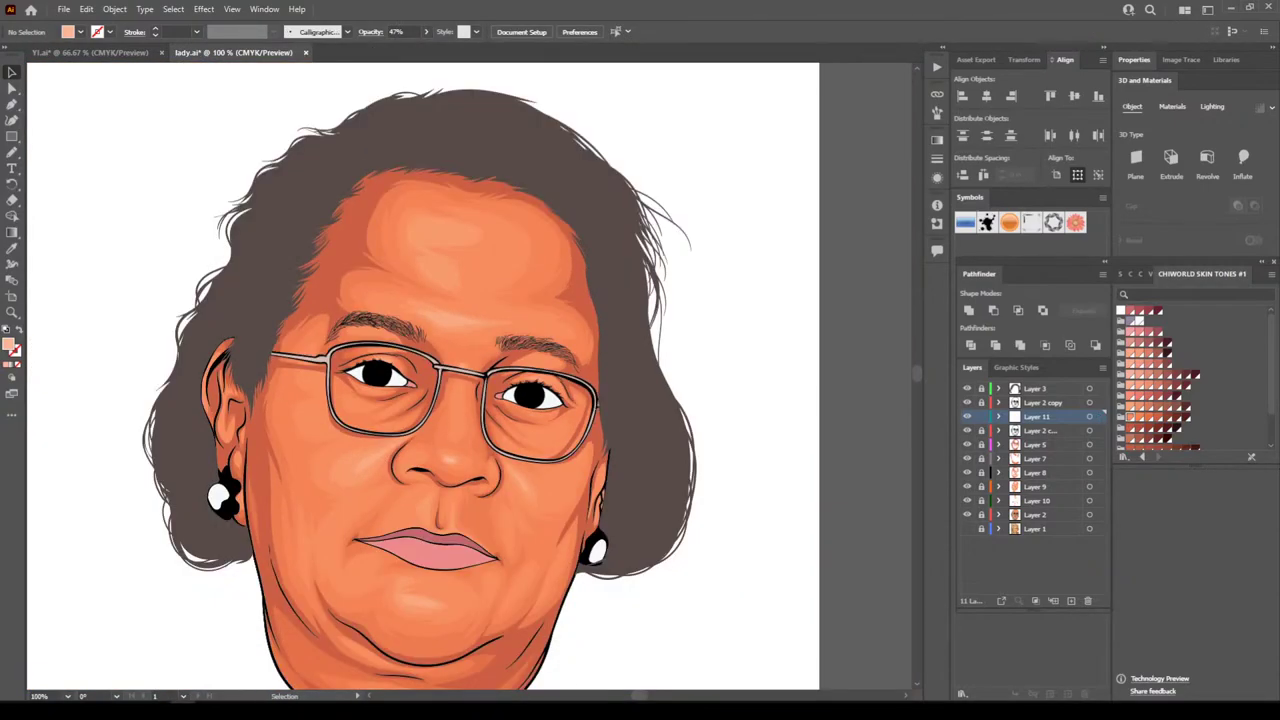
key(ctrl+minus)
key(ctrl+plus)
key(ctrl+plus)
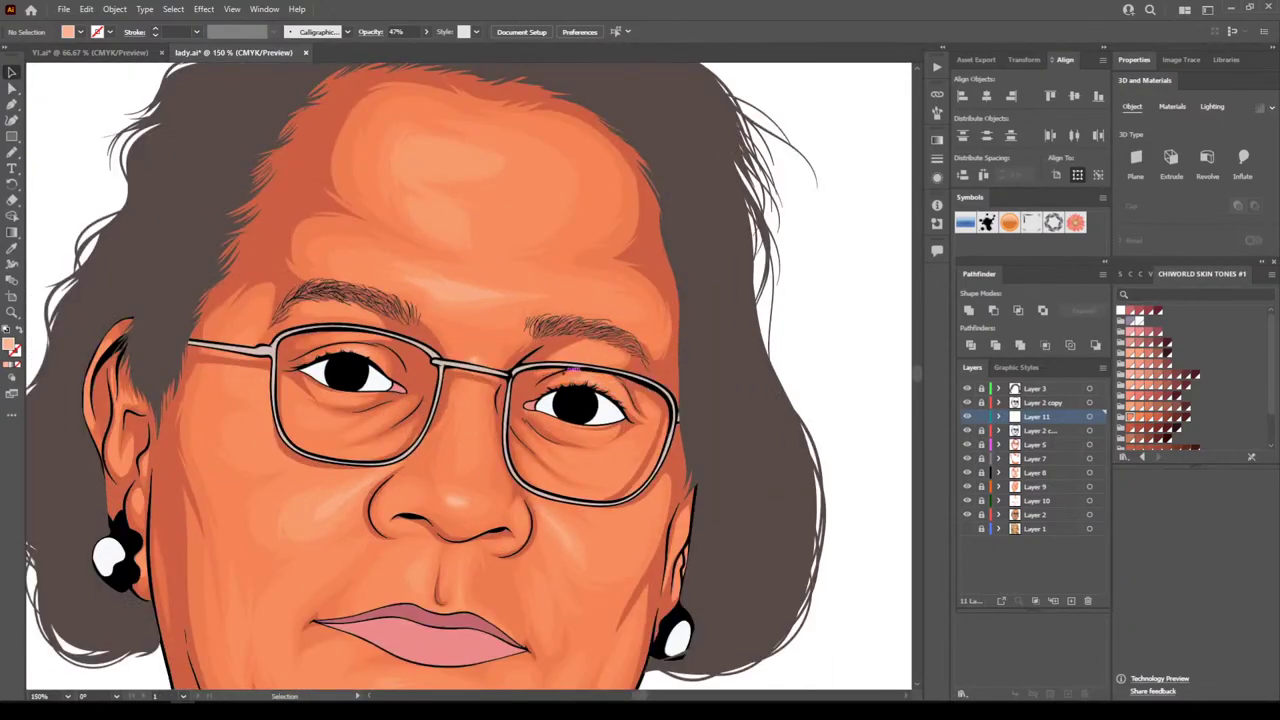
key(ctrl+minus)
key(ctrl+minus)
key(ctrl+plus)
key(ctrl+plus)
key(ctrl+plus)
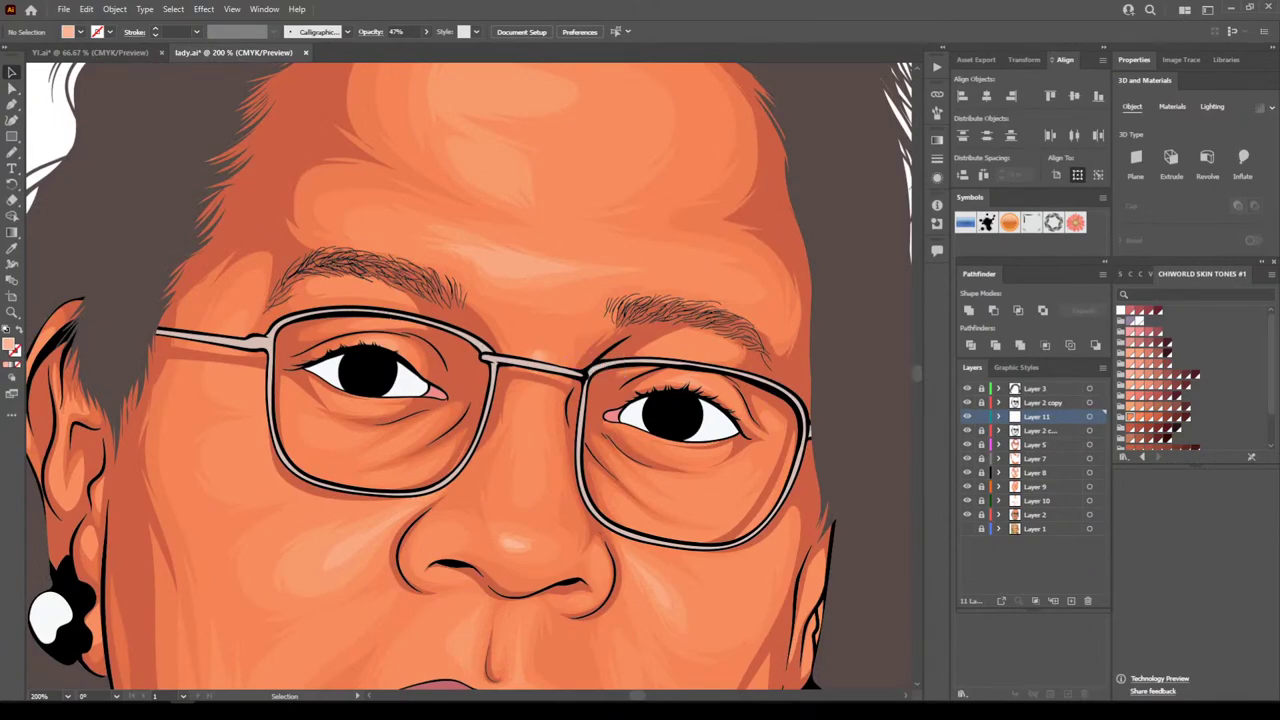
key(ctrl+minus)
key(ctrl+minus)
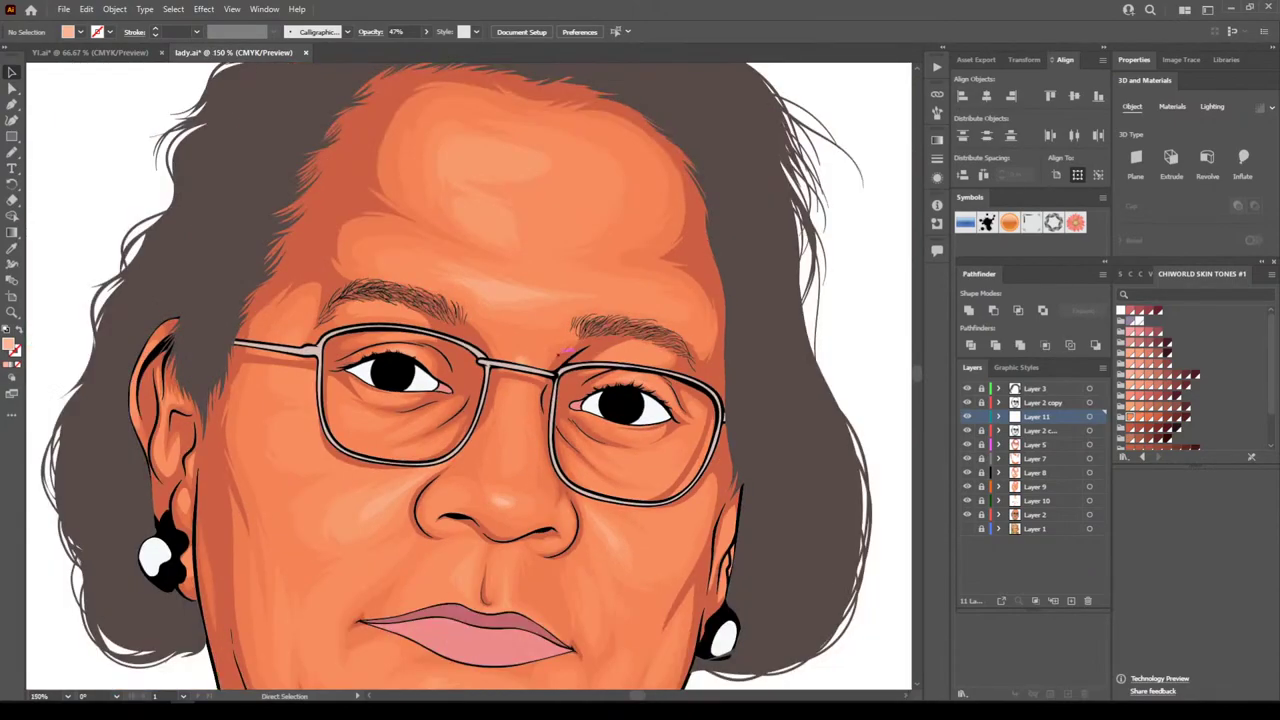
scroll(586, 351, left, 1)
scroll(642, 382, down, 5)
key(ctrl+plus)
key(v)
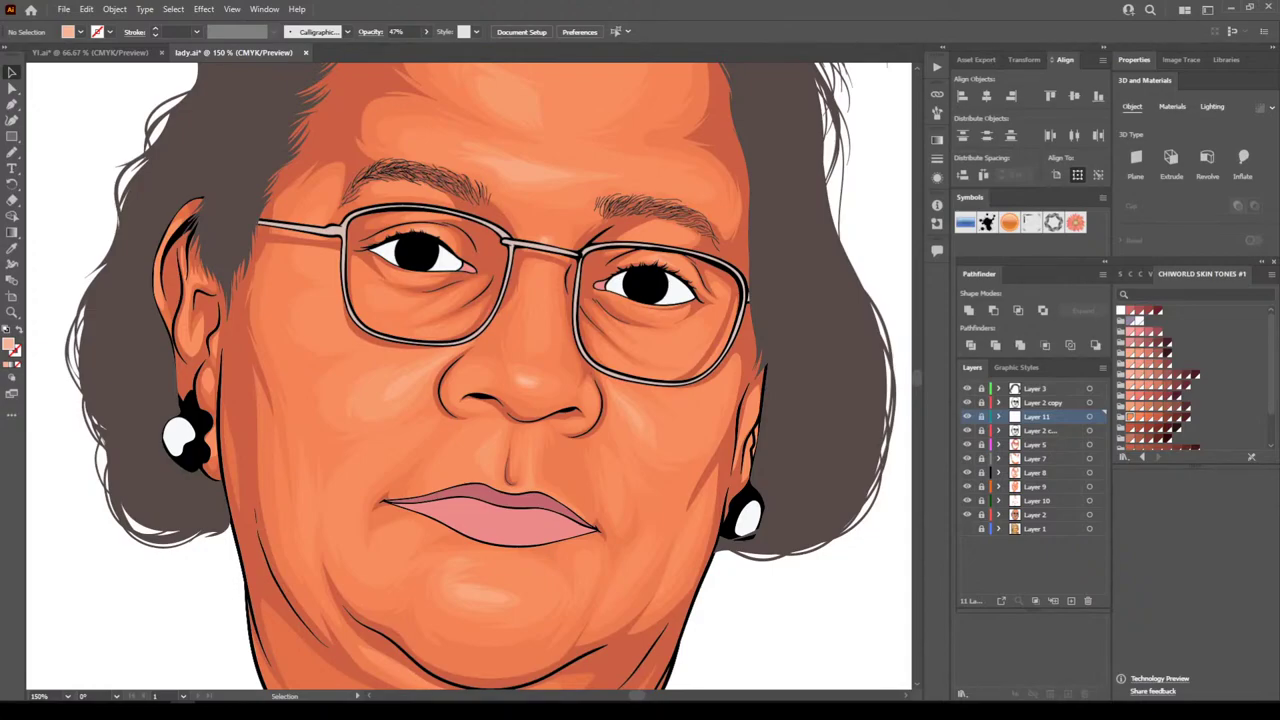
Create a new layer directly above Layer 2 copy
click(1043, 403)
click(1071, 601)
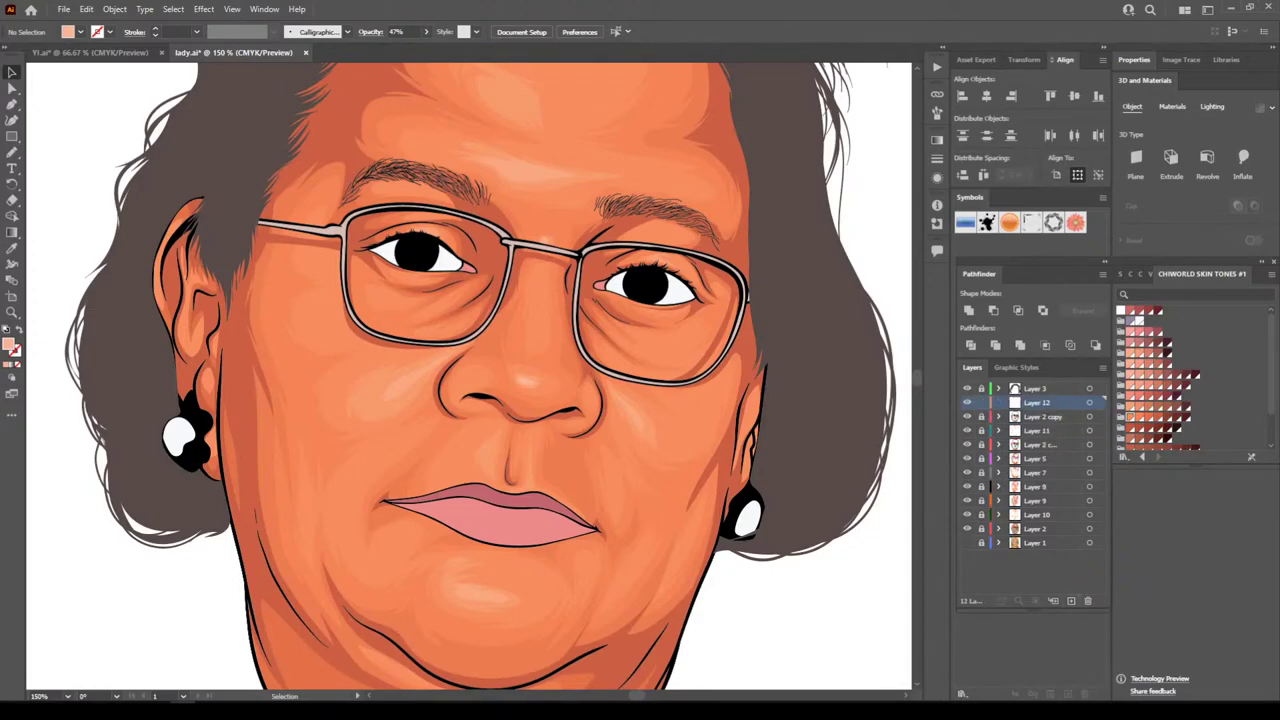
Sample the white of the eye at the picture's left and darken the fill to a muted grey-violet
scroll(469, 376, up, 4)
key(ctrl+plus)
key(ctrl+plus)
scroll(469, 376, left, 6)
scroll(469, 376, up, 9)
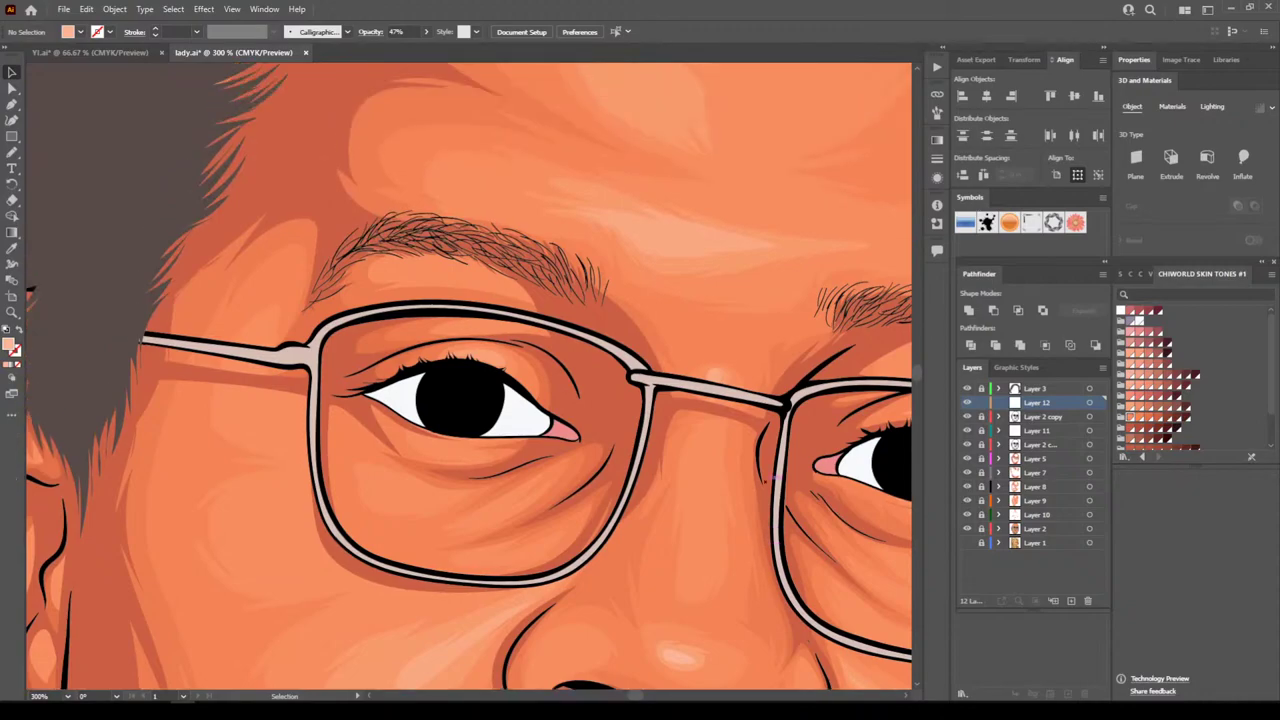
key(ctrl+plus)
key(ctrl+plus)
key(ctrl+plus)
key(ctrl+plus)
scroll(469, 376, left, 6)
scroll(769, 480, right, 1)
scroll(769, 480, down, 2)
scroll(769, 480, right, 3)
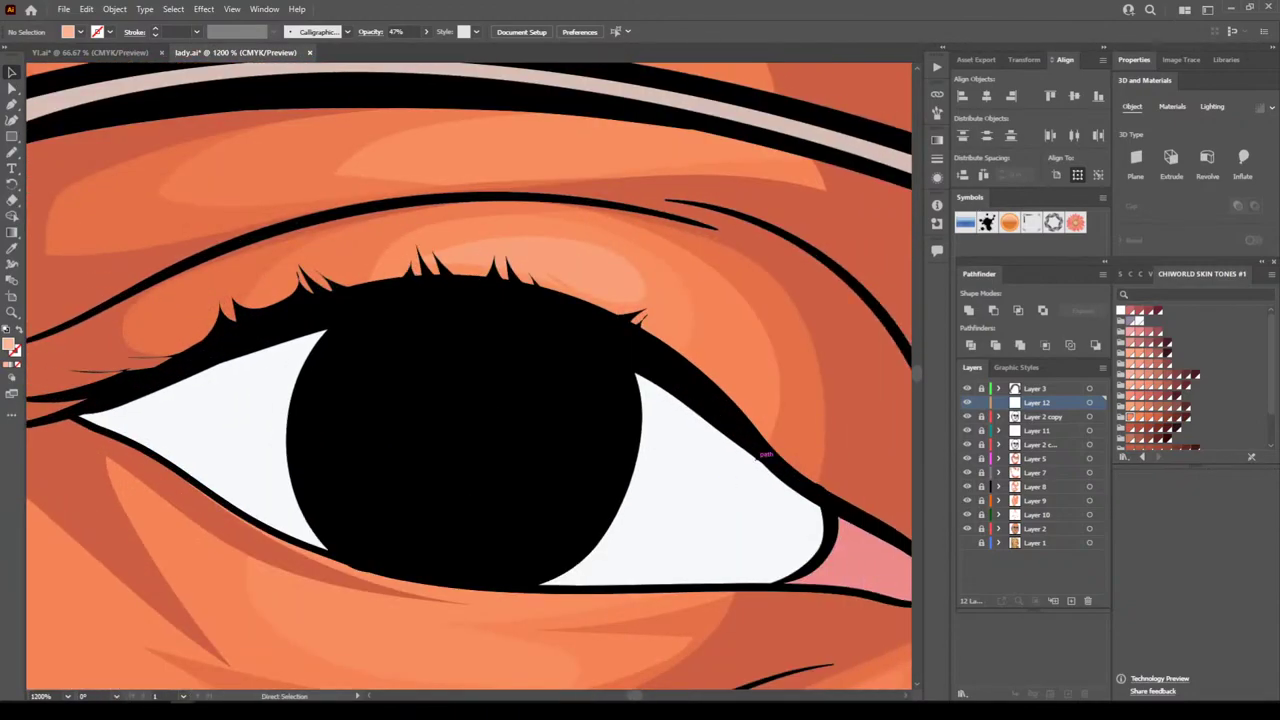
click(12, 248)
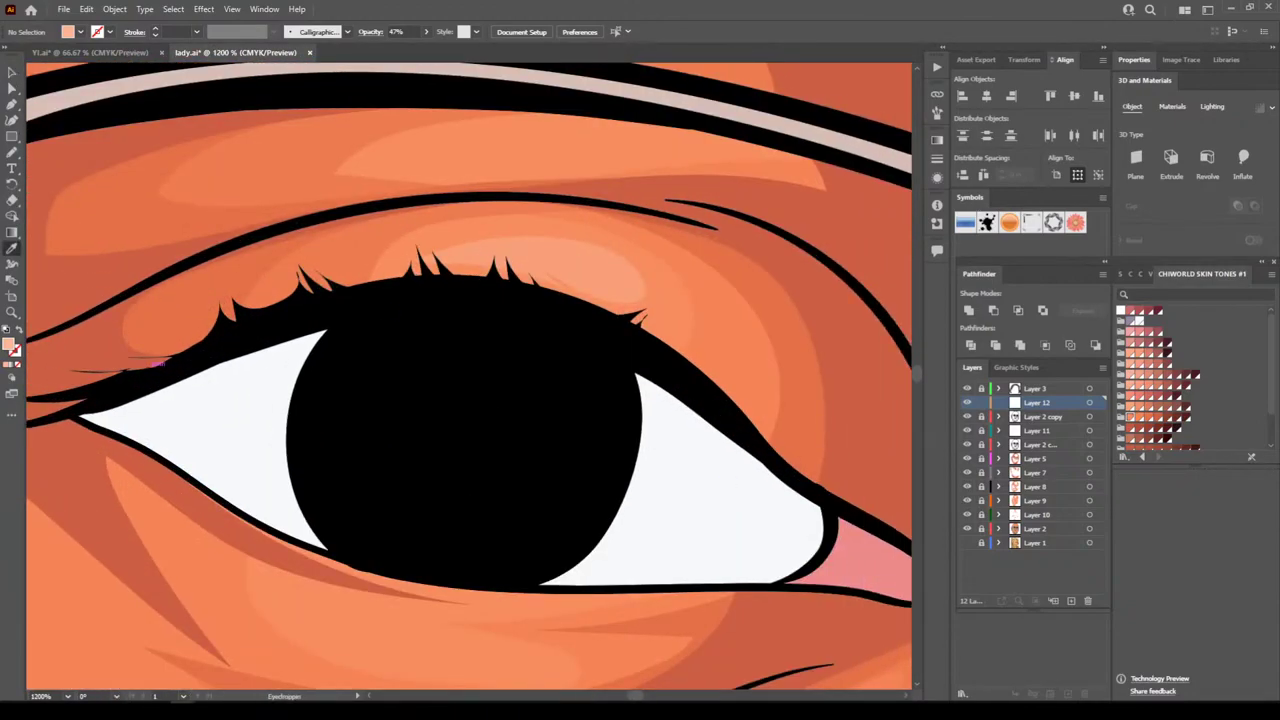
click(210, 412)
double_click(8, 344)
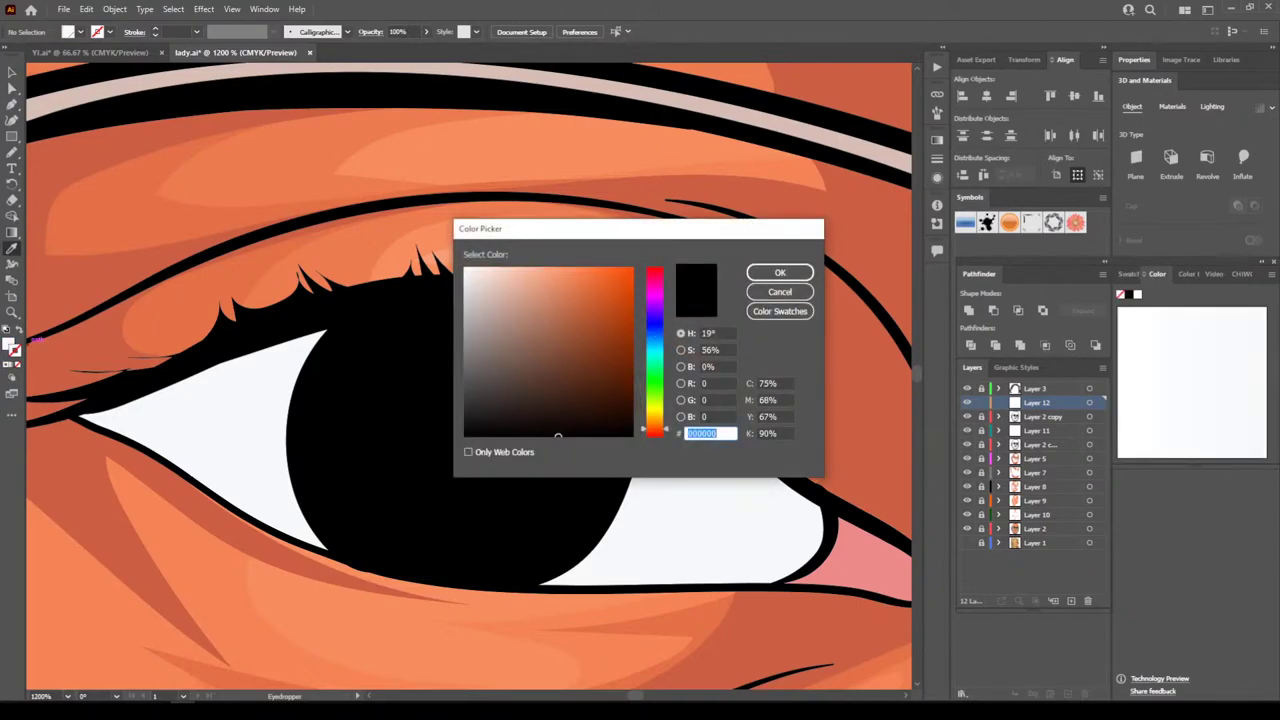
click(780, 292)
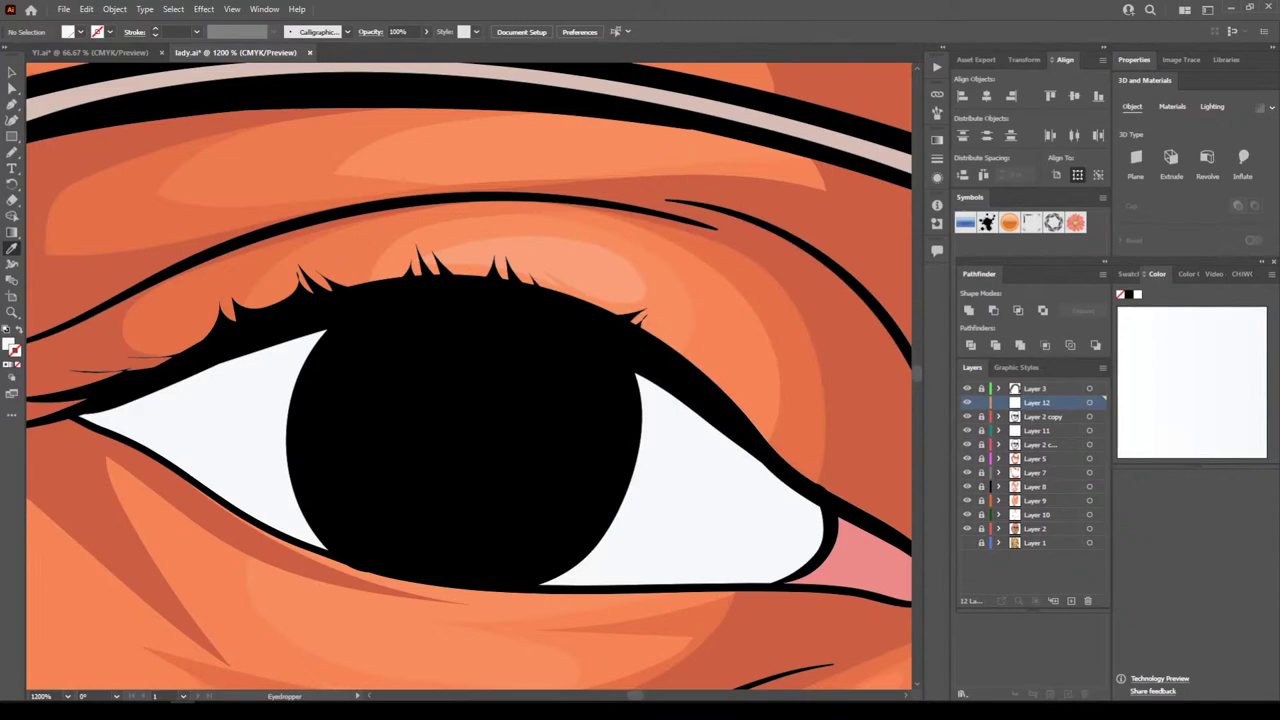
double_click(9, 344)
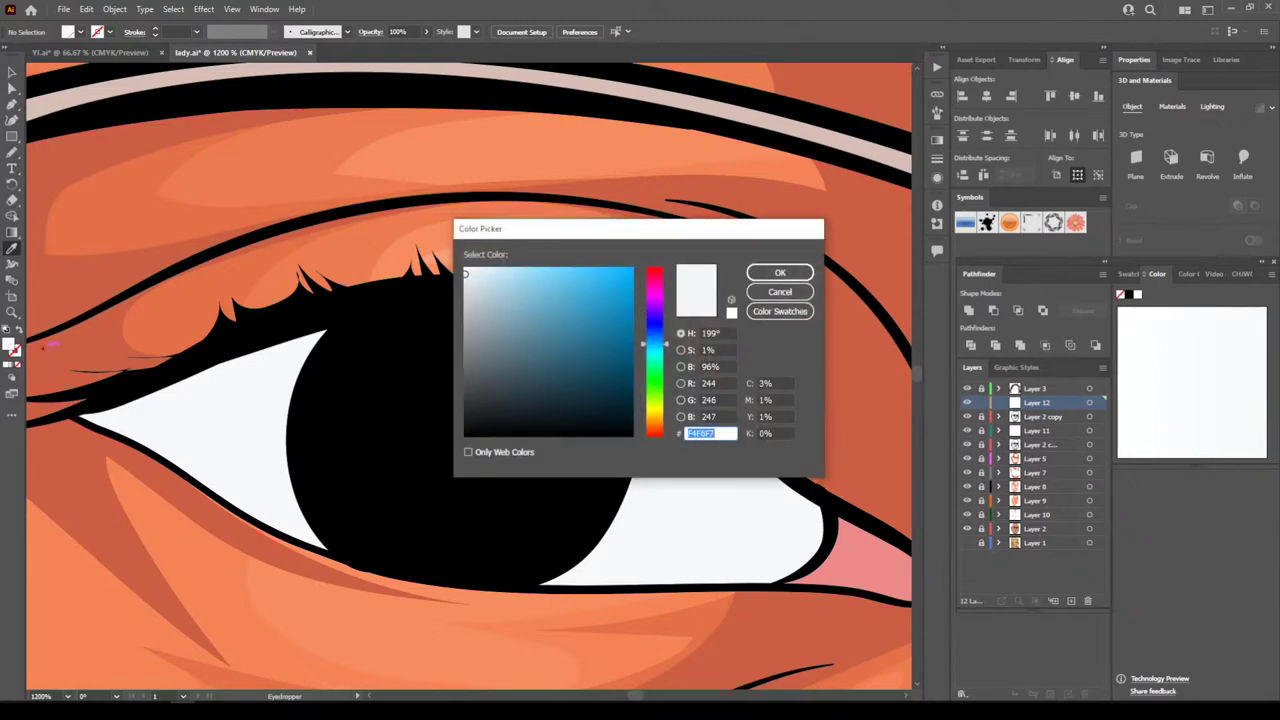
drag(473, 300, 480, 342)
drag(654, 343, 654, 319)
click(780, 272)
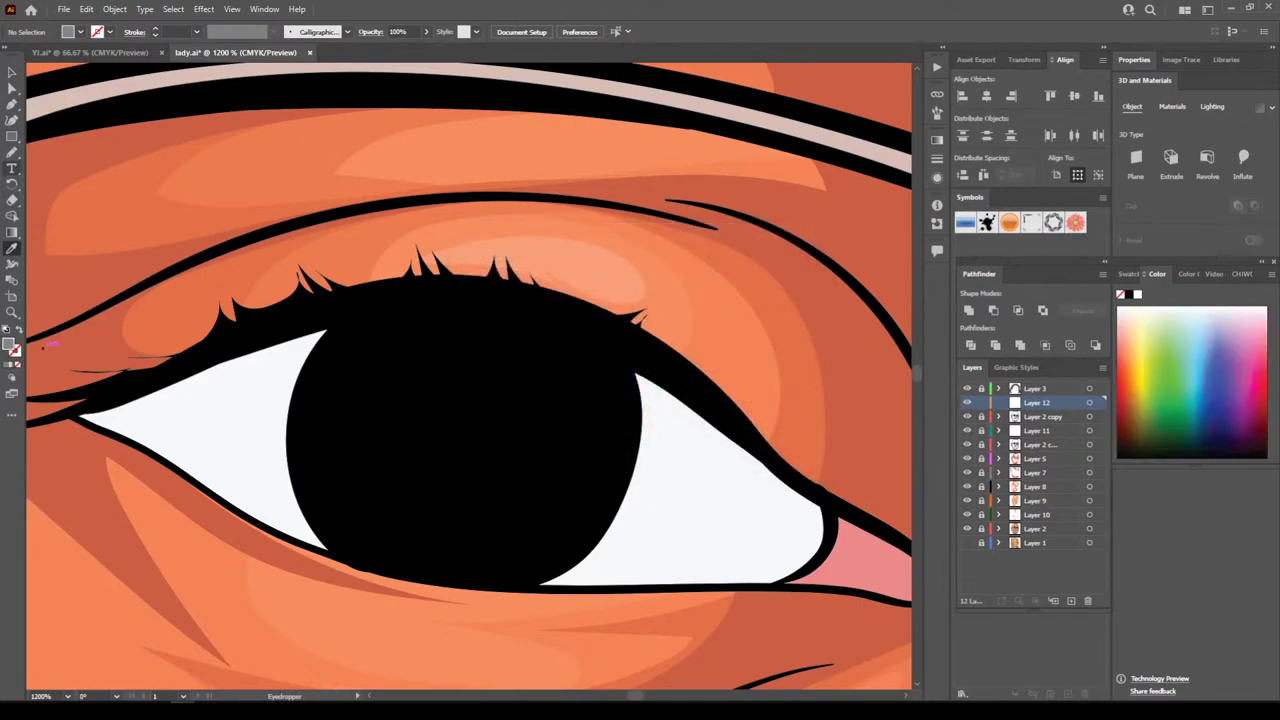
Draw grey-violet Pencil shadows on both sides of the iris in the picture's left eye, placing Layer 12 beneath Layer 2 copy
click(12, 152)
mouse_move(328, 356)
mouse_down()
mouse_move(345, 322)
mouse_move(78, 410)
mouse_move(230, 508)
mouse_move(220, 462)
mouse_move(398, 404)
mouse_up()
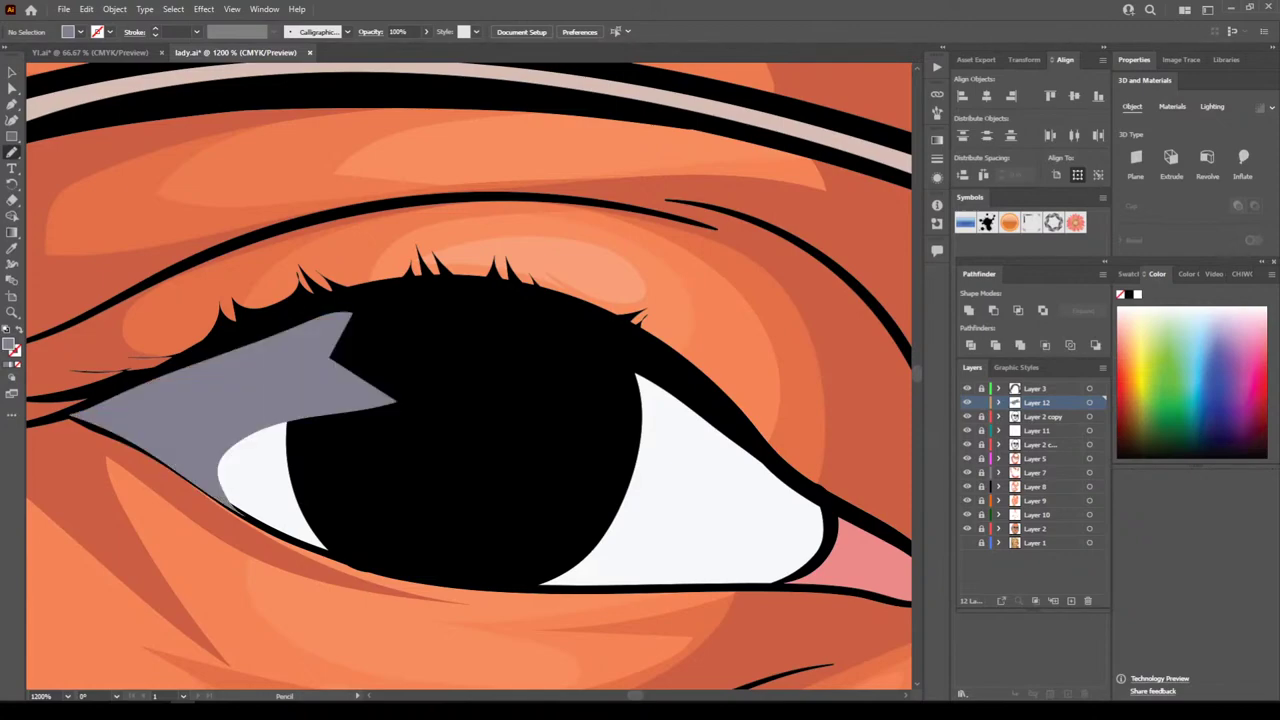
drag(1040, 403, 1040, 424)
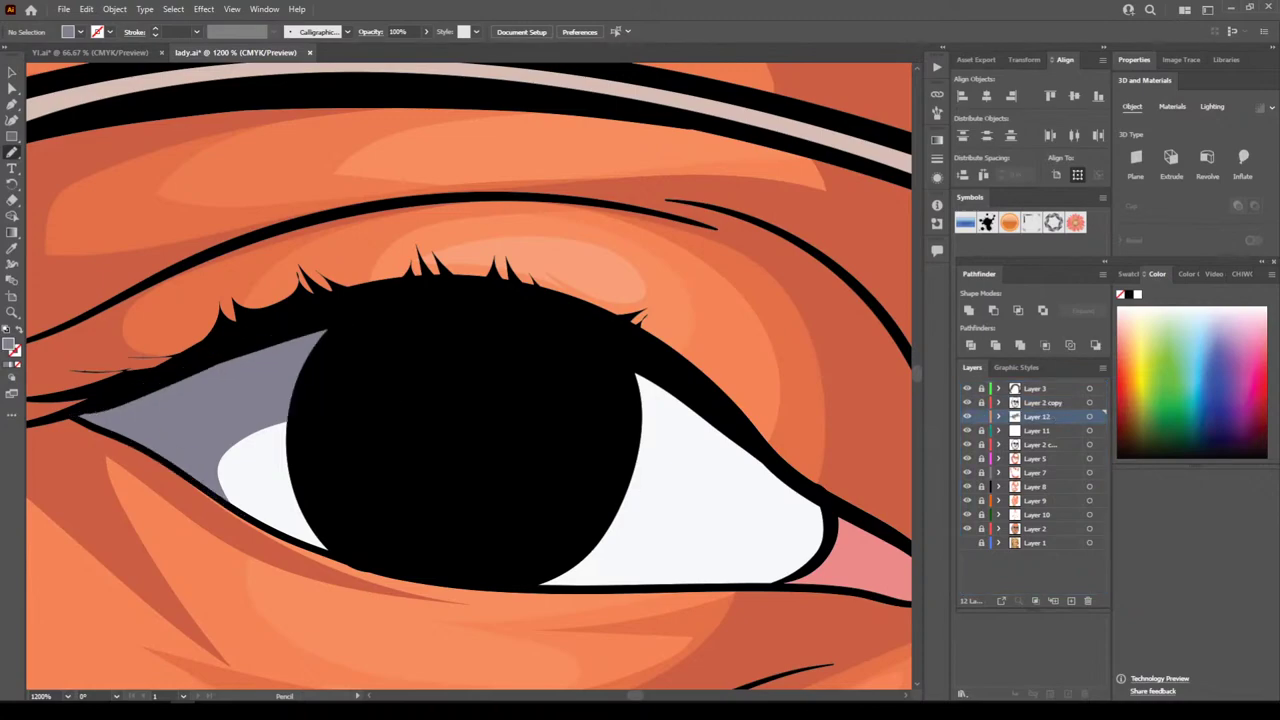
mouse_move(590, 432)
mouse_down()
mouse_move(742, 492)
mouse_move(778, 530)
mouse_move(768, 578)
mouse_move(736, 586)
mouse_move(806, 574)
mouse_move(822, 526)
mouse_move(808, 493)
mouse_move(598, 338)
mouse_up()
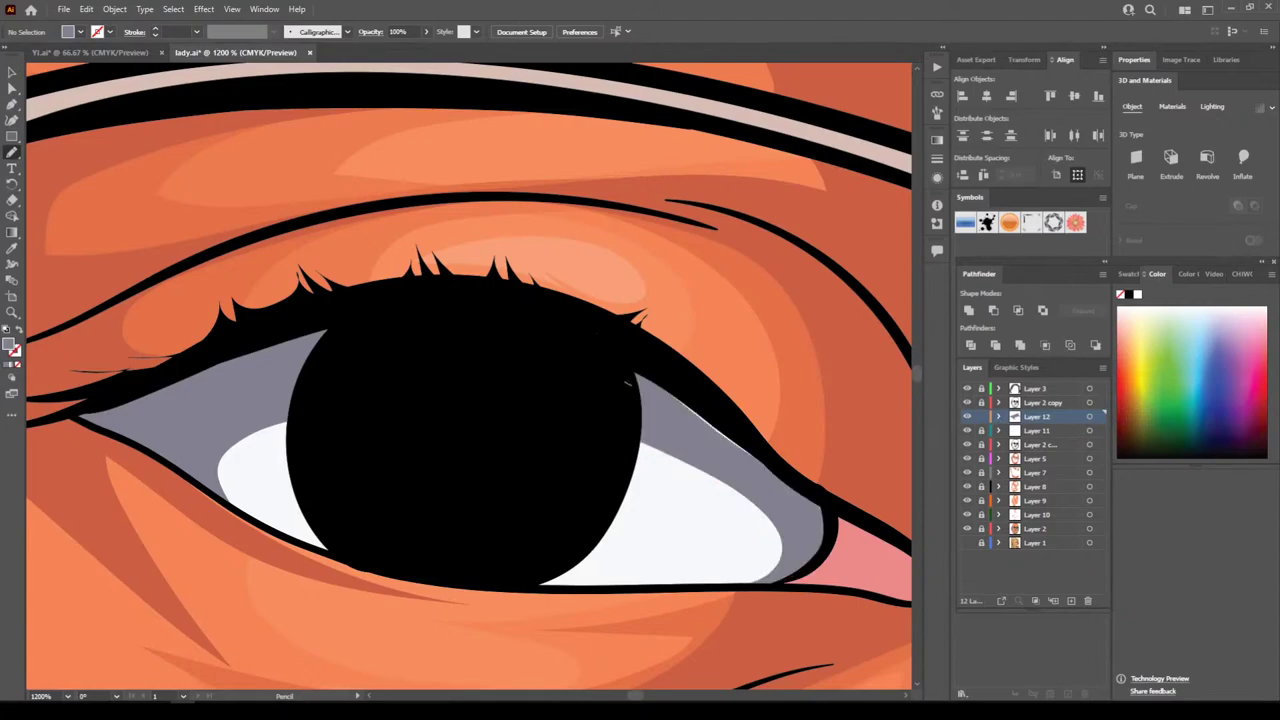
Inspect the shaded eye's inner corner up close and compare both eyes within the whole face
key(ctrl+minus)
key(ctrl+minus)
key(ctrl+minus)
key(ctrl+minus)
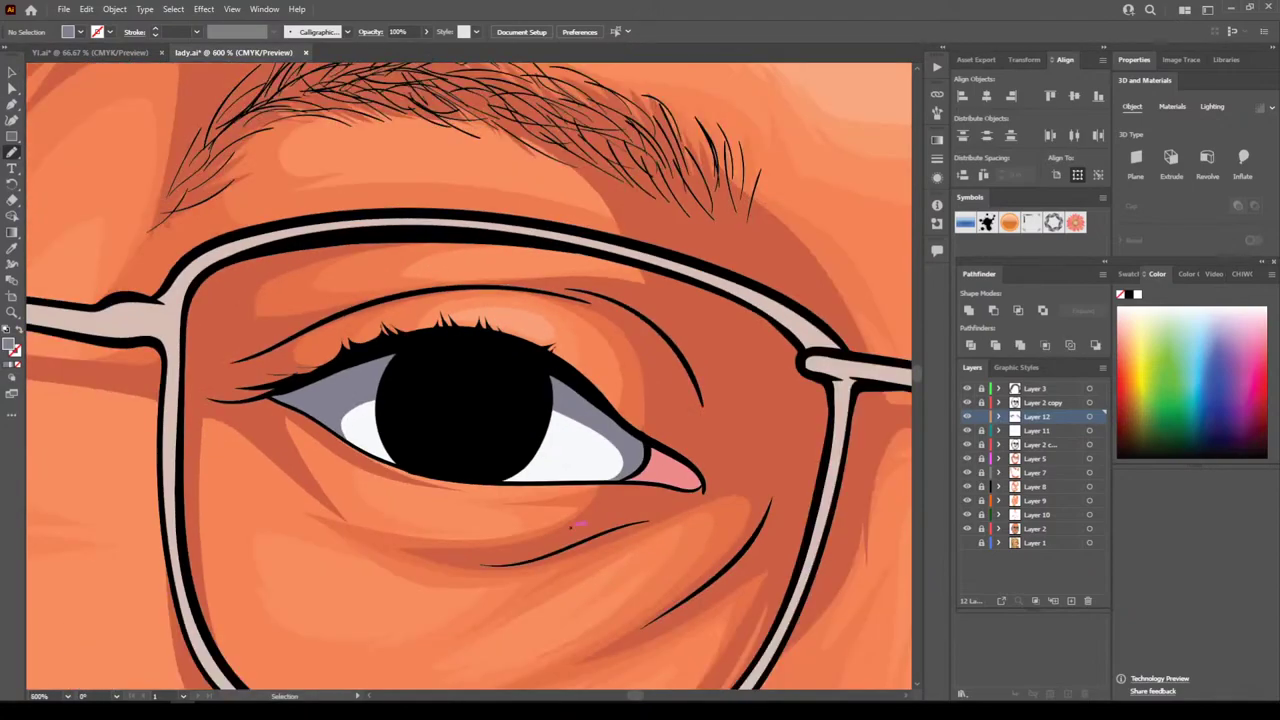
scroll(570, 527, right, 2)
key(ctrl+plus)
key(ctrl+plus)
key(ctrl+plus)
key(ctrl+plus)
scroll(470, 388, up, 2)
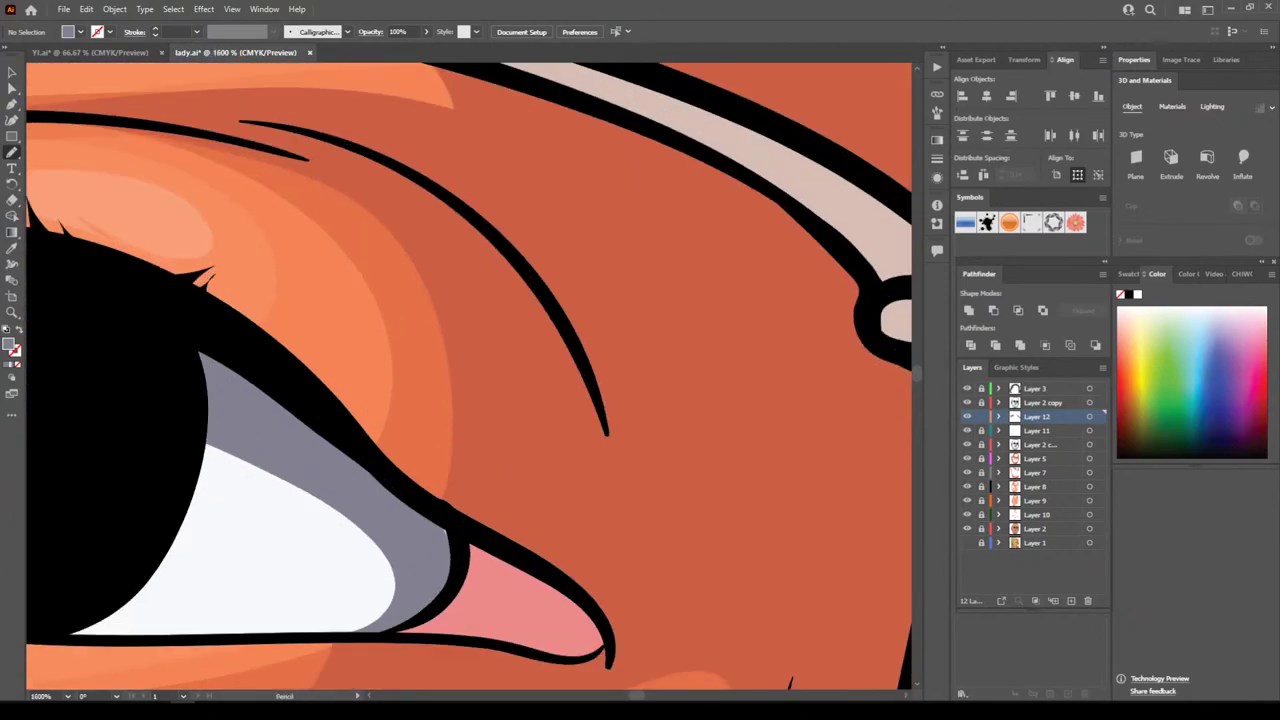
scroll(452, 508, down, 10)
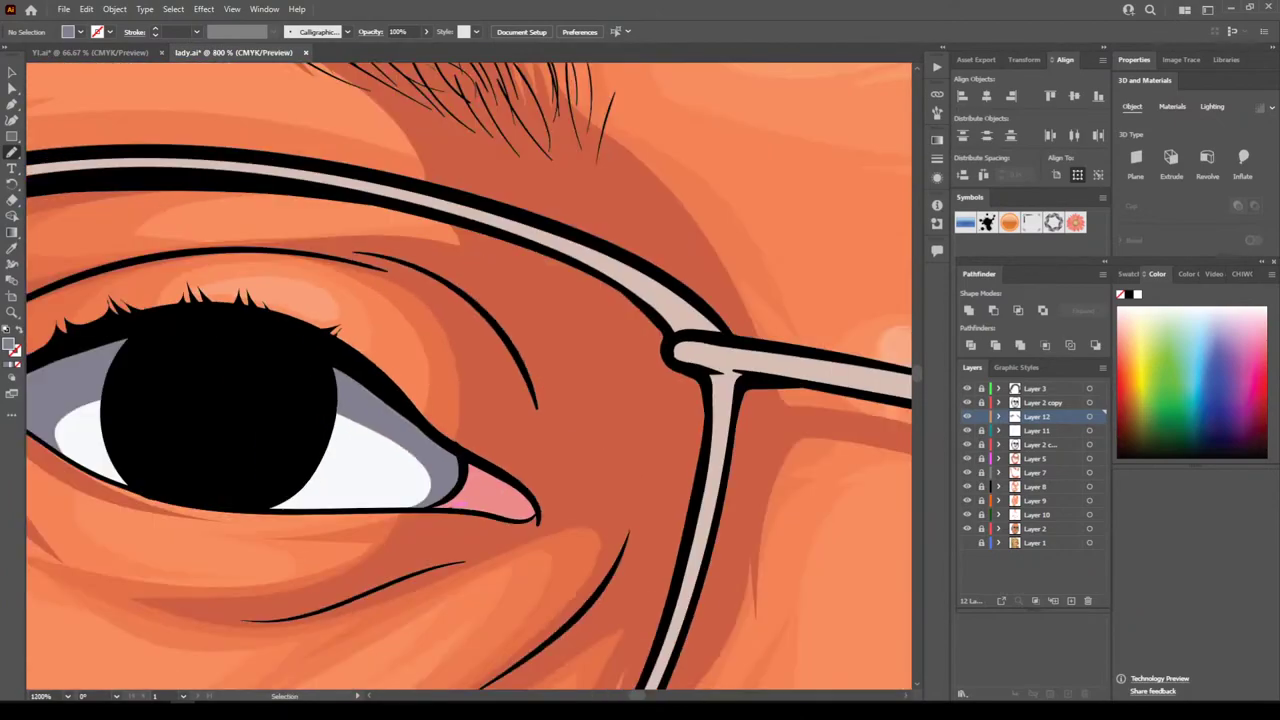
key(ctrl+equal)
key(ctrl+equal)
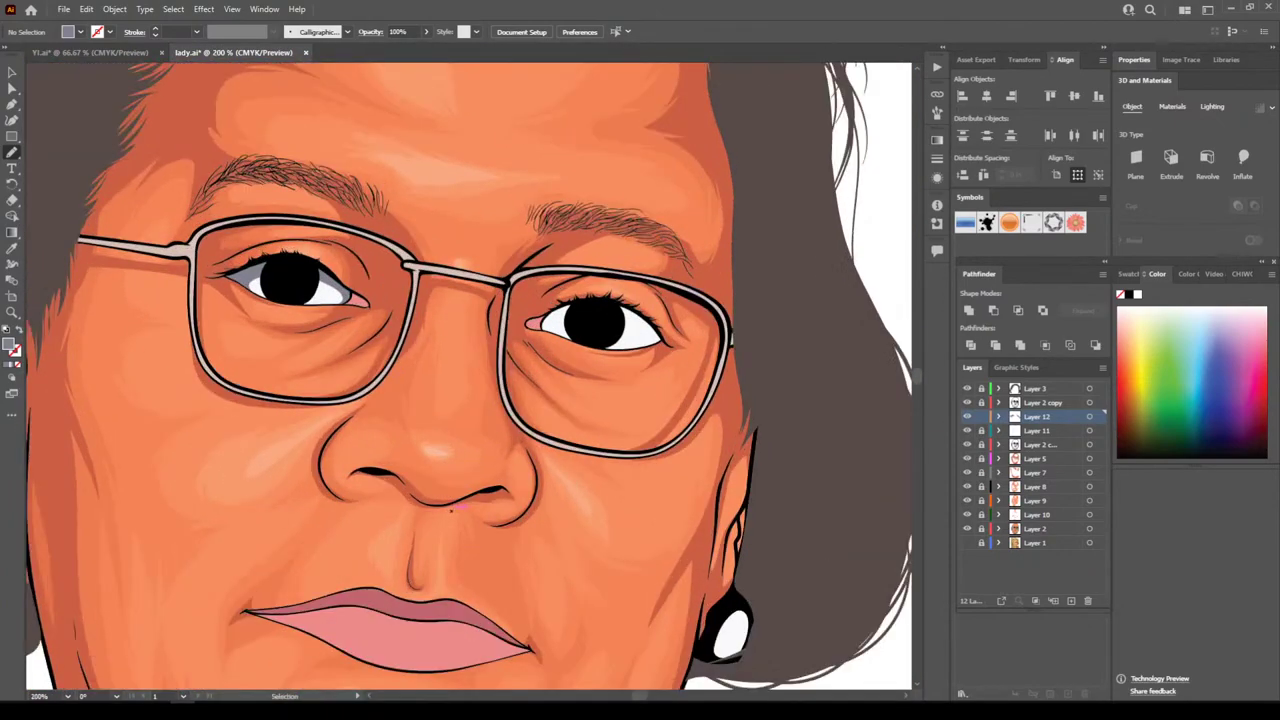
scroll(452, 511, down, 2)
key(ctrl+minus)
key(ctrl+minus)
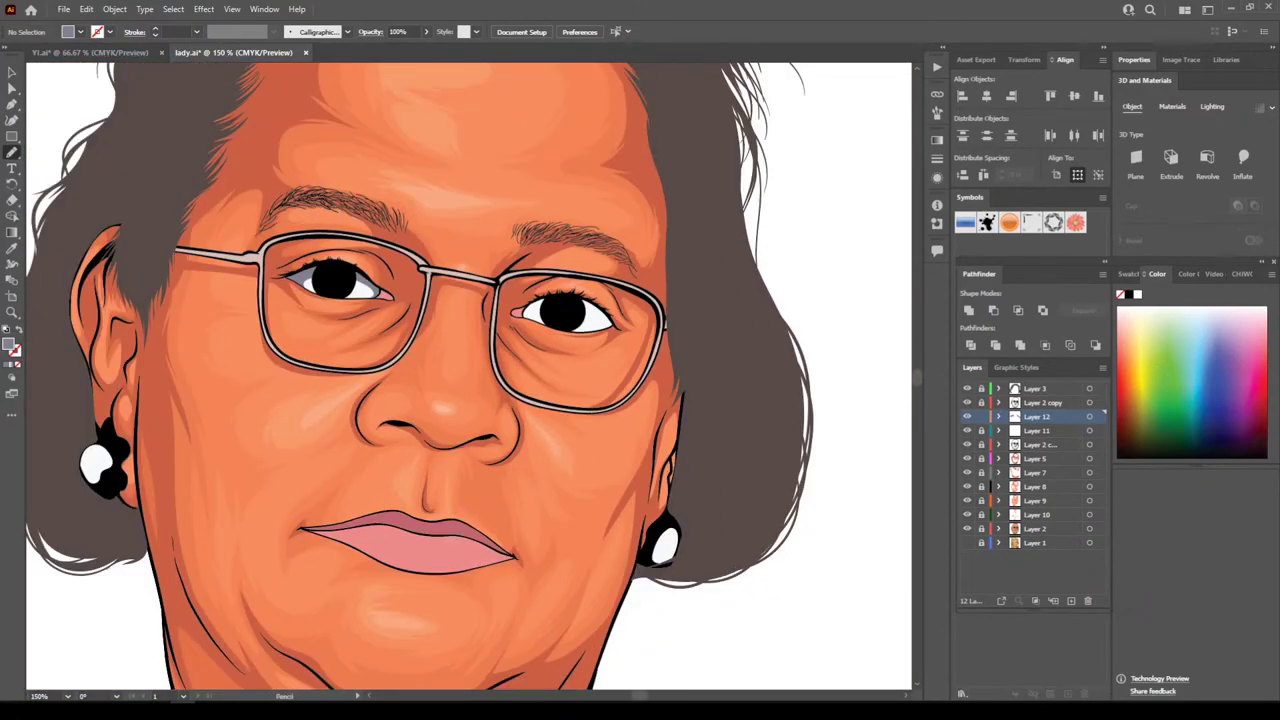
Draw a curved grey-violet shadow over the inner-corner white of the eye at the picture's right with the Pencil
scroll(452, 511, up, 3)
key(ctrl+equal)
key(ctrl+equal)
scroll(452, 511, right, 5)
key(ctrl+equal)
key(ctrl+equal)
scroll(608, 372, up, 3)
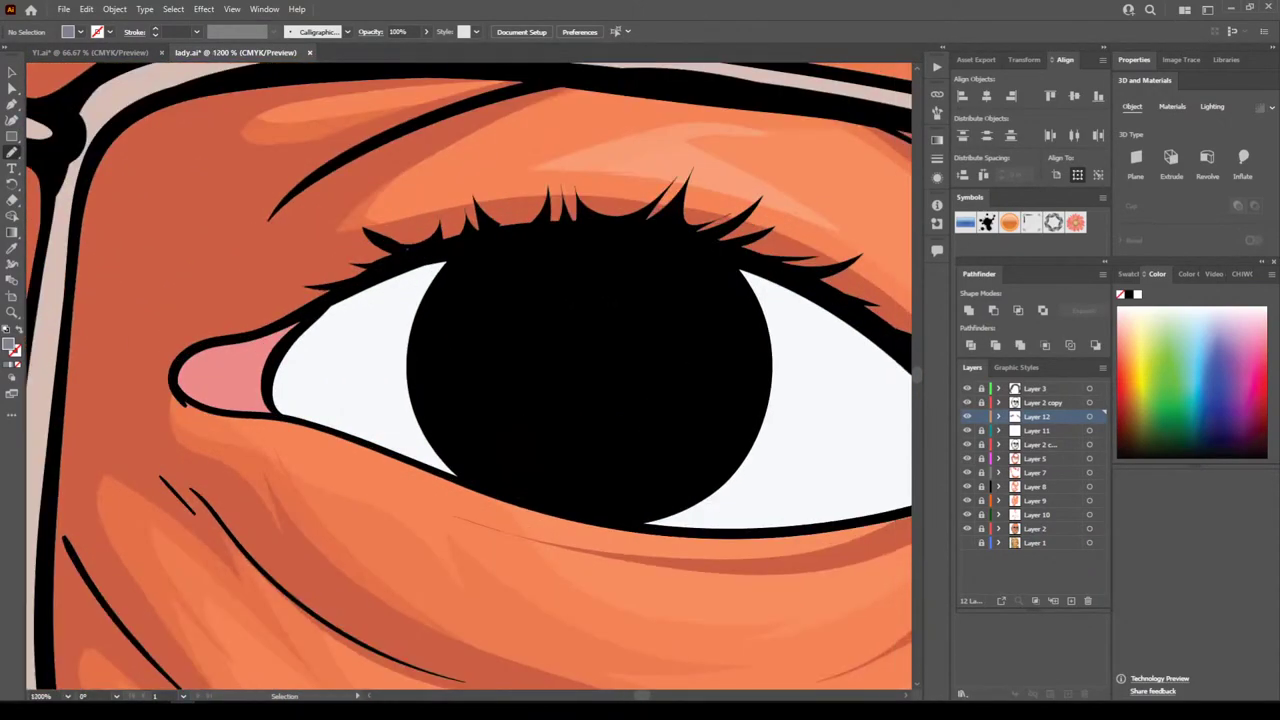
mouse_move(410, 224)
mouse_down()
mouse_move(426, 204)
mouse_move(296, 238)
mouse_move(205, 300)
mouse_move(160, 380)
mouse_move(168, 418)
mouse_move(225, 442)
mouse_move(202, 382)
mouse_move(398, 222)
mouse_up()
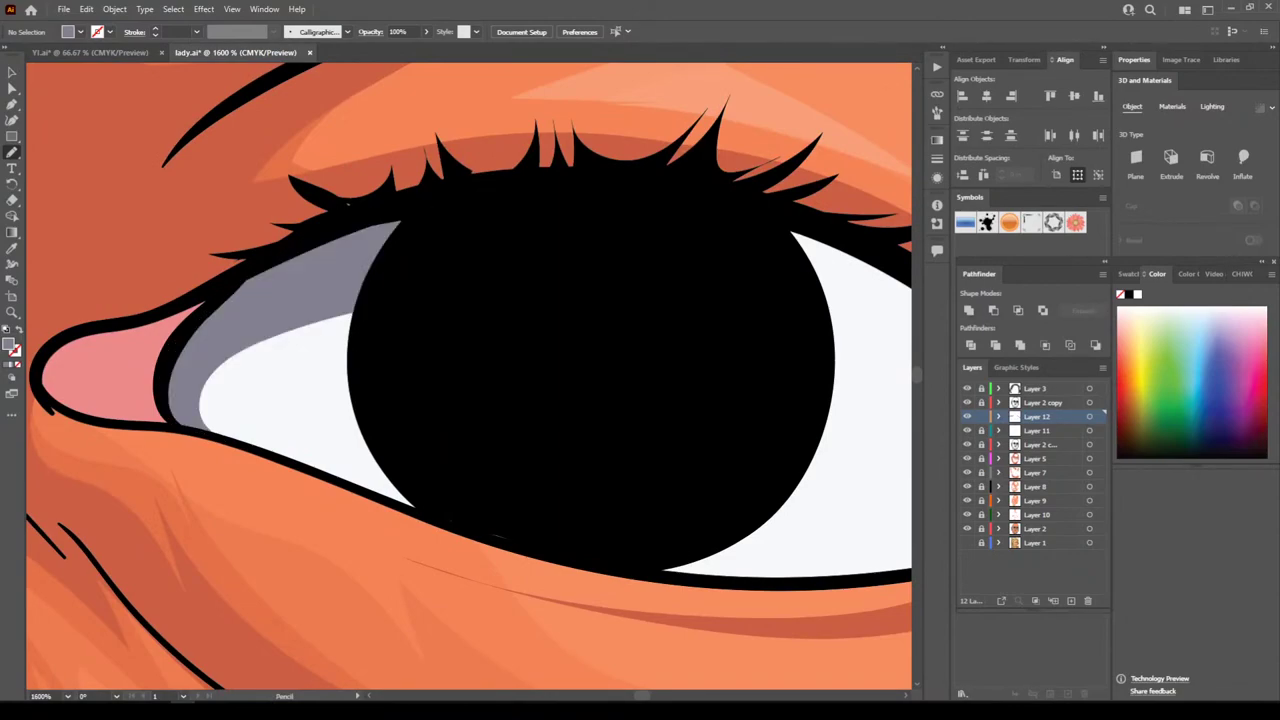
Draw a grey-violet shadow under the lashes and around the outer corner of the same eye's white
key(ctrl+minus)
key(ctrl+minus)
key(ctrl+minus)
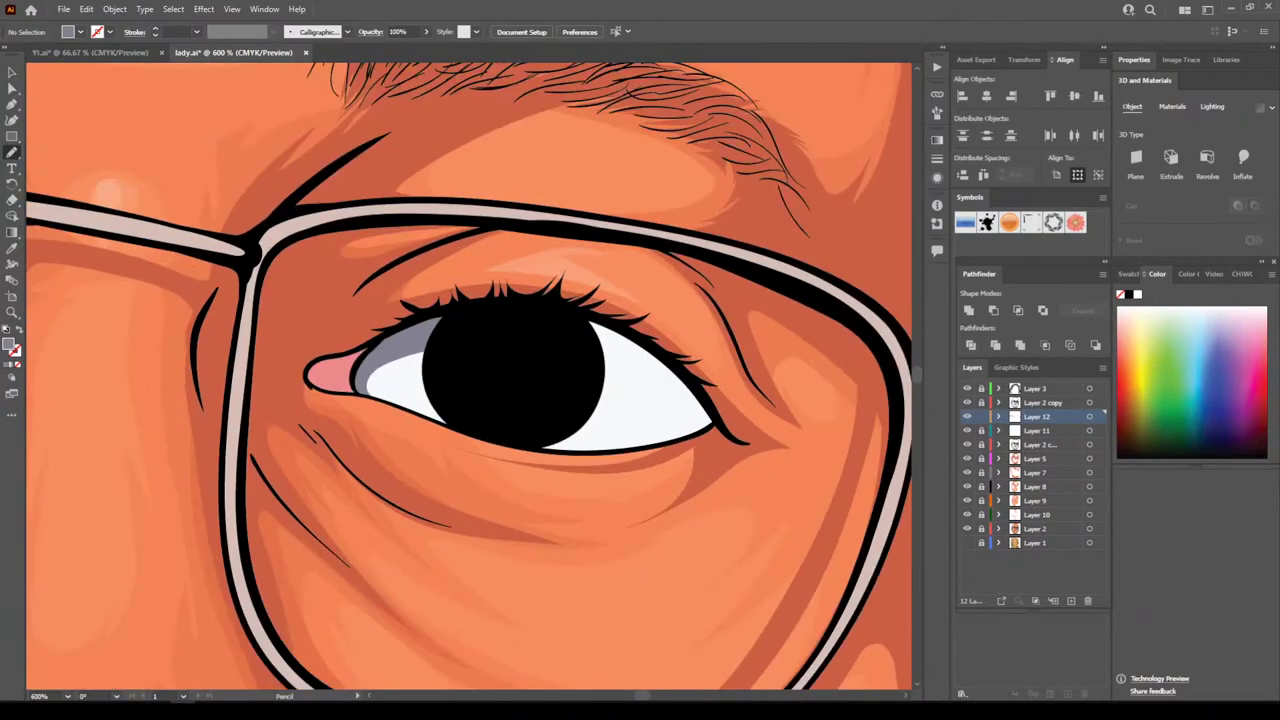
key(ctrl+plus)
key(ctrl+plus)
key(ctrl+plus)
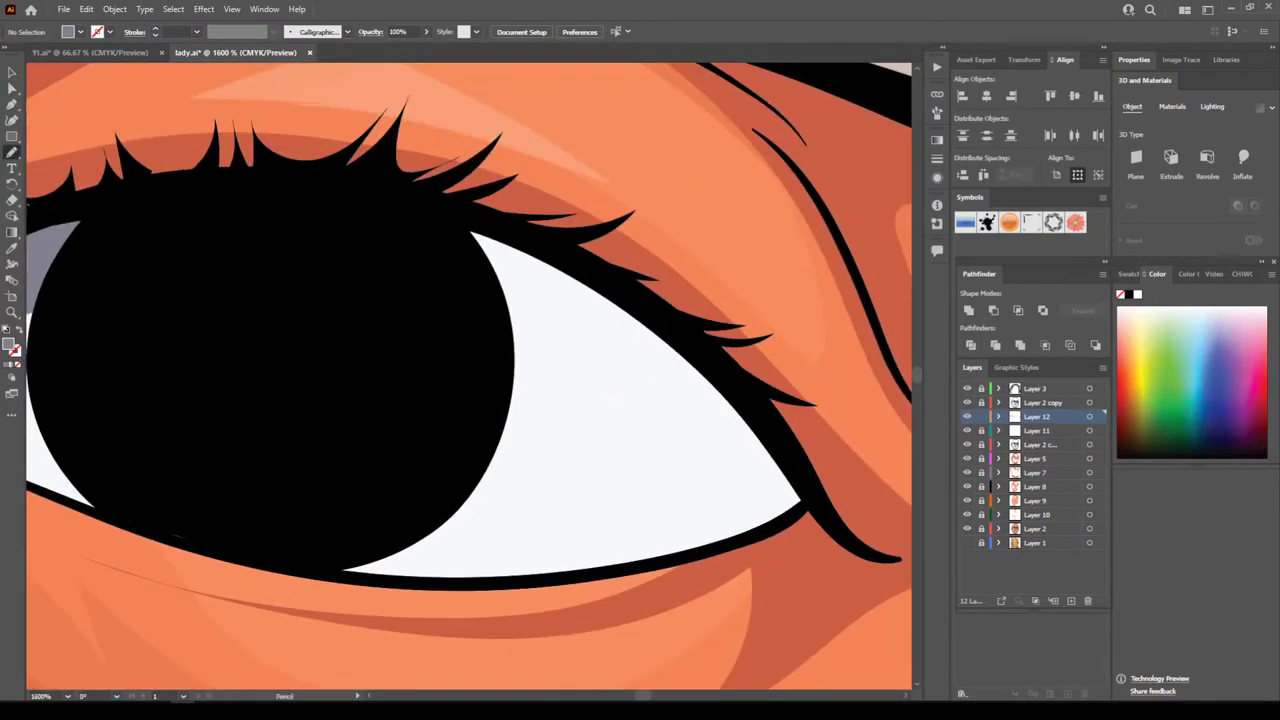
mouse_move(432, 208)
mouse_down()
mouse_move(460, 262)
mouse_move(476, 402)
mouse_move(556, 402)
mouse_move(716, 484)
mouse_move(592, 564)
mouse_move(528, 578)
mouse_move(644, 567)
mouse_move(804, 510)
mouse_move(752, 410)
mouse_move(556, 258)
mouse_move(436, 206)
mouse_up()
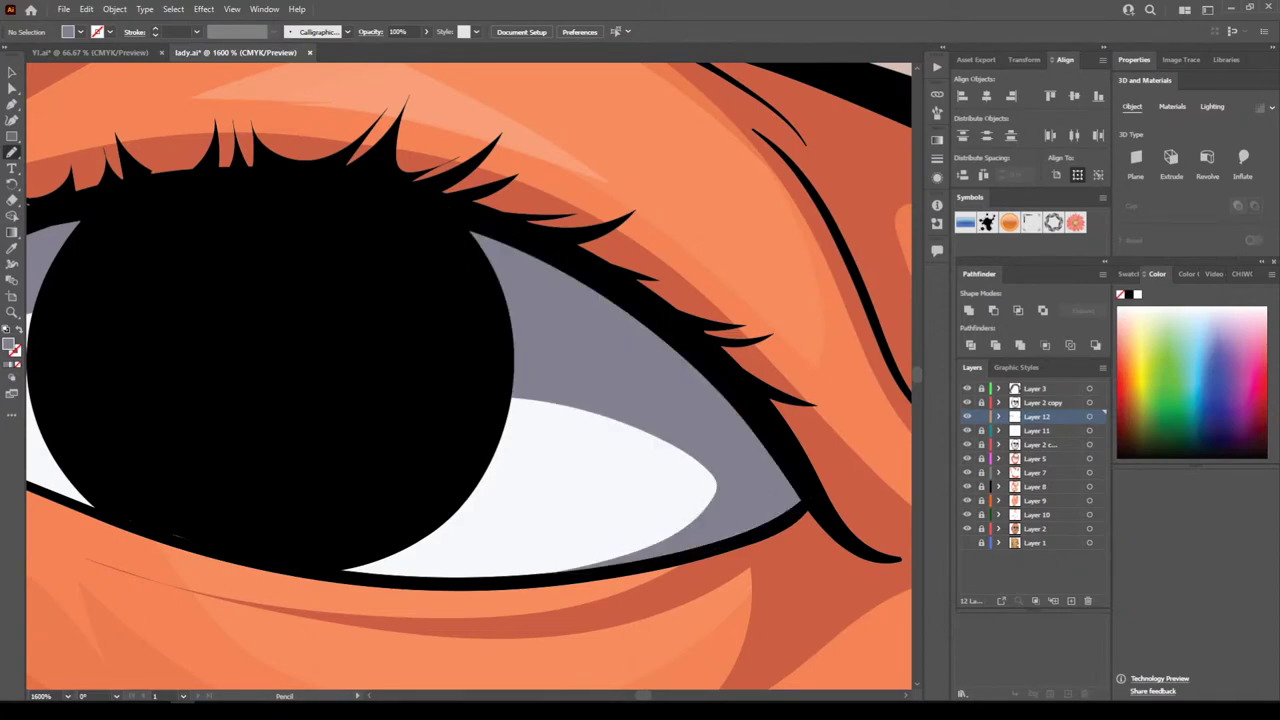
Review the shading of both eyes from mid-range out to the full portrait
key(ctrl+minus)
key(ctrl+minus)
key(ctrl+minus)
key(ctrl+minus)
key(ctrl+minus)
key(ctrl+minus)
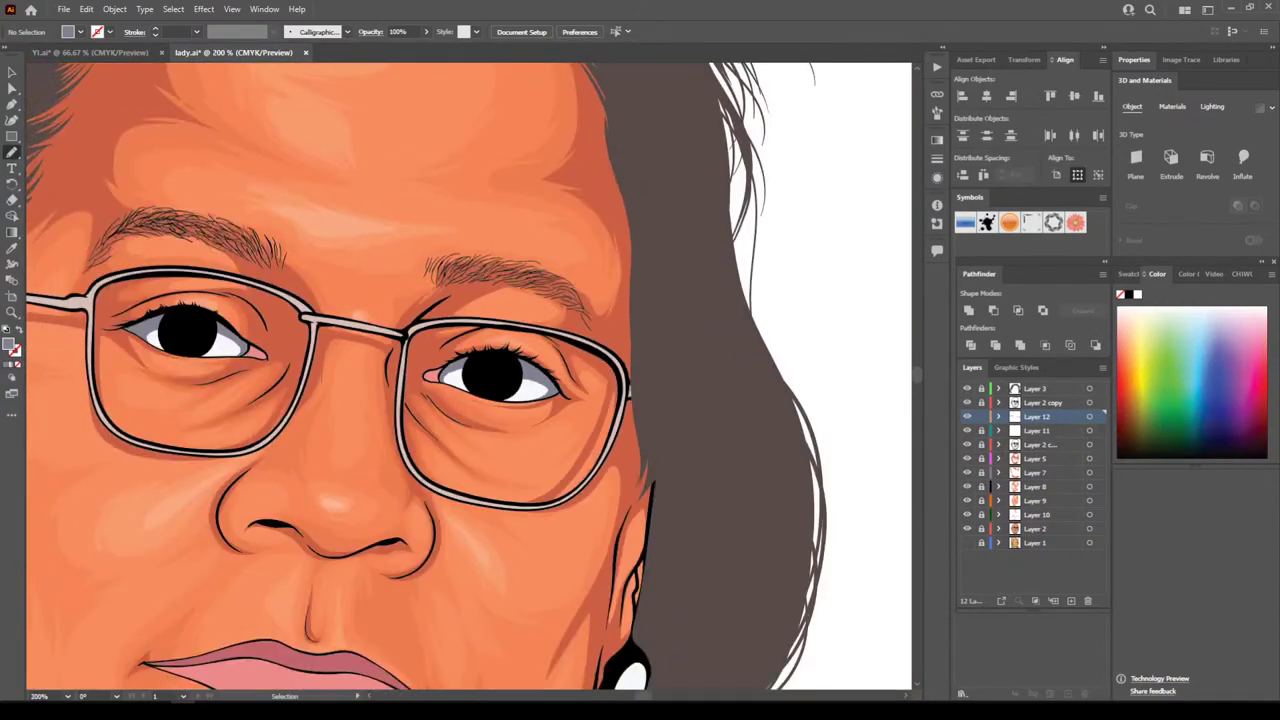
key(ctrl+minus)
key(ctrl+minus)
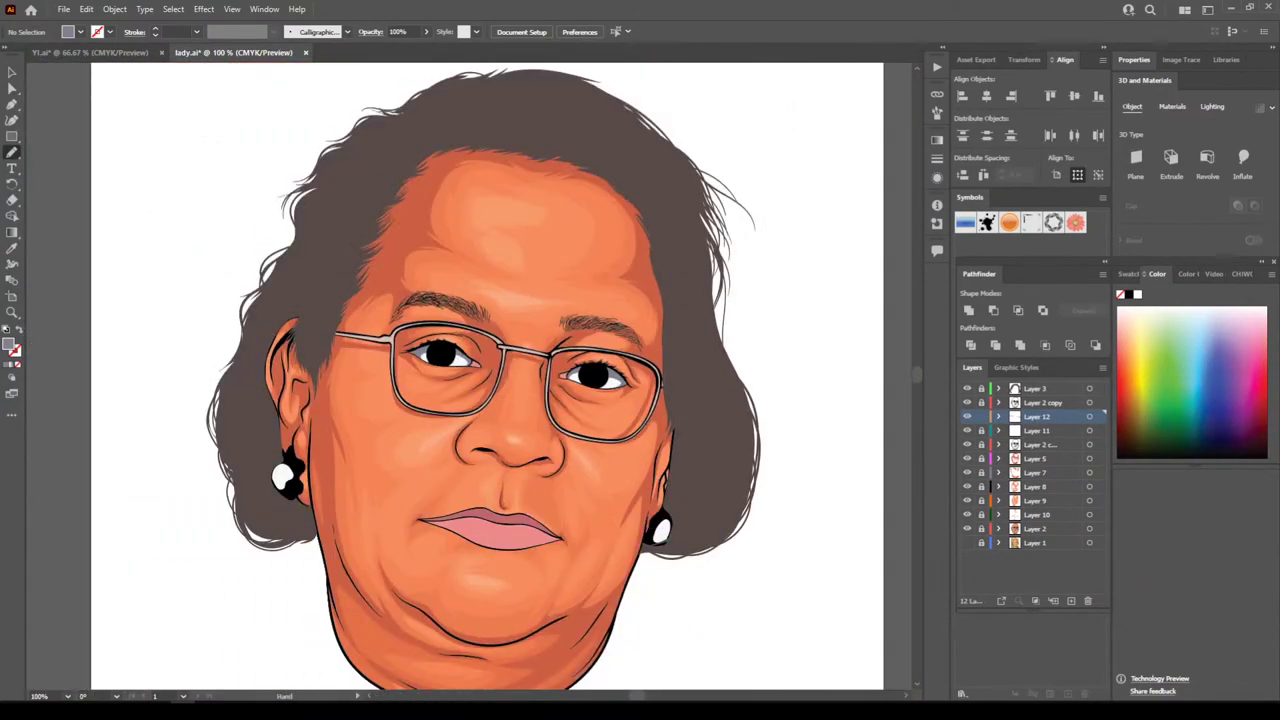
key(ctrl+minus)
key(ctrl+plus)
key(ctrl+minus)
key(ctrl+minus)
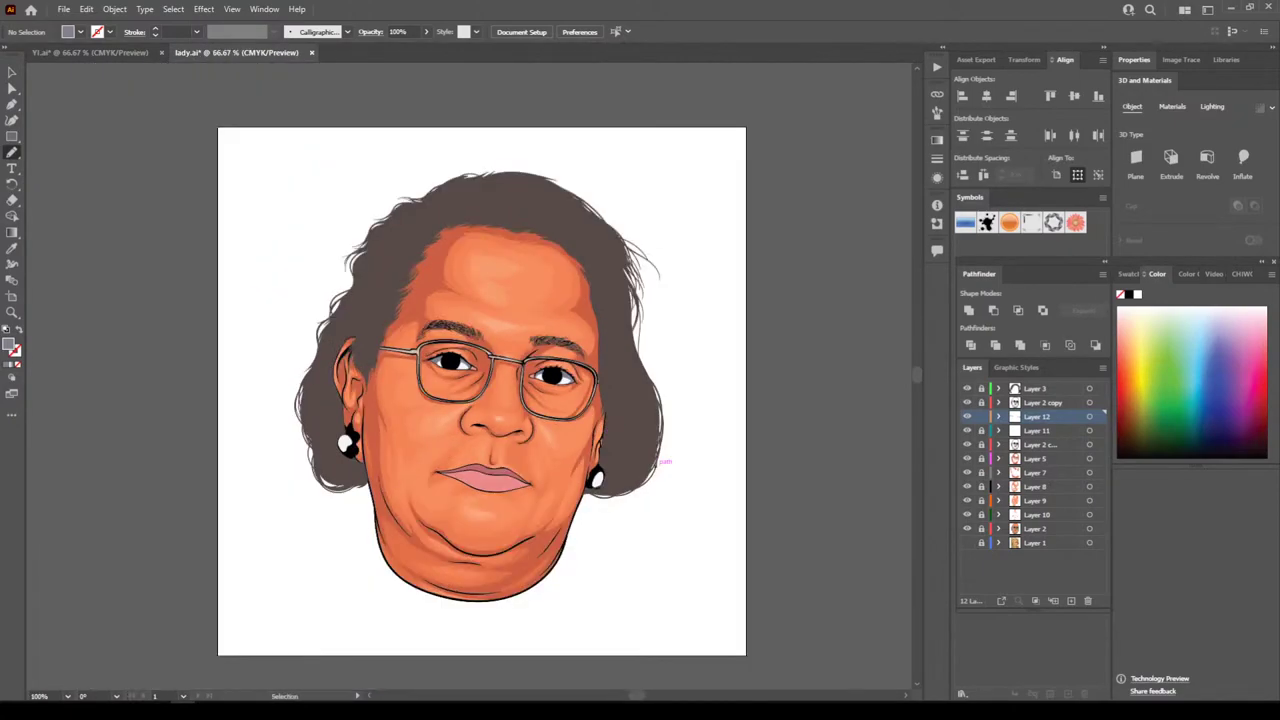
Examine the eyes, glasses and nose at close range and compare them with the full portrait
key(ctrl+plus)
key(ctrl+plus)
key(ctrl+plus)
scroll(657, 475, right, 1)
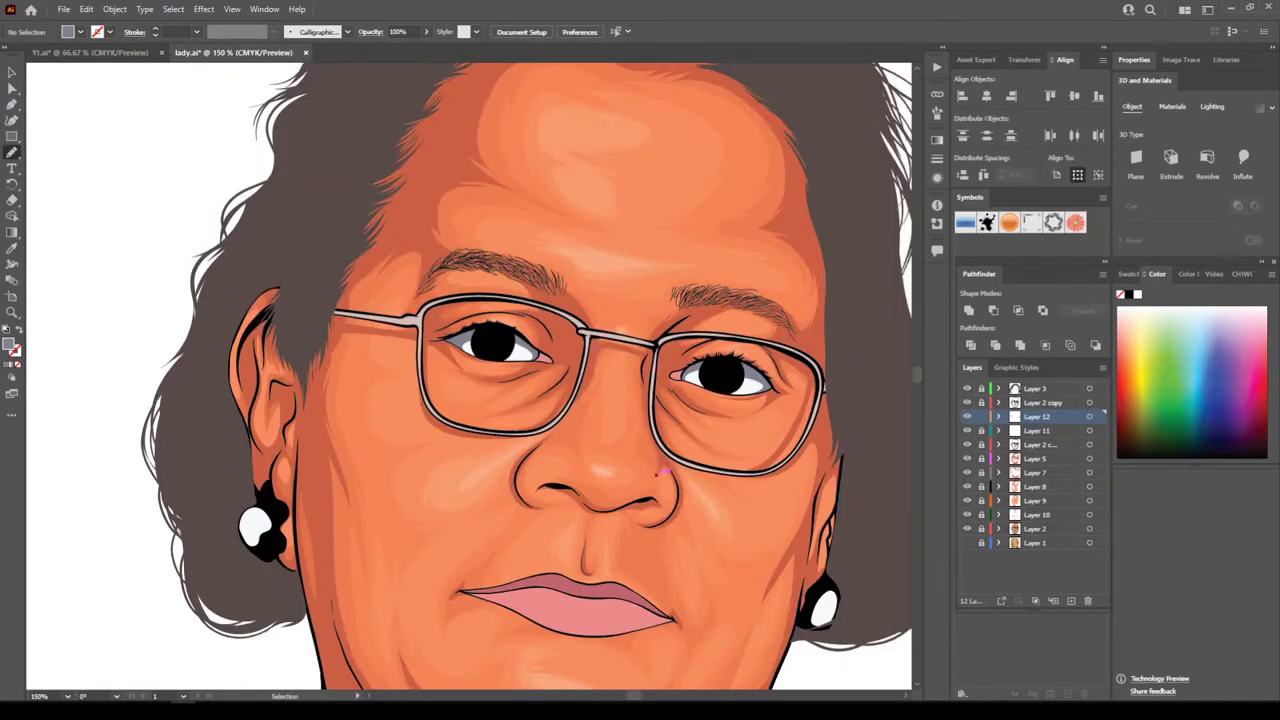
scroll(662, 470, right, 2)
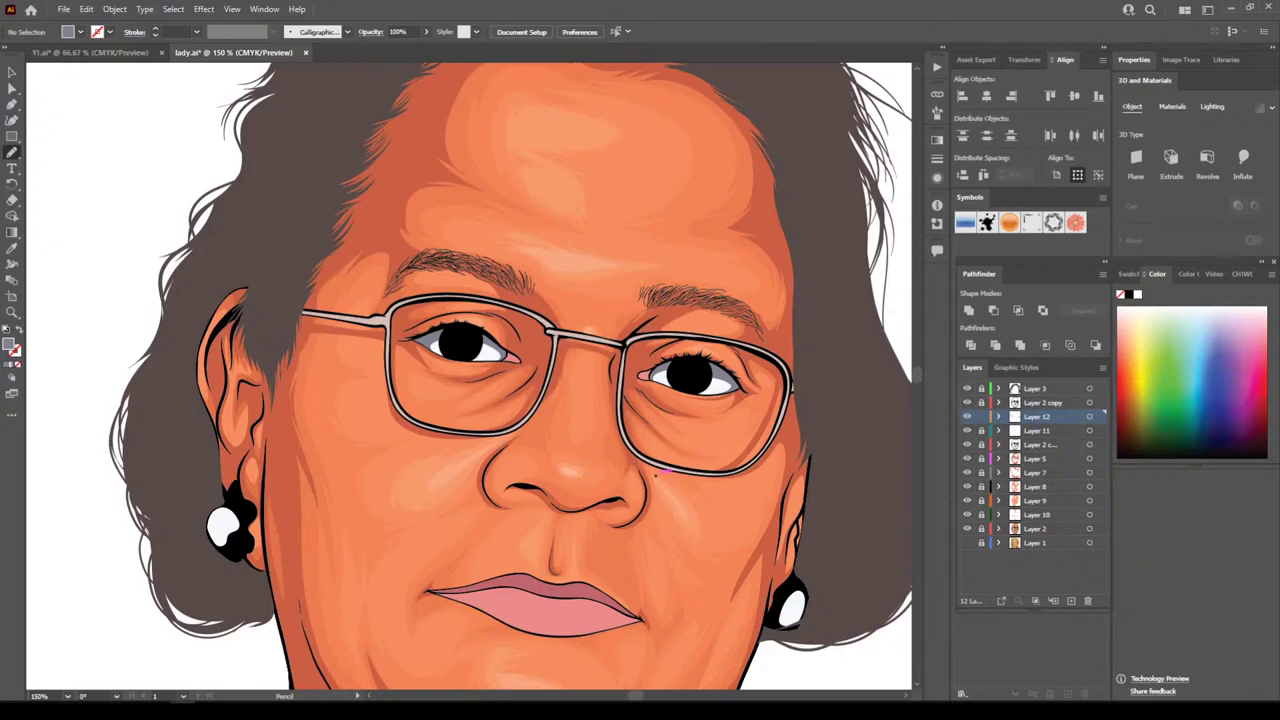
scroll(657, 475, down, 3)
scroll(670, 460, up, 5)
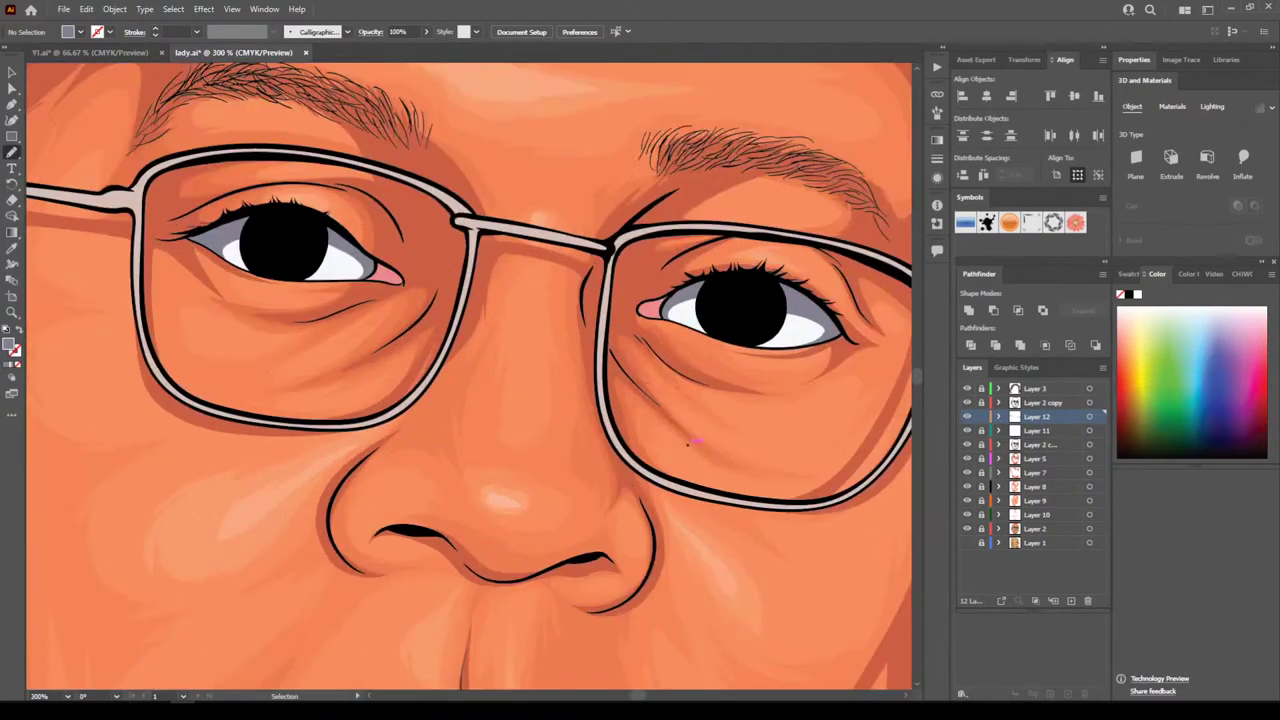
scroll(697, 432, up, 2)
scroll(699, 424, down, 2)
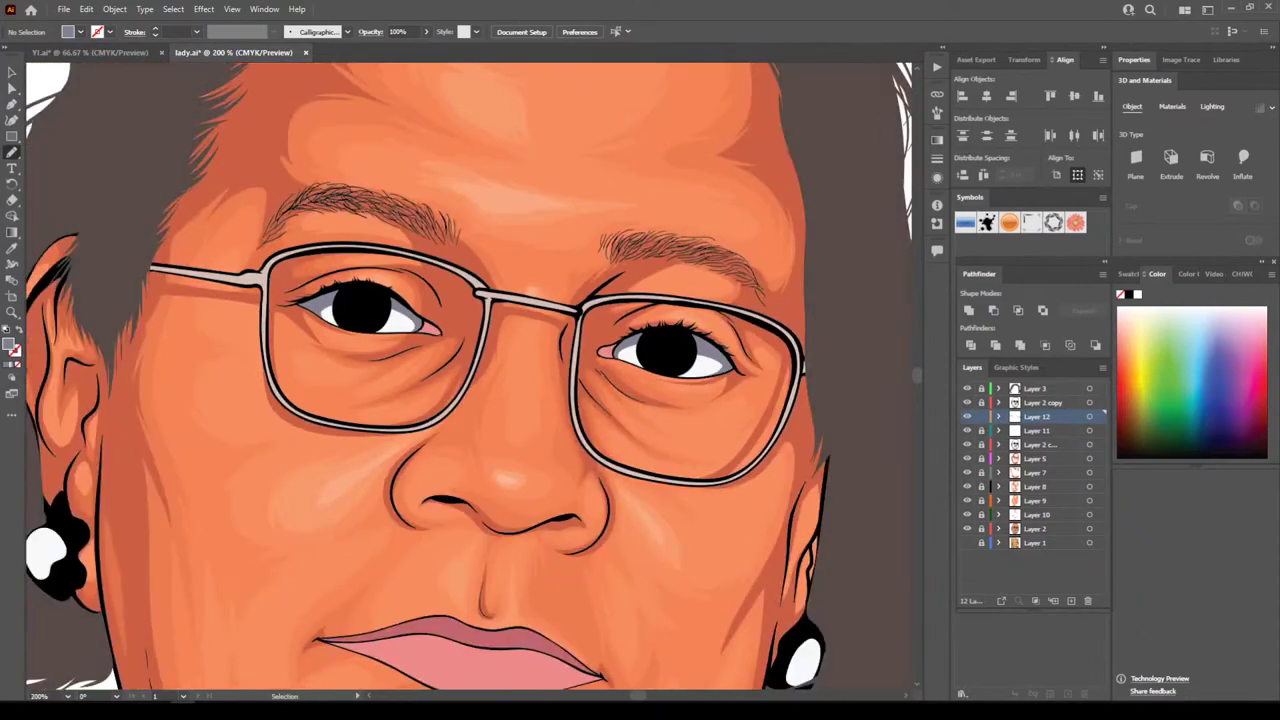
key(ctrl+minus)
key(ctrl+minus)
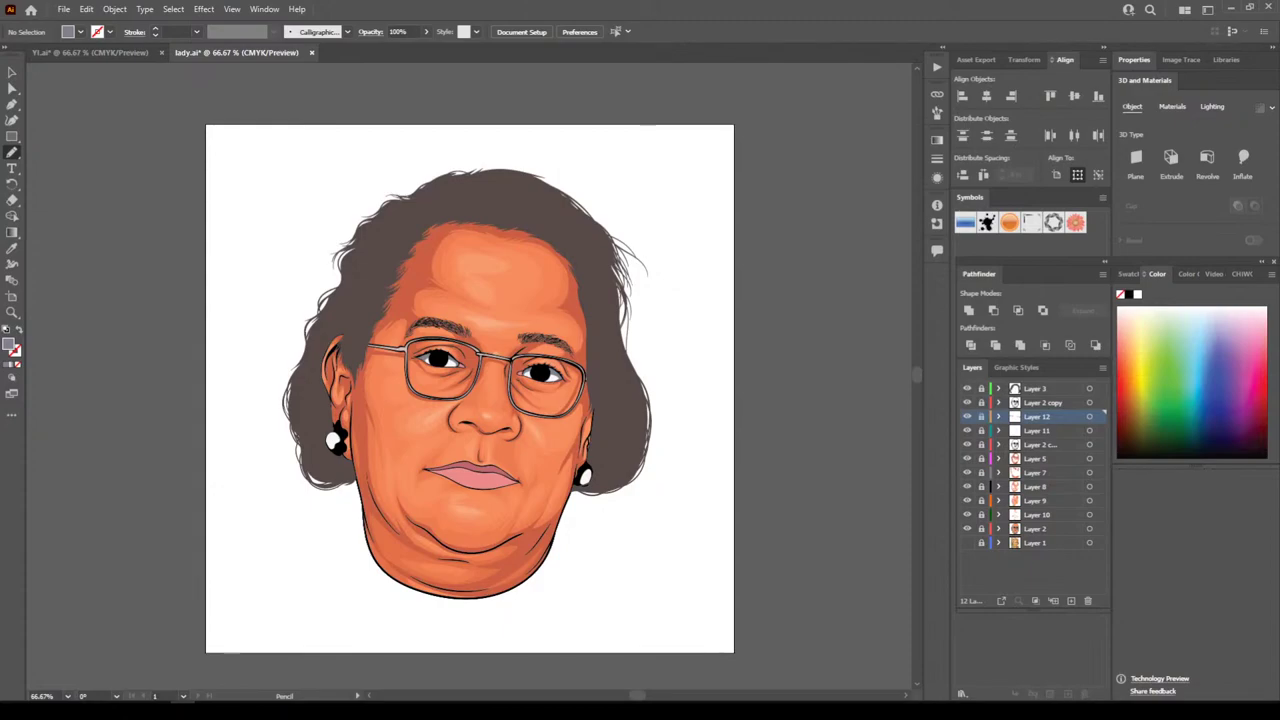
Add a new empty layer directly above Layer 12 in the stack
click(1071, 601)
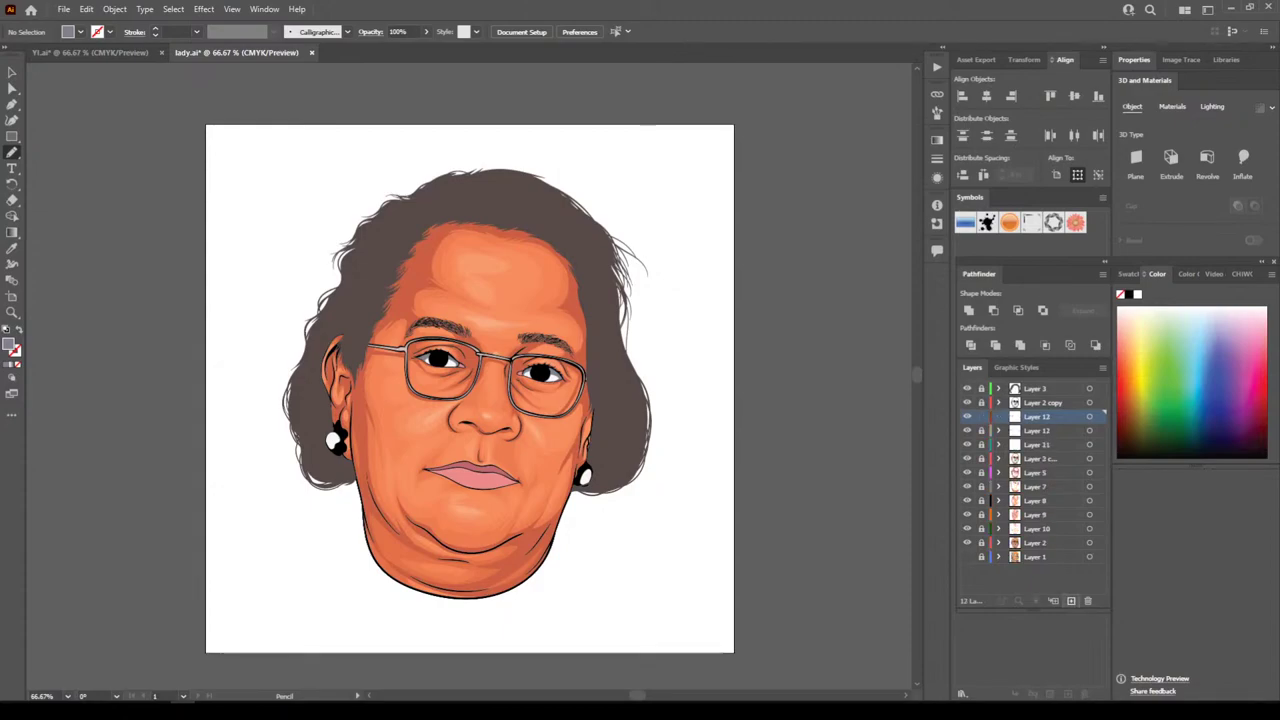
key(ctrl+minus)
key(ctrl+minus)
scroll(469, 376, down, 2)
key(ctrl+plus)
key(ctrl+plus)
key(ctrl+plus)
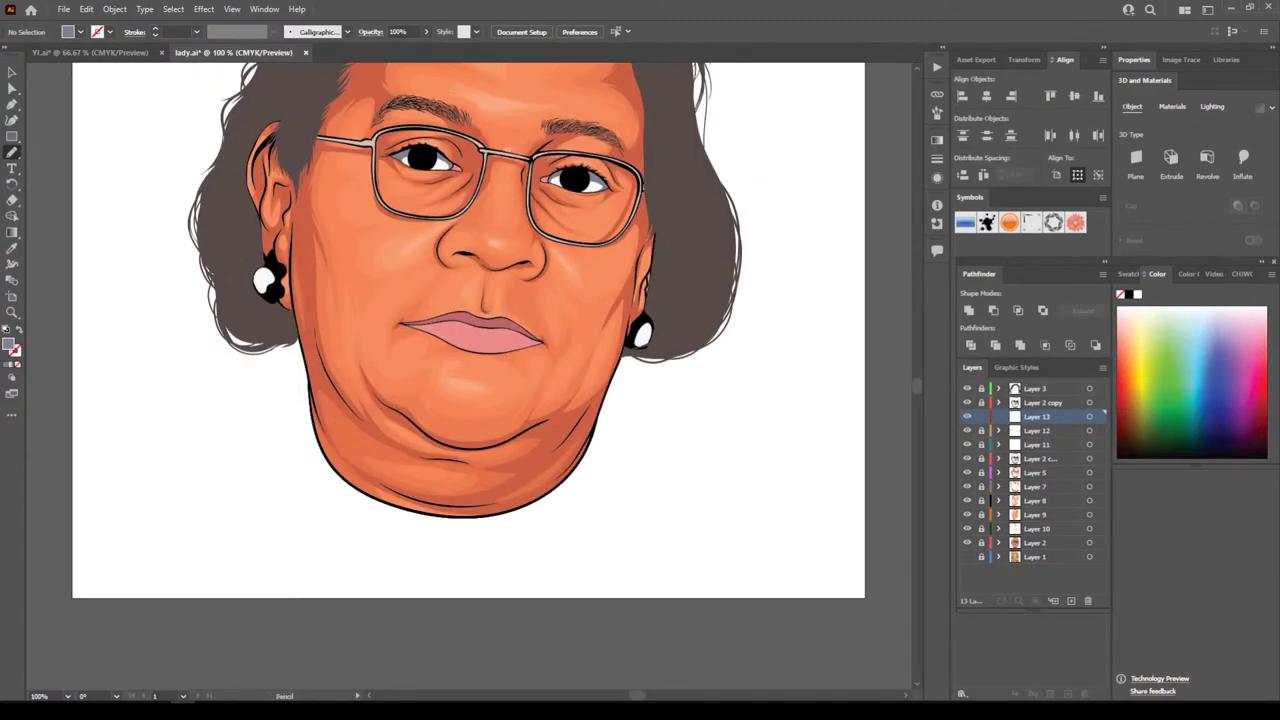
scroll(469, 376, up, 6)
key(ctrl+plus)
key(ctrl+minus)
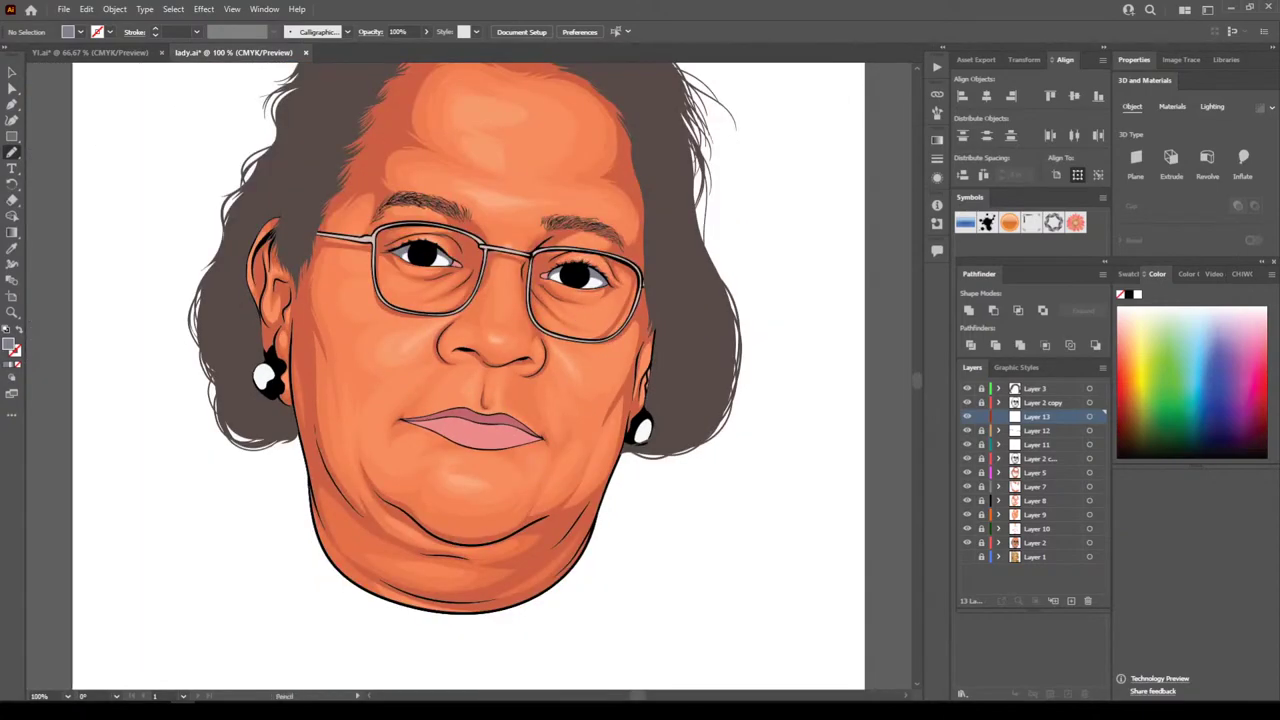
key(ctrl+plus)
scroll(469, 376, down, 1)
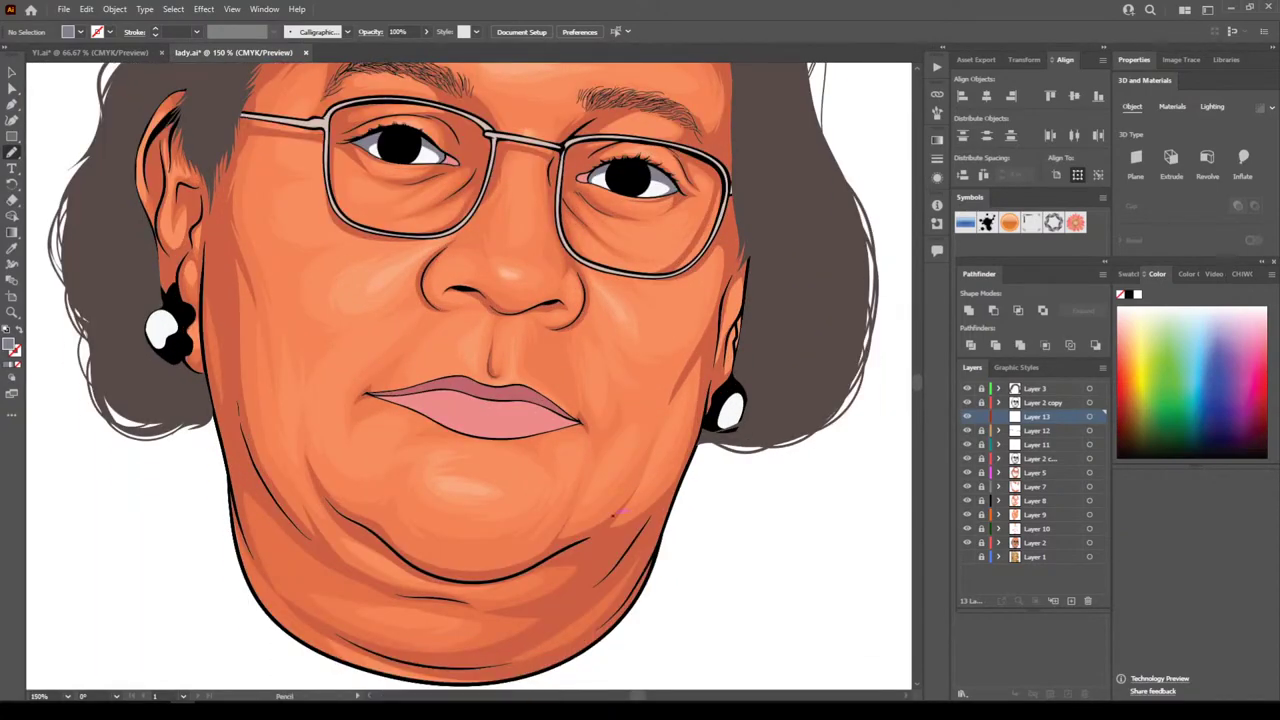
Unlock Layer 2 copy 2, isolate its group, and select both the upper and lower lip fill shapes
key(ctrl+plus)
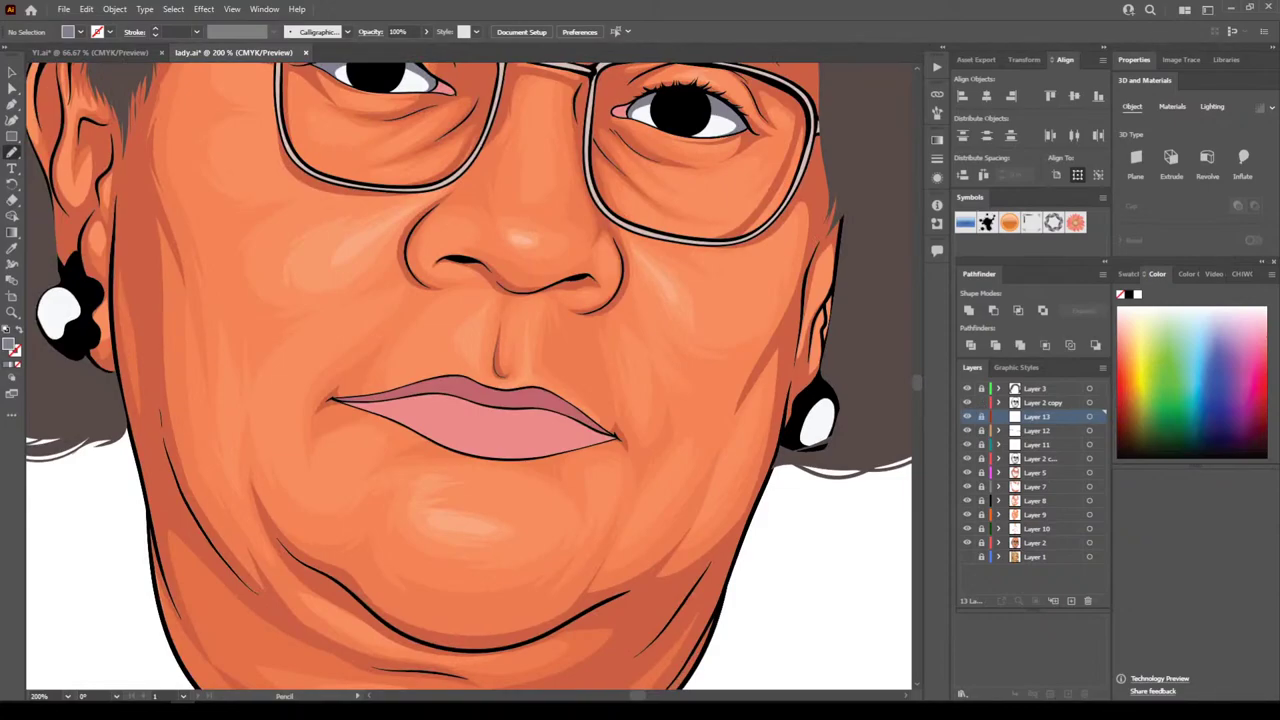
key(ctrl+plus)
key(ctrl+plus)
key(v)
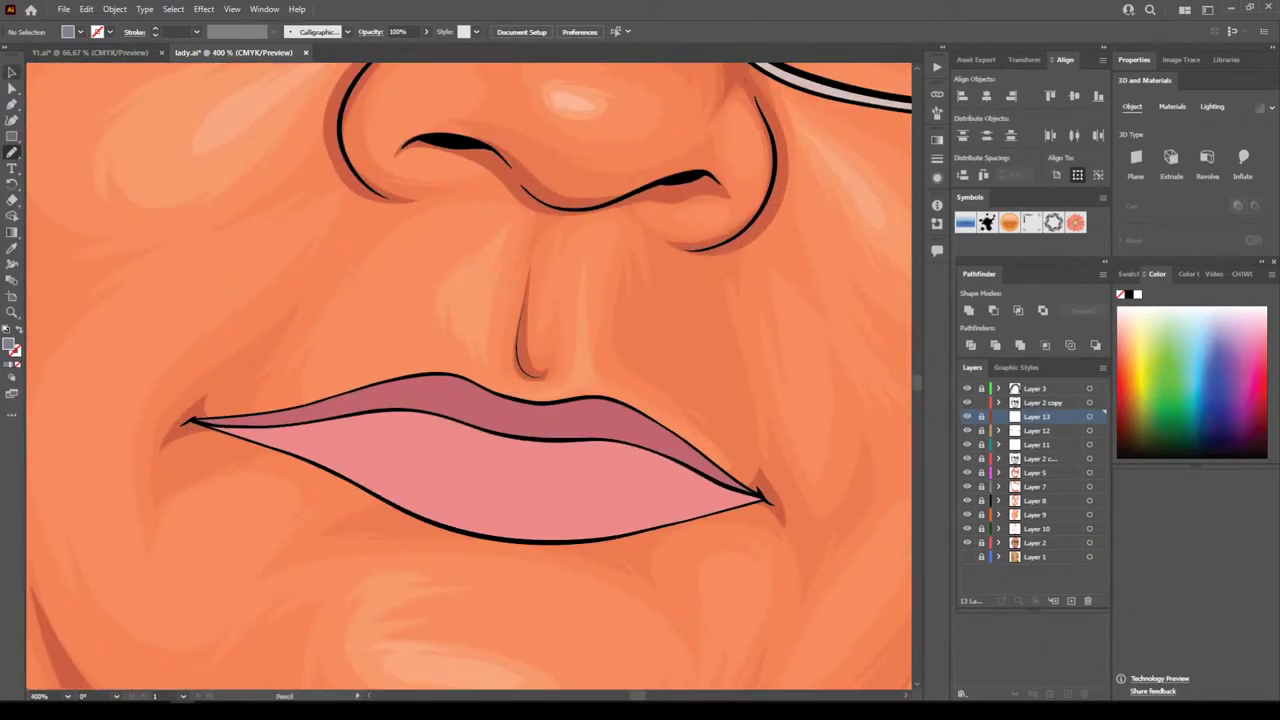
click(488, 536)
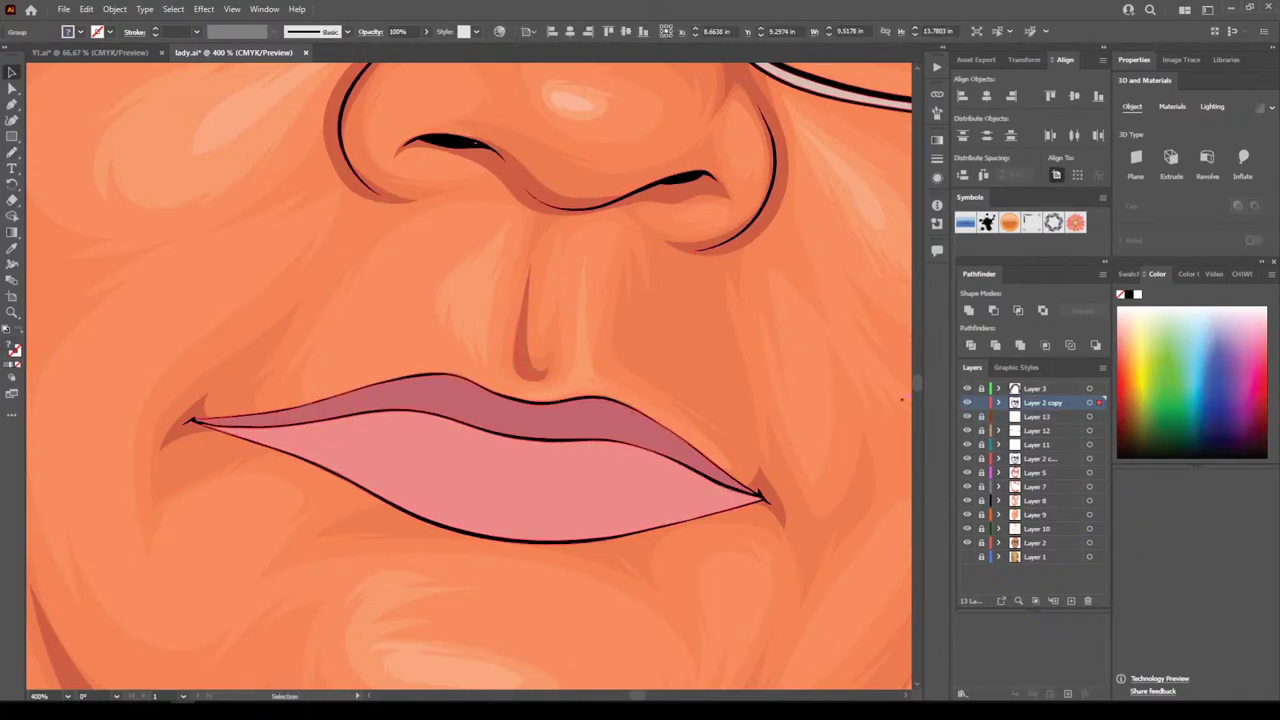
key(ctrl+shift+a)
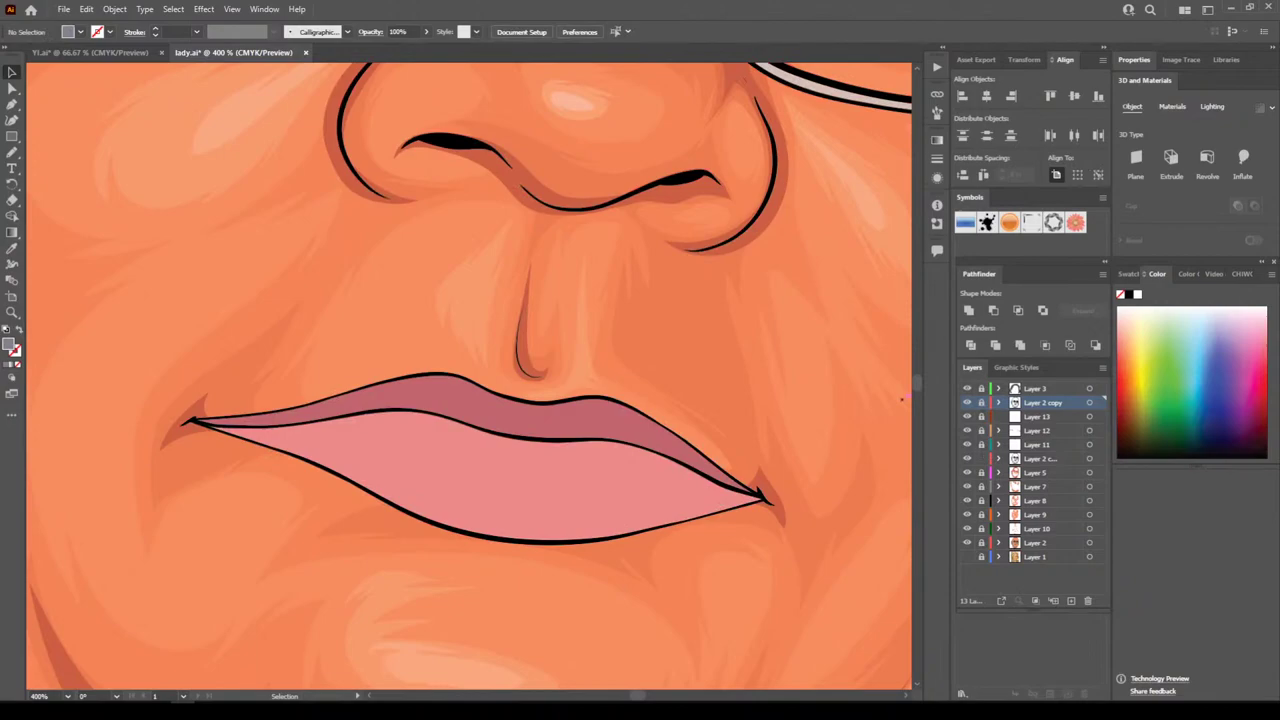
click(518, 416)
right_click(518, 416)
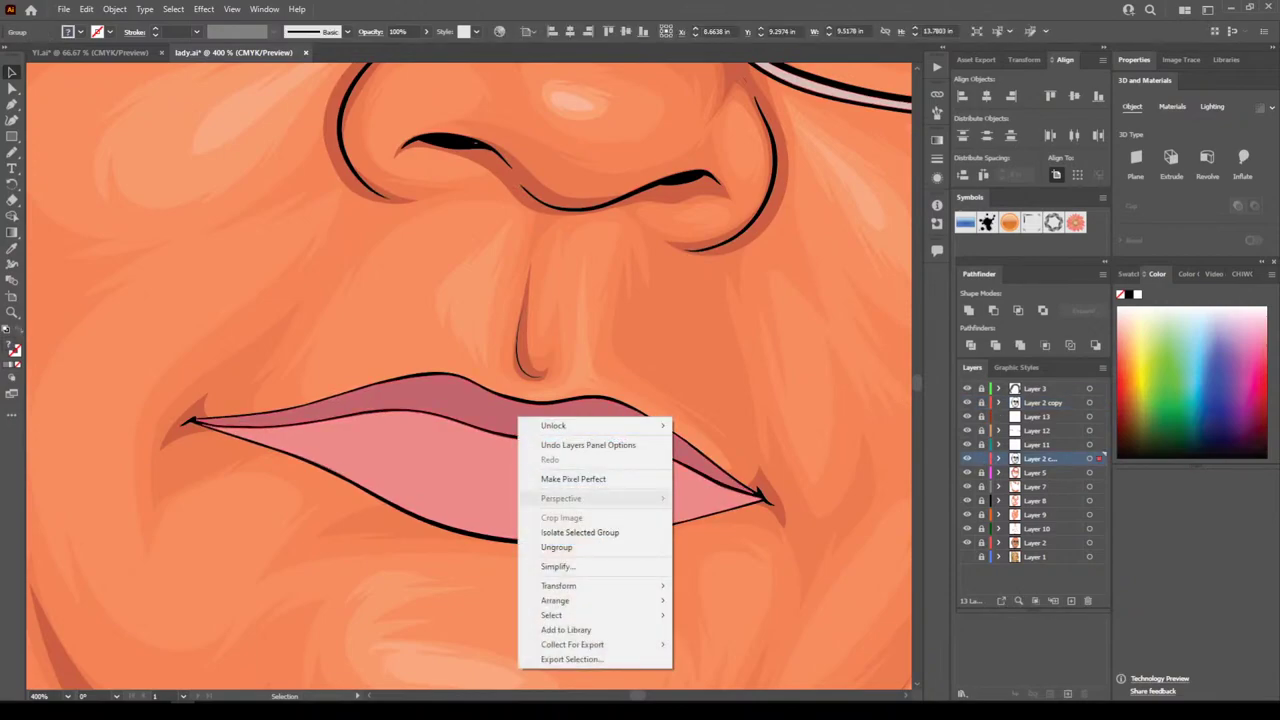
click(580, 532)
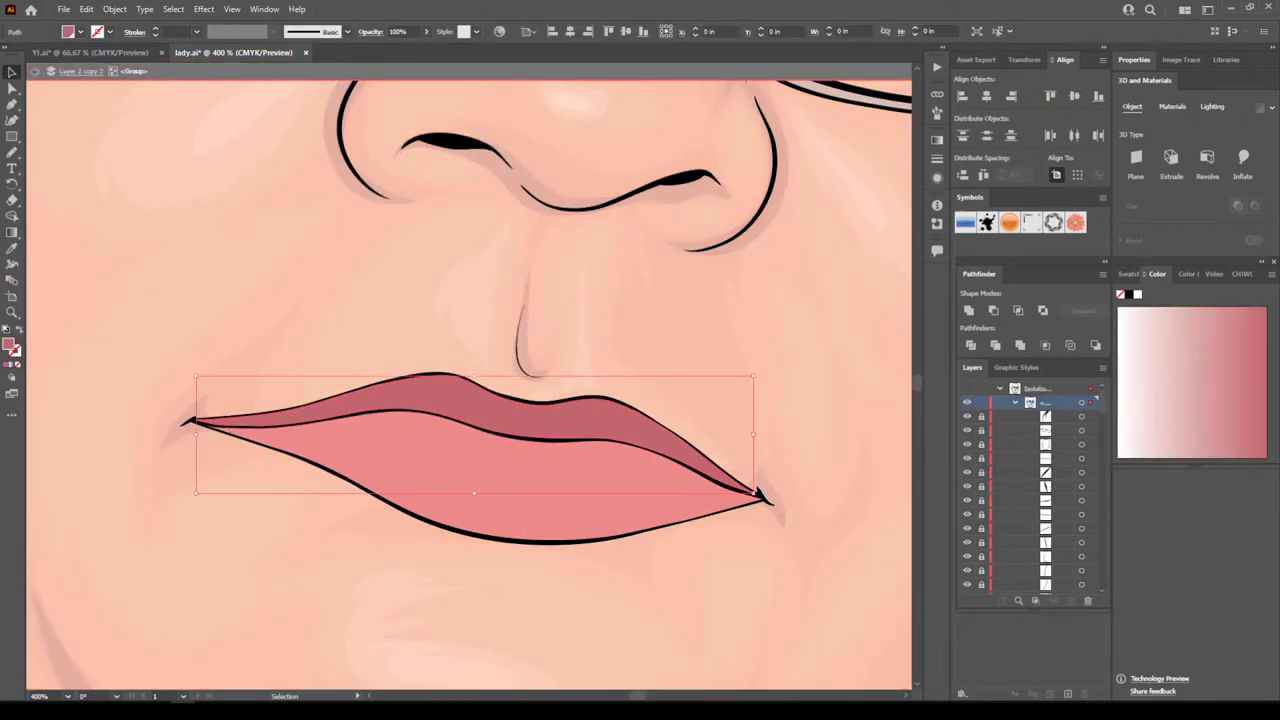
shift+click(503, 484)
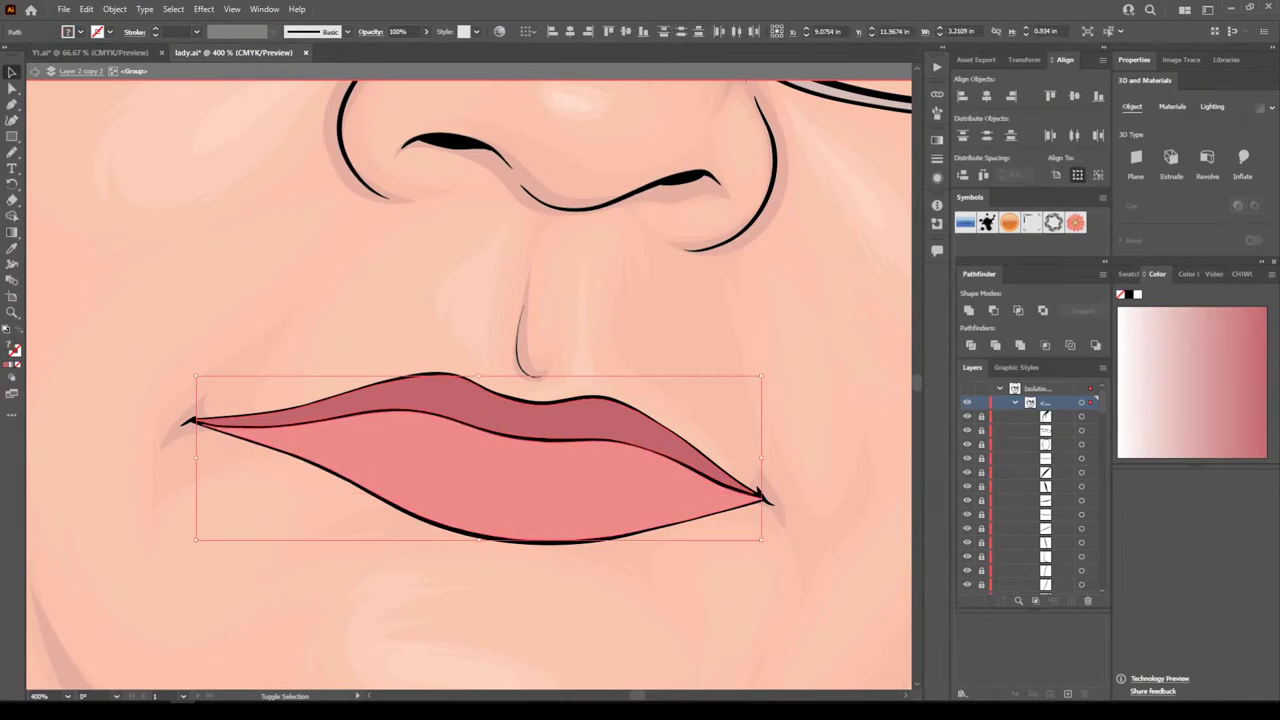
Adjust the lips' color balance in CMYK mode with conversion on: cyan -14%, magenta -4%, yellow 4%, and leave isolation
click(86, 9)
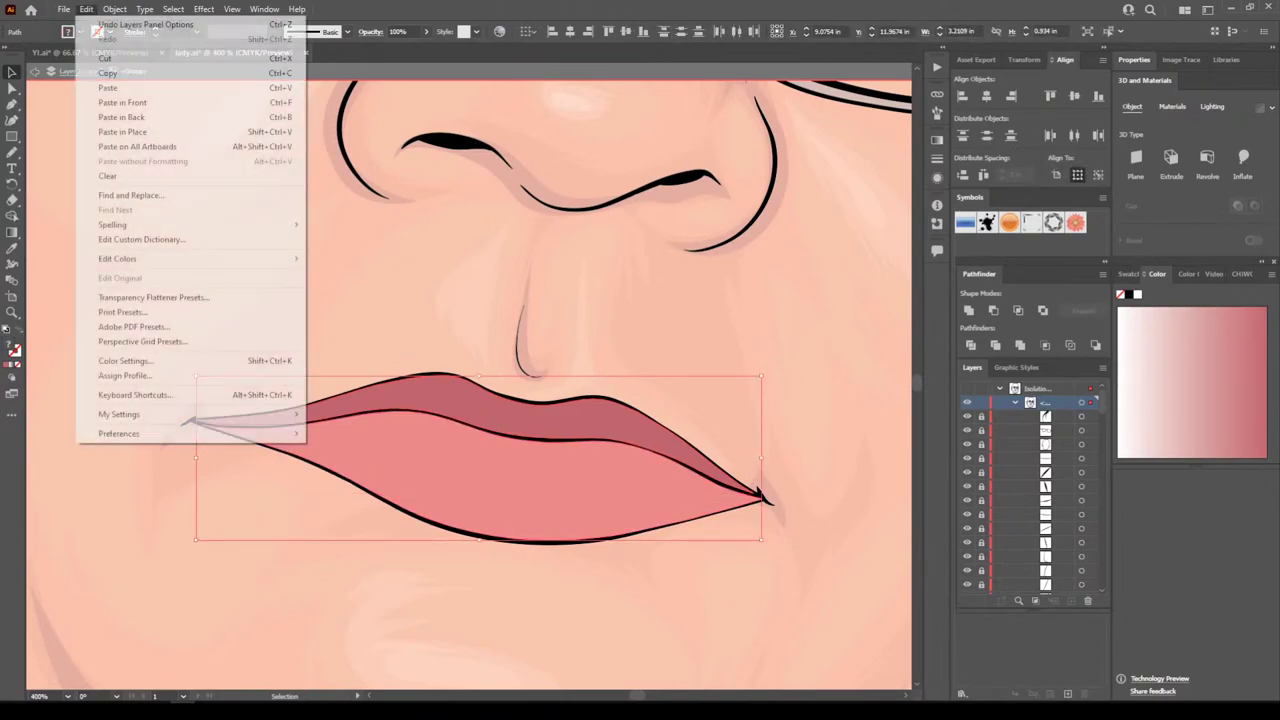
mouse_move(150, 258)
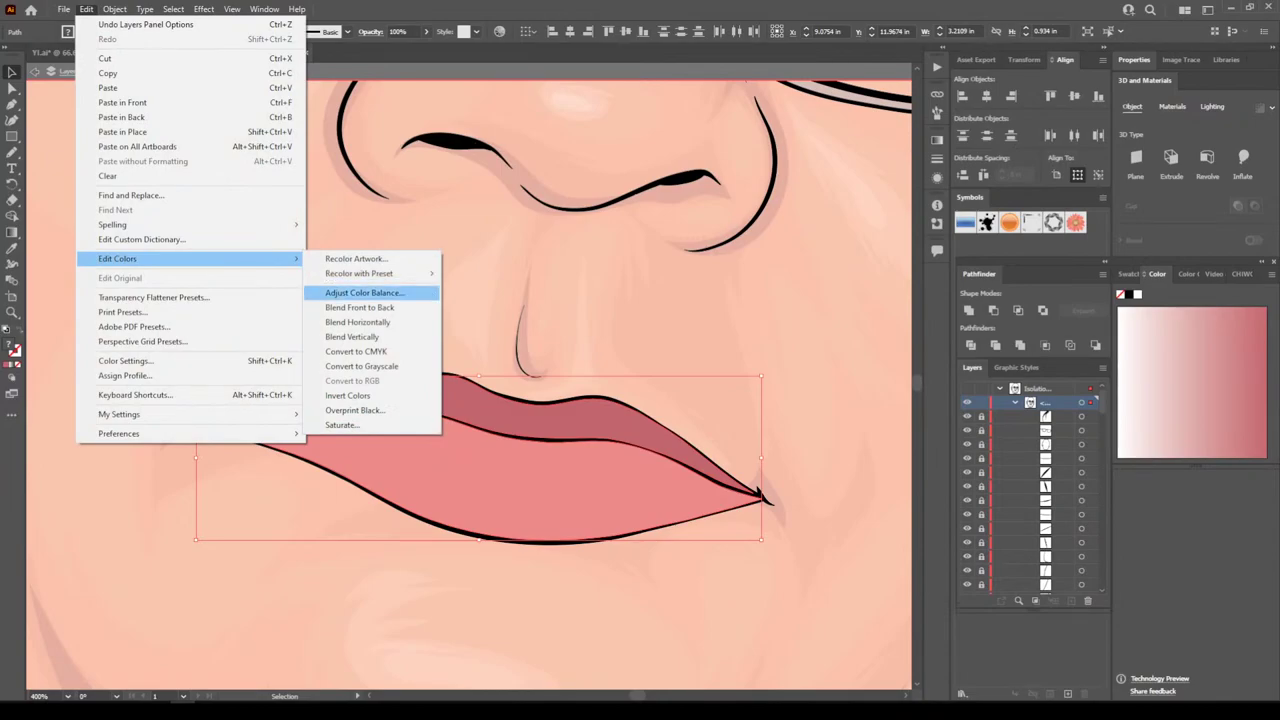
click(364, 292)
click(303, 267)
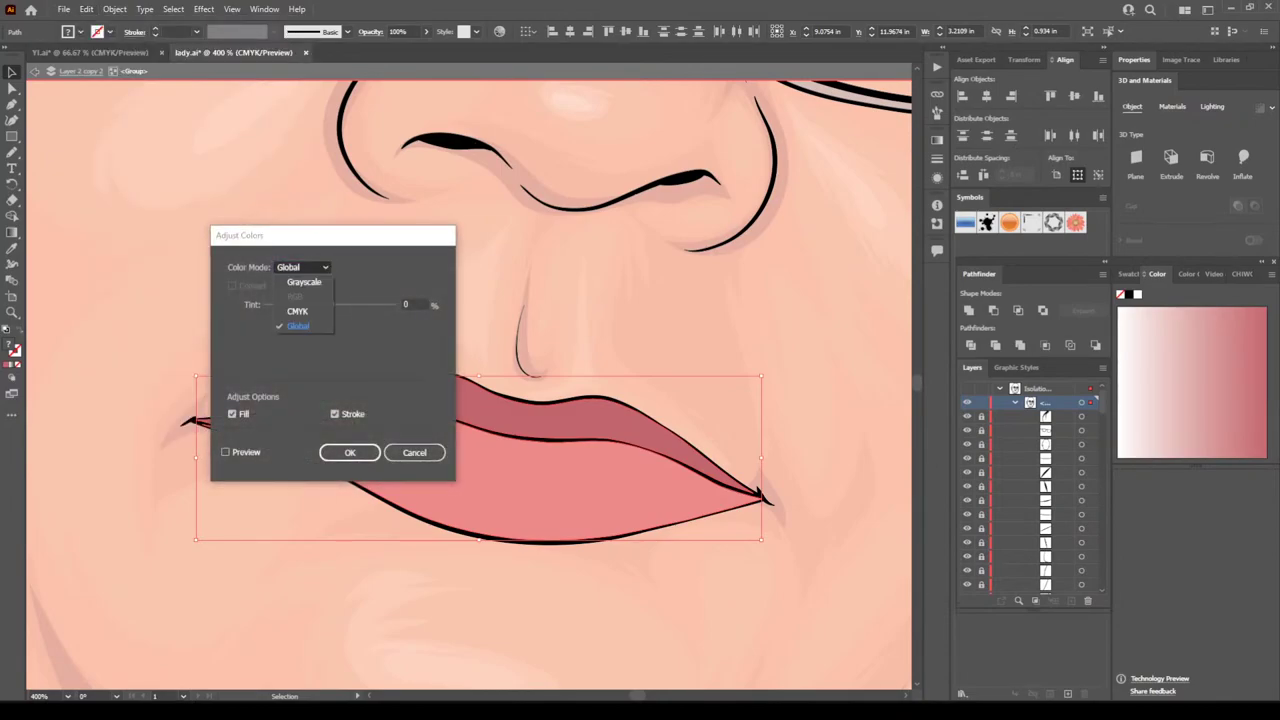
click(302, 310)
click(232, 286)
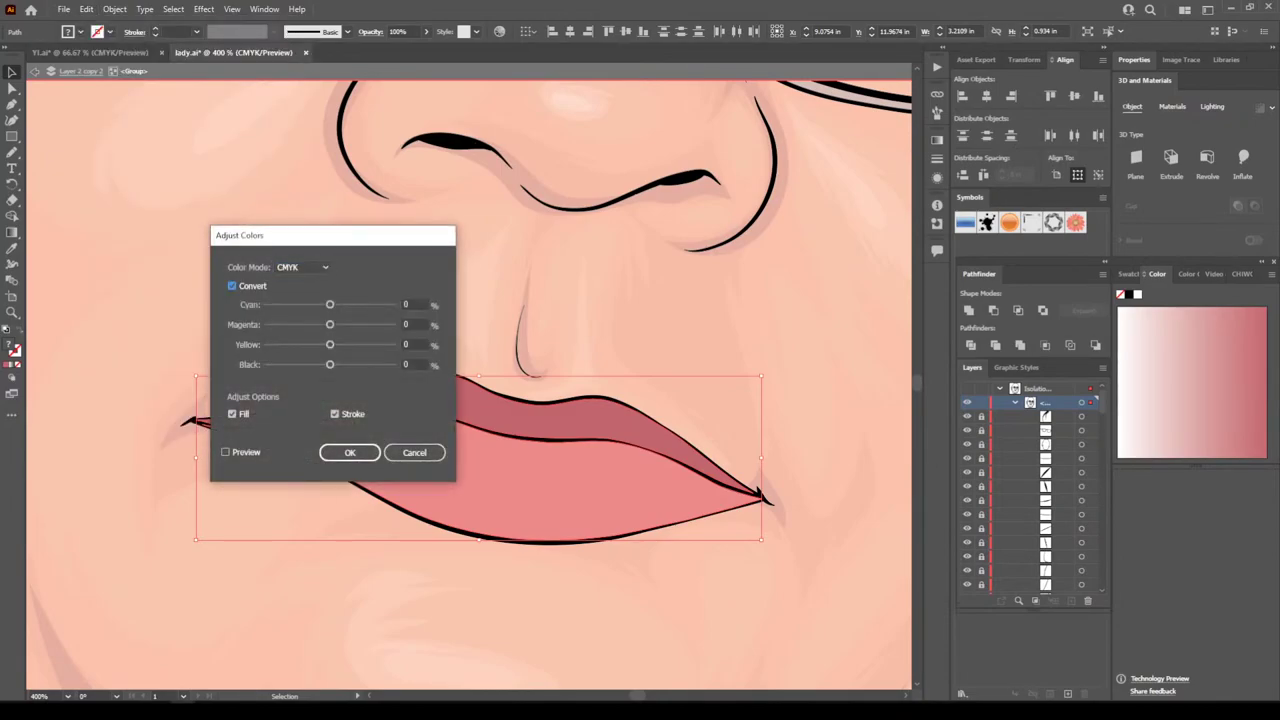
click(225, 452)
mouse_move(330, 325)
mouse_down()
mouse_move(343, 325)
mouse_move(325, 325)
mouse_move(333, 305)
mouse_move(320, 305)
mouse_move(332, 345)
mouse_move(327, 325)
mouse_up()
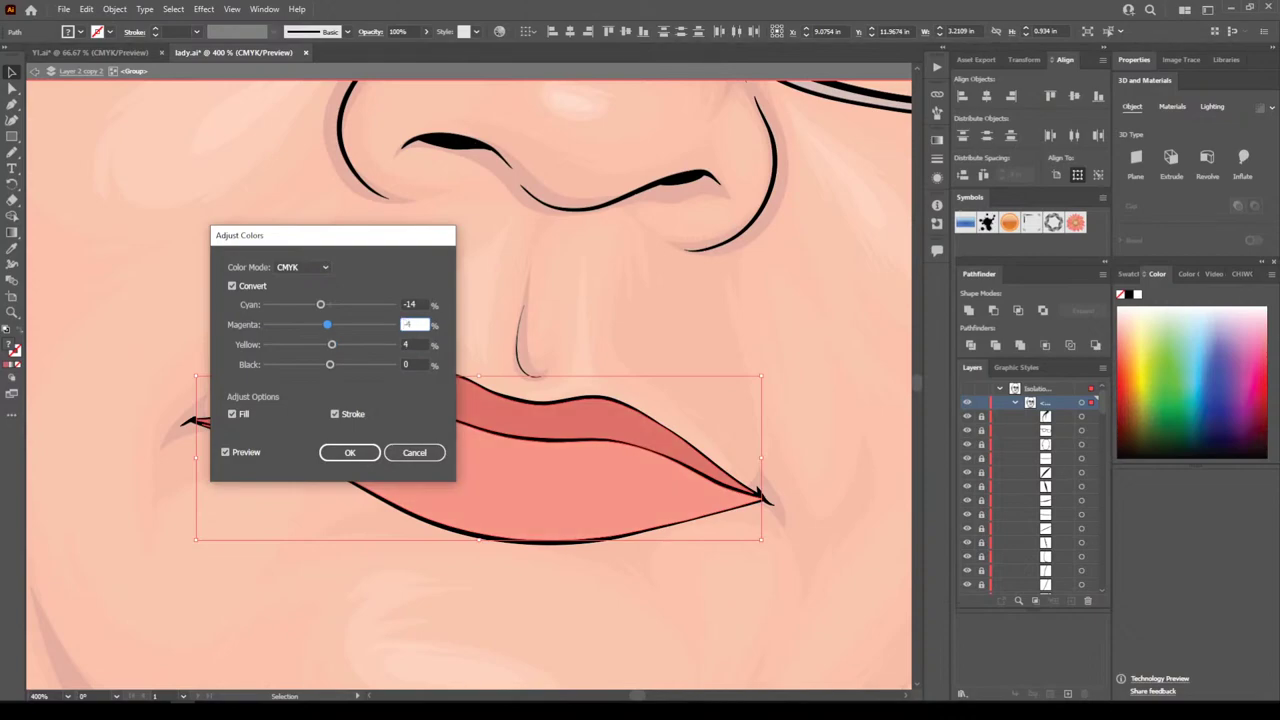
click(350, 452)
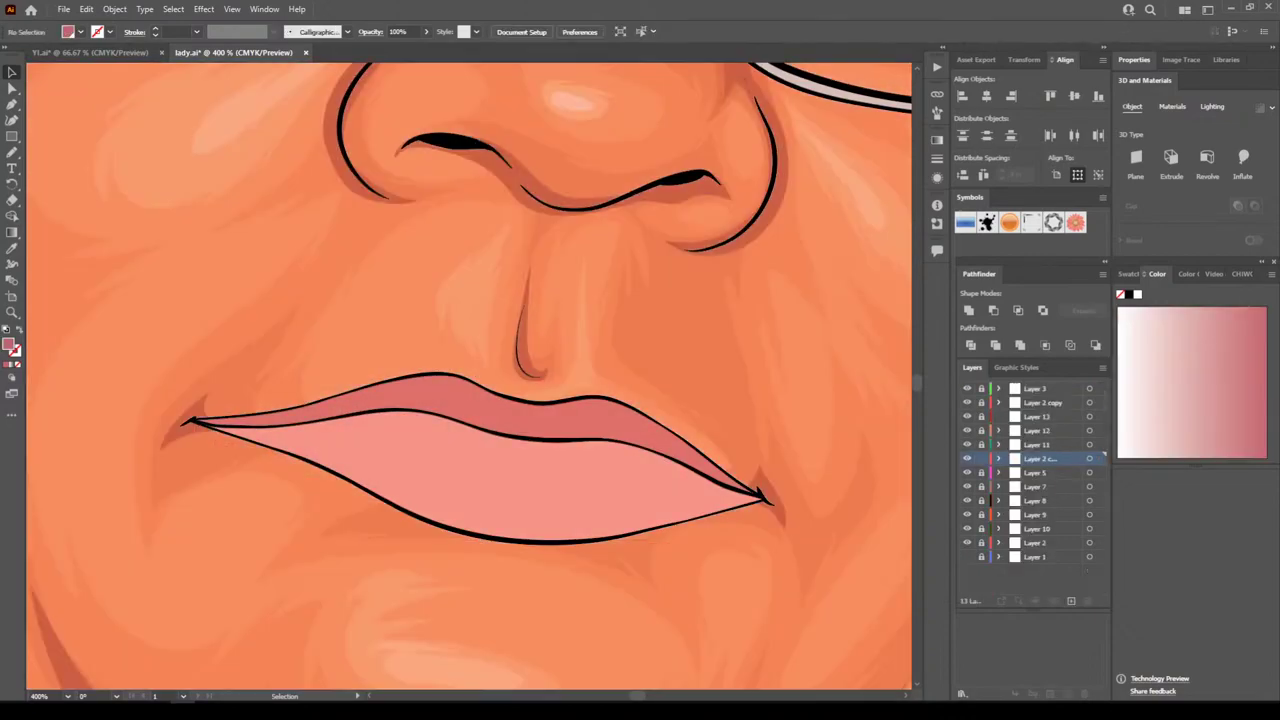
double_click(530, 316)
Compare the recolored lips with the surrounding skin tones at several distances
key(ctrl+minus)
key(ctrl+minus)
key(ctrl+minus)
key(ctrl+minus)
key(ctrl+minus)
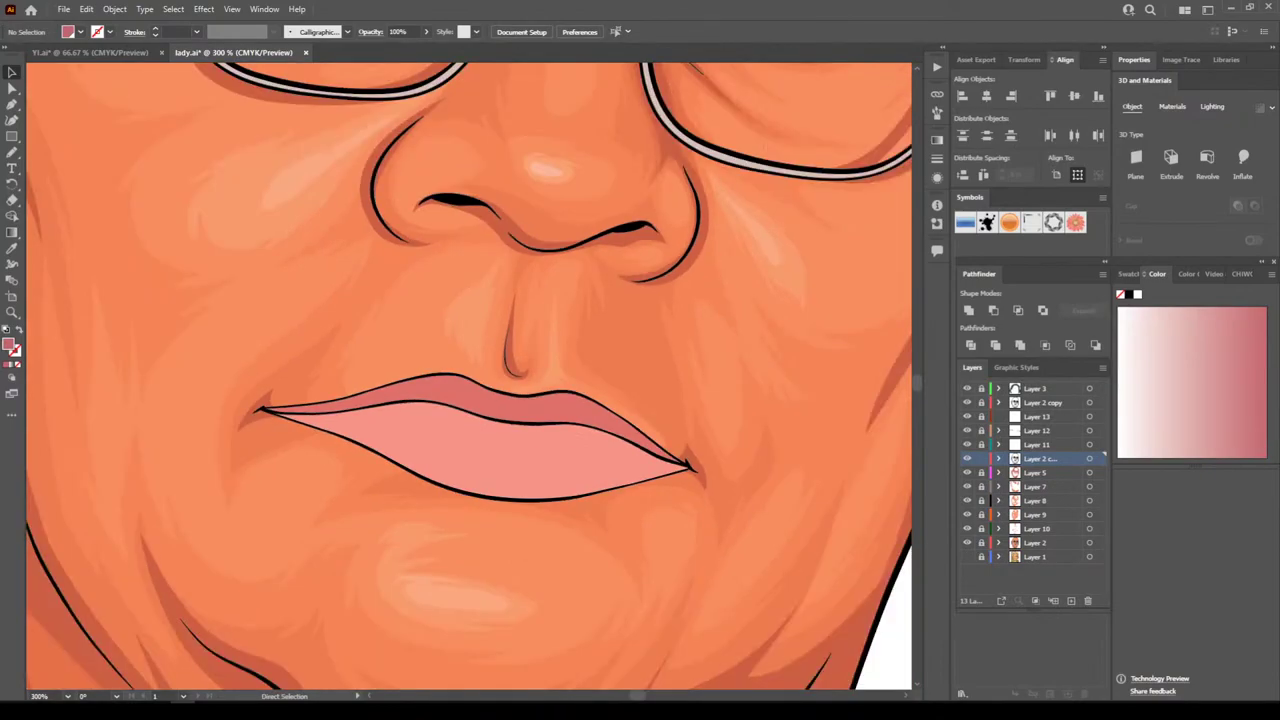
key(ctrl+plus)
key(ctrl+plus)
key(ctrl+plus)
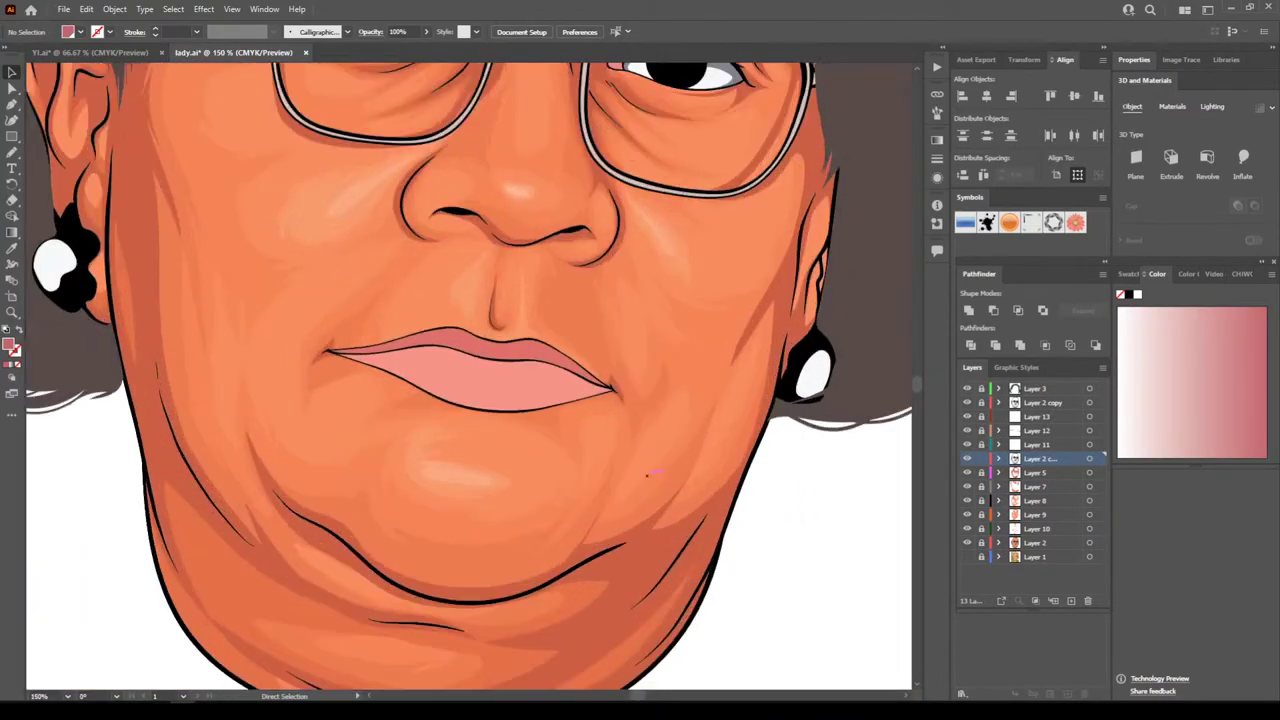
key(ctrl+plus)
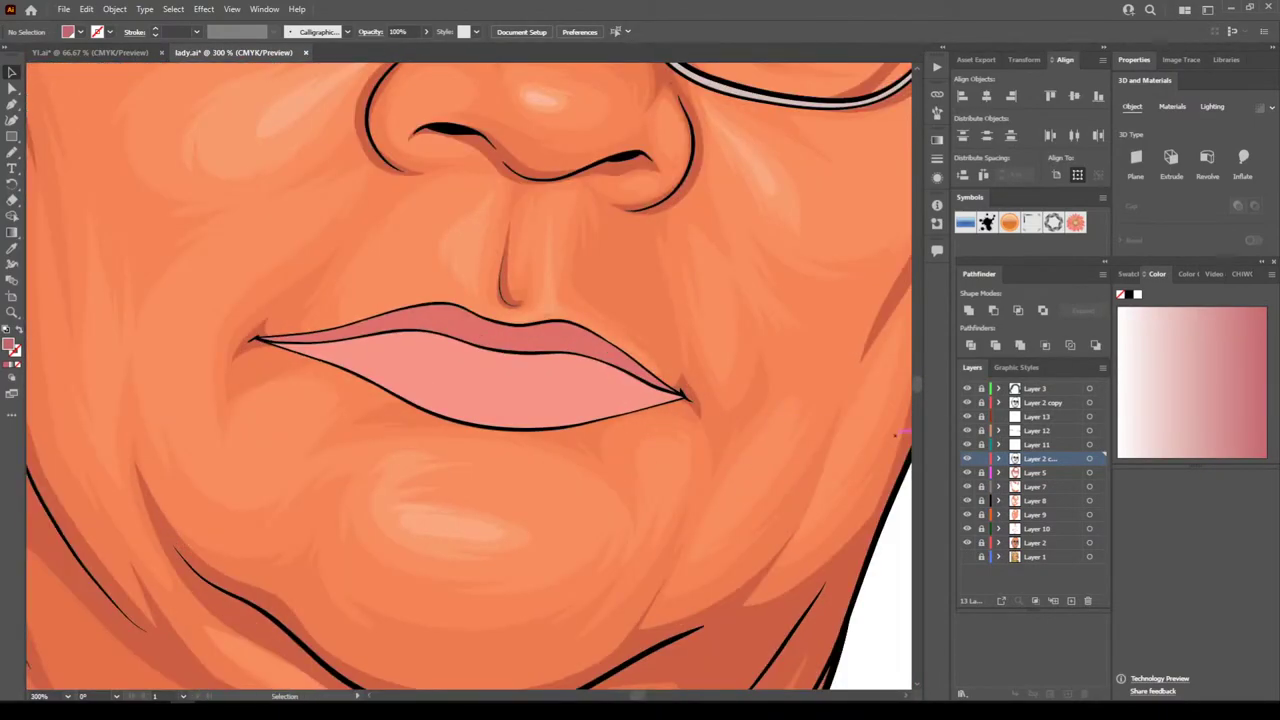
Lock Layer 2 copy 2 again and make the unlocked Layer 13 the active layer
click(998, 459)
click(998, 458)
click(1038, 417)
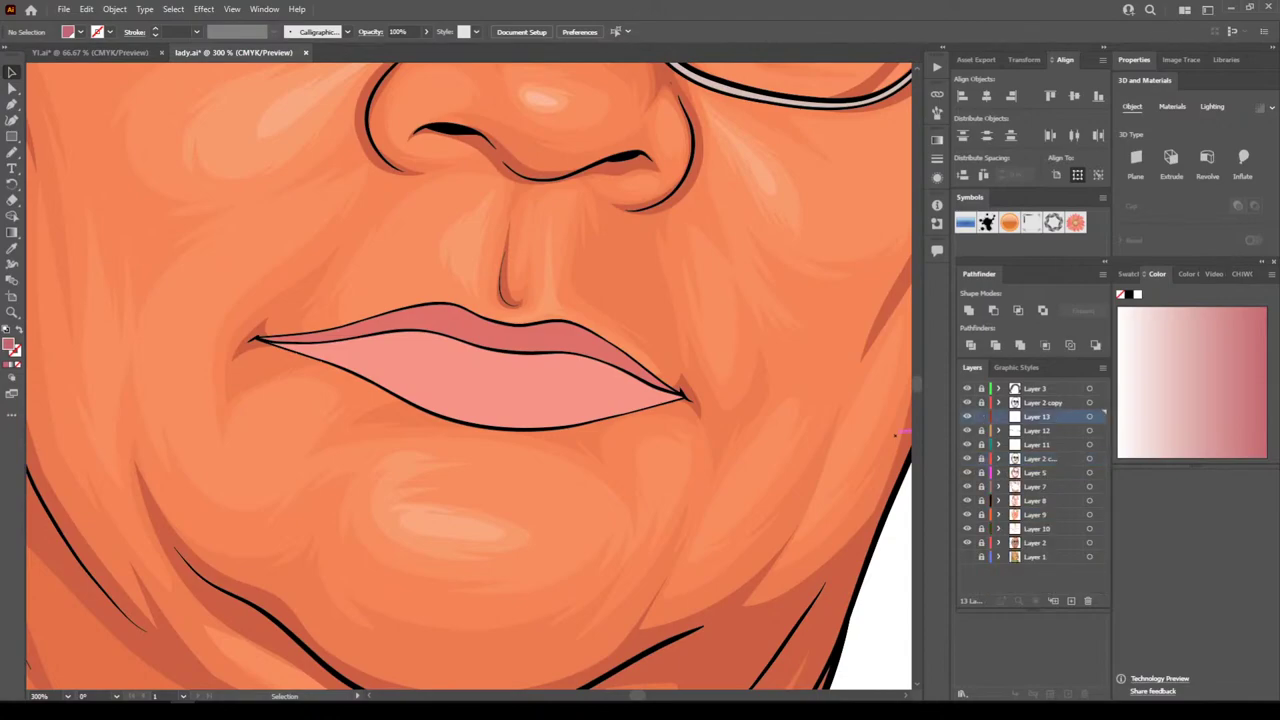
Sample the lower lip's pink and darken the fill color to #CE6C65
key(ctrl+plus)
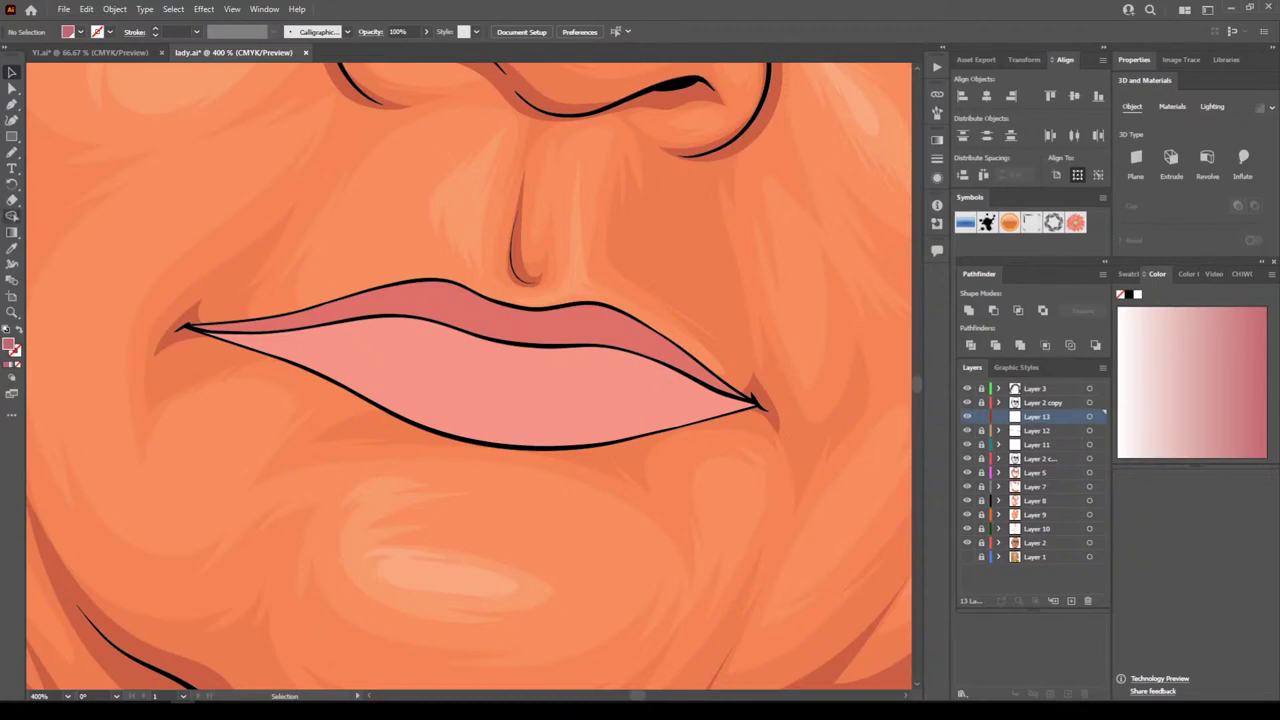
key(i)
click(364, 364)
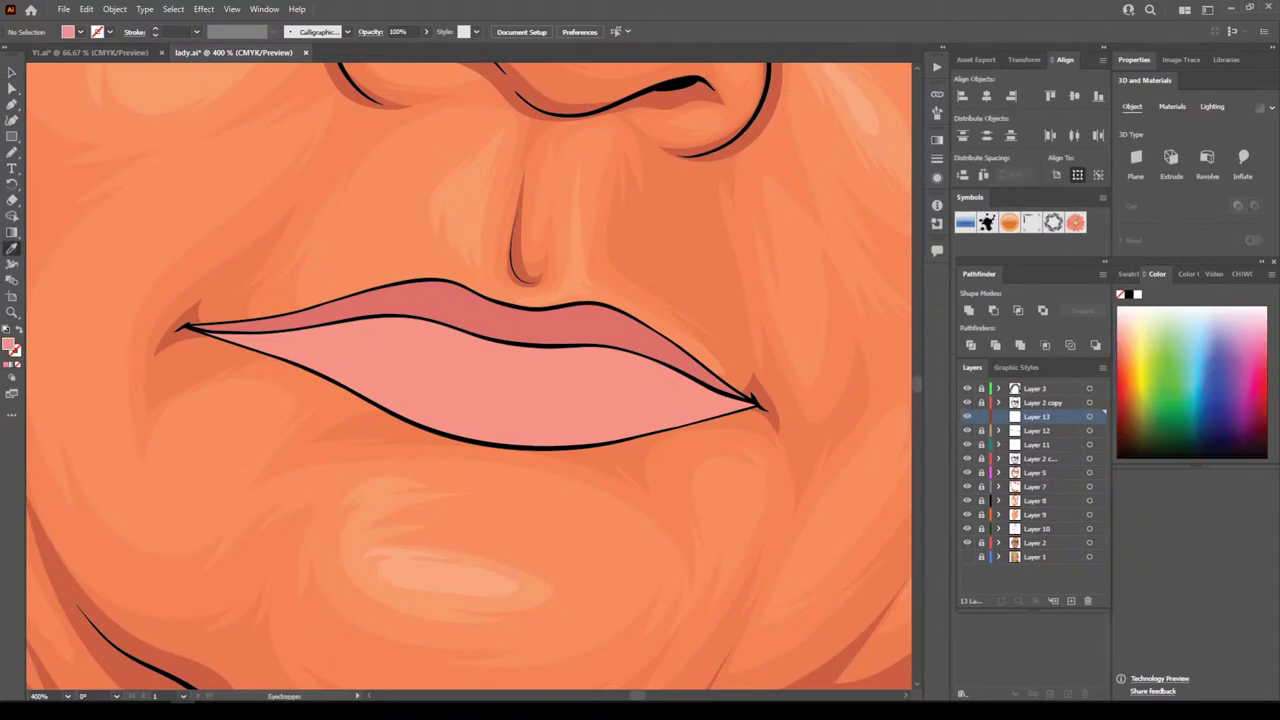
double_click(8, 344)
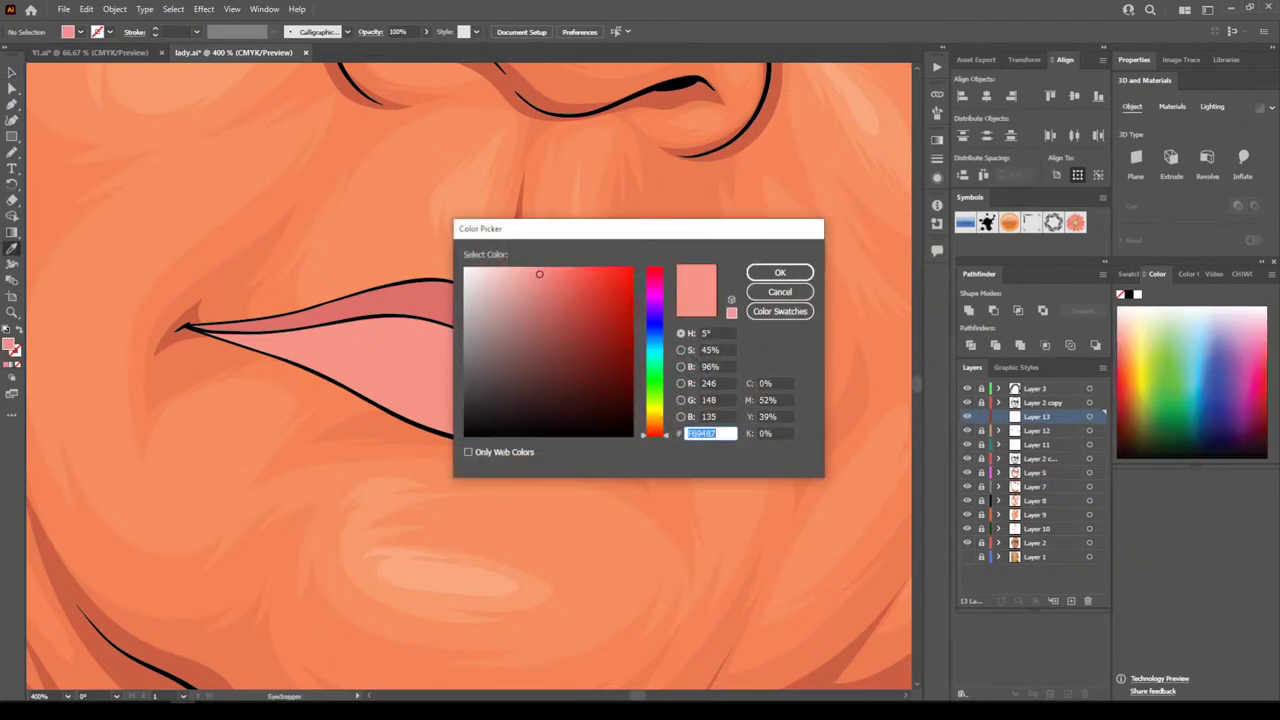
mouse_move(539, 274)
mouse_down()
mouse_move(549, 308)
mouse_move(554, 299)
mouse_up()
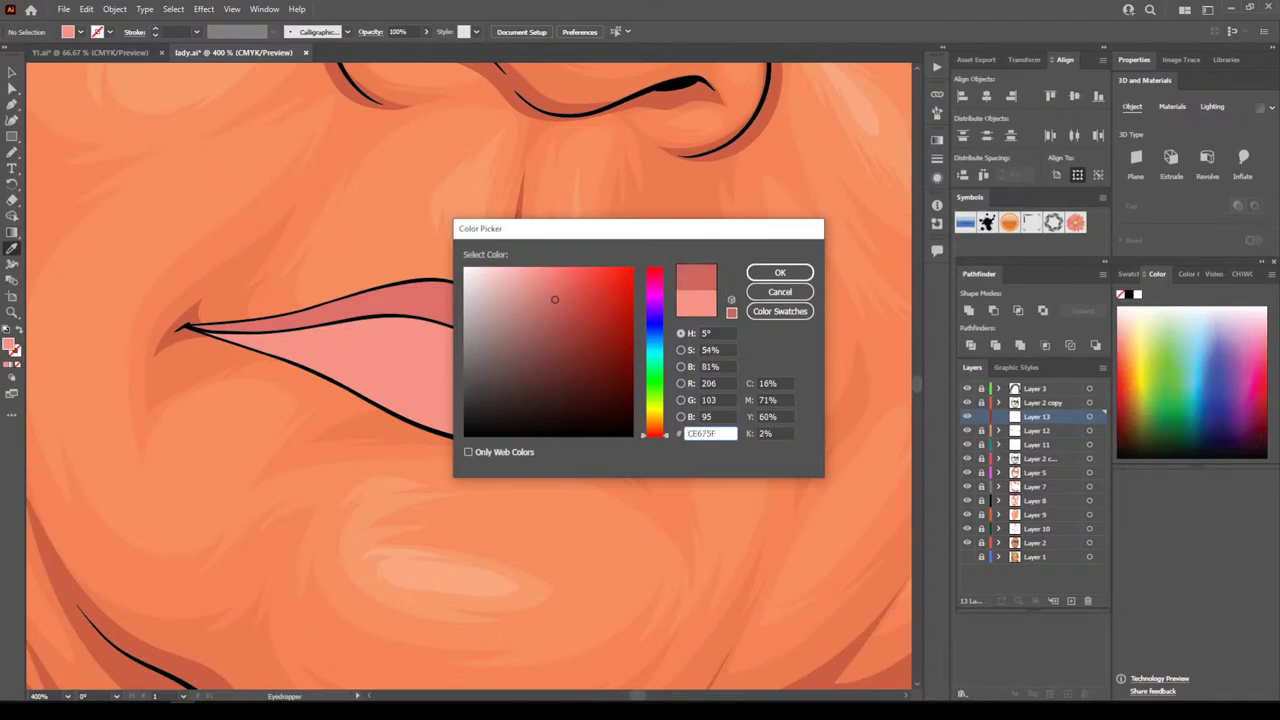
drag(554, 299, 550, 299)
click(780, 272)
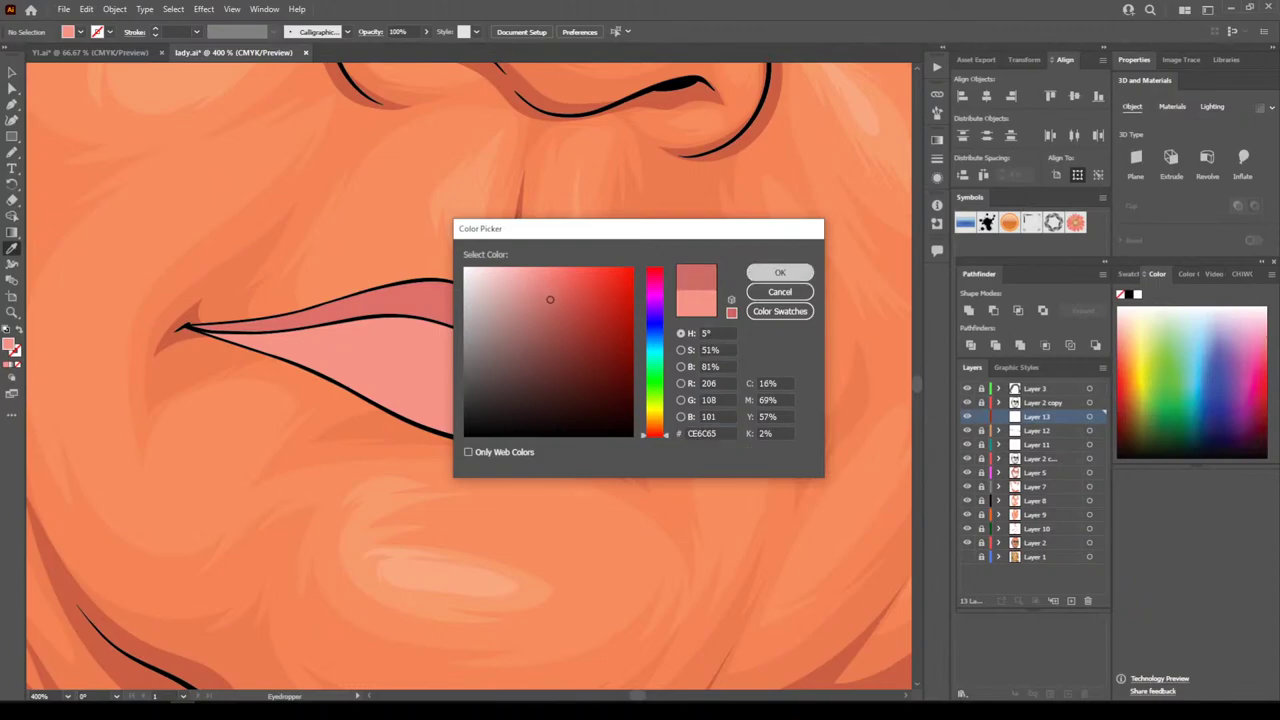
Draw darker red shadows with the Pencil over both lips, from the mouth corner at the picture's left toward the middle
key(n)
key(ctrl+minus)
key(ctrl+minus)
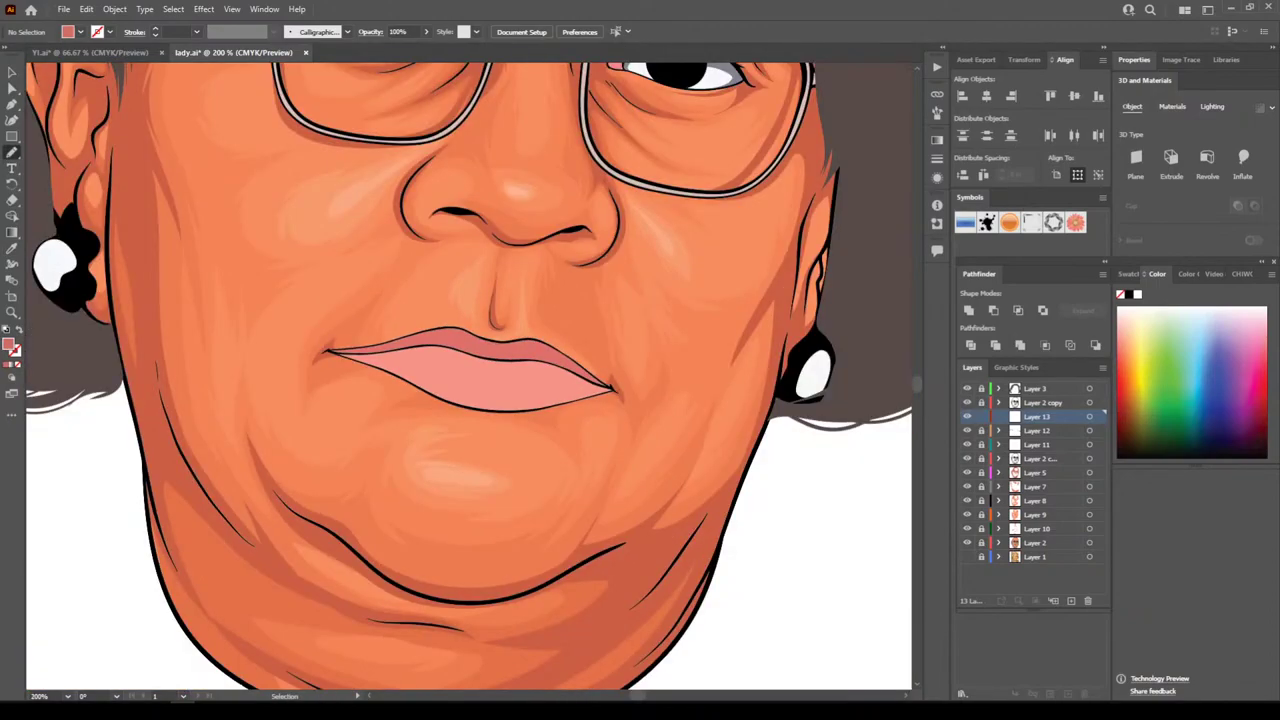
key(ctrl+equal)
key(ctrl+equal)
key(ctrl+equal)
scroll(469, 376, left, 1)
key(ctrl+equal)
scroll(469, 376, left, 2)
scroll(281, 394, left, 1)
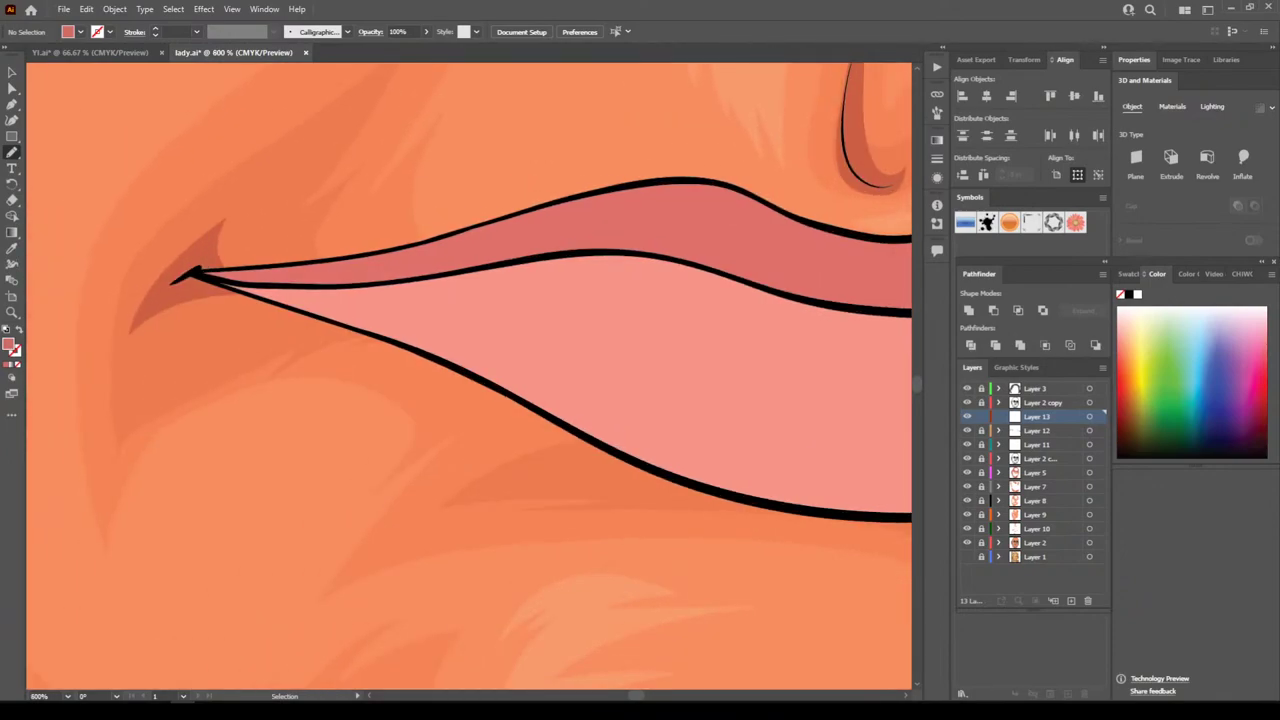
scroll(281, 394, up, 1)
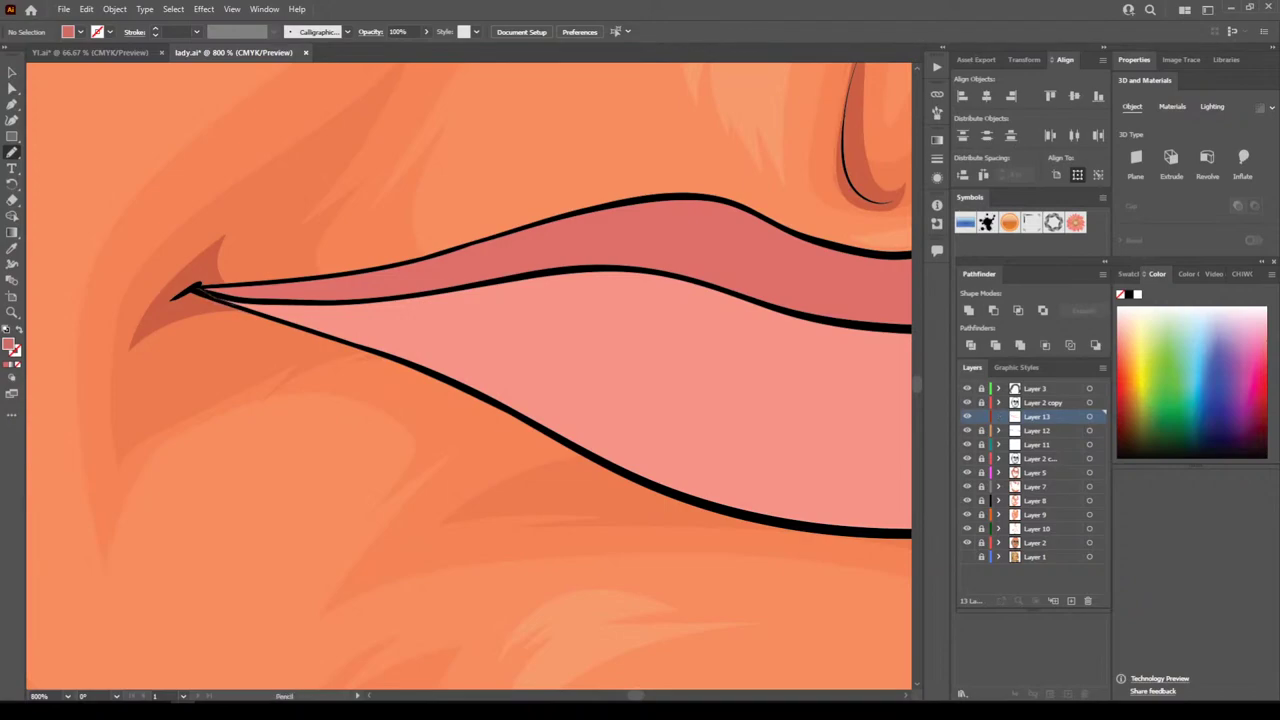
mouse_move(234, 305)
mouse_down()
mouse_move(466, 387)
mouse_move(604, 466)
mouse_move(770, 520)
mouse_move(568, 428)
mouse_move(504, 336)
mouse_move(568, 287)
mouse_move(692, 285)
mouse_move(800, 316)
mouse_up()
mouse_move(752, 268)
mouse_down()
mouse_move(770, 290)
mouse_move(674, 214)
mouse_move(336, 282)
mouse_move(197, 289)
mouse_up()
key(ctrl+minus)
key(ctrl+minus)
key(ctrl+minus)
key(ctrl+minus)
key(ctrl+minus)
key(ctrl+minus)
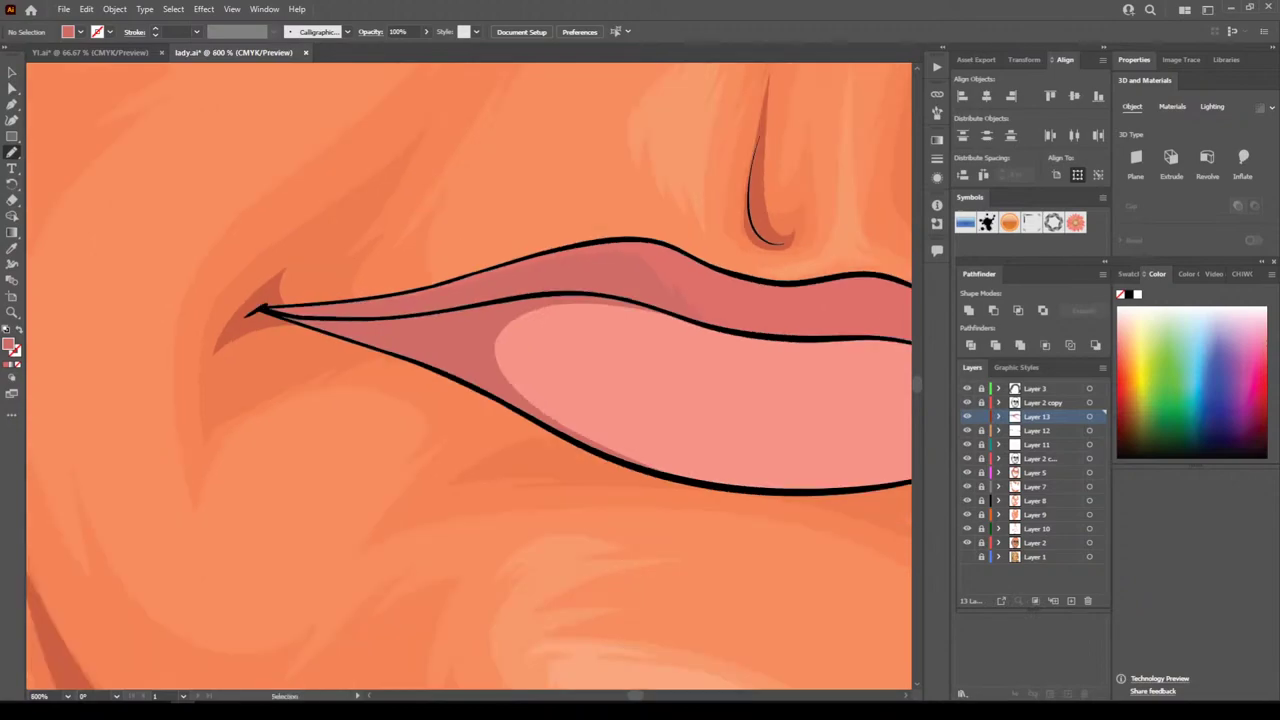
Recolor the existing lip shadow by sampling the upper lip's red and darkening its fill to #BC5250
key(ctrl+equal)
key(ctrl+equal)
scroll(700, 405, up, 3)
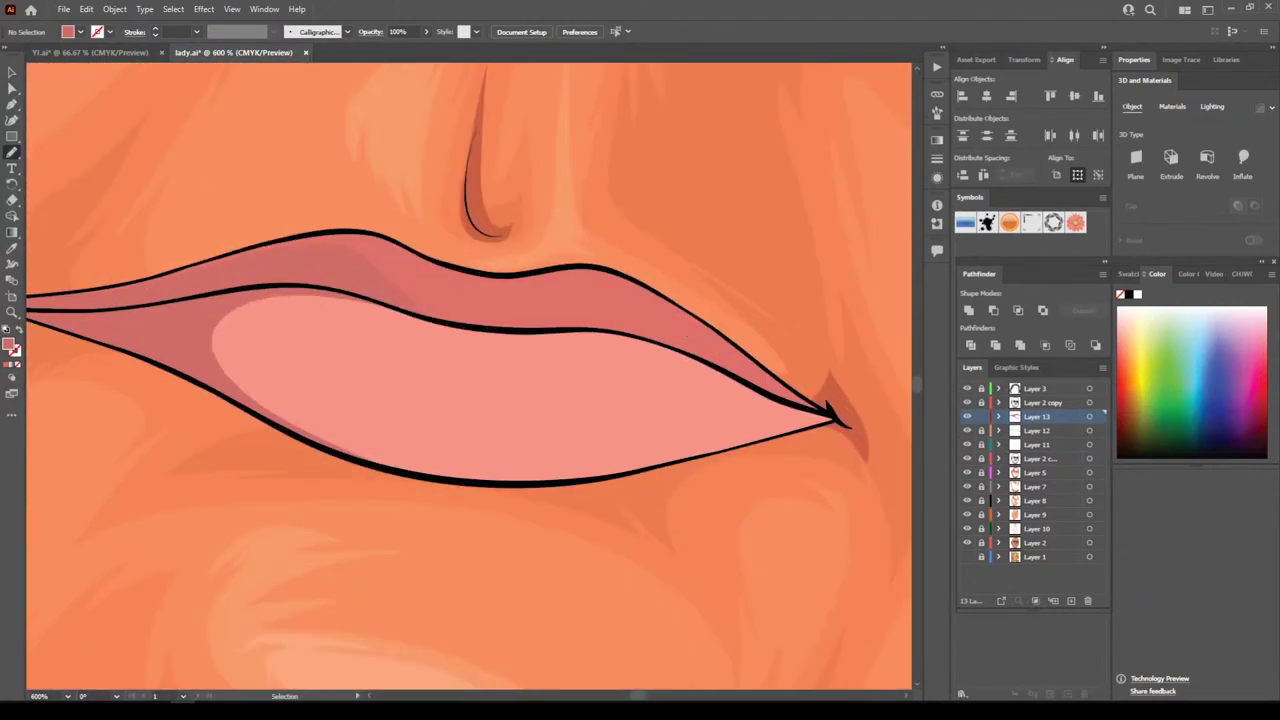
scroll(468, 376, left, 1)
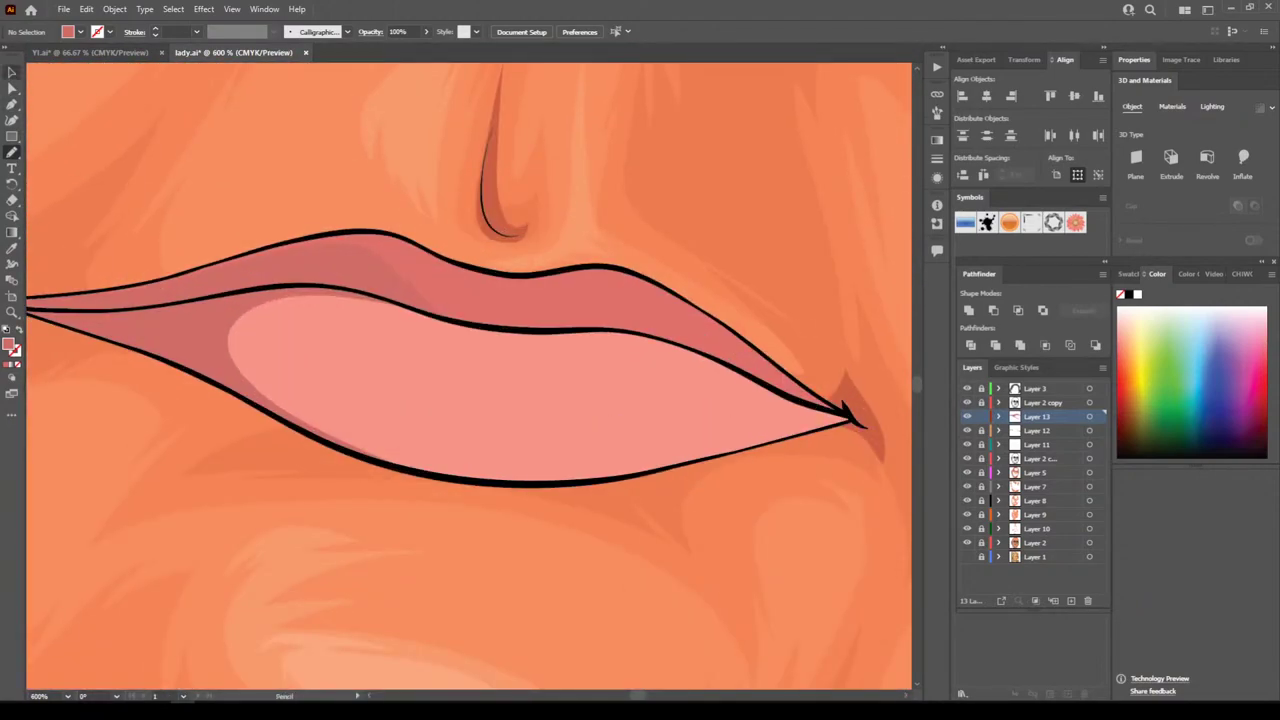
click(12, 73)
click(290, 268)
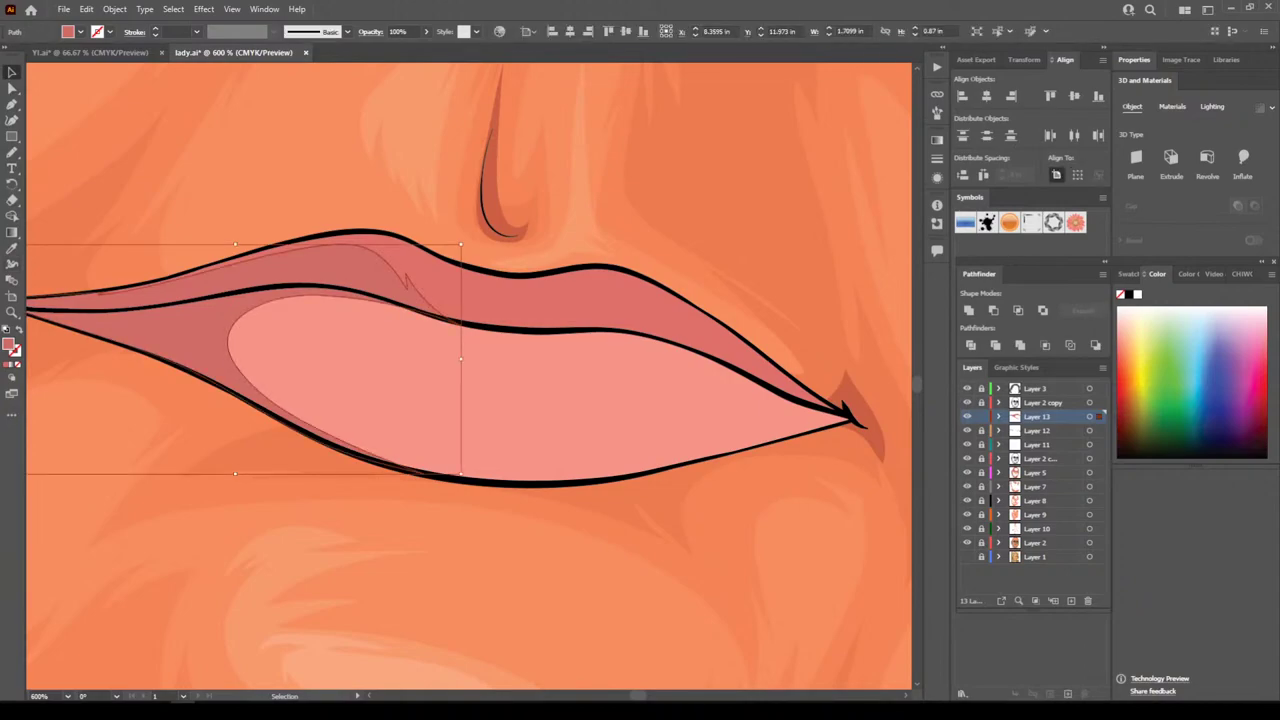
click(12, 248)
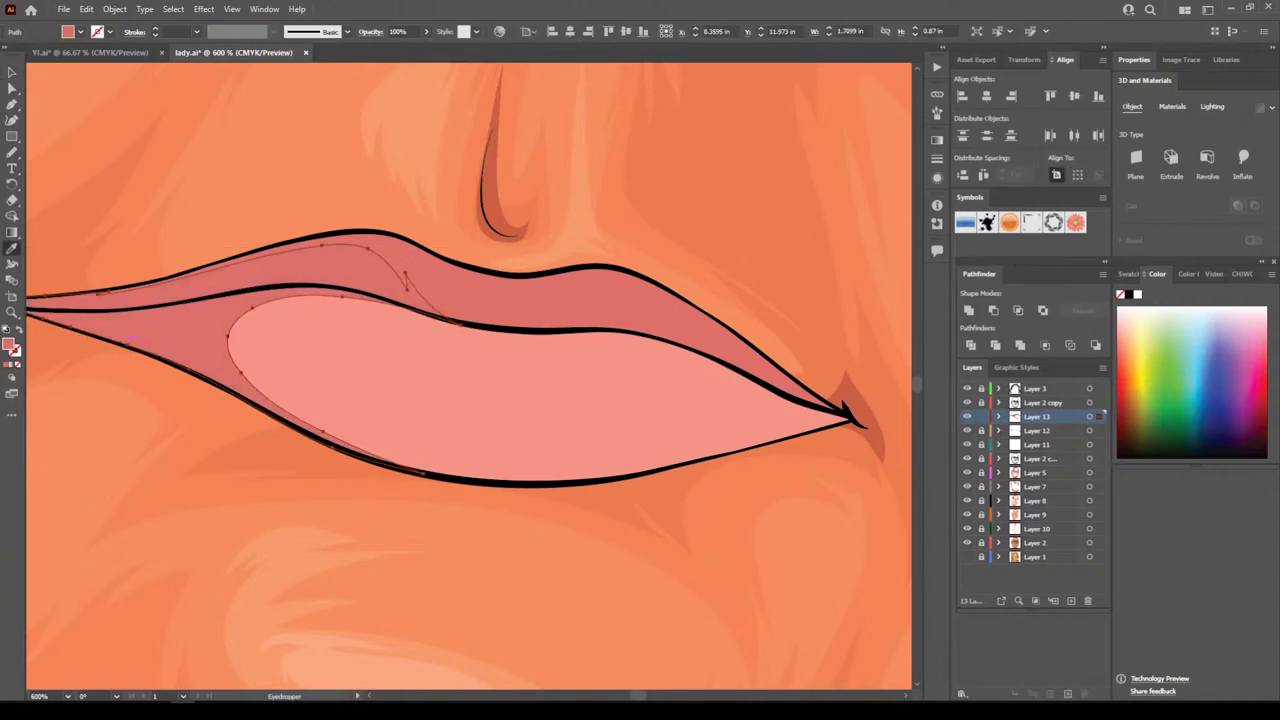
double_click(12, 346)
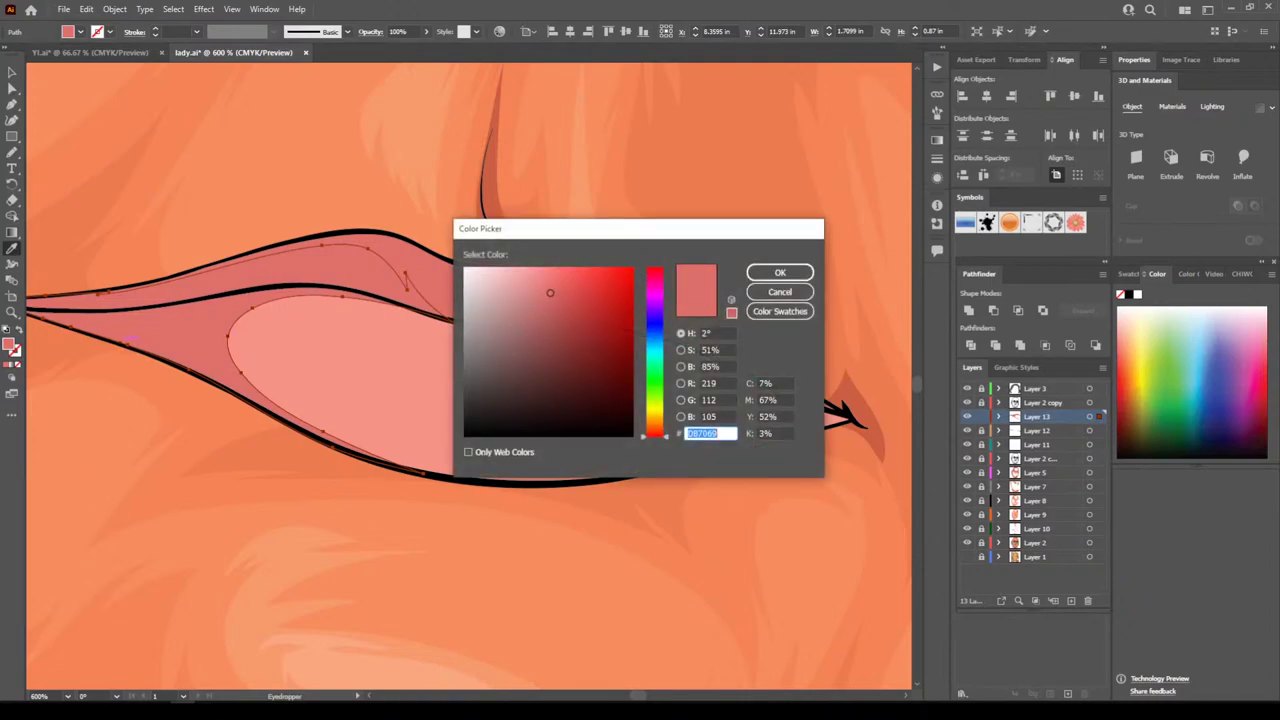
drag(552, 286, 558, 312)
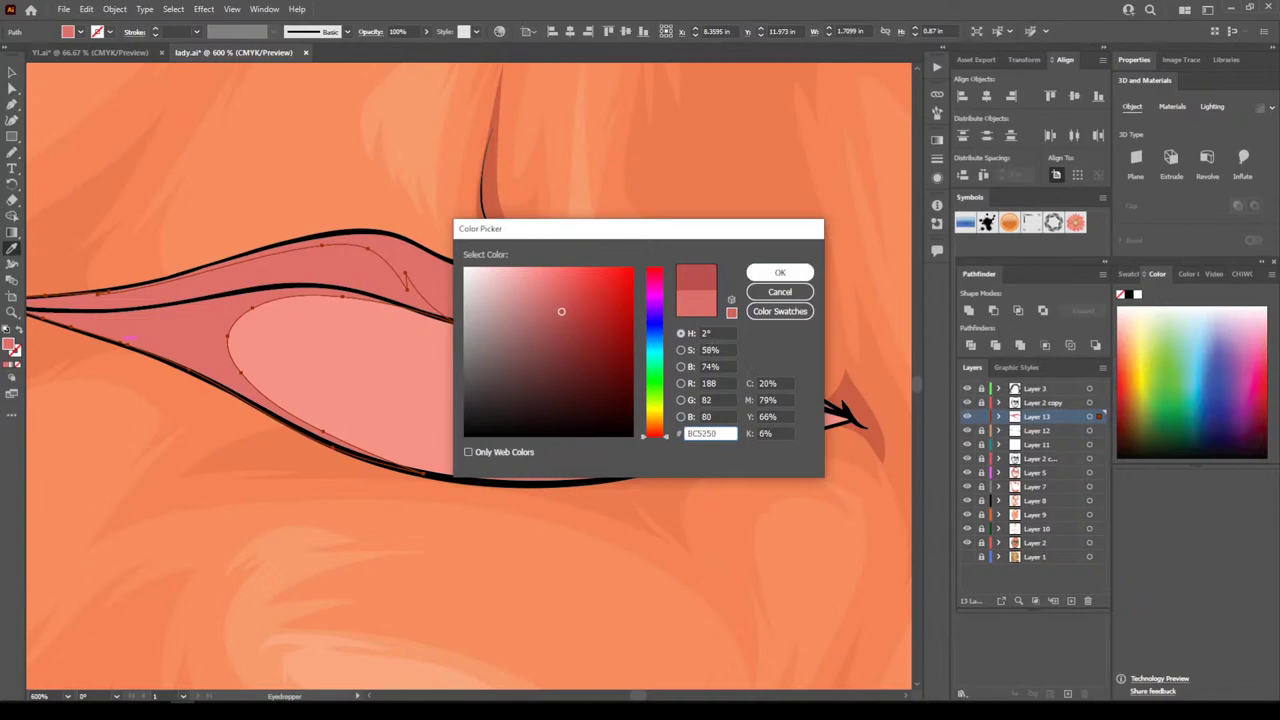
click(780, 272)
key(ctrl+z)
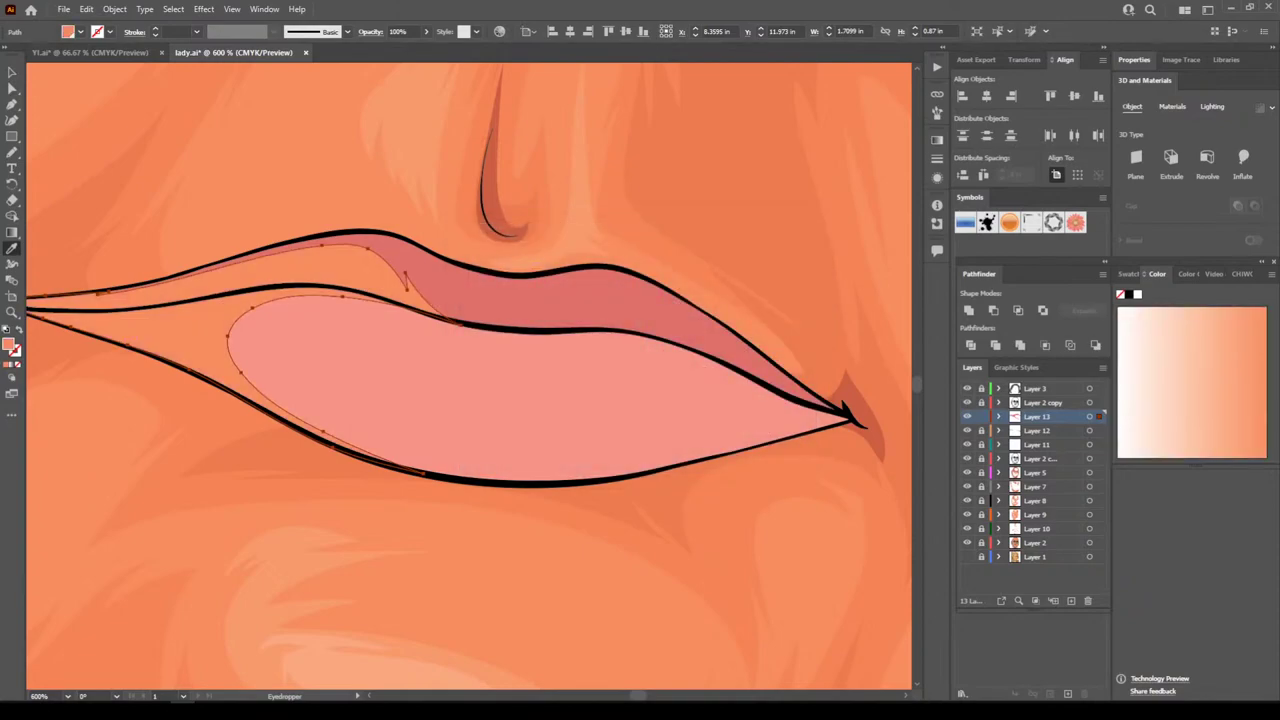
key(ctrl+z)
key(v)
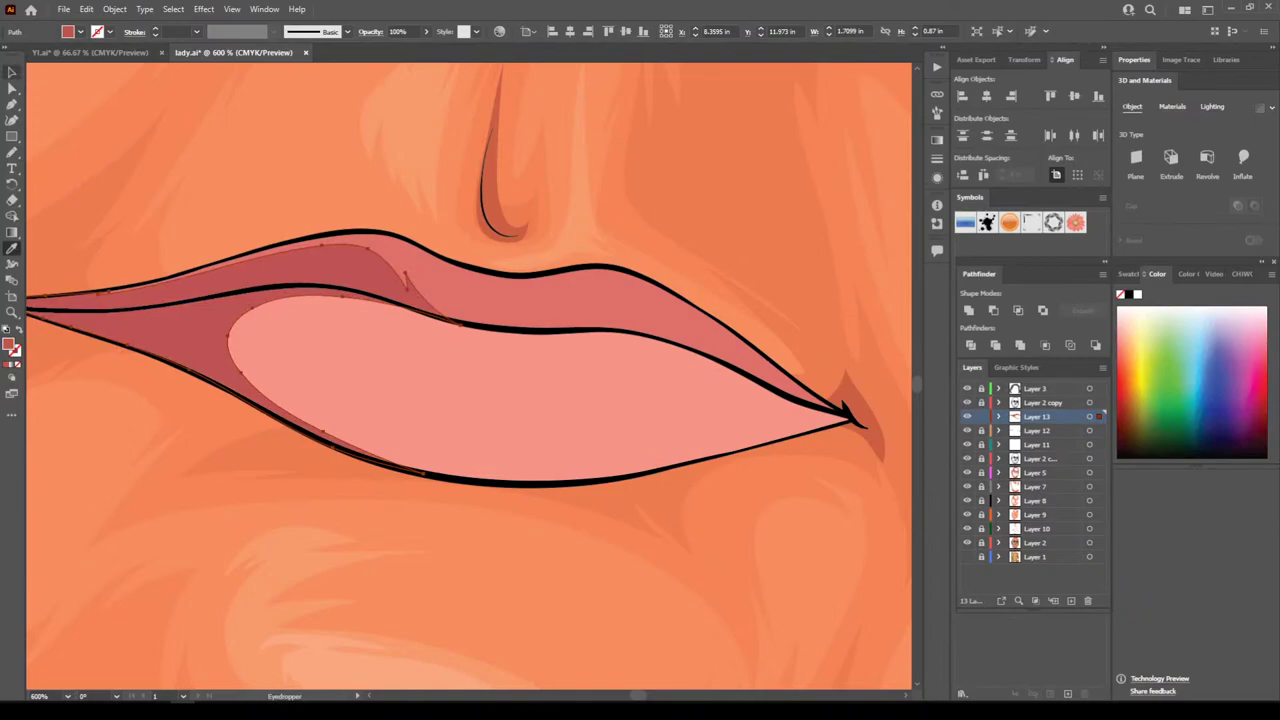
click(237, 116)
Examine the darkened lip shadow against the whole face and up close
key(ctrl+minus)
key(ctrl+minus)
key(ctrl+minus)
key(ctrl+minus)
key(ctrl+minus)
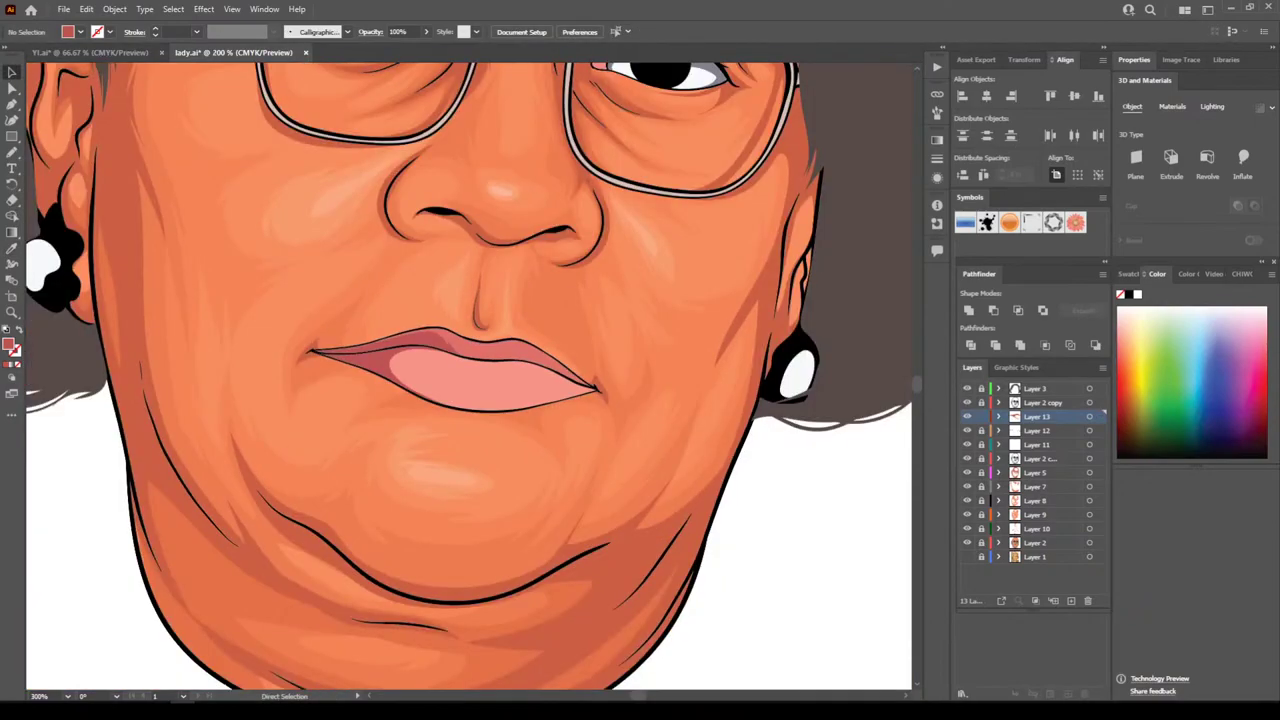
key(ctrl+plus)
key(ctrl+plus)
key(ctrl+plus)
key(ctrl+plus)
key(ctrl+plus)
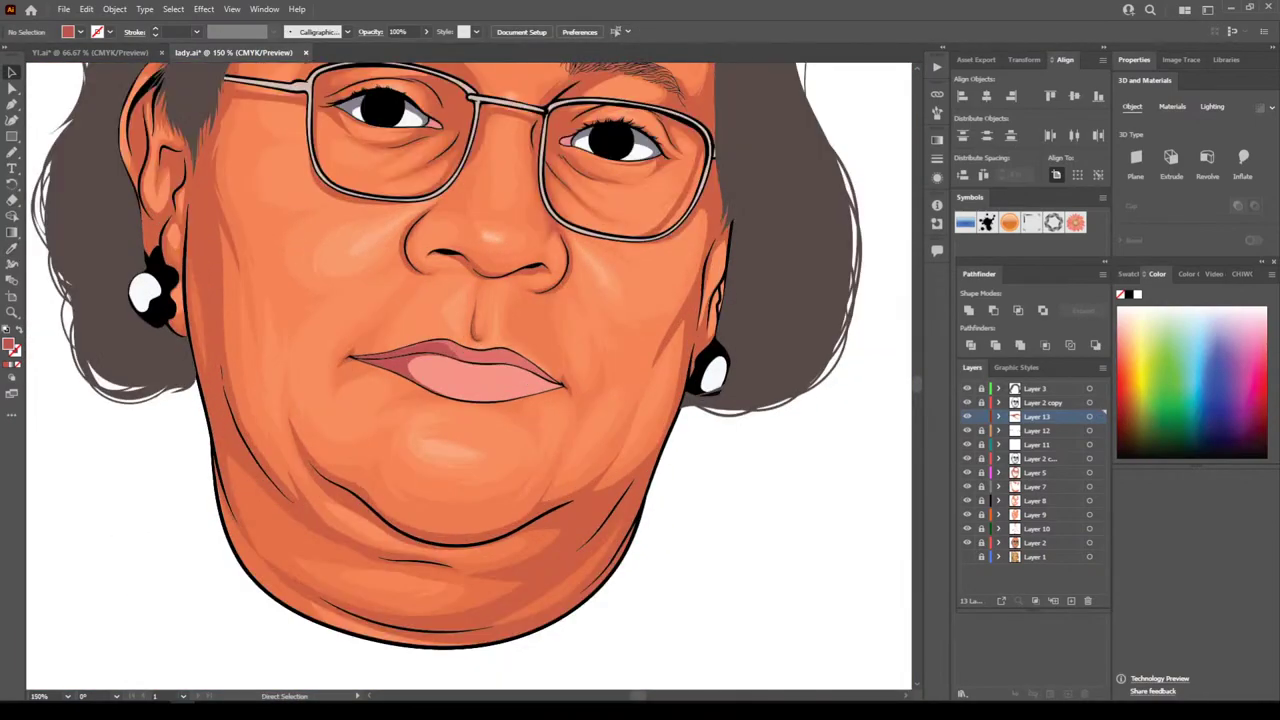
key(ctrl+plus)
Draw dark red shadows with the Pencil on both lips around the mouth corner at the picture's right
scroll(469, 376, right, 2)
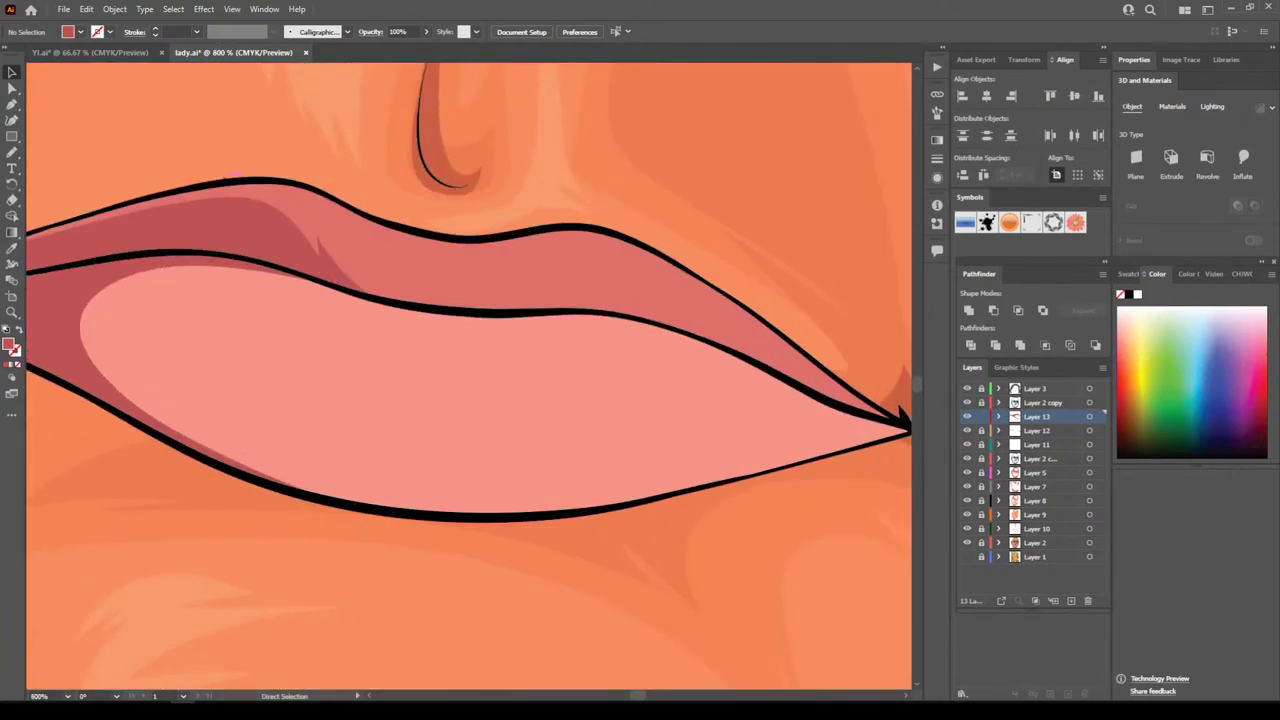
key(n)
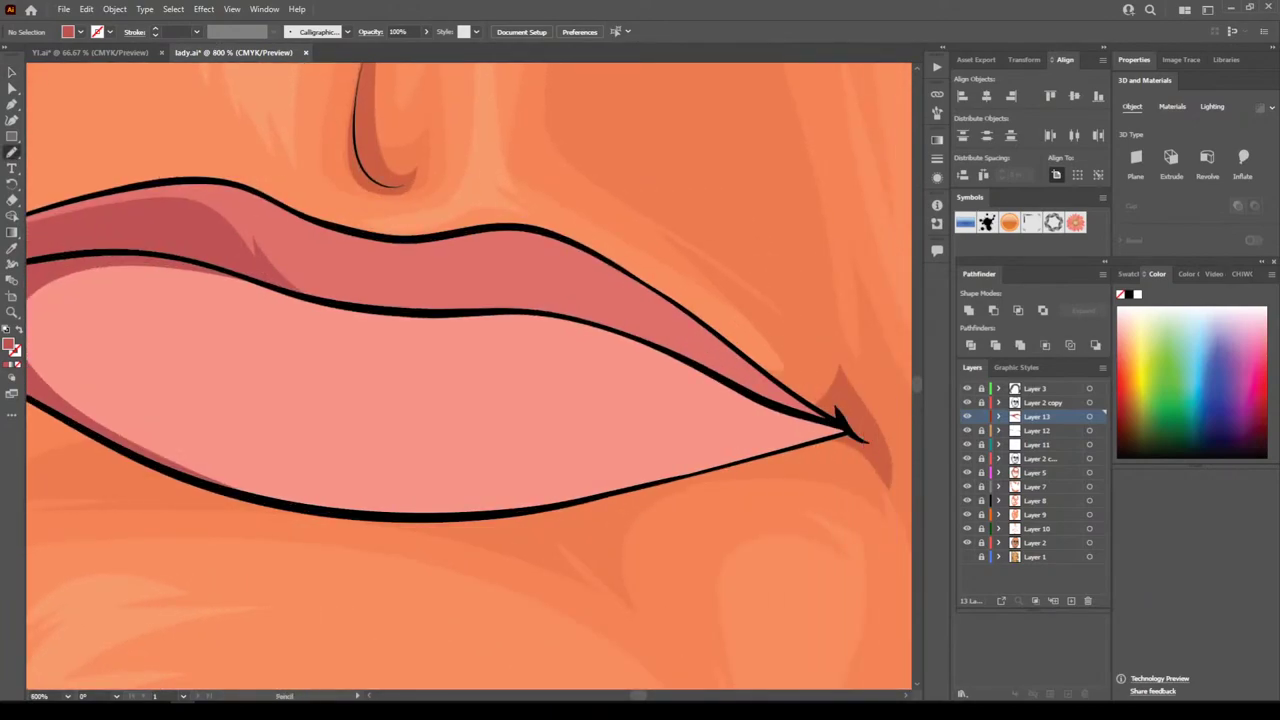
mouse_move(710, 375)
mouse_down()
mouse_move(704, 418)
mouse_move(664, 448)
mouse_move(476, 504)
mouse_move(306, 510)
mouse_move(540, 512)
mouse_move(734, 464)
mouse_up()
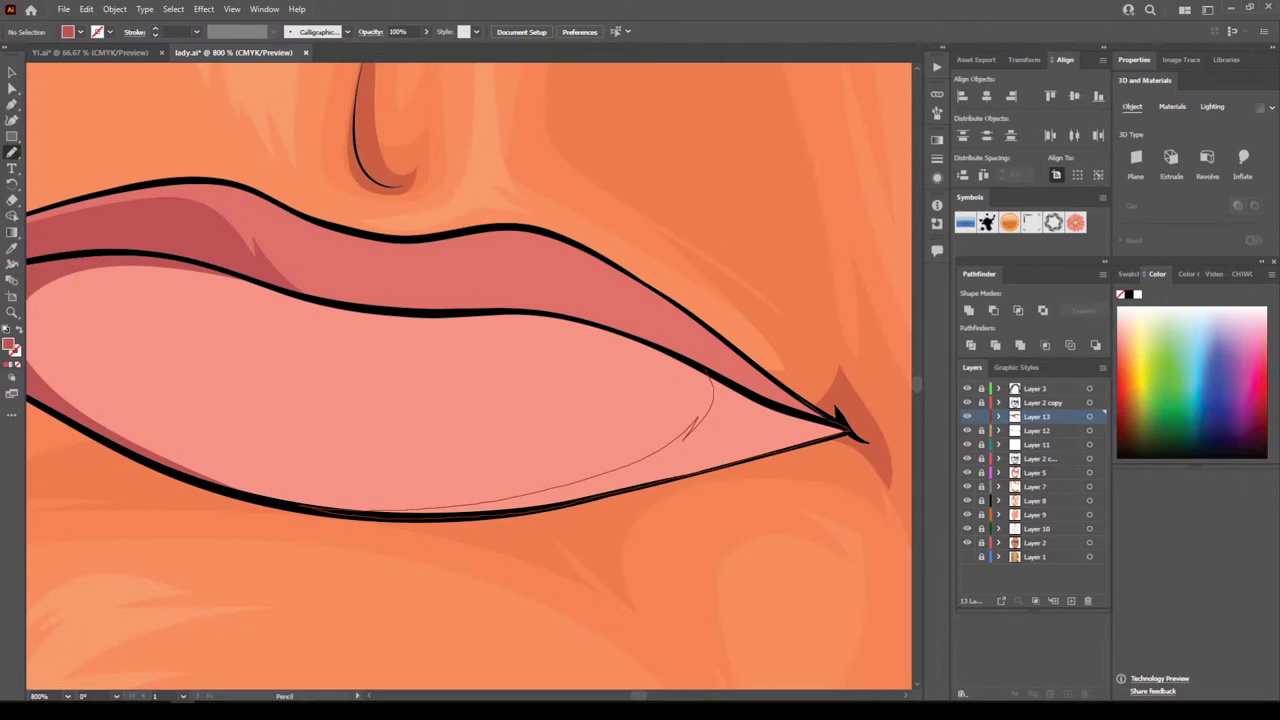
mouse_move(728, 364)
mouse_down()
mouse_move(700, 350)
mouse_move(635, 305)
mouse_move(652, 332)
mouse_move(572, 280)
mouse_up()
mouse_move(480, 282)
mouse_down()
mouse_move(422, 302)
mouse_move(330, 304)
mouse_move(630, 348)
mouse_up()
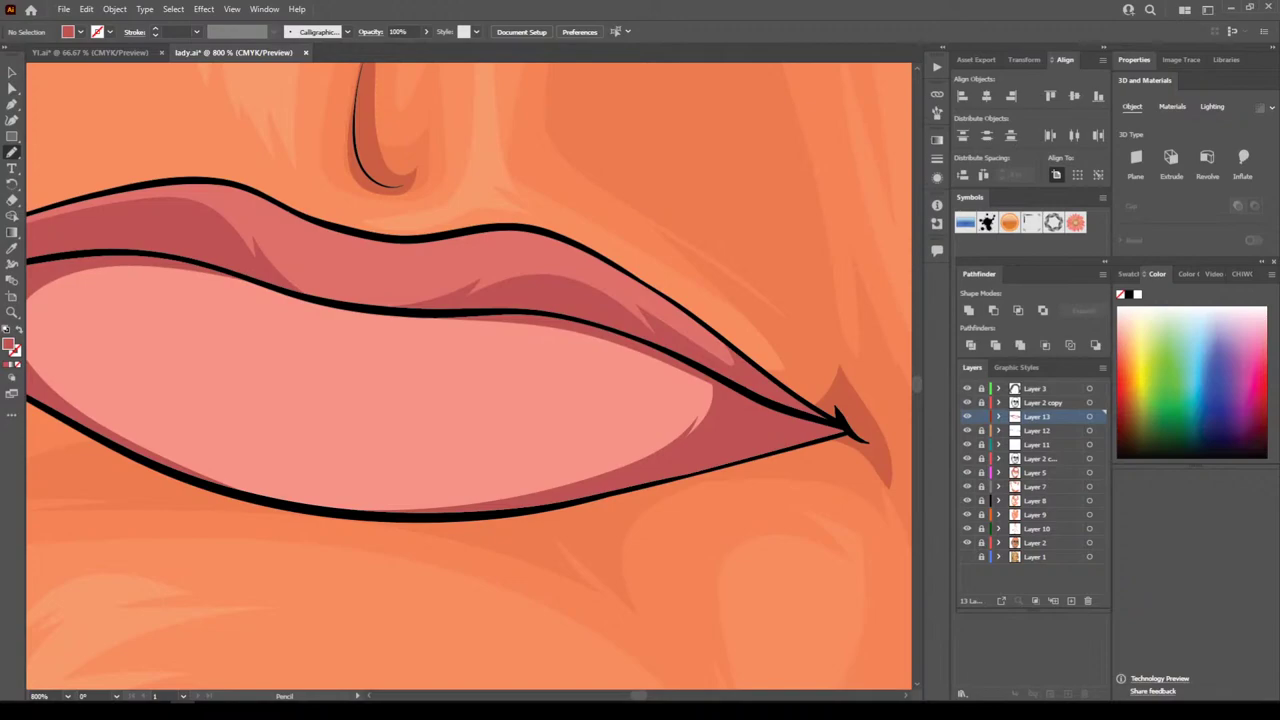
Check the shaded lips against the rest of the face at a smaller scale
key(ctrl+minus)
key(ctrl+minus)
key(ctrl+minus)
key(ctrl+minus)
key(ctrl+minus)
key(ctrl+minus)
key(ctrl+minus)
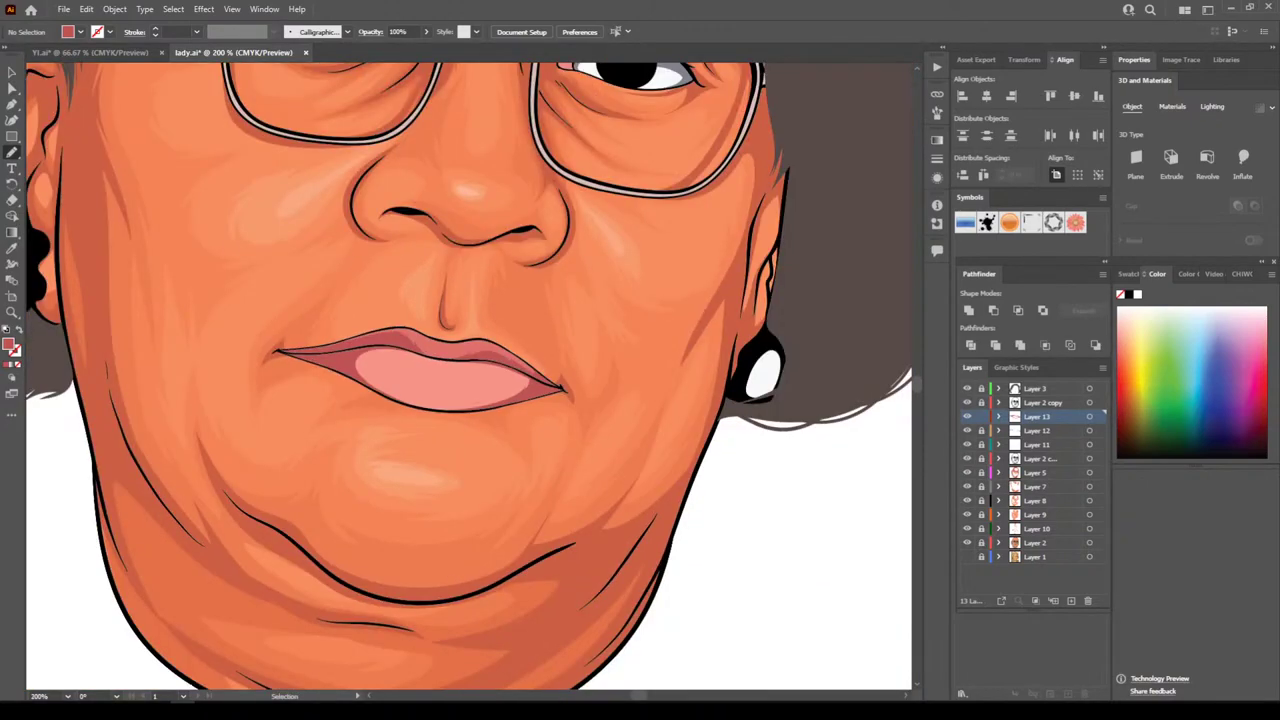
key(ctrl+plus)
key(ctrl+plus)
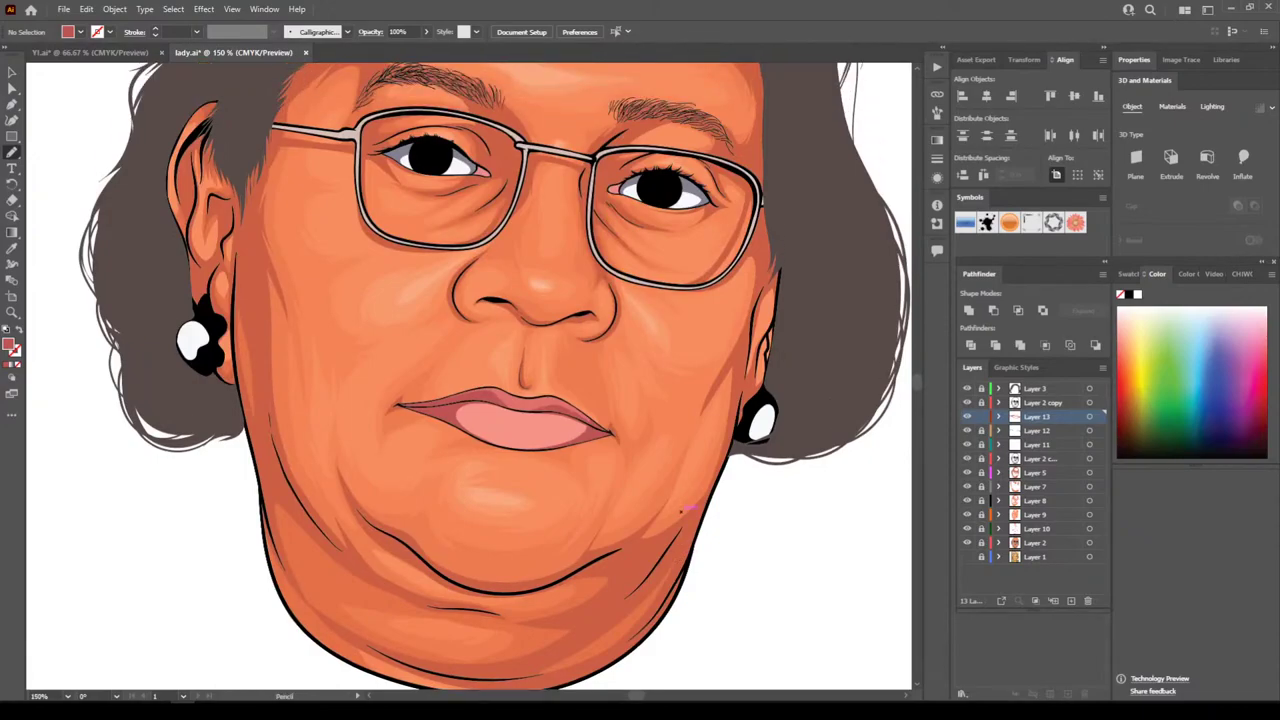
Draw a dark red Pencil shadow along the upper edge of the pink inner corner of the picture's left eye
key(ctrl+plus)
key(ctrl+plus)
key(ctrl+plus)
key(ctrl+plus)
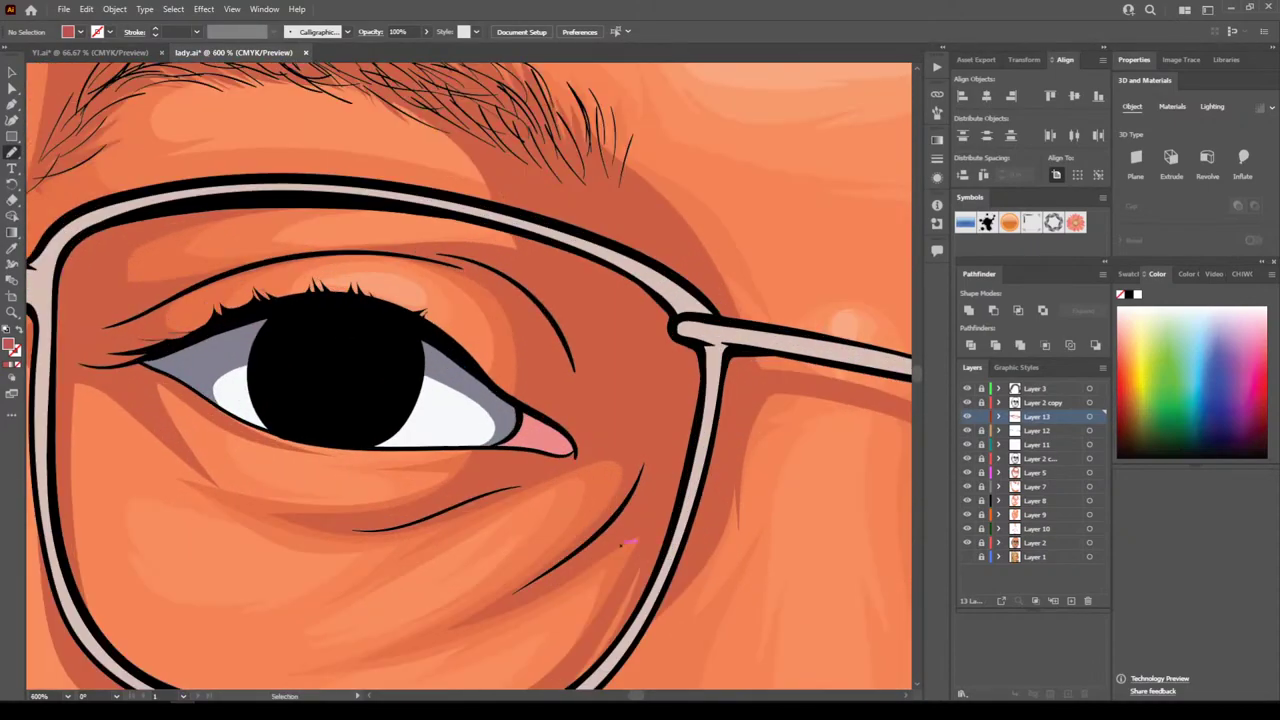
key(ctrl+plus)
key(ctrl+plus)
key(ctrl+plus)
key(ctrl+plus)
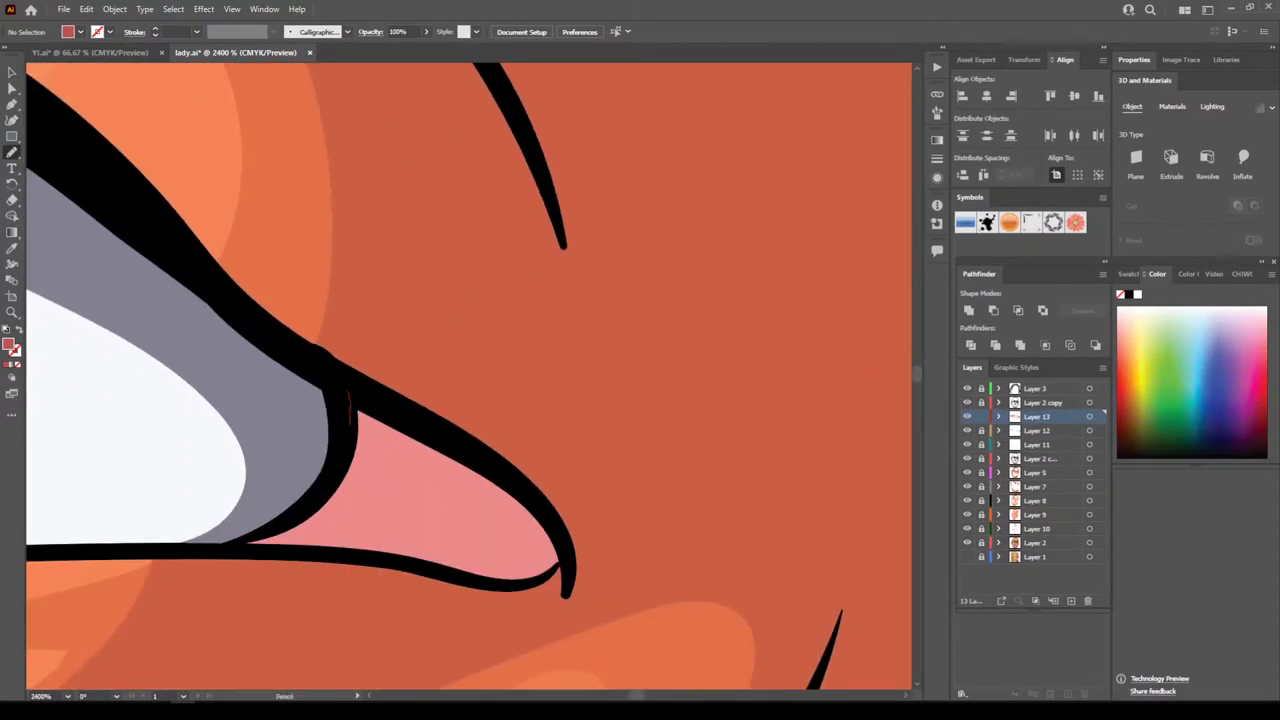
mouse_move(351, 424)
mouse_down()
mouse_move(300, 514)
mouse_move(366, 480)
mouse_move(510, 536)
mouse_move(463, 578)
mouse_move(550, 580)
mouse_move(562, 540)
mouse_move(400, 422)
mouse_move(355, 414)
mouse_up()
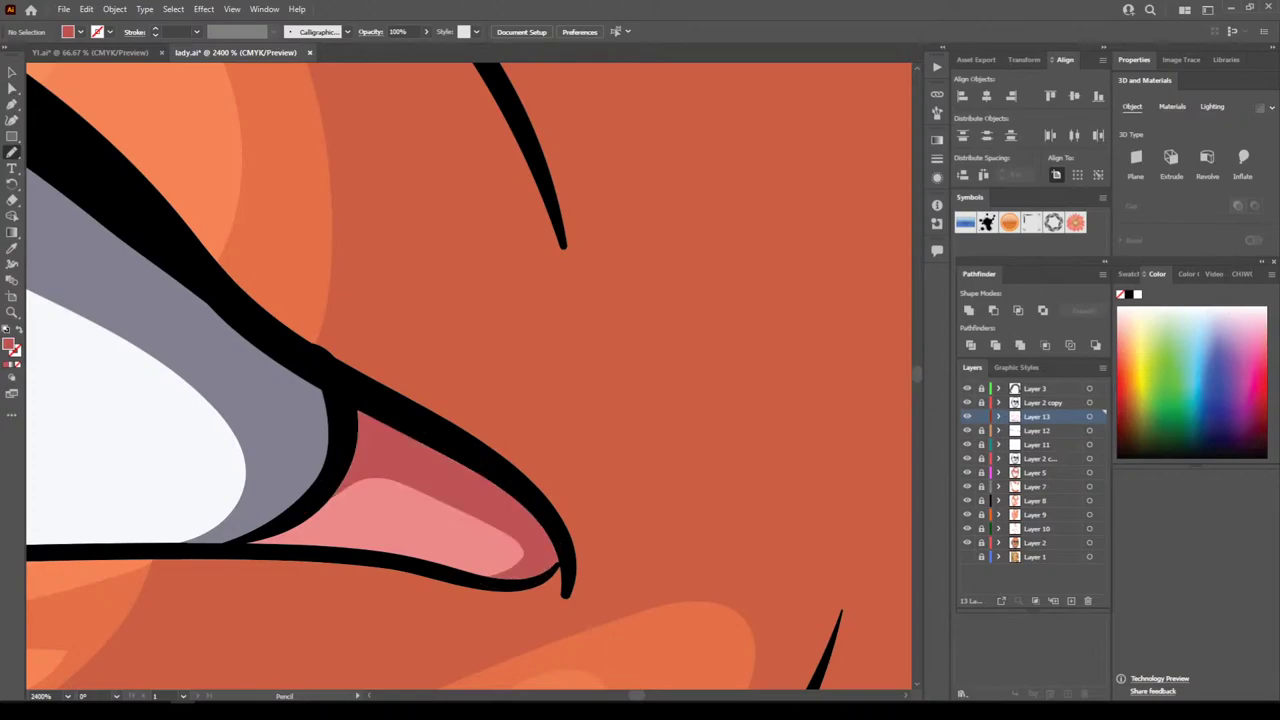
Shade the pink inner corner of the picture's right eye with a dark red Pencil shape
key(ctrl+minus)
key(ctrl+minus)
key(ctrl+minus)
key(ctrl+minus)
scroll(469, 376, right, 10)
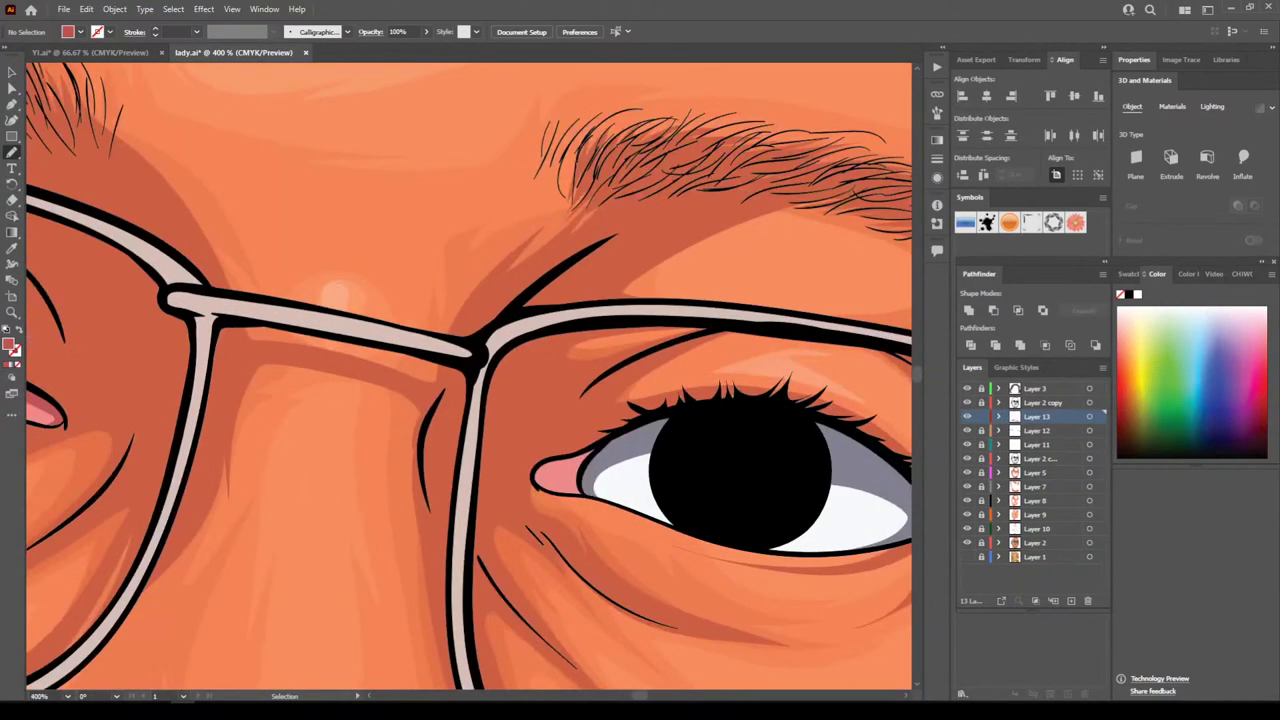
key(ctrl+plus)
key(ctrl+plus)
key(ctrl+plus)
key(ctrl+plus)
scroll(469, 376, down, 6)
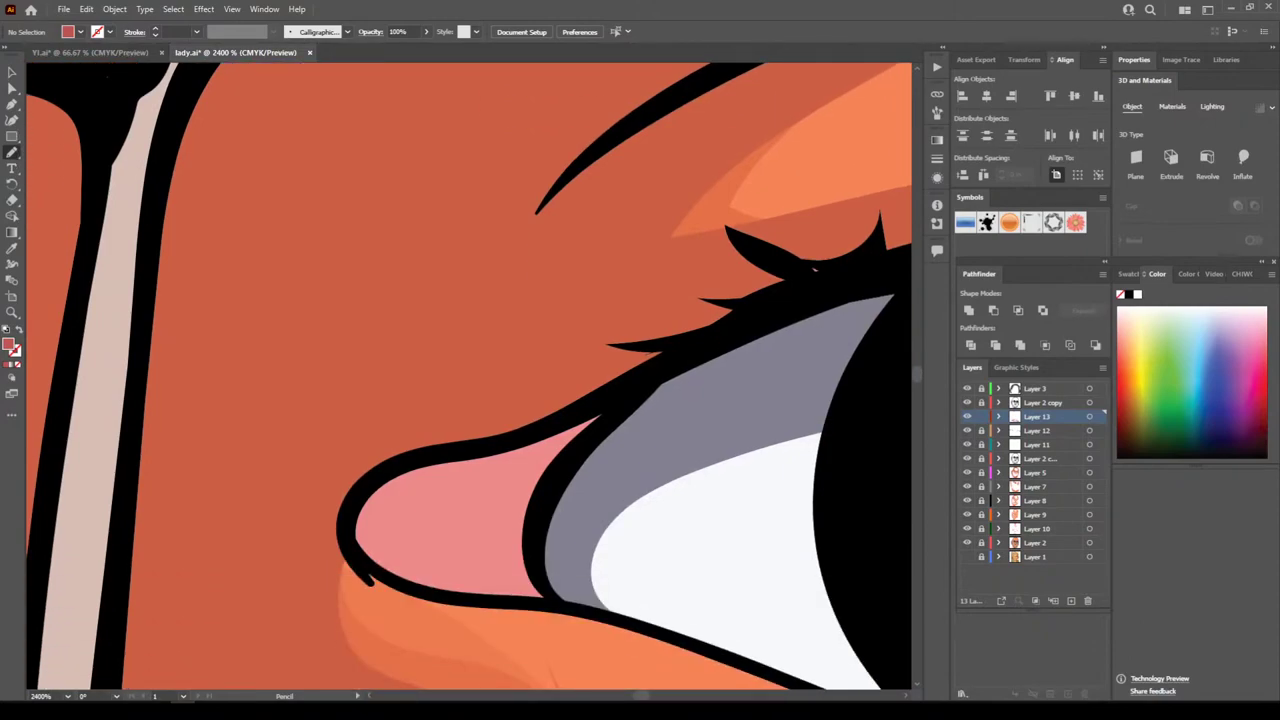
mouse_move(345, 508)
mouse_down()
mouse_move(370, 566)
mouse_move(464, 592)
mouse_move(404, 550)
mouse_move(466, 480)
mouse_move(476, 540)
mouse_move(506, 468)
mouse_move(540, 520)
mouse_move(622, 401)
mouse_move(386, 470)
mouse_move(347, 508)
mouse_up()
Review the shaded eye corners and lips across the full portrait
key(ctrl+minus)
key(ctrl+minus)
key(ctrl+minus)
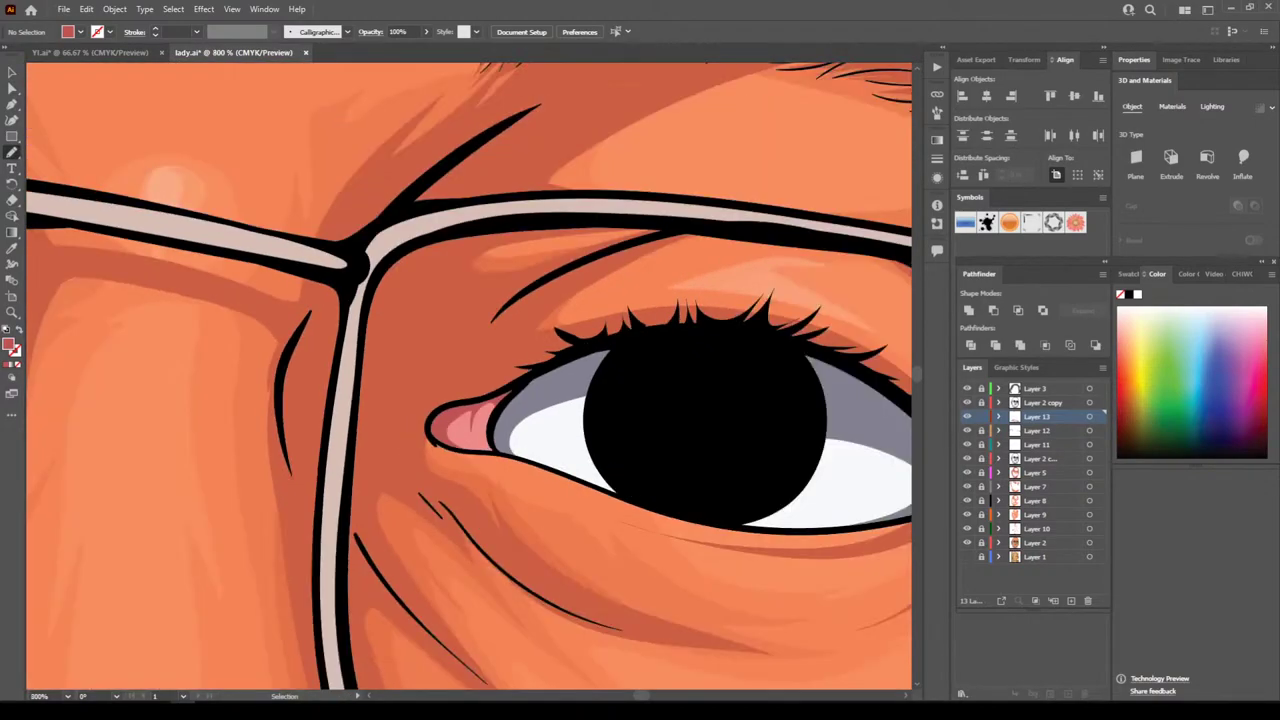
key(ctrl+minus)
key(ctrl+minus)
key(ctrl+minus)
key(ctrl+minus)
key(ctrl+minus)
key(ctrl+minus)
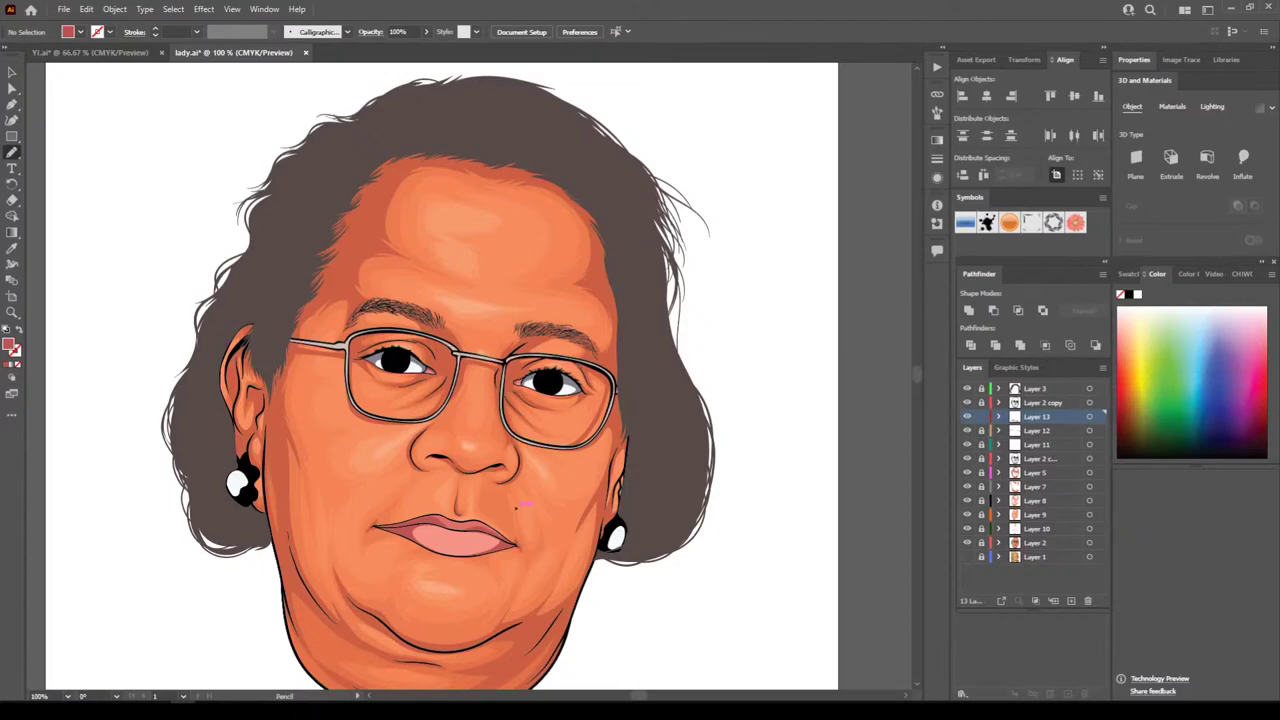
Add a new layer directly above Layer 12, beneath the lip shadow layer
scroll(516, 508, down, 4)
key(ctrl+plus)
key(ctrl+plus)
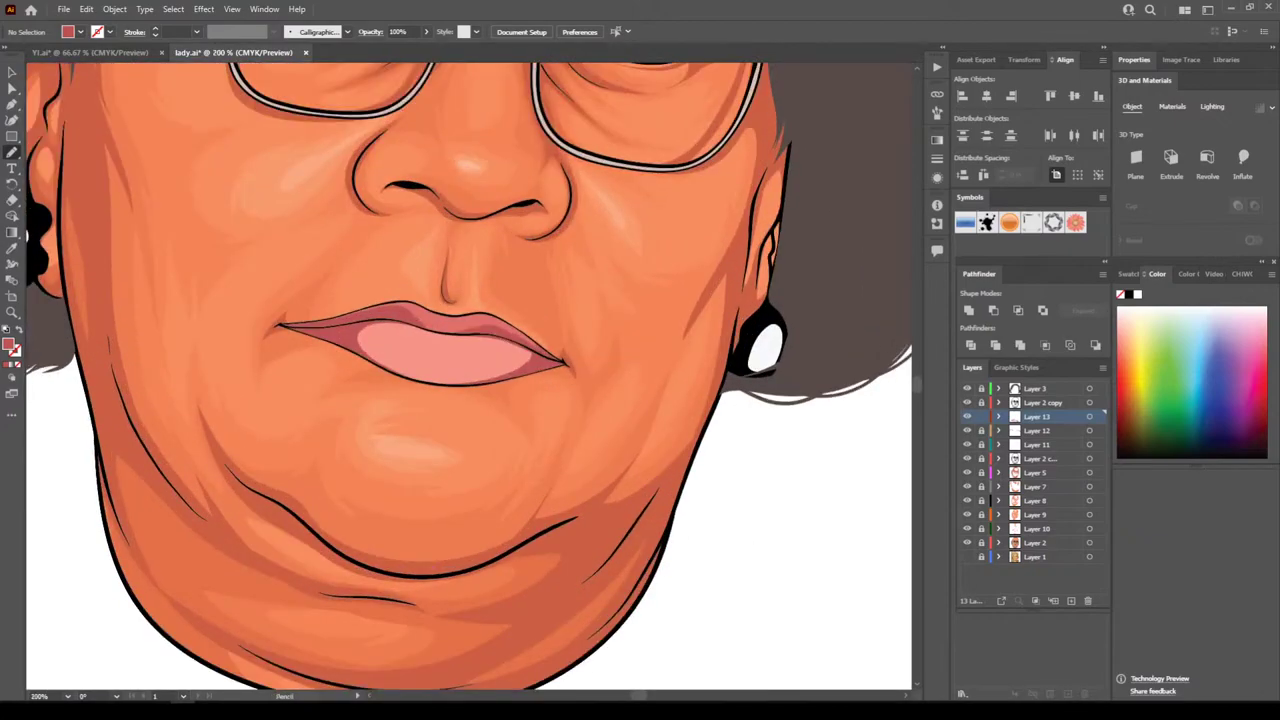
click(1037, 431)
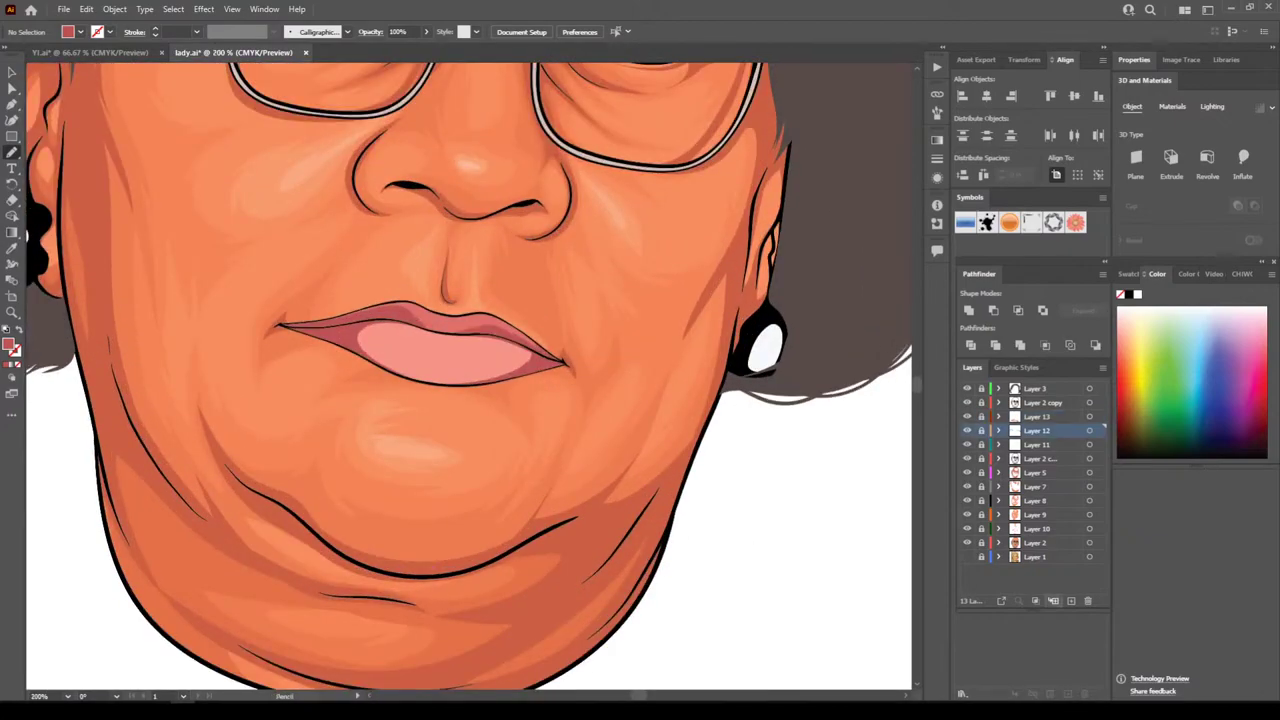
click(1071, 600)
key(ctrl+plus)
key(ctrl+plus)
key(ctrl+plus)
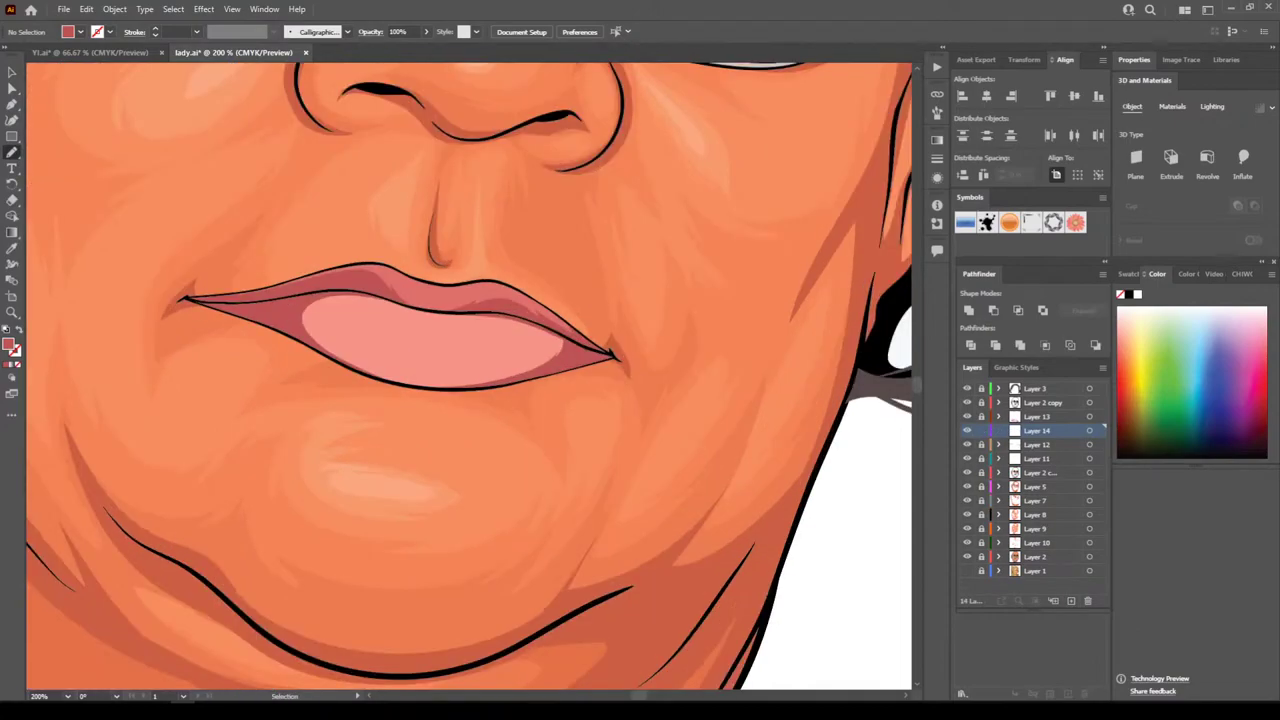
scroll(466, 376, up, 1)
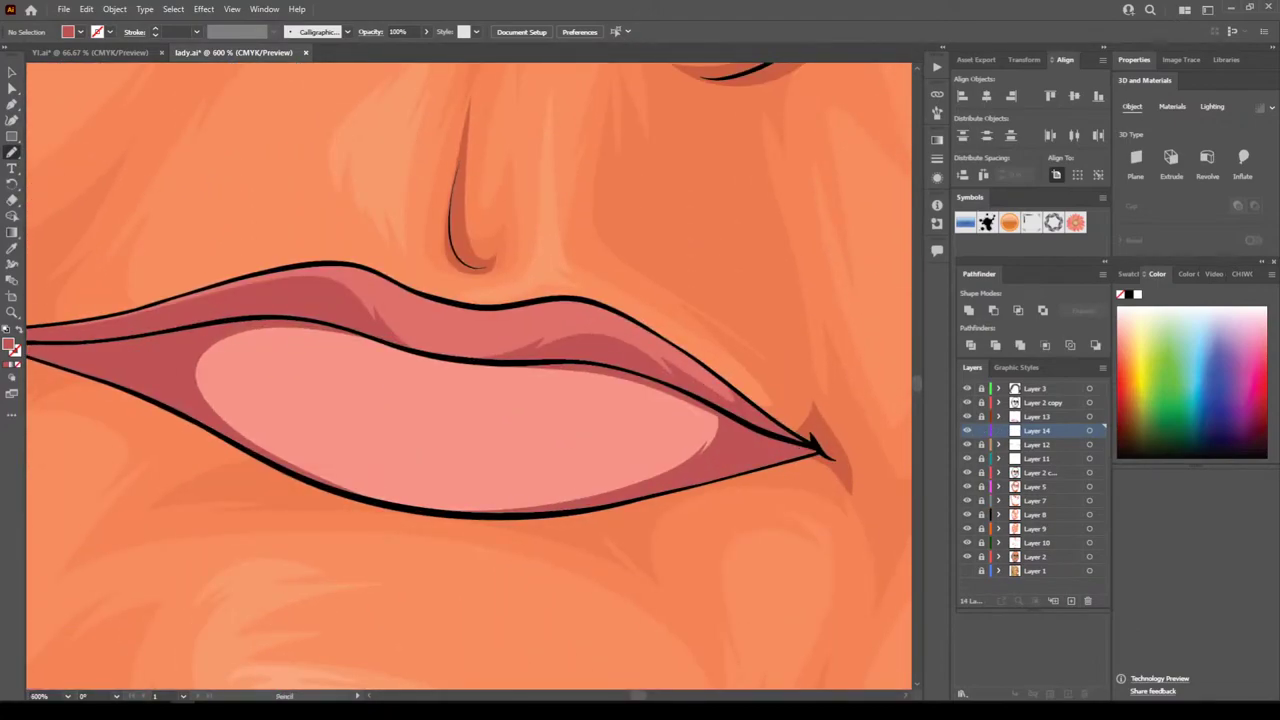
Sample the upper lip's red and draw a mid-tone Pencil shadow around the sides and lower part of the lower lip
key(i)
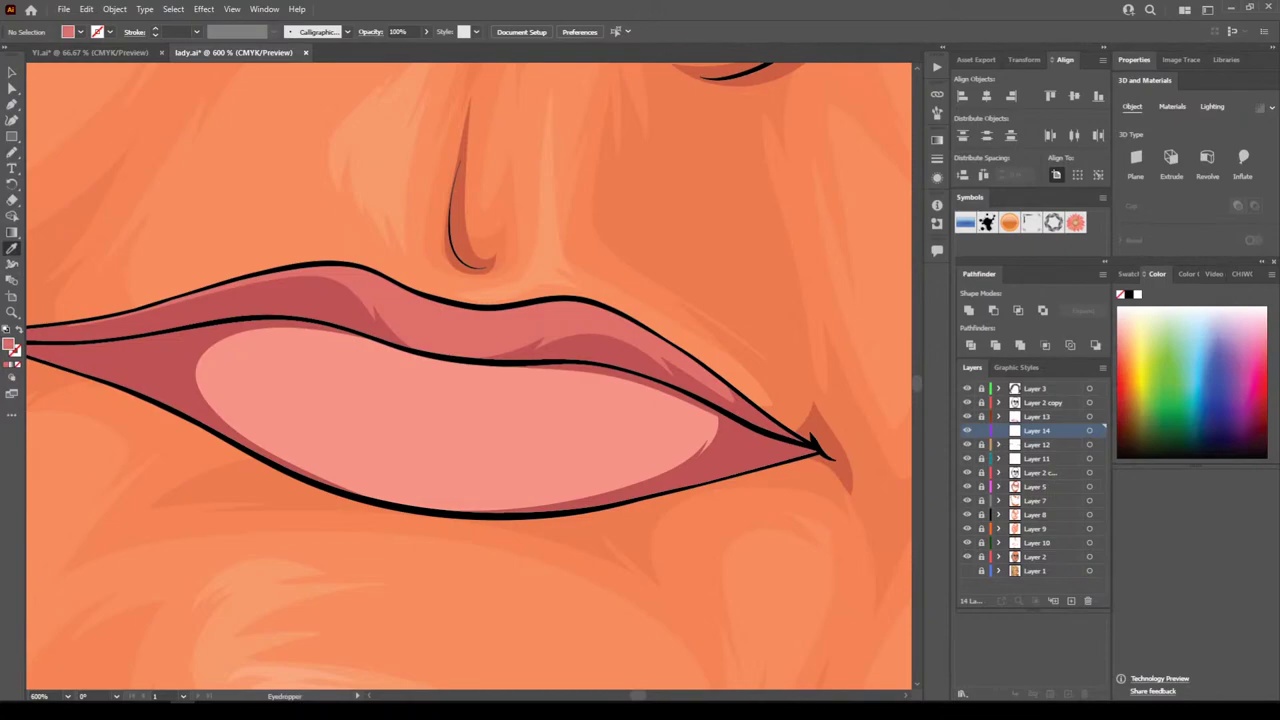
key(n)
drag(345, 490, 535, 514)
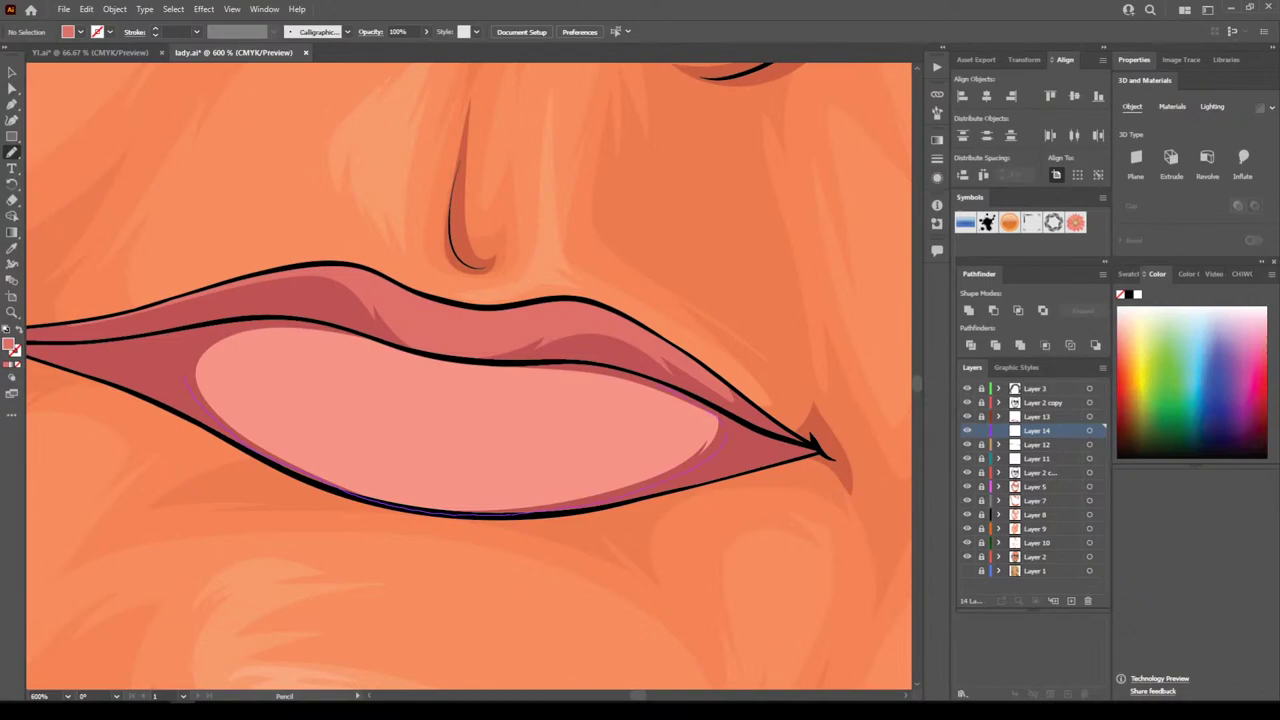
mouse_move(652, 386)
mouse_down()
mouse_move(622, 446)
mouse_move(528, 452)
mouse_move(330, 432)
mouse_move(242, 372)
mouse_move(306, 335)
mouse_move(186, 377)
mouse_up()
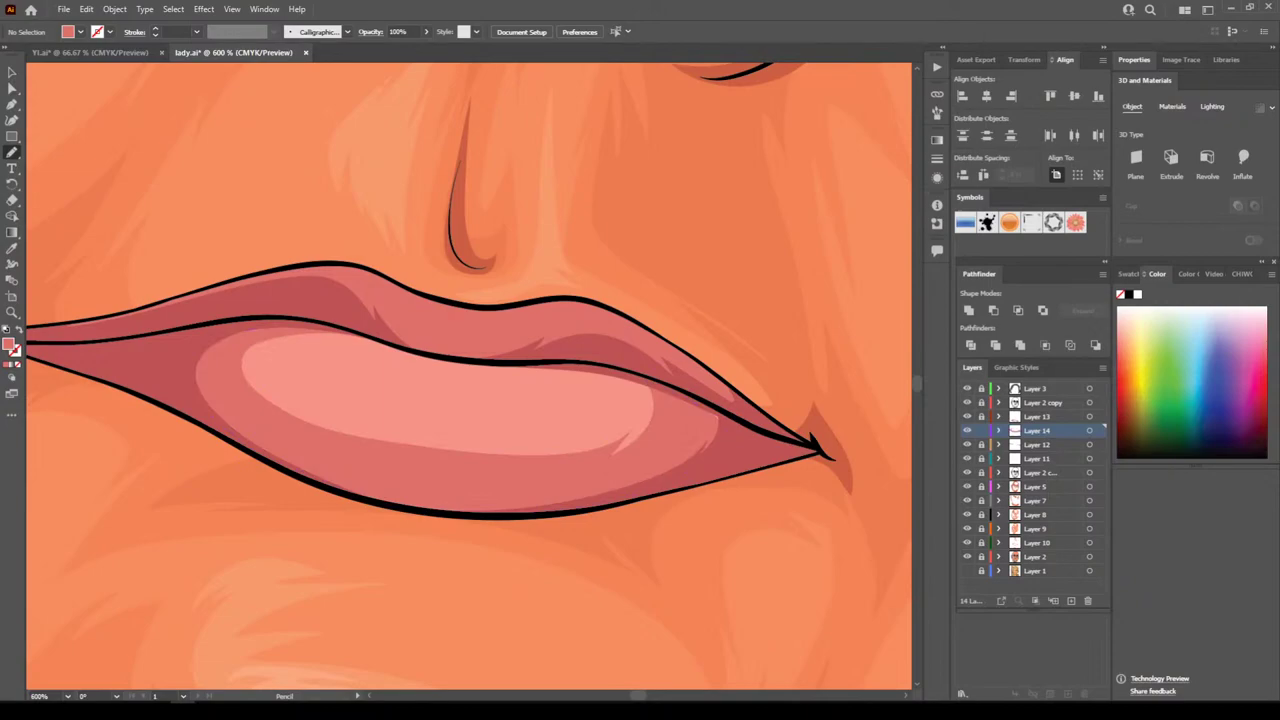
Inspect the lower lip's mid-tone shading in the full portrait and closer on the face
key(ctrl+minus)
key(ctrl+minus)
key(ctrl+minus)
key(ctrl+minus)
key(ctrl+minus)
key(ctrl+minus)
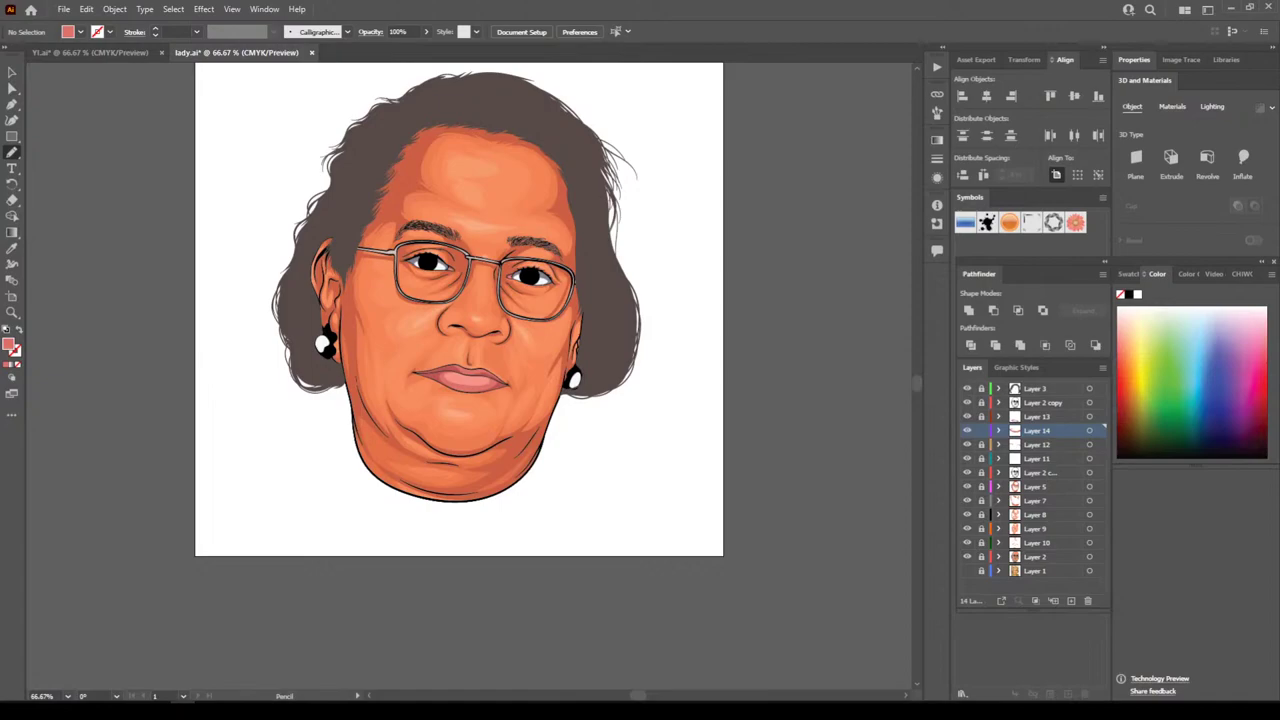
key(ctrl+minus)
key(ctrl+plus)
key(ctrl+plus)
key(ctrl+plus)
key(ctrl+plus)
key(ctrl+plus)
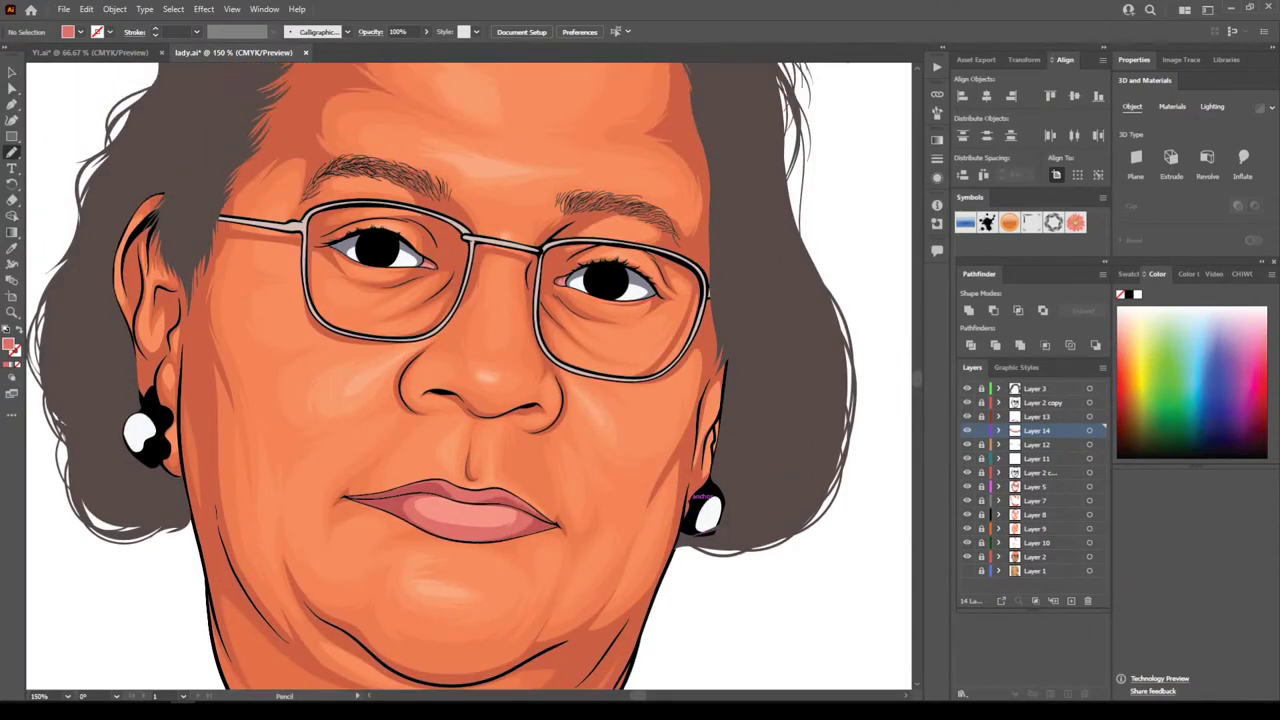
scroll(764, 441, up, 1)
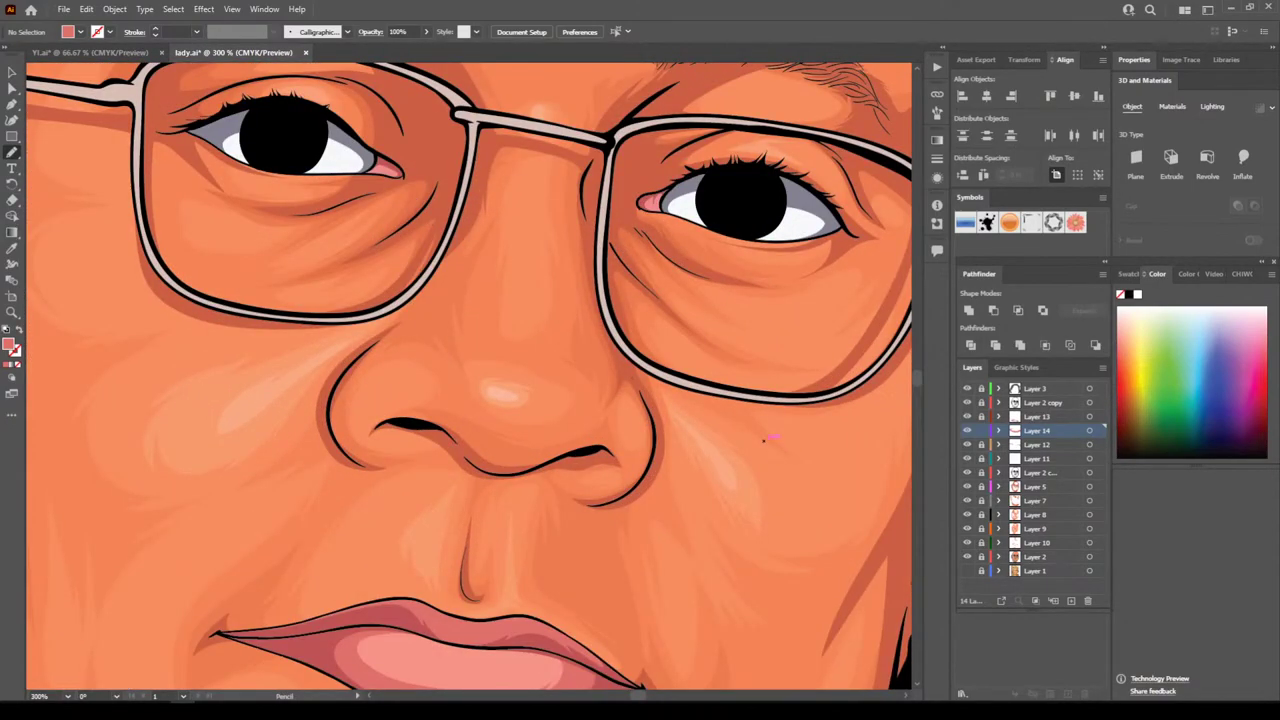
Add a new layer directly above Layer 13 and bring both eyes into view
click(1037, 417)
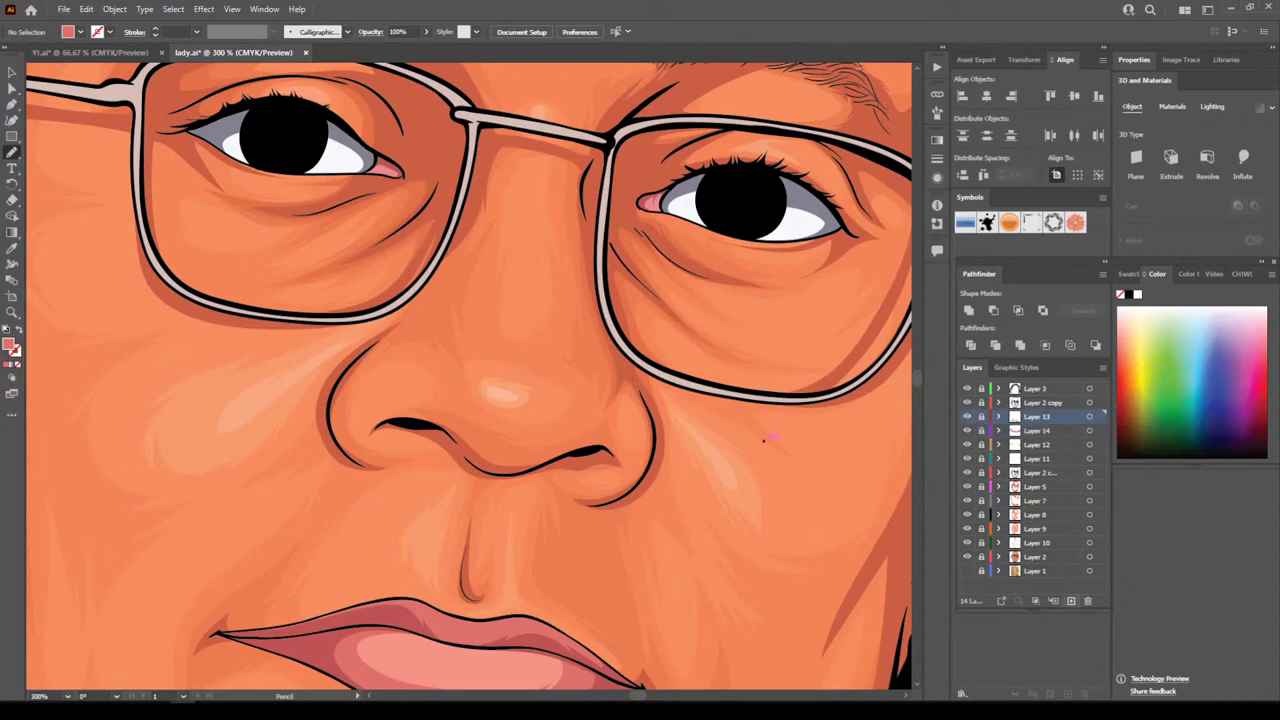
key(ctrl+l)
key(ctrl+minus)
scroll(680, 571, up, 3)
key(ctrl+plus)
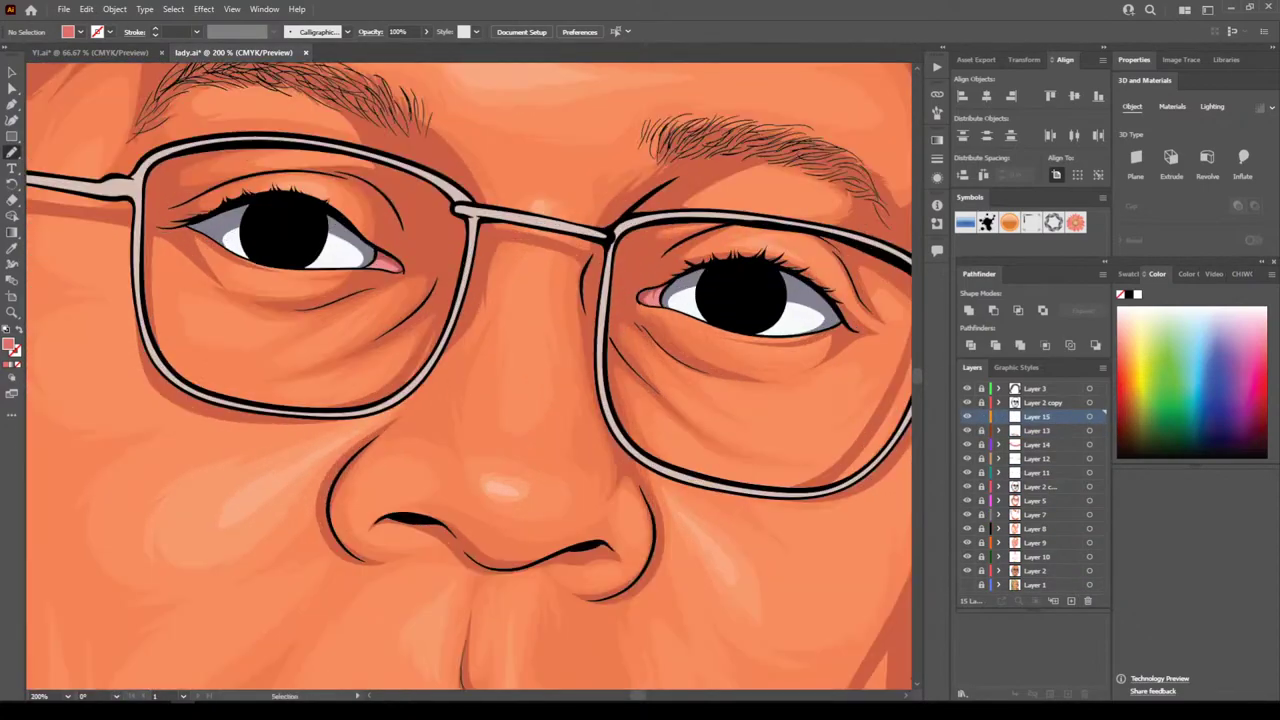
Sample the black of the eye on the viewer's right and lighten the fill to a dark grey
key(ctrl+plus)
scroll(680, 571, right, 5)
scroll(680, 571, up, 3)
scroll(680, 571, right, 5)
key(ctrl+plus)
key(ctrl+plus)
scroll(714, 315, up, 2)
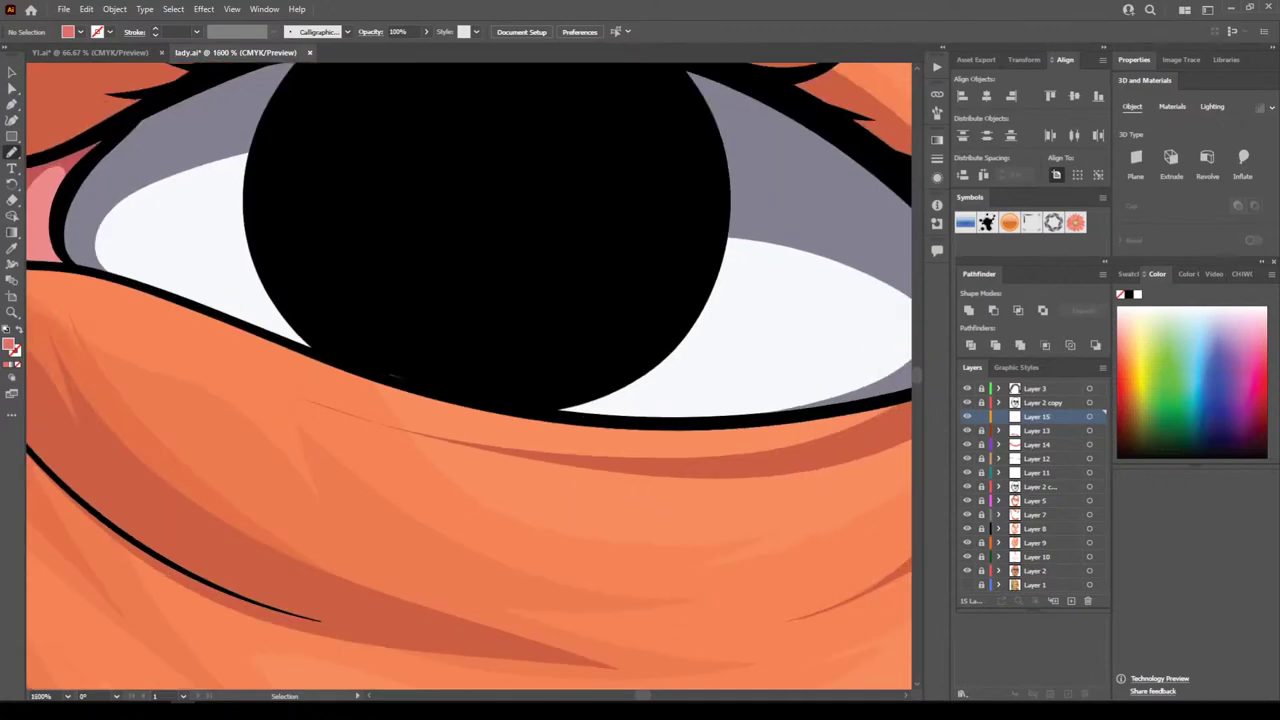
key(i)
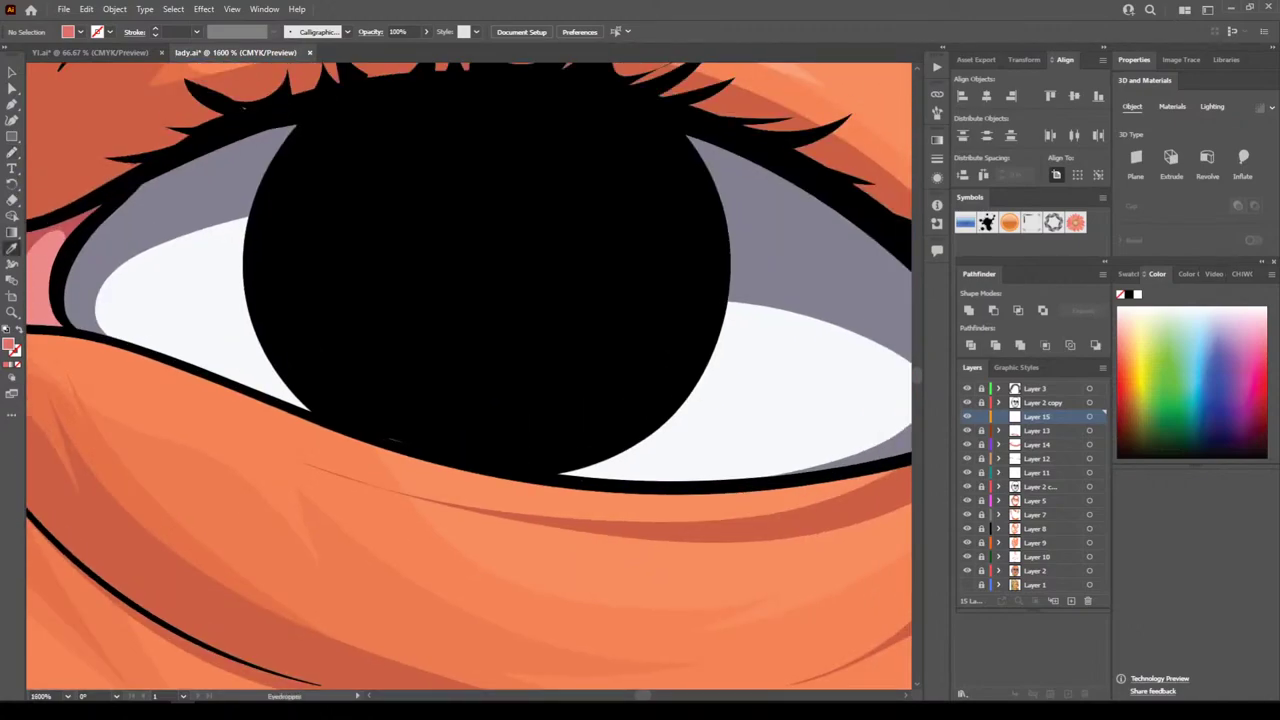
click(500, 290)
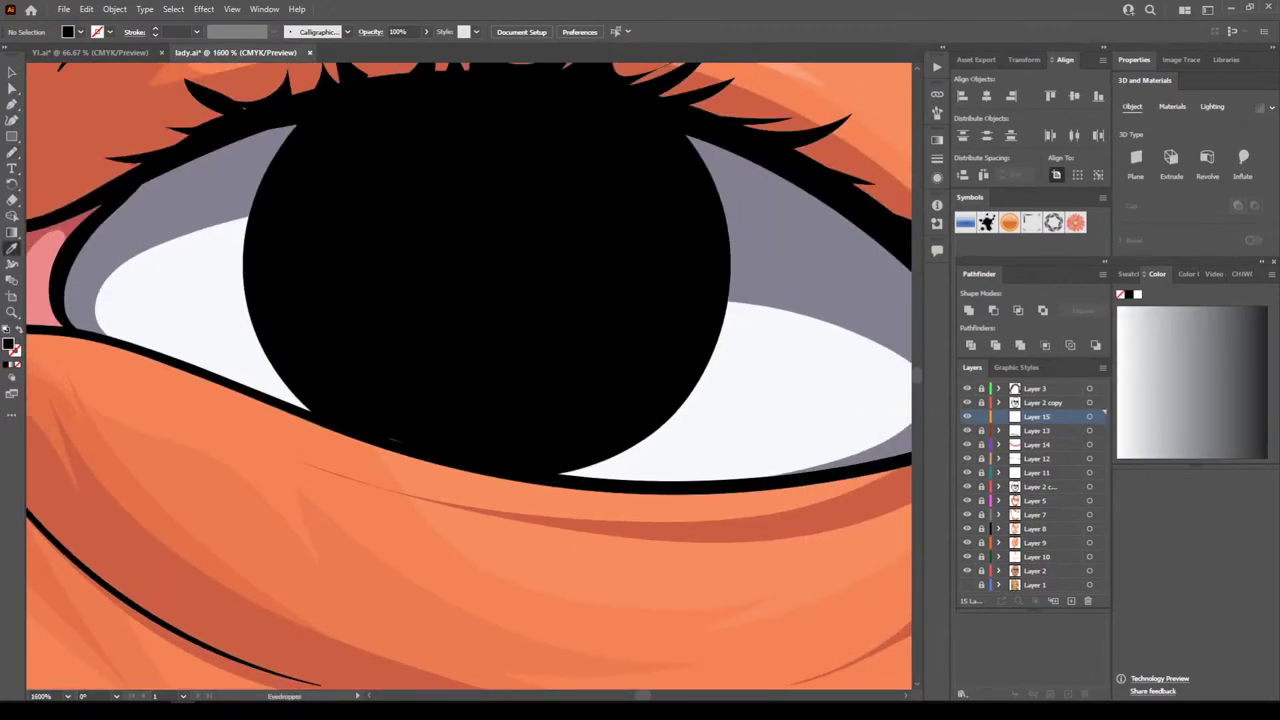
double_click(8, 344)
drag(556, 423, 575, 407)
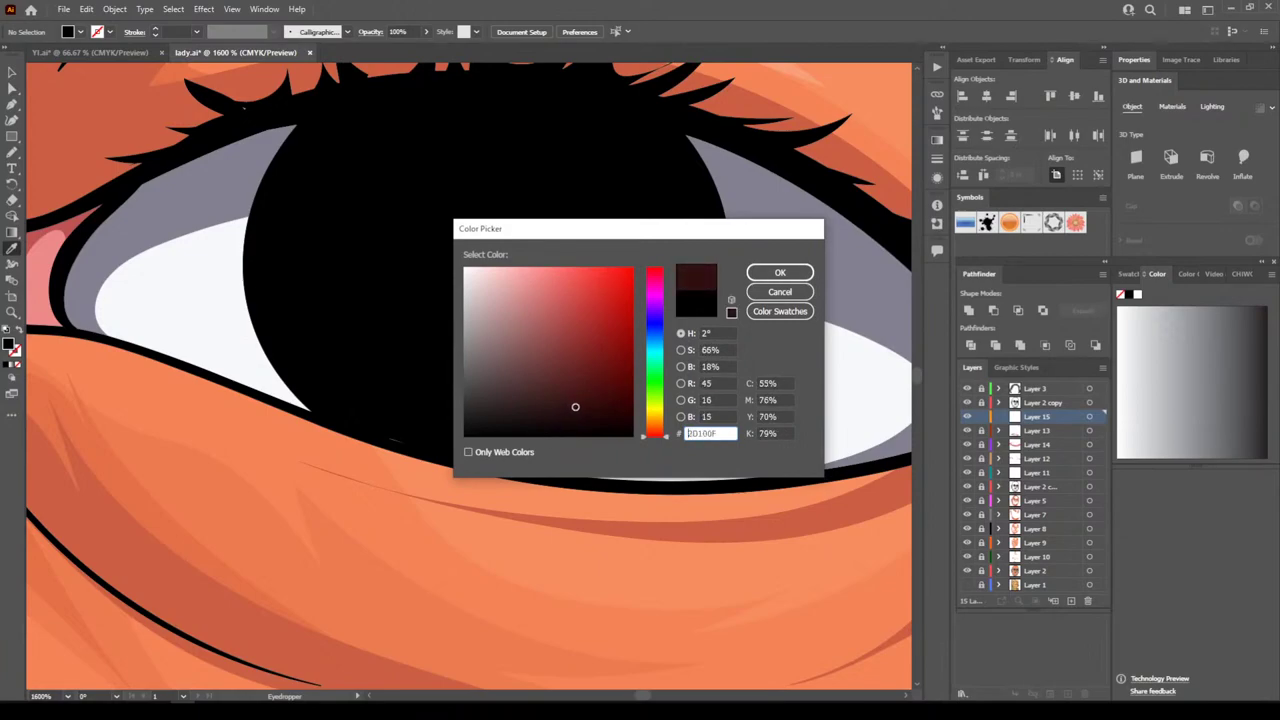
click(780, 272)
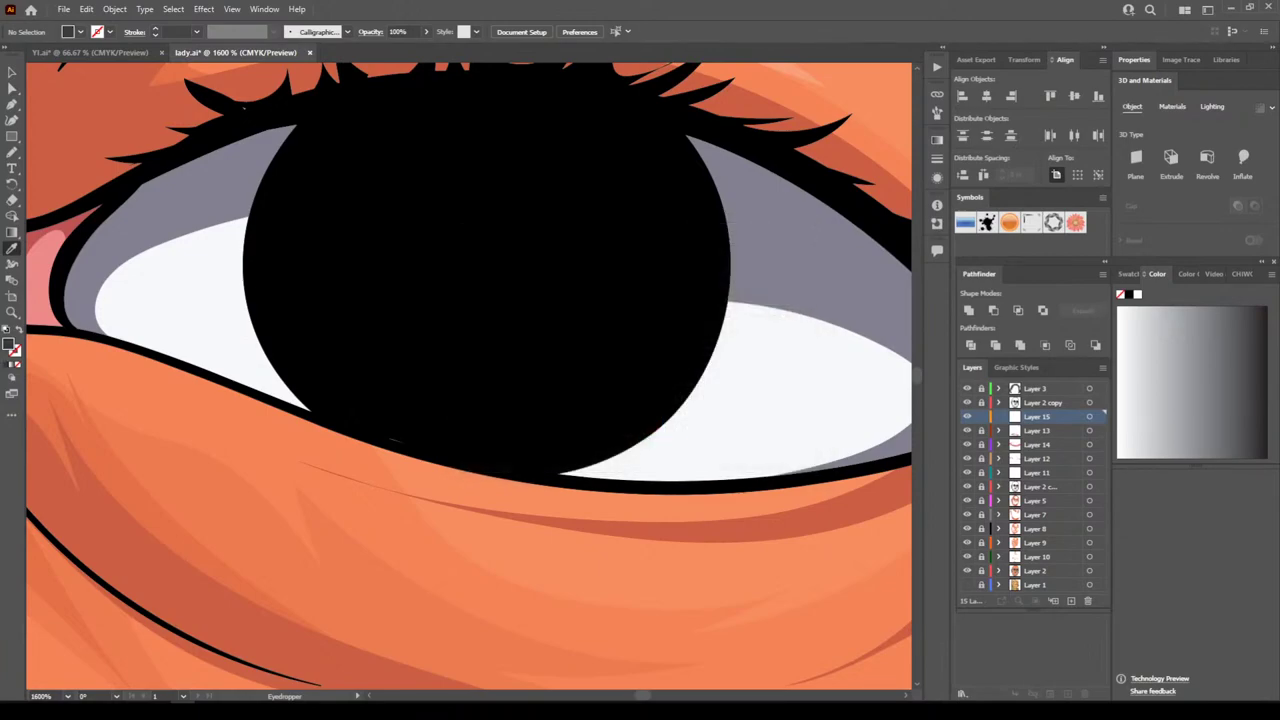
Draw a Pencil crescent across the lower part of that iris and move Layer 15 above Layer 2 copy
key(n)
mouse_move(290, 254)
mouse_down()
mouse_move(315, 367)
mouse_move(350, 410)
mouse_move(437, 447)
mouse_move(587, 452)
mouse_move(647, 410)
mouse_move(675, 358)
mouse_move(684, 293)
mouse_move(667, 230)
mouse_move(641, 206)
mouse_move(572, 302)
mouse_move(588, 262)
mouse_move(511, 321)
mouse_move(420, 314)
mouse_move(369, 288)
mouse_move(327, 200)
mouse_move(290, 200)
mouse_up()
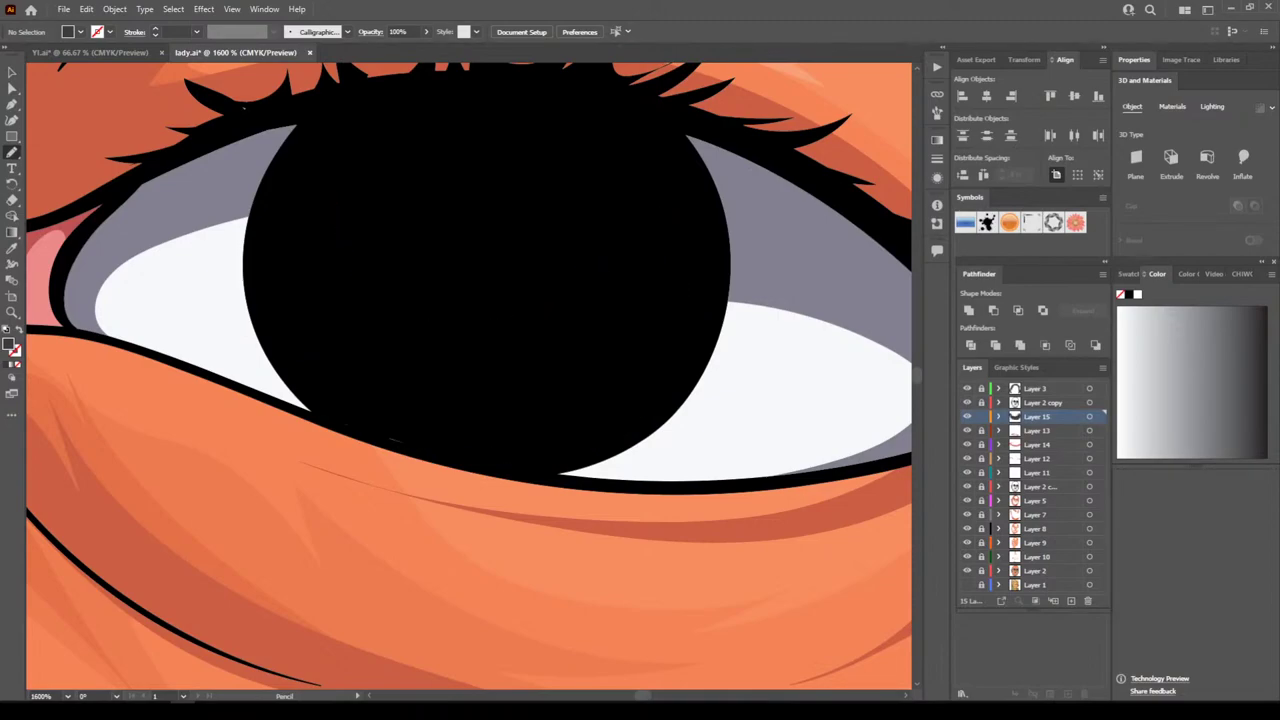
drag(1037, 417, 1037, 396)
key(ctrl+minus)
key(ctrl+minus)
key(ctrl+minus)
key(ctrl+minus)
key(ctrl+minus)
key(ctrl+minus)
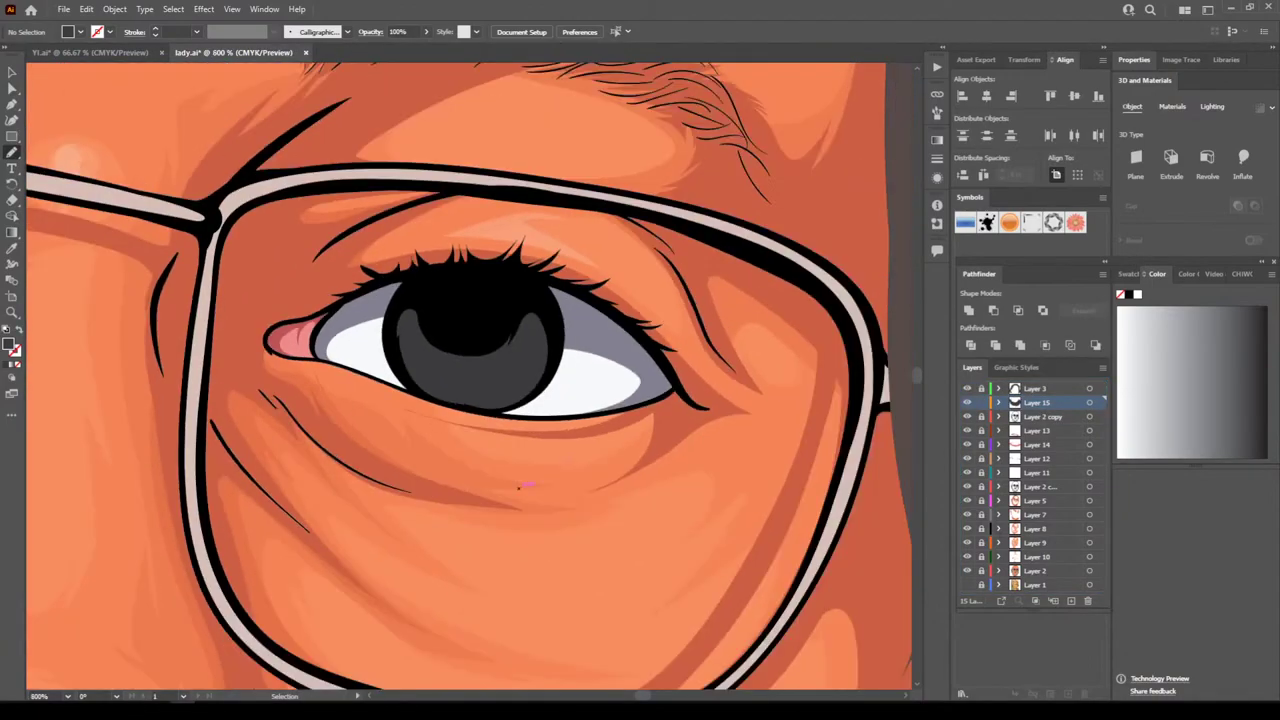
Squash the iris crescent to a height of about 0.27 in and nudge it slightly upward within the iris
scroll(467, 514, left, 3)
key(ctrl+plus)
key(ctrl+plus)
key(ctrl+plus)
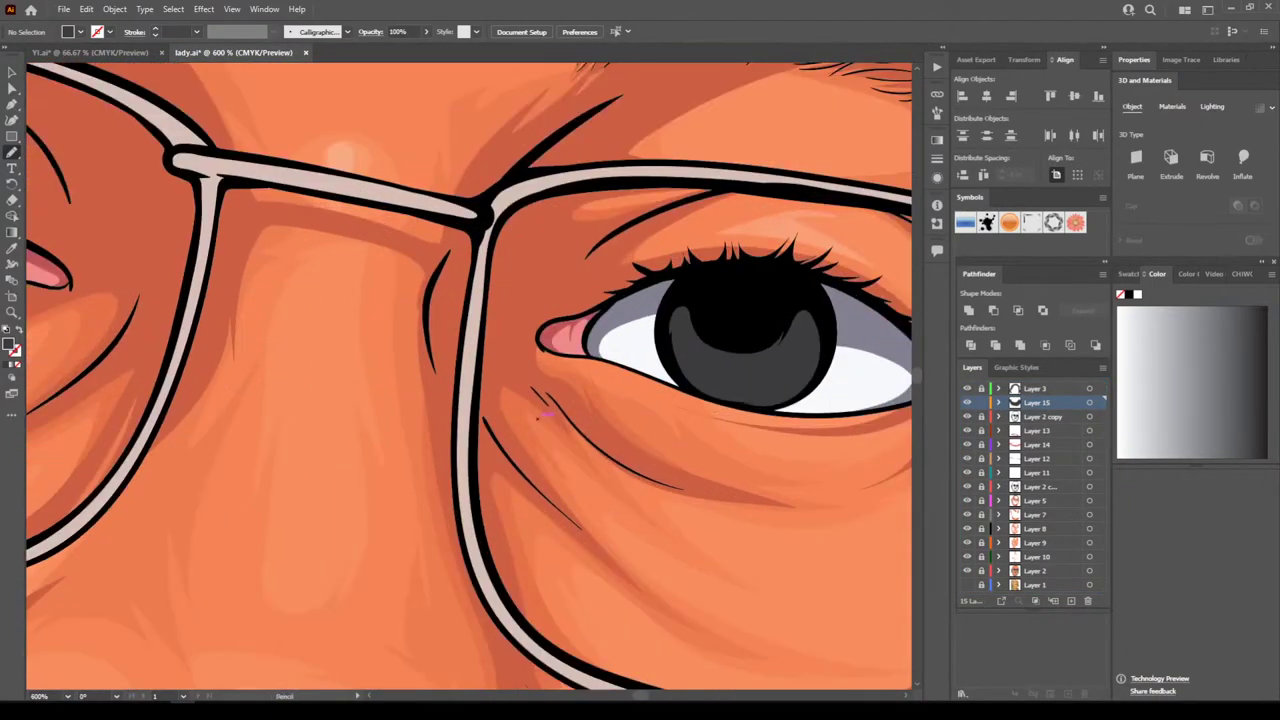
key(v)
click(745, 380)
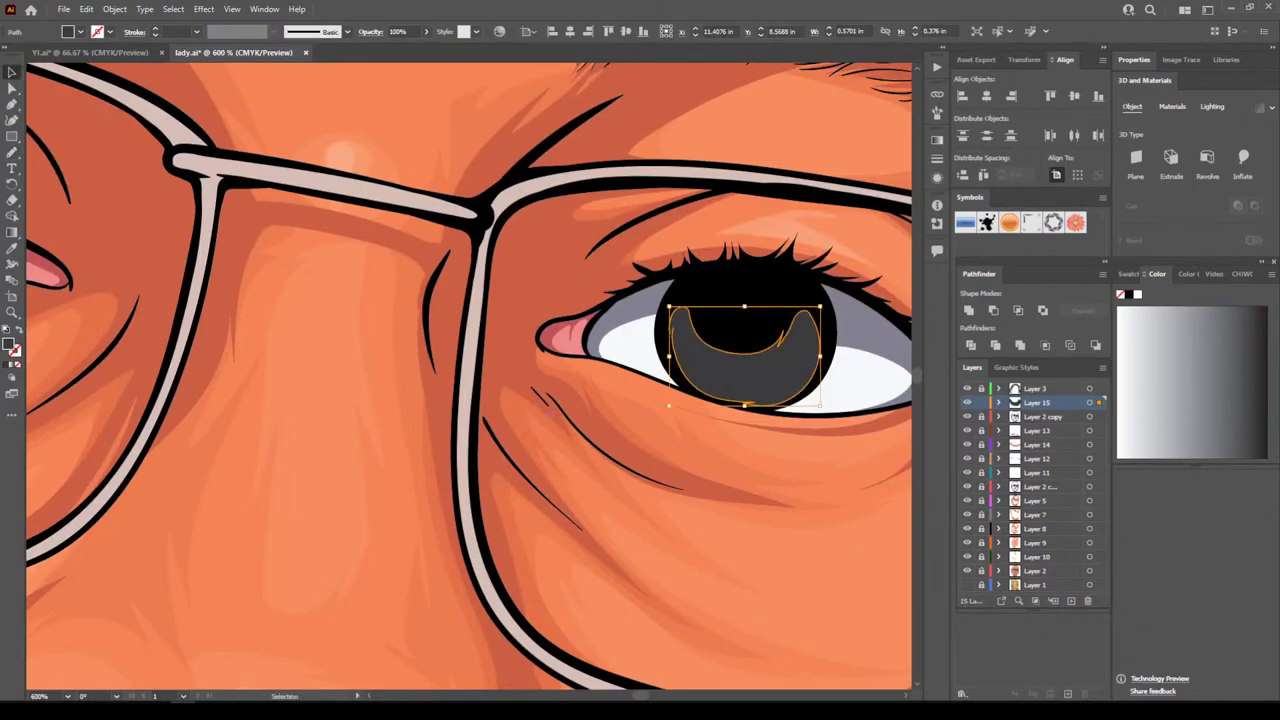
drag(745, 306, 745, 334)
drag(767, 376, 767, 369)
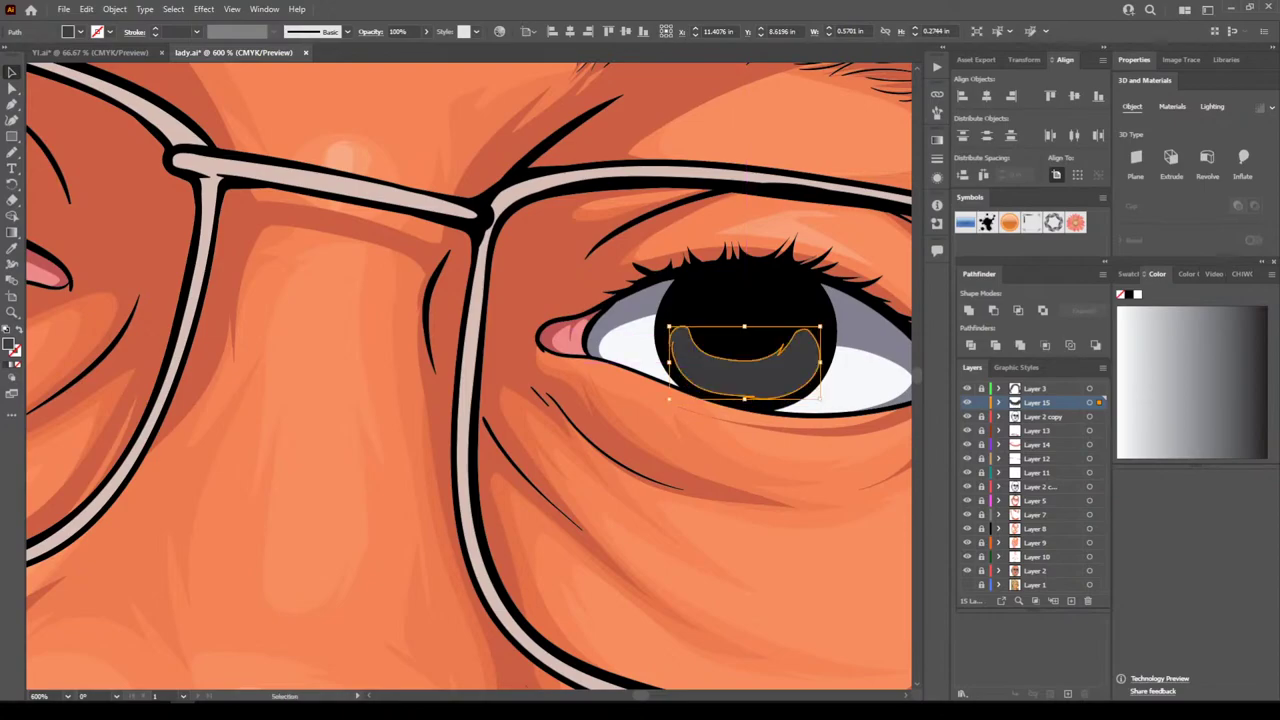
click(716, 466)
Copy the crescent onto the lower part of the other eye's iris and deselect it
key(ctrl+minus)
key(ctrl+minus)
key(ctrl+minus)
scroll(711, 466, left, 3)
key(ctrl+plus)
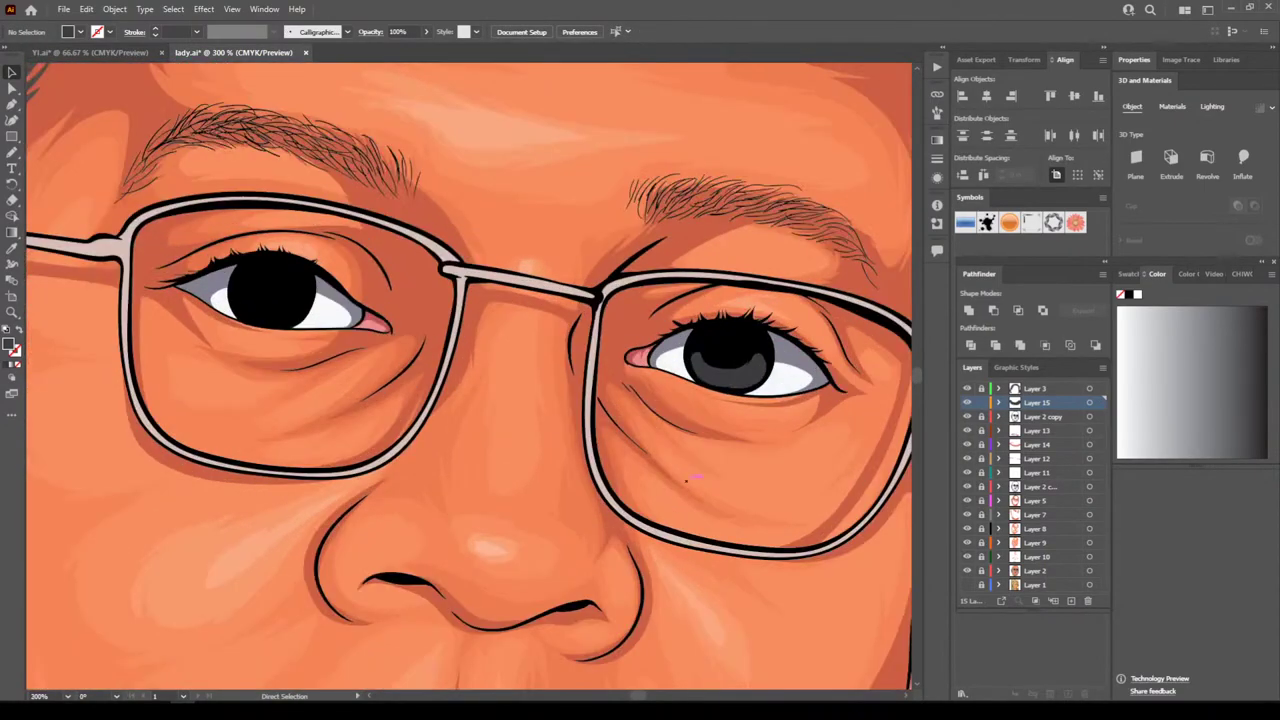
key(ctrl+equal)
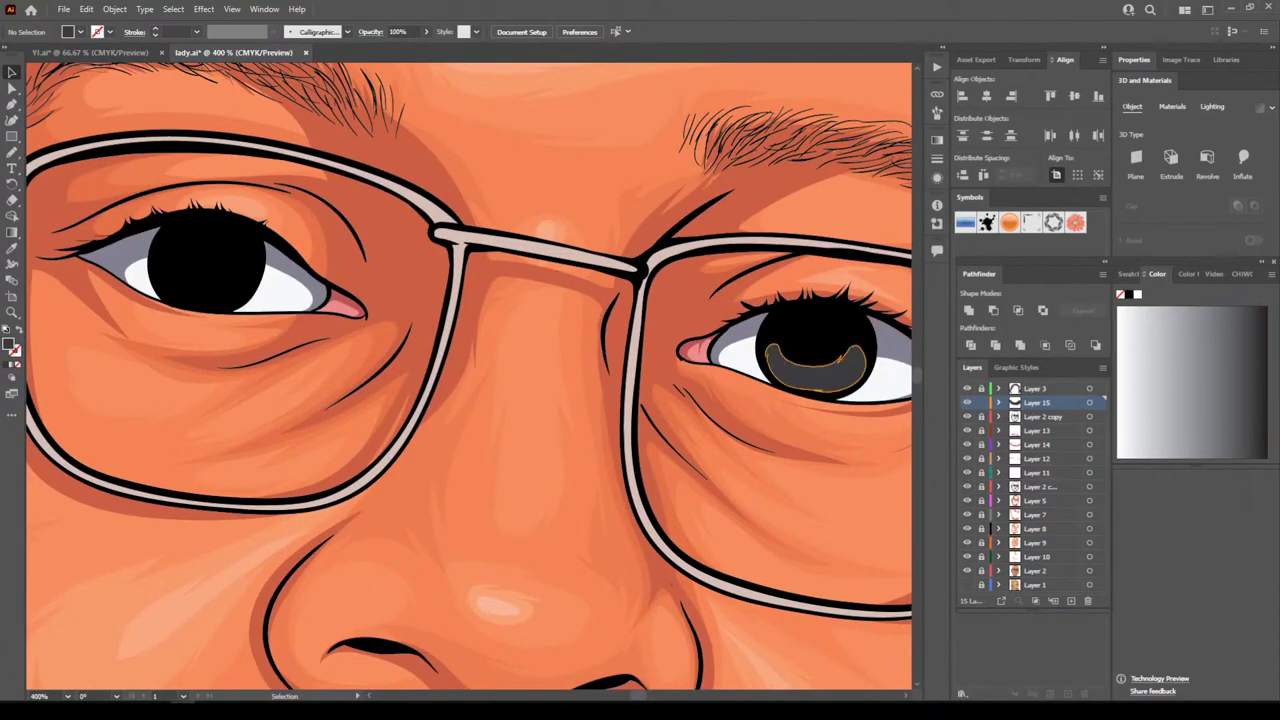
click(796, 376)
drag(808, 358, 215, 280)
key(ctrl+shift+a)
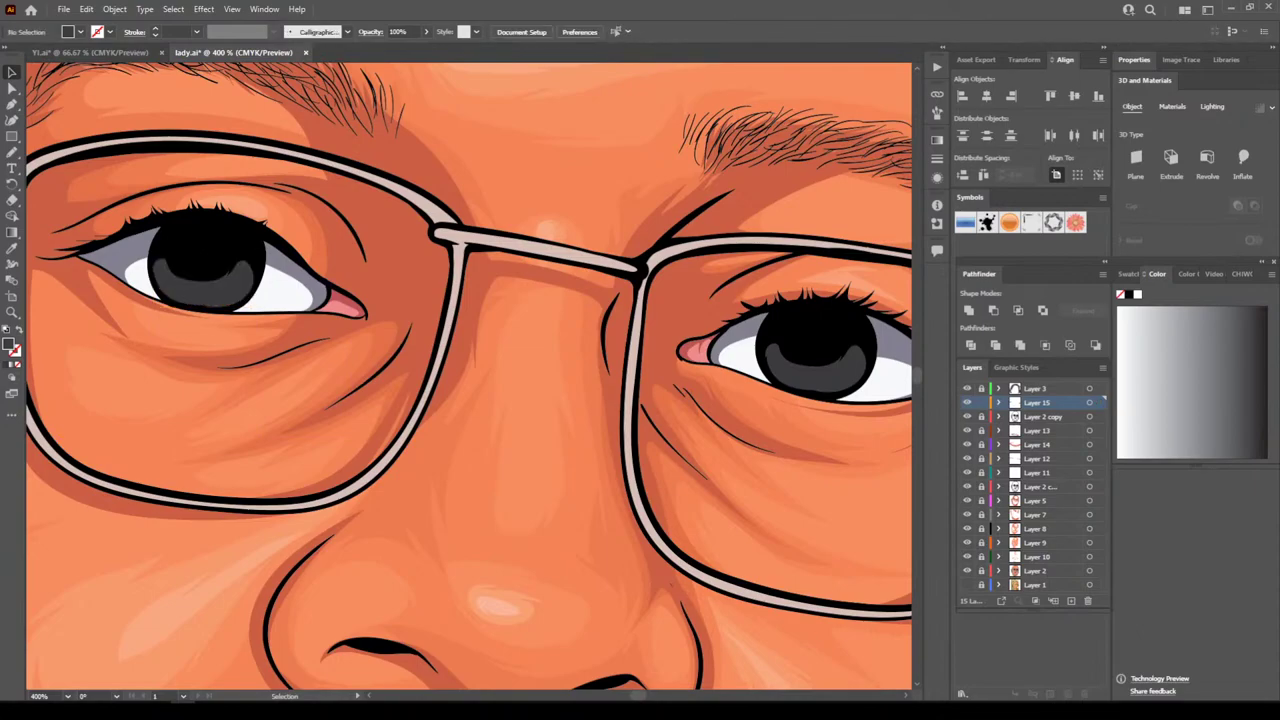
Inspect the matching iris crescents across the whole face and closer on both eyes
key(ctrl+minus)
key(ctrl+minus)
key(ctrl+minus)
key(ctrl+minus)
key(ctrl+plus)
key(ctrl+plus)
key(ctrl+plus)
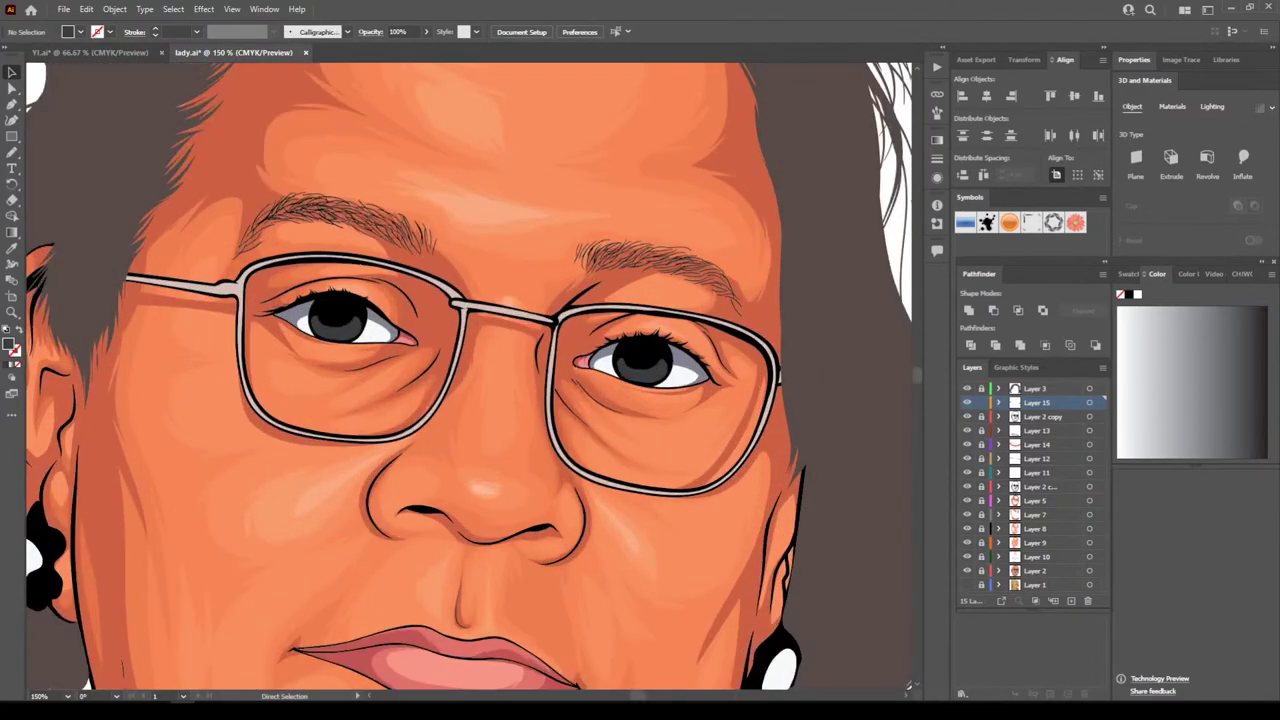
scroll(262, 358, up, 1)
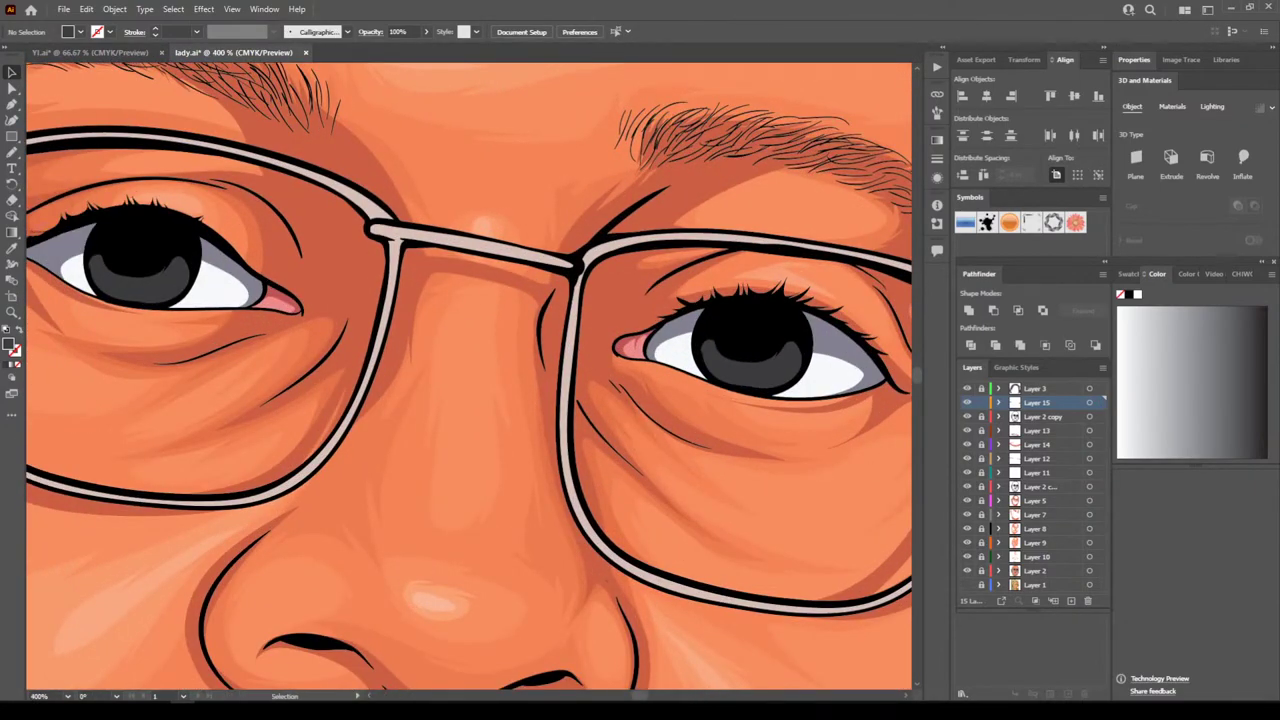
Give both iris crescents a plain black fill with no stroke
key(ctrl+a)
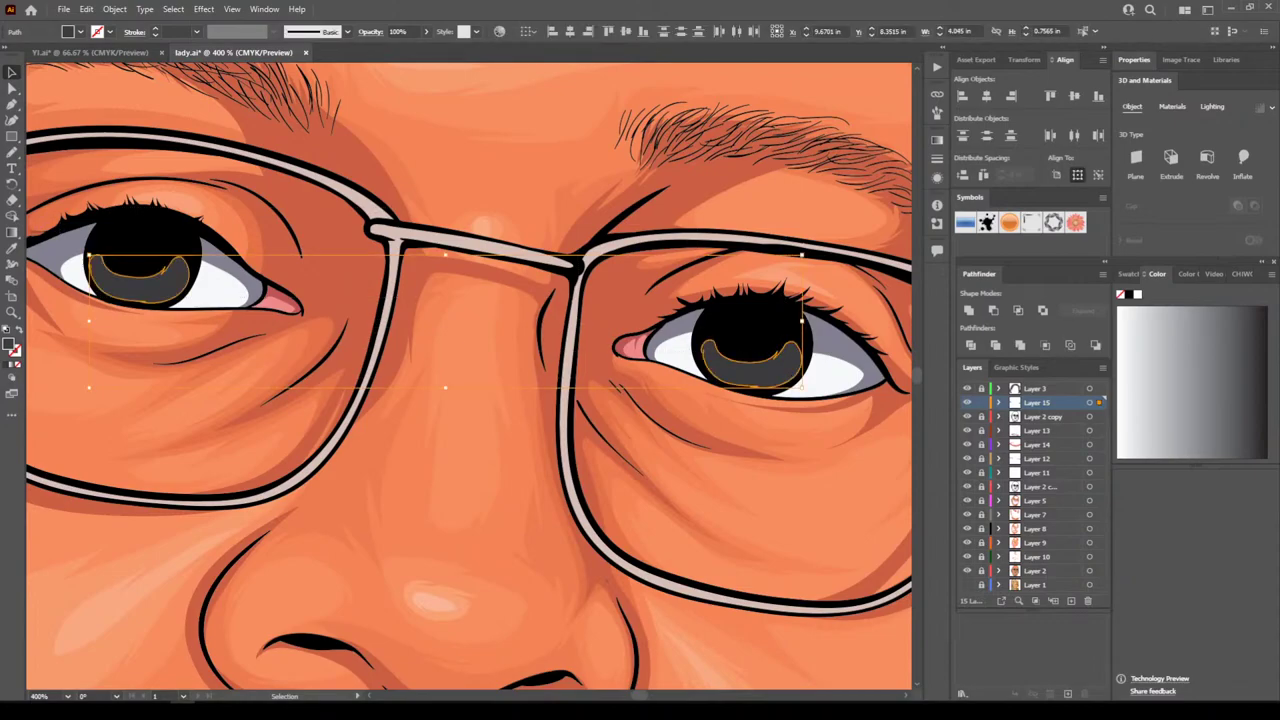
key(d)
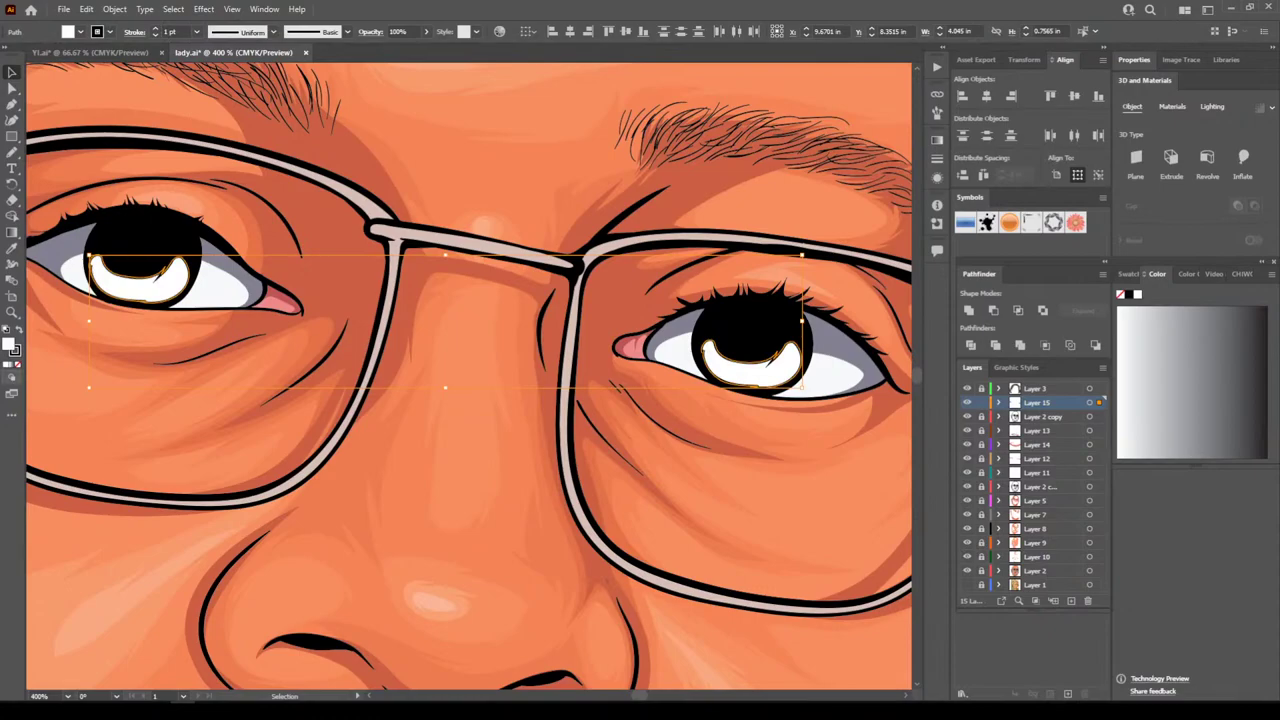
key(slash)
click(18, 339)
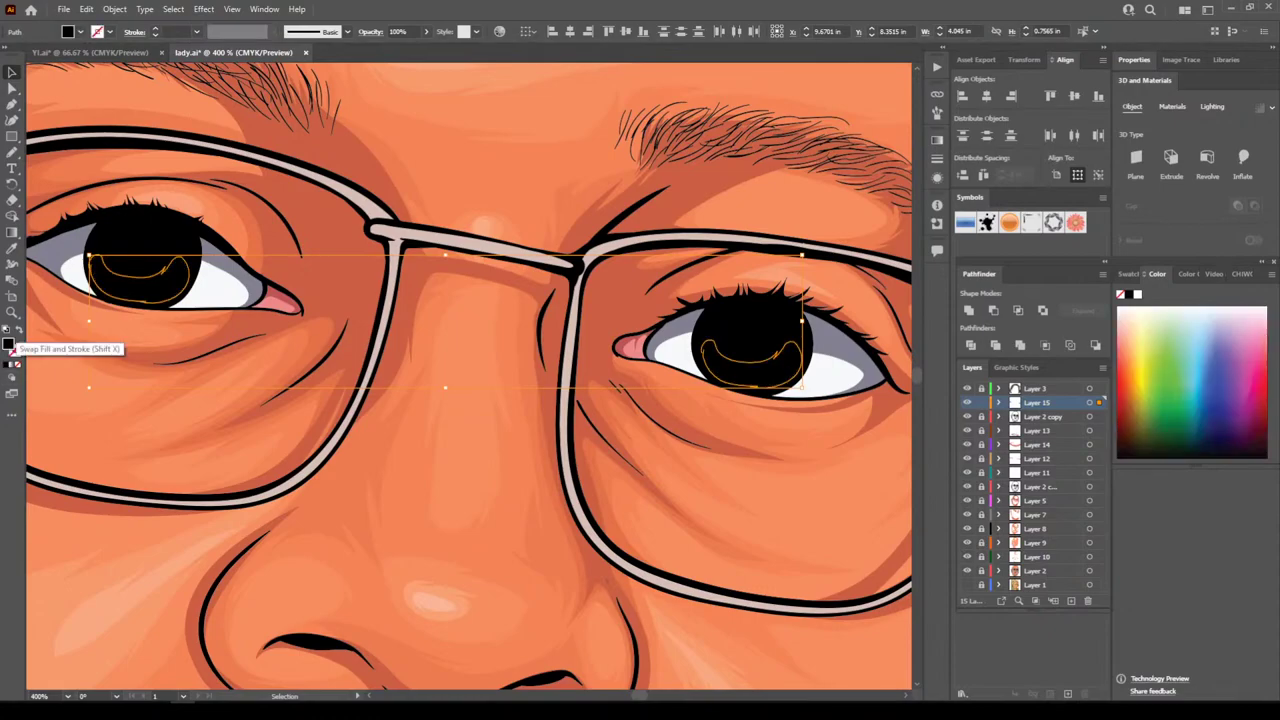
Recolor both iris crescents dark brown with fill 3F180B and deselect them
double_click(10, 344)
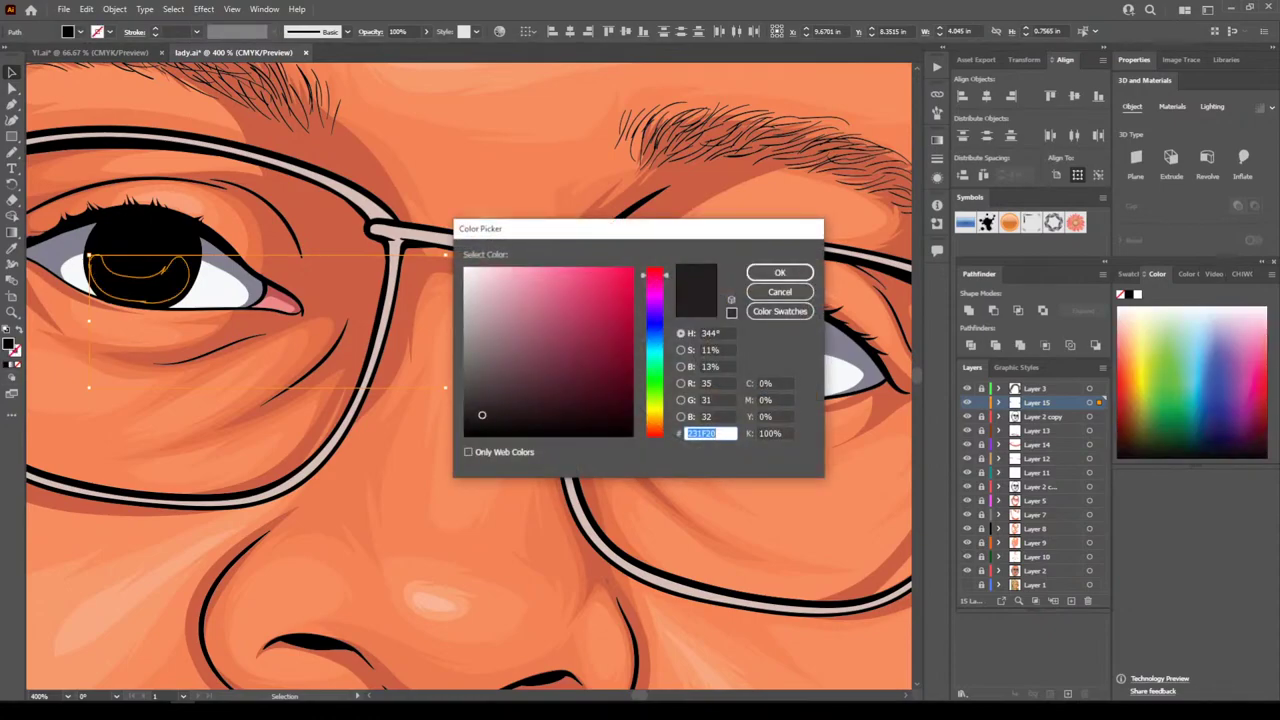
drag(567, 340, 560, 327)
drag(655, 275, 655, 271)
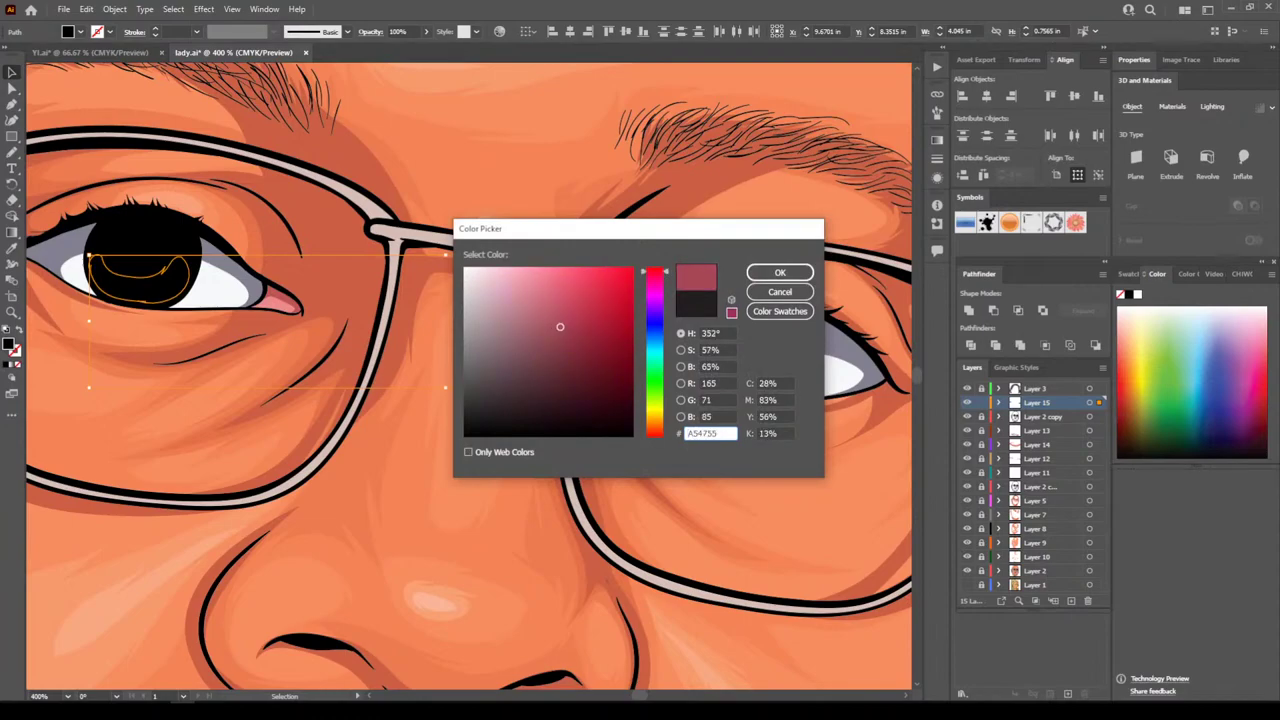
mouse_move(560, 327)
mouse_down()
mouse_move(566, 317)
mouse_move(577, 360)
mouse_move(568, 386)
mouse_up()
drag(654, 271, 654, 429)
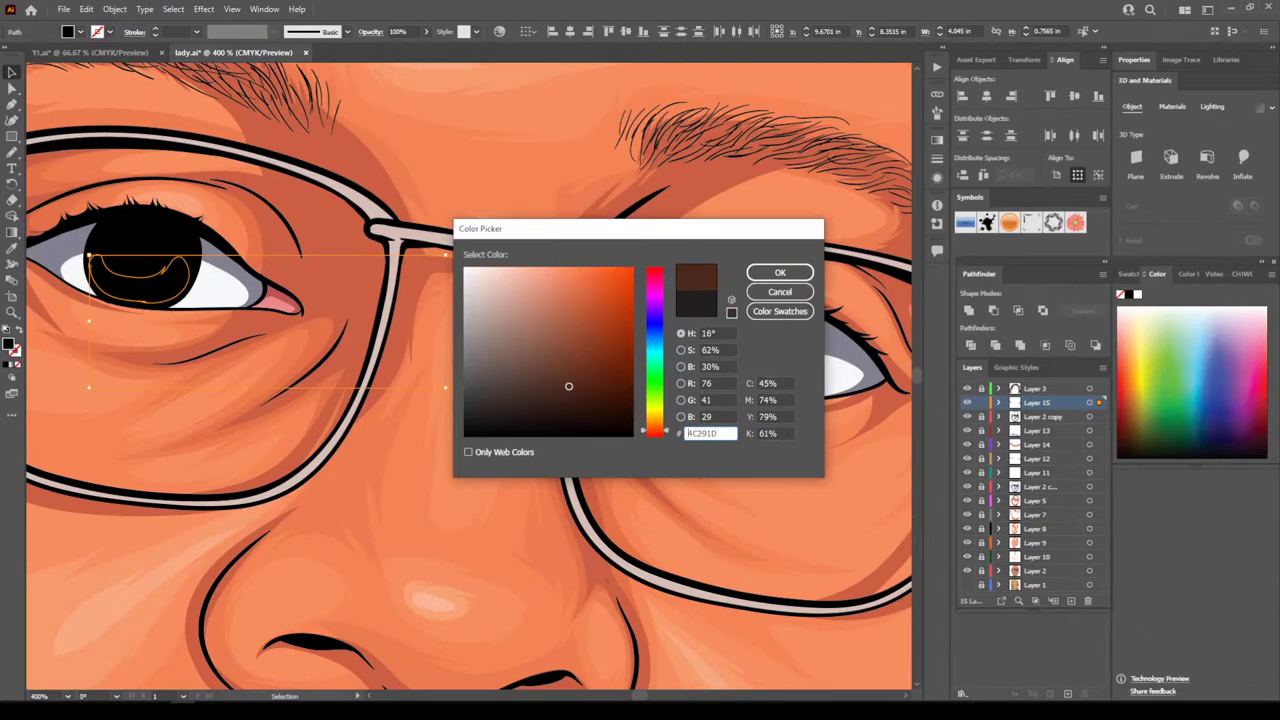
drag(568, 386, 588, 393)
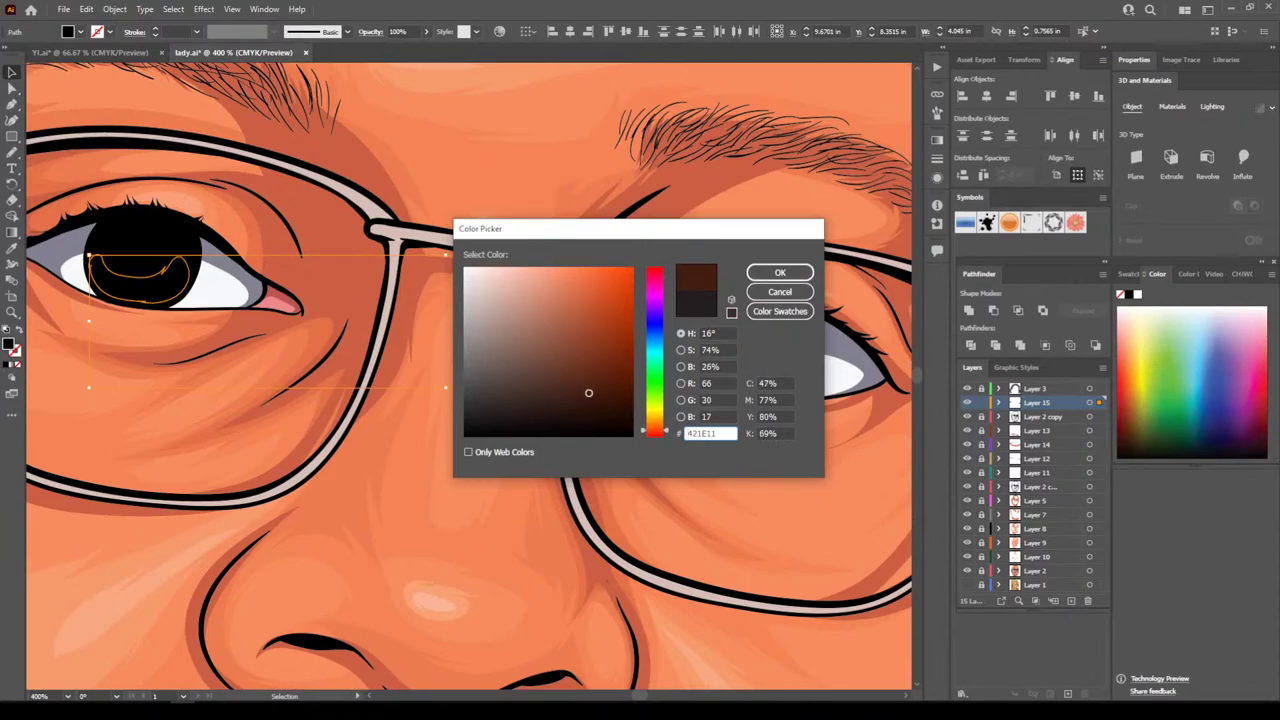
drag(588, 393, 603, 395)
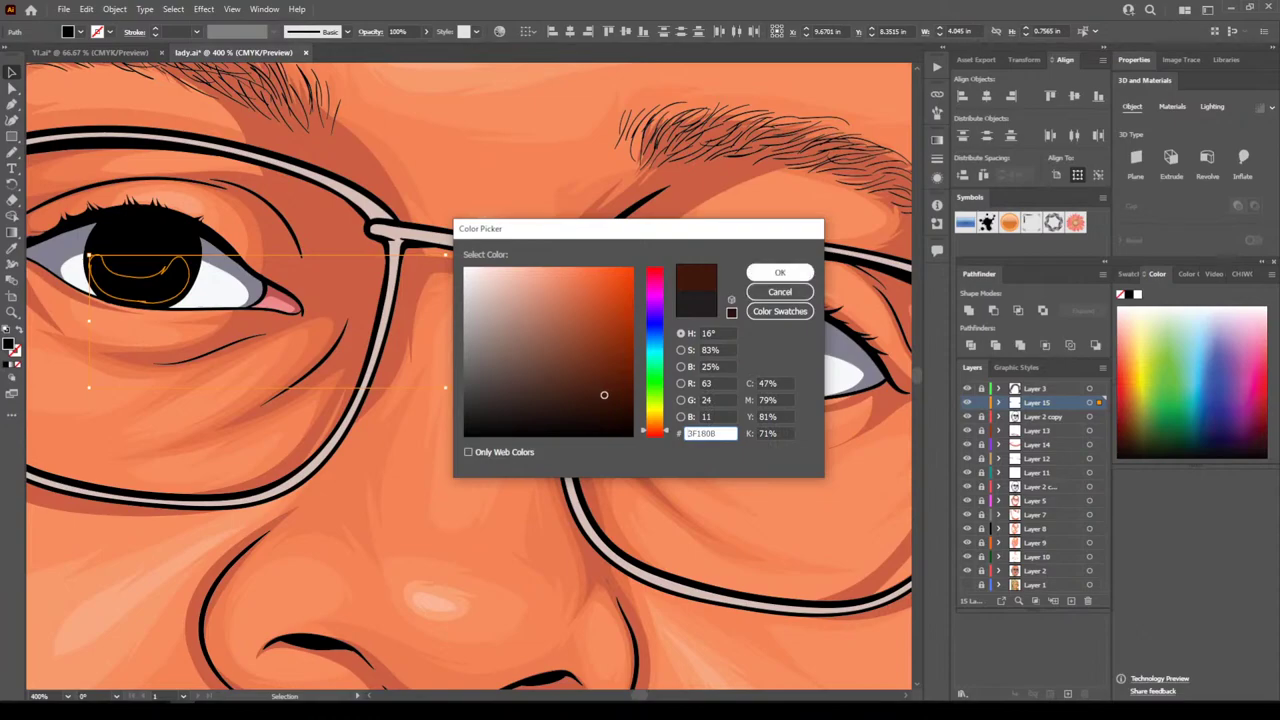
click(780, 272)
key(ctrl+shift+a)
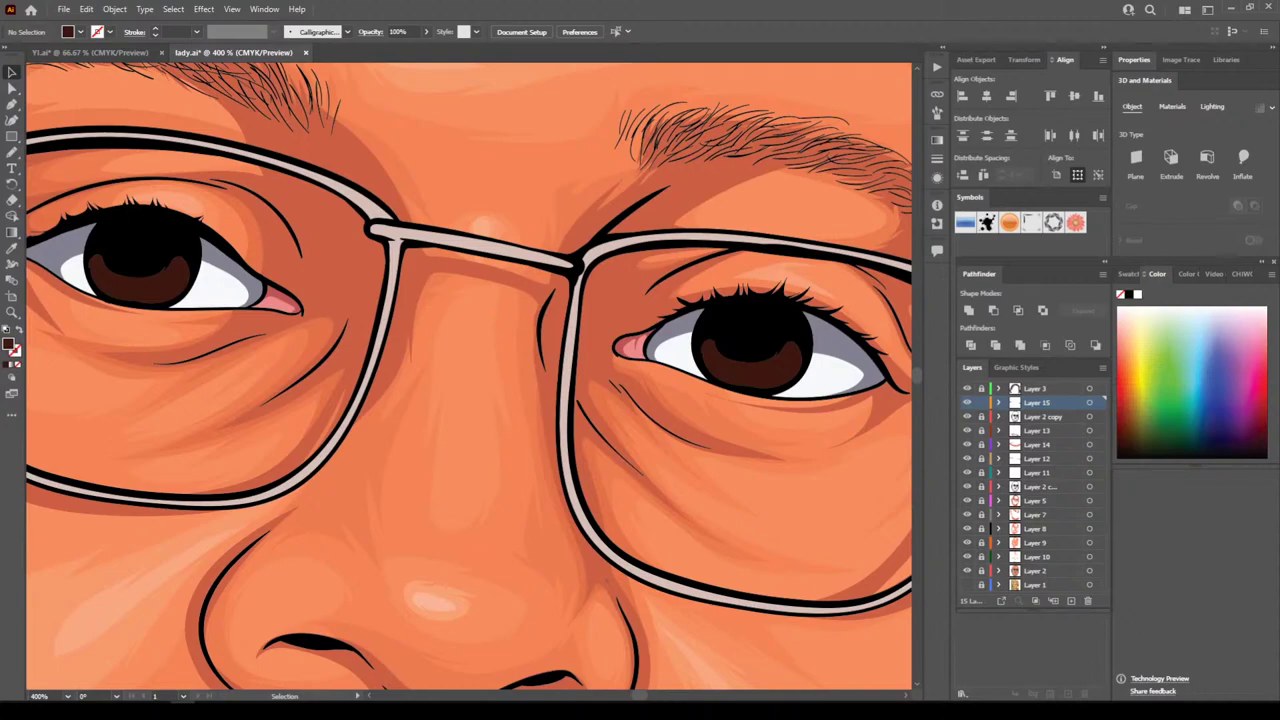
Set the fill to reddish brown 9E4028 and draw a small Pencil highlight inside each iris crescent
double_click(8, 344)
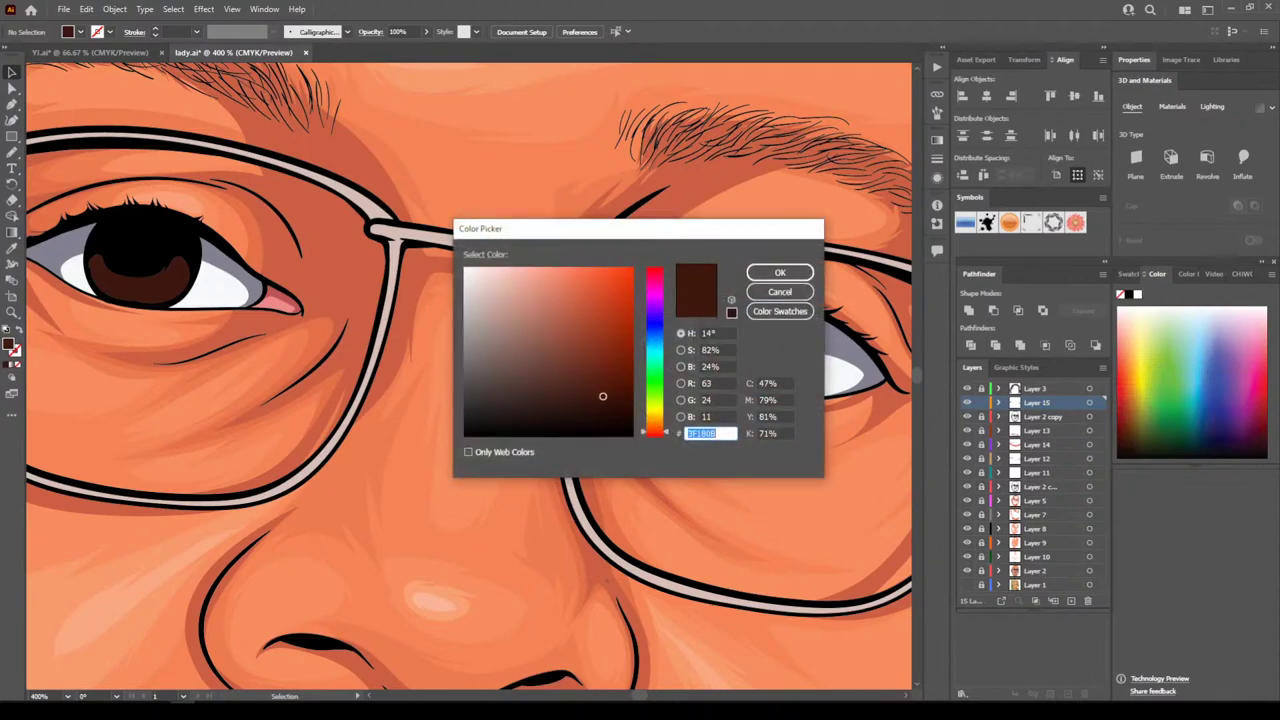
text(9E4028)
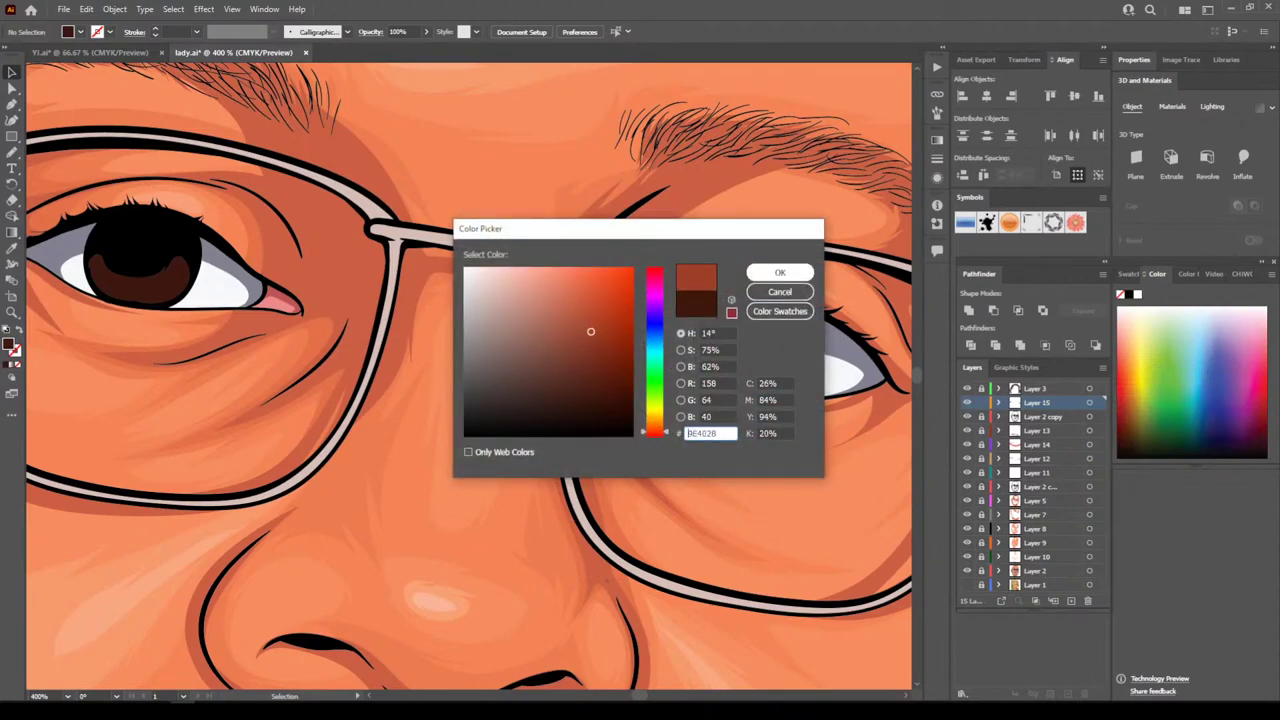
key(Return)
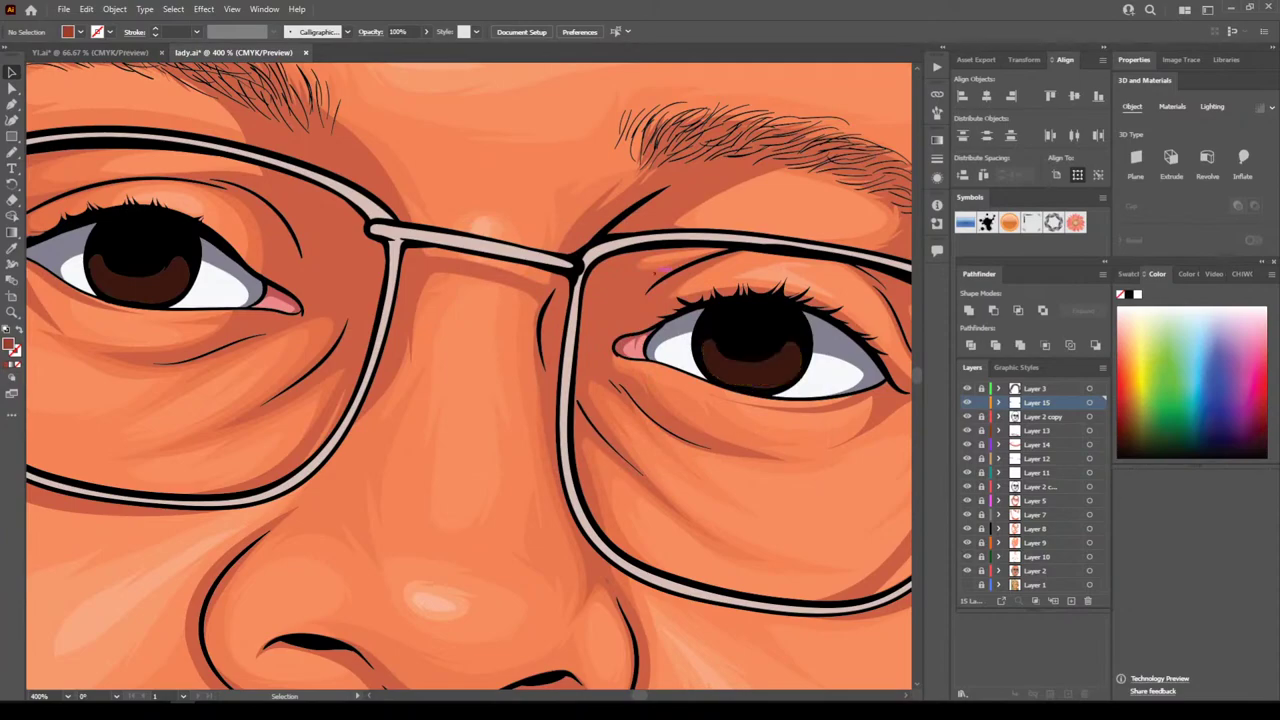
key(n)
mouse_move(760, 366)
mouse_down()
mouse_move(740, 372)
mouse_move(782, 375)
mouse_move(790, 356)
mouse_up()
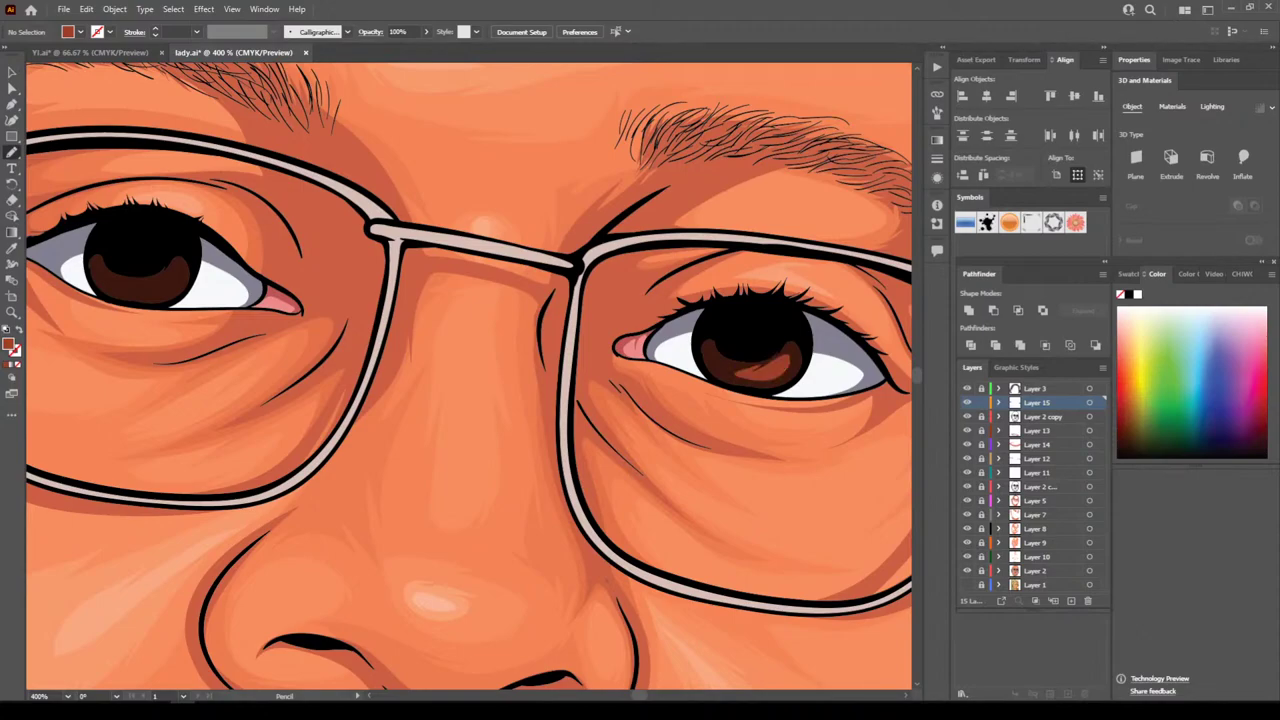
mouse_move(142, 294)
mouse_down()
mouse_move(168, 290)
mouse_move(176, 265)
mouse_move(144, 292)
mouse_up()
Inspect the brown iris shading in the full portrait and closer on both eyes
key(ctrl+minus)
key(ctrl+minus)
key(ctrl+minus)
key(ctrl+minus)
key(ctrl+minus)
key(ctrl+plus)
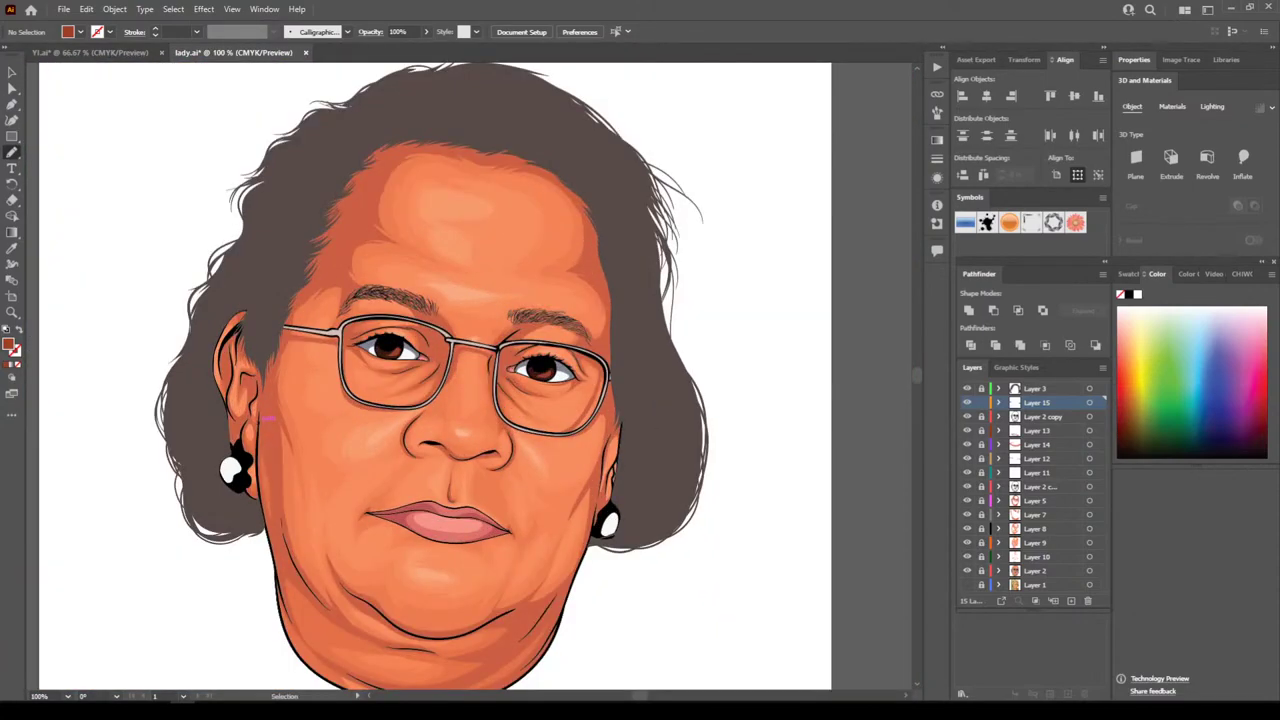
key(ctrl+plus)
key(ctrl+plus)
key(ctrl+plus)
key(ctrl+plus)
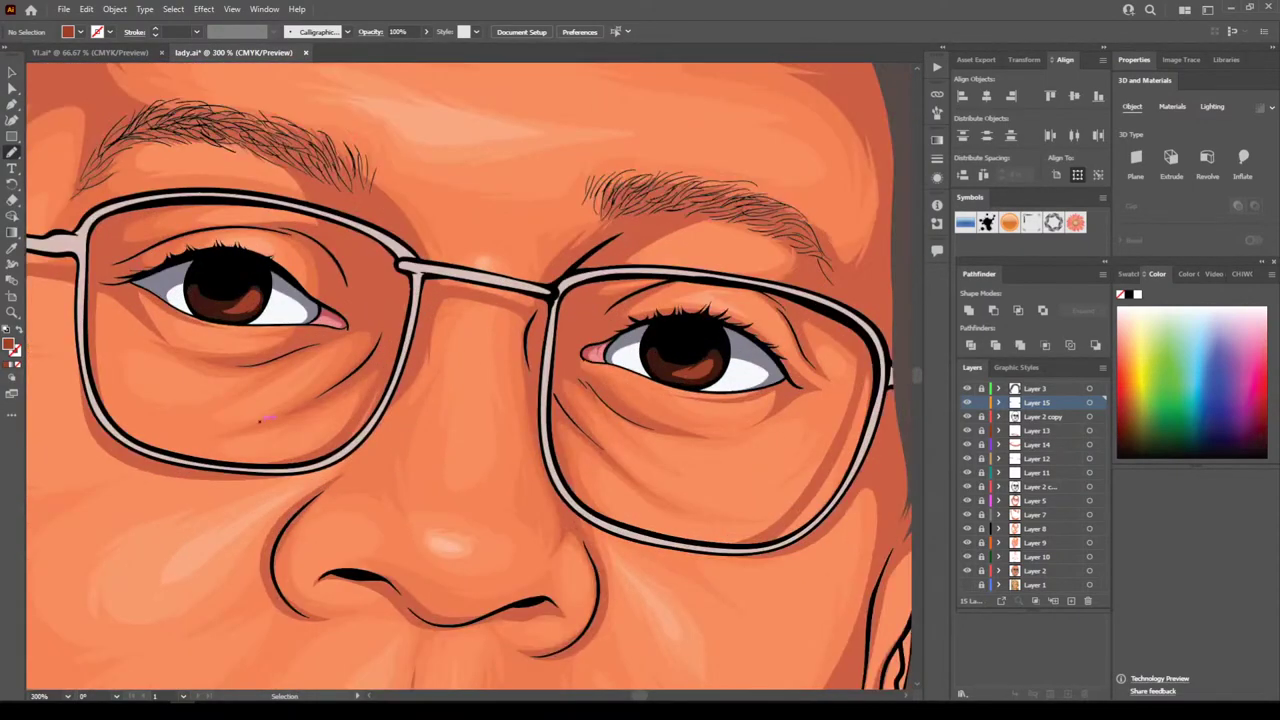
Set the fill to pale pink FFE2DC and draw a small oval Pencil catchlight in the upper part of each eye's pupil
key(n)
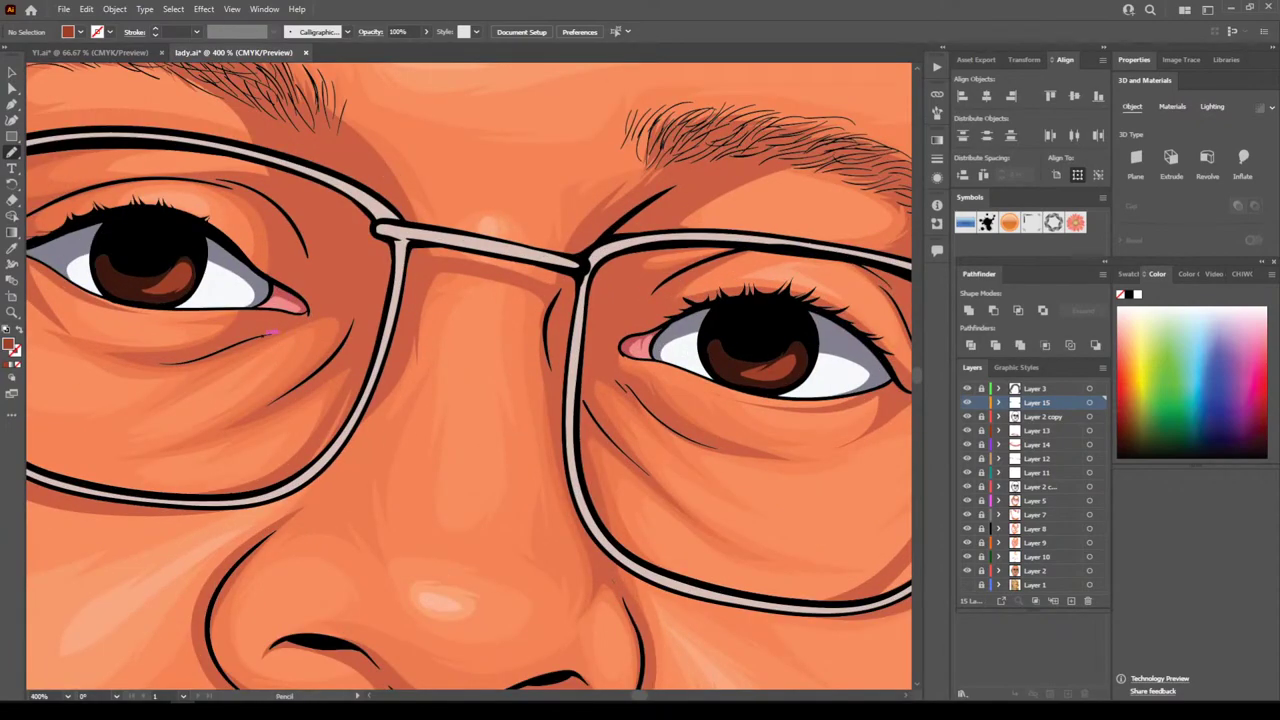
double_click(8, 344)
drag(515, 282, 487, 267)
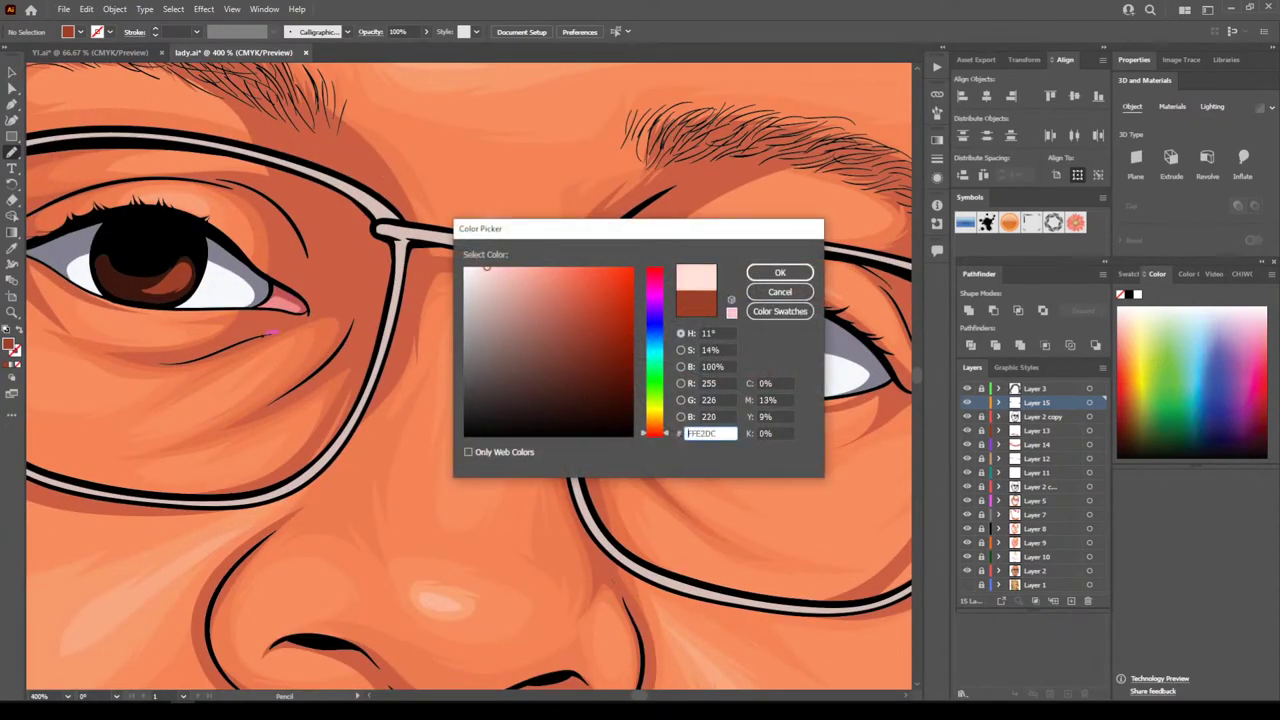
key(Return)
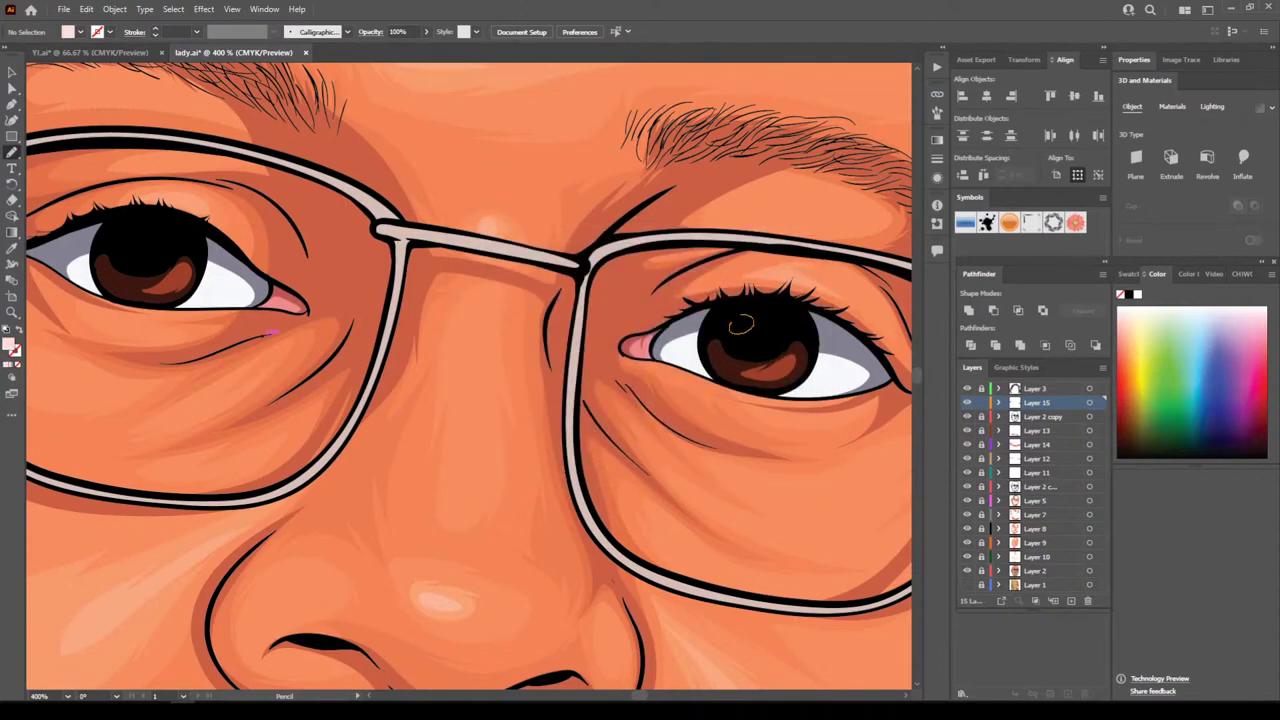
drag(733, 321, 736, 317)
drag(128, 242, 125, 233)
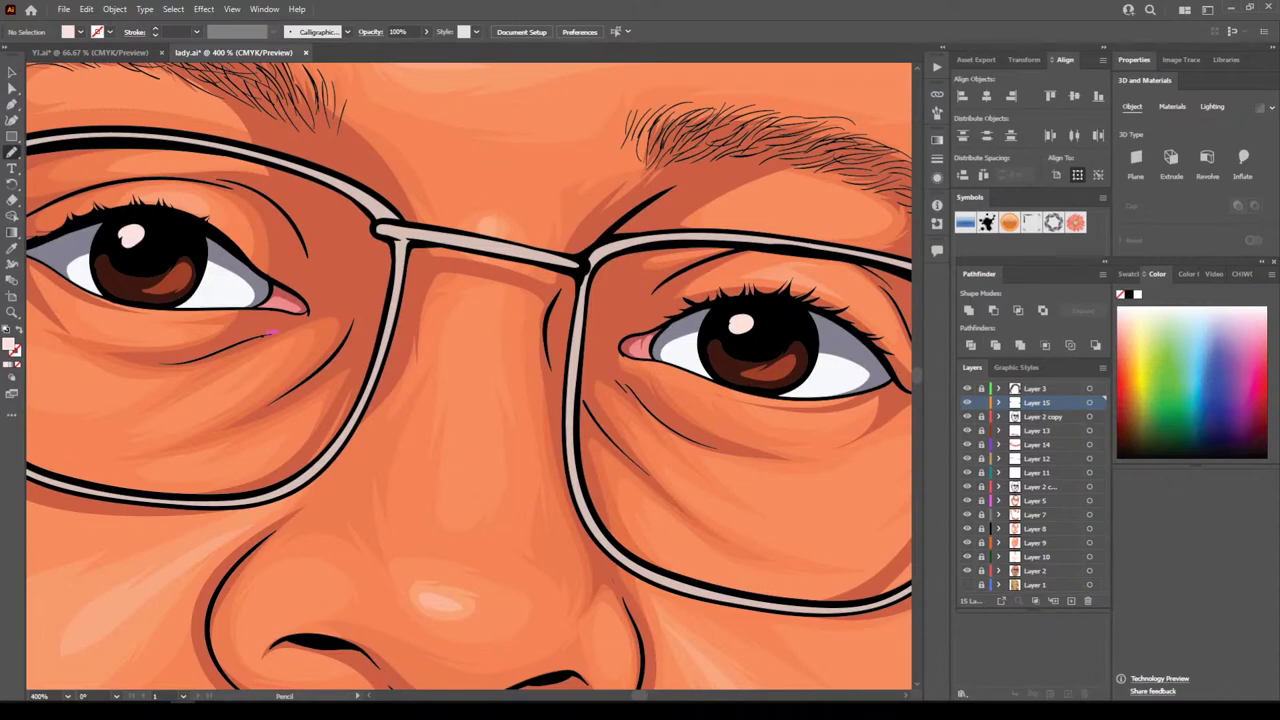
key(ctrl+minus)
key(ctrl+minus)
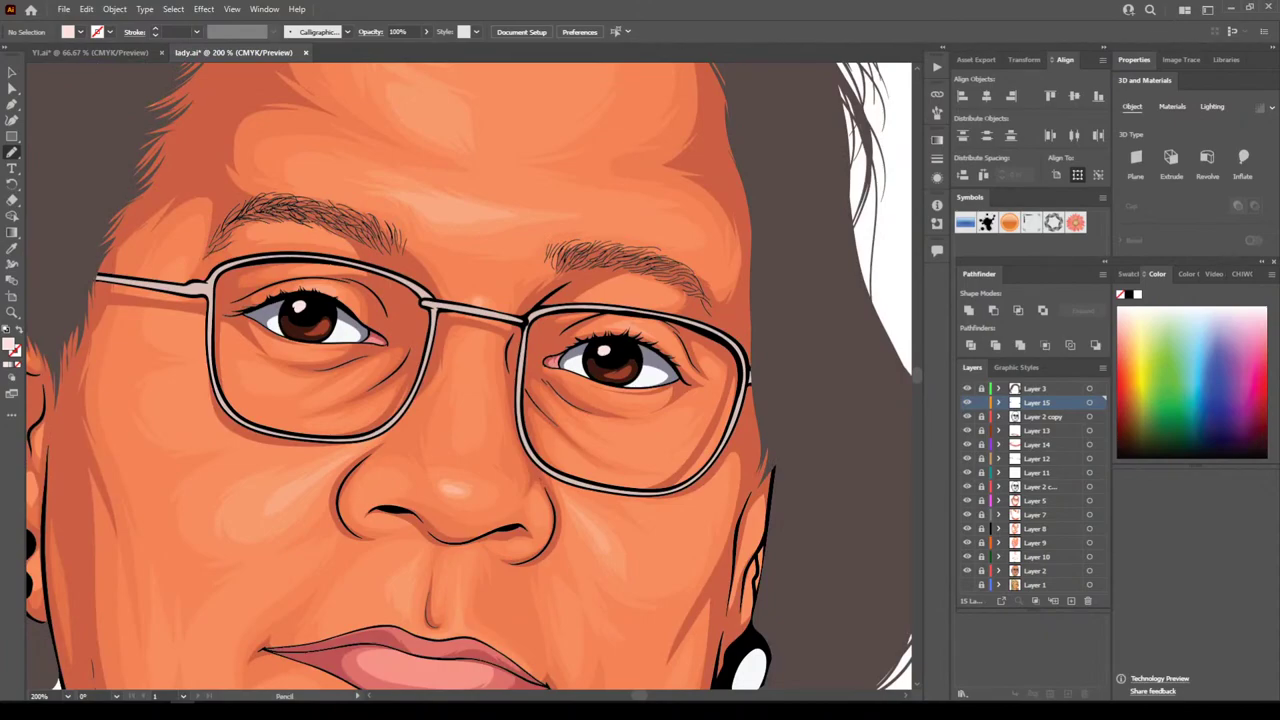
Inspect the eye catchlights and iris shading in the full portrait and closer on the face
scroll(469, 377, down, 2)
key(ctrl+minus)
key(ctrl+minus)
key(ctrl+minus)
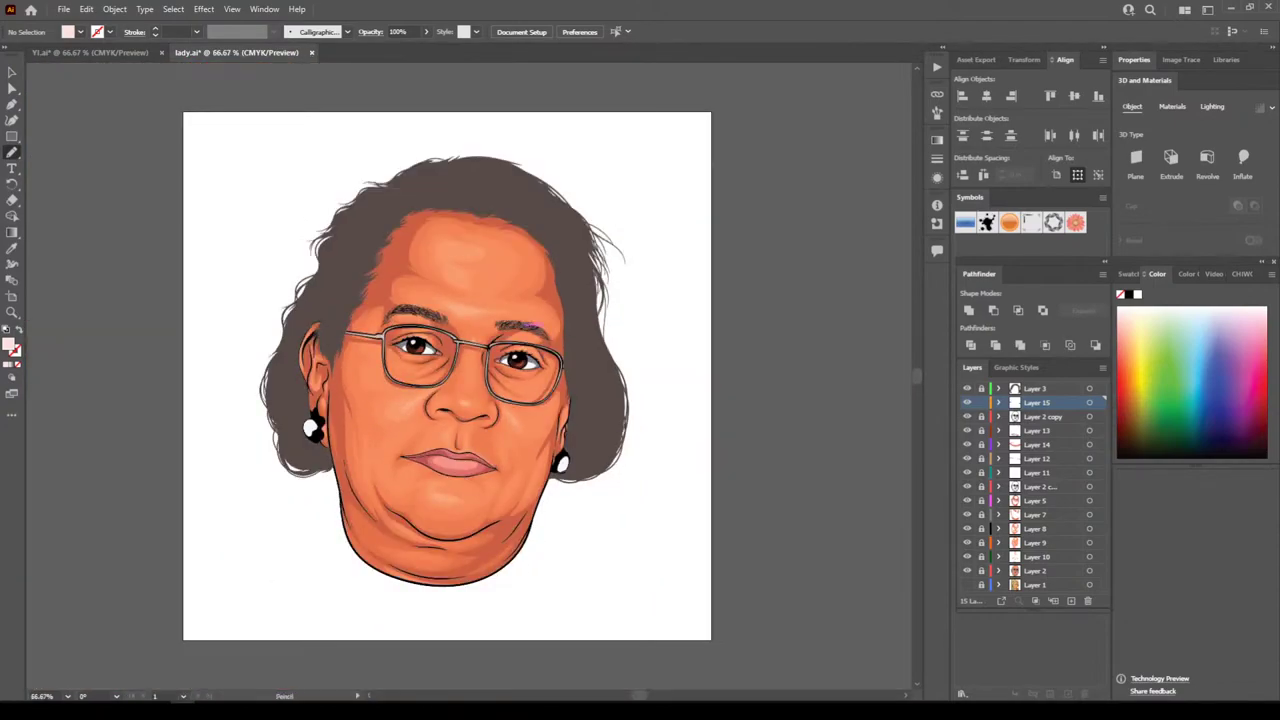
key(ctrl+plus)
key(ctrl+plus)
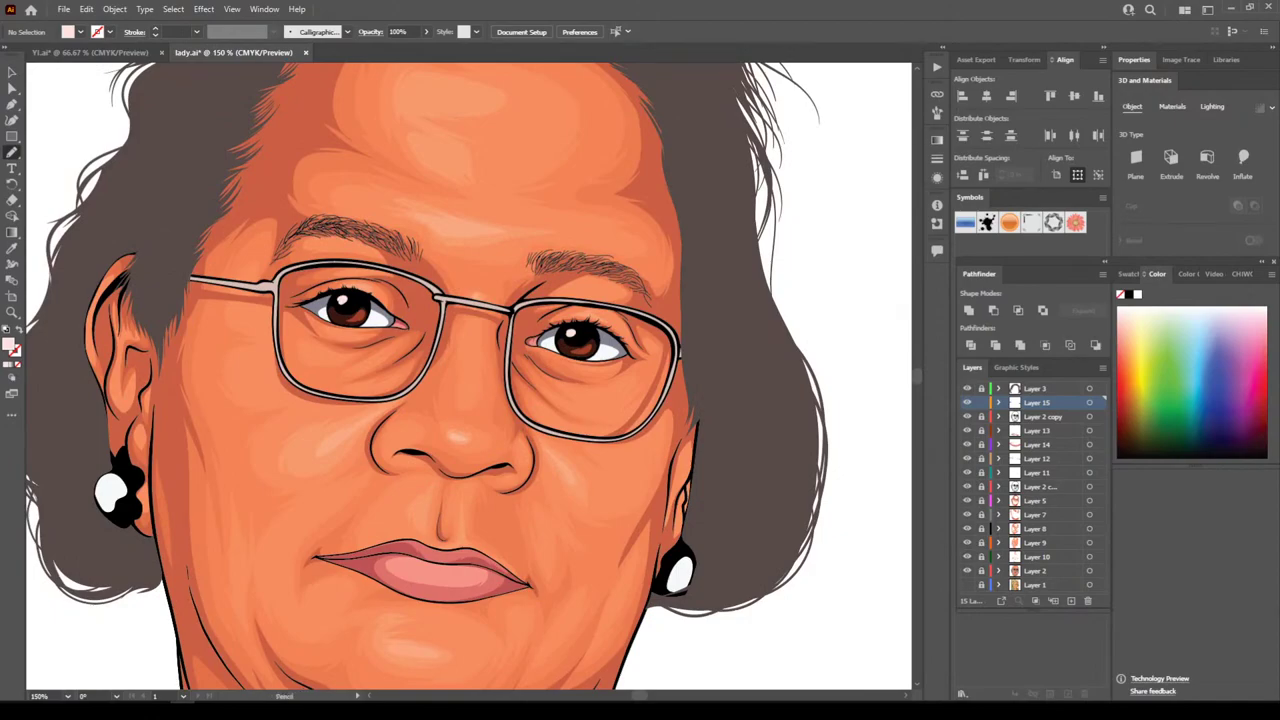
scroll(469, 377, down, 1)
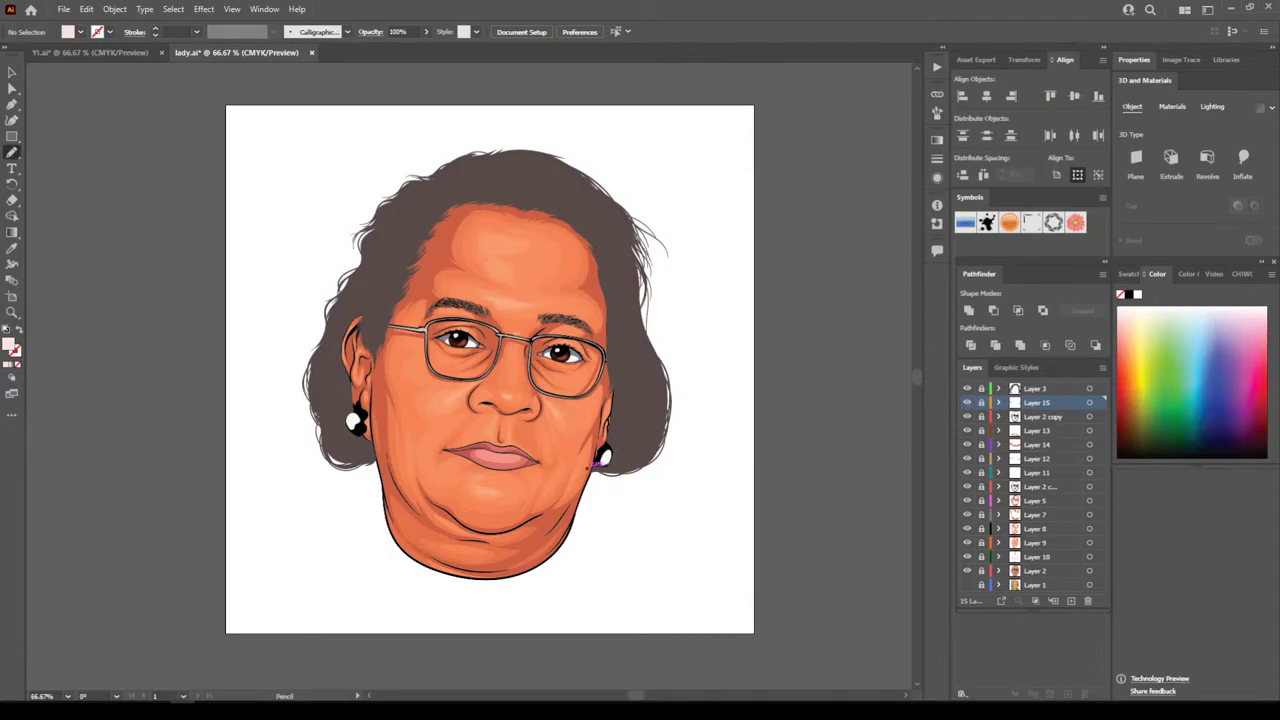
Switch Layer 7 off and on to compare its shading, and examine the face shading up close and in the full portrait
click(981, 515)
click(967, 515)
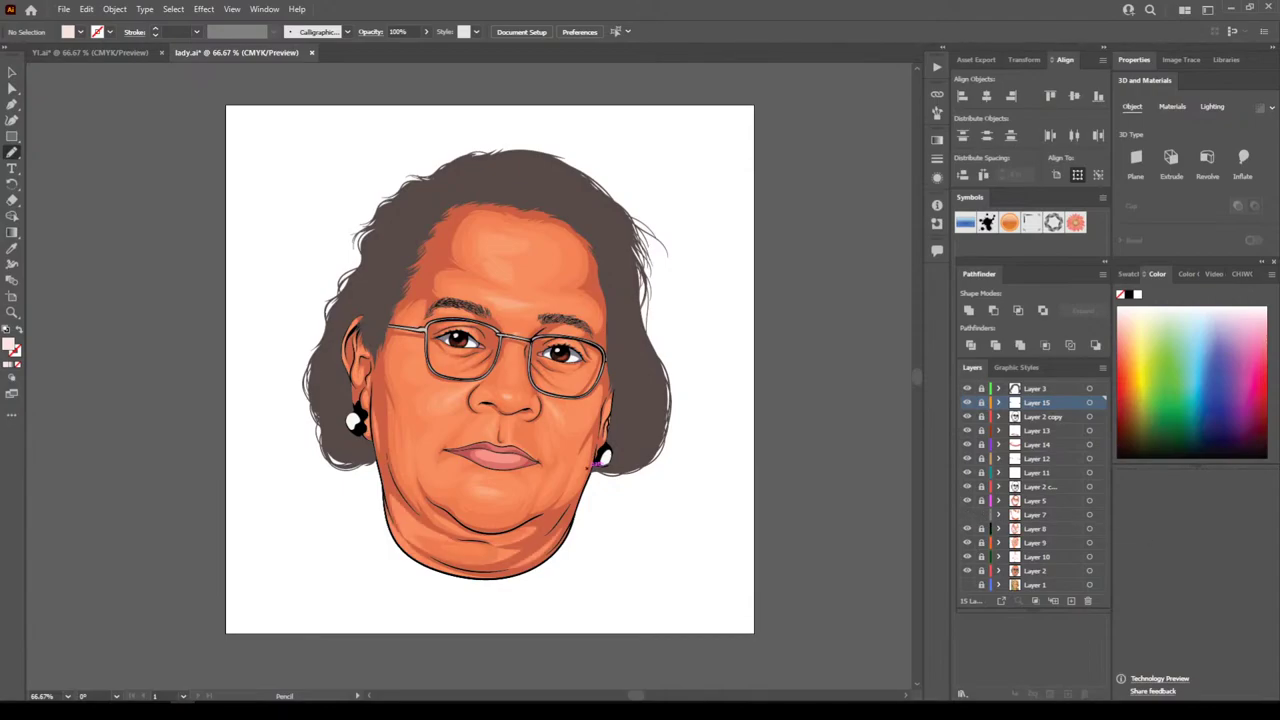
click(967, 515)
click(967, 515)
click(967, 515)
key(ctrl+plus)
key(ctrl+plus)
key(ctrl+plus)
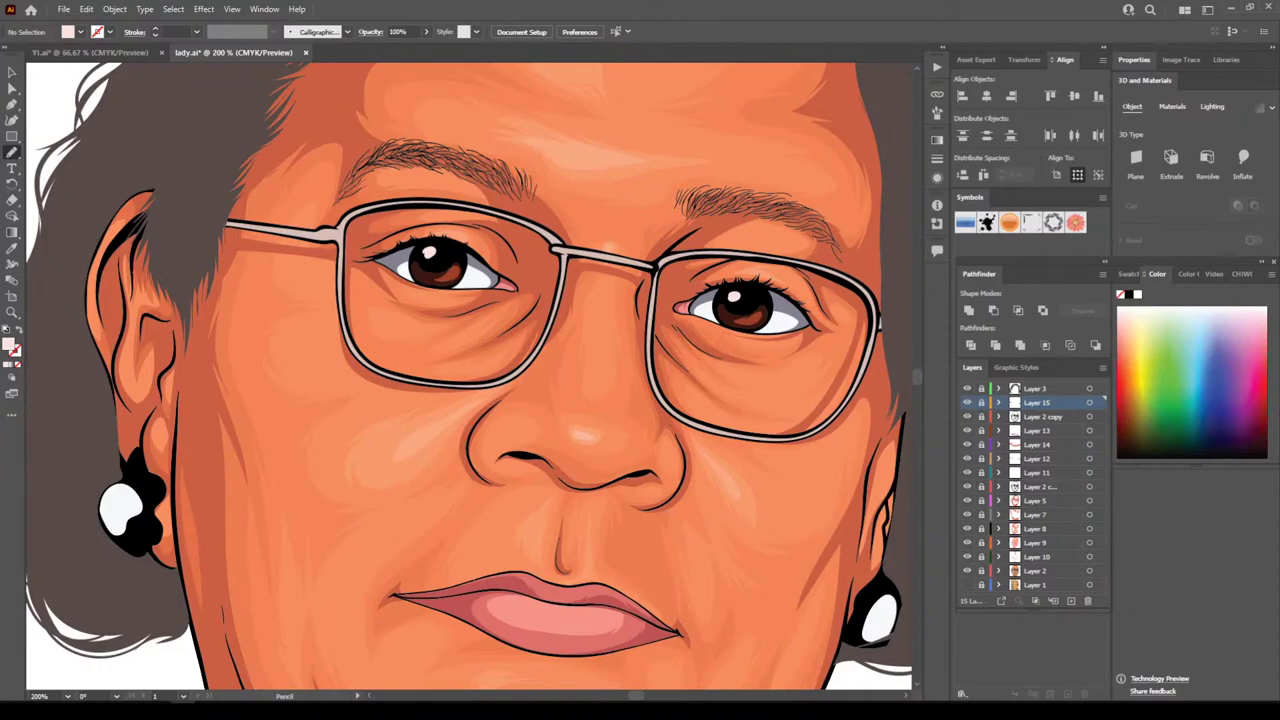
key(ctrl+minus)
key(ctrl+minus)
key(ctrl+minus)
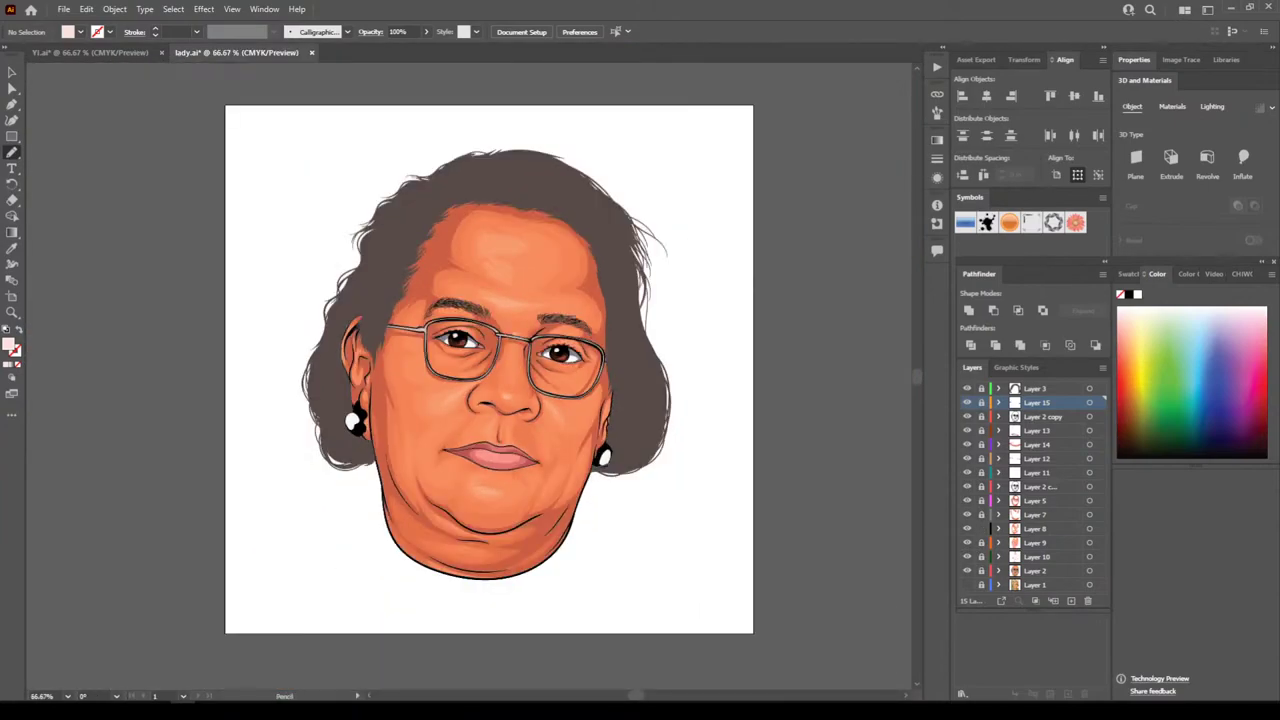
Unlock Layer 8, select all its skin shading shapes, slightly raise their magenta and yellow with Adjust Colors, and deselect them
key(v)
drag(318, 124, 758, 588)
key(ctrl+plus)
key(ctrl+plus)
key(ctrl+plus)
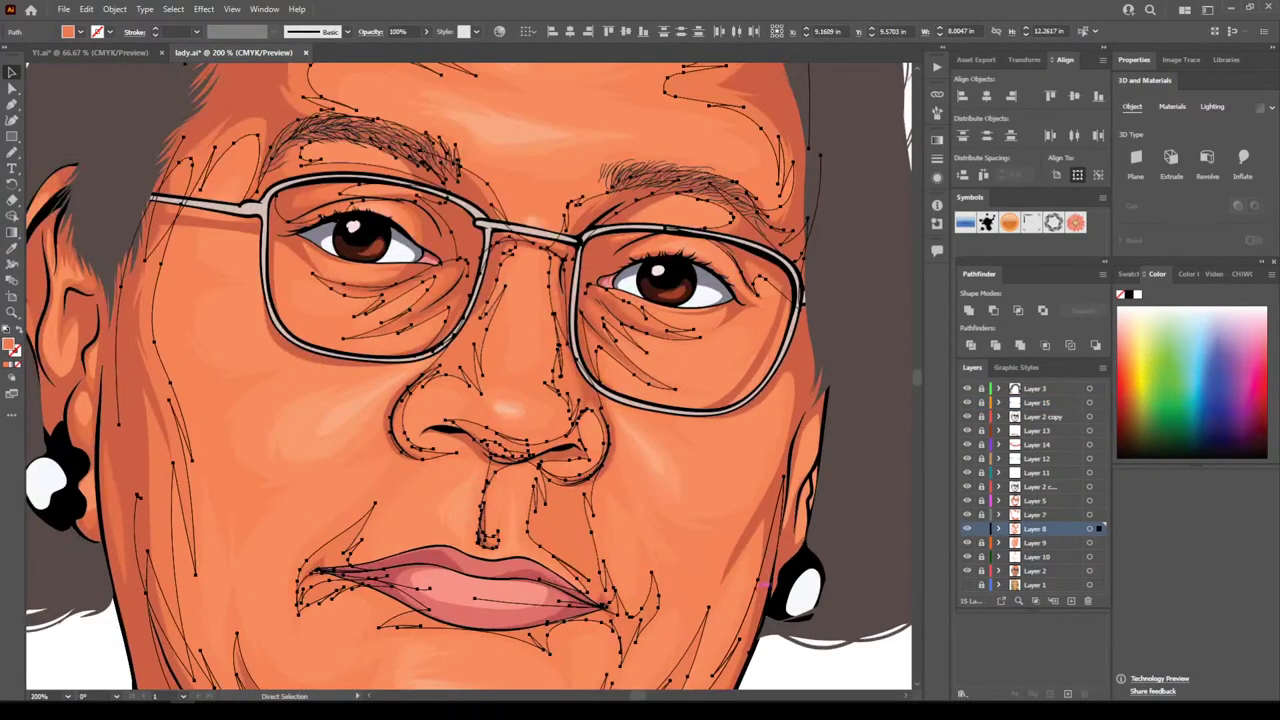
key(ctrl+plus)
key(ctrl+plus)
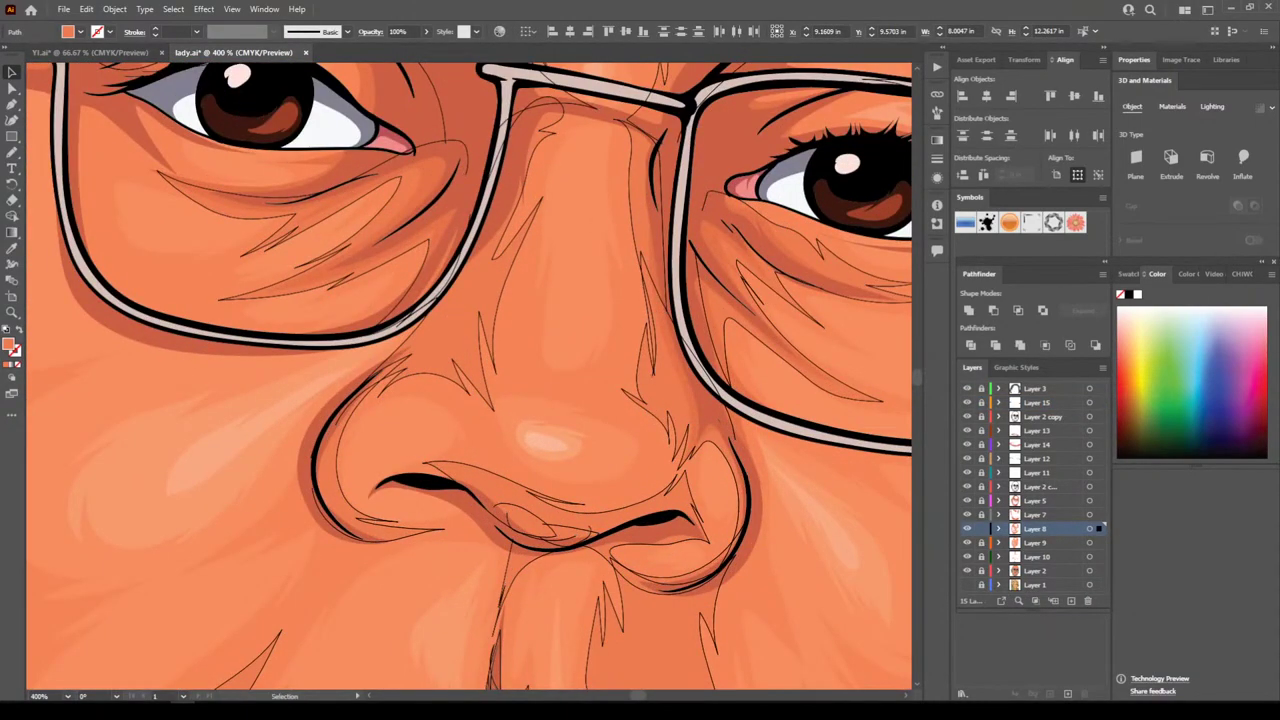
click(86, 9)
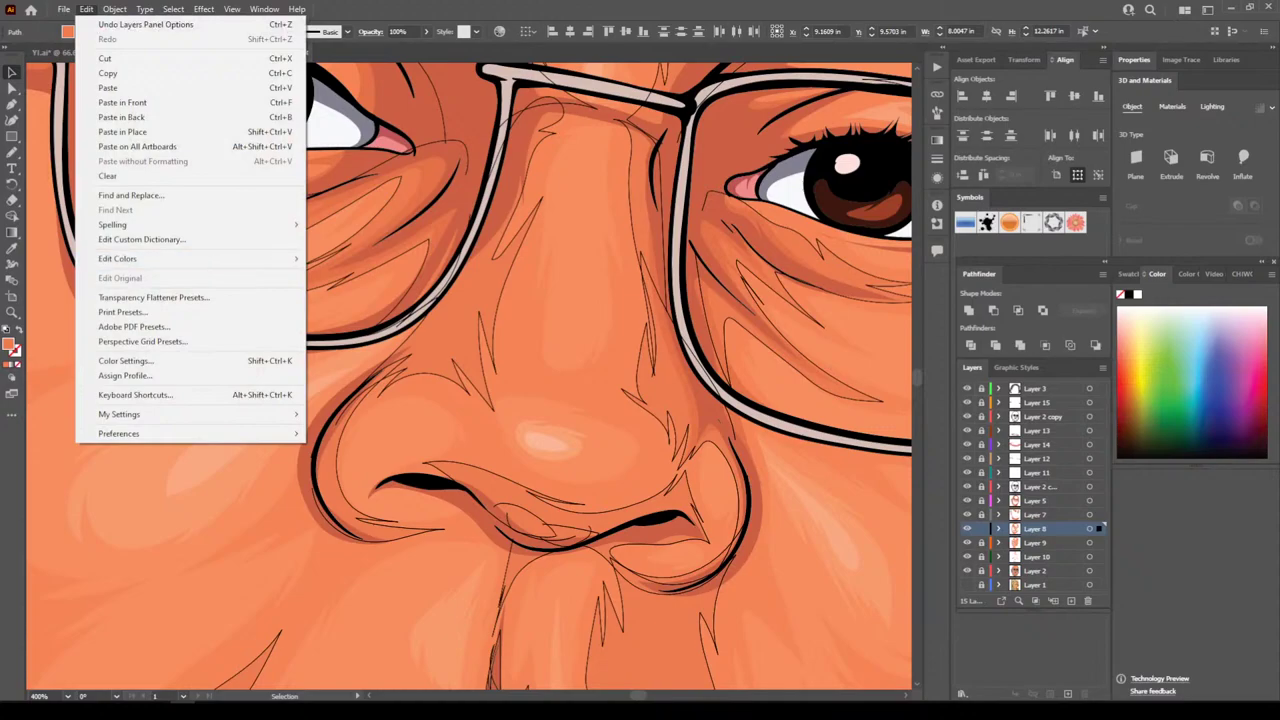
mouse_move(200, 258)
click(365, 292)
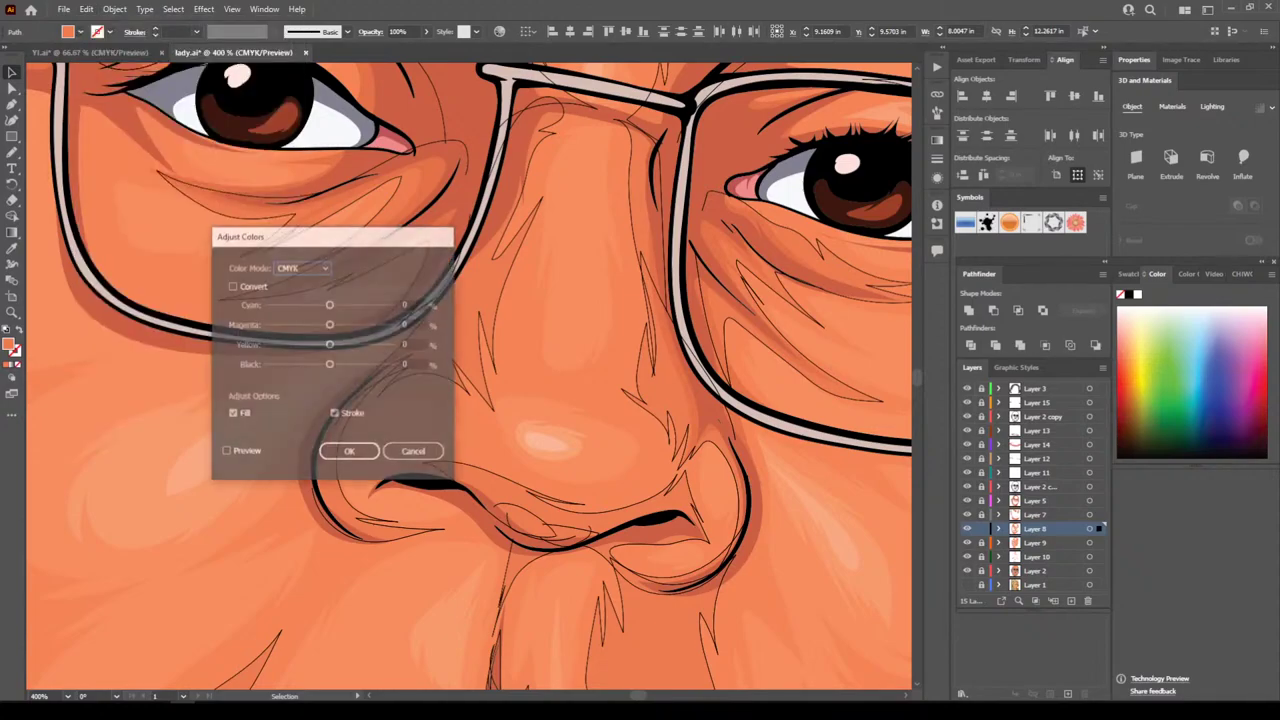
click(226, 452)
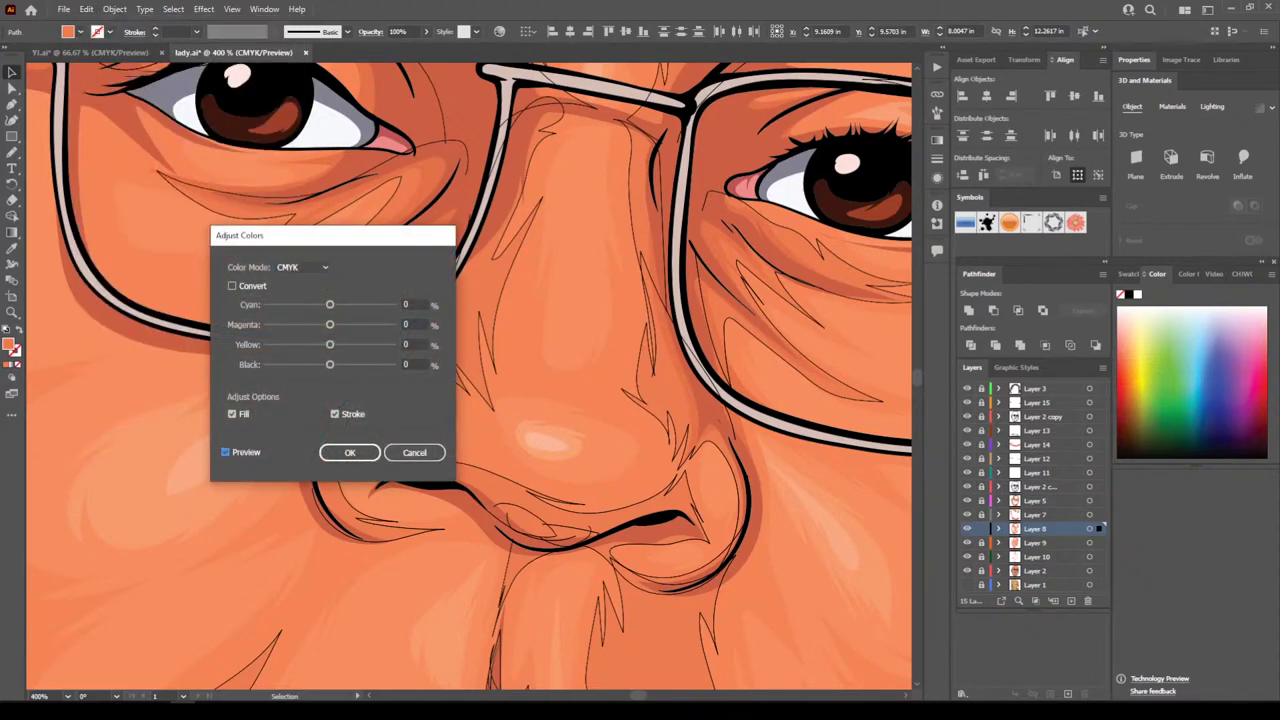
click(232, 286)
drag(330, 344, 331, 344)
drag(330, 324, 331, 324)
key(Tab)
text(2)
click(350, 452)
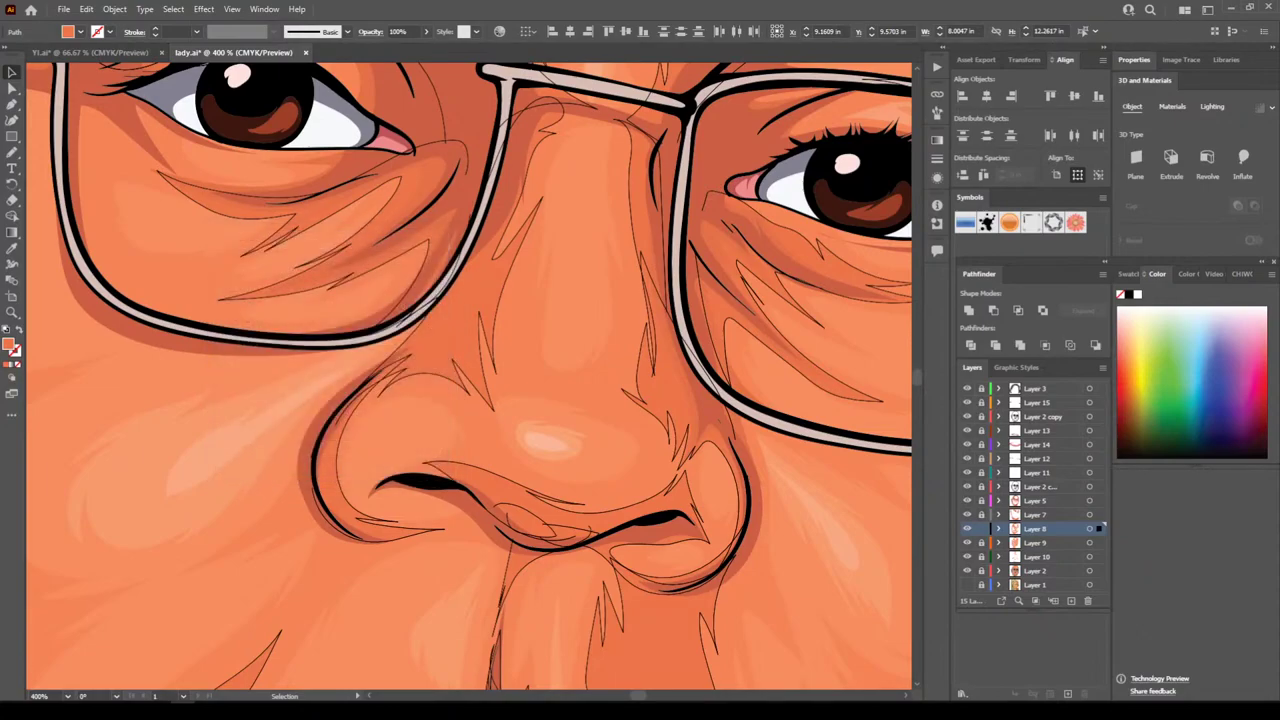
key(ctrl+shift+a)
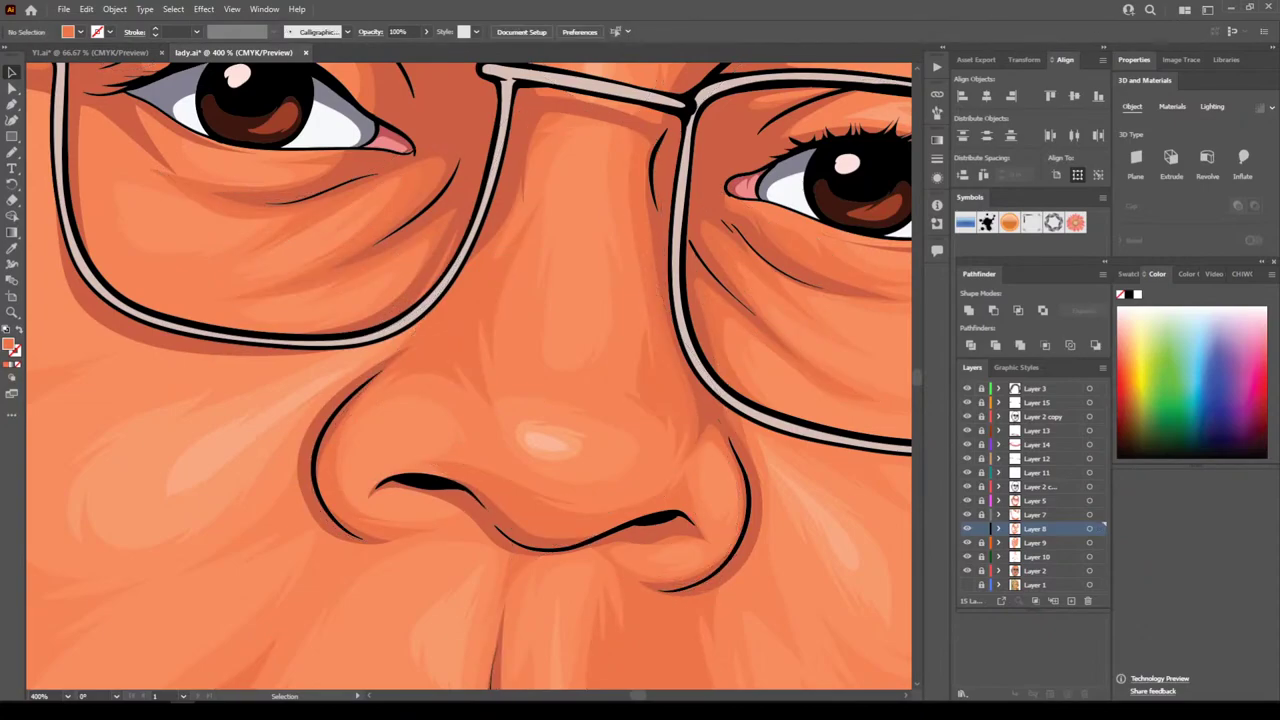
Lock Layer 8, add a new layer, and place it directly above Layer 13
key(ctrl+minus)
key(ctrl+minus)
key(ctrl+minus)
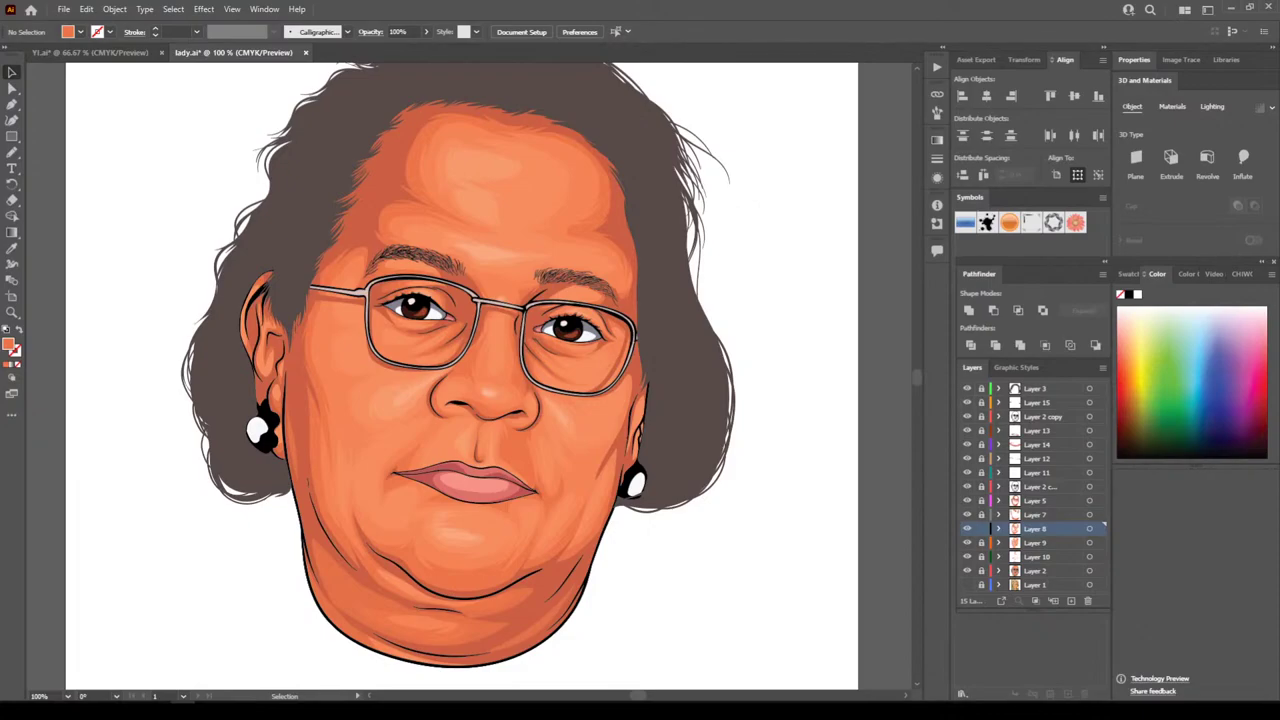
click(981, 529)
click(1040, 501)
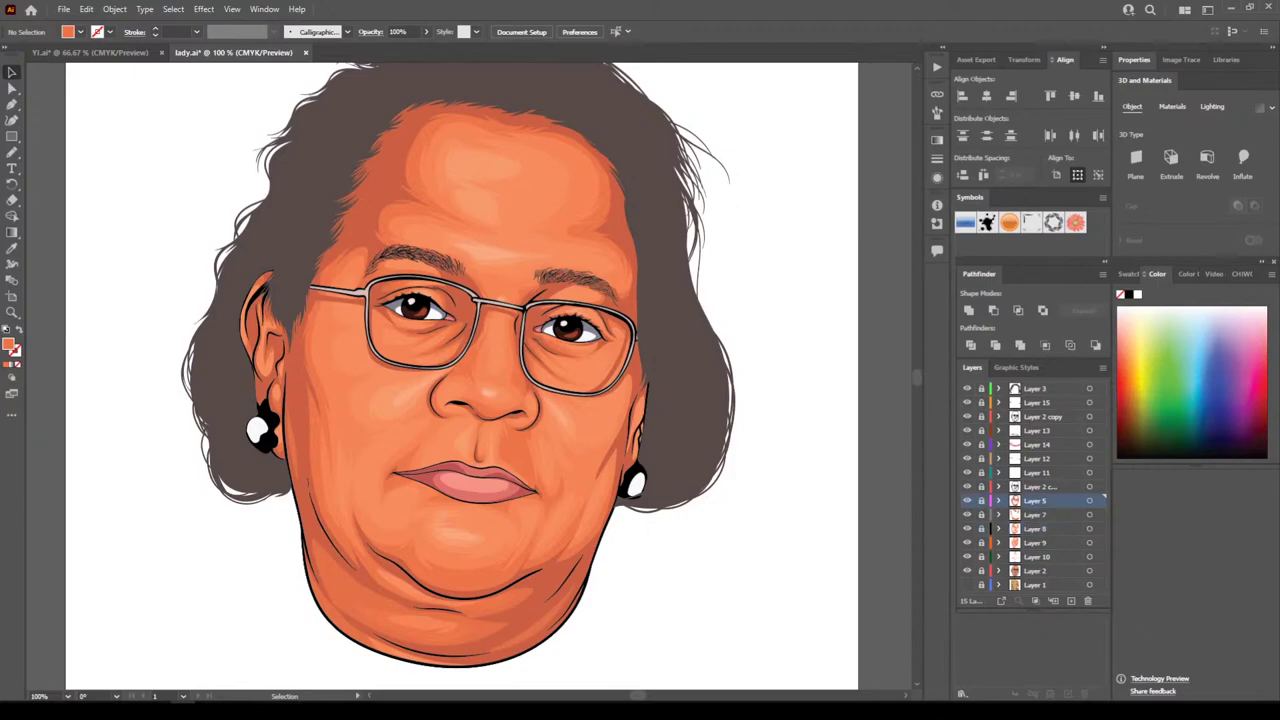
click(1071, 600)
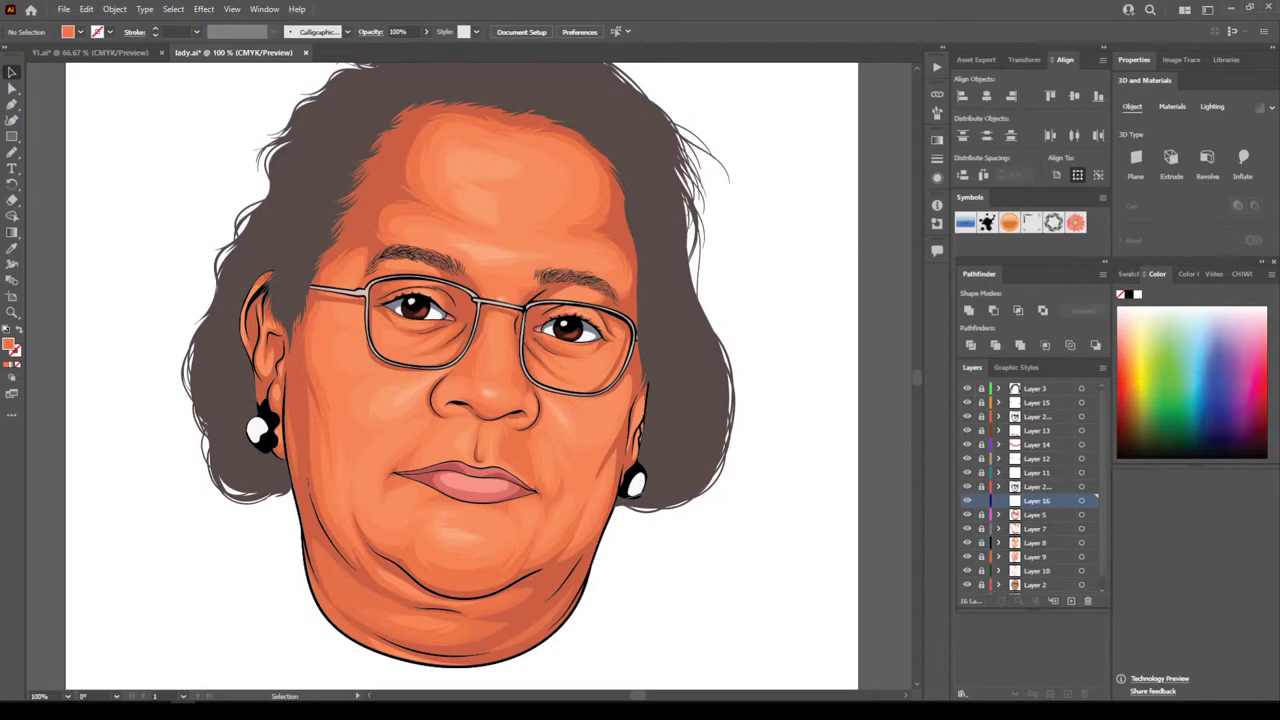
drag(1037, 501, 1037, 423)
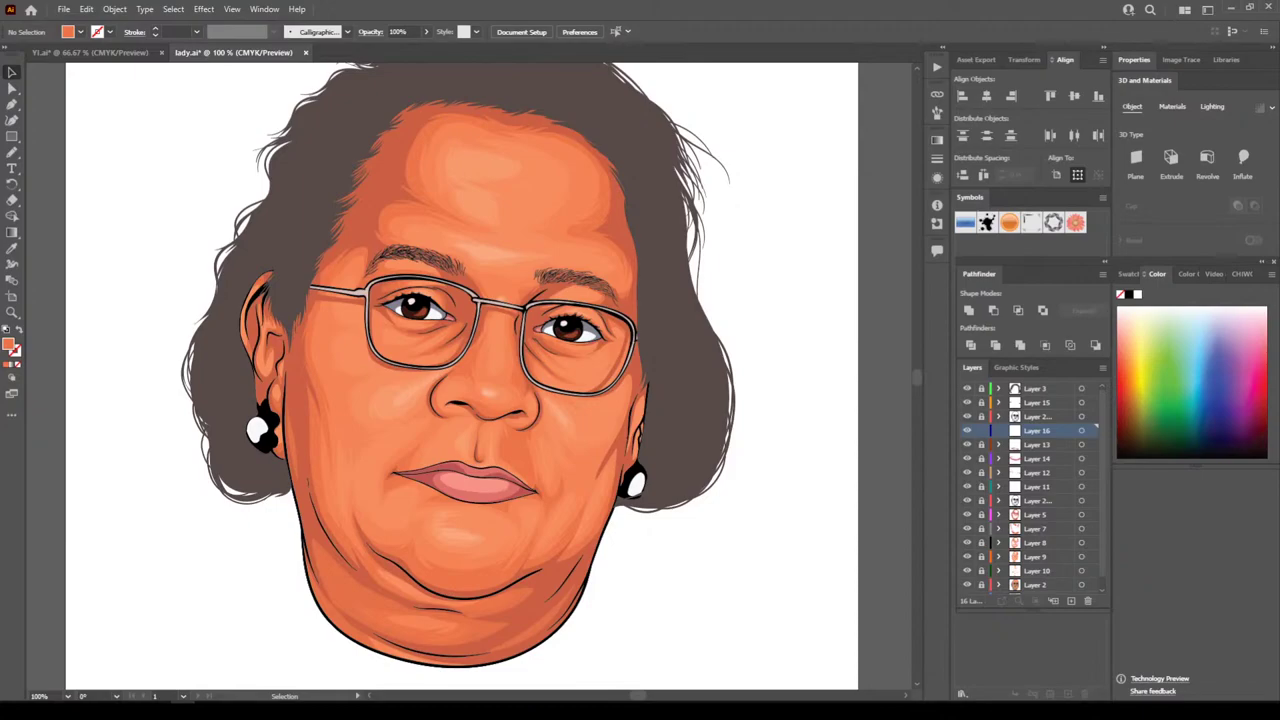
Set the fill to dark reddish brown 7C3524 and draw a Pencil shadow from beside the nose bridge up to the brow
key(ctrl+minus)
key(ctrl+equal)
key(ctrl+equal)
key(ctrl+equal)
scroll(469, 376, up, 1)
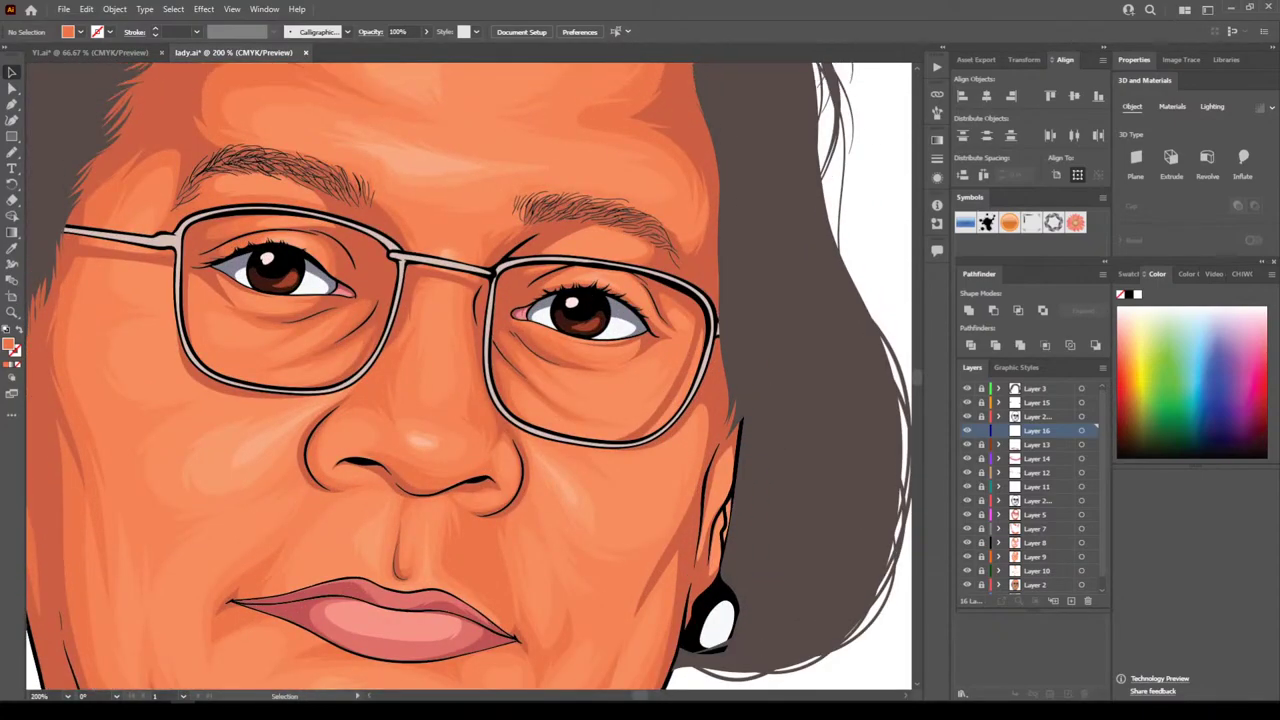
key(ctrl+plus)
key(ctrl+plus)
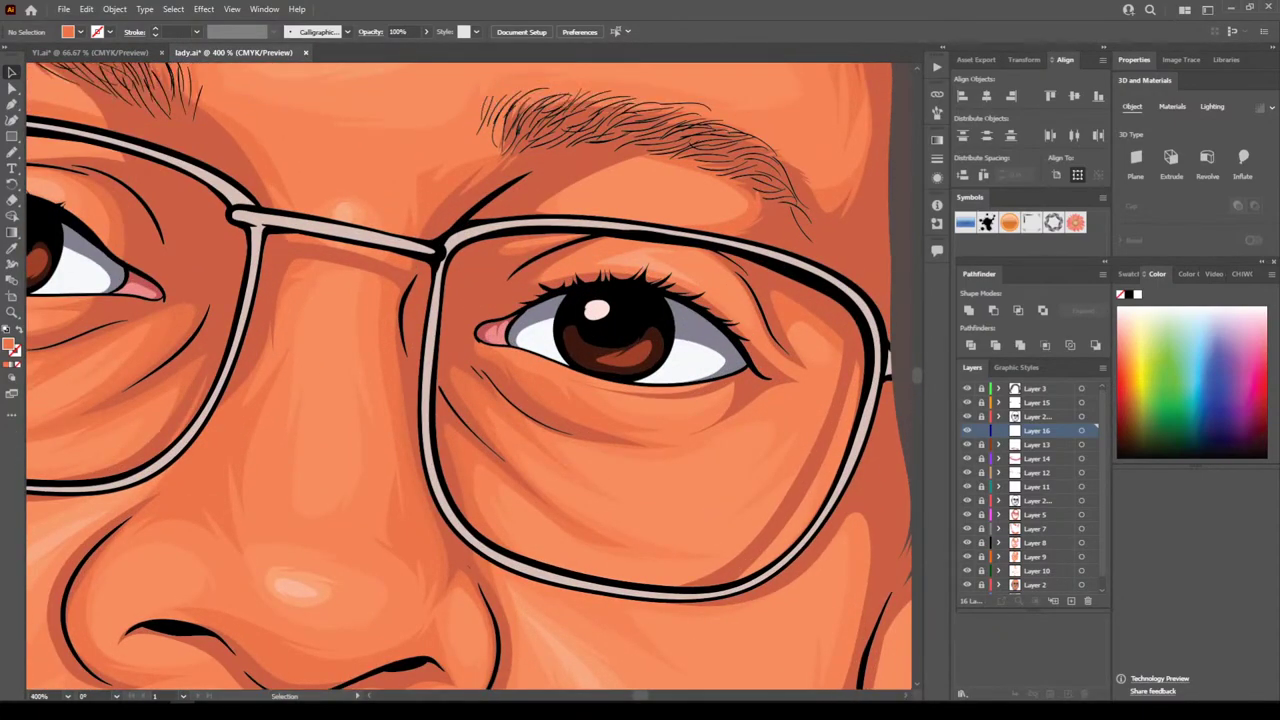
key(ctrl+plus)
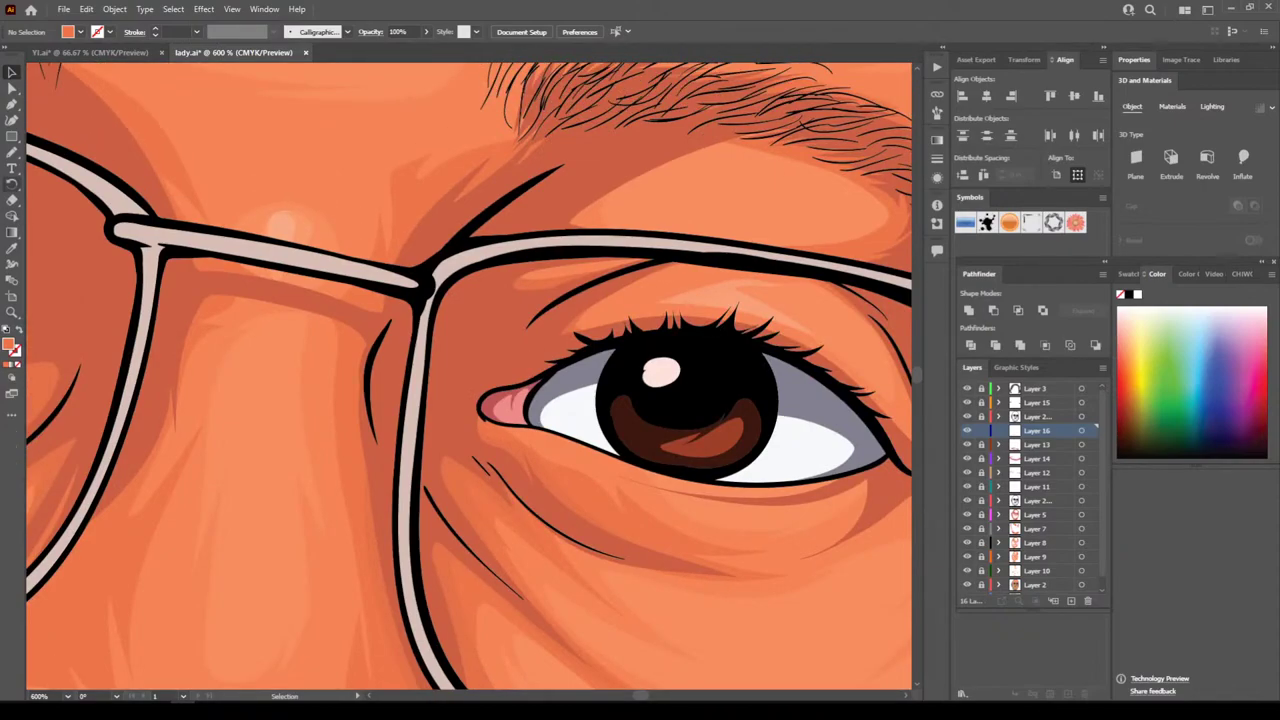
key(i)
click(480, 300)
double_click(8, 344)
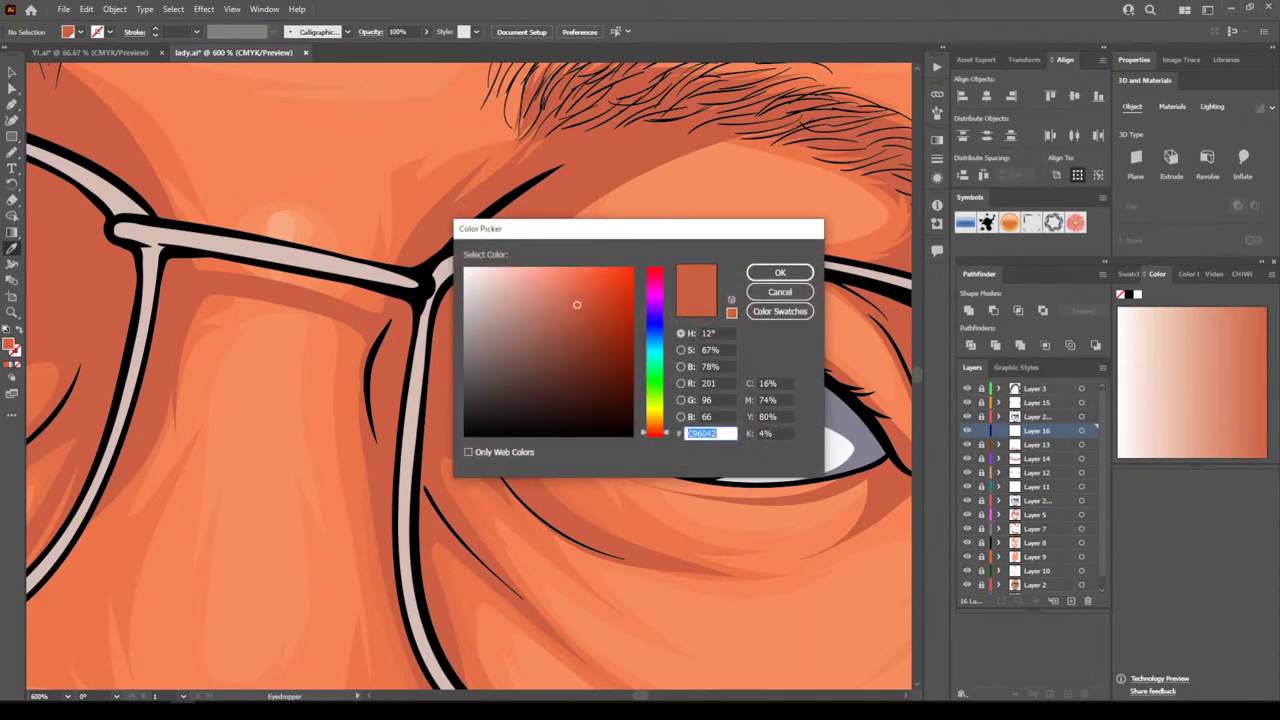
drag(576, 304, 584, 354)
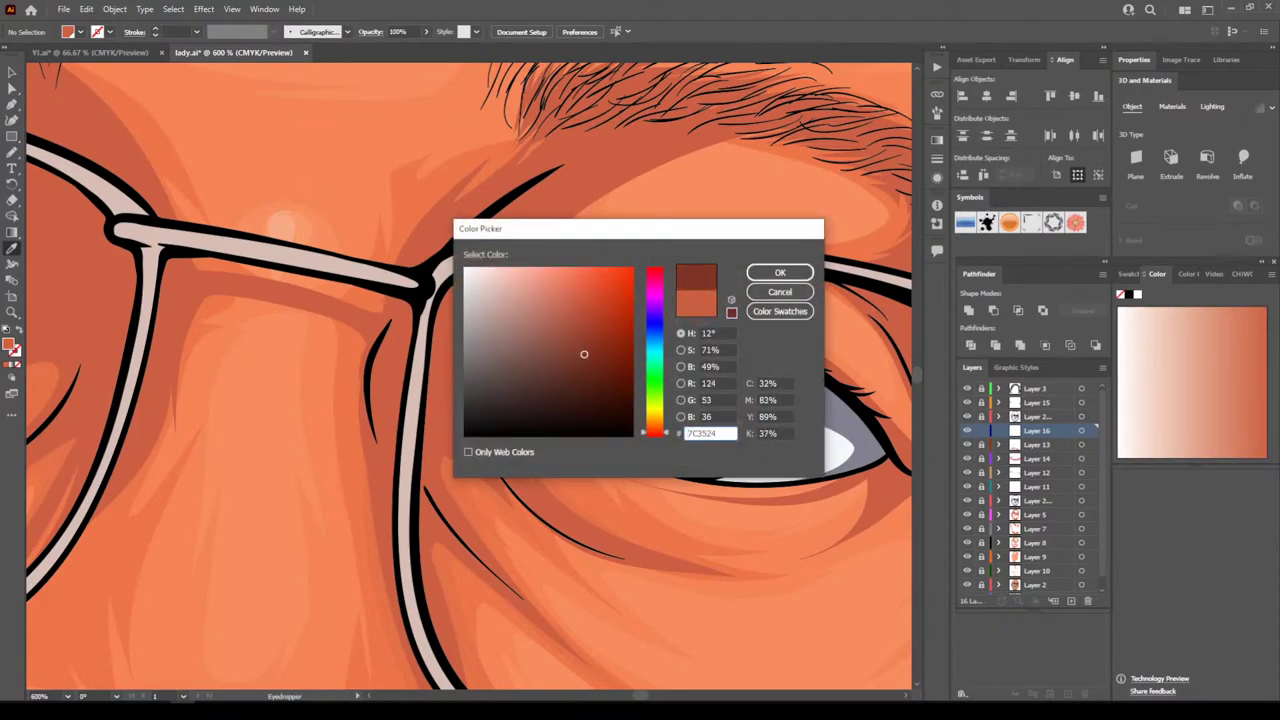
click(780, 272)
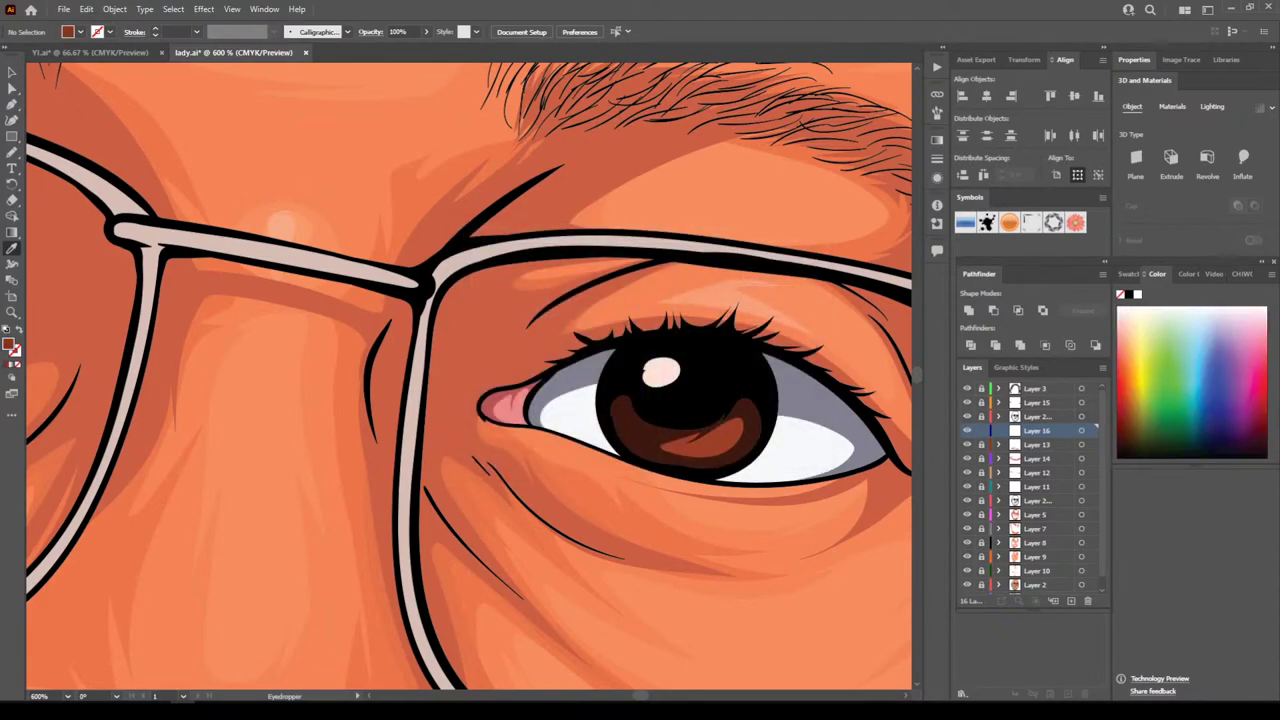
key(n)
mouse_move(412, 284)
mouse_down()
mouse_move(378, 330)
mouse_move(364, 384)
mouse_move(400, 514)
mouse_move(407, 473)
mouse_up()
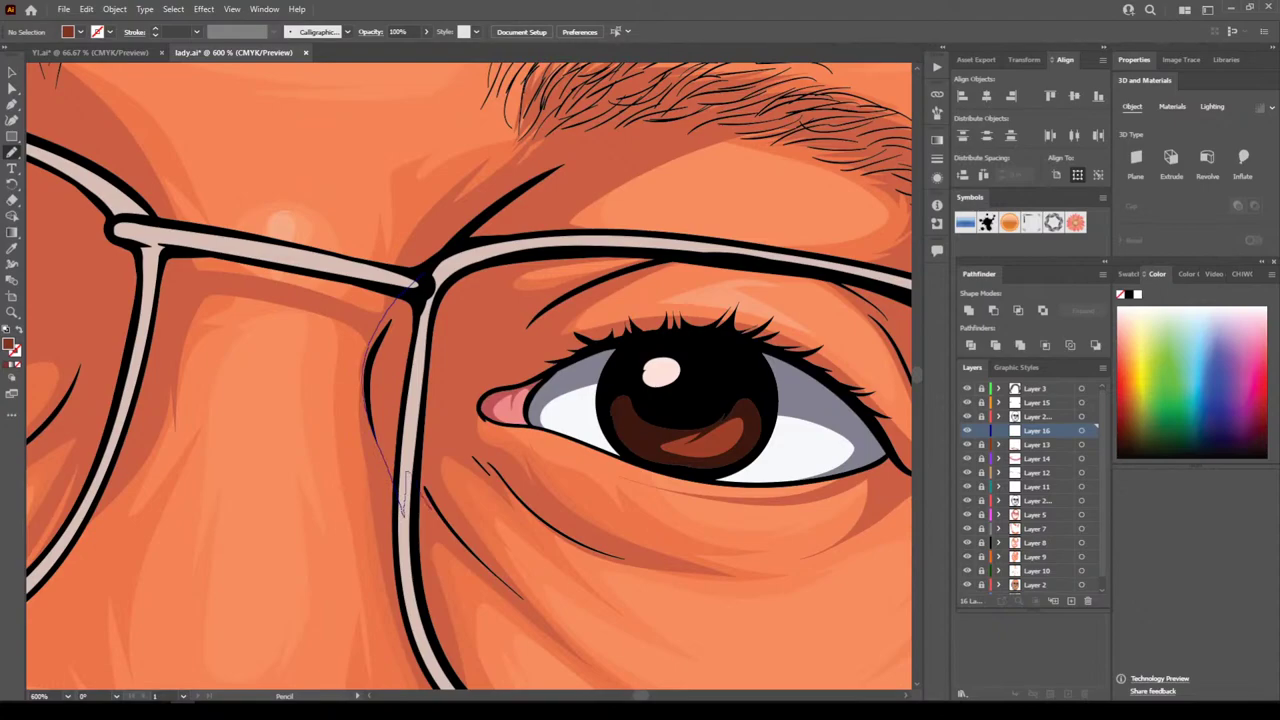
mouse_move(445, 518)
mouse_down()
mouse_move(434, 430)
mouse_move(518, 324)
mouse_move(478, 335)
mouse_move(466, 305)
mouse_move(489, 258)
mouse_move(620, 146)
mouse_up()
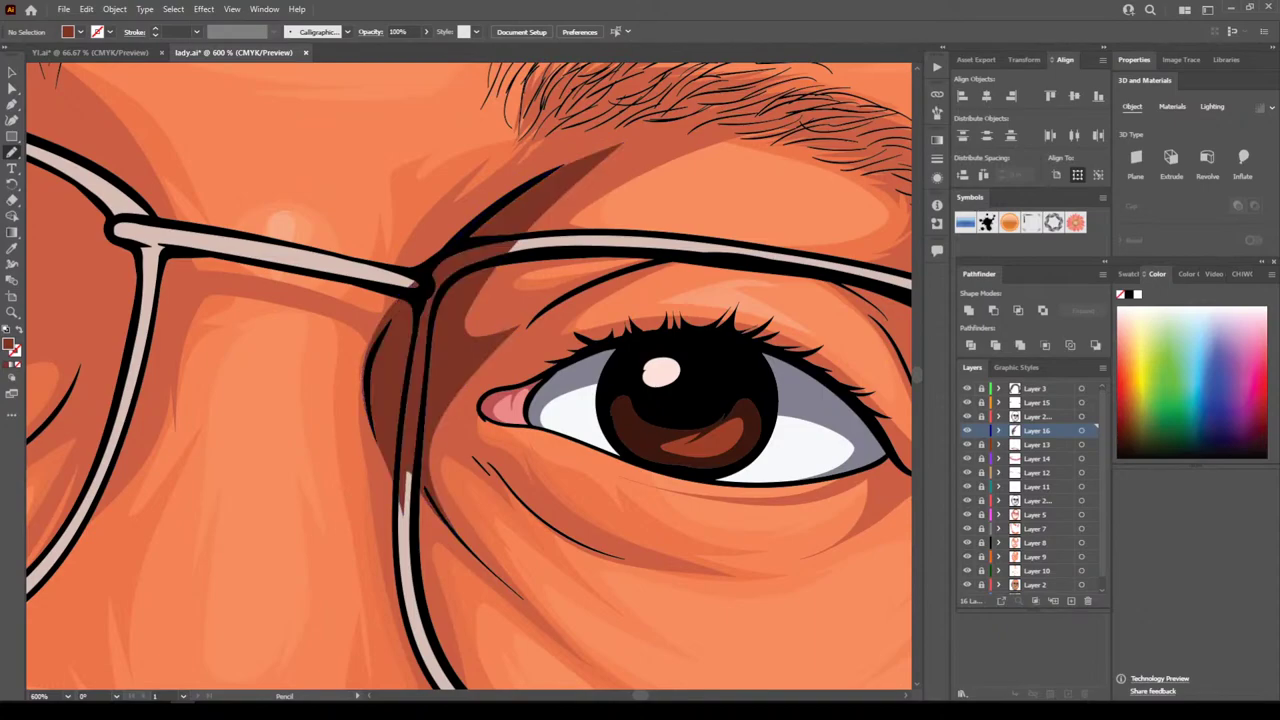
Move Layer 16 directly above Layer 5, beneath the glasses frame, and check the dark shadow around the inner eye corner
drag(1037, 431, 1036, 502)
key(ctrl+minus)
key(ctrl+minus)
key(ctrl+minus)
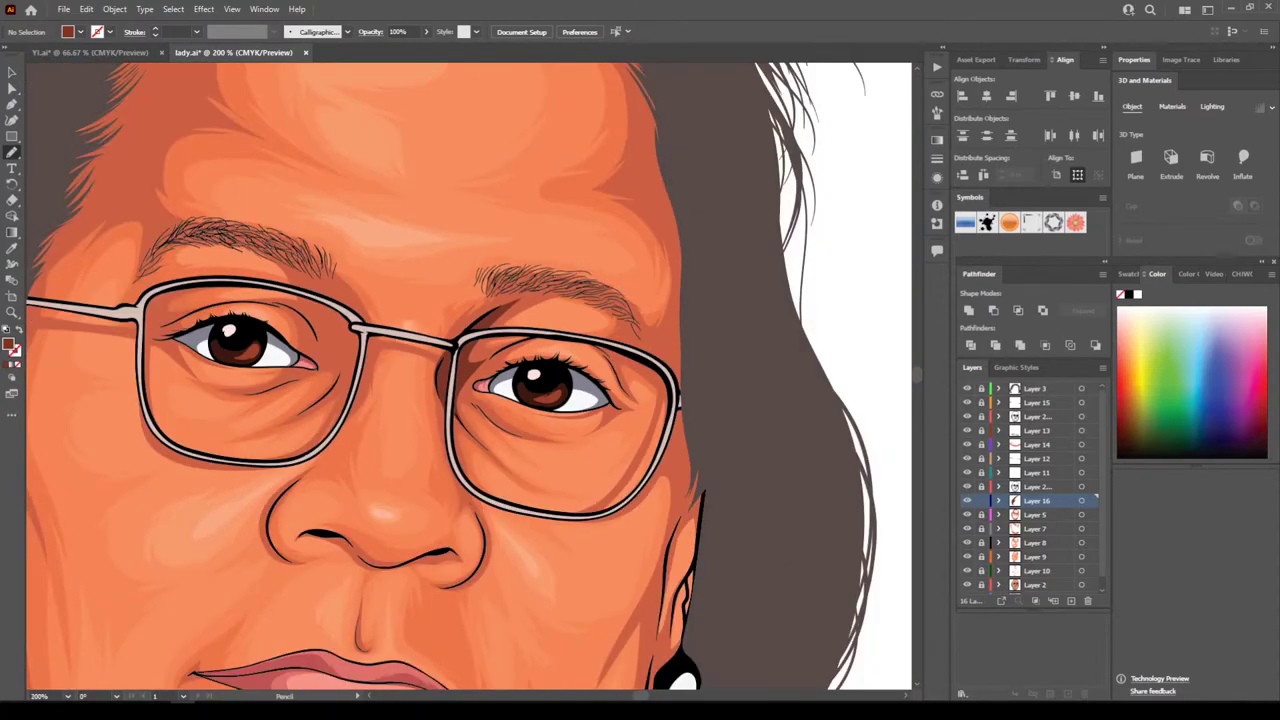
key(ctrl+plus)
key(ctrl+plus)
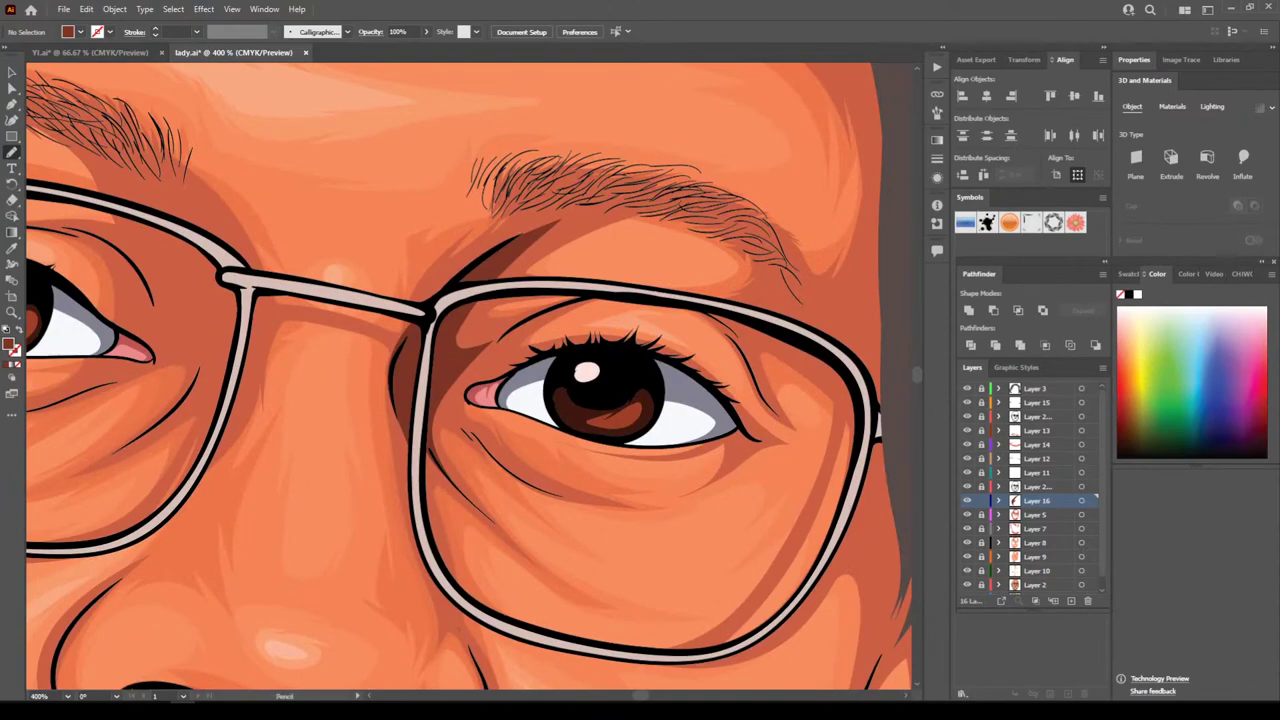
key(ctrl+plus)
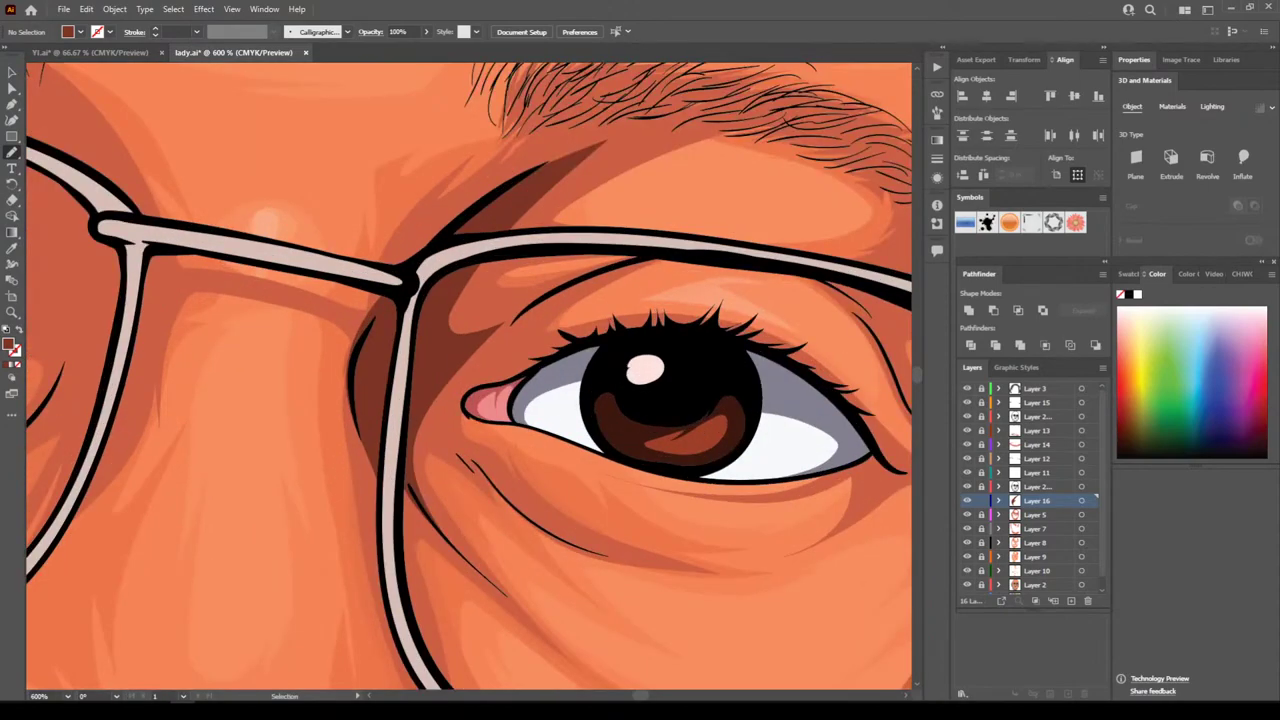
key(ctrl+plus)
key(ctrl+minus)
key(ctrl+minus)
key(ctrl+minus)
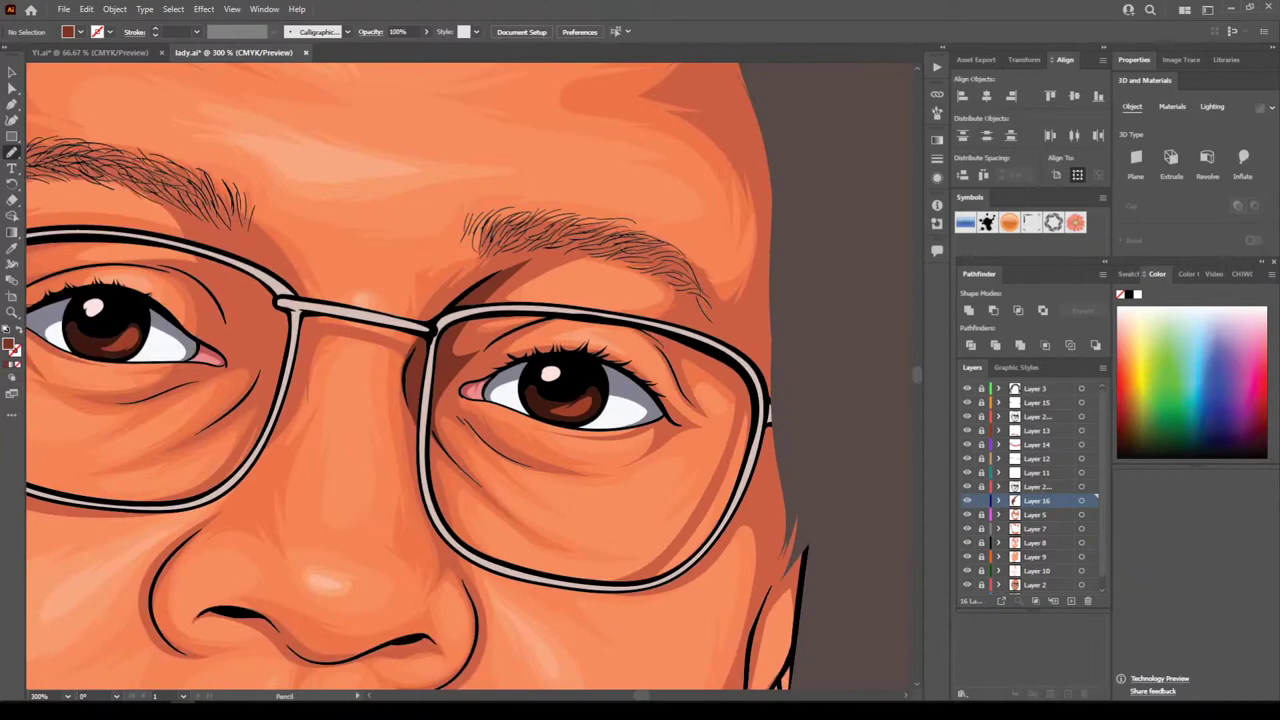
key(ctrl+plus)
key(ctrl+plus)
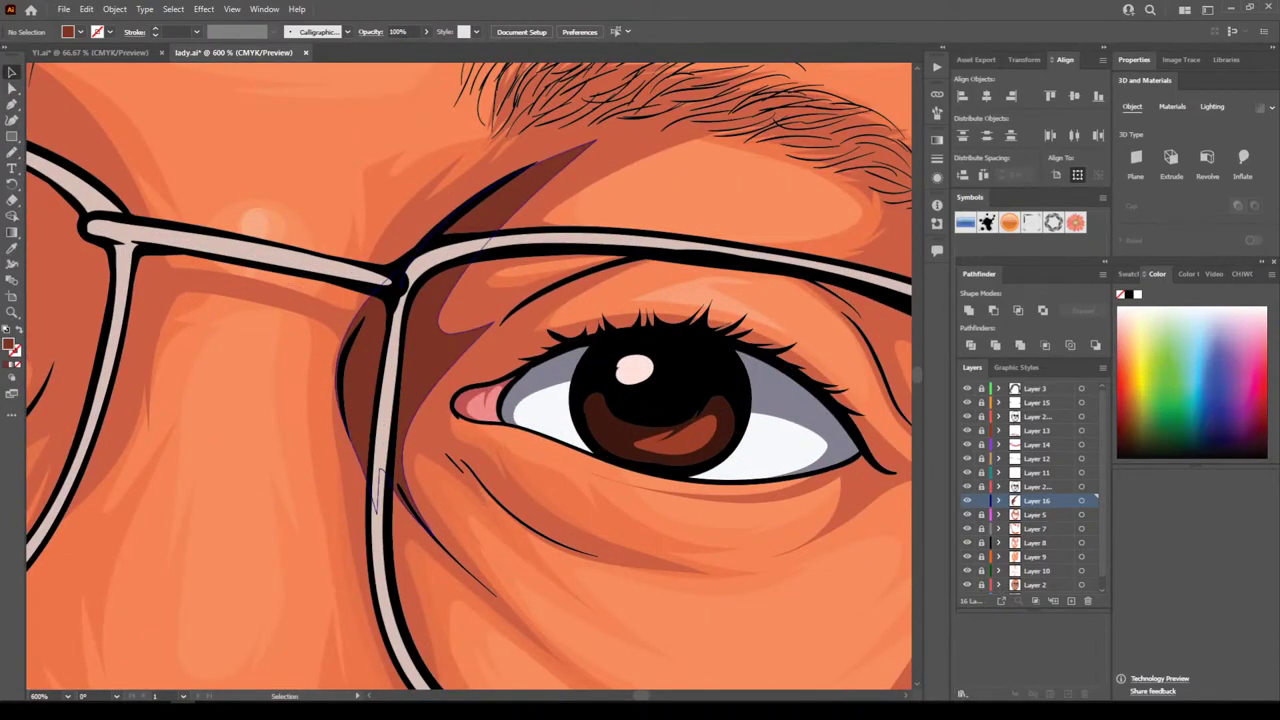
Select the dark shadow around the inner eye corner and try reddish tones from the CHIWORLD SKIN TONES #1 swatches as its fill
click(428, 345)
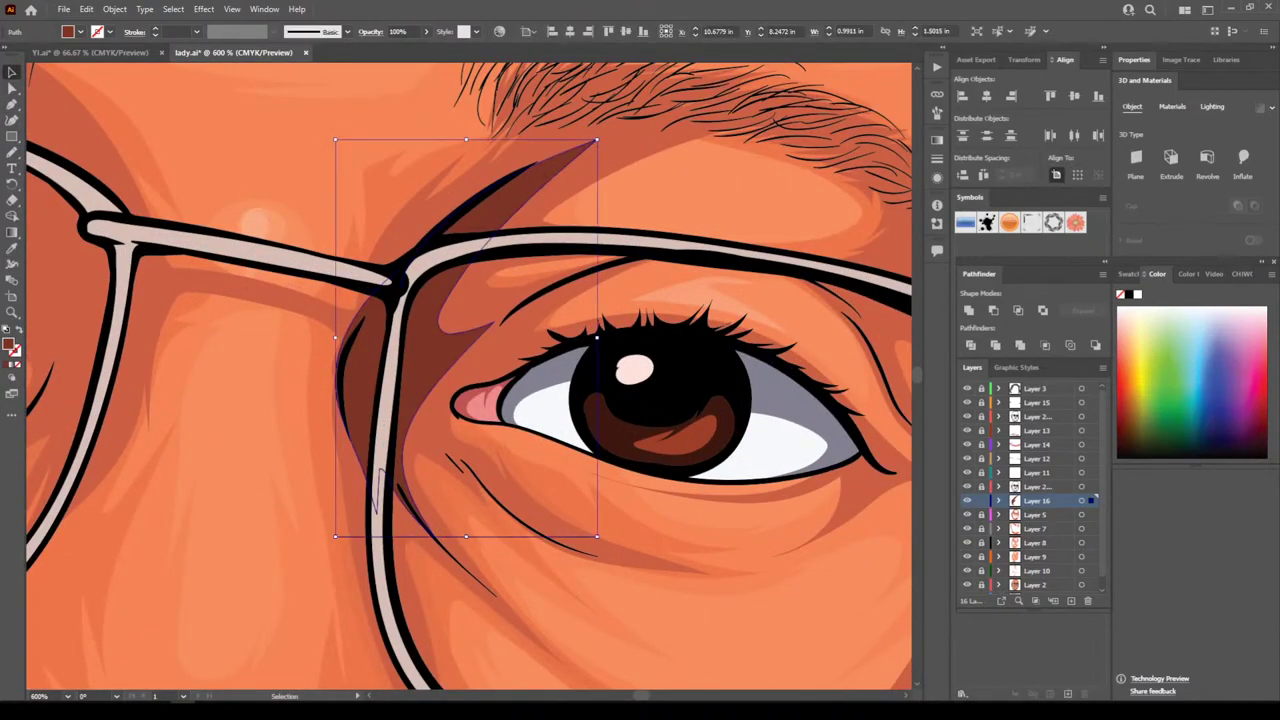
click(1132, 274)
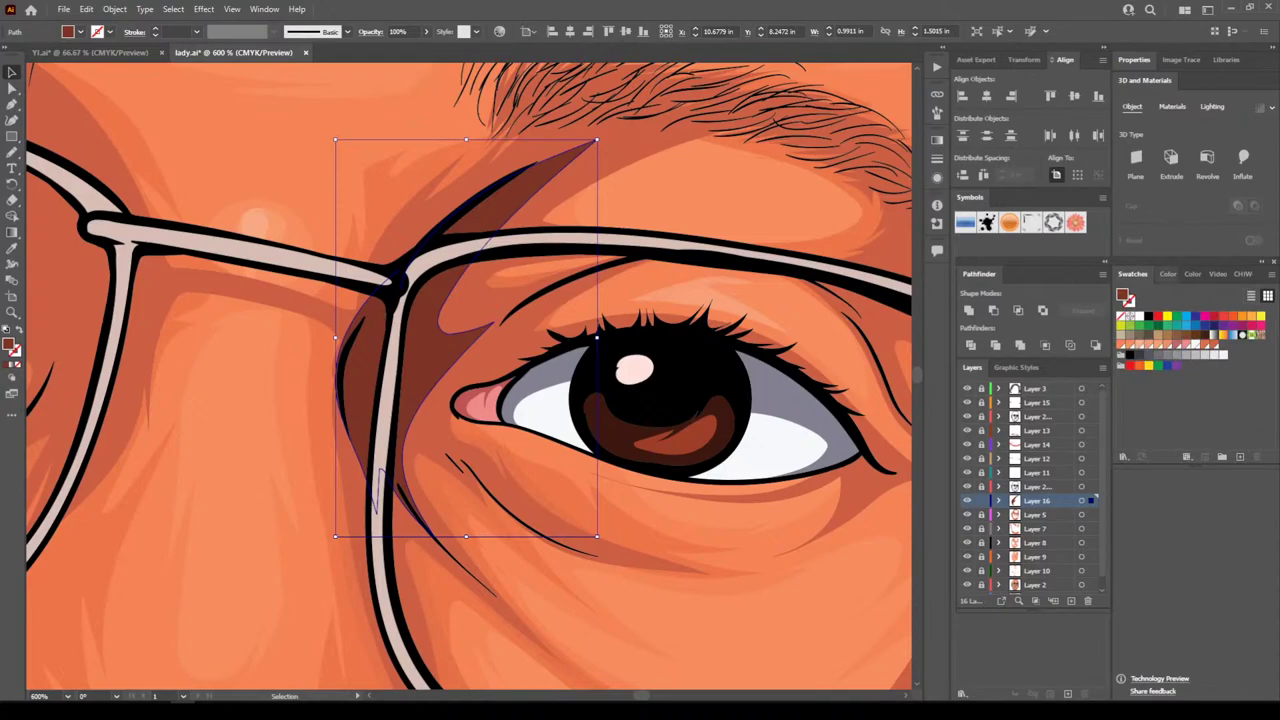
click(1167, 274)
click(1243, 274)
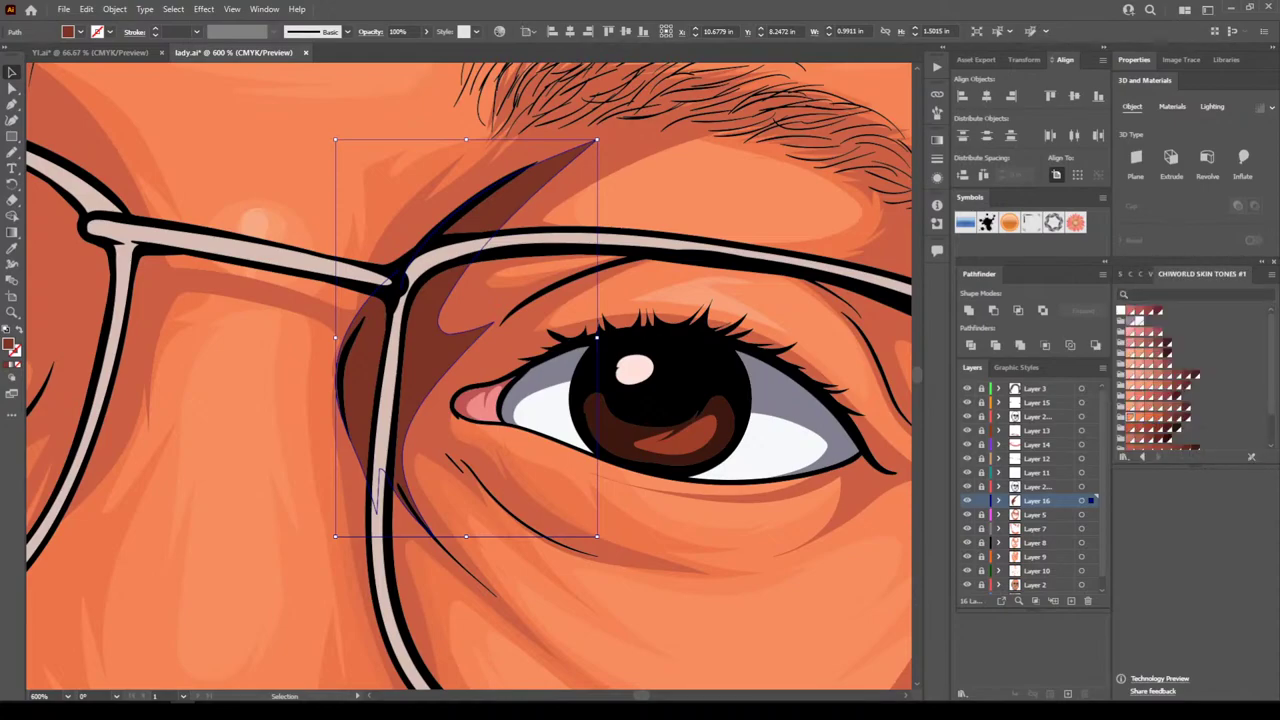
click(1158, 418)
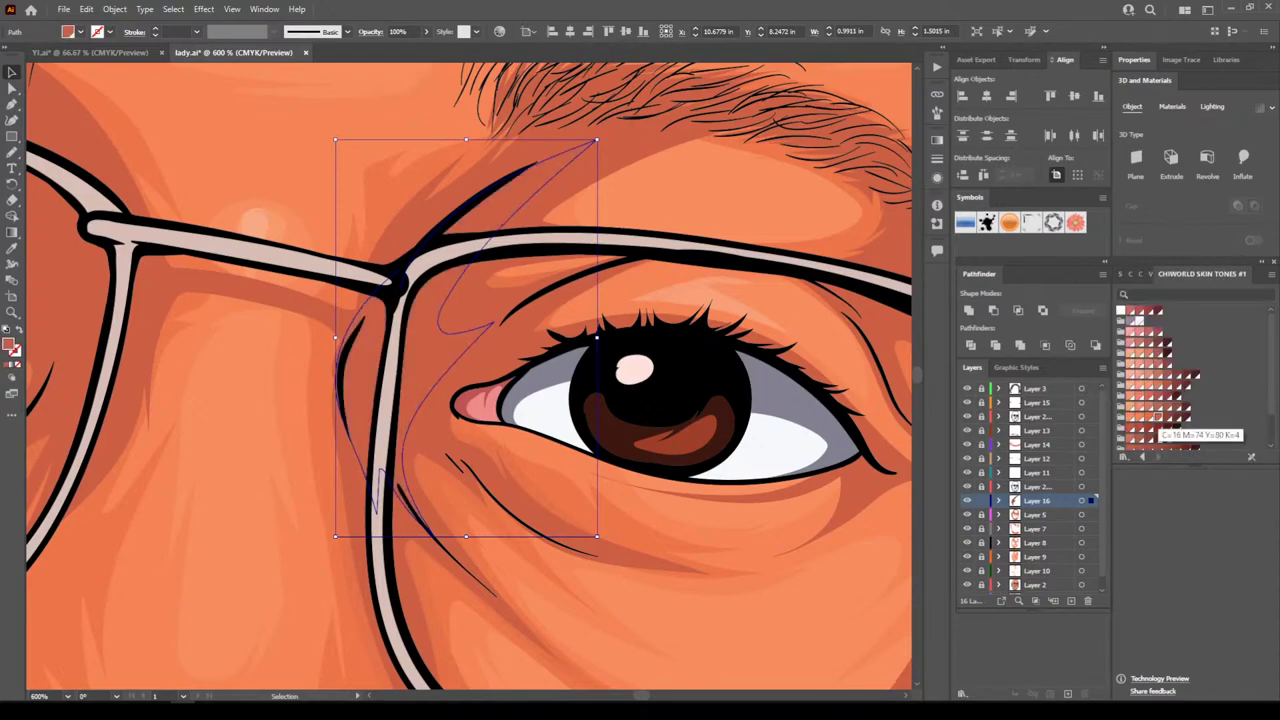
key(ctrl+z)
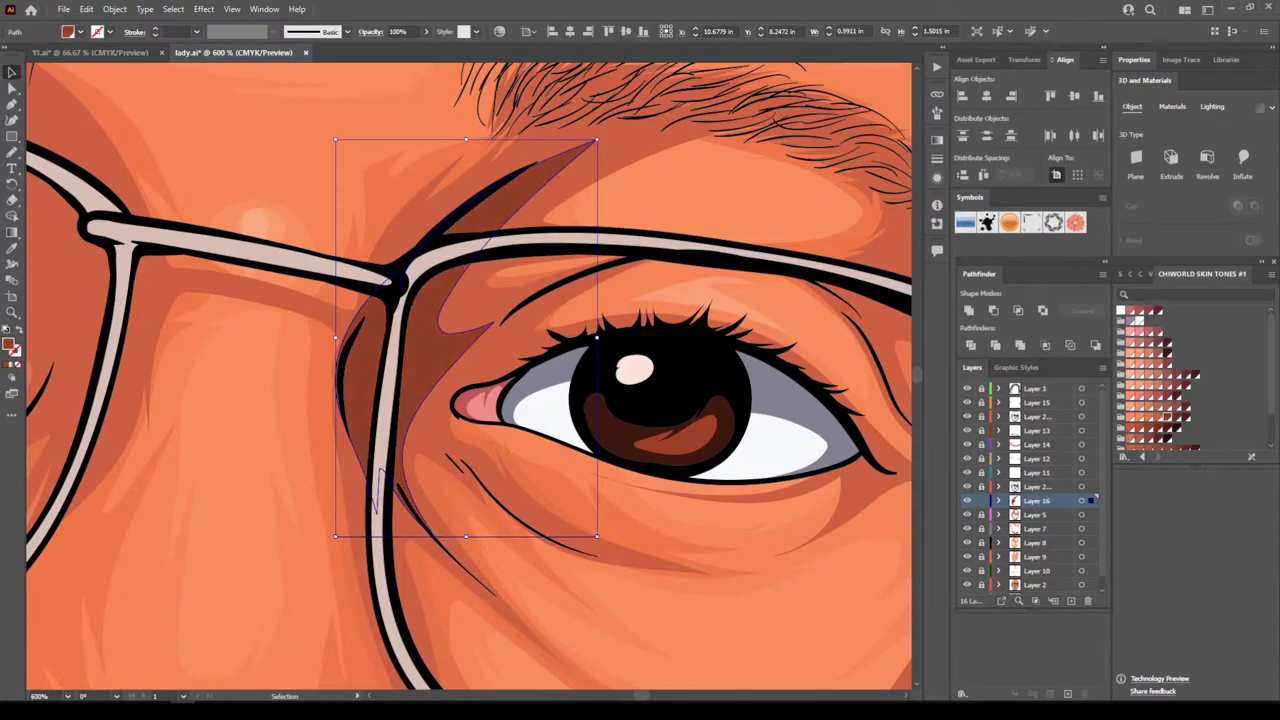
Compare the shadow against the whole face, refill it with a softer reddish brown from CHIWORLD SKIN TONES #1, and deselect it
click(766, 523)
key(ctrl+minus)
key(ctrl+minus)
key(ctrl+minus)
key(ctrl+minus)
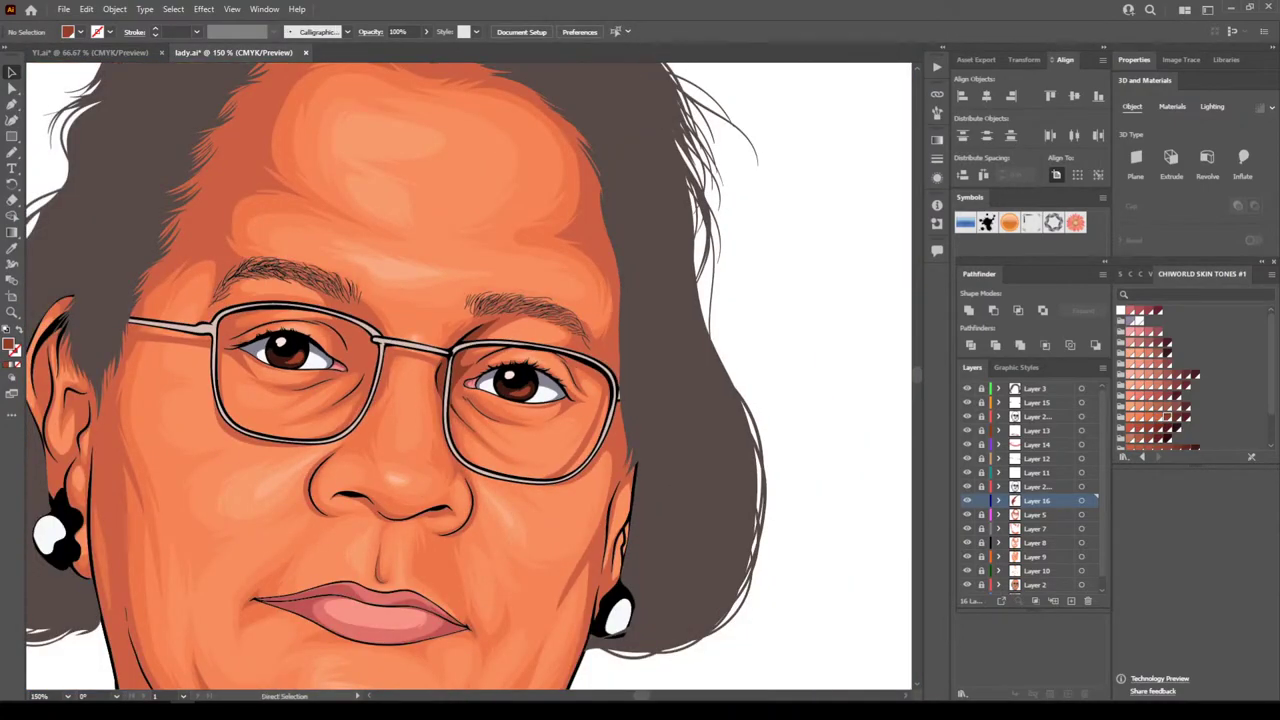
key(ctrl+equal)
key(ctrl+equal)
key(ctrl+equal)
key(ctrl+equal)
click(420, 330)
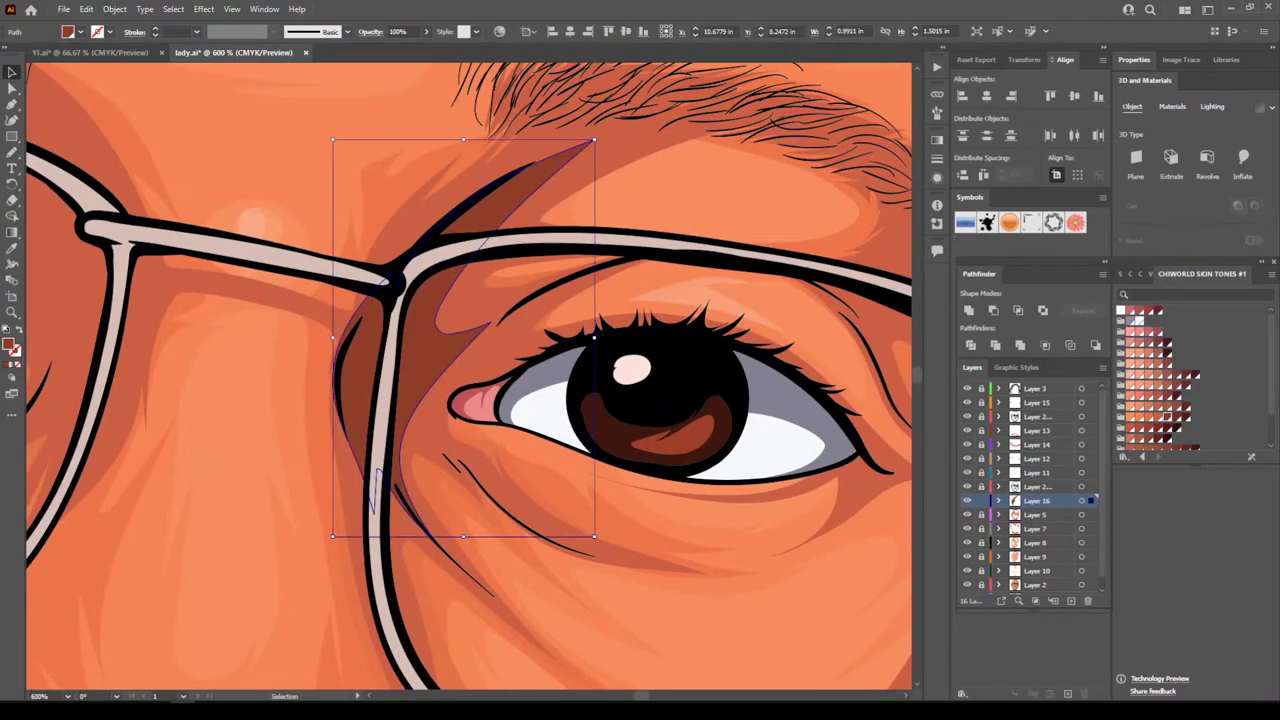
key(ctrl+z)
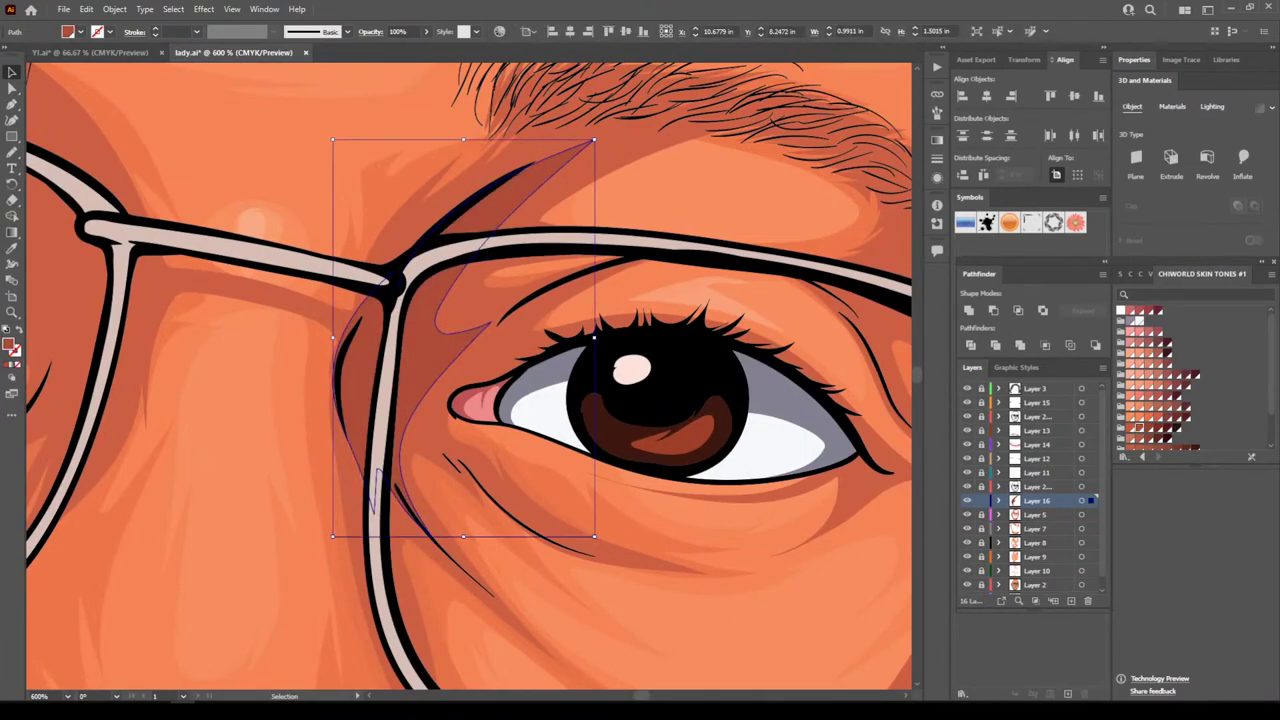
click(1148, 428)
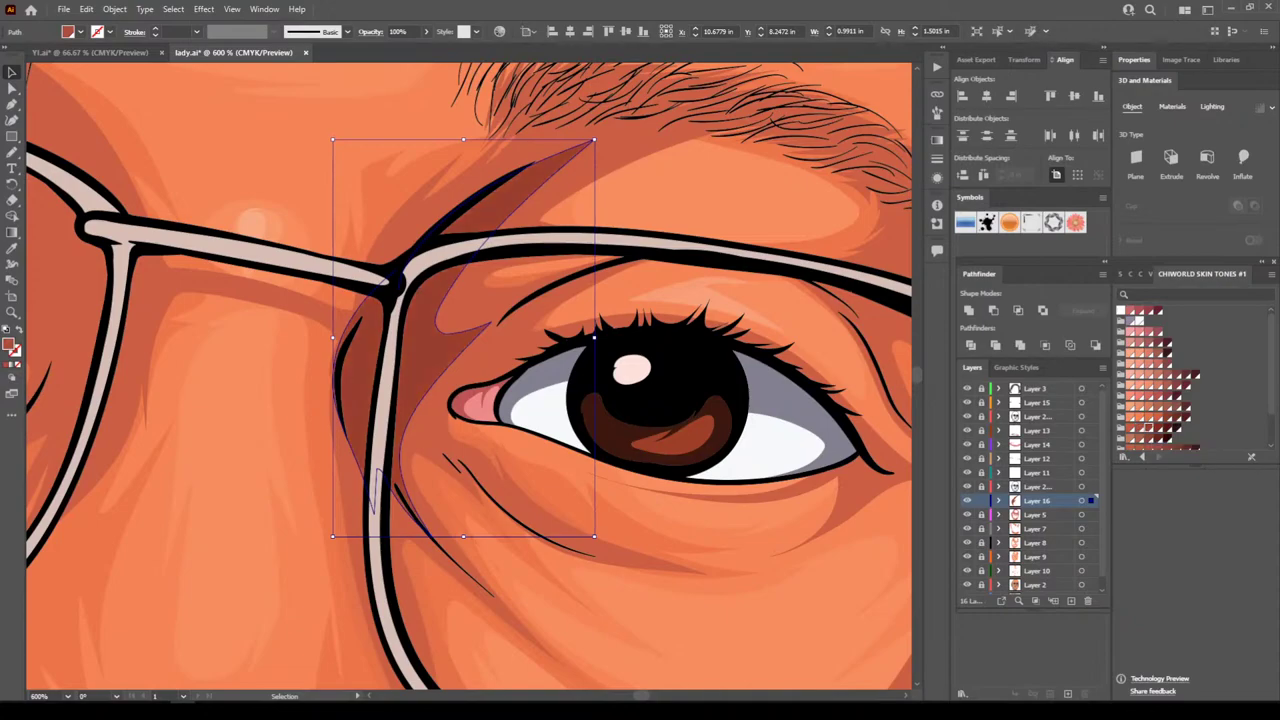
key(ctrl+shift+a)
key(ctrl+0)
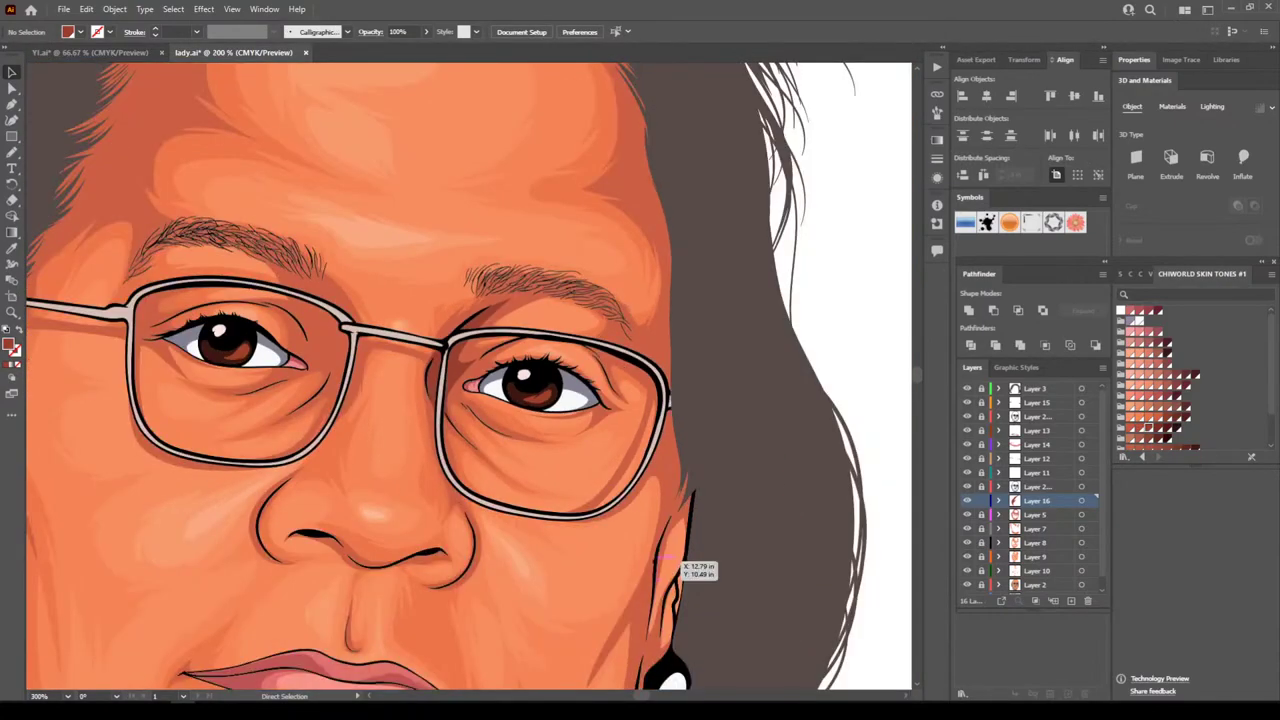
Draw a Pencil shadow in the woman's left eye socket, from the inner eye corner along the upper lid crease to the glasses rim
key(ctrl+=)
key(ctrl+=)
key(ctrl+=)
key(ctrl+=)
key(ctrl+=)
key(ctrl+=)
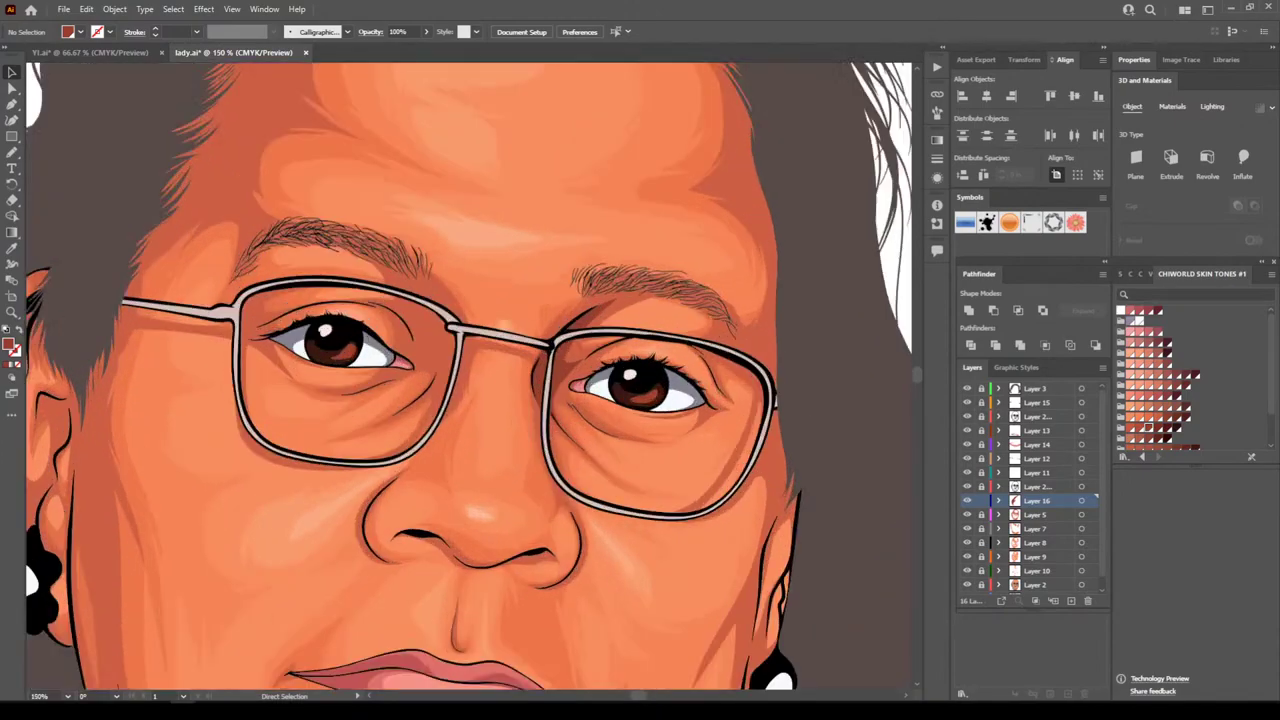
key(ctrl+equal)
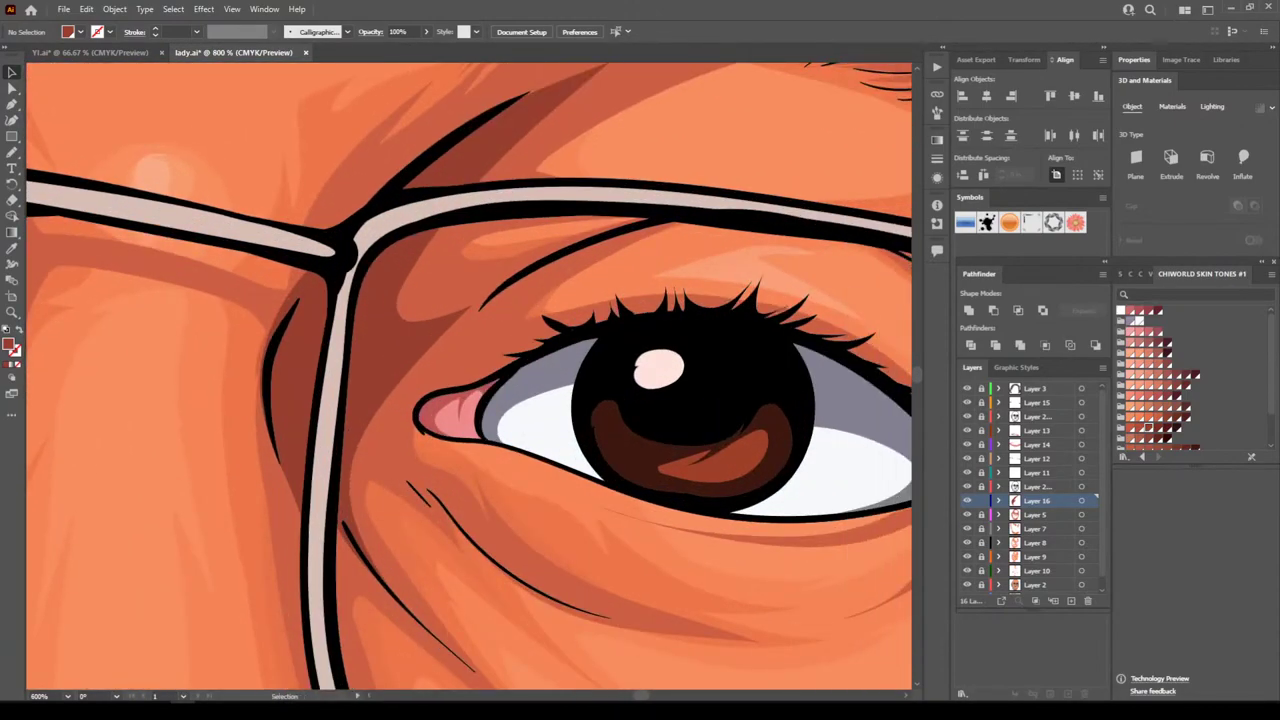
key(n)
mouse_move(368, 384)
mouse_down()
mouse_move(396, 400)
mouse_move(646, 322)
mouse_move(492, 347)
mouse_move(502, 303)
mouse_move(693, 210)
mouse_move(428, 298)
mouse_move(428, 265)
mouse_move(473, 238)
mouse_move(606, 225)
mouse_up()
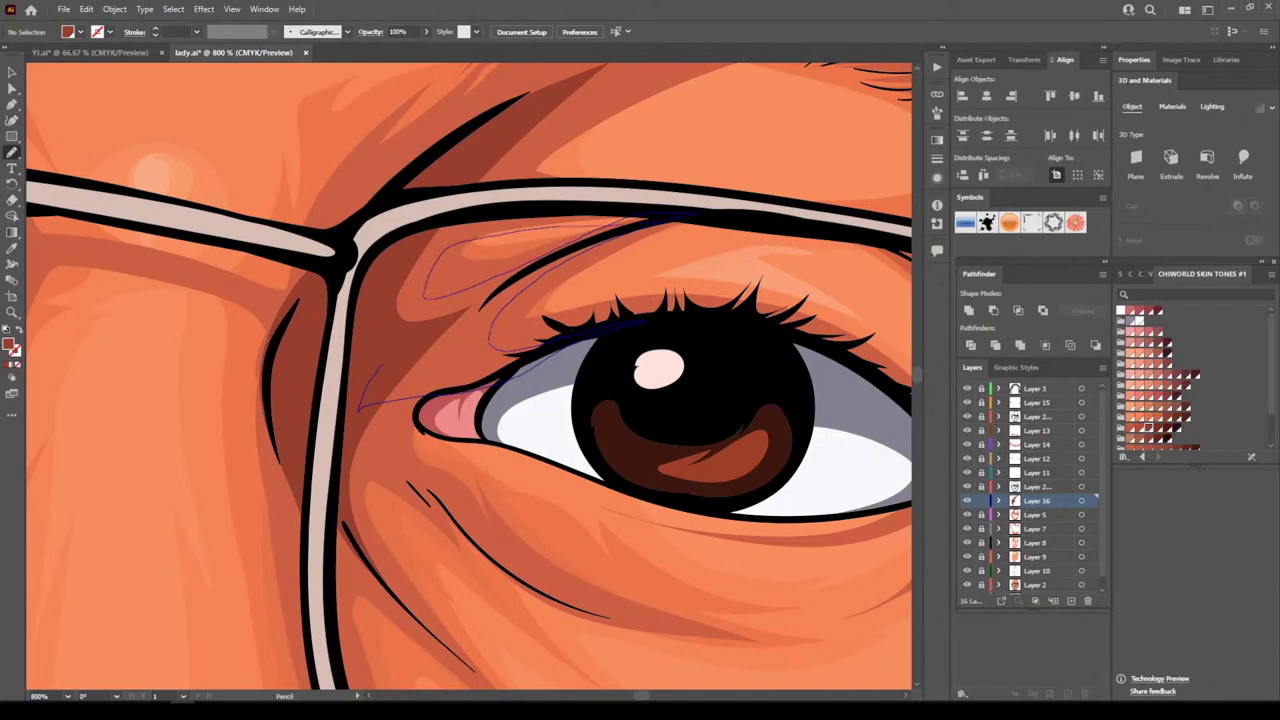
drag(508, 203, 382, 364)
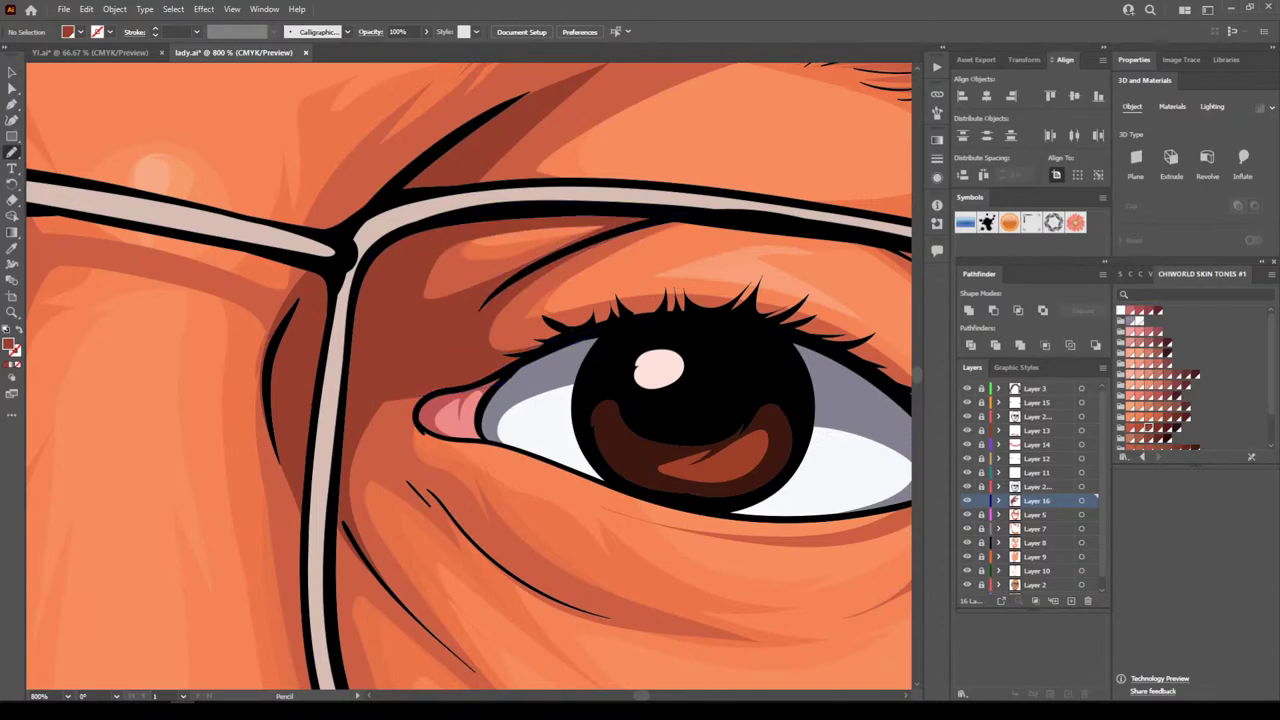
Draw a Pencil shadow below the inner corner of the woman's left eye, following the under-eye crease
key(ctrl+minus)
key(ctrl+minus)
key(ctrl+minus)
key(ctrl+minus)
key(ctrl+minus)
key(ctrl+minus)
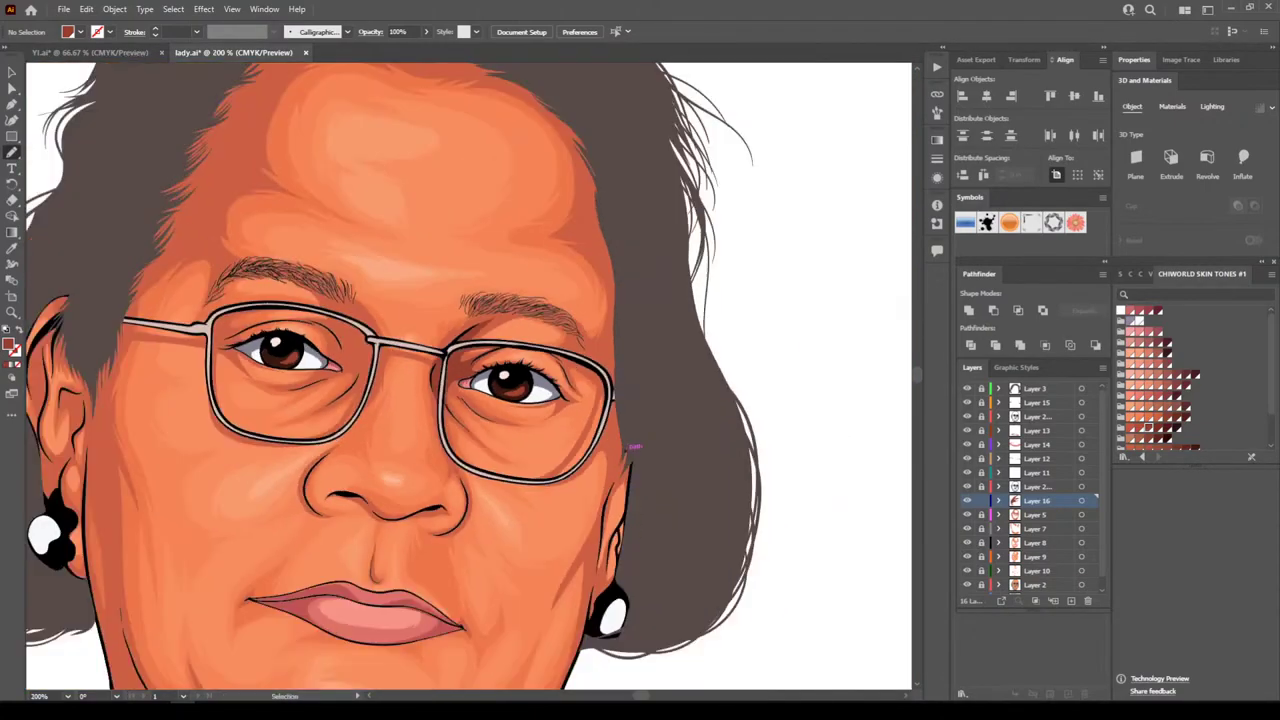
key(ctrl+plus)
key(ctrl+plus)
key(ctrl+plus)
key(ctrl+plus)
key(ctrl+plus)
key(ctrl+plus)
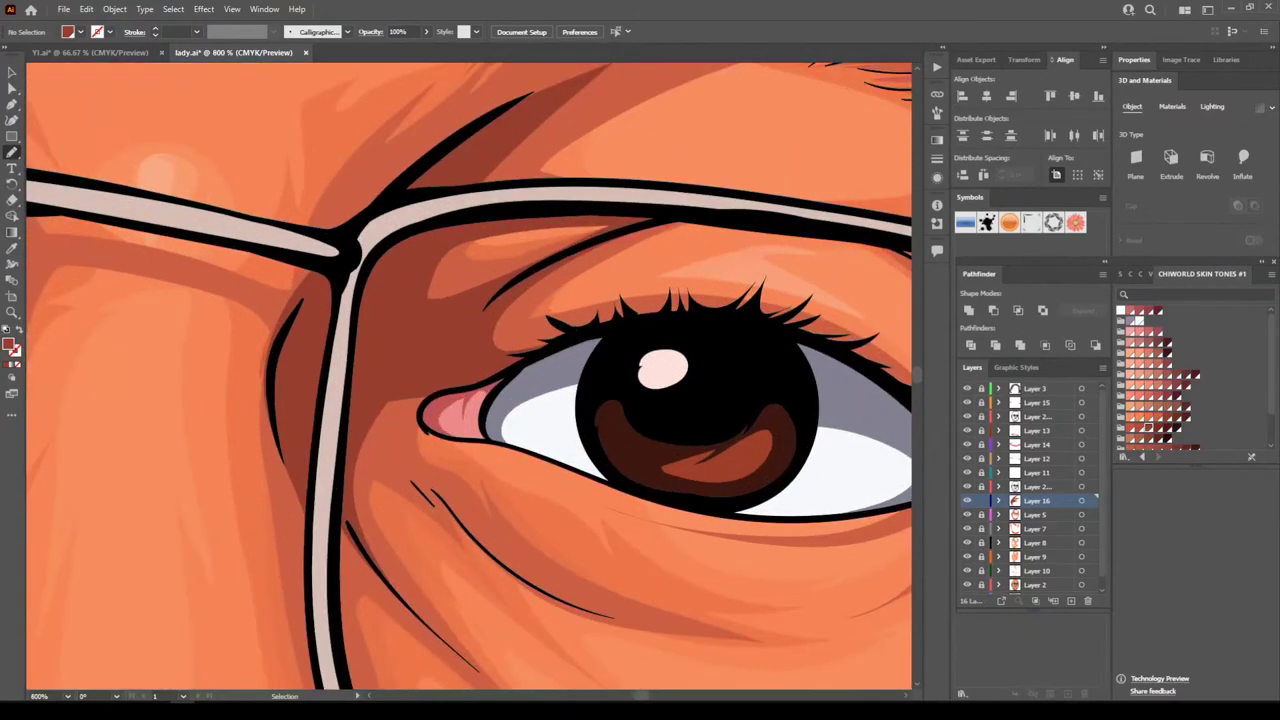
mouse_move(334, 393)
mouse_down()
mouse_move(454, 484)
mouse_move(436, 450)
mouse_up()
mouse_move(478, 488)
mouse_down()
mouse_move(520, 534)
mouse_move(672, 576)
mouse_up()
mouse_move(481, 487)
mouse_down()
mouse_move(414, 417)
mouse_move(412, 358)
mouse_move(368, 338)
mouse_move(336, 388)
mouse_up()
Check the new shadows around the woman's left eye against the whole portrait
key(ctrl+minus)
key(ctrl+minus)
key(ctrl+minus)
key(ctrl+minus)
key(ctrl+minus)
key(ctrl+minus)
key(ctrl+minus)
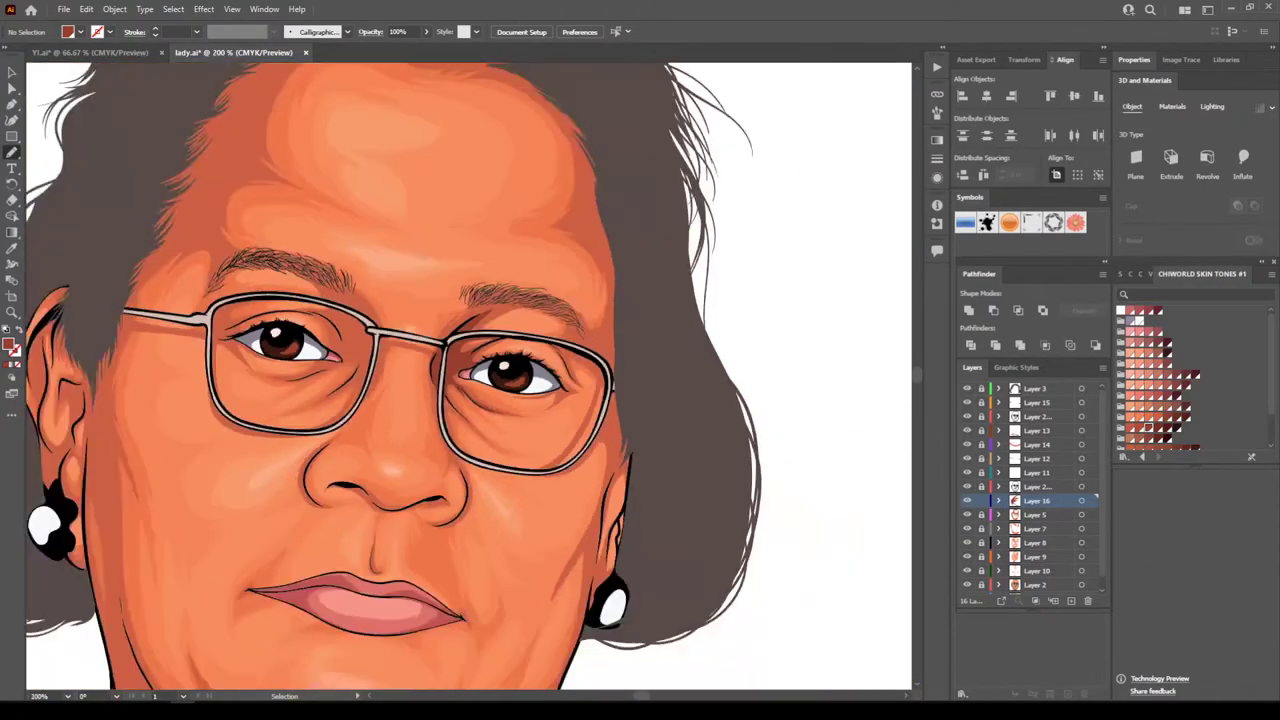
key(ctrl+minus)
scroll(469, 375, left, 2)
Draw a Pencil shadow beside the nose at the woman's right eye, from the under-eye crease up along the inside of the glasses rim
key(ctrl+plus)
key(ctrl+plus)
key(ctrl+plus)
key(ctrl+plus)
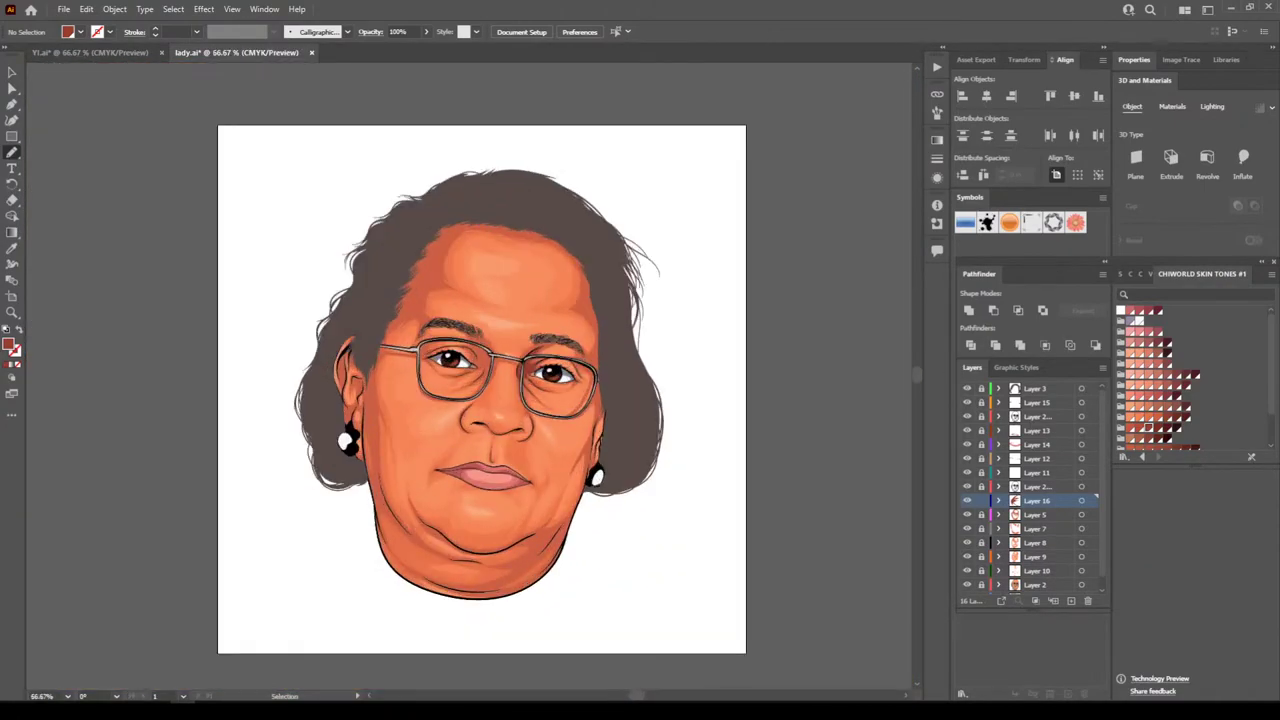
scroll(621, 561, up, 2)
key(ctrl+plus)
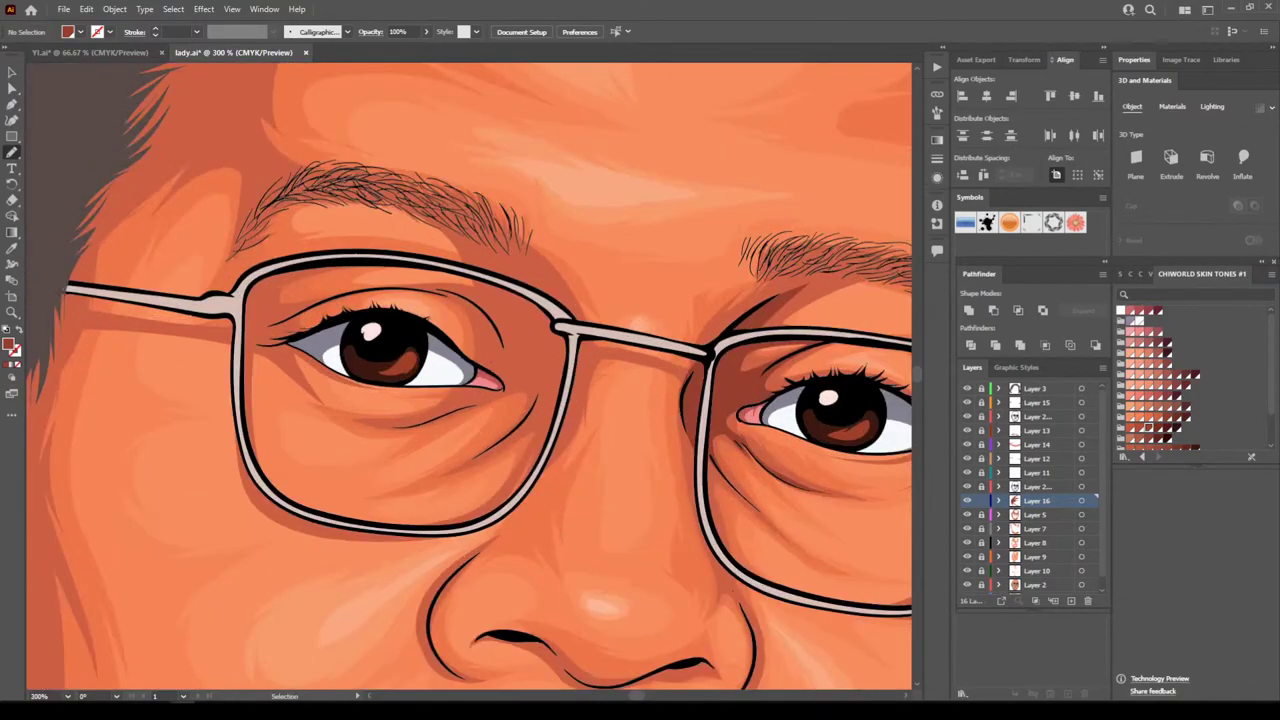
scroll(621, 561, right, 3)
key(ctrl+plus)
key(ctrl+plus)
mouse_move(562, 352)
mouse_down()
mouse_move(537, 487)
mouse_move(583, 406)
mouse_move(591, 304)
mouse_move(571, 281)
mouse_move(552, 420)
mouse_move(546, 410)
mouse_move(332, 562)
mouse_move(481, 422)
mouse_up()
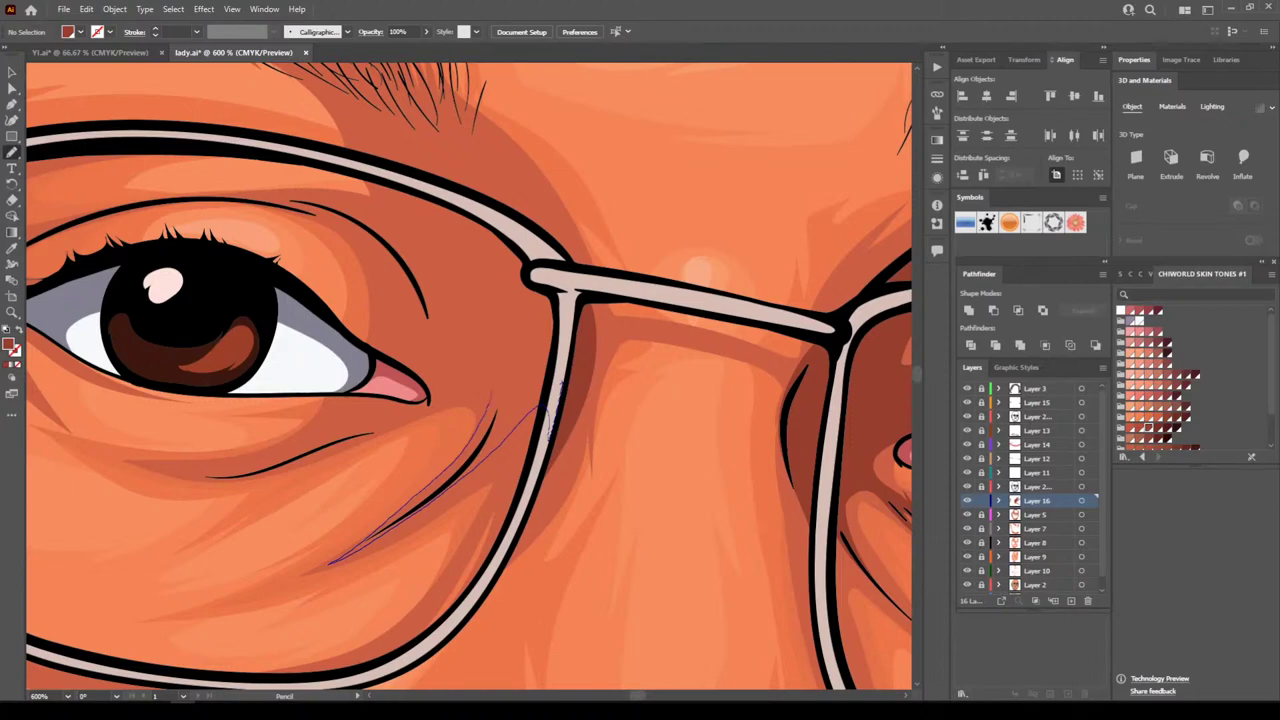
mouse_move(494, 372)
mouse_down()
mouse_move(512, 400)
mouse_move(527, 345)
mouse_move(490, 262)
mouse_move(430, 197)
mouse_up()
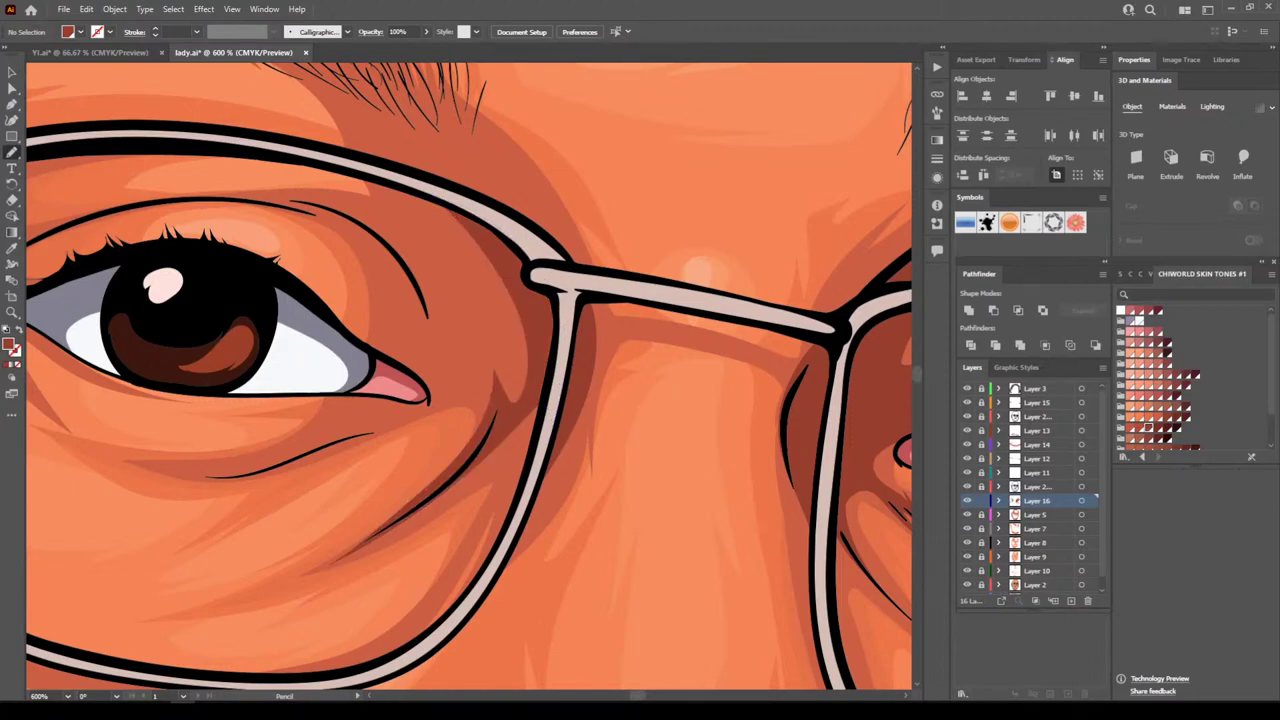
Draw a jagged Pencil shadow along the outer edge of the eyelid fold near the inner corner of the woman's right eye
key(ctrl+minus)
key(ctrl+minus)
key(ctrl+minus)
key(ctrl+minus)
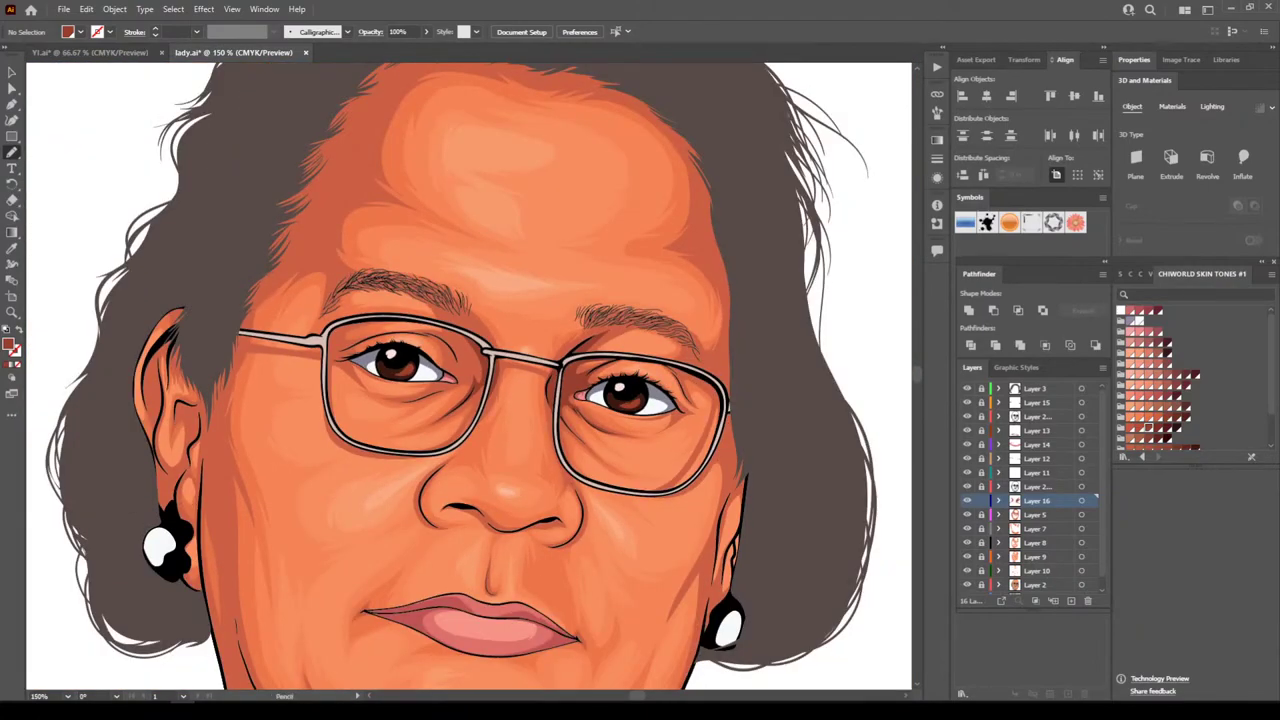
key(ctrl+equal)
key(ctrl+plus)
key(ctrl+plus)
key(ctrl+plus)
key(ctrl+plus)
key(ctrl+plus)
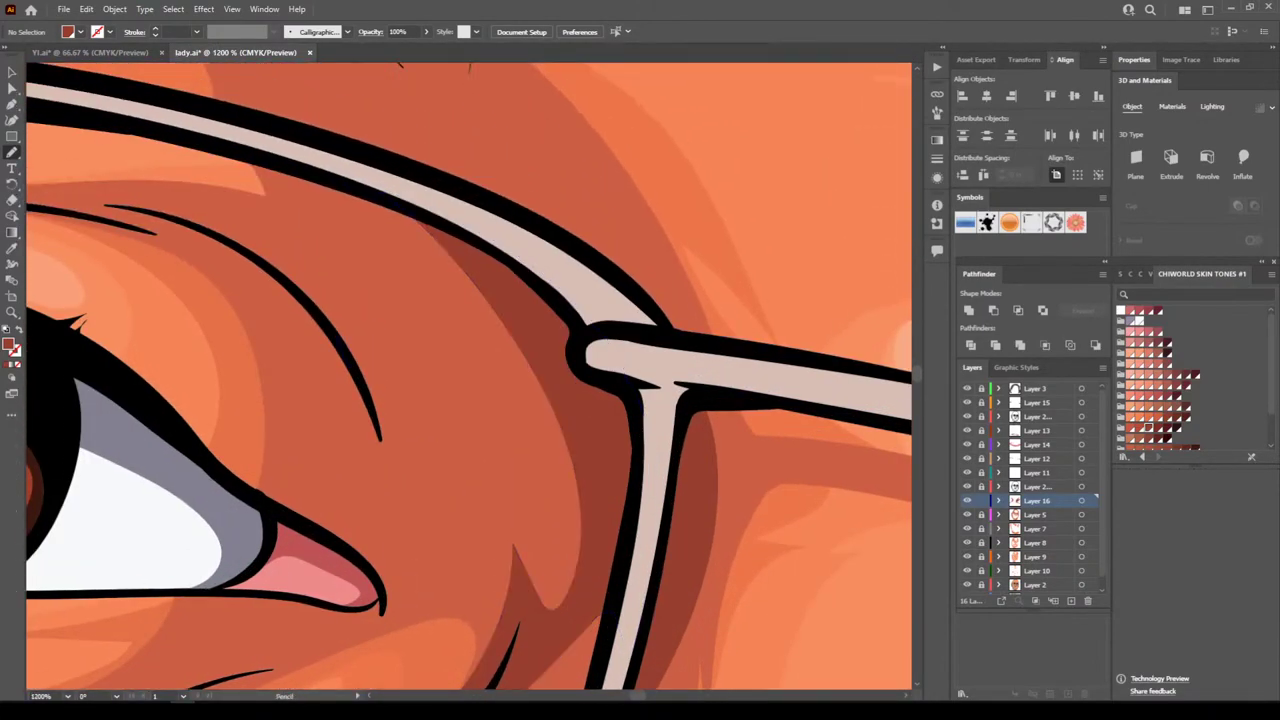
mouse_move(340, 335)
mouse_down()
mouse_move(400, 506)
mouse_move(411, 438)
mouse_move(490, 458)
mouse_move(389, 315)
mouse_move(374, 342)
mouse_move(292, 268)
mouse_move(204, 229)
mouse_up()
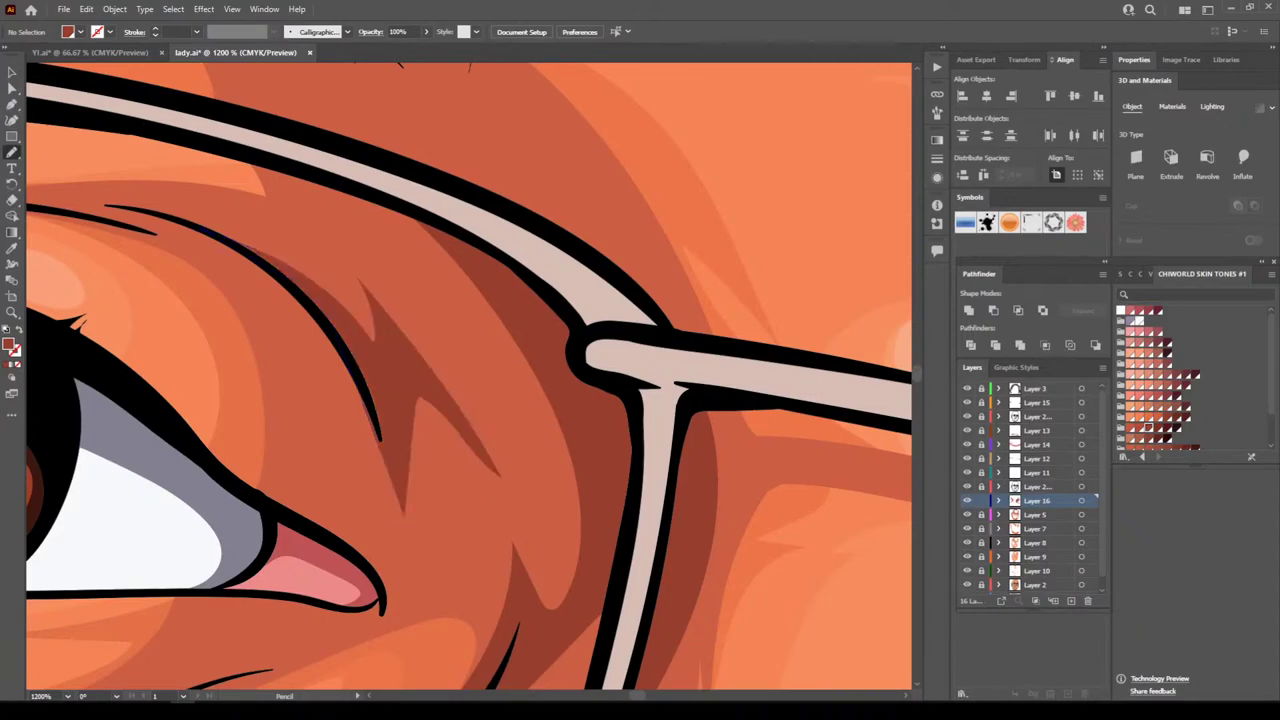
Draw a Pencil shadow joining the eyelid fold shadow to the shadow along the glasses rim at the woman's right eye
key(ctrl+minus)
key(ctrl+minus)
key(ctrl+minus)
key(ctrl+minus)
key(ctrl+minus)
scroll(469, 376, left, 1)
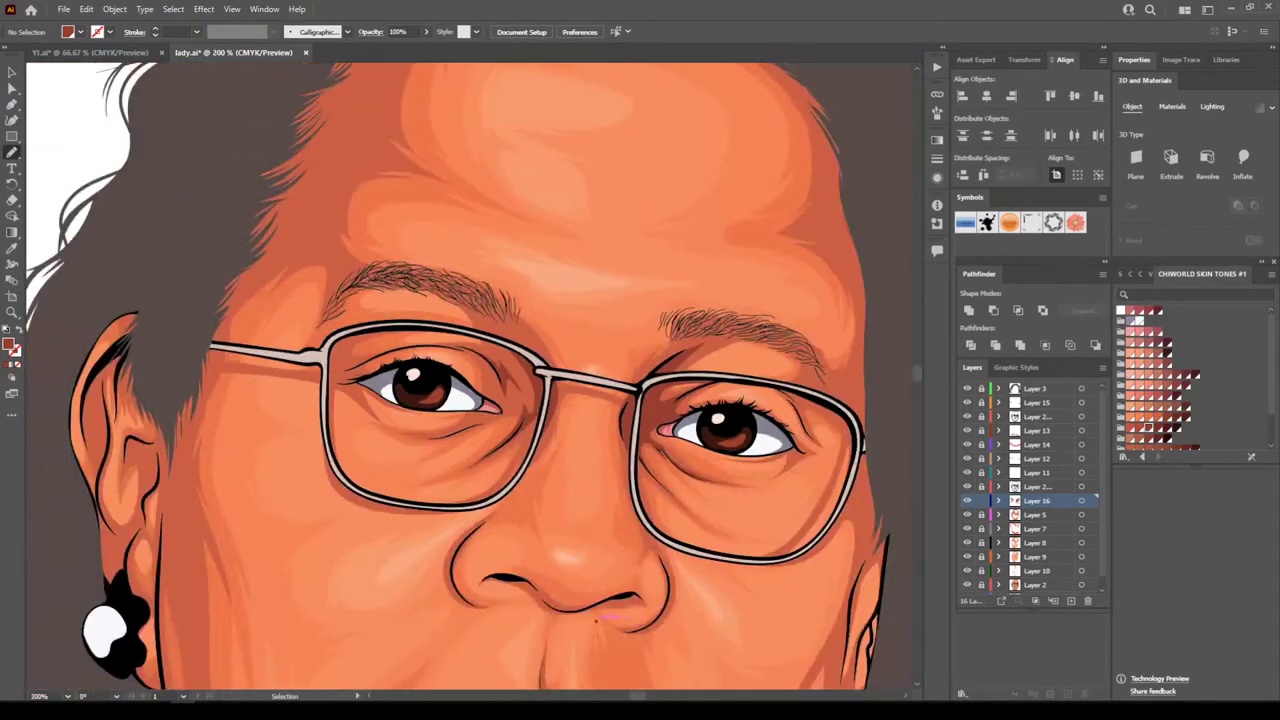
scroll(469, 376, up, 1)
key(ctrl+plus)
key(ctrl+plus)
key(ctrl+plus)
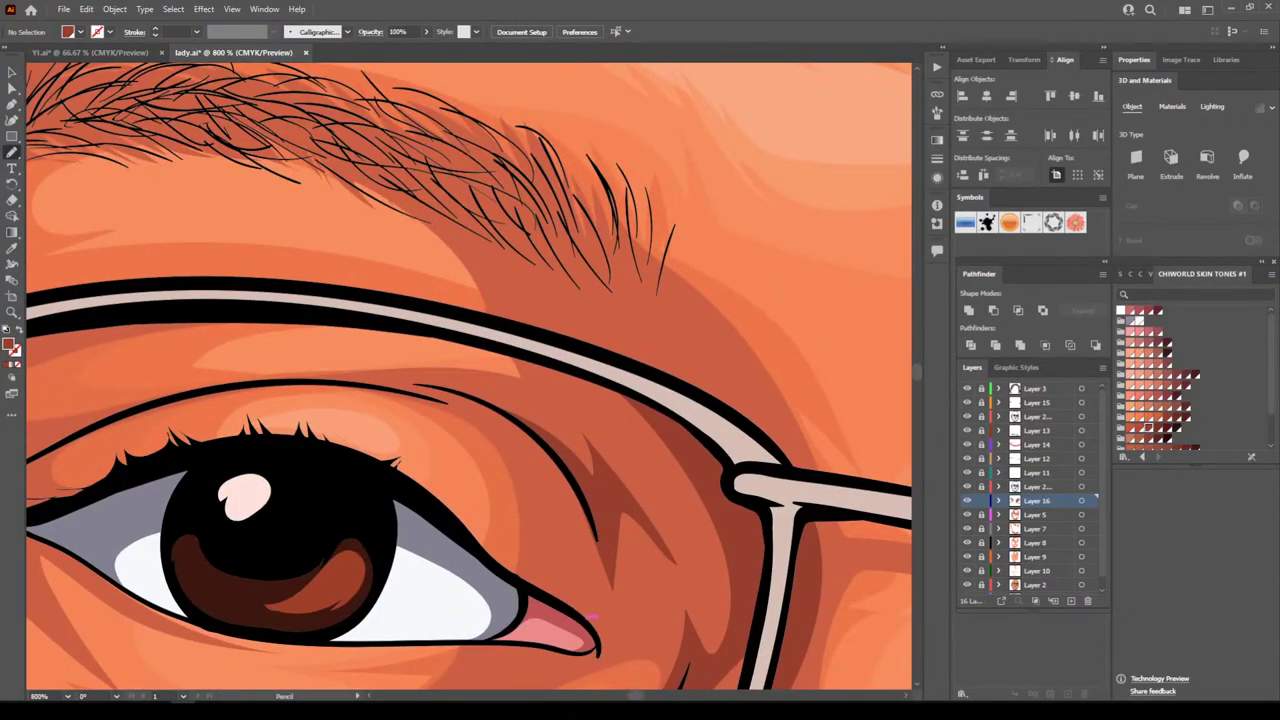
scroll(592, 618, down, 2)
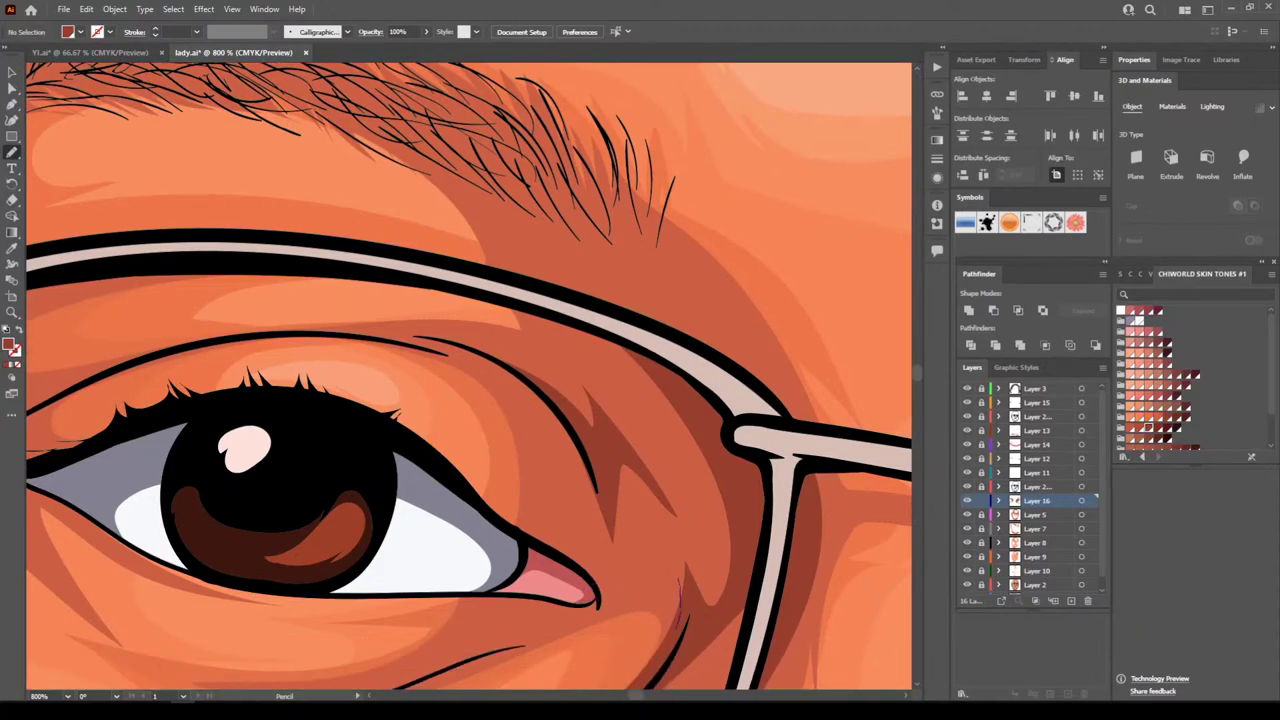
mouse_move(680, 600)
mouse_down()
mouse_move(663, 534)
mouse_move(625, 488)
mouse_move(610, 569)
mouse_move(597, 489)
mouse_up()
mouse_move(608, 424)
mouse_down()
mouse_move(645, 449)
mouse_move(650, 411)
mouse_move(595, 354)
mouse_move(430, 274)
mouse_move(495, 289)
mouse_move(742, 564)
mouse_move(681, 628)
mouse_up()
Draw a Pencil shadow above the glasses rim, beneath the inner end of the woman's right eyebrow
scroll(600, 612, up, 2)
drag(738, 474, 770, 501)
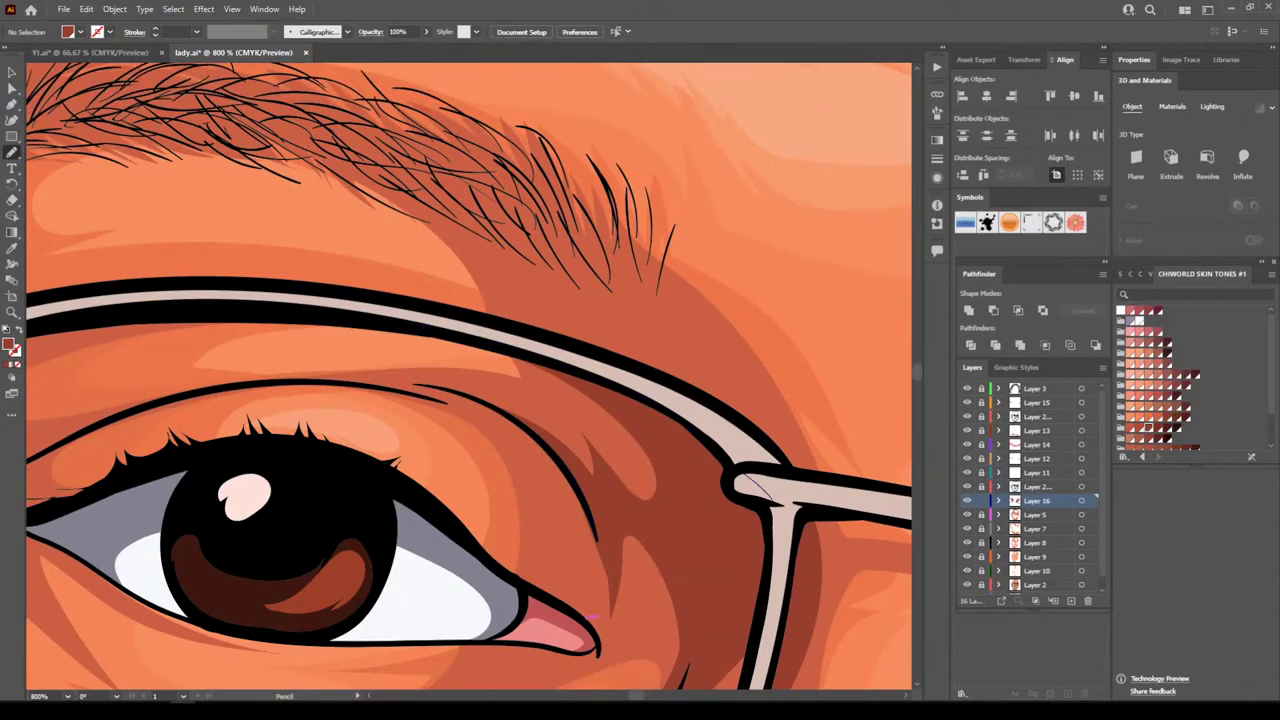
mouse_move(785, 455)
mouse_down()
mouse_move(744, 390)
mouse_move(616, 237)
mouse_move(626, 272)
mouse_move(607, 232)
mouse_move(472, 202)
mouse_move(580, 325)
mouse_move(505, 325)
mouse_move(662, 404)
mouse_up()
Check the shadows around both eyes against the whole portrait
key(ctrl+minus)
key(ctrl+minus)
key(ctrl+minus)
key(ctrl+minus)
key(ctrl+minus)
key(ctrl+minus)
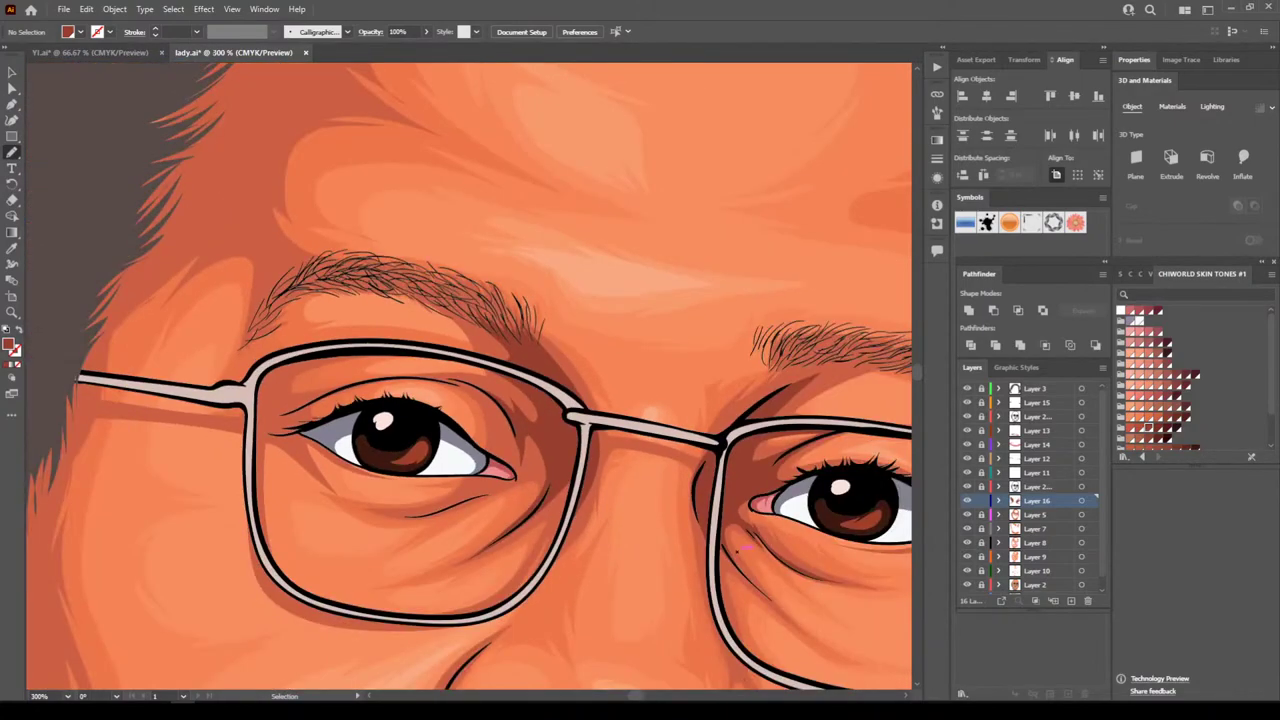
key(ctrl+minus)
key(ctrl+minus)
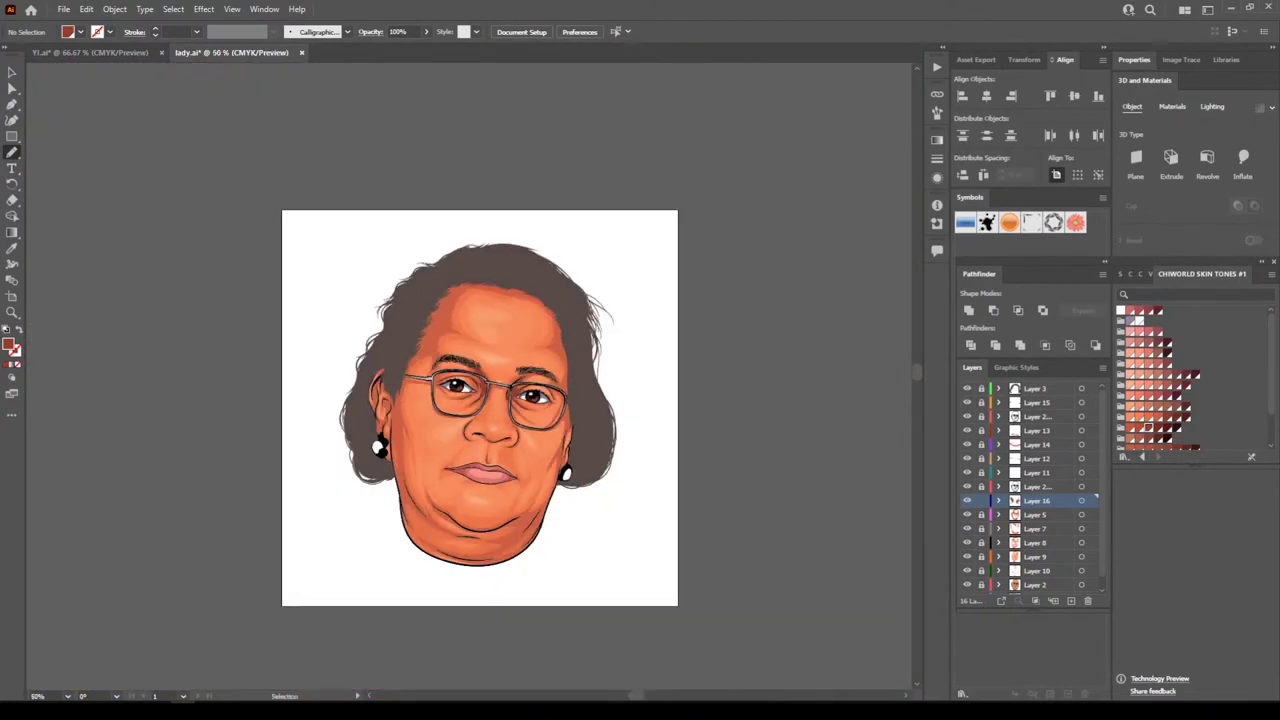
Fill the remaining lighter patch beside the inner corner of the woman's right eye with Pencil shadow shapes reaching the tear duct
key(ctrl+plus)
key(ctrl+plus)
key(ctrl+plus)
key(ctrl+plus)
key(ctrl+plus)
key(ctrl+plus)
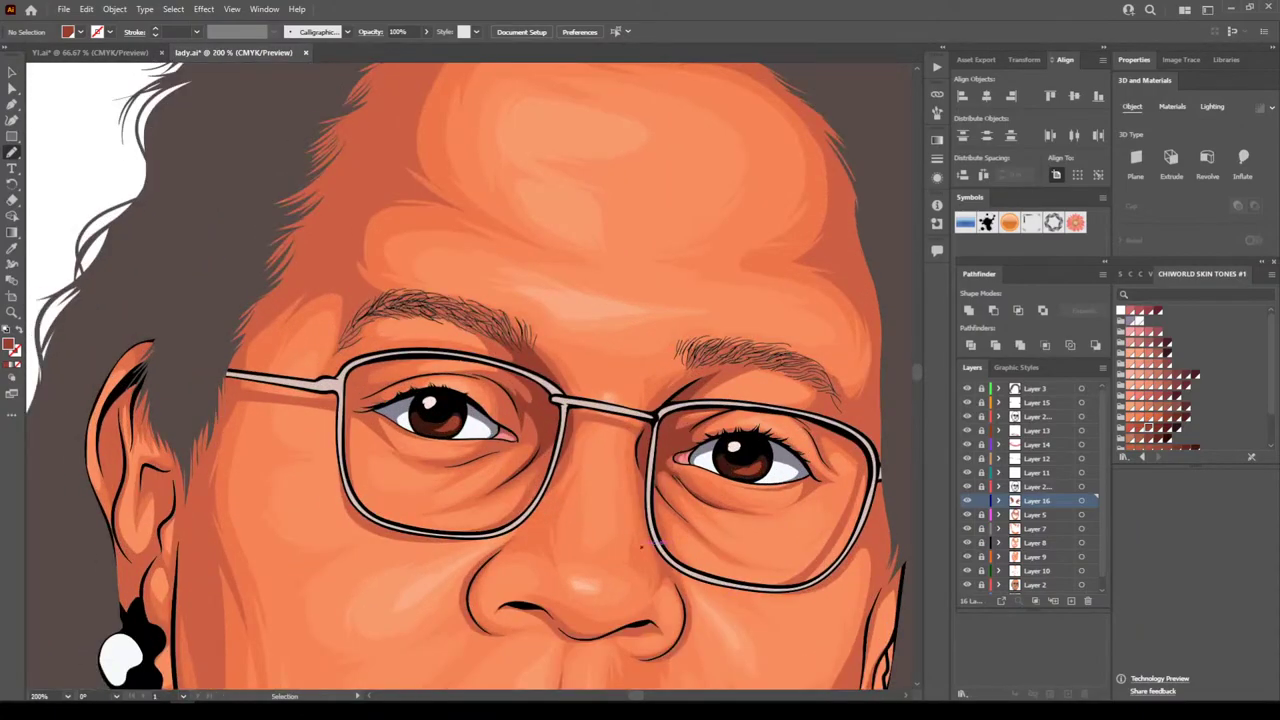
key(ctrl+plus)
key(ctrl+plus)
scroll(468, 375, down, 3)
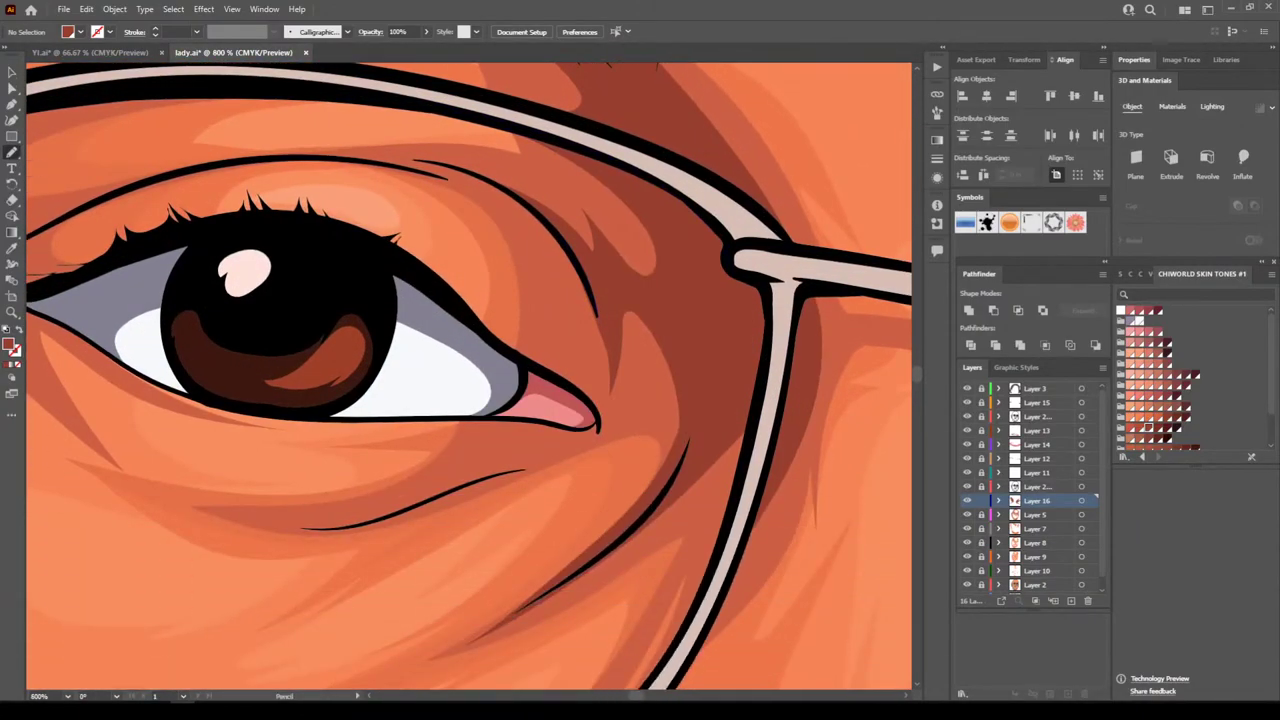
mouse_move(703, 388)
mouse_down()
mouse_move(645, 501)
mouse_move(666, 429)
mouse_move(633, 398)
mouse_up()
drag(590, 314, 553, 239)
drag(630, 279, 703, 385)
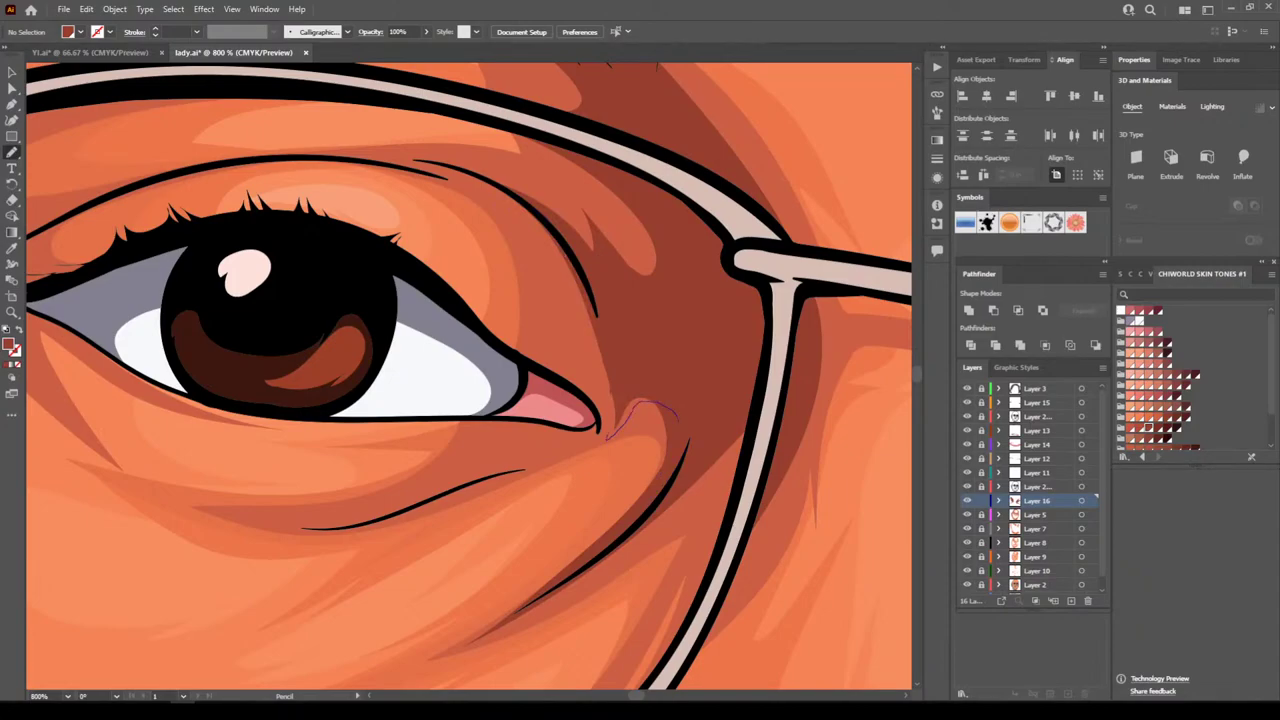
mouse_move(610, 426)
mouse_down()
mouse_move(598, 330)
mouse_move(566, 260)
mouse_move(678, 420)
mouse_up()
Draw a tapered Pencil shadow along the upper side of the short crease beneath the woman's right eye
key(ctrl+minus)
key(ctrl+minus)
key(ctrl+equal)
key(ctrl+equal)
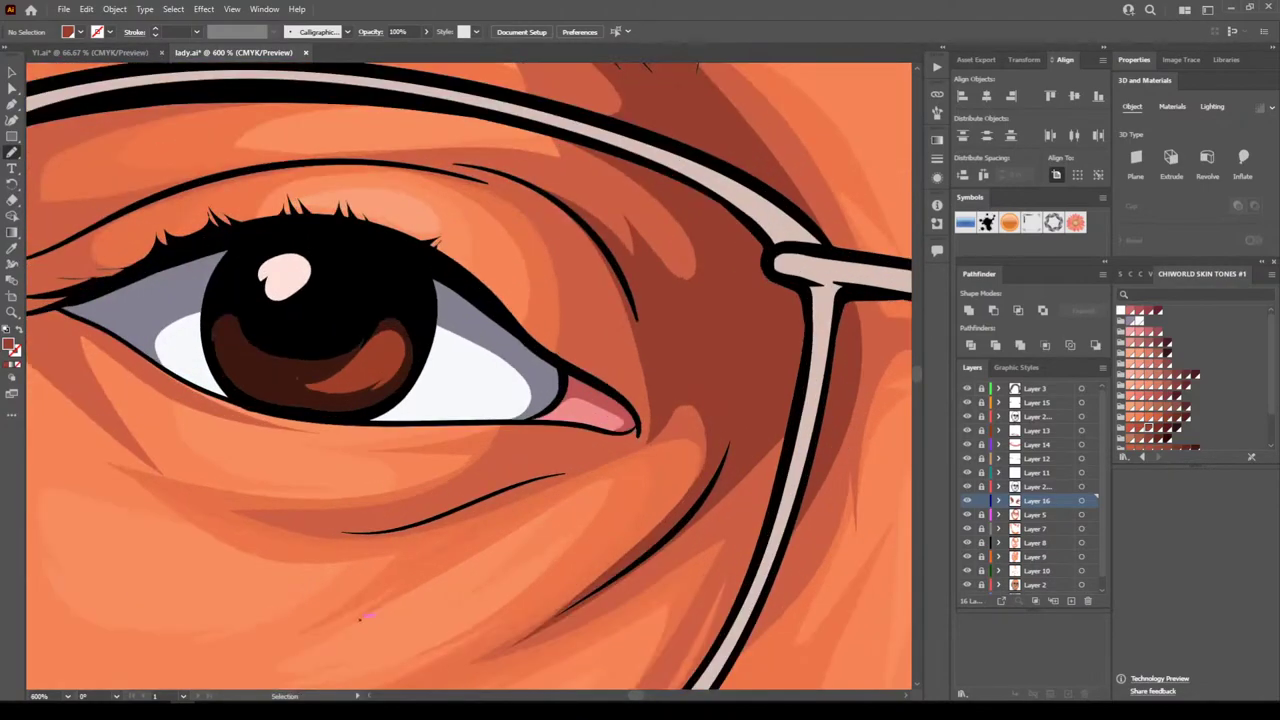
key(ctrl+equal)
scroll(357, 618, left, 1)
mouse_move(230, 598)
mouse_down()
mouse_move(305, 608)
mouse_move(465, 590)
mouse_move(683, 512)
mouse_move(550, 511)
mouse_move(342, 587)
mouse_move(228, 597)
mouse_up()
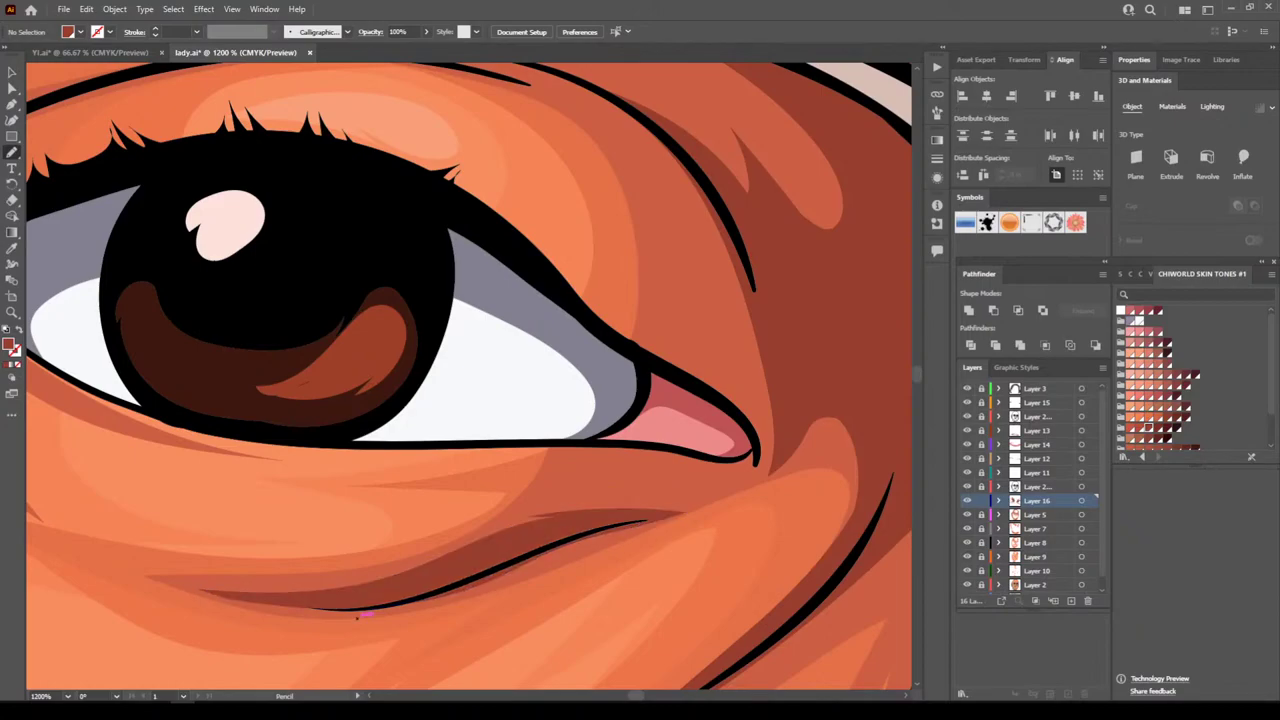
Check the shadow along the crease beneath the woman's right eye against the whole portrait
key(ctrl+minus)
key(ctrl+minus)
key(ctrl+minus)
key(ctrl+minus)
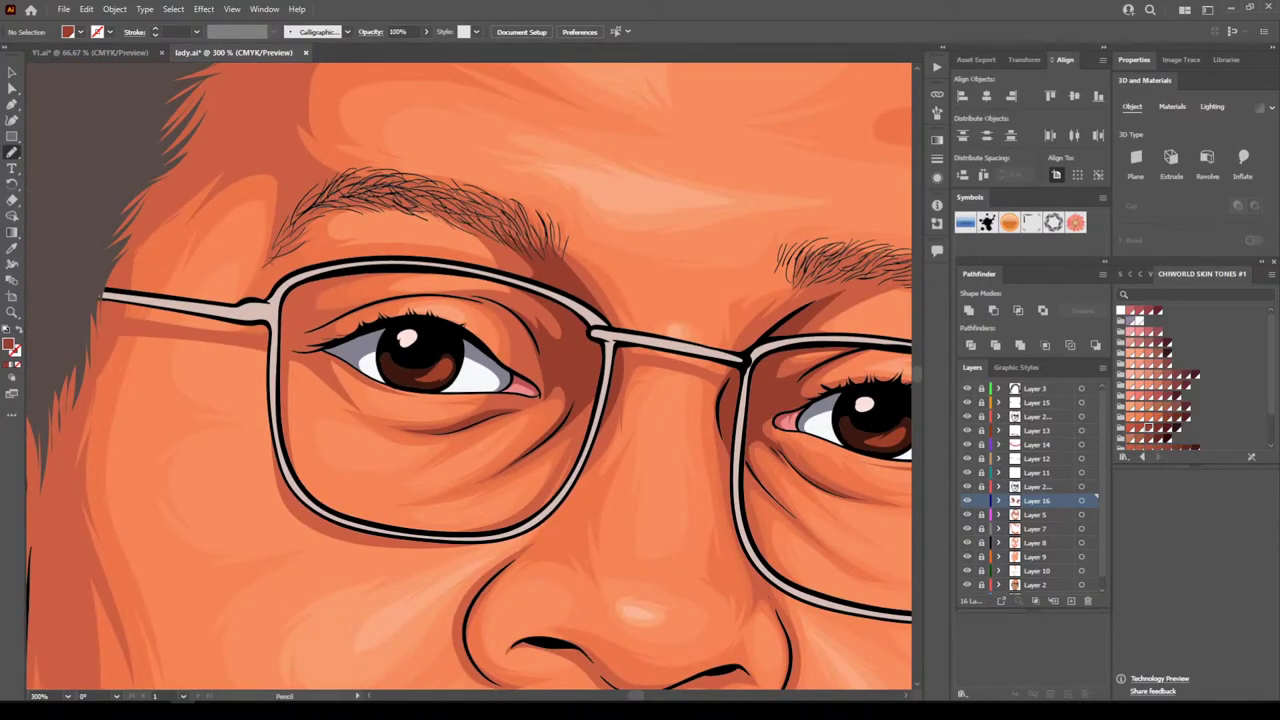
key(ctrl+minus)
key(ctrl+minus)
key(ctrl+minus)
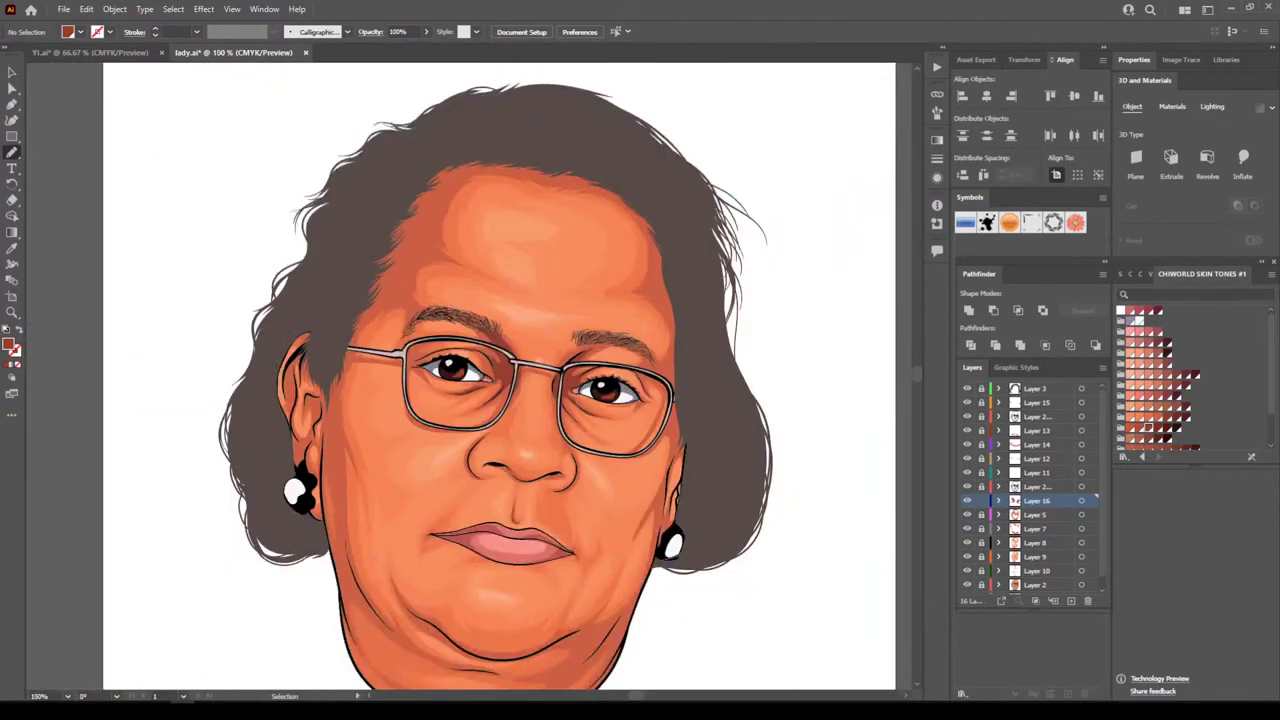
Draw Pencil shadows inside the outer glasses rim by the woman's right eye, covering the upper outer lid area and tapering below the outer corner
key(ctrl+plus)
key(ctrl+plus)
key(ctrl+plus)
key(ctrl+plus)
key(ctrl+plus)
key(ctrl+plus)
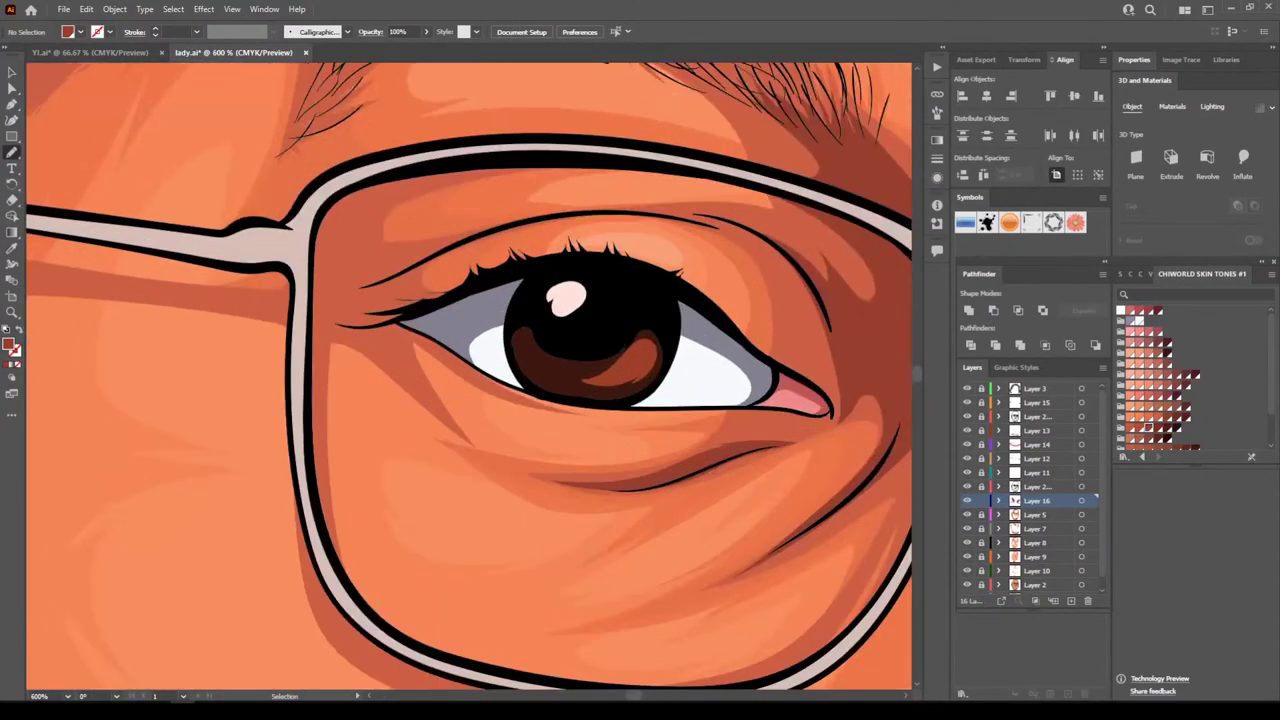
scroll(272, 560, up, 1)
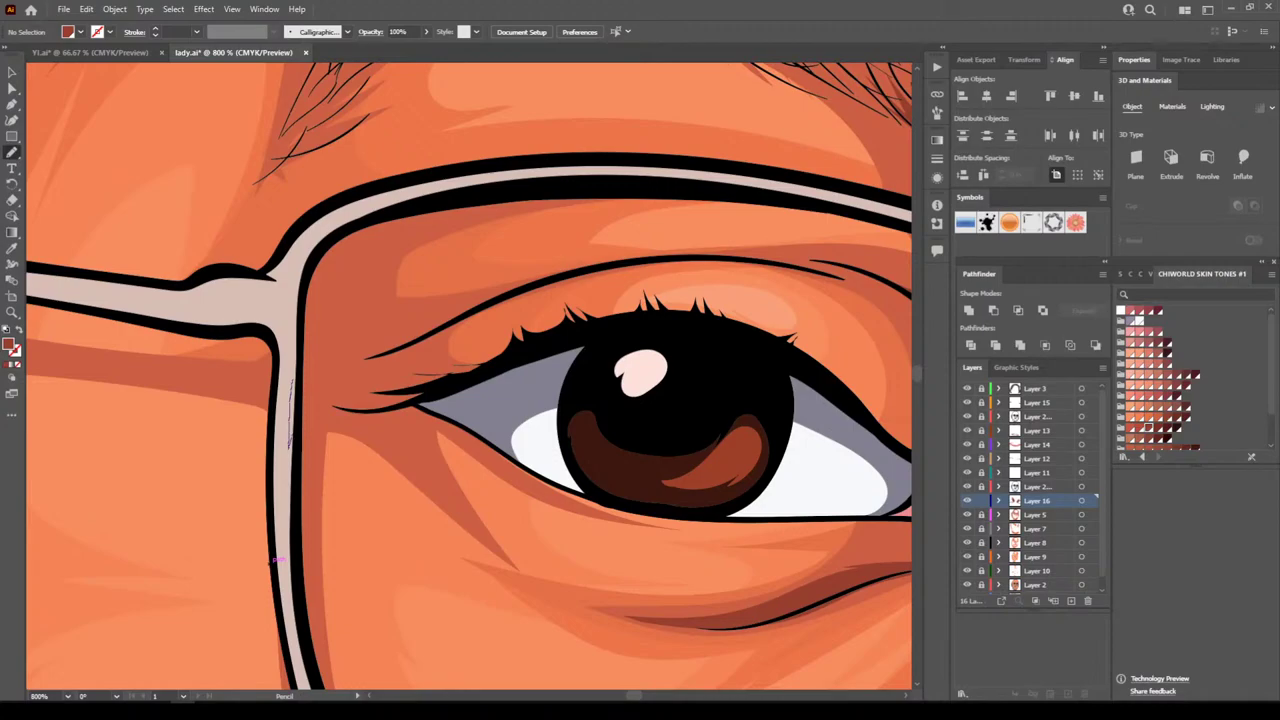
mouse_move(302, 415)
mouse_down()
mouse_move(388, 441)
mouse_move(484, 528)
mouse_up()
mouse_move(580, 490)
mouse_down()
mouse_move(461, 394)
mouse_move(500, 306)
mouse_move(376, 306)
mouse_move(496, 217)
mouse_move(570, 199)
mouse_up()
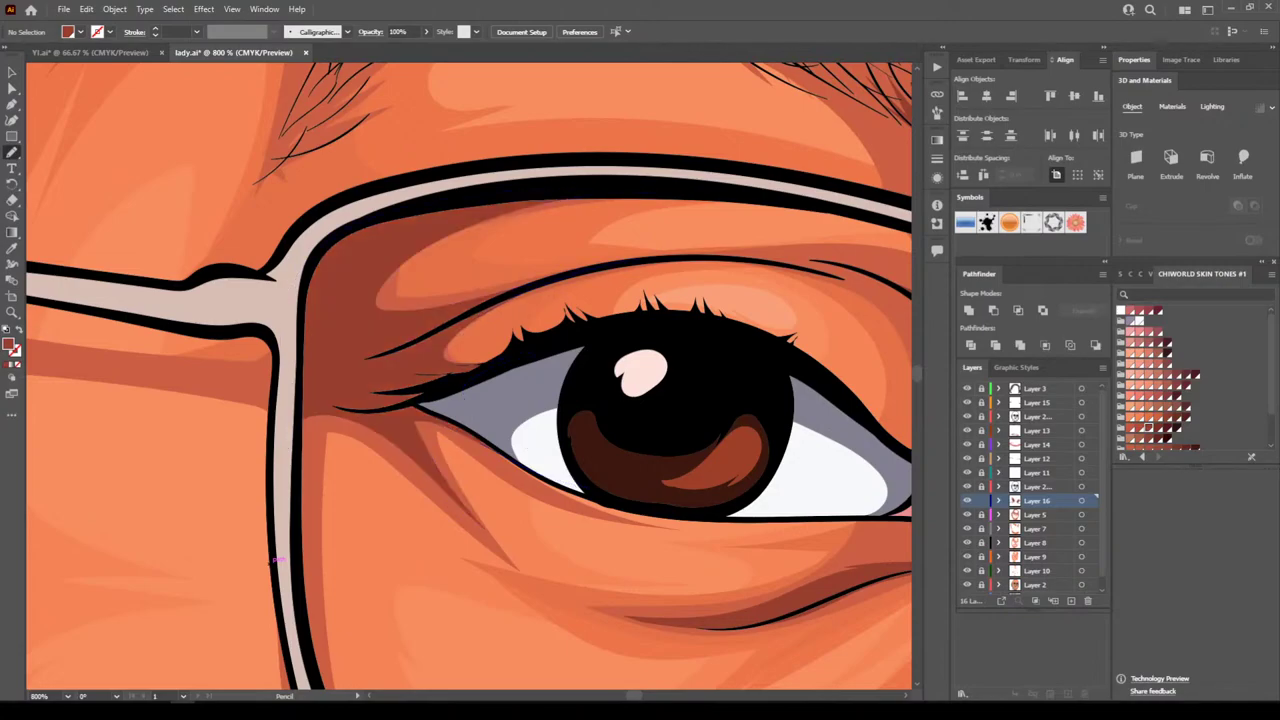
Compare the outer-eye shadows inside the glasses with the rest of the face on the full artboard
key(ctrl+minus)
key(ctrl+minus)
key(ctrl+minus)
key(ctrl+minus)
key(ctrl+minus)
key(ctrl+minus)
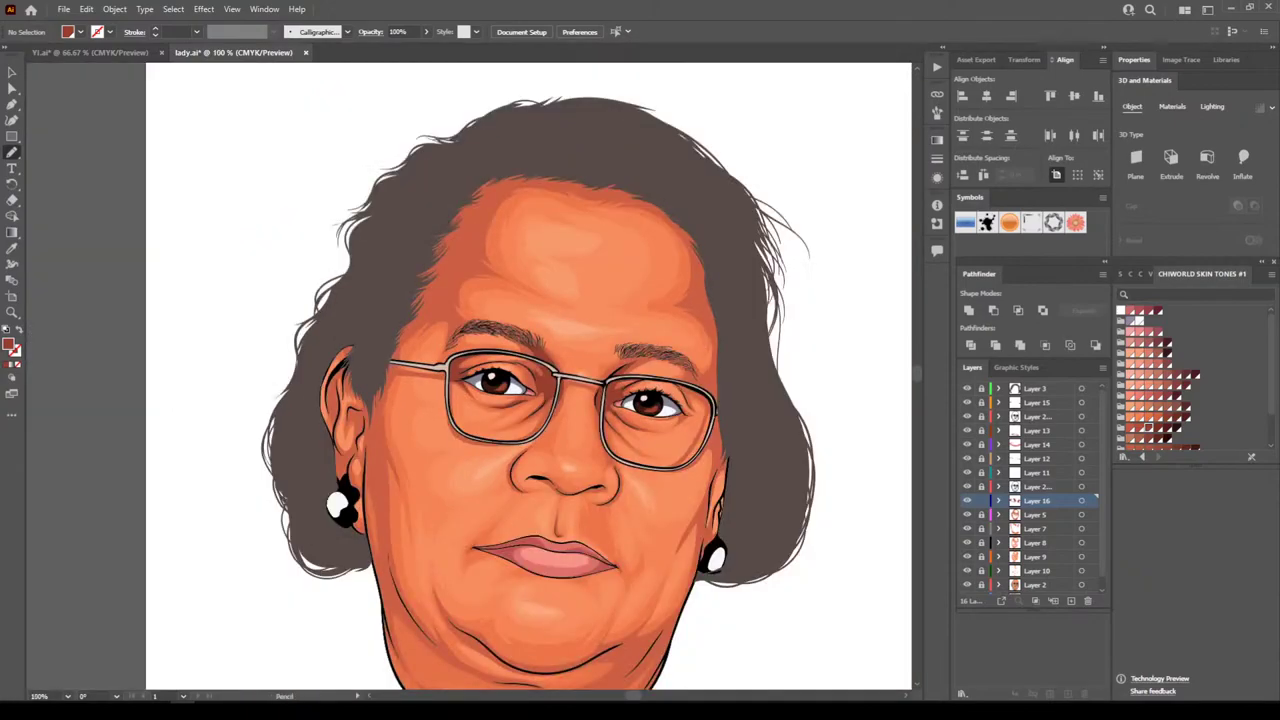
key(ctrl+minus)
key(ctrl+minus)
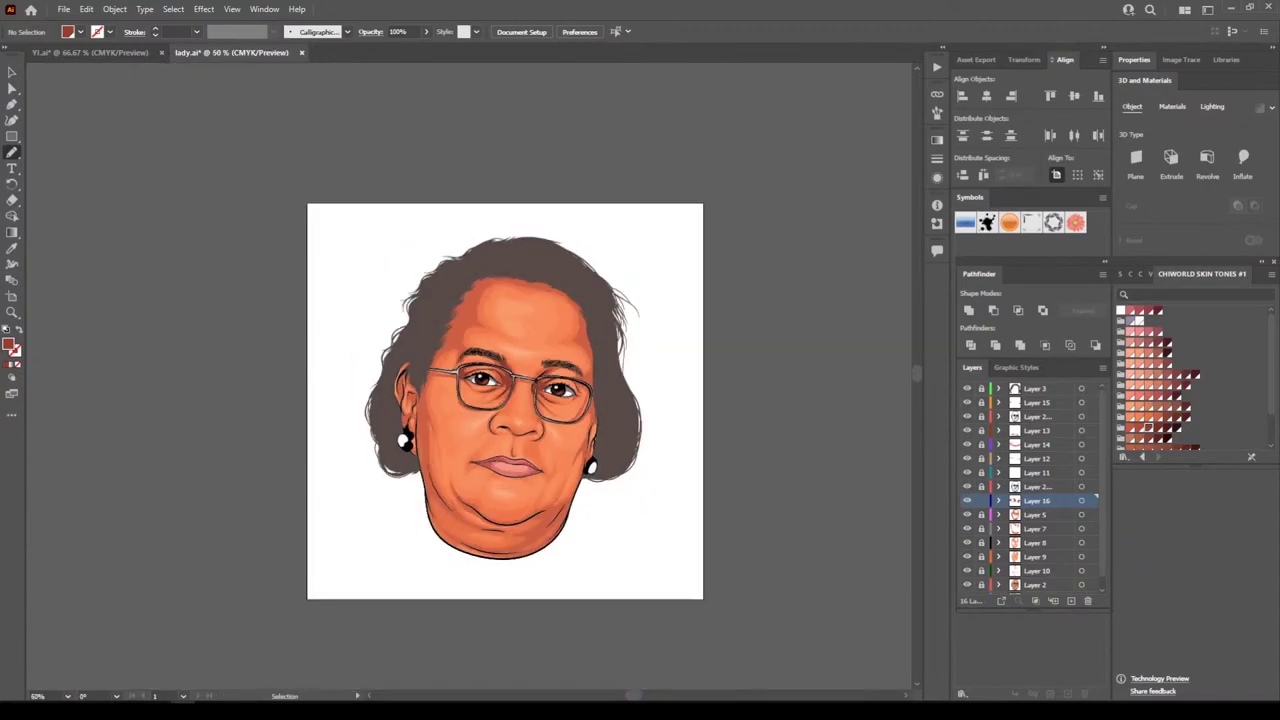
Draw spiky Pencil shadows along the hairline on the woman's right side, from the temple above the glasses arm up to the upper forehead
key(ctrl+plus)
key(ctrl+plus)
scroll(735, 462, up, 5)
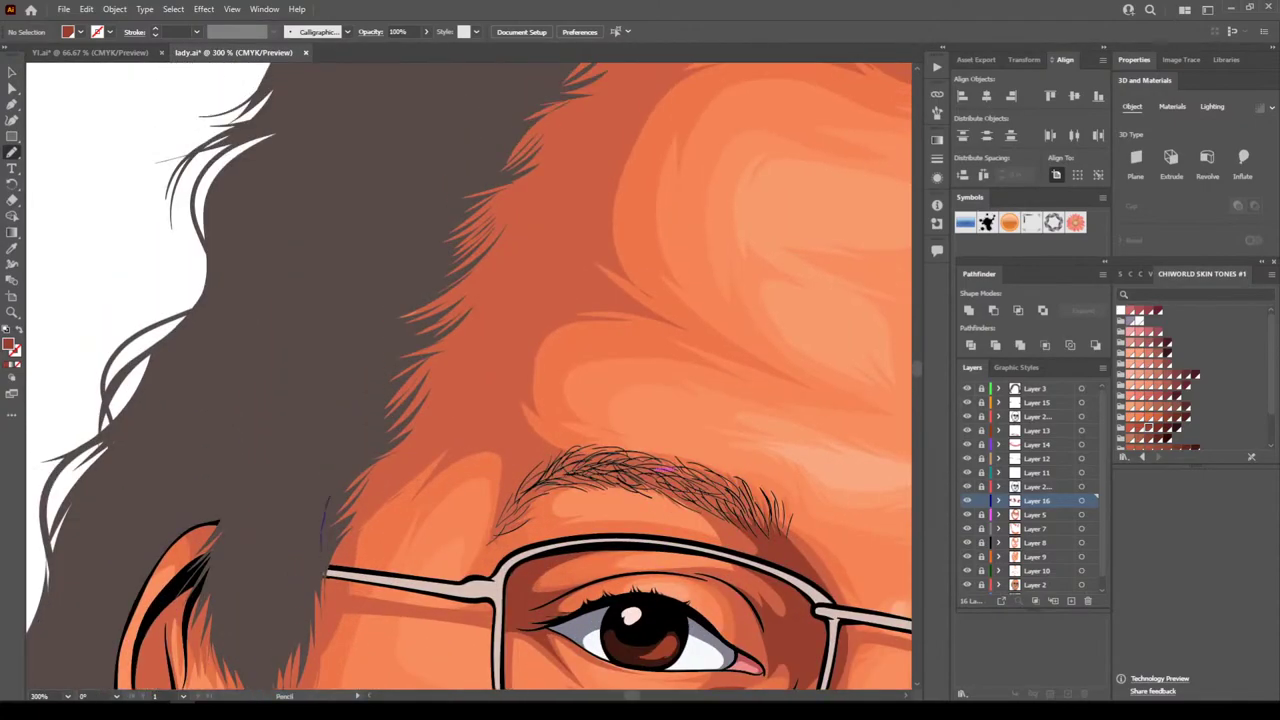
mouse_move(348, 540)
mouse_down()
mouse_move(414, 455)
mouse_move(452, 350)
mouse_move(432, 346)
mouse_move(488, 298)
mouse_move(497, 259)
mouse_up()
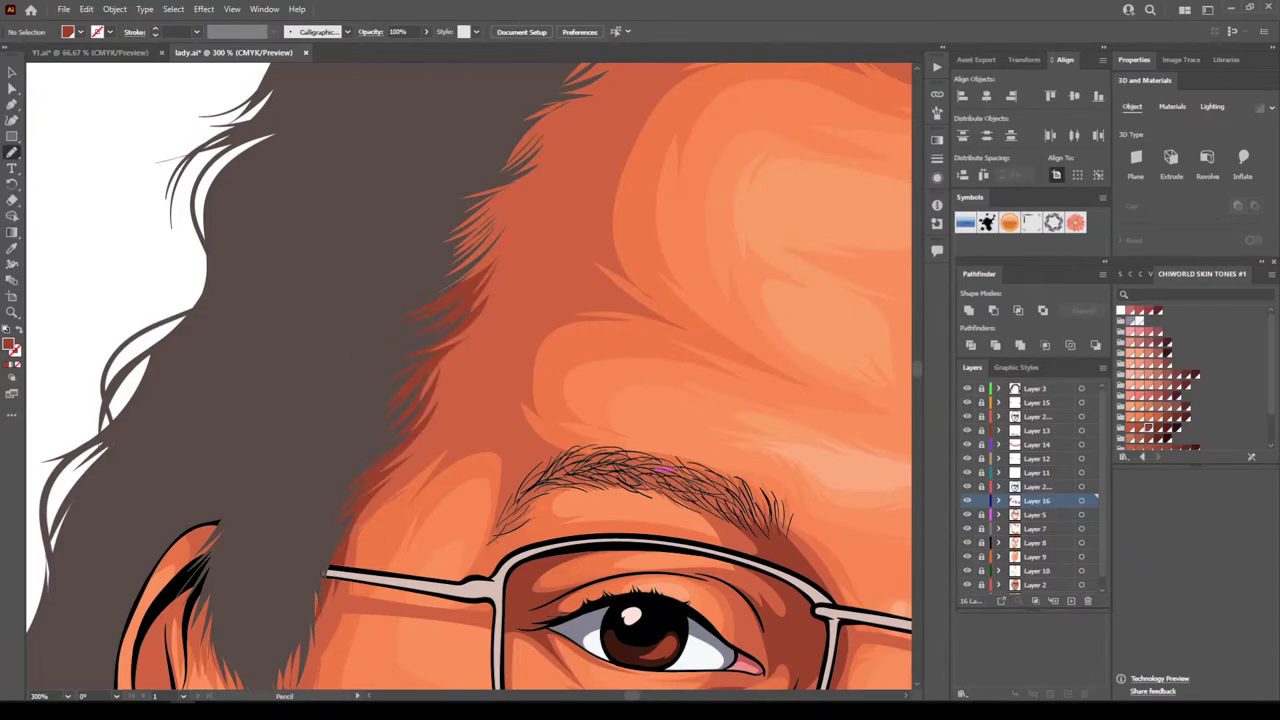
scroll(660, 468, up, 5)
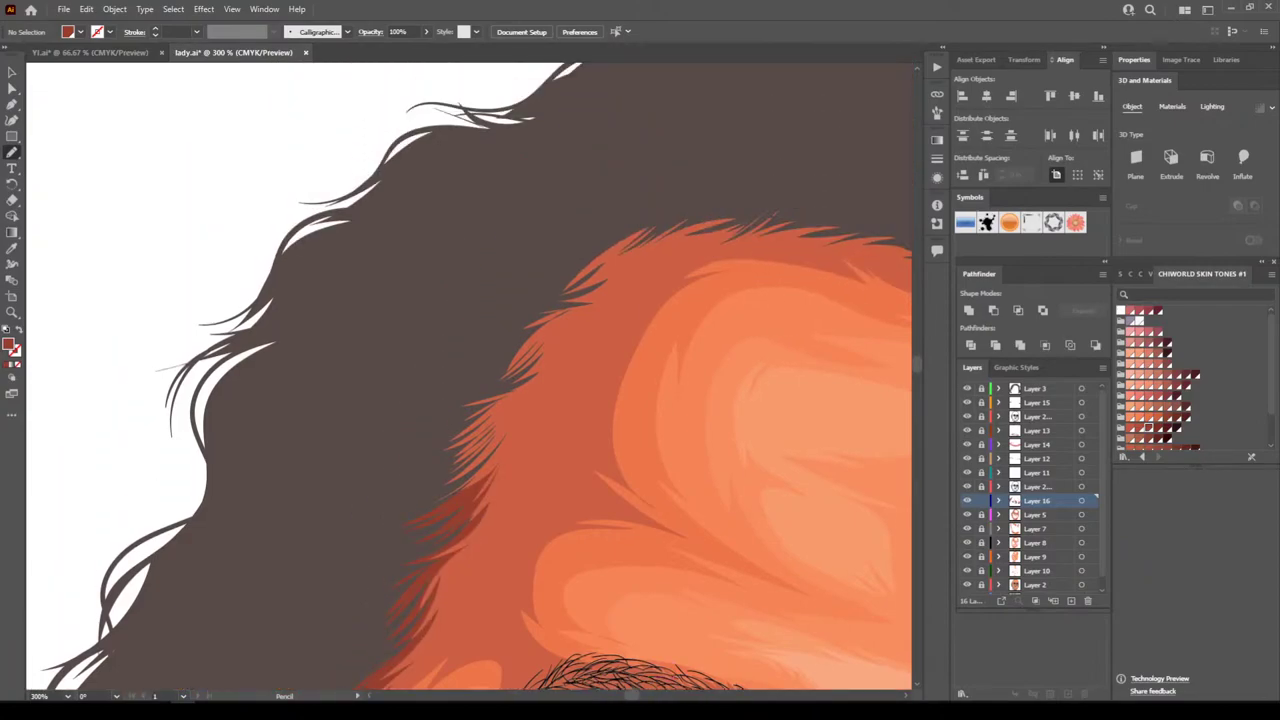
mouse_move(466, 494)
mouse_down()
mouse_move(540, 388)
mouse_move(543, 355)
mouse_move(505, 378)
mouse_move(447, 507)
mouse_up()
scroll(476, 376, up, 2)
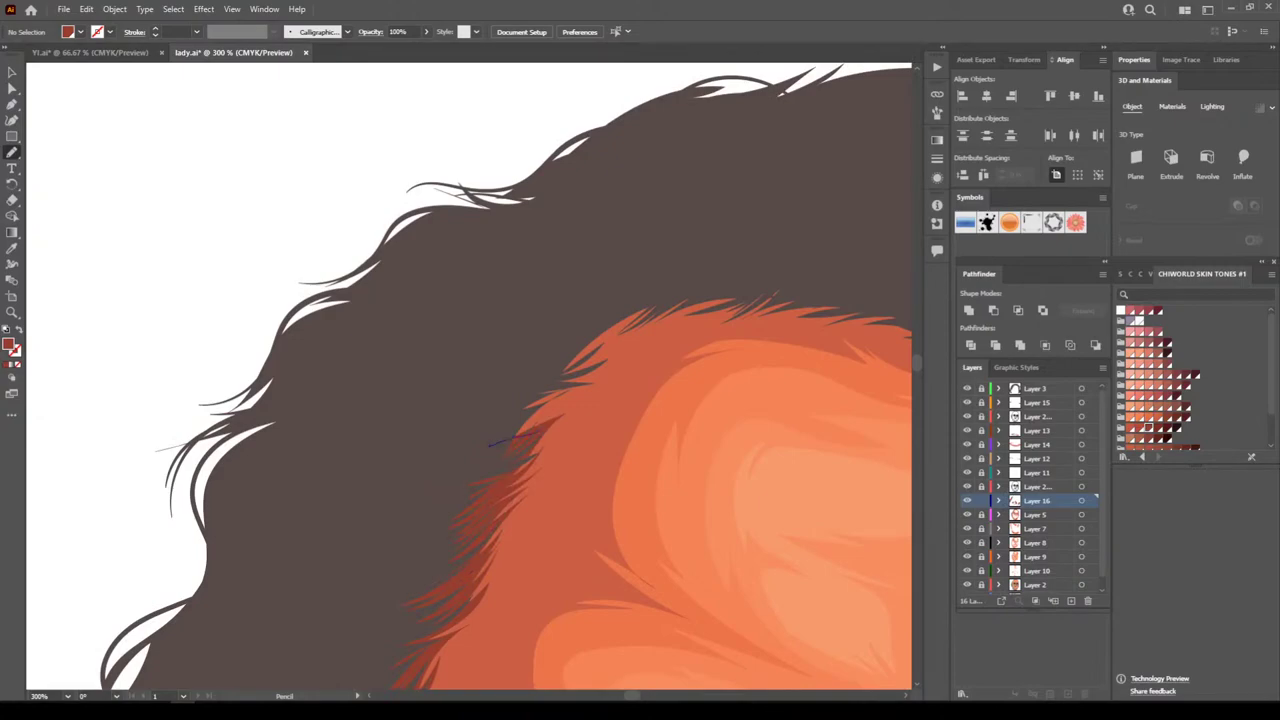
mouse_move(540, 428)
mouse_down()
mouse_move(608, 381)
mouse_move(640, 308)
mouse_up()
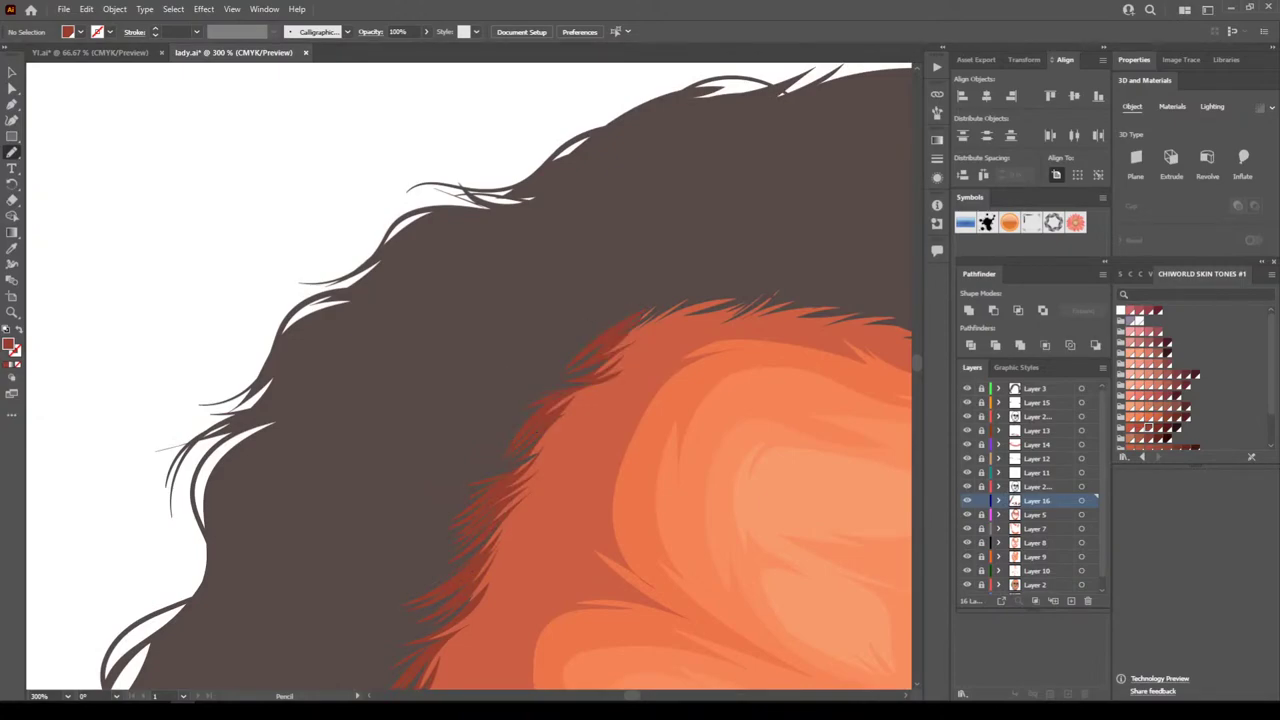
Review the hairline shadow against the forehead, eyes and remaining unshaded parts of the face
key(ctrl+minus)
key(ctrl+minus)
key(ctrl+minus)
key(ctrl+minus)
key(ctrl+minus)
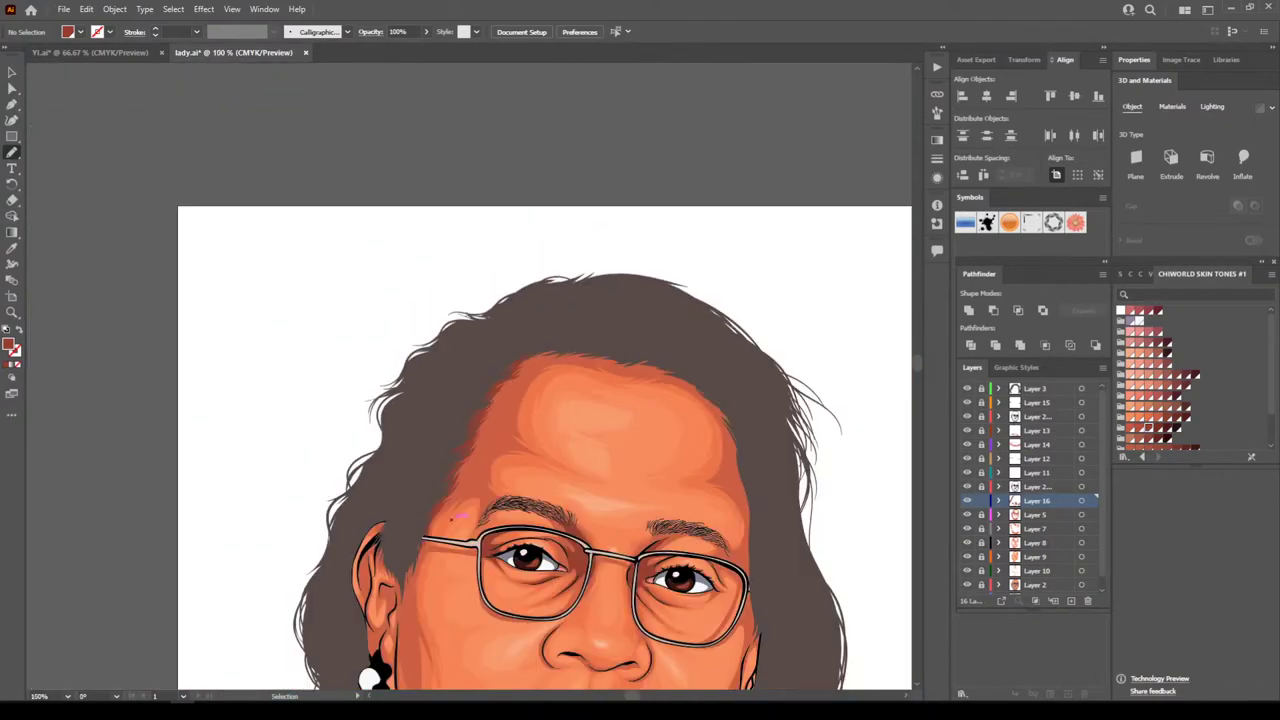
scroll(491, 443, down, 4)
key(ctrl+plus)
key(ctrl+plus)
key(ctrl+plus)
key(ctrl+plus)
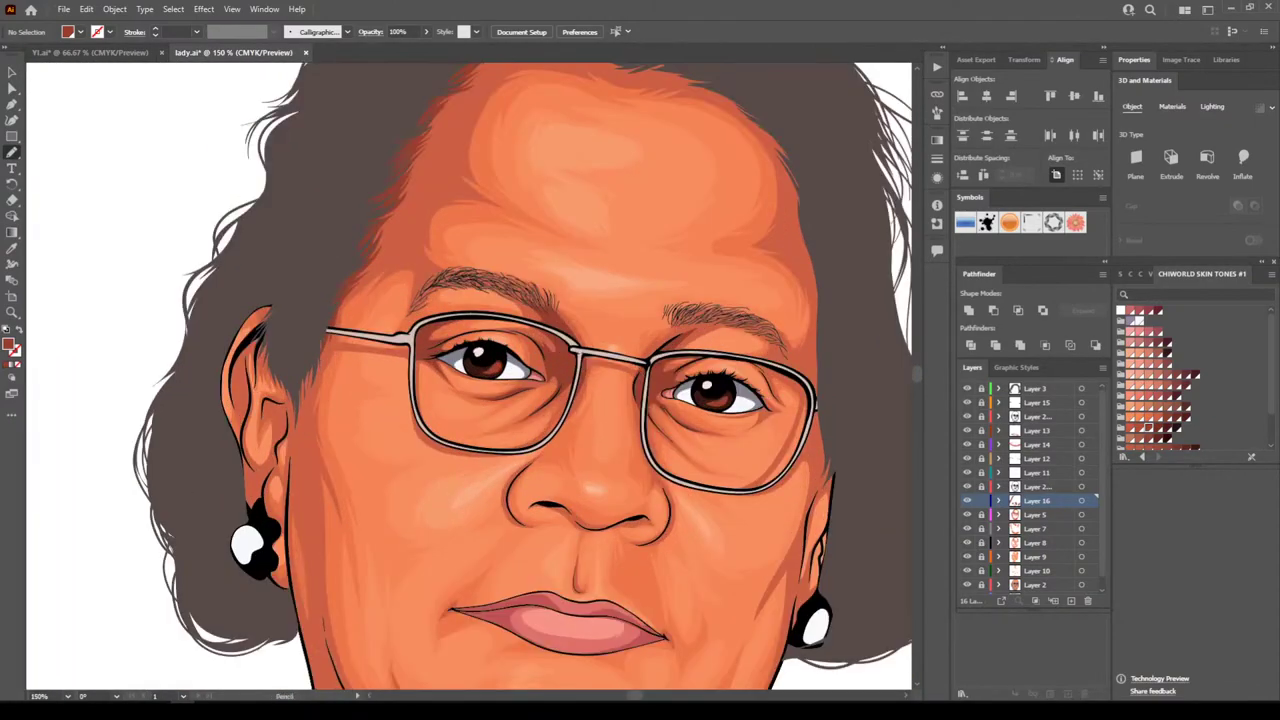
Draw a dark red-brown Pencil shadow beneath the outer right-hand eyebrow, around the glasses rim and along the adjoining temple on Layer 16
key(ctrl+plus)
key(ctrl+plus)
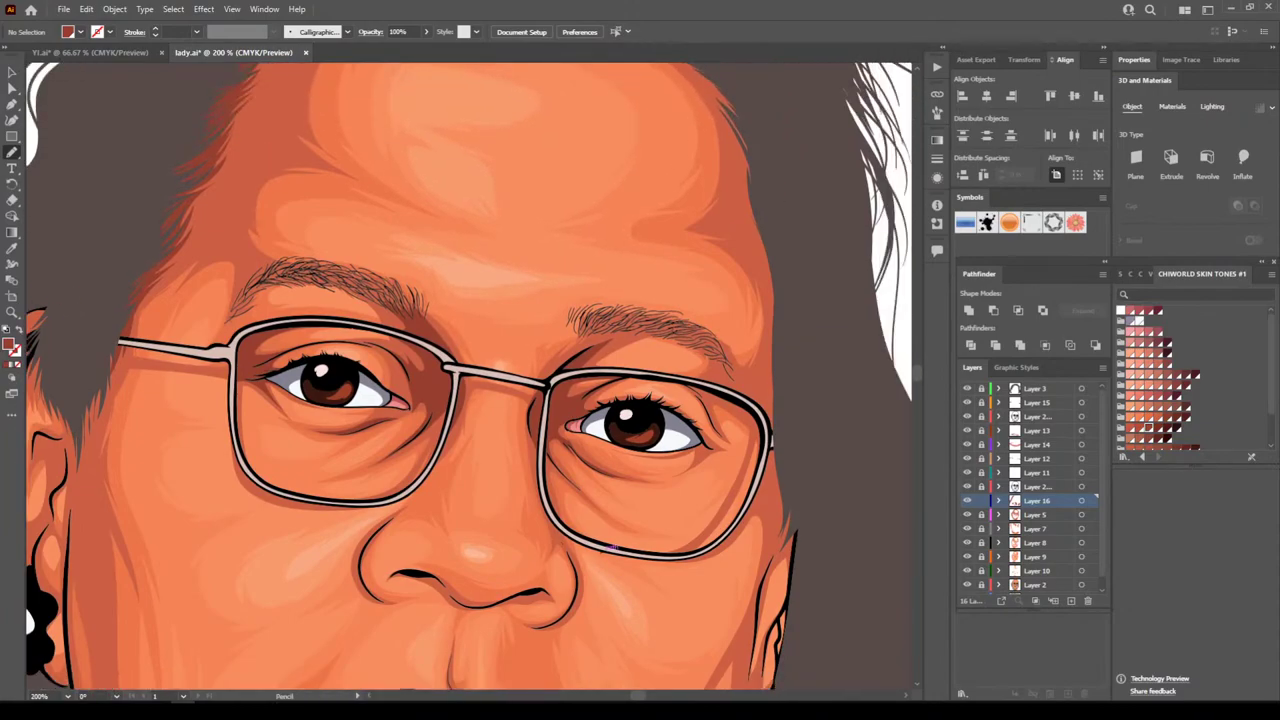
key(ctrl+plus)
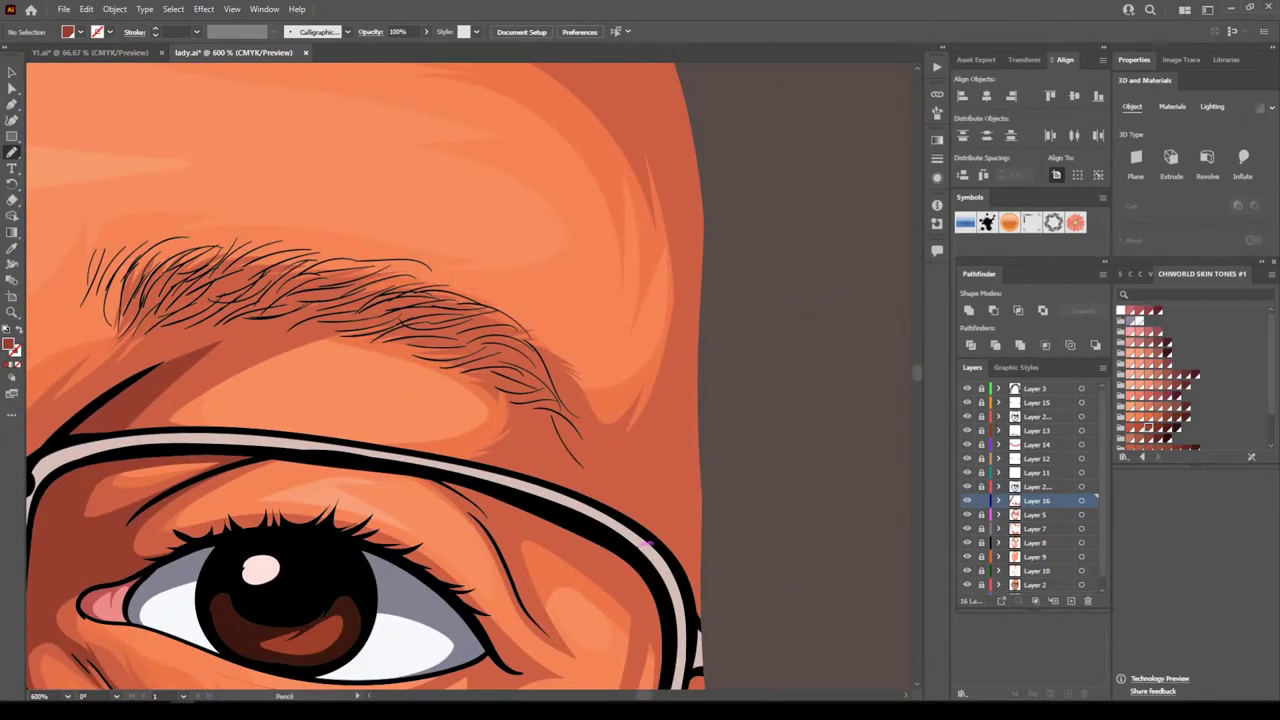
drag(731, 543, 703, 650)
drag(604, 552, 648, 598)
mouse_move(543, 438)
mouse_down()
mouse_move(464, 362)
mouse_move(370, 337)
mouse_up()
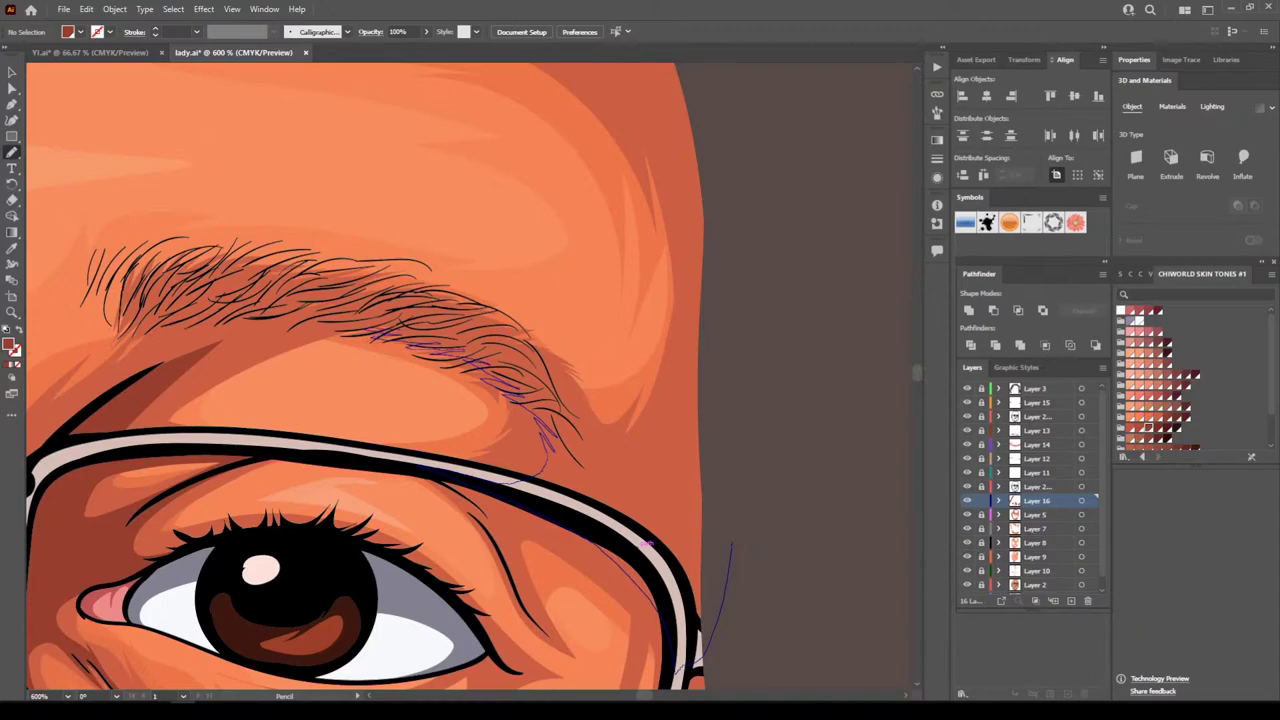
mouse_move(448, 339)
mouse_down()
mouse_move(520, 354)
mouse_move(584, 424)
mouse_move(612, 480)
mouse_move(658, 437)
mouse_move(690, 322)
mouse_move(699, 207)
mouse_move(732, 544)
mouse_up()
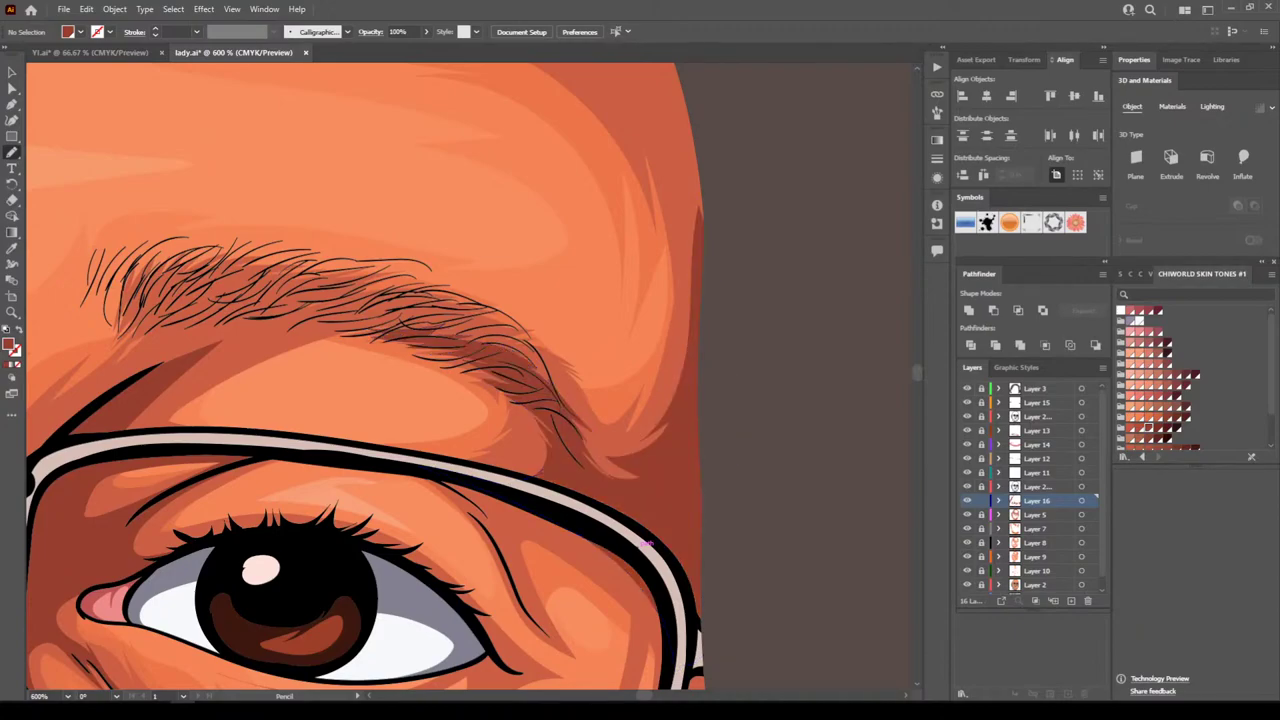
Shade the right-hand edge of the forehead with a narrow dark red-brown shape running up from the temple towards the hairline
key(ctrl+minus)
key(ctrl+minus)
key(ctrl+minus)
key(ctrl+minus)
scroll(640, 541, up, 2)
key(ctrl+plus)
key(ctrl+plus)
key(ctrl+plus)
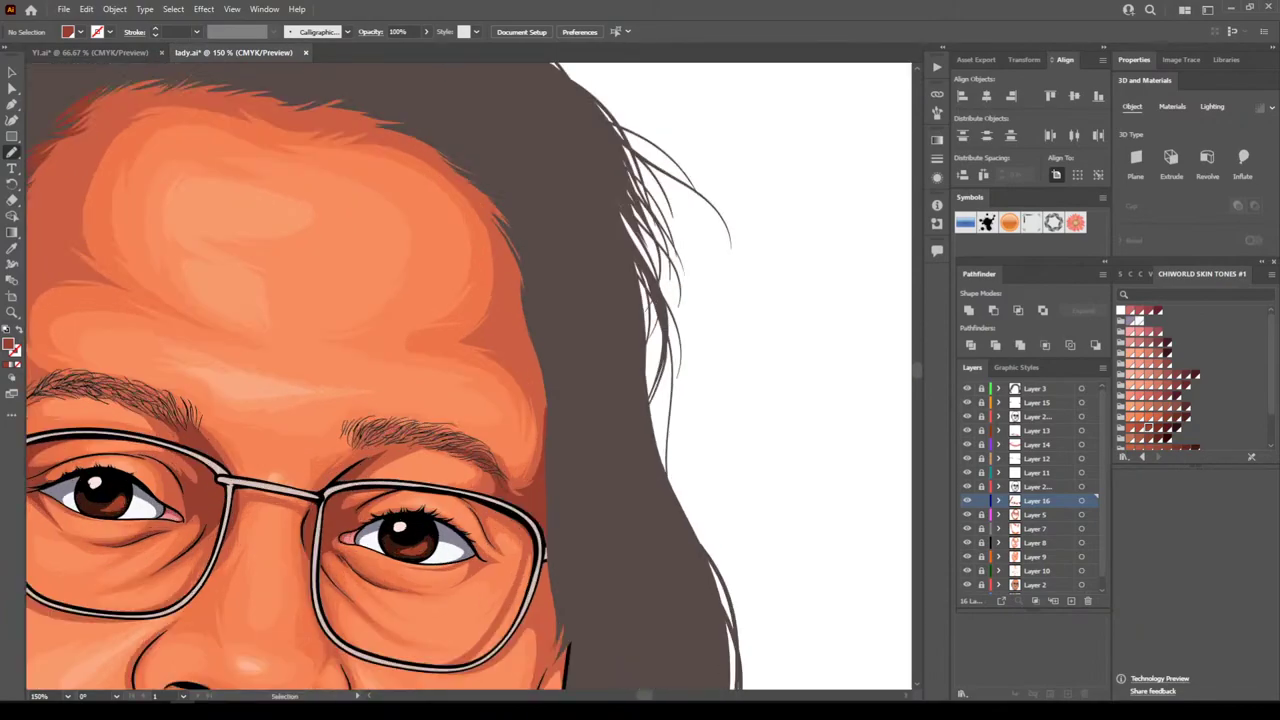
scroll(470, 380, up, 3)
mouse_move(634, 412)
mouse_down()
mouse_move(632, 630)
mouse_move(568, 386)
mouse_move(545, 215)
mouse_up()
scroll(545, 230, up, 4)
scroll(530, 372, down, 4)
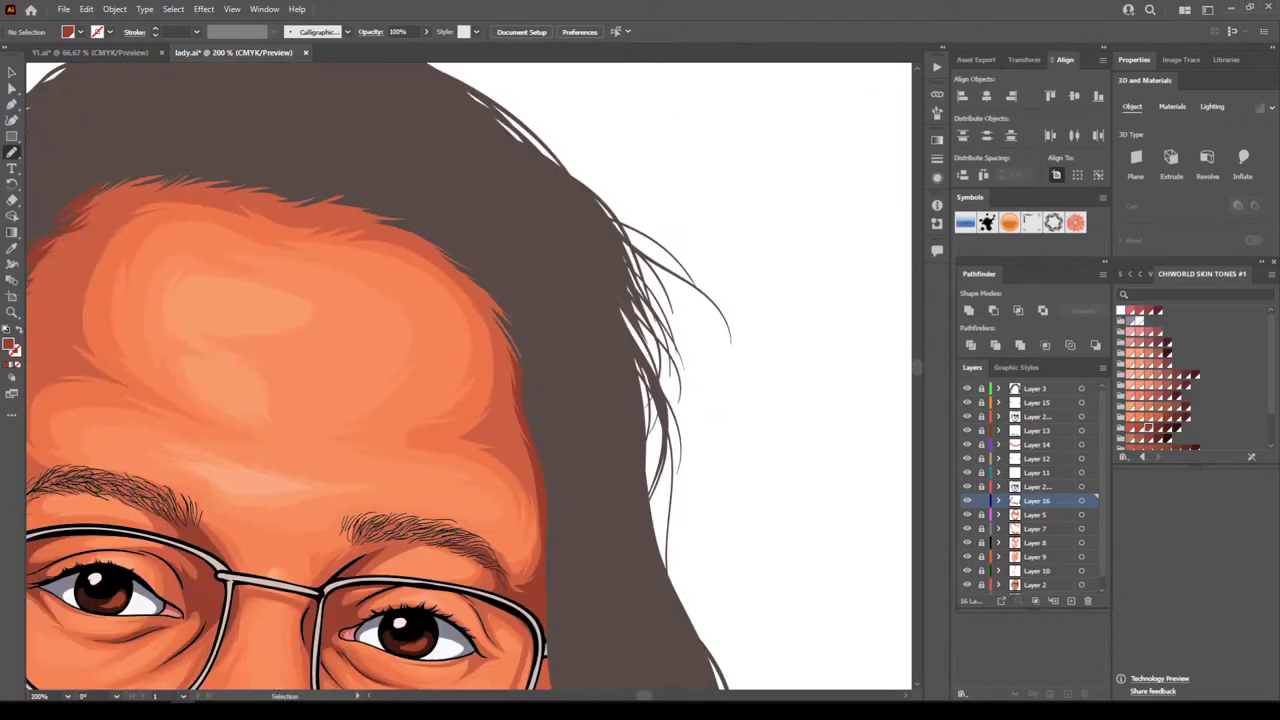
Draw a jagged dark red-brown shadow along the upper right hairline, following the hair strands over the forehead
scroll(440, 370, up, 3)
scroll(470, 380, up, 1)
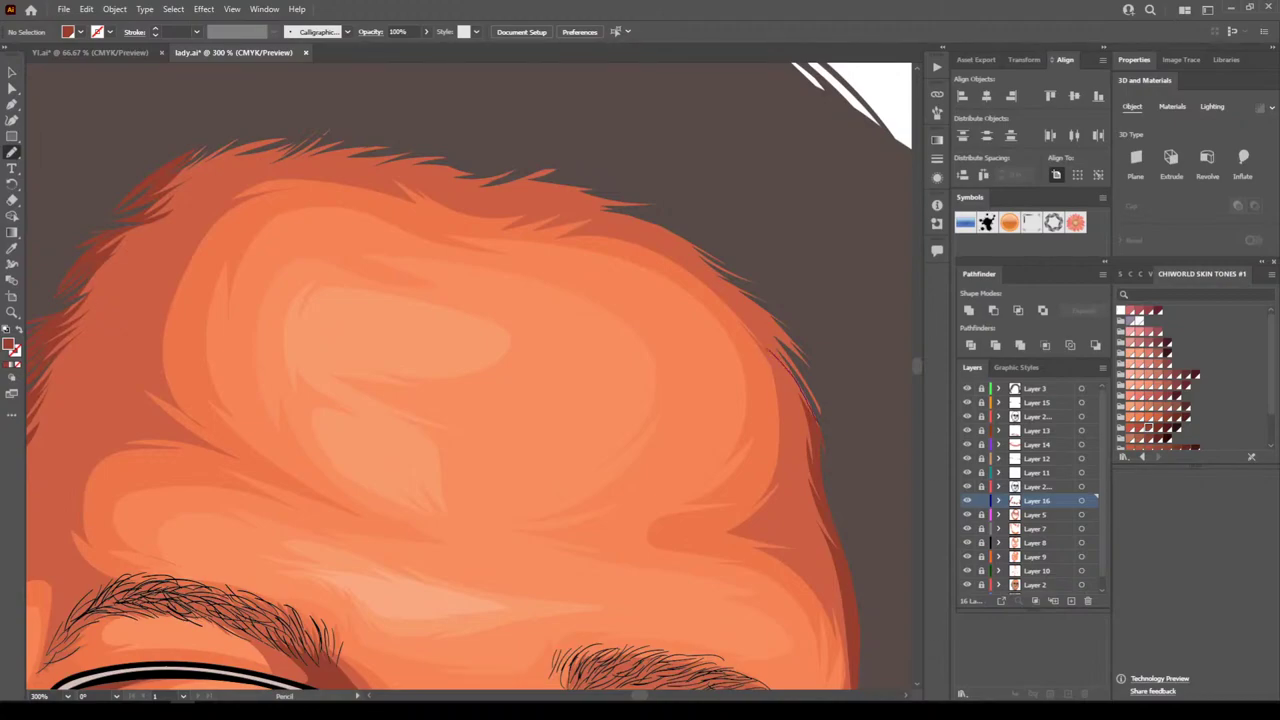
drag(760, 338, 720, 282)
mouse_move(640, 246)
mouse_down()
mouse_move(678, 256)
mouse_move(660, 230)
mouse_up()
drag(572, 222, 618, 212)
mouse_move(526, 216)
mouse_down()
mouse_move(562, 206)
mouse_move(534, 173)
mouse_move(762, 224)
mouse_move(820, 420)
mouse_up()
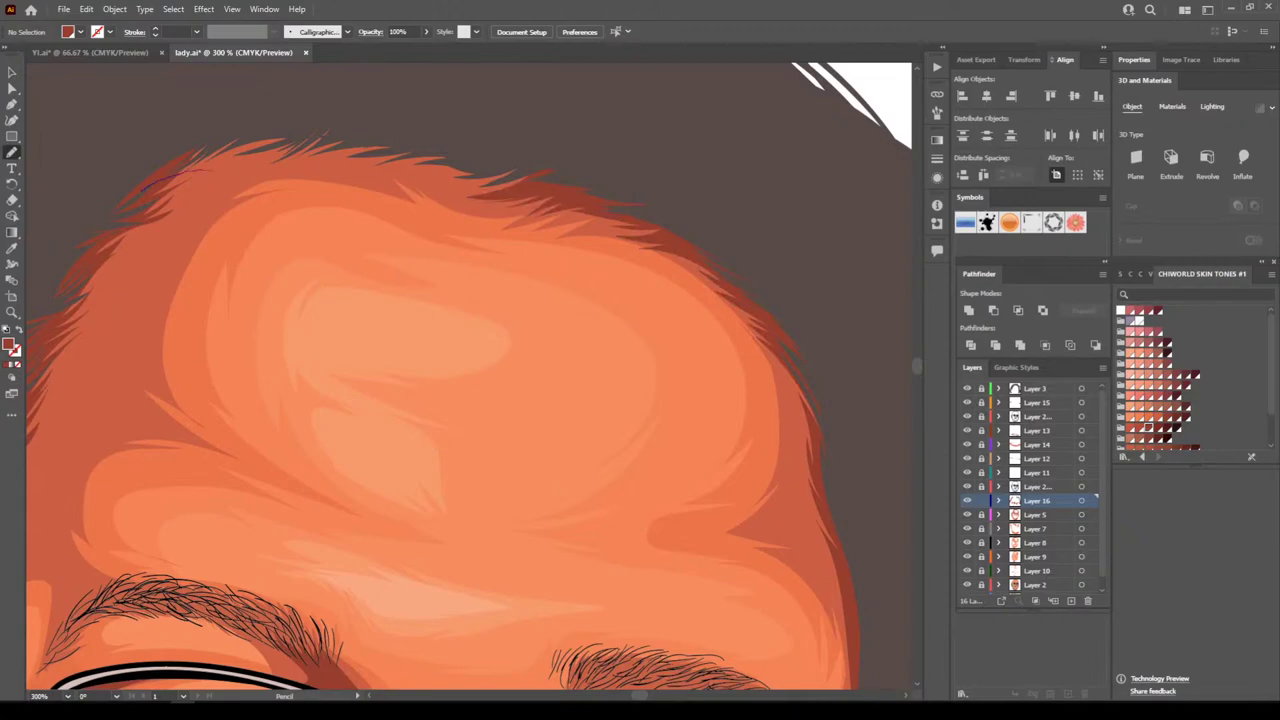
Continue the jagged dark red-brown hairline shadow across the top and upper left of the forehead
mouse_move(236, 168)
mouse_down()
mouse_move(348, 160)
mouse_move(442, 175)
mouse_move(446, 188)
mouse_move(520, 182)
mouse_move(310, 100)
mouse_up()
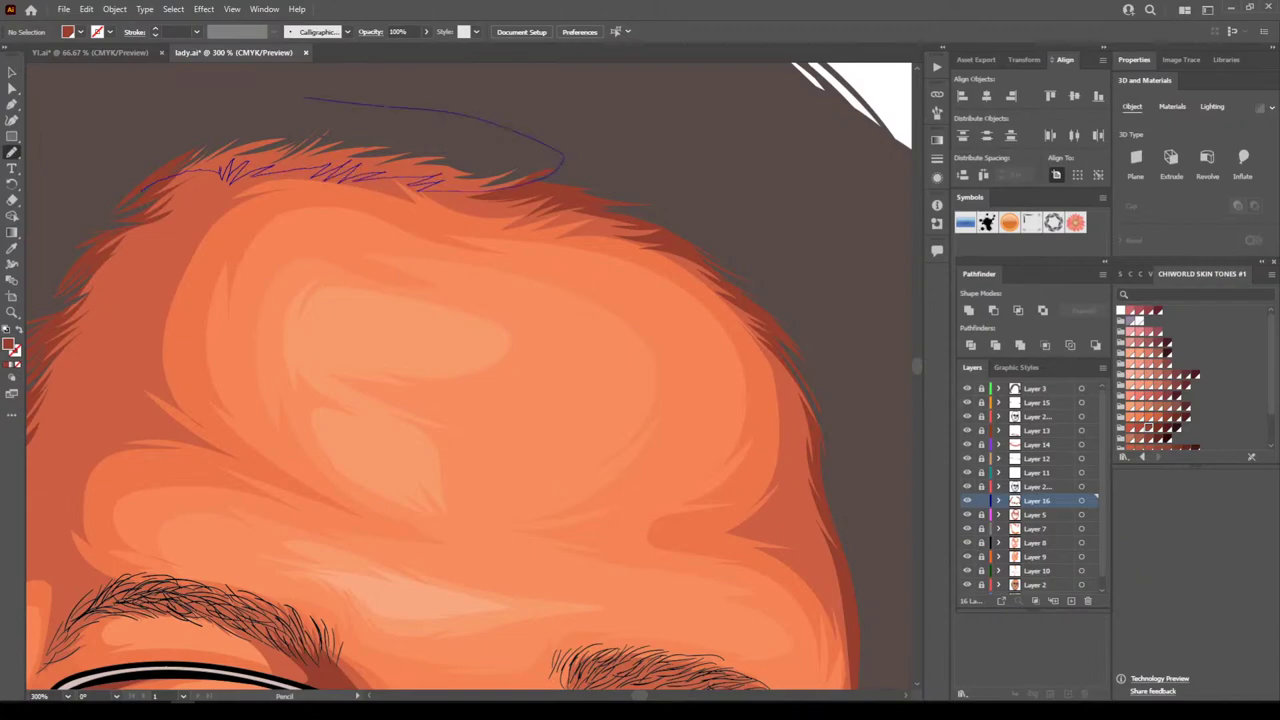
key(ctrl+minus)
key(ctrl+minus)
key(ctrl+minus)
key(ctrl+minus)
key(ctrl+minus)
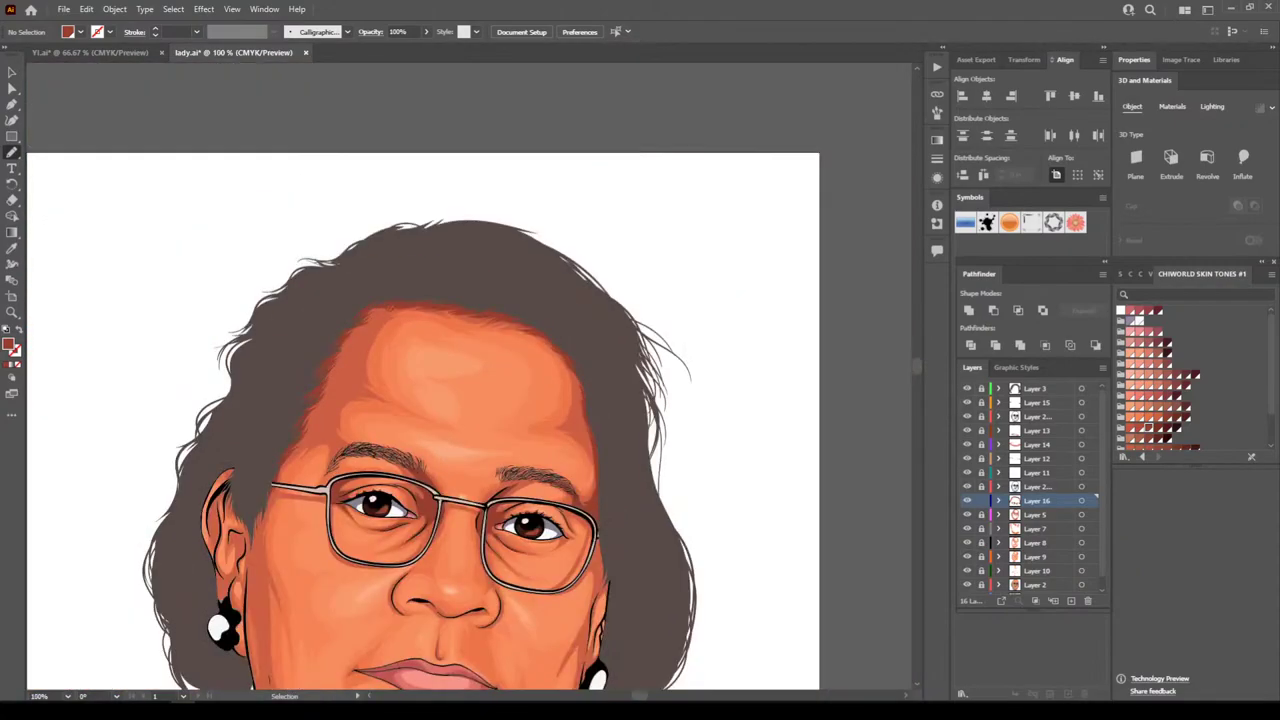
key(ctrl+minus)
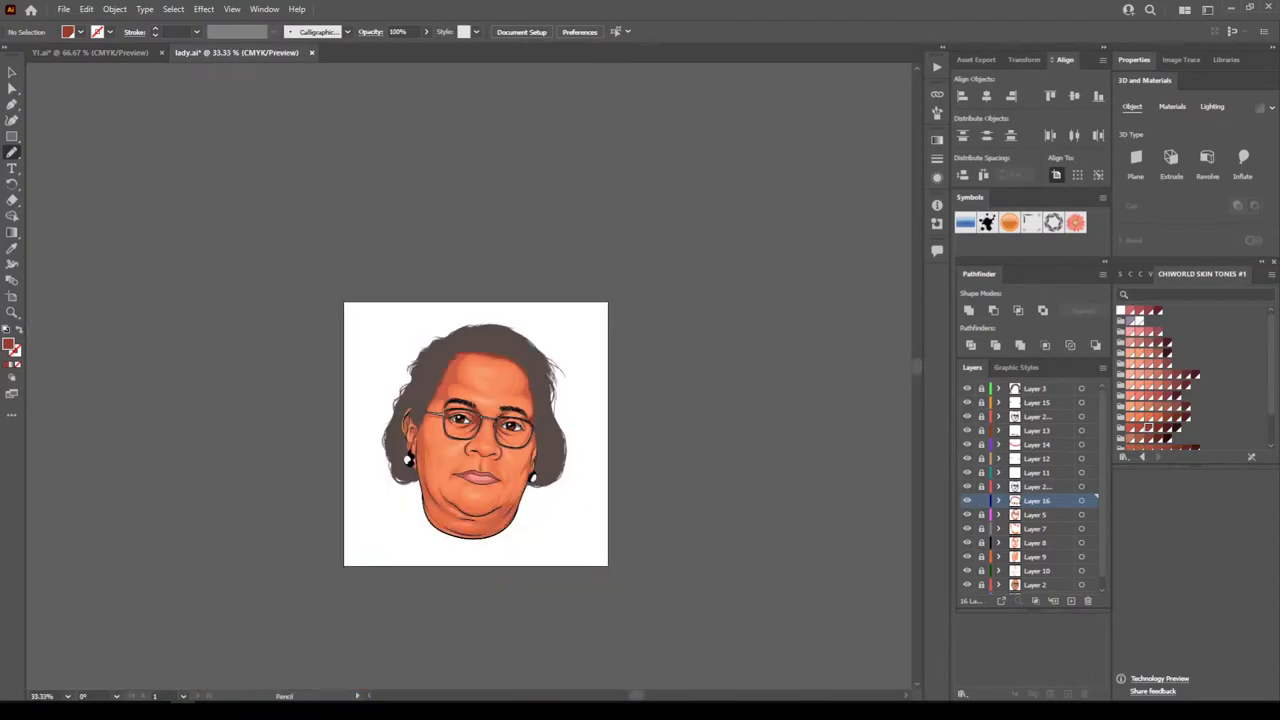
Draw a small pointed dark red-brown shadow around the right-hand corner of the mouth
key(ctrl+plus)
key(ctrl+plus)
key(ctrl+plus)
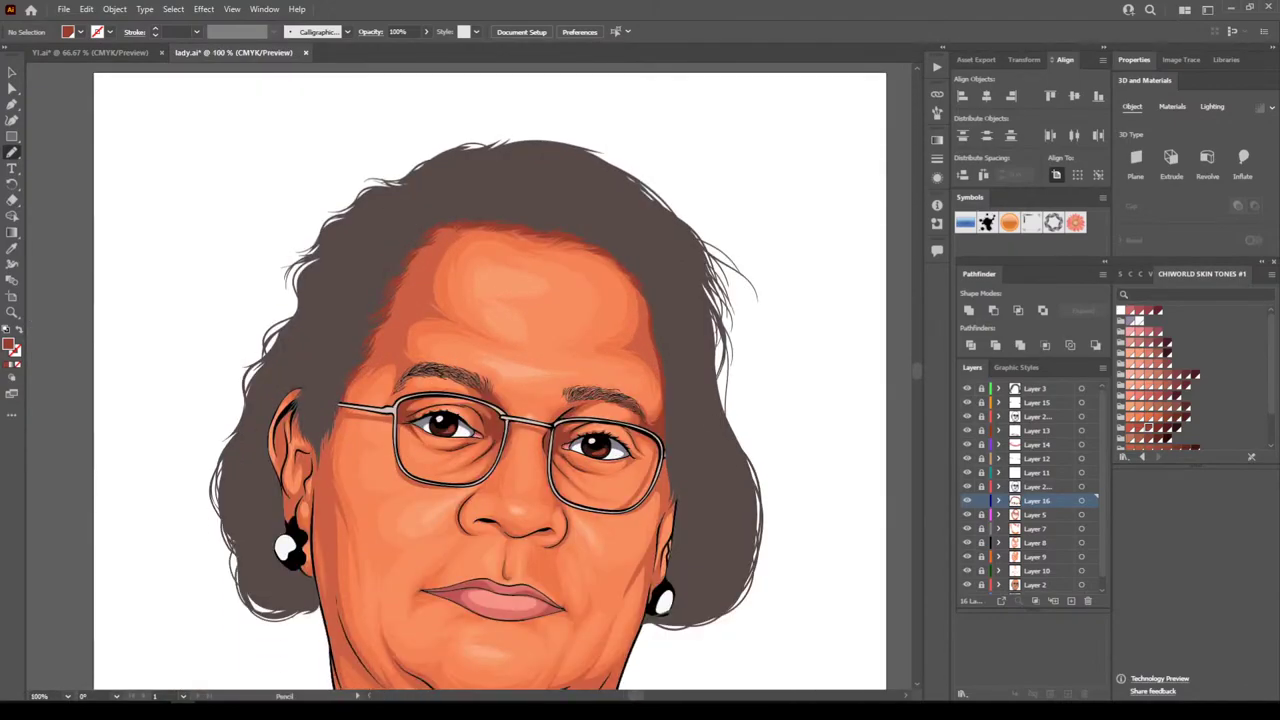
key(ctrl+plus)
scroll(789, 420, down, 2)
key(ctrl+plus)
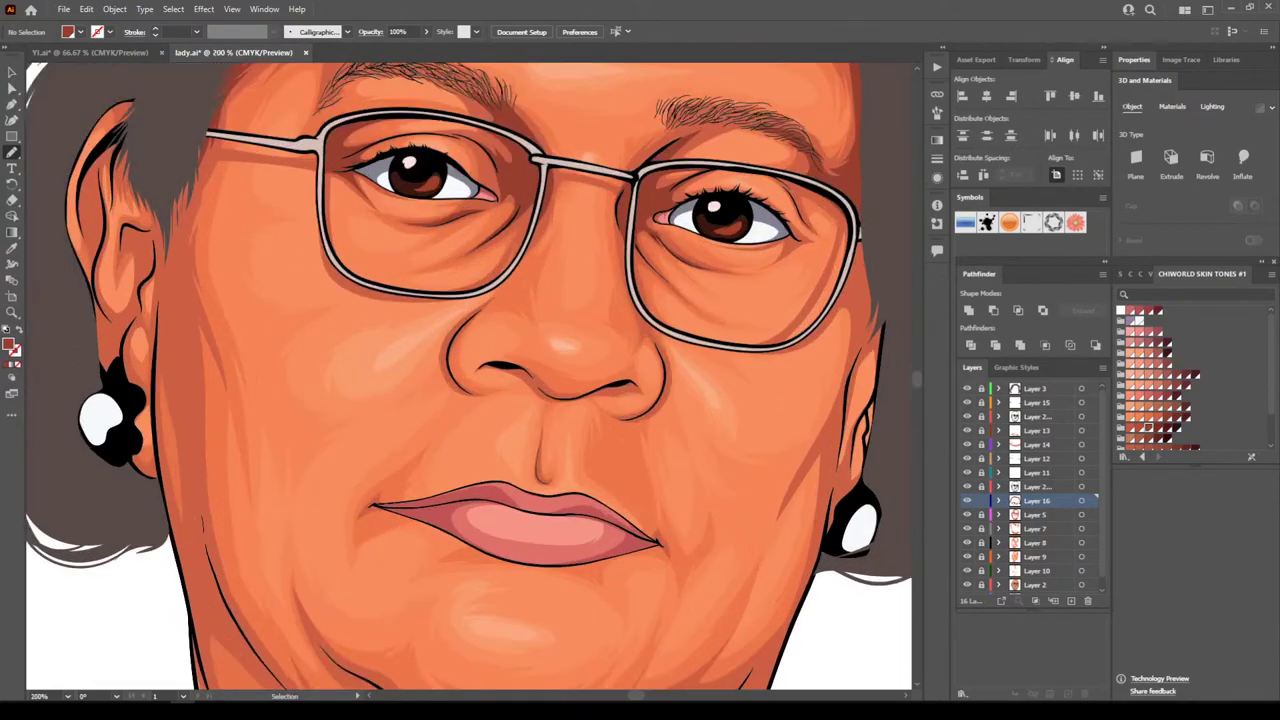
scroll(783, 422, down, 2)
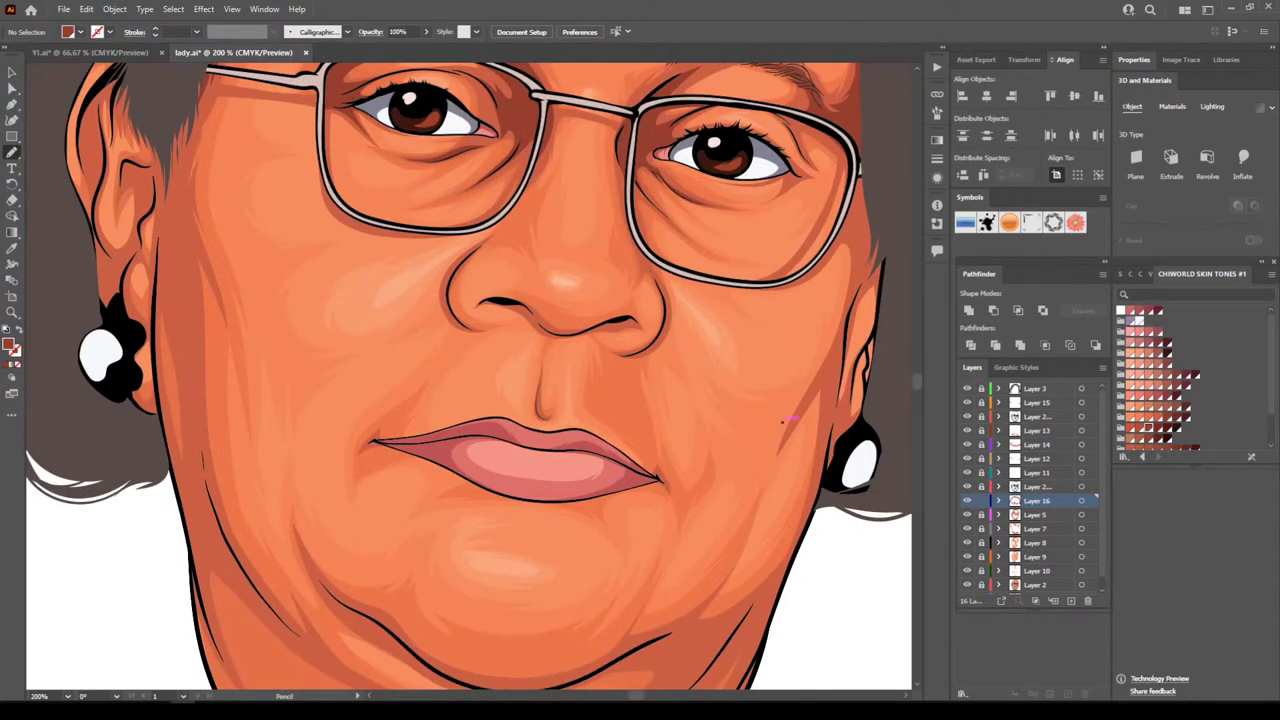
scroll(785, 420, down, 2)
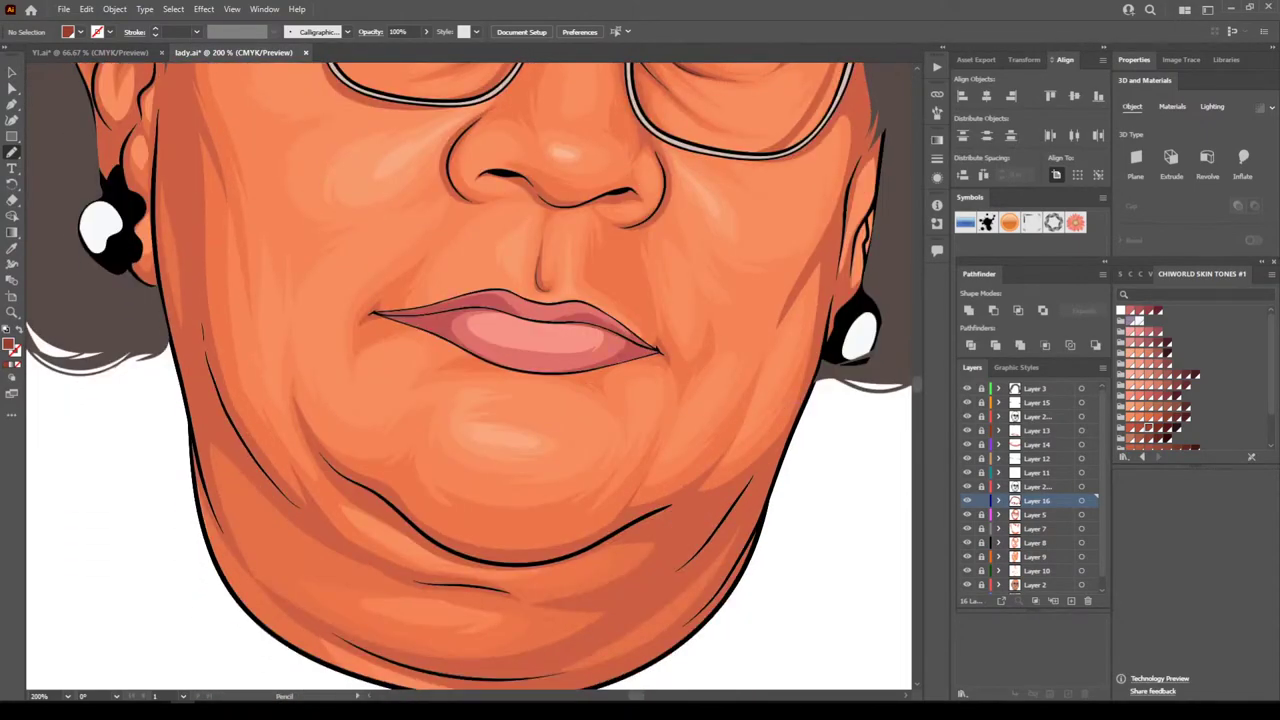
key(ctrl+plus)
key(ctrl+plus)
key(ctrl+plus)
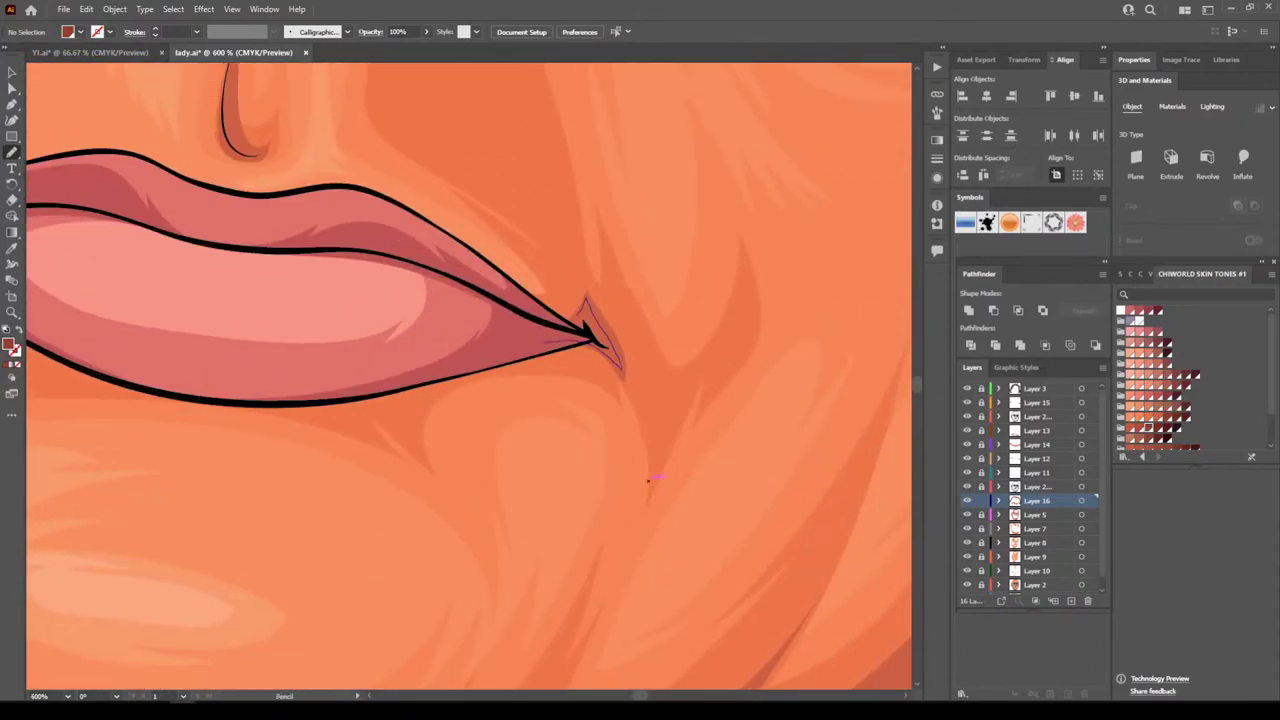
Draw a matching small dark red-brown shadow around the left-hand corner of the mouth
key(ctrl+minus)
key(ctrl+minus)
key(ctrl+minus)
scroll(648, 481, left, 3)
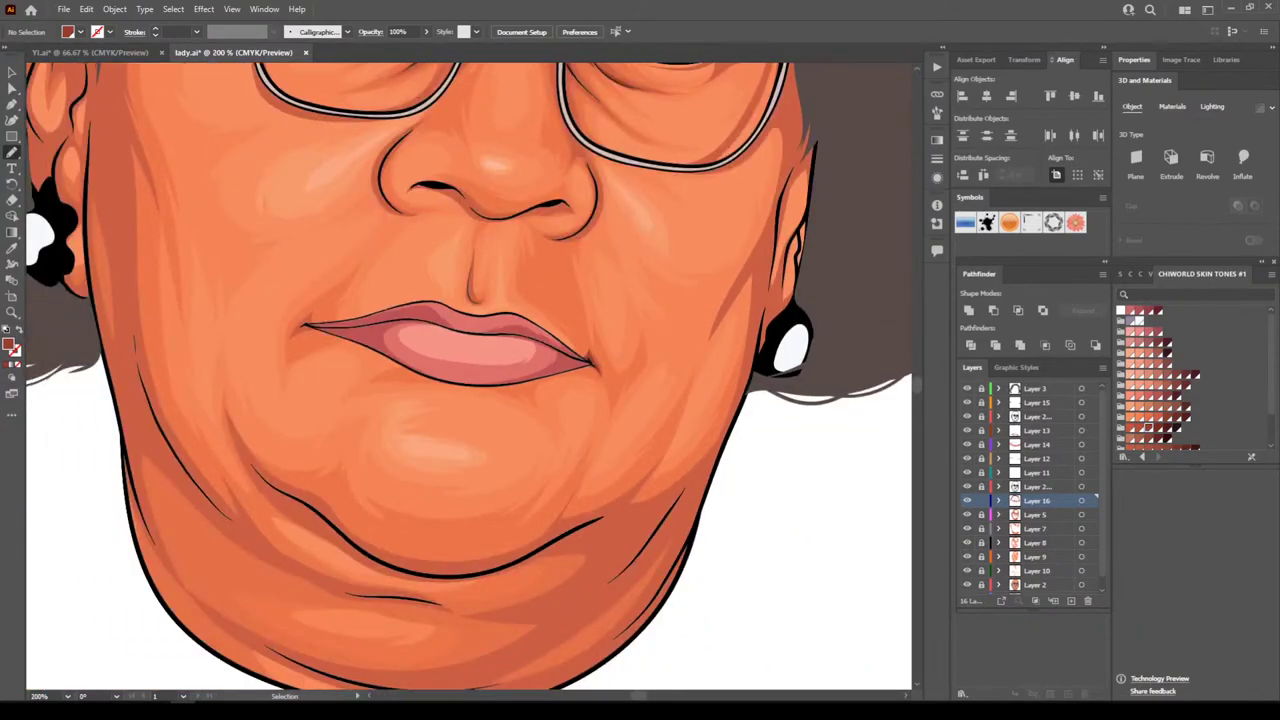
key(ctrl+plus)
key(ctrl+plus)
key(ctrl+plus)
scroll(648, 481, left, 3)
scroll(468, 376, left, 2)
scroll(468, 376, up, 3)
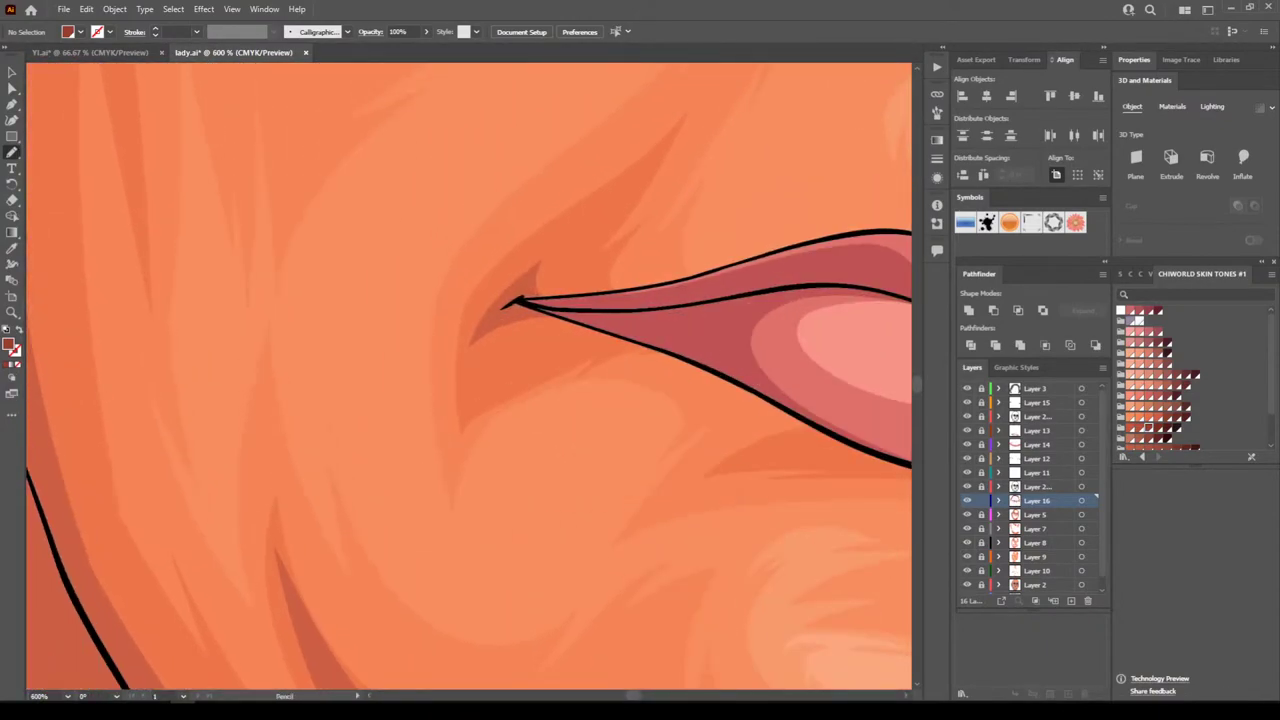
mouse_move(520, 311)
mouse_down()
mouse_move(485, 321)
mouse_move(530, 279)
mouse_move(538, 298)
mouse_up()
Draw a thin tapered dark red-brown shadow around the crease line beneath the chin, from its centre to its right-hand end
key(ctrl+minus)
key(ctrl+minus)
key(ctrl+minus)
key(ctrl+minus)
key(ctrl+minus)
key(ctrl+minus)
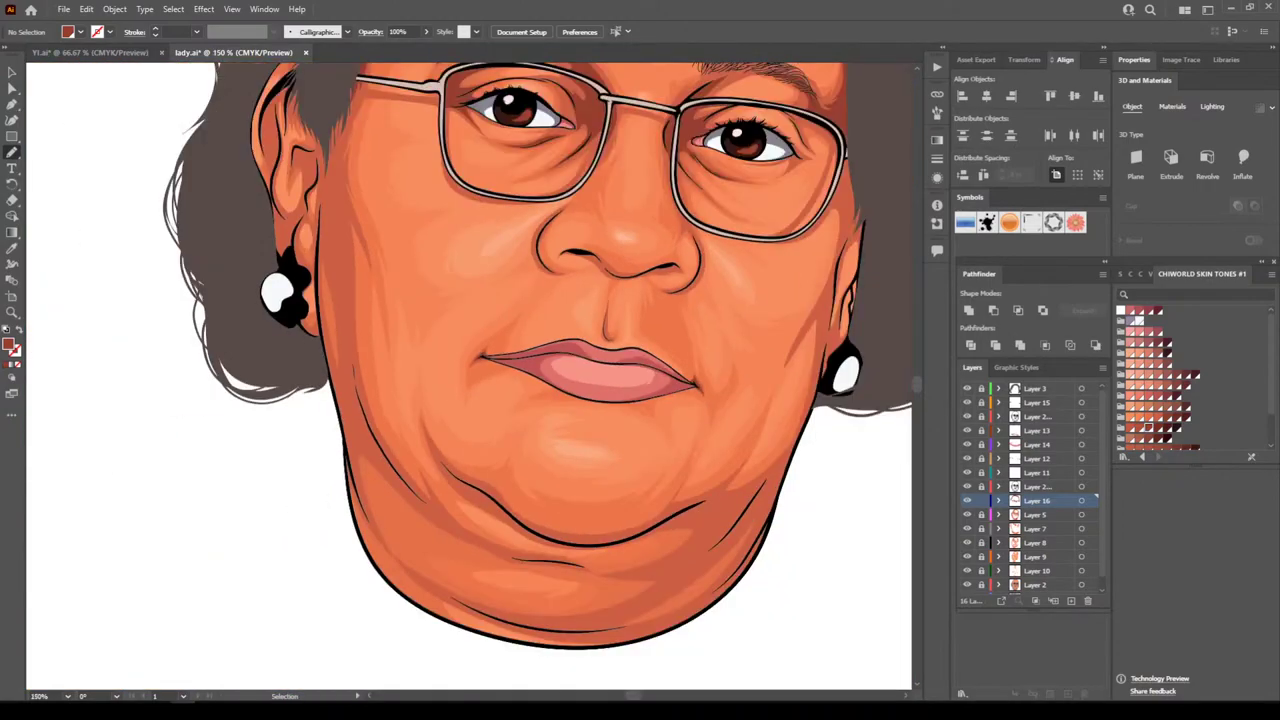
scroll(468, 376, right, 2)
scroll(468, 376, down, 3)
key(ctrl+plus)
key(ctrl+plus)
key(ctrl+plus)
key(ctrl+plus)
key(ctrl+plus)
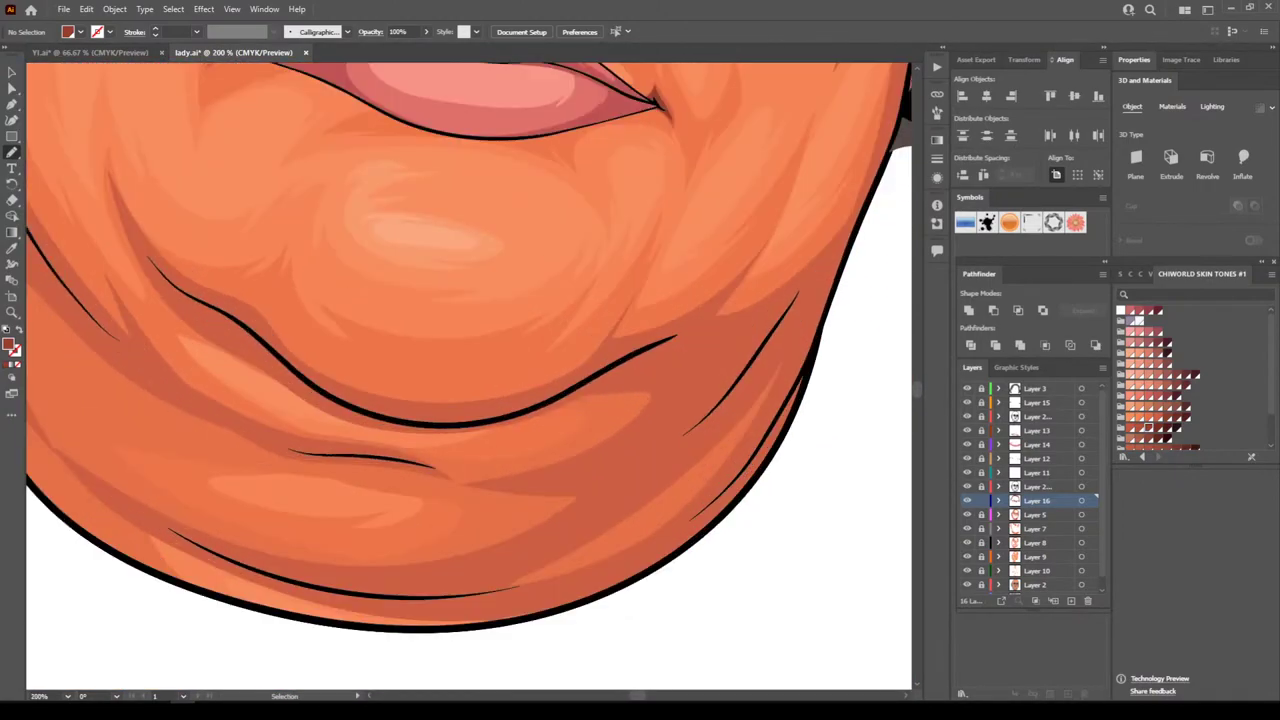
scroll(468, 376, right, 4)
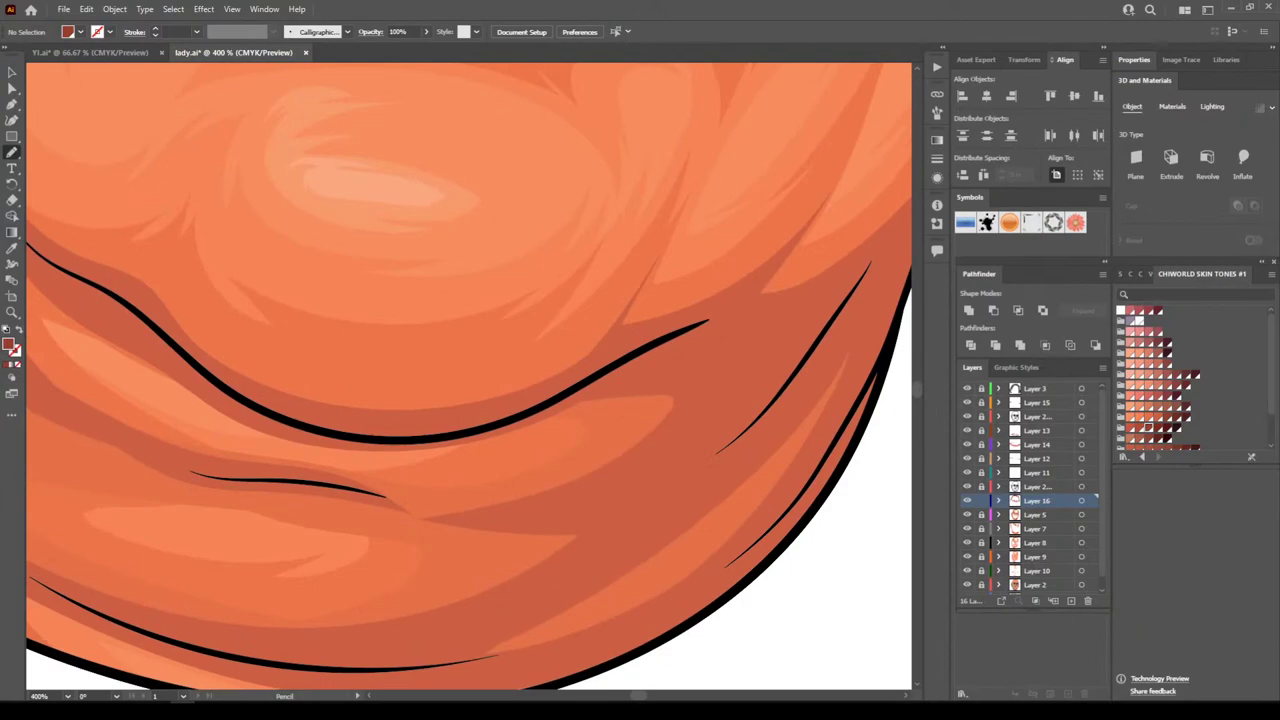
mouse_move(190, 355)
mouse_down()
mouse_move(262, 406)
mouse_move(350, 430)
mouse_move(435, 426)
mouse_move(765, 294)
mouse_move(577, 407)
mouse_move(428, 454)
mouse_move(298, 438)
mouse_move(210, 385)
mouse_up()
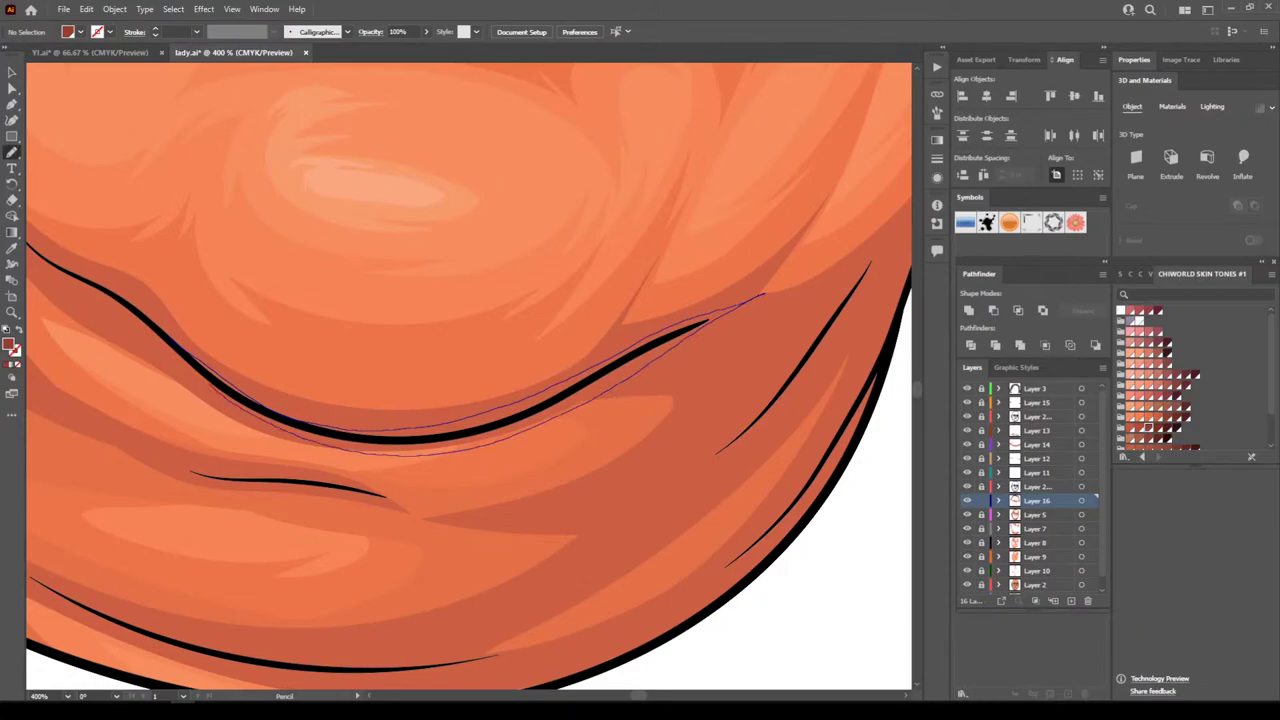
drag(168, 345, 163, 340)
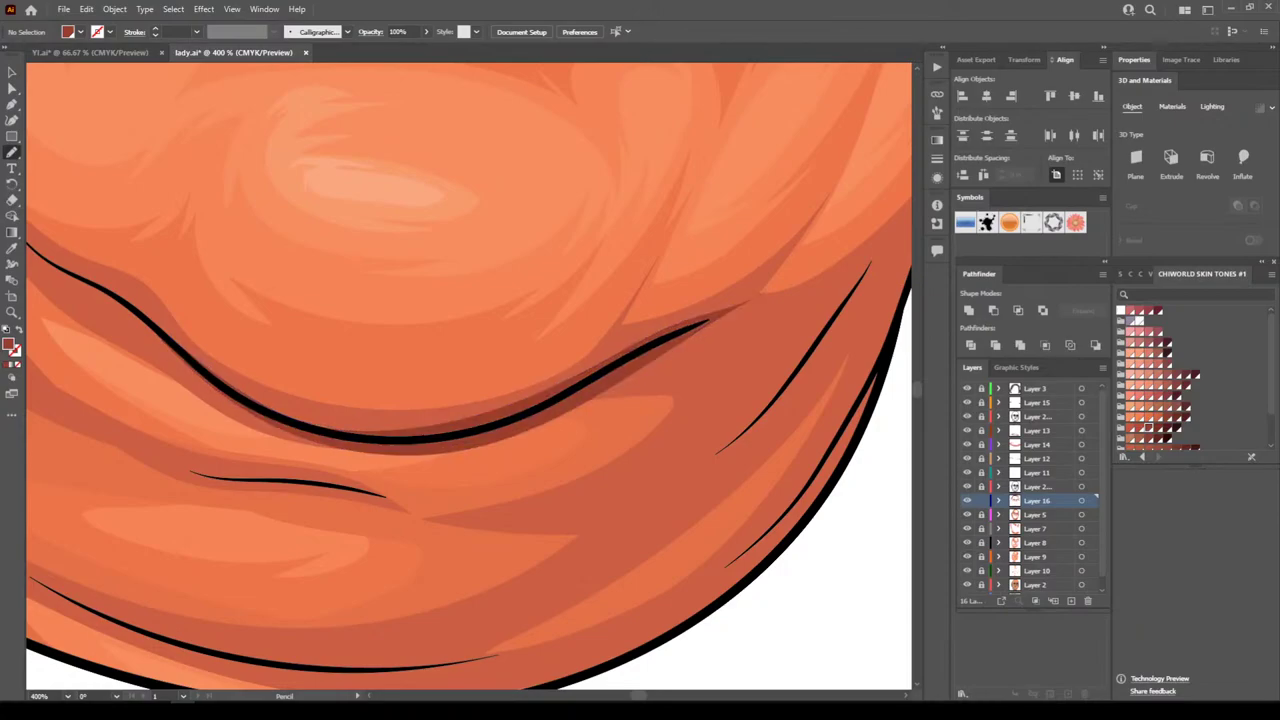
Extend the dark red-brown chin-crease shadow along the line's left half, tapering it up towards the cheek
key(ctrl+minus)
key(ctrl+minus)
key(ctrl+minus)
key(ctrl+minus)
scroll(557, 420, left, 2)
key(ctrl+equal)
key(ctrl+equal)
key(ctrl+equal)
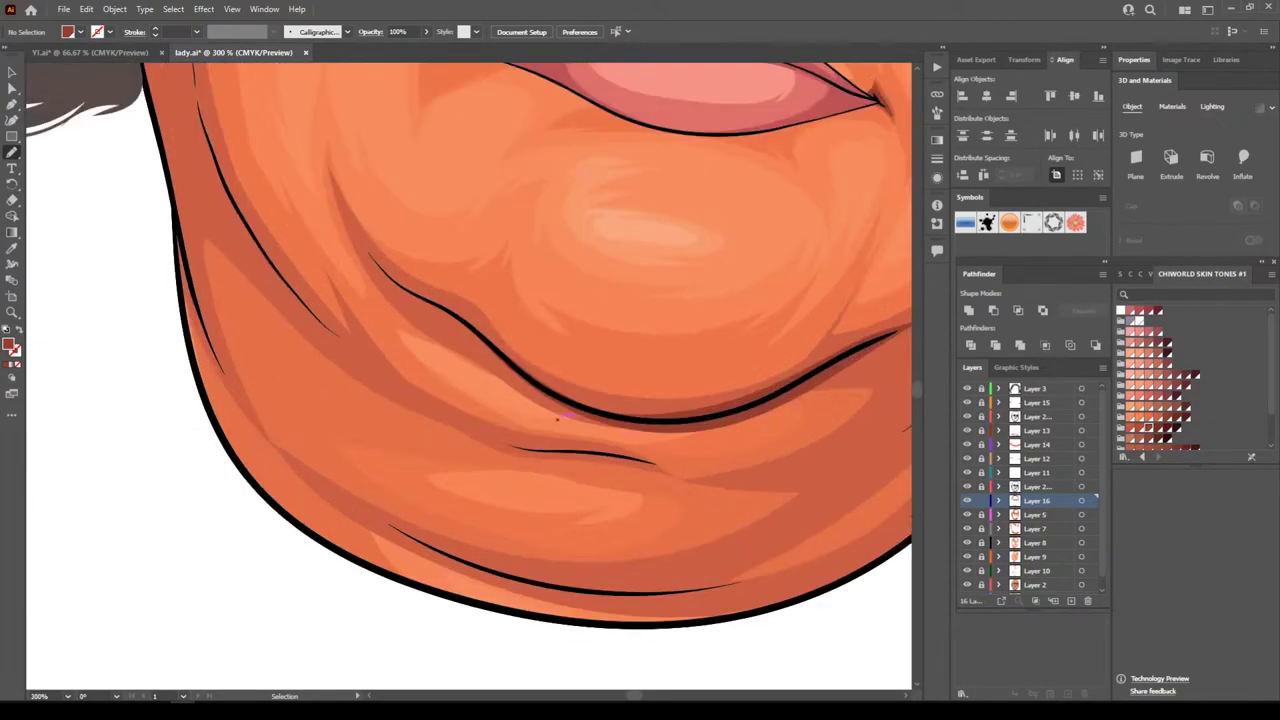
scroll(557, 418, up, 3)
mouse_move(515, 576)
mouse_down()
mouse_move(204, 351)
mouse_move(140, 236)
mouse_move(190, 300)
mouse_move(424, 464)
mouse_move(515, 576)
mouse_up()
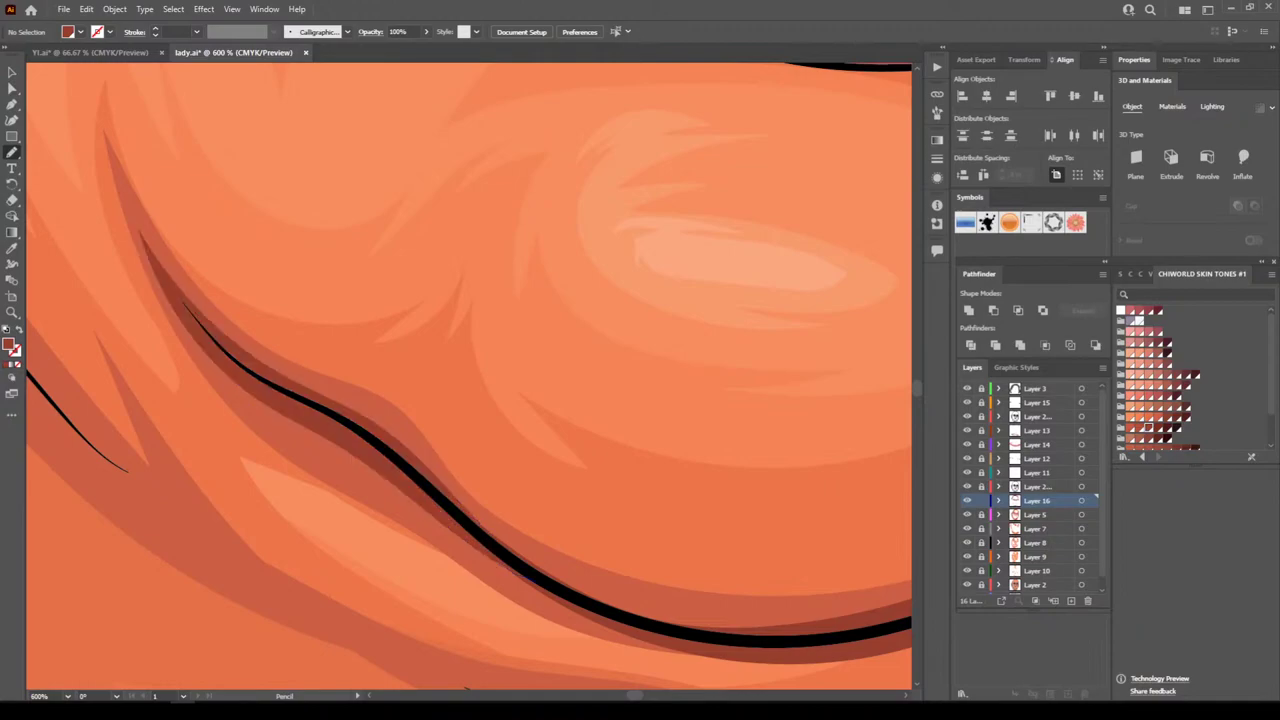
Draw a long tapered dark red-brown shadow along the left-hand jaw fold, from the lower cheek down towards the chin
key(ctrl+minus)
key(ctrl+minus)
key(ctrl+minus)
key(ctrl+minus)
key(ctrl+minus)
key(ctrl+minus)
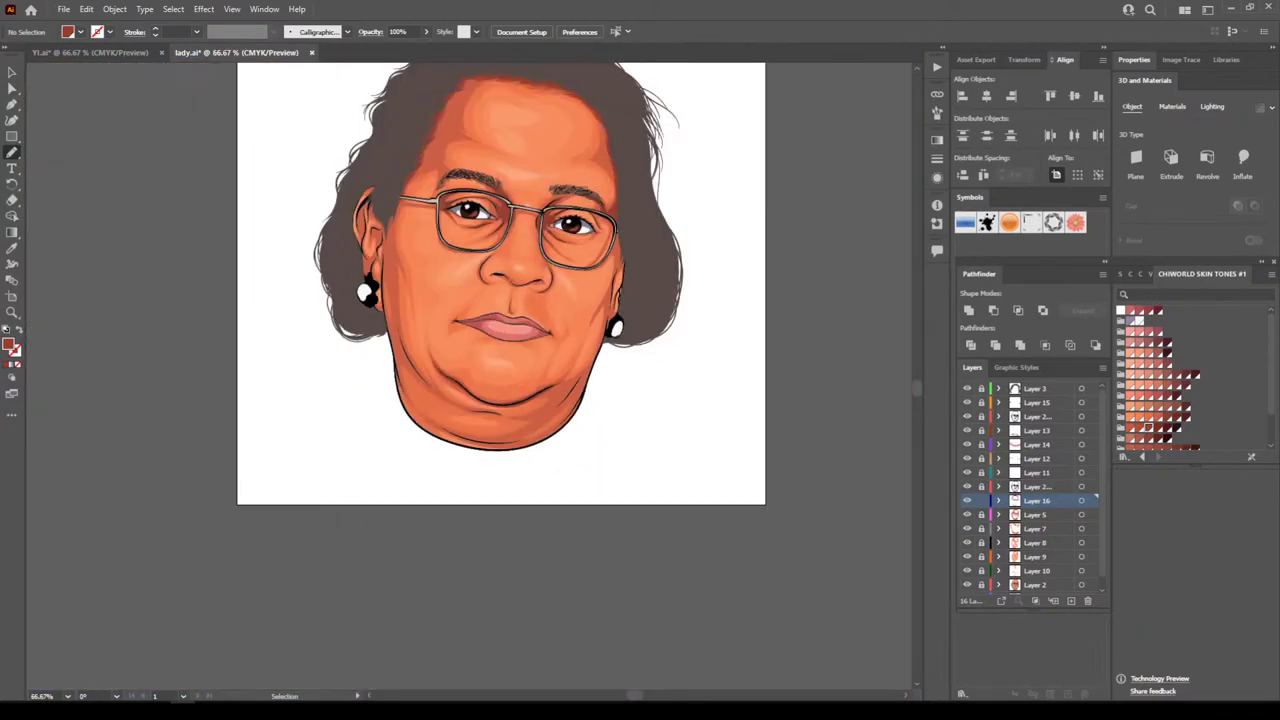
key(ctrl+plus)
key(ctrl+equal)
key(ctrl+equal)
key(ctrl+equal)
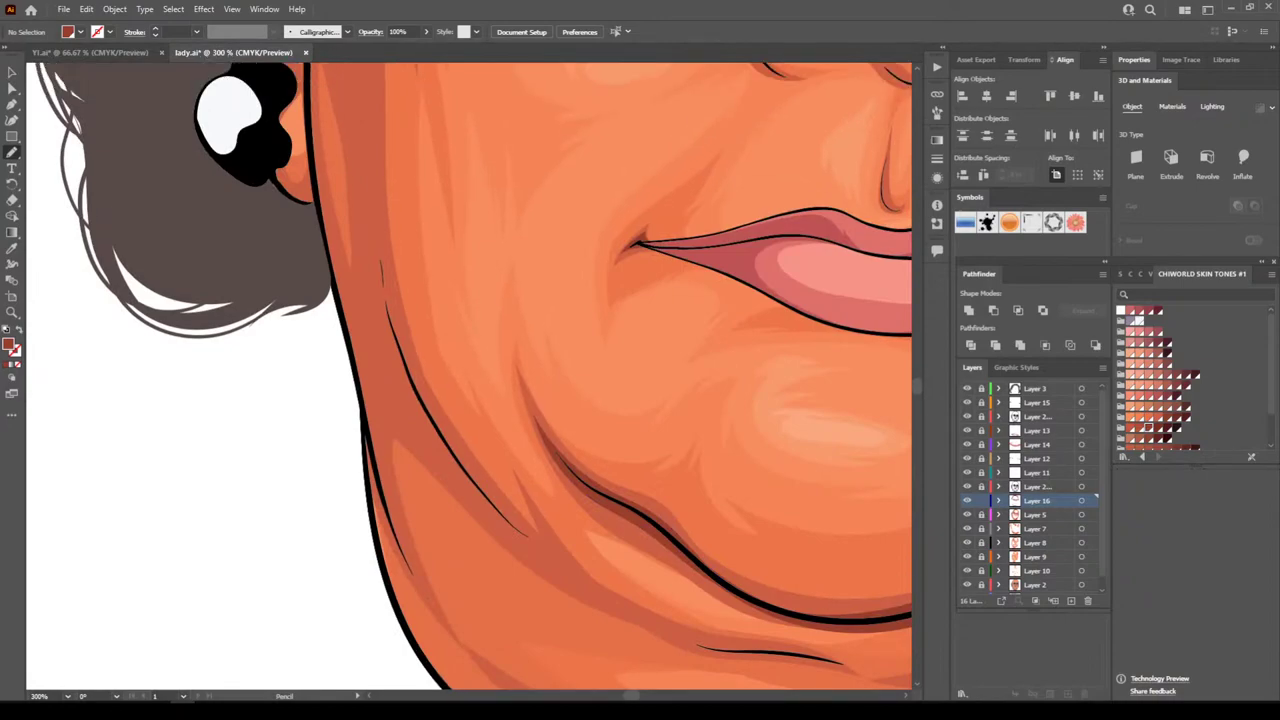
mouse_move(536, 540)
mouse_down()
mouse_move(427, 395)
mouse_move(364, 175)
mouse_move(389, 366)
mouse_move(352, 310)
mouse_move(397, 405)
mouse_move(512, 540)
mouse_move(627, 613)
mouse_up()
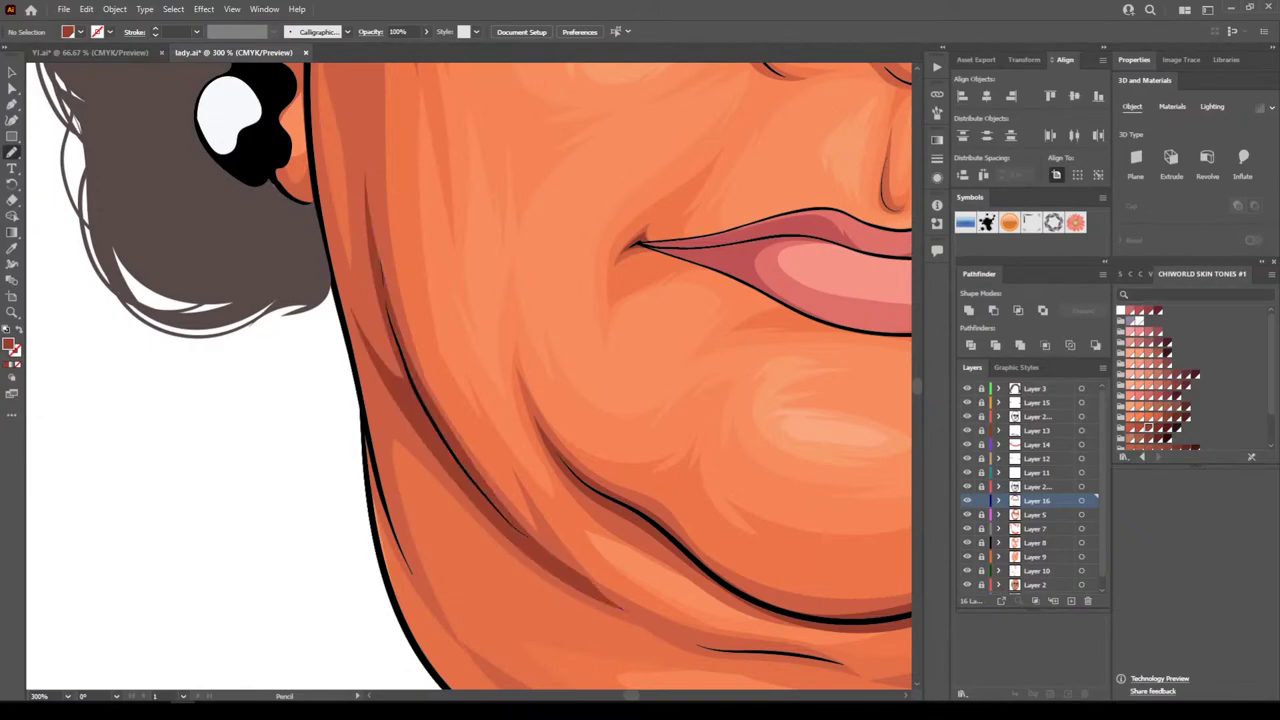
Draw a broad branching dark red-brown shadow around the right-hand jaw fold, joining the end of the chin crease to the cheek edge
key(ctrl+0)
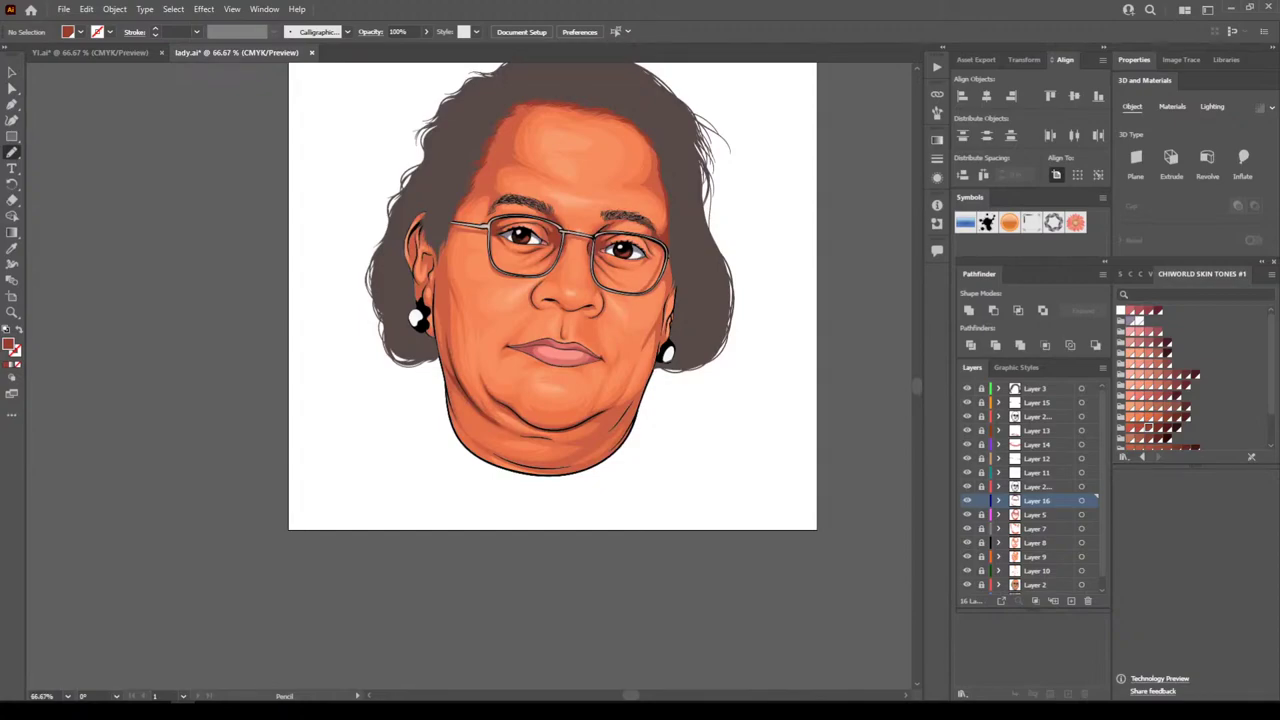
key(ctrl+minus)
key(ctrl+minus)
key(ctrl+plus)
scroll(469, 376, right, 1)
key(ctrl+plus)
key(ctrl+plus)
key(ctrl+plus)
key(ctrl+plus)
scroll(469, 376, right, 2)
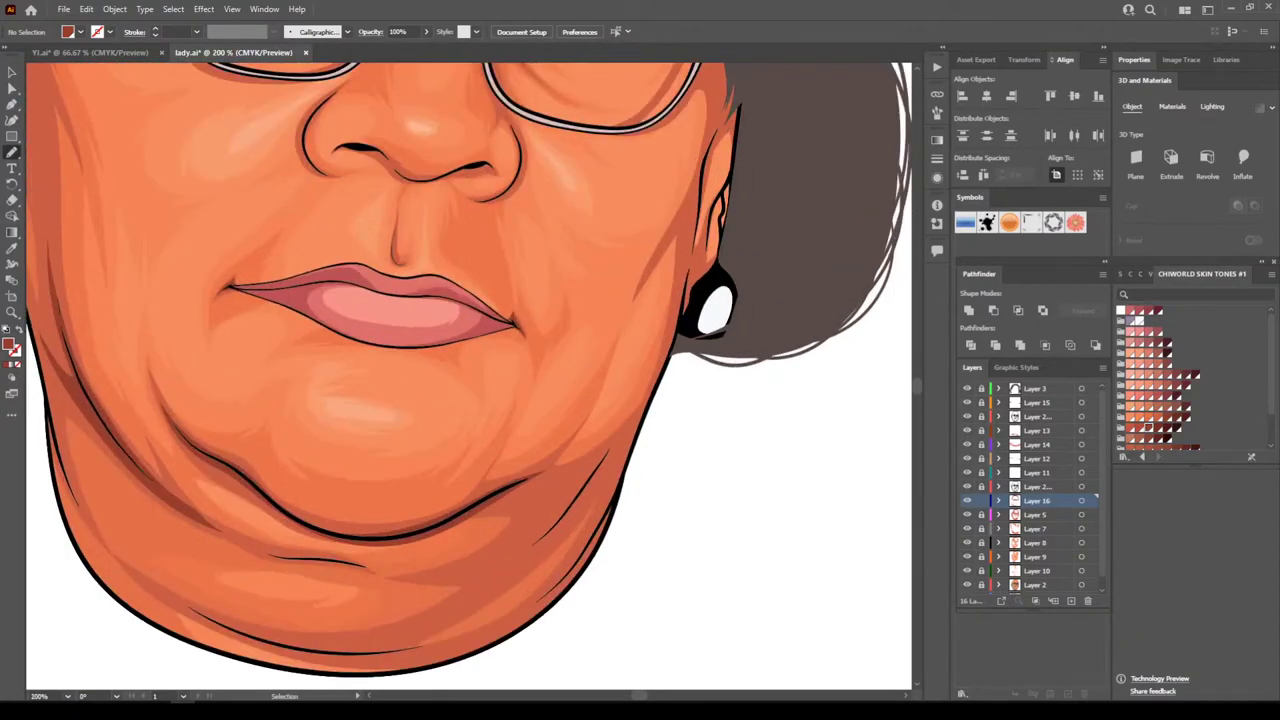
key(ctrl+equal)
key(ctrl+equal)
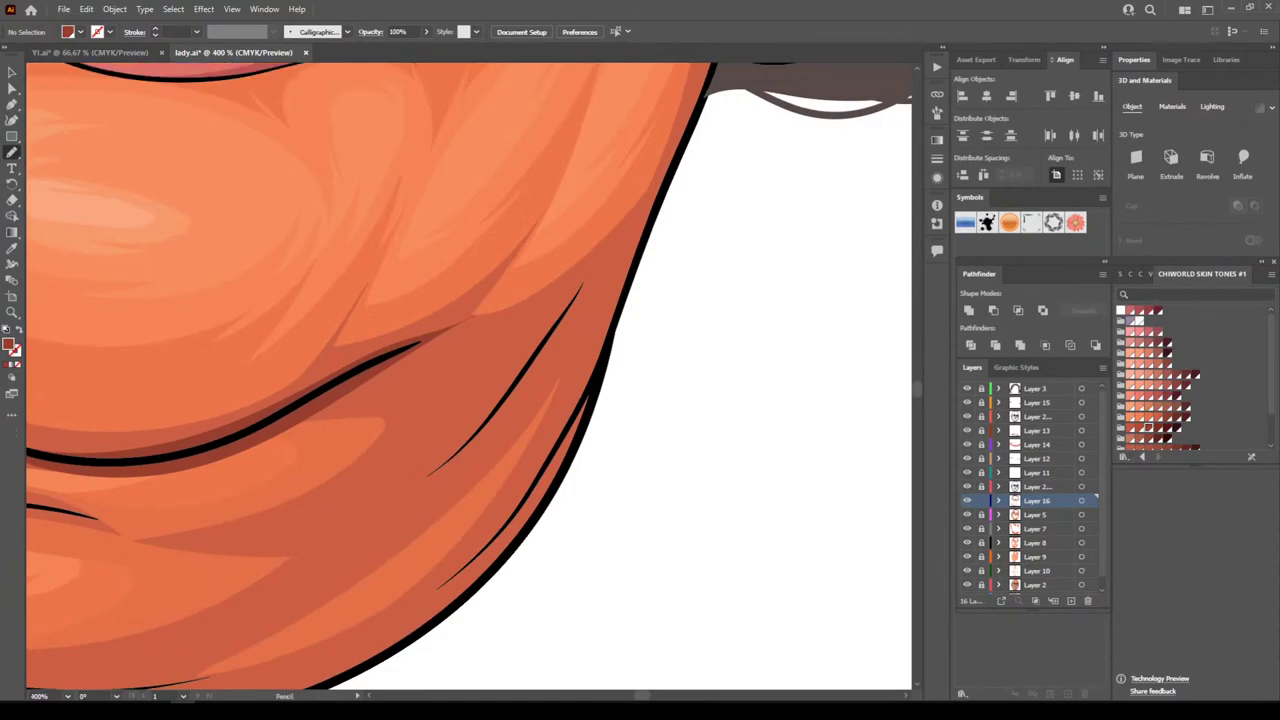
mouse_move(334, 392)
mouse_down()
mouse_move(478, 350)
mouse_move(322, 522)
mouse_move(408, 502)
mouse_move(562, 336)
mouse_move(638, 212)
mouse_move(564, 280)
mouse_move(454, 340)
mouse_move(505, 270)
mouse_move(420, 342)
mouse_up()
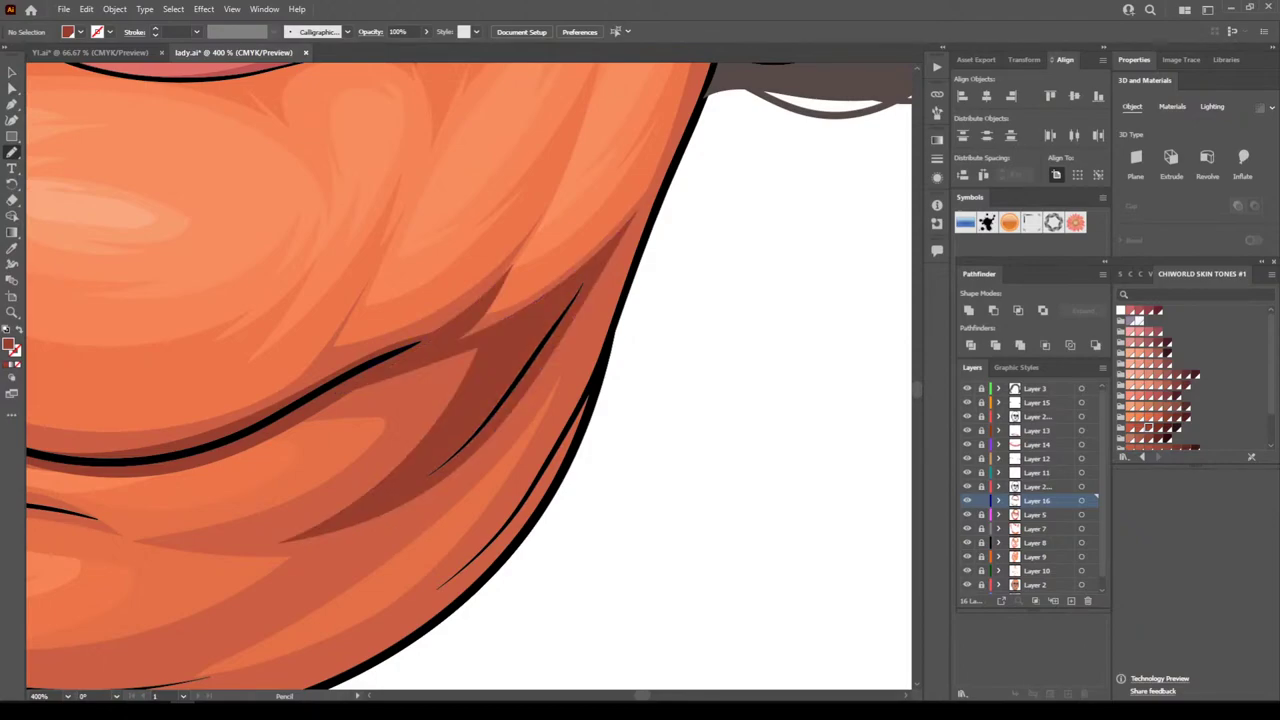
Draw a long dark red-brown shadow strip along the right-hand face edge, from the jaw fold up to the front of the ear
key(ctrl+minus)
key(ctrl+minus)
key(ctrl+minus)
key(ctrl+minus)
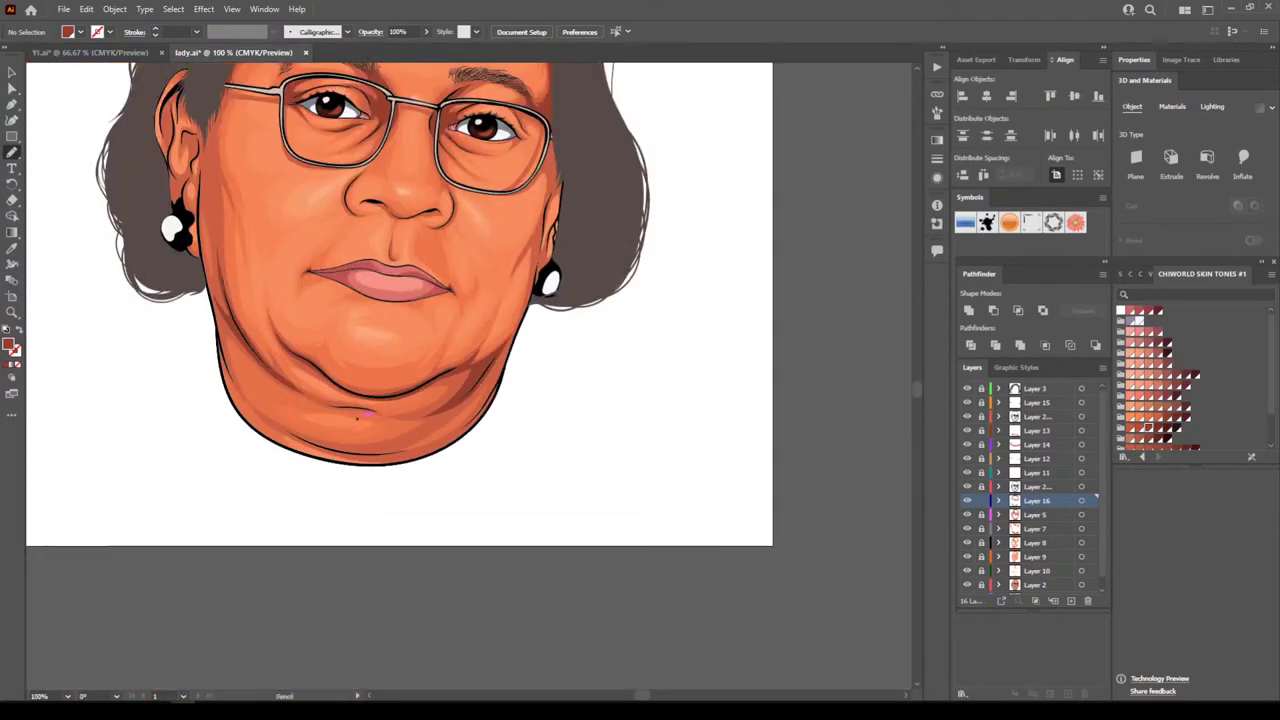
key(ctrl+minus)
key(ctrl+minus)
key(ctrl+plus)
key(ctrl+plus)
scroll(480, 430, up, 4)
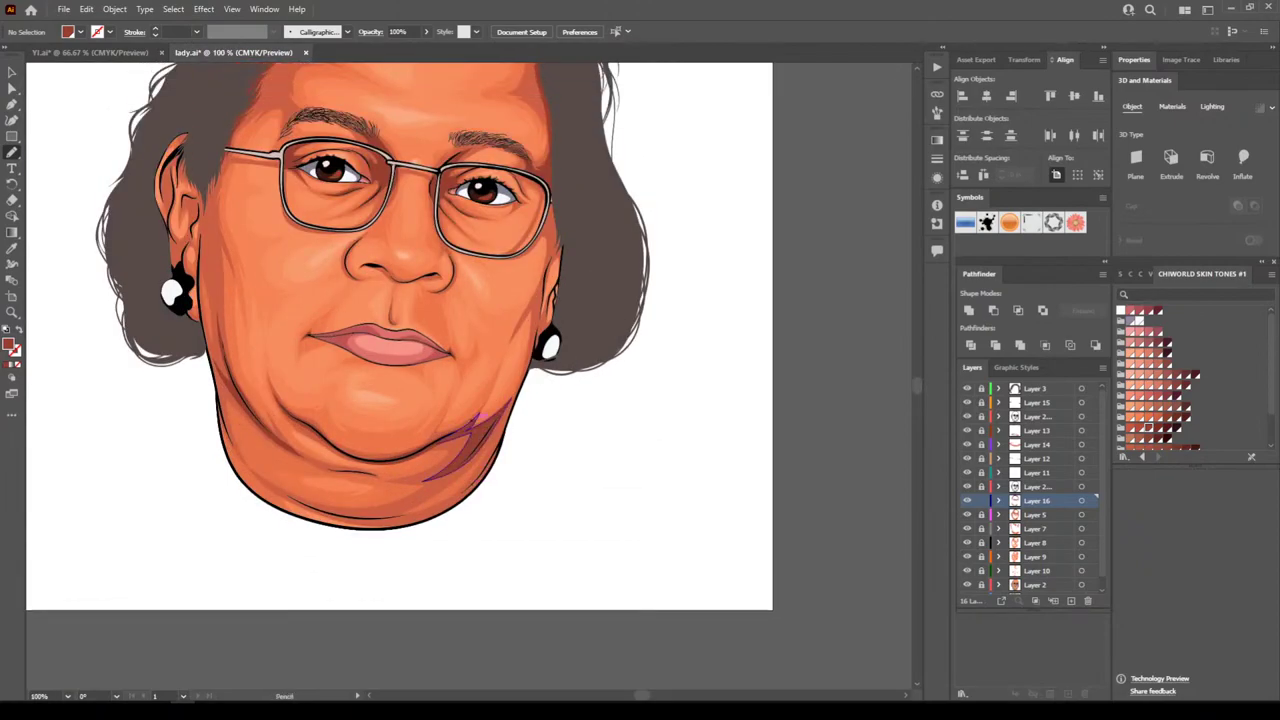
key(ctrl+plus)
key(ctrl+plus)
scroll(456, 418, right, 4)
key(ctrl+plus)
key(ctrl+plus)
key(ctrl+plus)
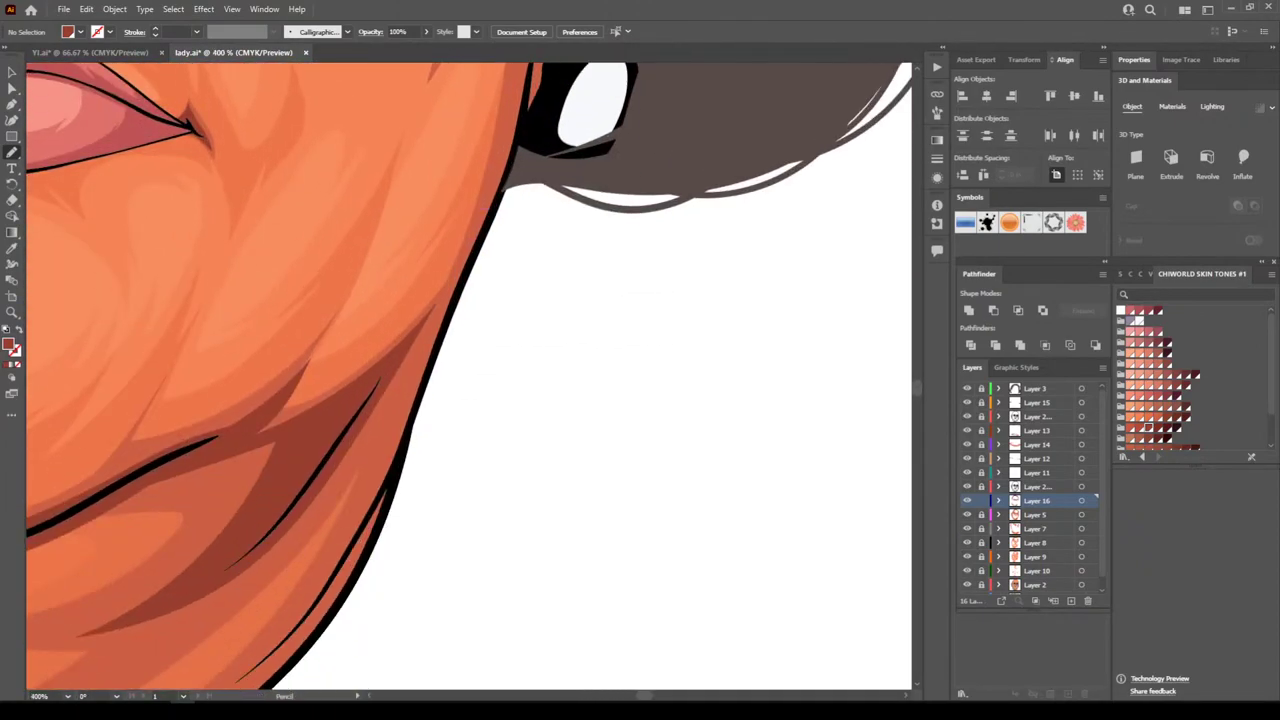
mouse_move(337, 449)
mouse_down()
mouse_move(392, 378)
mouse_move(362, 496)
mouse_move(304, 618)
mouse_up()
scroll(470, 375, up, 5)
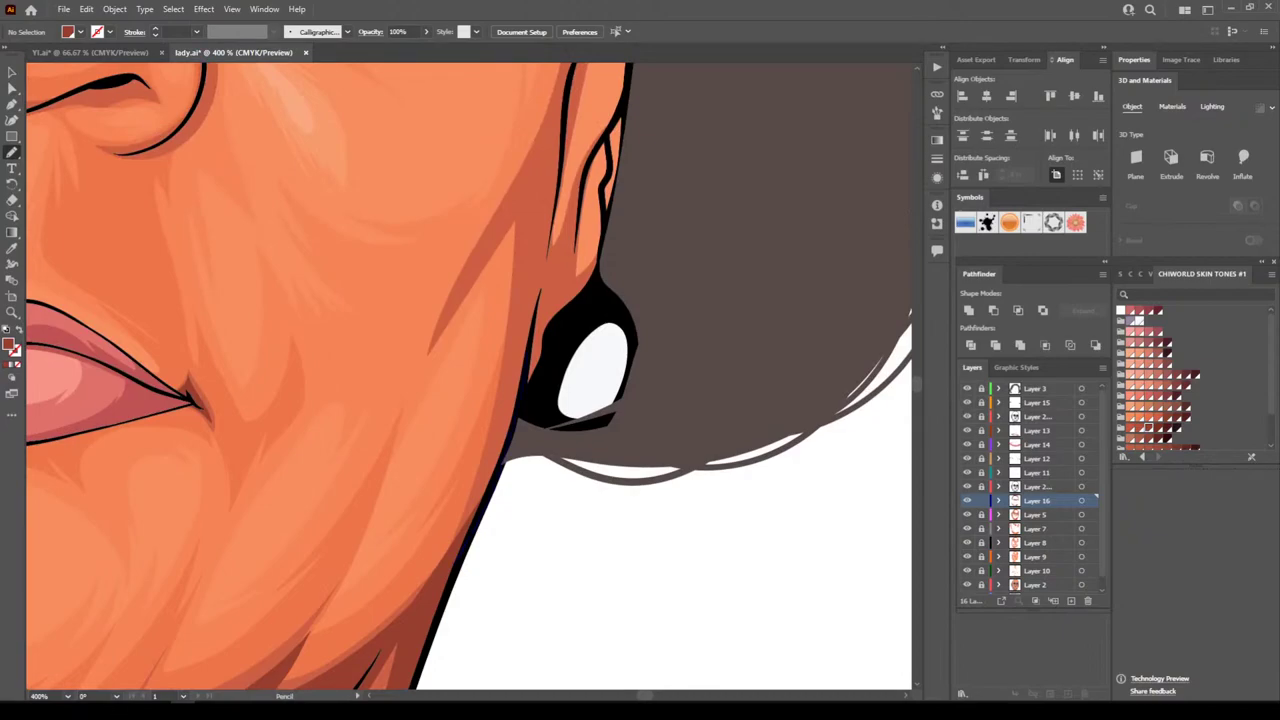
drag(533, 316, 543, 250)
mouse_move(562, 97)
mouse_down()
mouse_move(508, 222)
mouse_move(527, 230)
mouse_move(489, 460)
mouse_move(452, 556)
mouse_up()
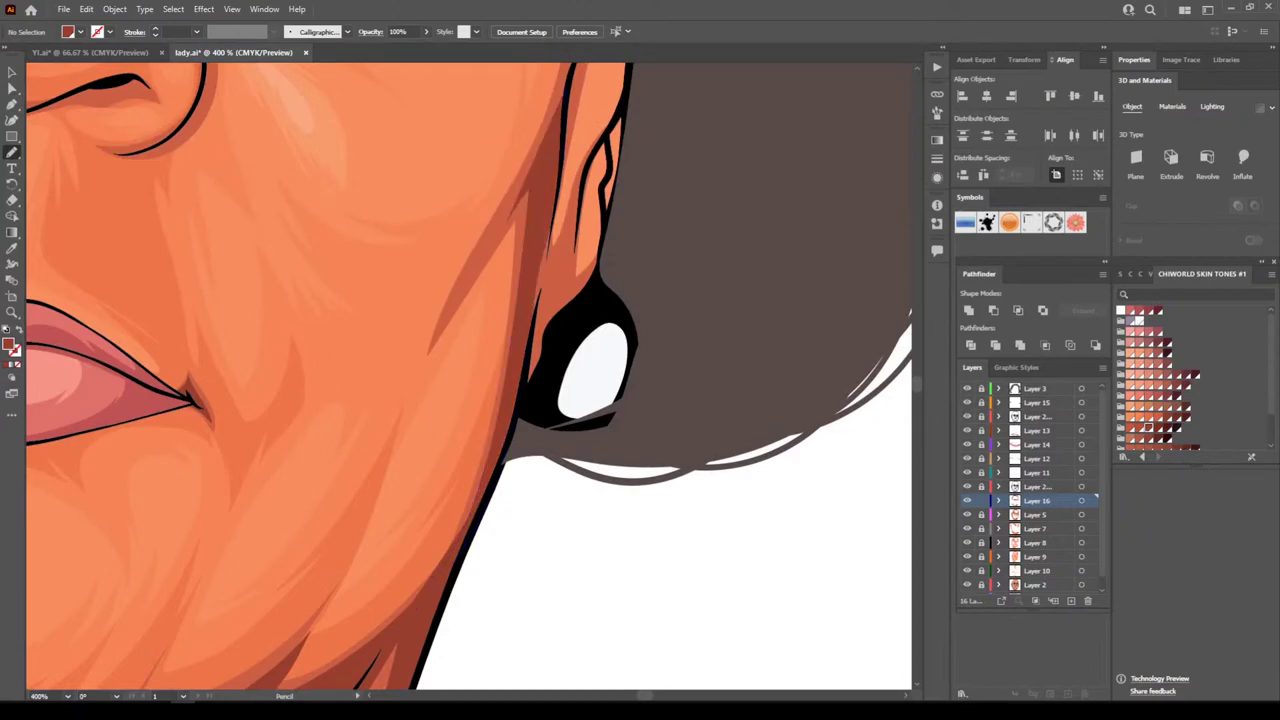
Draw a narrow dark red-brown shadow on the right-hand ear, from the inner ear line down to the lobe above the earring
key(ctrl+minus)
key(ctrl+minus)
drag(471, 483, 451, 543)
key(ctrl+equal)
key(ctrl+equal)
key(ctrl+equal)
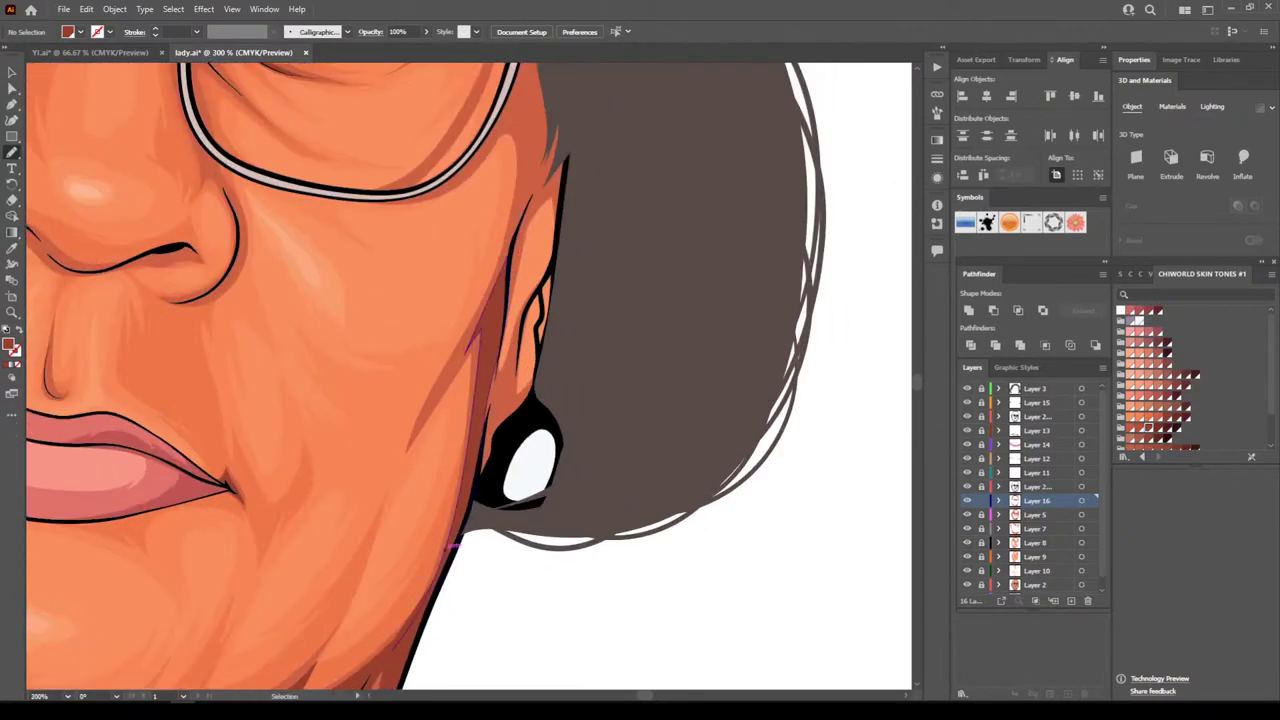
drag(541, 529, 451, 543)
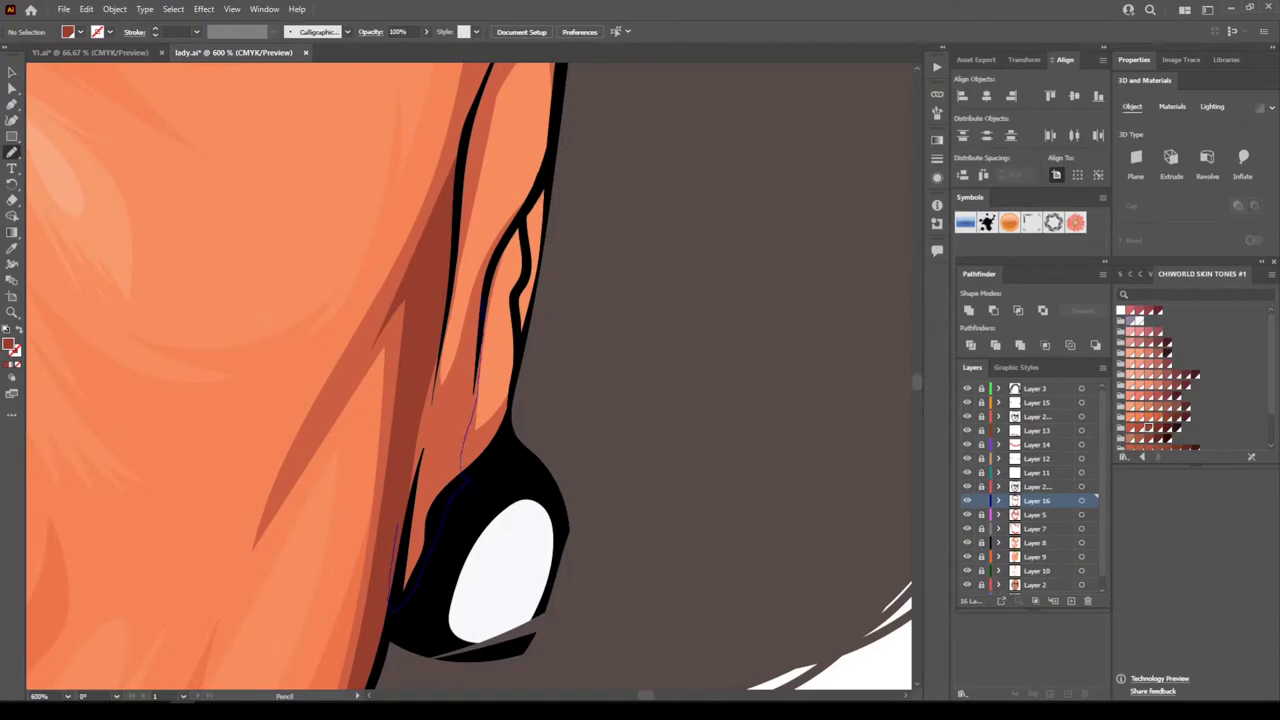
mouse_move(484, 300)
mouse_down()
mouse_move(446, 352)
mouse_move(436, 325)
mouse_move(398, 524)
mouse_up()
Draw dark red-brown shadows from the top of the right-hand ear to the hair tips and along the temple hairline beside the glasses
scroll(460, 549, up, 8)
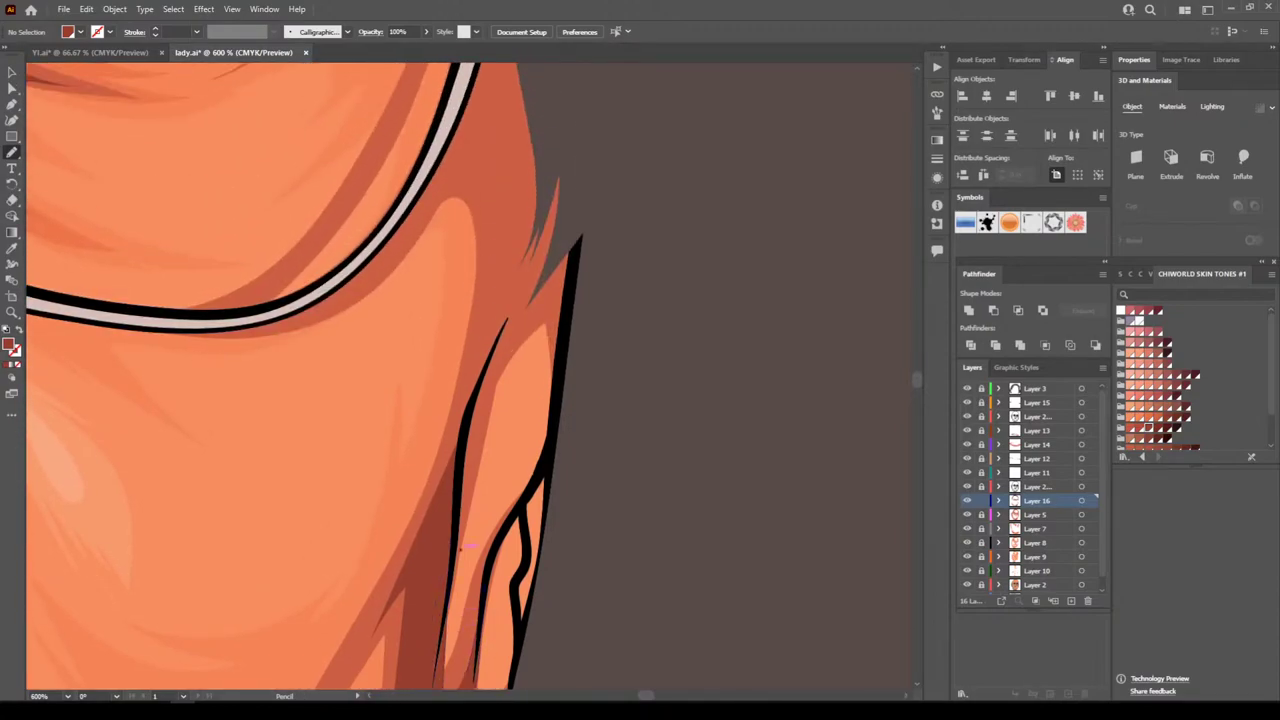
mouse_move(464, 495)
mouse_down()
mouse_move(492, 362)
mouse_move(572, 345)
mouse_move(589, 182)
mouse_move(548, 82)
mouse_move(458, 440)
mouse_move(462, 548)
mouse_up()
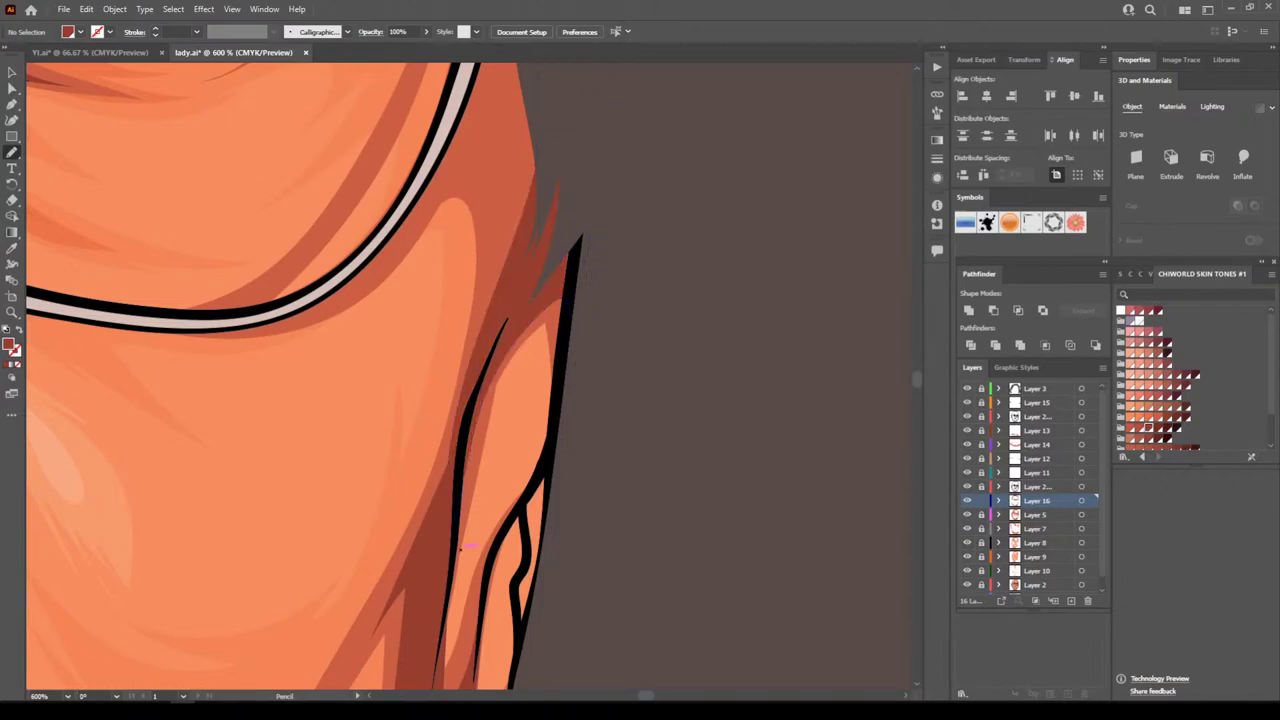
key(ctrl+minus)
key(ctrl+minus)
key(ctrl+minus)
key(ctrl+minus)
key(ctrl+minus)
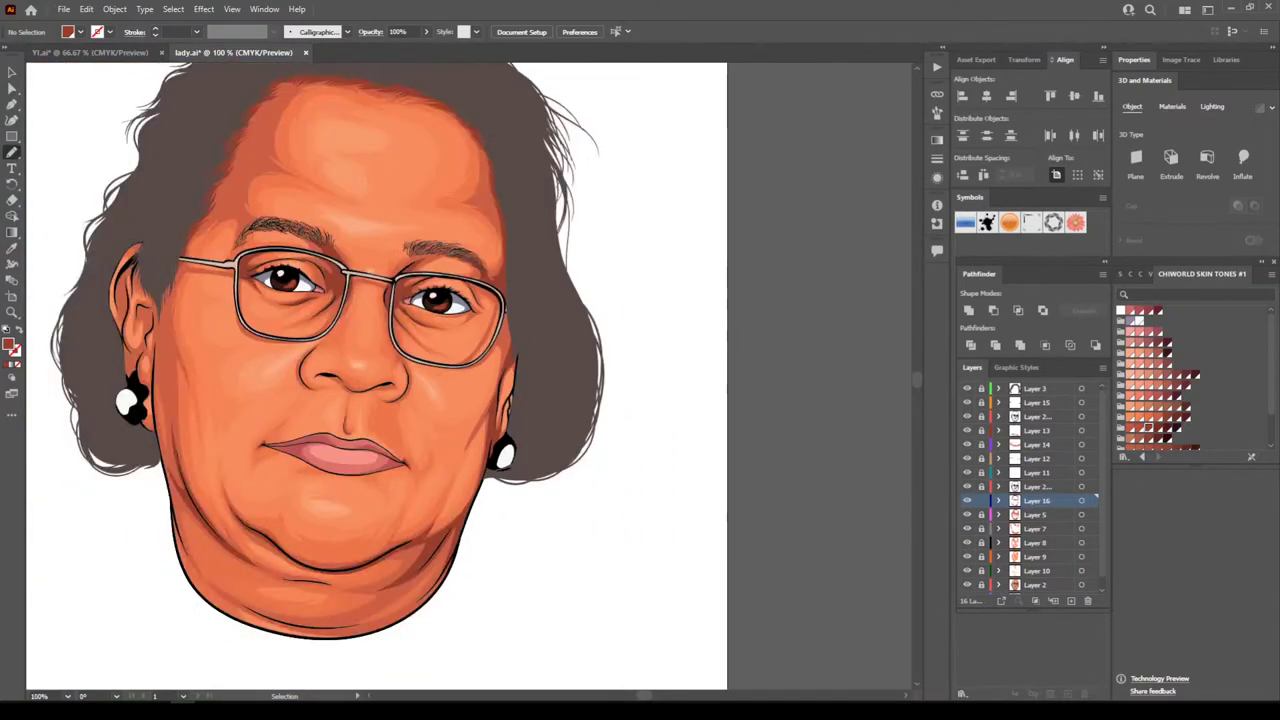
key(ctrl+plus)
key(ctrl+plus)
key(ctrl+plus)
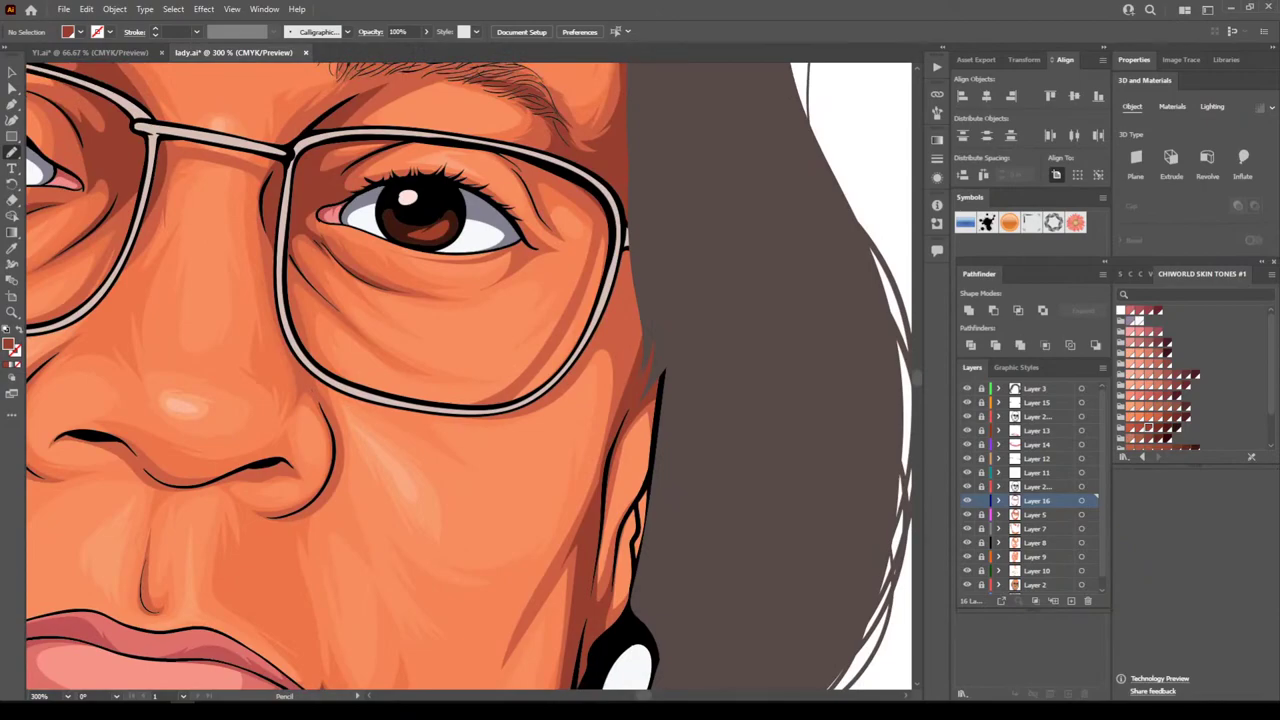
mouse_move(657, 300)
mouse_down()
mouse_move(617, 404)
mouse_move(612, 308)
mouse_move(560, 384)
mouse_move(486, 412)
mouse_move(594, 322)
mouse_move(625, 202)
mouse_move(655, 296)
mouse_up()
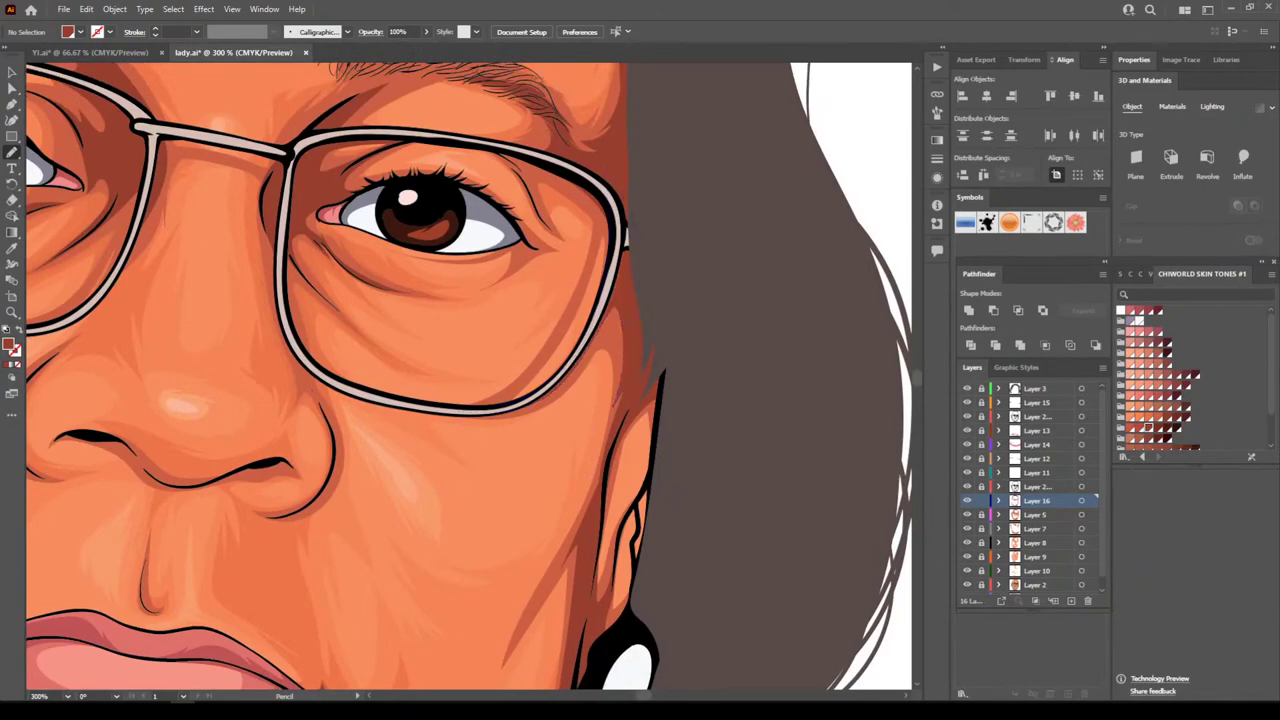
Draw a thin dark red-brown shadow beneath the right-hand nostril, tapering at both ends
key(ctrl+minus)
key(ctrl+minus)
key(ctrl+minus)
key(ctrl+0)
key(ctrl+plus)
key(ctrl+plus)
key(ctrl+plus)
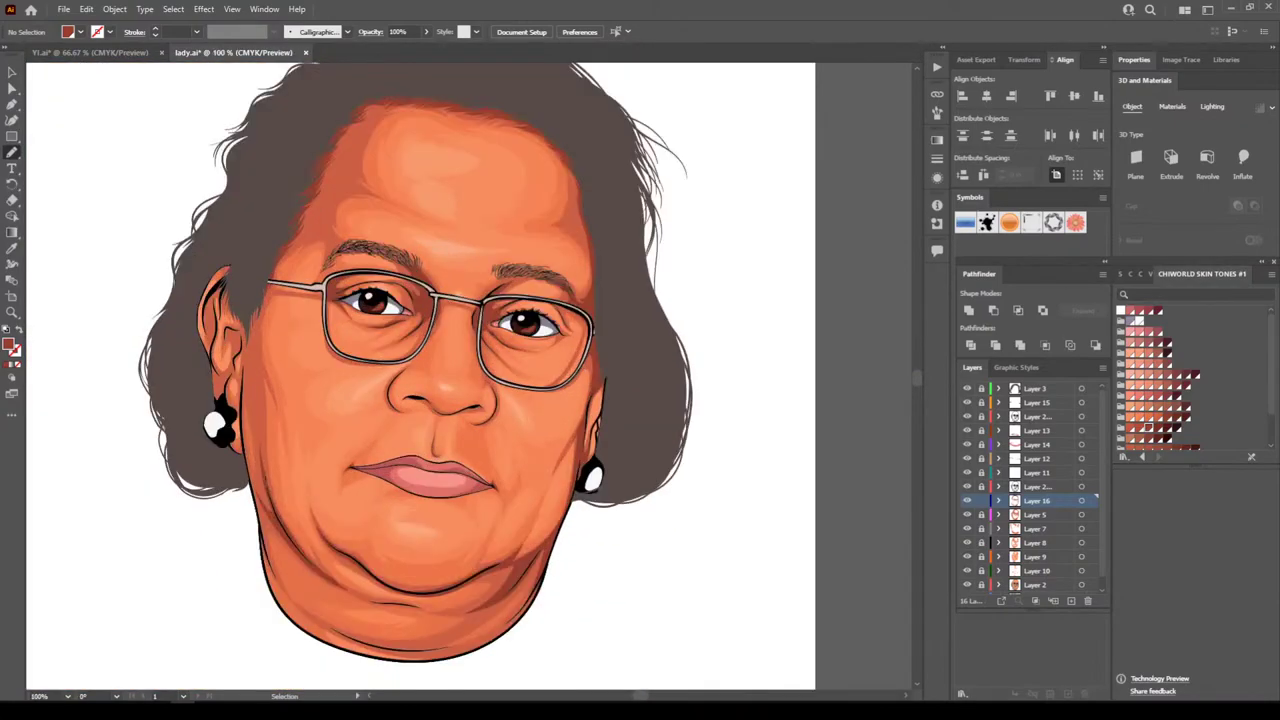
key(ctrl+plus)
key(ctrl+plus)
key(ctrl+plus)
scroll(469, 376, down, 3)
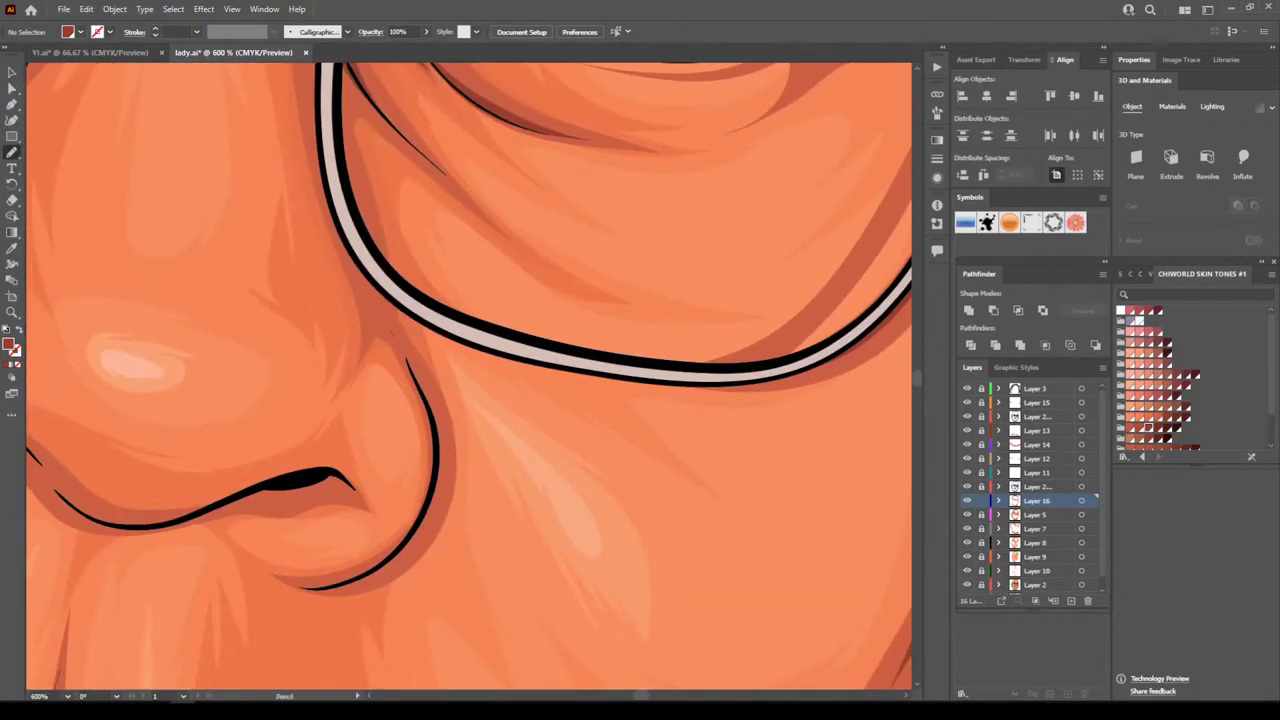
key(ctrl+minus)
scroll(469, 376, left, 2)
key(ctrl+plus)
key(ctrl+plus)
key(ctrl+plus)
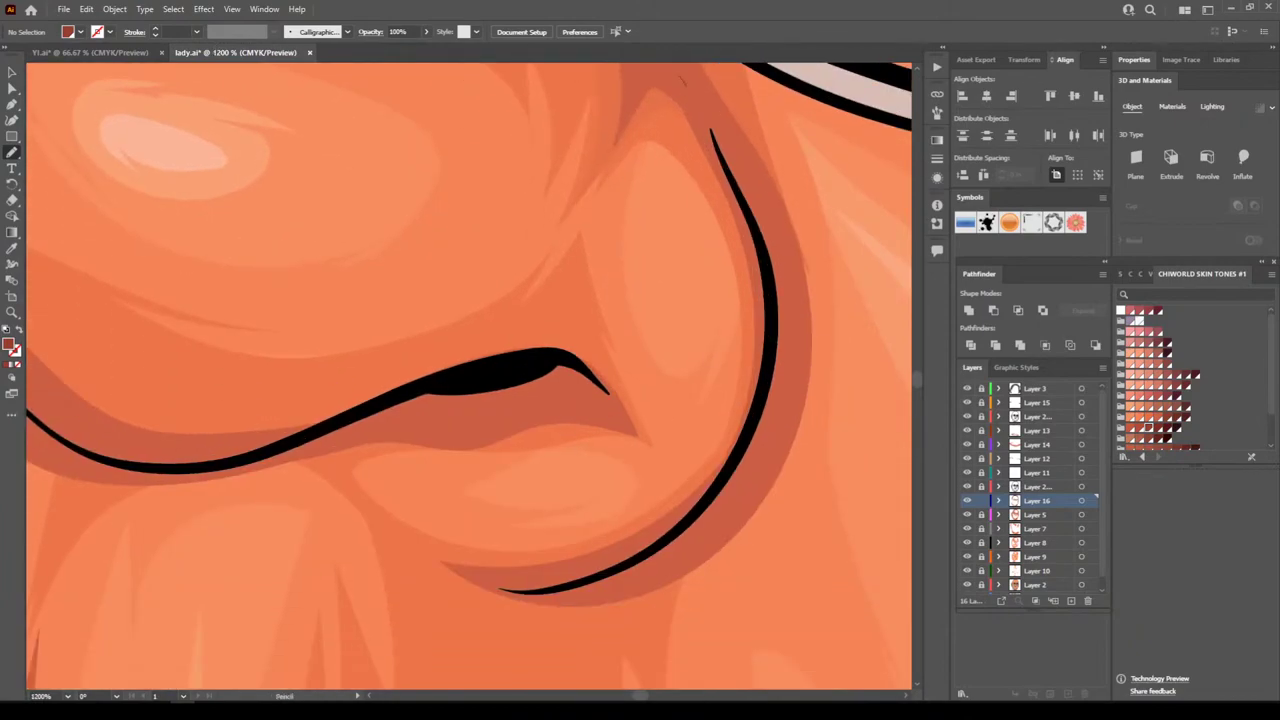
mouse_move(404, 414)
mouse_down()
mouse_move(464, 419)
mouse_move(559, 392)
mouse_move(616, 412)
mouse_move(588, 370)
mouse_up()
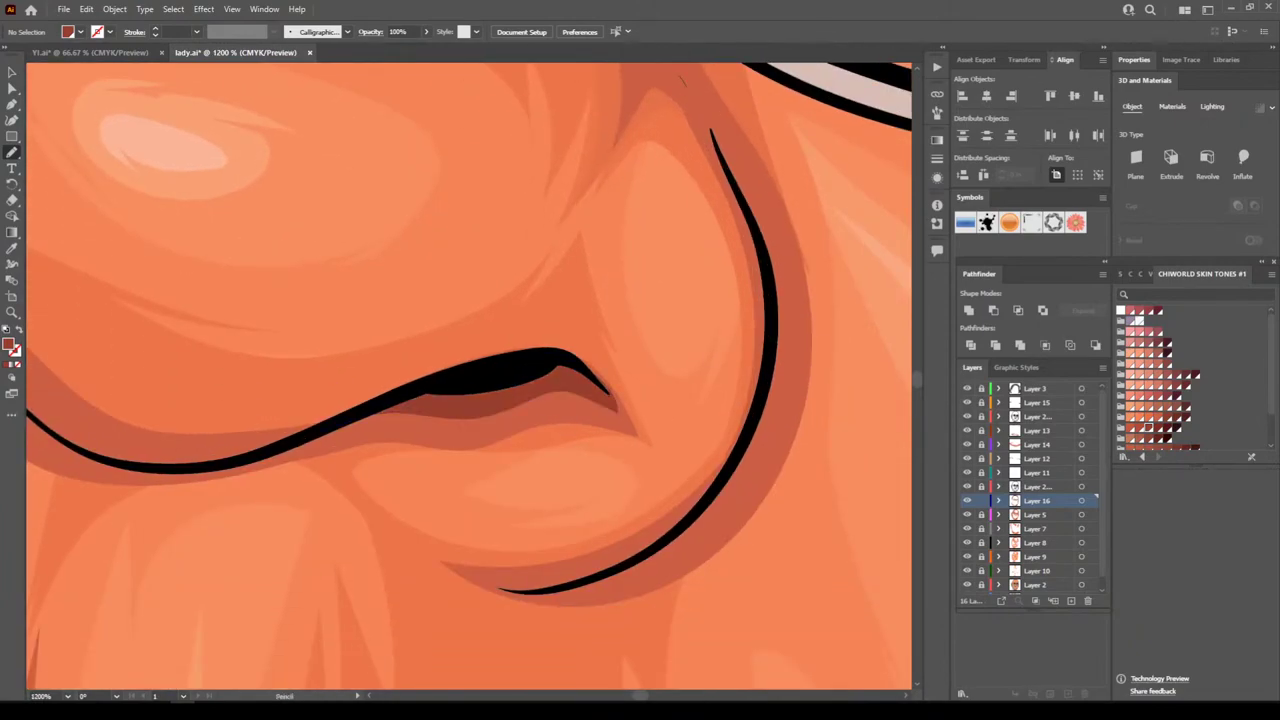
Draw a curved dark red-brown shadow around the right-hand nose wing and another along the nose side beside the glasses rim
mouse_move(736, 445)
mouse_down()
mouse_move(696, 500)
mouse_move(546, 572)
mouse_move(458, 584)
mouse_move(710, 545)
mouse_move(790, 332)
mouse_move(744, 158)
mouse_move(704, 98)
mouse_move(710, 140)
mouse_up()
scroll(710, 140, up, 6)
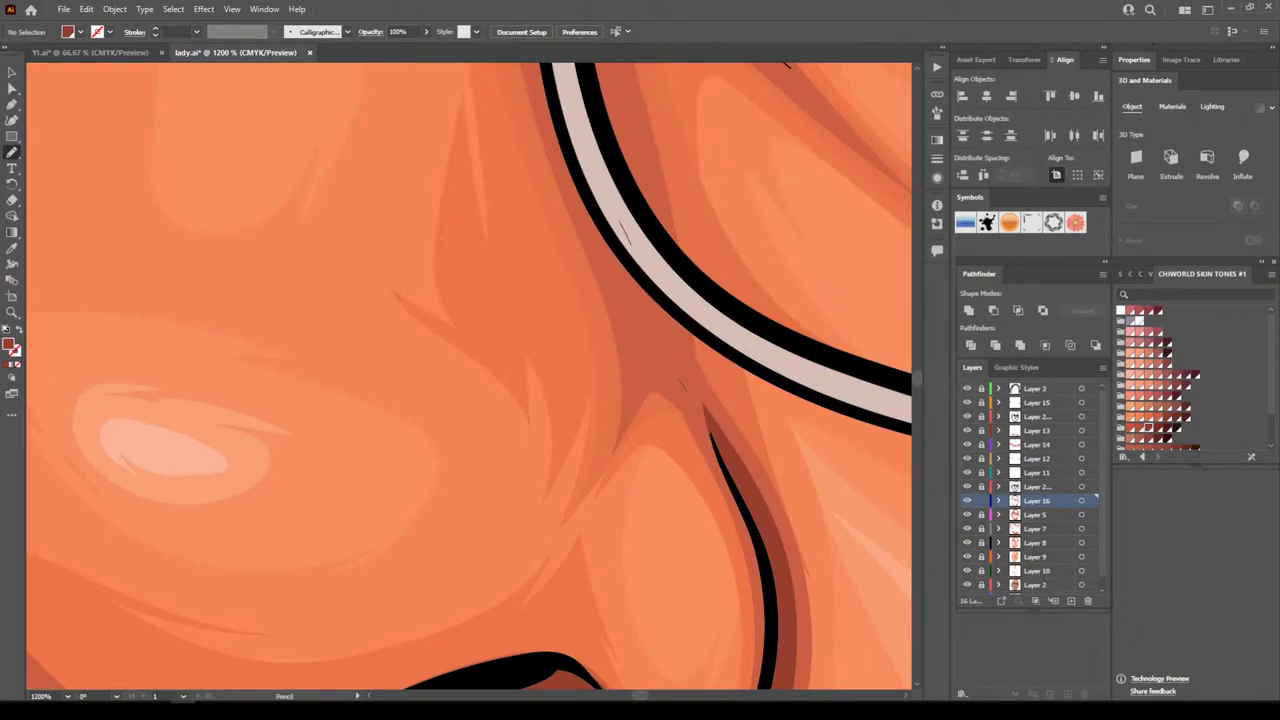
mouse_move(624, 228)
mouse_down()
mouse_move(699, 408)
mouse_move(655, 370)
mouse_move(633, 382)
mouse_move(568, 178)
mouse_up()
Draw a tapered dark red-brown shadow beneath the left-hand nostril, following its outline from end to end
key(ctrl+minus)
key(ctrl+minus)
key(ctrl+minus)
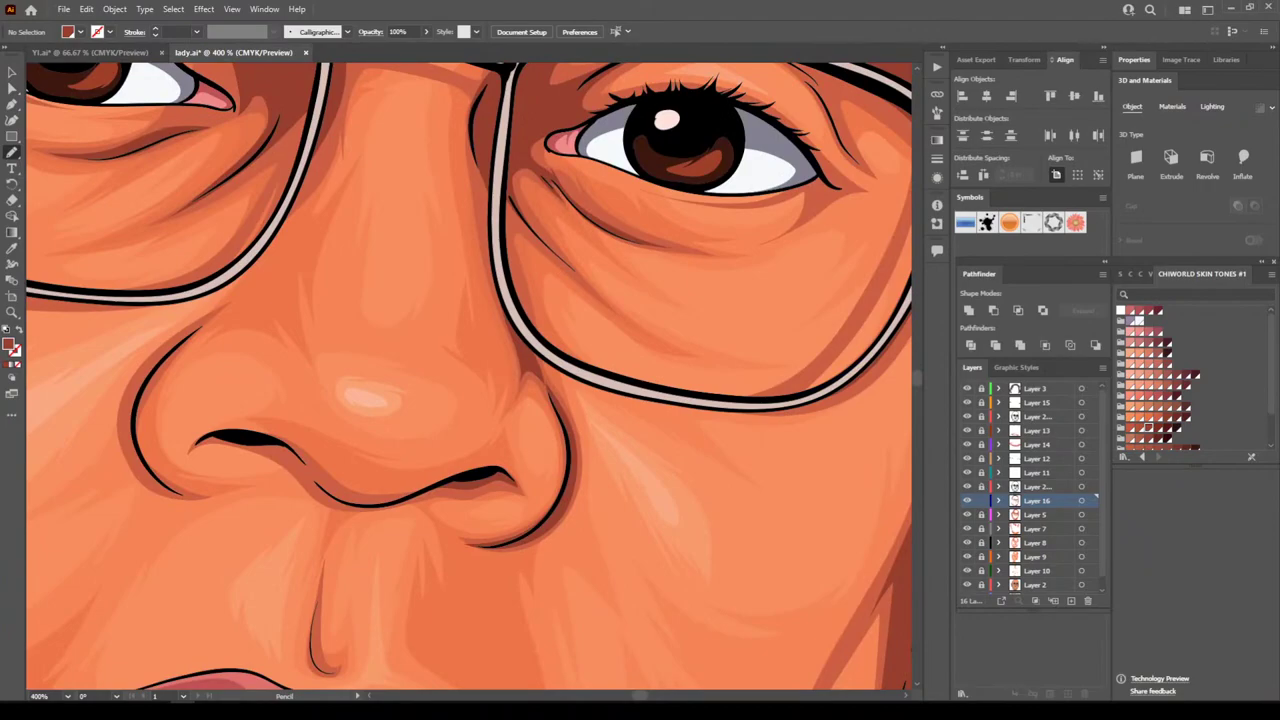
key(ctrl+plus)
scroll(826, 360, left, 4)
scroll(826, 360, down, 2)
key(ctrl+plus)
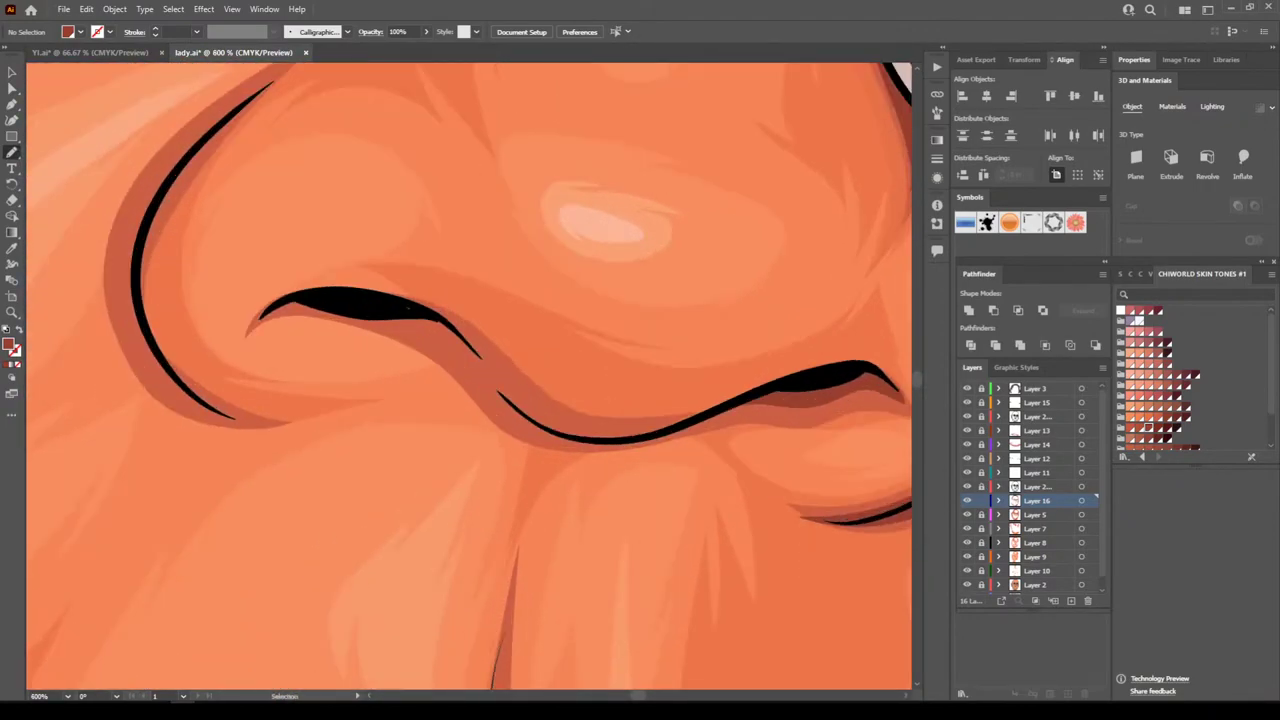
key(ctrl+plus)
key(ctrl+plus)
key(ctrl+plus)
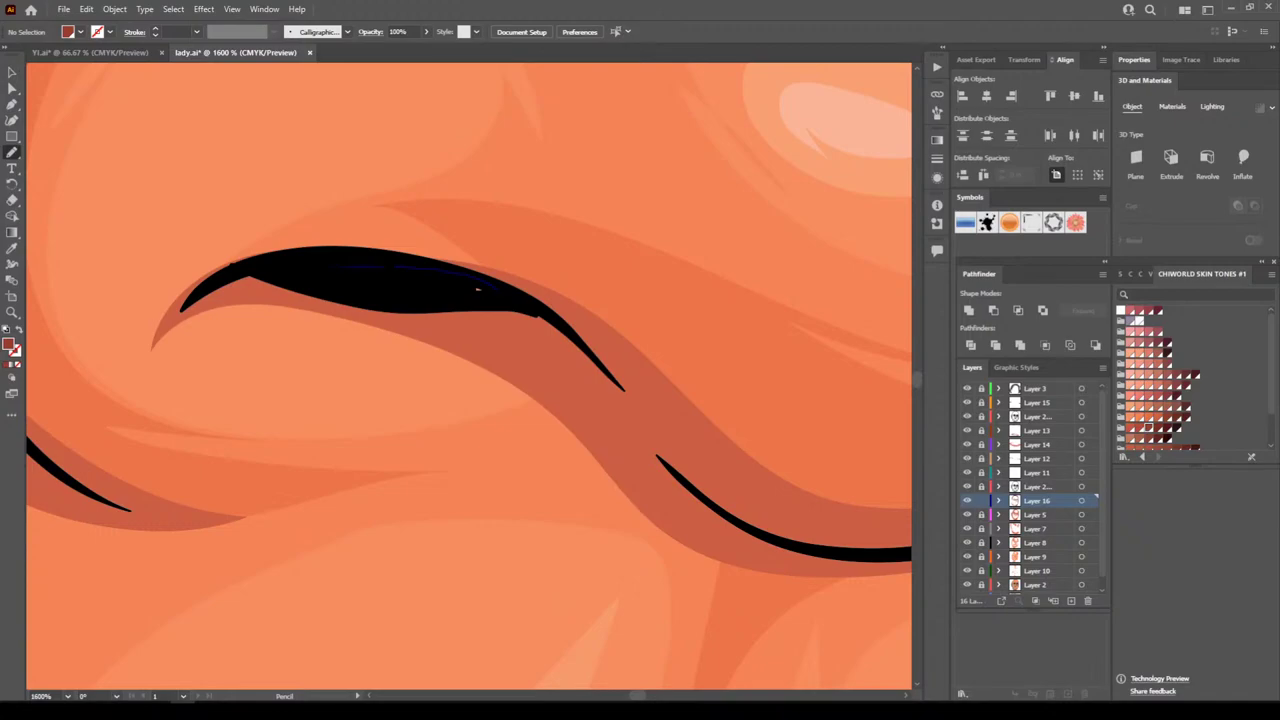
mouse_move(158, 338)
mouse_down()
mouse_move(232, 305)
mouse_move(400, 345)
mouse_move(534, 349)
mouse_move(632, 422)
mouse_move(598, 354)
mouse_up()
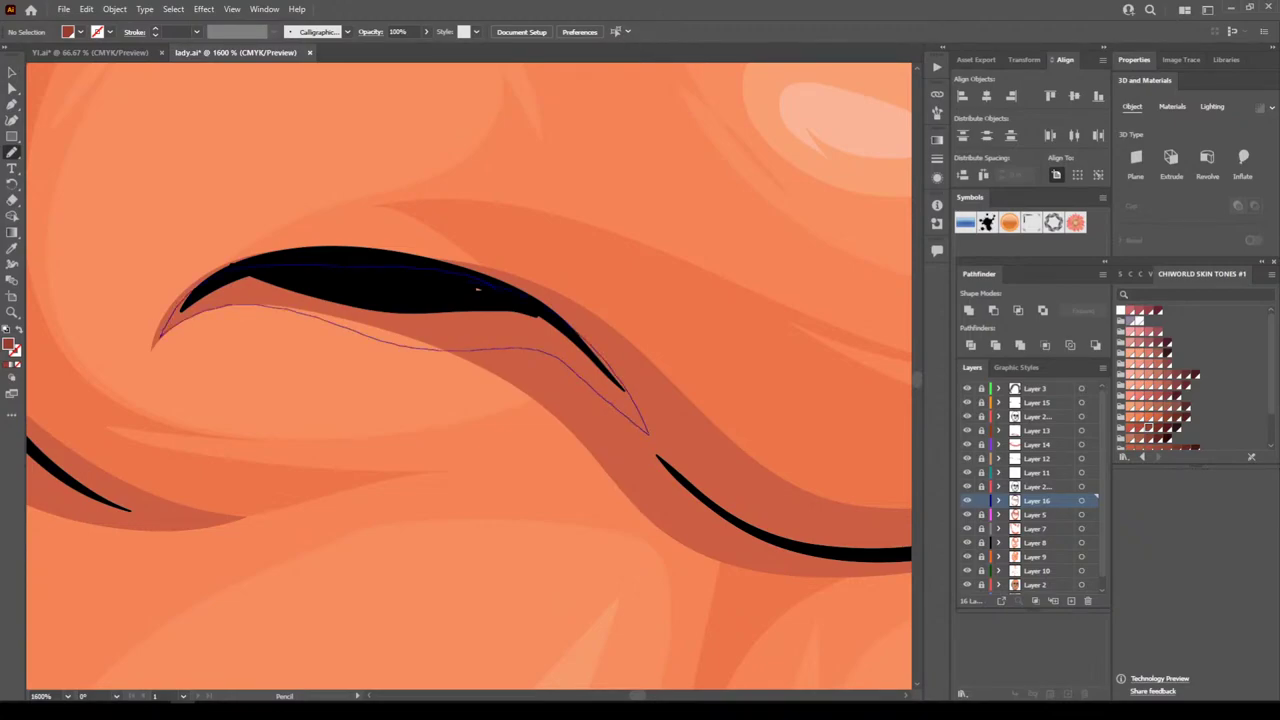
drag(164, 333, 160, 338)
Draw a crescent-shaped dark red-brown shadow along the outer curve of the left-hand nose wing
key(ctrl+minus)
key(ctrl+minus)
key(ctrl+minus)
key(ctrl+minus)
scroll(706, 411, up, 3)
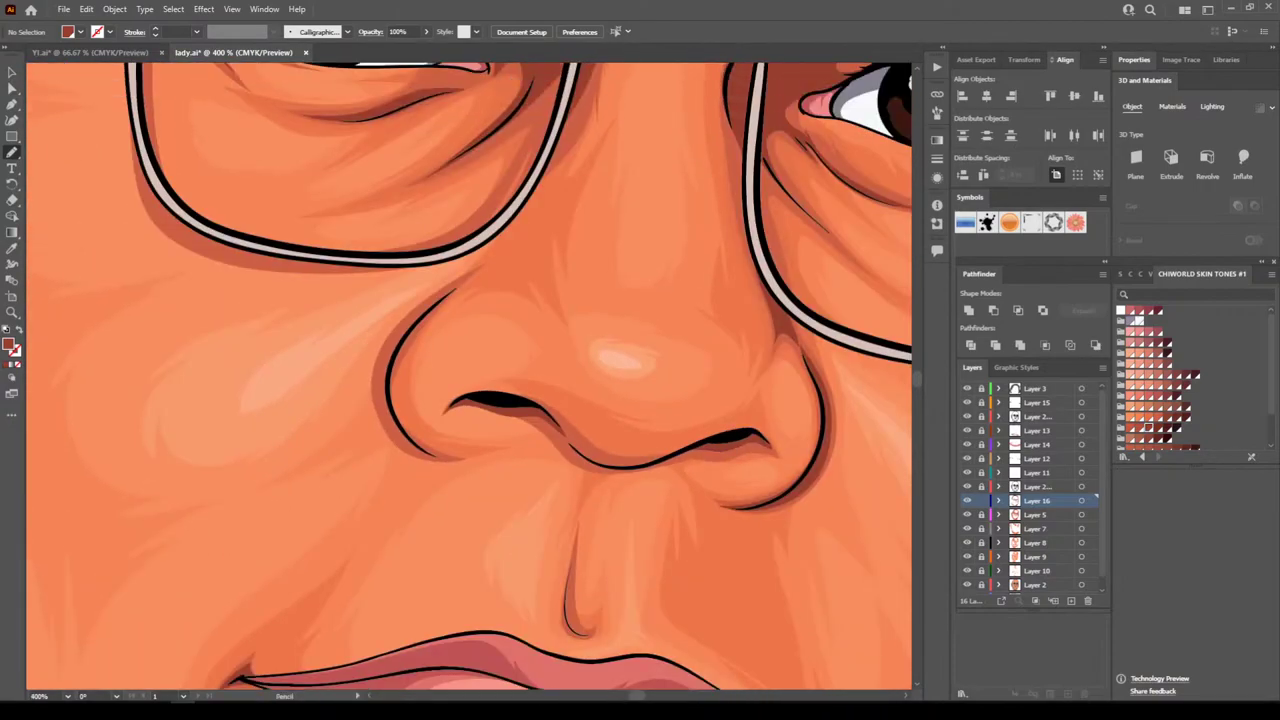
key(ctrl+plus)
scroll(469, 376, down, 4)
scroll(620, 450, up, 2)
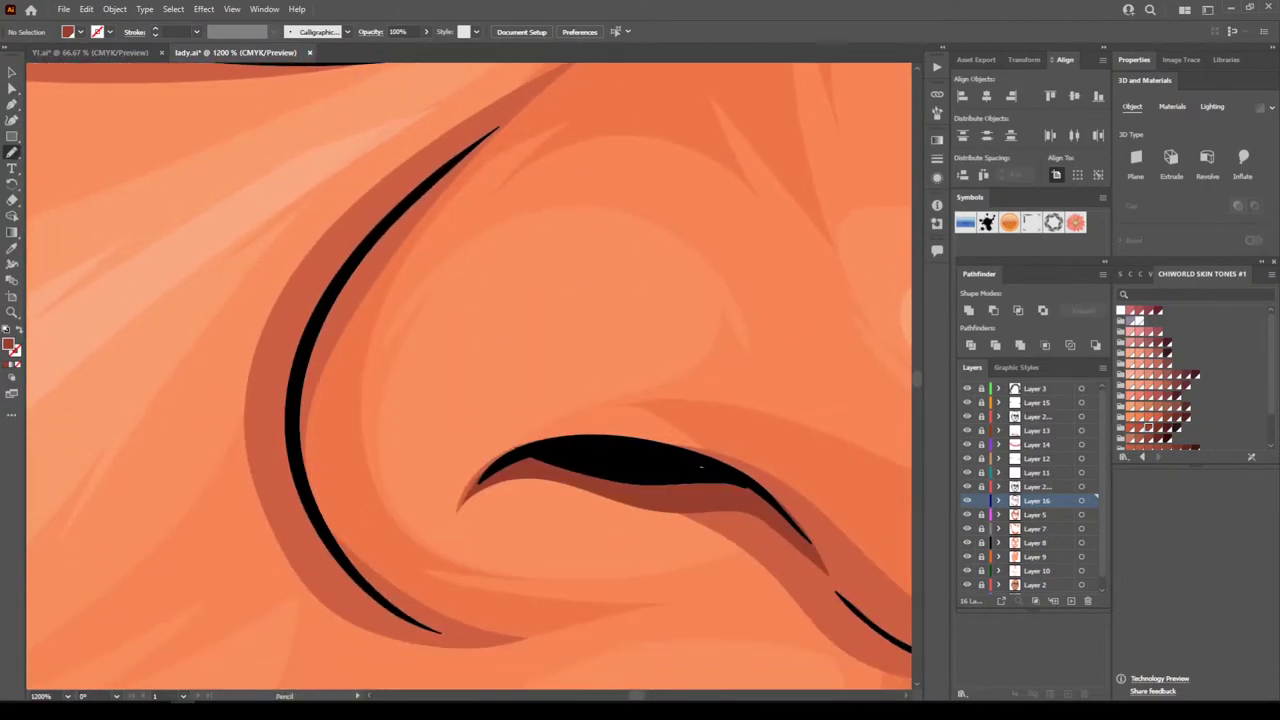
mouse_move(352, 258)
mouse_down()
mouse_move(494, 120)
mouse_move(476, 112)
mouse_move(266, 330)
mouse_move(306, 526)
mouse_move(350, 566)
mouse_up()
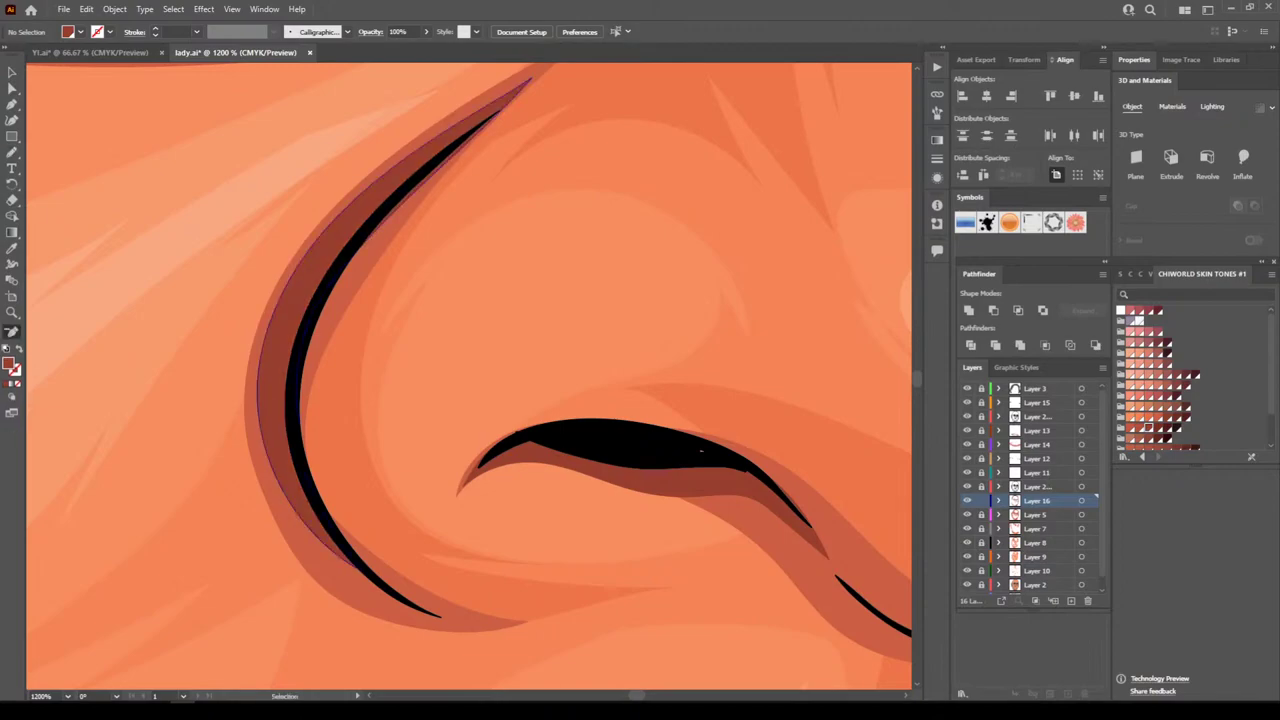
Draw a spiky dark red-brown shadow around the left-hand sideburn, tapering down the cheek in front of the ear
key(ctrl+minus)
key(ctrl+minus)
key(ctrl+minus)
key(ctrl+minus)
key(ctrl+minus)
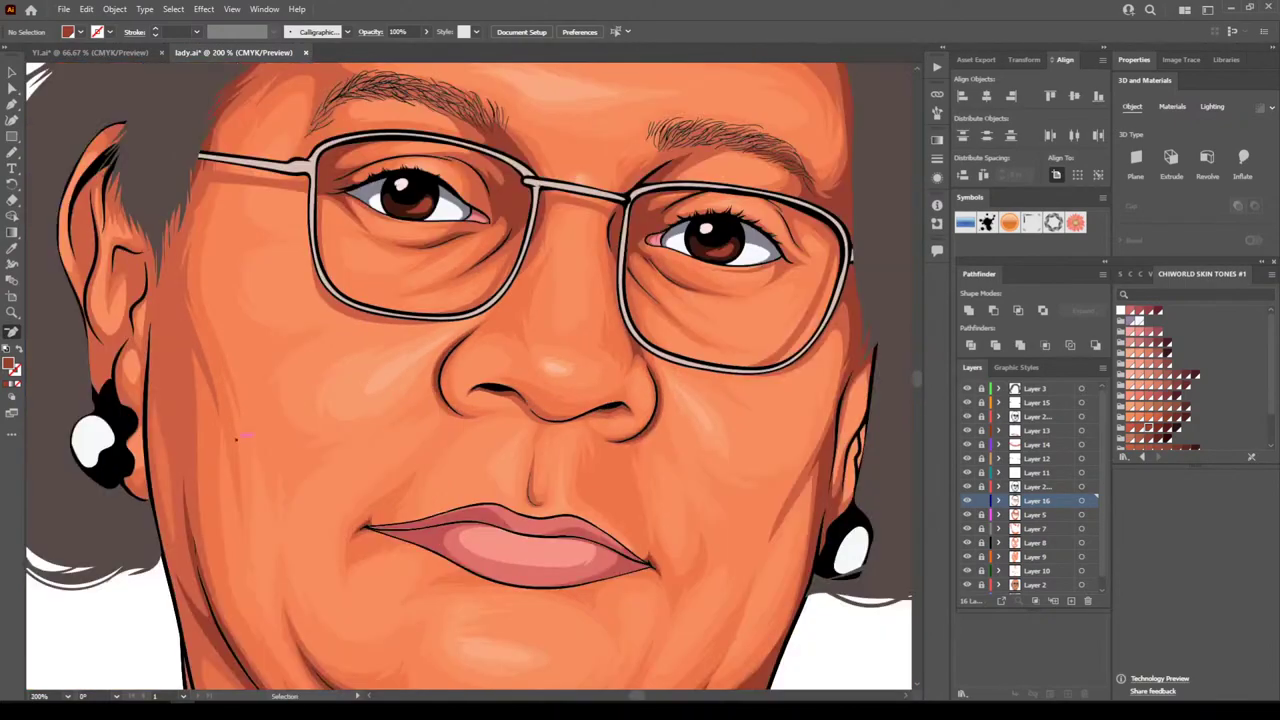
key(ctrl+minus)
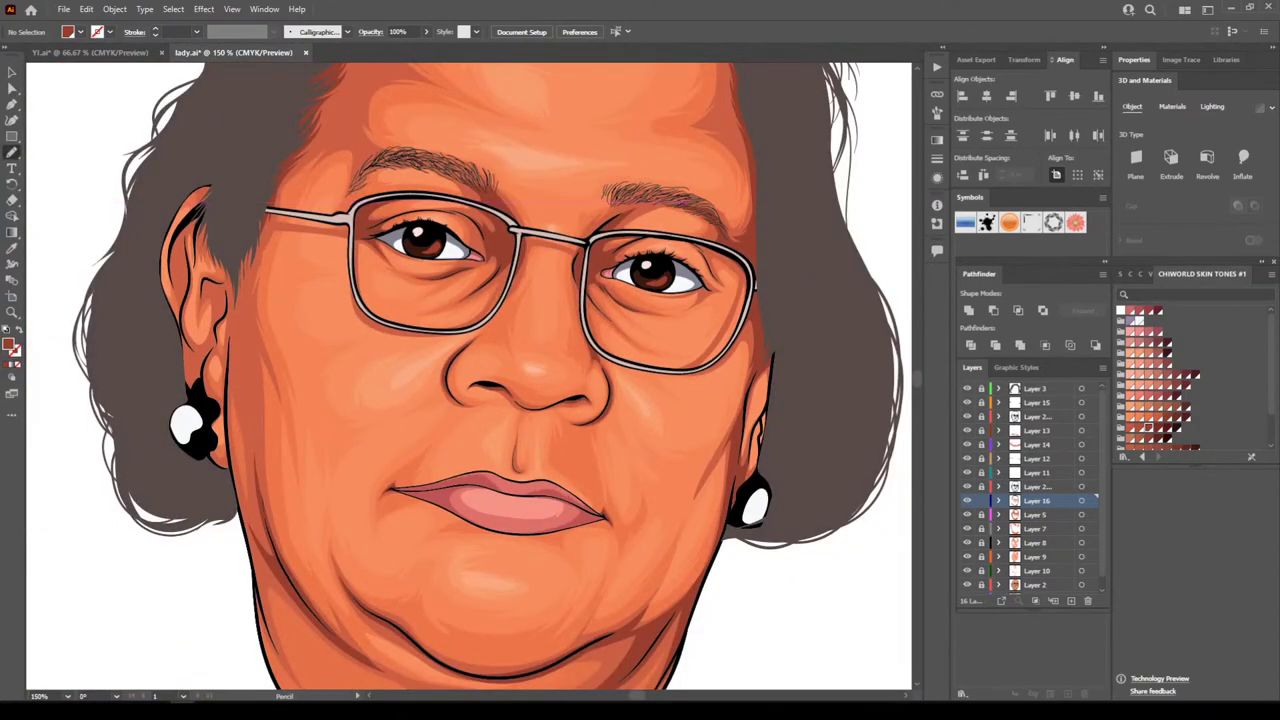
key(ctrl+minus)
key(ctrl+minus)
scroll(622, 492, left, 4)
key(ctrl+plus)
key(ctrl+plus)
key(ctrl+plus)
key(ctrl+plus)
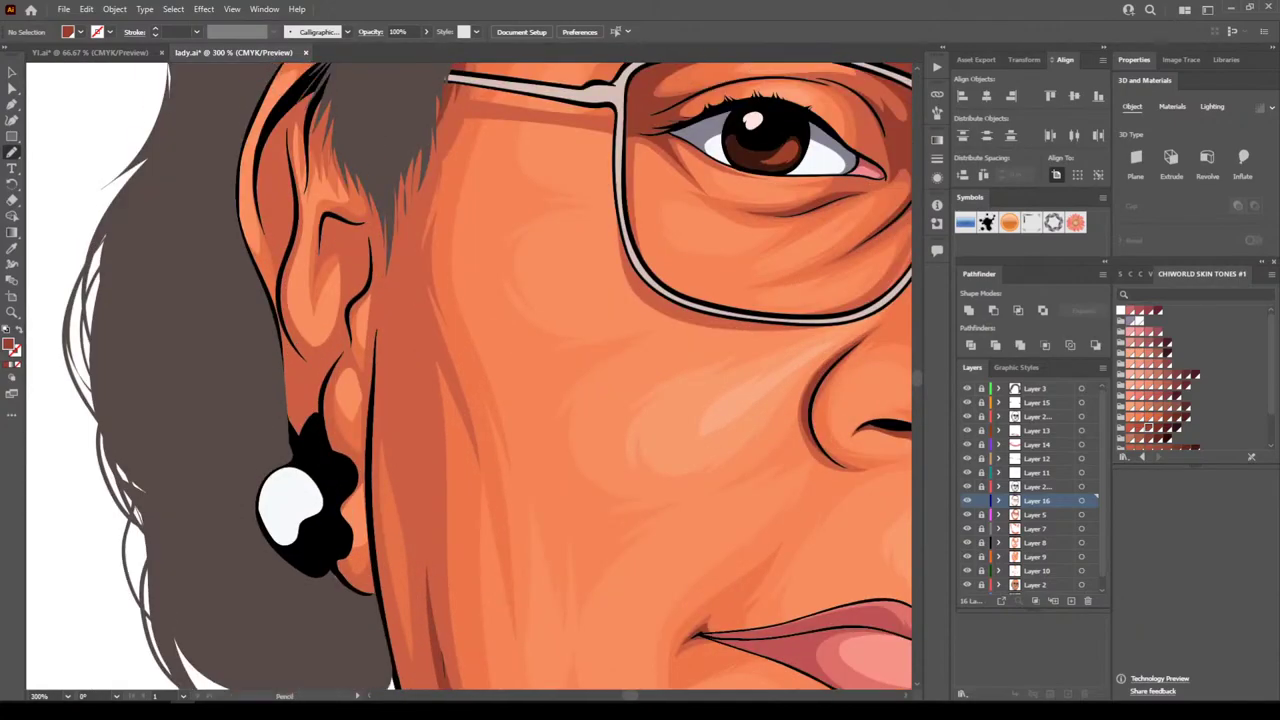
mouse_move(441, 88)
mouse_down()
mouse_move(404, 340)
mouse_move(416, 508)
mouse_move(375, 362)
mouse_move(366, 155)
mouse_move(370, 235)
mouse_move(322, 138)
mouse_move(310, 165)
mouse_up()
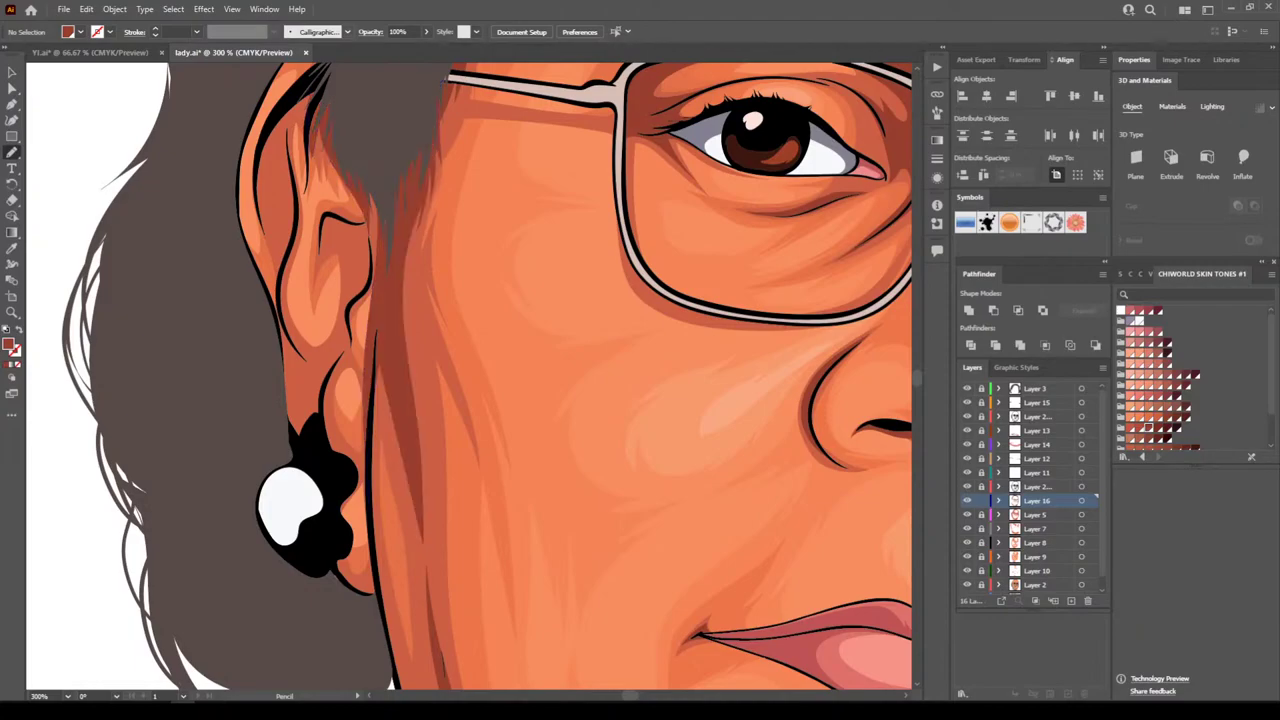
Draw a curved dark red-brown shadow inside the left-hand ear, between the outer rim's fold and the inner ear line
key(ctrl+minus)
key(ctrl+minus)
key(ctrl+minus)
key(ctrl+minus)
scroll(566, 370, up, 3)
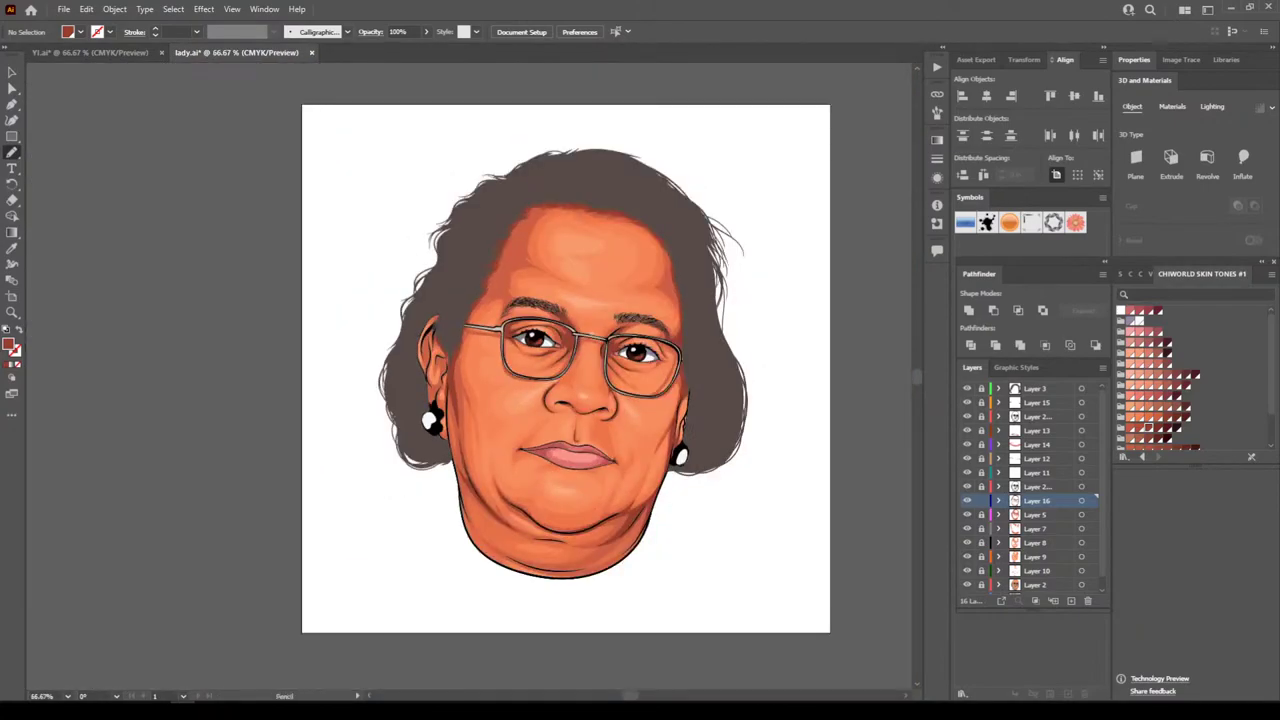
key(ctrl+plus)
key(ctrl+plus)
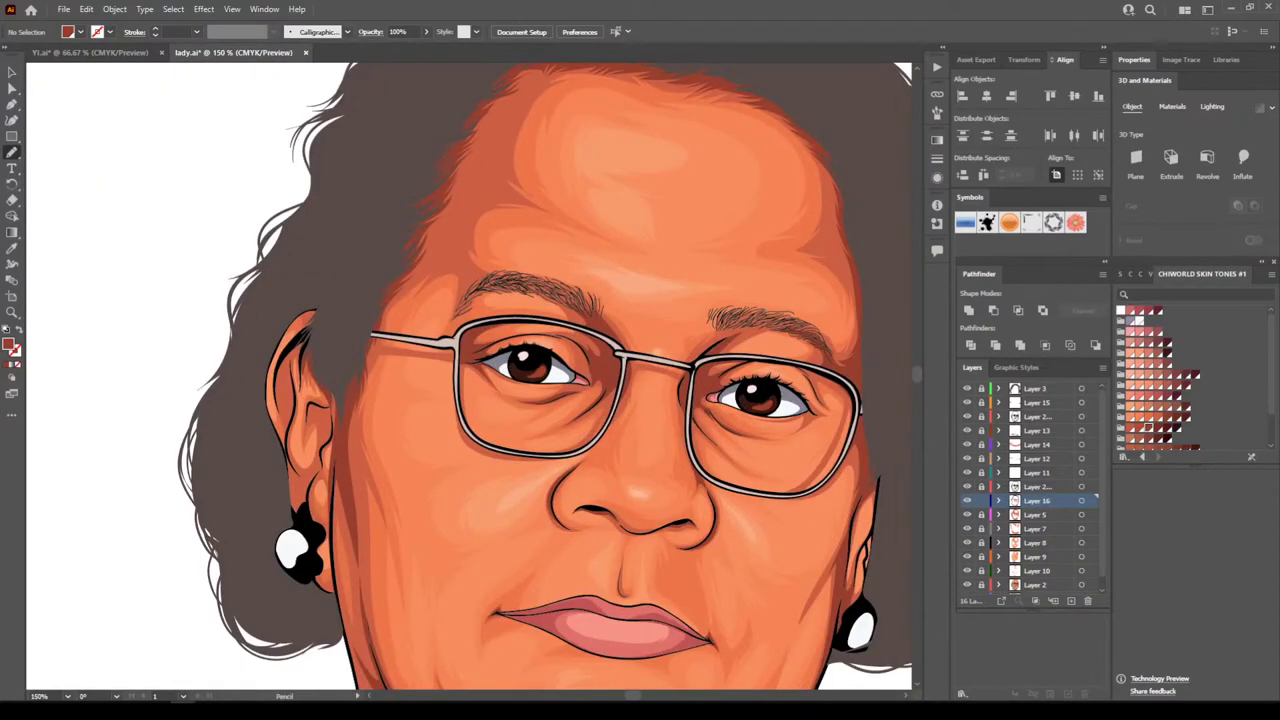
scroll(752, 498, up, 2)
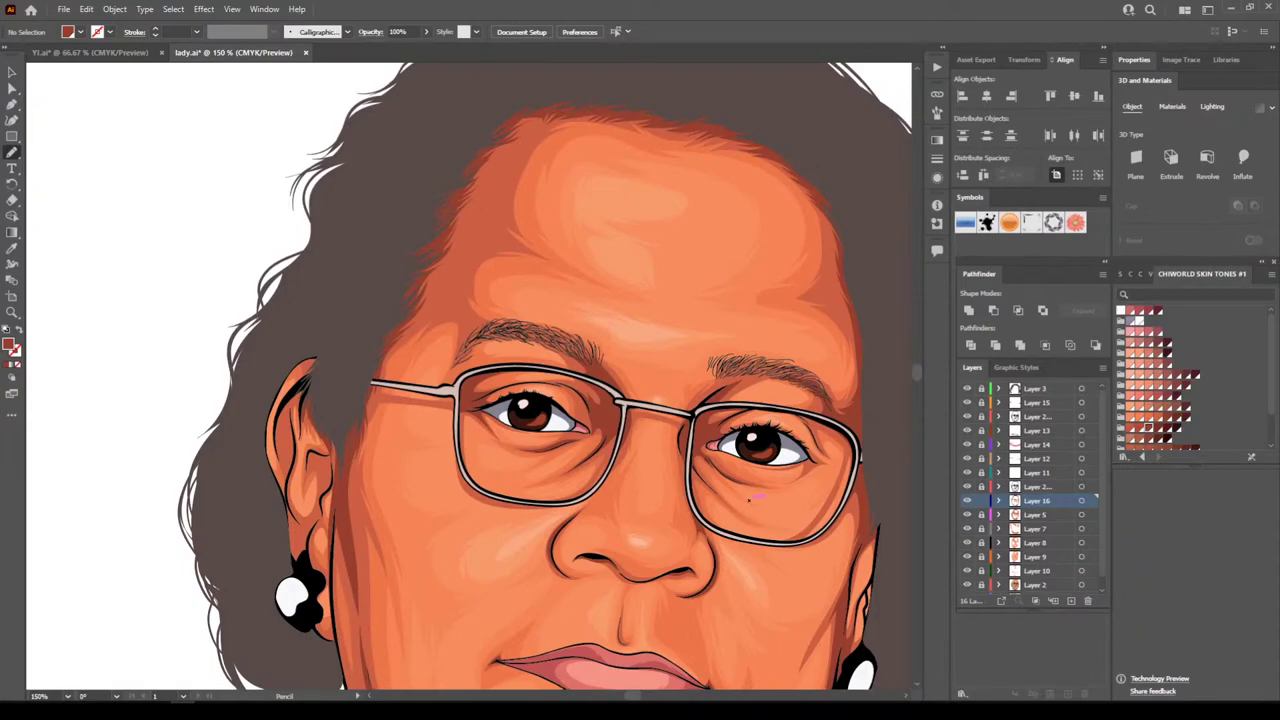
scroll(750, 498, up, 3)
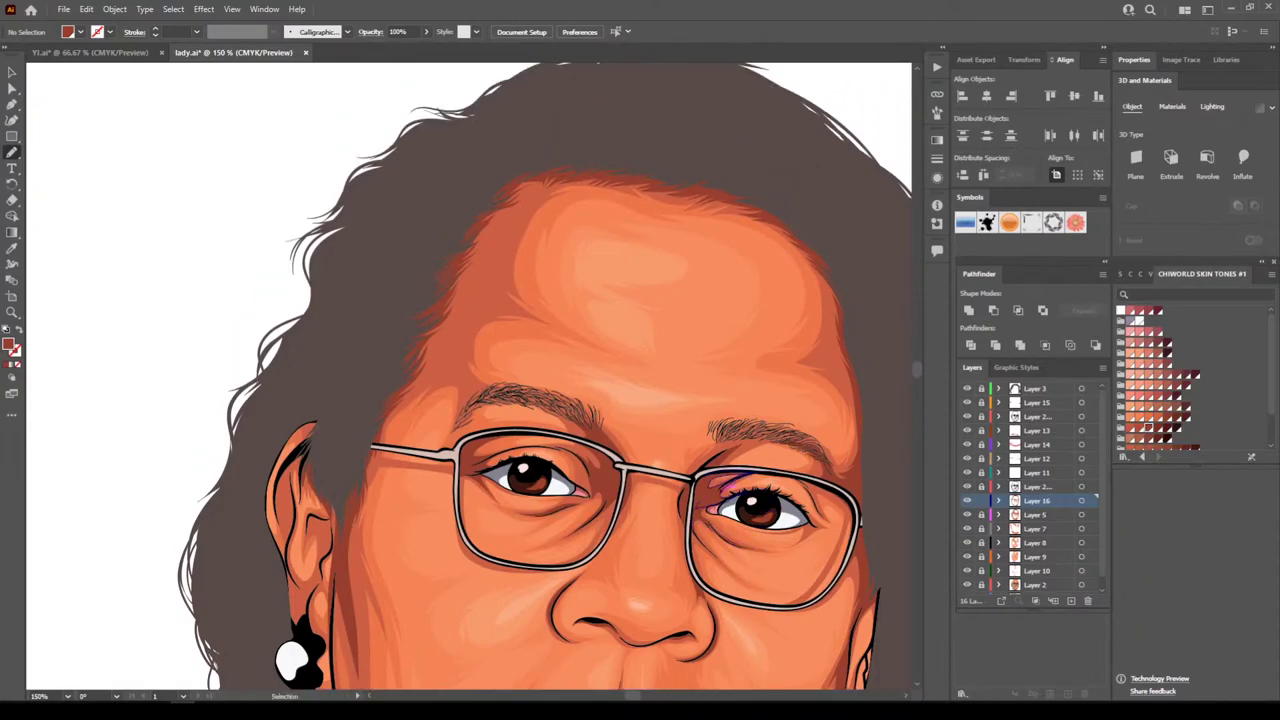
key(ctrl+minus)
key(ctrl+minus)
scroll(738, 495, down, 4)
key(ctrl+plus)
key(ctrl+plus)
scroll(669, 508, left, 5)
scroll(700, 532, up, 4)
key(ctrl+plus)
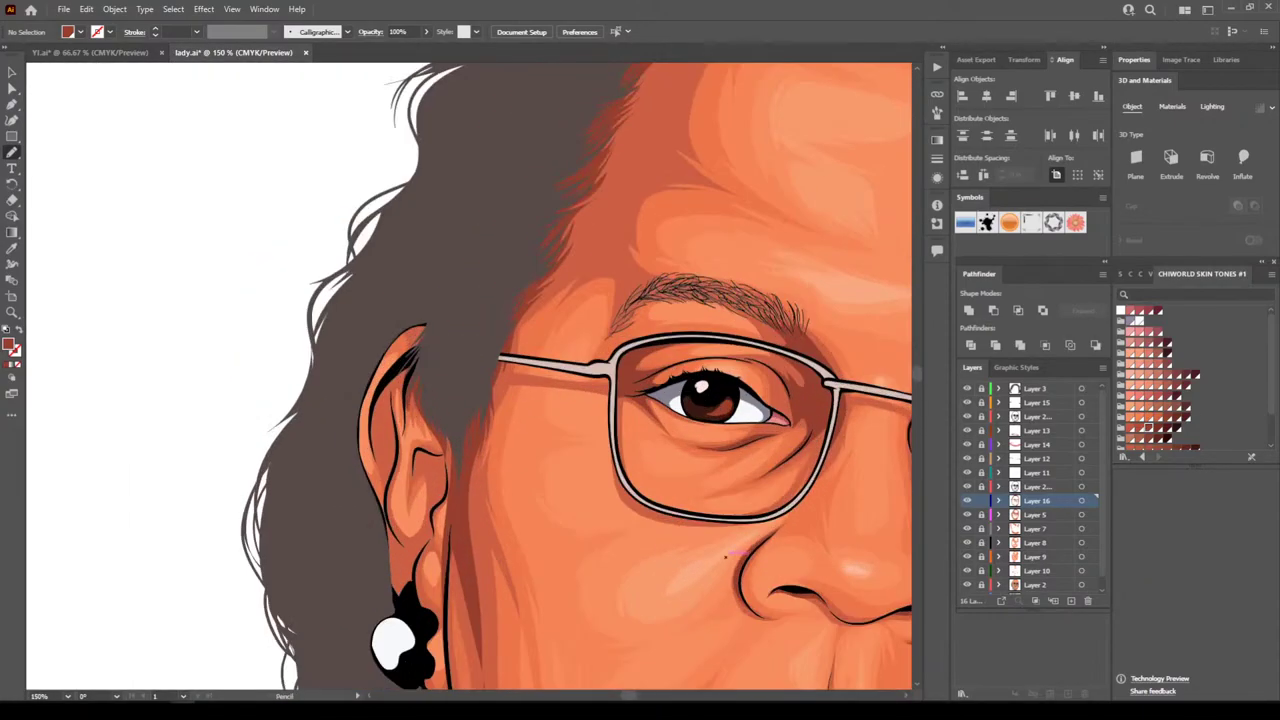
key(ctrl+plus)
key(ctrl+plus)
scroll(735, 520, left, 5)
scroll(770, 390, down, 4)
key(ctrl+plus)
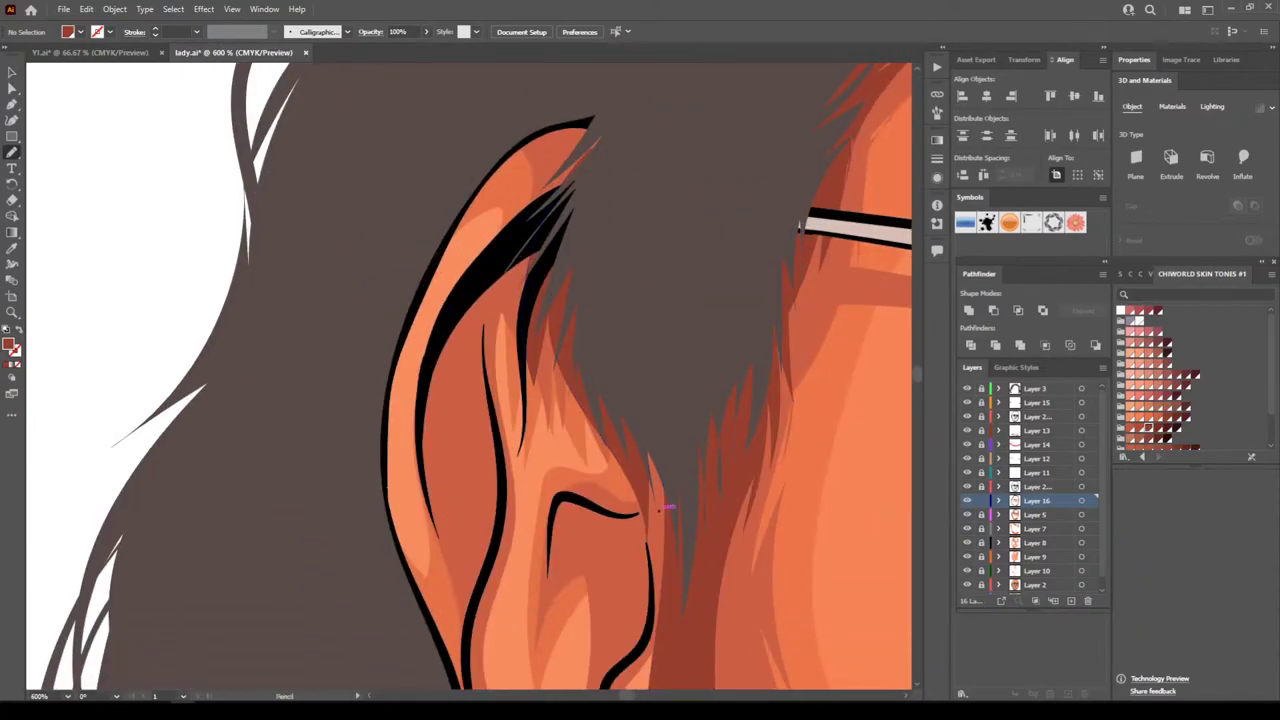
mouse_move(452, 598)
mouse_down()
mouse_move(438, 552)
mouse_move(437, 408)
mouse_move(492, 512)
mouse_move(510, 306)
mouse_up()
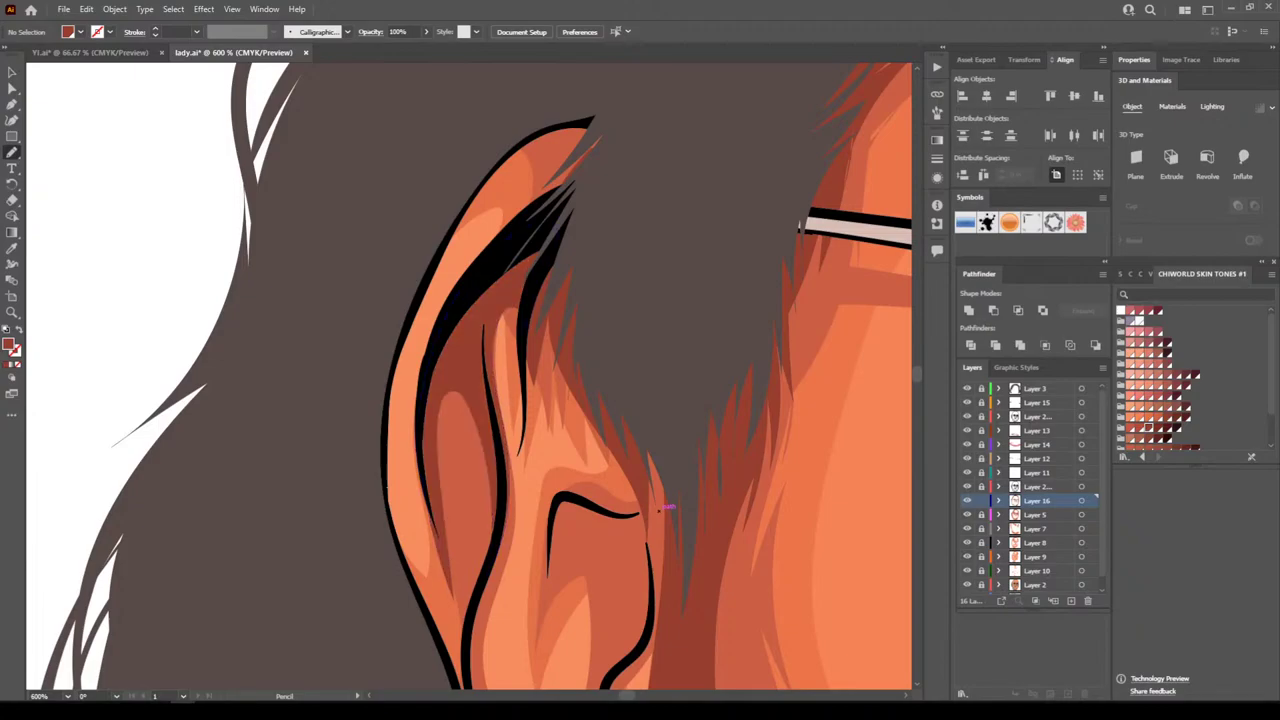
Undo the last shape drawn beside the right-hand lens and create a new layer above Layer 3, at the top of the stack
key(ctrl+0)
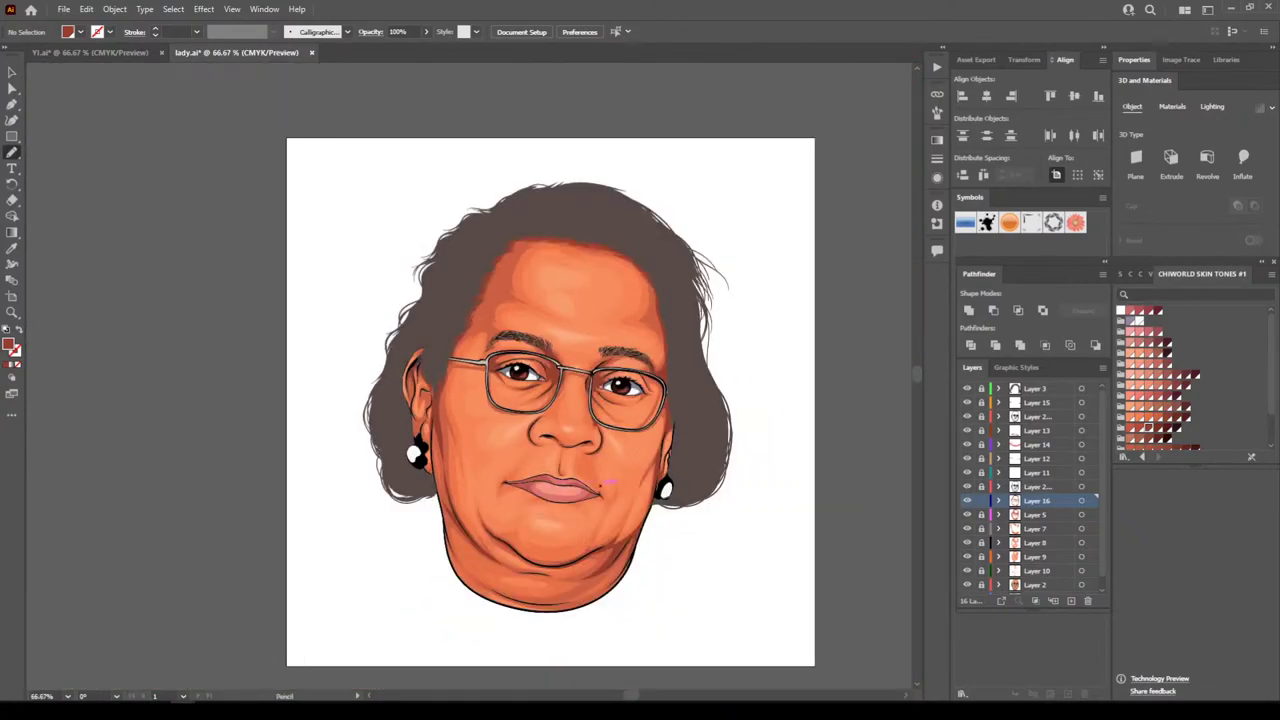
key(ctrl+minus)
key(ctrl+plus)
key(ctrl+plus)
scroll(600, 487, right, 4)
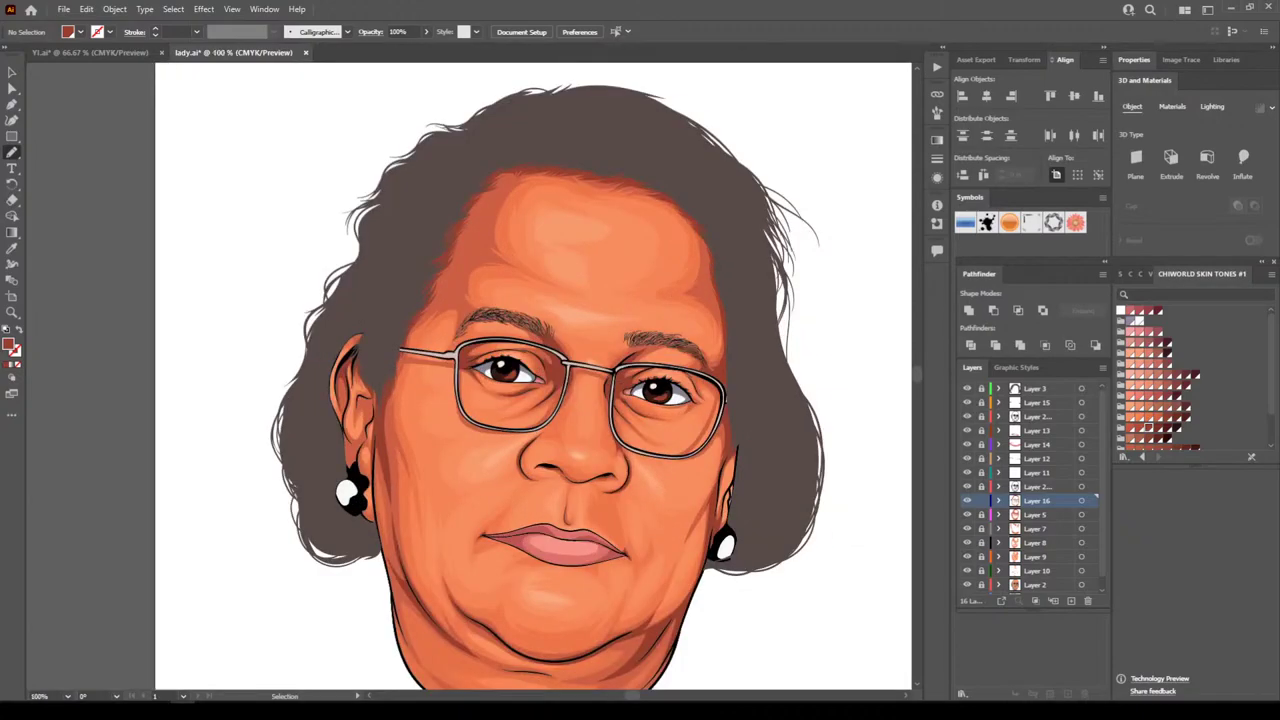
key(ctrl+plus)
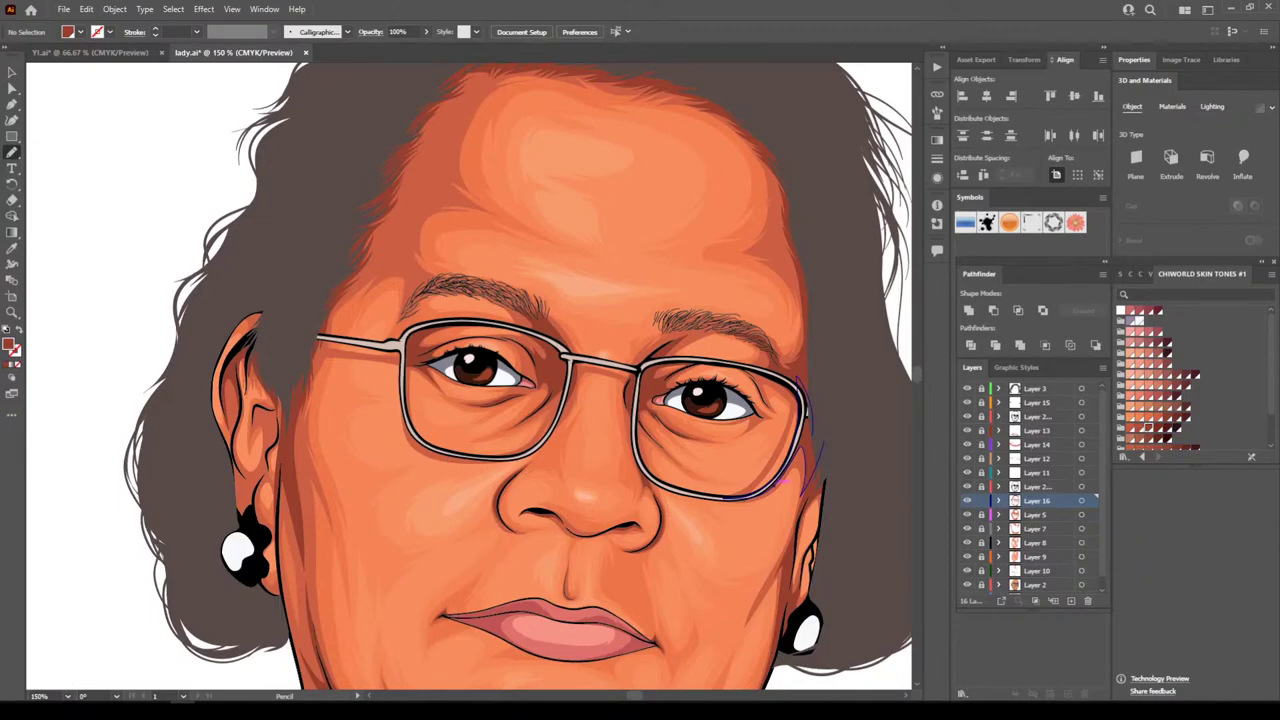
key(ctrl+z)
click(1040, 389)
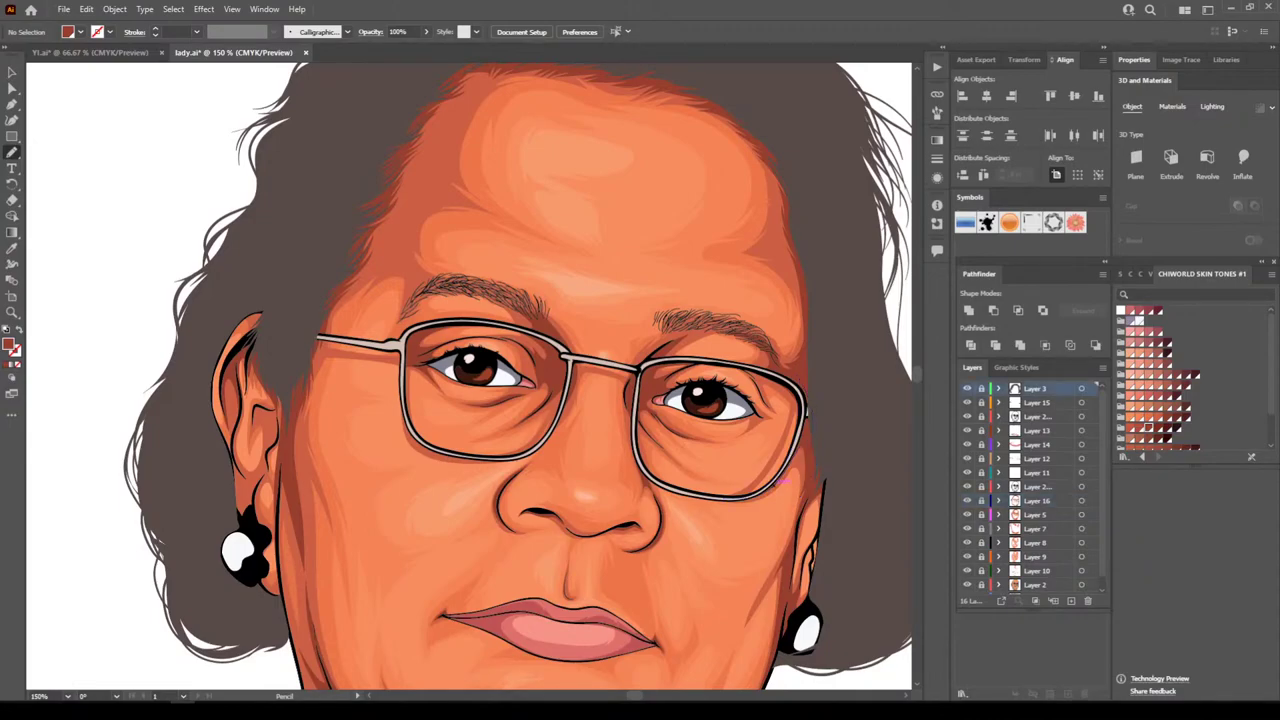
key(ctrl+minus)
click(1071, 600)
key(ctrl+minus)
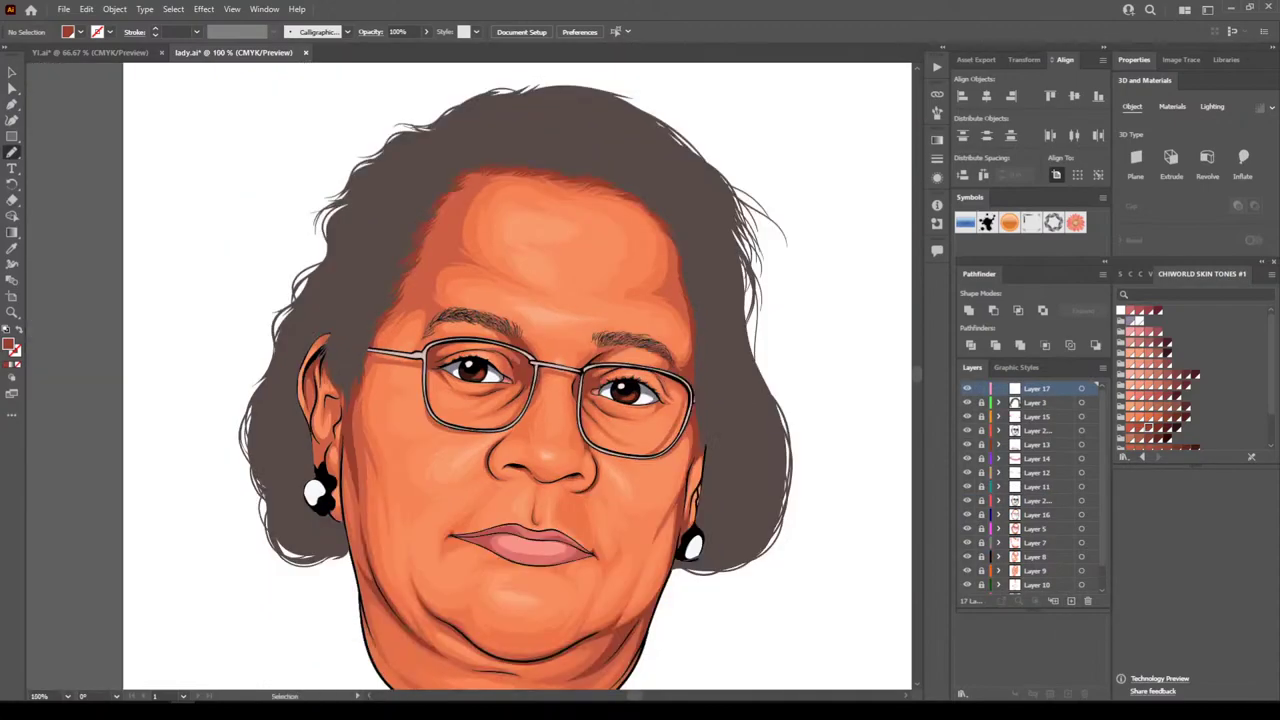
key(ctrl+plus)
scroll(517, 376, up, 1)
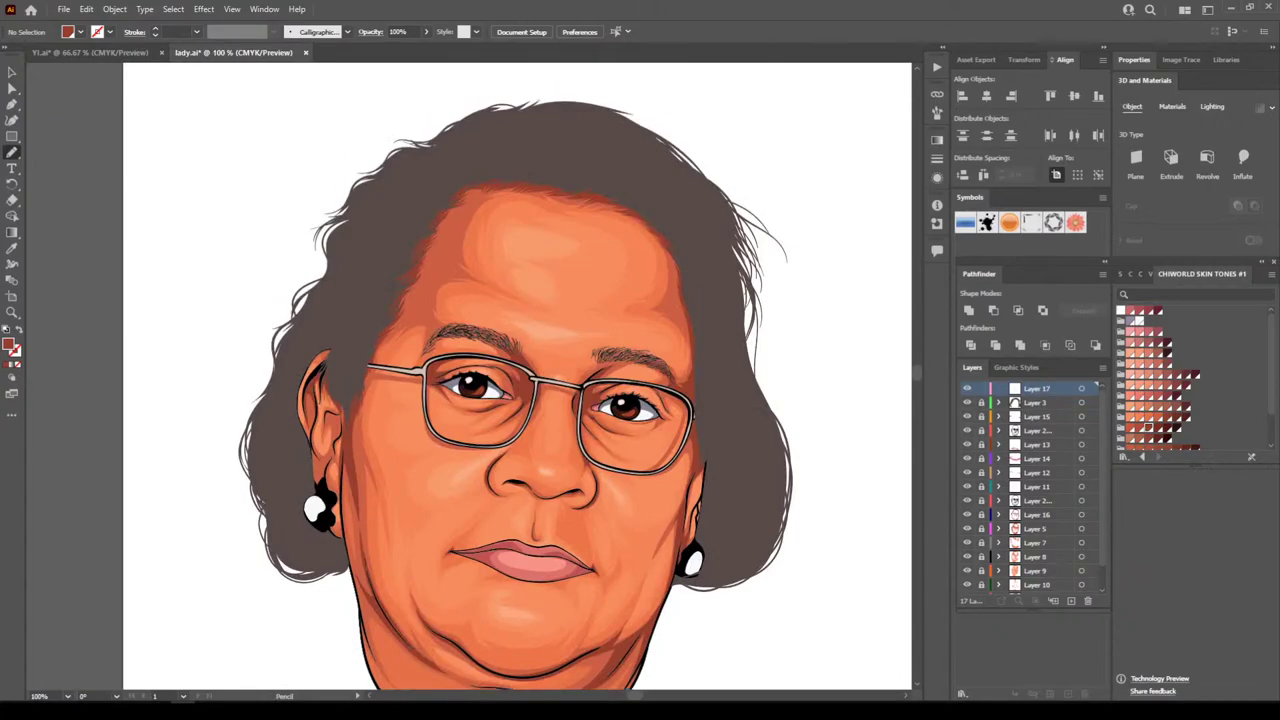
key(ctrl+minus)
key(ctrl+minus)
key(ctrl+plus)
key(ctrl+plus)
key(ctrl+plus)
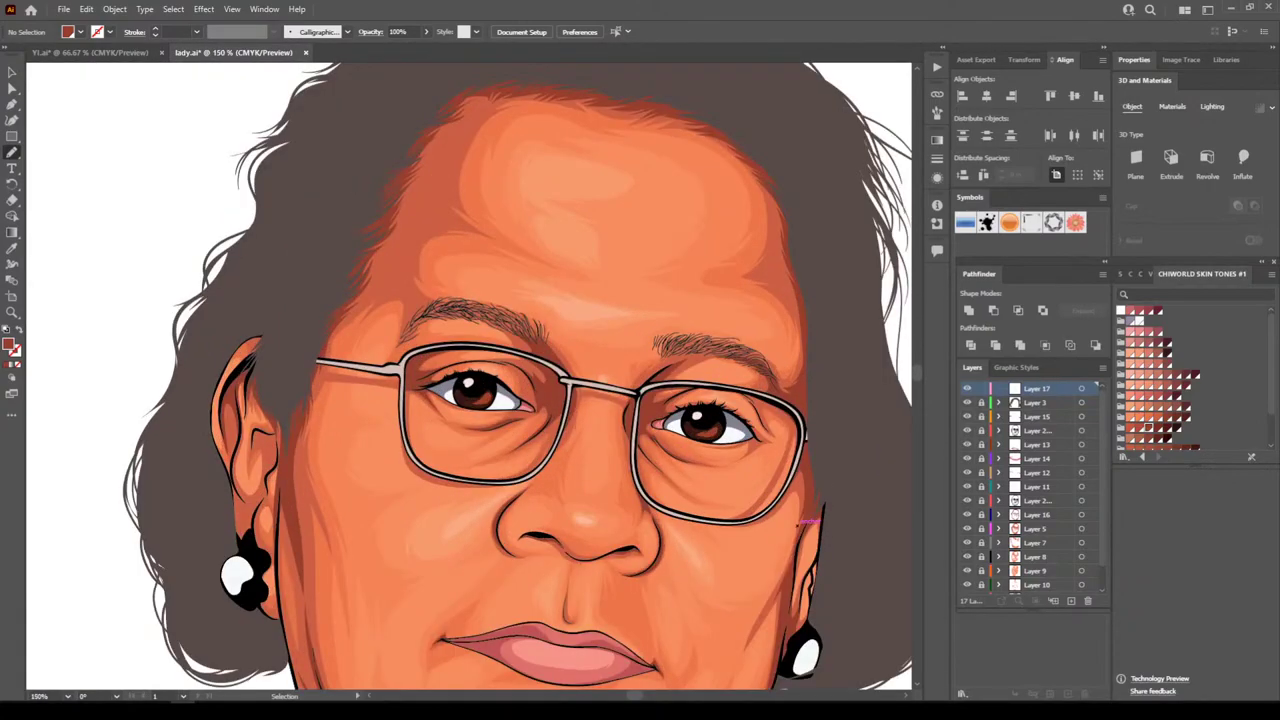
scroll(810, 520, up, 3)
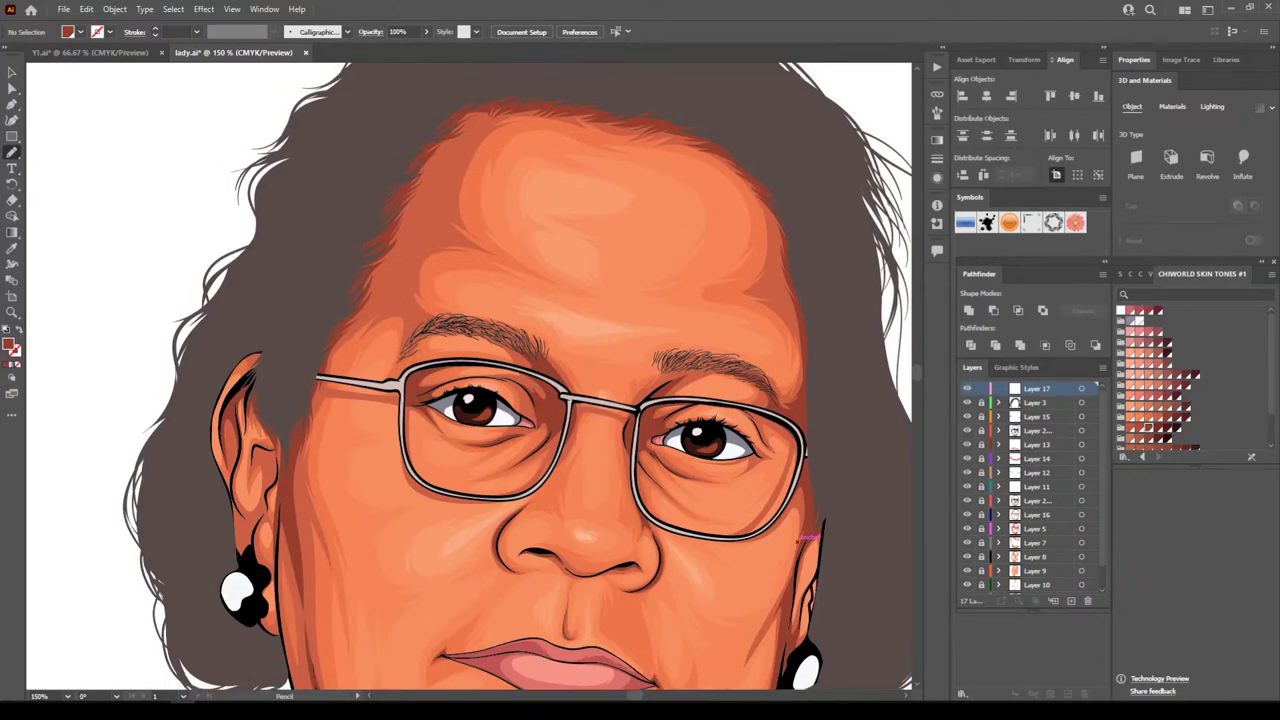
scroll(810, 522, up, 2)
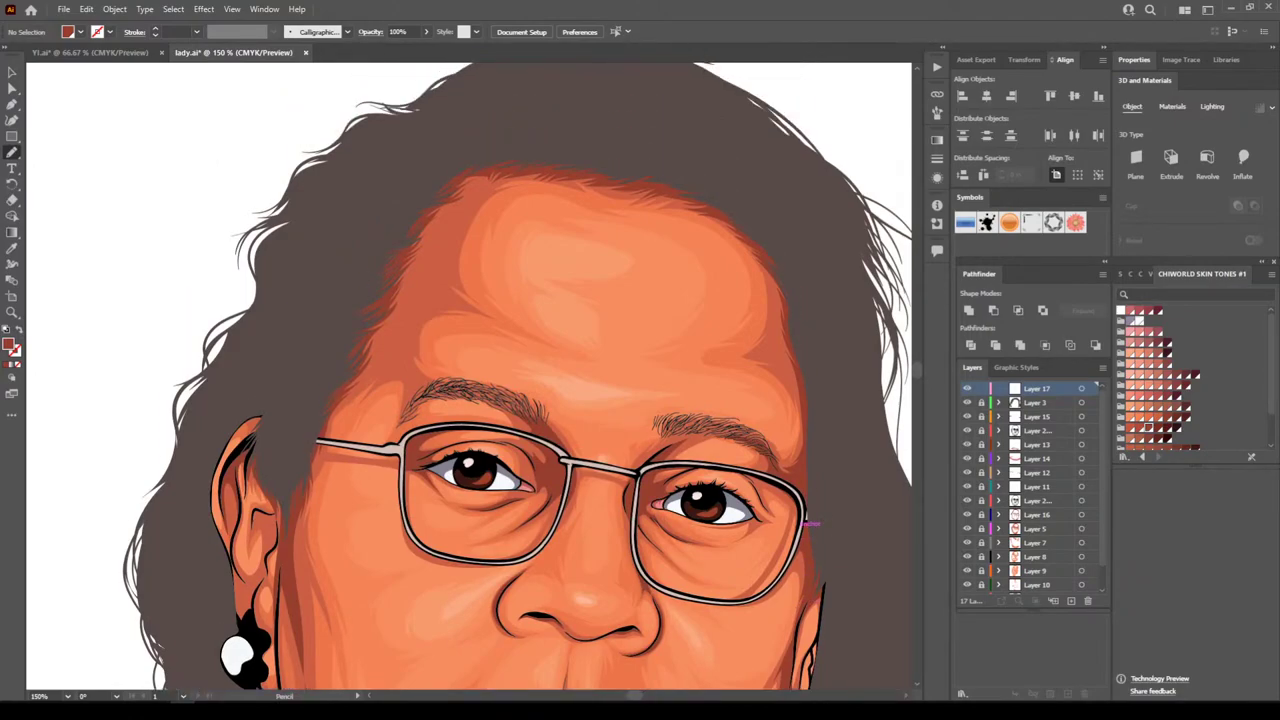
key(i)
double_click(9, 344)
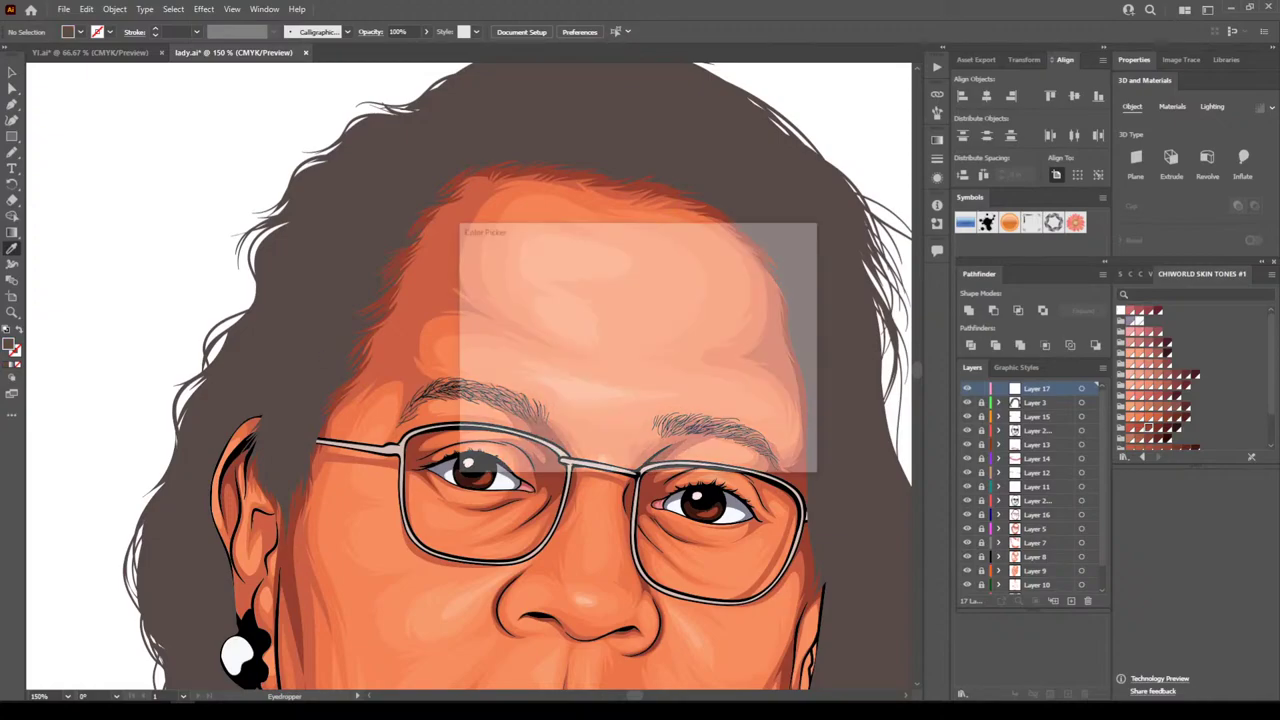
drag(492, 362, 489, 303)
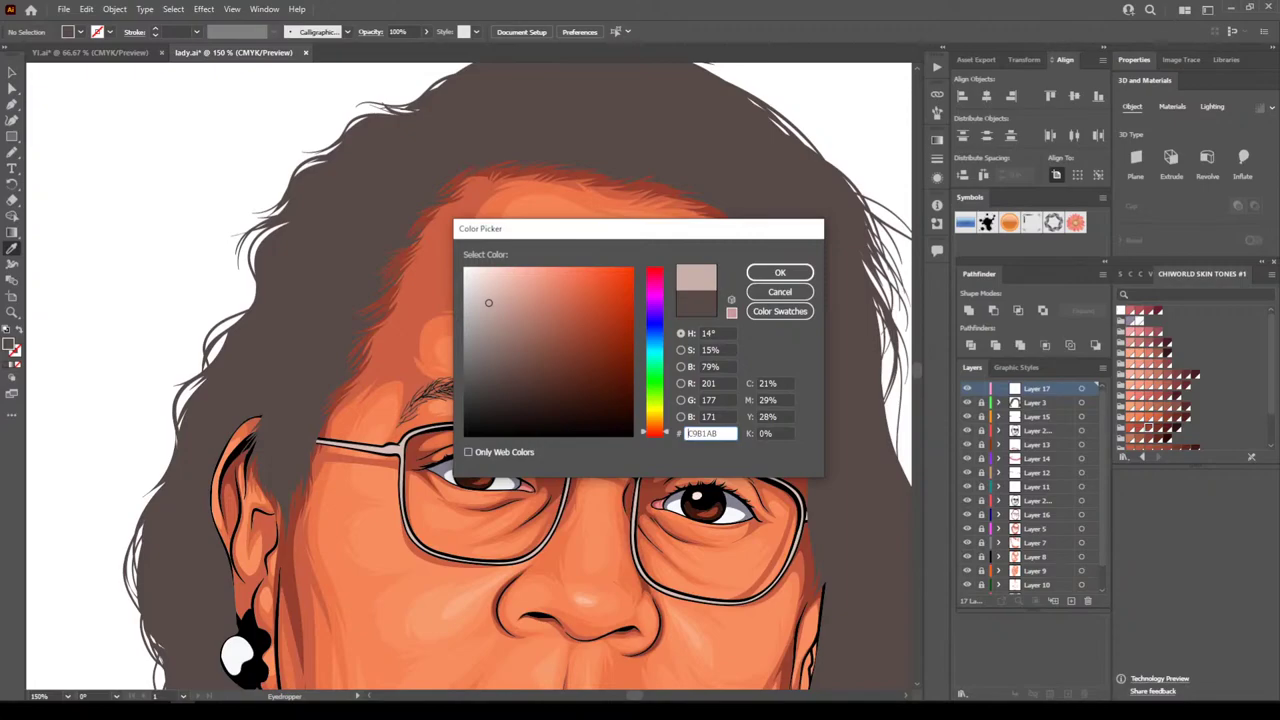
click(780, 291)
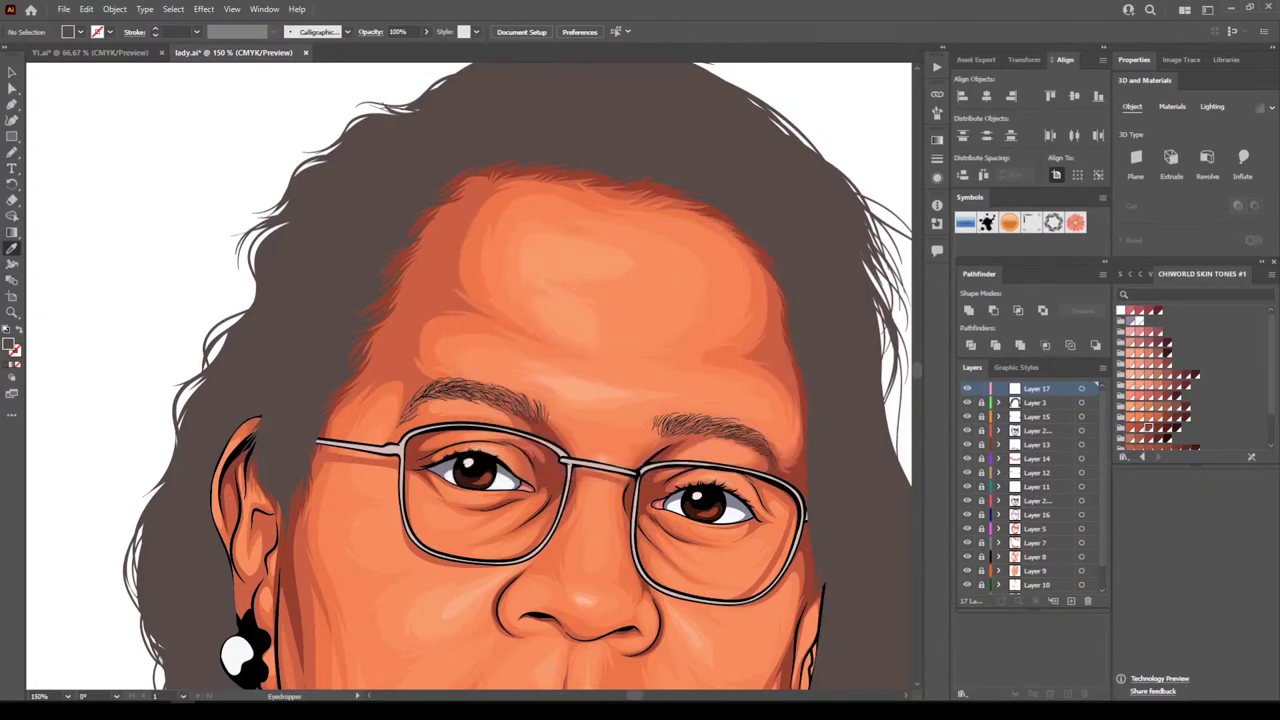
Load the Fades gradient swatch library and set the fill to one of its white fade swatches
click(1121, 274)
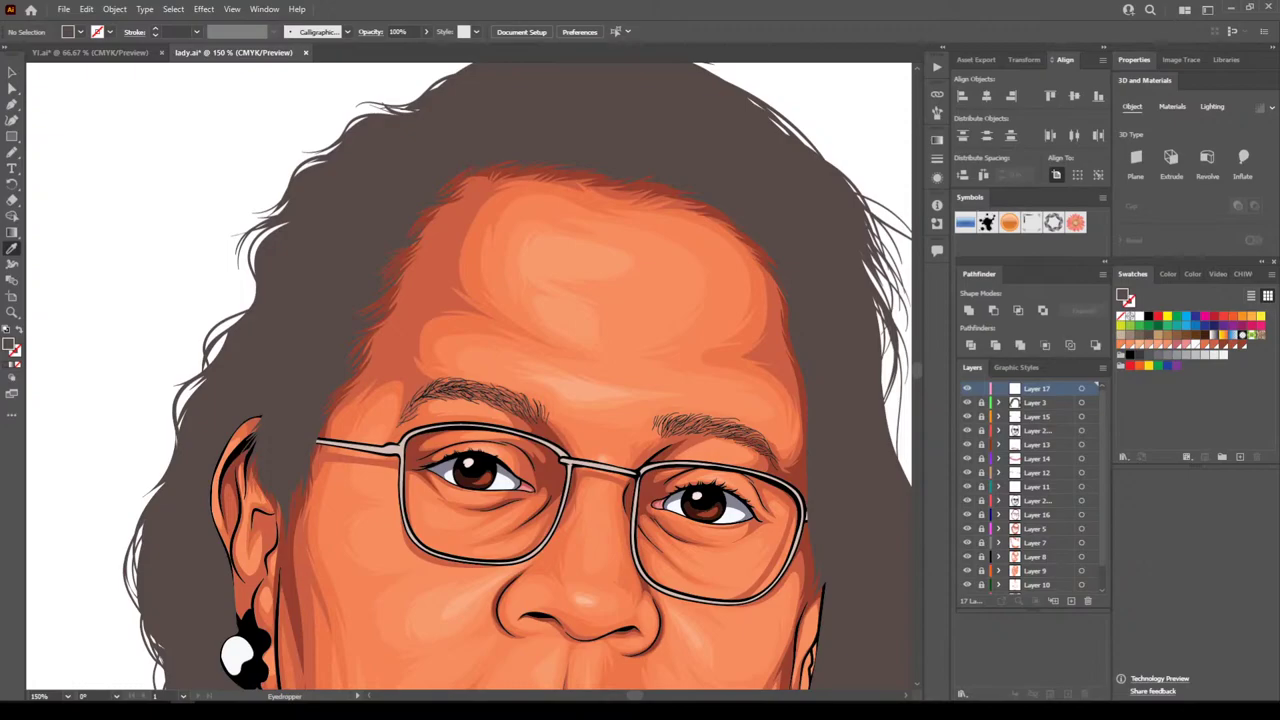
click(1123, 457)
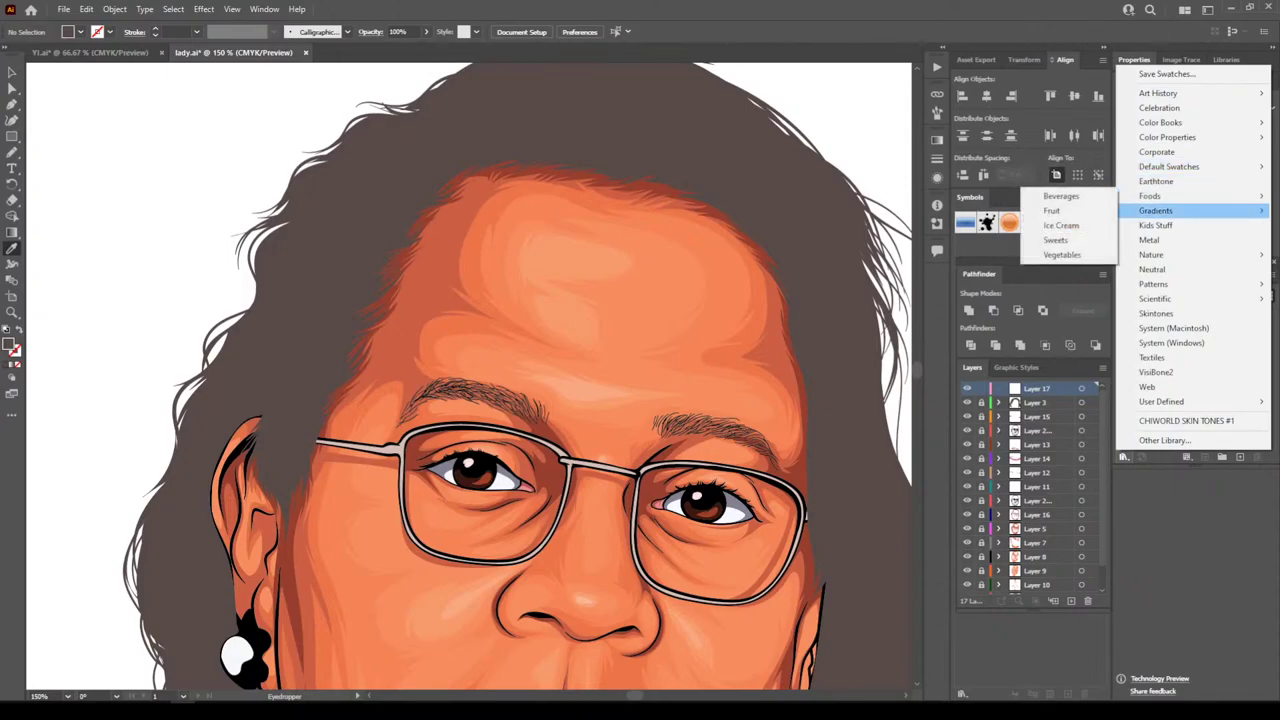
mouse_move(1155, 210)
click(1037, 240)
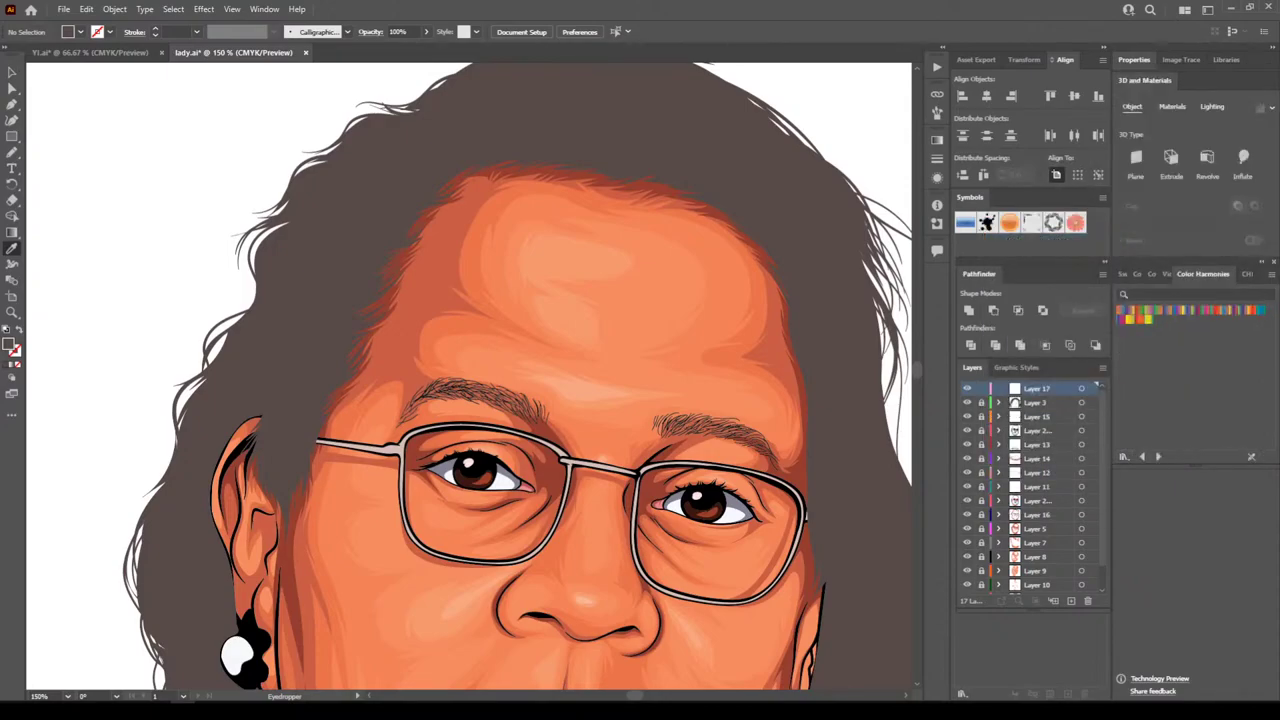
click(1141, 456)
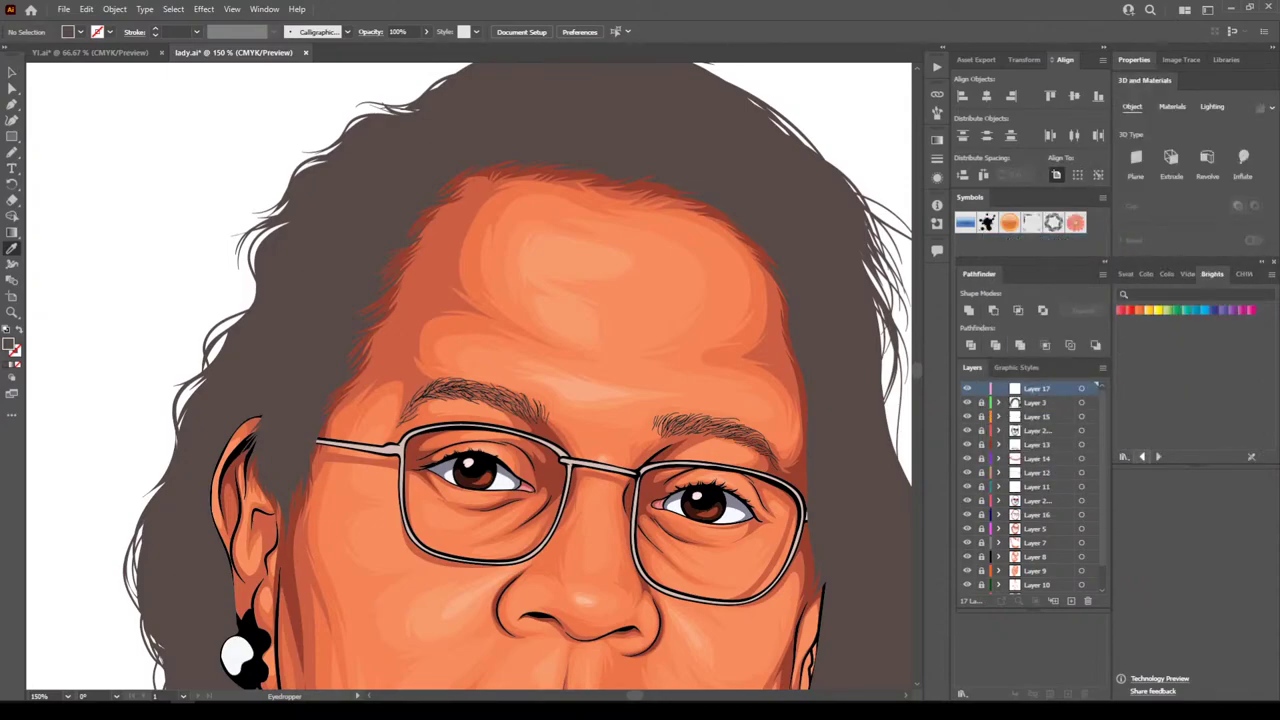
click(1141, 456)
click(1141, 456)
click(1141, 456)
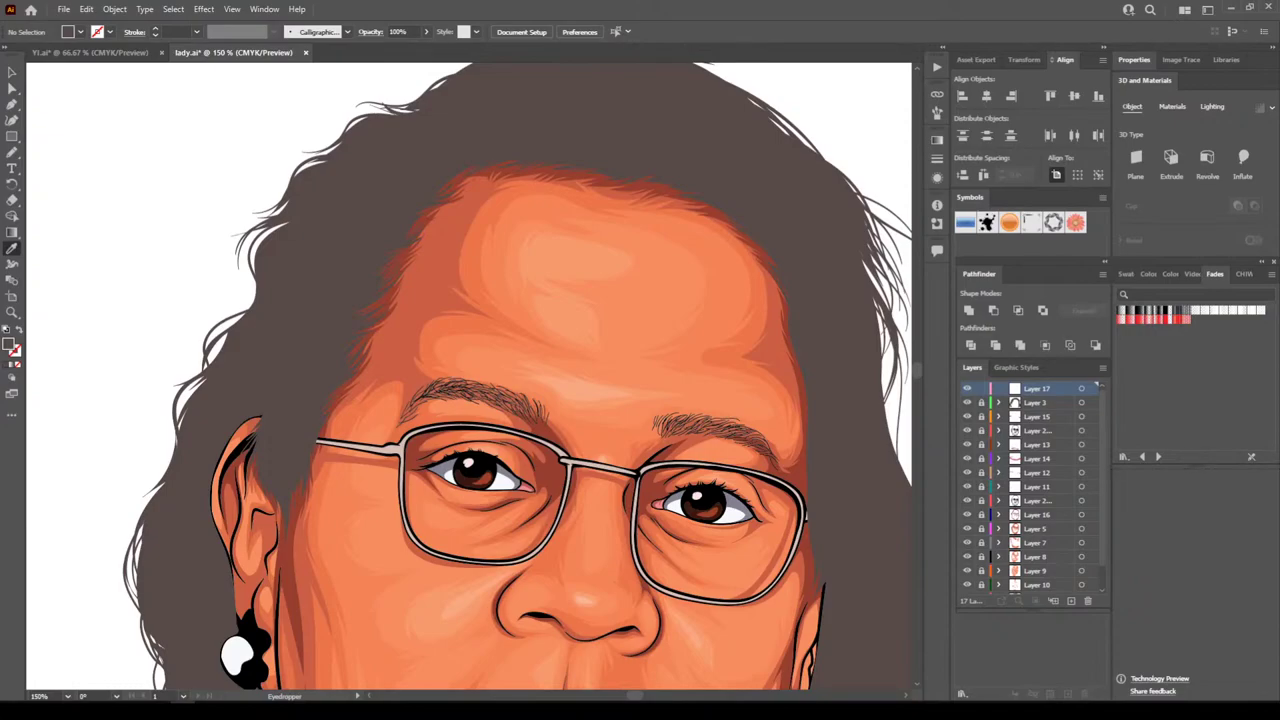
click(1233, 310)
Paint fine white fading hair strands with the Paintbrush over the left-hand sideburn, sweeping from the ear towards the temple
key(ctrl+minus)
key(ctrl+minus)
key(ctrl+minus)
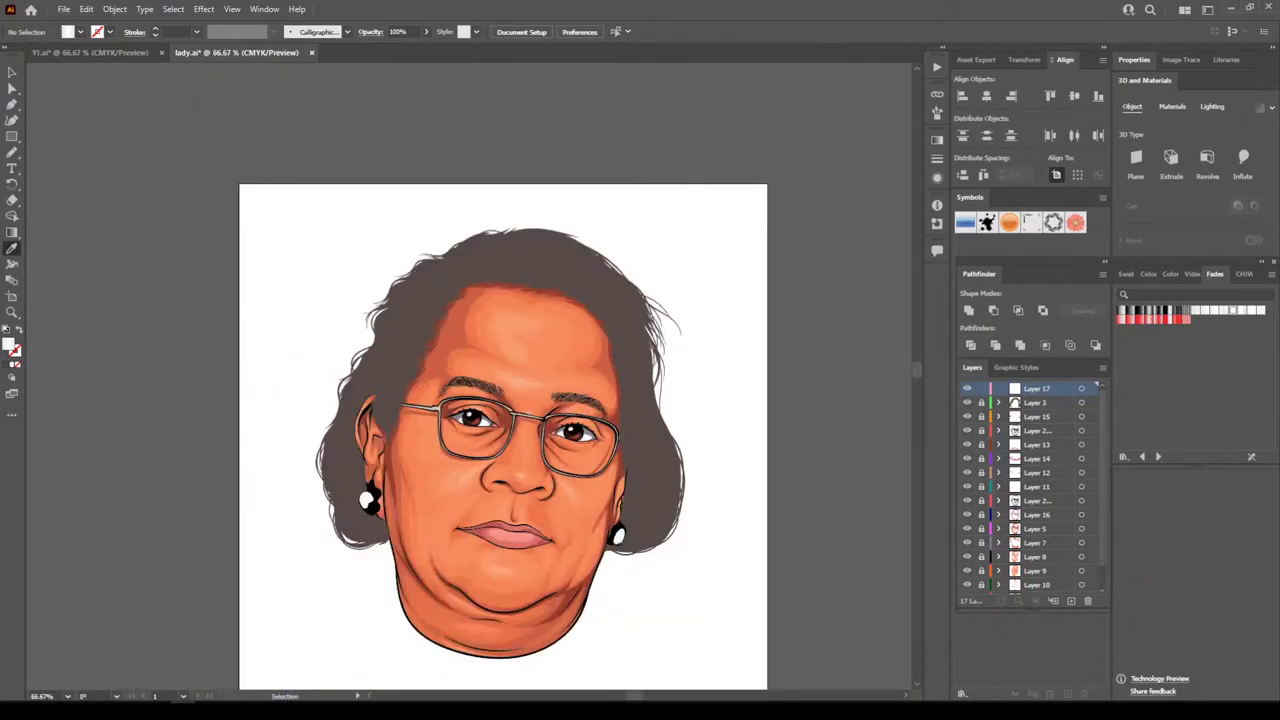
scroll(640, 400, left, 3)
scroll(470, 400, up, 1)
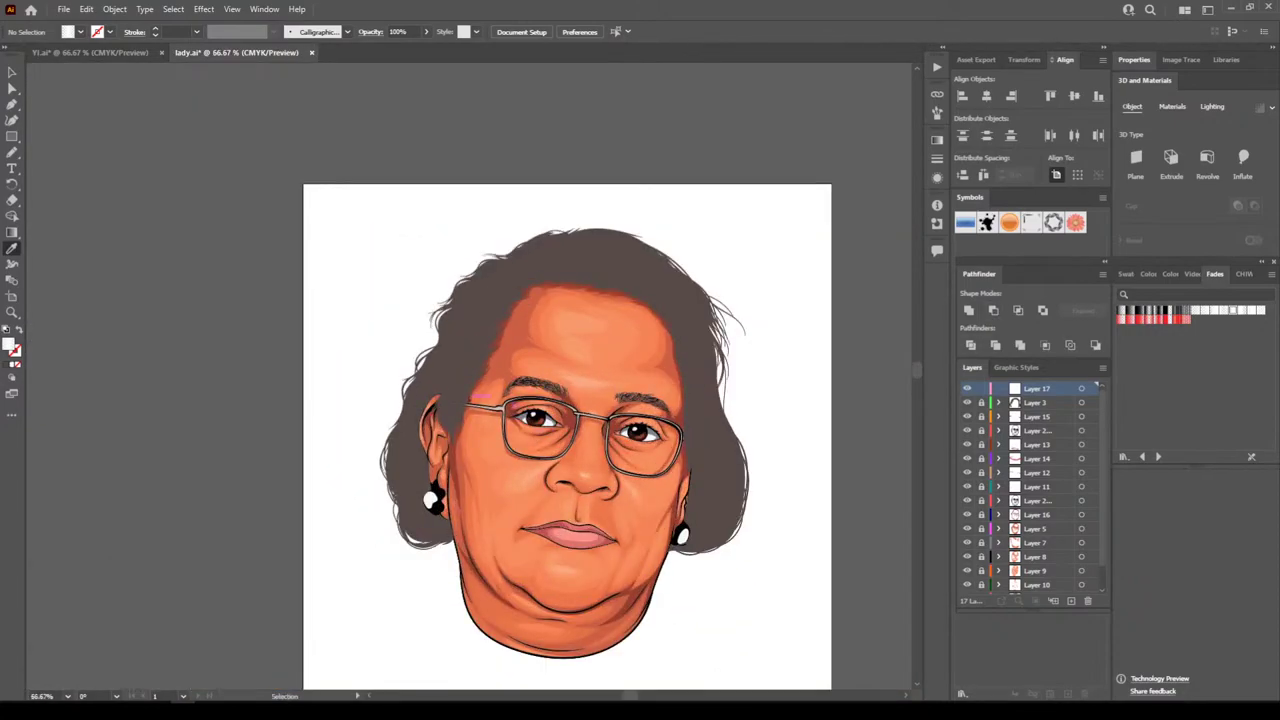
click(12, 153)
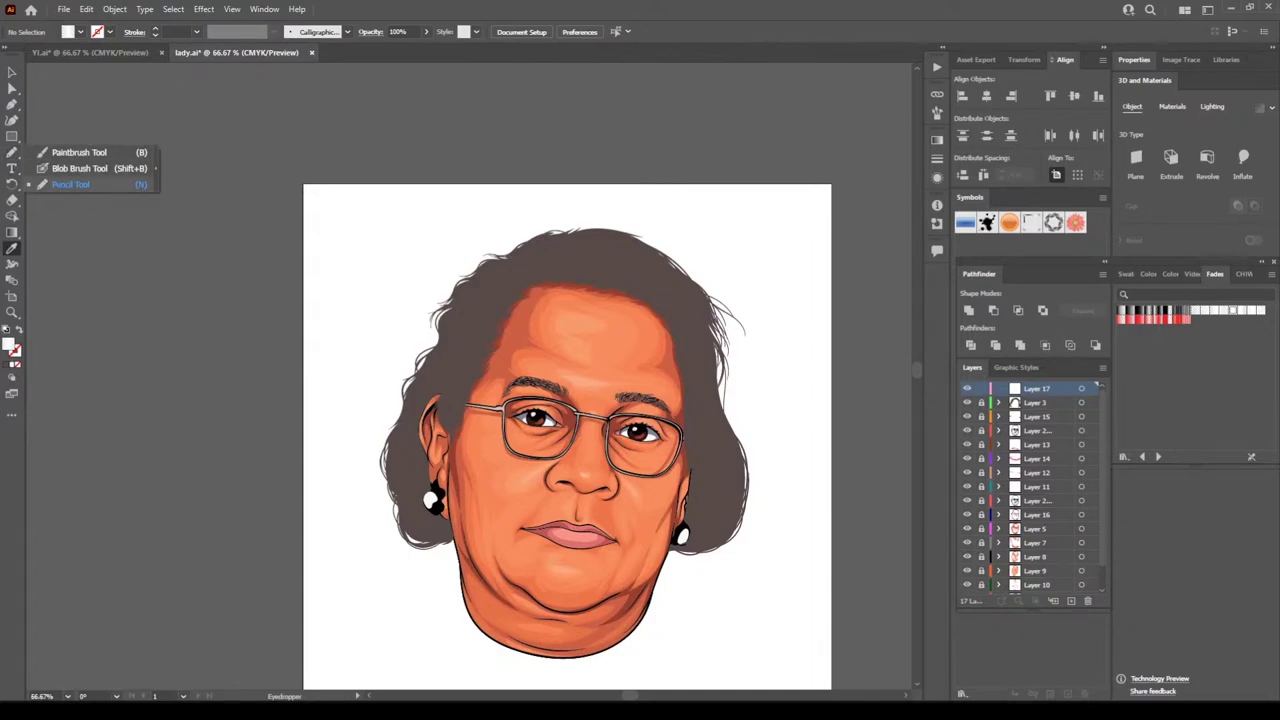
click(79, 153)
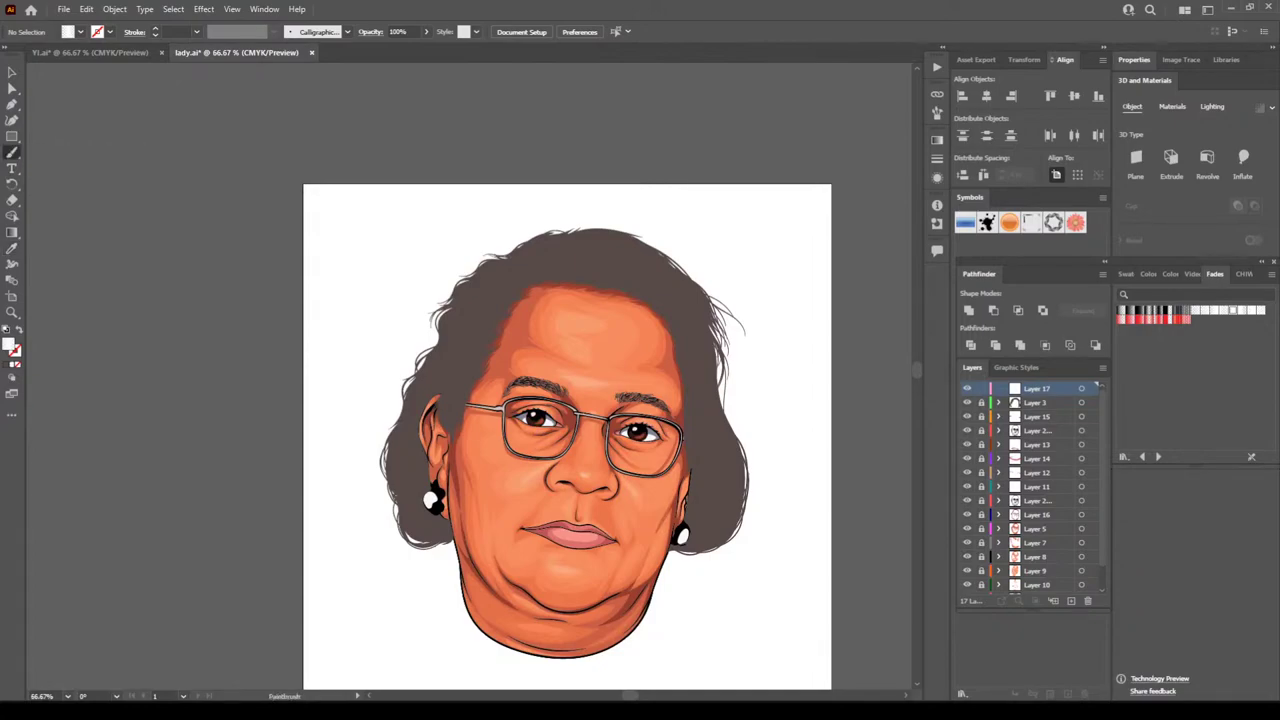
scroll(585, 421, up, 4)
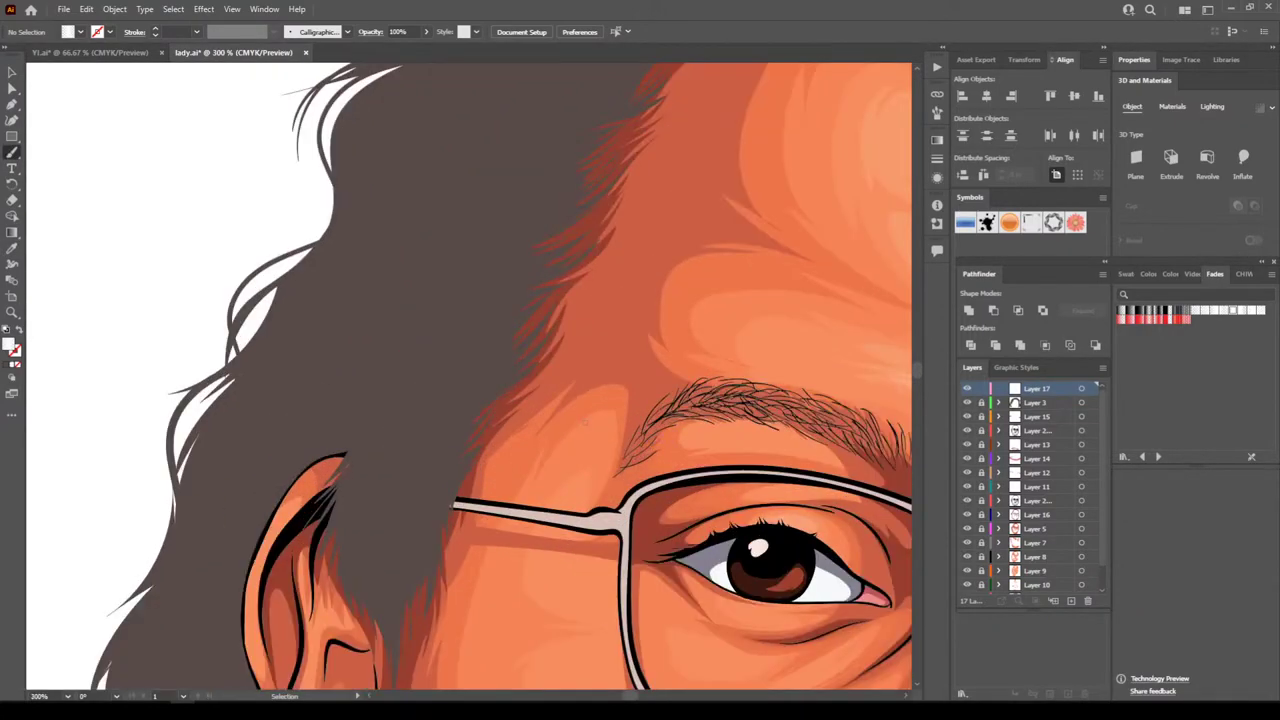
drag(420, 579, 440, 497)
mouse_move(396, 630)
mouse_down()
mouse_move(391, 561)
mouse_move(447, 477)
mouse_up()
drag(358, 570, 443, 459)
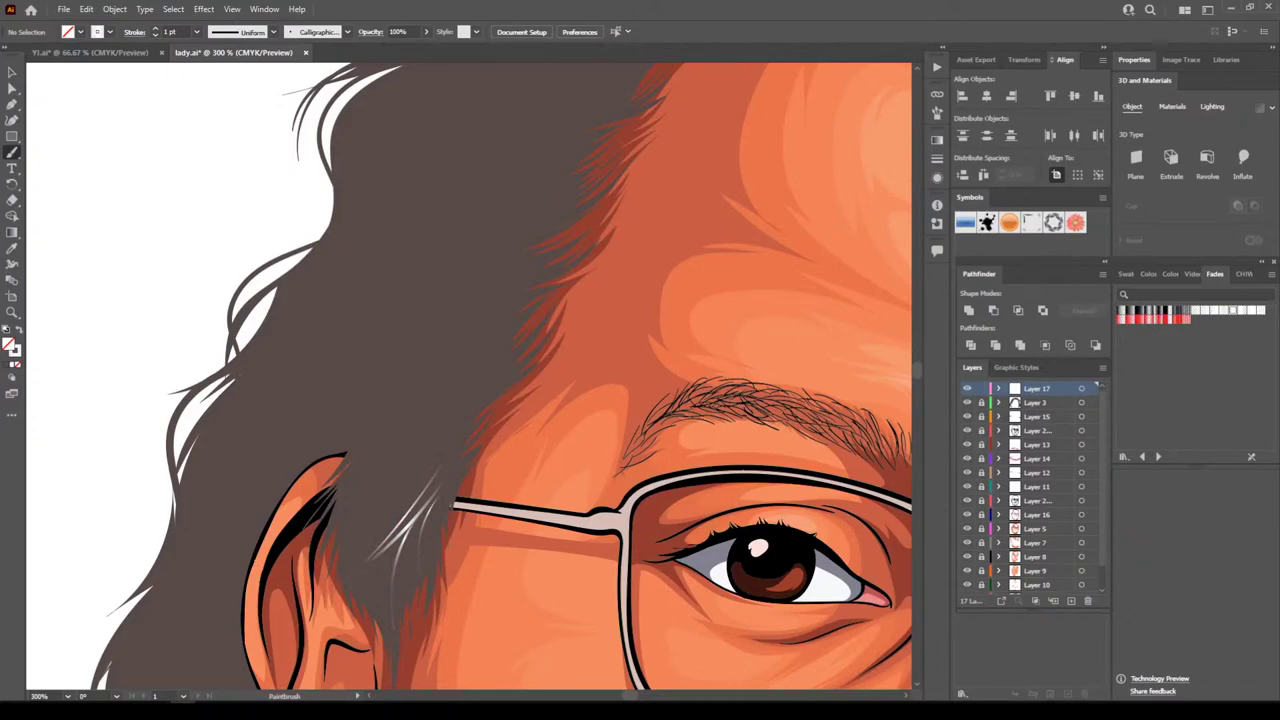
drag(352, 569, 465, 427)
mouse_move(358, 552)
mouse_down()
mouse_move(433, 428)
mouse_move(498, 381)
mouse_move(383, 457)
mouse_up()
drag(346, 529, 477, 401)
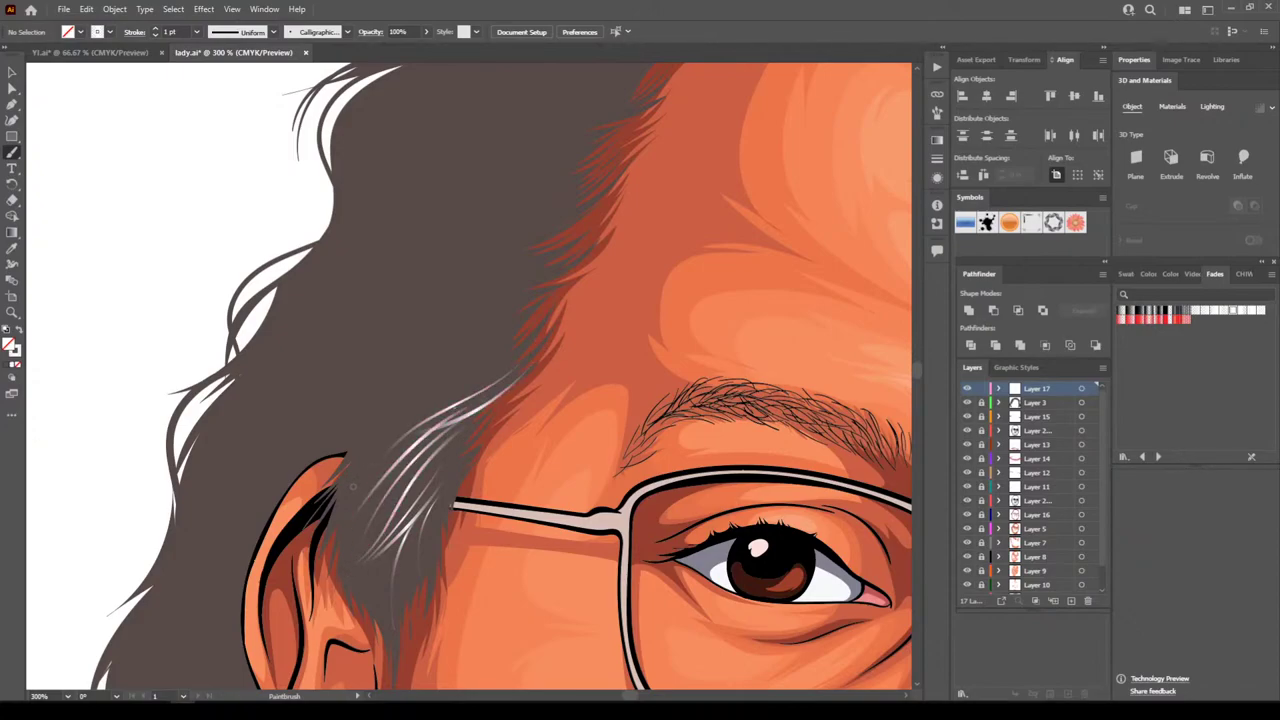
Paint curved white fading strands through the hair above the left-hand ear, running back from the temple hairline
drag(352, 488, 445, 400)
drag(496, 364, 400, 410)
mouse_move(458, 377)
mouse_down()
mouse_move(326, 437)
mouse_move(288, 471)
mouse_move(378, 400)
mouse_up()
mouse_move(522, 333)
mouse_down()
mouse_move(381, 379)
mouse_move(399, 363)
mouse_move(323, 411)
mouse_up()
mouse_move(306, 428)
mouse_down()
mouse_move(346, 386)
mouse_move(305, 426)
mouse_up()
drag(474, 324, 336, 384)
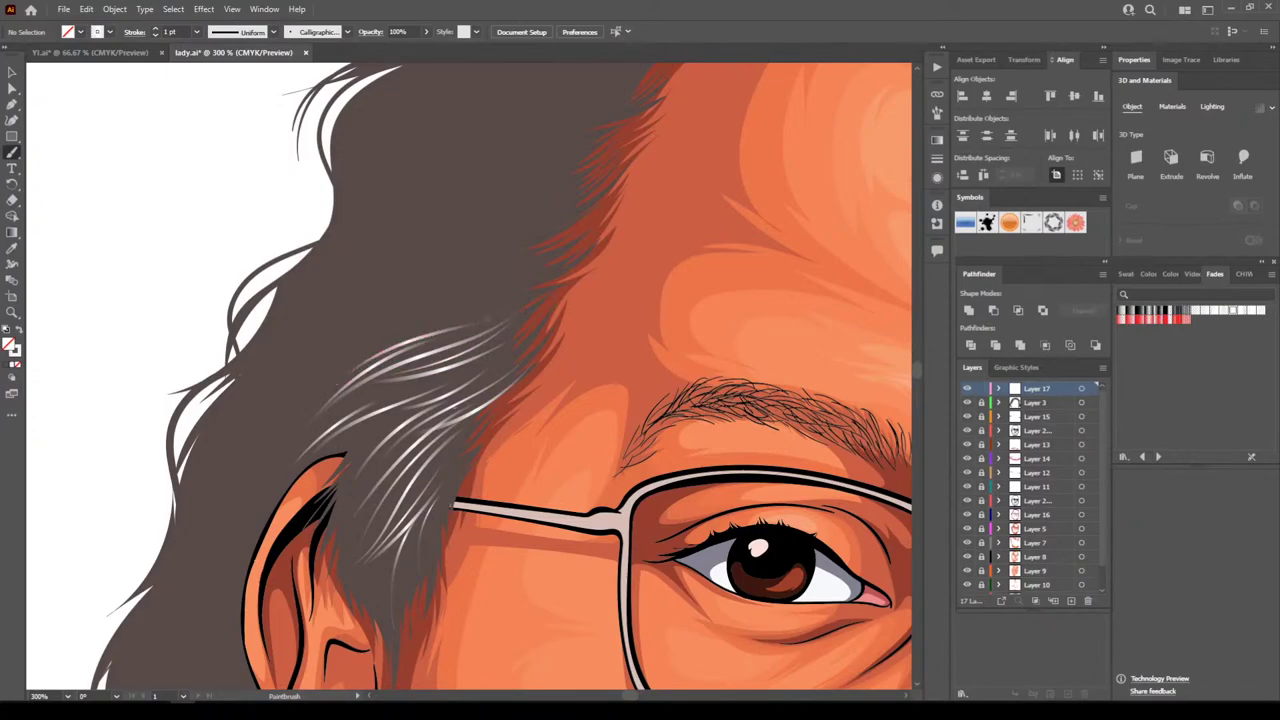
drag(510, 286, 388, 344)
mouse_move(532, 266)
mouse_down()
mouse_move(372, 333)
mouse_move(398, 322)
mouse_up()
mouse_move(480, 270)
mouse_down()
mouse_move(354, 334)
mouse_move(454, 258)
mouse_up()
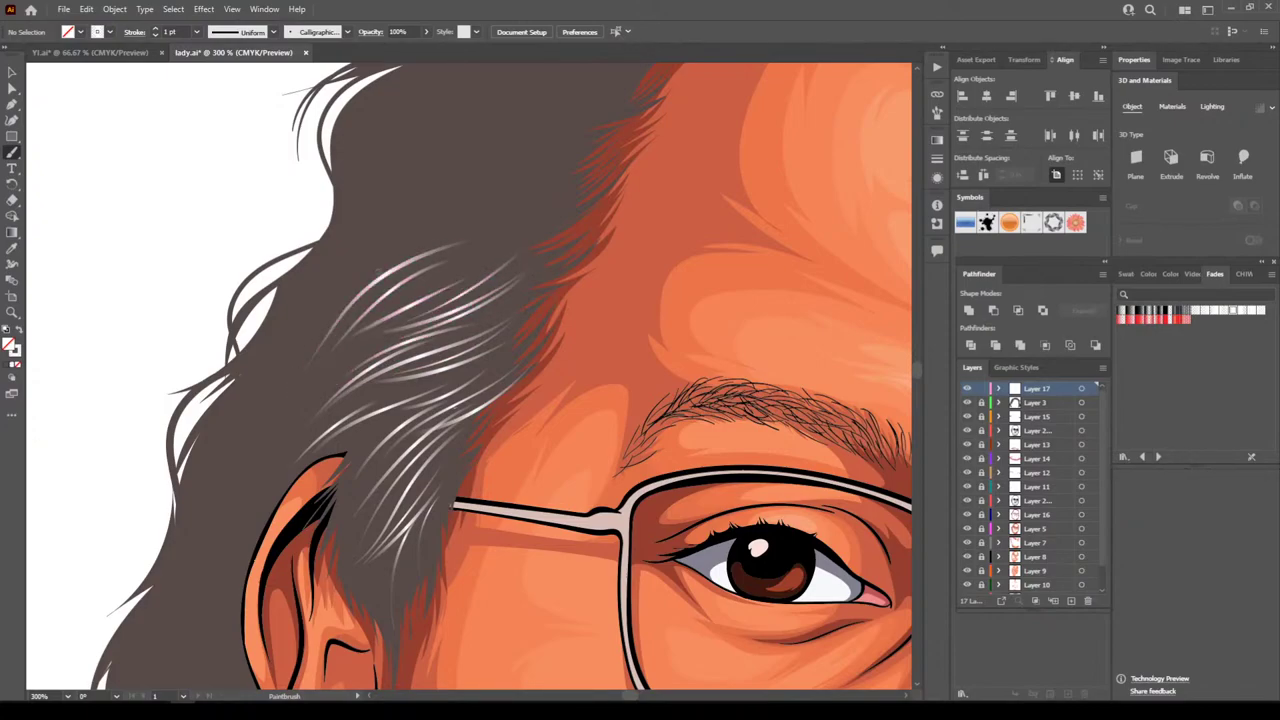
Paint a cluster of white fading strands sweeping back from the left-hand hairline beside the forehead, above the temple strands
scroll(361, 363, up, 2)
key(ctrl+minus)
key(ctrl+minus)
key(ctrl+minus)
key(ctrl+minus)
key(ctrl+minus)
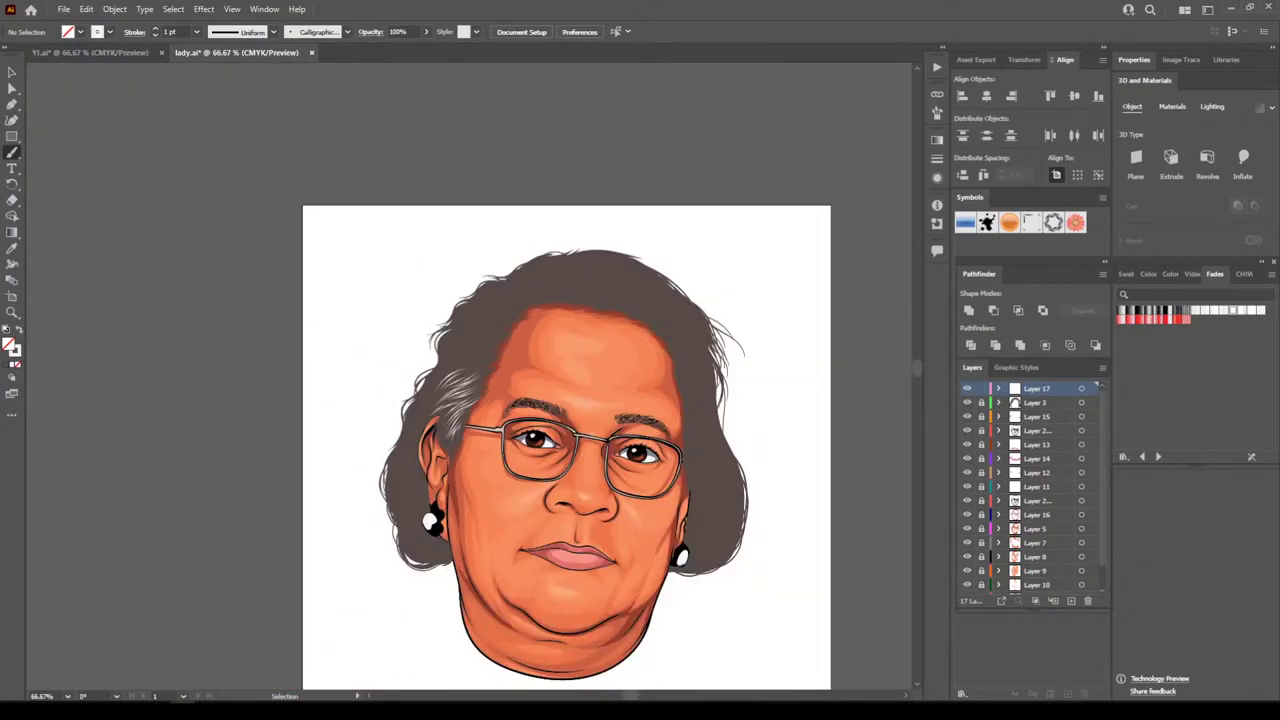
key(ctrl+plus)
key(ctrl+plus)
key(ctrl+plus)
key(ctrl+plus)
key(ctrl+plus)
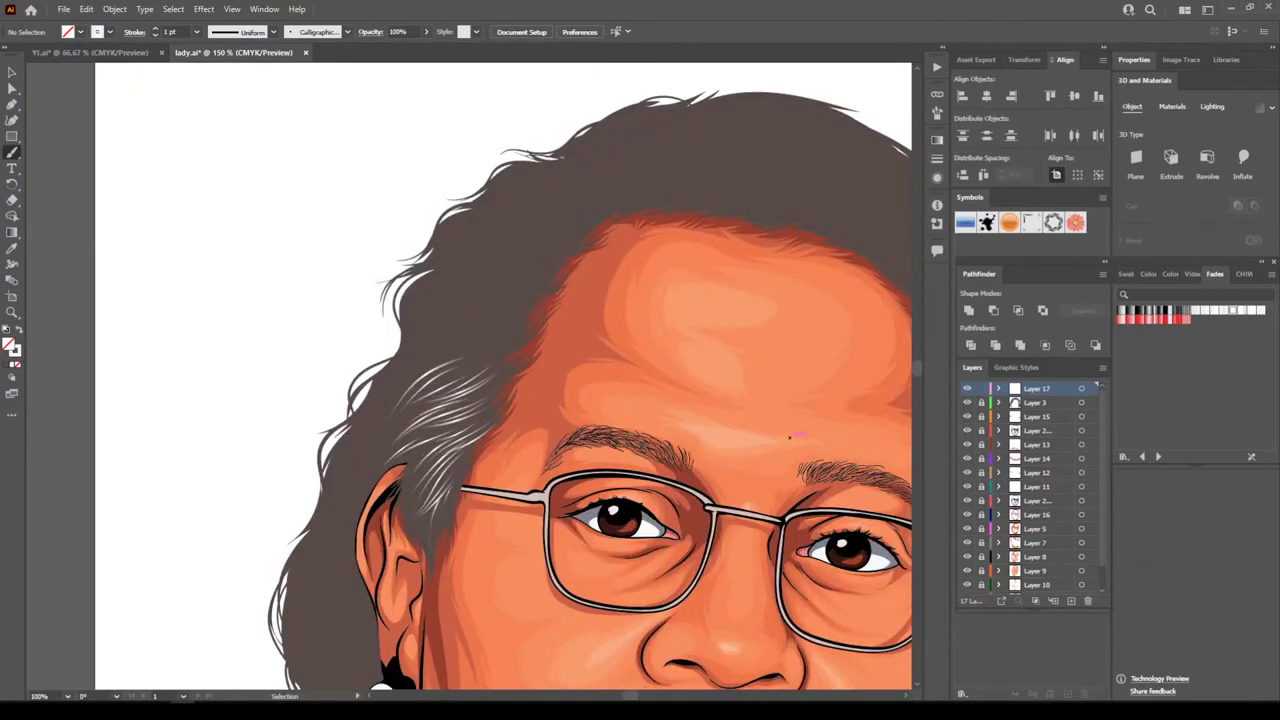
scroll(773, 489, up, 1)
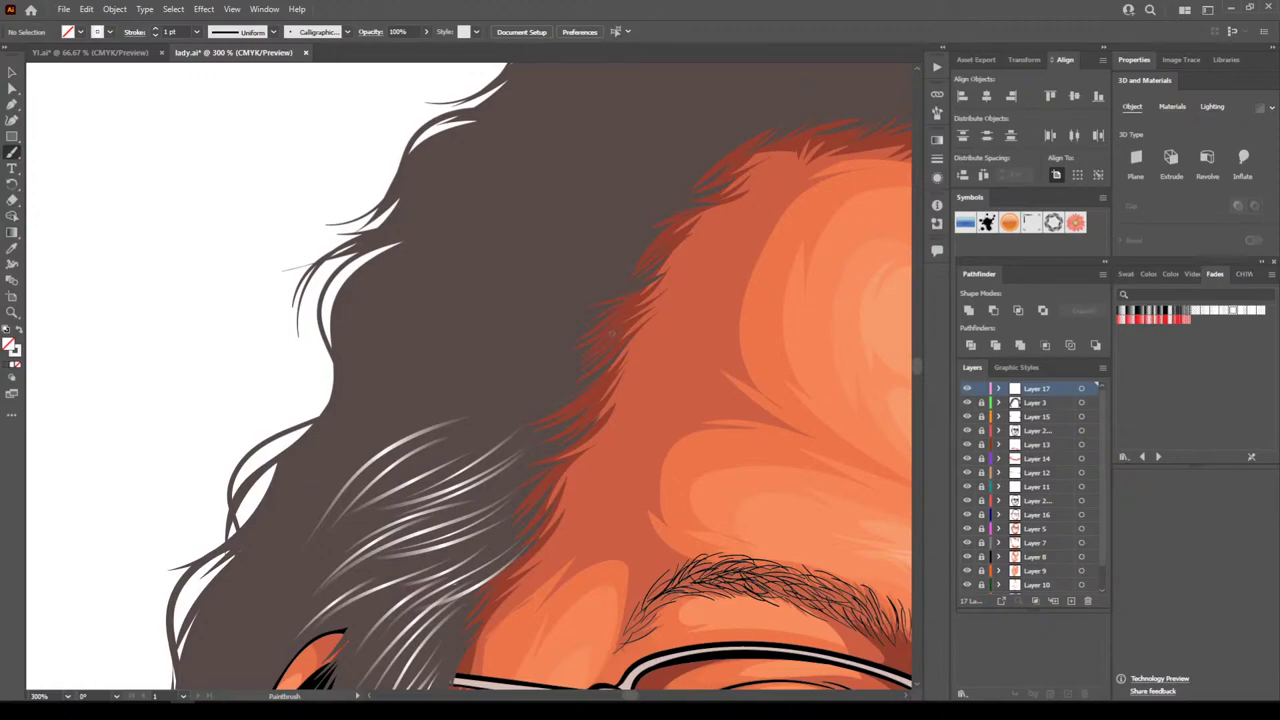
drag(604, 337, 543, 382)
mouse_move(630, 300)
mouse_down()
mouse_move(597, 338)
mouse_move(523, 374)
mouse_move(511, 362)
mouse_up()
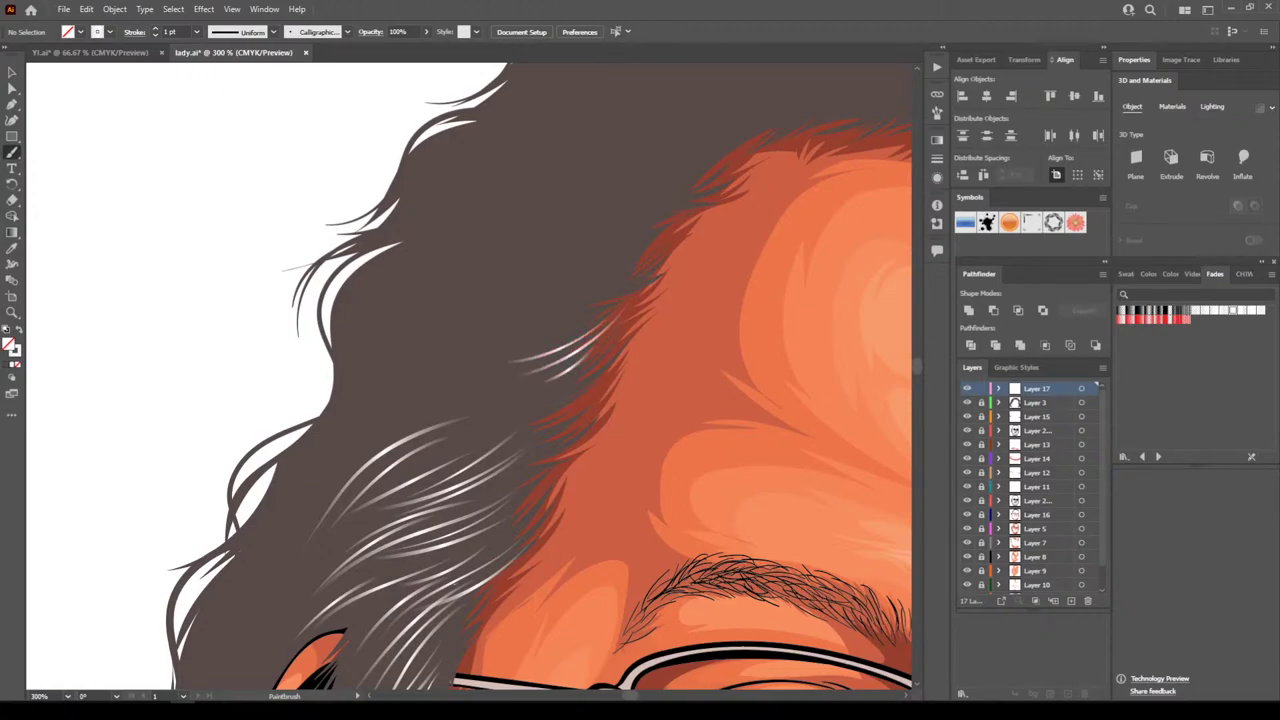
mouse_move(661, 271)
mouse_down()
mouse_move(576, 310)
mouse_move(558, 304)
mouse_up()
mouse_move(634, 275)
mouse_down()
mouse_move(534, 289)
mouse_move(463, 340)
mouse_move(538, 321)
mouse_move(498, 298)
mouse_move(606, 267)
mouse_move(510, 270)
mouse_up()
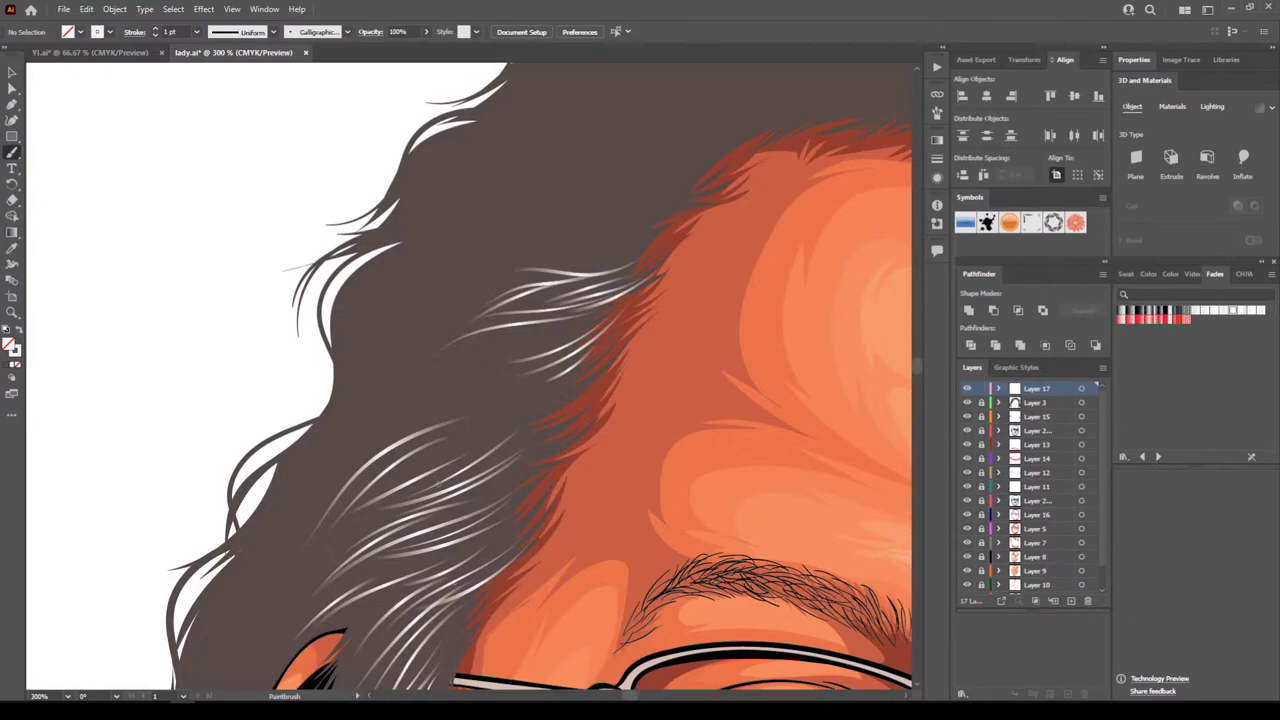
Fill the gap between the two strand clusters with longer curved white strands, undoing a misplaced stroke
mouse_move(392, 480)
mouse_down()
mouse_move(515, 407)
mouse_move(467, 402)
mouse_move(396, 434)
mouse_up()
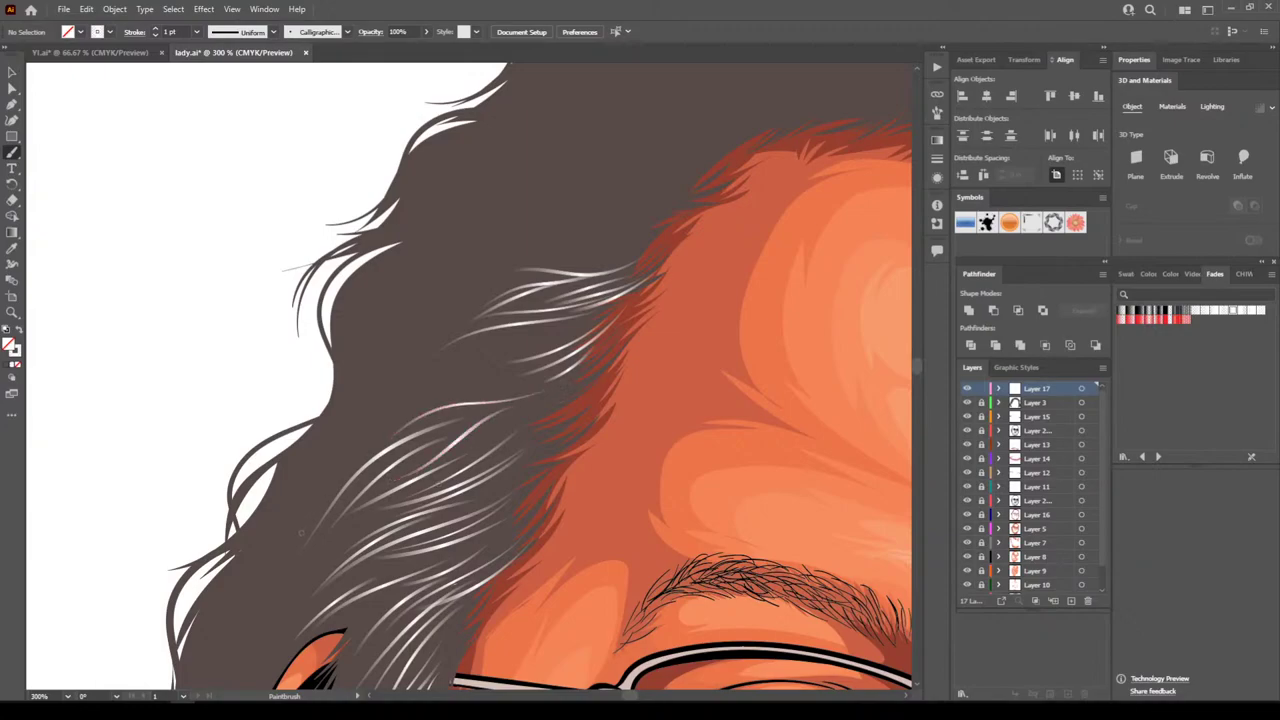
drag(295, 538, 358, 445)
mouse_move(314, 502)
mouse_down()
mouse_move(359, 426)
mouse_move(434, 392)
mouse_up()
mouse_move(357, 417)
mouse_down()
mouse_move(474, 374)
mouse_move(405, 382)
mouse_move(354, 418)
mouse_move(455, 353)
mouse_up()
key(ctrl+z)
mouse_move(540, 330)
mouse_down()
mouse_move(379, 378)
mouse_move(451, 296)
mouse_move(480, 289)
mouse_up()
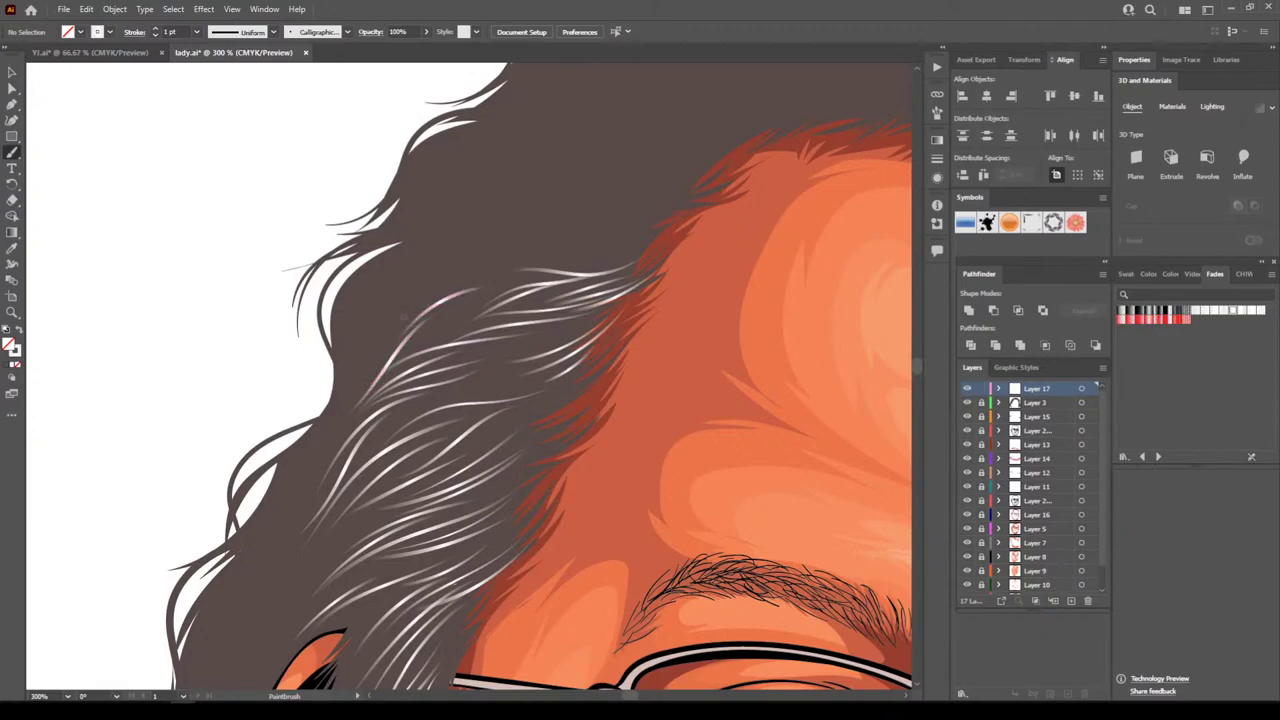
Extend the white fading strands upward through the left-hand hair towards the upper corner of the forehead hairline
mouse_move(398, 322)
mouse_down()
mouse_move(434, 282)
mouse_move(540, 259)
mouse_up()
mouse_move(408, 294)
mouse_down()
mouse_move(422, 274)
mouse_move(552, 241)
mouse_up()
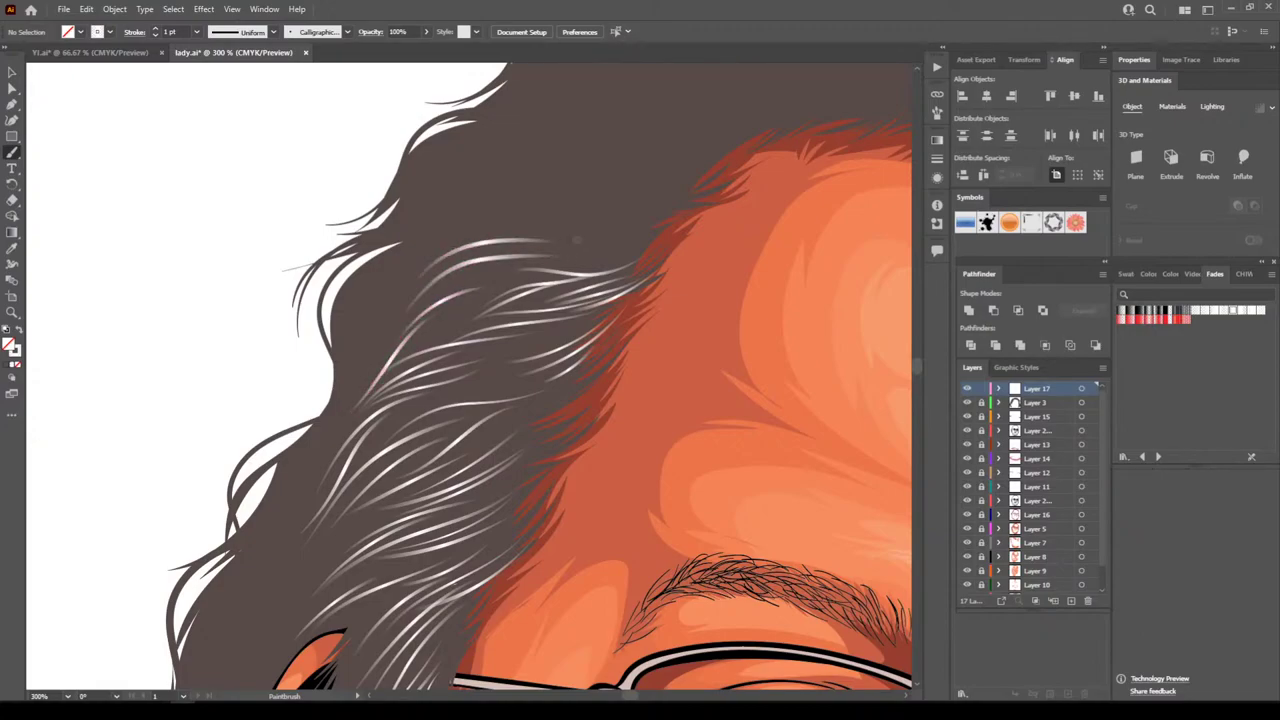
drag(645, 219, 620, 235)
drag(540, 244, 640, 222)
mouse_move(457, 243)
mouse_down()
mouse_move(577, 211)
mouse_move(562, 203)
mouse_move(660, 152)
mouse_up()
drag(664, 140, 556, 180)
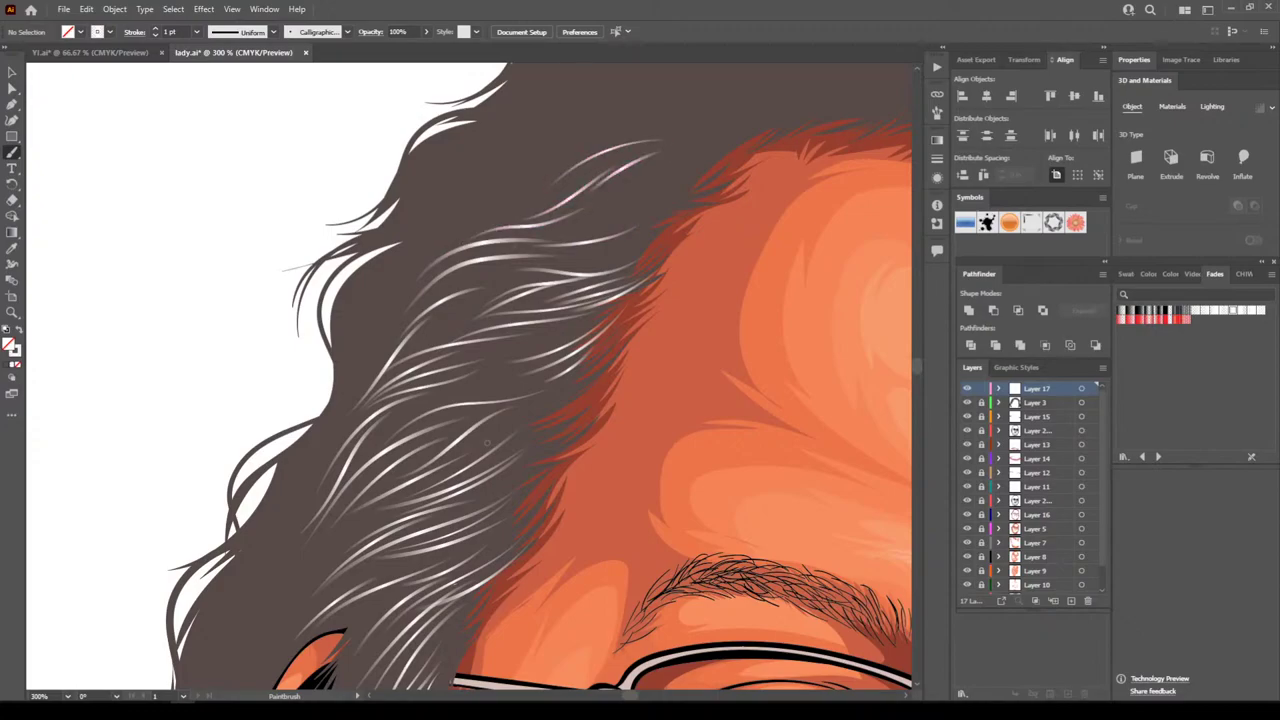
Paint long curved white fading strands through the hair behind the left-hand ear, from the earring up beside the ear, undoing a misplaced stroke
key(ctrl+minus)
key(ctrl+minus)
key(ctrl+minus)
key(ctrl+minus)
key(ctrl+minus)
scroll(469, 377, down, 8)
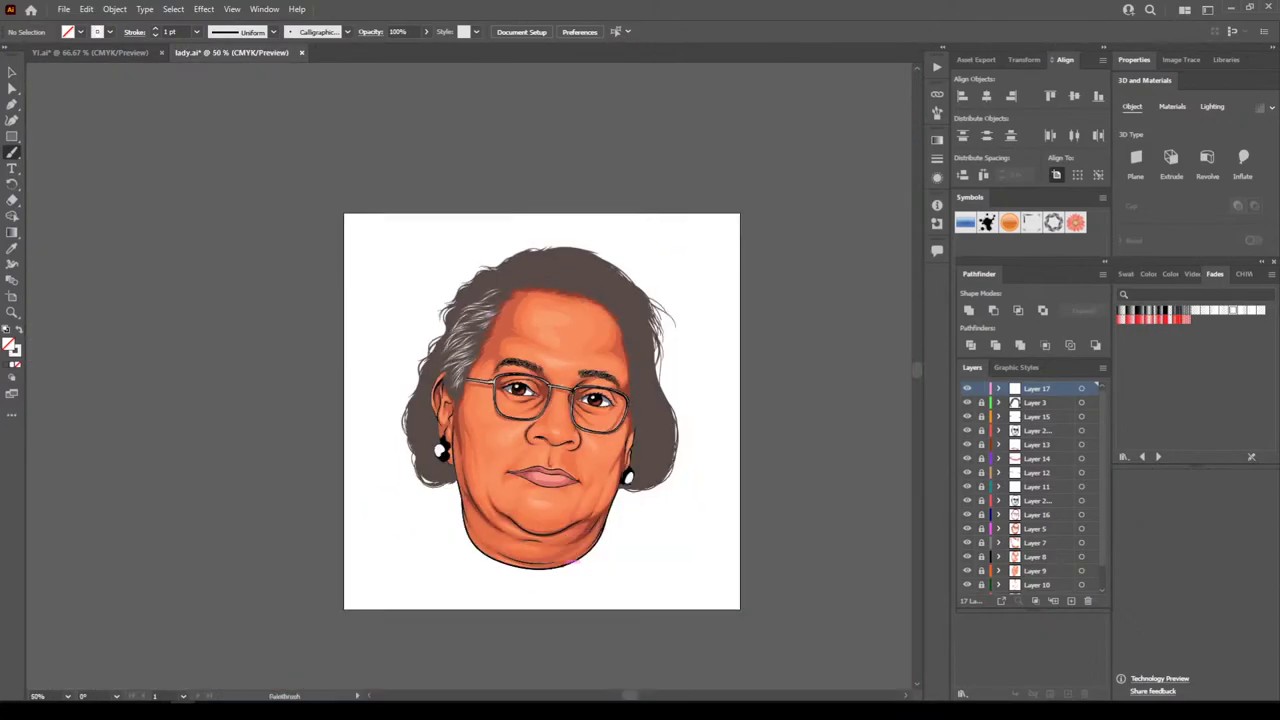
key(ctrl+plus)
key(ctrl+plus)
scroll(470, 375, left, 1)
scroll(470, 375, up, 2)
key(ctrl+plus)
scroll(595, 657, up, 3)
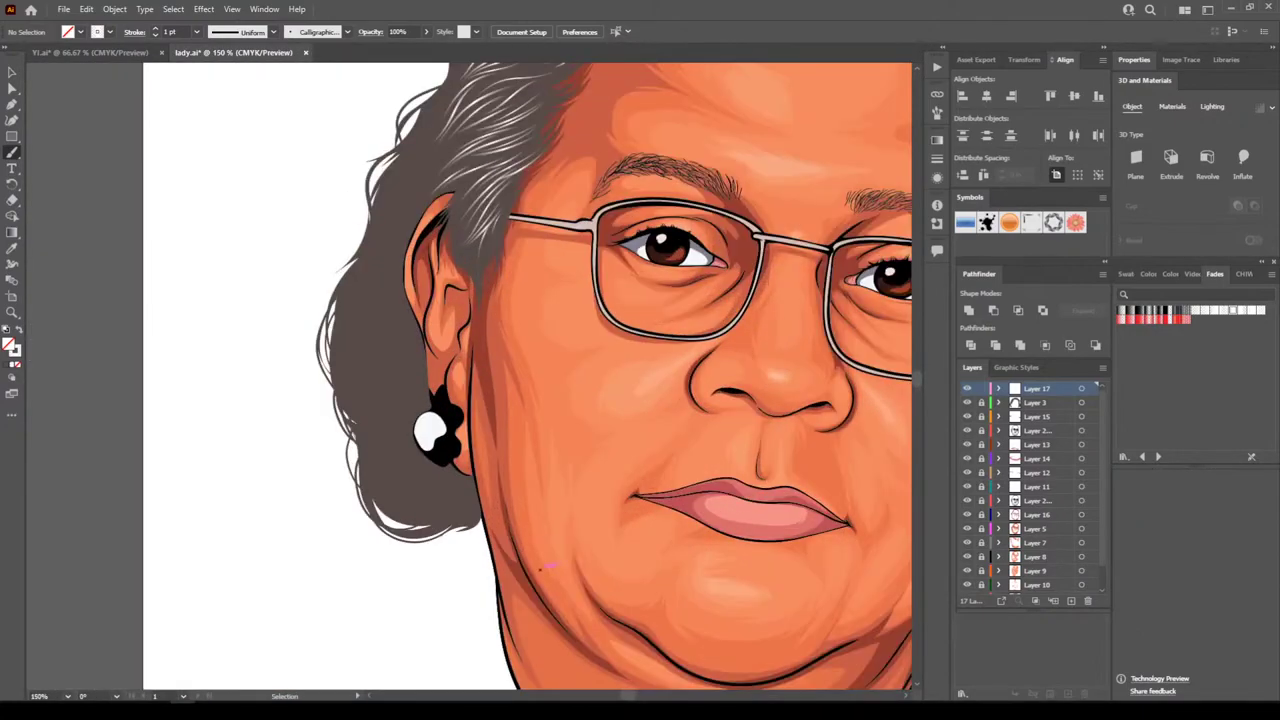
key(ctrl+plus)
scroll(543, 570, up, 3)
scroll(543, 568, up, 2)
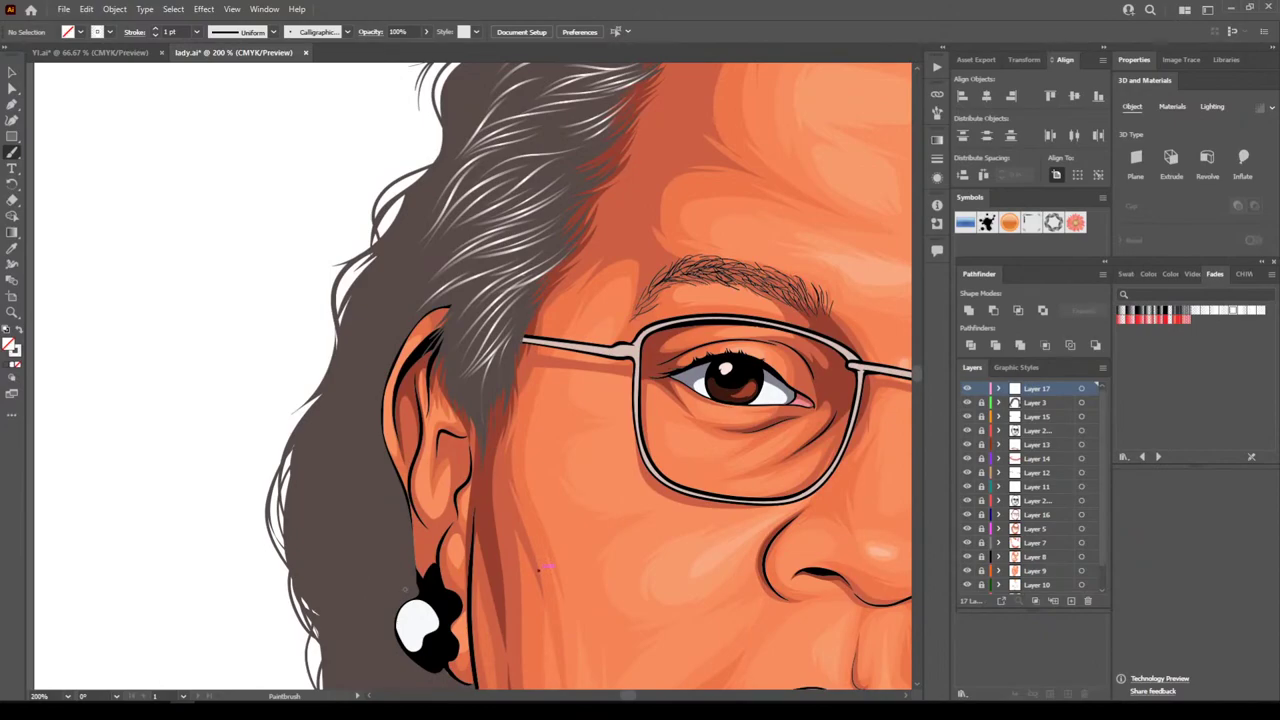
mouse_move(396, 602)
mouse_down()
mouse_move(355, 606)
mouse_move(327, 574)
mouse_move(316, 508)
mouse_move(341, 471)
mouse_move(328, 460)
mouse_move(388, 374)
mouse_up()
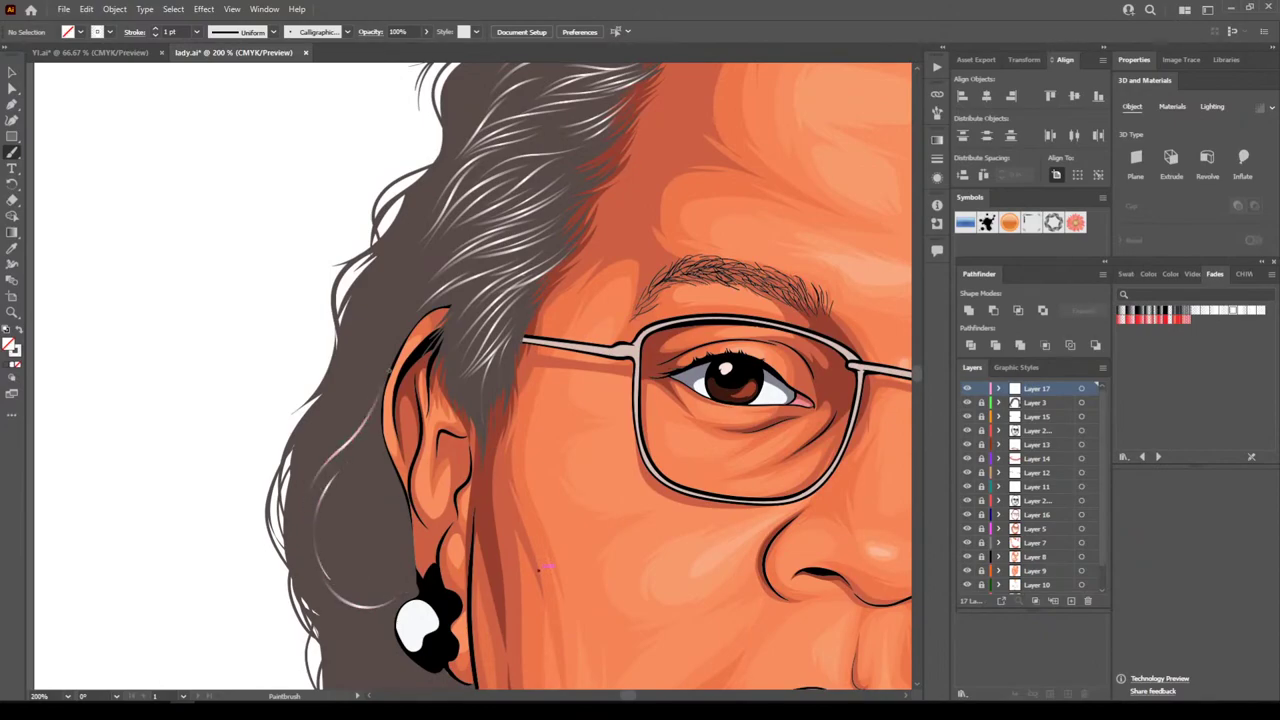
drag(331, 450, 388, 341)
key(ctrl+z)
mouse_move(343, 421)
mouse_down()
mouse_move(402, 294)
mouse_move(437, 259)
mouse_move(380, 354)
mouse_up()
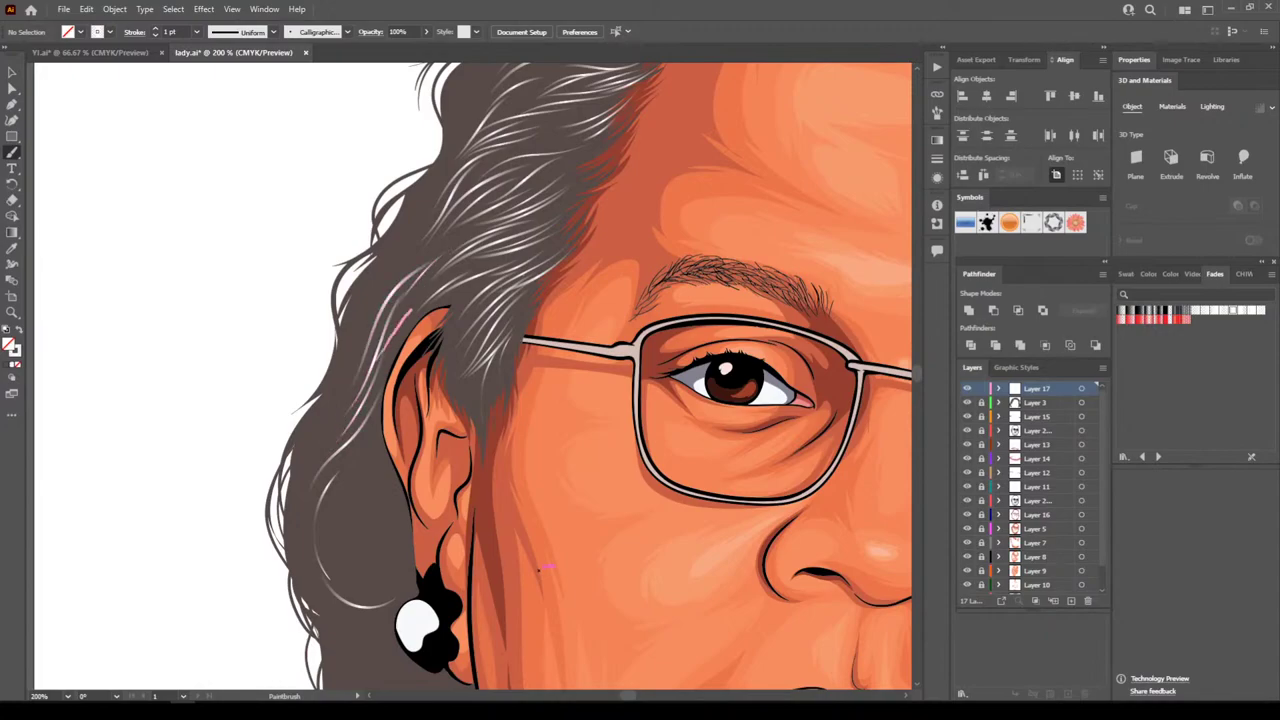
Add white fading strands from above the left-hand ear along the hair's outer edge, blending upward into the temple strands
drag(438, 286, 386, 337)
mouse_move(348, 390)
mouse_down()
mouse_move(361, 330)
mouse_move(398, 268)
mouse_up()
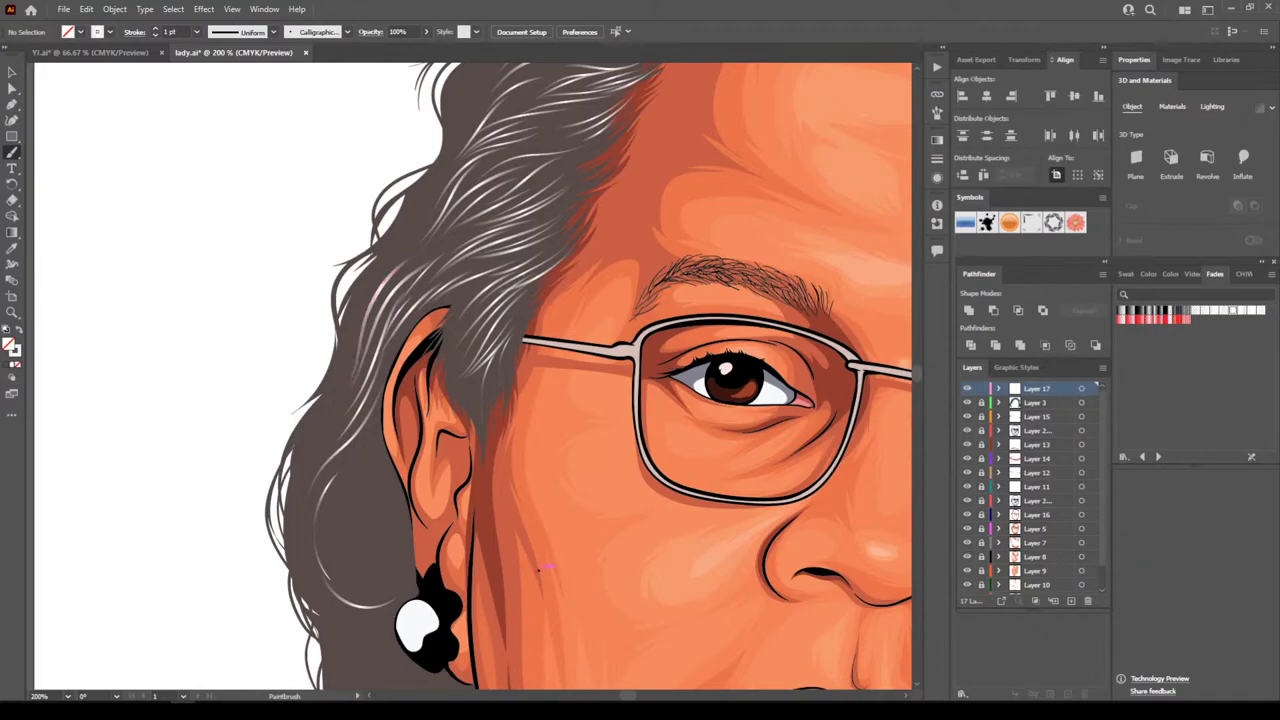
drag(318, 442, 386, 254)
drag(346, 338, 390, 250)
drag(376, 296, 440, 156)
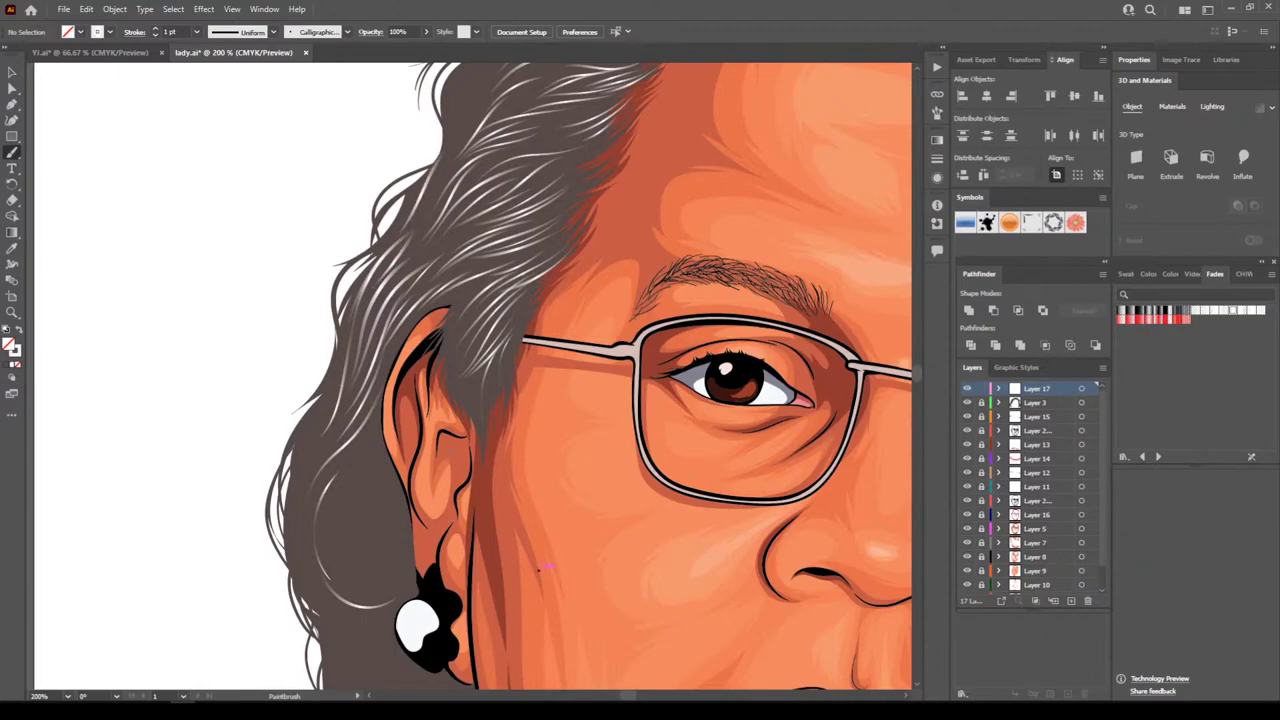
Paint long white fading strands sweeping from the forehead's left-hand corner over the top of the hairline
key(ctrl+0)
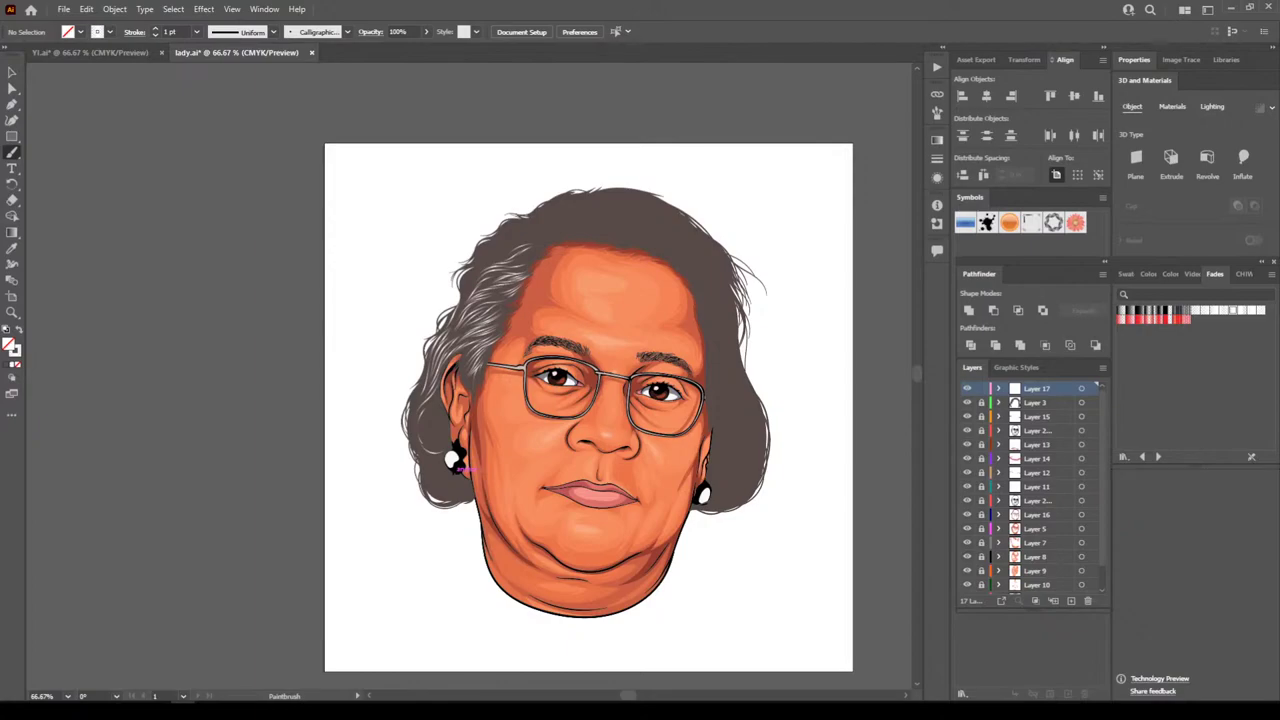
key(ctrl+minus)
scroll(500, 420, up, 1)
key(ctrl+plus)
key(ctrl+plus)
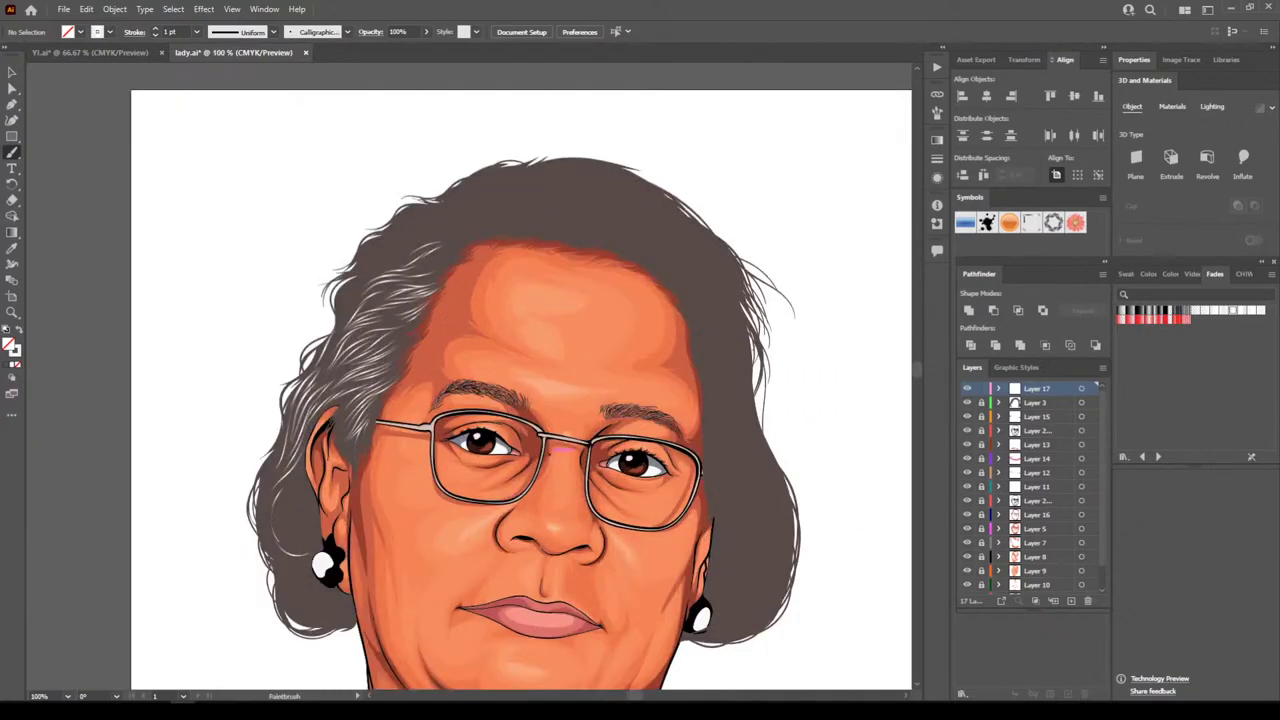
scroll(548, 516, up, 3)
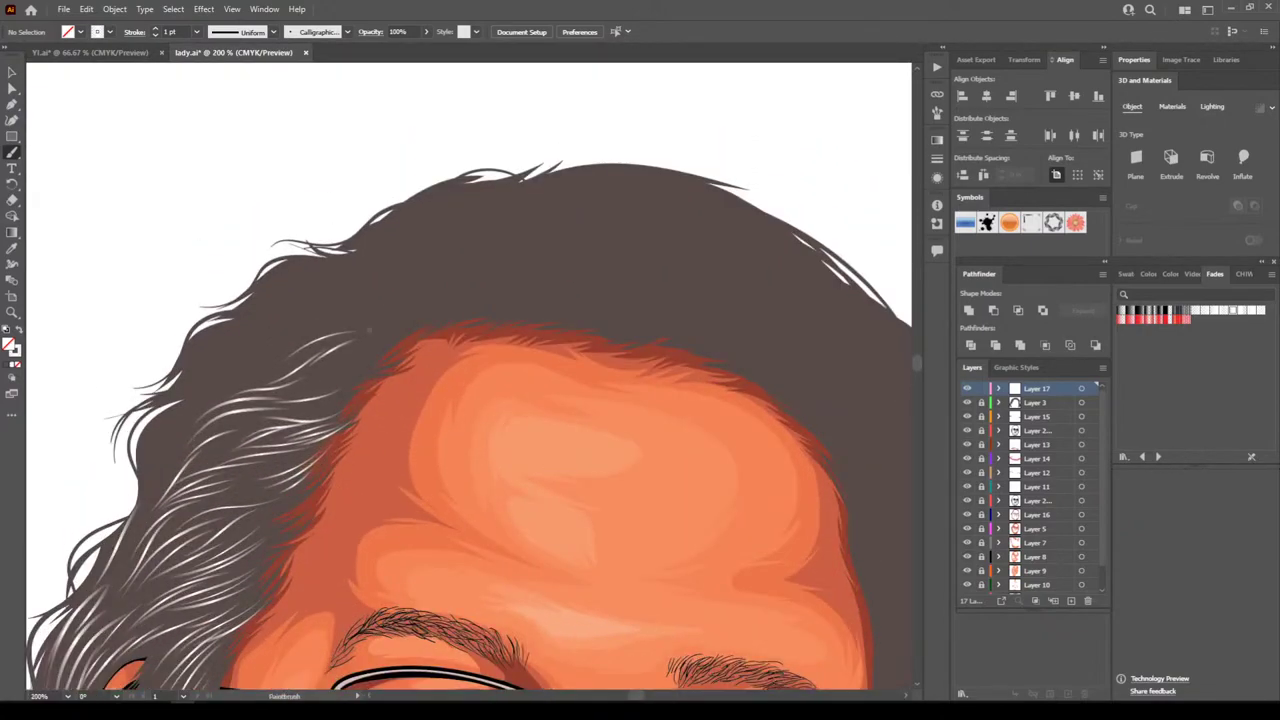
drag(307, 381, 399, 359)
mouse_move(388, 341)
mouse_down()
mouse_move(515, 276)
mouse_move(510, 288)
mouse_move(575, 268)
mouse_up()
mouse_move(745, 272)
mouse_down()
mouse_move(674, 249)
mouse_move(594, 264)
mouse_up()
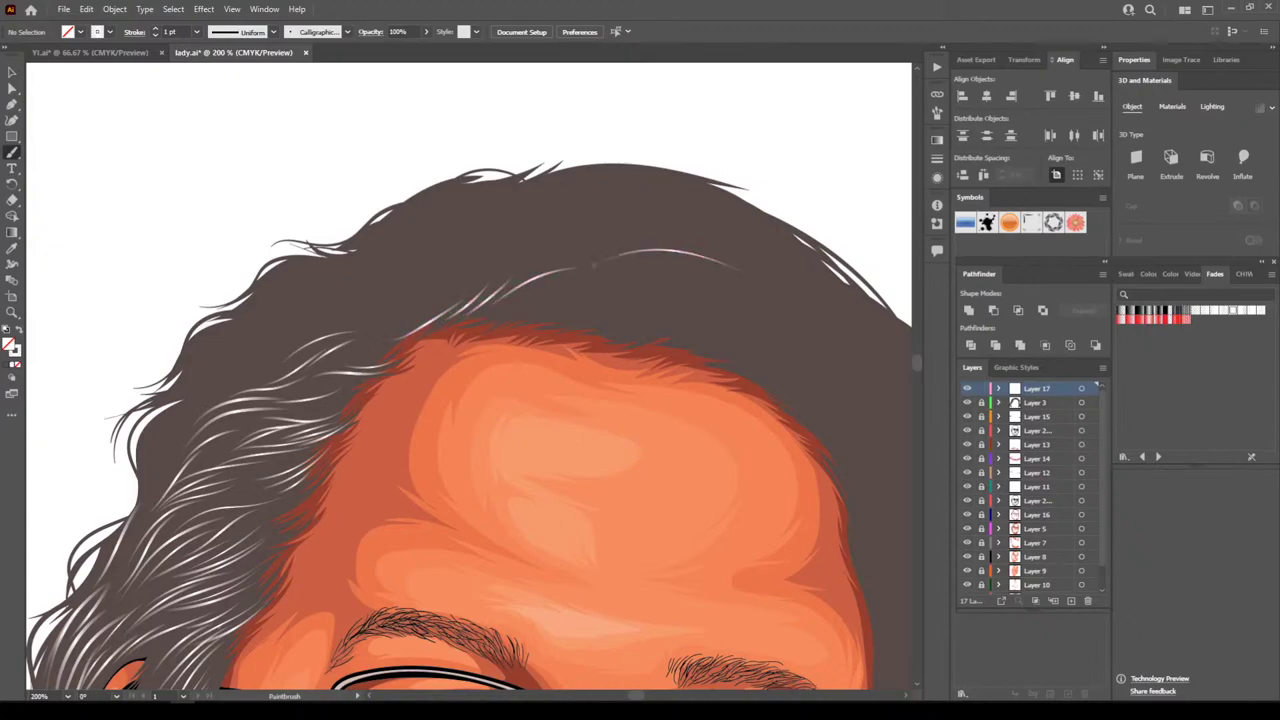
mouse_move(689, 262)
mouse_down()
mouse_move(653, 260)
mouse_move(548, 289)
mouse_move(670, 272)
mouse_up()
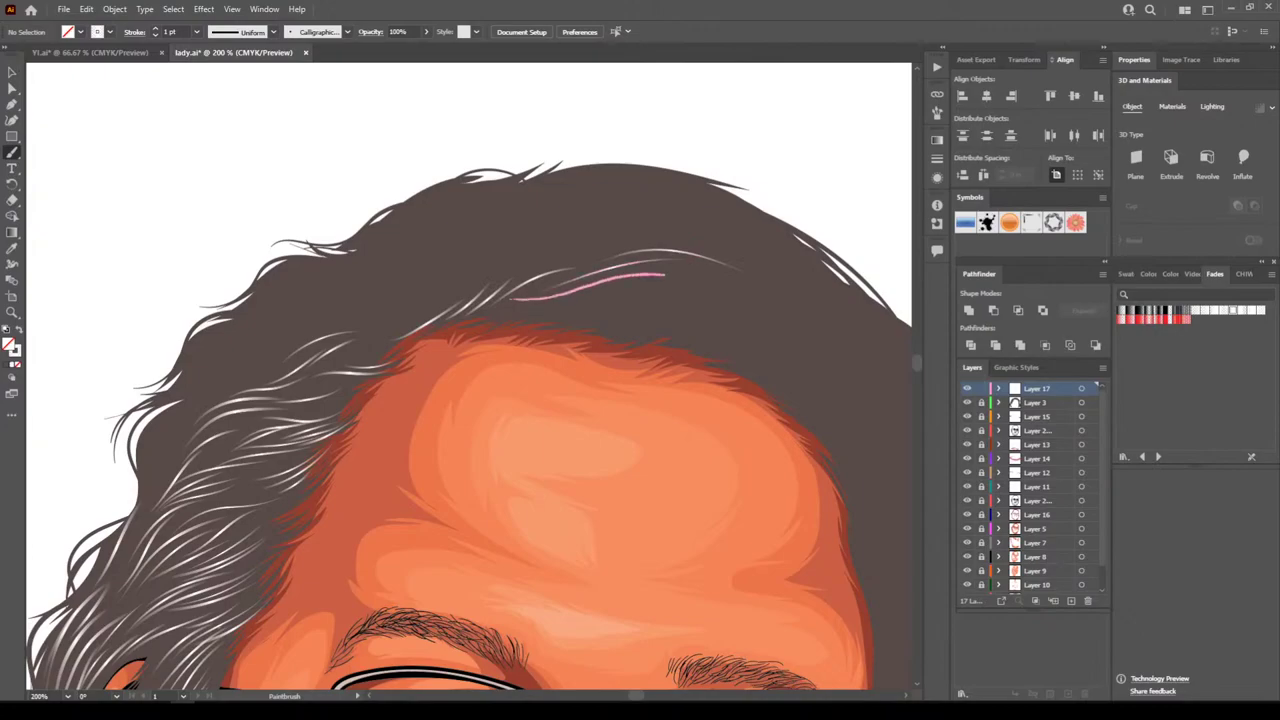
mouse_move(762, 264)
mouse_down()
mouse_move(610, 242)
mouse_move(552, 248)
mouse_up()
mouse_move(454, 300)
mouse_down()
mouse_move(500, 266)
mouse_move(582, 242)
mouse_move(504, 279)
mouse_up()
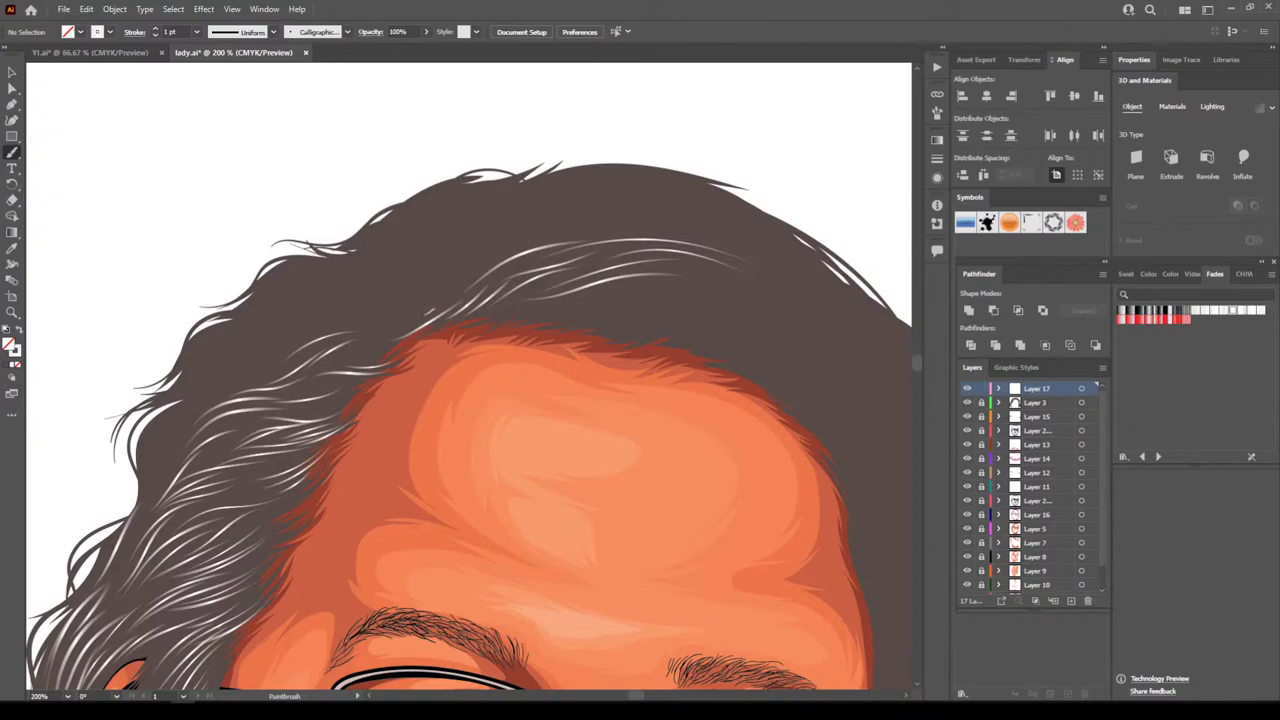
Thicken the cluster above the forehead with more arched white strands layered over and between the first ones
drag(432, 310, 570, 238)
drag(676, 225, 478, 264)
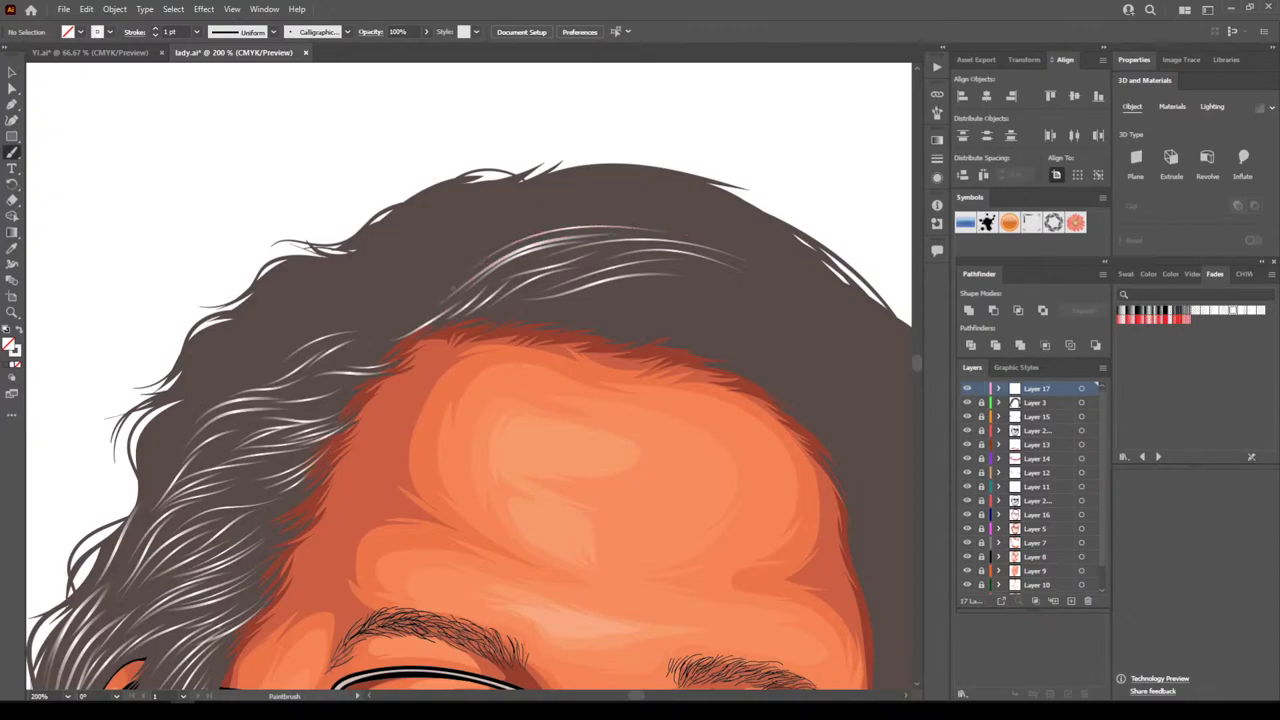
drag(420, 314, 526, 234)
mouse_move(410, 320)
mouse_down()
mouse_move(446, 262)
mouse_move(514, 222)
mouse_move(444, 252)
mouse_up()
mouse_move(402, 298)
mouse_down()
mouse_move(414, 266)
mouse_move(502, 226)
mouse_move(556, 226)
mouse_up()
drag(646, 242, 472, 282)
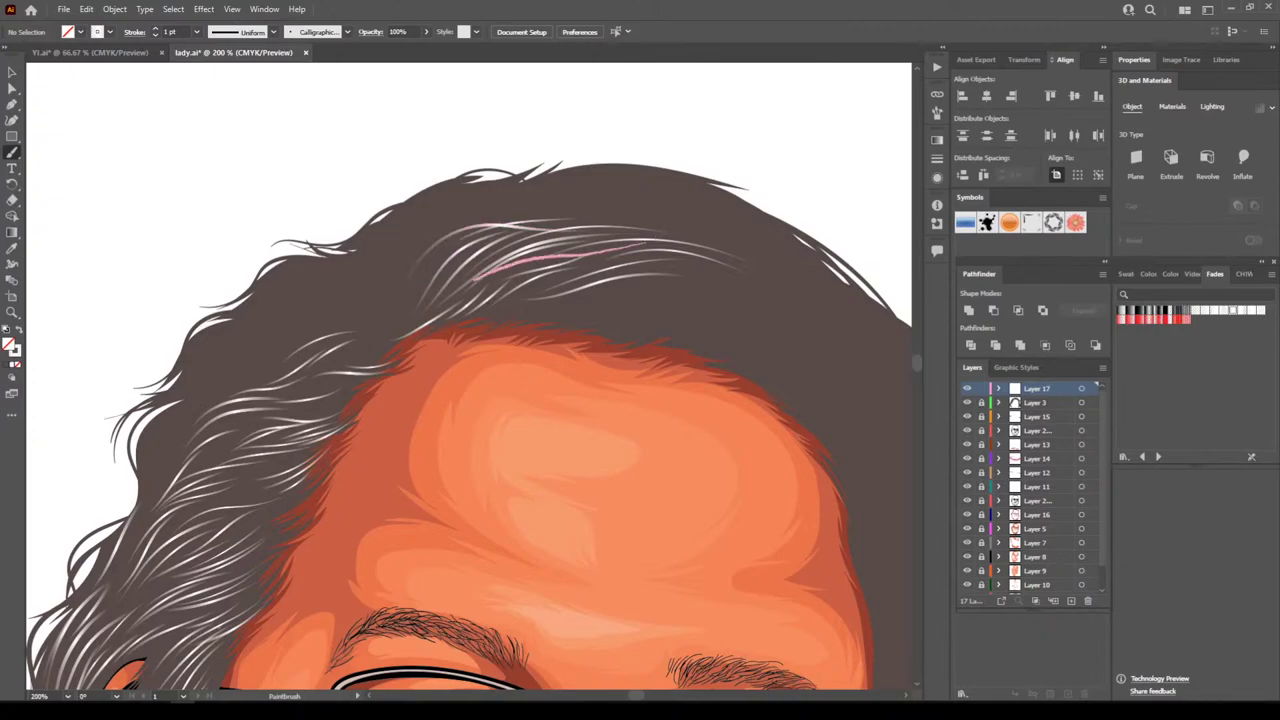
mouse_move(388, 324)
mouse_down()
mouse_move(536, 264)
mouse_move(618, 258)
mouse_up()
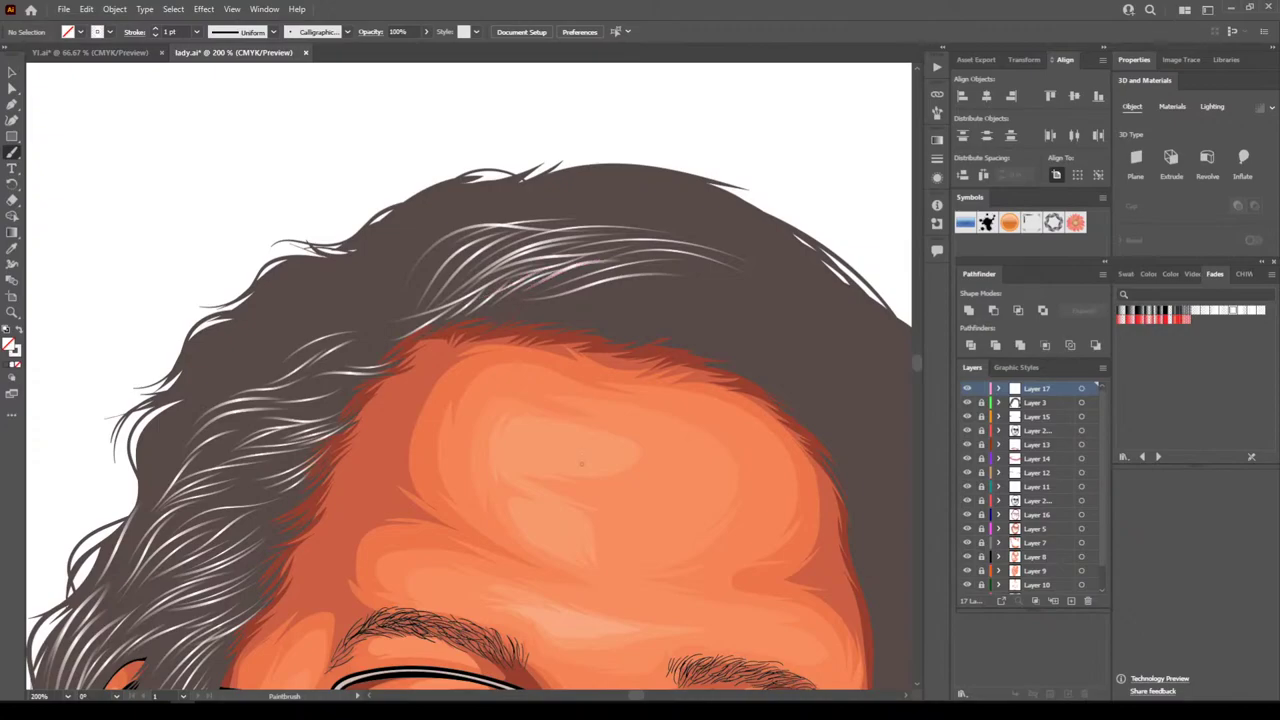
Connect the forehead cluster to the left-hand hair with wavy white strands, extending them towards the outer hair edge
key(ctrl+minus)
key(ctrl+minus)
key(ctrl+minus)
key(ctrl+minus)
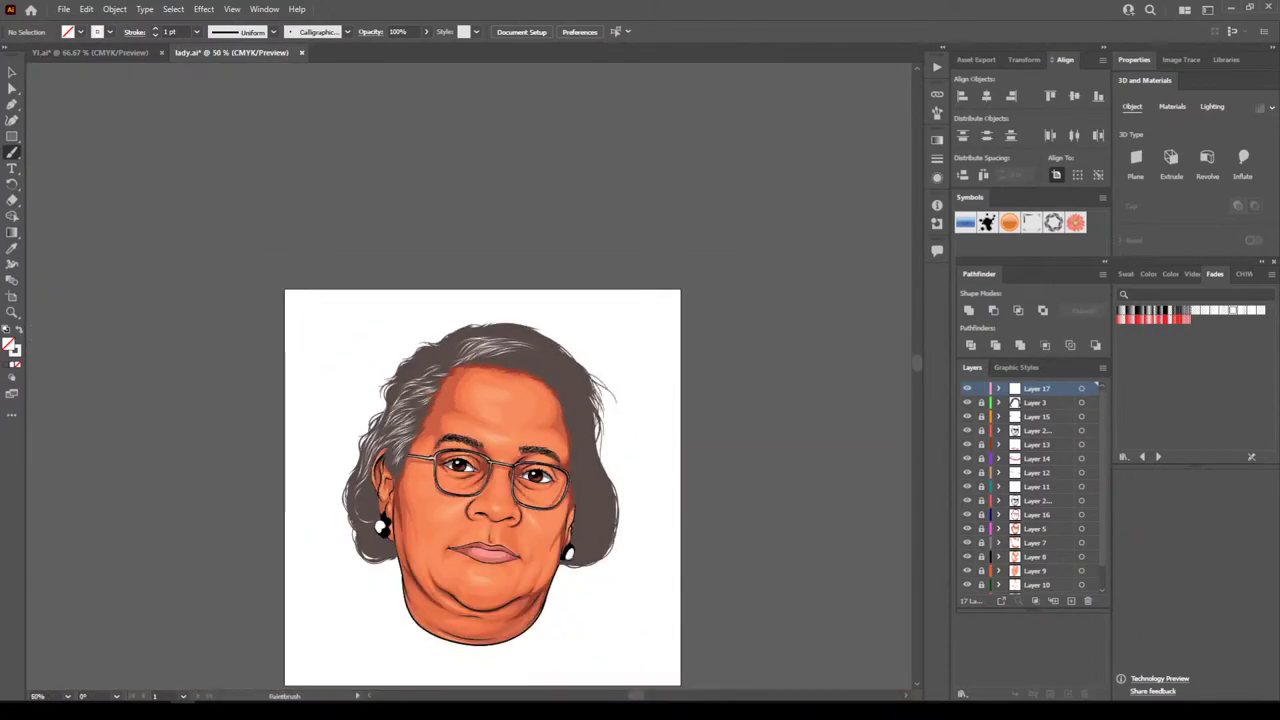
key(ctrl+equal)
key(ctrl+equal)
key(ctrl+plus)
scroll(687, 476, up, 3)
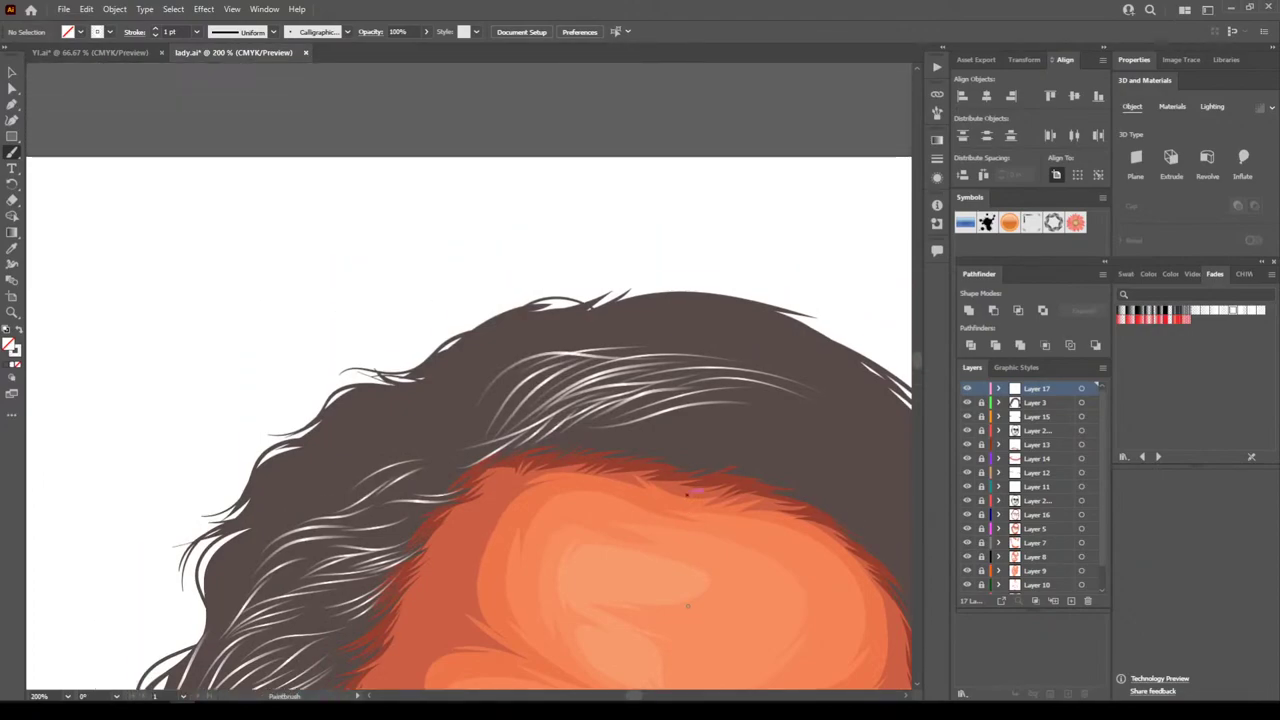
drag(445, 453, 552, 376)
mouse_move(504, 430)
mouse_down()
mouse_move(576, 382)
mouse_move(545, 396)
mouse_up()
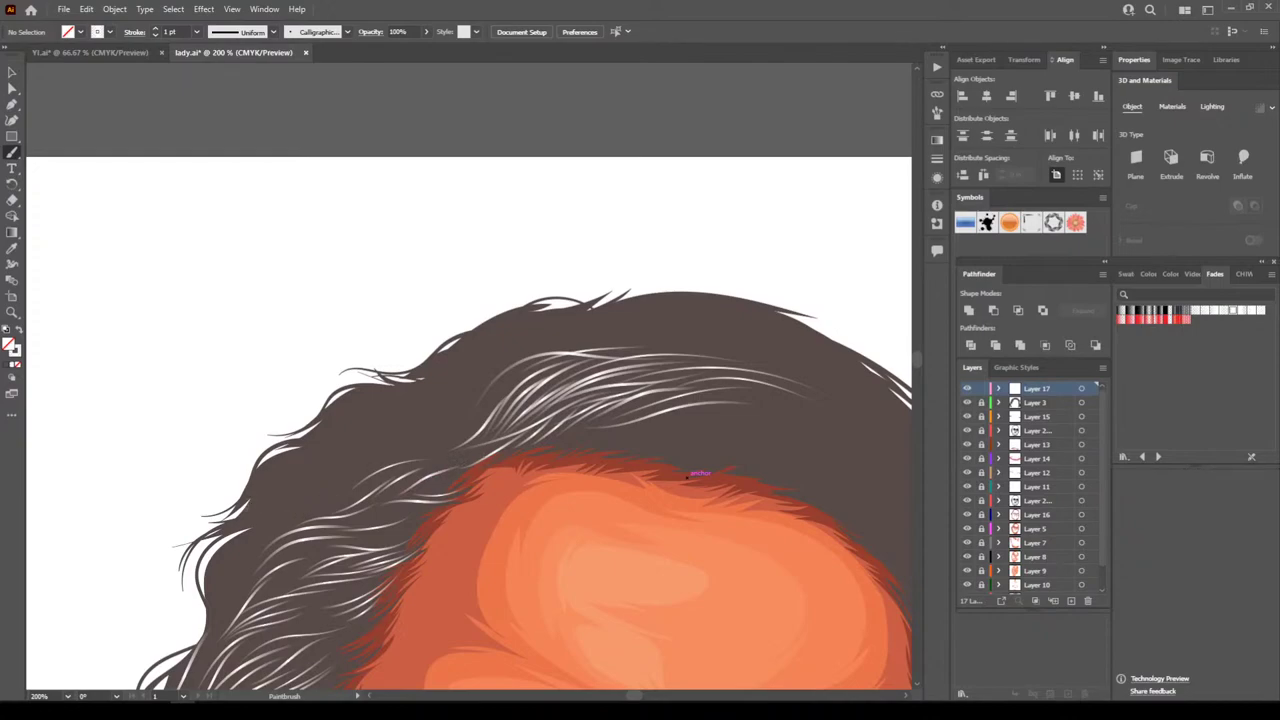
mouse_move(242, 523)
mouse_down()
mouse_move(298, 513)
mouse_move(381, 453)
mouse_up()
mouse_move(451, 431)
mouse_down()
mouse_move(297, 465)
mouse_move(376, 443)
mouse_up()
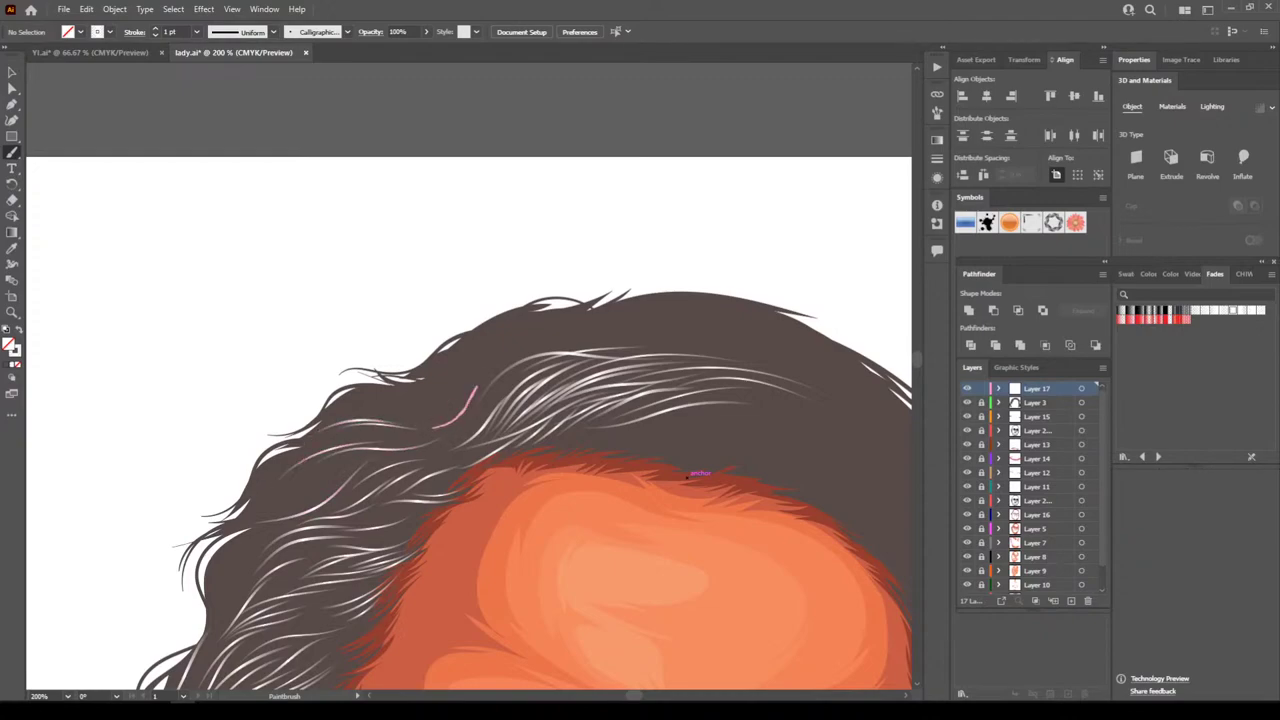
Paint S-shaped white strands rising from the left-hand waves and curving along the upper edge of the crown
drag(460, 408, 505, 335)
mouse_move(476, 376)
mouse_down()
mouse_move(543, 329)
mouse_move(572, 327)
mouse_up()
drag(655, 312, 467, 341)
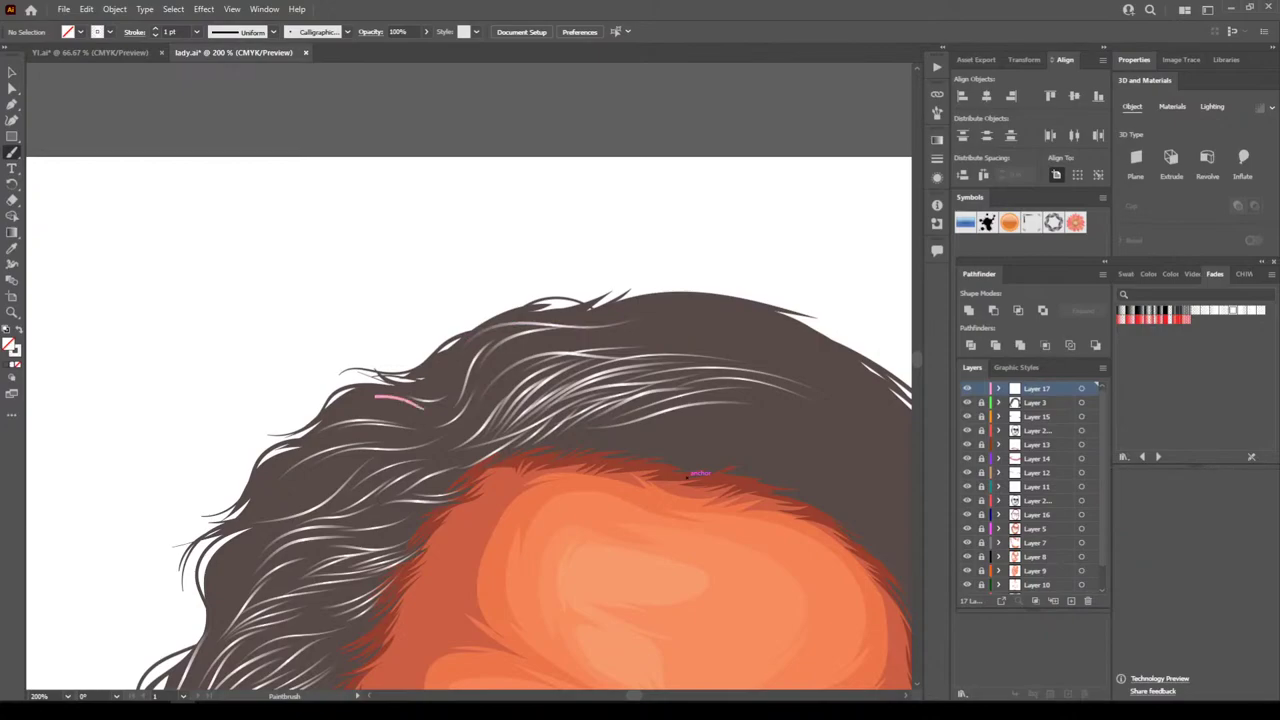
Extend long white fading strands across the crown and down into the upper right-hand side of the hair
key(ctrl+minus)
key(ctrl+minus)
key(ctrl+minus)
key(ctrl+minus)
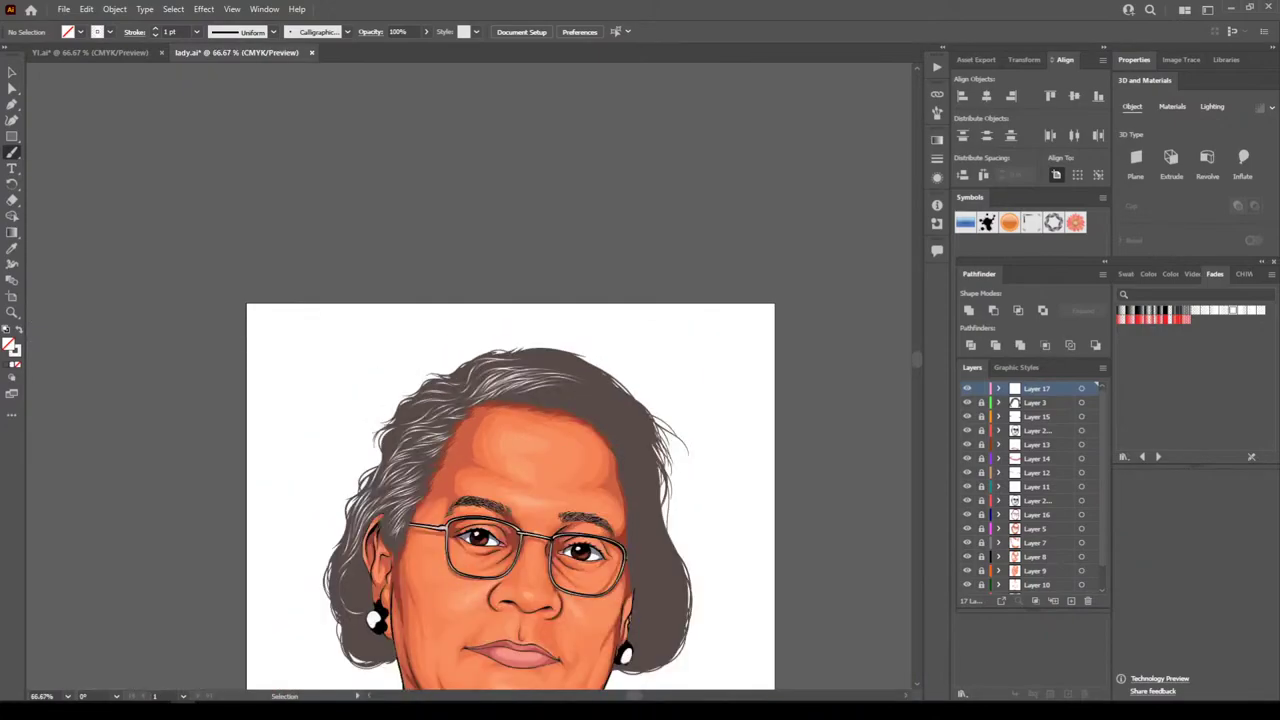
key(ctrl+equal)
key(ctrl+plus)
key(ctrl+plus)
key(ctrl+plus)
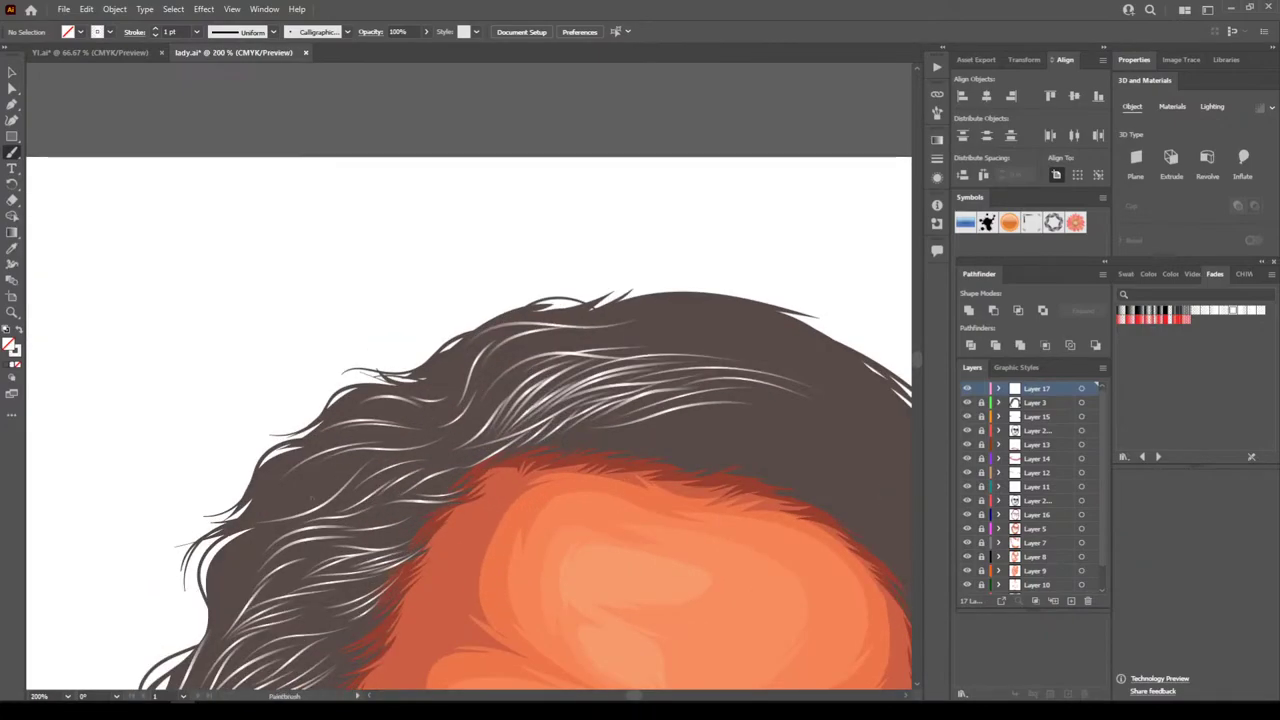
mouse_move(445, 378)
mouse_down()
mouse_move(463, 340)
mouse_move(532, 319)
mouse_move(624, 317)
mouse_up()
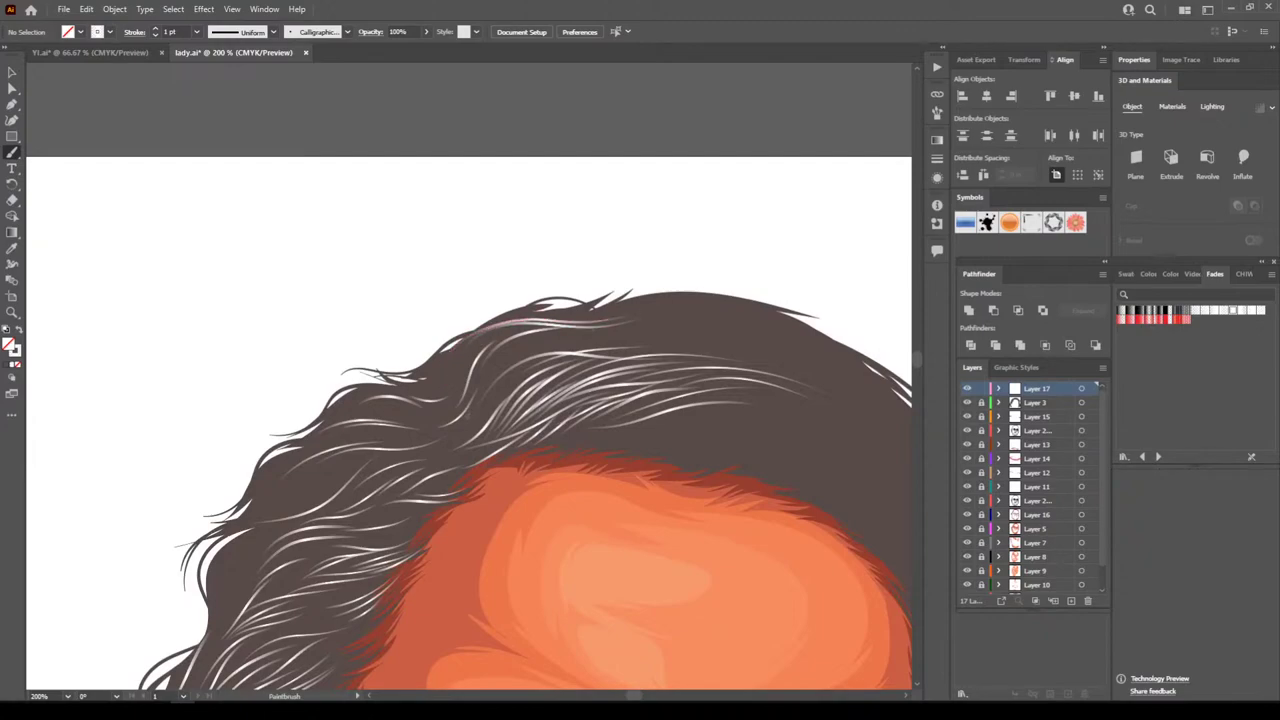
mouse_move(471, 419)
mouse_down()
mouse_move(511, 355)
mouse_move(567, 329)
mouse_move(740, 344)
mouse_up()
mouse_move(884, 434)
mouse_down()
mouse_move(840, 382)
mouse_move(642, 317)
mouse_move(690, 300)
mouse_move(791, 339)
mouse_up()
drag(881, 388, 720, 296)
drag(807, 341, 659, 299)
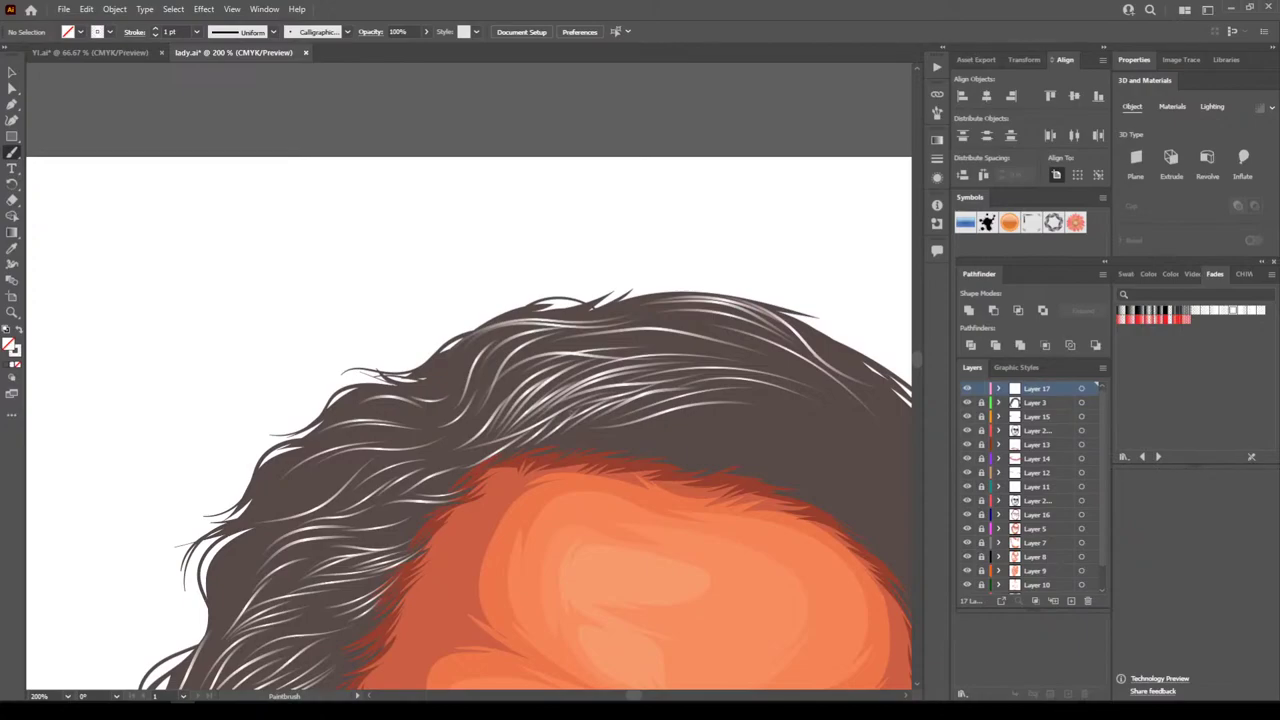
Fill the dark gaps along the outer left-hand hair with long wavy white strands running up towards the crown
key(ctrl+minus)
key(ctrl+minus)
key(ctrl+minus)
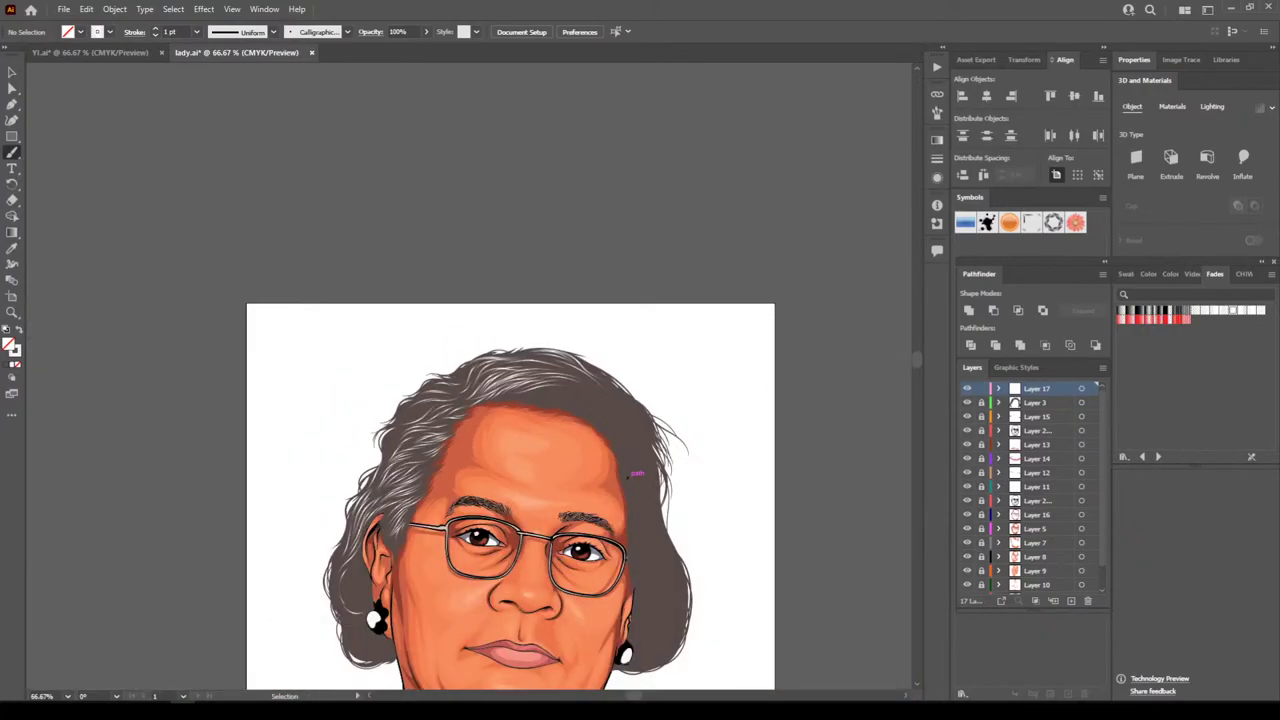
scroll(640, 473, down, 1)
key(ctrl+equal)
key(ctrl+equal)
scroll(591, 473, left, 1)
key(ctrl+plus)
key(ctrl+plus)
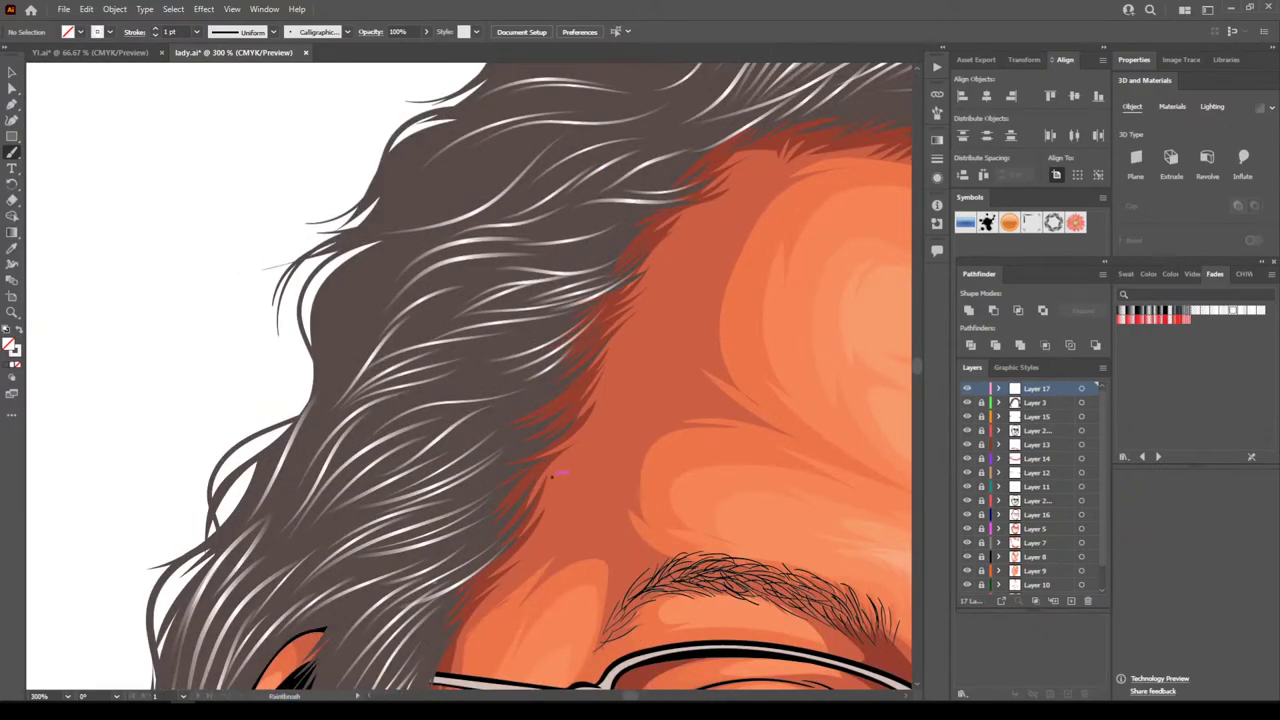
scroll(560, 474, up, 3)
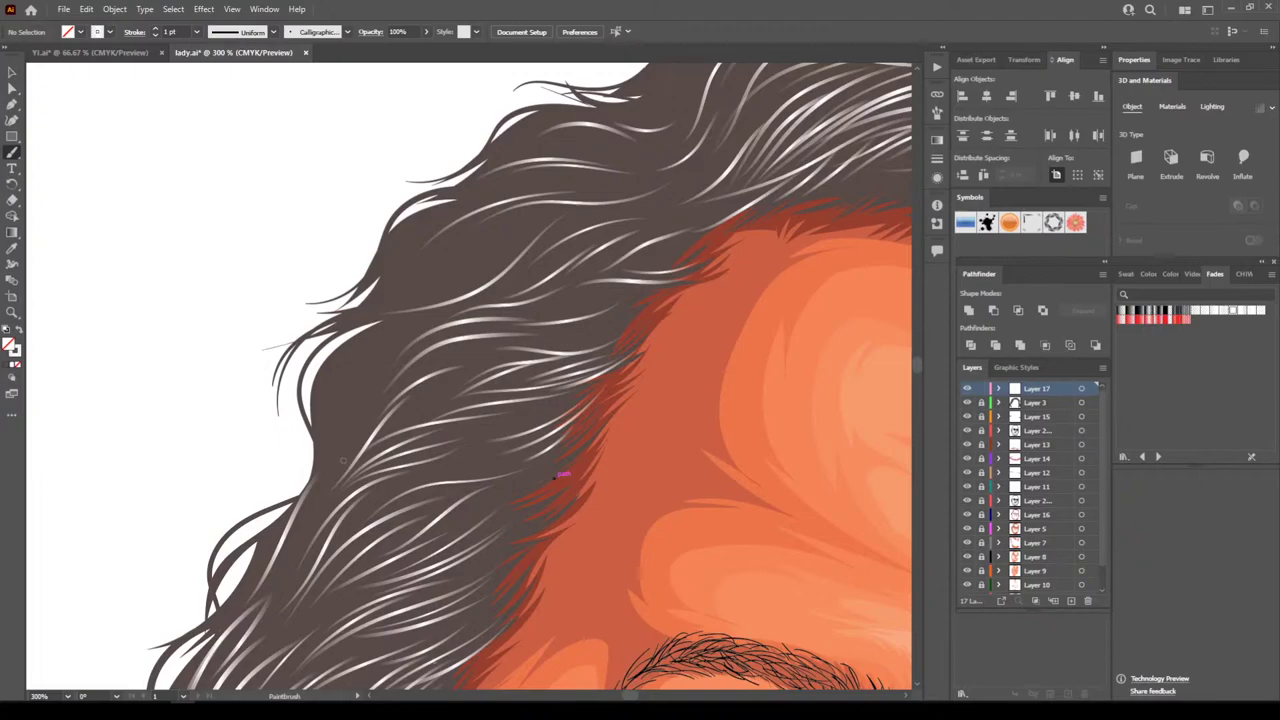
drag(340, 464, 352, 419)
drag(430, 314, 324, 388)
mouse_move(327, 464)
mouse_down()
mouse_move(342, 368)
mouse_move(428, 323)
mouse_up()
mouse_move(487, 268)
mouse_down()
mouse_move(353, 315)
mouse_move(455, 237)
mouse_move(428, 270)
mouse_move(531, 218)
mouse_move(678, 204)
mouse_move(679, 180)
mouse_move(491, 196)
mouse_up()
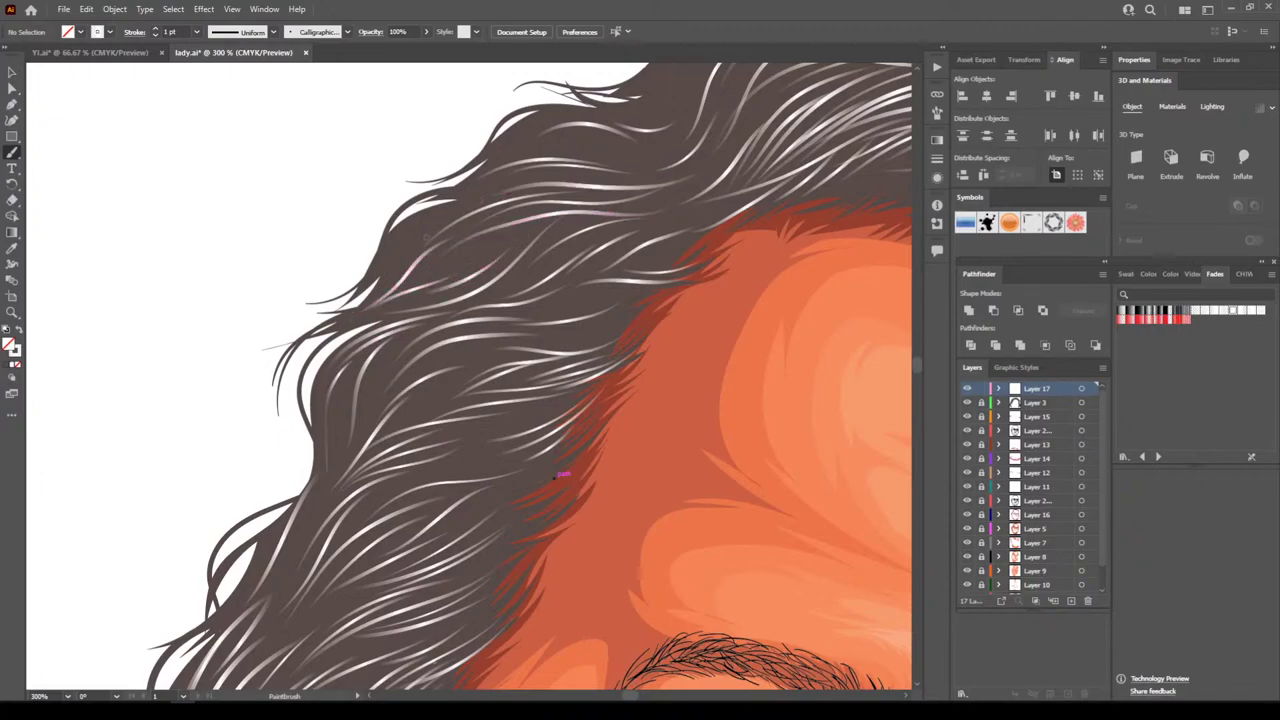
mouse_move(399, 263)
mouse_down()
mouse_move(419, 228)
mouse_move(492, 187)
mouse_move(536, 139)
mouse_move(692, 140)
mouse_up()
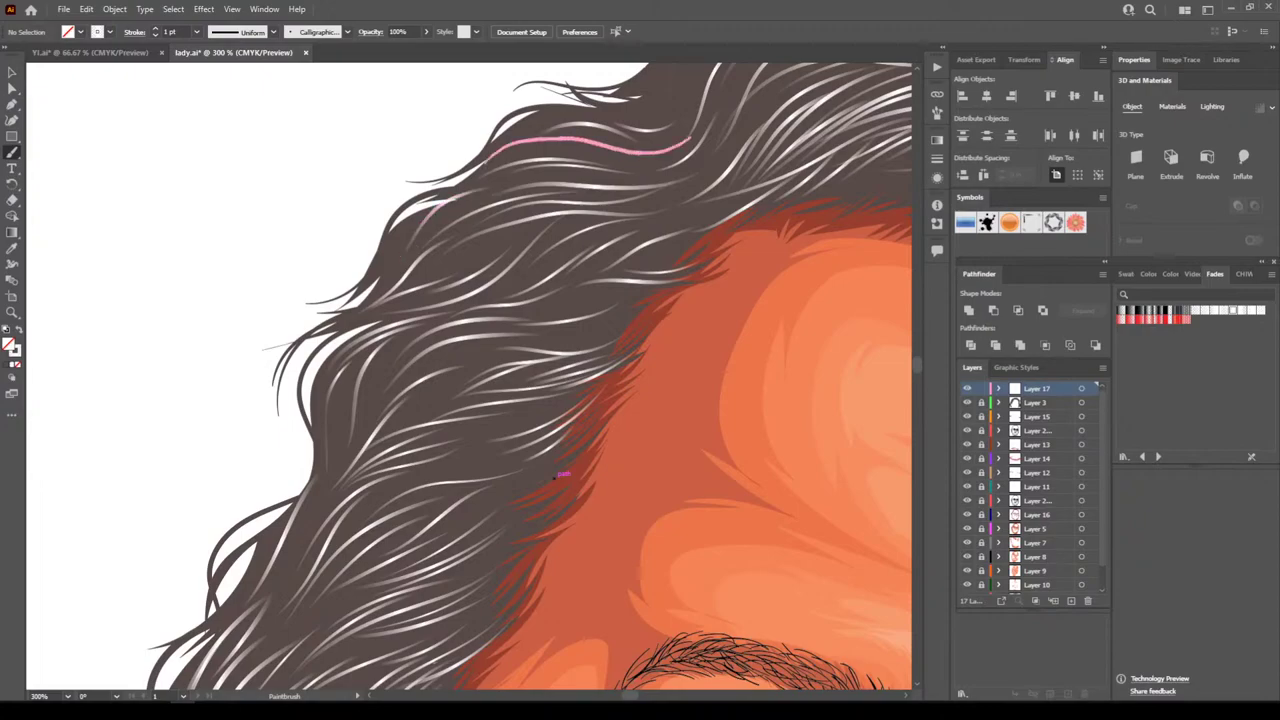
Add finer white fading strands between the existing ones in the left-hand hair beside the forehead and above the temple
key(ctrl+0)
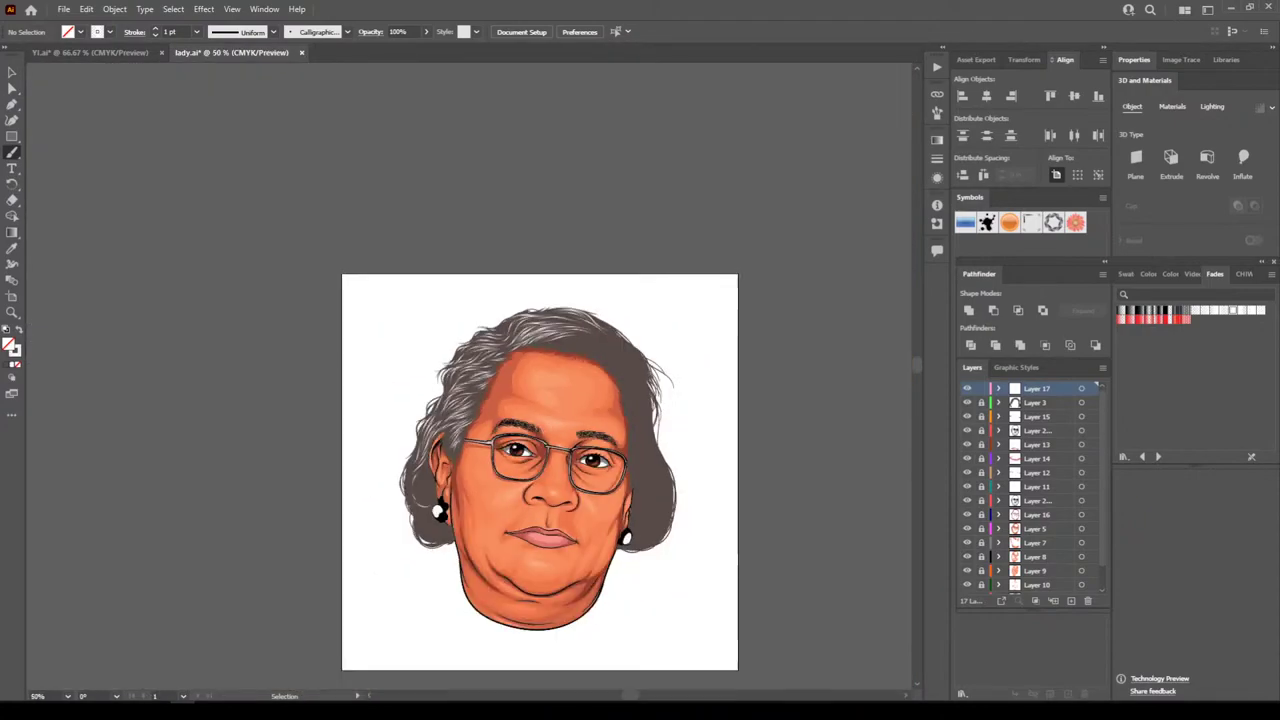
key(ctrl+equal)
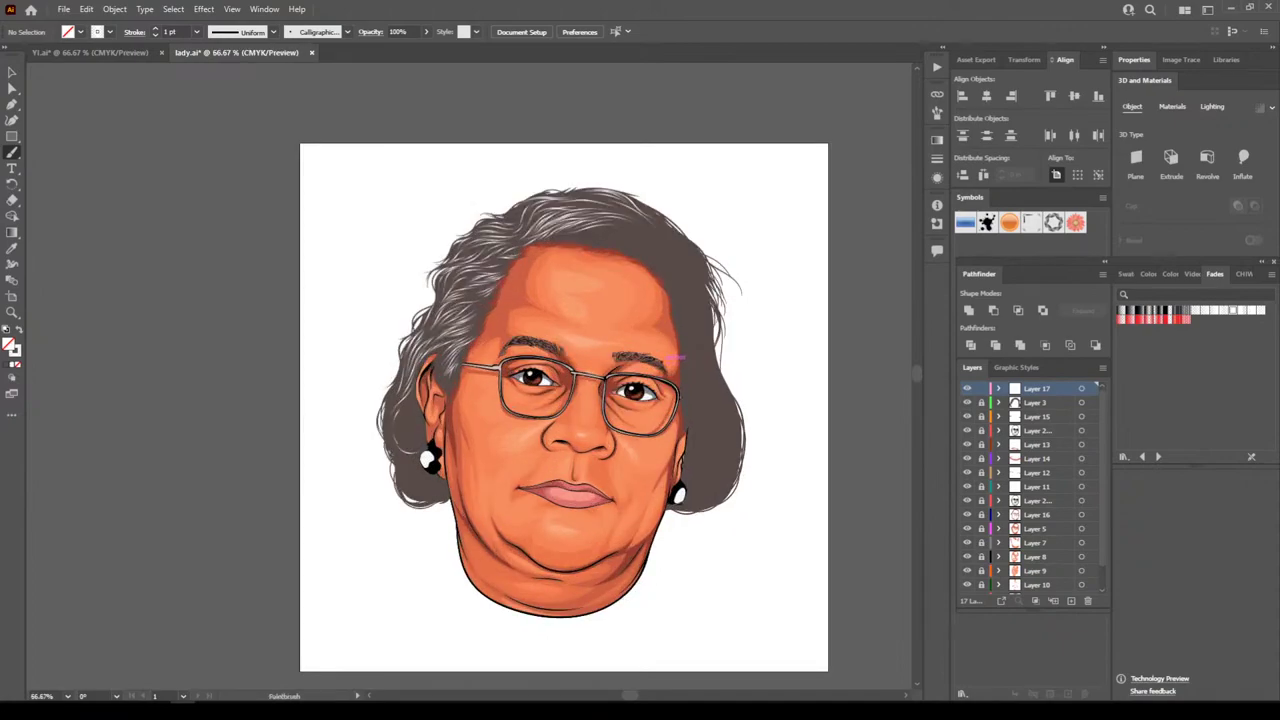
key(ctrl+equal)
scroll(560, 380, right, 2)
key(ctrl+minus)
key(ctrl+minus)
scroll(560, 380, up, 1)
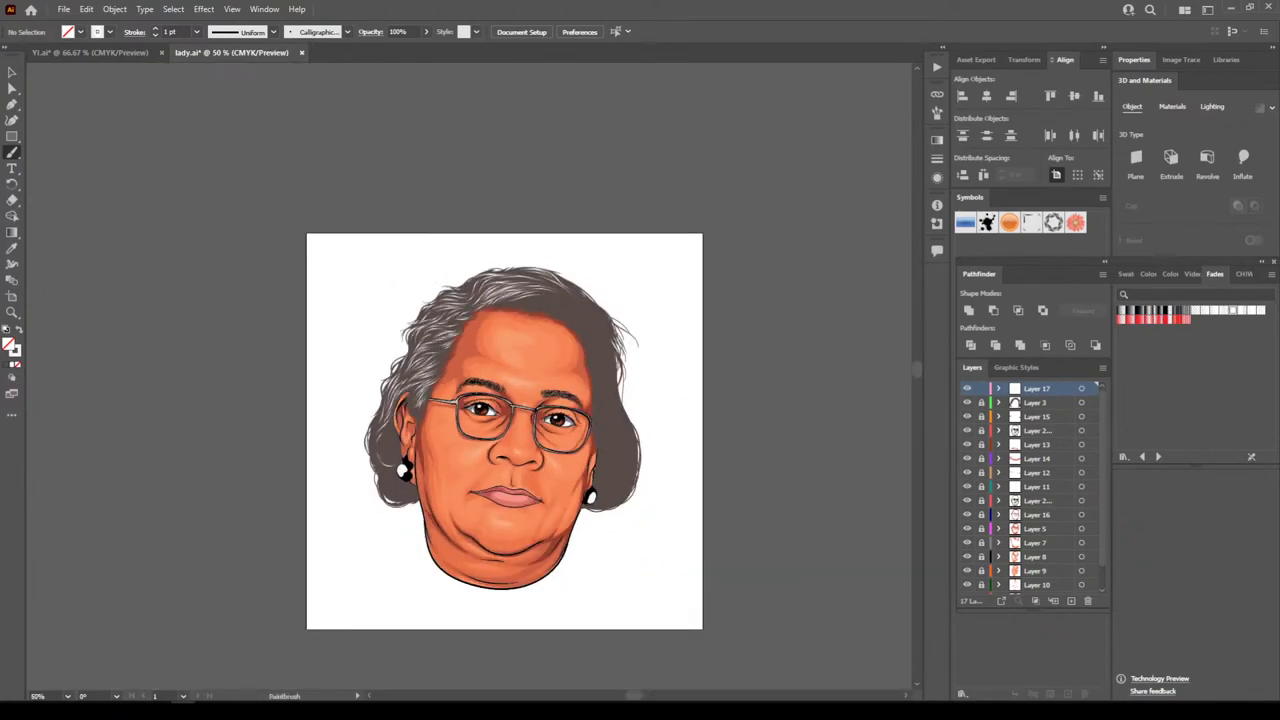
key(ctrl+equal)
key(ctrl+equal)
key(ctrl+equal)
key(ctrl+equal)
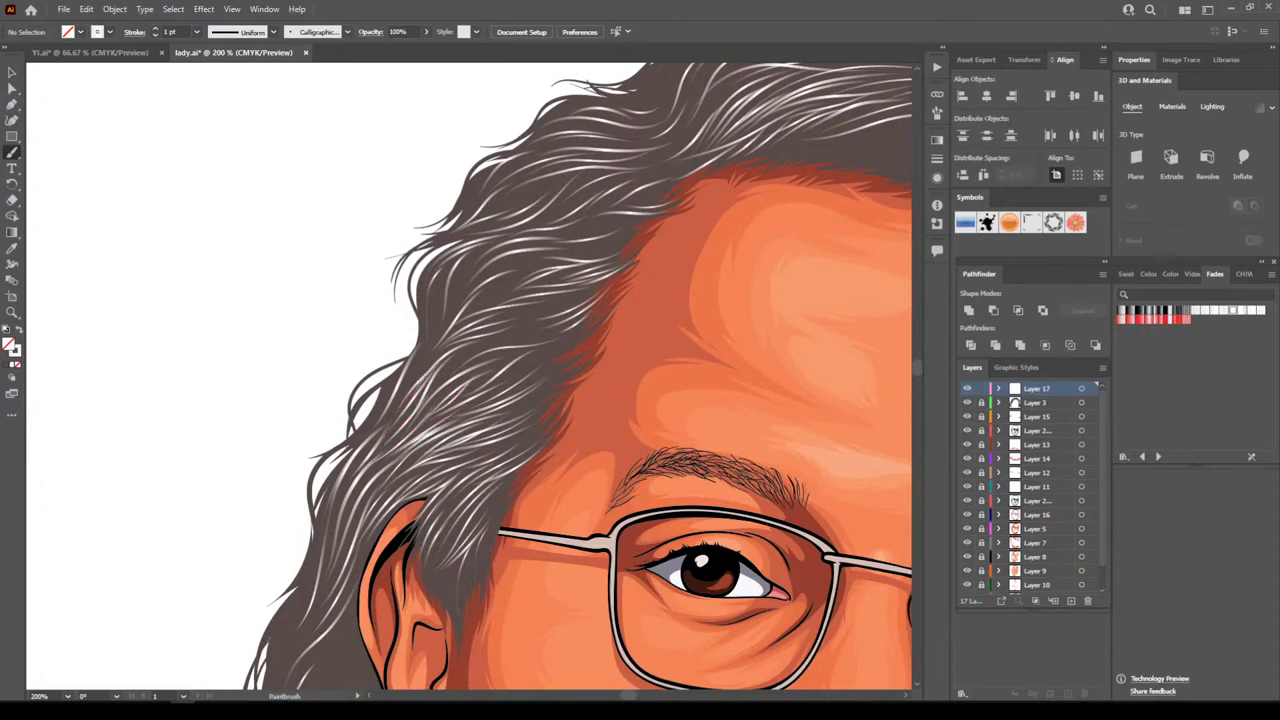
mouse_move(531, 338)
mouse_down()
mouse_move(440, 387)
mouse_move(493, 345)
mouse_move(468, 354)
mouse_up()
mouse_move(530, 309)
mouse_down()
mouse_move(461, 347)
mouse_move(474, 323)
mouse_move(425, 367)
mouse_up()
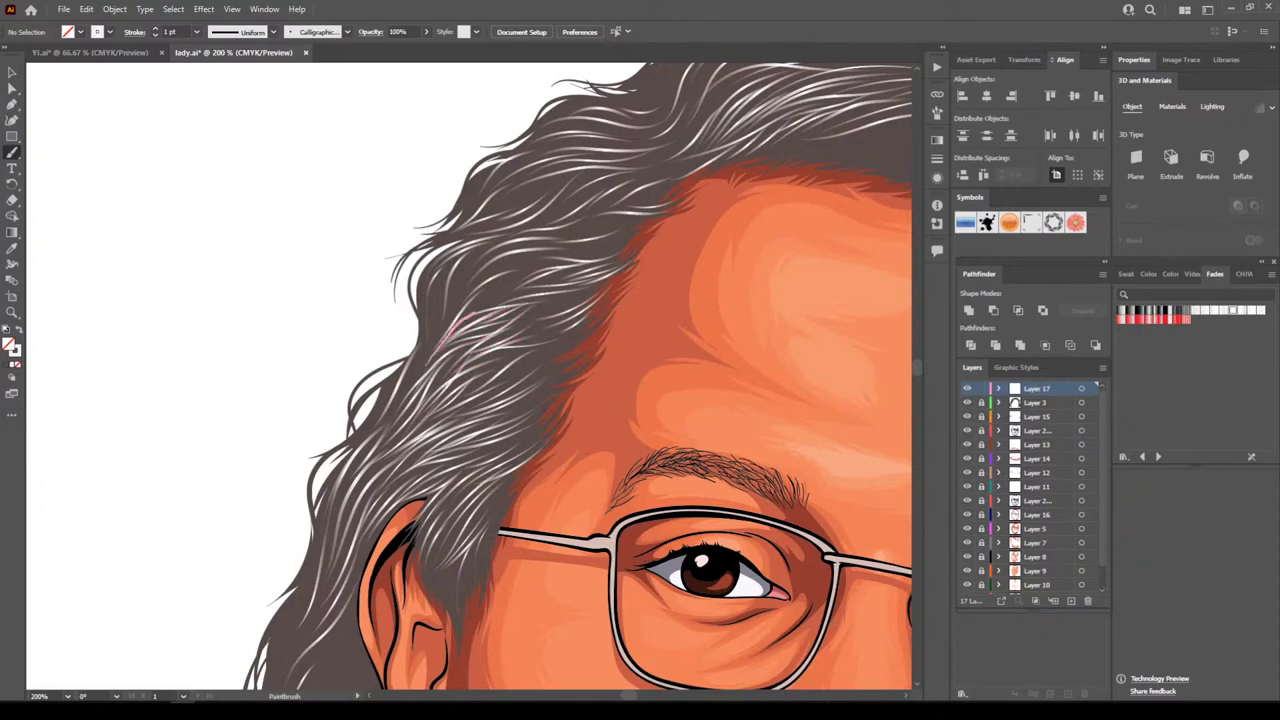
Paint more fine white fading strands through the middle of the left-hand hair and up to the forehead hairline
drag(588, 278, 418, 366)
mouse_move(502, 278)
mouse_down()
mouse_move(420, 362)
mouse_move(444, 310)
mouse_up()
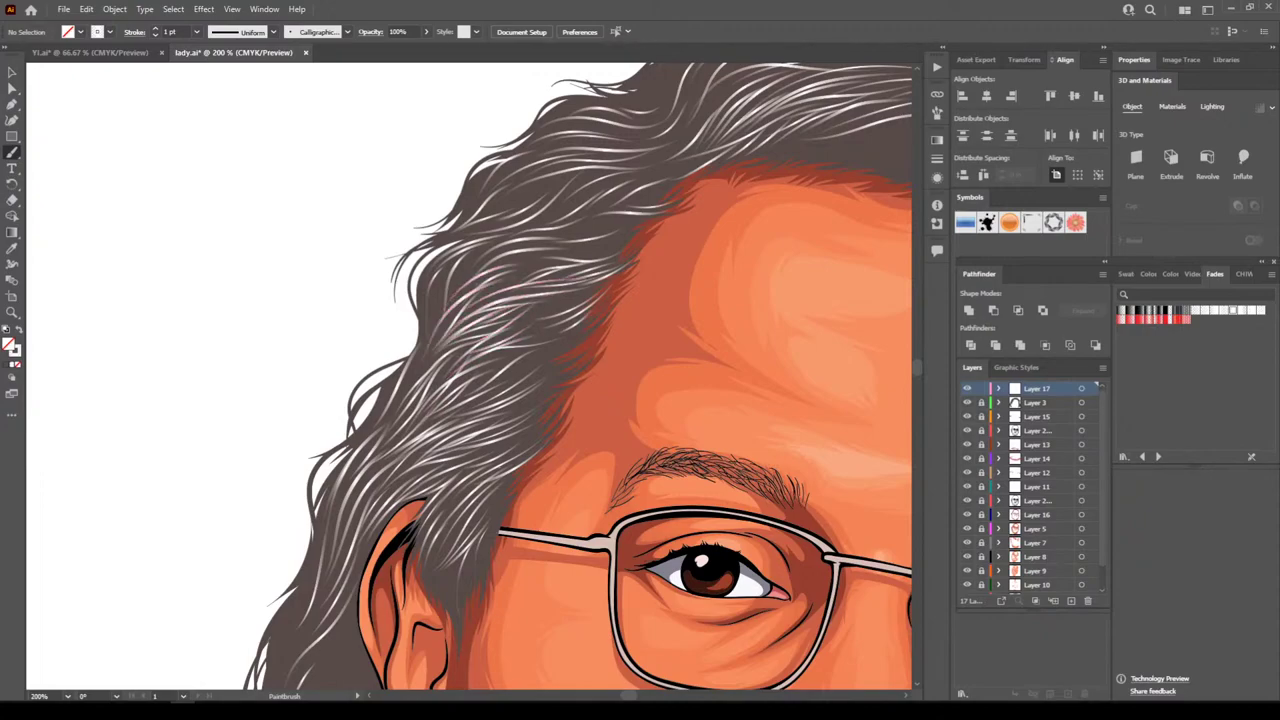
drag(552, 268, 484, 286)
mouse_move(588, 229)
mouse_down()
mouse_move(472, 266)
mouse_move(641, 223)
mouse_up()
drag(583, 253, 647, 225)
mouse_move(562, 230)
mouse_down()
mouse_move(644, 199)
mouse_move(629, 188)
mouse_move(645, 170)
mouse_move(690, 156)
mouse_move(614, 166)
mouse_up()
drag(543, 211, 596, 173)
drag(502, 222, 588, 172)
Examine the hair highlights across the whole portrait and the unfilled dark hair behind the left-hand ear and earring
key(ctrl+minus)
key(ctrl+minus)
key(ctrl+minus)
key(ctrl+minus)
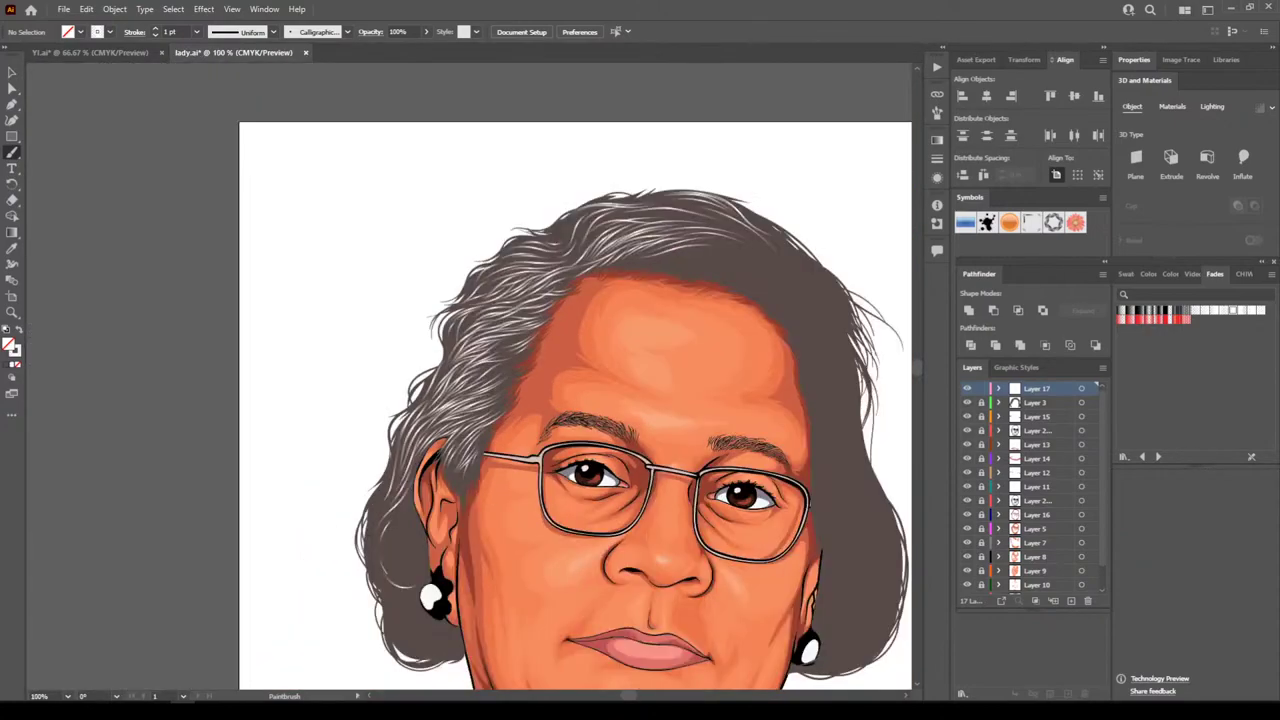
key(ctrl+minus)
key(ctrl+plus)
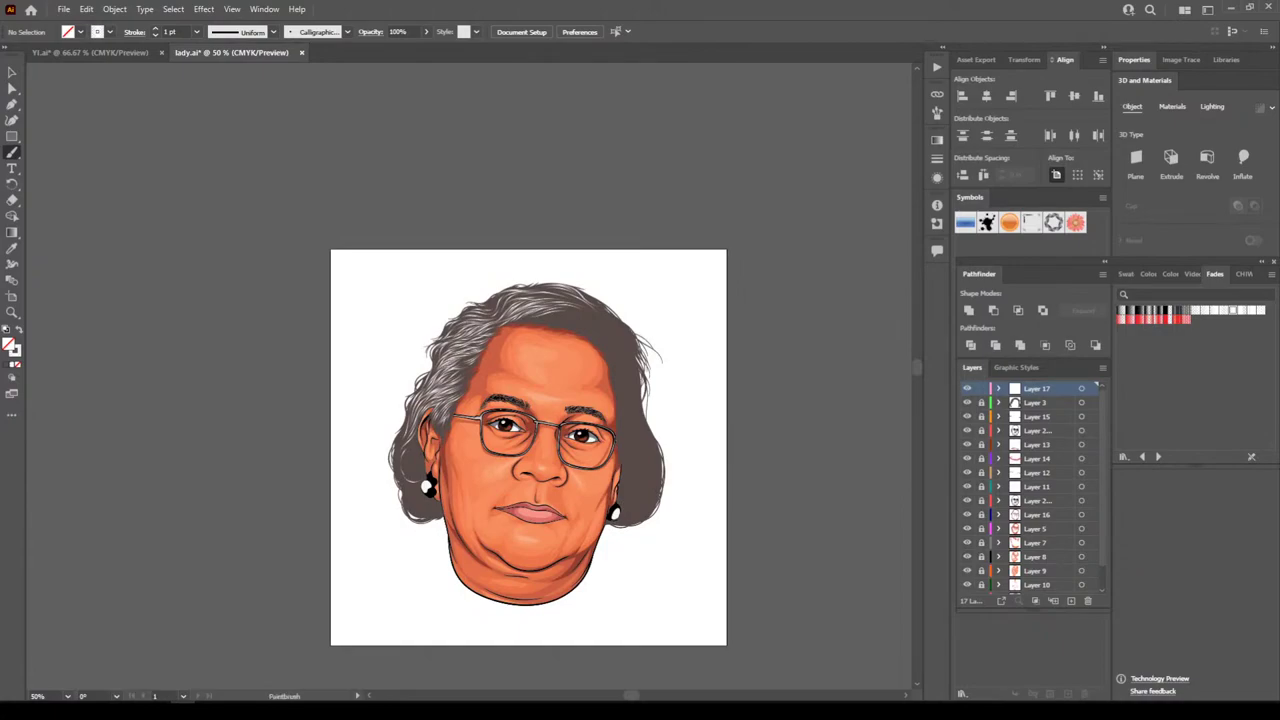
key(ctrl+minus)
key(ctrl+minus)
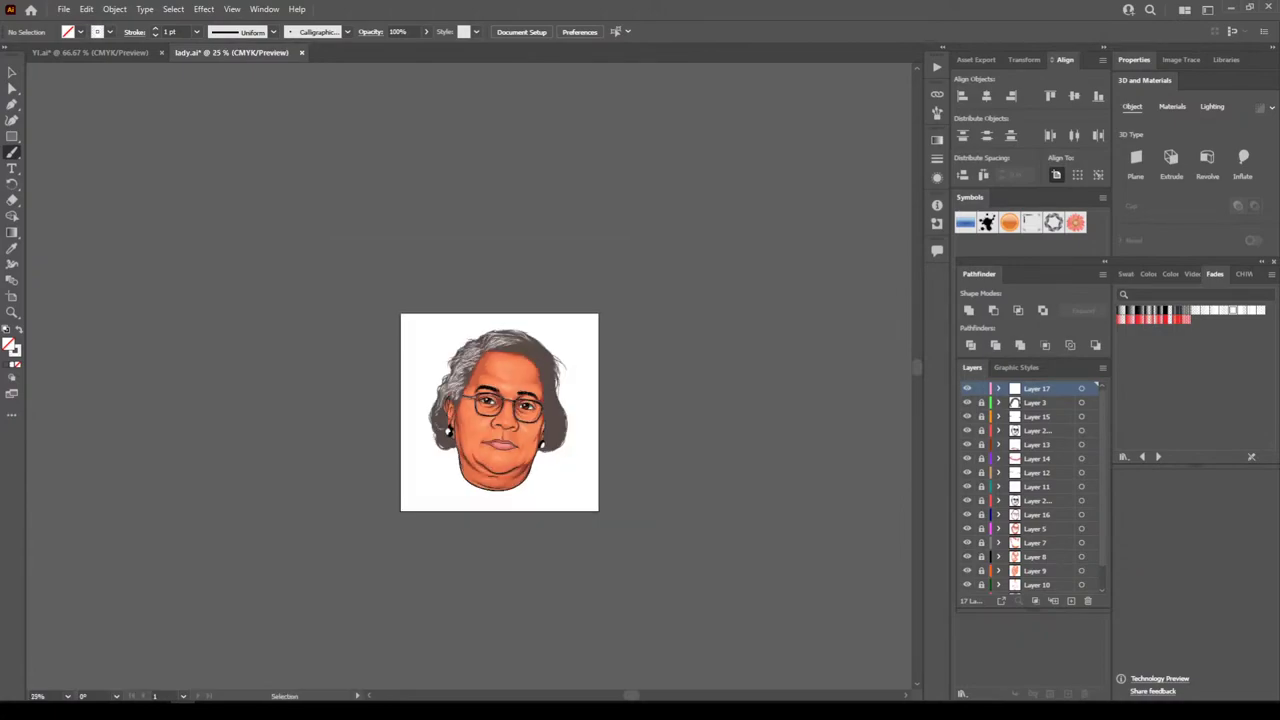
scroll(469, 375, down, 2)
key(ctrl+plus)
key(ctrl+plus)
scroll(469, 375, left, 1)
key(ctrl+plus)
key(ctrl+plus)
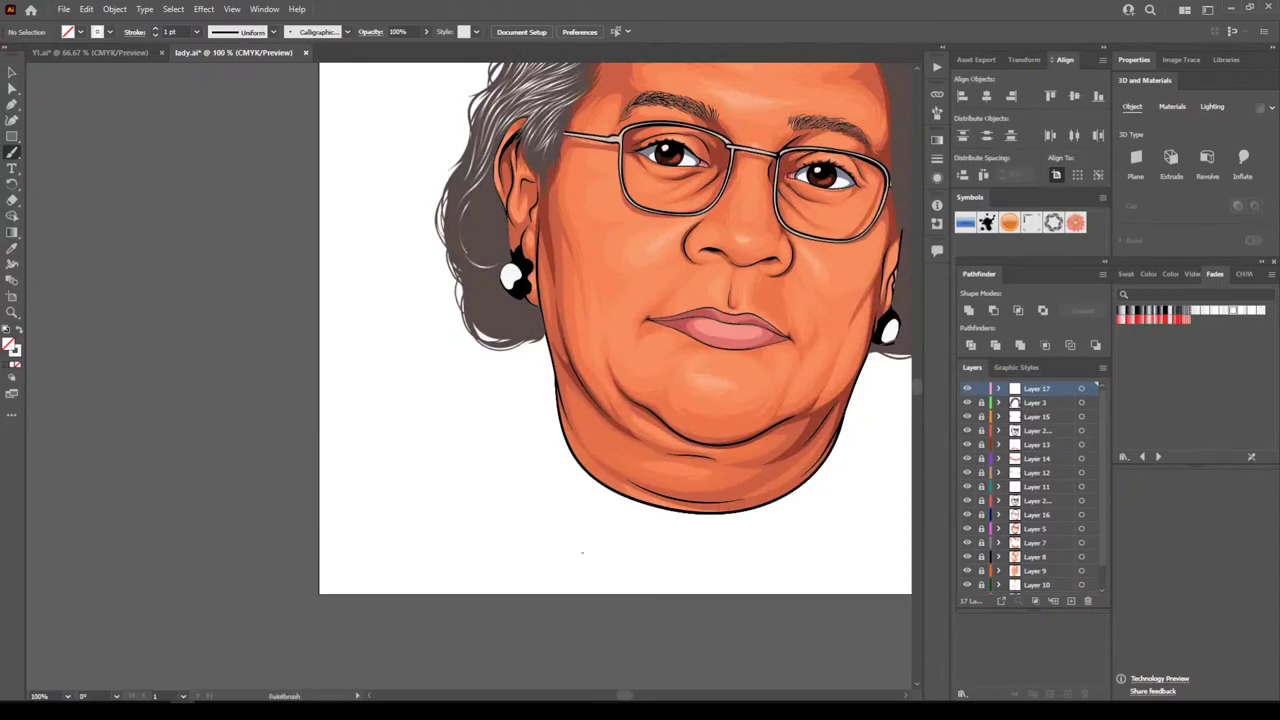
key(ctrl+plus)
key(ctrl+plus)
key(ctrl+plus)
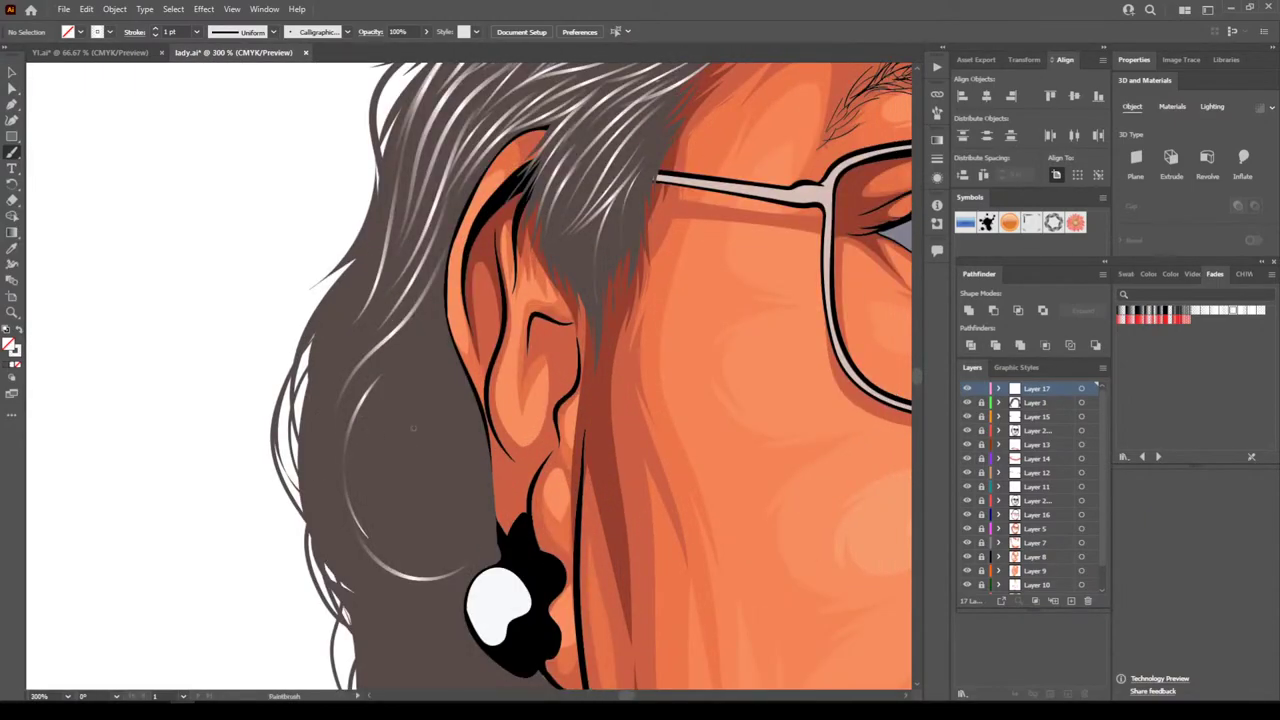
drag(440, 364, 438, 536)
click(12, 72)
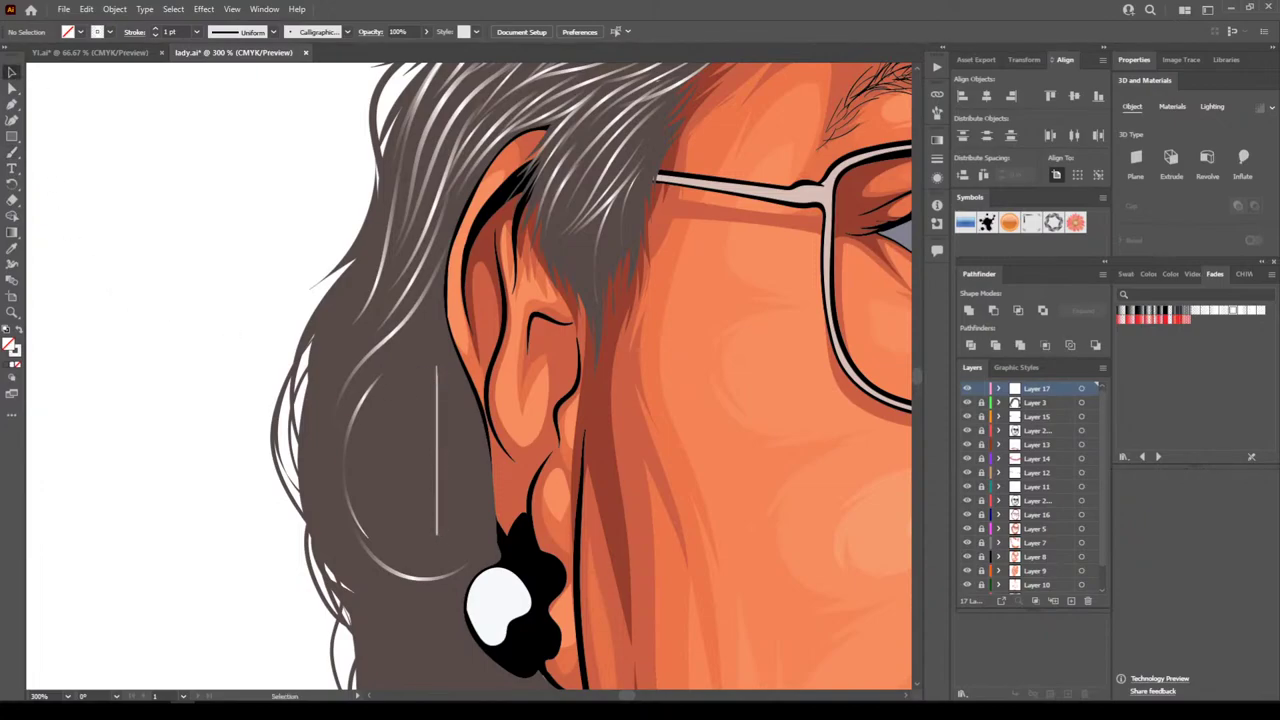
double_click(437, 420)
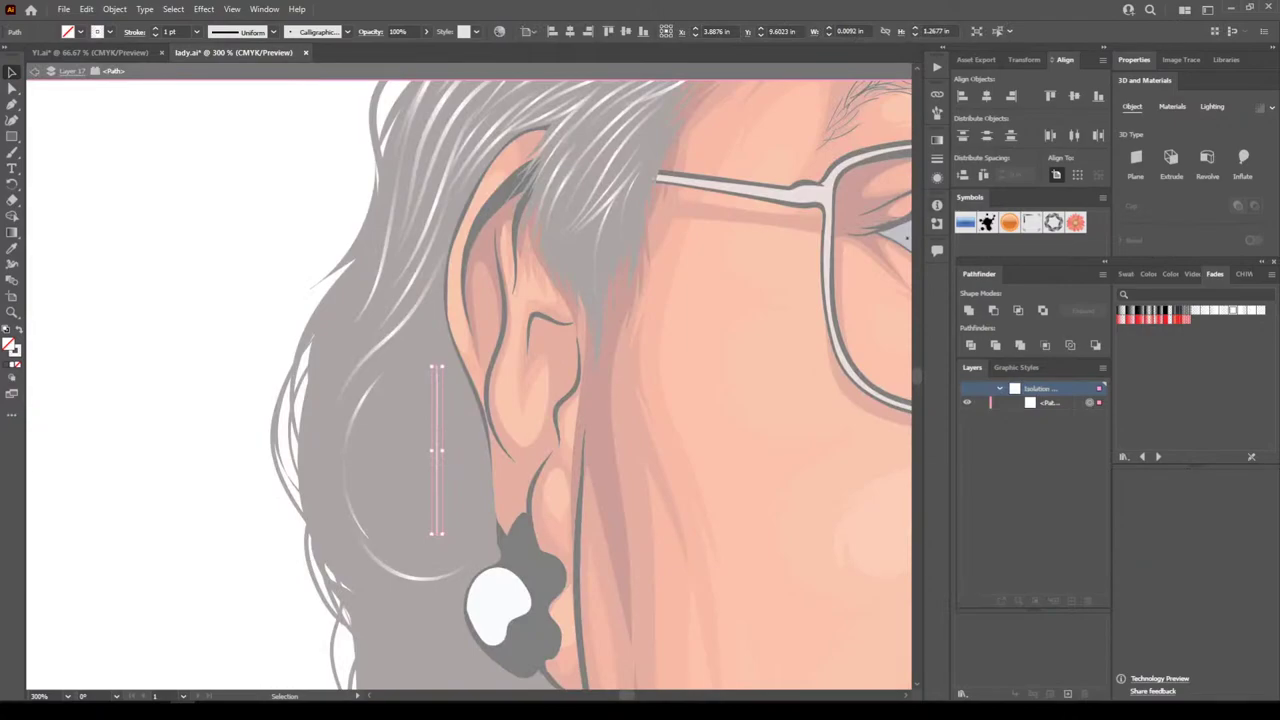
key(Escape)
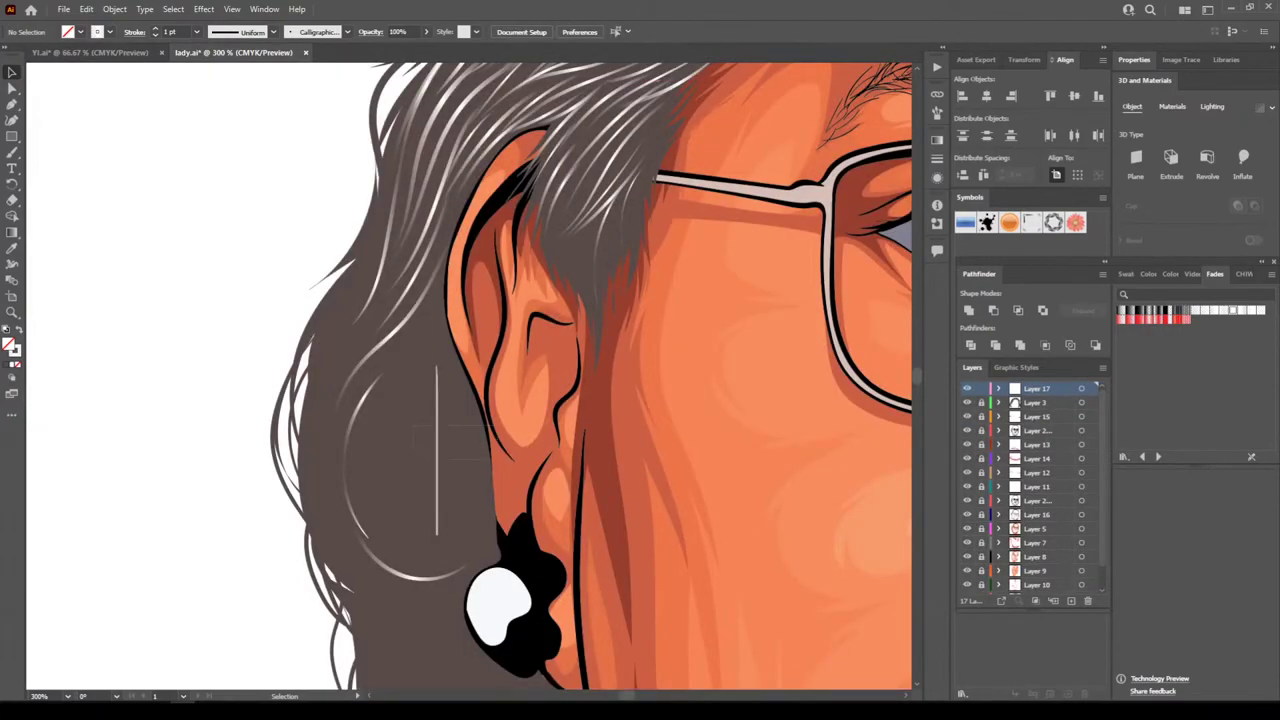
click(437, 430)
key(Delete)
Paint two curved white fading strands in the dark hair beside the left-hand ear, above the earring
key(b)
mouse_move(453, 545)
mouse_down()
mouse_move(397, 502)
mouse_move(390, 434)
mouse_move(432, 362)
mouse_up()
drag(371, 438, 437, 312)
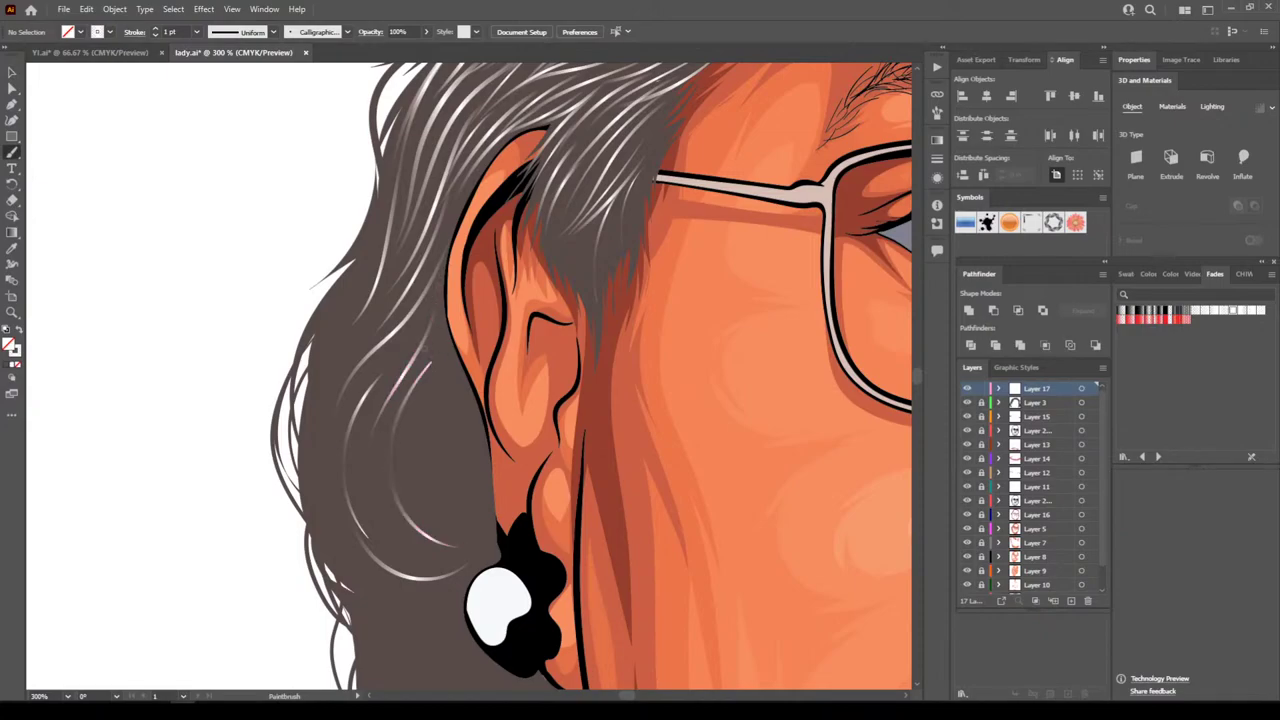
Set the stroke of the inner curved strand beside the ear to a linear gradient at an angle of -48°
key(v)
click(396, 463)
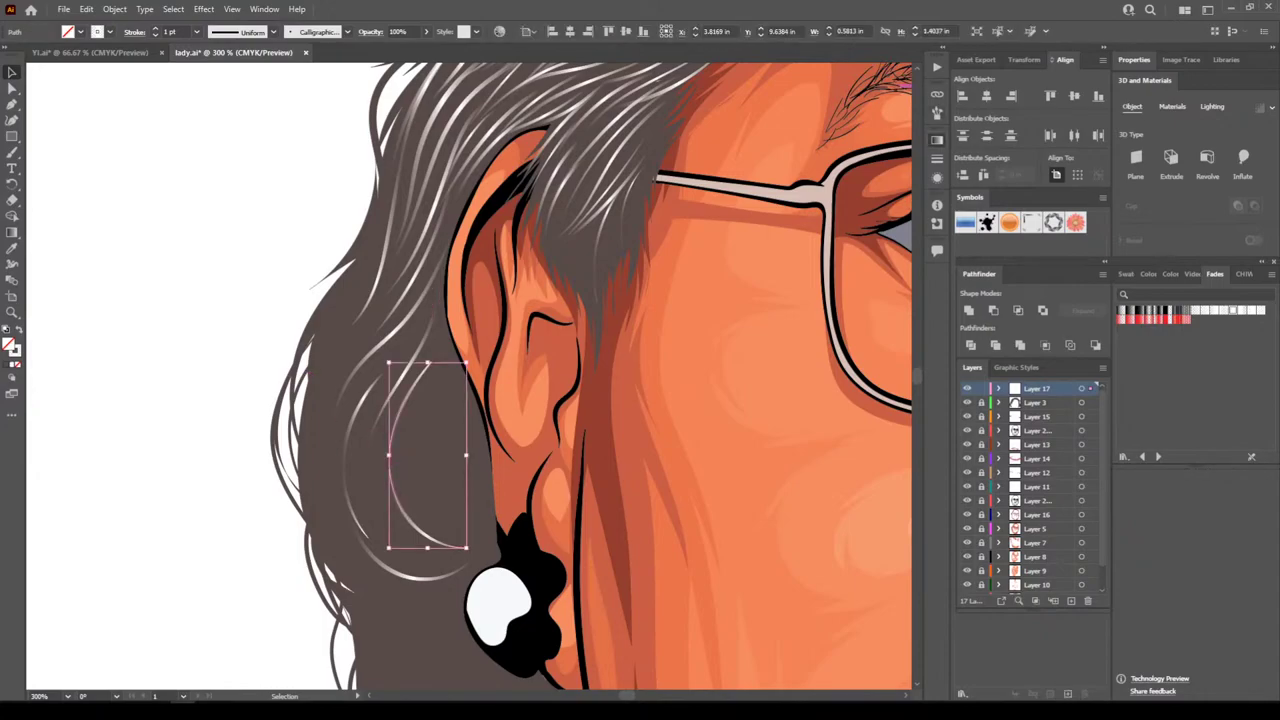
key(ctrl+F9)
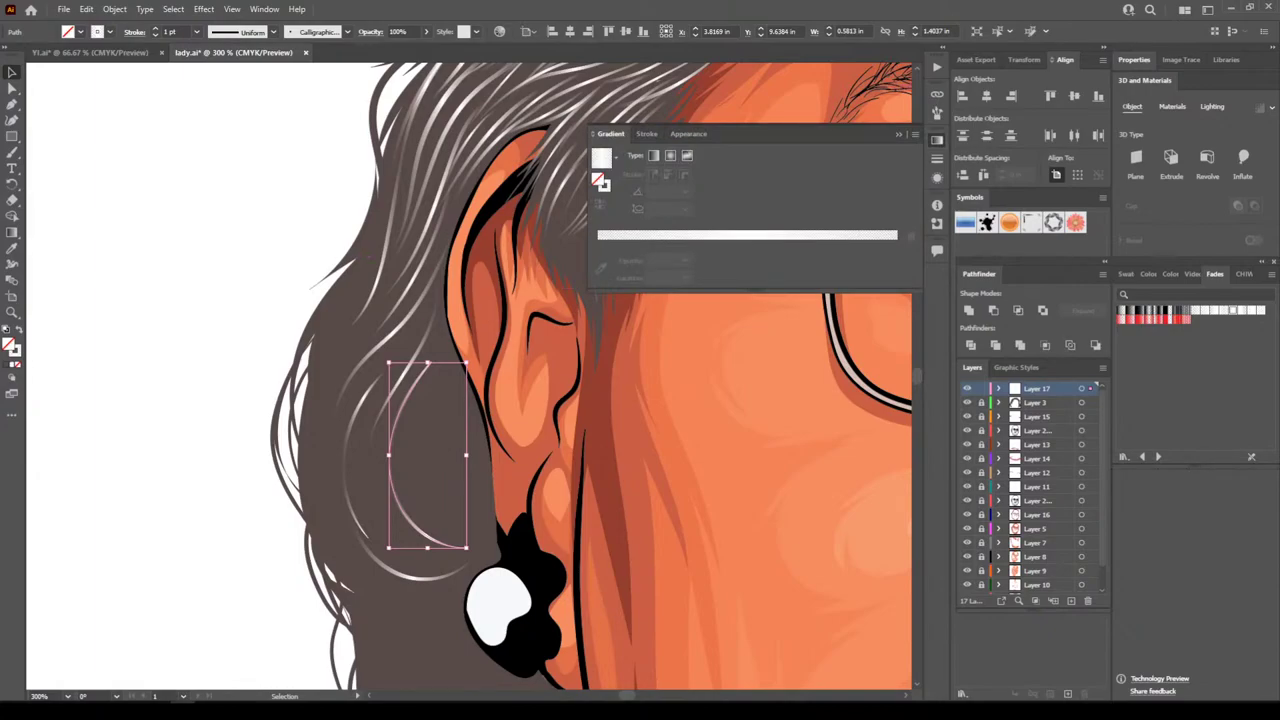
click(654, 156)
double_click(656, 208)
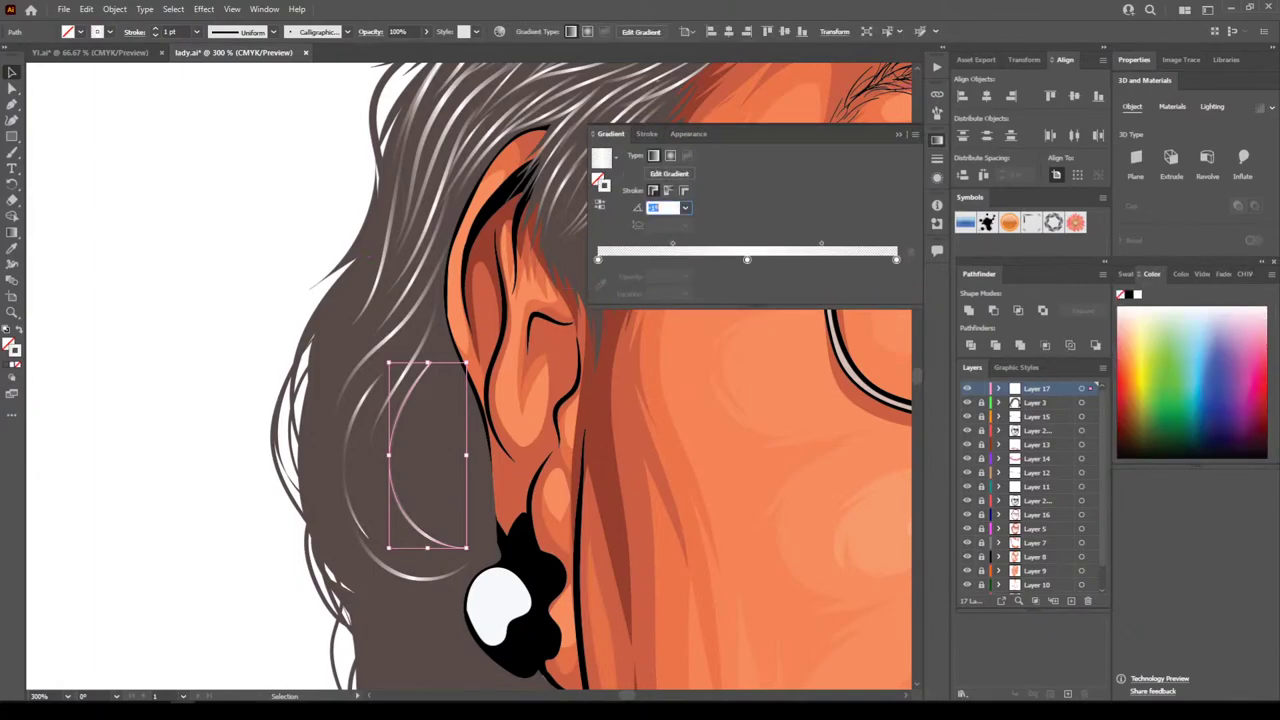
key(Down)
key(Down)
key(Down)
key(Down)
key(Down)
key(Down)
key(Down)
key(Down)
key(Down)
key(Down)
key(Down)
key(Down)
key(Down)
key(Down)
key(Down)
key(Down)
key(Down)
key(Down)
key(Down)
key(Down)
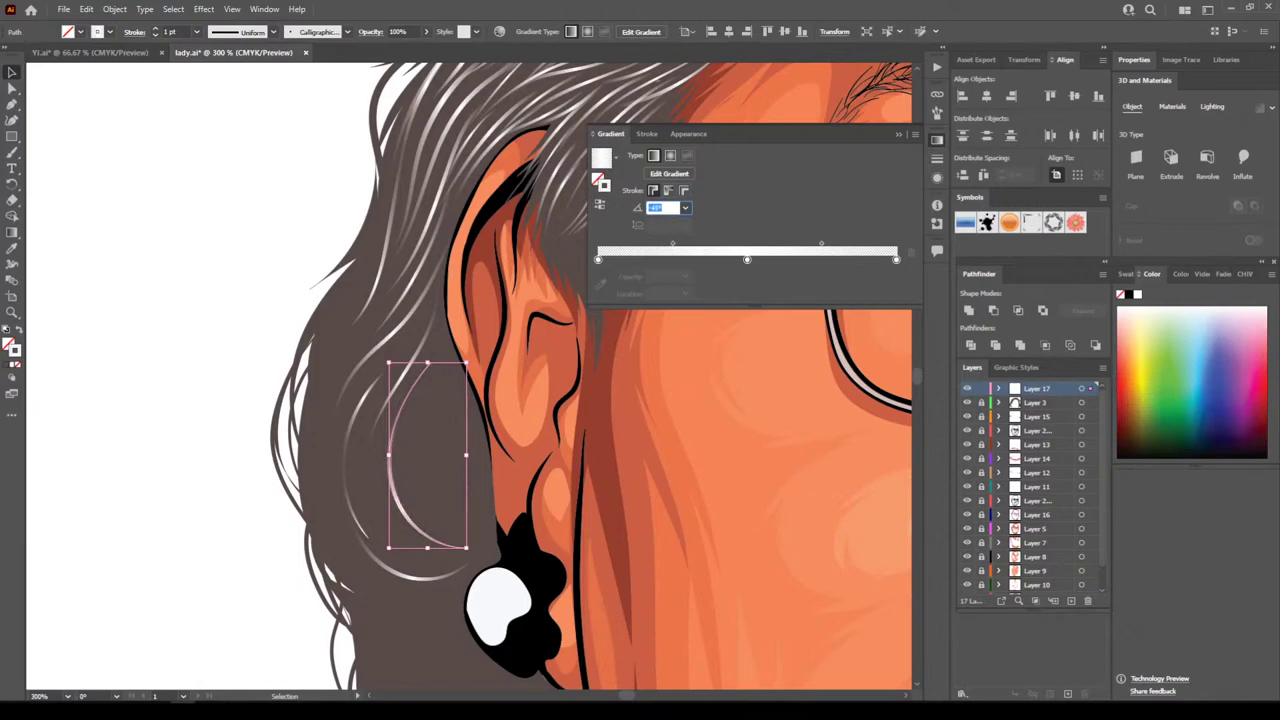
key(ctrl+shift+a)
key(ctrl+0)
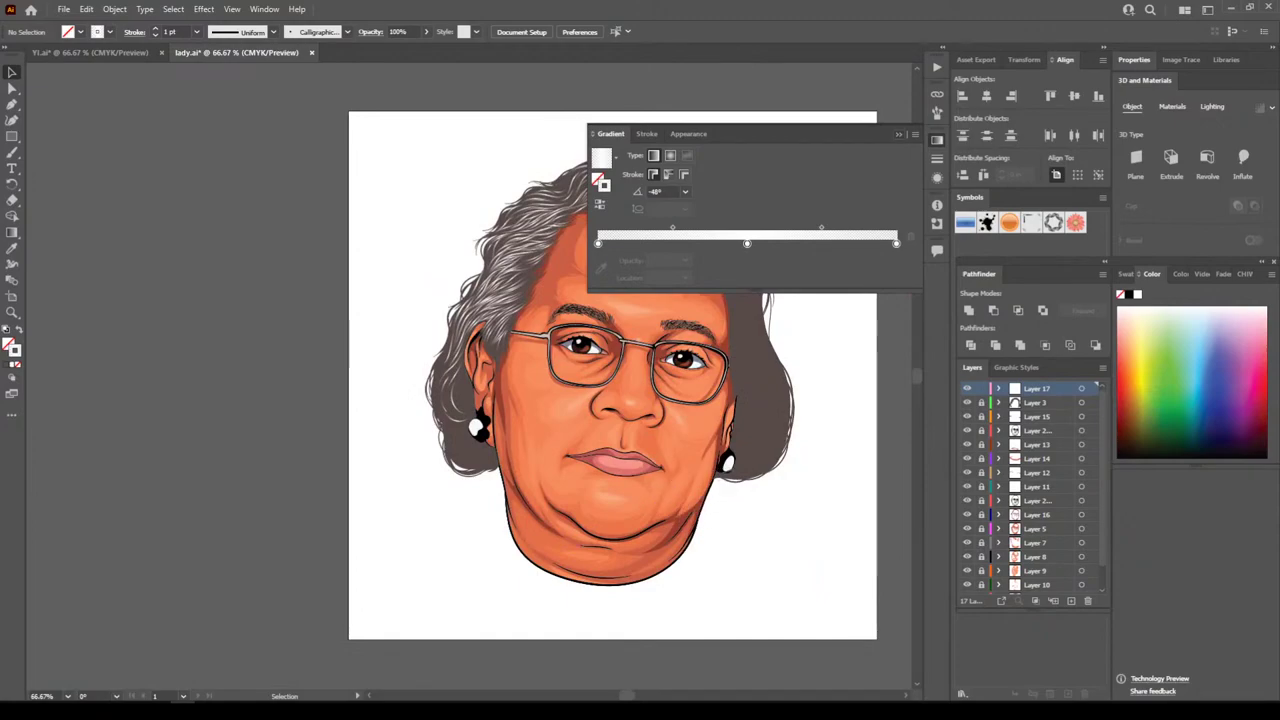
key(ctrl+F9)
Fill the hair behind the left-hand ear with curved white fading strands, from beside the lobe out to the outer edge
key(ctrl+minus)
key(ctrl+minus)
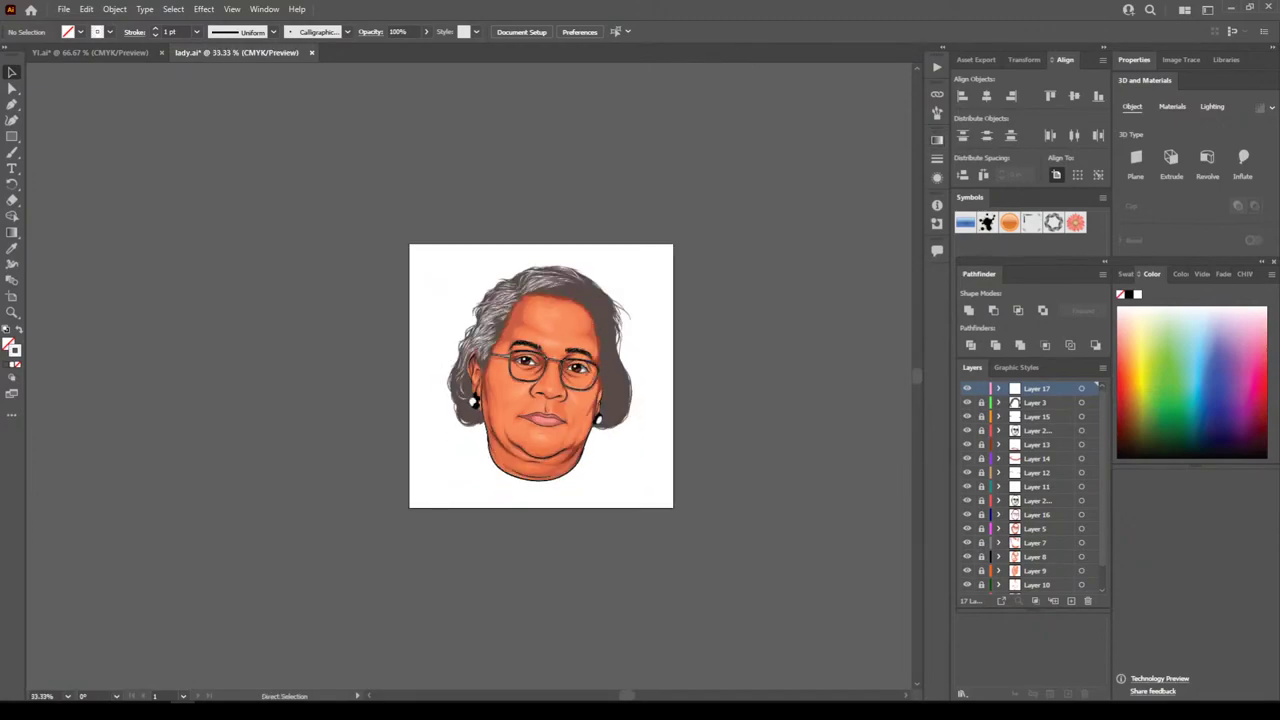
key(ctrl+plus)
key(ctrl+plus)
key(ctrl+plus)
key(ctrl+plus)
key(ctrl+plus)
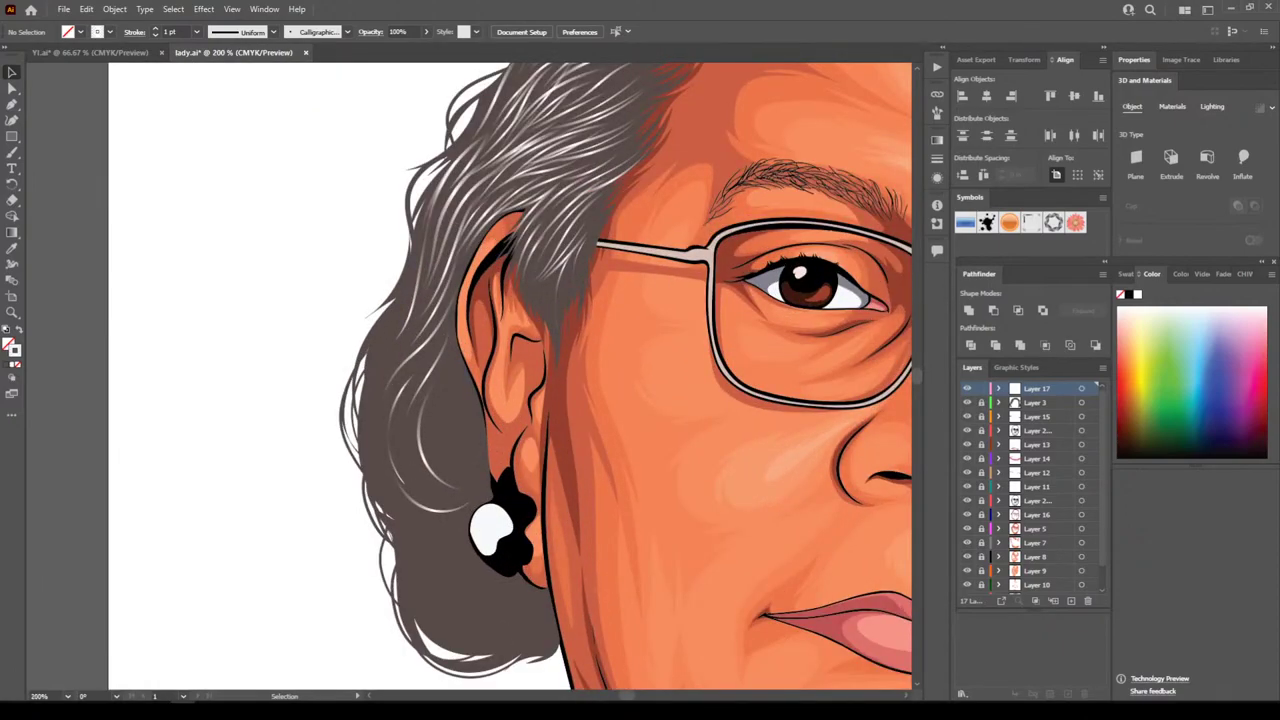
key(b)
drag(474, 473, 459, 387)
mouse_move(467, 439)
mouse_down()
mouse_move(446, 337)
mouse_move(438, 350)
mouse_up()
drag(411, 465, 398, 366)
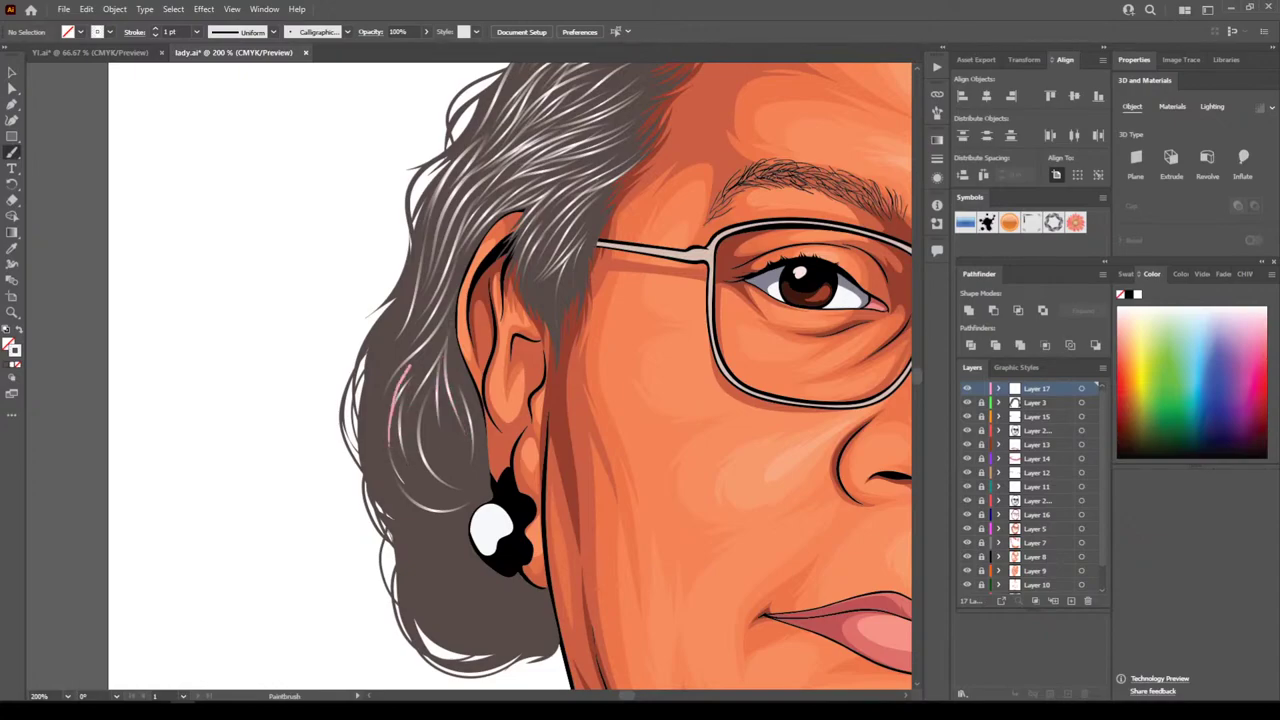
drag(386, 496, 371, 396)
mouse_move(375, 440)
mouse_down()
mouse_move(387, 357)
mouse_move(418, 294)
mouse_up()
mouse_move(363, 366)
mouse_down()
mouse_move(408, 304)
mouse_move(419, 240)
mouse_up()
drag(392, 332, 428, 212)
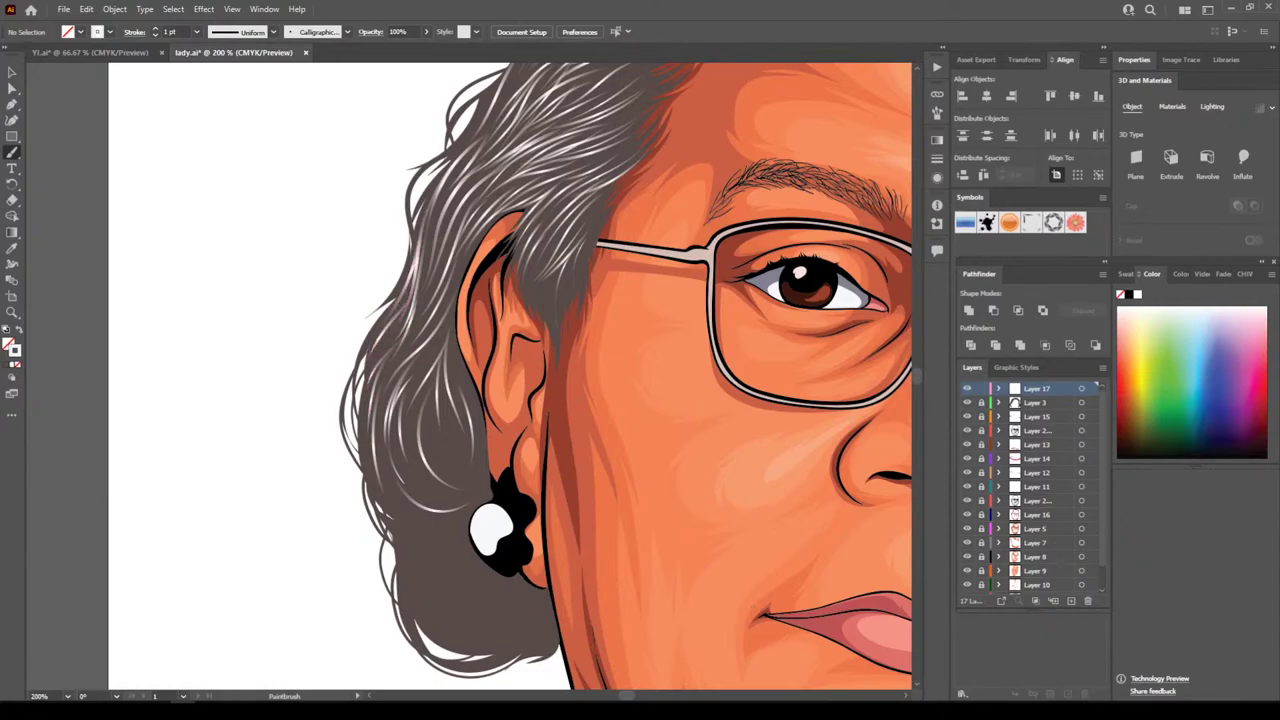
Paint curved white strands through the bottom curl below the left-hand earring and up along the hair behind it
key(ctrl+minus)
key(ctrl+minus)
key(ctrl+minus)
key(ctrl+minus)
key(ctrl+minus)
key(ctrl+plus)
key(ctrl+plus)
key(ctrl+plus)
key(ctrl+plus)
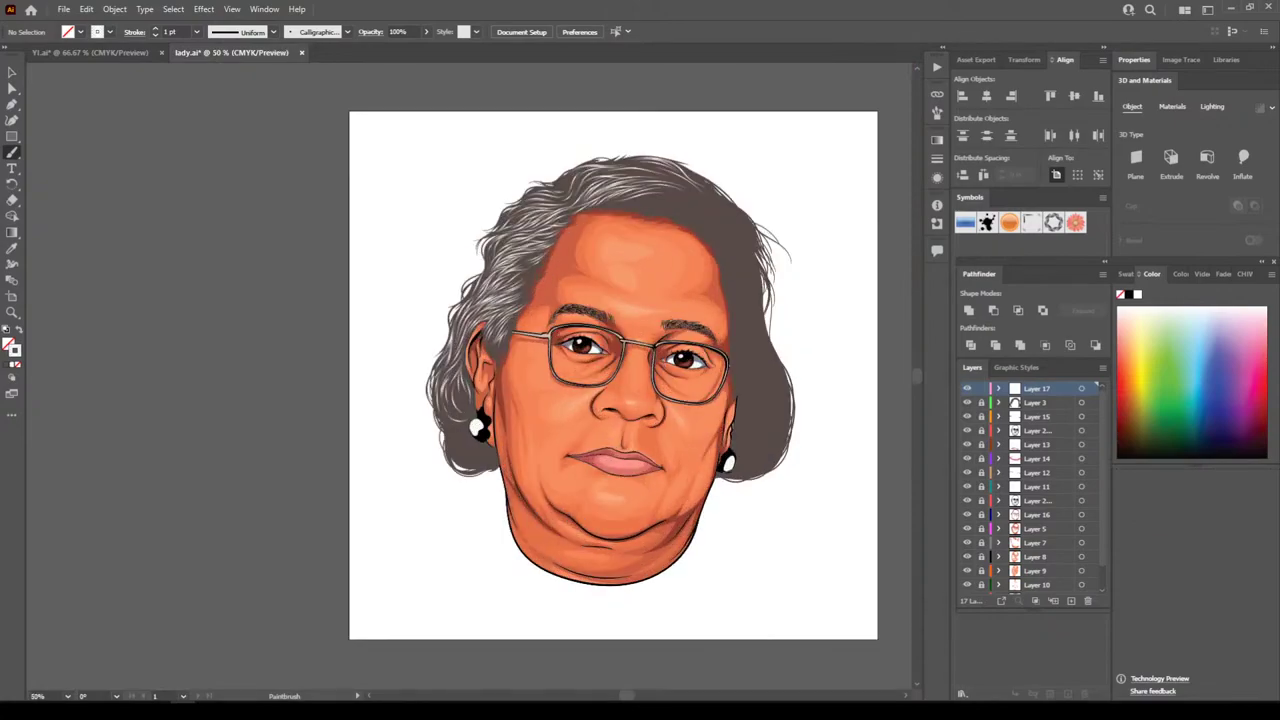
key(ctrl+plus)
scroll(398, 553, up, 1)
scroll(398, 553, down, 2)
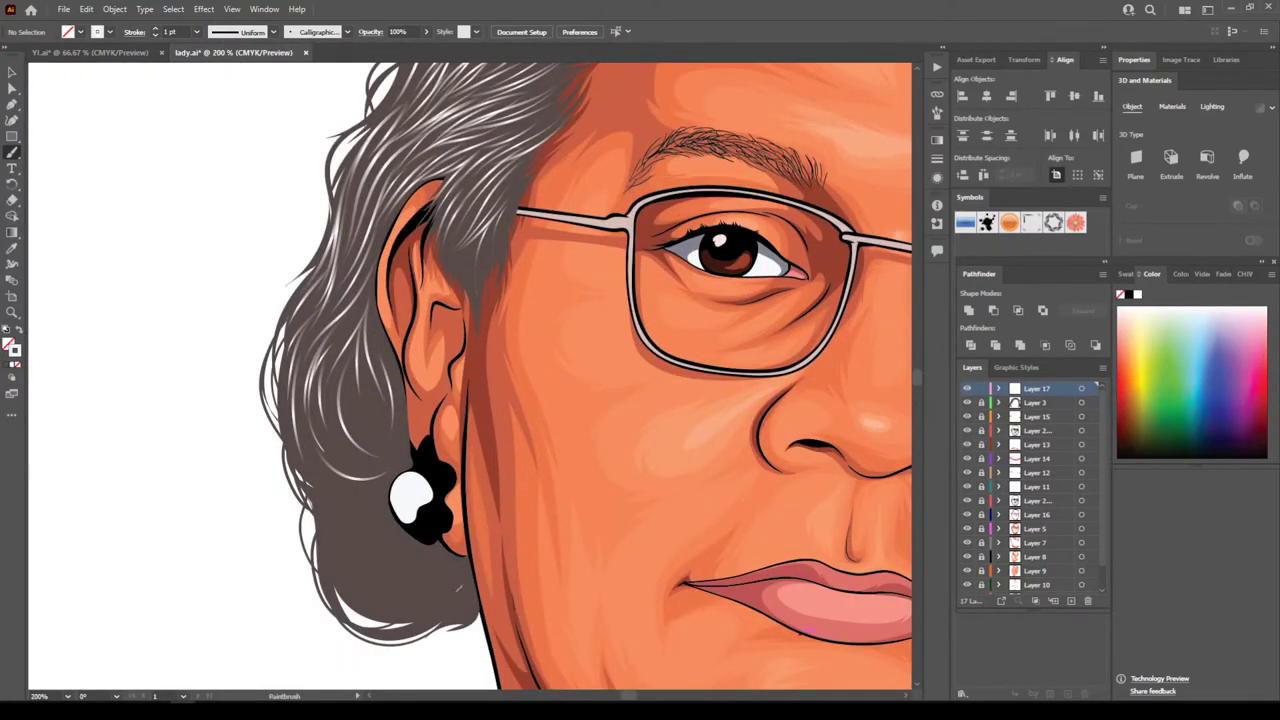
mouse_move(461, 587)
mouse_down()
mouse_move(376, 610)
mouse_move(340, 536)
mouse_up()
drag(401, 577, 348, 517)
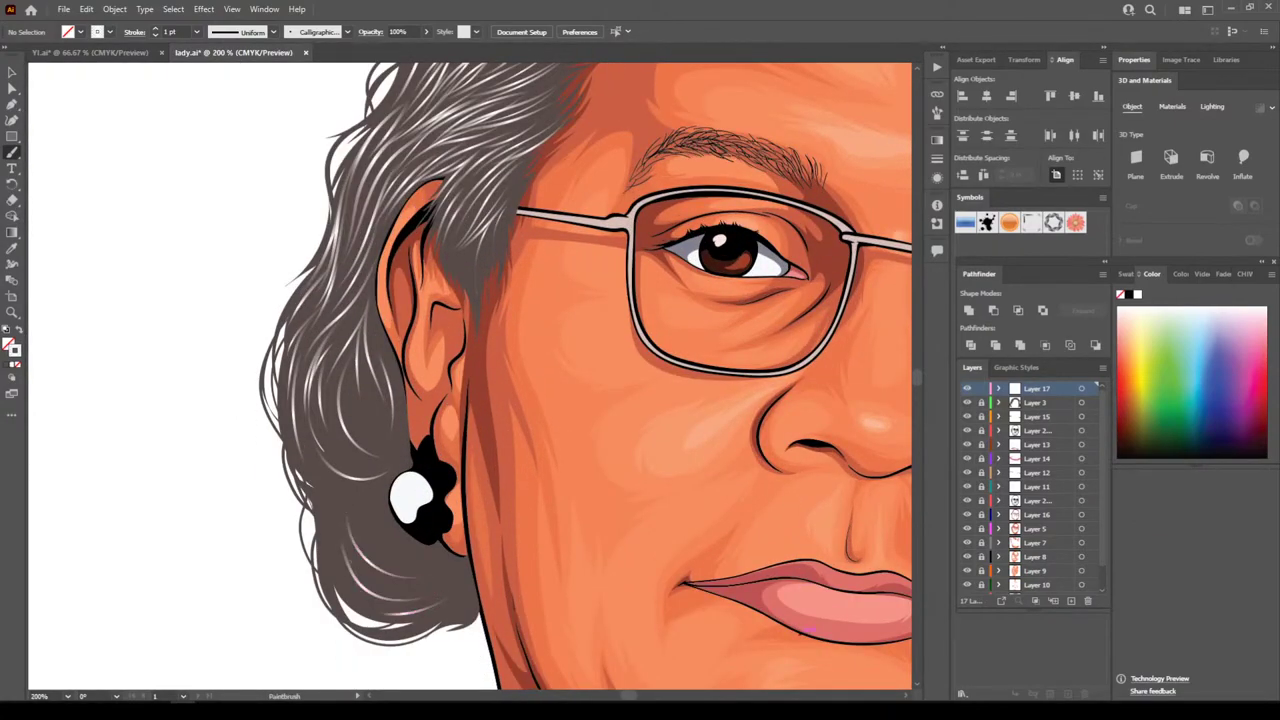
mouse_move(339, 579)
mouse_down()
mouse_move(332, 501)
mouse_move(321, 505)
mouse_move(306, 440)
mouse_up()
drag(394, 490, 328, 472)
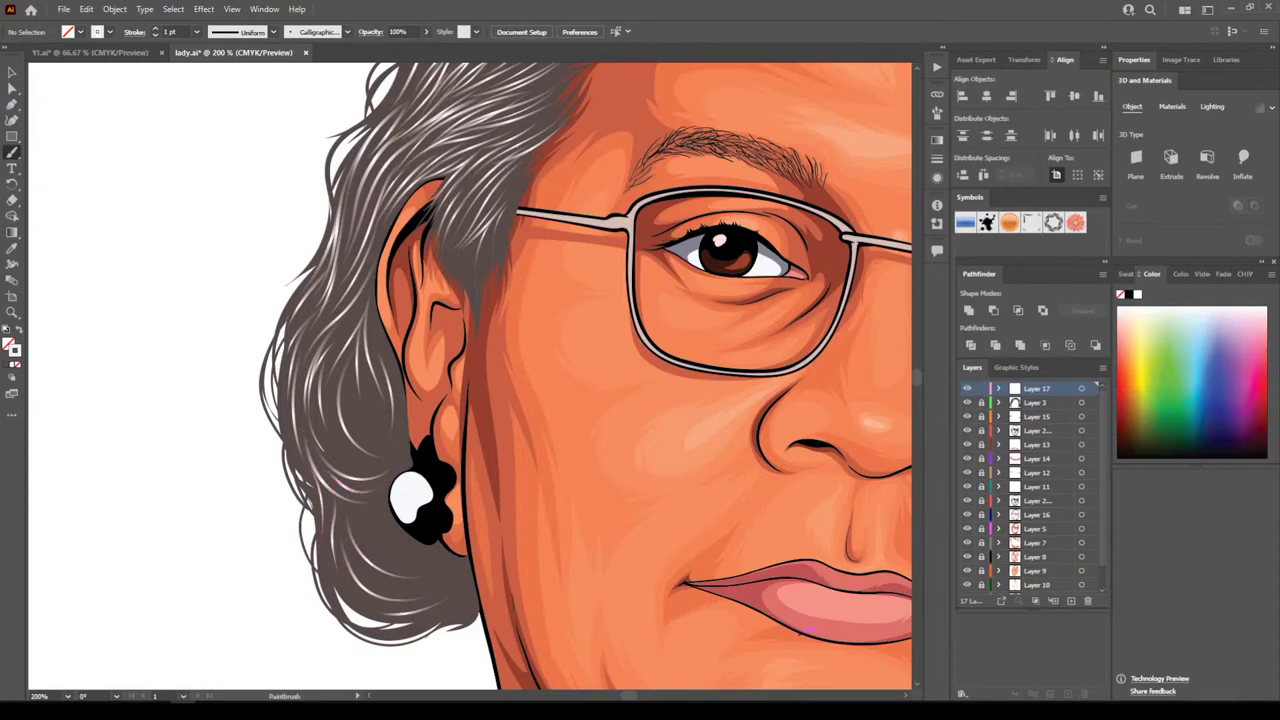
Add curved white strands in the gaps between the left-hand ear and the existing highlights above the earring
mouse_move(404, 446)
mouse_down()
mouse_move(320, 446)
mouse_move(306, 392)
mouse_up()
mouse_move(394, 438)
mouse_down()
mouse_move(344, 409)
mouse_move(359, 417)
mouse_move(354, 350)
mouse_up()
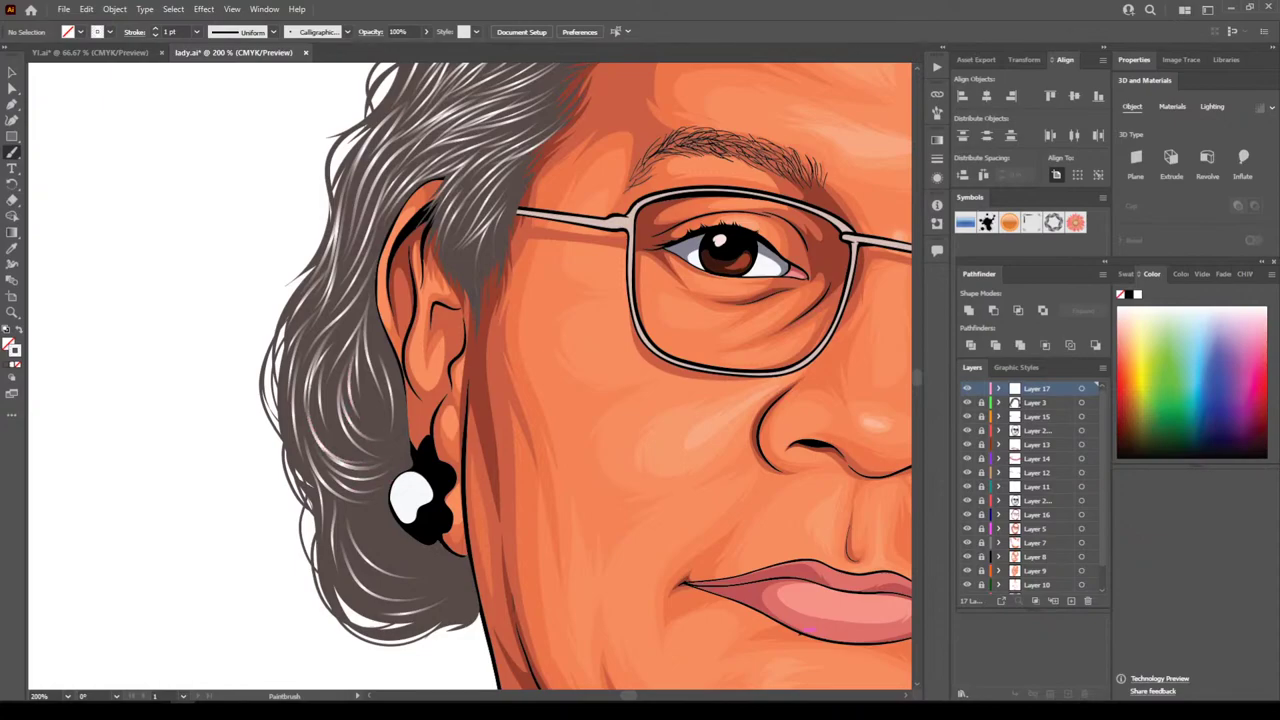
drag(344, 445, 351, 315)
Thicken the bottom curl below the left-hand earring with more white strands sweeping from the neck to the outer edge
drag(456, 565, 366, 582)
mouse_move(456, 582)
mouse_down()
mouse_move(378, 599)
mouse_move(330, 562)
mouse_up()
mouse_move(452, 600)
mouse_down()
mouse_move(361, 601)
mouse_move(330, 556)
mouse_up()
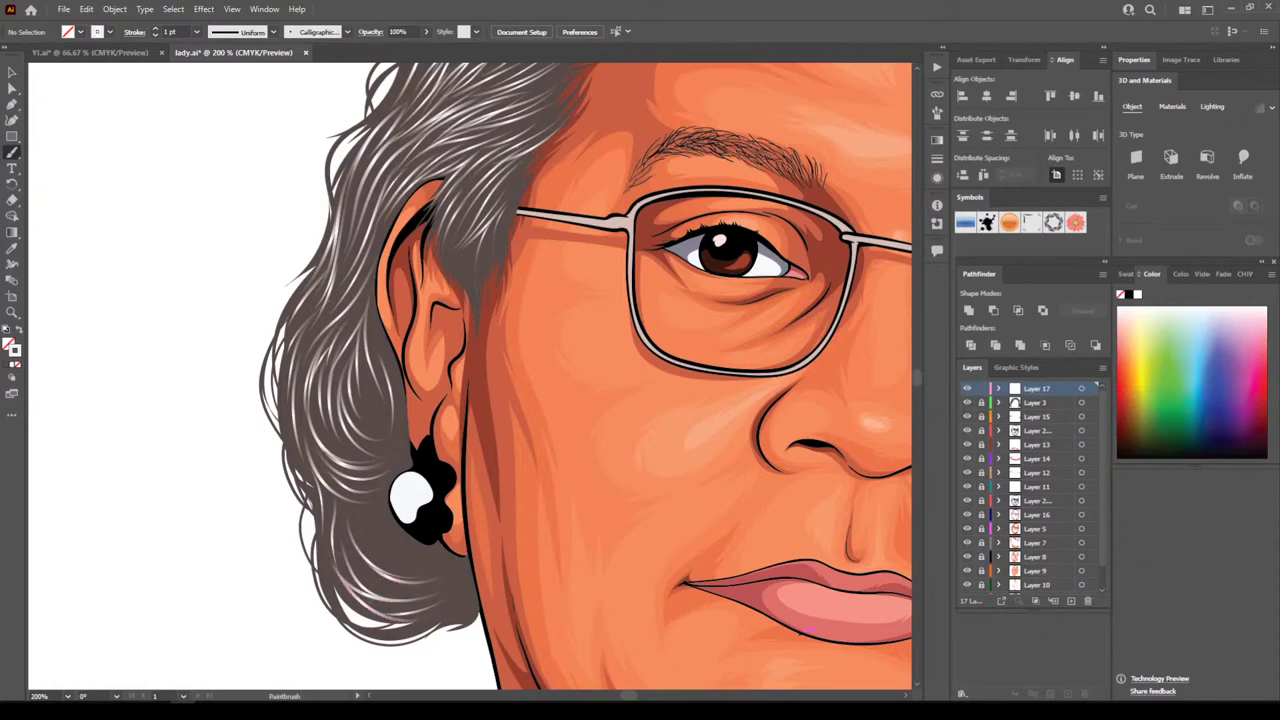
mouse_move(370, 612)
mouse_down()
mouse_move(331, 562)
mouse_move(330, 536)
mouse_up()
mouse_move(406, 588)
mouse_down()
mouse_move(344, 526)
mouse_move(363, 519)
mouse_move(355, 509)
mouse_up()
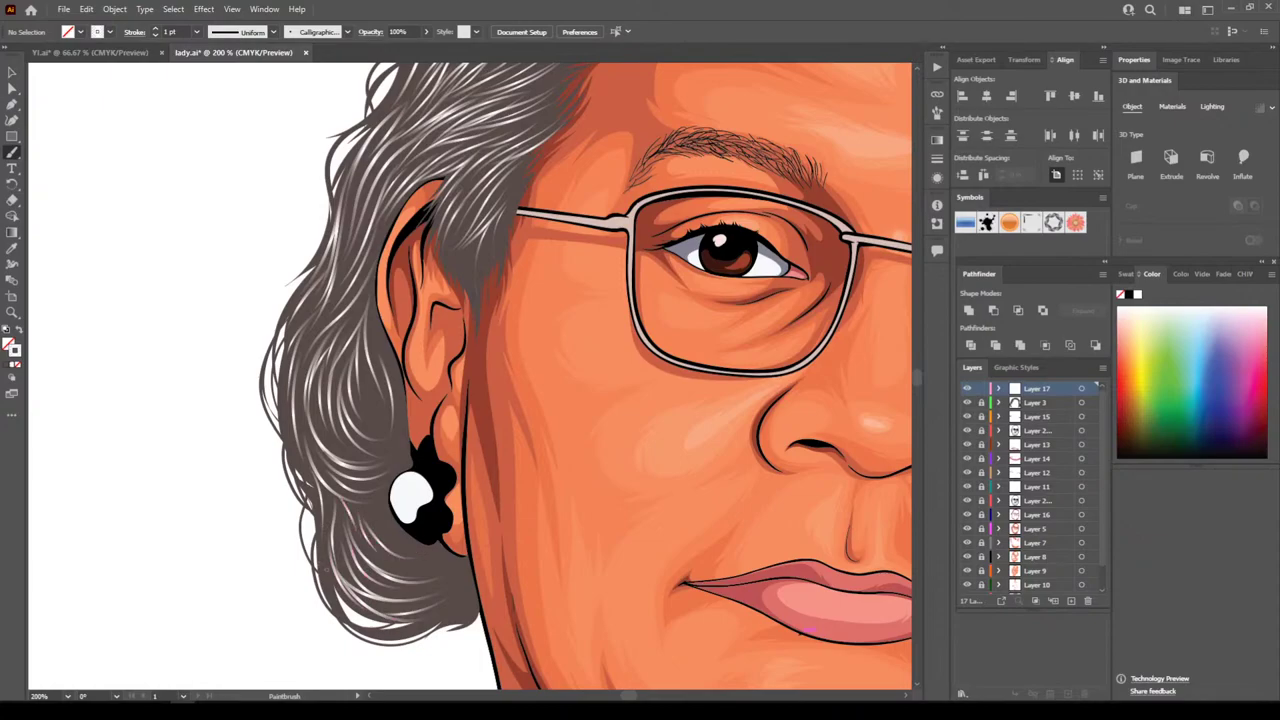
Paint finer white fading strands along the outer left-hand waves and between the strands behind the ear
drag(326, 571, 298, 394)
drag(327, 467, 301, 363)
mouse_move(293, 439)
mouse_down()
mouse_move(289, 359)
mouse_move(303, 335)
mouse_up()
drag(343, 455, 312, 373)
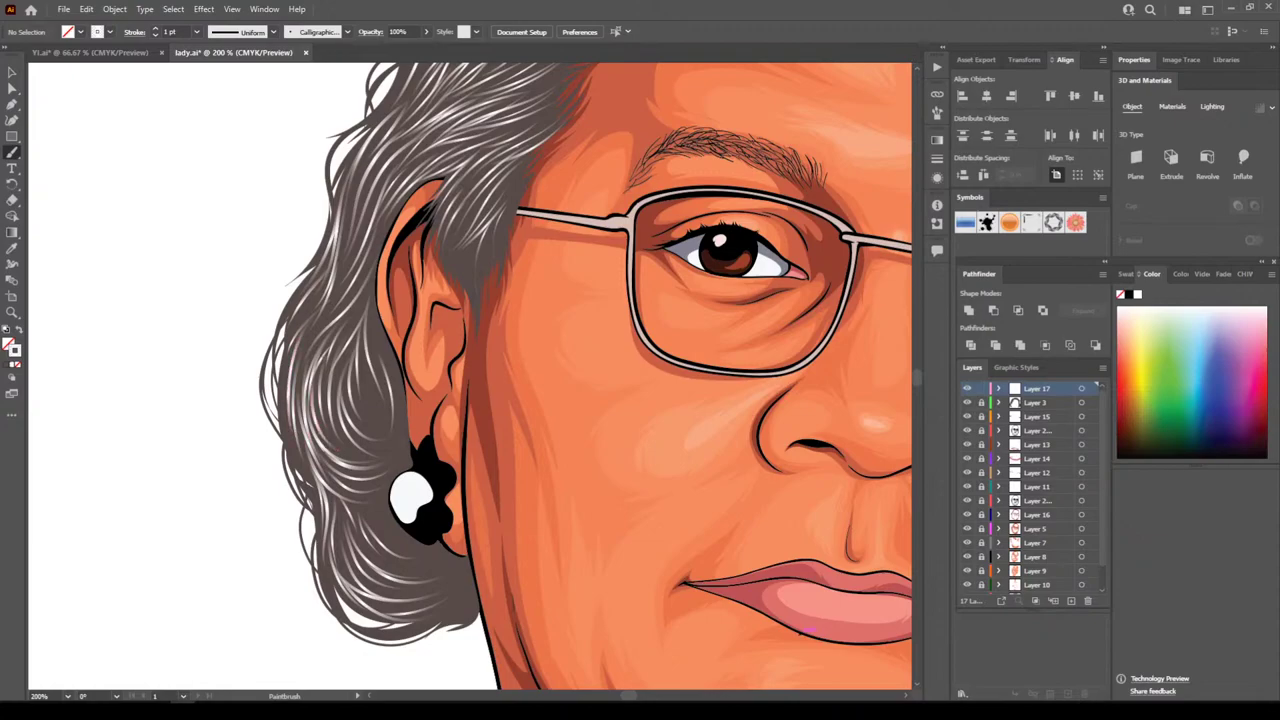
drag(402, 418, 376, 314)
Cover the sideburn in front of the left-hand ear with short white fading strands running down to its tips
key(ctrl+0)
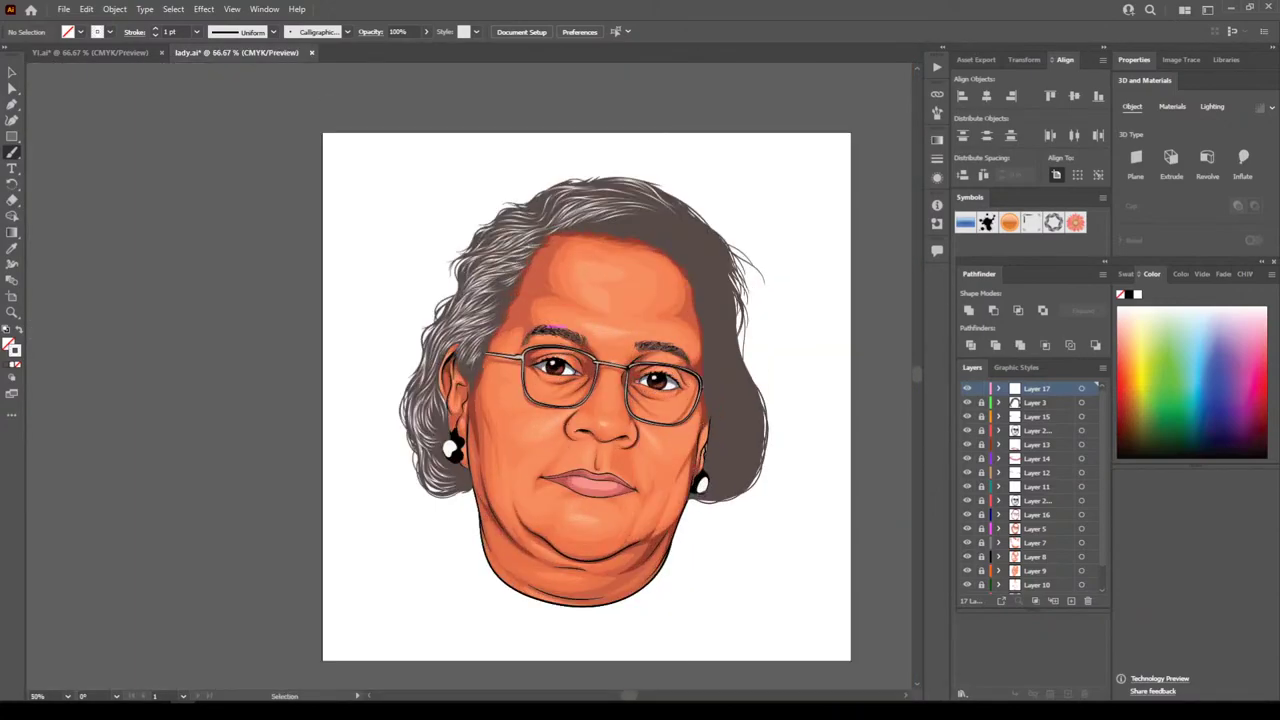
key(ctrl+plus)
key(ctrl+plus)
key(ctrl+plus)
key(ctrl+plus)
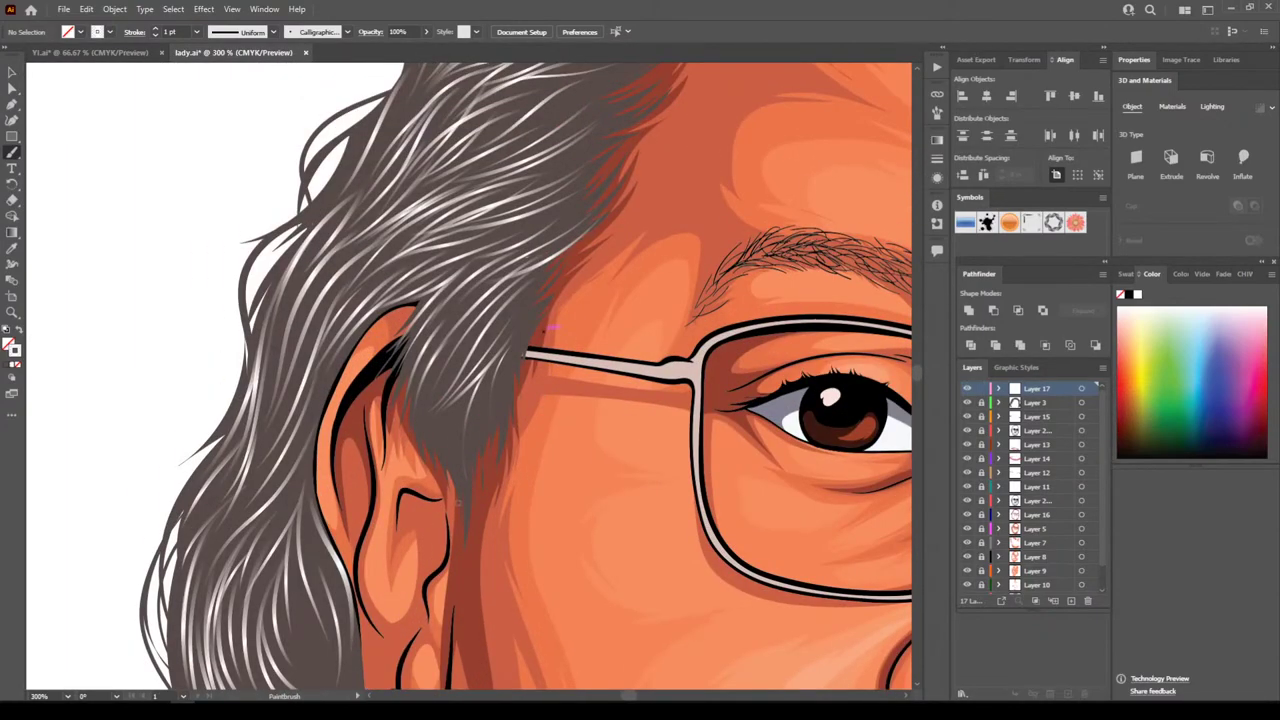
drag(459, 490, 455, 412)
mouse_move(445, 458)
mouse_down()
mouse_move(457, 408)
mouse_move(443, 412)
mouse_move(432, 387)
mouse_up()
drag(412, 431, 475, 321)
mouse_move(500, 422)
mouse_down()
mouse_move(490, 370)
mouse_move(510, 330)
mouse_up()
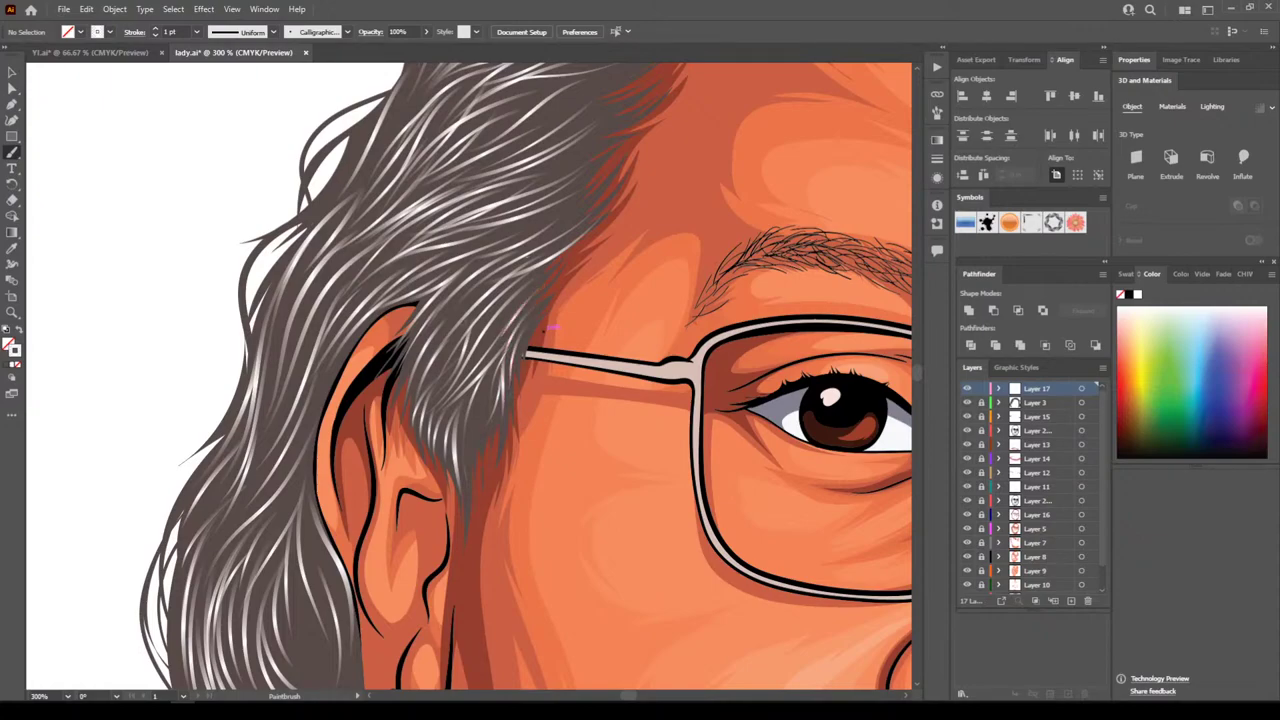
mouse_move(399, 385)
mouse_down()
mouse_move(436, 322)
mouse_move(486, 281)
mouse_up()
drag(444, 332, 488, 284)
Fill the dark gaps along the left-hand hairline above the temple with short wavy white fading strands
scroll(476, 440, up, 3)
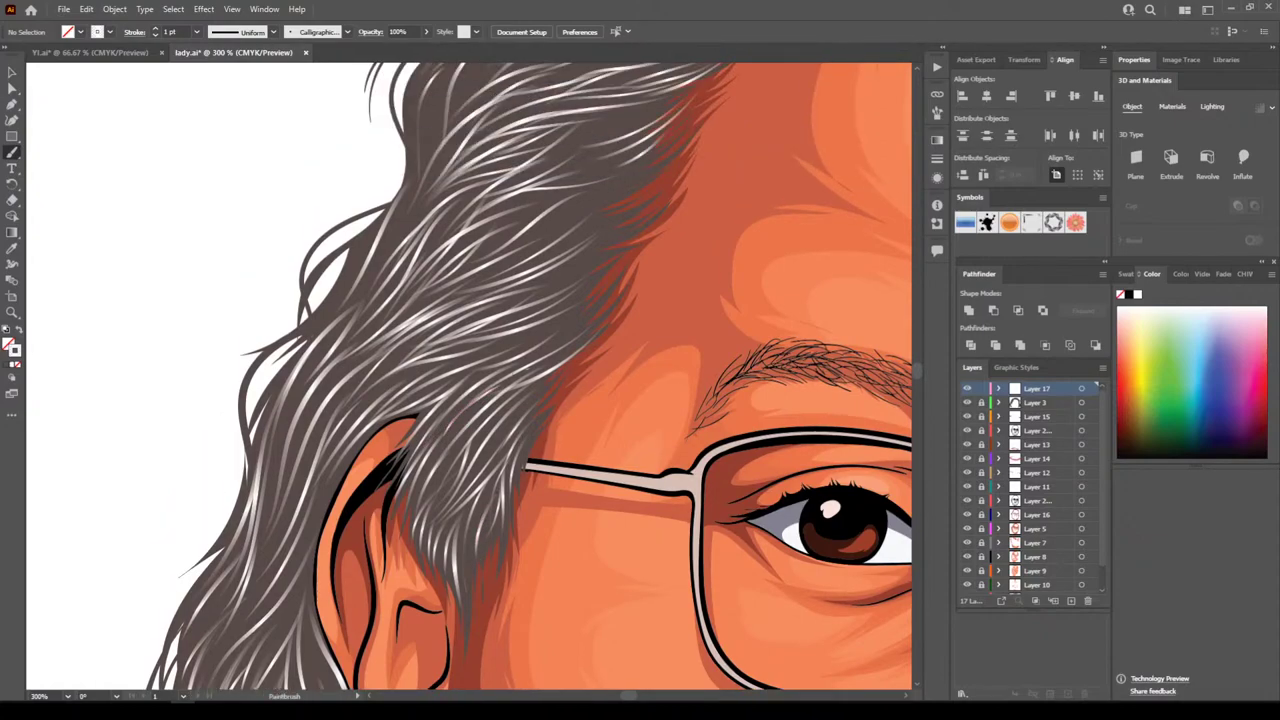
scroll(603, 300, up, 2)
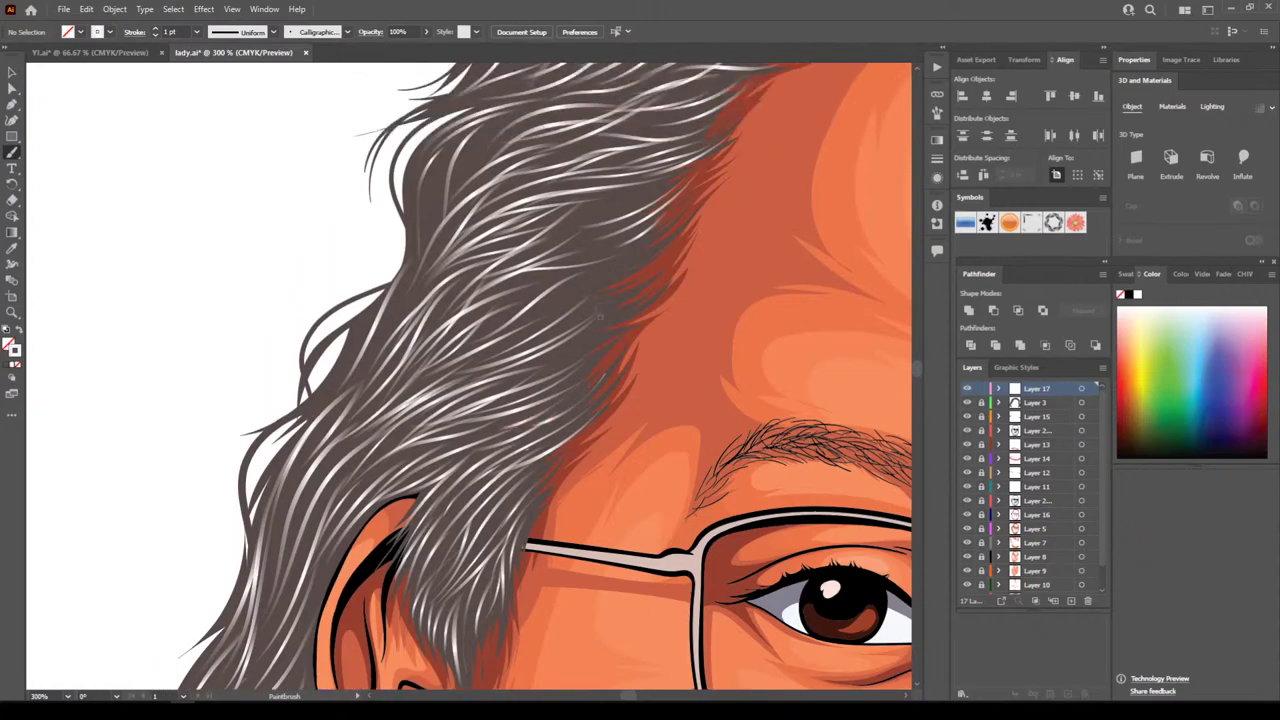
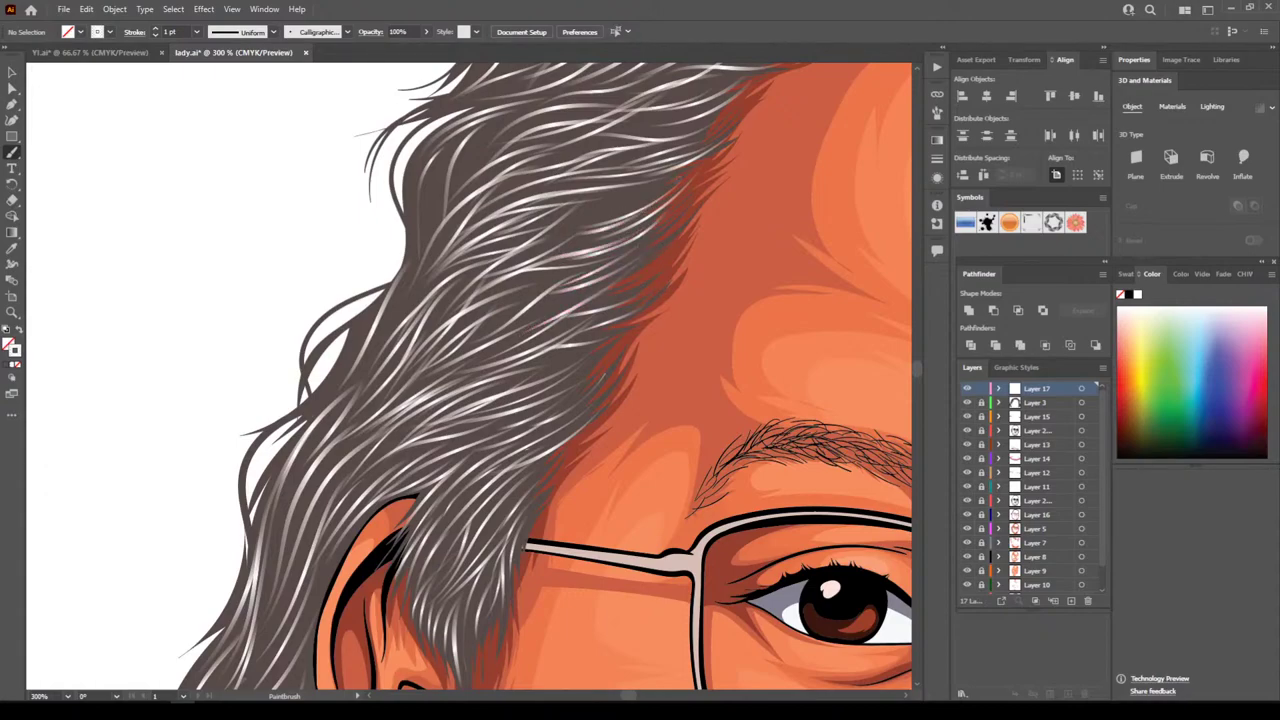
mouse_move(636, 197)
mouse_down()
mouse_move(593, 205)
mouse_move(587, 220)
mouse_up()
drag(667, 179, 583, 197)
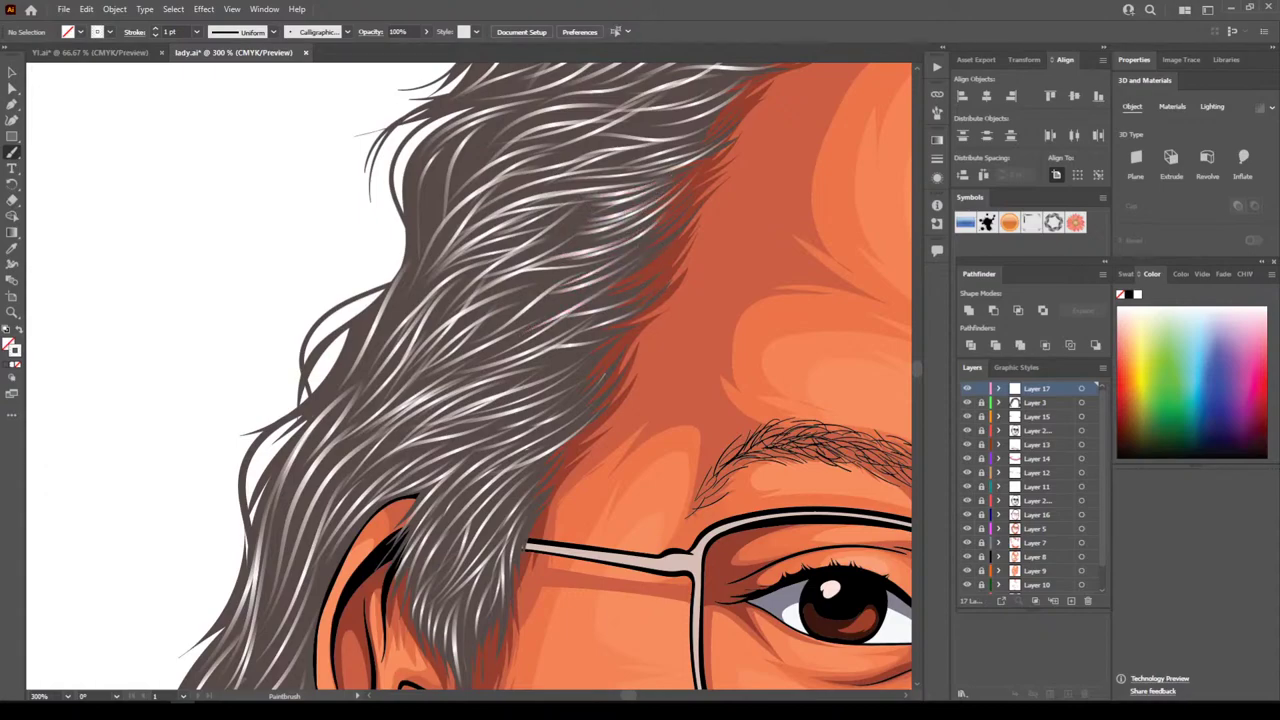
key(ctrl+minus)
key(ctrl+minus)
key(ctrl+minus)
key(ctrl+minus)
key(ctrl+minus)
key(ctrl+minus)
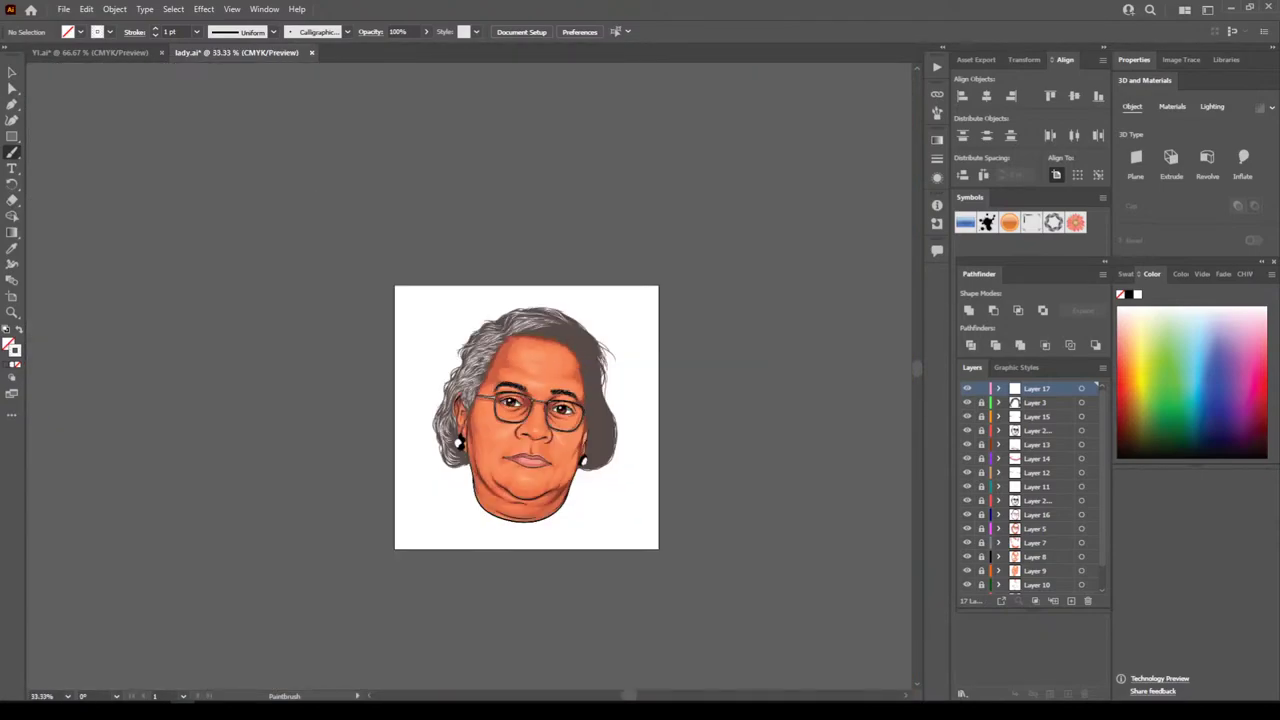
Paint white fading strands along the hairline above the right-hand half of the forehead, following the curve of the hair
key(ctrl+plus)
key(ctrl+plus)
key(ctrl+plus)
key(ctrl+plus)
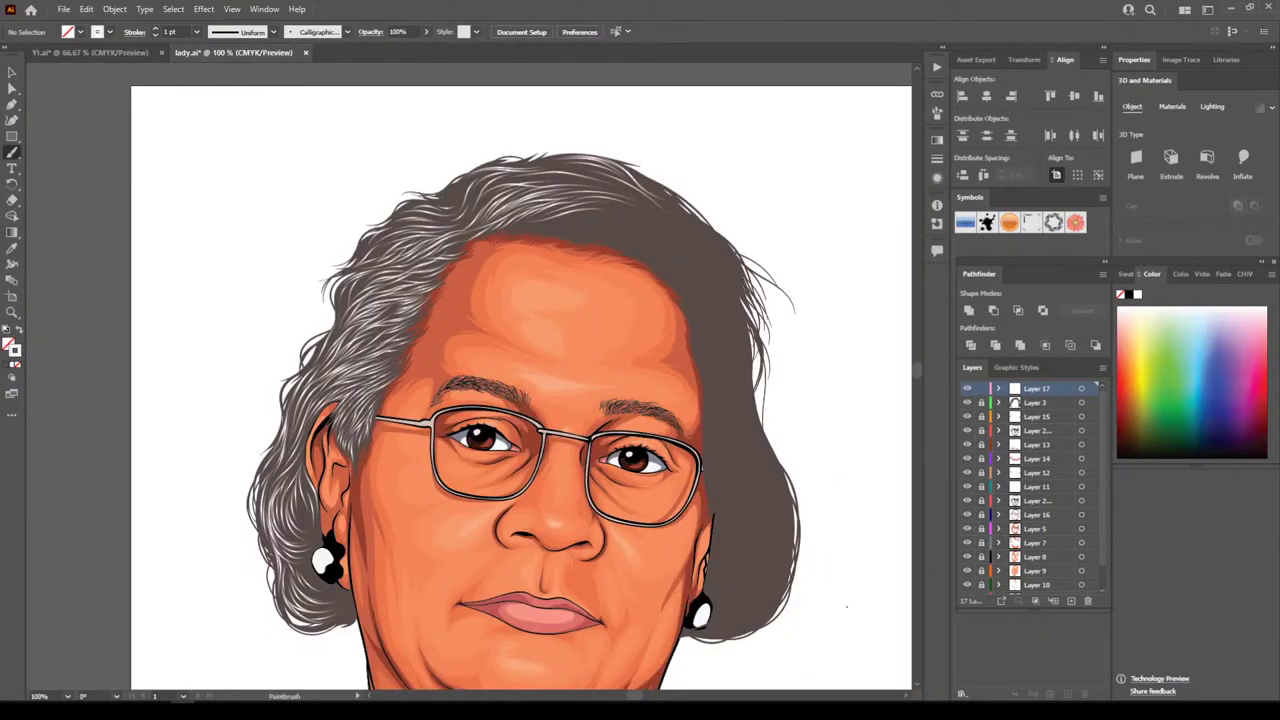
key(ctrl+plus)
key(ctrl+plus)
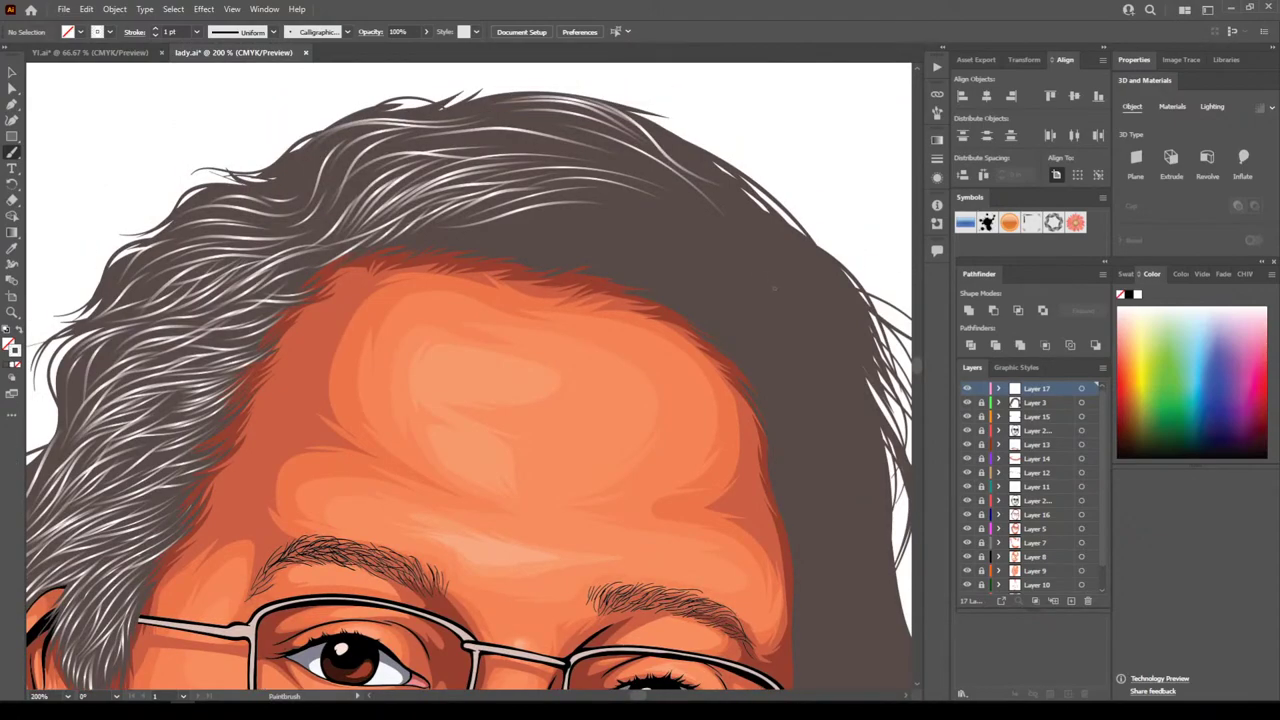
mouse_move(792, 405)
mouse_down()
mouse_move(776, 366)
mouse_move(715, 314)
mouse_move(620, 284)
mouse_up()
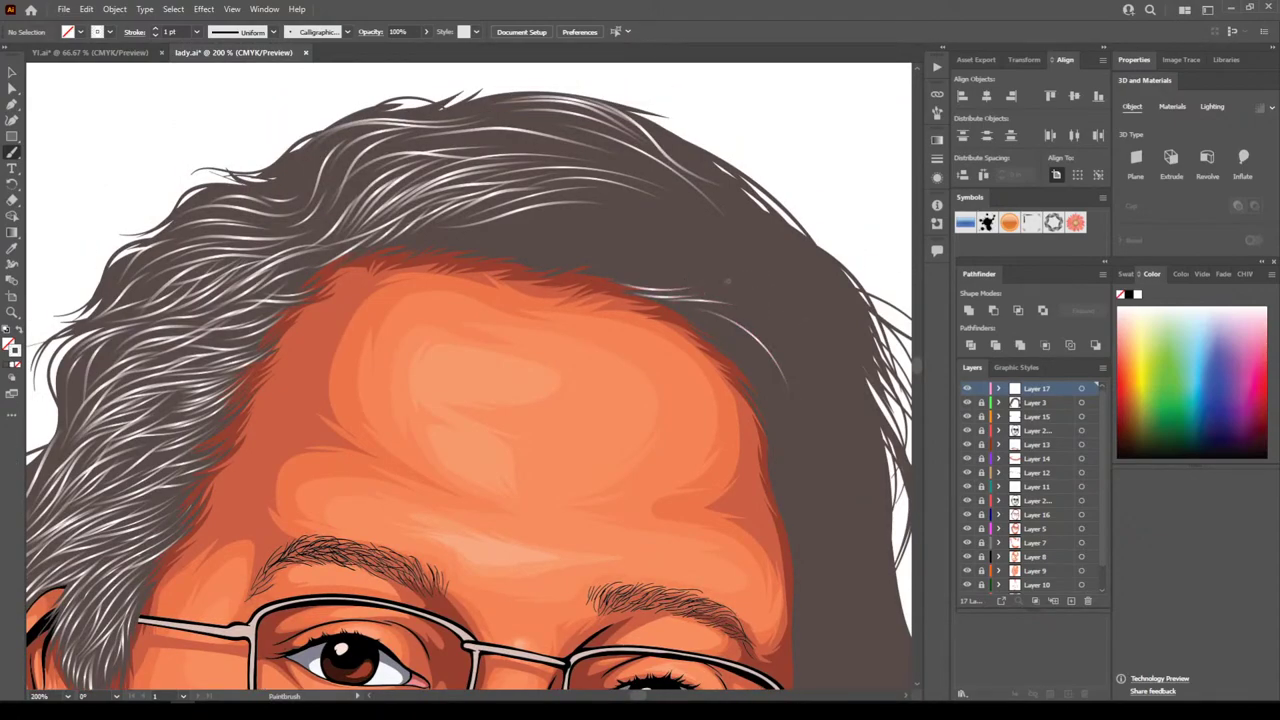
drag(701, 285, 640, 281)
drag(690, 272, 606, 267)
drag(677, 270, 615, 258)
mouse_move(660, 250)
mouse_down()
mouse_move(556, 257)
mouse_move(562, 246)
mouse_up()
drag(625, 237, 540, 246)
Fill the dark band above the middle of the forehead with thin white fading strands sweeping along the hairline
drag(644, 231, 530, 243)
drag(580, 219, 491, 244)
drag(569, 220, 469, 237)
drag(571, 214, 437, 230)
mouse_move(502, 202)
mouse_down()
mouse_move(408, 238)
mouse_move(463, 224)
mouse_up()
mouse_move(575, 252)
mouse_down()
mouse_move(522, 264)
mouse_move(484, 247)
mouse_move(368, 253)
mouse_up()
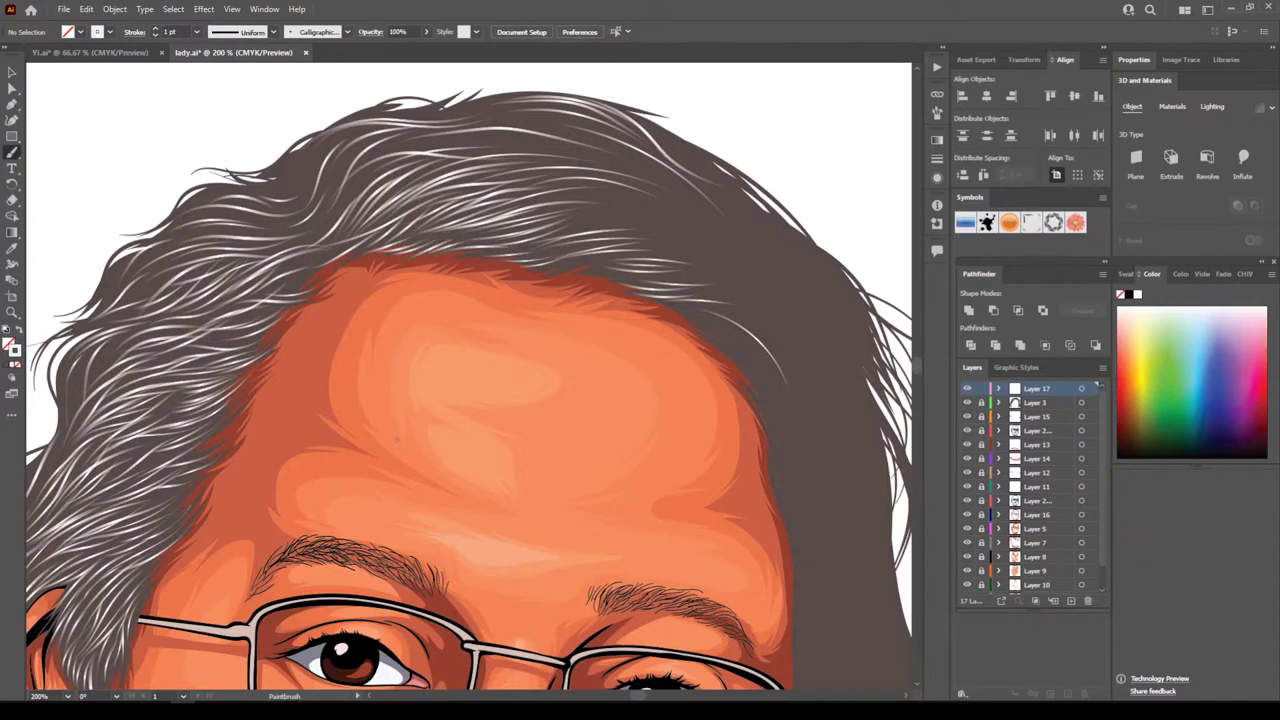
Paint two long white fading strands down the hair beside the right-hand lens of the glasses
key(ctrl+minus)
key(ctrl+minus)
key(ctrl+minus)
key(ctrl+minus)
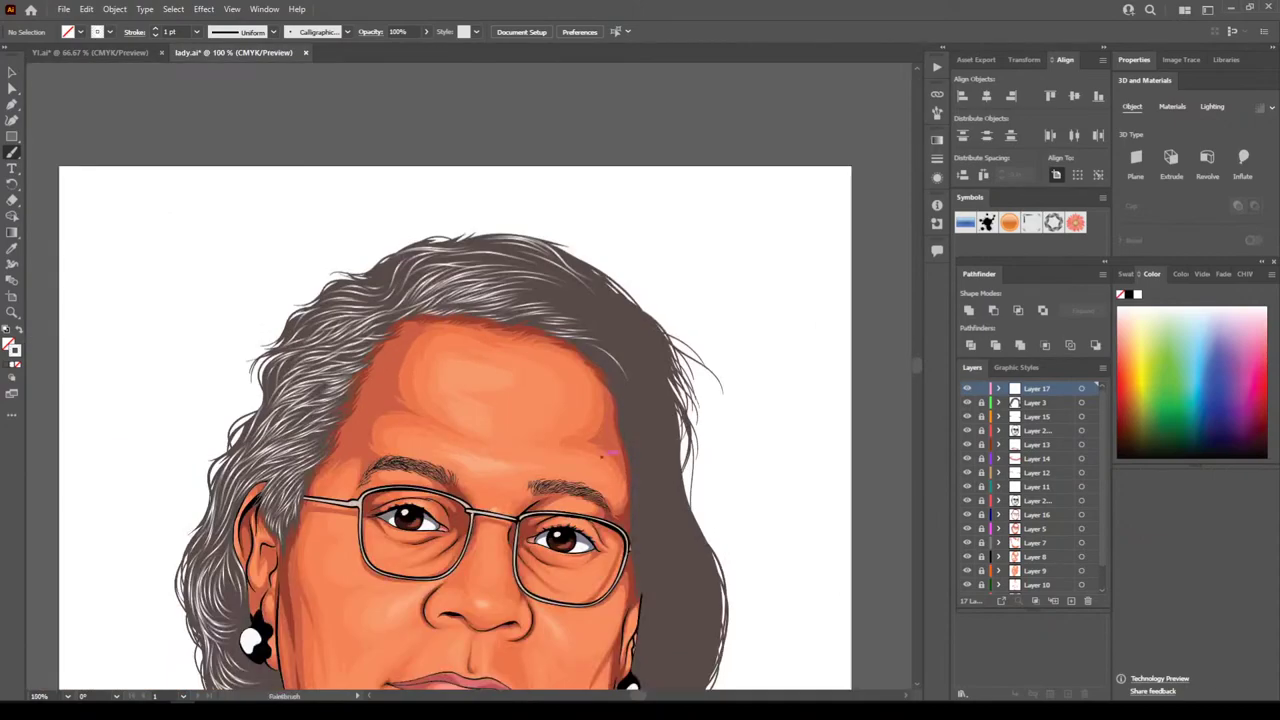
scroll(615, 418, down, 2)
key(ctrl+plus)
key(ctrl+plus)
key(ctrl+plus)
key(ctrl+plus)
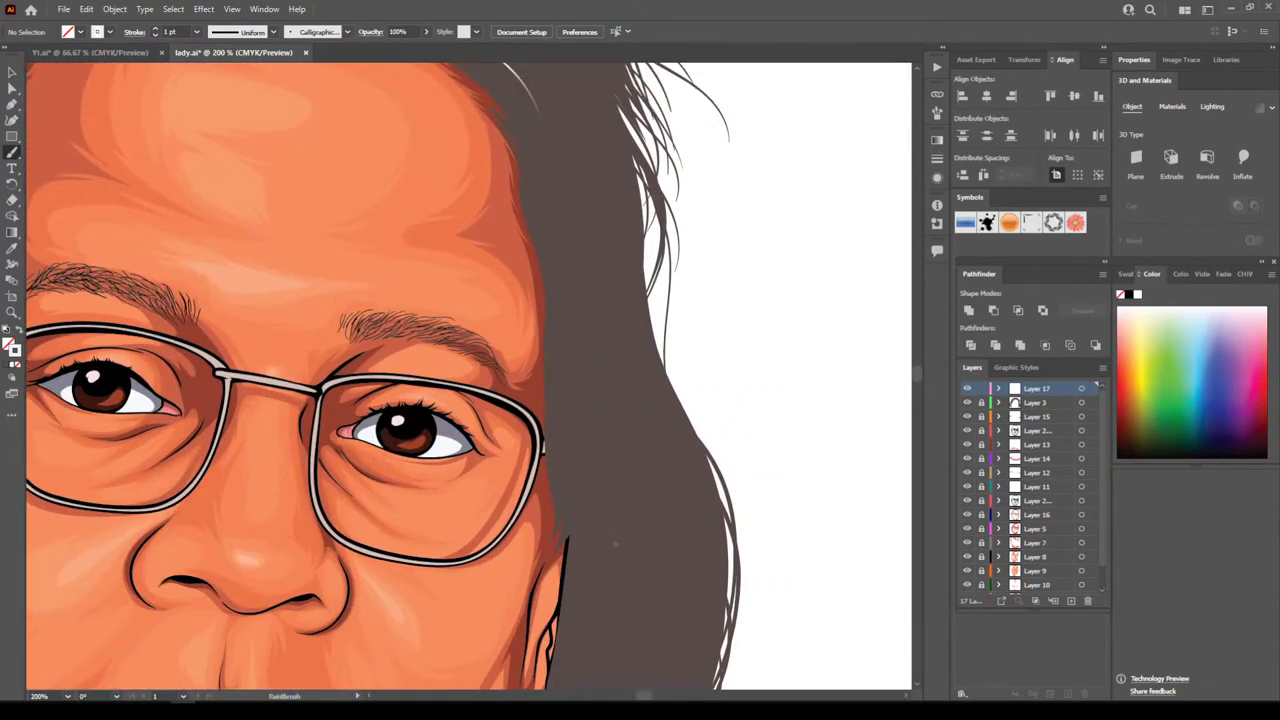
scroll(615, 544, up, 1)
mouse_move(618, 633)
mouse_down()
mouse_move(633, 533)
mouse_move(562, 310)
mouse_up()
mouse_move(590, 442)
mouse_down()
mouse_move(556, 348)
mouse_move(549, 232)
mouse_move(543, 322)
mouse_move(549, 222)
mouse_up()
Add short curved white fading strands along the right-hand hairline from the temple up to the forehead's corner
drag(540, 284, 523, 169)
drag(530, 237, 505, 145)
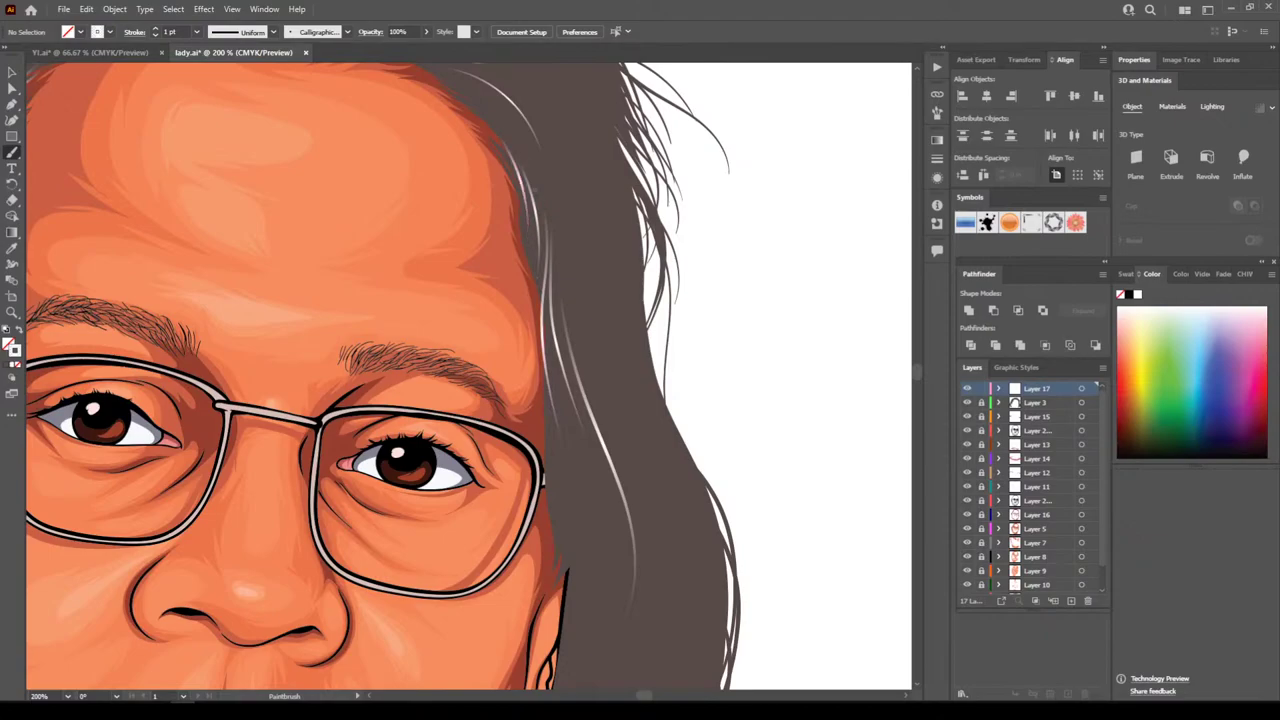
drag(540, 207, 491, 113)
drag(531, 157, 459, 85)
drag(521, 127, 453, 76)
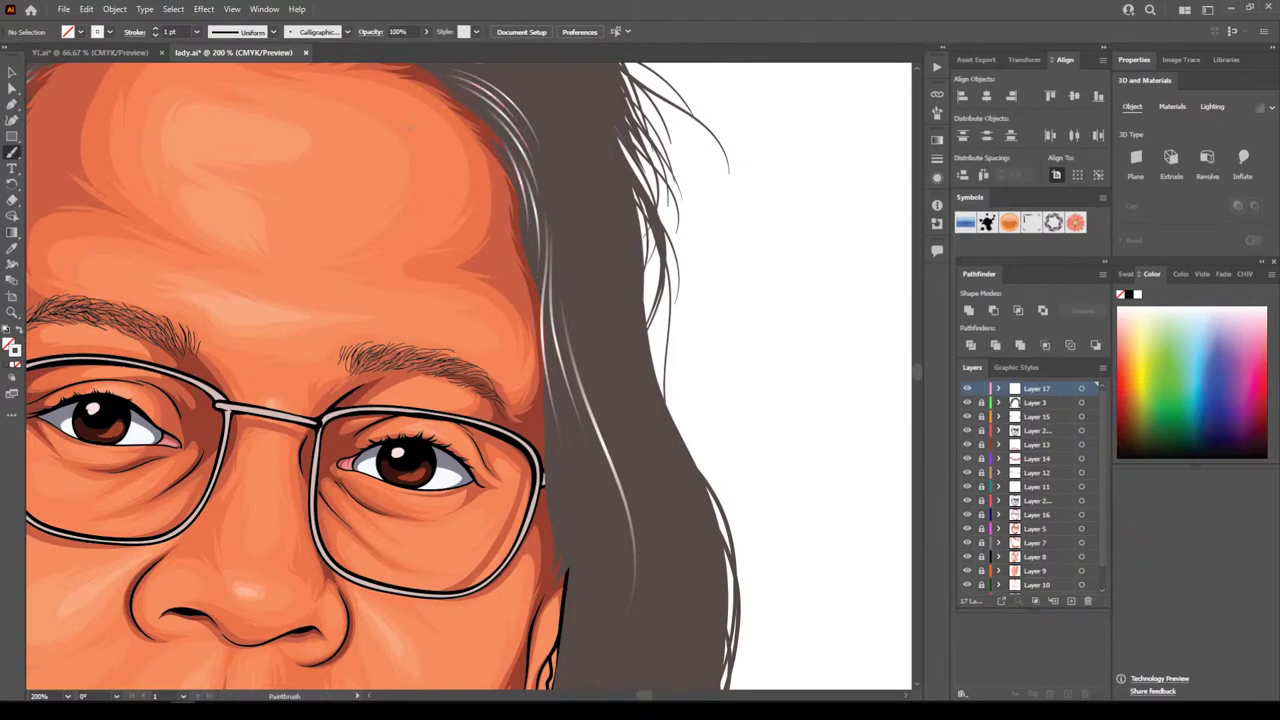
Build up white fading strands along the outer edge of the bottom curl beyond the right-hand earring
key(ctrl+minus)
key(ctrl+minus)
key(ctrl+minus)
key(ctrl+minus)
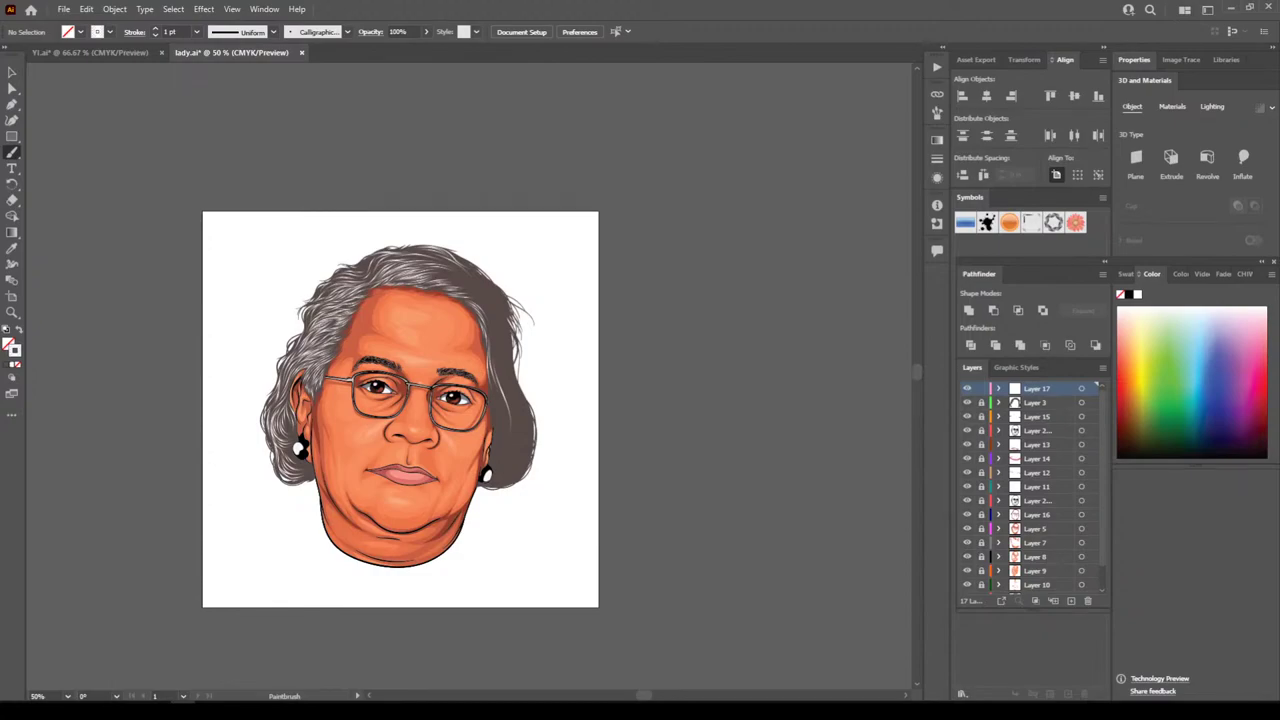
key(ctrl+plus)
key(ctrl+plus)
key(ctrl+plus)
key(ctrl+plus)
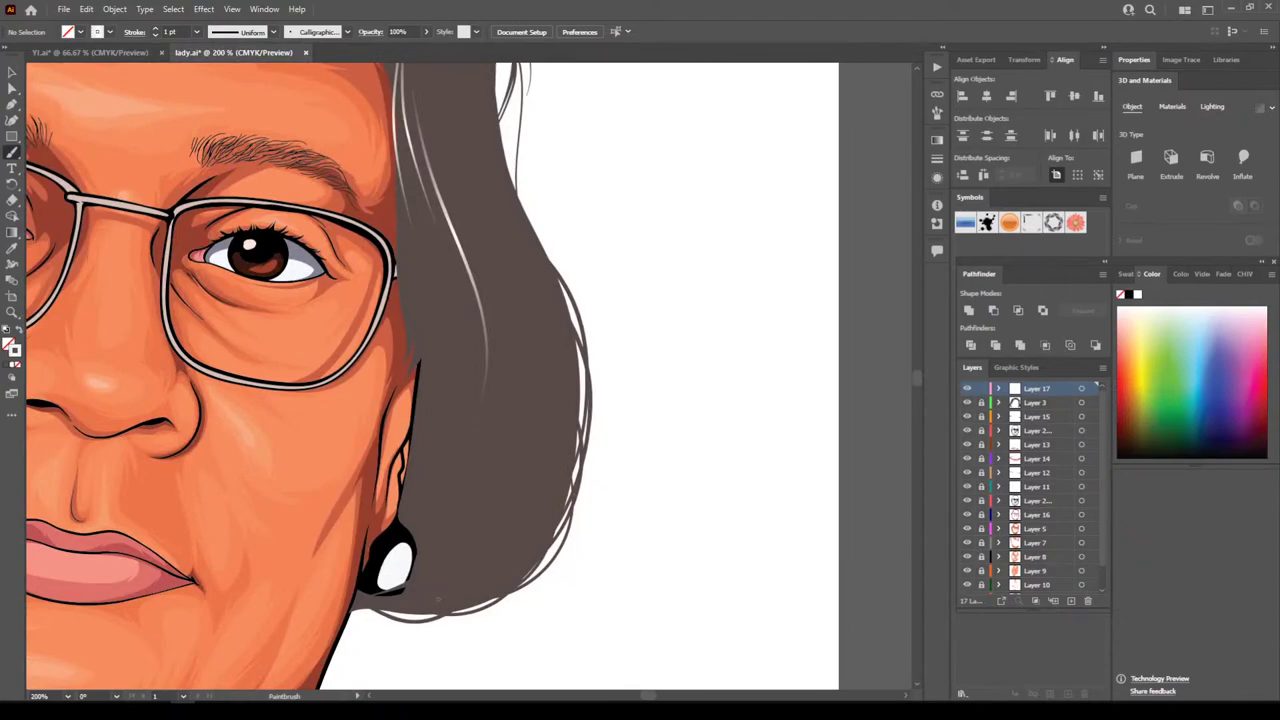
drag(486, 589, 546, 509)
mouse_move(482, 573)
mouse_down()
mouse_move(533, 527)
mouse_move(556, 424)
mouse_up()
mouse_move(528, 555)
mouse_down()
mouse_move(548, 505)
mouse_move(553, 411)
mouse_up()
mouse_move(497, 573)
mouse_down()
mouse_move(557, 487)
mouse_move(546, 366)
mouse_up()
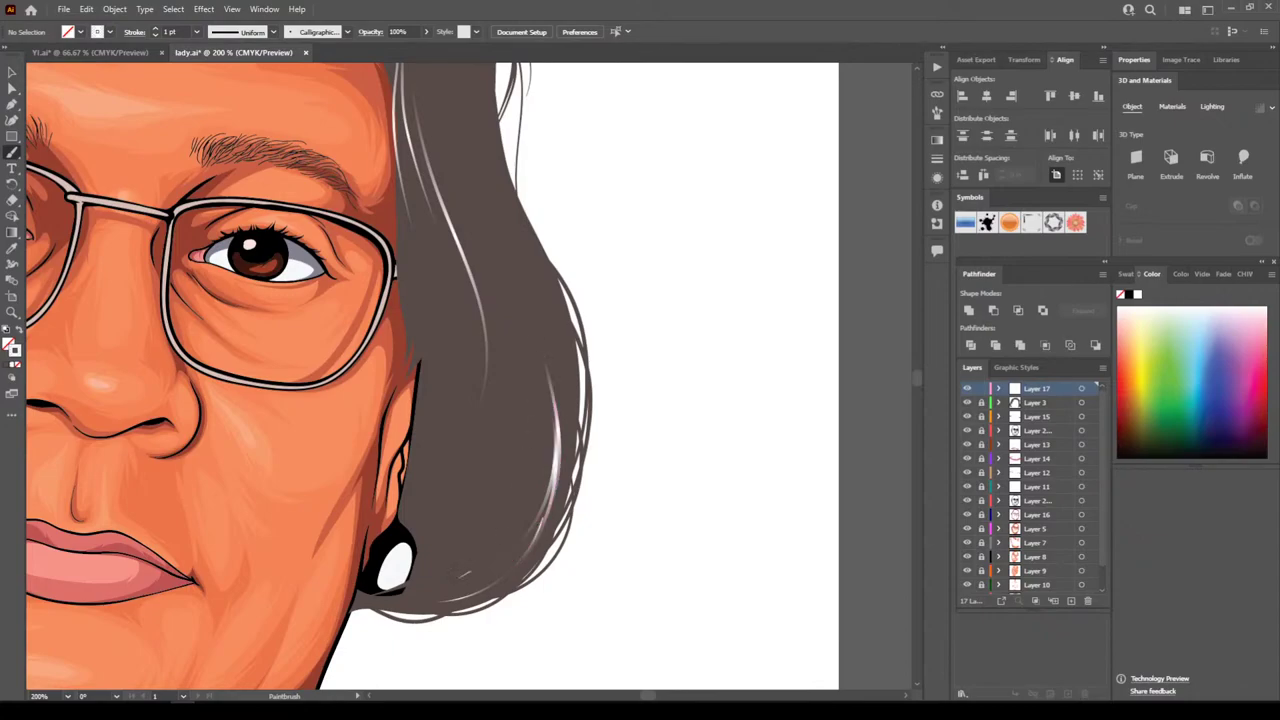
drag(470, 572, 547, 374)
drag(506, 561, 554, 484)
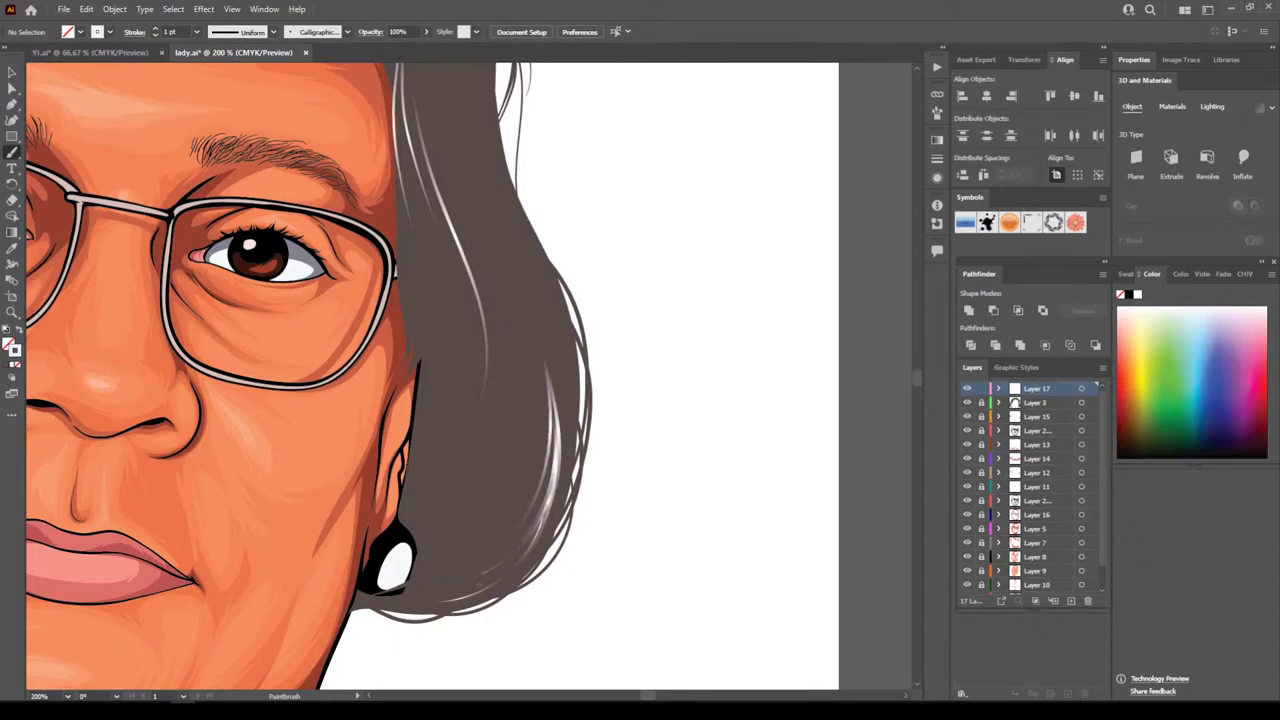
mouse_move(484, 581)
mouse_down()
mouse_move(543, 521)
mouse_move(557, 410)
mouse_up()
drag(467, 565, 543, 381)
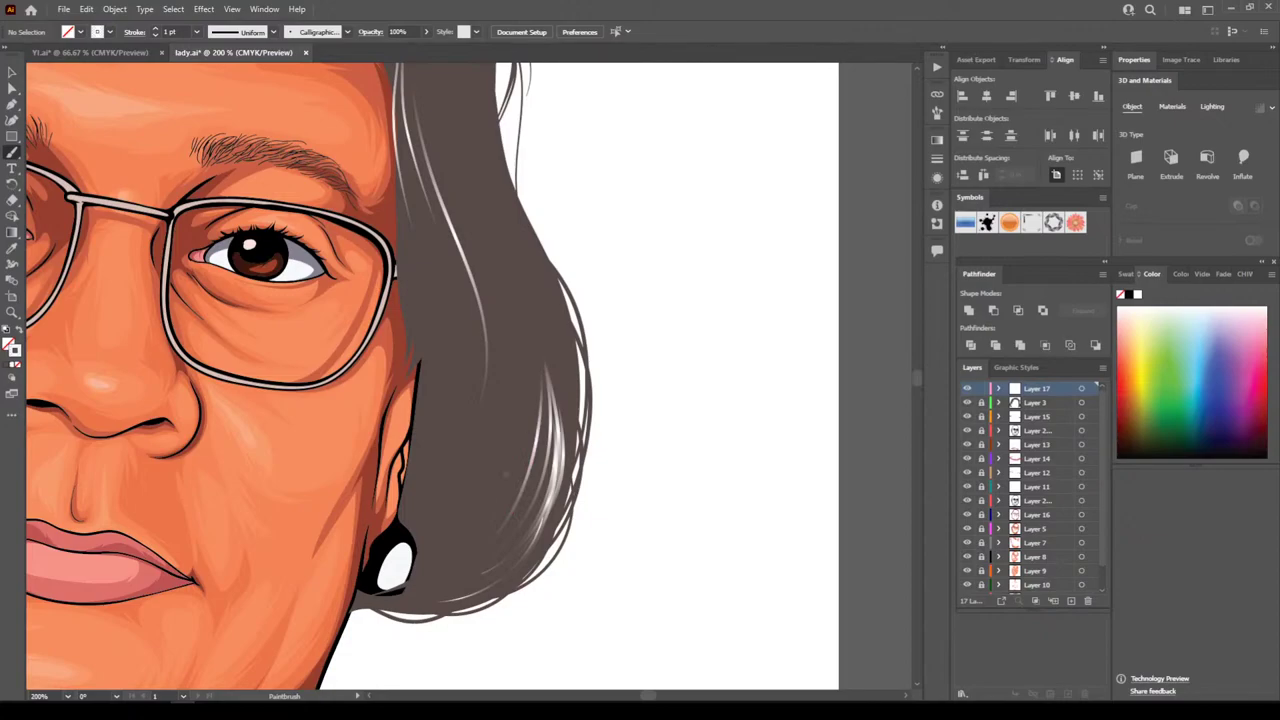
Paint white fading strands through the middle of the right-hand lower hair and around the hair beside the earring
drag(477, 529, 534, 325)
mouse_move(491, 487)
mouse_down()
mouse_move(519, 396)
mouse_move(521, 318)
mouse_up()
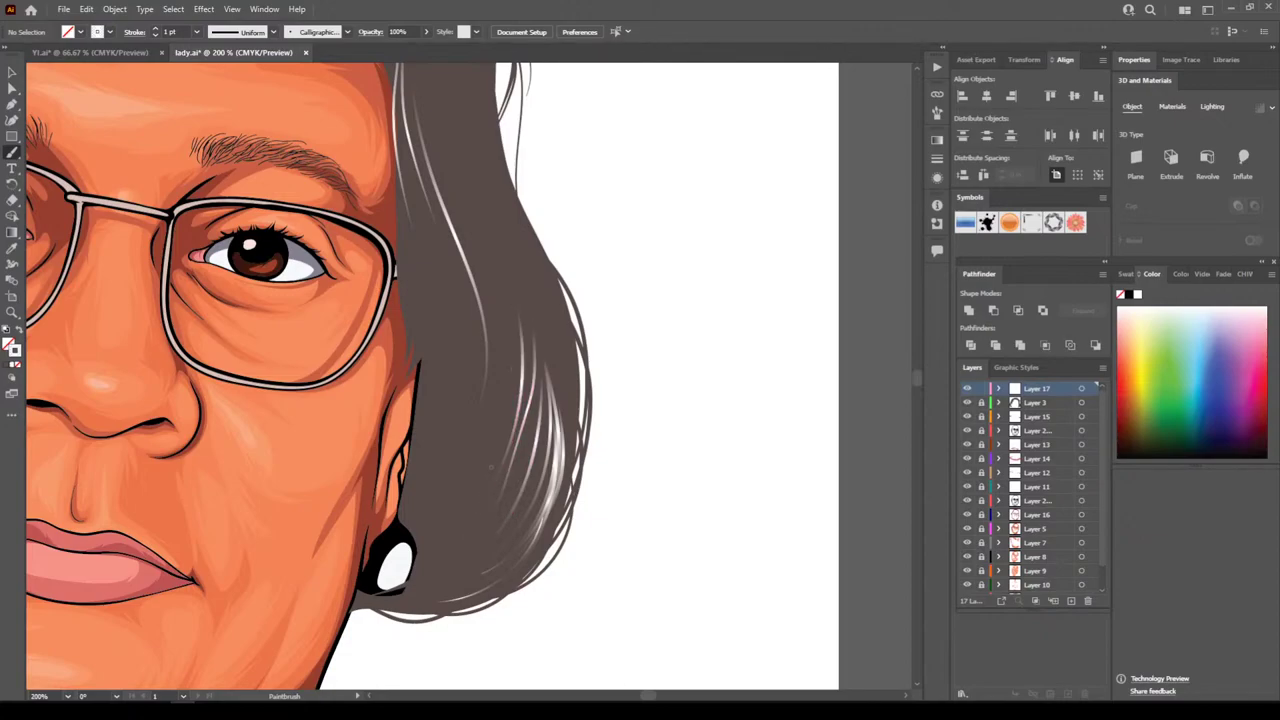
mouse_move(497, 452)
mouse_down()
mouse_move(507, 324)
mouse_move(469, 218)
mouse_up()
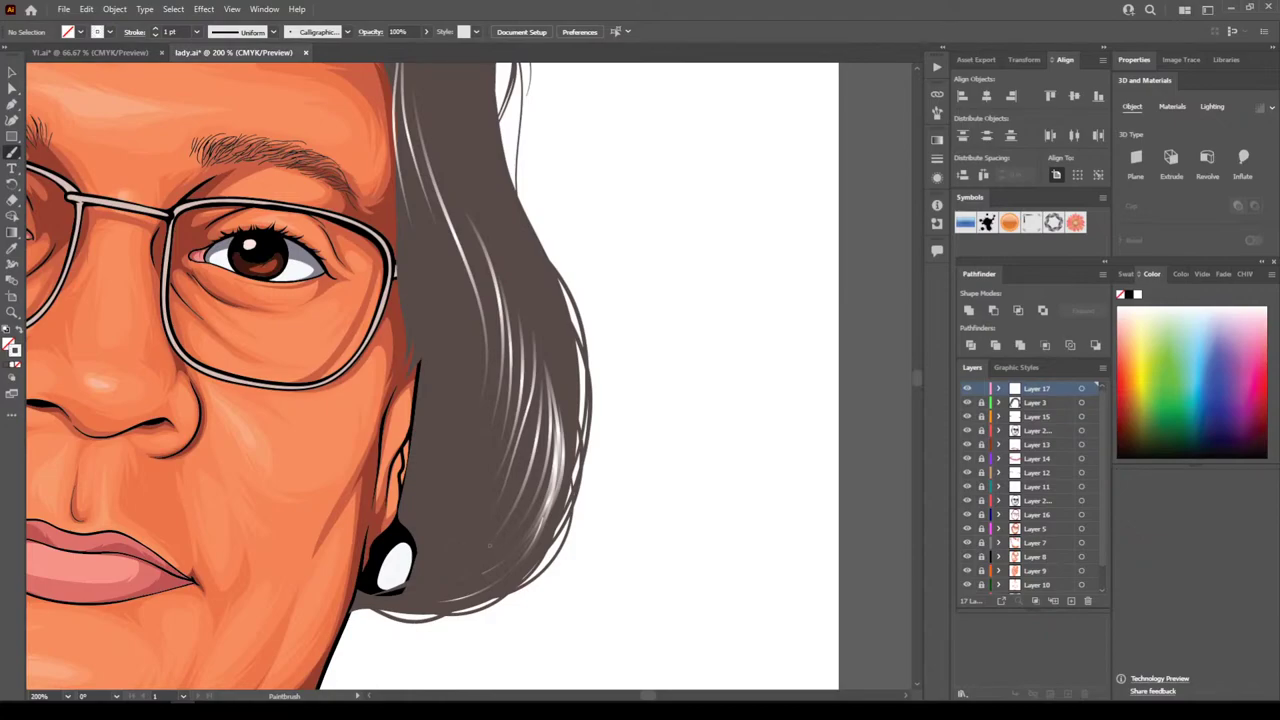
mouse_move(512, 546)
mouse_down()
mouse_move(475, 577)
mouse_move(426, 578)
mouse_up()
drag(424, 526, 409, 470)
Fill the hair above and behind the right-hand ear with long white fading strands reaching up past the glasses
key(ctrl+0)
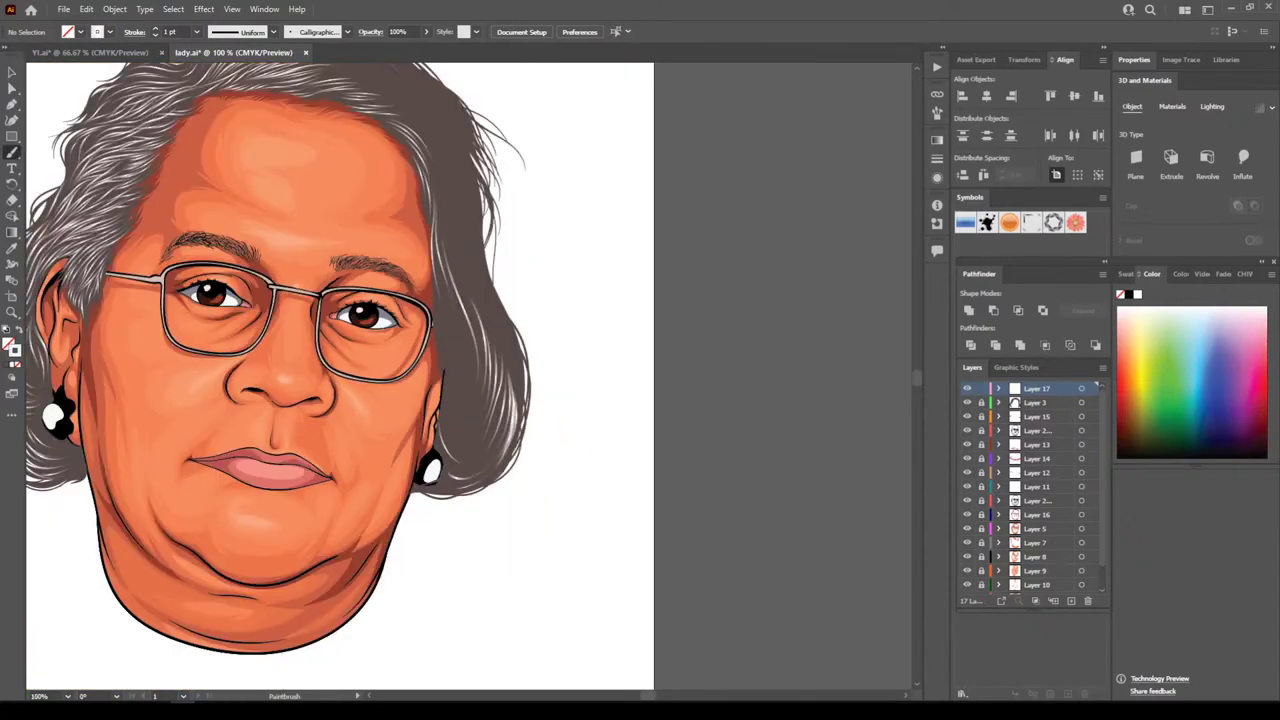
key(ctrl+1)
key(ctrl+equal)
key(ctrl+equal)
scroll(726, 668, up, 2)
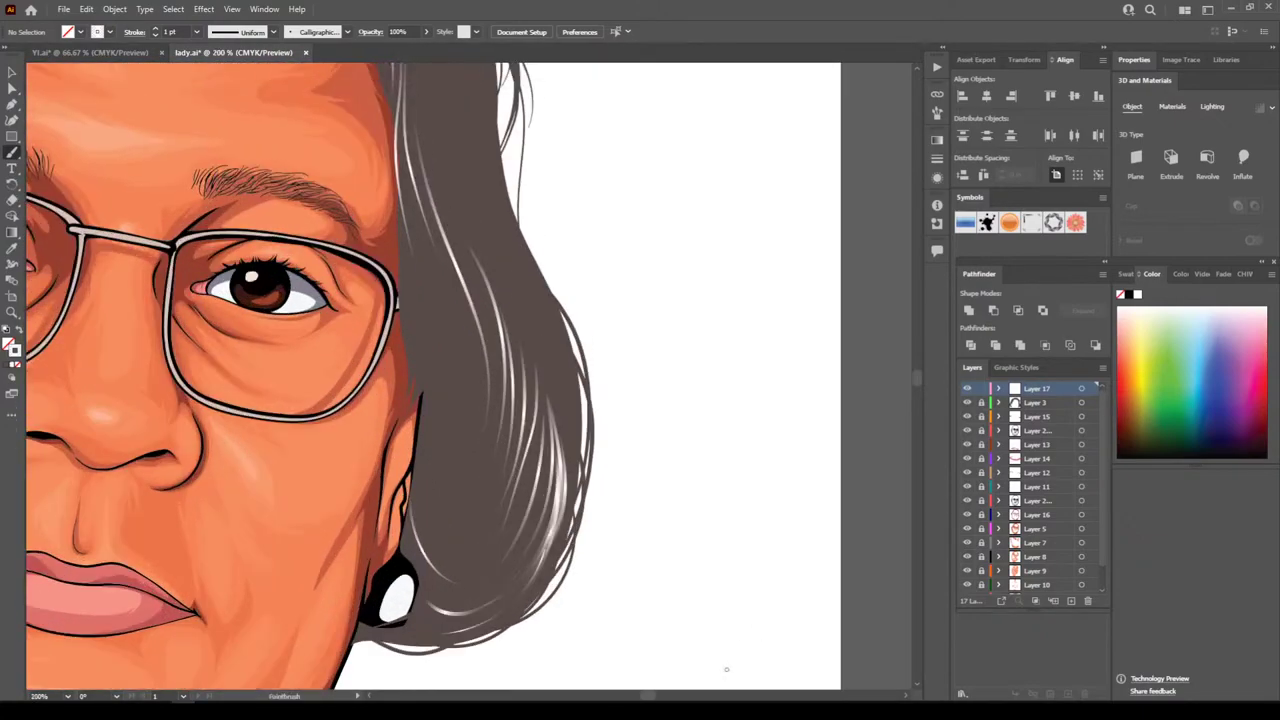
drag(463, 577, 444, 455)
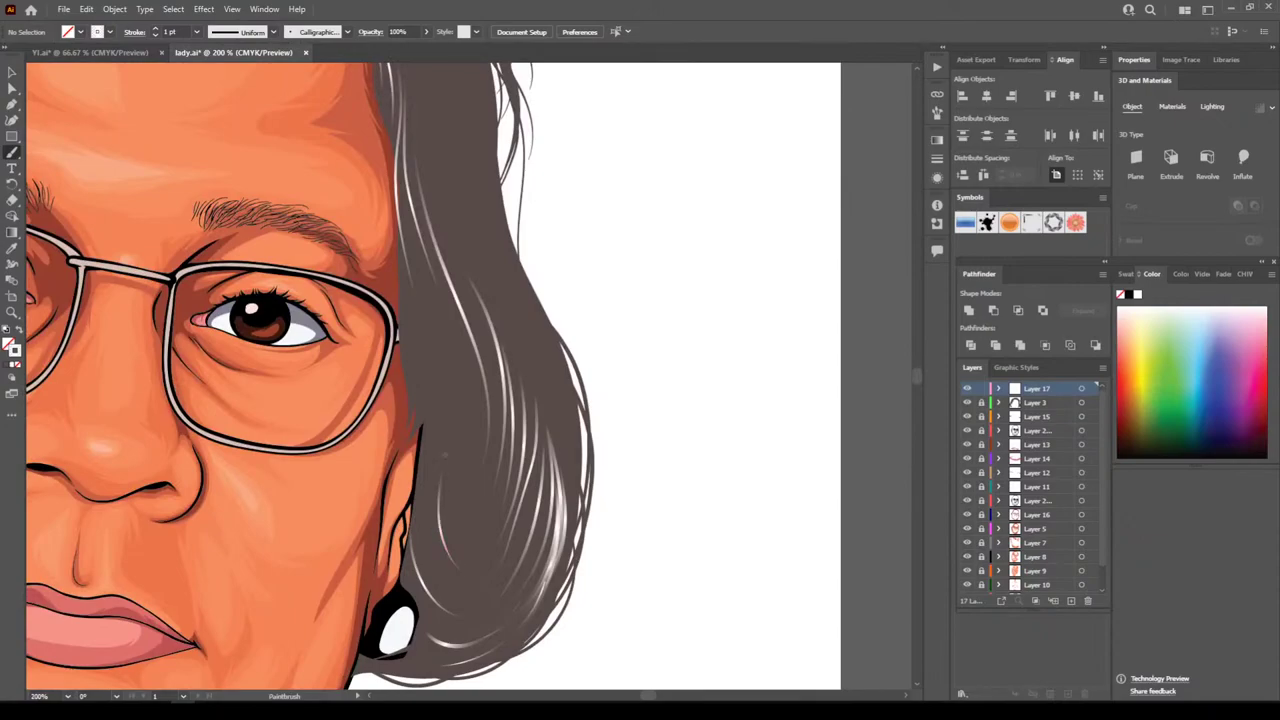
mouse_move(429, 505)
mouse_down()
mouse_move(447, 407)
mouse_move(438, 354)
mouse_up()
drag(429, 447, 416, 307)
drag(418, 418, 408, 305)
drag(411, 380, 400, 273)
drag(452, 510, 445, 330)
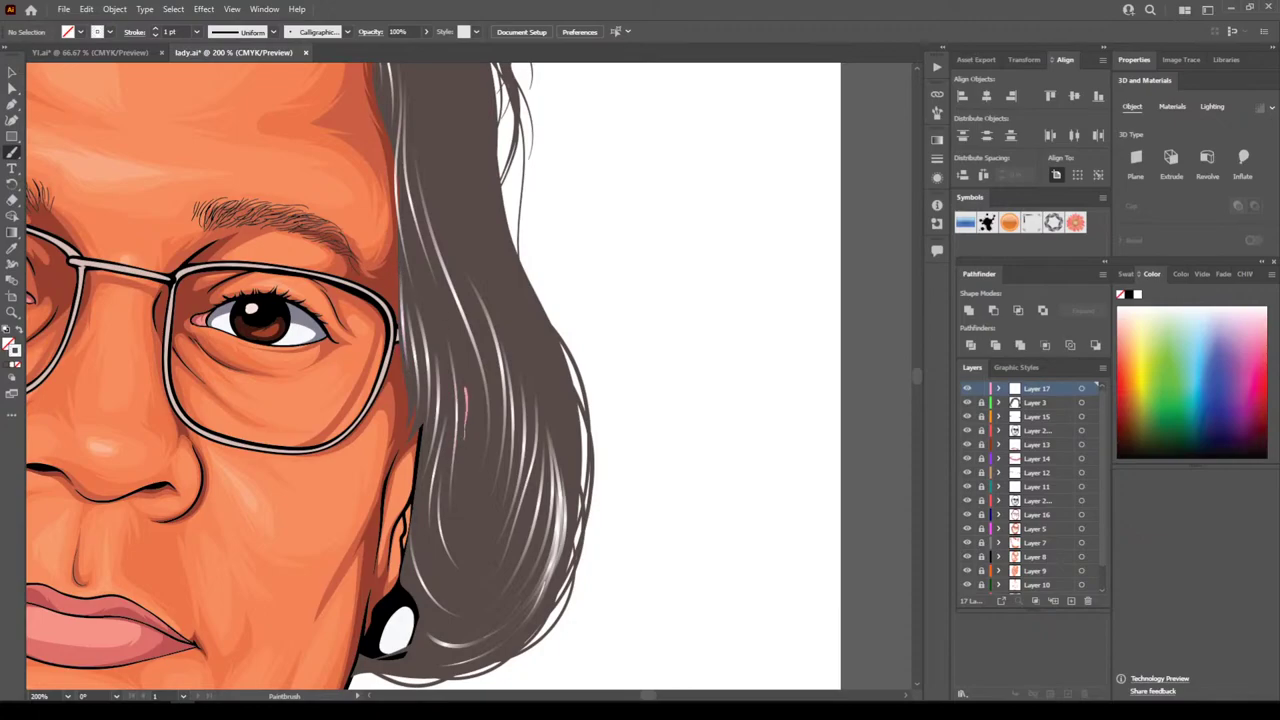
drag(465, 388, 420, 257)
drag(441, 321, 401, 197)
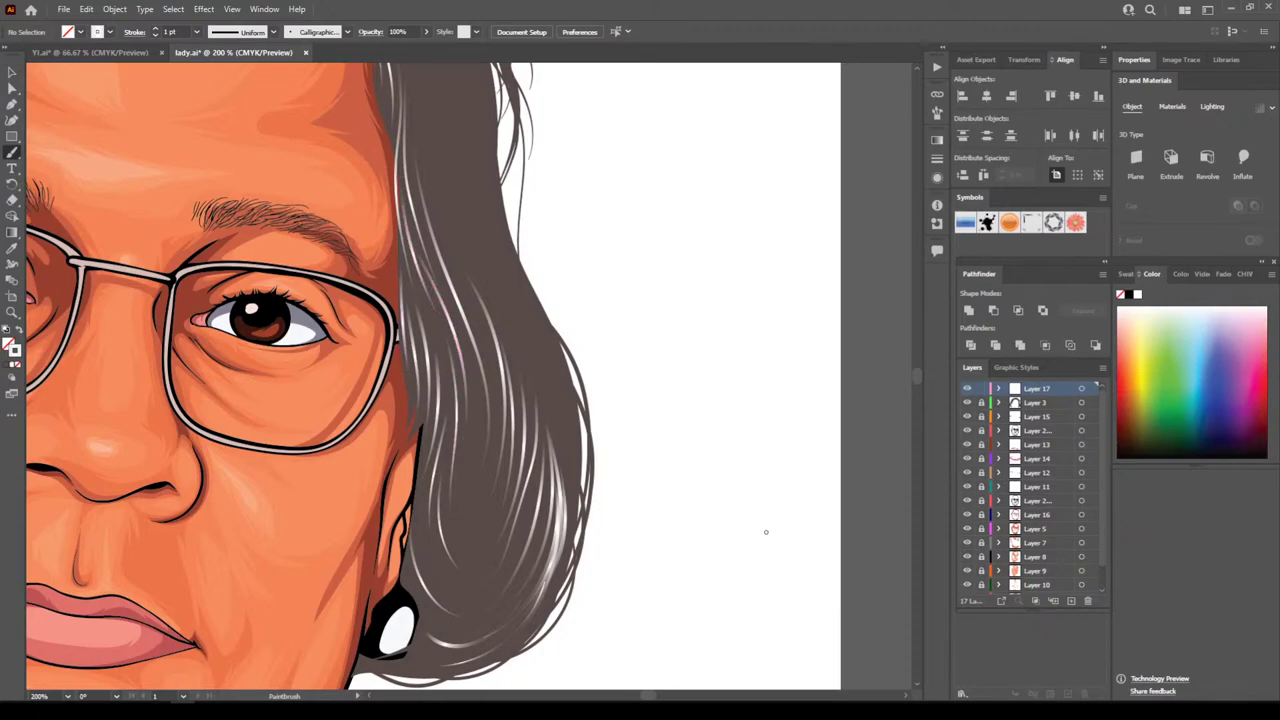
Paint diagonal white fading strands toward the outer edge of the right-hand hair at eye and eyebrow level
key(ctrl+minus)
key(ctrl+minus)
key(ctrl+minus)
key(ctrl+minus)
key(ctrl+plus)
key(ctrl+plus)
key(ctrl+plus)
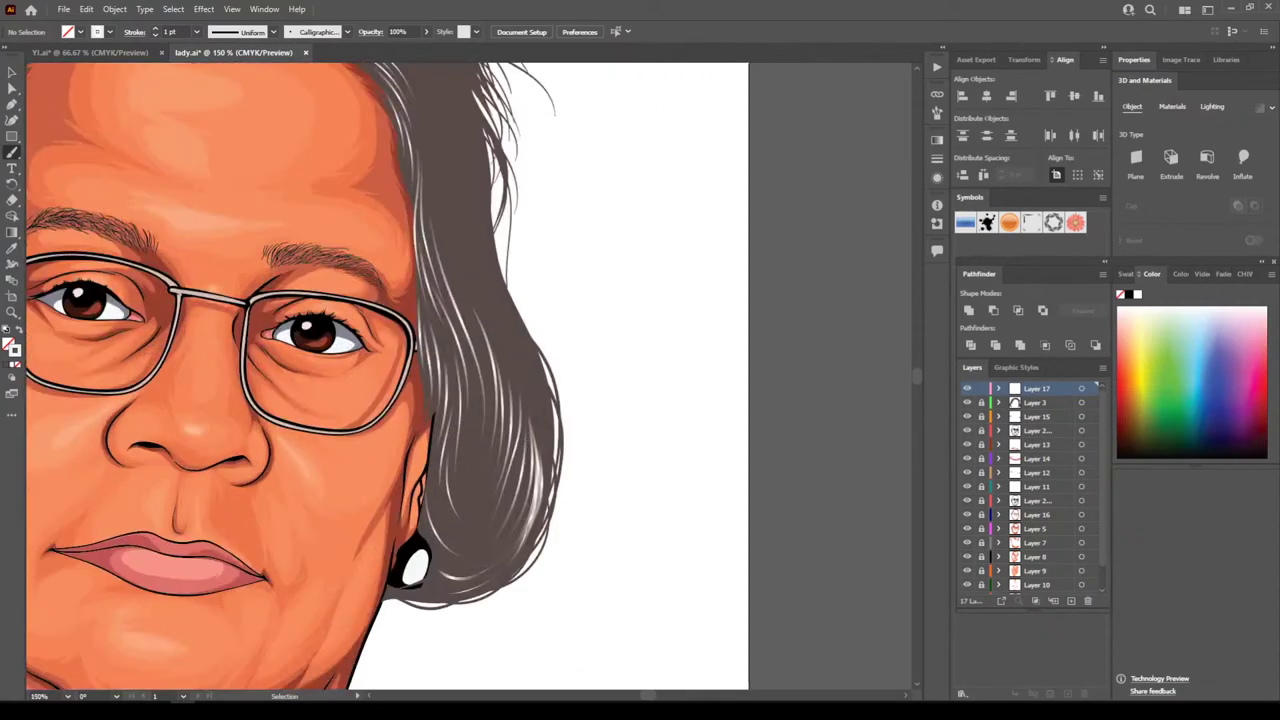
key(ctrl+plus)
key(ctrl+plus)
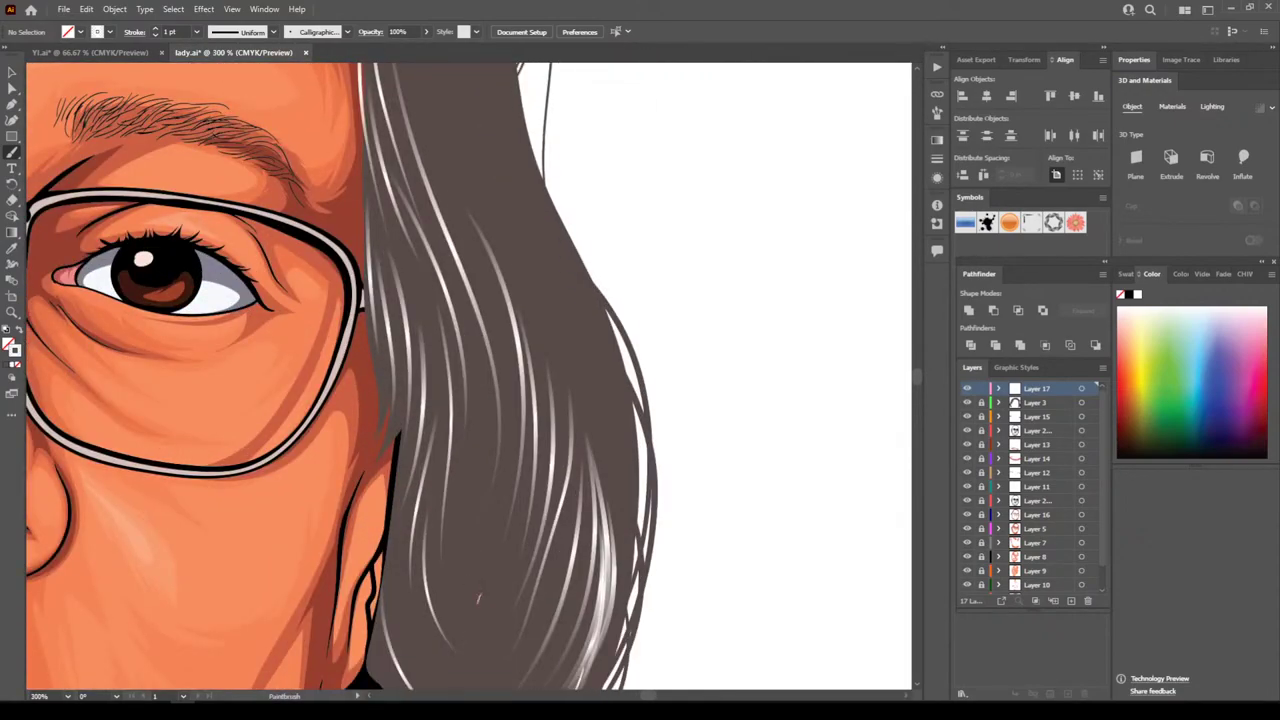
mouse_move(478, 598)
mouse_down()
mouse_move(505, 383)
mouse_move(500, 290)
mouse_up()
scroll(500, 300, up, 3)
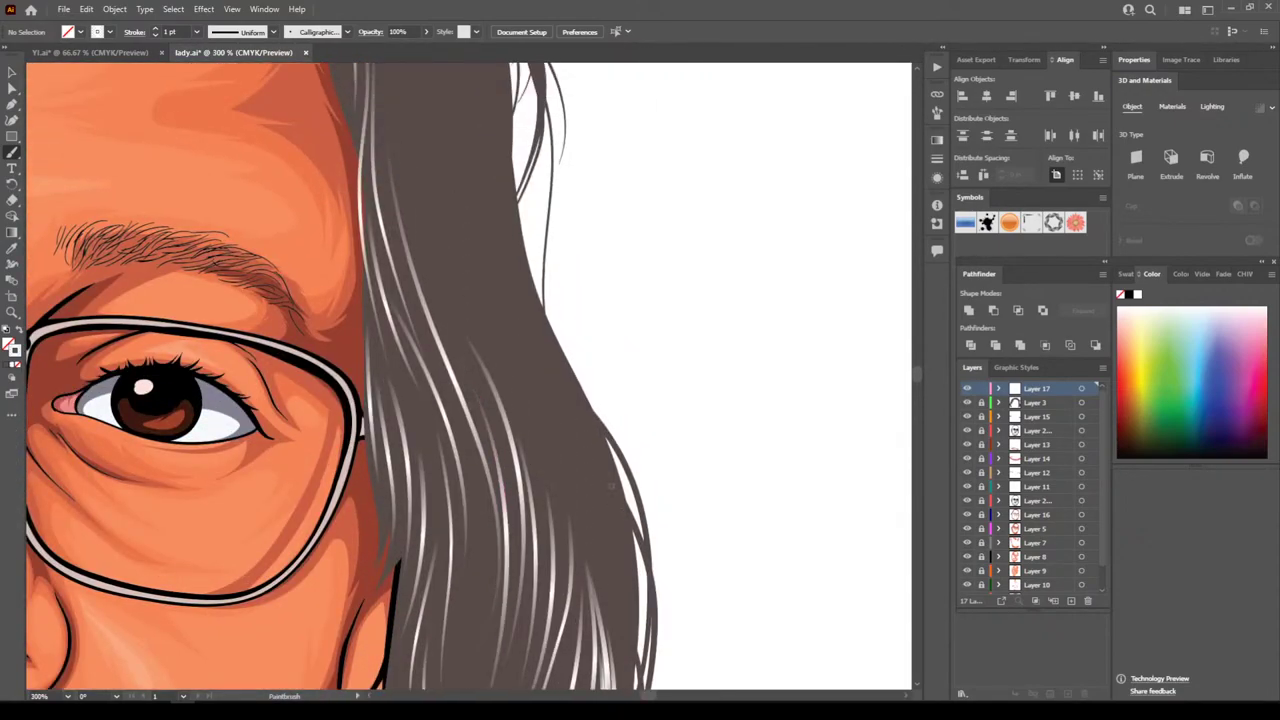
drag(621, 516, 516, 344)
drag(590, 484, 476, 300)
drag(542, 418, 441, 225)
drag(592, 417, 492, 268)
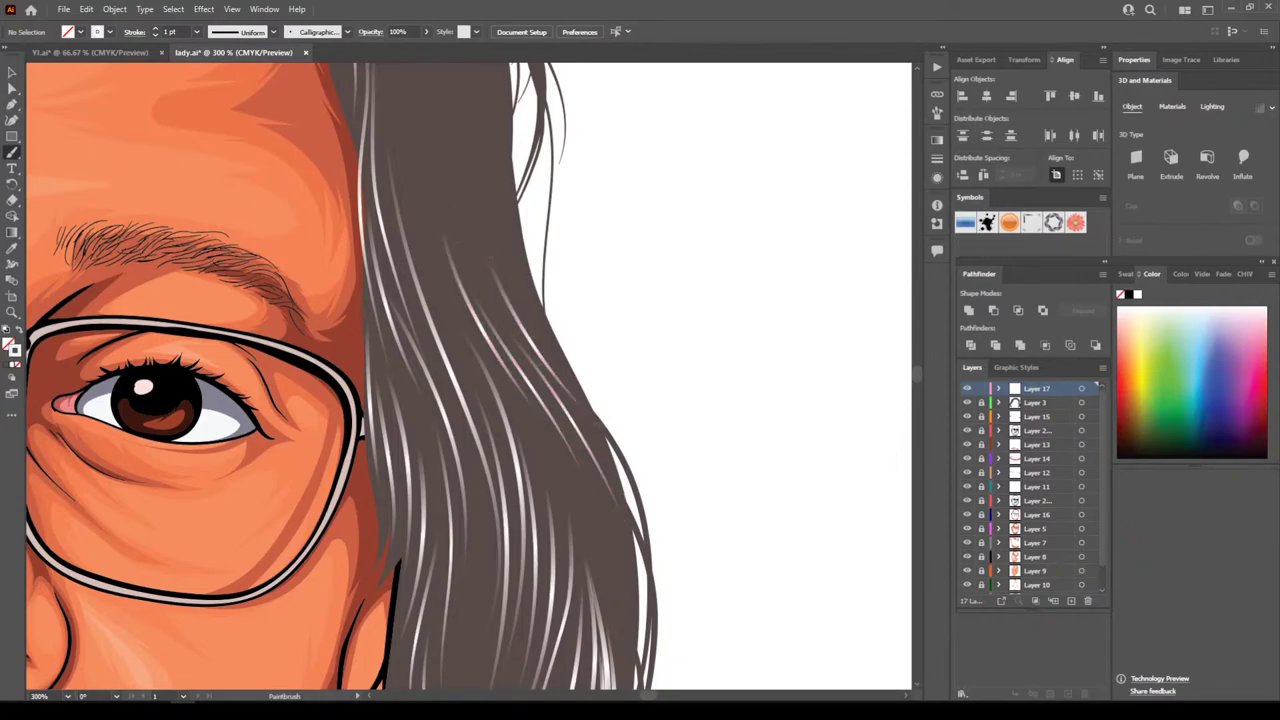
drag(538, 359, 467, 193)
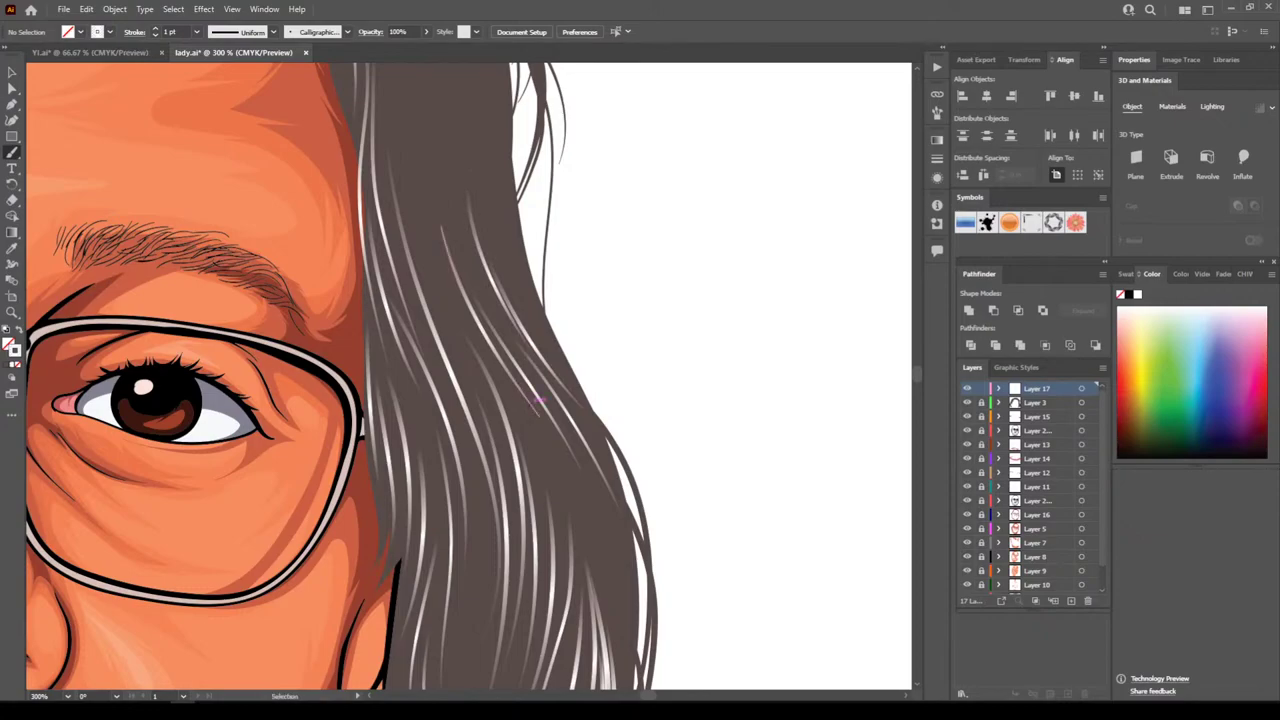
Cover the dark hair beside the right-hand temple with long, nearly vertical white fading strands
key(ctrl+minus)
key(ctrl+minus)
key(ctrl+minus)
key(ctrl+minus)
key(ctrl+plus)
key(ctrl+plus)
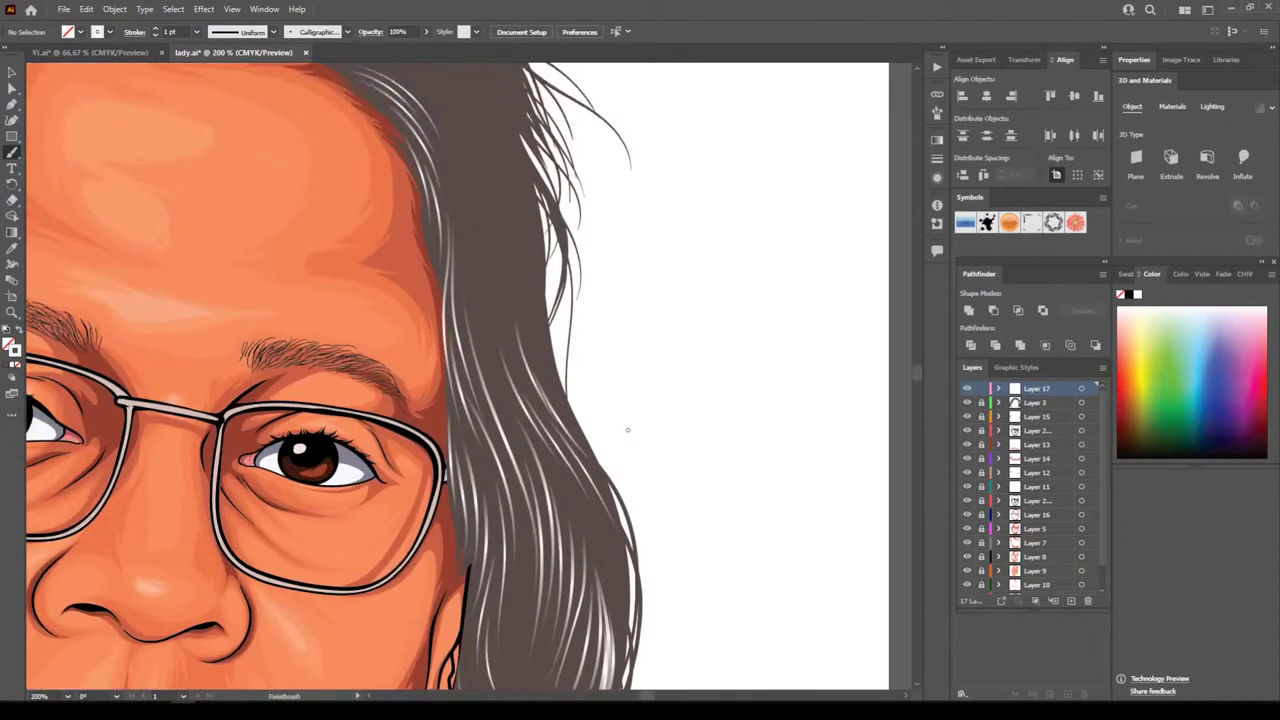
scroll(628, 510, up, 2)
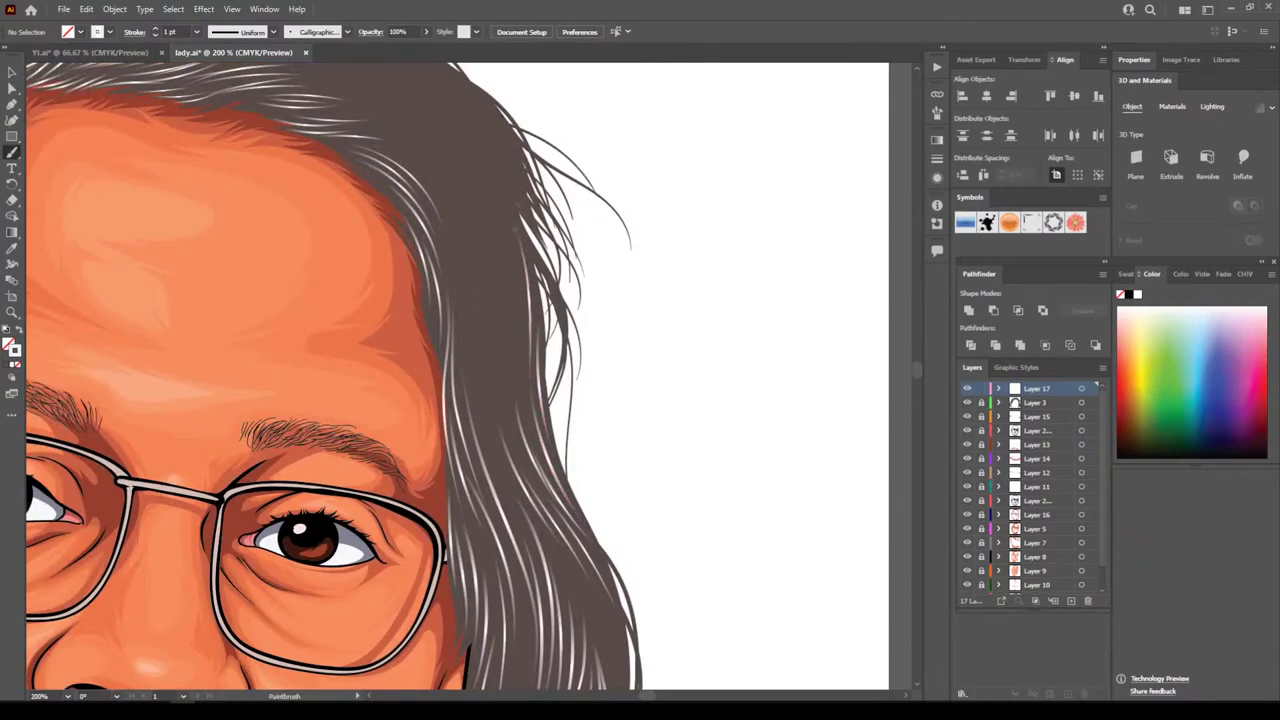
drag(519, 281, 485, 170)
mouse_move(515, 493)
mouse_down()
mouse_move(467, 346)
mouse_move(469, 311)
mouse_up()
drag(462, 388, 455, 196)
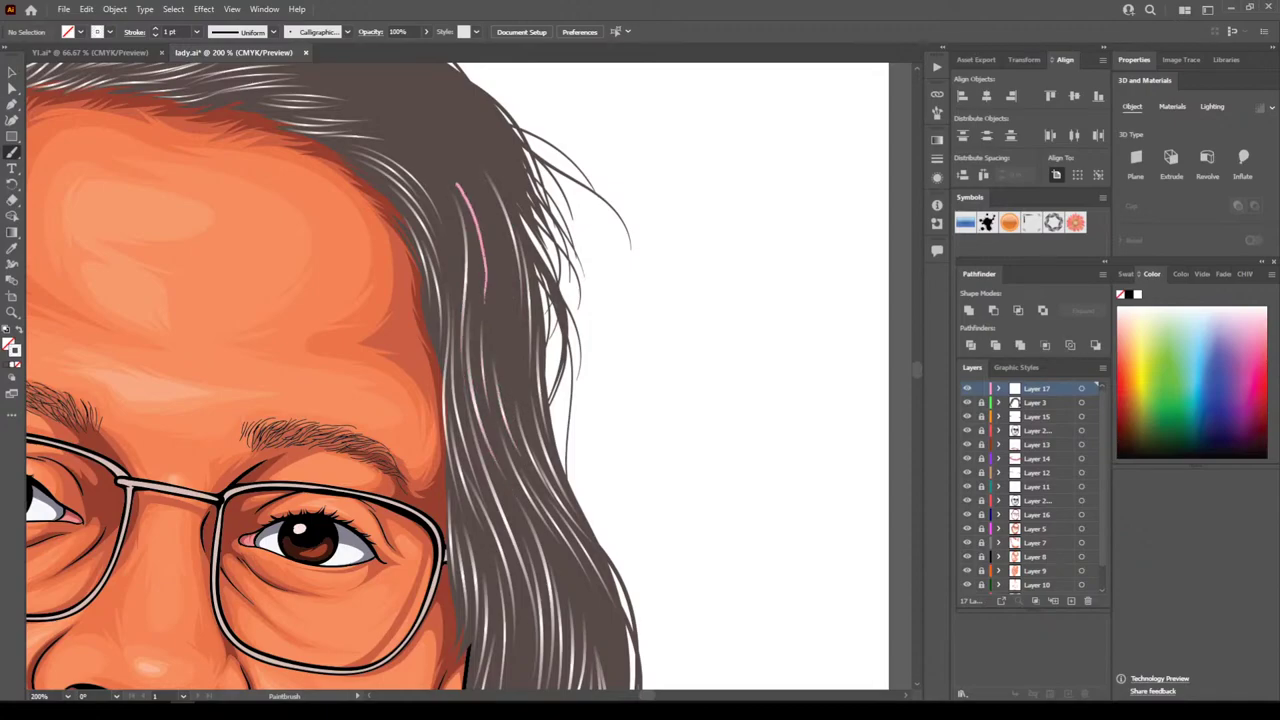
Paint long white fading strands sweeping from the top of the head over the right-hand bend of the hair
scroll(466, 200, up, 2)
scroll(560, 380, up, 3)
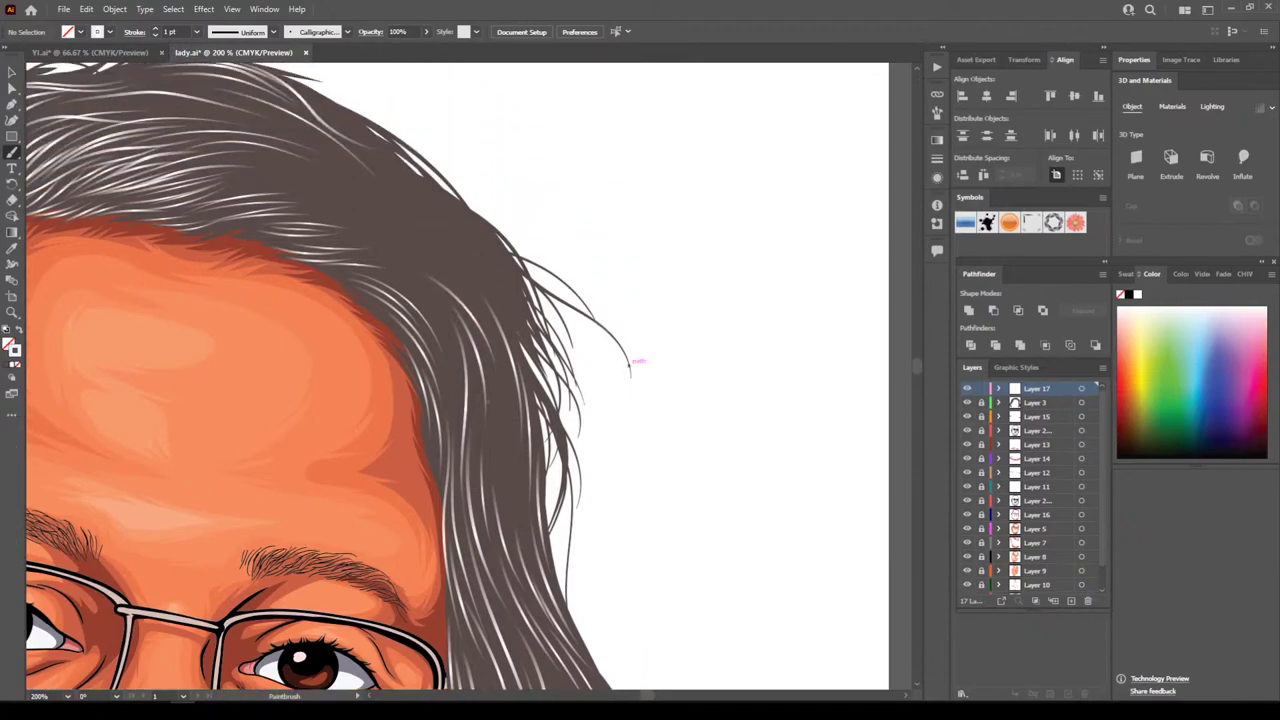
key(ctrl+minus)
key(ctrl+minus)
key(ctrl+equal)
key(ctrl+equal)
key(ctrl+equal)
mouse_move(610, 435)
mouse_down()
mouse_move(648, 500)
mouse_move(435, 257)
mouse_up()
scroll(652, 497, up, 2)
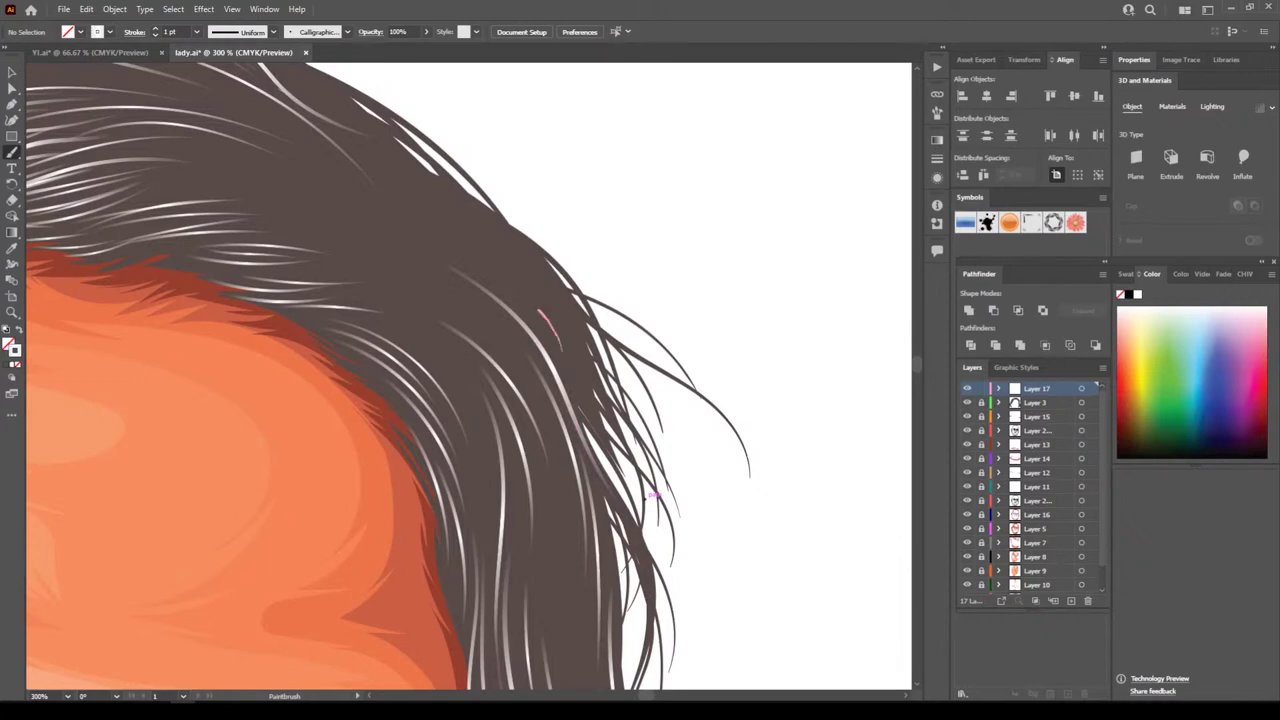
drag(538, 310, 378, 233)
drag(462, 229, 282, 212)
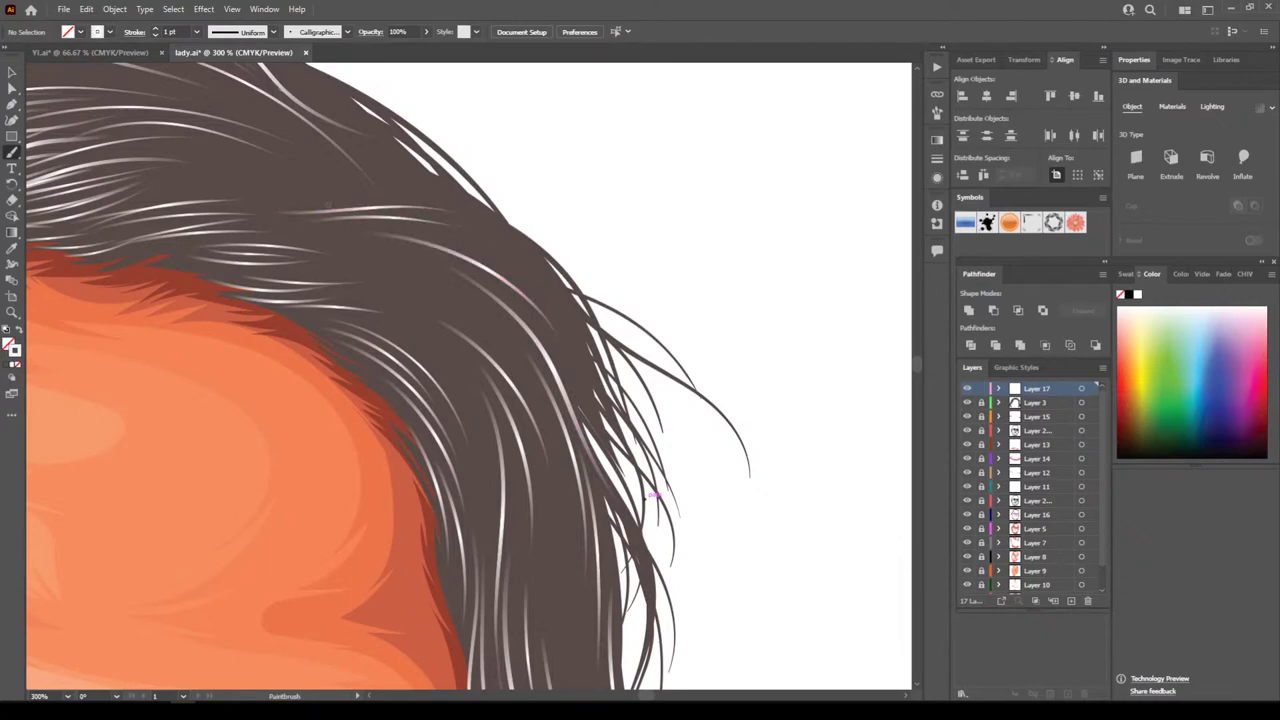
mouse_move(408, 194)
mouse_down()
mouse_move(246, 194)
mouse_move(376, 190)
mouse_move(220, 171)
mouse_up()
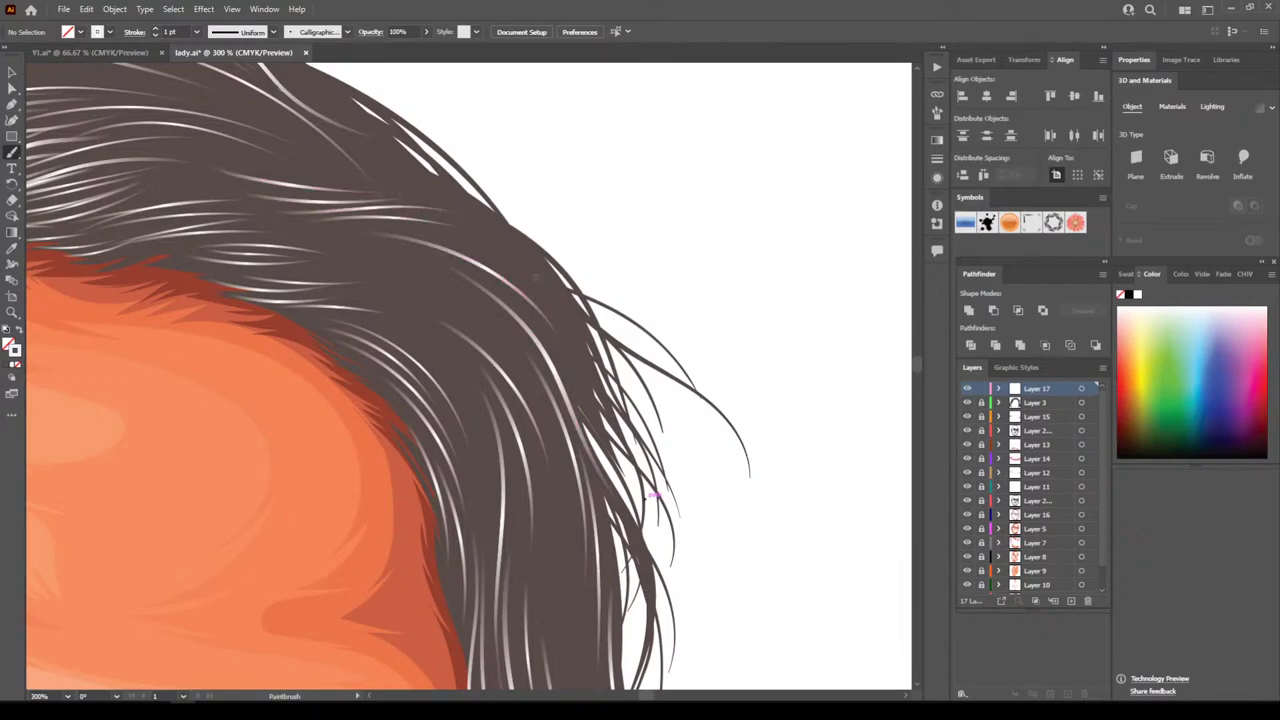
mouse_move(560, 290)
mouse_down()
mouse_move(475, 218)
mouse_move(214, 153)
mouse_up()
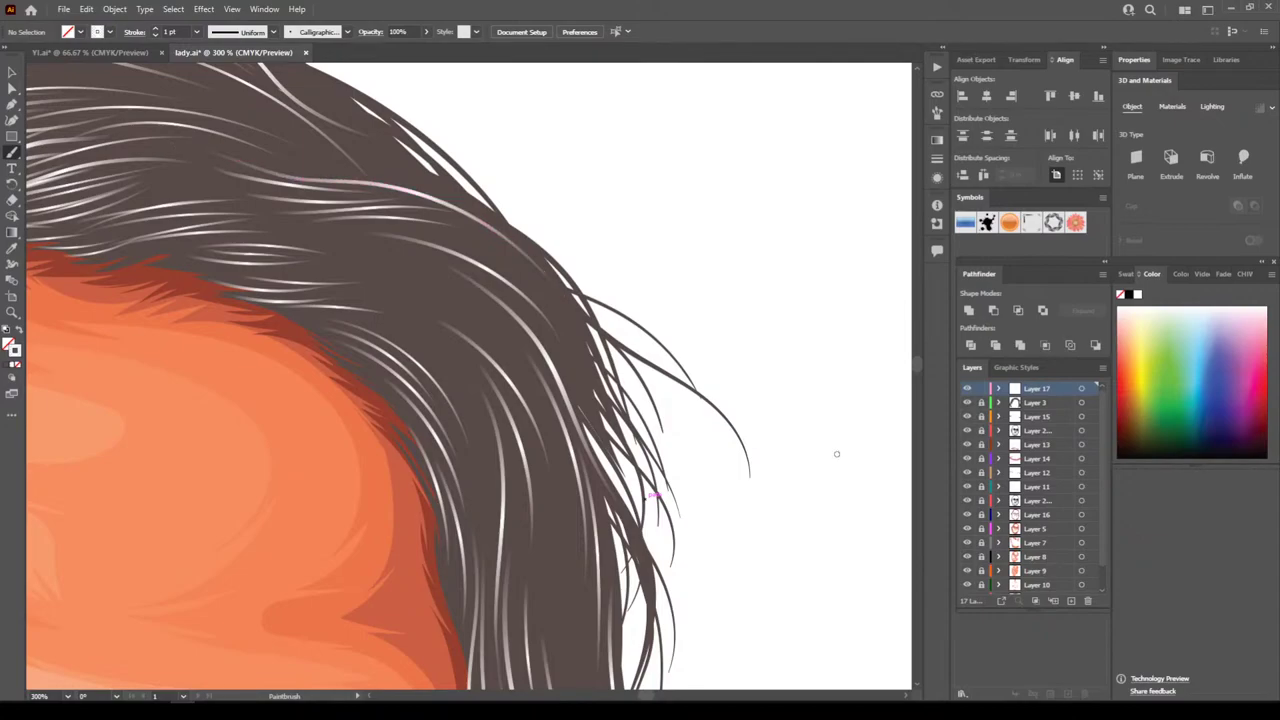
Check the whole portrait and the top of the head for dark hair areas still lacking highlight strands
key(ctrl+minus)
key(ctrl+minus)
key(ctrl+minus)
key(ctrl+minus)
key(ctrl+minus)
key(ctrl+minus)
scroll(828, 460, left, 3)
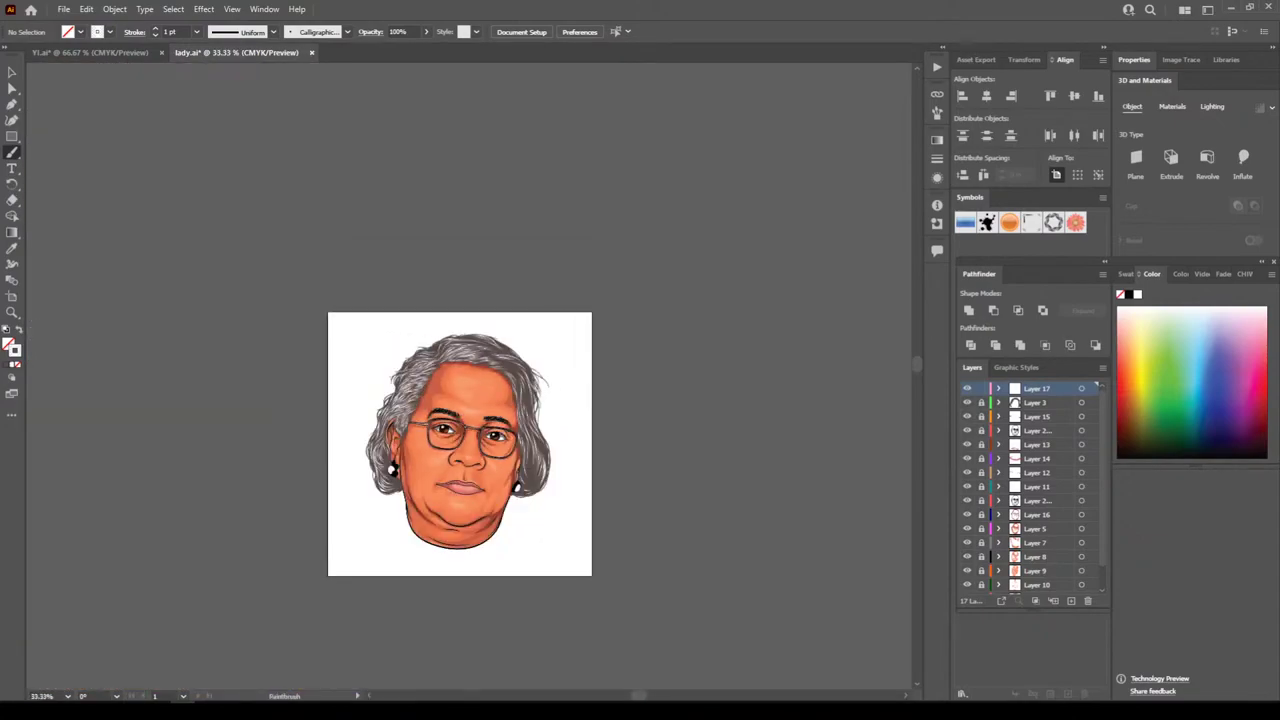
key(ctrl+plus)
key(ctrl+plus)
key(ctrl+plus)
key(ctrl+plus)
key(ctrl+plus)
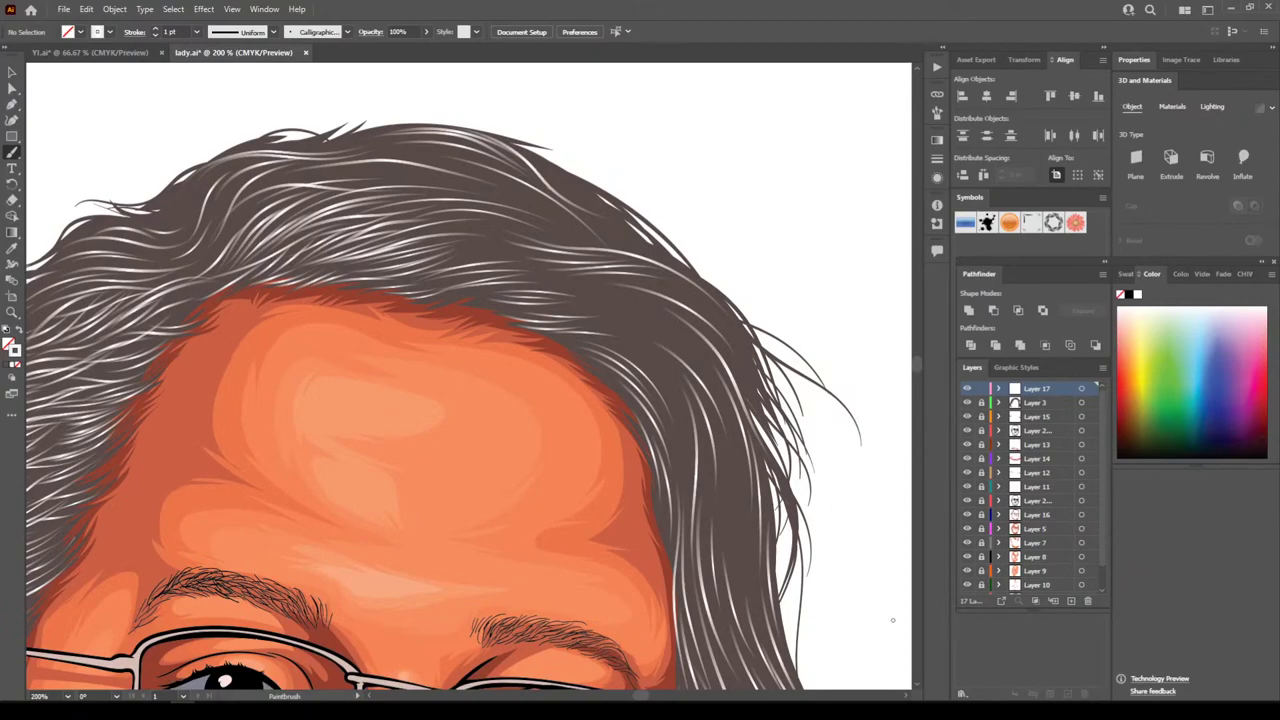
Paint white fading strands along the right-hand forehead hairline, sweeping from the bend of the hair toward the middle of the head
drag(646, 358, 543, 317)
drag(692, 363, 521, 293)
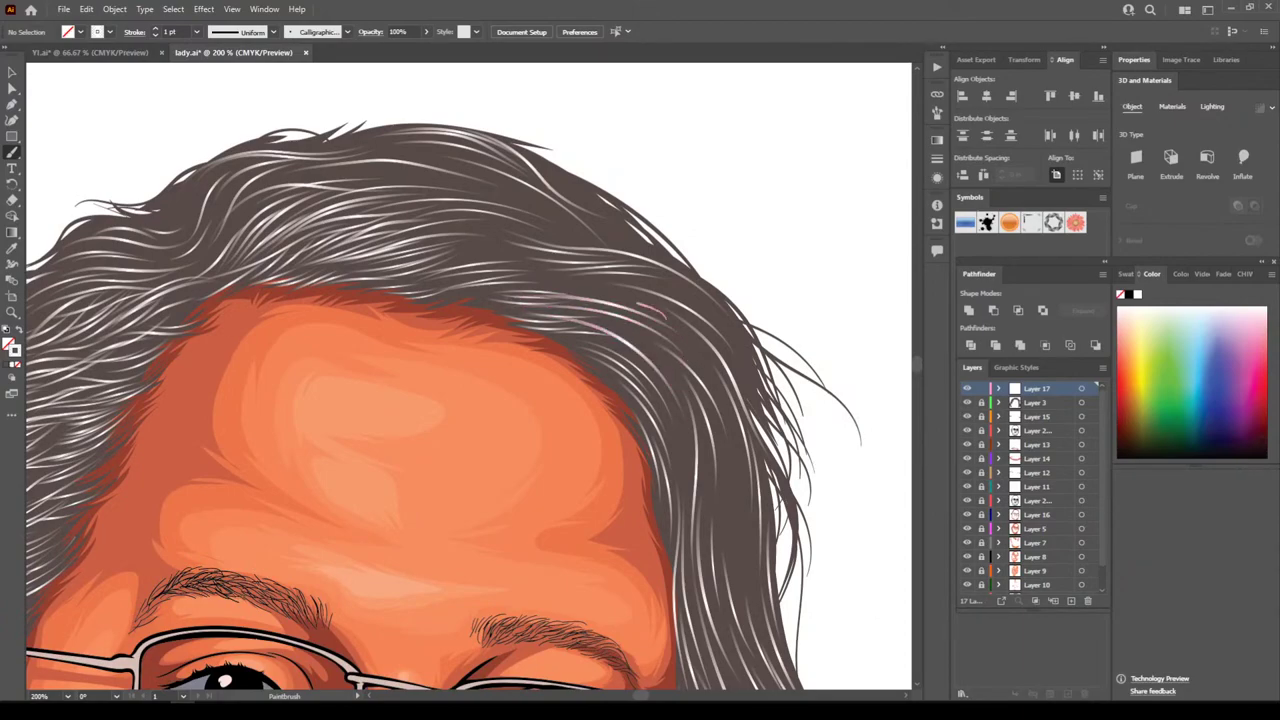
drag(638, 303, 421, 295)
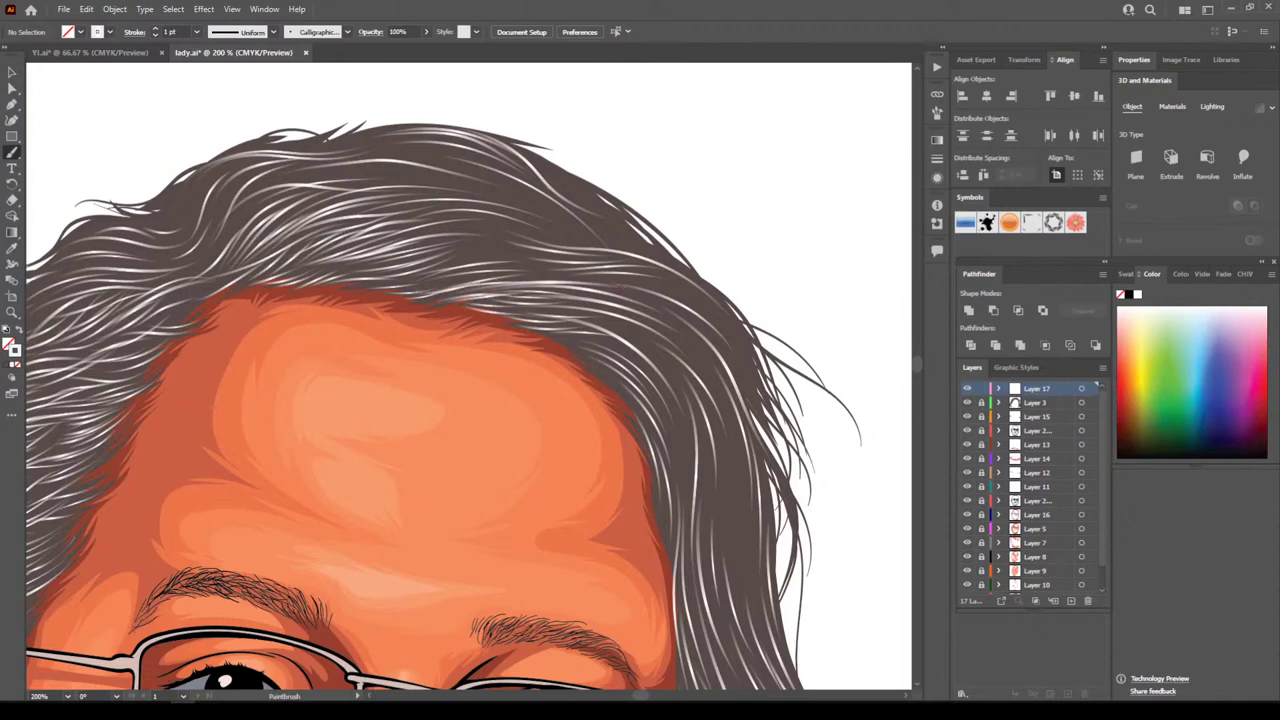
mouse_move(683, 291)
mouse_down()
mouse_move(564, 270)
mouse_move(421, 289)
mouse_up()
drag(598, 256, 421, 277)
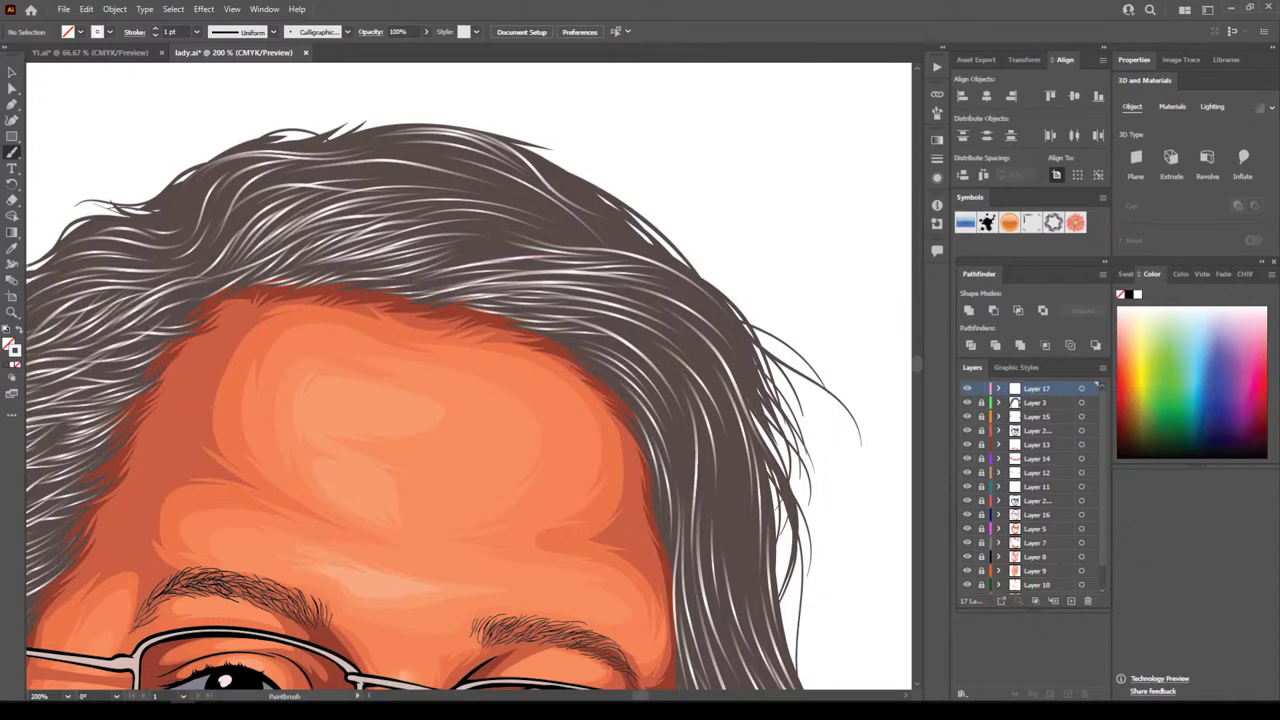
mouse_move(560, 263)
mouse_down()
mouse_move(425, 287)
mouse_move(443, 262)
mouse_move(401, 271)
mouse_up()
drag(477, 250, 353, 269)
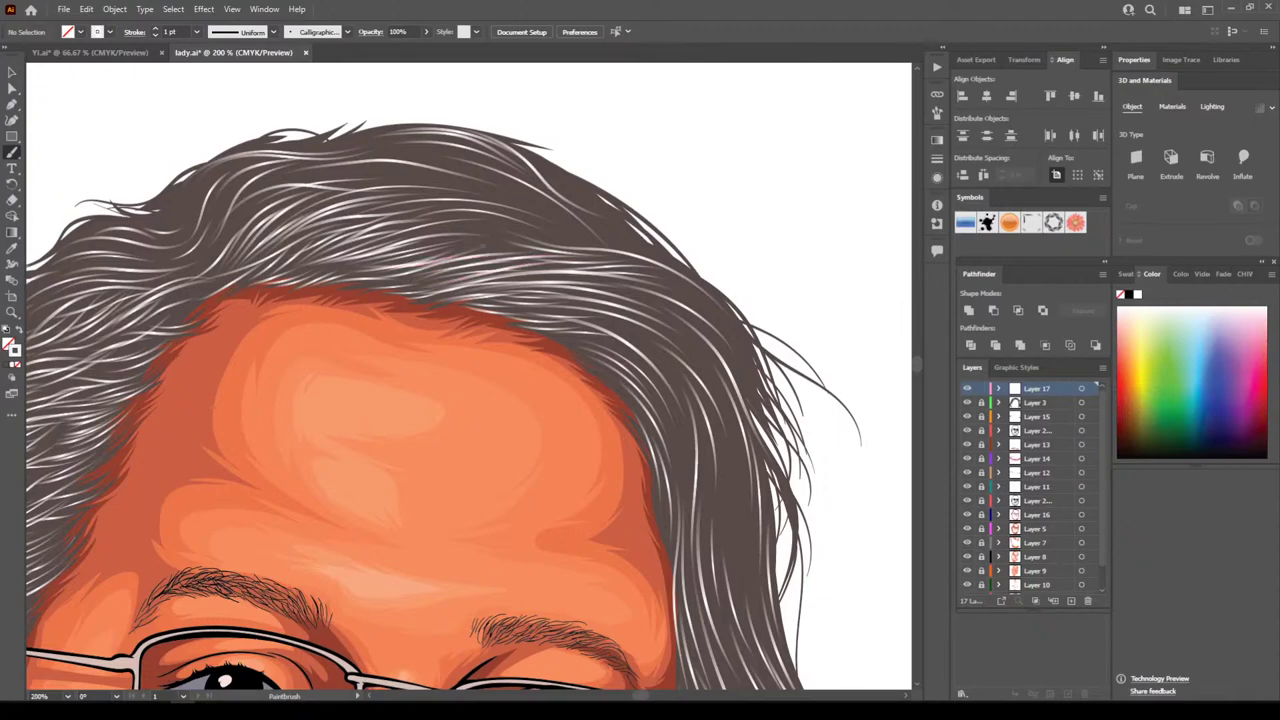
Fill the dark hair at the top of the head with long, nearly horizontal white fading strands up to the crown
mouse_move(522, 249)
mouse_down()
mouse_move(399, 262)
mouse_move(442, 230)
mouse_move(417, 231)
mouse_up()
mouse_move(564, 238)
mouse_down()
mouse_move(440, 222)
mouse_move(418, 204)
mouse_up()
mouse_move(524, 206)
mouse_down()
mouse_move(394, 192)
mouse_move(376, 178)
mouse_up()
drag(494, 180, 358, 168)
drag(474, 156, 340, 144)
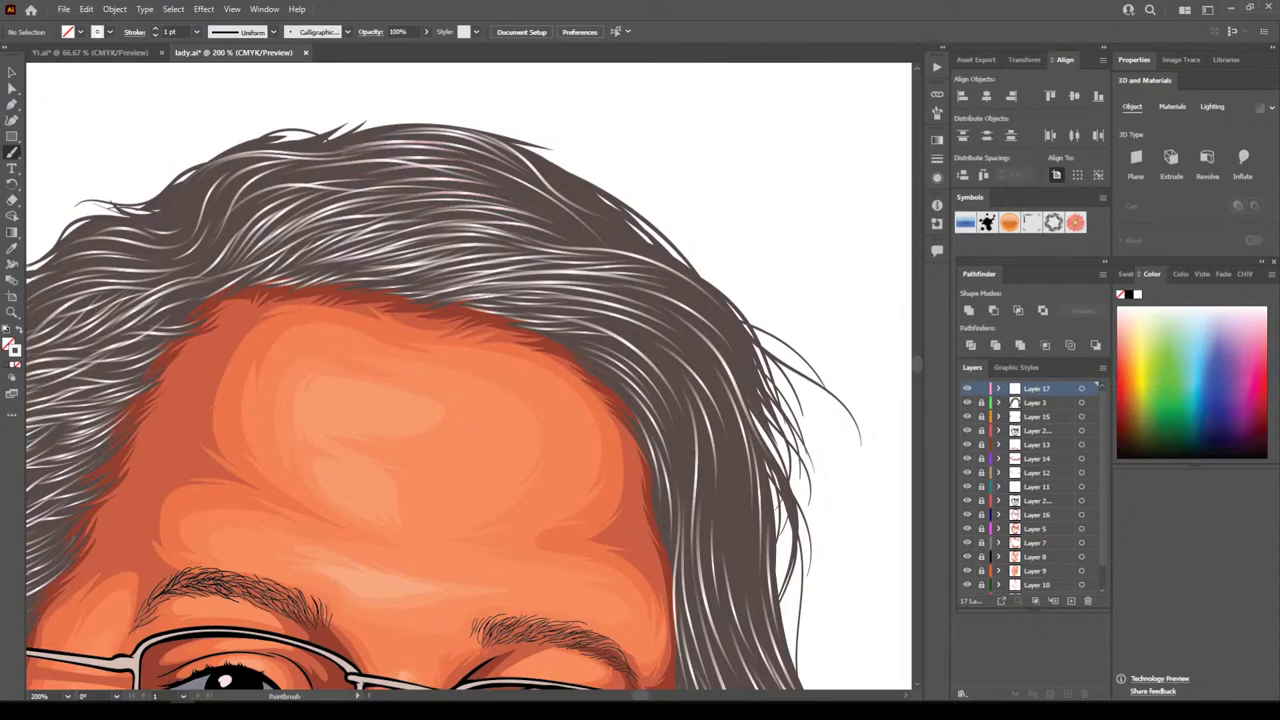
drag(434, 136, 320, 144)
Review the highlight coverage over the whole portrait, looking for dark gaps in the hair around the forehead and temples
key(ctrl+minus)
key(ctrl+minus)
key(ctrl+minus)
key(ctrl+minus)
key(ctrl+minus)
key(ctrl+minus)
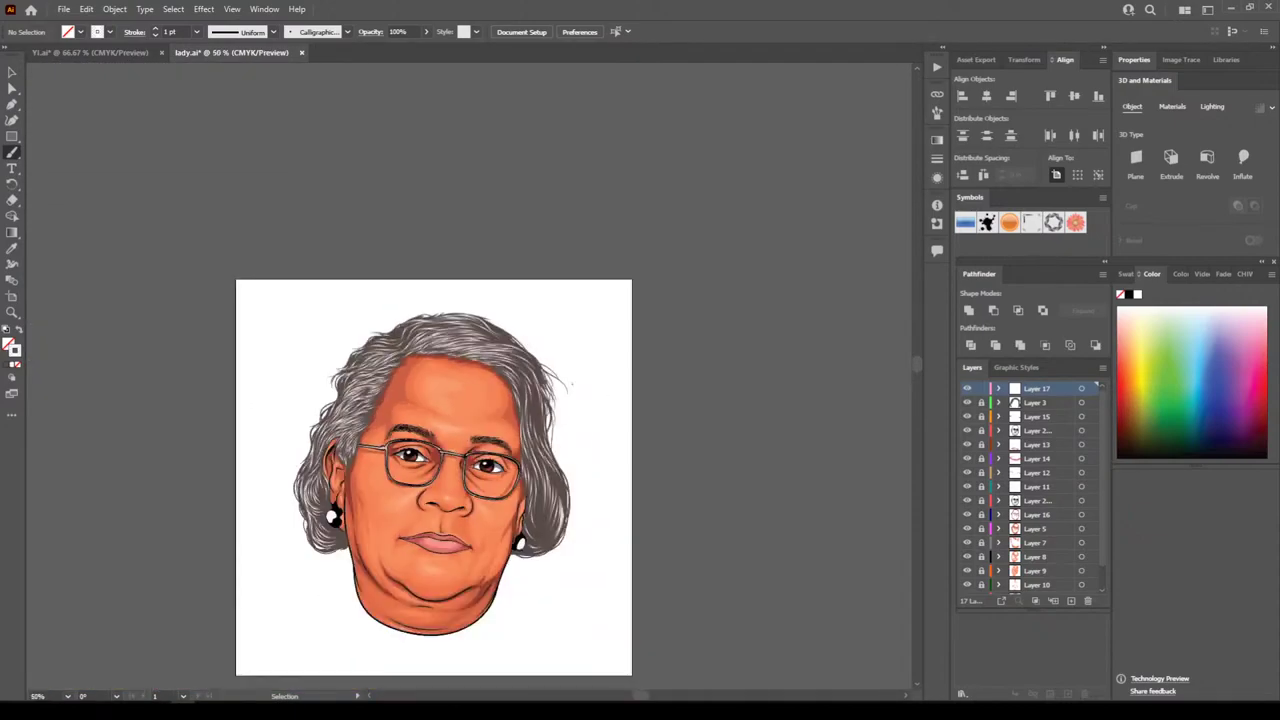
key(ctrl+plus)
key(ctrl+plus)
key(ctrl+plus)
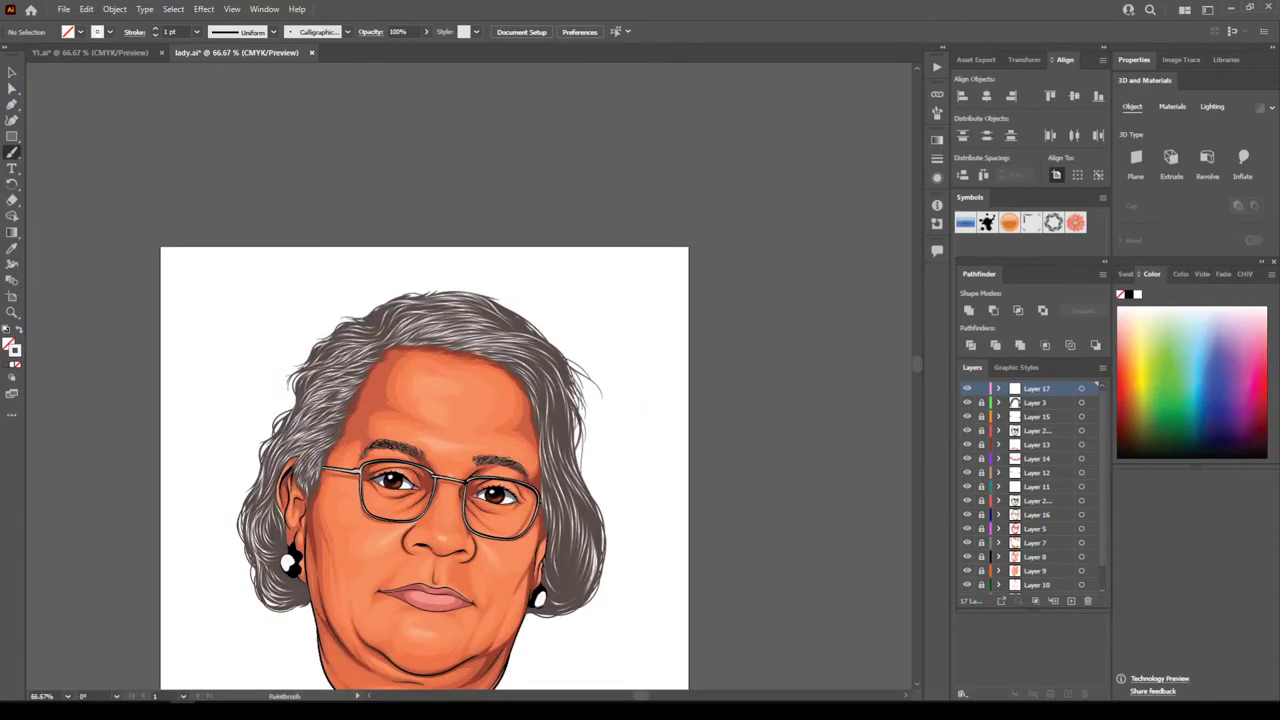
key(ctrl+plus)
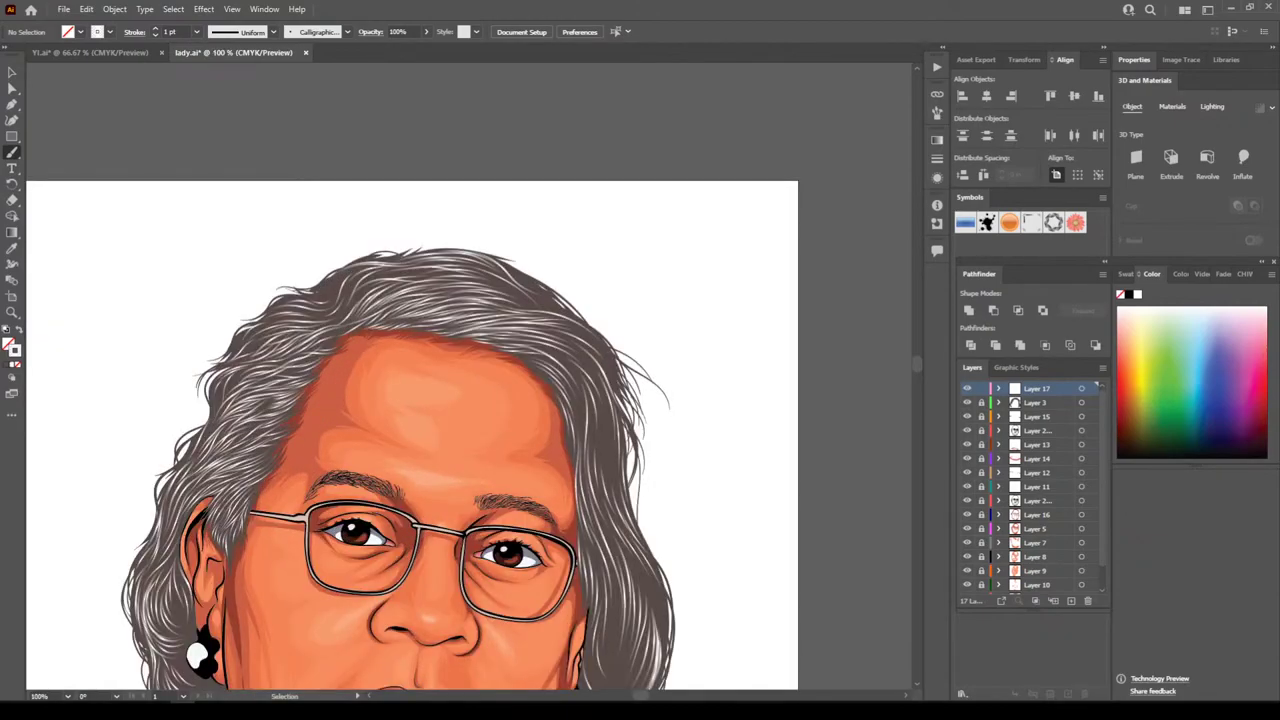
key(ctrl+plus)
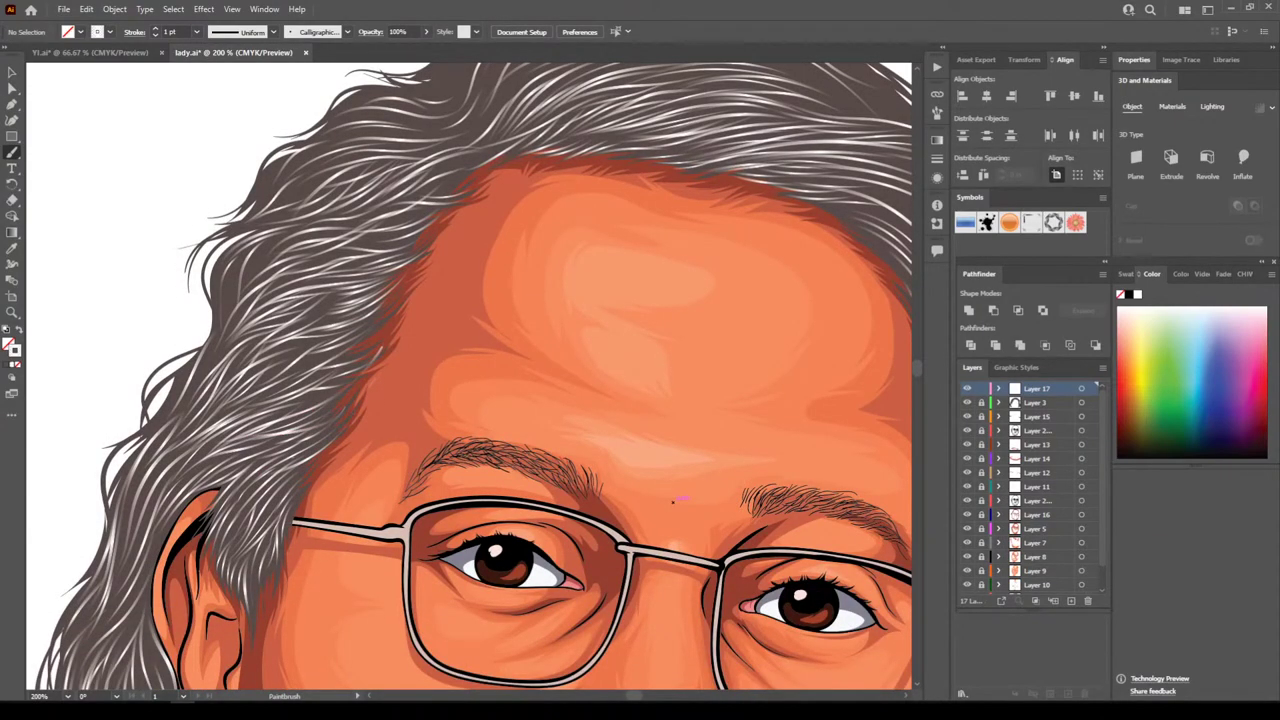
Undo the stray brush mark on the forehead and paint white fading strands along the left-hand temple hairline
key(ctrl+z)
drag(380, 367, 293, 421)
drag(403, 327, 277, 378)
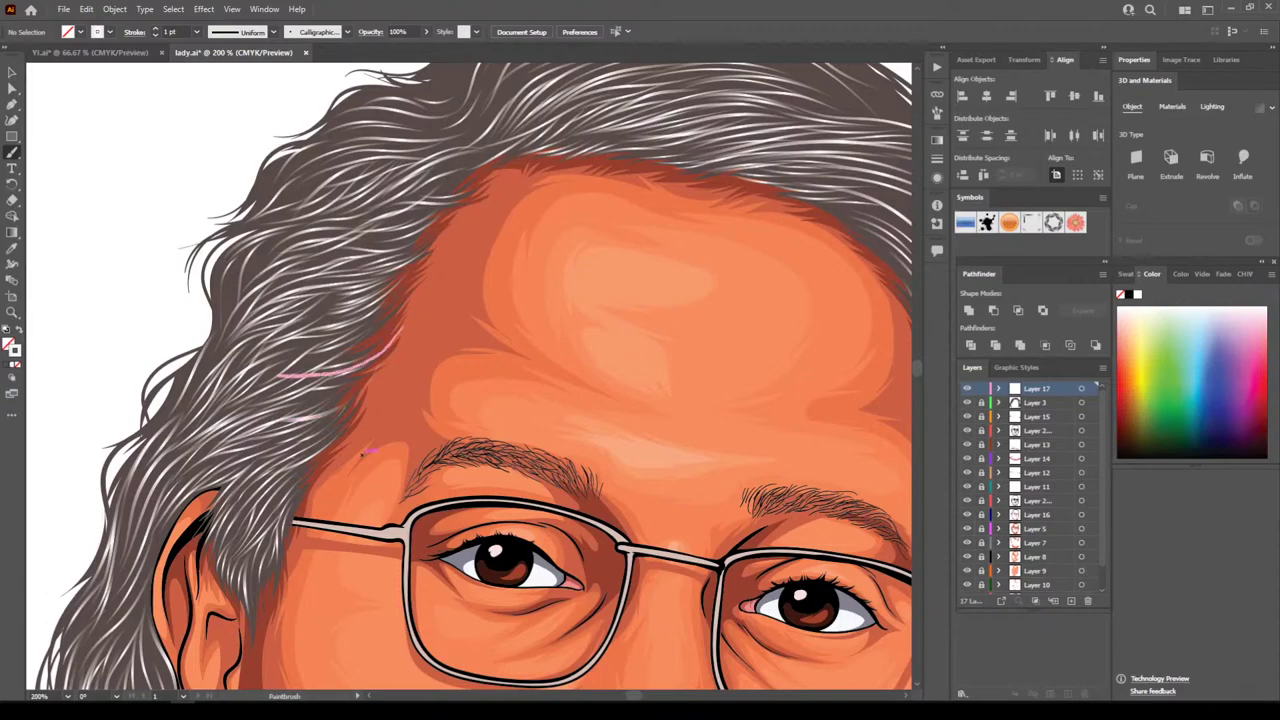
mouse_move(366, 341)
mouse_down()
mouse_move(291, 373)
mouse_move(411, 291)
mouse_move(432, 258)
mouse_up()
drag(364, 298, 463, 207)
mouse_move(365, 243)
mouse_down()
mouse_move(441, 223)
mouse_move(479, 181)
mouse_up()
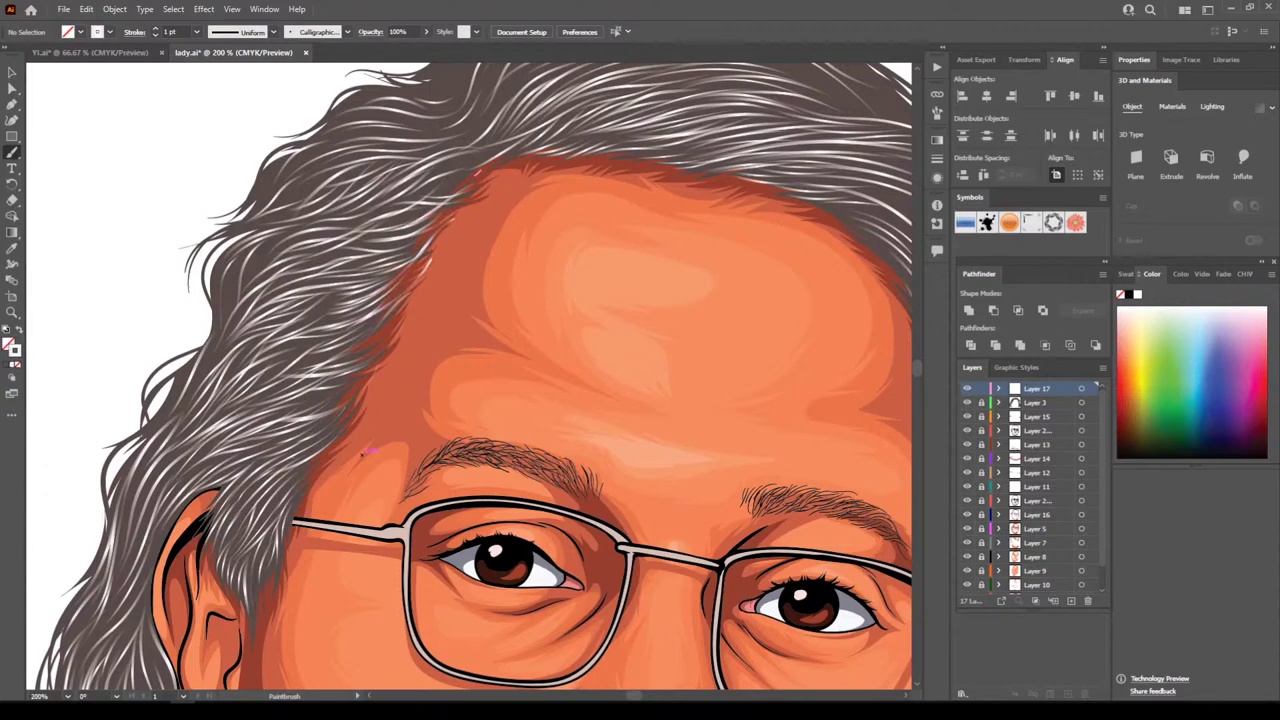
Paint curved white fading strands over the wavy dark hair on the upper left-hand part of the head
scroll(367, 451, up, 3)
mouse_move(506, 270)
mouse_down()
mouse_move(392, 320)
mouse_move(503, 266)
mouse_up()
mouse_move(404, 289)
mouse_down()
mouse_move(484, 260)
mouse_move(545, 202)
mouse_up()
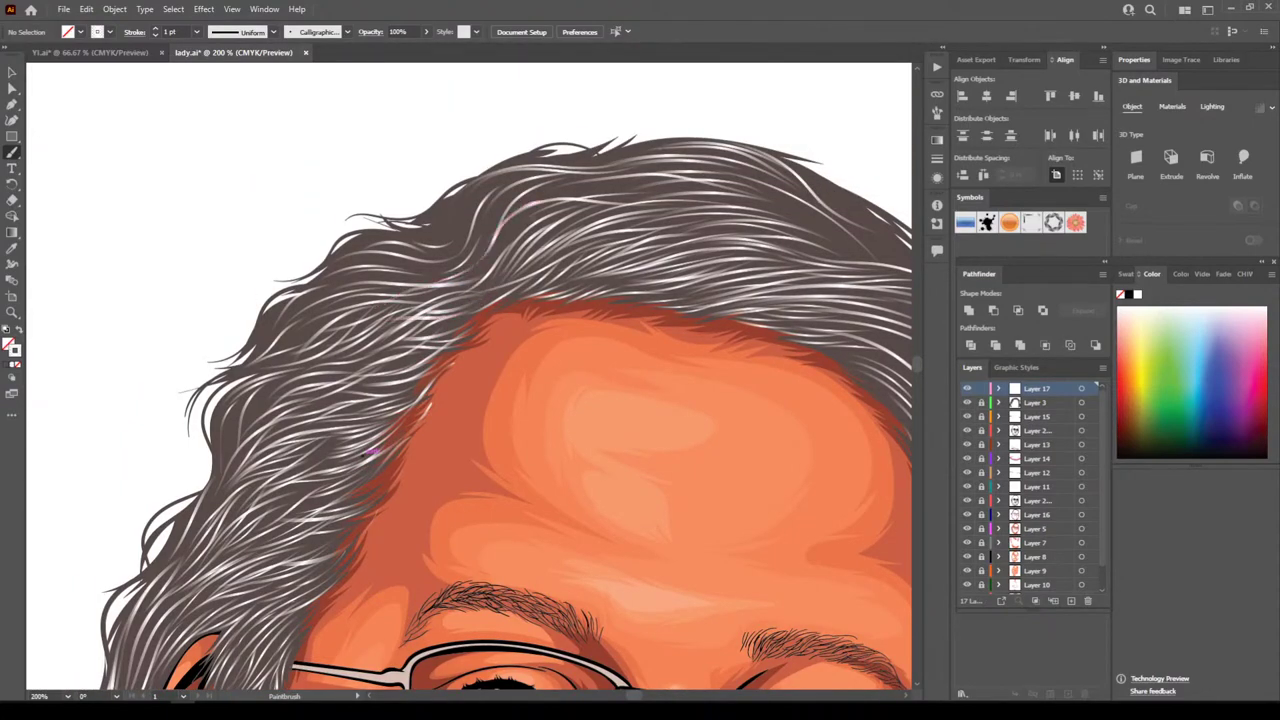
mouse_move(484, 265)
mouse_down()
mouse_move(586, 199)
mouse_move(567, 181)
mouse_move(635, 184)
mouse_up()
drag(669, 184, 513, 209)
mouse_move(434, 265)
mouse_down()
mouse_move(472, 188)
mouse_move(511, 175)
mouse_move(607, 180)
mouse_up()
mouse_move(639, 175)
mouse_down()
mouse_move(485, 181)
mouse_move(379, 242)
mouse_up()
mouse_move(461, 238)
mouse_down()
mouse_move(387, 250)
mouse_move(323, 290)
mouse_up()
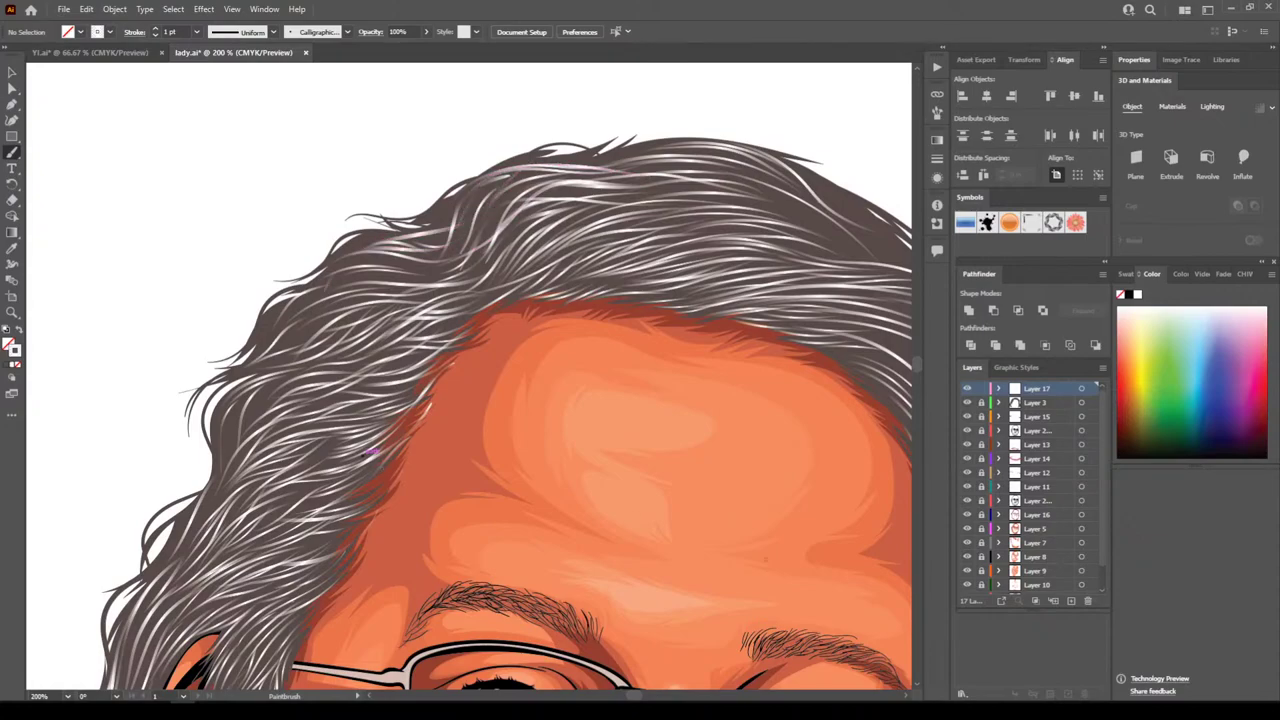
Paint curved white fading strands in the dark hair below and around the left-hand earring
key(ctrl+minus)
key(ctrl+minus)
key(ctrl+minus)
key(ctrl+minus)
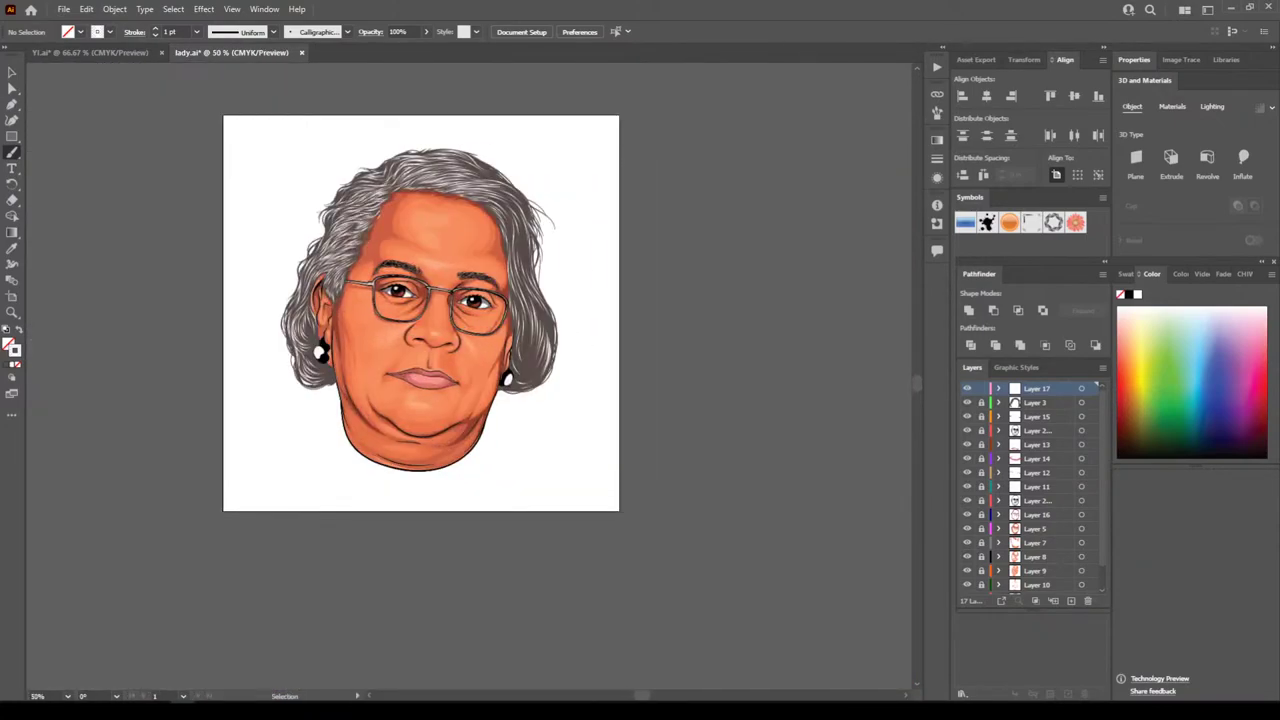
key(ctrl+plus)
key(ctrl+plus)
key(ctrl+plus)
key(ctrl+plus)
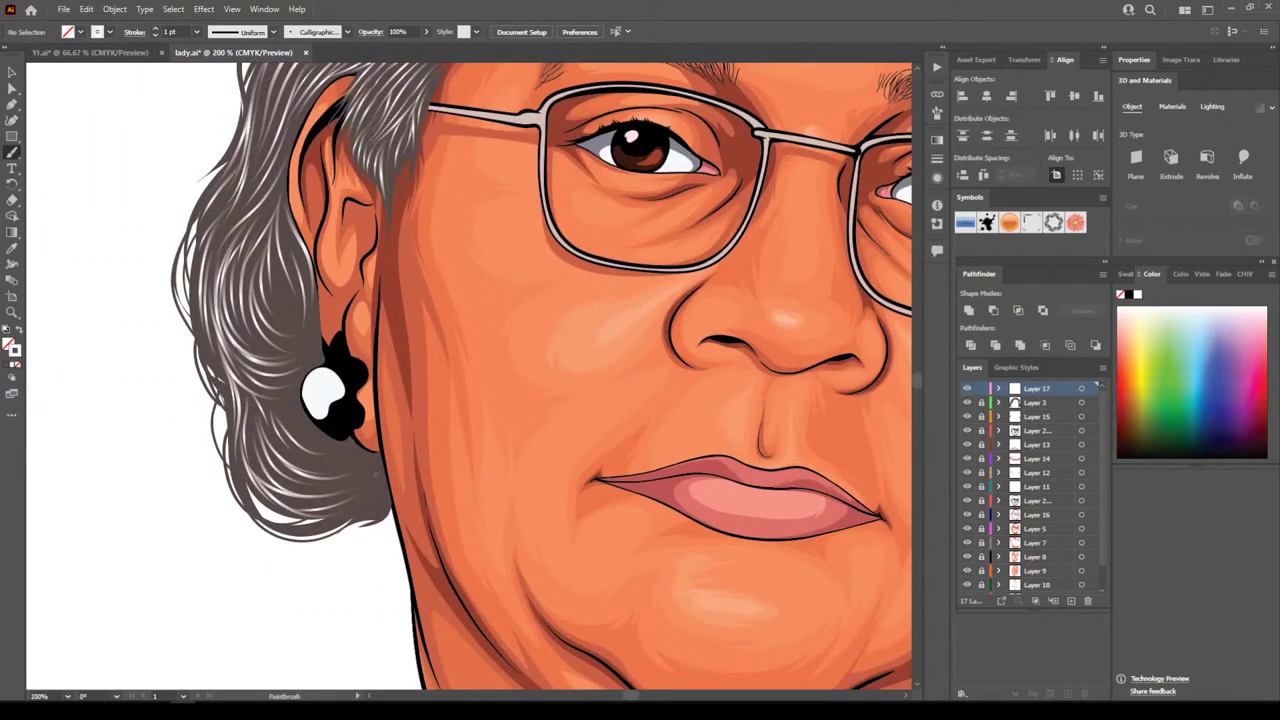
drag(384, 466, 322, 522)
mouse_move(381, 463)
mouse_down()
mouse_move(282, 432)
mouse_move(268, 354)
mouse_up()
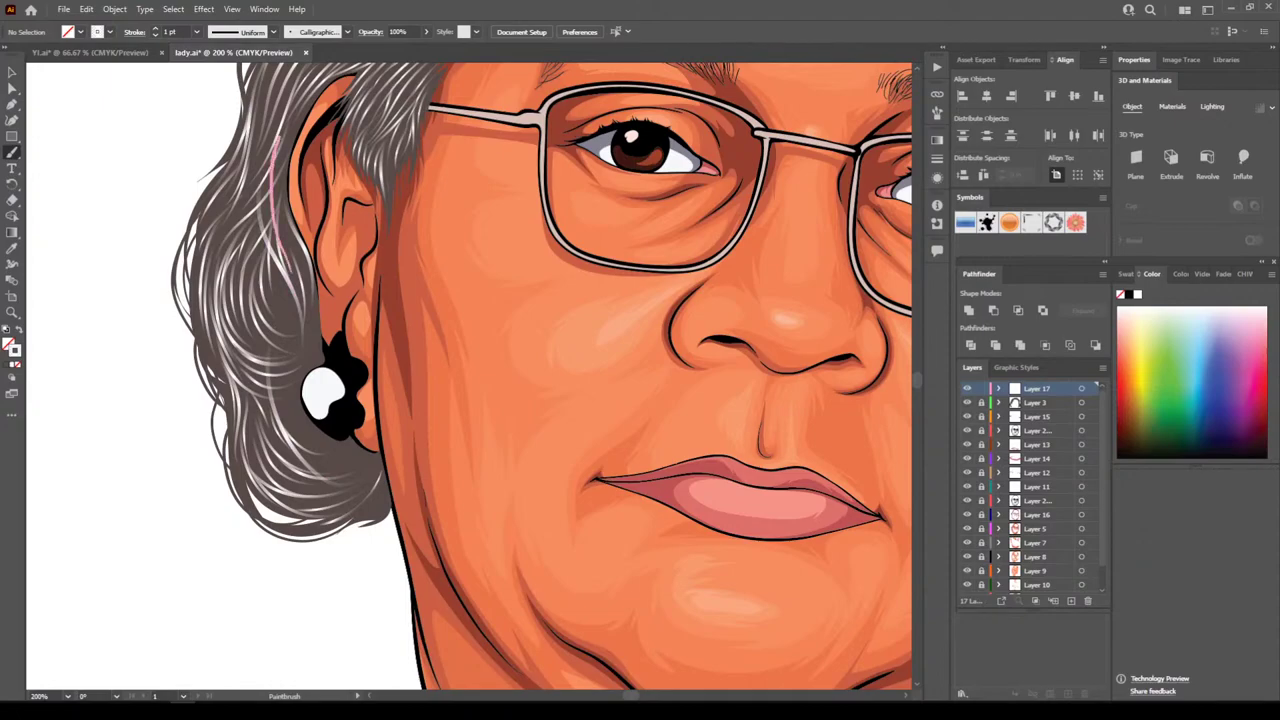
Paint long white fading strands through the hair behind and above the left-hand ear
scroll(541, 376, up, 2)
scroll(541, 376, up, 2)
drag(226, 452, 273, 260)
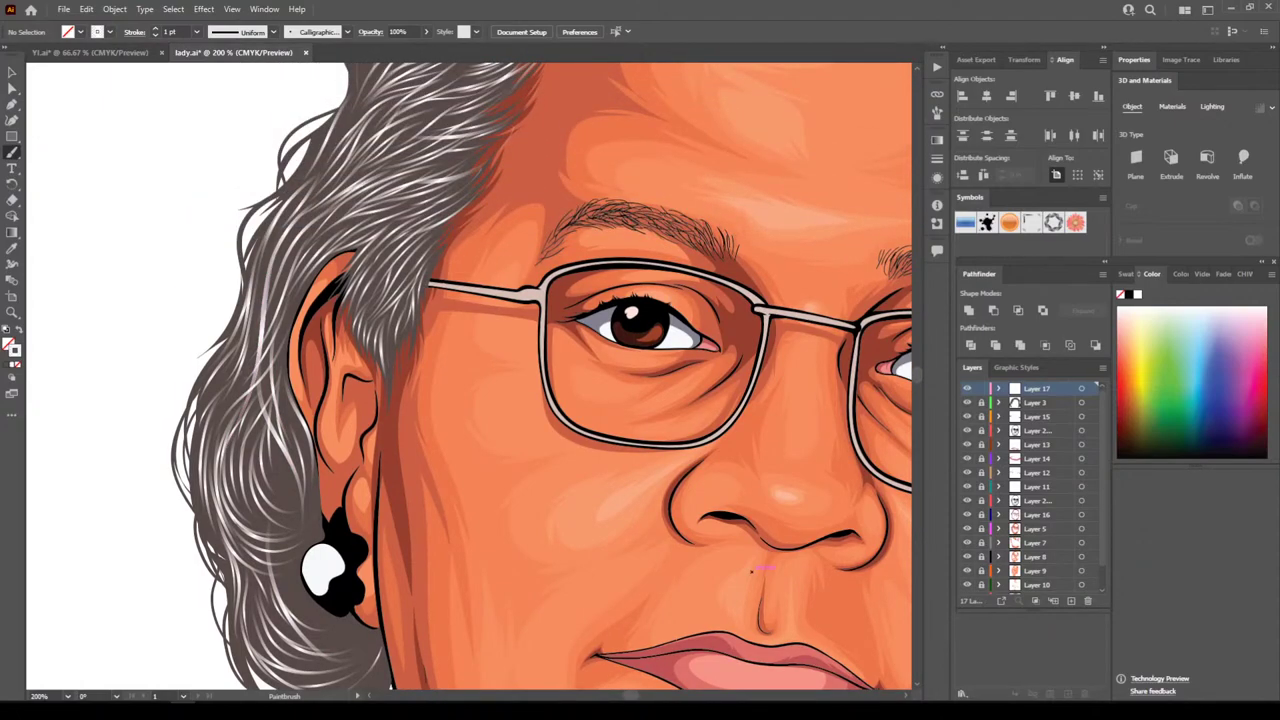
drag(245, 382, 328, 203)
Paint curved white fading strands through the lower curl of the right-hand hair beside the earring
scroll(587, 470, down, 6)
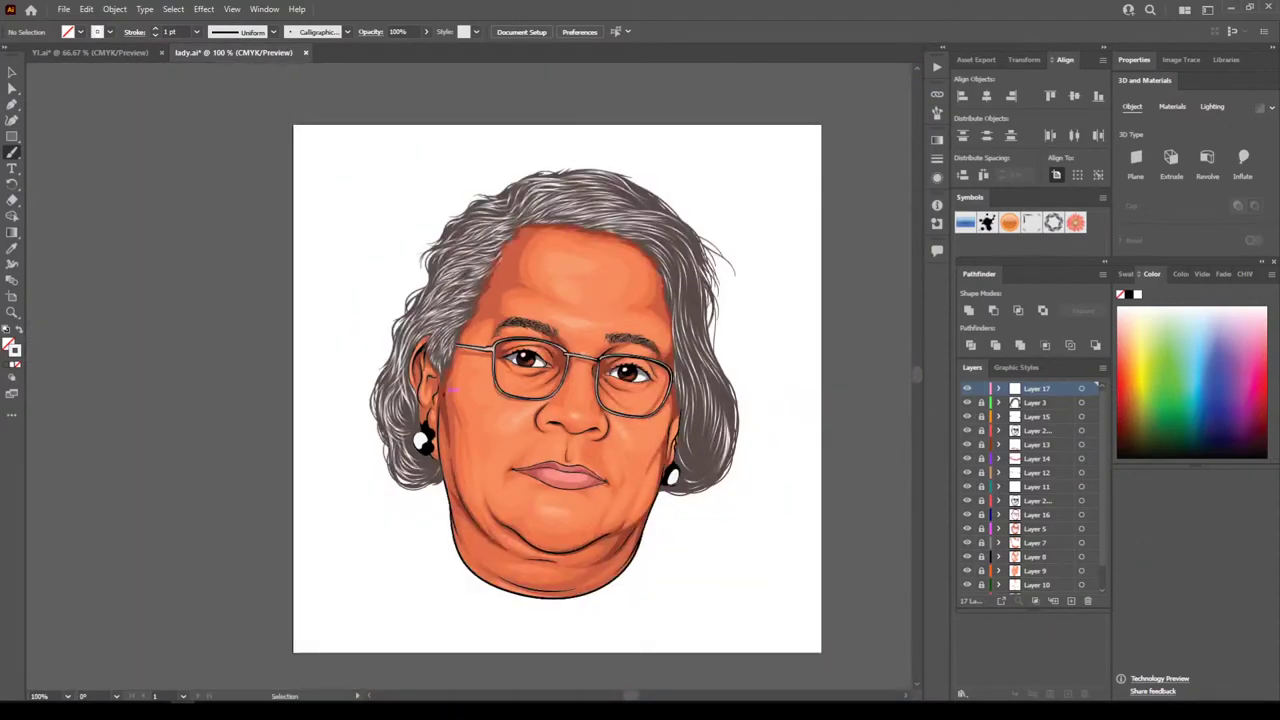
scroll(500, 390, down, 2)
scroll(560, 401, up, 4)
scroll(432, 400, up, 2)
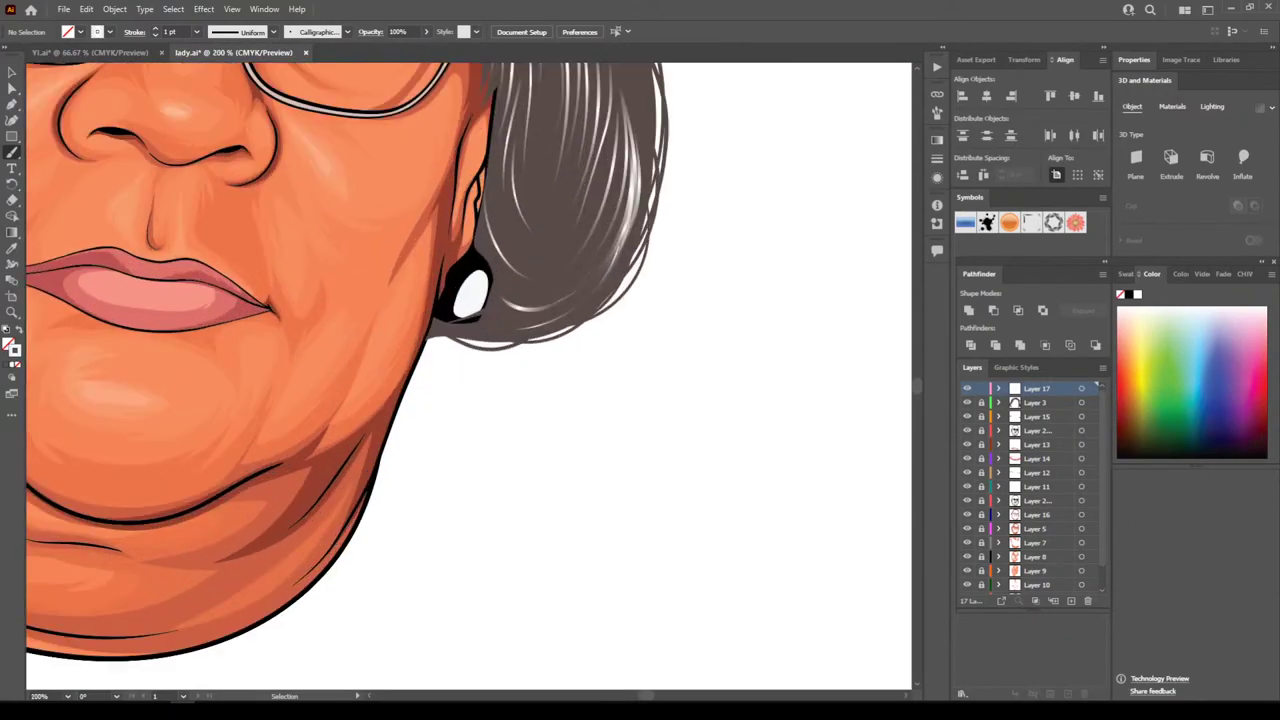
scroll(443, 401, up, 4)
drag(484, 470, 575, 514)
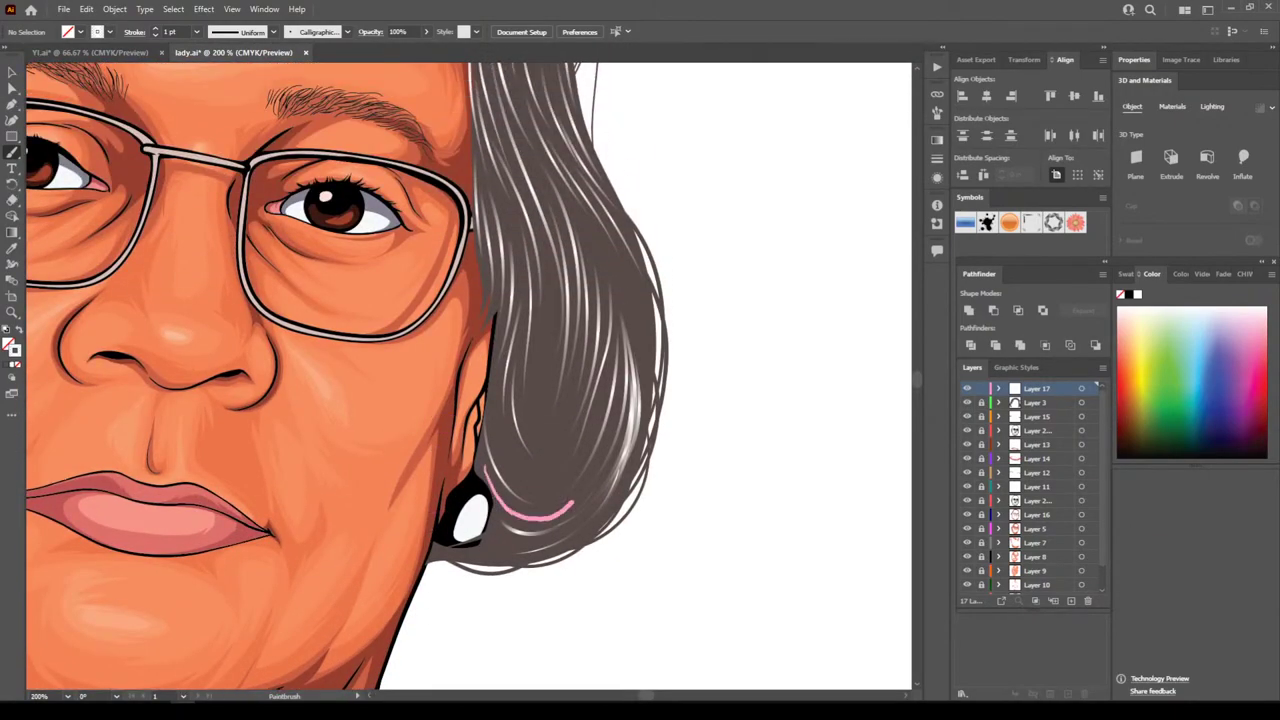
mouse_move(498, 550)
mouse_down()
mouse_move(612, 435)
mouse_move(607, 326)
mouse_up()
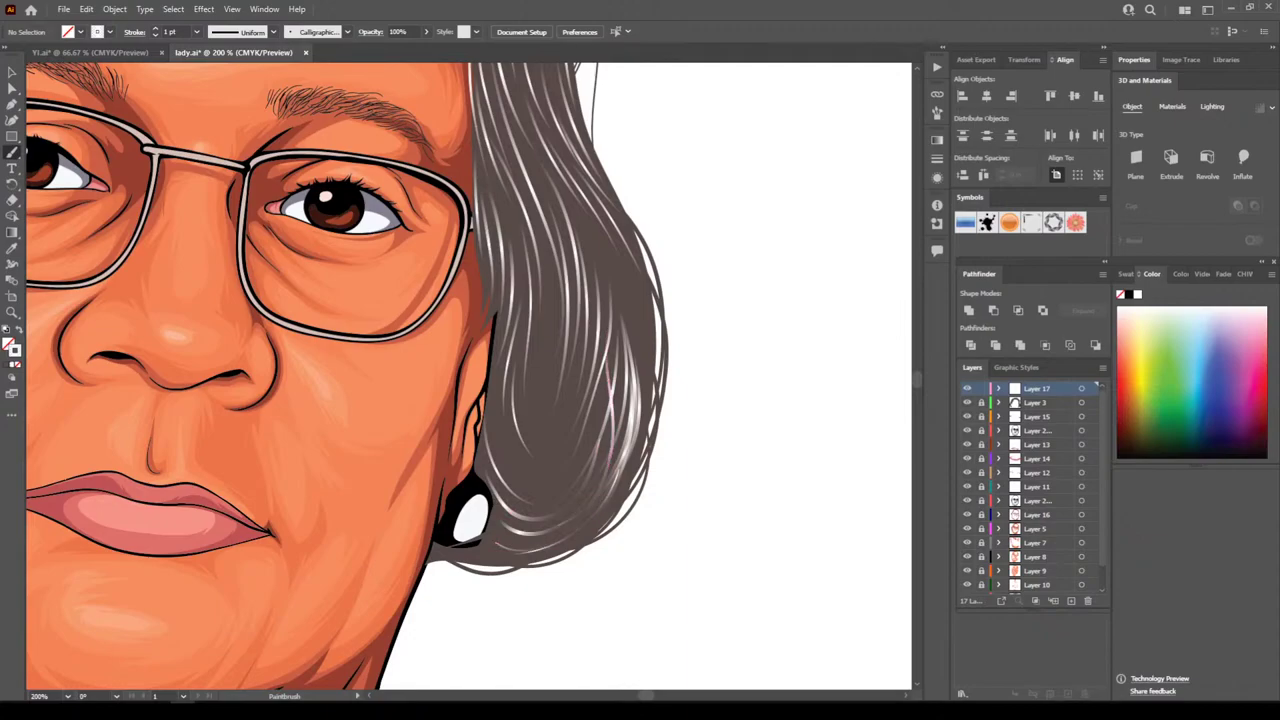
Cover the right-hand hair beside the ear with long vertical white fading strands, extending them up toward its outer edge
drag(556, 494, 543, 302)
drag(566, 422, 535, 200)
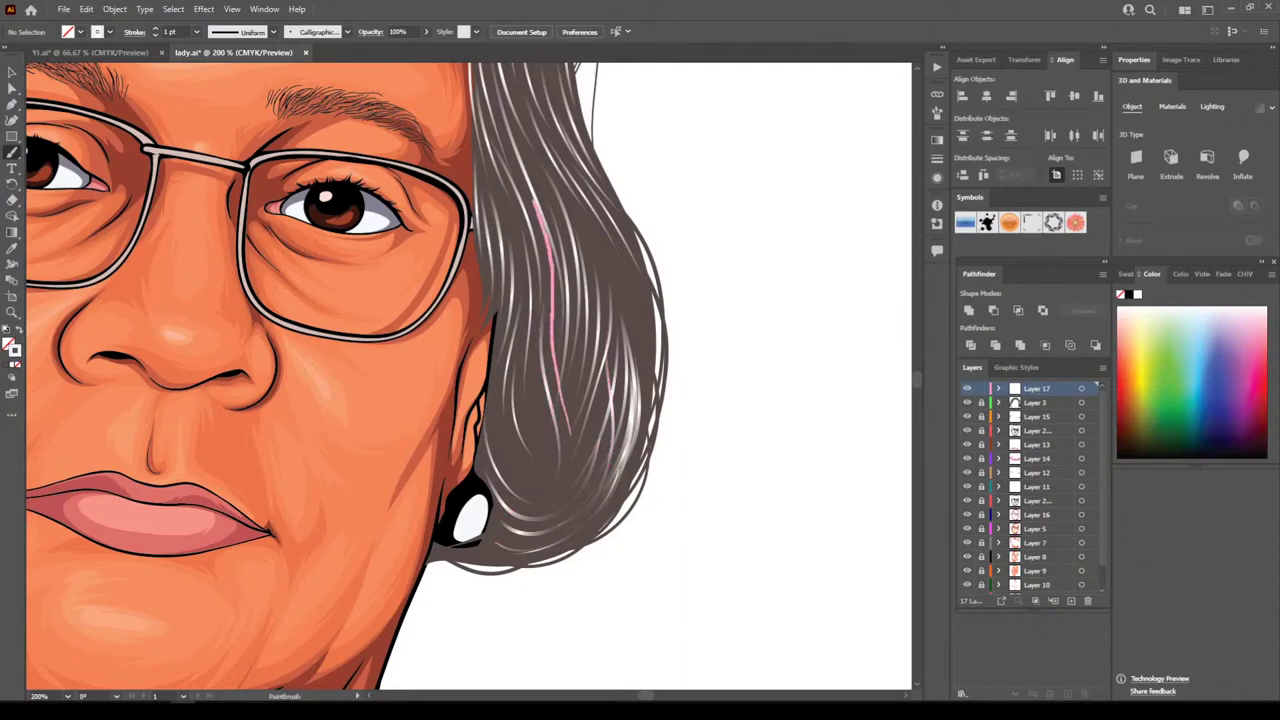
drag(537, 466, 519, 182)
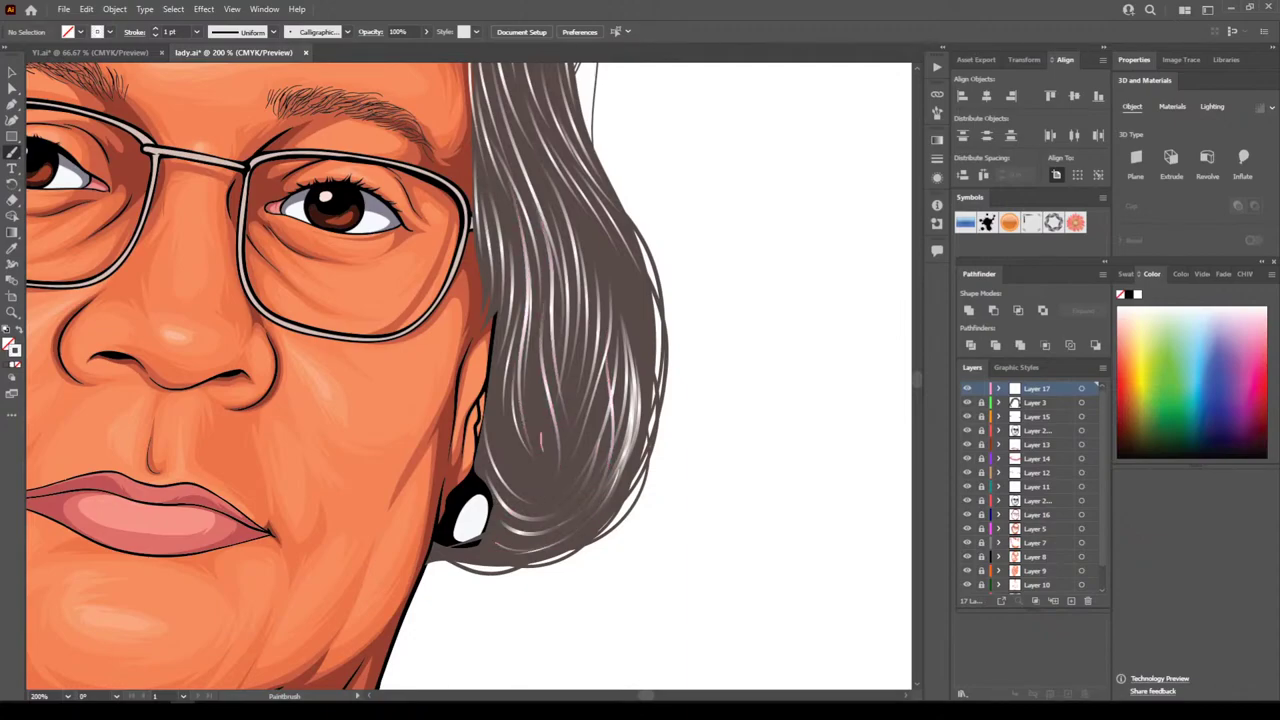
drag(541, 433, 520, 195)
drag(523, 318, 492, 166)
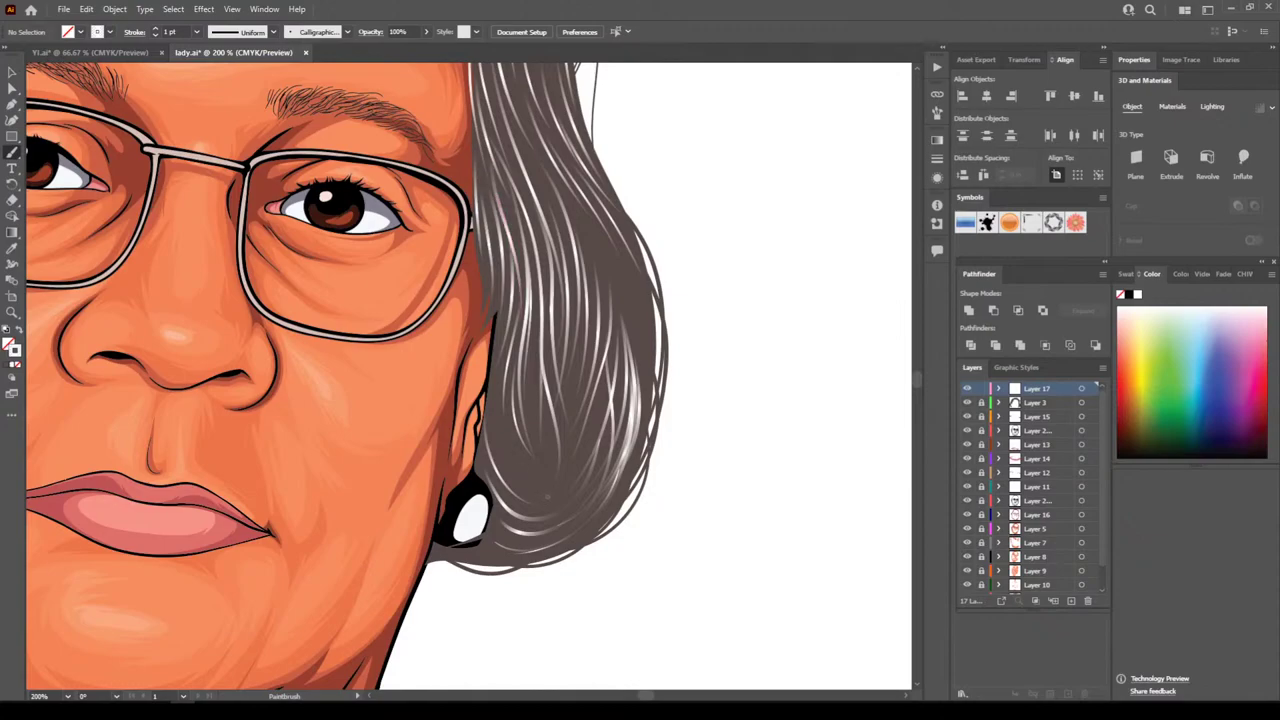
drag(546, 498, 494, 368)
drag(492, 452, 498, 212)
drag(483, 283, 476, 175)
scroll(432, 402, up, 2)
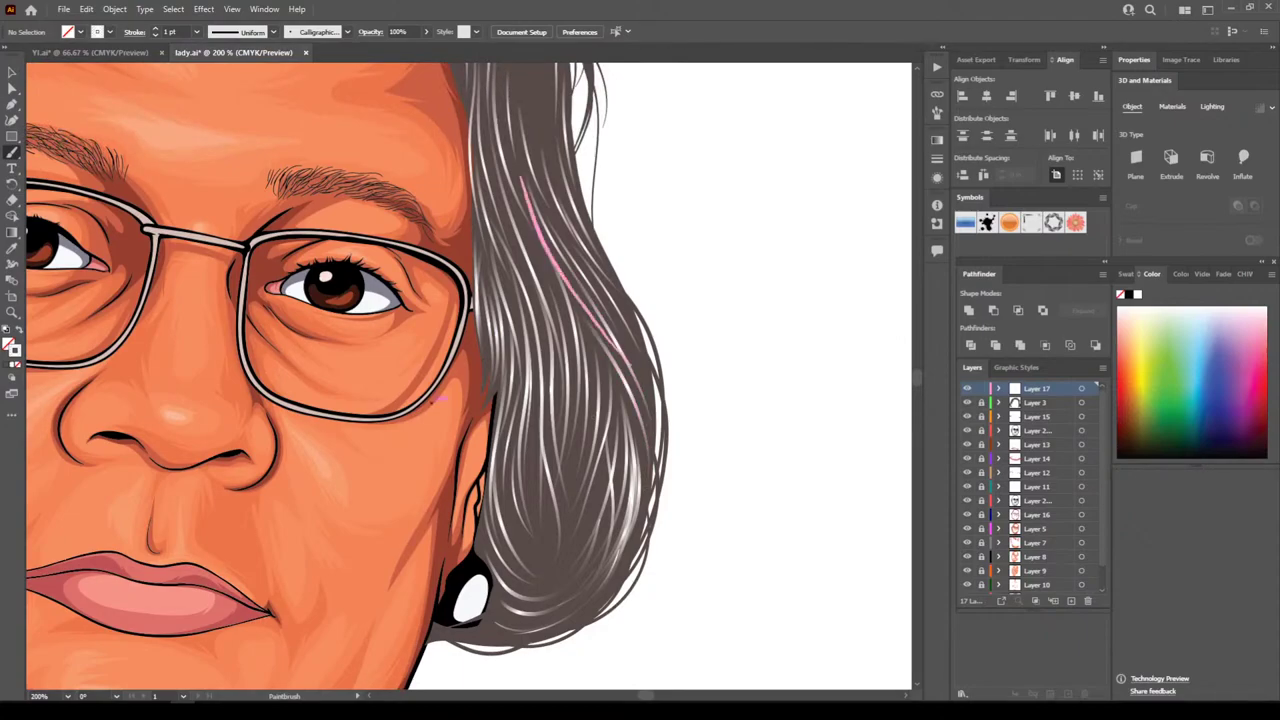
scroll(437, 398, up, 2)
scroll(437, 398, up, 2)
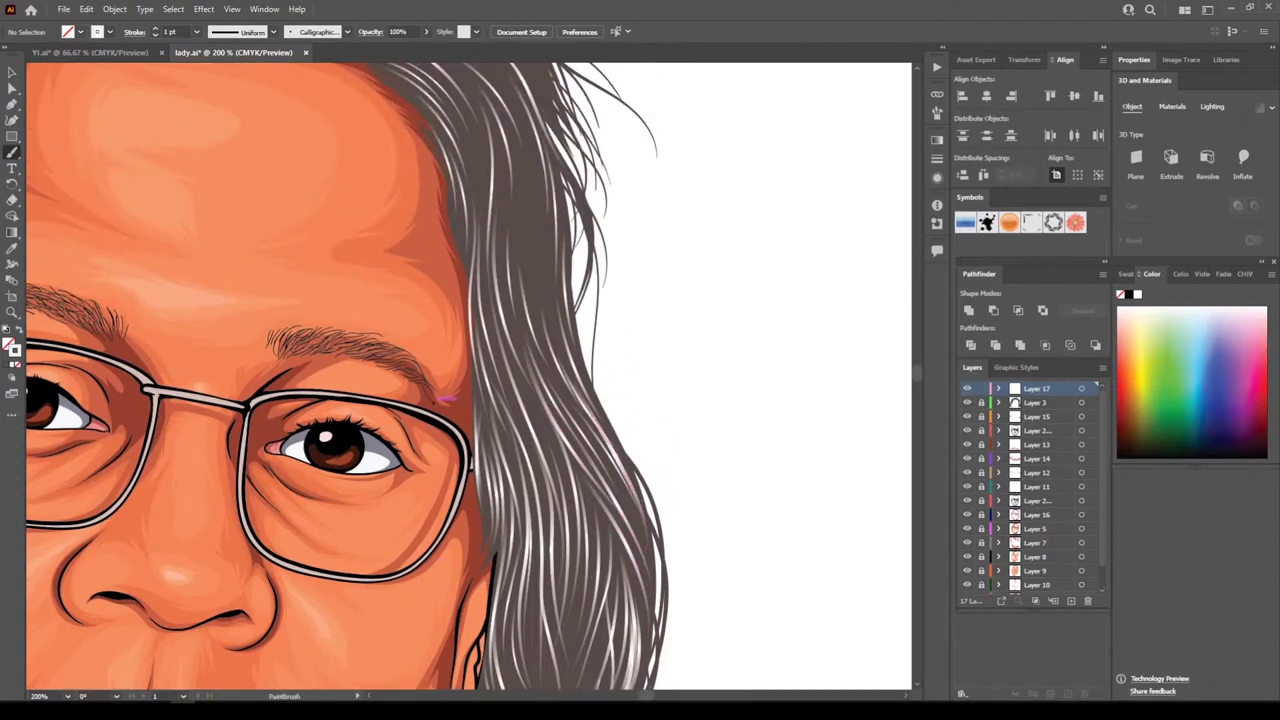
Compare both sides of the hair in the full portrait and inspect the area around the left-hand earring for gaps
key(ctrl+0)
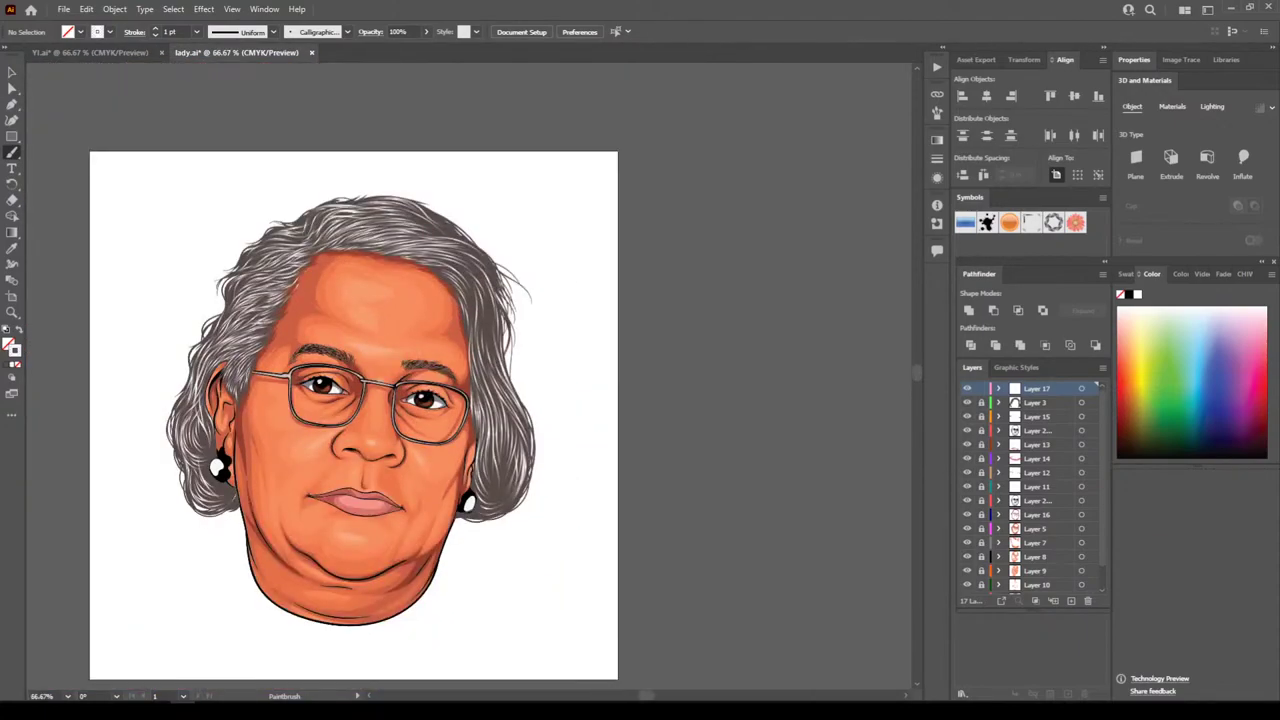
key(ctrl+minus)
key(ctrl+plus)
key(ctrl+plus)
scroll(469, 378, left, 2)
key(ctrl+plus)
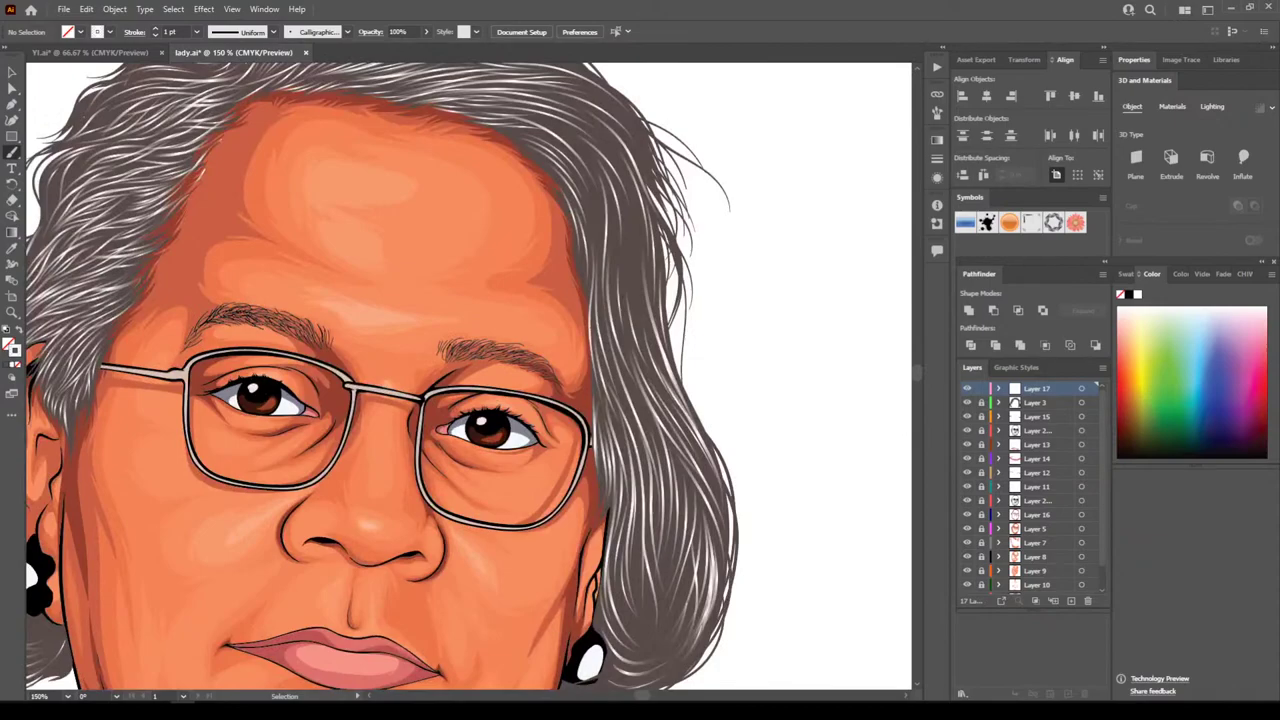
scroll(469, 378, left, 3)
key(ctrl+plus)
scroll(469, 378, left, 5)
scroll(469, 378, up, 1)
scroll(469, 378, down, 6)
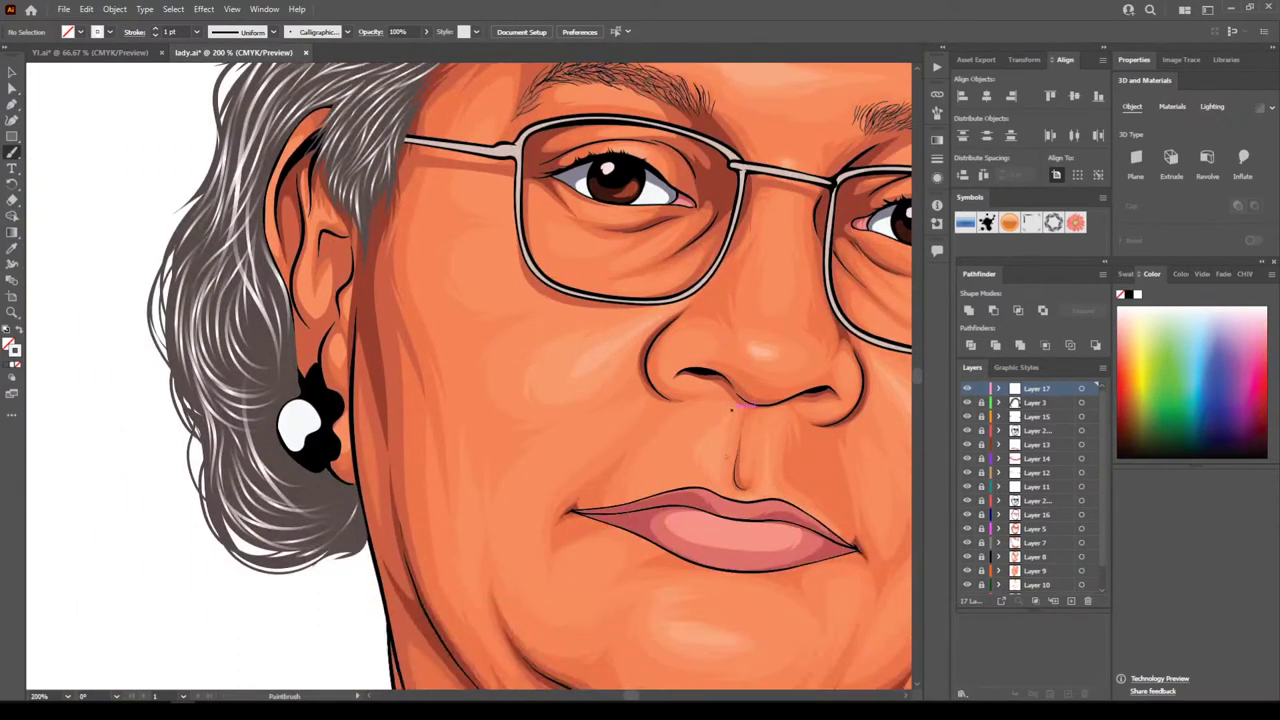
Add long white fading strands to the dark hair between the left-hand ear, its earring and the outer curls
mouse_move(306, 443)
mouse_down()
mouse_move(250, 372)
mouse_move(232, 236)
mouse_up()
drag(279, 347, 218, 176)
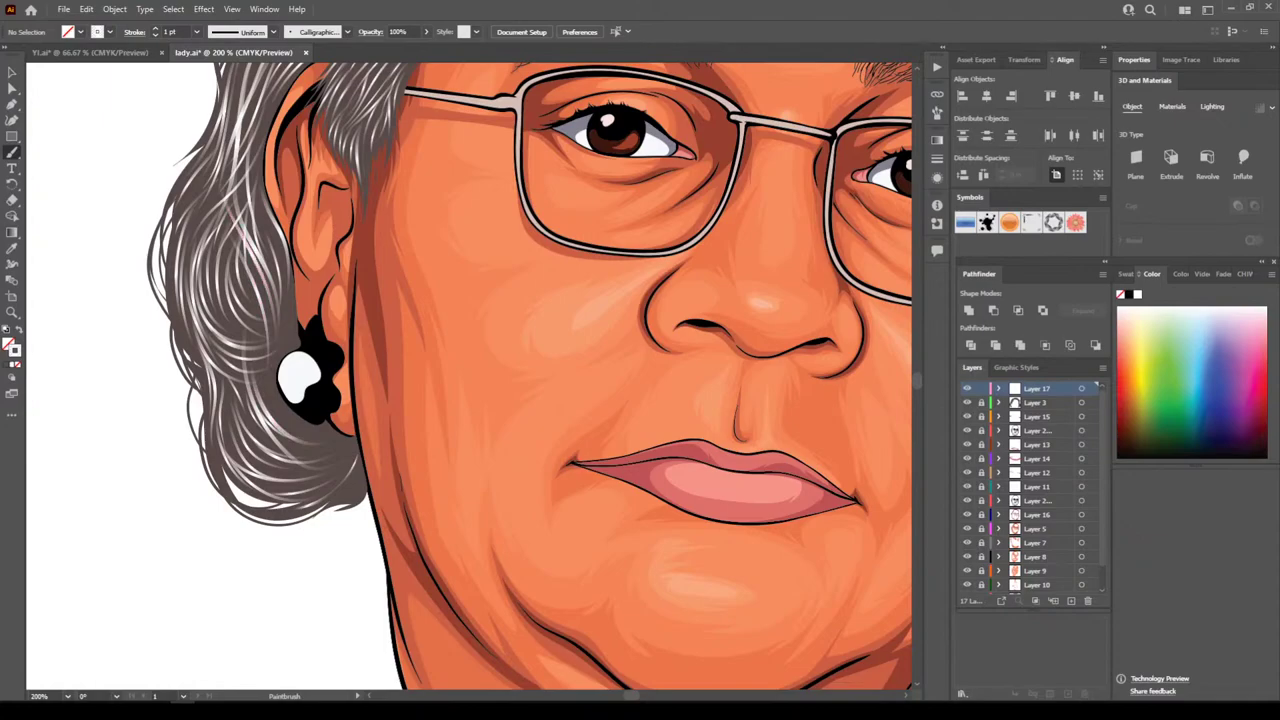
drag(288, 268, 250, 172)
Examine the portrait from the left-hand curls to the right-hand temple for hair areas with too few highlight strands
key(ctrl+minus)
key(ctrl+minus)
key(ctrl+minus)
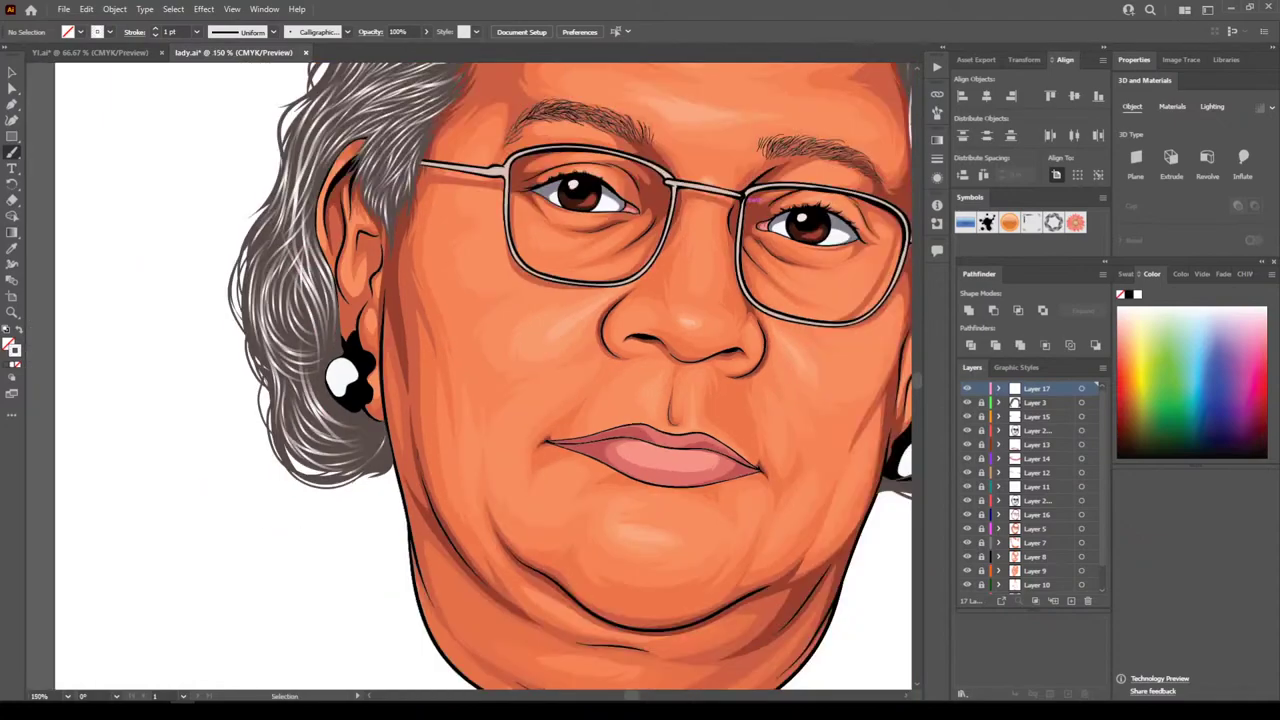
scroll(838, 444, up, 2)
key(ctrl+equal)
key(ctrl+equal)
scroll(840, 450, right, 3)
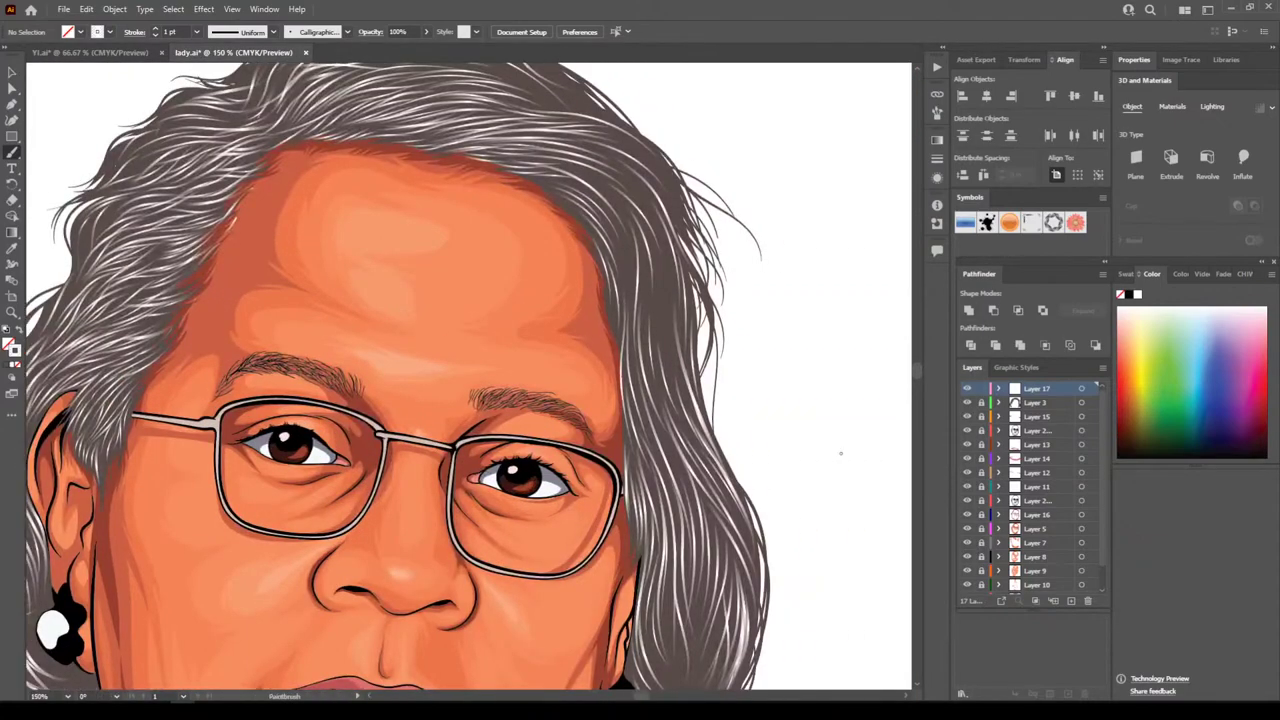
key(ctrl+minus)
key(ctrl+minus)
key(ctrl+plus)
key(ctrl+plus)
key(ctrl+plus)
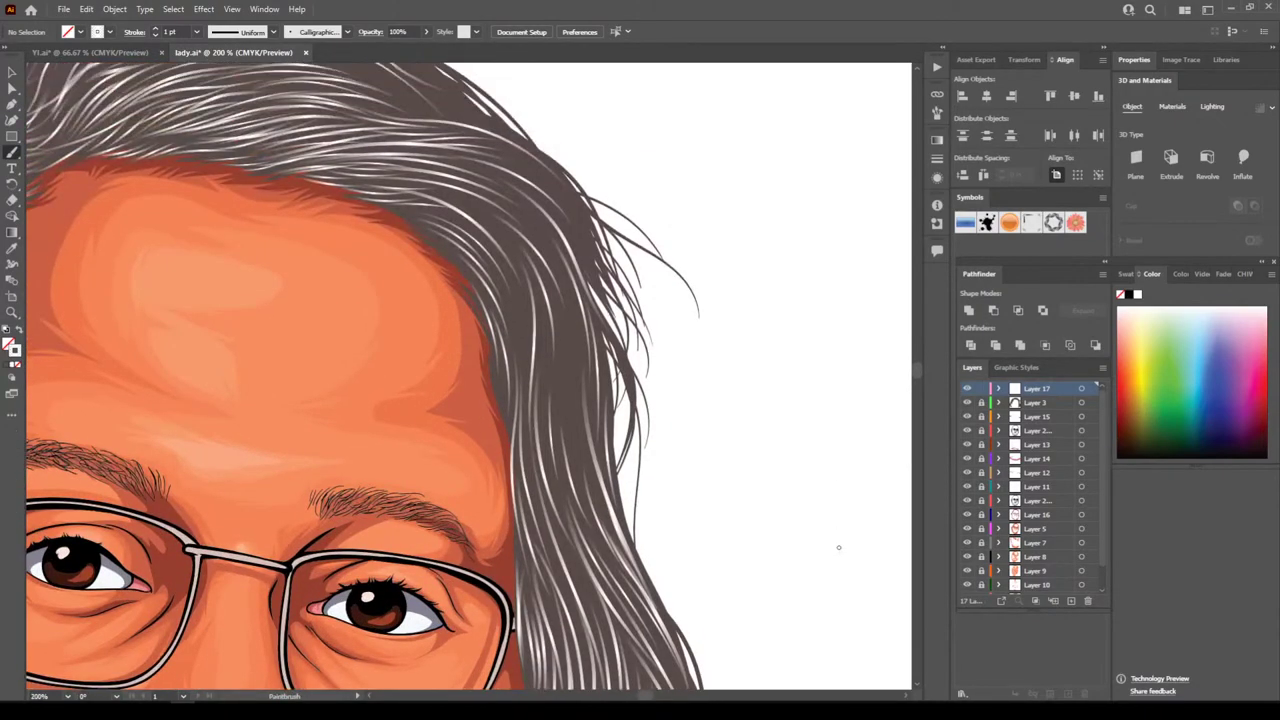
Add white fading strands along the right-hand temple hair, curving from beside the glasses up to the hairline above the forehead
mouse_move(506, 402)
mouse_down()
mouse_move(477, 316)
mouse_move(414, 210)
mouse_up()
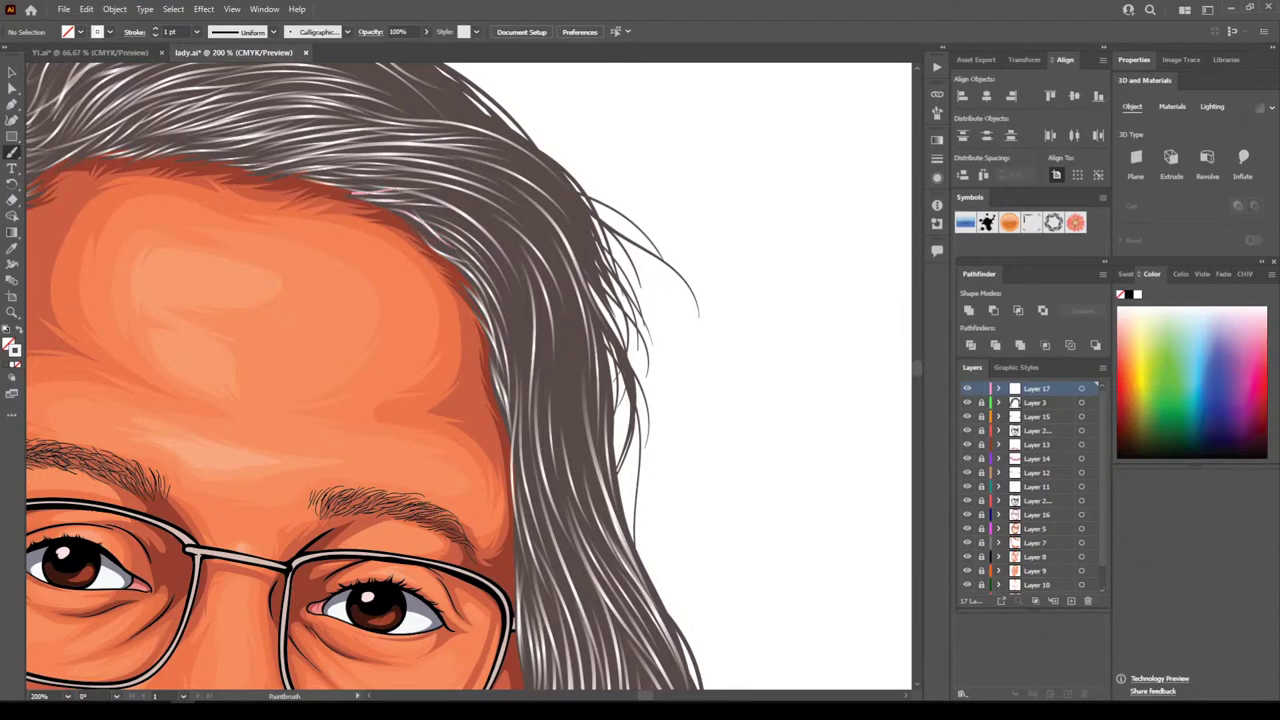
drag(356, 178, 329, 177)
mouse_move(598, 638)
mouse_down()
mouse_move(546, 496)
mouse_move(538, 245)
mouse_up()
drag(546, 542, 495, 262)
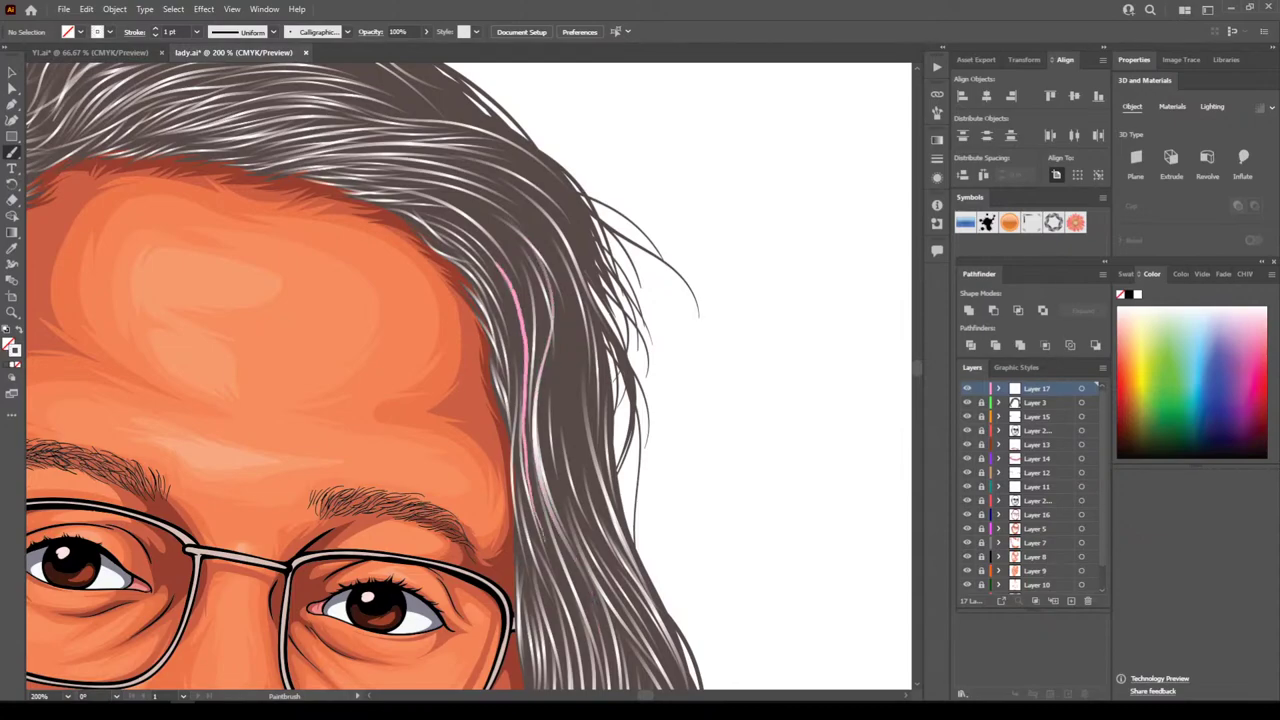
drag(519, 375, 449, 217)
drag(538, 352, 466, 214)
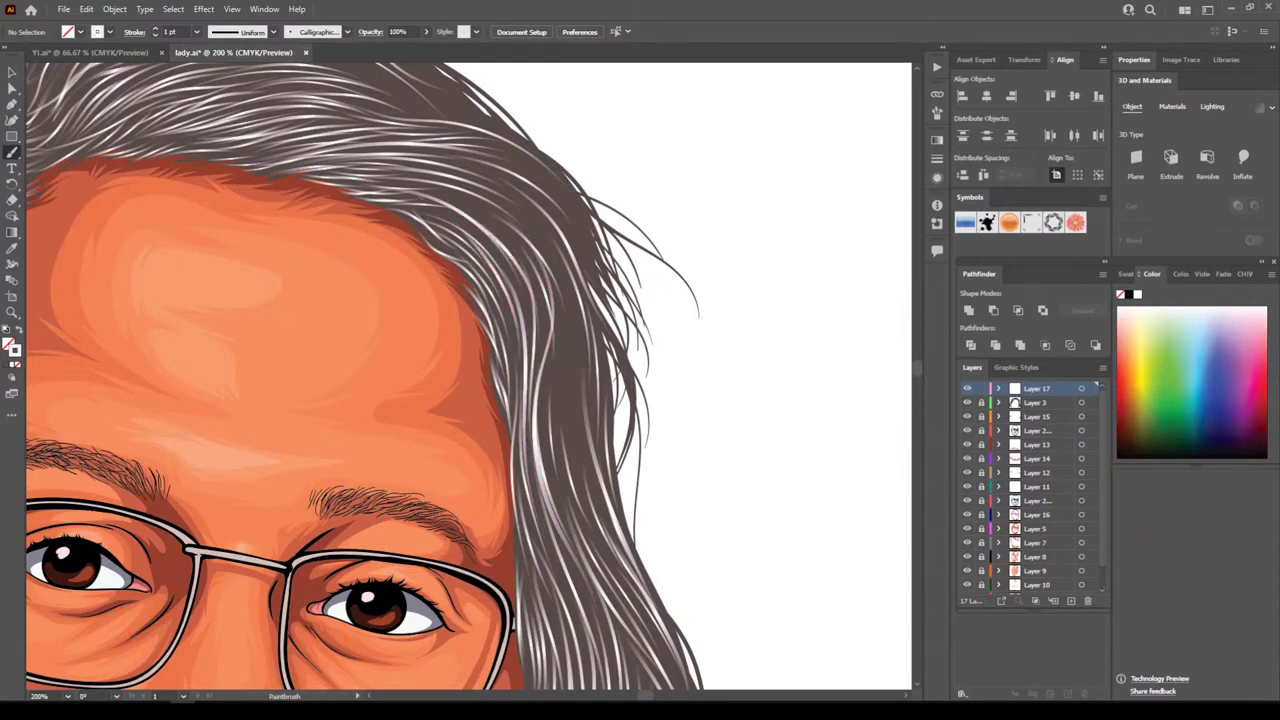
mouse_move(527, 308)
mouse_down()
mouse_move(507, 264)
mouse_move(398, 199)
mouse_up()
mouse_move(527, 279)
mouse_down()
mouse_move(487, 213)
mouse_move(407, 178)
mouse_up()
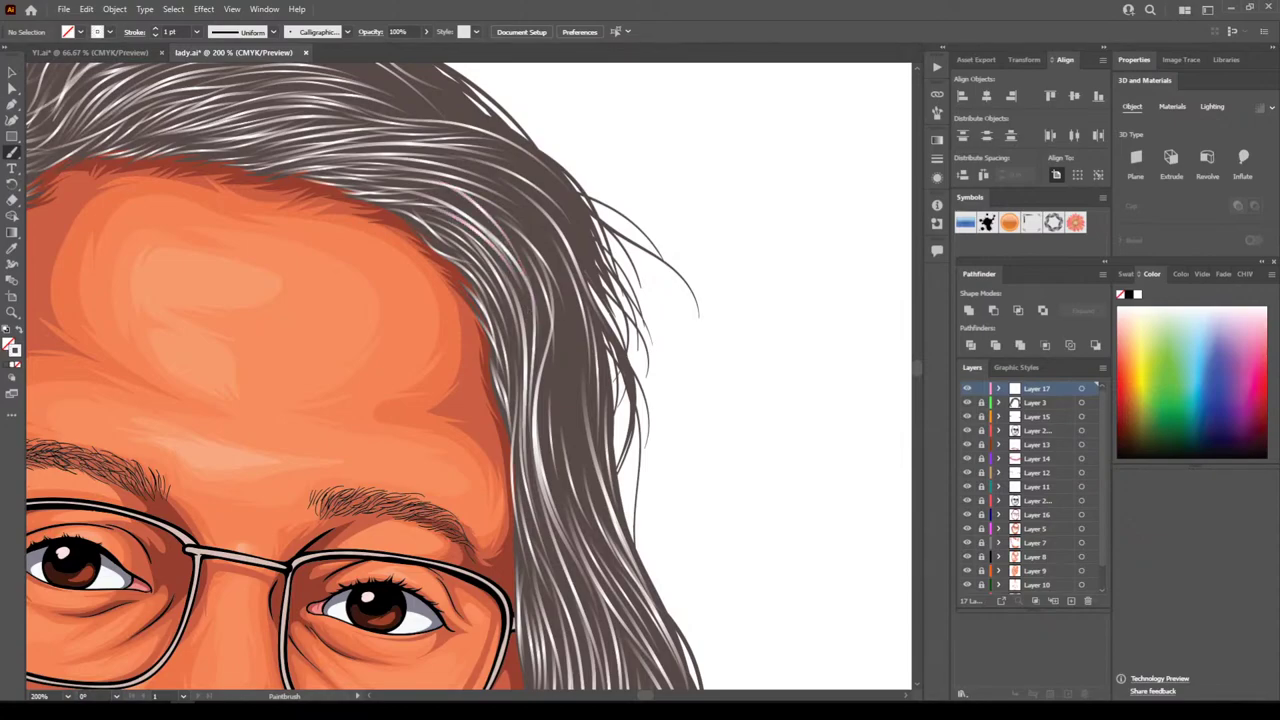
drag(491, 221, 403, 180)
drag(504, 246, 392, 182)
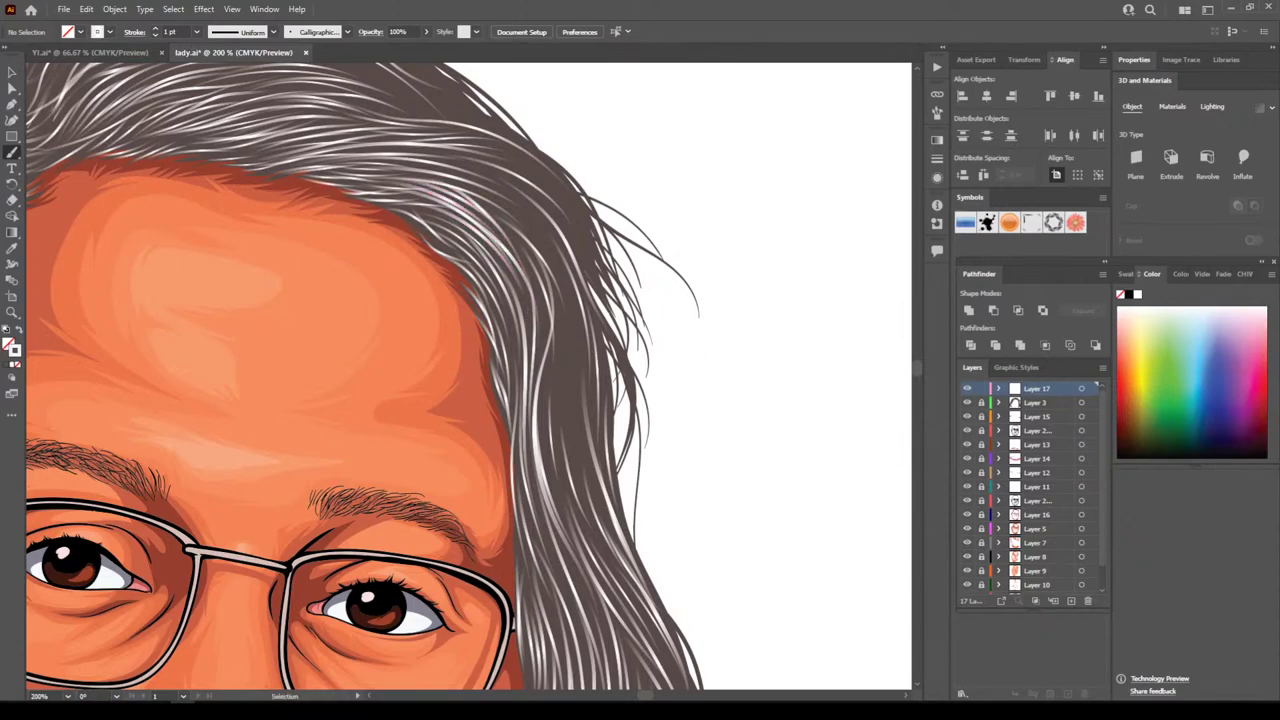
Fill the dark outer band of the right-hand hair above the temple with long curved white fading strands
key(ctrl+minus)
key(ctrl+minus)
key(ctrl+minus)
key(ctrl+minus)
key(ctrl+minus)
key(ctrl+plus)
key(ctrl+plus)
key(ctrl+plus)
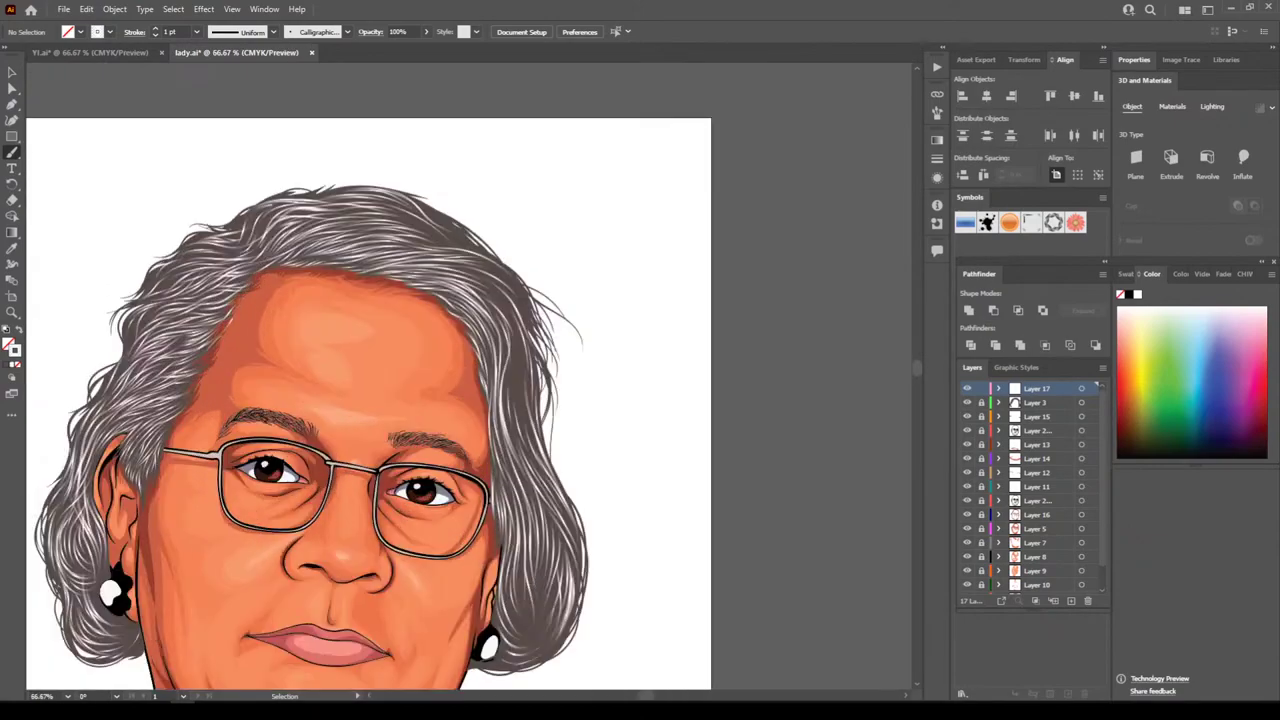
scroll(620, 376, up, 3)
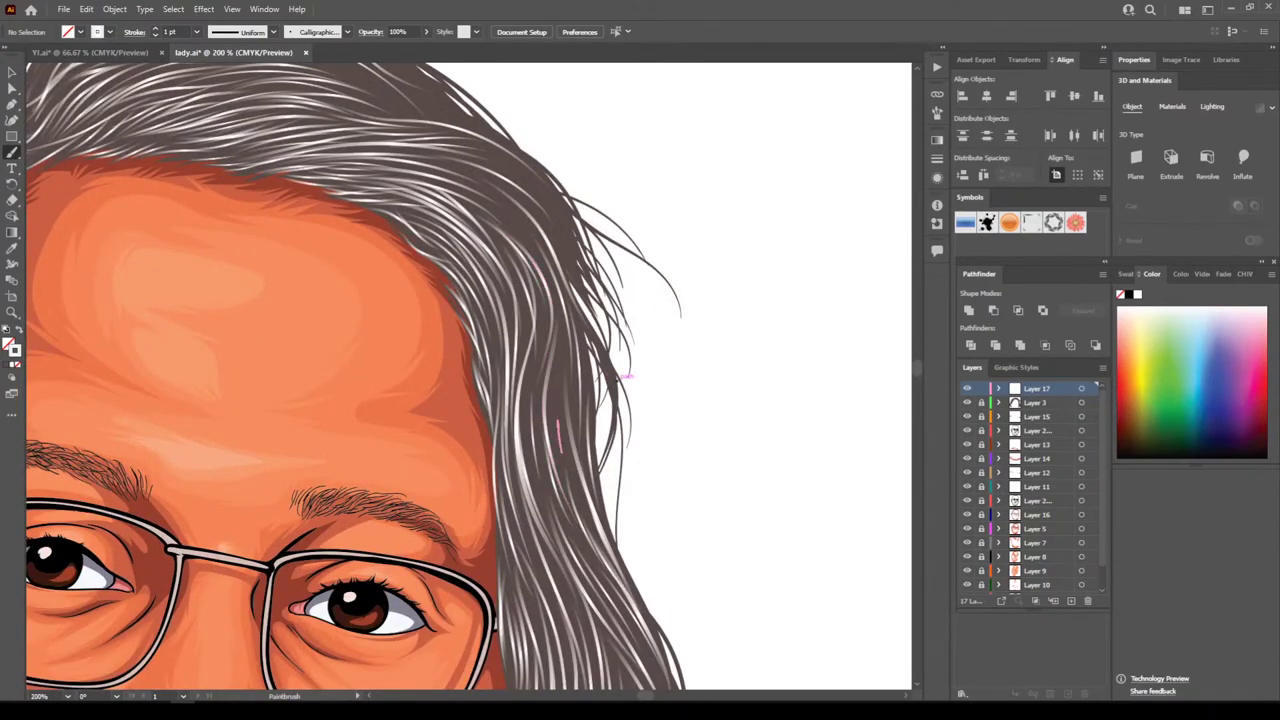
mouse_move(558, 421)
mouse_down()
mouse_move(521, 229)
mouse_move(470, 198)
mouse_up()
mouse_move(573, 300)
mouse_down()
mouse_move(549, 231)
mouse_move(429, 149)
mouse_up()
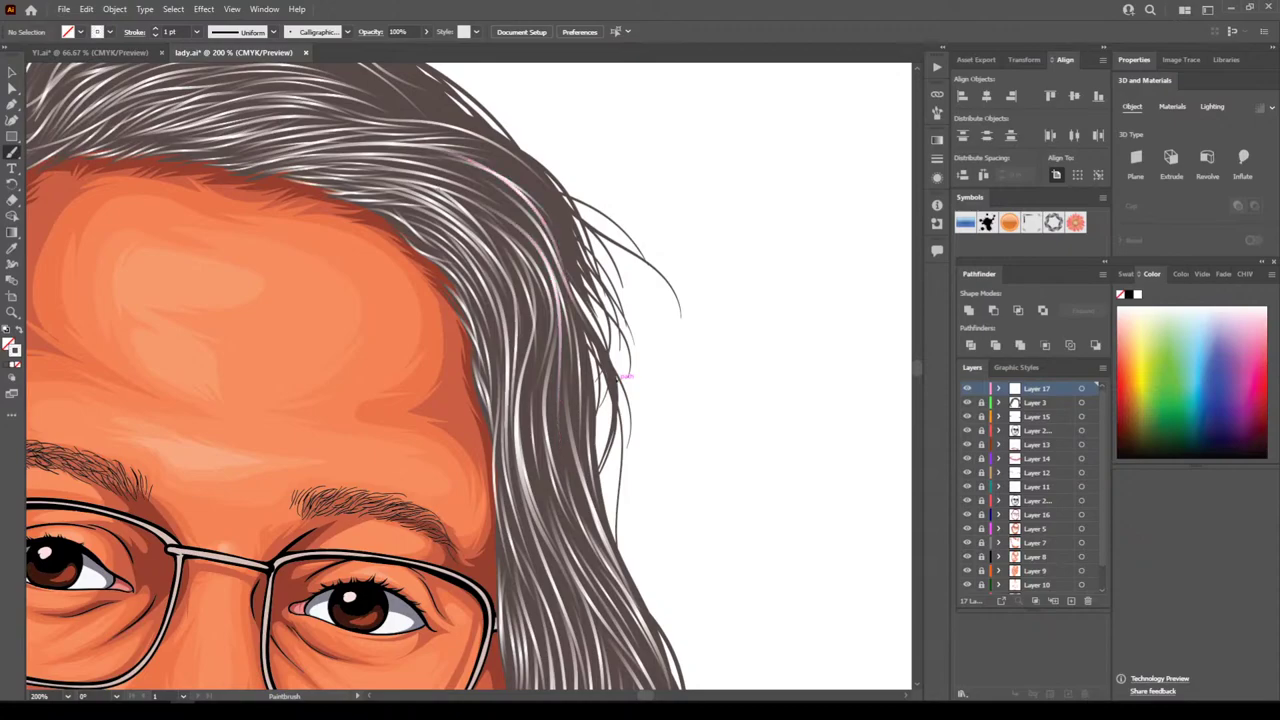
mouse_move(576, 271)
mouse_down()
mouse_move(473, 142)
mouse_move(448, 136)
mouse_move(434, 149)
mouse_up()
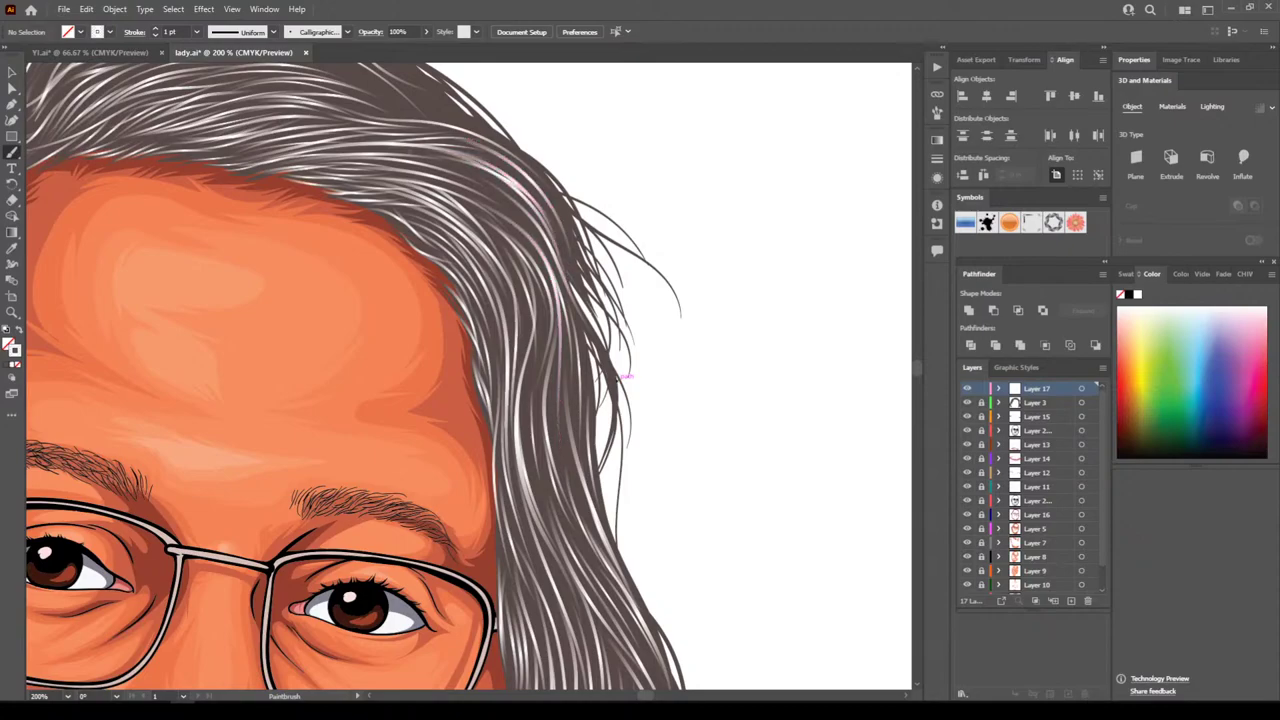
drag(561, 243, 434, 148)
mouse_move(557, 213)
mouse_down()
mouse_move(436, 122)
mouse_move(380, 120)
mouse_up()
Extend the white fading strands across the dark gaps on the right-hand side of the crown
scroll(400, 150, up, 2)
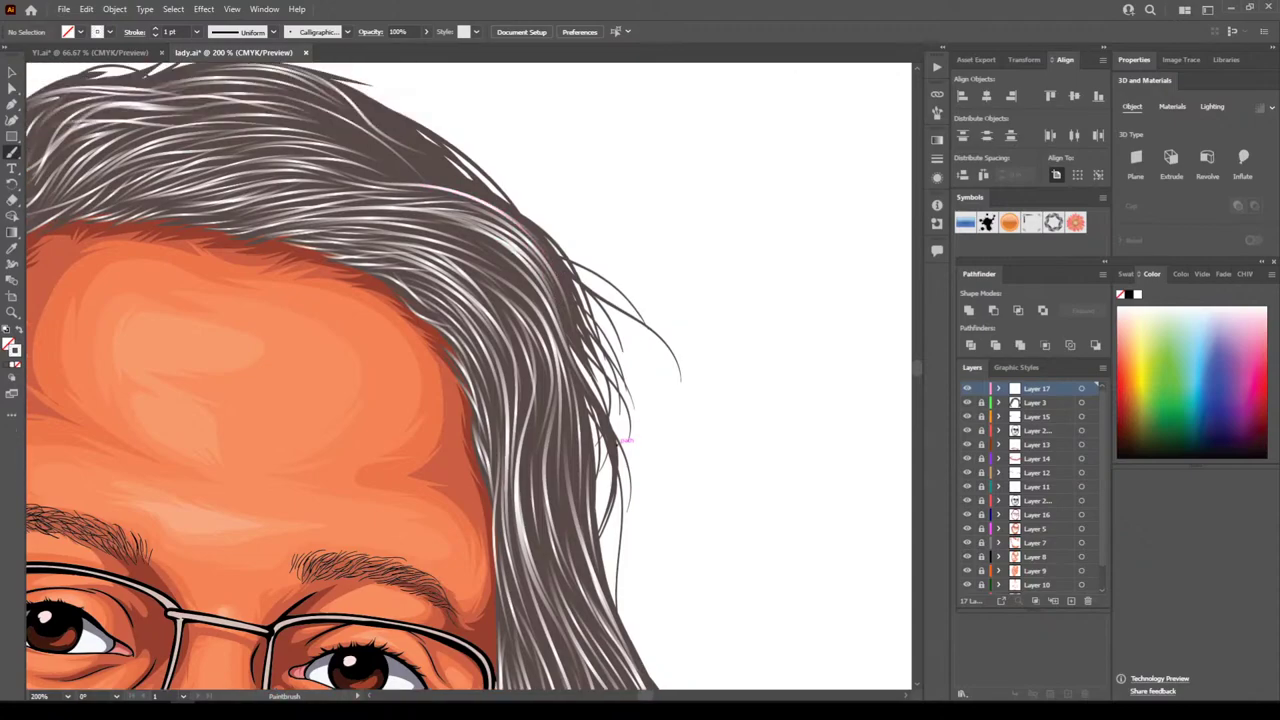
drag(494, 232, 390, 164)
drag(420, 204, 310, 150)
drag(419, 208, 310, 168)
drag(423, 214, 330, 188)
drag(472, 214, 347, 129)
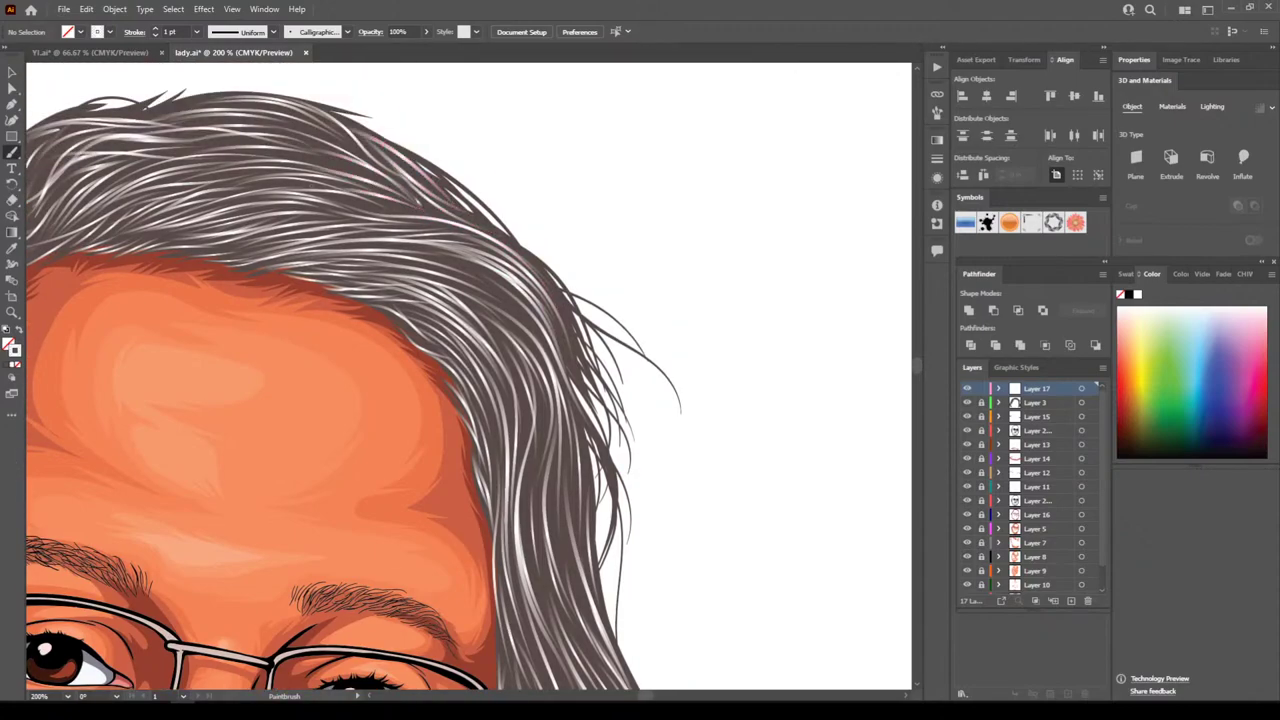
Examine the full portrait, from the crown down to the lower right-hand hair, for areas that still lack highlight strands
key(ctrl+minus)
key(ctrl+minus)
key(ctrl+minus)
key(ctrl+minus)
key(ctrl+minus)
key(ctrl+minus)
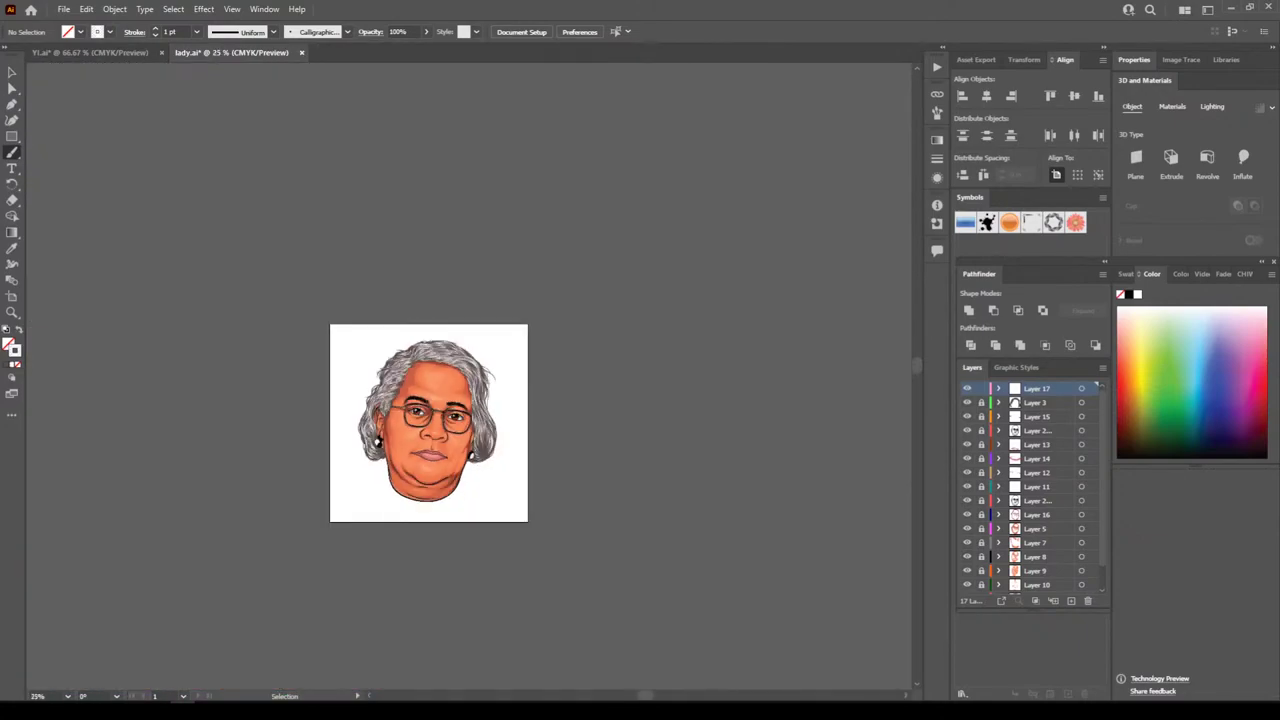
scroll(469, 376, left, 1)
key(ctrl+plus)
key(ctrl+plus)
key(ctrl+plus)
key(ctrl+plus)
scroll(564, 385, right, 1)
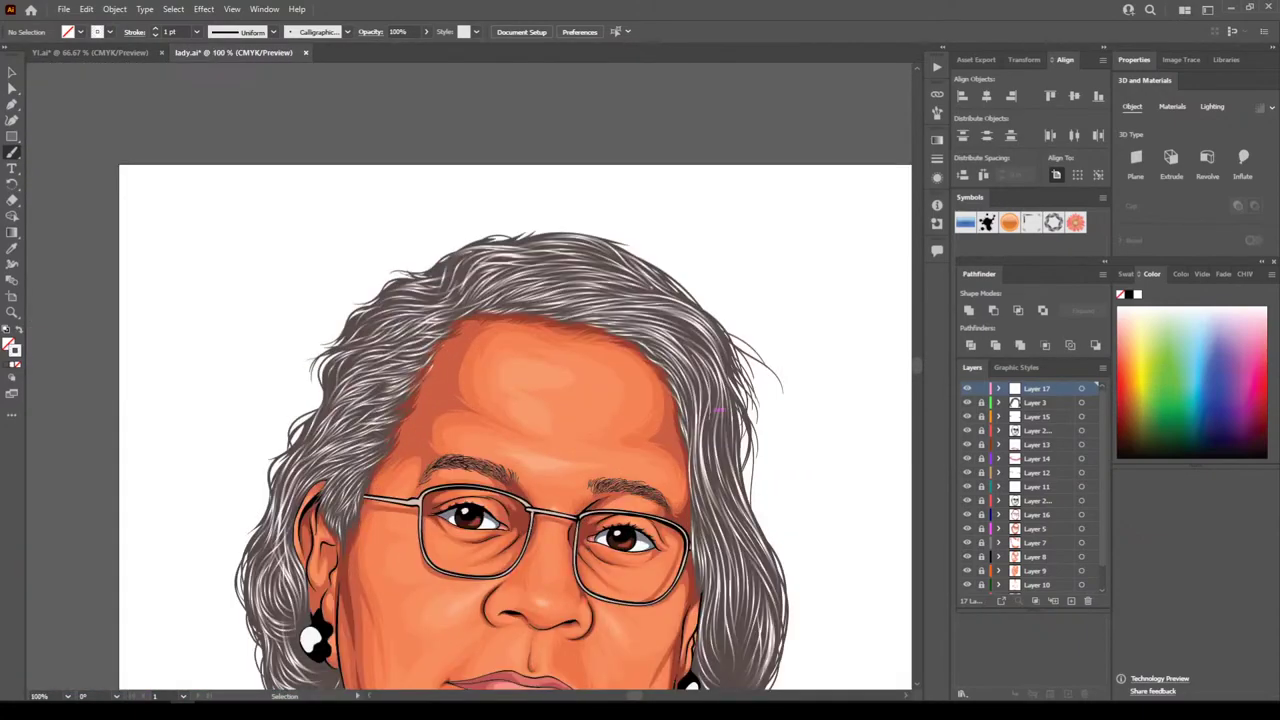
key(ctrl+plus)
scroll(711, 414, down, 1)
key(ctrl+minus)
key(ctrl+minus)
scroll(493, 445, down, 2)
key(ctrl+plus)
key(ctrl+plus)
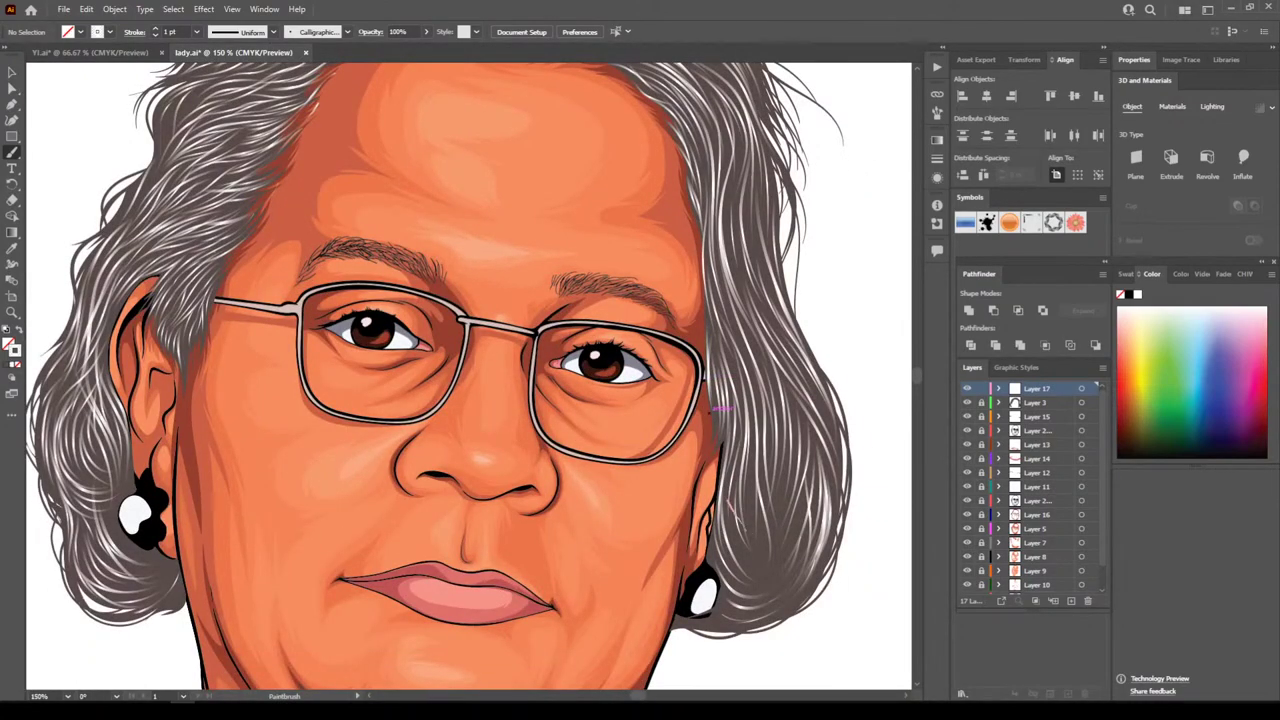
Draw long white fading strands from the lower right-hand hair beside the ear up along its inner and outer edges
mouse_move(728, 501)
mouse_down()
mouse_move(706, 387)
mouse_move(713, 292)
mouse_up()
drag(744, 517, 705, 249)
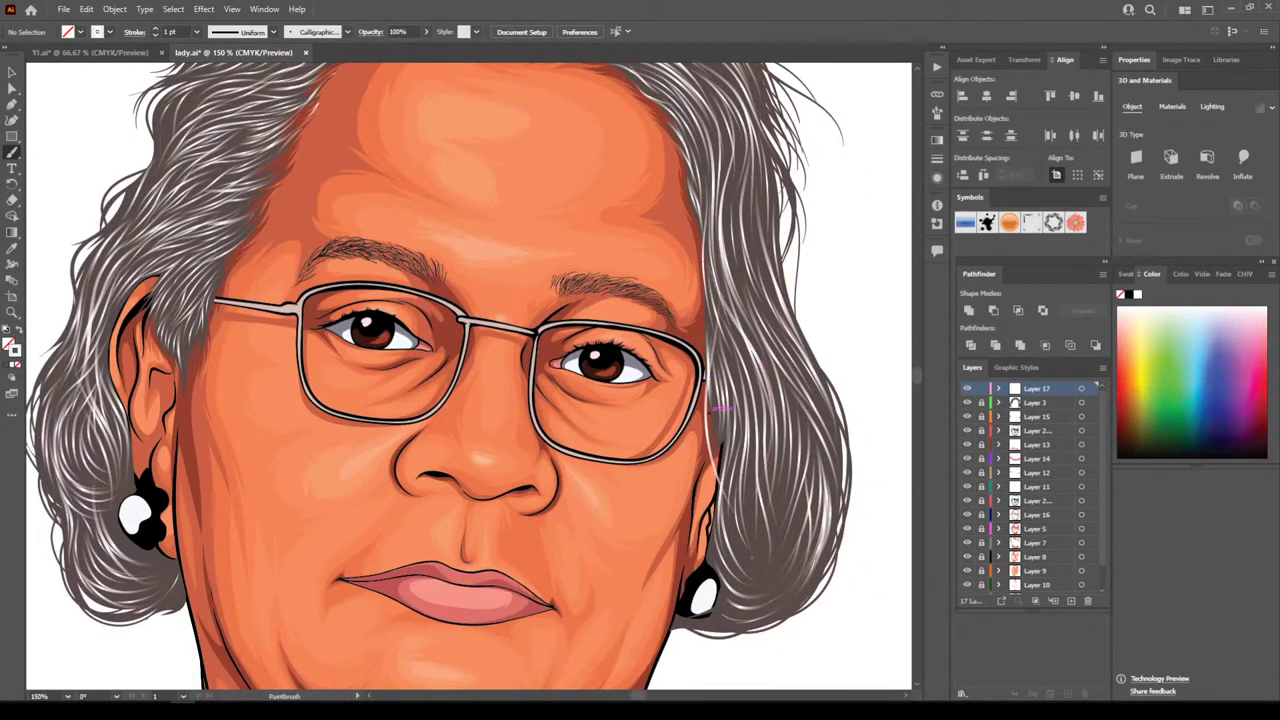
drag(752, 557, 787, 395)
mouse_move(812, 527)
mouse_down()
mouse_move(798, 326)
mouse_move(779, 290)
mouse_up()
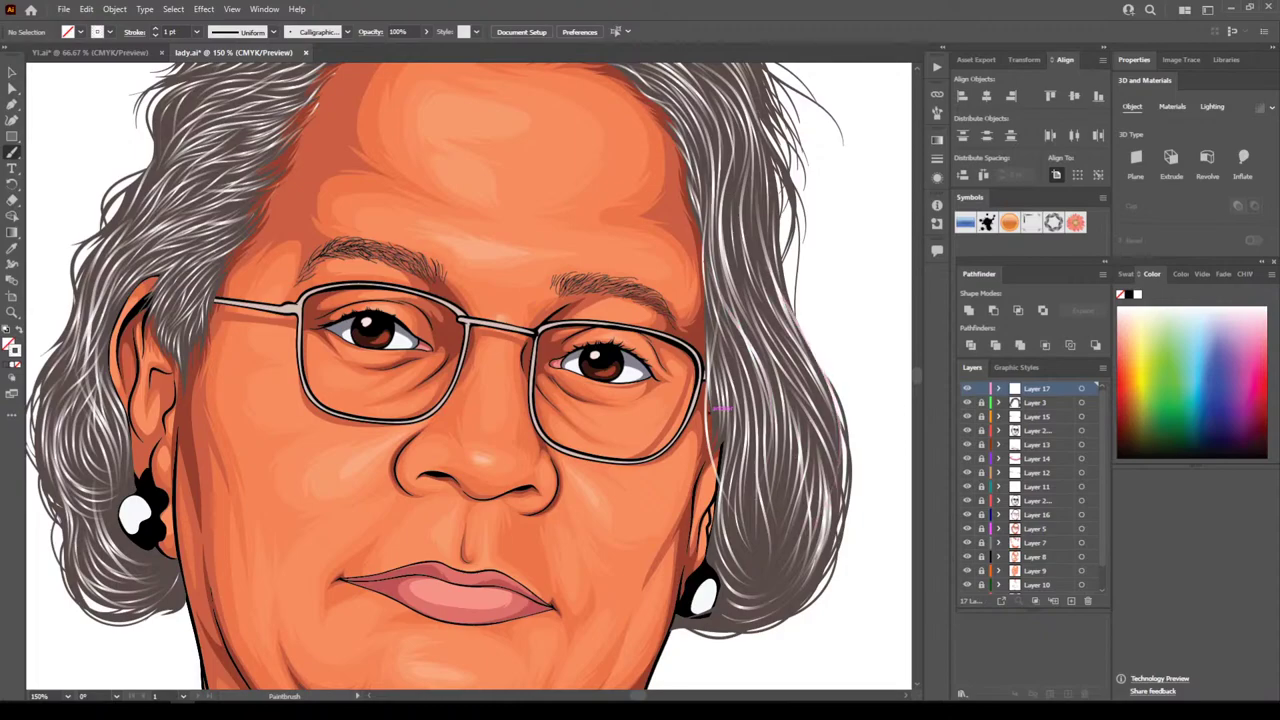
drag(815, 420, 762, 145)
drag(791, 349, 761, 108)
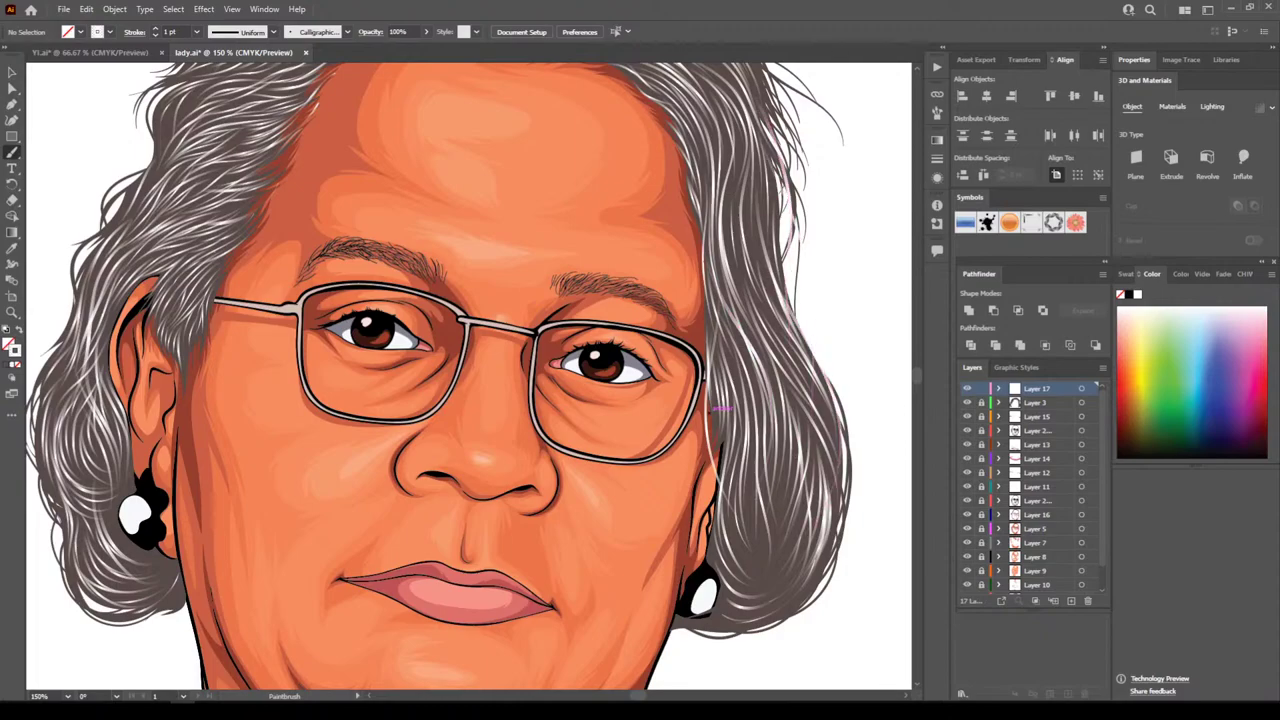
Add short white fading strands along the outer edge of the left-hand hair above the ear
scroll(710, 409, up, 2)
scroll(690, 405, down, 2)
scroll(690, 415, up, 2)
scroll(718, 515, up, 2)
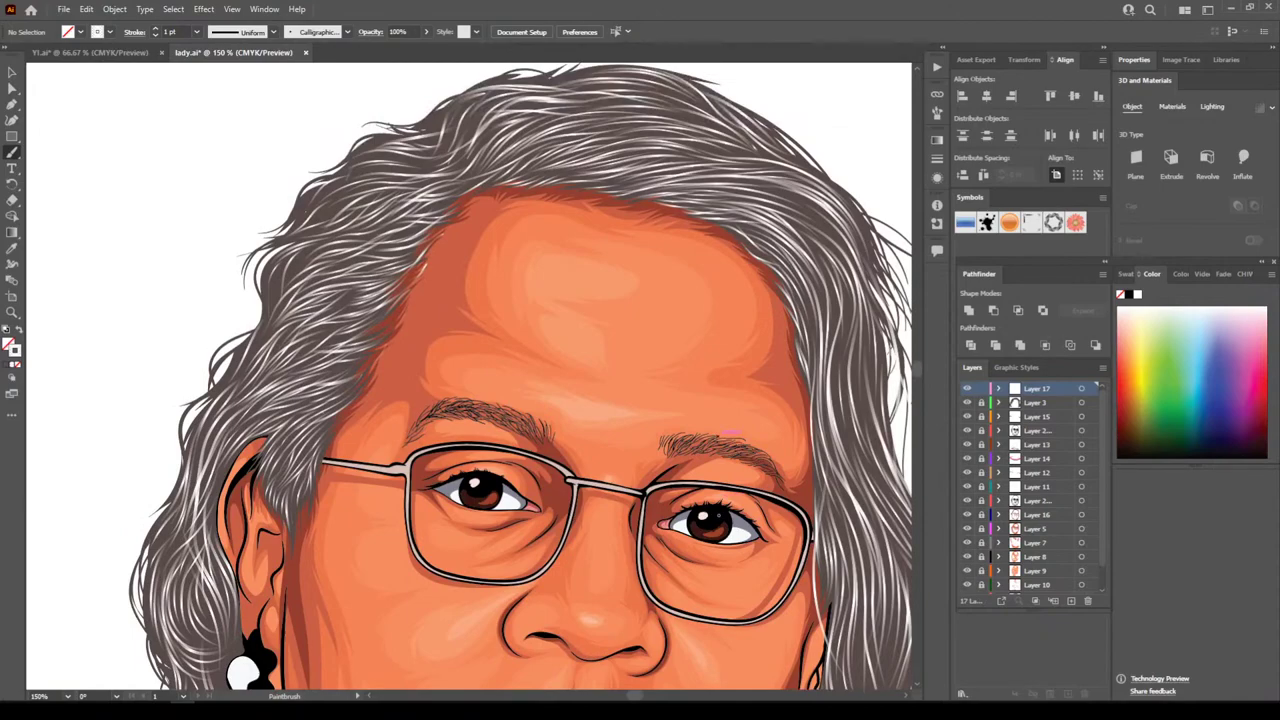
mouse_move(246, 363)
mouse_down()
mouse_move(257, 267)
mouse_move(252, 345)
mouse_move(222, 386)
mouse_up()
mouse_move(275, 247)
mouse_down()
mouse_move(267, 319)
mouse_move(279, 305)
mouse_up()
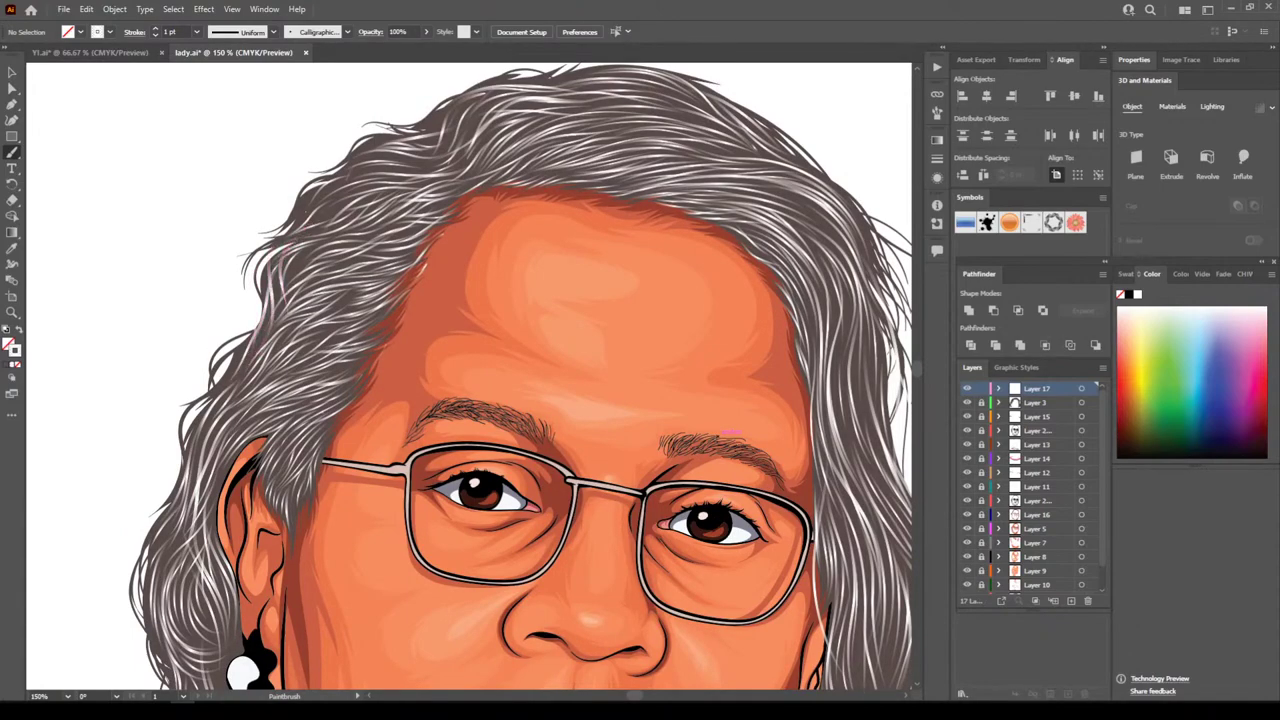
Draw white fading strands along the upper left-hand outer edge toward the crown, replacing an unwanted first stroke
mouse_move(306, 255)
mouse_down()
mouse_move(281, 289)
mouse_move(302, 212)
mouse_move(336, 185)
mouse_up()
key(ctrl+z)
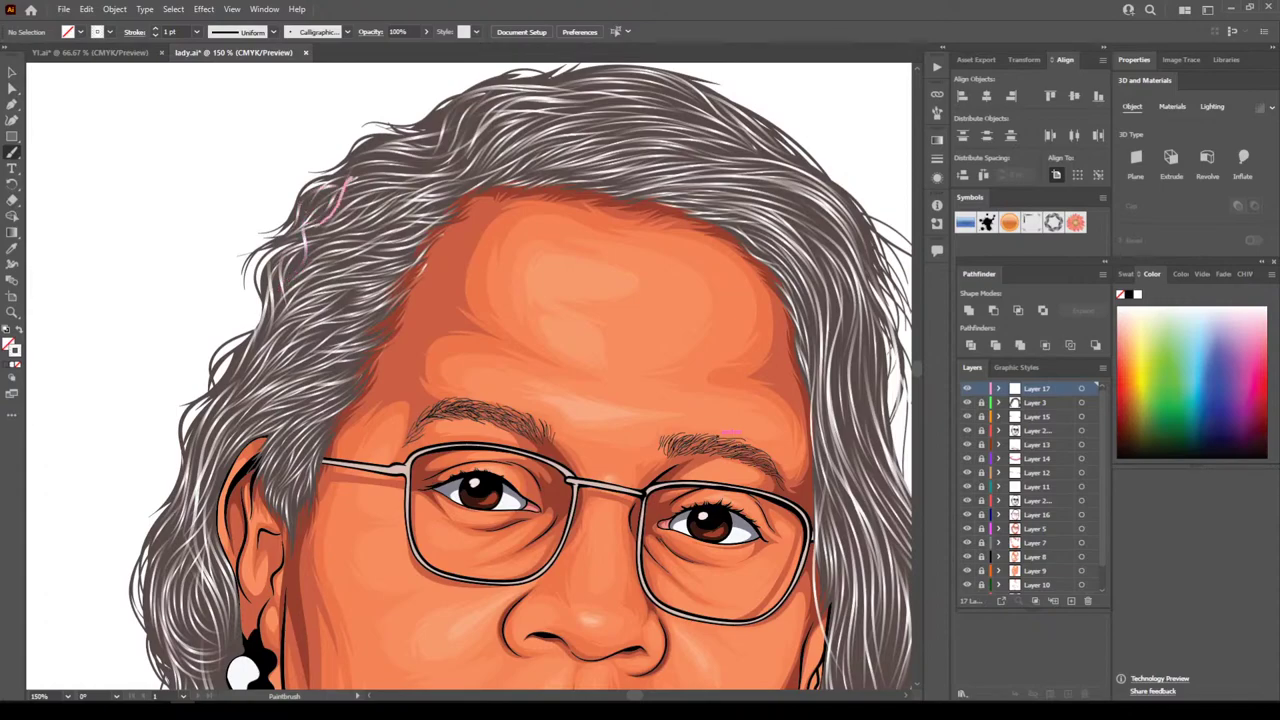
mouse_move(304, 224)
mouse_down()
mouse_move(360, 152)
mouse_move(398, 135)
mouse_move(412, 152)
mouse_move(463, 118)
mouse_up()
mouse_move(385, 165)
mouse_down()
mouse_move(425, 159)
mouse_move(400, 157)
mouse_up()
mouse_move(415, 147)
mouse_down()
mouse_move(462, 101)
mouse_move(416, 129)
mouse_up()
drag(372, 172, 432, 118)
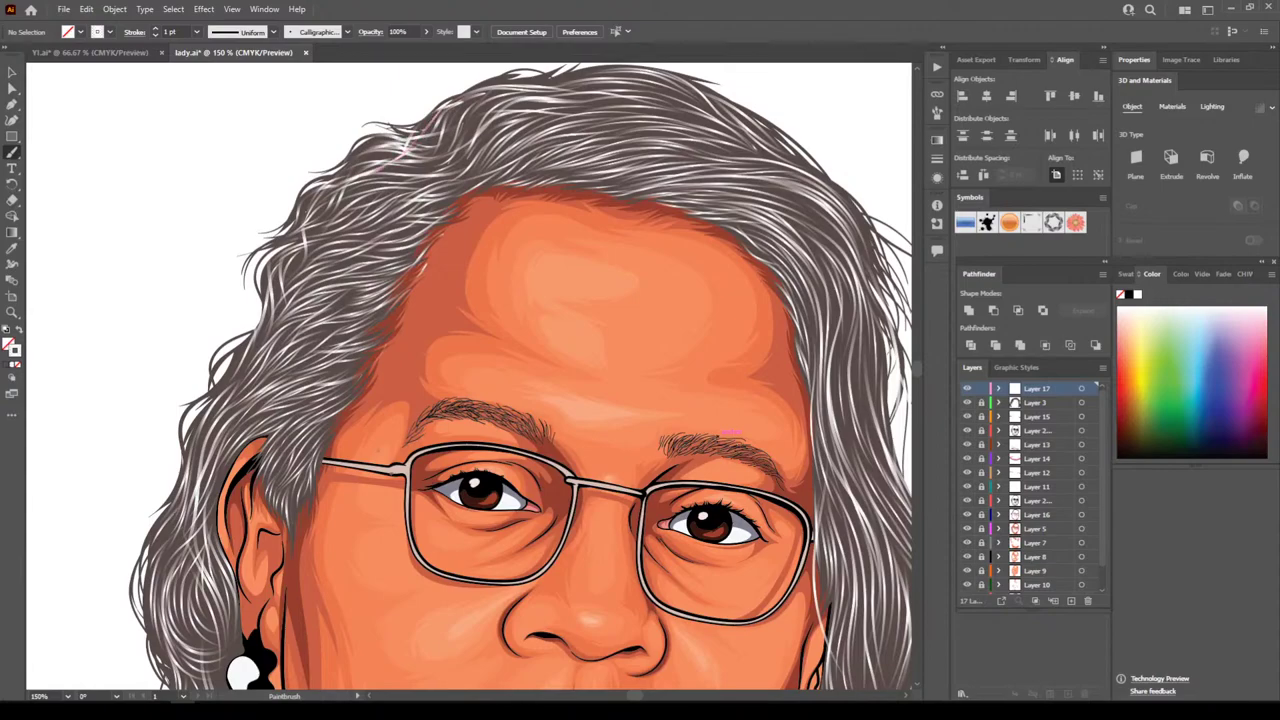
Check the full portrait and add a short white strand to the outer left-hand curl above the ear
key(ctrl+minus)
key(ctrl+minus)
key(ctrl+minus)
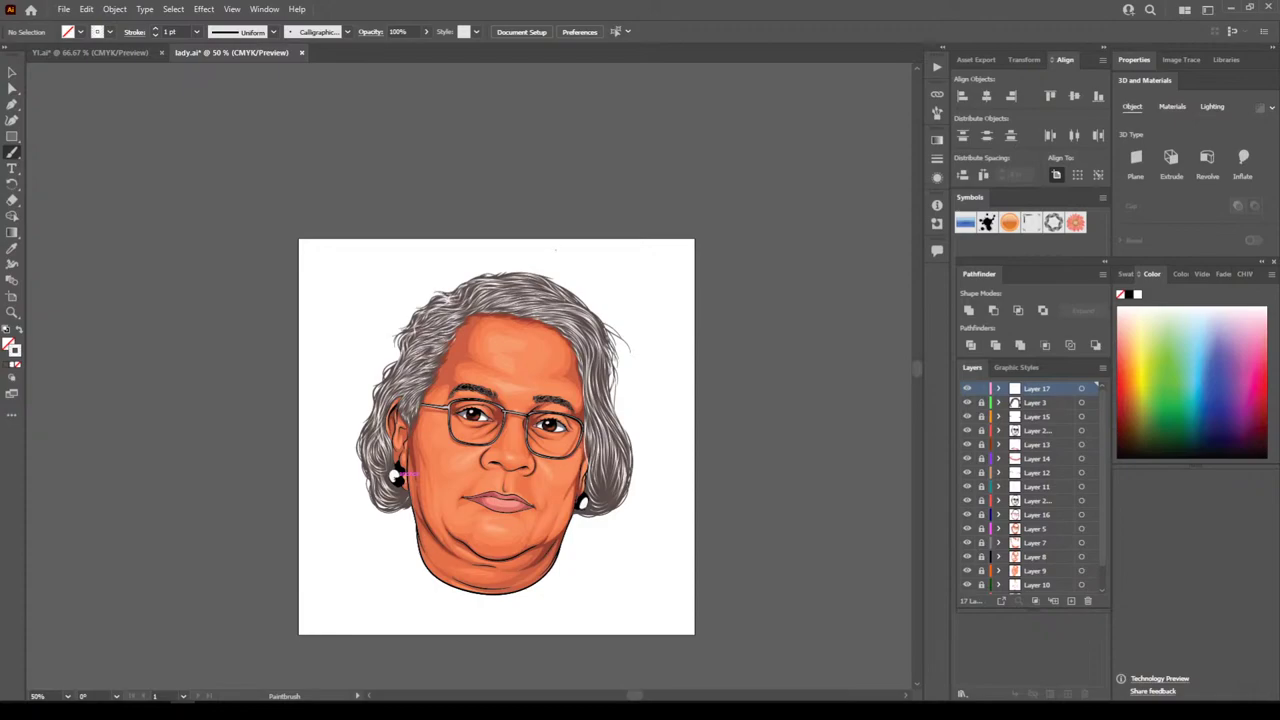
key(ctrl+plus)
key(ctrl+plus)
key(ctrl+plus)
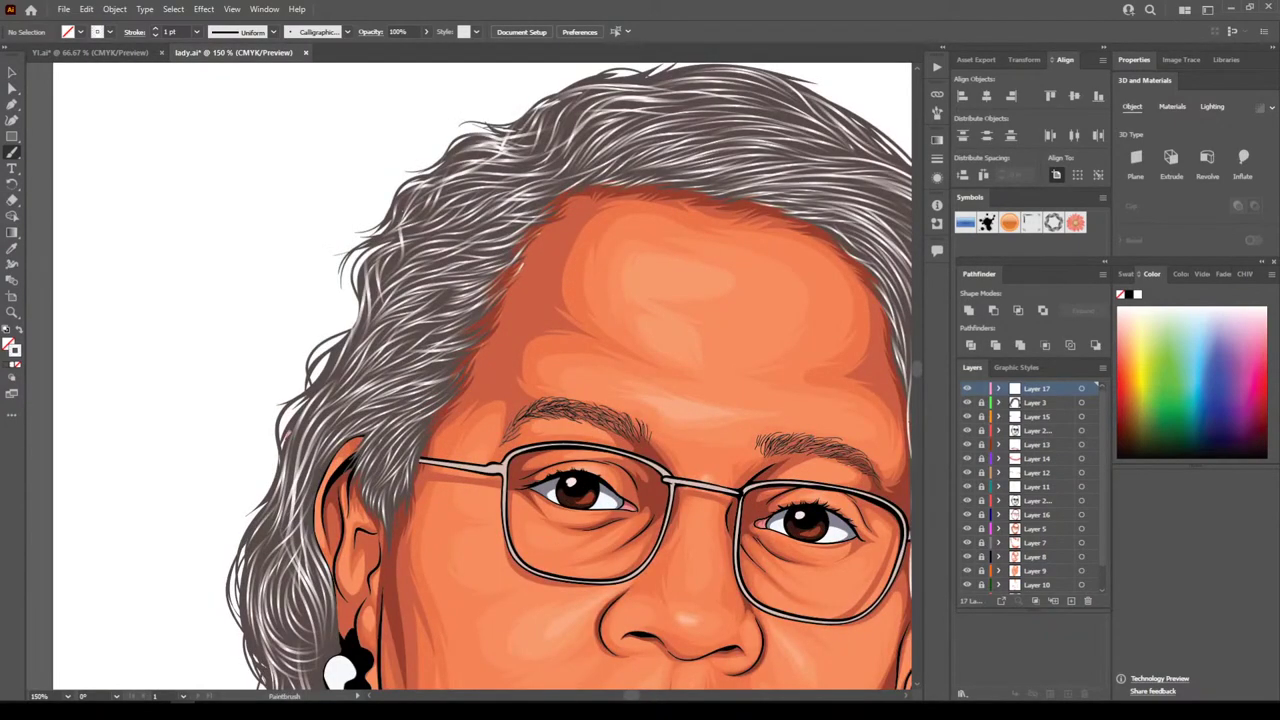
drag(328, 367, 341, 341)
Thicken the left-hand temple hair with white fading strands sweeping toward the hairline beside the forehead
scroll(568, 377, up, 2)
scroll(568, 400, down, 1)
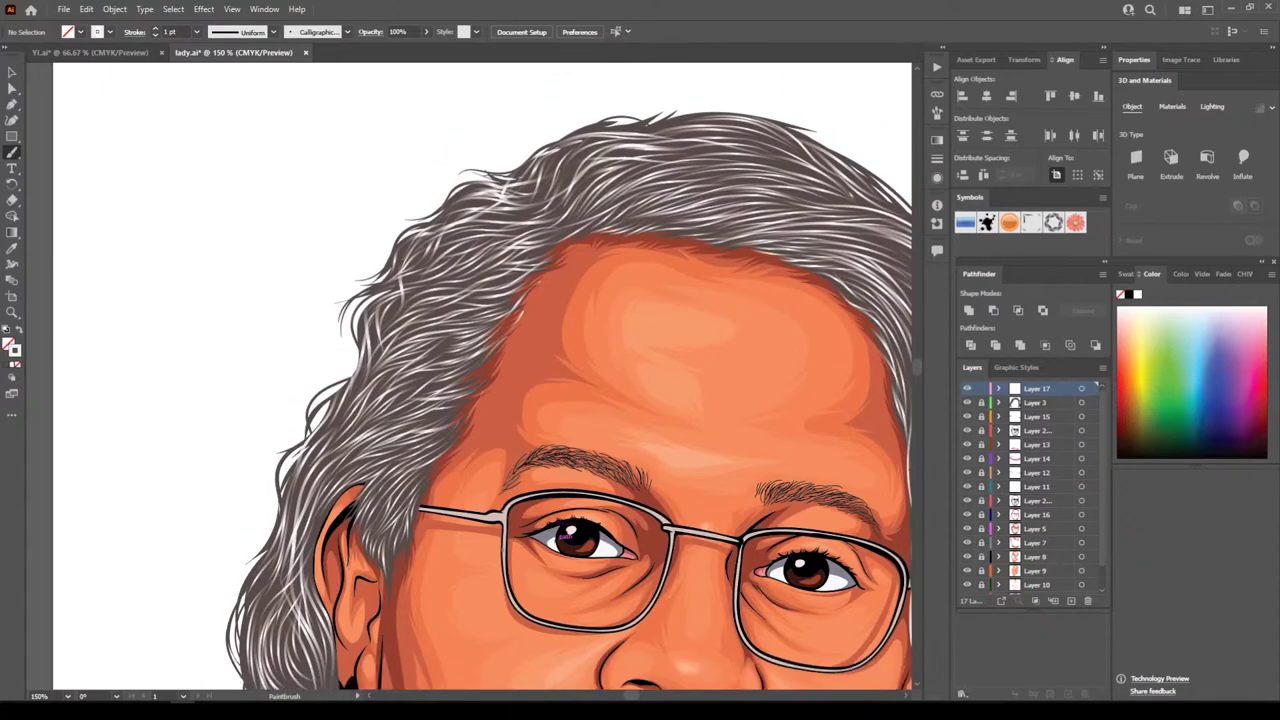
key(ctrl+minus)
key(ctrl+plus)
key(ctrl+plus)
key(ctrl+plus)
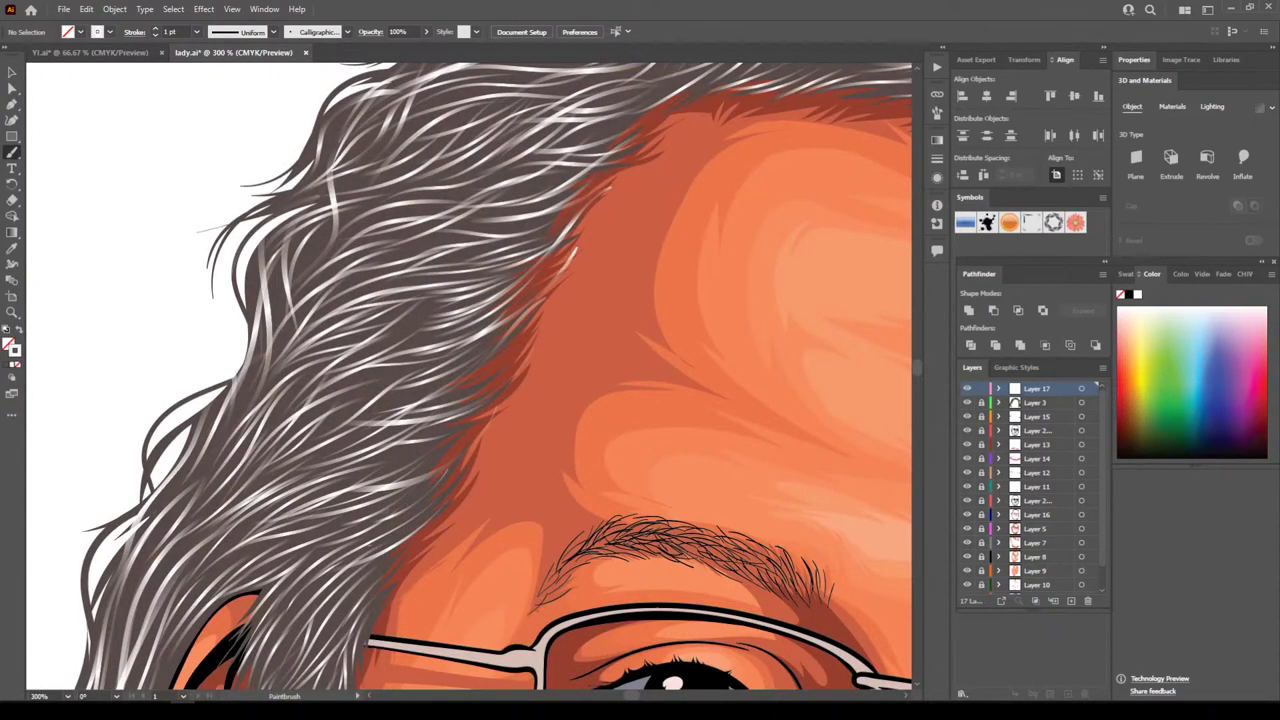
mouse_move(360, 548)
mouse_down()
mouse_move(425, 503)
mouse_move(460, 455)
mouse_up()
drag(332, 517, 458, 434)
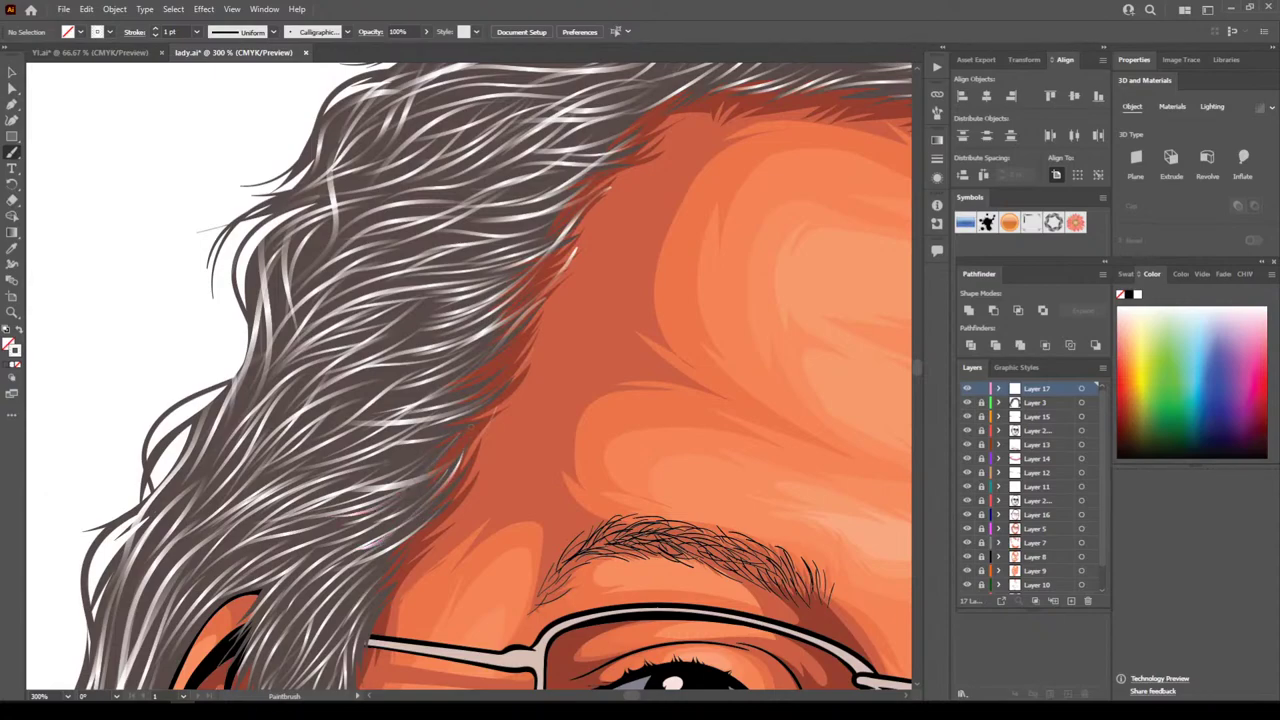
mouse_move(362, 476)
mouse_down()
mouse_move(479, 416)
mouse_move(506, 363)
mouse_up()
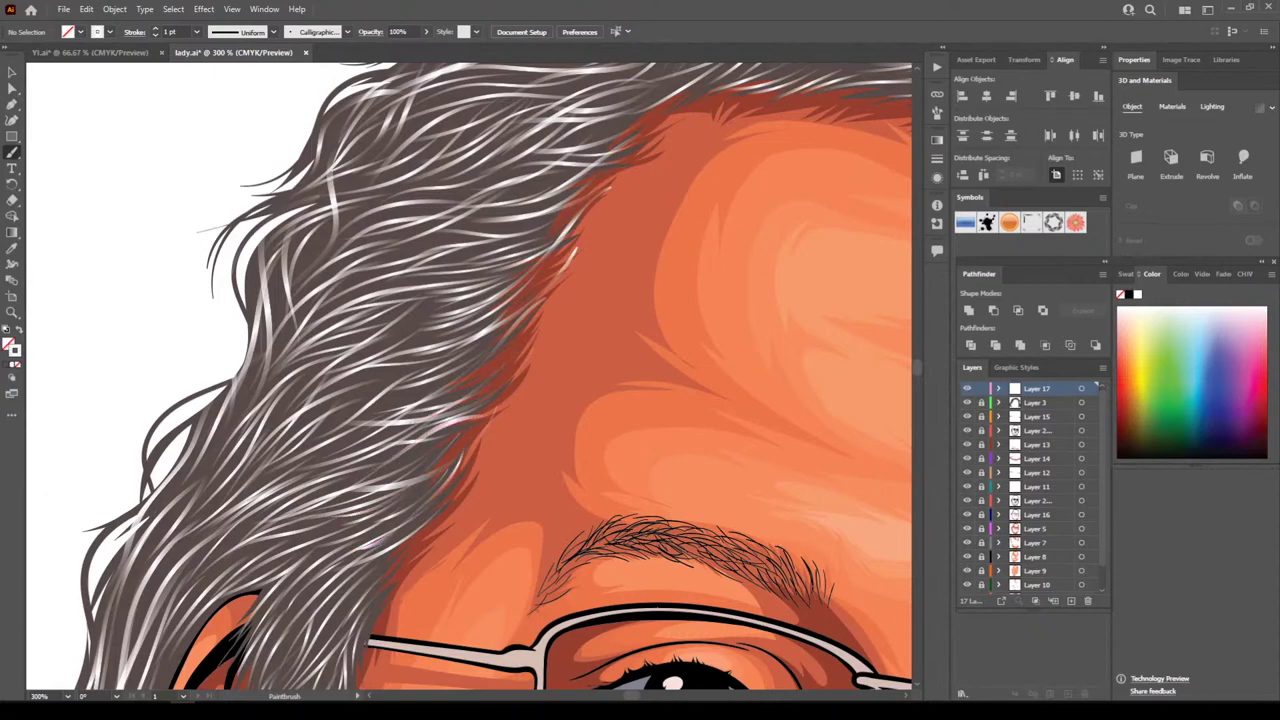
drag(382, 406, 508, 355)
drag(334, 410, 507, 342)
drag(366, 389, 503, 329)
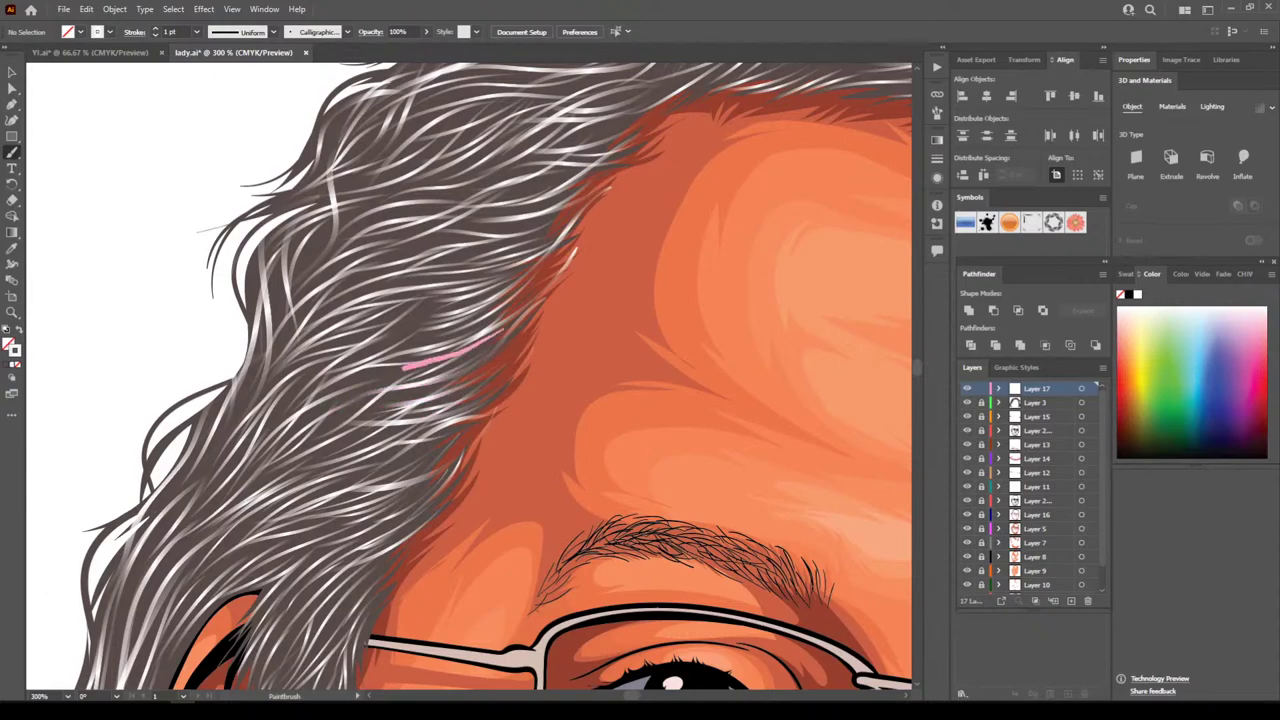
Fill the dark gaps in the middle of the left-hand hair and along its wavy outer edge with white fading strands
mouse_move(321, 443)
mouse_down()
mouse_move(436, 384)
mouse_move(337, 409)
mouse_move(371, 366)
mouse_move(433, 338)
mouse_up()
drag(382, 339, 459, 313)
drag(333, 357, 441, 329)
drag(356, 329, 487, 293)
drag(214, 462, 345, 206)
drag(268, 320, 366, 194)
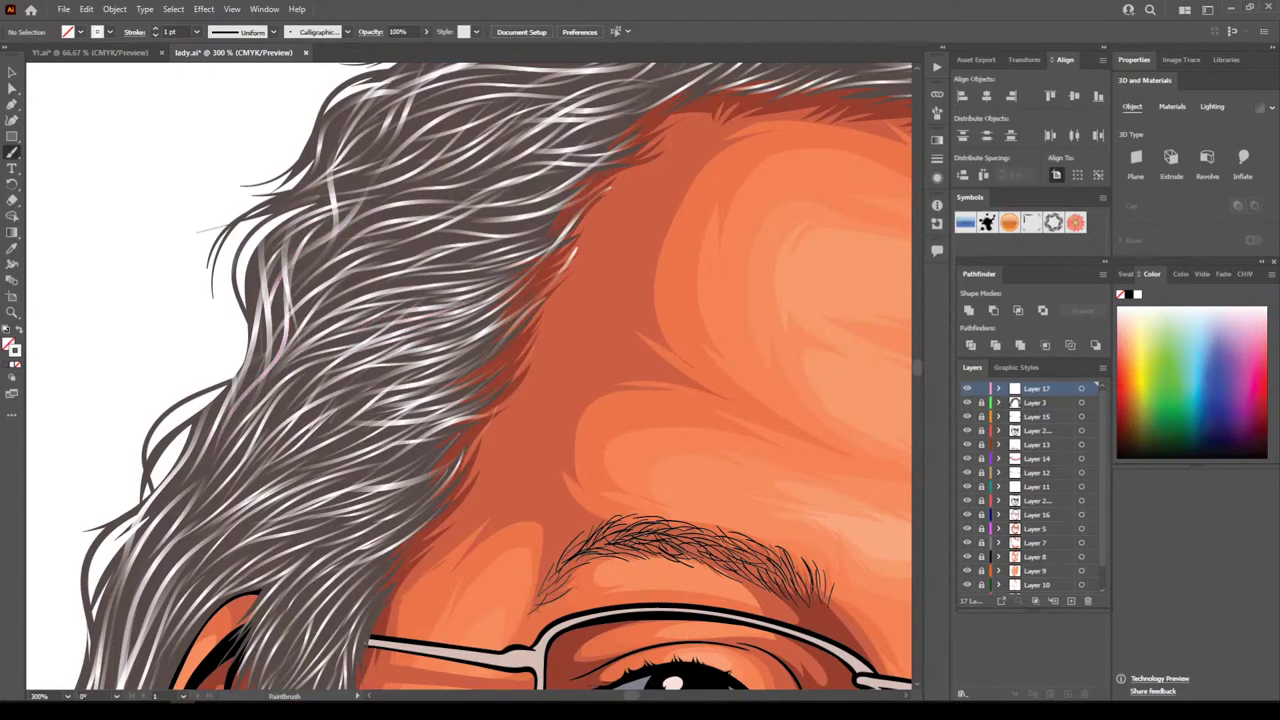
Compare both sides of the hair in the full portrait and inspect the lower right-hand hair for dark gaps
key(ctrl+minus)
key(ctrl+minus)
key(ctrl+minus)
key(ctrl+minus)
key(ctrl+minus)
key(ctrl+minus)
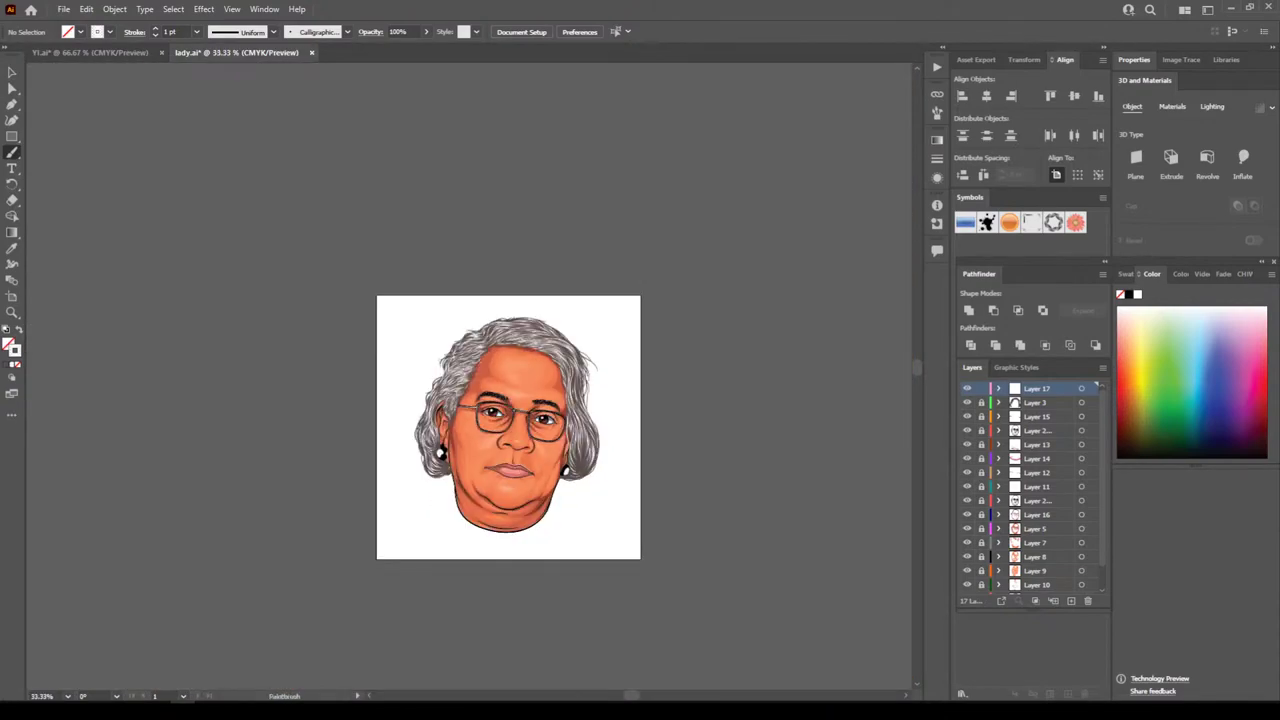
key(ctrl+equal)
key(ctrl+equal)
scroll(469, 376, right, 2)
key(ctrl+equal)
key(ctrl+equal)
key(ctrl+equal)
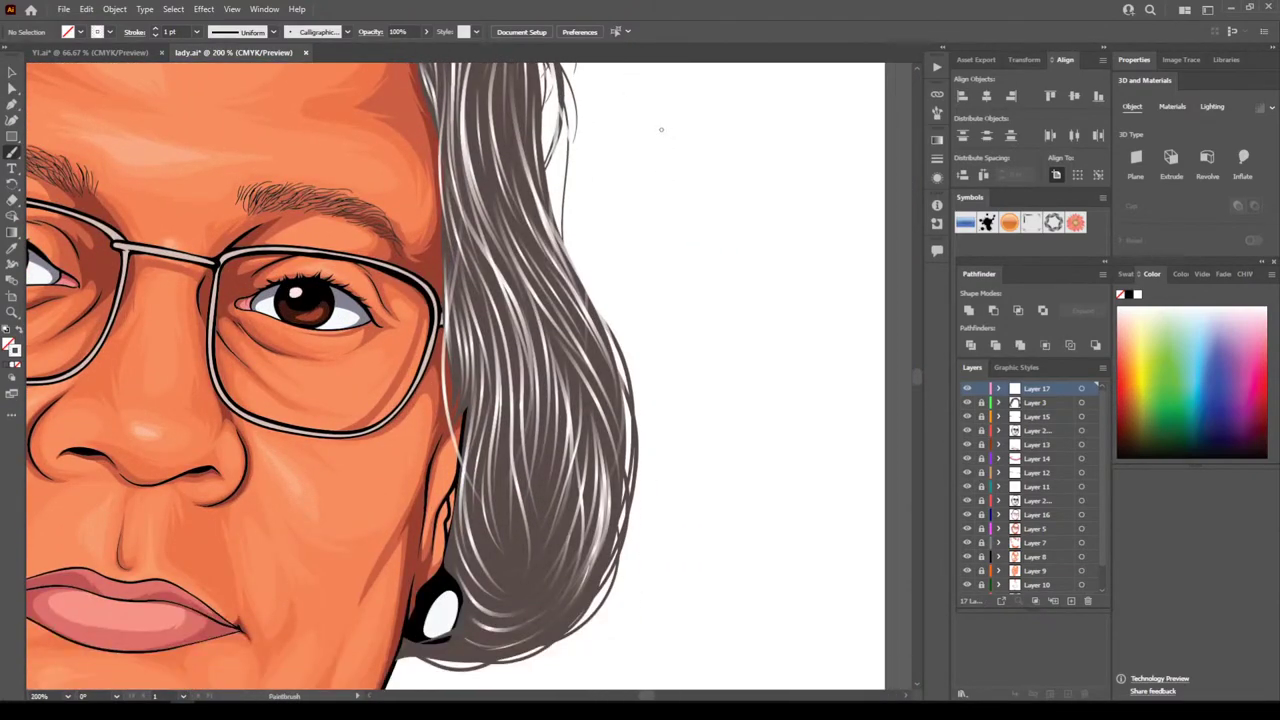
Add curved white fading strands to the rounded lower end of the right-hand hair beside the earring
mouse_move(450, 648)
mouse_down()
mouse_move(530, 638)
mouse_move(591, 553)
mouse_up()
mouse_move(504, 650)
mouse_down()
mouse_move(561, 630)
mouse_move(595, 479)
mouse_up()
mouse_move(541, 617)
mouse_down()
mouse_move(600, 524)
mouse_move(595, 480)
mouse_move(587, 558)
mouse_move(590, 470)
mouse_move(528, 544)
mouse_move(506, 430)
mouse_up()
drag(510, 576, 500, 446)
drag(545, 568, 551, 439)
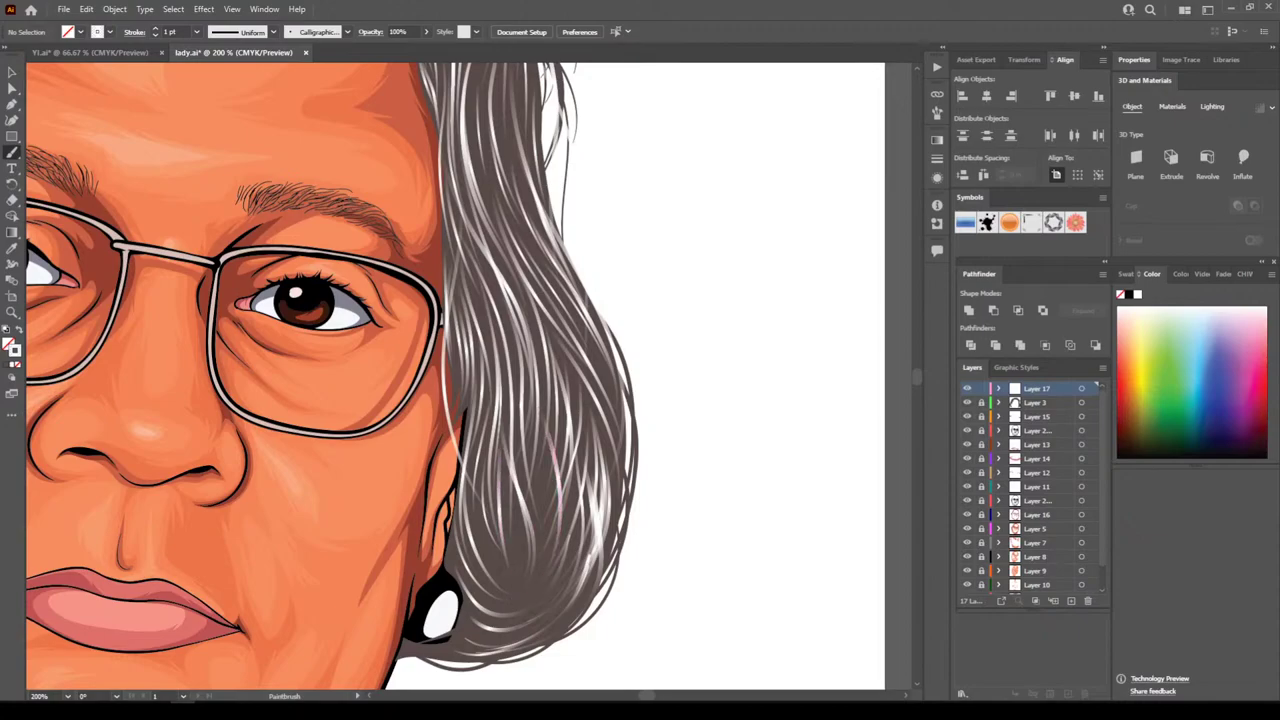
Draw long white fading strands up the middle of the right-hand hair, from ear level to beside the temple
scroll(521, 507, up, 5)
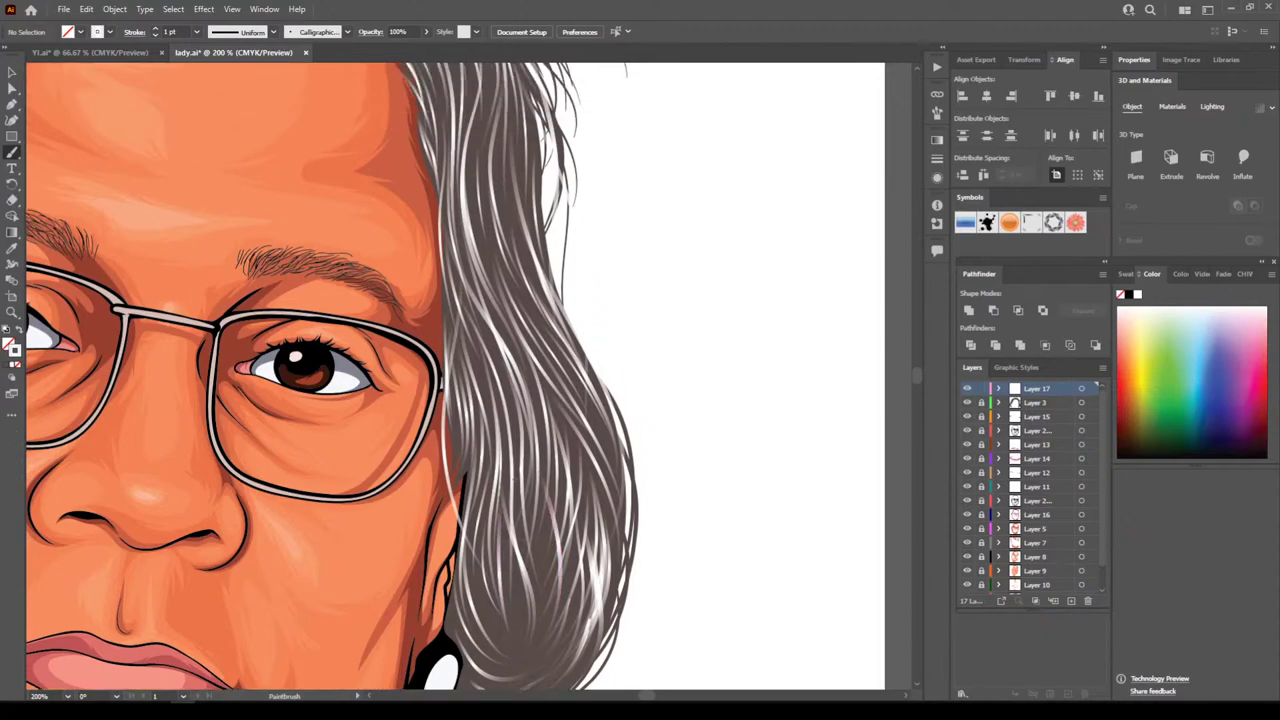
drag(616, 564, 493, 293)
scroll(493, 293, up, 1)
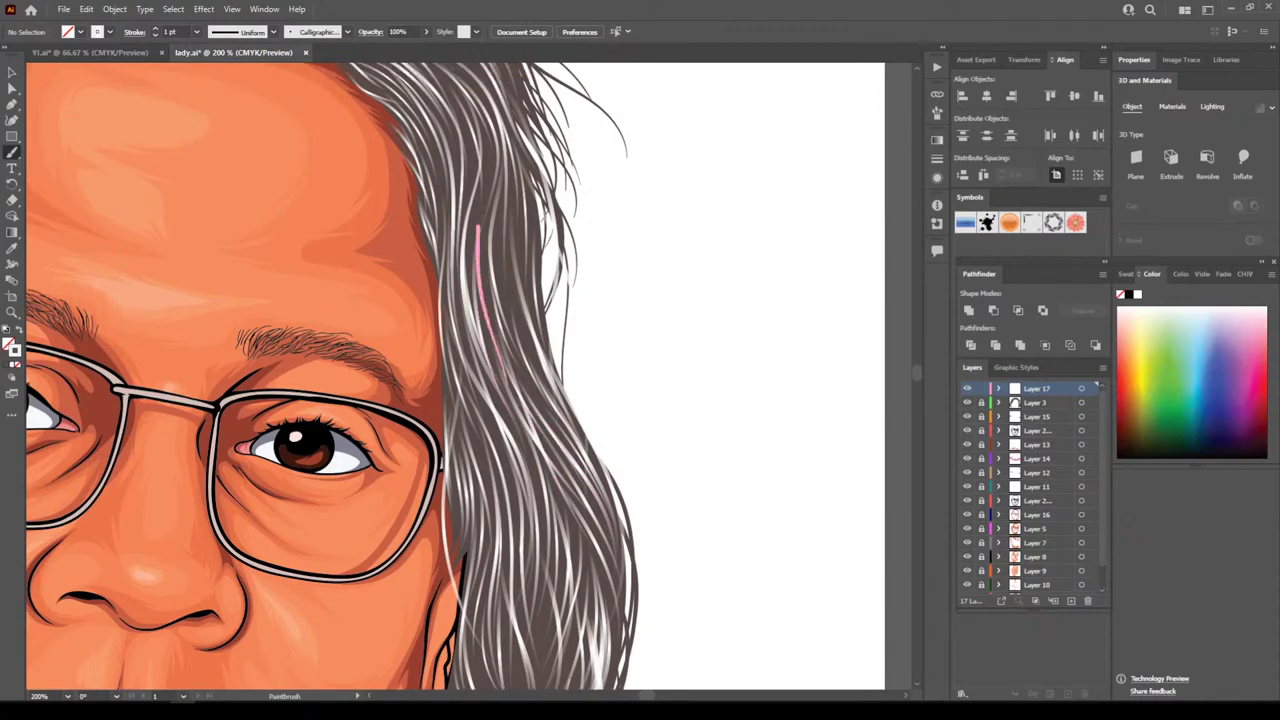
scroll(494, 300, up, 3)
mouse_move(529, 422)
mouse_down()
mouse_move(492, 253)
mouse_move(504, 265)
mouse_up()
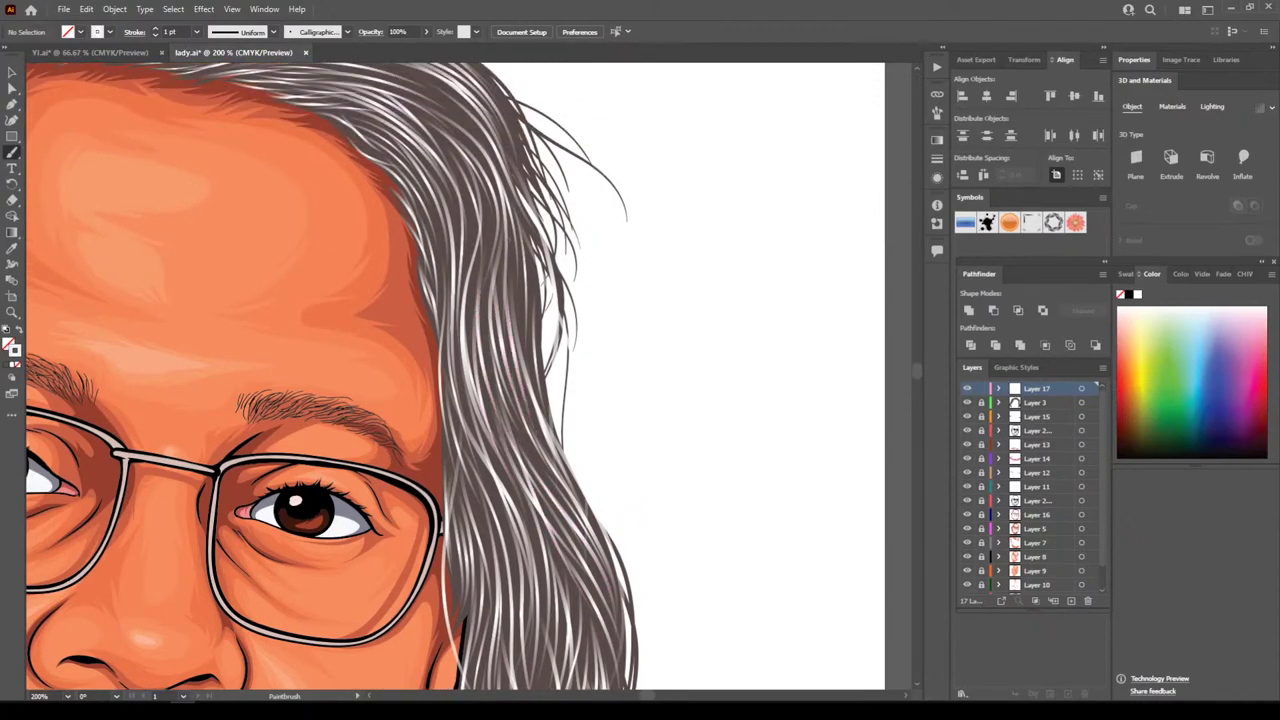
Draw long white fading strands from the right-hand temple hair up over the curve towards the crown
mouse_move(534, 393)
mouse_down()
mouse_move(516, 251)
mouse_move(492, 191)
mouse_up()
scroll(492, 191, up, 1)
scroll(510, 300, up, 5)
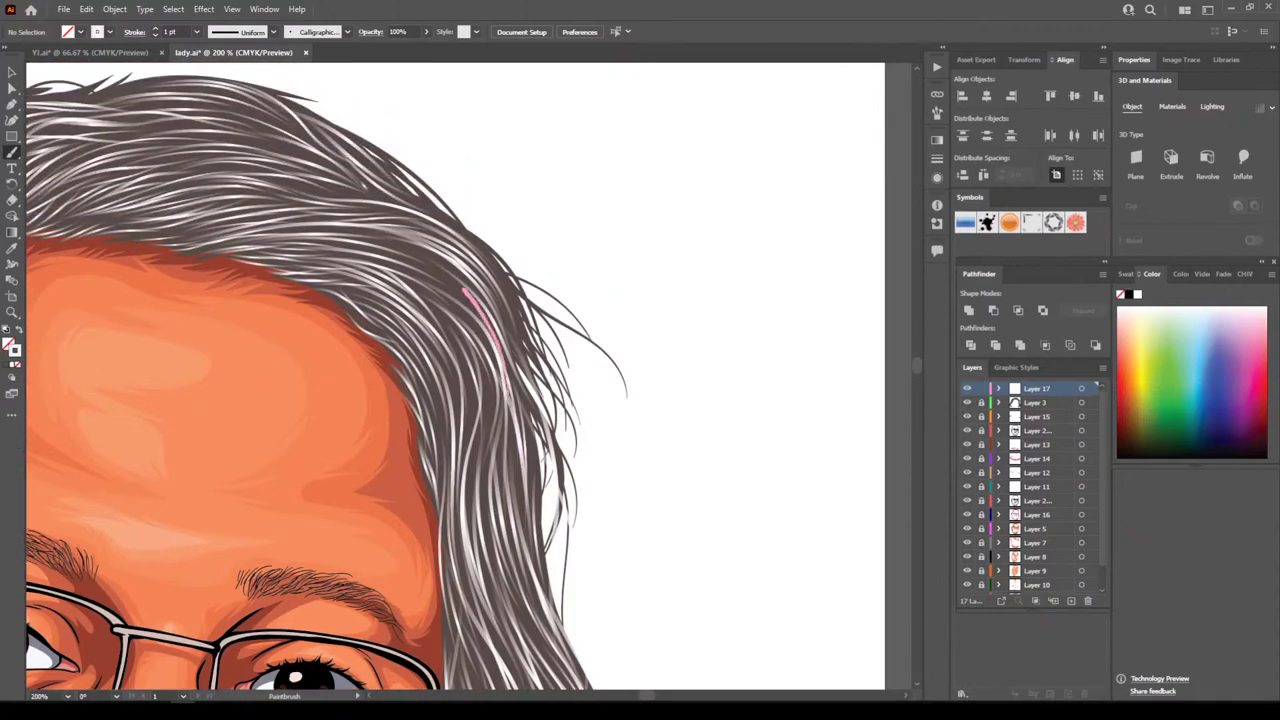
drag(479, 298, 374, 220)
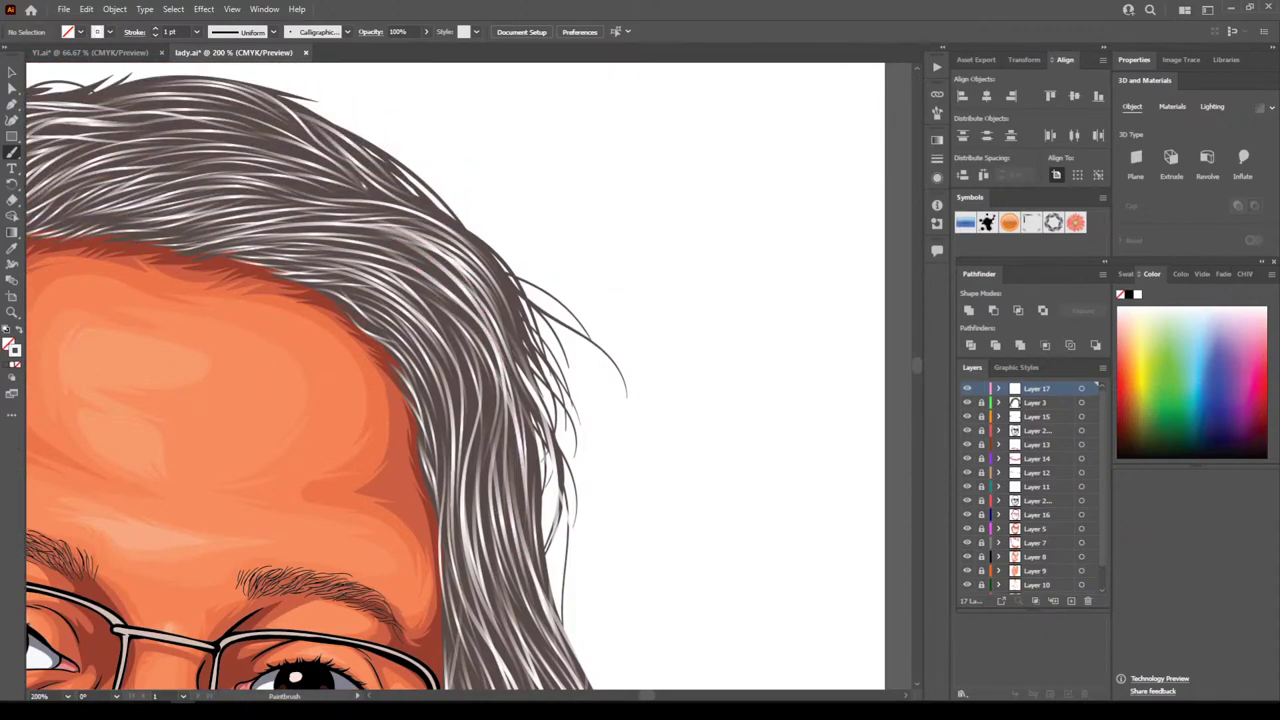
drag(480, 309, 379, 238)
mouse_move(498, 342)
mouse_down()
mouse_move(360, 241)
mouse_move(468, 286)
mouse_up()
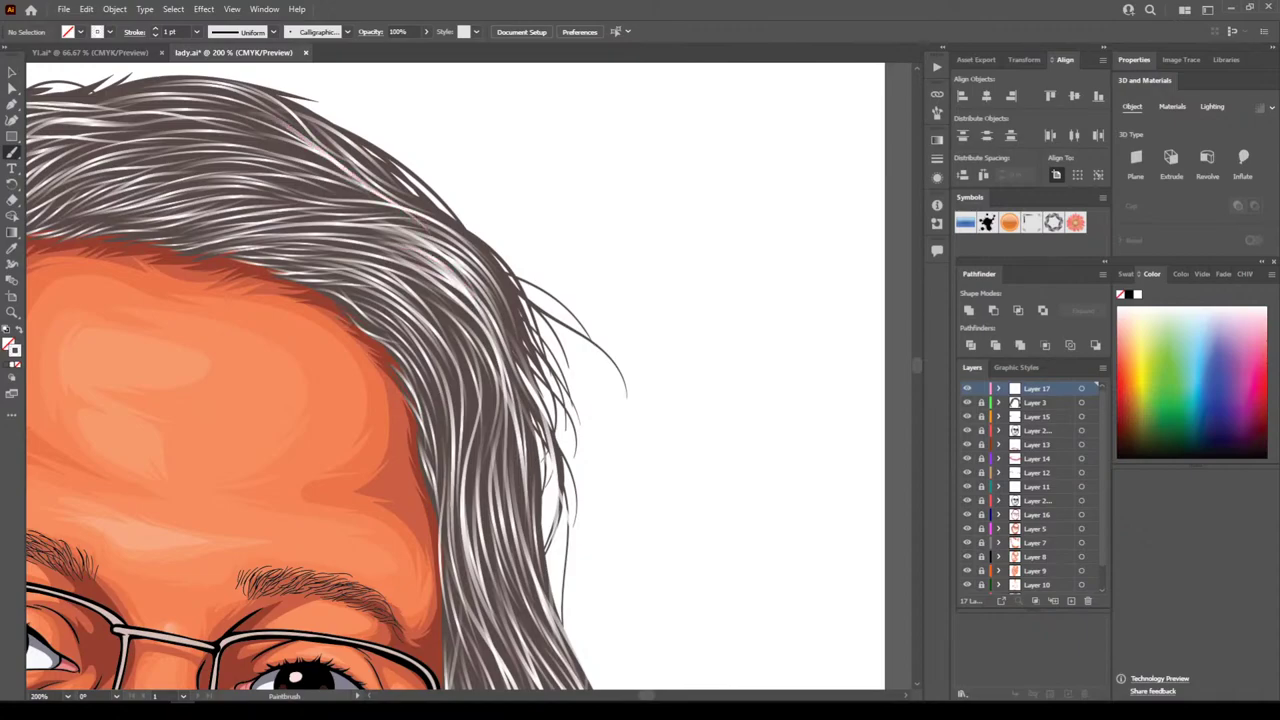
Add white fading strands across the crown above the forehead and compare them in the full portrait
key(ctrl+minus)
key(ctrl+minus)
key(ctrl+minus)
key(ctrl+minus)
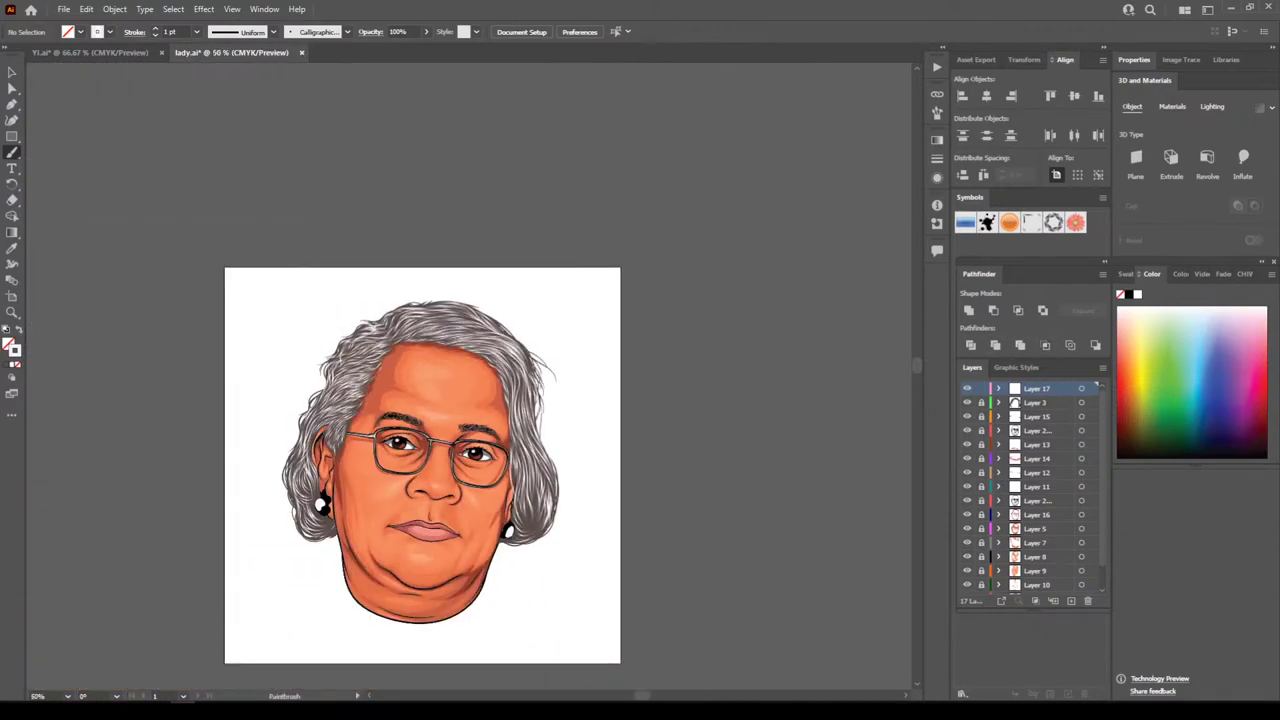
key(ctrl+plus)
key(ctrl+plus)
key(ctrl+plus)
key(ctrl+plus)
scroll(577, 417, left, 3)
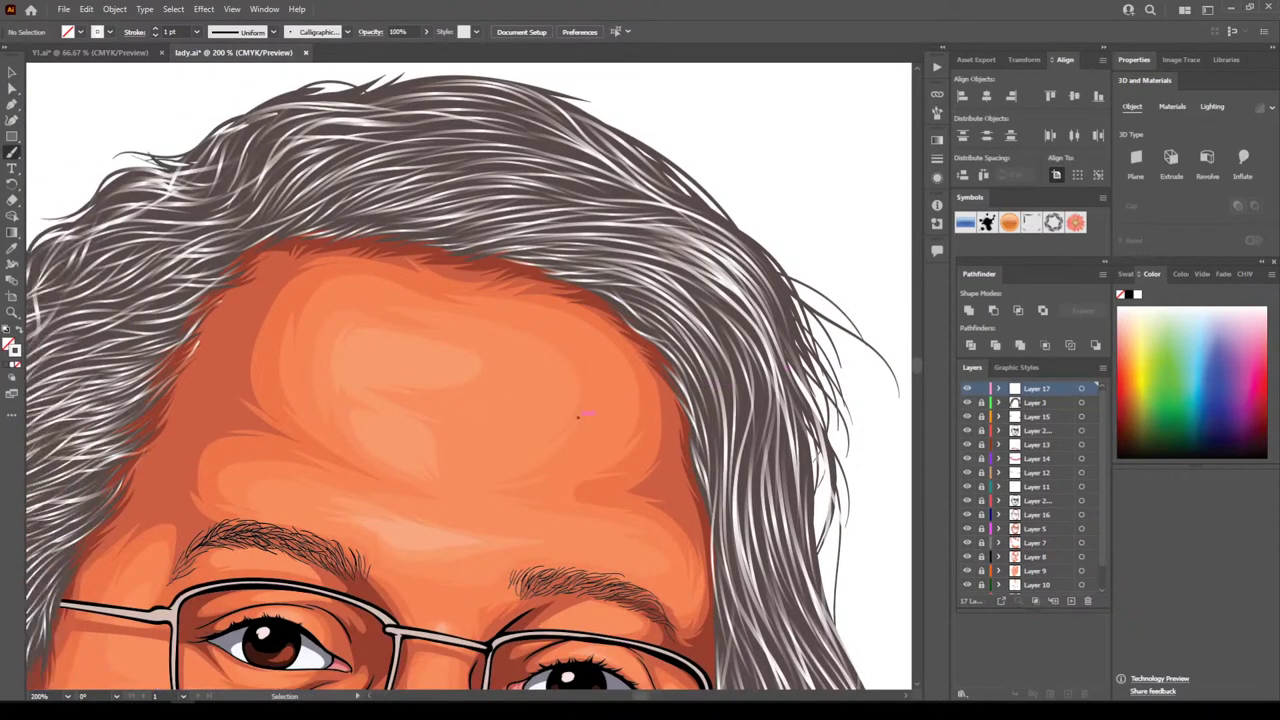
mouse_move(686, 240)
mouse_down()
mouse_move(608, 262)
mouse_move(537, 241)
mouse_up()
drag(599, 220, 557, 229)
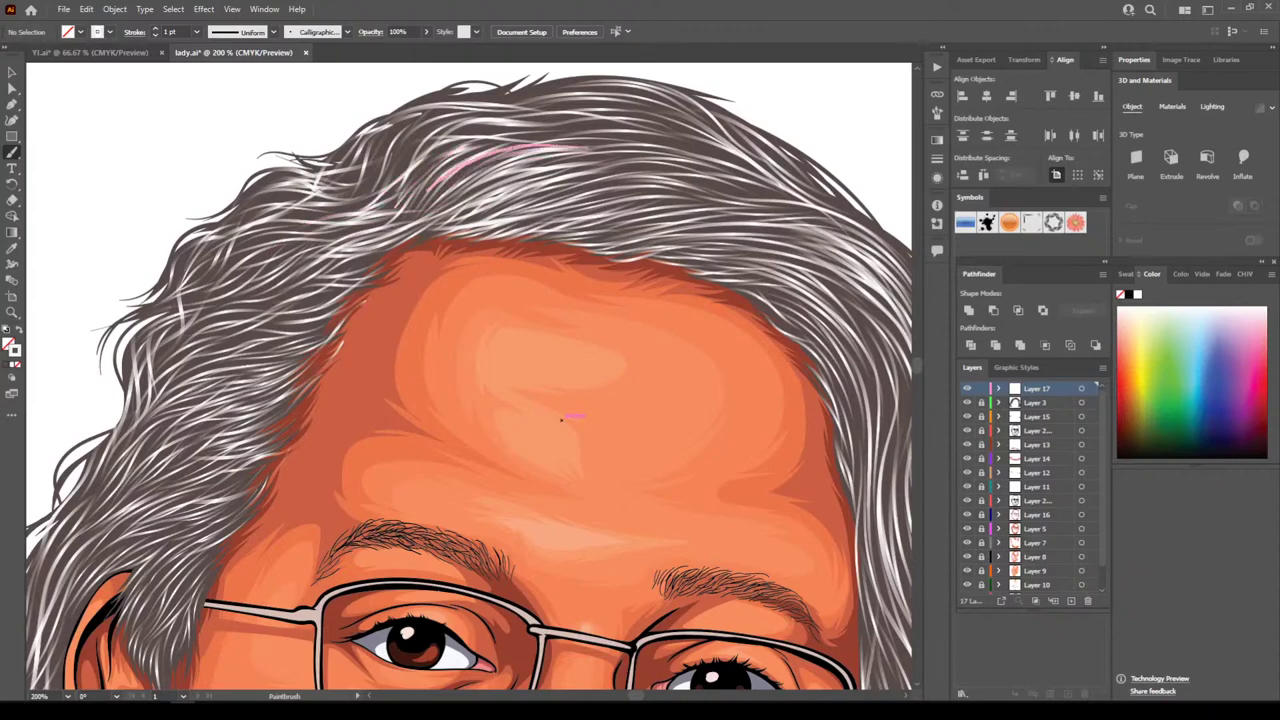
key(ctrl+0)
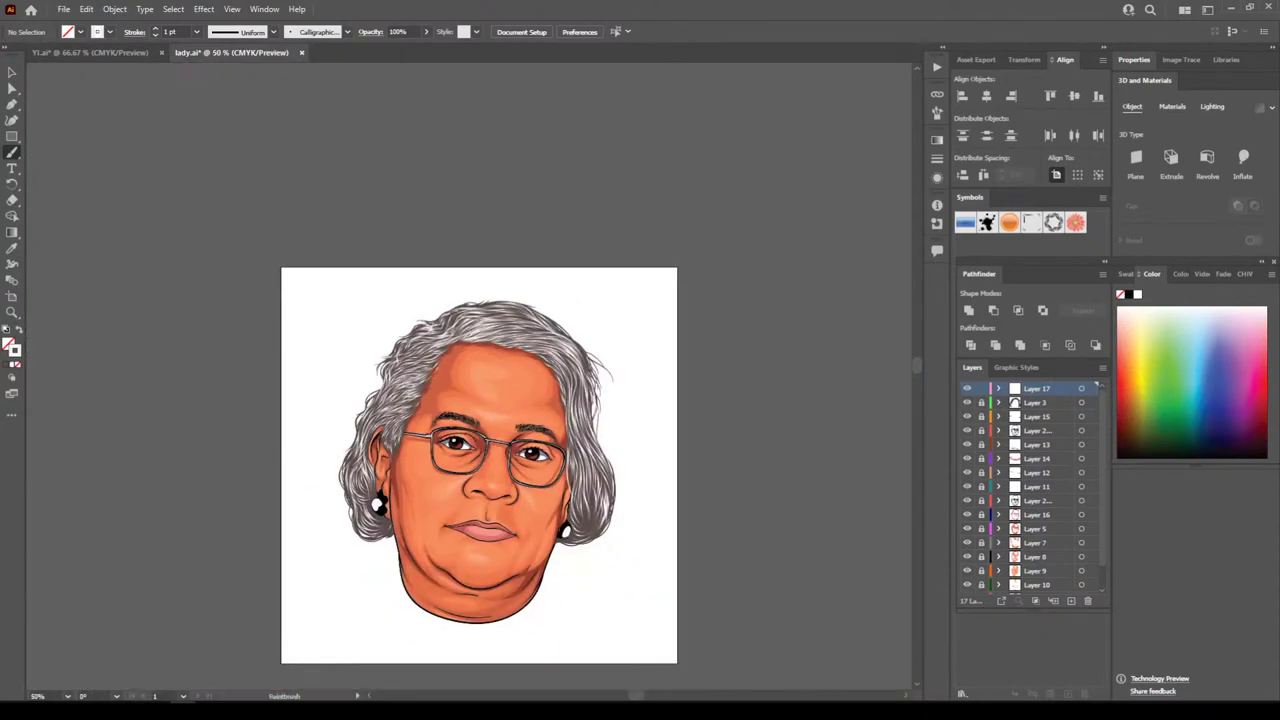
key(ctrl+minus)
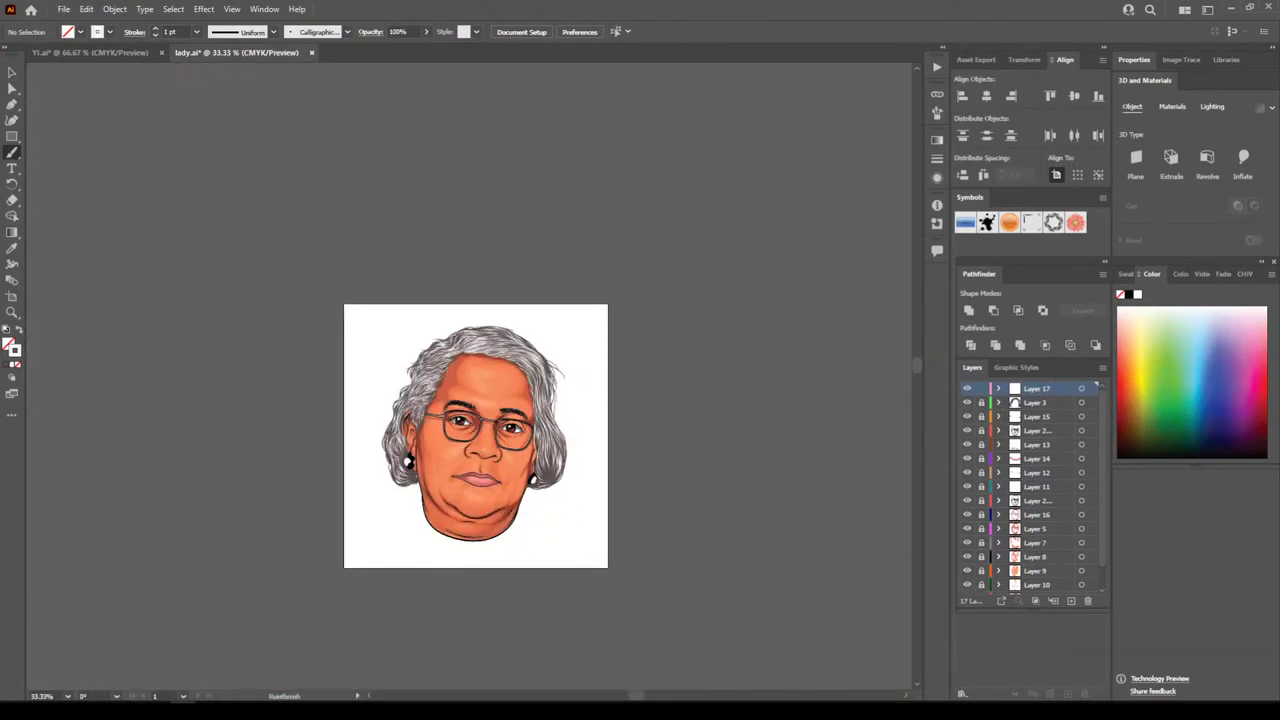
key(ctrl+plus)
key(ctrl+plus)
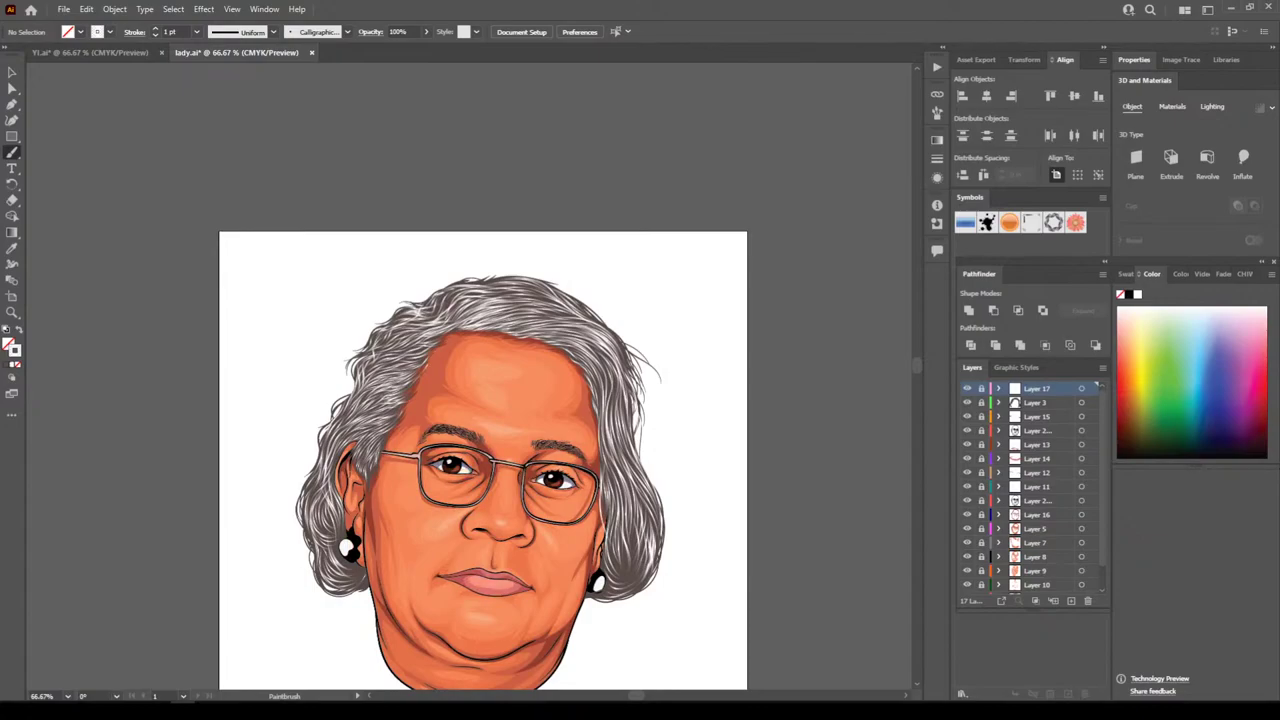
Activate the layer holding the glasses and select the pale frame fill around the left-hand lens and bridge
click(1037, 501)
key(ctrl+plus)
key(ctrl+plus)
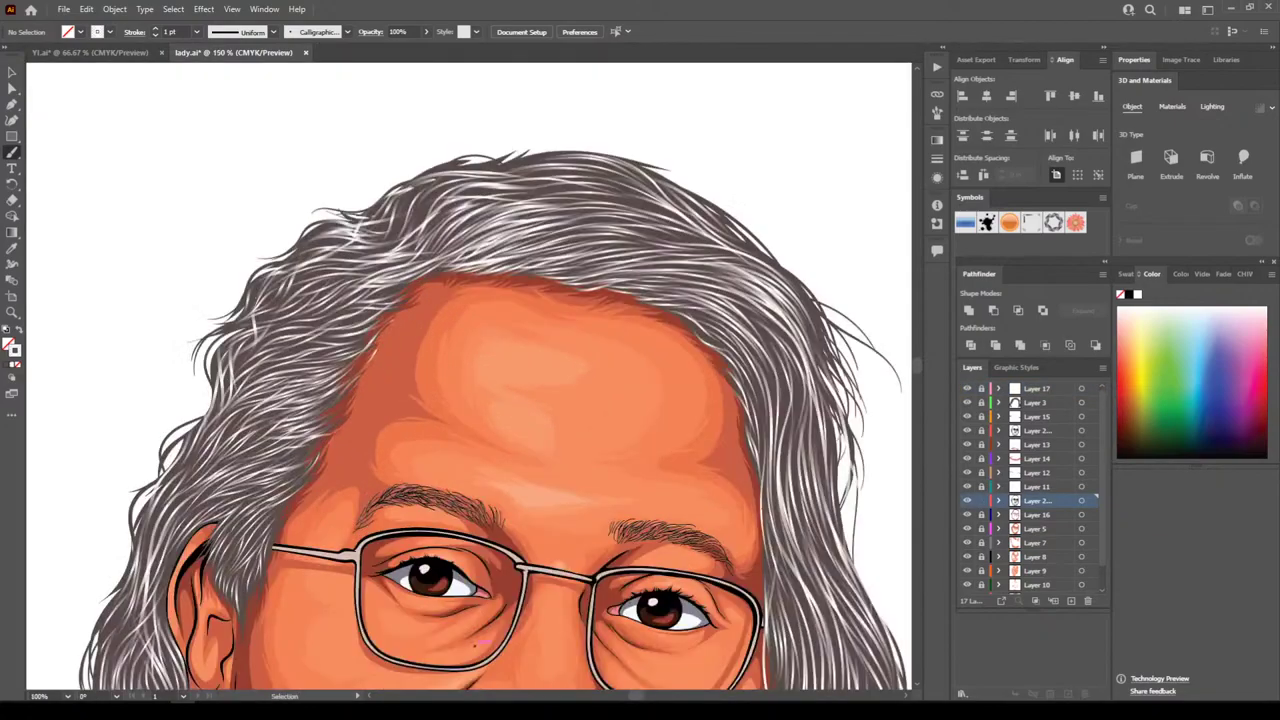
drag(560, 480, 478, 190)
key(ctrl+plus)
key(ctrl+plus)
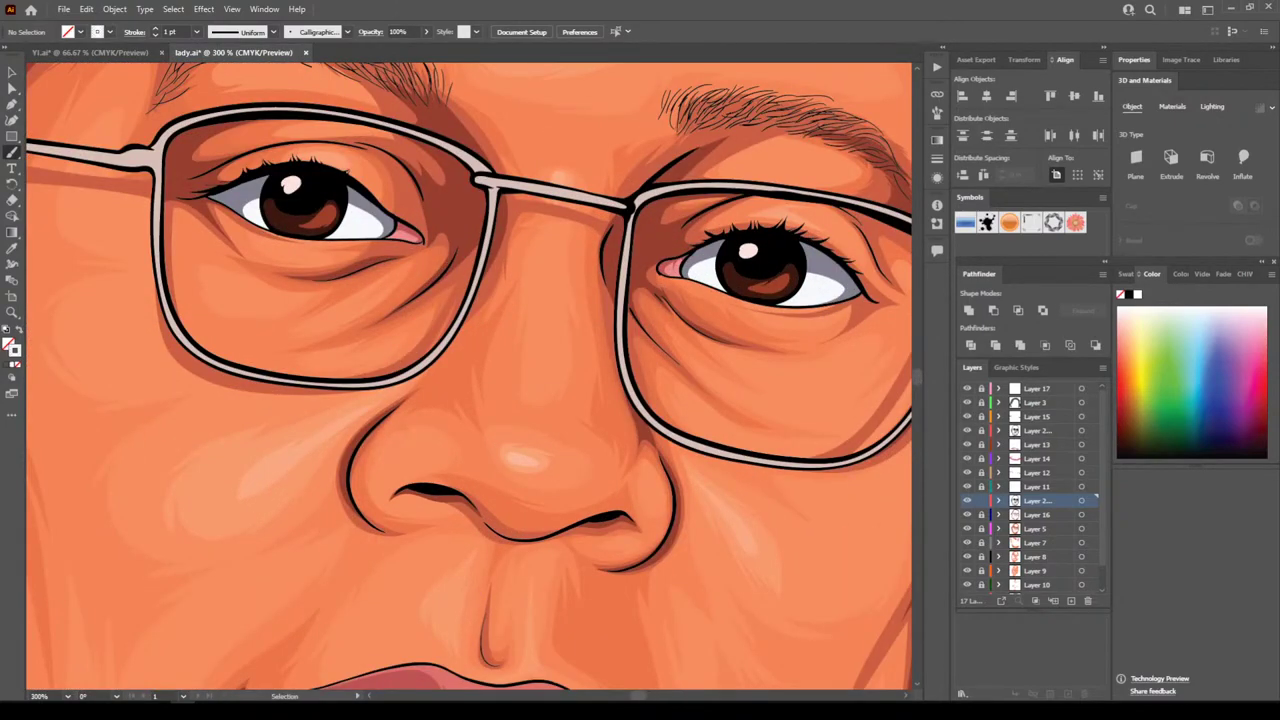
key(a)
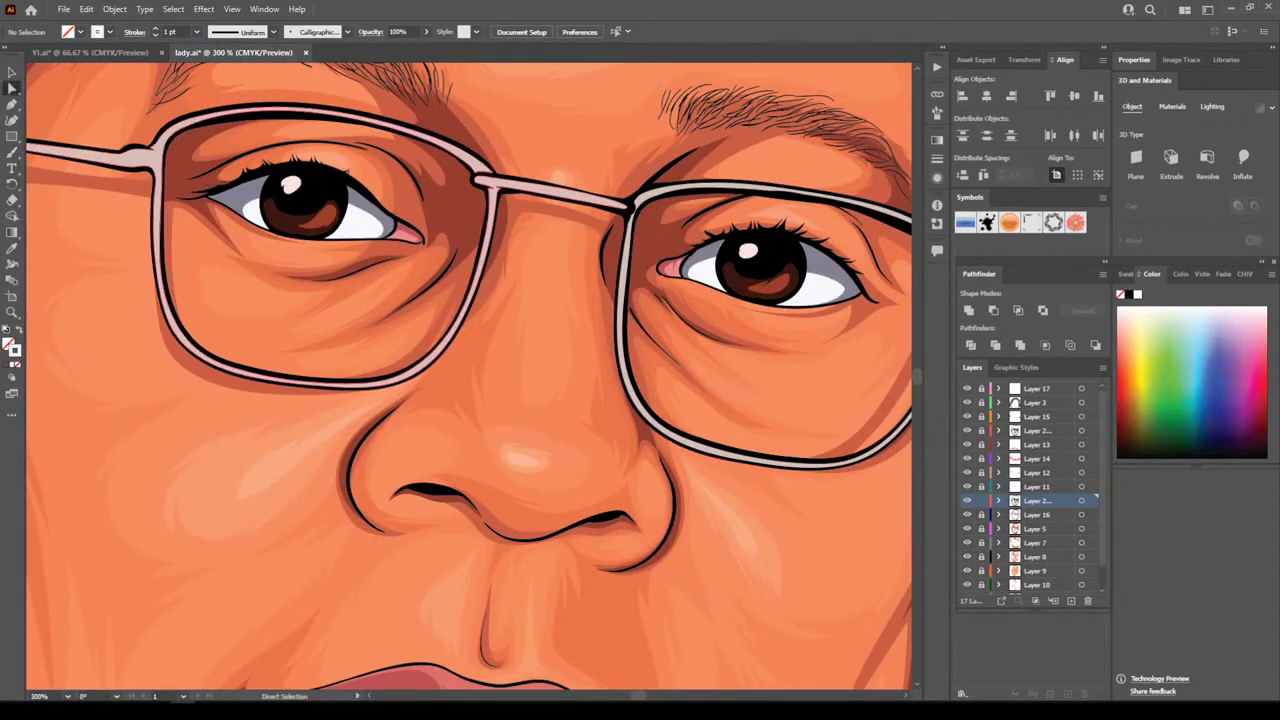
click(489, 184)
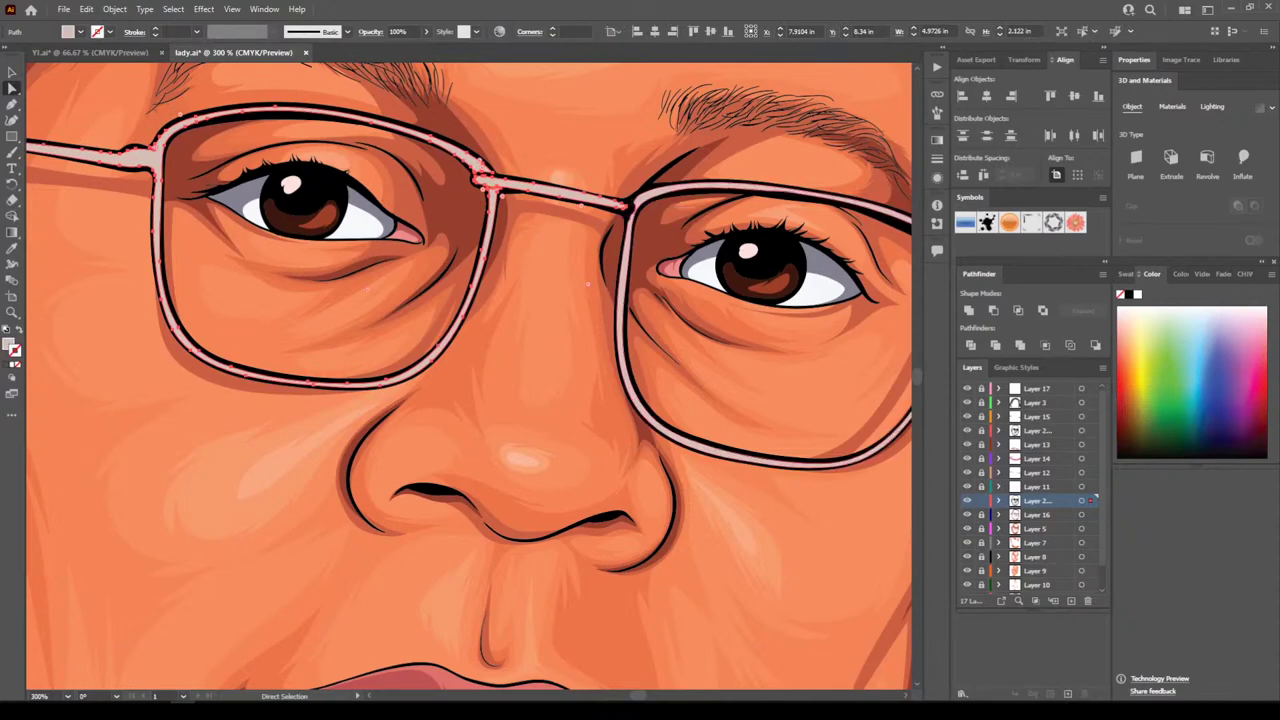
Add the fill of the right-hand lens rim and its small hinge piece to the glasses selection
key(ctrl+c)
key(ctrl+minus)
key(ctrl+minus)
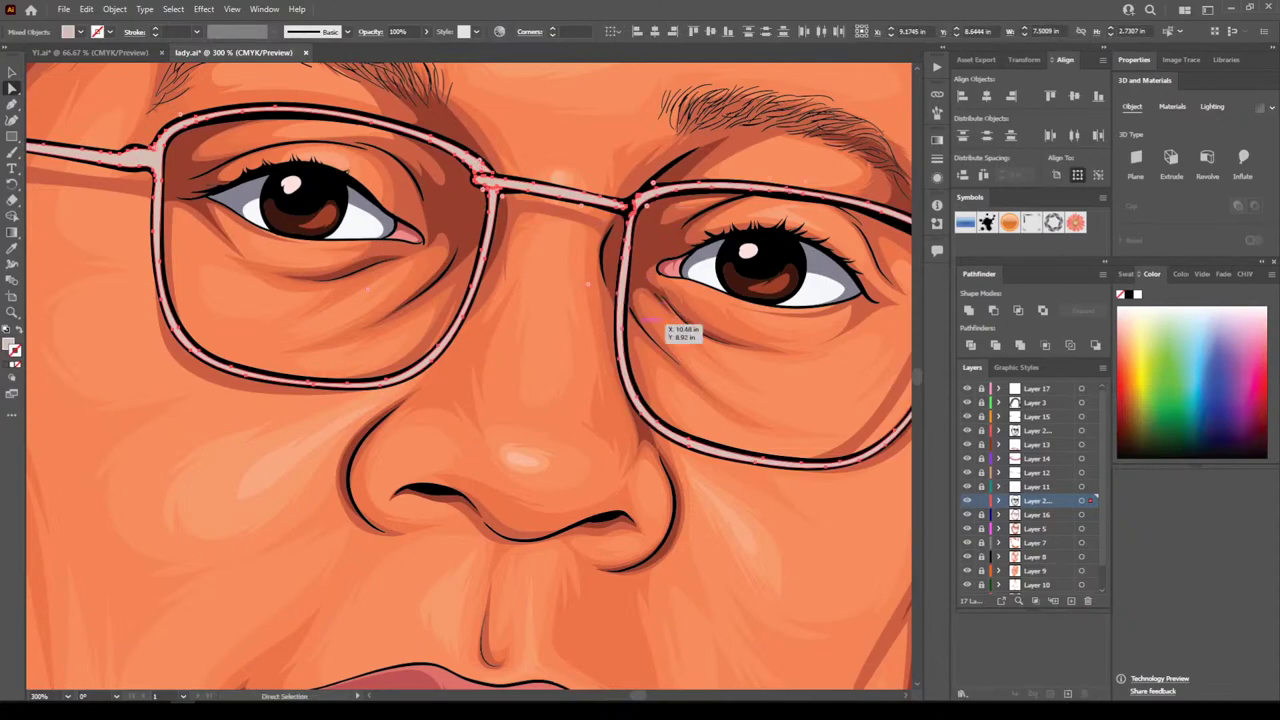
key(ctrl+plus)
key(ctrl+plus)
scroll(804, 381, right, 6)
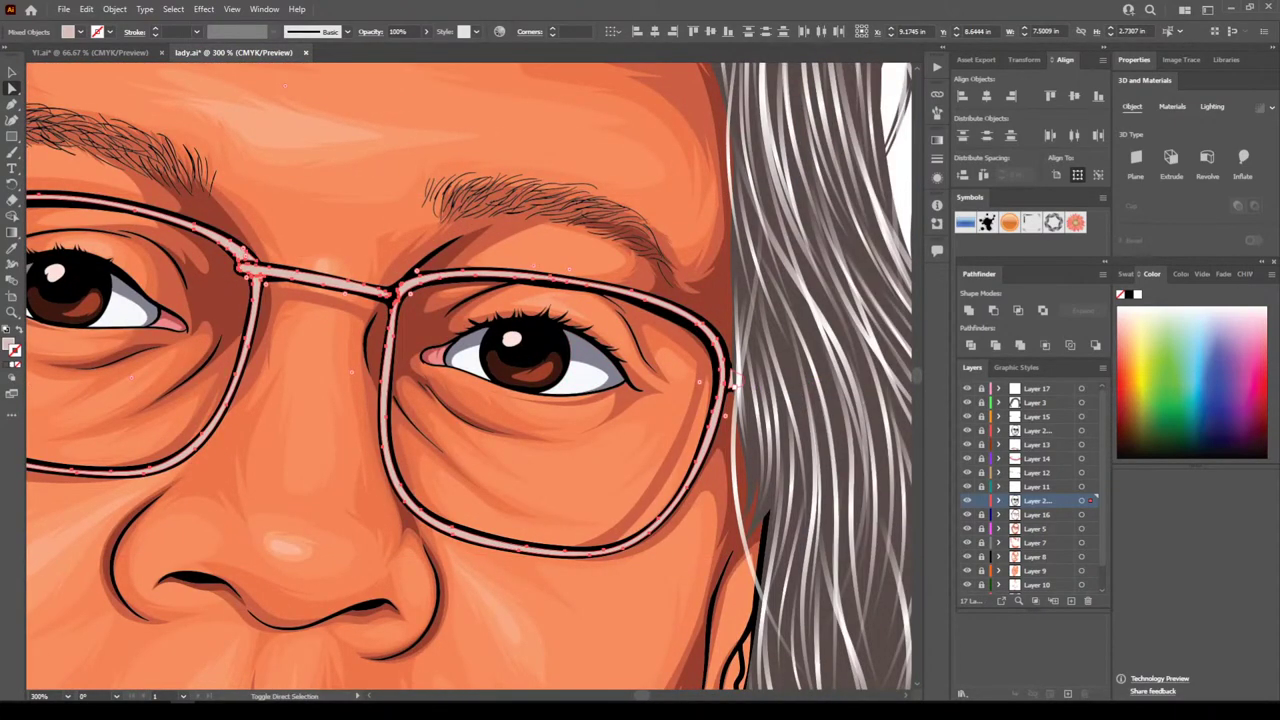
click(735, 384)
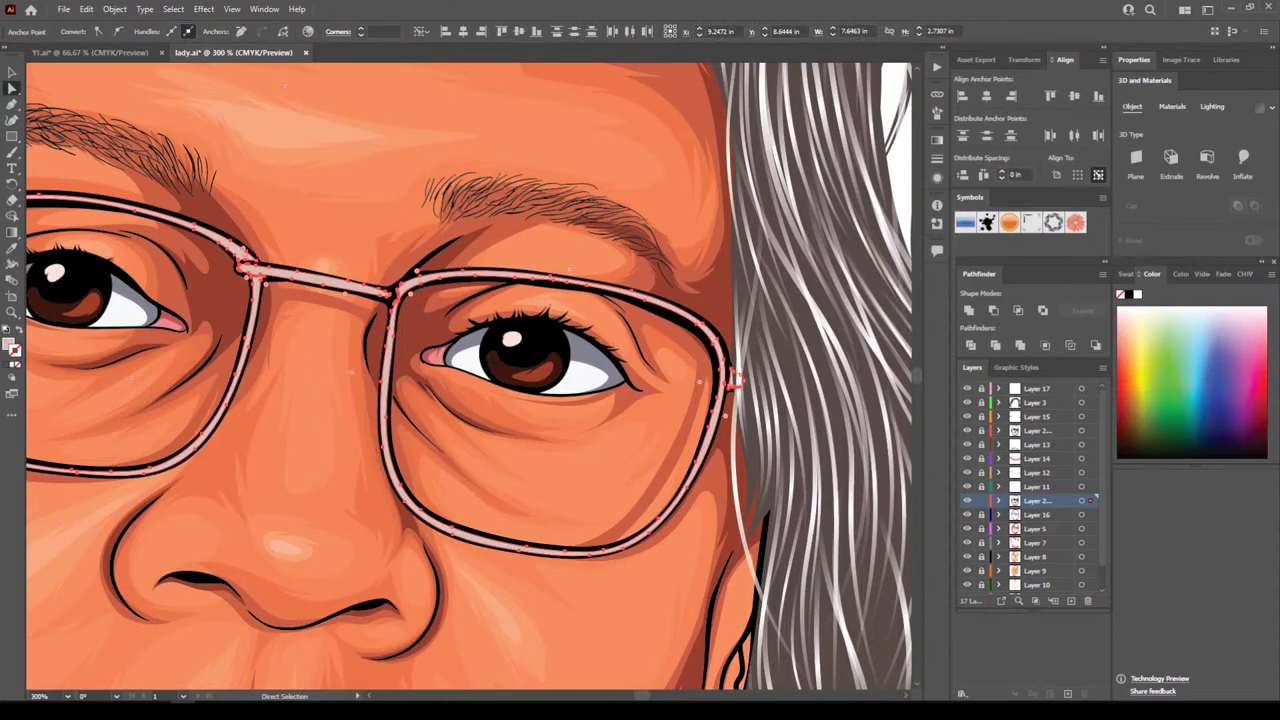
Recolour the selected glasses frame orange with hex value F29233 and deselect it
double_click(8, 344)
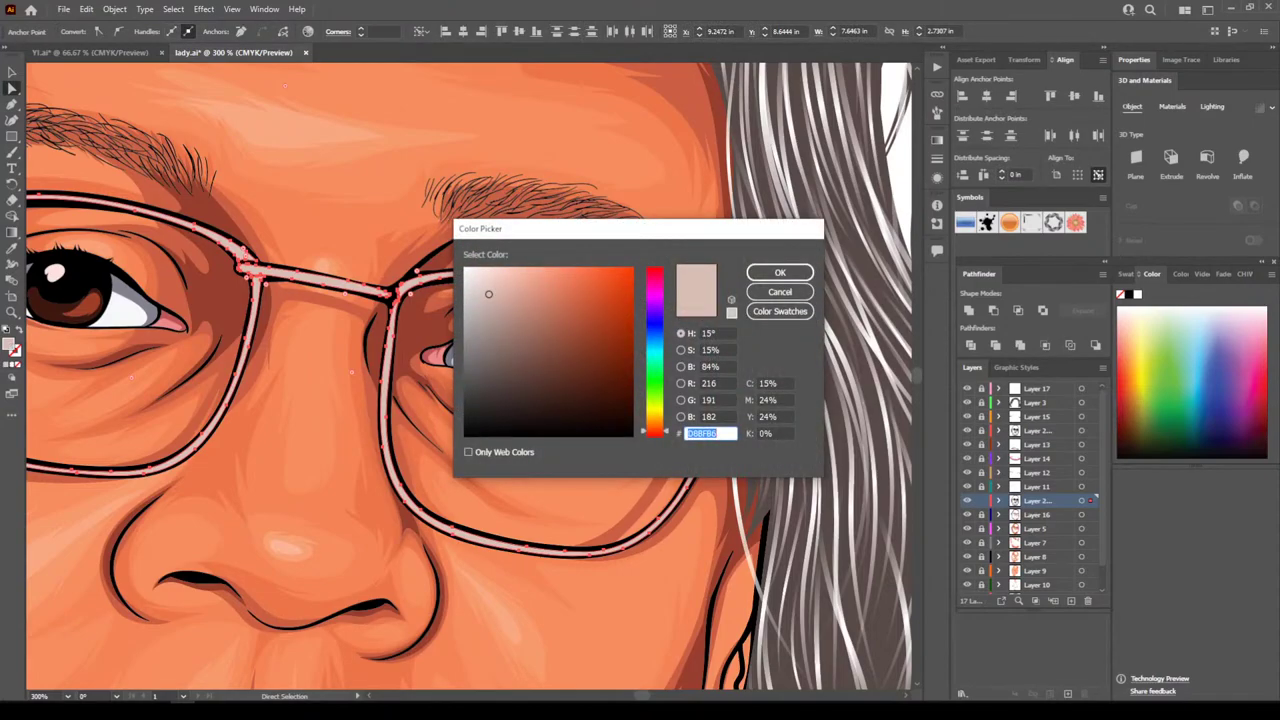
text(D6C6B6)
mouse_move(488, 293)
mouse_down()
mouse_move(560, 325)
mouse_move(597, 275)
mouse_up()
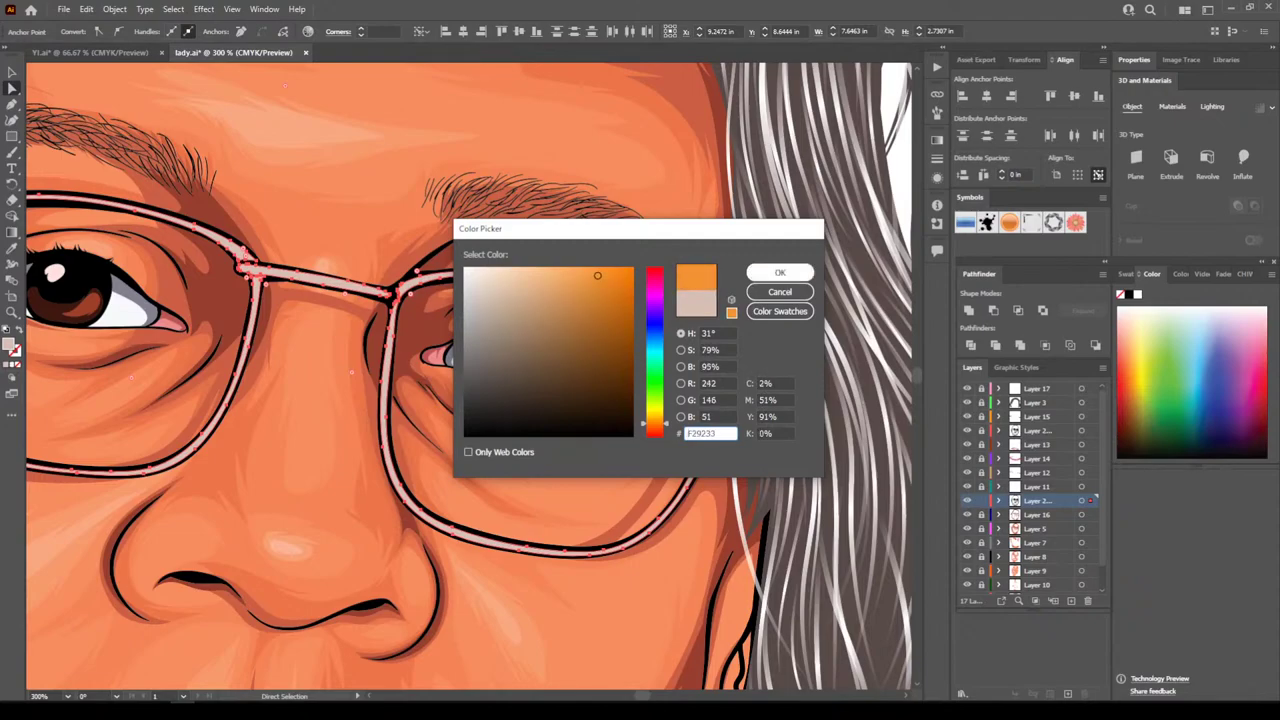
click(780, 272)
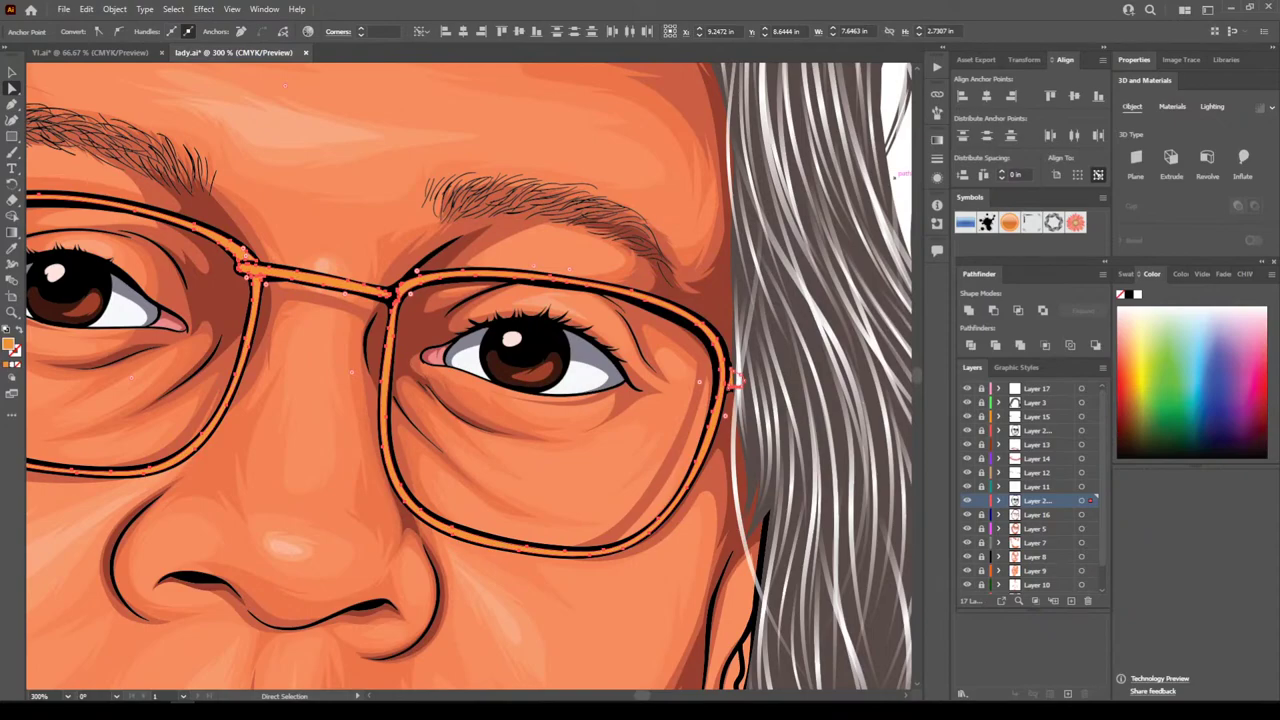
key(v)
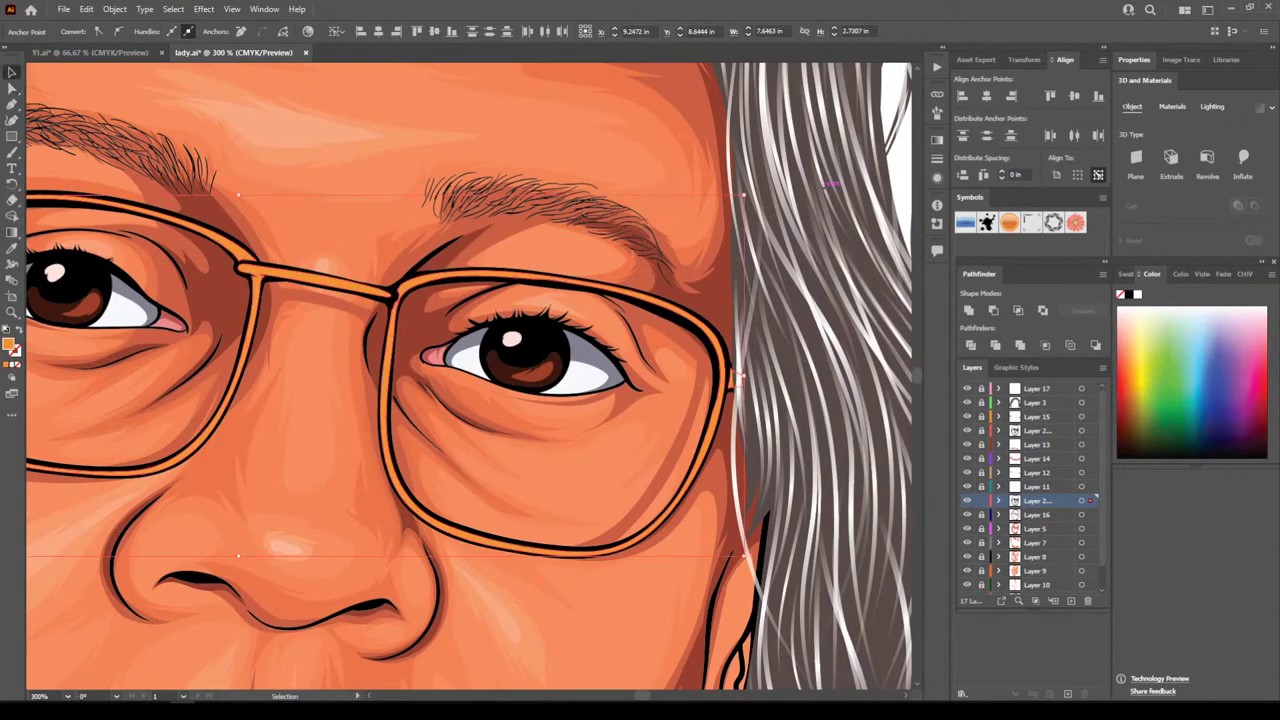
click(895, 180)
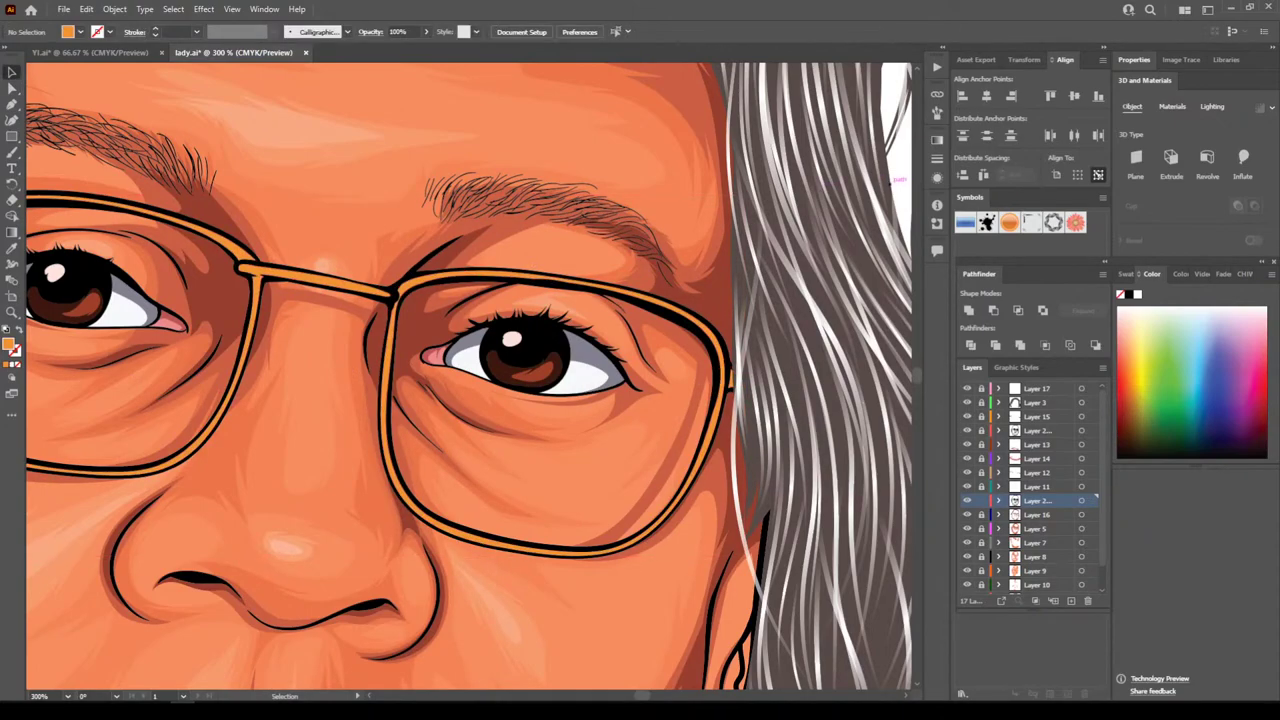
Examine the recoloured glasses frame against the face in the full portrait and up close
key(ctrl+minus)
key(ctrl+minus)
key(ctrl+minus)
key(ctrl+minus)
key(ctrl+minus)
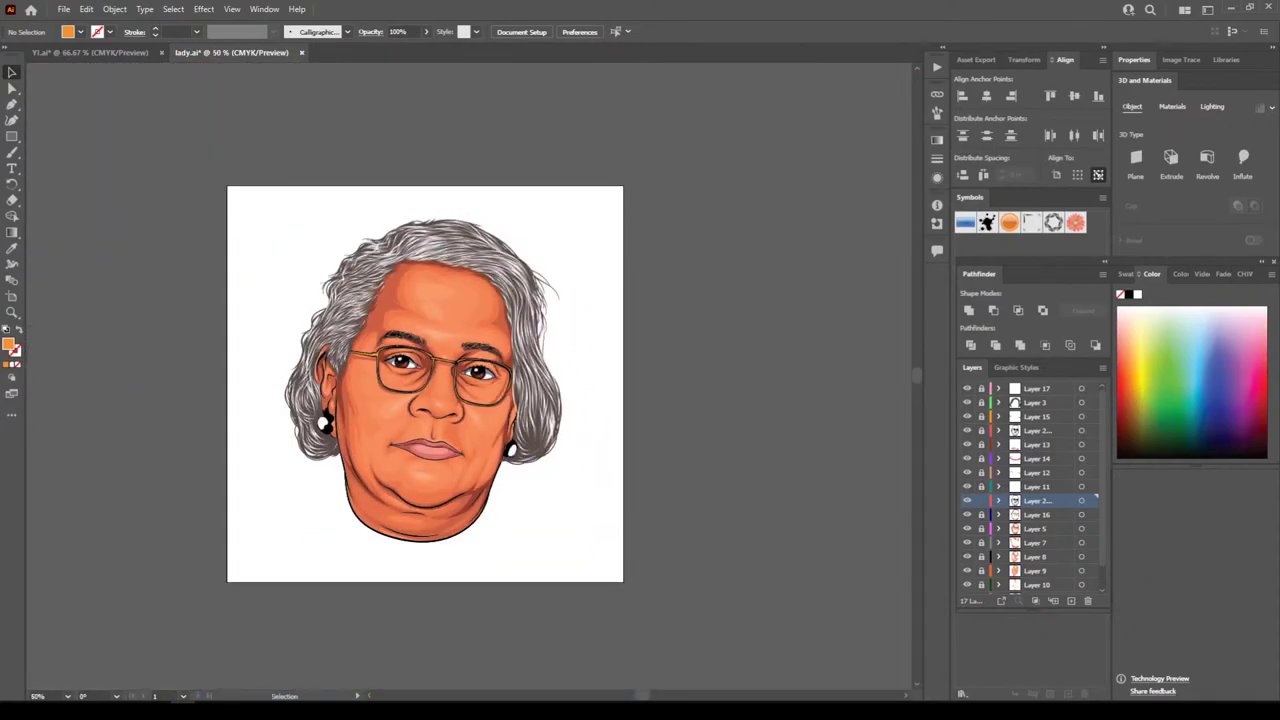
key(ctrl+plus)
key(ctrl+plus)
key(ctrl+plus)
key(ctrl+plus)
key(ctrl+plus)
key(ctrl+plus)
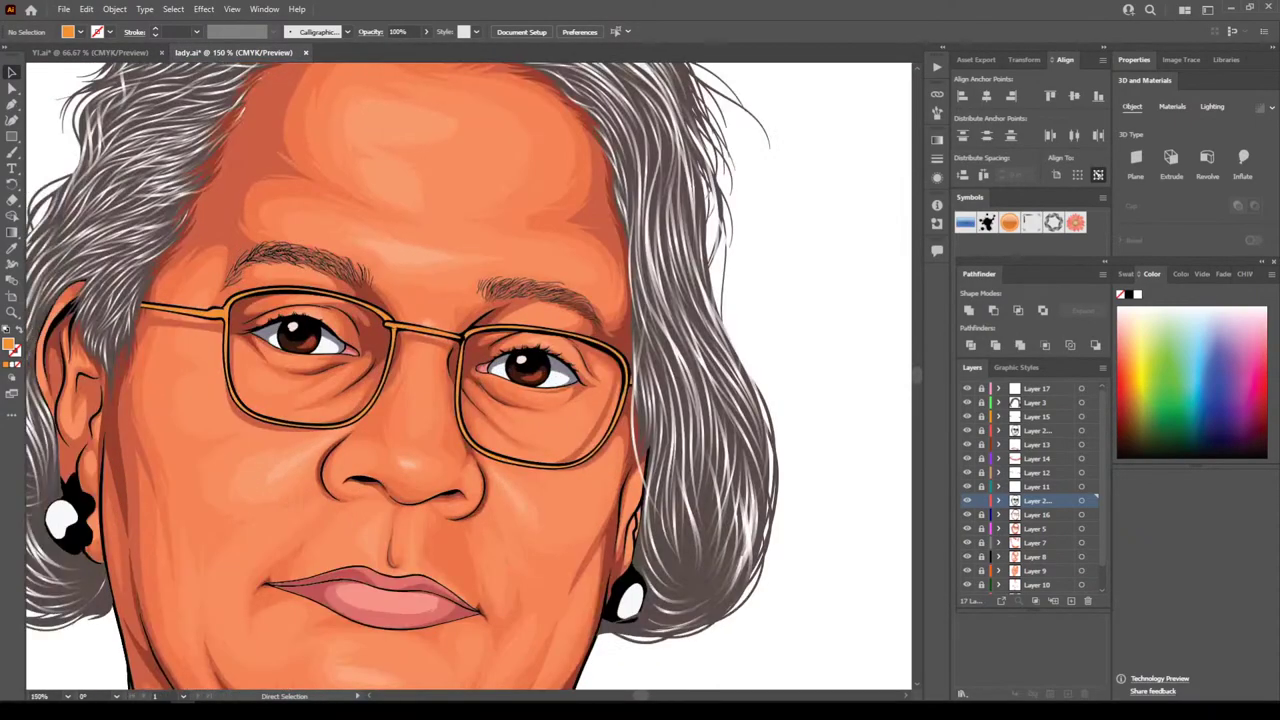
Sample the frame's orange and set the fill to a darker brown shade for the frame's shadows
key(a)
key(ctrl+plus)
key(ctrl+plus)
key(ctrl+plus)
key(ctrl+plus)
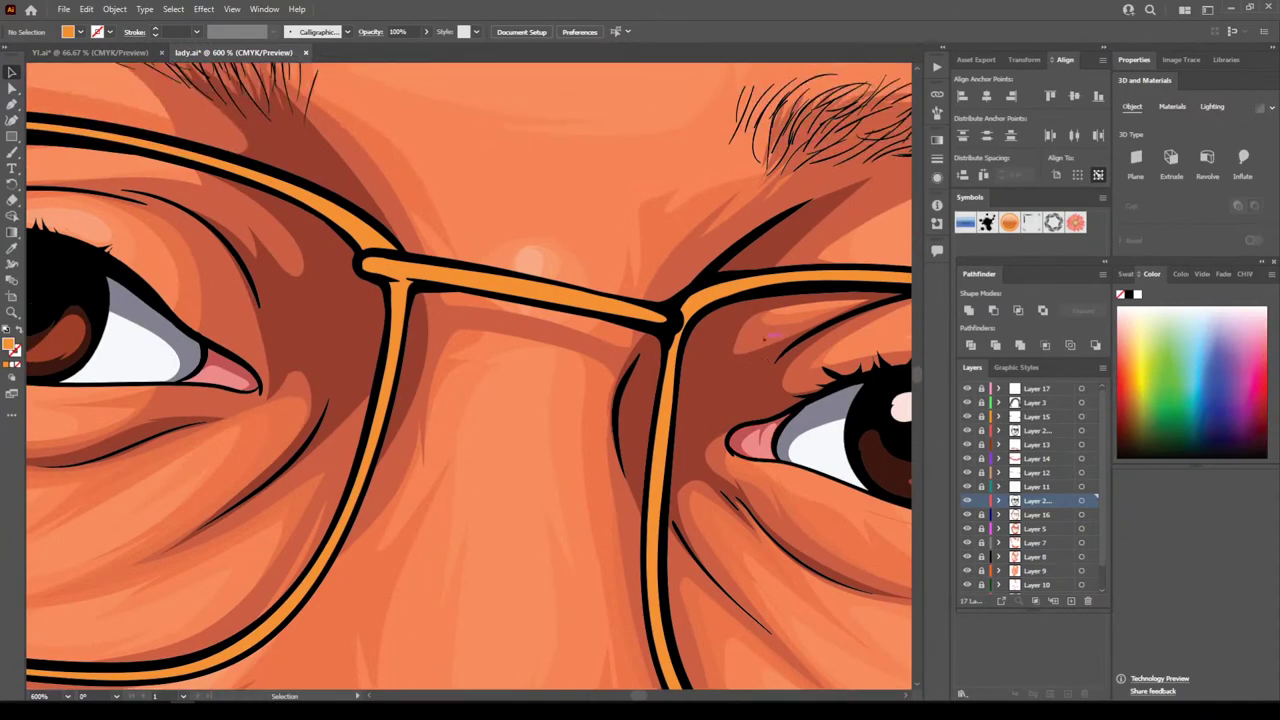
scroll(468, 376, left, 3)
scroll(468, 376, up, 3)
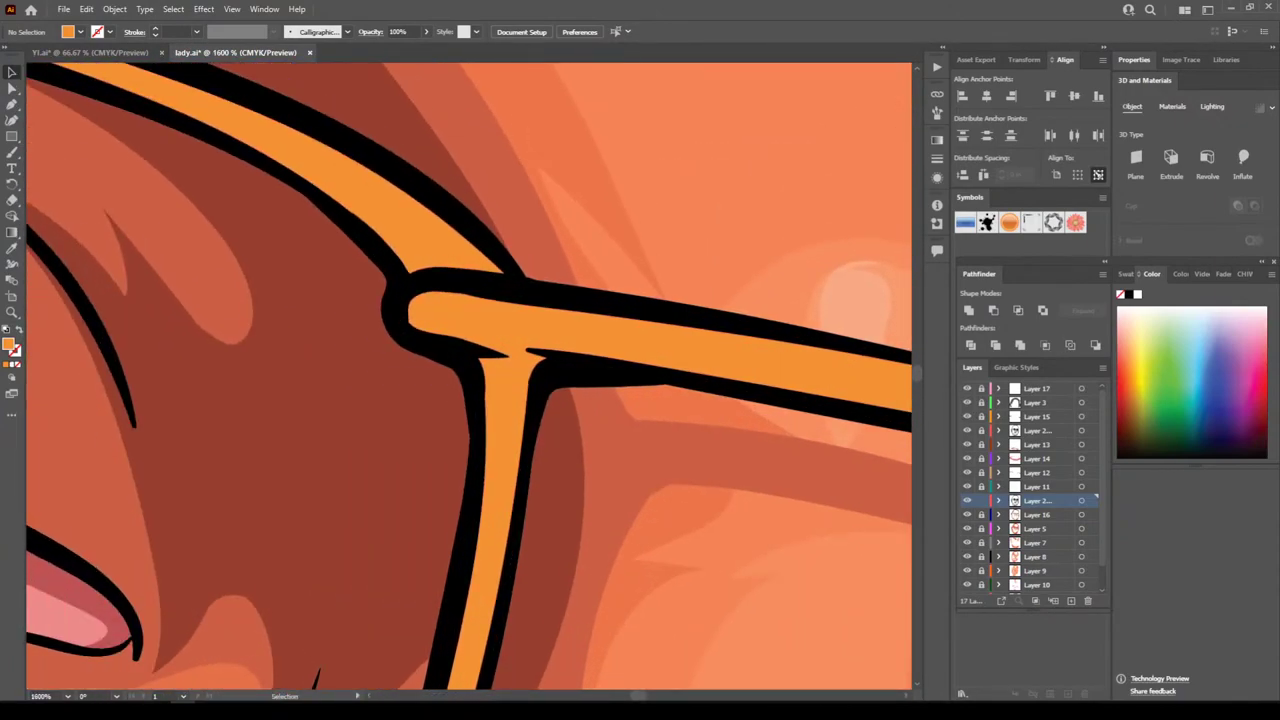
click(12, 153)
click(12, 248)
double_click(8, 344)
drag(607, 312, 618, 334)
click(780, 273)
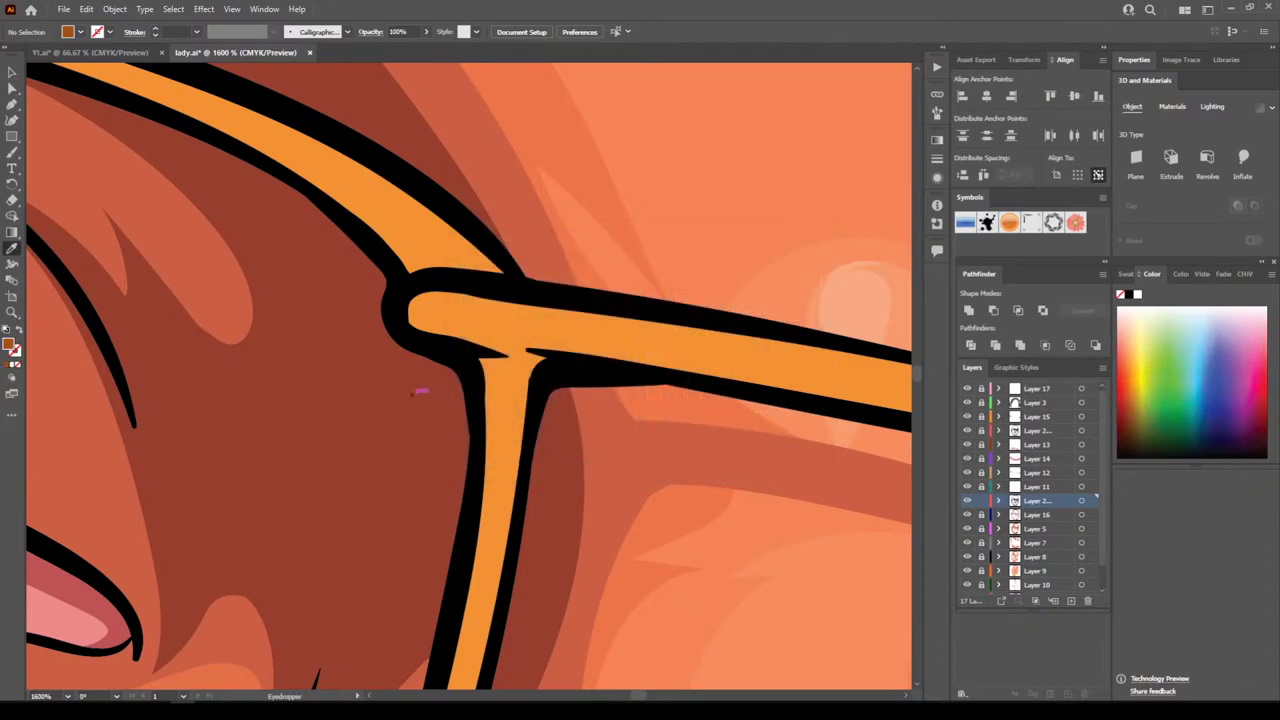
Draw brown shadow shapes with the Pencil tool on the bridge where it joins the left-hand lens rim
drag(12, 152, 60, 185)
mouse_move(471, 349)
mouse_down()
mouse_move(471, 555)
mouse_move(550, 378)
mouse_move(782, 390)
mouse_up()
drag(716, 320, 484, 296)
key(ctrl+minus)
key(ctrl+minus)
key(ctrl+minus)
key(ctrl+minus)
key(ctrl+minus)
key(ctrl+minus)
key(ctrl+minus)
key(ctrl+minus)
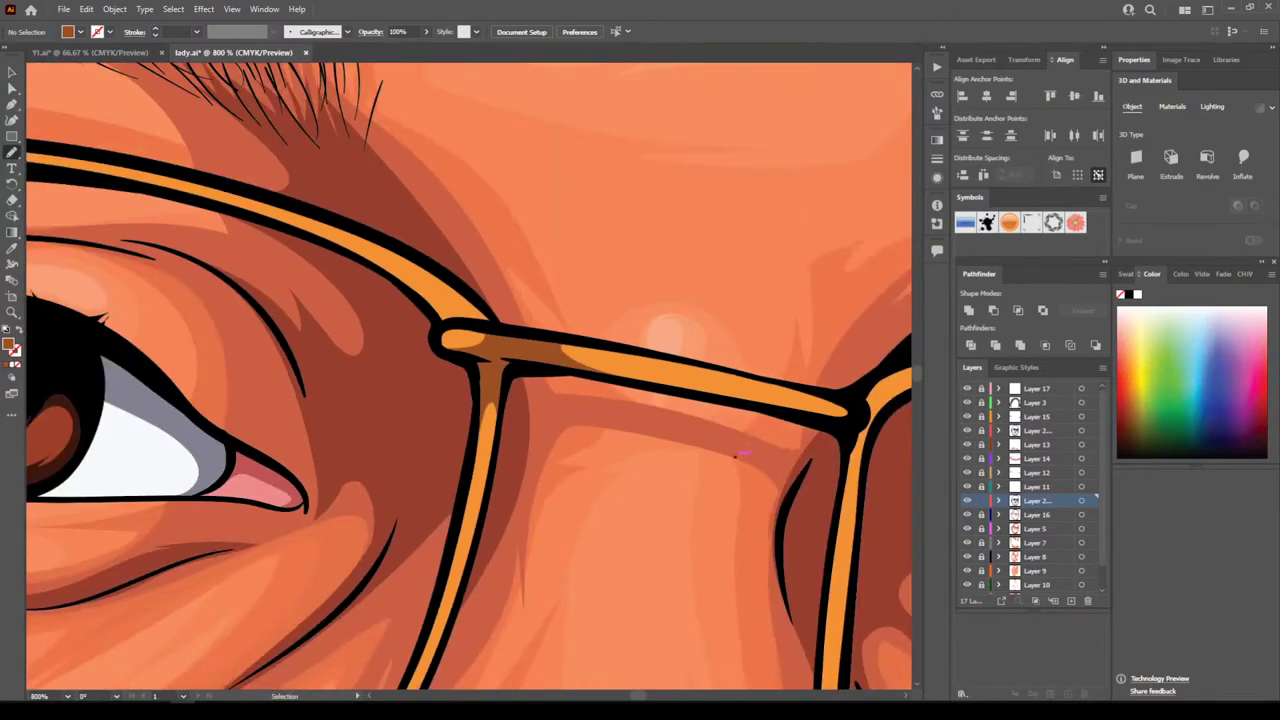
Draw a closed brown shadow shape where the left-hand temple arm joins the lens rim, leaving orange highlights
key(ctrl+plus)
key(ctrl+plus)
key(ctrl+plus)
key(ctrl+plus)
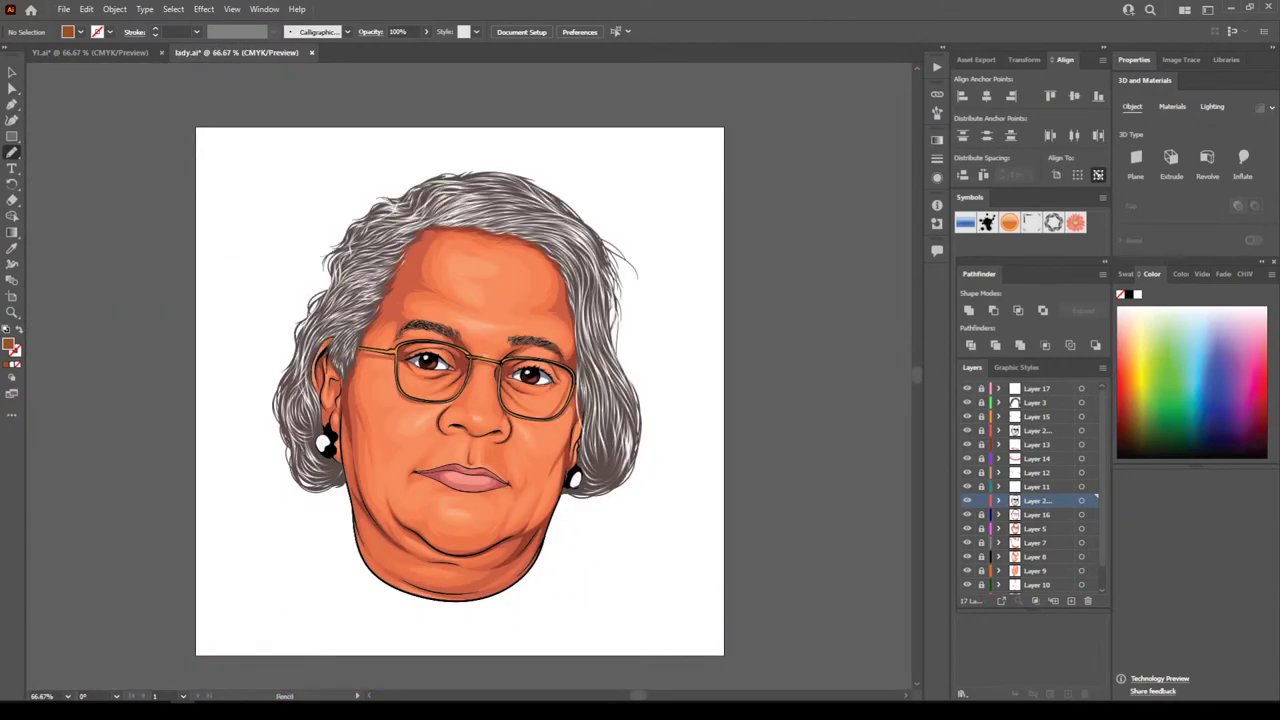
key(ctrl+plus)
key(ctrl+plus)
key(ctrl+plus)
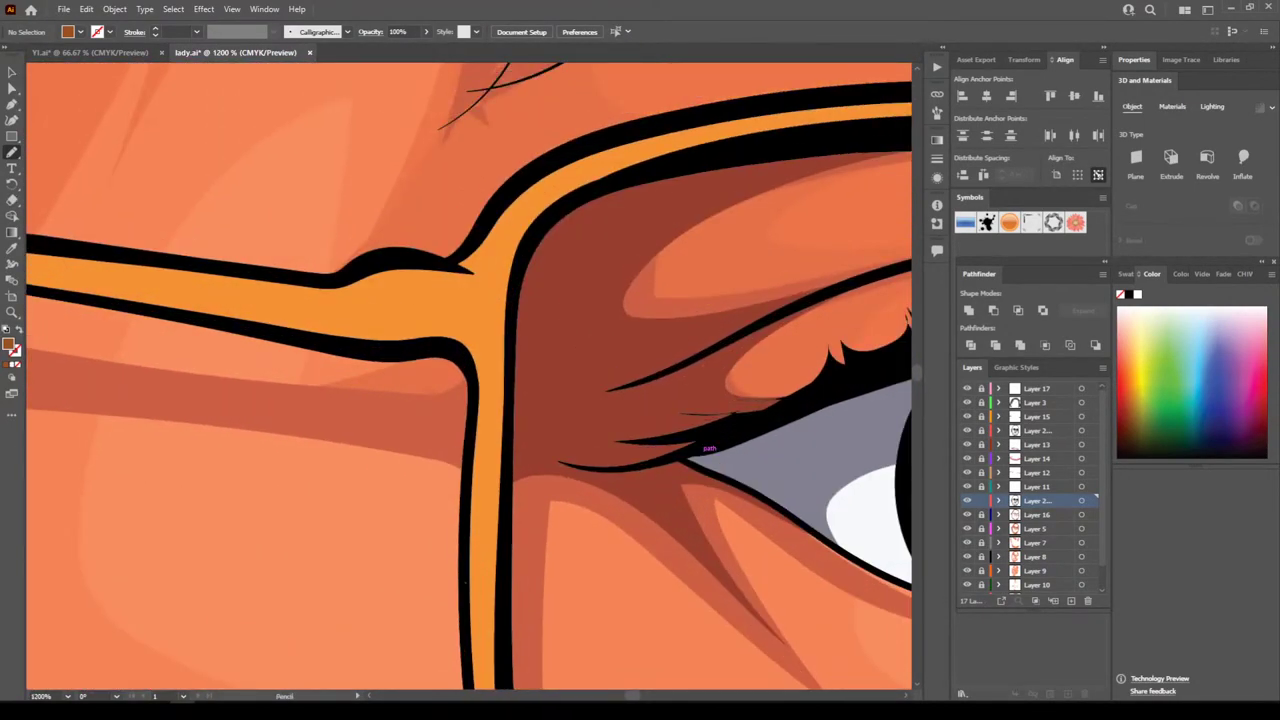
mouse_move(466, 582)
mouse_down()
mouse_move(470, 556)
mouse_move(498, 544)
mouse_move(508, 294)
mouse_up()
mouse_move(322, 316)
mouse_down()
mouse_move(340, 283)
mouse_move(195, 264)
mouse_up()
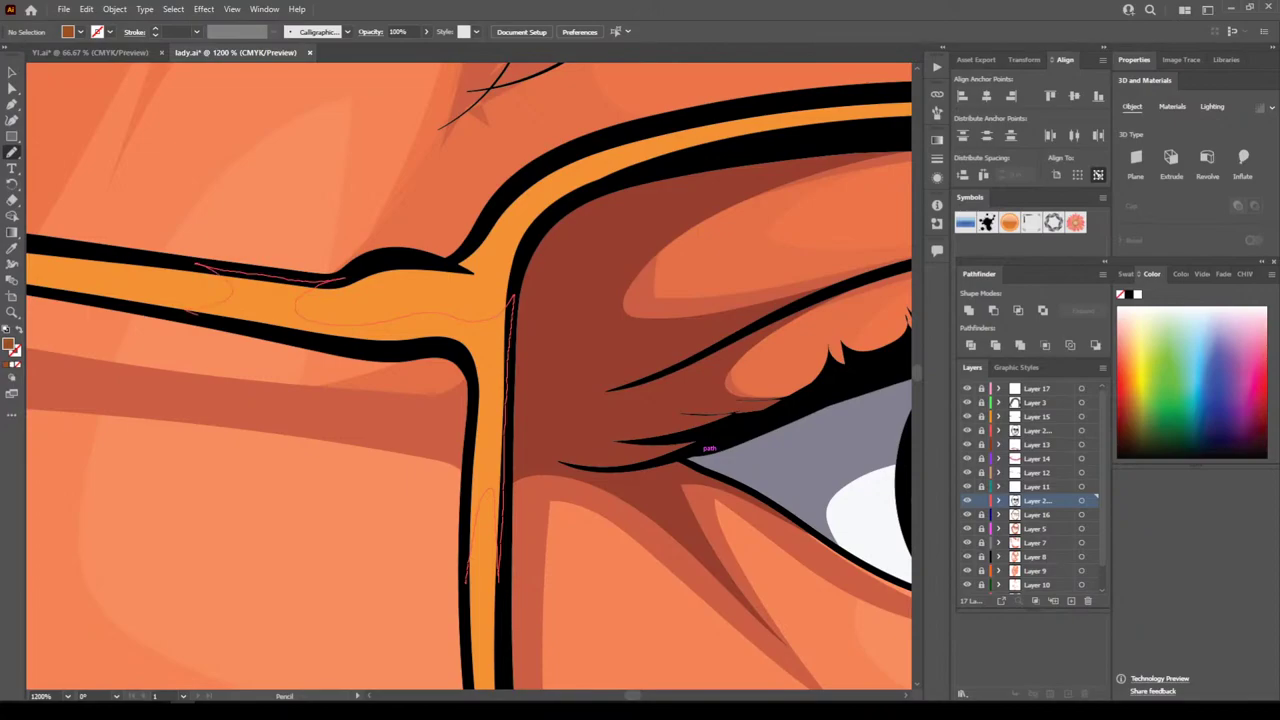
mouse_move(196, 314)
mouse_down()
mouse_move(336, 350)
mouse_move(448, 350)
mouse_move(470, 410)
mouse_move(466, 582)
mouse_up()
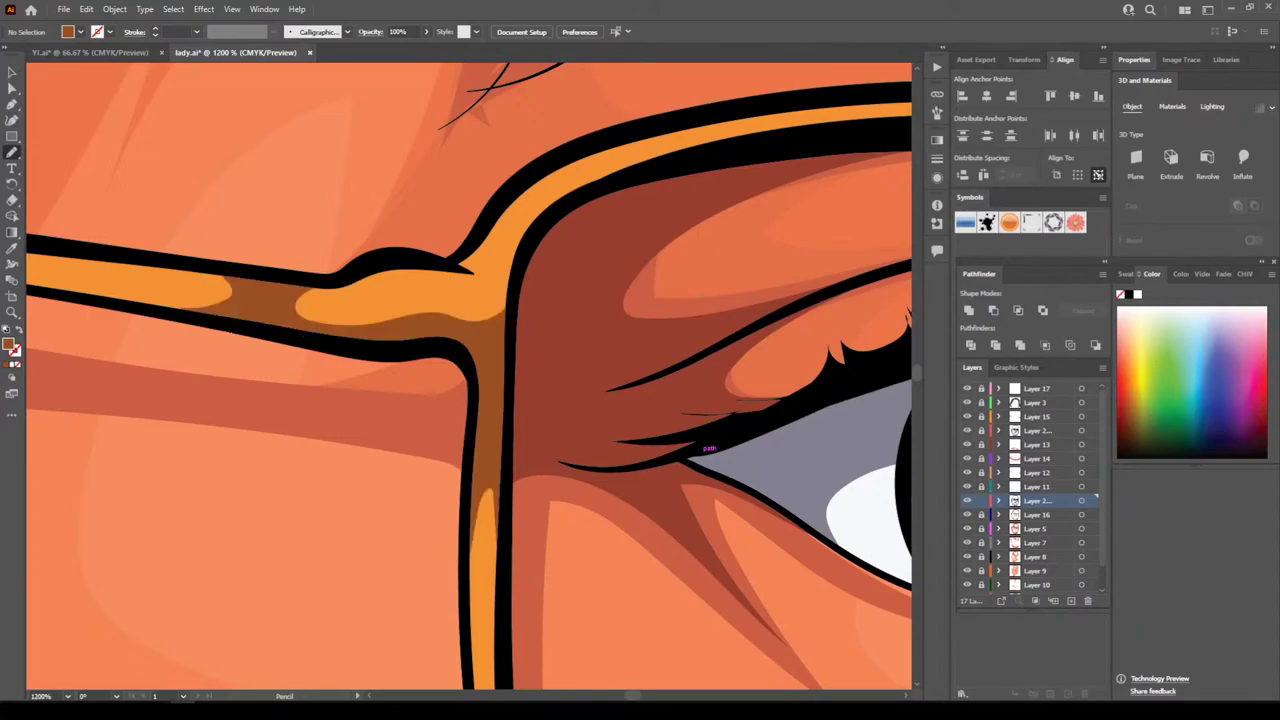
Examine the shaded bridge and hinge of the glasses in the full portrait
key(ctrl+minus)
key(ctrl+minus)
key(ctrl+minus)
key(ctrl+minus)
key(ctrl+minus)
key(ctrl+minus)
key(ctrl+minus)
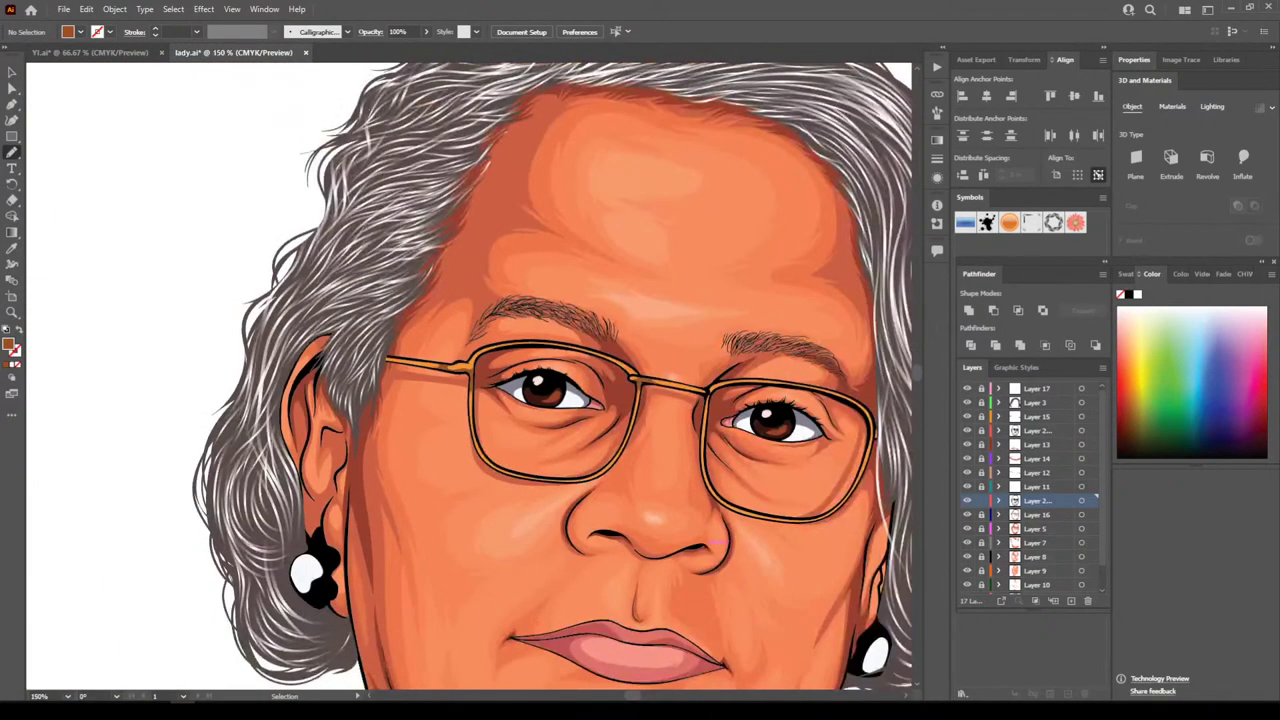
key(ctrl+minus)
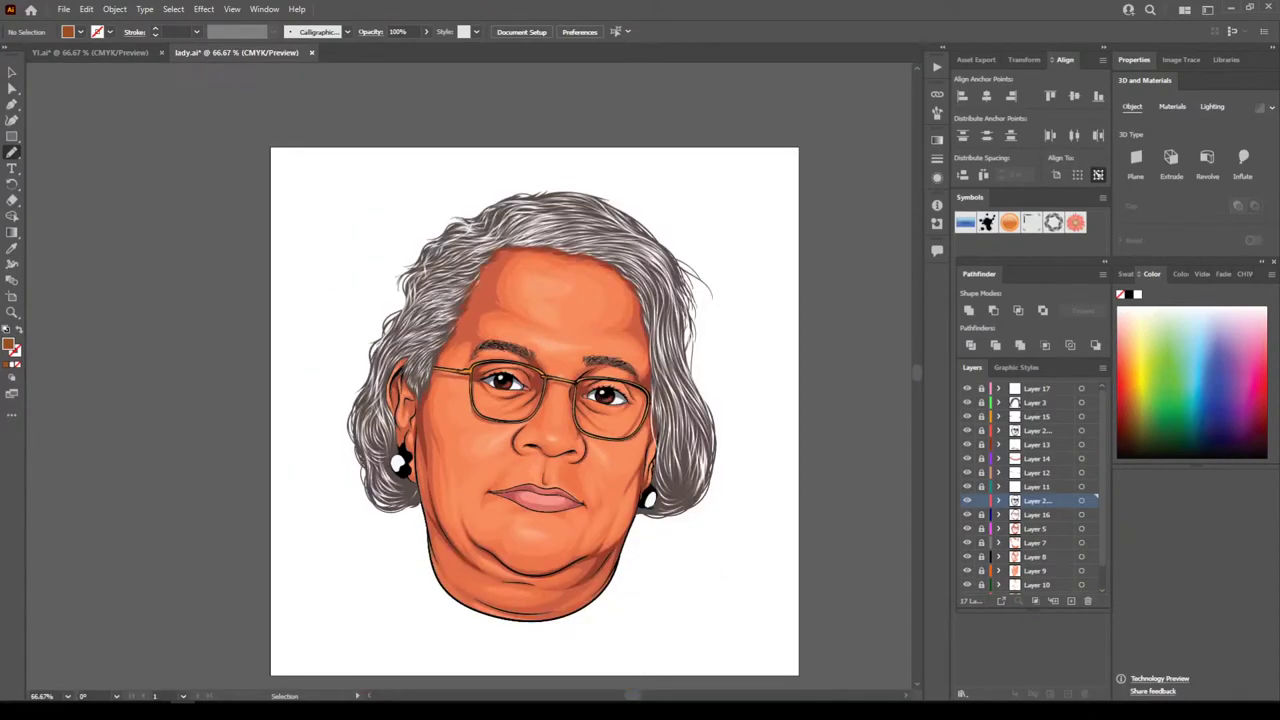
Draw a closed brown shadow shape along the nose side of the right-hand lens rim, beside the under-eye wrinkles
key(ctrl+plus)
key(ctrl+plus)
key(ctrl+plus)
key(ctrl+plus)
drag(700, 600, 708, 464)
scroll(425, 433, up, 4)
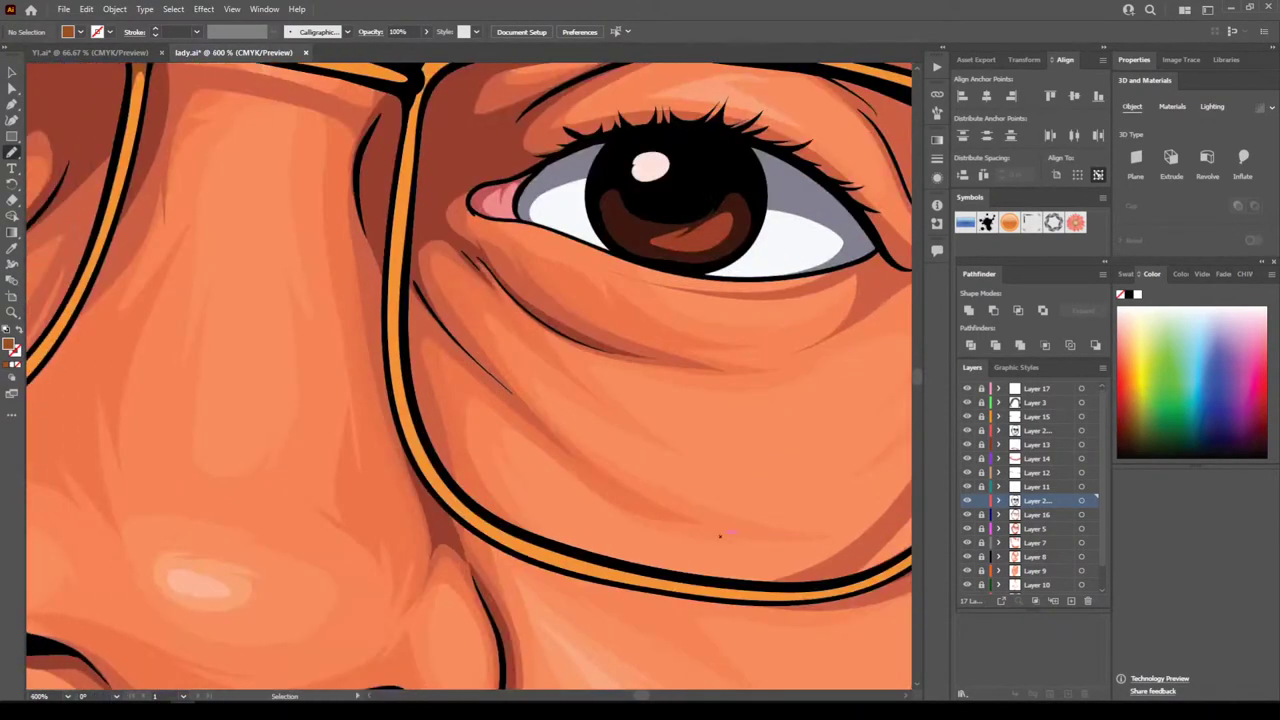
mouse_move(306, 352)
mouse_down()
mouse_move(320, 450)
mouse_move(355, 542)
mouse_move(425, 643)
mouse_up()
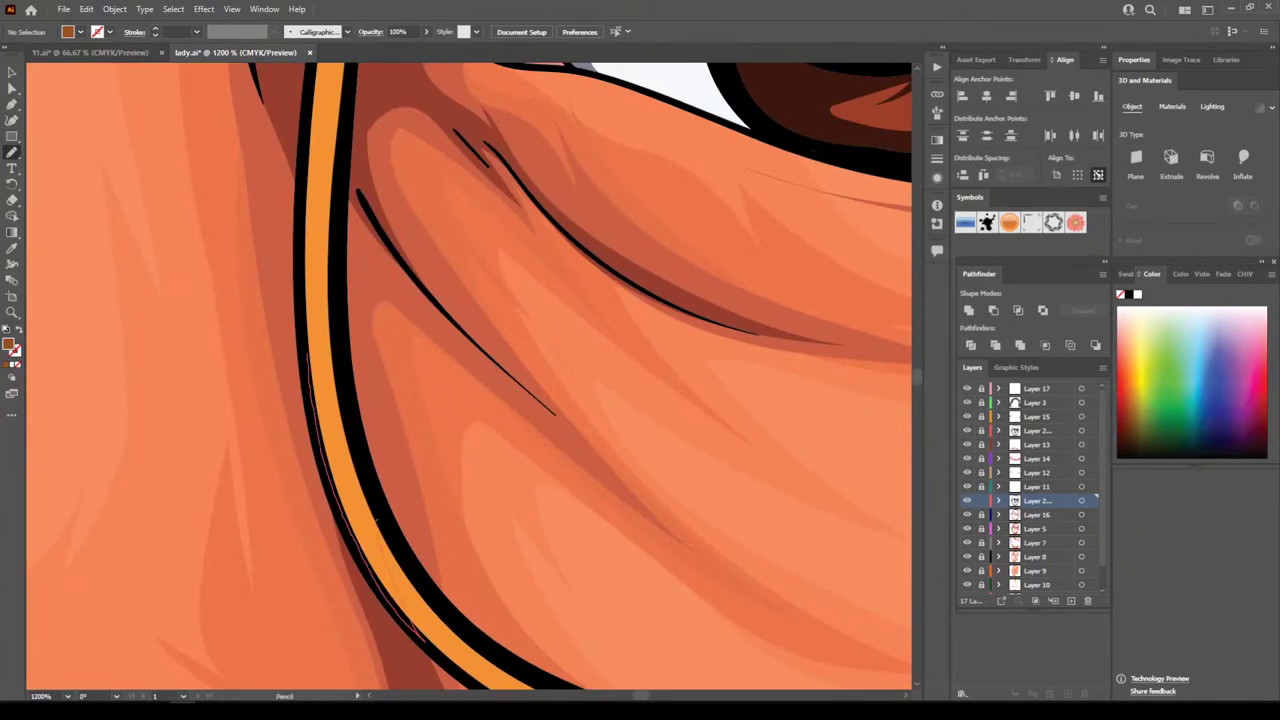
mouse_move(398, 546)
mouse_down()
mouse_move(345, 312)
mouse_move(332, 322)
mouse_up()
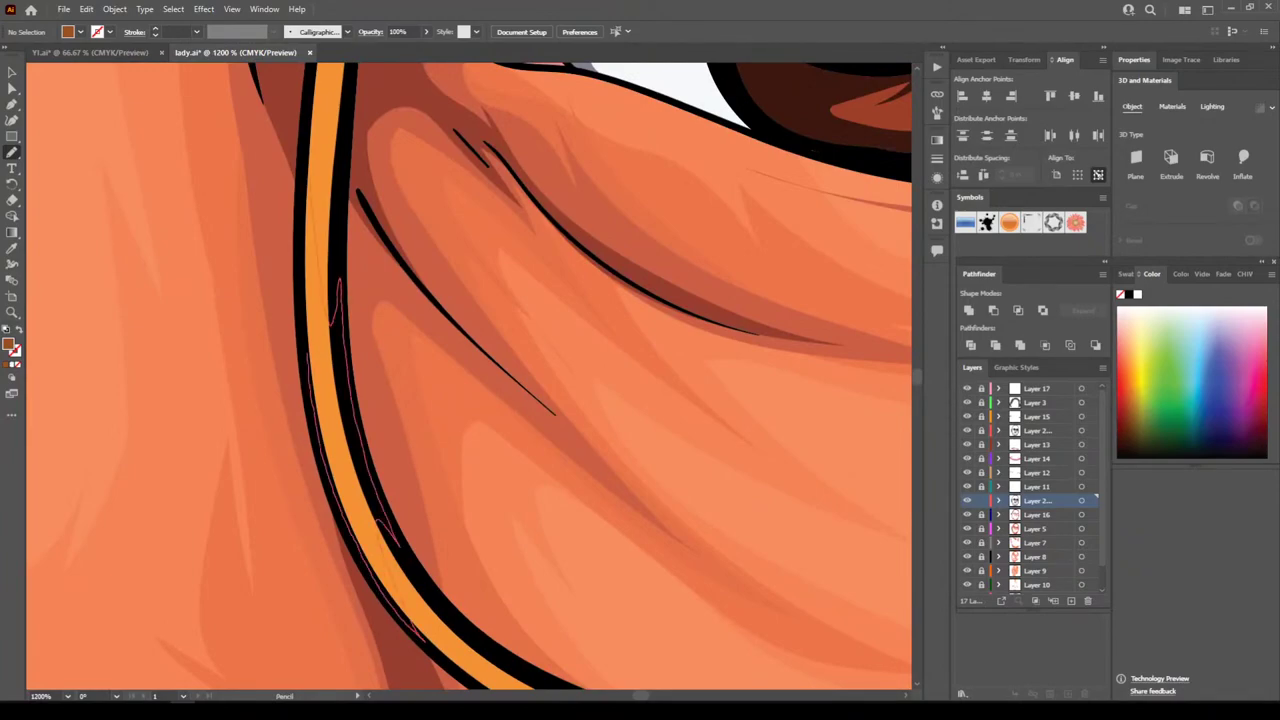
drag(309, 158, 306, 351)
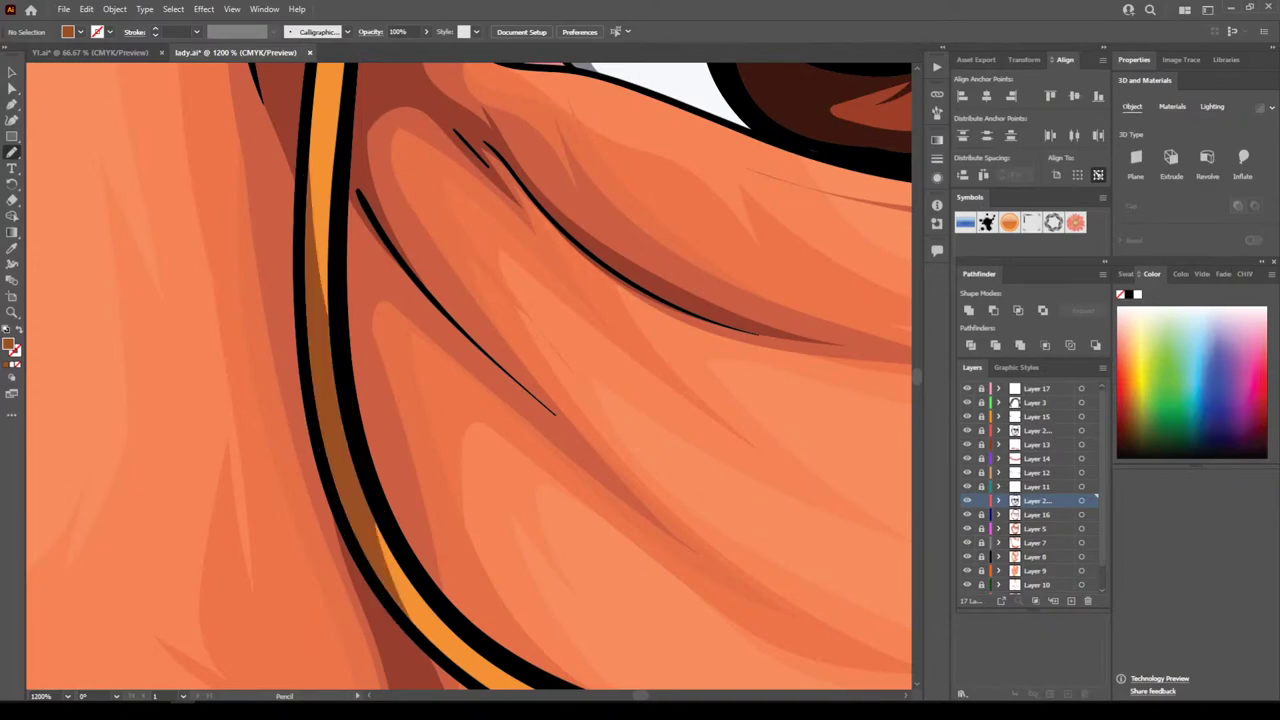
Draw a brown shadow shape around the right-hand rim's inner upper corner, where it meets the bridge, tapering along both rim sections
key(ctrl+minus)
key(ctrl+minus)
key(ctrl+minus)
key(ctrl+minus)
key(ctrl+minus)
key(ctrl+minus)
key(ctrl+plus)
key(ctrl+plus)
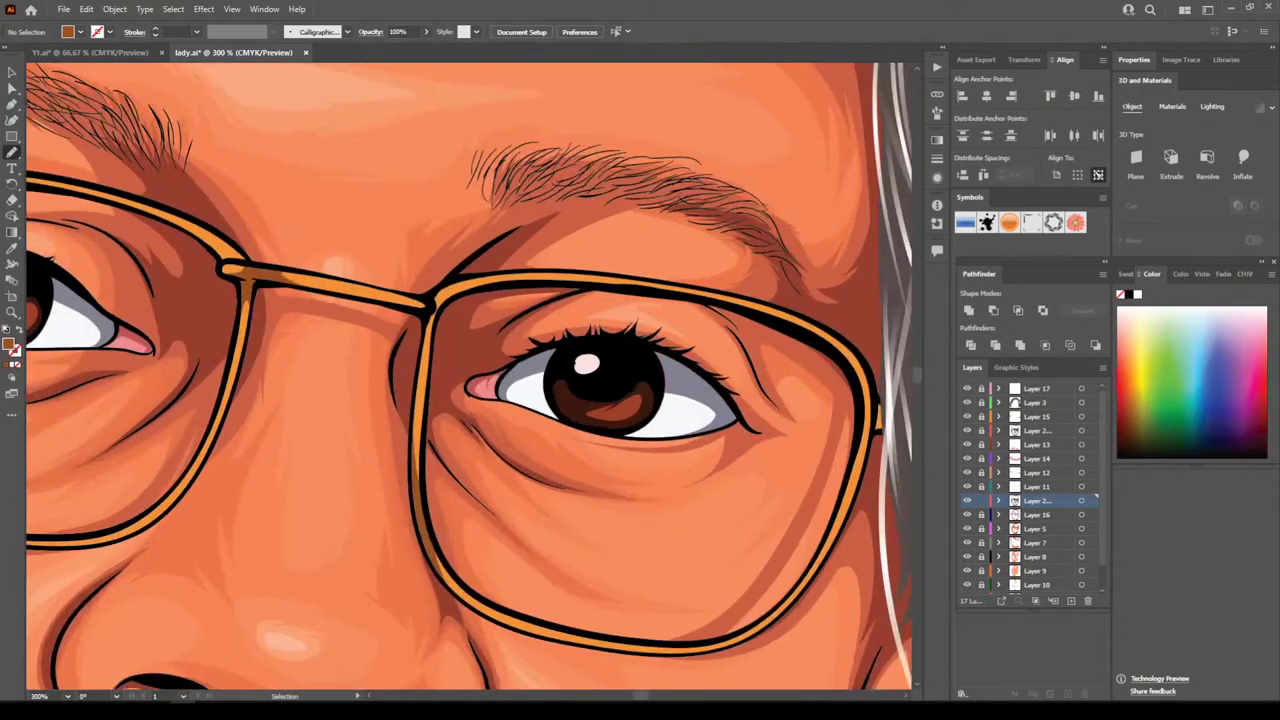
key(ctrl+plus)
key(ctrl+plus)
key(ctrl+plus)
key(ctrl+plus)
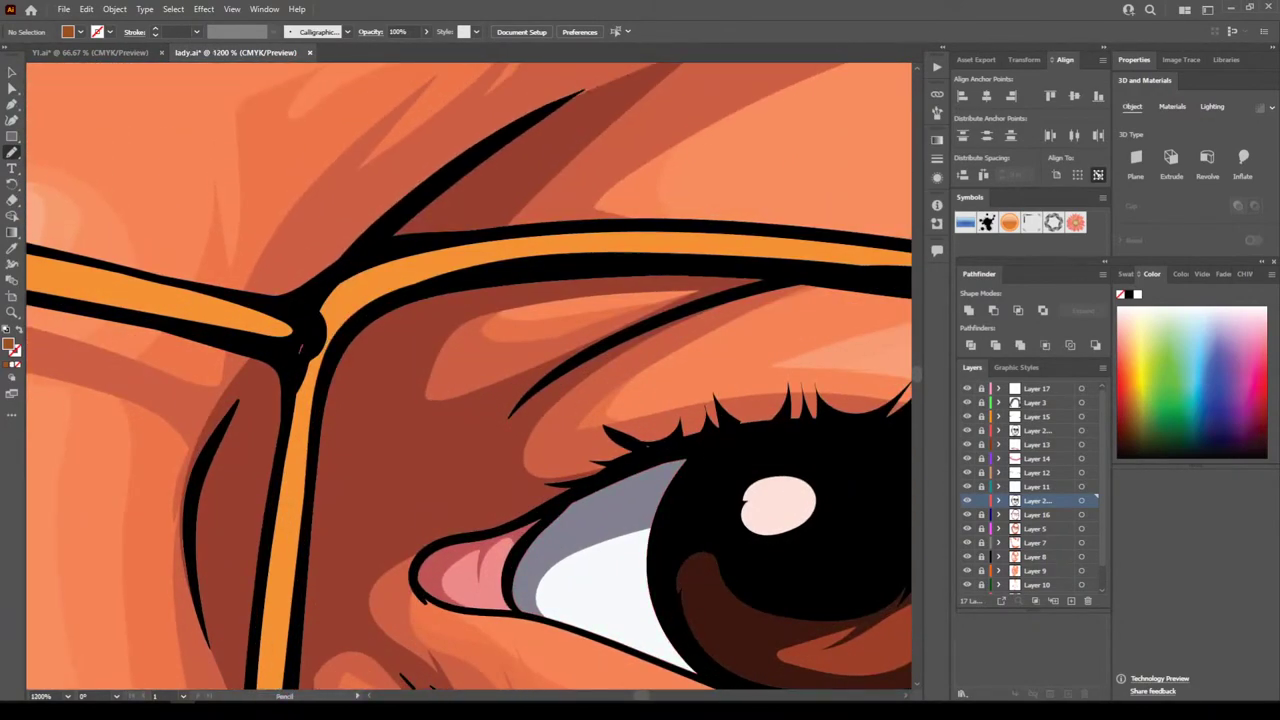
mouse_move(299, 353)
mouse_down()
mouse_move(286, 434)
mouse_move(316, 417)
mouse_move(382, 307)
mouse_move(590, 268)
mouse_move(688, 231)
mouse_move(446, 240)
mouse_move(306, 312)
mouse_up()
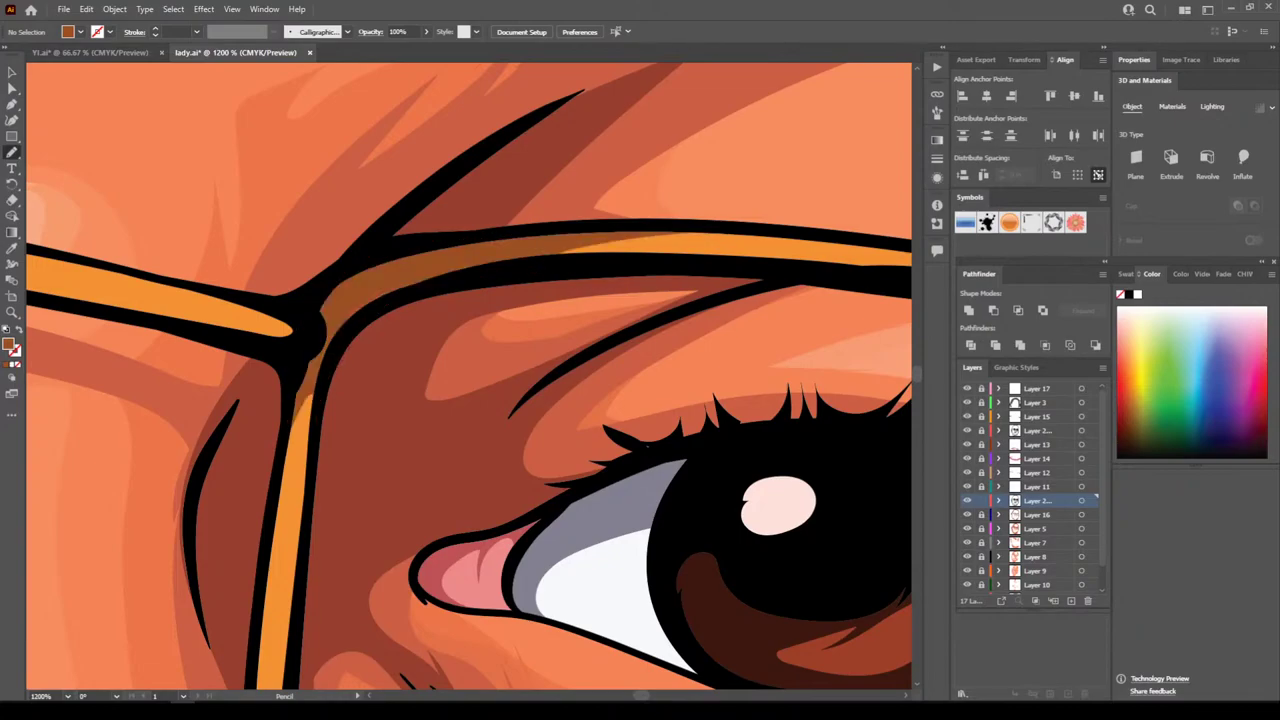
Add a brown shadow band across the glasses bridge, near its joint with the right-hand lens rim
key(ctrl+minus)
key(ctrl+minus)
key(ctrl+minus)
key(ctrl+minus)
key(ctrl+minus)
key(ctrl+minus)
key(ctrl+minus)
key(ctrl+minus)
key(ctrl+minus)
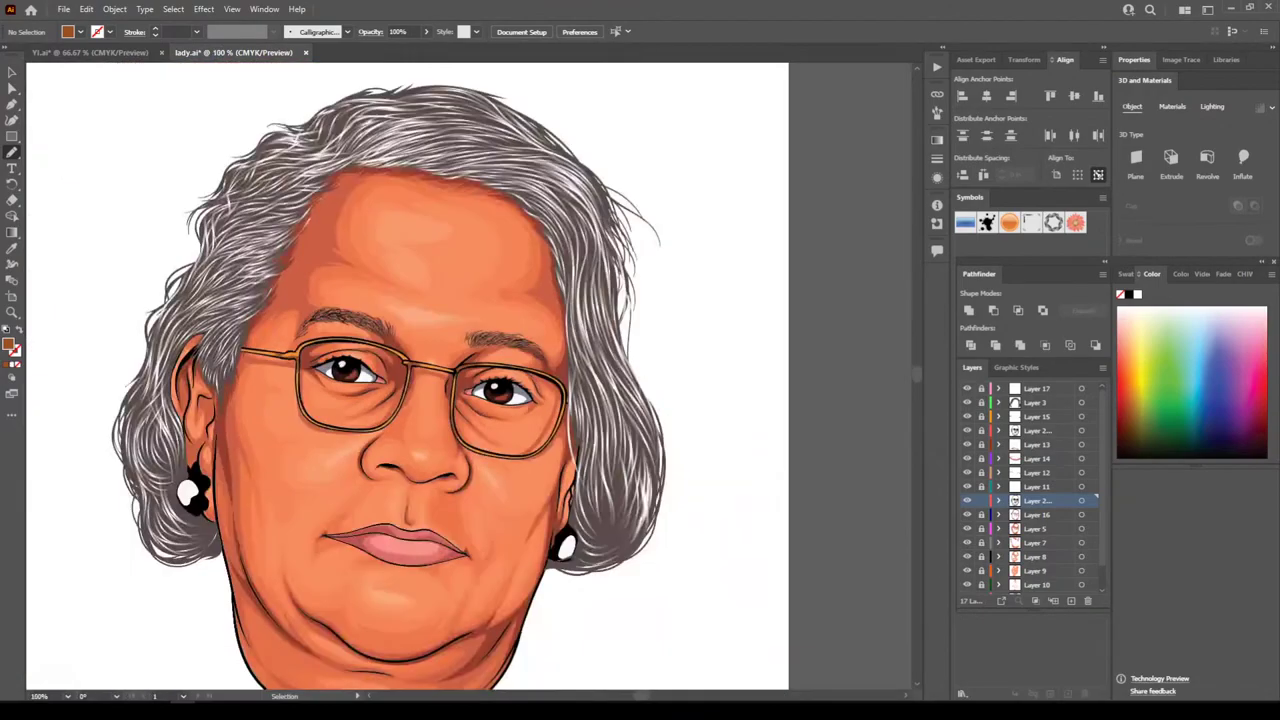
scroll(403, 373, up, 10)
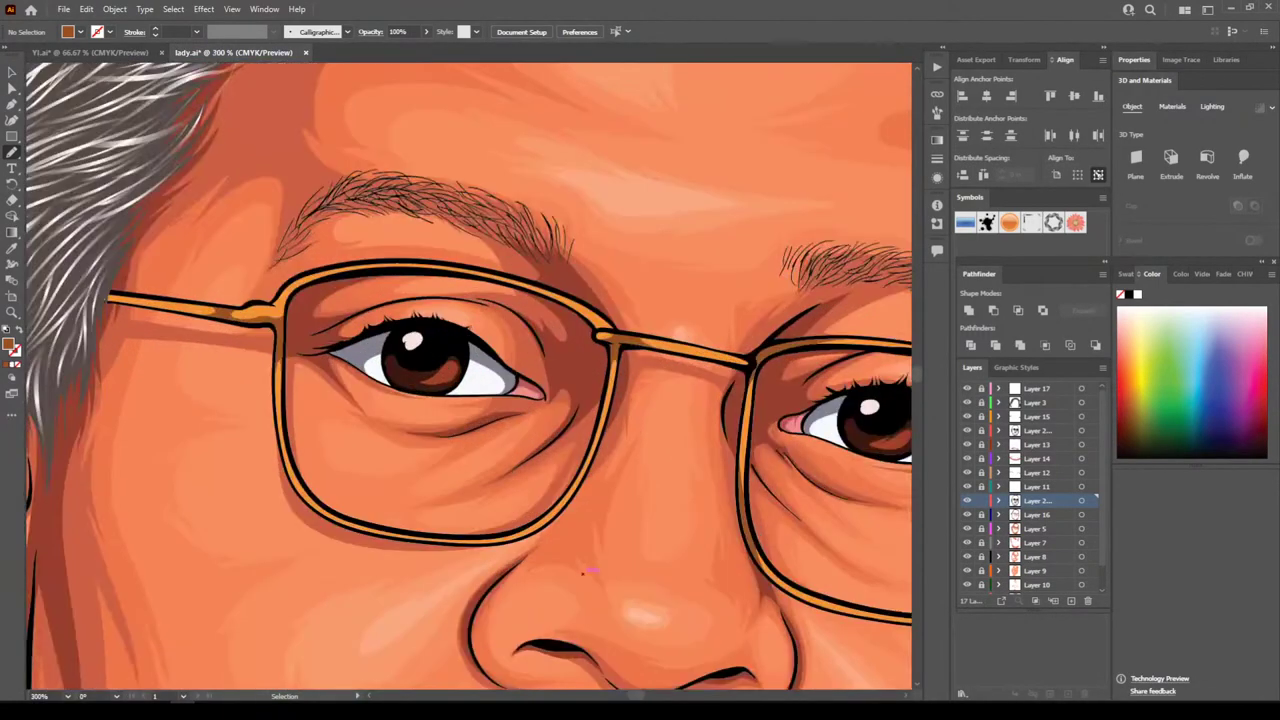
scroll(710, 355, up, 8)
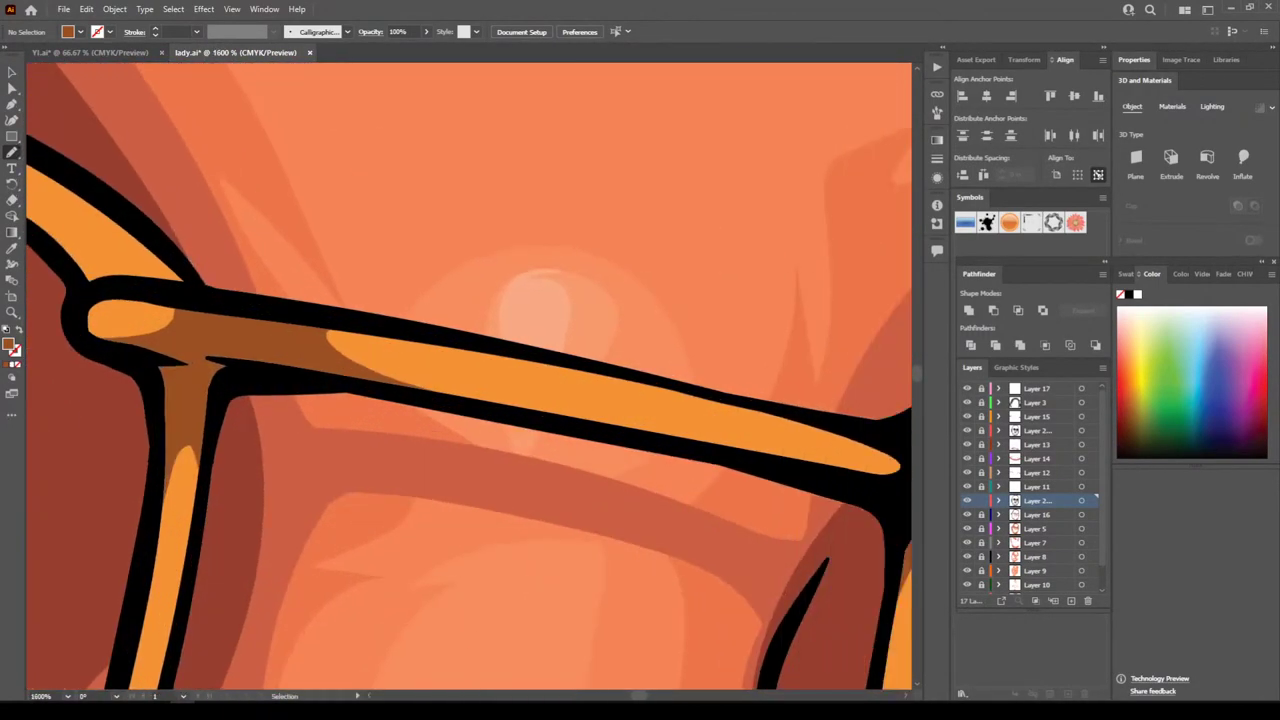
drag(616, 432, 782, 462)
mouse_move(740, 403)
mouse_down()
mouse_move(778, 414)
mouse_move(702, 398)
mouse_move(616, 431)
mouse_up()
Draw a slanted brown shadow band across the middle of the left-hand temple arm, between the hair and the hinge
scroll(557, 459, down, 10)
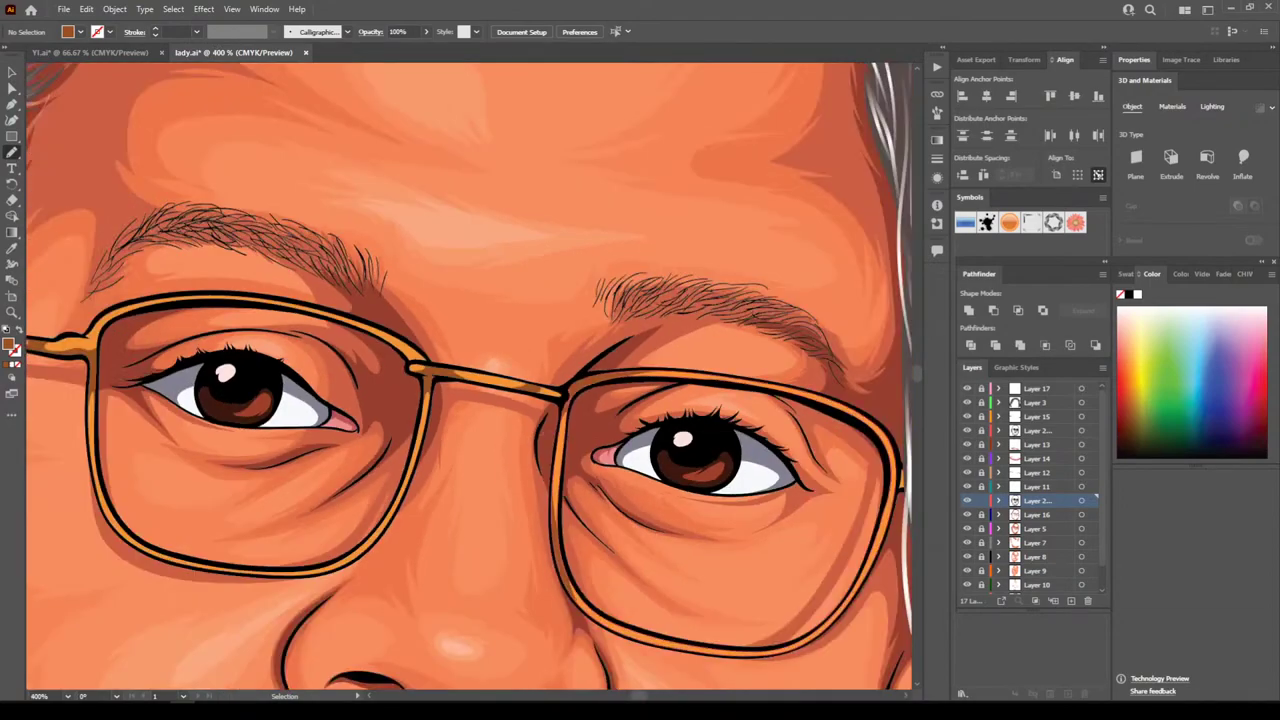
scroll(407, 380, up, 8)
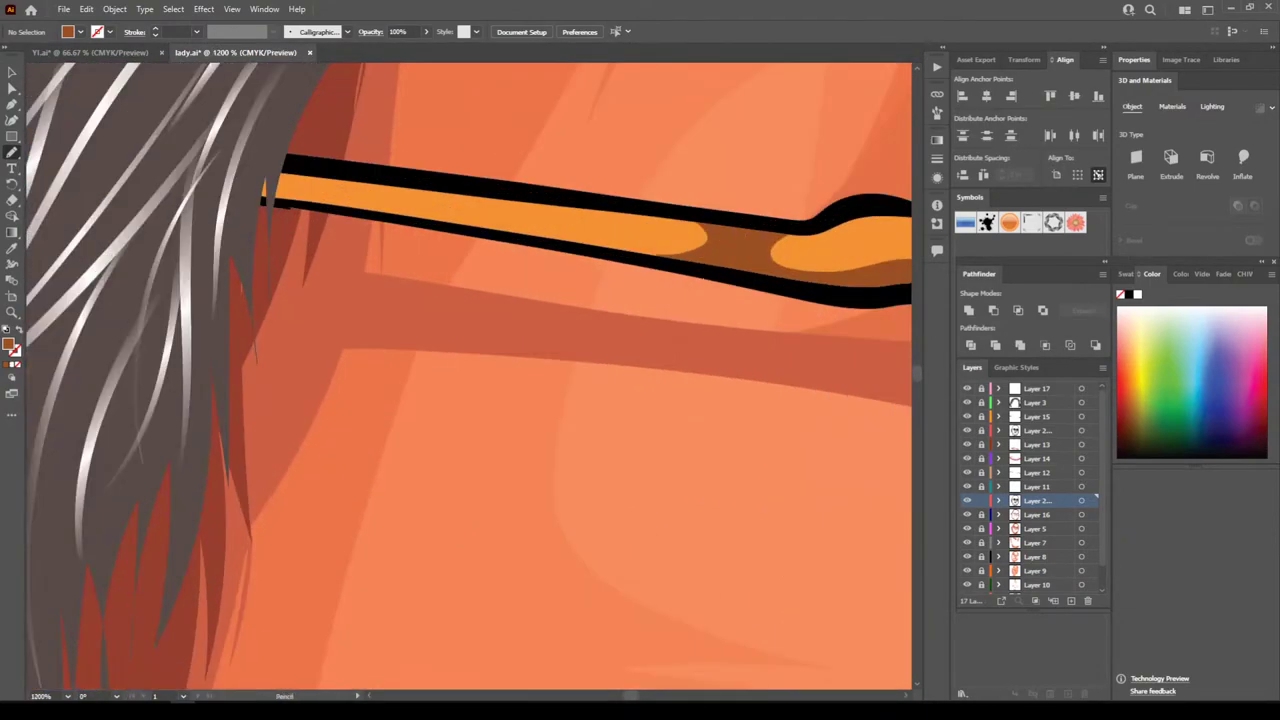
mouse_move(491, 237)
mouse_down()
mouse_move(696, 264)
mouse_move(577, 205)
mouse_move(436, 224)
mouse_move(489, 237)
mouse_up()
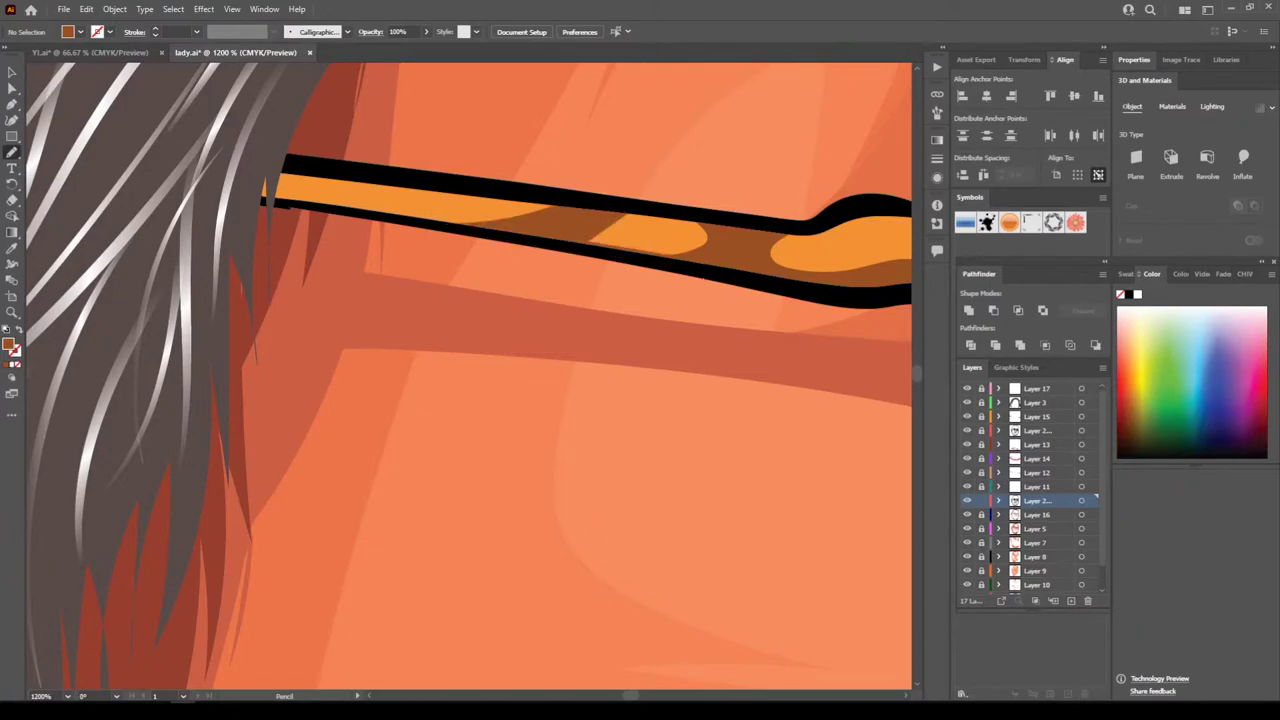
Draw a brown shadow shape along the upper left-hand lens rim near the bridge, keeping an orange highlight at the joint
key(ctrl+minus)
key(ctrl+minus)
key(ctrl+minus)
key(ctrl+minus)
key(ctrl+minus)
key(ctrl+minus)
key(ctrl+minus)
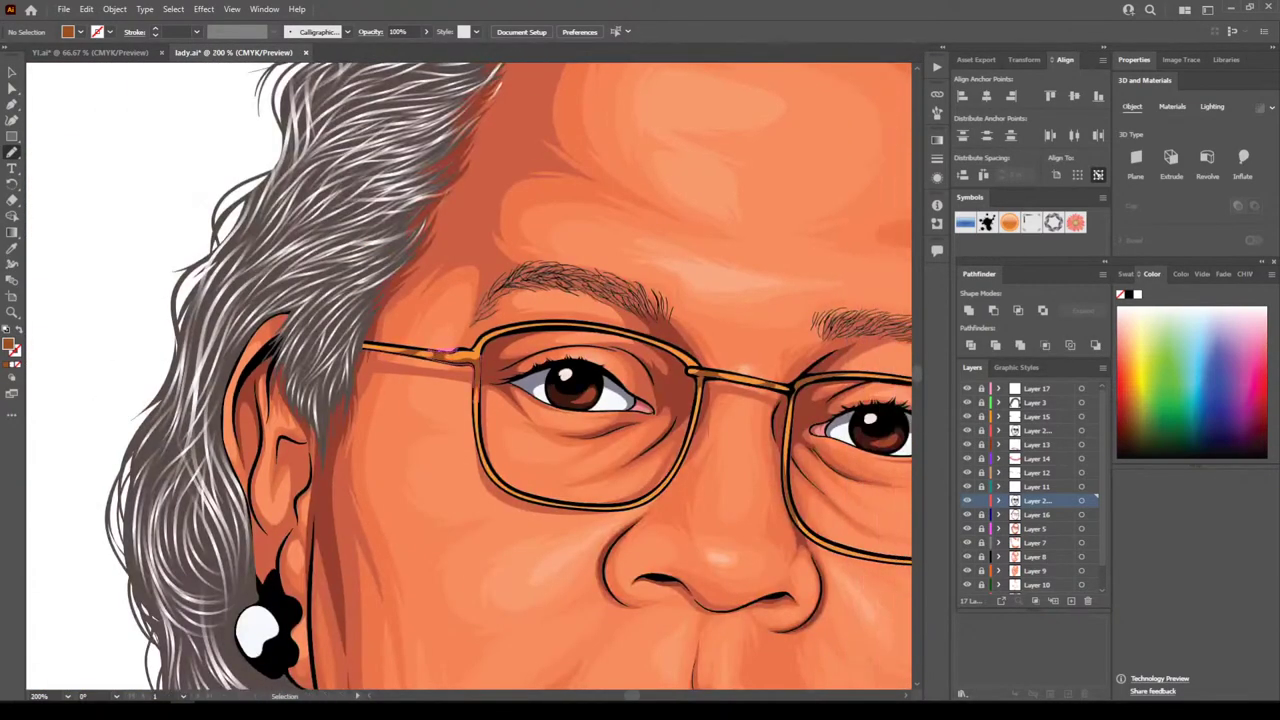
key(ctrl+plus)
key(ctrl+plus)
key(ctrl+plus)
key(ctrl+plus)
key(ctrl+plus)
key(ctrl+plus)
key(ctrl+plus)
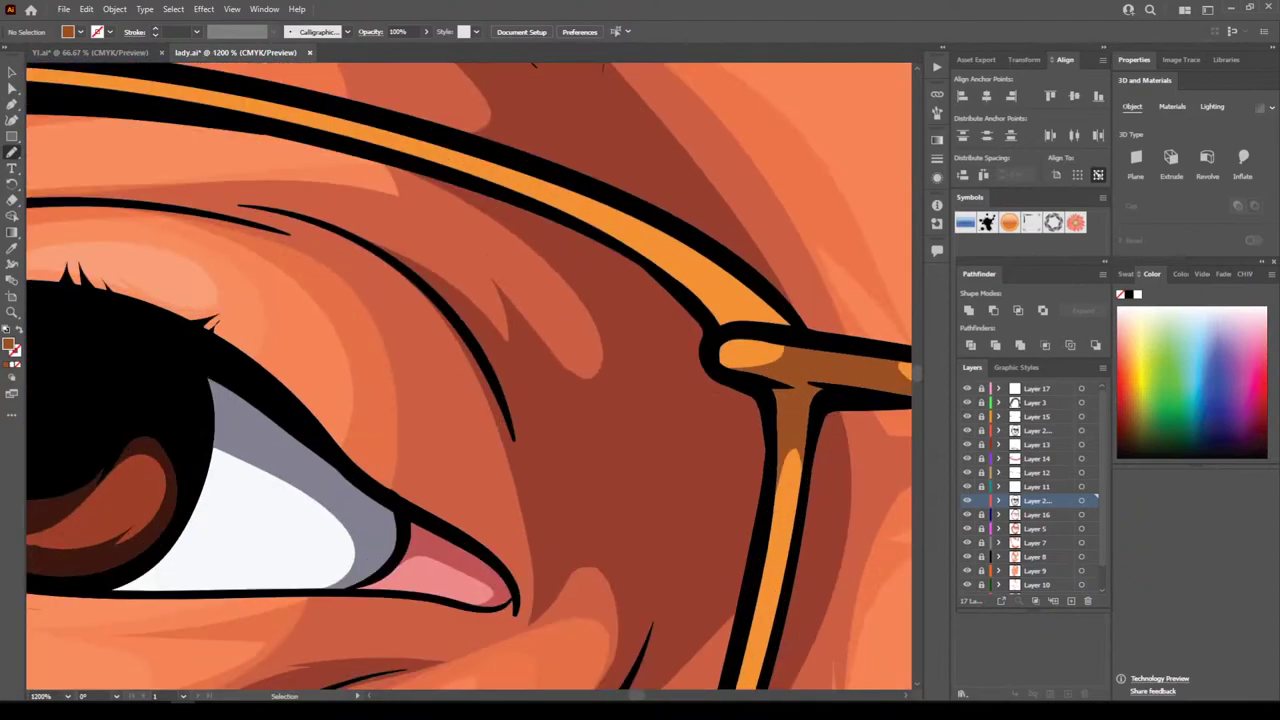
key(ctrl+plus)
scroll(434, 356, up, 3)
mouse_move(333, 213)
mouse_down()
mouse_move(594, 297)
mouse_move(750, 404)
mouse_up()
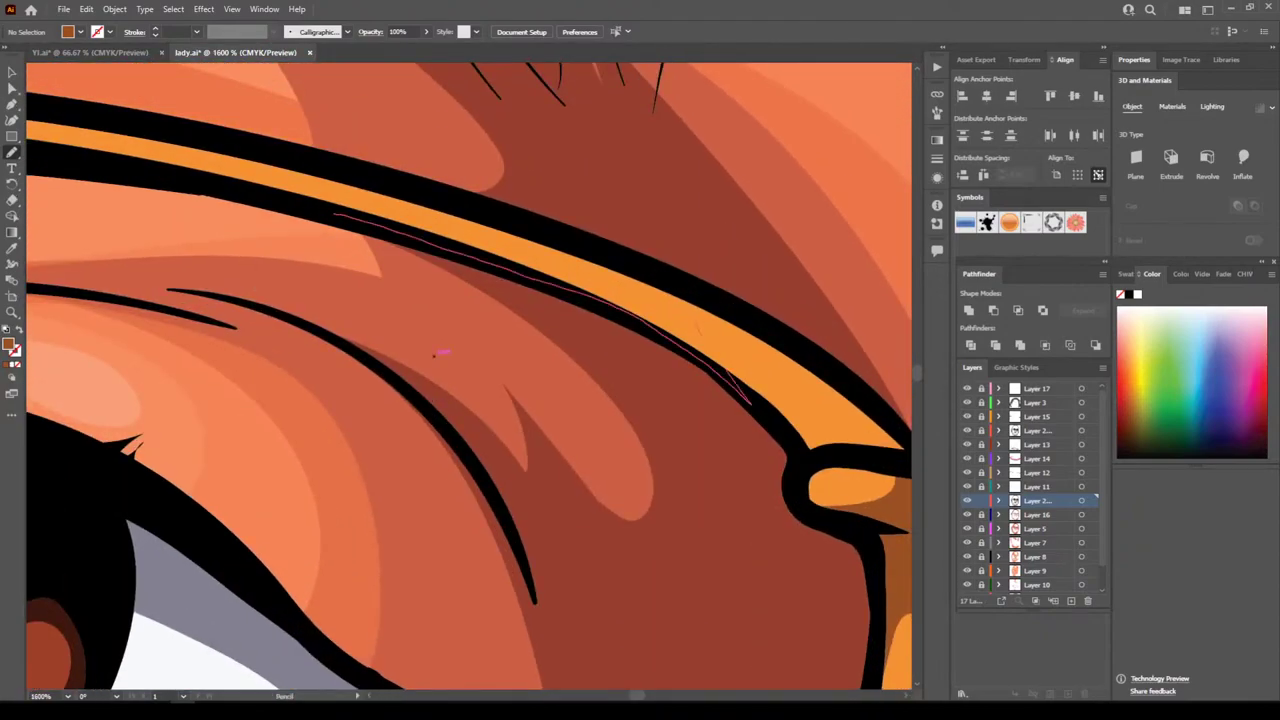
mouse_move(745, 320)
mouse_down()
mouse_move(422, 195)
mouse_move(470, 216)
mouse_move(300, 211)
mouse_up()
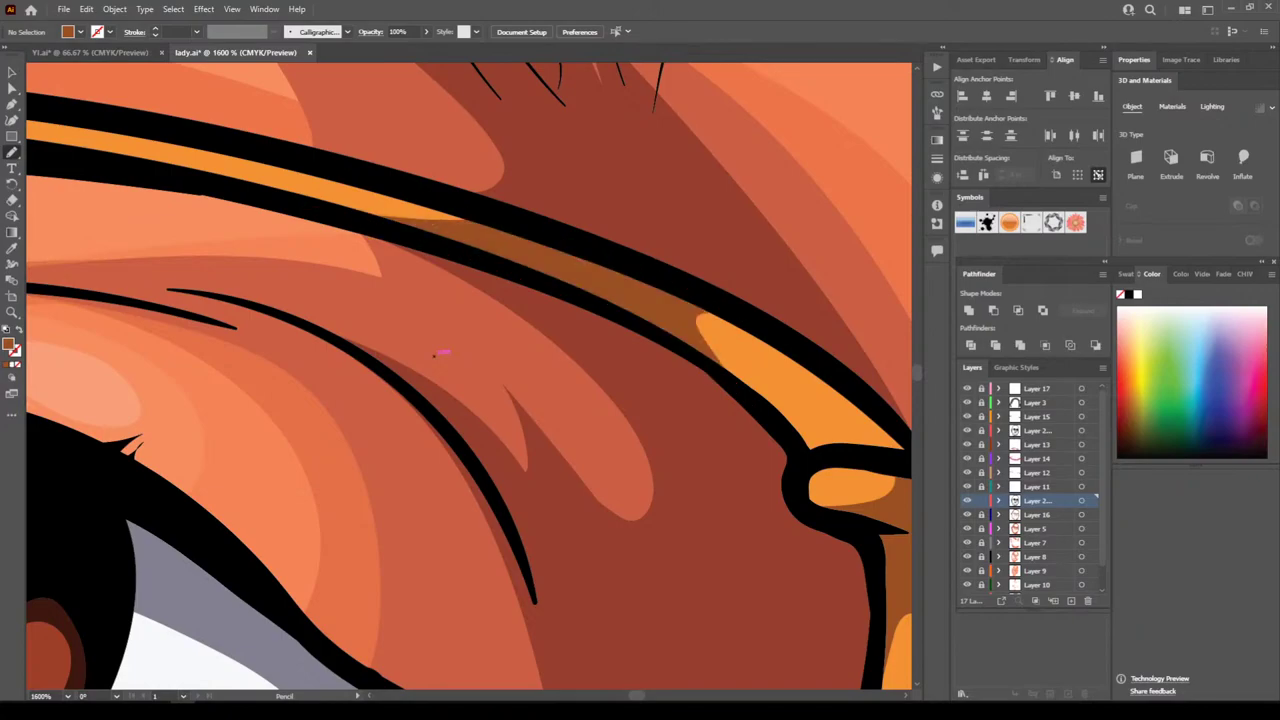
Draw a brown shadow shape around the outer upper corner of the right-hand lens rim, beside the hair
scroll(434, 354, down, 7)
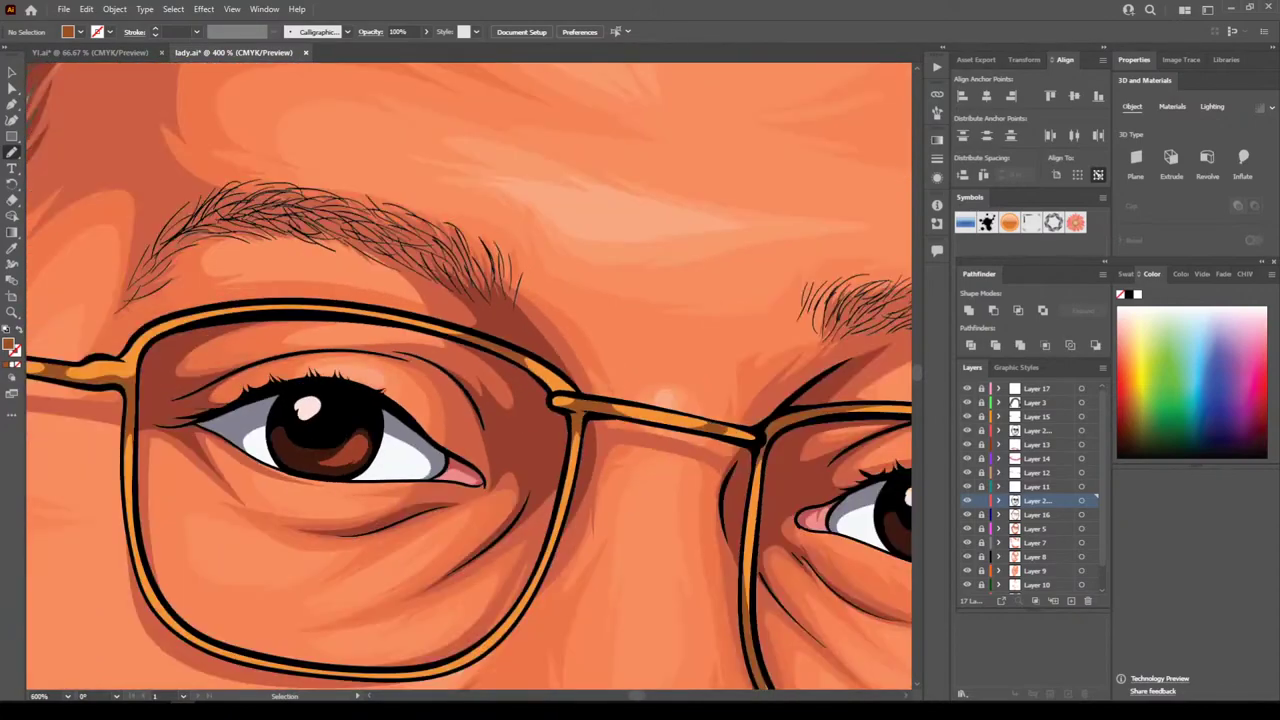
scroll(685, 440, up, 7)
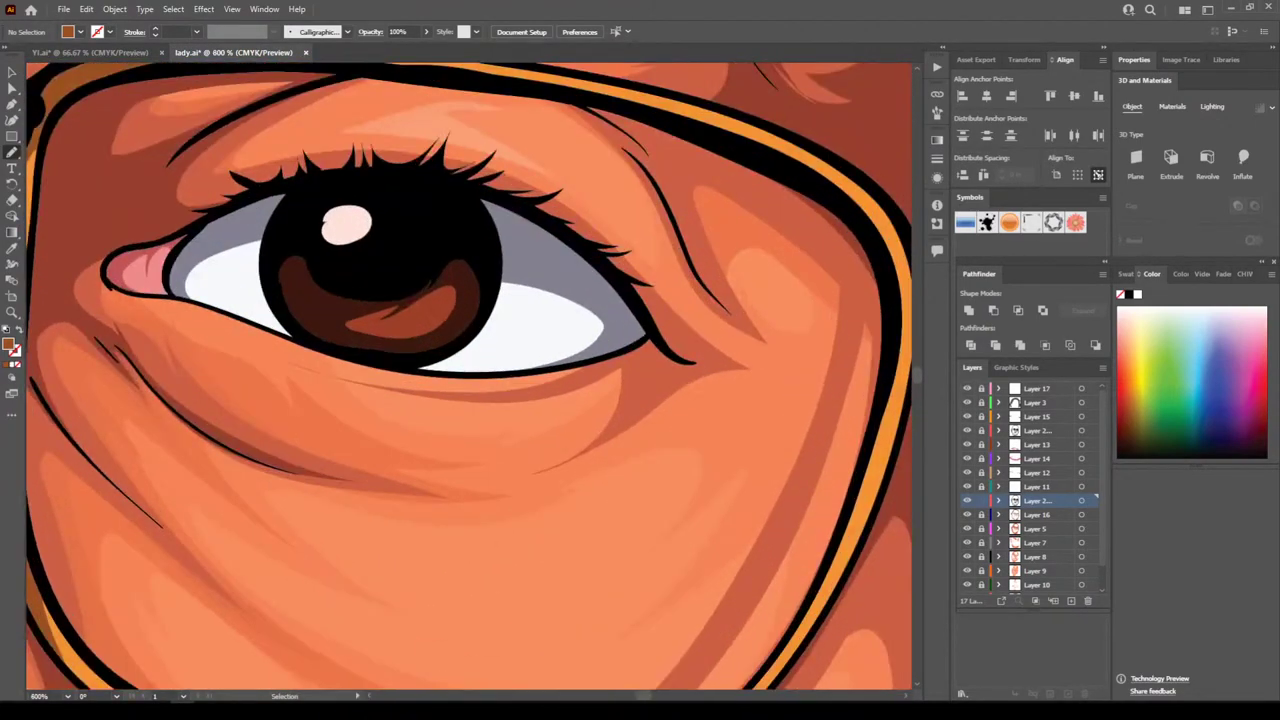
scroll(423, 410, up, 3)
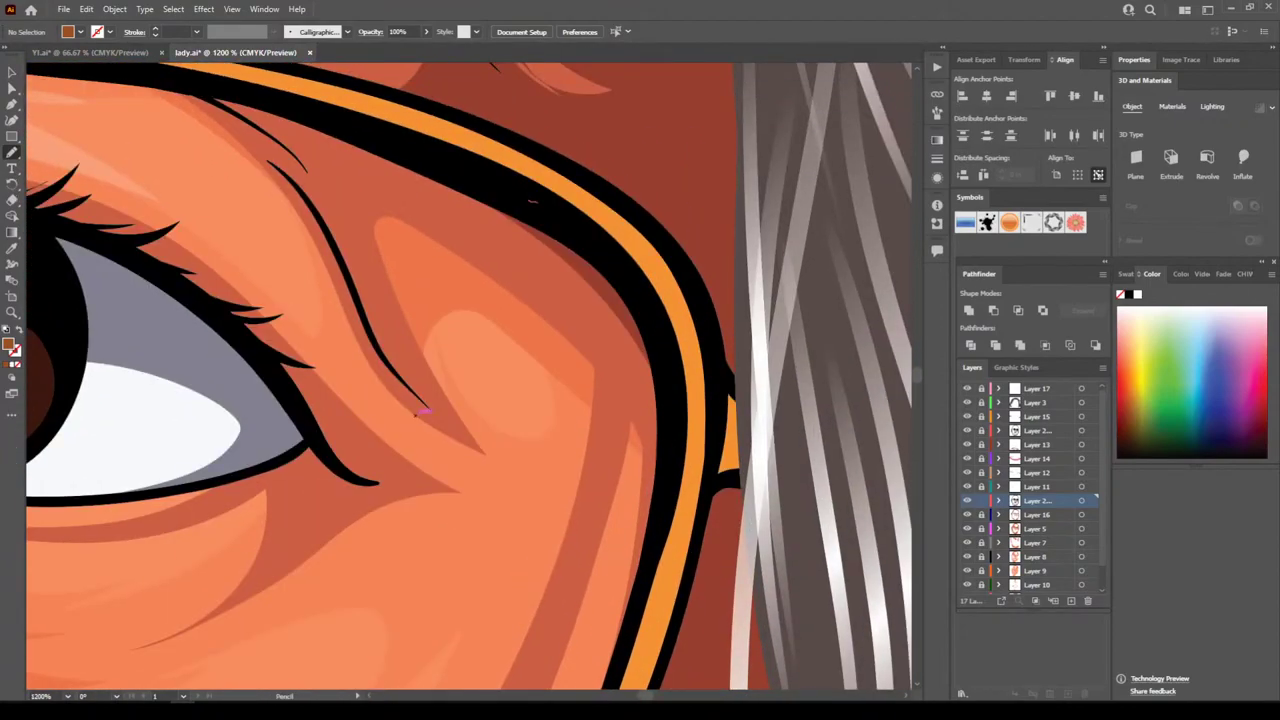
mouse_move(531, 201)
mouse_down()
mouse_move(653, 328)
mouse_move(666, 505)
mouse_move(693, 432)
mouse_move(703, 495)
mouse_move(703, 300)
mouse_move(633, 205)
mouse_move(583, 170)
mouse_move(518, 177)
mouse_up()
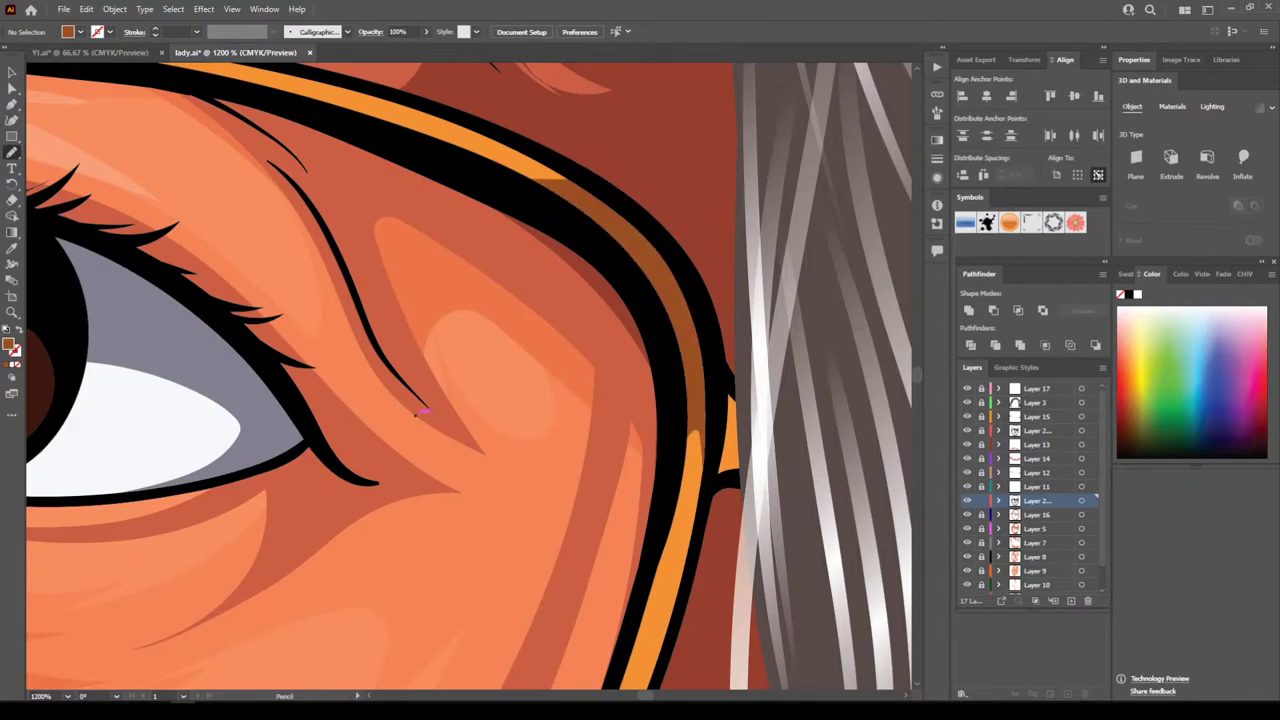
Examine the shaded glasses and the rest of the portrait from the hair down to the chin
scroll(423, 411, down, 10)
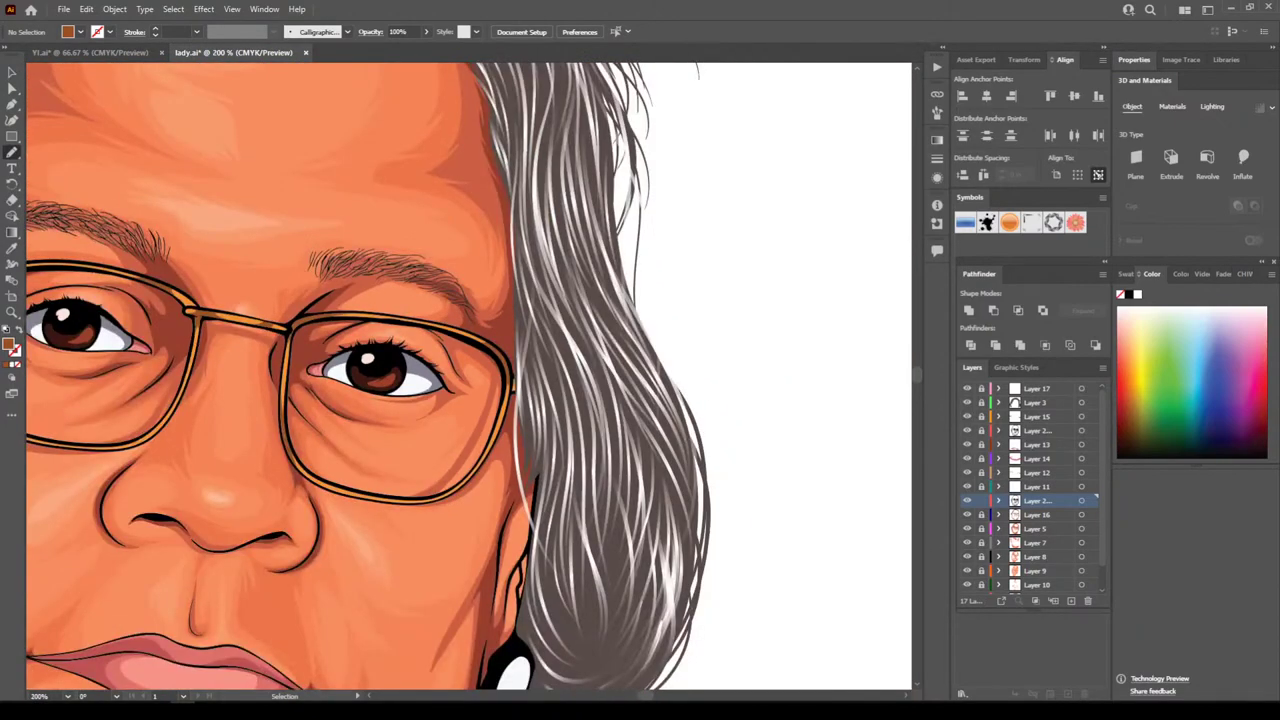
scroll(475, 383, down, 2)
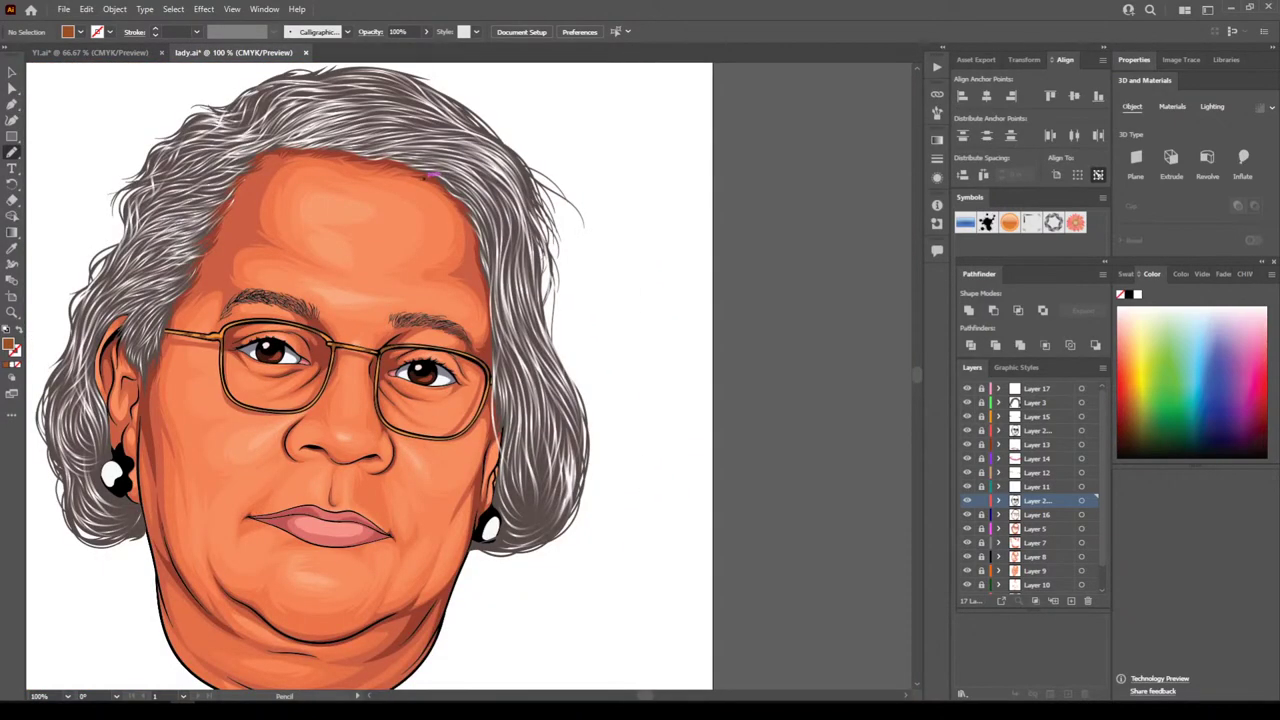
scroll(447, 325, up, 3)
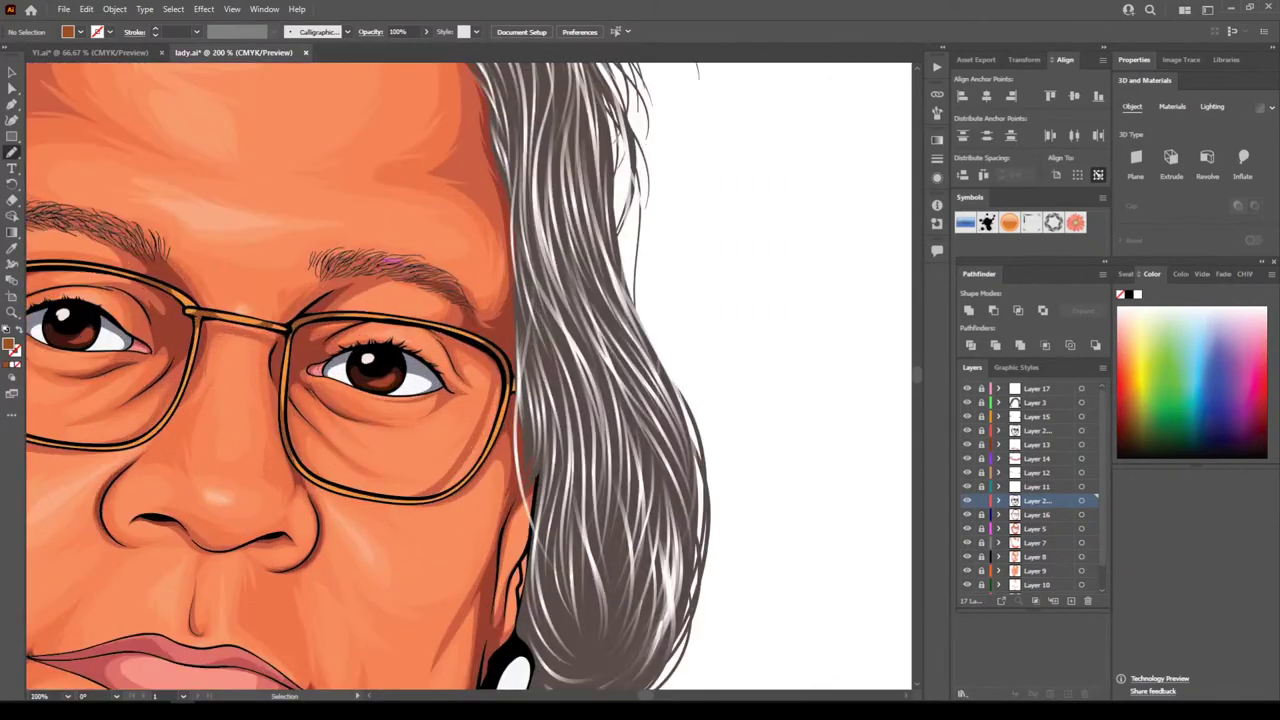
scroll(448, 324, down, 4)
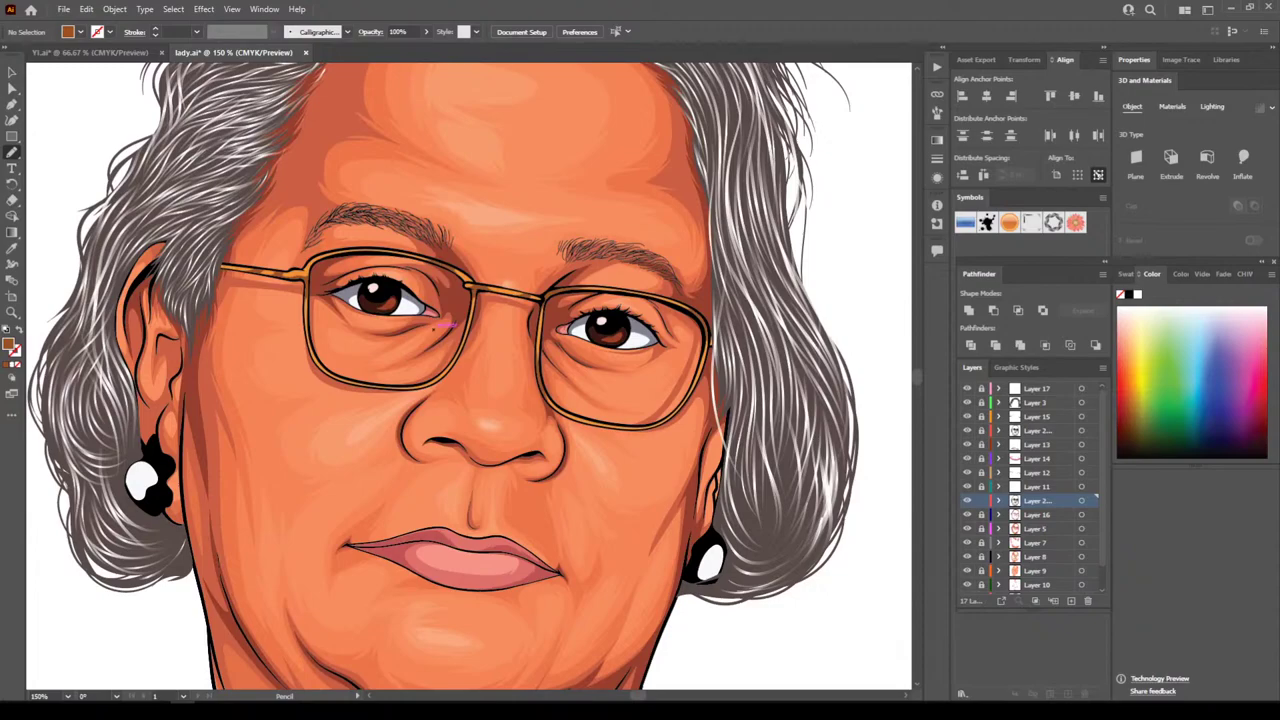
scroll(432, 326, up, 5)
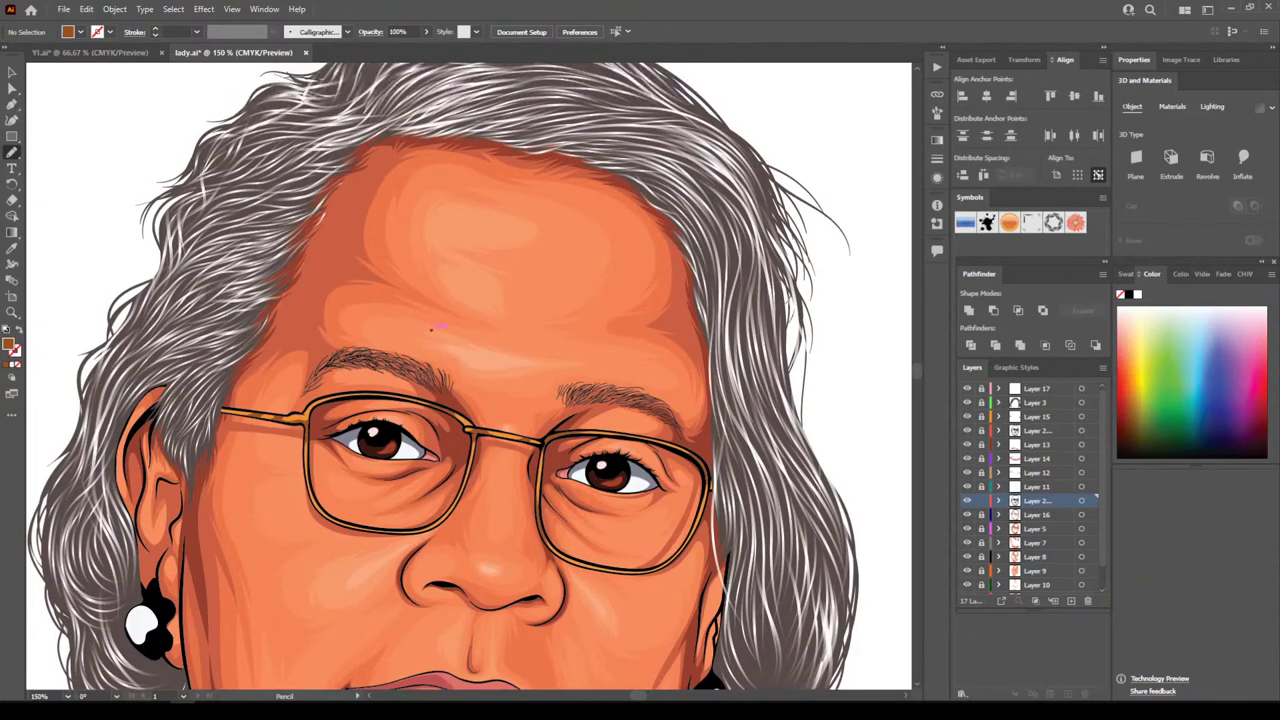
key(ctrl+minus)
key(ctrl+minus)
key(ctrl+plus)
key(ctrl+plus)
scroll(640, 450, down, 2)
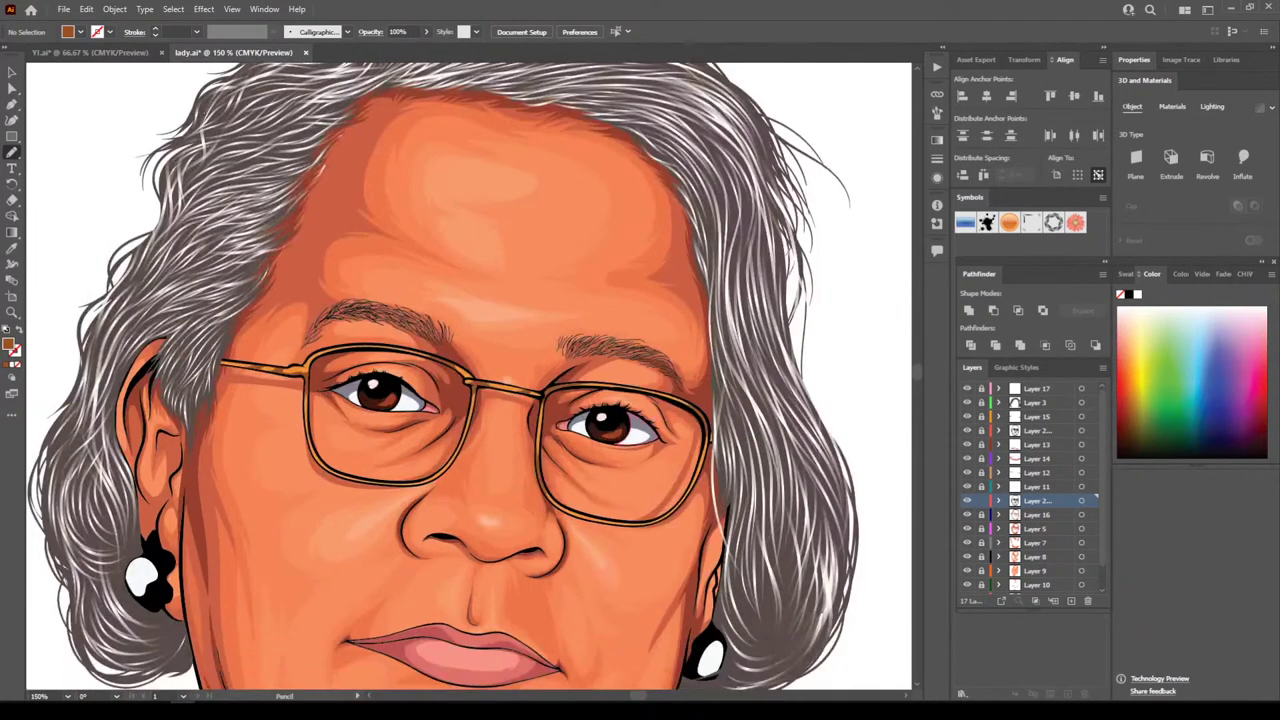
key(ctrl+minus)
key(ctrl+minus)
scroll(645, 451, down, 3)
key(ctrl+plus)
key(ctrl+plus)
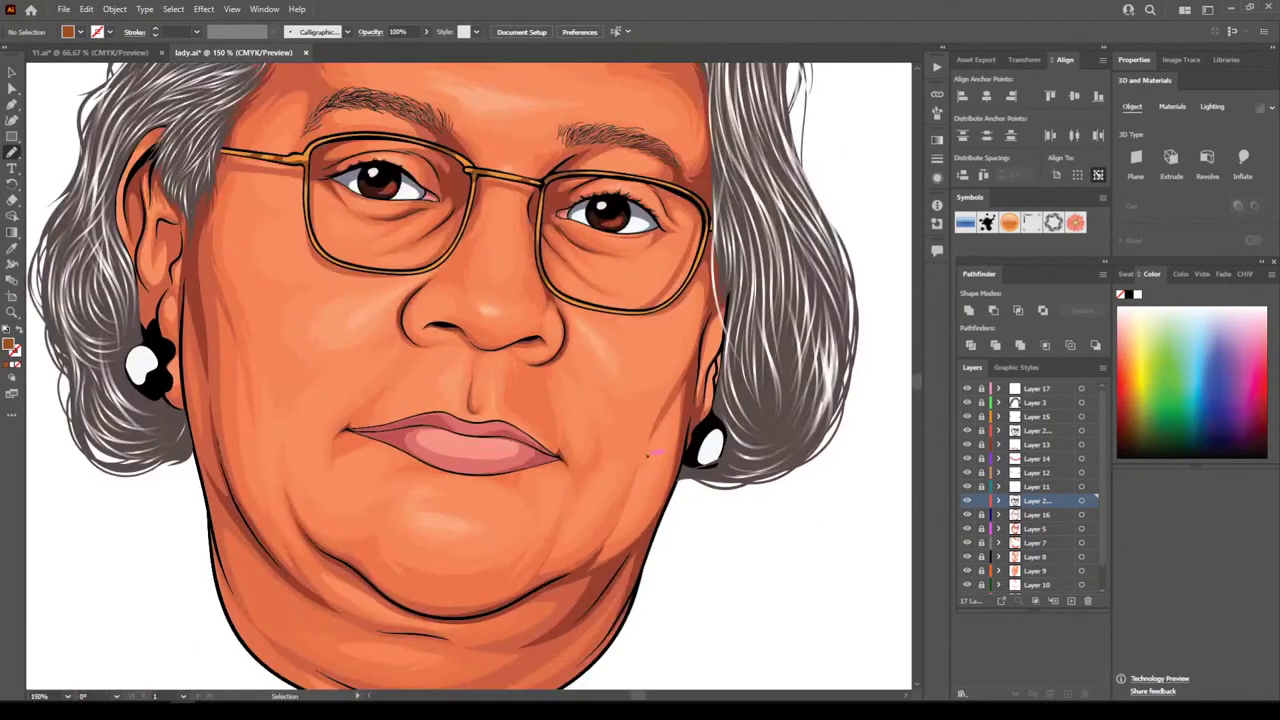
scroll(645, 449, down, 2)
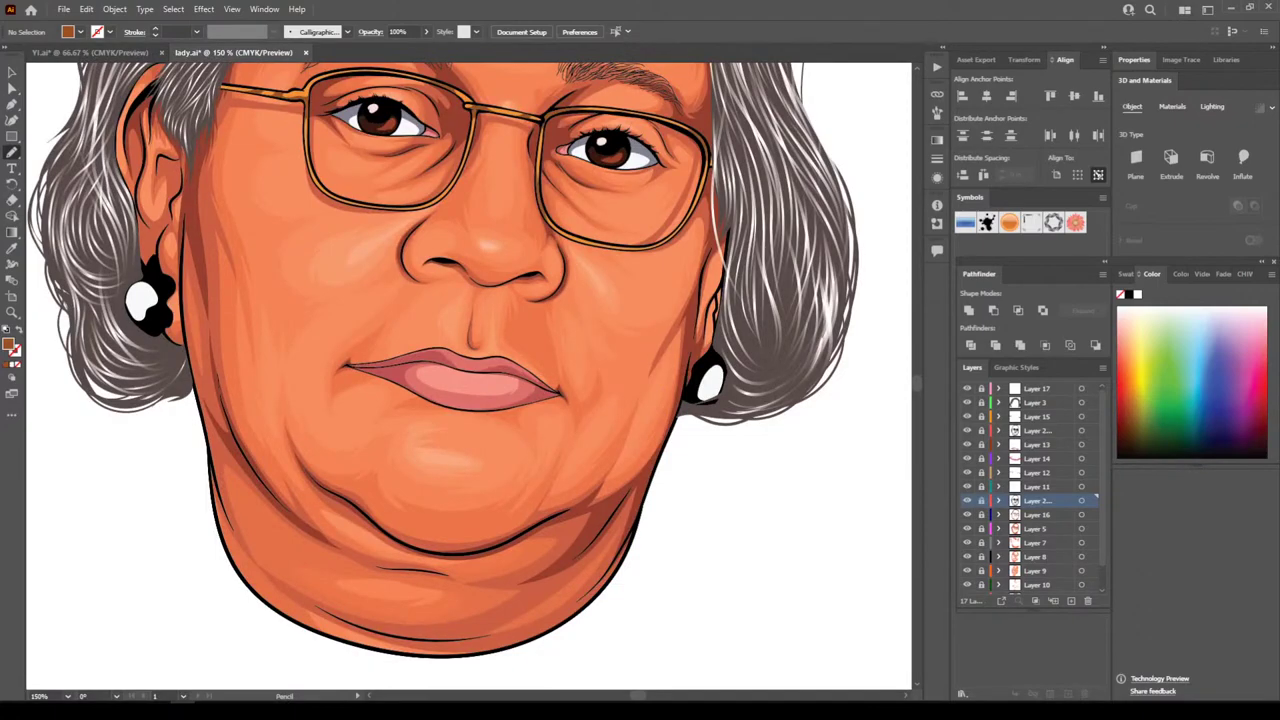
Make Layer 13 the active layer and inspect the hairline and forehead above the left-hand eyebrow
click(1037, 445)
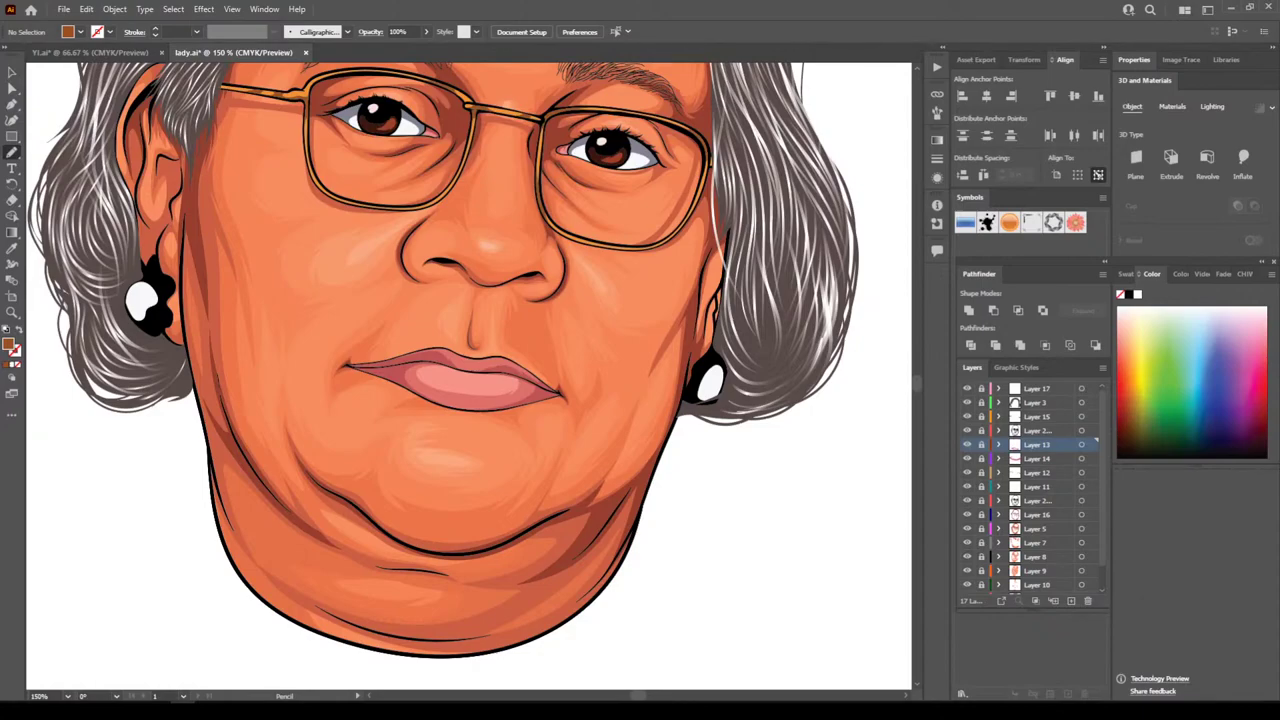
scroll(590, 388, up, 5)
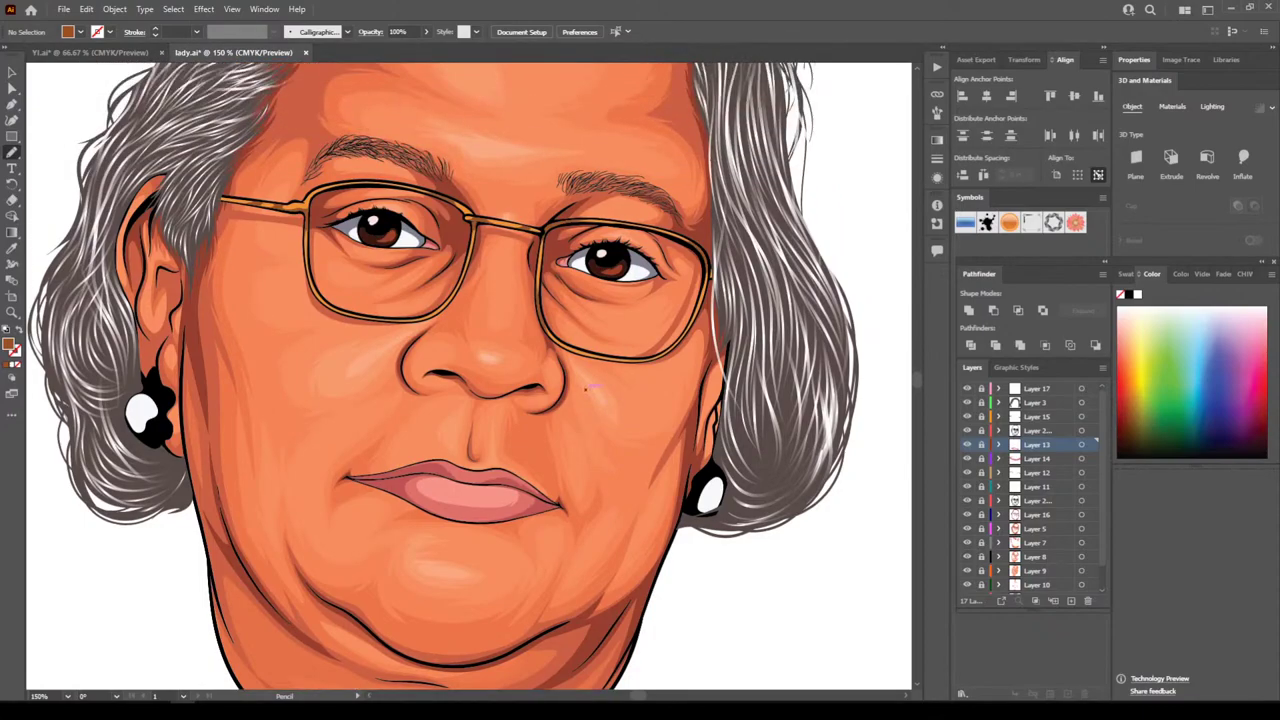
scroll(590, 386, up, 1)
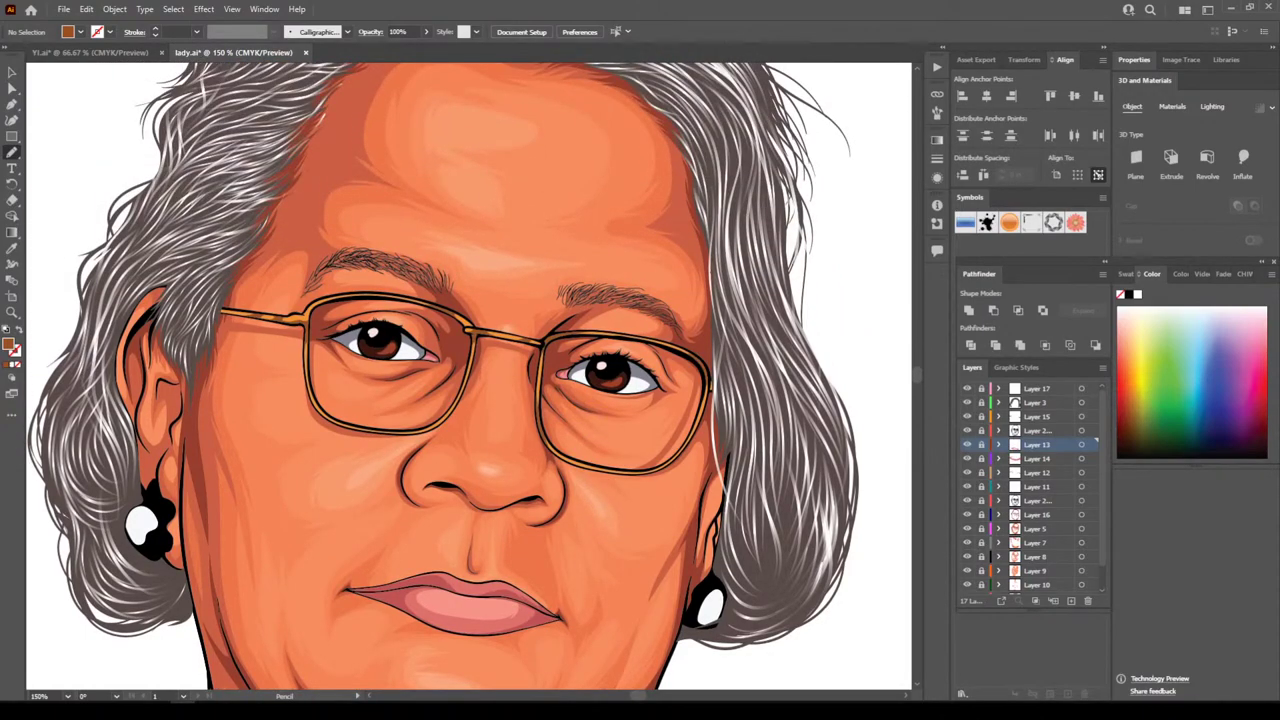
key(ctrl+minus)
key(ctrl+minus)
key(ctrl+minus)
key(ctrl+plus)
key(ctrl+plus)
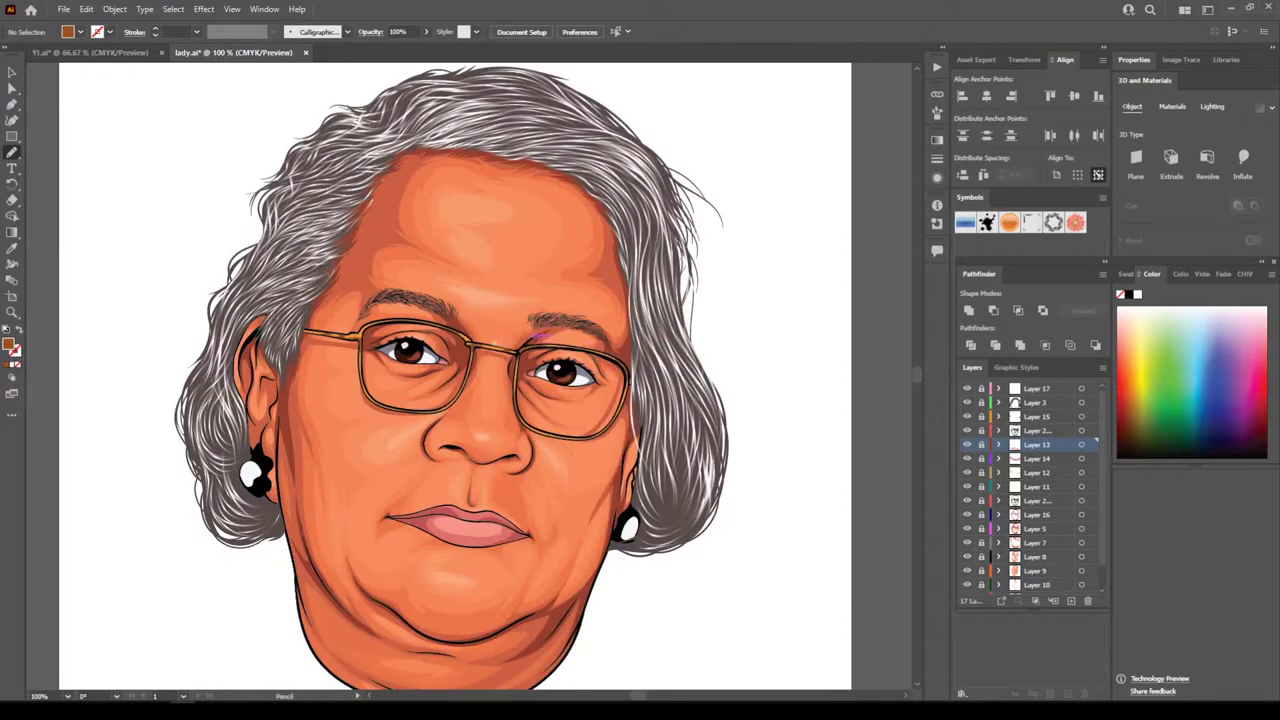
scroll(540, 338, up, 1)
key(ctrl+plus)
key(ctrl+plus)
scroll(469, 376, left, 3)
scroll(469, 376, up, 3)
key(ctrl+plus)
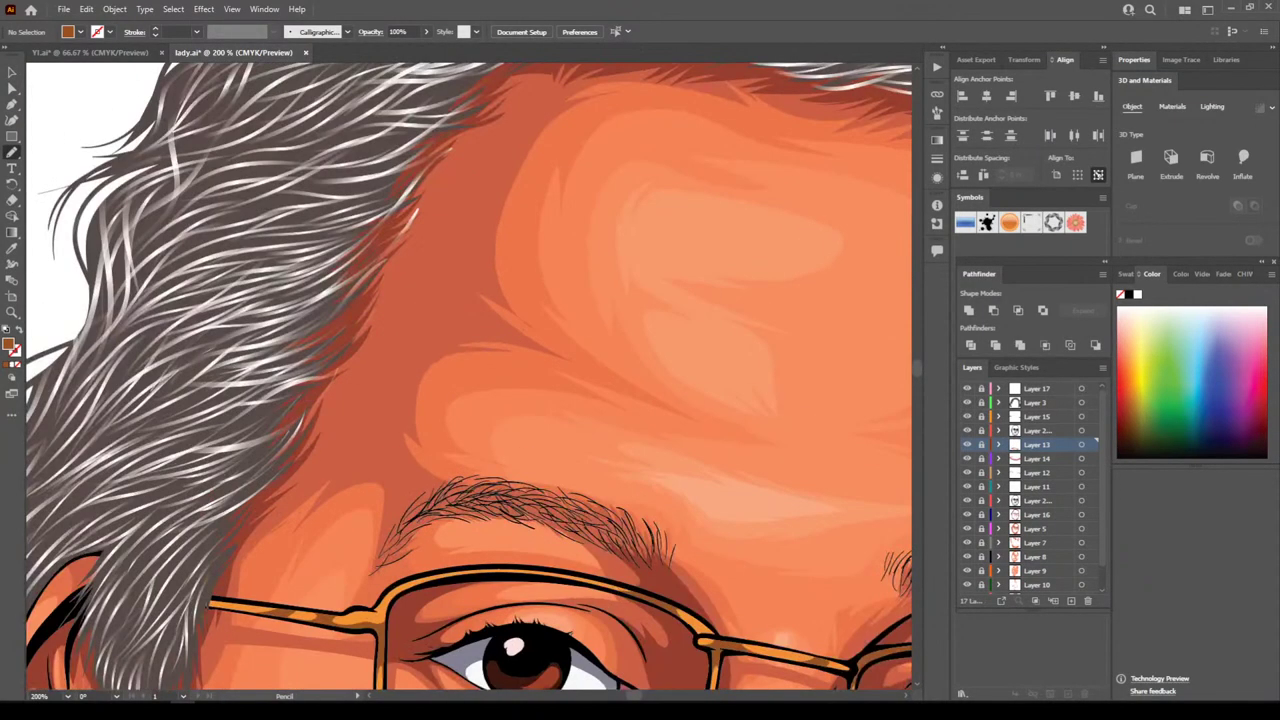
scroll(286, 357, up, 2)
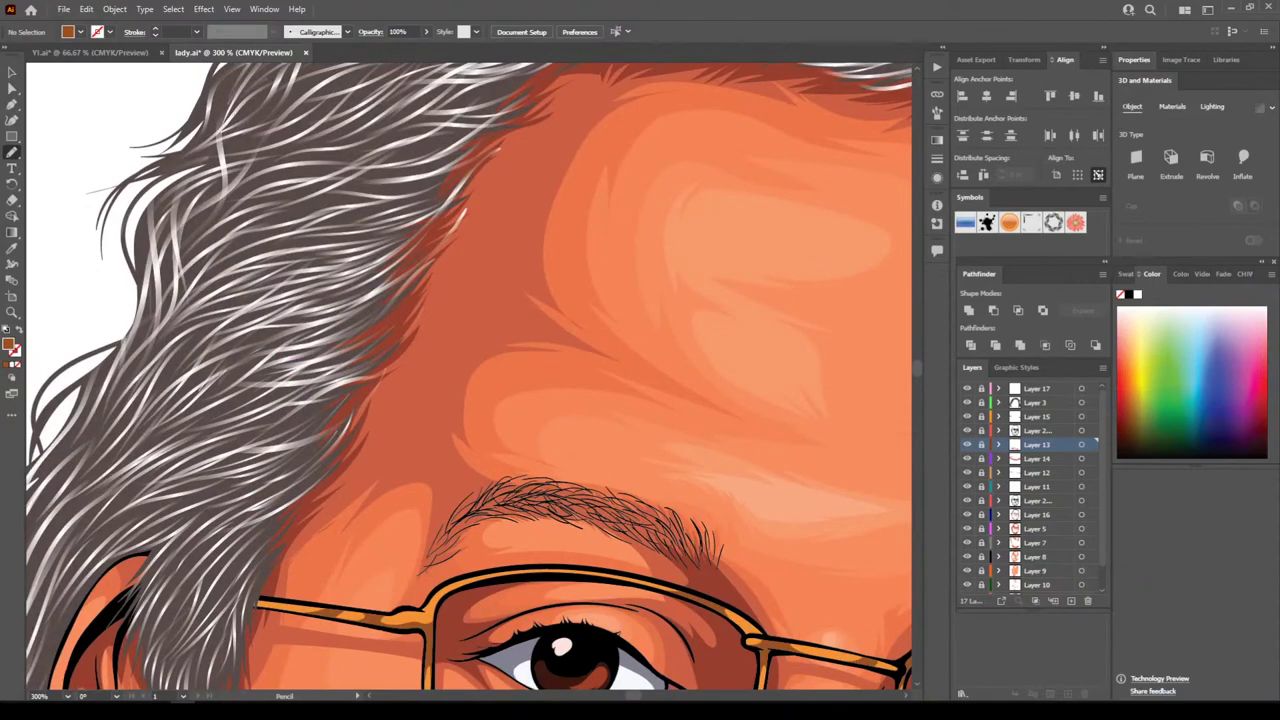
Create a new layer above Layer 3 and sample the white hair-strand stroke for use with the Paintbrush
click(1036, 403)
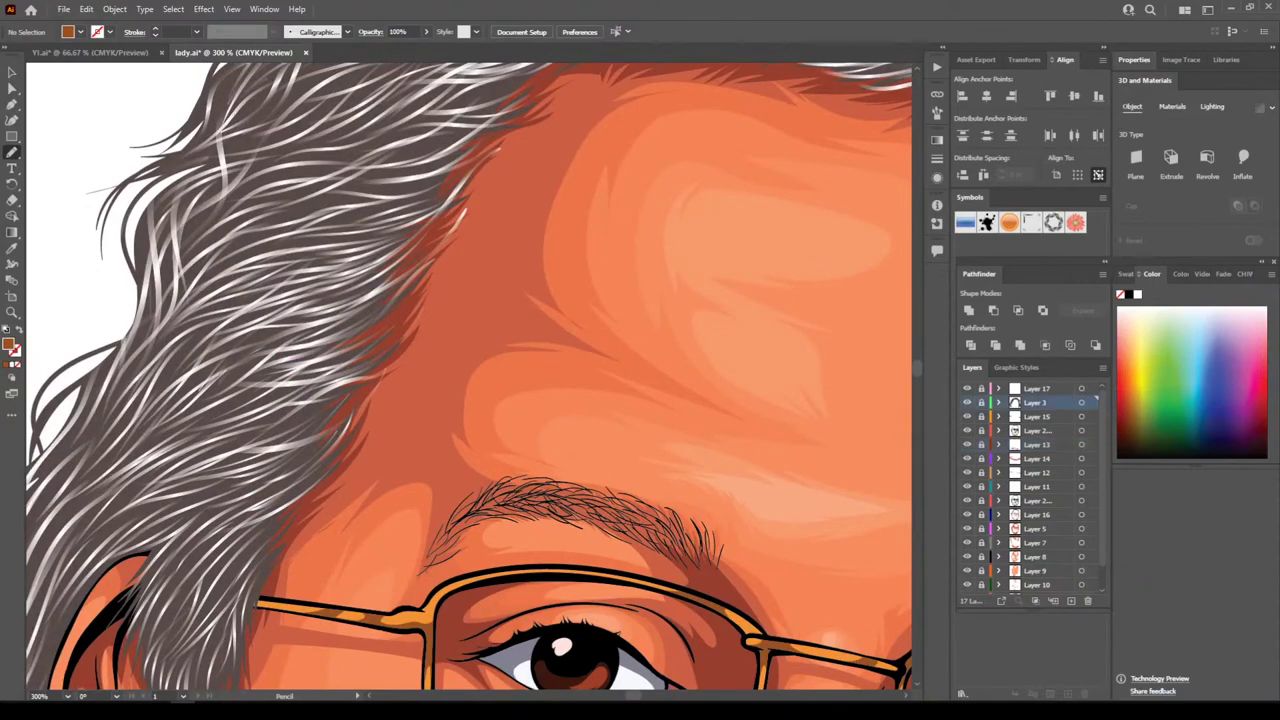
click(1071, 600)
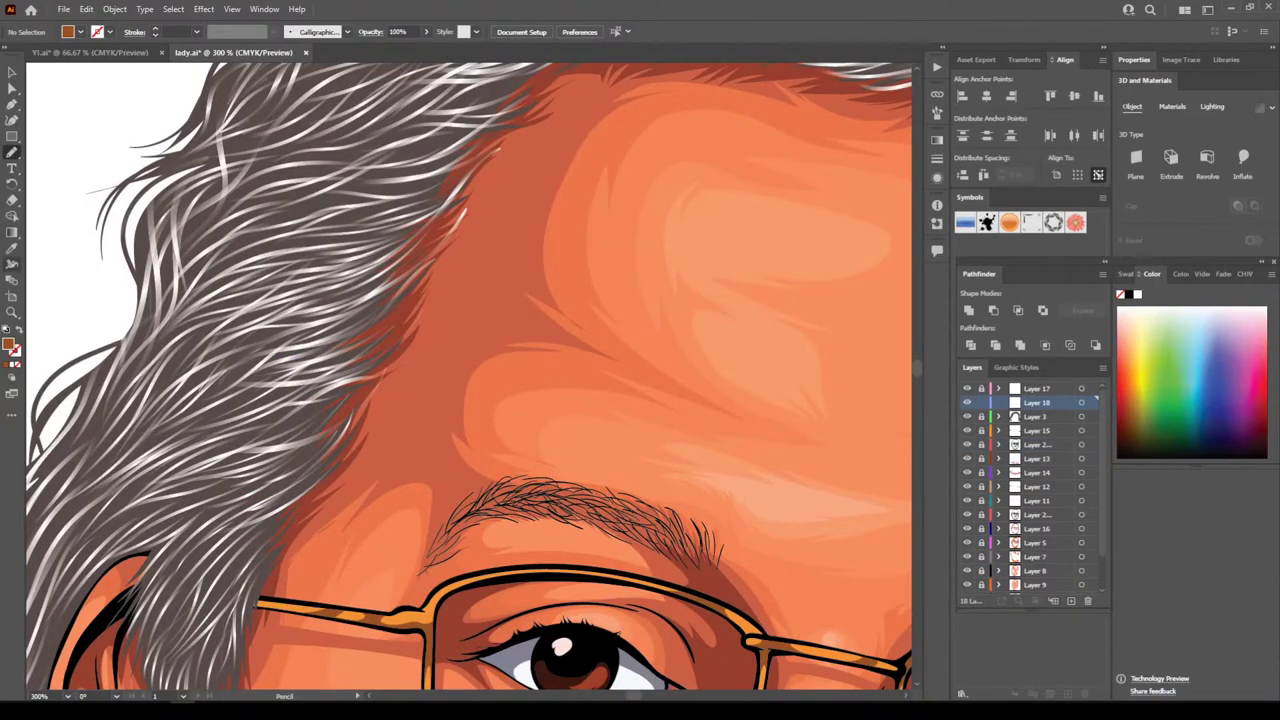
click(12, 248)
click(246, 265)
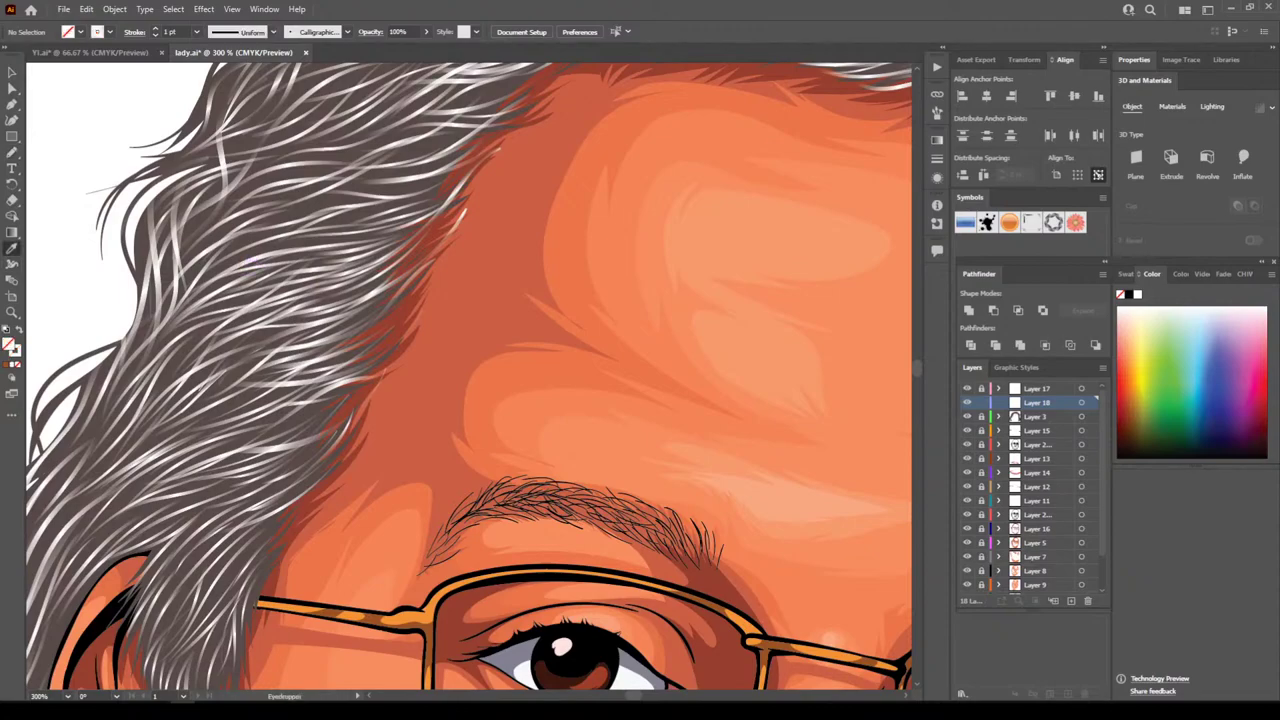
click(12, 152)
Paint fine white hair strands across the left-hand temple hairline, following the hair's flow onto the forehead
mouse_move(238, 456)
mouse_down()
mouse_move(288, 446)
mouse_move(354, 386)
mouse_up()
drag(278, 413, 418, 322)
drag(344, 352, 428, 296)
mouse_move(354, 320)
mouse_down()
mouse_move(432, 293)
mouse_move(454, 248)
mouse_up()
mouse_move(400, 280)
mouse_down()
mouse_move(460, 246)
mouse_move(466, 222)
mouse_move(438, 240)
mouse_move(472, 196)
mouse_up()
Paint more white strands along the upper left-hand hairline, up to the corner of the forehead
scroll(470, 375, up, 5)
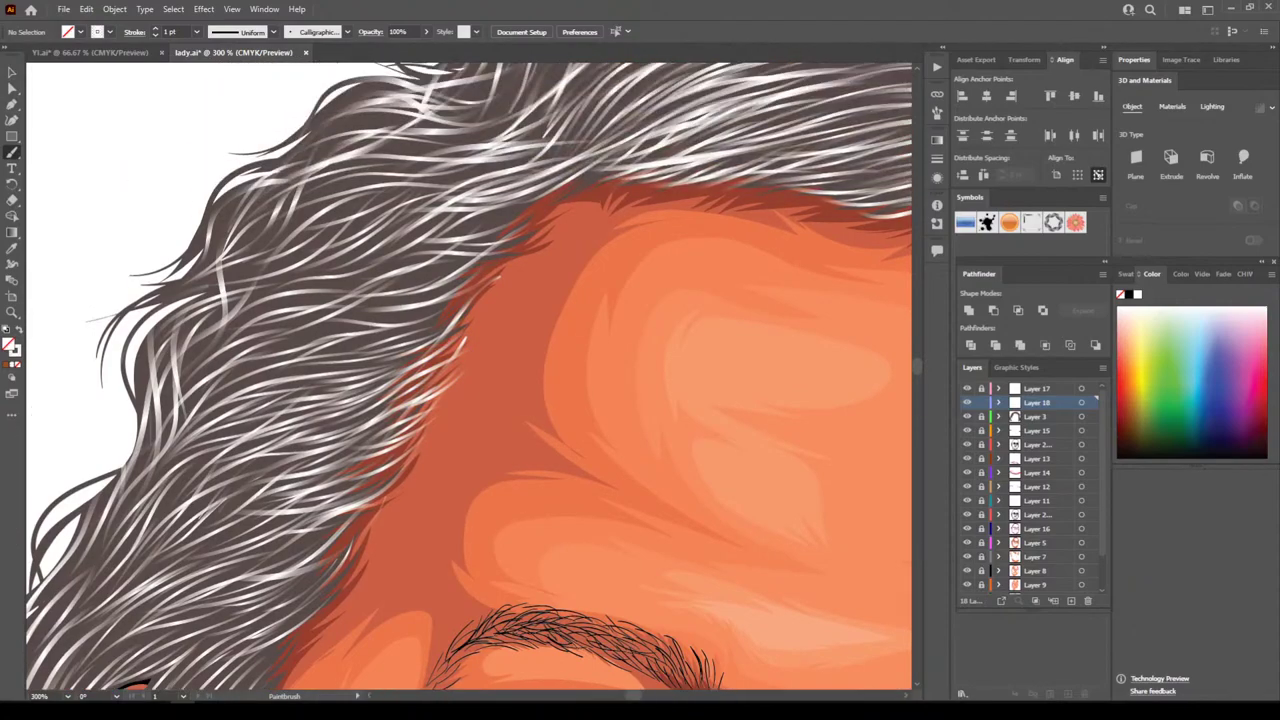
drag(408, 355, 490, 321)
mouse_move(404, 359)
mouse_down()
mouse_move(472, 337)
mouse_move(496, 305)
mouse_up()
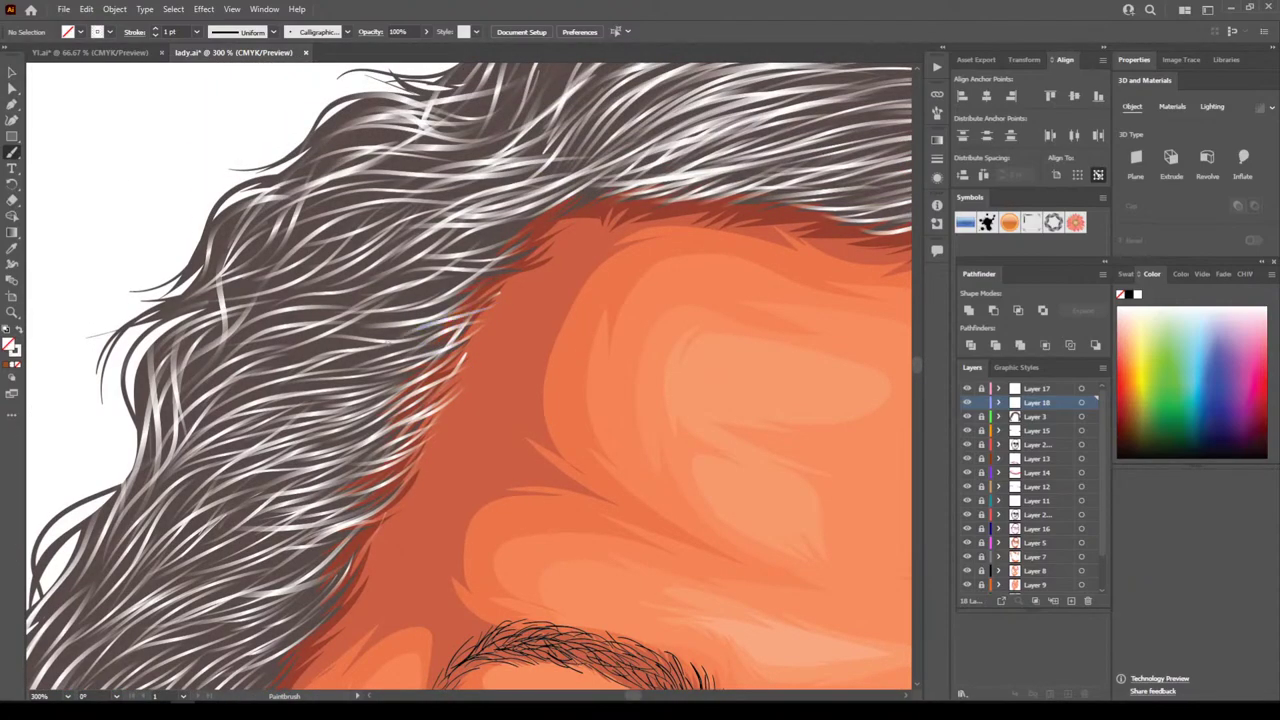
mouse_move(376, 338)
mouse_down()
mouse_move(476, 316)
mouse_move(510, 284)
mouse_up()
mouse_move(408, 308)
mouse_down()
mouse_move(522, 266)
mouse_move(472, 285)
mouse_up()
drag(548, 253, 423, 291)
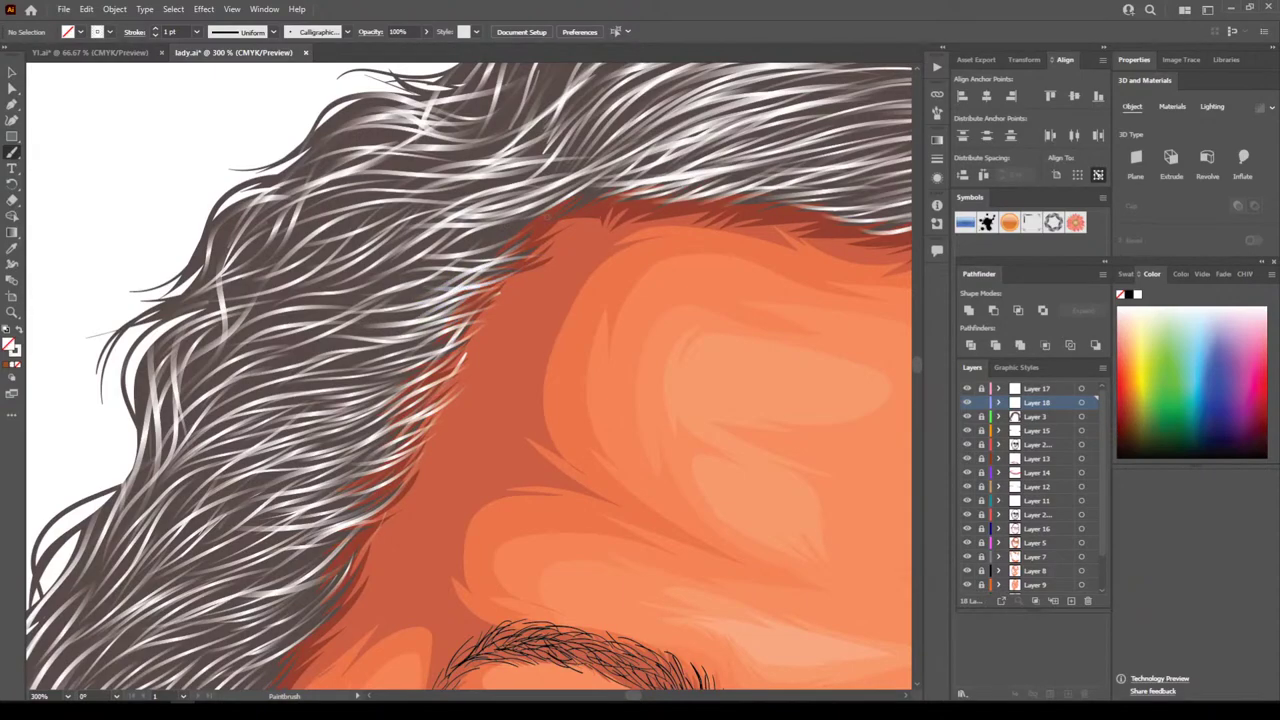
drag(536, 227, 454, 249)
drag(549, 218, 467, 237)
mouse_move(615, 187)
mouse_down()
mouse_move(567, 220)
mouse_move(543, 219)
mouse_up()
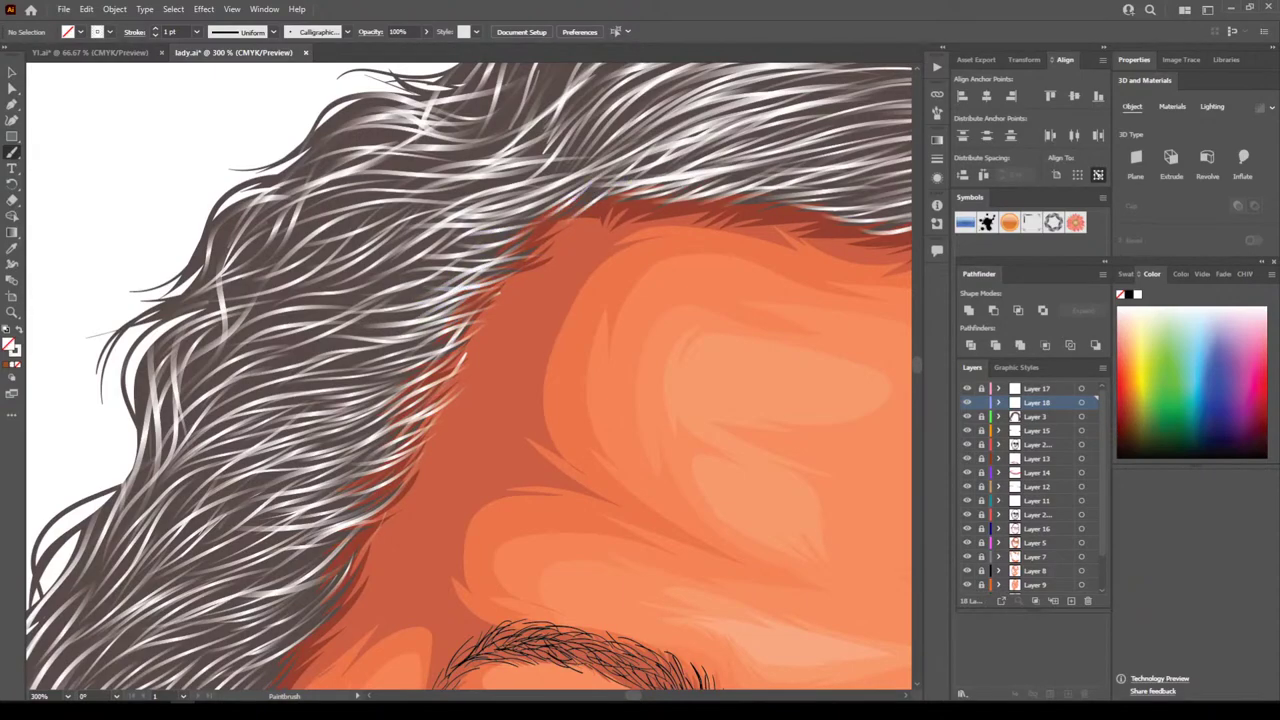
Examine the whole portrait with the added hairline strands, from the hair and glasses down to the chin
key(ctrl+minus)
key(ctrl+minus)
key(ctrl+minus)
key(ctrl+minus)
key(ctrl+minus)
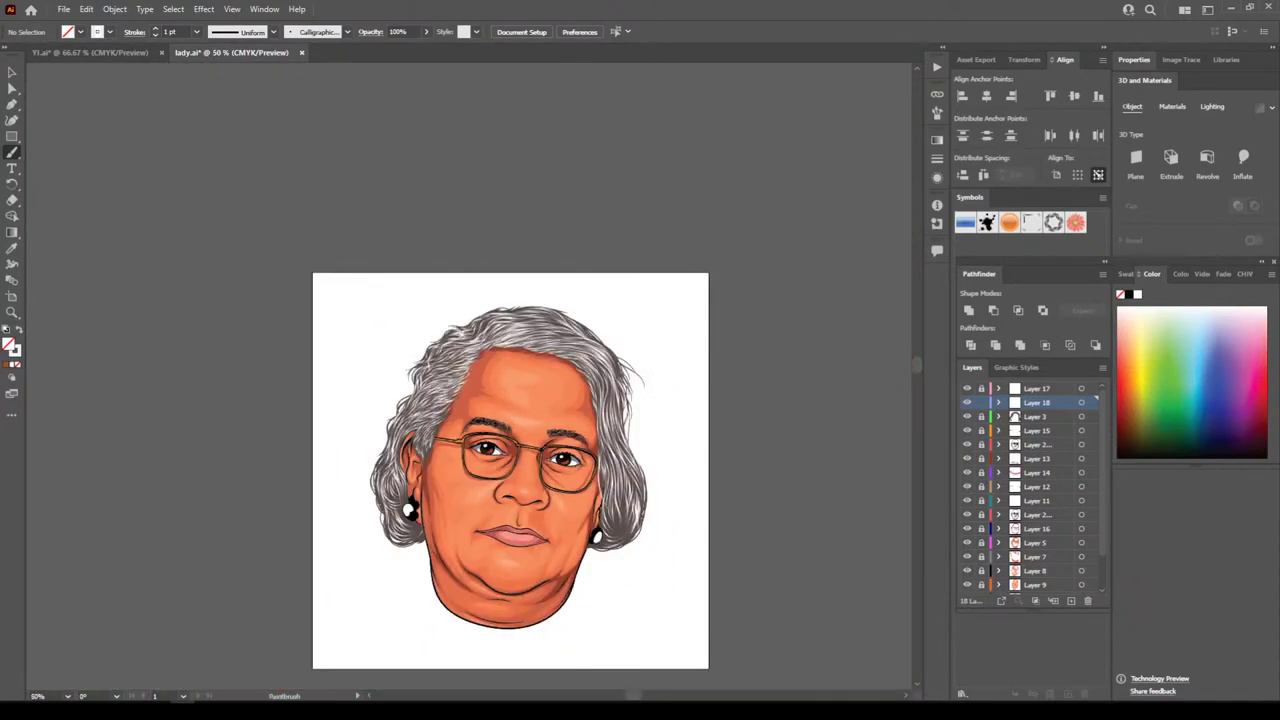
key(ctrl+plus)
key(ctrl+plus)
scroll(534, 400, down, 4)
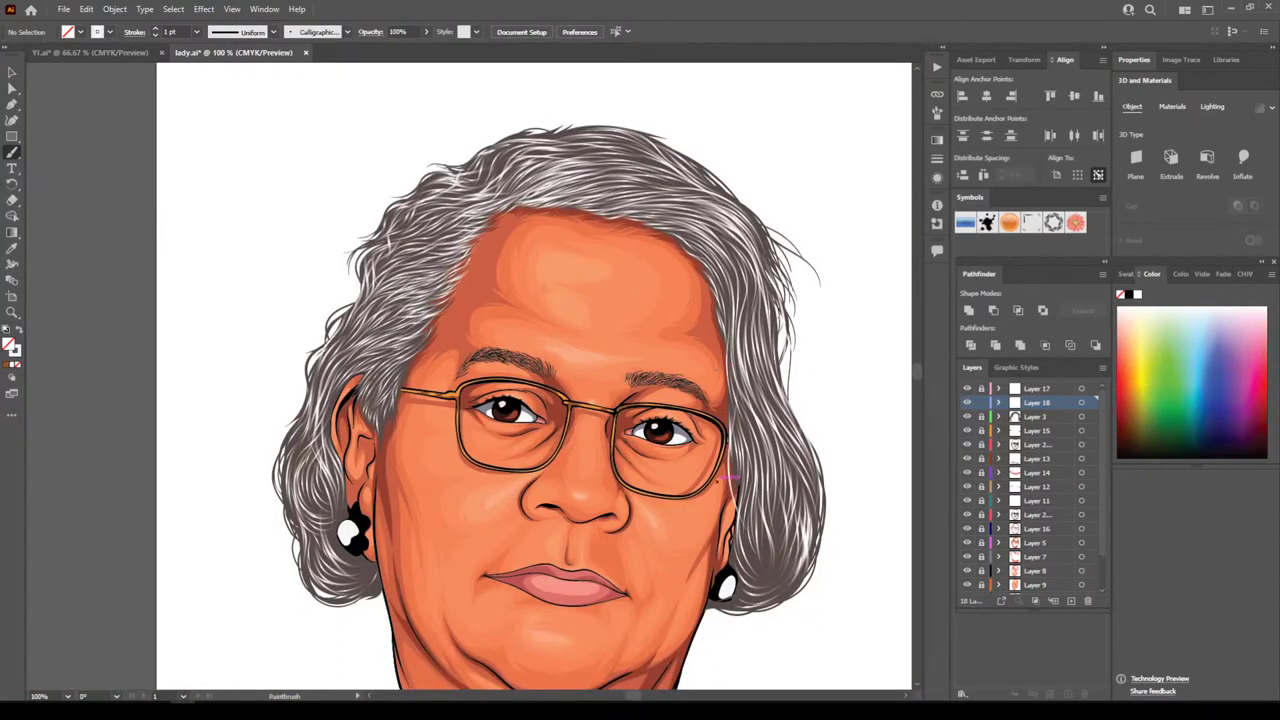
key(ctrl+plus)
scroll(718, 478, right, 1)
scroll(718, 478, down, 1)
key(ctrl+minus)
key(ctrl+minus)
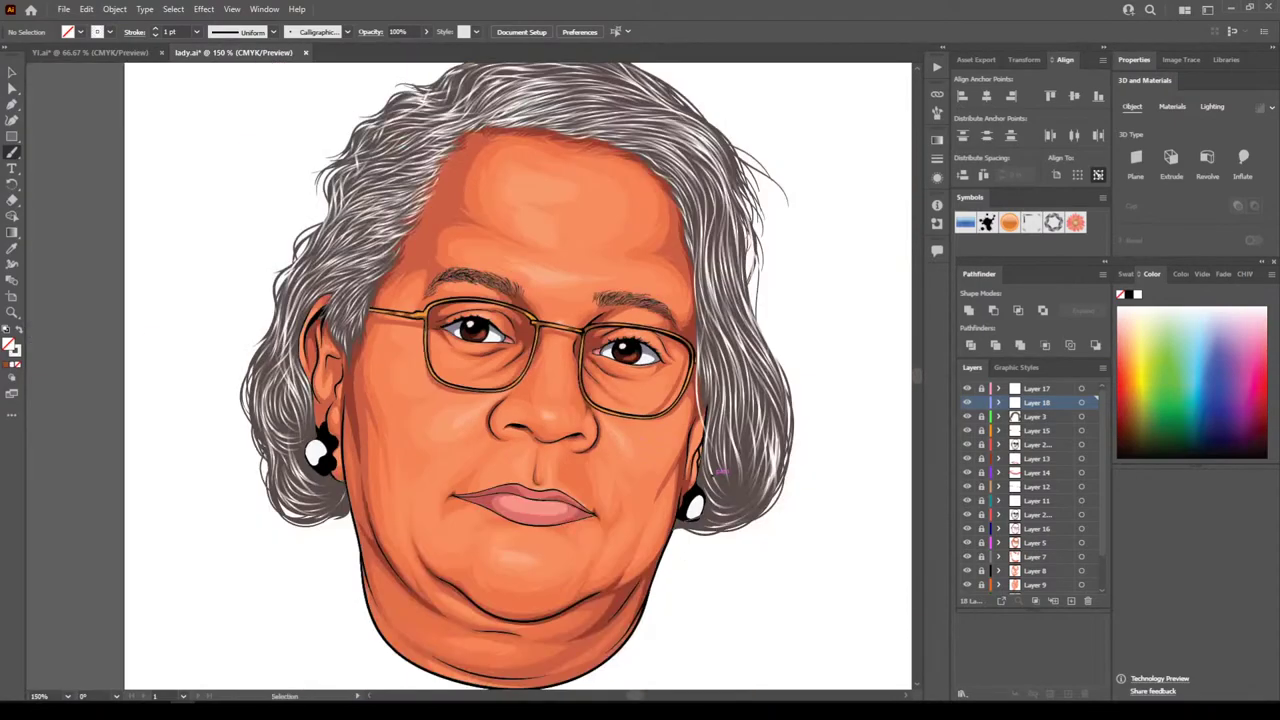
key(ctrl+plus)
scroll(517, 376, up, 1)
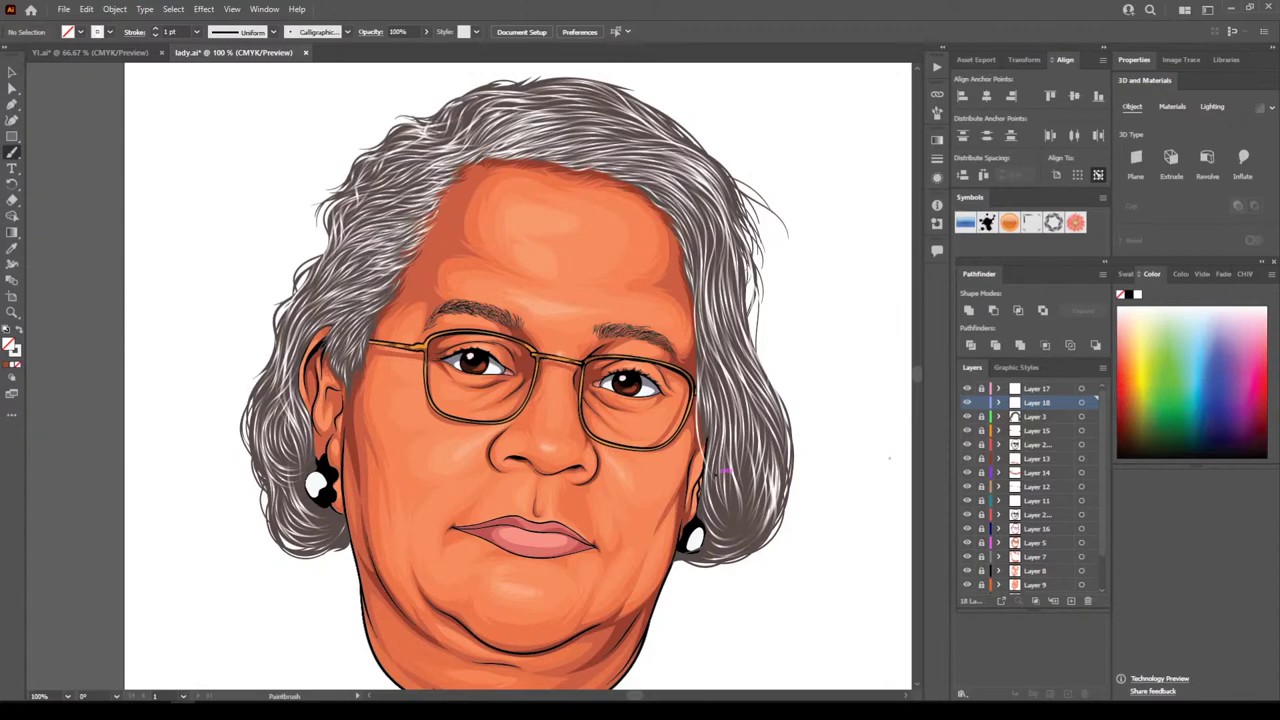
key(ctrl+minus)
key(ctrl+minus)
key(ctrl+minus)
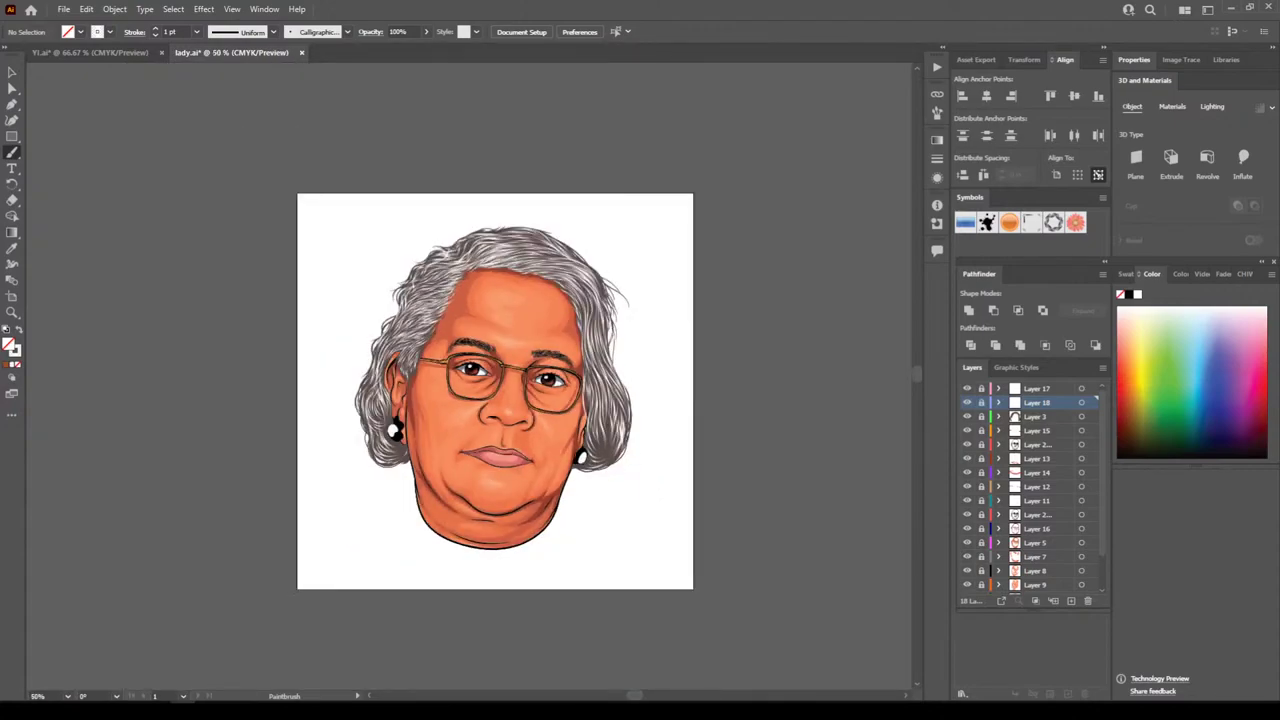
scroll(717, 471, down, 3)
key(ctrl+equal)
key(ctrl+equal)
key(ctrl+plus)
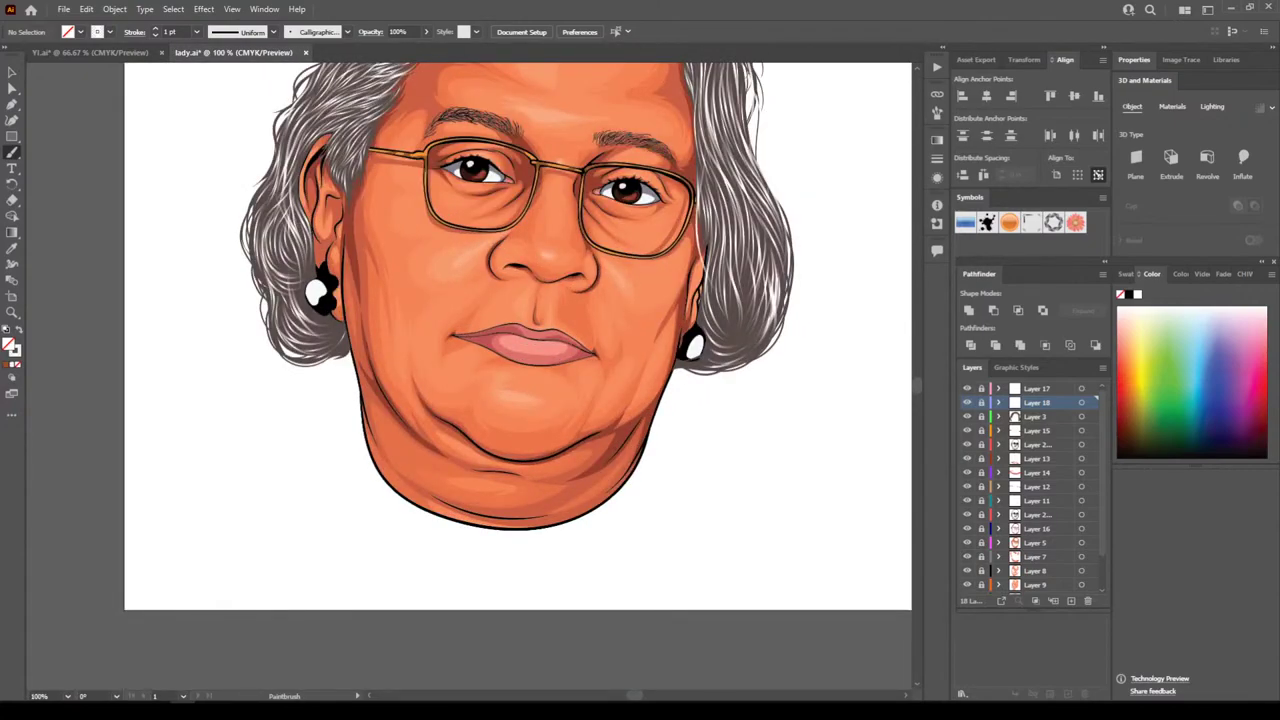
key(ctrl+minus)
key(ctrl+minus)
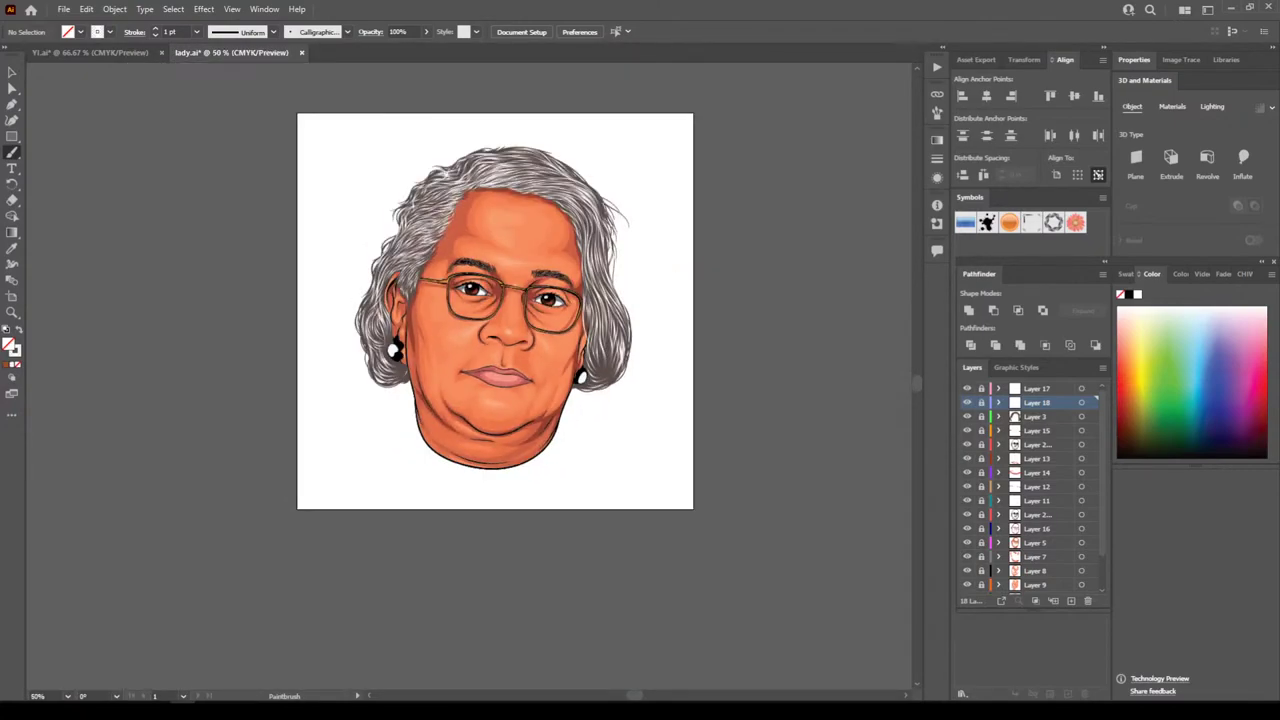
key(ctrl+plus)
key(ctrl+plus)
key(ctrl+minus)
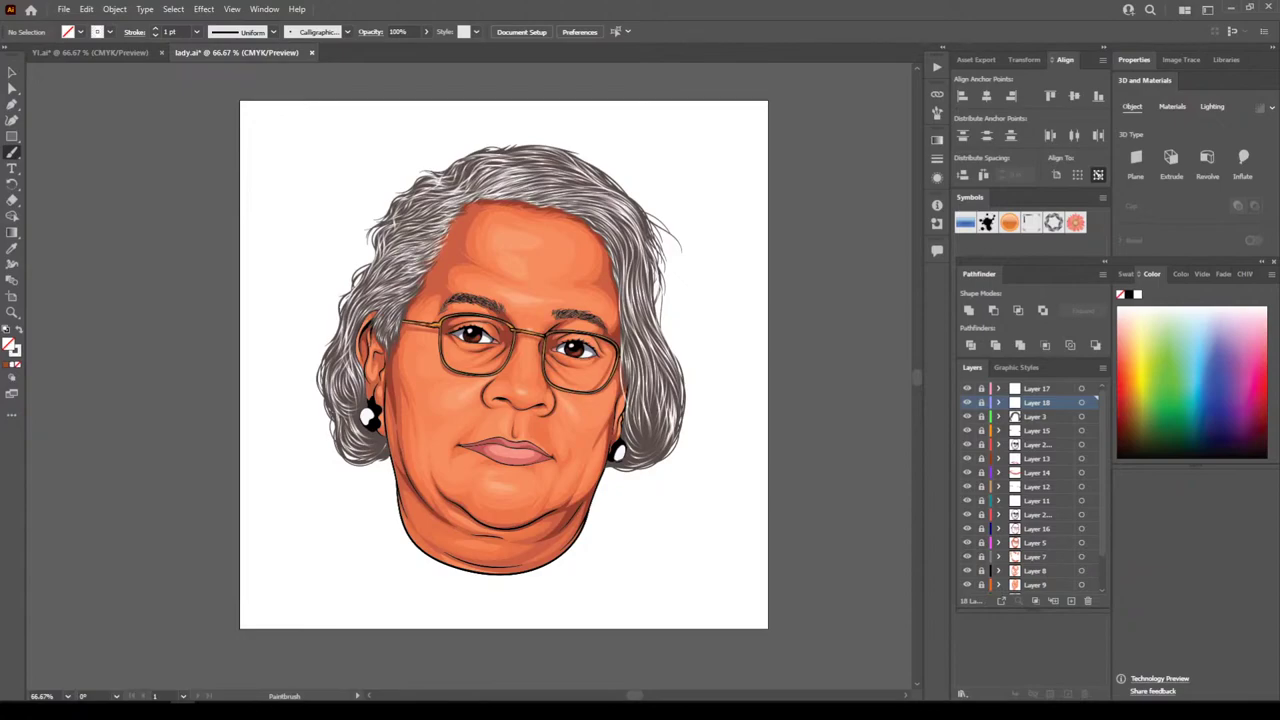
Create another new layer above Layer 3 and set a dark brown #44271B fill with no stroke
click(1036, 417)
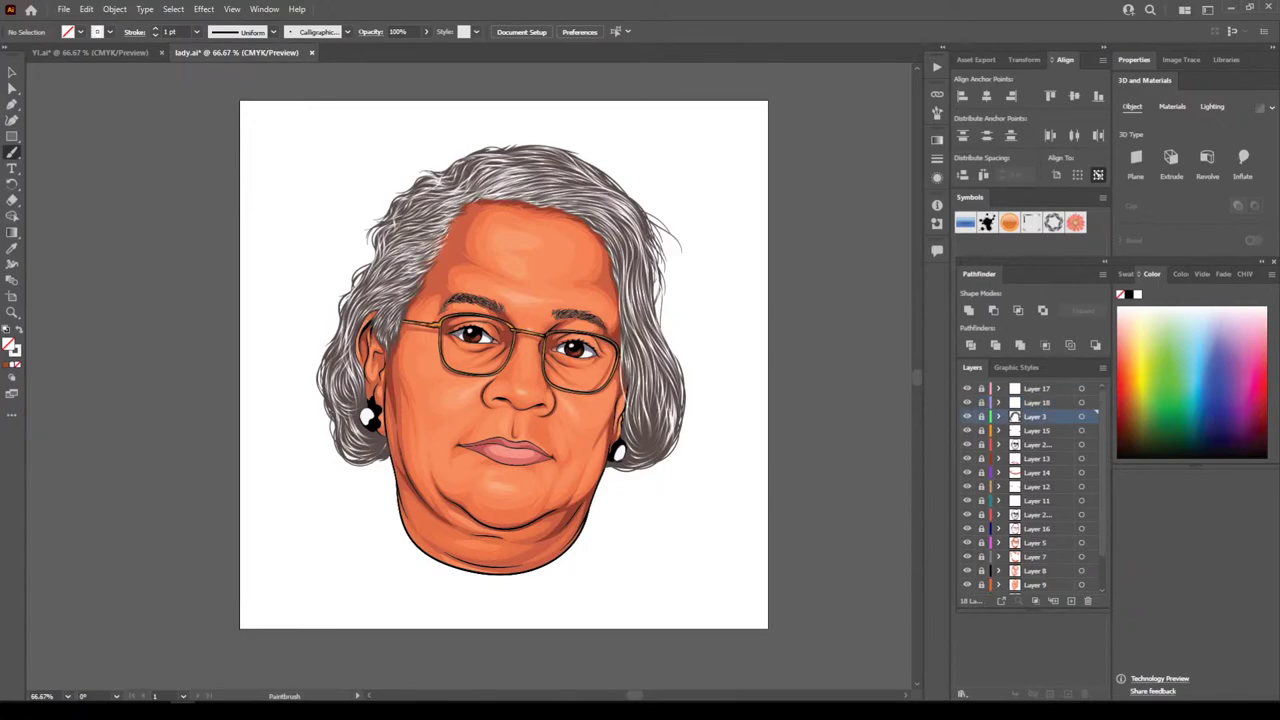
click(1071, 600)
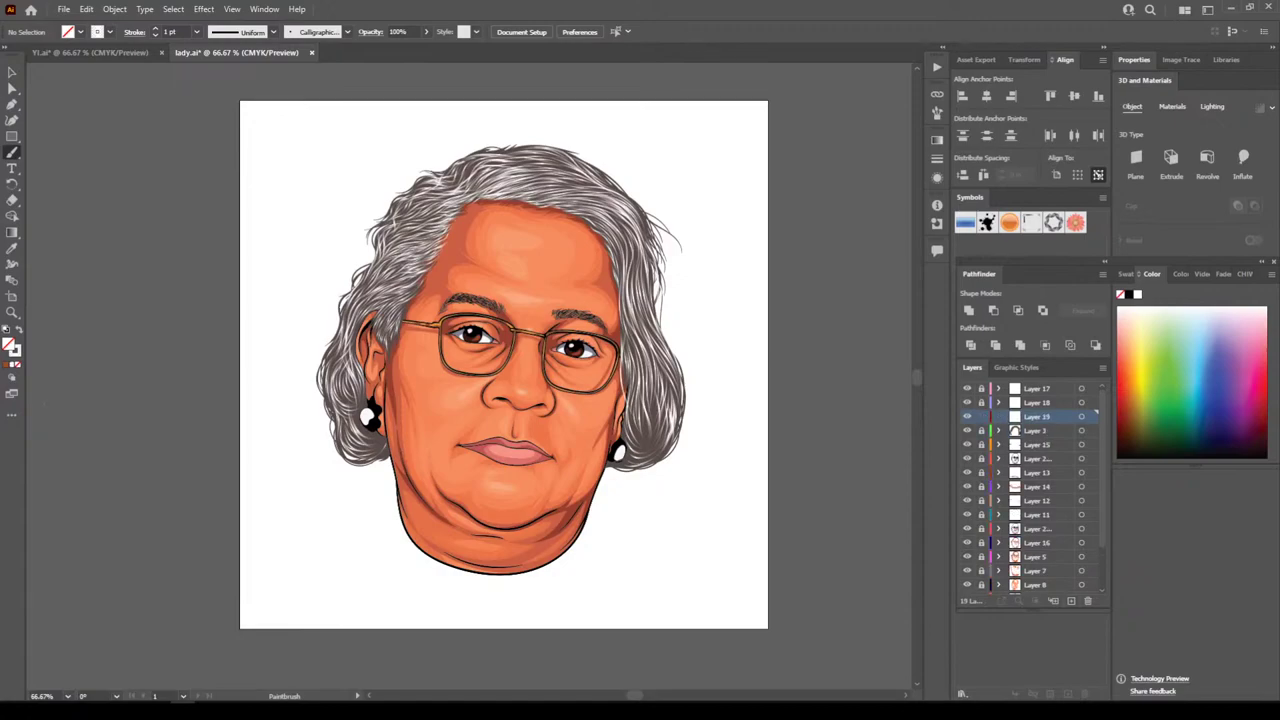
key(d)
key(slash)
key(shift+x)
double_click(8, 344)
drag(562, 396, 565, 392)
drag(655, 414, 655, 429)
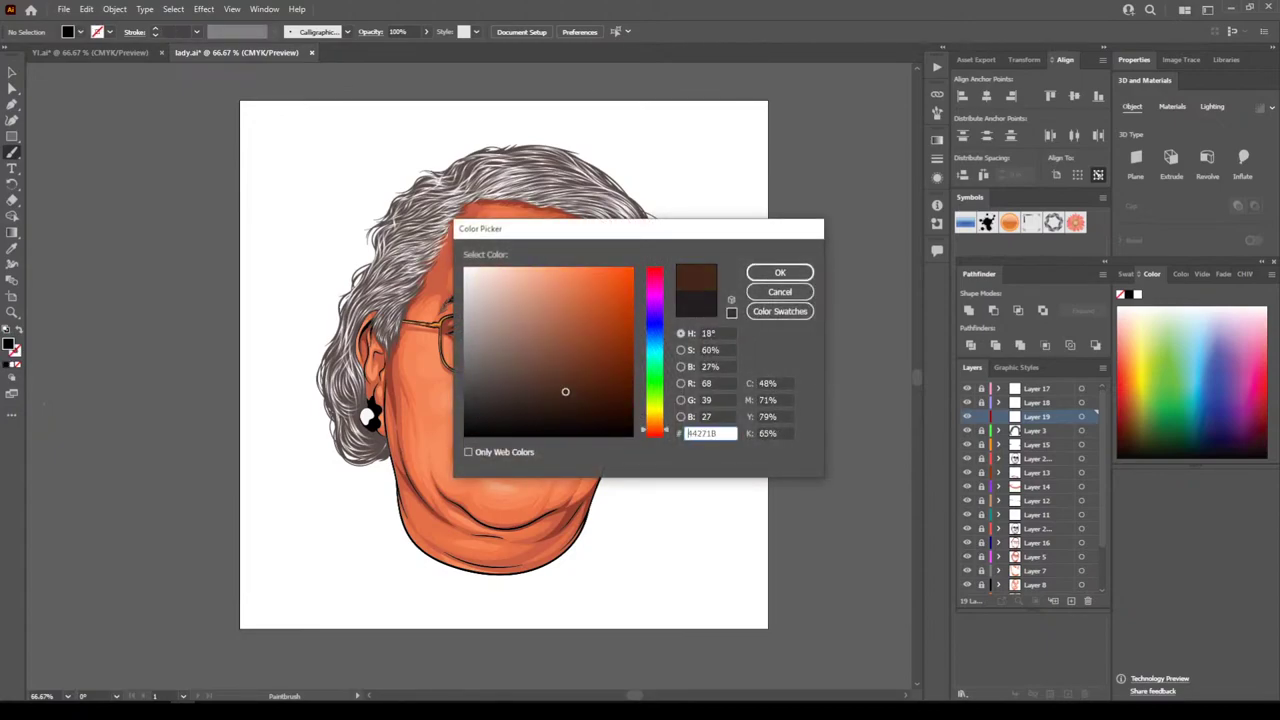
click(780, 272)
Draw a large dark brown shadow shape with the Pencil inside the right-hand hair mass beside the cheek and ear
click(13, 152)
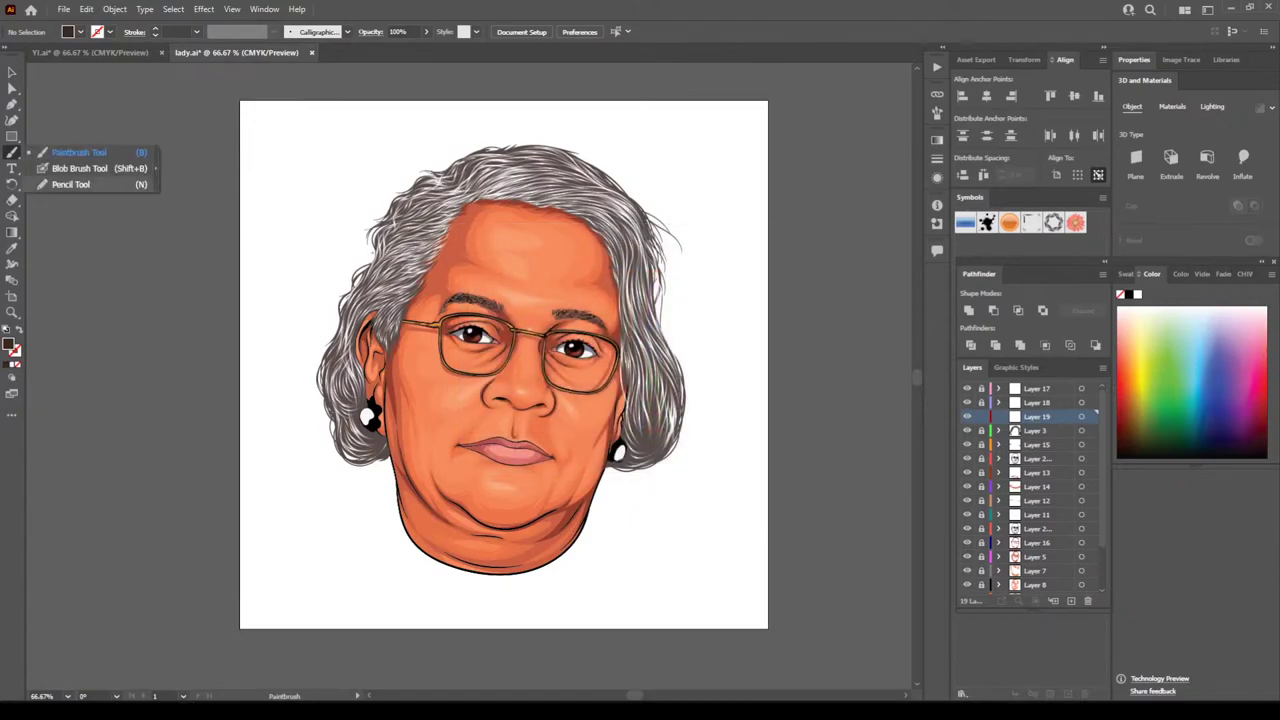
click(70, 184)
scroll(345, 376, down, 1)
scroll(600, 385, up, 4)
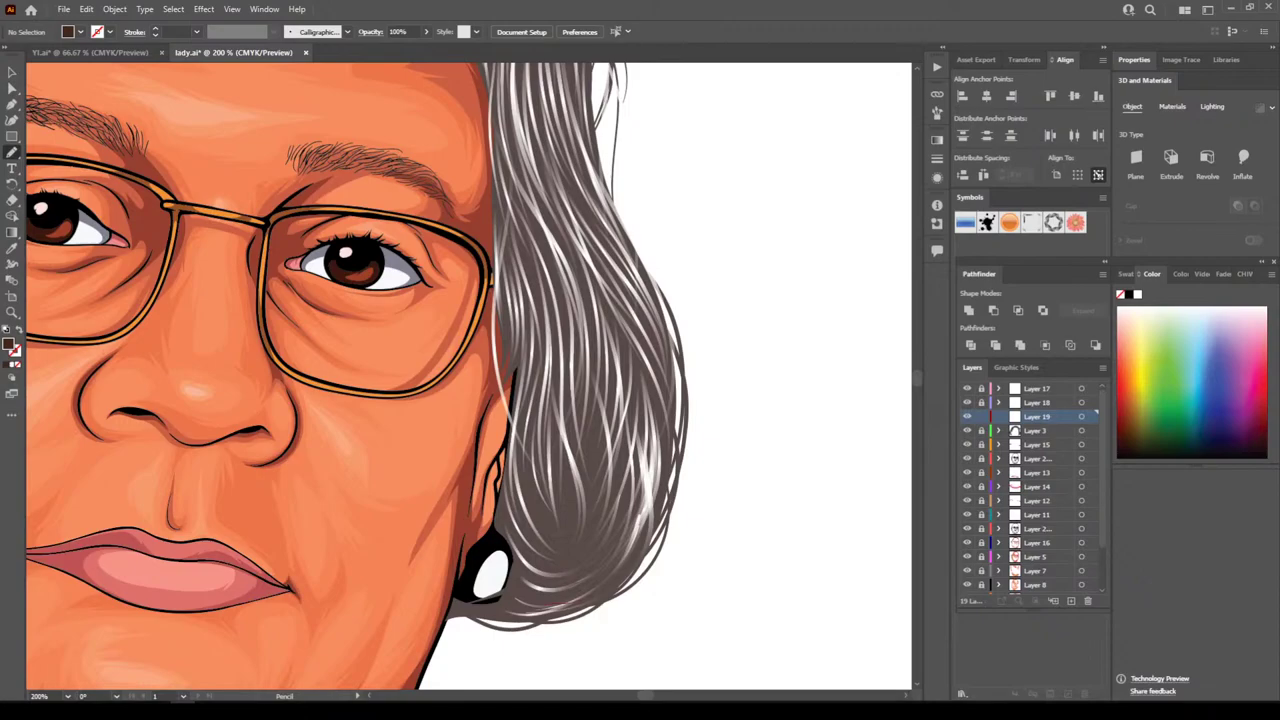
mouse_move(606, 568)
mouse_down()
mouse_move(634, 546)
mouse_move(646, 458)
mouse_move(630, 324)
mouse_move(523, 169)
mouse_move(532, 370)
mouse_move(520, 455)
mouse_up()
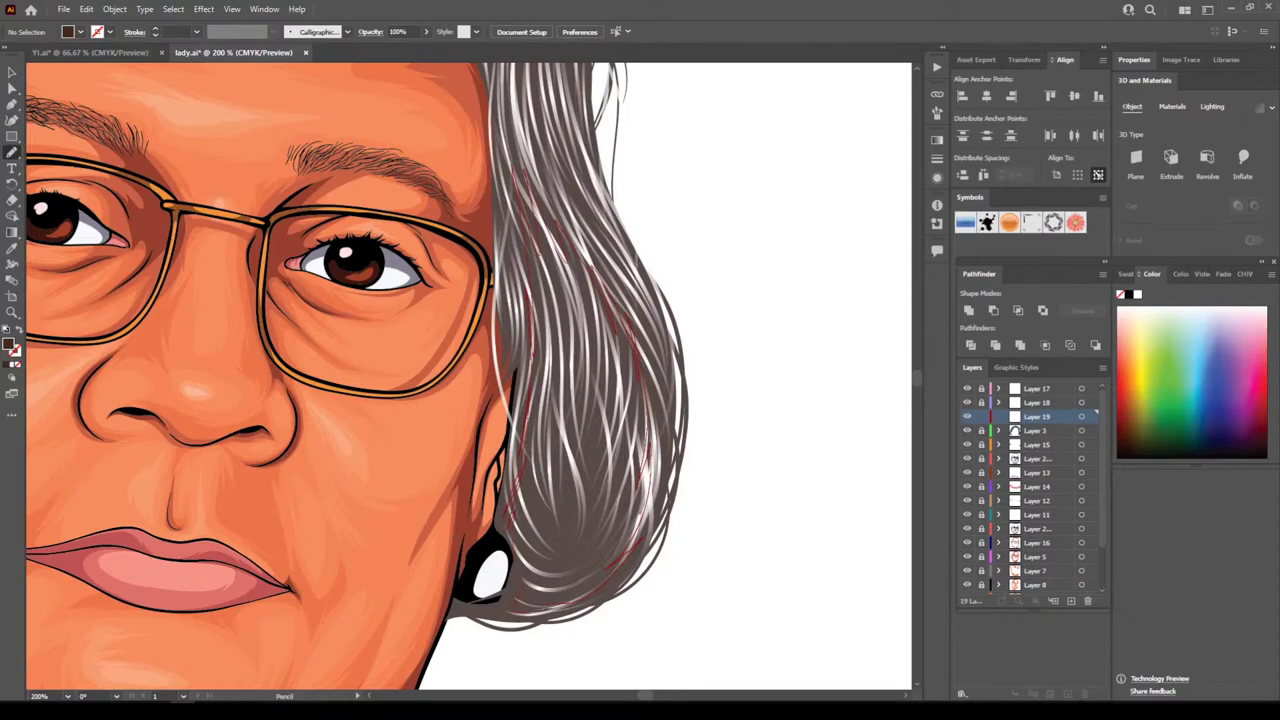
drag(594, 601, 607, 569)
Draw dark brown shadow shapes with pointed ends in the left-hand hair curls behind the ear and earring
key(ctrl+minus)
key(ctrl+minus)
key(ctrl+minus)
key(ctrl+minus)
key(ctrl+minus)
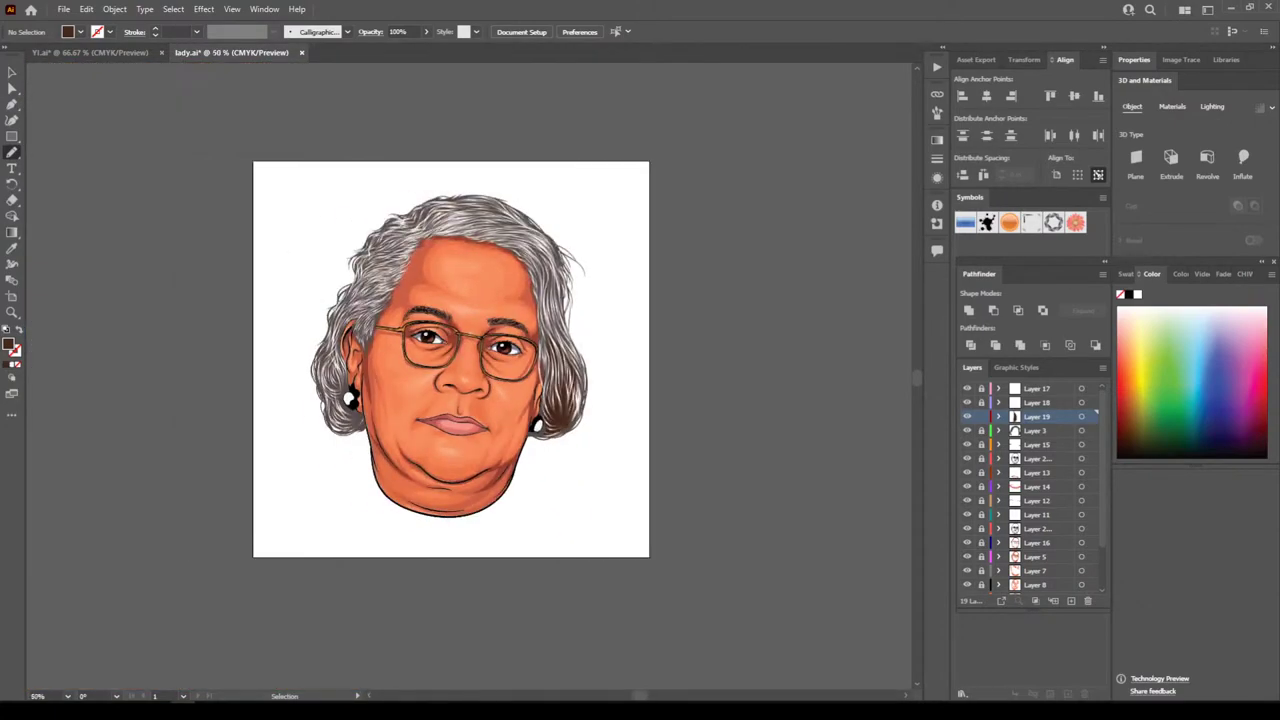
key(ctrl+minus)
key(ctrl+plus)
key(ctrl+plus)
key(ctrl+plus)
key(ctrl+plus)
key(ctrl+plus)
key(ctrl+plus)
key(ctrl+plus)
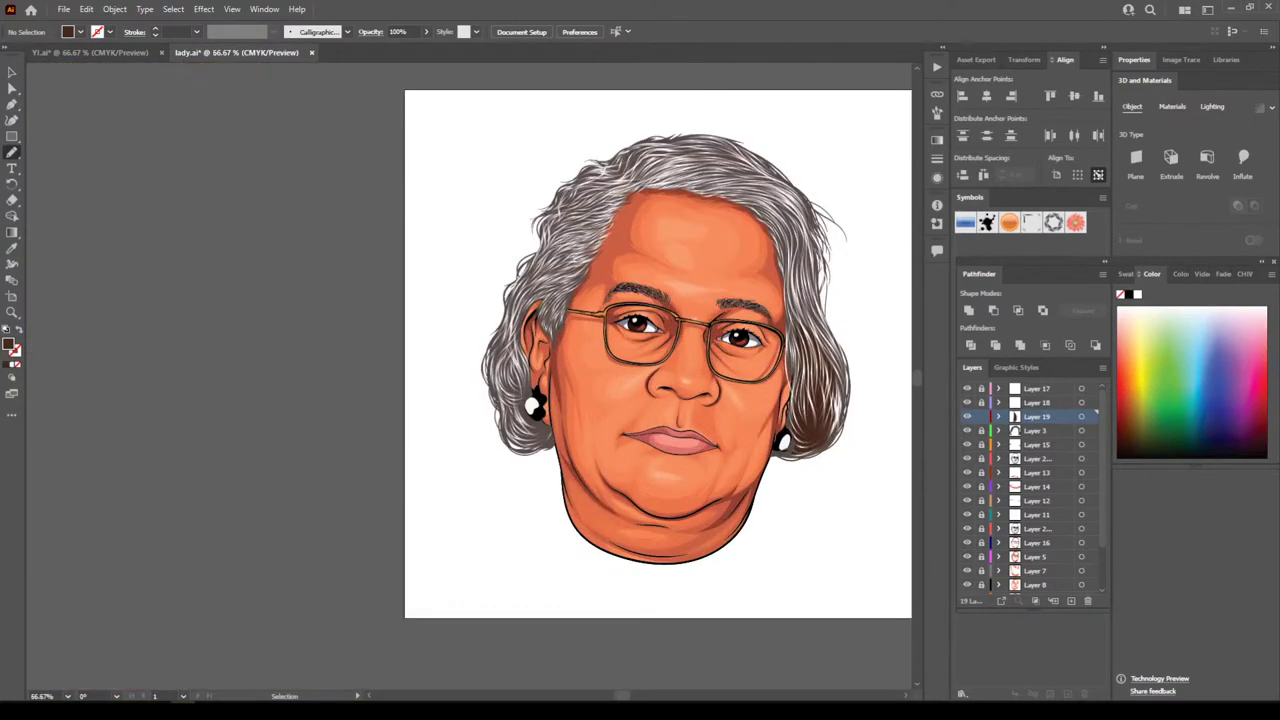
scroll(703, 567, down, 2)
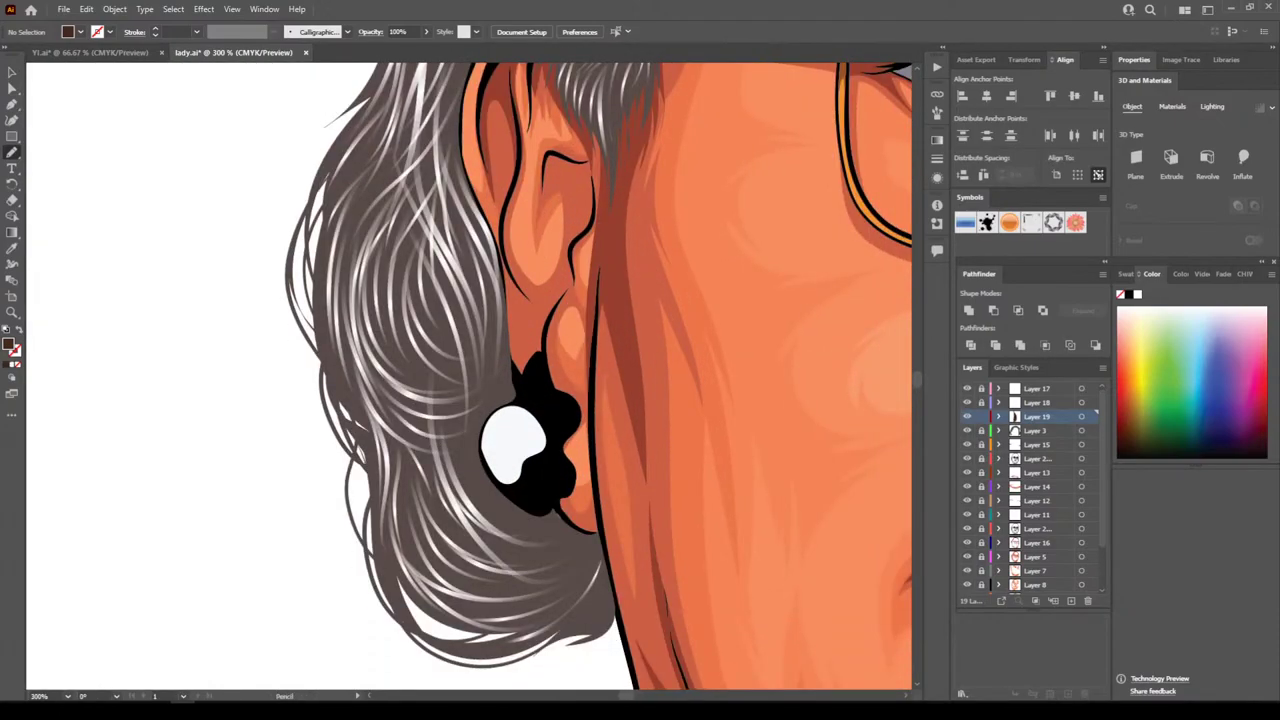
mouse_move(376, 404)
mouse_down()
mouse_move(428, 592)
mouse_move(490, 622)
mouse_up()
mouse_move(478, 372)
mouse_down()
mouse_move(481, 274)
mouse_move(444, 208)
mouse_move(403, 355)
mouse_up()
drag(366, 264, 360, 320)
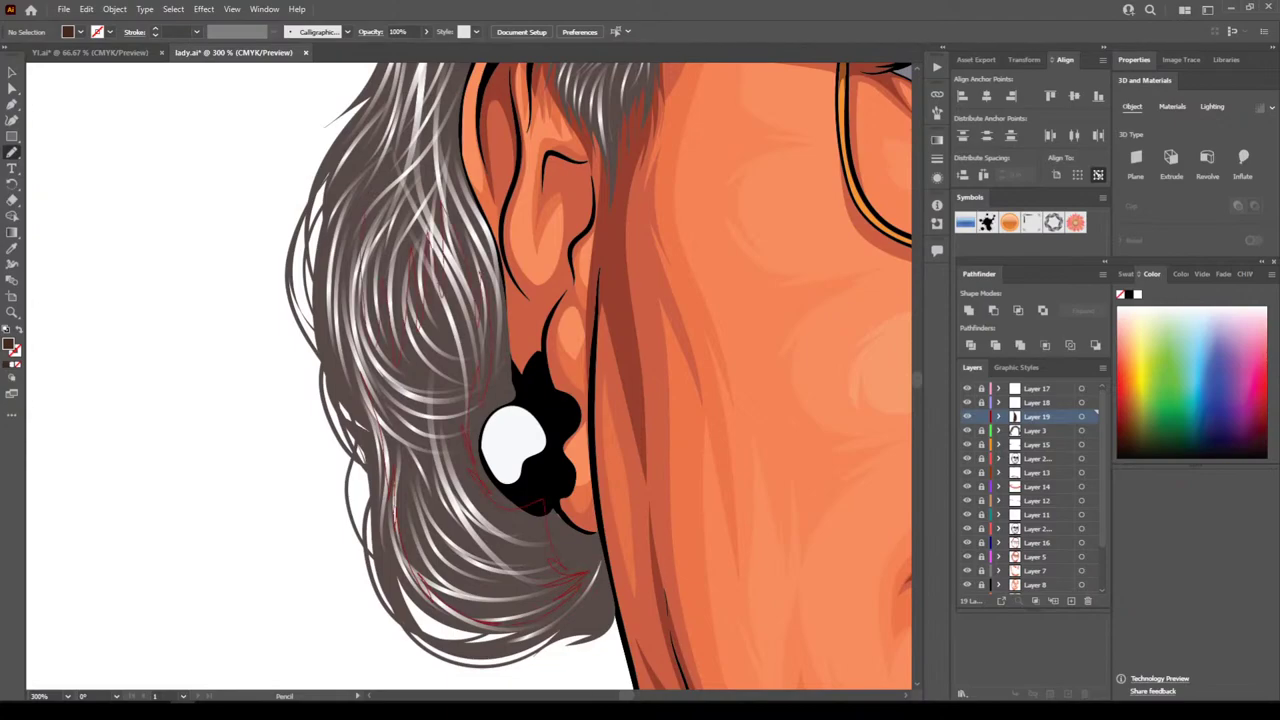
drag(332, 278, 326, 318)
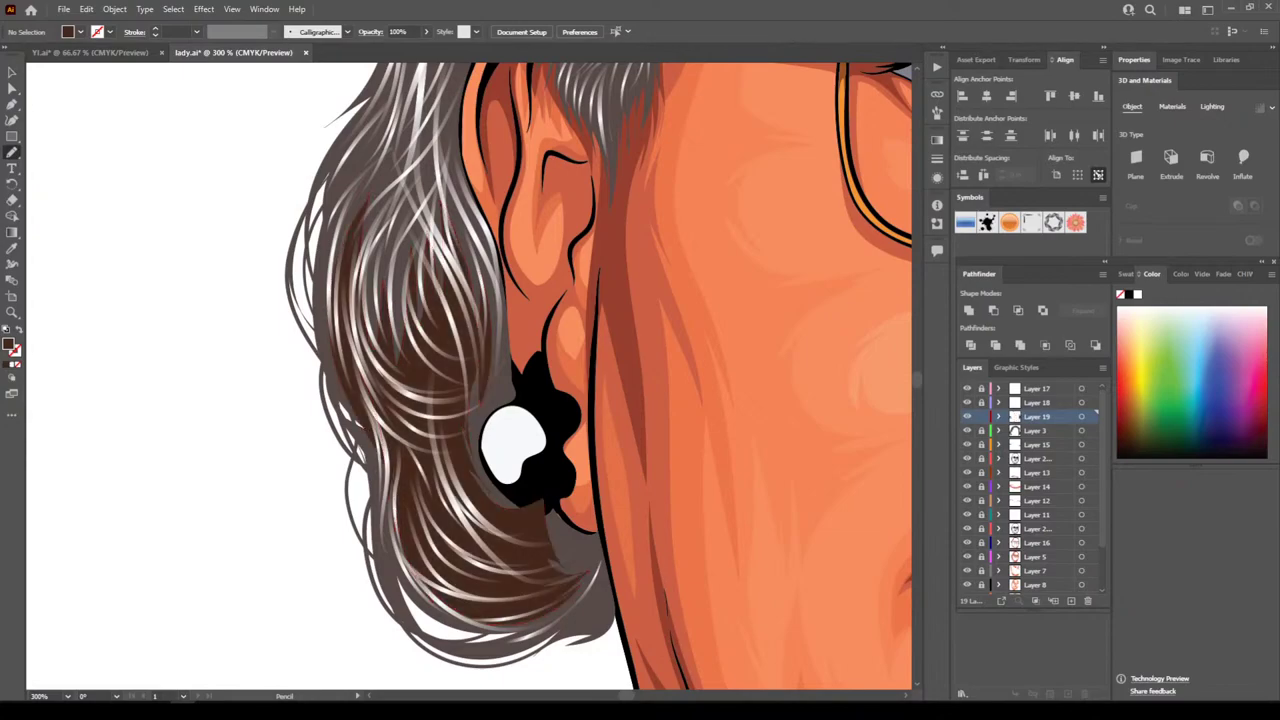
Examine the brown hair shadows on both sides, the upper hair and the overall portrait
scroll(722, 566, up, 2)
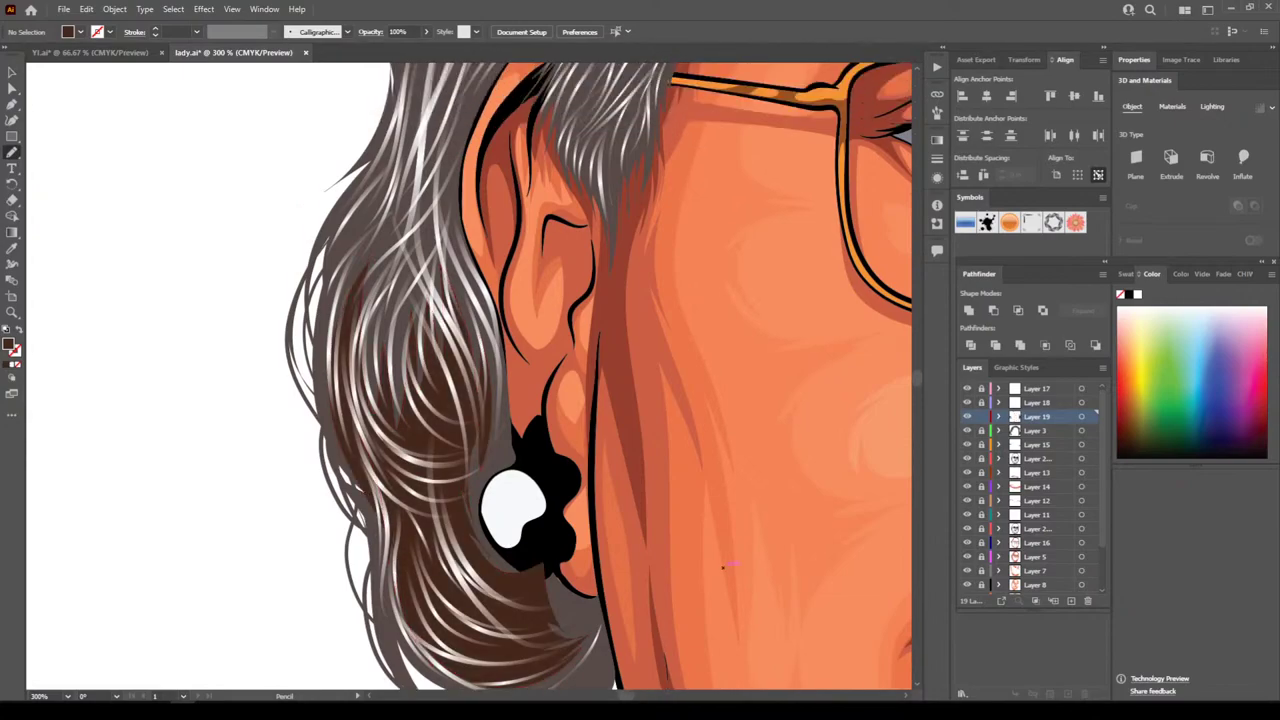
key(ctrl+minus)
key(ctrl+minus)
key(ctrl+minus)
key(ctrl+minus)
key(ctrl+minus)
key(ctrl+minus)
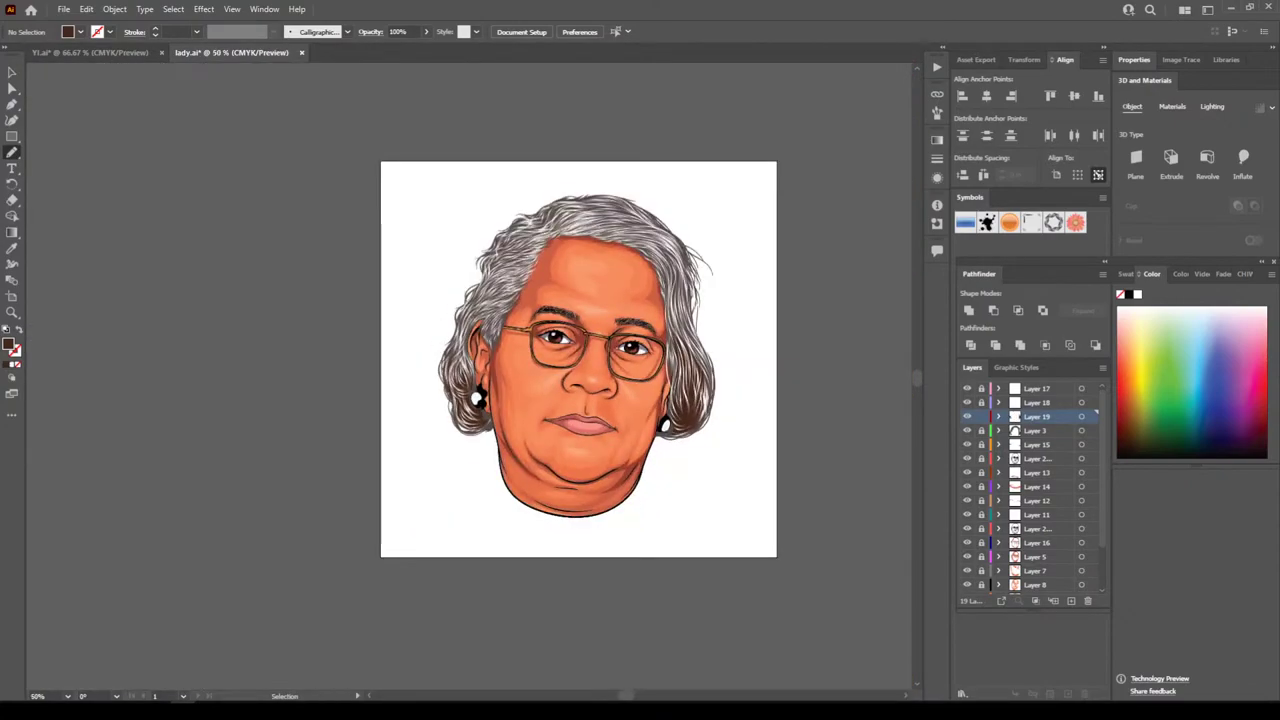
key(ctrl+plus)
key(ctrl+plus)
key(ctrl+plus)
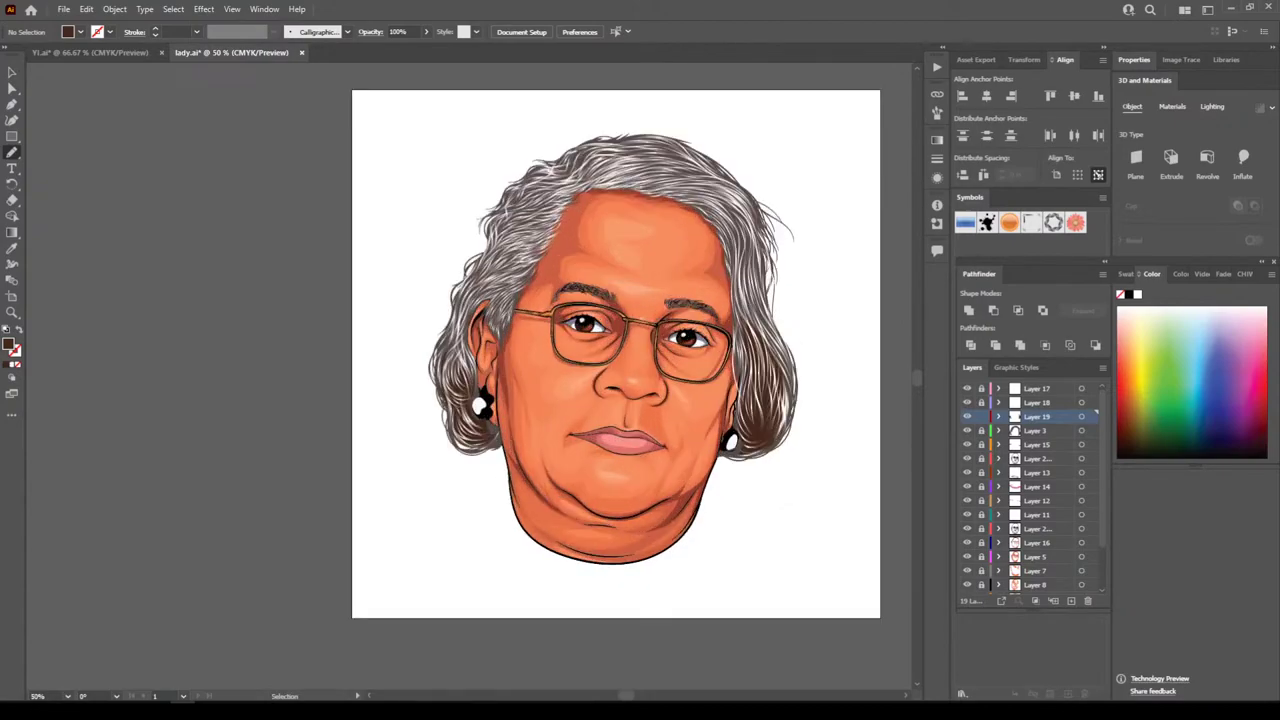
scroll(468, 376, up, 3)
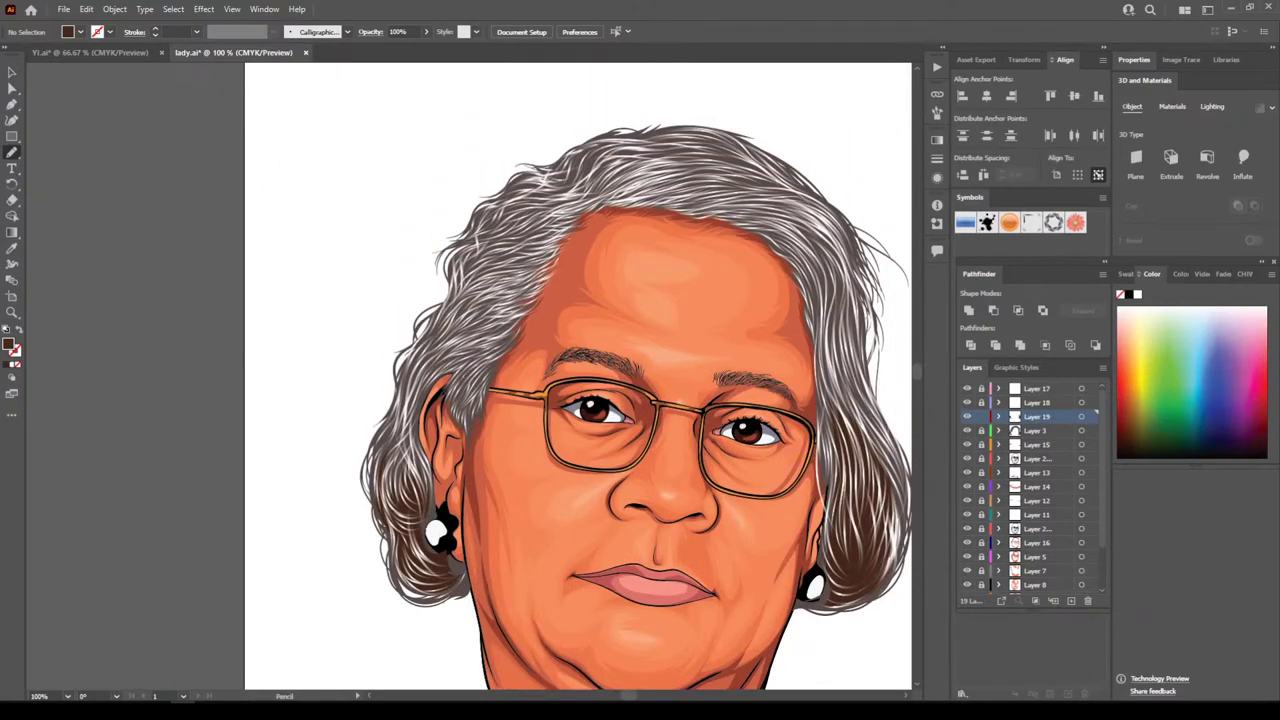
key(ctrl+plus)
key(ctrl+plus)
scroll(468, 376, up, 2)
scroll(577, 375, up, 2)
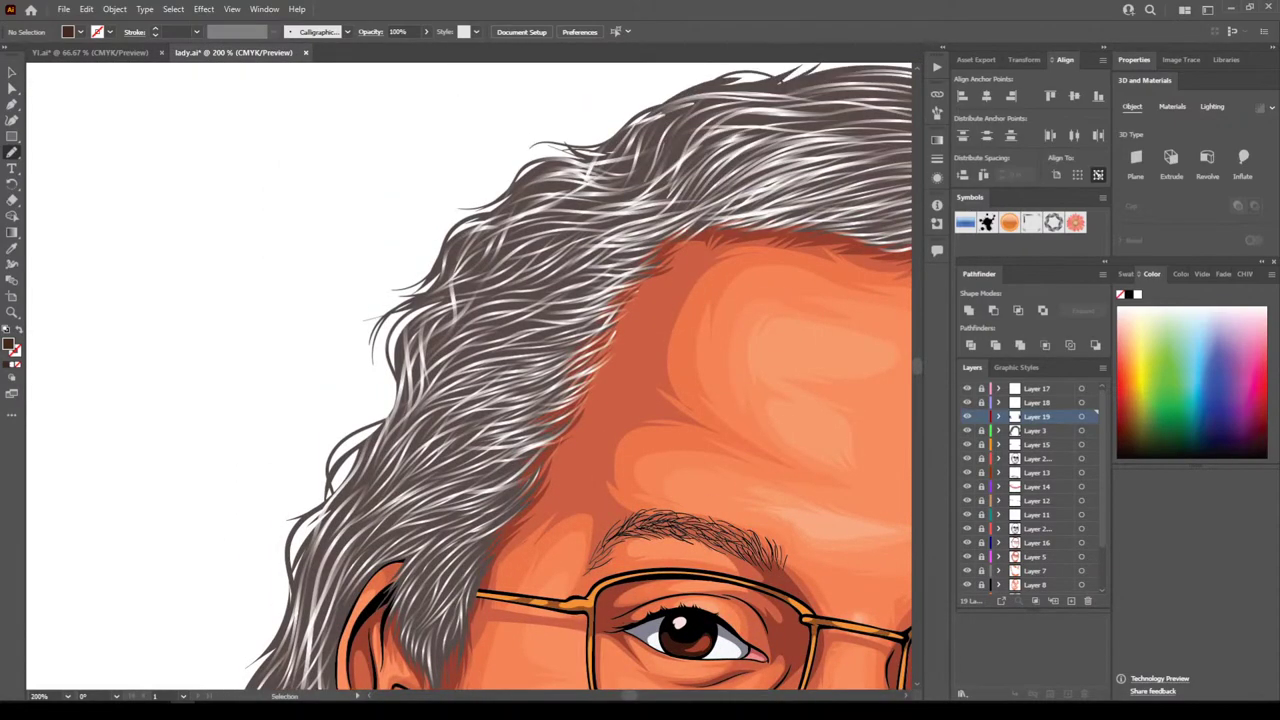
key(ctrl+plus)
key(ctrl+minus)
key(ctrl+minus)
key(ctrl+minus)
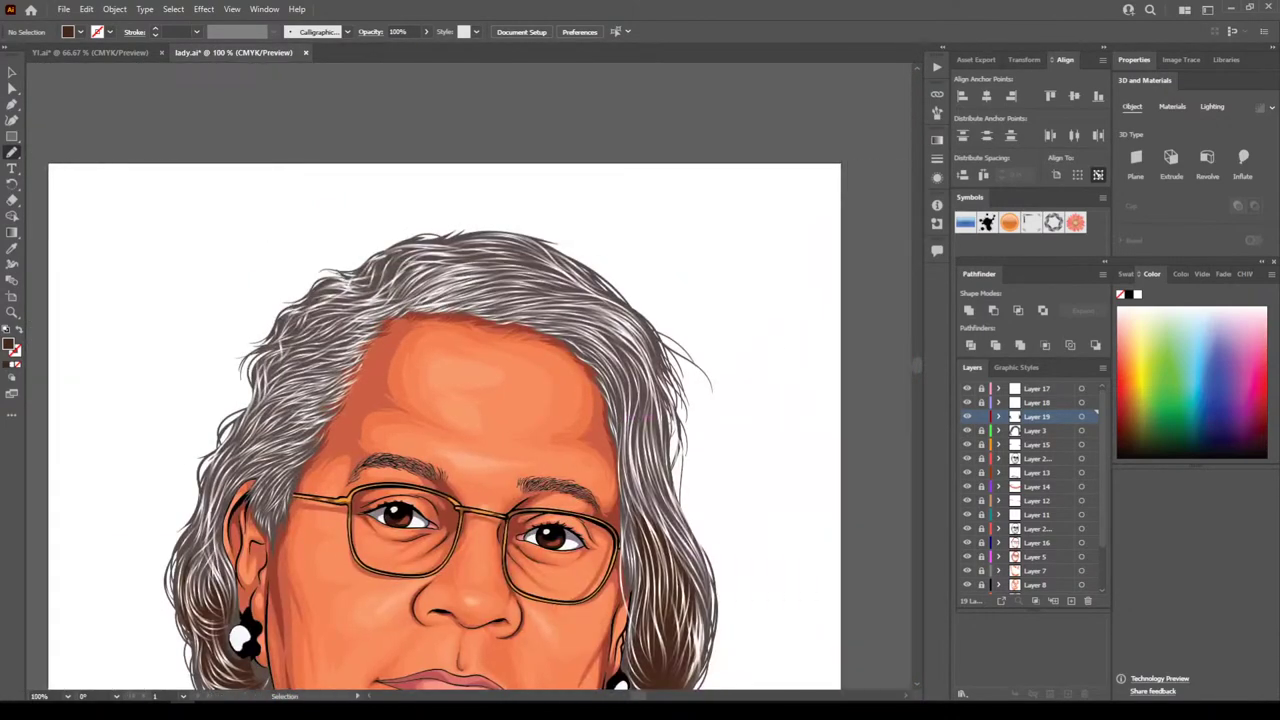
scroll(436, 427, down, 2)
scroll(436, 376, up, 2)
key(ctrl+minus)
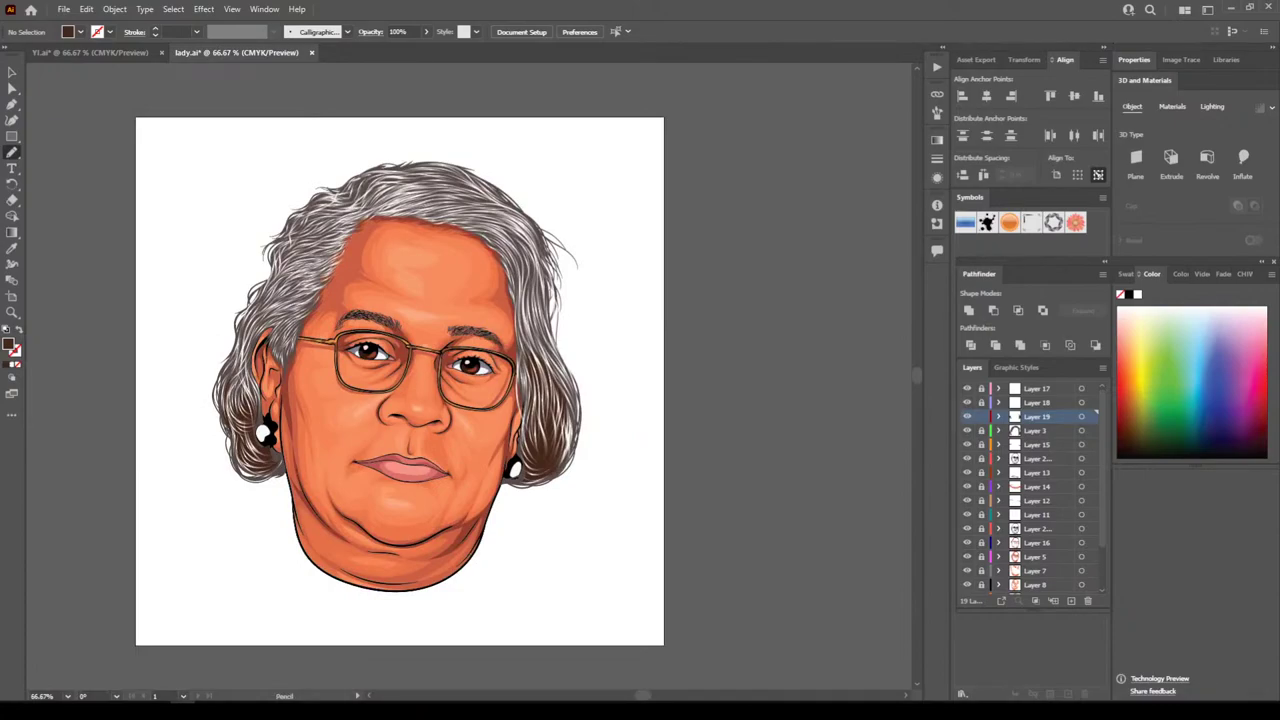
Draw additional dark brown shadow beneath the right-hand earring and along the outer lower edge of that hair mass
key(ctrl+plus)
key(ctrl+plus)
key(ctrl+plus)
key(ctrl+plus)
key(ctrl+plus)
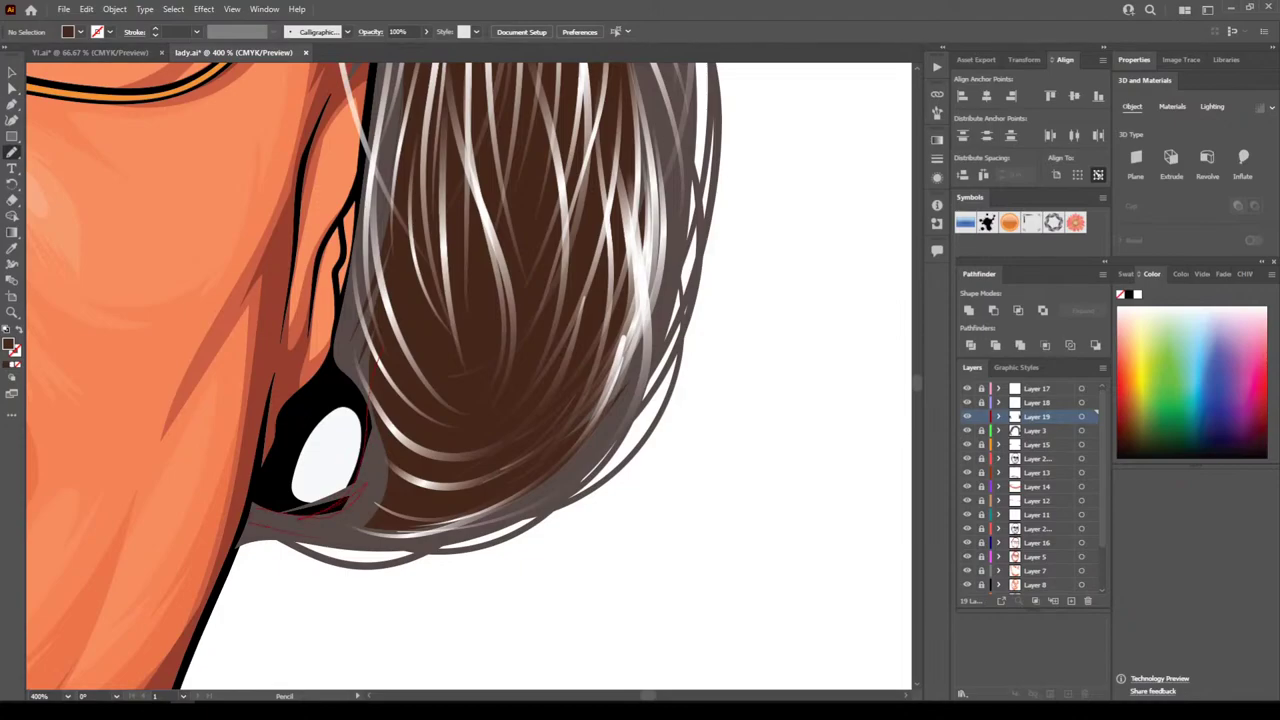
drag(302, 534, 454, 537)
drag(632, 400, 654, 338)
drag(661, 126, 638, 92)
key(ctrl+minus)
key(ctrl+minus)
key(ctrl+minus)
key(ctrl+minus)
key(ctrl+minus)
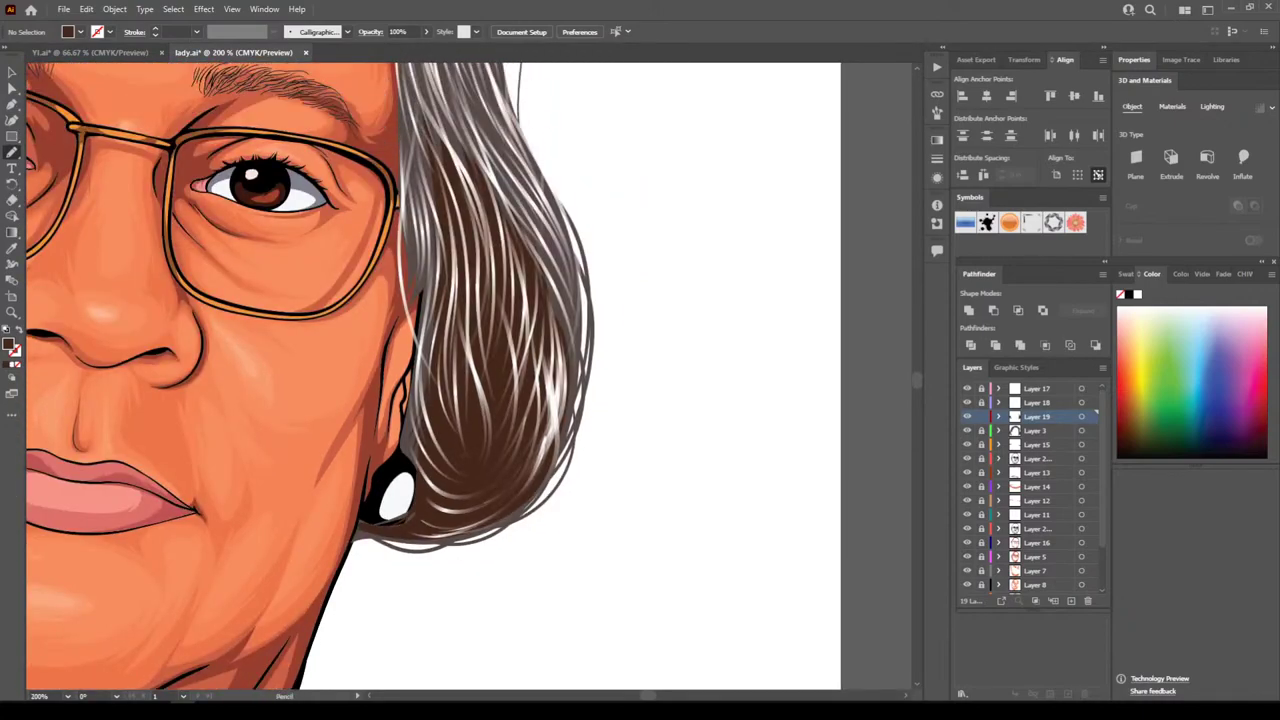
Extend the dark brown shadow with the Pencil along the inner edge and upper outer edge of the right-hand hair mass
key(ctrl+plus)
key(ctrl+plus)
key(ctrl+plus)
key(ctrl+plus)
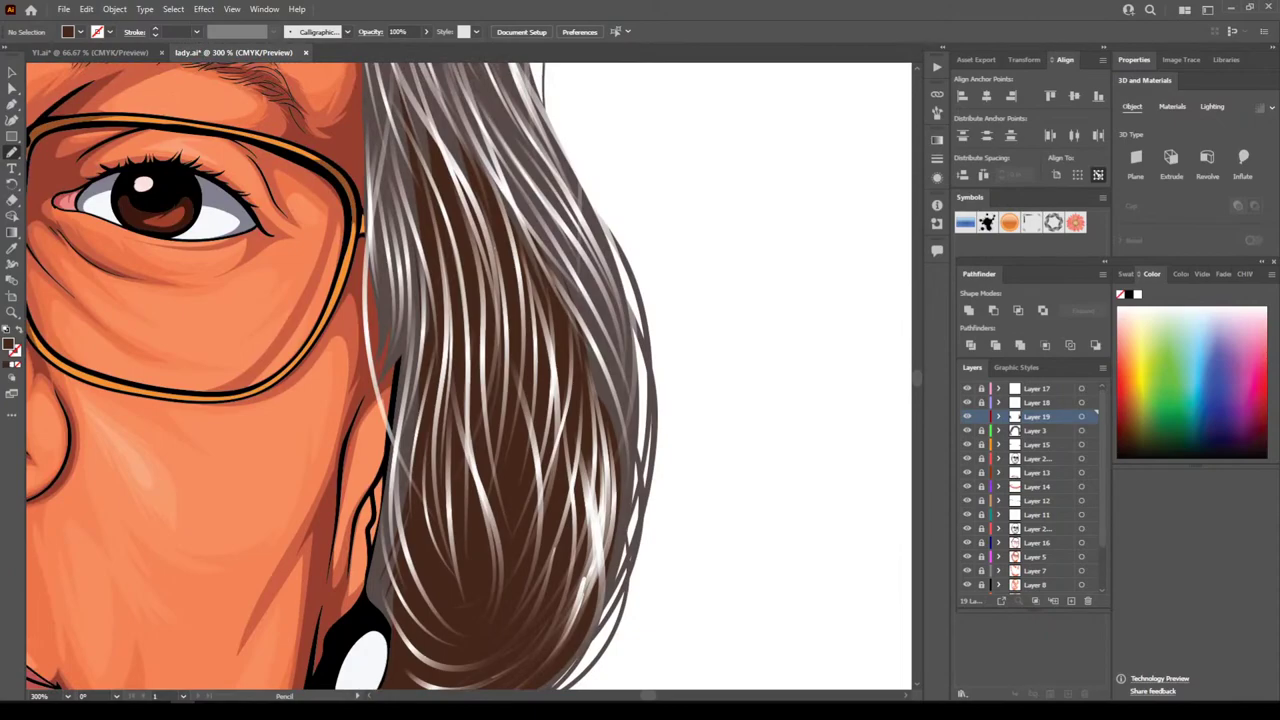
mouse_move(391, 614)
mouse_down()
mouse_move(405, 373)
mouse_move(432, 250)
mouse_move(447, 331)
mouse_up()
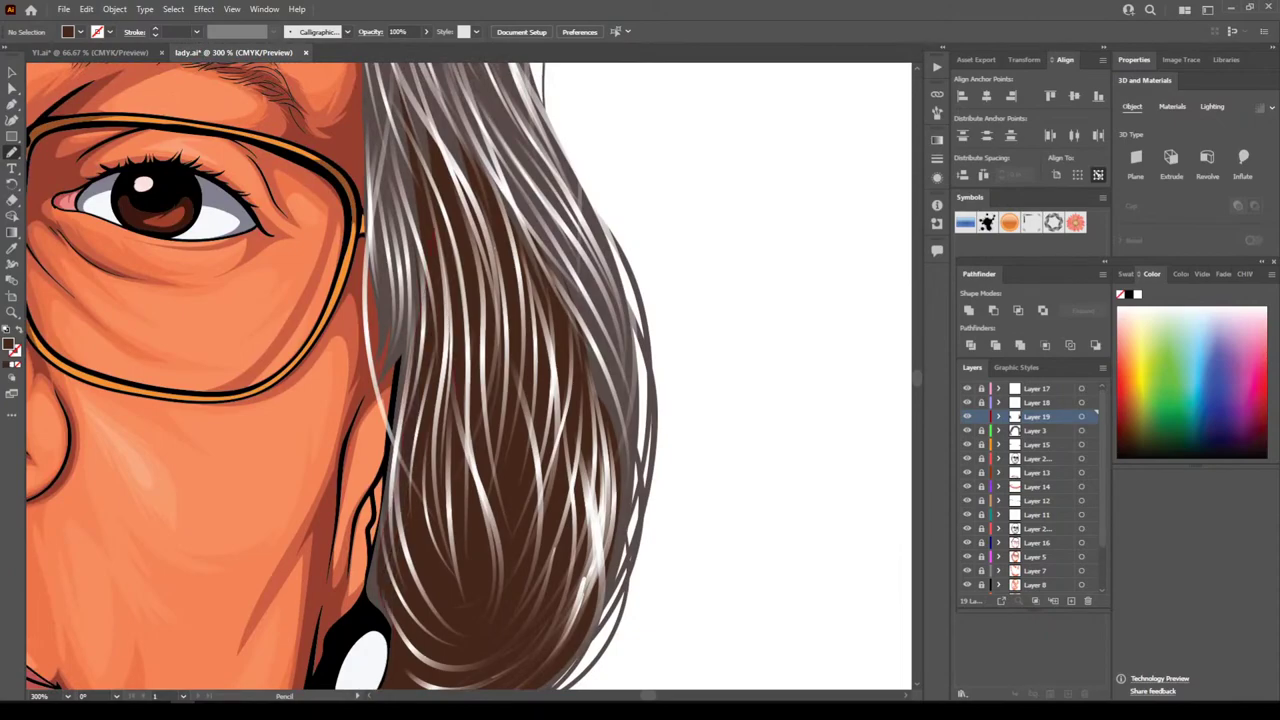
mouse_move(639, 450)
mouse_down()
mouse_move(578, 248)
mouse_move(534, 186)
mouse_up()
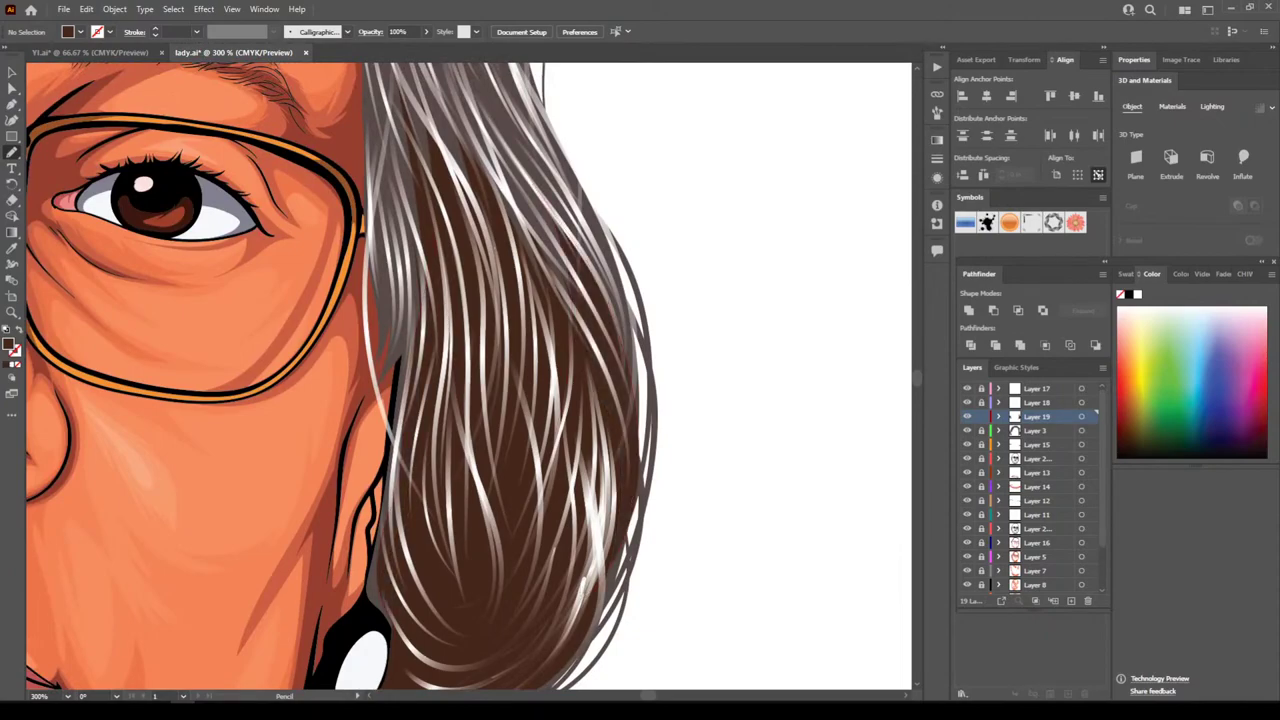
Draw dark brown shadow shapes with the Pencil along the outer and lower edges of the left-hand curl below the earring
key(ctrl+minus)
key(ctrl+minus)
key(ctrl+minus)
key(ctrl+minus)
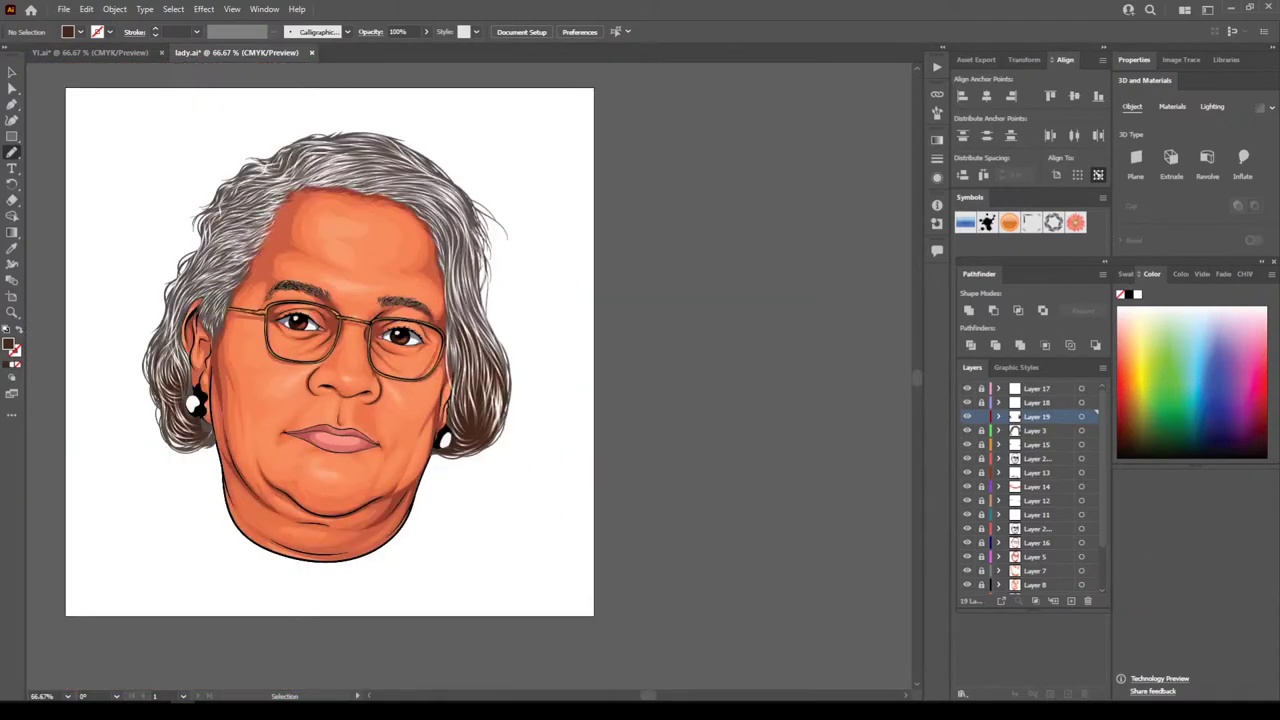
scroll(340, 376, left, 5)
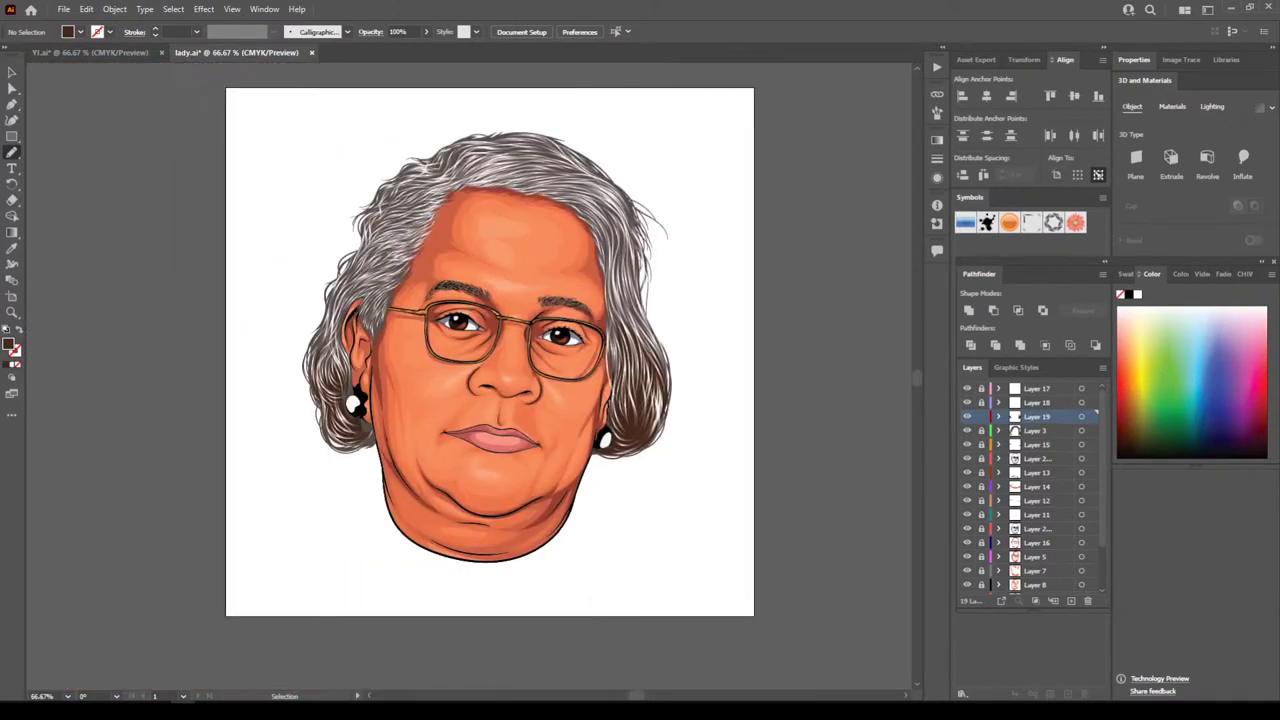
key(ctrl+plus)
key(ctrl+plus)
key(ctrl+plus)
key(ctrl+plus)
scroll(340, 376, left, 4)
scroll(345, 600, up, 3)
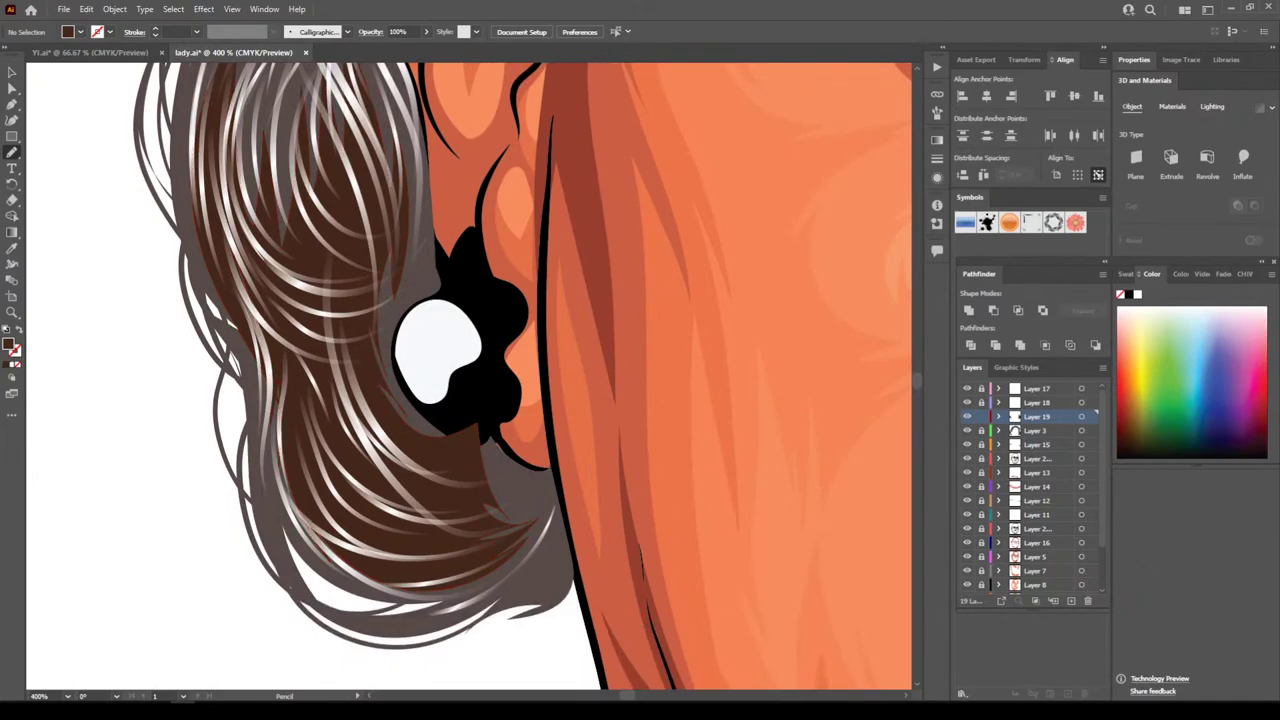
drag(269, 350, 269, 525)
mouse_move(490, 598)
mouse_down()
mouse_move(400, 606)
mouse_move(305, 584)
mouse_up()
mouse_move(284, 494)
mouse_down()
mouse_move(346, 576)
mouse_move(442, 603)
mouse_up()
drag(368, 453, 272, 354)
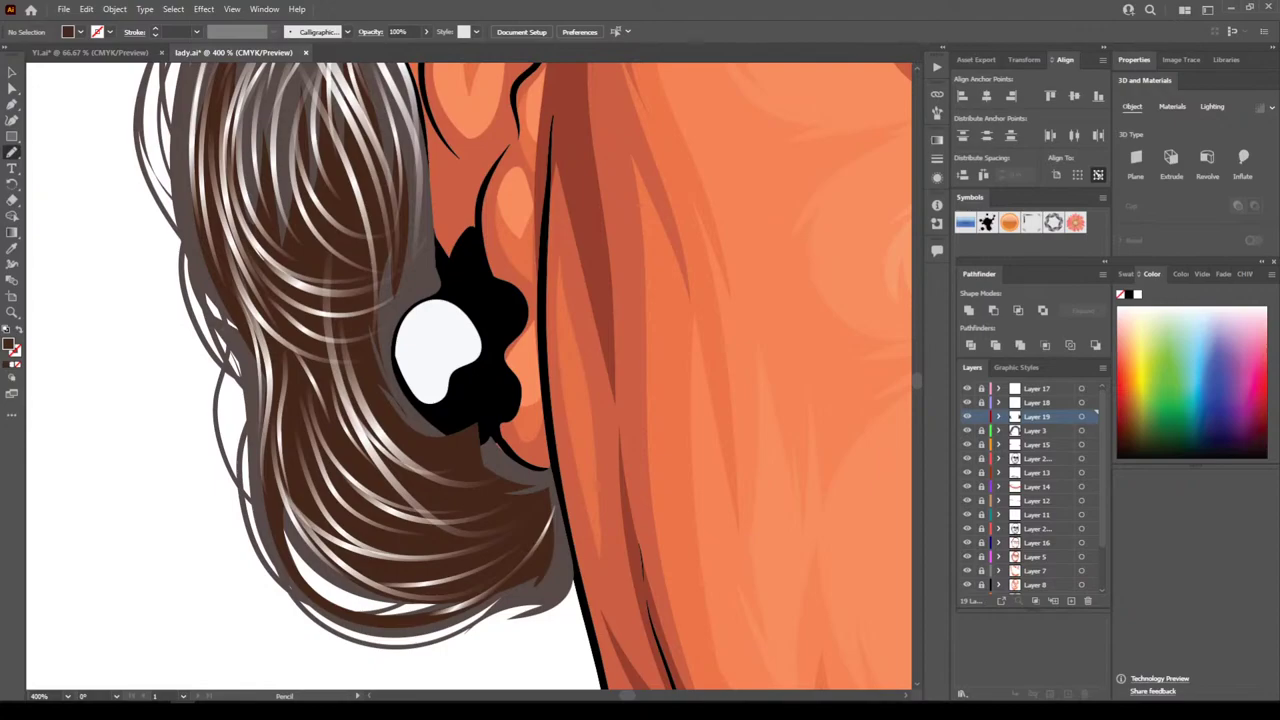
Erase the brown overlapping the left-hand black earring and fill the grey gaps just beneath it with dark brown Pencil shapes
click(12, 200)
mouse_move(444, 420)
mouse_down()
mouse_move(452, 432)
mouse_move(471, 423)
mouse_up()
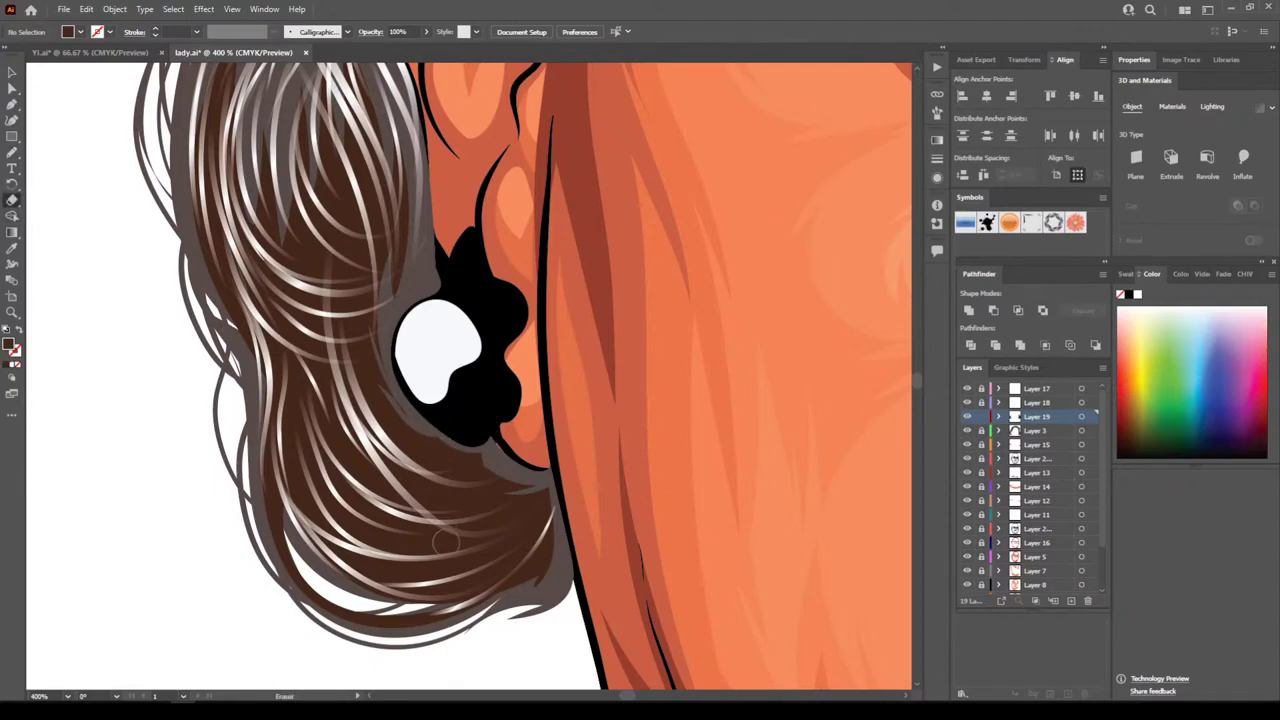
key(n)
drag(484, 435, 450, 436)
drag(518, 471, 496, 434)
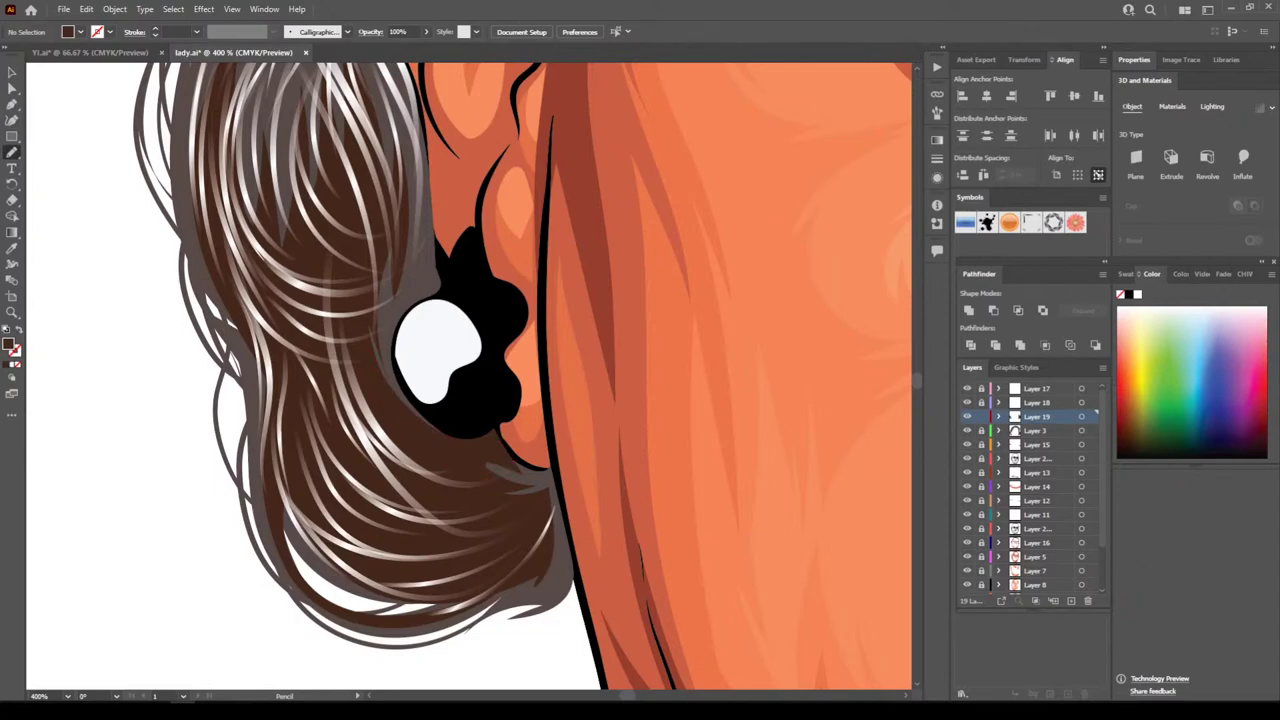
key(ctrl+0)
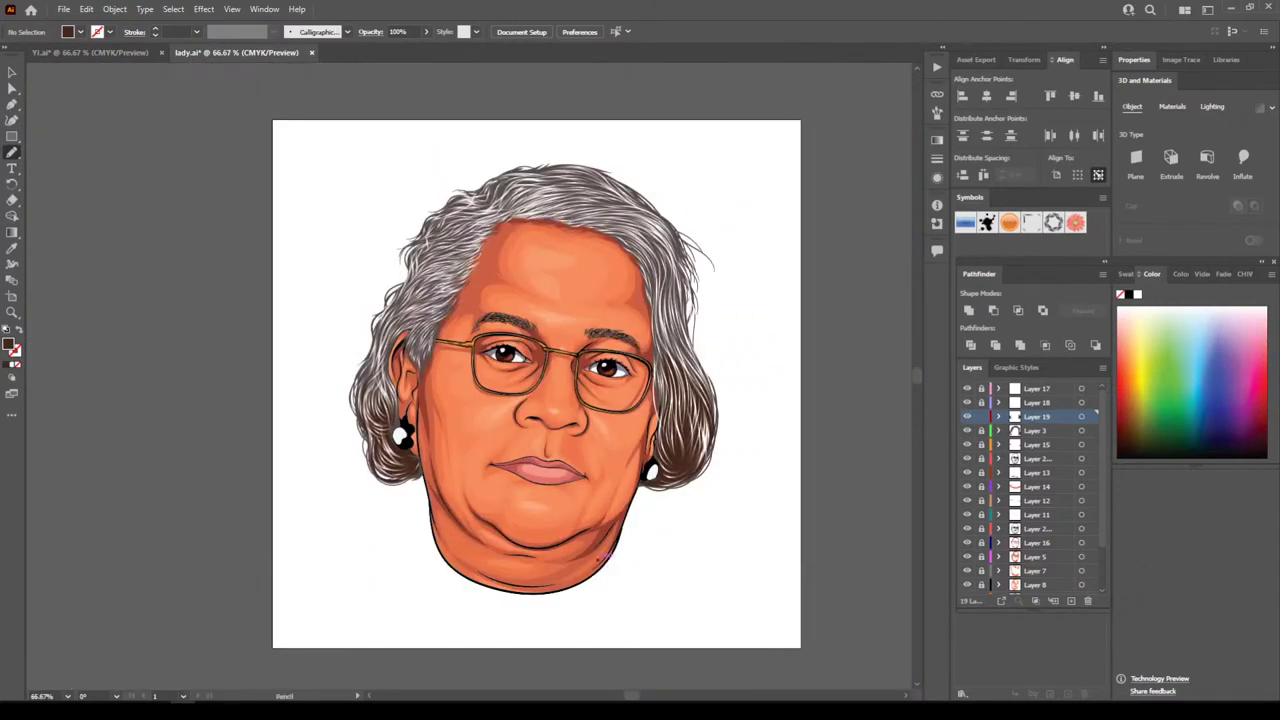
scroll(536, 400, up, 2)
key(ctrl+1)
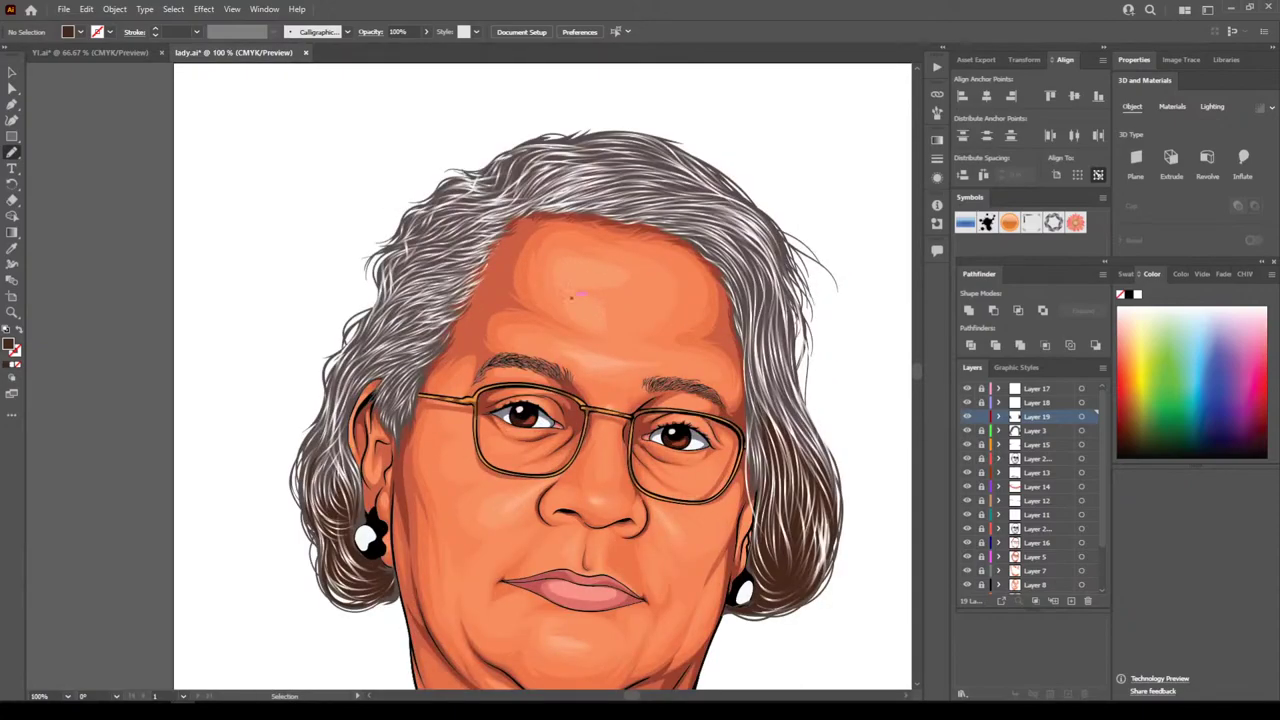